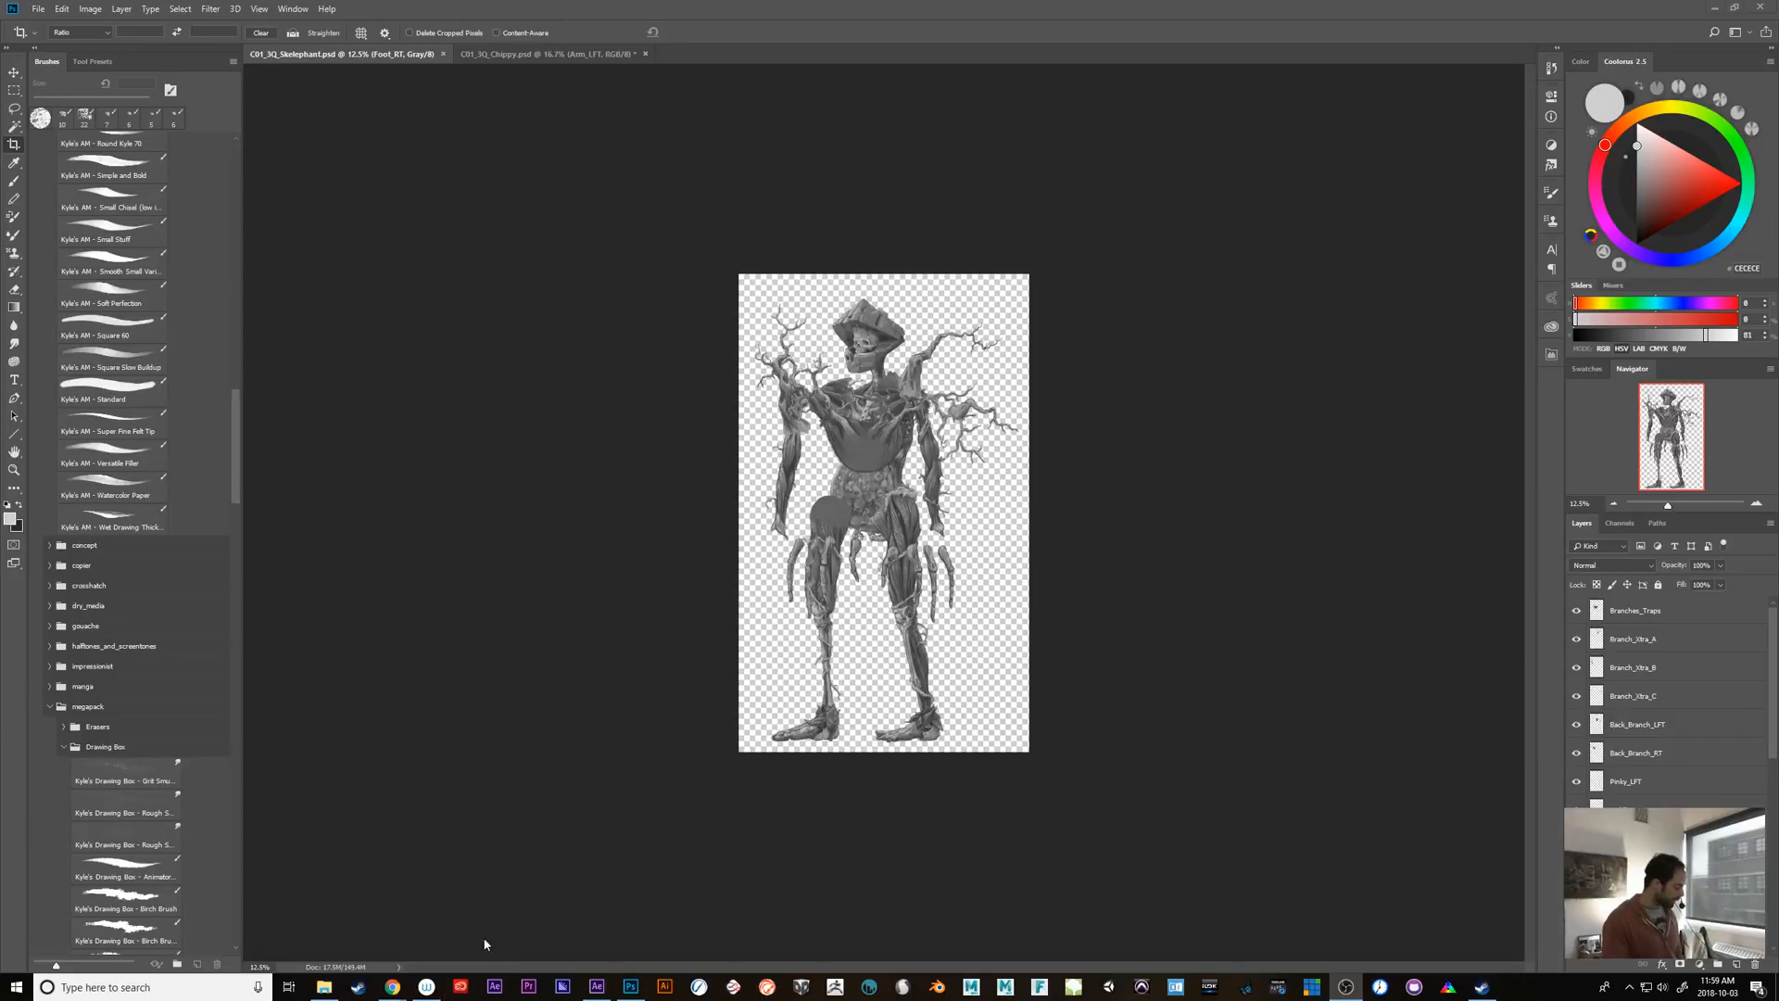
# Examine the C01_3Q_Skelephant and C01_3Q_Chippy character documents and their separated body-part layers
pyautogui.moveTo(393, 989)
pyautogui.click(446, 955)
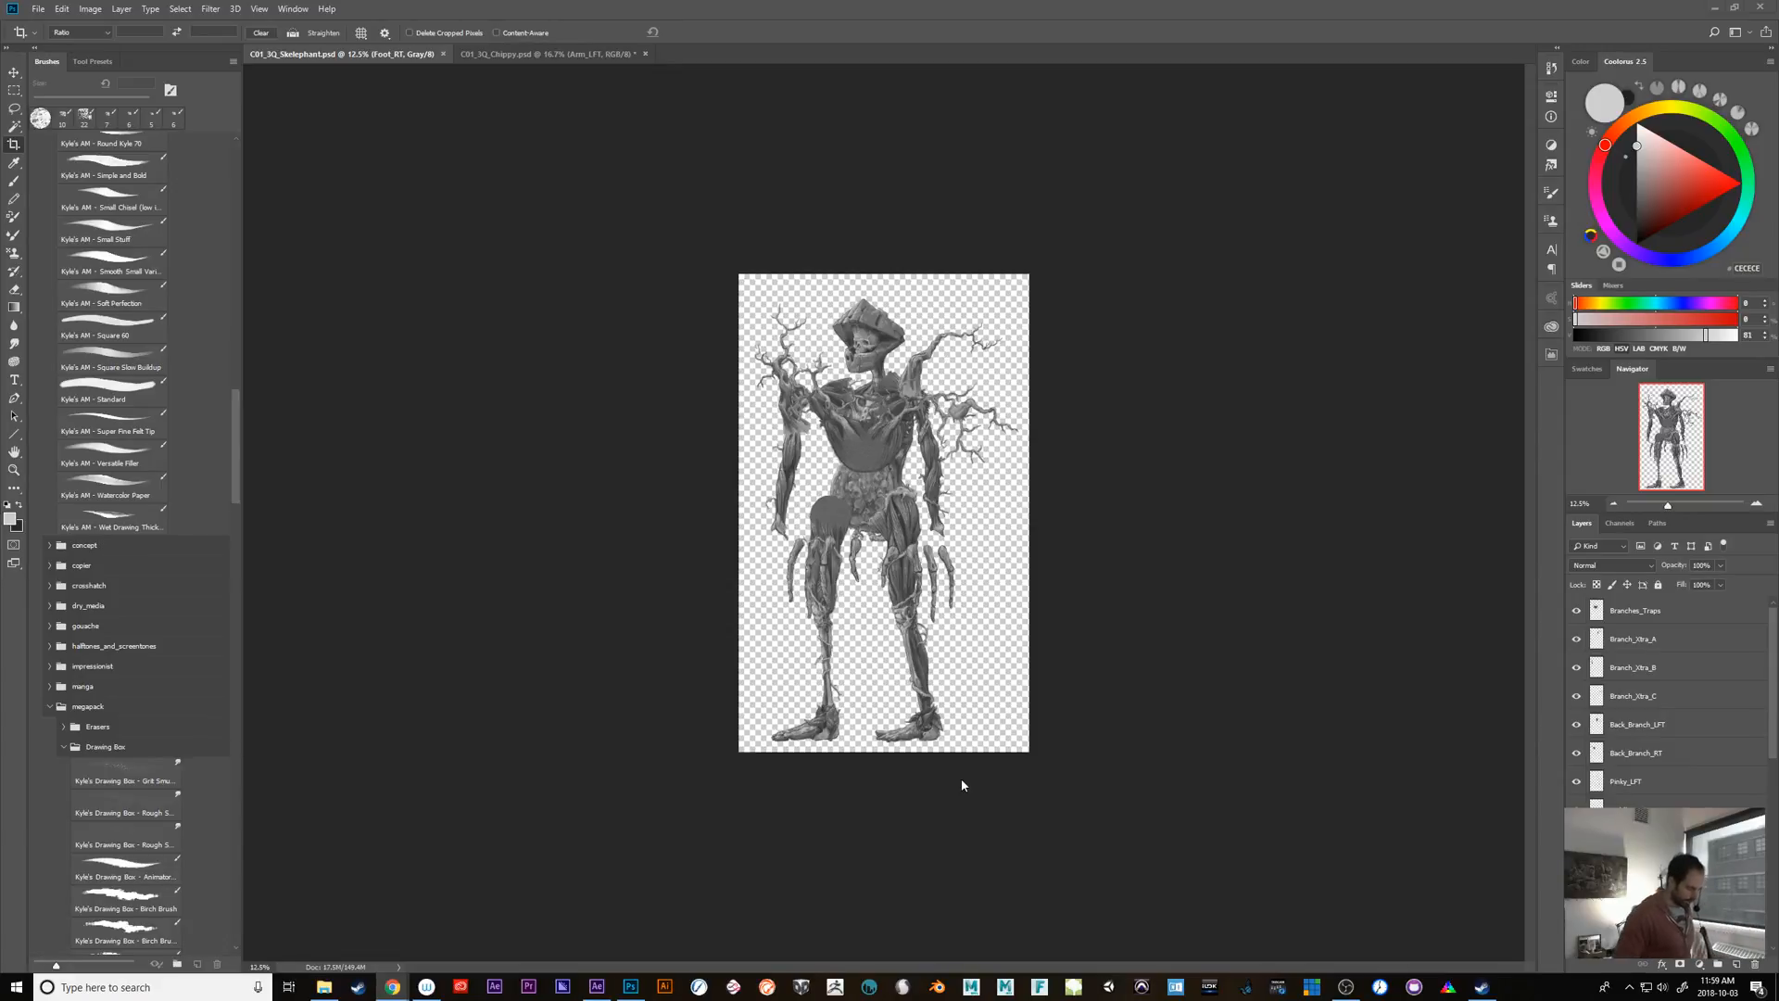
pyautogui.click(886, 740)
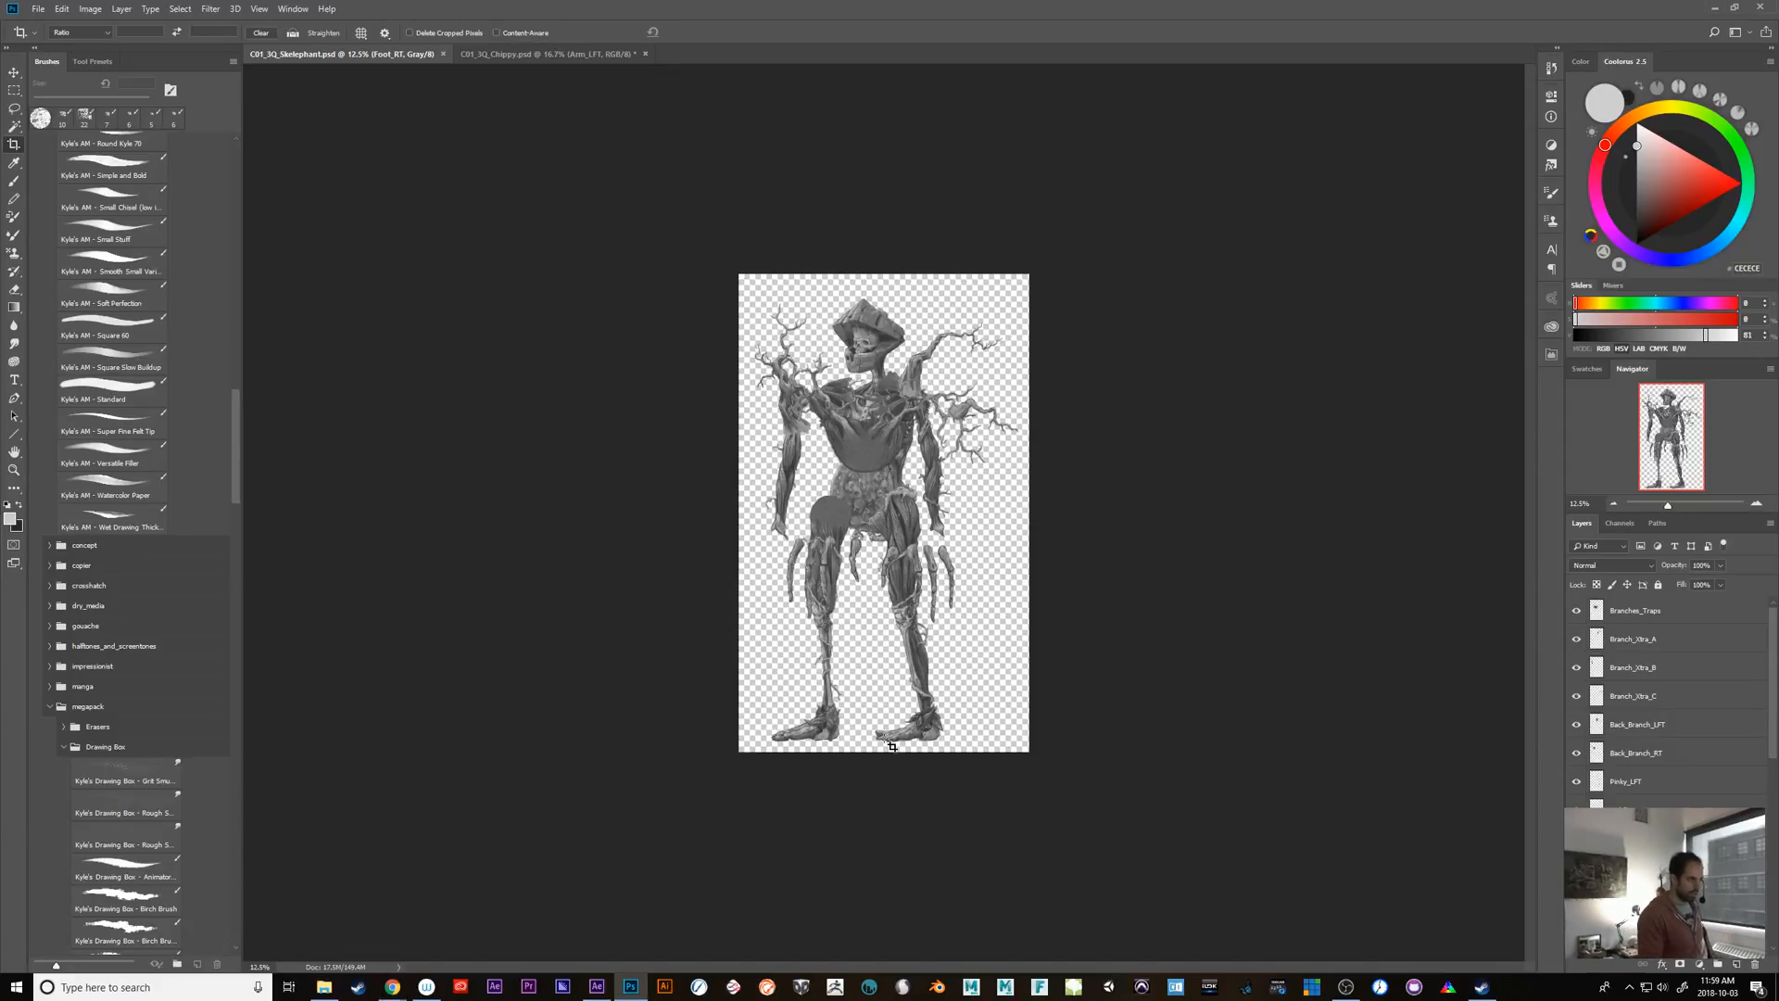
pyautogui.hotkey('ctrl', '+')
pyautogui.hotkey('ctrl', '+')
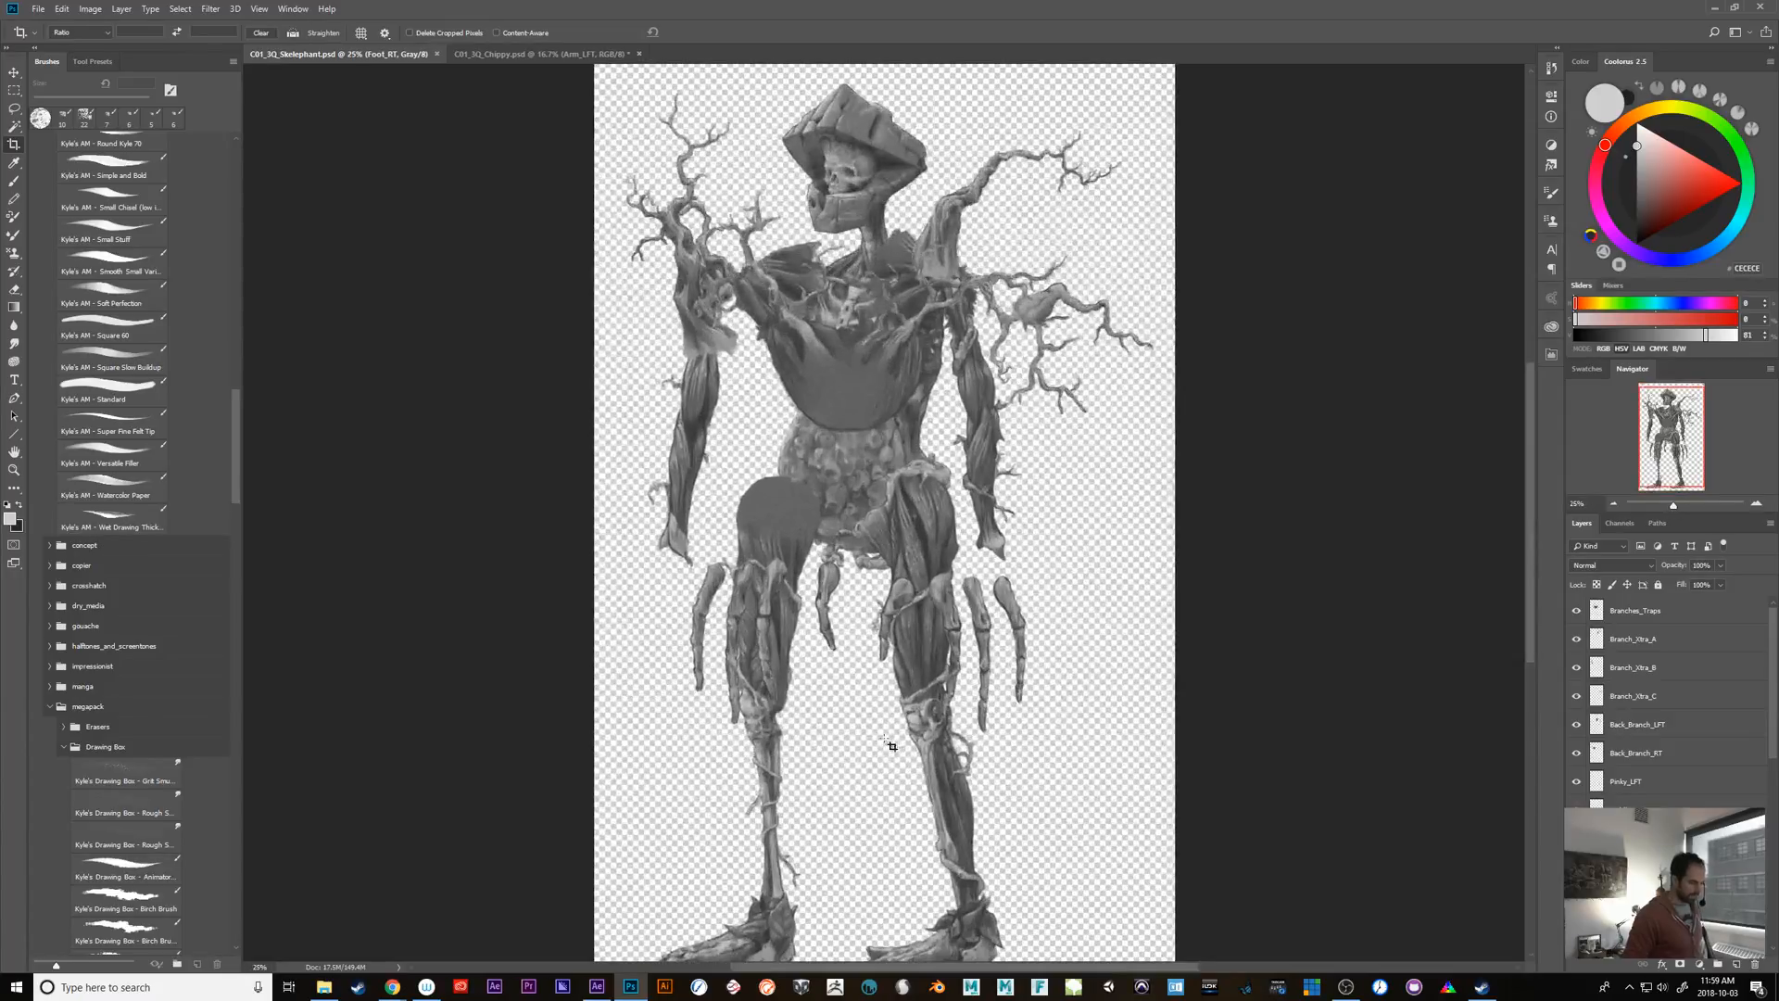
pyautogui.hotkey('ctrl', '-')
pyautogui.click(547, 53)
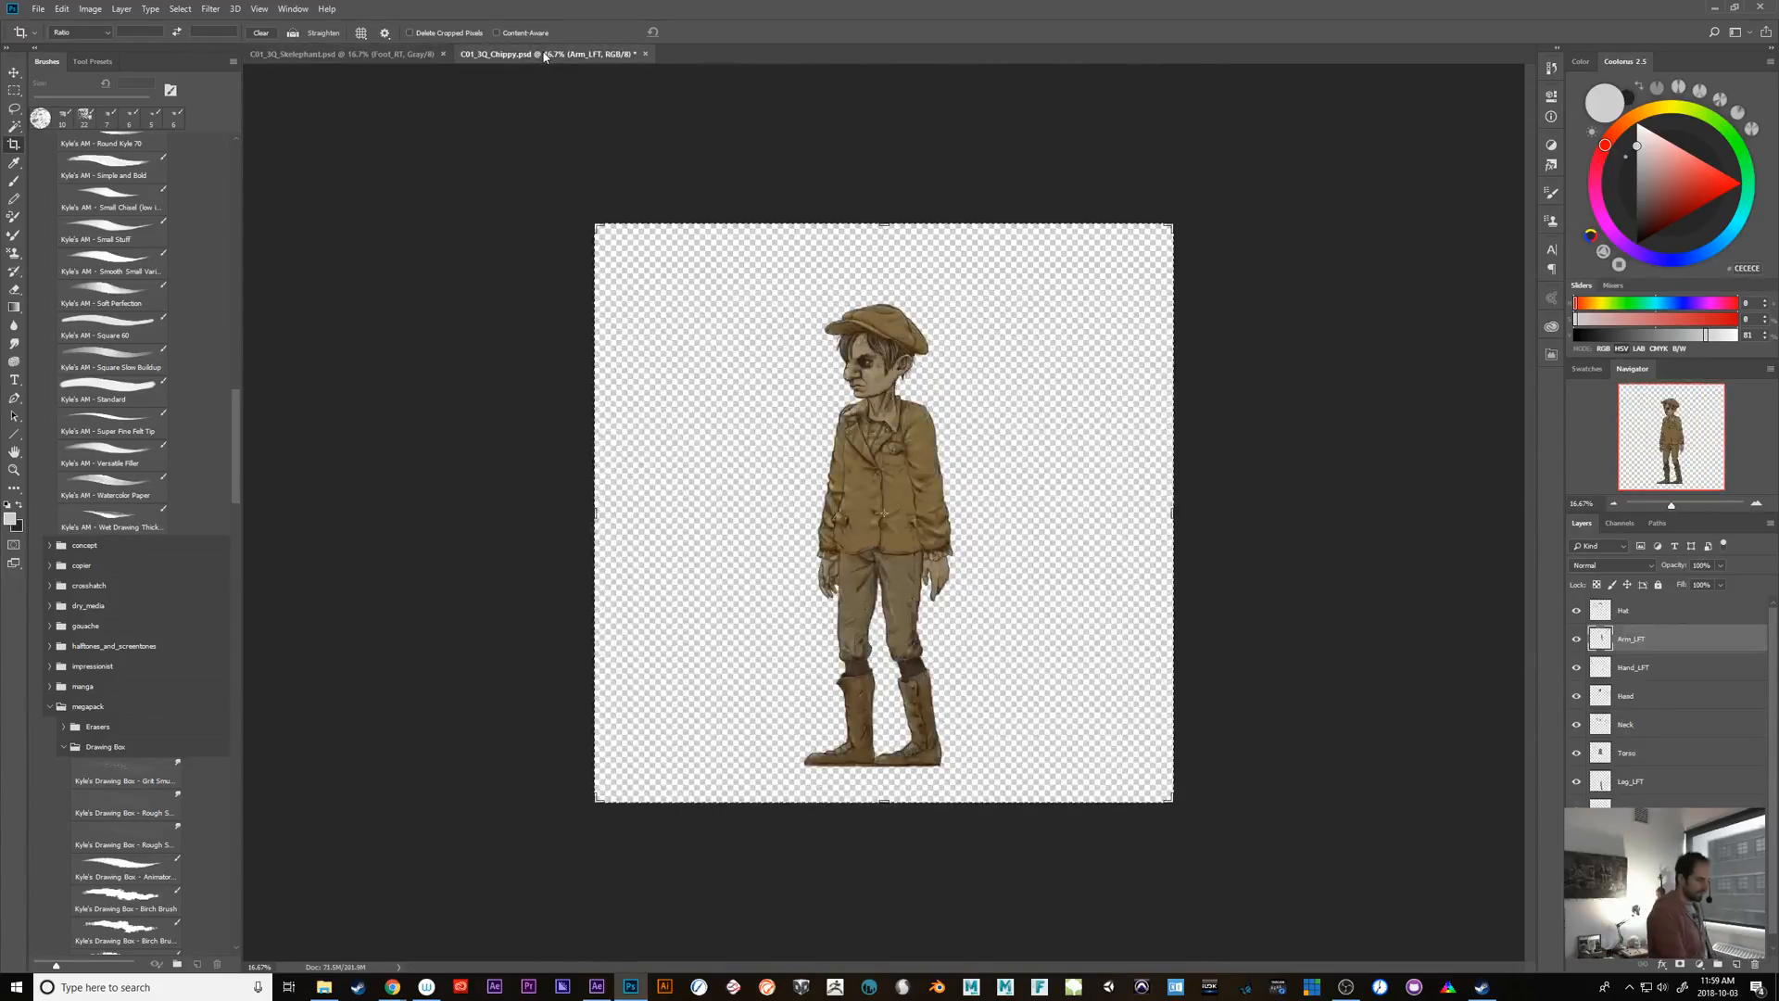
pyautogui.click(401, 55)
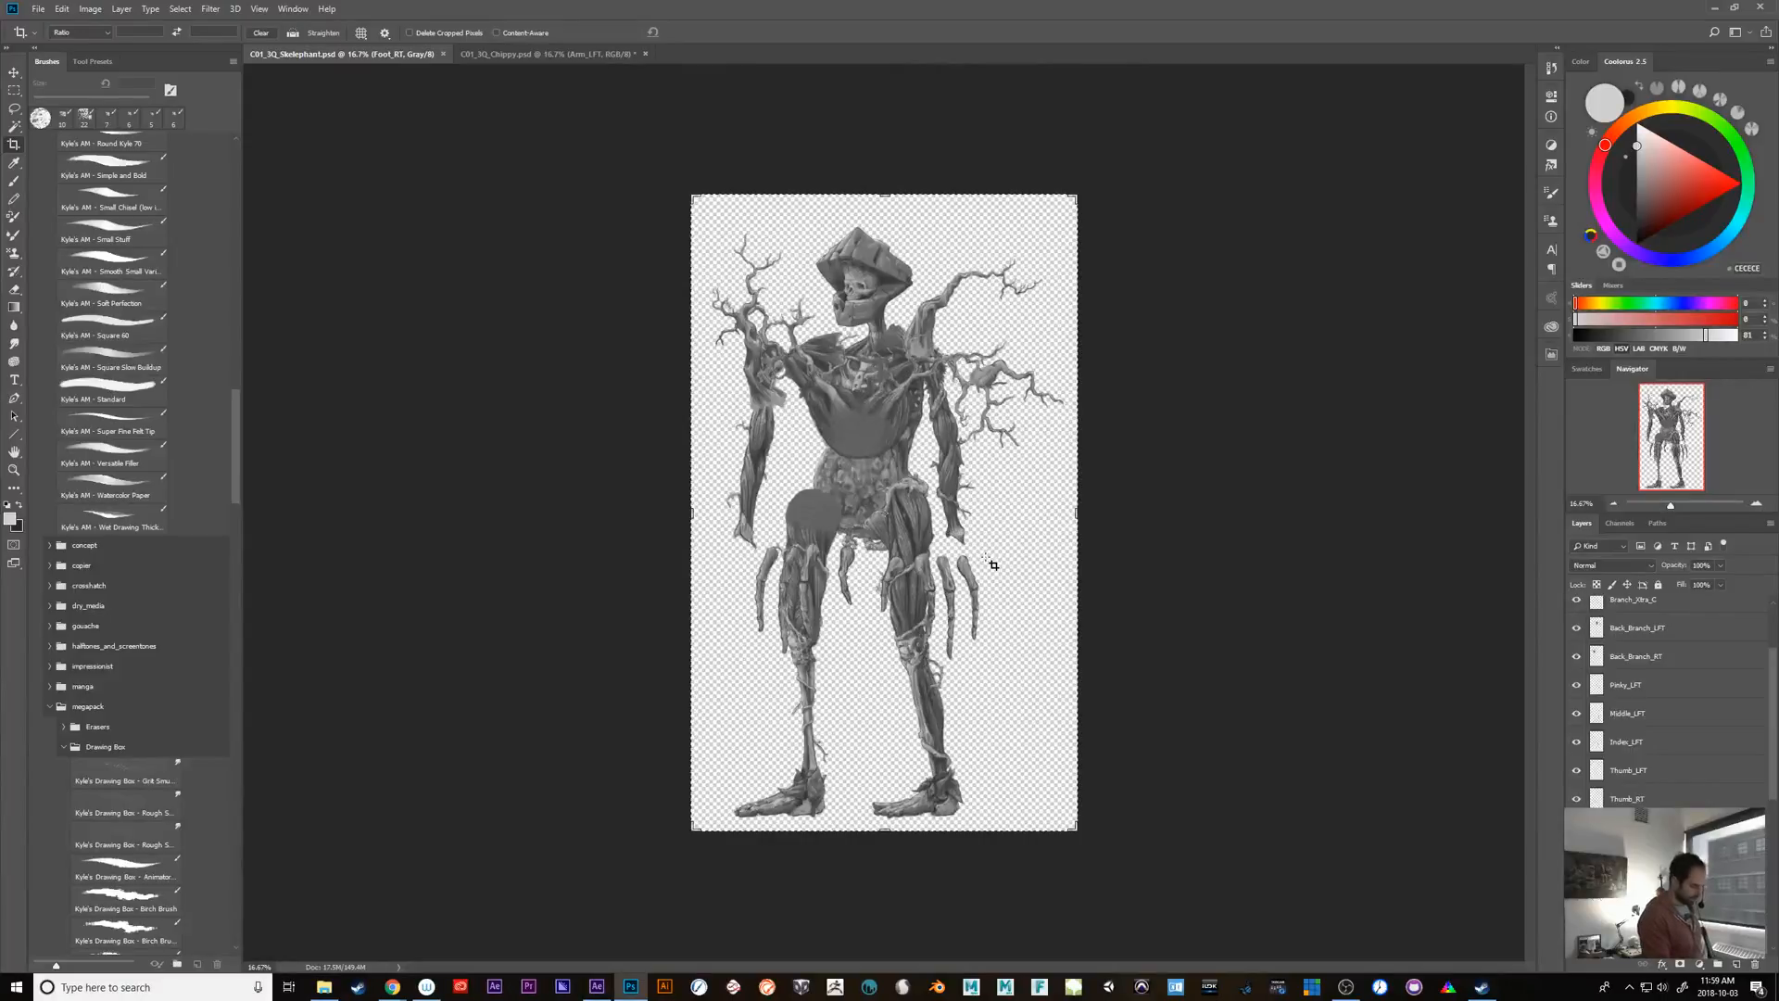
pyautogui.press('v')
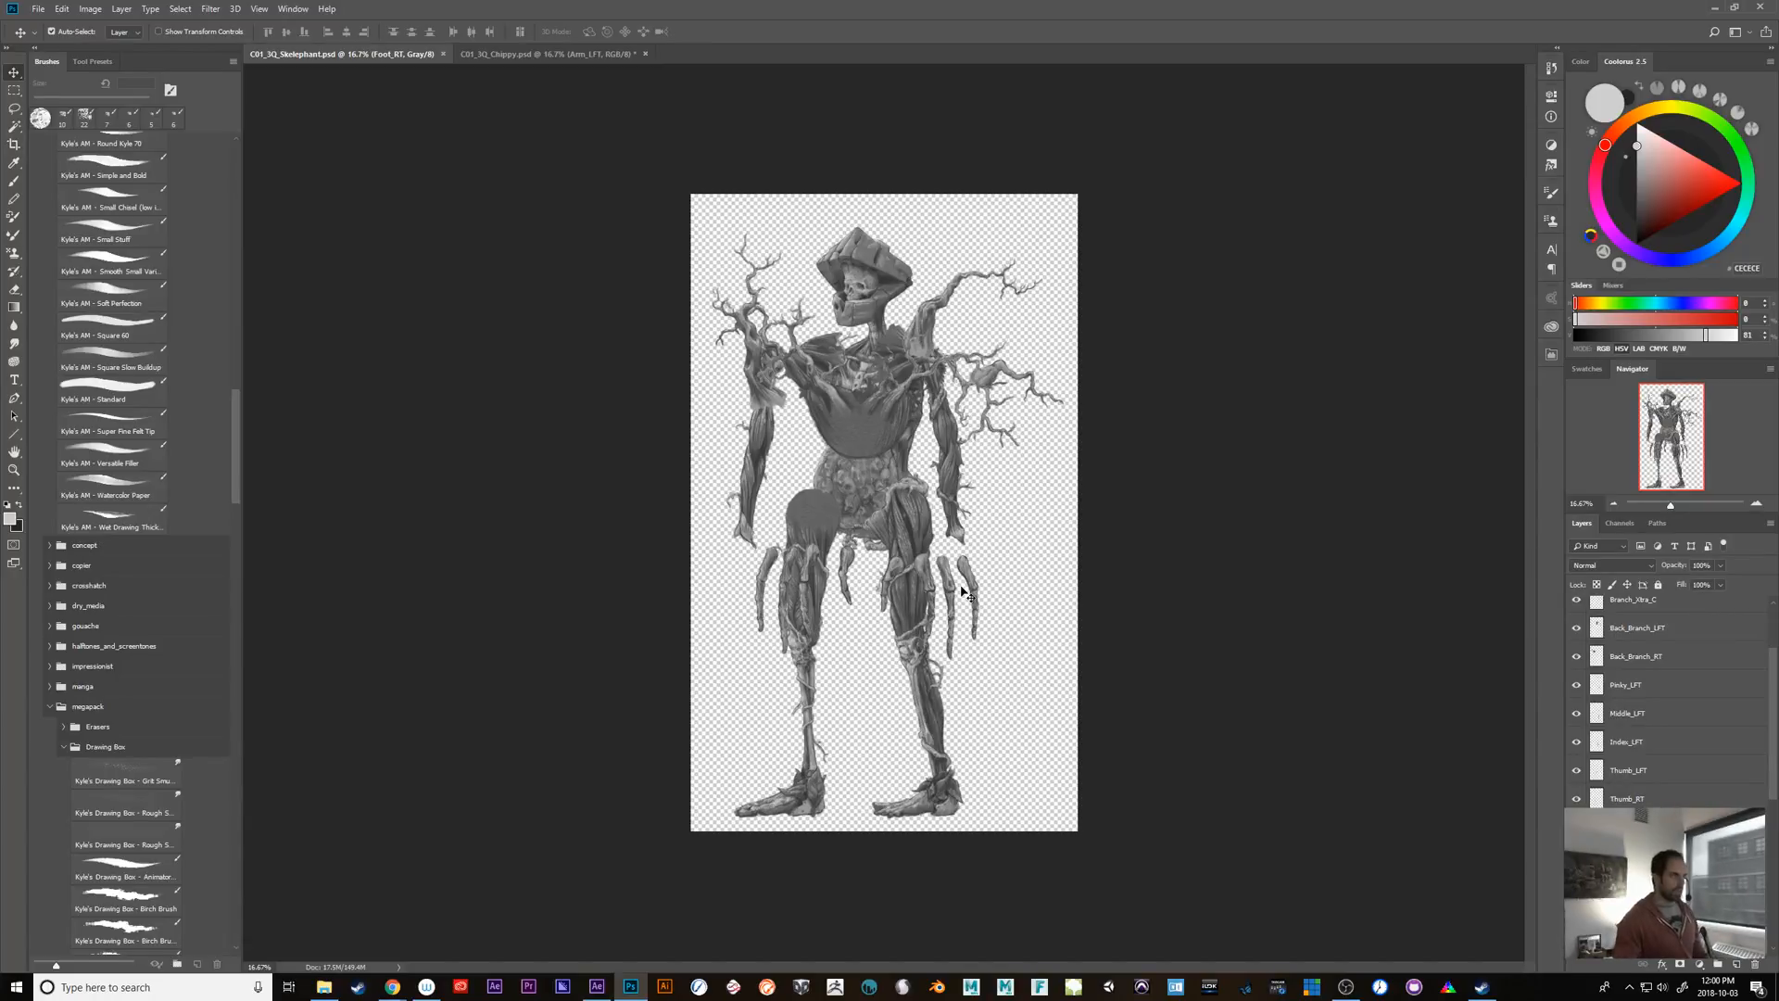
pyautogui.click(38, 9)
pyautogui.moveTo(292, 8)
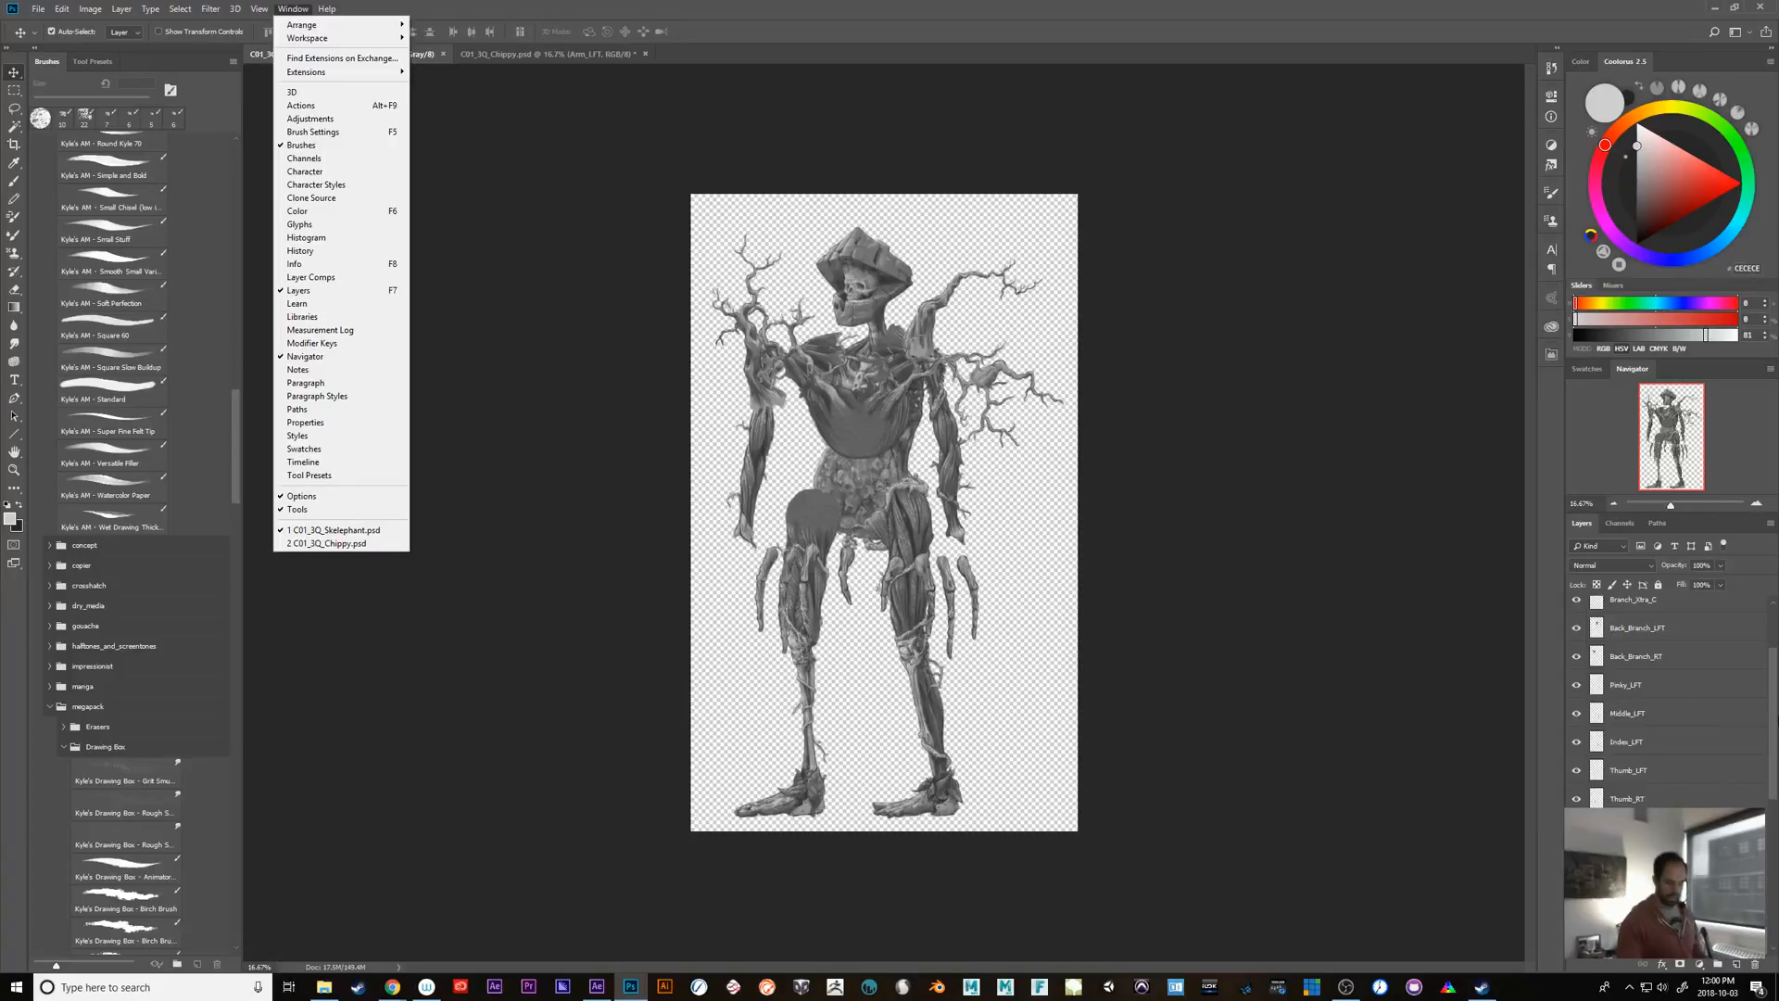
pyautogui.moveTo(1771, 724)
pyautogui.mouseDown()
pyautogui.moveTo(1771, 813)
pyautogui.moveTo(1742, 711)
pyautogui.mouseUp()
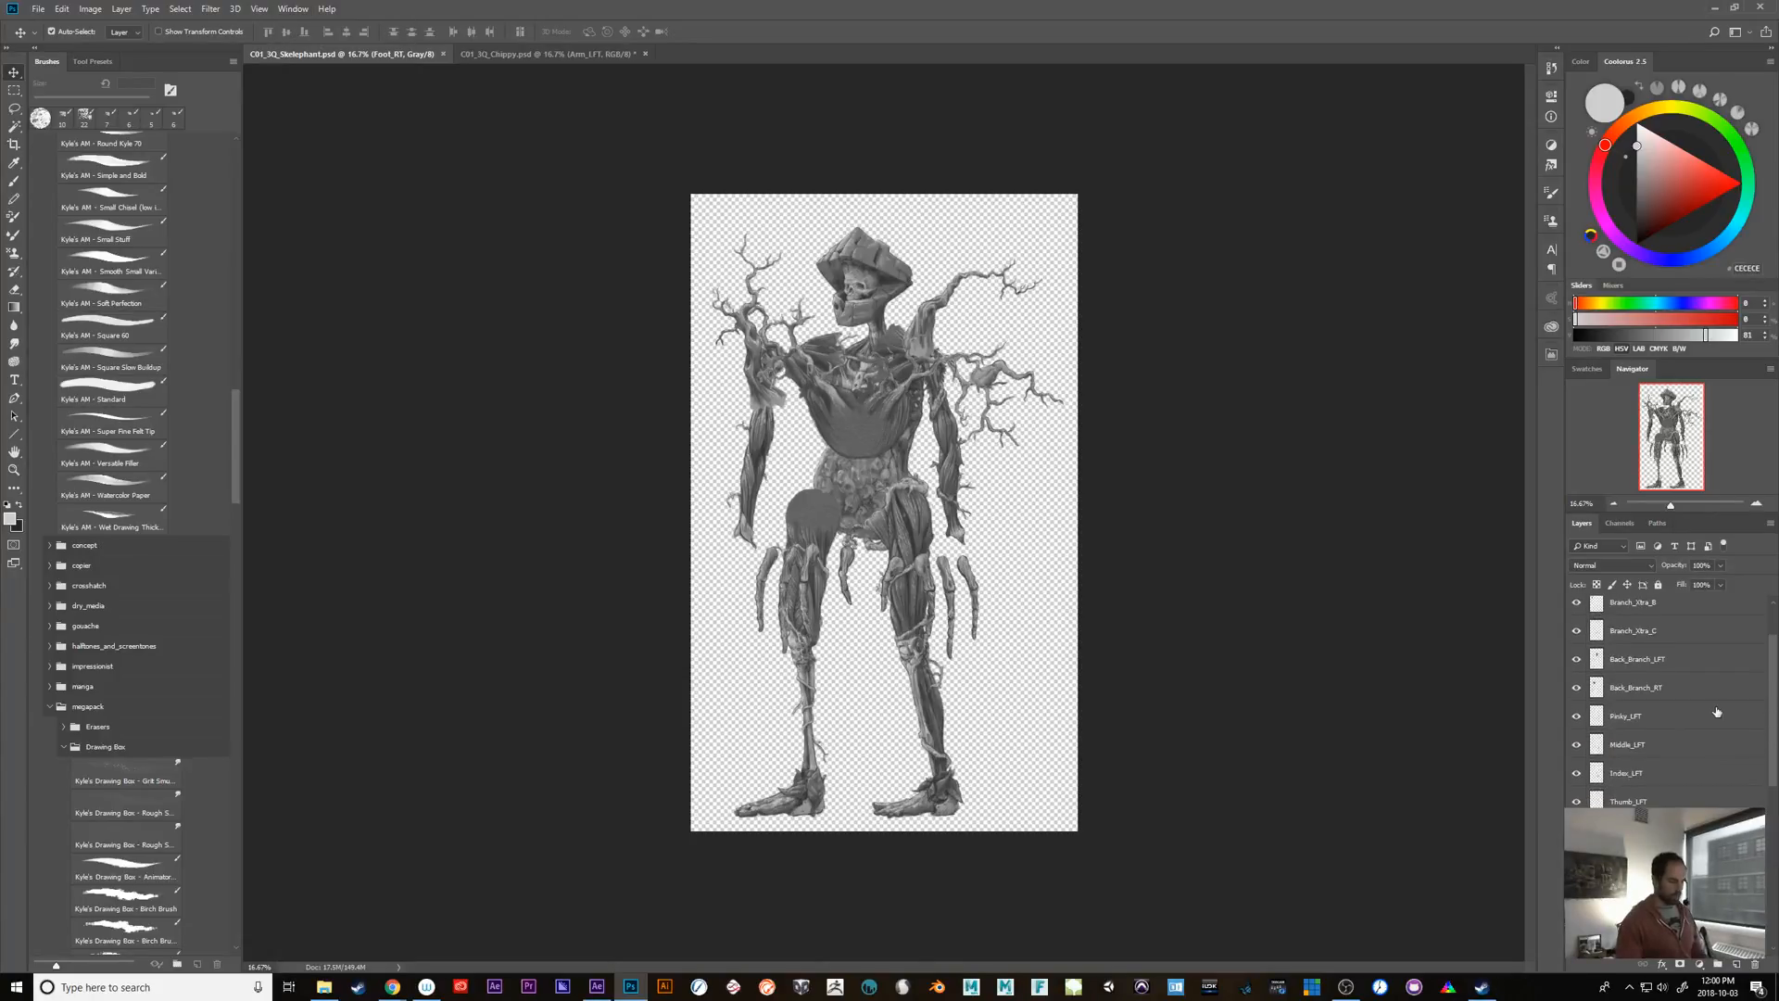
pyautogui.click(510, 56)
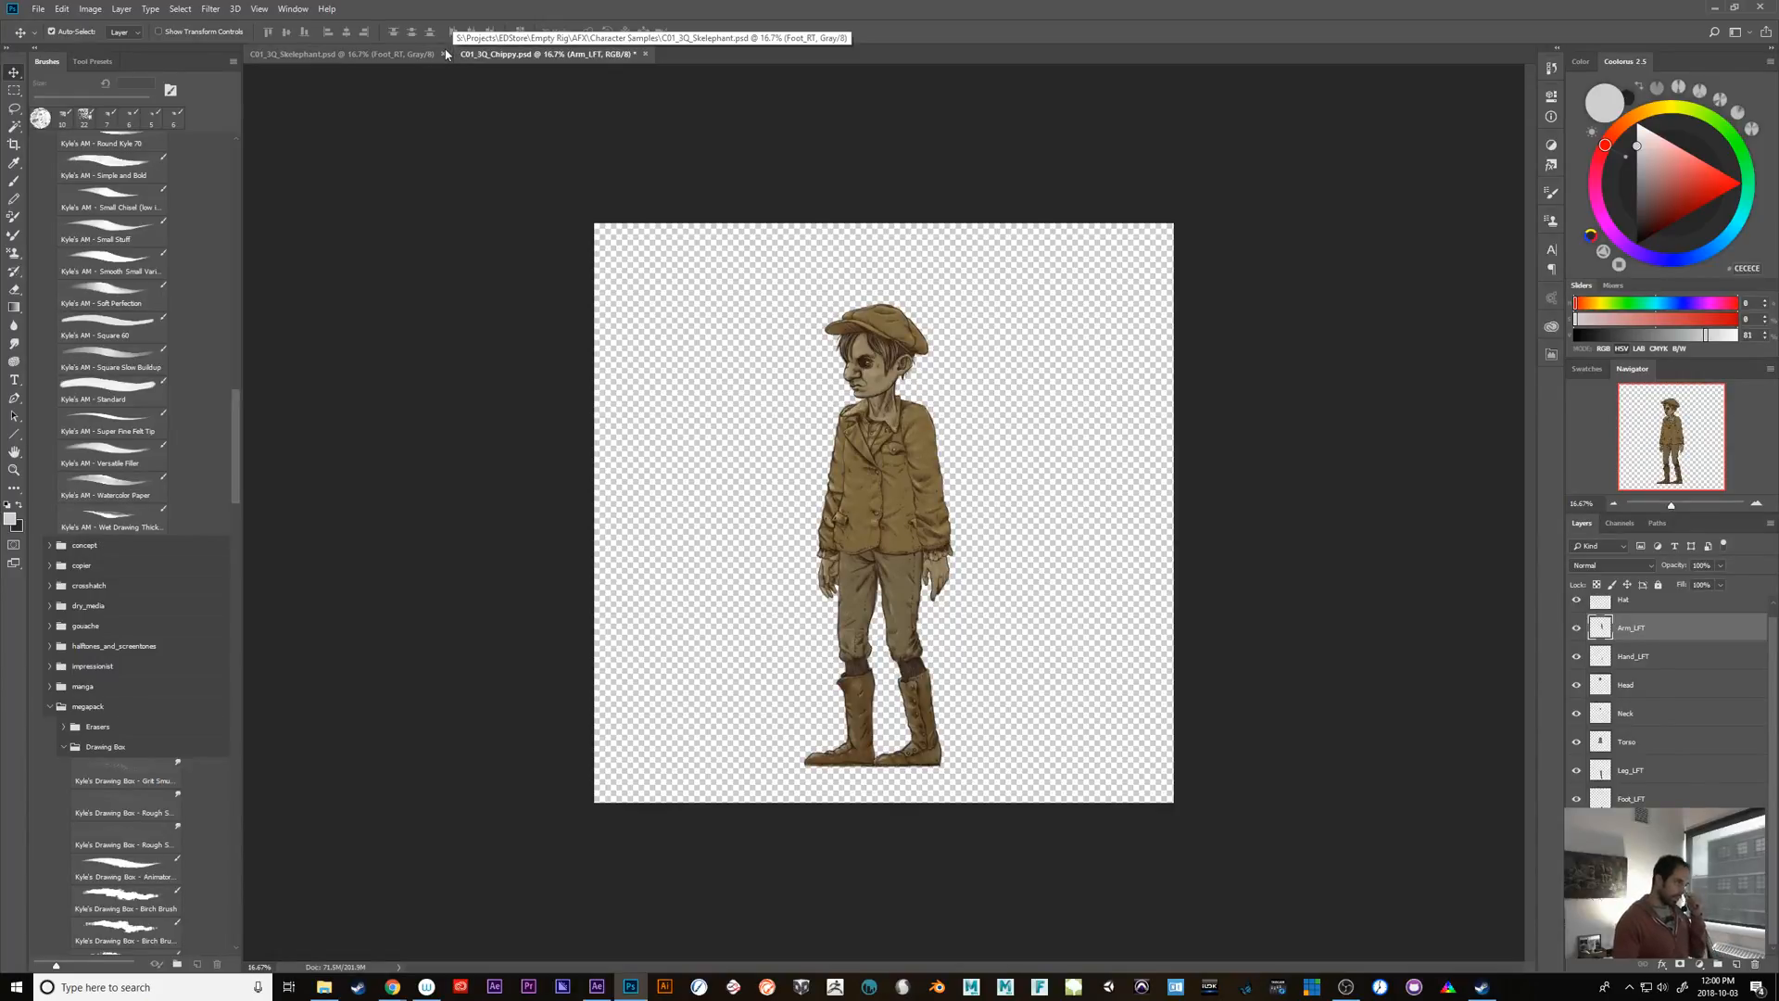
pyautogui.click(325, 56)
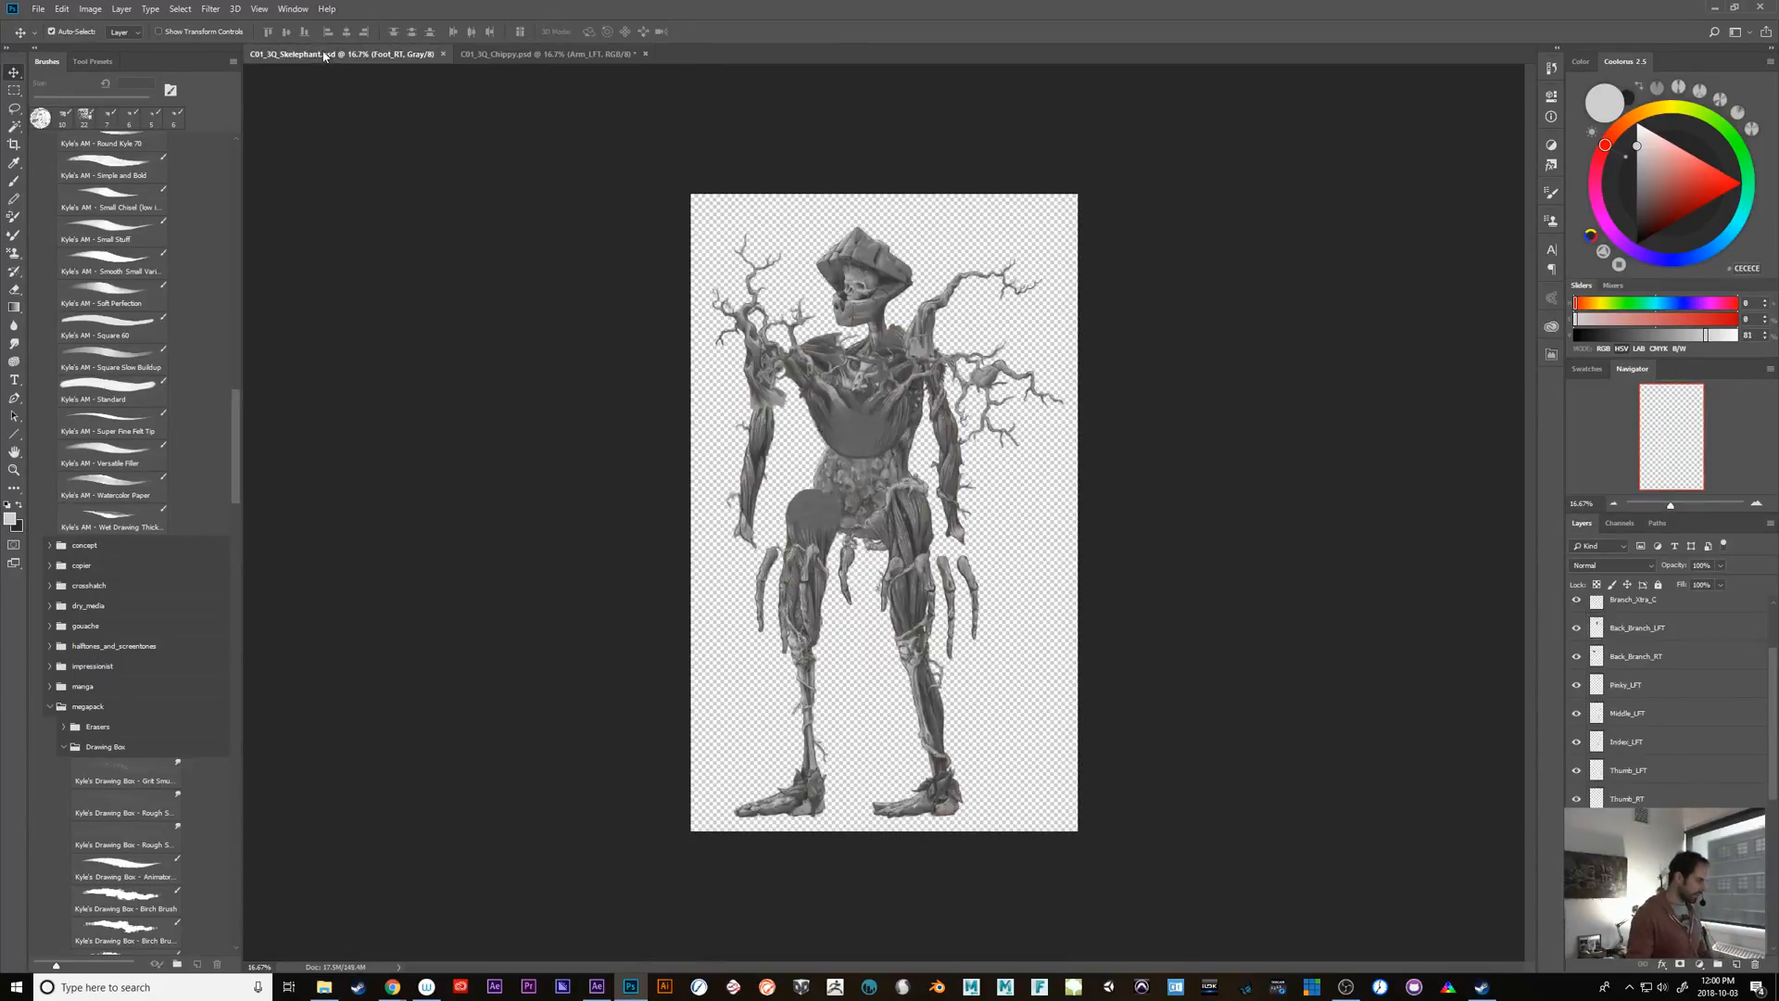
pyautogui.click(38, 9)
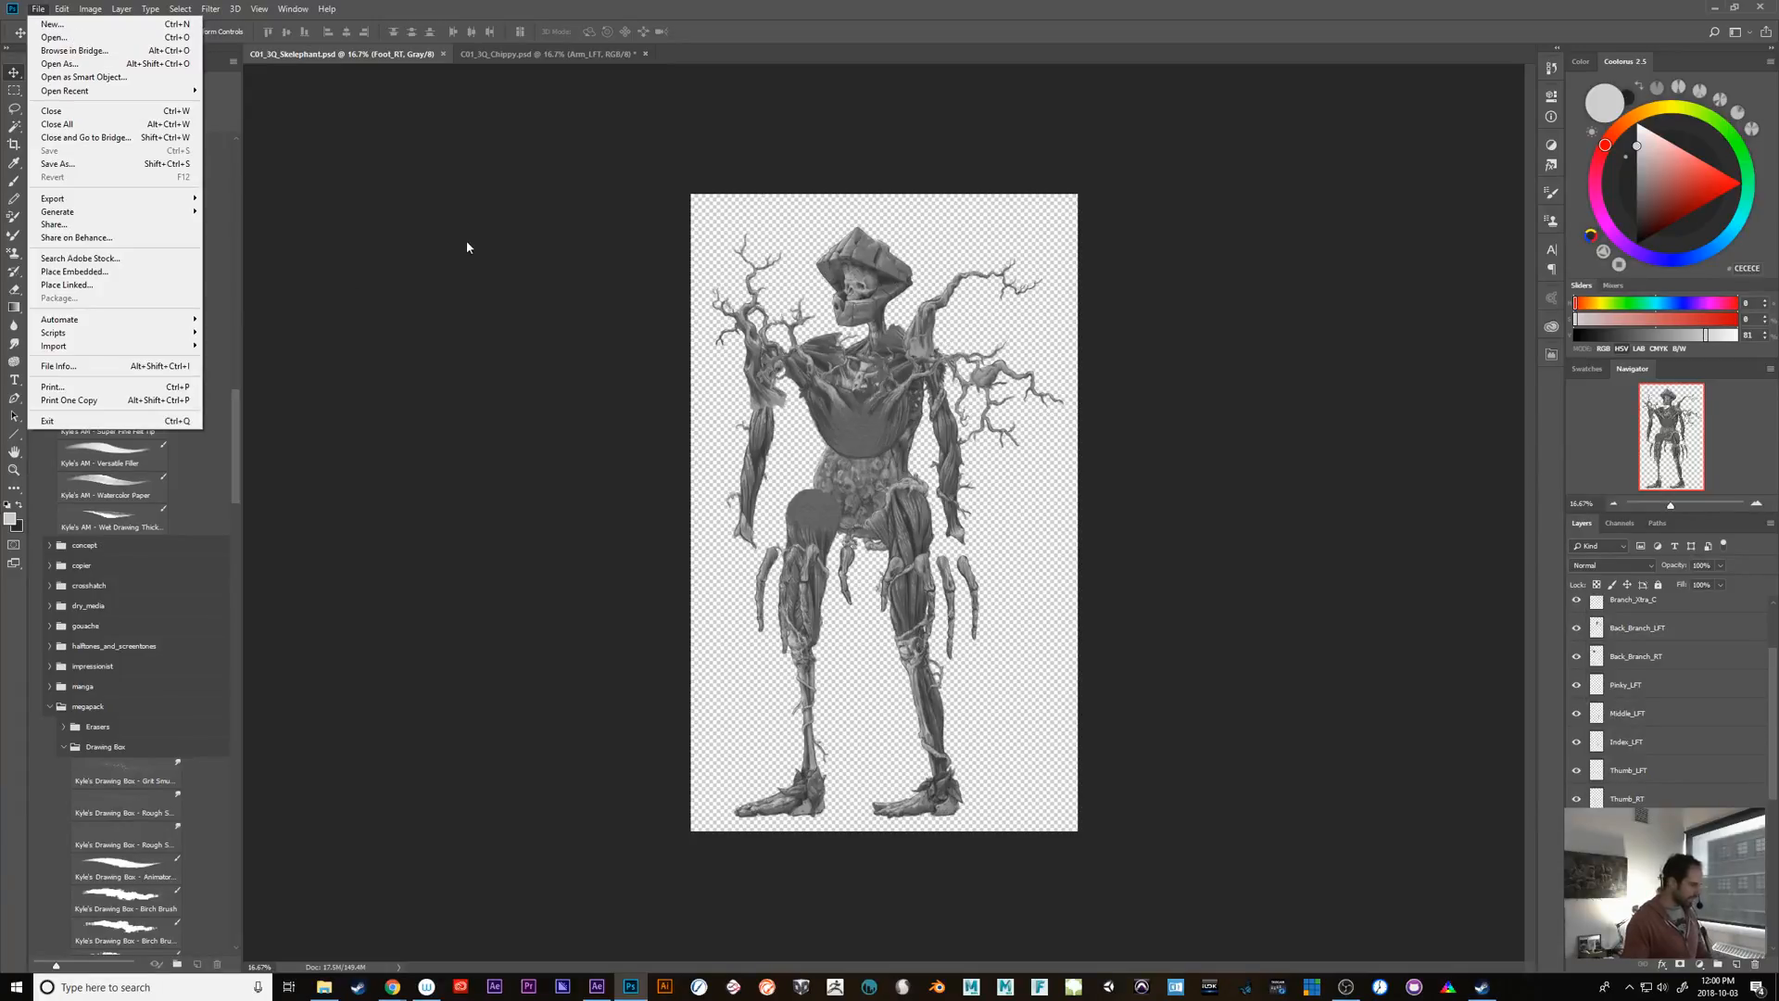
pyautogui.click(58, 164)
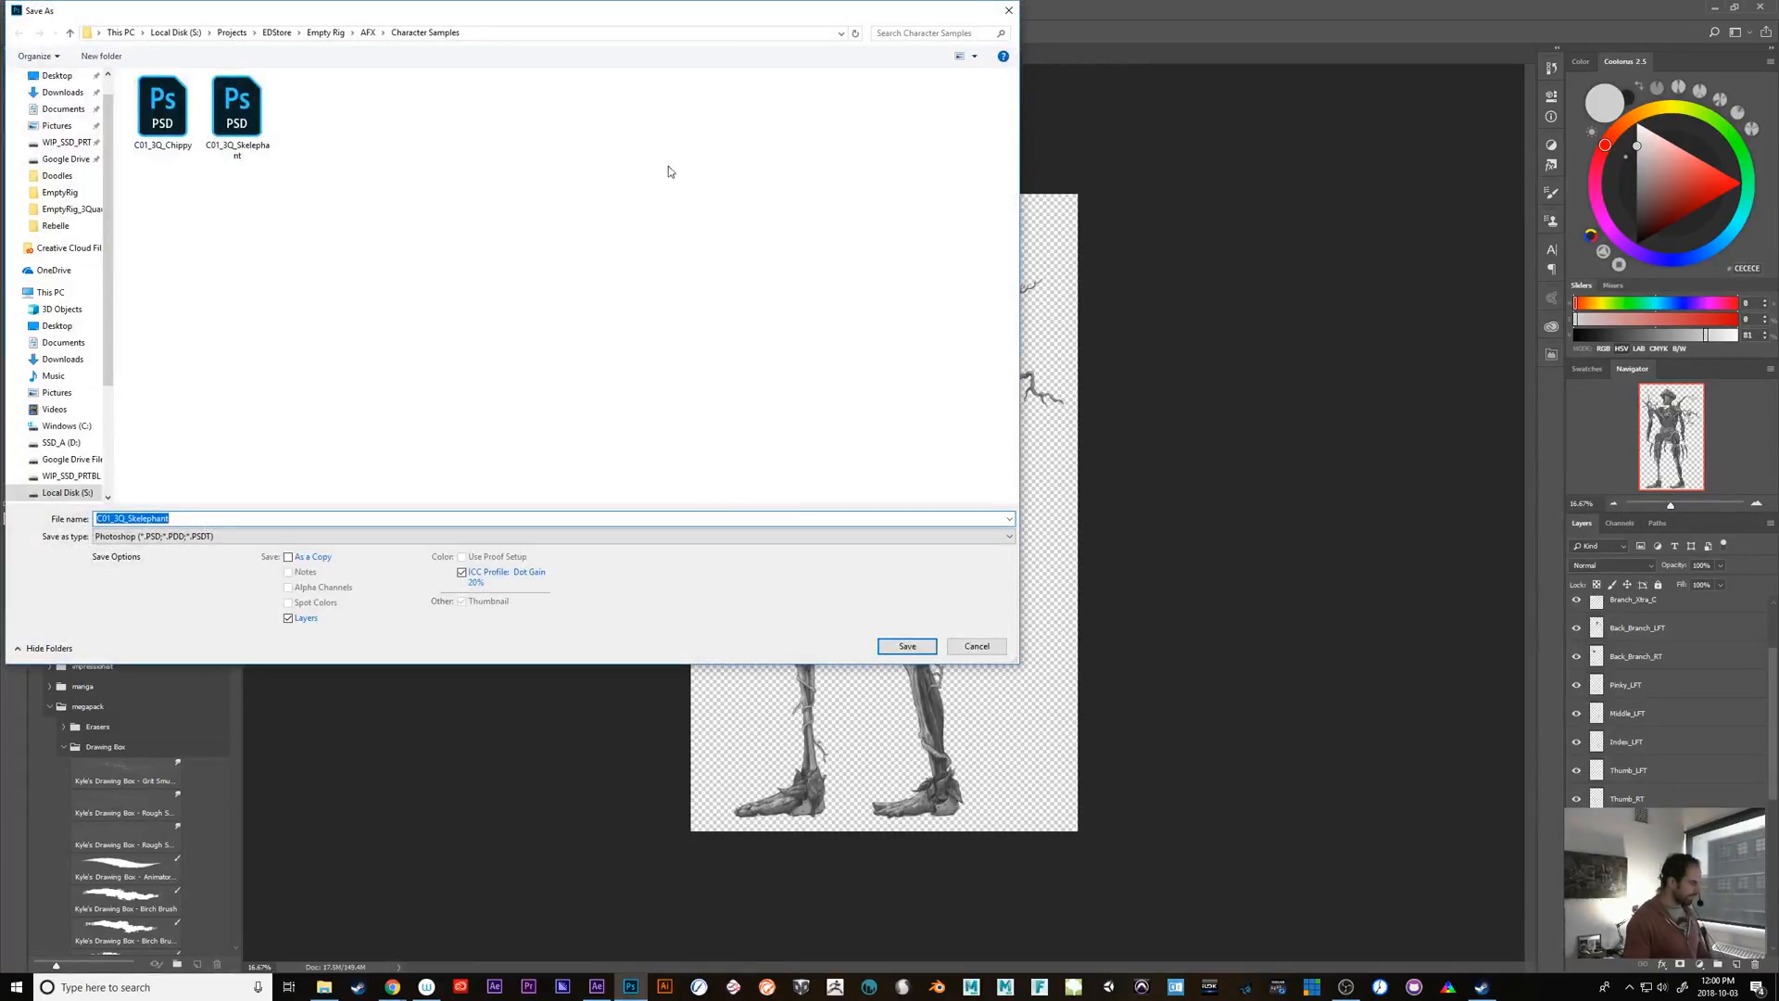
pyautogui.click(982, 649)
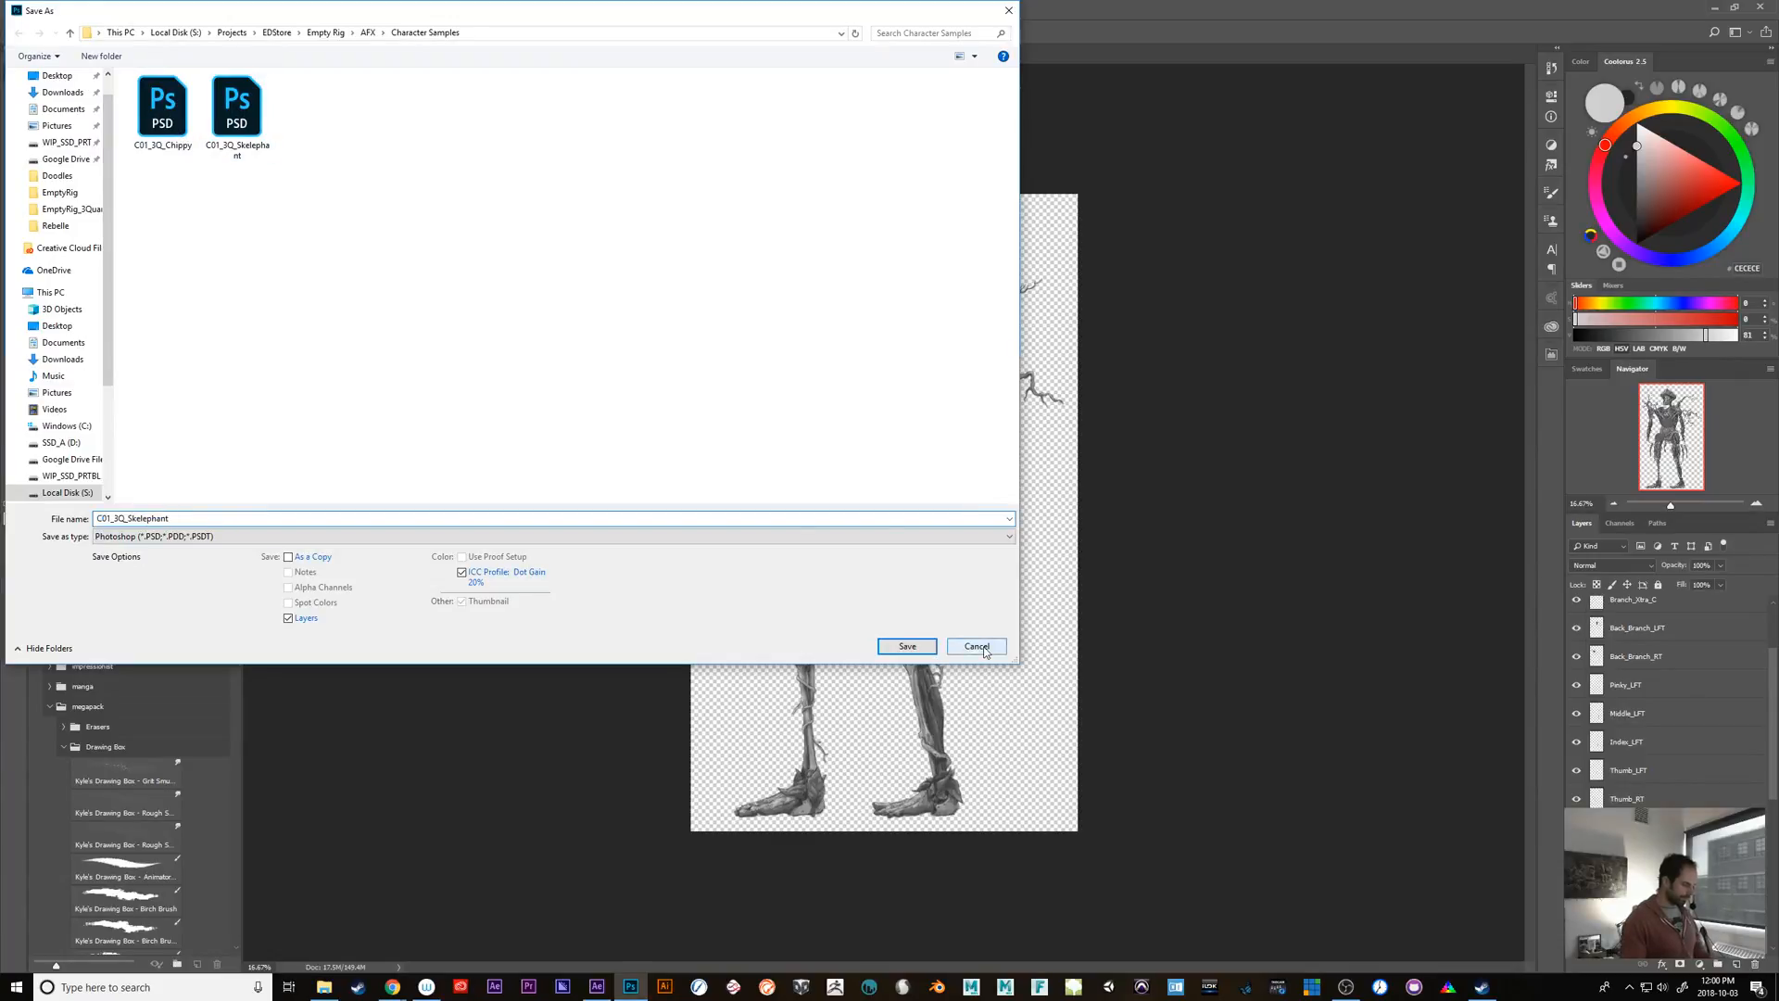
# Switch to After Effects and open the C01_3Q_Template composition
pyautogui.click(1715, 9)
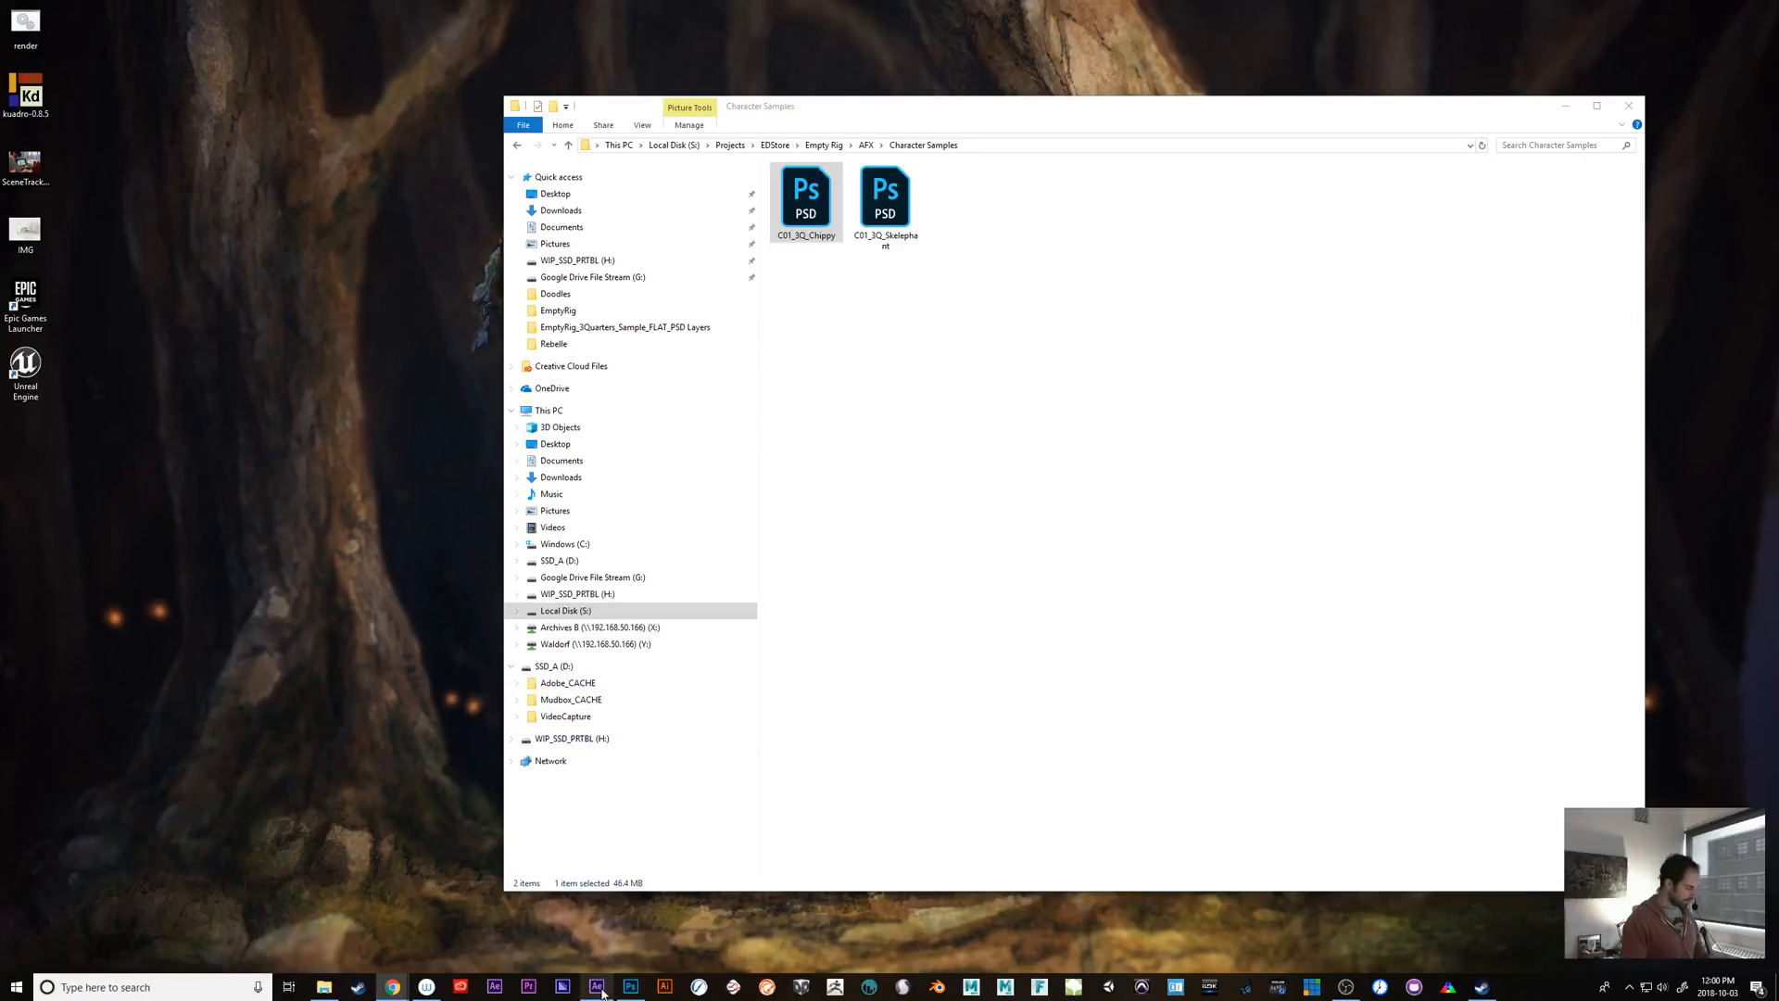
pyautogui.moveTo(598, 989)
pyautogui.click(594, 993)
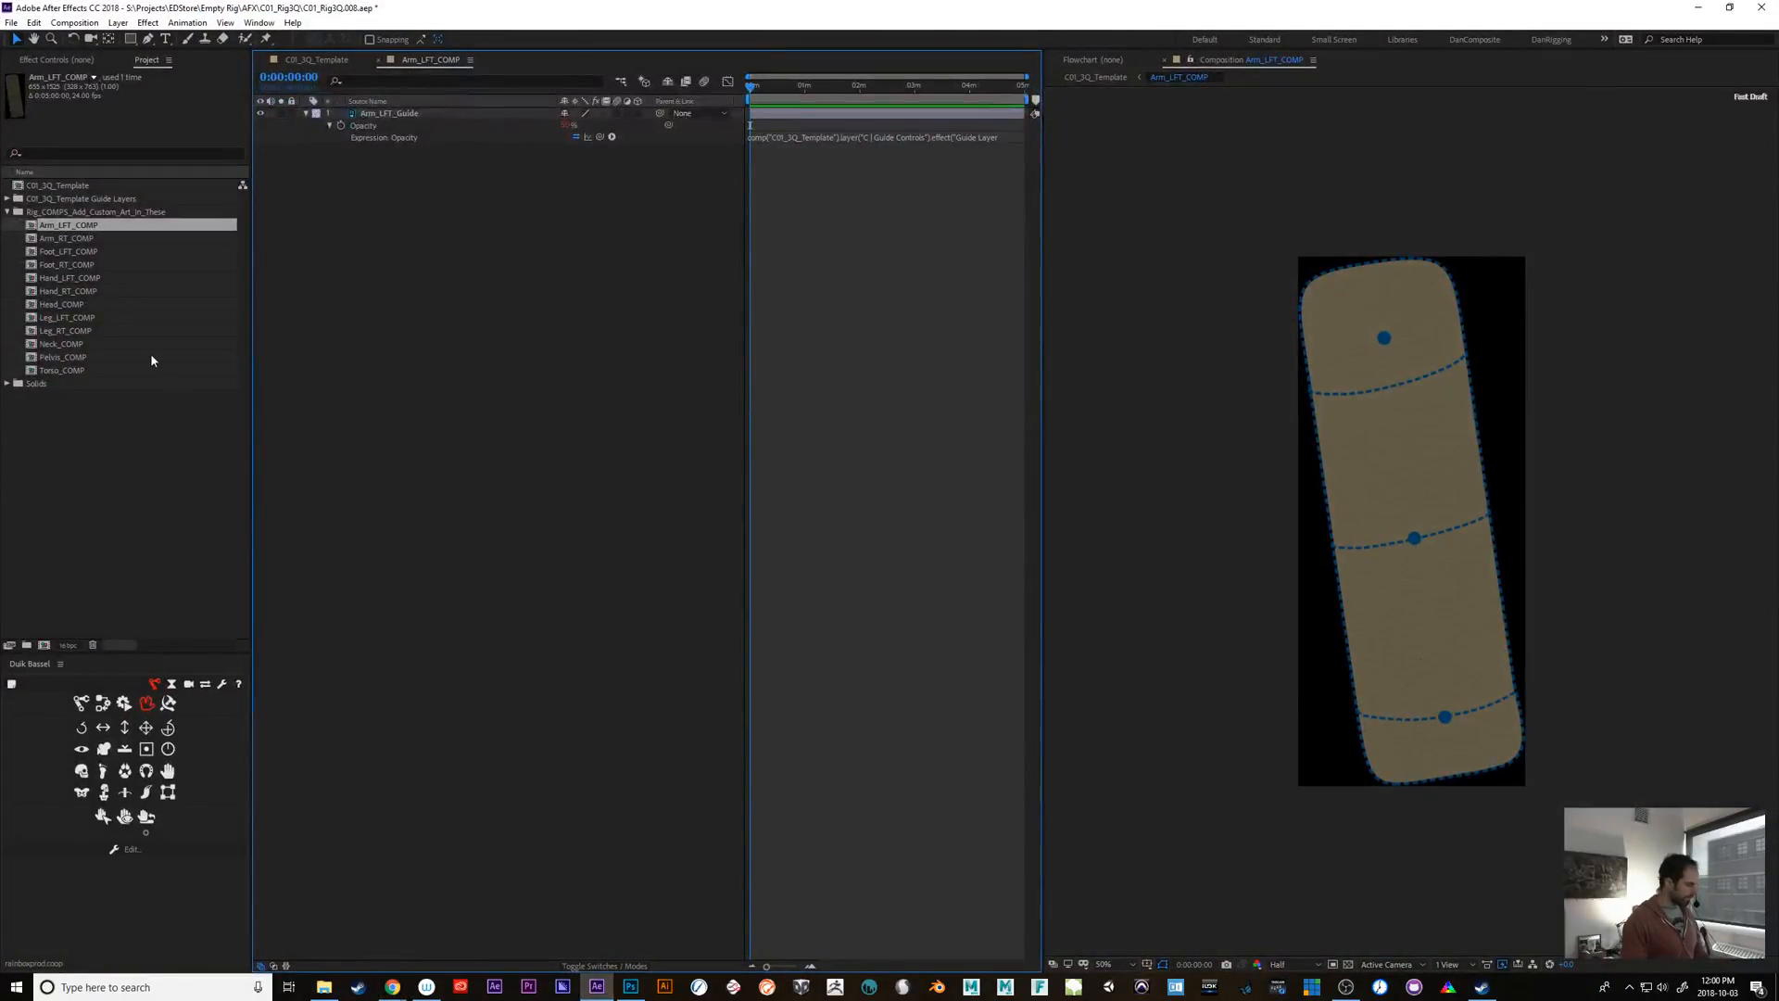
pyautogui.doubleClick(82, 186)
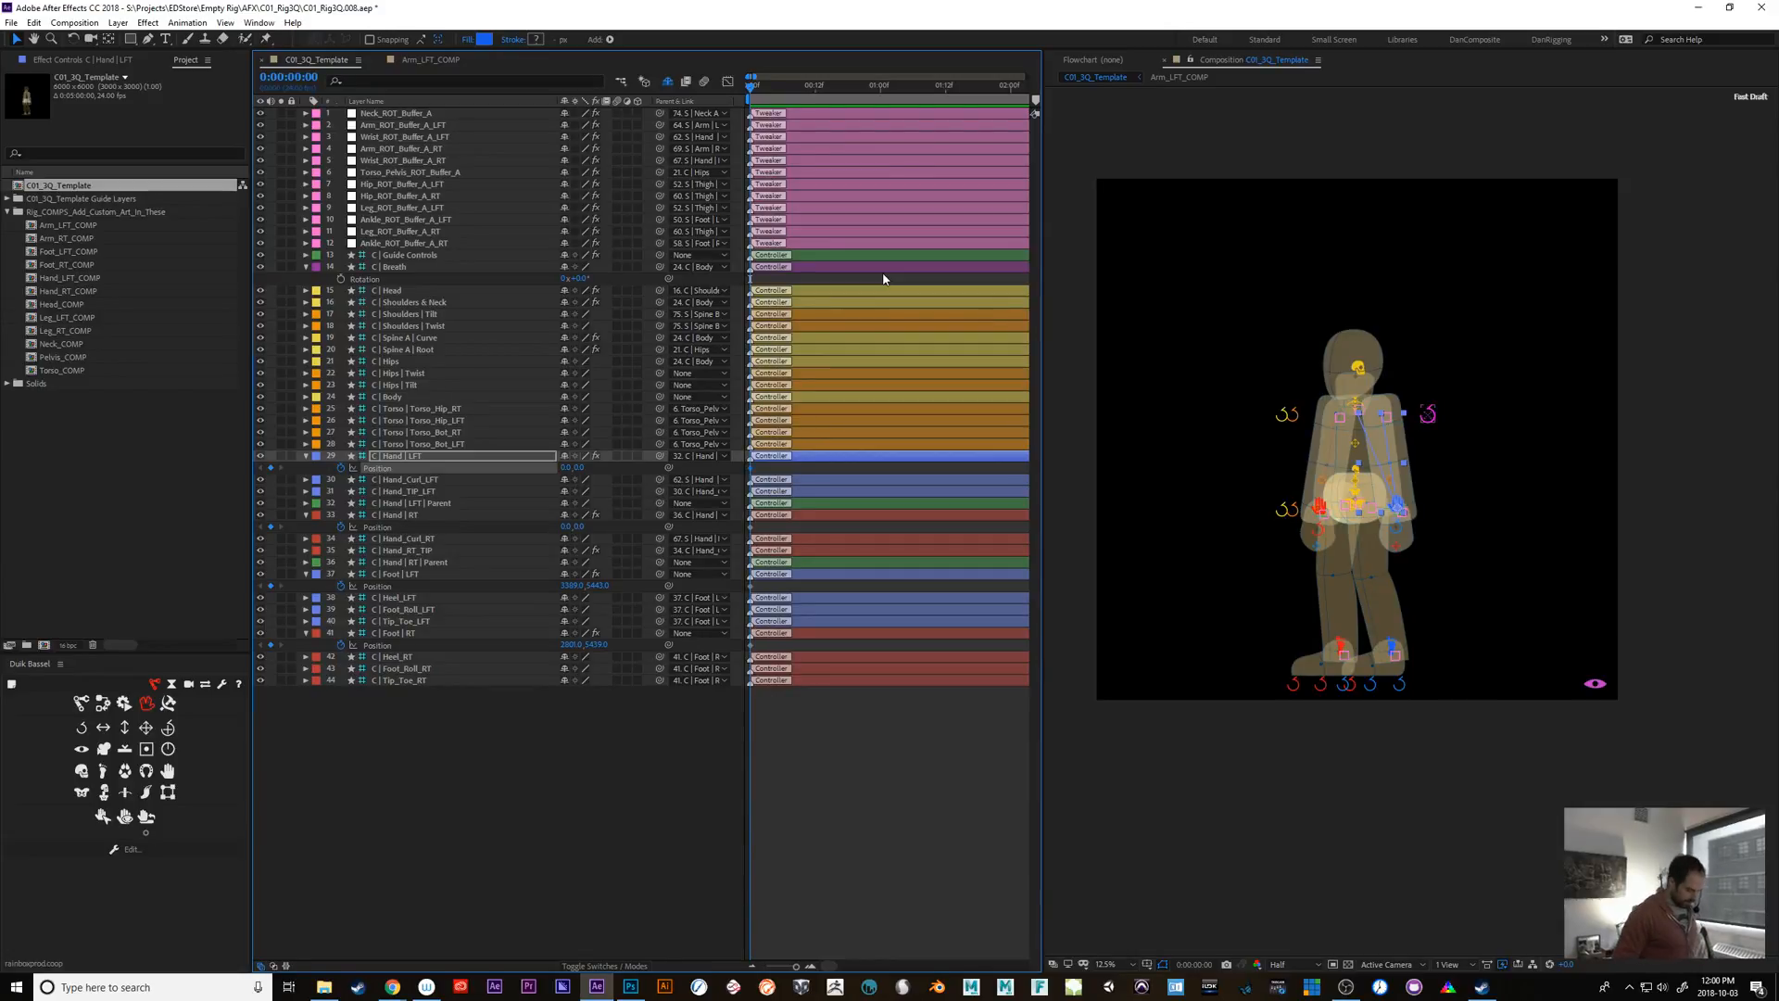
# Try raising the left hand controller to bend the rig's arm, and undo the move
pyautogui.press('.')
pyautogui.moveTo(1388, 496); pyautogui.dragTo(1411, 431)
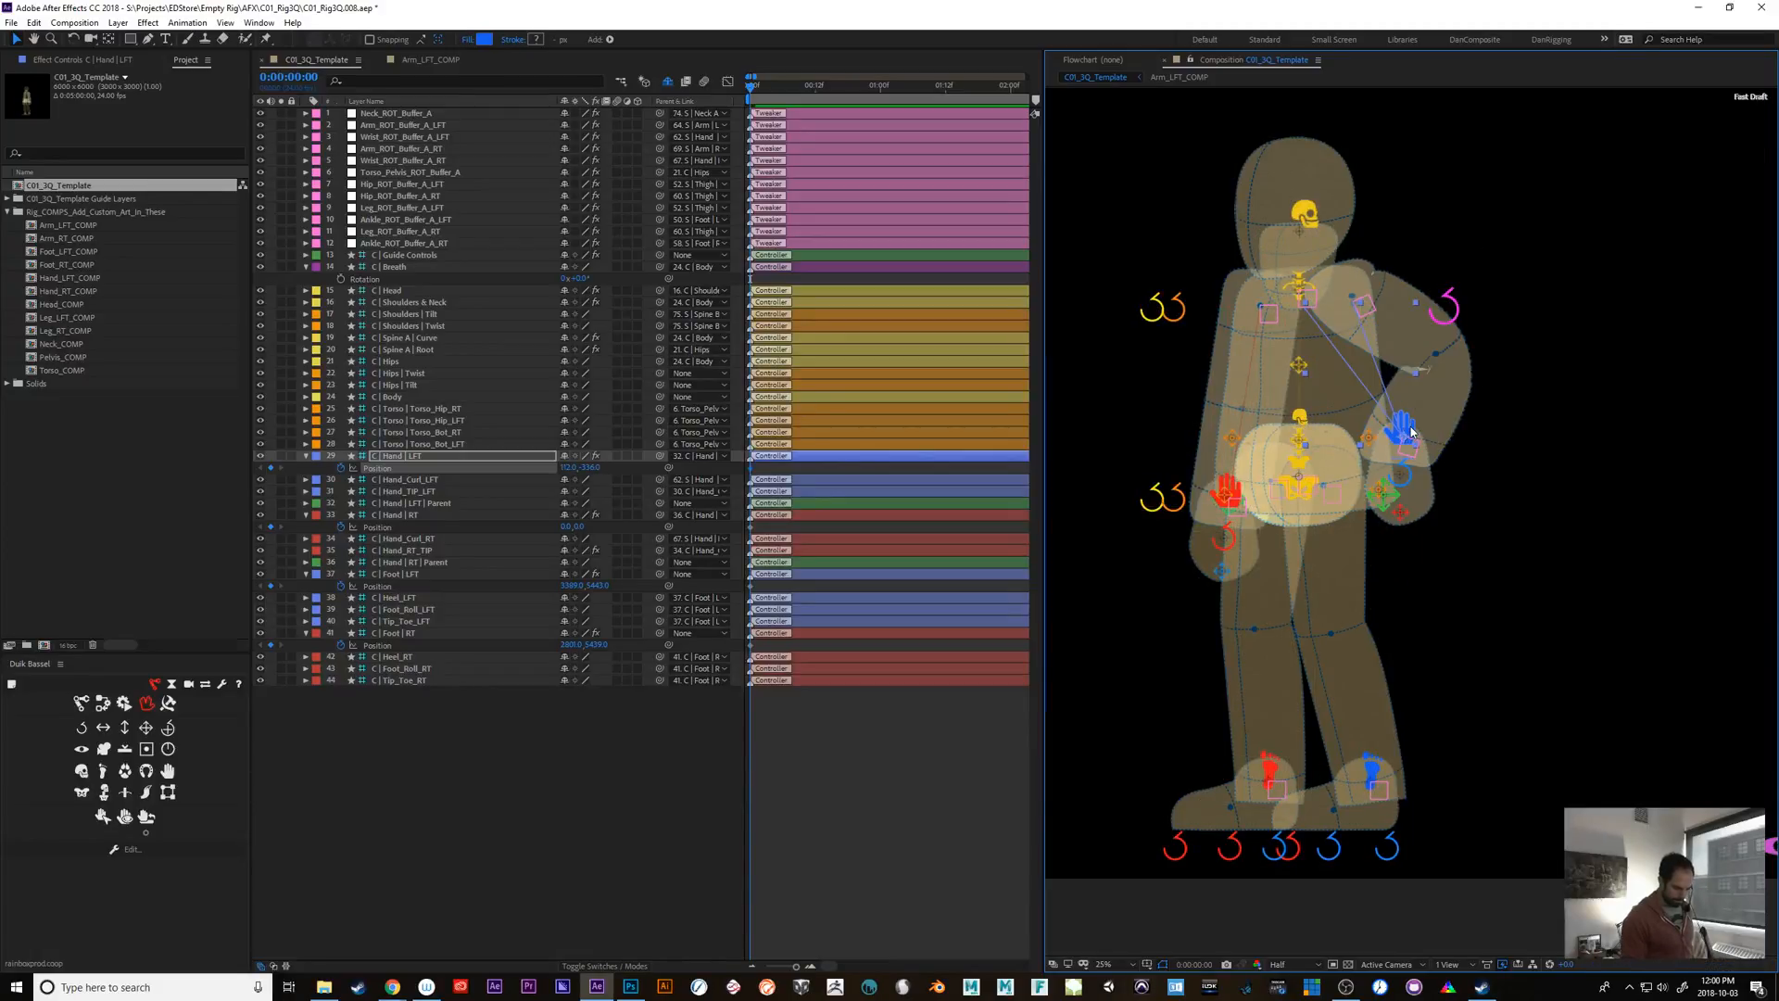
pyautogui.hotkey('ctrl', 'z')
# Switch to Photoshop and quit it, saving the changes to C01_3Q_Chippy.psd
pyautogui.click(639, 988)
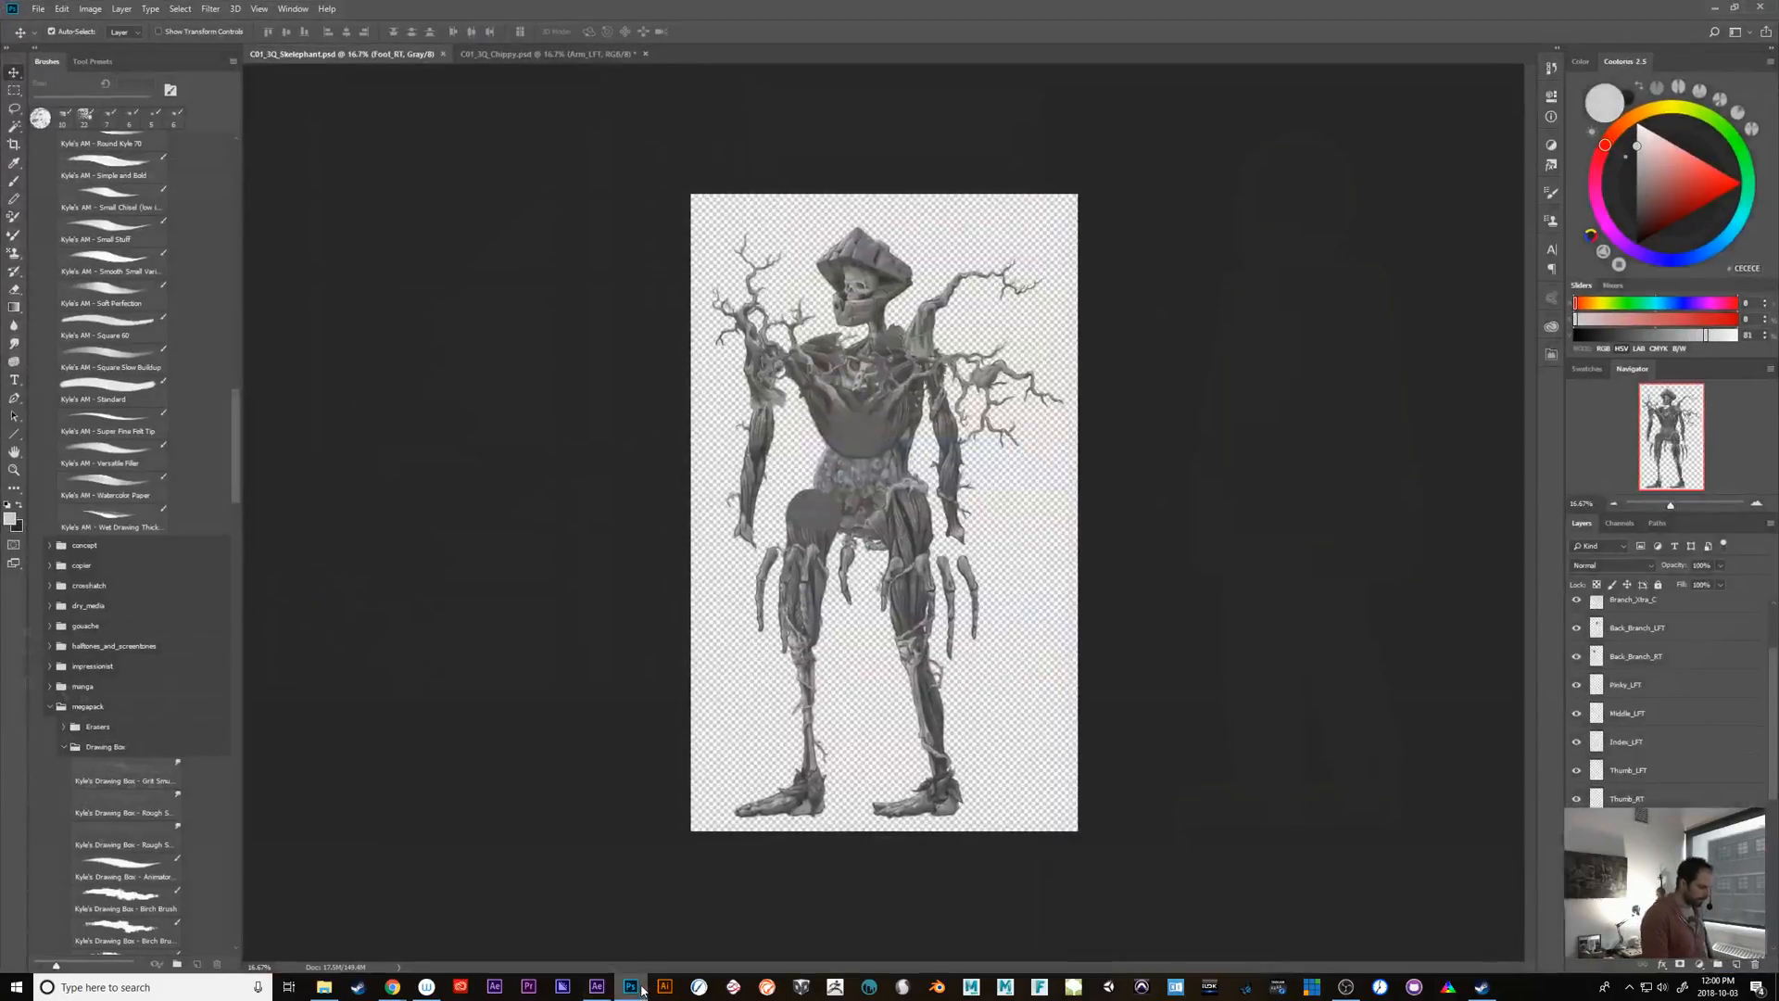
pyautogui.click(1759, 10)
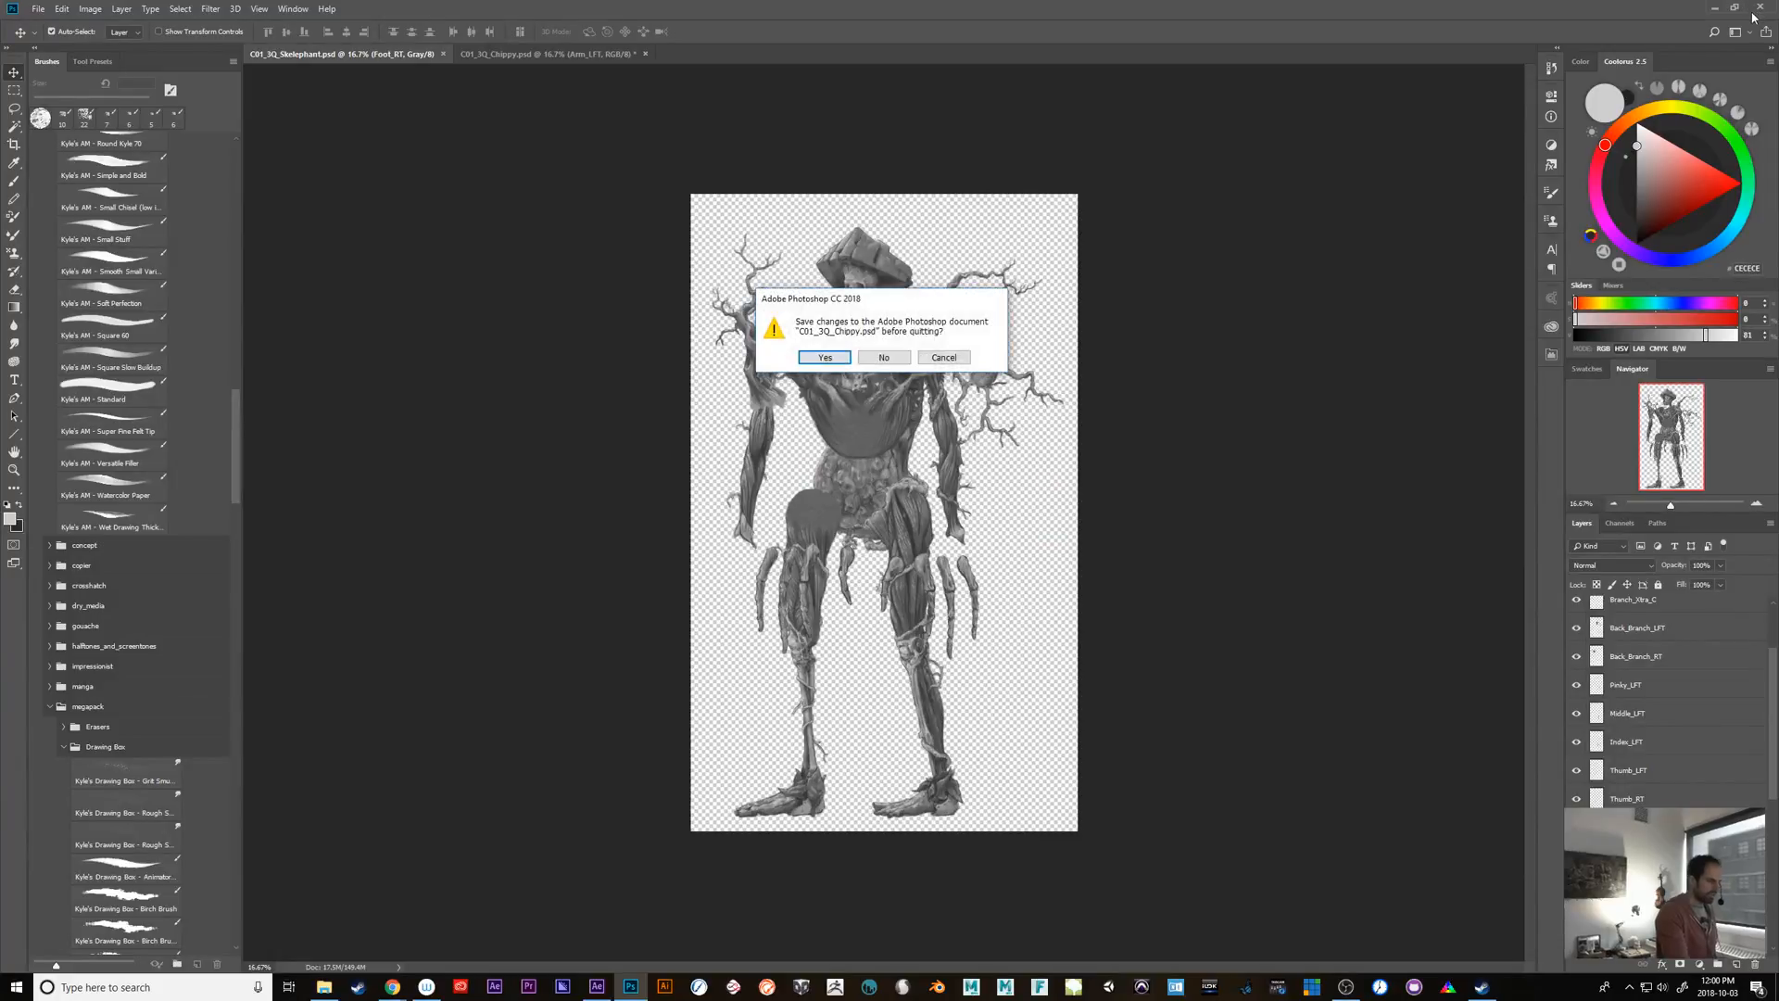
pyautogui.click(825, 357)
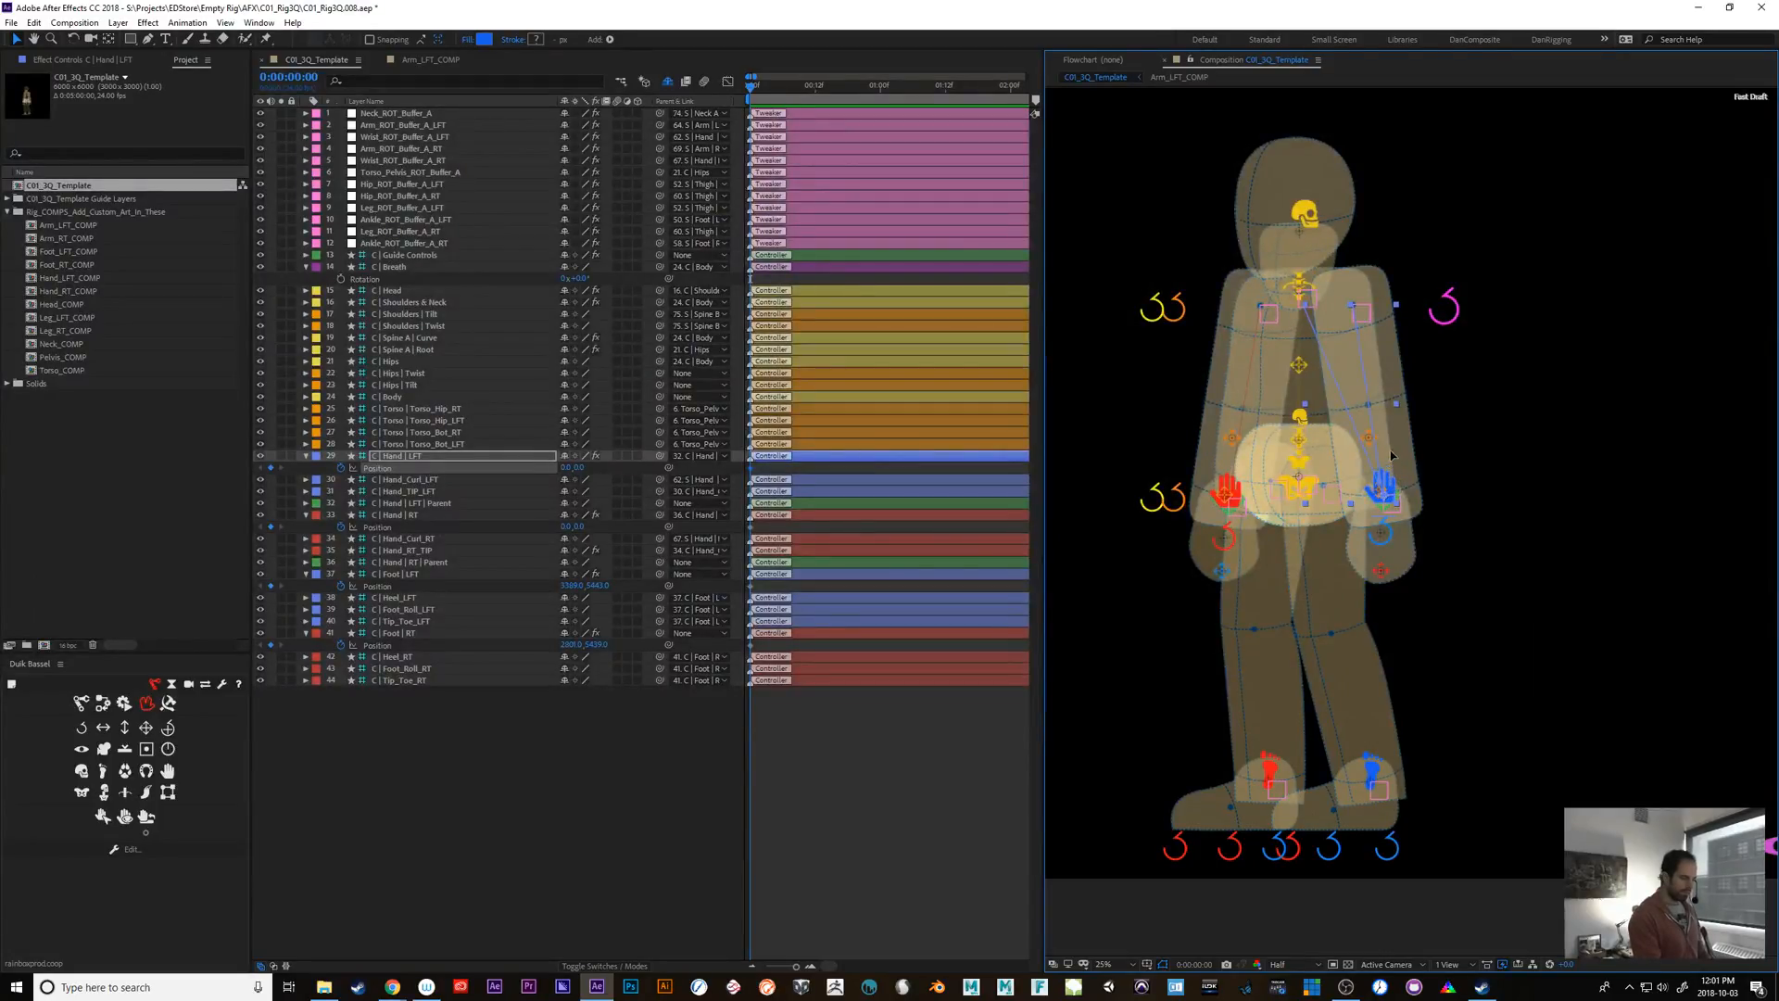
# Try raising the rig's left hand and left foot controllers to bend the arm and leg, undoing each move
pyautogui.moveTo(1391, 455); pyautogui.dragTo(1390, 414)
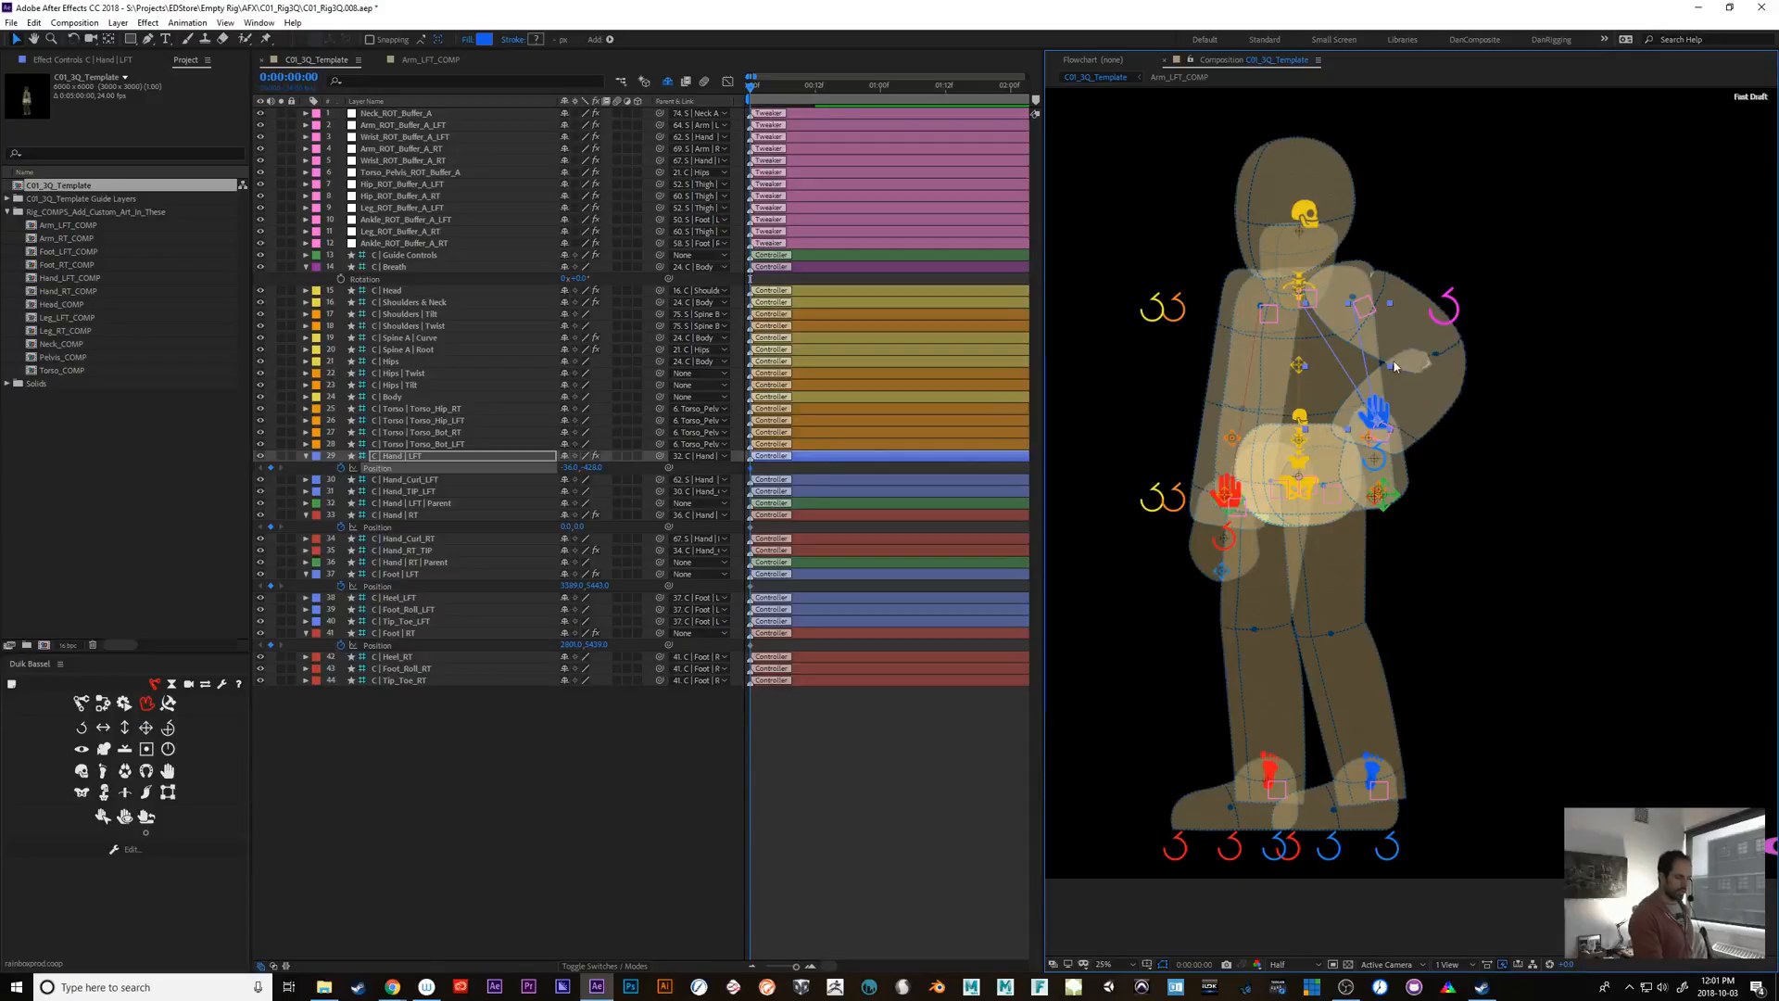
pyautogui.hotkey('ctrl', 'z')
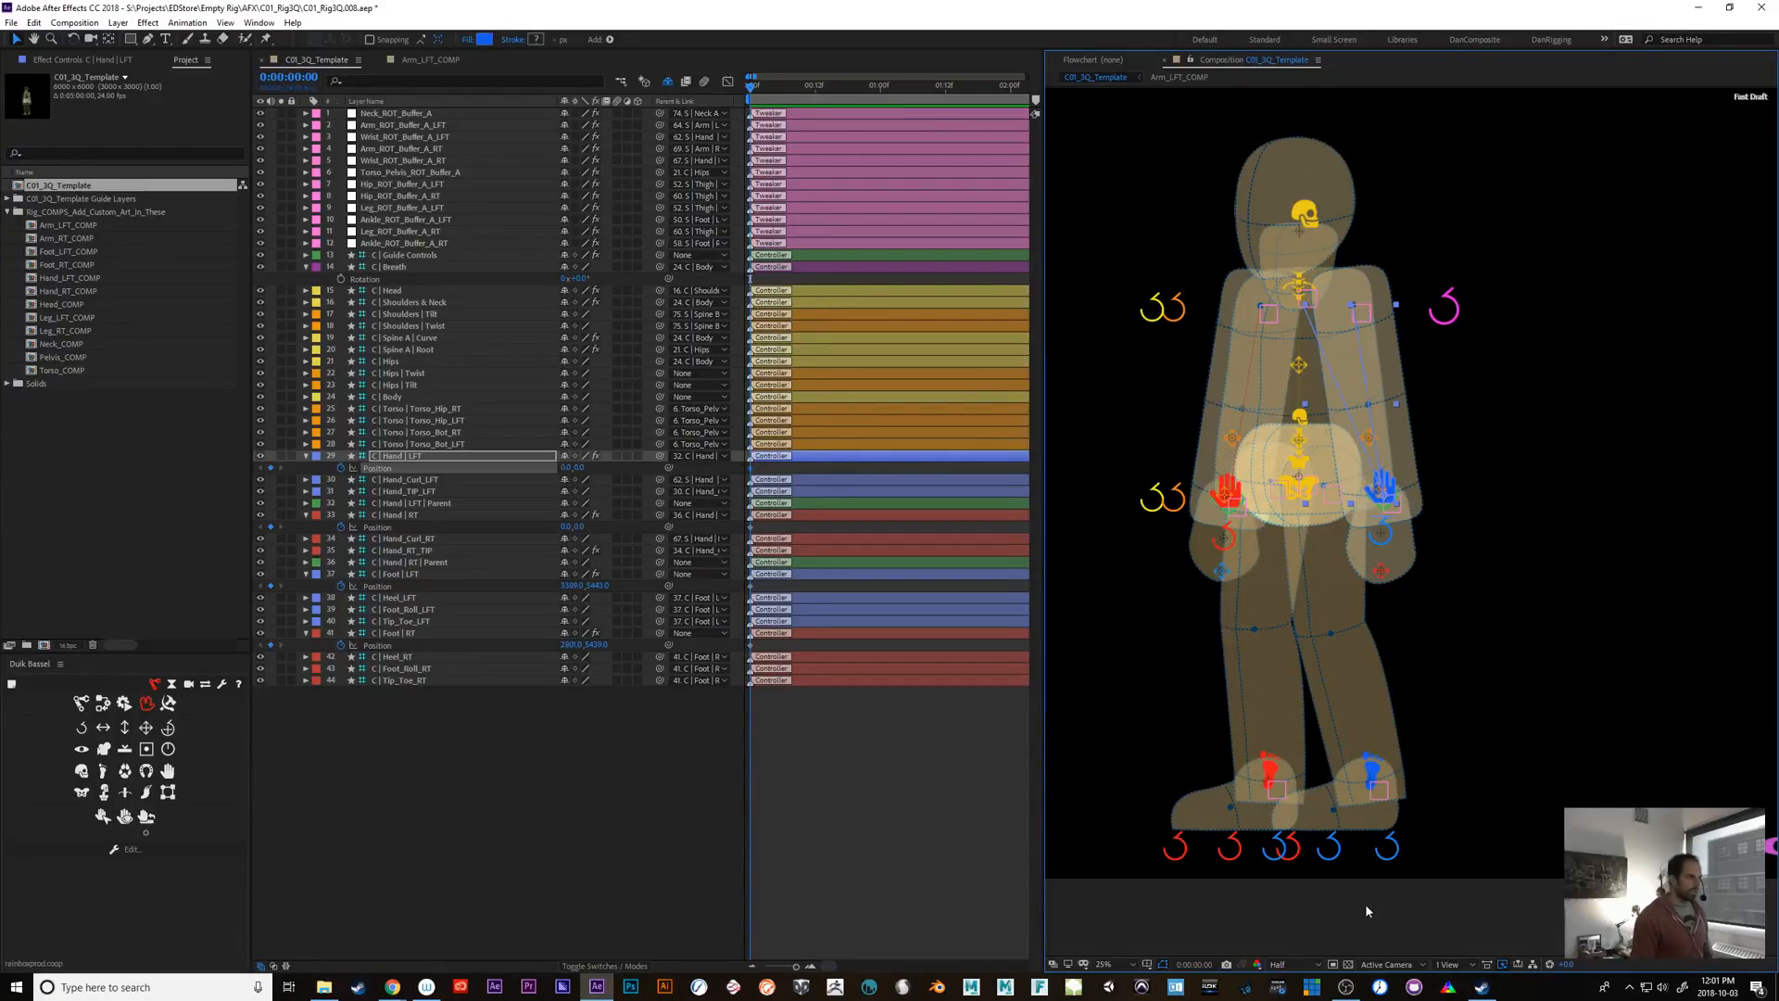
pyautogui.click(1372, 783)
pyautogui.moveTo(1372, 775); pyautogui.dragTo(1373, 671)
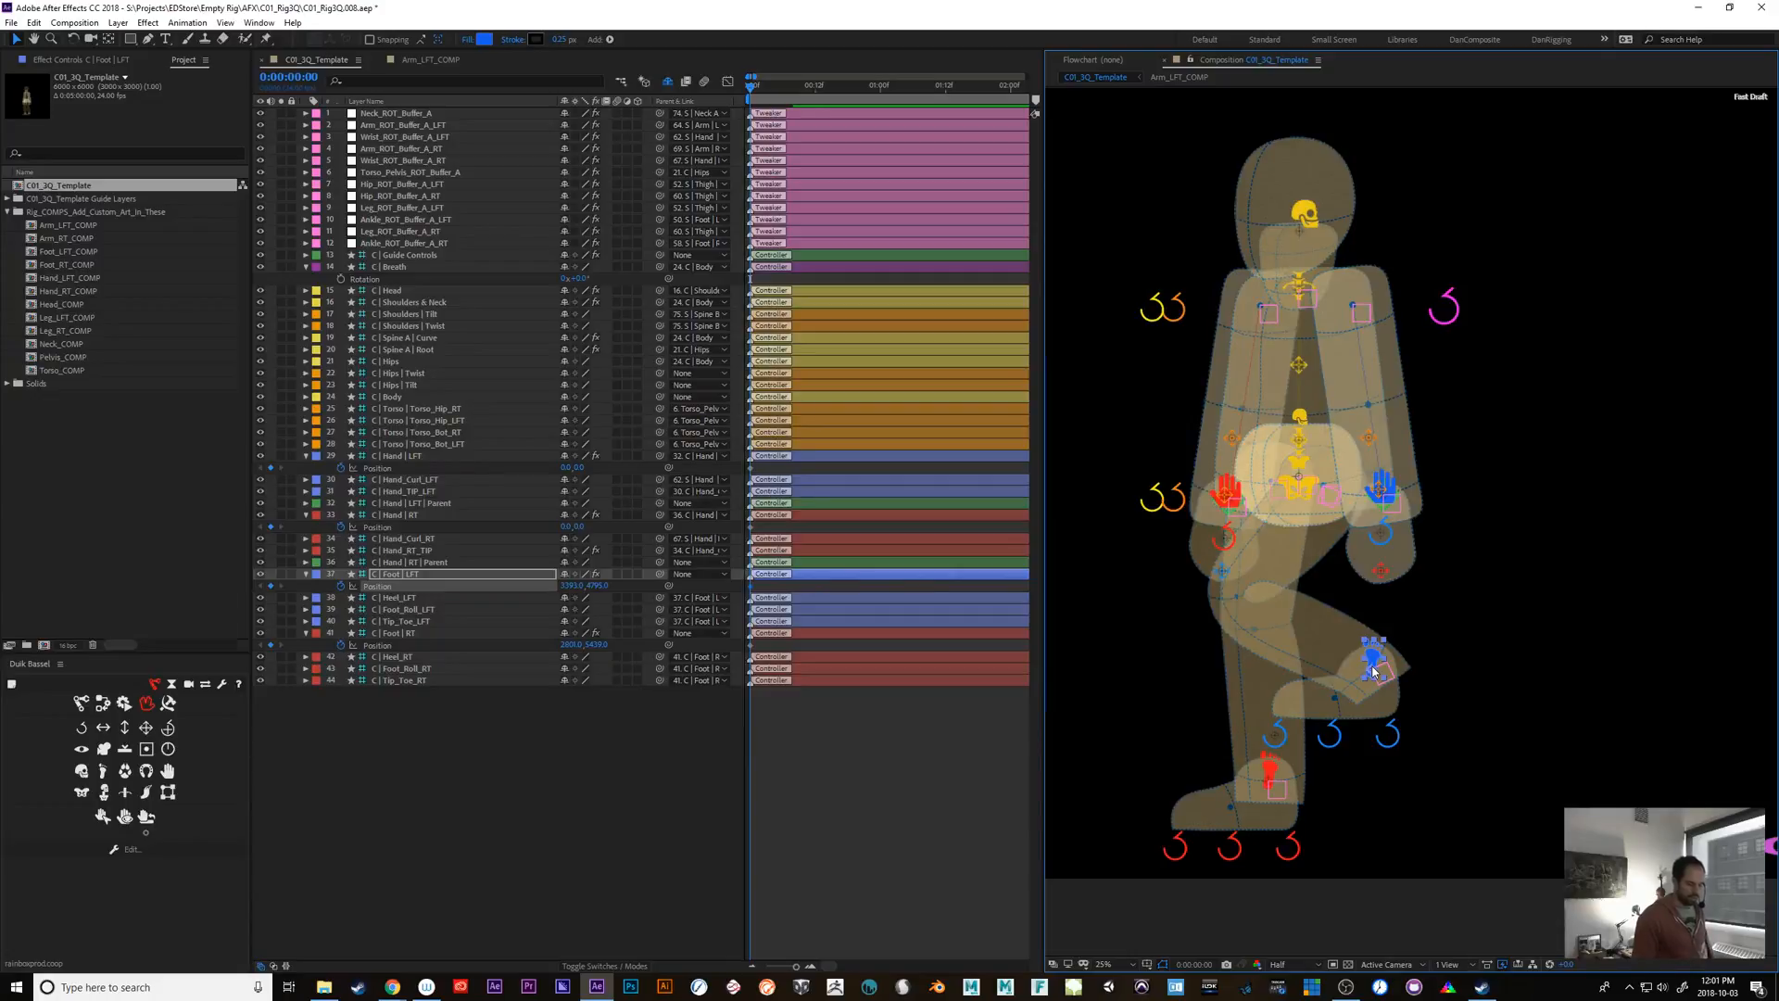
pyautogui.hotkey('ctrl', 'z')
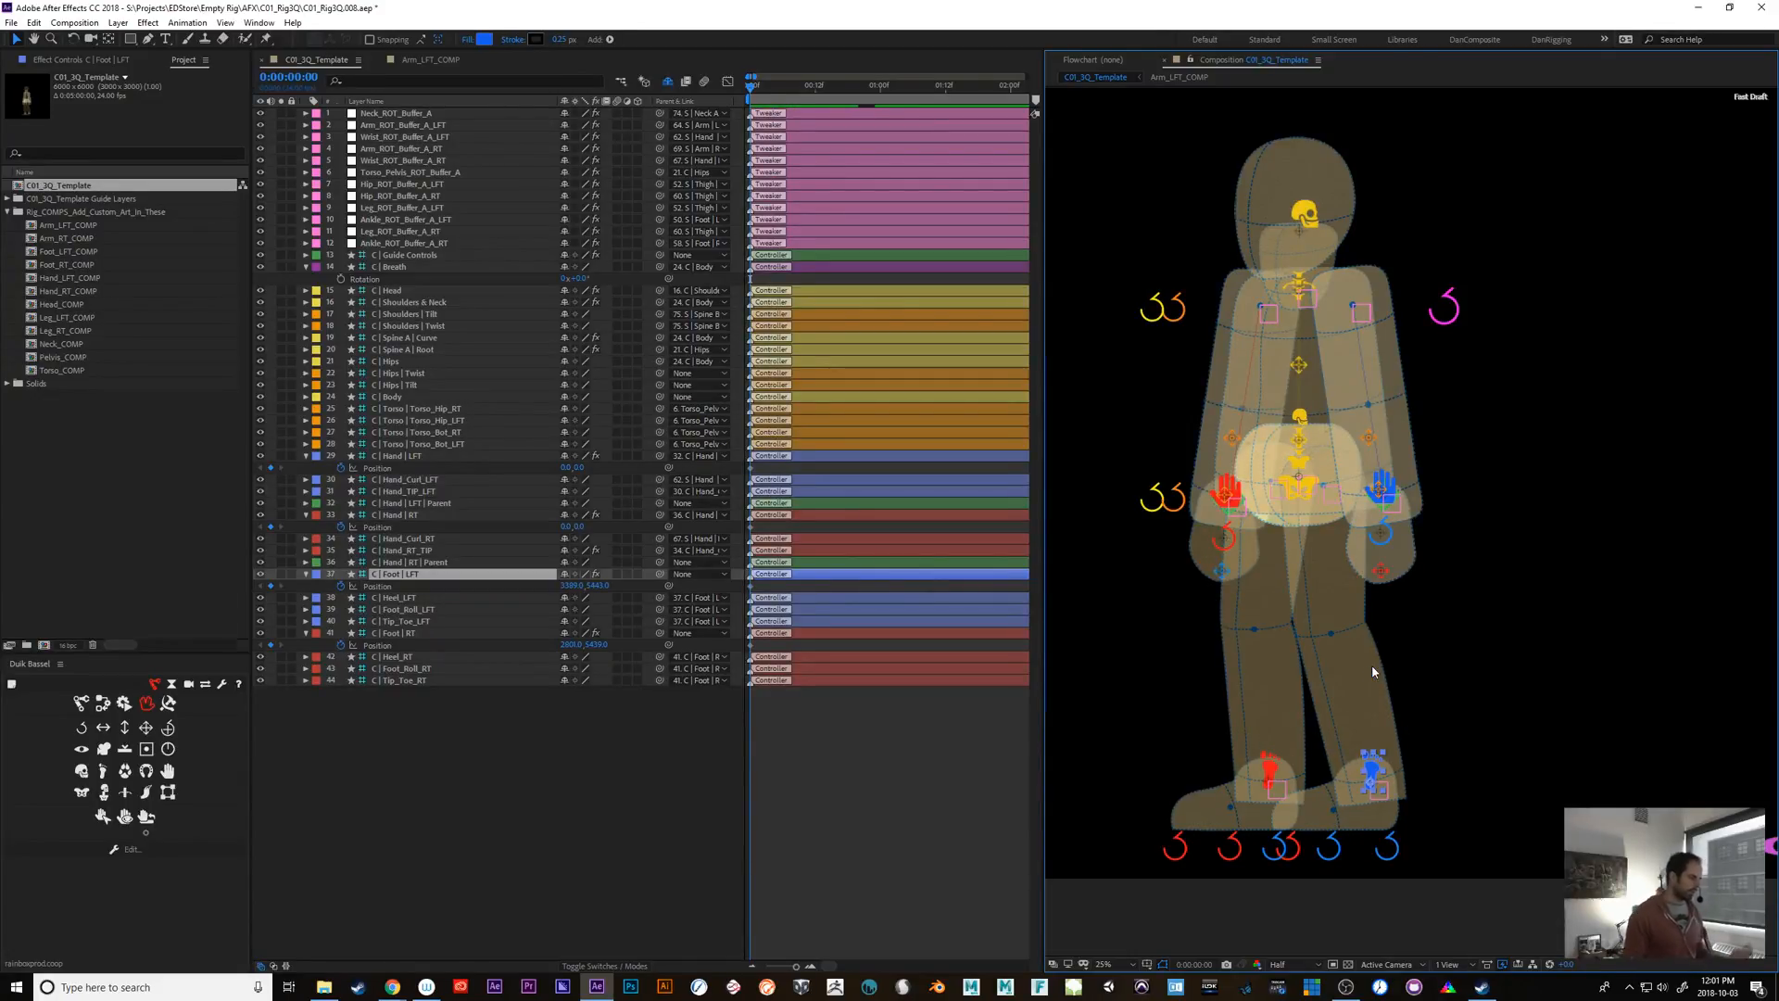
# Collapse the Rig_COMPS_Add_Custom_Art_In_These folder and start a file import into the project
pyautogui.click(8, 212)
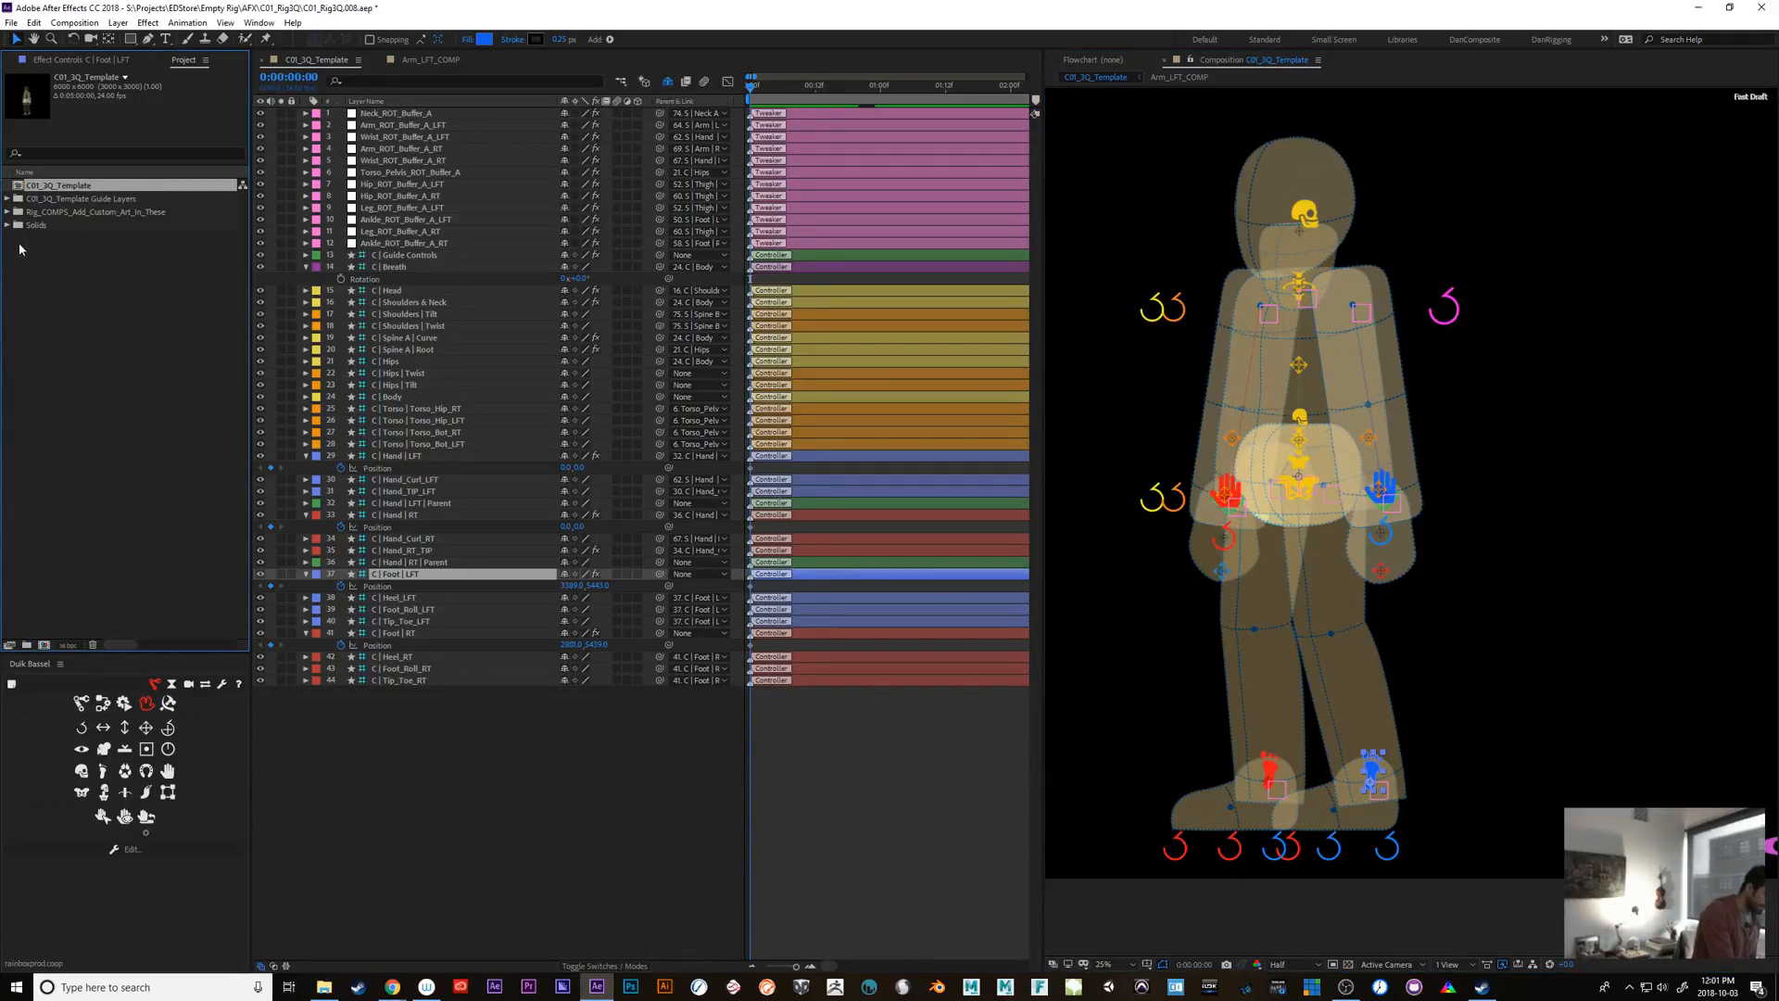
pyautogui.click(23, 250)
pyautogui.click(9, 22)
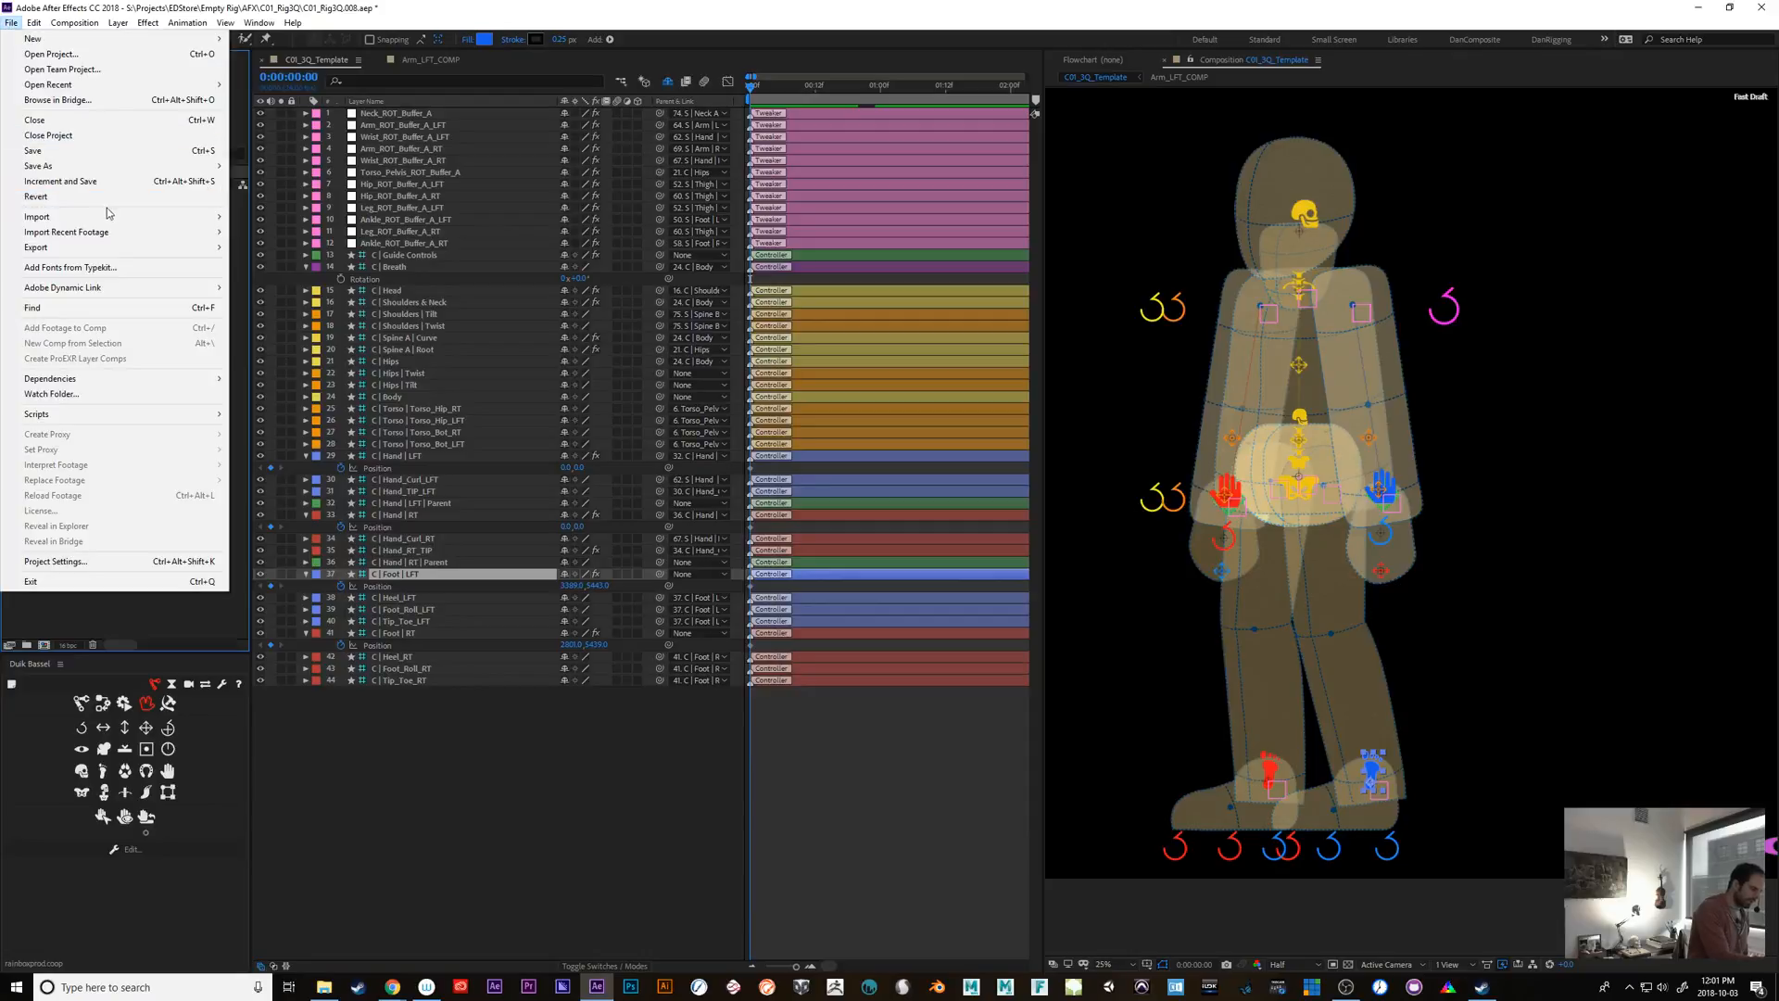
pyautogui.moveTo(37, 216)
pyautogui.click(319, 216)
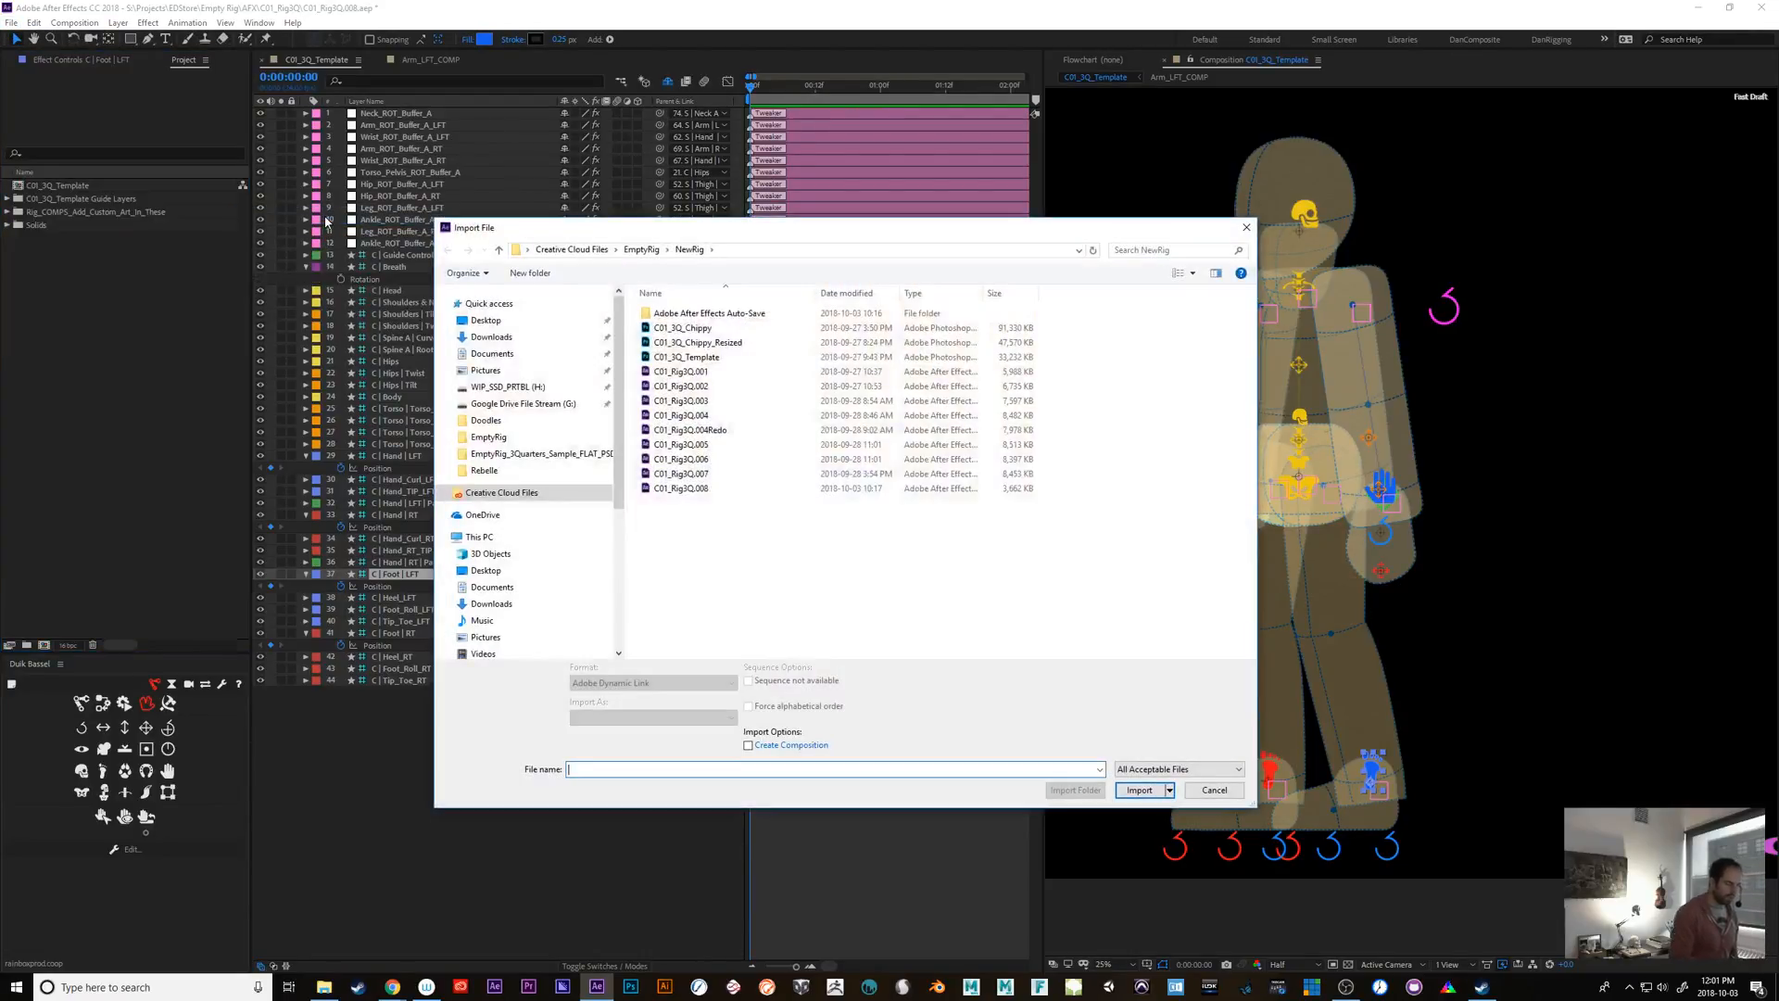
# Browse for the import files in the Projects\EDStore\Empty Rig\AFX\Character Samples folder on Local Disk (S:)
pyautogui.click(642, 250)
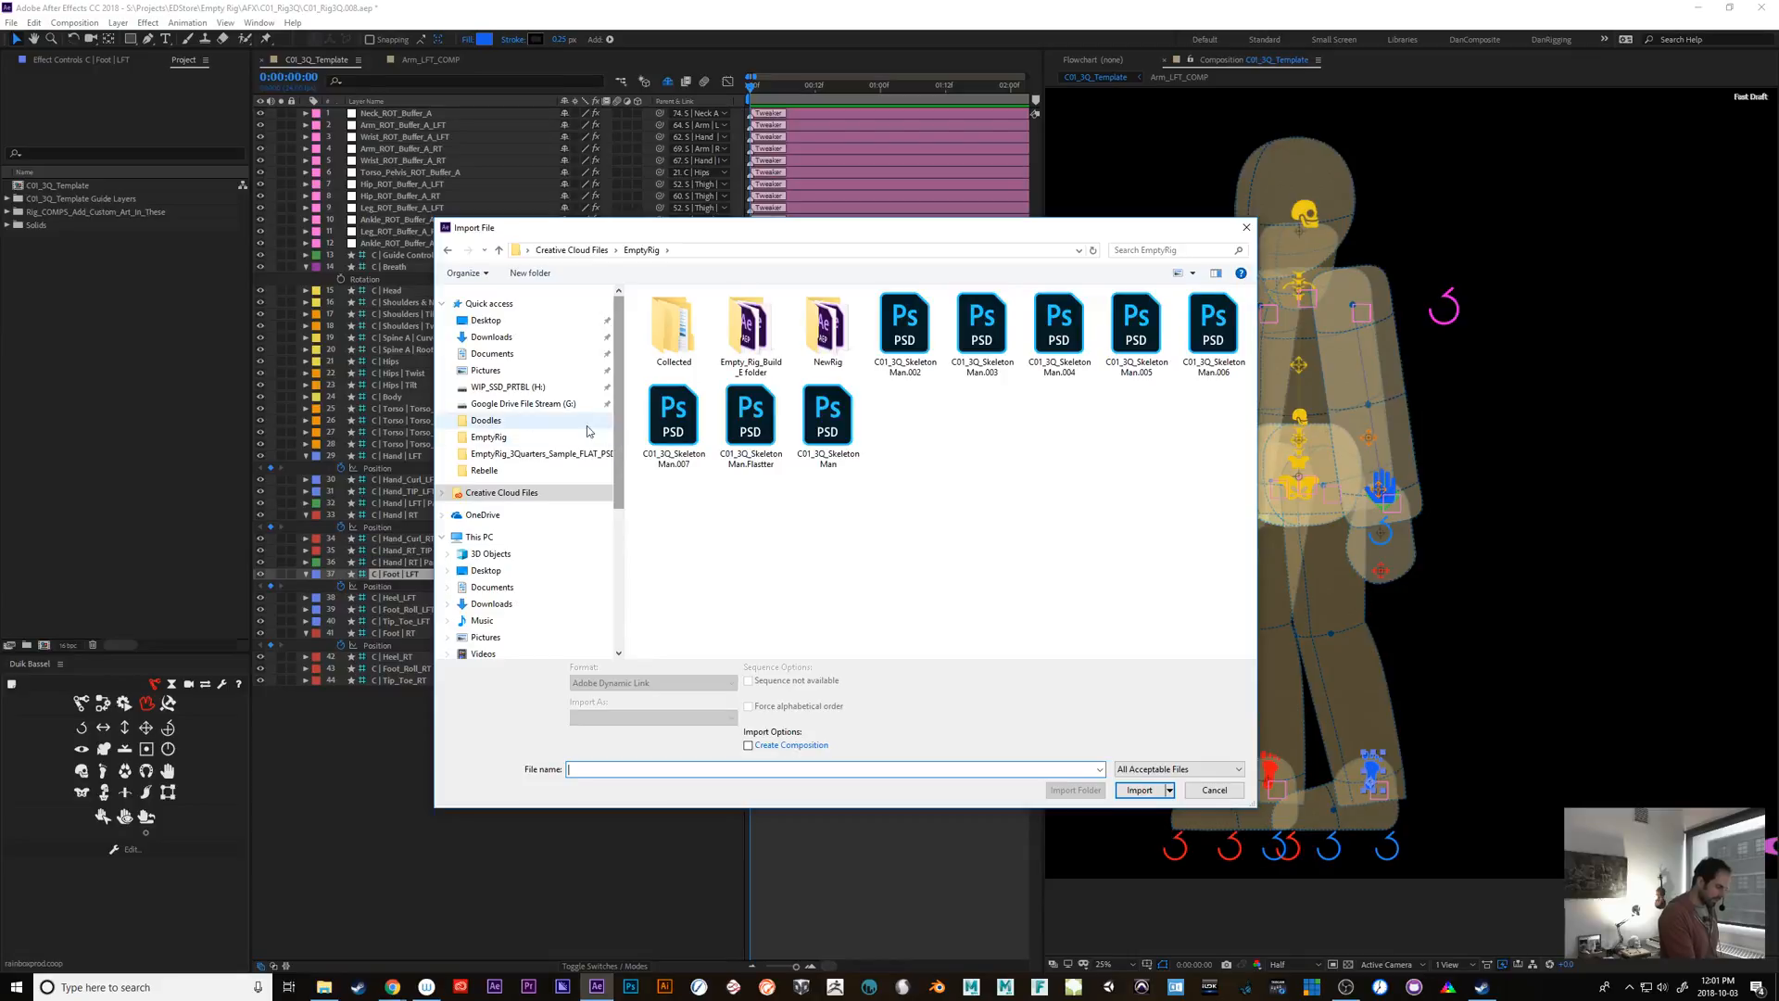
pyautogui.scroll(-1, 621, 438)
pyautogui.scroll(-5, 620, 438)
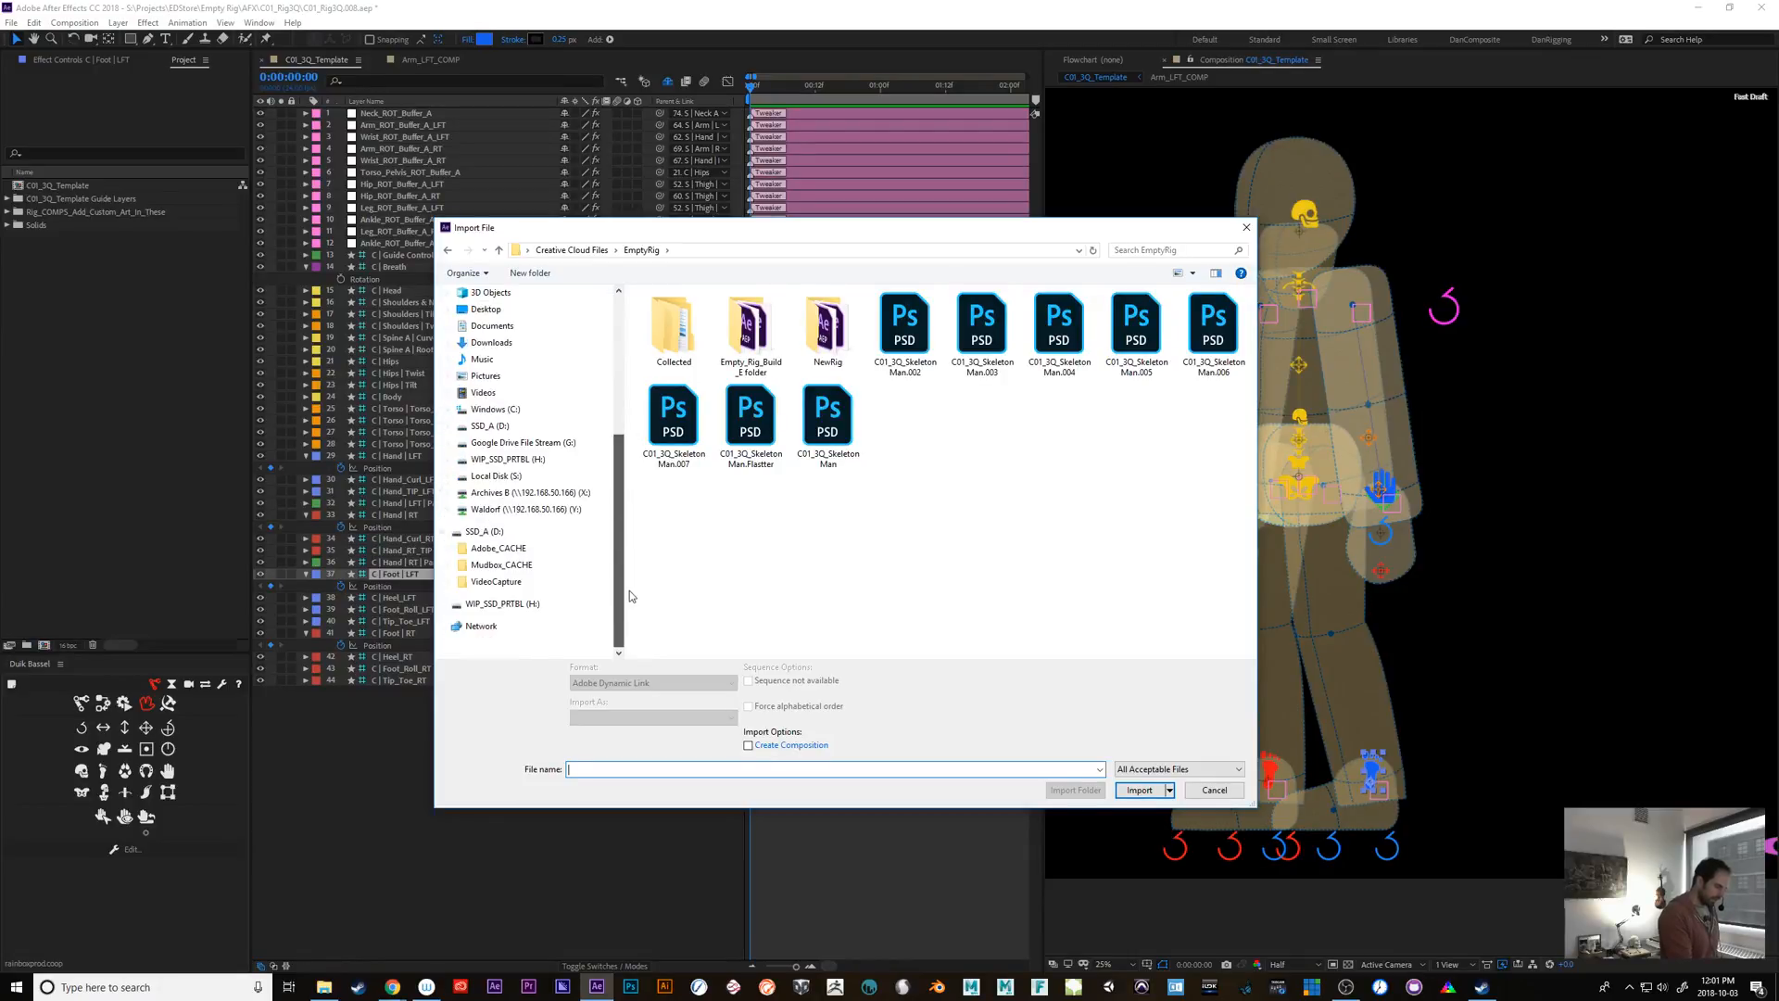
pyautogui.click(517, 477)
pyautogui.doubleClick(704, 445)
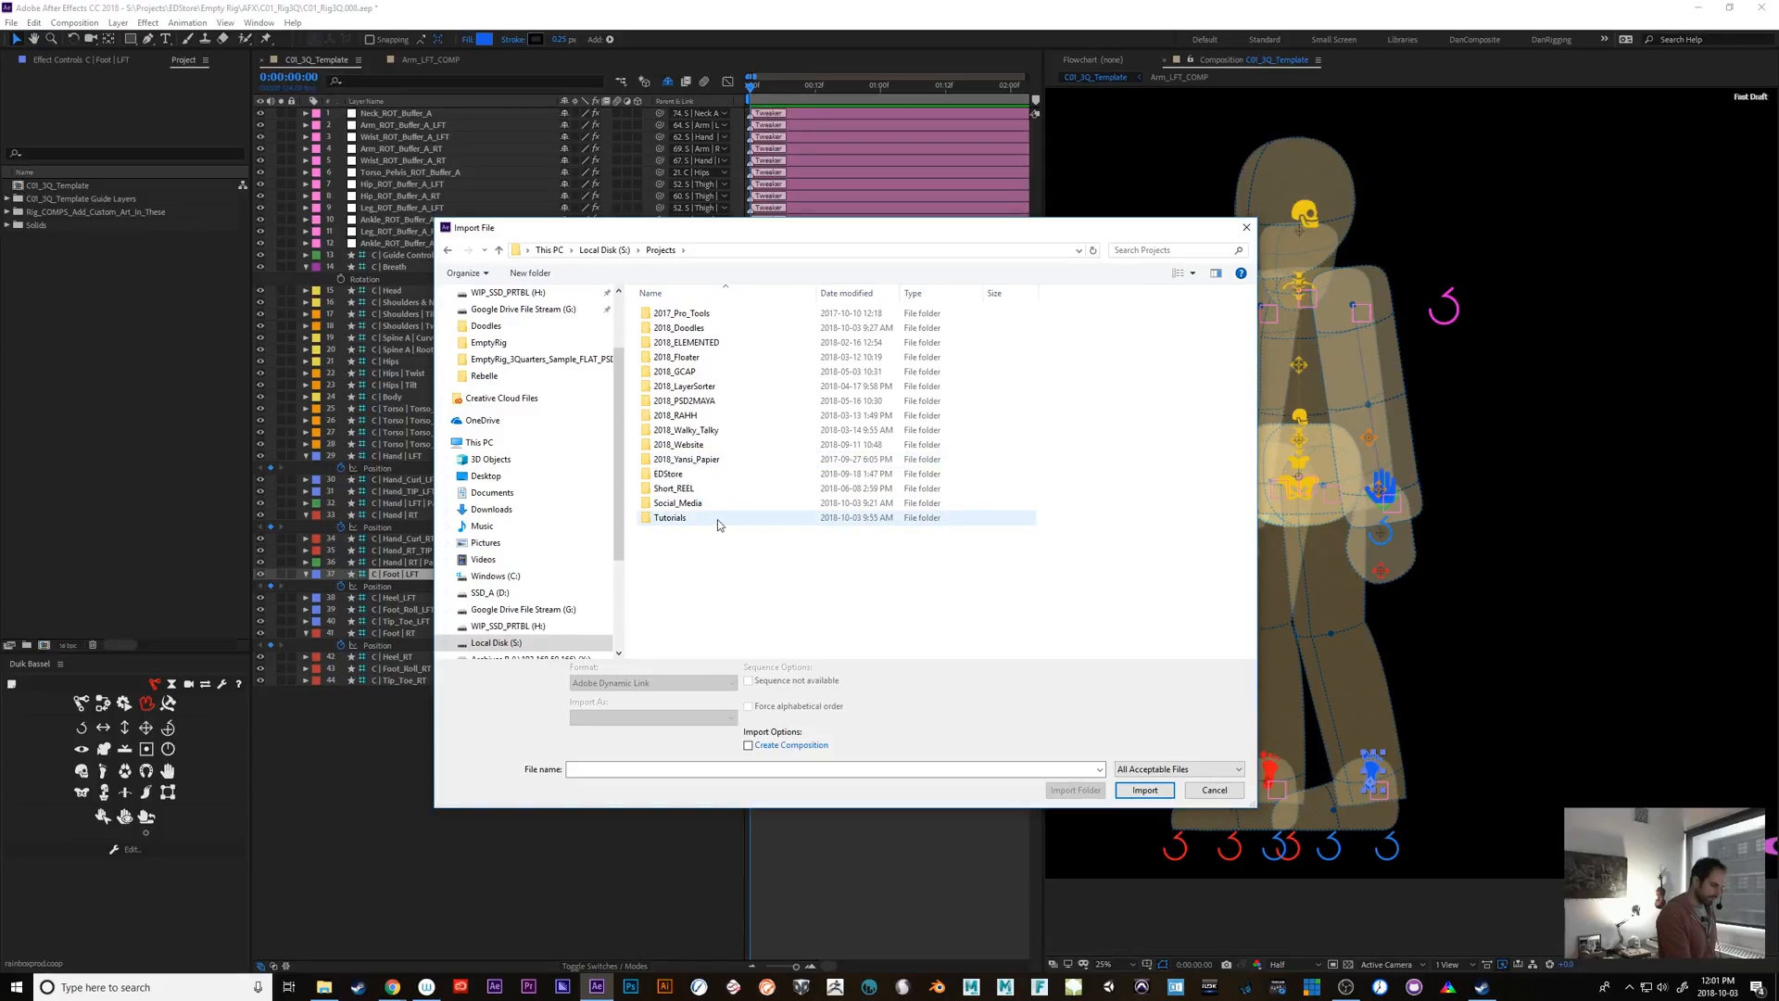
pyautogui.click(723, 475)
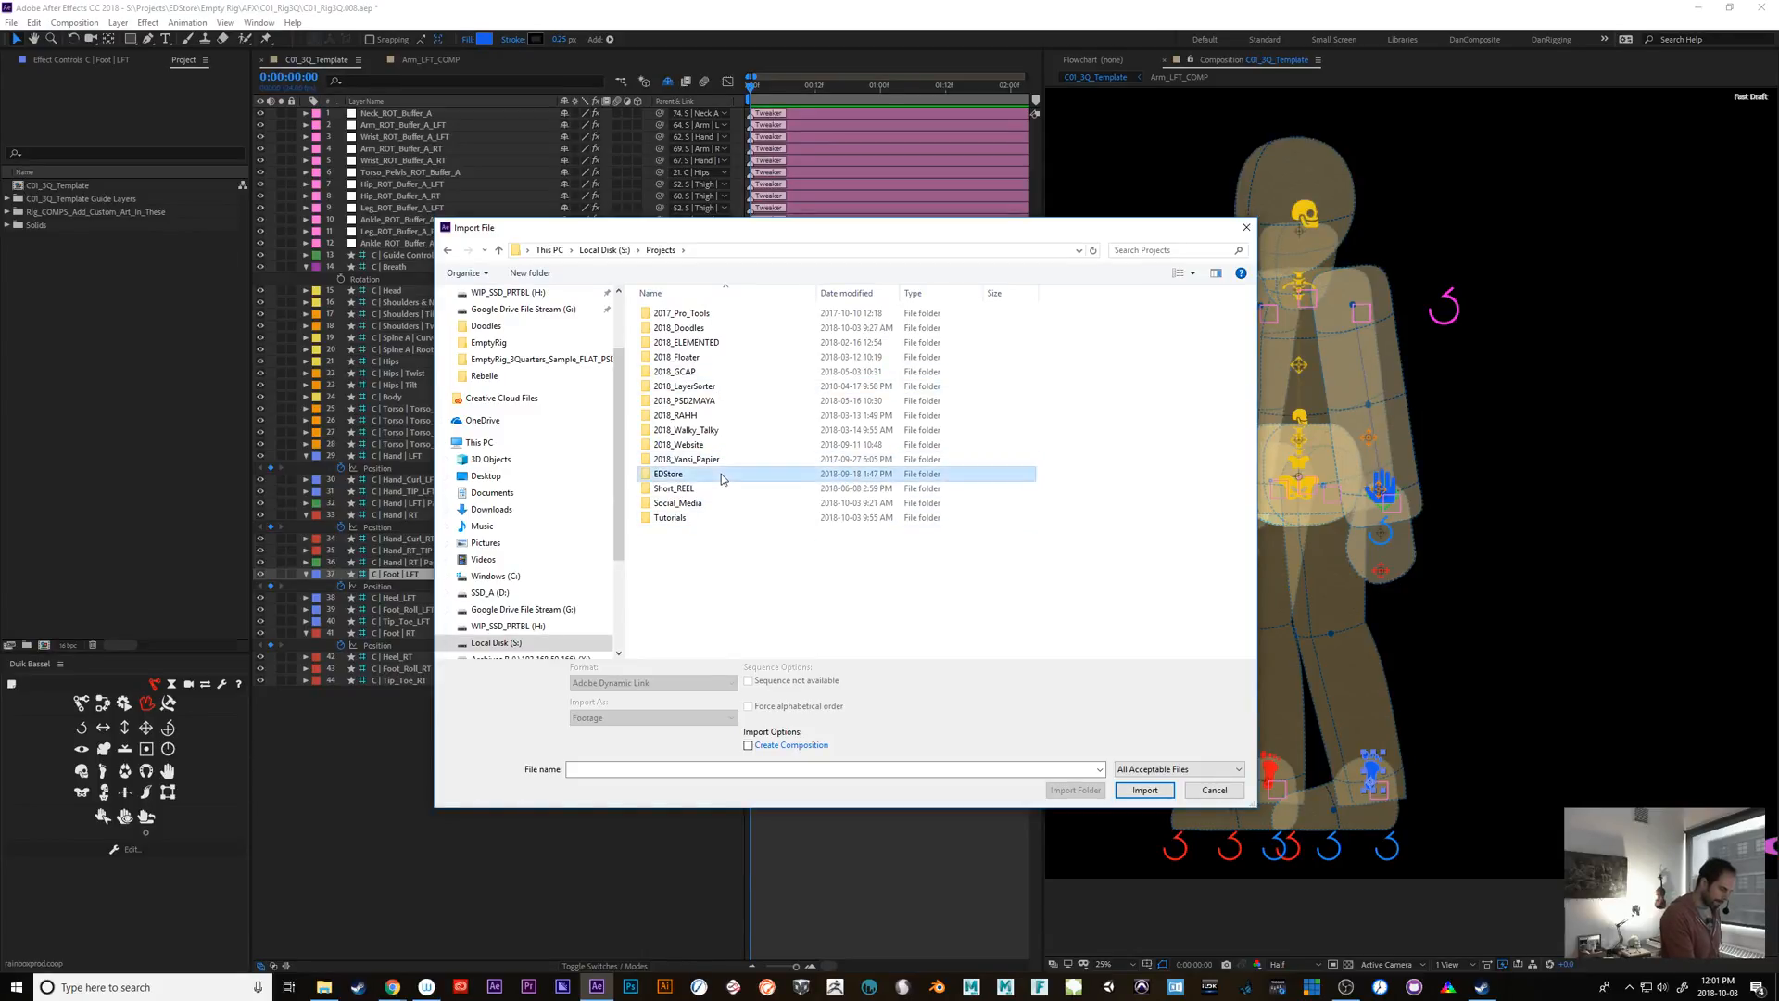
pyautogui.doubleClick(723, 475)
pyautogui.doubleClick(699, 330)
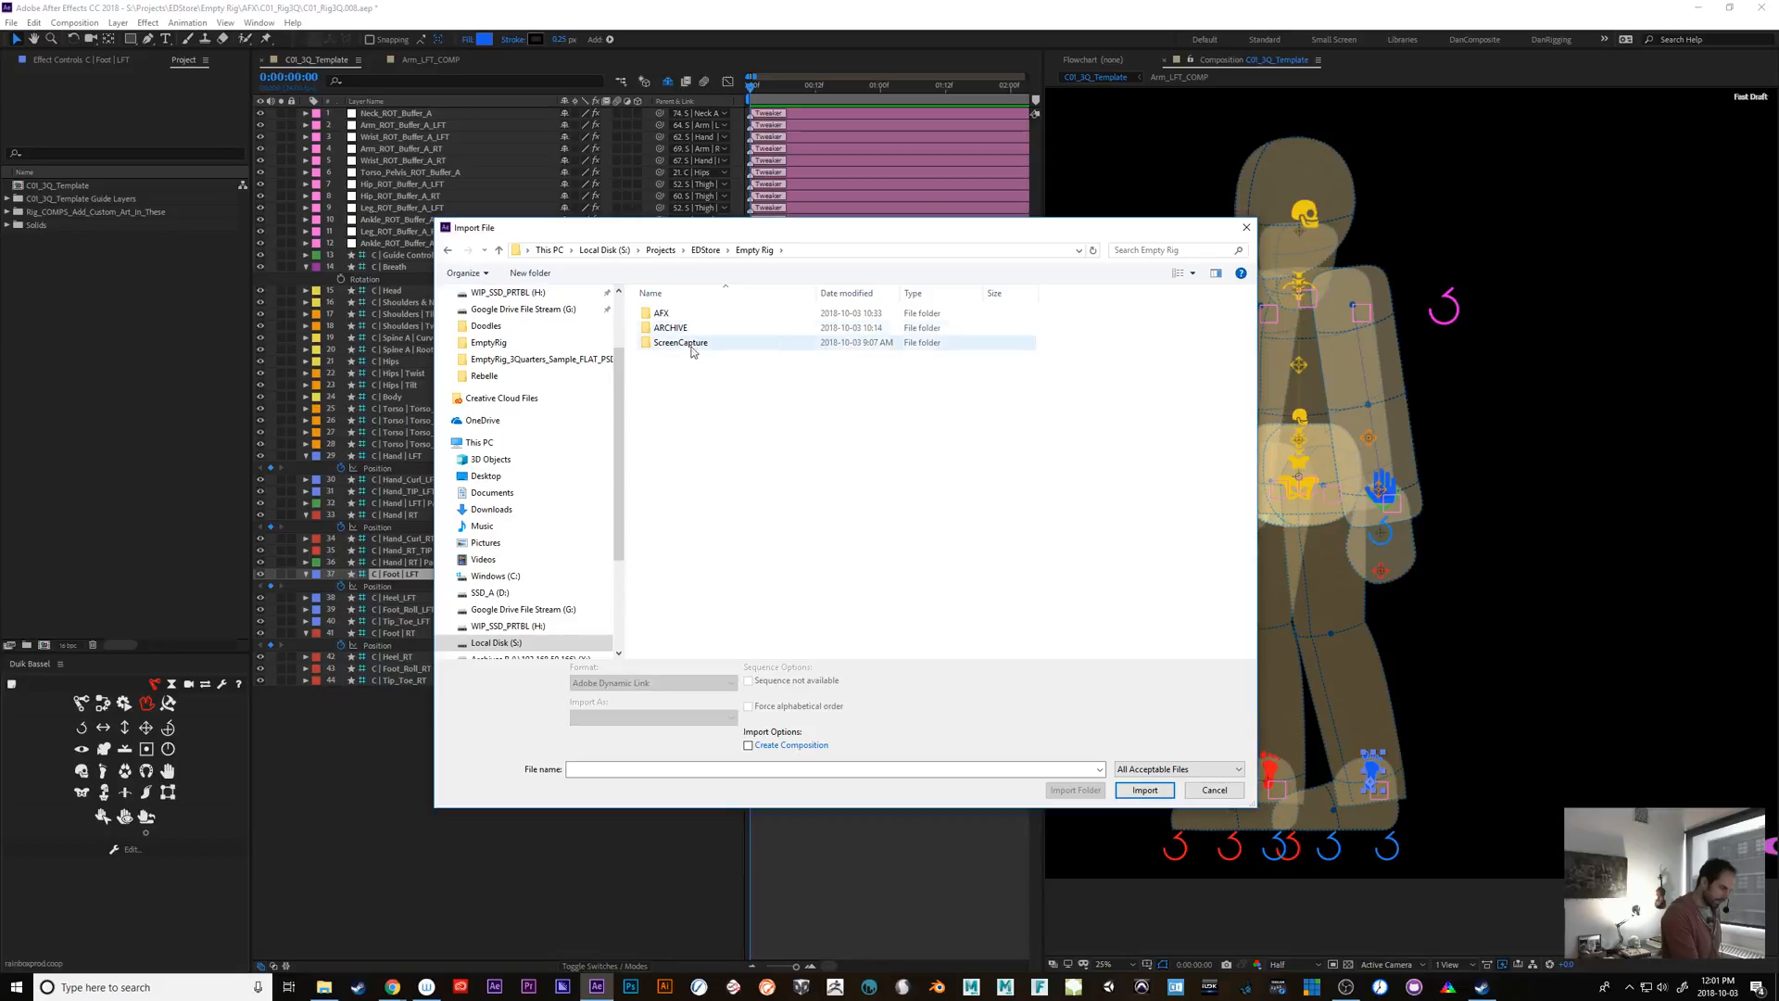
pyautogui.doubleClick(687, 313)
pyautogui.click(705, 332)
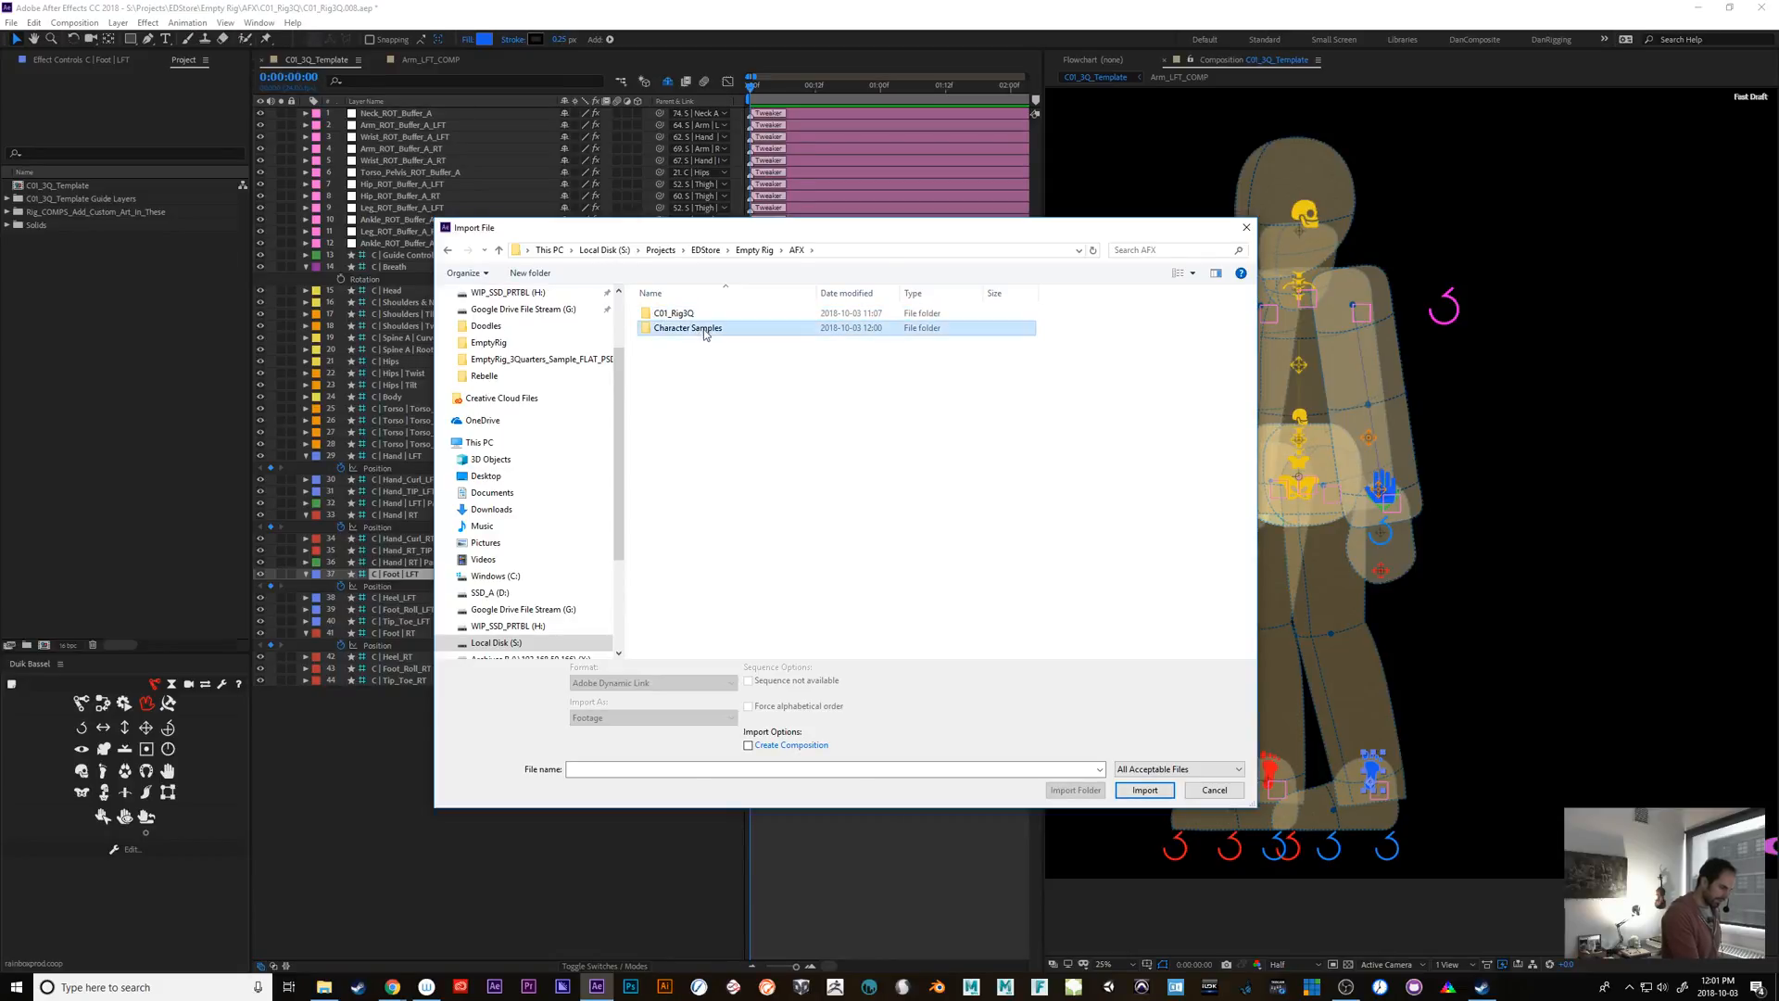
pyautogui.doubleClick(705, 332)
# Import C01_3Q_Chippy and C01_3Q_Skelephant together as Composition - Retain Layer Sizes
pyautogui.moveTo(809, 431); pyautogui.dragTo(673, 339)
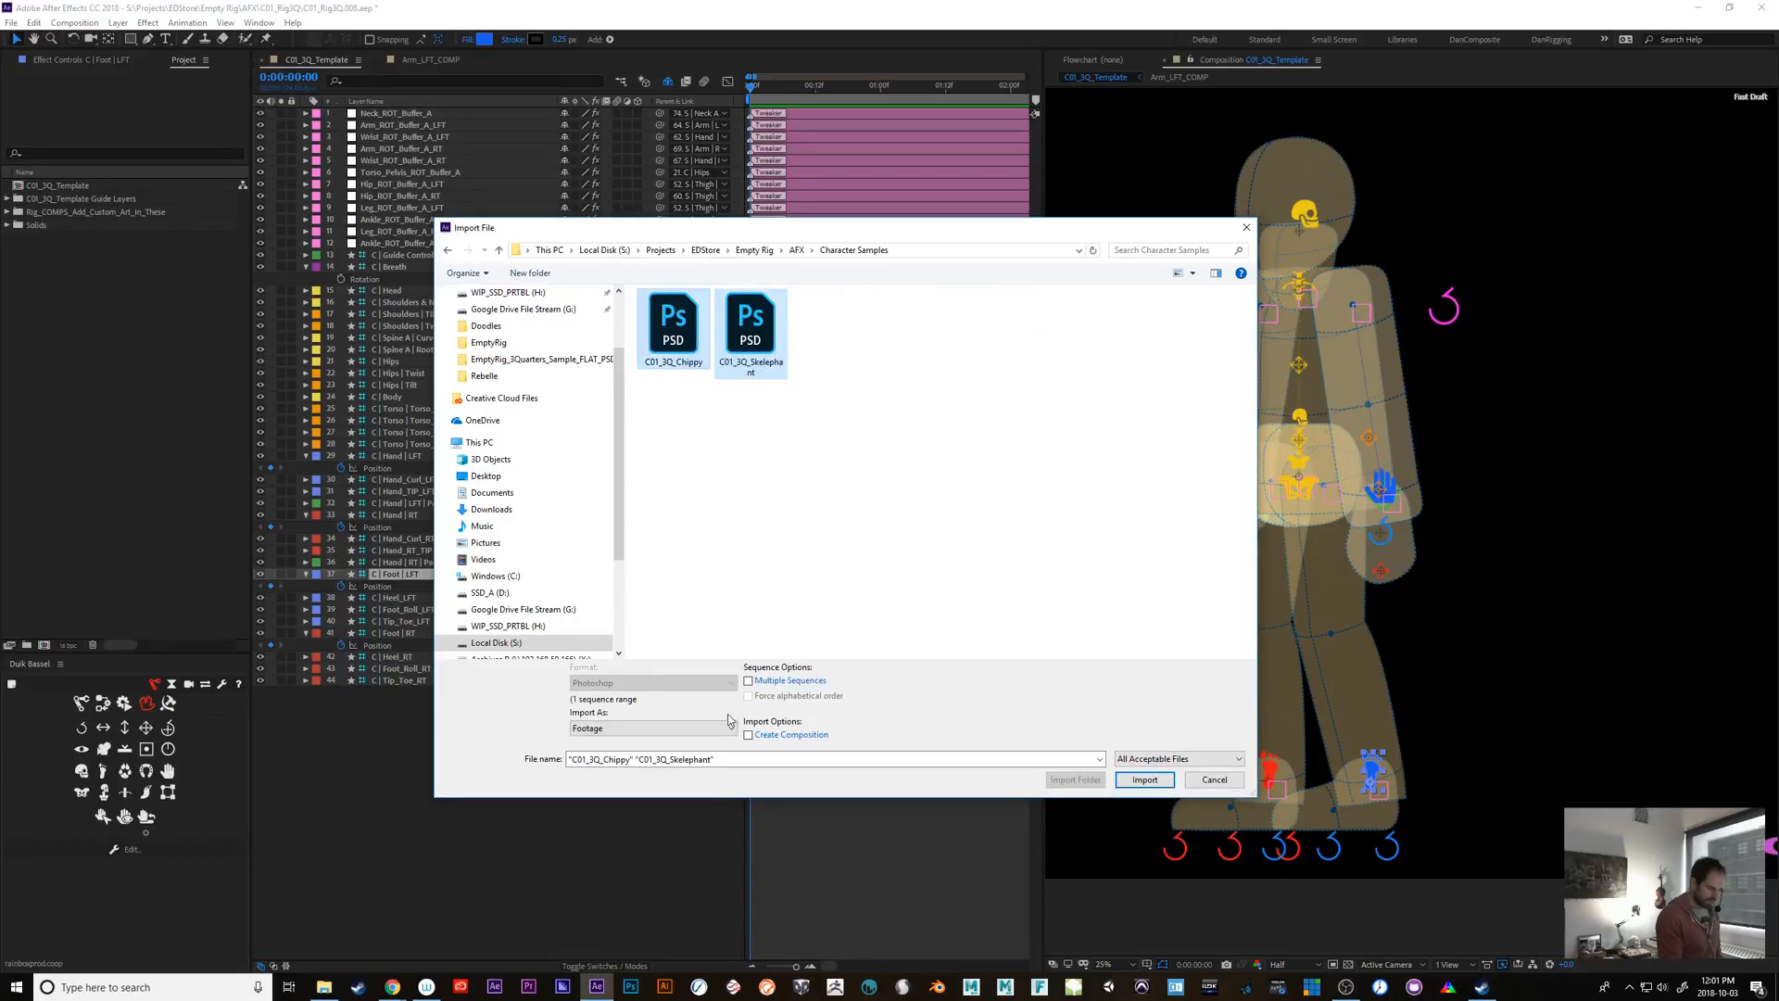
pyautogui.click(682, 728)
pyautogui.click(660, 761)
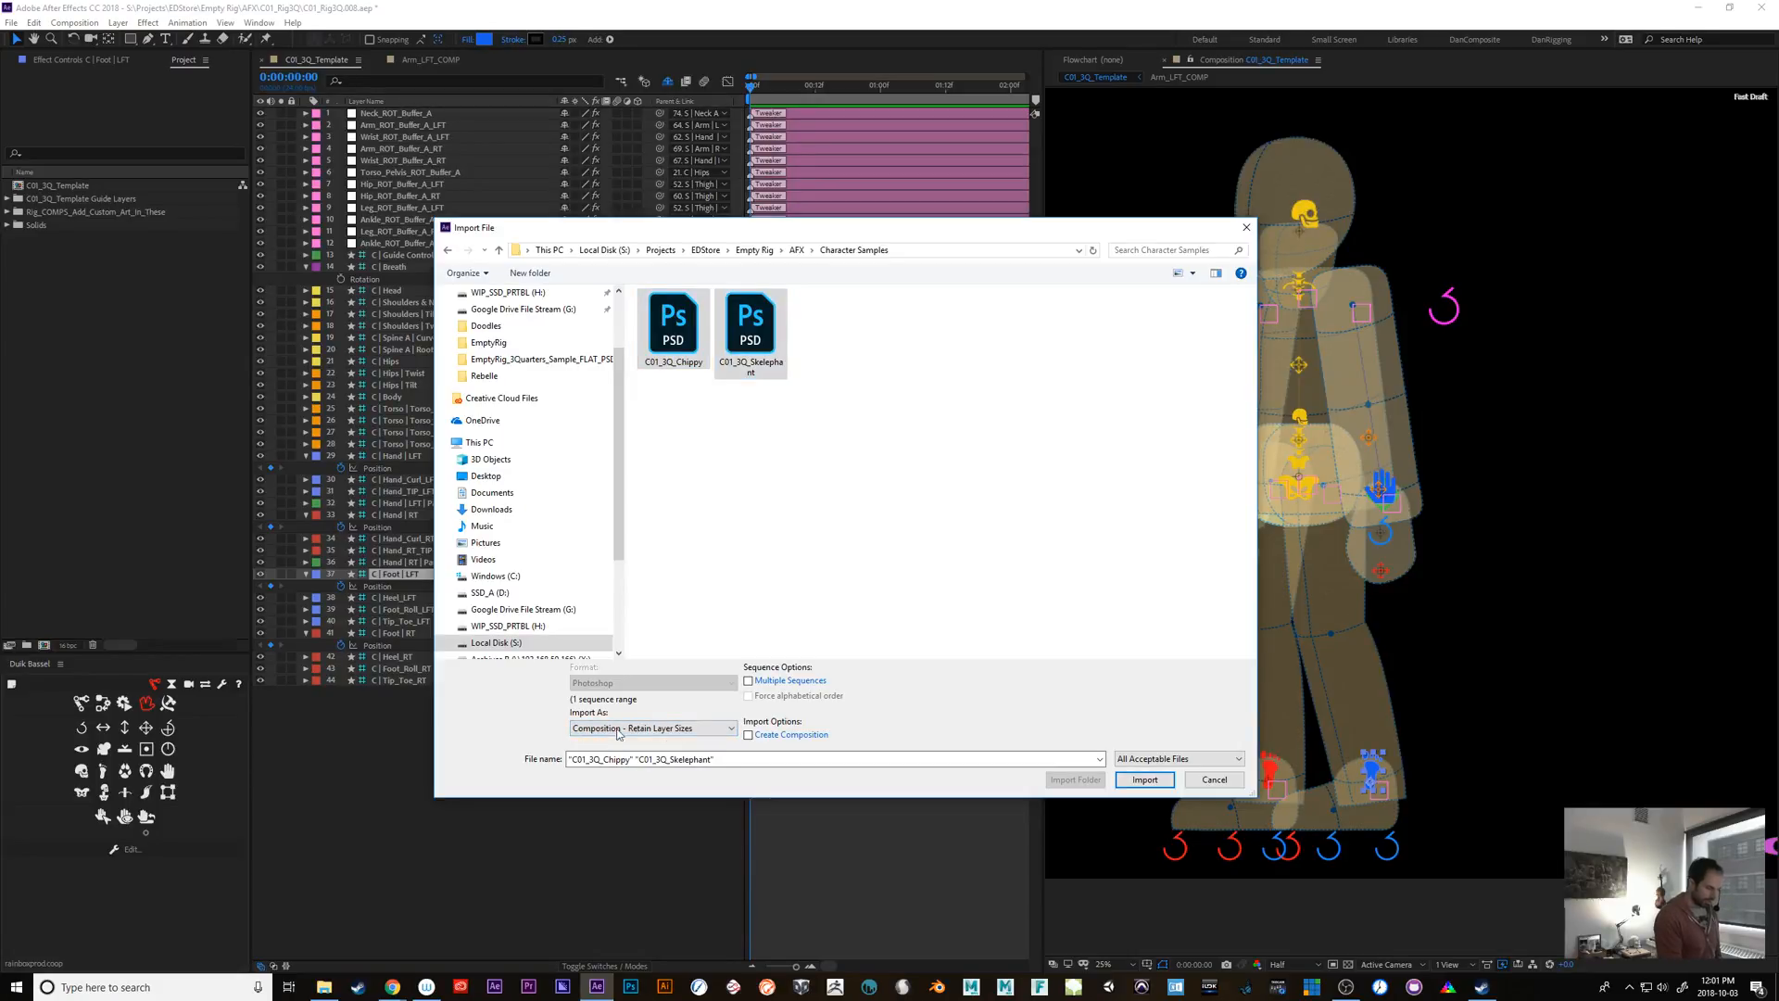
pyautogui.click(1145, 780)
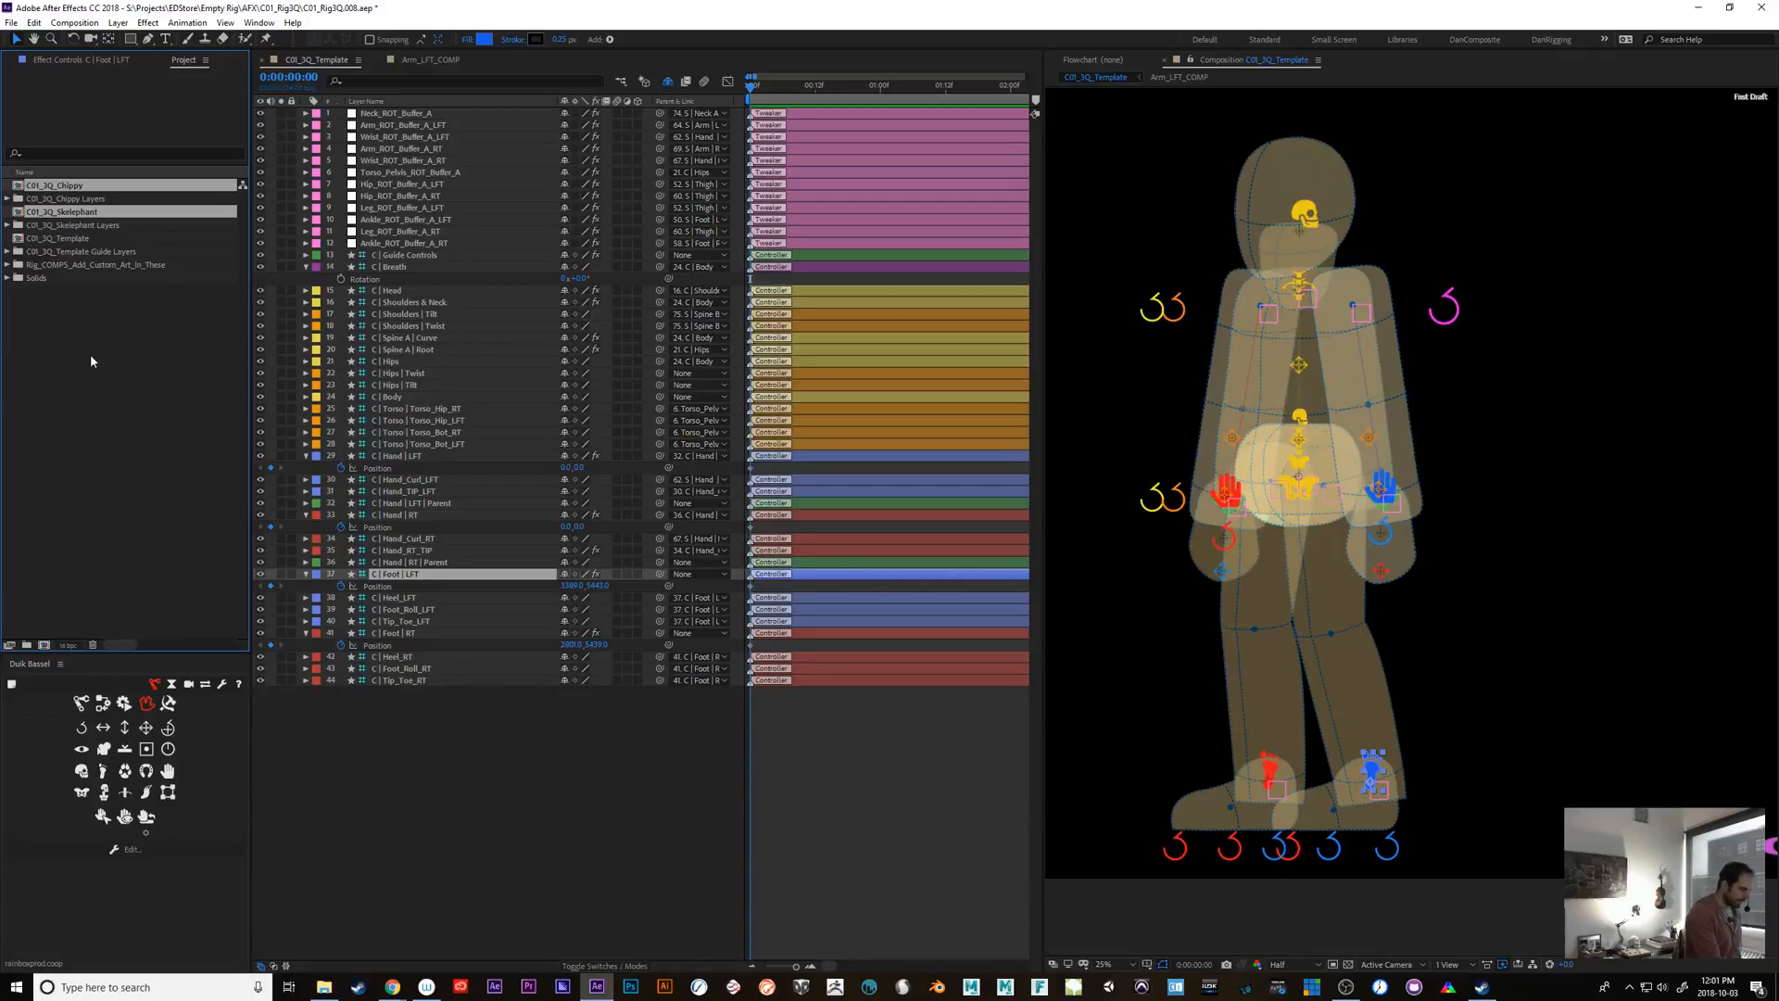
# Create a new project folder named Character_LAyers
pyautogui.click(27, 645)
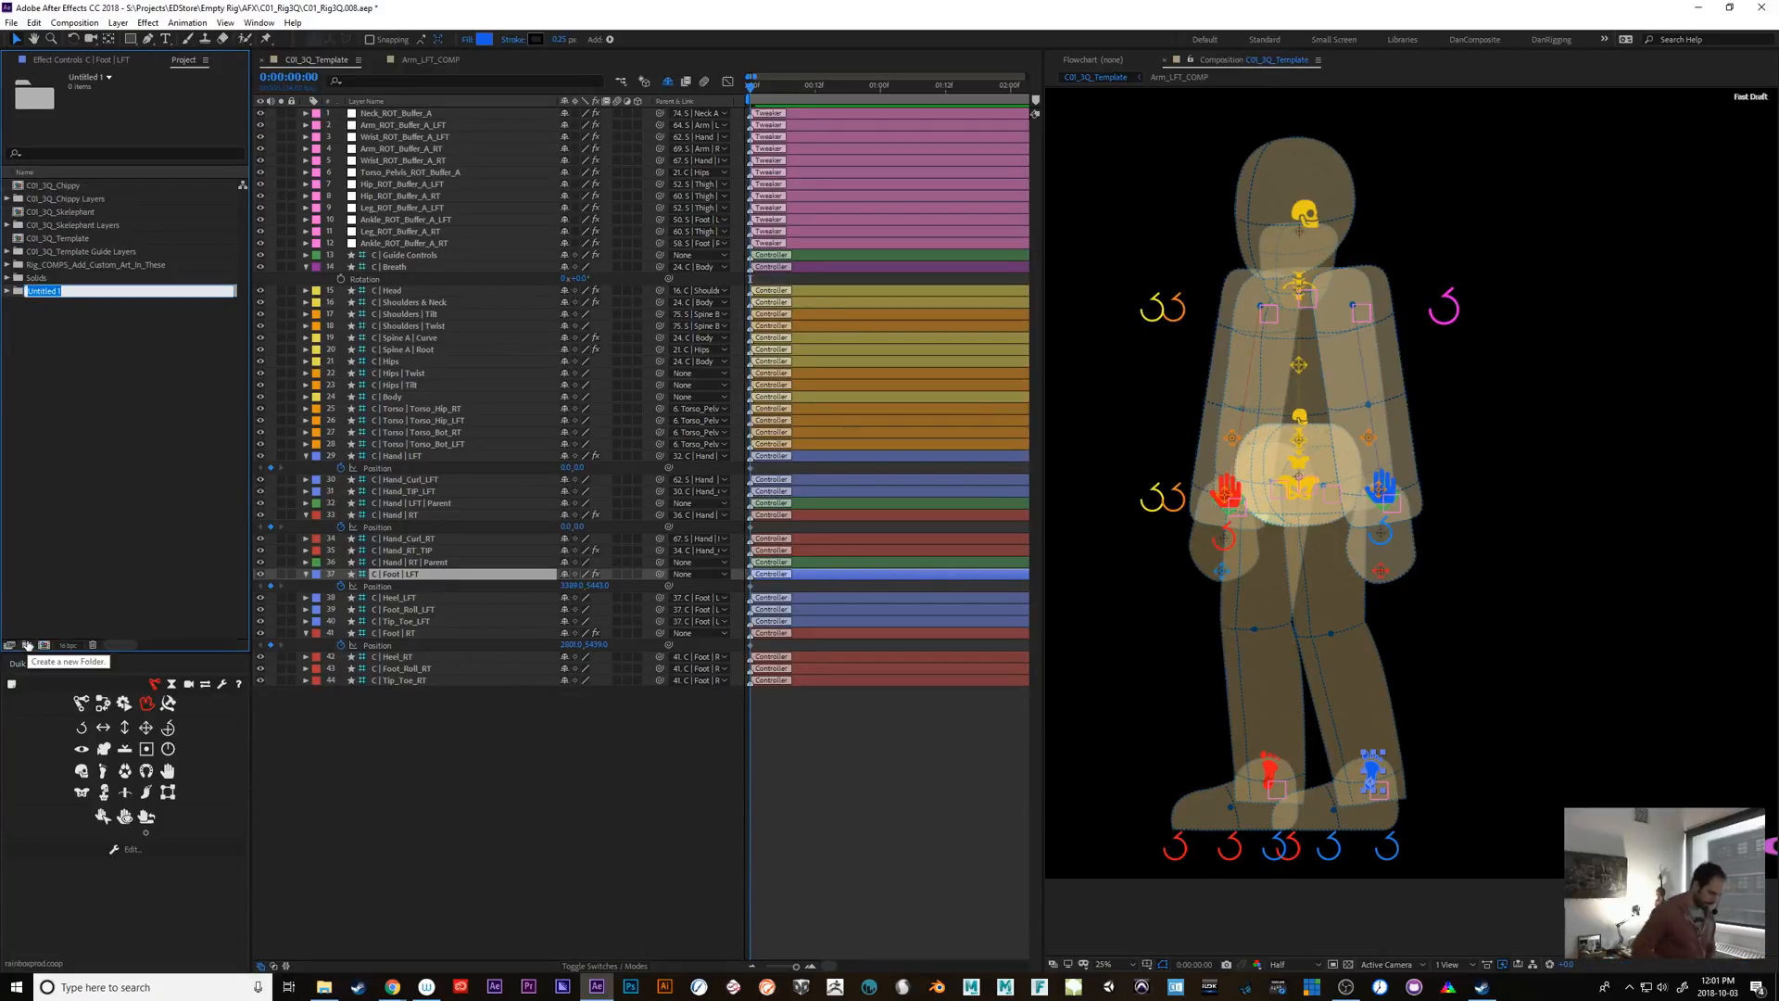
pyautogui.write('Character_LAyers')
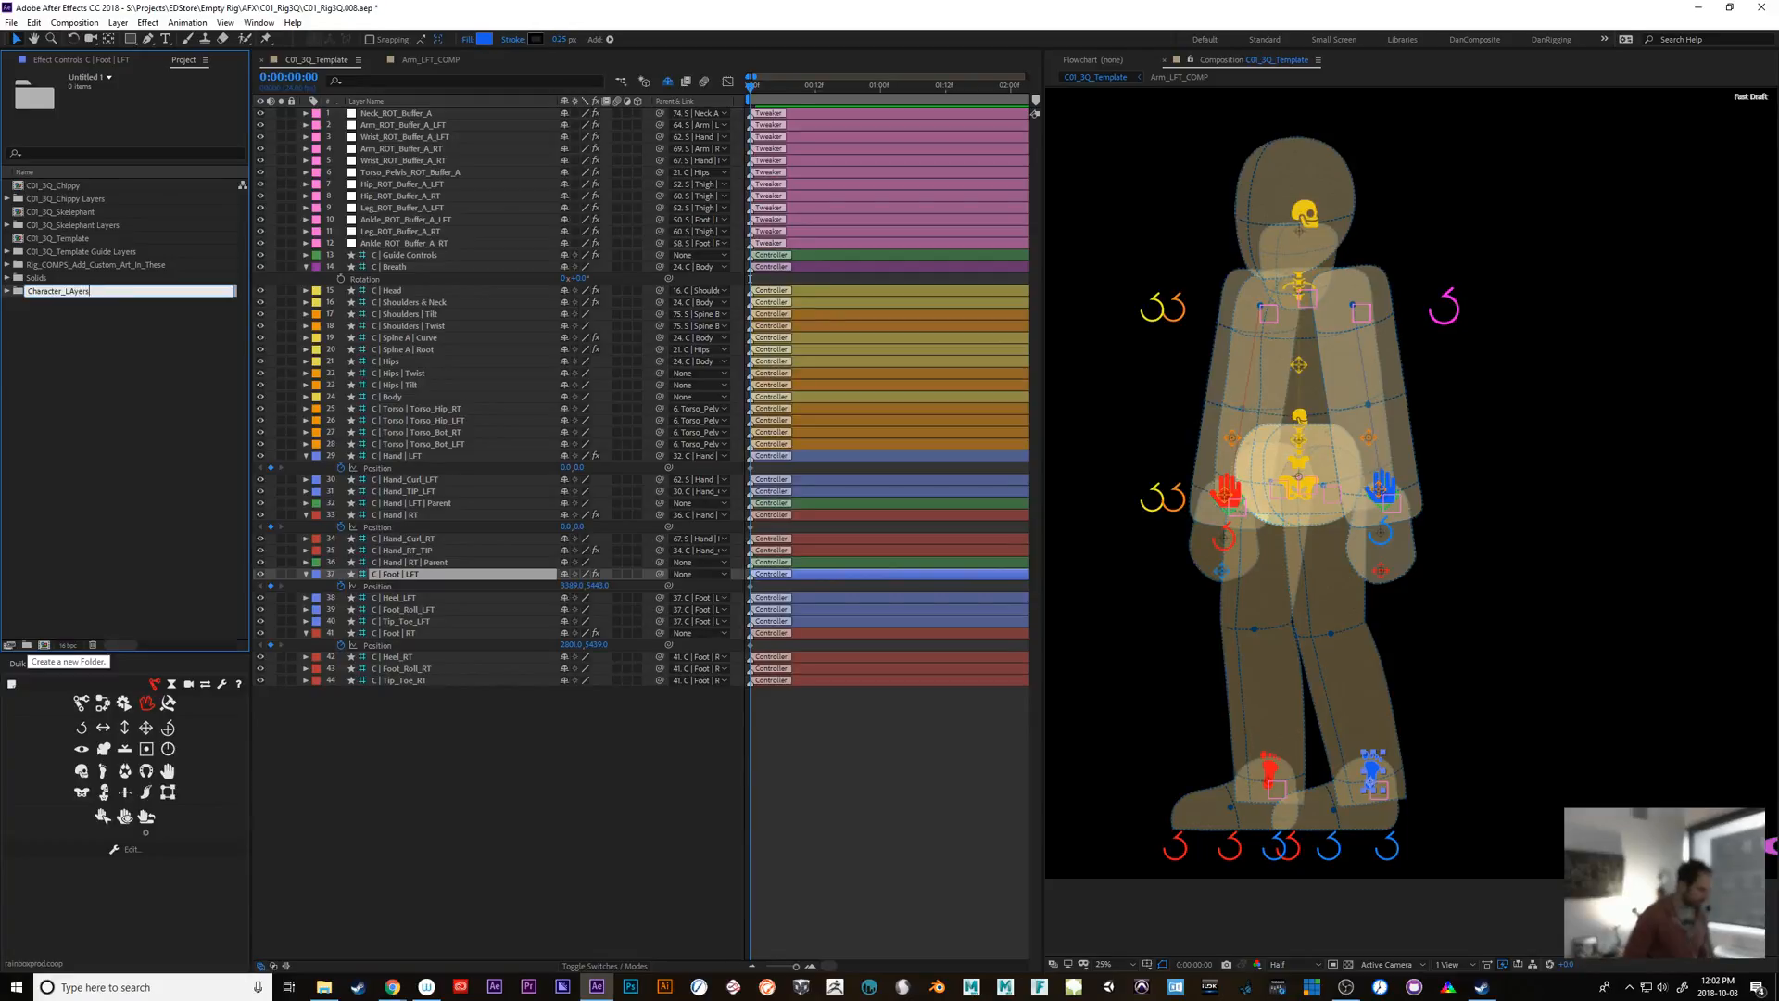
pyautogui.press('Return')
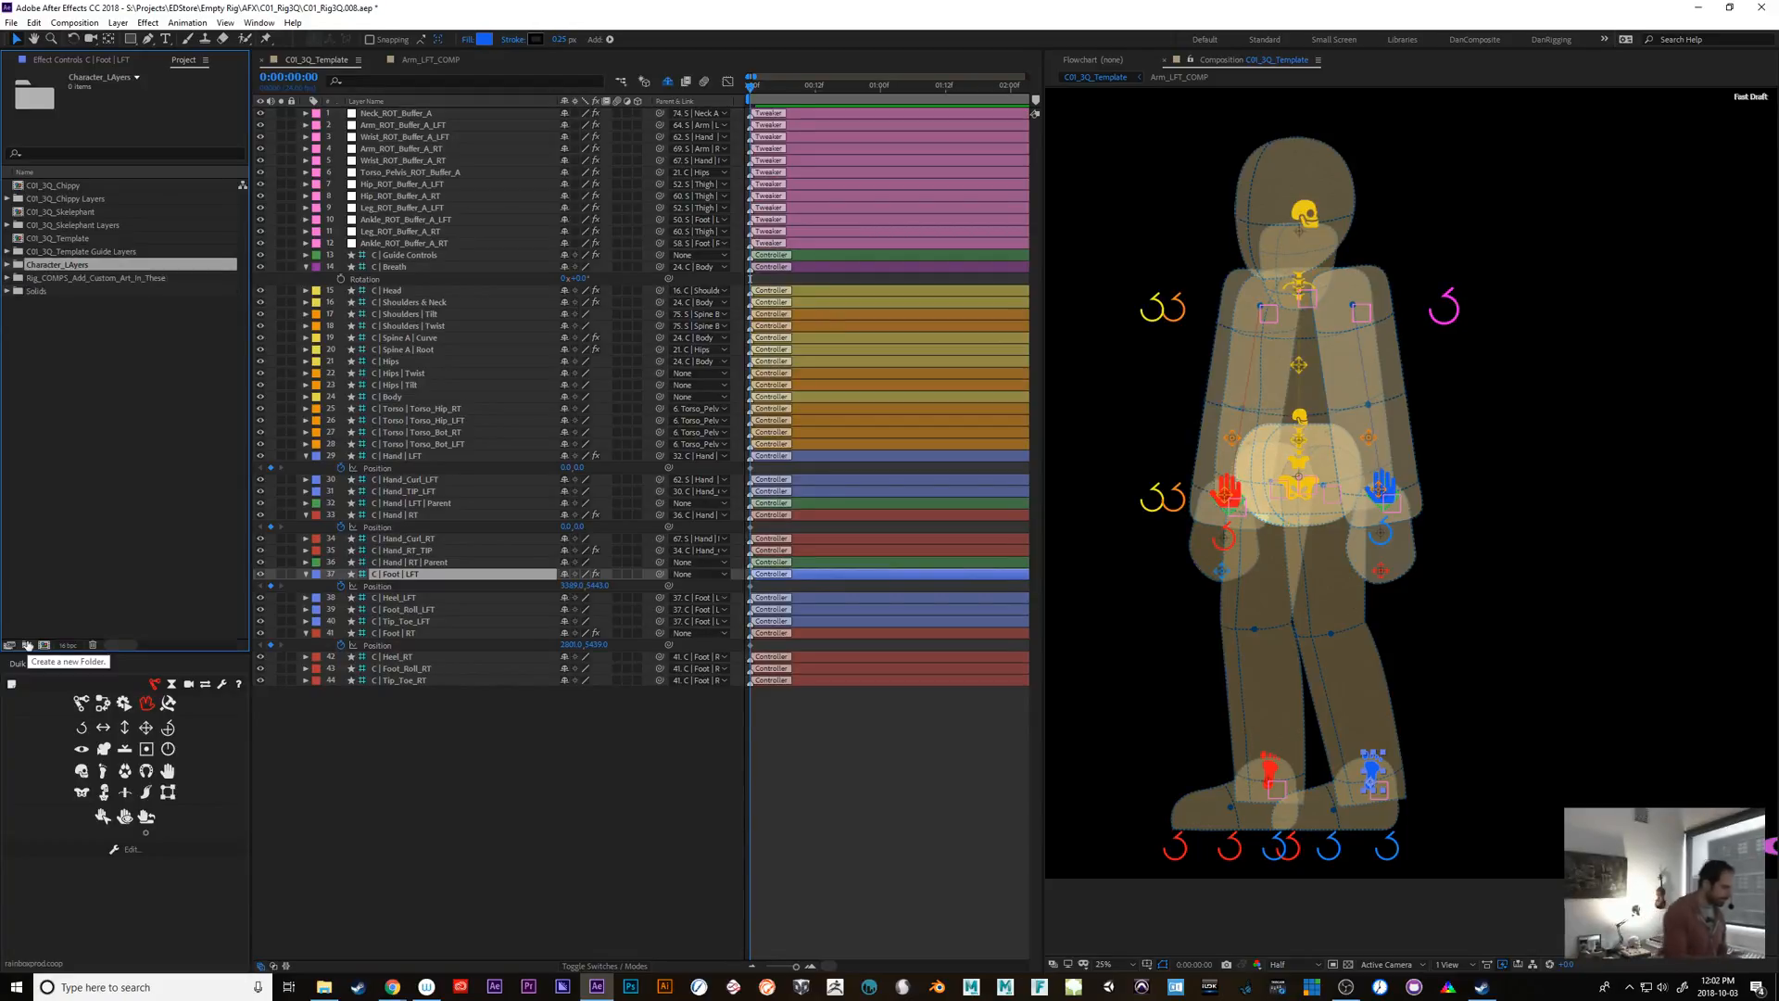
# Move the Chippy and Skelephant compositions and their layer folders into the Character_LAyers folder and expand it
pyautogui.click(57, 186)
pyautogui.keyDown('ctrl'); pyautogui.click(63, 199); pyautogui.keyUp('ctrl')
pyautogui.keyDown('ctrl'); pyautogui.click(67, 212); pyautogui.keyUp('ctrl')
pyautogui.keyDown('ctrl'); pyautogui.click(66, 225); pyautogui.keyUp('ctrl')
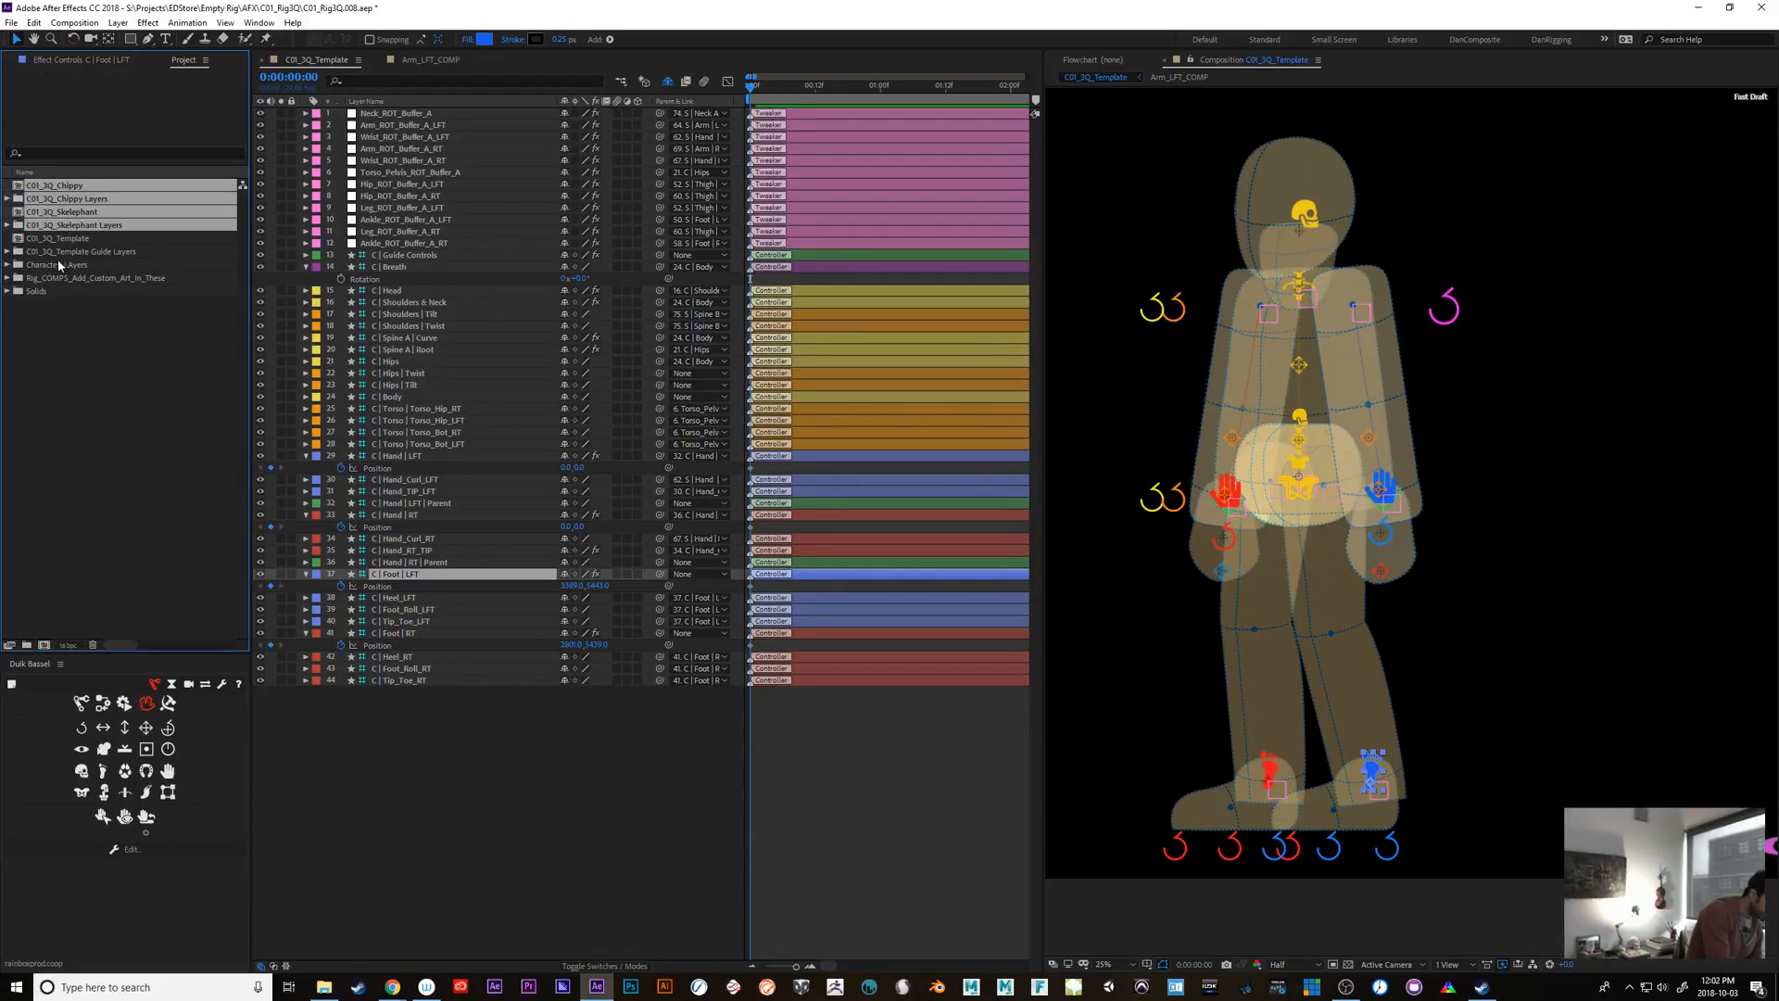
pyautogui.moveTo(79, 228)
pyautogui.mouseDown()
pyautogui.moveTo(88, 319)
pyautogui.moveTo(81, 263)
pyautogui.mouseUp()
pyautogui.click(8, 211)
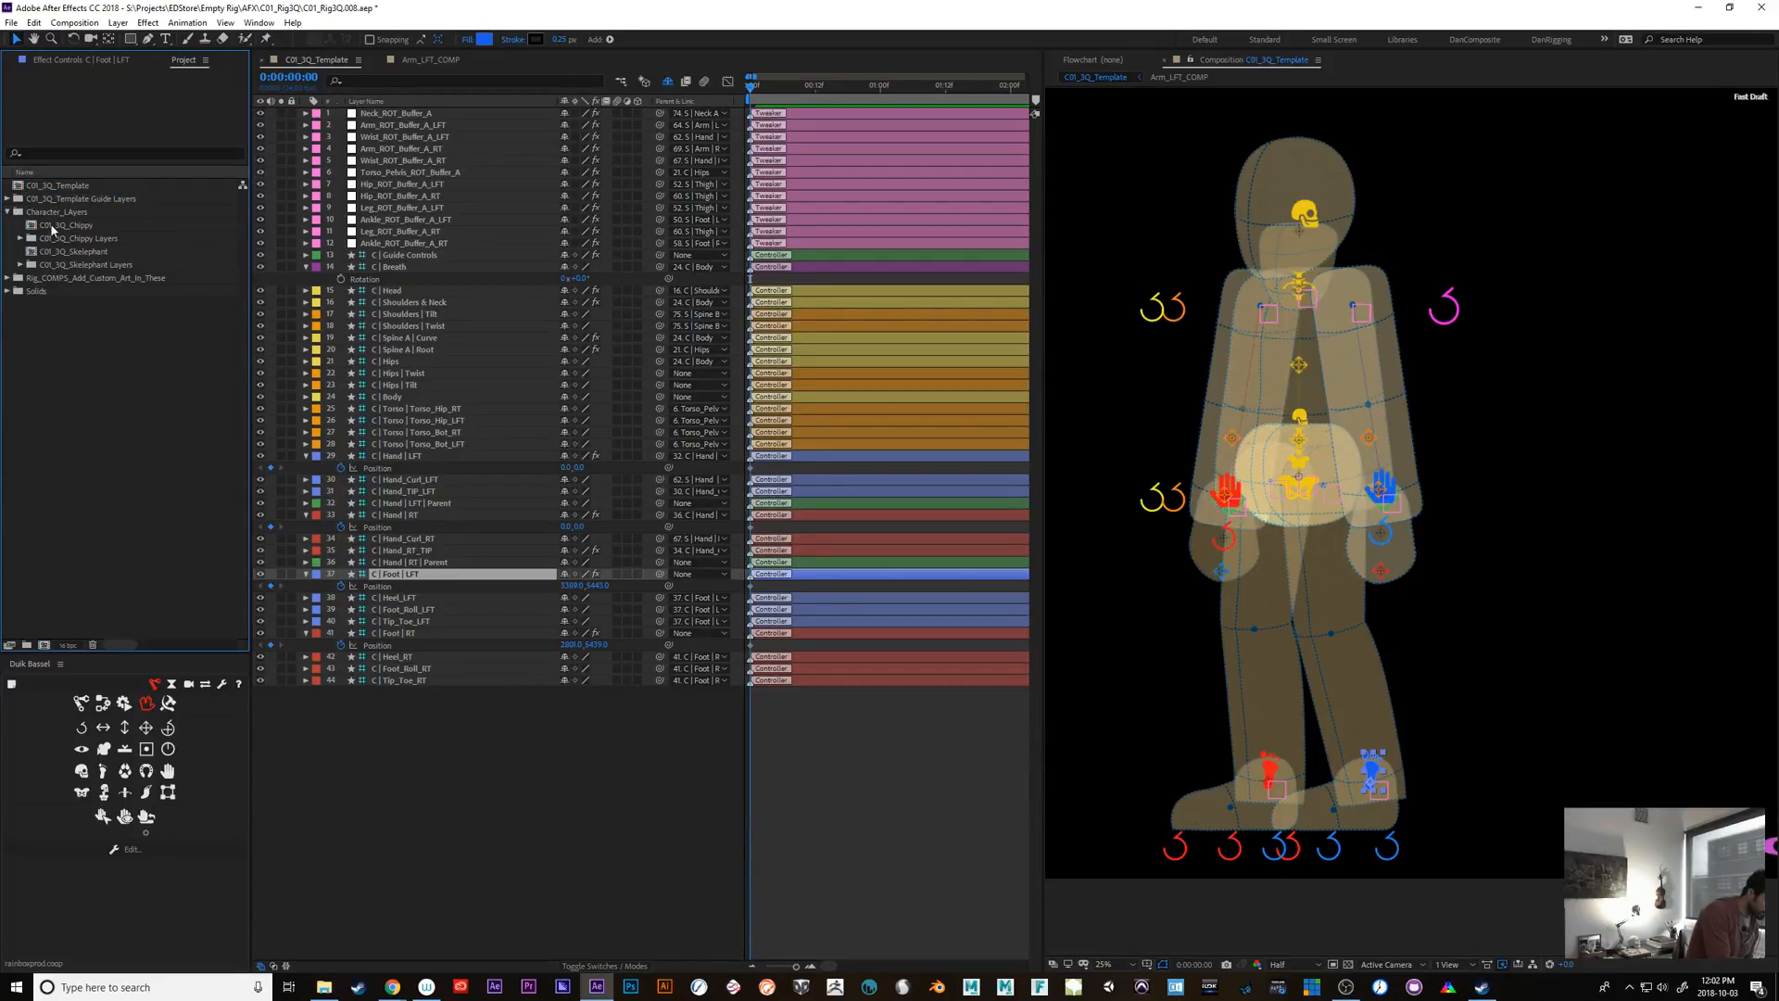
# Check the imported Chippy and Skelephant compositions' details, opening C01_3Q_Skelephant to inspect its layers
pyautogui.click(68, 227)
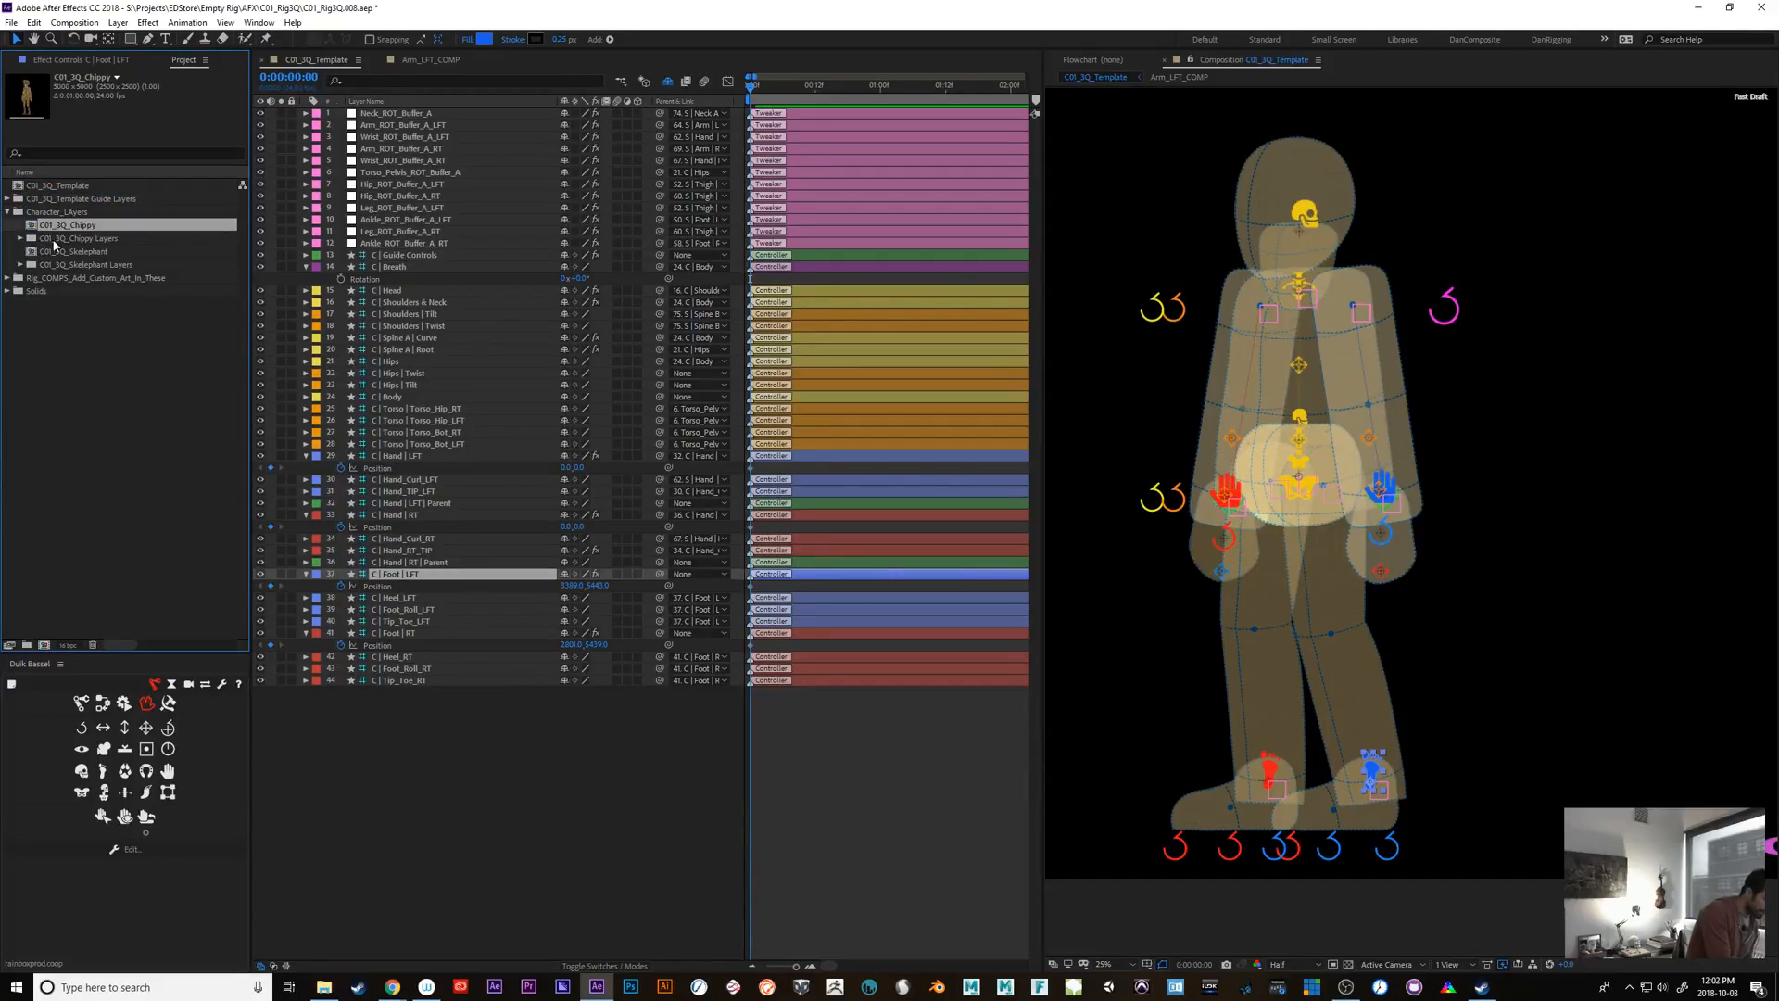
pyautogui.click(56, 251)
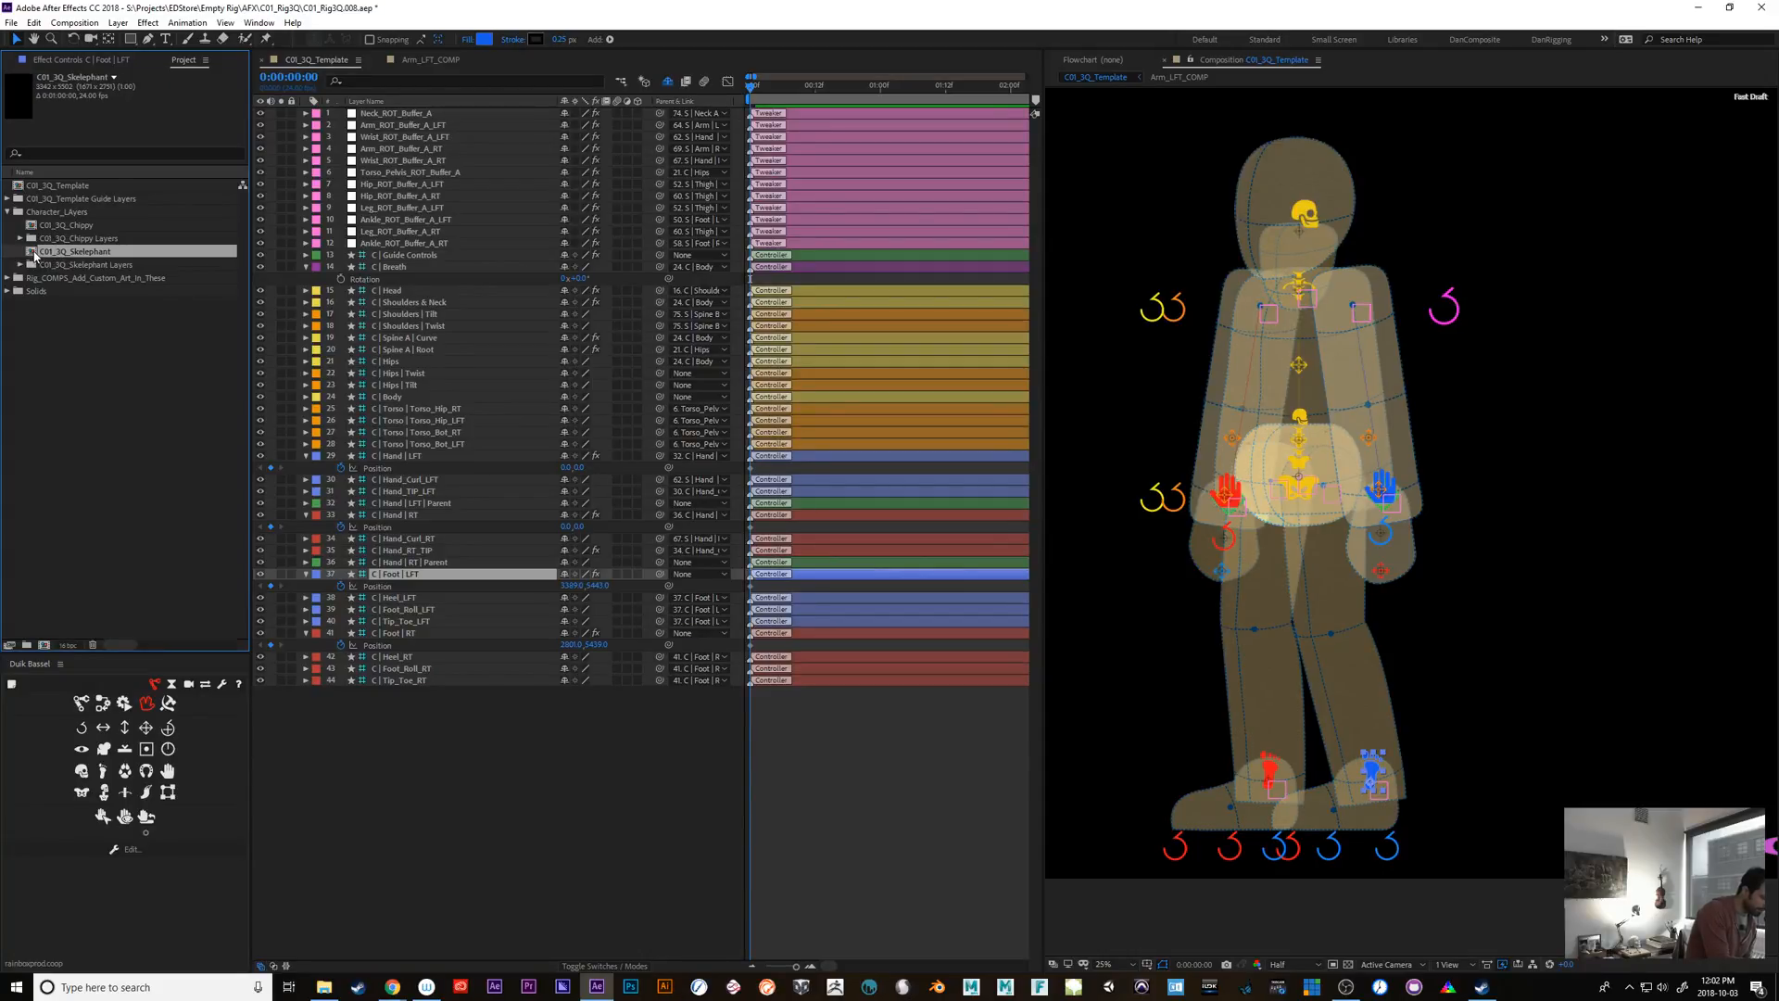
pyautogui.doubleClick(37, 253)
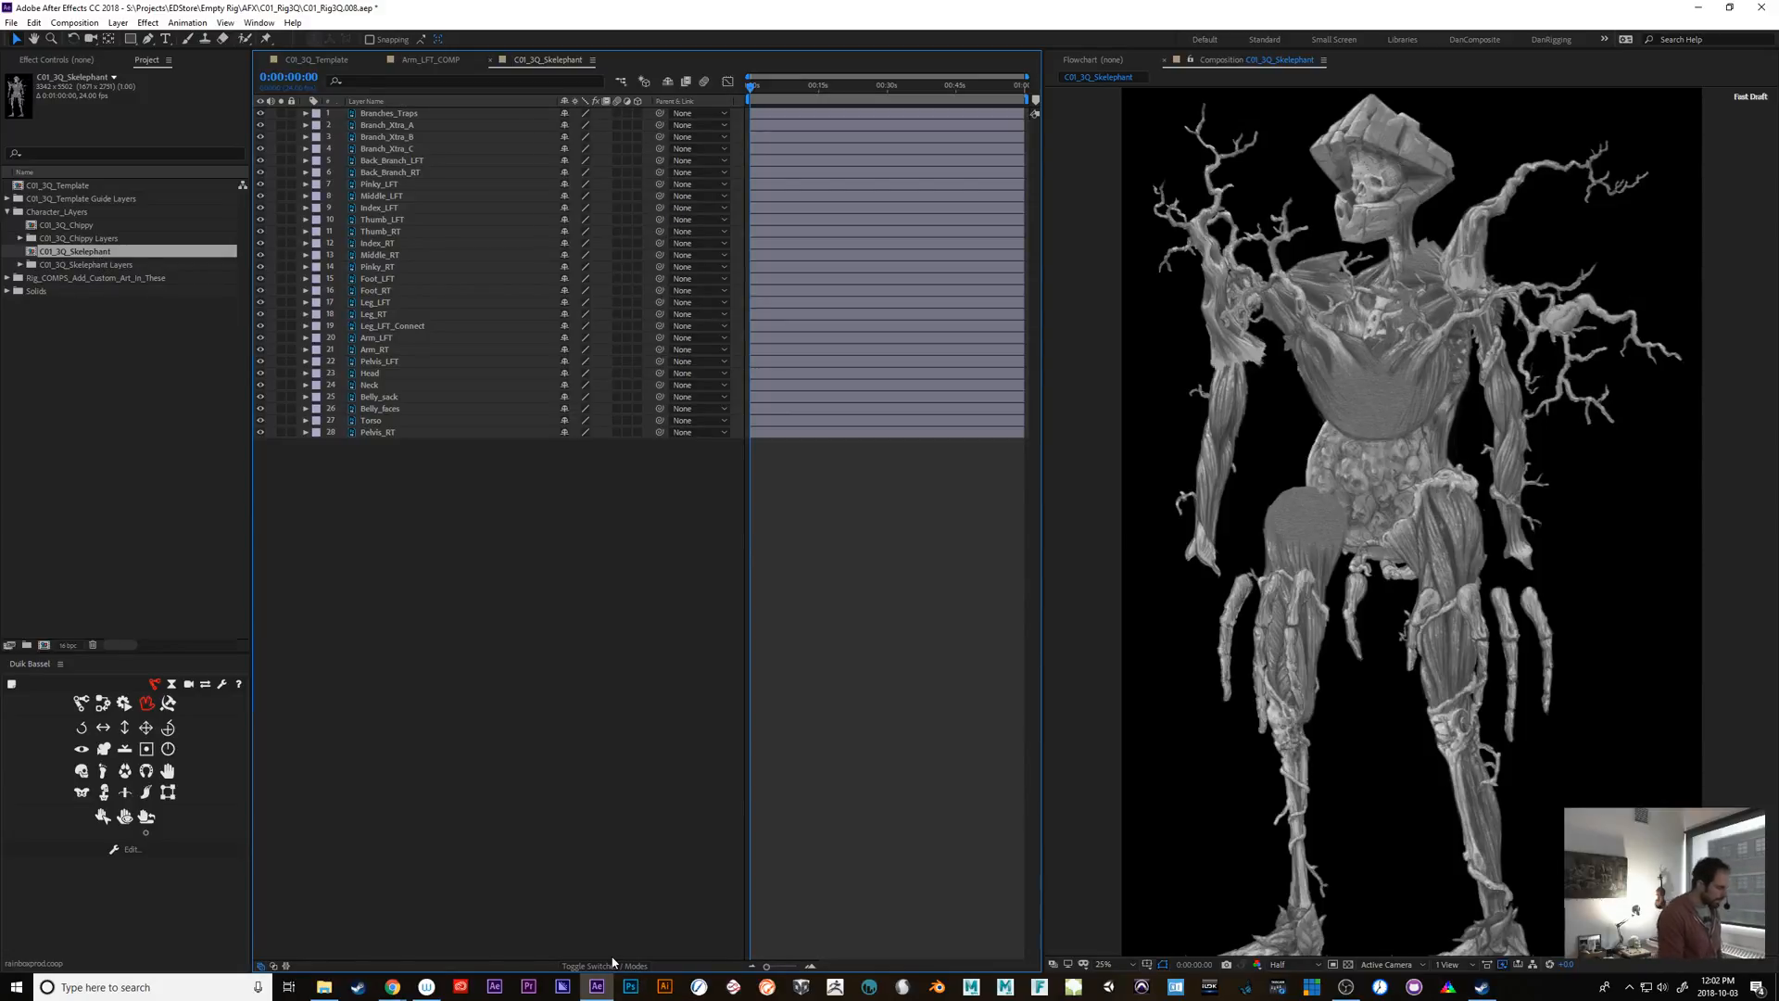
pyautogui.click(83, 226)
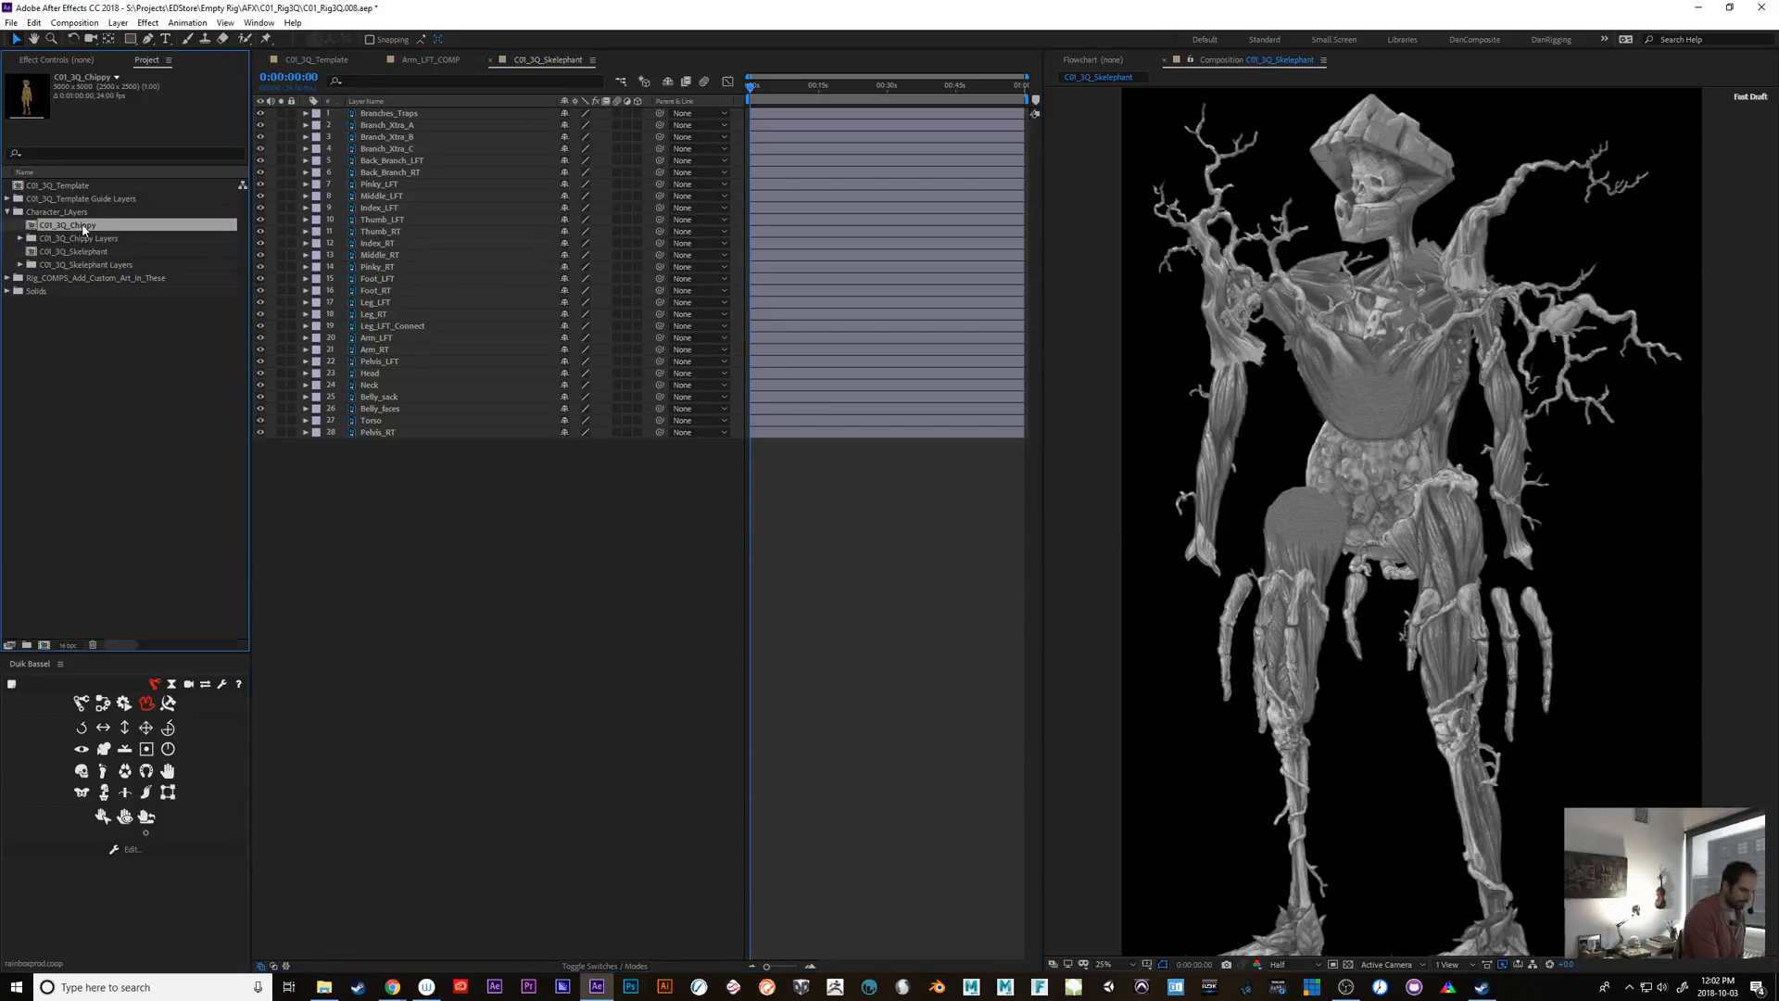
# Launch Photoshop and delete the C01_3Q_Skelephant composition and its layers folder from the After Effects project
pyautogui.click(630, 988)
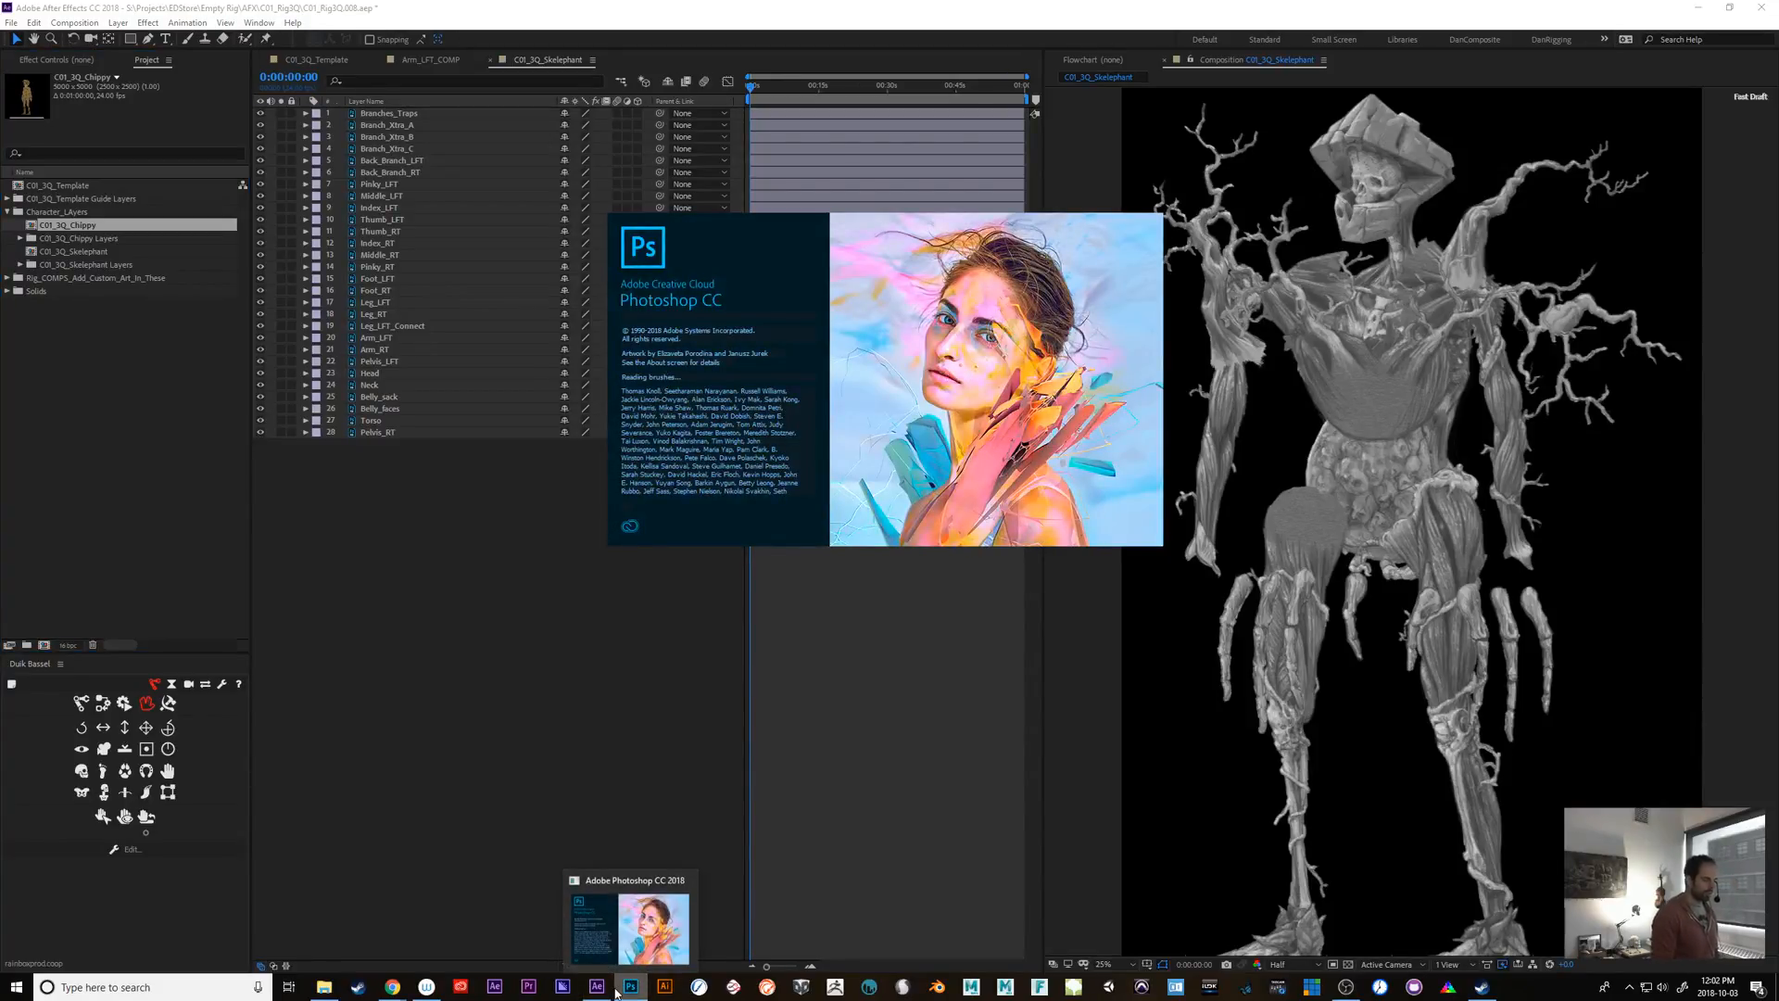
pyautogui.click(102, 253)
pyautogui.keyDown('shift'); pyautogui.click(104, 266); pyautogui.keyUp('shift')
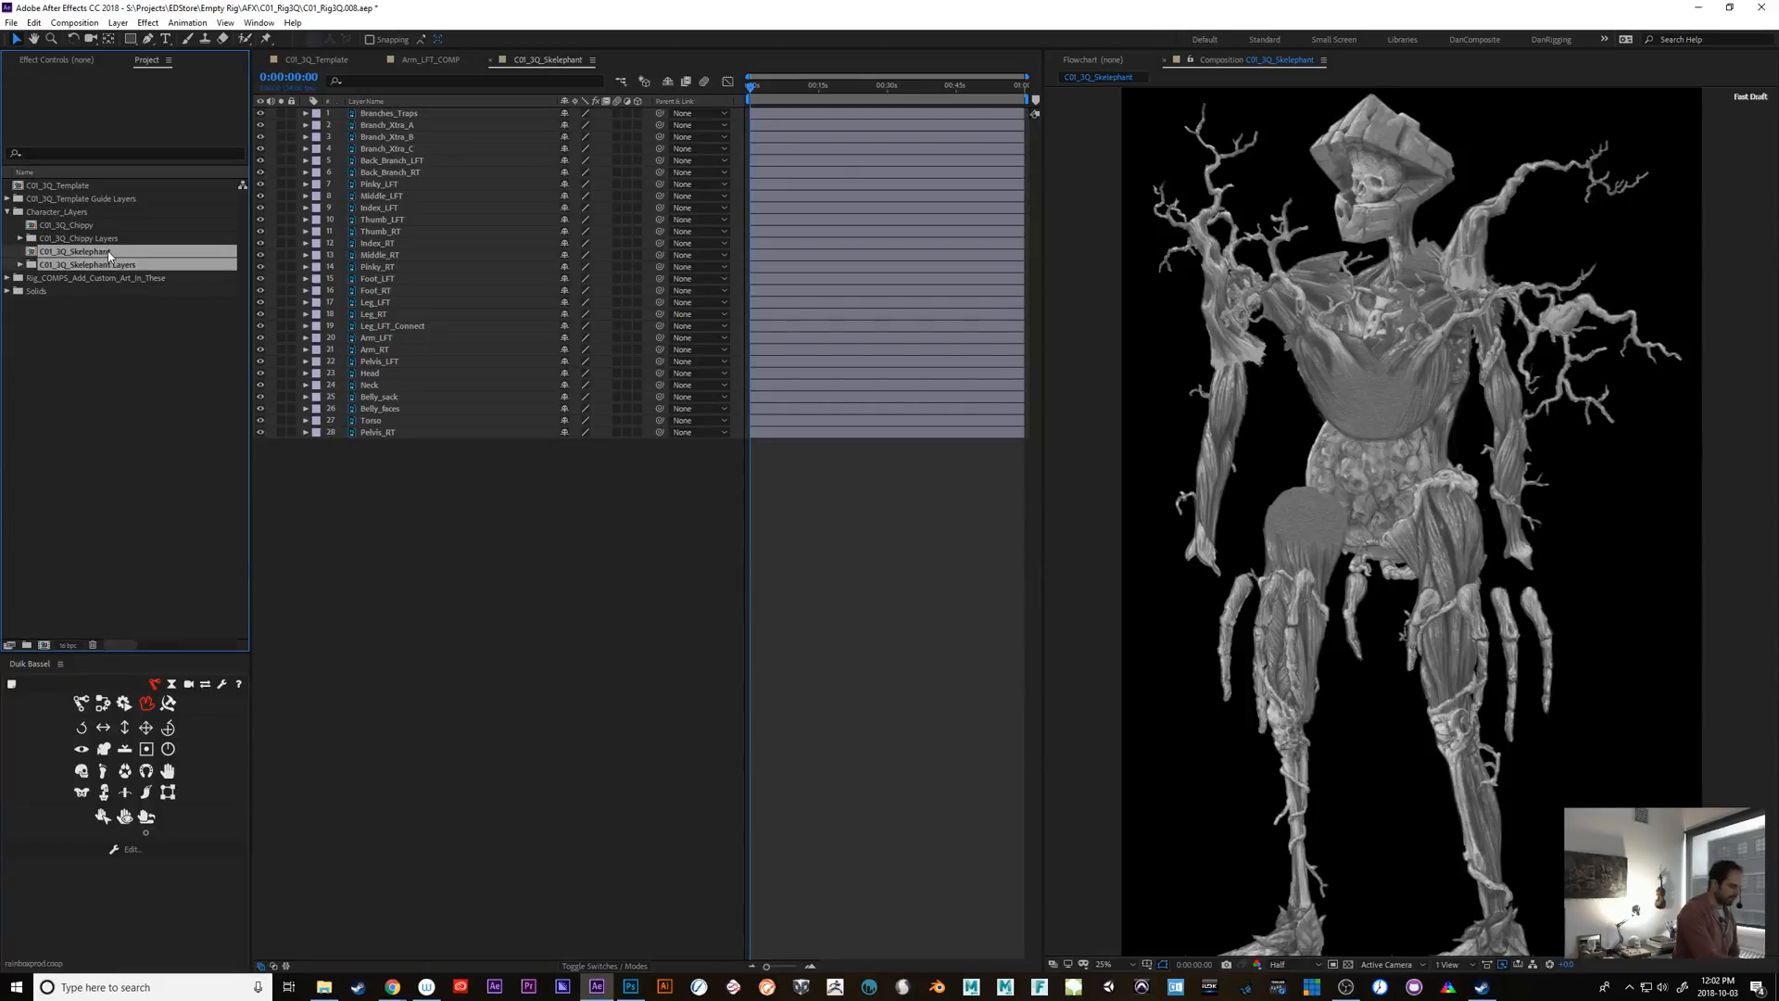
pyautogui.press('Delete')
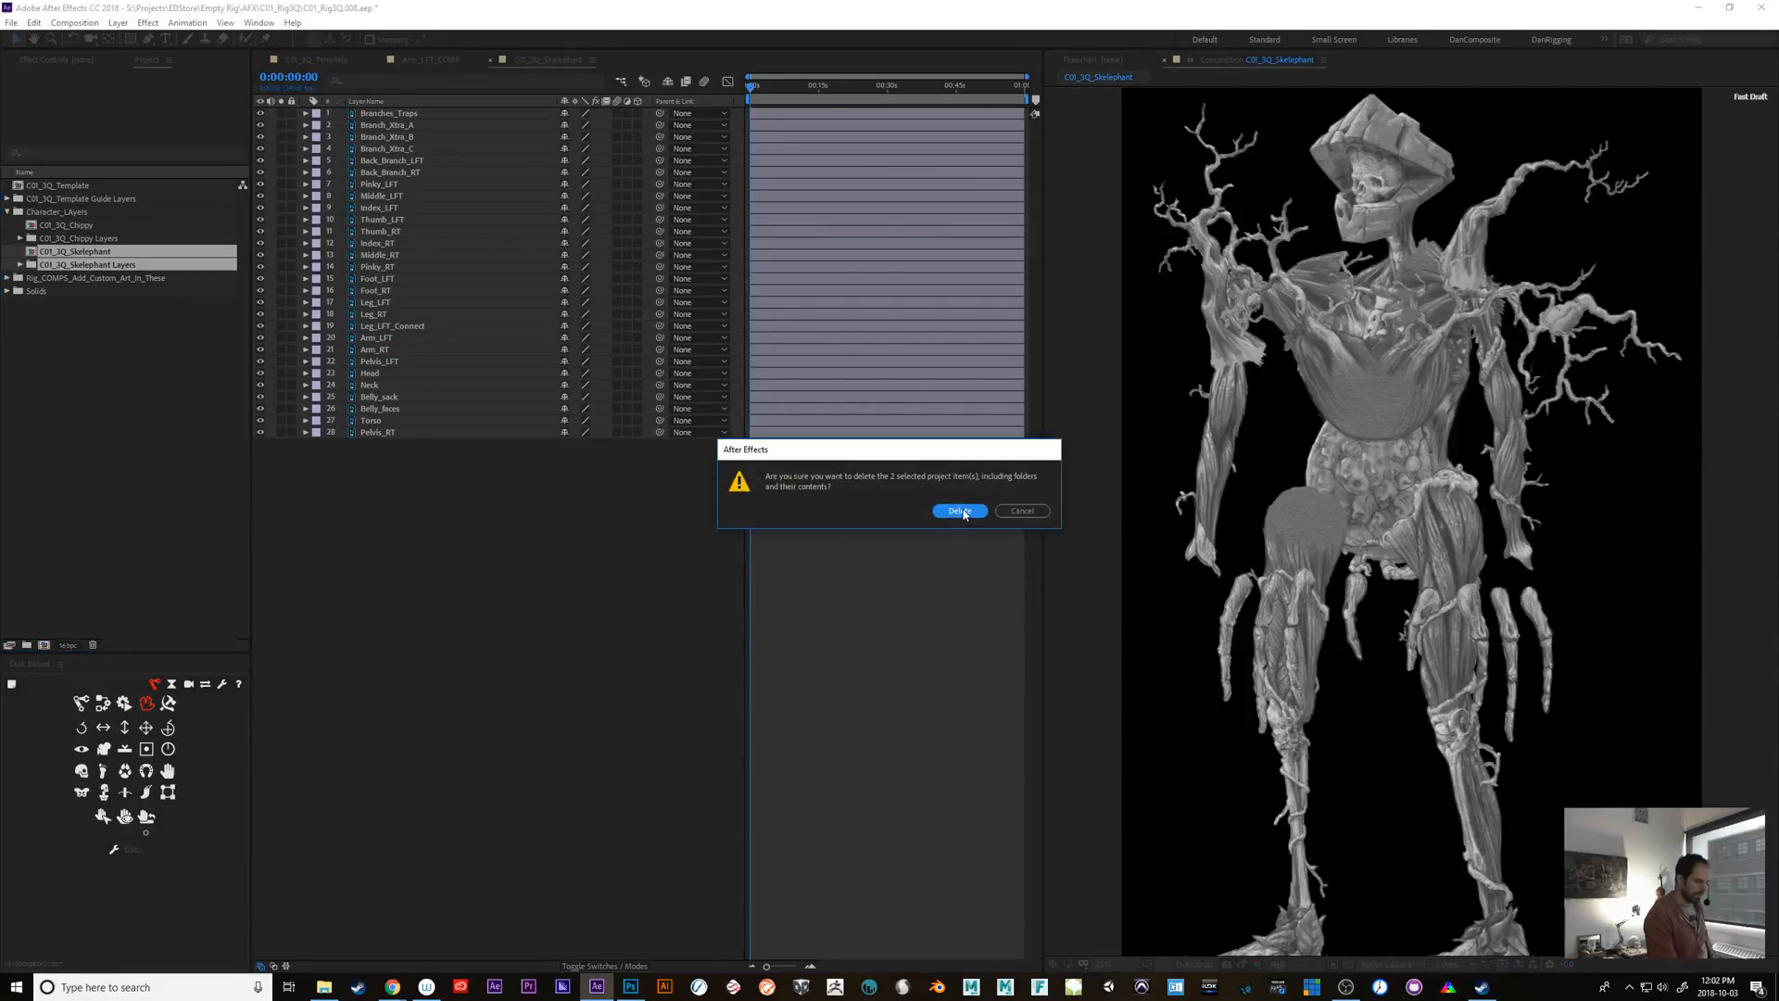
pyautogui.click(960, 510)
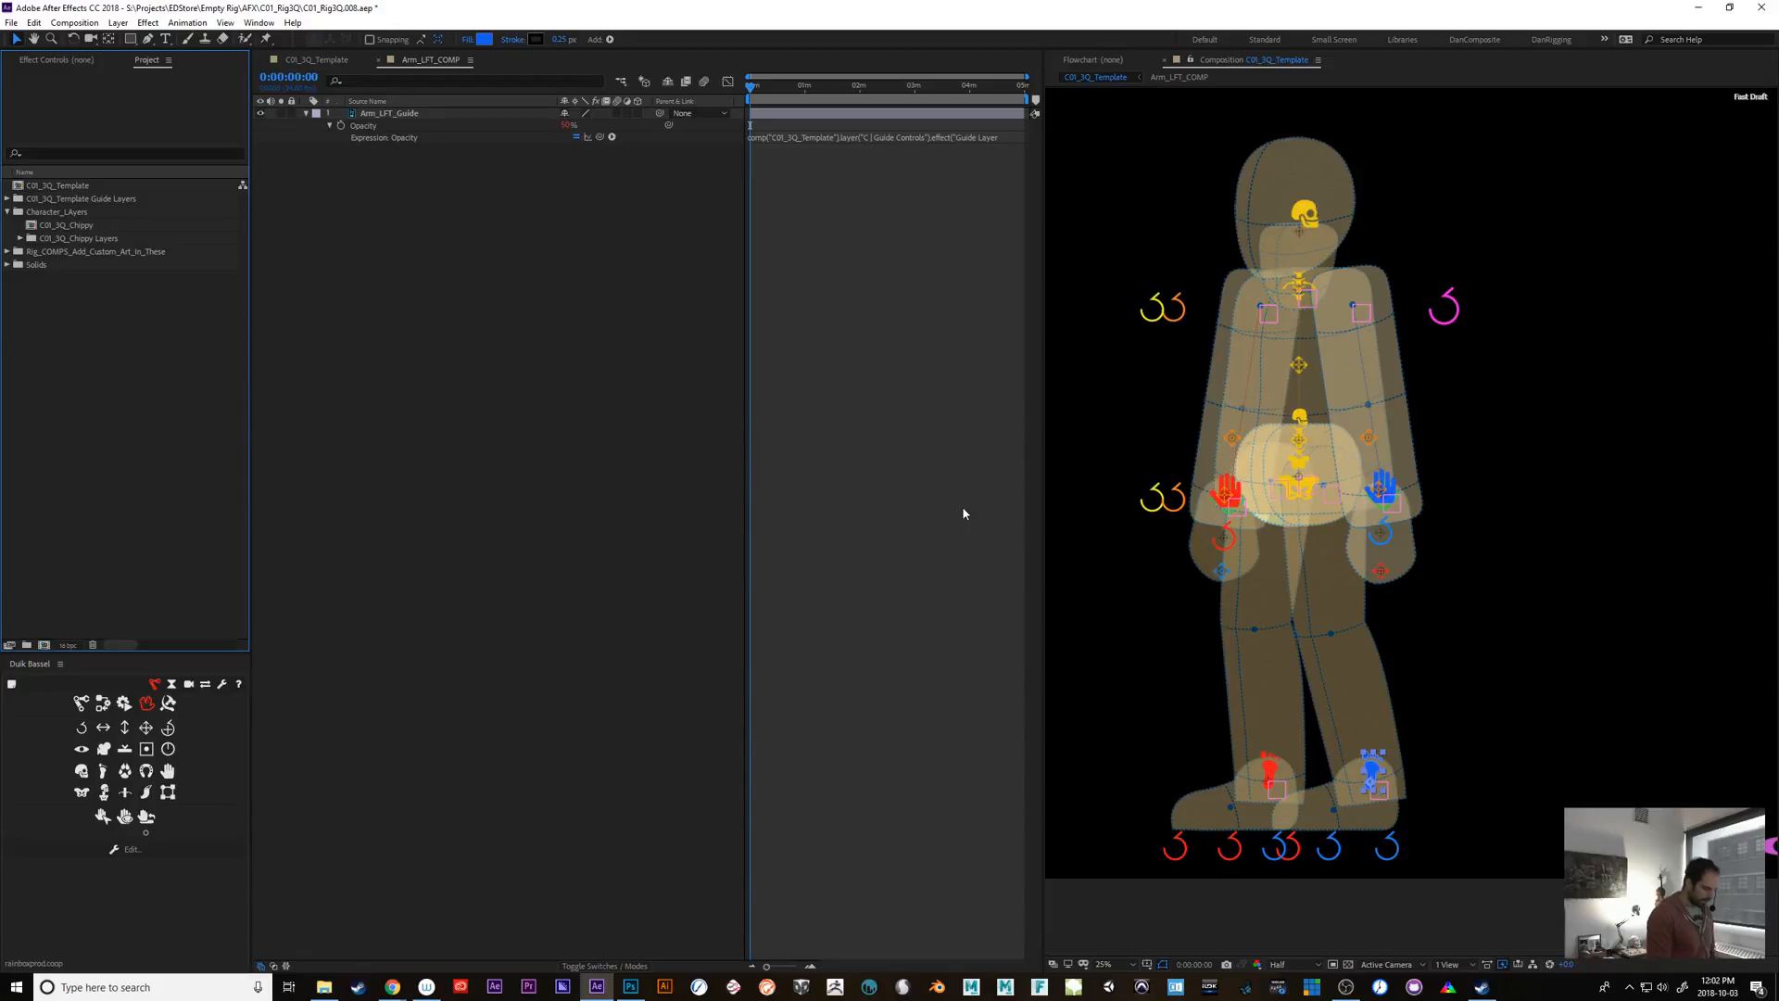
# Switch to Photoshop and open the recent file C01_3Q_Skelephant.psd
pyautogui.click(633, 988)
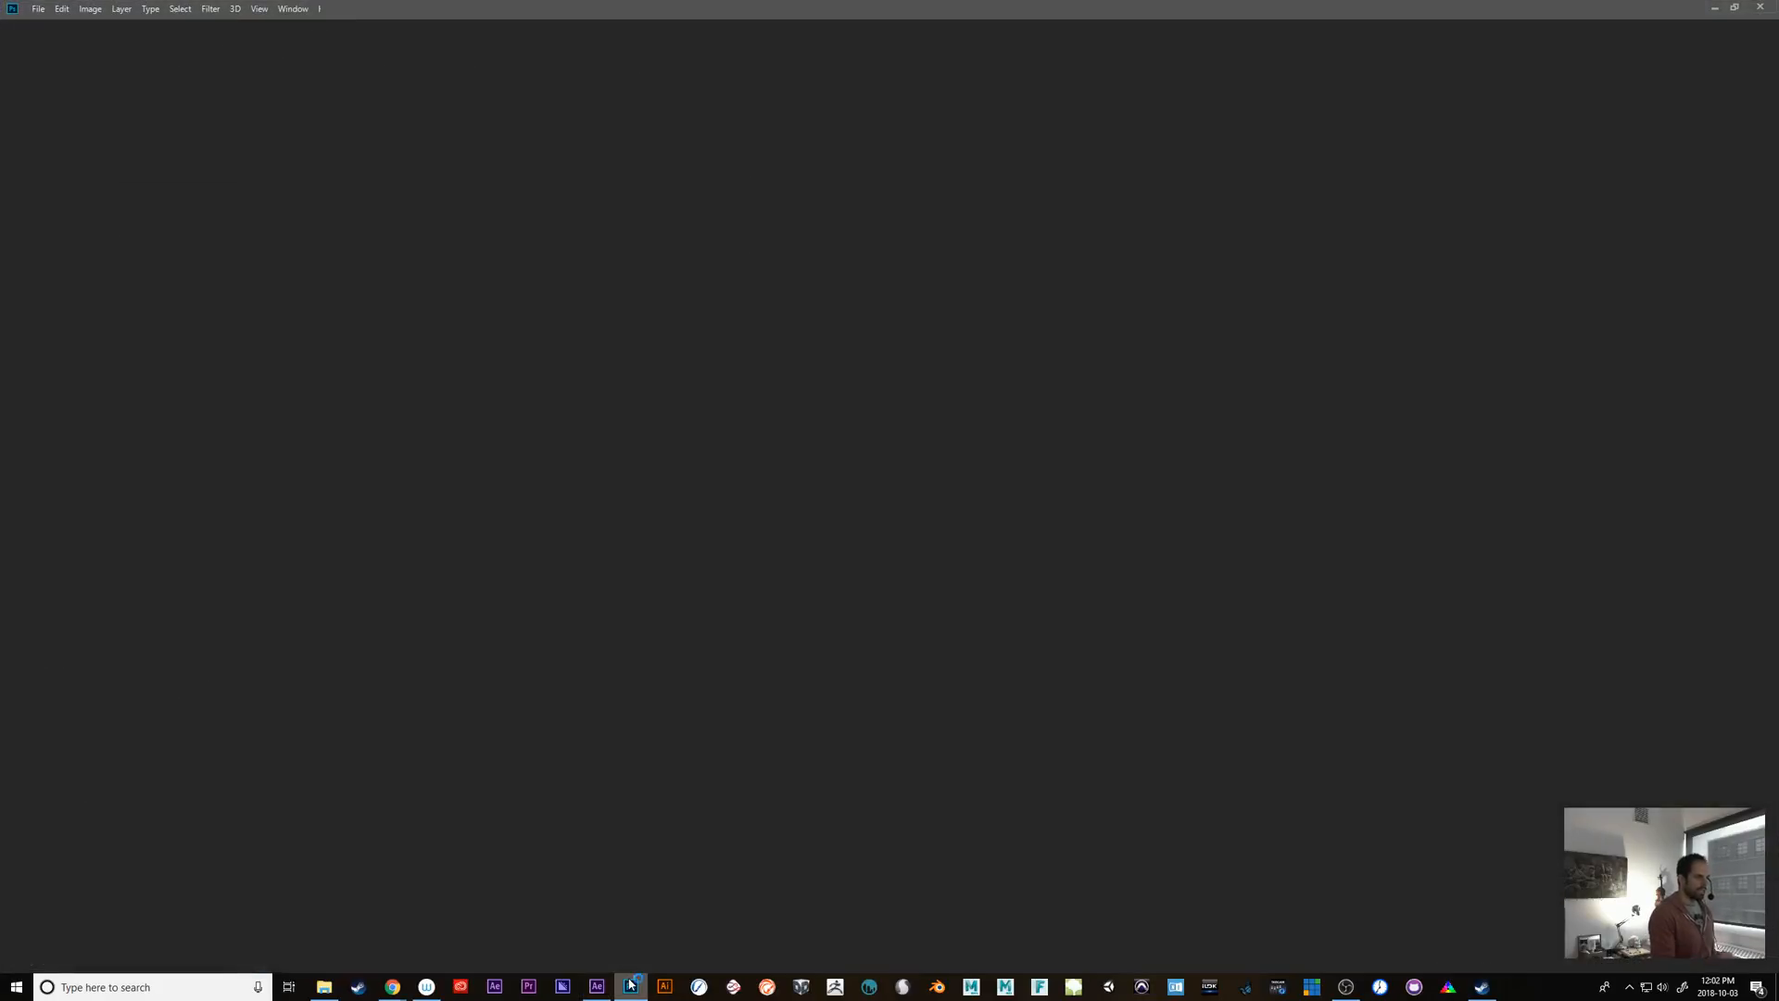
pyautogui.moveTo(631, 985)
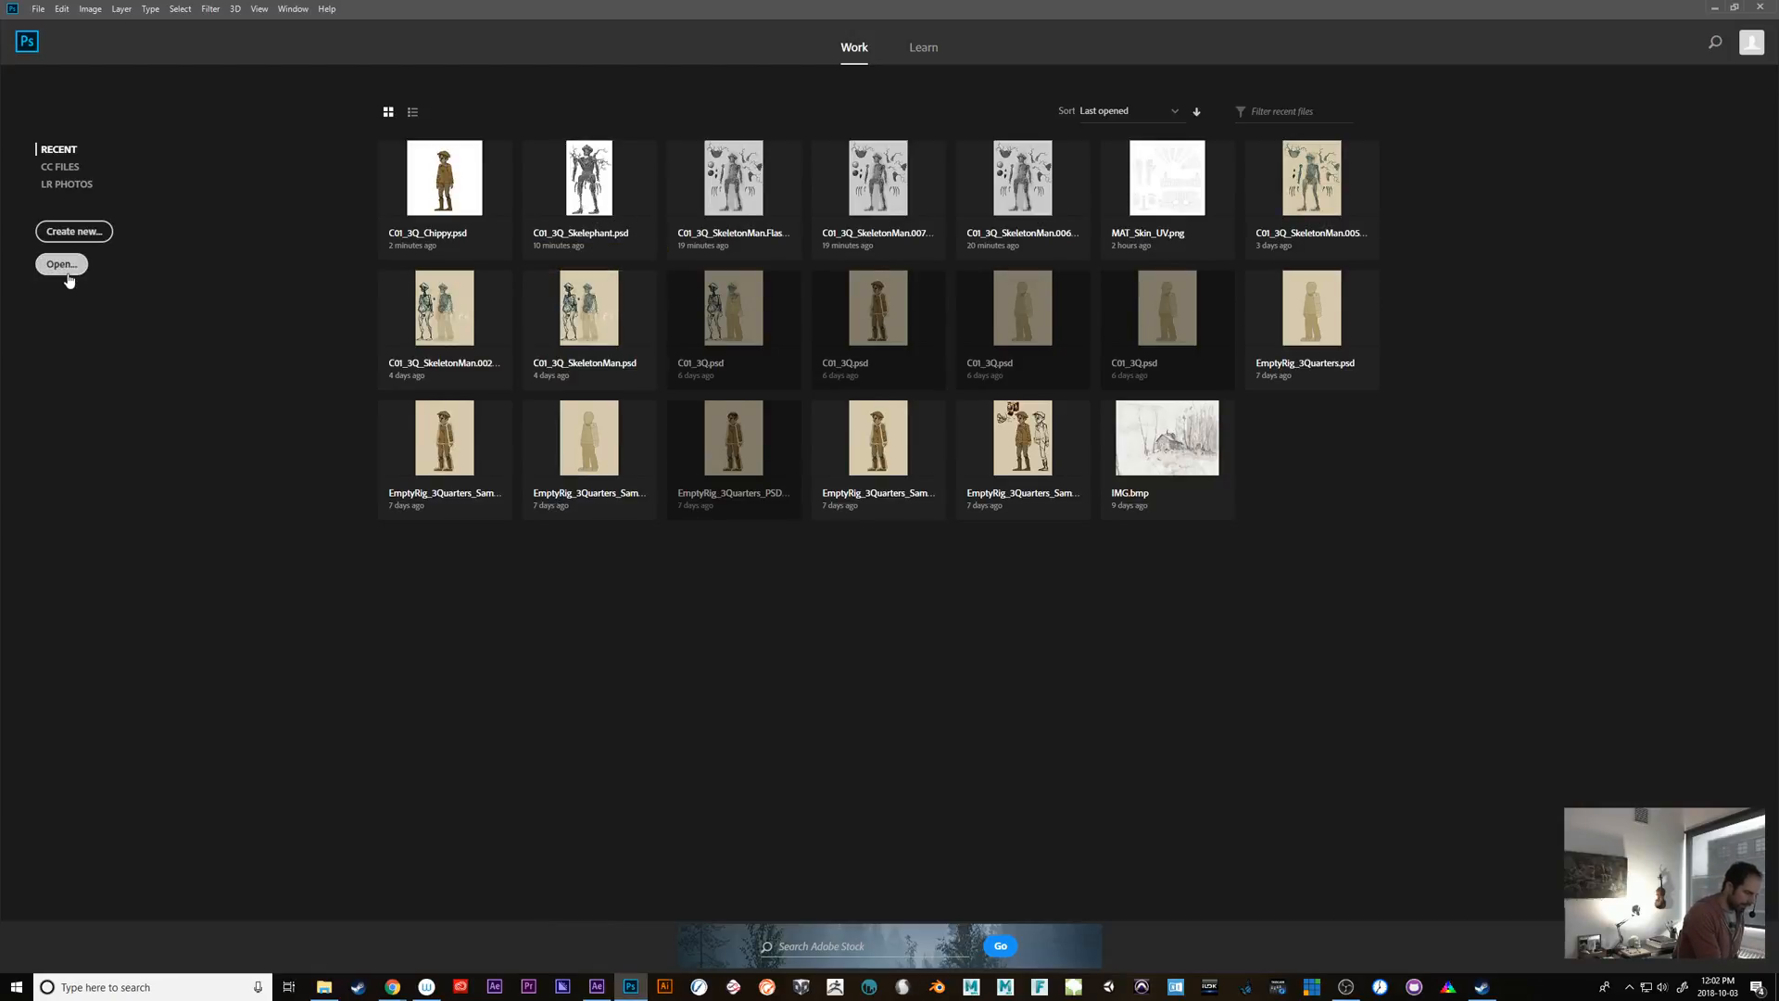
pyautogui.click(593, 202)
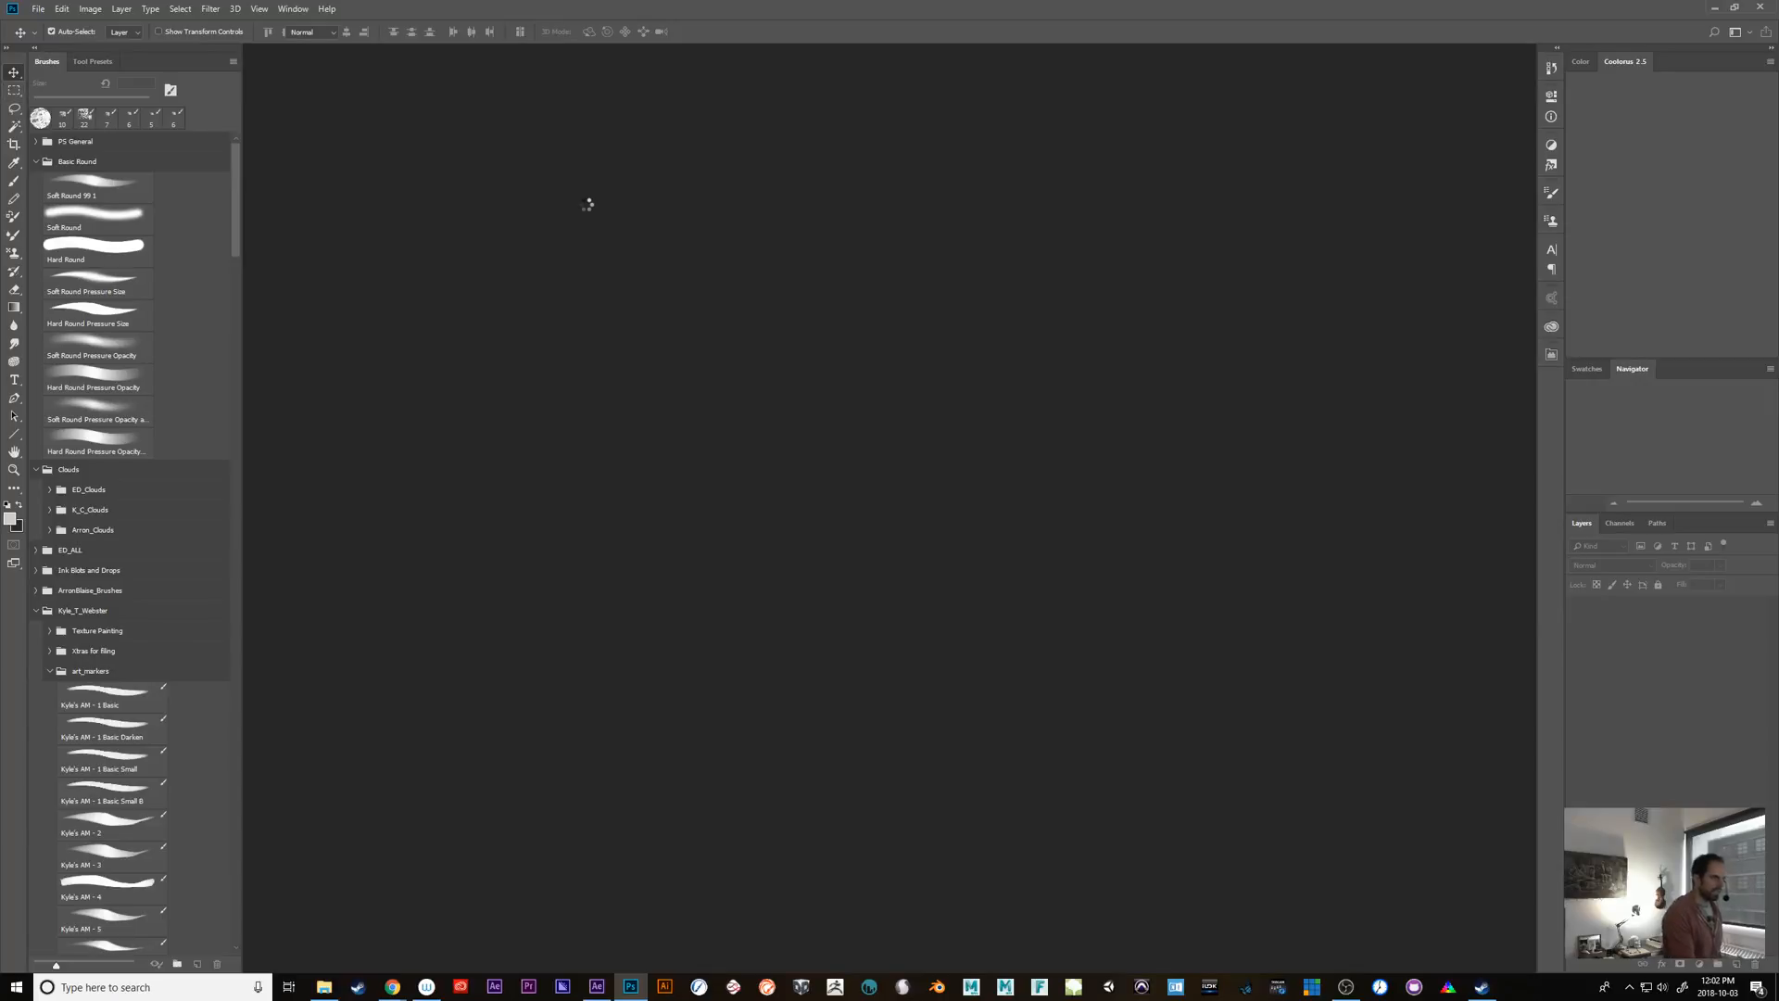
pyautogui.click(89, 8)
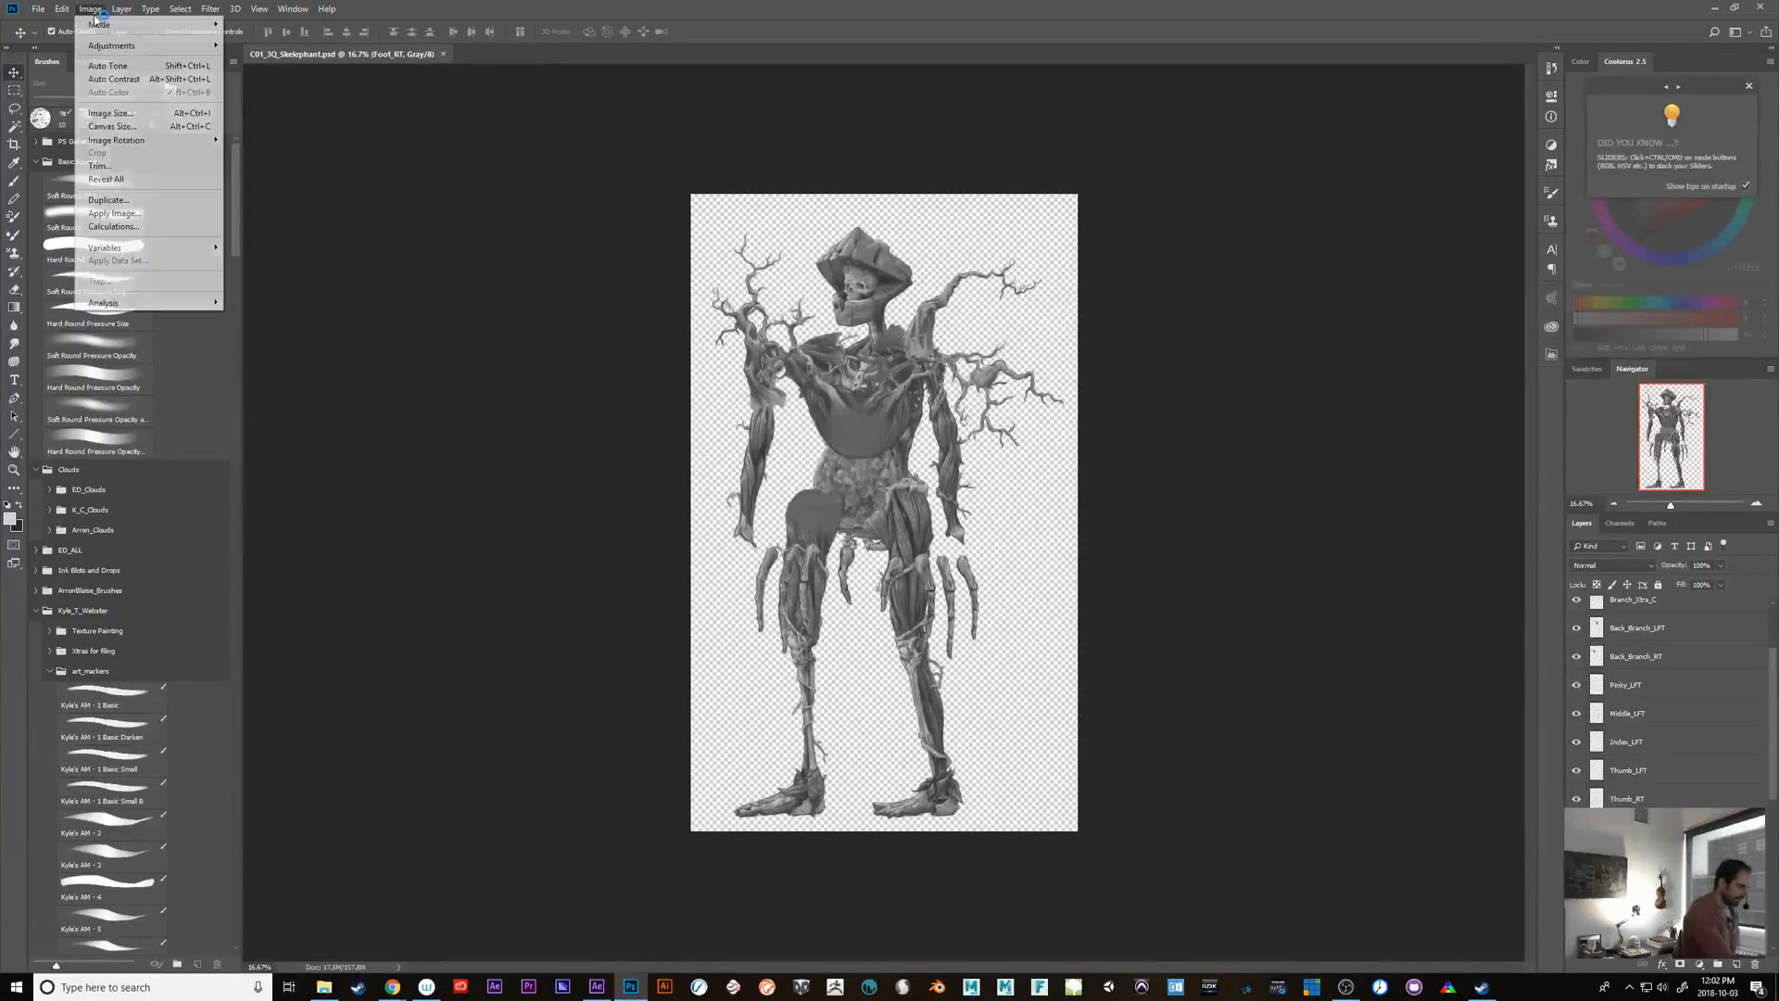
pyautogui.click(126, 112)
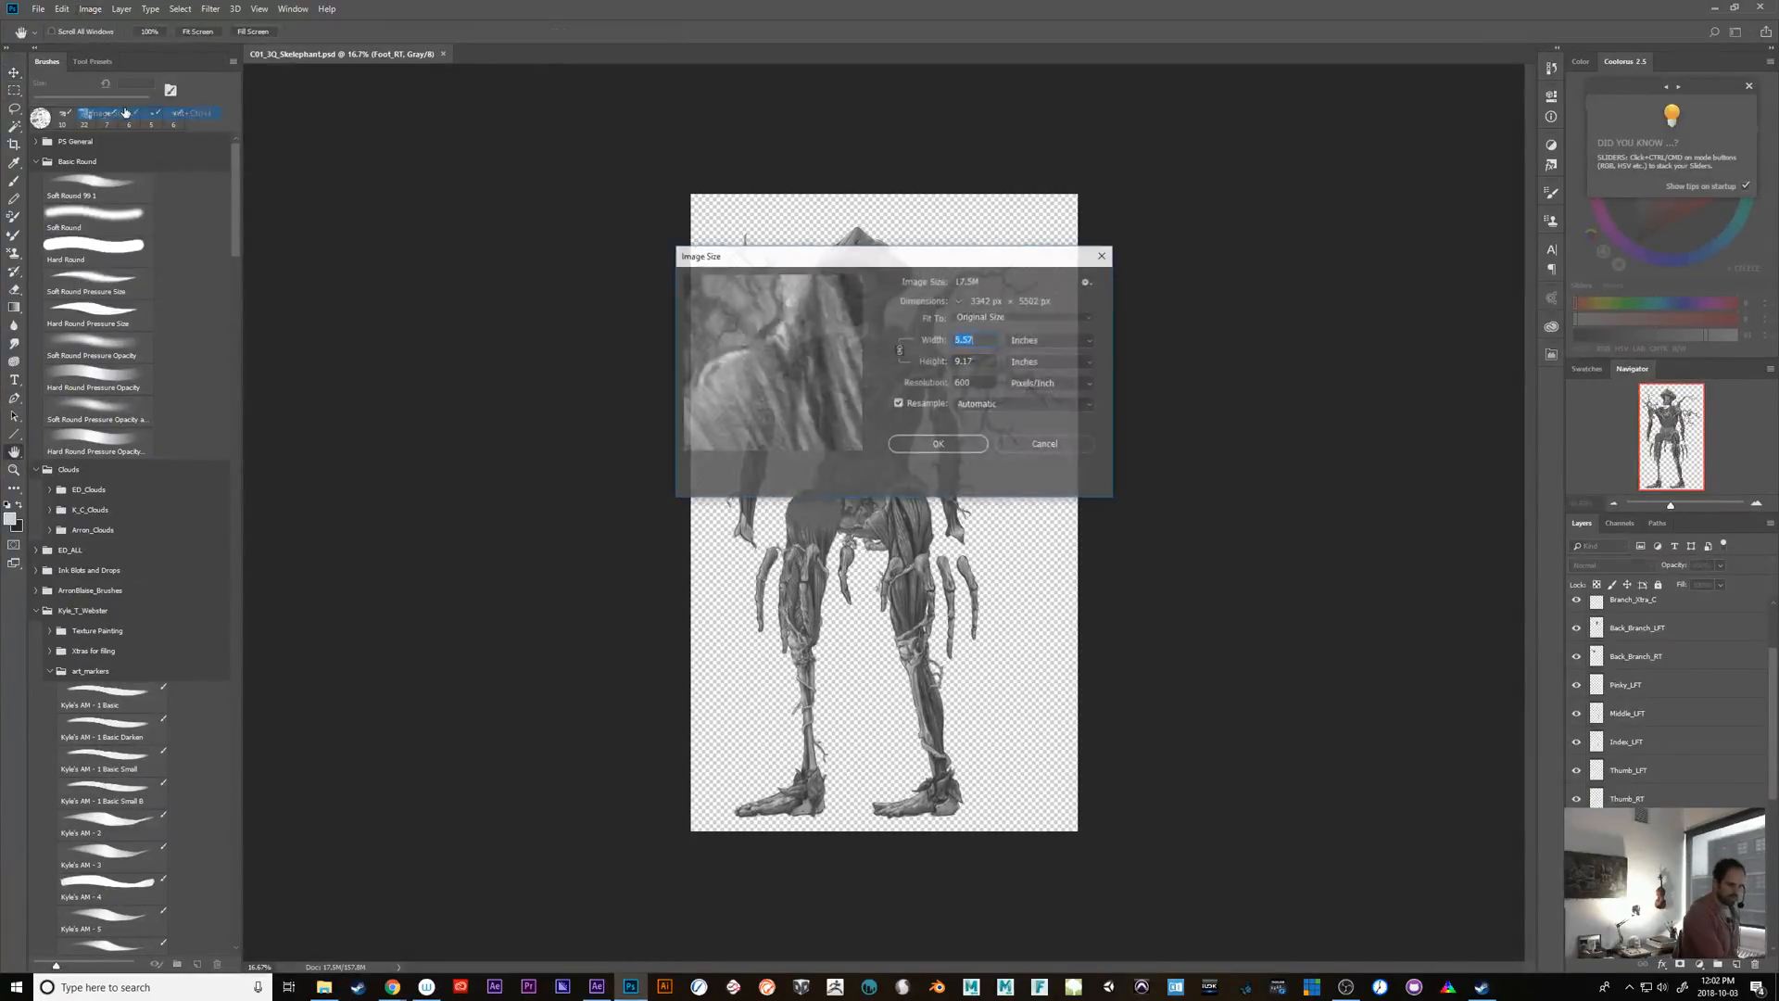
pyautogui.click(1009, 363)
pyautogui.click(1057, 393)
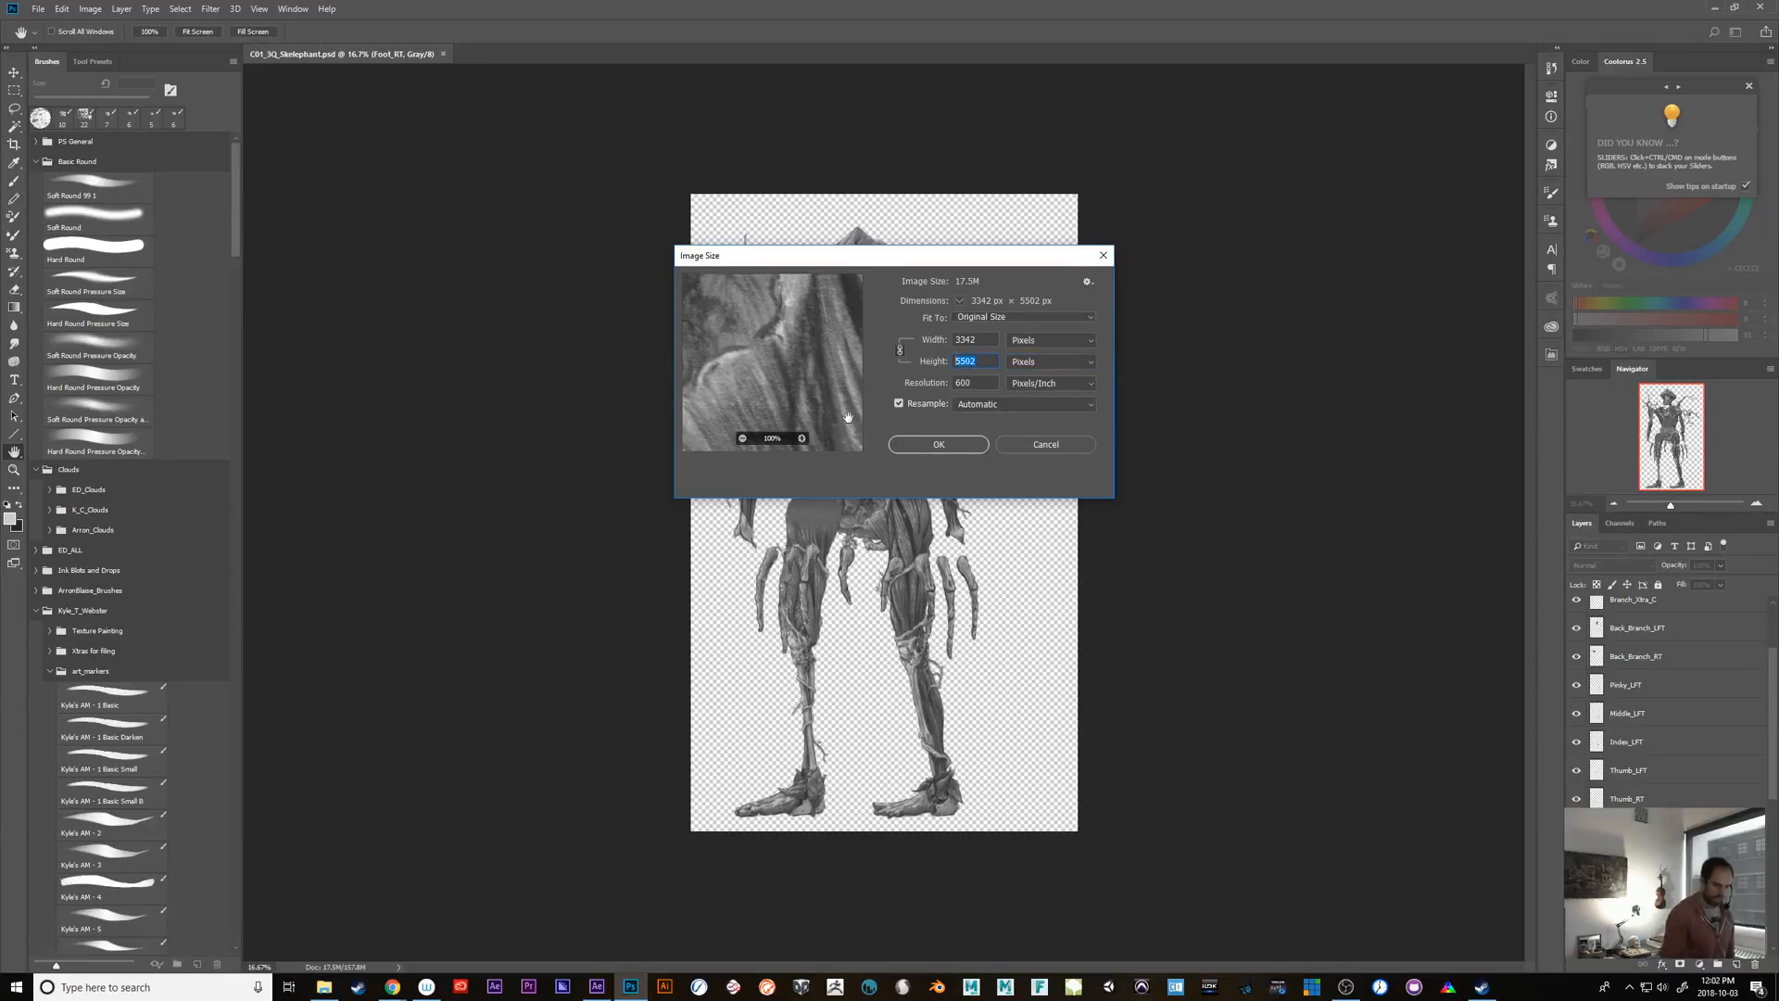
pyautogui.write('500')
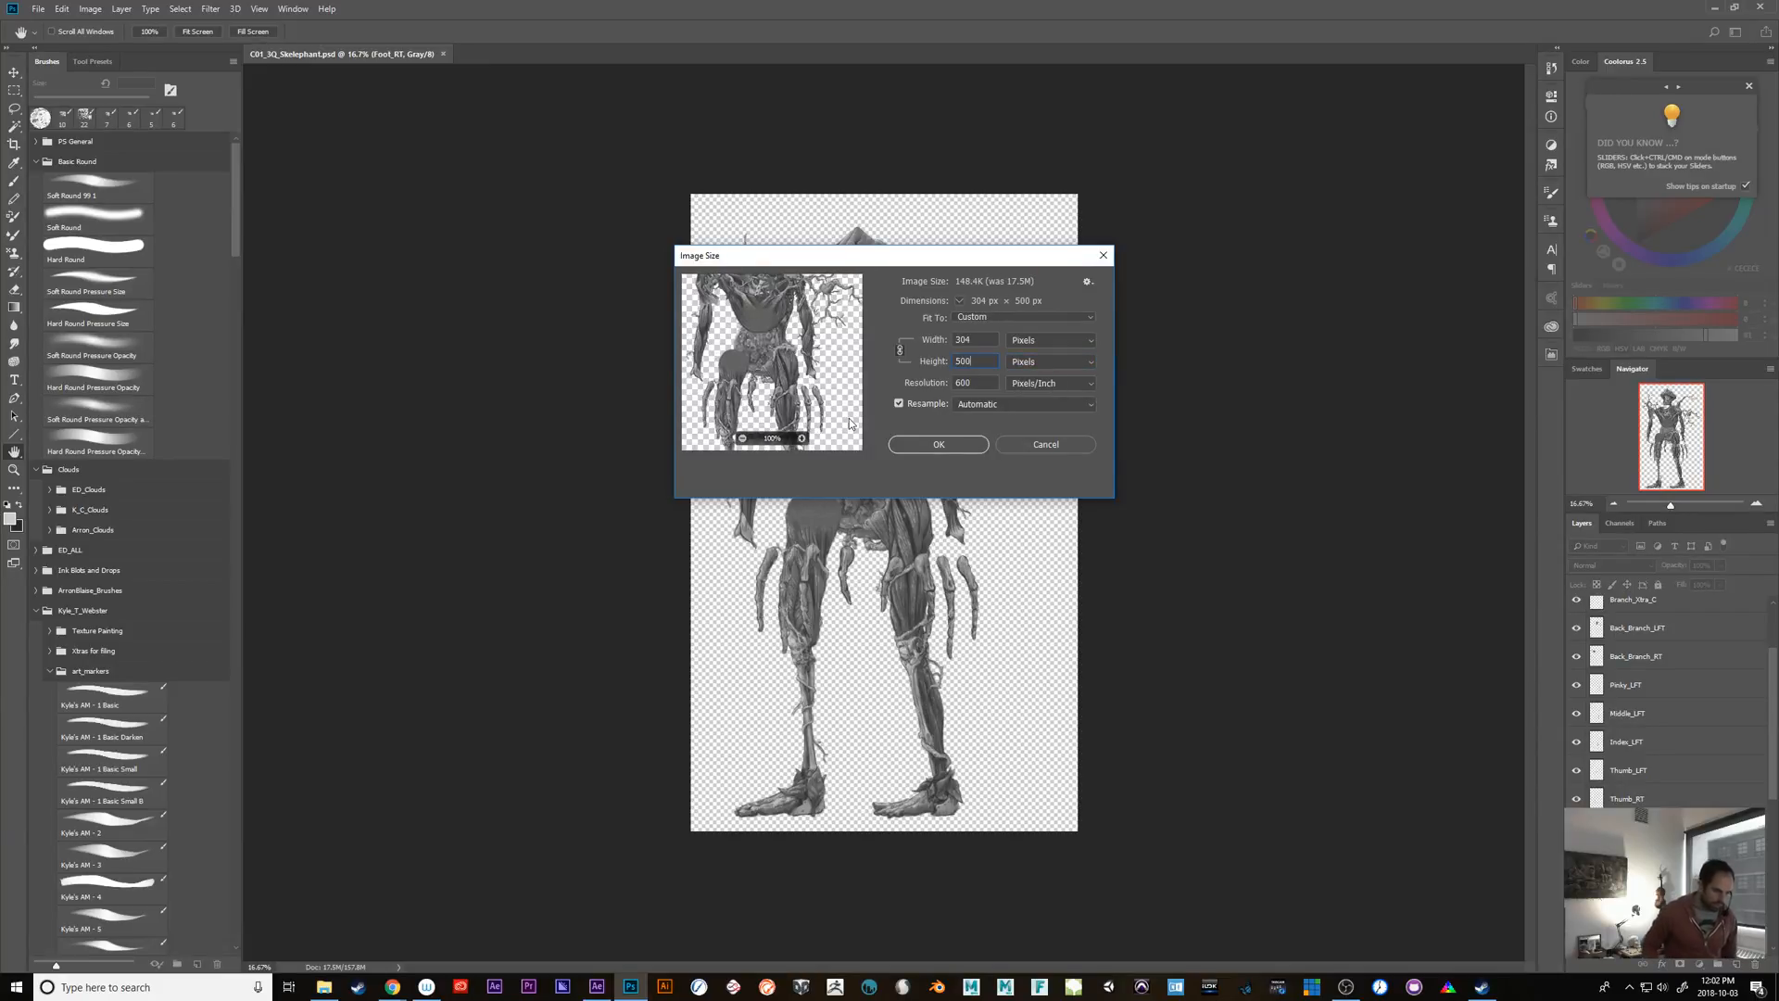
pyautogui.write('0')
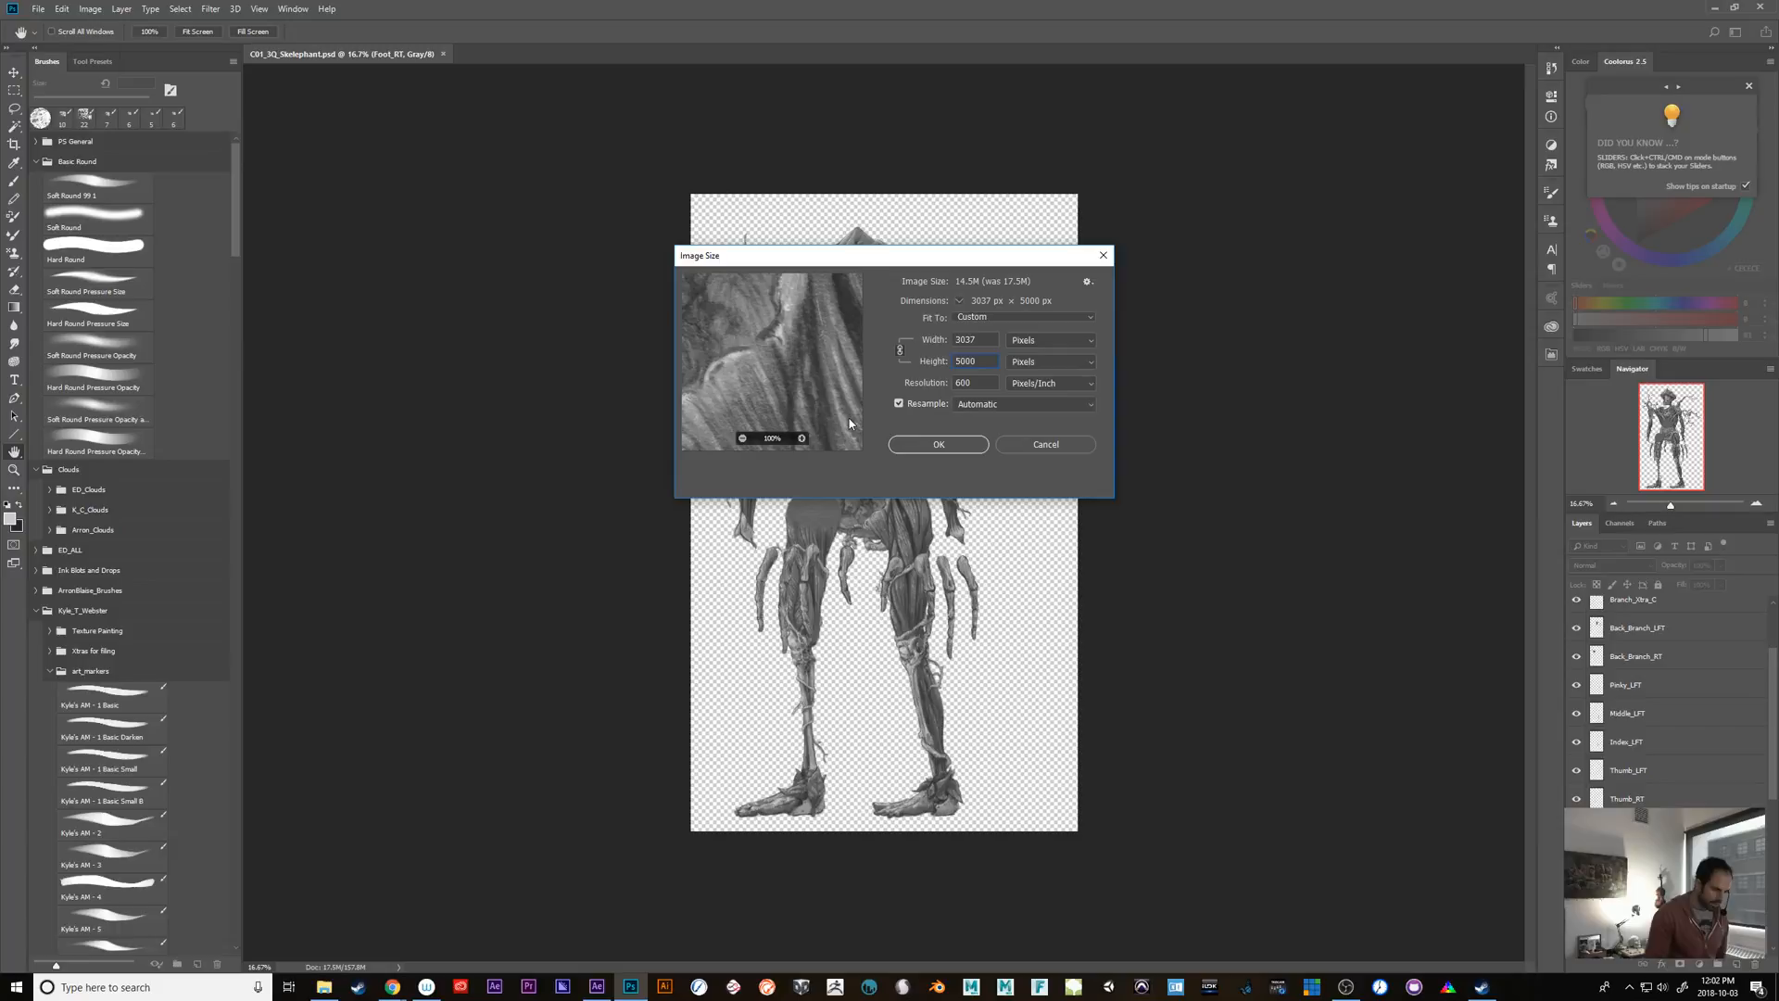
pyautogui.click(1086, 341)
pyautogui.click(1082, 356)
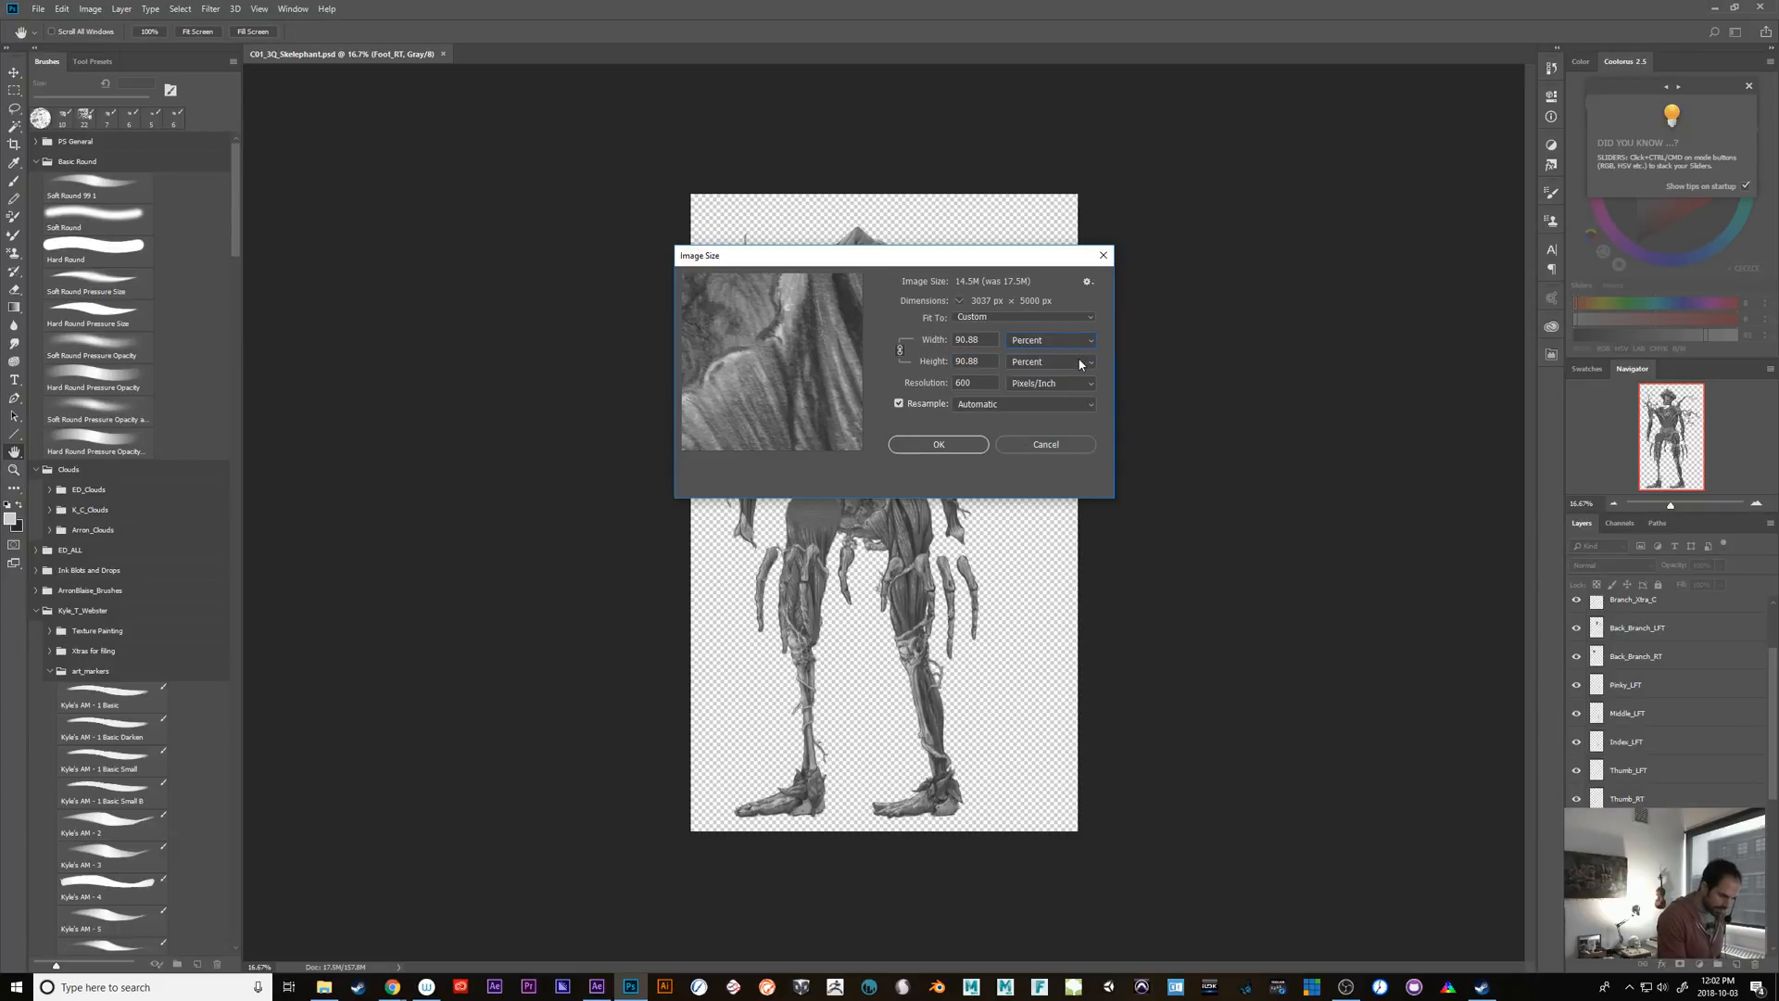
pyautogui.click(1032, 448)
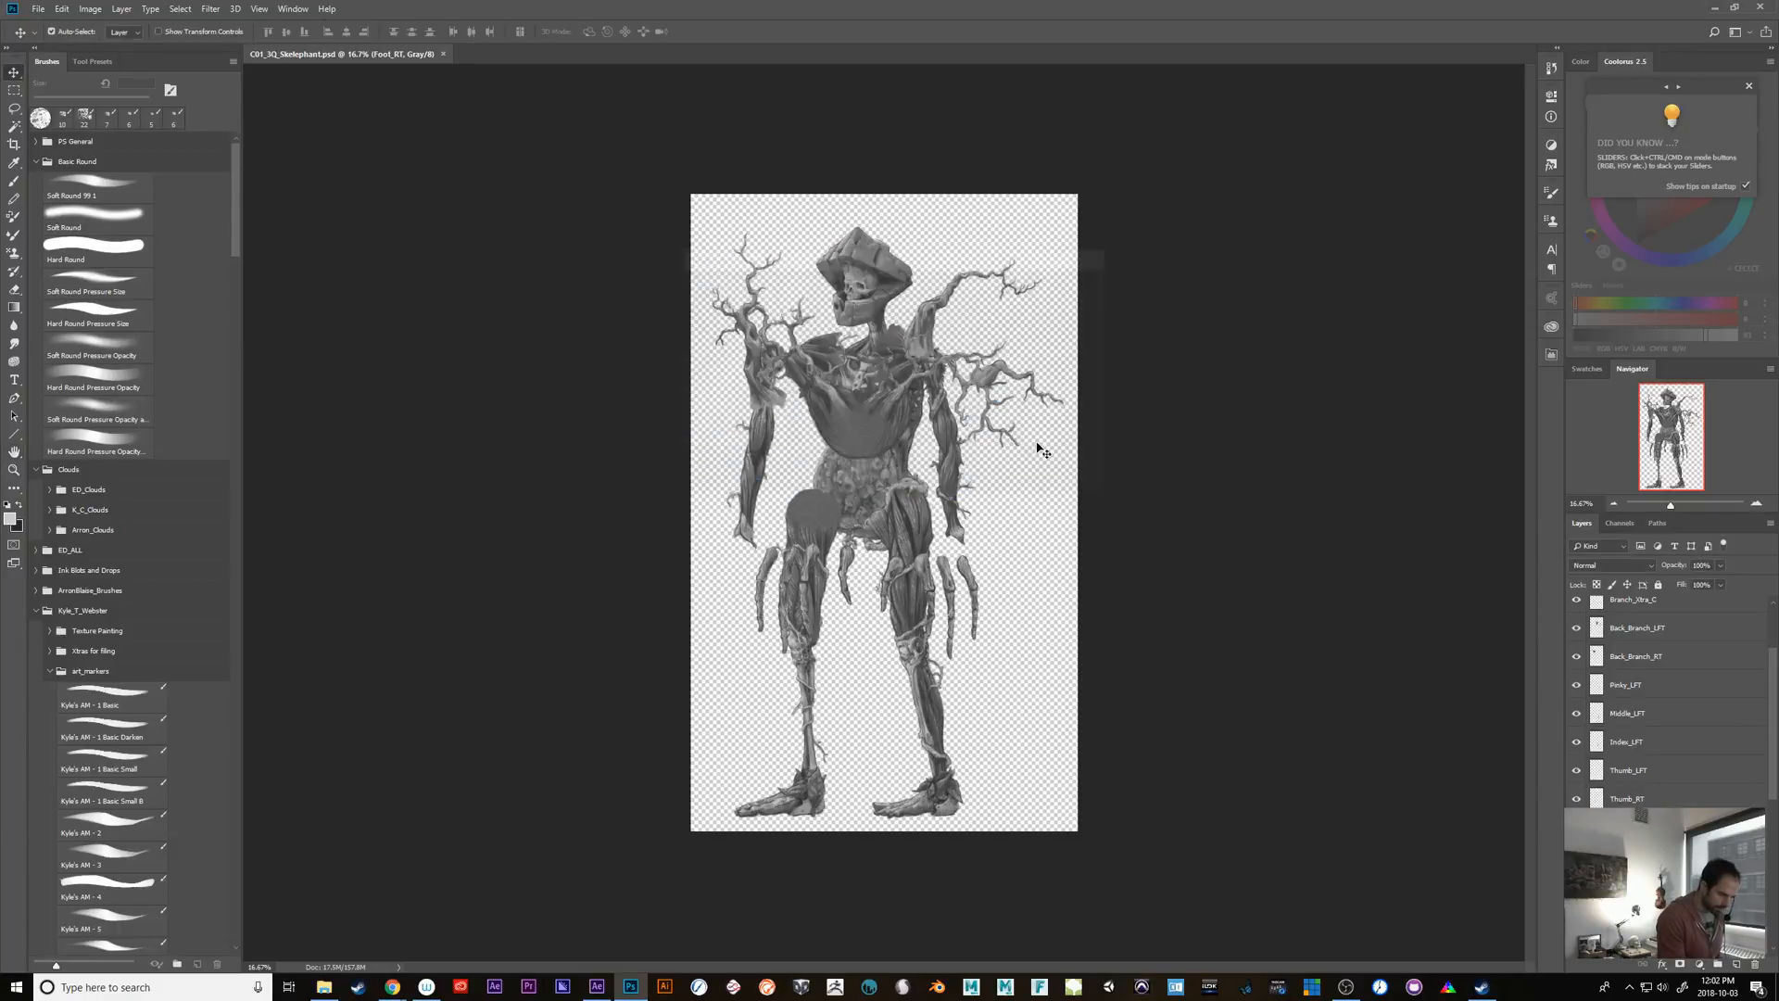
# Resize the Skelephant image proportionally to a height of 5000 pixels
pyautogui.click(90, 9)
pyautogui.click(109, 113)
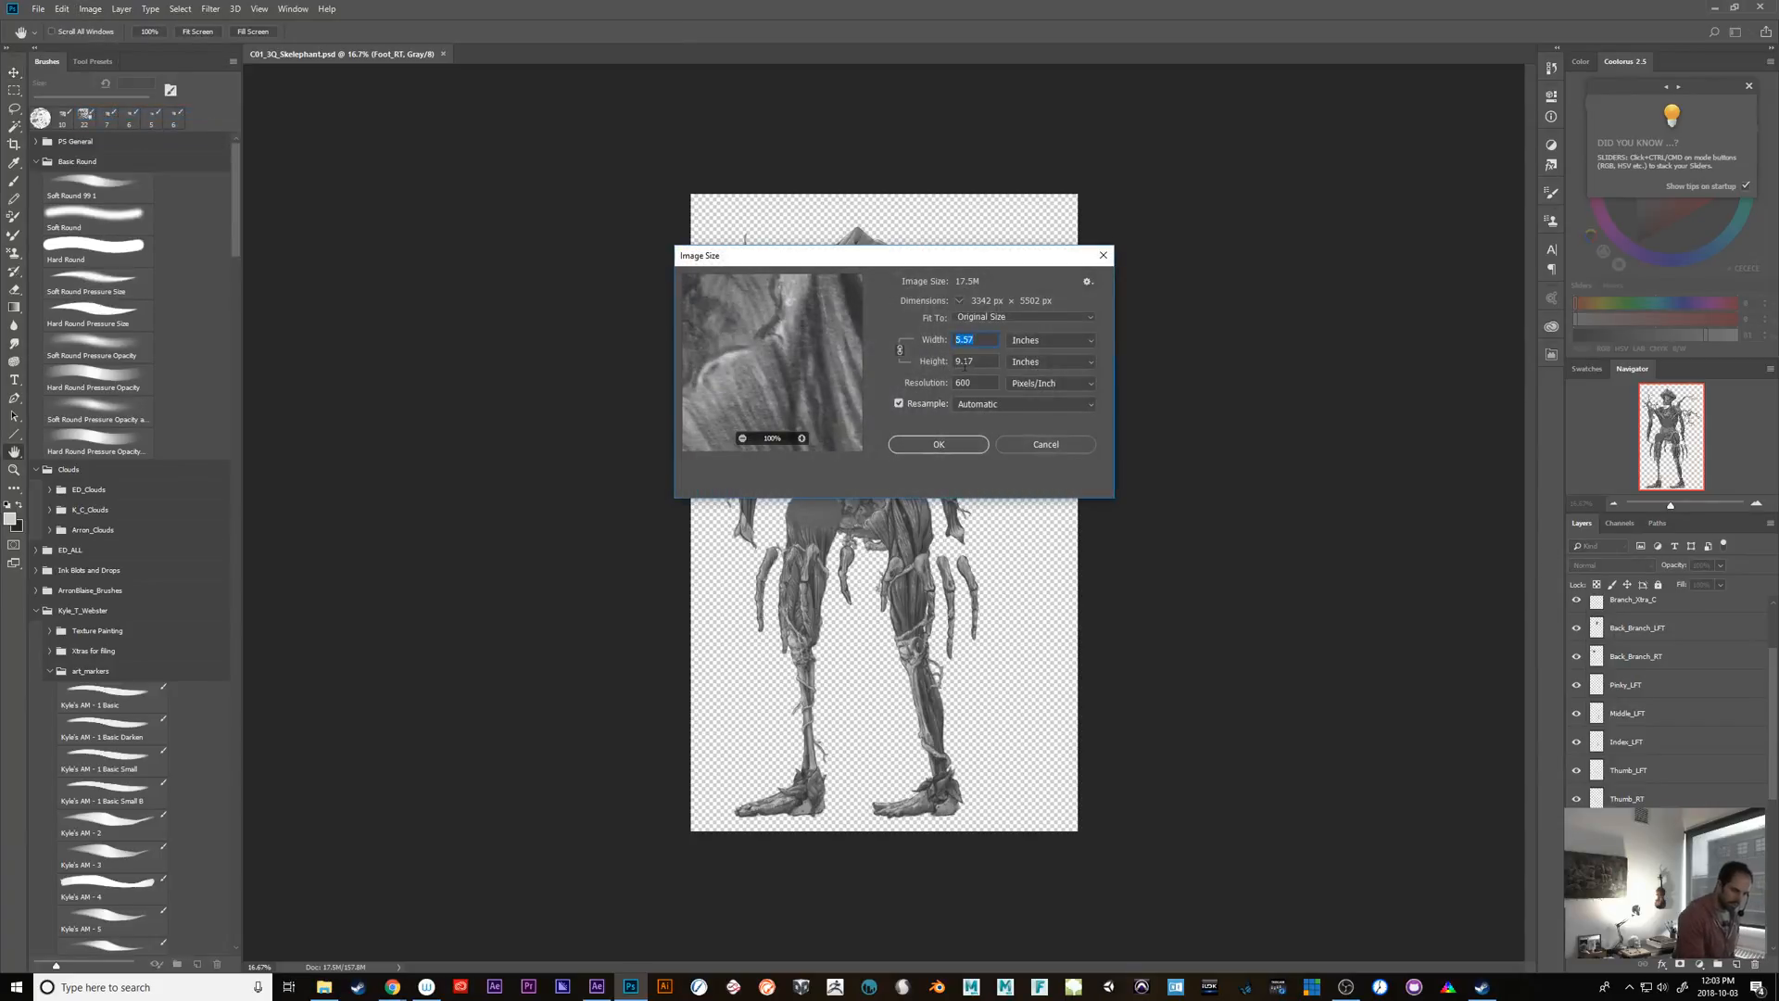
pyautogui.click(1019, 362)
pyautogui.click(1058, 389)
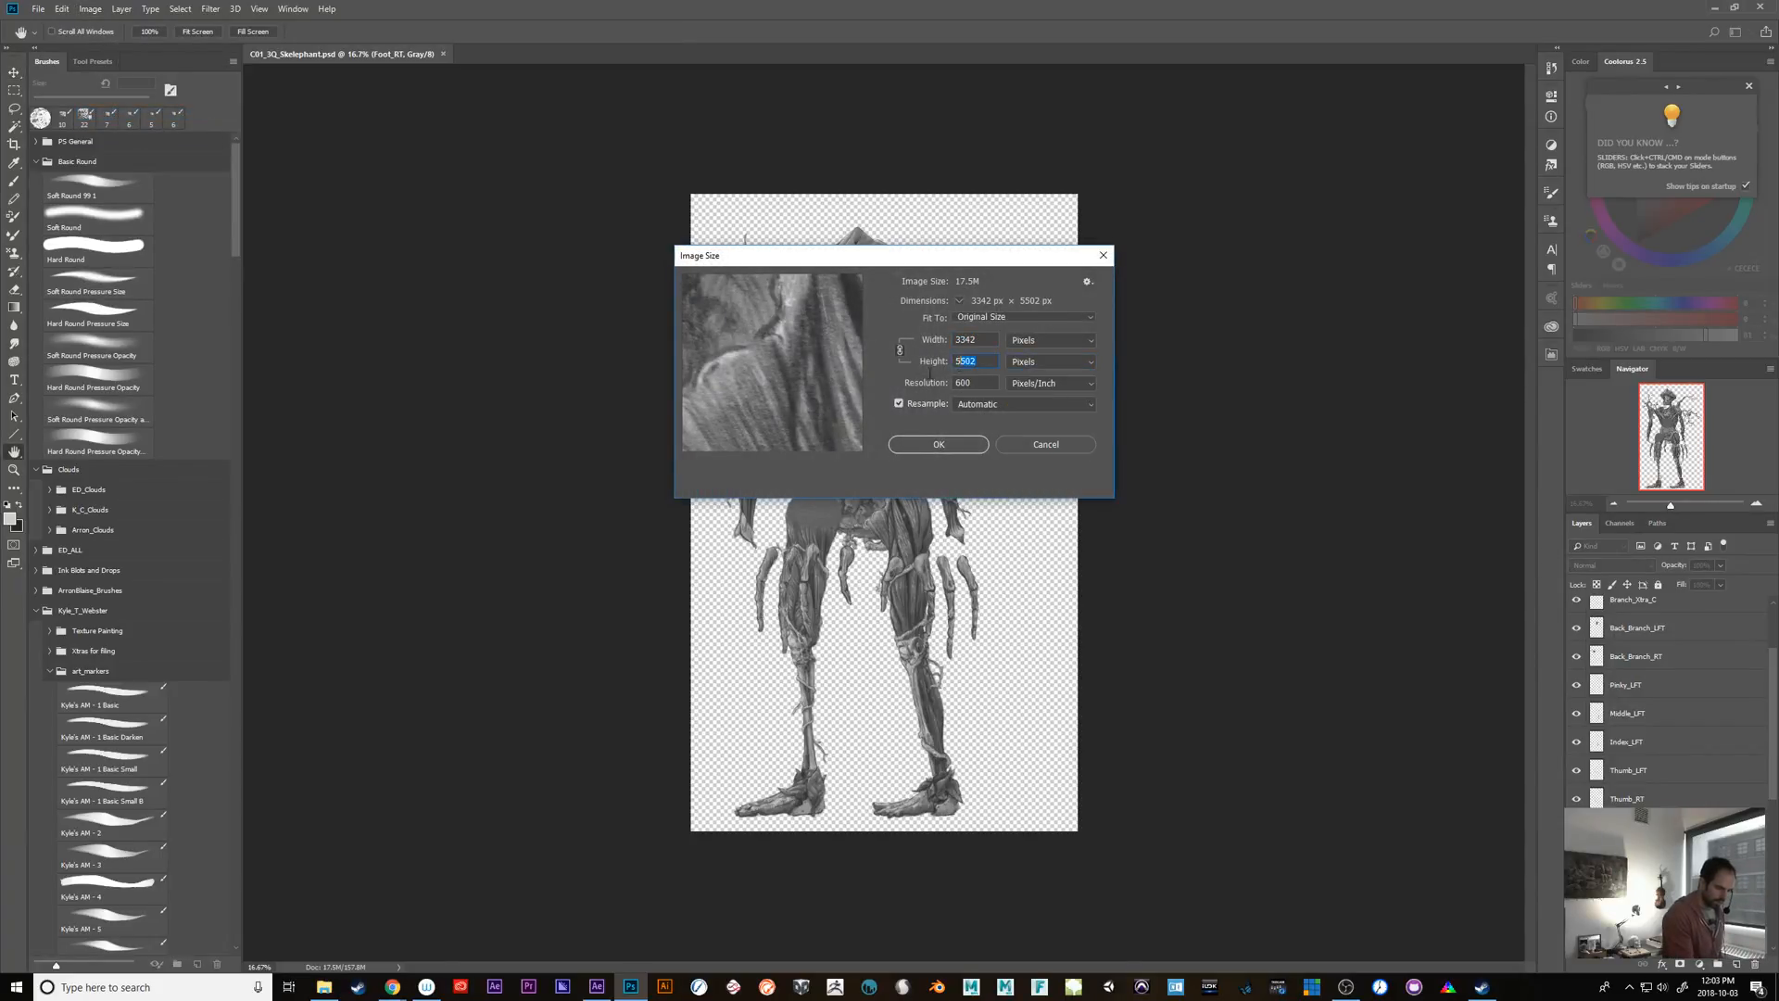
pyautogui.write('5000')
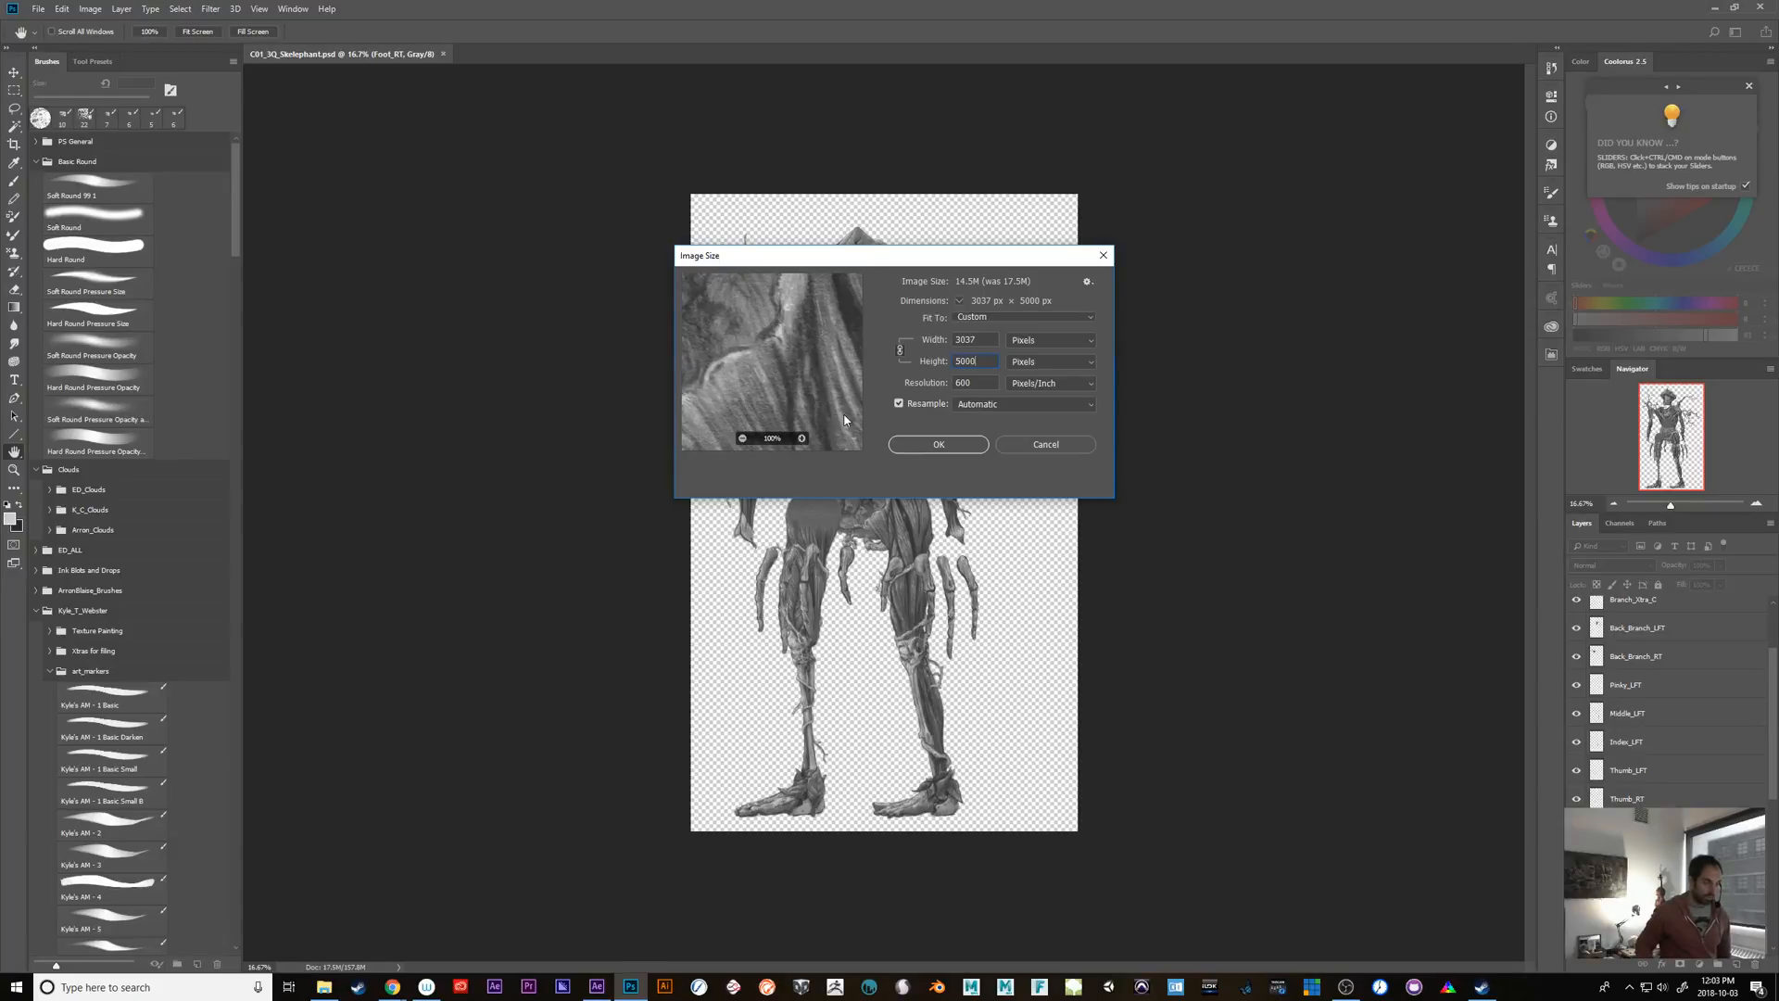
pyautogui.press('Return')
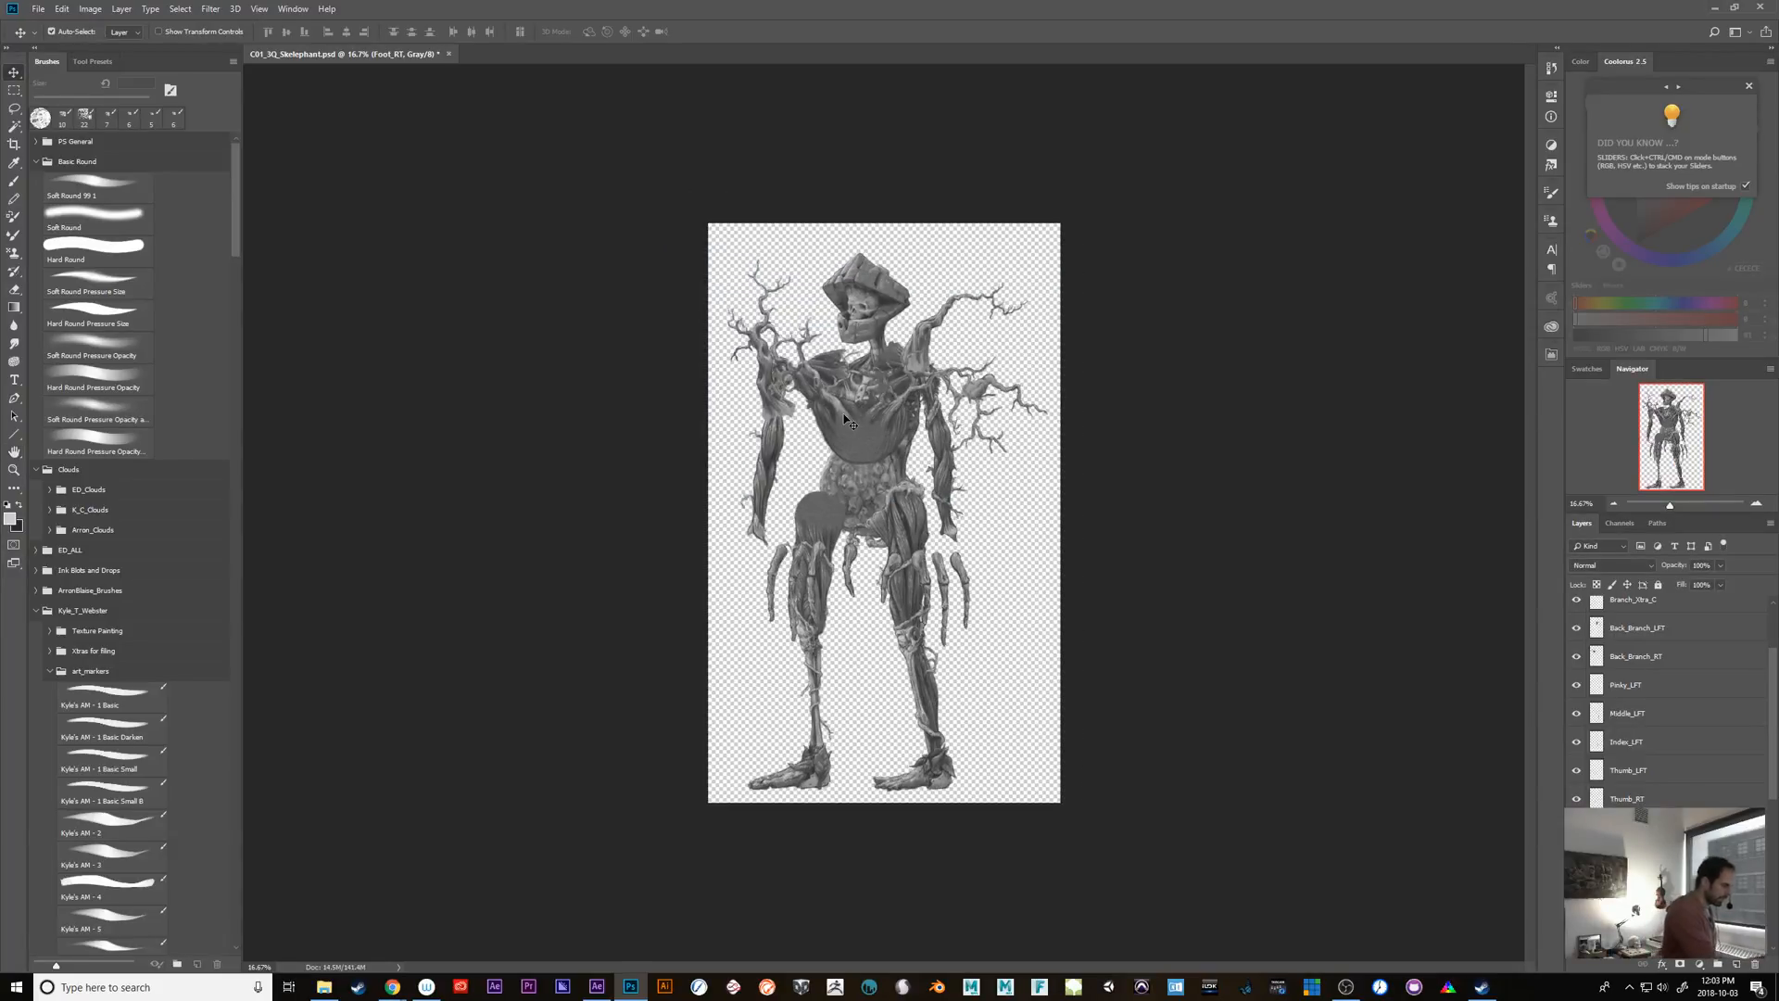
# Open C01_3Q_Chippy.psd from the Character Samples folder alongside the Skelephant document
pyautogui.click(38, 8)
pyautogui.click(55, 37)
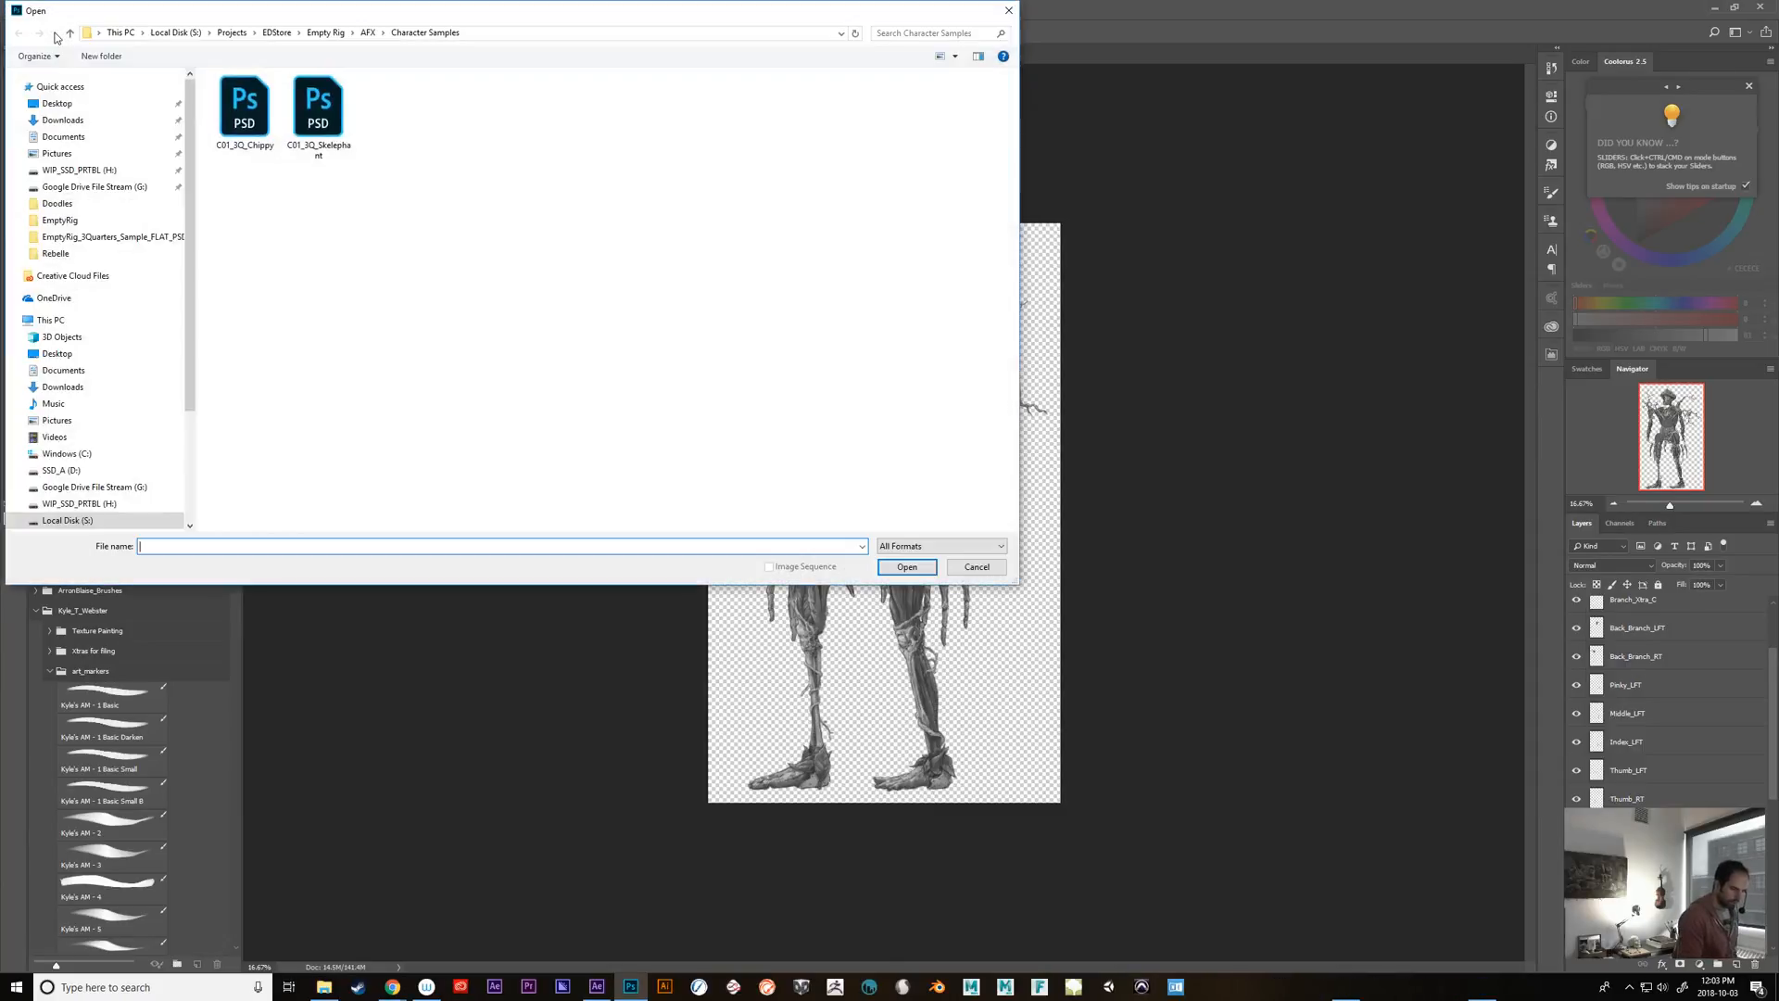
pyautogui.doubleClick(248, 130)
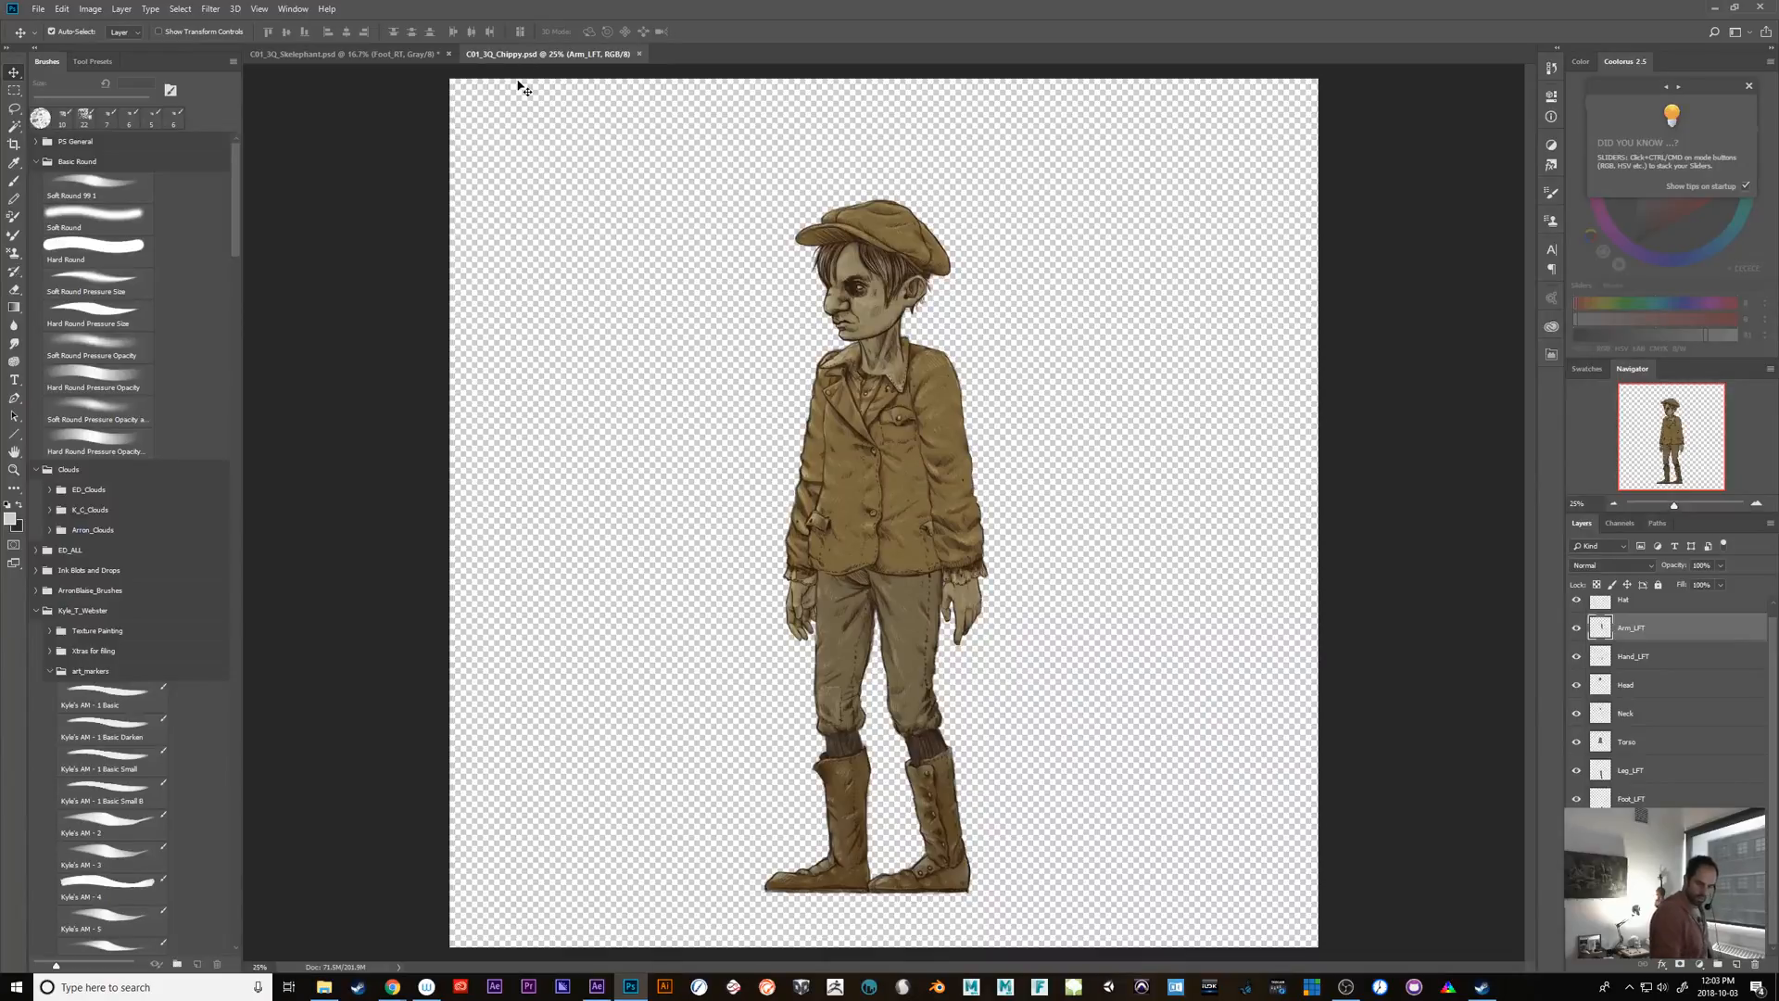
# Select all of the Chippy document's layers and put them into one group
pyautogui.scroll(1, 1749, 659)
pyautogui.hotkey('alt', ']')
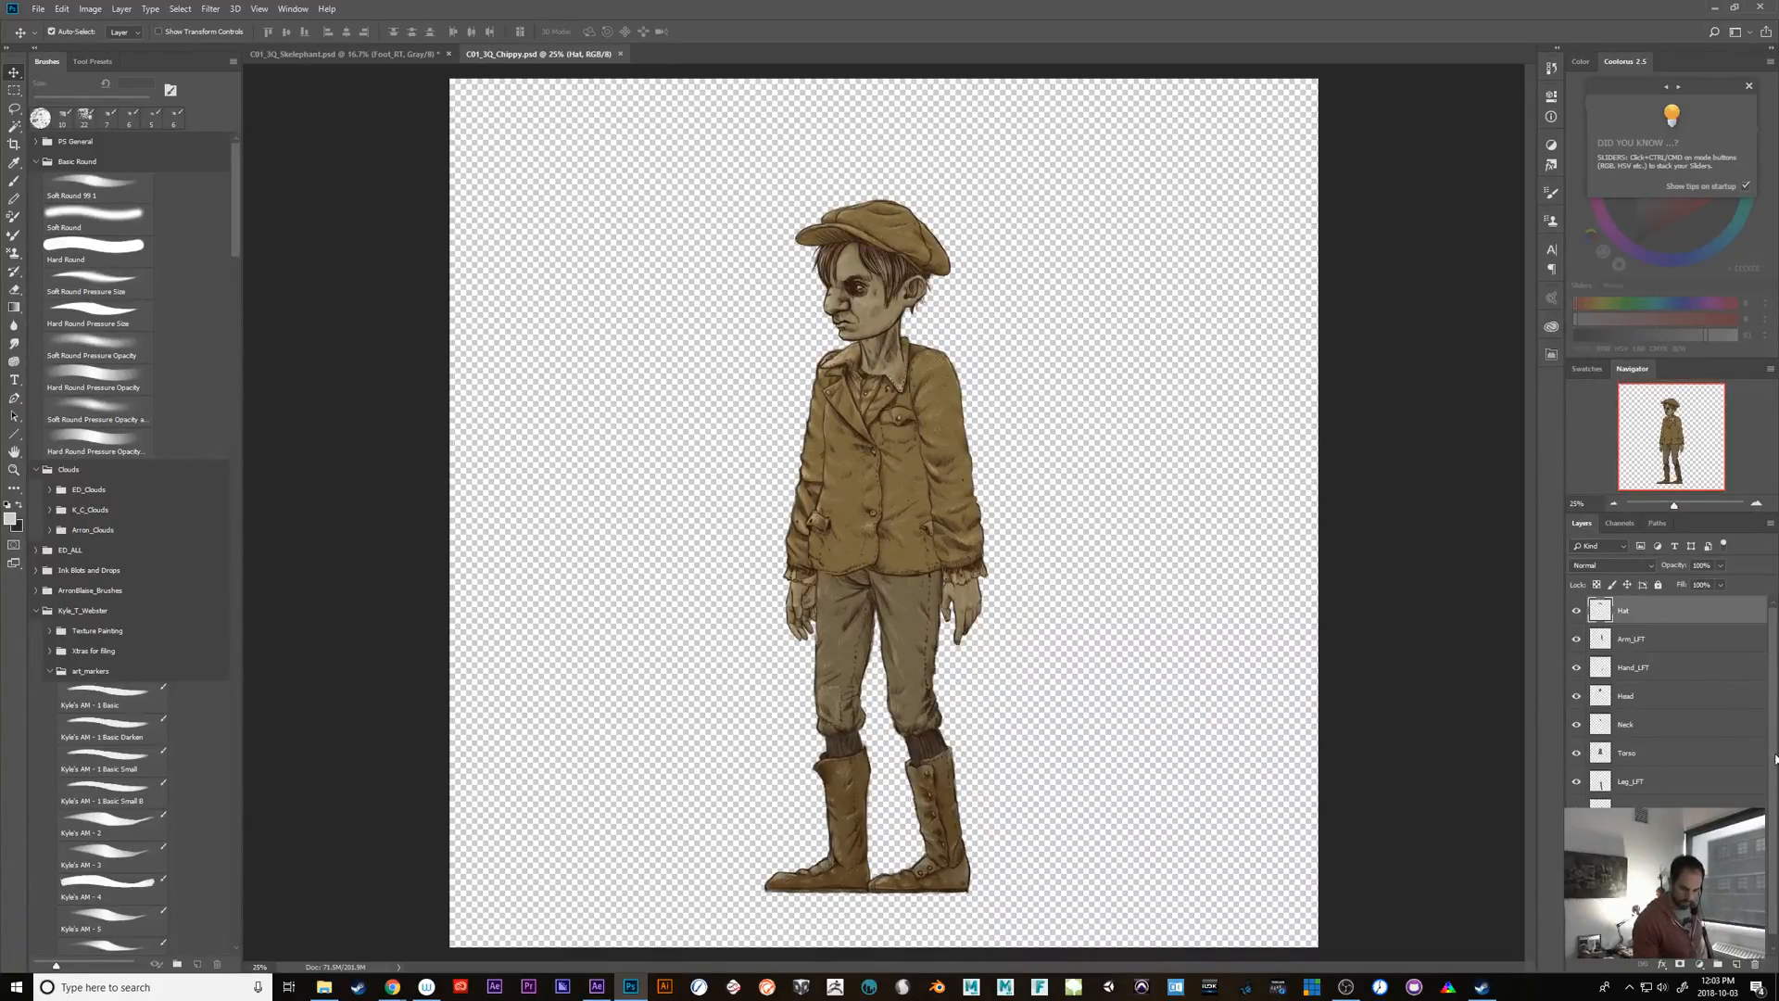
pyautogui.scroll(-1, 1772, 949)
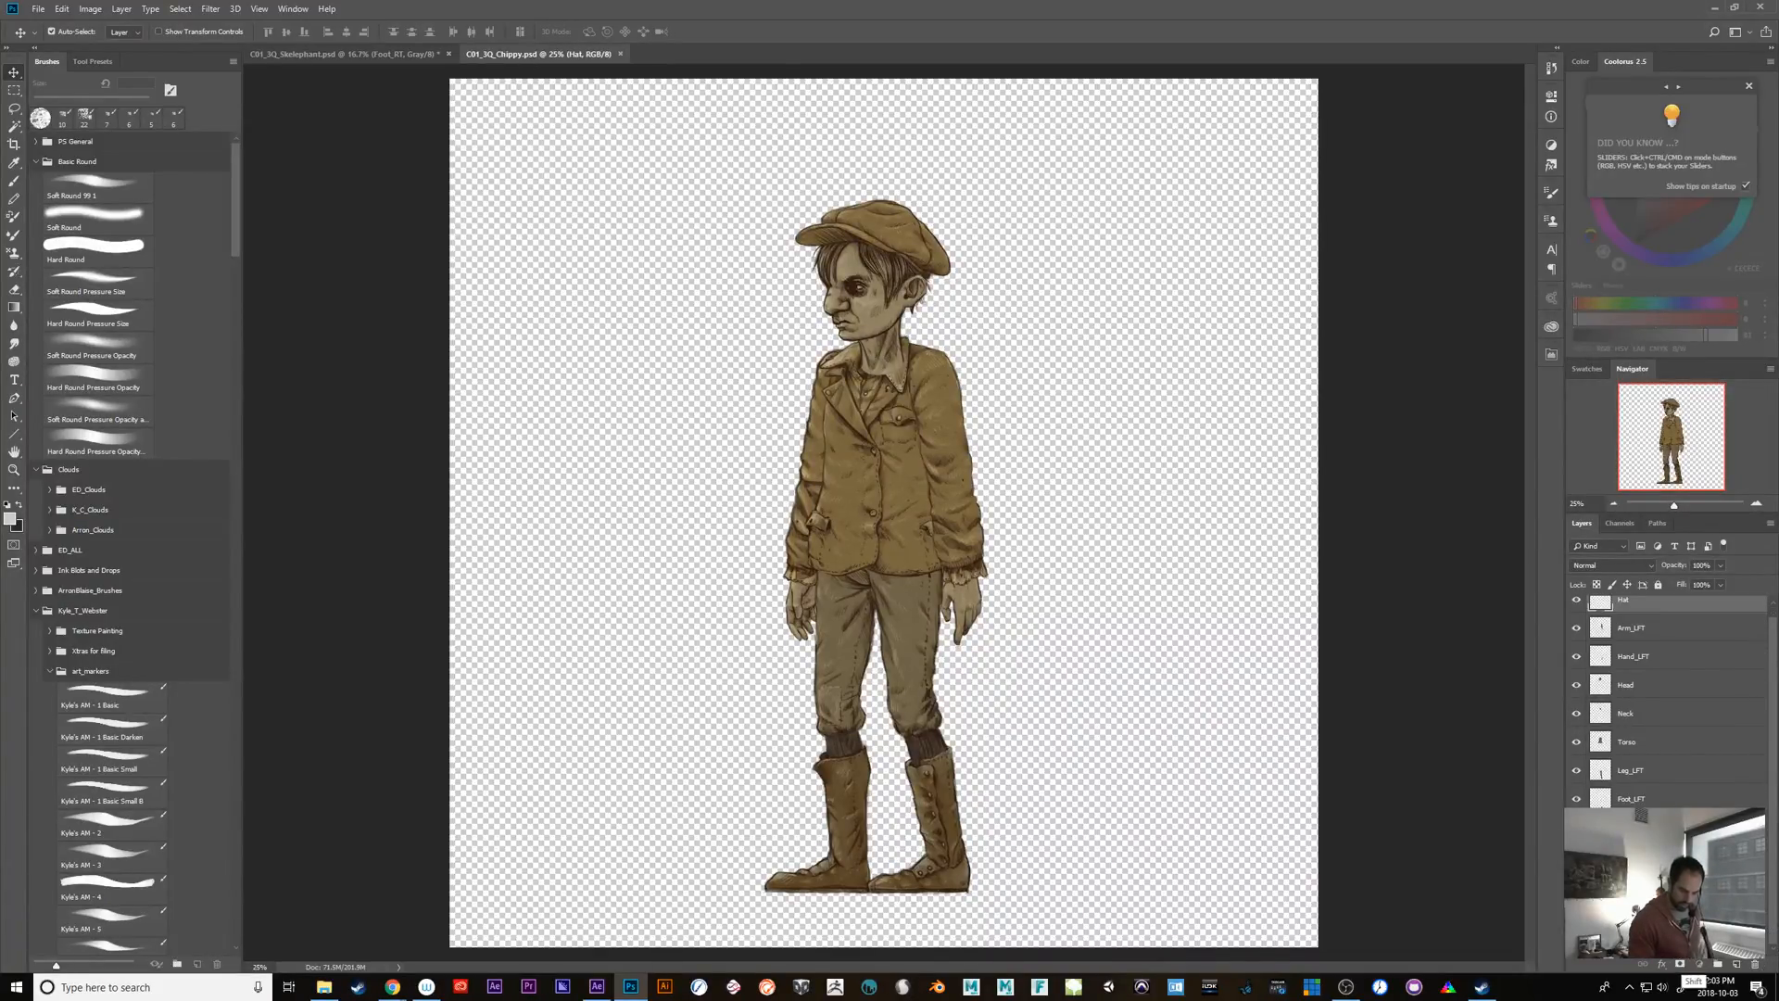
pyautogui.hotkey('ctrl', 'alt', 'a')
pyautogui.hotkey('ctrl', 'g')
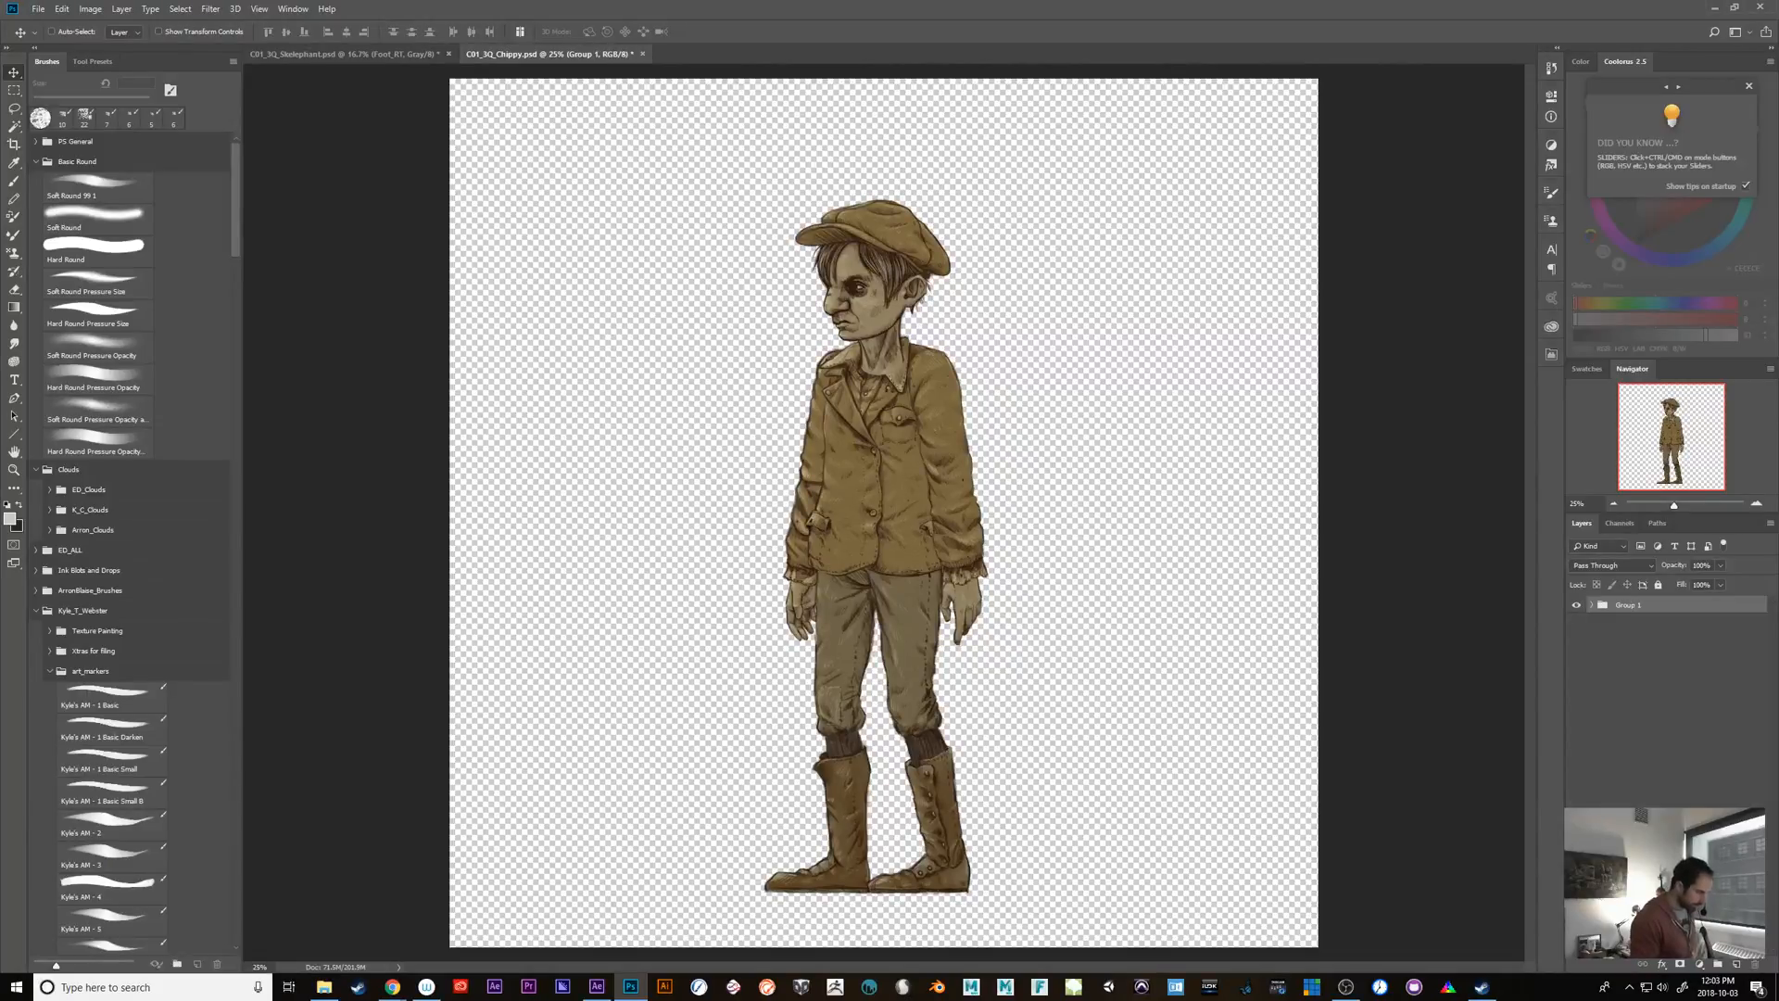
# Detach the Chippy document into its own floating window and copy its layer group into the Skelephant document
pyautogui.moveTo(570, 63); pyautogui.dragTo(755, 108)
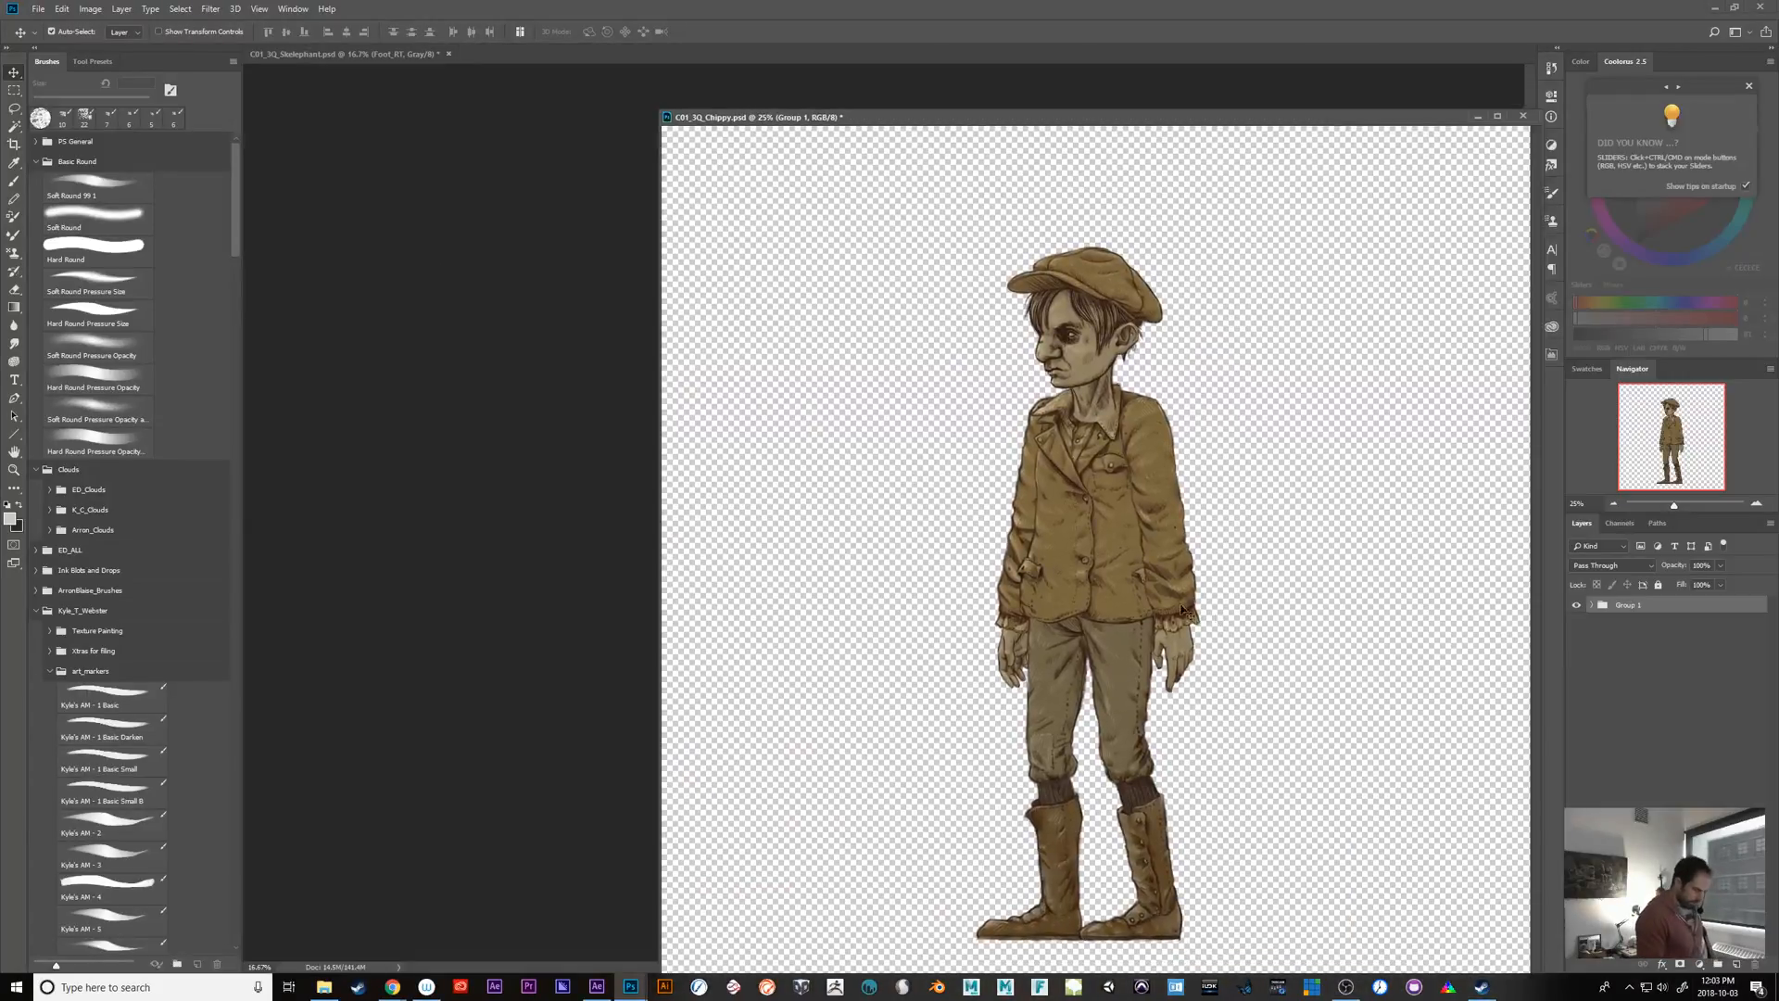
pyautogui.moveTo(1182, 610)
pyautogui.mouseDown()
pyautogui.moveTo(521, 584)
pyautogui.moveTo(1184, 587)
pyautogui.moveTo(1177, 604)
pyautogui.mouseUp()
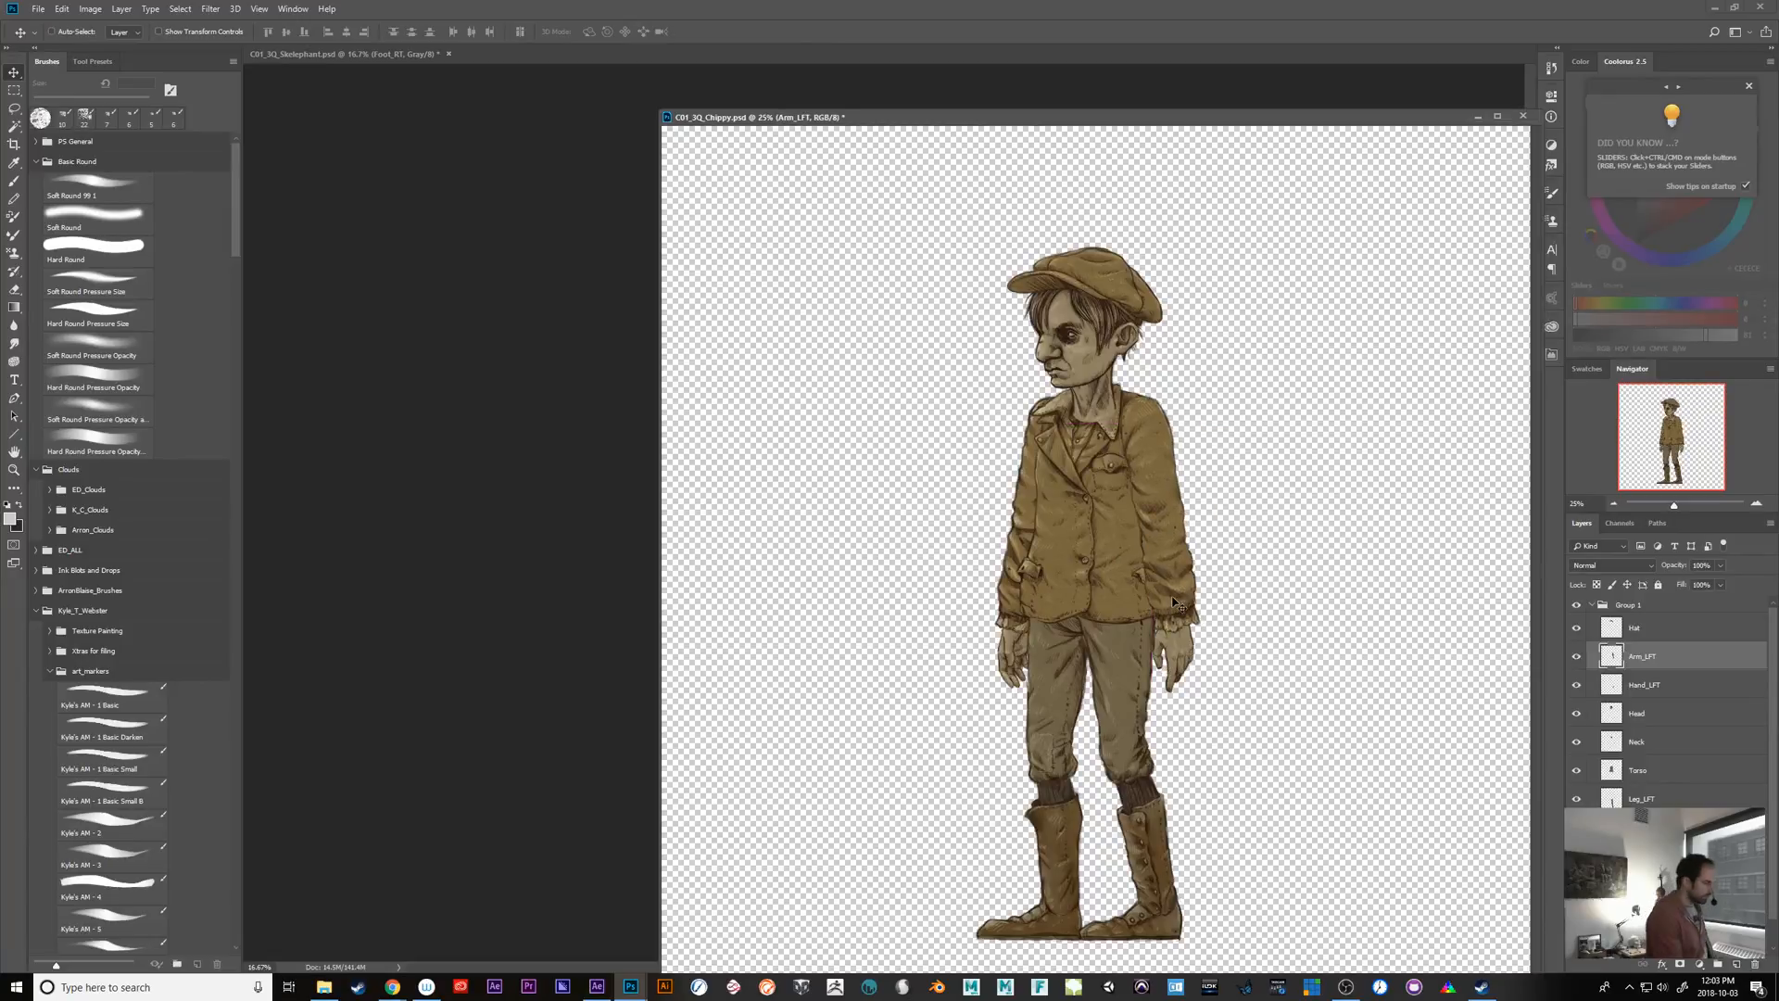
pyautogui.click(1643, 607)
pyautogui.moveTo(1093, 578); pyautogui.dragTo(442, 572)
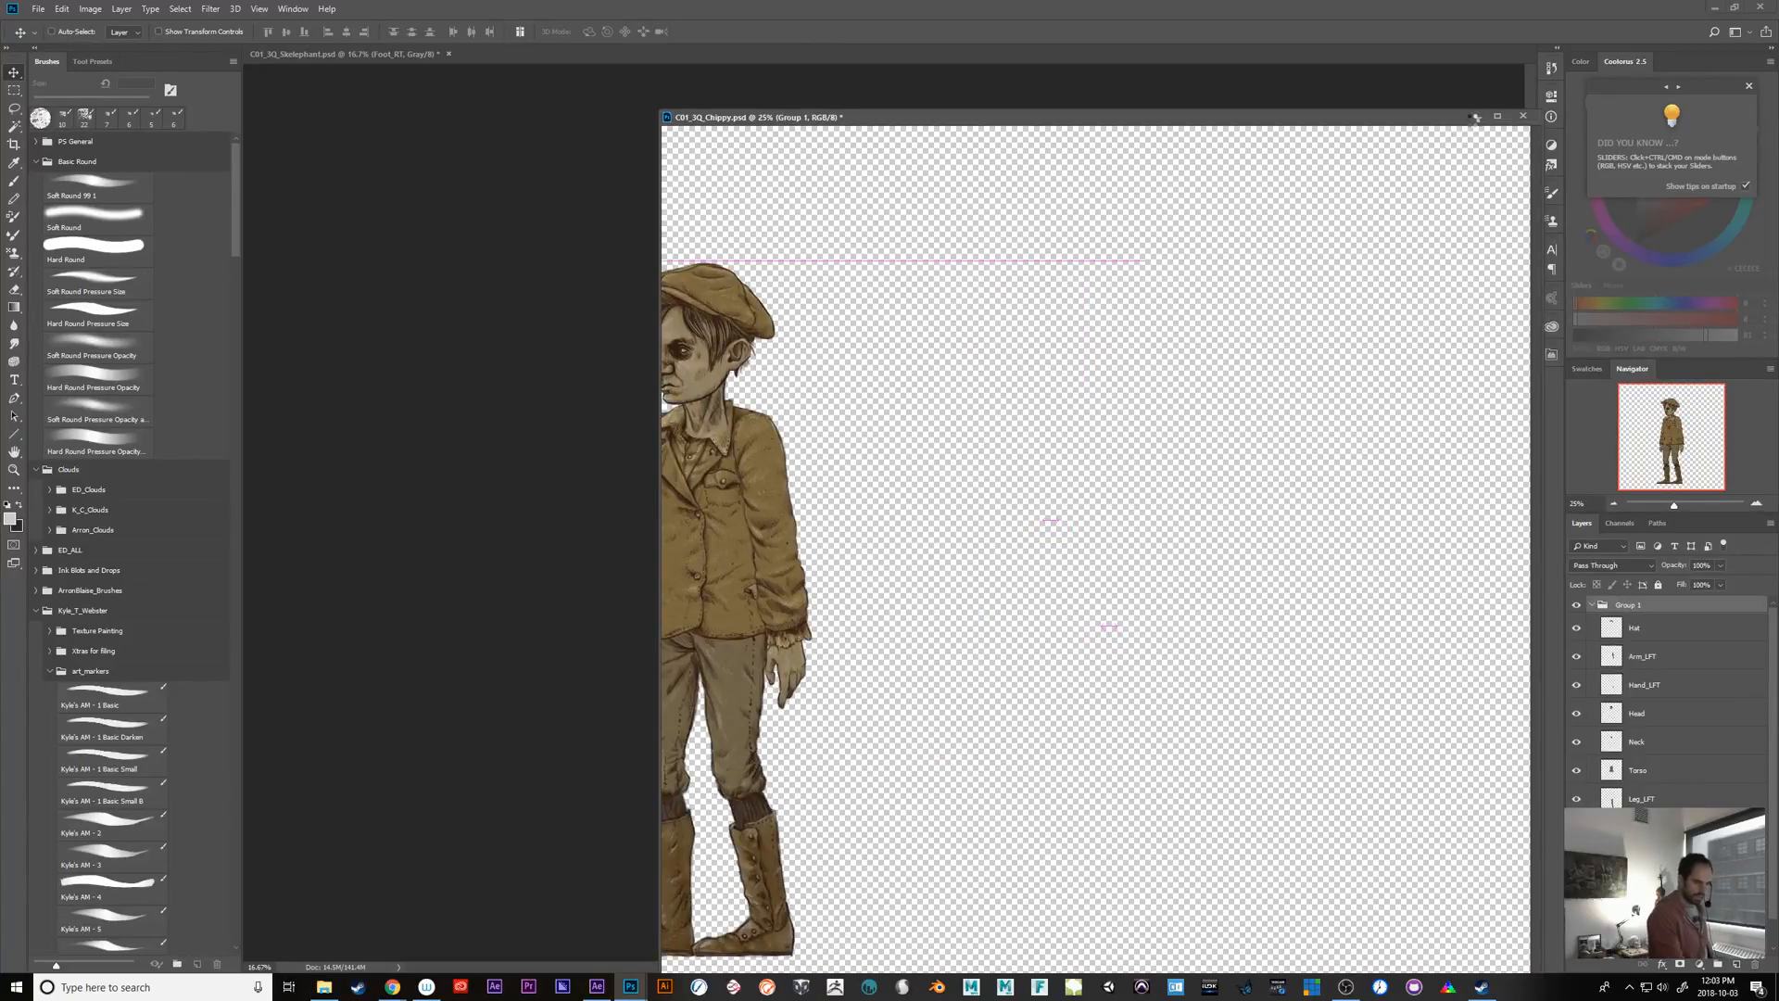
# Close C01_3Q_Chippy.psd without saving and delete the copied Chippy group from the Skelephant document
pyautogui.click(1520, 119)
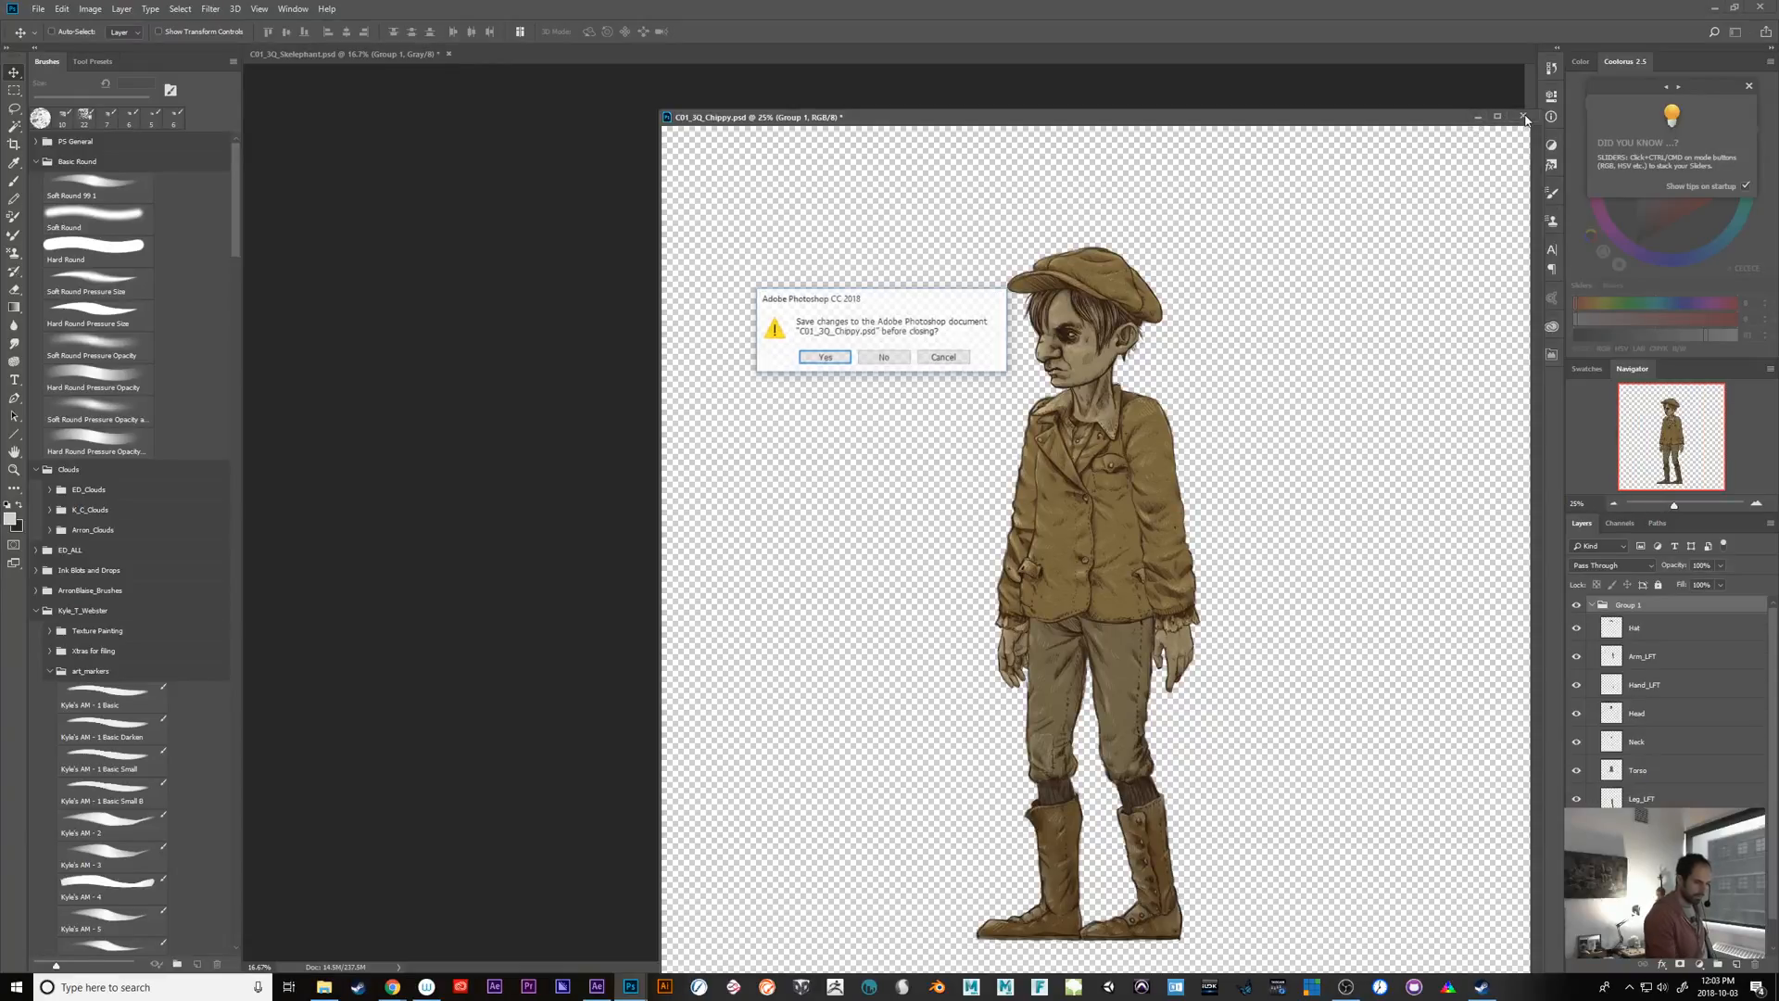
pyautogui.click(884, 362)
pyautogui.moveTo(823, 712)
pyautogui.mouseDown()
pyautogui.moveTo(888, 663)
pyautogui.moveTo(848, 742)
pyautogui.moveTo(815, 709)
pyautogui.moveTo(932, 653)
pyautogui.moveTo(853, 693)
pyautogui.moveTo(848, 741)
pyautogui.moveTo(845, 712)
pyautogui.mouseUp()
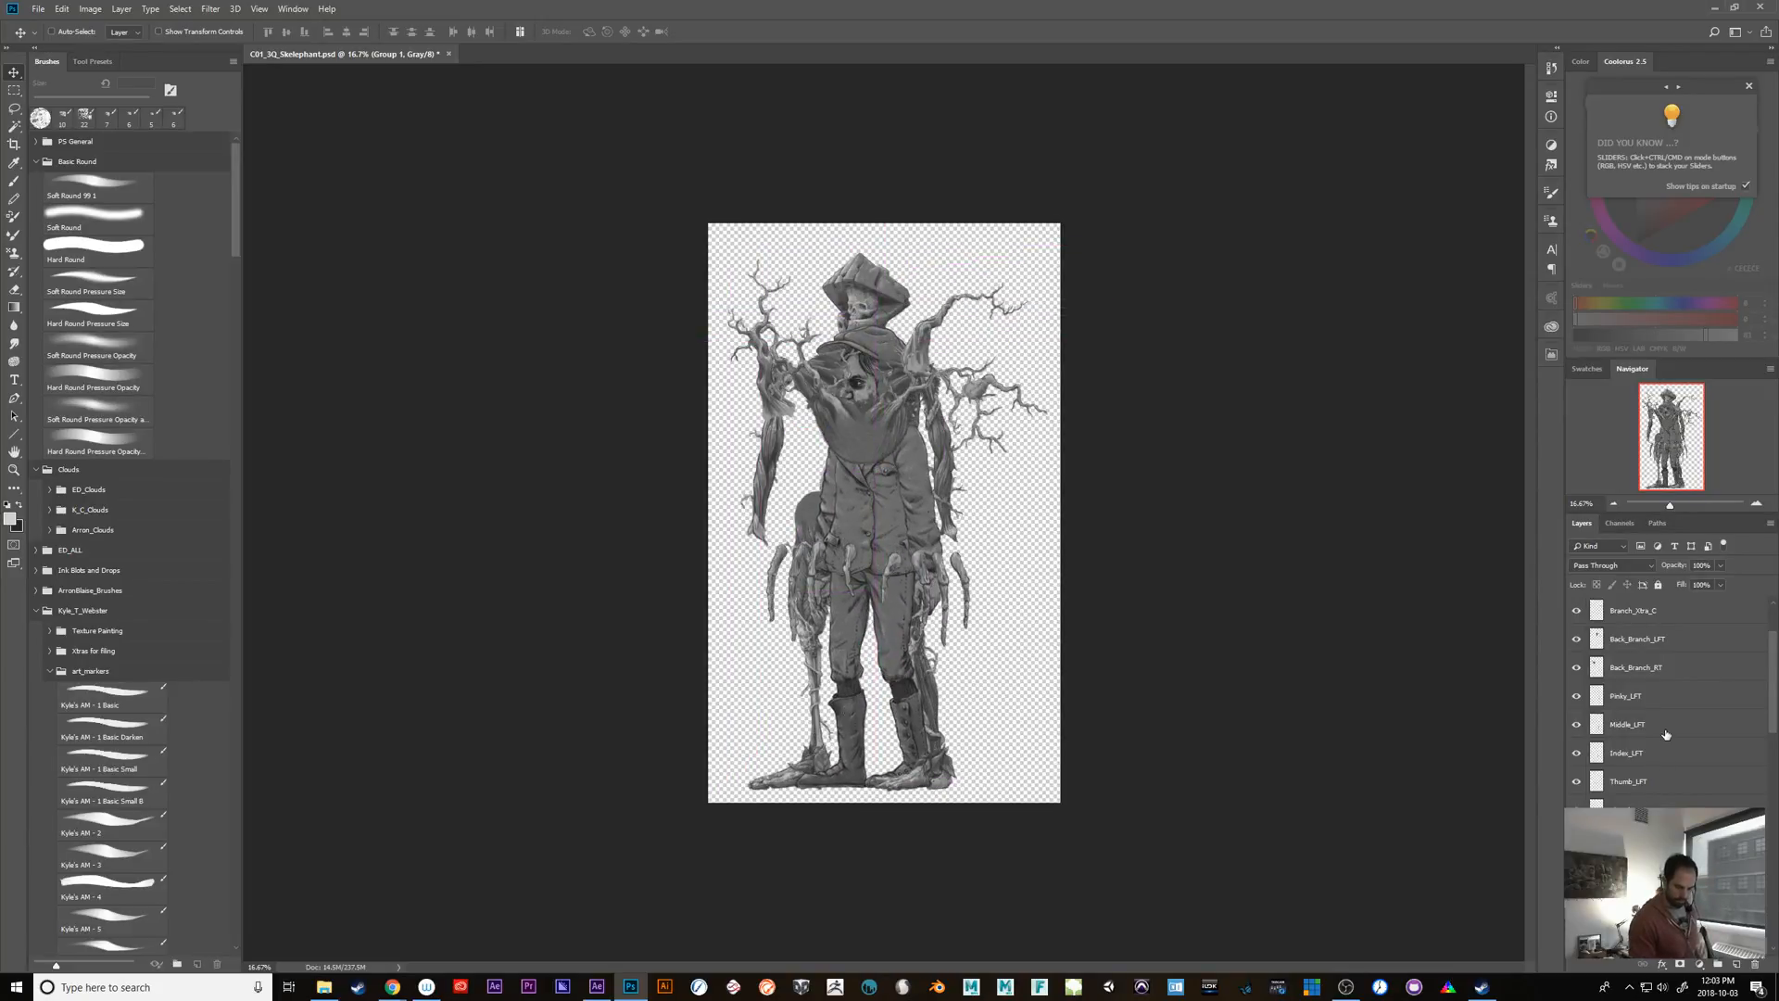
pyautogui.click(1756, 965)
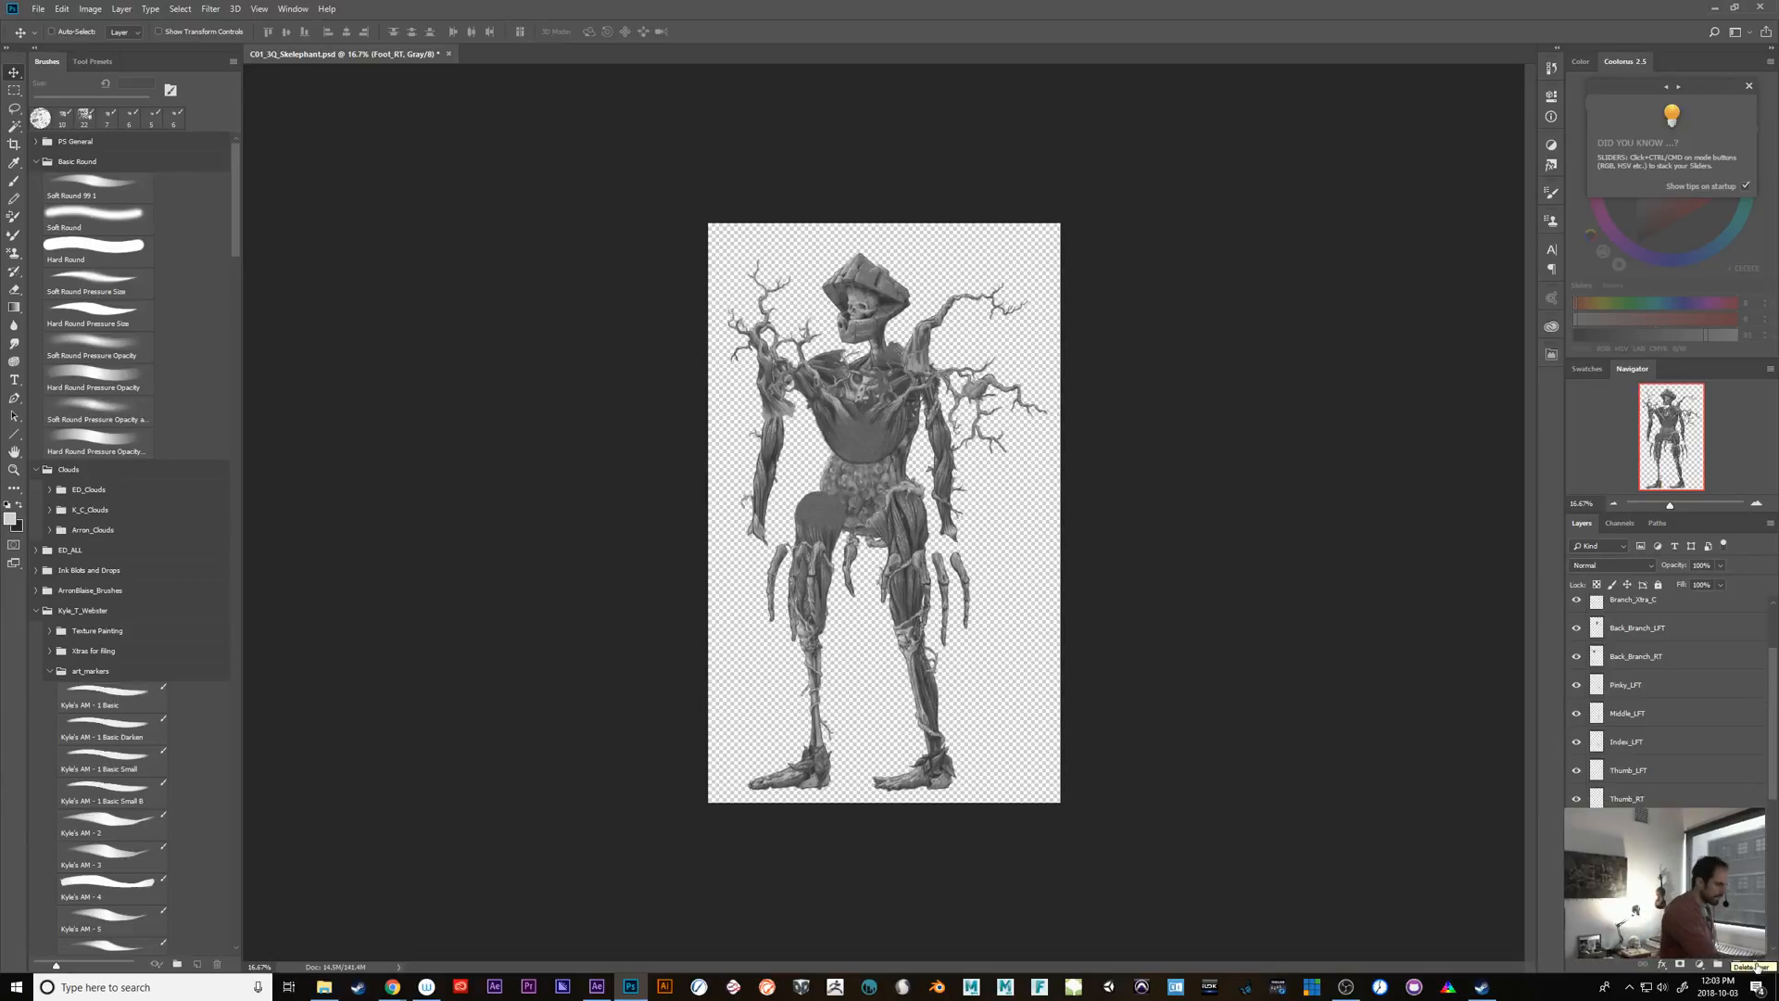
# Reopen C01_3Q_Chippy.psd from the Character Samples folder and make the Hat layer active
pyautogui.click(38, 9)
pyautogui.click(58, 44)
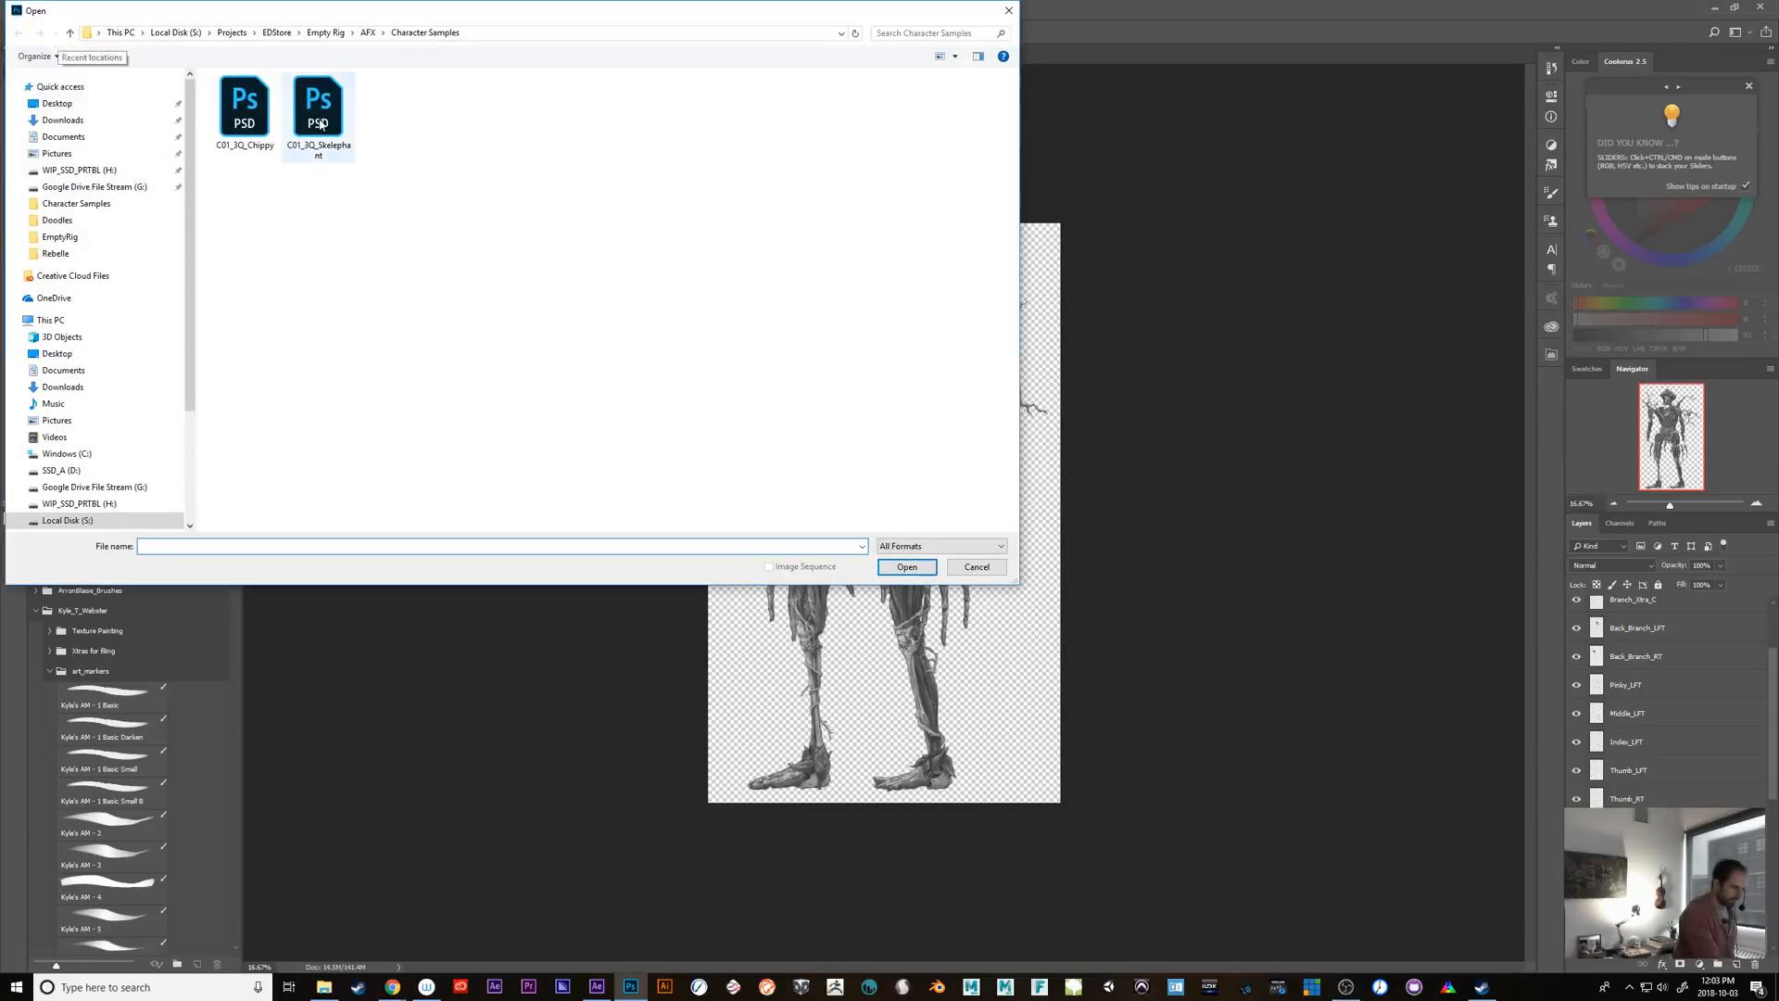
pyautogui.doubleClick(245, 107)
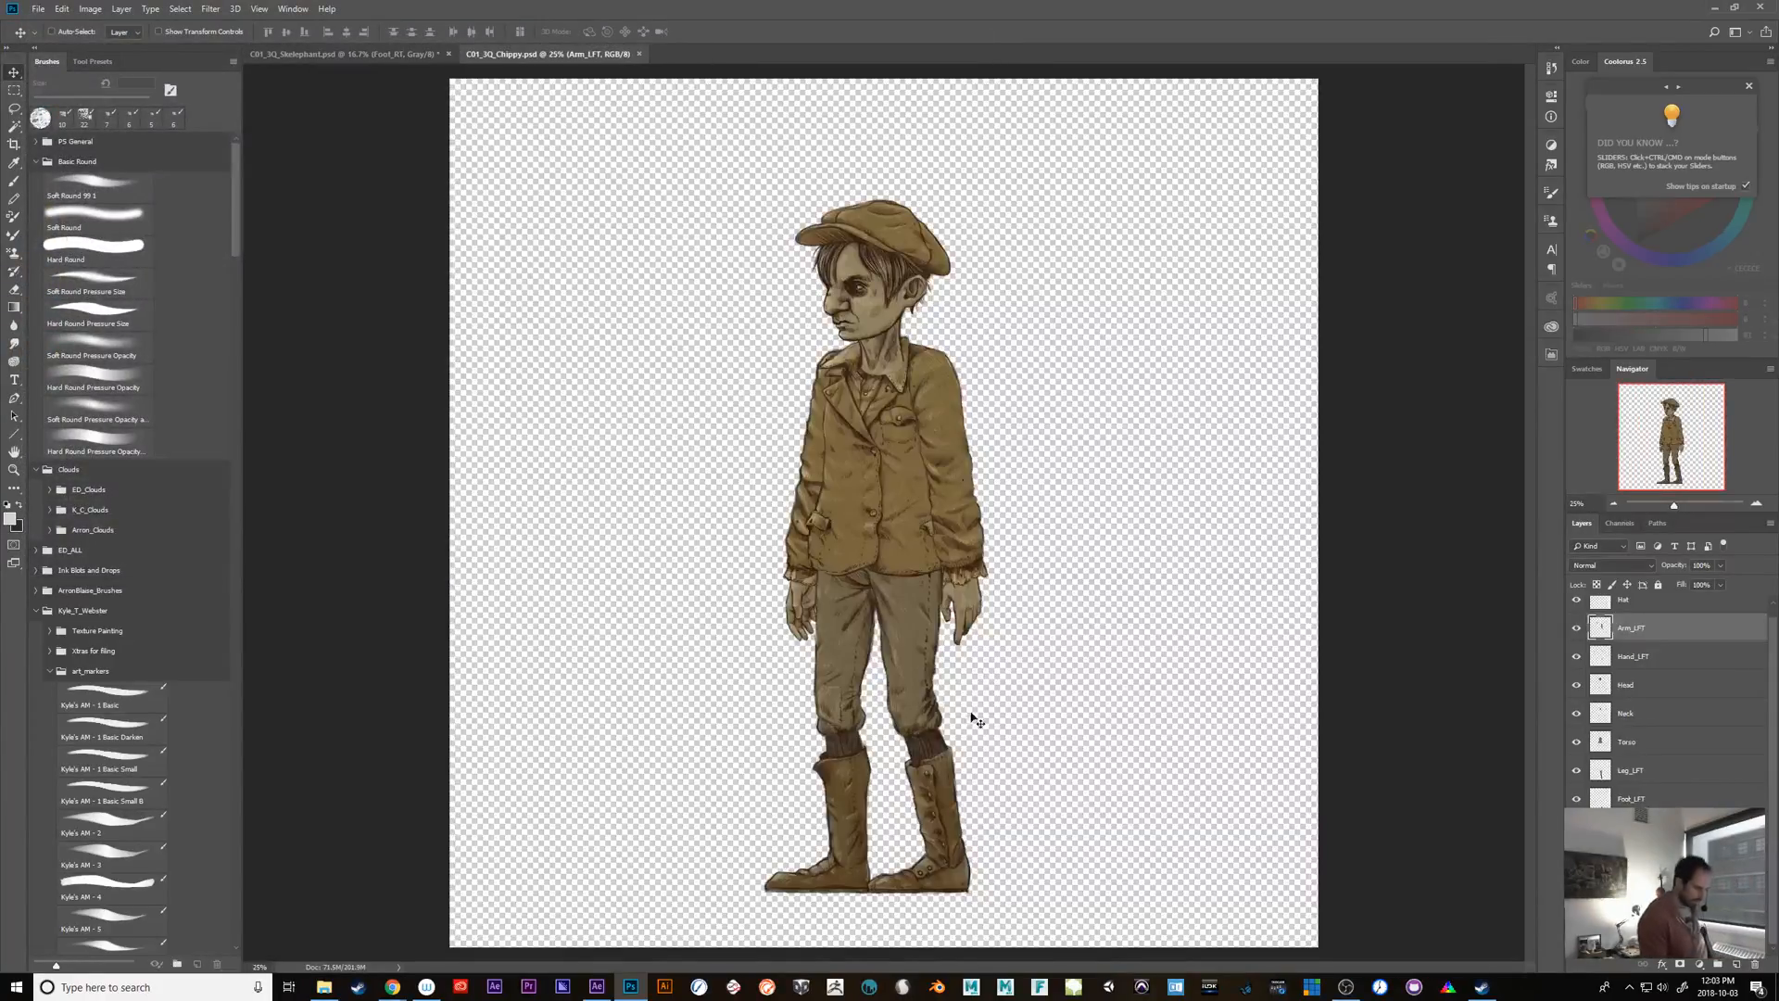
pyautogui.moveTo(1776, 741); pyautogui.dragTo(1774, 695)
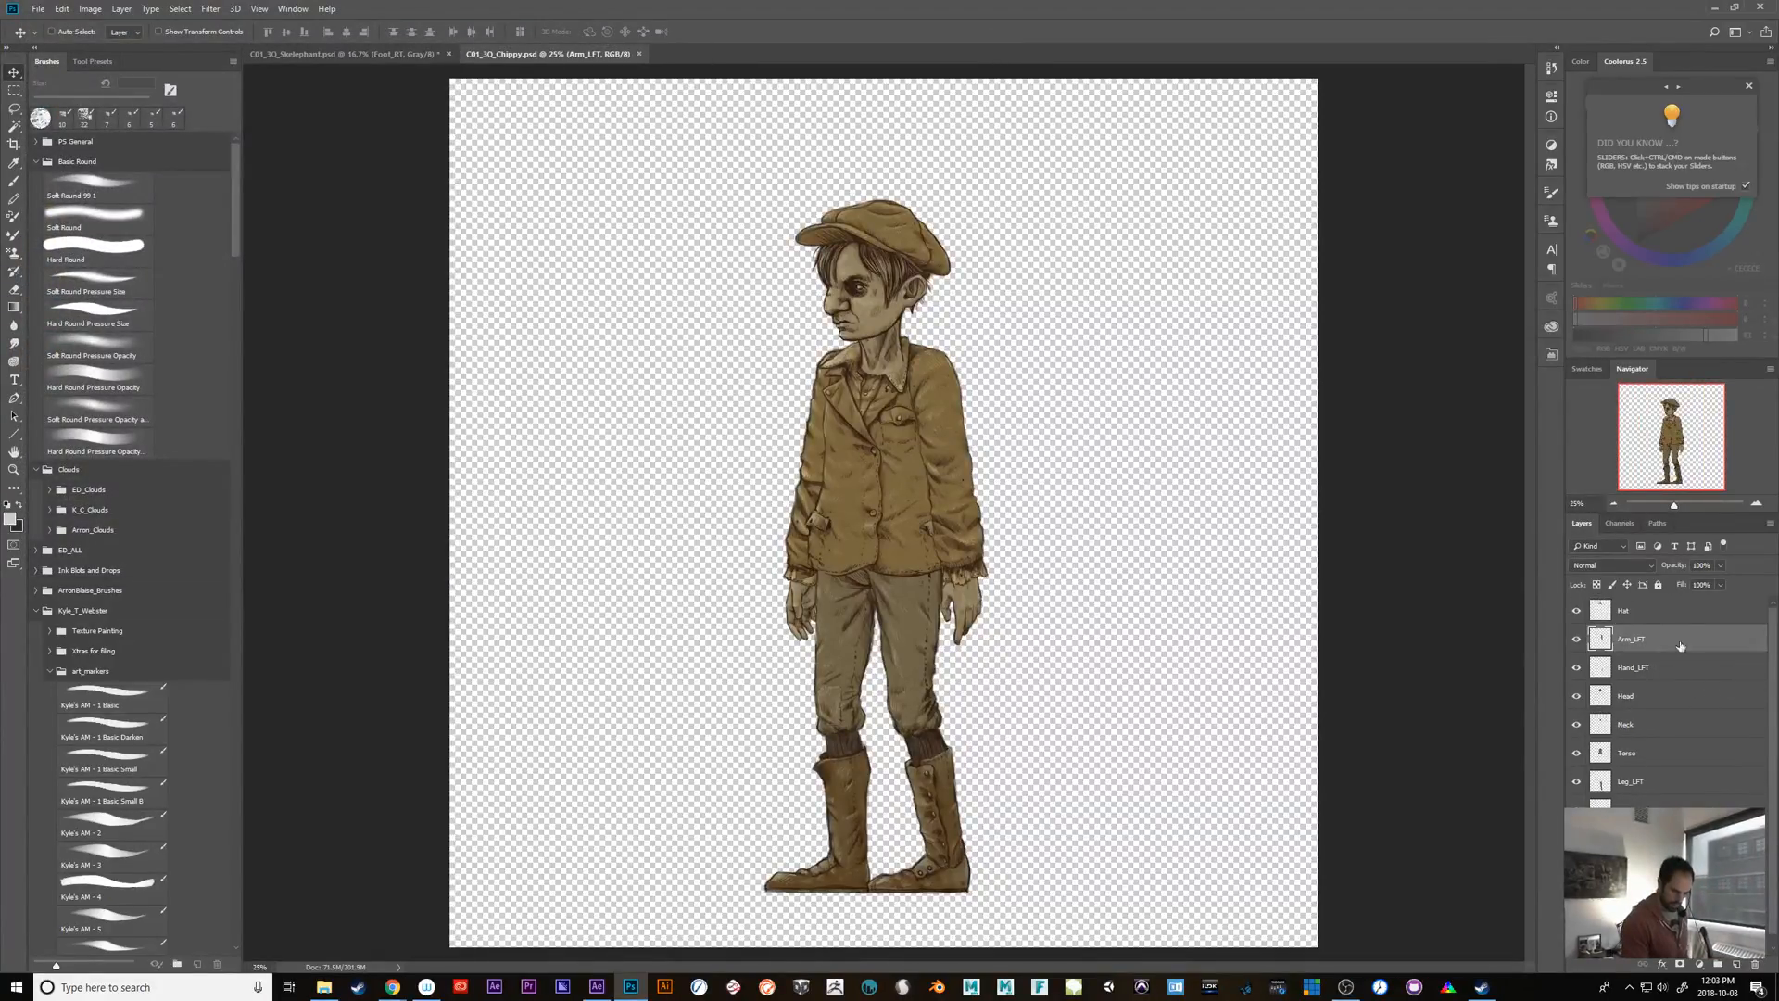
pyautogui.click(1683, 619)
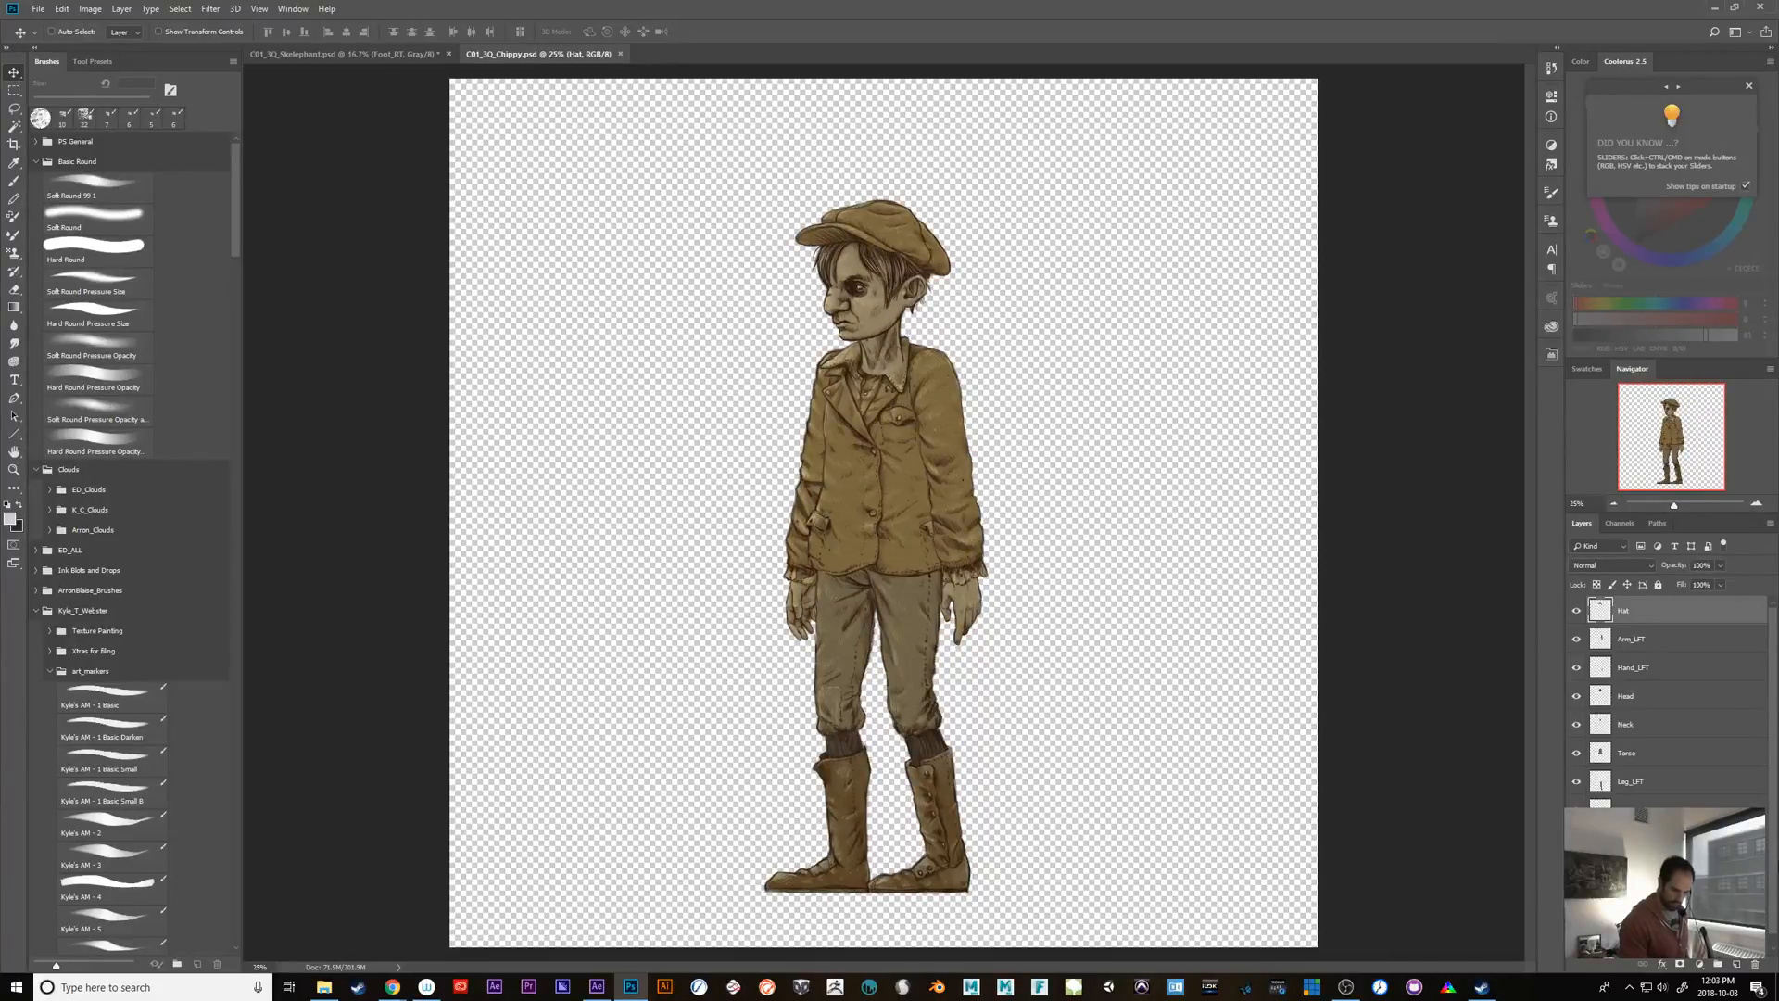
# Switch to After Effects and delete the C01_3Q_Chippy composition and its layers folder from the project's Character_LAyers folder
pyautogui.click(597, 987)
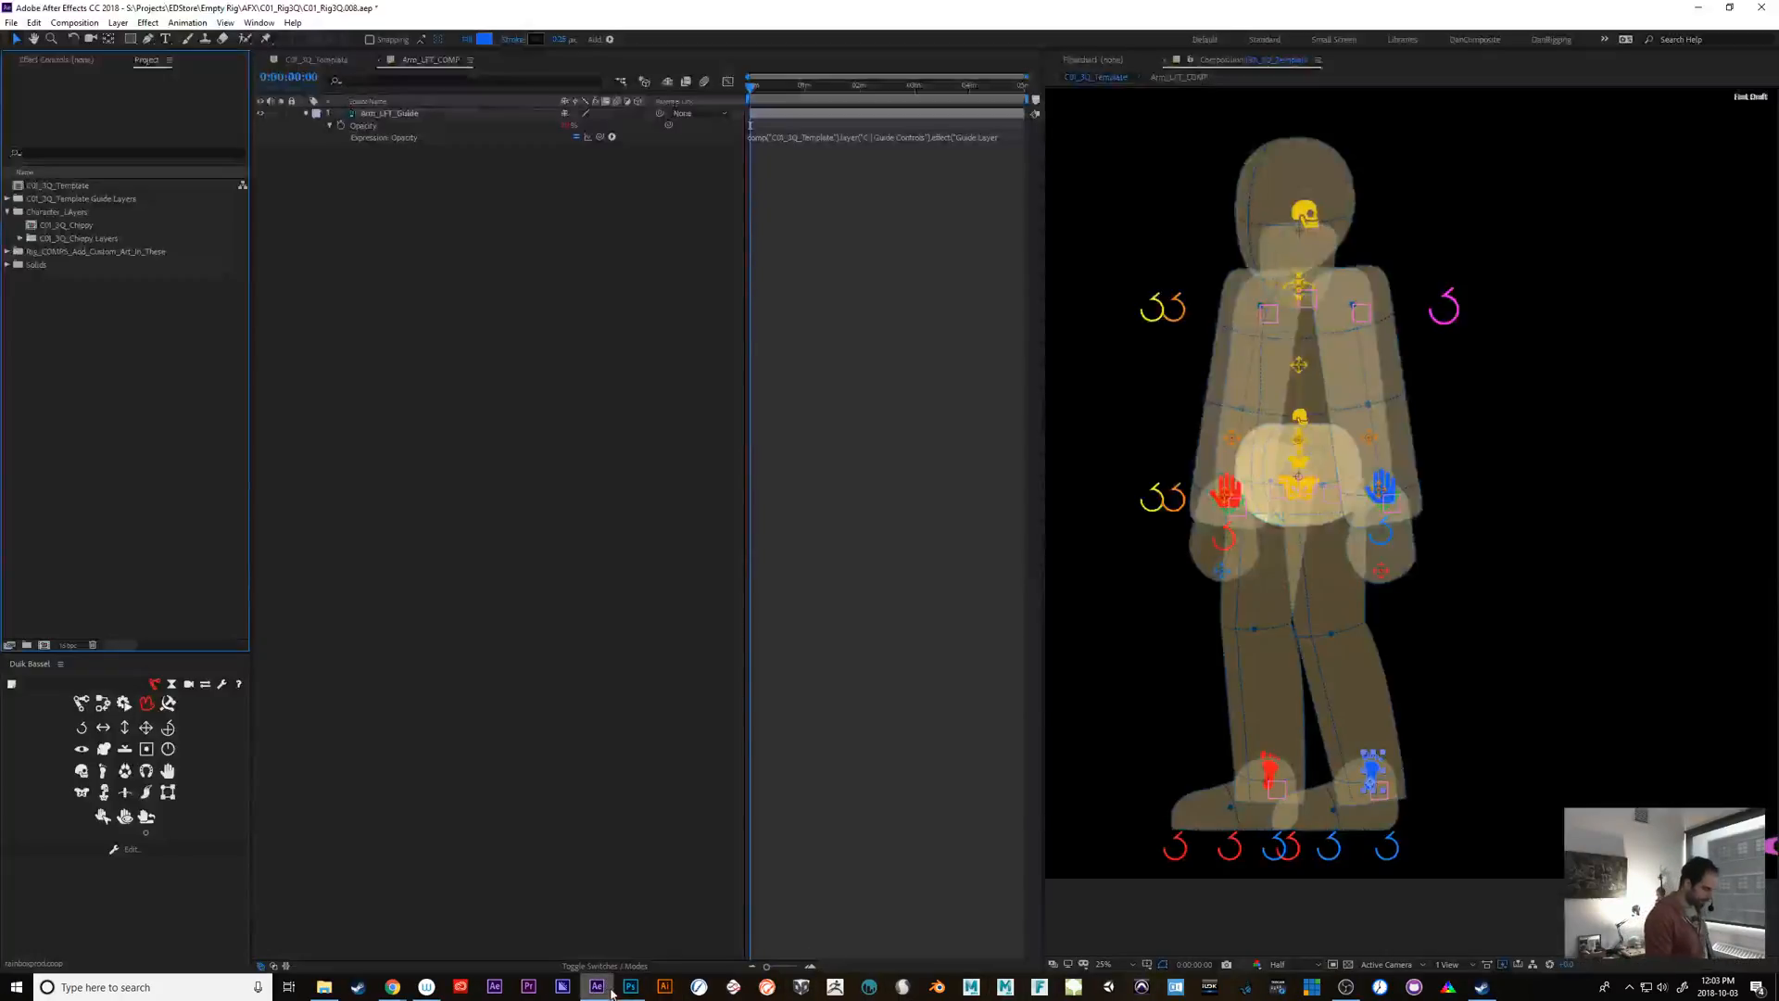
pyautogui.click(72, 224)
pyautogui.keyDown('shift'); pyautogui.click(88, 239); pyautogui.keyUp('shift')
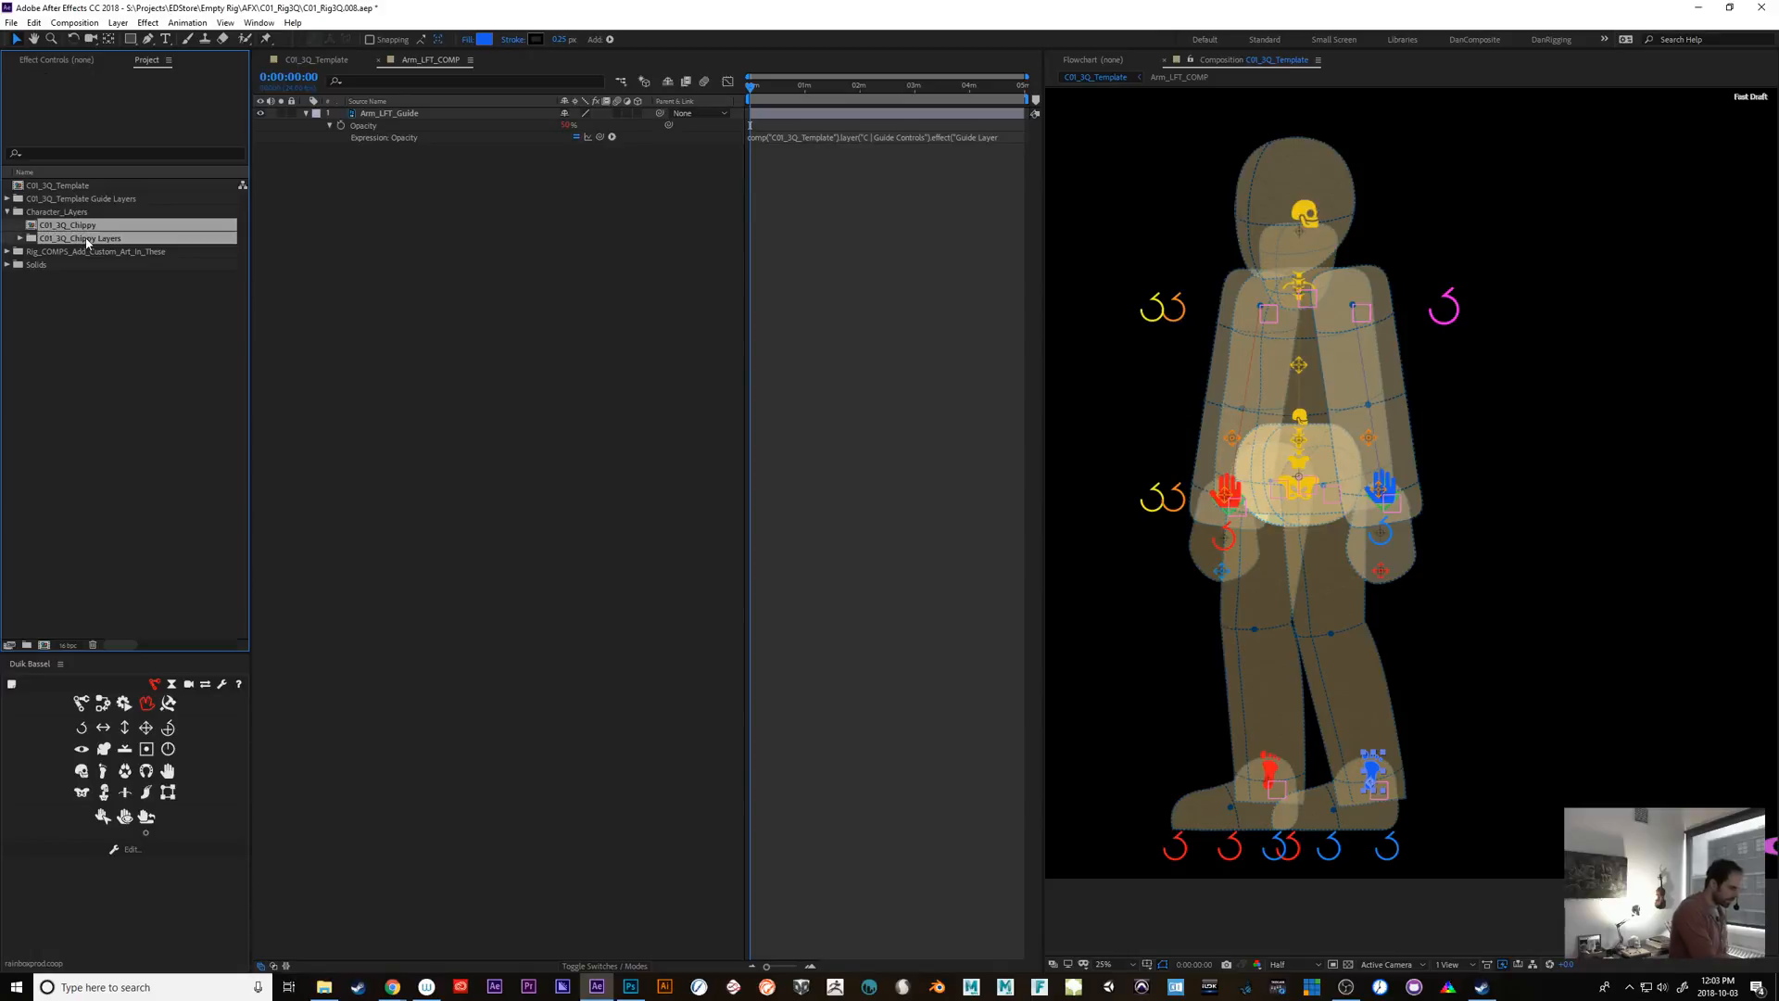
pyautogui.press('Delete')
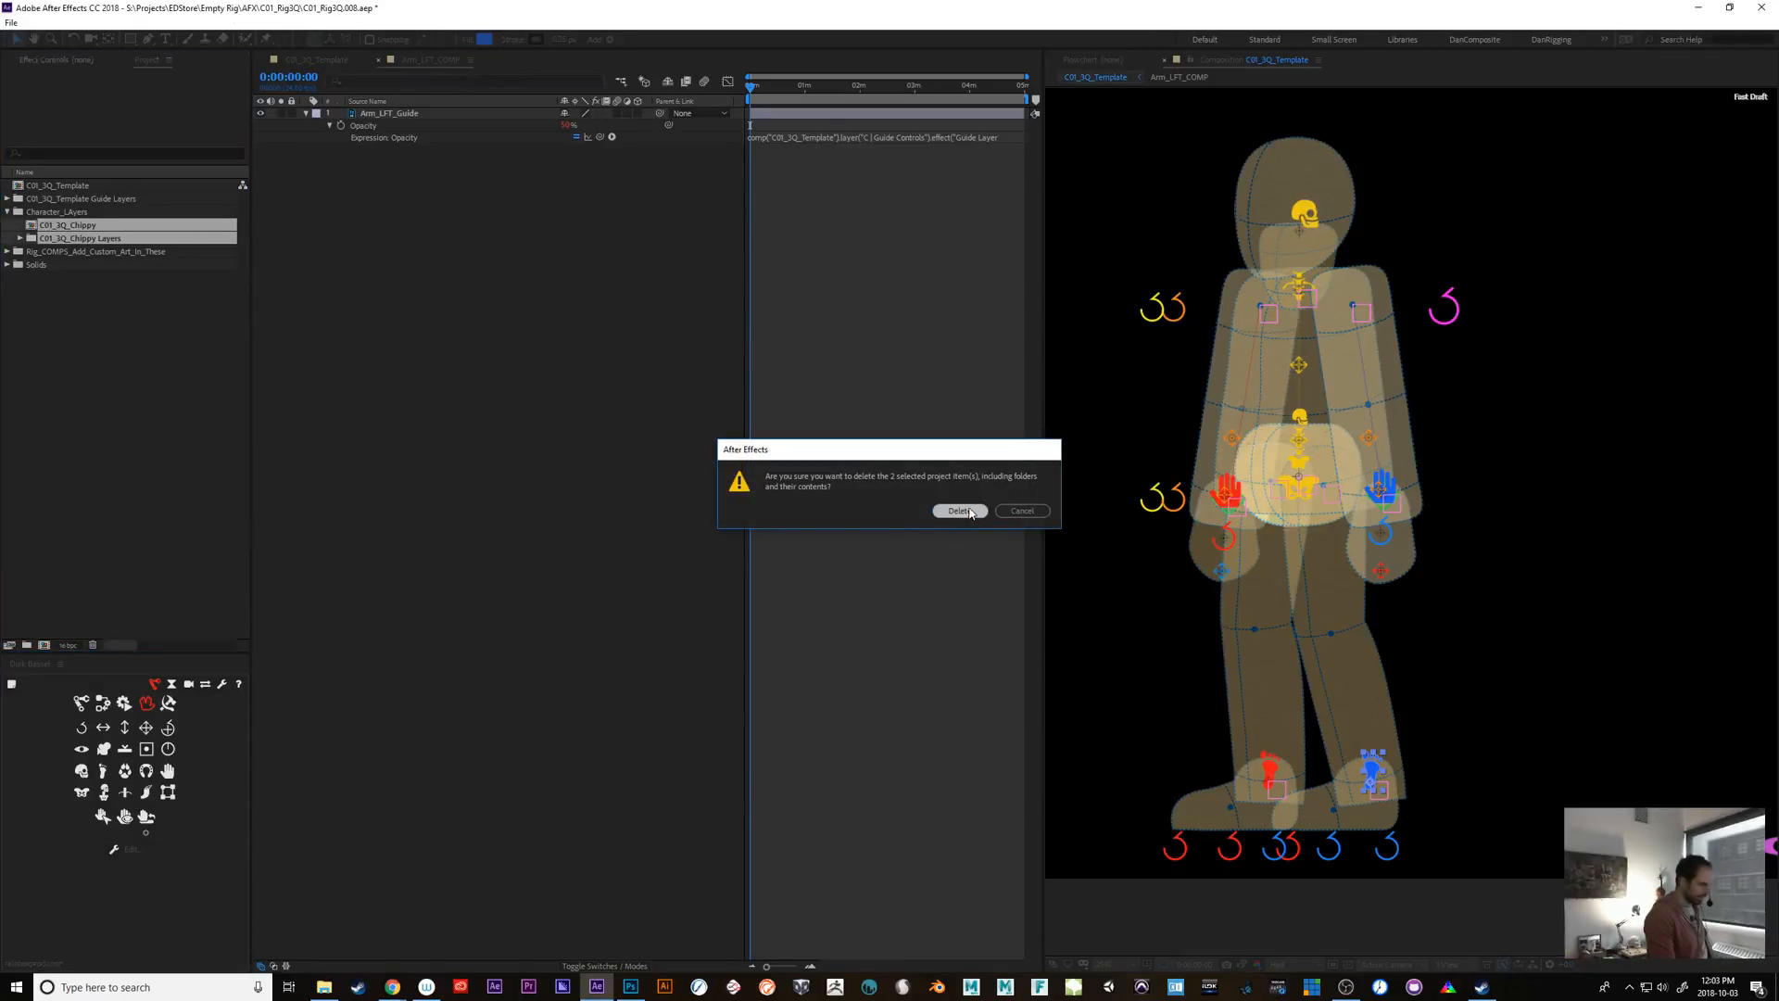
pyautogui.click(974, 511)
# Return to Photoshop, select all of the Chippy layers and try moving the whole figure upward, undoing the move
pyautogui.click(1697, 8)
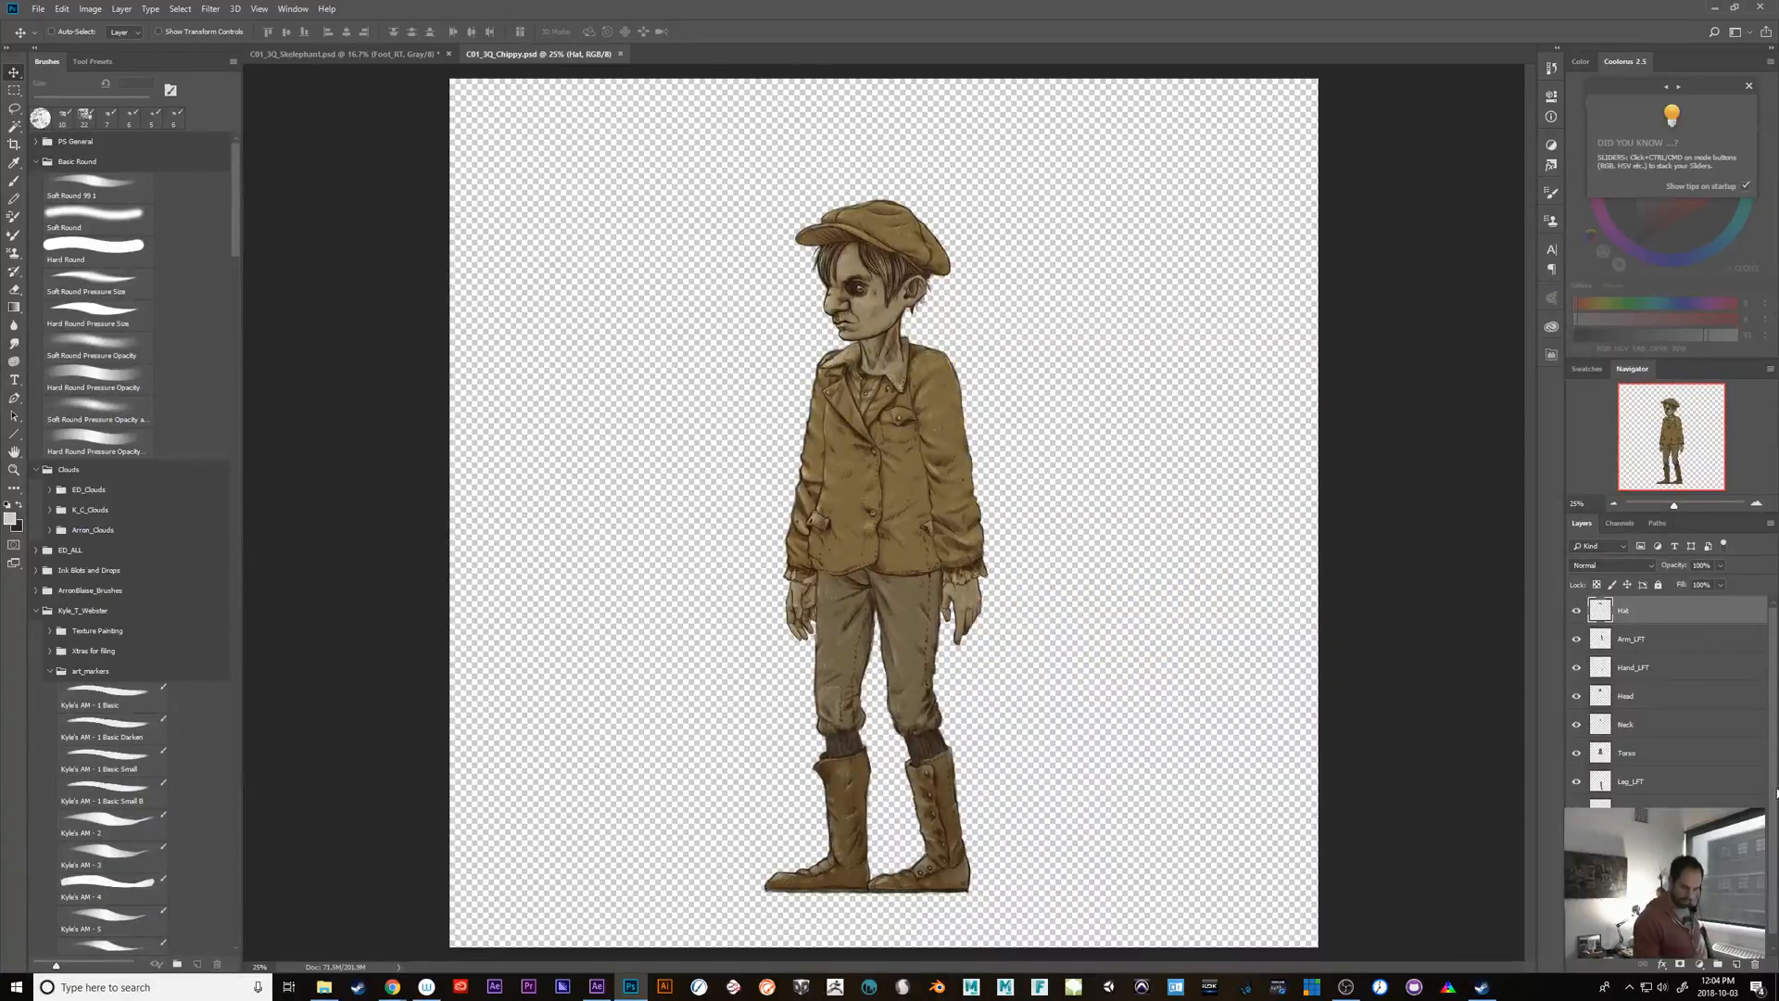
pyautogui.moveTo(1773, 871); pyautogui.dragTo(1770, 959)
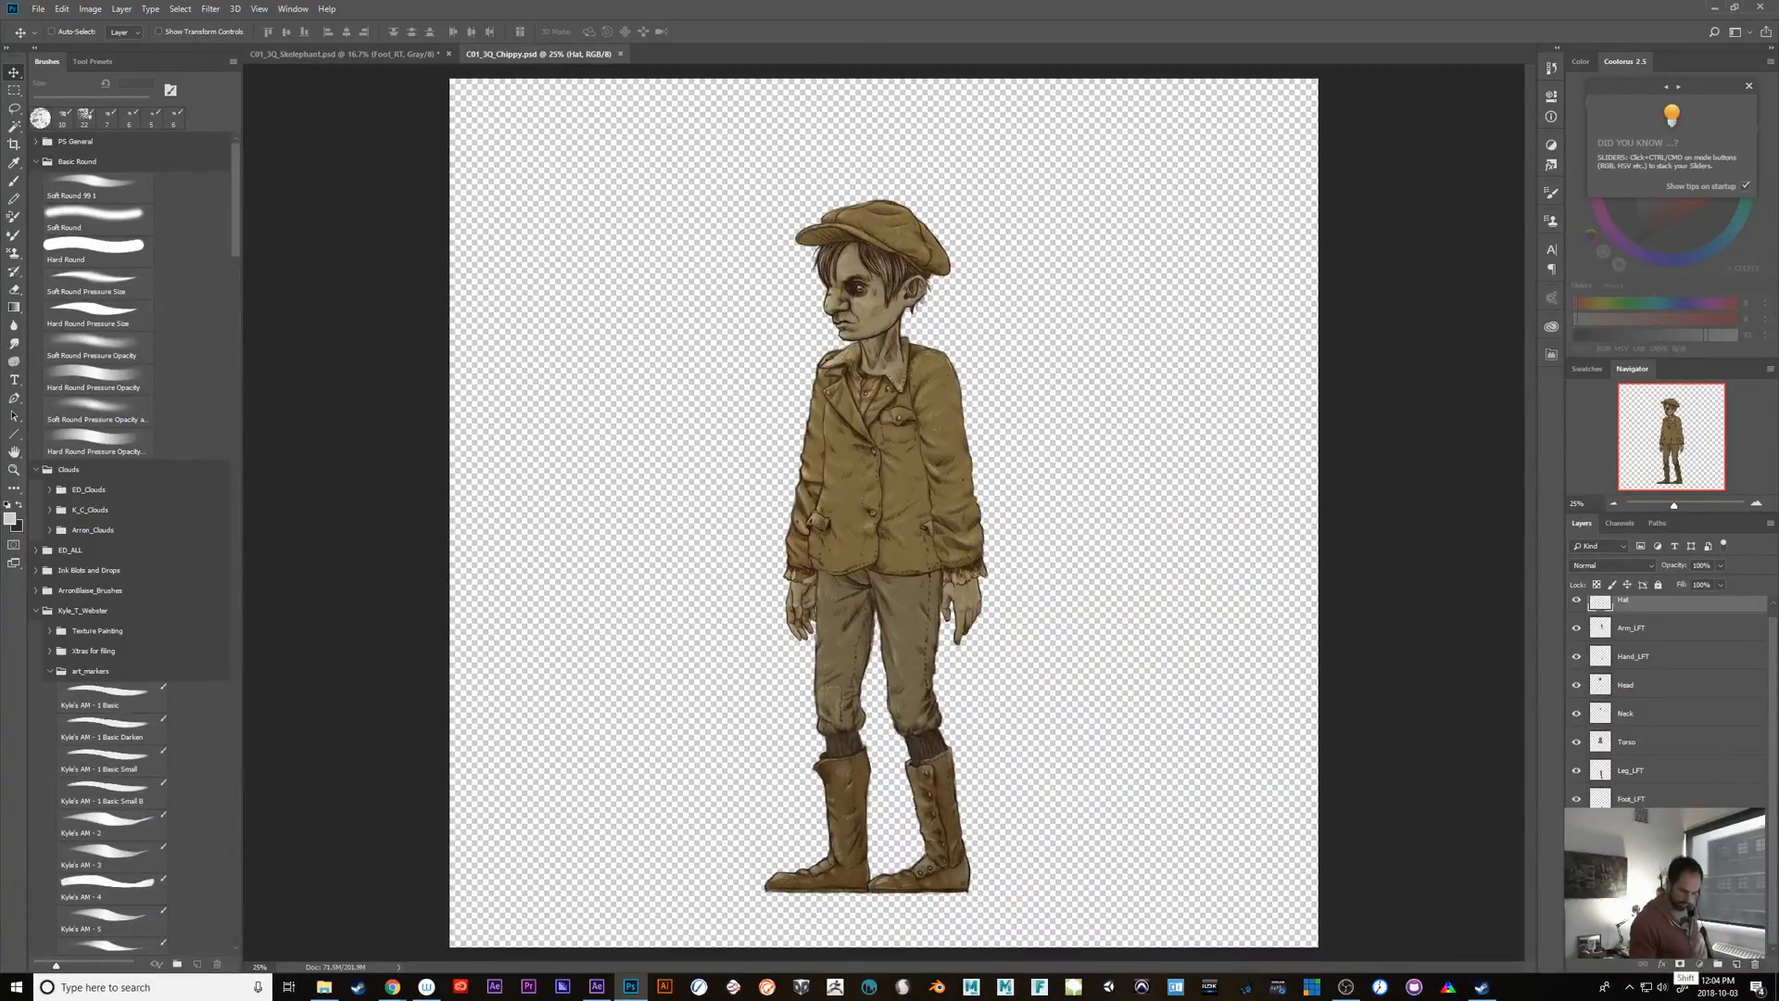
pyautogui.hotkey('ctrl', 'alt', 'a')
pyautogui.moveTo(1121, 838); pyautogui.dragTo(1110, 462)
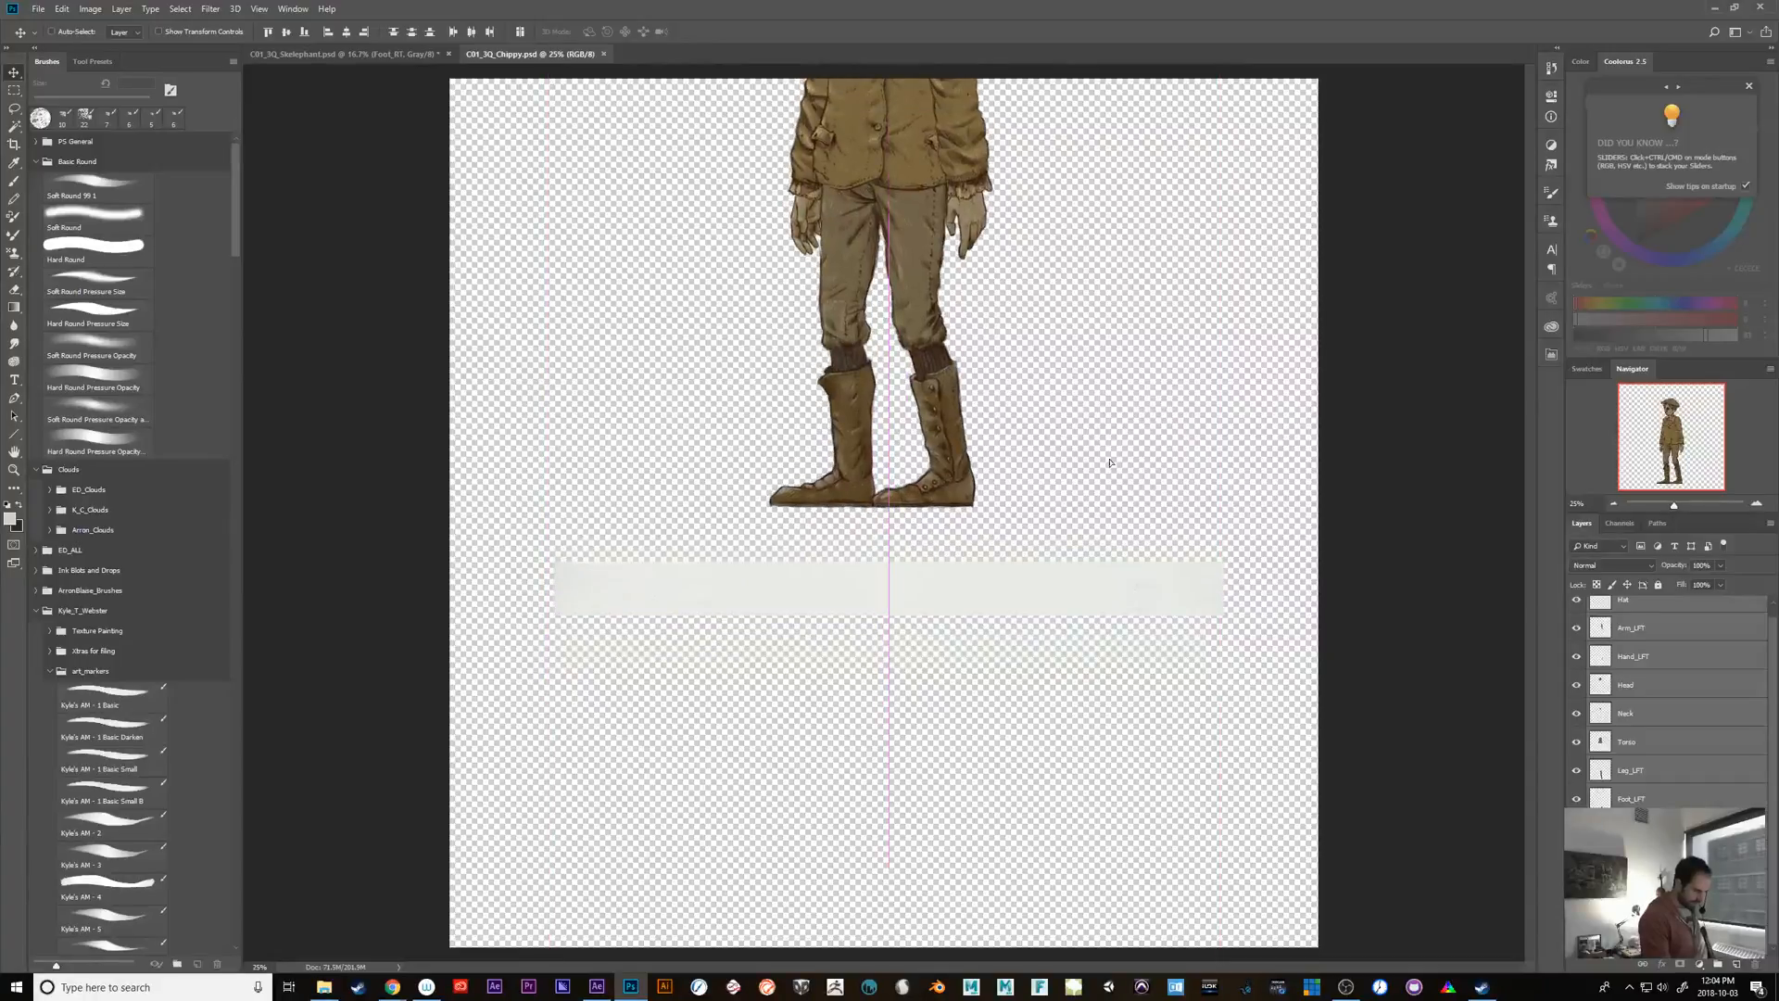
pyautogui.hotkey('ctrl', 'z')
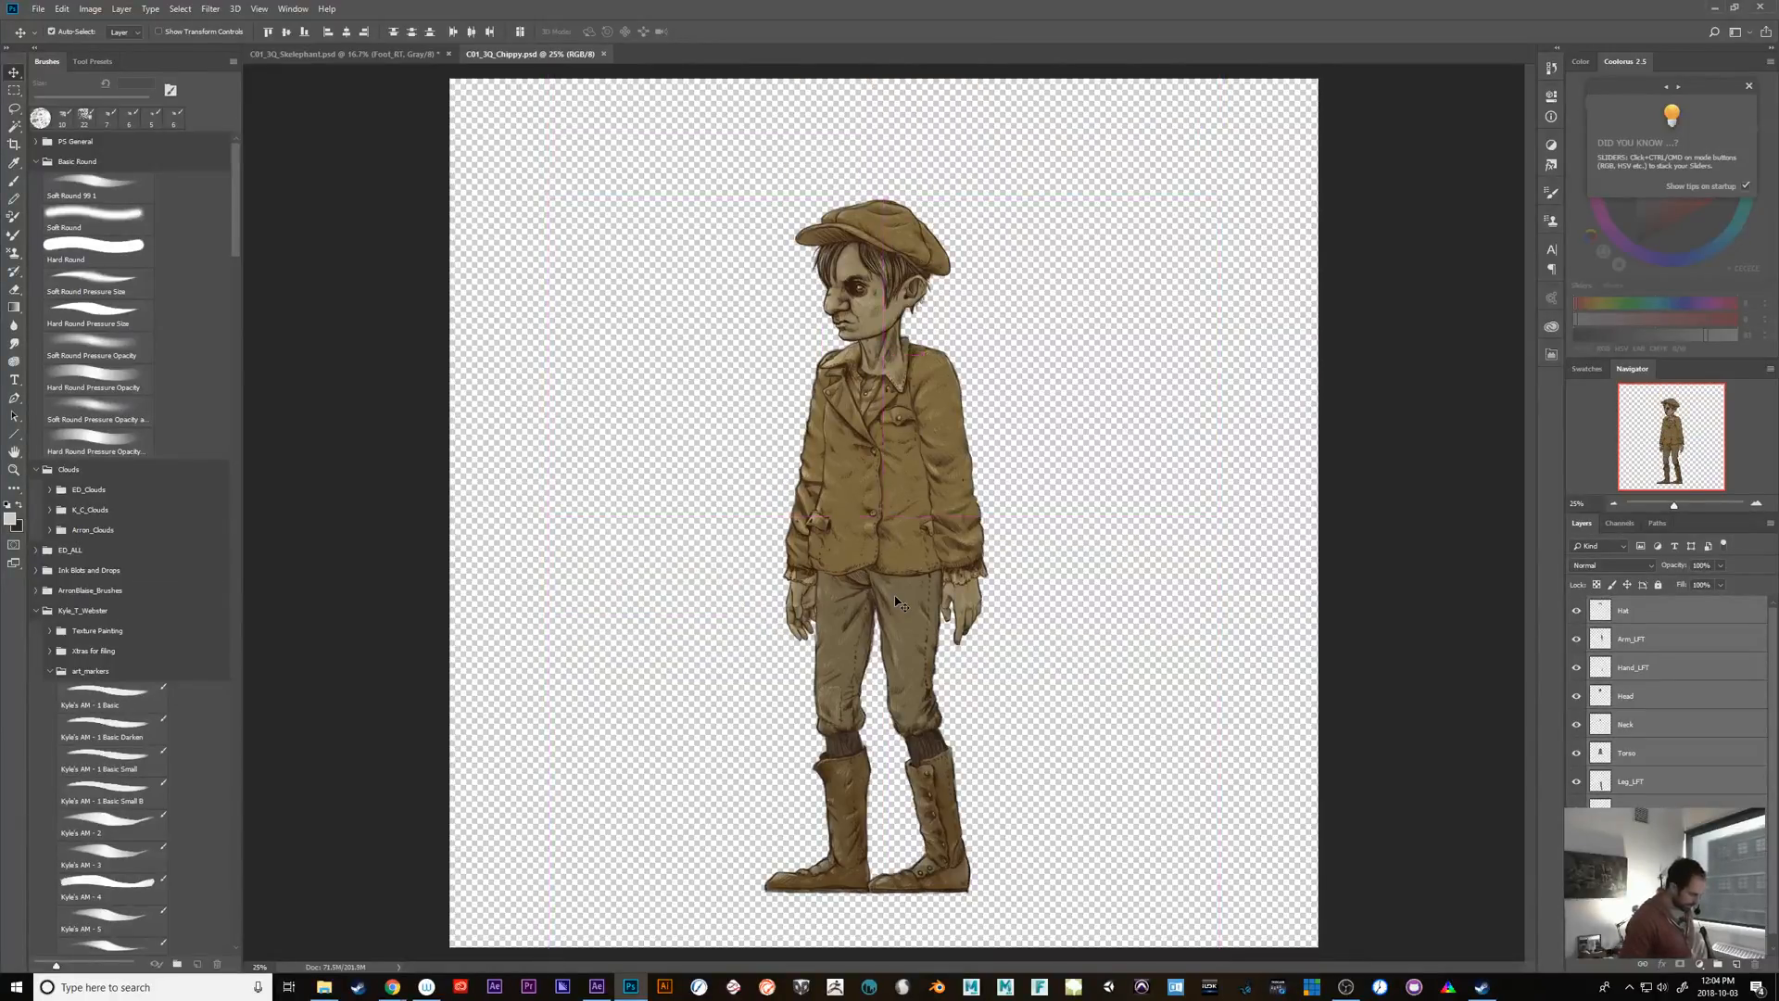
# Crop the Chippy and Skelephant documents to their existing canvas bounds with Delete Cropped Pixels enabled
pyautogui.hotkey('ctrl', '-')
pyautogui.press('c')
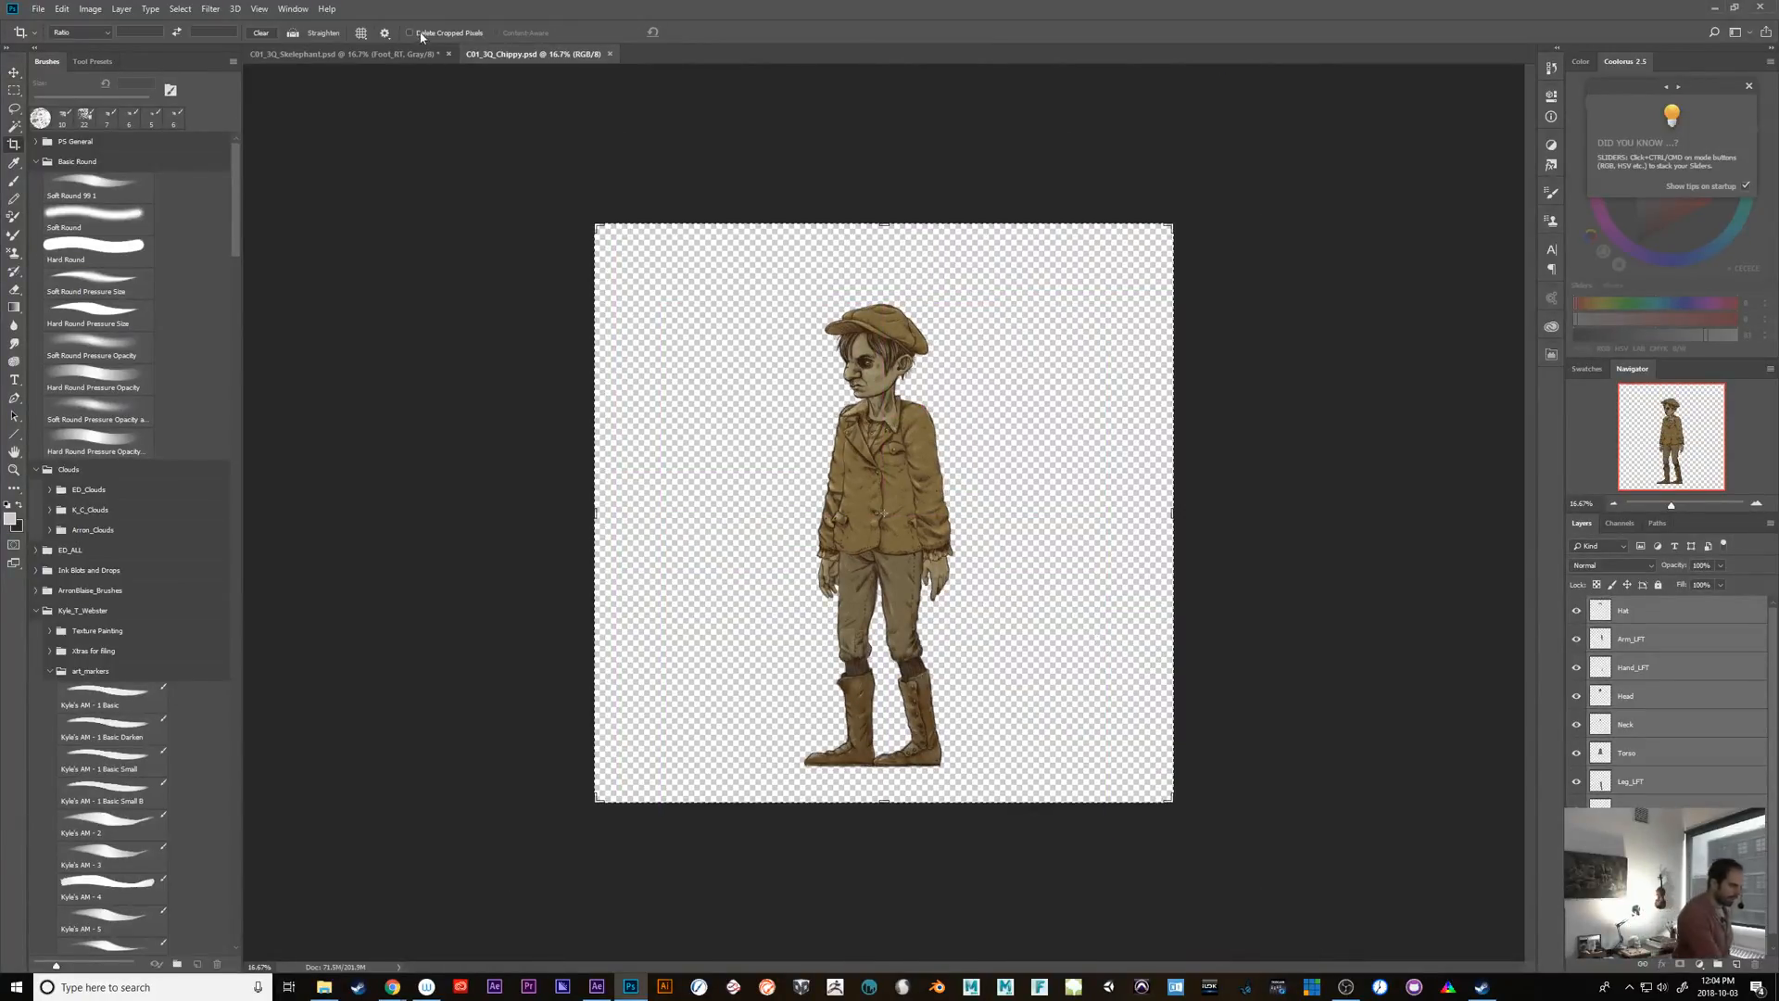
pyautogui.press('Return')
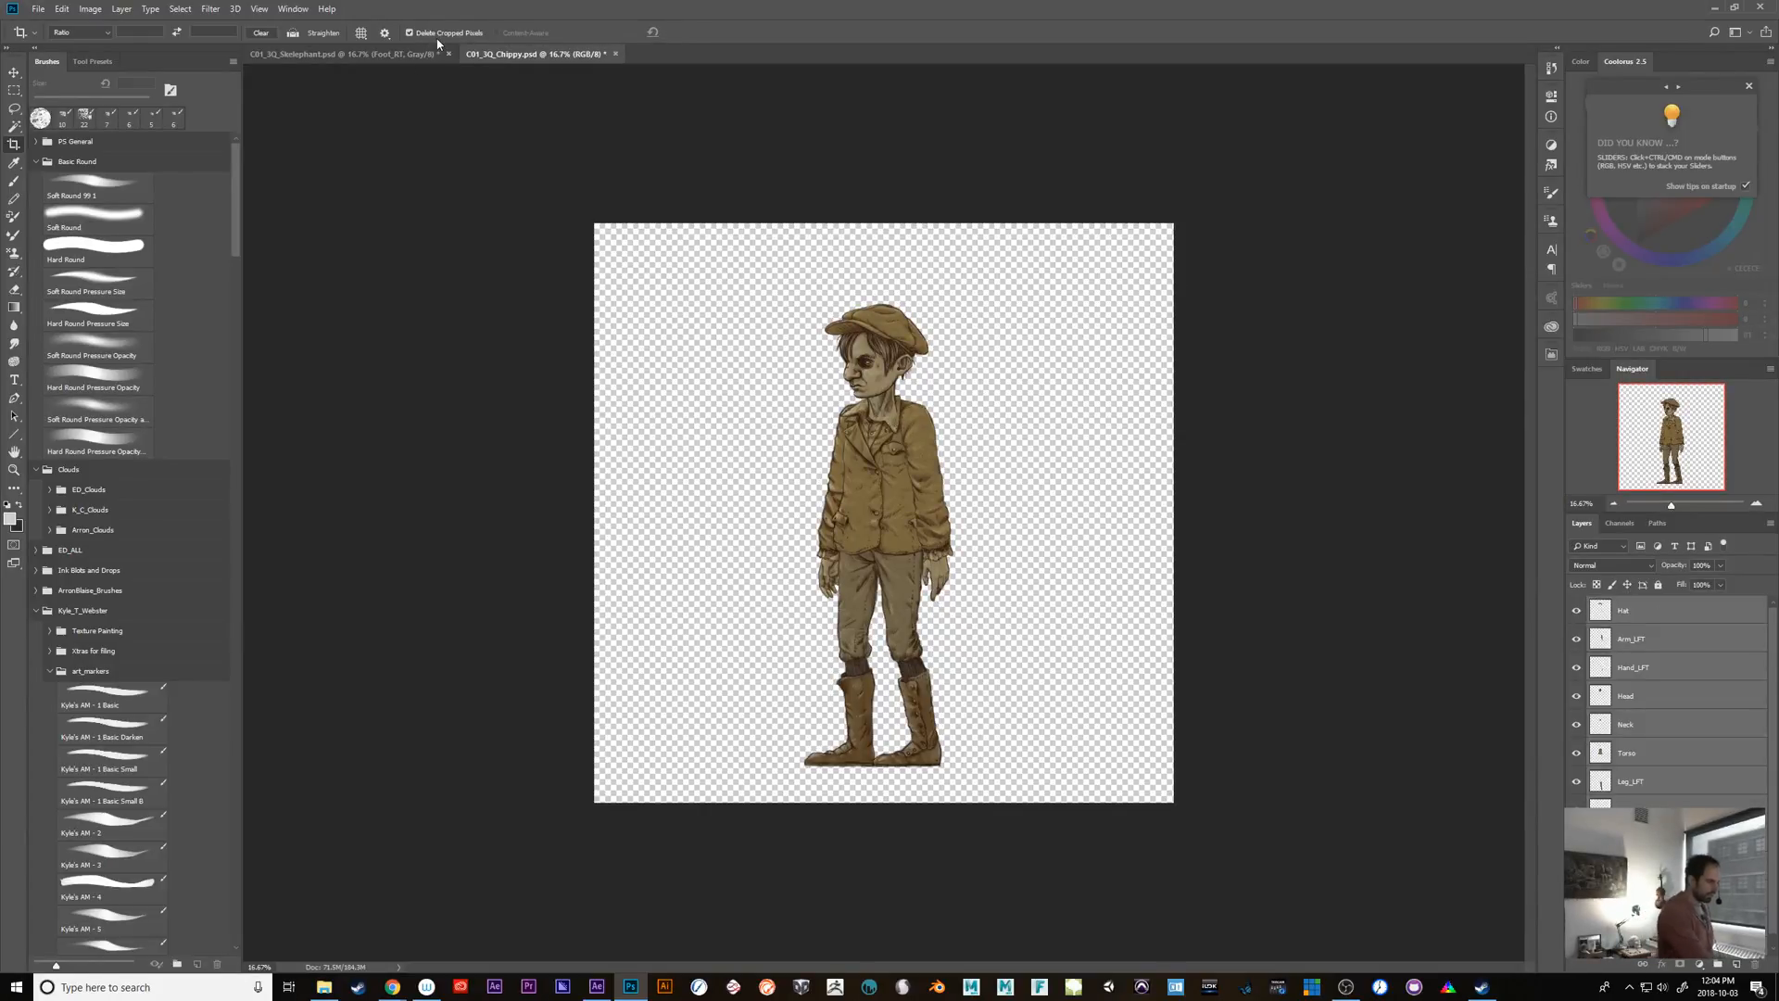
pyautogui.click(414, 53)
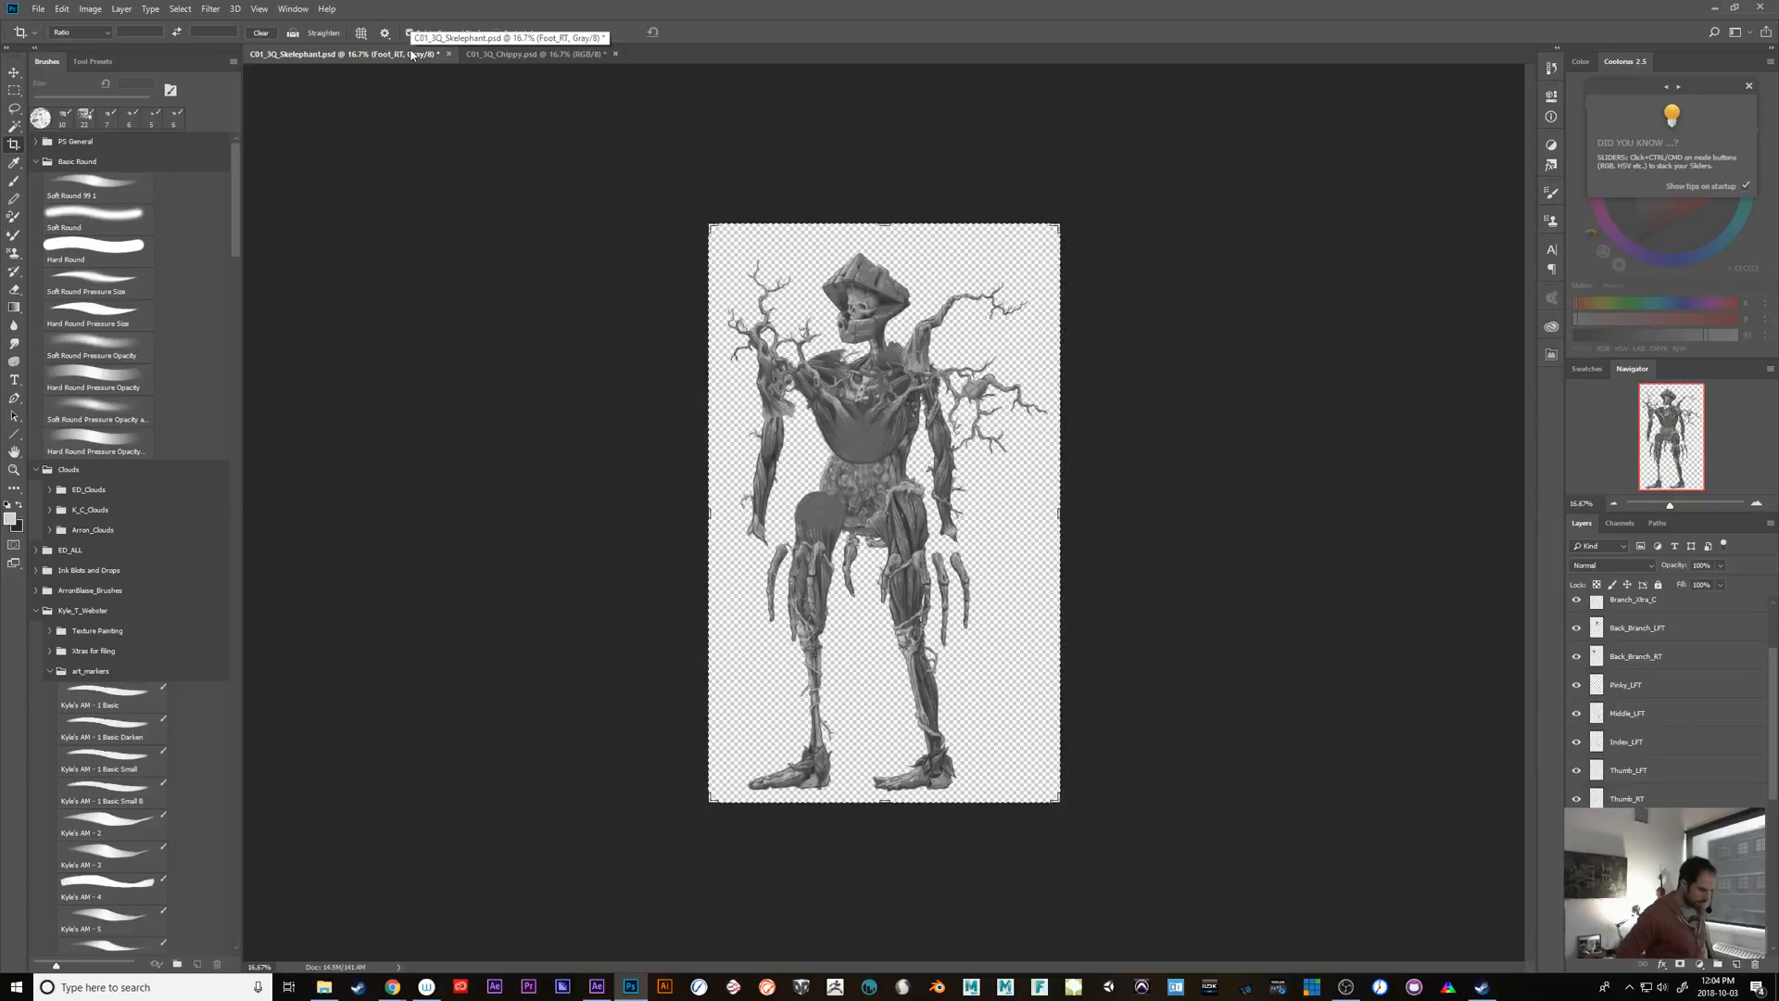
pyautogui.press('Return')
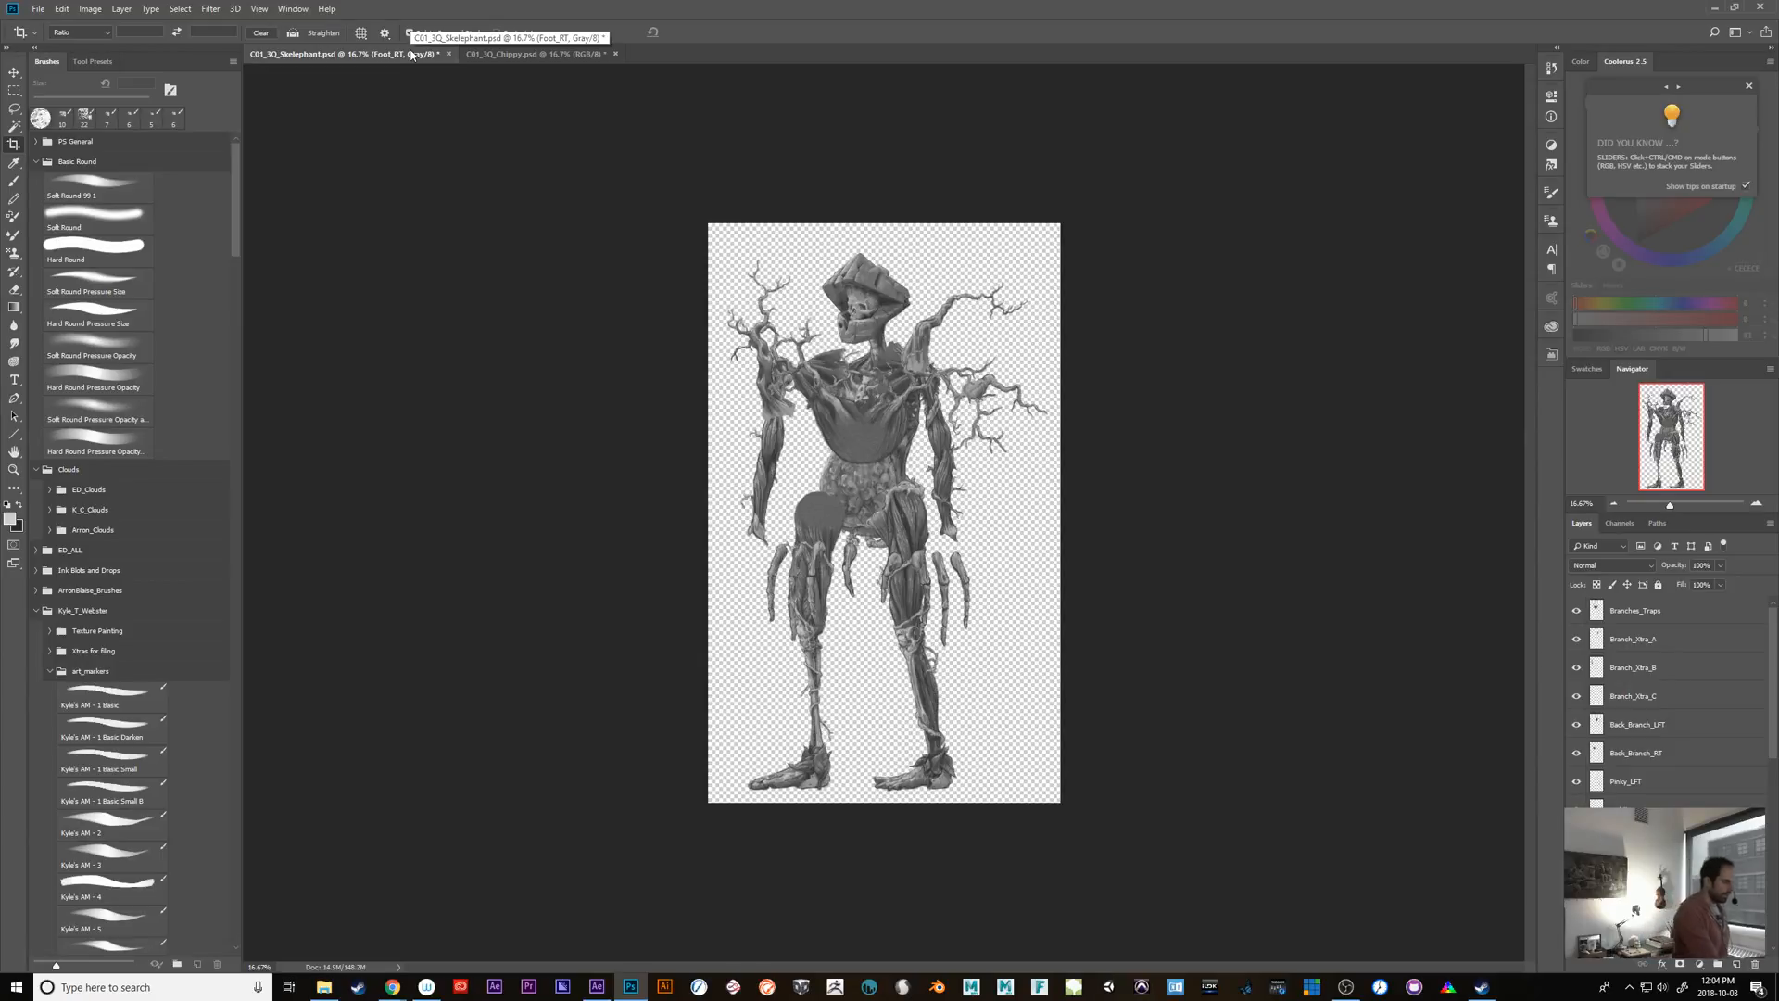
pyautogui.click(89, 10)
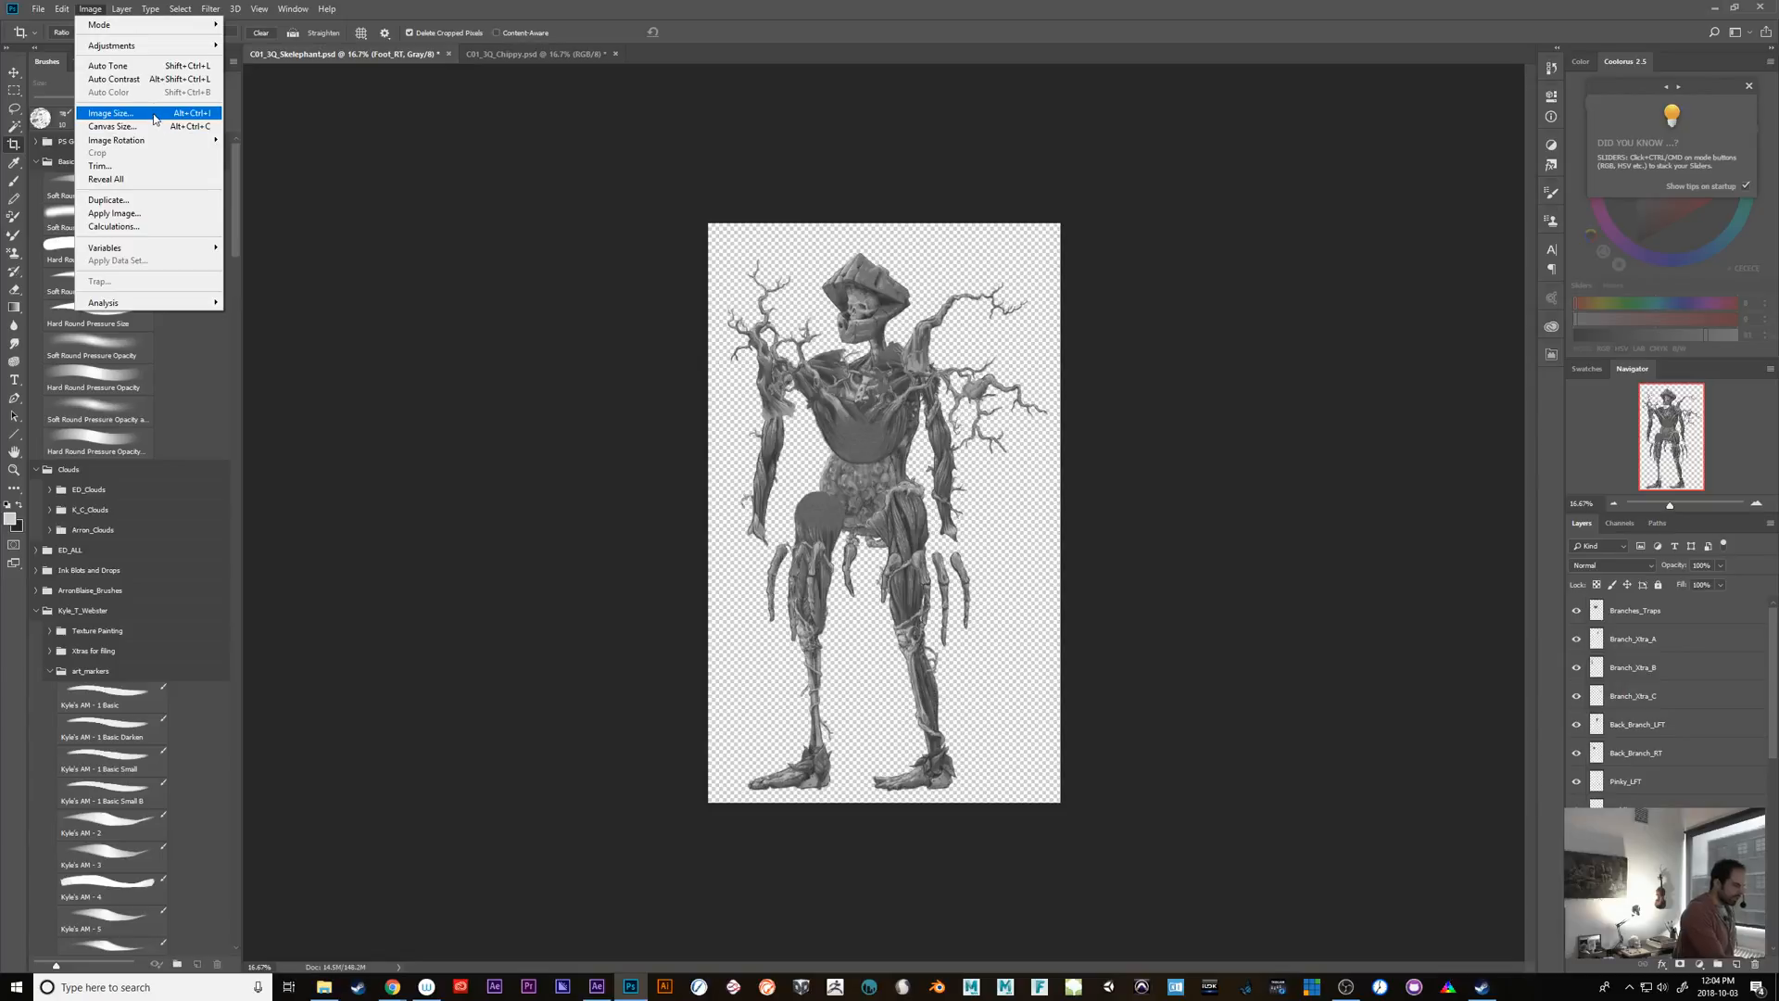
pyautogui.click(92, 11)
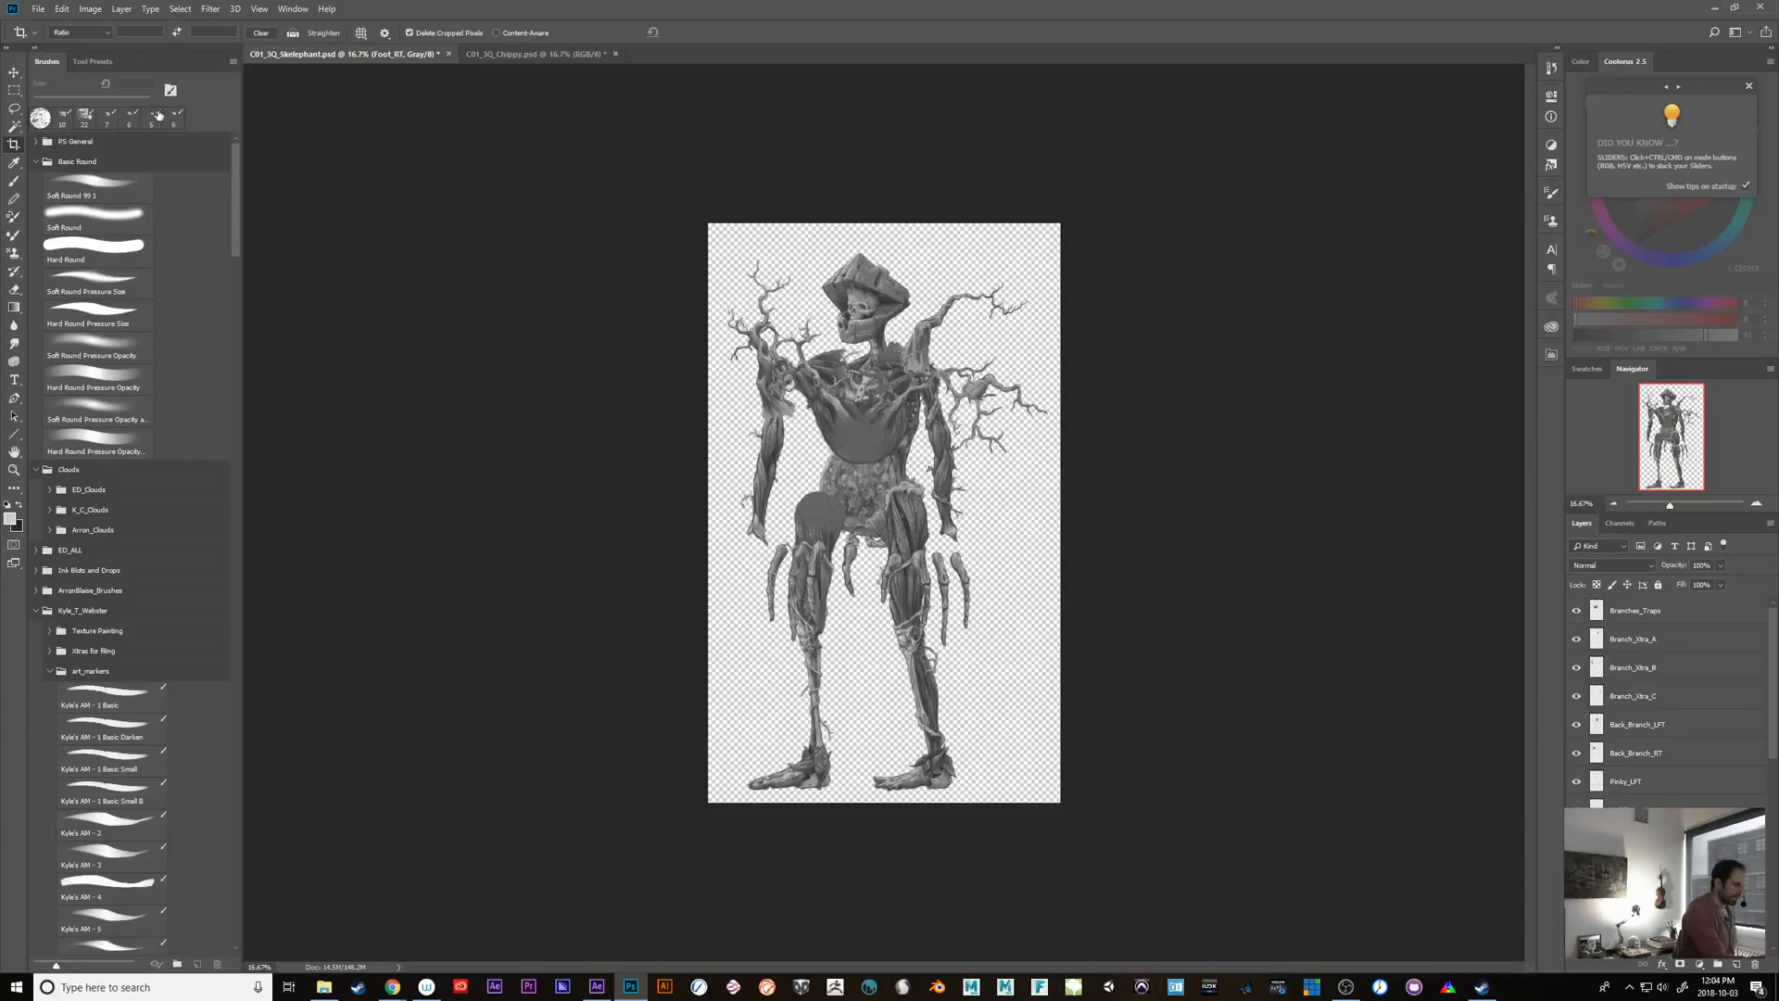
# Open EmptyRig_3Quarters_PSD from the Template_PSDs folder inside the Empty Rig project's ARCHIVE folder
pyautogui.click(40, 12)
pyautogui.click(56, 38)
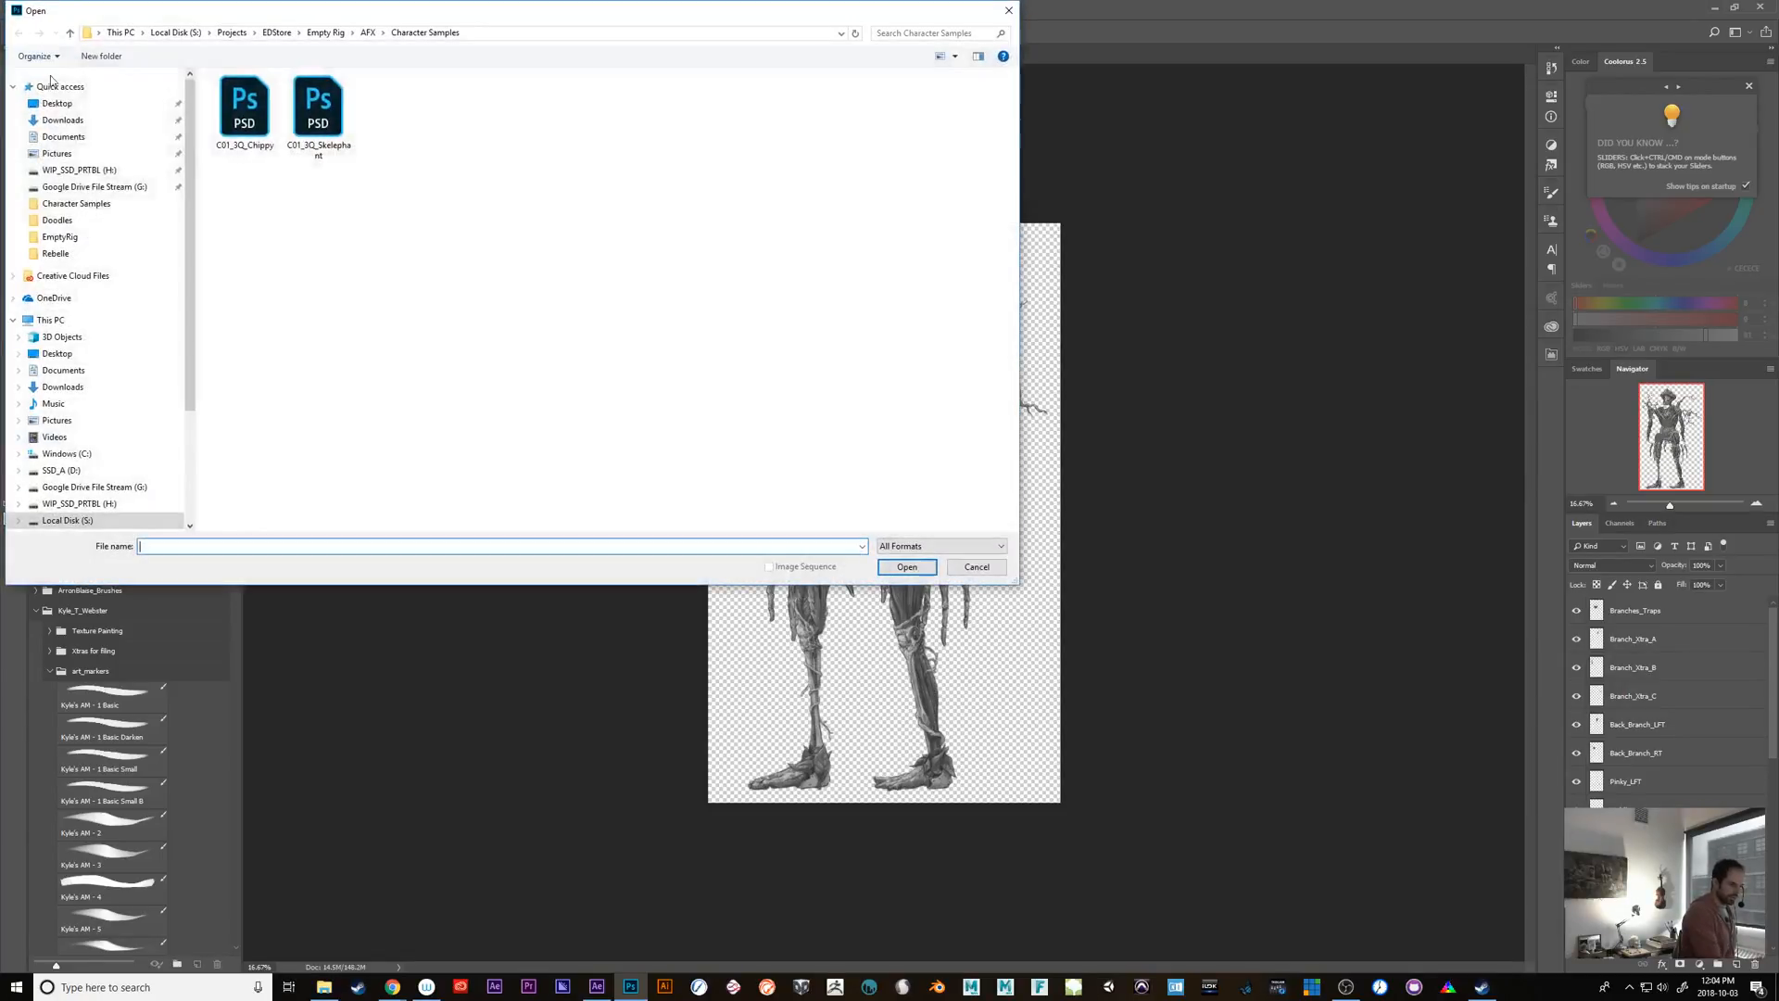
pyautogui.click(335, 33)
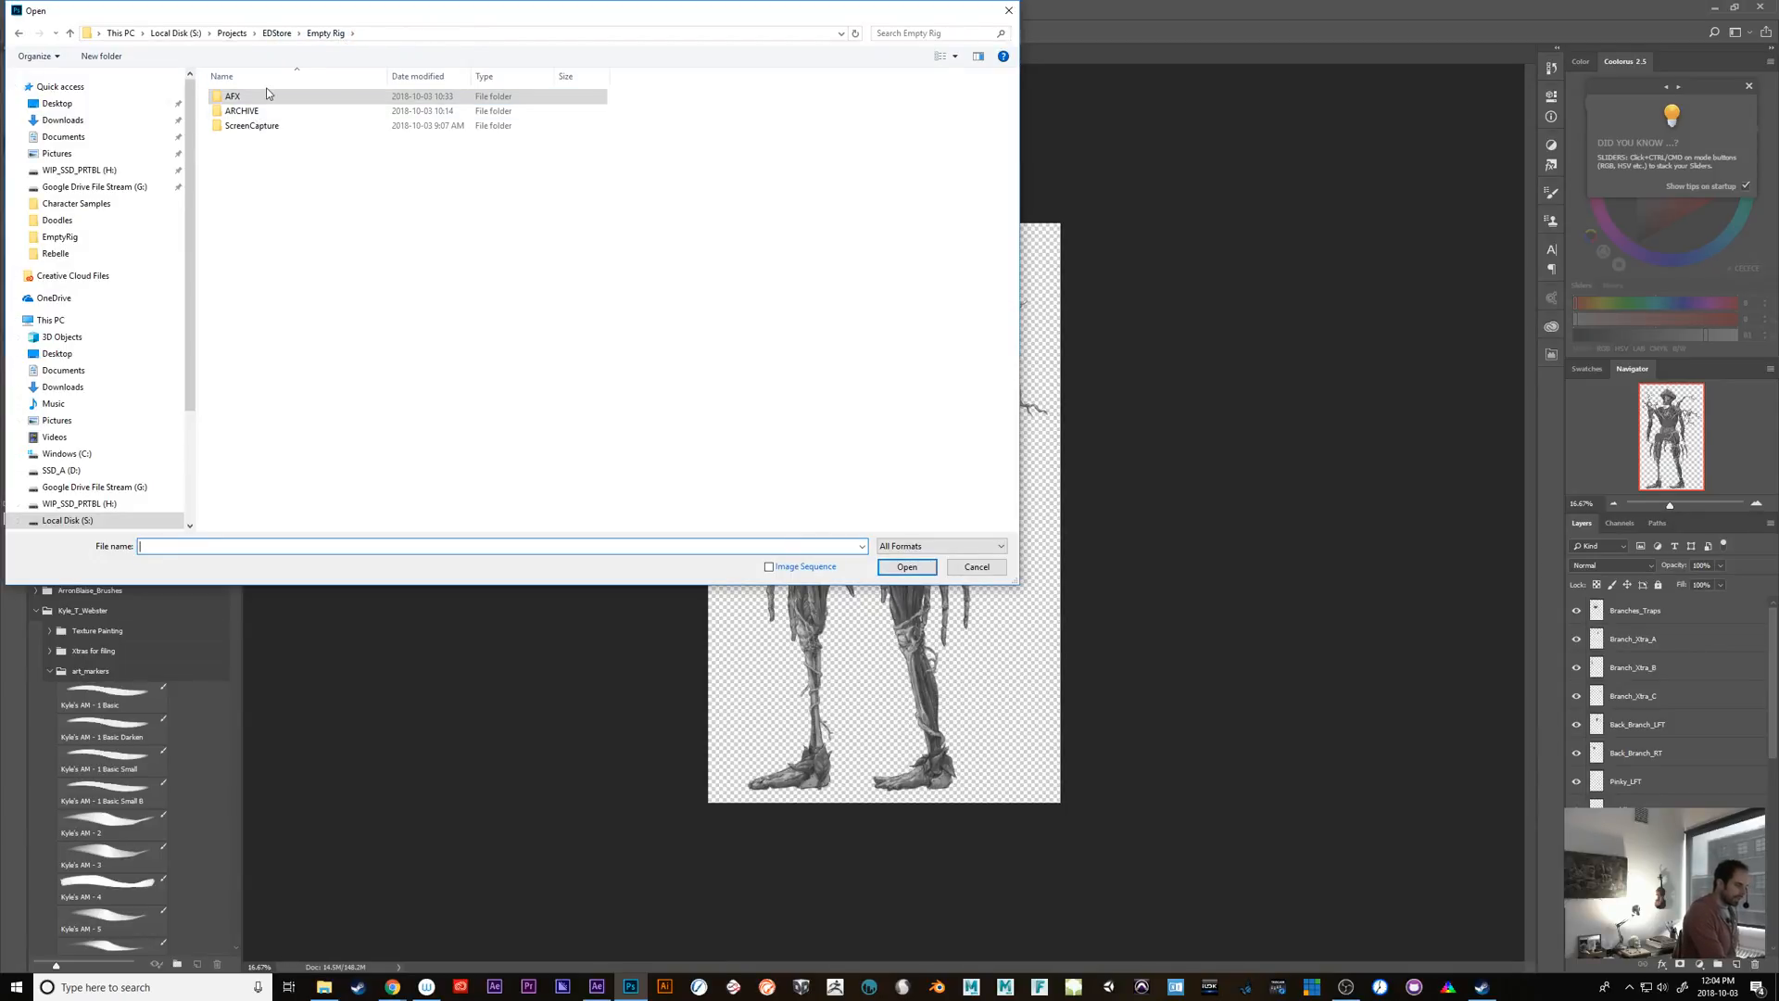
pyautogui.doubleClick(253, 112)
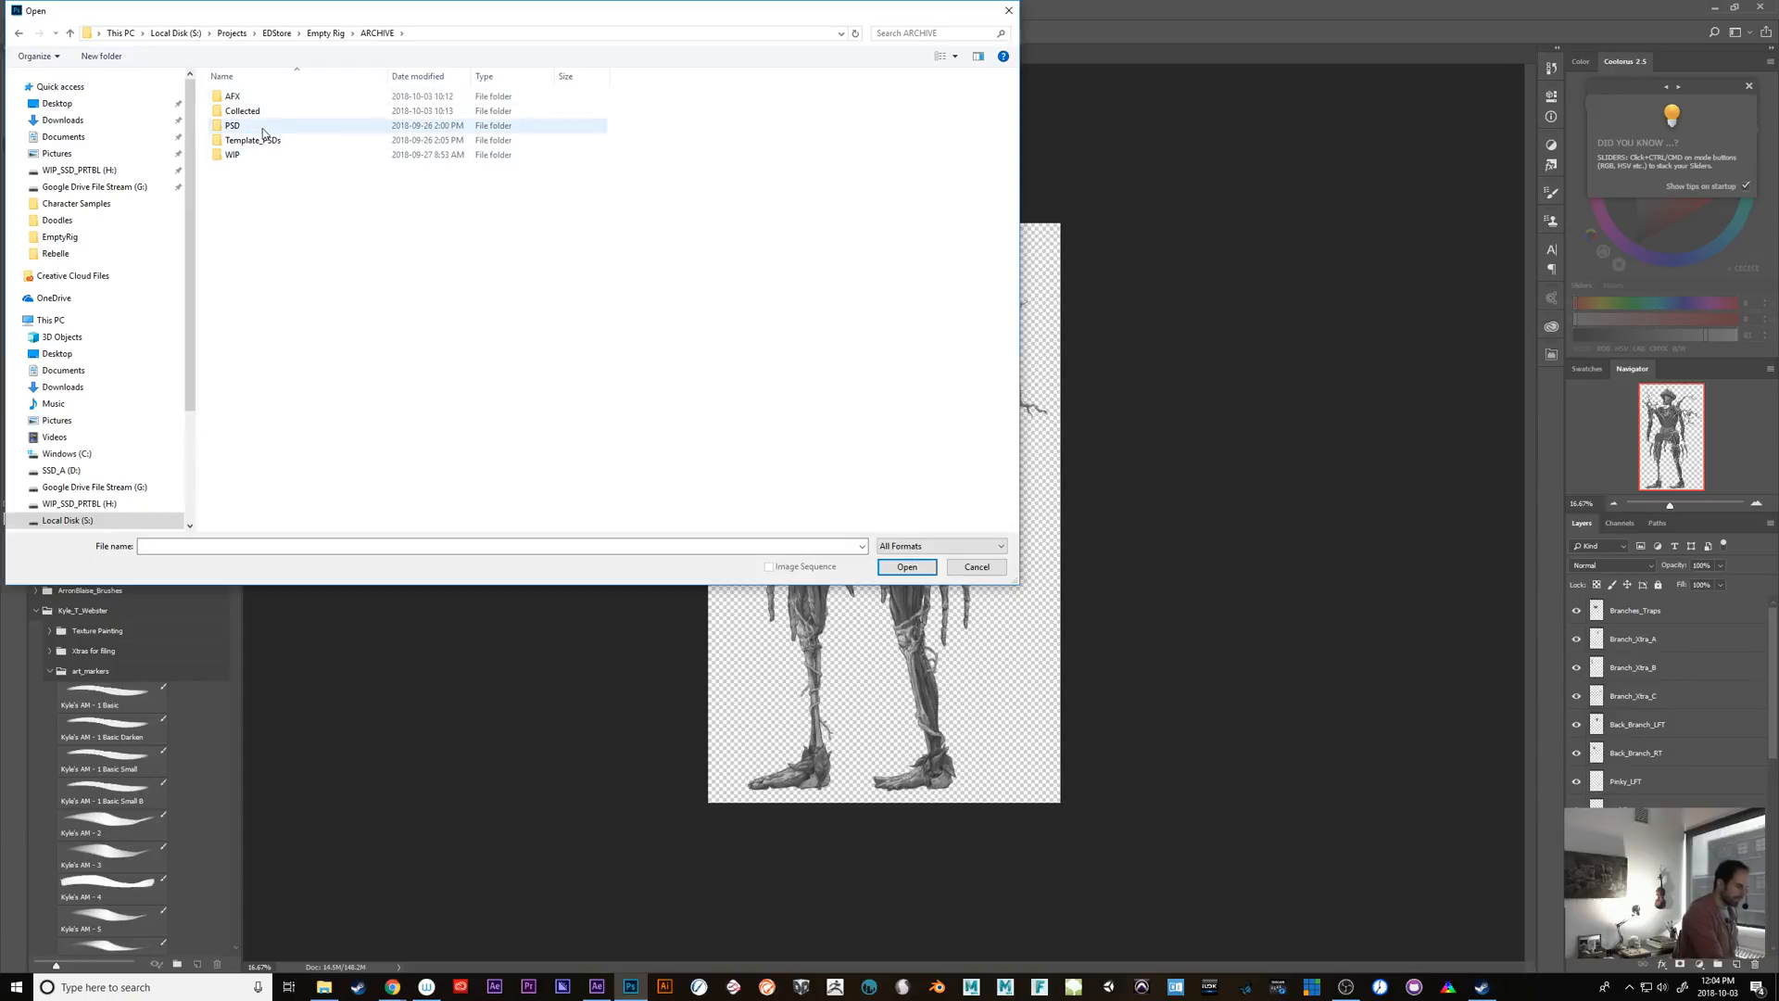
pyautogui.doubleClick(263, 140)
pyautogui.click(282, 127)
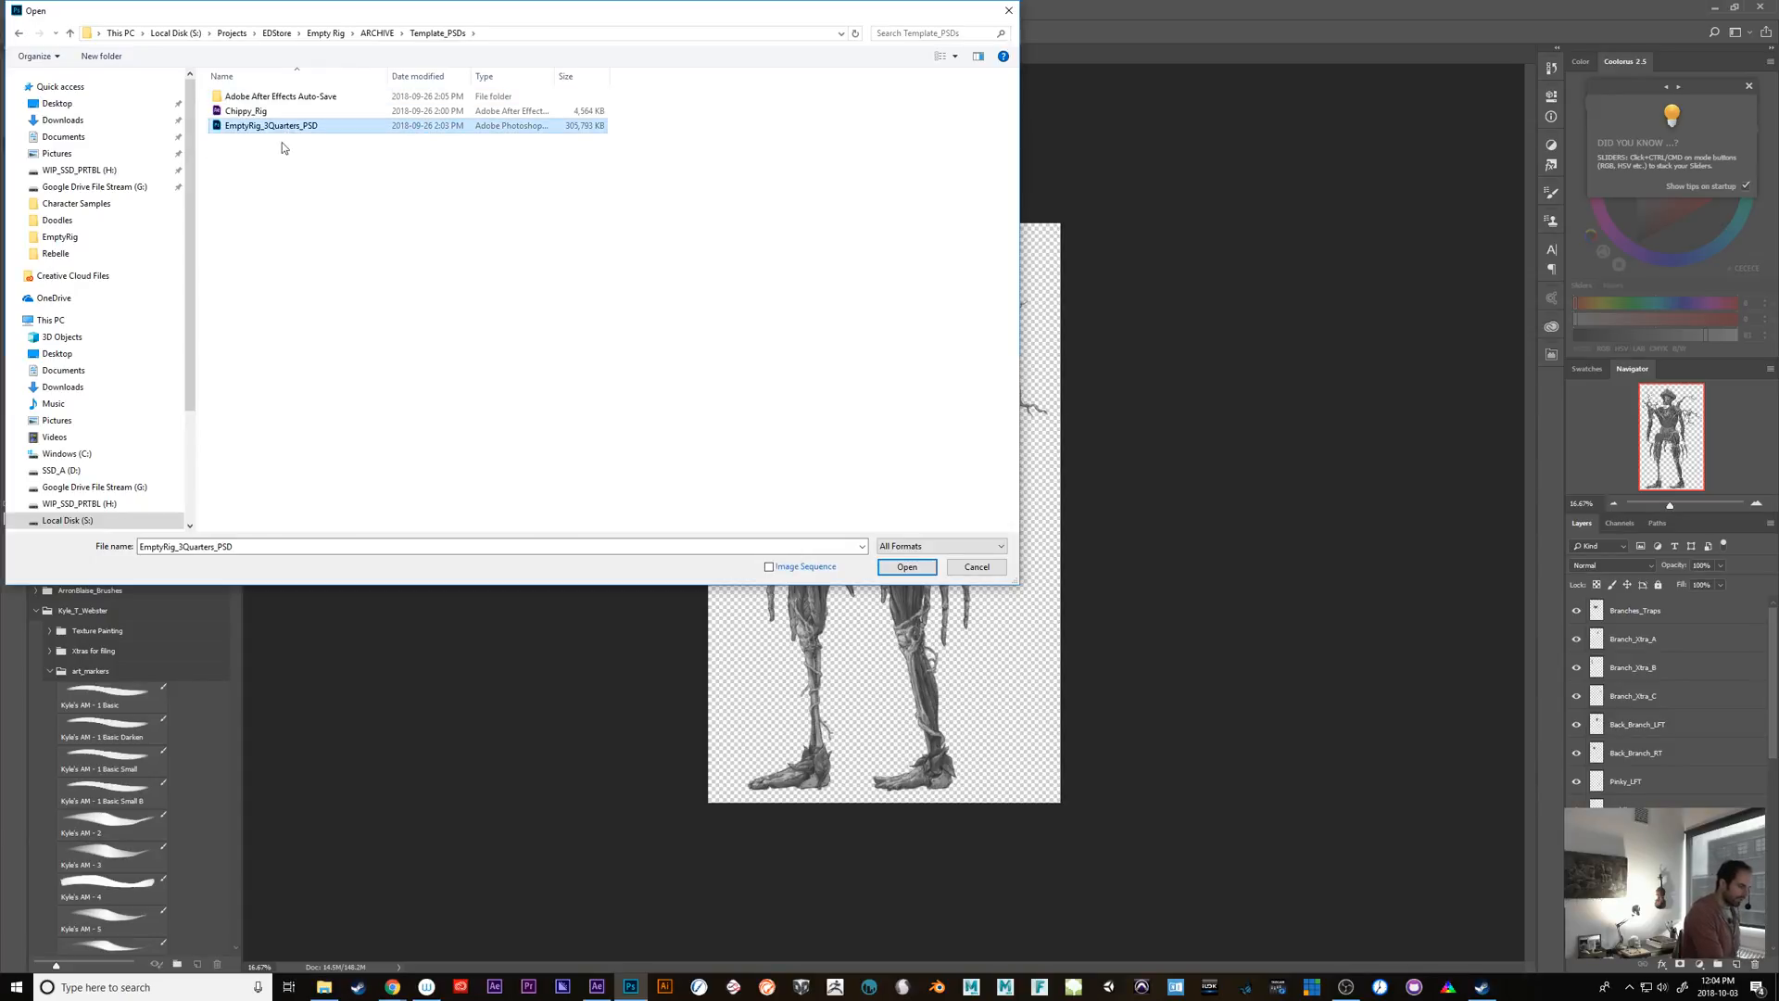
pyautogui.click(907, 566)
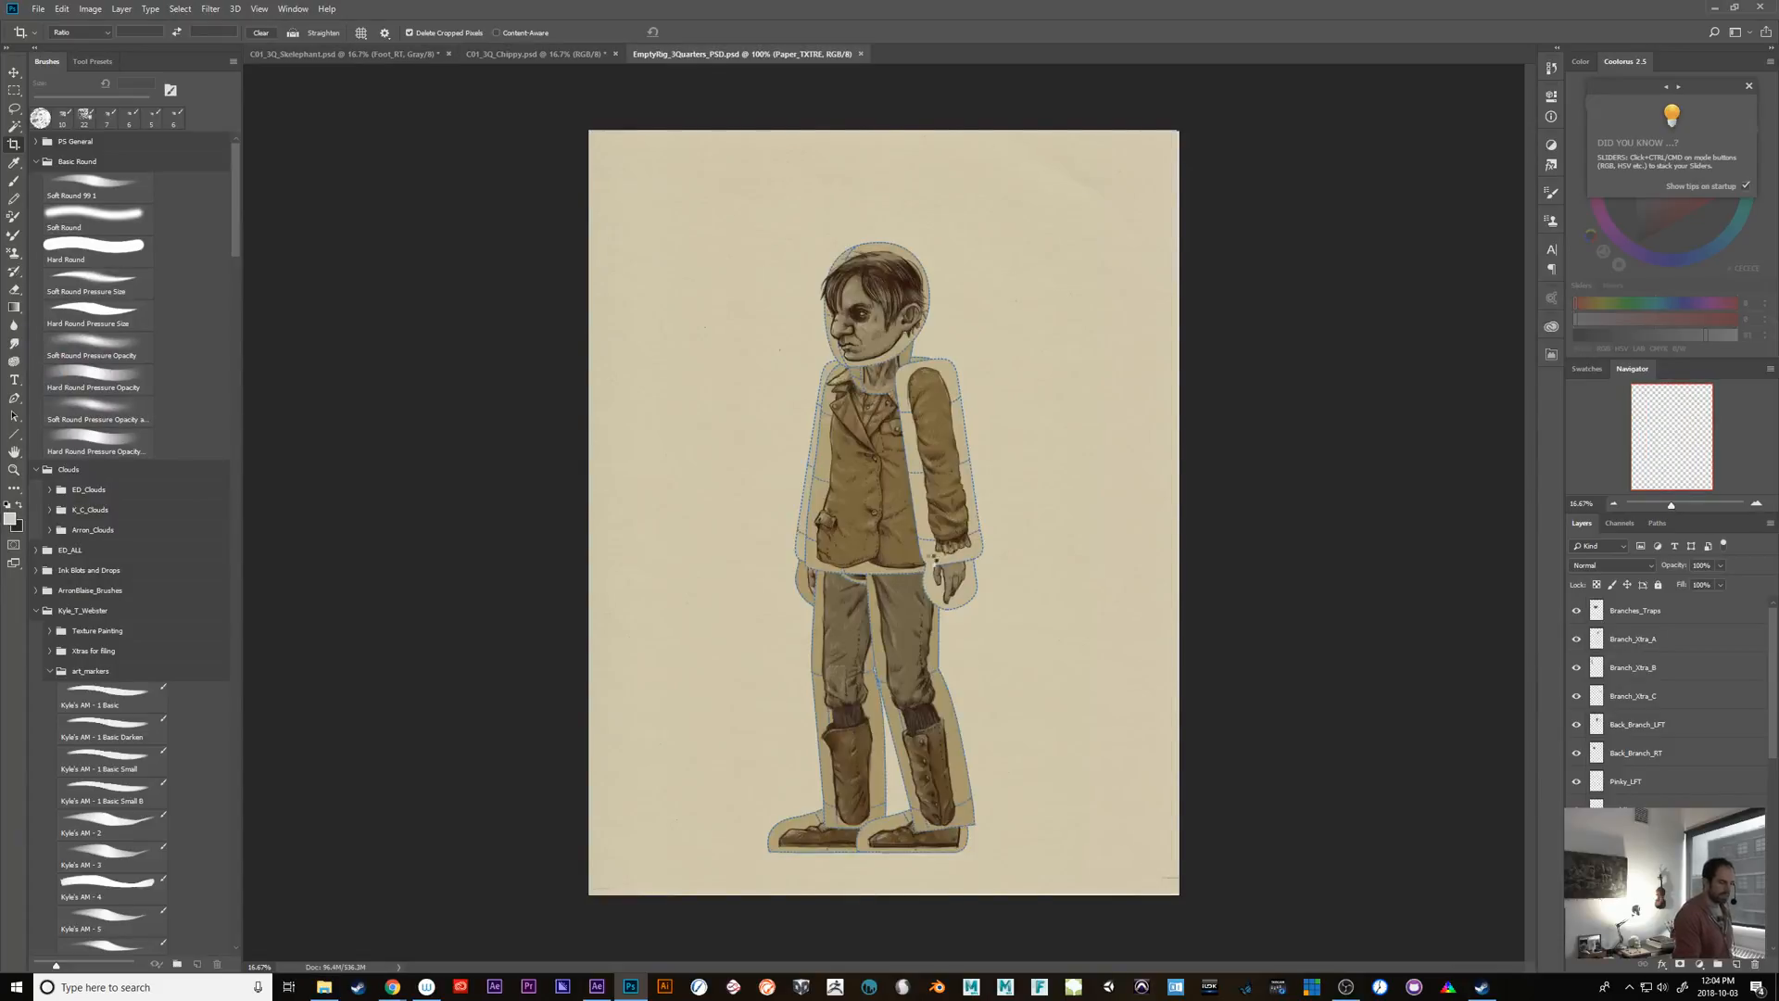
# Resize the EmptyRig template image proportionally to a height of 5000 pixels, switching the size units to percent before applying
pyautogui.click(101, 11)
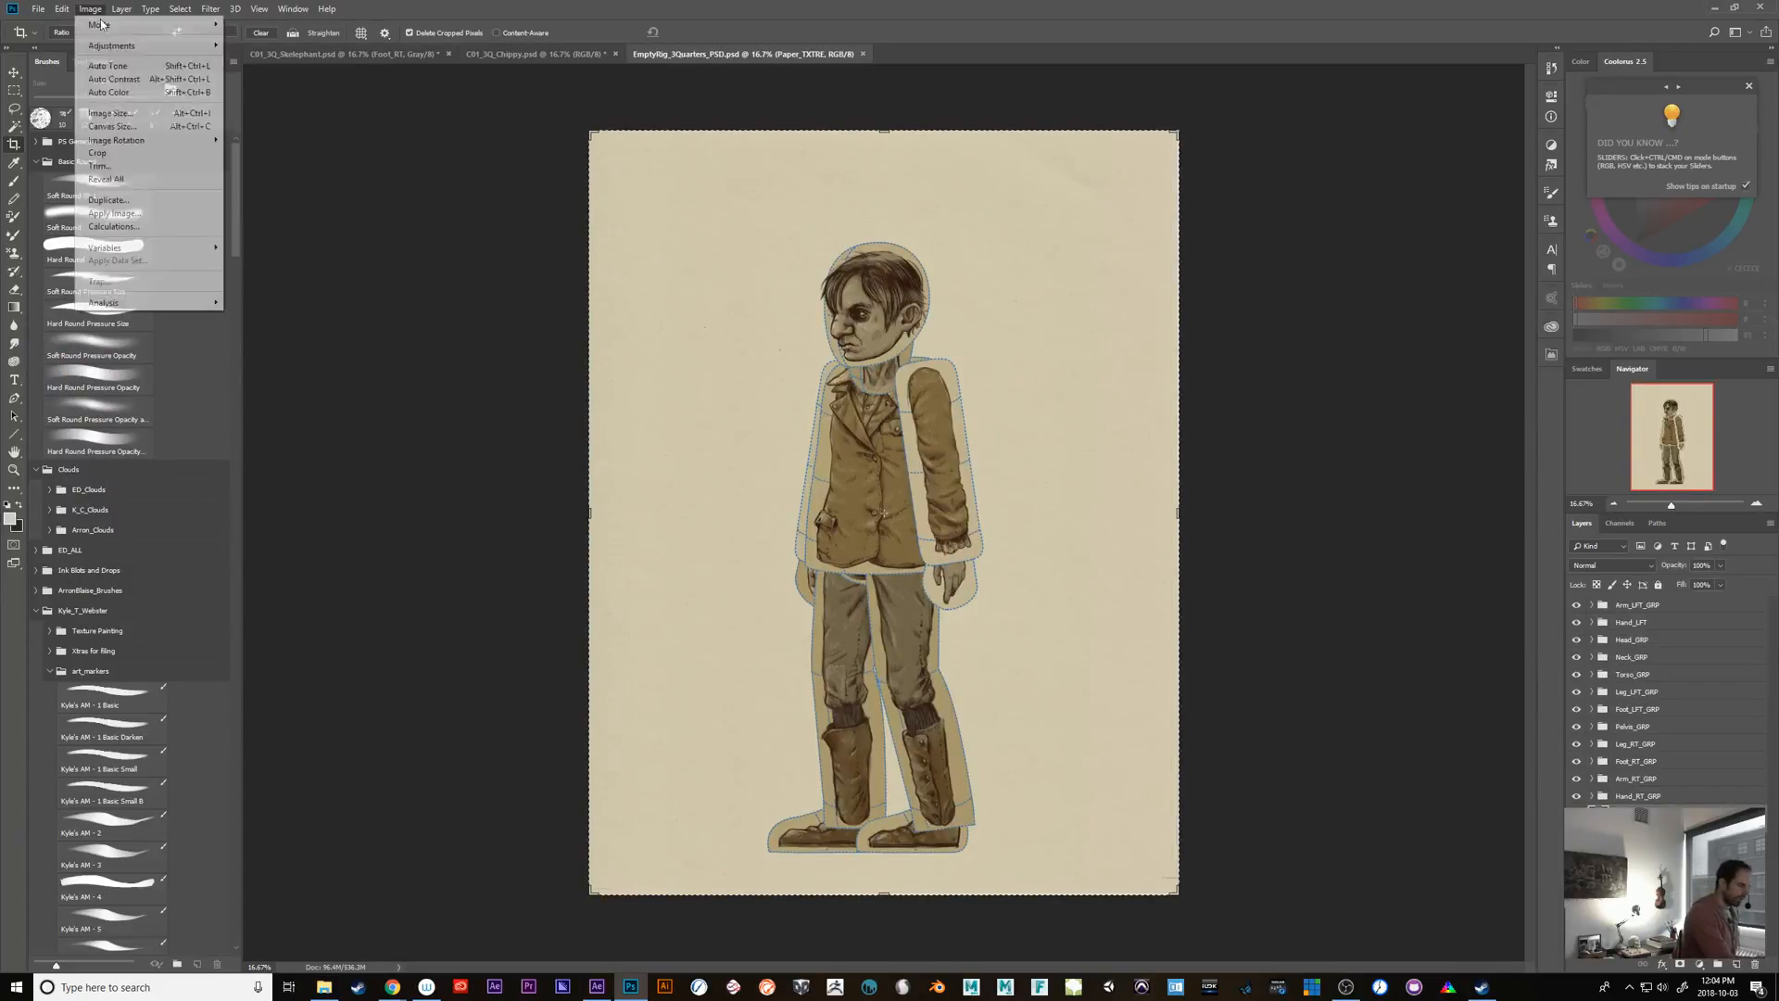
pyautogui.click(120, 112)
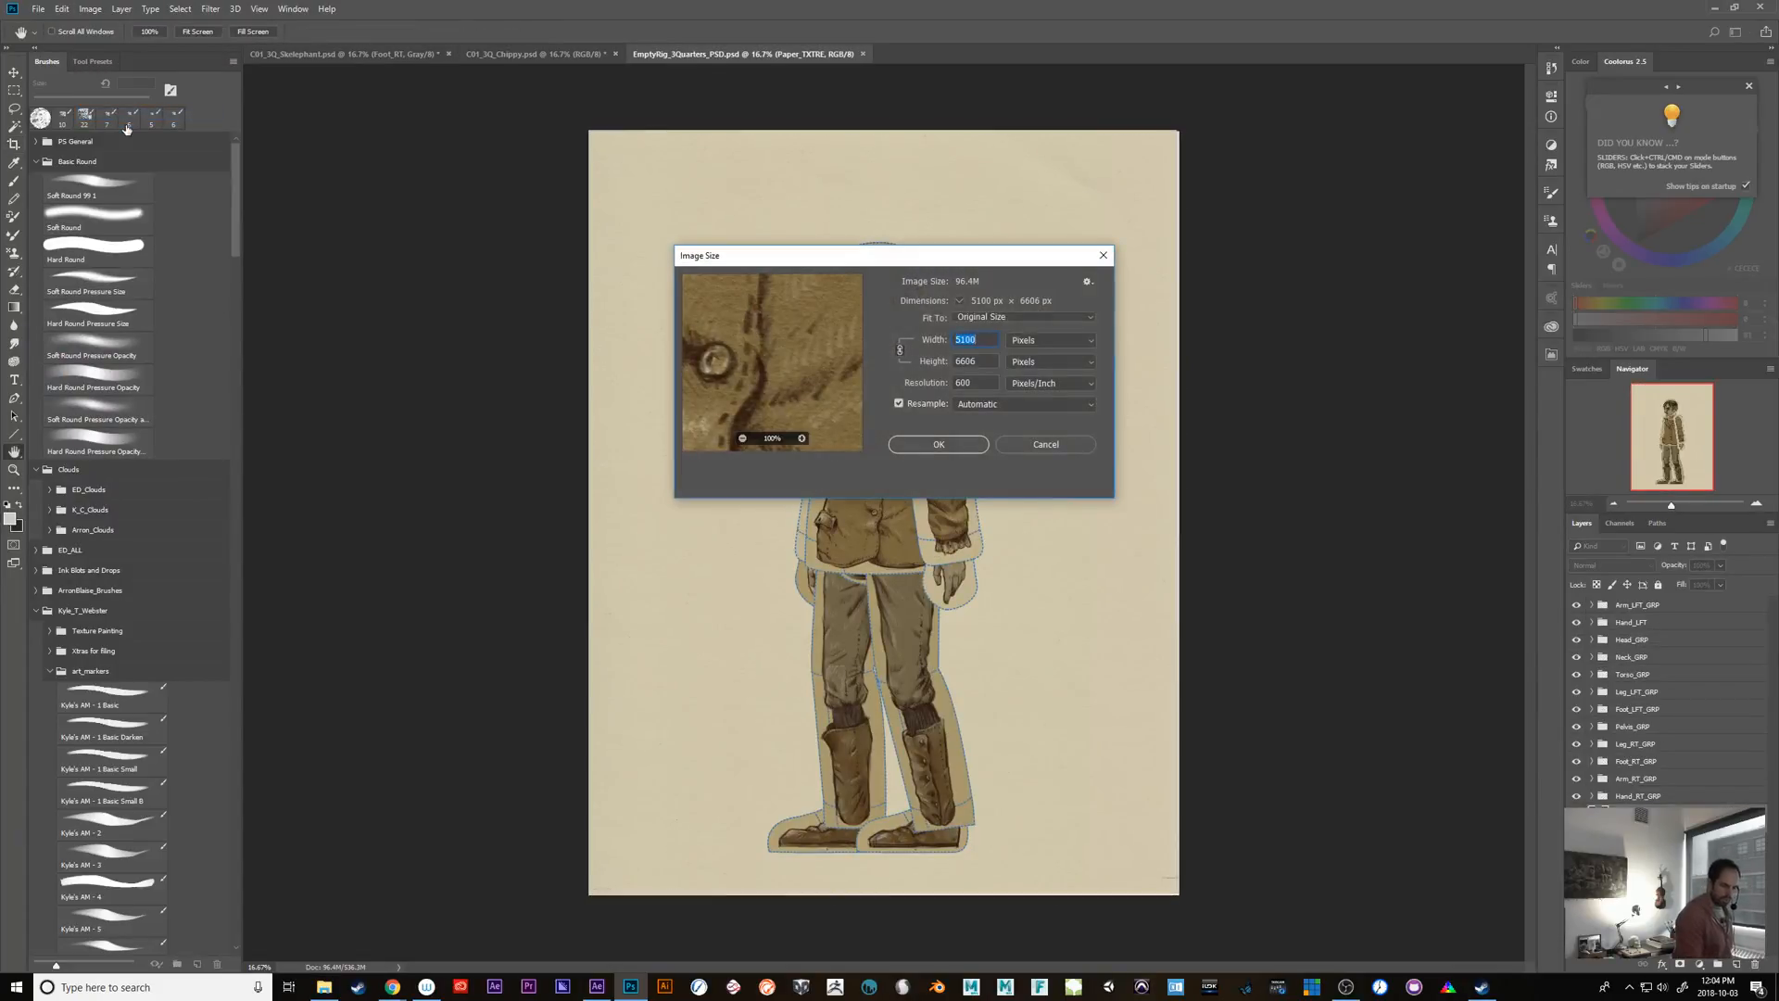
pyautogui.click(1047, 361)
pyautogui.click(980, 364)
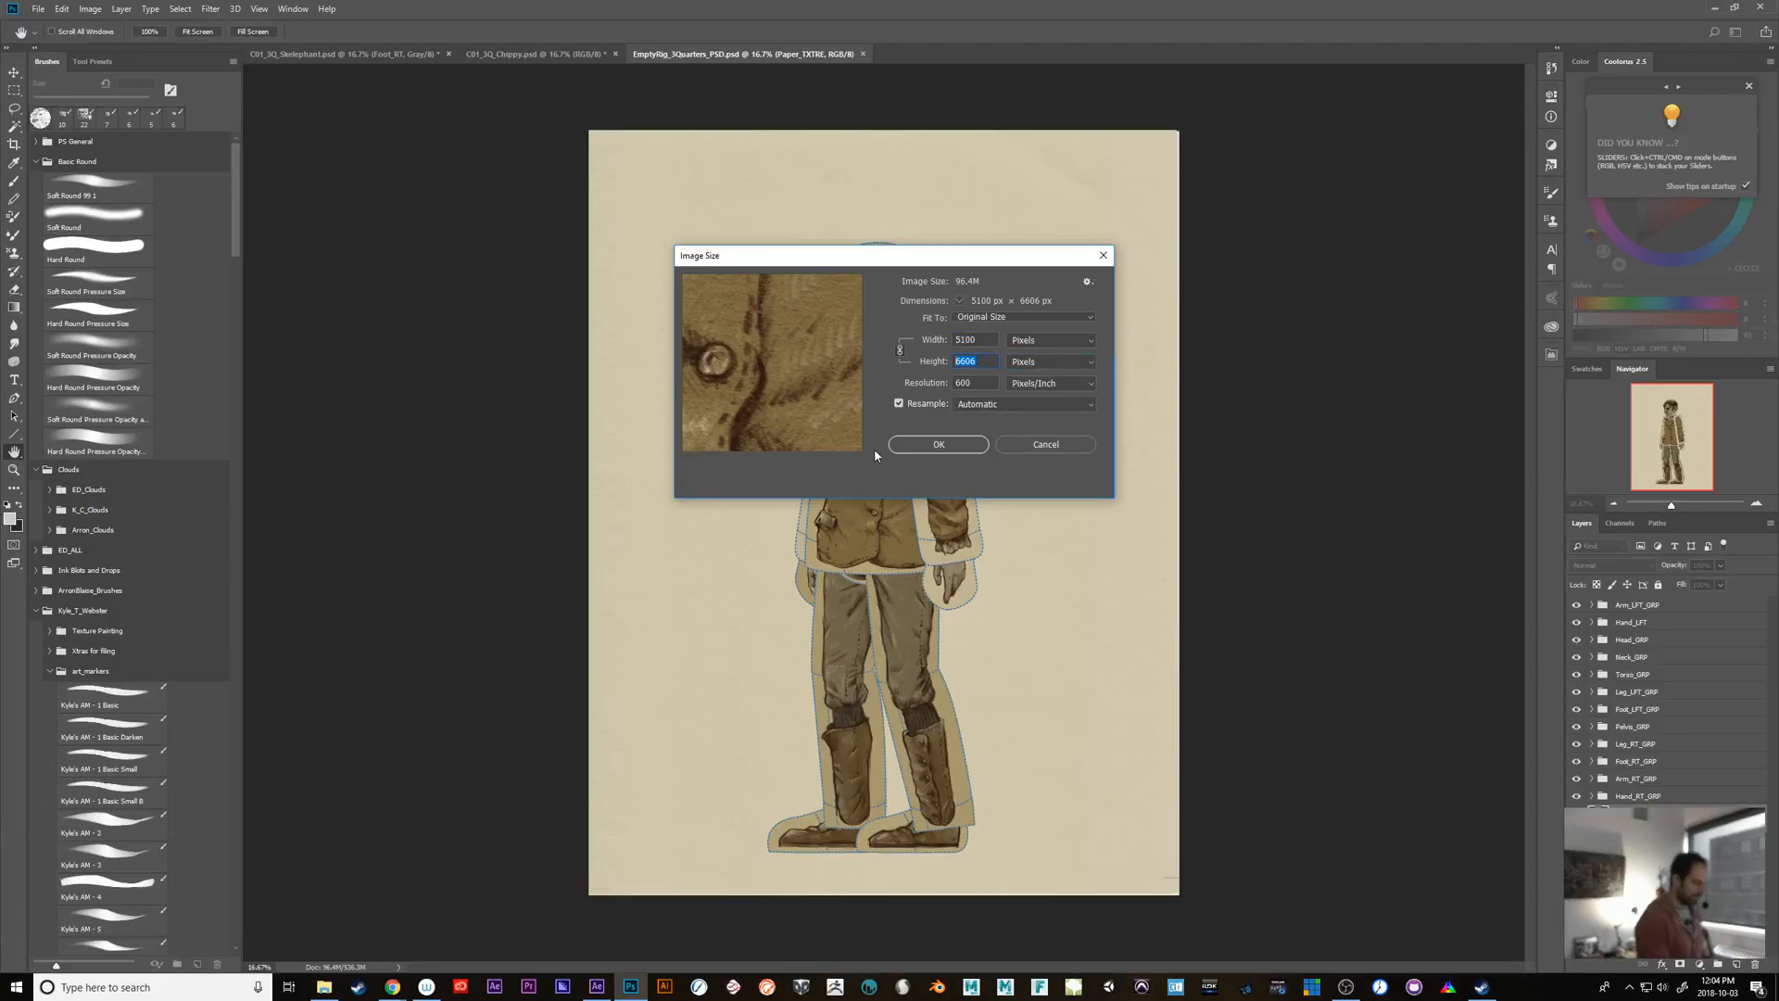
pyautogui.write('5000')
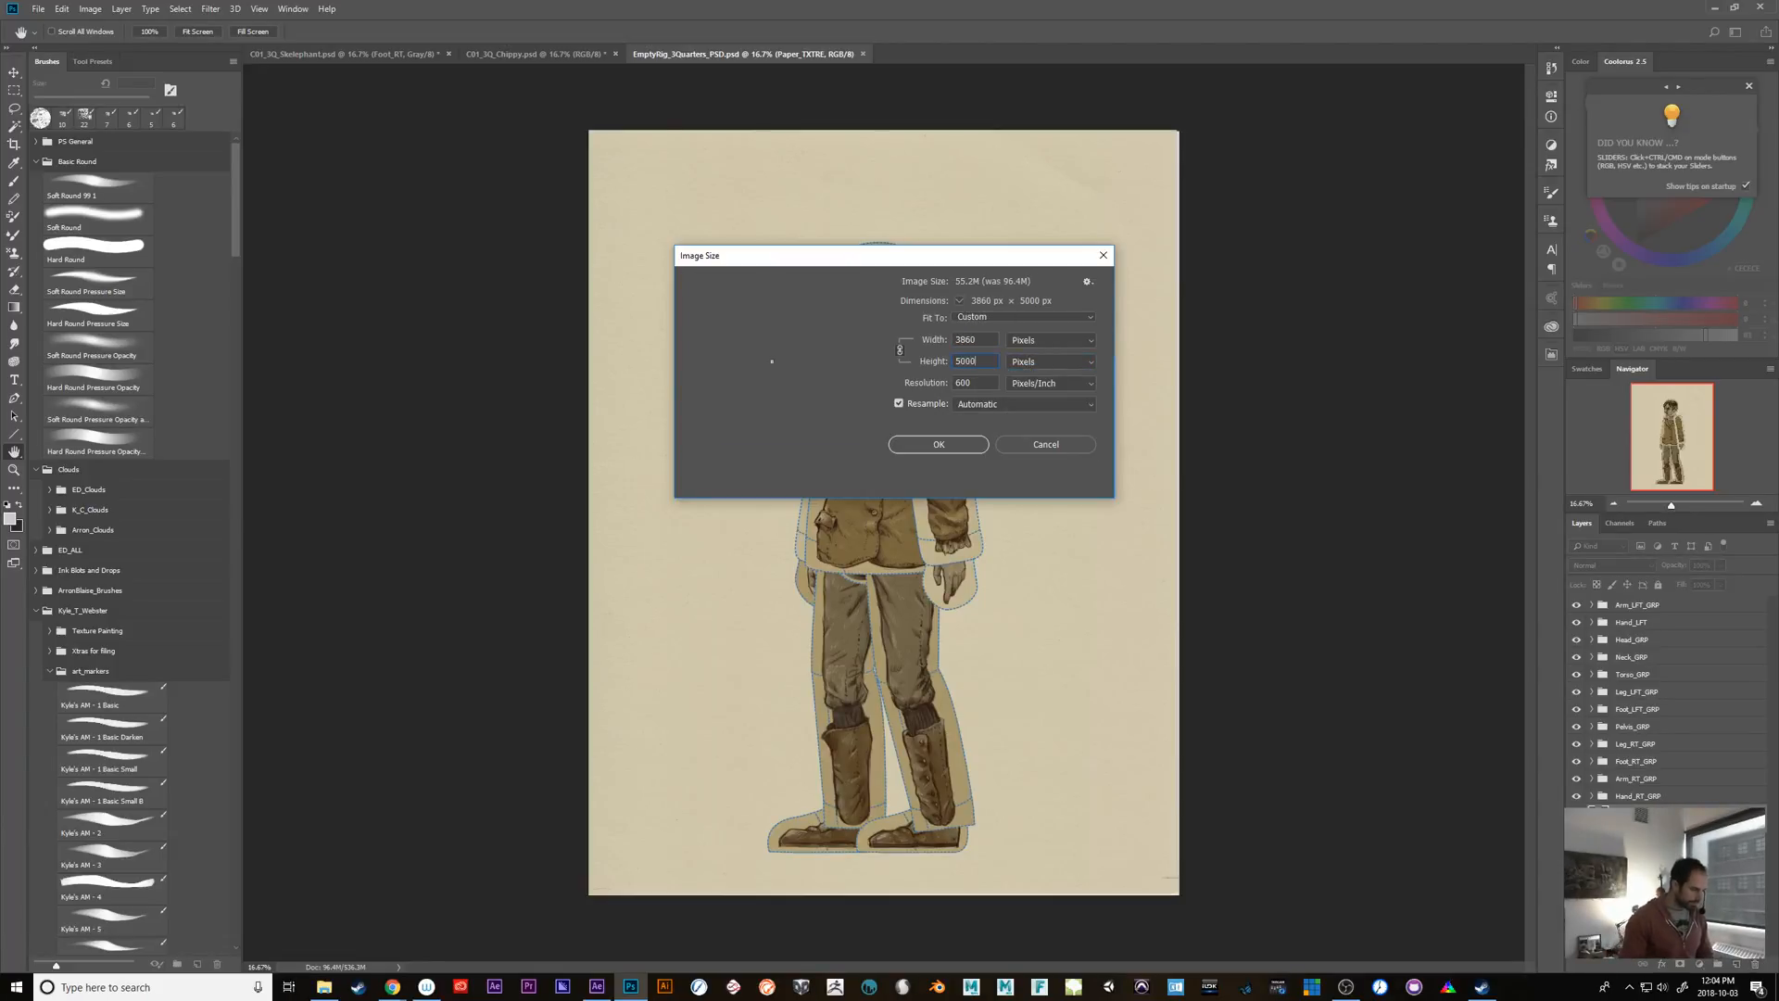
pyautogui.click(1042, 341)
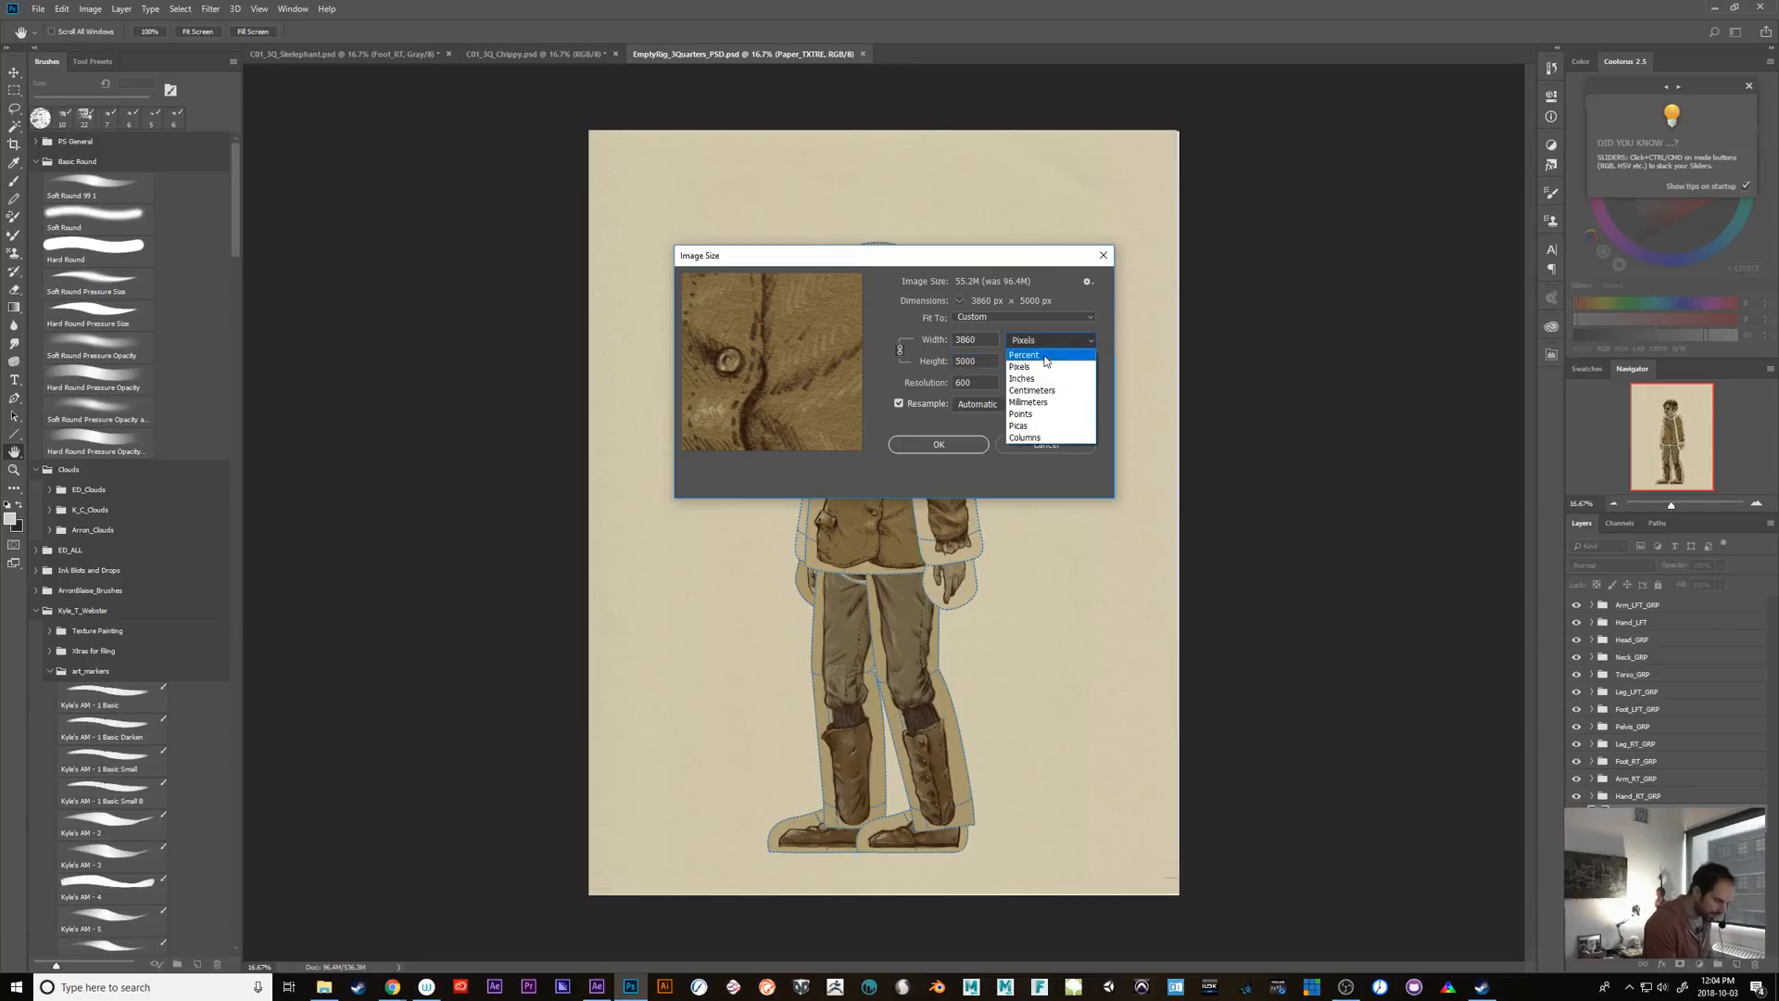
pyautogui.click(1044, 356)
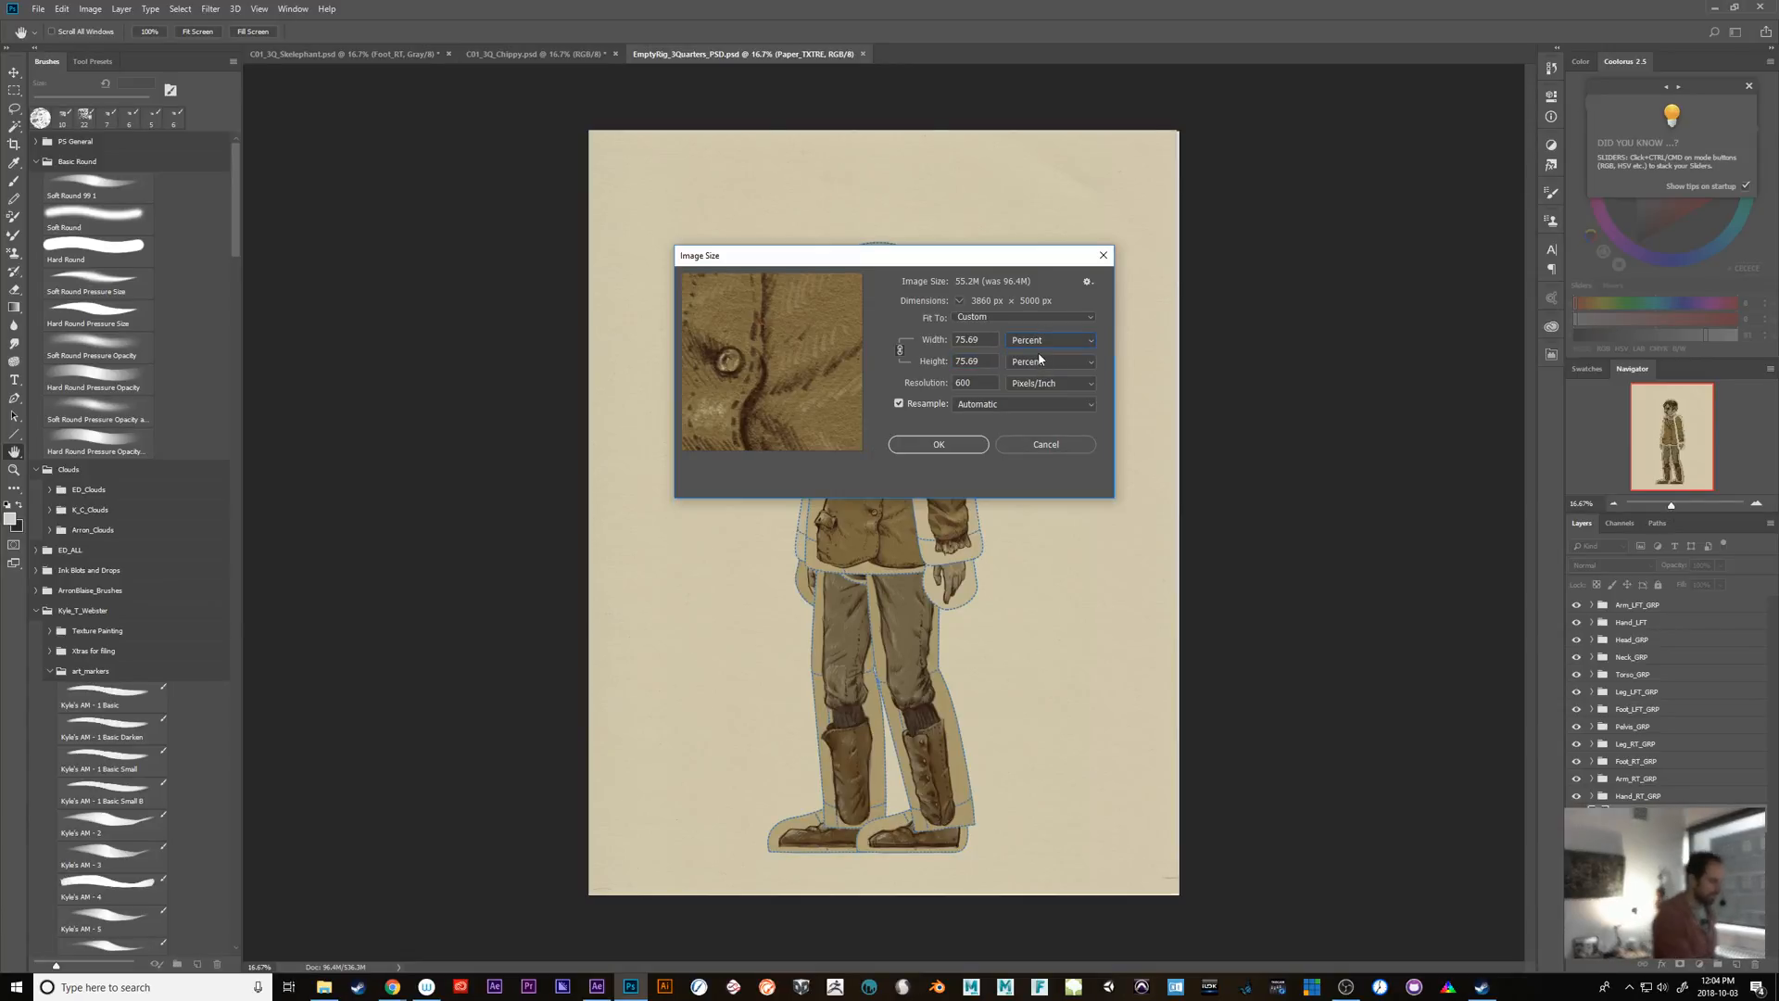
pyautogui.press('Return')
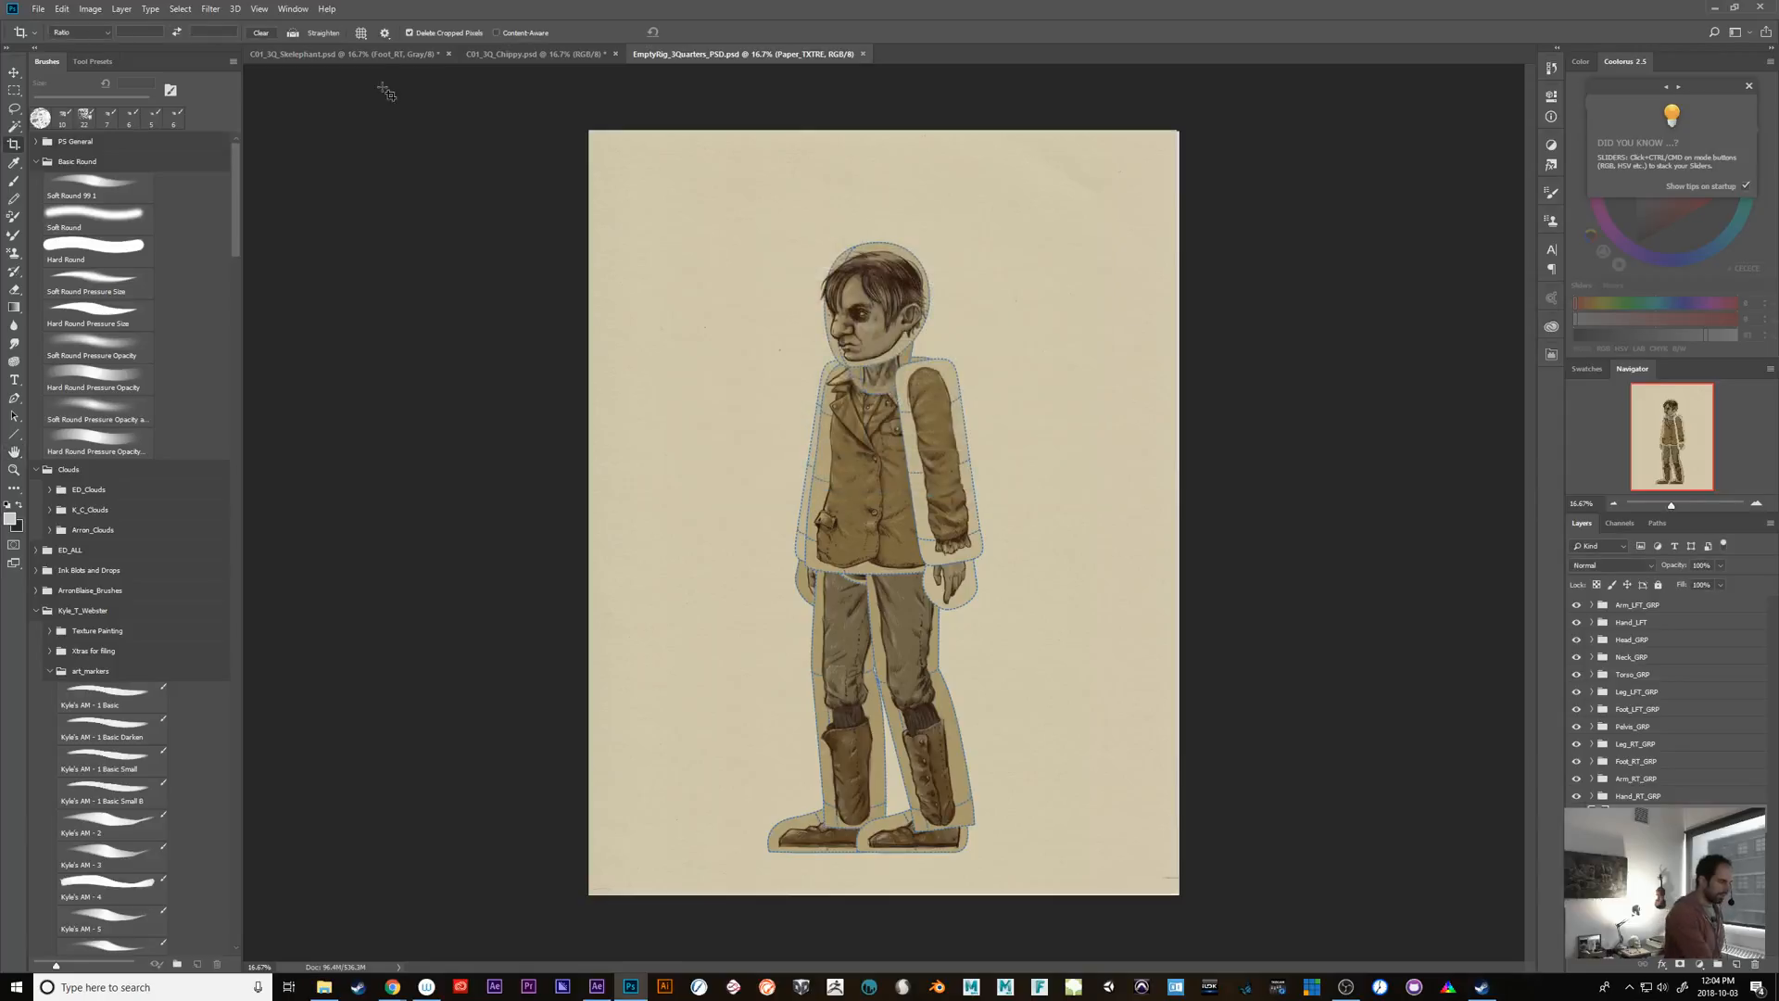
# Try pasting the copied template figure into the C01_3Q_Skelephant document, undoing the paste and the earlier image resize
pyautogui.click(378, 57)
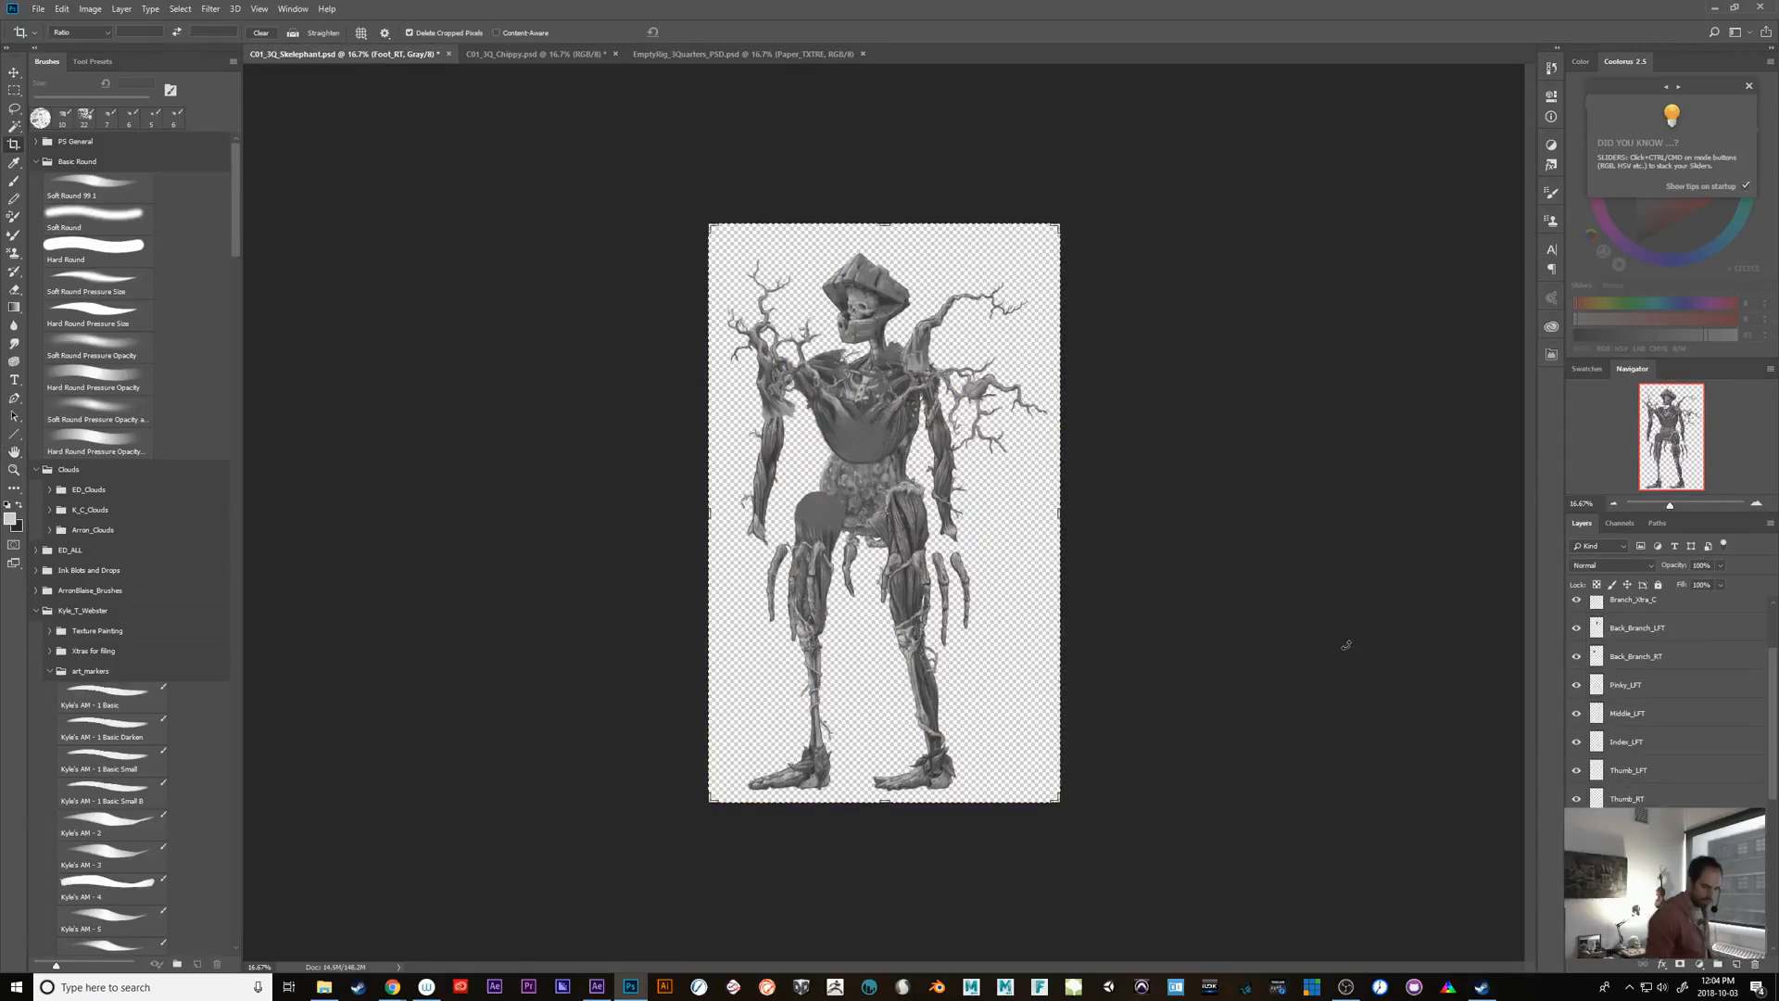
pyautogui.hotkey('ctrl', 'v')
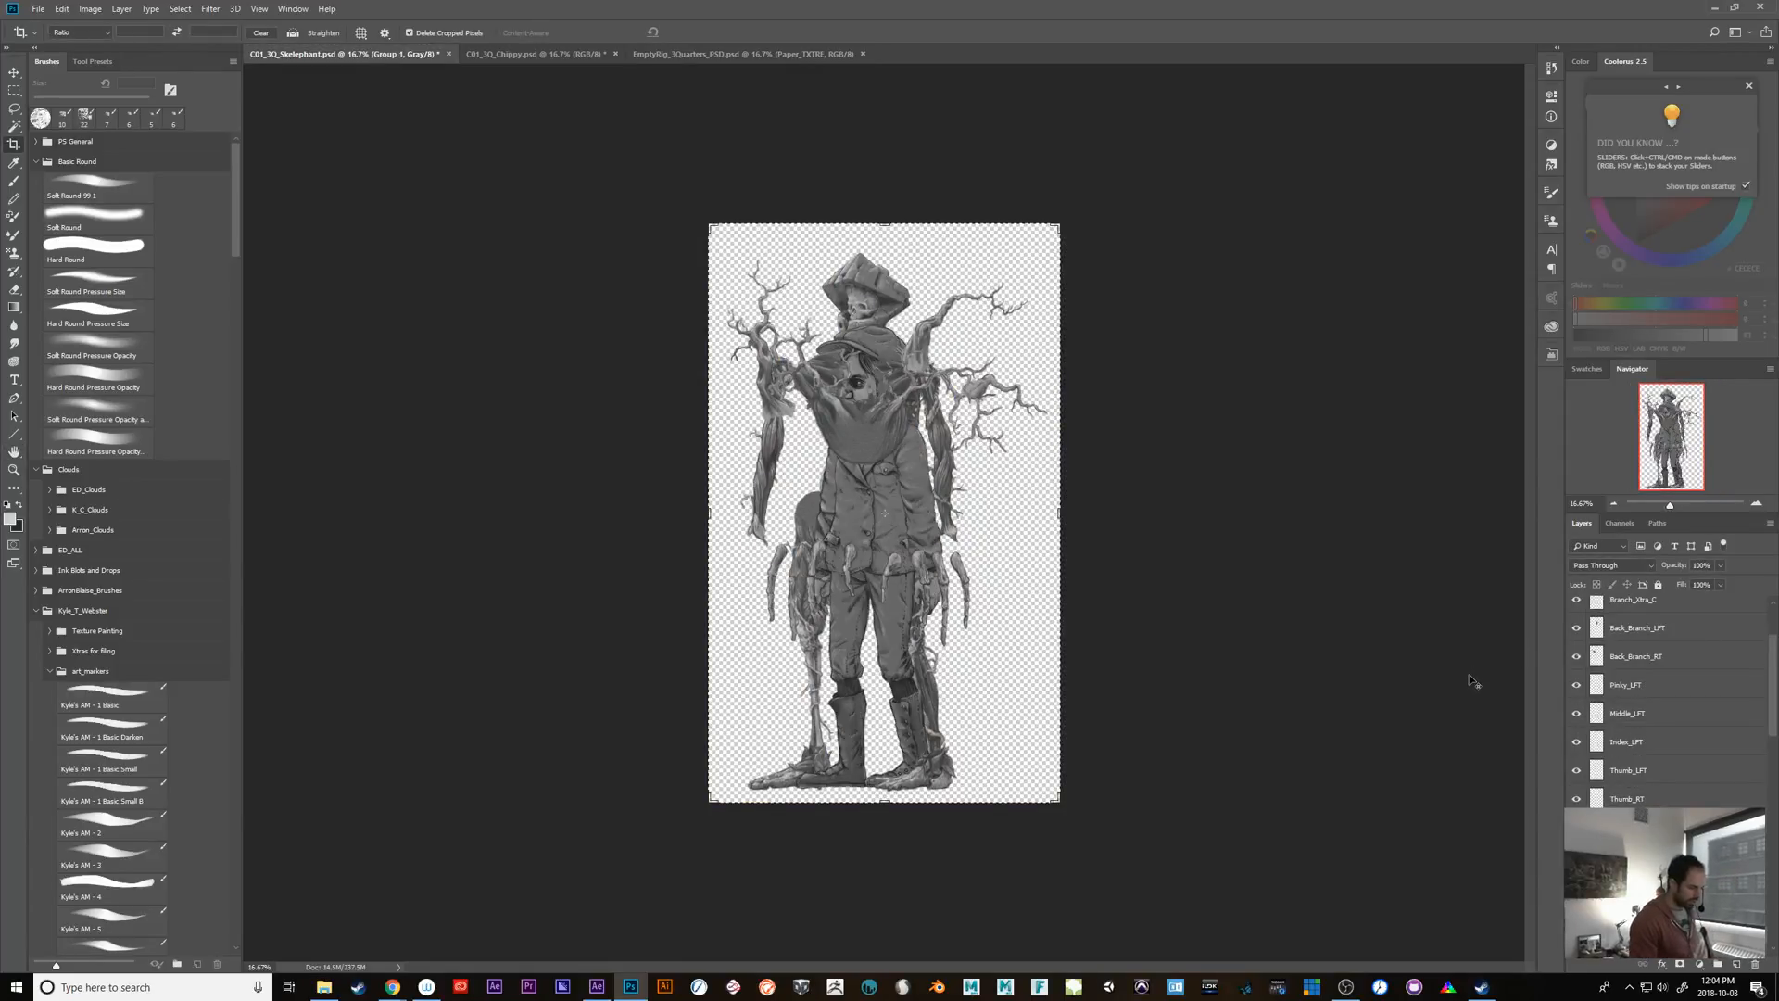
pyautogui.hotkey('ctrl', 'alt', 'z')
pyautogui.hotkey('ctrl', 'alt', 'z')
pyautogui.hotkey('ctrl', 'alt', 'z')
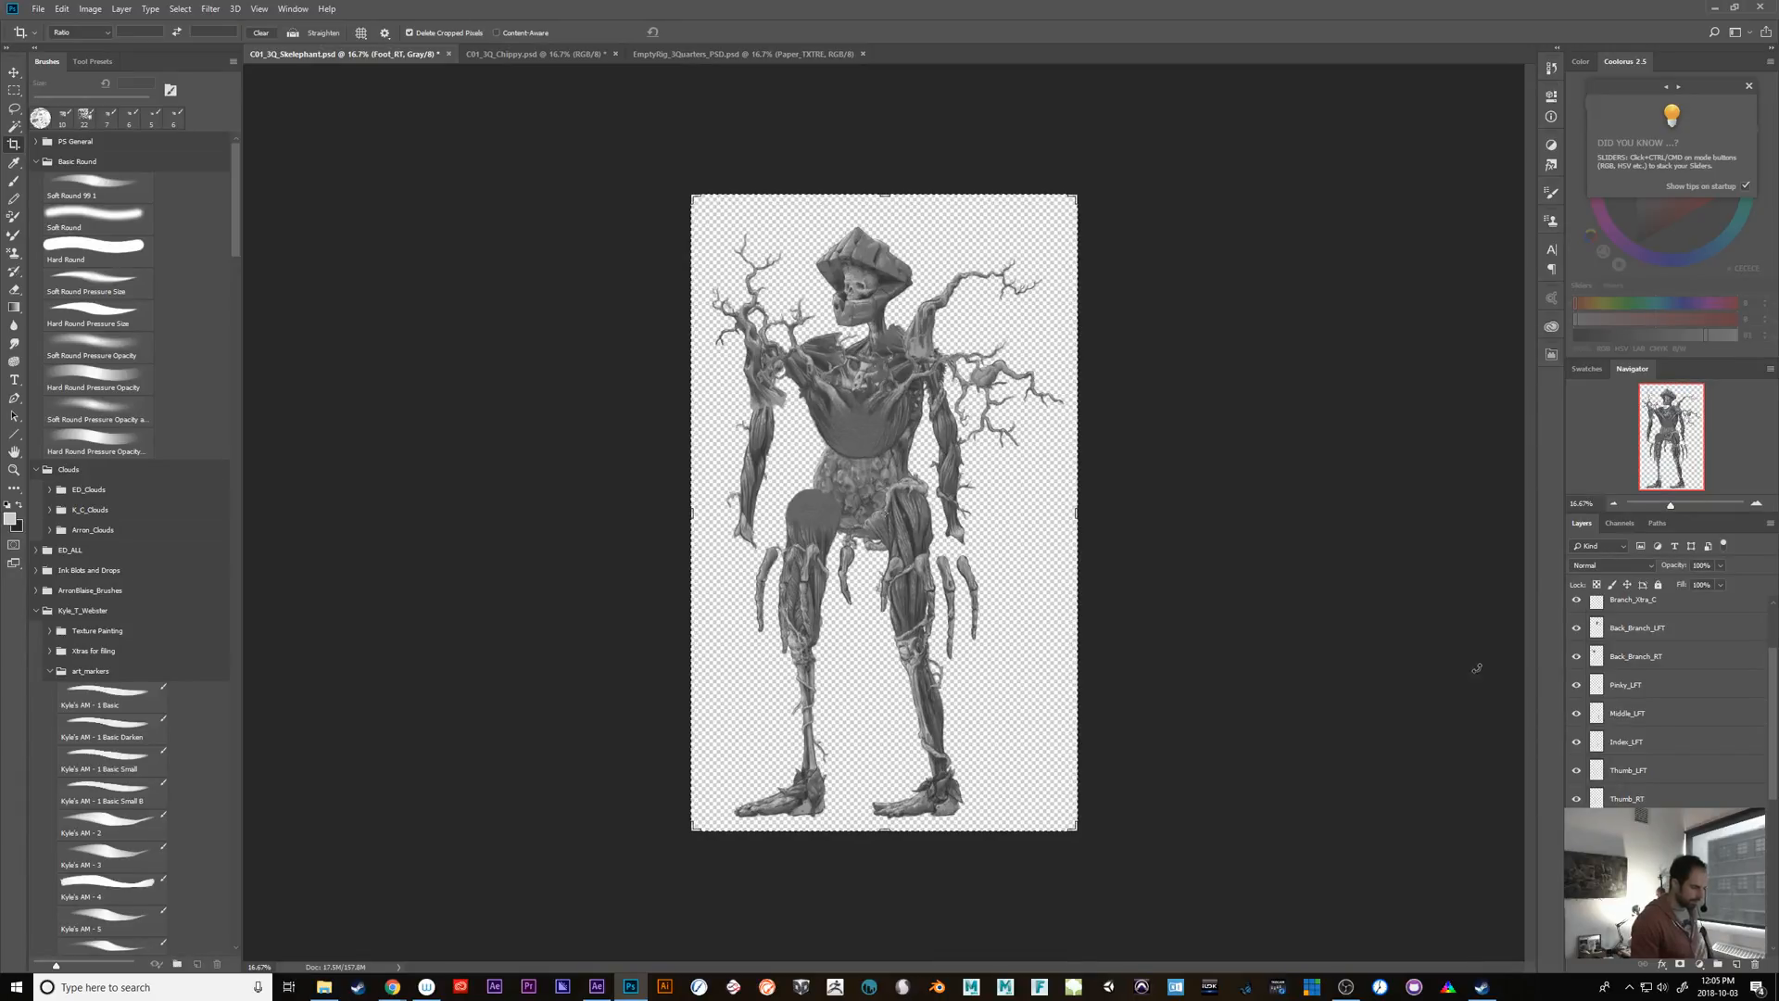
# Resize the Skelephant image proportionally to 75.69 percent in width and height
pyautogui.click(91, 8)
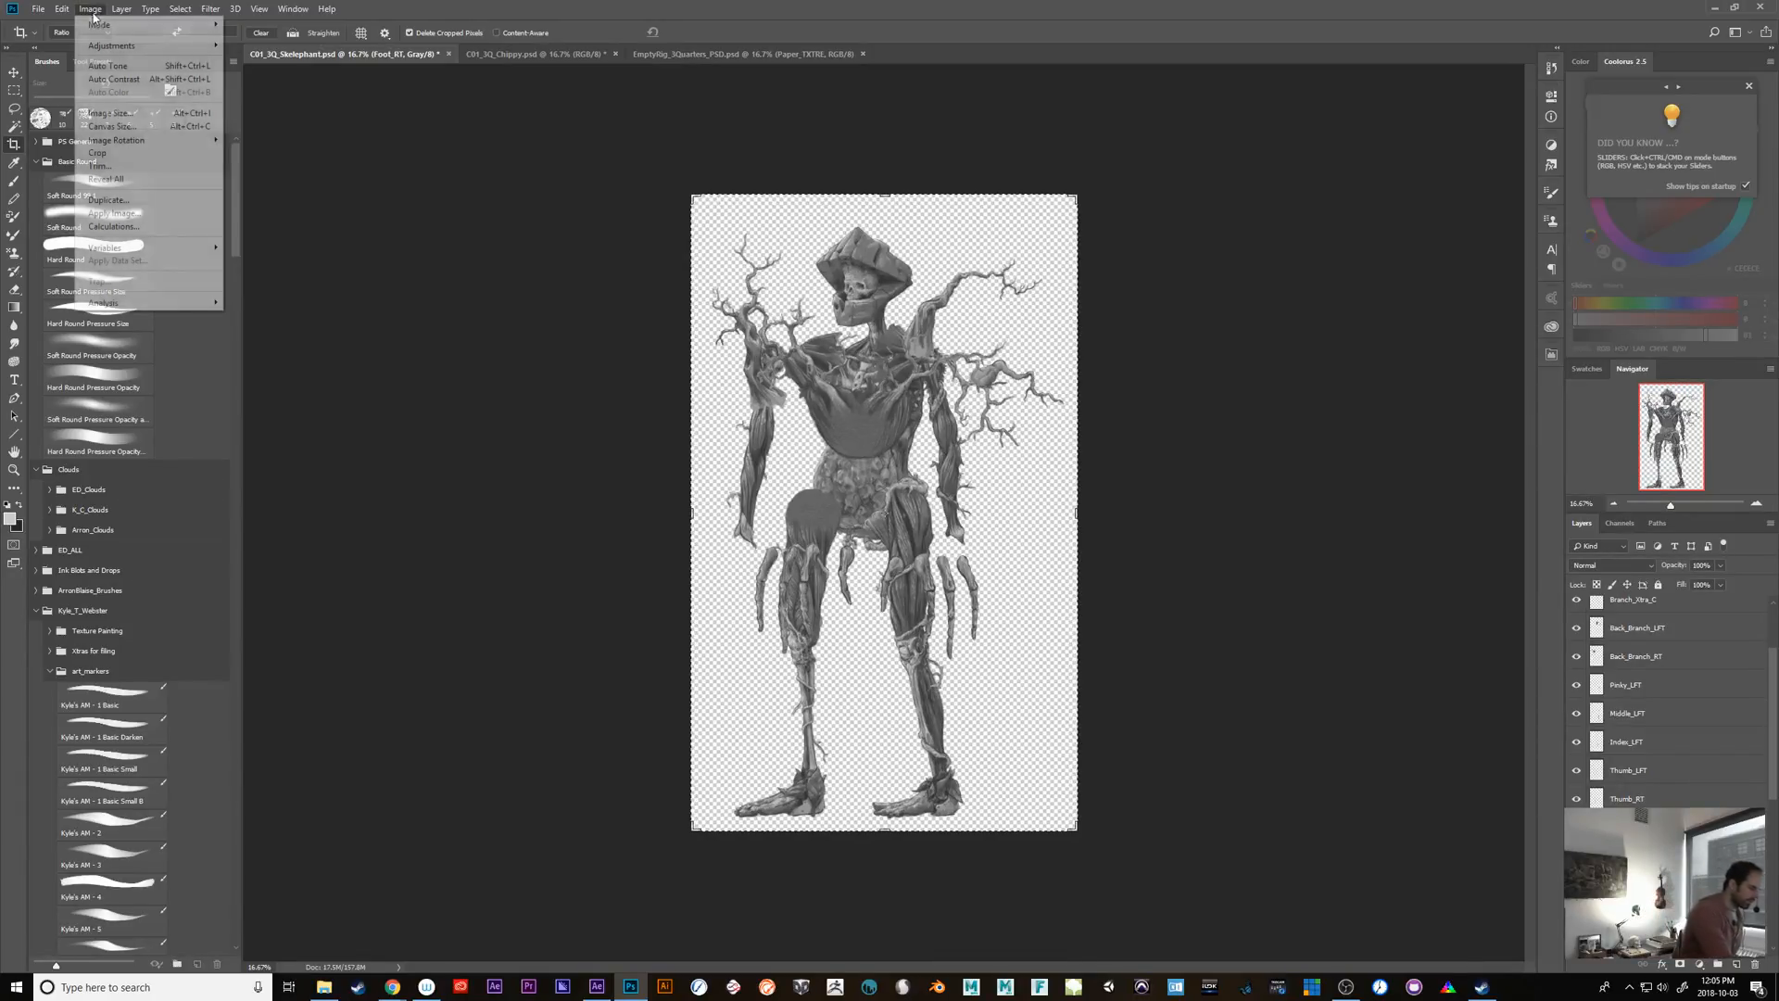
pyautogui.click(121, 115)
pyautogui.click(1015, 342)
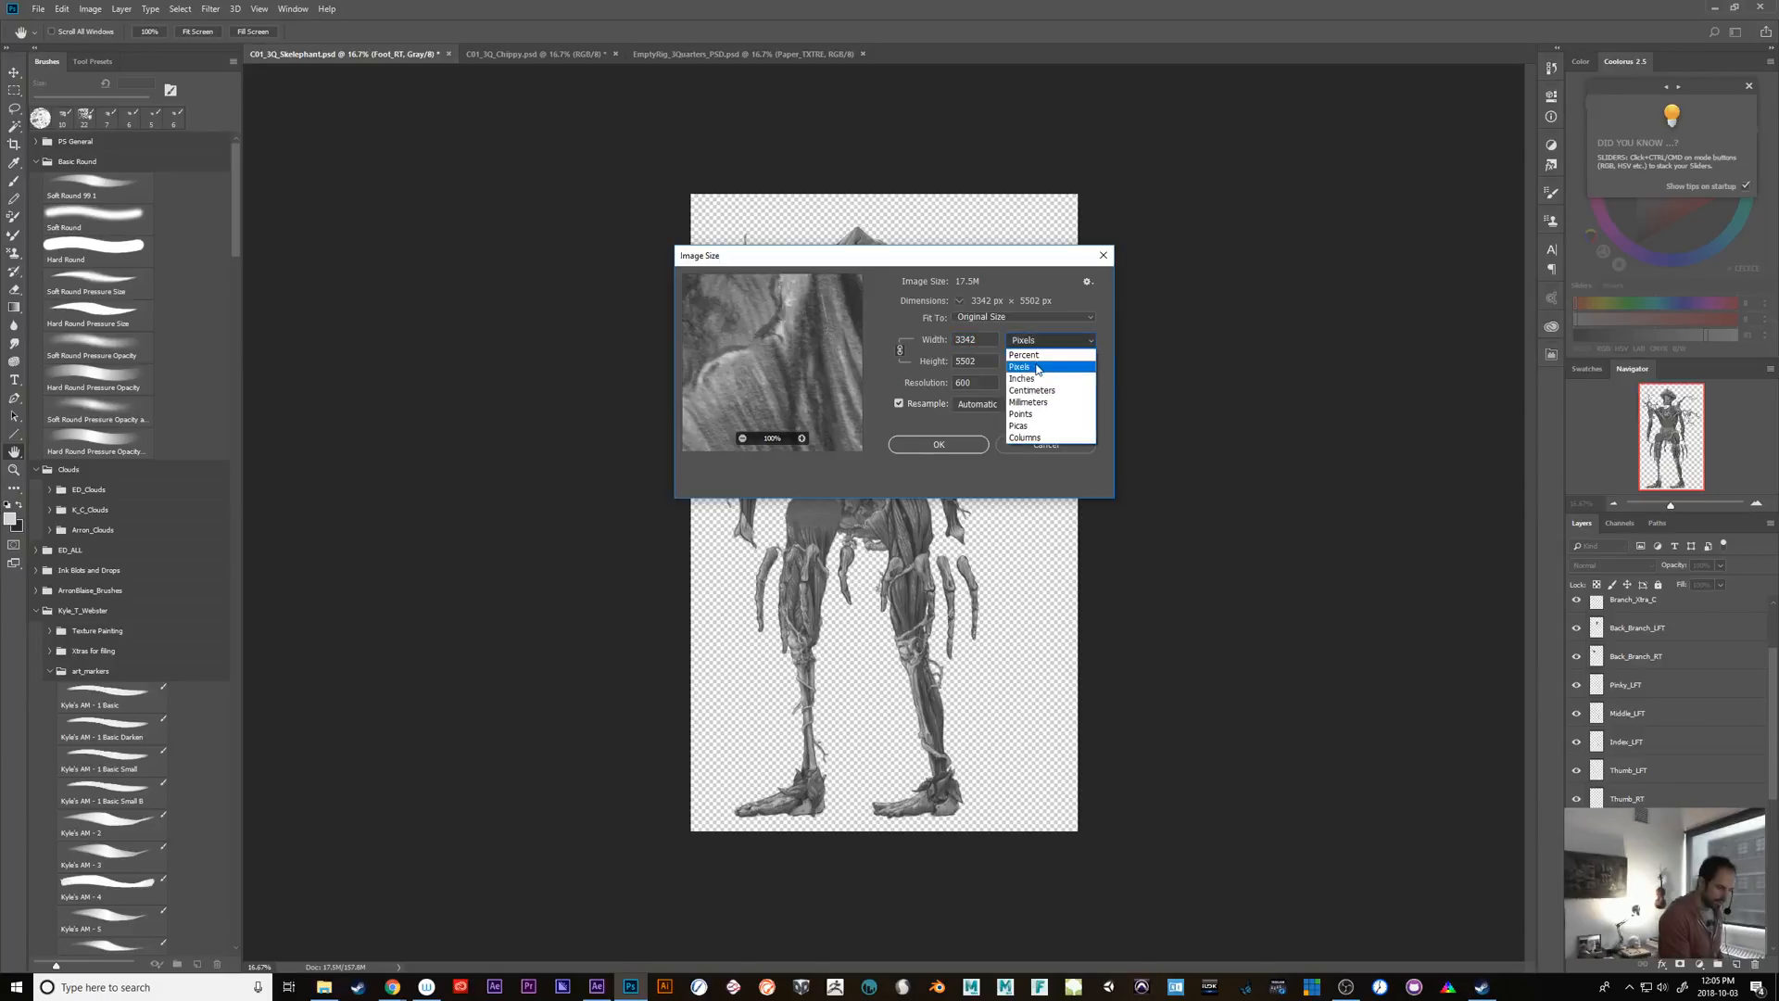
pyautogui.click(1023, 350)
pyautogui.write('75.69')
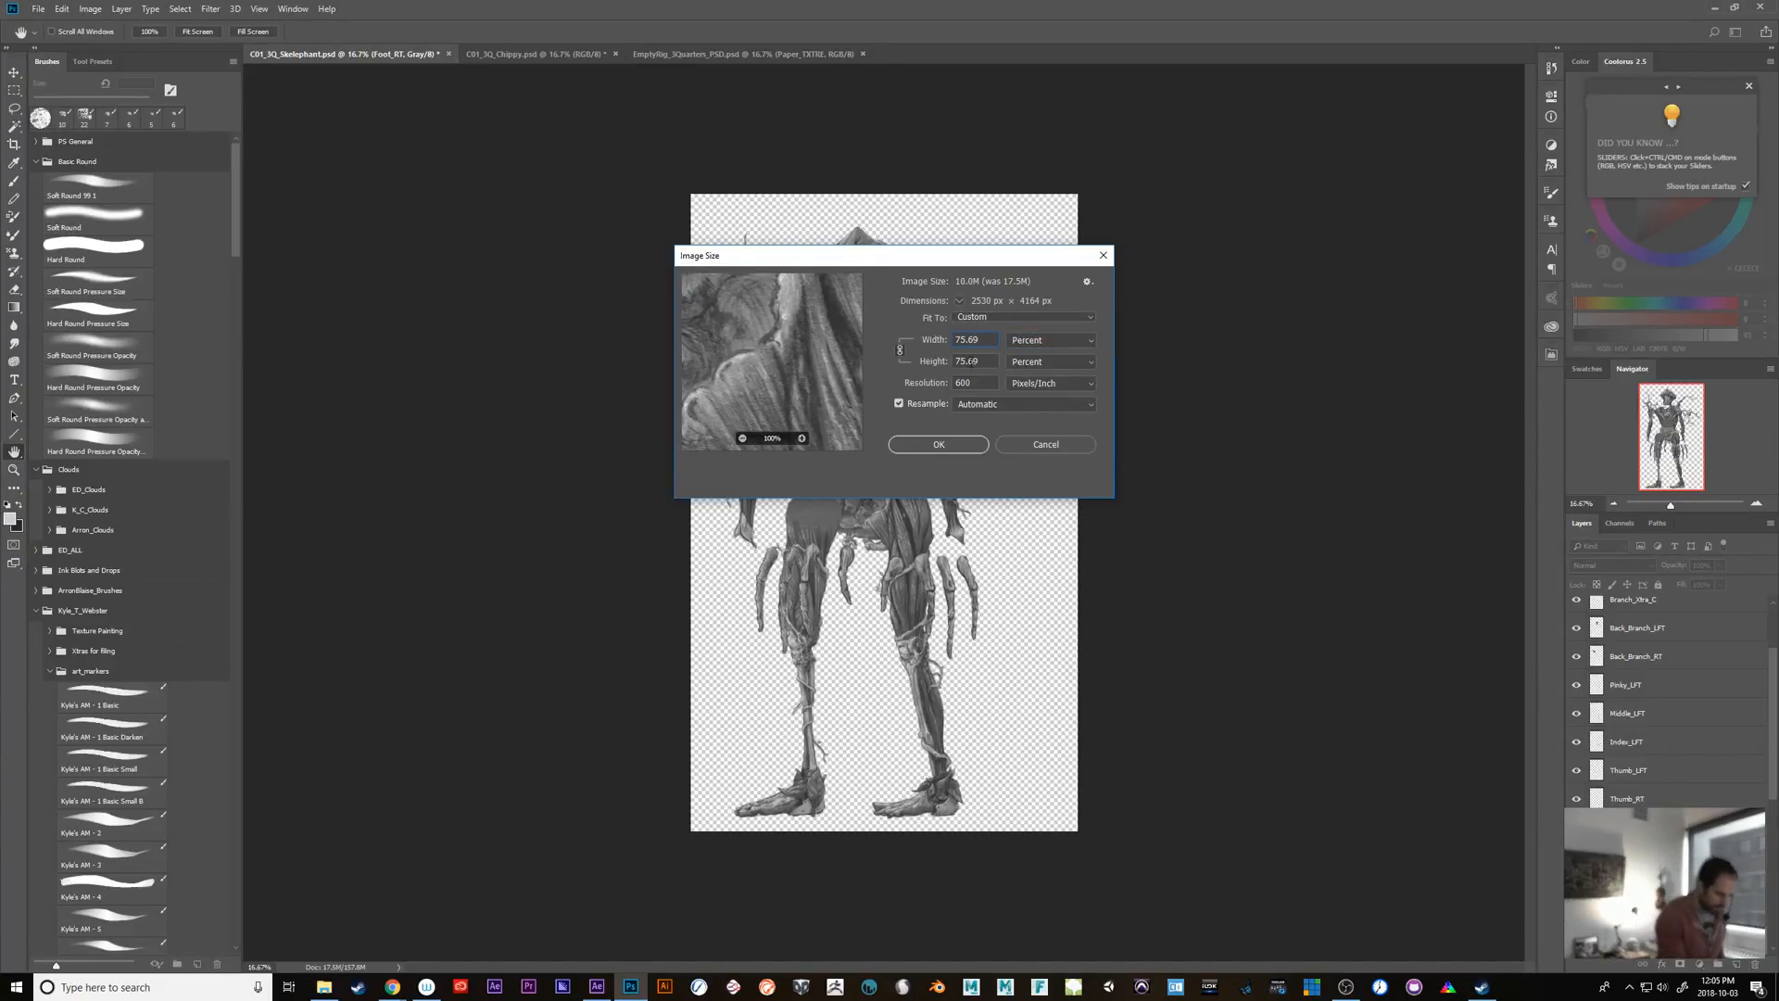
pyautogui.click(959, 451)
# Crop the resized Skelephant document to its existing canvas bounds with Delete Cropped Pixels enabled and save the file
pyautogui.press('c')
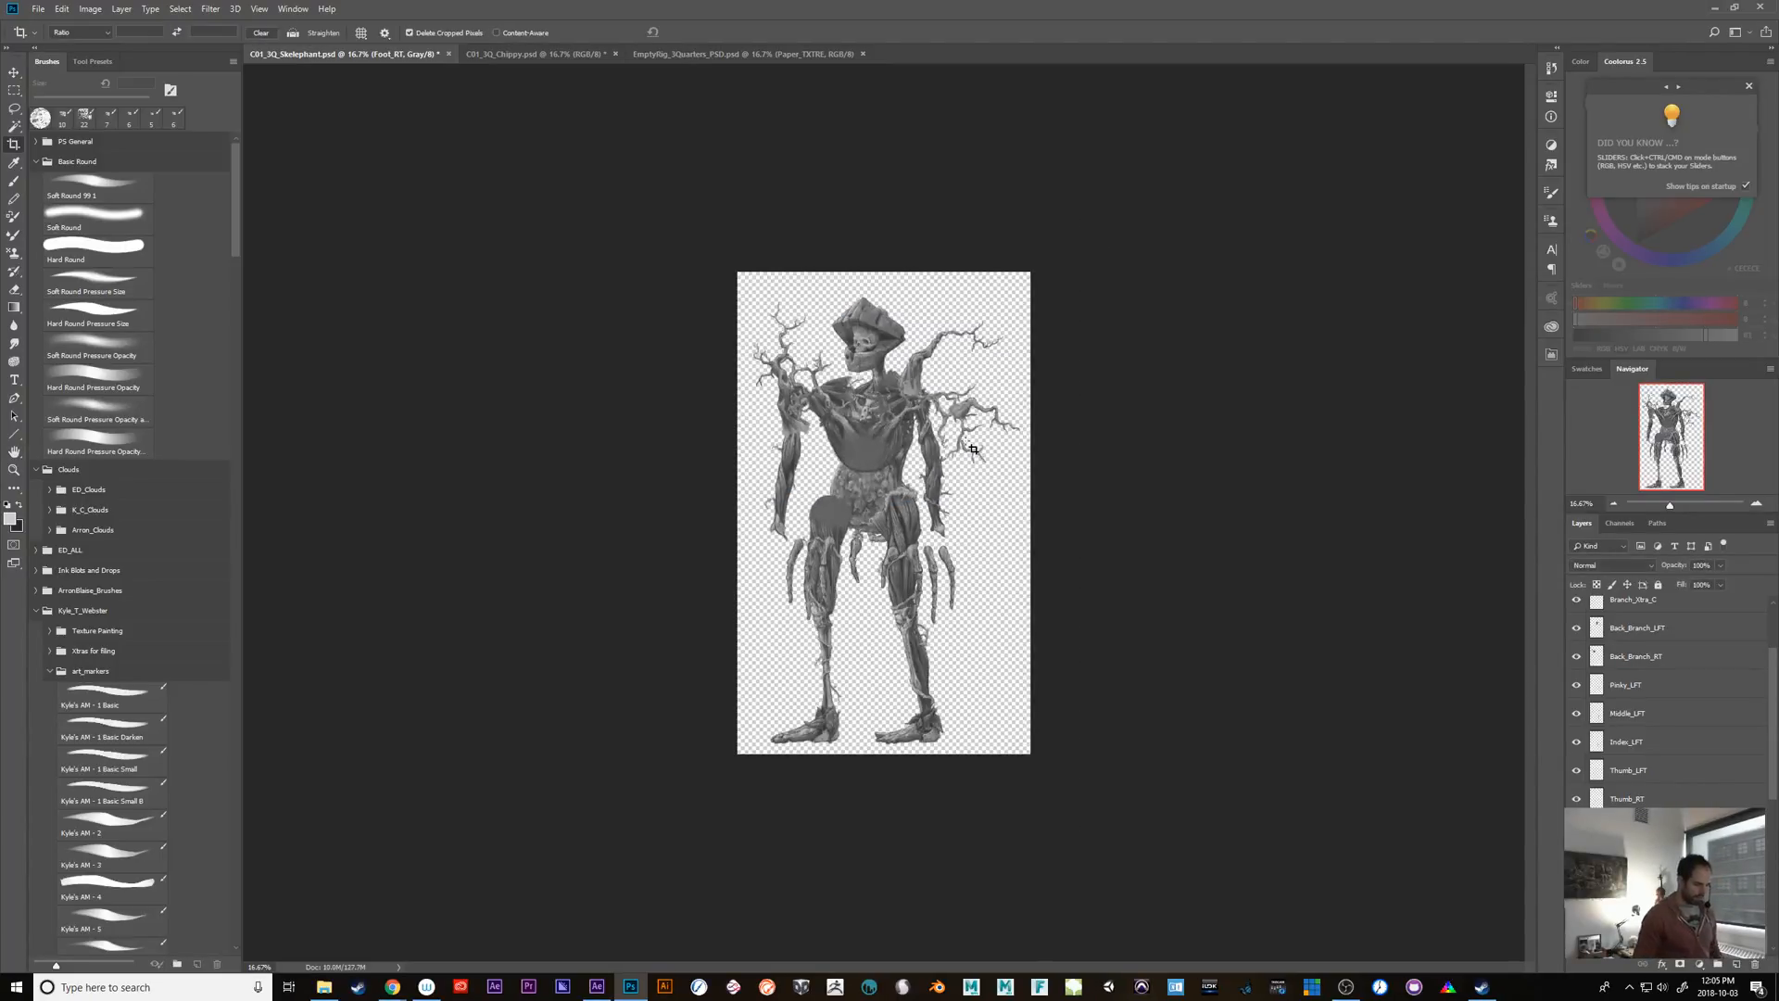
pyautogui.hotkey('ctrl', '+')
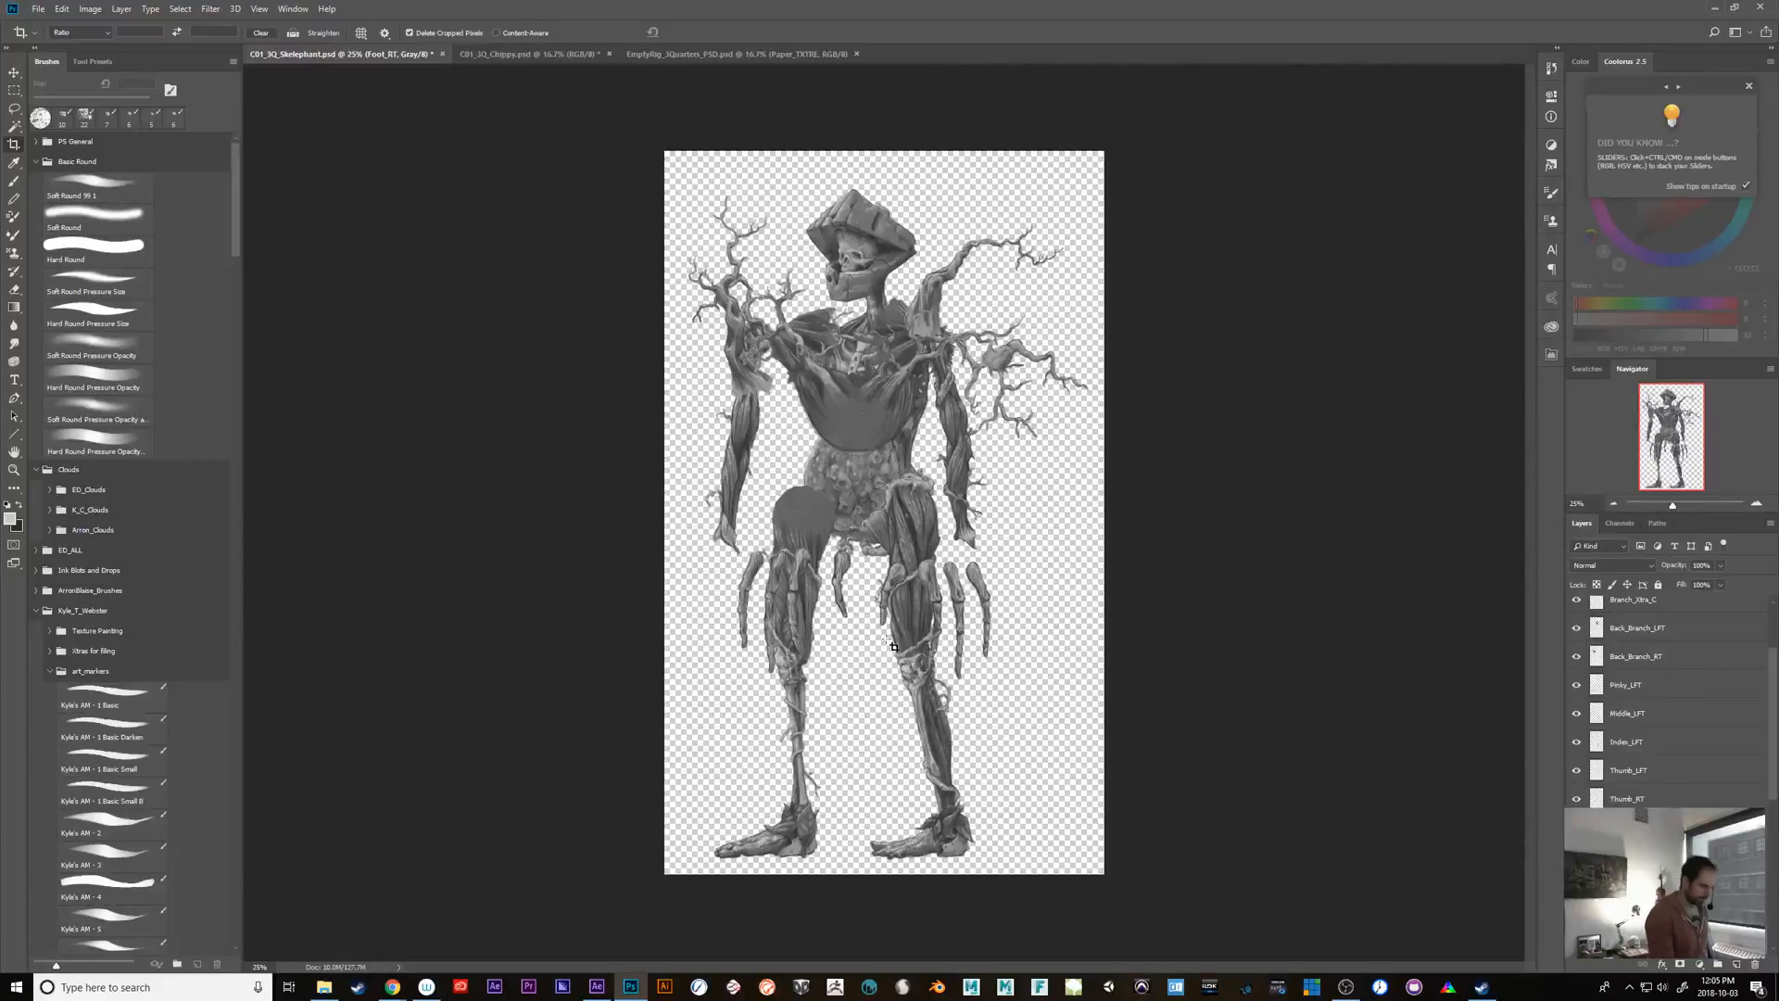
pyautogui.click(696, 616)
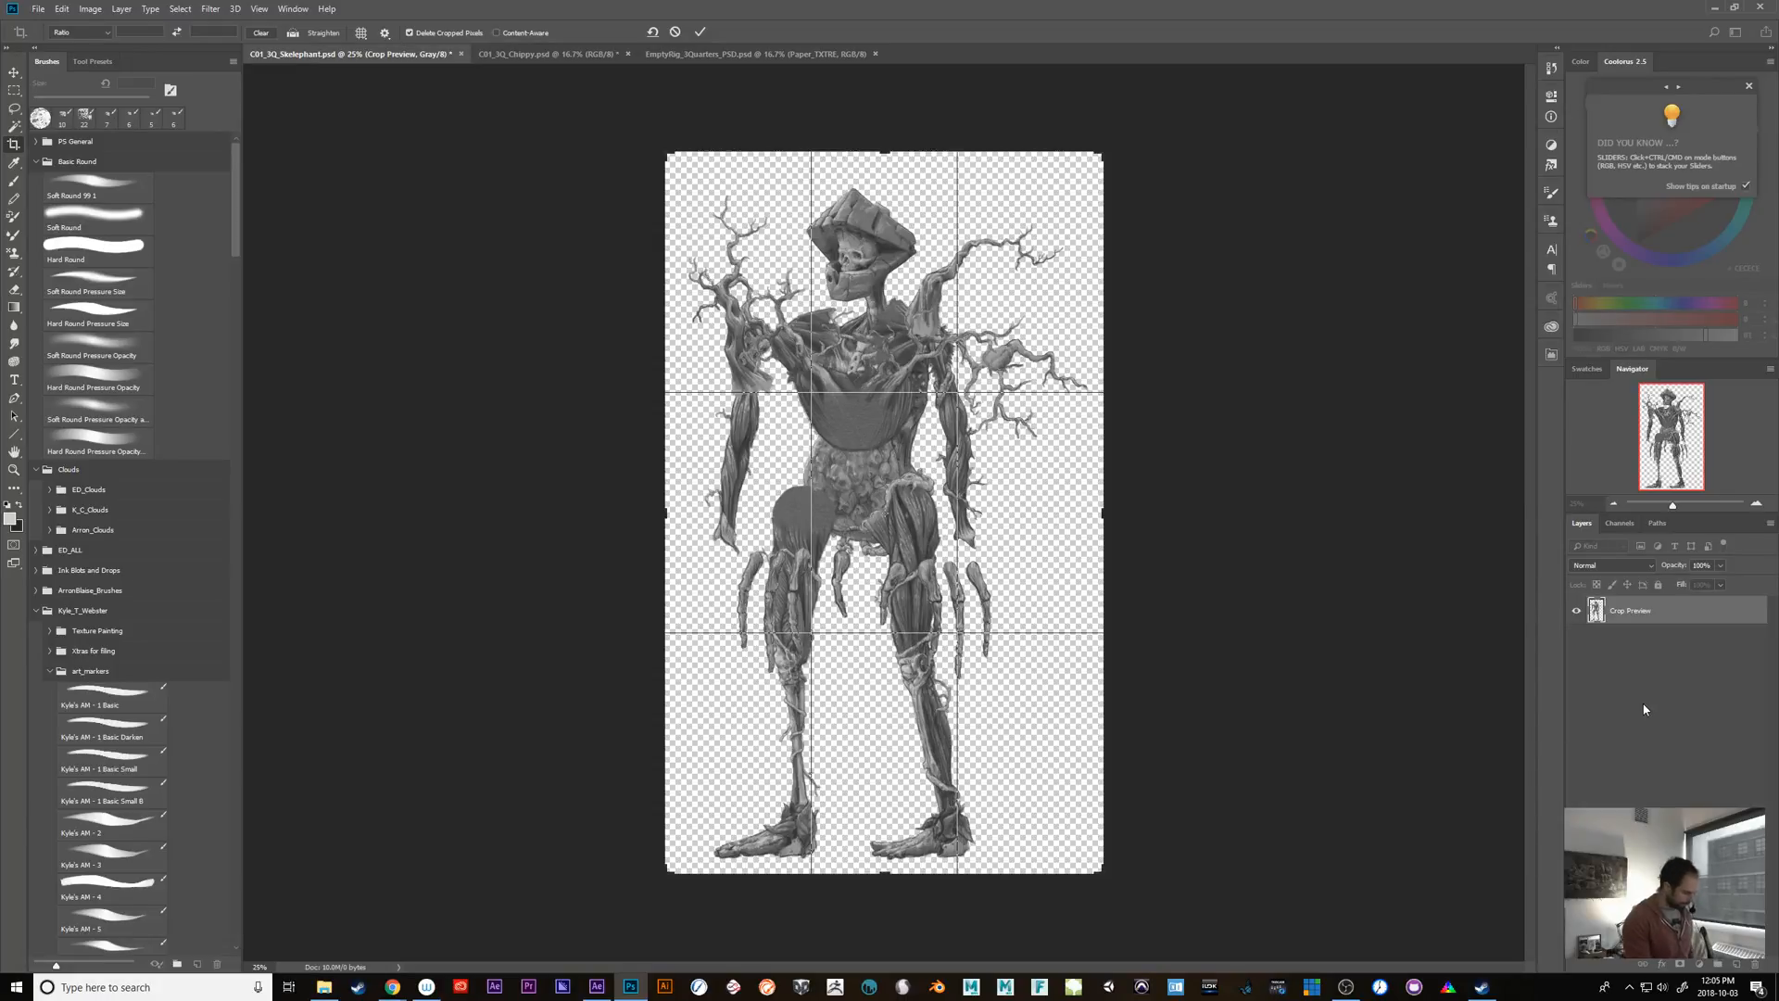
pyautogui.press('Return')
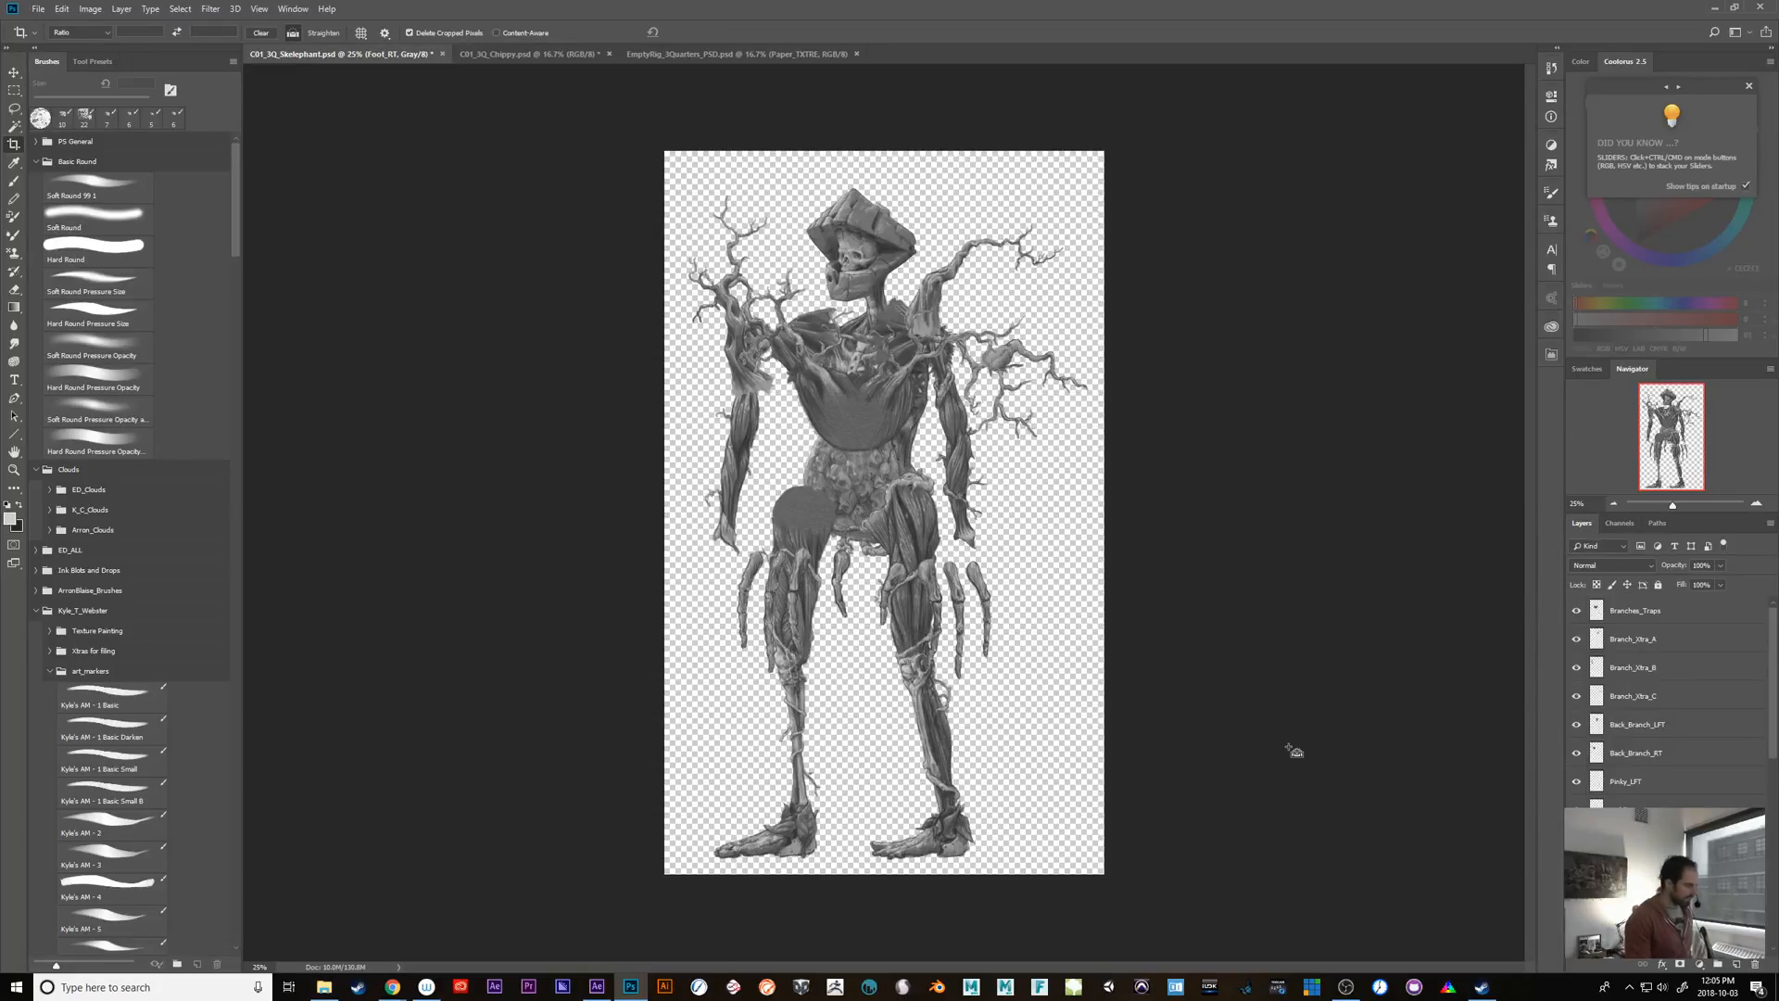
pyautogui.hotkey('ctrl', 's')
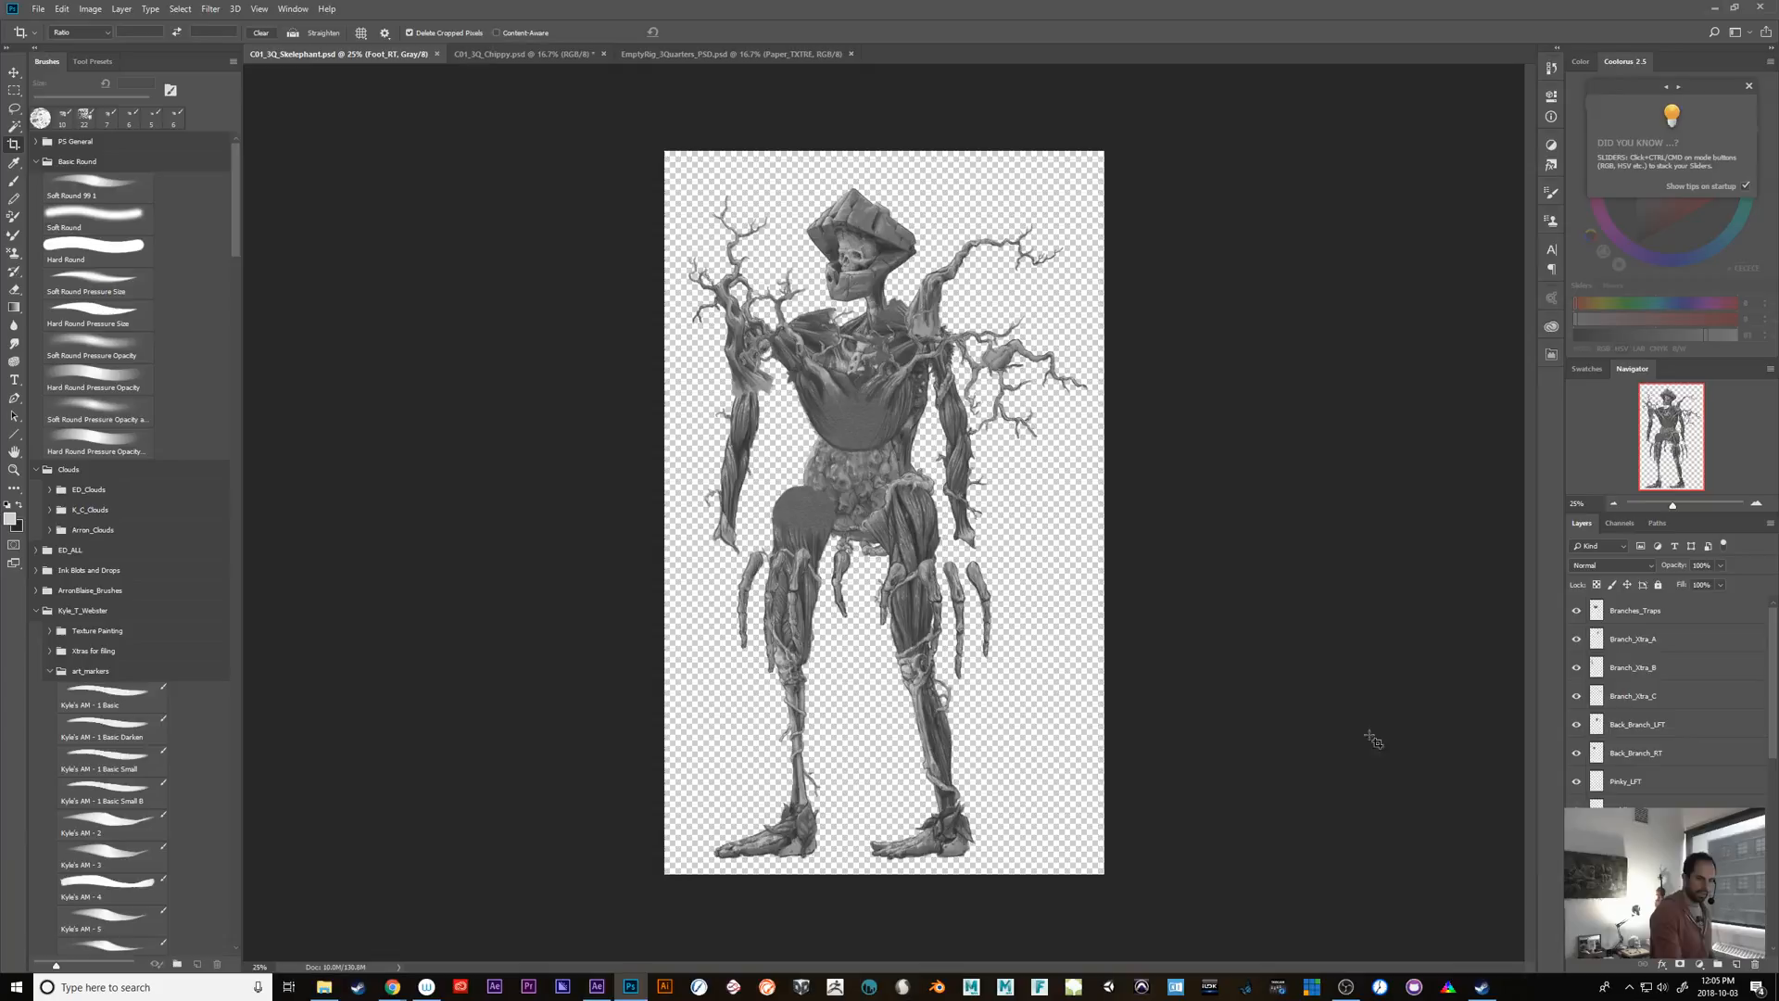
# Switch to After Effects and import C01_3Q_Chippy and C01_3Q_Skelephant from Character Samples as compositions into the Character_LAyers folder
pyautogui.click(1714, 7)
pyautogui.click(597, 987)
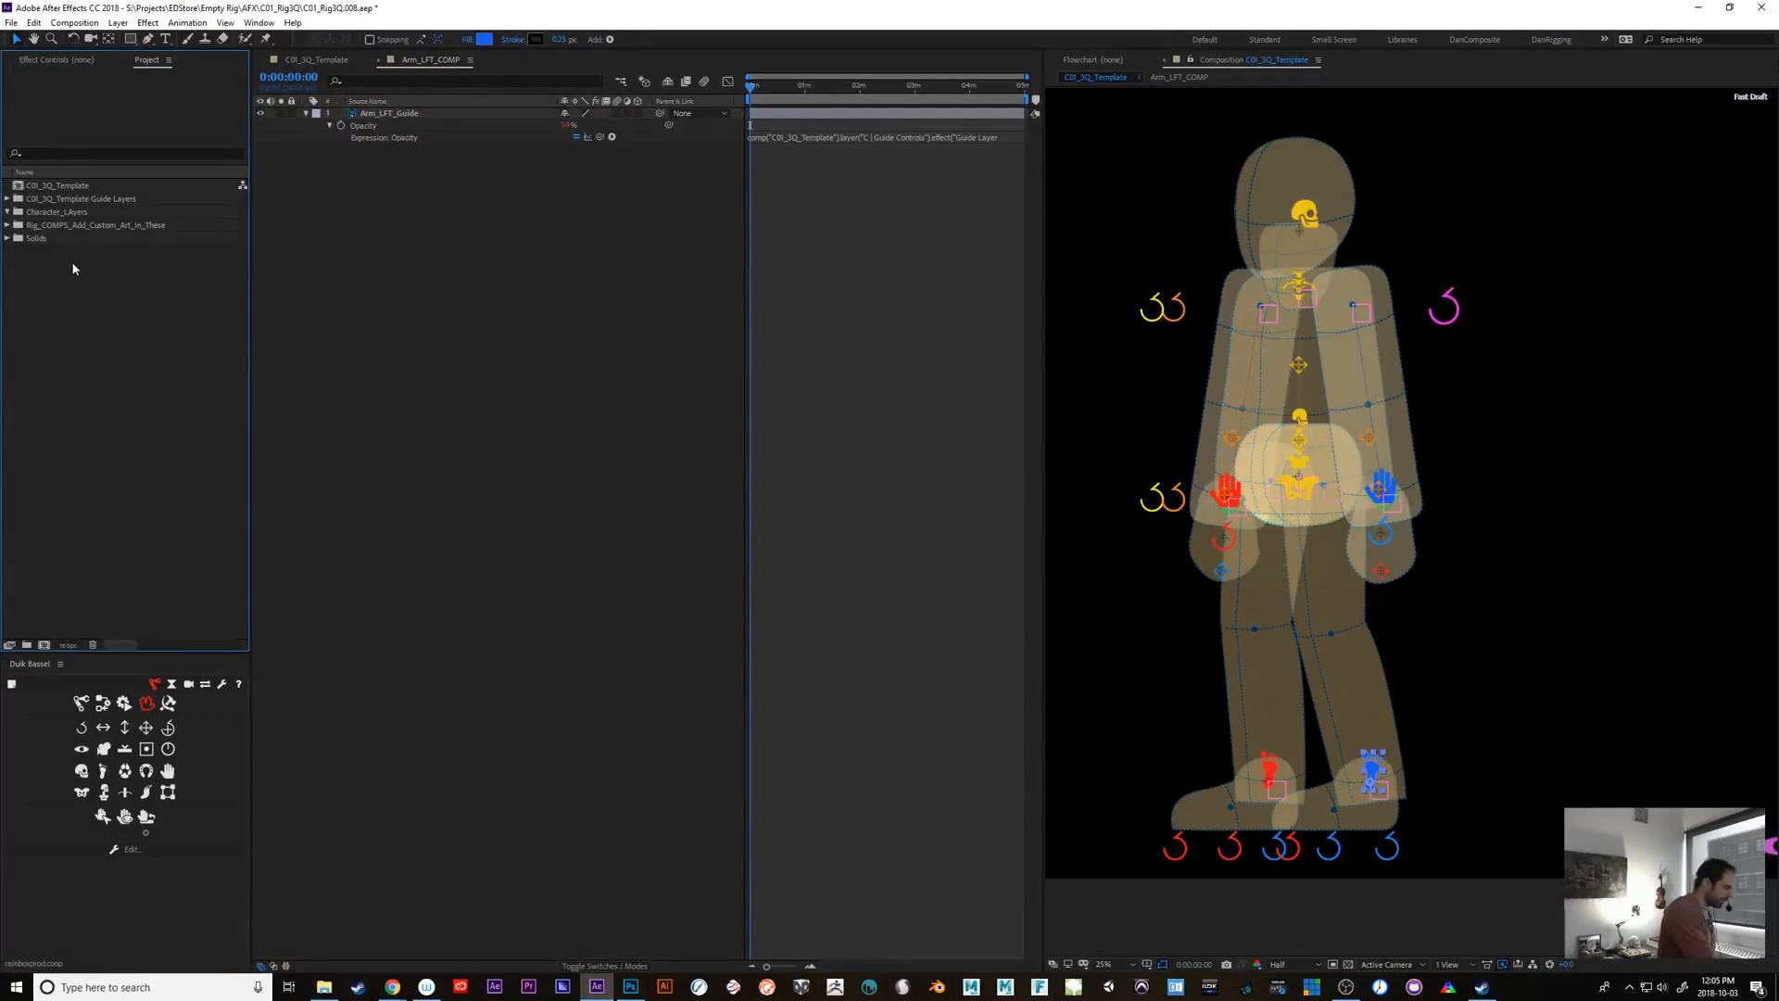
pyautogui.click(93, 213)
pyautogui.click(13, 24)
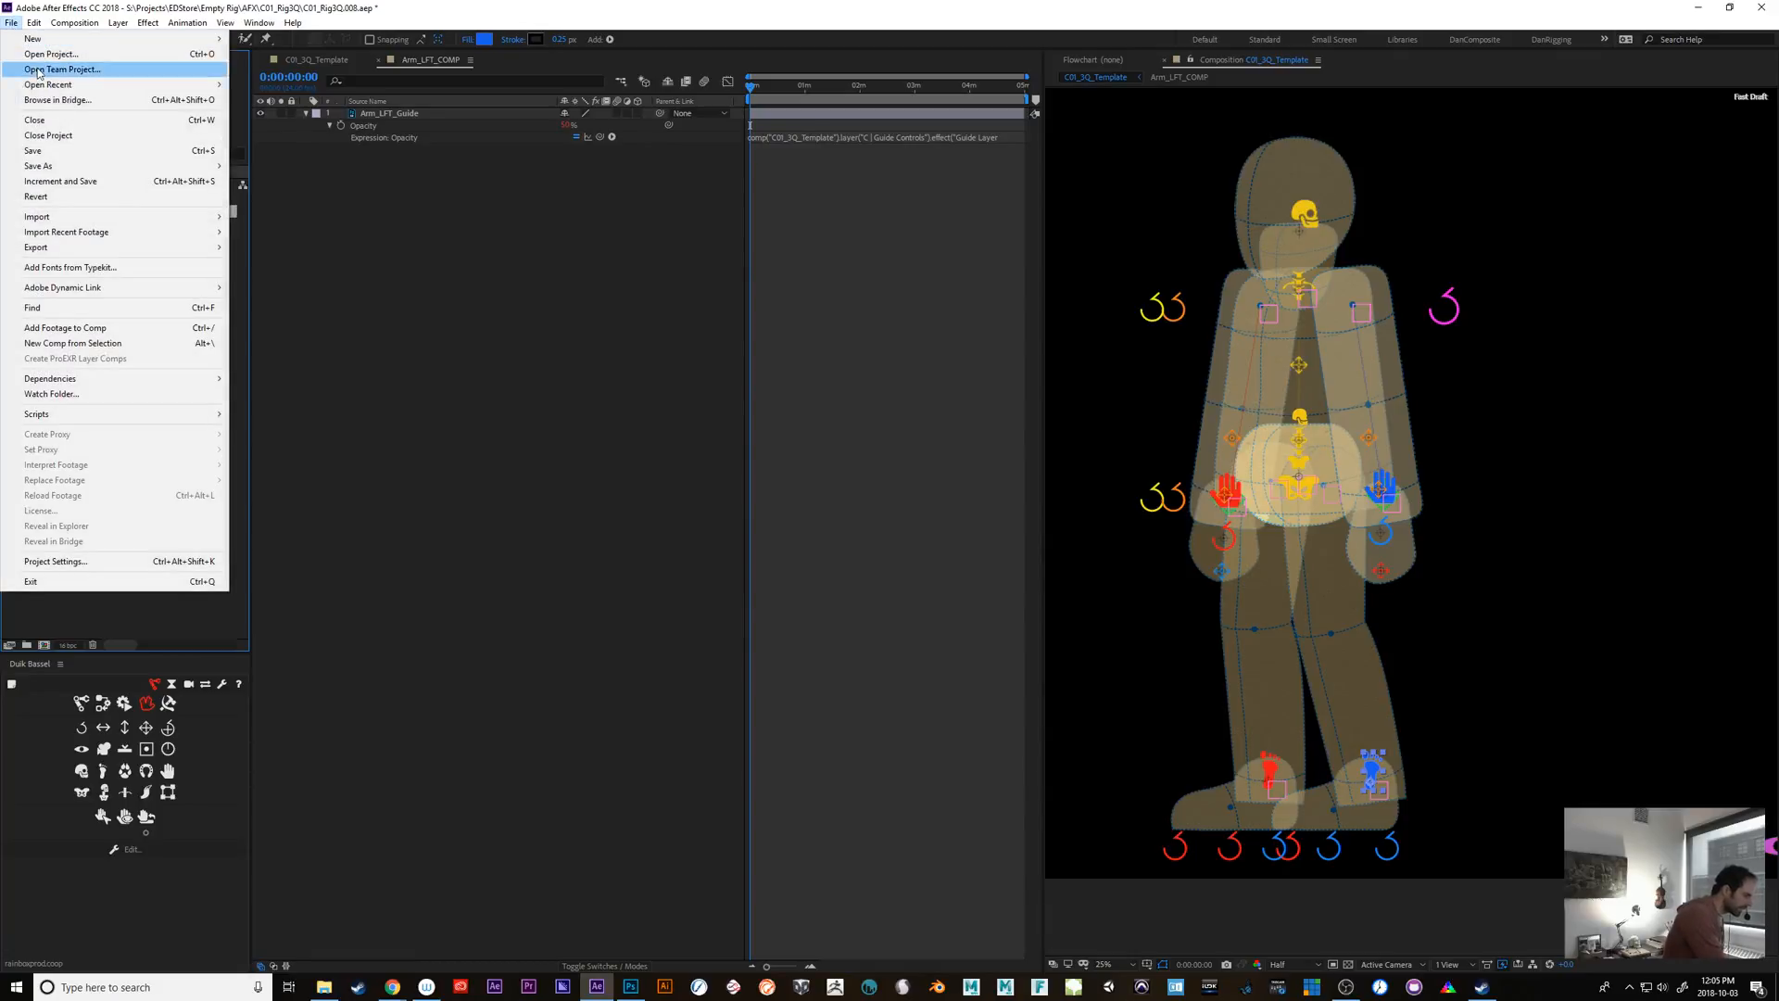
pyautogui.moveTo(139, 218)
pyautogui.click(361, 219)
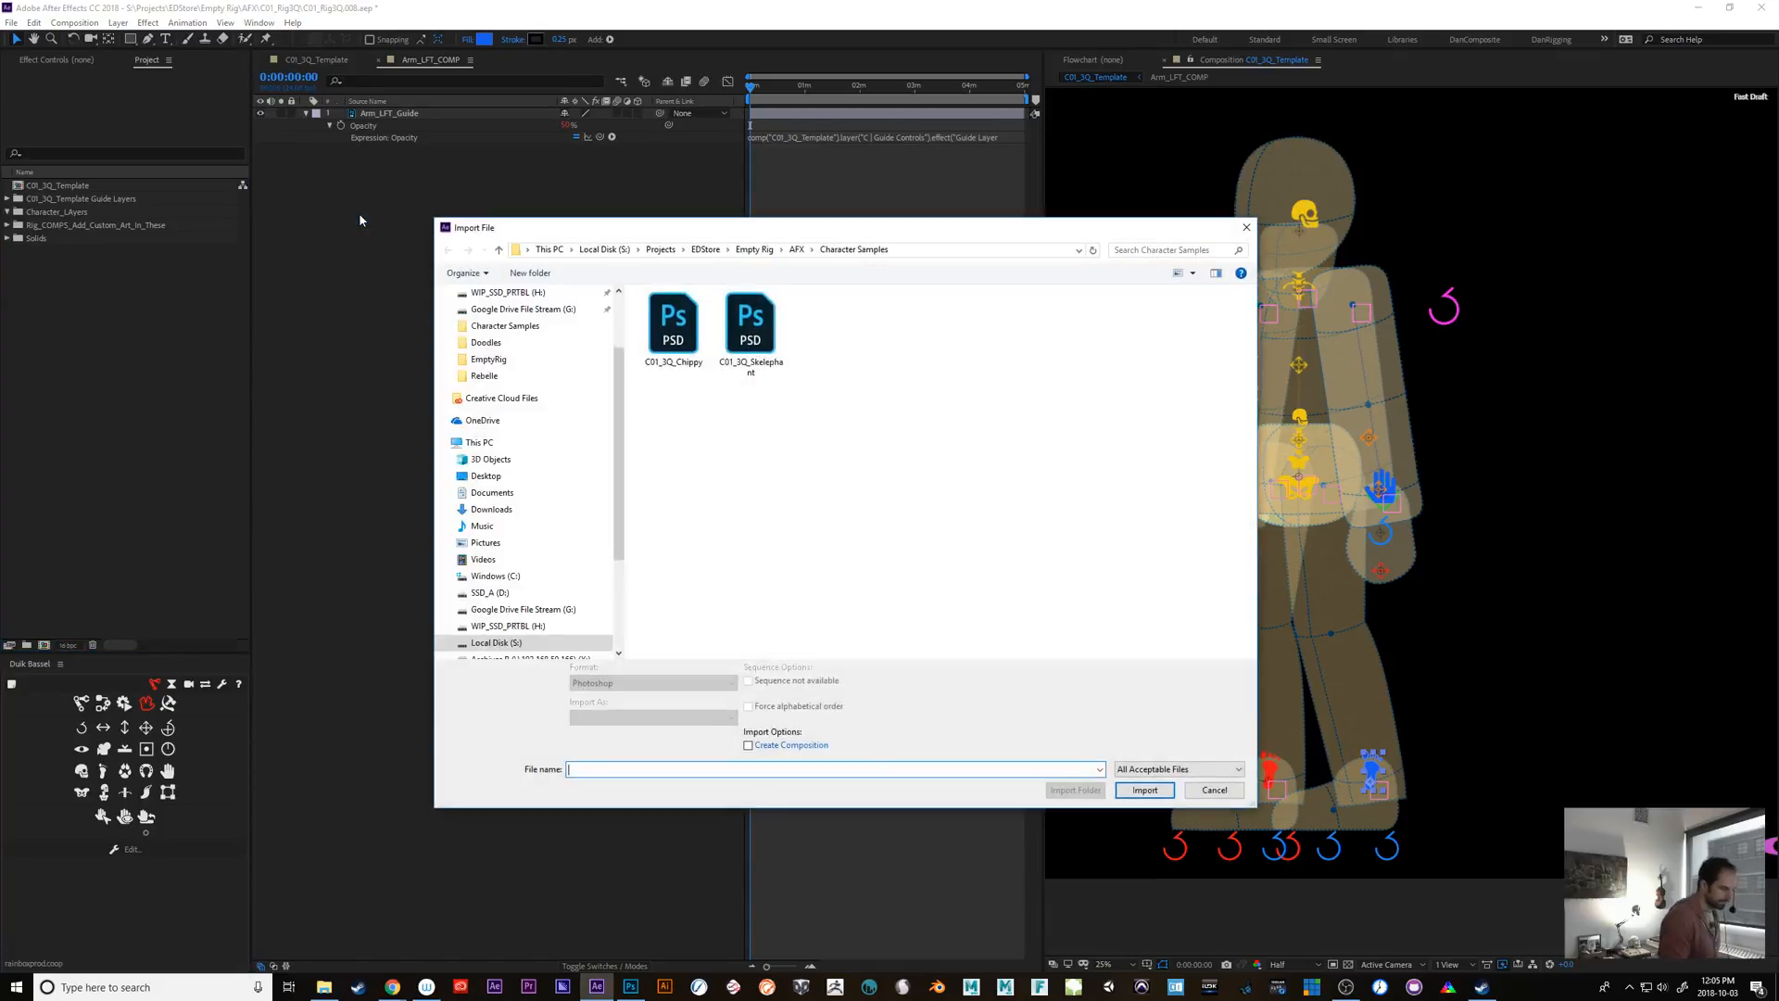
pyautogui.moveTo(790, 446); pyautogui.dragTo(669, 313)
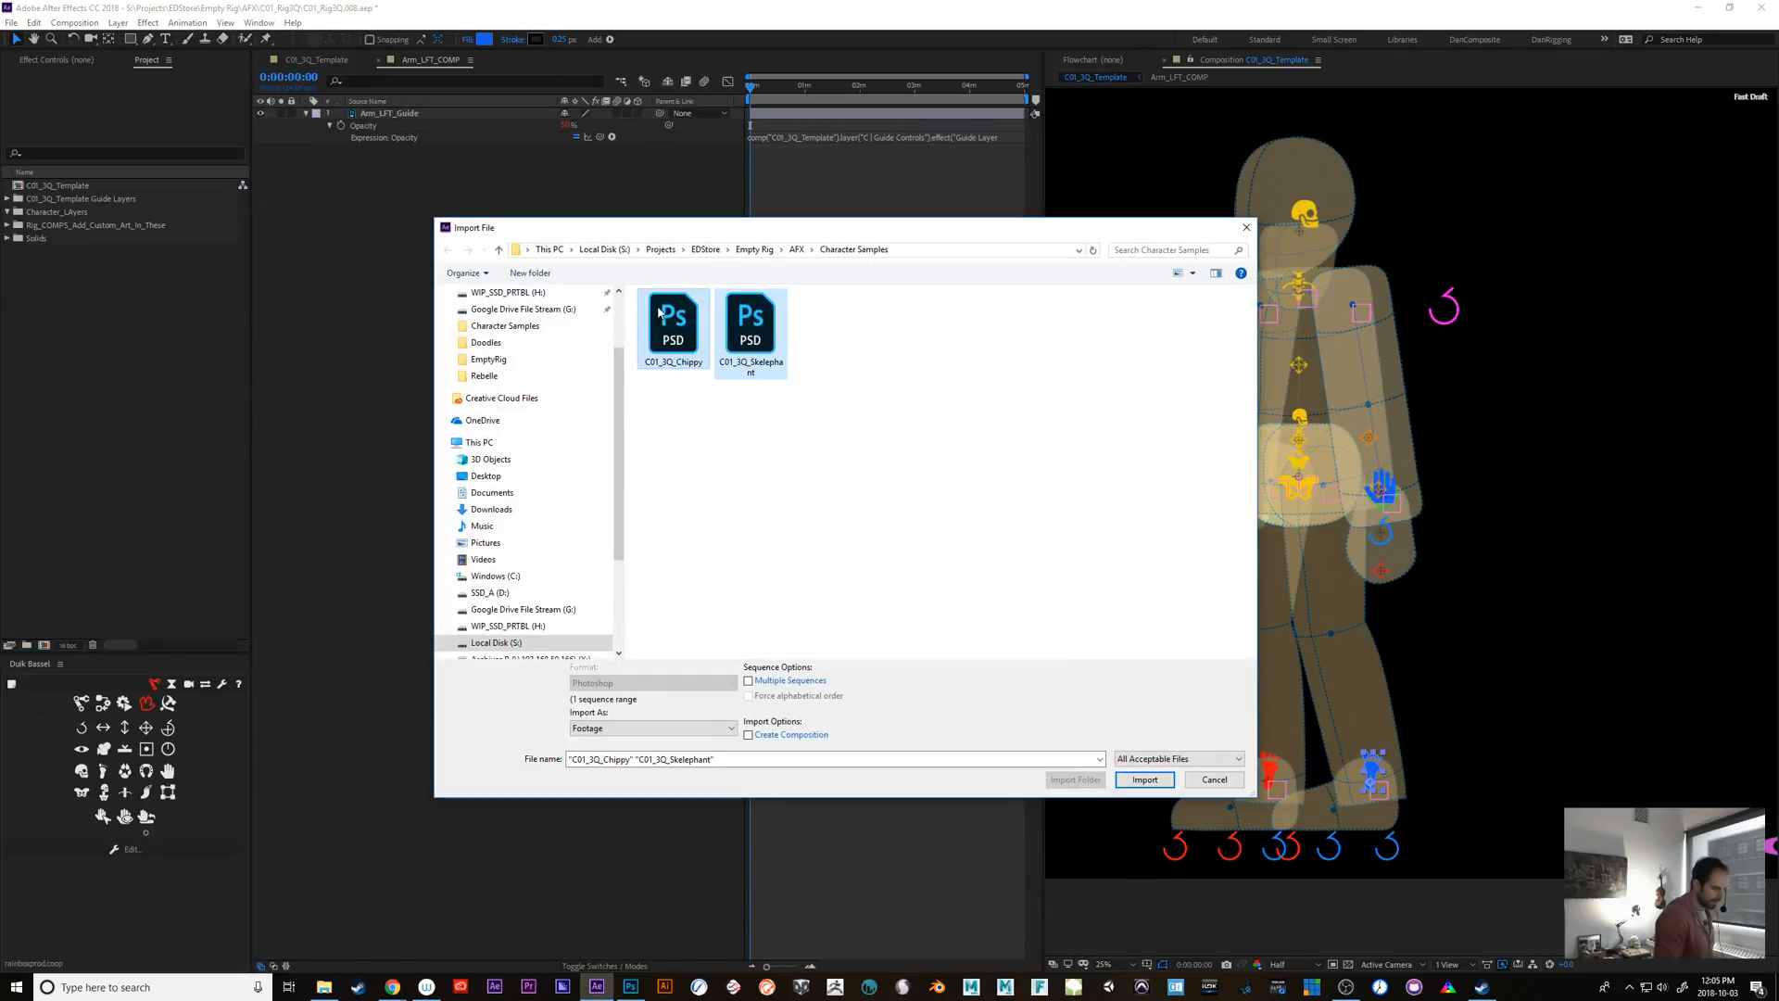
pyautogui.click(705, 729)
pyautogui.click(640, 760)
pyautogui.click(1145, 780)
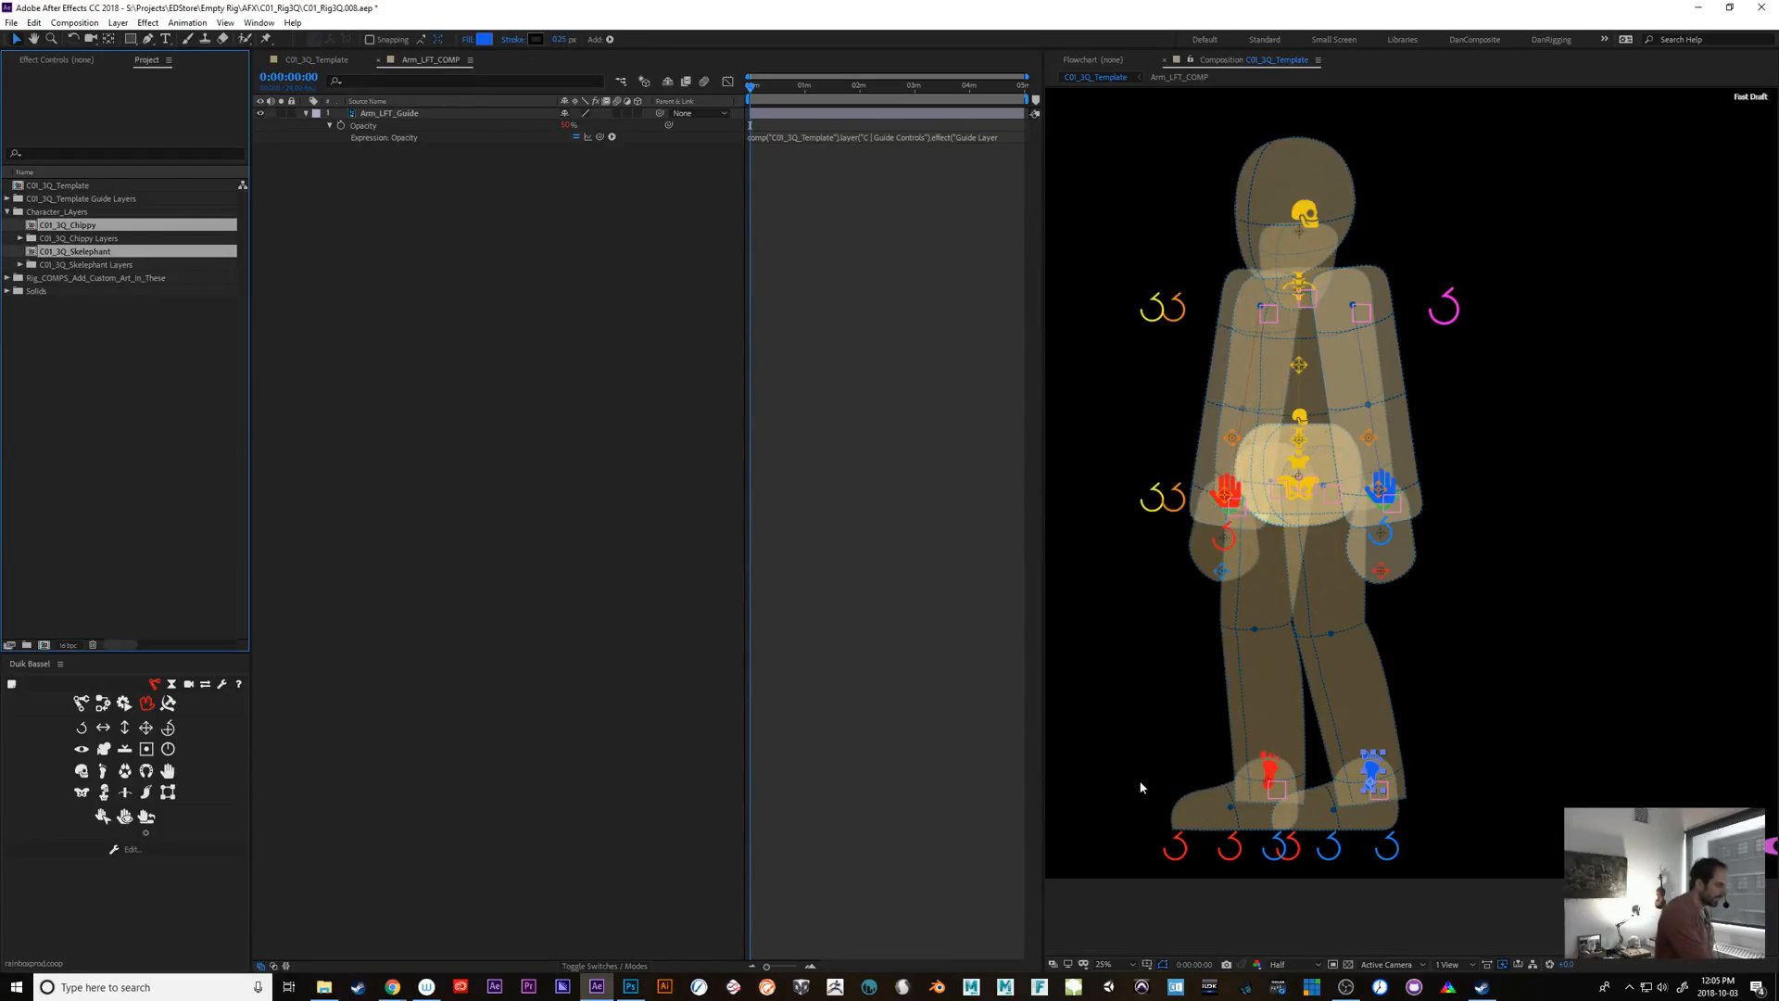
# Open the imported Chippy and Skelephant compositions to inspect their layers, test-moving the Branches_Traps layer and undoing the move
pyautogui.doubleClick(71, 227)
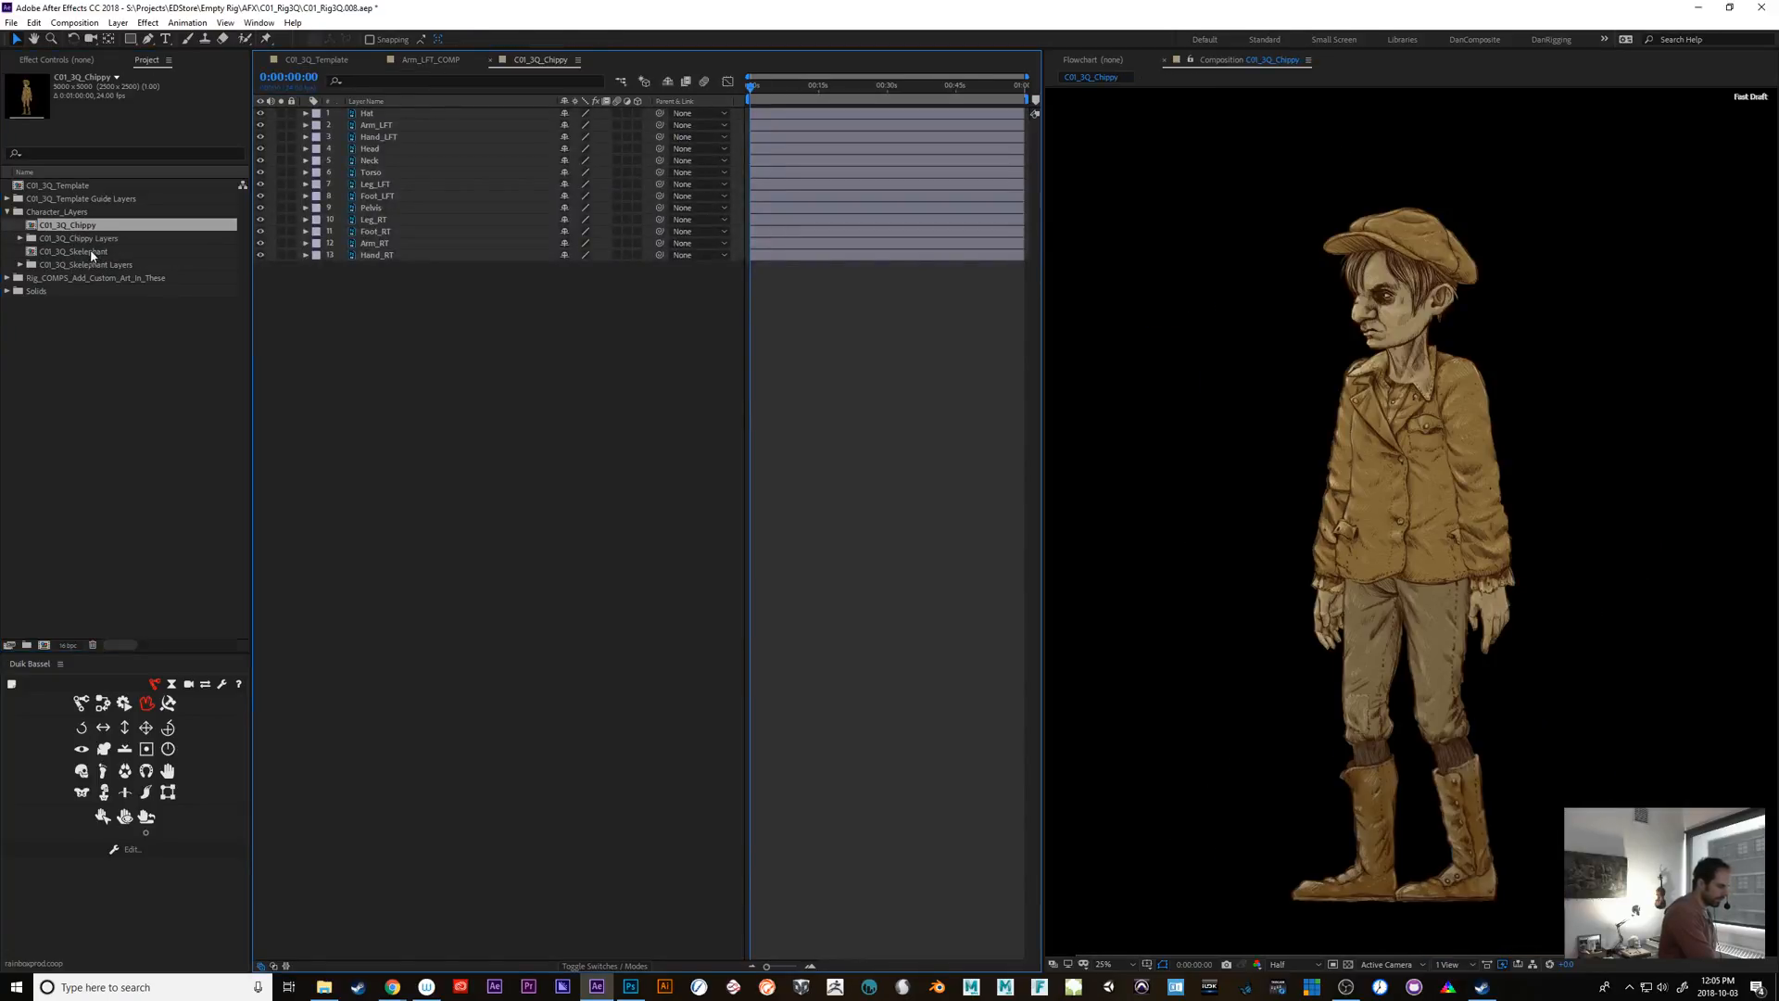
pyautogui.doubleClick(90, 252)
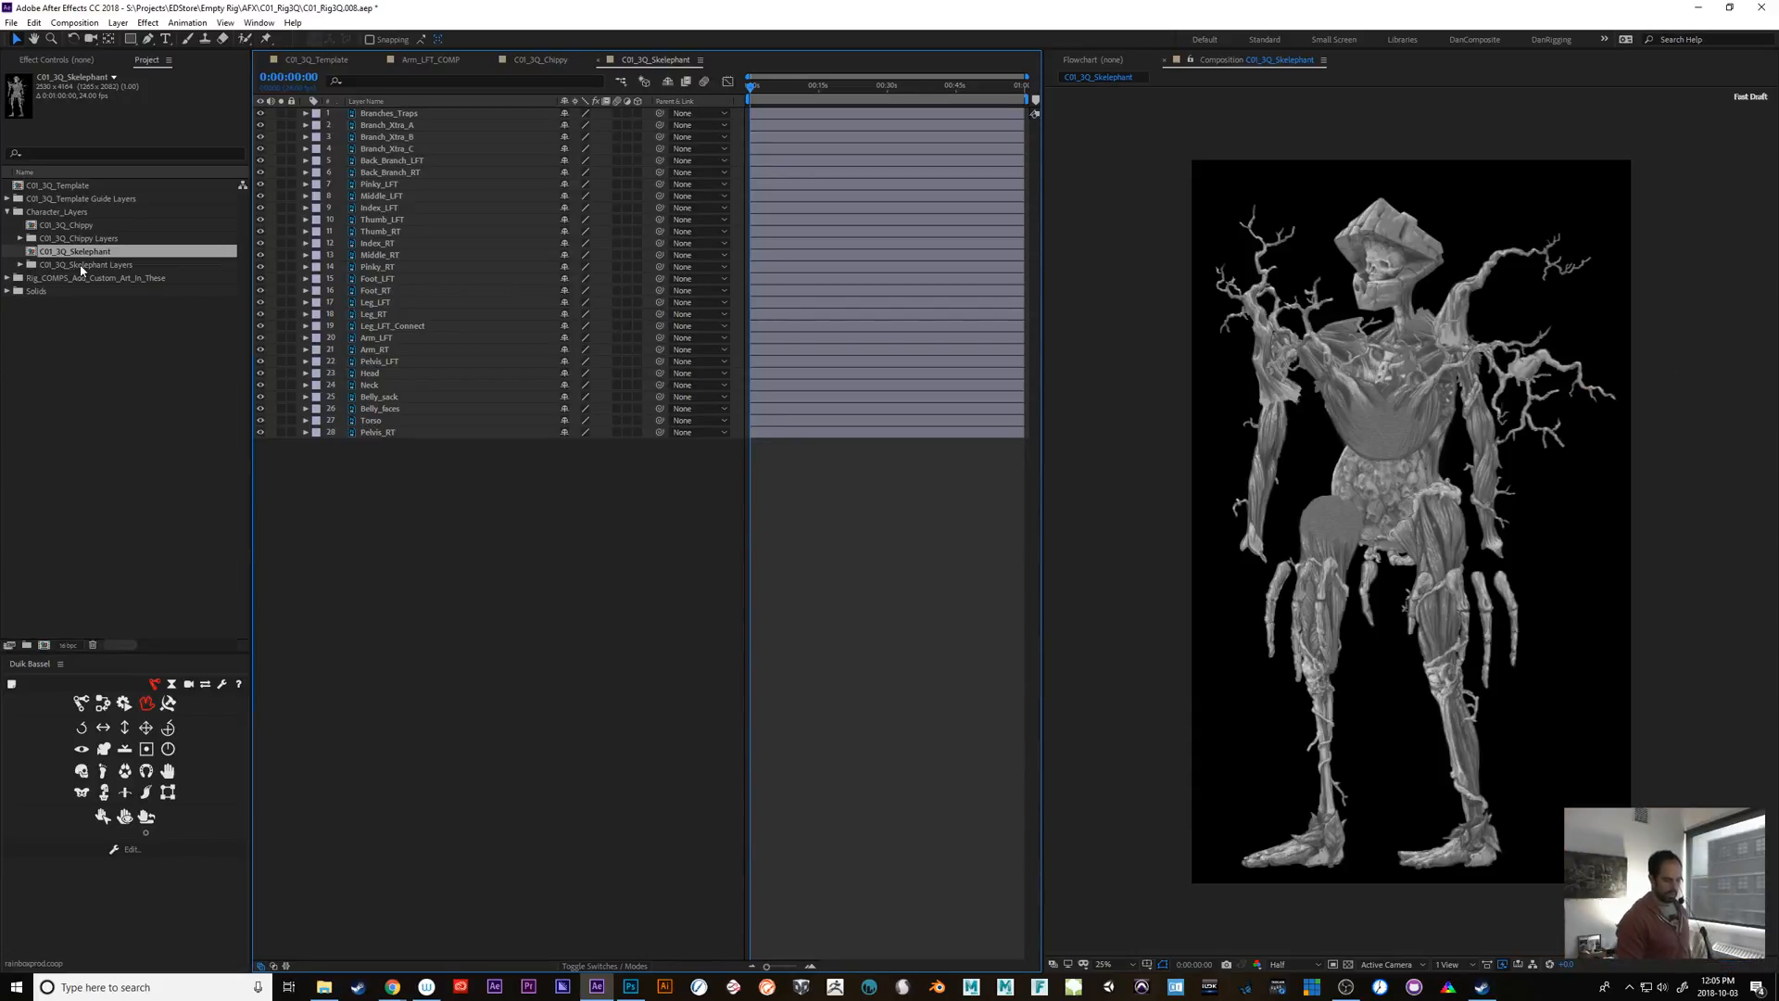
pyautogui.scroll(2, 1463, 513)
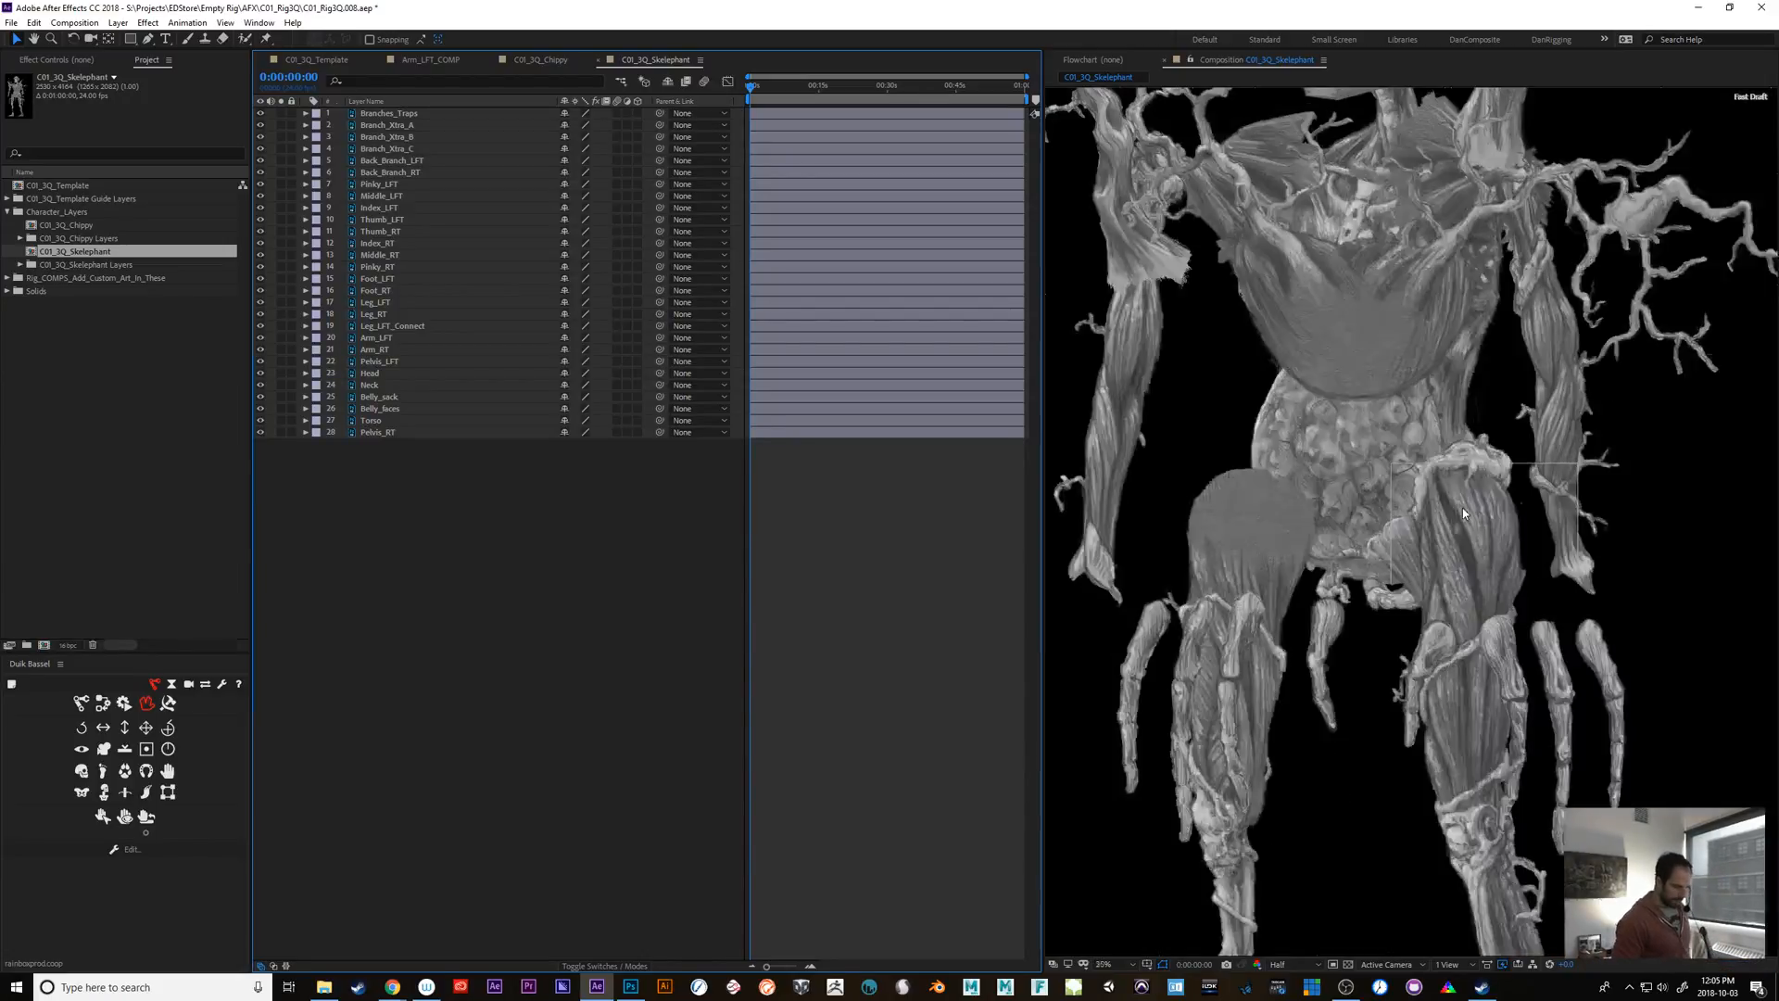
pyautogui.scroll(-2, 1463, 513)
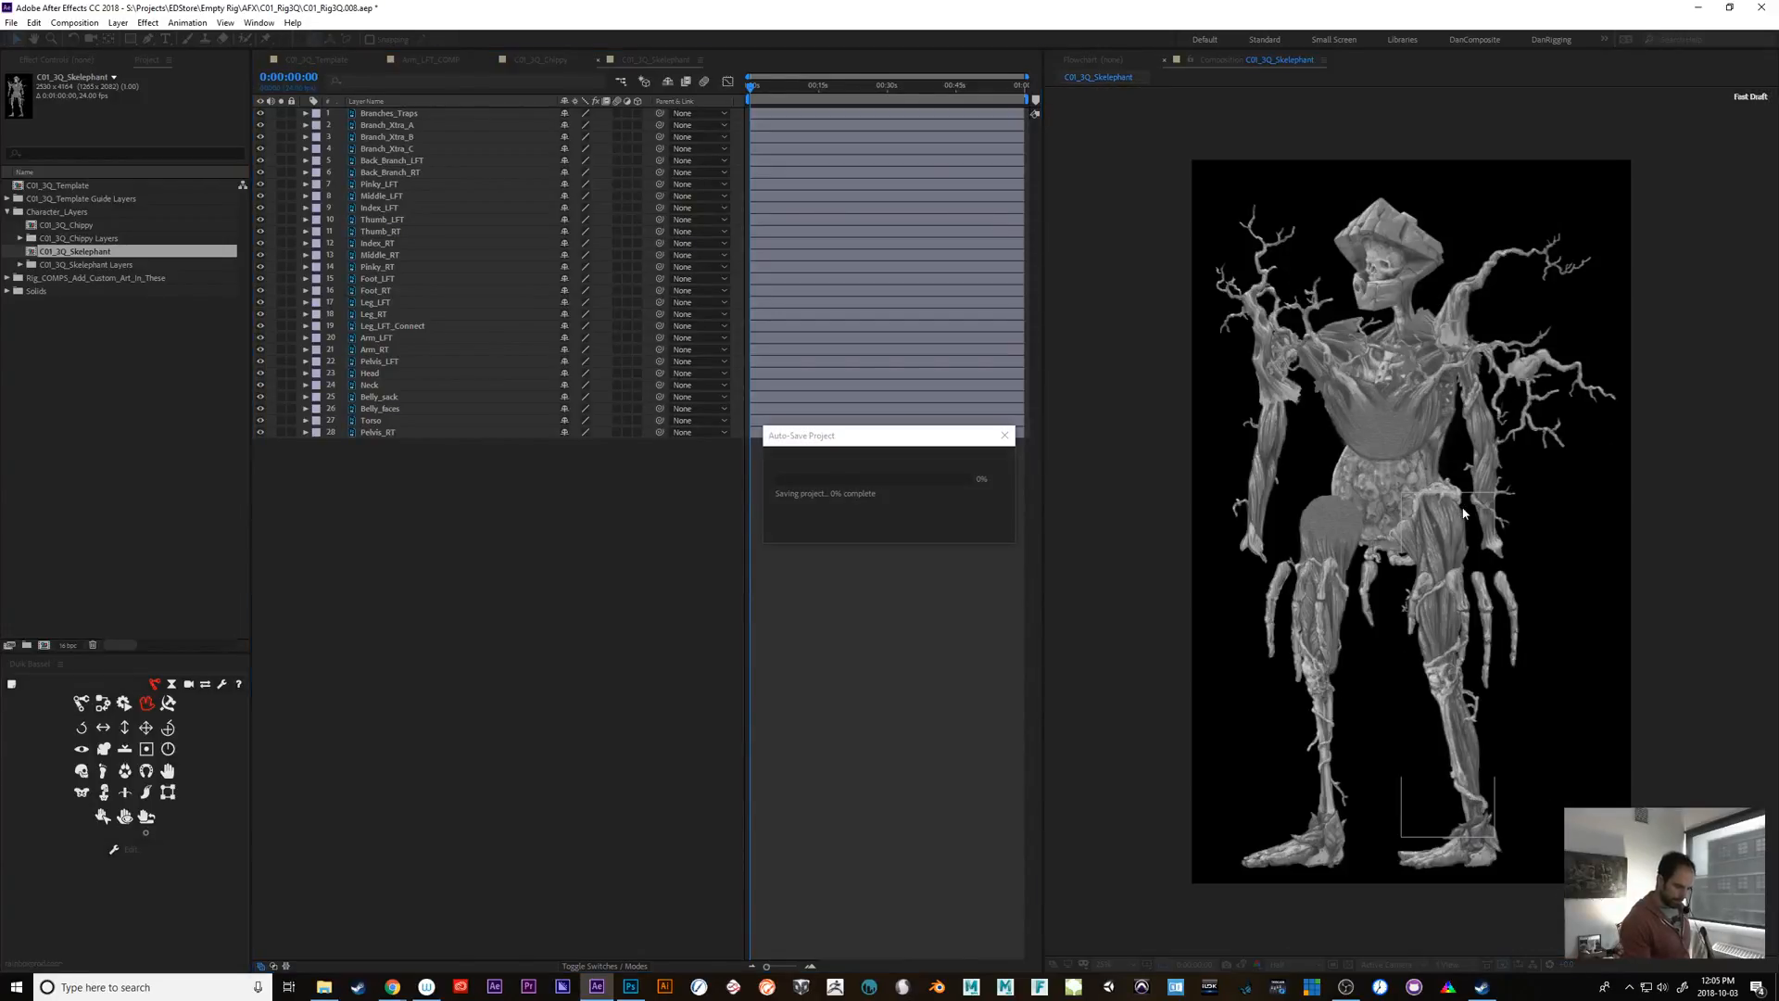
pyautogui.moveTo(1463, 513); pyautogui.dragTo(1503, 560)
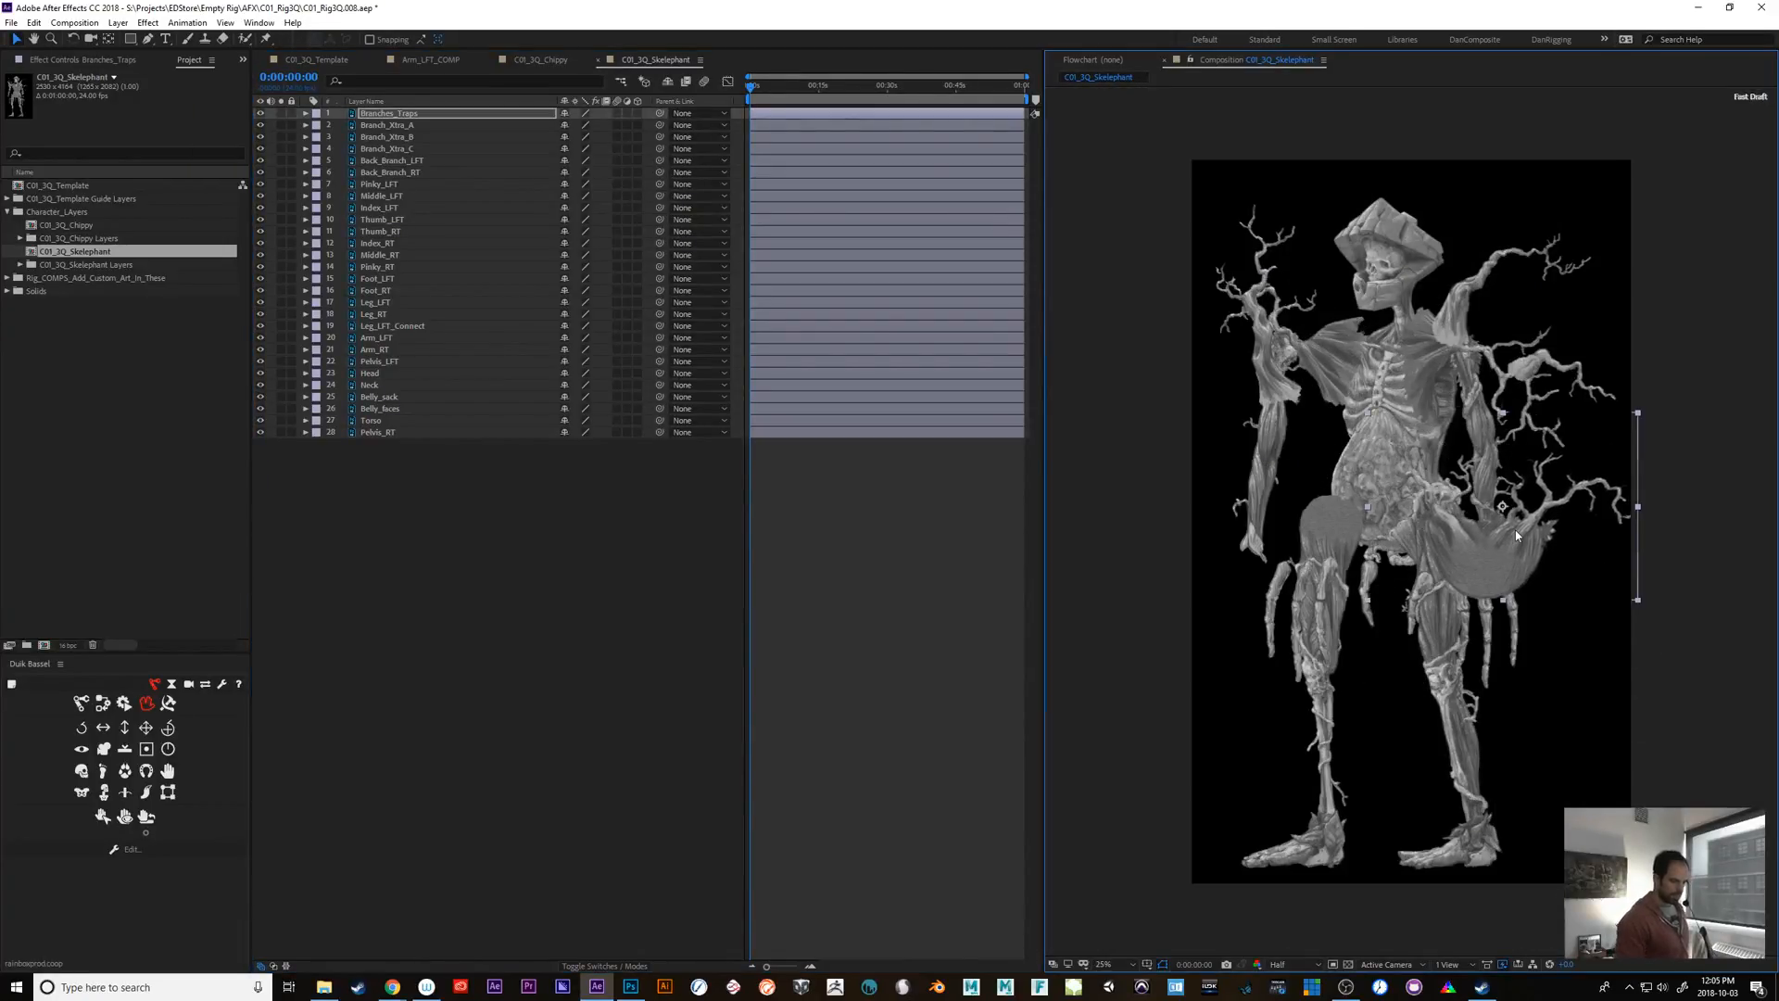
pyautogui.hotkey('ctrl', 'z')
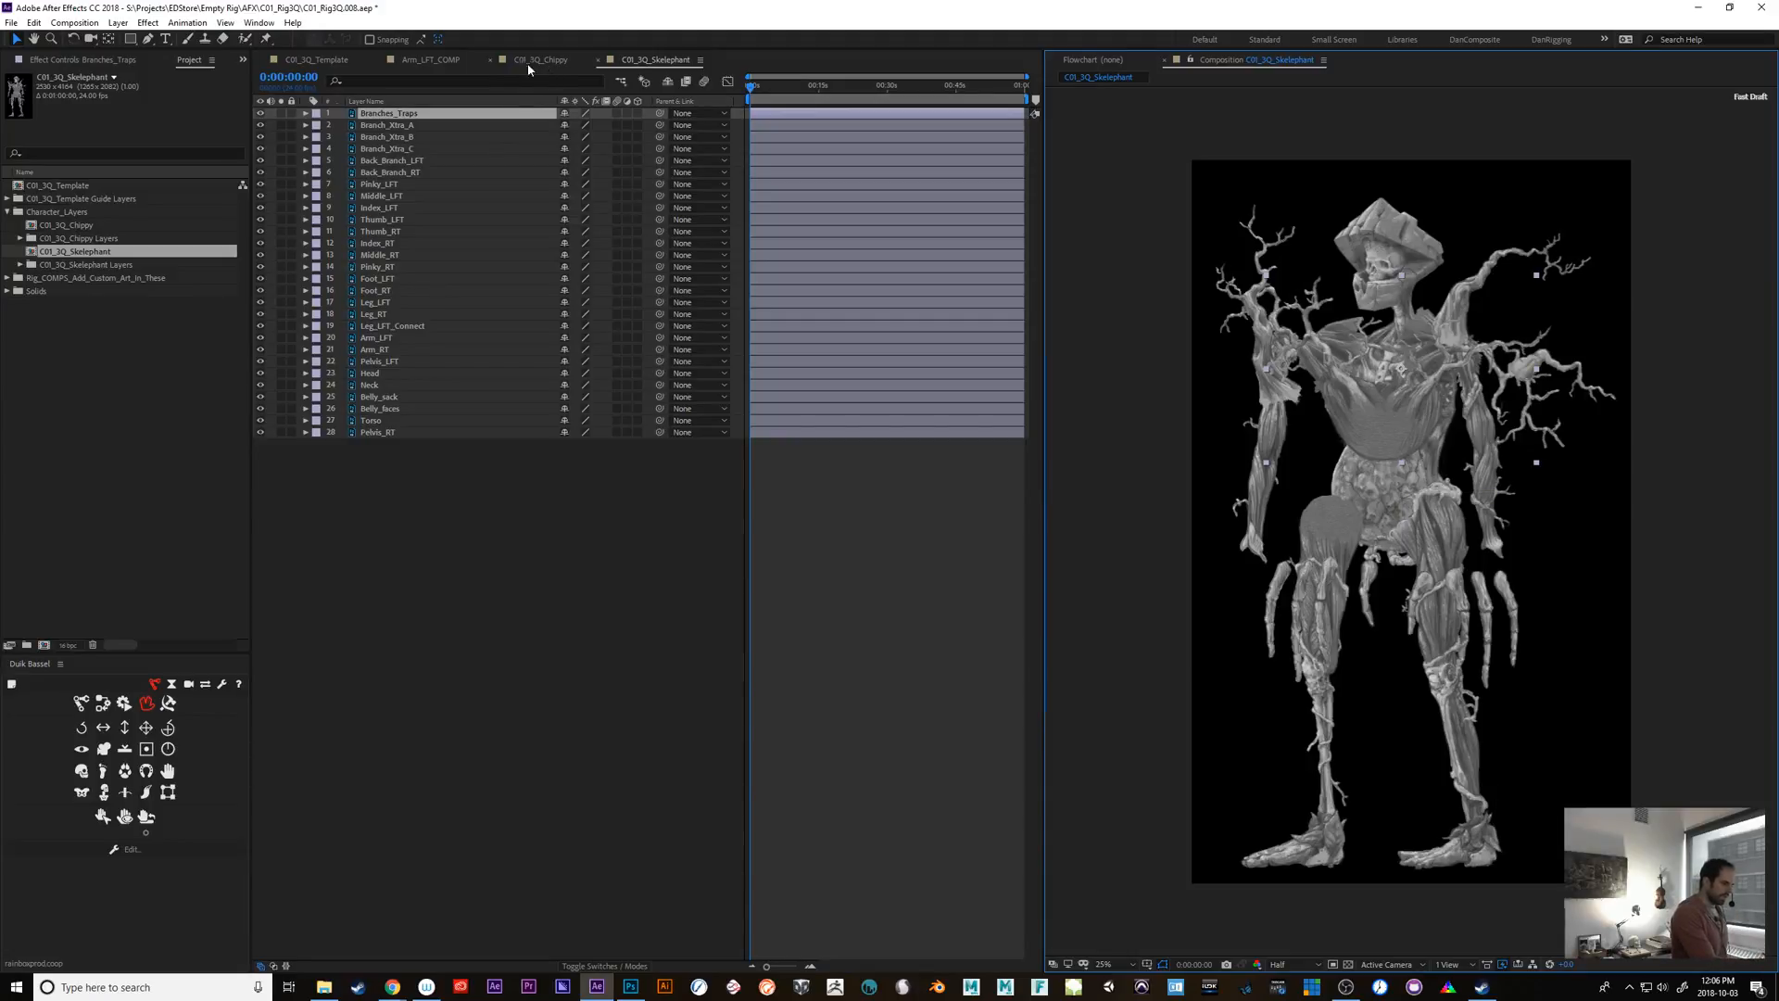
# Review the C01_3Q_Template composition, expand the Rig_COMPS_Add_Custom_Art_In_These folder and open Arm_LFT_COMP from it
pyautogui.click(414, 60)
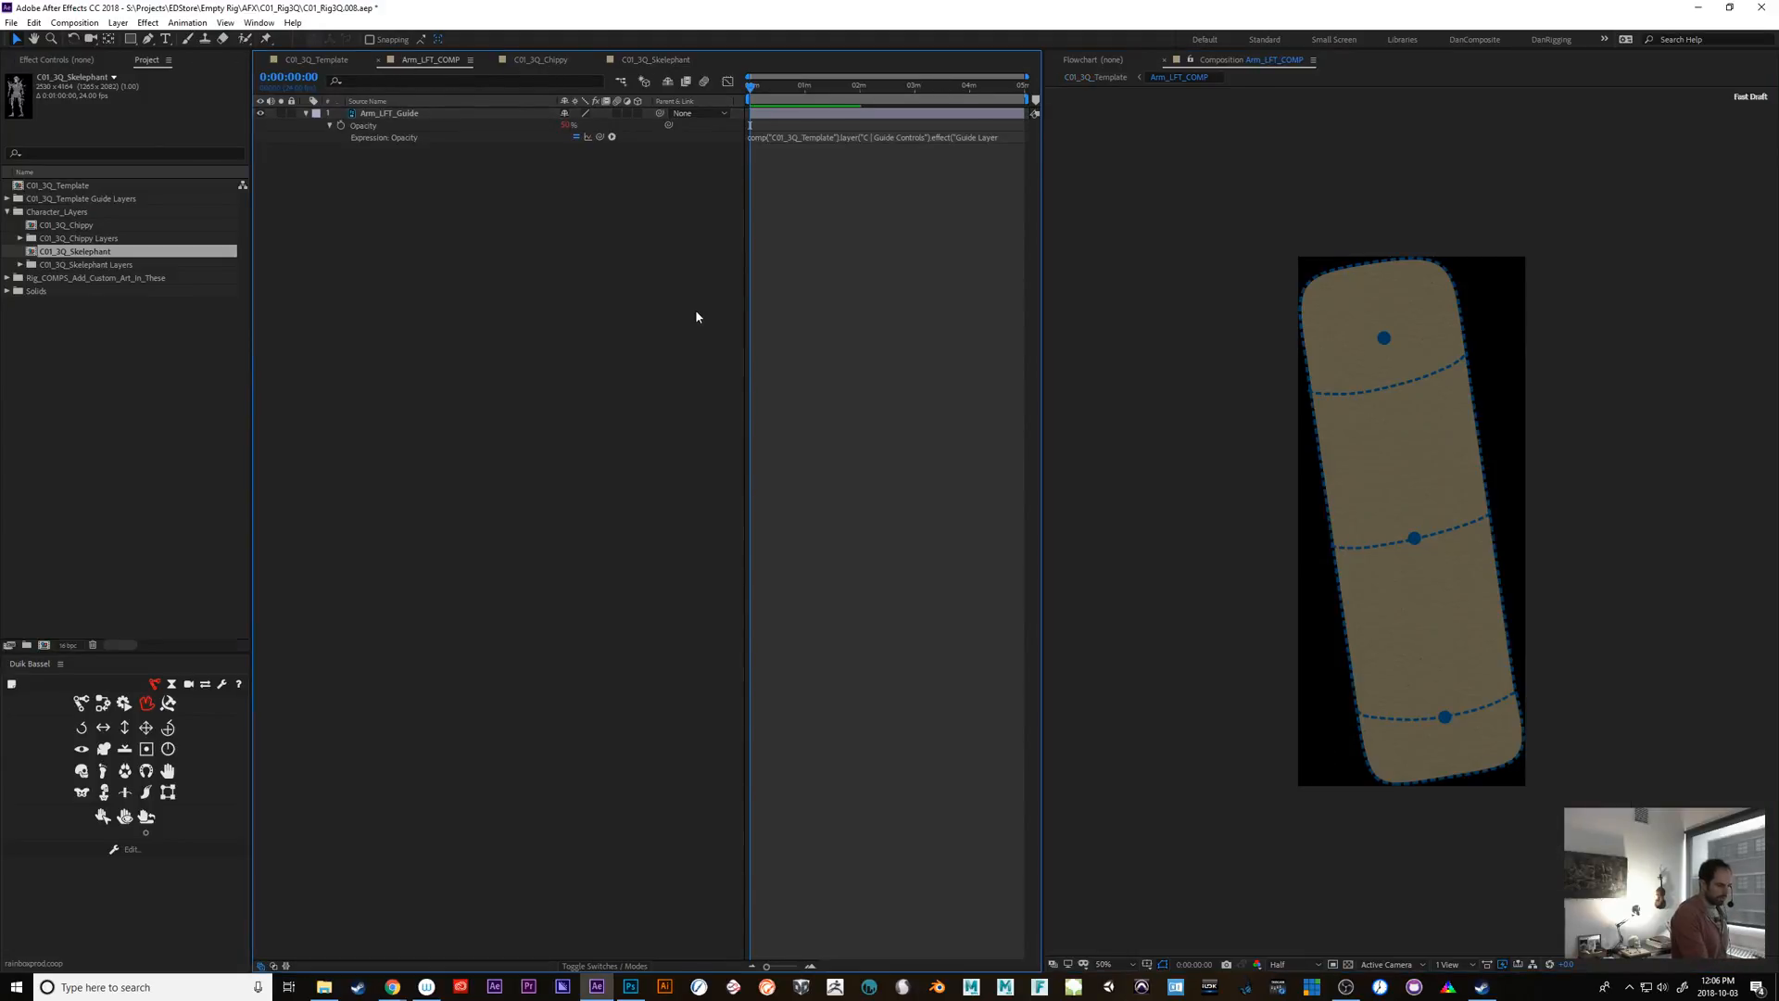
pyautogui.click(313, 59)
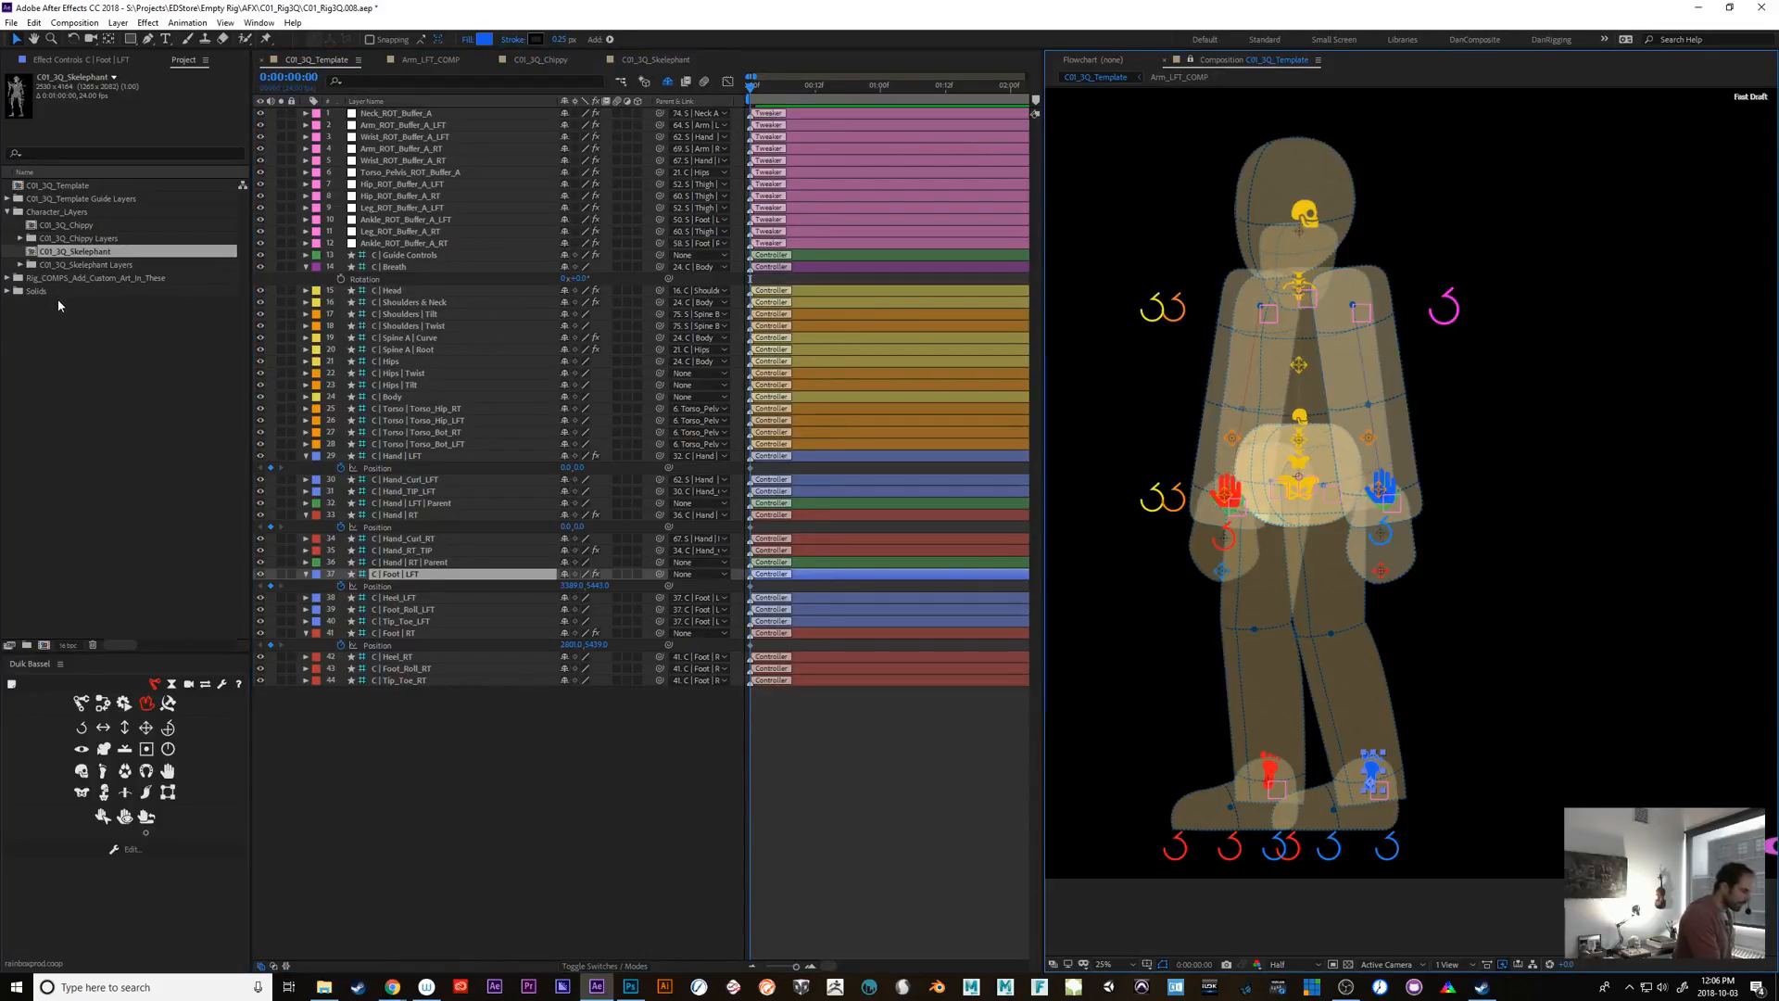
pyautogui.click(20, 199)
pyautogui.click(8, 198)
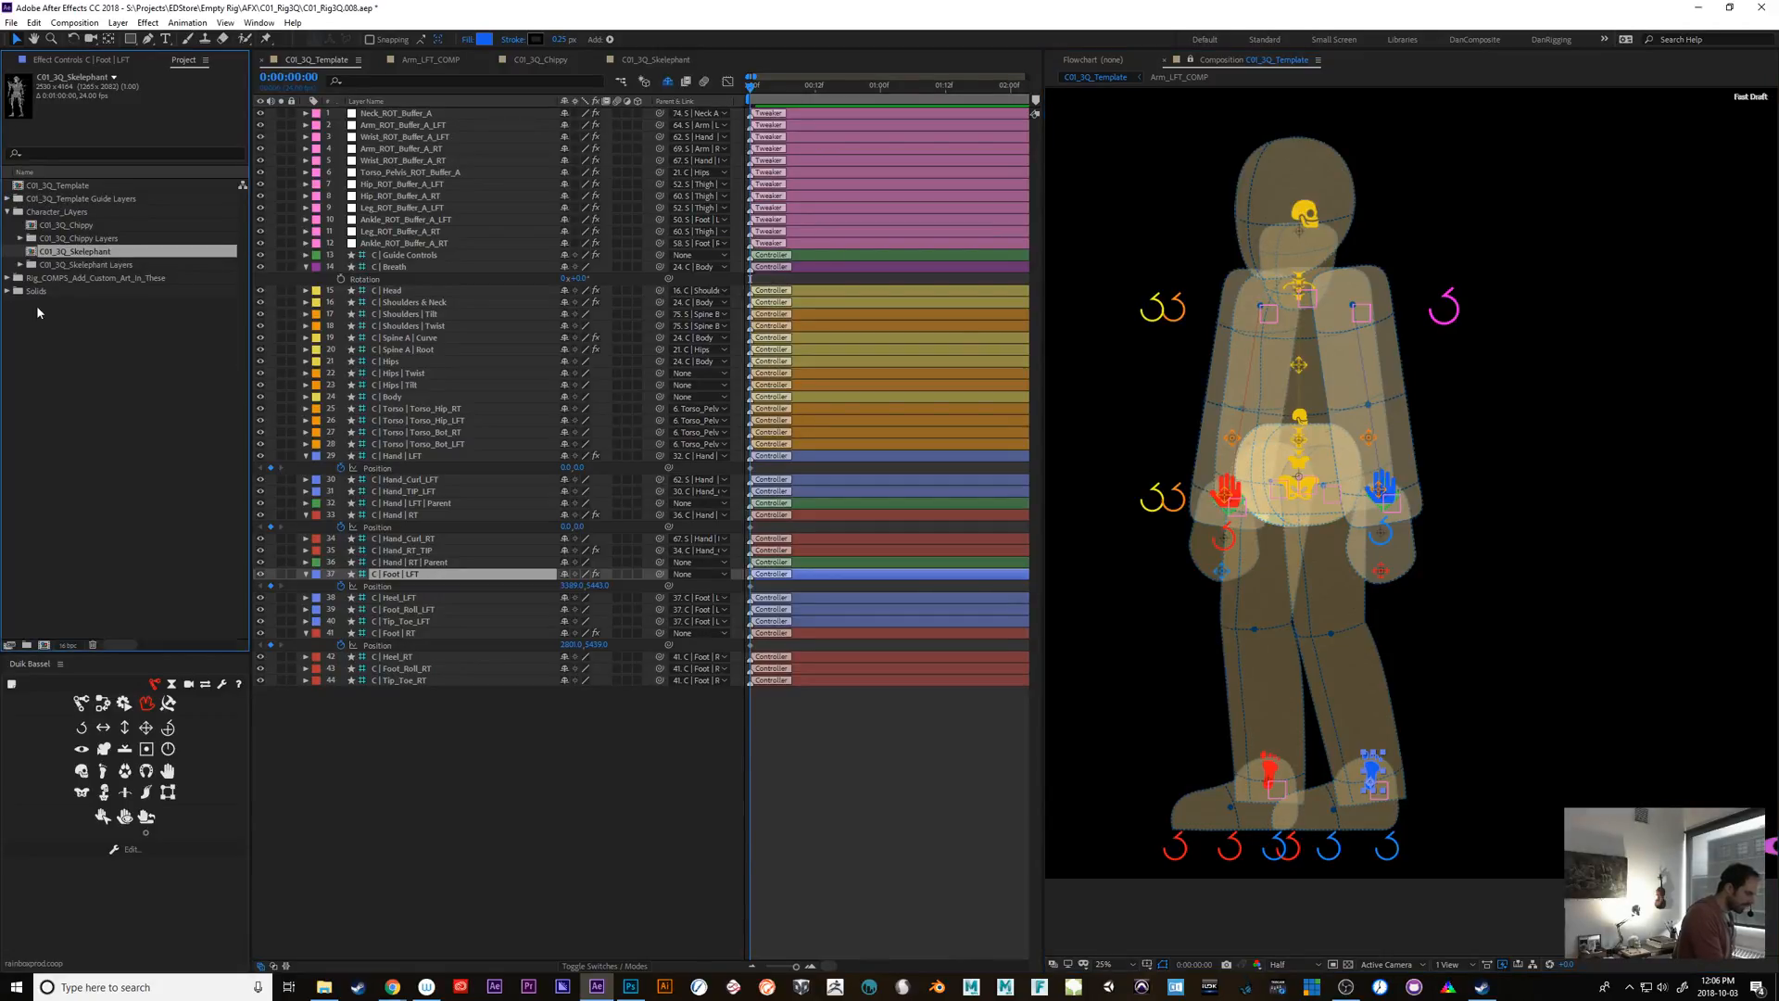
pyautogui.click(93, 278)
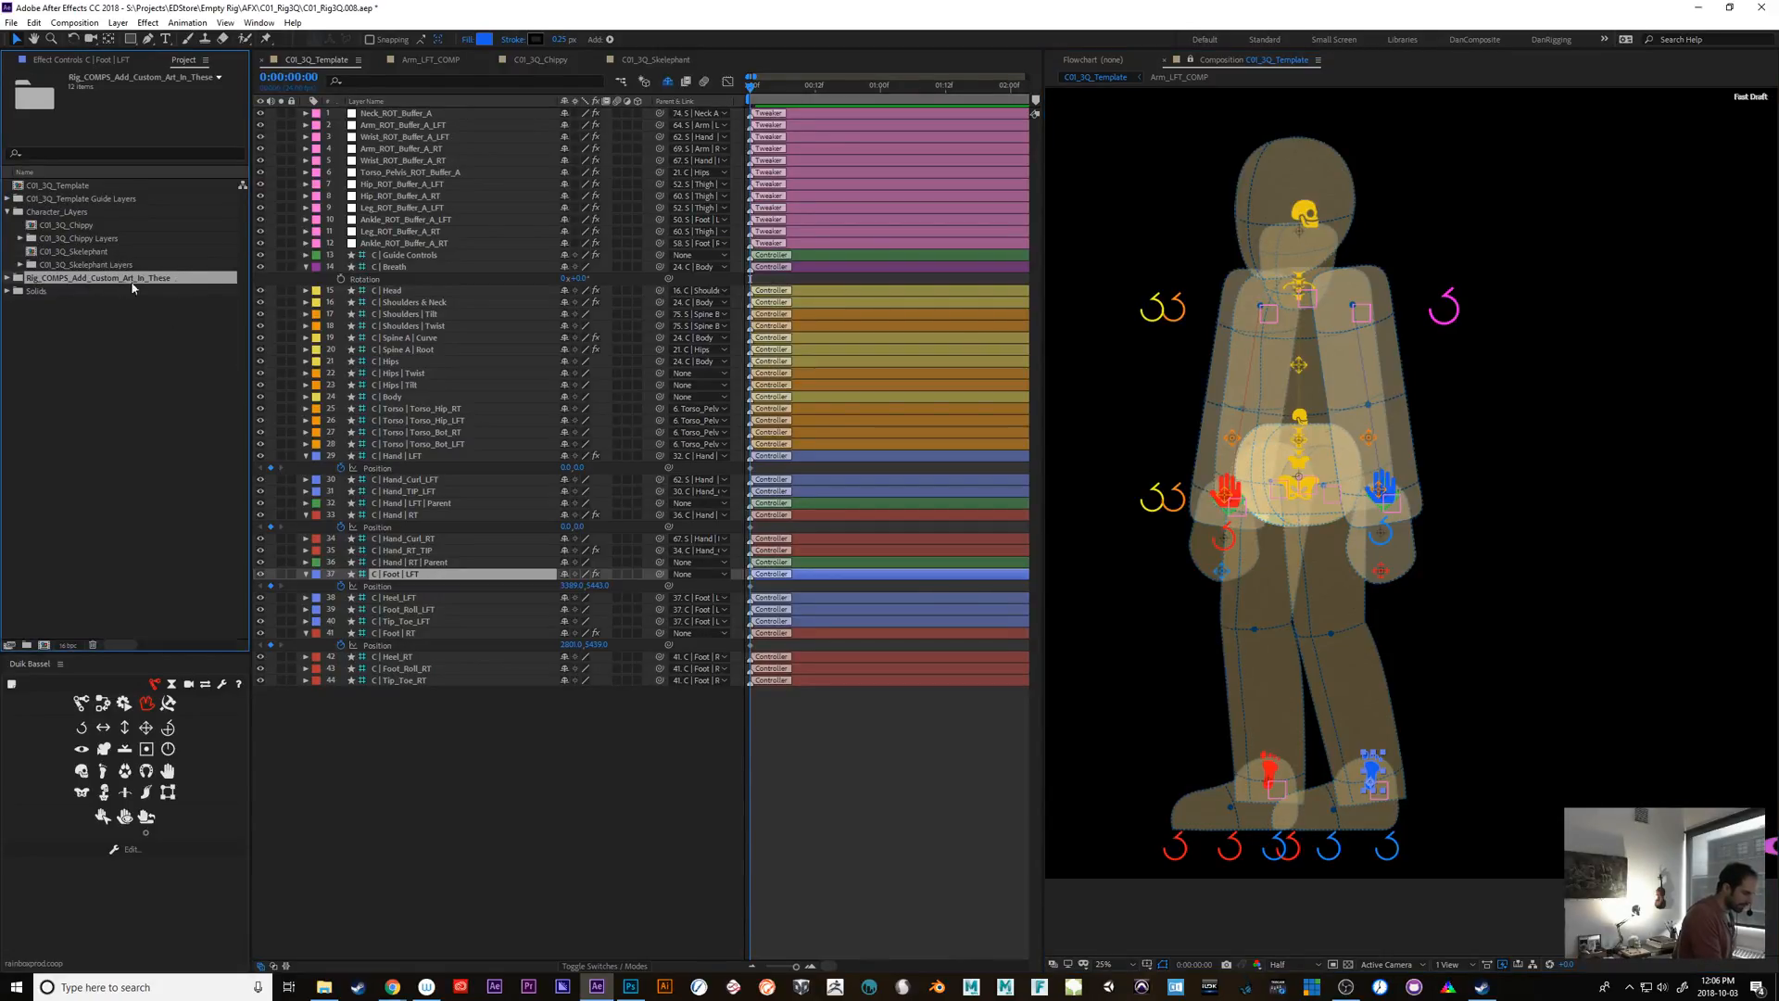
pyautogui.click(7, 278)
pyautogui.click(74, 291)
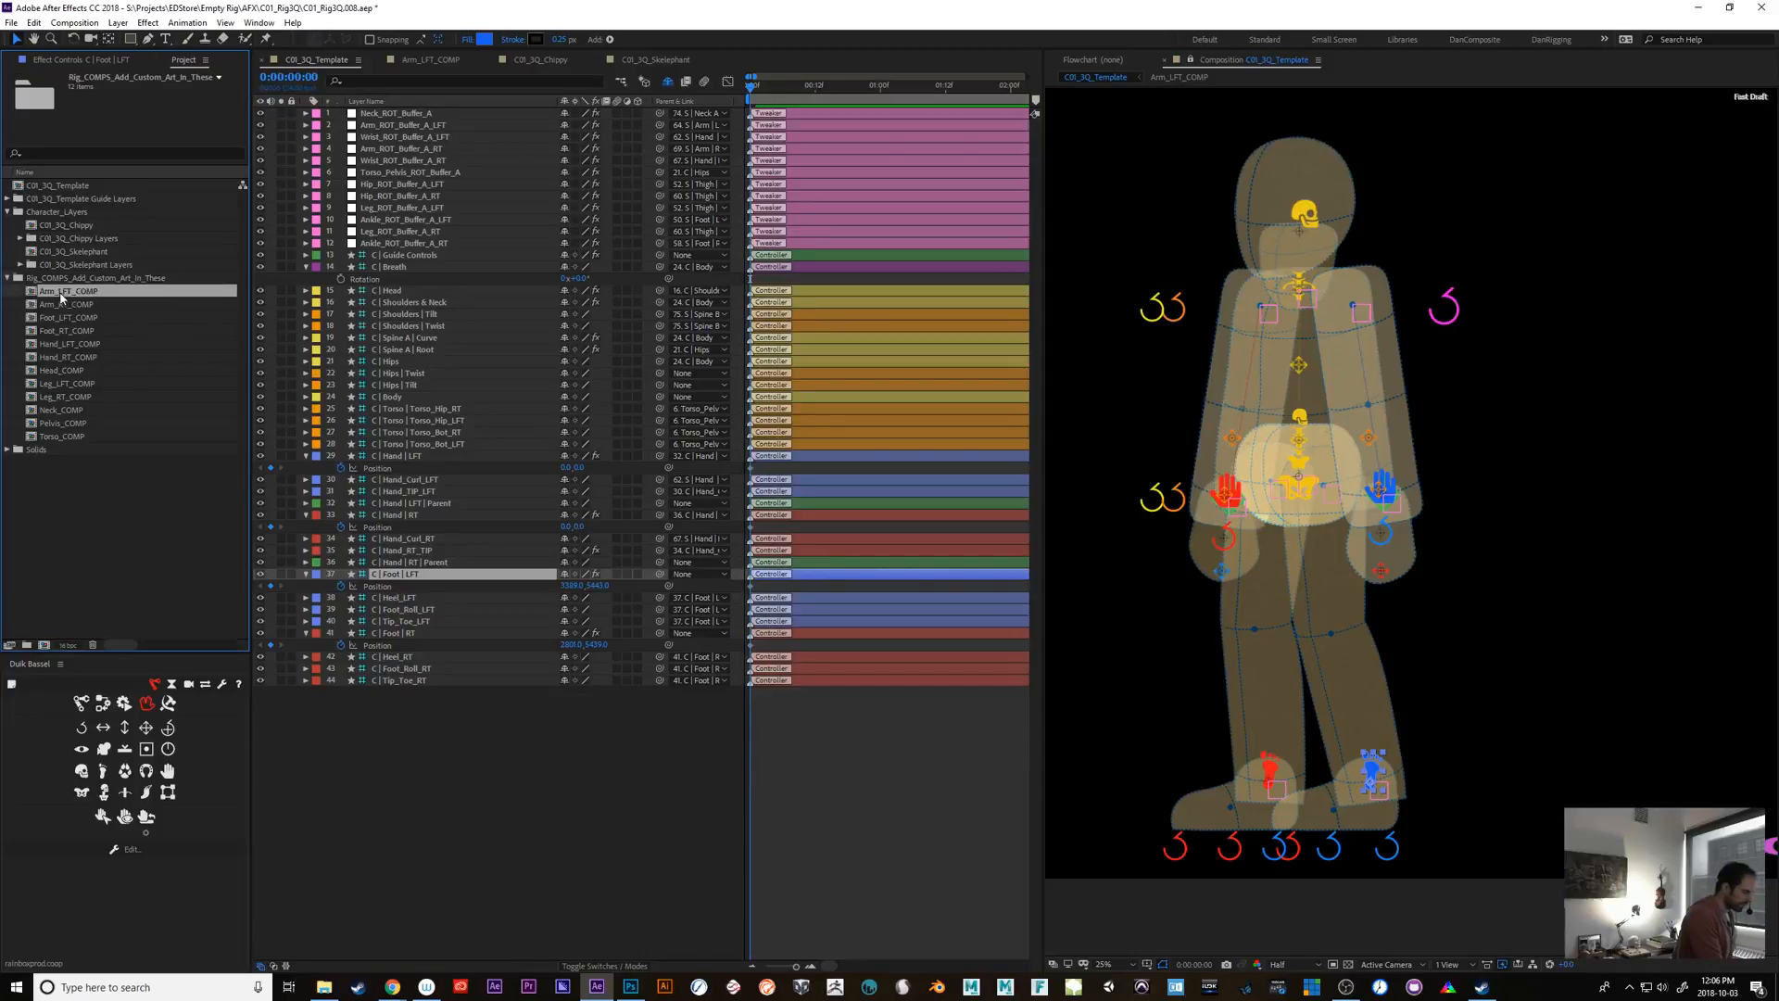
pyautogui.doubleClick(35, 293)
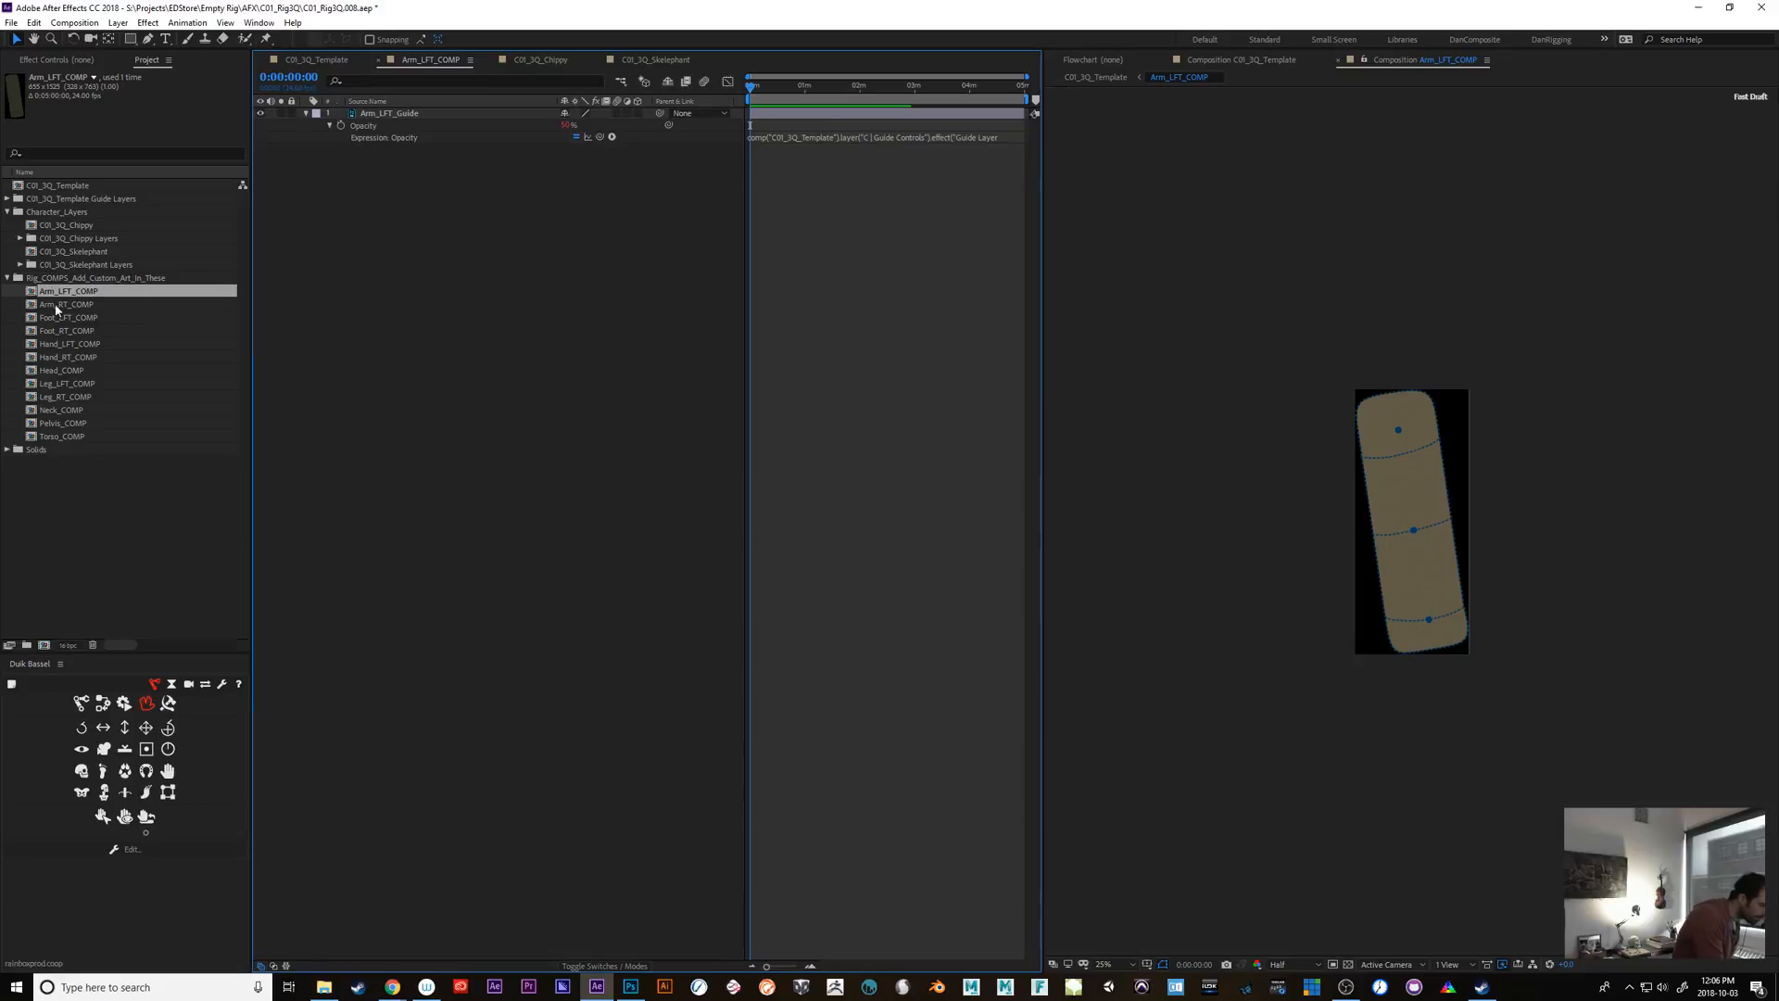
# Expand the C01_3Q_Skelephant Layers folder and place Arm_LFT/C01_3Q_Skelephant.psd over the arm guide in Arm_LFT_COMP
pyautogui.click(20, 265)
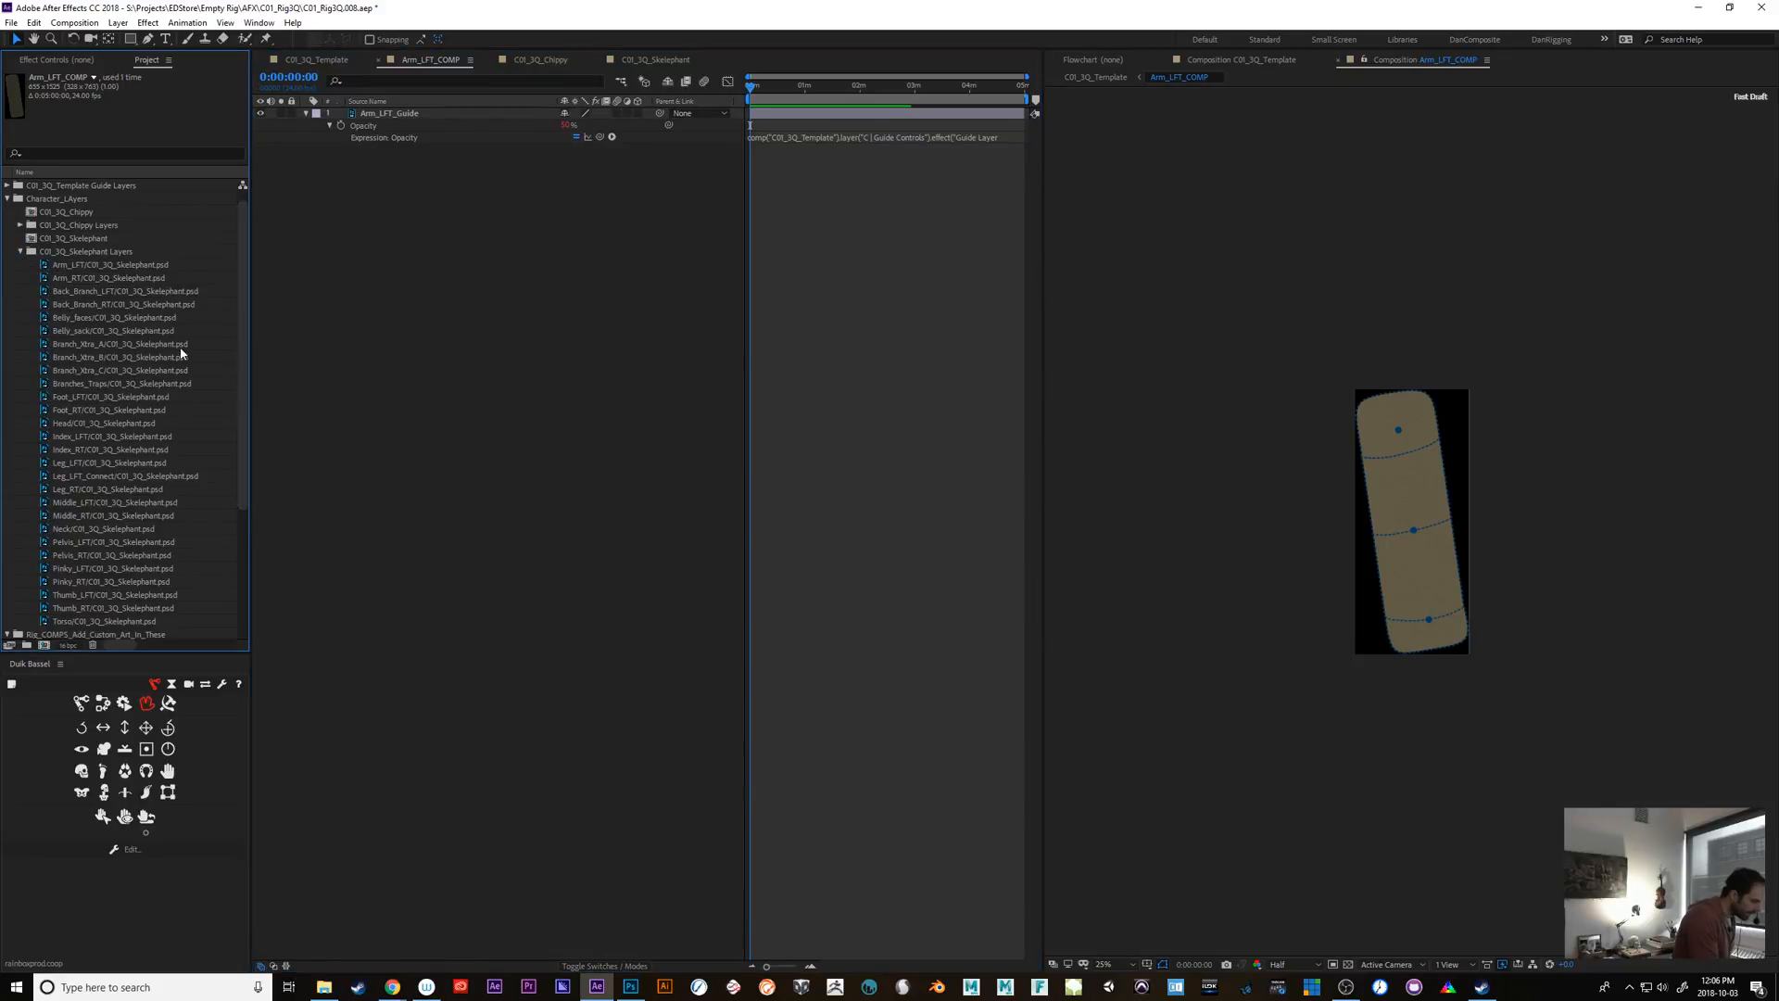
pyautogui.click(113, 266)
pyautogui.moveTo(104, 267); pyautogui.dragTo(1416, 528)
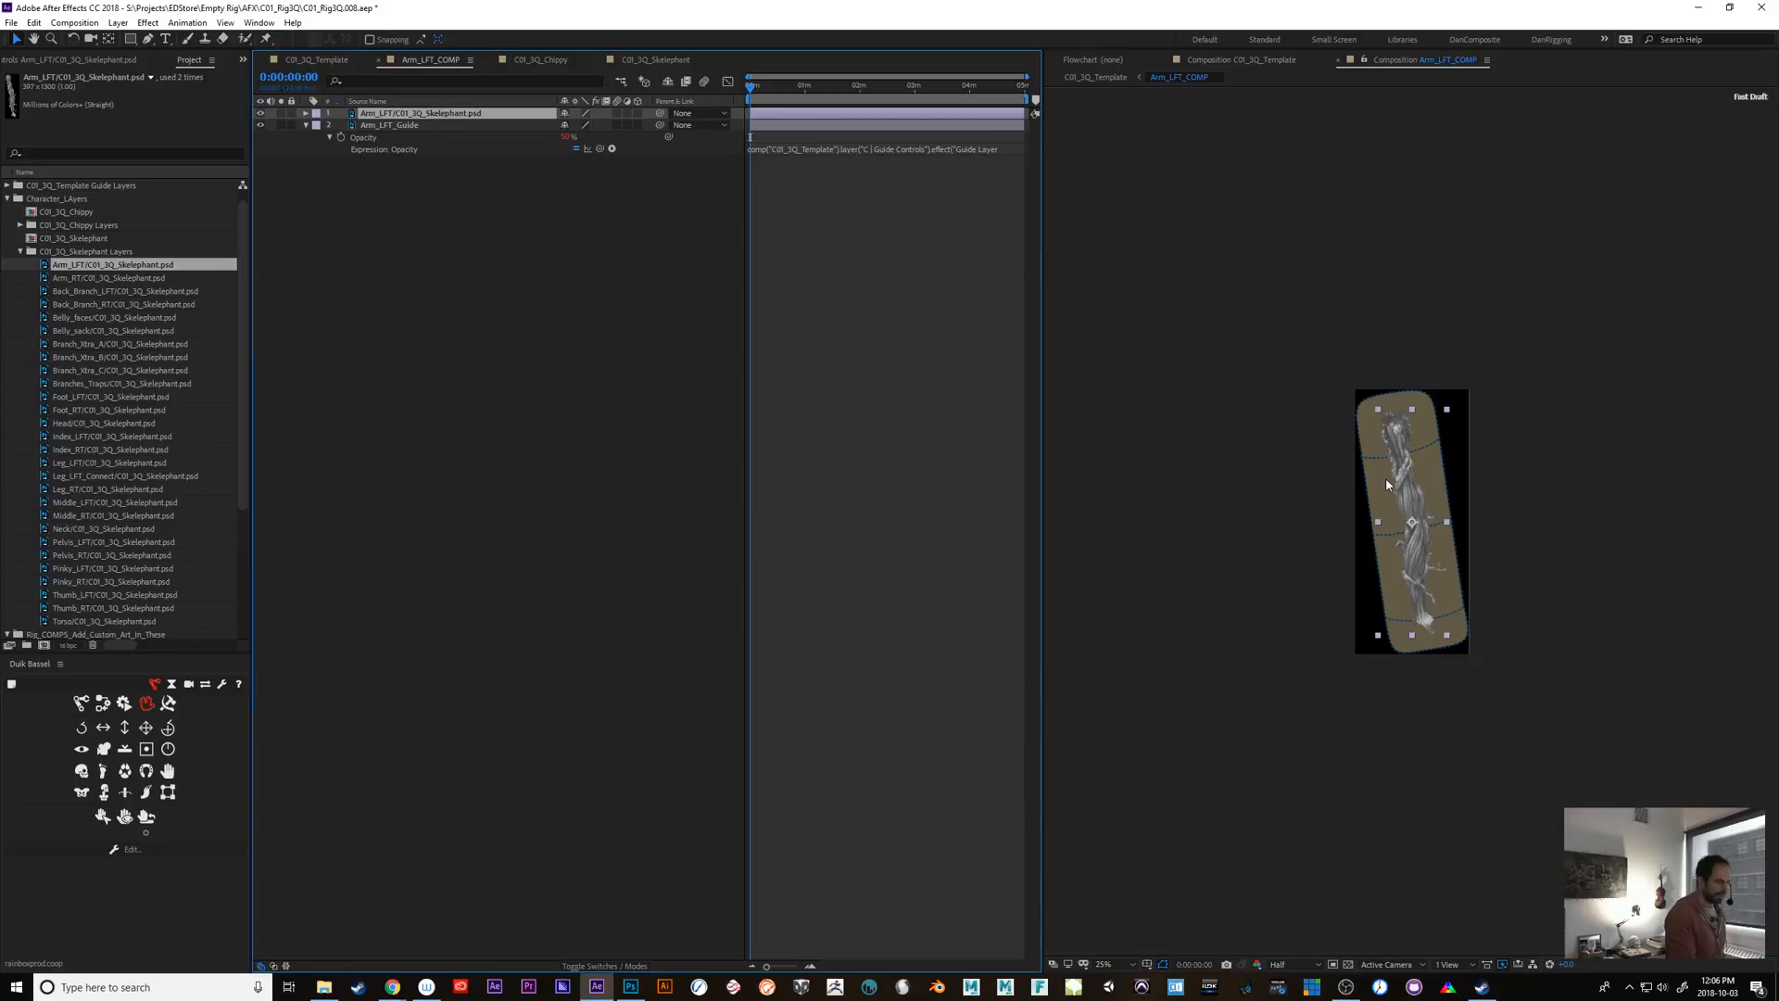
# Show C01_3Q_Template in the viewer beside the Arm_LFT_COMP timeline, set preview resolution to Quarter and collapse the Skelephant layers folder
pyautogui.click(1277, 64)
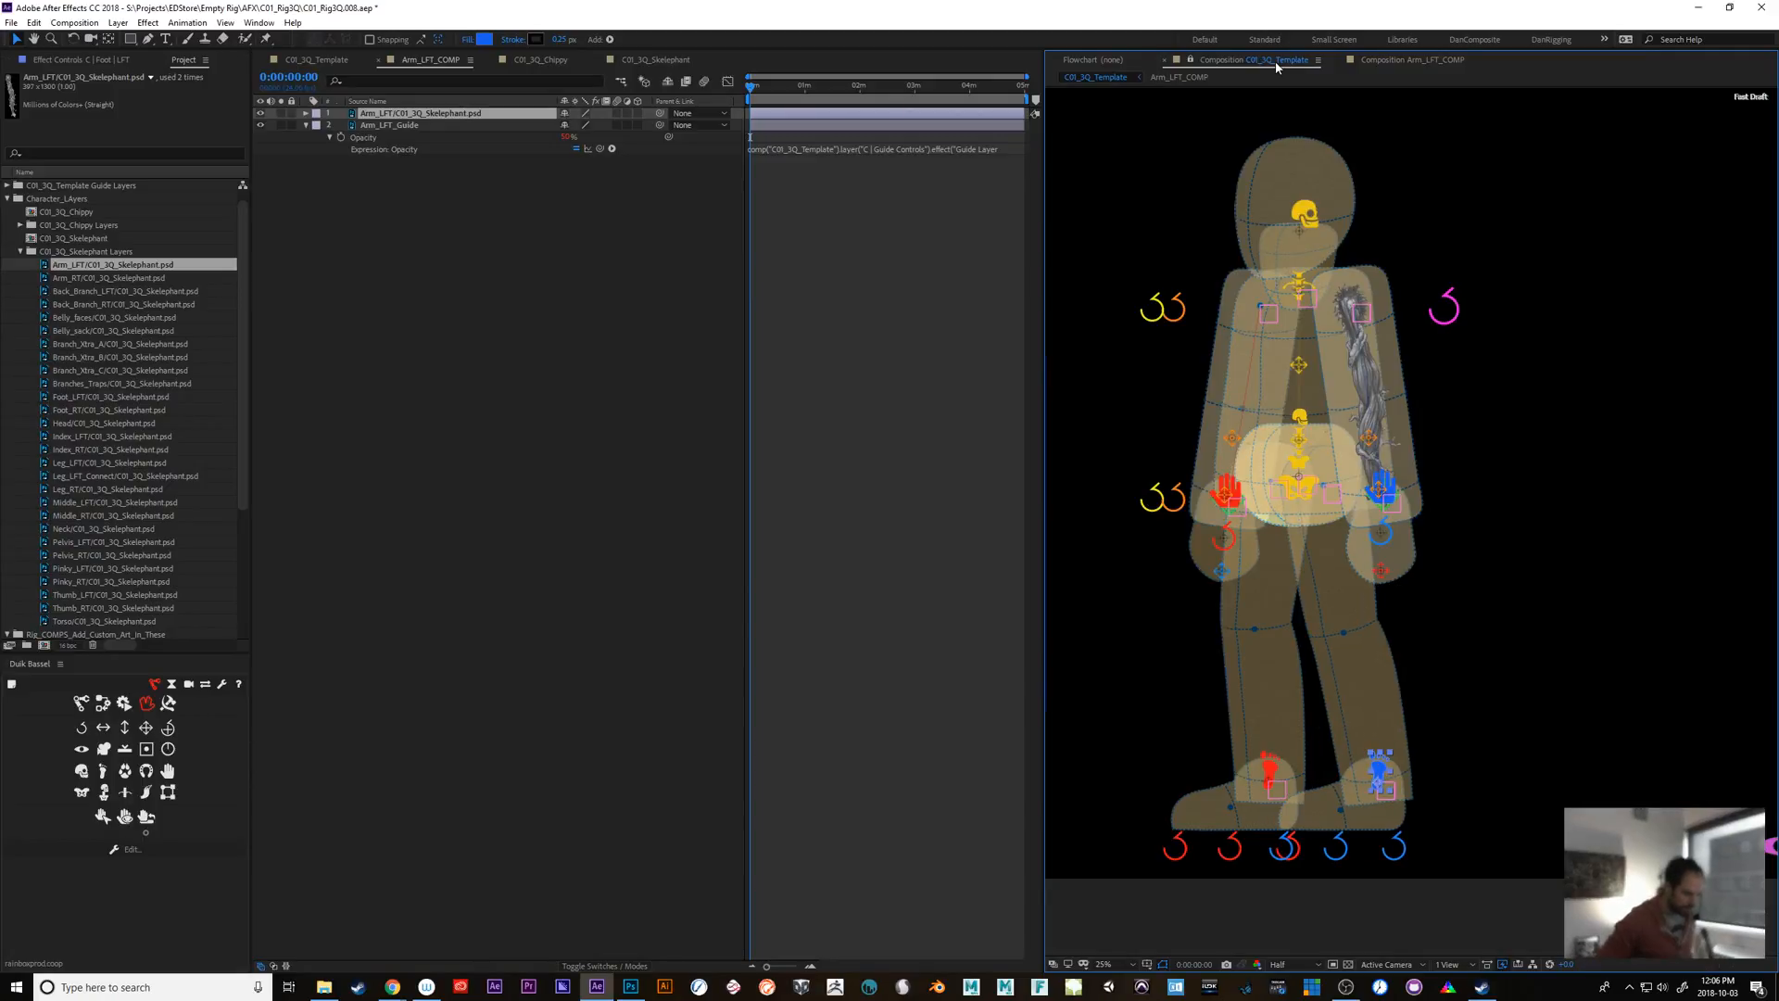
pyautogui.click(431, 193)
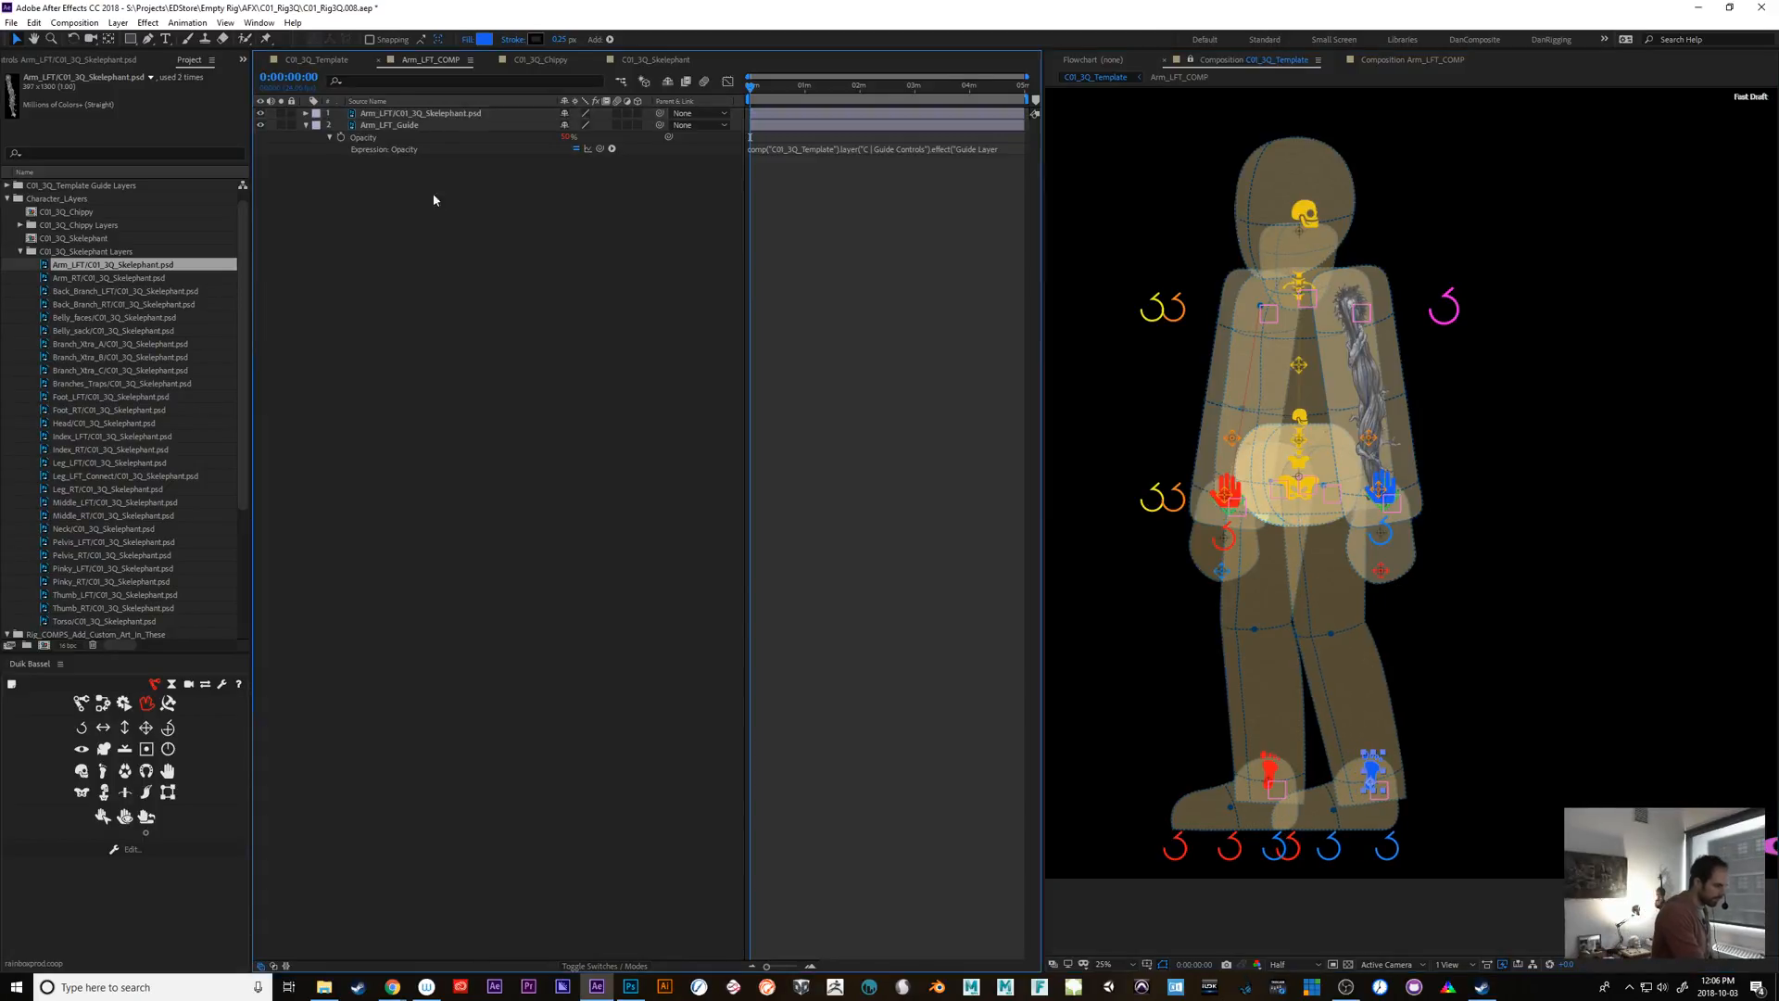
pyautogui.click(440, 115)
pyautogui.press('Return')
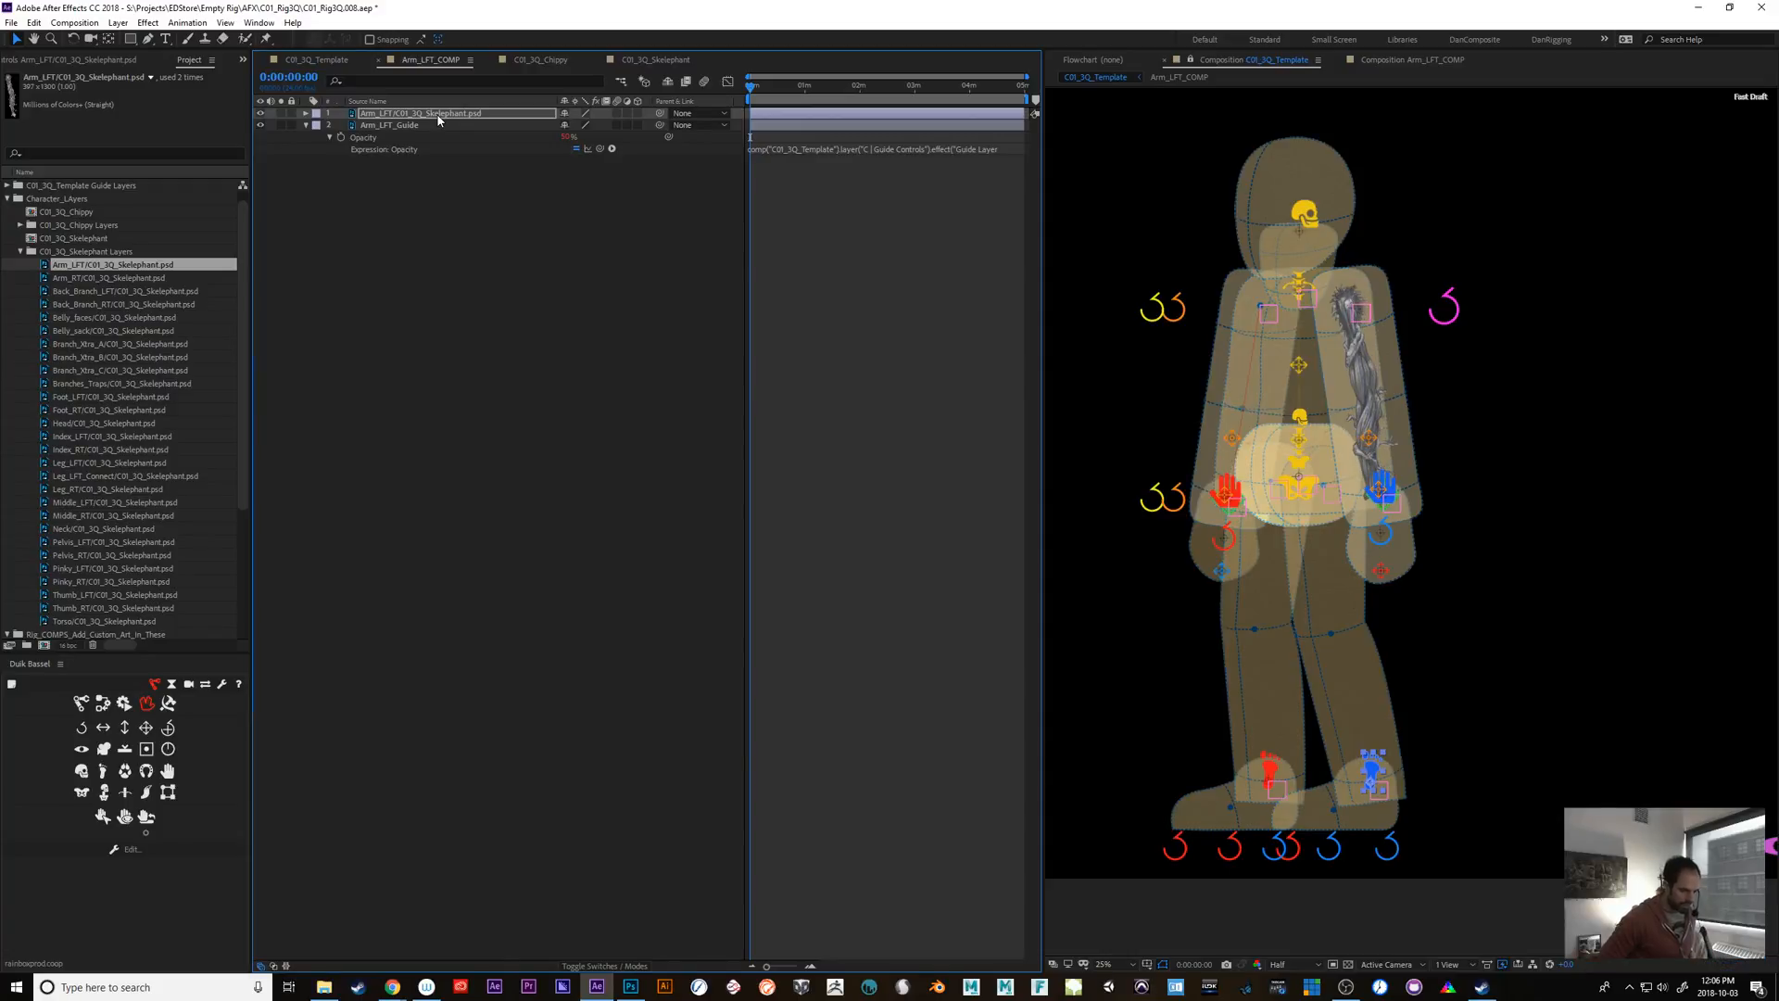
pyautogui.click(1287, 965)
pyautogui.click(1309, 930)
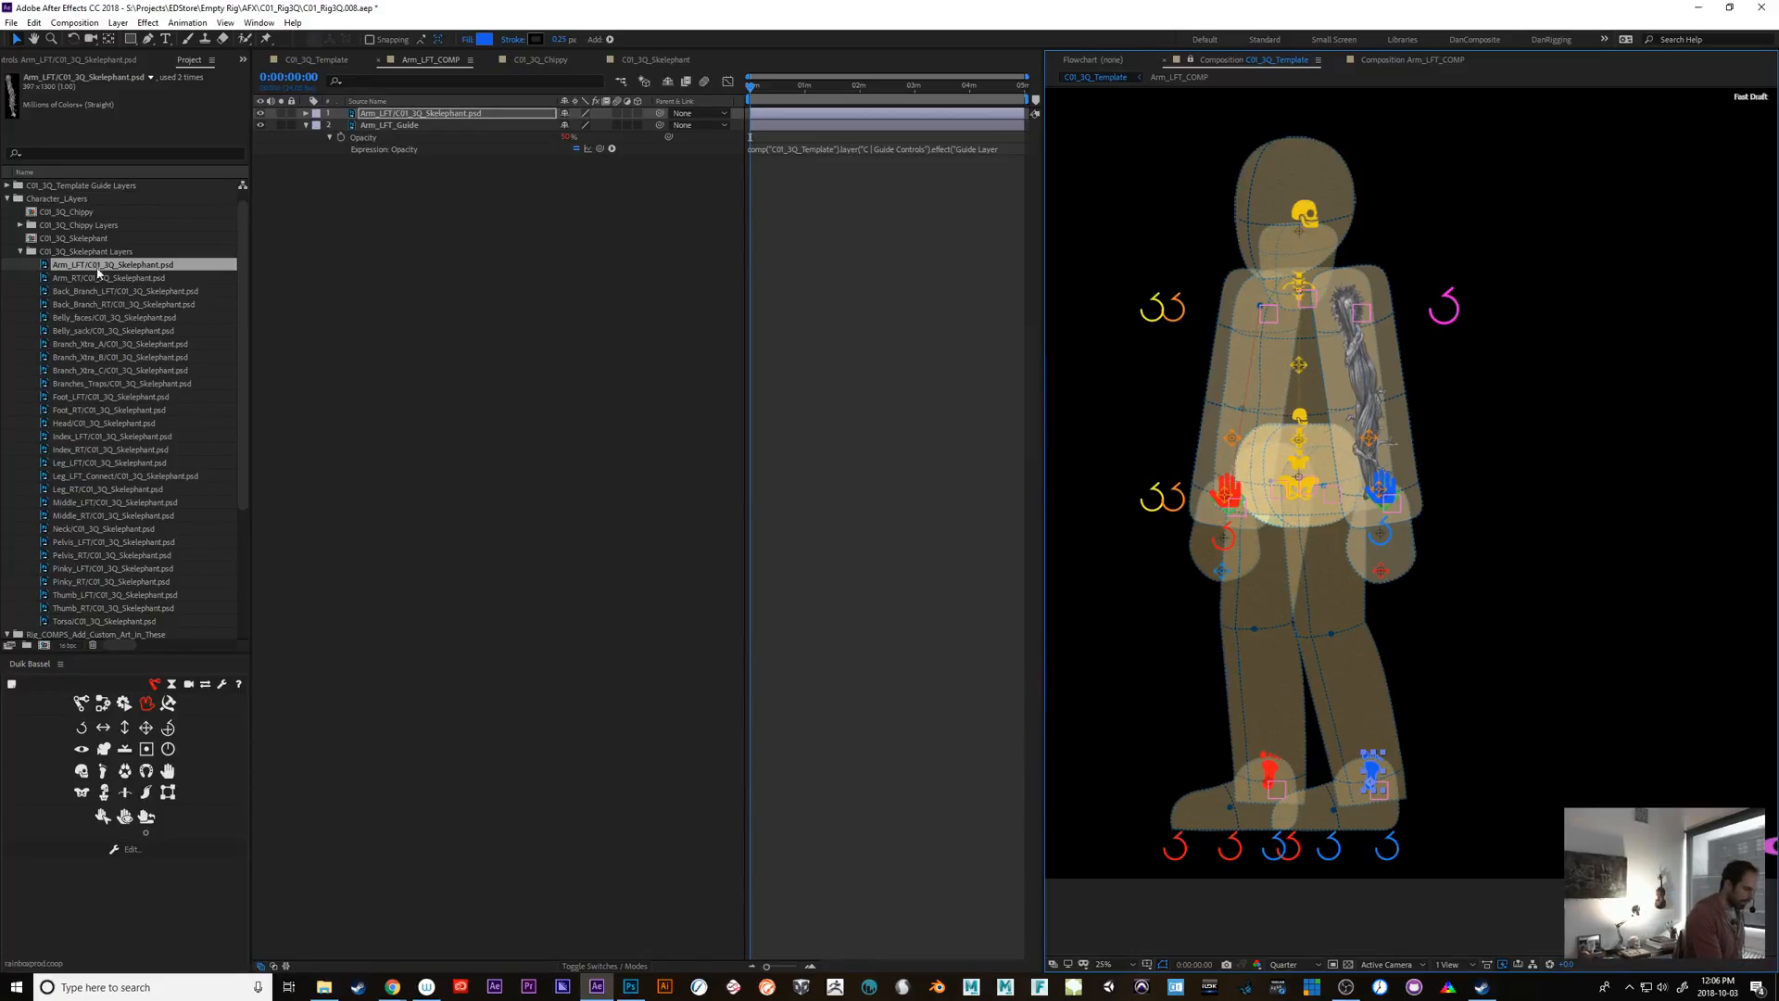
pyautogui.click(22, 254)
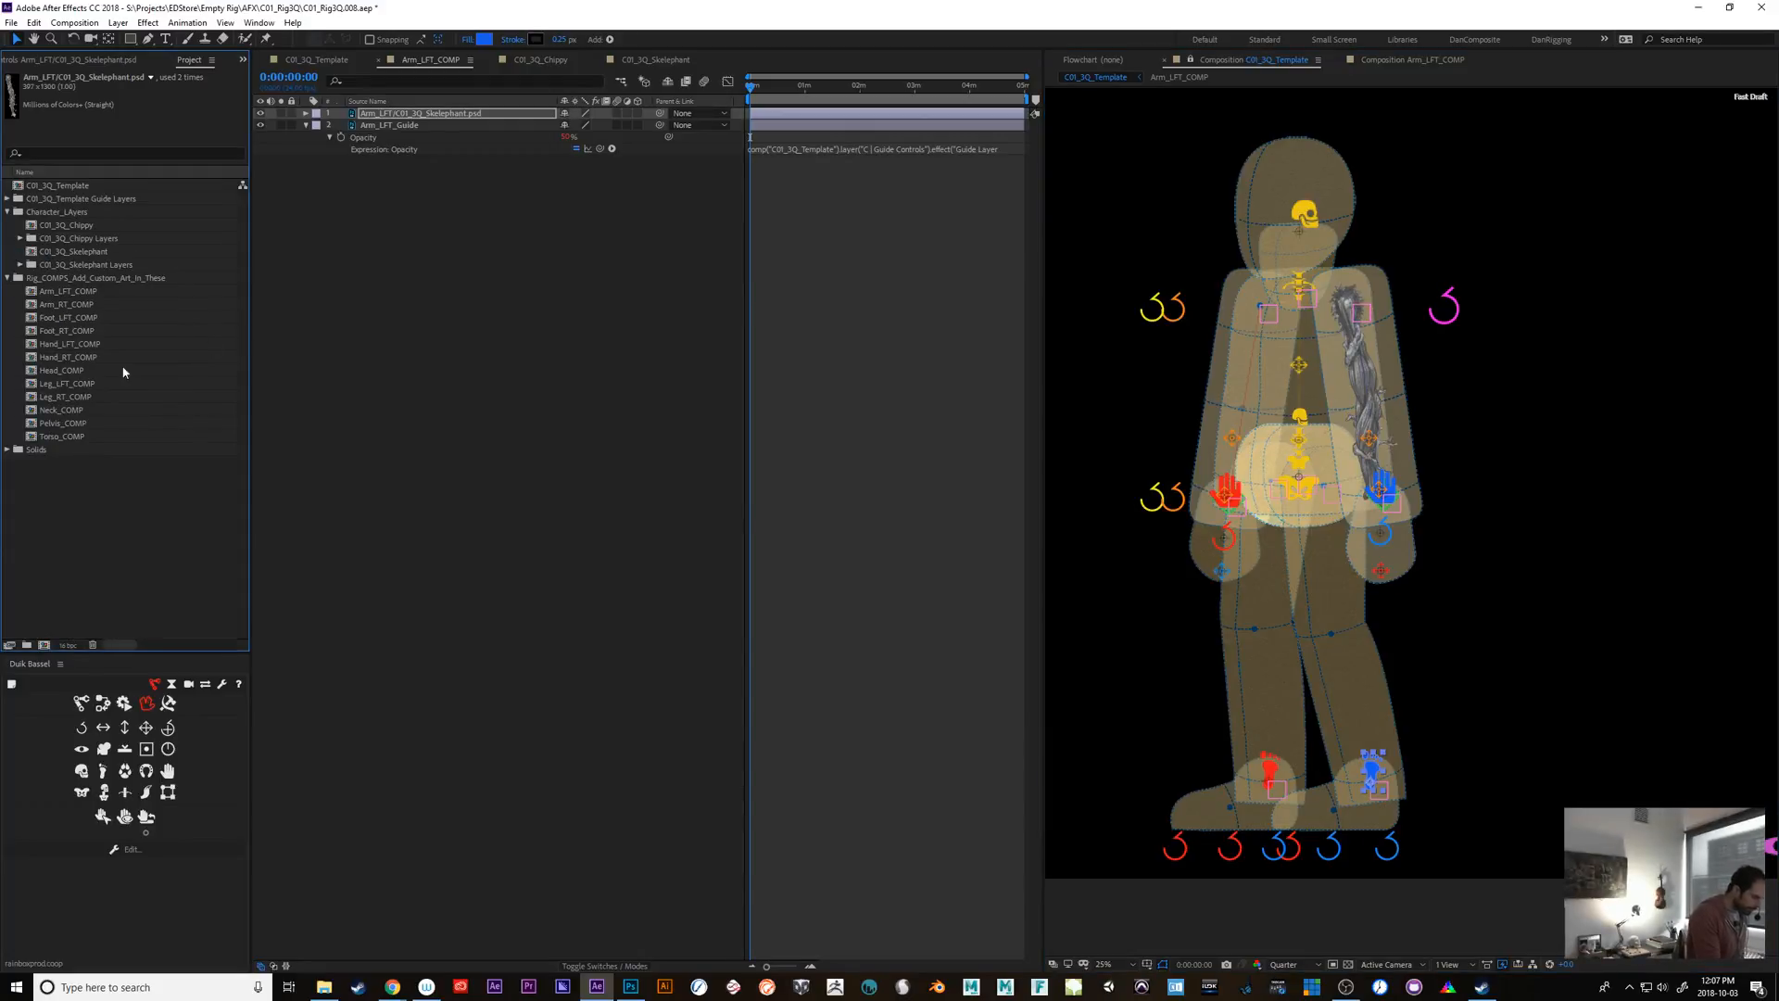
# Open Arm_RT_COMP and place Arm_RT/C01_3Q_Skelephant.psd from the Skelephant layers folder over the arm guide
pyautogui.doubleClick(76, 307)
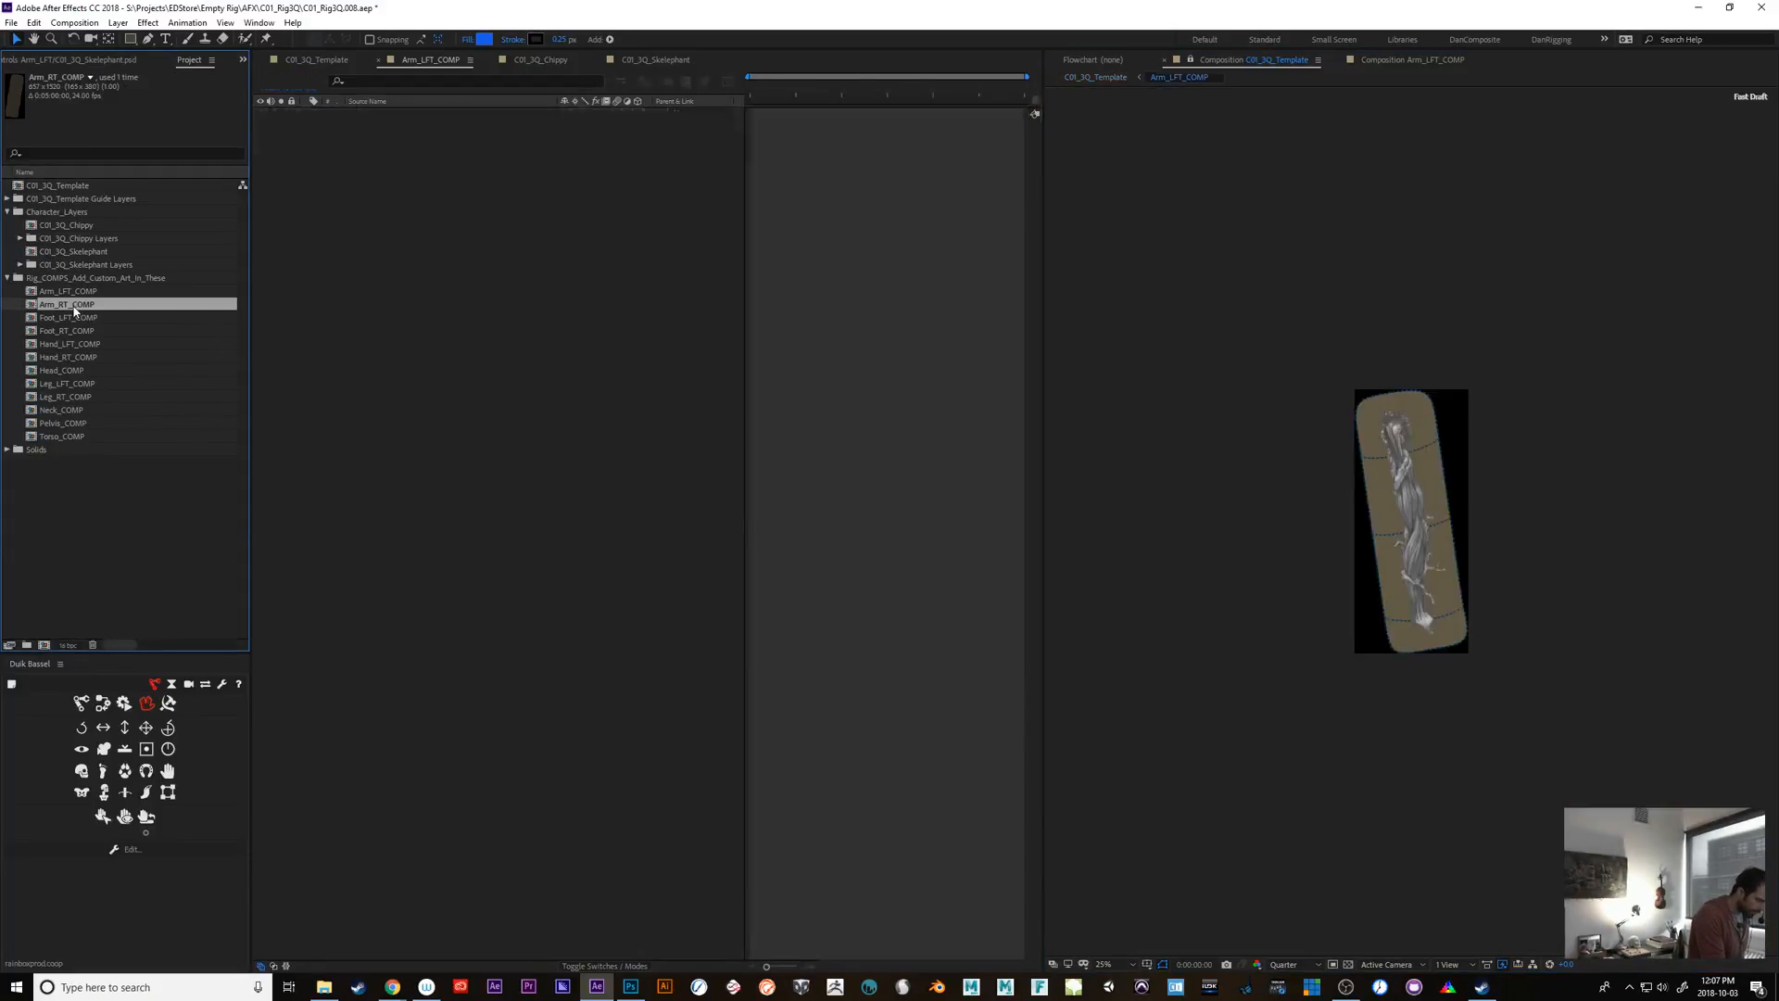
pyautogui.click(61, 60)
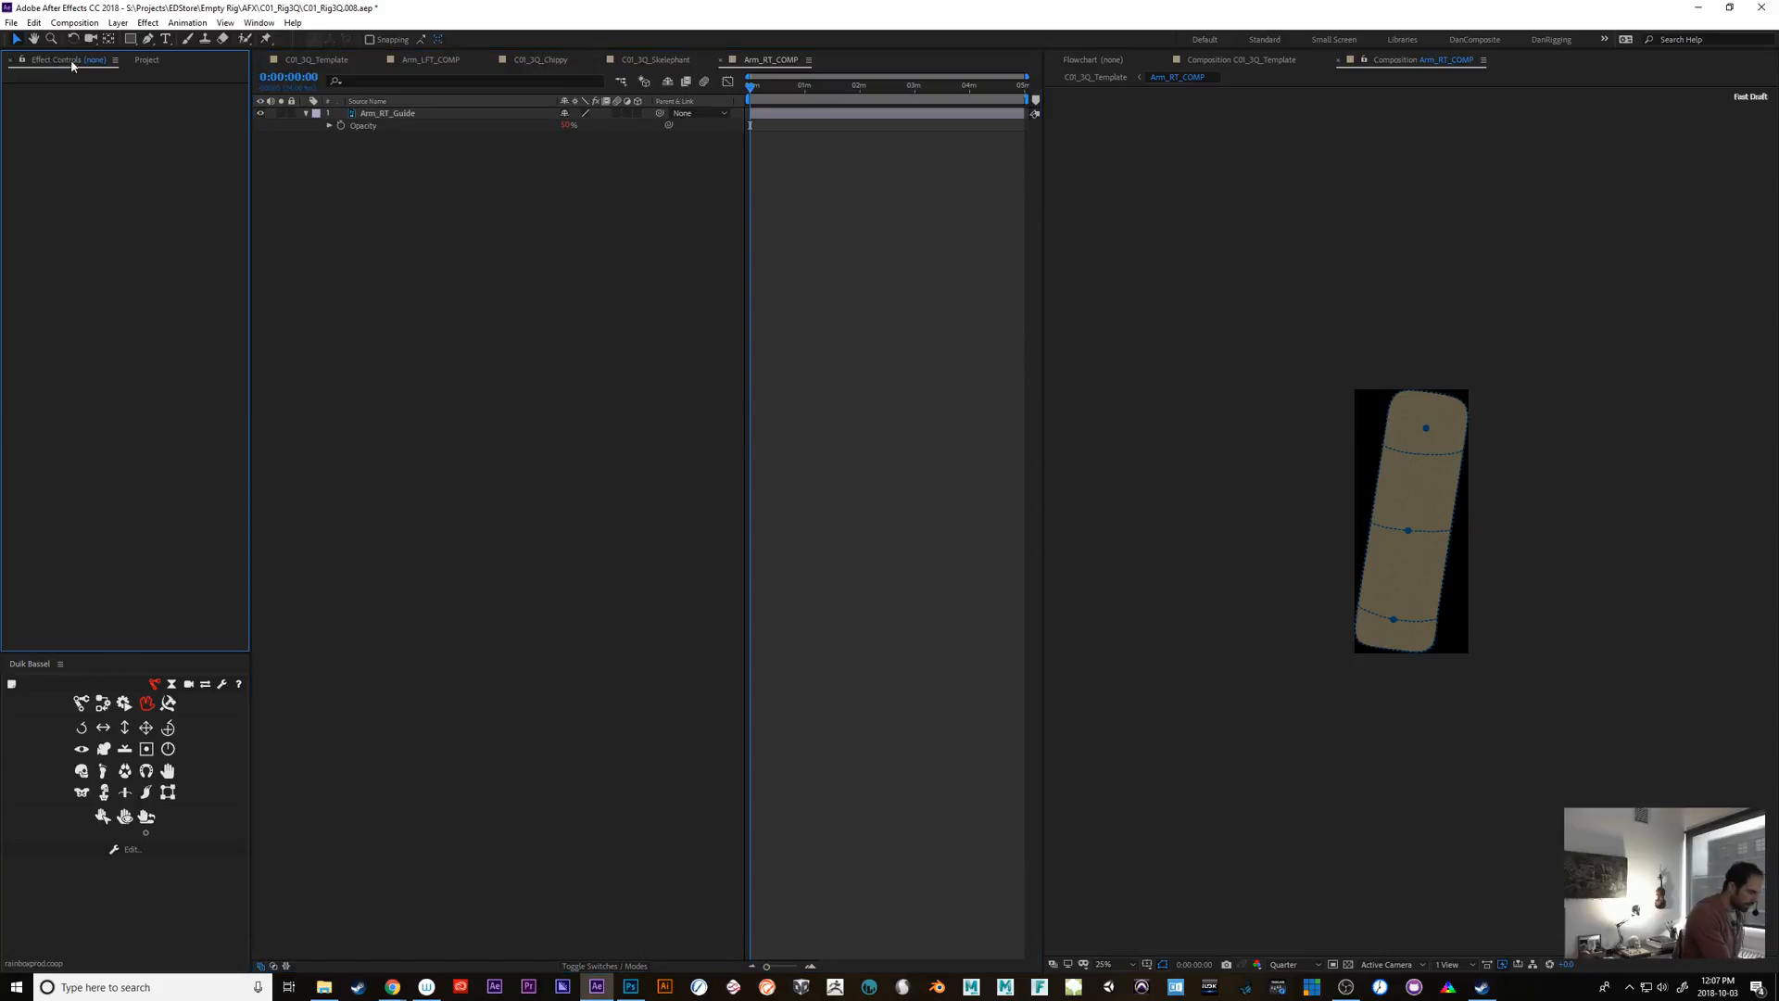
pyautogui.click(148, 60)
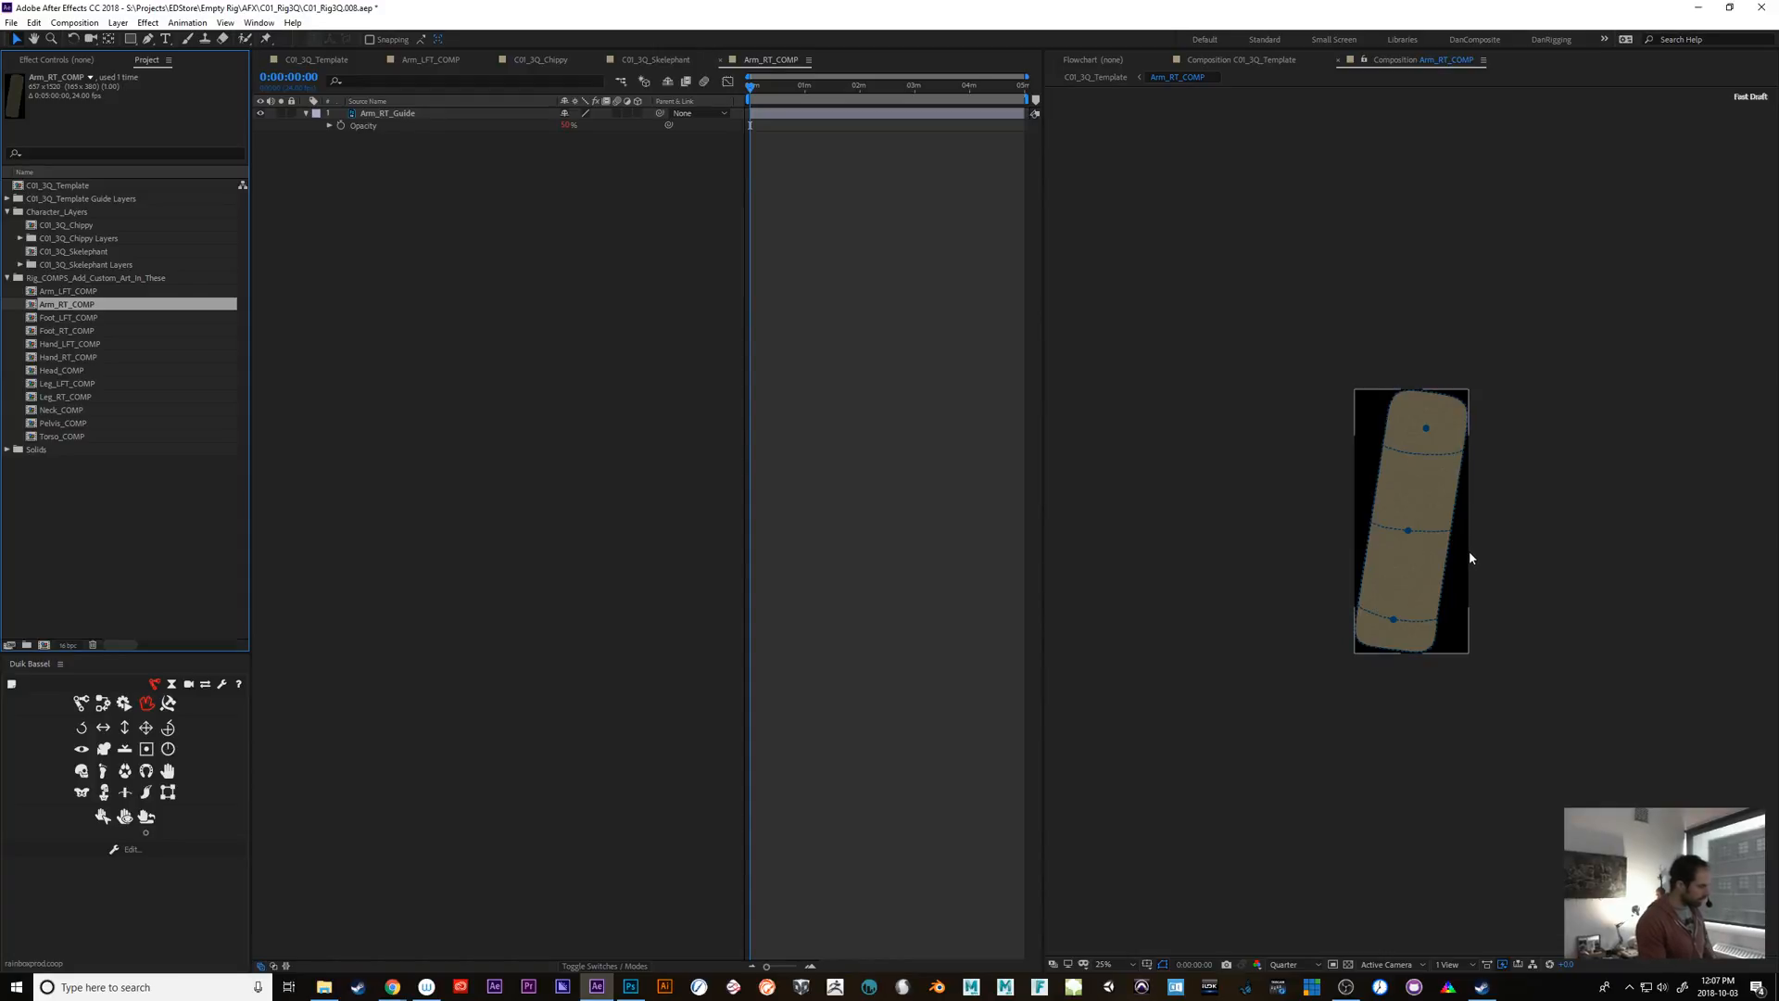
pyautogui.click(20, 264)
pyautogui.moveTo(74, 276); pyautogui.dragTo(1414, 497)
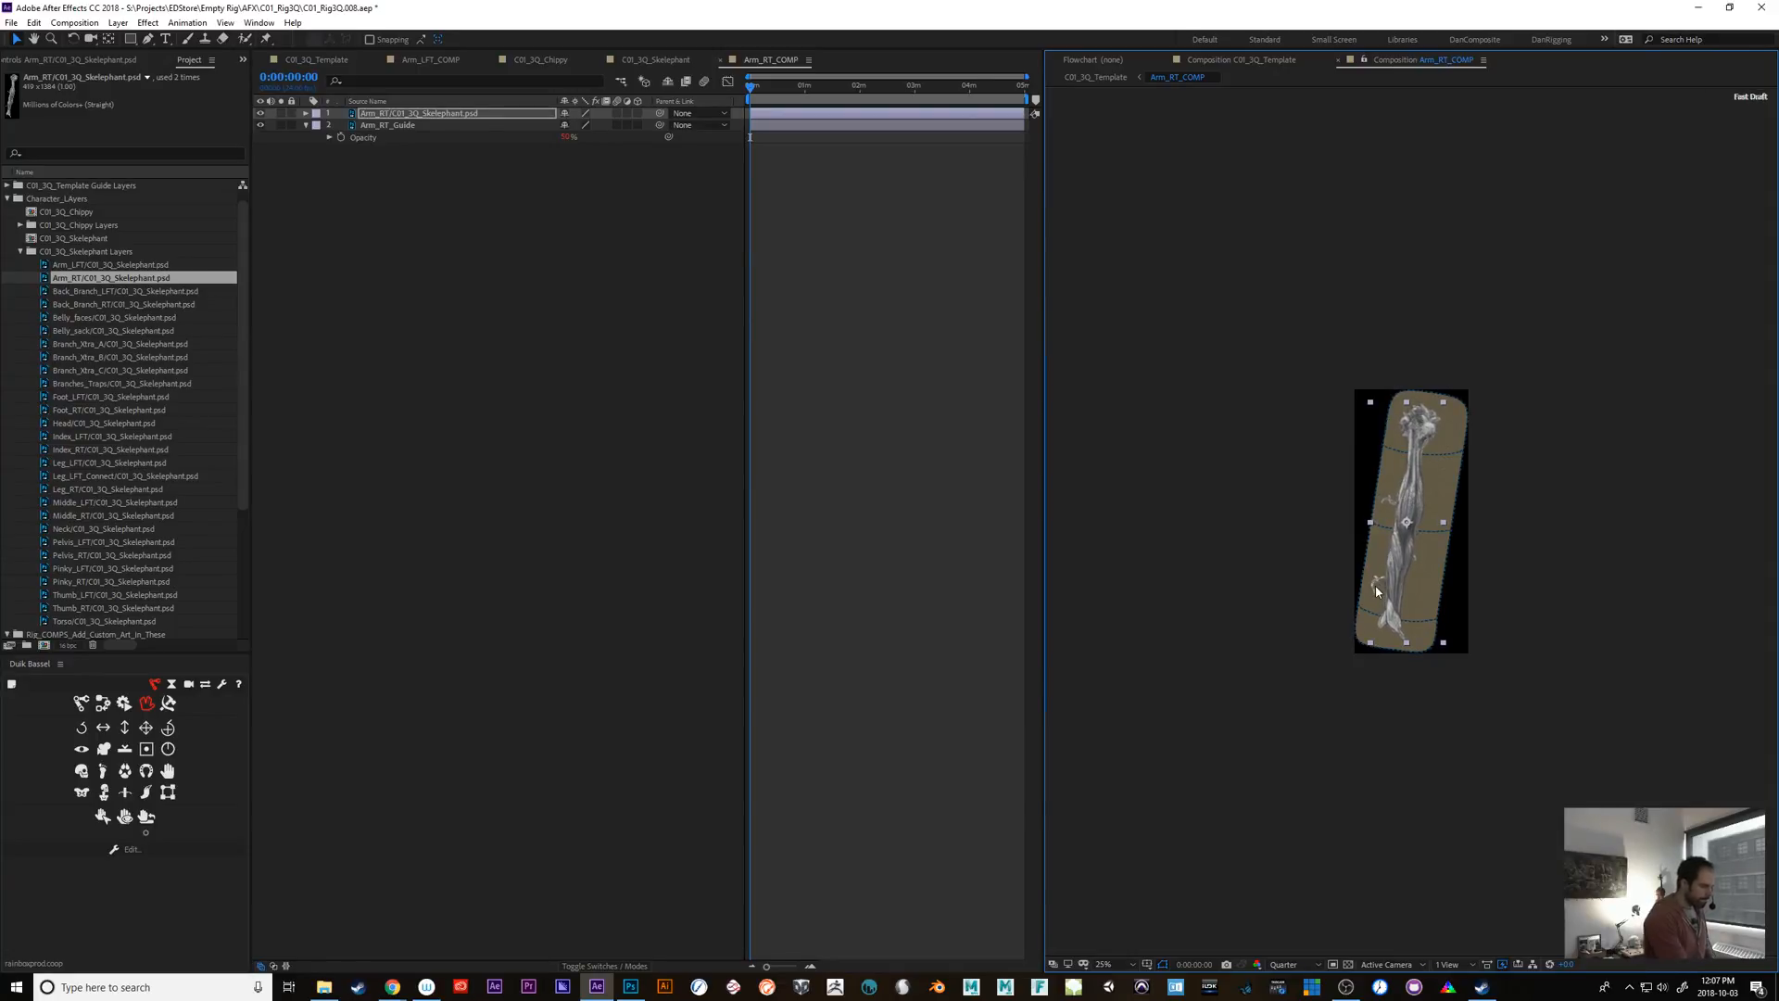
# Align the right arm art, move it below Arm_RT_Guide in Arm_RT_COMP, and check its placement in C01_3Q_Template
pyautogui.click(1230, 62)
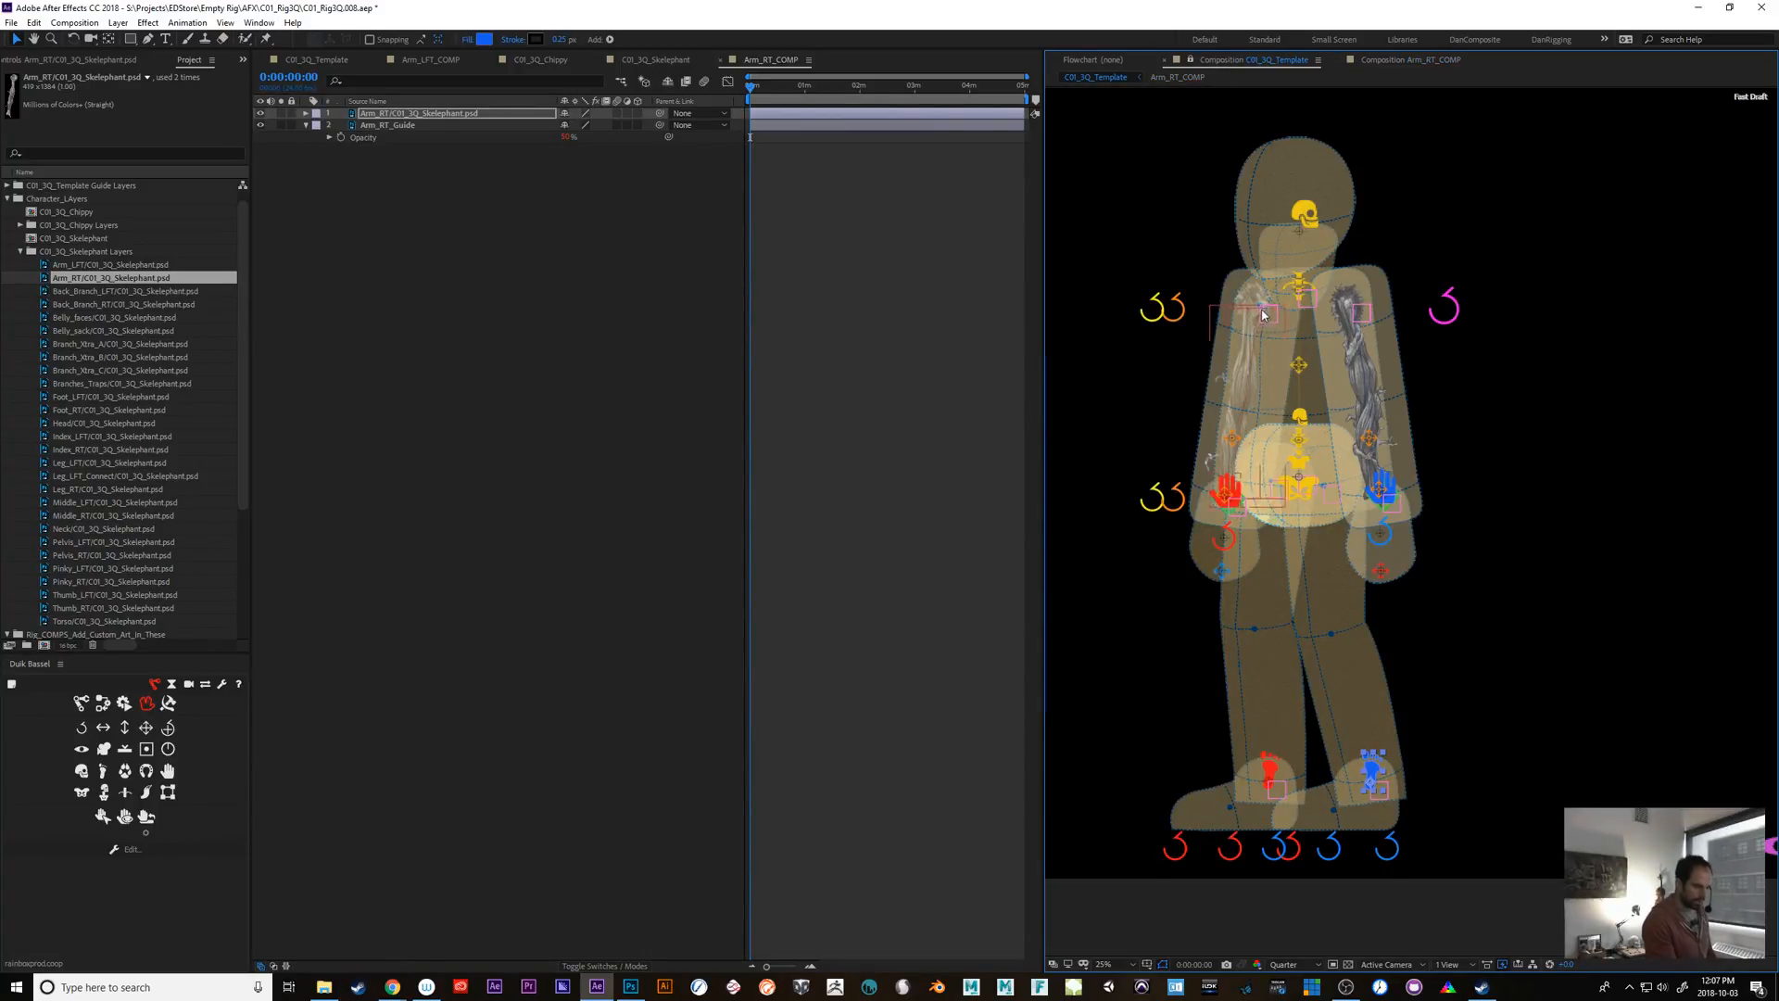
pyautogui.doubleClick(1266, 313)
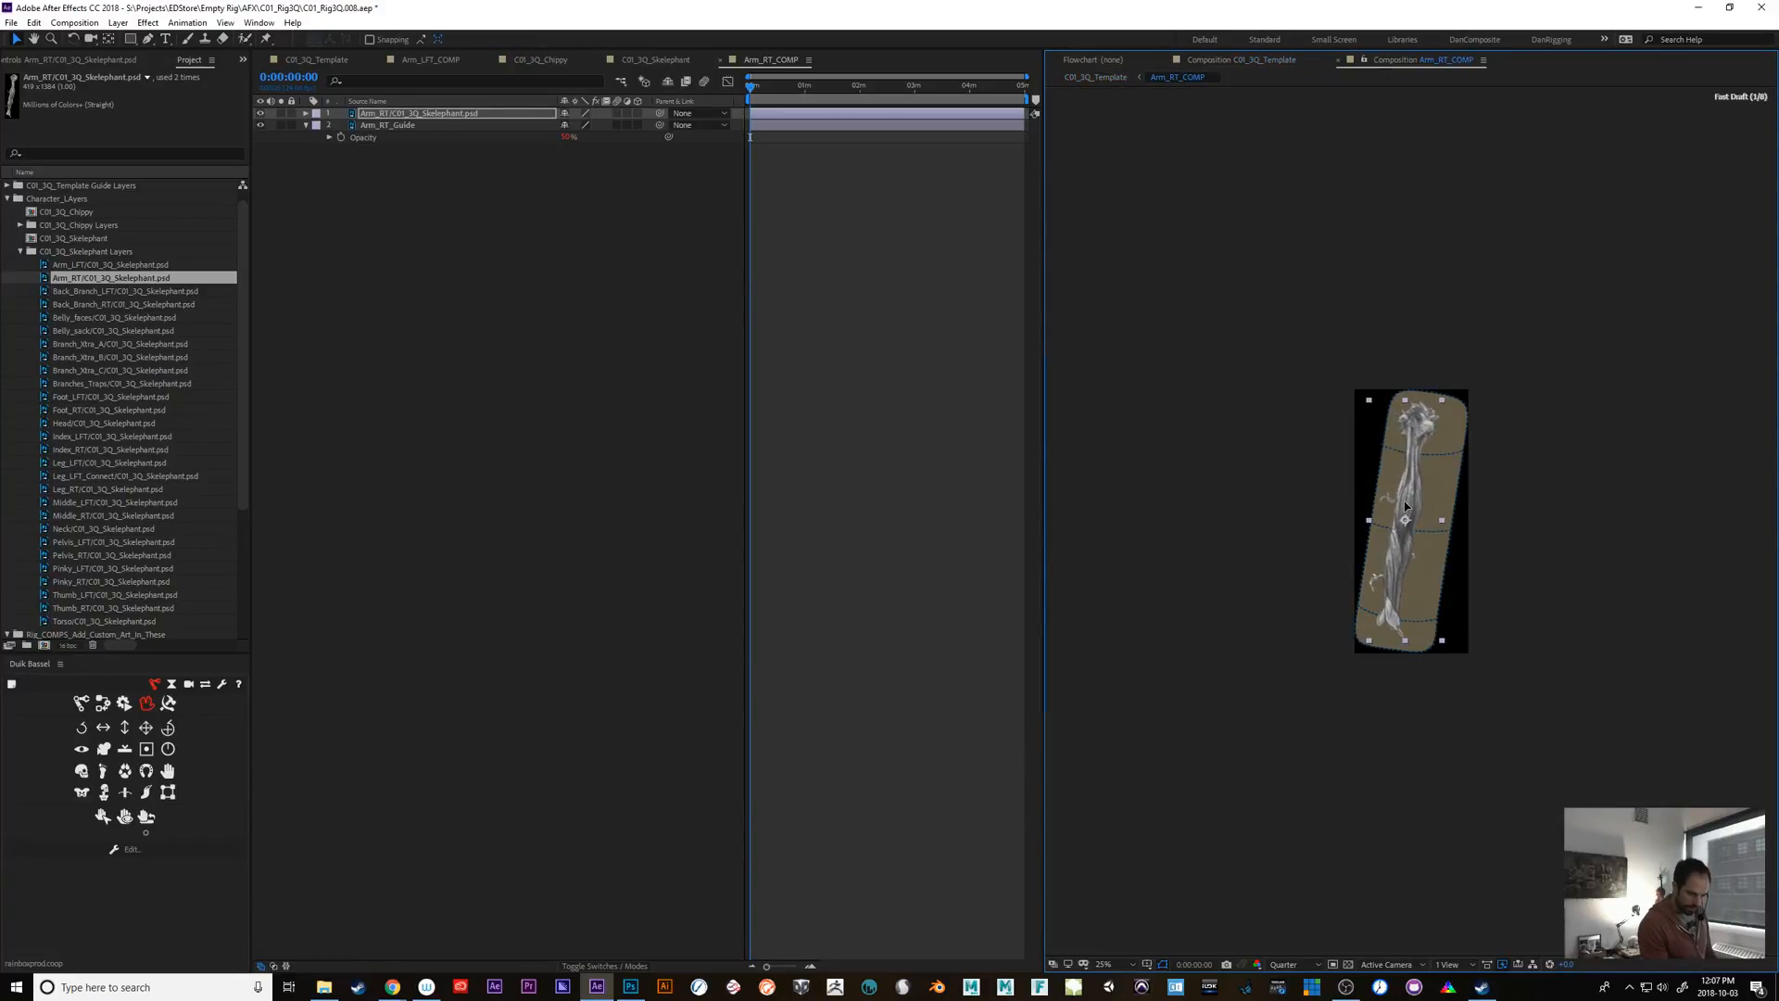
pyautogui.moveTo(429, 113); pyautogui.dragTo(429, 153)
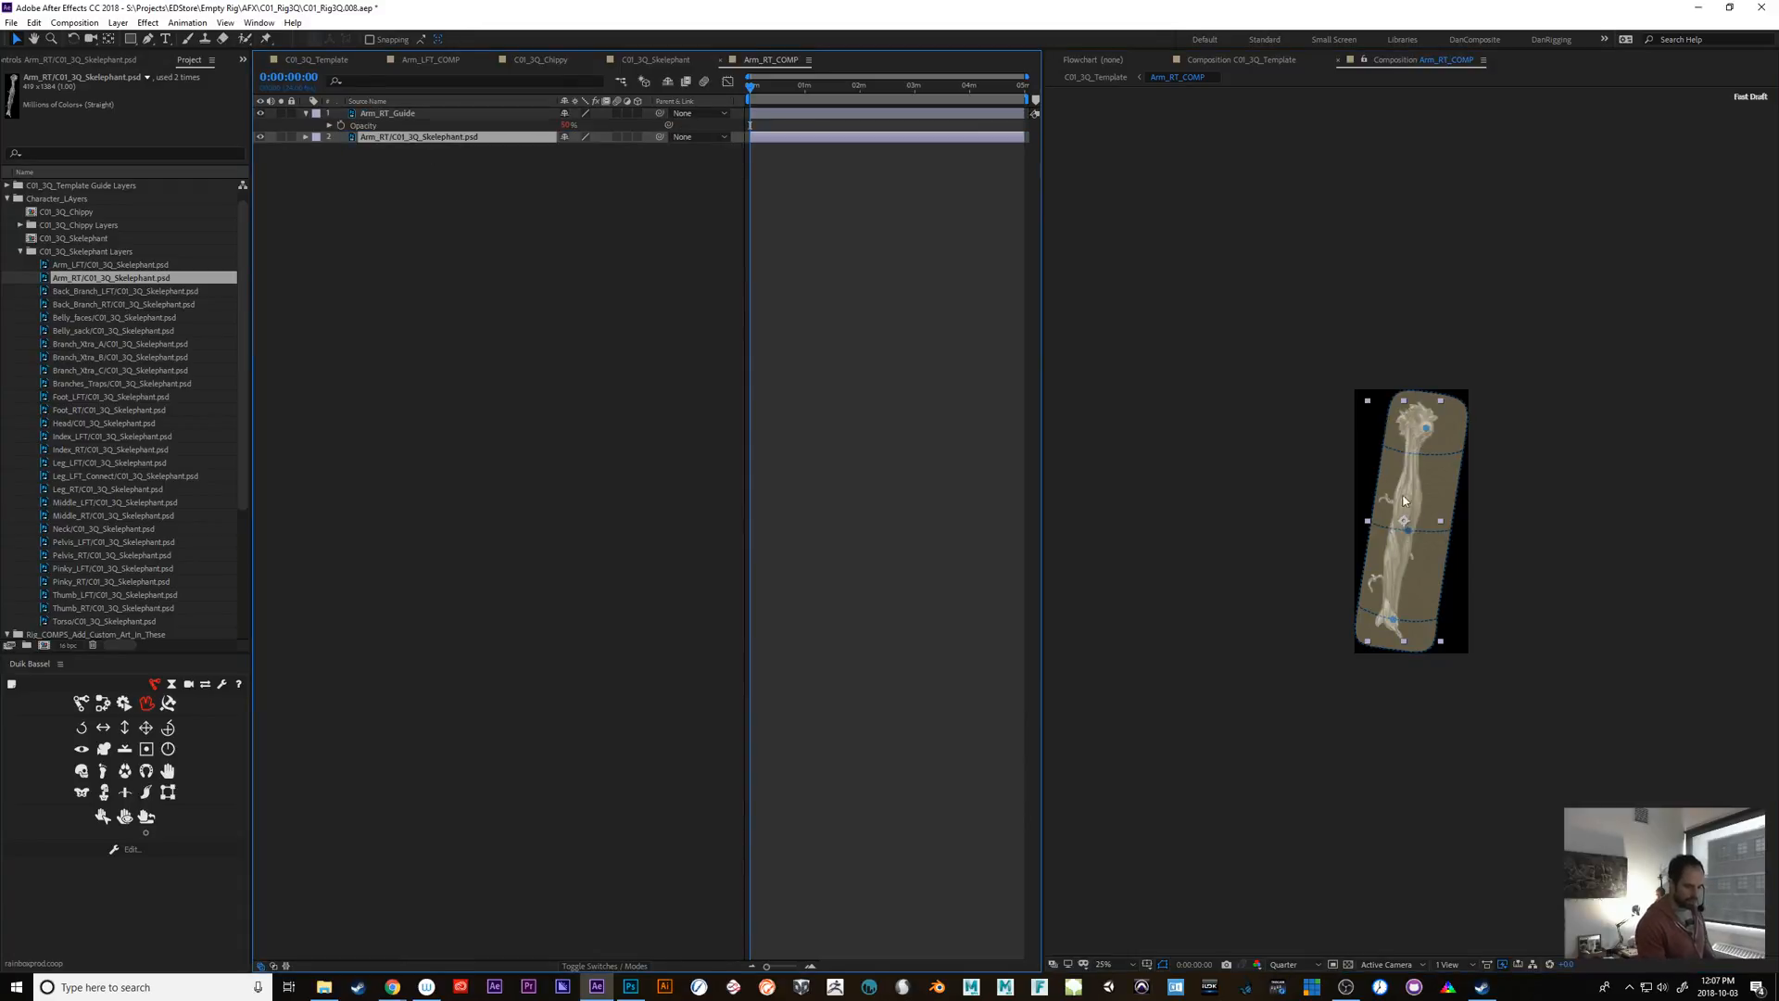
pyautogui.click(1225, 59)
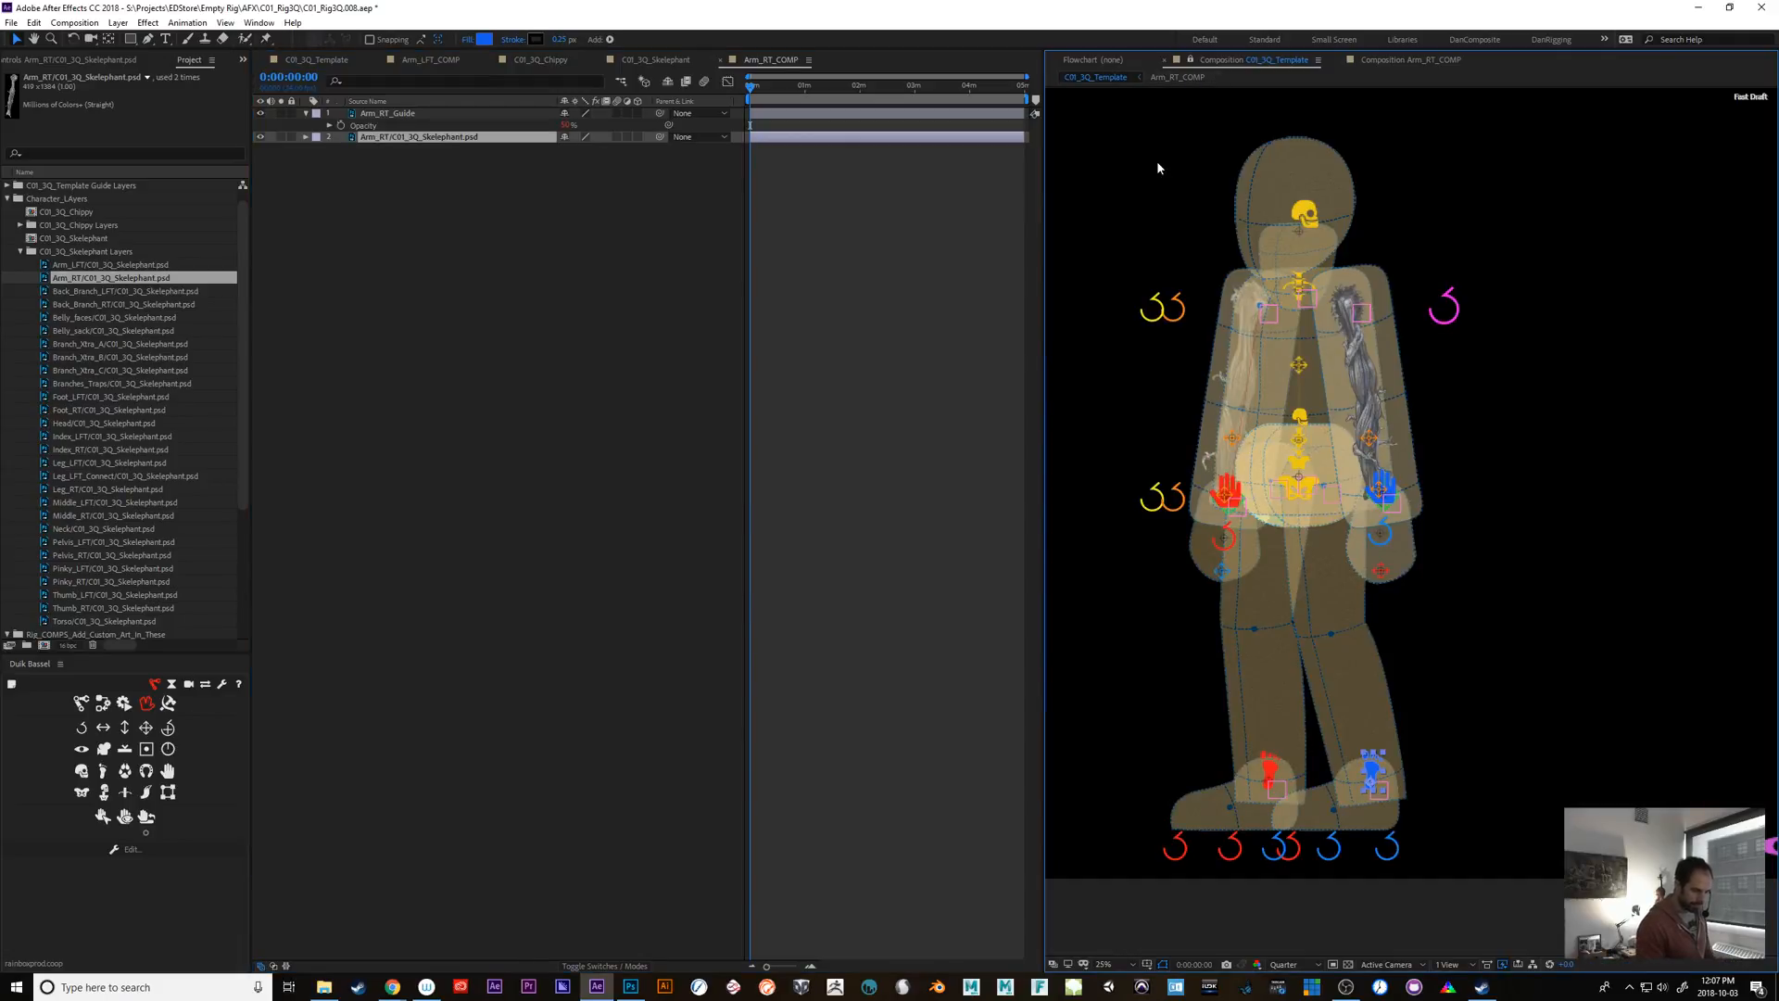
pyautogui.click(1394, 60)
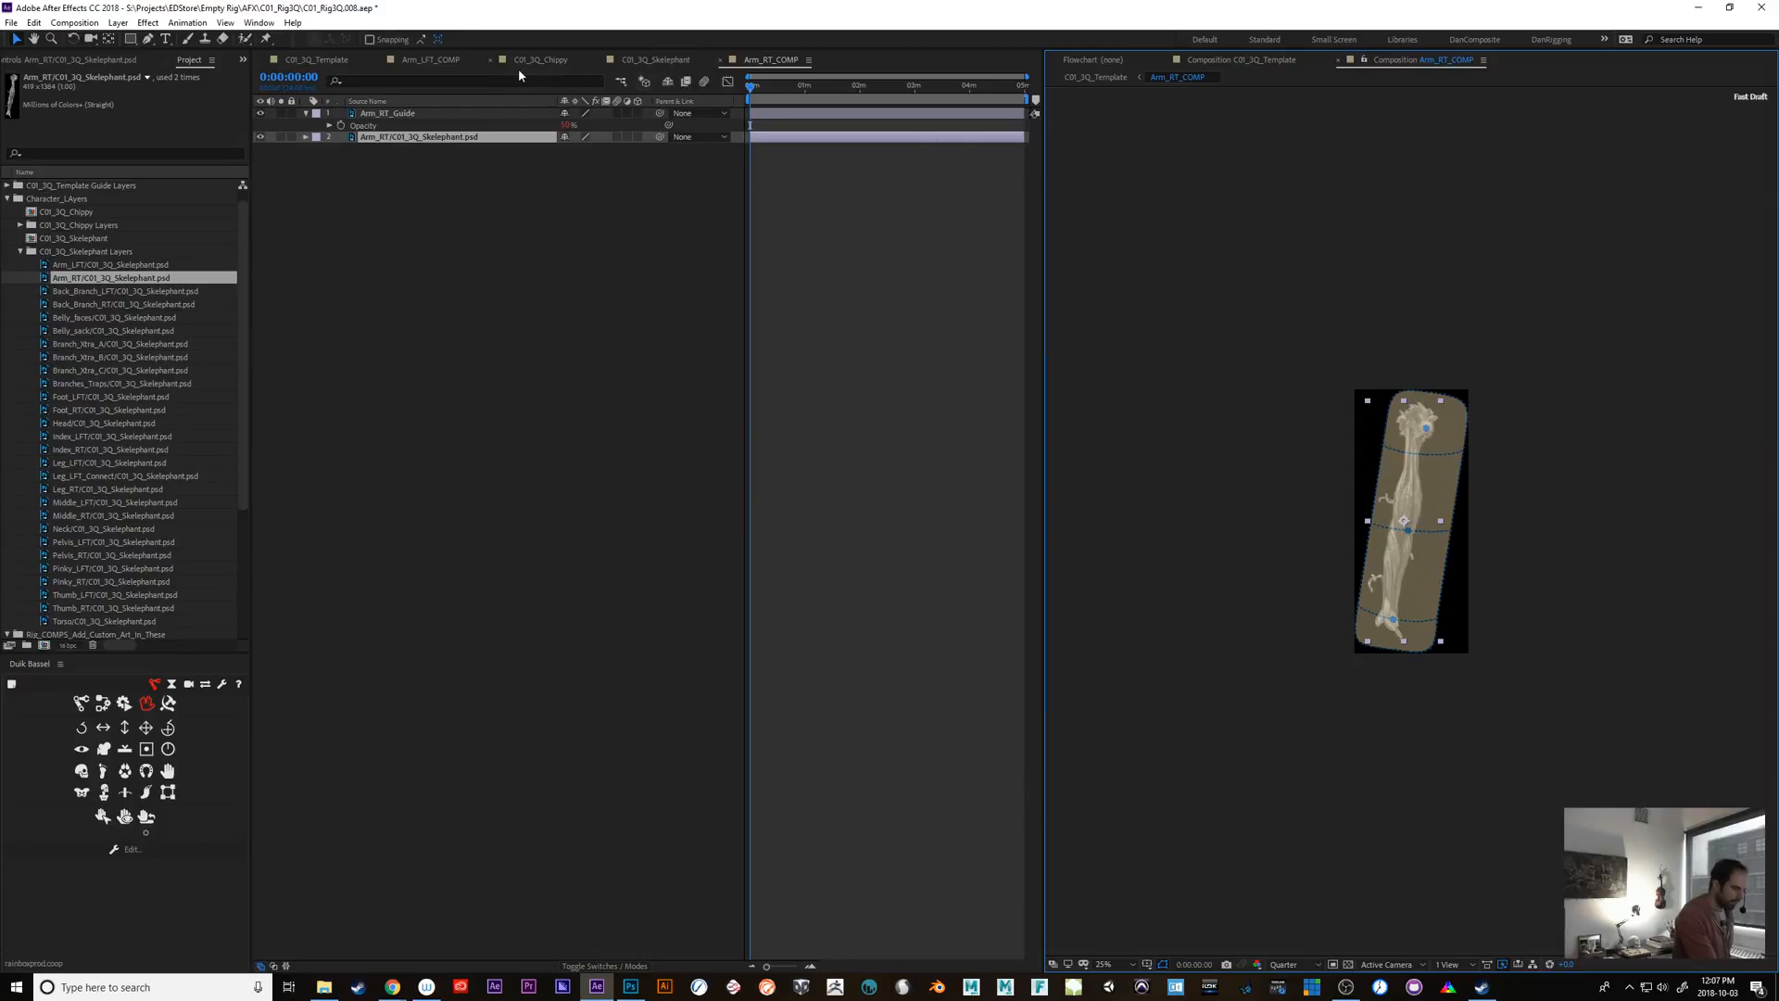
# In Arm_LFT_COMP, move the Skelephant arm art below Arm_LFT_Guide and nudge it into line with the guide's joints
pyautogui.click(431, 59)
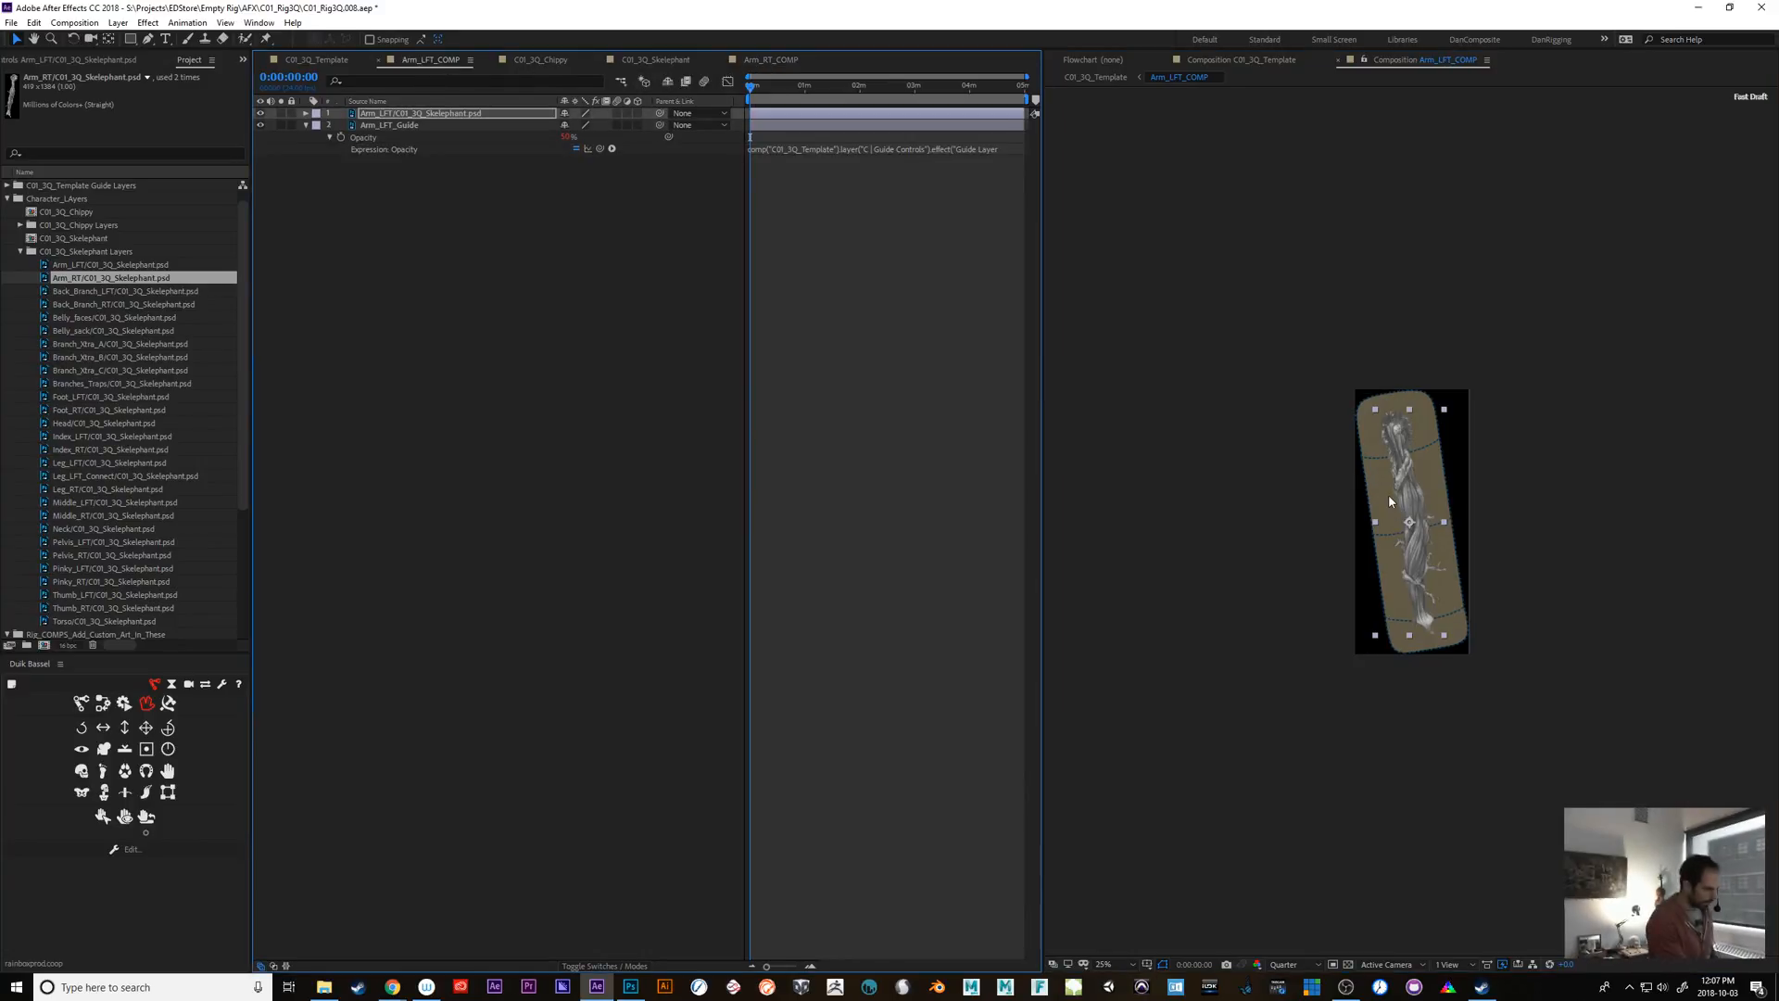
pyautogui.hotkey('ctrl', '[')
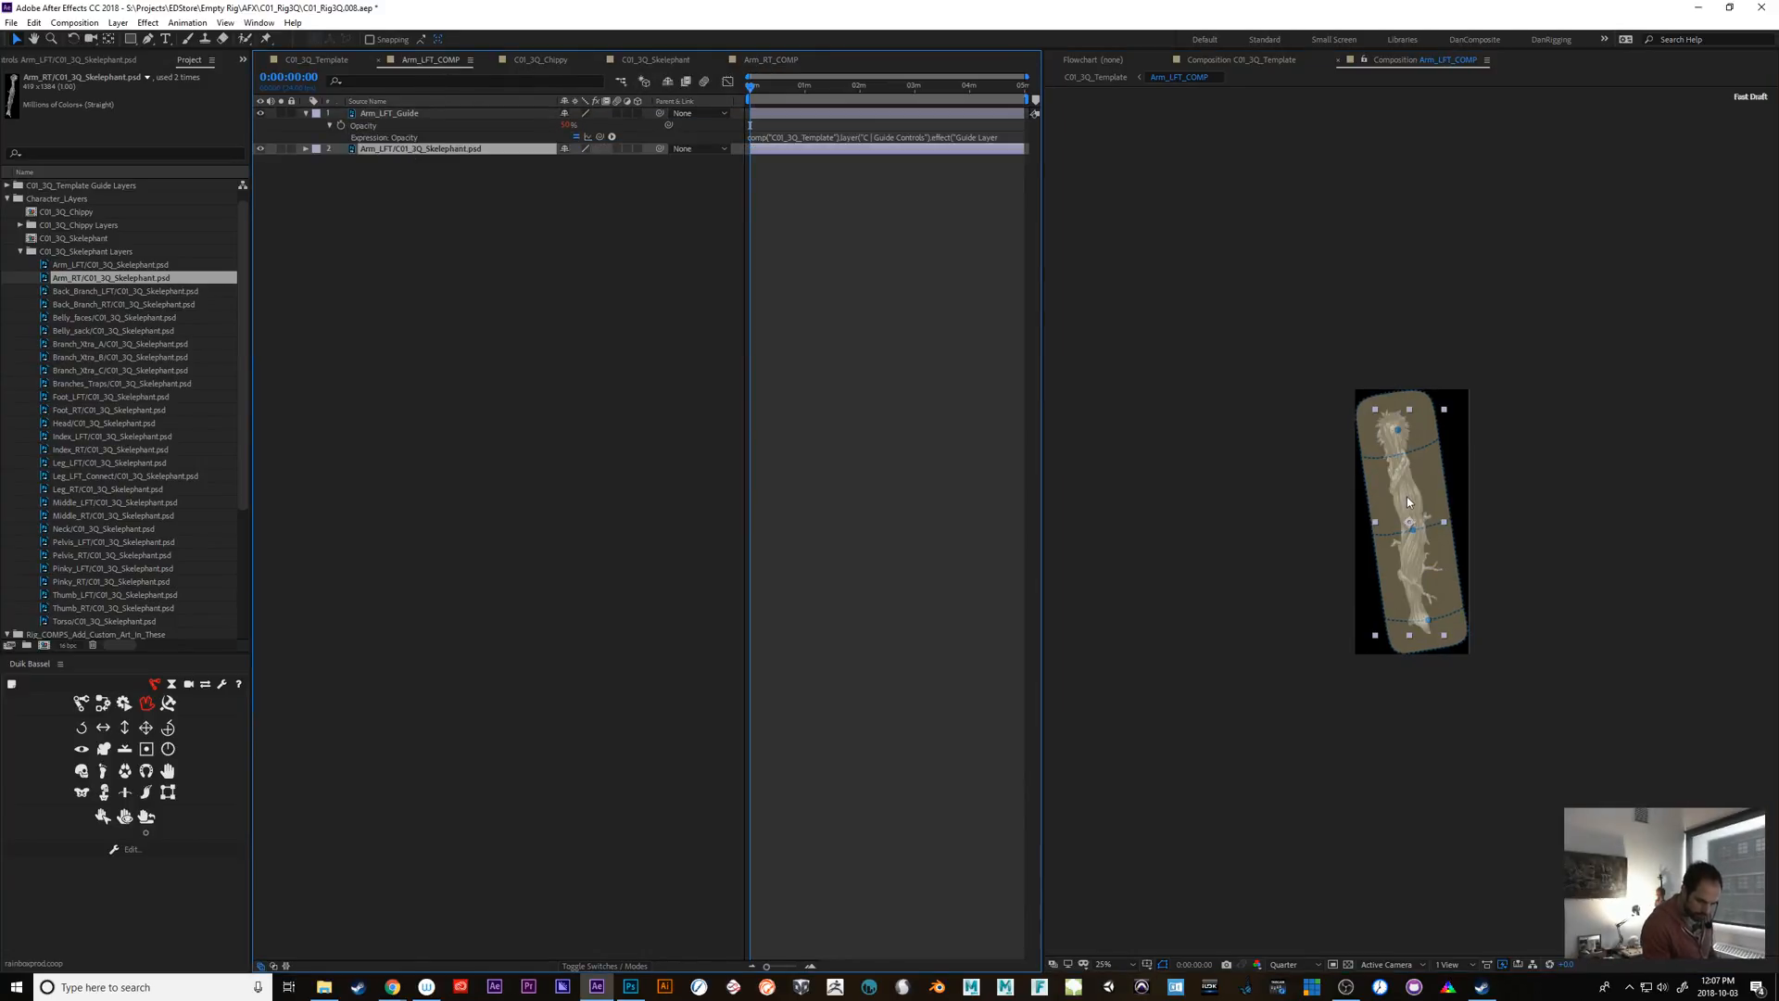
pyautogui.moveTo(1406, 497); pyautogui.dragTo(1412, 492)
pyautogui.press('Return')
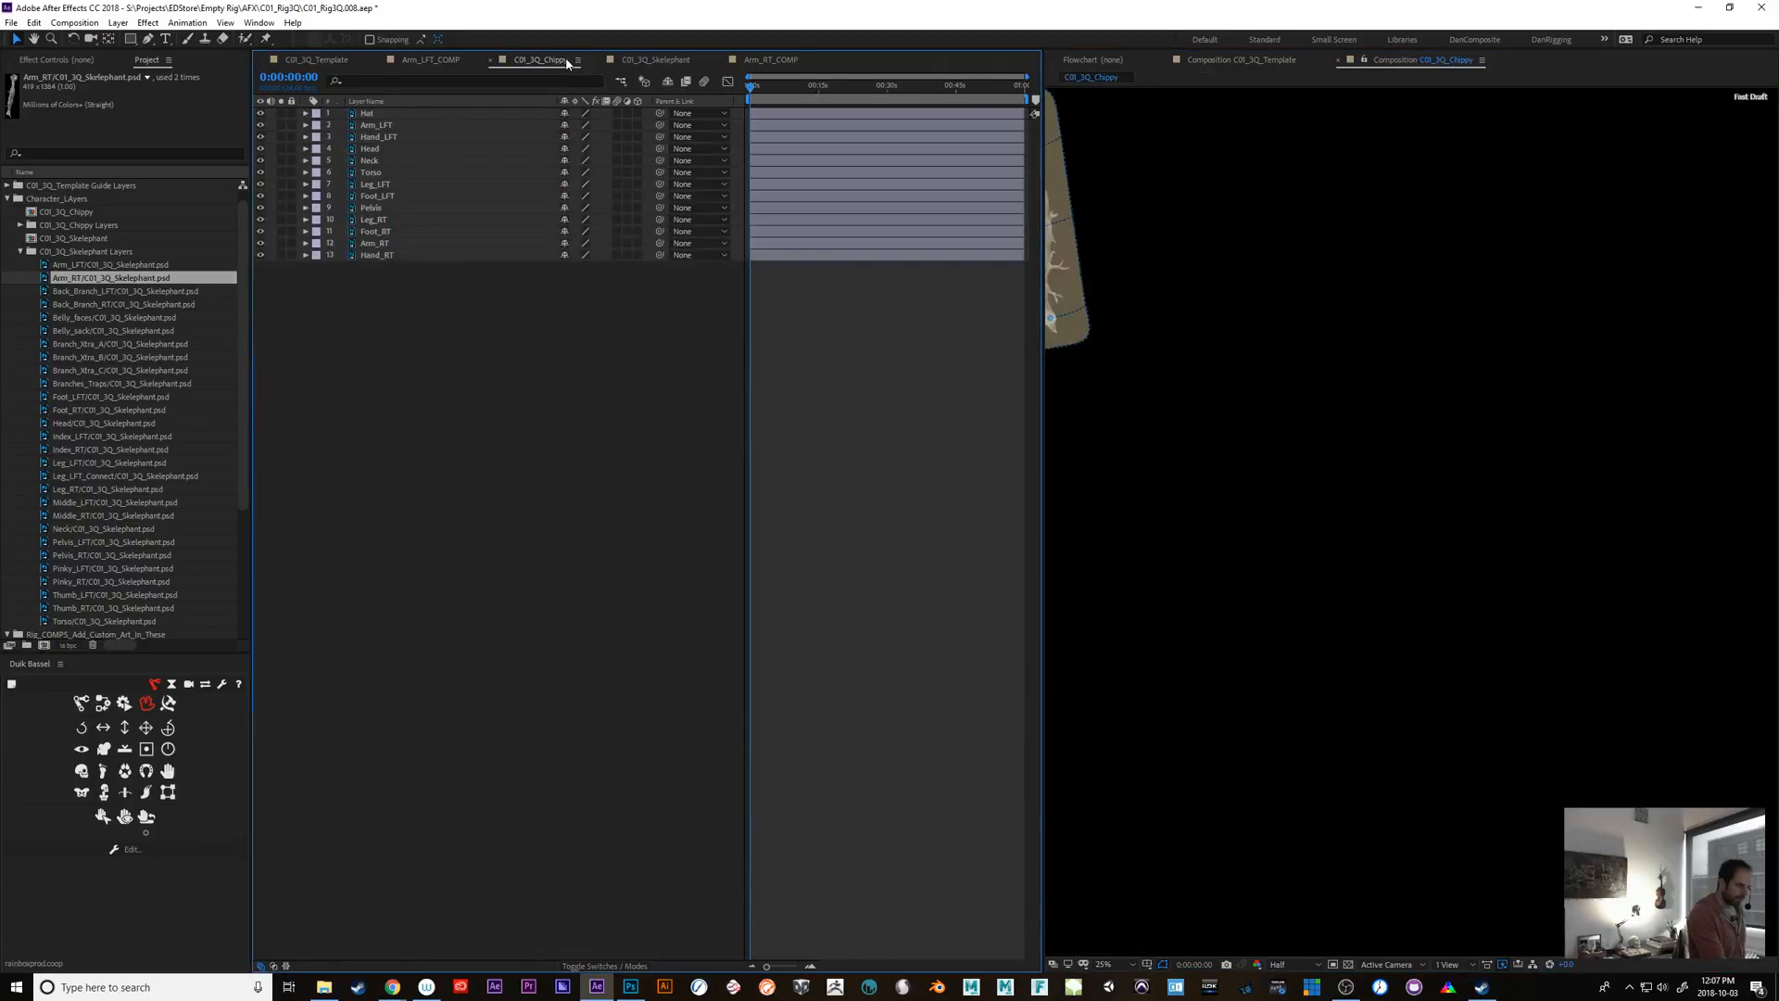
# Close the C01_3Q_Chippy composition, glance at C01_3Q_Skelephant and bring up C01_3Q_Template
pyautogui.click(540, 60)
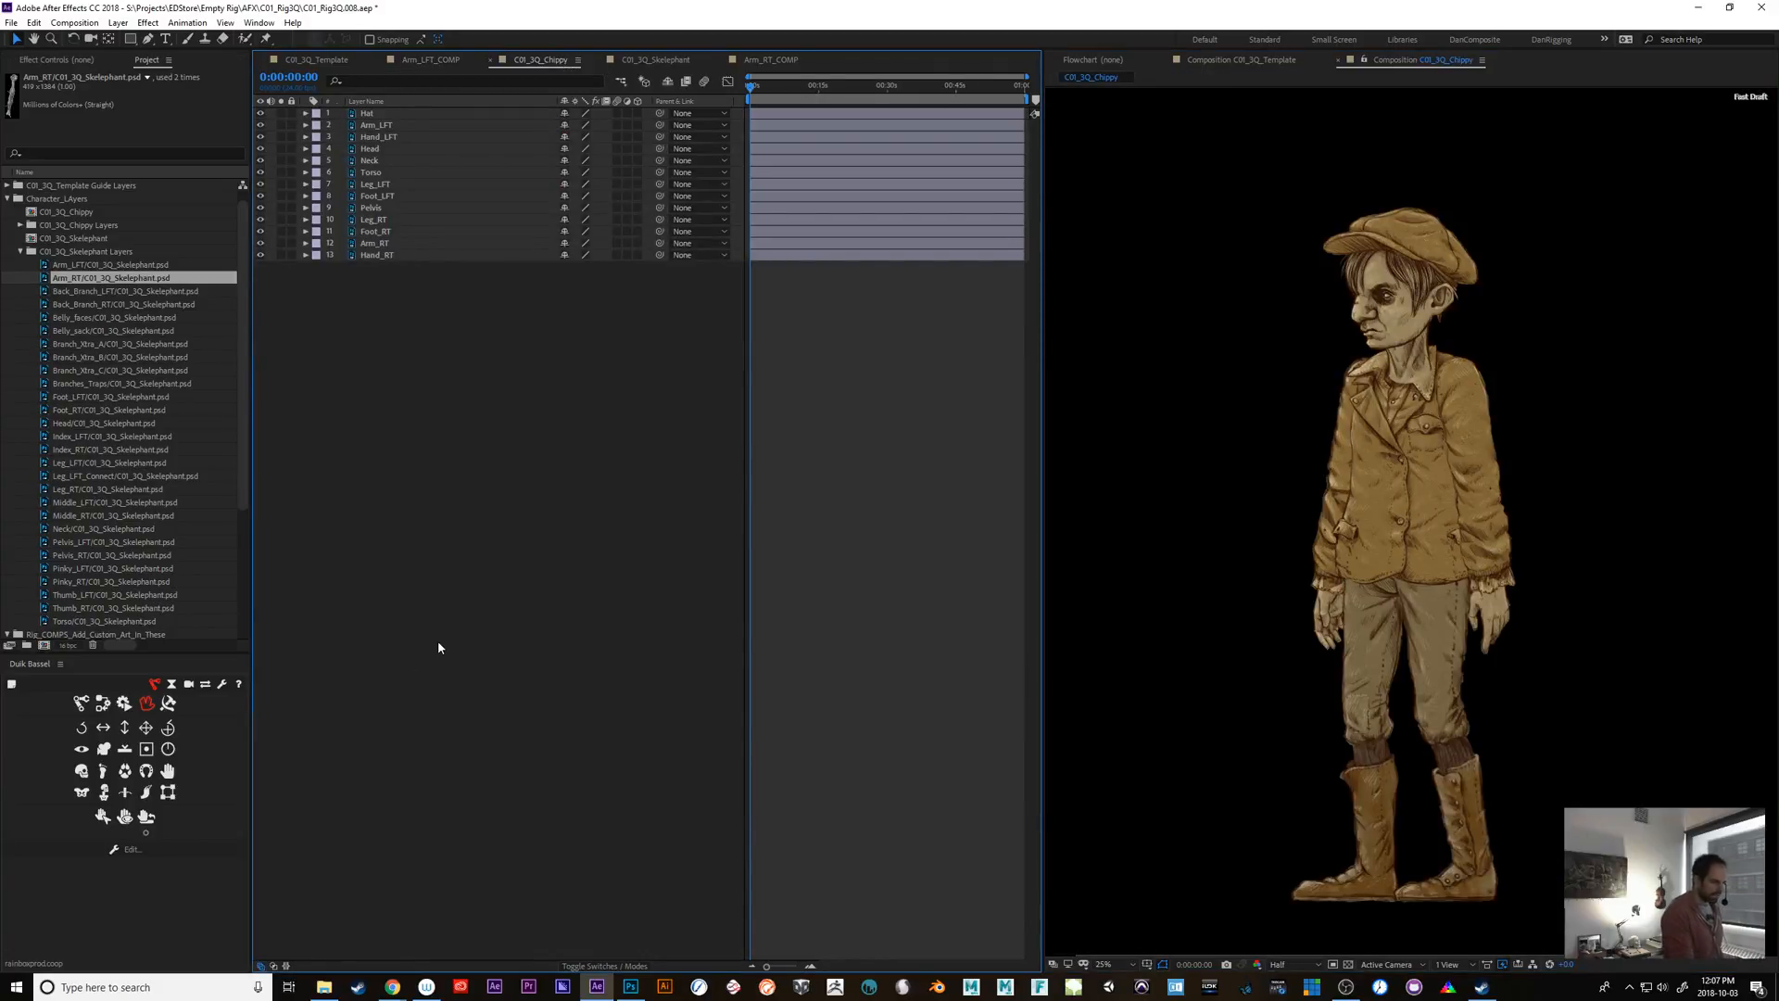
pyautogui.click(490, 60)
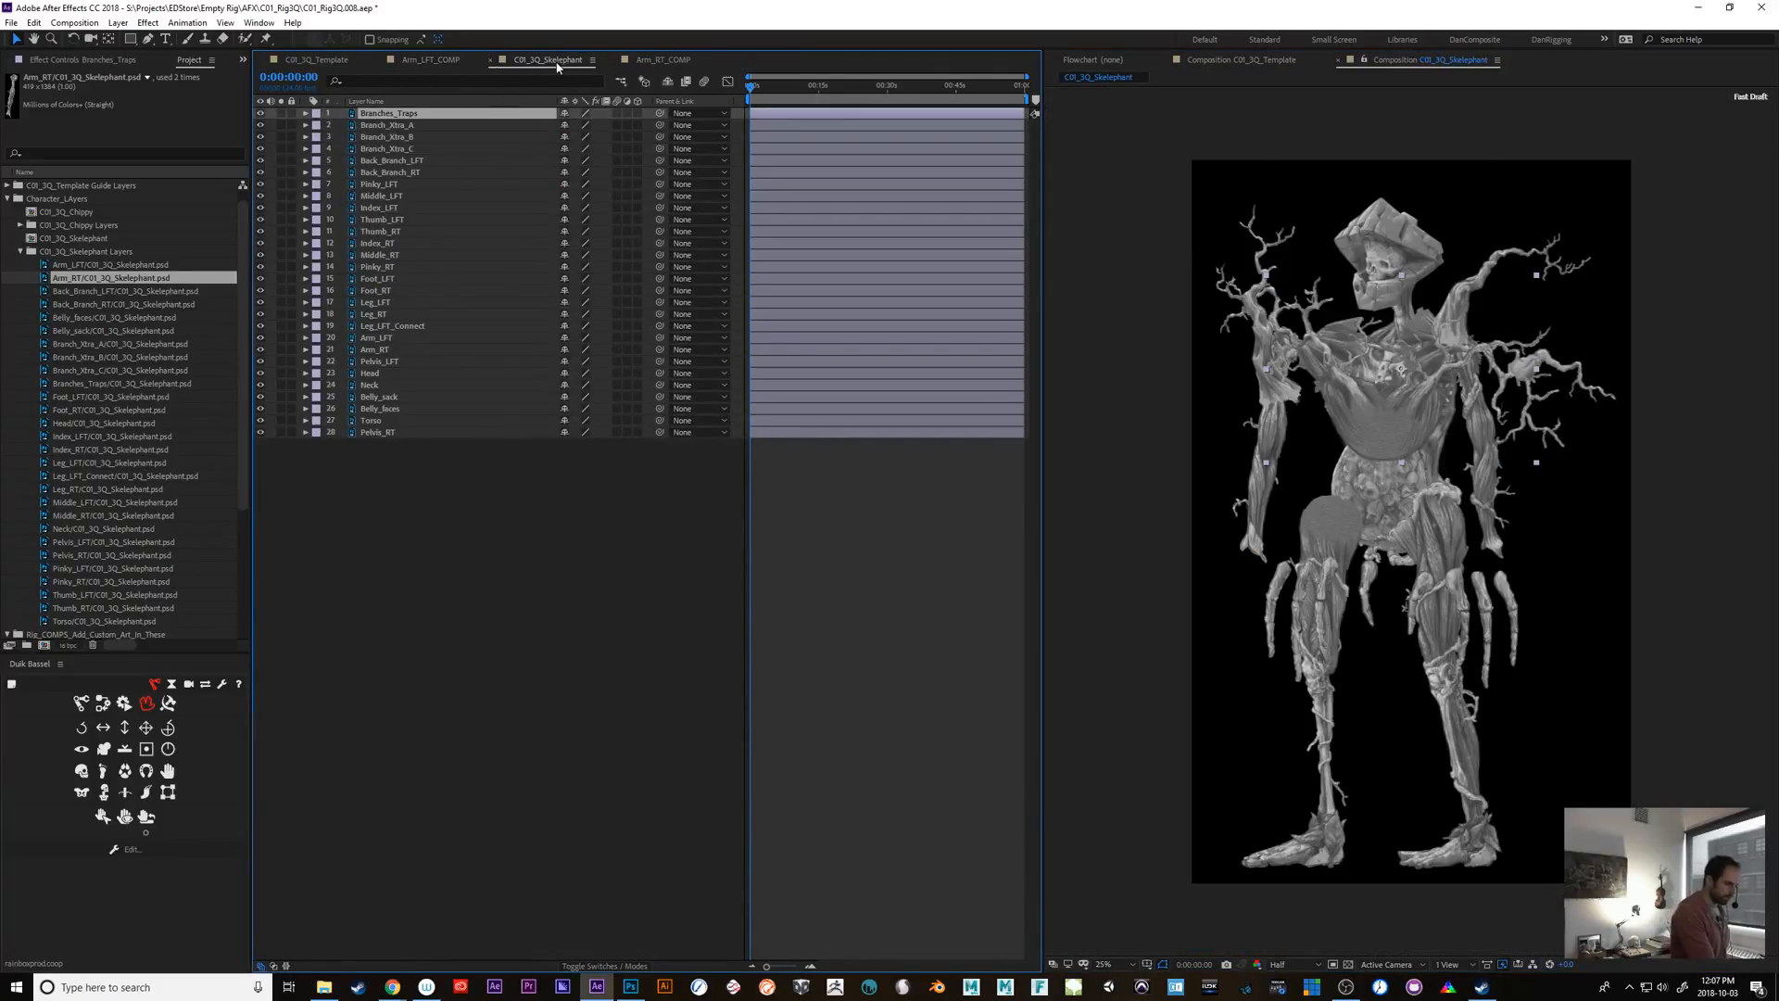
pyautogui.click(335, 61)
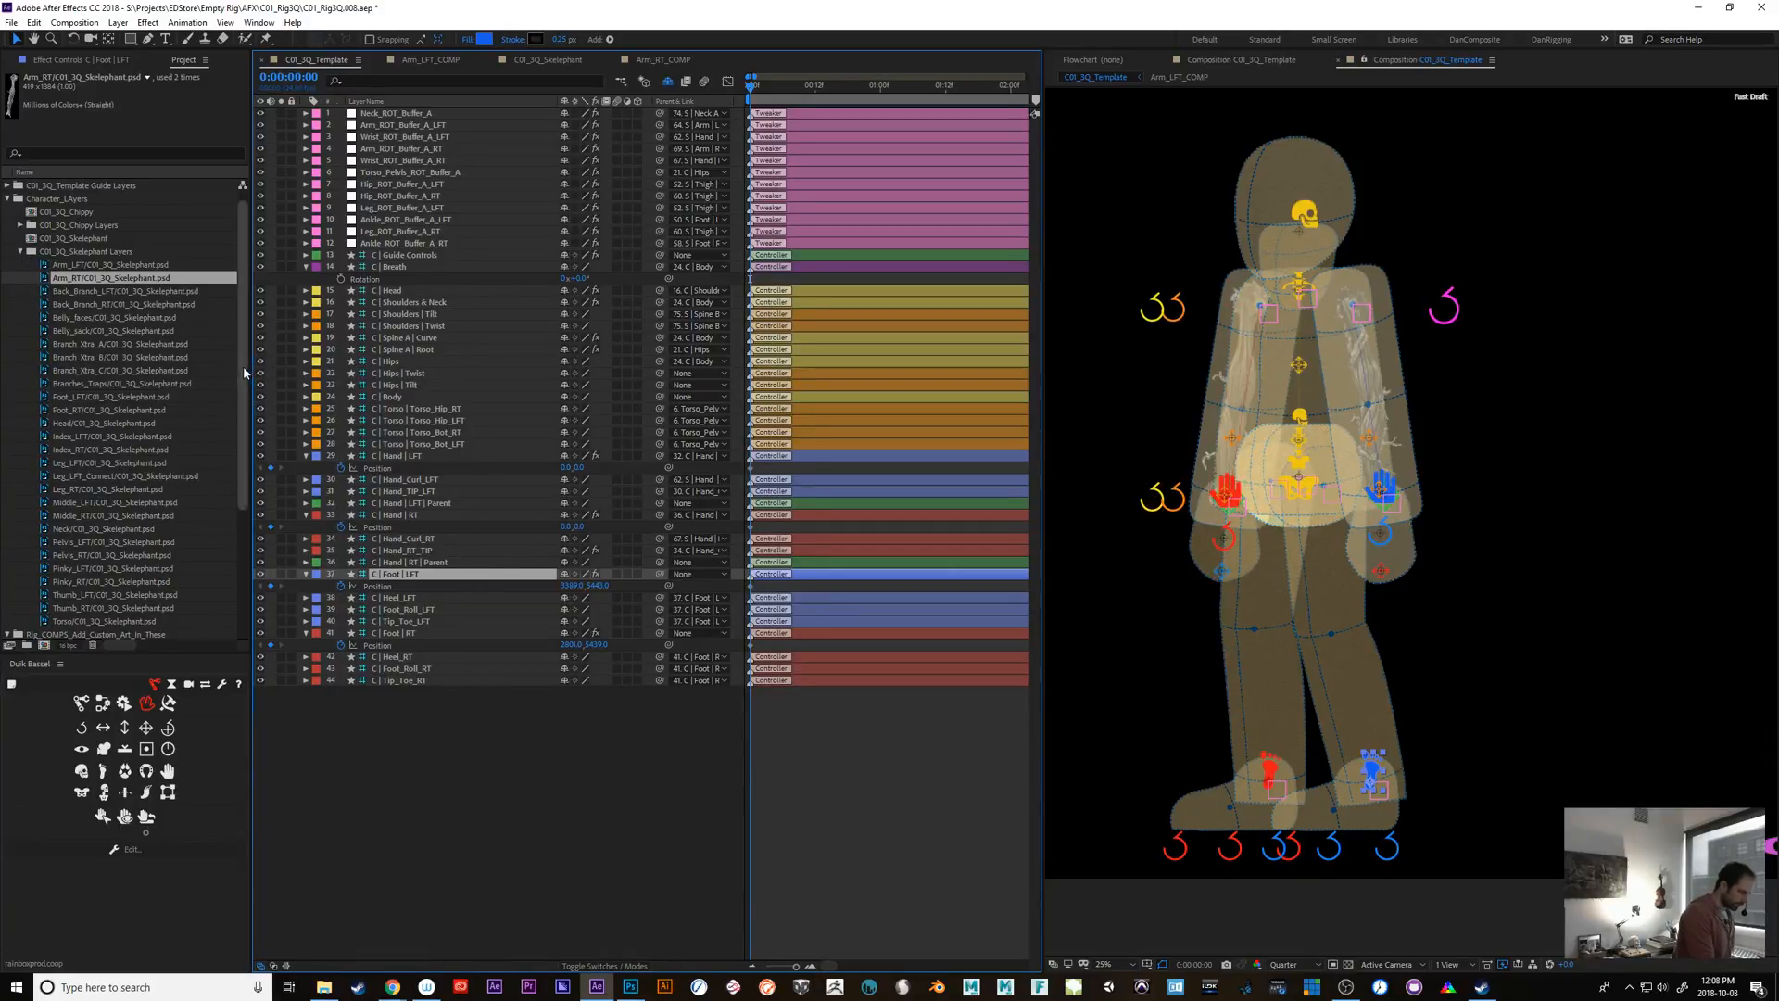
# Place Foot_LFT/C01_3Q_Skelephant.psd in Foot_LFT_COMP below Foot_LFT_Guide and align it within the foot guide's outline
pyautogui.moveTo(242, 366); pyautogui.dragTo(241, 534)
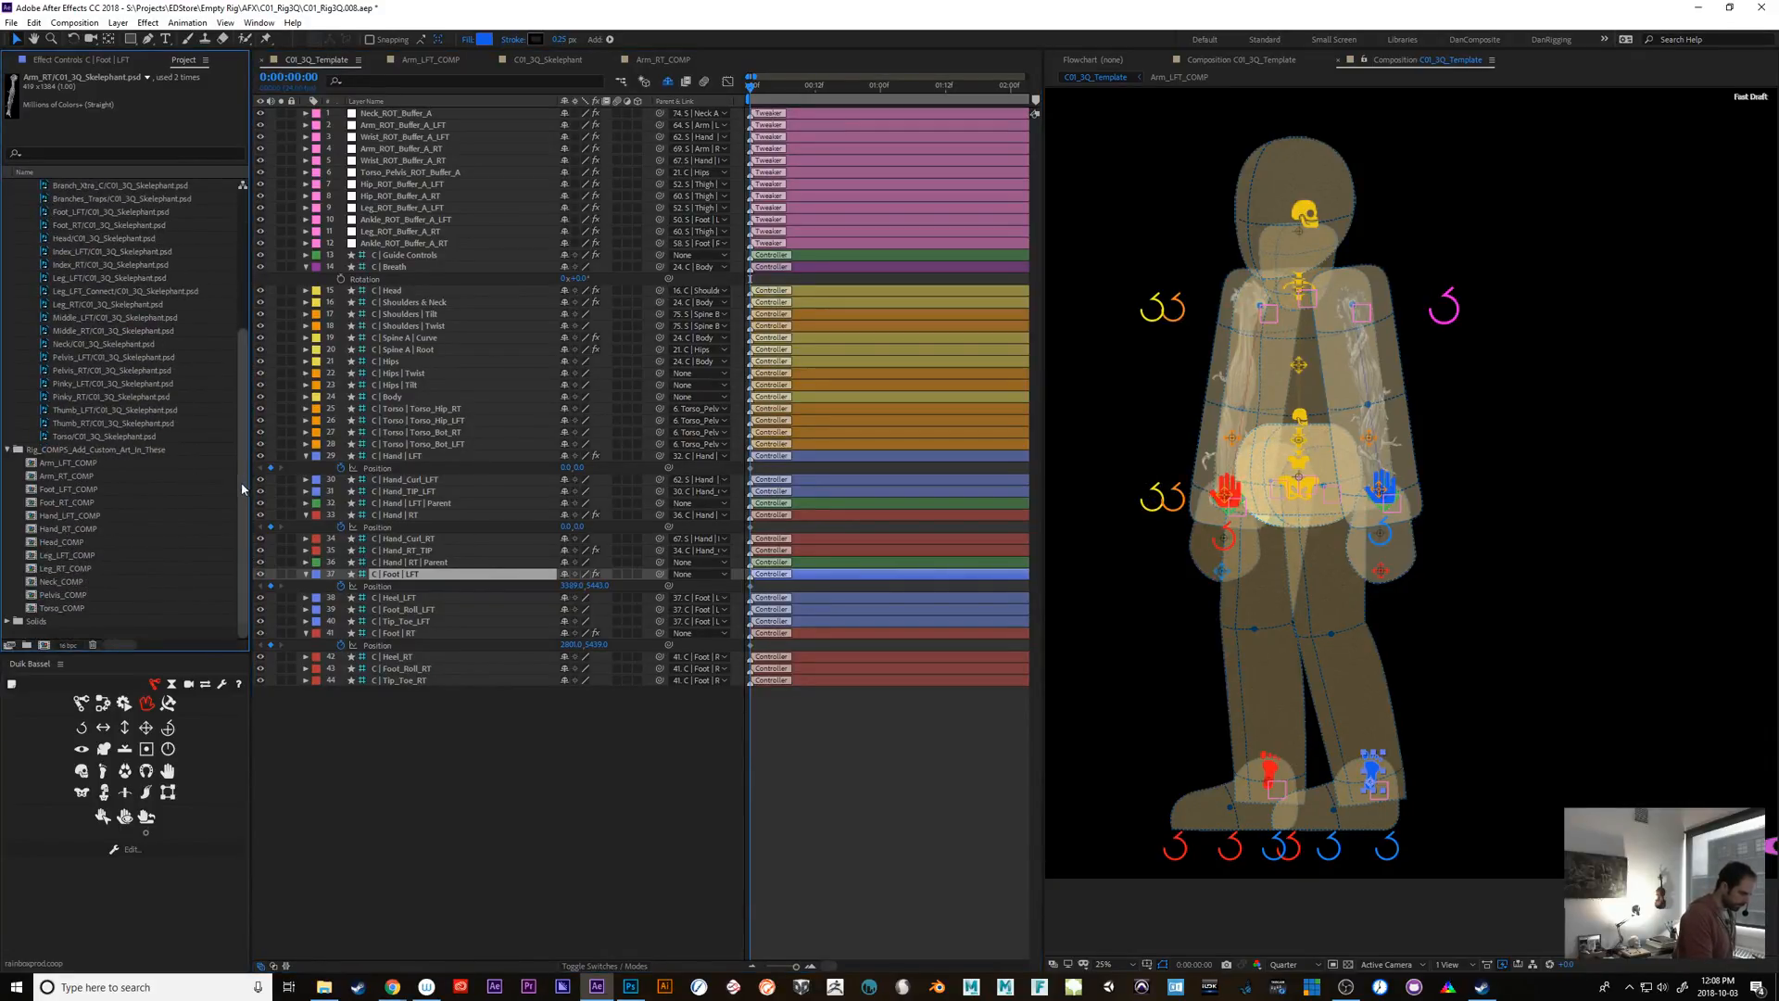
pyautogui.click(72, 489)
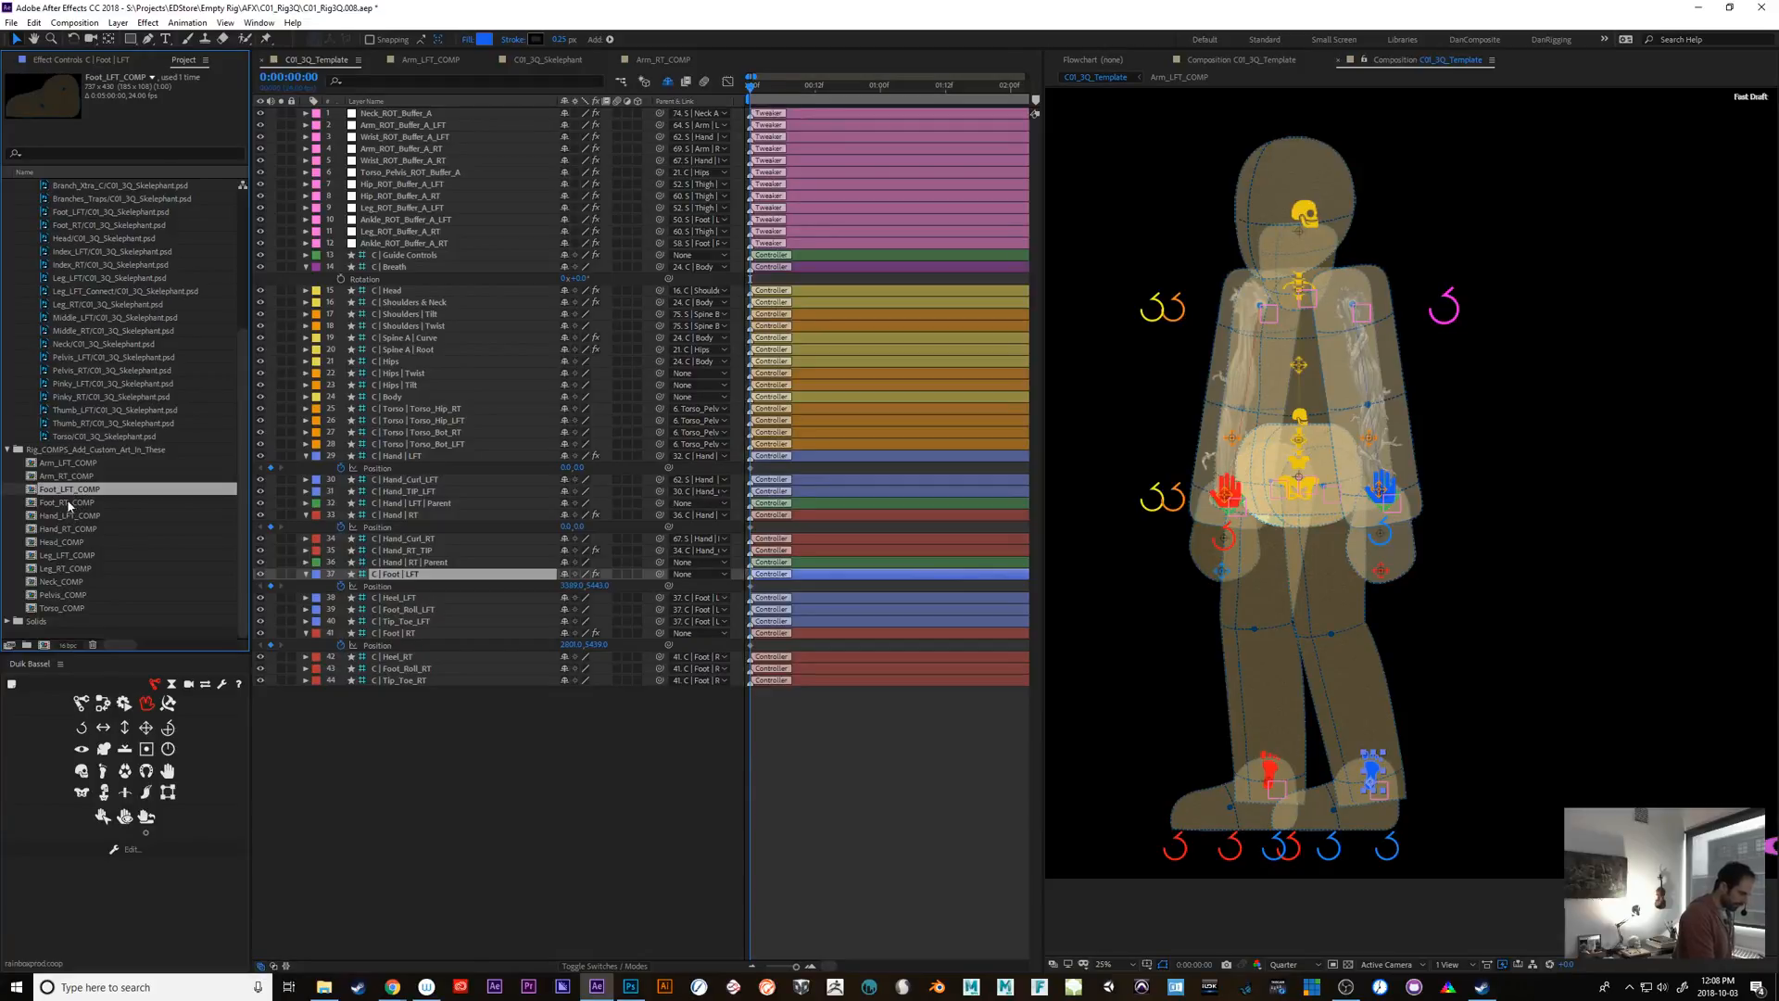
pyautogui.doubleClick(35, 491)
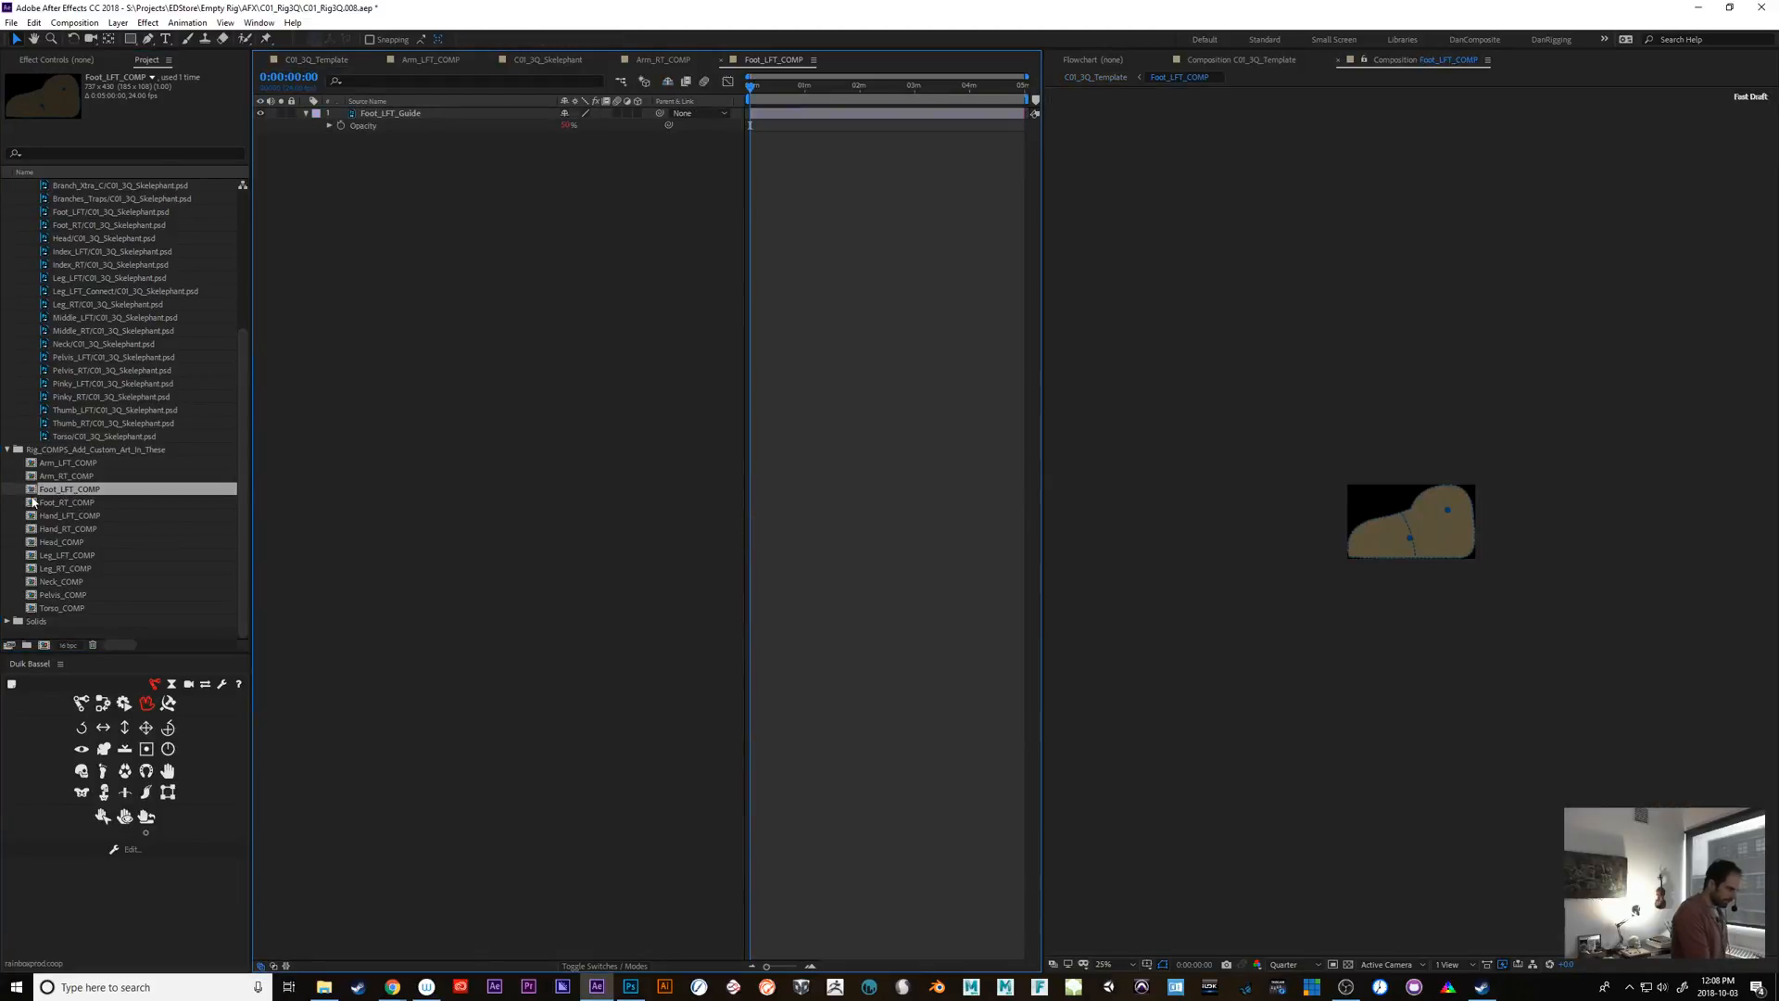
pyautogui.moveTo(239, 372); pyautogui.dragTo(242, 280)
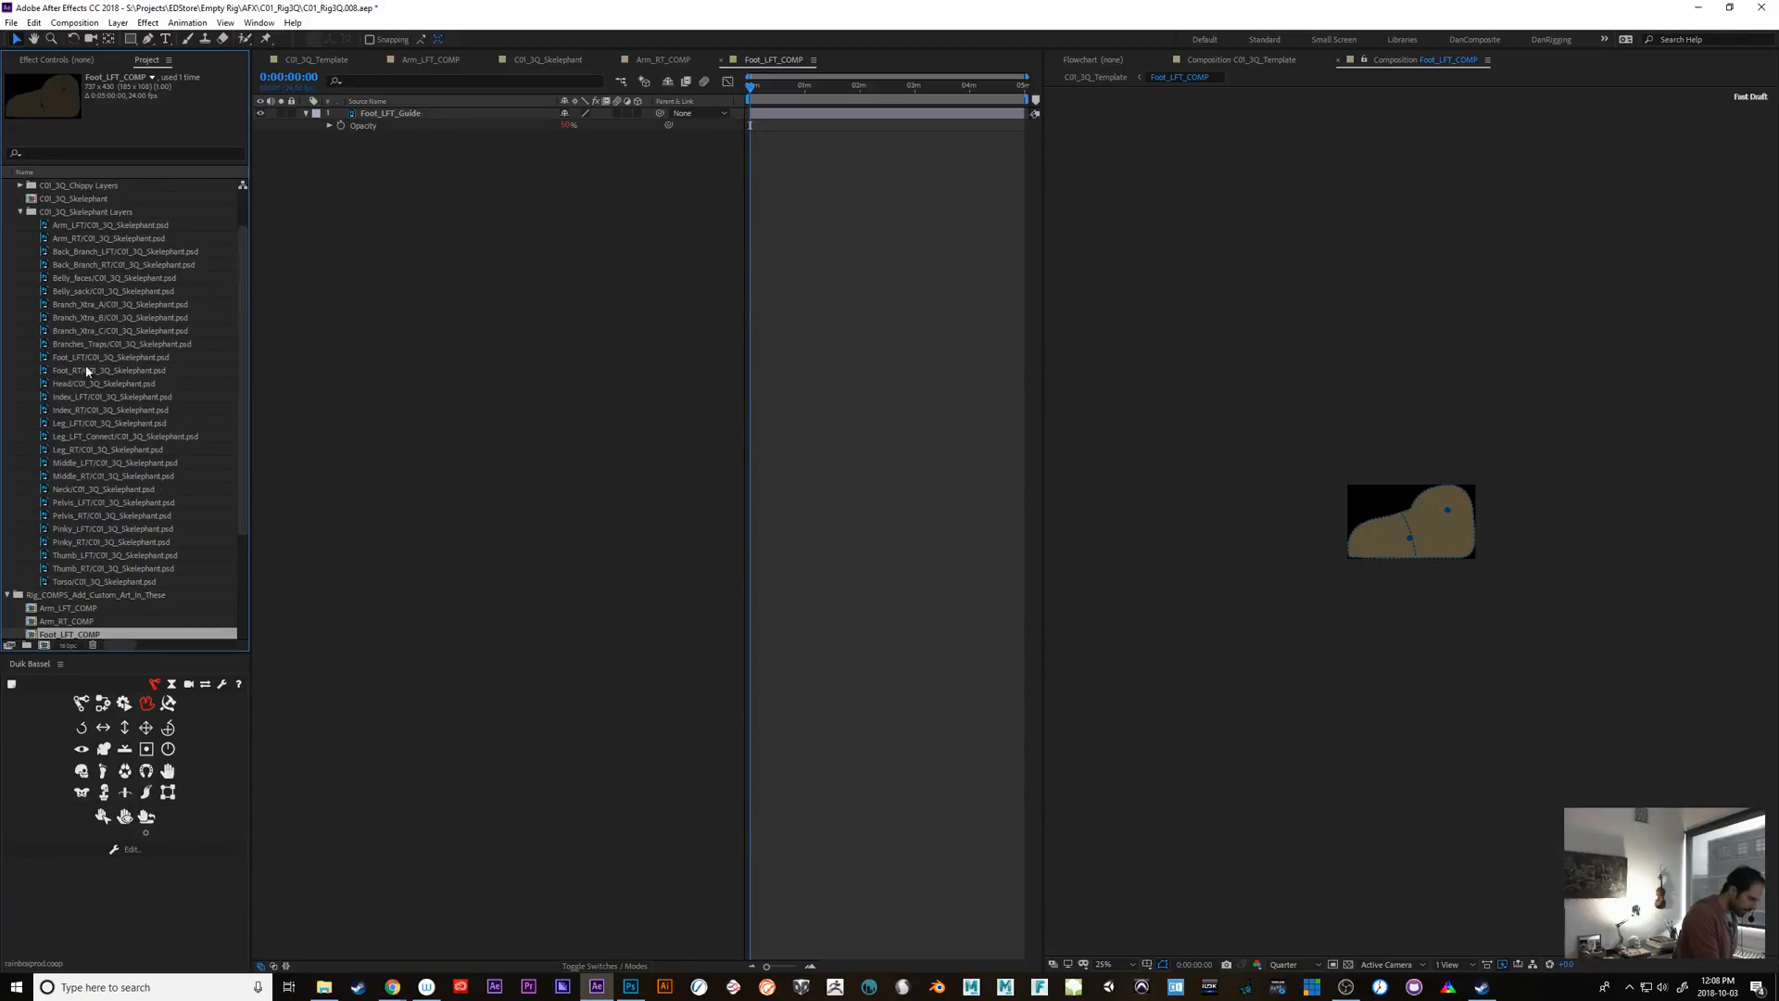
pyautogui.moveTo(93, 358); pyautogui.dragTo(848, 473)
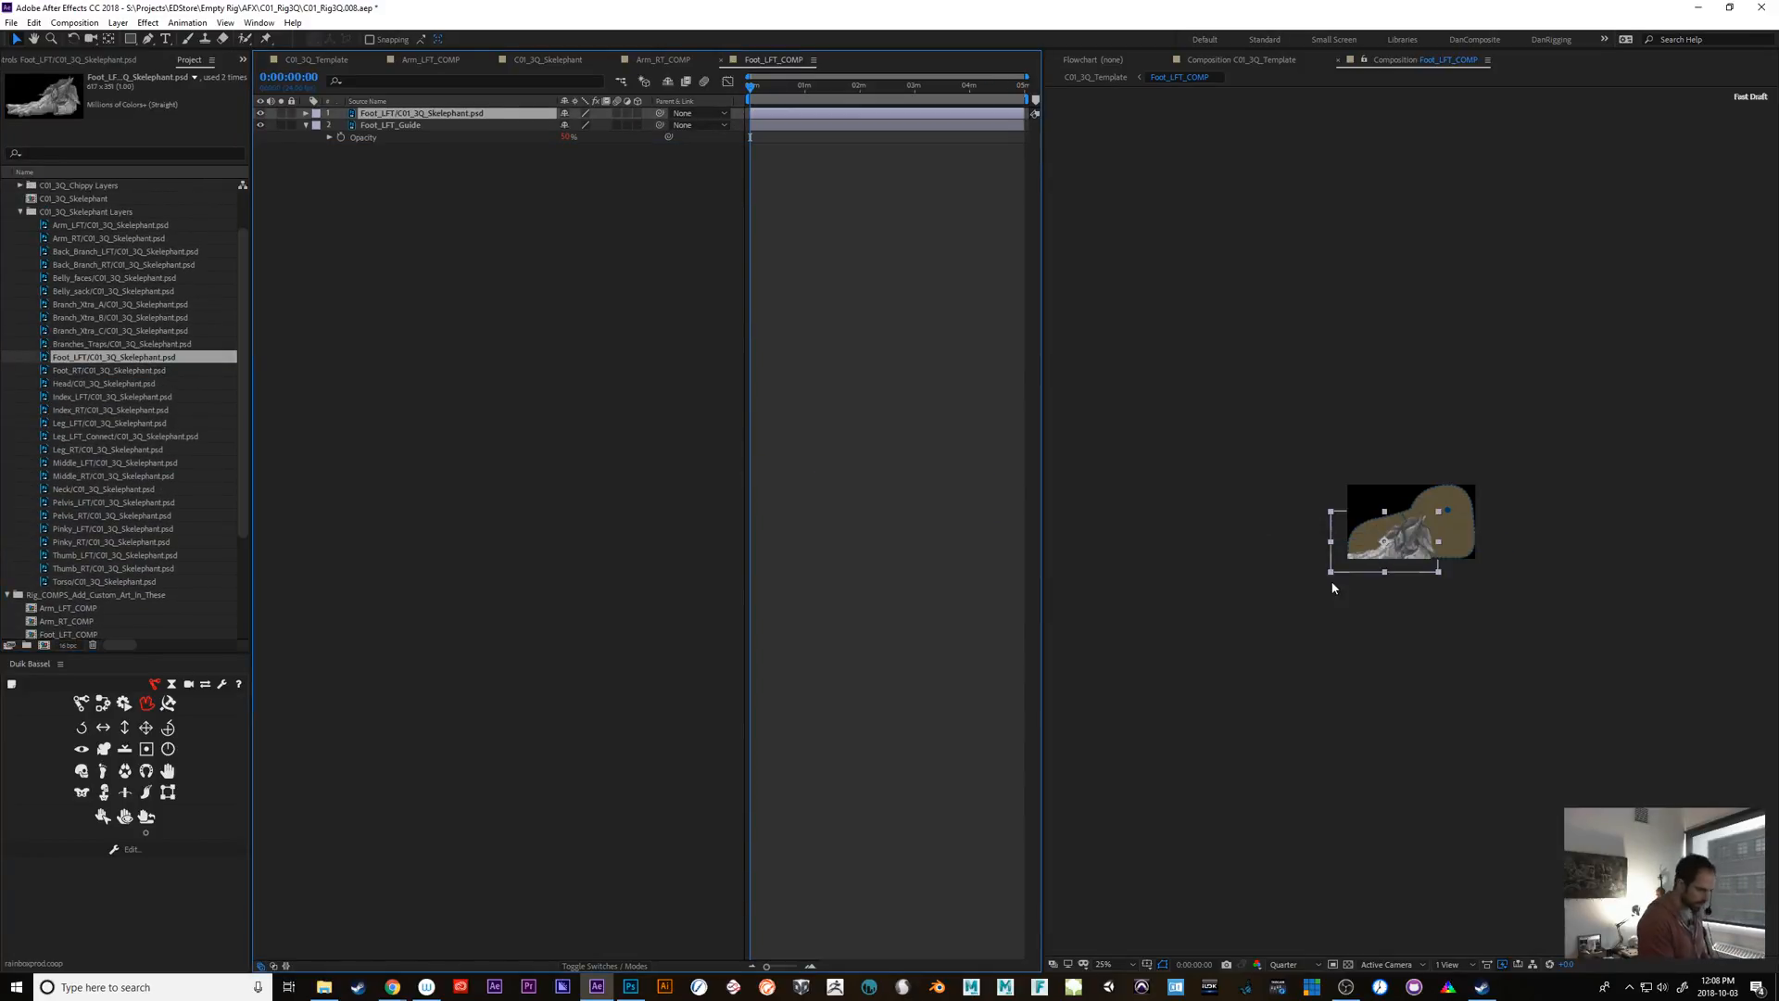
pyautogui.moveTo(414, 120); pyautogui.dragTo(417, 143)
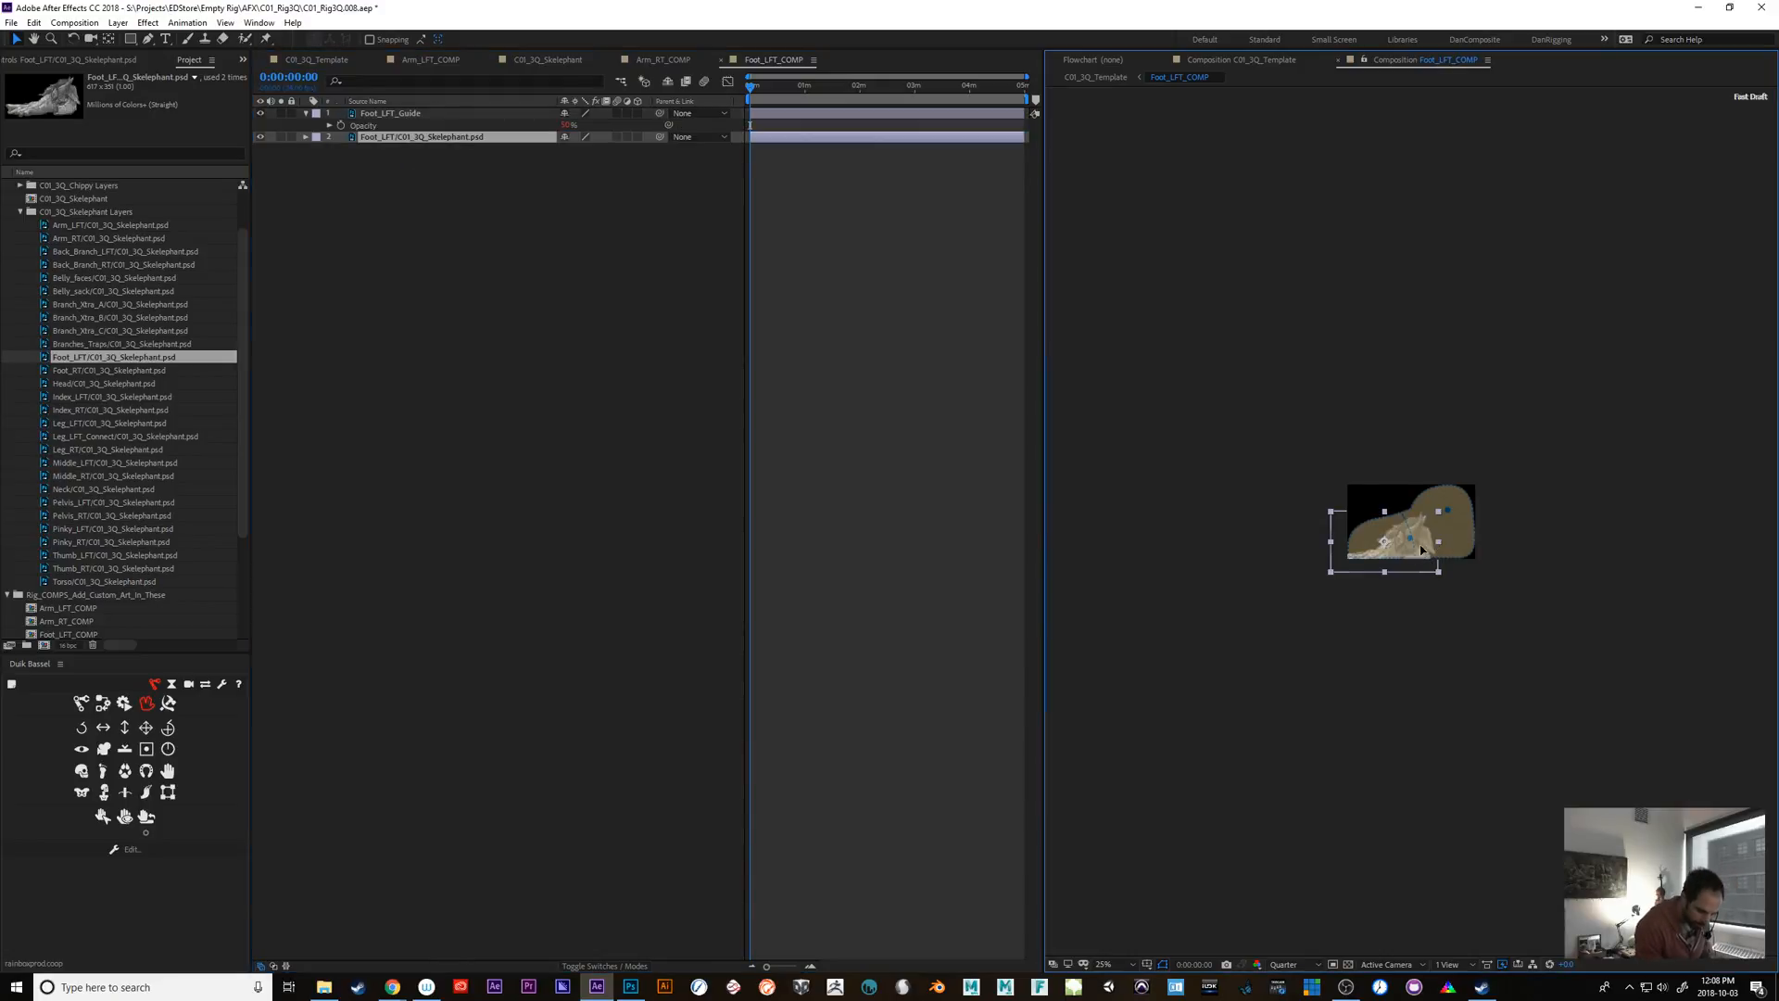
pyautogui.moveTo(1418, 557)
pyautogui.mouseDown()
pyautogui.moveTo(1452, 525)
pyautogui.moveTo(1445, 539)
pyautogui.mouseUp()
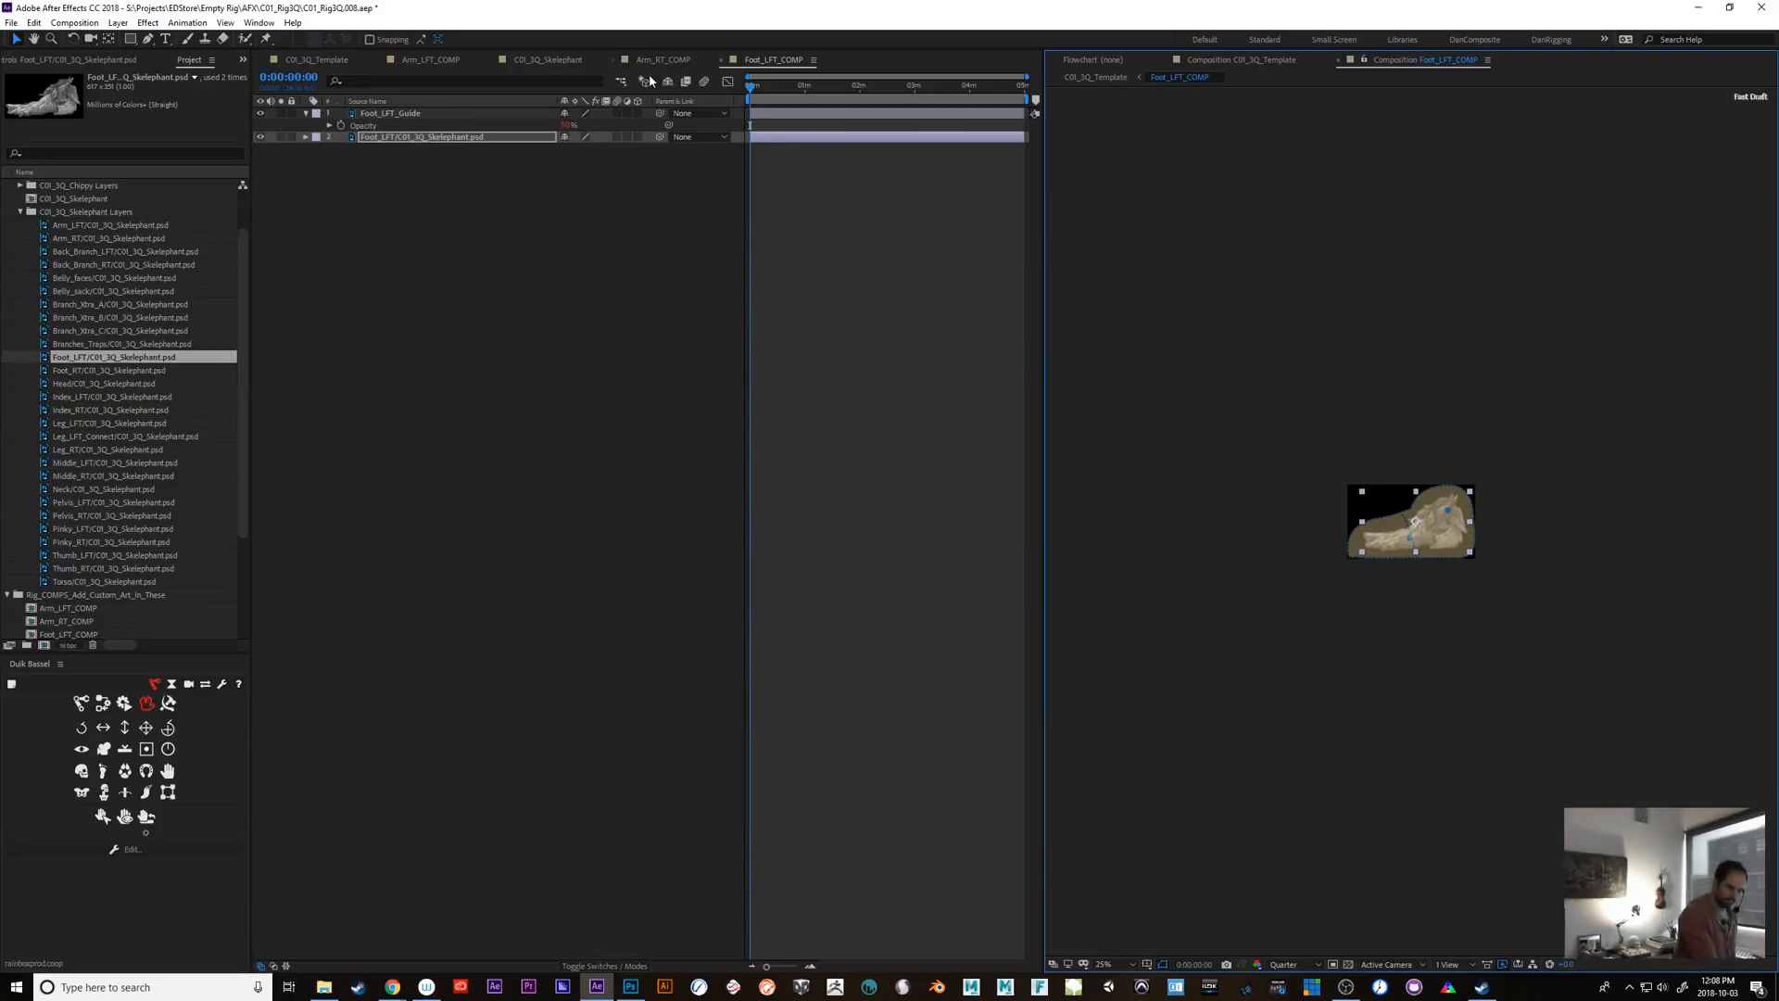
# Place Foot_RT/C01_3Q_Skelephant.psd in Foot_RT_COMP below Foot_RT_Guide and align it within the foot guide's outline
pyautogui.moveTo(242, 460); pyautogui.dragTo(248, 581)
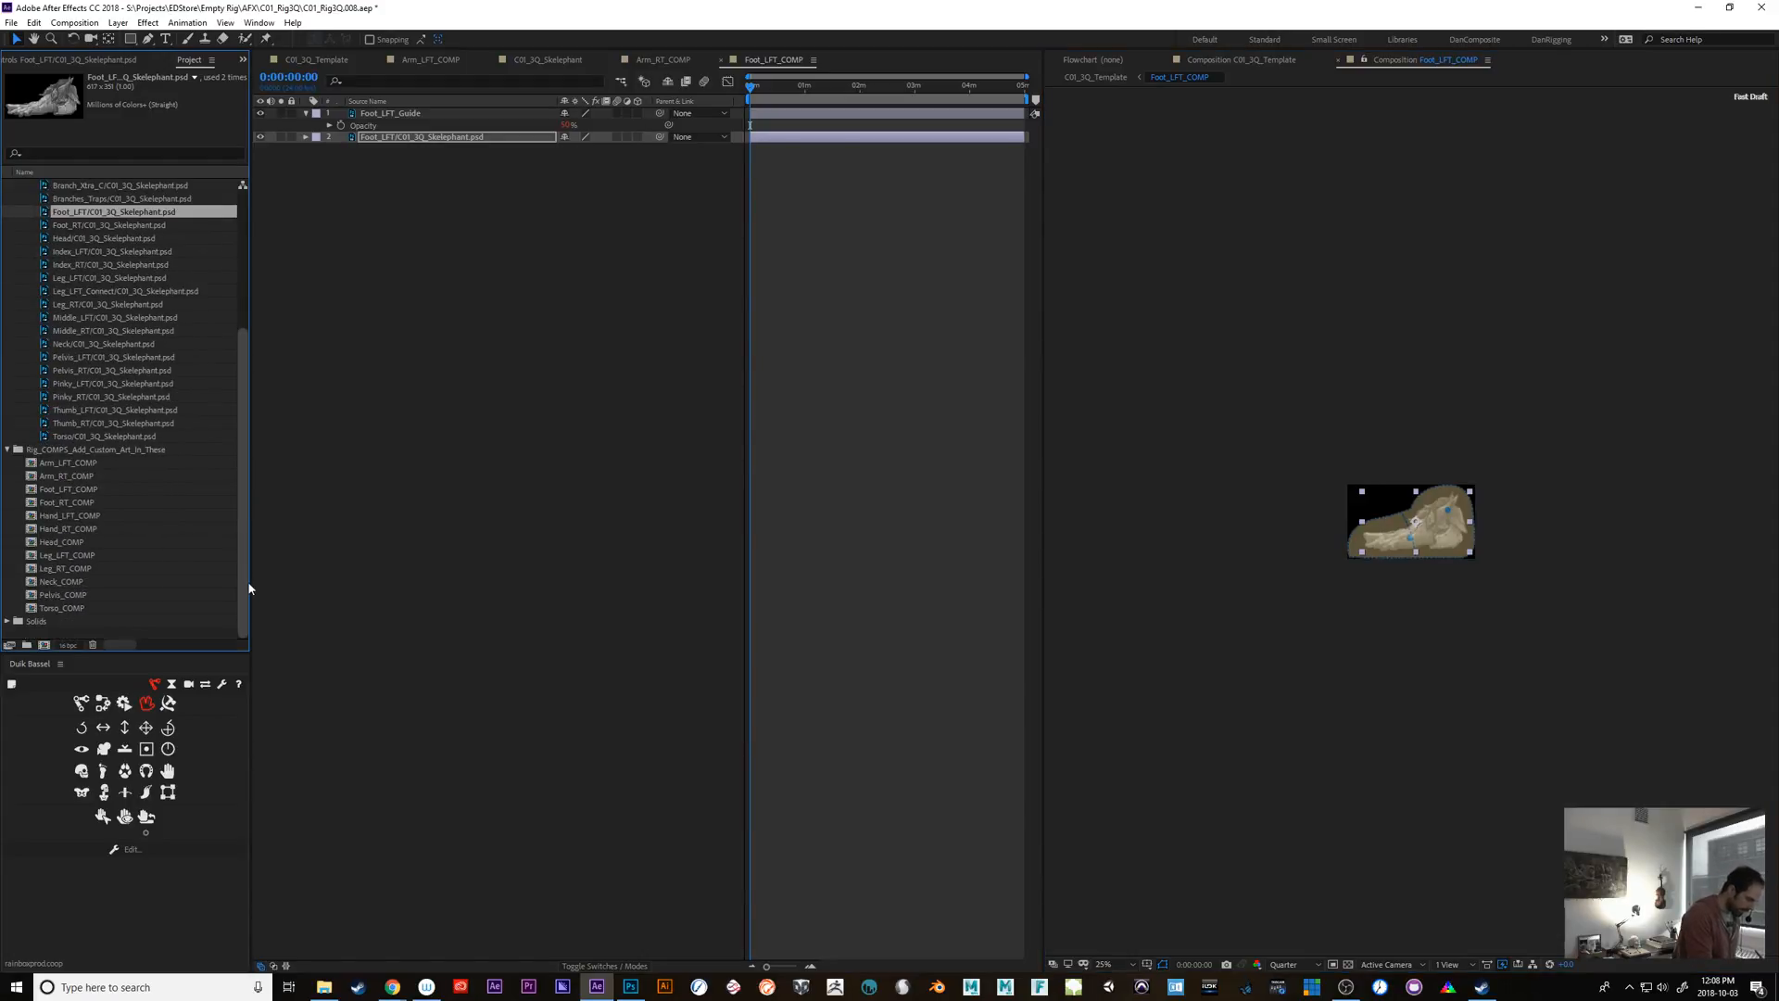
pyautogui.doubleClick(84, 503)
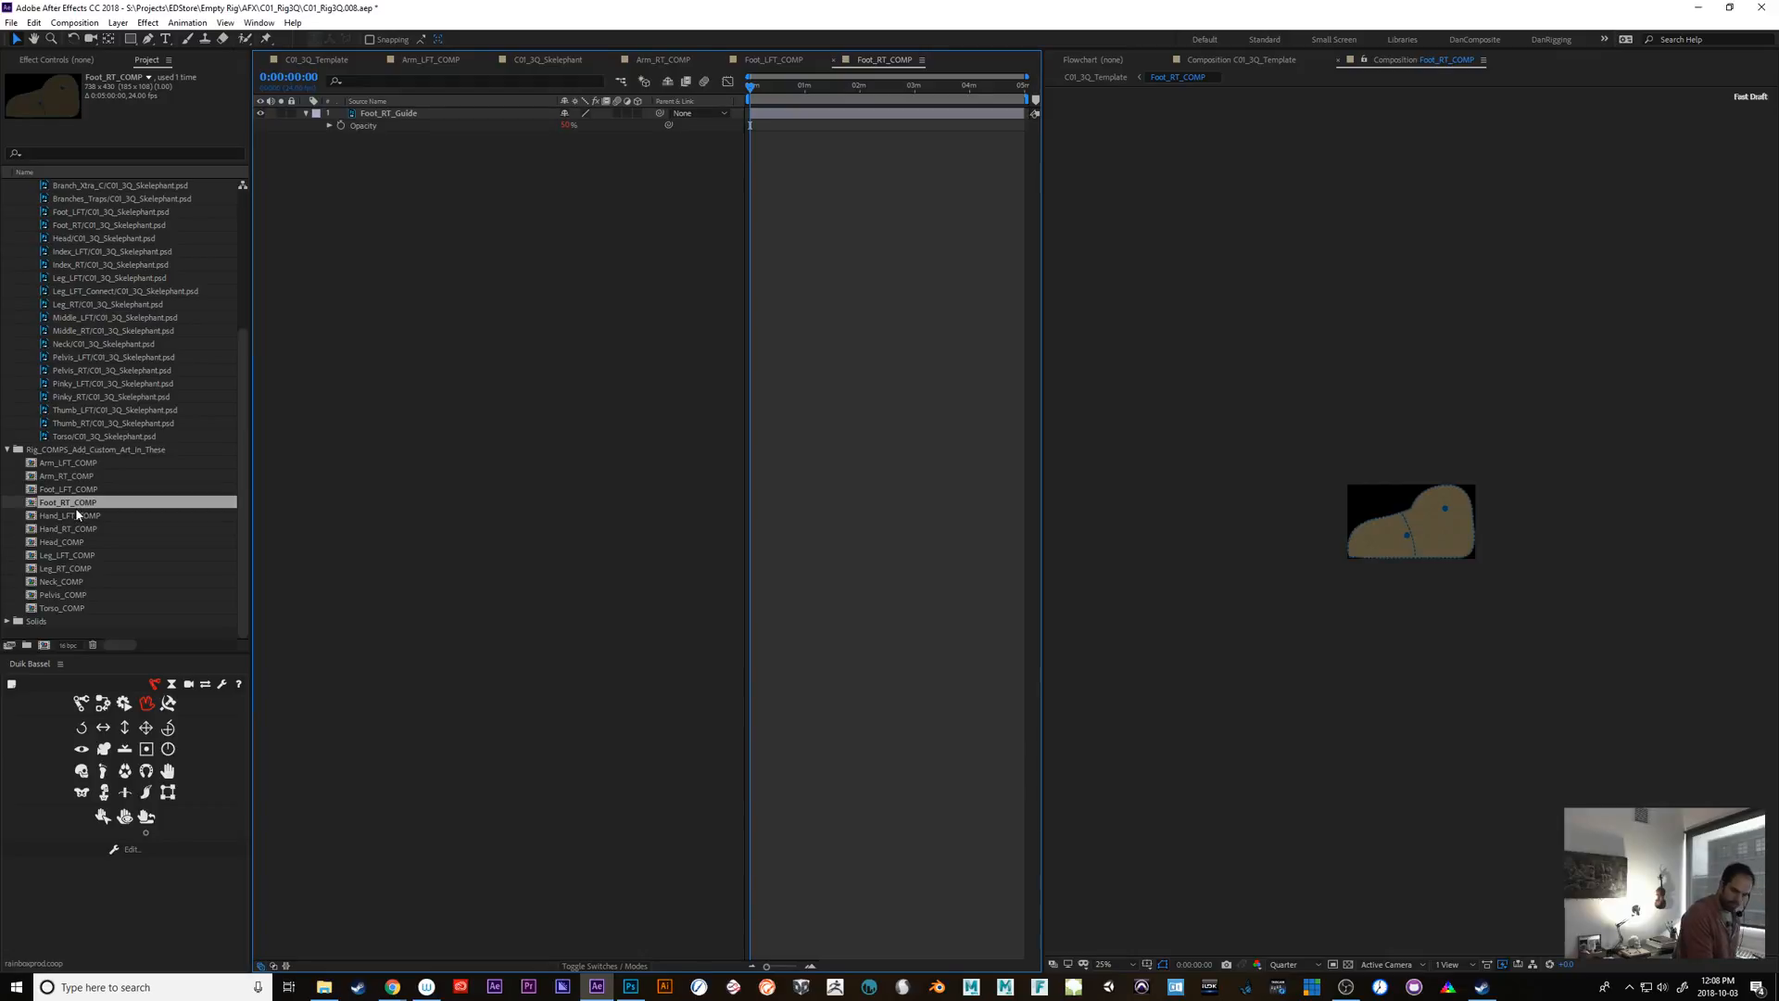
pyautogui.moveTo(244, 381); pyautogui.dragTo(246, 317)
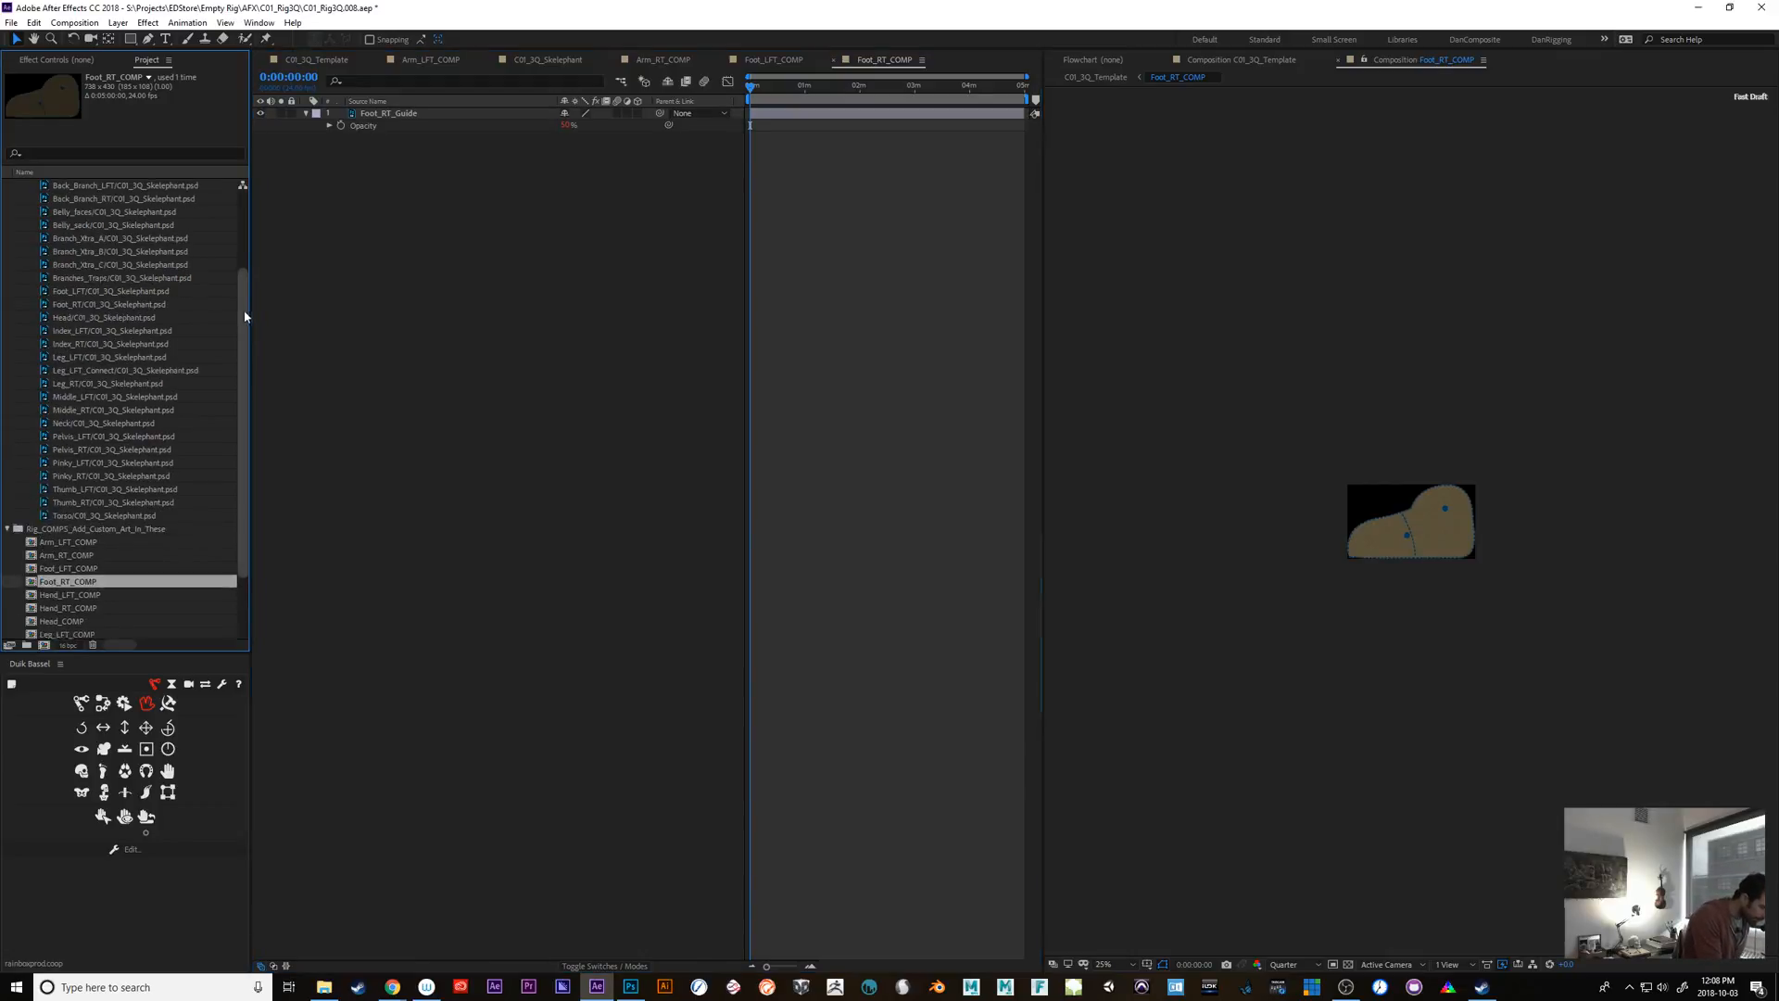
pyautogui.moveTo(99, 305); pyautogui.dragTo(435, 389)
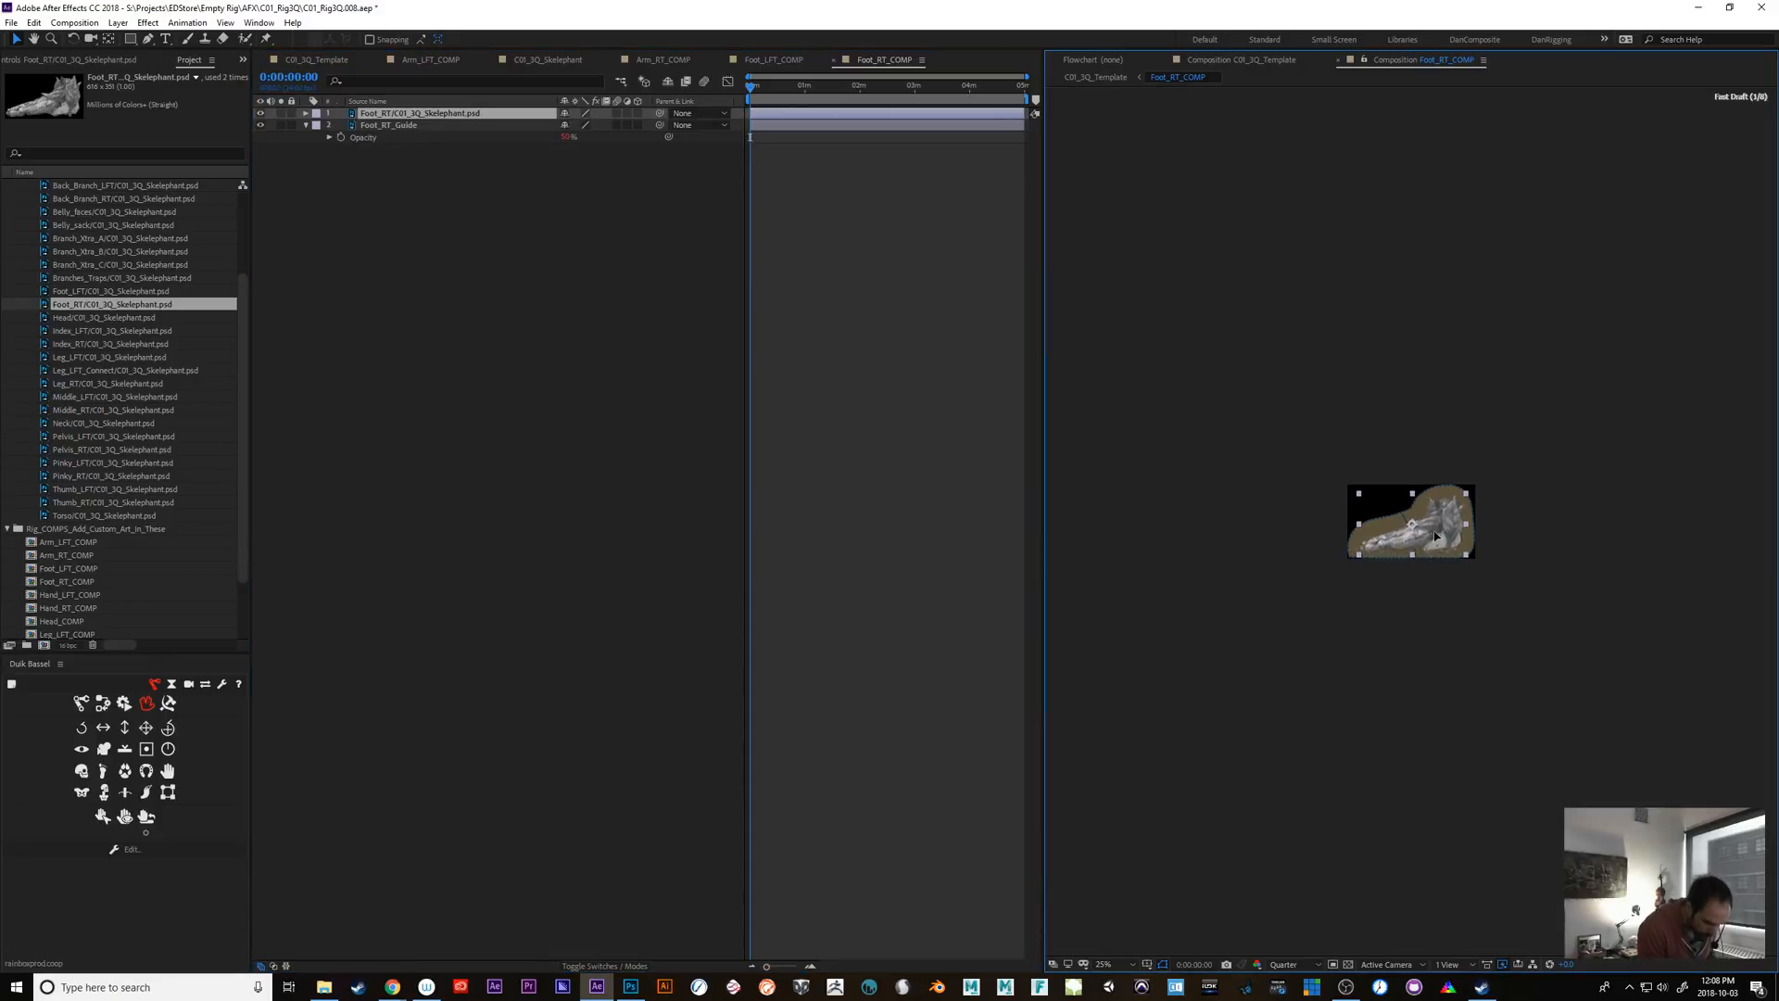
pyautogui.moveTo(397, 113); pyautogui.dragTo(393, 172)
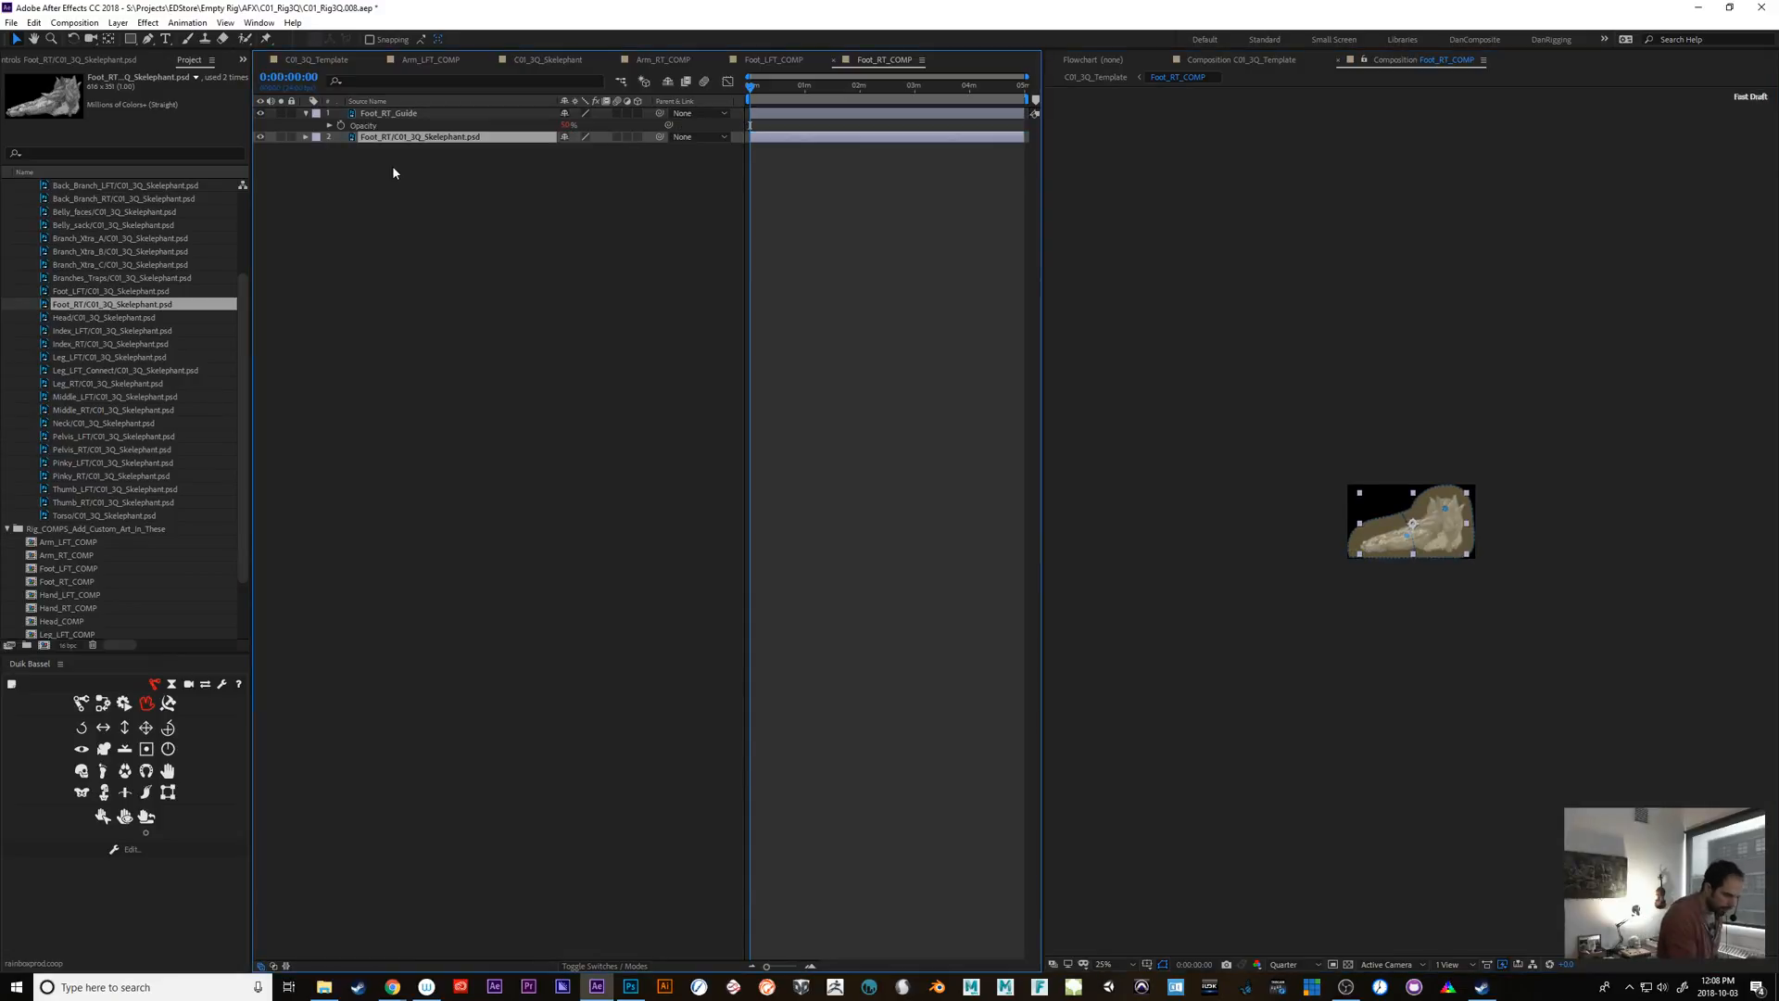
pyautogui.click(1453, 536)
pyautogui.press('Return')
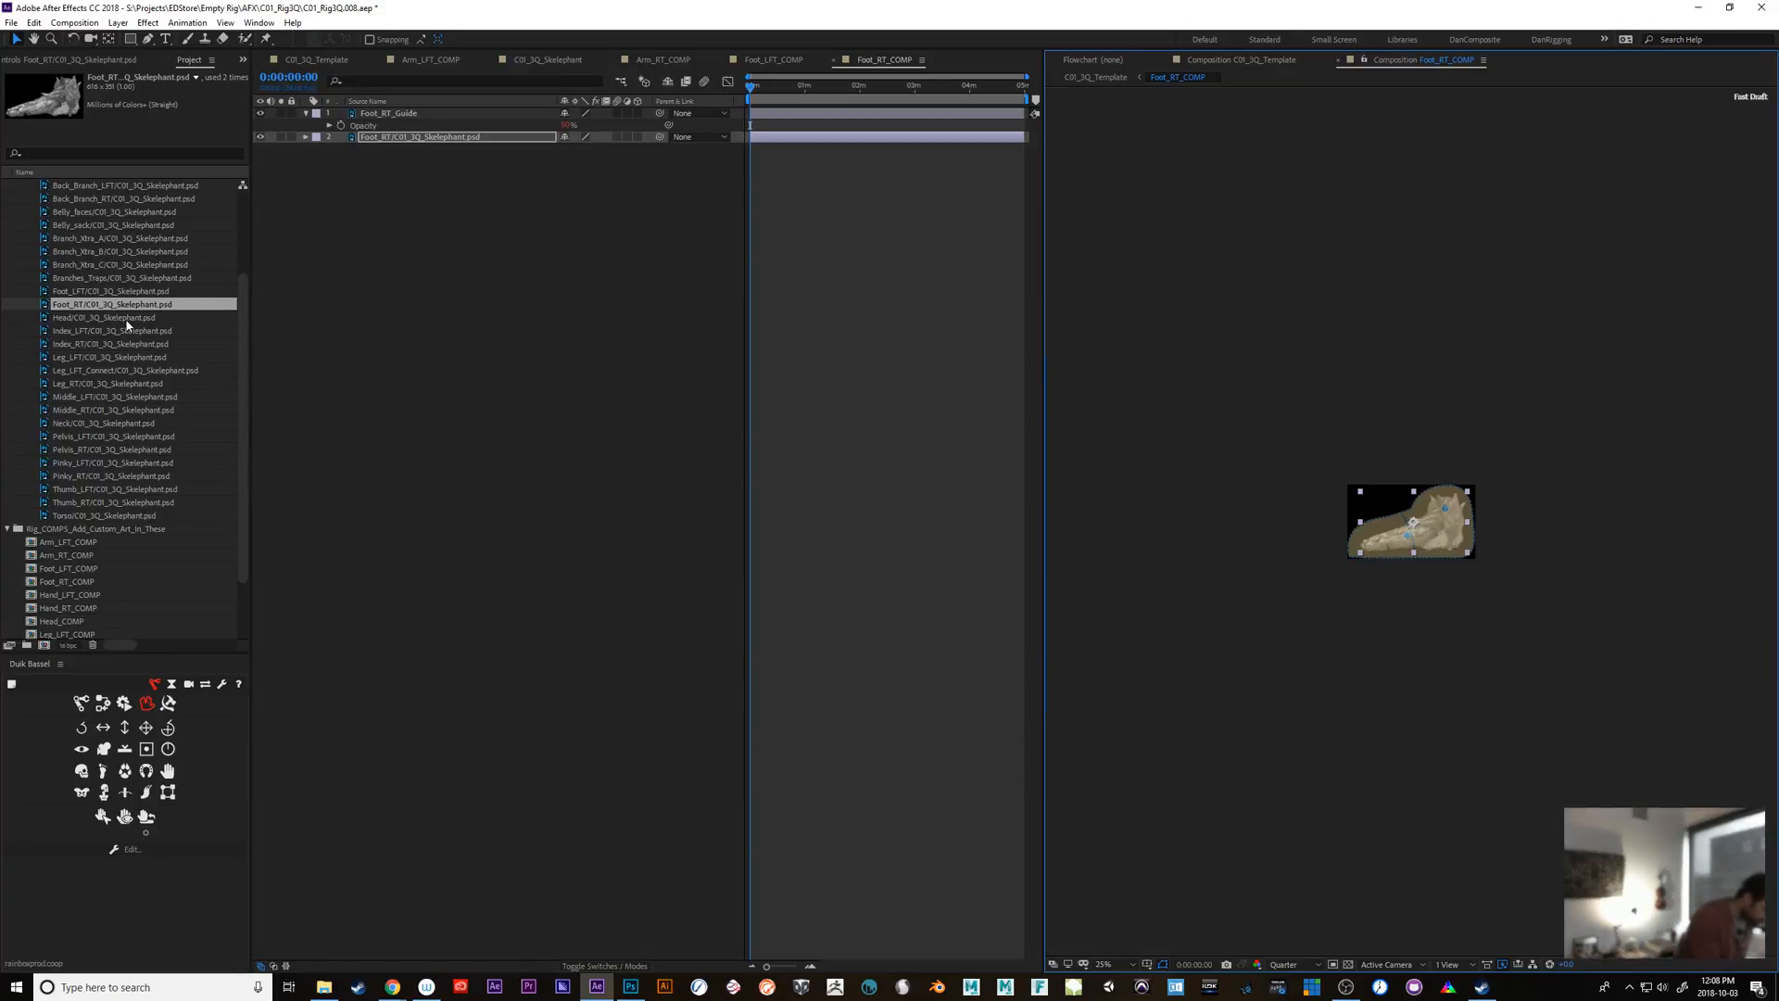
# Open Head_COMP and place Head/C01_3Q_Skelephant.psd over the head guide
pyautogui.moveTo(241, 533); pyautogui.dragTo(241, 575)
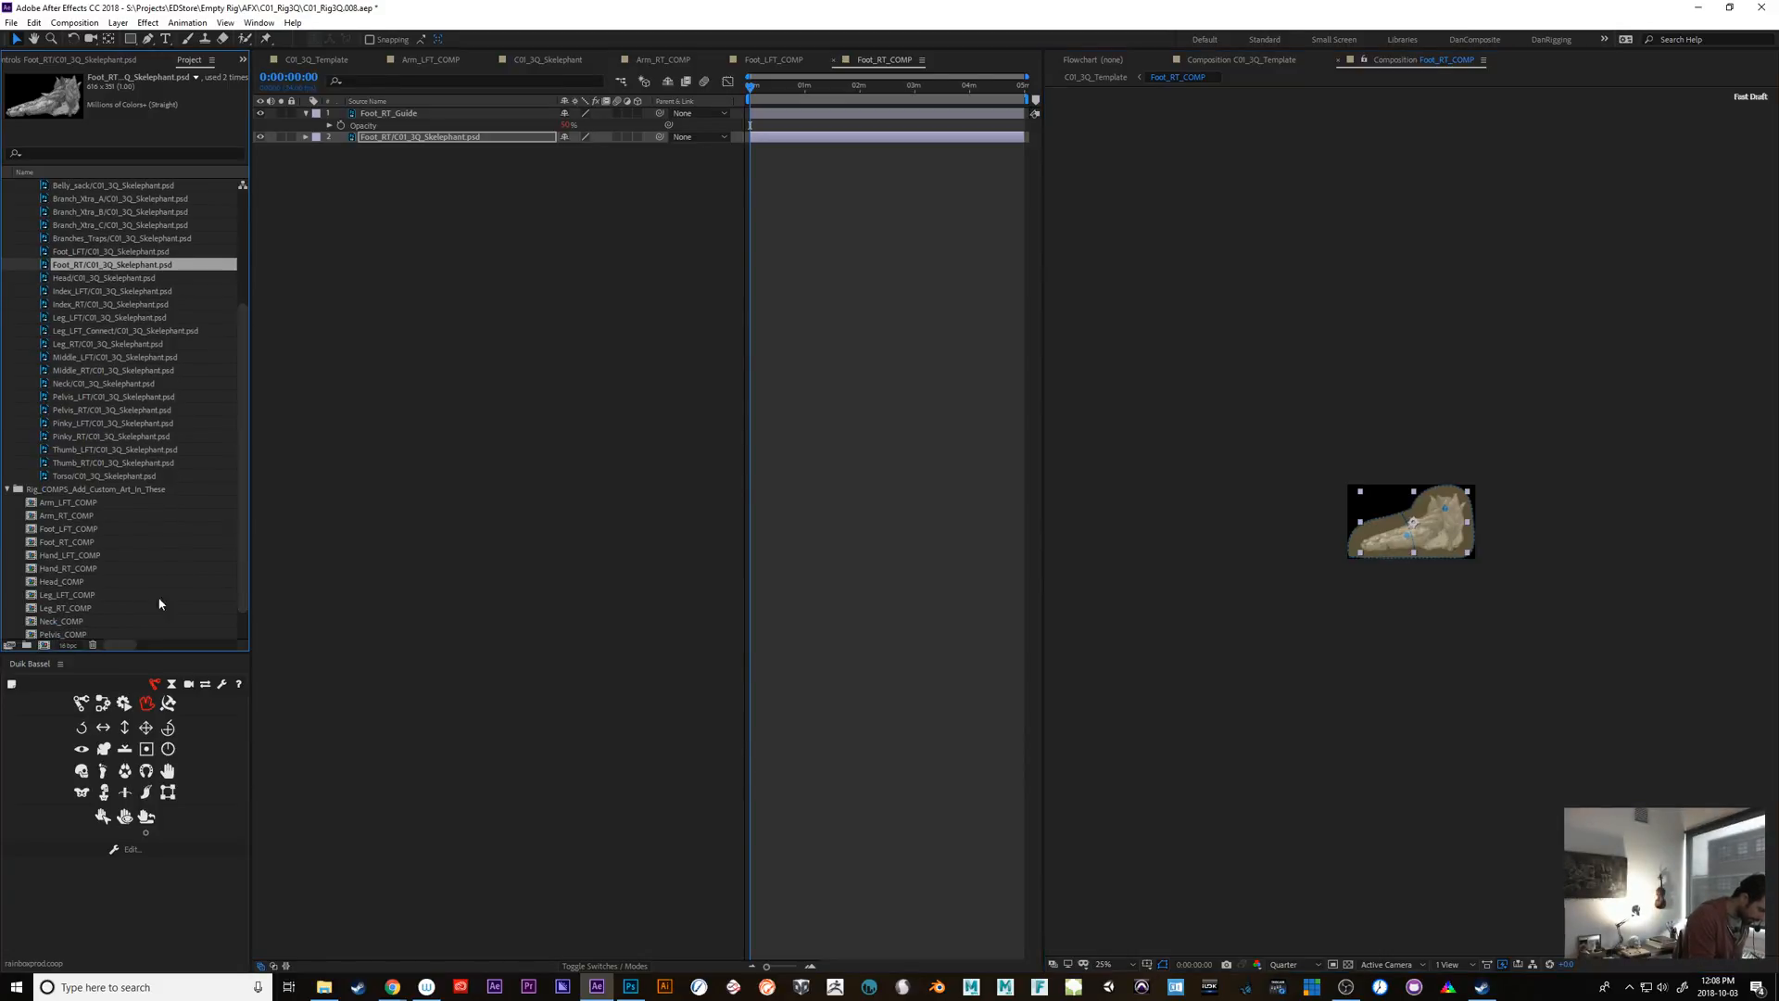
pyautogui.click(65, 555)
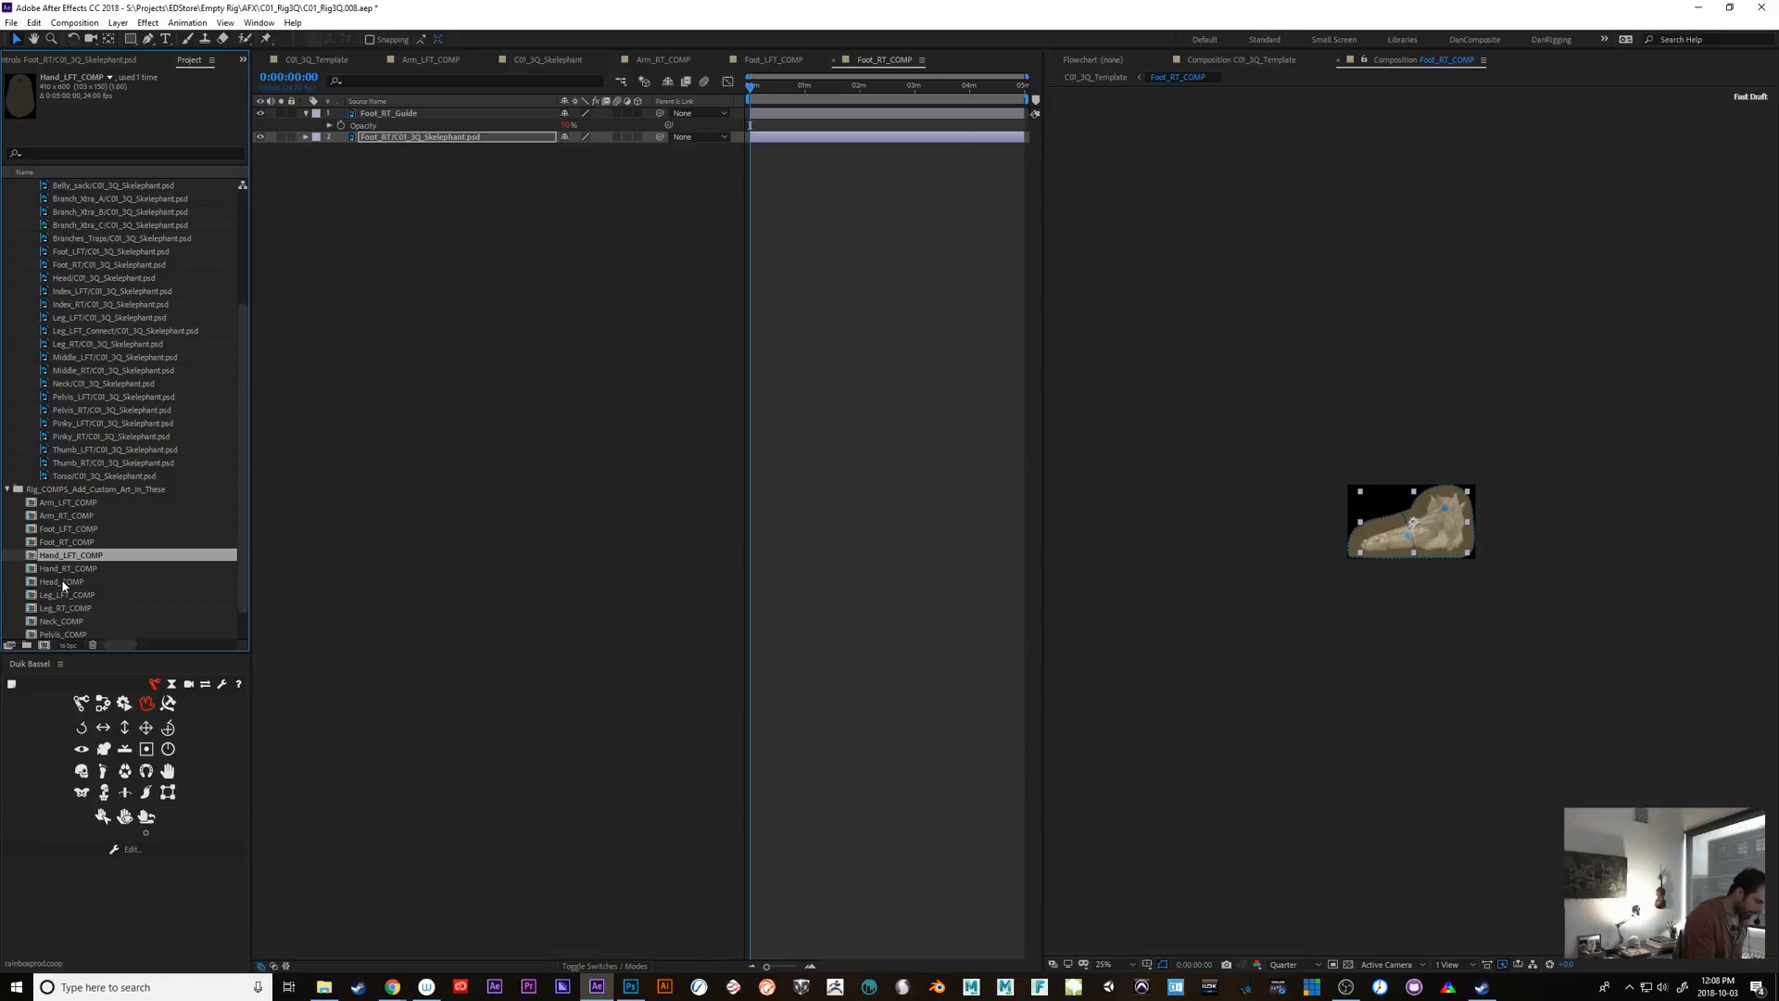
pyautogui.doubleClick(57, 584)
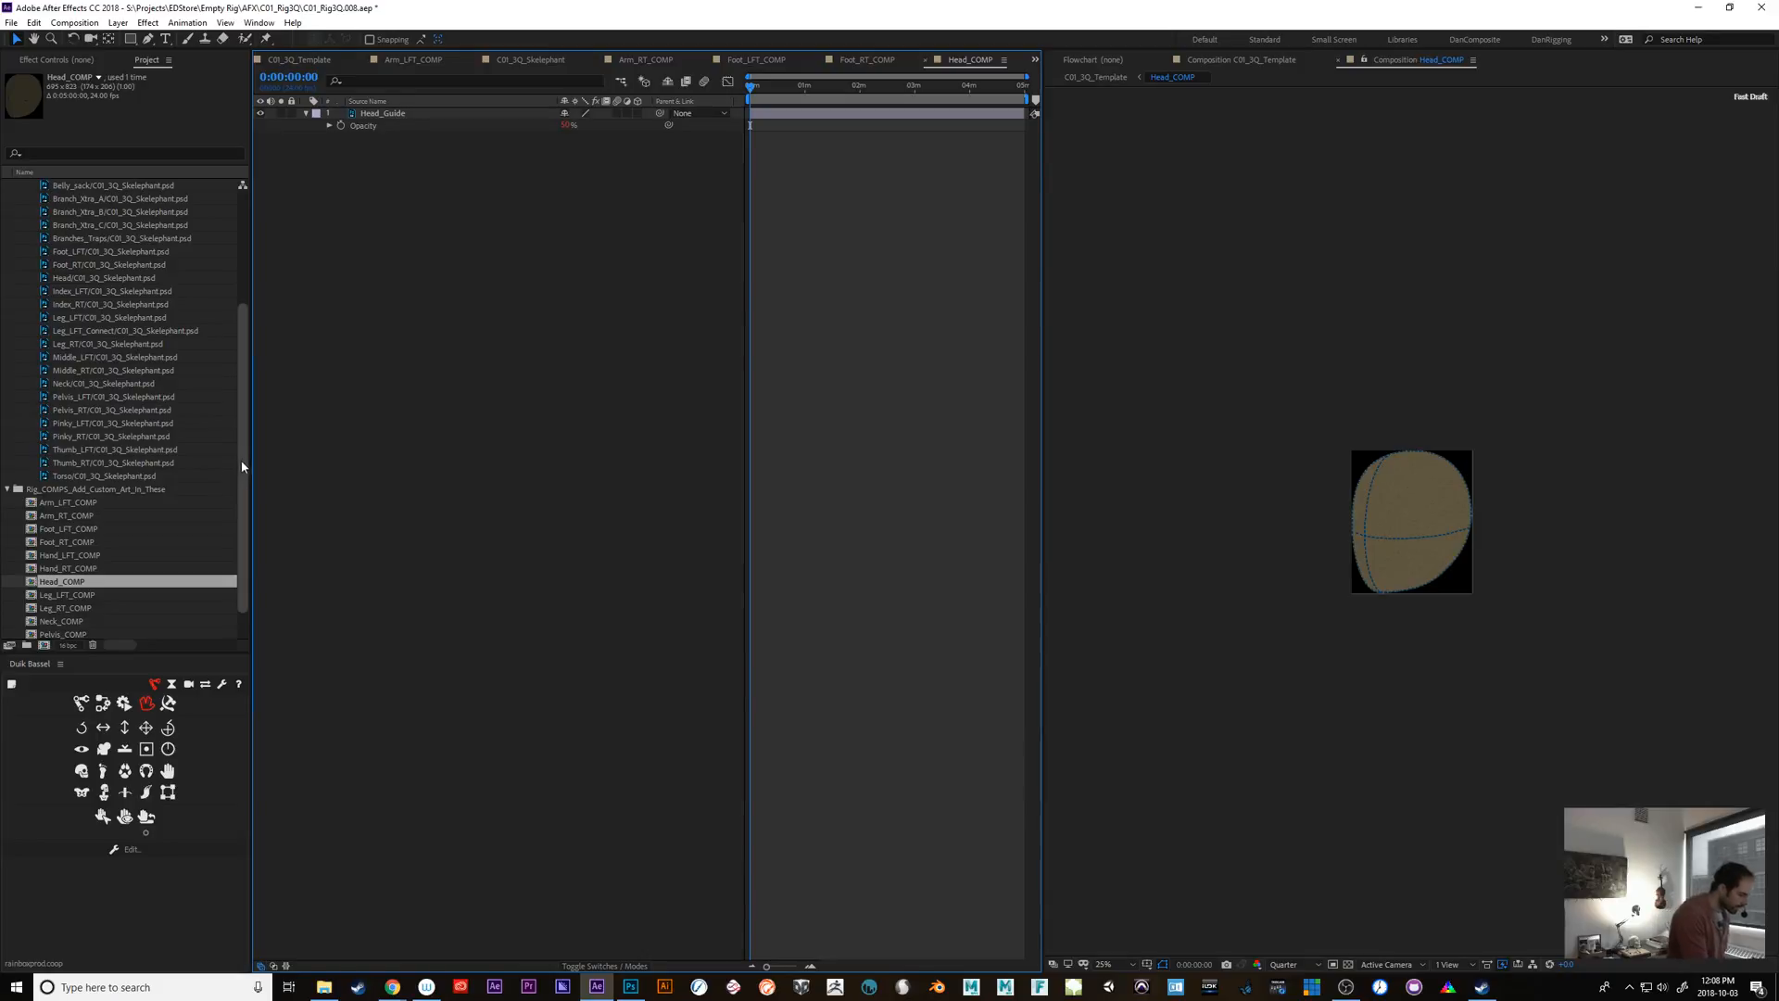
pyautogui.moveTo(241, 459); pyautogui.dragTo(247, 392)
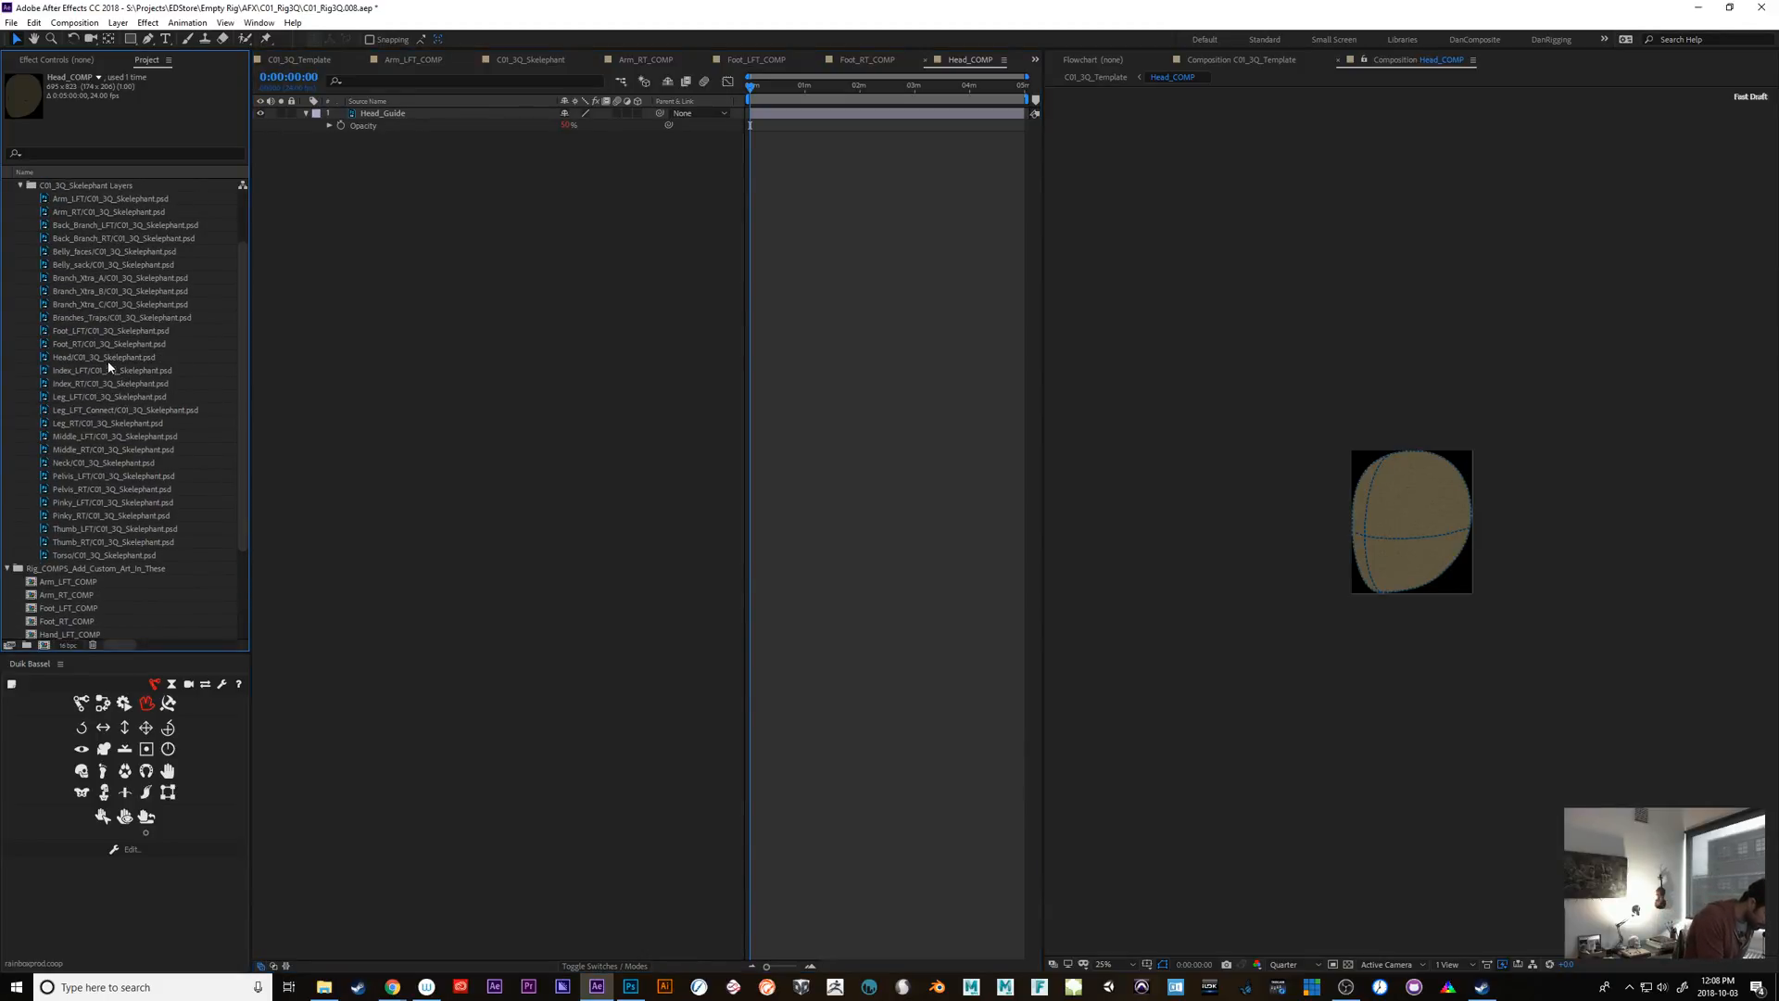
pyautogui.moveTo(109, 357); pyautogui.dragTo(1441, 535)
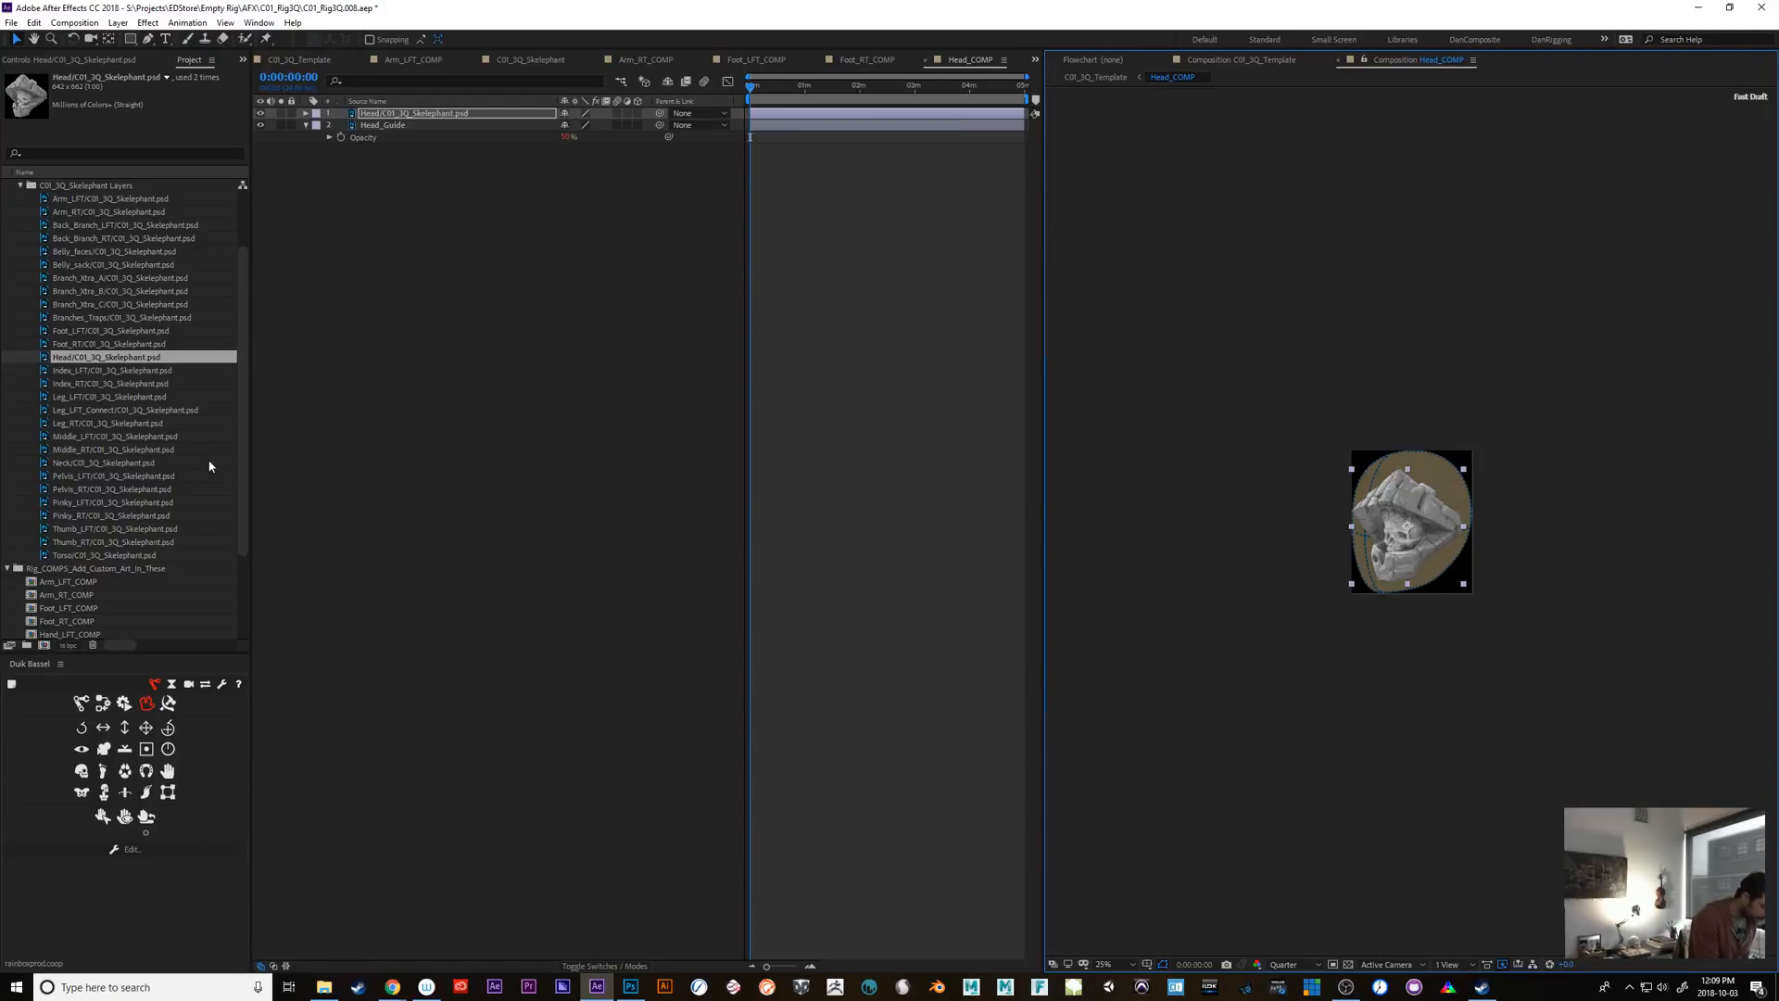
# Place Neck/C01_3Q_Skelephant.psd over the neck guide in Neck_COMP and move its layer below Neck_Guide
pyautogui.scroll(-3, 66, 556)
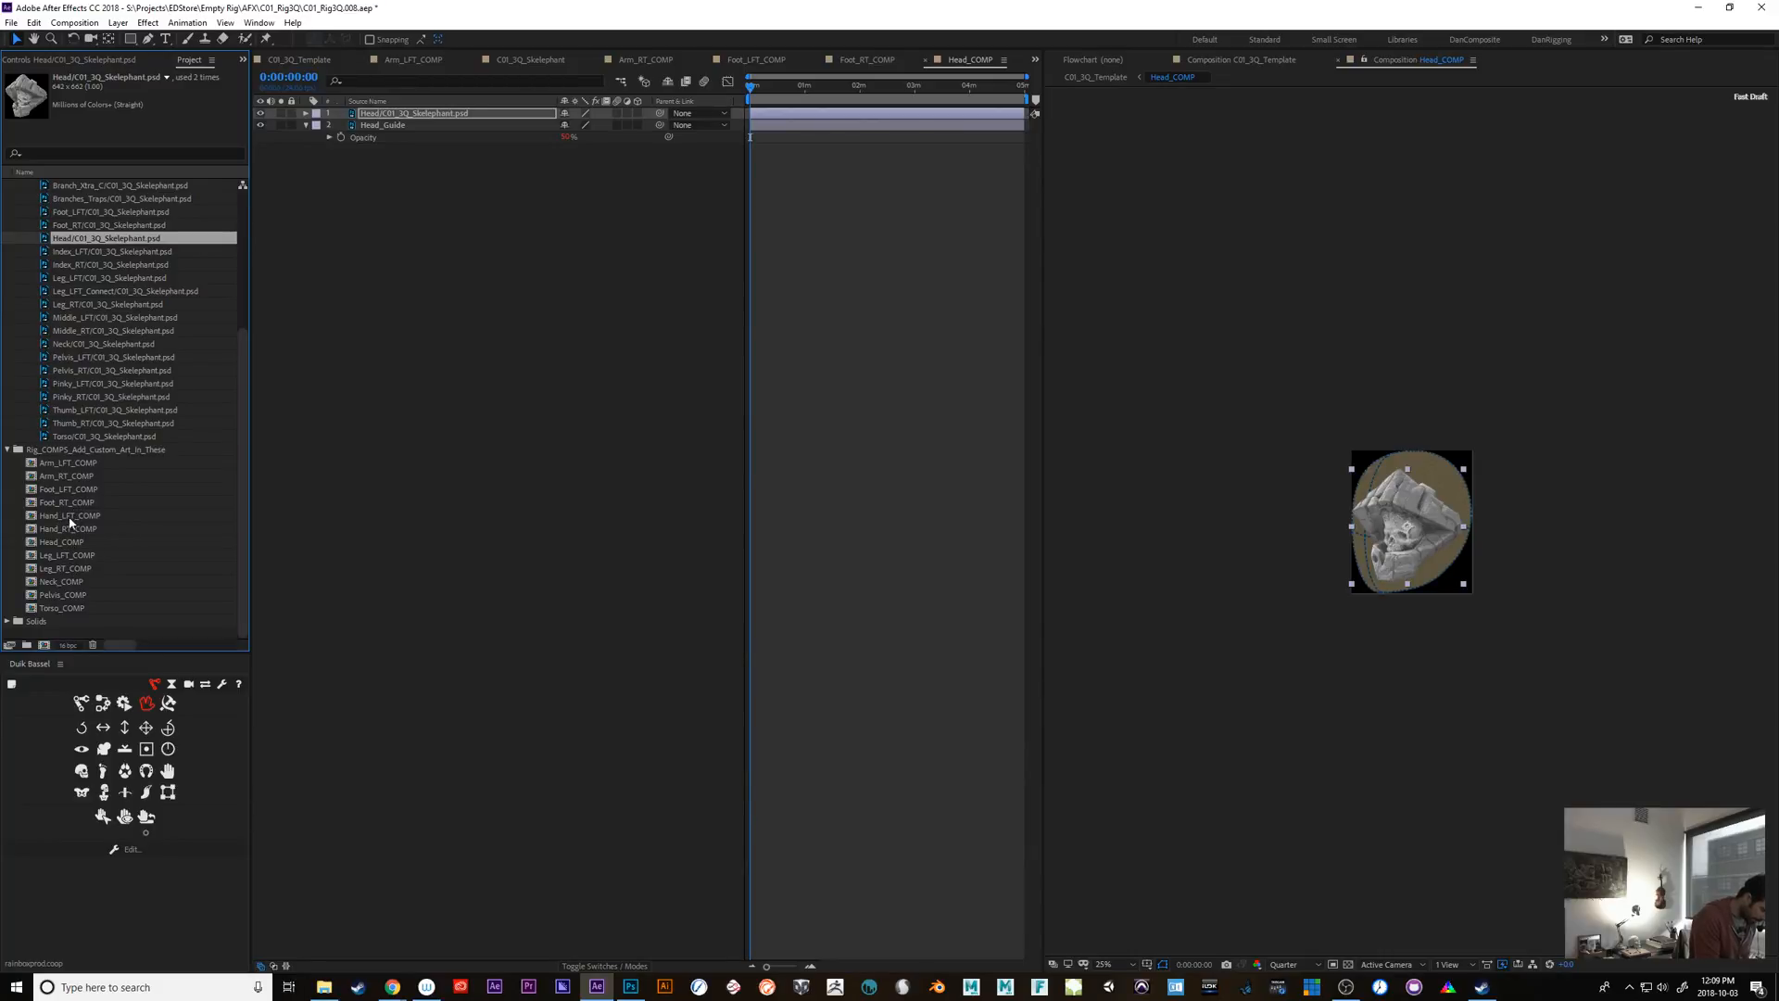
pyautogui.doubleClick(63, 585)
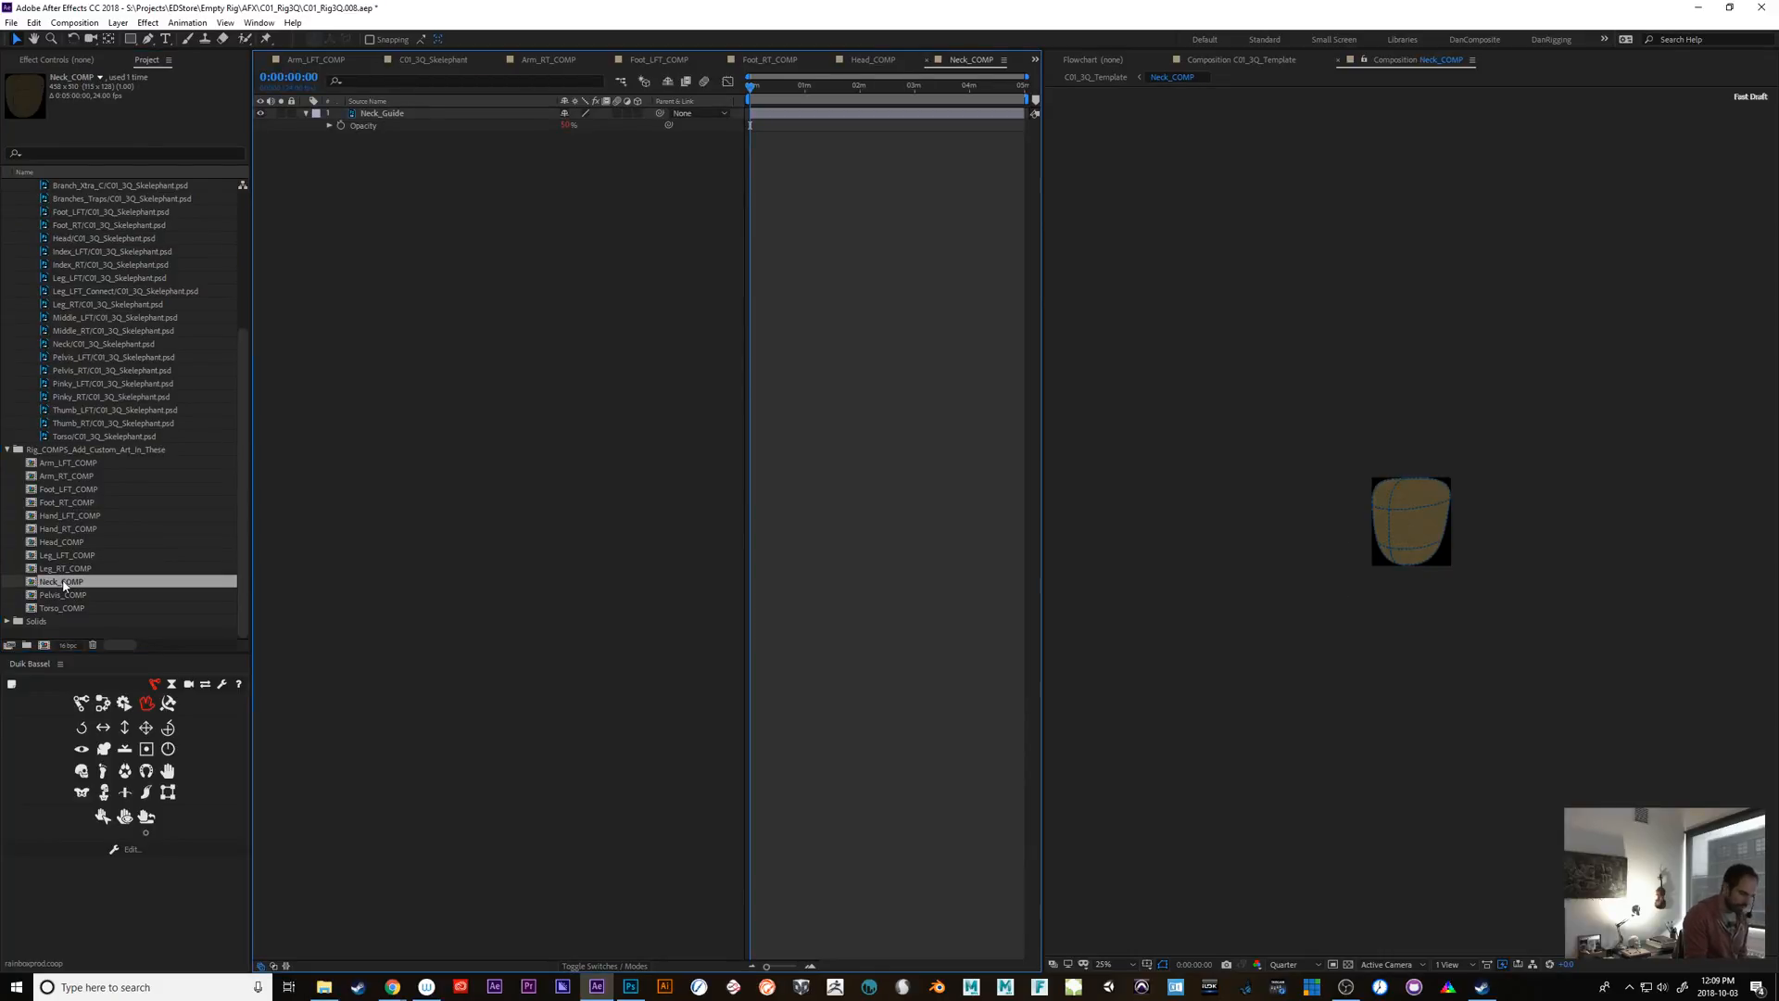
pyautogui.click(102, 344)
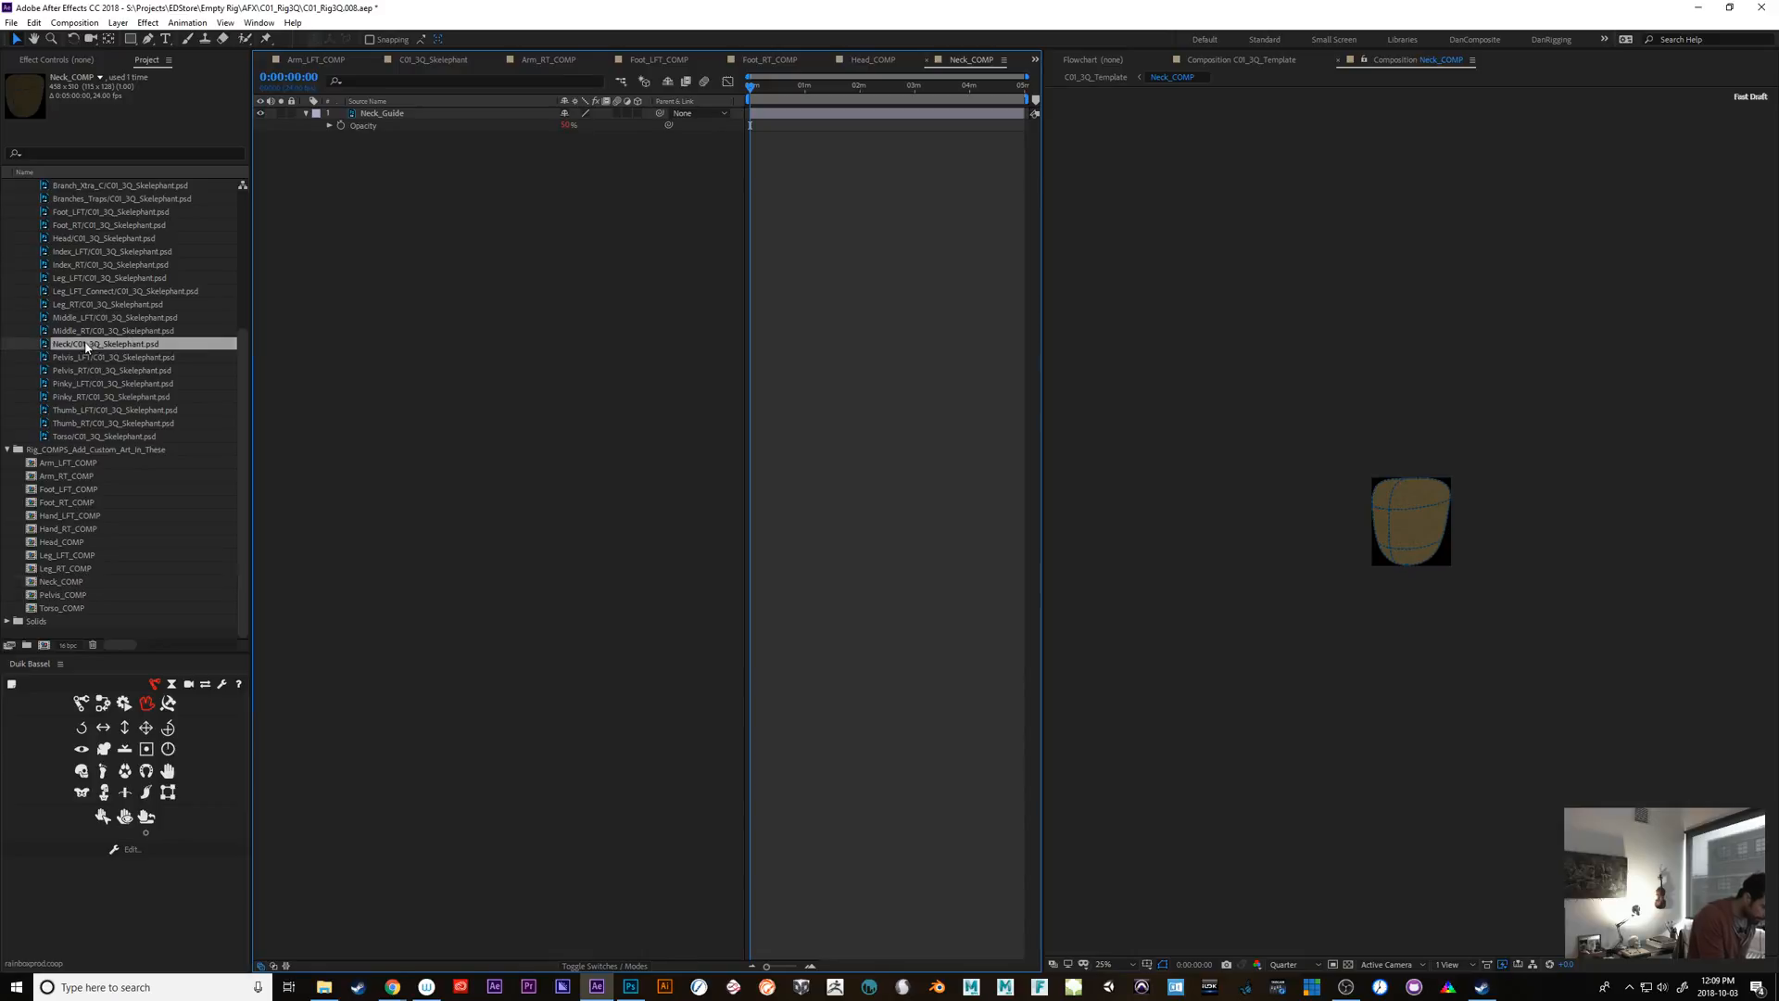
pyautogui.moveTo(102, 343); pyautogui.dragTo(1423, 552)
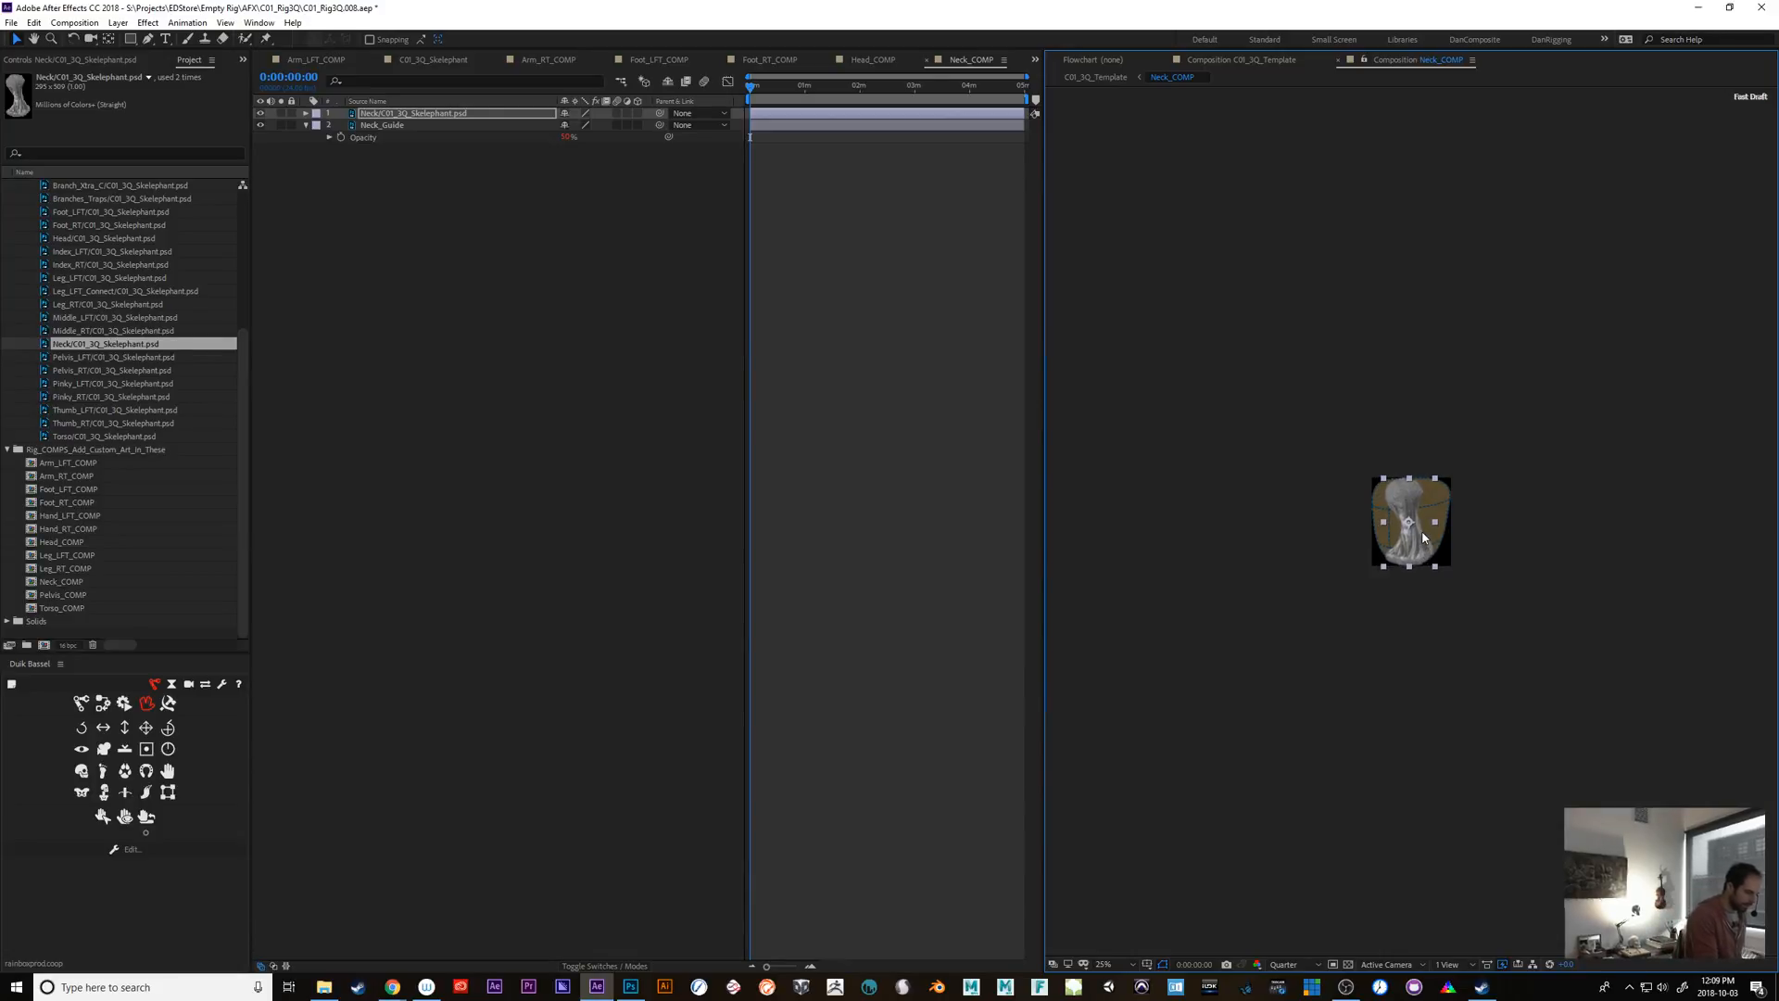
pyautogui.moveTo(393, 126); pyautogui.dragTo(393, 138)
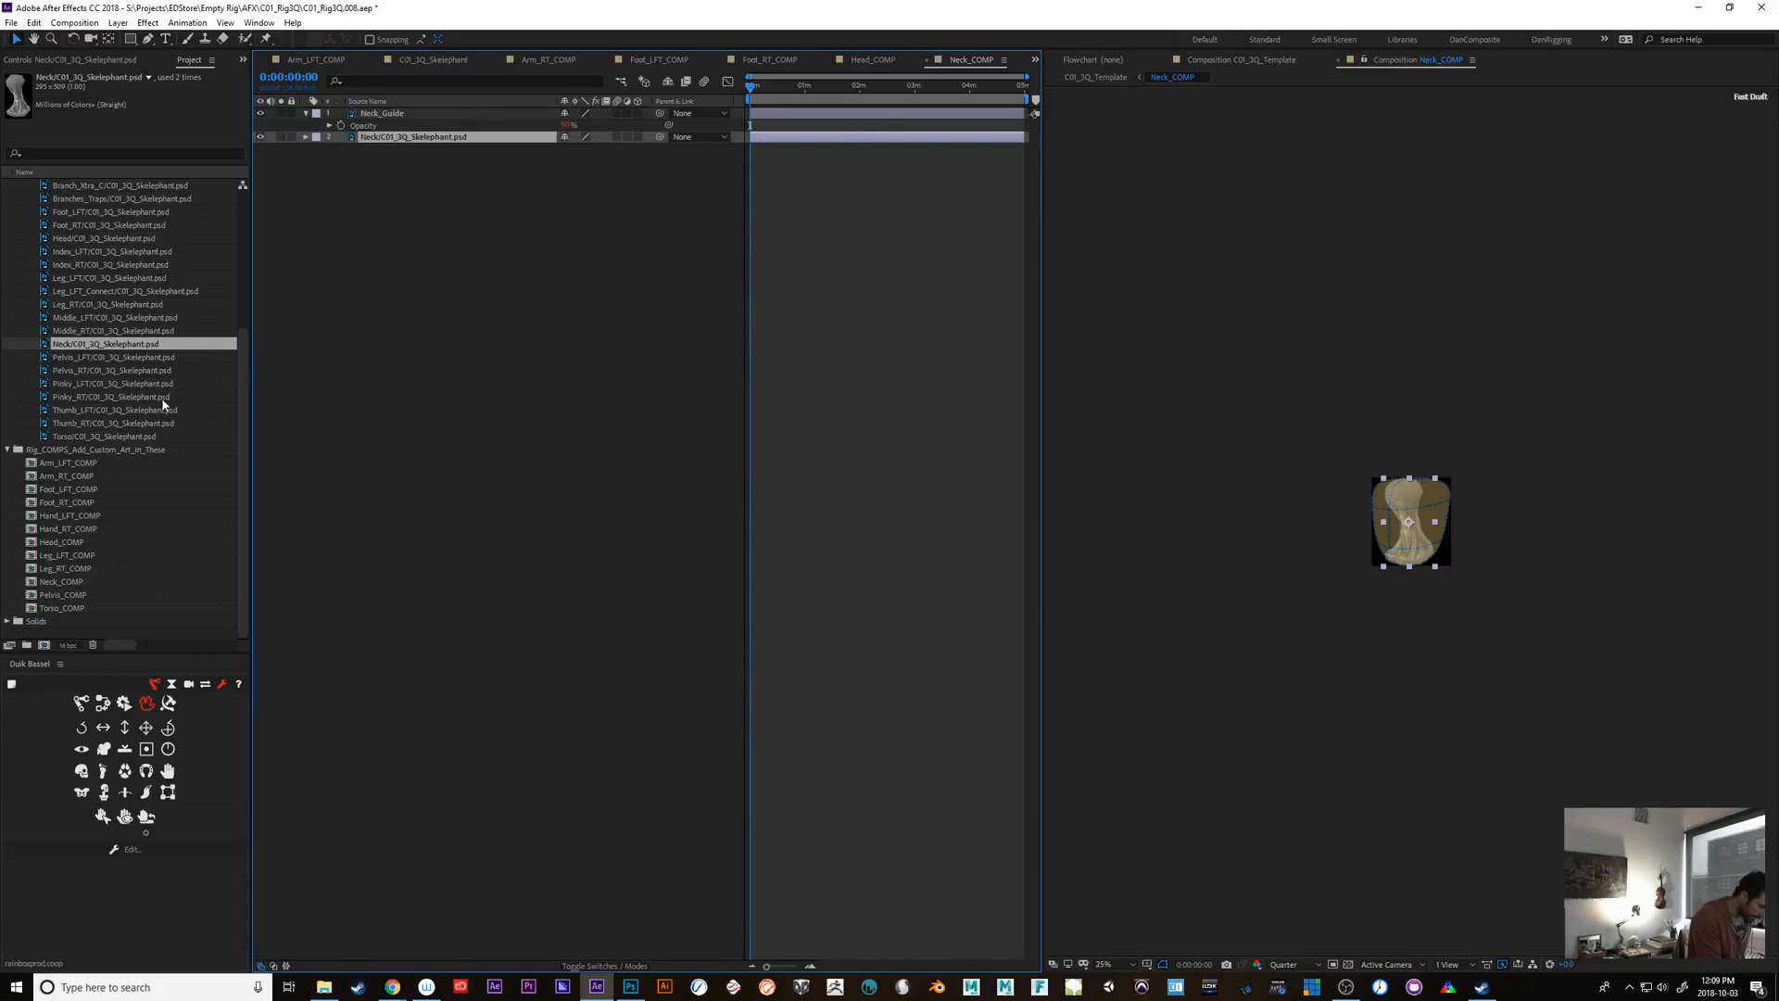
# Place Leg_LFT/C01_3Q_Skelephant.psd in Leg_LFT_COMP below Leg_LFT_Guide and align it with the guide's joint markers
pyautogui.click(71, 568)
pyautogui.doubleClick(69, 556)
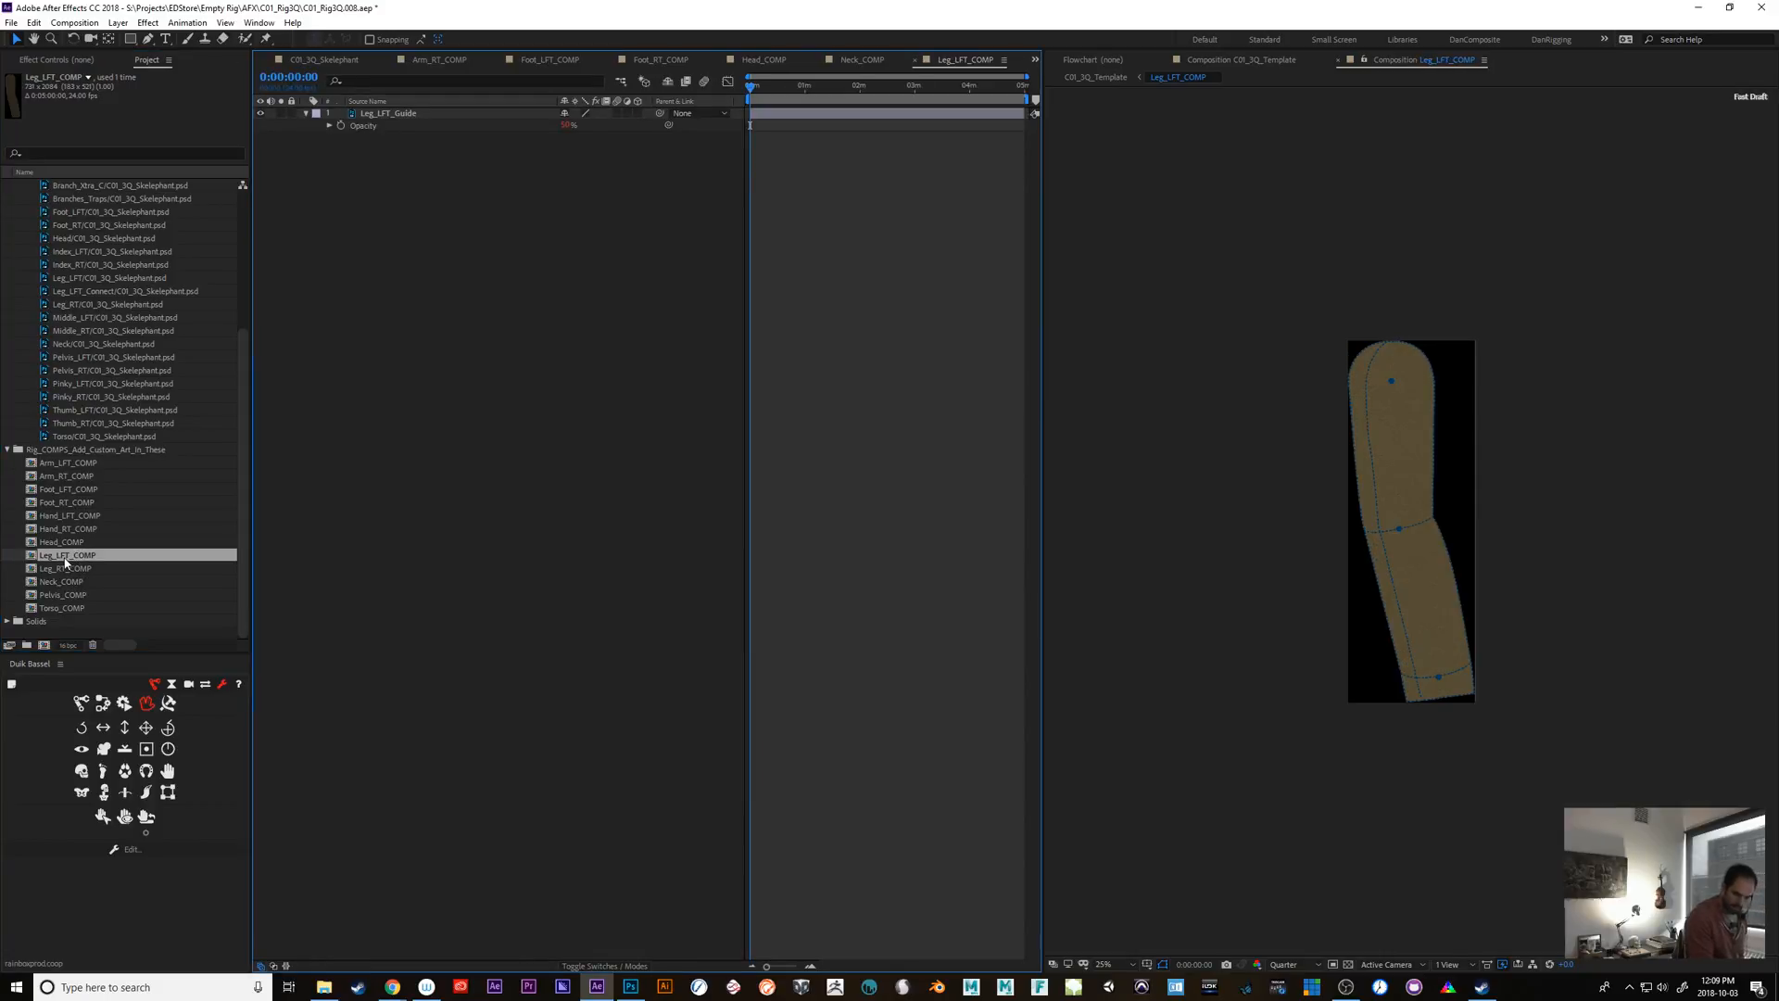
pyautogui.scroll(2, 96, 352)
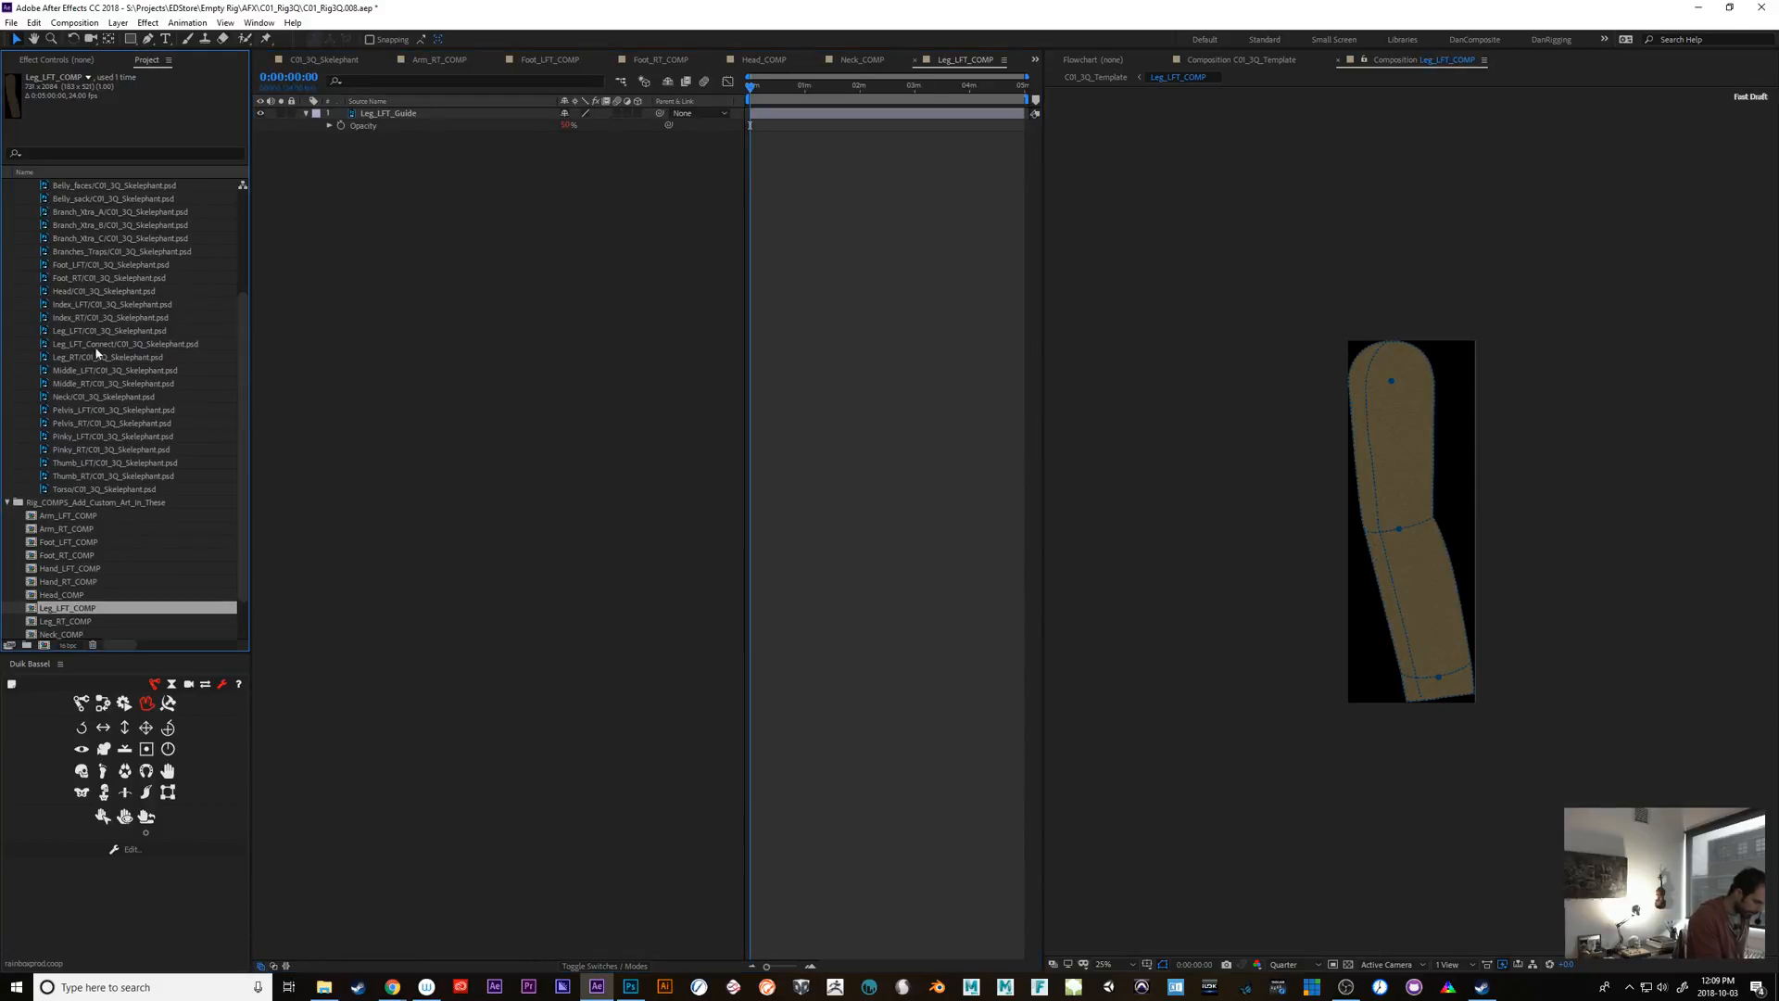
pyautogui.moveTo(91, 329); pyautogui.dragTo(544, 500)
pyautogui.moveTo(1415, 500); pyautogui.dragTo(1415, 501)
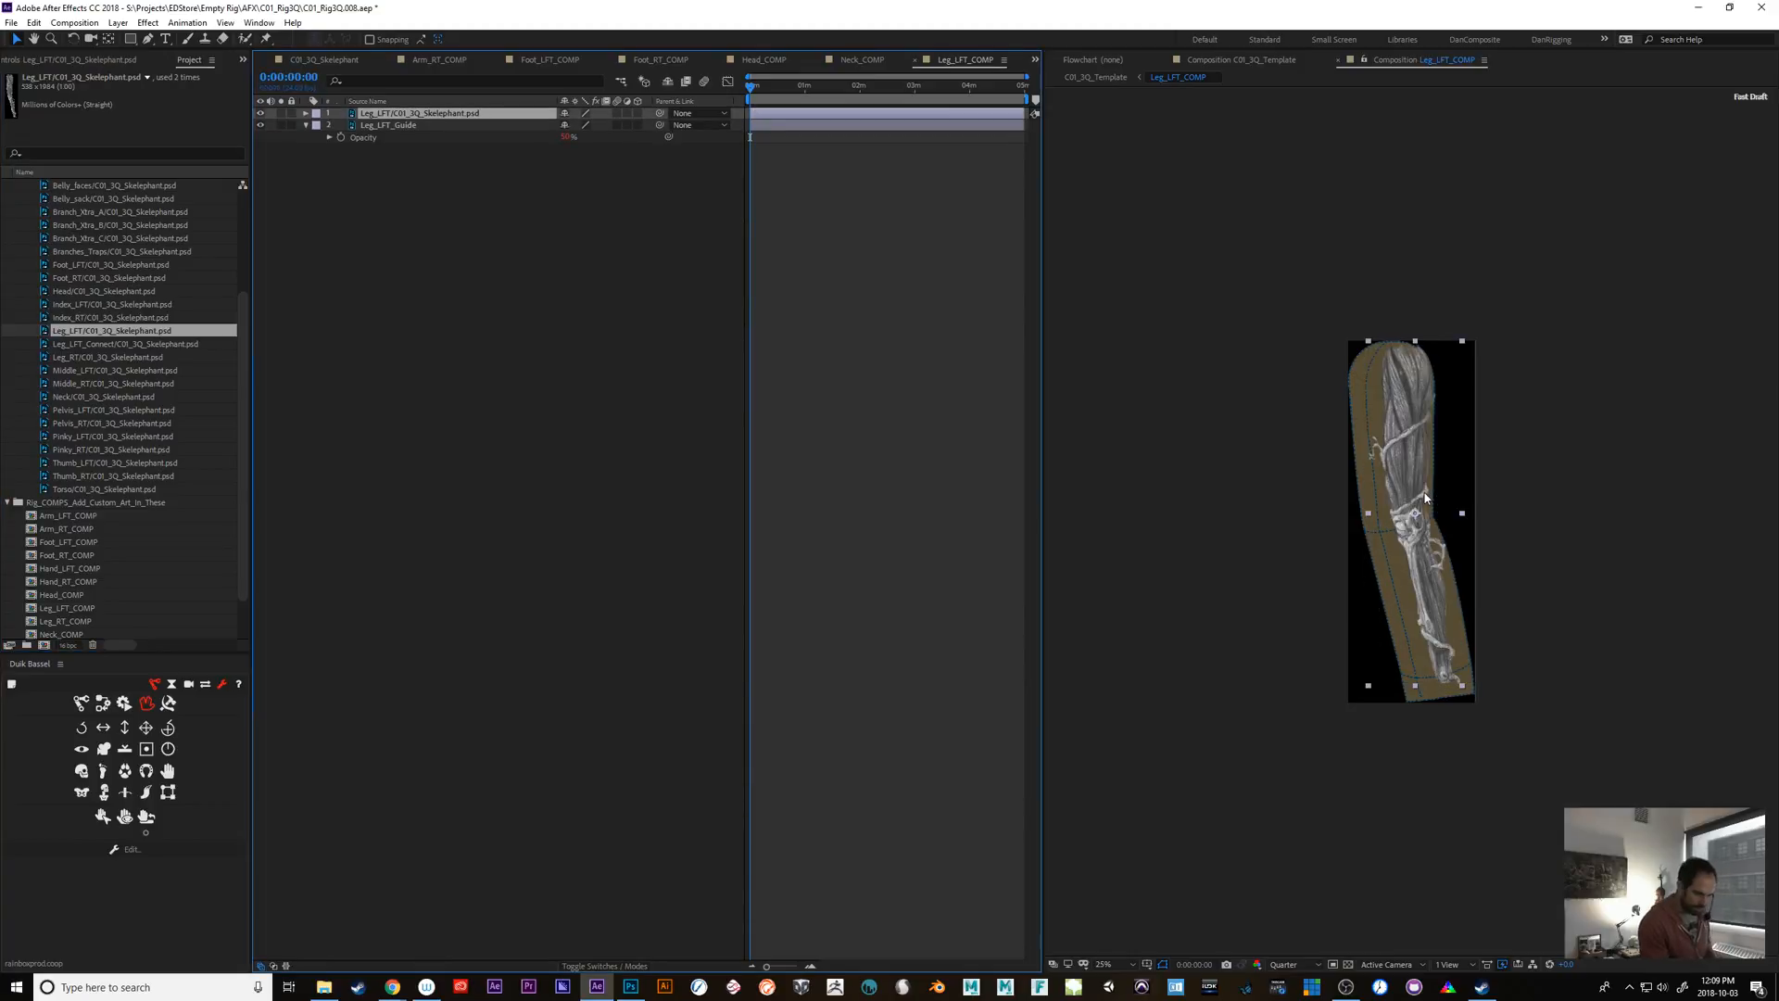
pyautogui.click(445, 138)
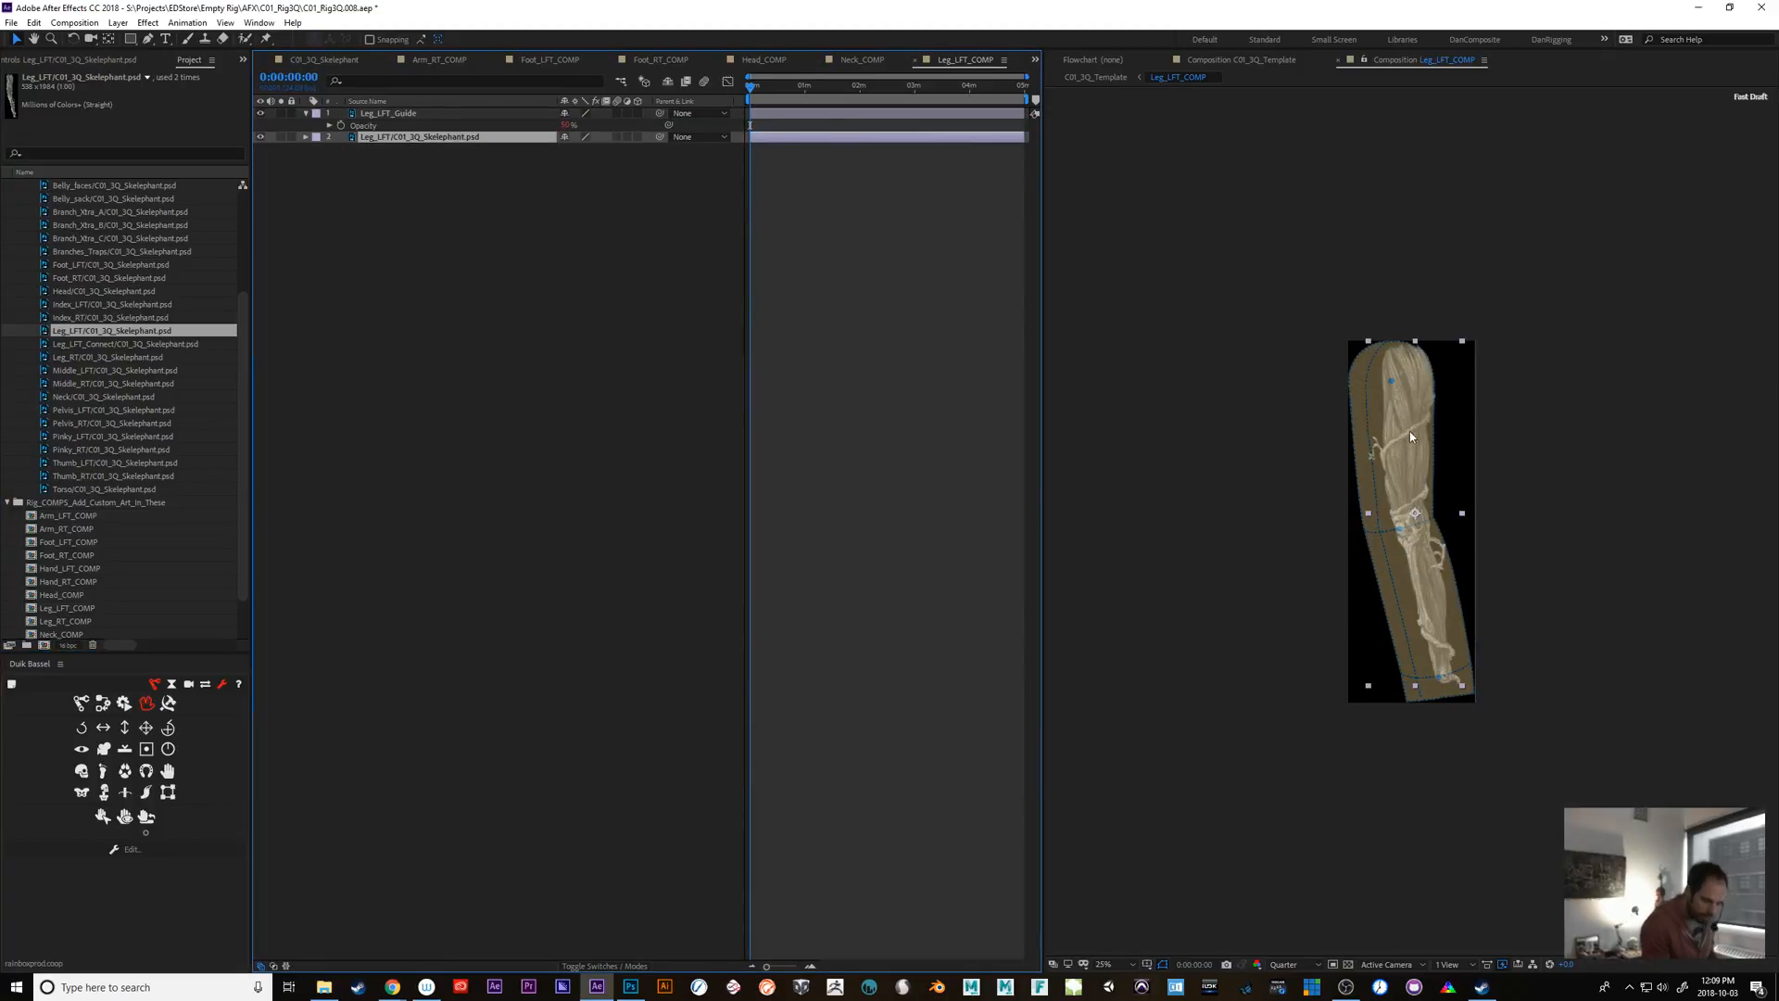
pyautogui.moveTo(1410, 431); pyautogui.dragTo(1400, 444)
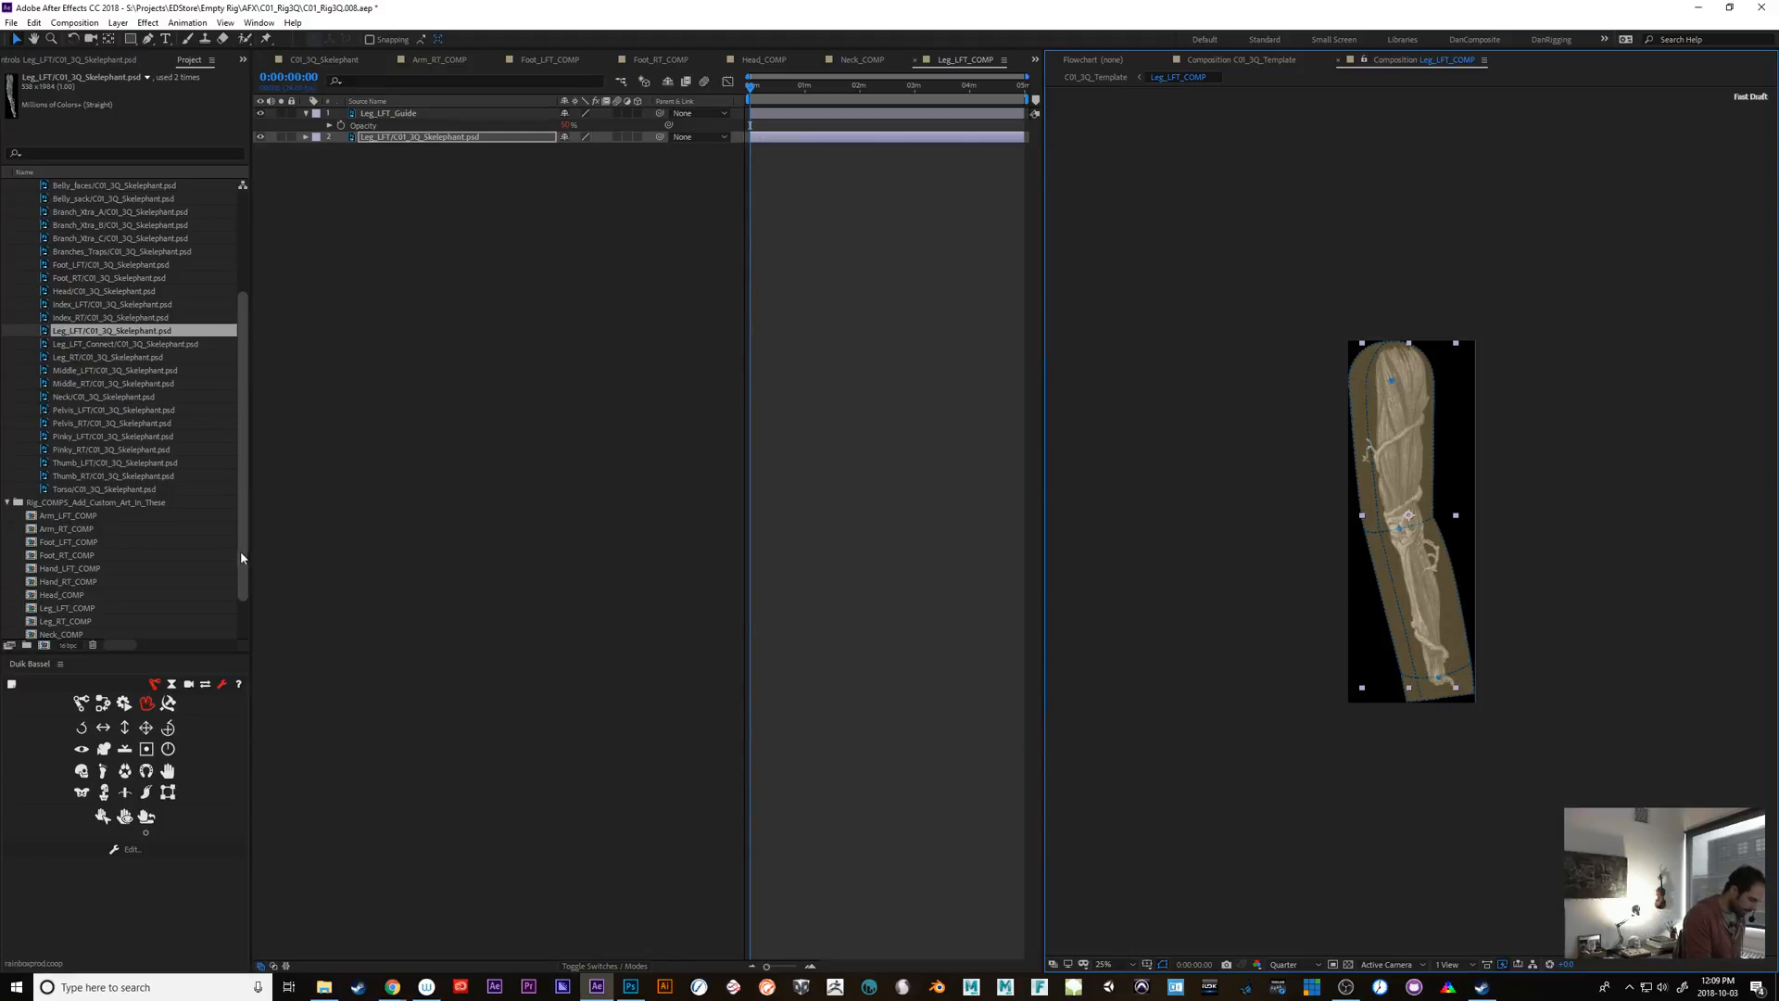
# Place Leg_RT/C01_3Q_Skelephant.psd within the leg guide in Leg_RT_COMP and move its layer below Leg_RT_Guide
pyautogui.scroll(-2, 241, 557)
pyautogui.doubleClick(67, 568)
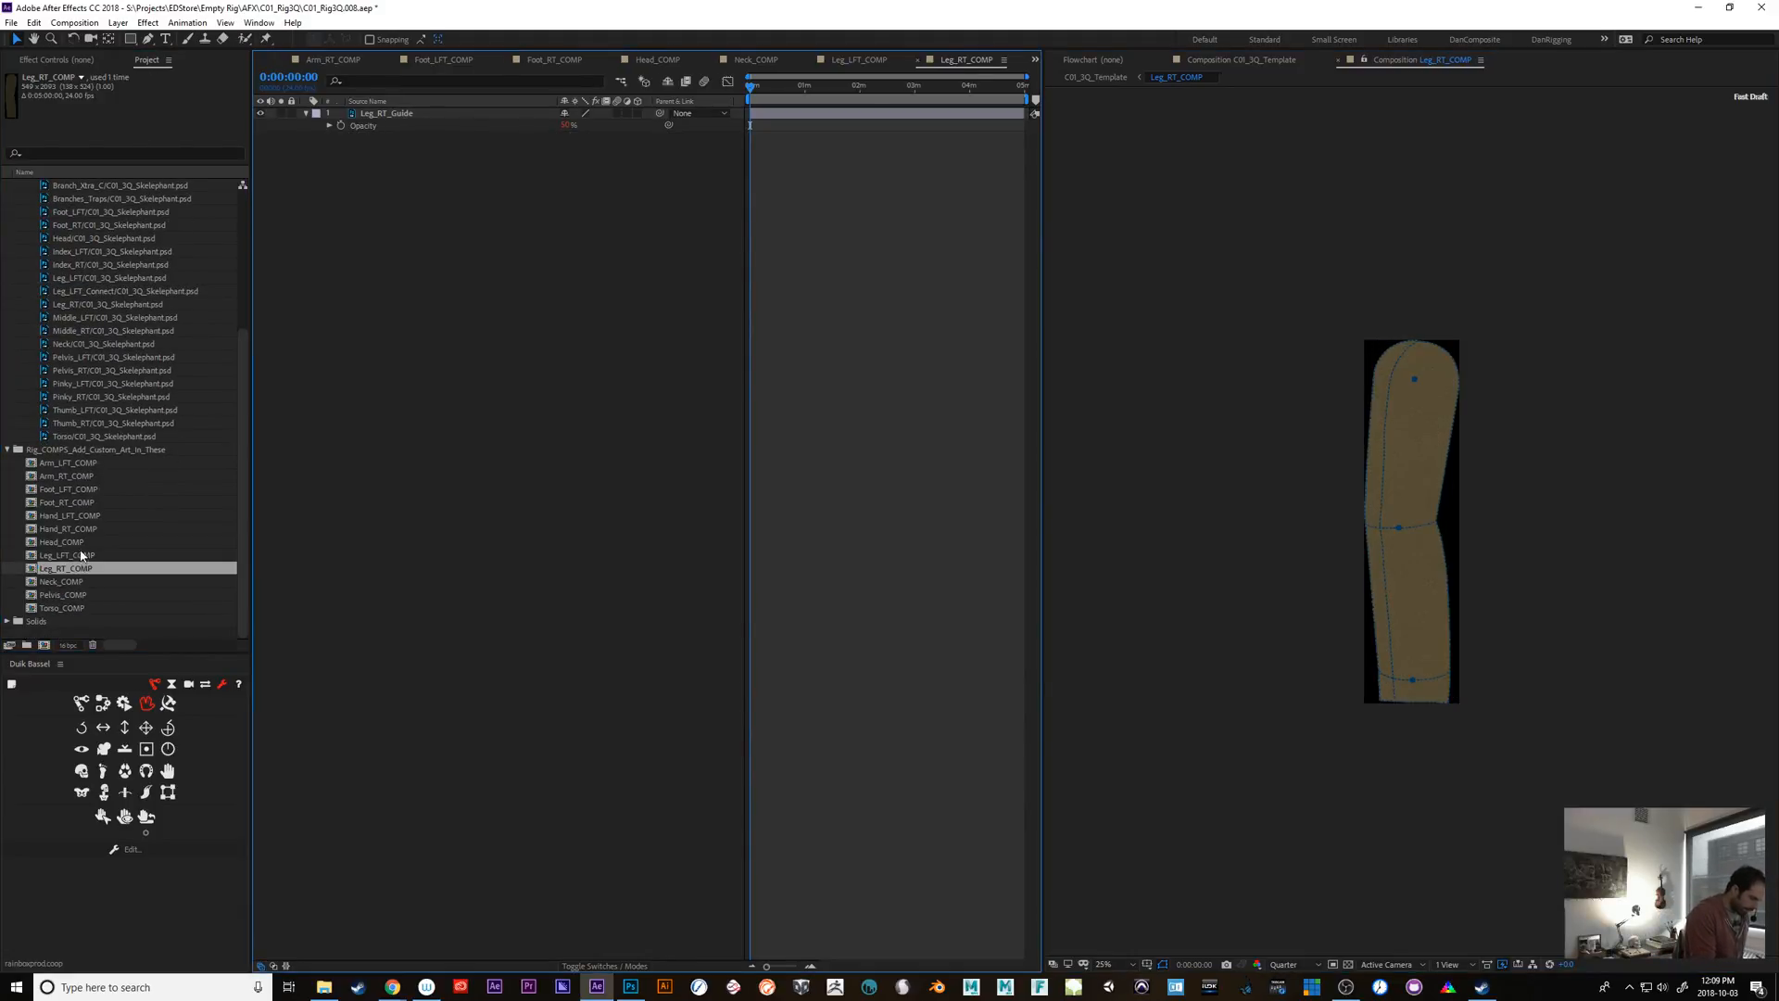
pyautogui.moveTo(109, 304); pyautogui.dragTo(1356, 510)
pyautogui.moveTo(1363, 668); pyautogui.dragTo(1415, 669)
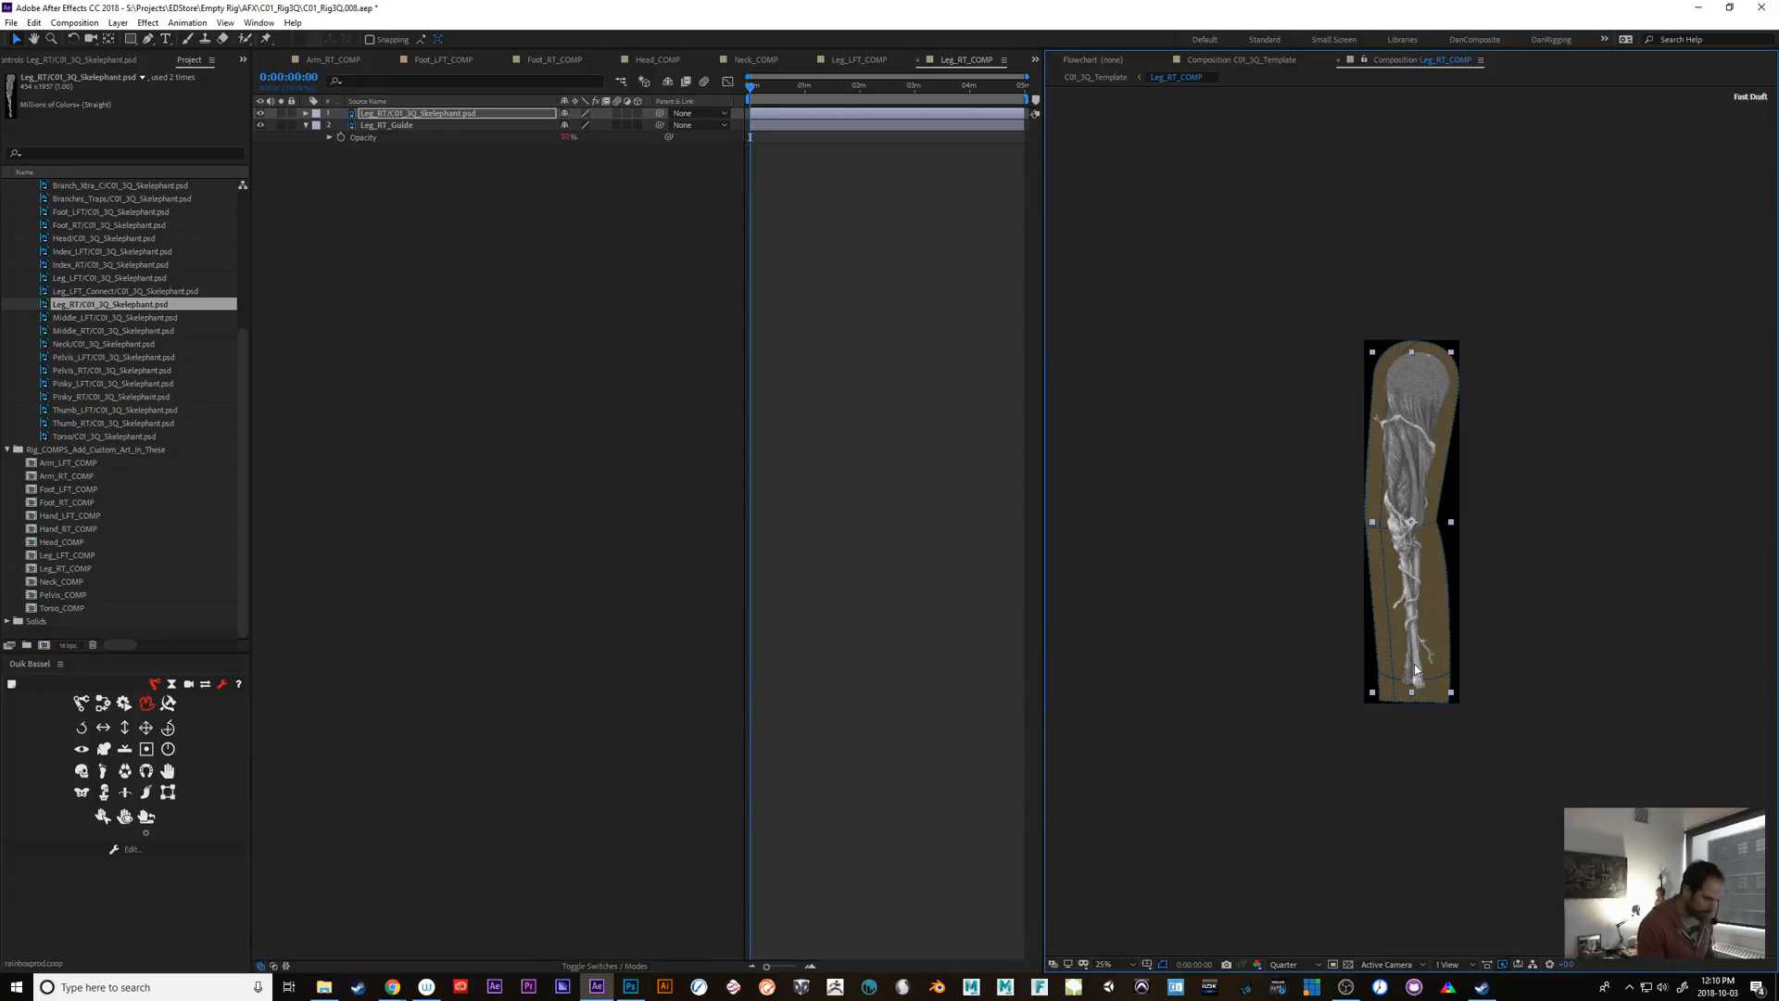
pyautogui.moveTo(417, 114); pyautogui.dragTo(397, 147)
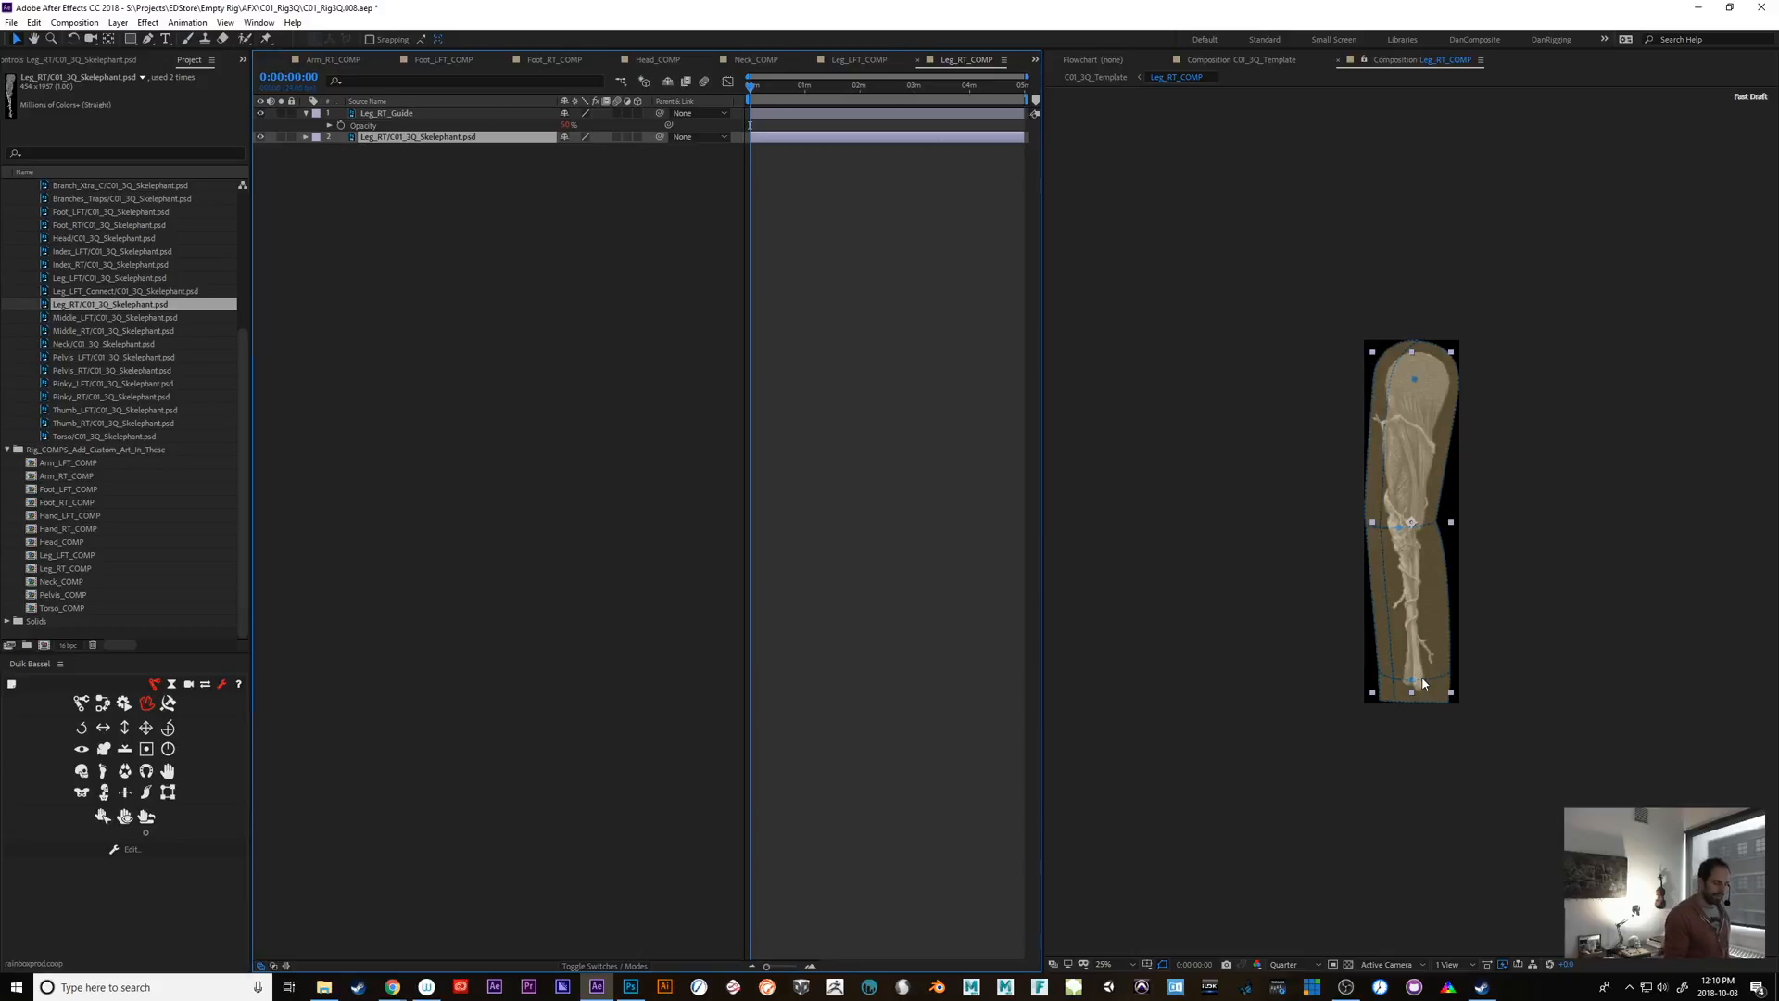
# In Head_COMP, move the Skelephant head layer below Head_Guide, nudge it up within the guide and save the project
pyautogui.click(834, 68)
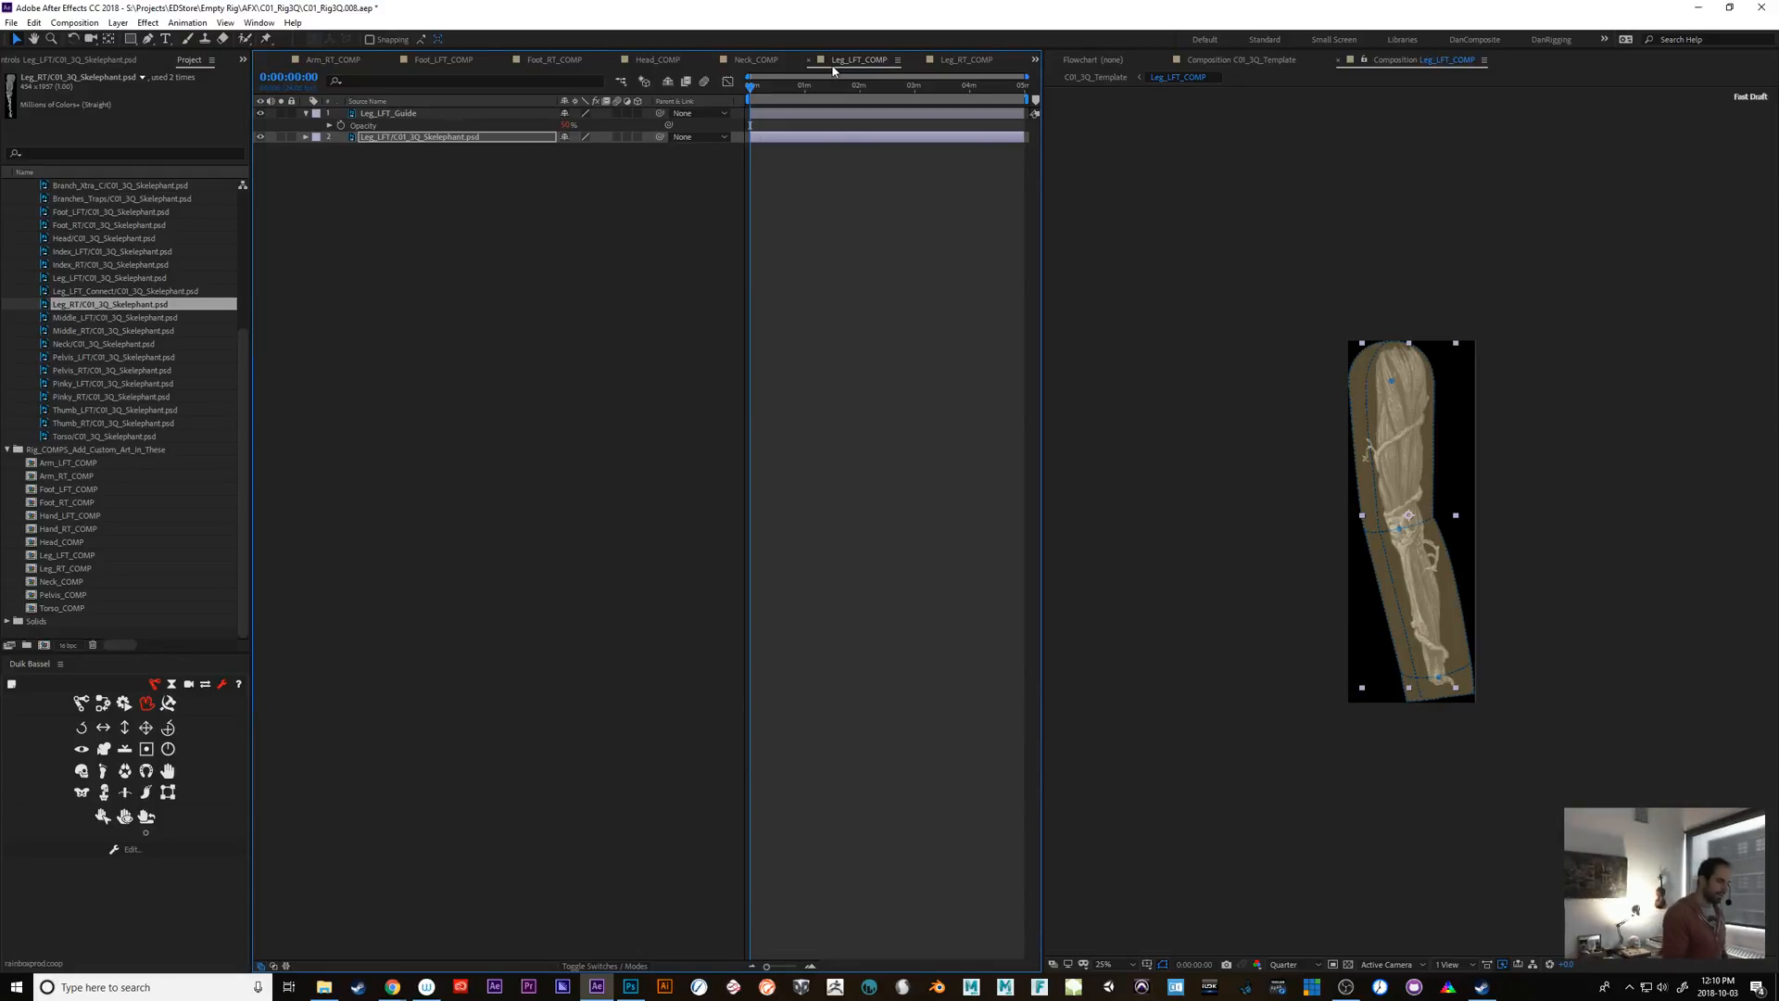
pyautogui.click(756, 60)
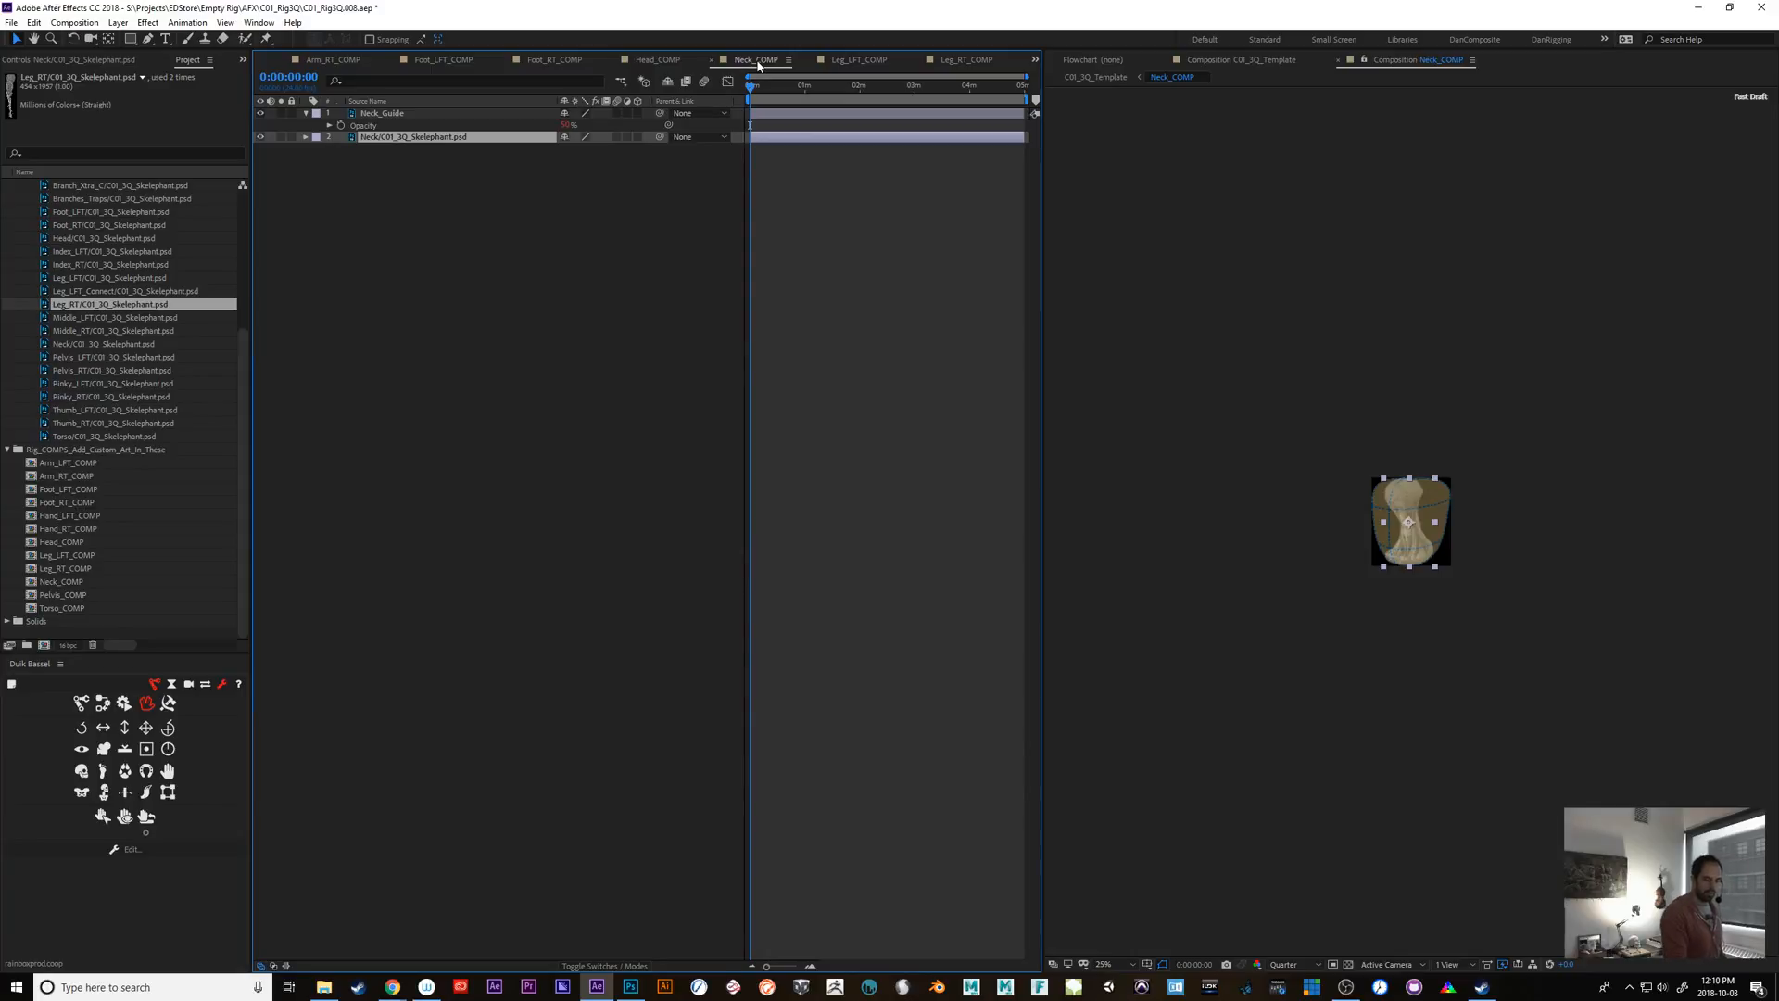
pyautogui.click(654, 59)
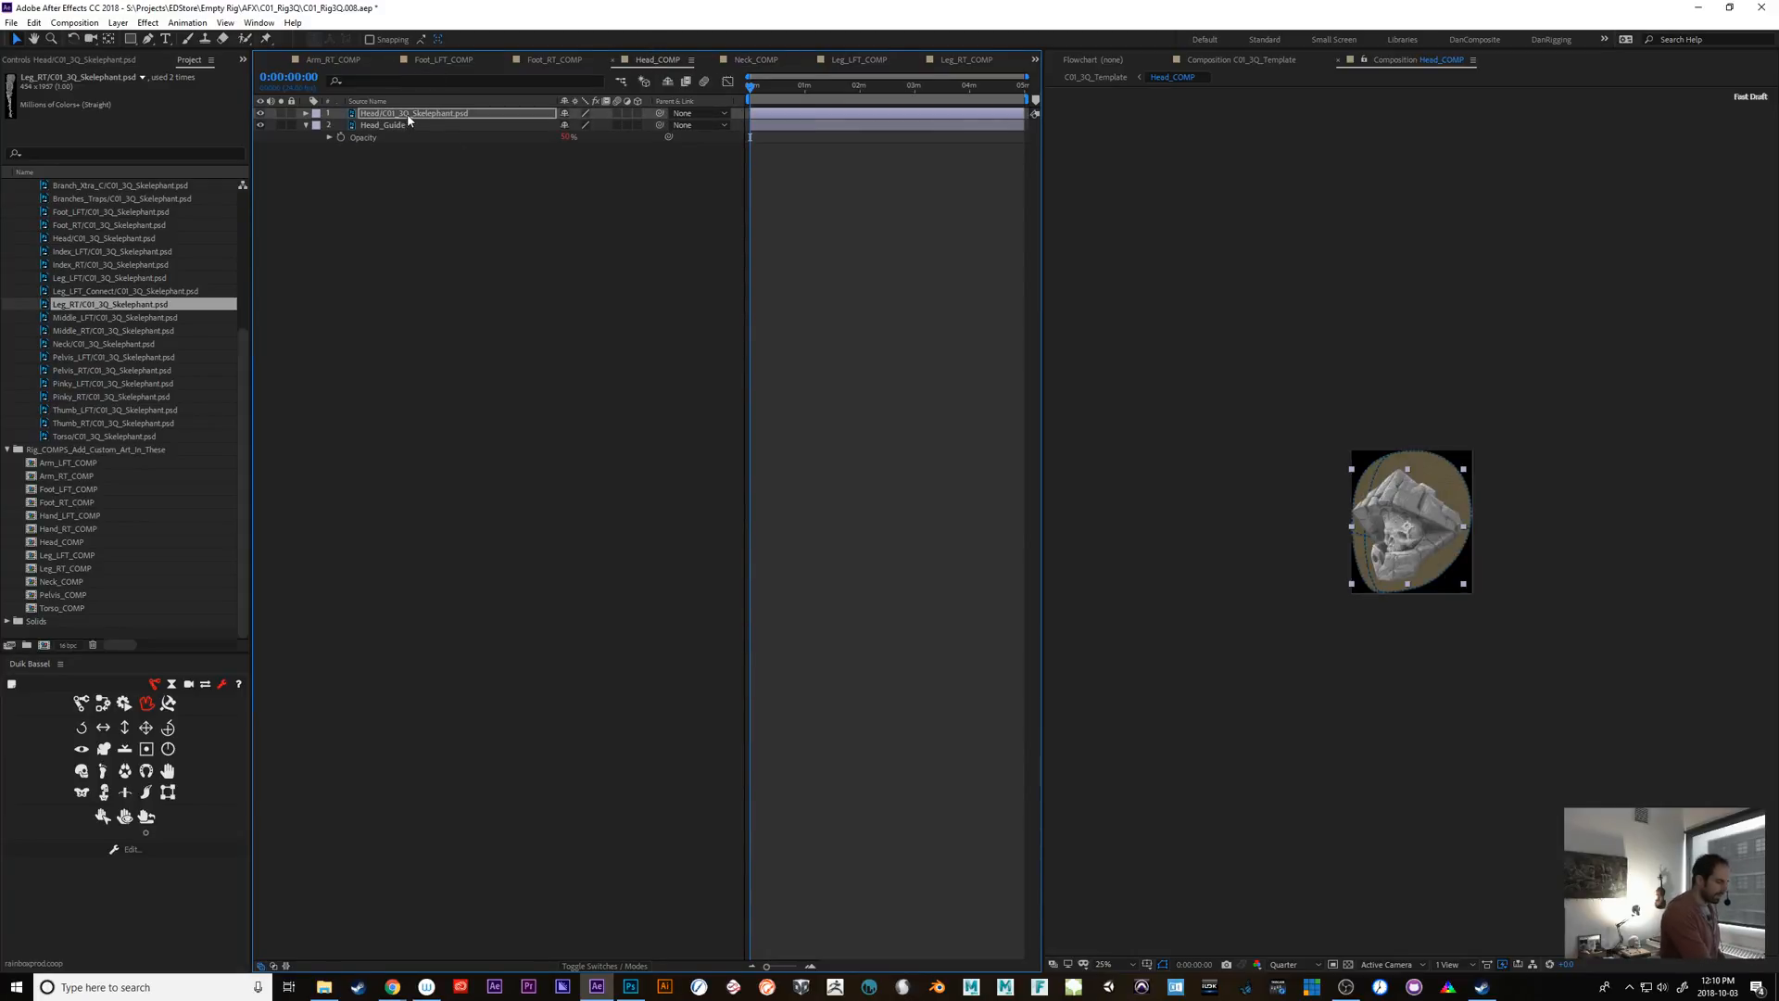
pyautogui.moveTo(408, 113); pyautogui.dragTo(403, 146)
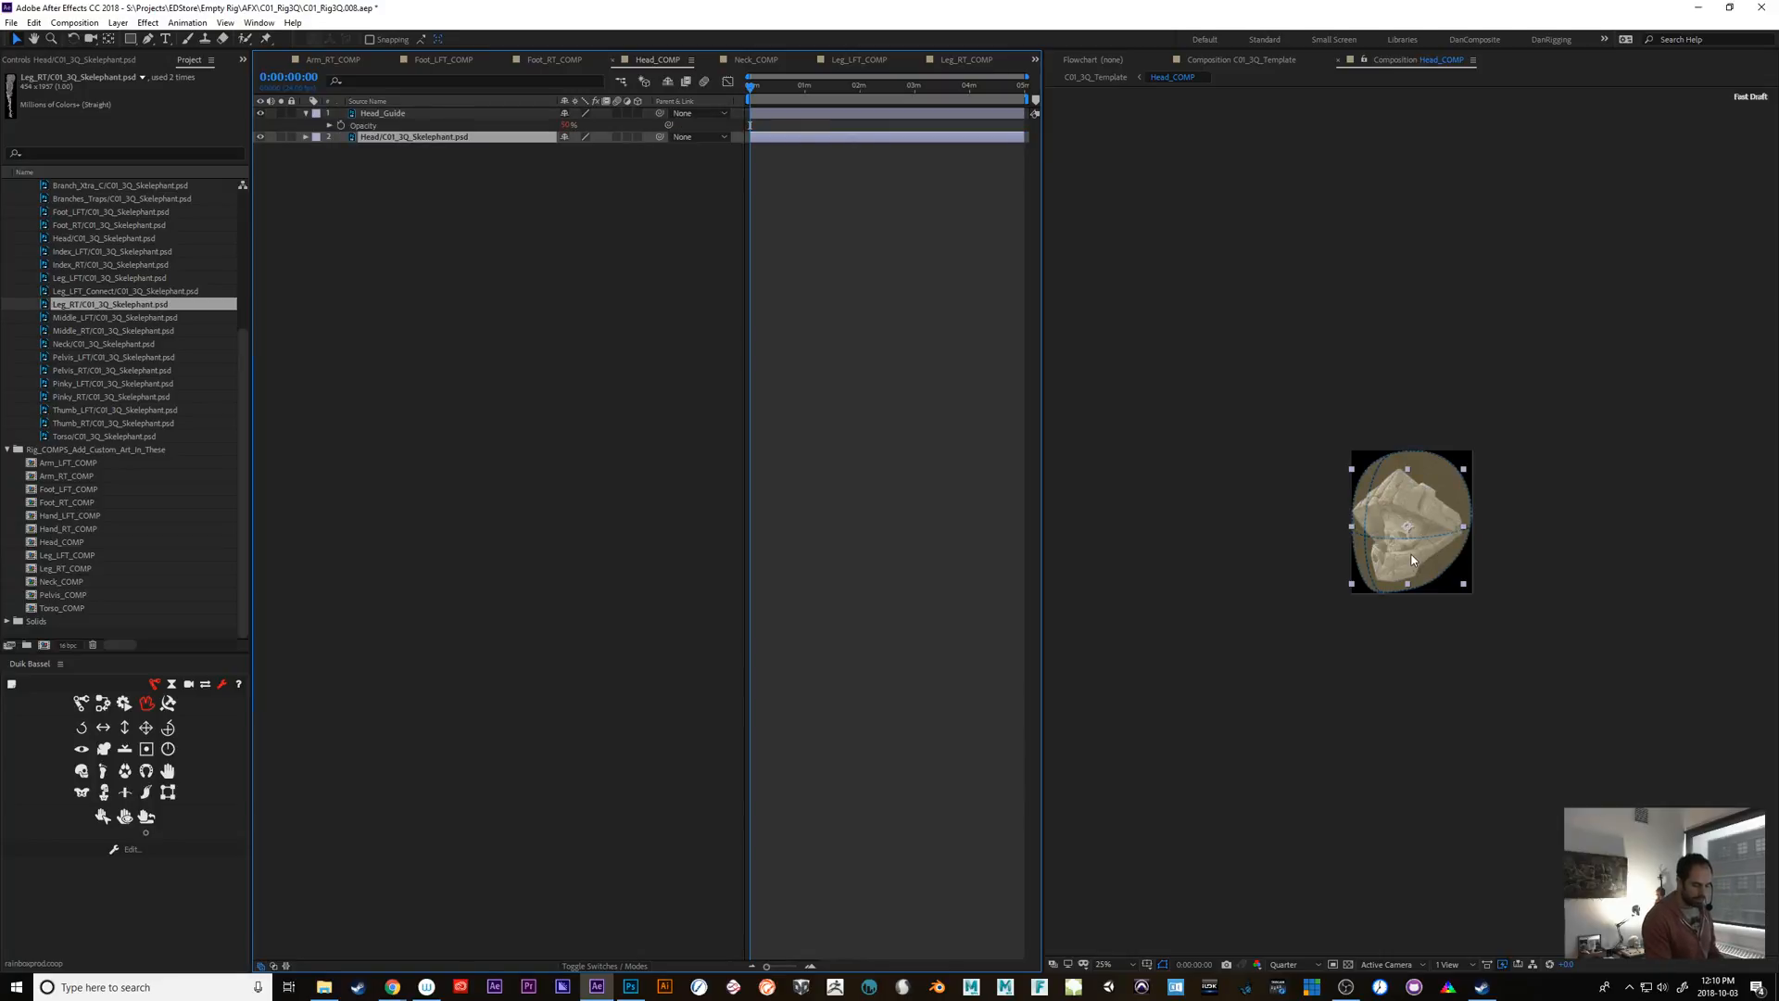
pyautogui.moveTo(1411, 554); pyautogui.dragTo(1417, 551)
pyautogui.hotkey('ctrl', 's')
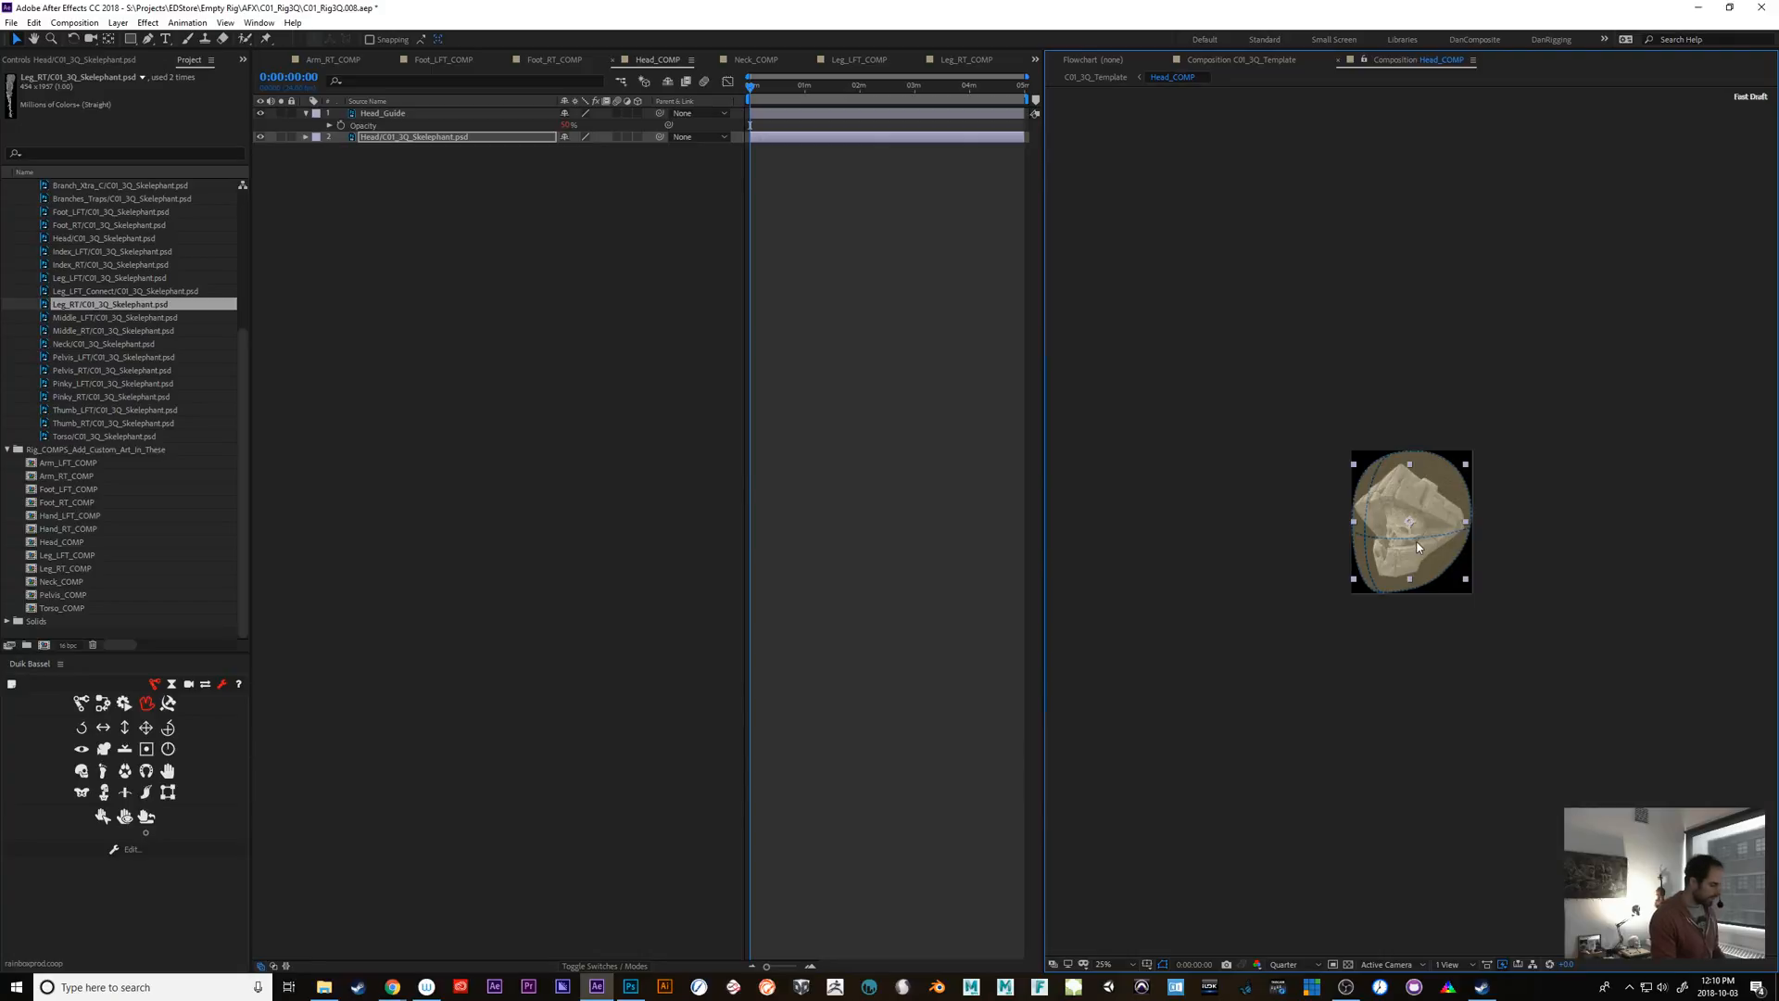
# Place Pelvis_LFT/C01_3Q_Skelephant.psd in Pelvis_COMP below Pelvis_Guide and align it over the guide's front hip marker
pyautogui.click(67, 597)
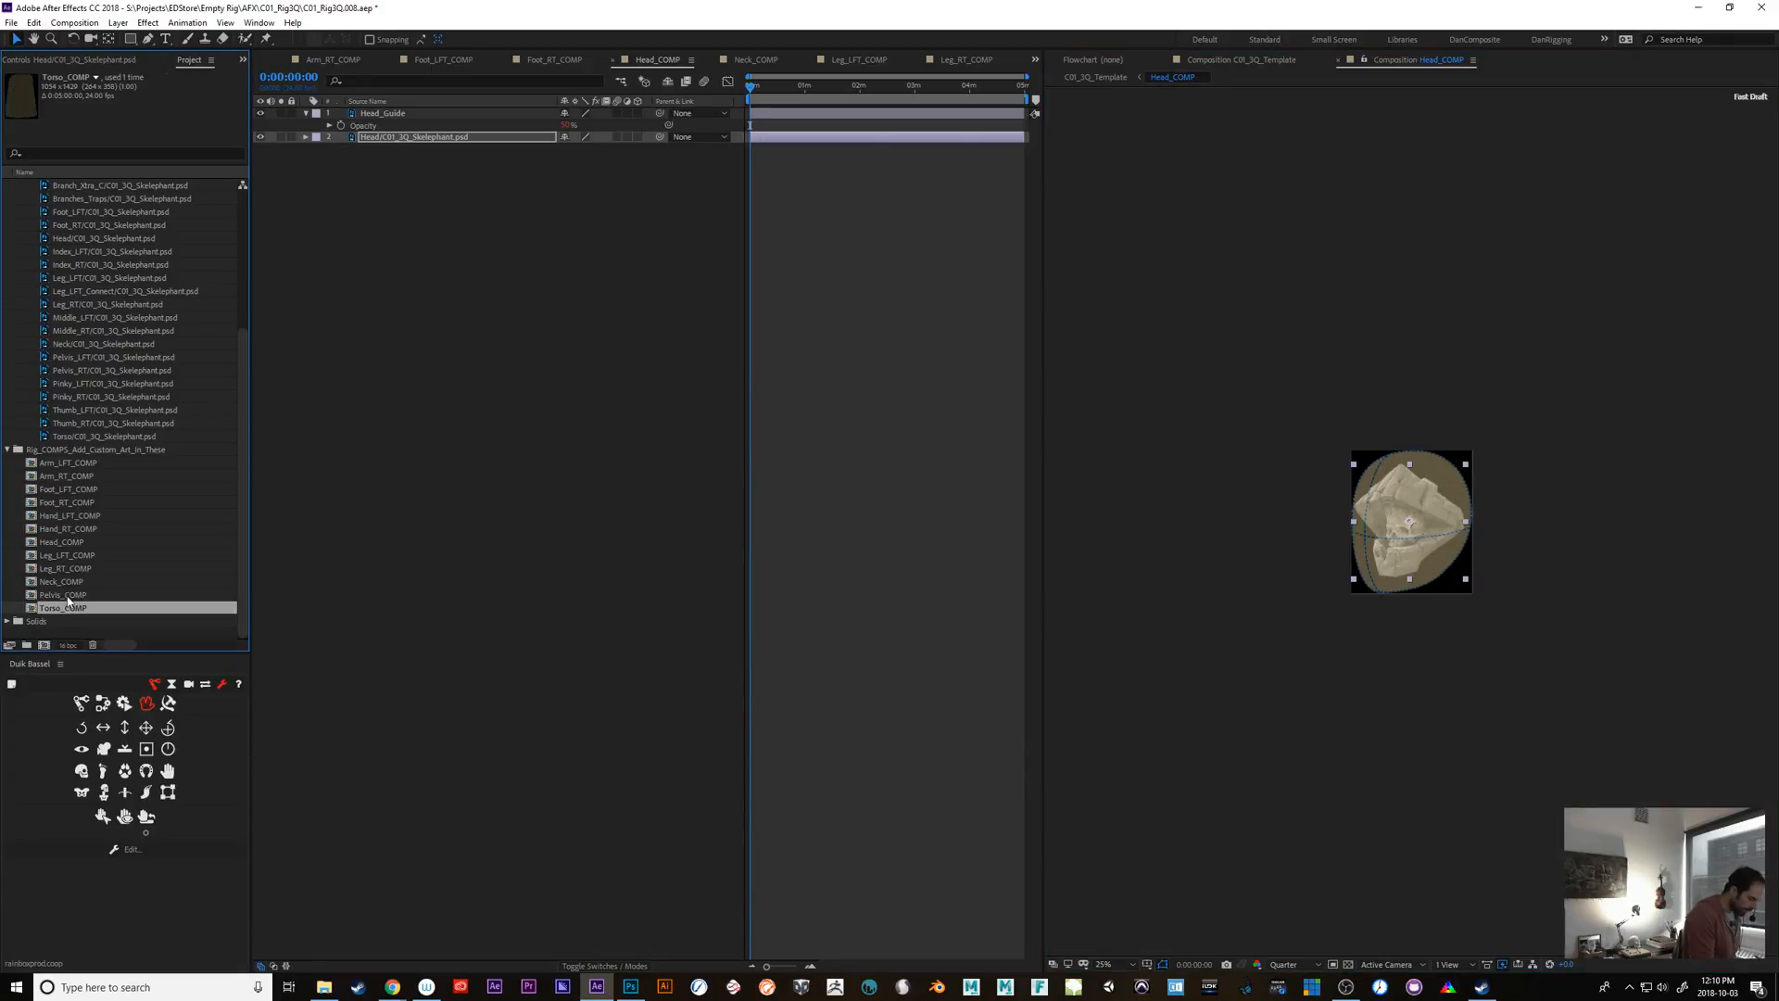
pyautogui.doubleClick(67, 596)
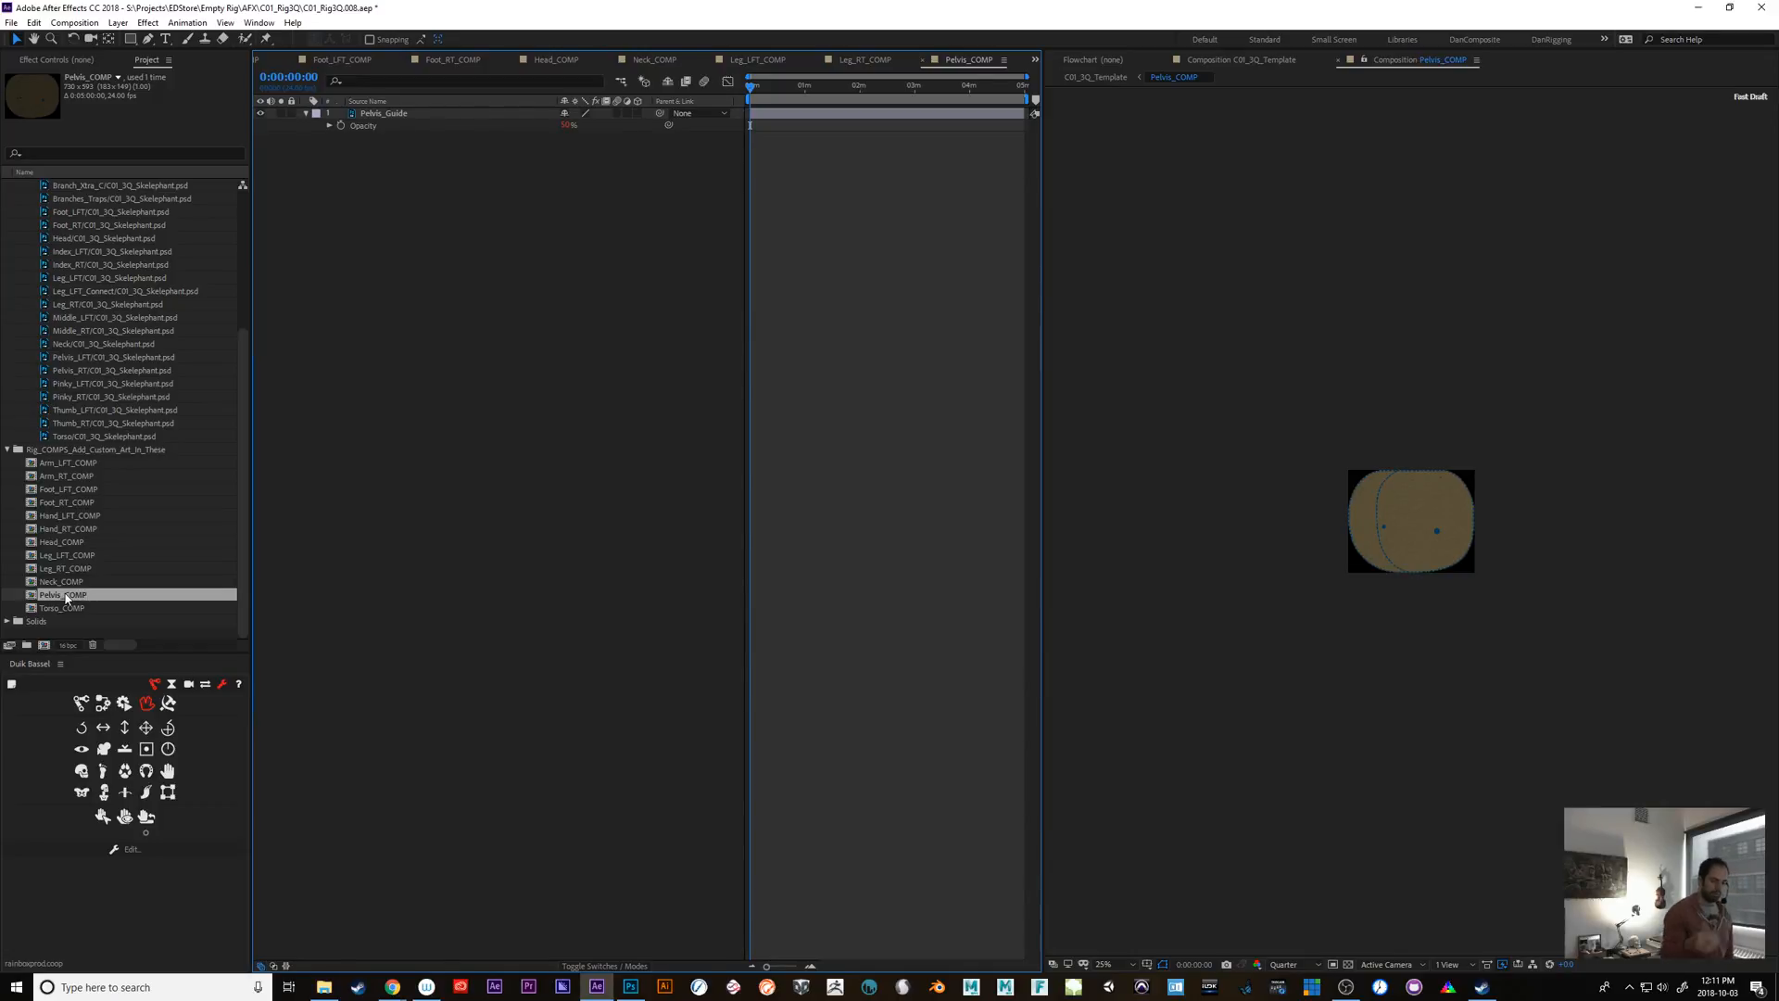
pyautogui.click(105, 372)
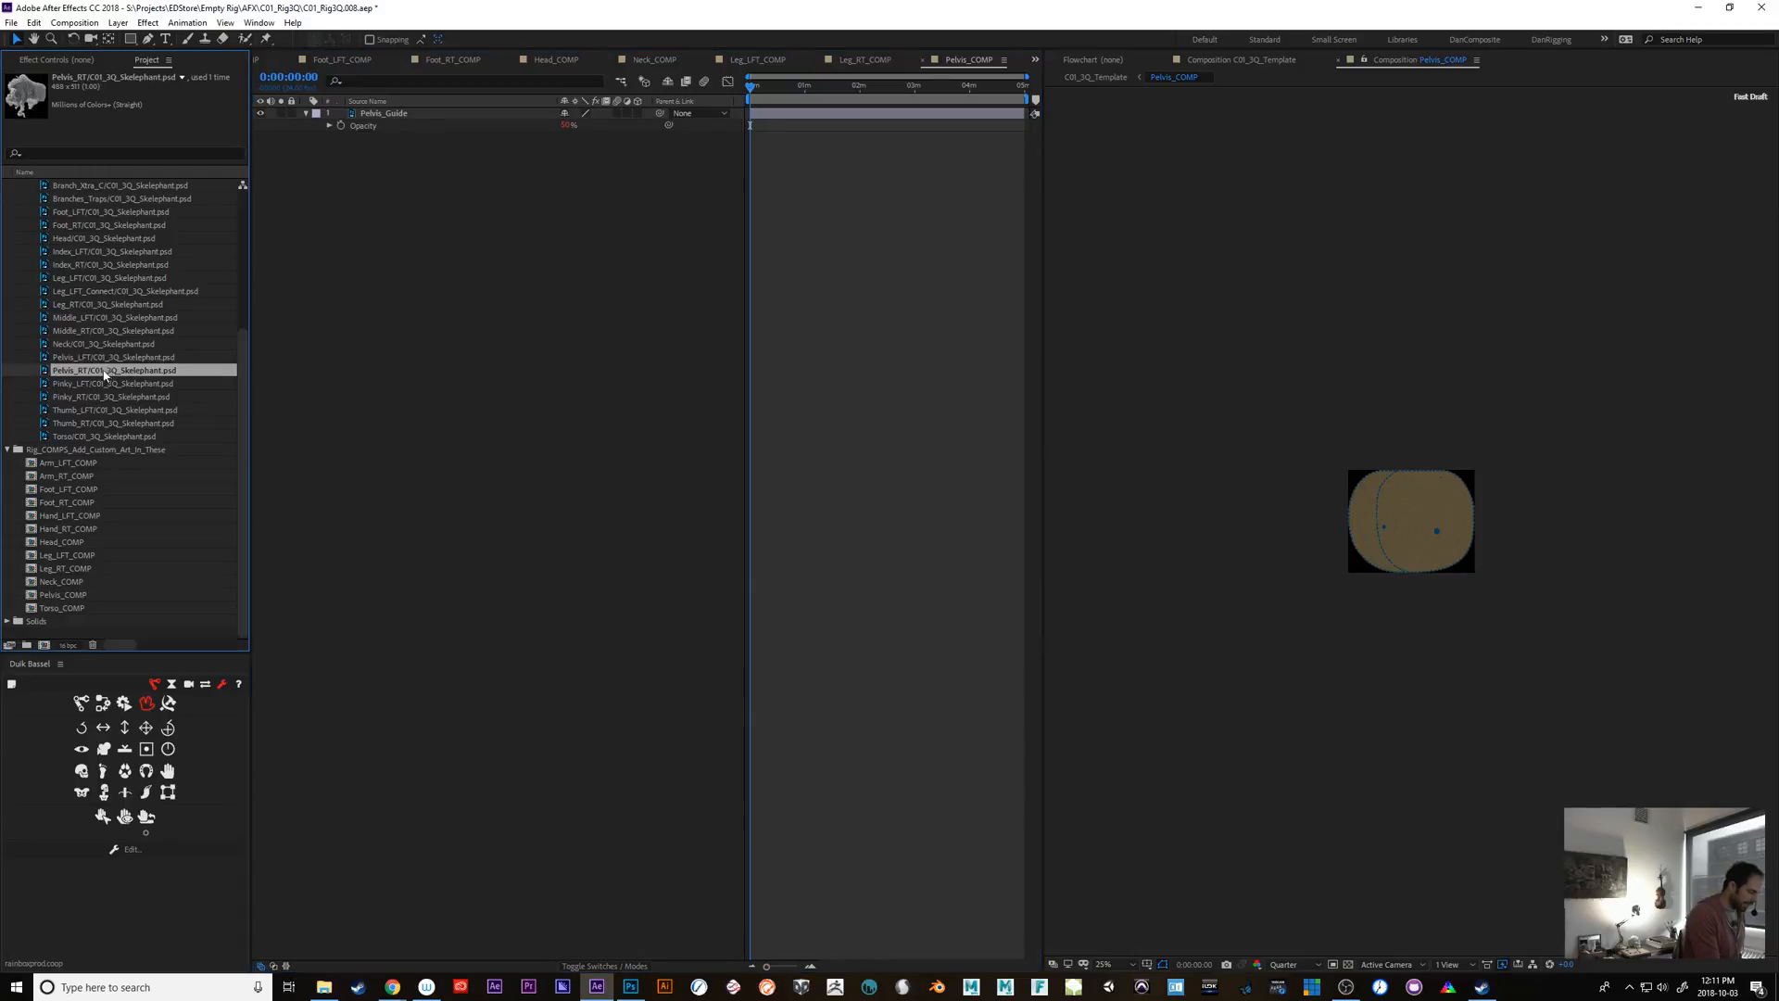
pyautogui.click(101, 359)
pyautogui.moveTo(100, 358); pyautogui.dragTo(1448, 524)
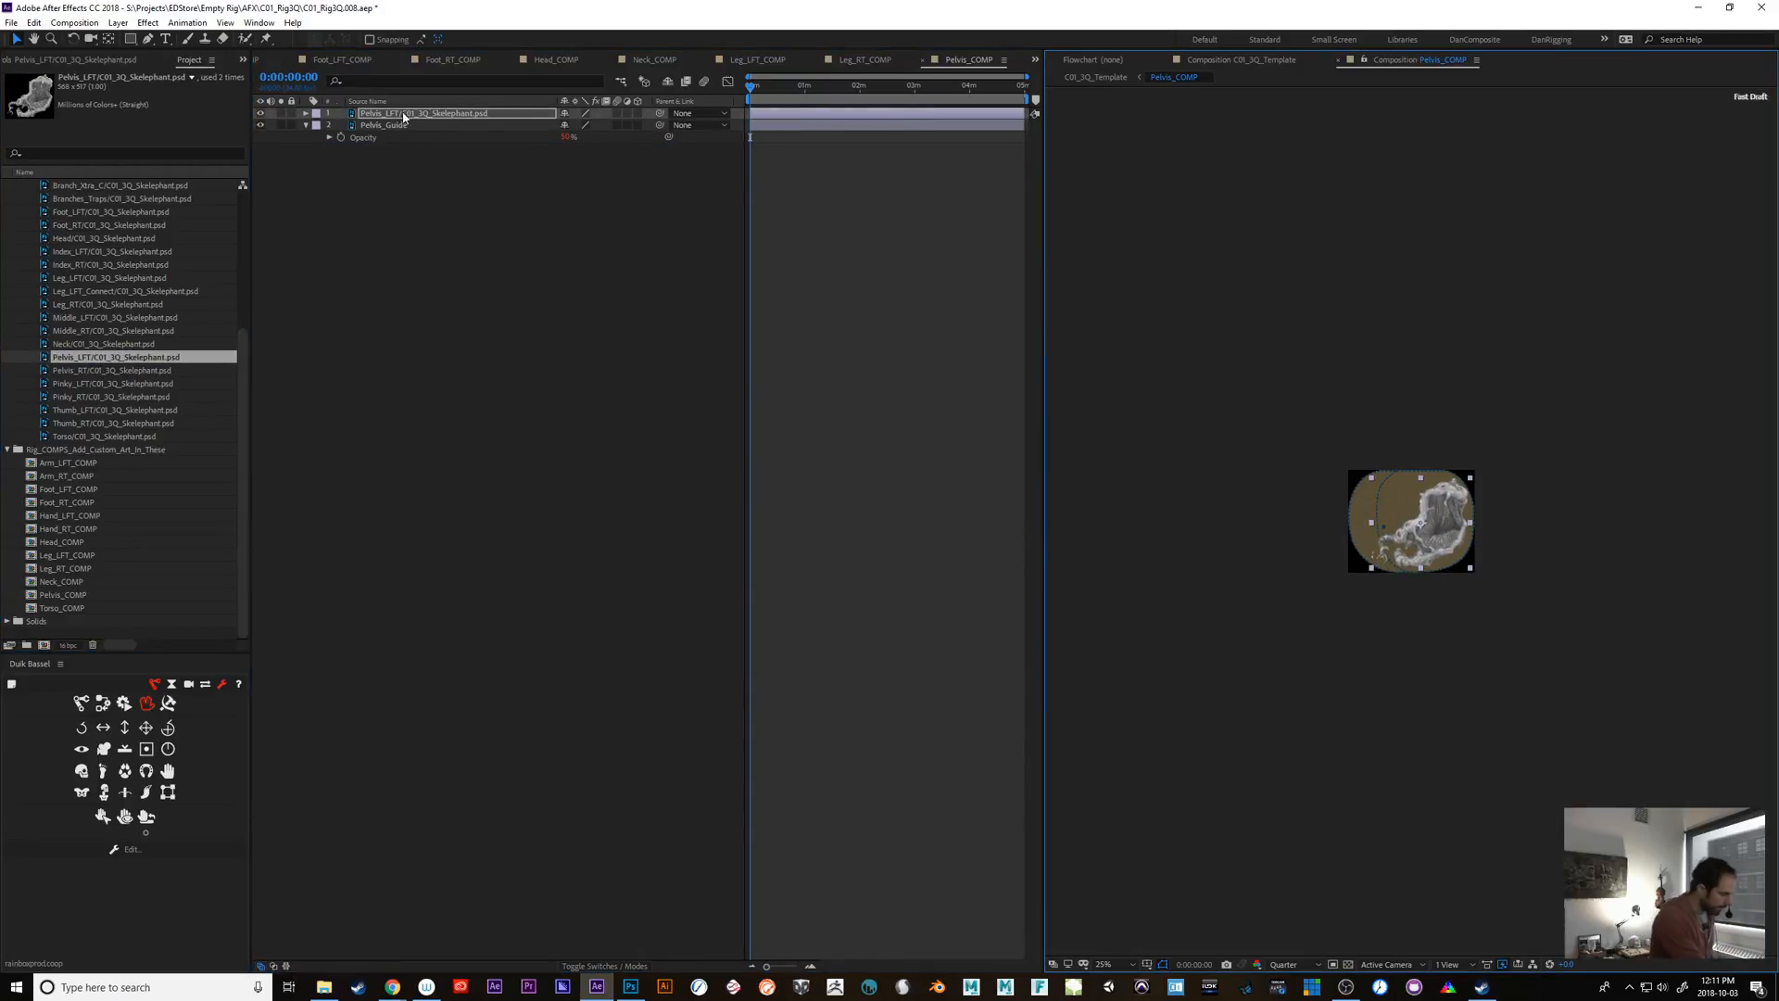
pyautogui.moveTo(404, 116); pyautogui.dragTo(409, 147)
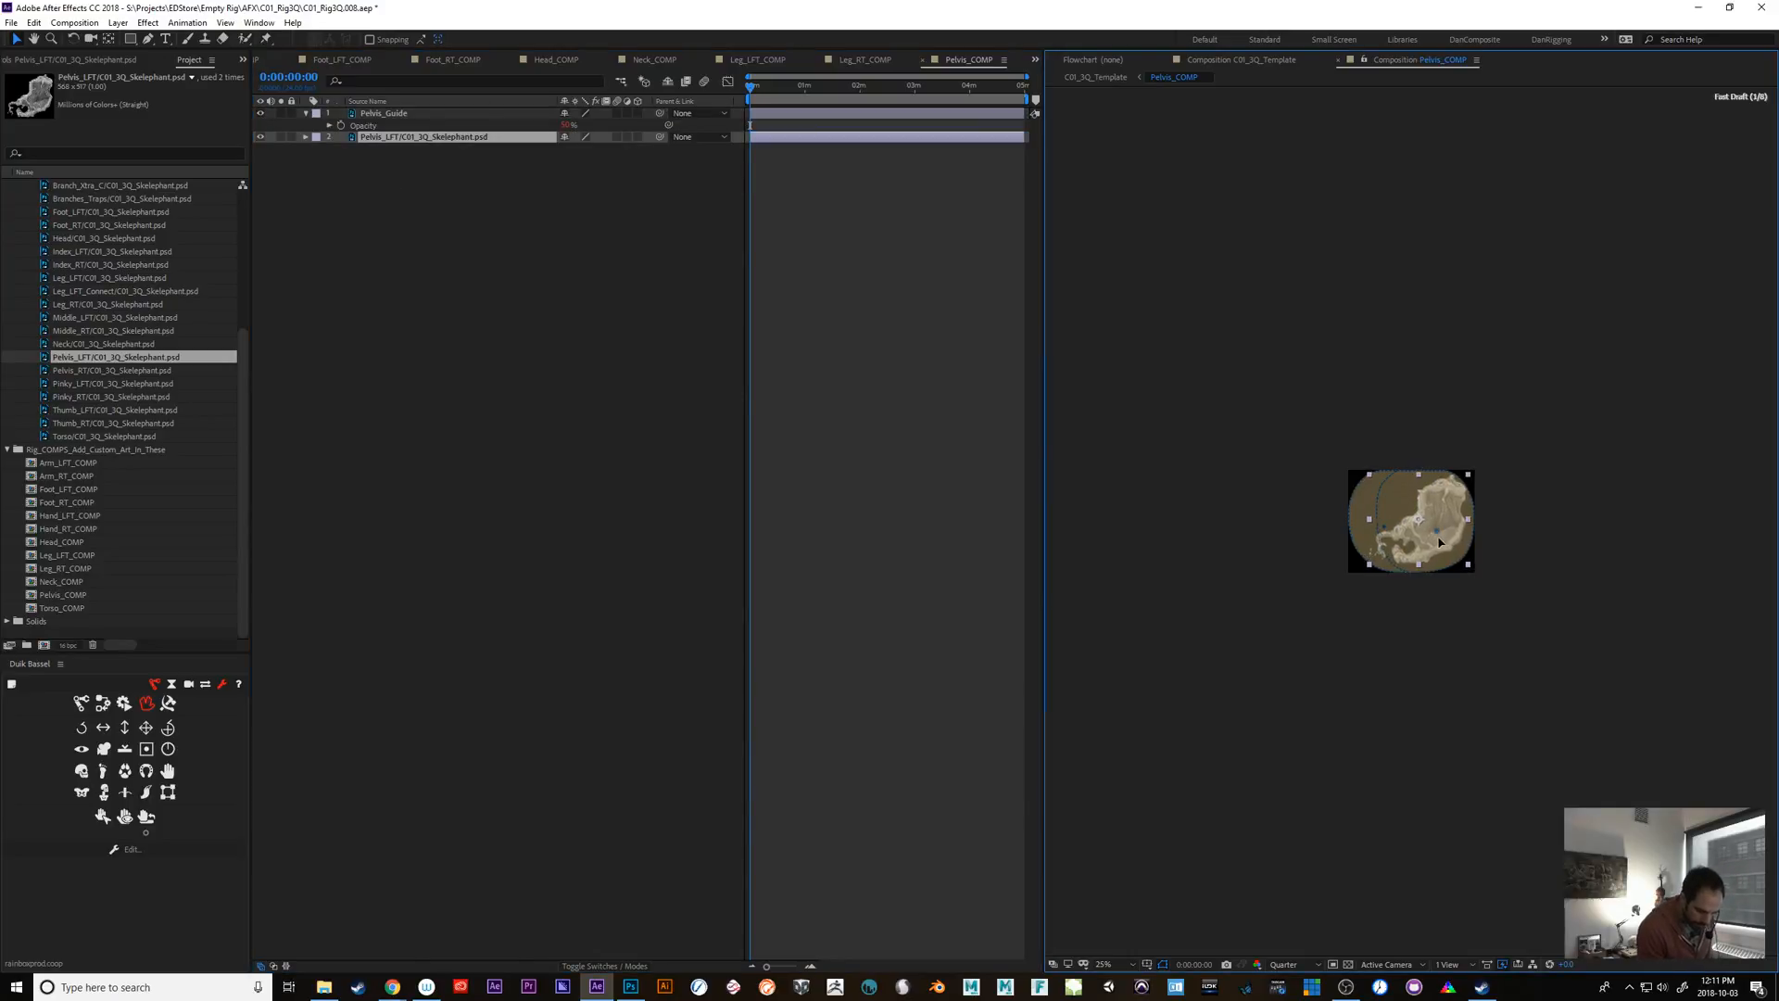
pyautogui.moveTo(1438, 536); pyautogui.dragTo(1440, 542)
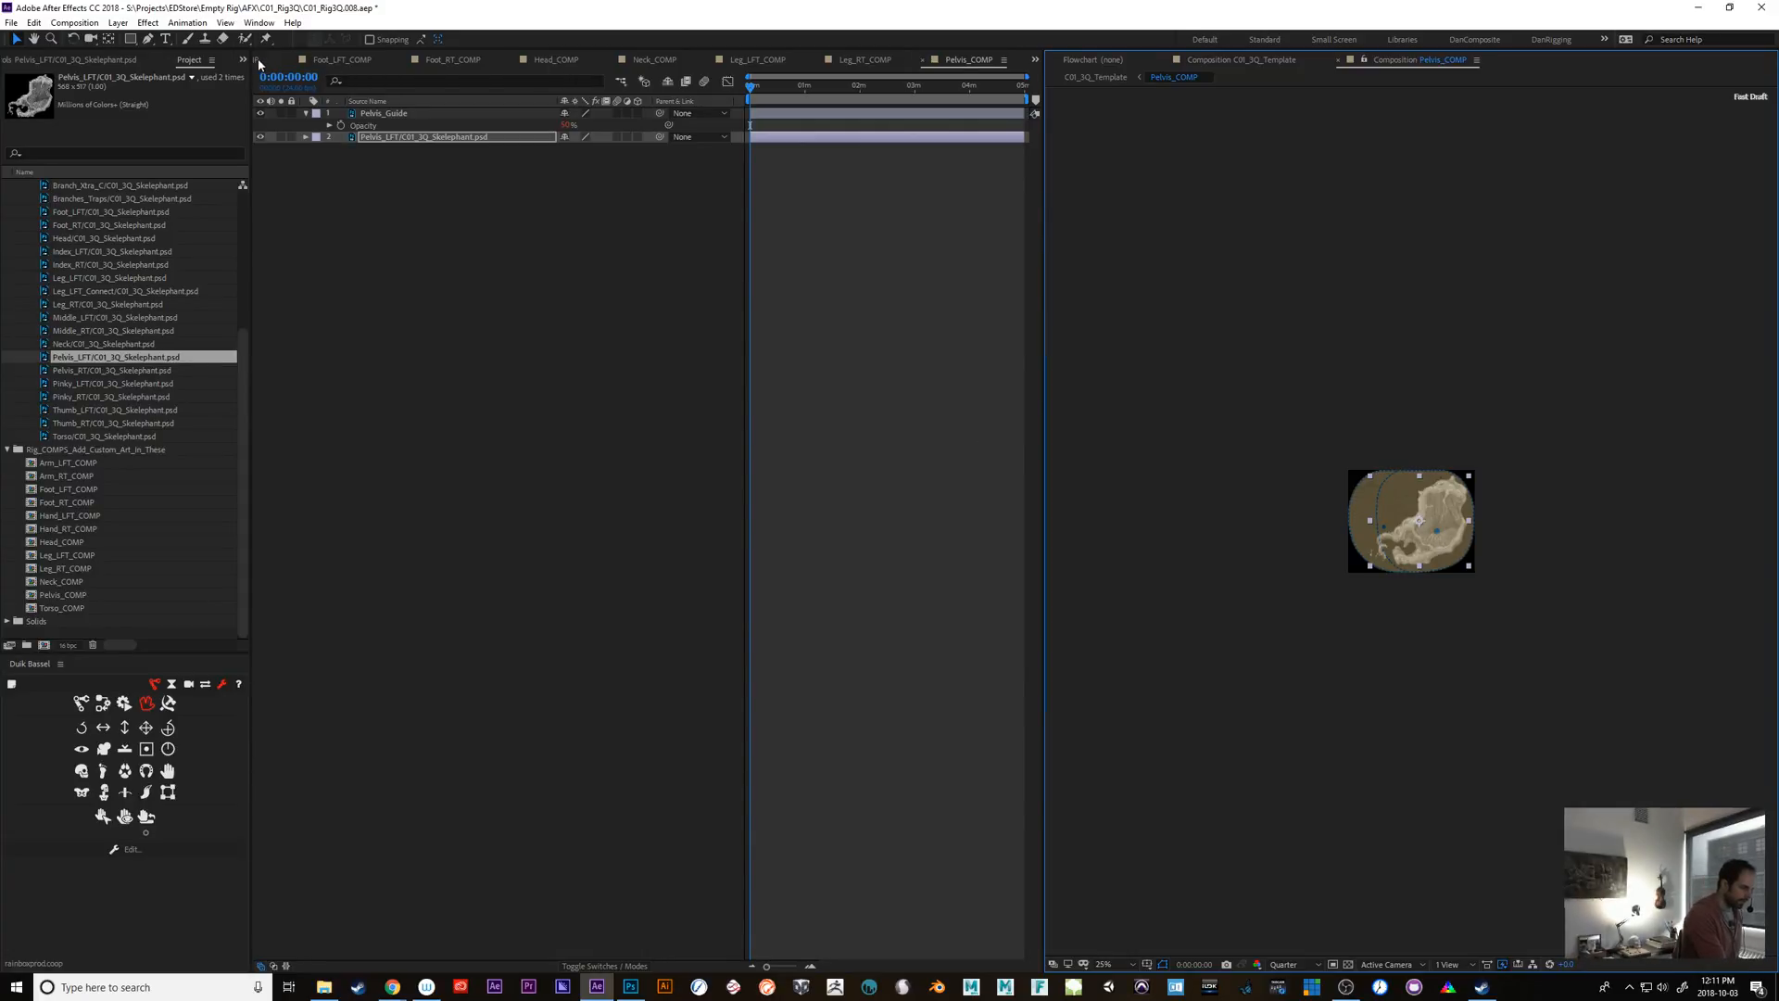
# Examine the placed Skelephant pelvis, arms and head in the C01_3Q_Template composition
pyautogui.click(1240, 61)
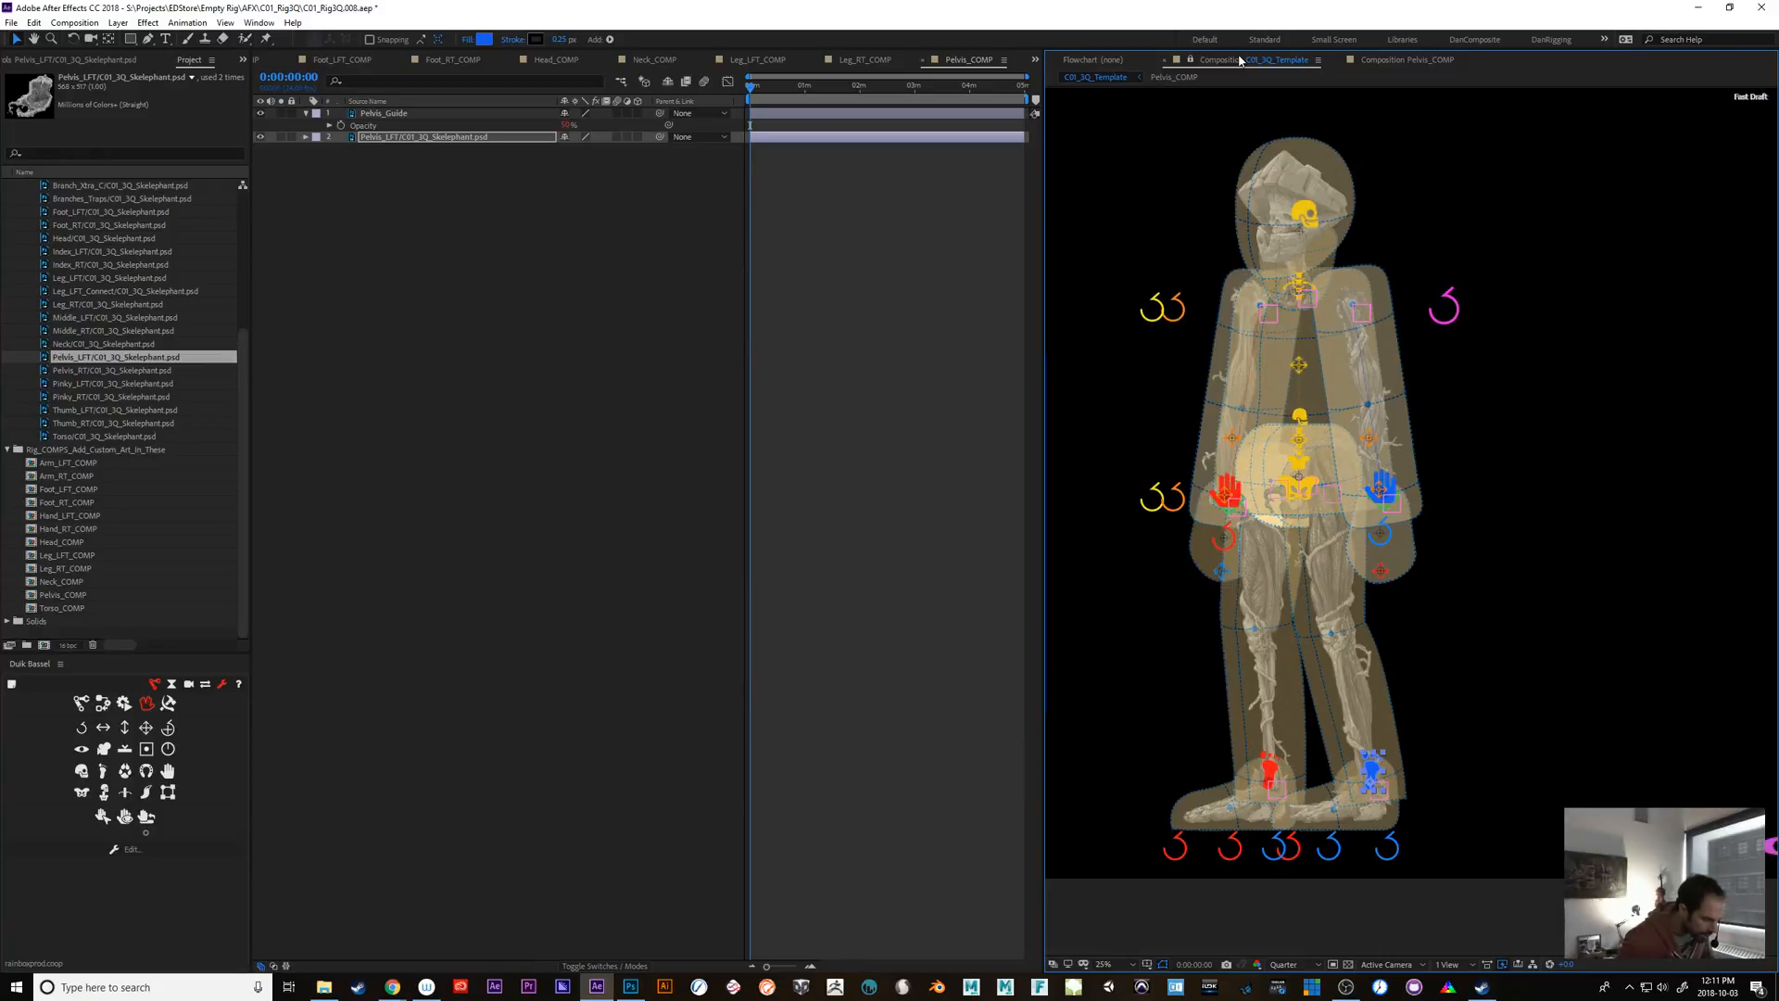
pyautogui.press('.')
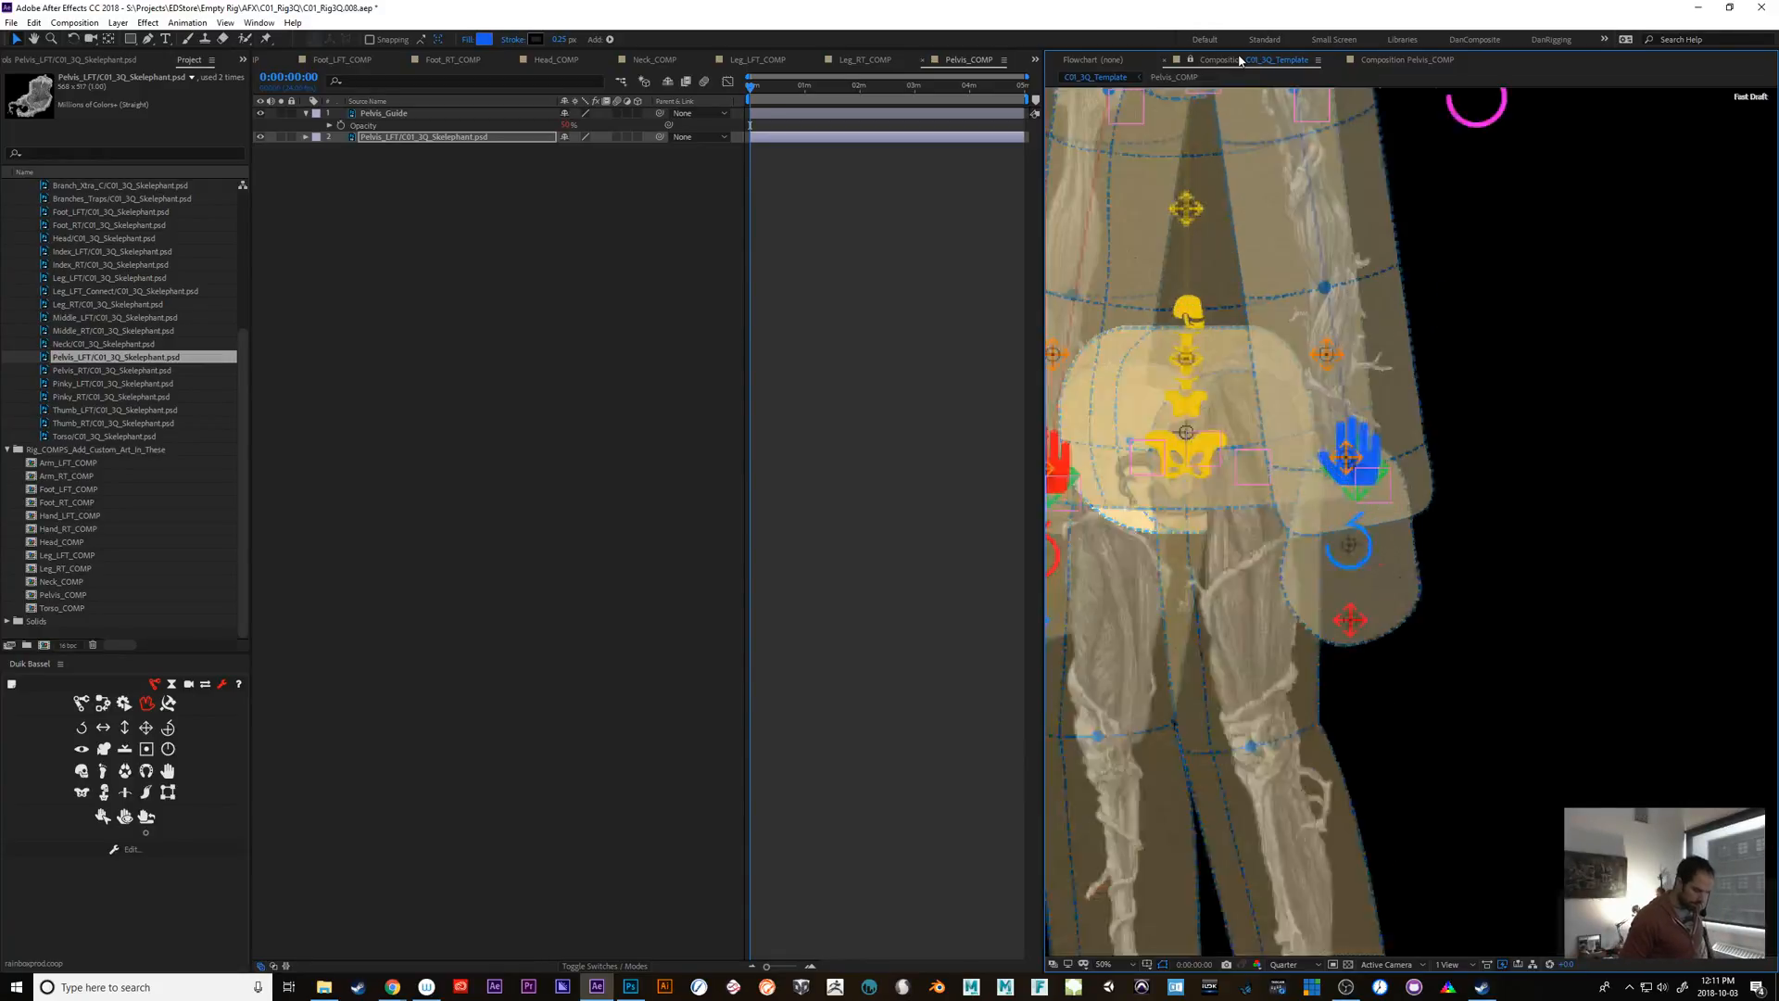
pyautogui.press('space')
pyautogui.moveTo(1525, 592); pyautogui.dragTo(1558, 947)
pyautogui.moveTo(1521, 679); pyautogui.dragTo(1531, 686)
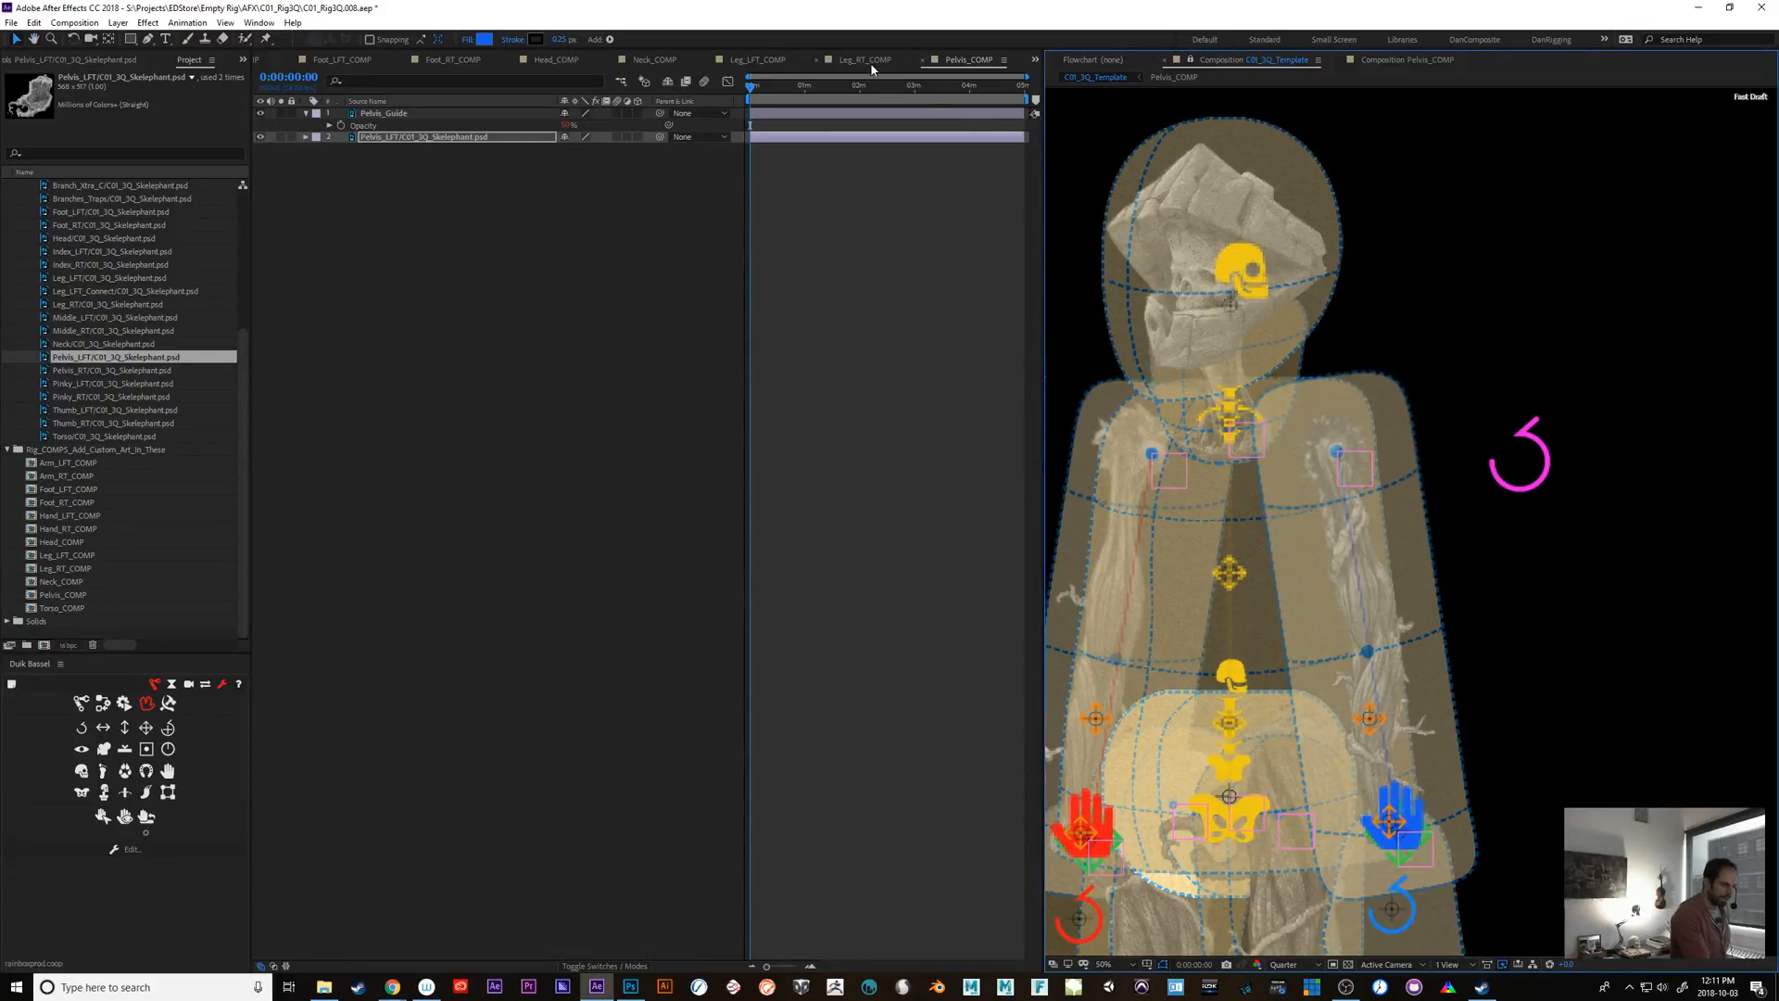
# Return to Head_COMP and shift the Skelephant head slightly left against the head guide
pyautogui.click(556, 60)
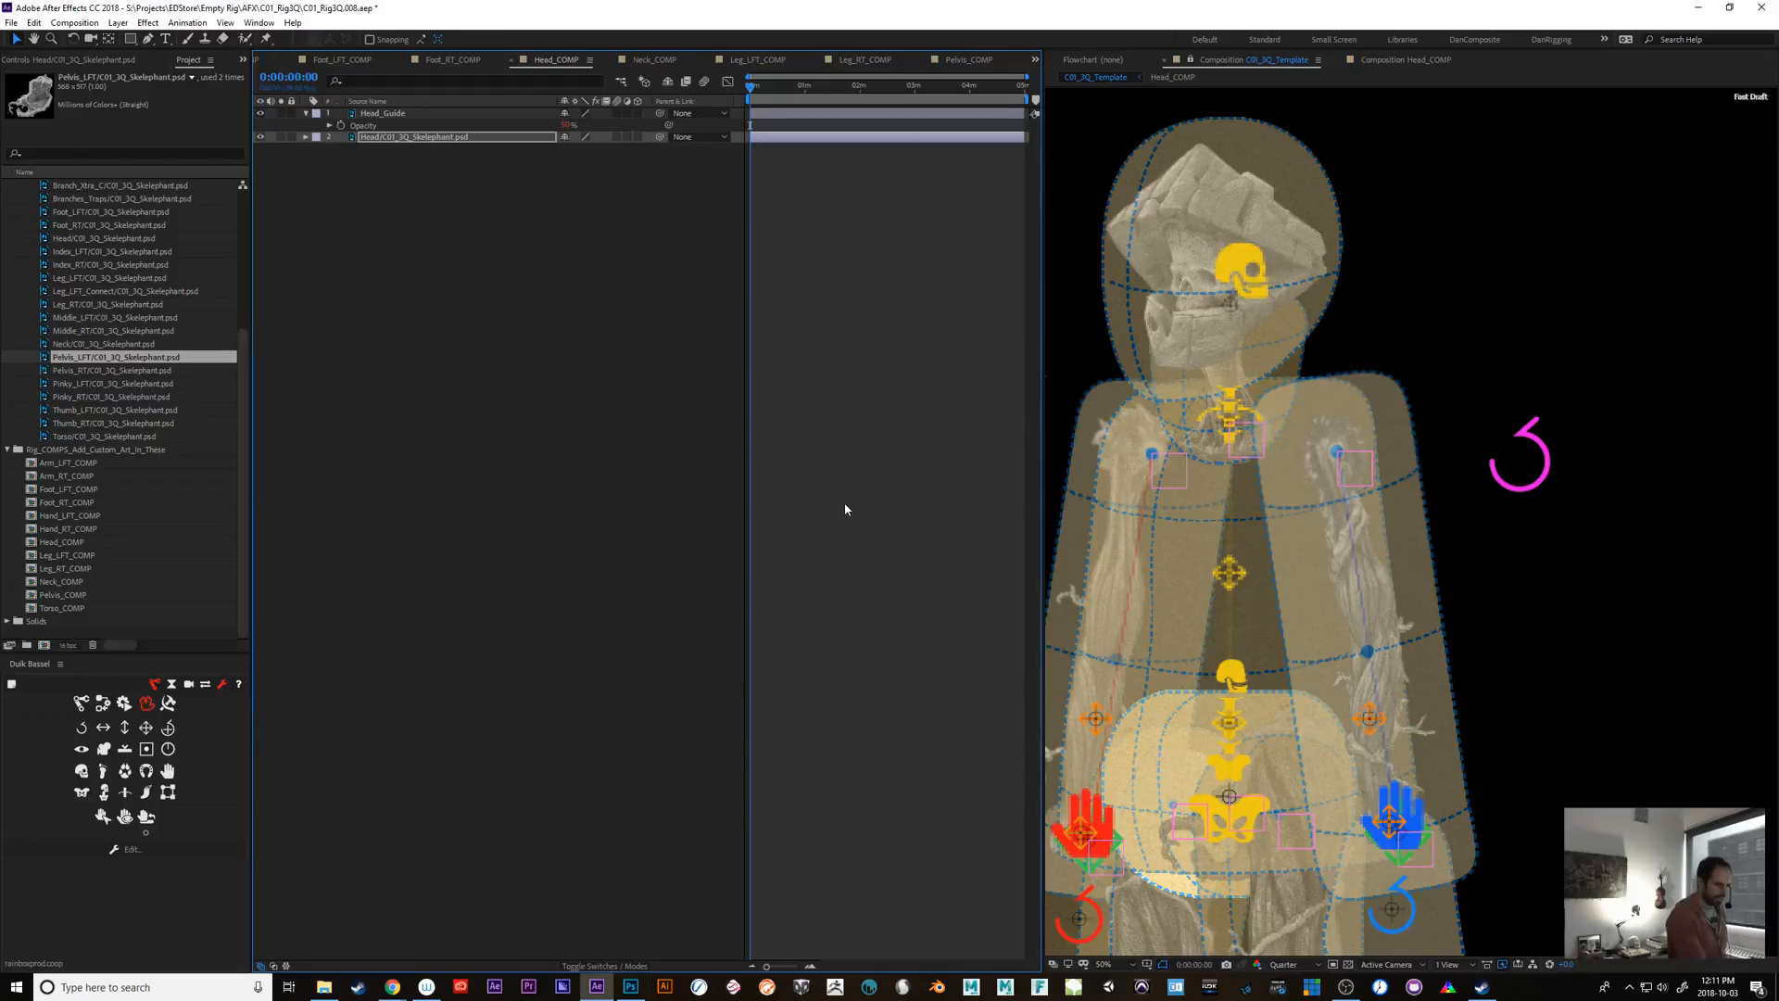
pyautogui.click(1386, 61)
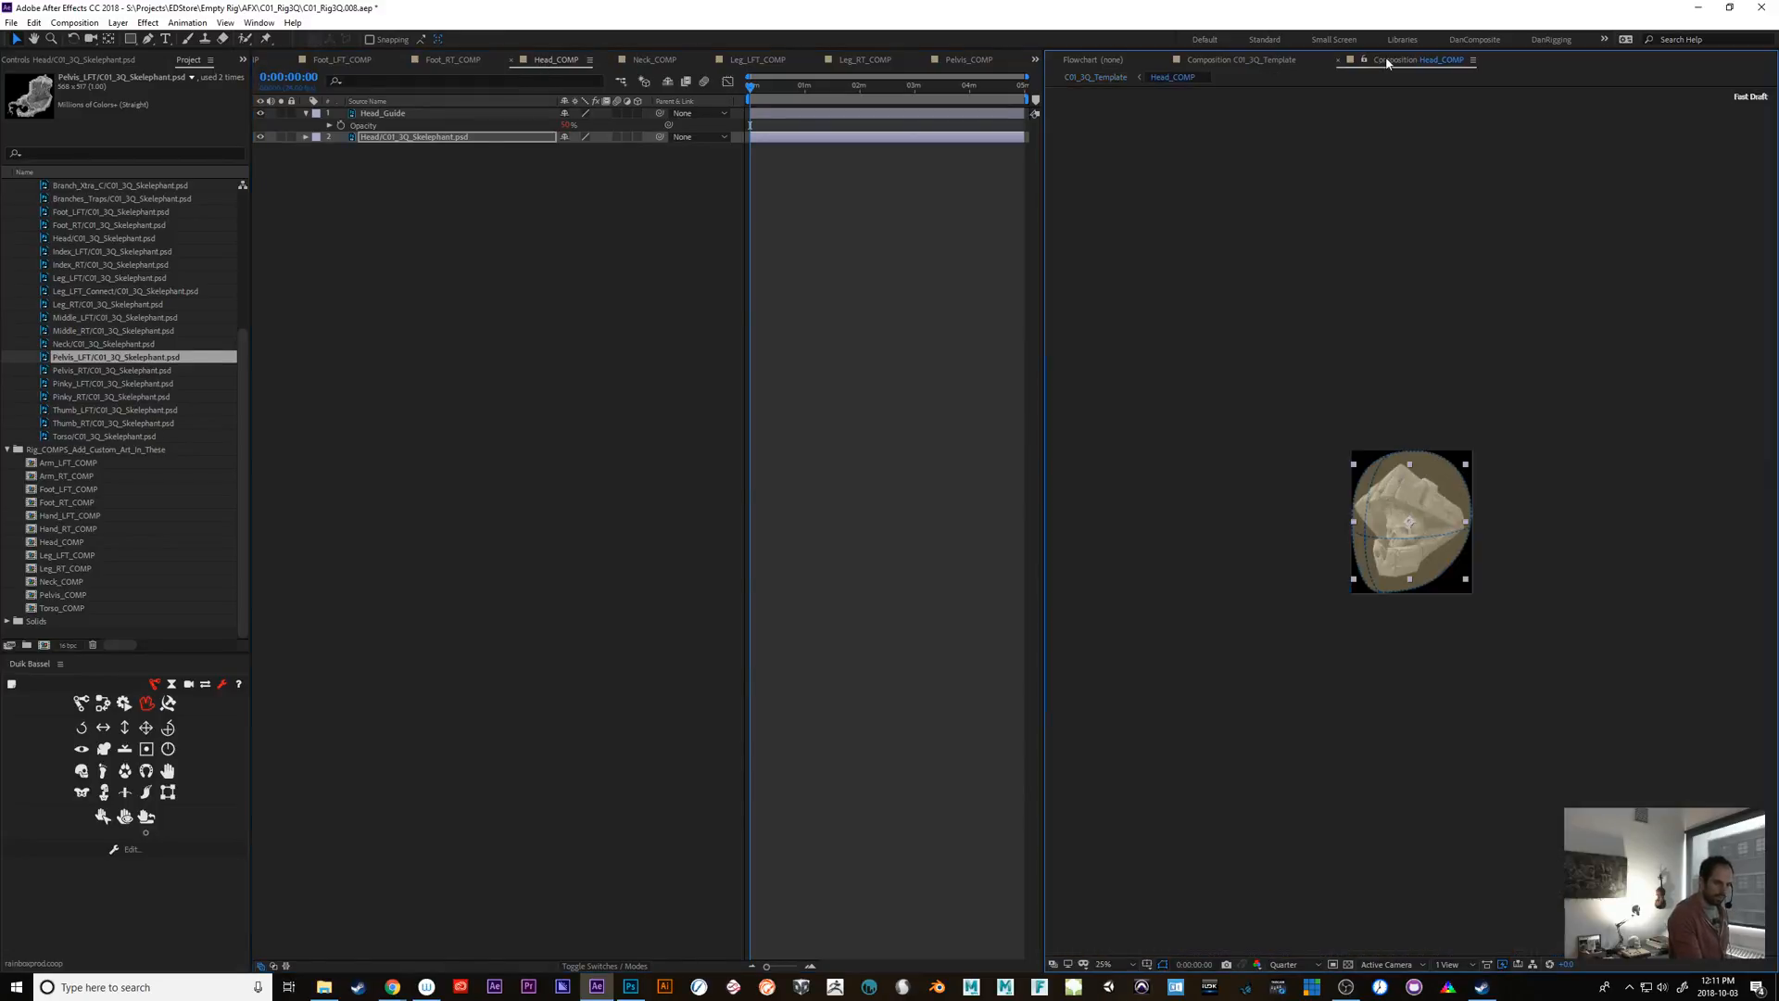
pyautogui.moveTo(1435, 505); pyautogui.dragTo(1431, 520)
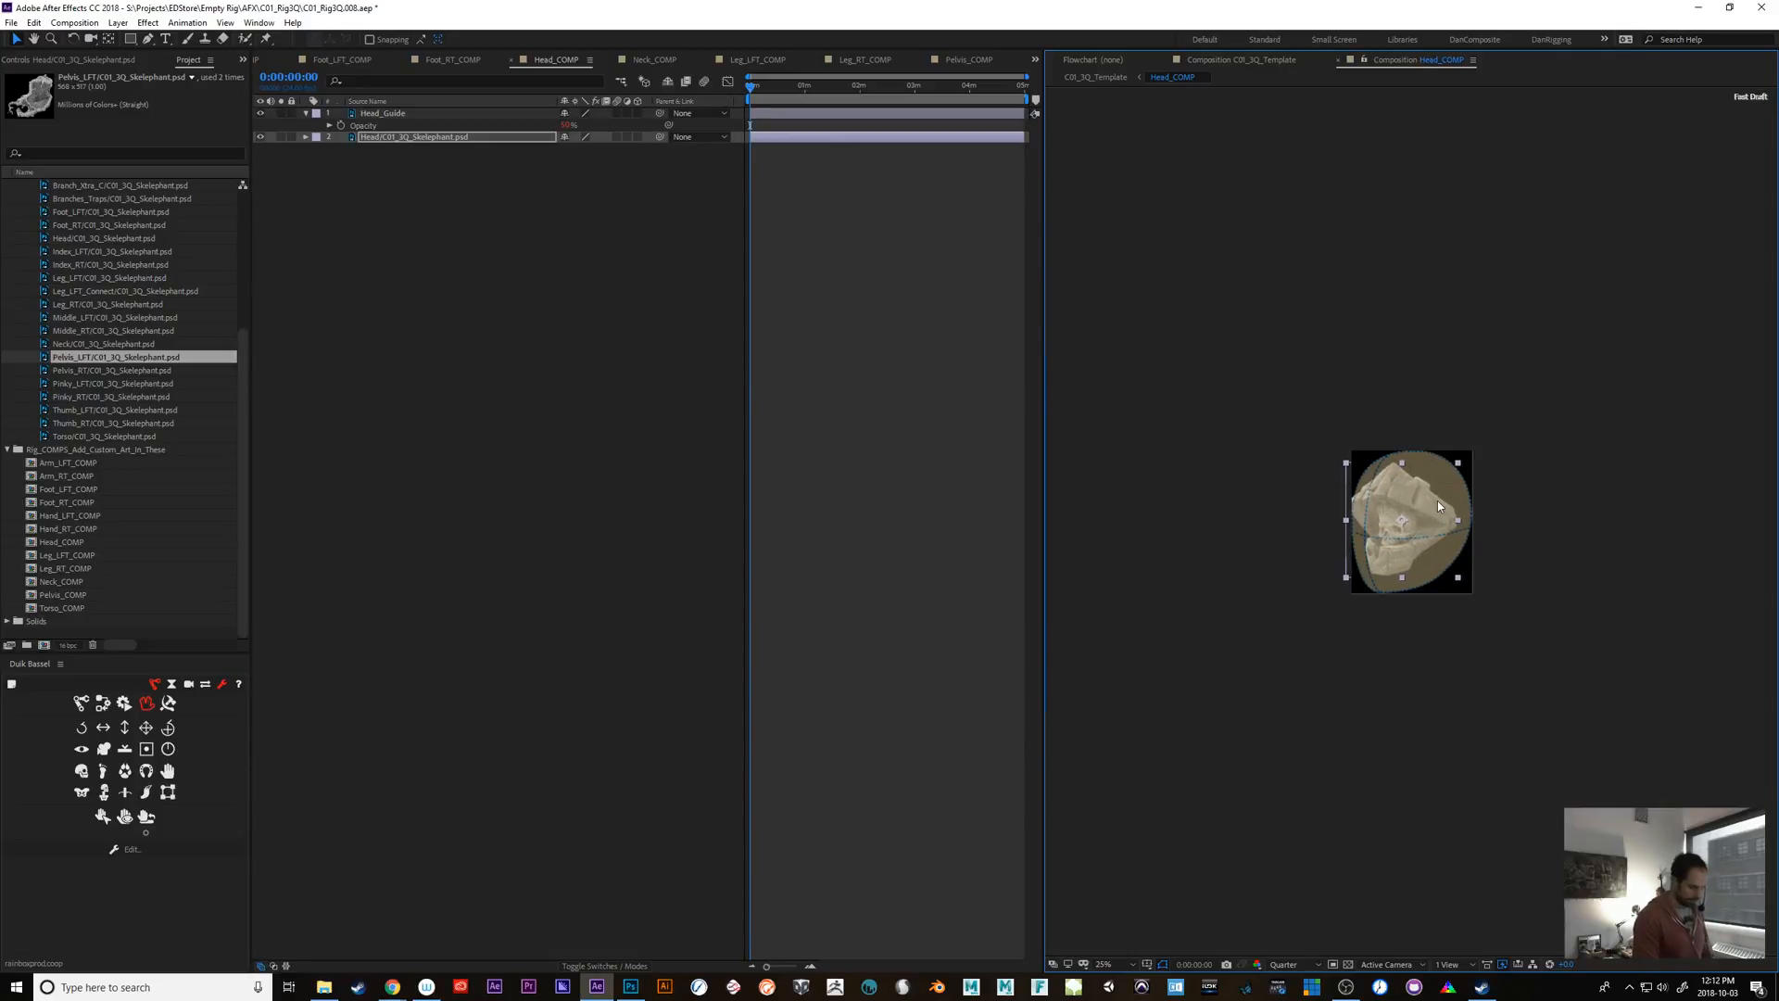
# Widen Head_COMP to 800 px with the resize anchored at the middle of its right edge
pyautogui.hotkey('ctrl', 'k')
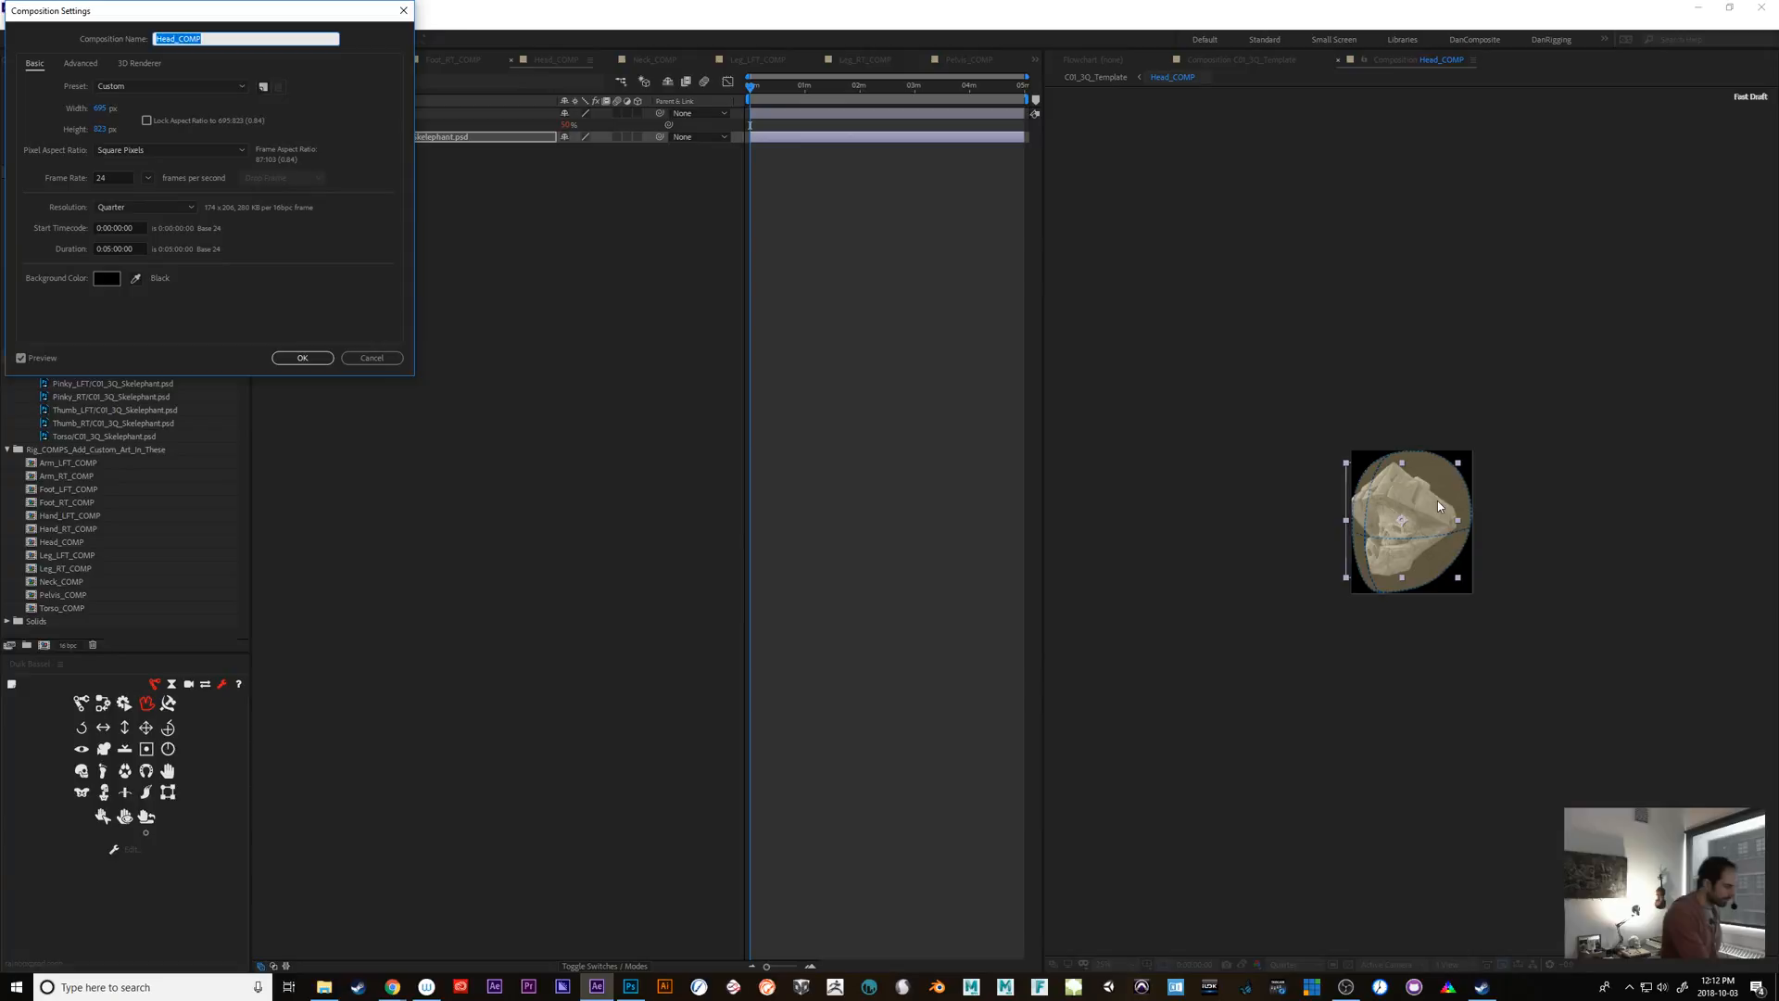
pyautogui.click(100, 109)
pyautogui.write('8')
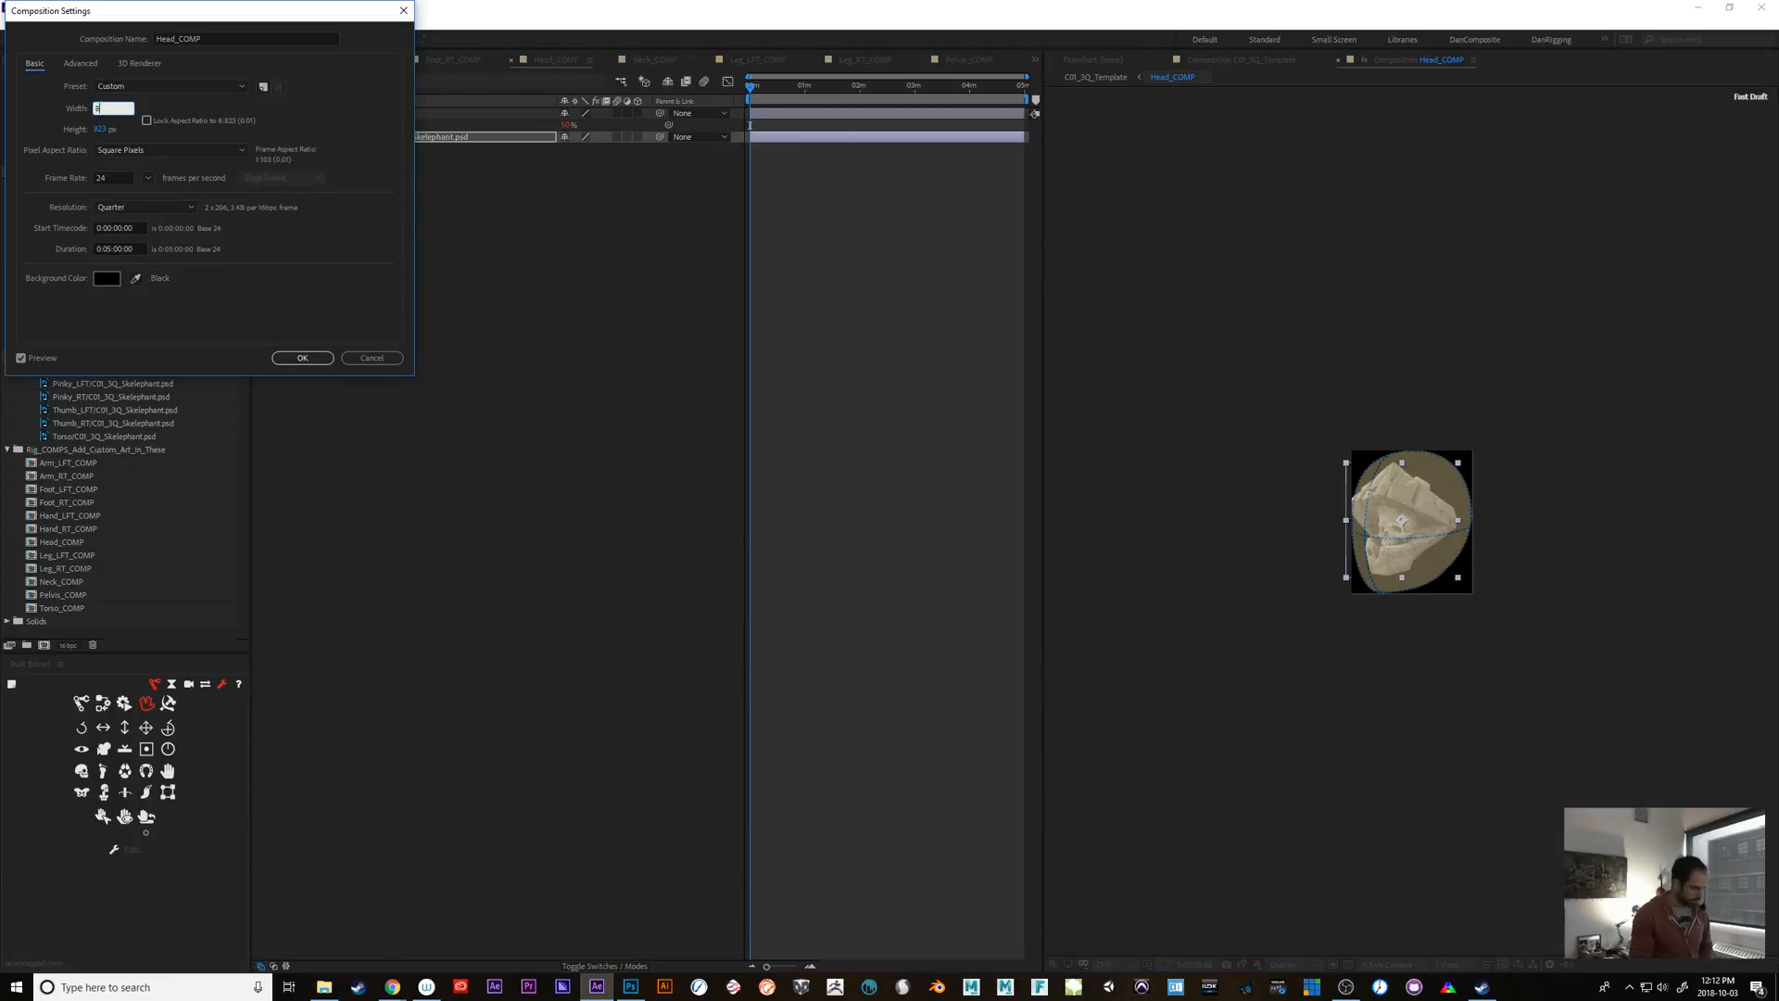
pyautogui.write('00')
pyautogui.click(104, 135)
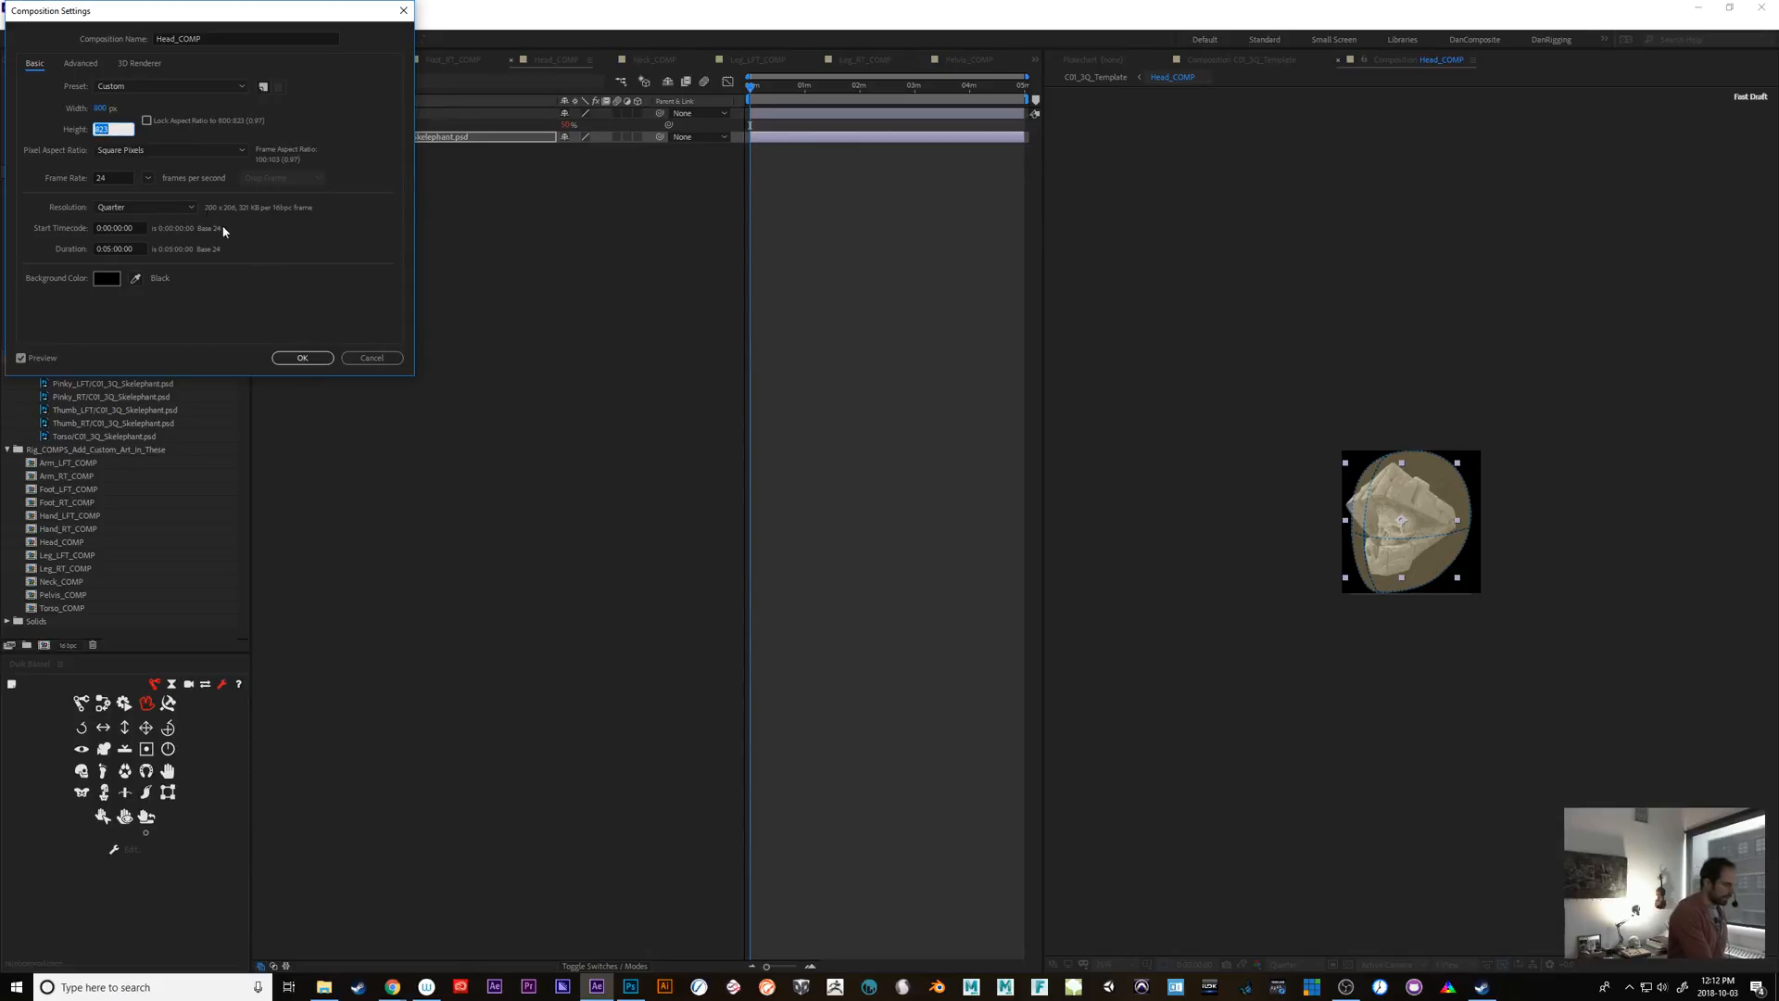
pyautogui.click(80, 63)
pyautogui.click(149, 104)
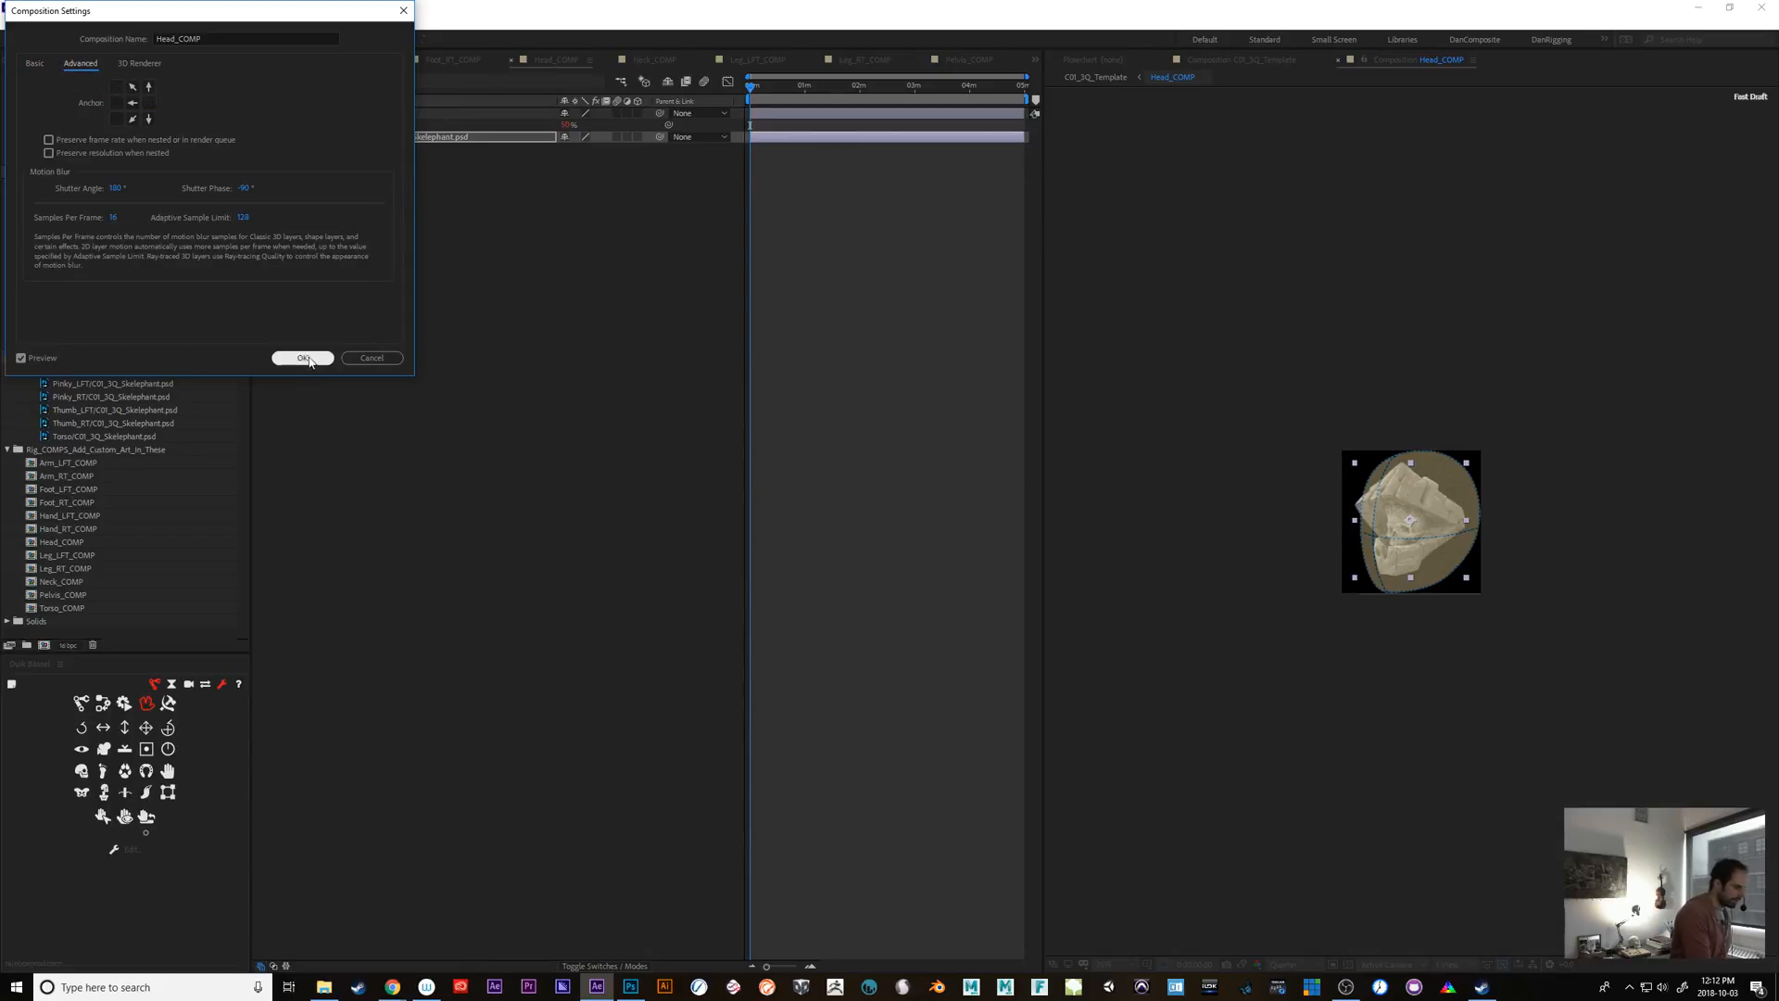
pyautogui.click(304, 358)
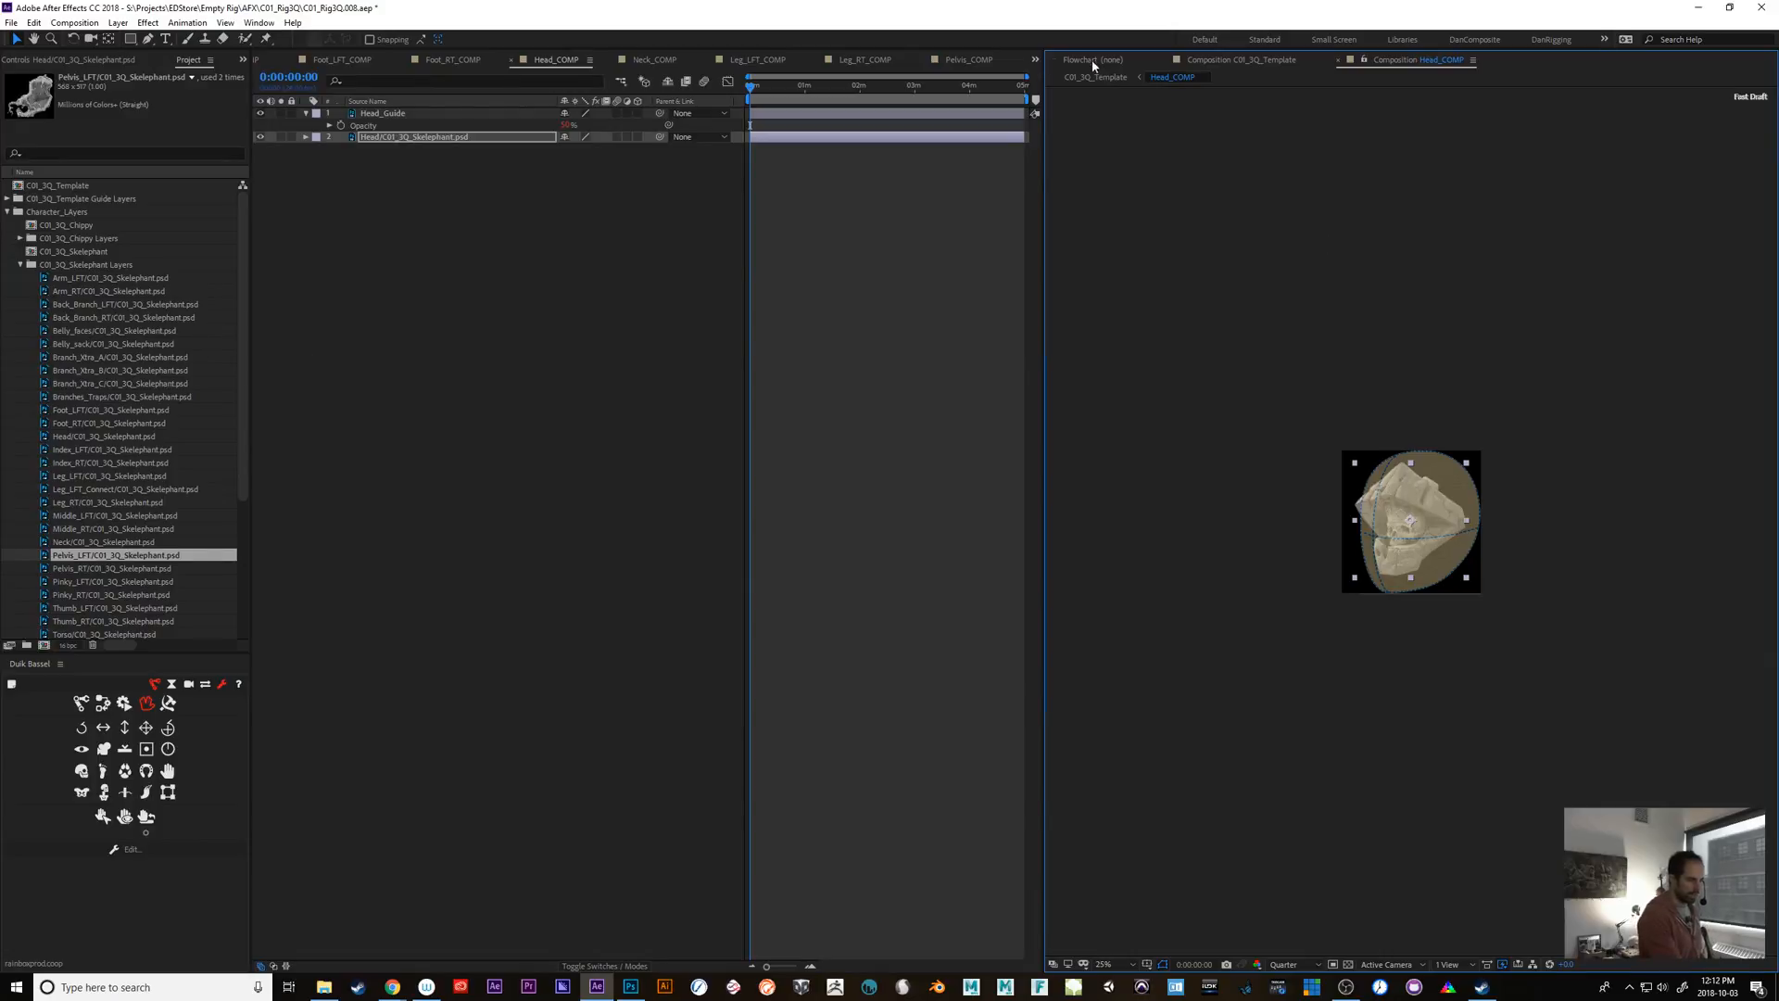
# Bring up the C01_3Q_Template timeline and reveal its shy layers down to the Head layer
pyautogui.click(1253, 61)
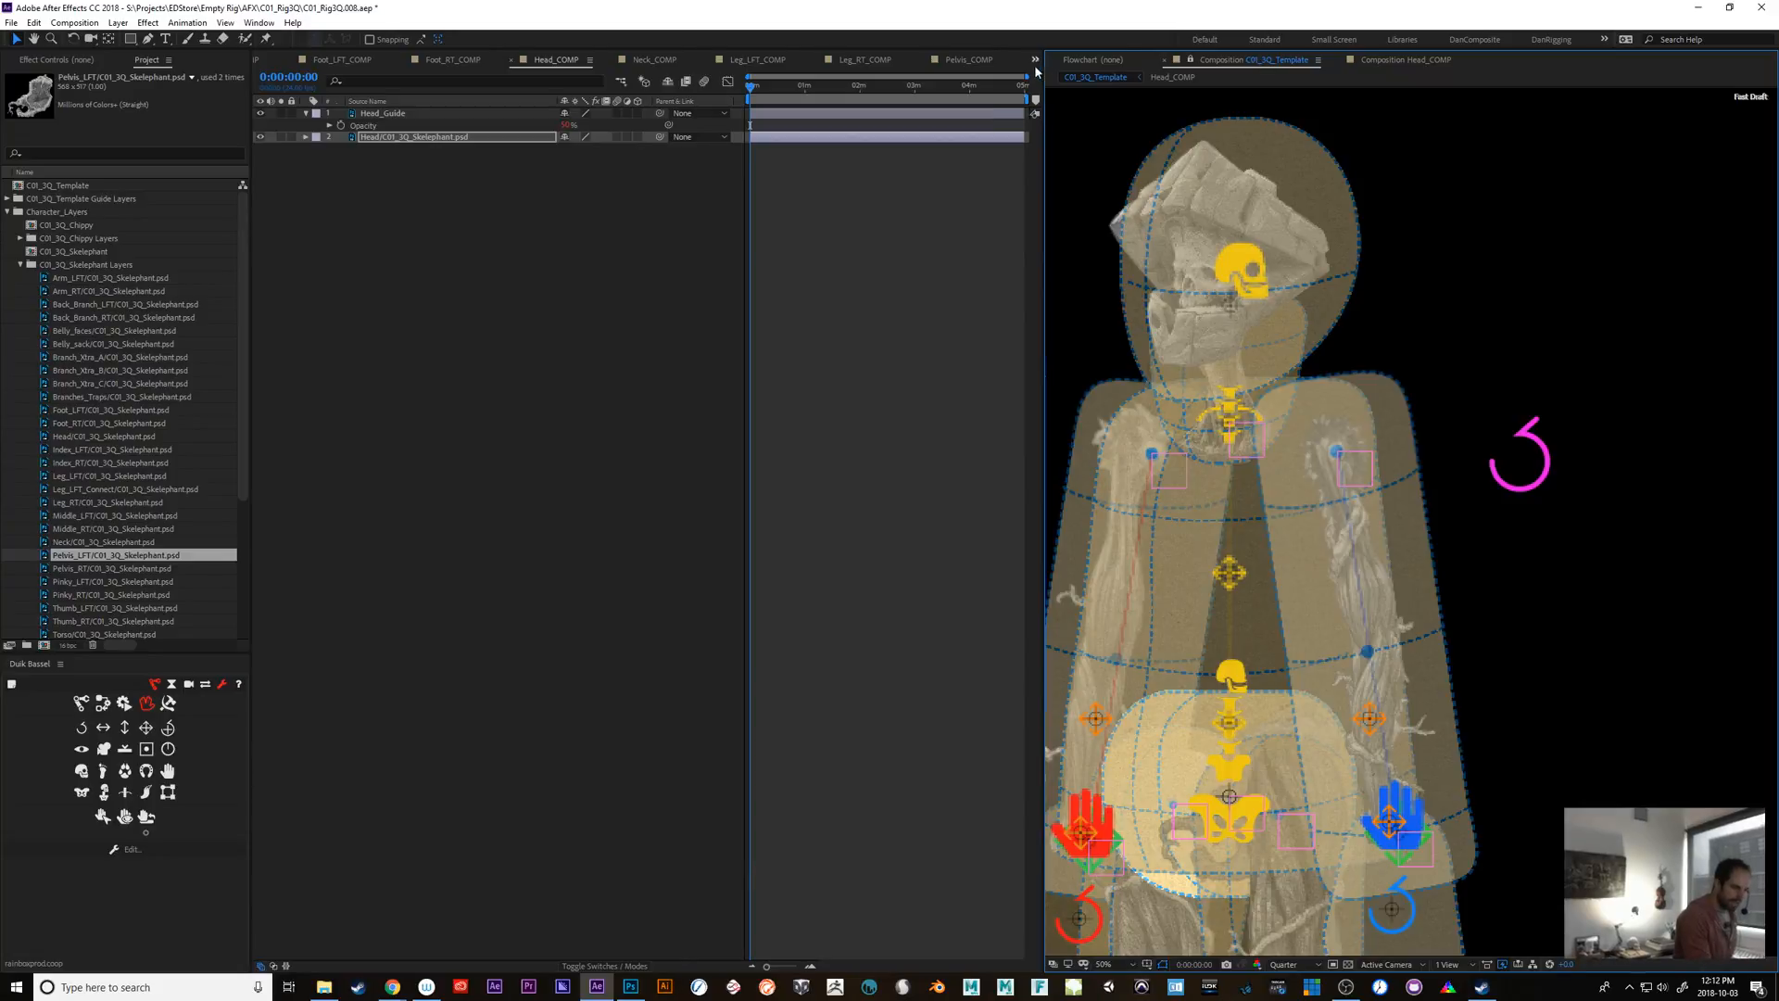
pyautogui.click(1076, 76)
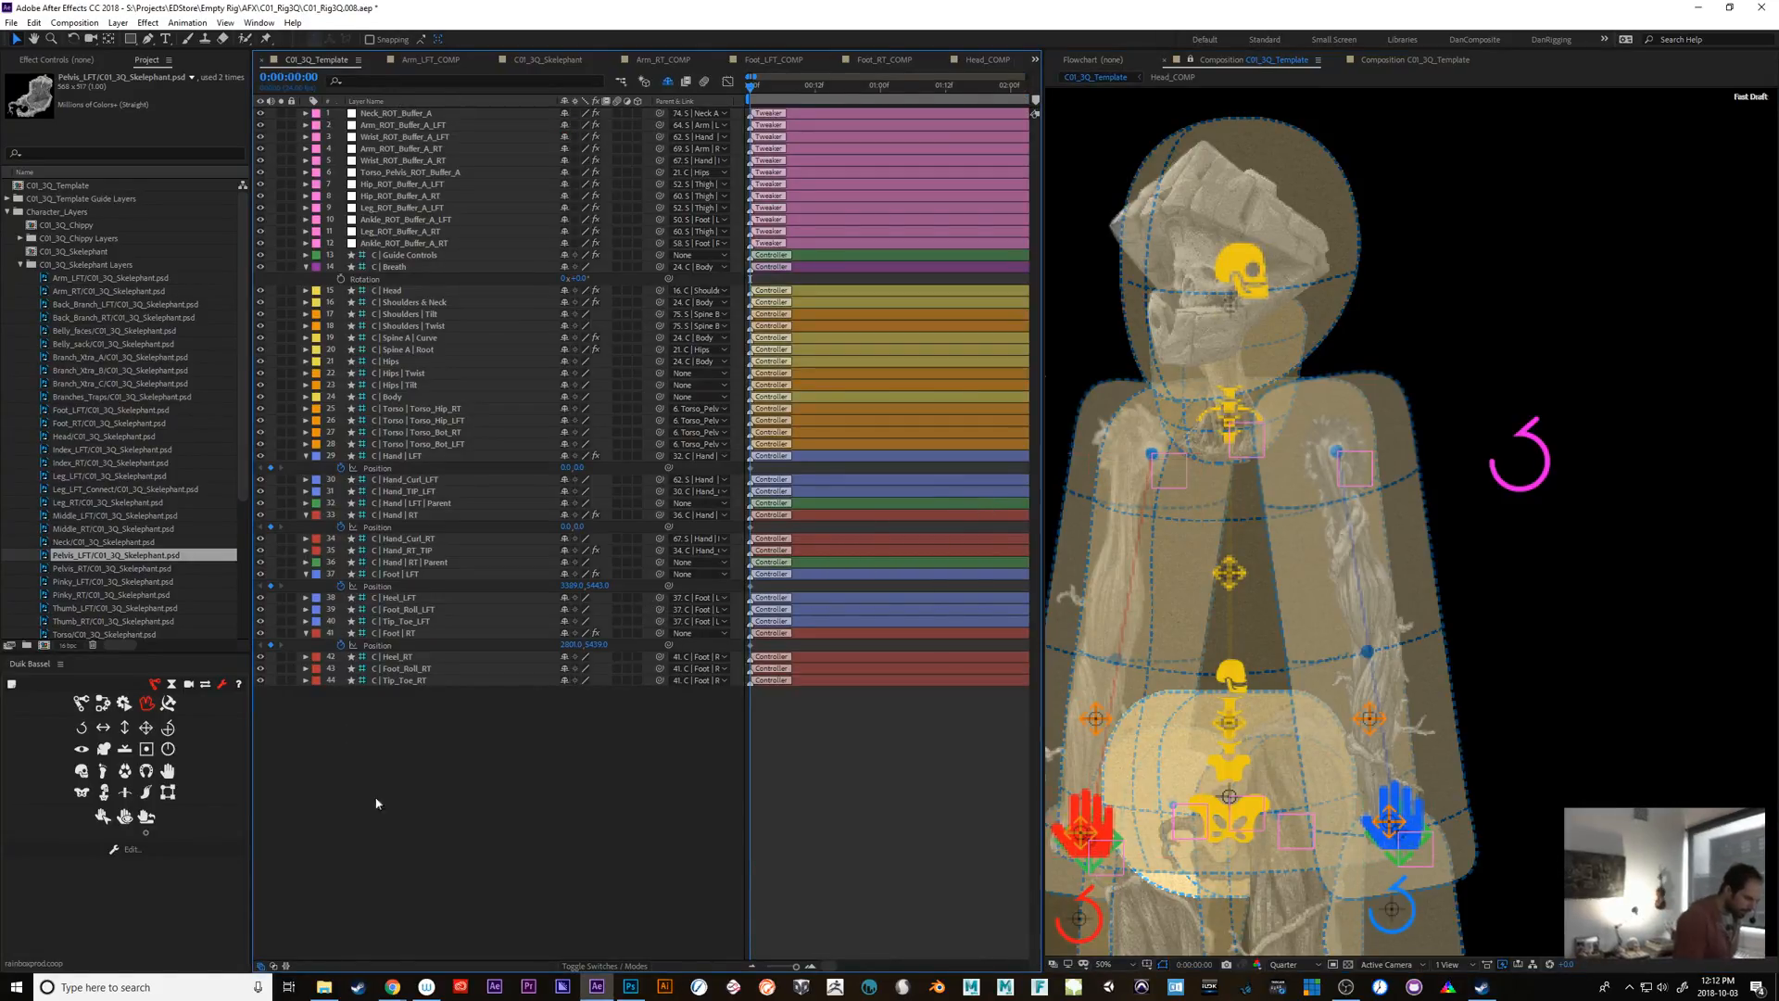
pyautogui.click(667, 82)
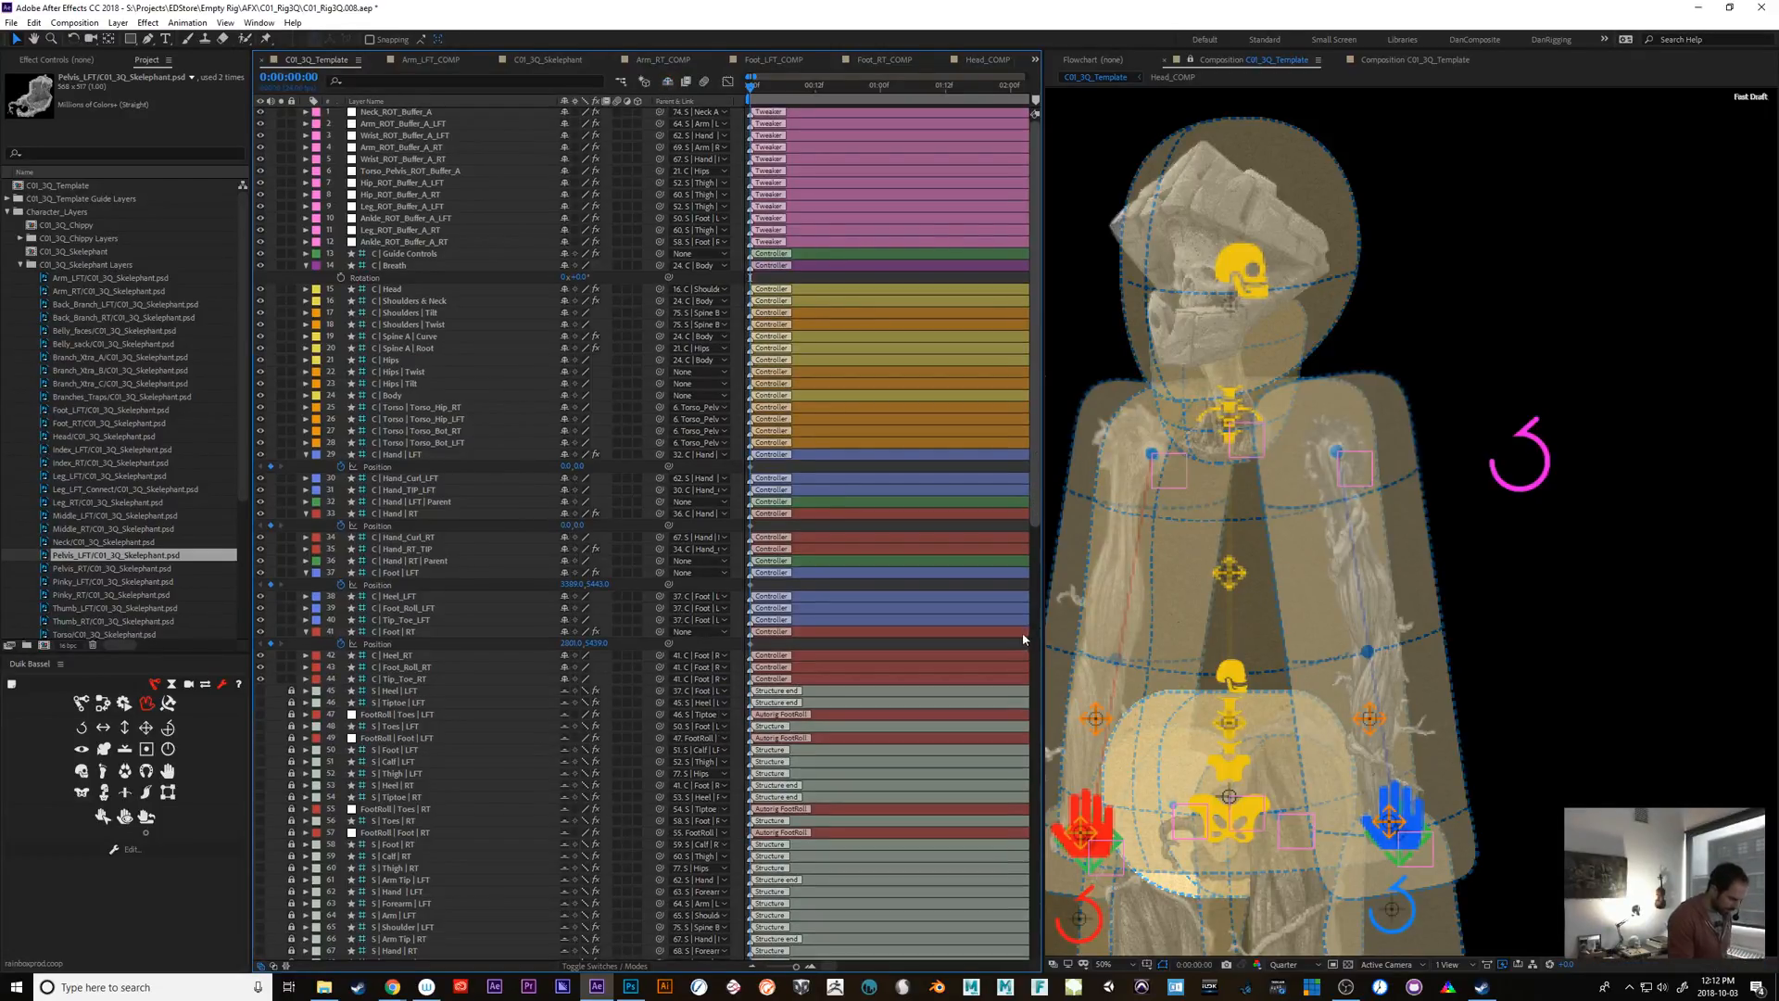
pyautogui.scroll(-6, 1025, 649)
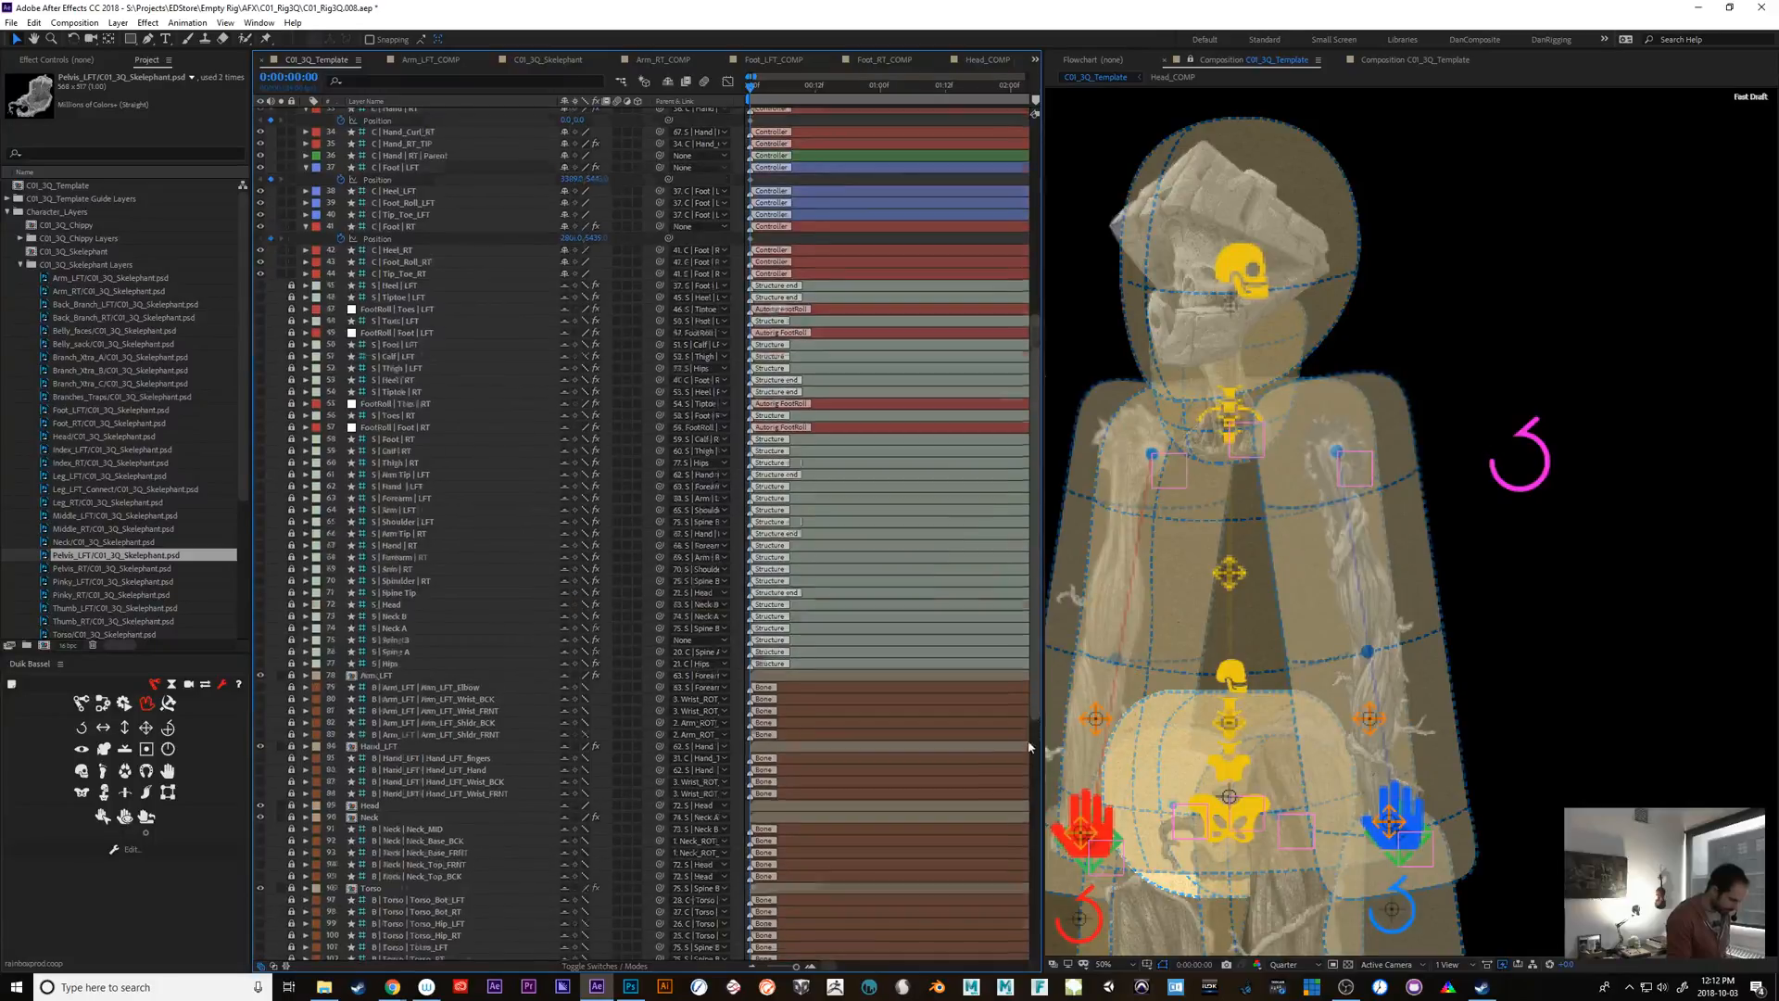
pyautogui.scroll(-4, 1028, 742)
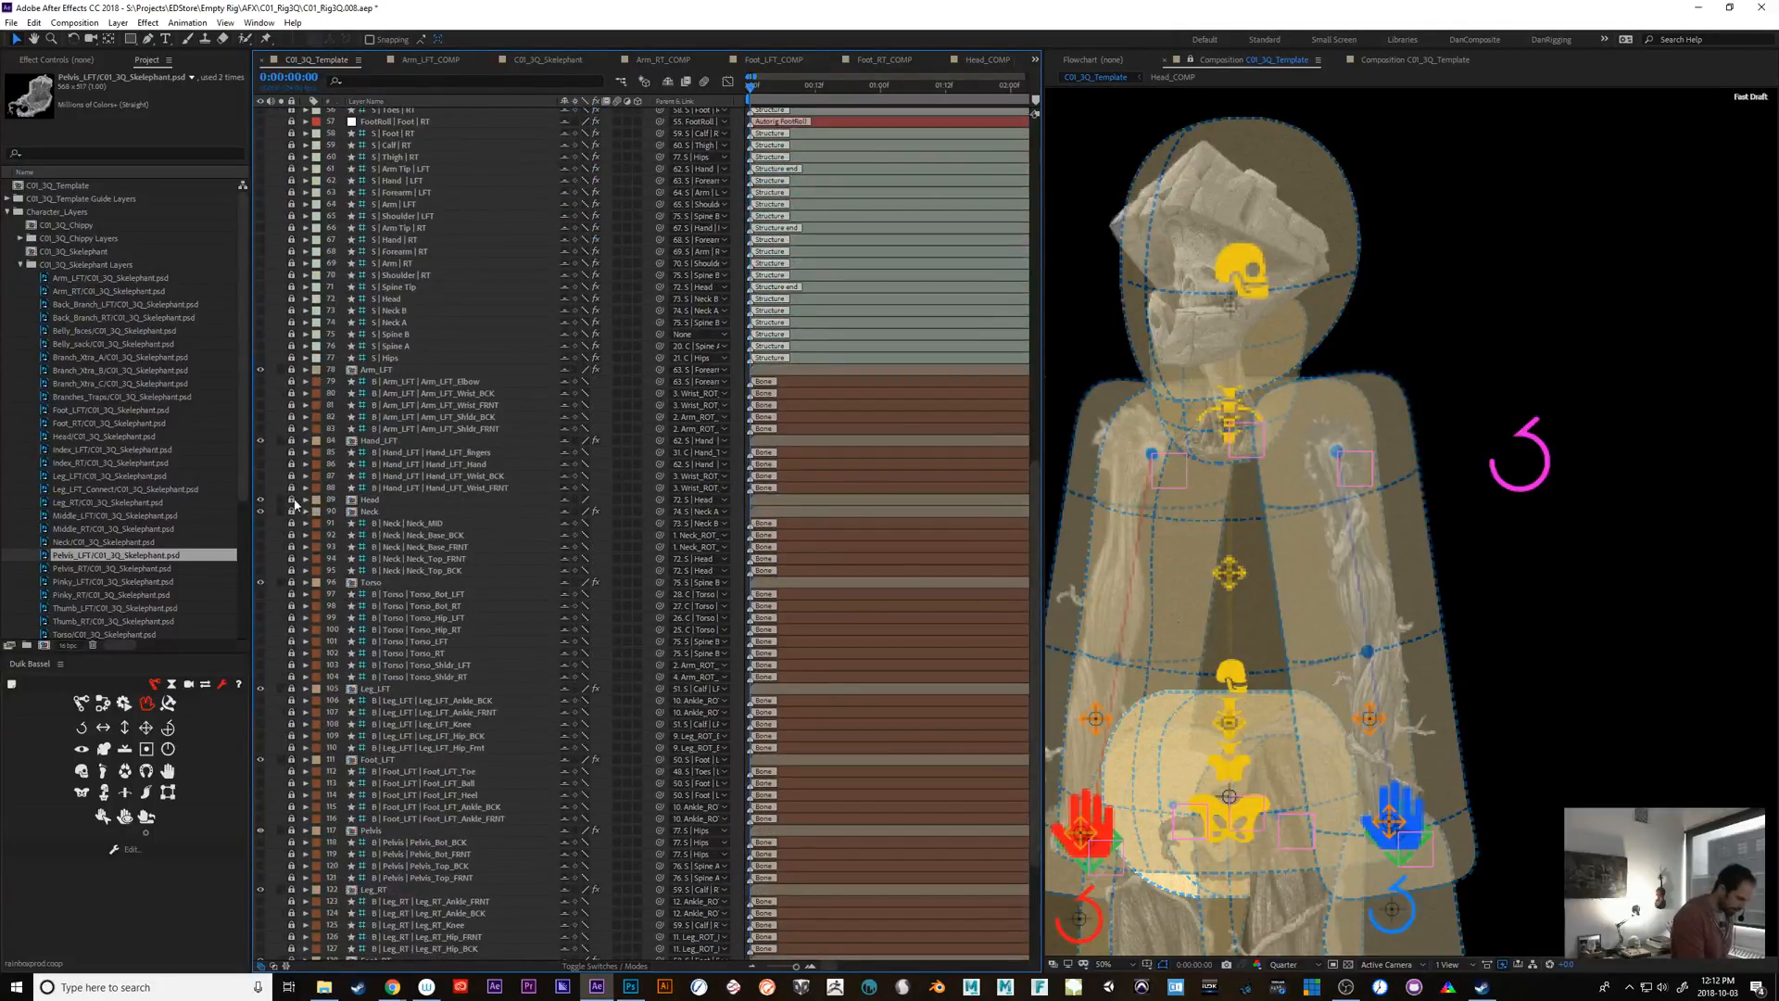
# Shift the Head layer slightly left in C01_3Q_Template by adjusting its Anchor Point, and collapse the layer's properties
pyautogui.click(369, 500)
pyautogui.press('a')
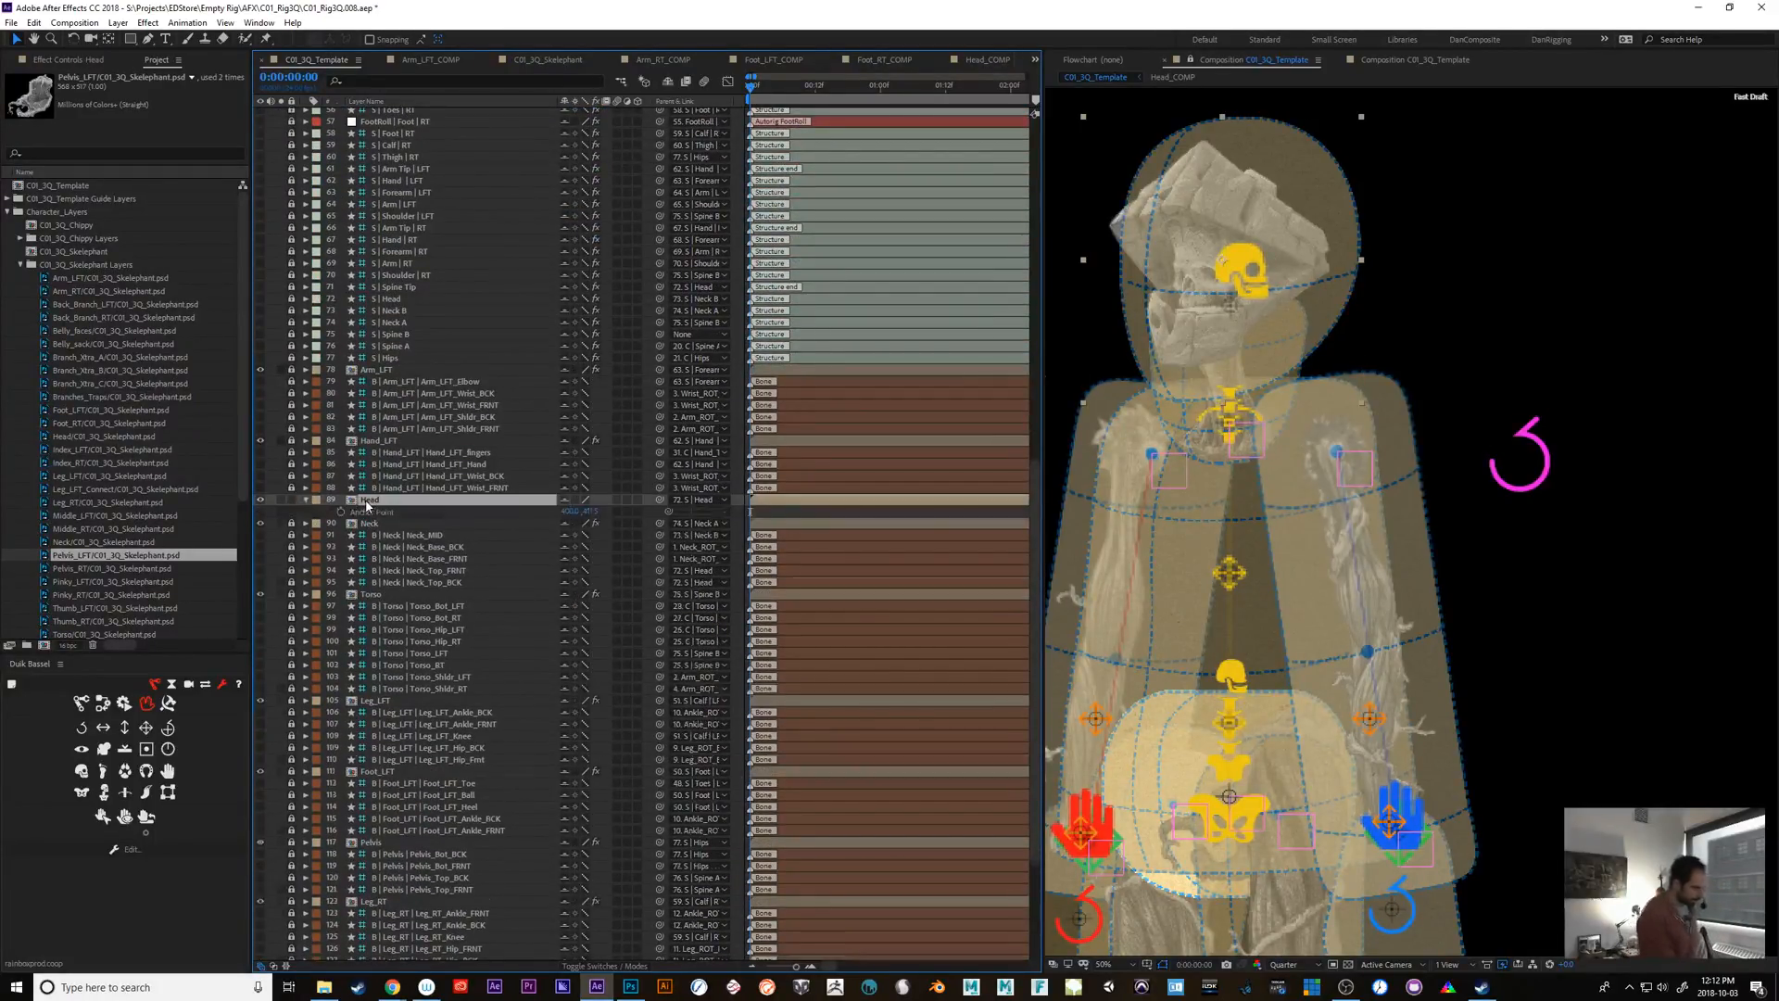
pyautogui.hotkey('ctrl', 'z')
pyautogui.moveTo(634, 512)
pyautogui.mouseDown()
pyautogui.moveTo(549, 527)
pyautogui.moveTo(619, 537)
pyautogui.mouseUp()
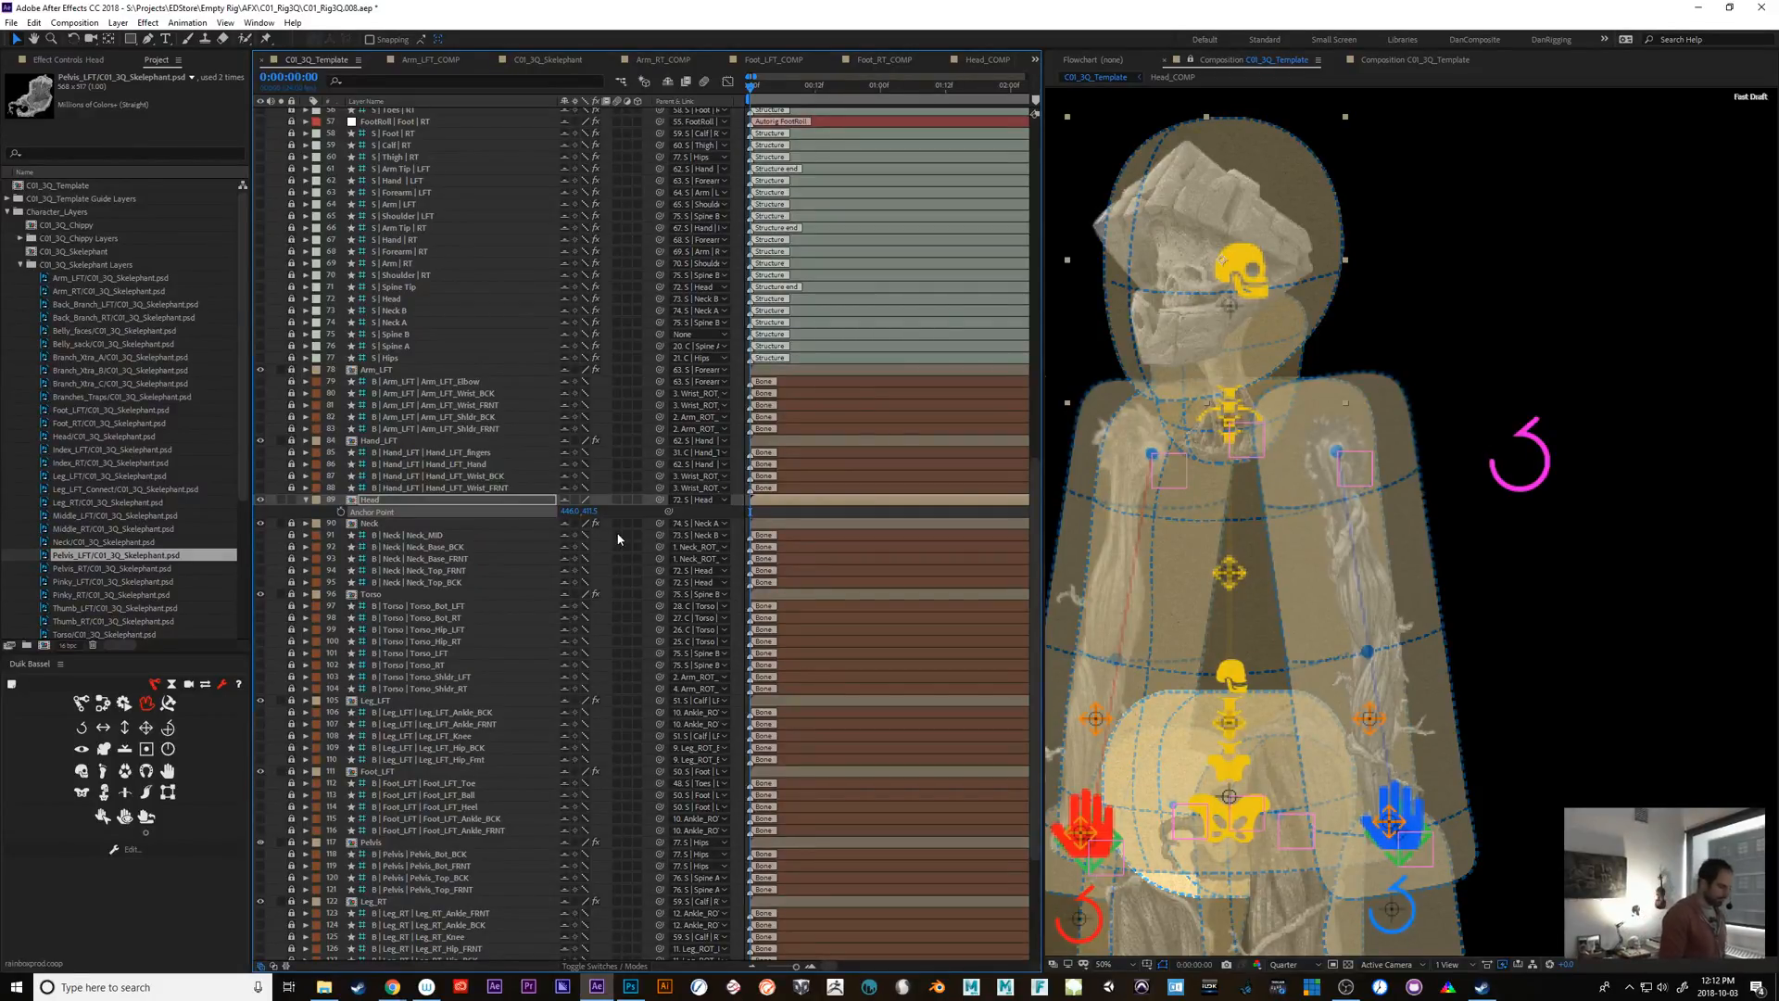
pyautogui.click(306, 499)
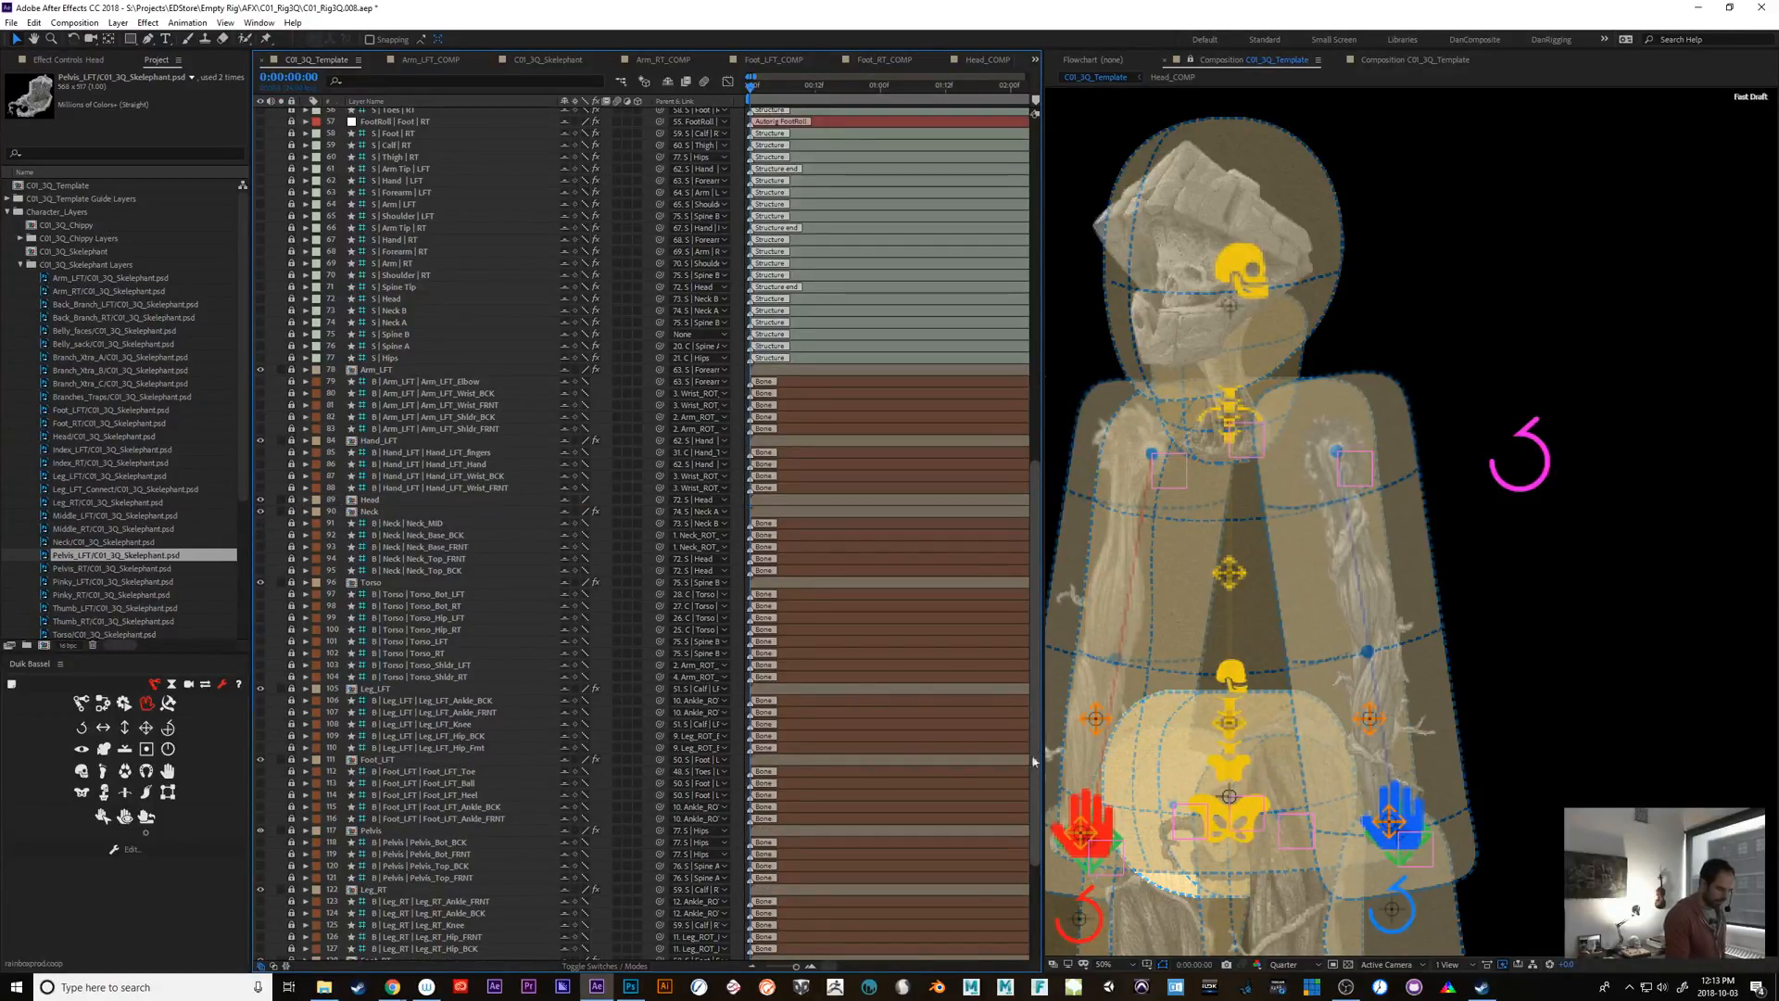
# Hide the shy layers in C01_3Q_Template again and check the whole character against the close-up view
pyautogui.moveTo(1034, 762); pyautogui.dragTo(1031, 847)
pyautogui.moveTo(1028, 784); pyautogui.dragTo(1029, 243)
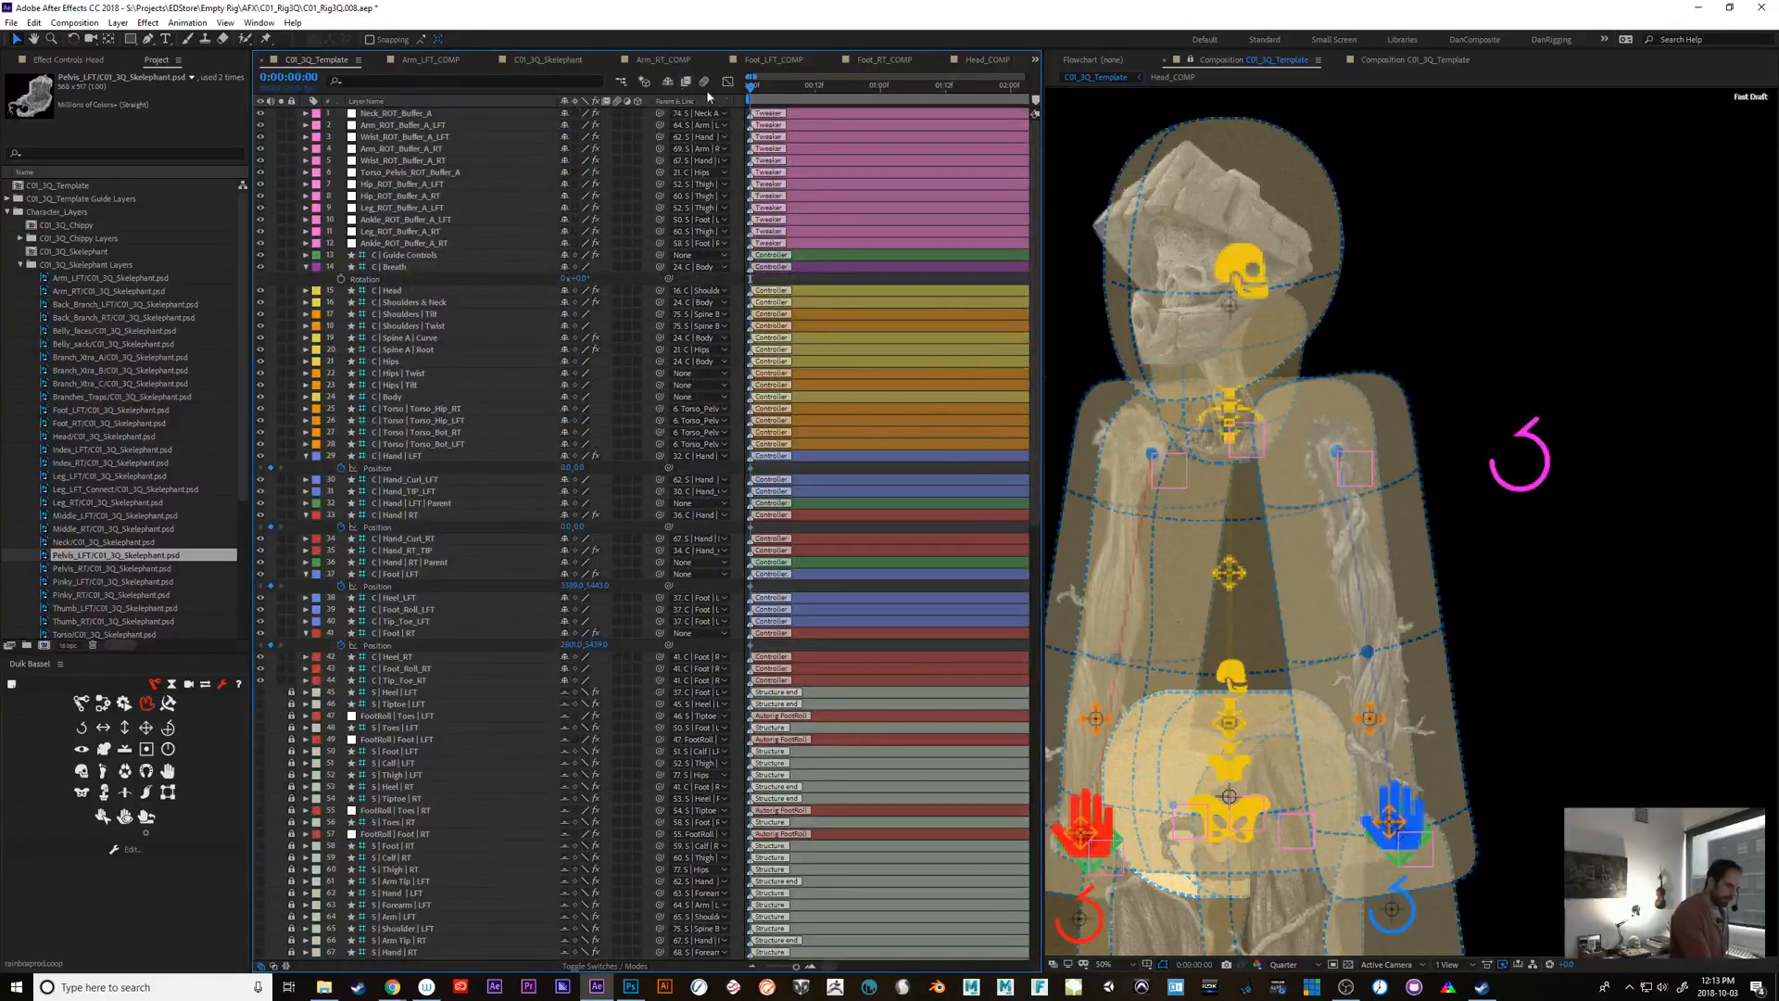
pyautogui.click(667, 85)
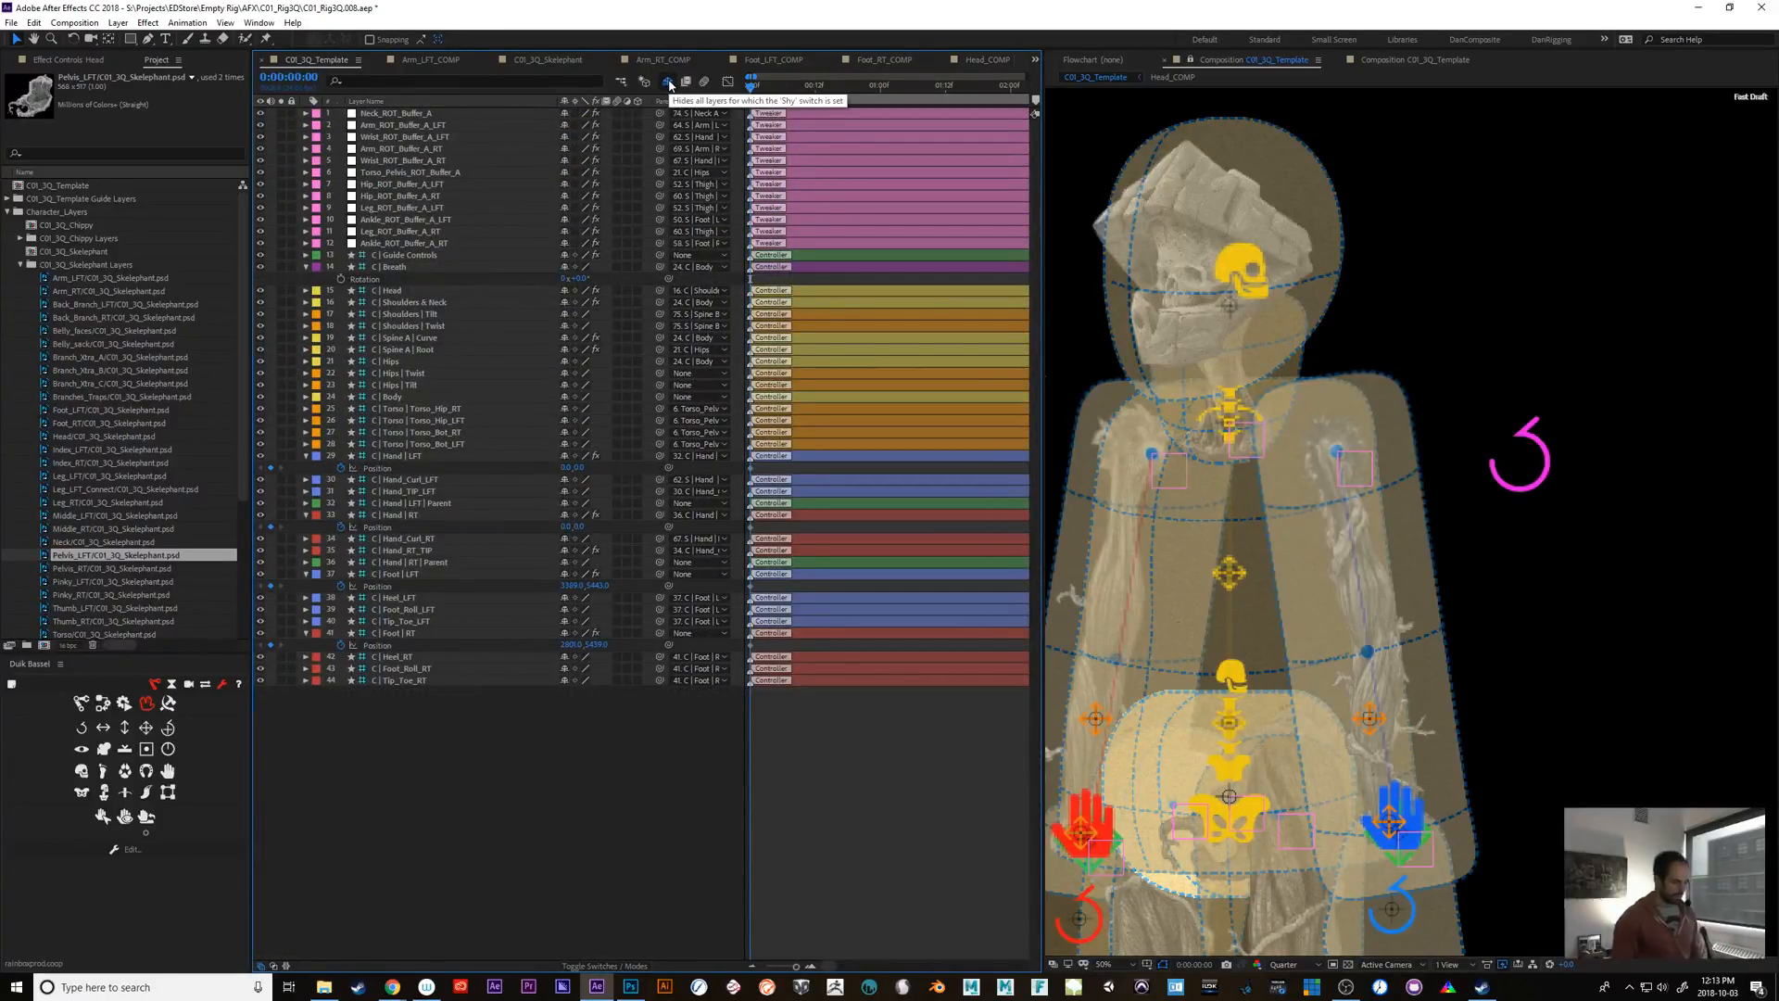
pyautogui.click(1399, 60)
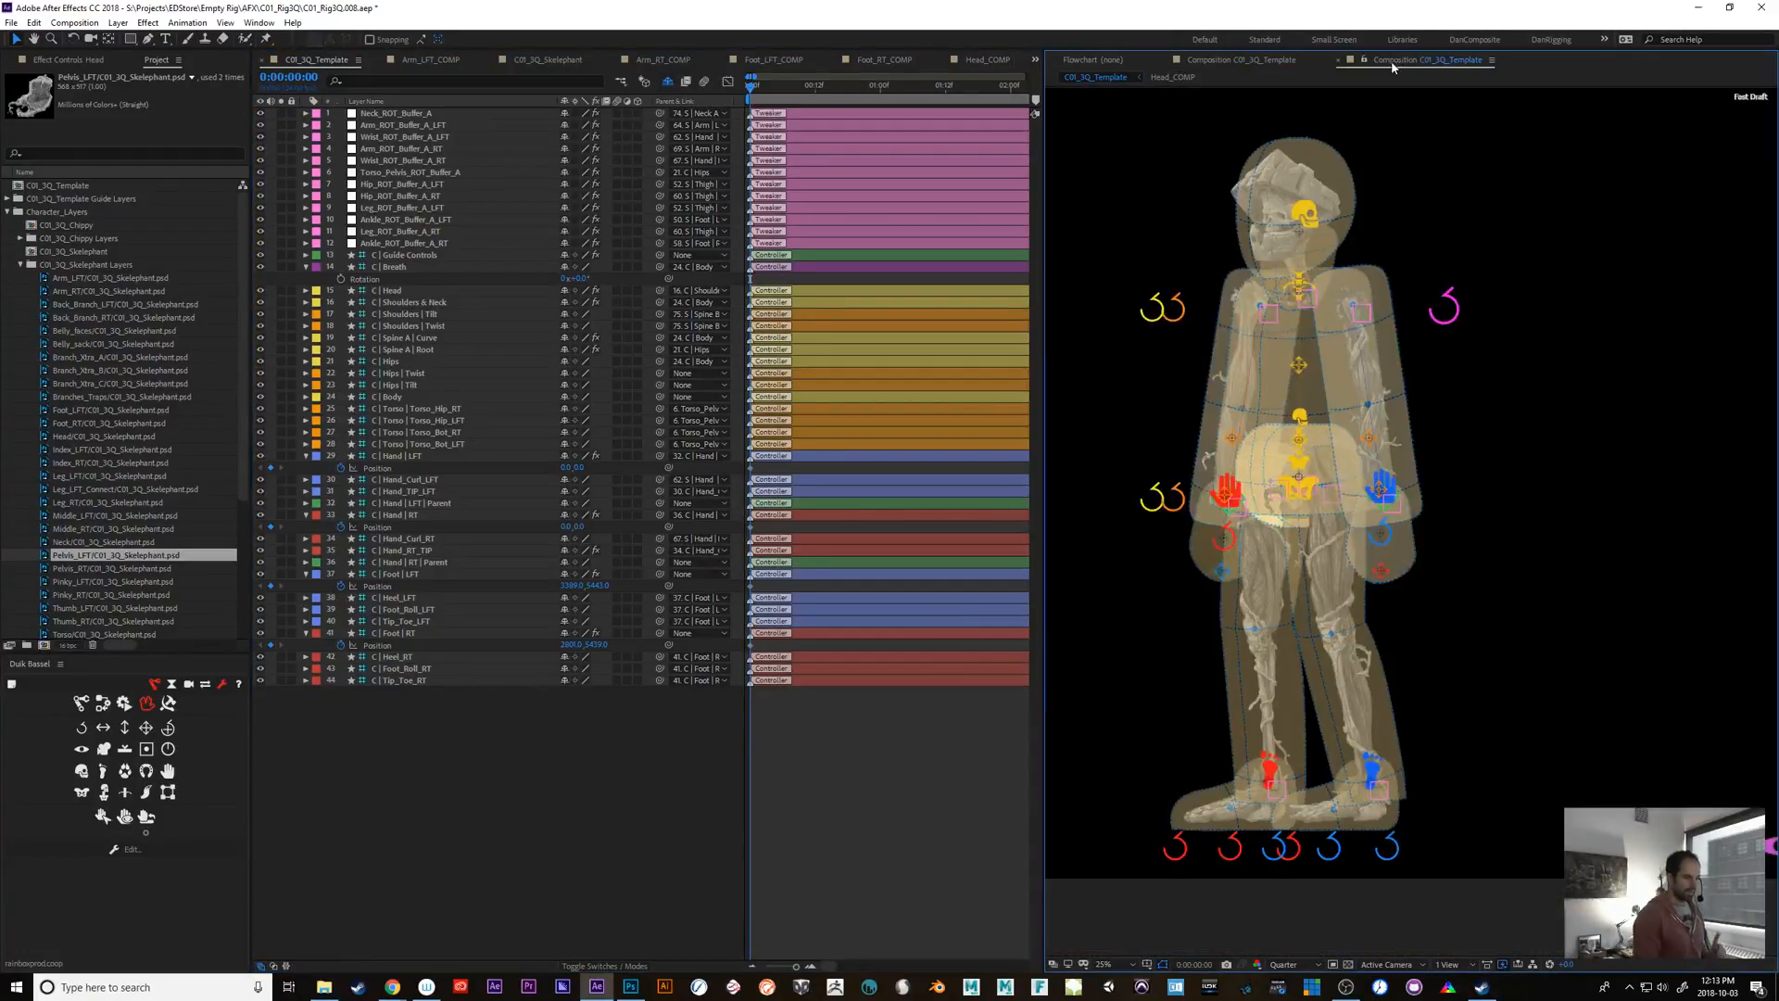
pyautogui.click(1214, 60)
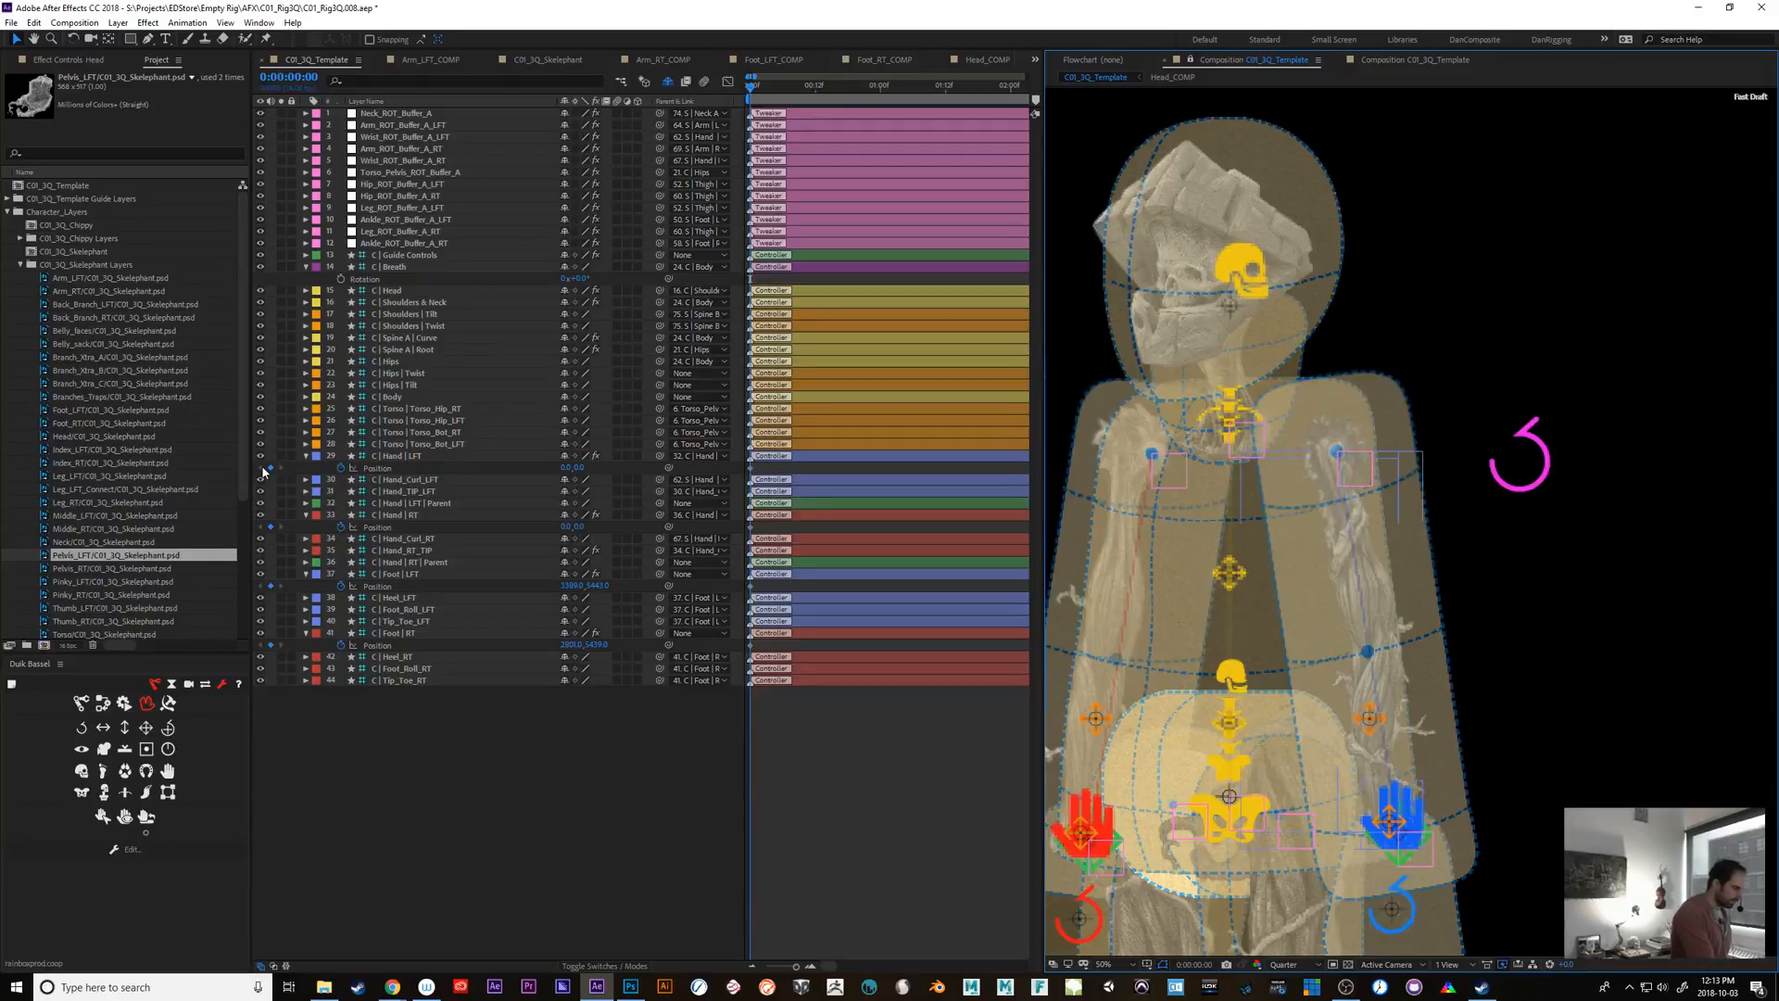
# Place Torso/C01_3Q_Skelephant.psd in Torso_COMP below Torso_Guide and align it with the guide's shoulder markers
pyautogui.moveTo(244, 276); pyautogui.dragTo(250, 413)
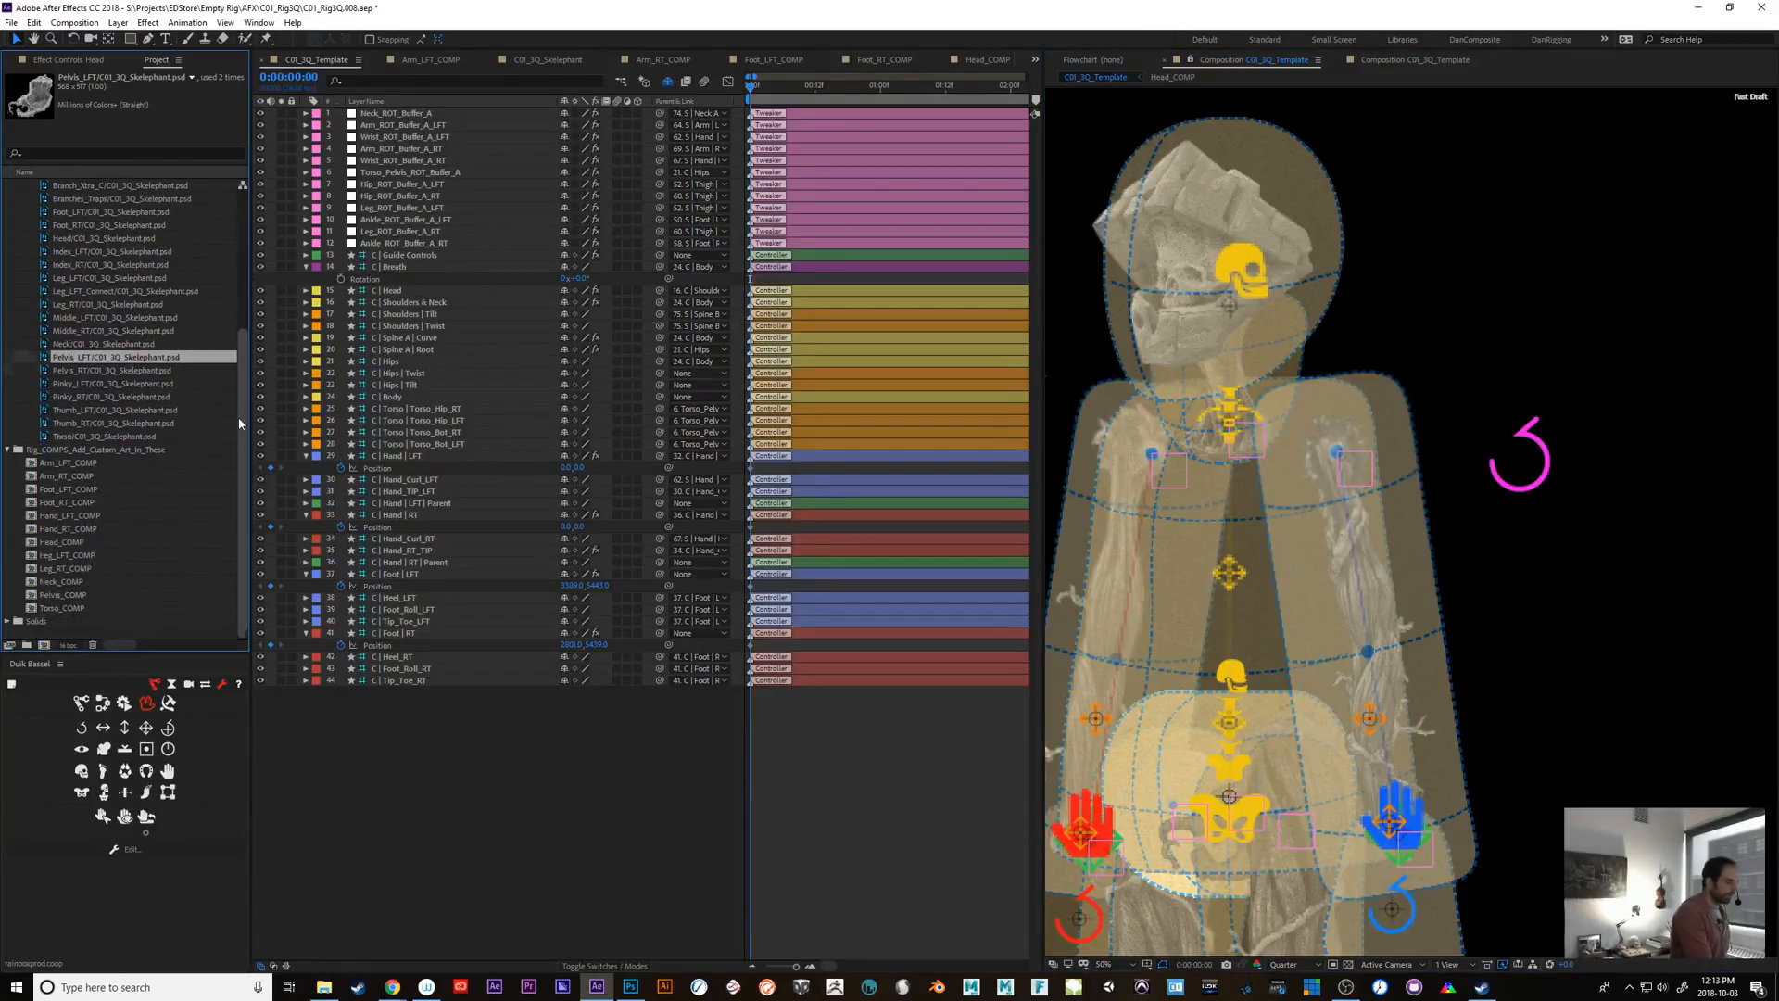
pyautogui.doubleClick(65, 607)
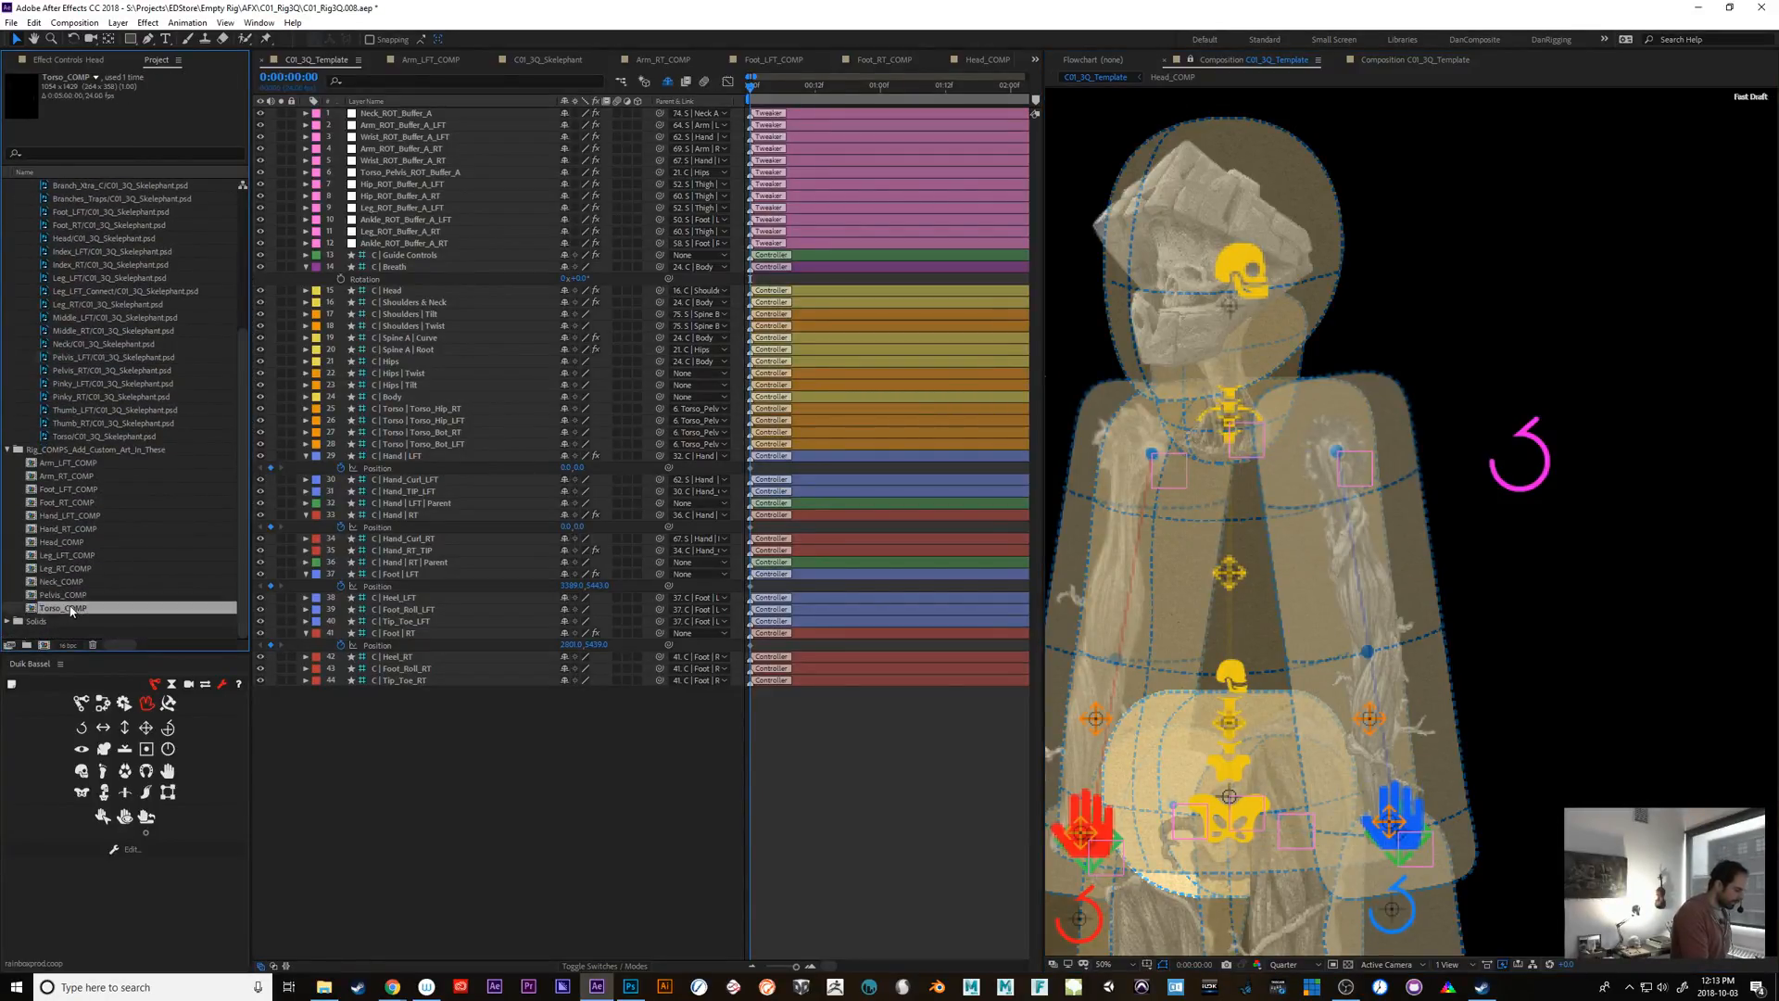
pyautogui.moveTo(243, 493); pyautogui.dragTo(257, 402)
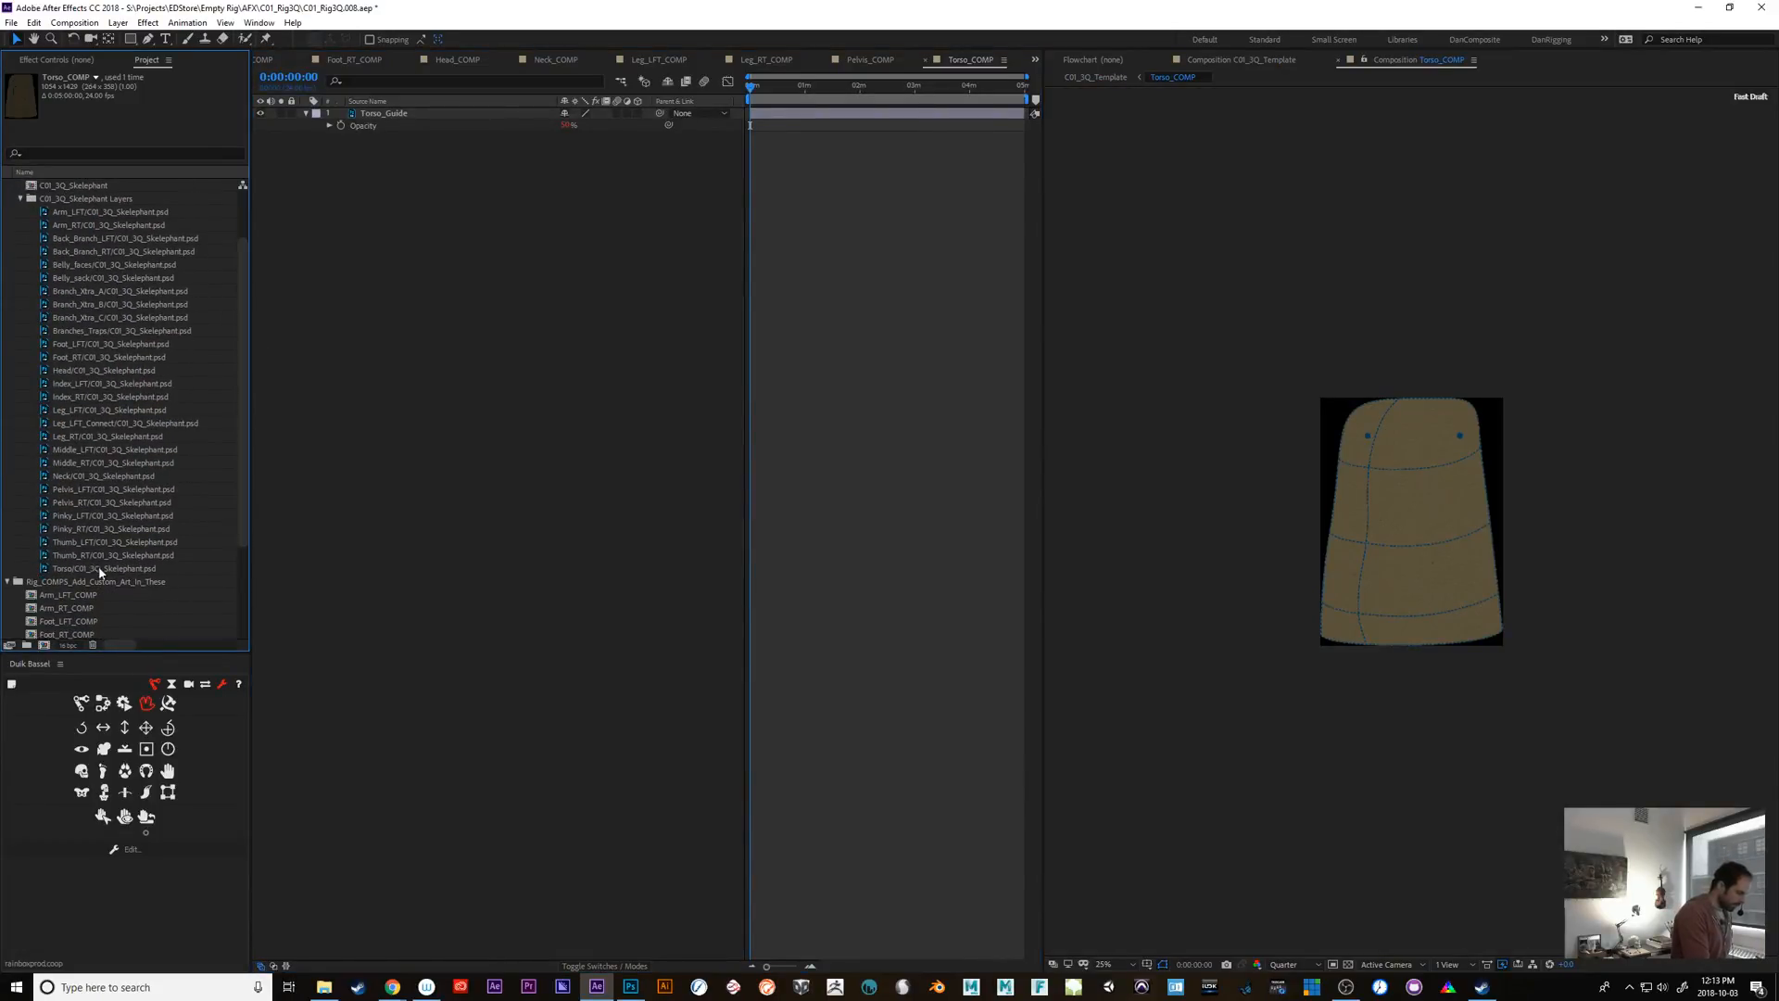
pyautogui.moveTo(106, 568); pyautogui.dragTo(442, 163)
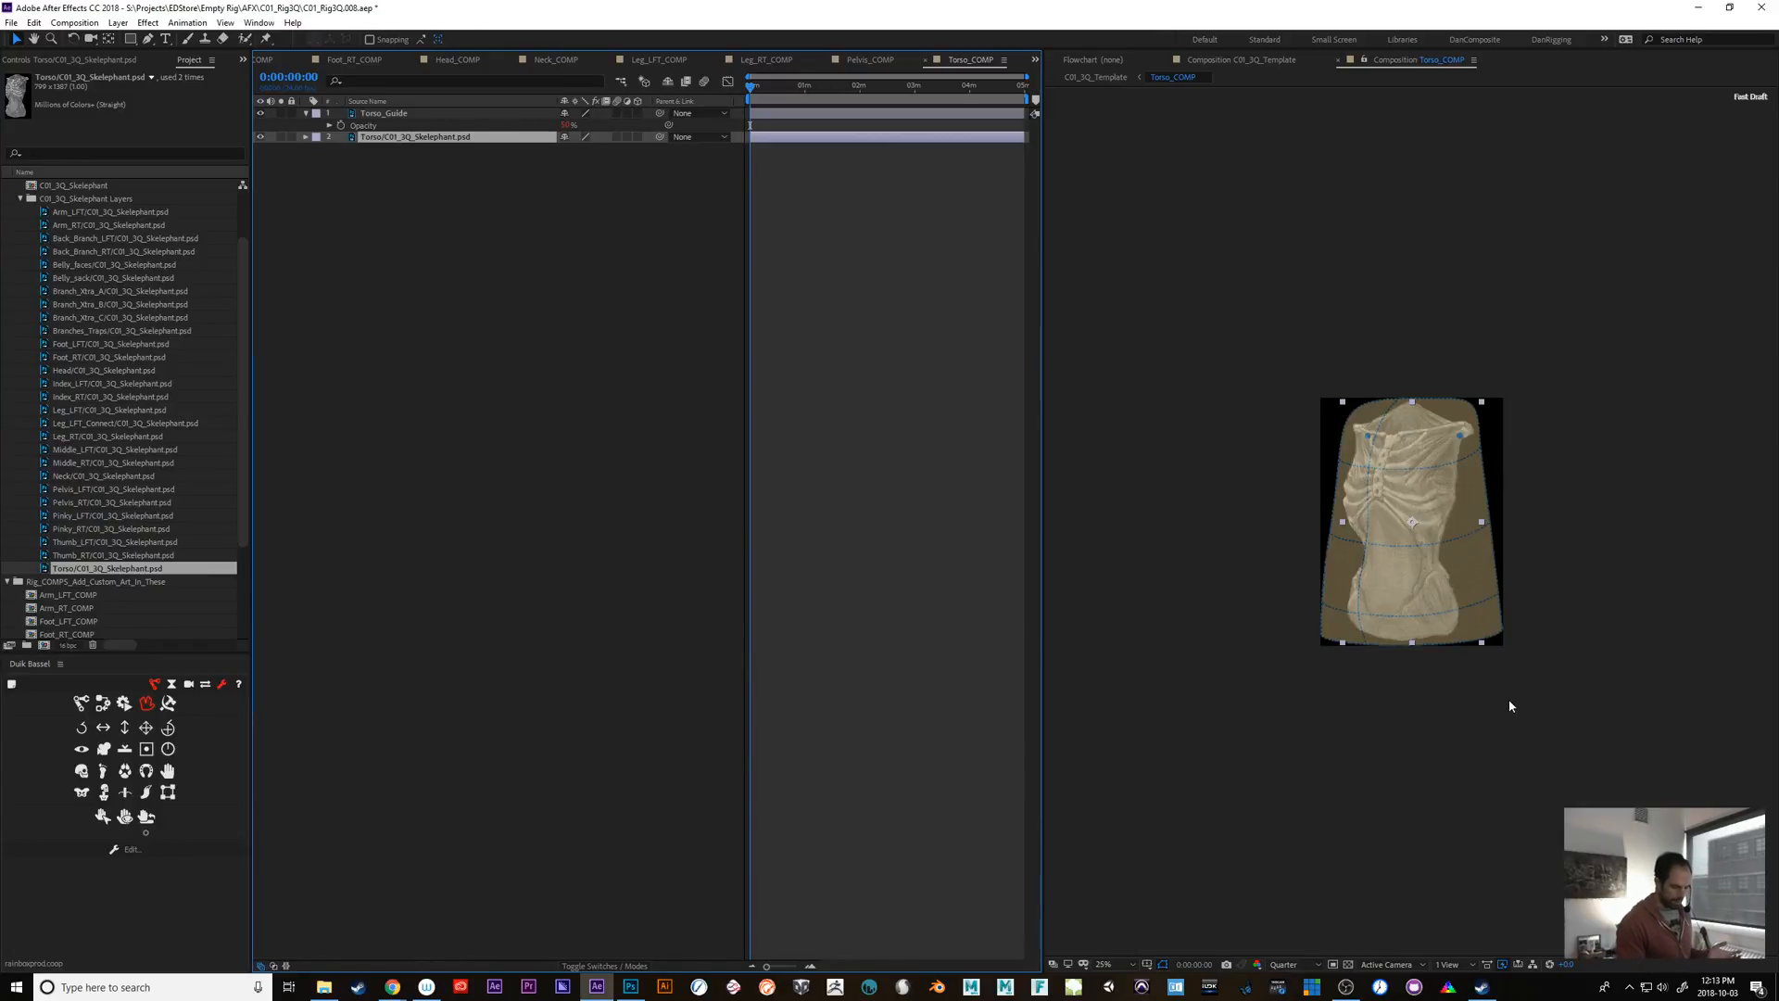
pyautogui.moveTo(1437, 601); pyautogui.dragTo(1435, 603)
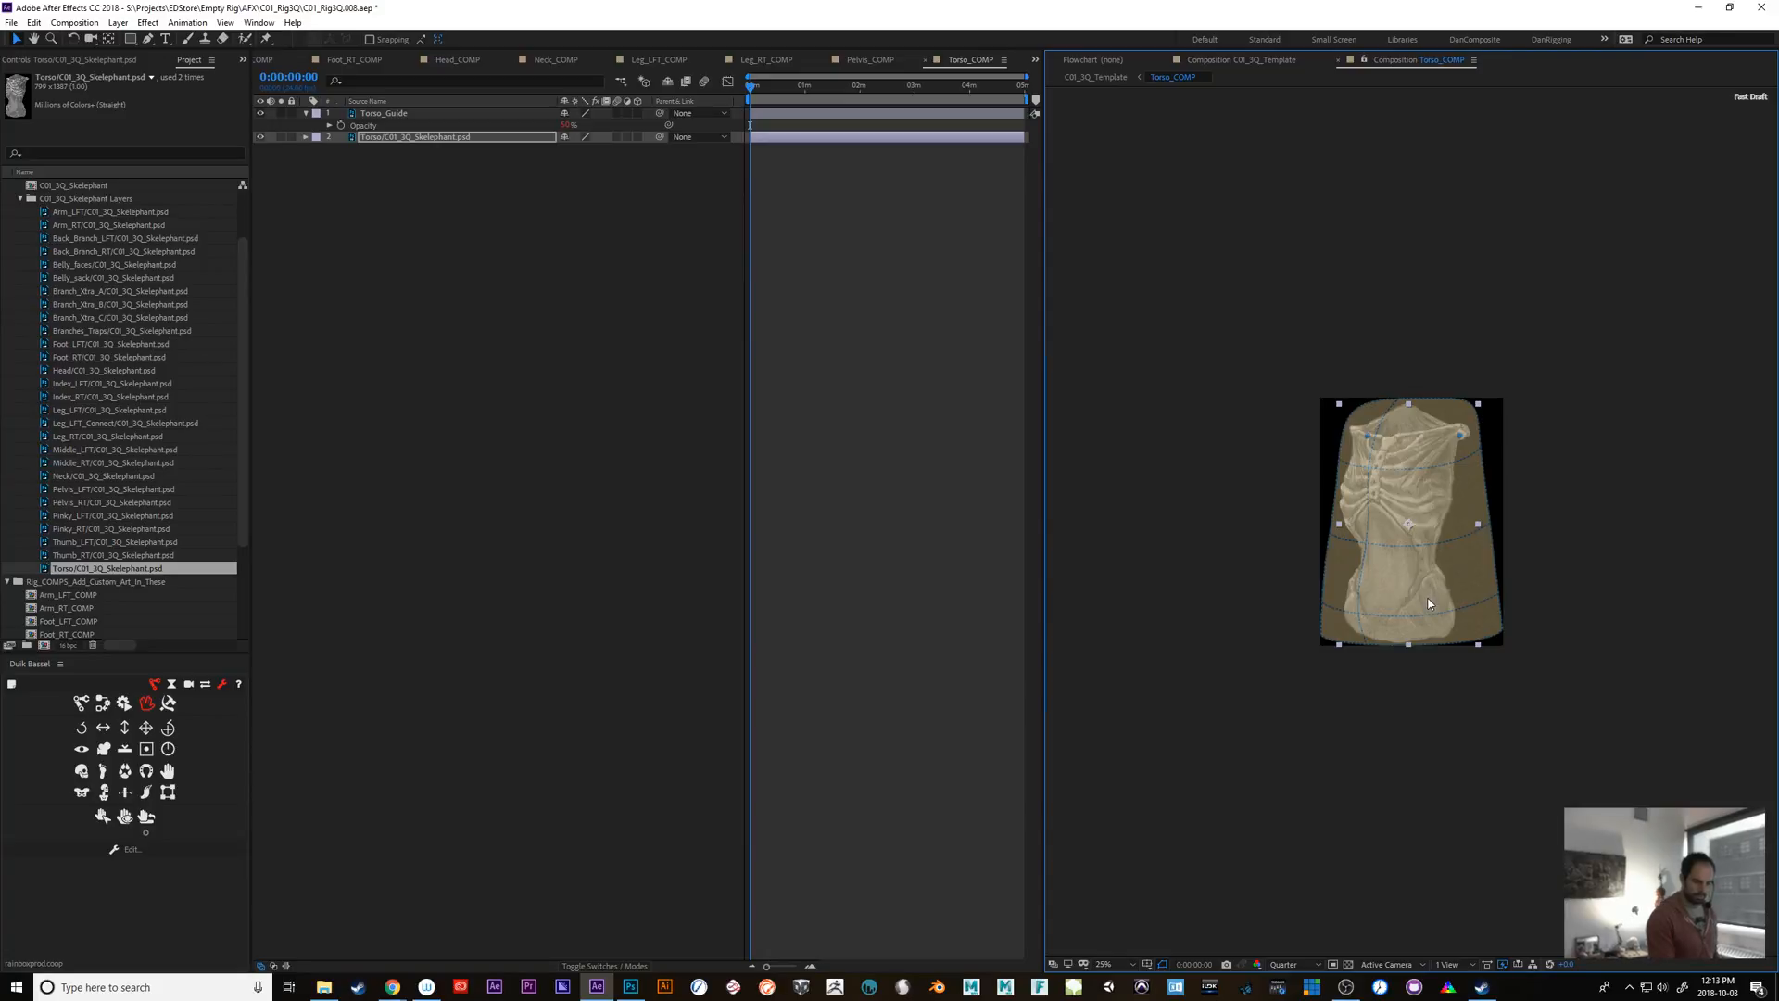
# Check the torso against the arms and neck in C01_3Q_Template and shift it slightly right in Torso_COMP
pyautogui.click(1219, 62)
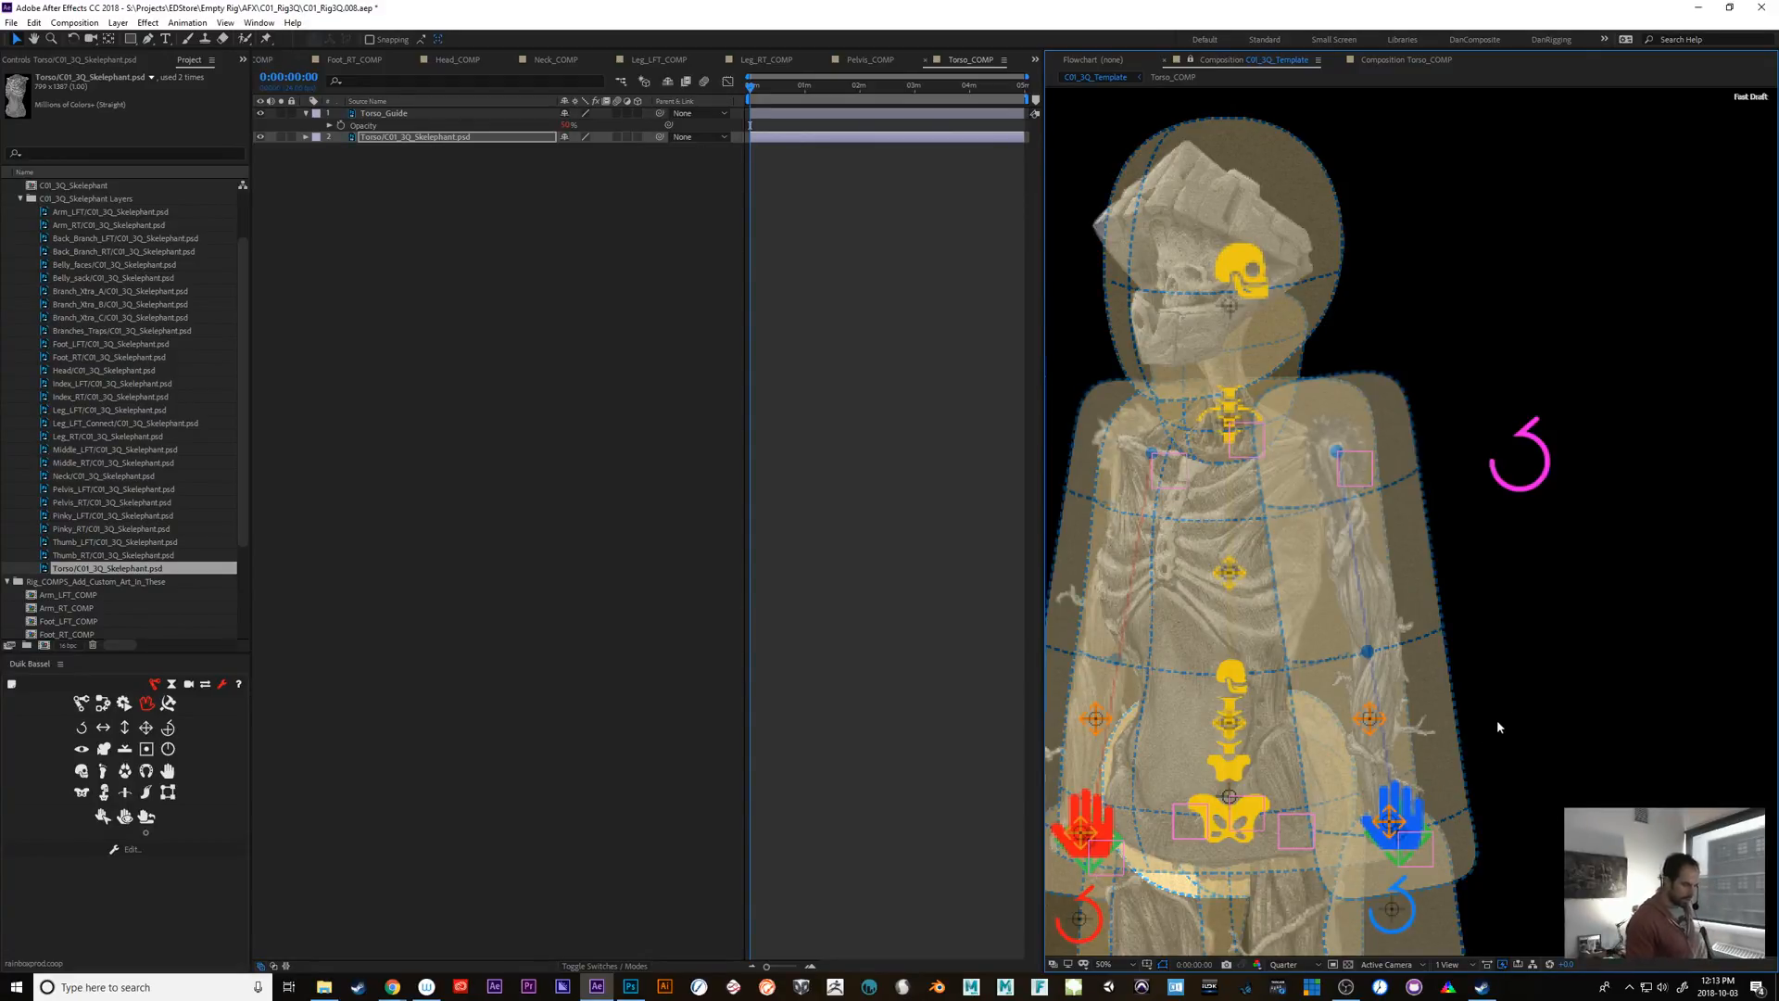
pyautogui.moveTo(1514, 675); pyautogui.dragTo(1516, 639)
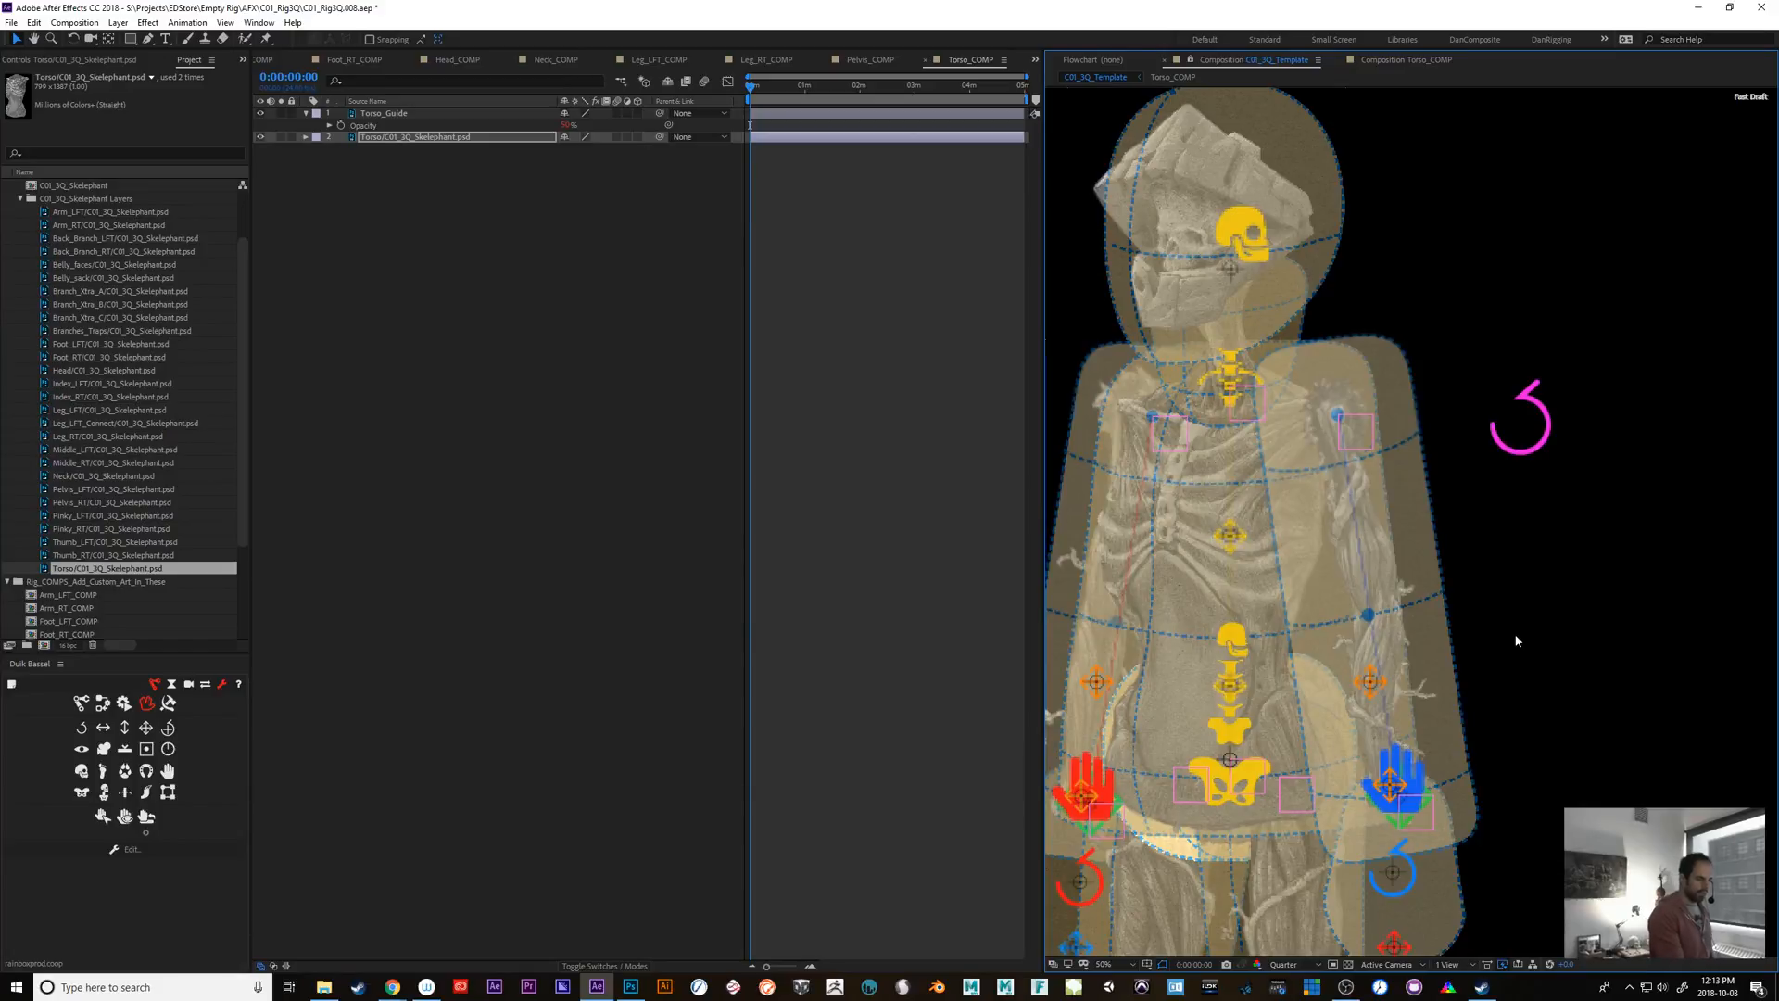
pyautogui.click(1395, 61)
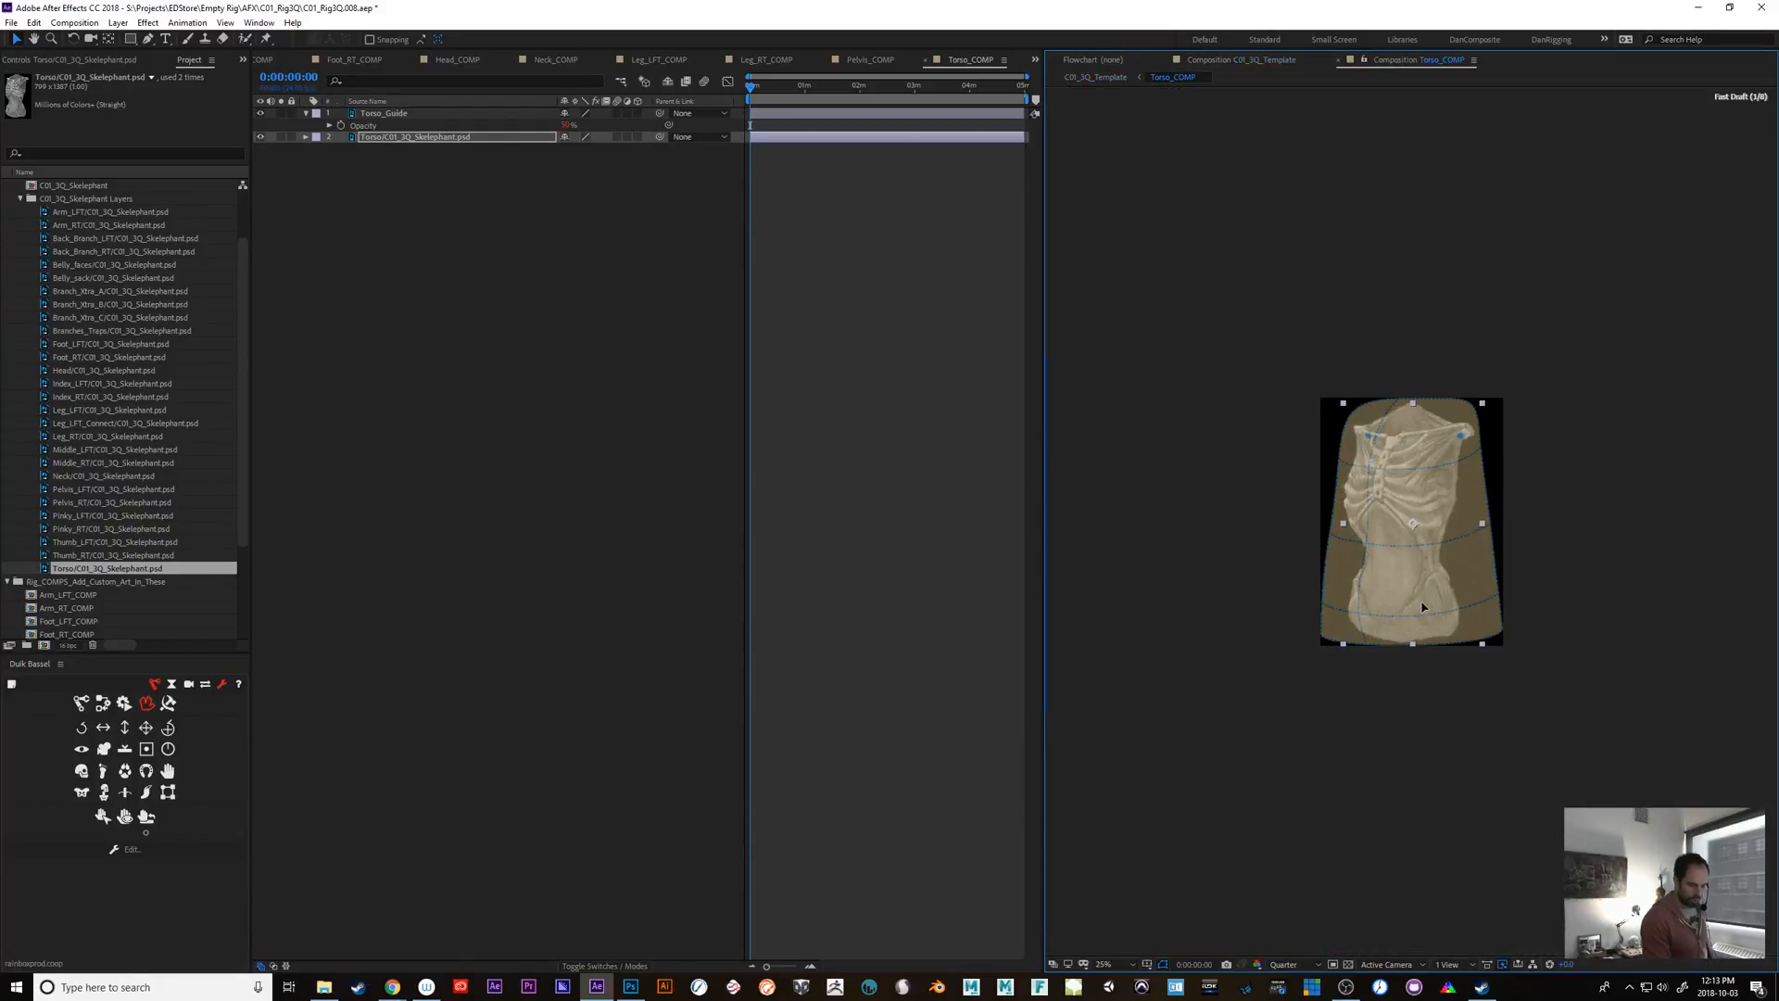
pyautogui.moveTo(1423, 607); pyautogui.dragTo(1423, 606)
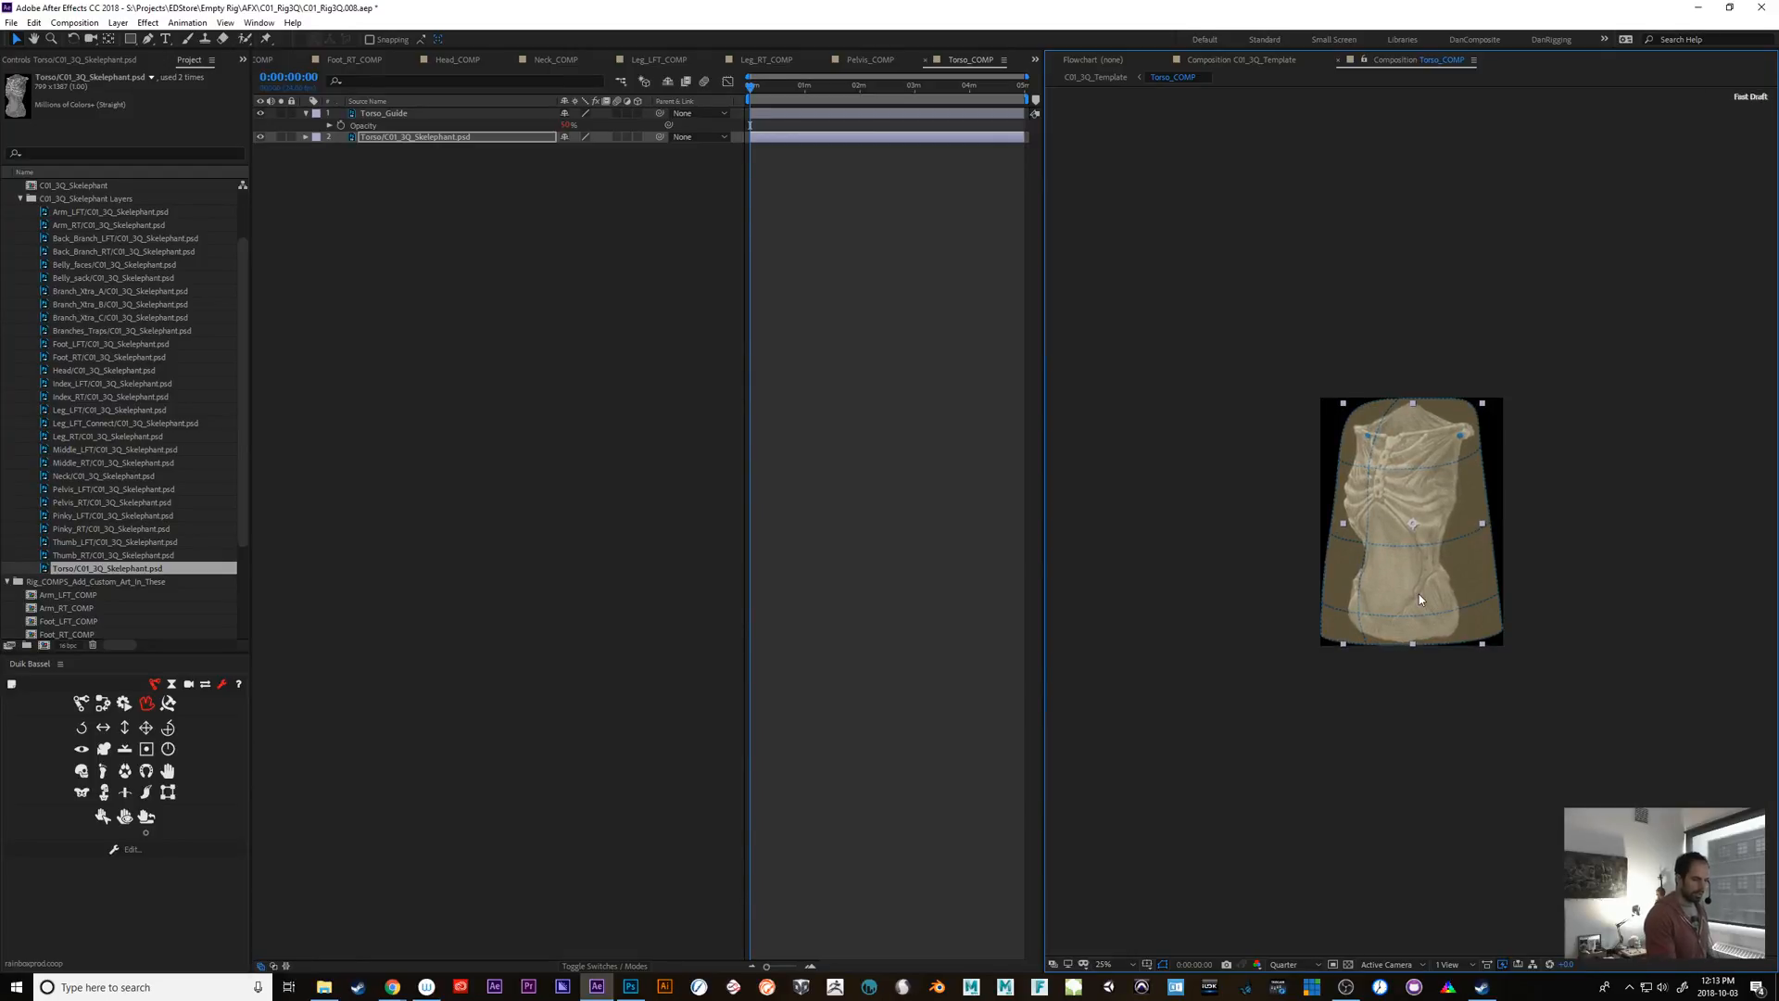
pyautogui.click(1244, 61)
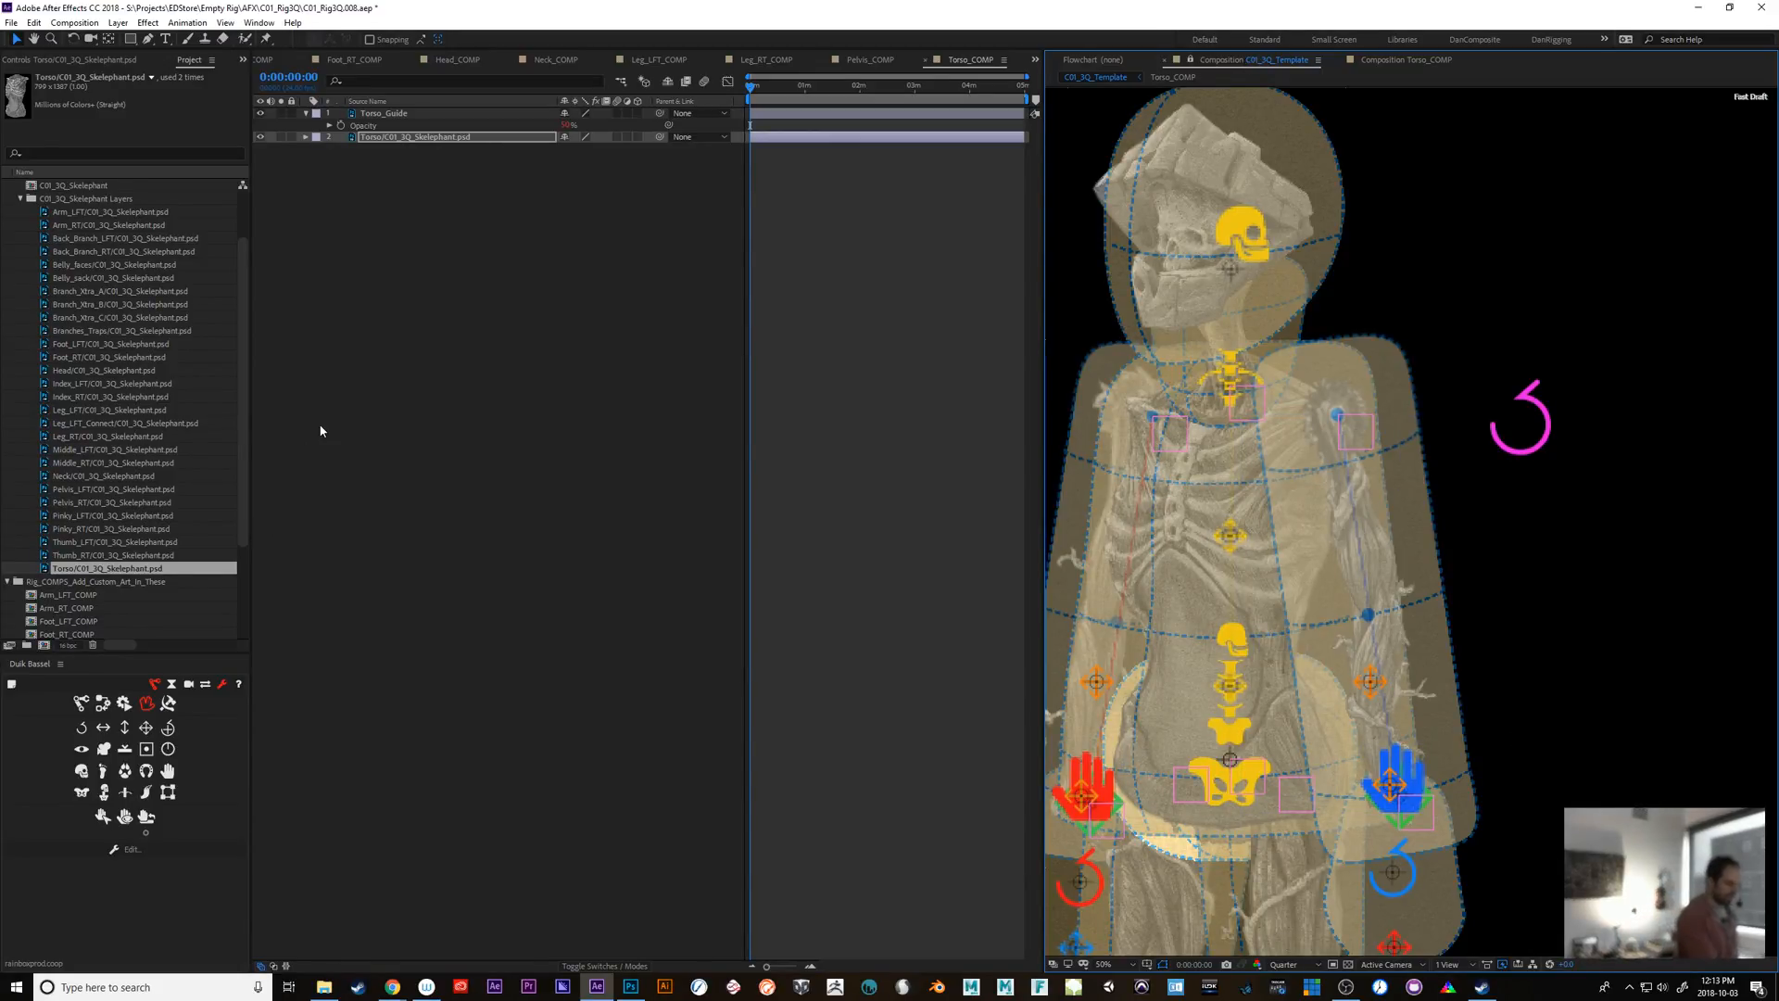
# Close Torso_COMP and toggle Pelvis_Guide off and on in Pelvis_COMP to inspect the pelvis art
pyautogui.click(305, 113)
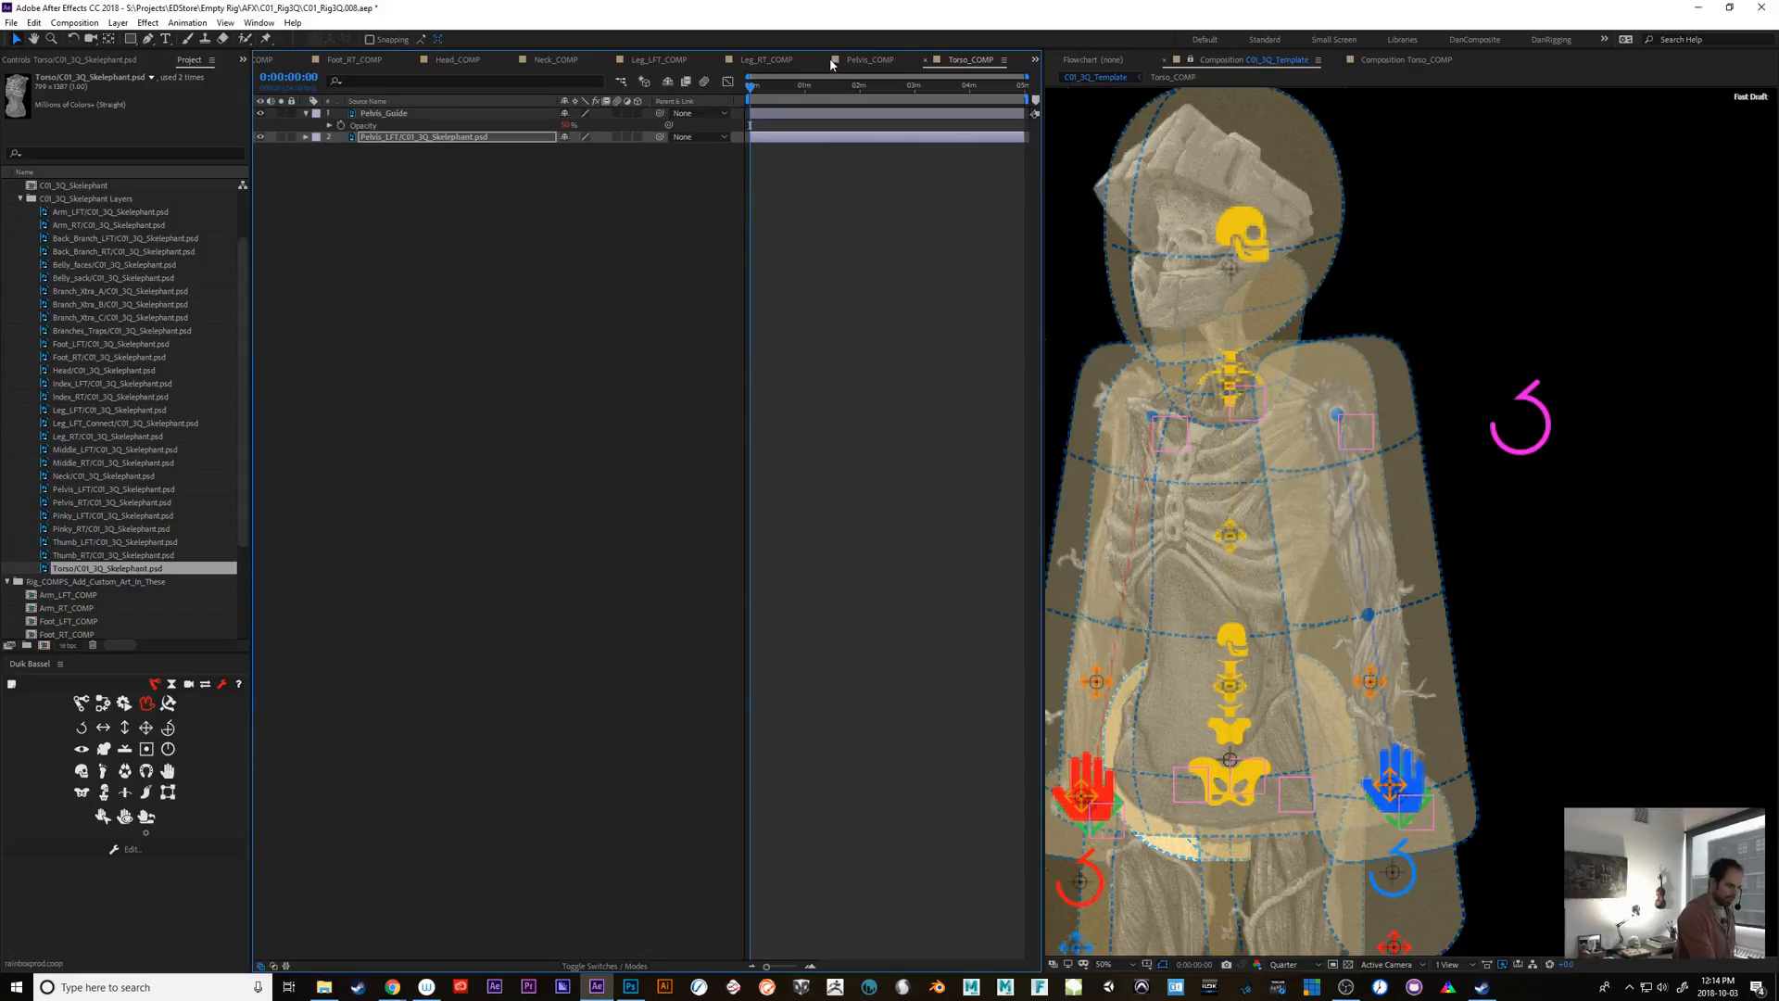
pyautogui.click(880, 61)
pyautogui.click(963, 61)
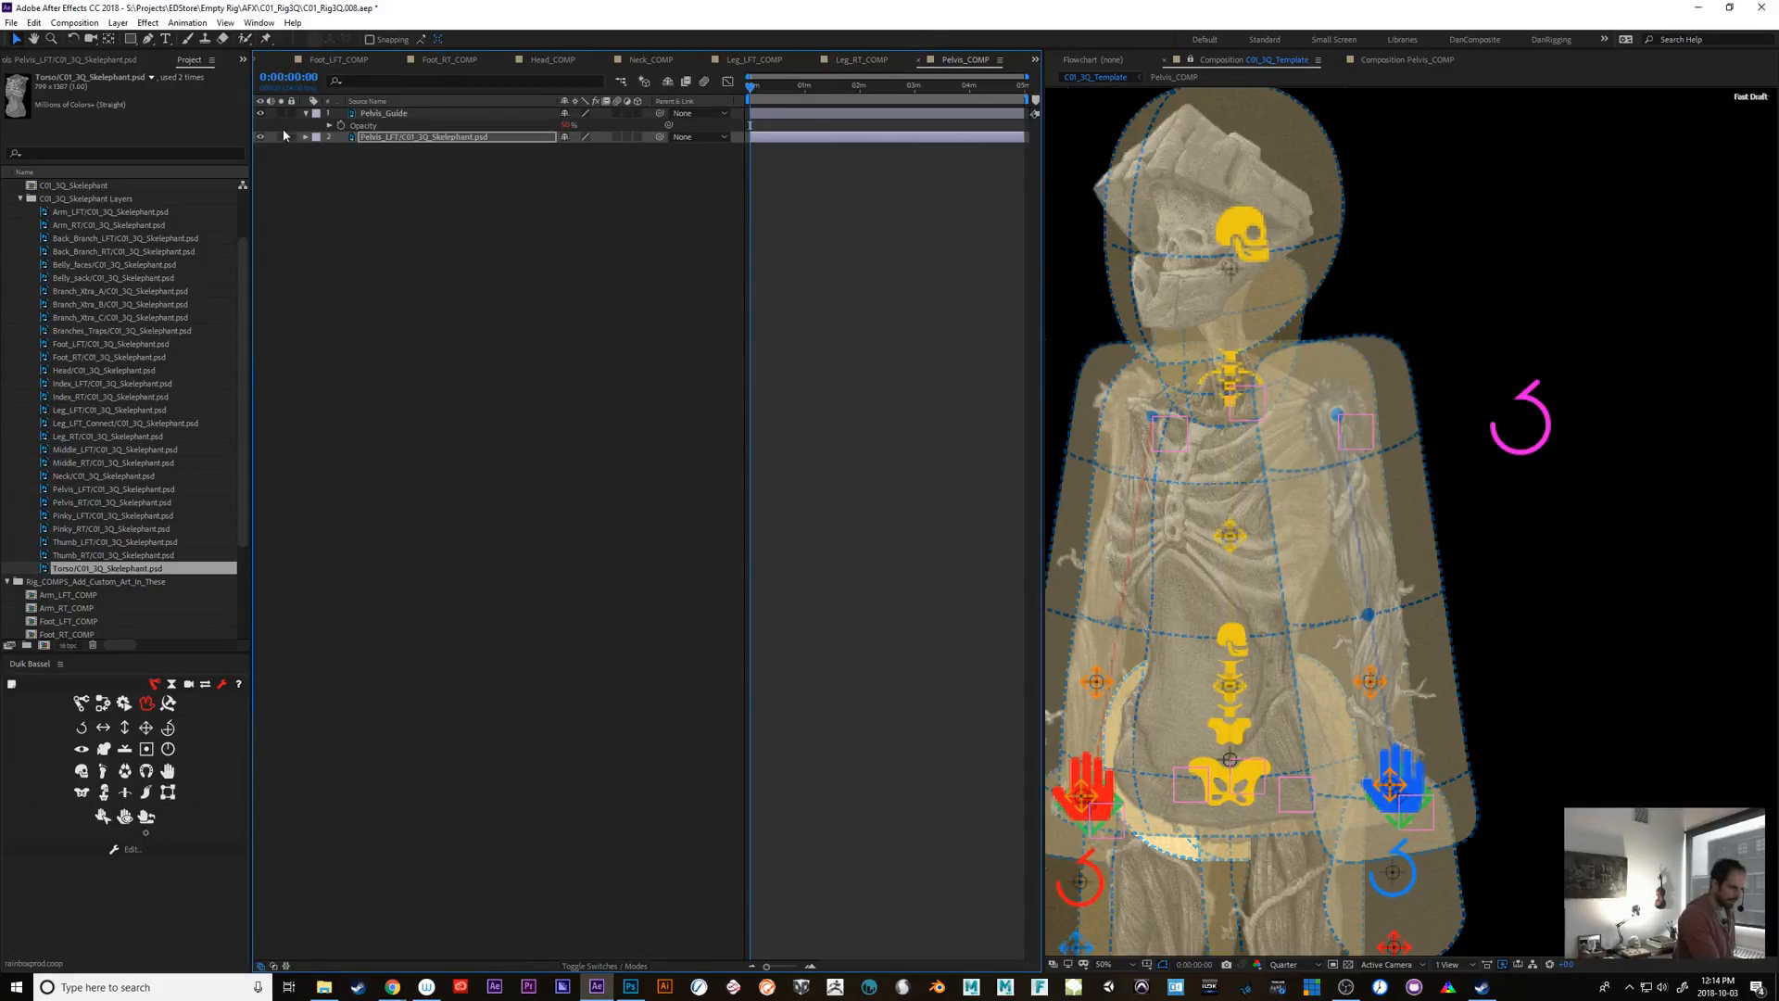
pyautogui.click(259, 113)
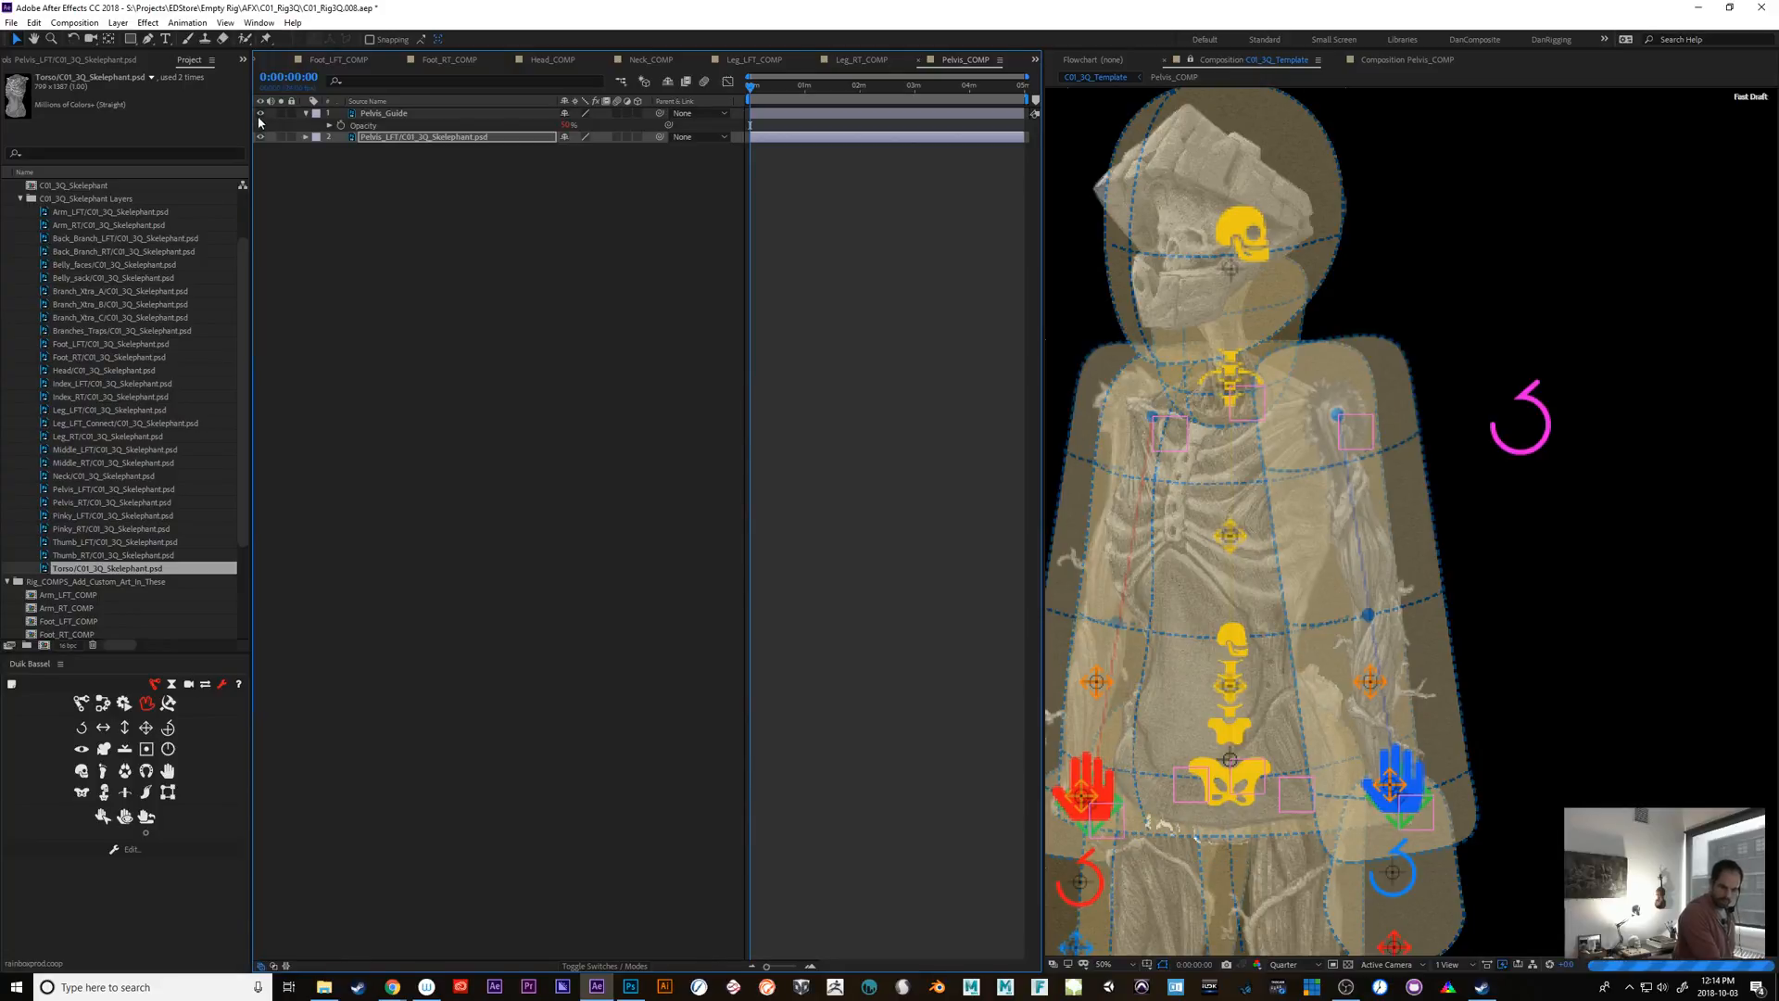
pyautogui.click(258, 114)
# Close all the body part compositions, keeping only C01_3Q_Template and C01_3Q_Skelephant open, and return to C01_3Q_Template
pyautogui.click(919, 61)
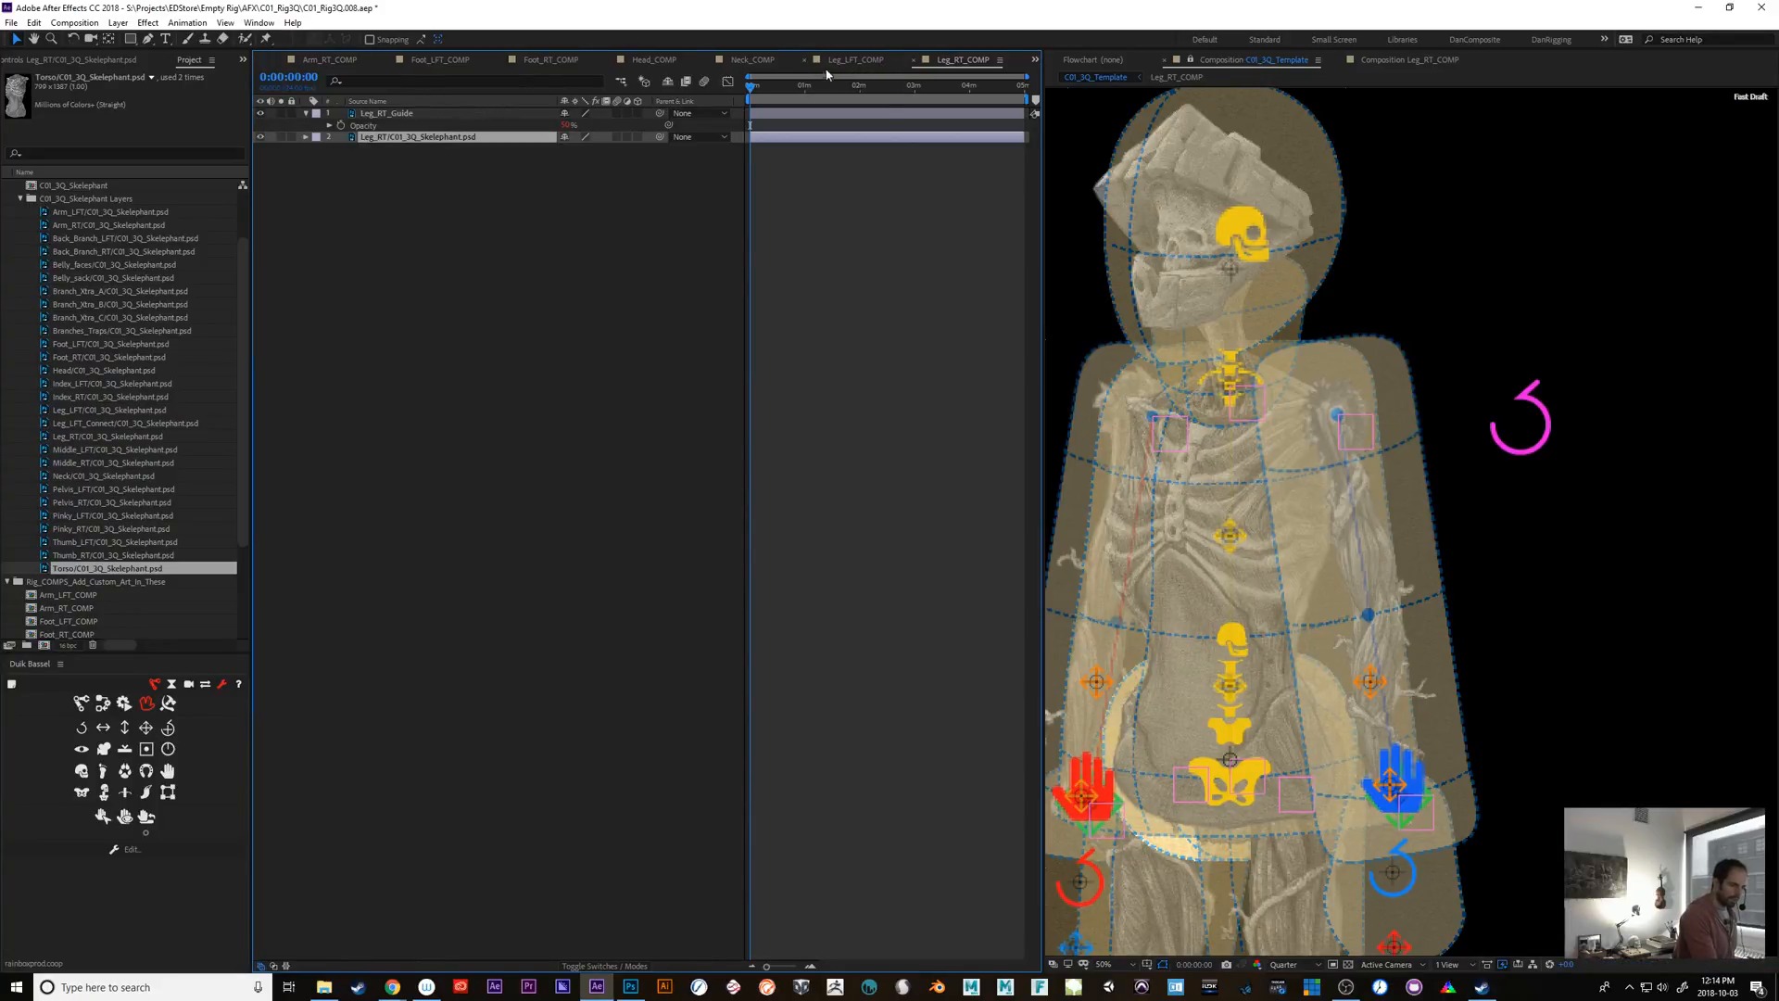
pyautogui.click(913, 62)
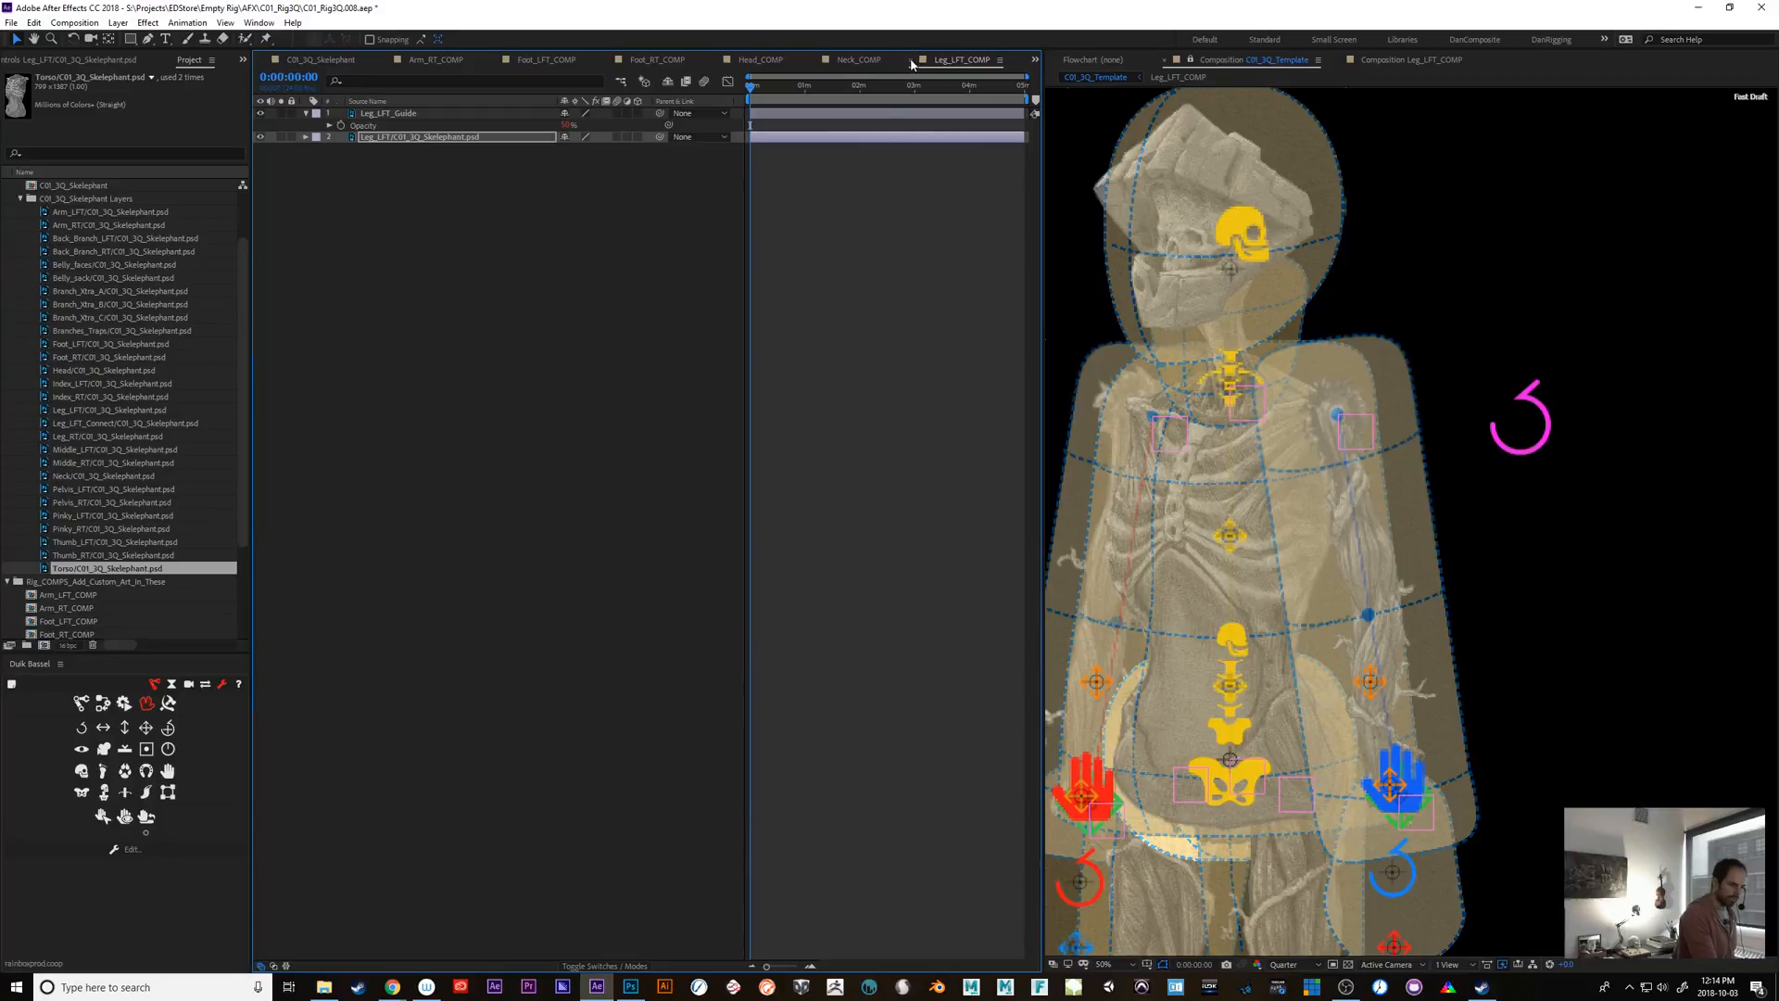
pyautogui.click(909, 60)
pyautogui.click(914, 61)
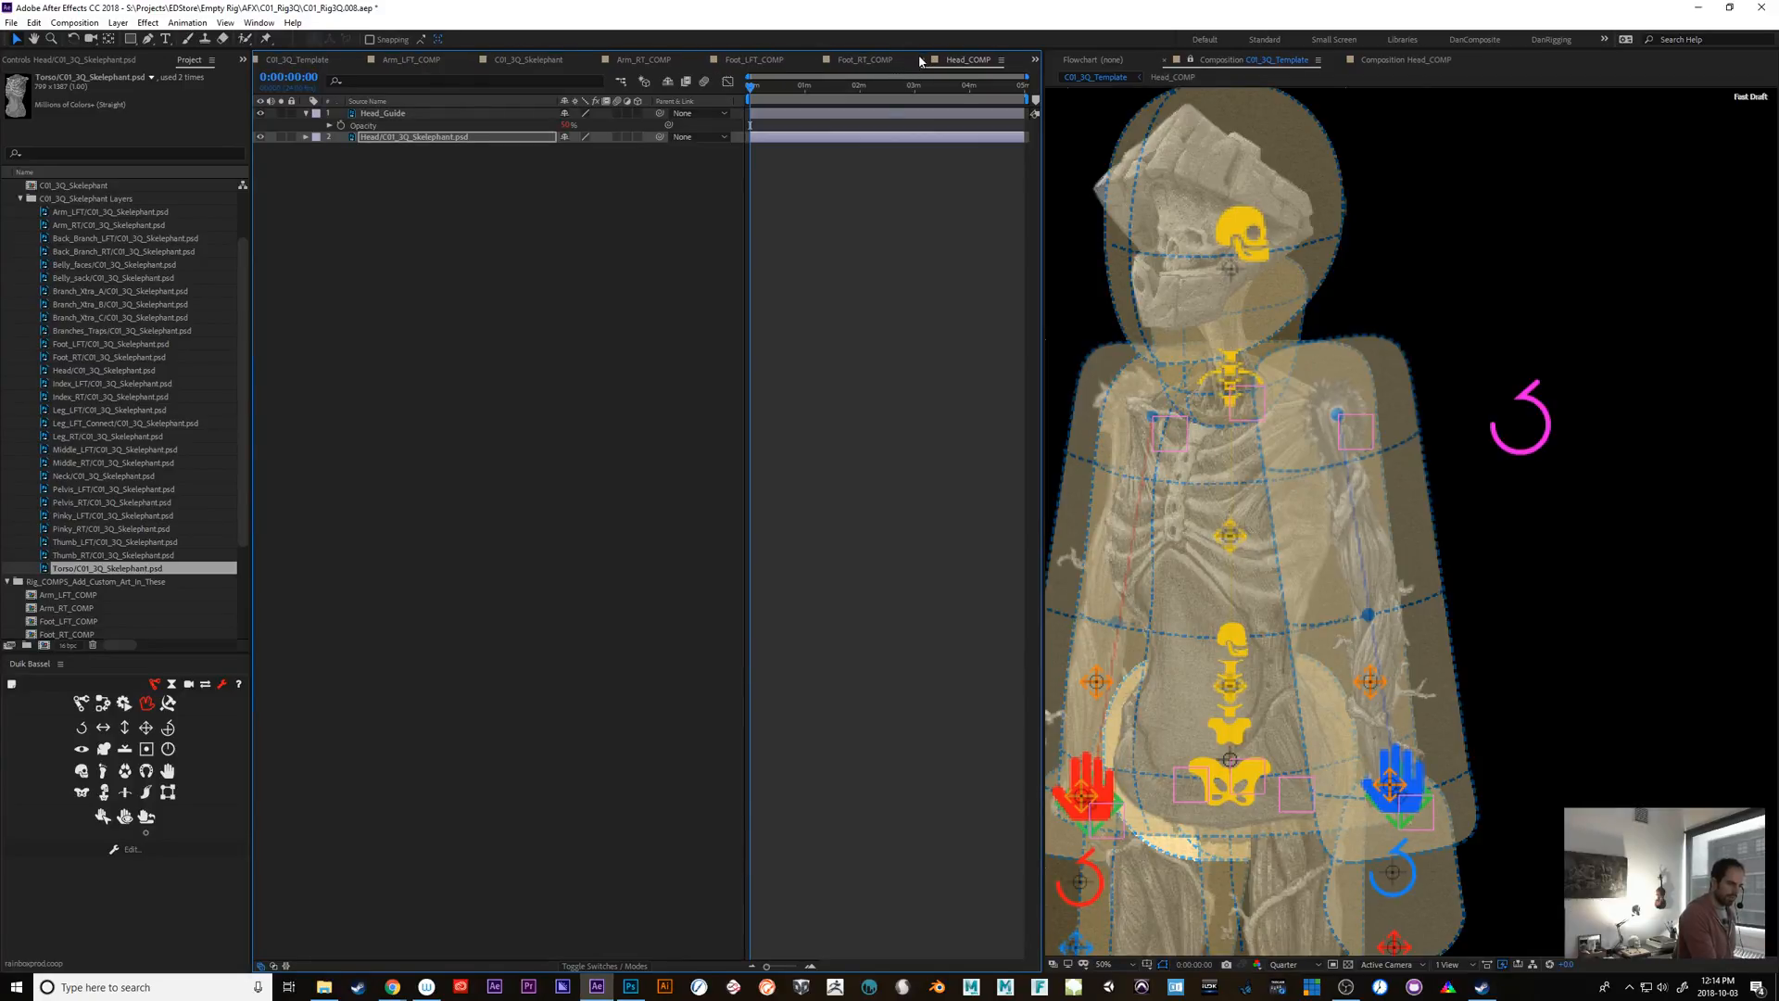
pyautogui.click(920, 61)
pyautogui.click(832, 61)
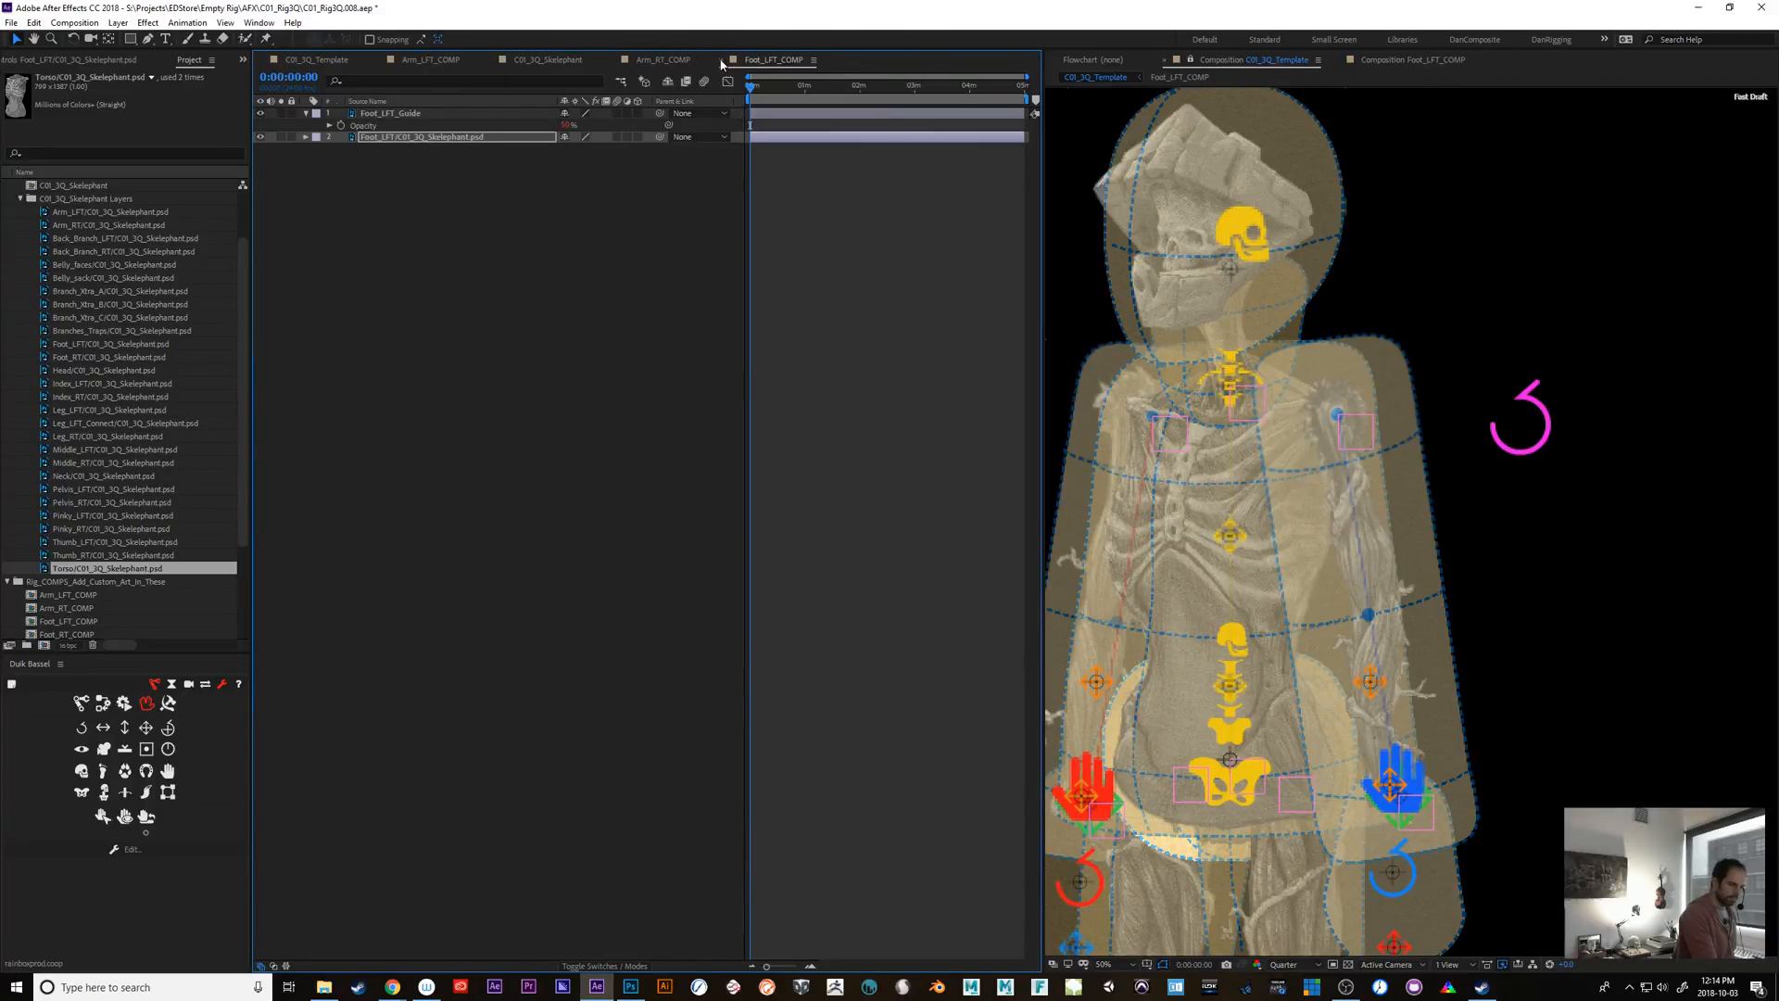
pyautogui.click(721, 61)
pyautogui.click(612, 60)
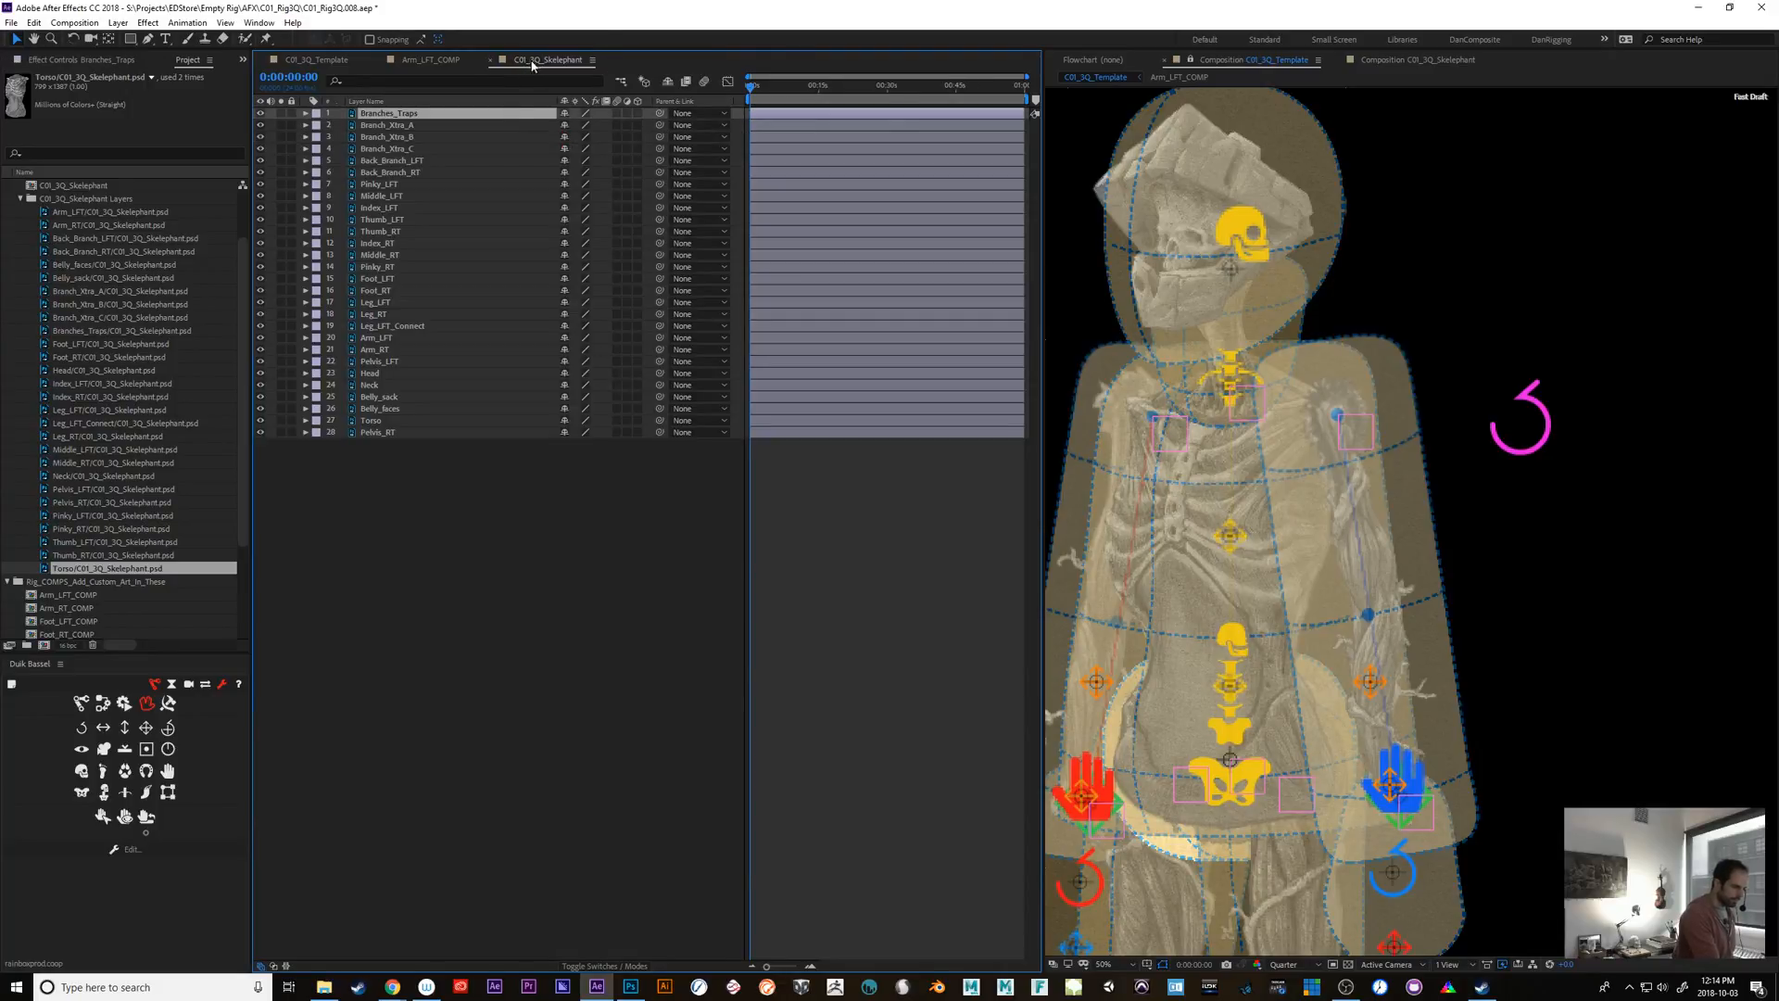
pyautogui.click(417, 61)
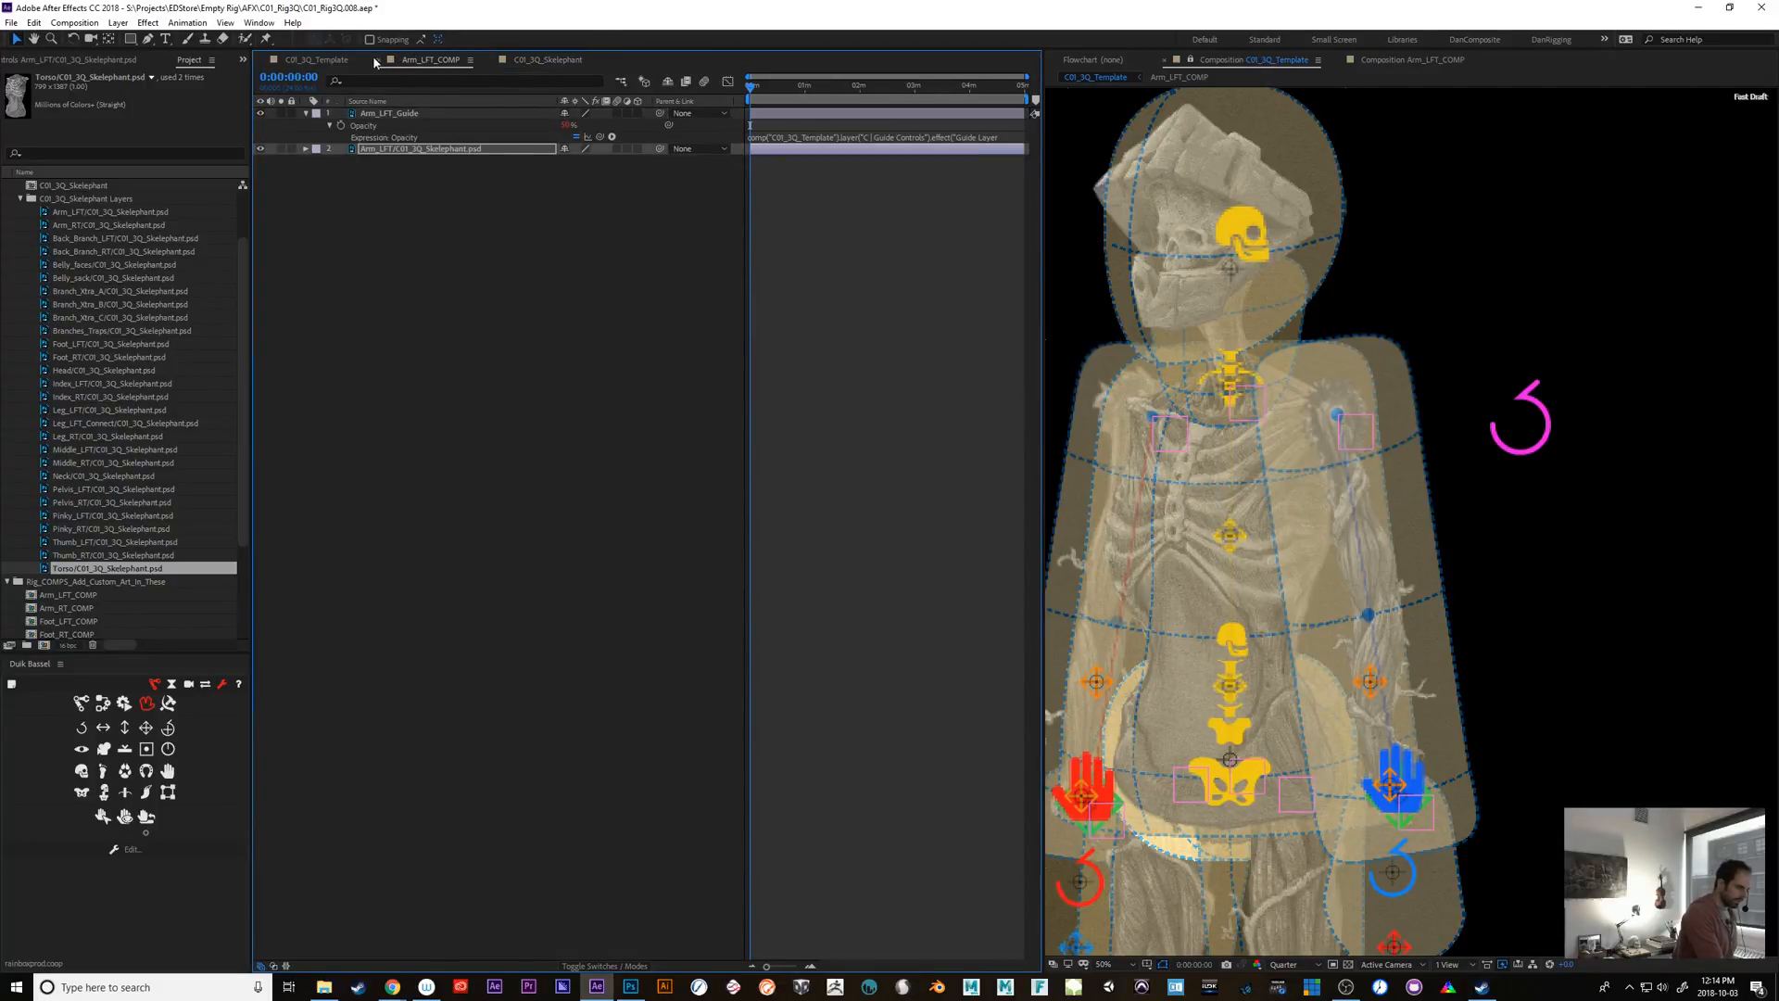
pyautogui.click(382, 60)
pyautogui.click(306, 60)
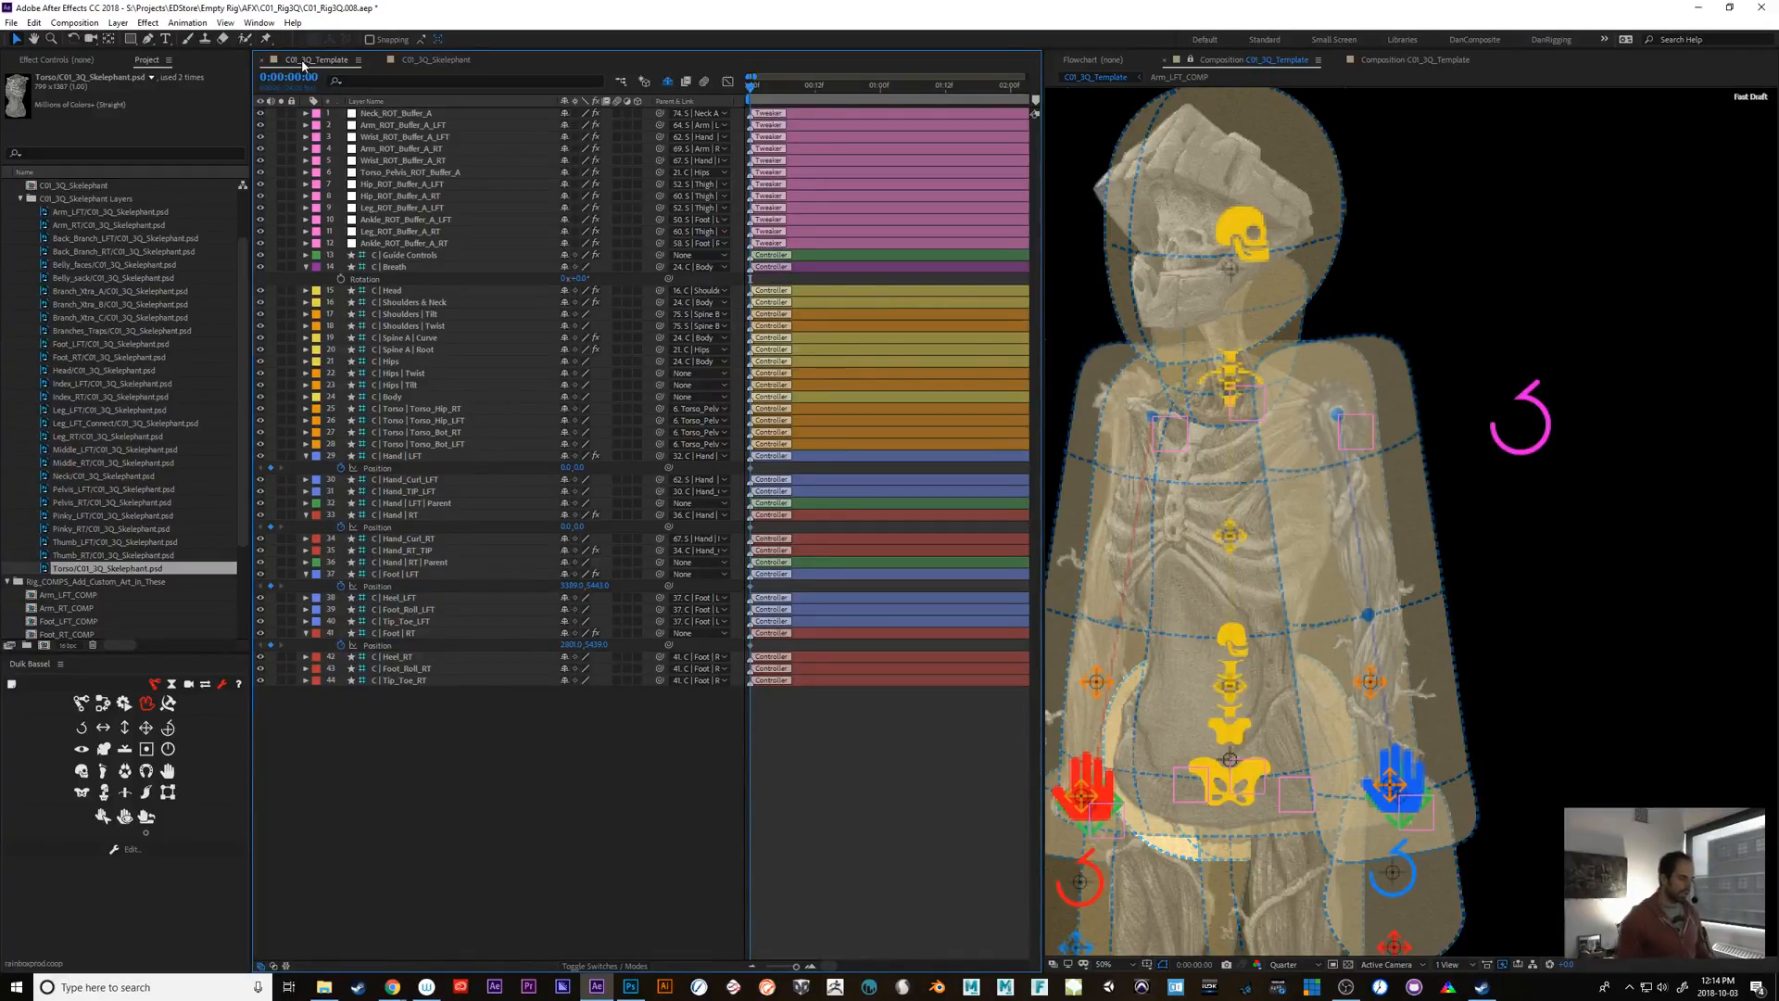
# Hide the guide layers of the whole rig by setting the Guide Layer Opacity slider of C | Guide Controls to 0
pyautogui.moveTo(1501, 647); pyautogui.dragTo(1586, 527)
pyautogui.press(',')
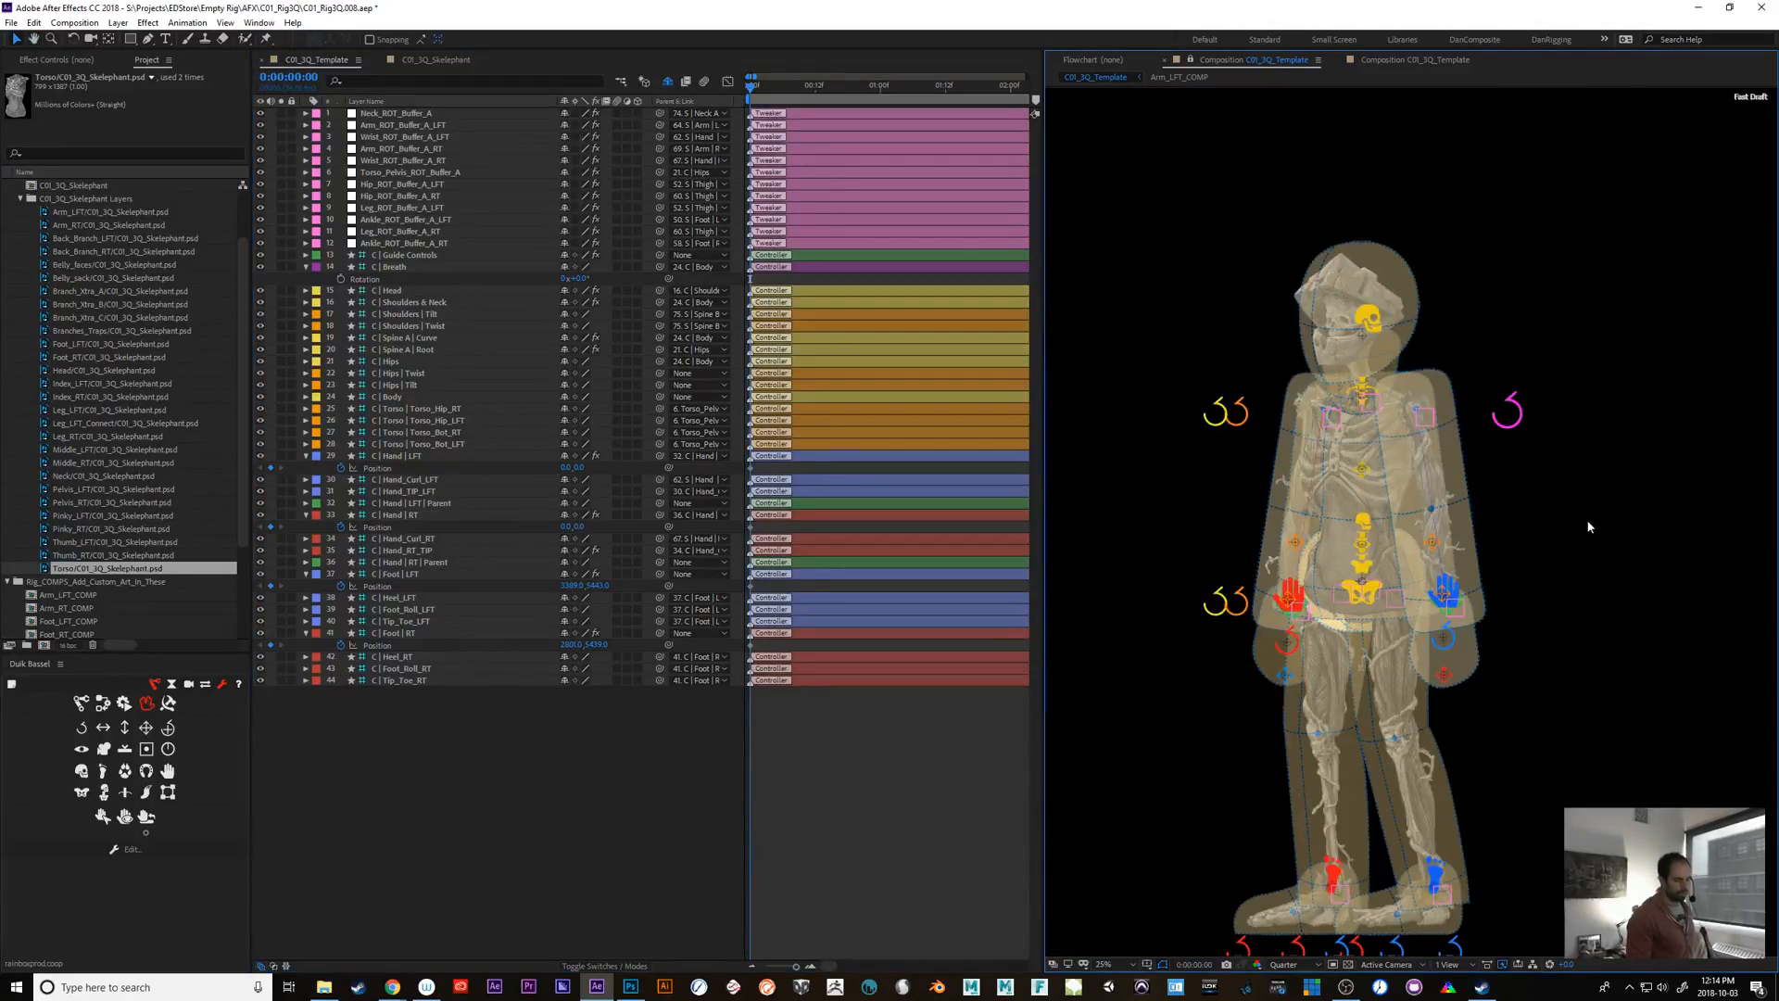
pyautogui.moveTo(1552, 790); pyautogui.dragTo(1528, 742)
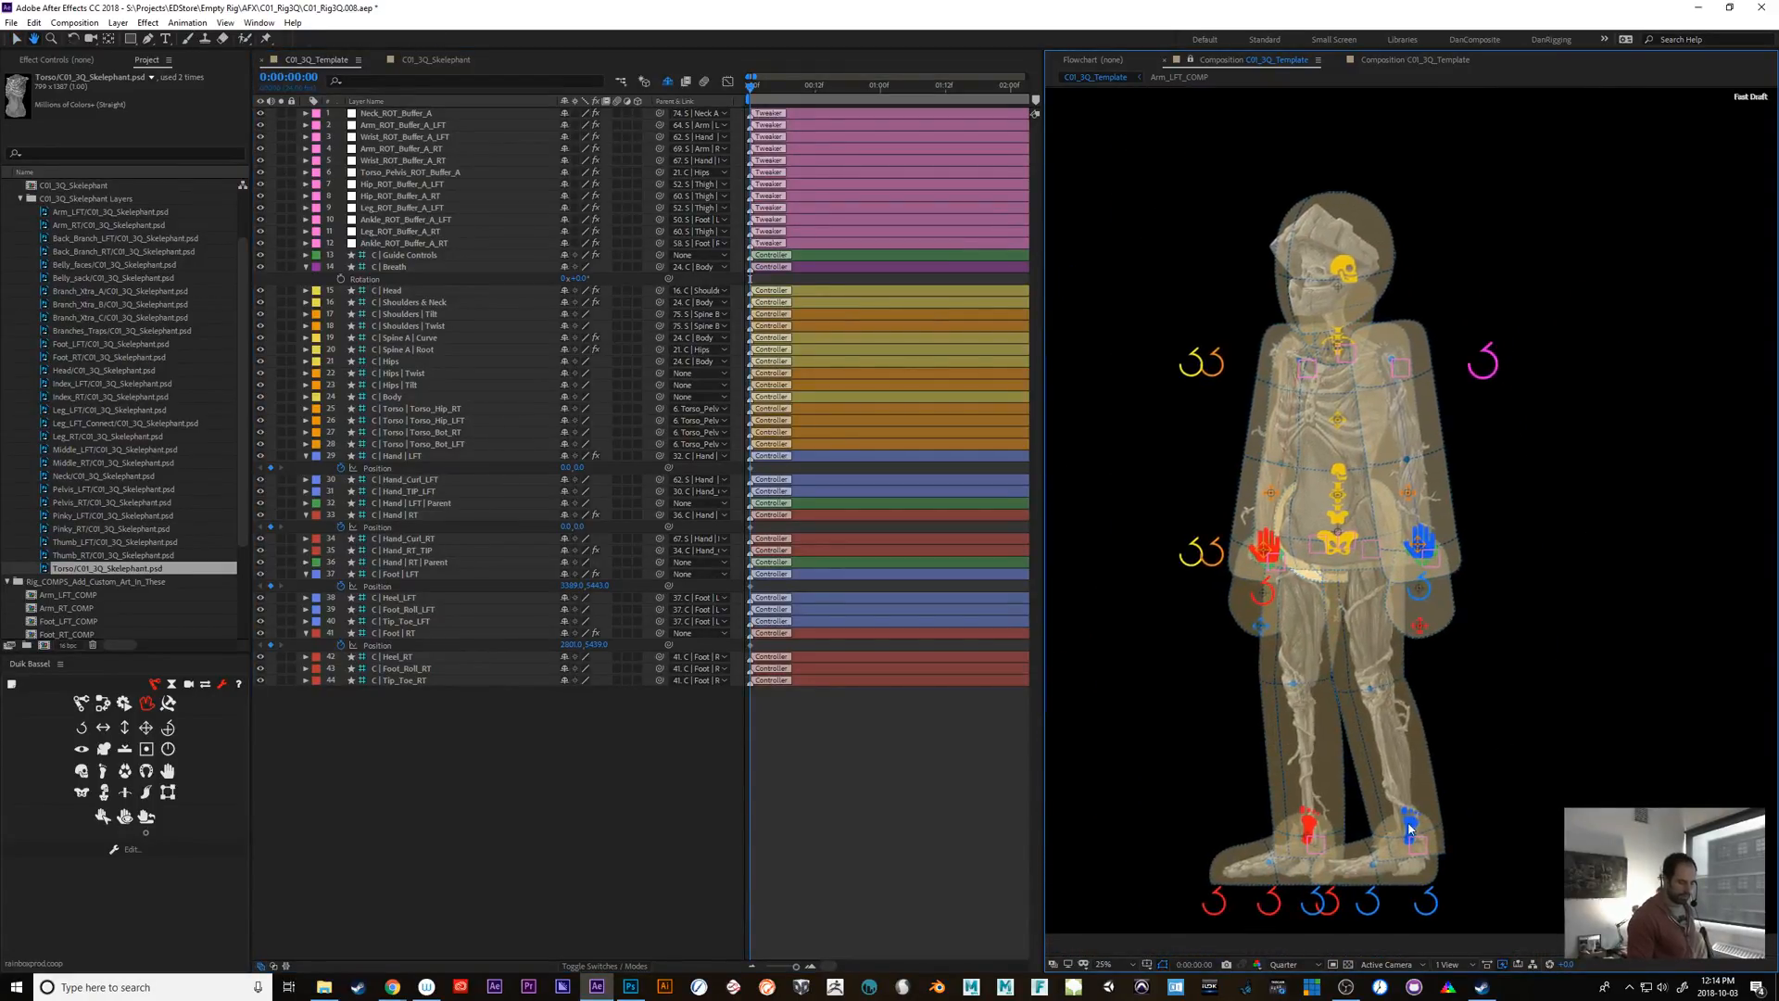
pyautogui.click(1410, 832)
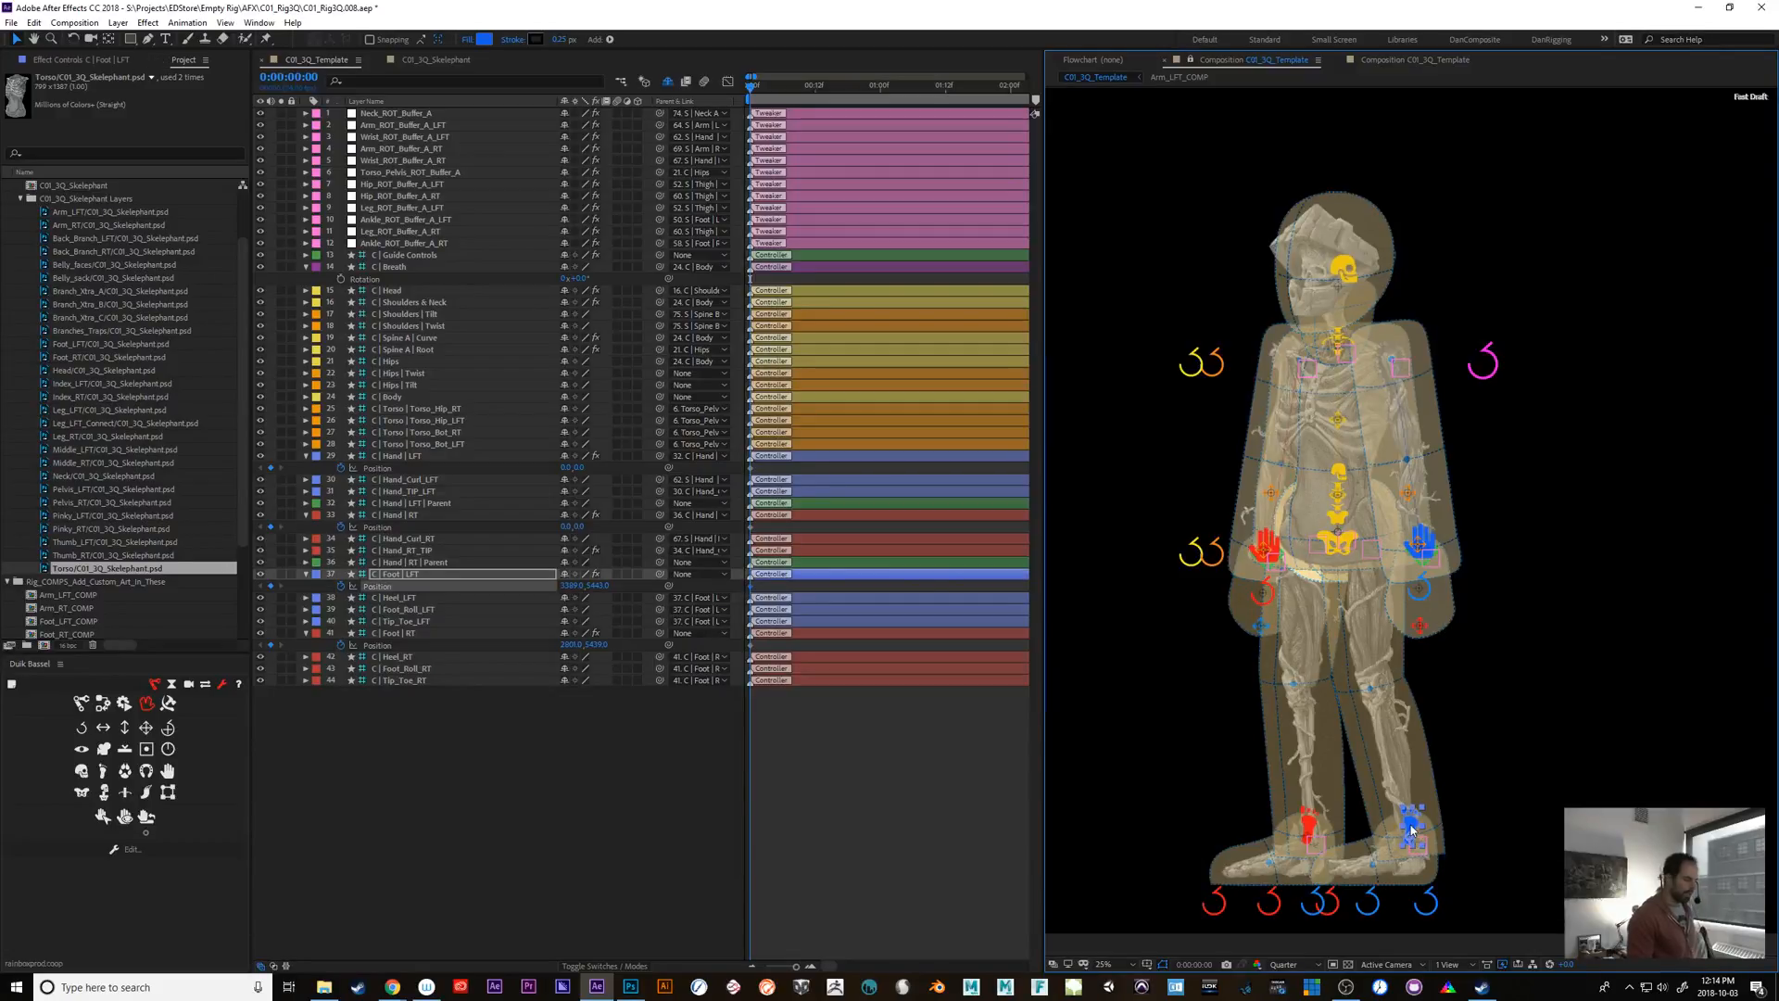
pyautogui.moveTo(1451, 788)
pyautogui.mouseDown()
pyautogui.moveTo(1197, 703)
pyautogui.moveTo(1460, 755)
pyautogui.mouseUp()
pyautogui.click(1560, 815)
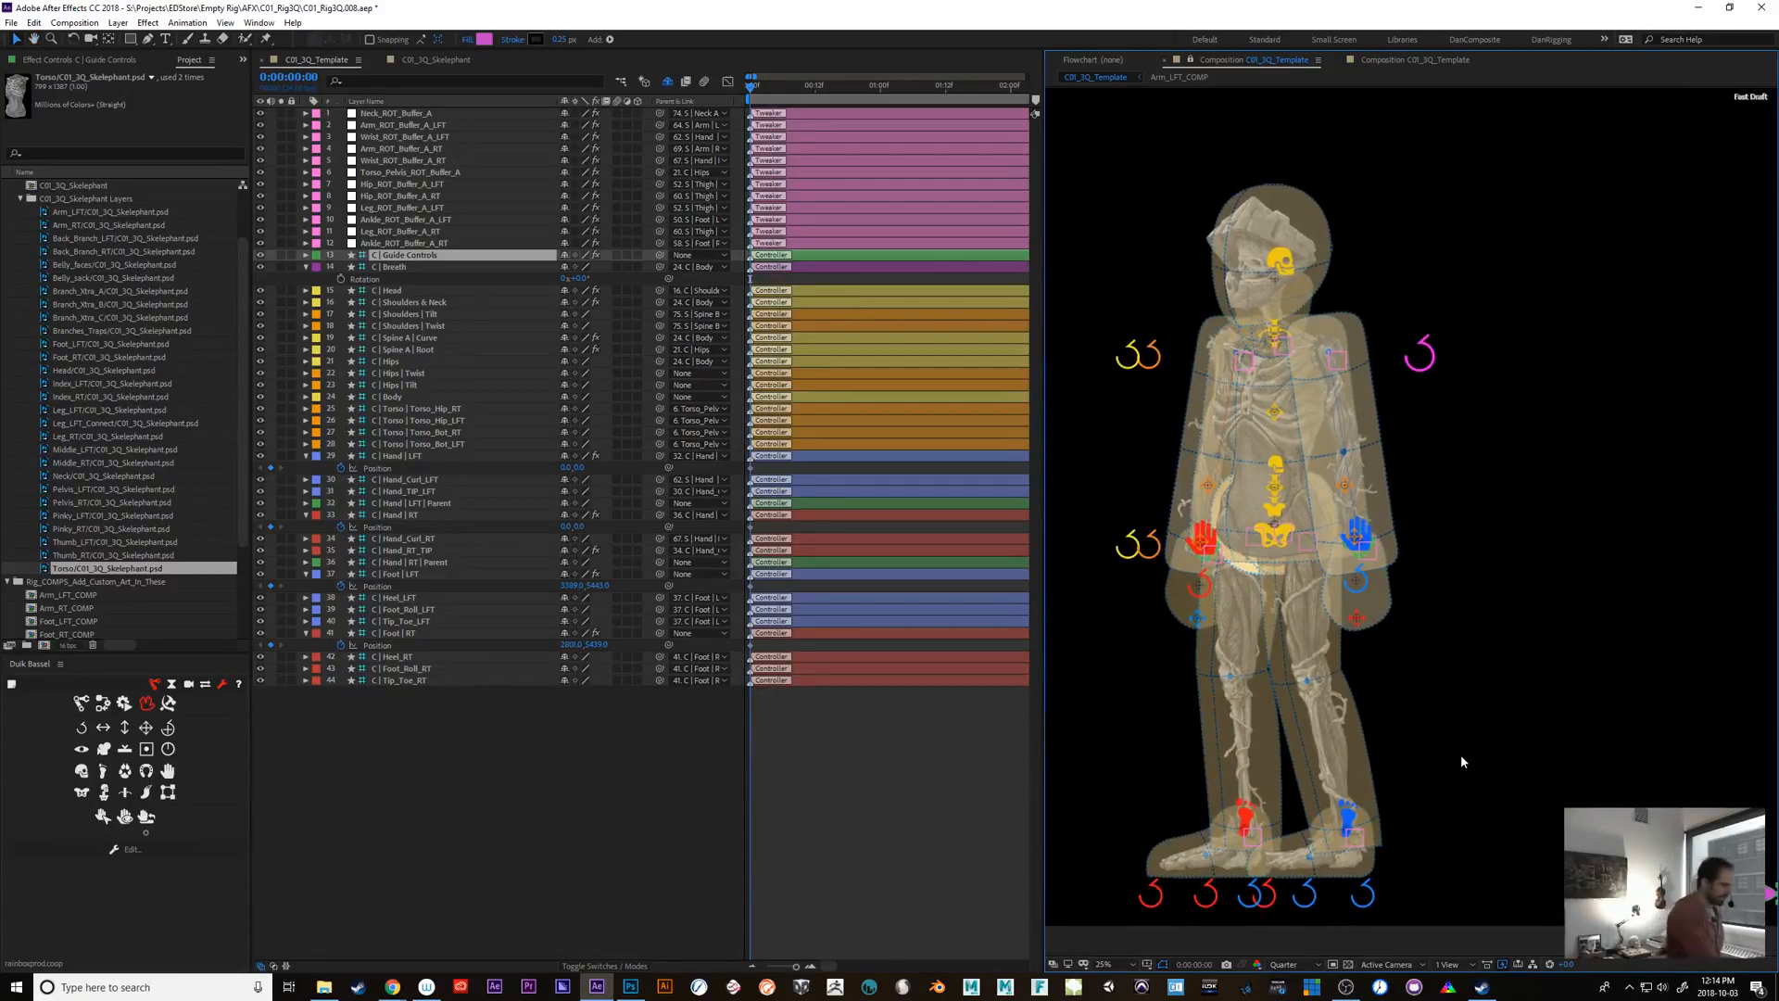
pyautogui.click(93, 59)
pyautogui.click(145, 100)
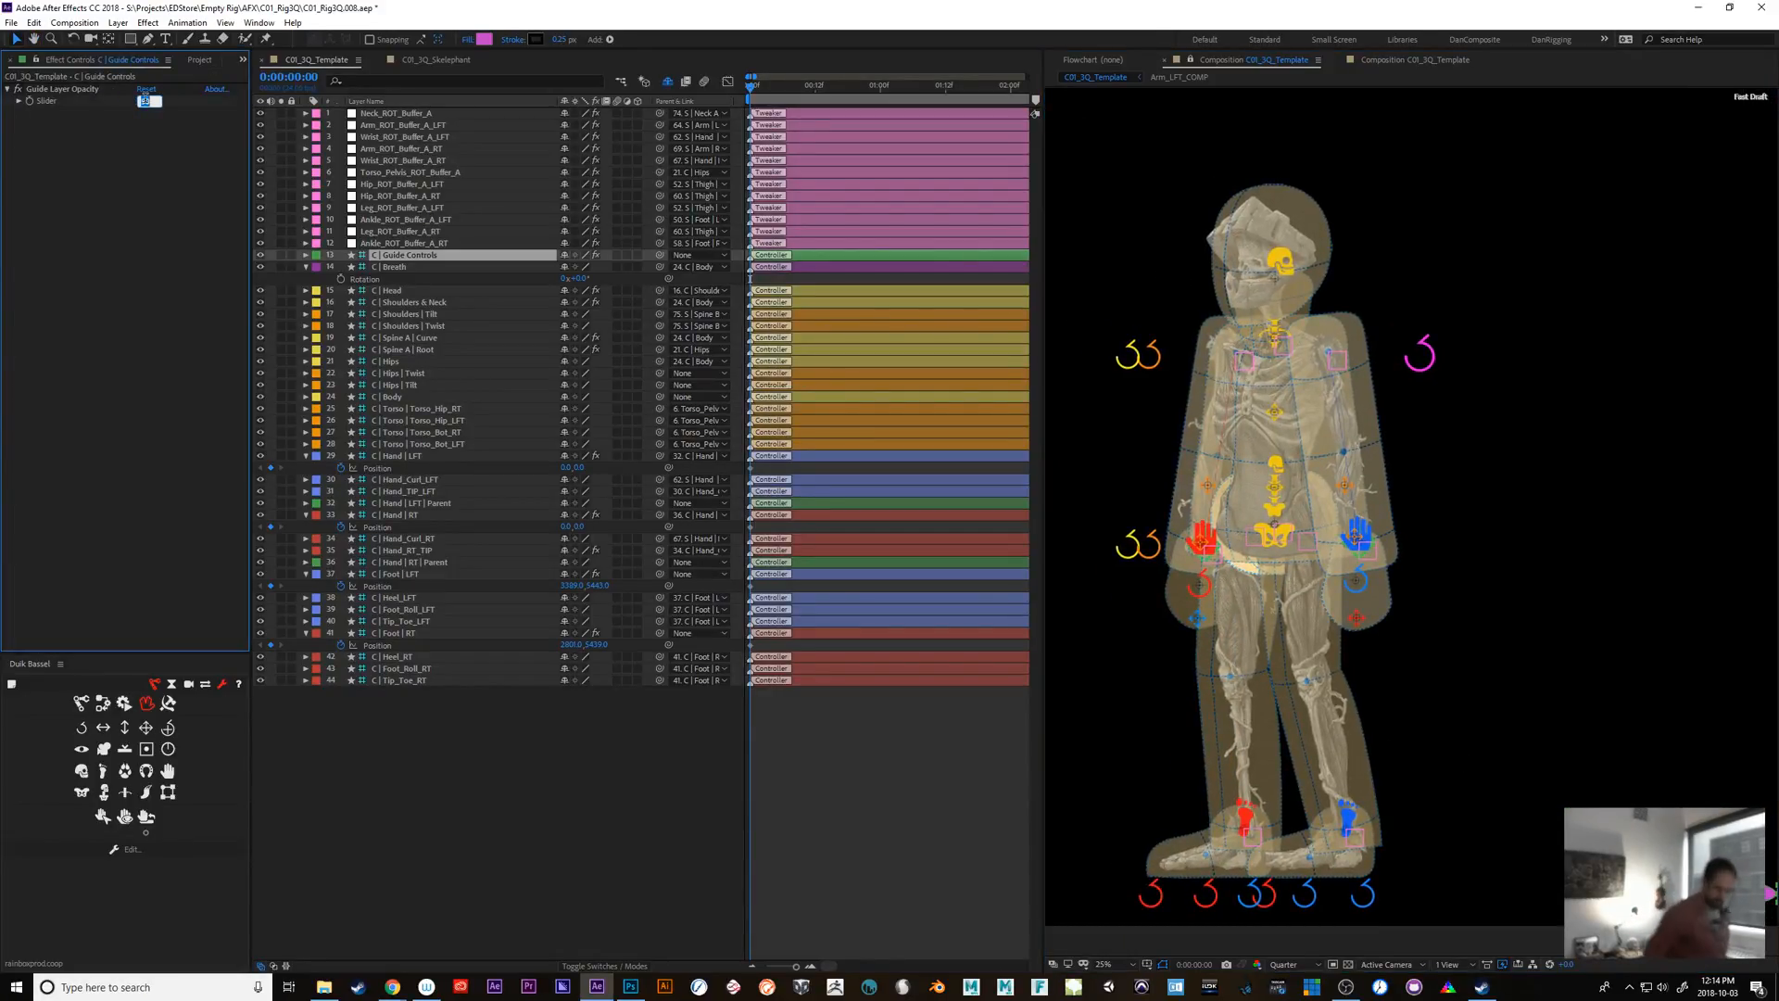
pyautogui.write('0')
pyautogui.press('Return')
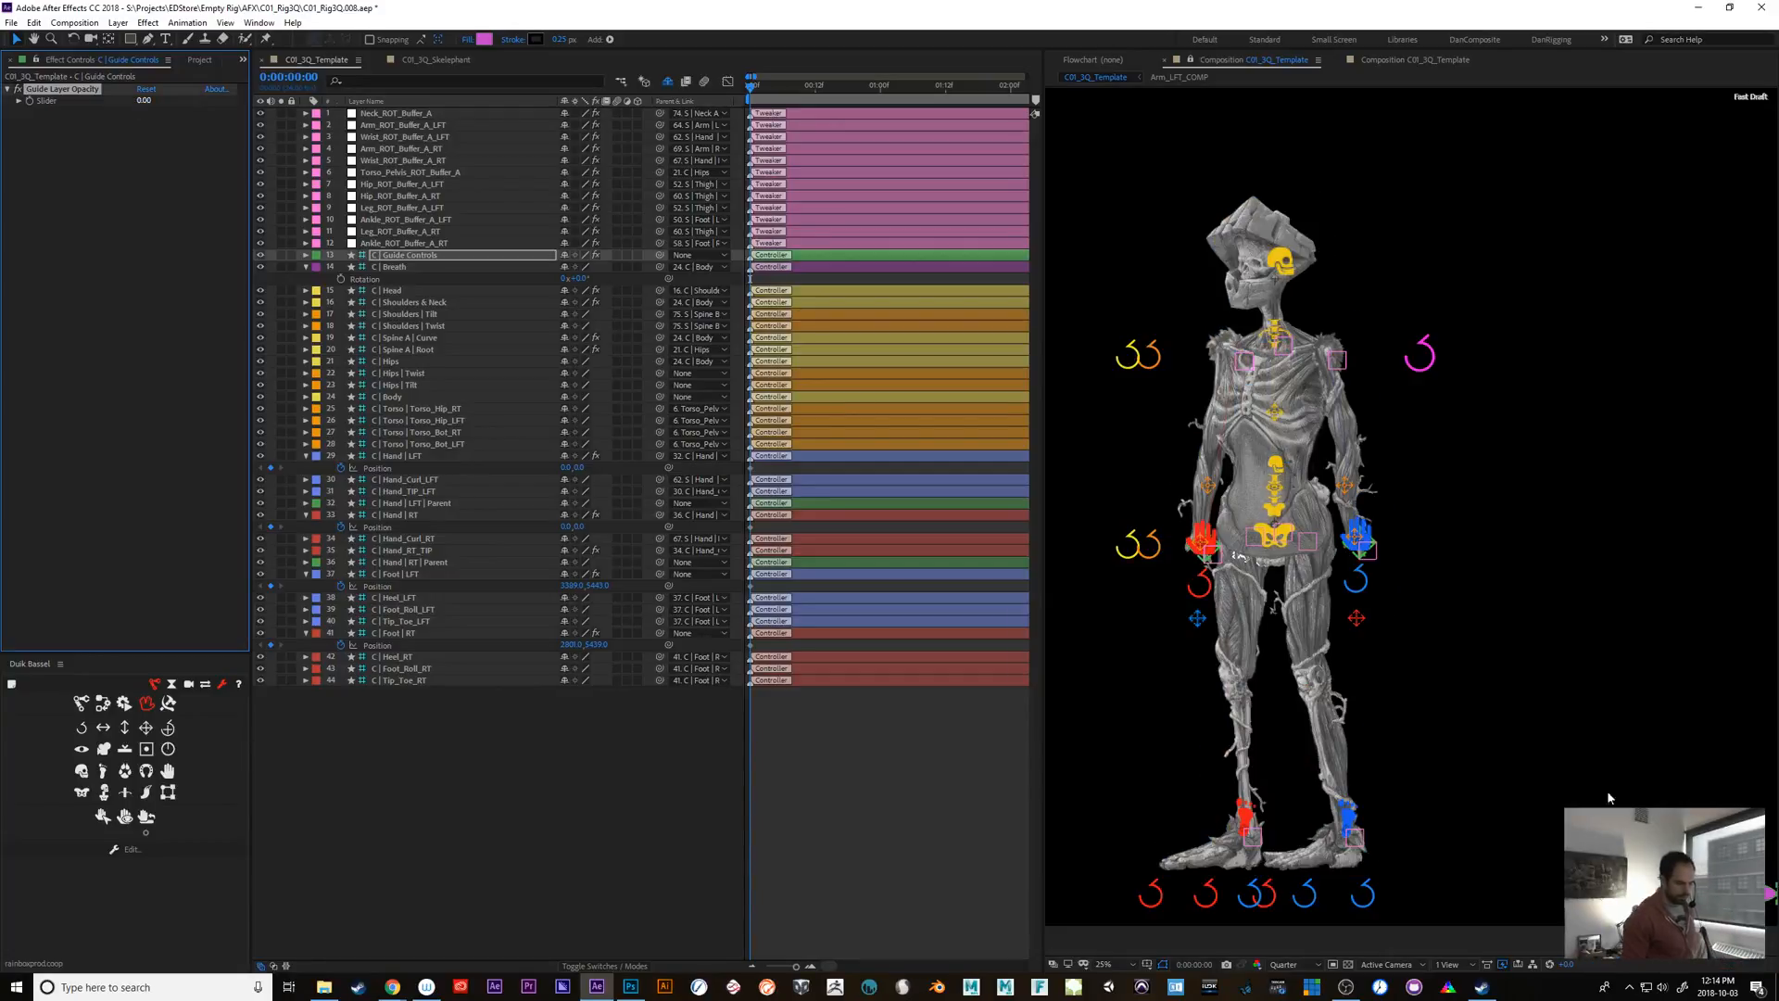
# Test the left leg's bend by raising the C | Foot | LFT controller to about knee height, and undo the pose
pyautogui.moveTo(1538, 732); pyautogui.dragTo(1508, 697)
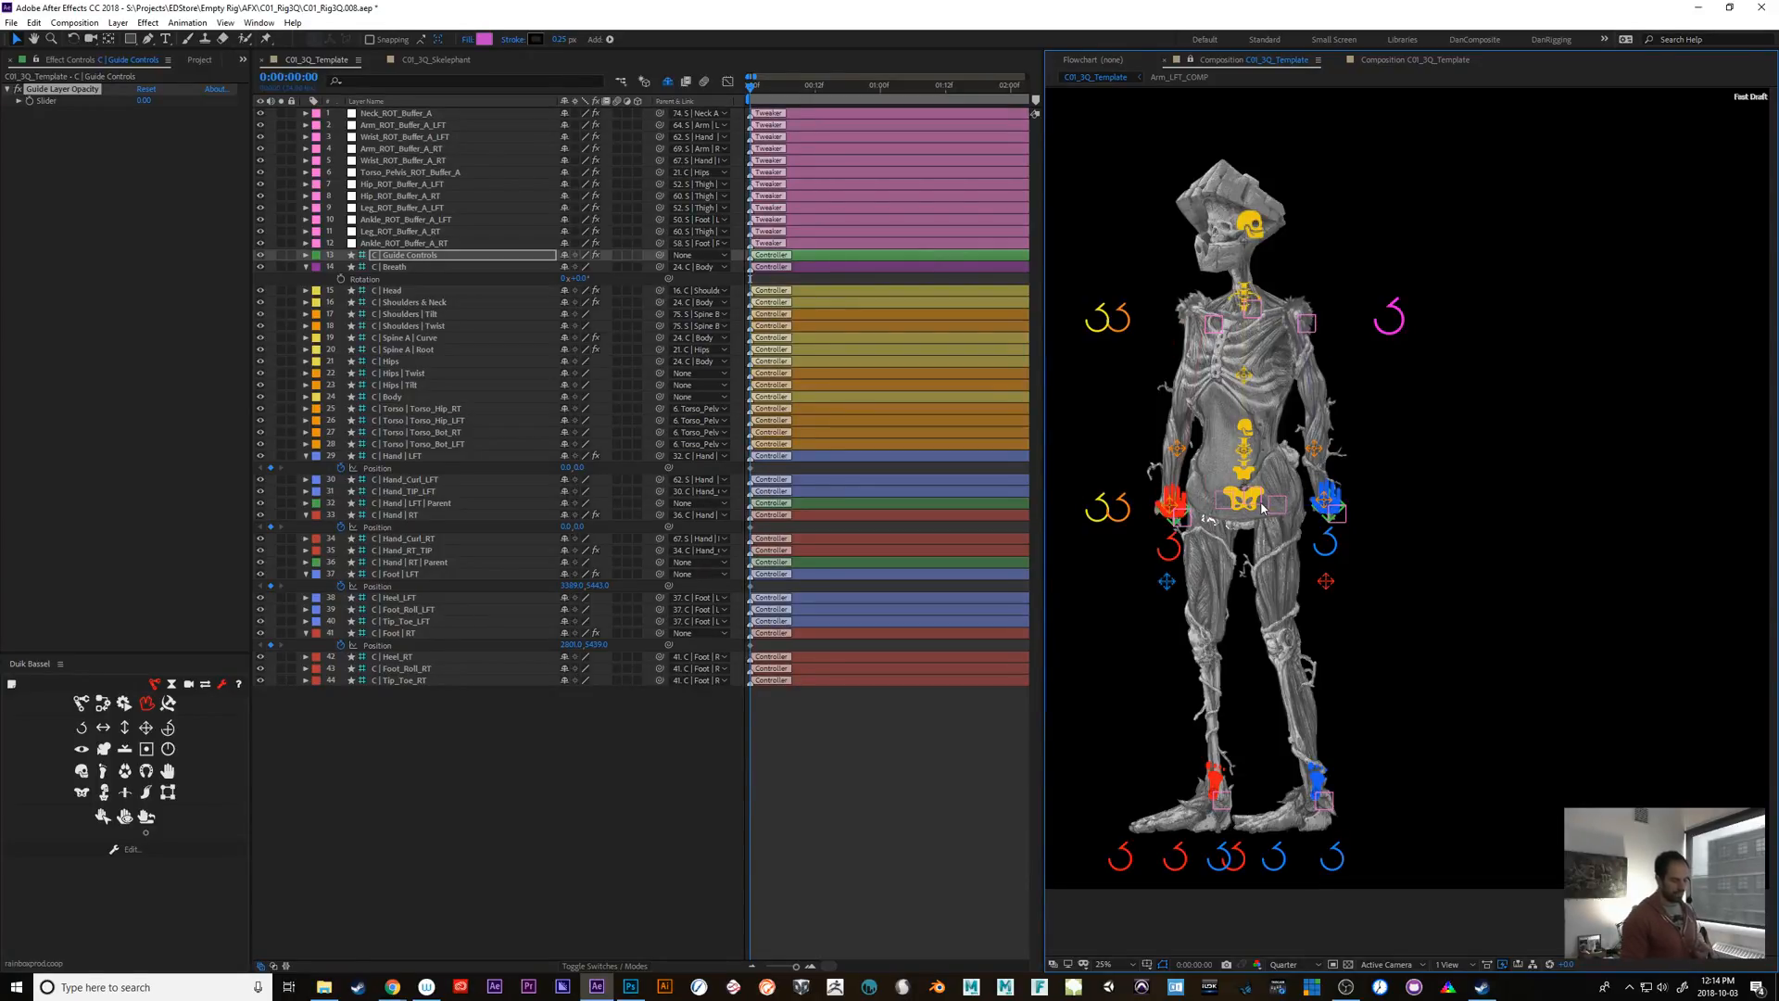
pyautogui.click(1318, 781)
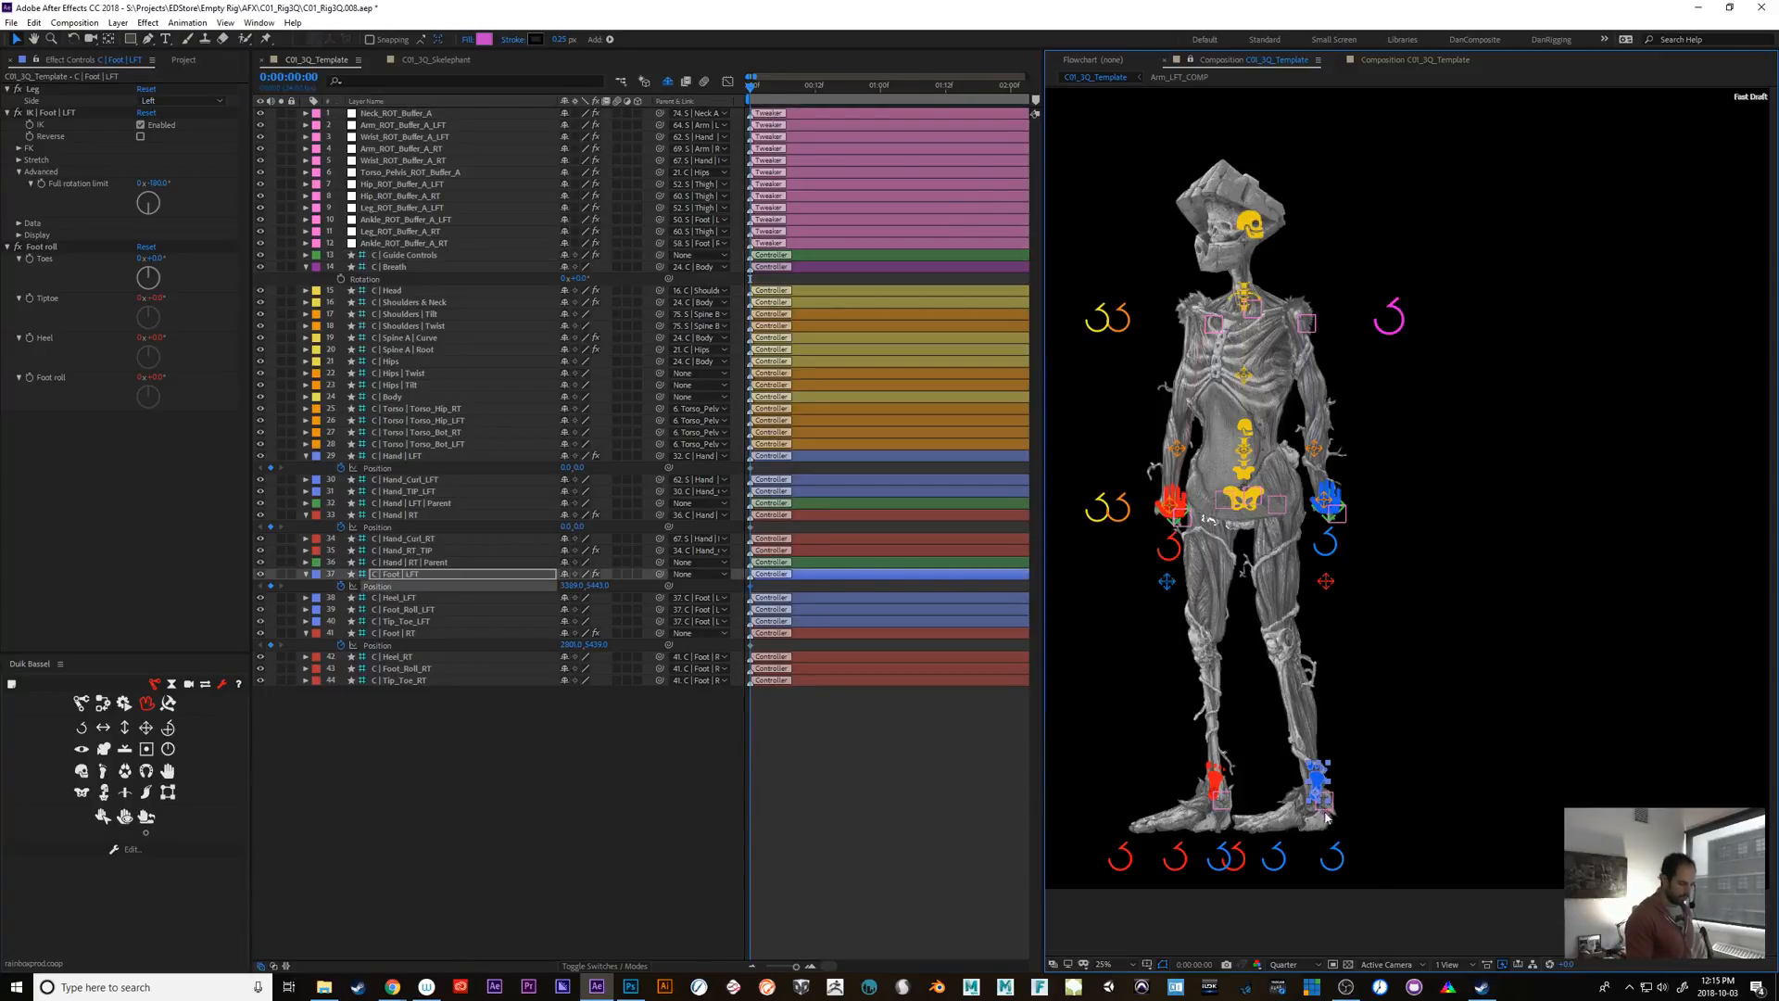
pyautogui.moveTo(1308, 770); pyautogui.dragTo(1330, 619)
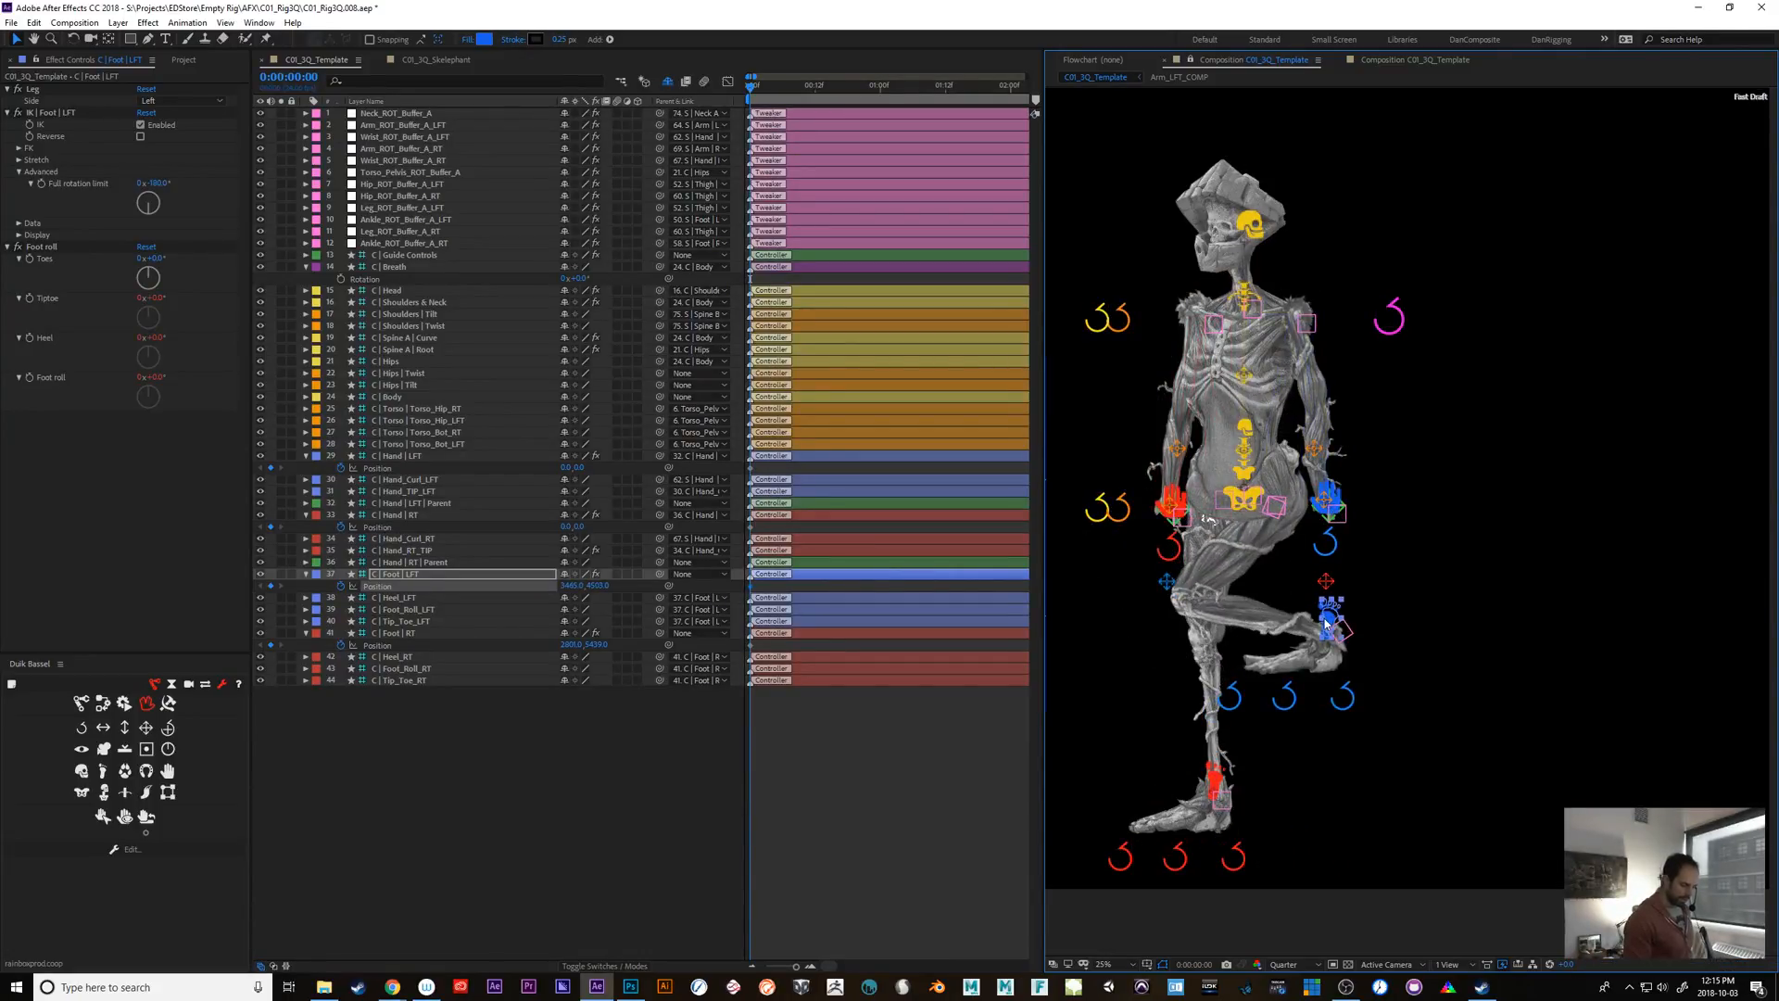
pyautogui.hotkey('ctrl', 'z')
# Test the left arm by moving the C | Hand | LFT controller up to the lower ribs, and undo the pose
pyautogui.moveTo(1337, 503); pyautogui.dragTo(1275, 408)
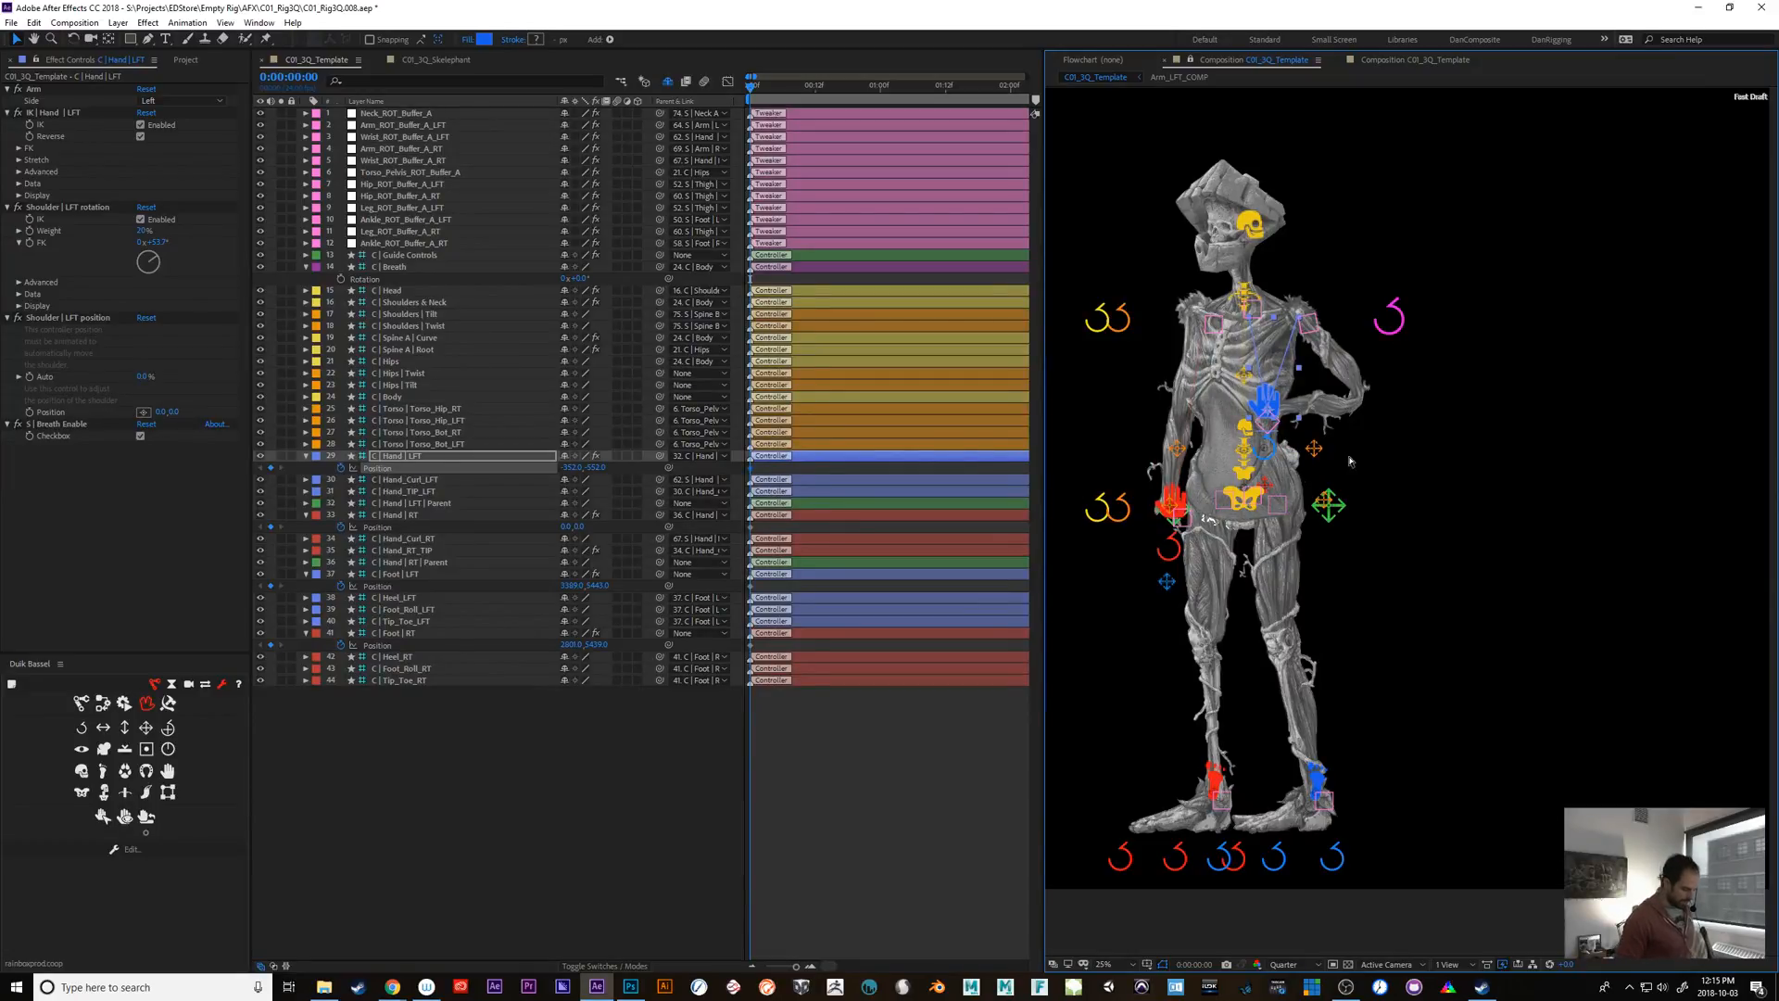
pyautogui.press('.')
pyautogui.press(',')
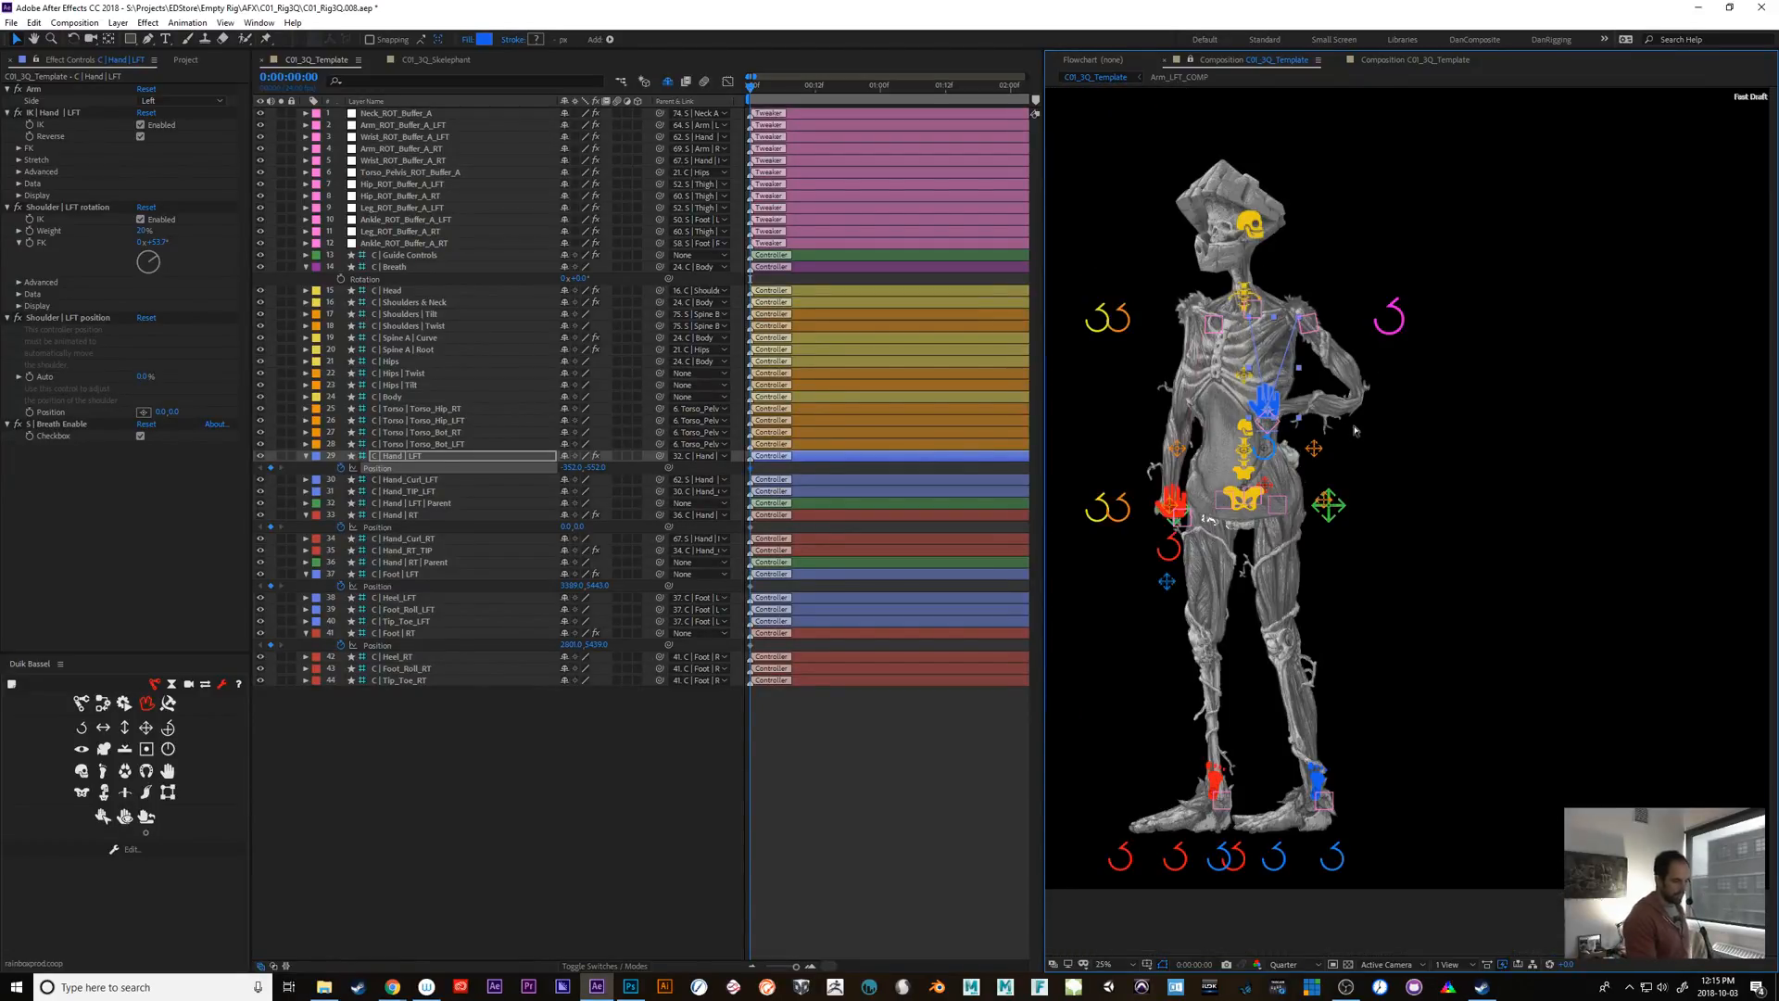
pyautogui.hotkey('ctrl', 'z')
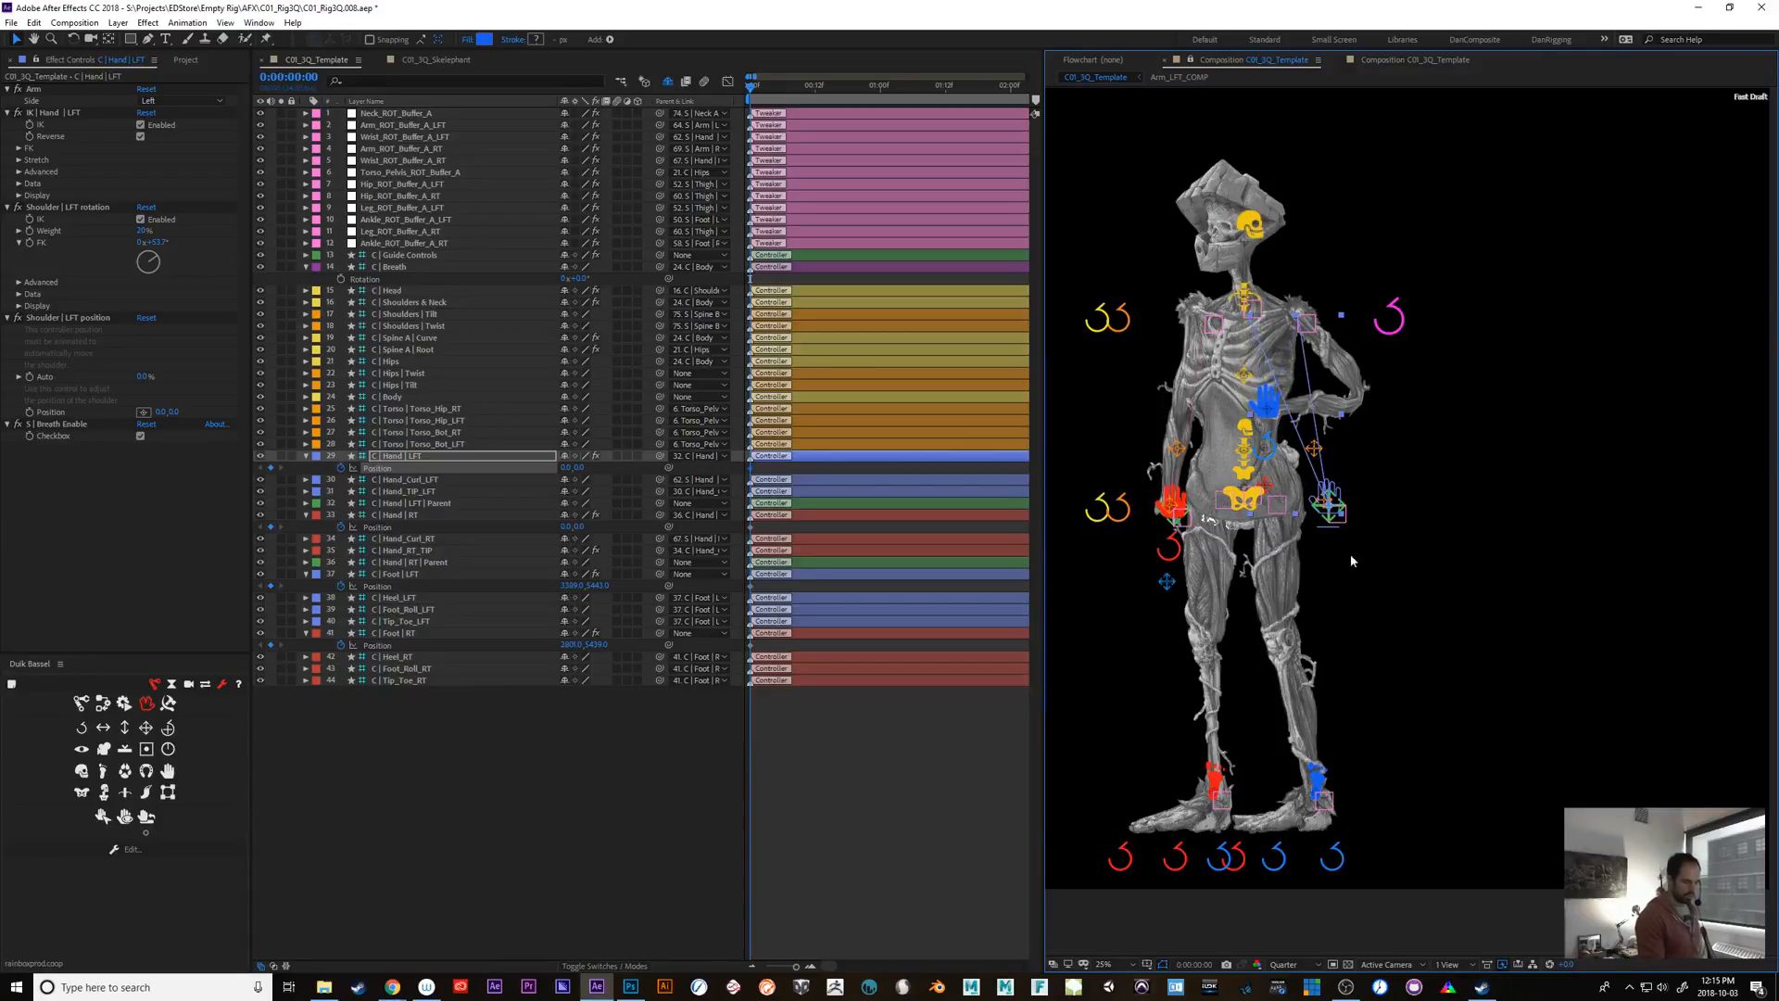
# Test the right arm by pulling the C | Hand | RT controller outward and up away from the body, undoing each pose
pyautogui.click(1176, 501)
pyautogui.moveTo(1176, 492); pyautogui.dragTo(1096, 382)
pyautogui.hotkey('ctrl', 'z')
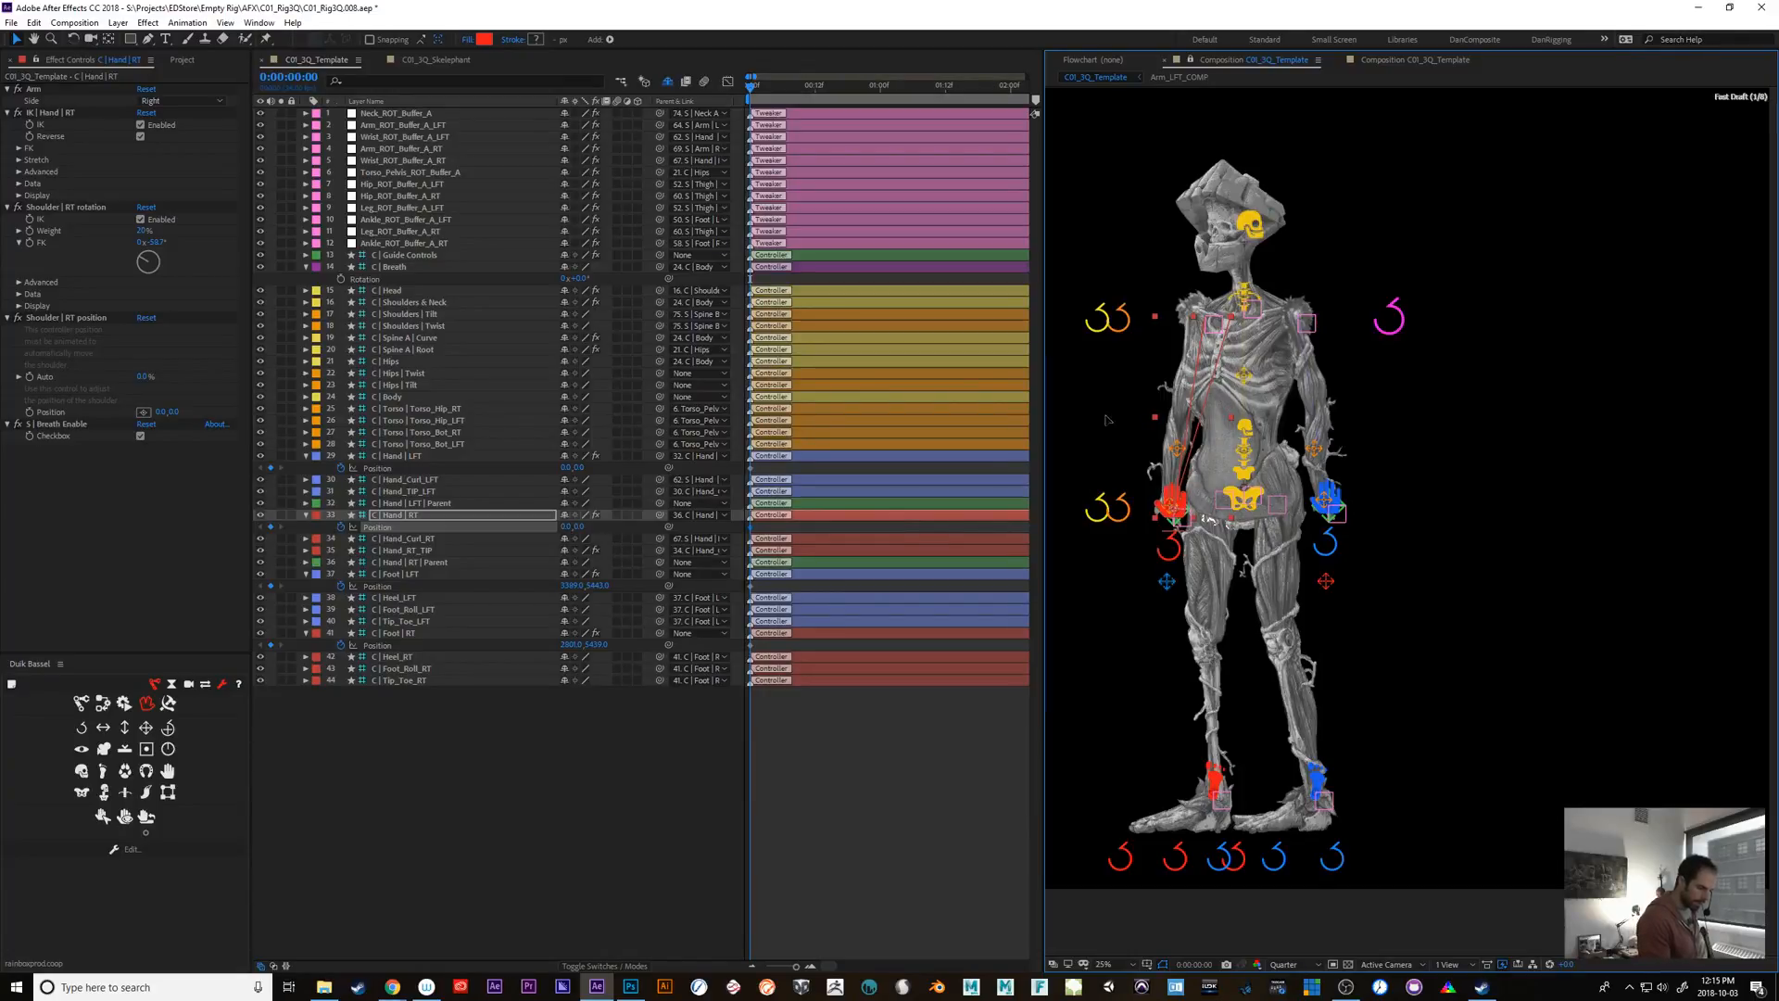
pyautogui.moveTo(1180, 505); pyautogui.dragTo(1079, 360)
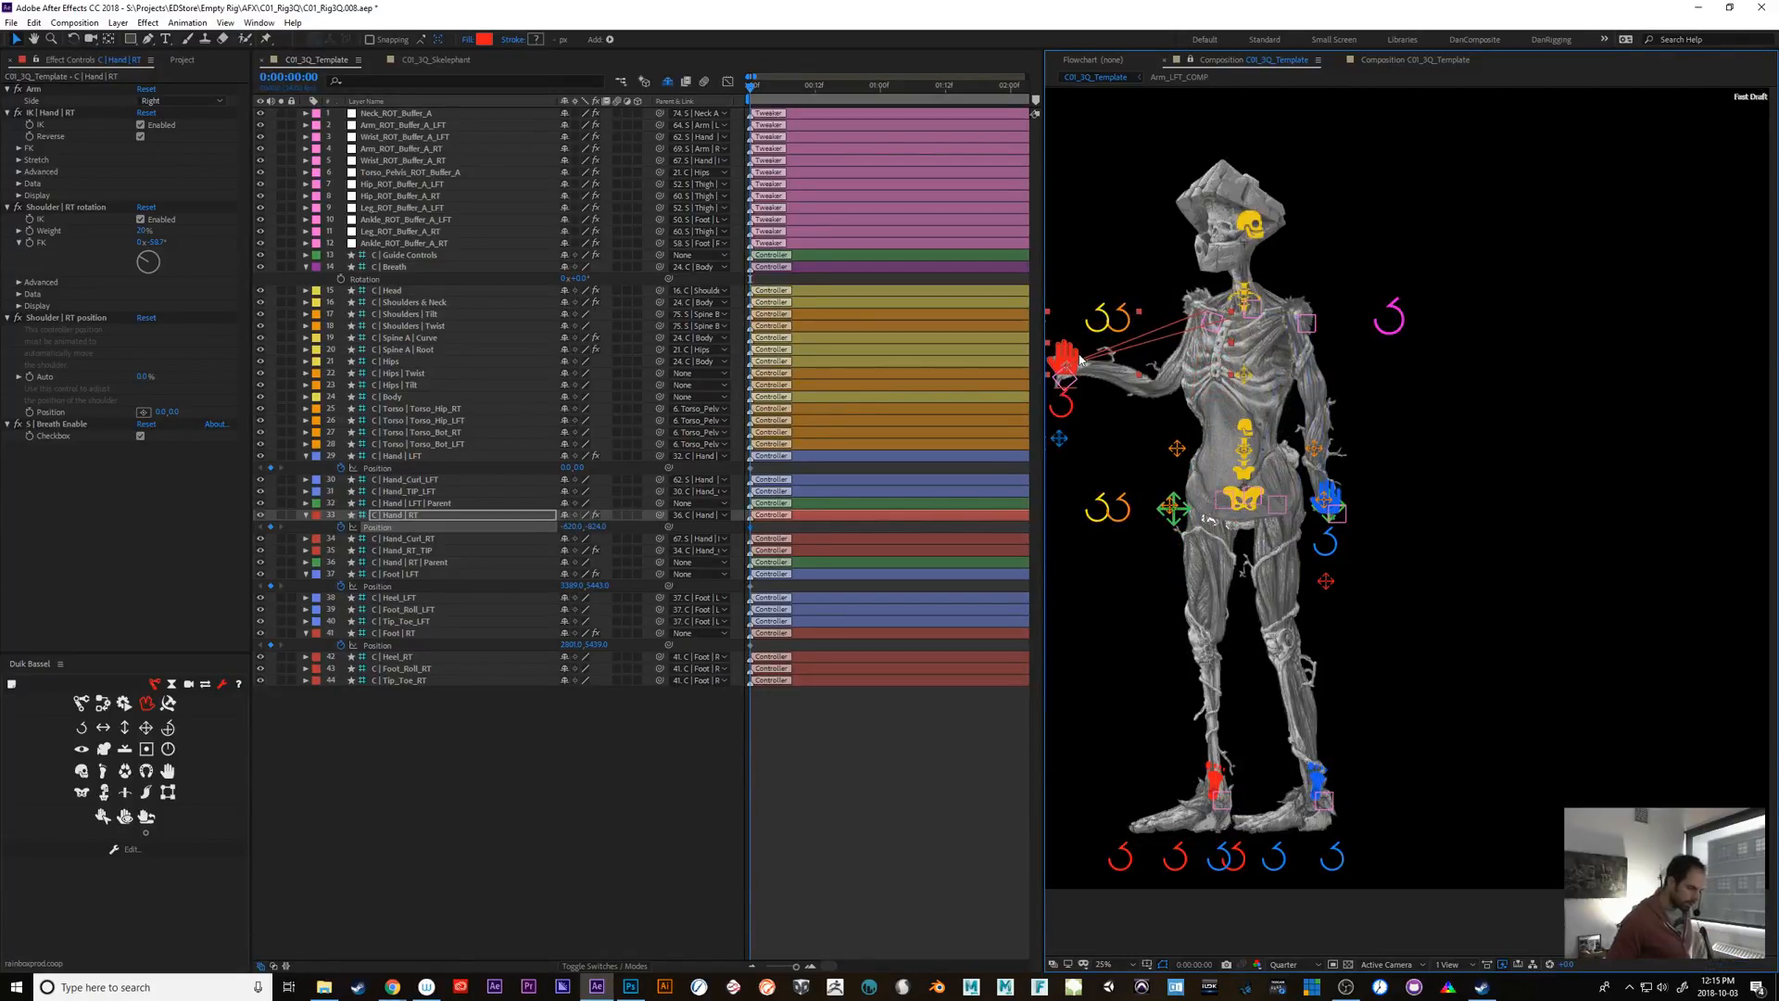
pyautogui.hotkey('ctrl', 'z')
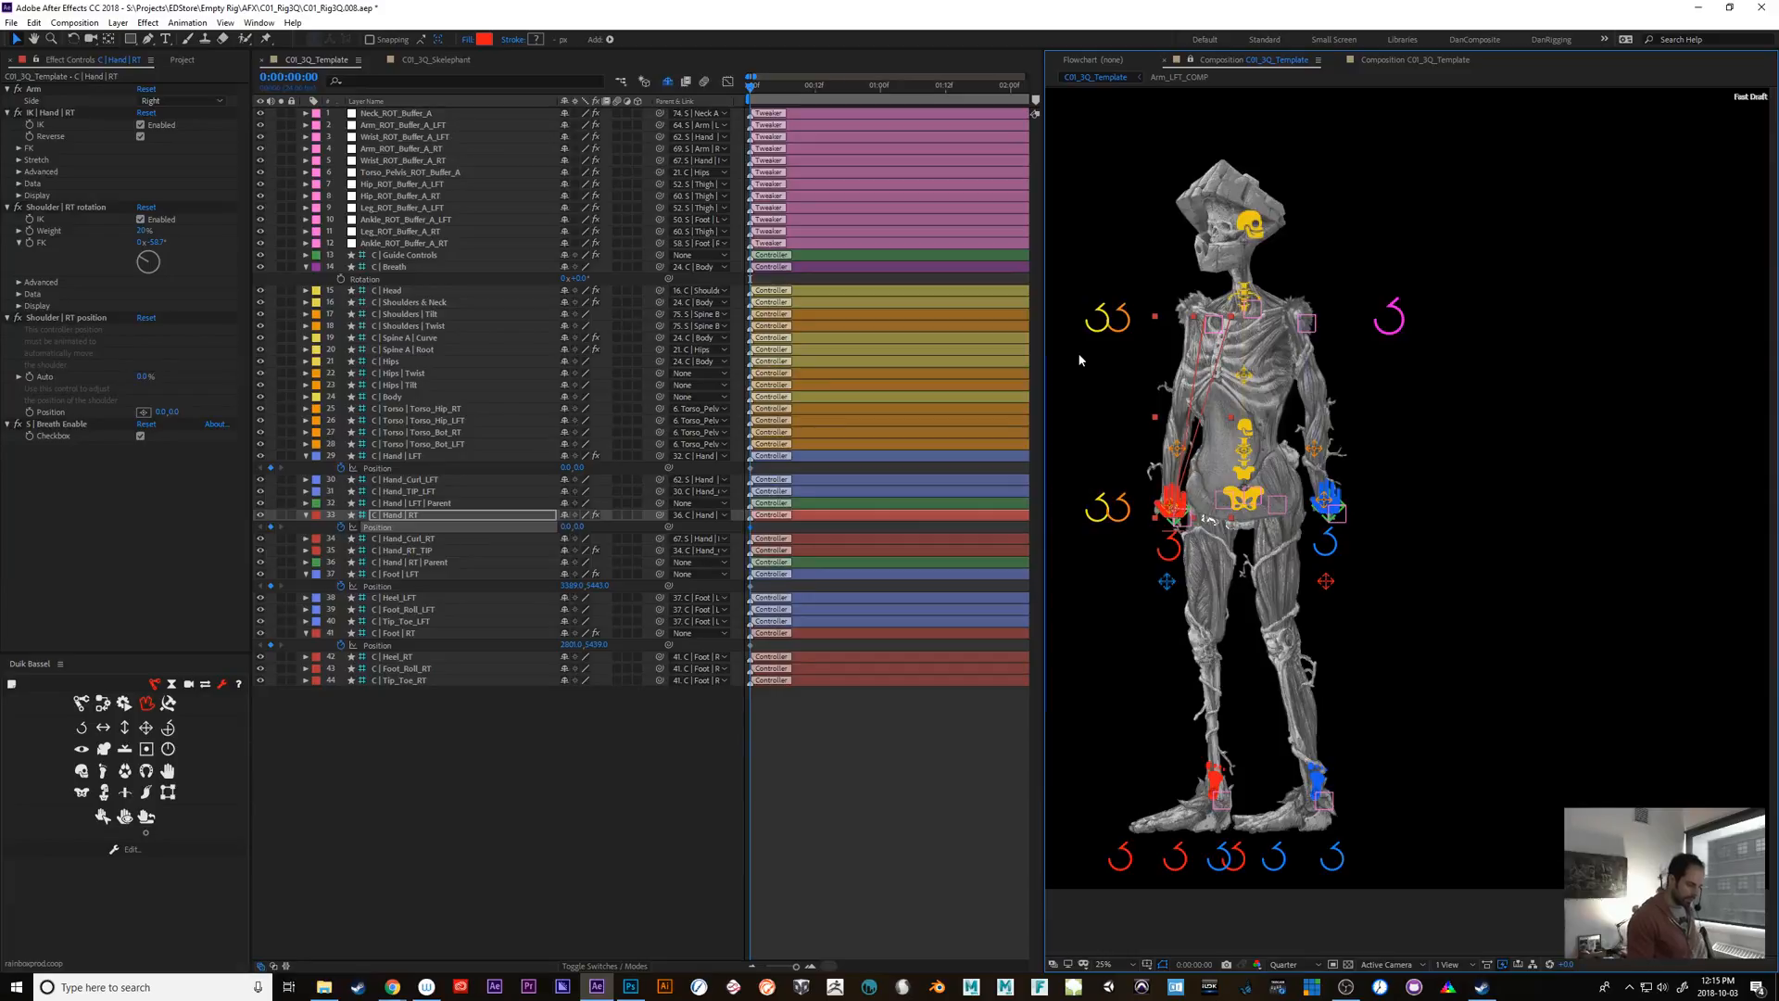
# Test the right leg's bend by raising the C | Foot | RT controller to knee height twice, undoing each pose
pyautogui.click(1217, 784)
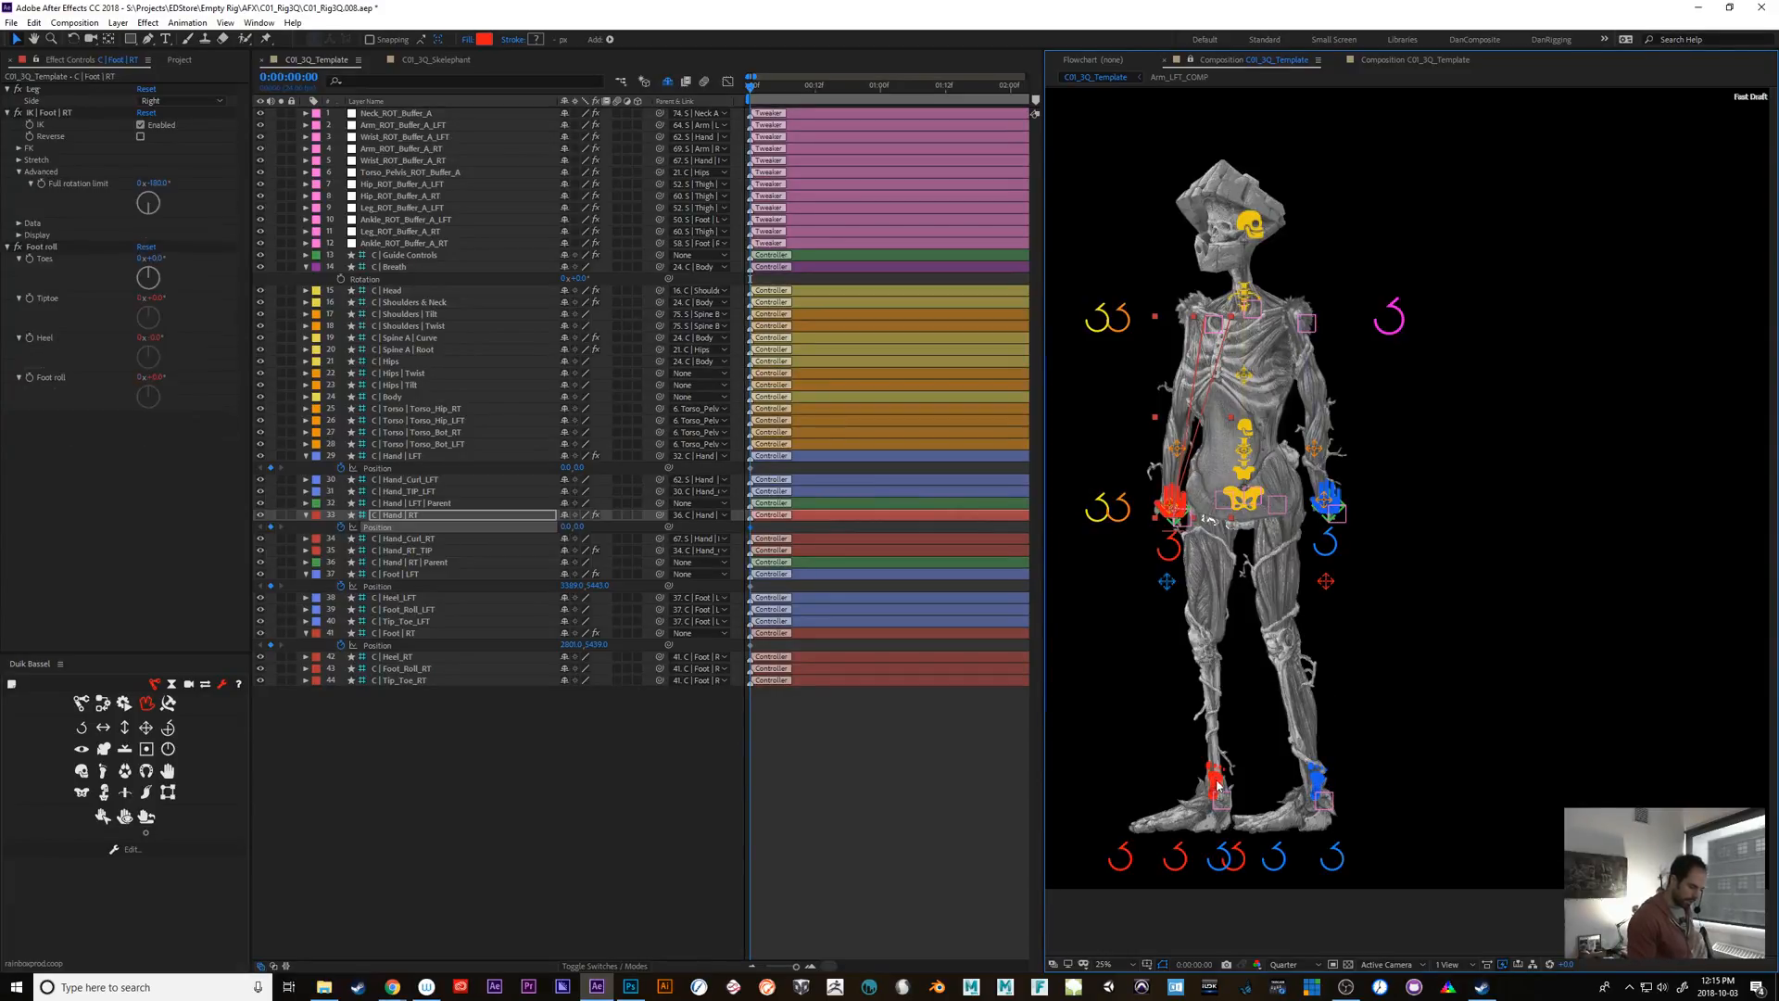
pyautogui.moveTo(1217, 785); pyautogui.dragTo(1221, 652)
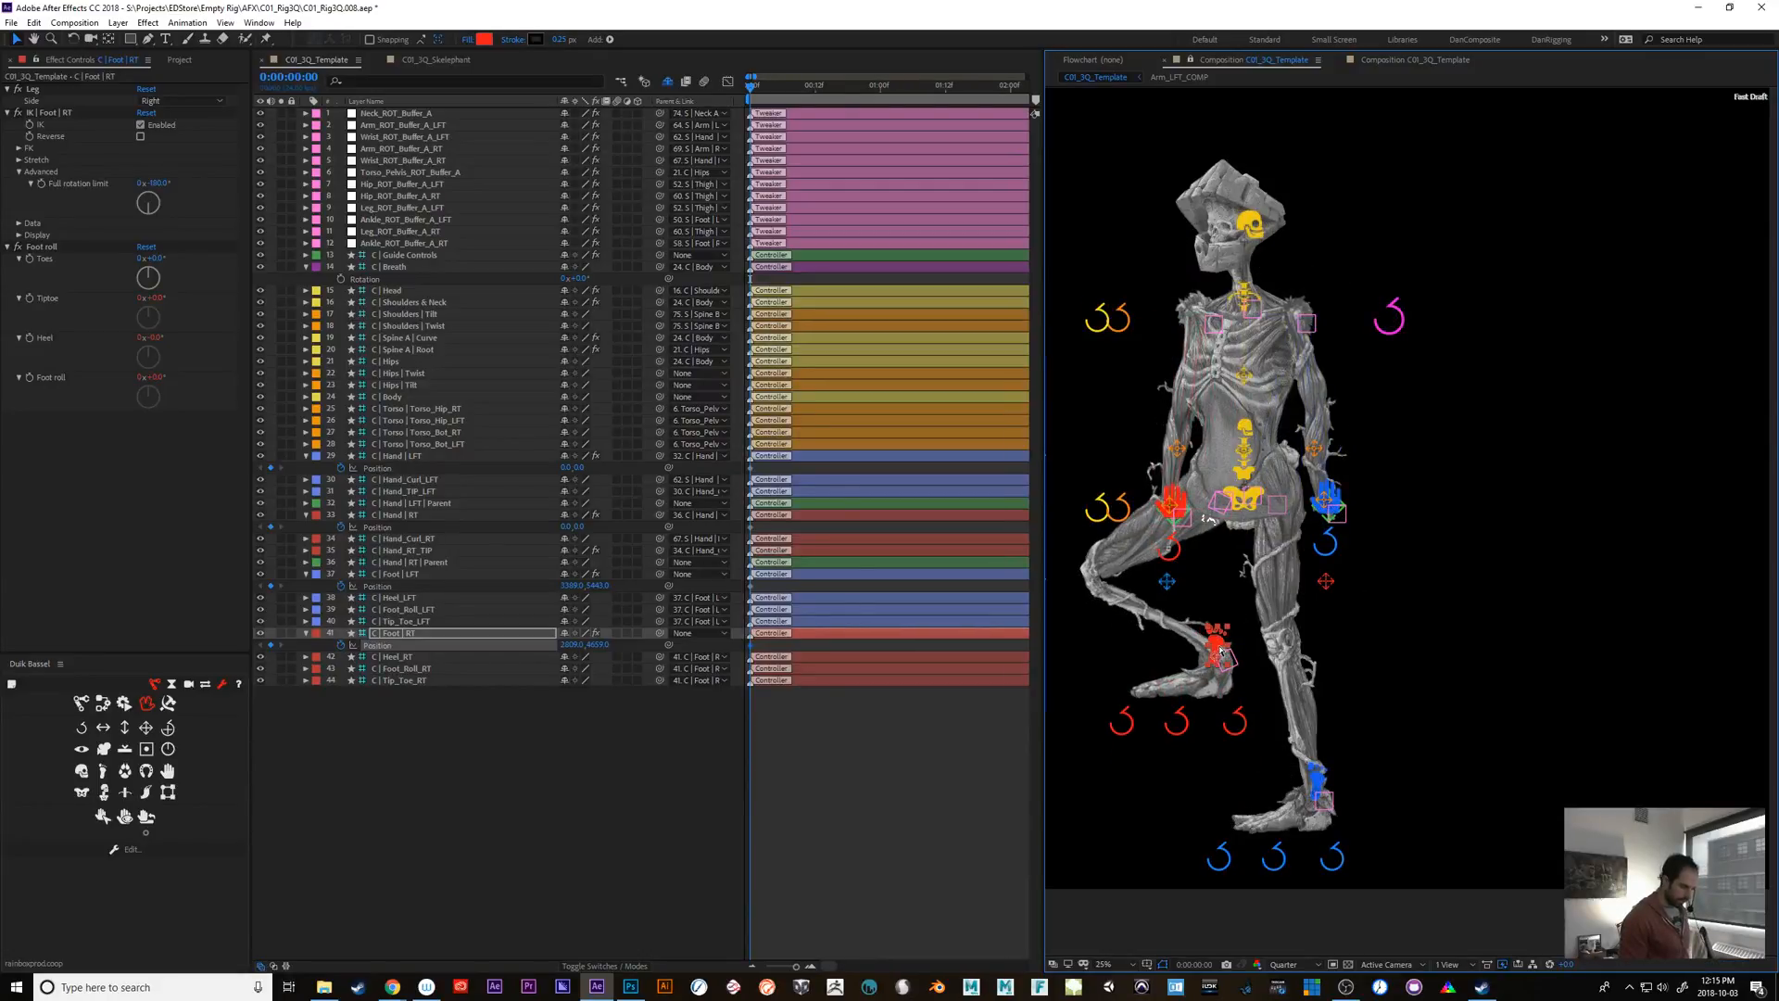
pyautogui.hotkey('ctrl', 'z')
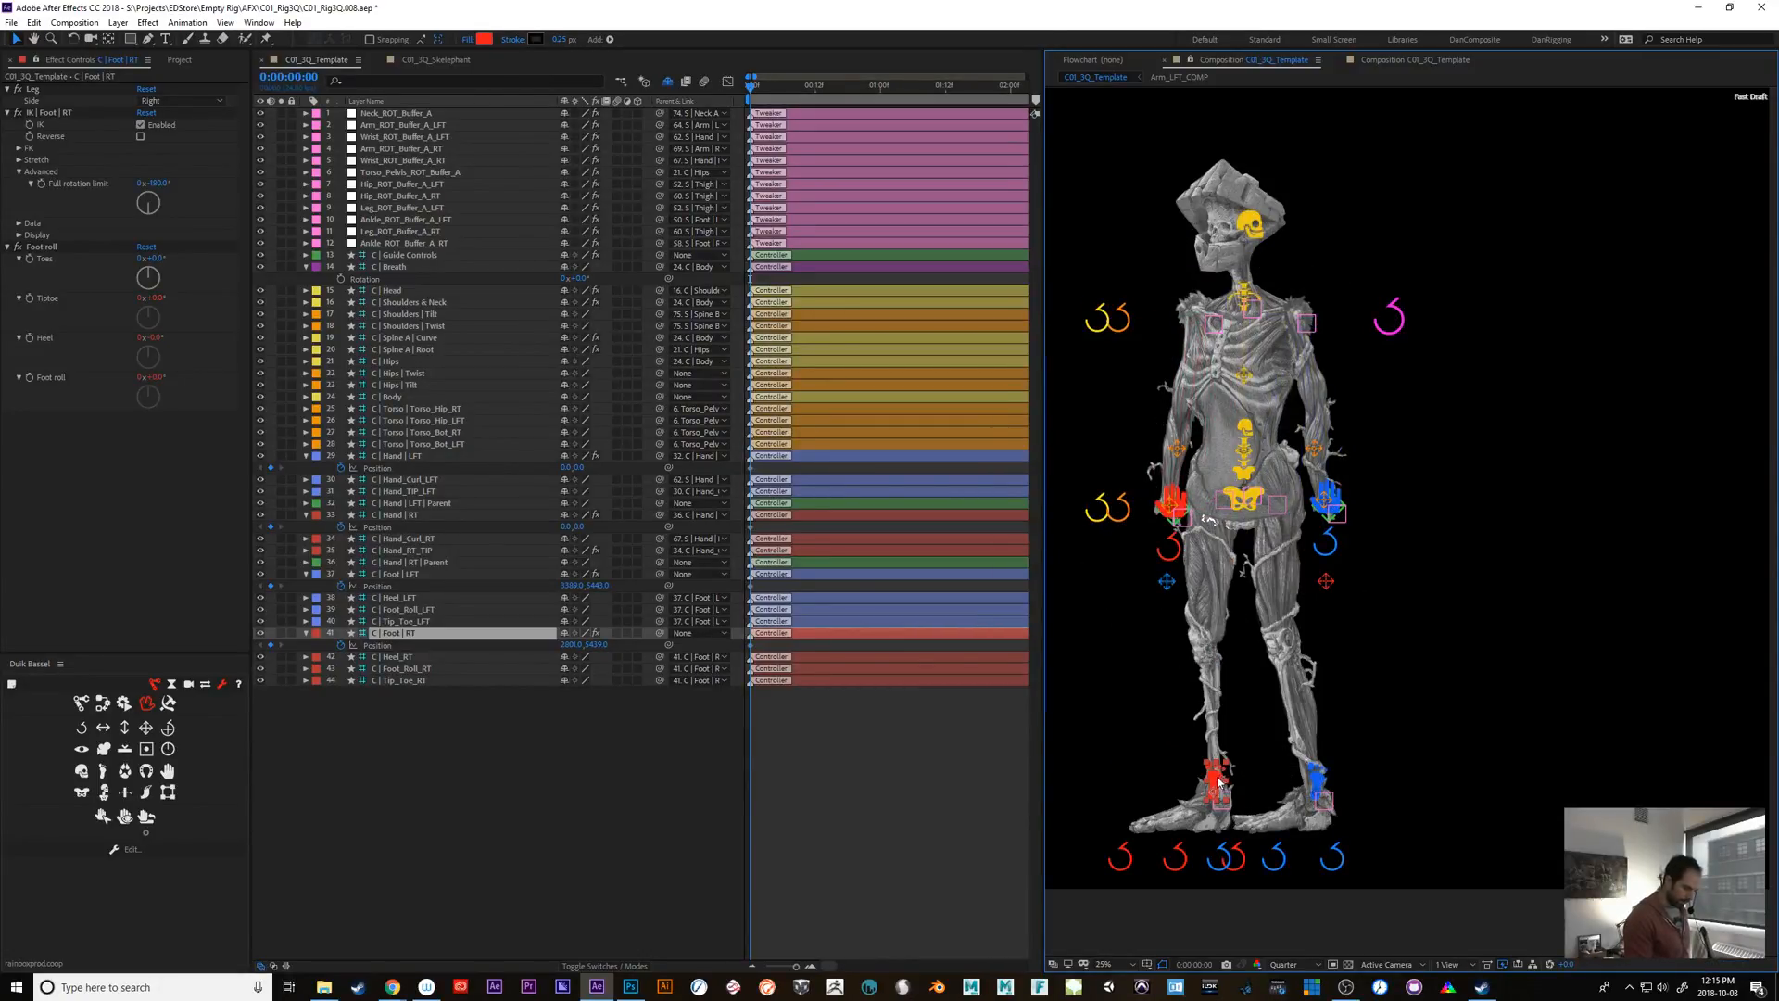
pyautogui.moveTo(1217, 783); pyautogui.dragTo(1235, 637)
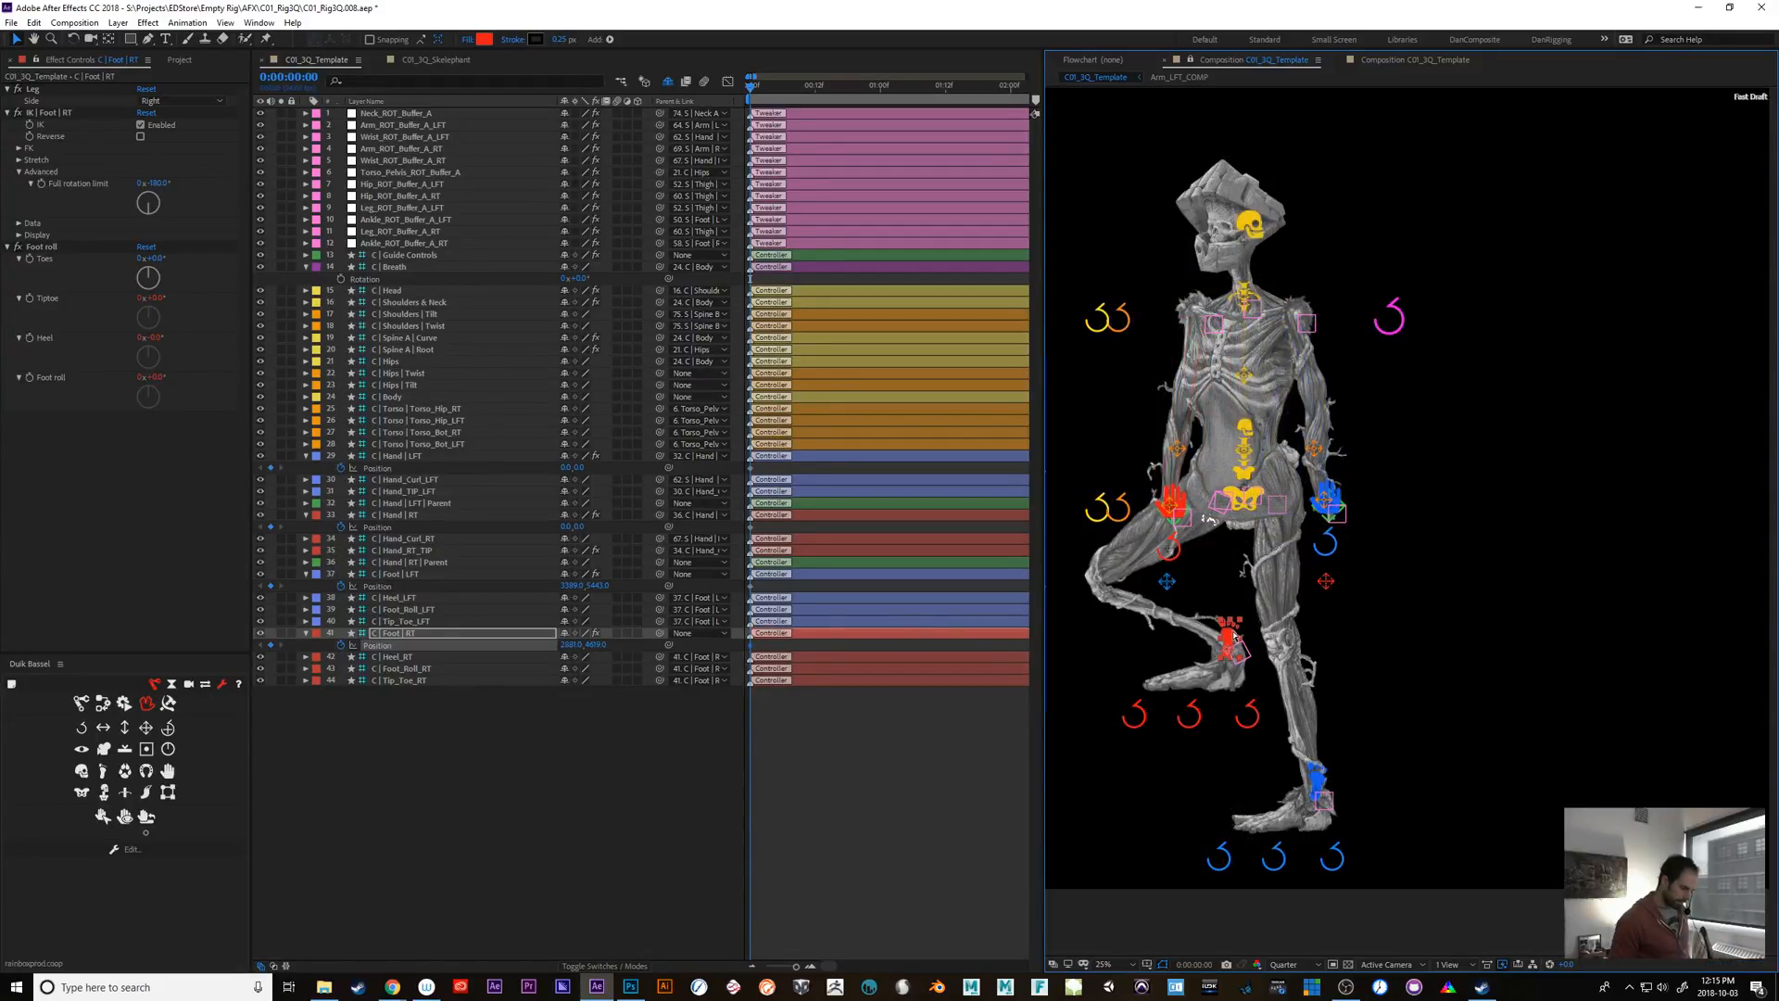
pyautogui.hotkey('ctrl', 'z')
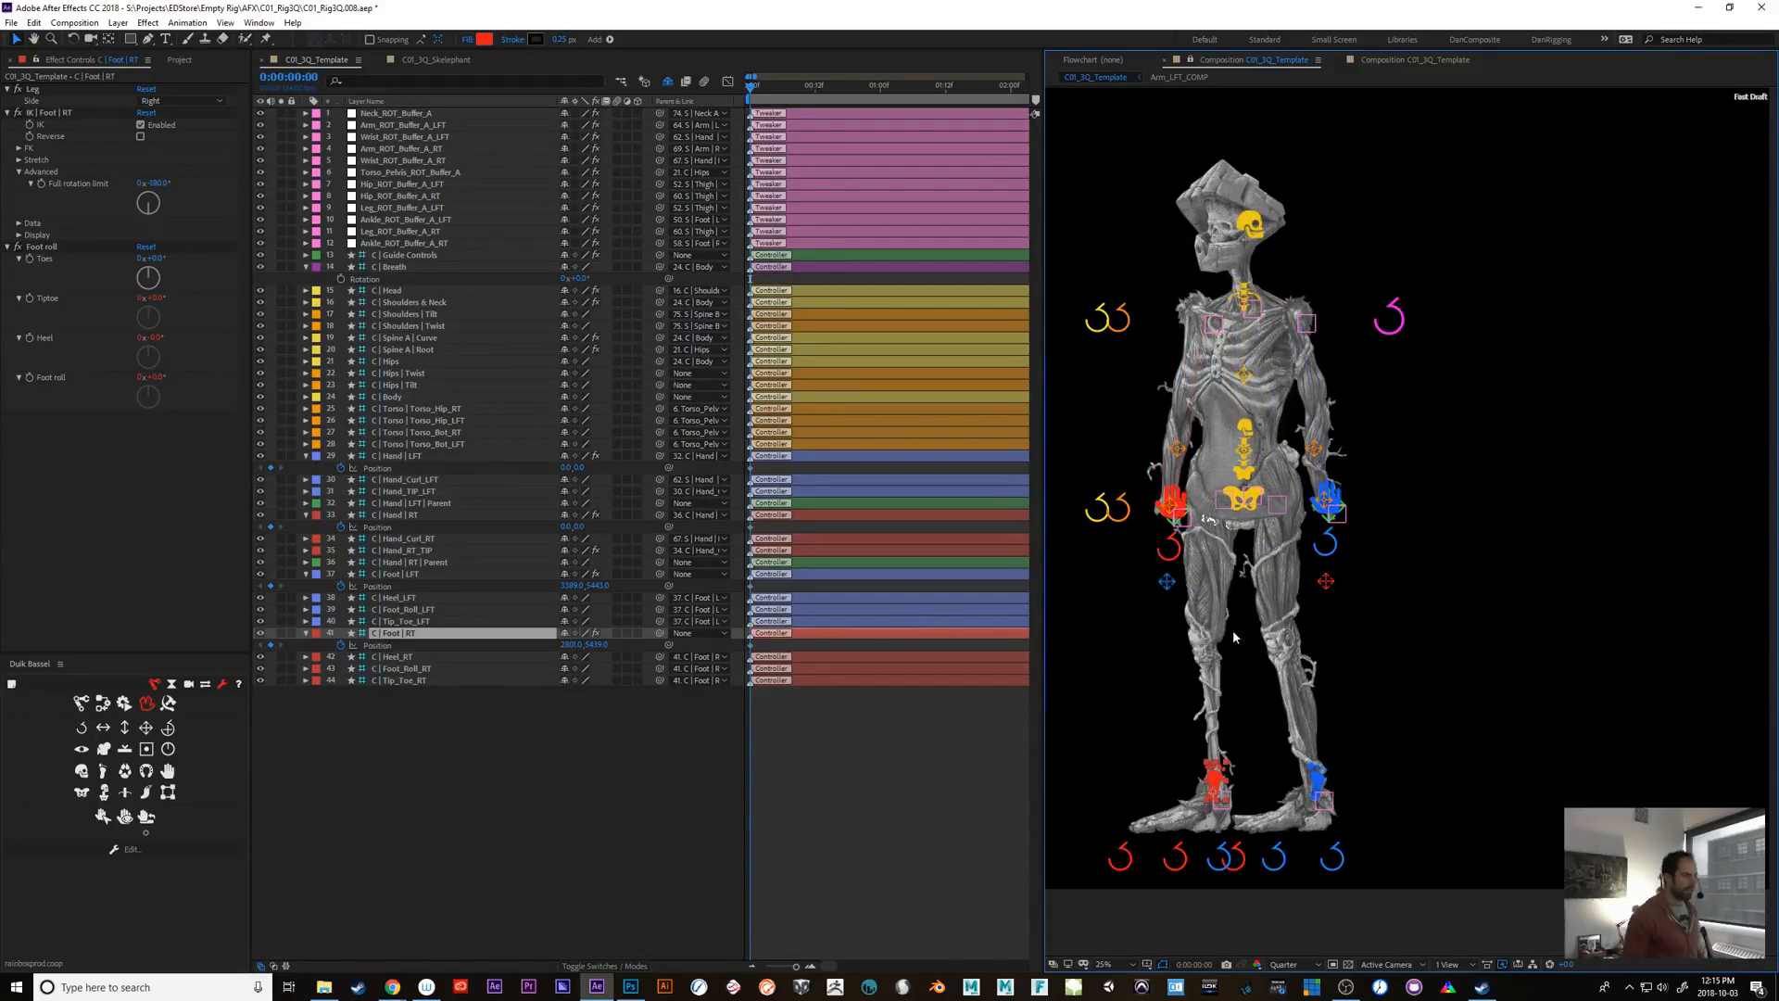
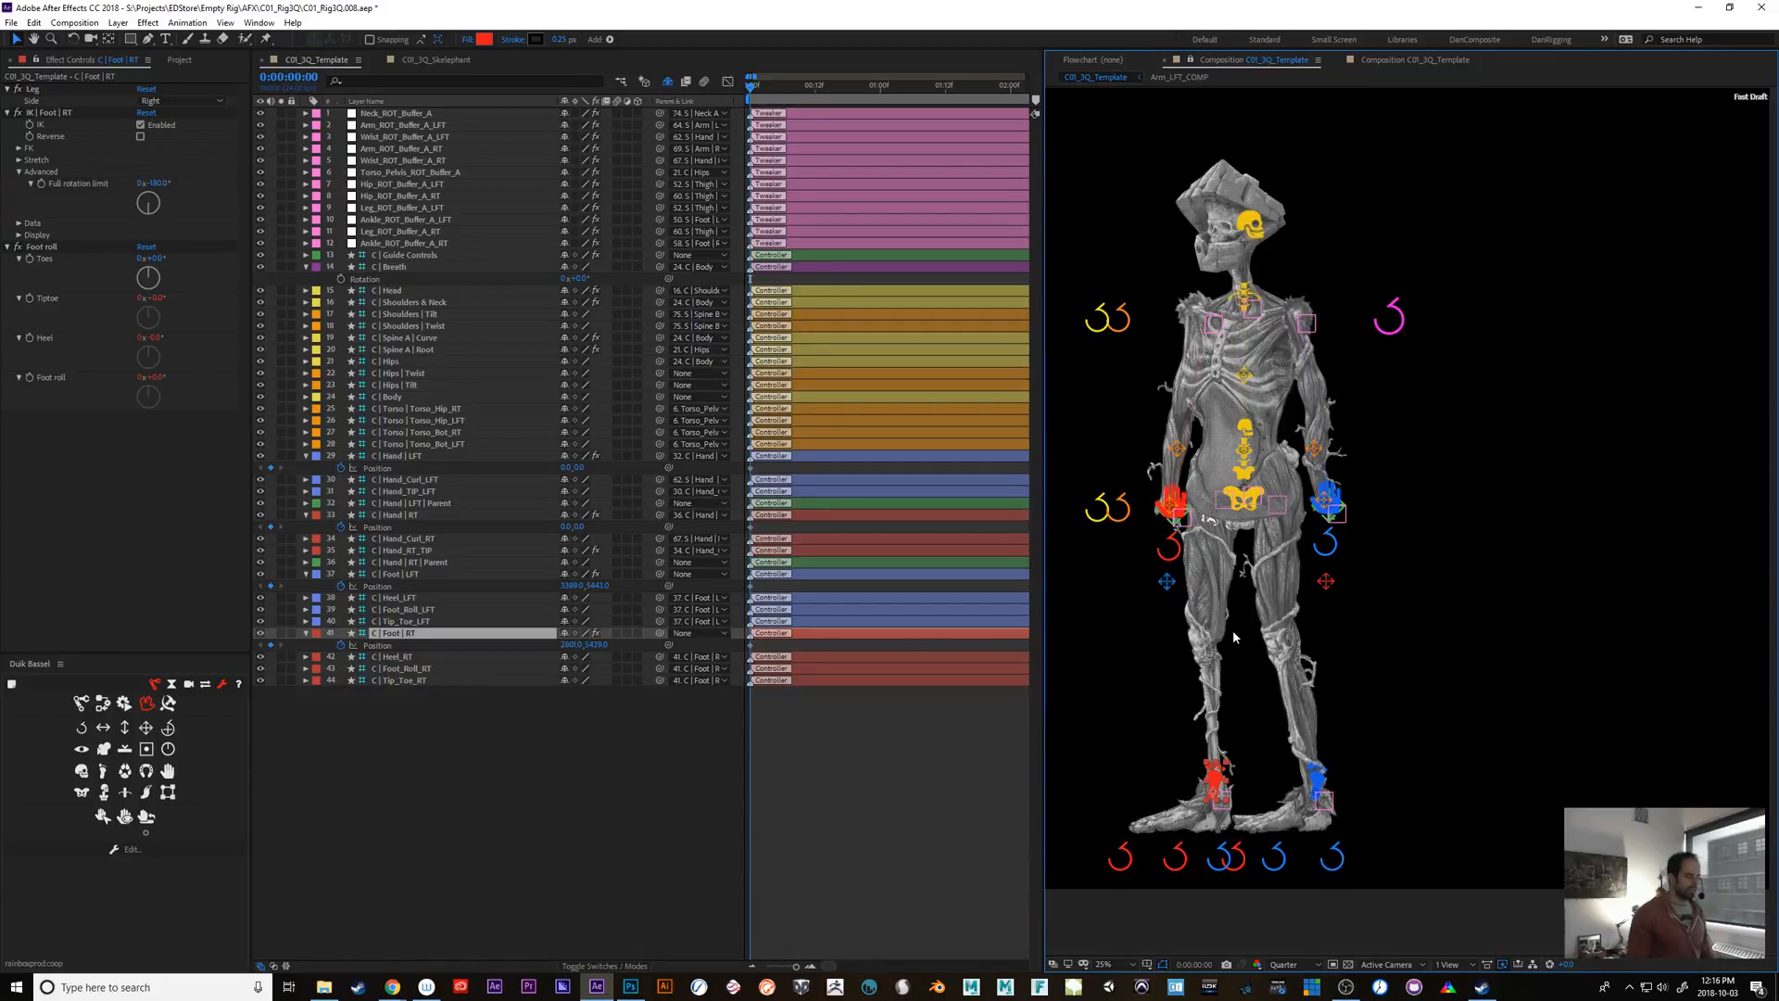
# Raise the C | Foot | LFT controller behind the right leg to check the hip overlap, and undo the pose
pyautogui.click(1318, 786)
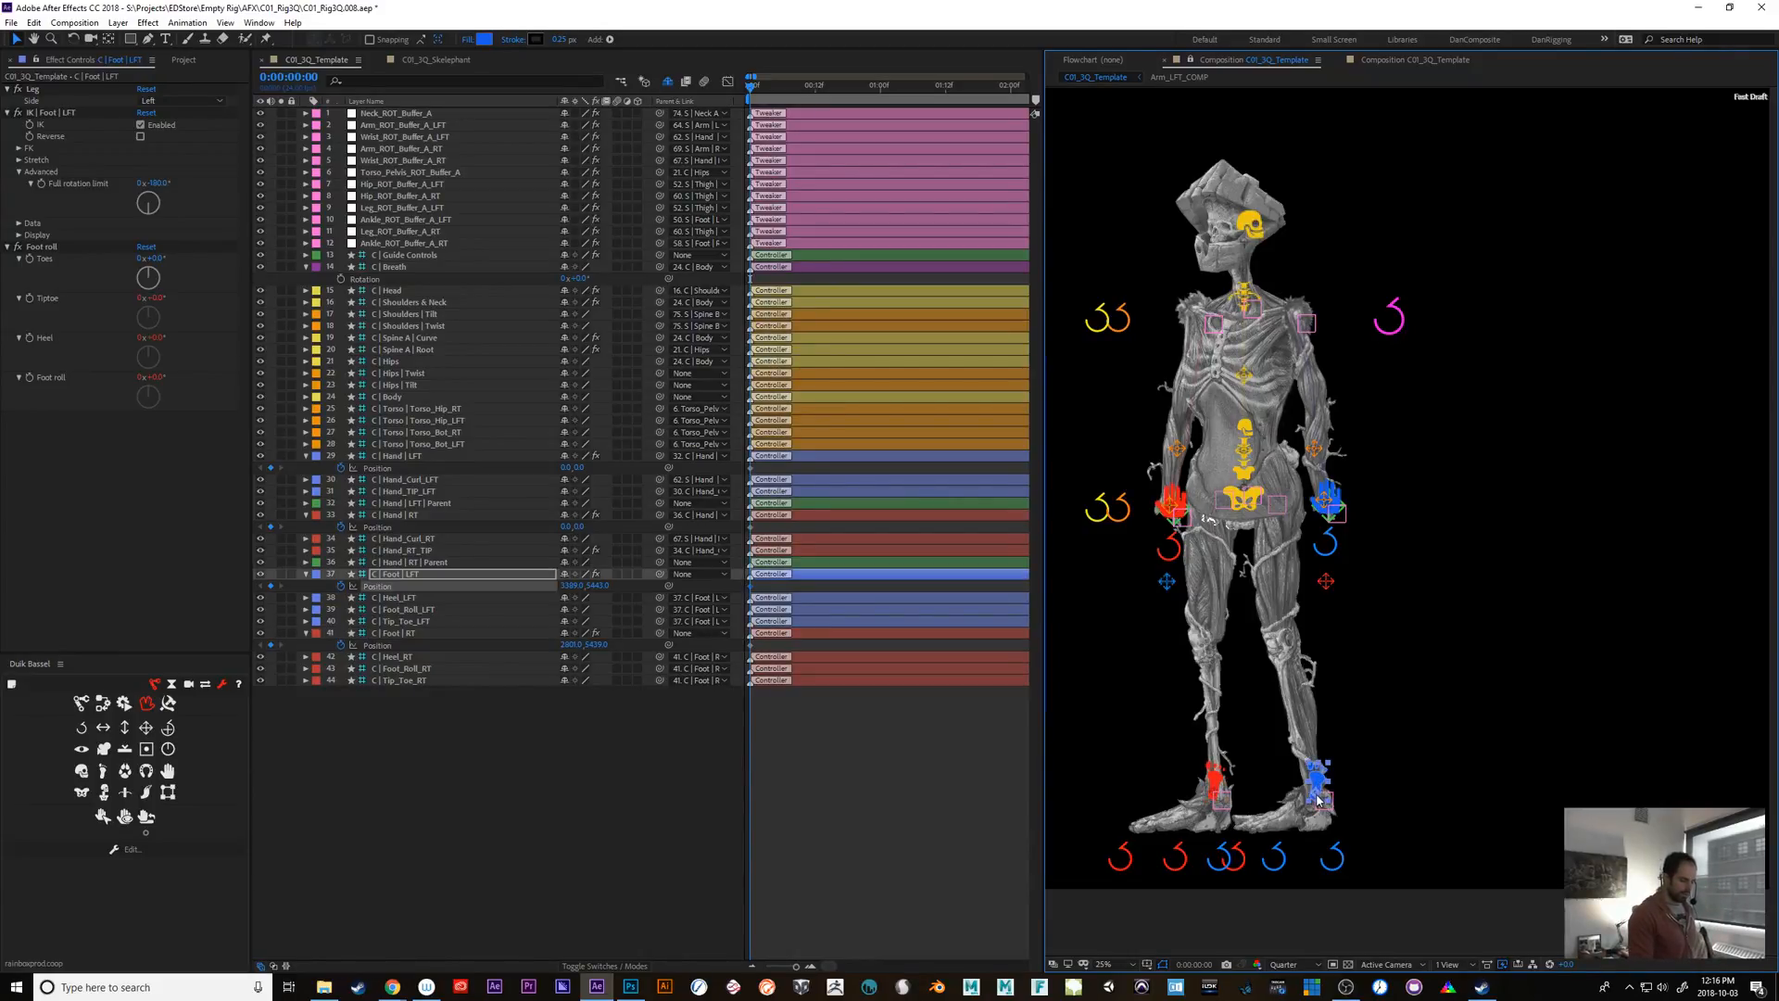
pyautogui.moveTo(1318, 799); pyautogui.dragTo(1290, 645)
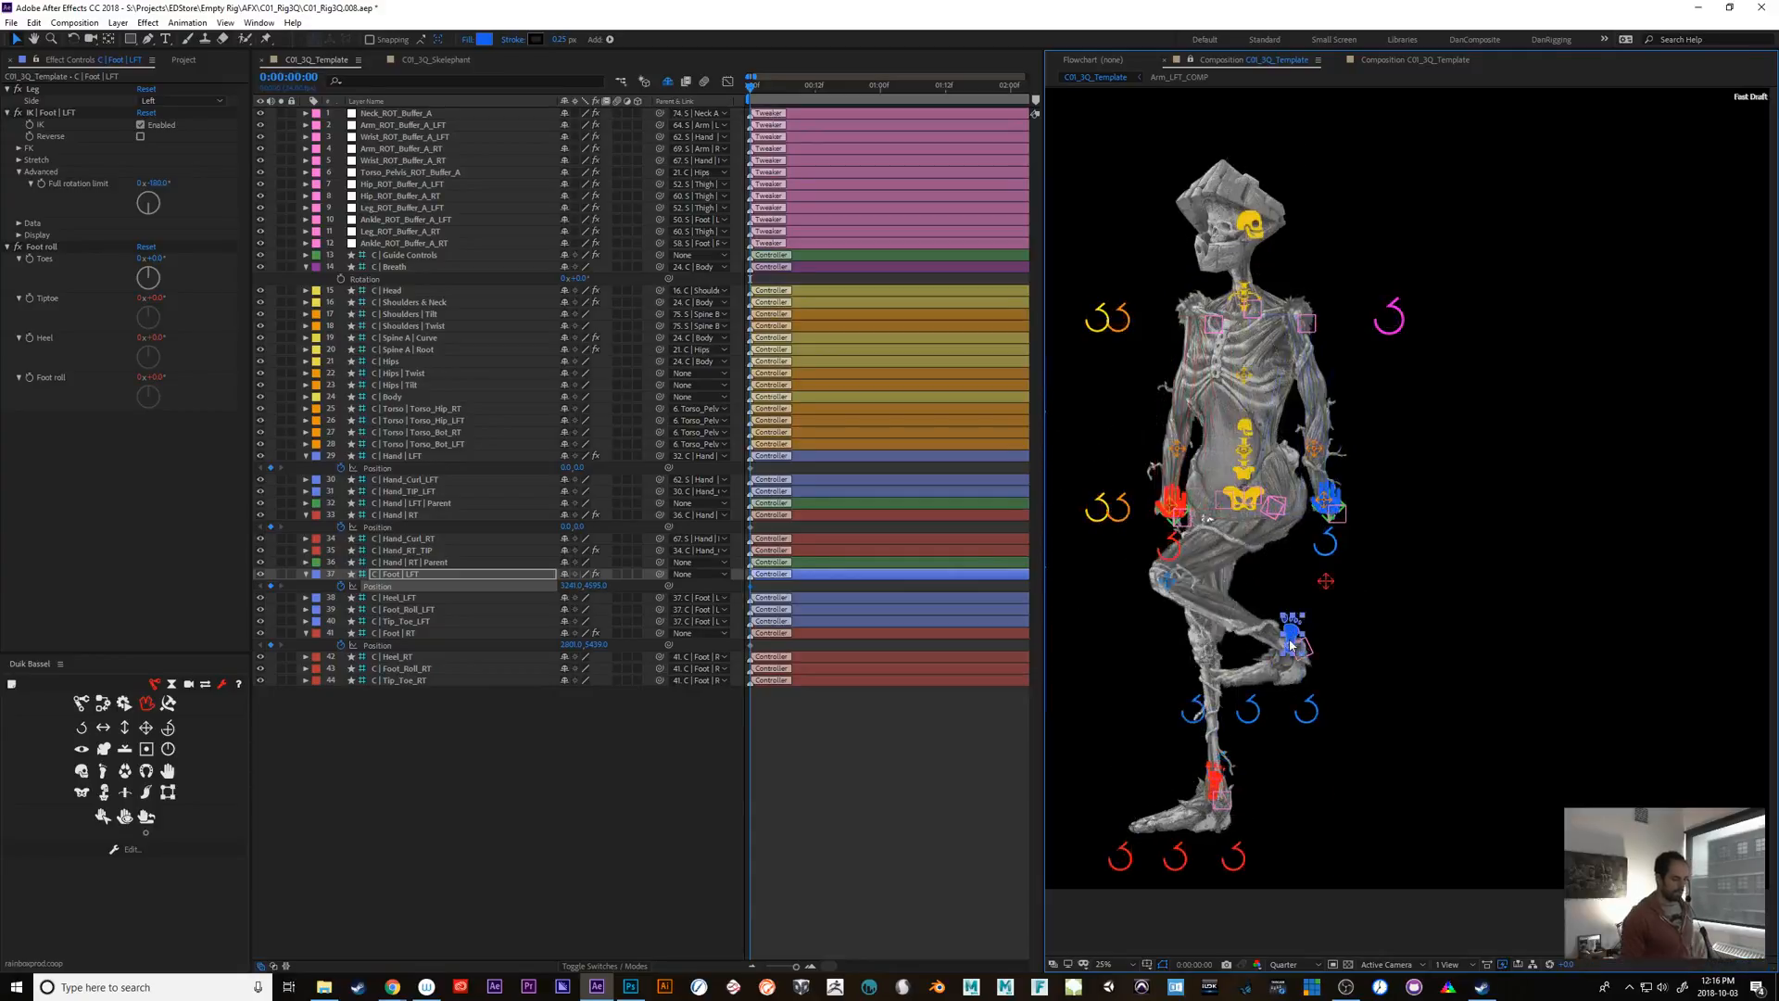
pyautogui.hotkey('ctrl', 'z')
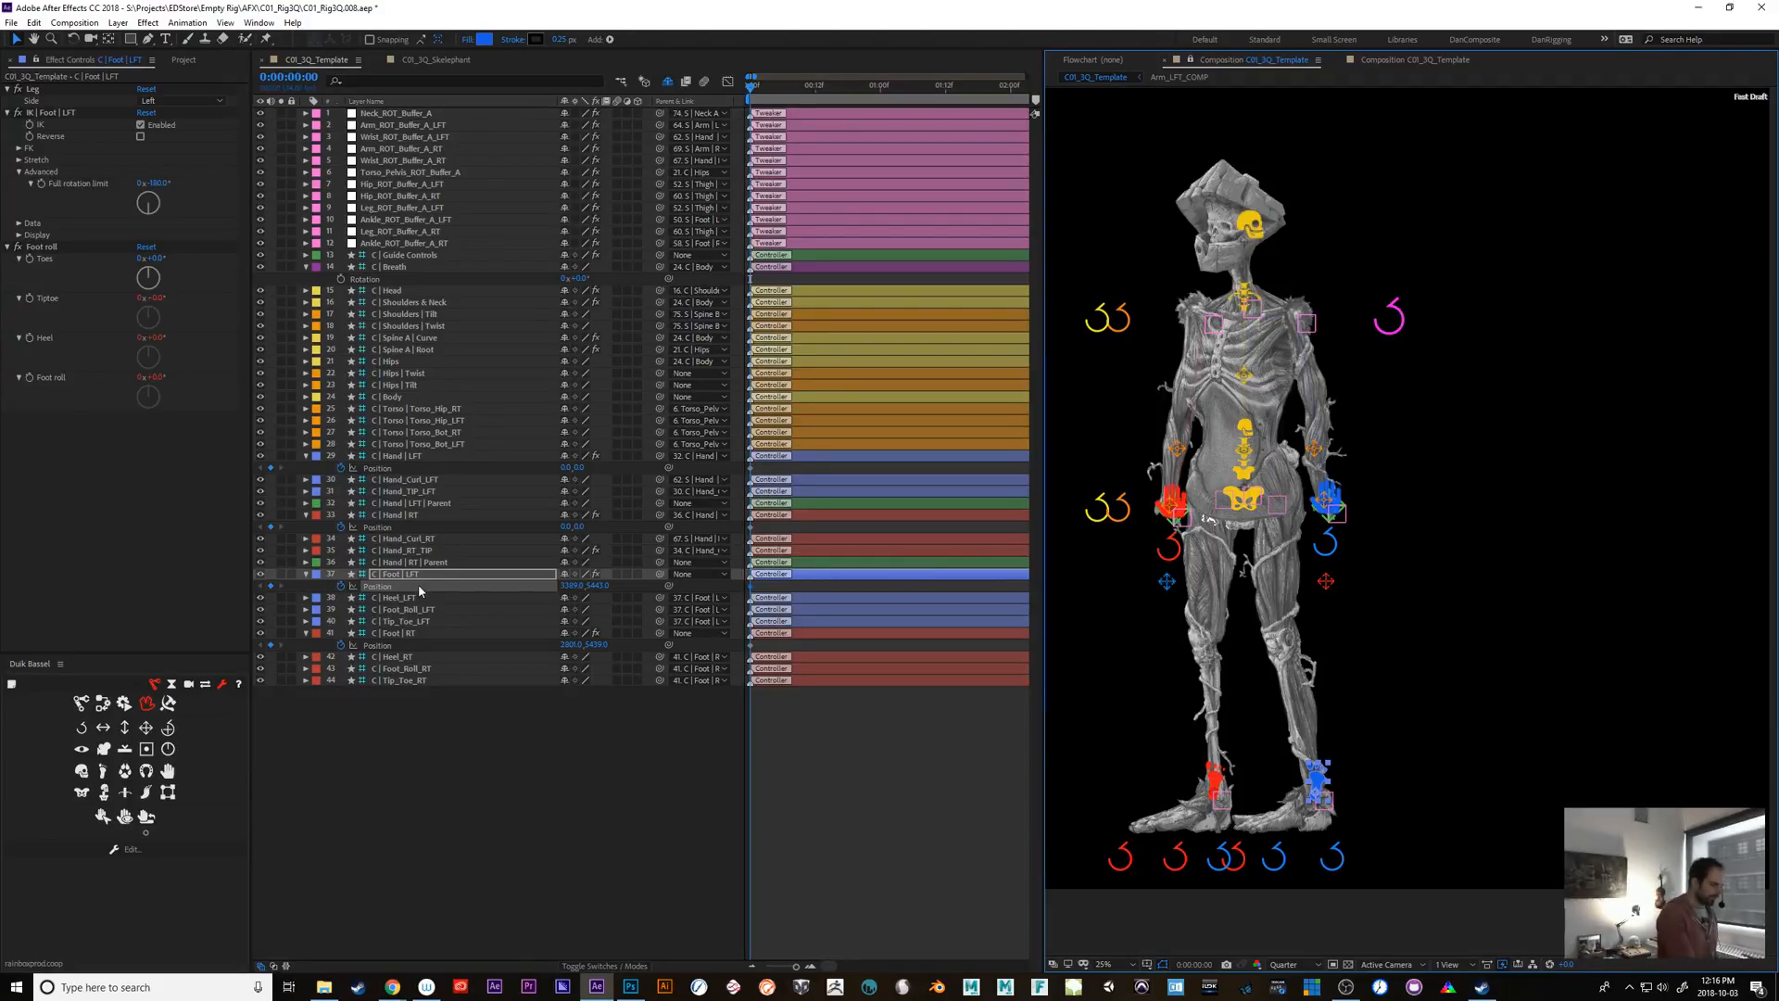
# Show the hidden shy layers of C01_3Q_Template and bring the body part layers with their bones into view
pyautogui.click(667, 81)
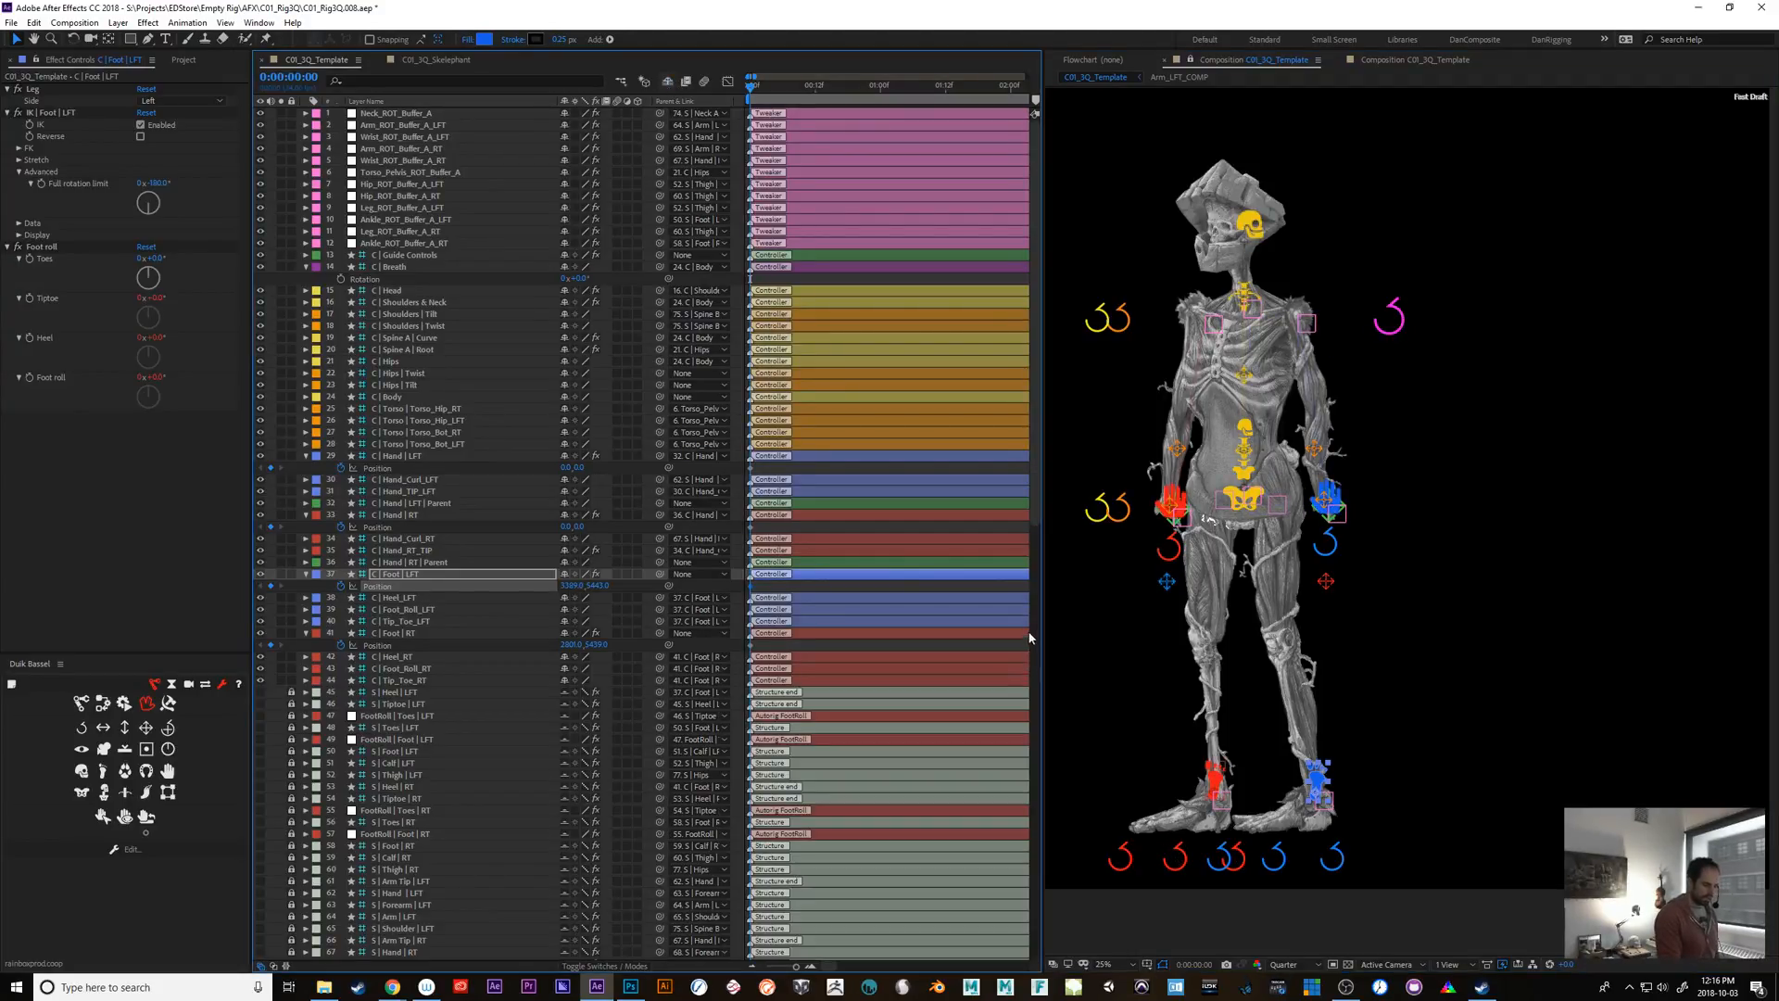
pyautogui.moveTo(1031, 511); pyautogui.dragTo(1032, 845)
pyautogui.scroll(-2, 1032, 847)
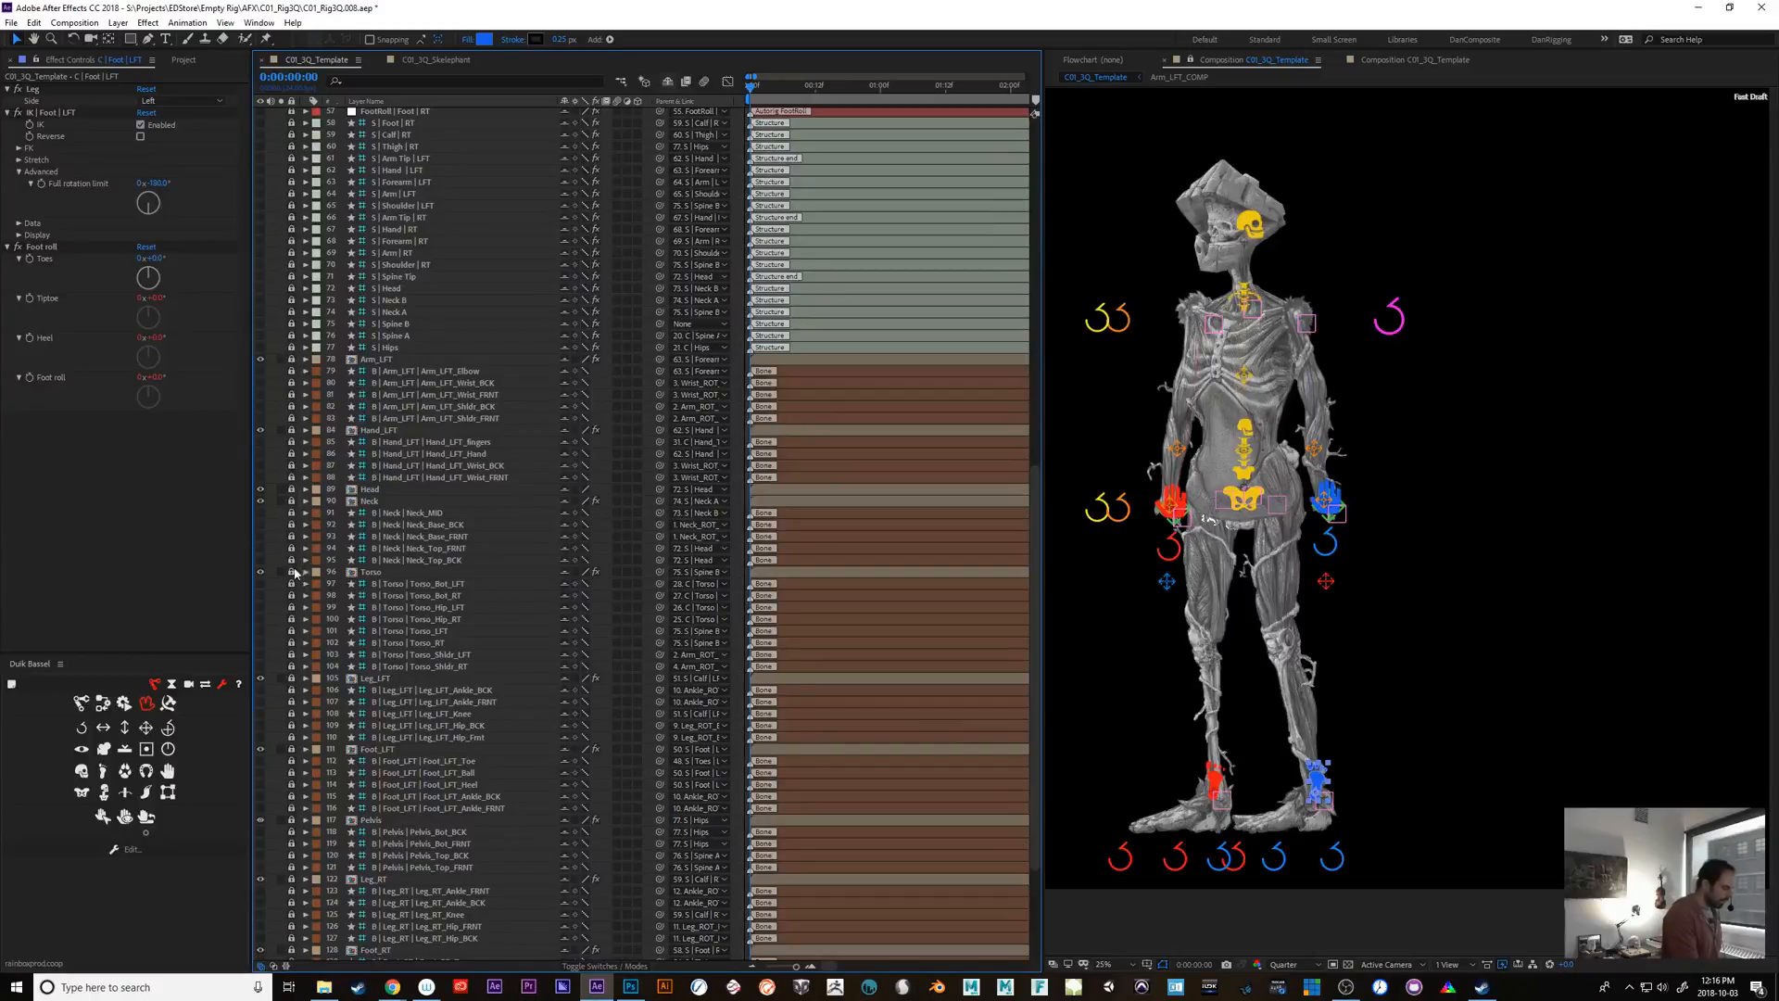
pyautogui.moveTo(292, 587); pyautogui.dragTo(292, 666)
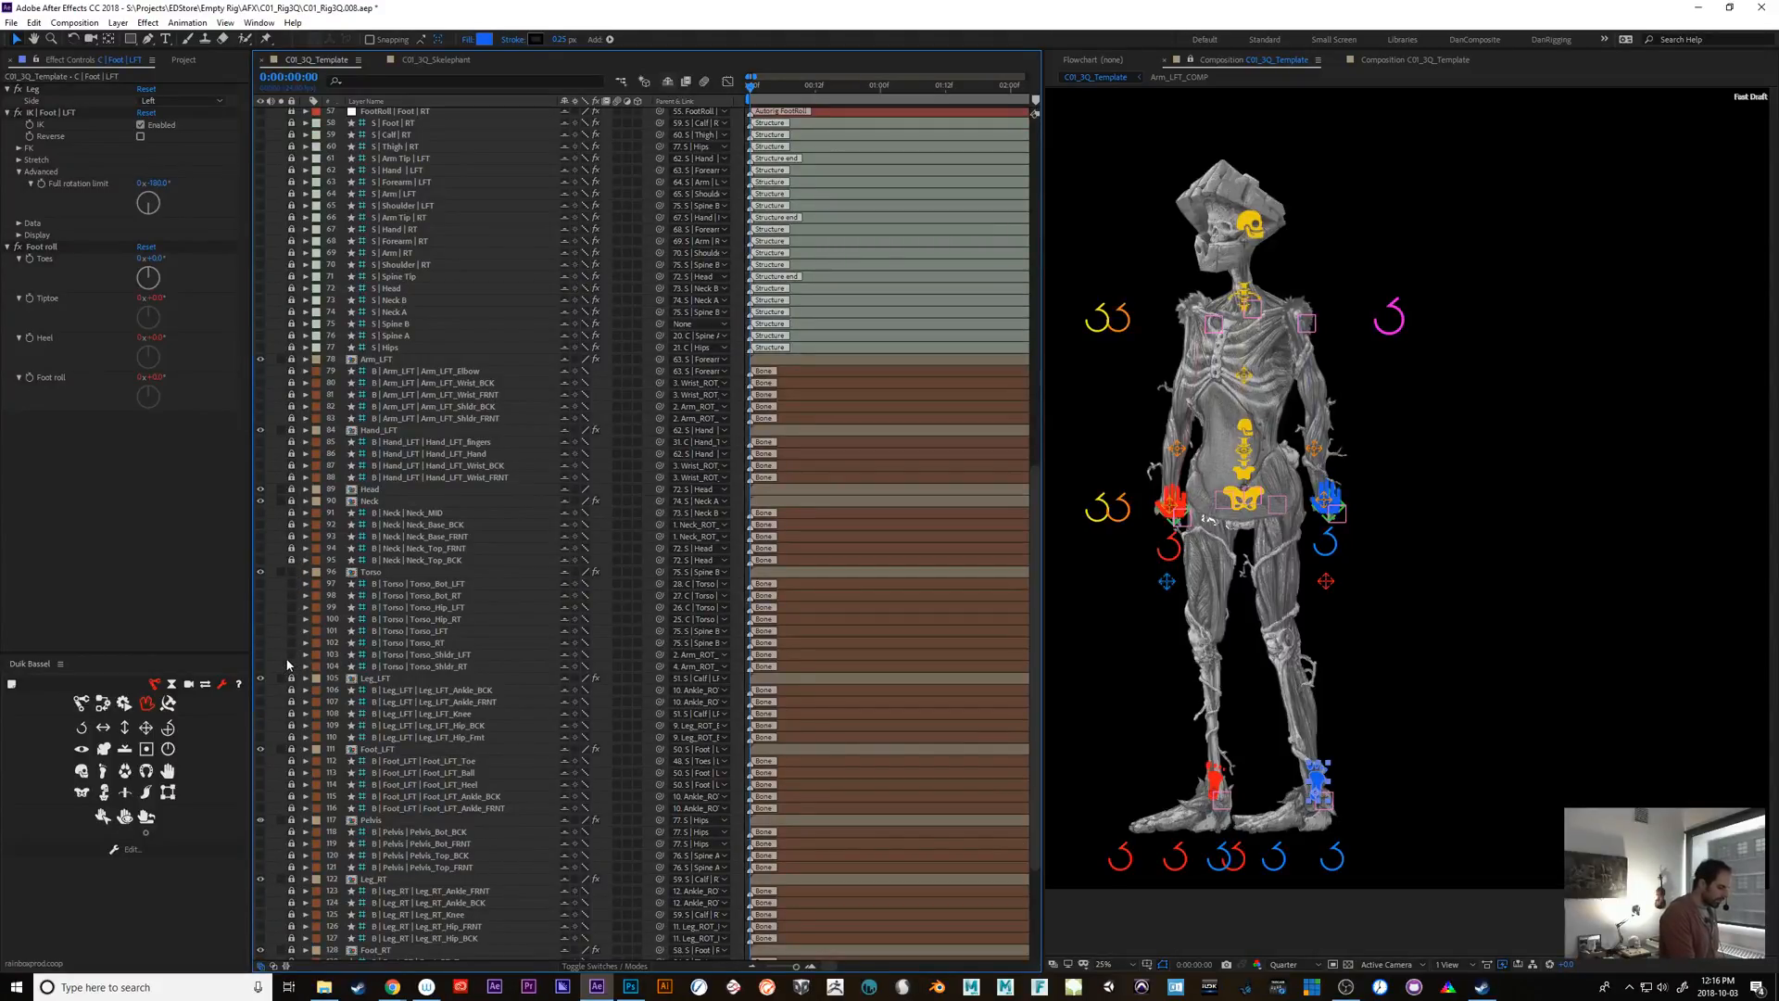
pyautogui.click(435, 572)
pyautogui.keyDown('shift'); pyautogui.click(433, 663); pyautogui.keyUp('shift')
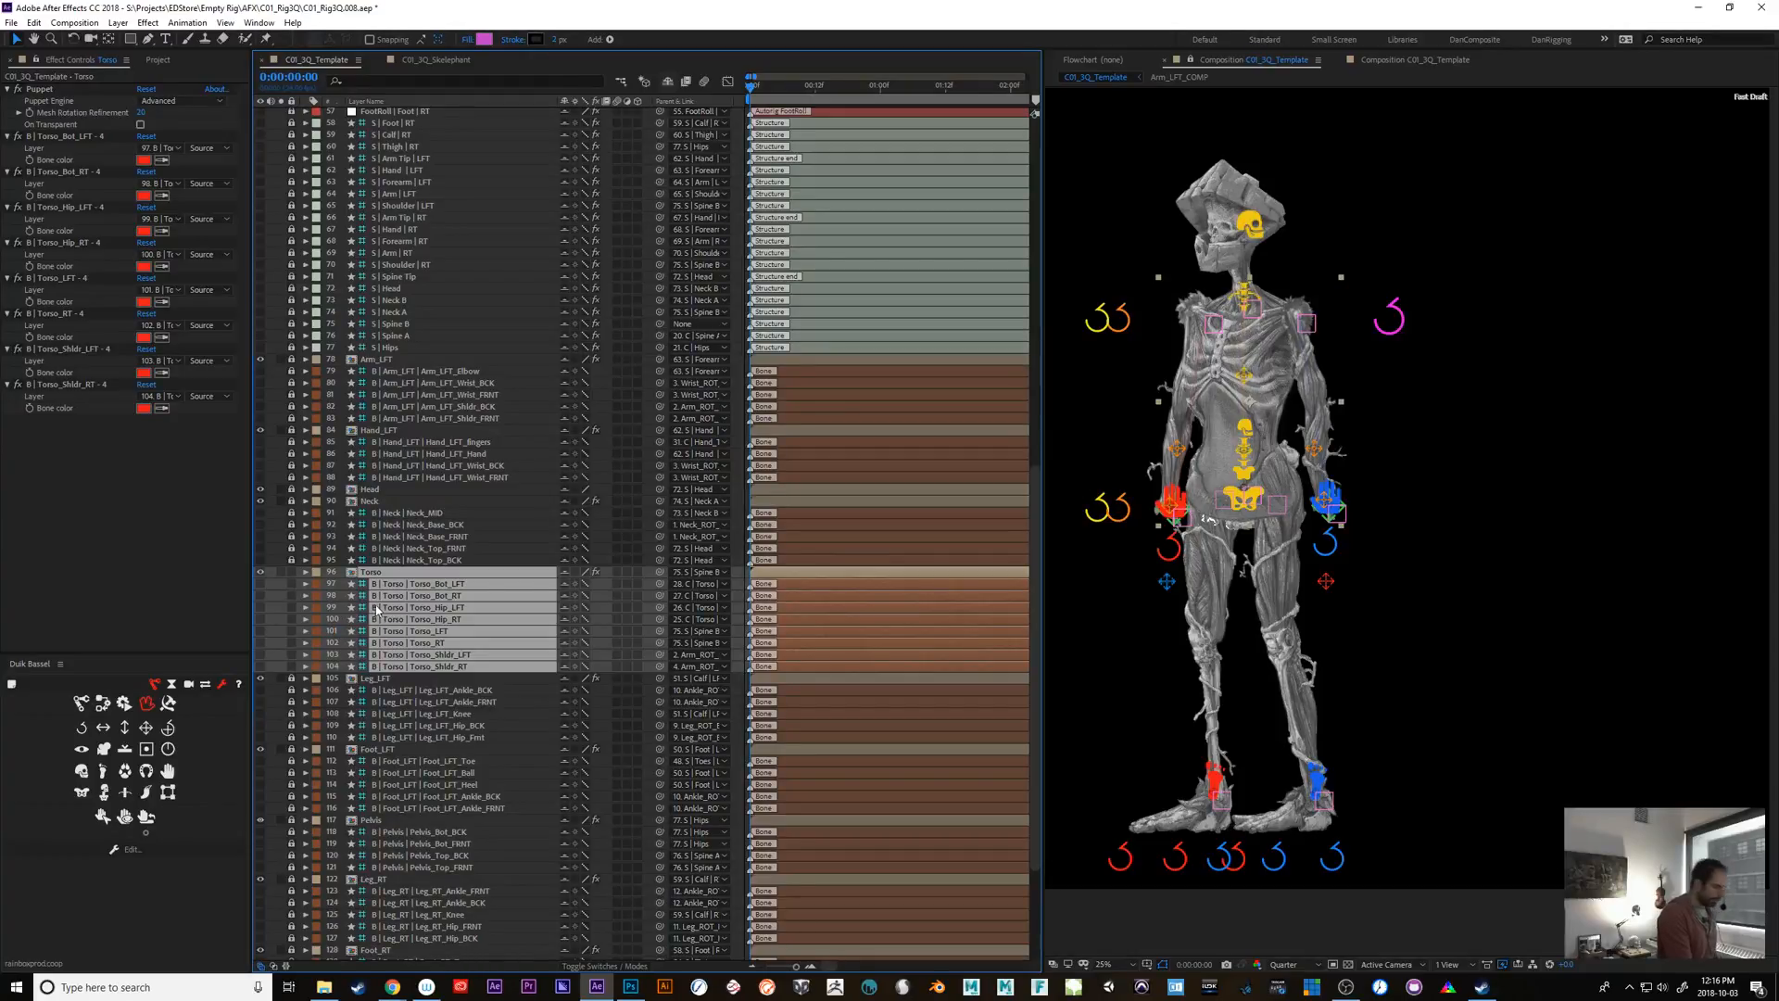
pyautogui.moveTo(292, 581); pyautogui.dragTo(299, 655)
pyautogui.click(291, 665)
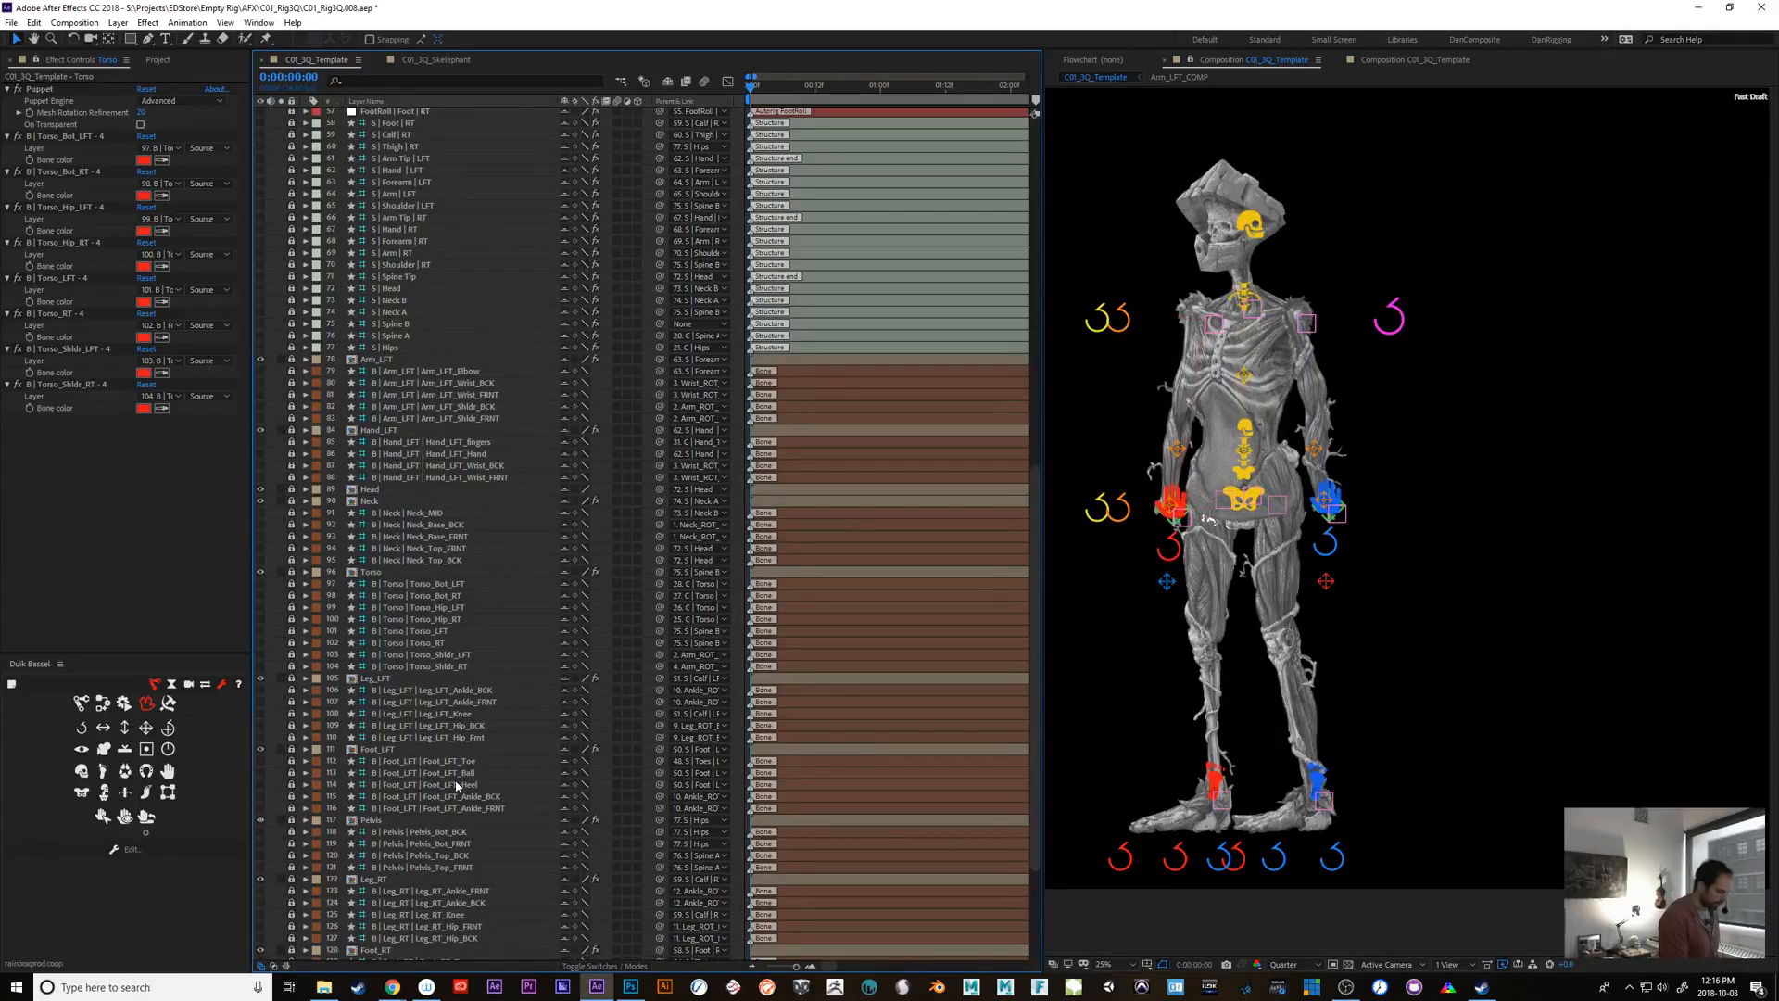
# Move the Leg_LFT layer together with its ankle, knee and hip bones directly above the Torso layer
pyautogui.click(397, 682)
pyautogui.keyDown('shift'); pyautogui.click(392, 737); pyautogui.keyUp('shift')
pyautogui.moveTo(397, 680); pyautogui.dragTo(401, 562)
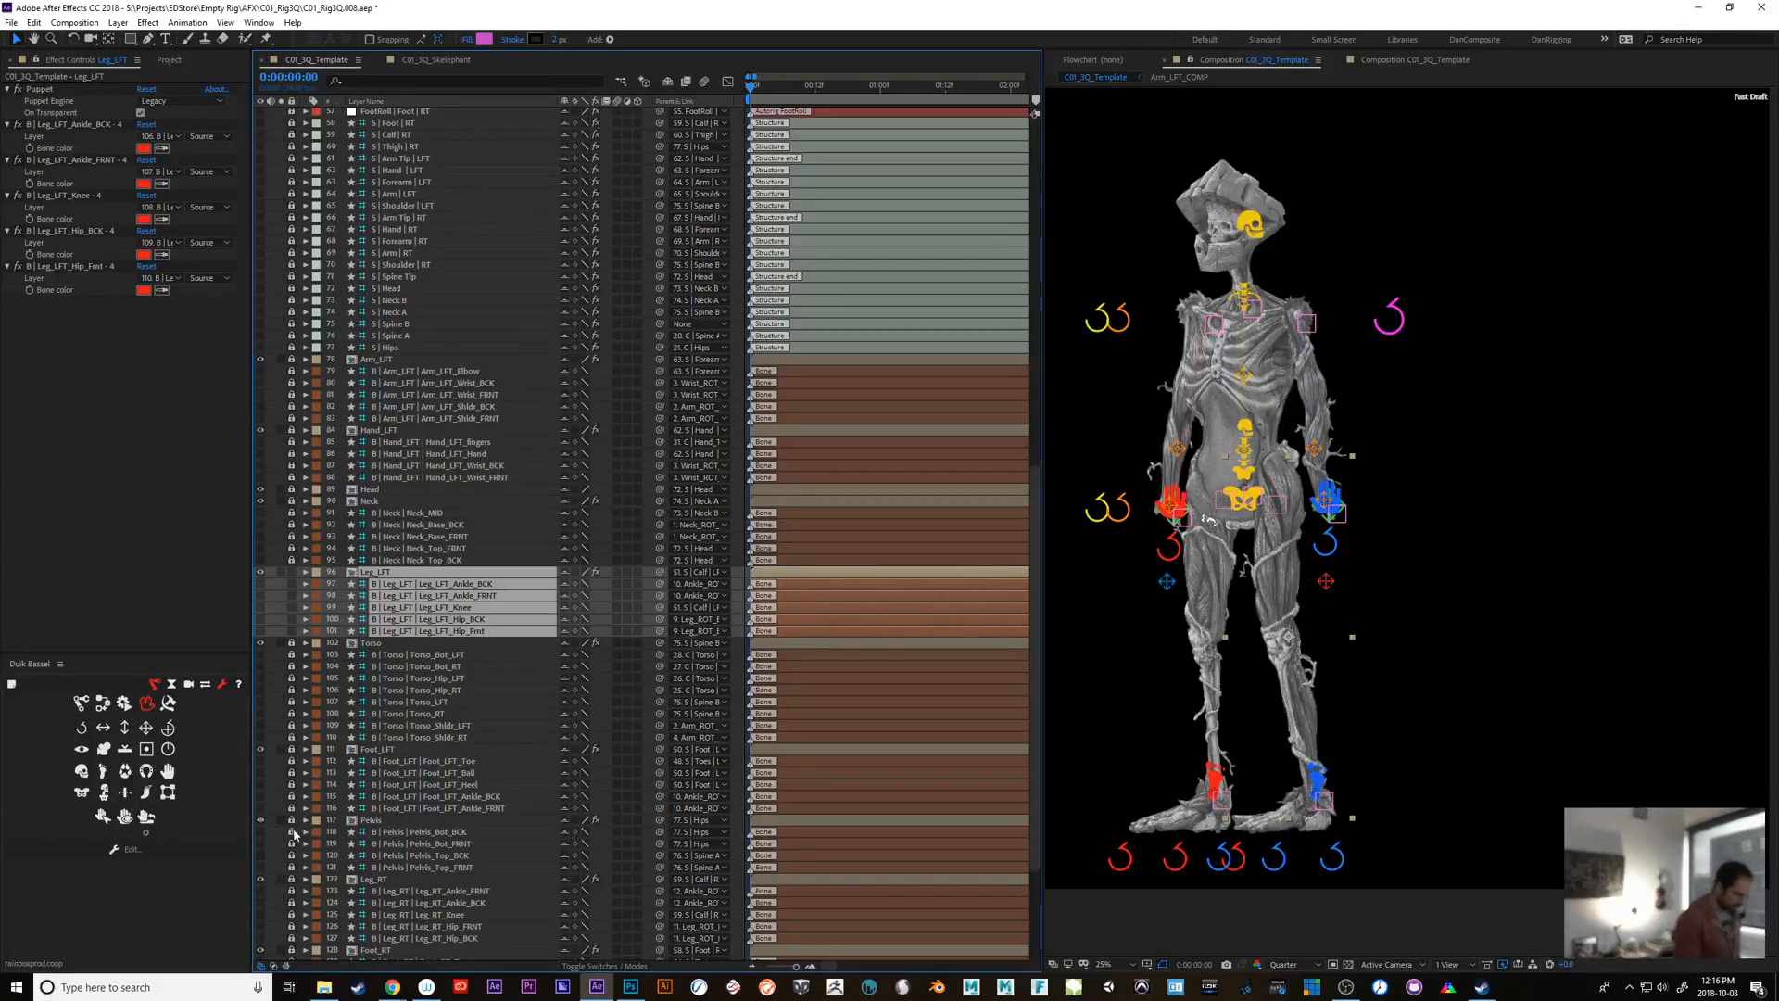
# Unlock the Pelvis layer and its four bones and move them between the Leg_LFT bones and the Torso layer
pyautogui.moveTo(293, 834); pyautogui.dragTo(296, 866)
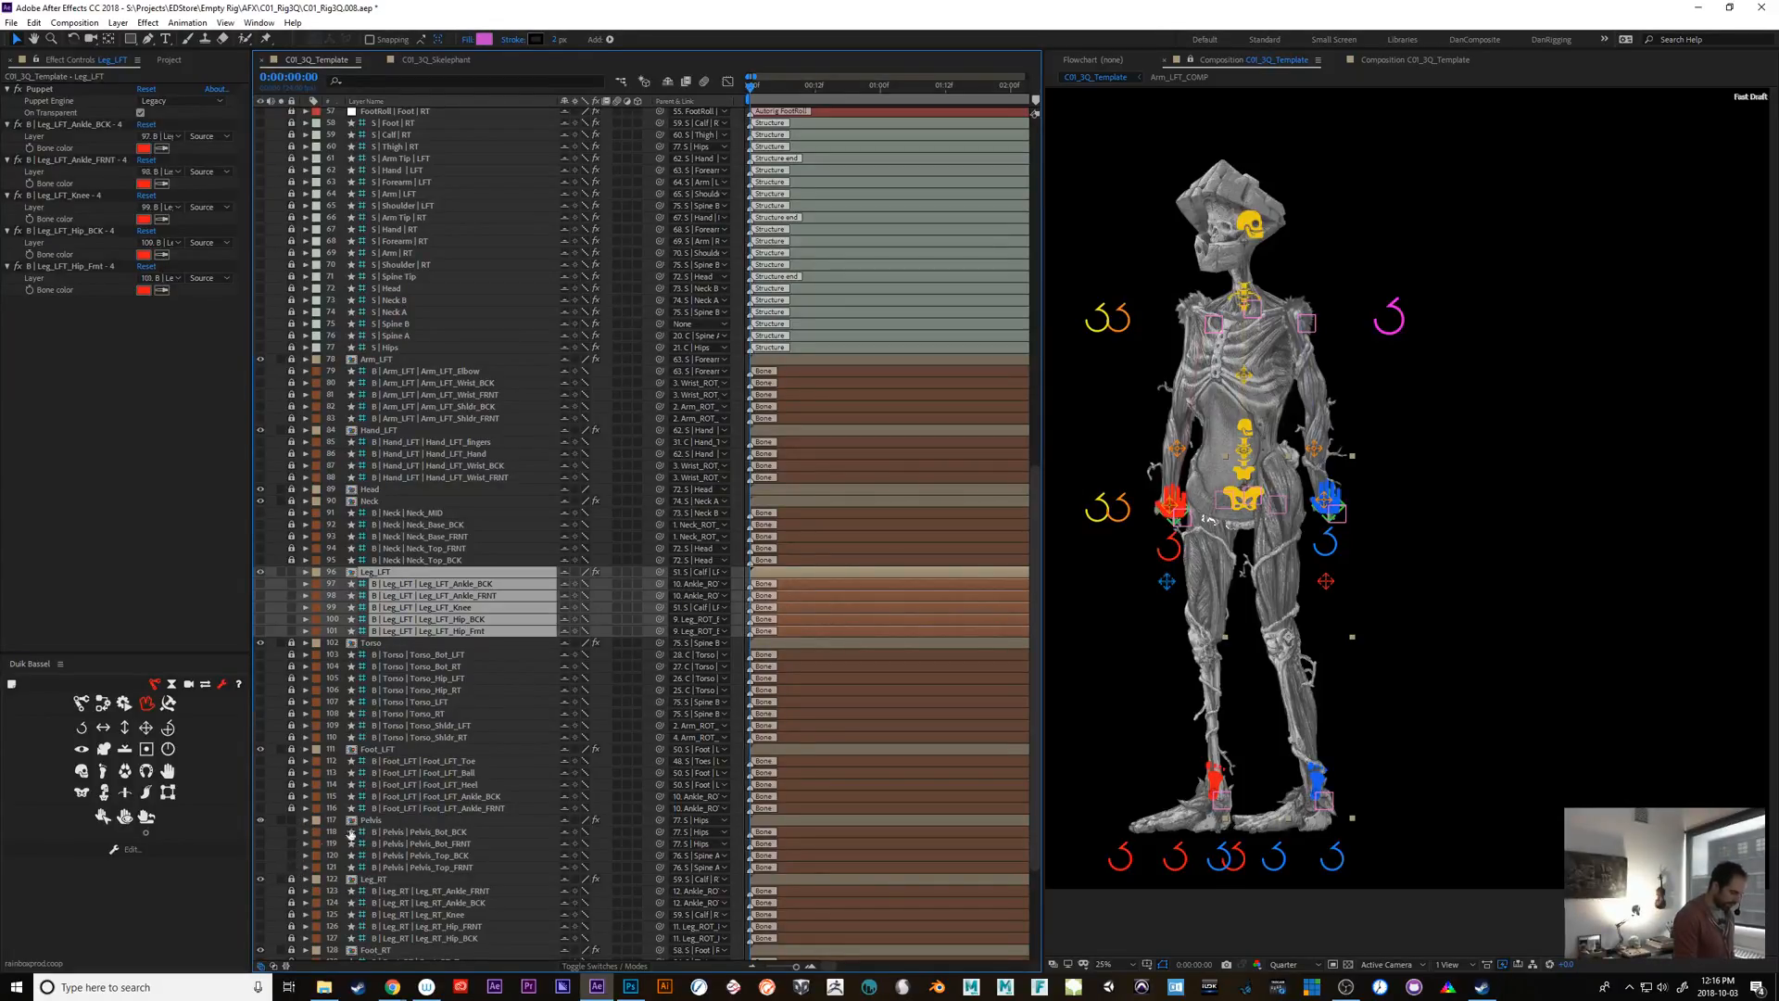
pyautogui.click(380, 820)
pyautogui.keyDown('shift'); pyautogui.click(411, 867); pyautogui.keyUp('shift')
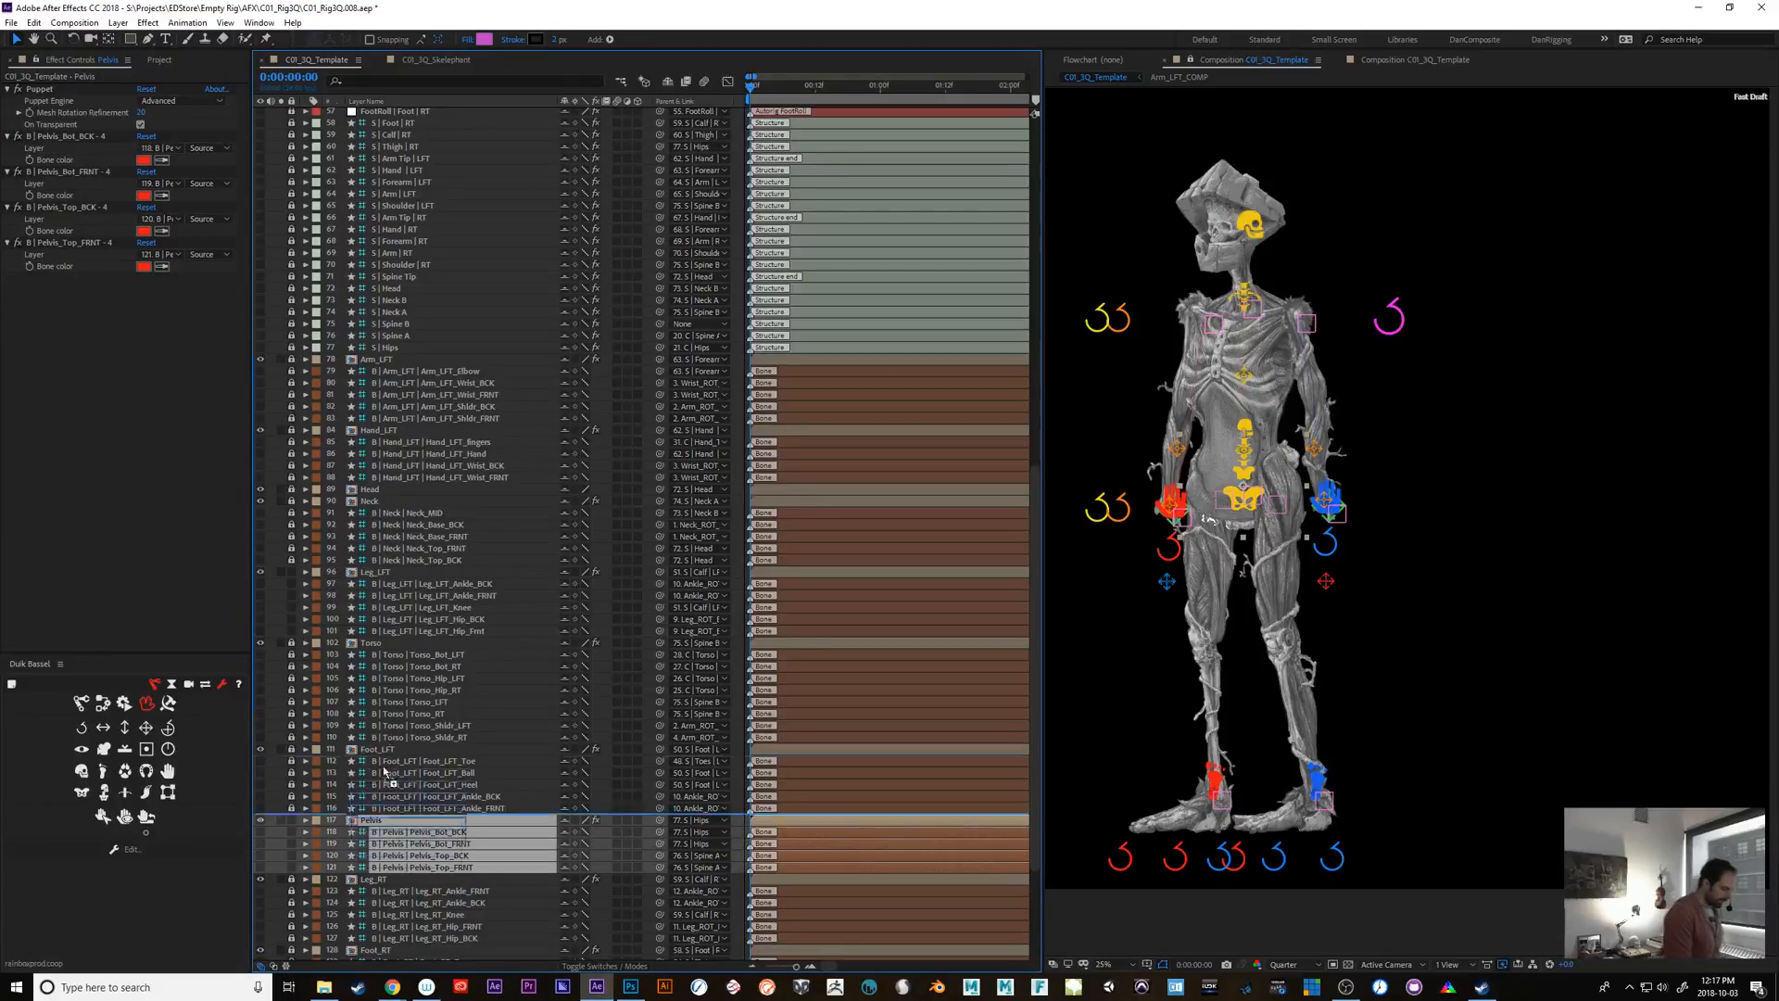
pyautogui.moveTo(385, 772); pyautogui.dragTo(414, 633)
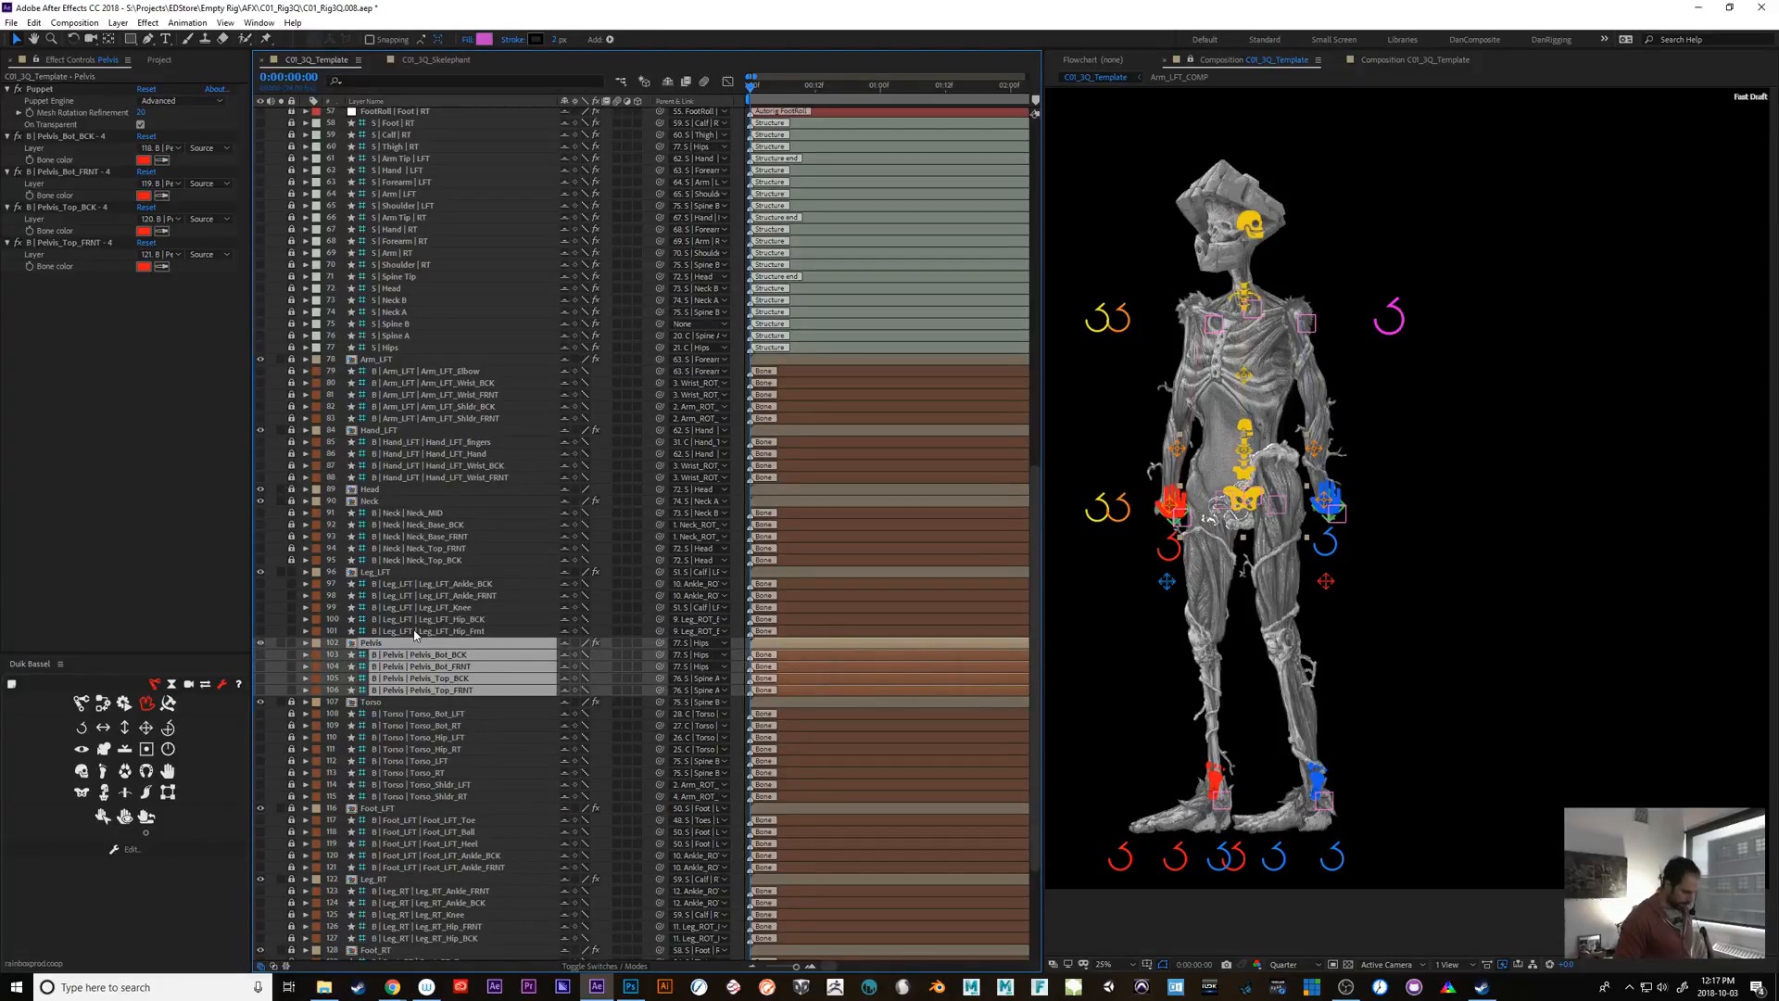
# Inspect the hips and the new layer overlap at 50% magnification with the Fast Draft preview turned off
pyautogui.press('.')
pyautogui.press('.')
pyautogui.moveTo(1394, 743); pyautogui.dragTo(1620, 765)
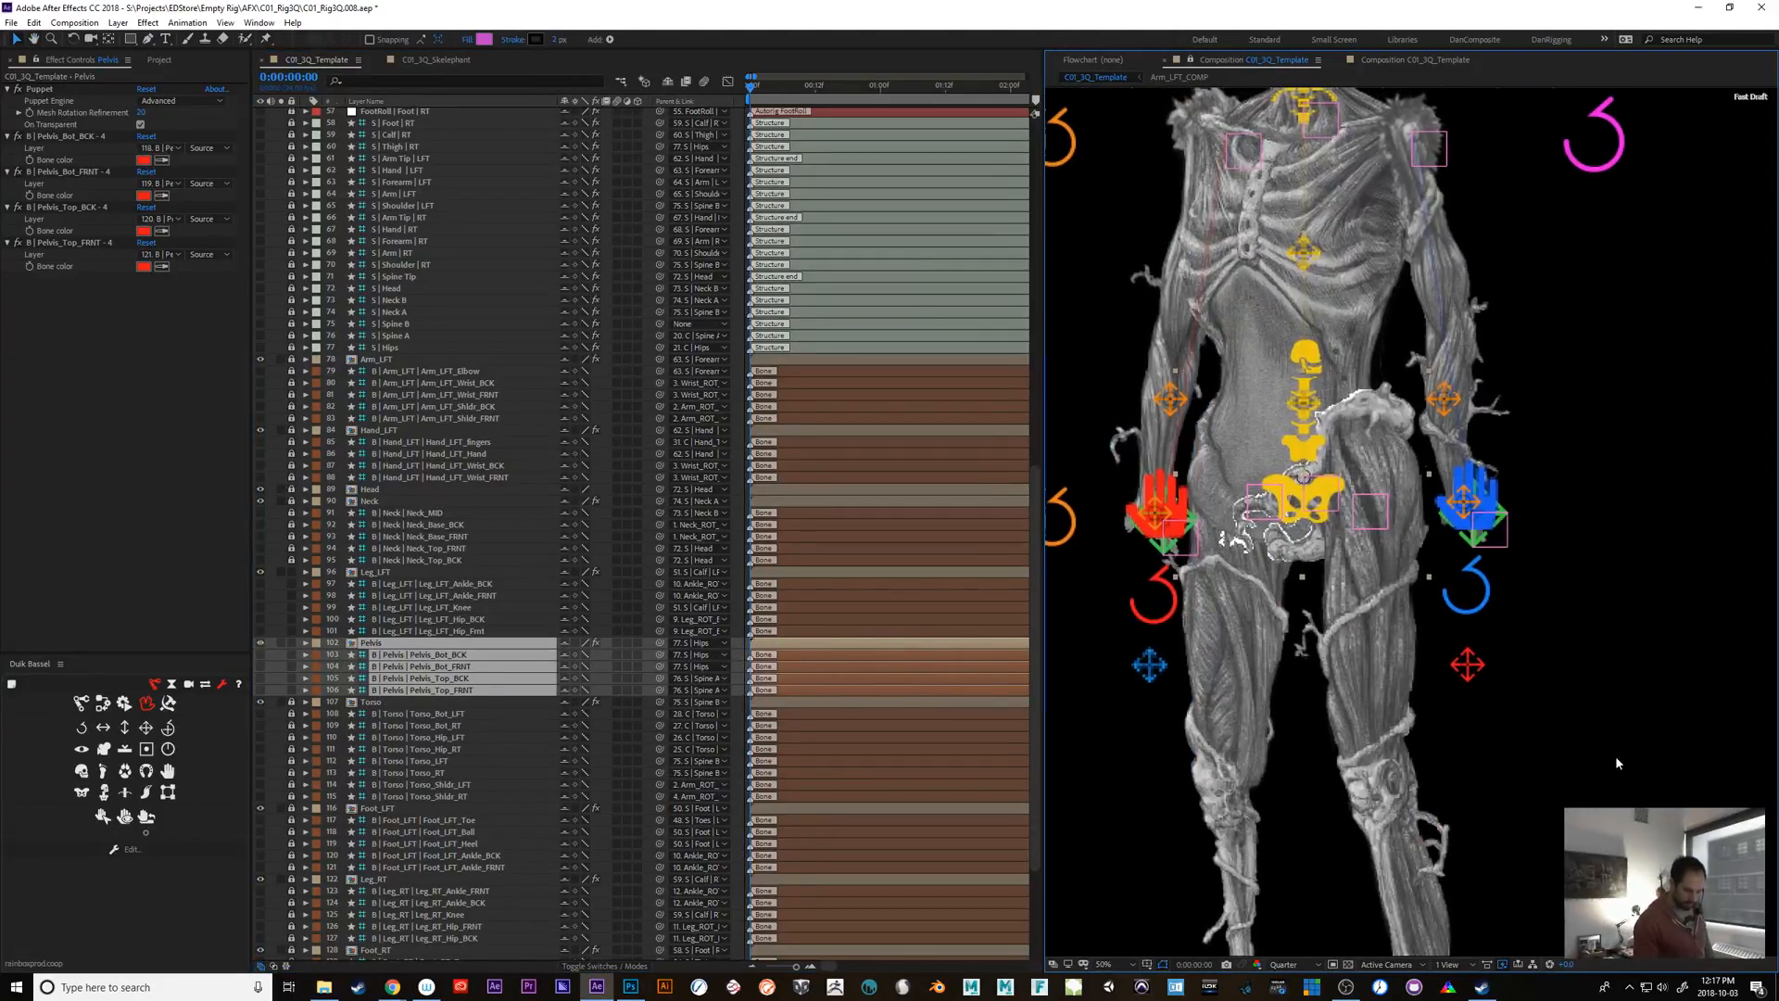
pyautogui.click(1503, 965)
pyautogui.click(1542, 867)
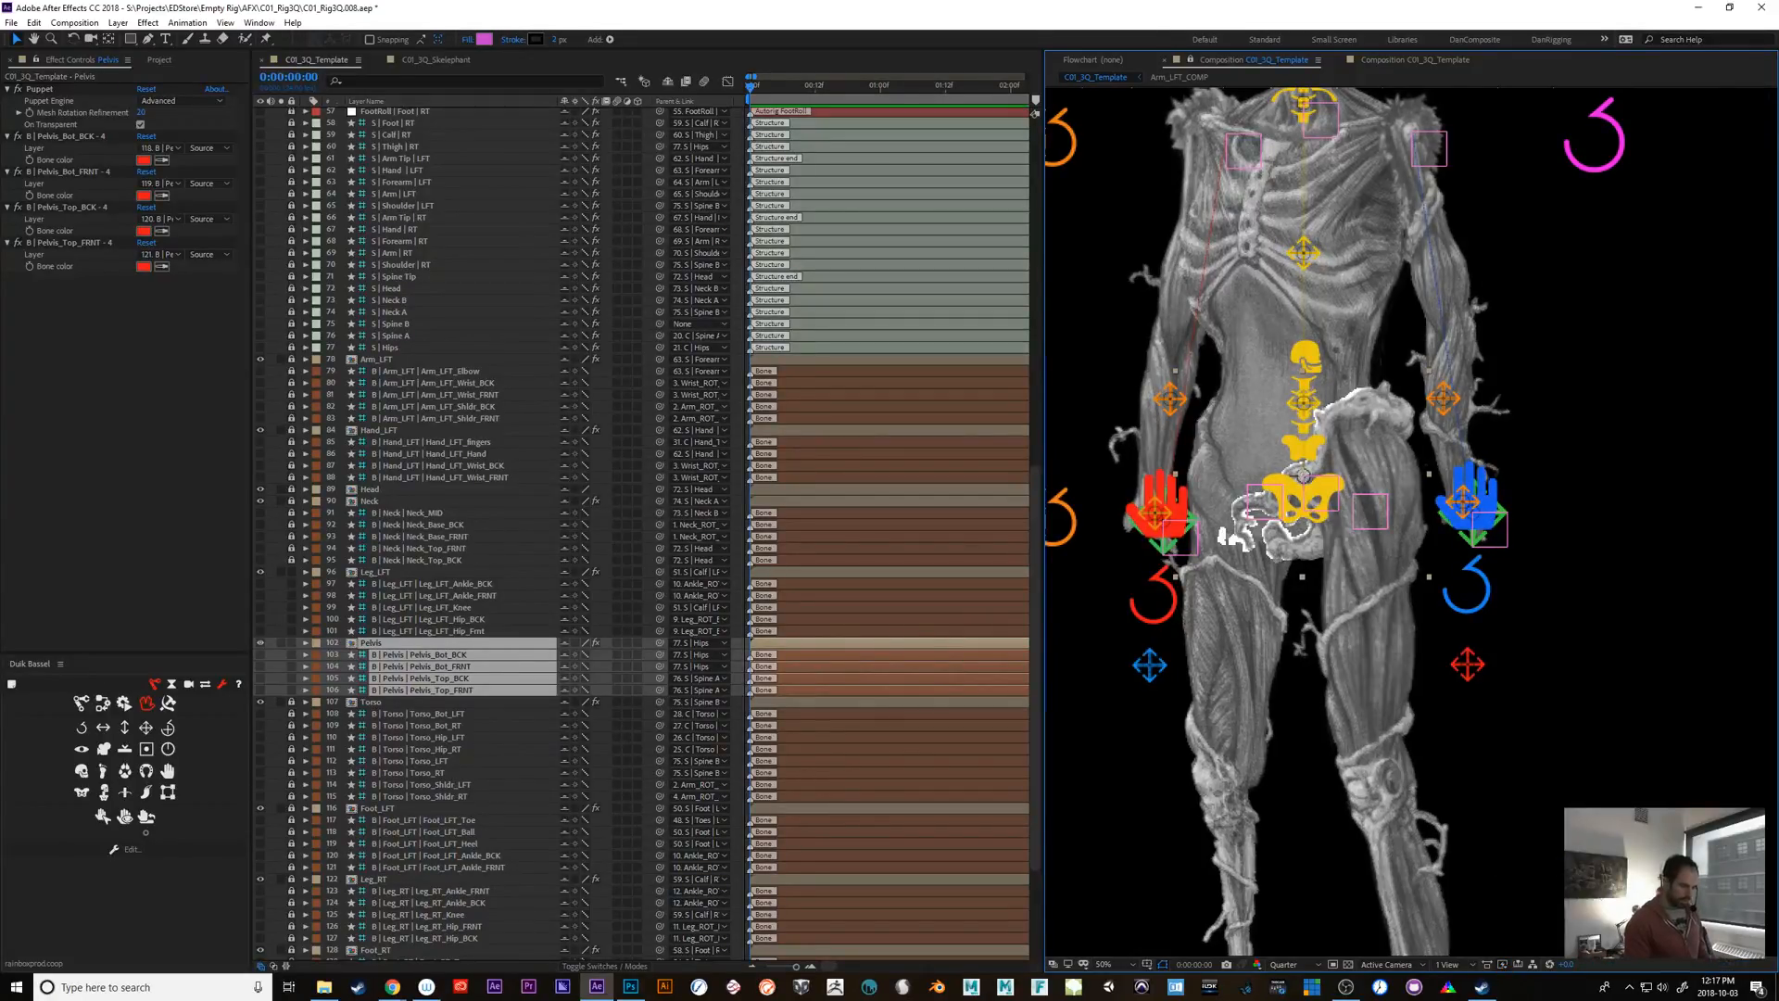
# Test the Pelvis layer's Puppet effect by switching its On Transparent option off and on again
pyautogui.click(399, 619)
pyautogui.click(376, 642)
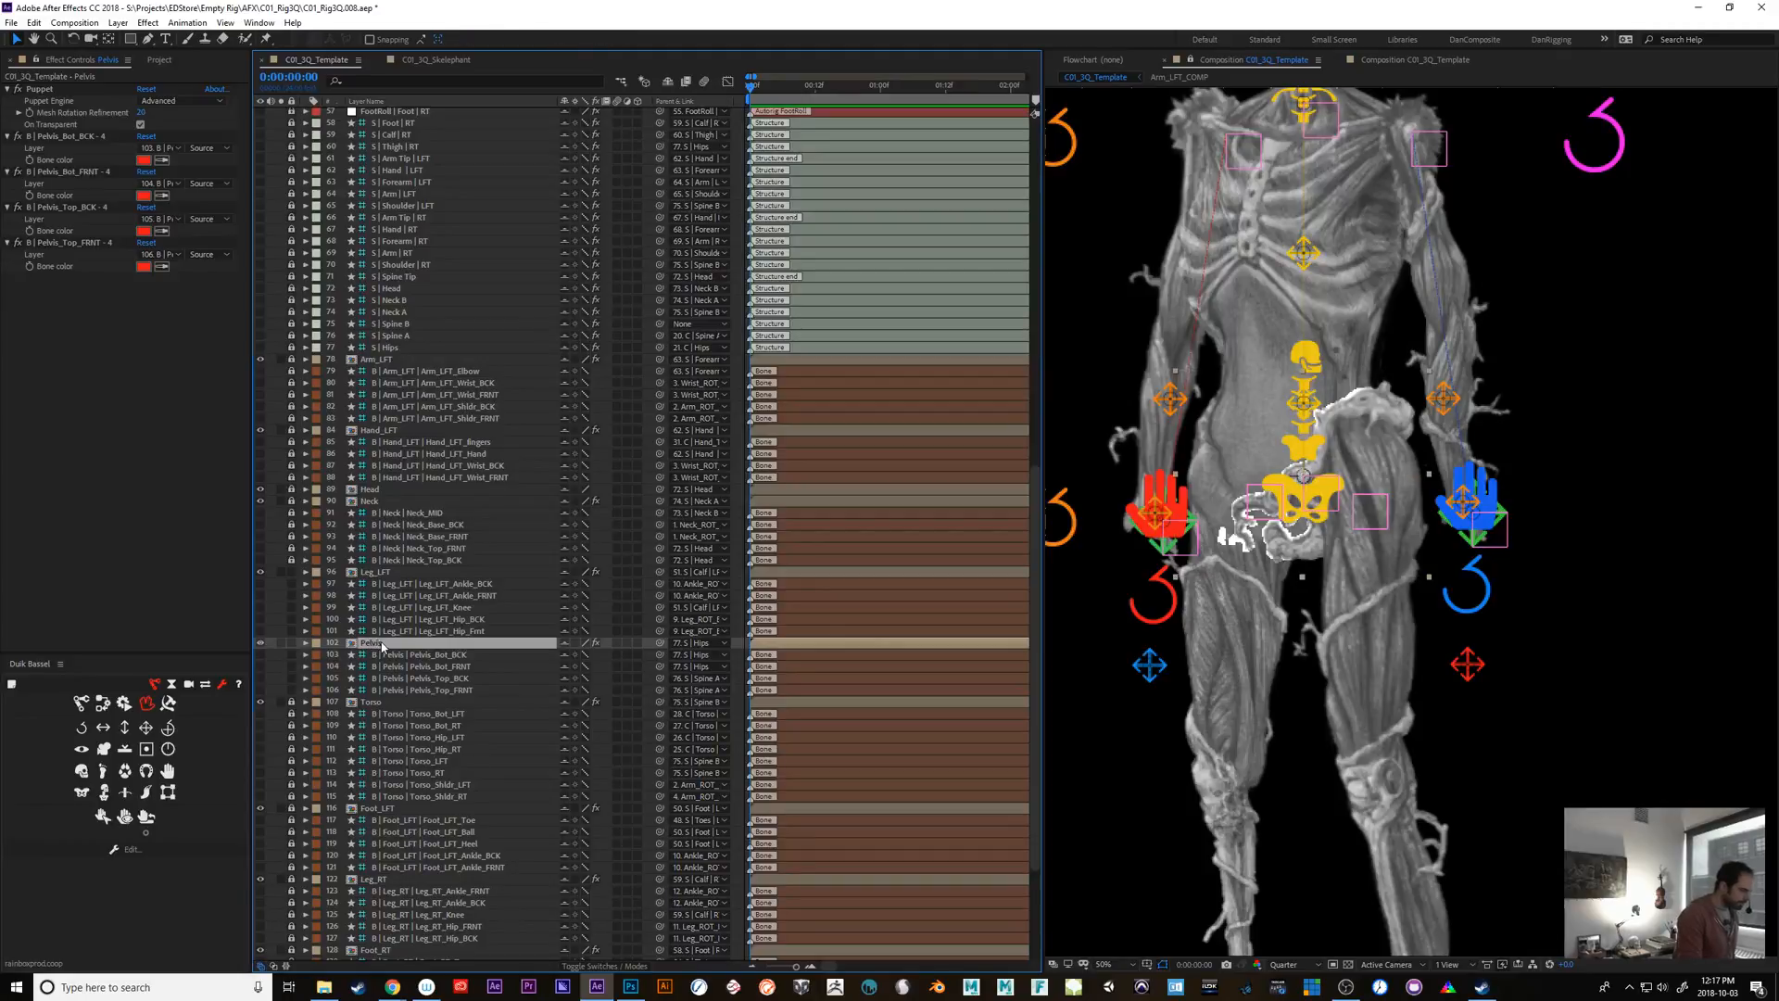
pyautogui.click(19, 97)
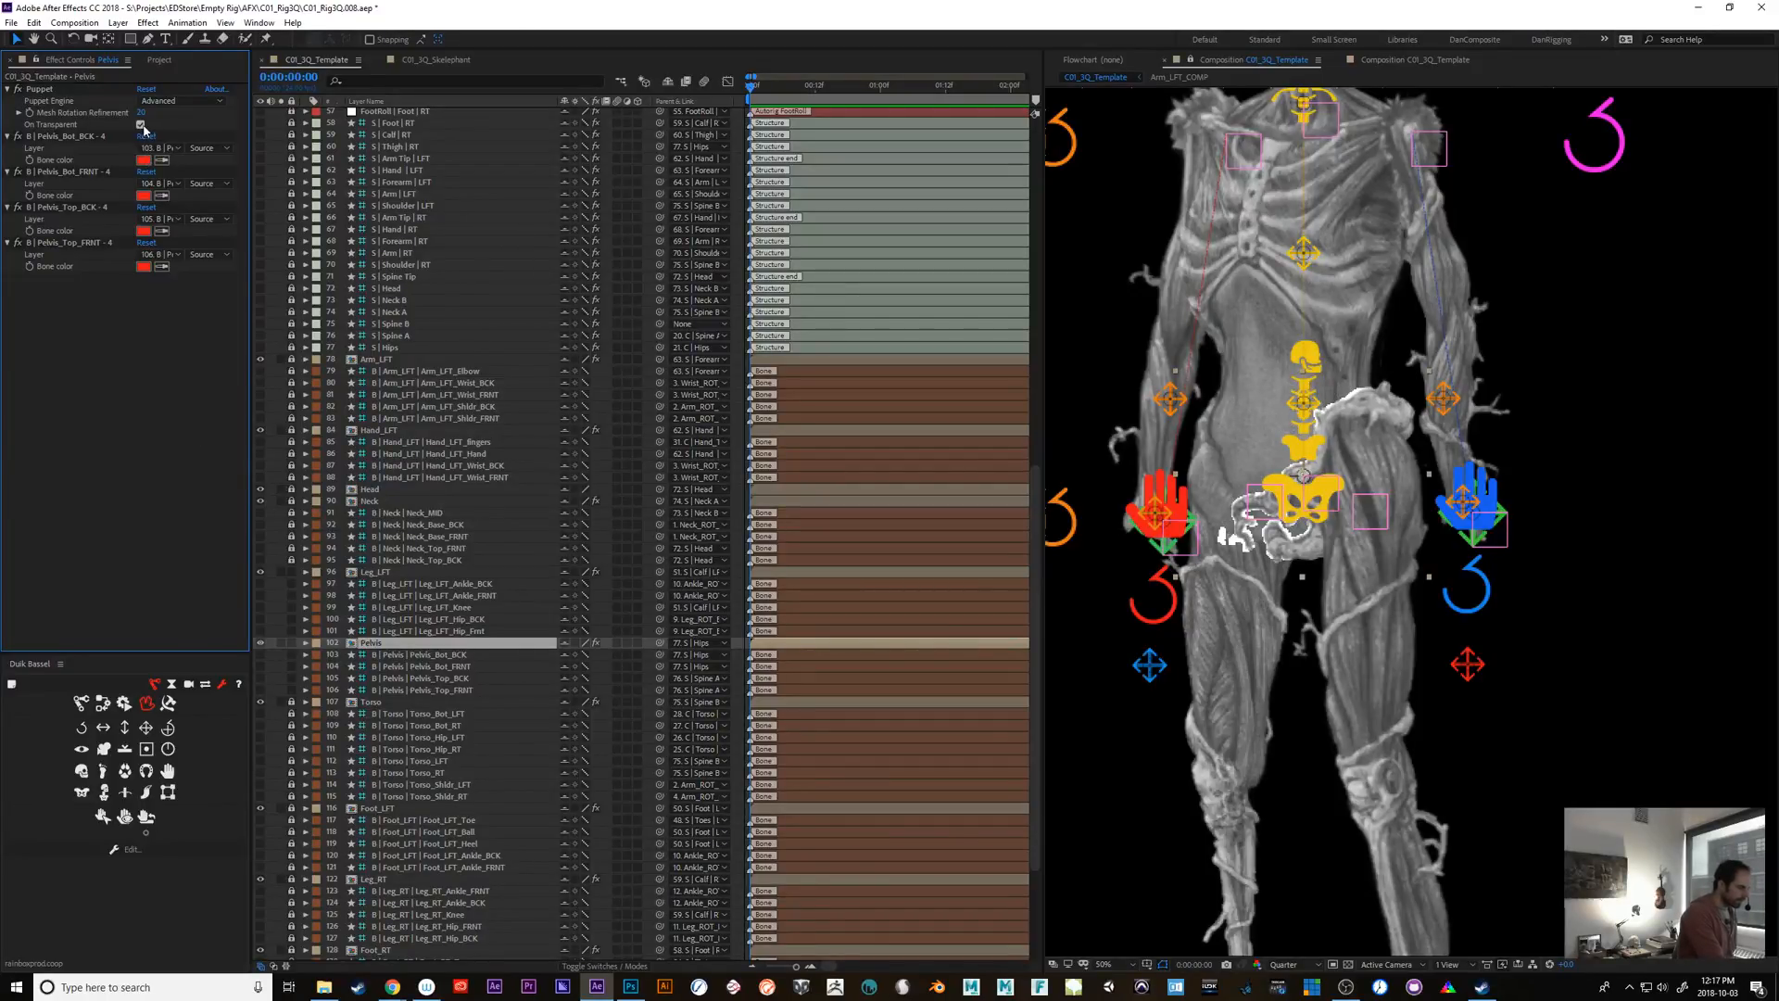
pyautogui.click(141, 125)
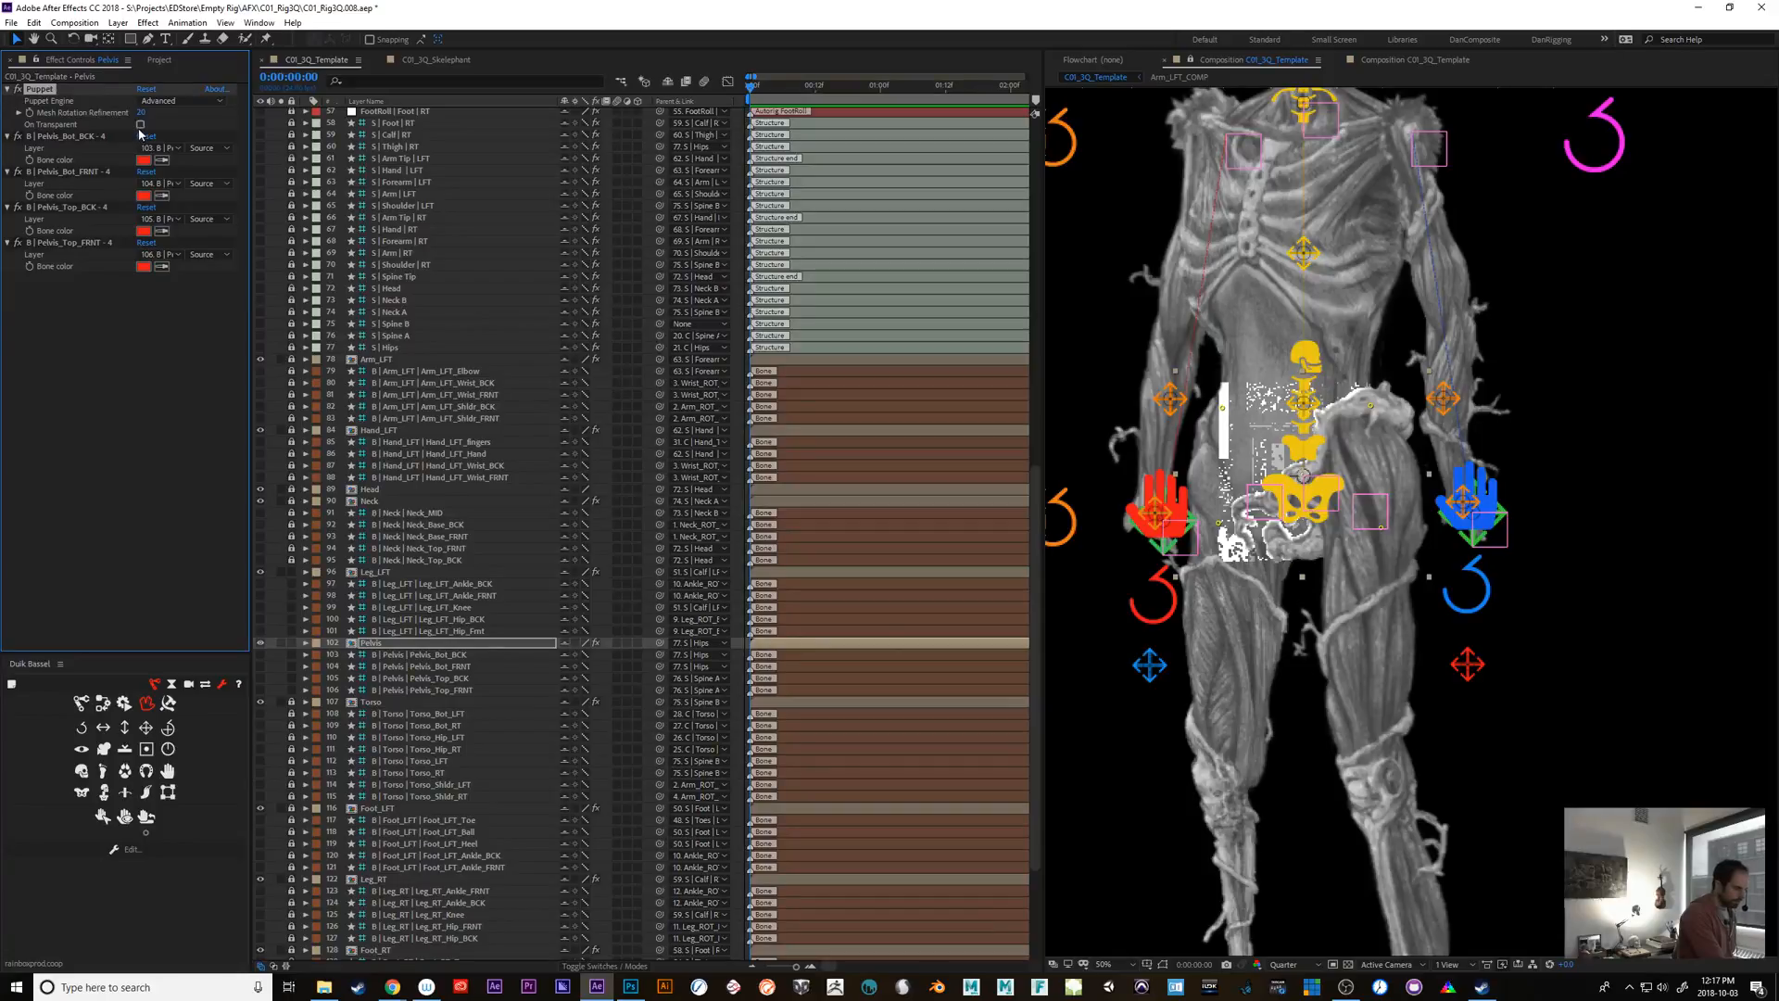
pyautogui.click(140, 125)
# Inspect the artwork and guide layers inside Pelvis_COMP at 100% magnification, toggling layer visibility, and return to C01_3Q_Template
pyautogui.click(389, 645)
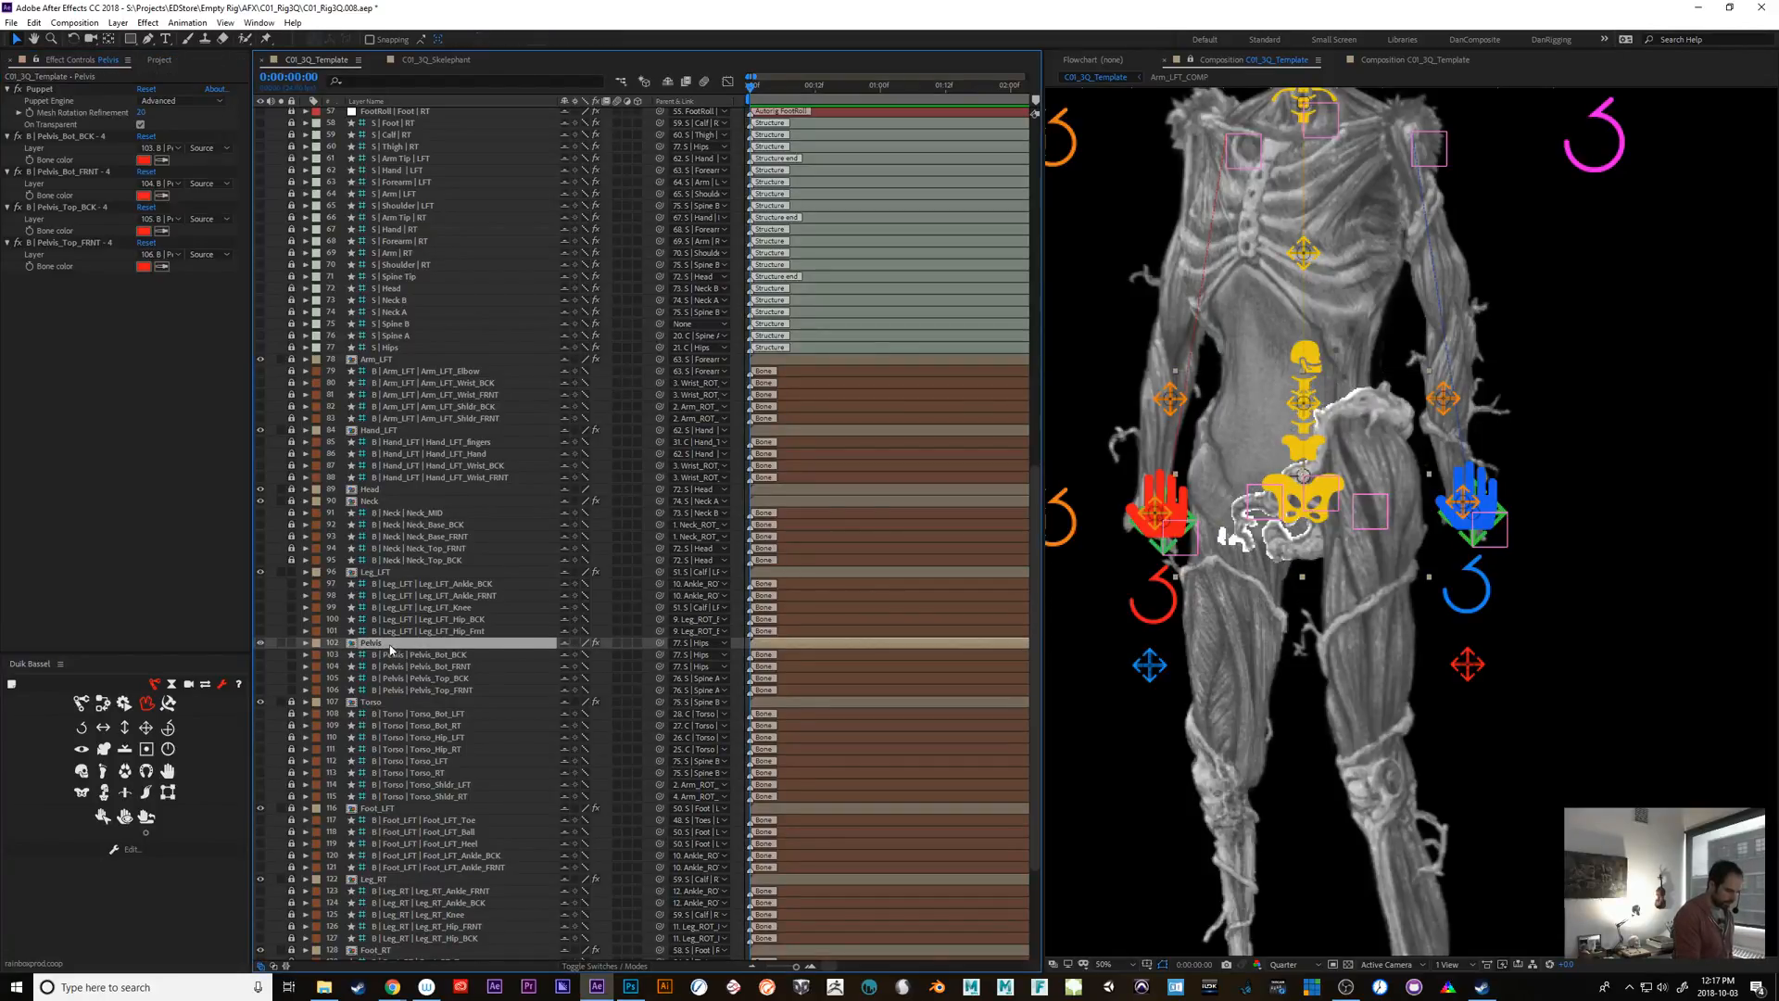
pyautogui.doubleClick(390, 645)
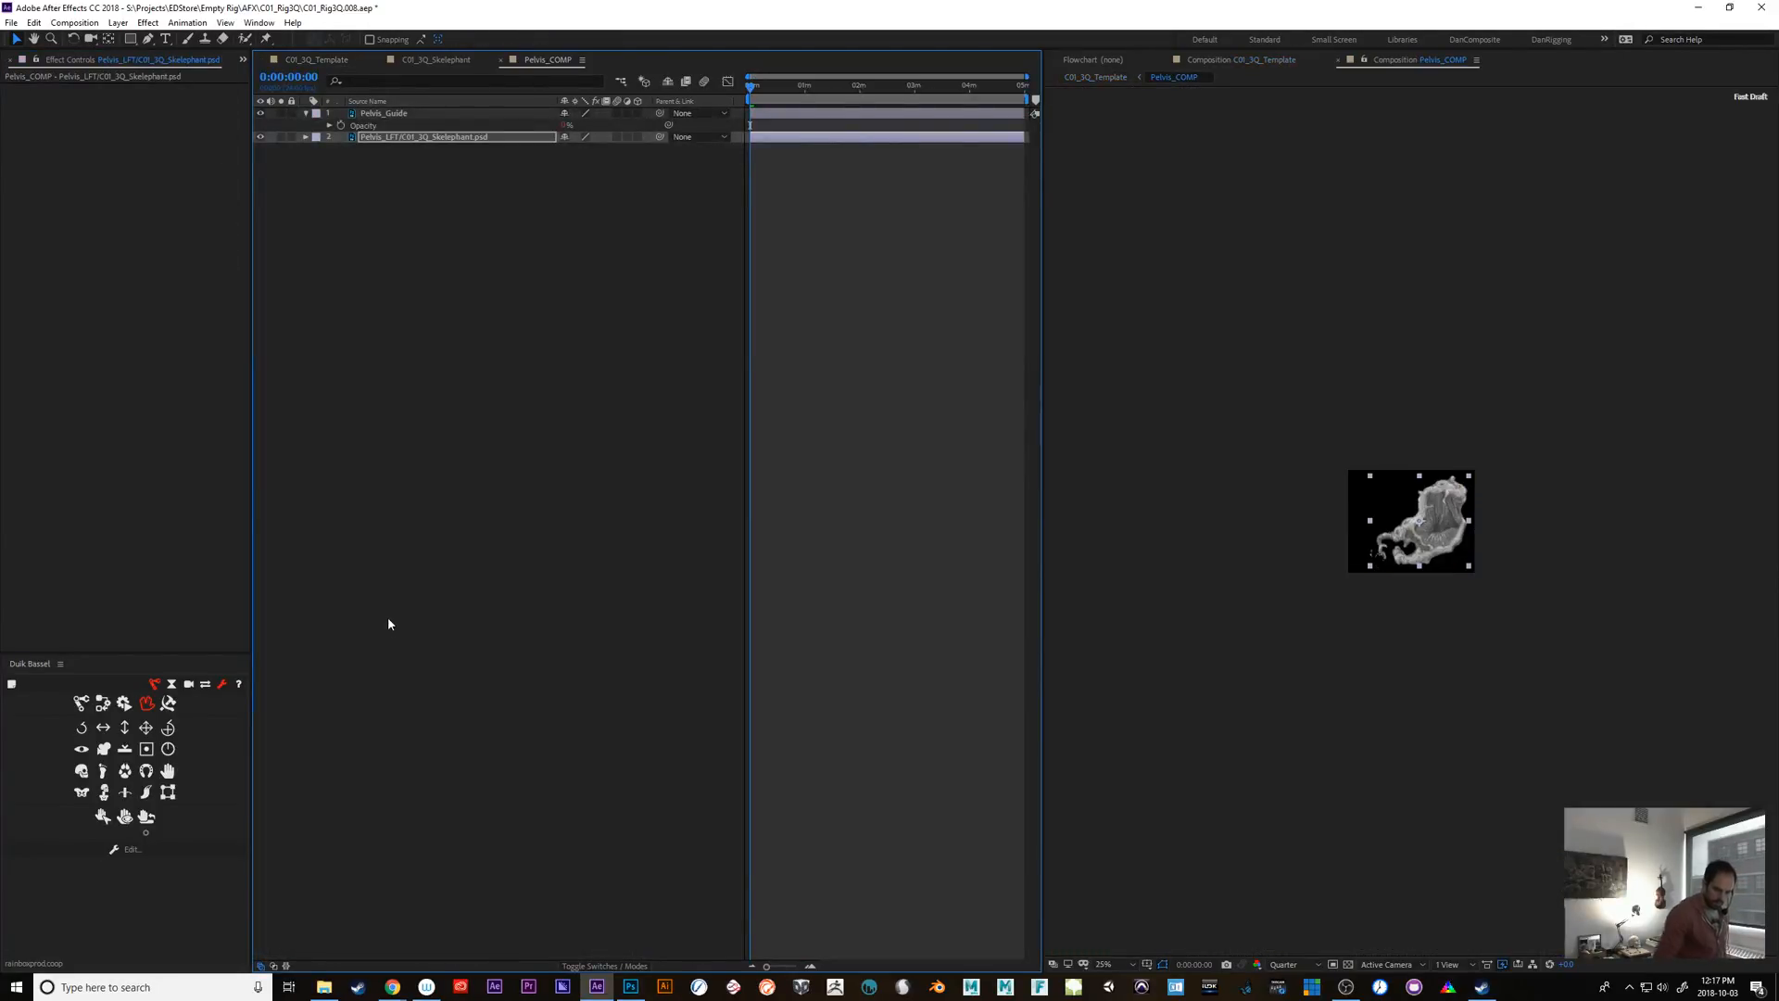
pyautogui.press('.')
pyautogui.press('.')
pyautogui.press('.')
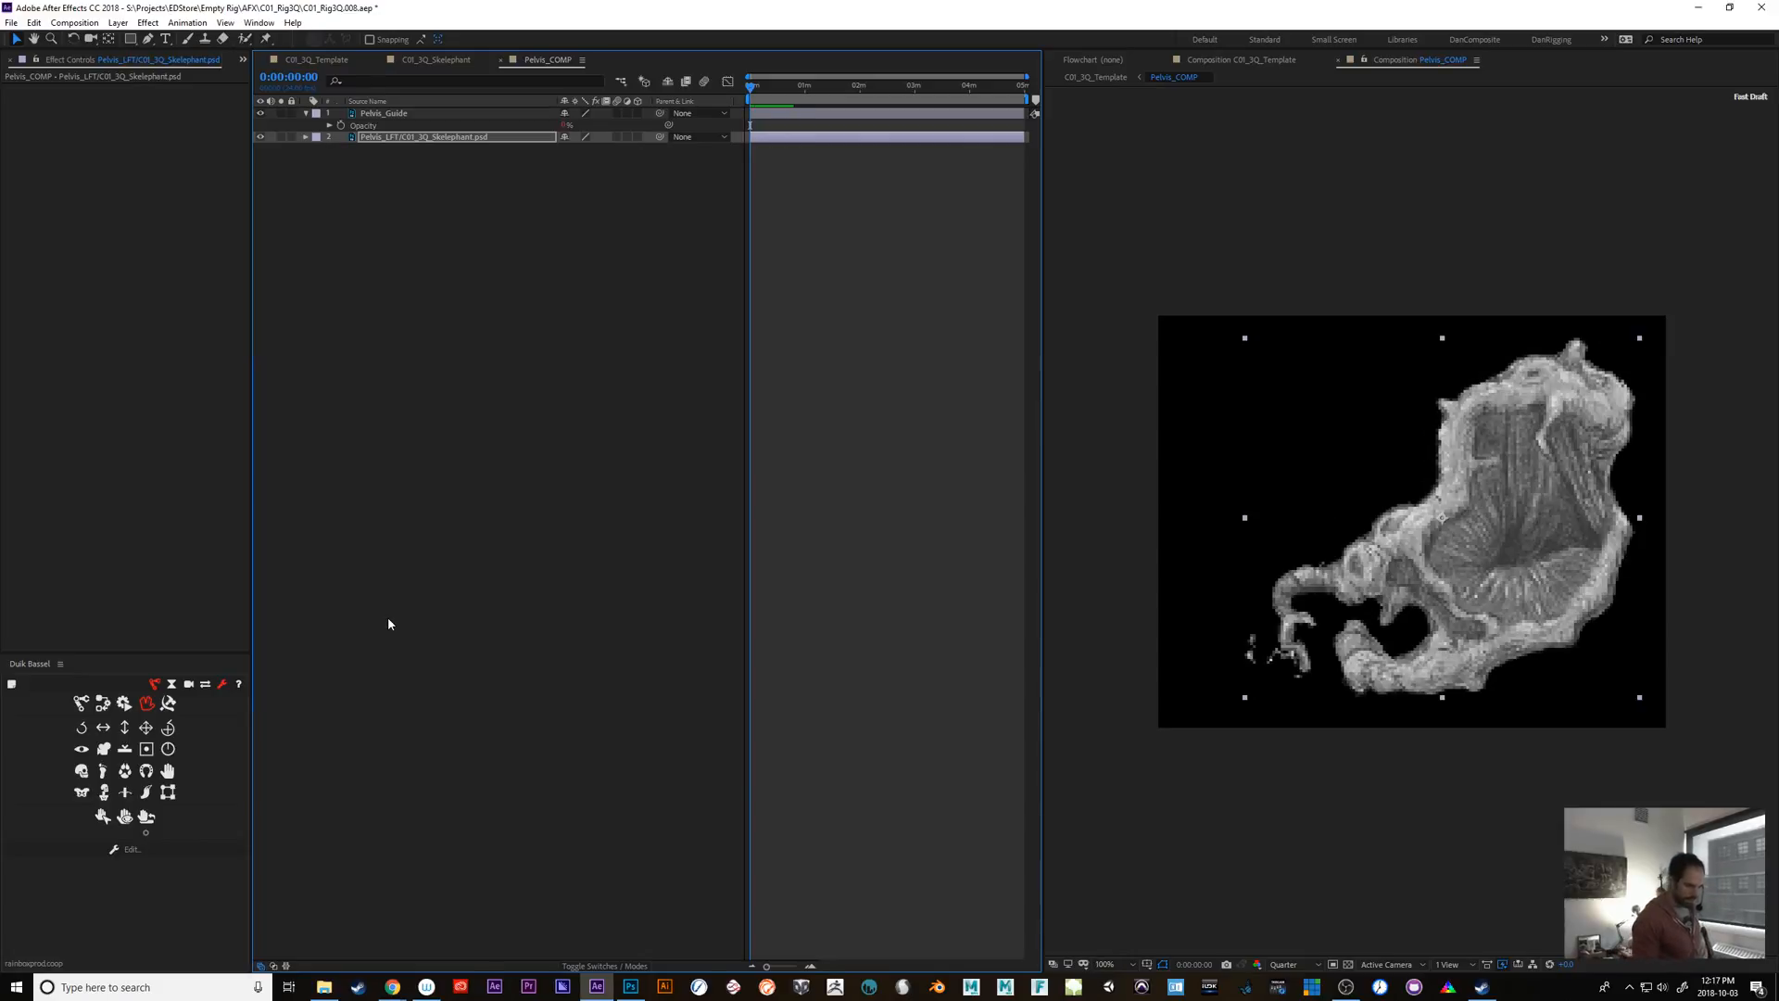
pyautogui.click(317, 113)
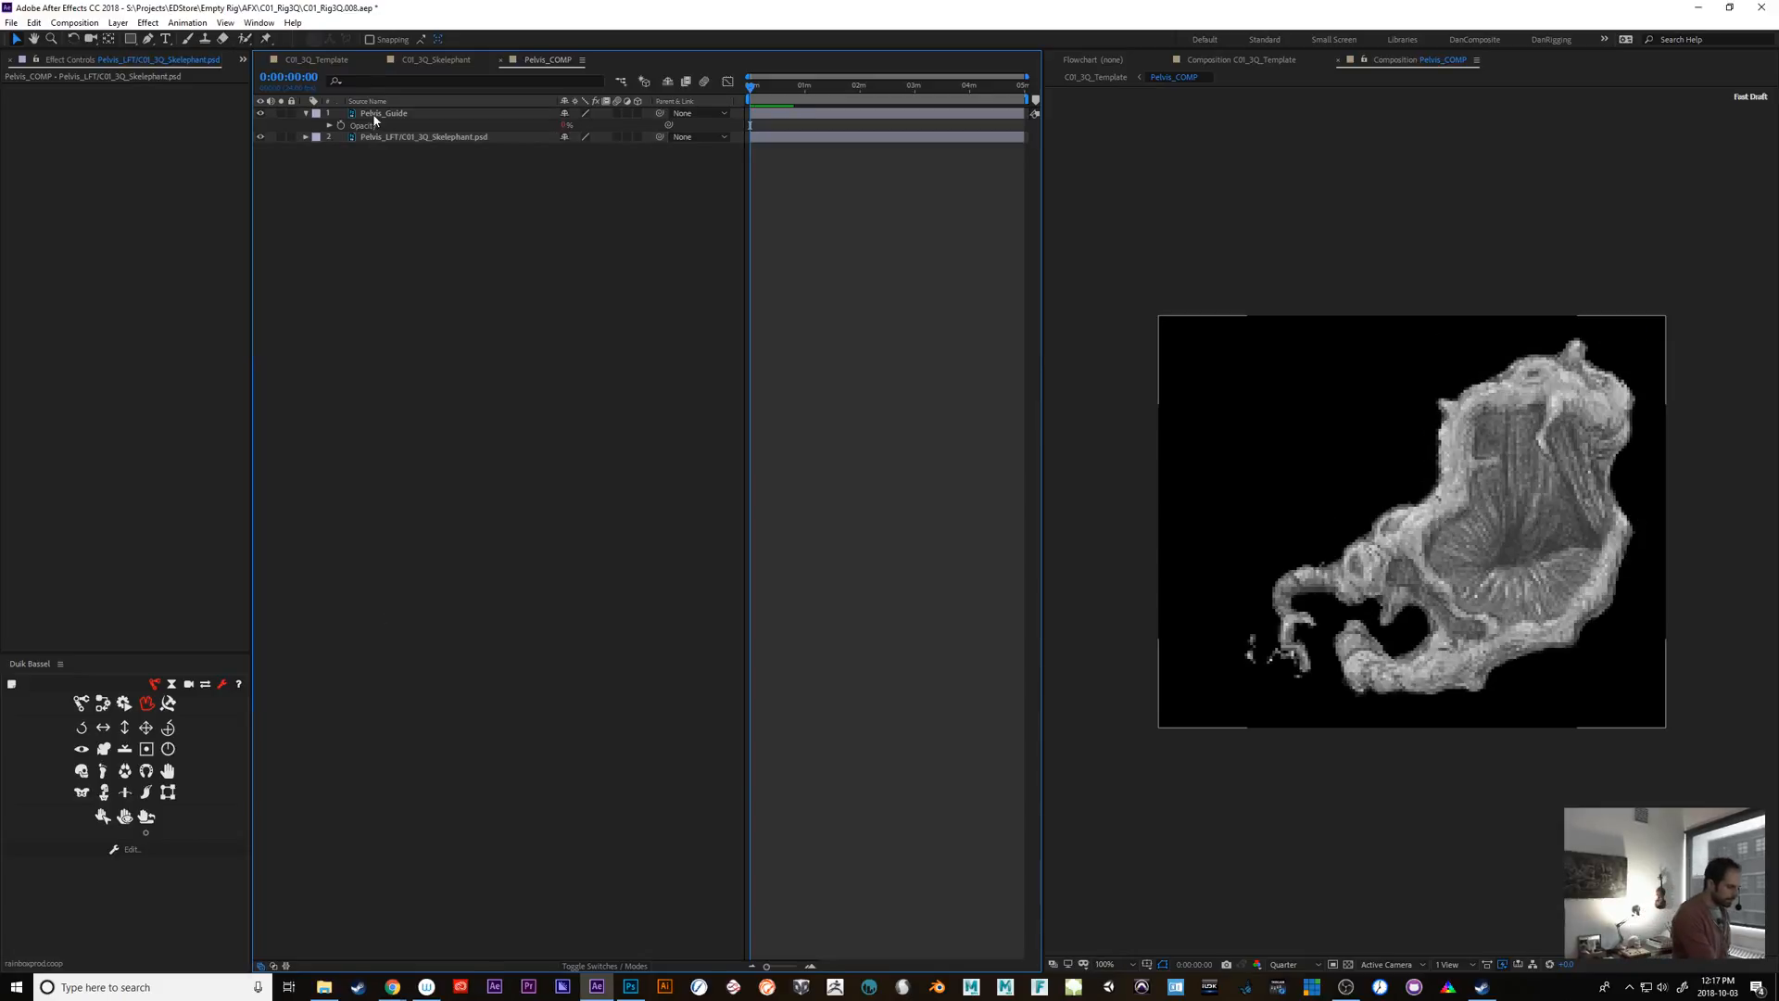
pyautogui.click(259, 113)
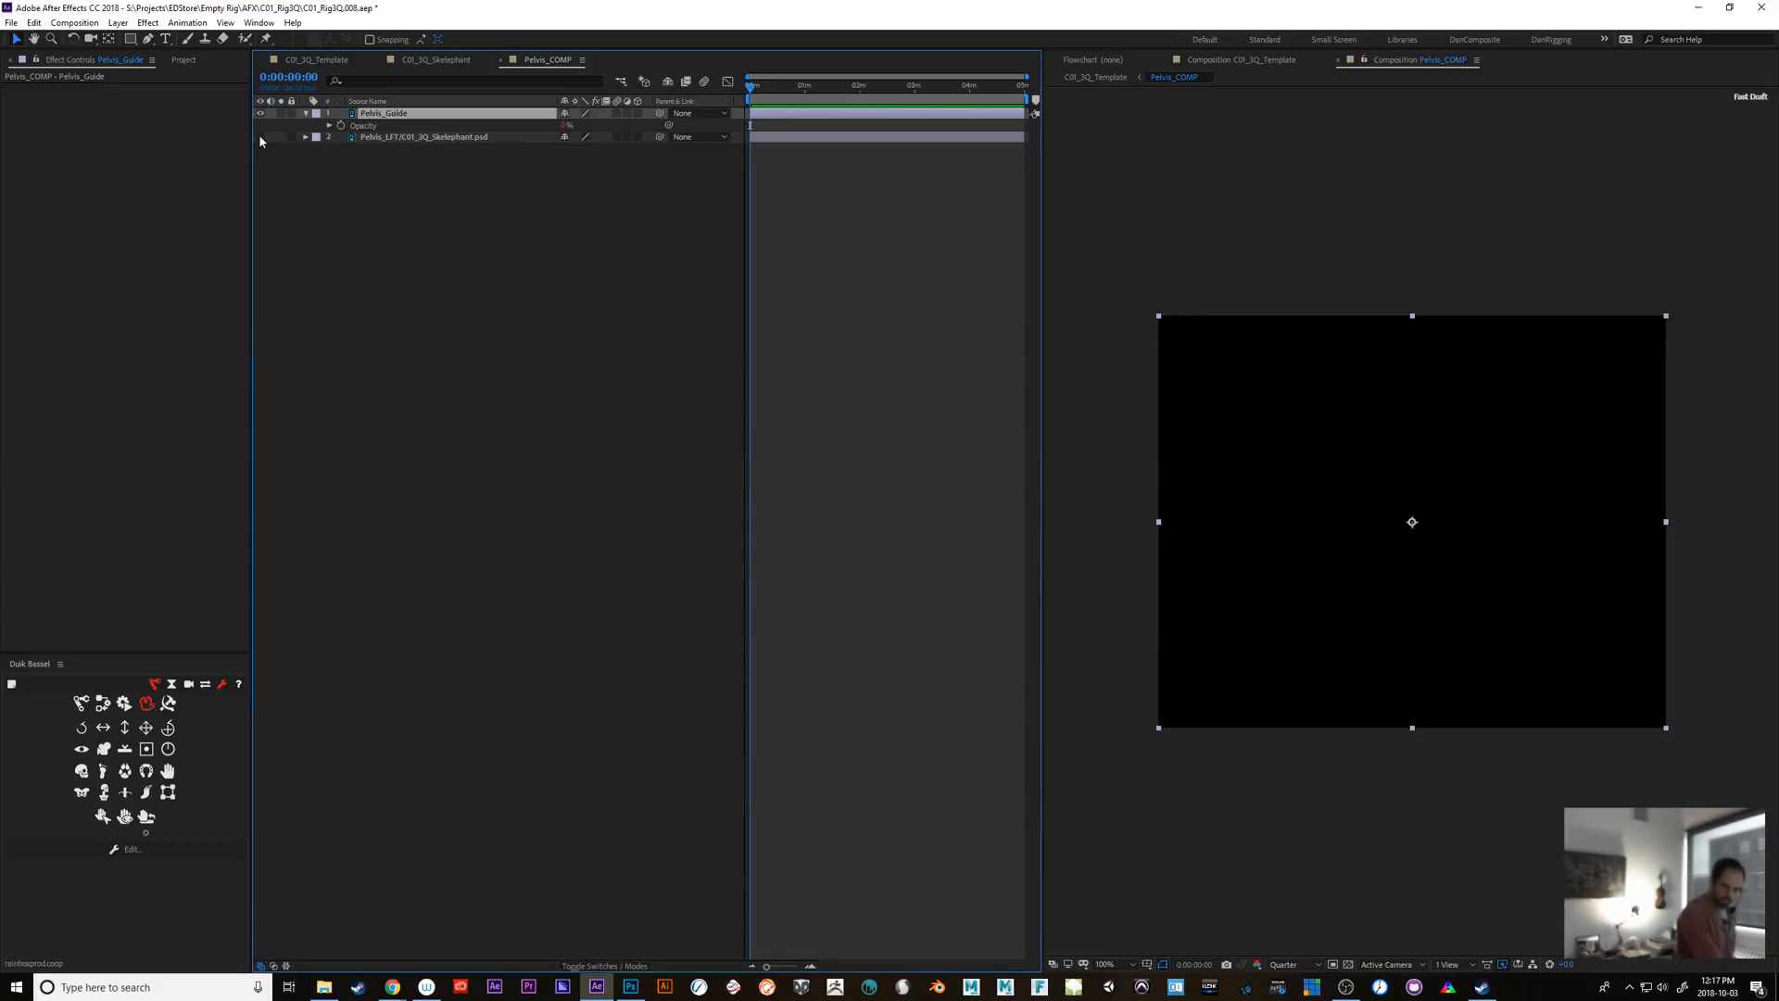
pyautogui.click(338, 61)
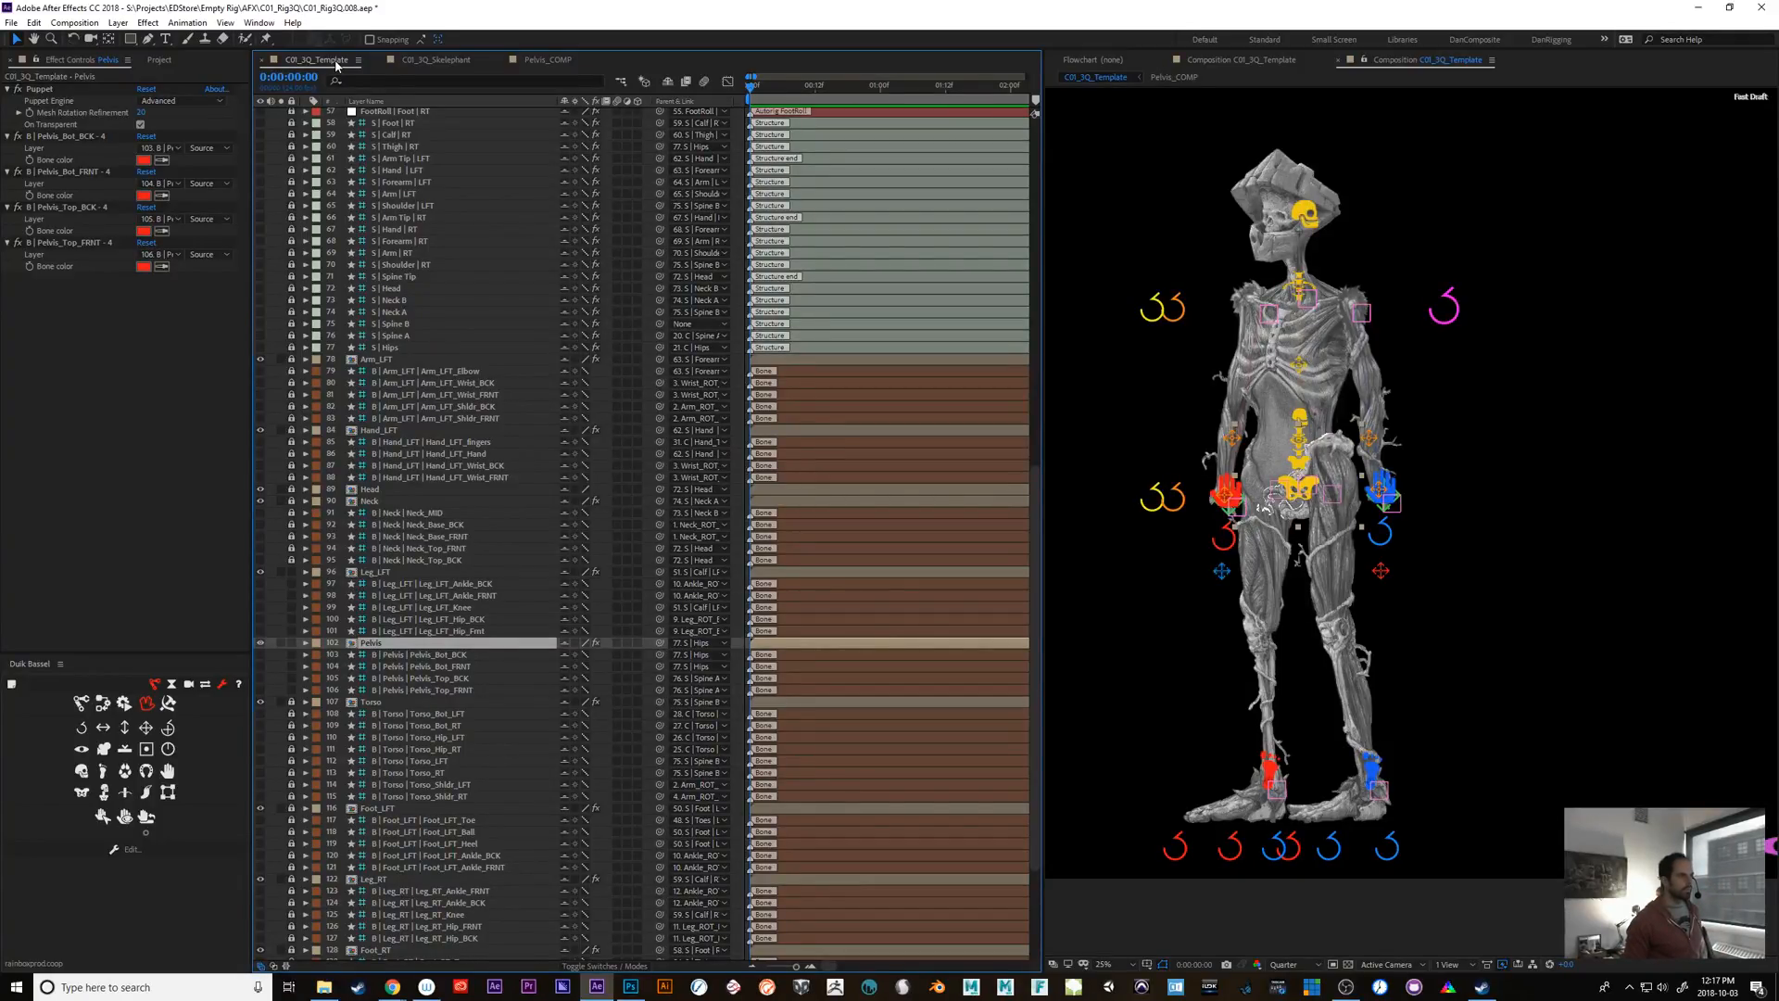
# Compare the hips at 50% magnification with the Pelvis layer's Puppet effect switched off and on
pyautogui.press('.')
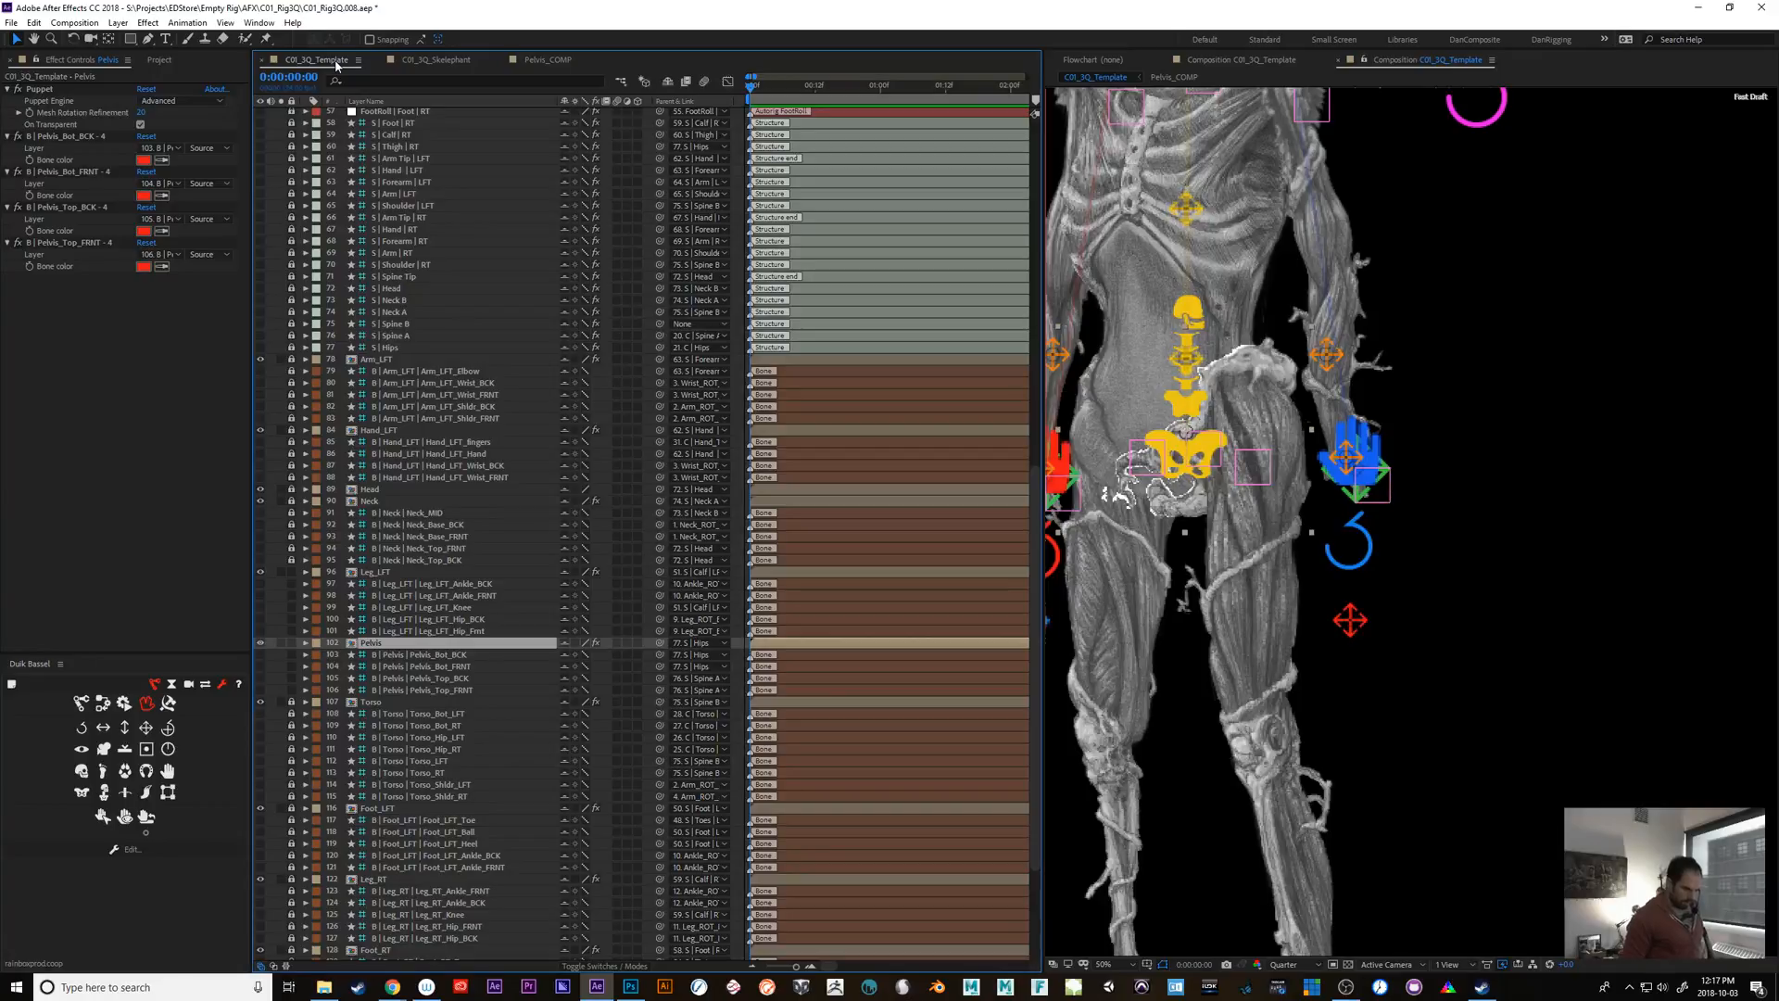
pyautogui.press('space')
pyautogui.moveTo(1473, 689); pyautogui.dragTo(1575, 749)
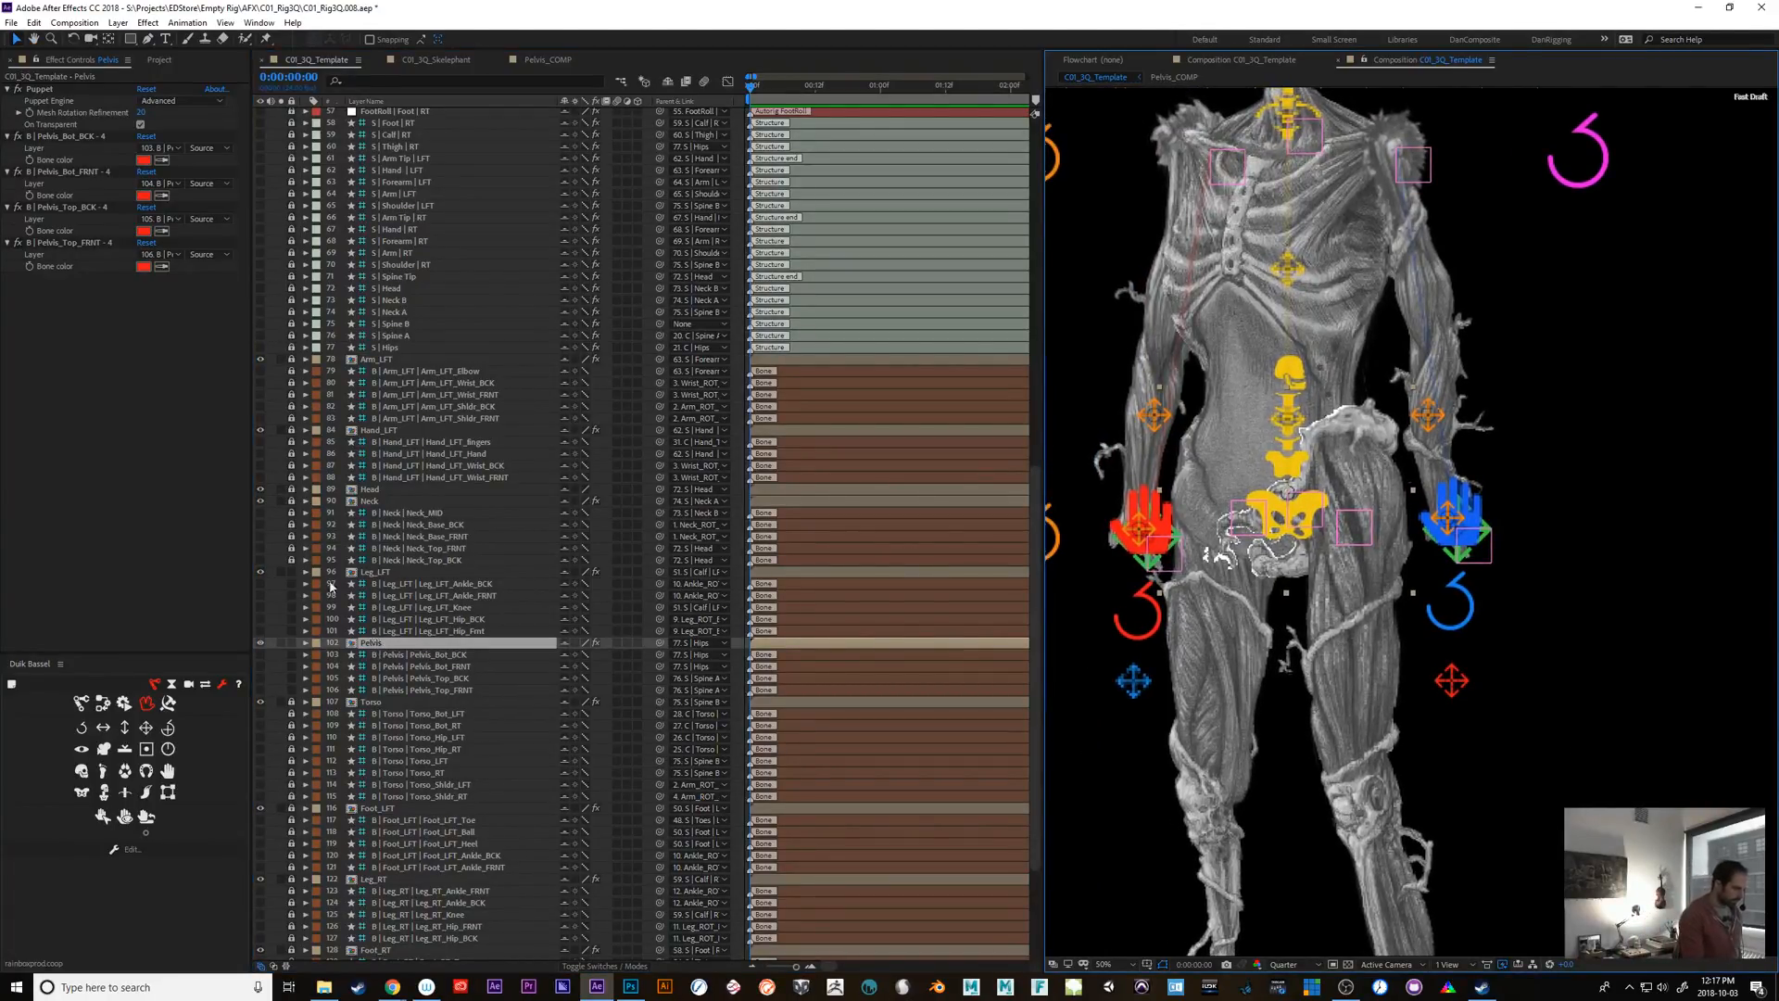
pyautogui.click(18, 90)
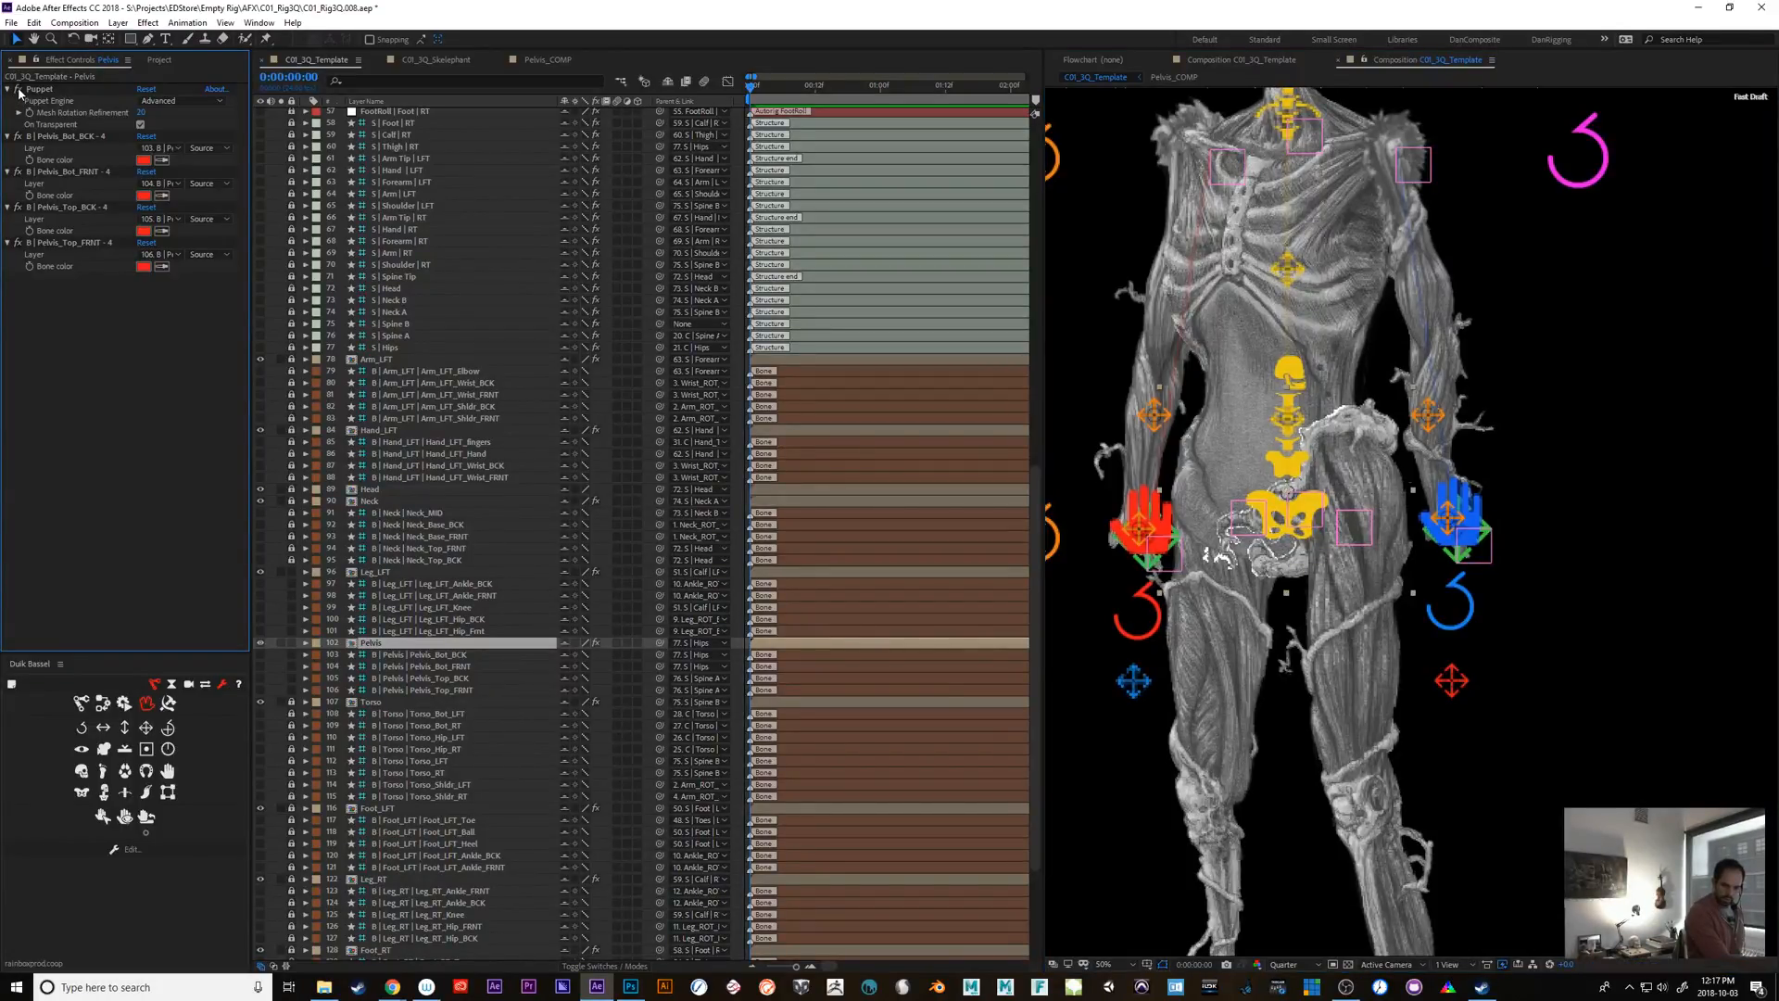
pyautogui.click(18, 90)
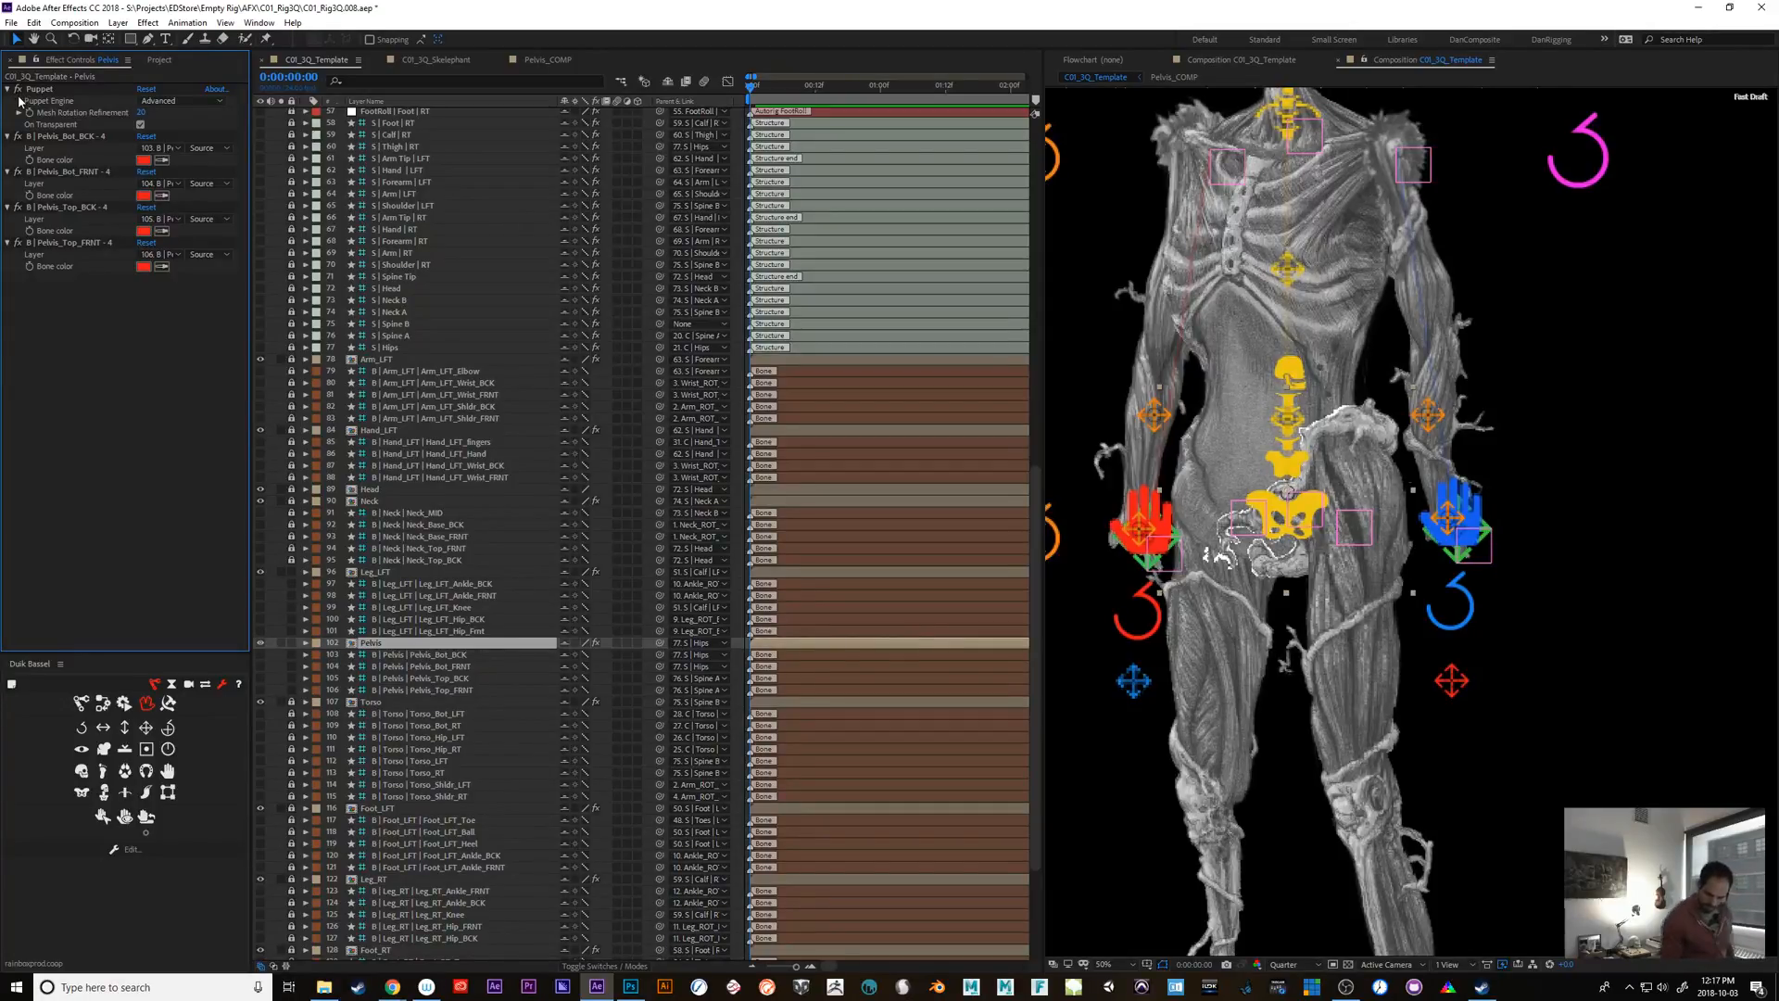
# Set the fast preview to Adaptive Resolution and check the Pelvis layer on its own by soloing and unsoloing it
pyautogui.click(1501, 964)
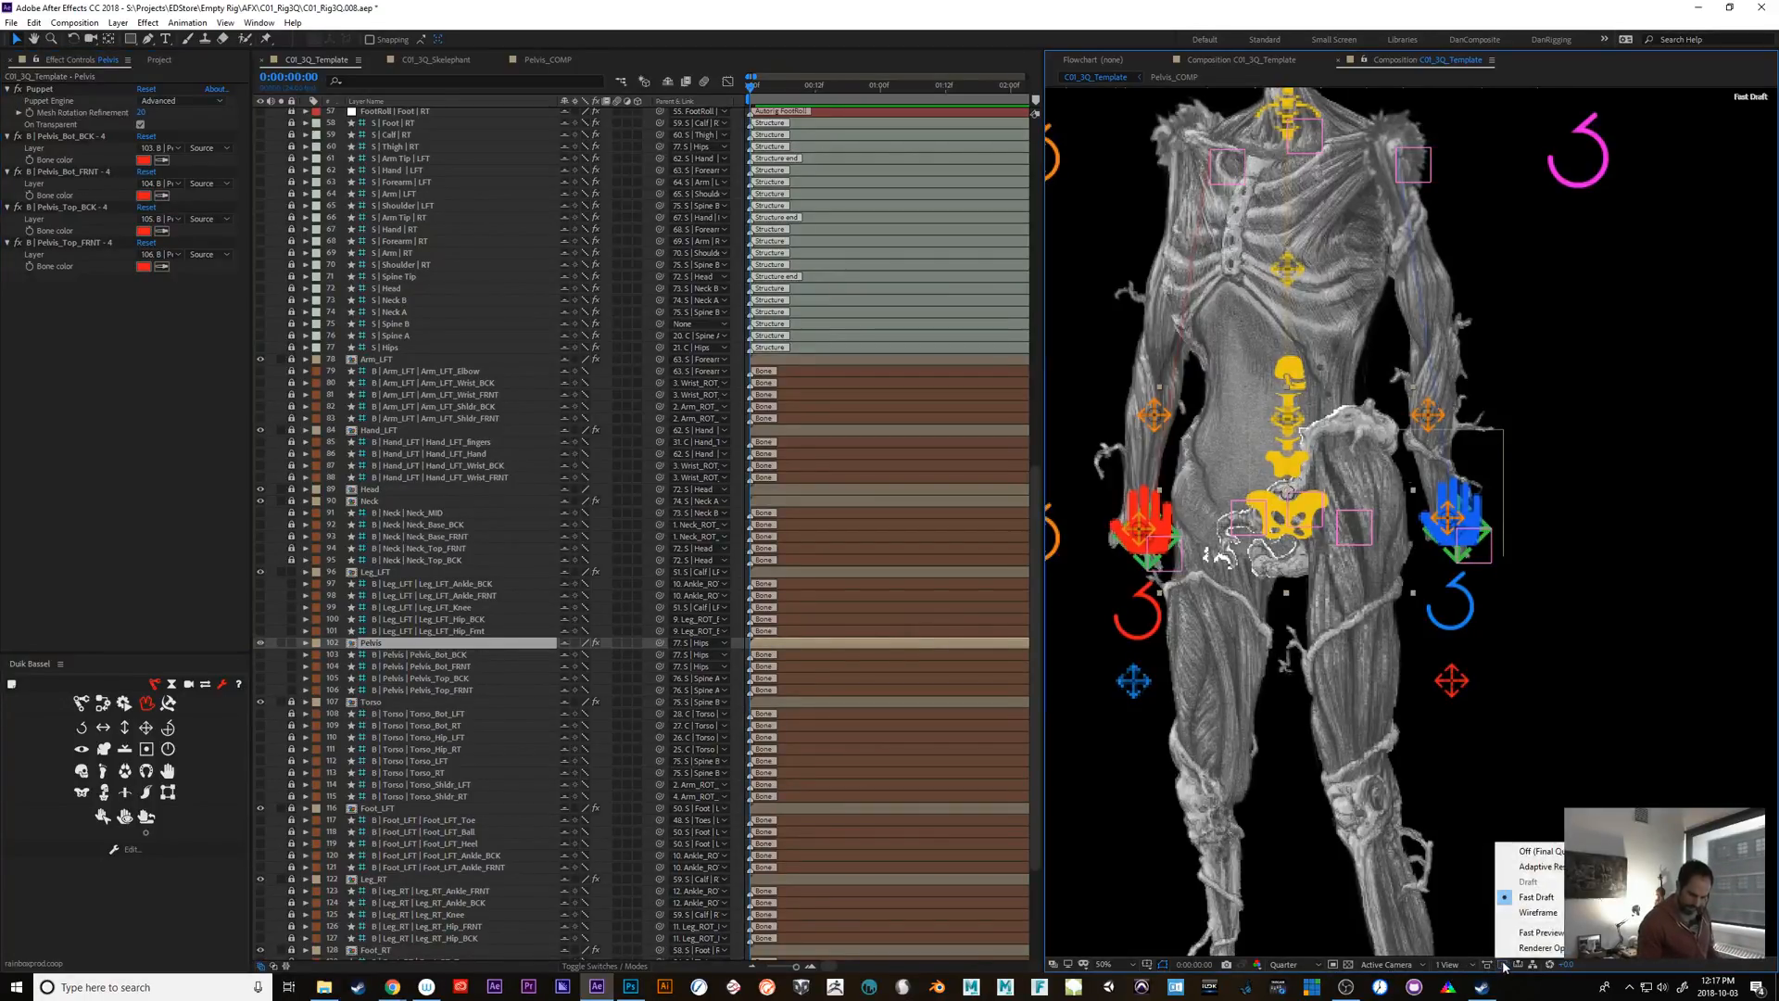
pyautogui.click(1528, 866)
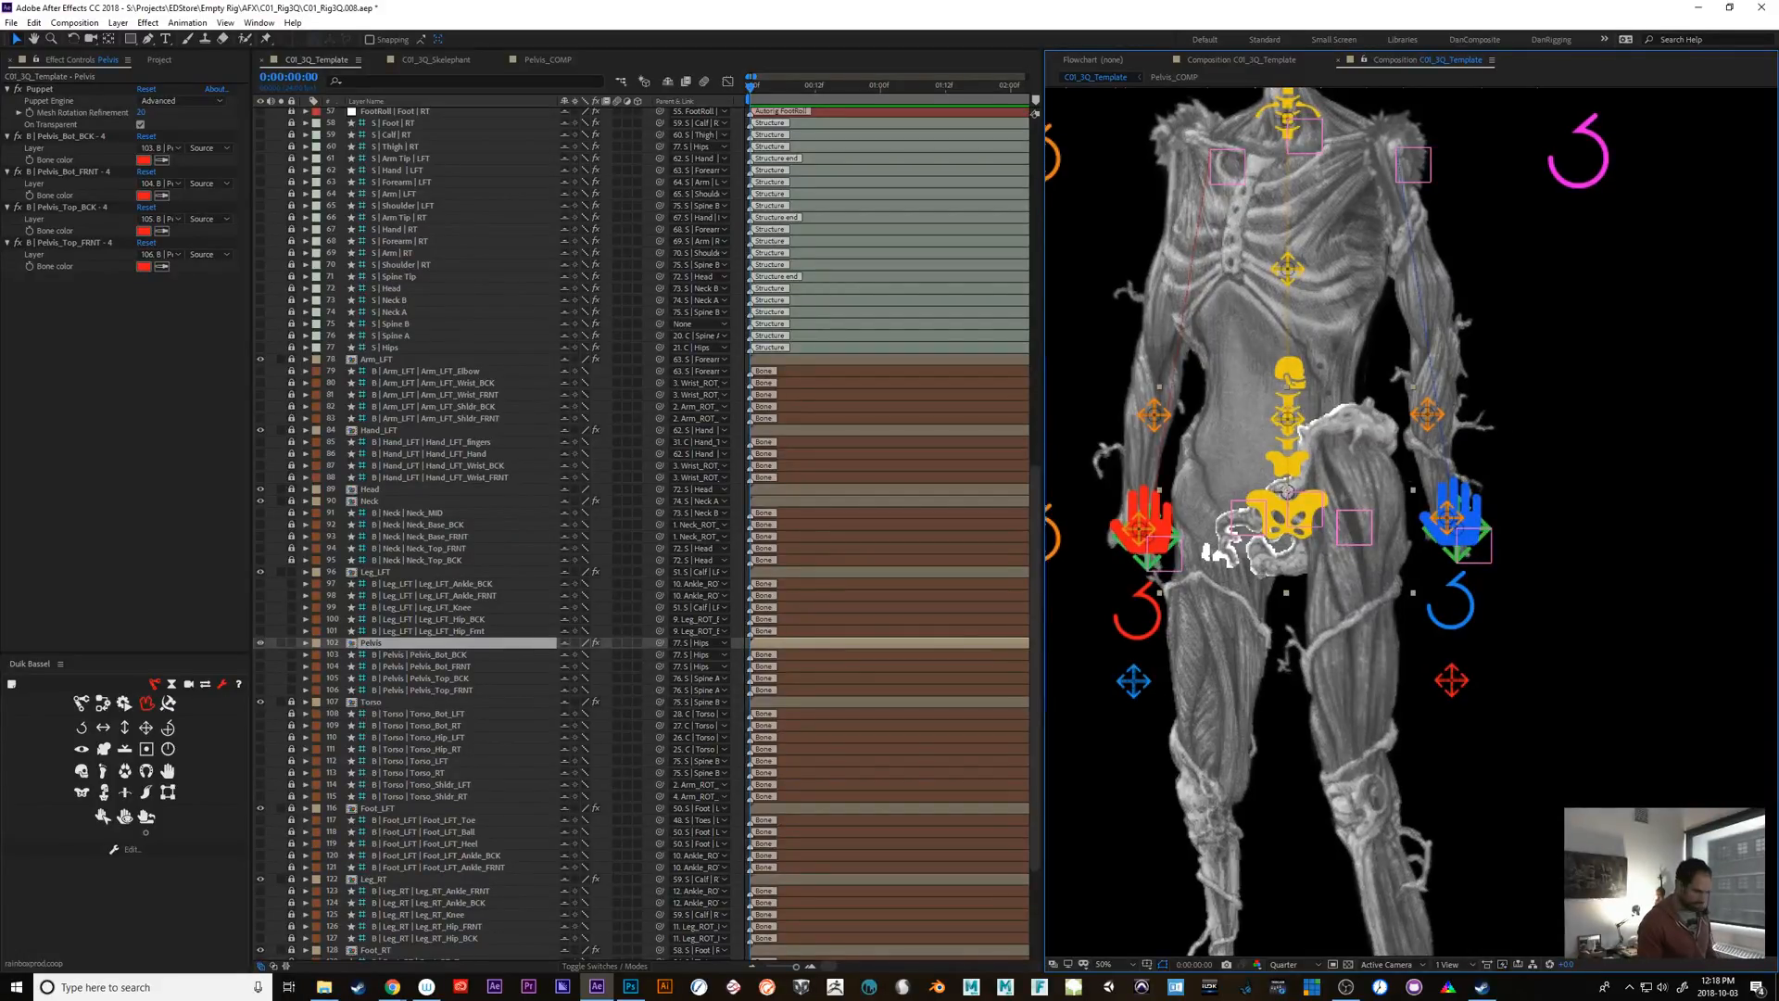
pyautogui.click(280, 642)
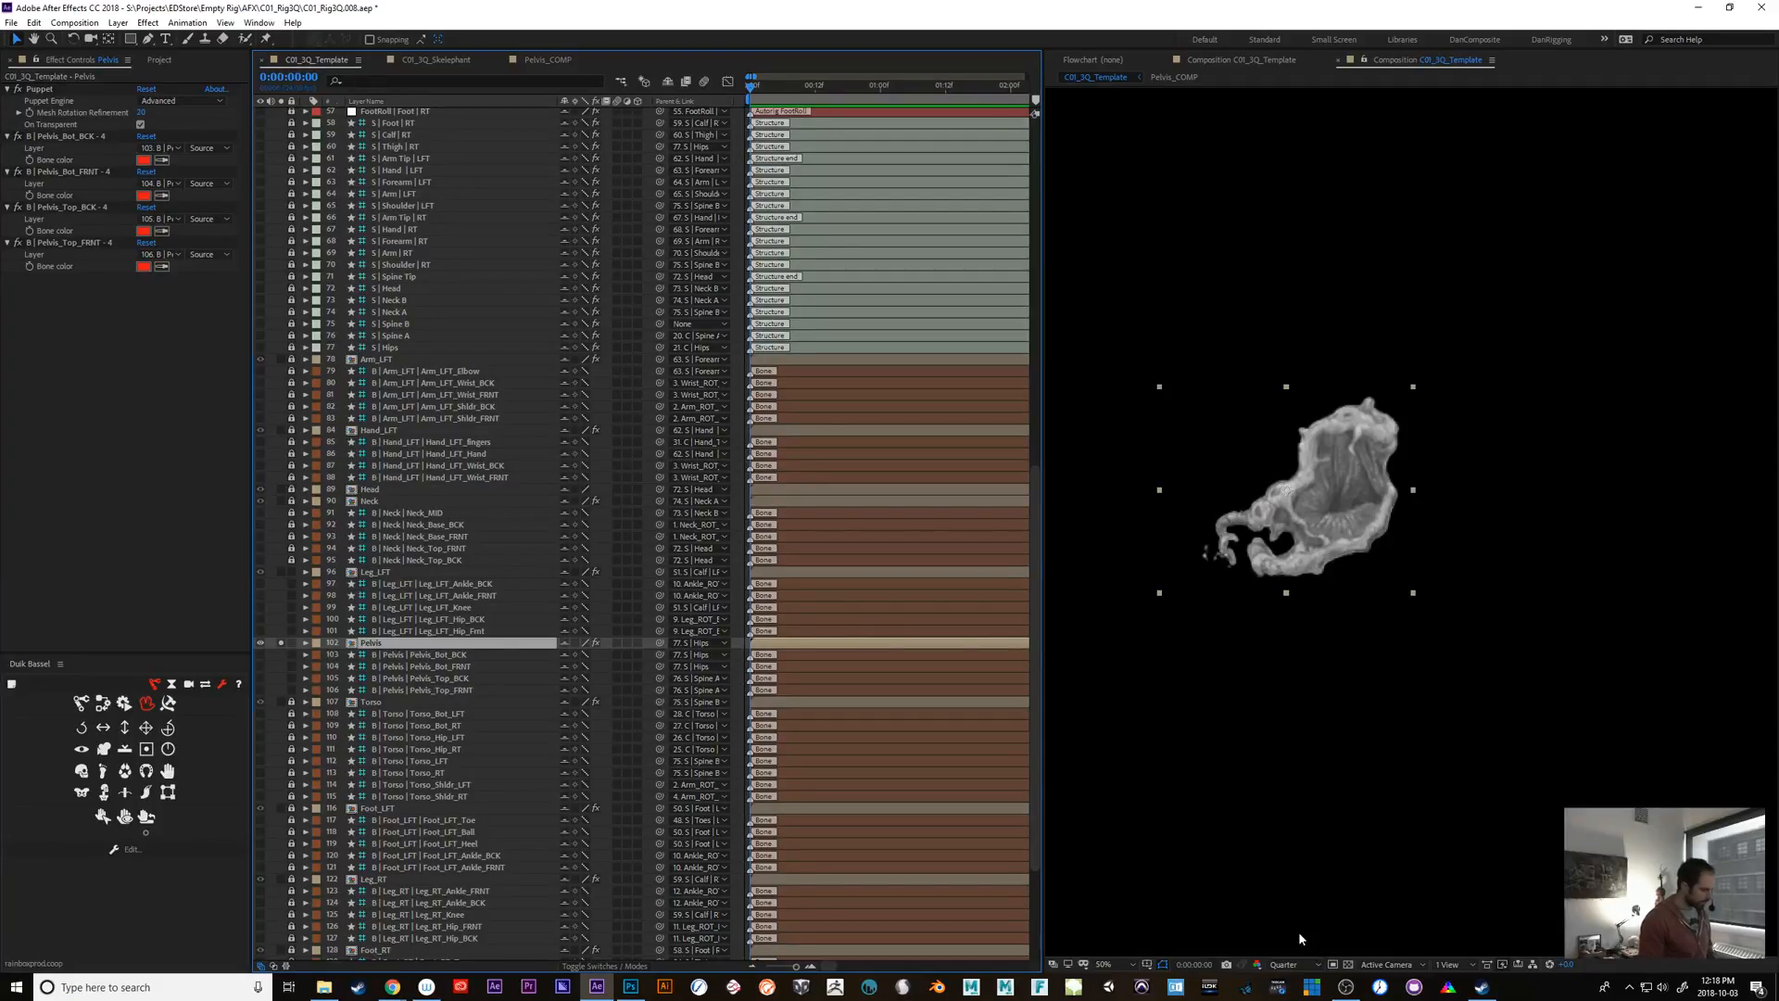
pyautogui.click(281, 642)
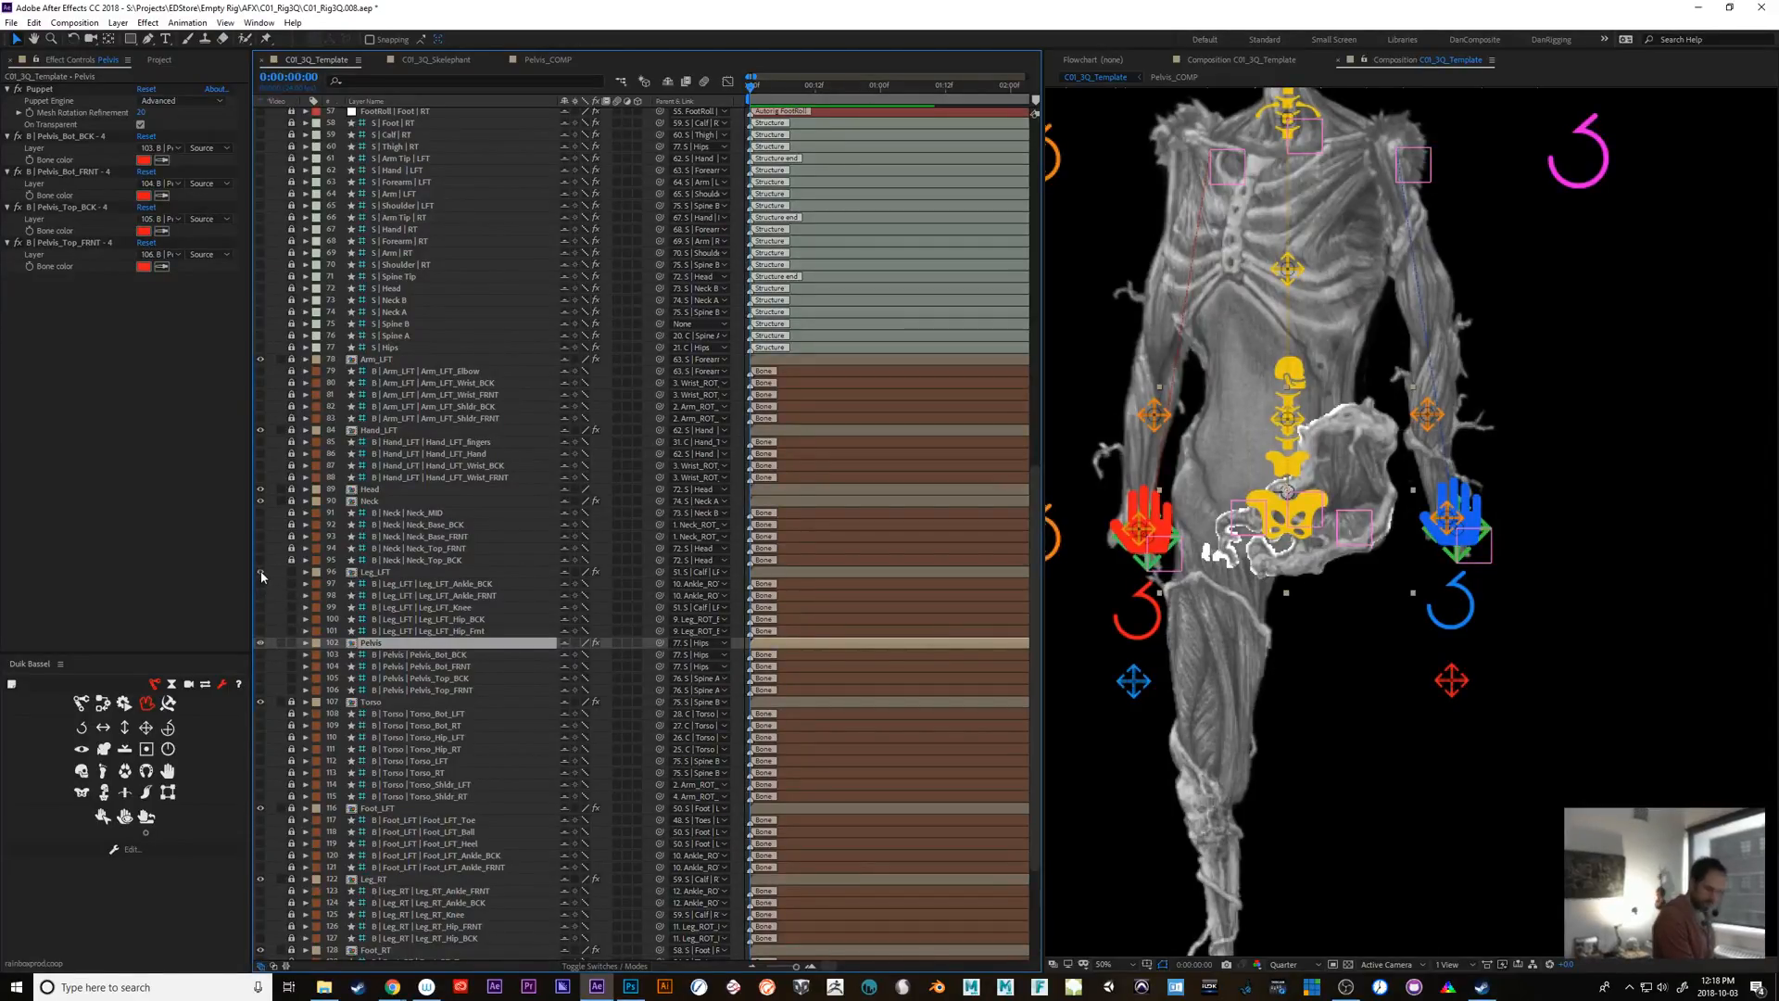
# Check the pelvis against its neighbours by hiding and showing the Leg_LFT and Torso layers
pyautogui.click(259, 702)
pyautogui.click(259, 703)
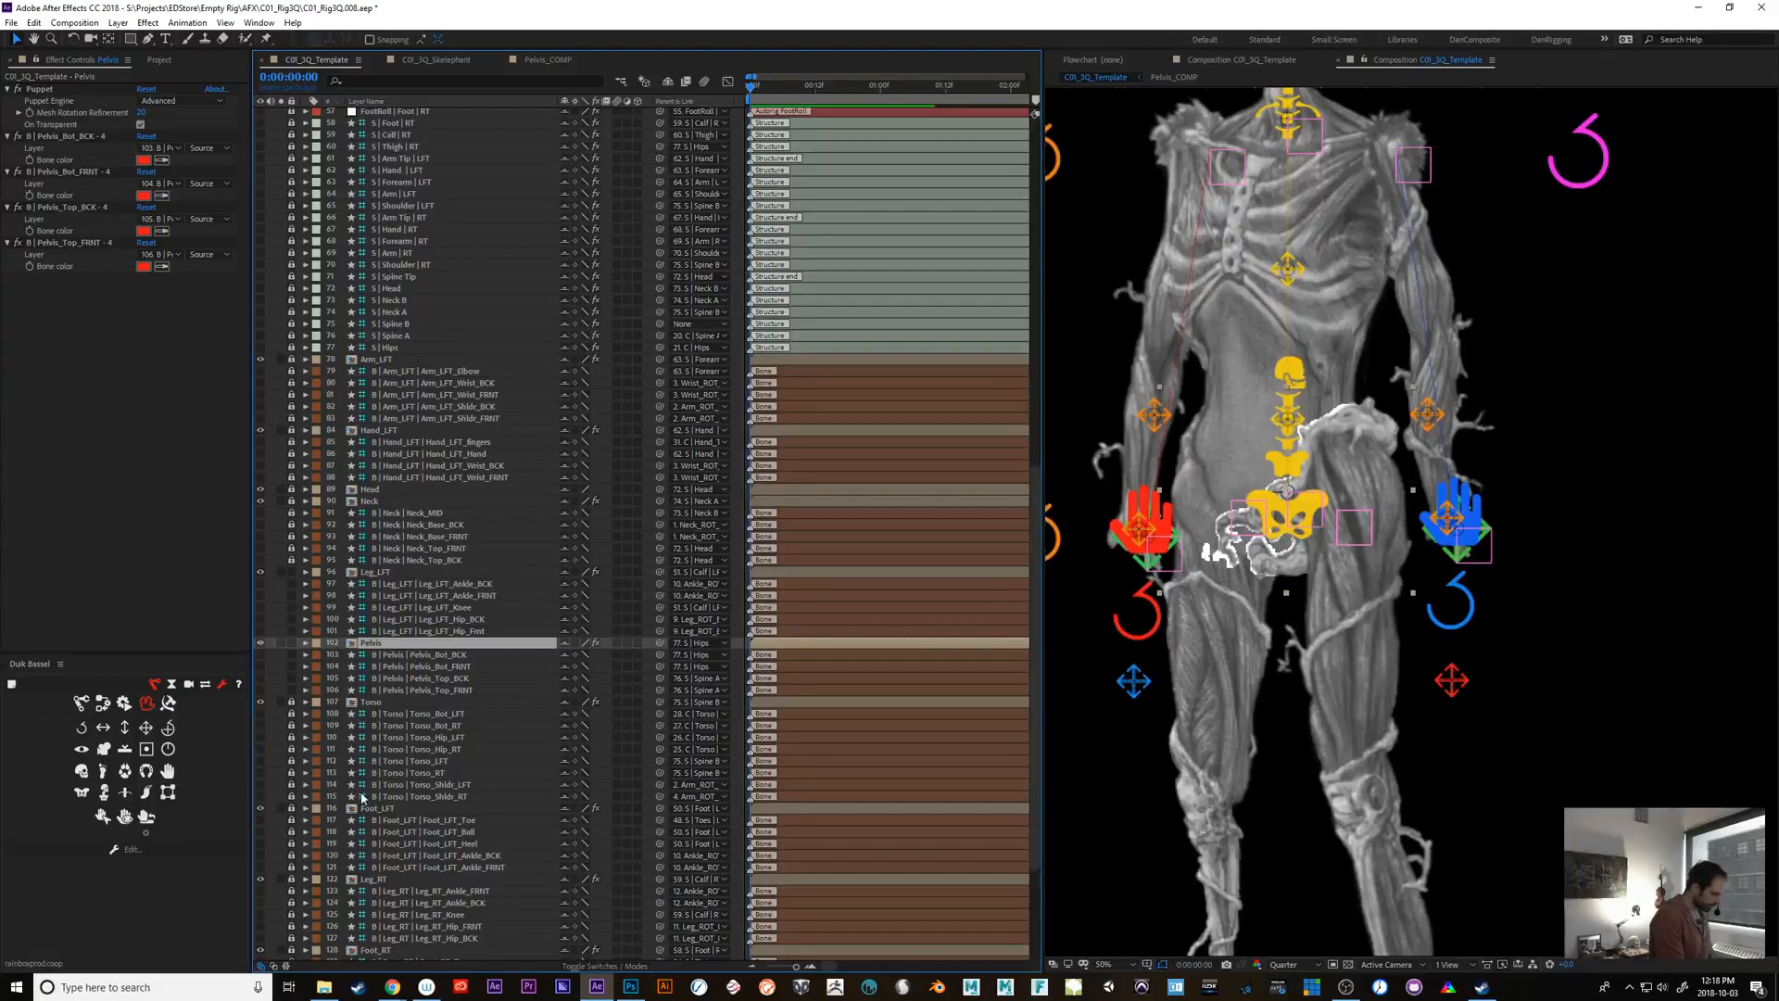
pyautogui.click(259, 703)
pyautogui.click(259, 702)
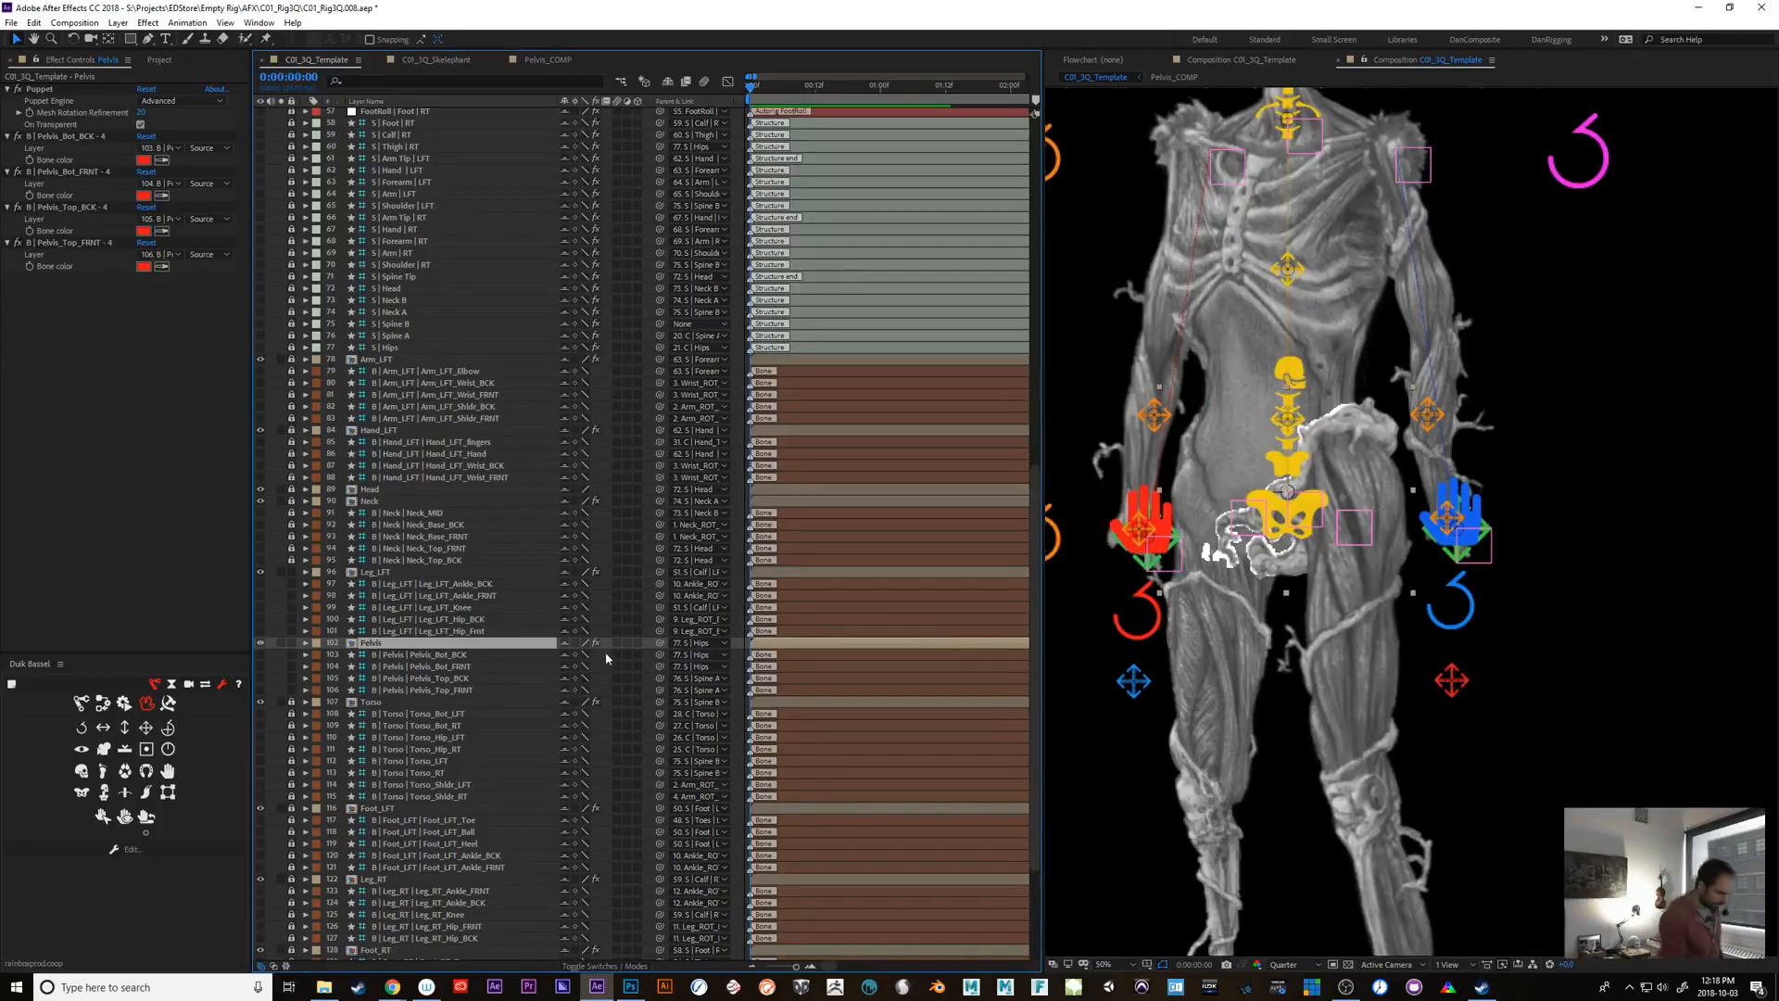
# Change the Pelvis layer's blending mode to remove its white outline artifacts and lock the layer
pyautogui.rightClick(524, 649)
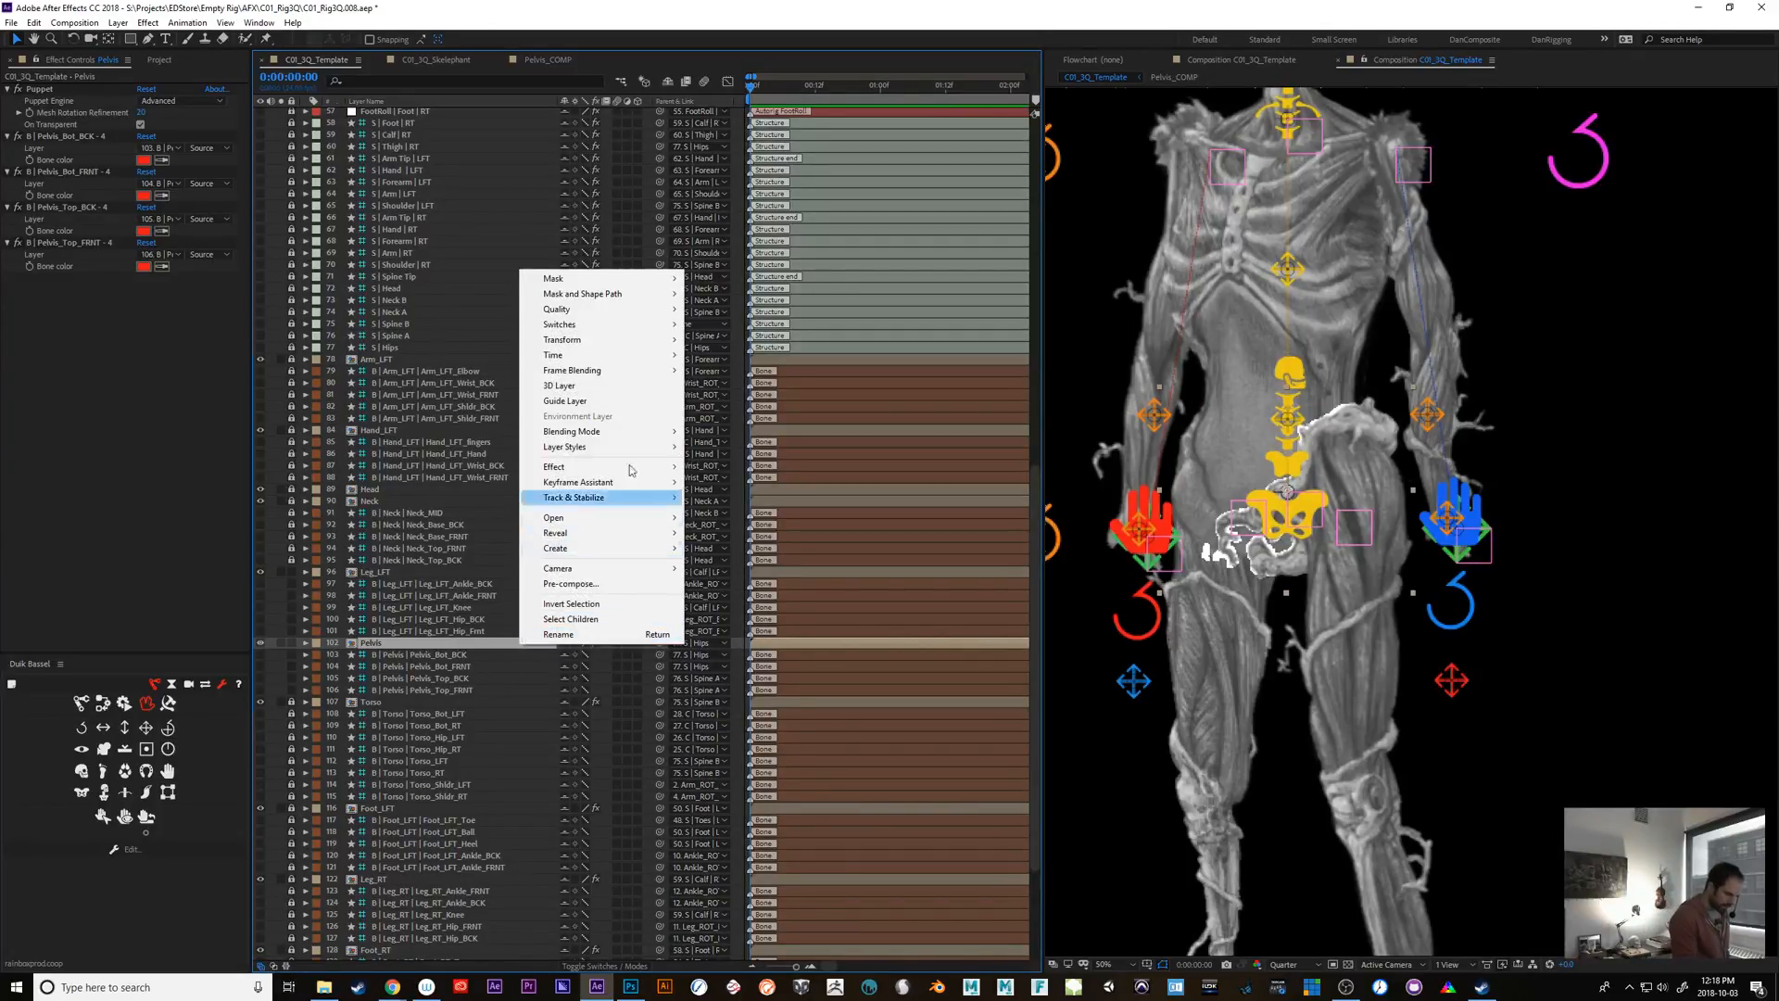
pyautogui.moveTo(631, 433)
pyautogui.click(785, 393)
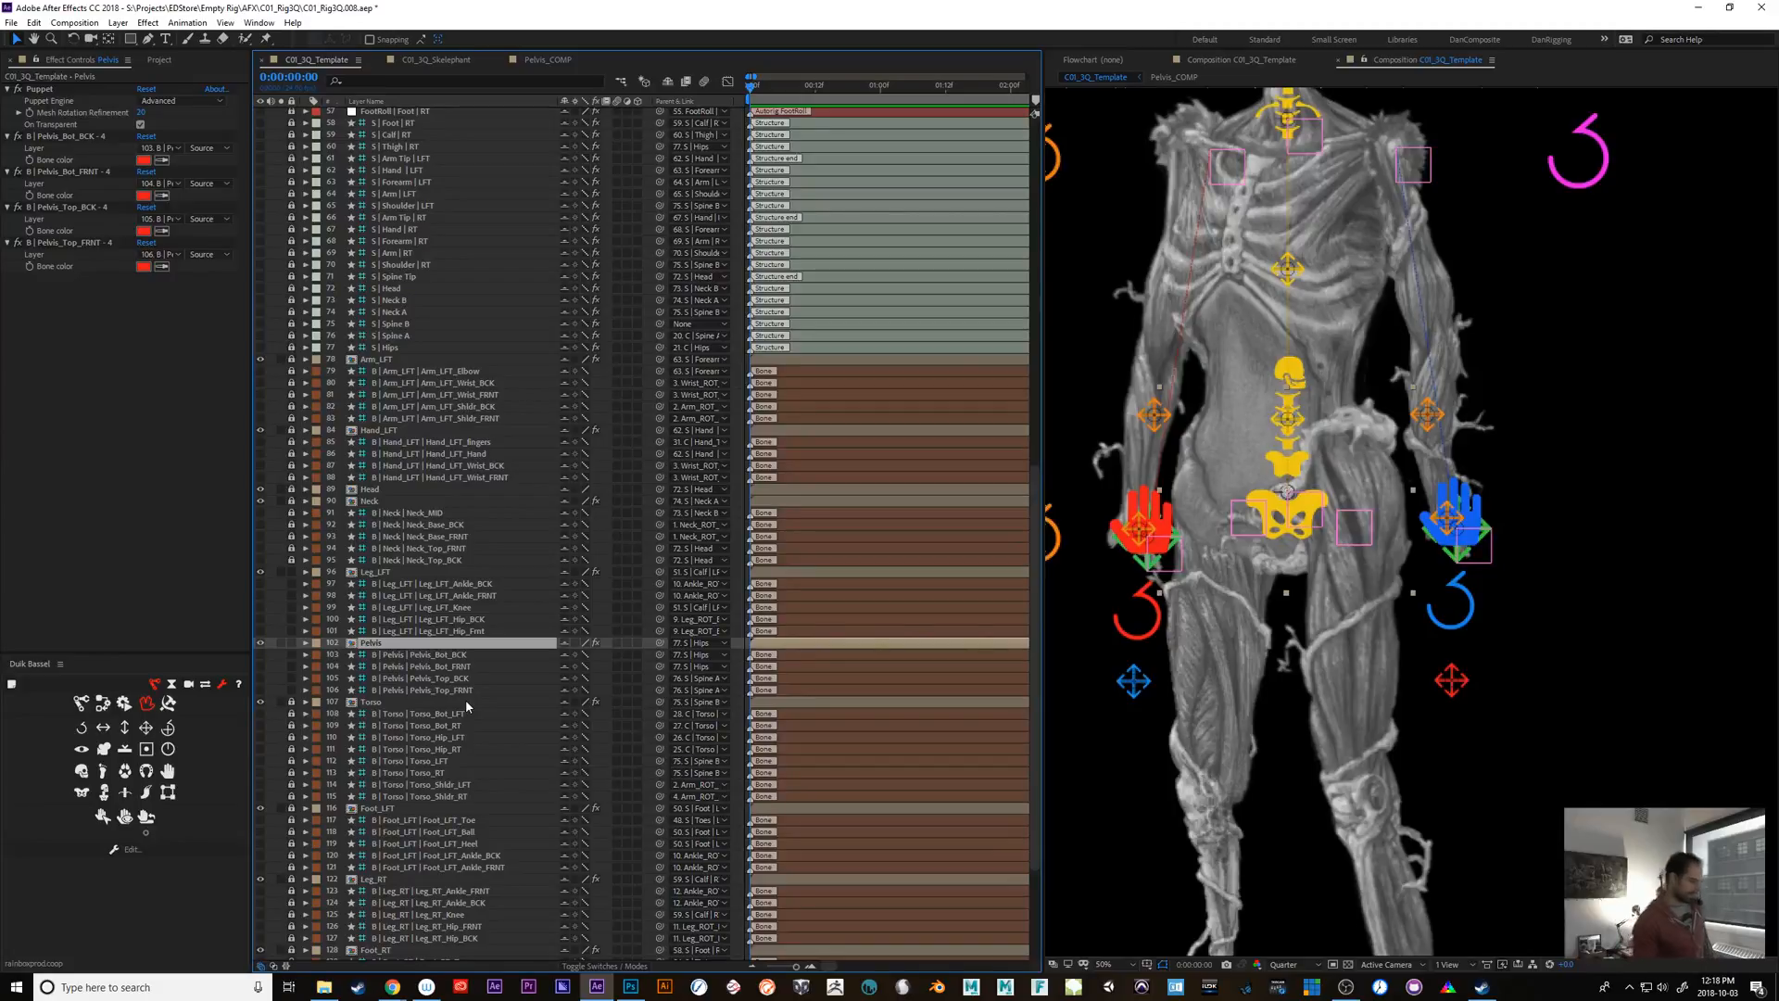
pyautogui.click(292, 643)
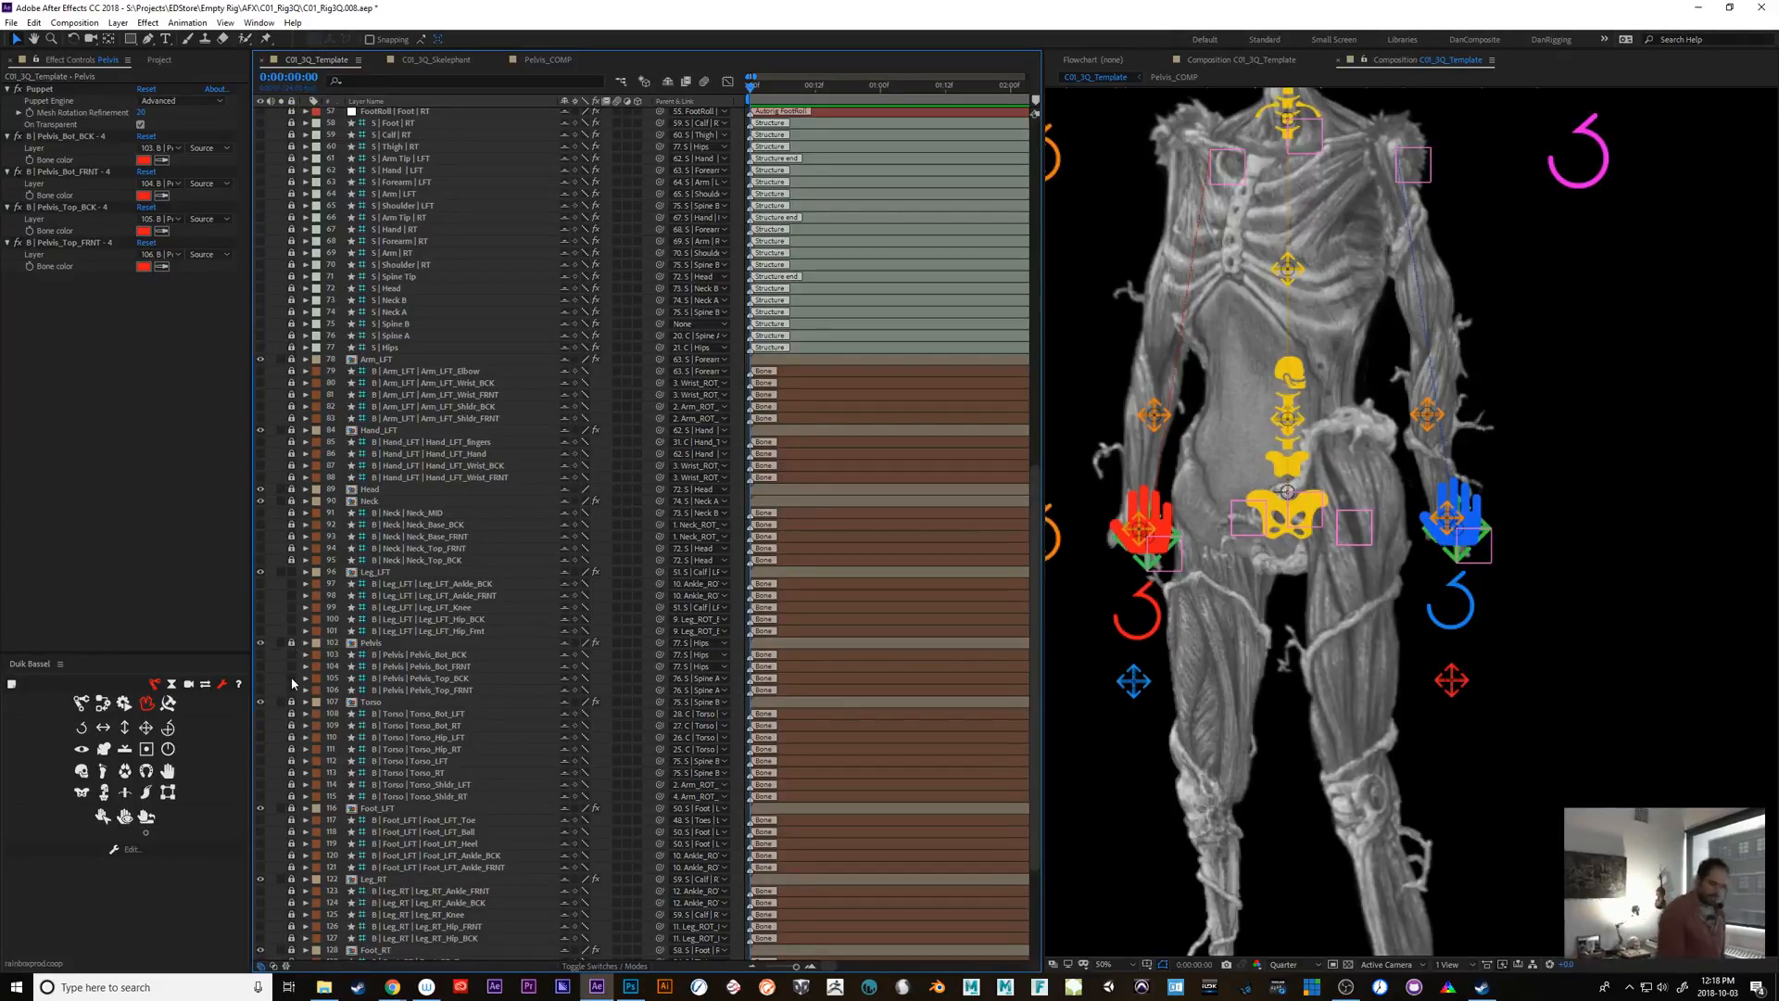
# Set the fast preview back to Fast Draft and bring the character's head, torso and hands into view
pyautogui.click(1503, 964)
pyautogui.click(1555, 896)
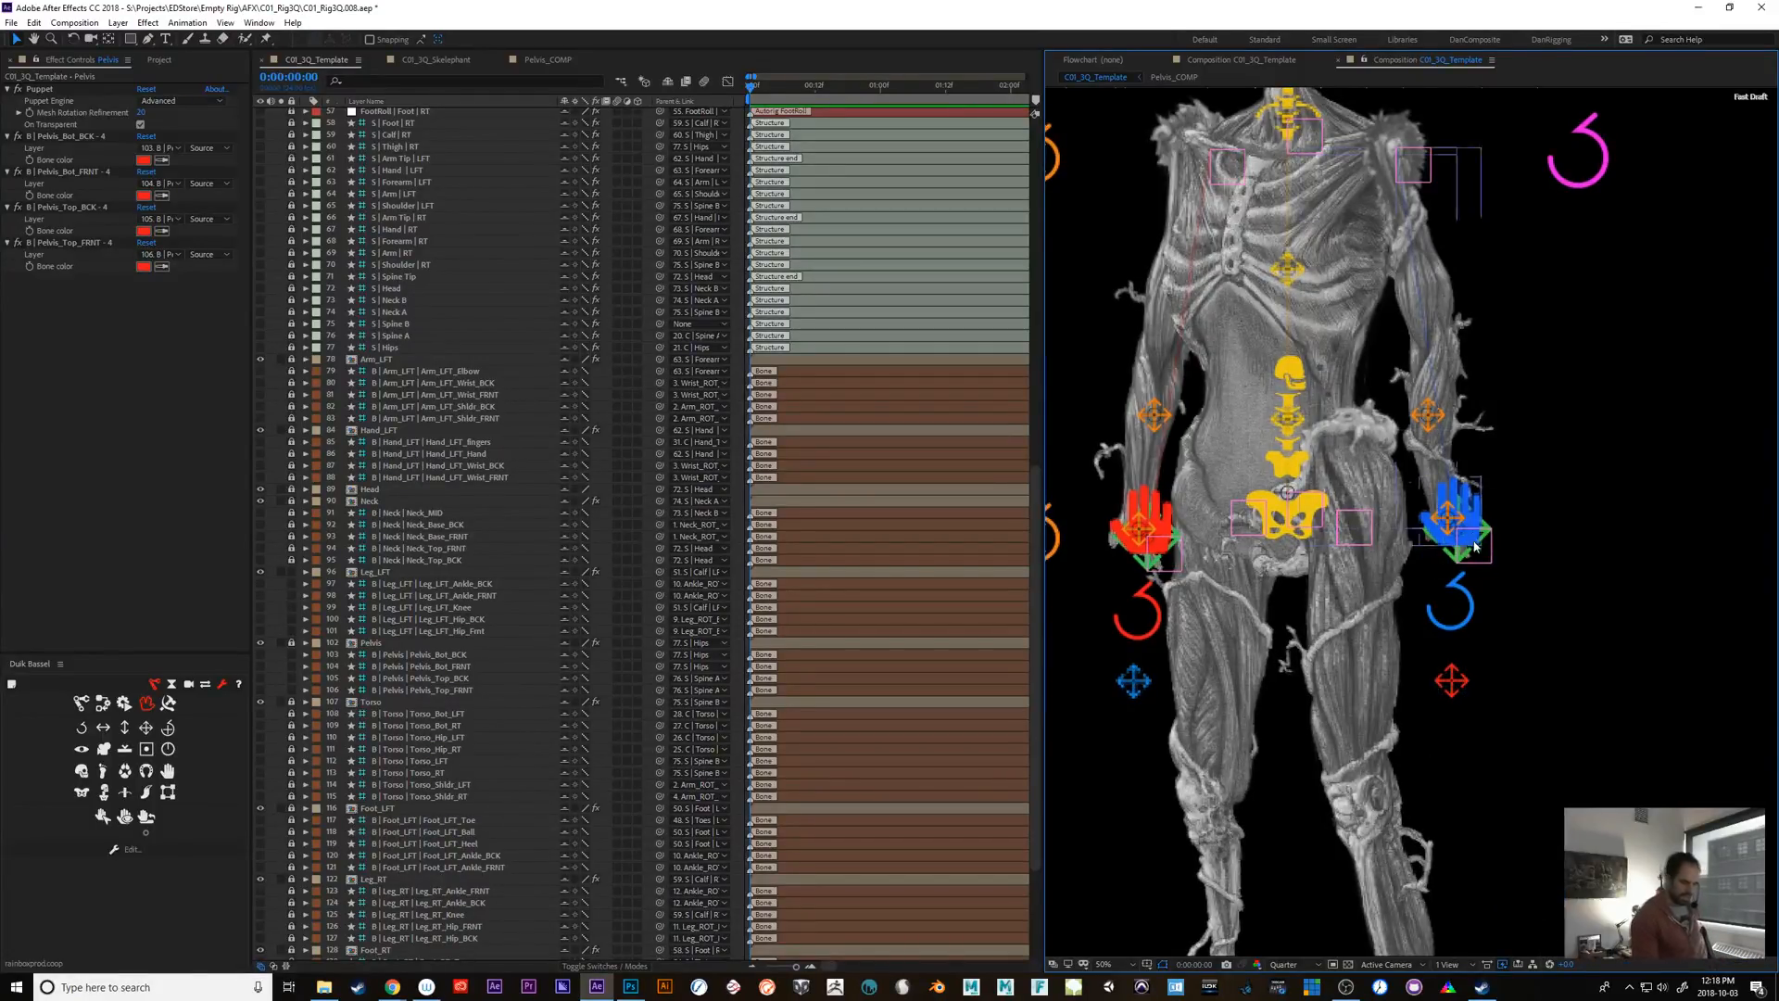
pyautogui.moveTo(1574, 825); pyautogui.dragTo(1558, 924)
pyautogui.moveTo(1549, 660); pyautogui.dragTo(1621, 705)
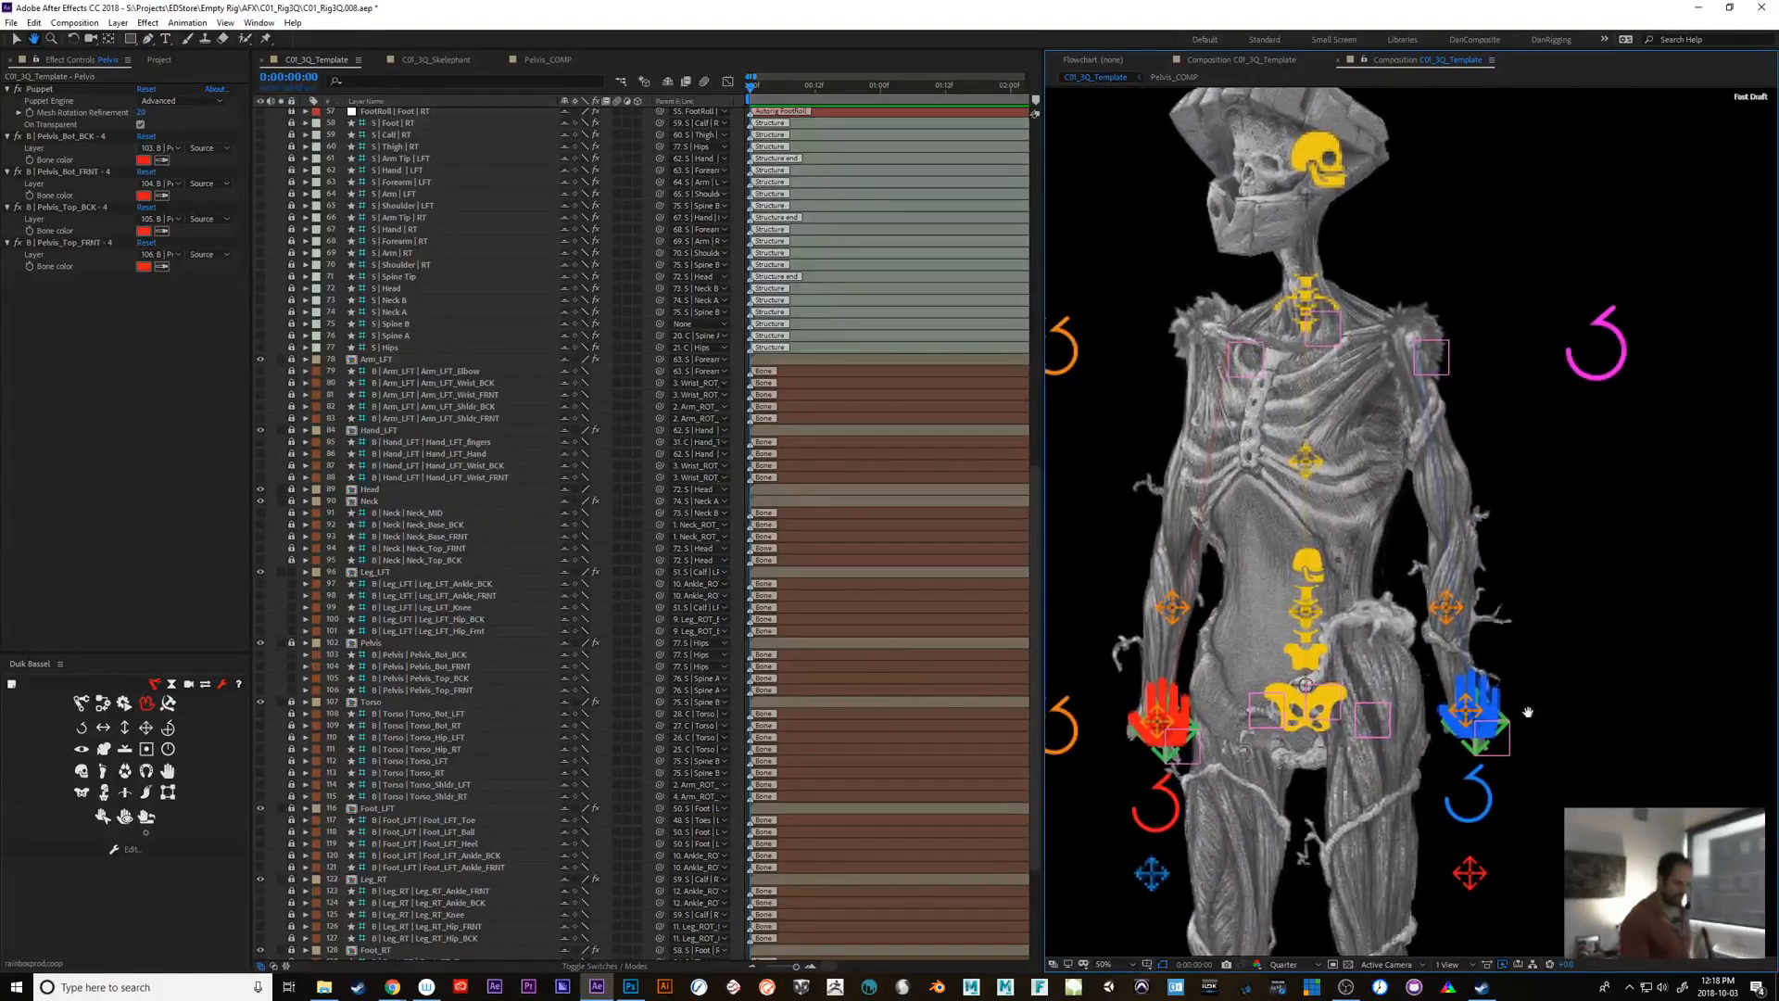
# Try raising the C | Hand | LFT controller to just above the hip, and undo the move
pyautogui.click(1469, 700)
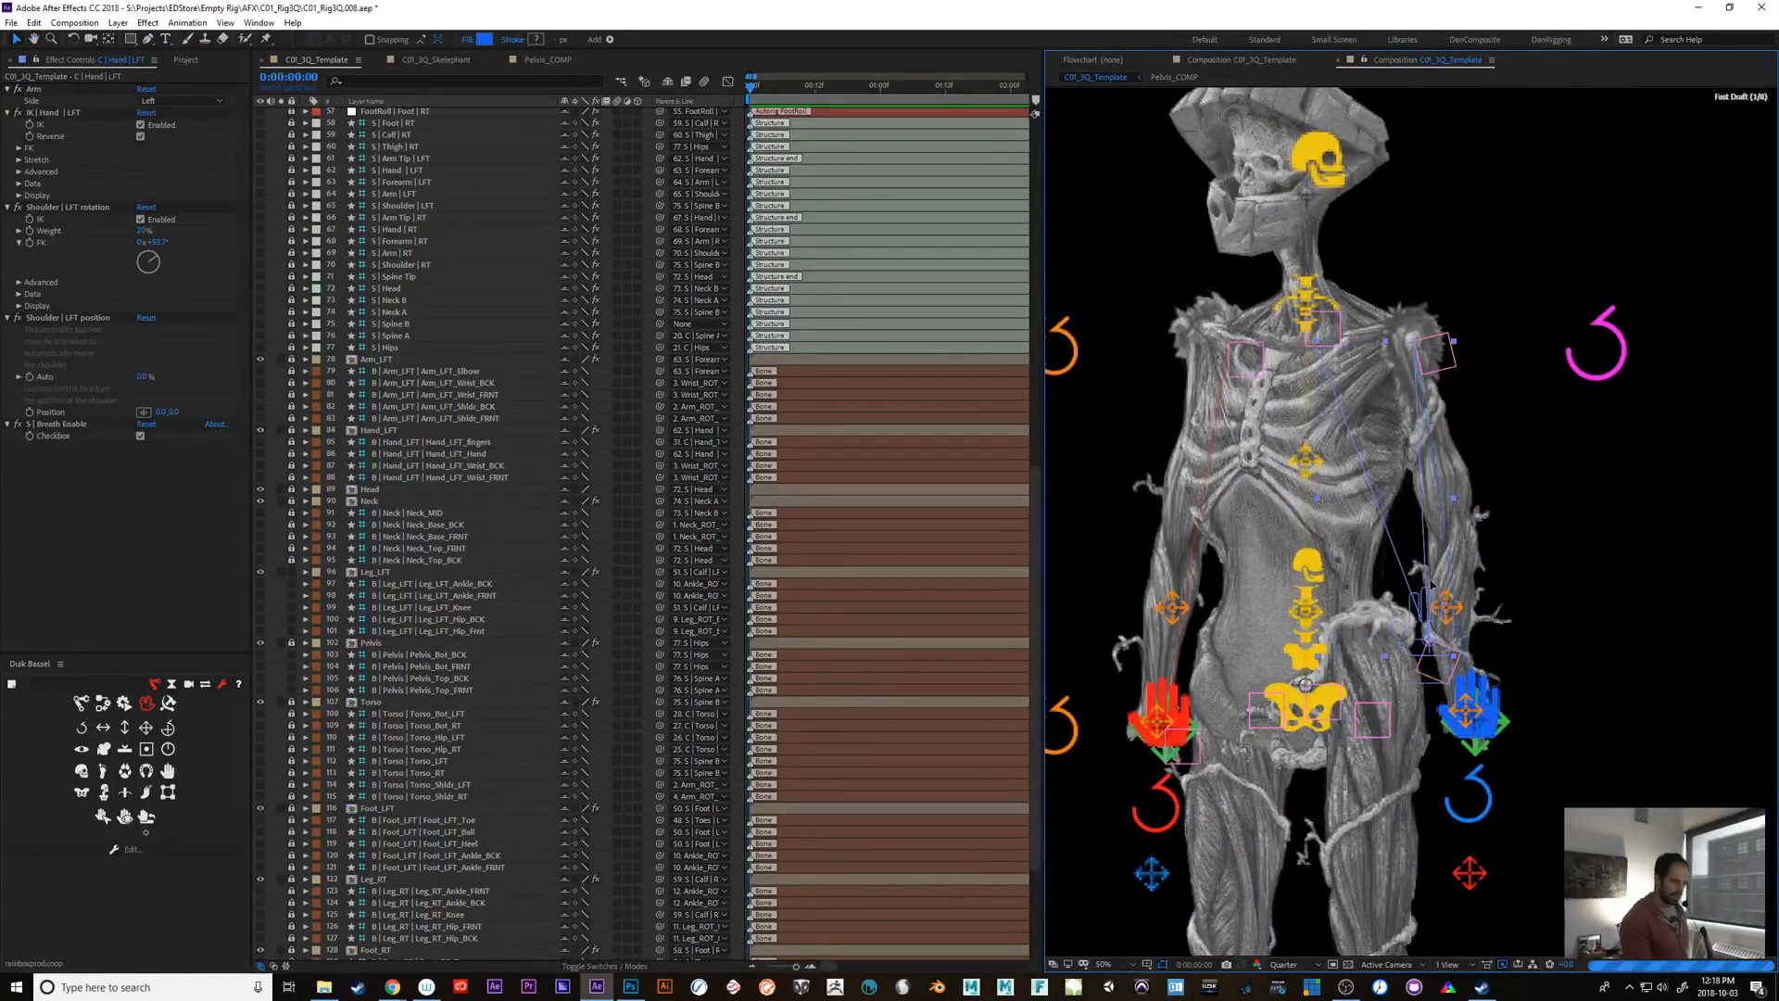
pyautogui.moveTo(1470, 704); pyautogui.dragTo(1423, 561)
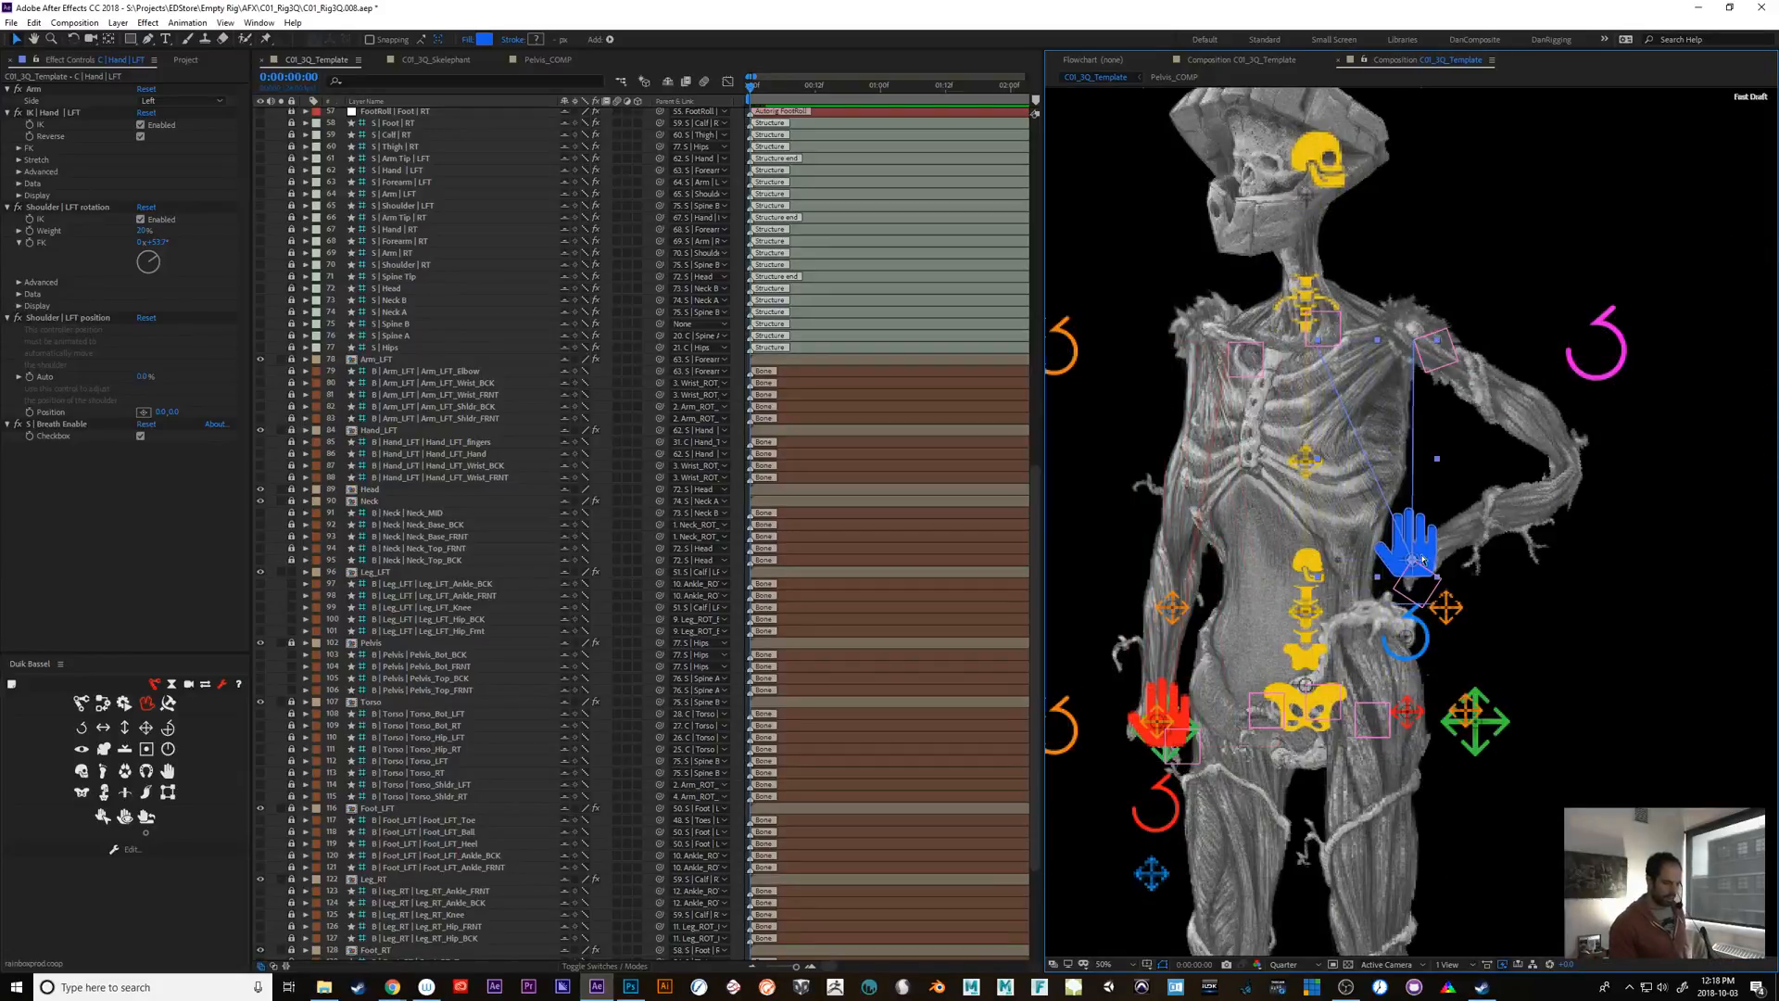
pyautogui.hotkey('ctrl', 'z')
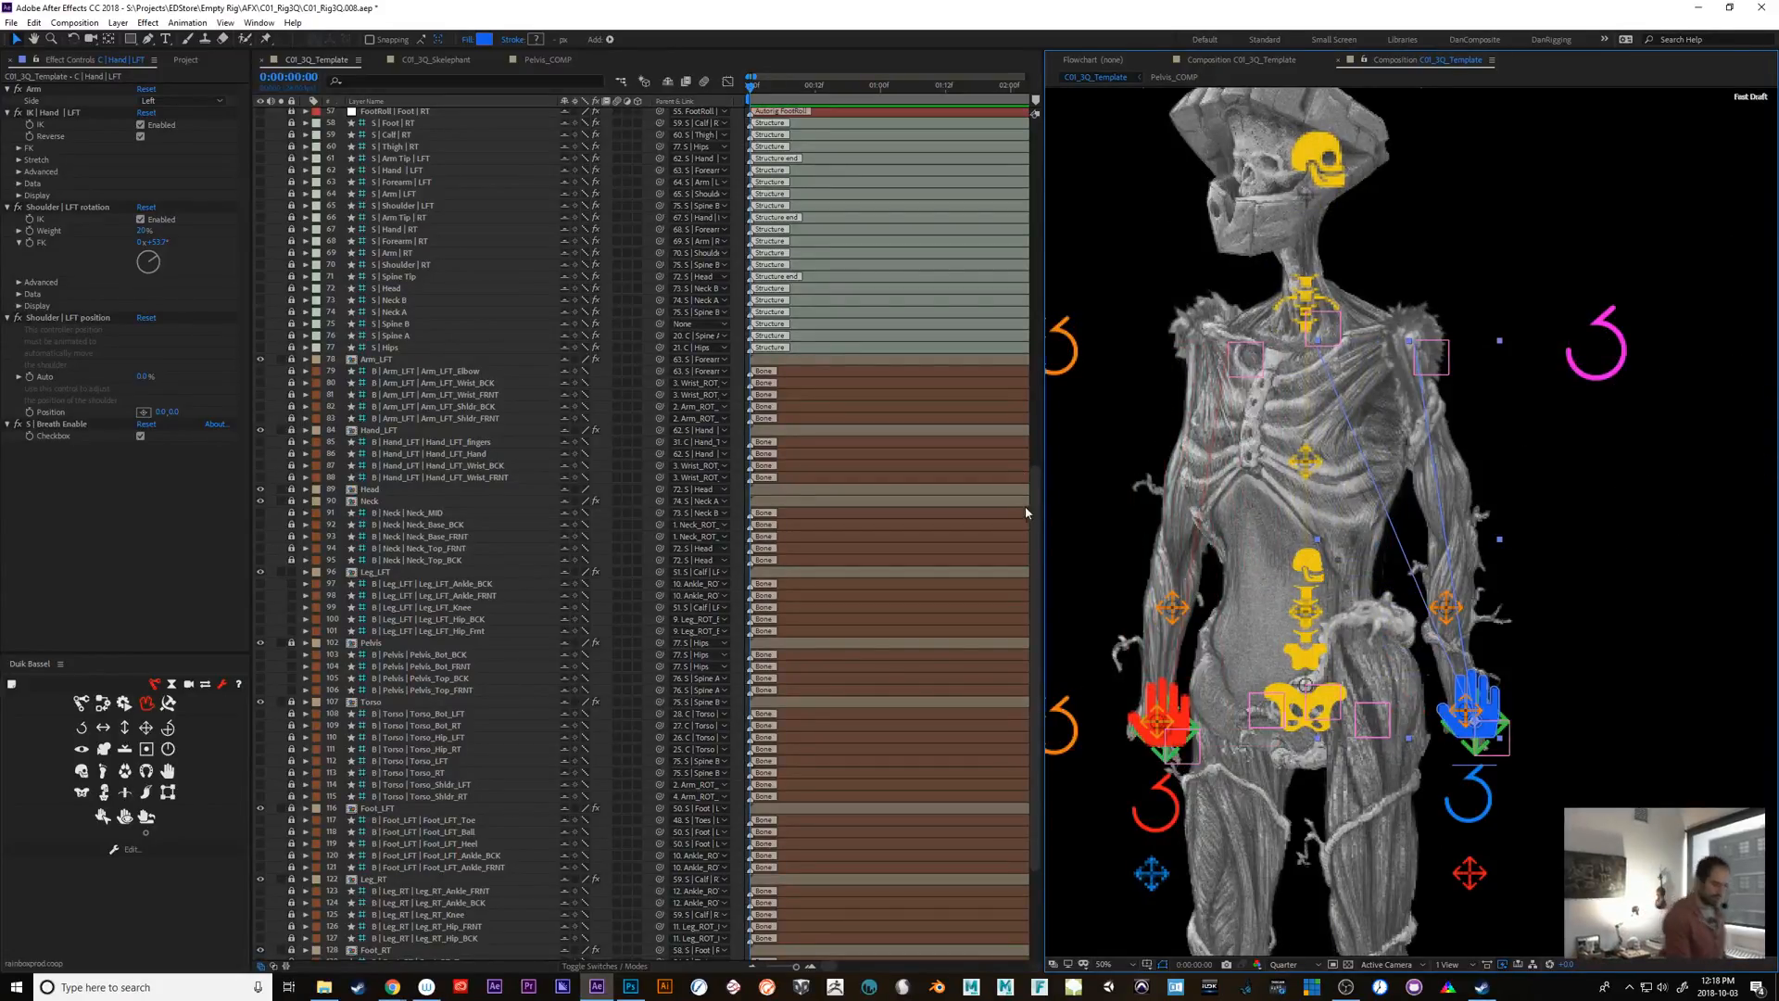
# At time 0:00:00:07, move the C | Hand | LFT controller up beside the lower ribs to bend the arm
pyautogui.click(1033, 474)
pyautogui.moveTo(1034, 474); pyautogui.dragTo(1011, 113)
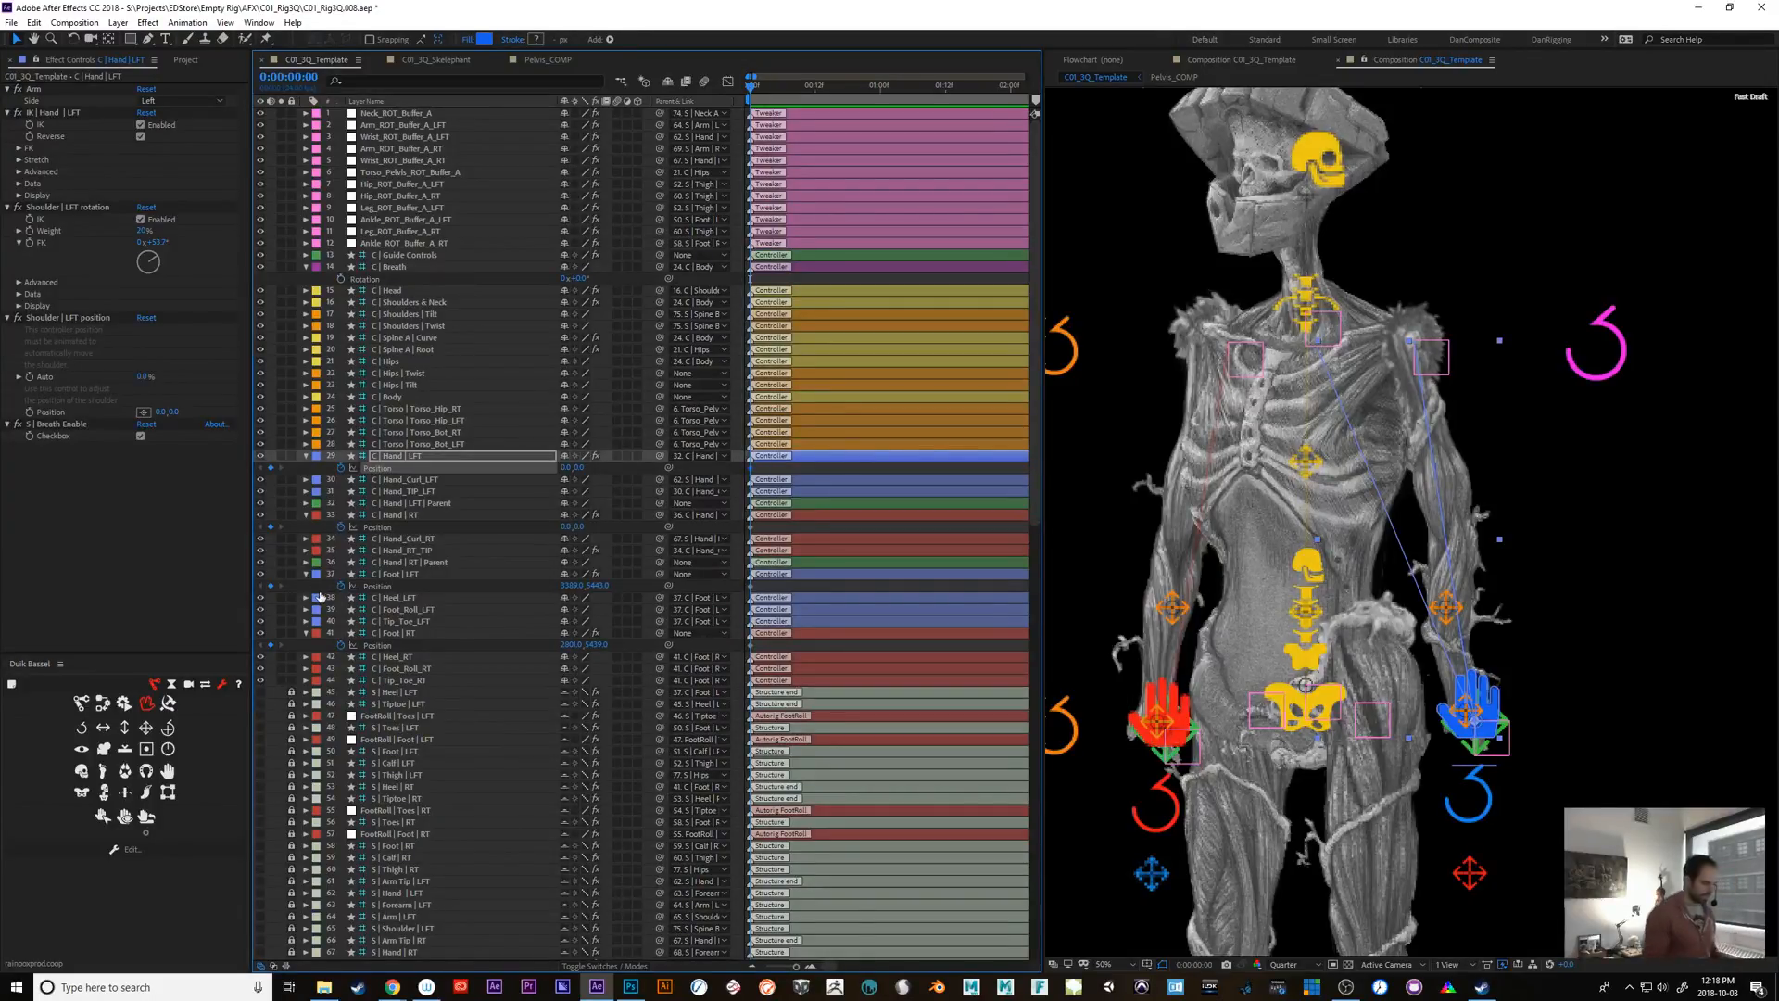
pyautogui.click(785, 88)
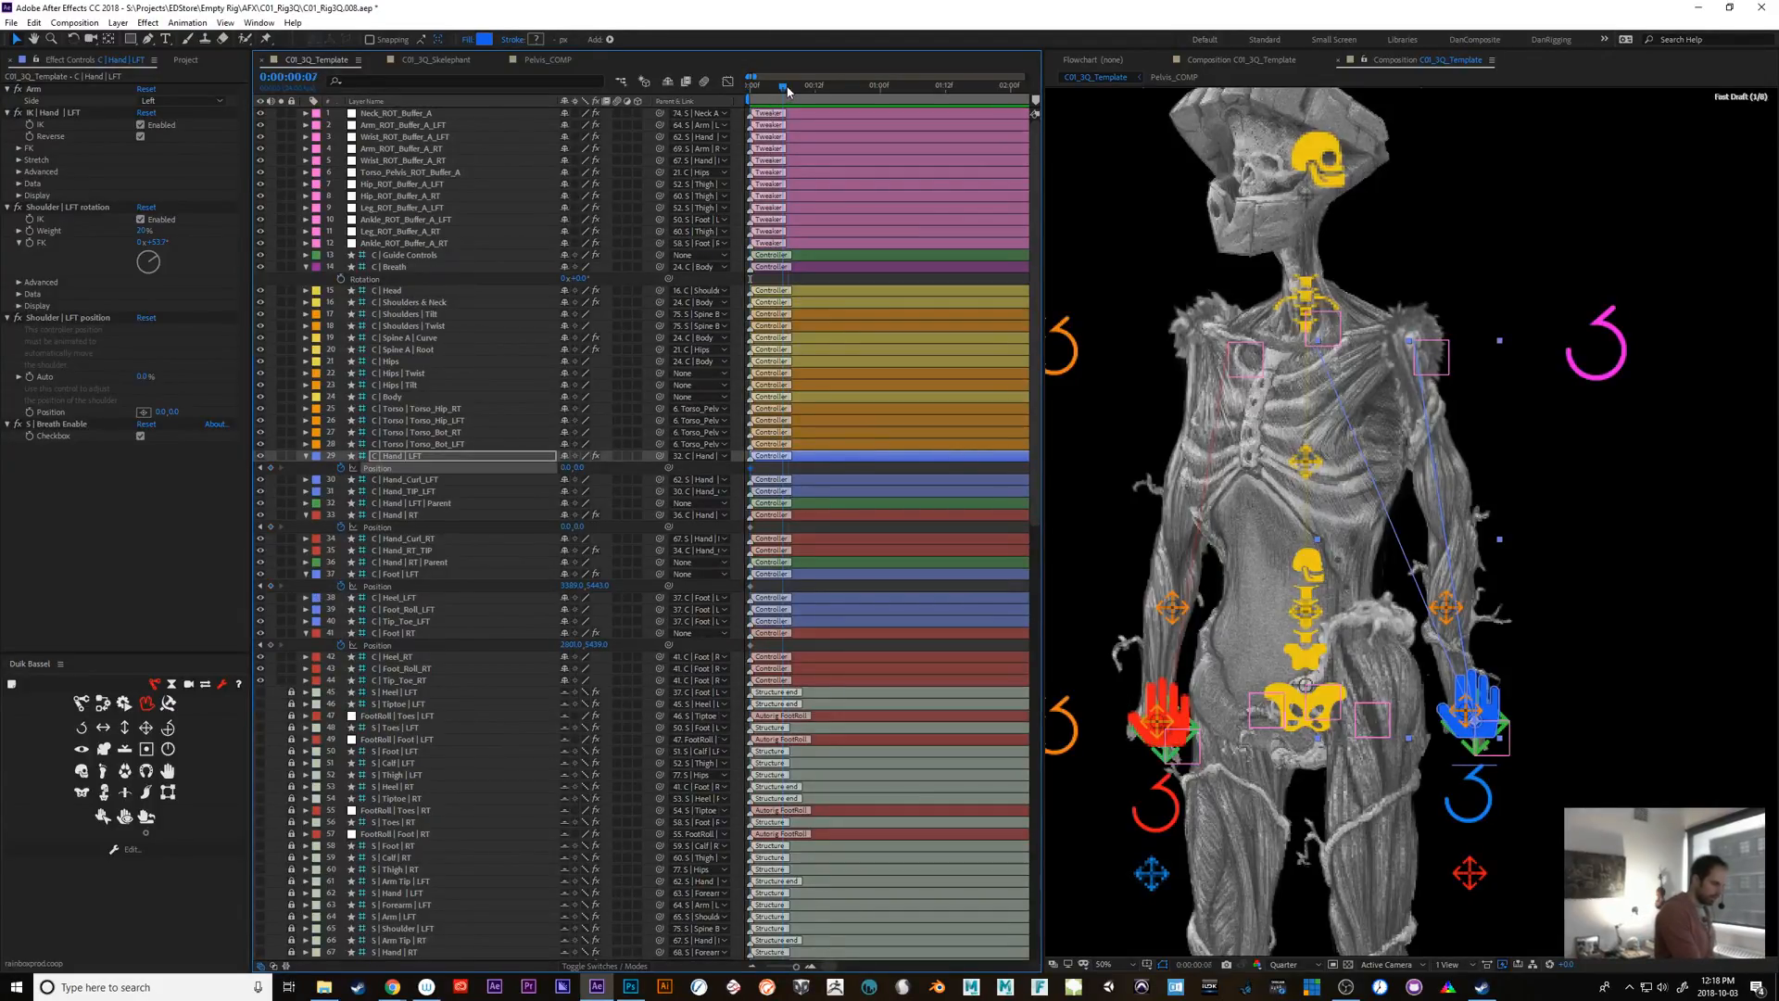
pyautogui.moveTo(1492, 723); pyautogui.dragTo(1416, 468)
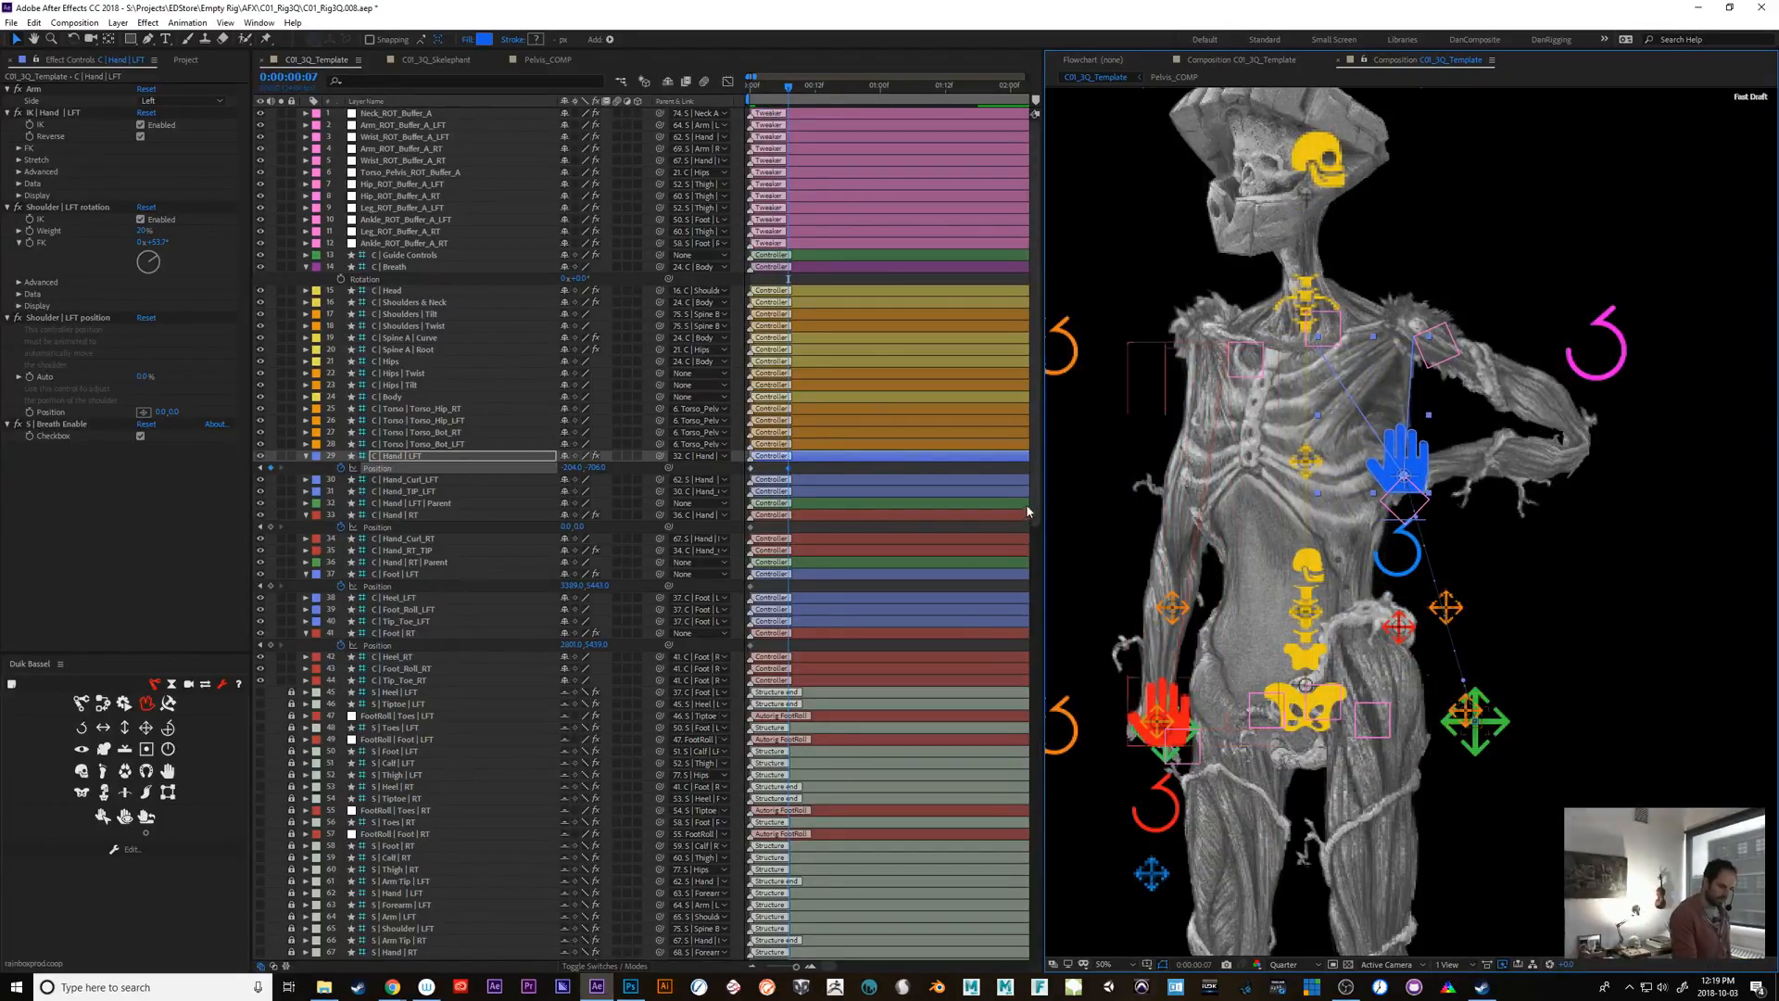
# Unlock and select the Arm_LFT layer, and reveal its effects in the timeline
pyautogui.moveTo(1035, 504); pyautogui.dragTo(1010, 880)
pyautogui.scroll(-5, 1010, 881)
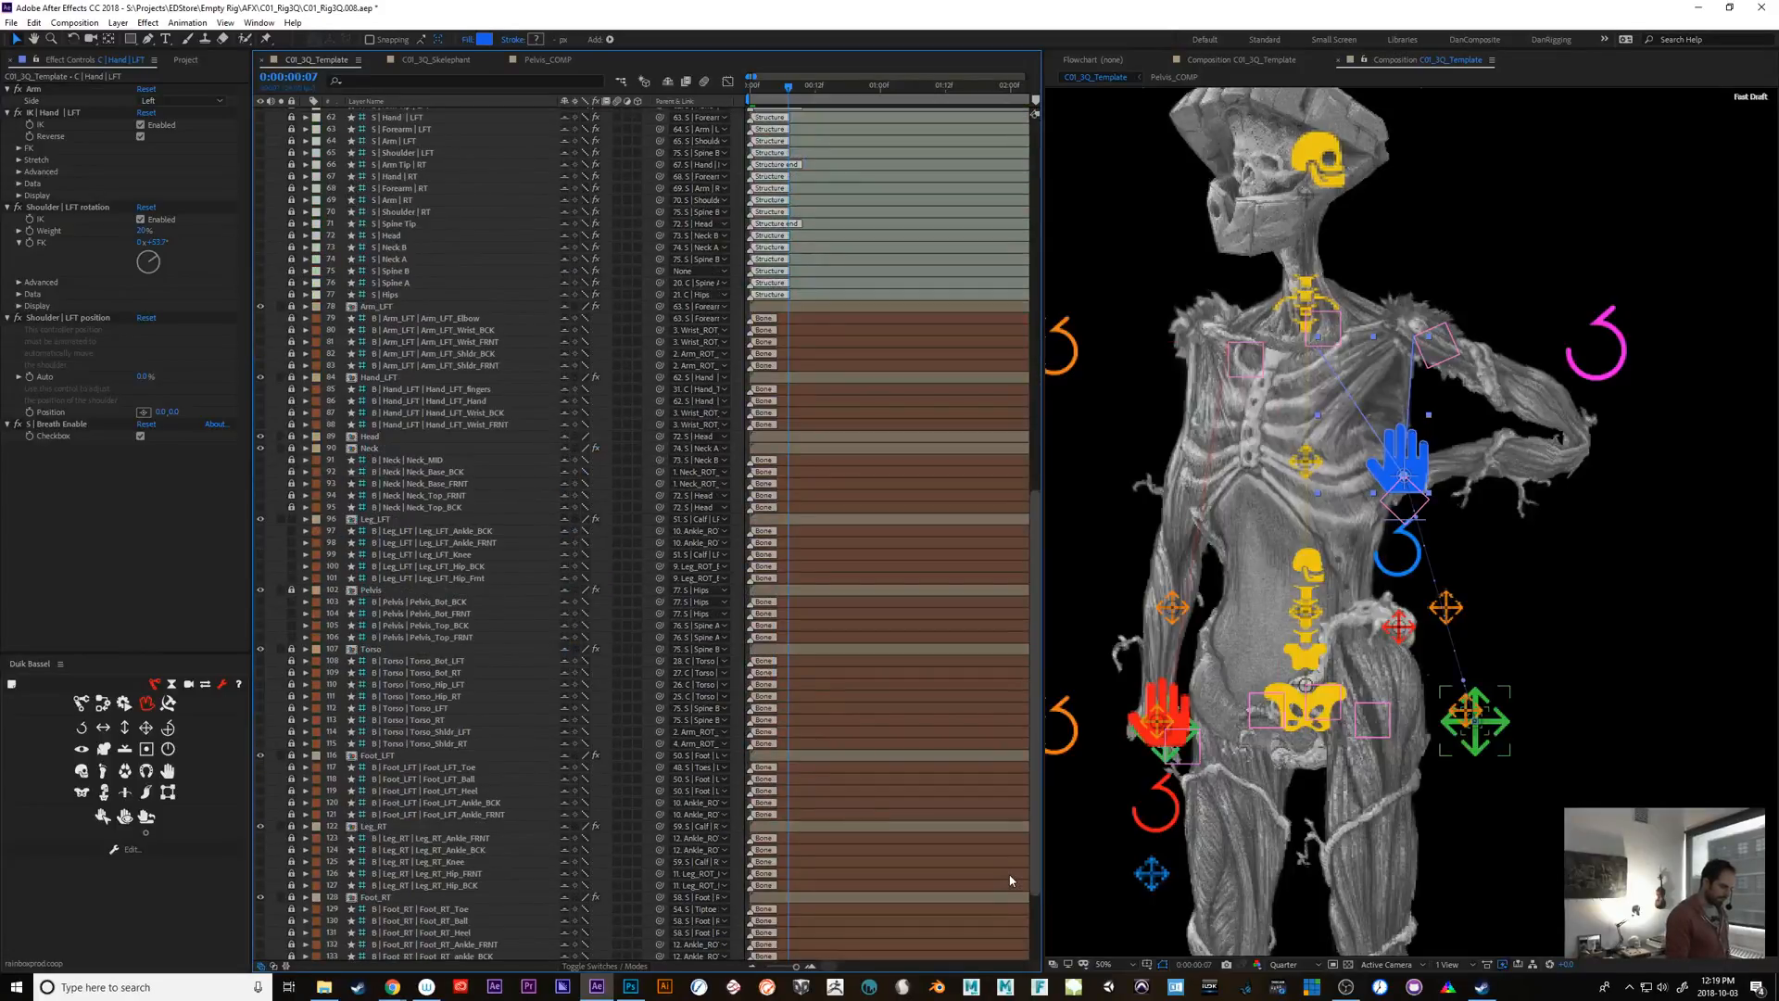
pyautogui.scroll(2, 1010, 807)
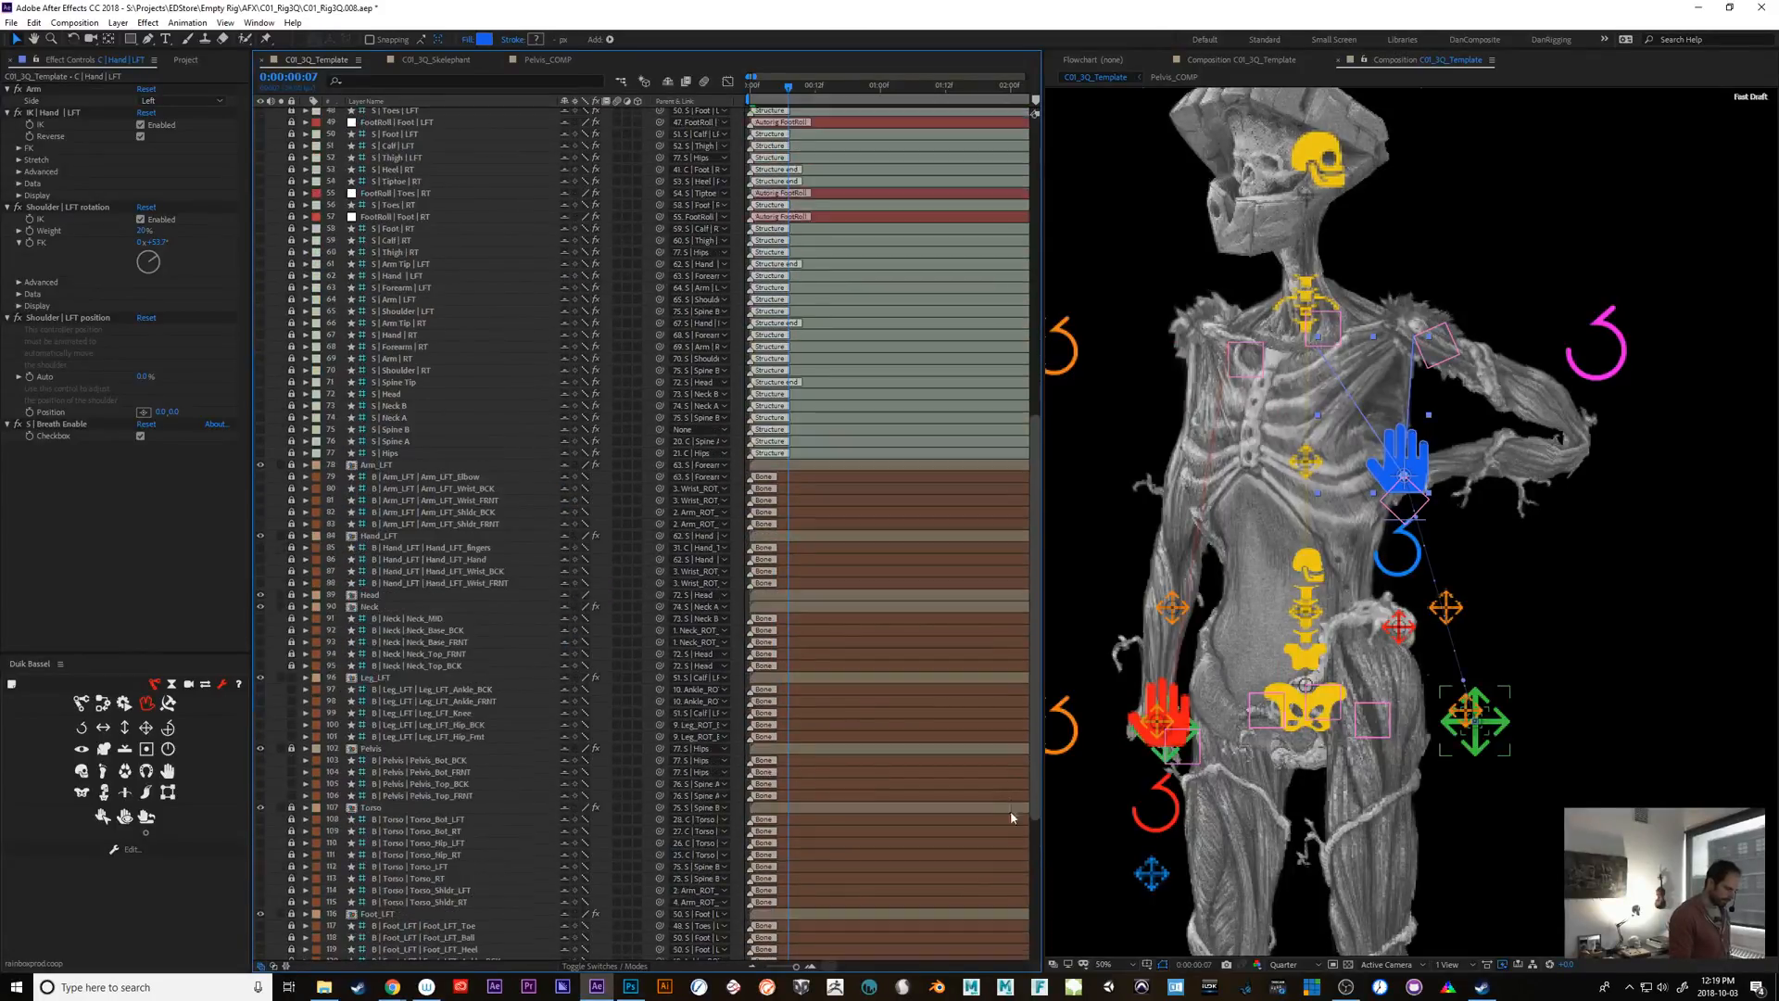
pyautogui.moveTo(1011, 850); pyautogui.dragTo(1010, 851)
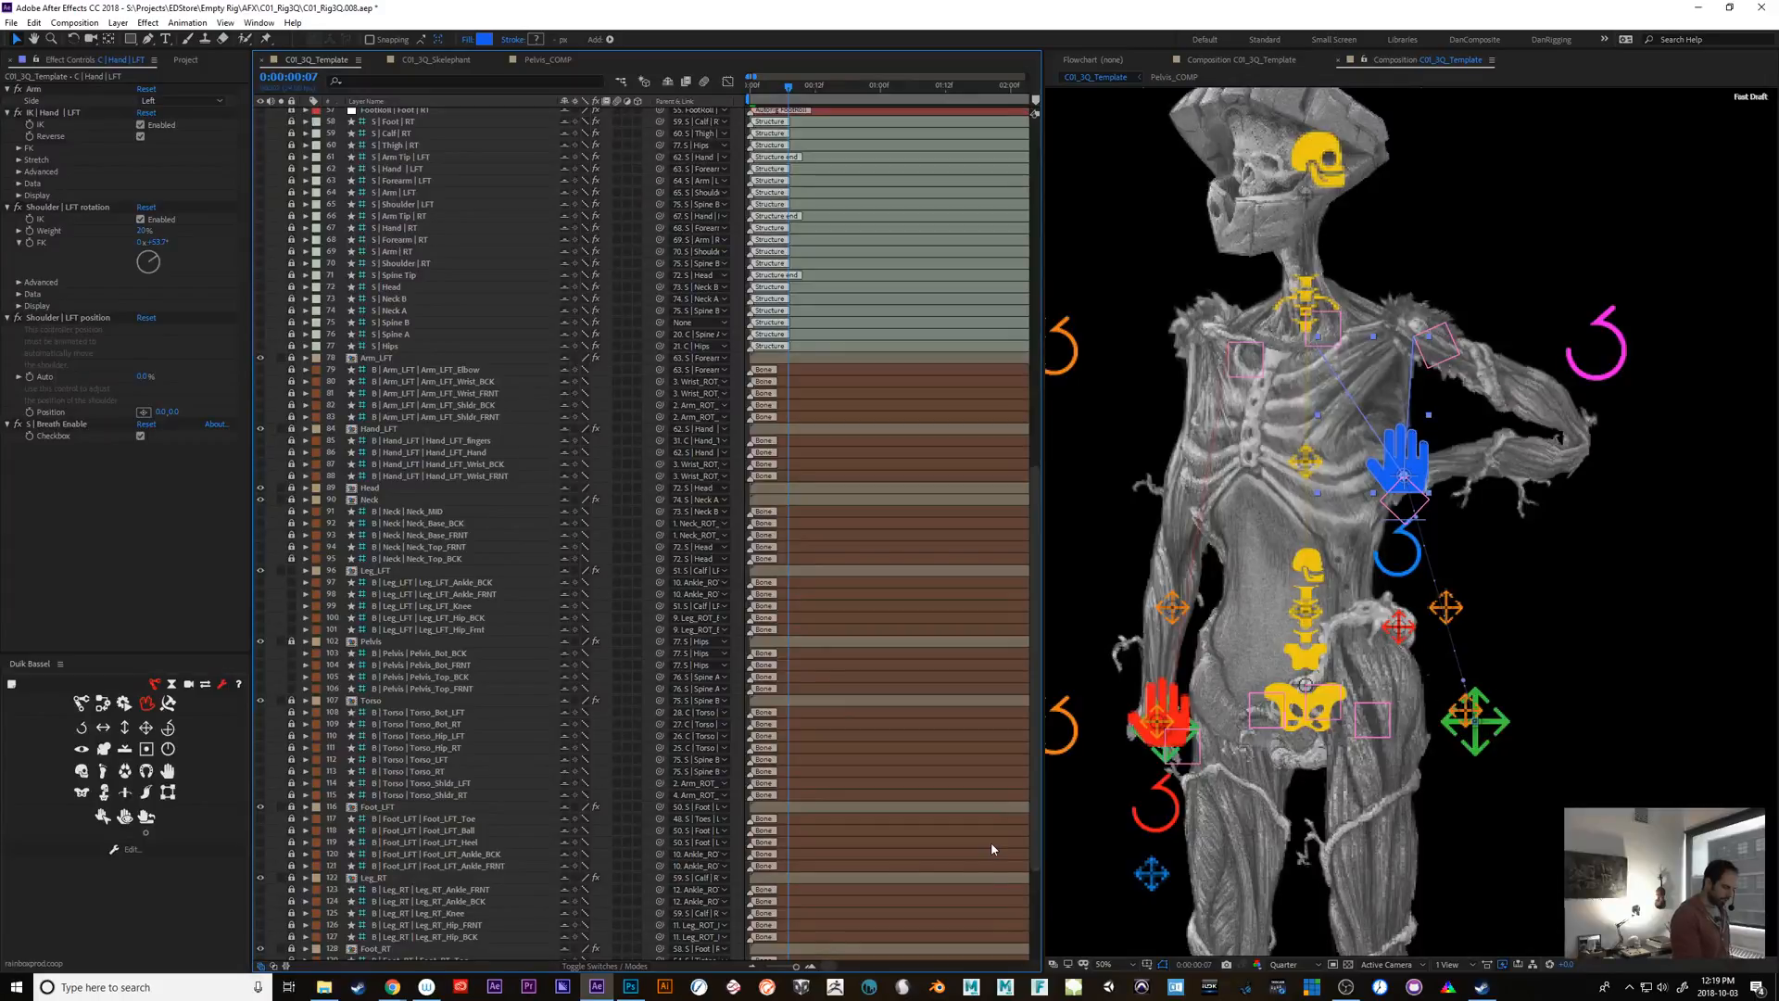
pyautogui.click(292, 358)
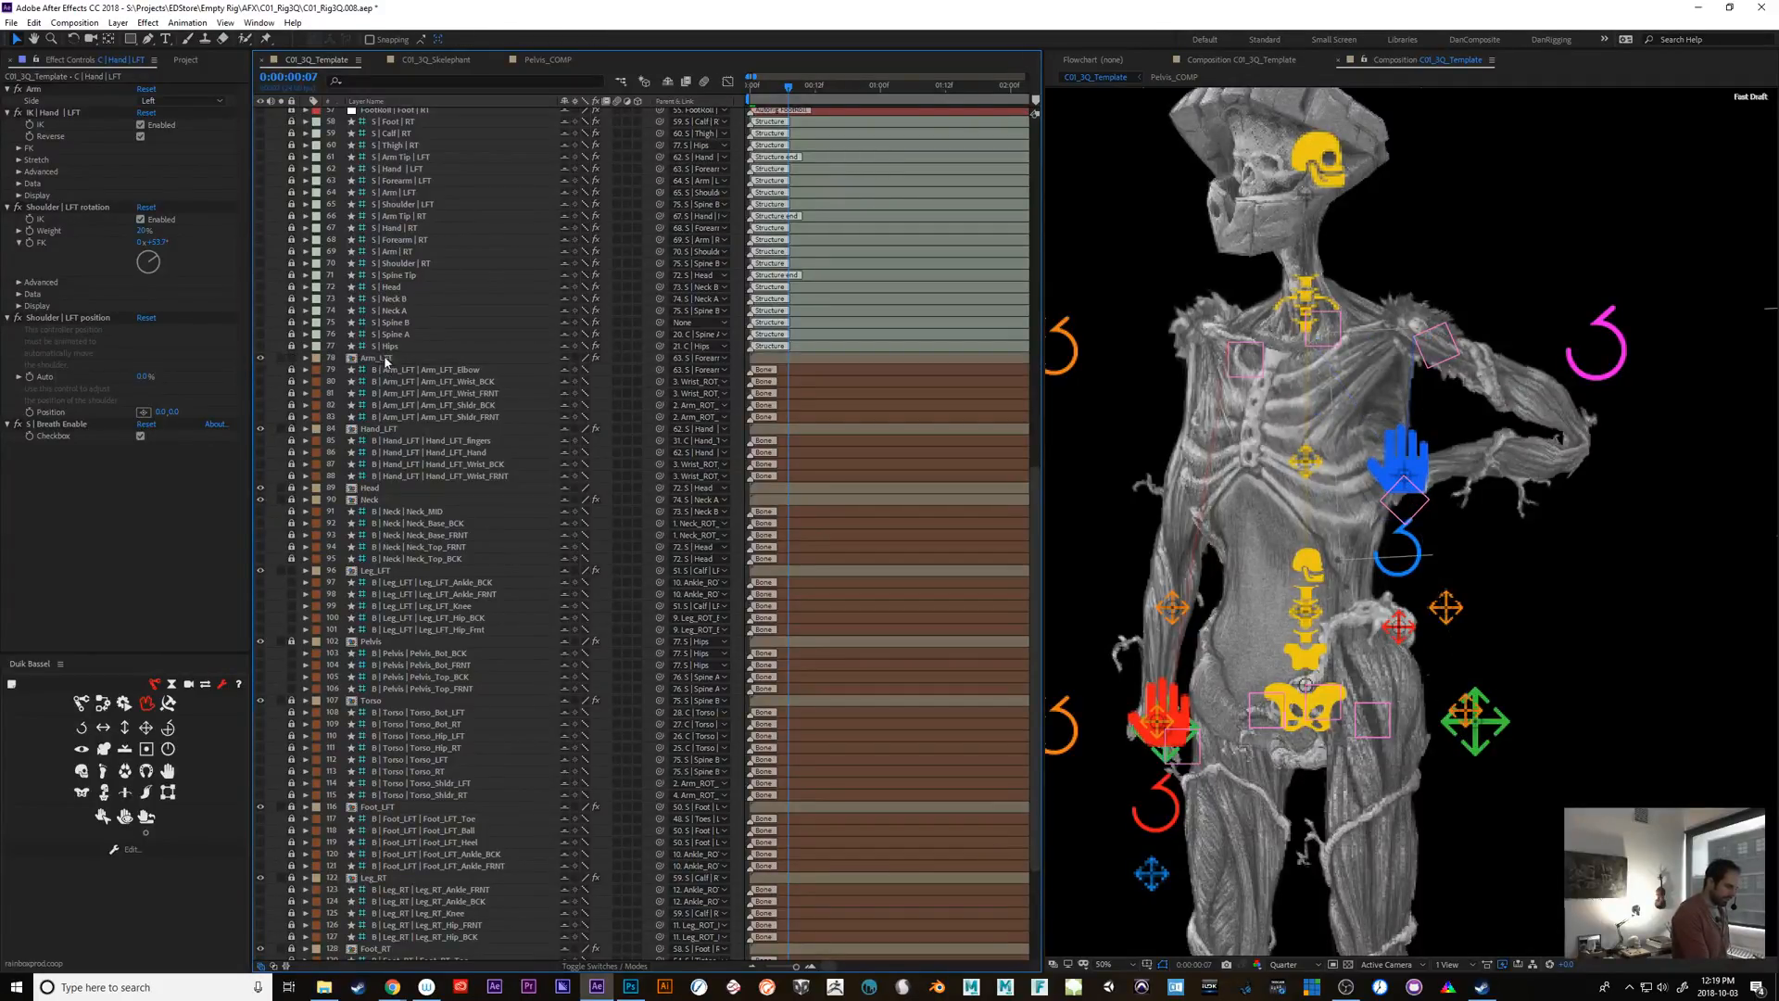
pyautogui.click(387, 362)
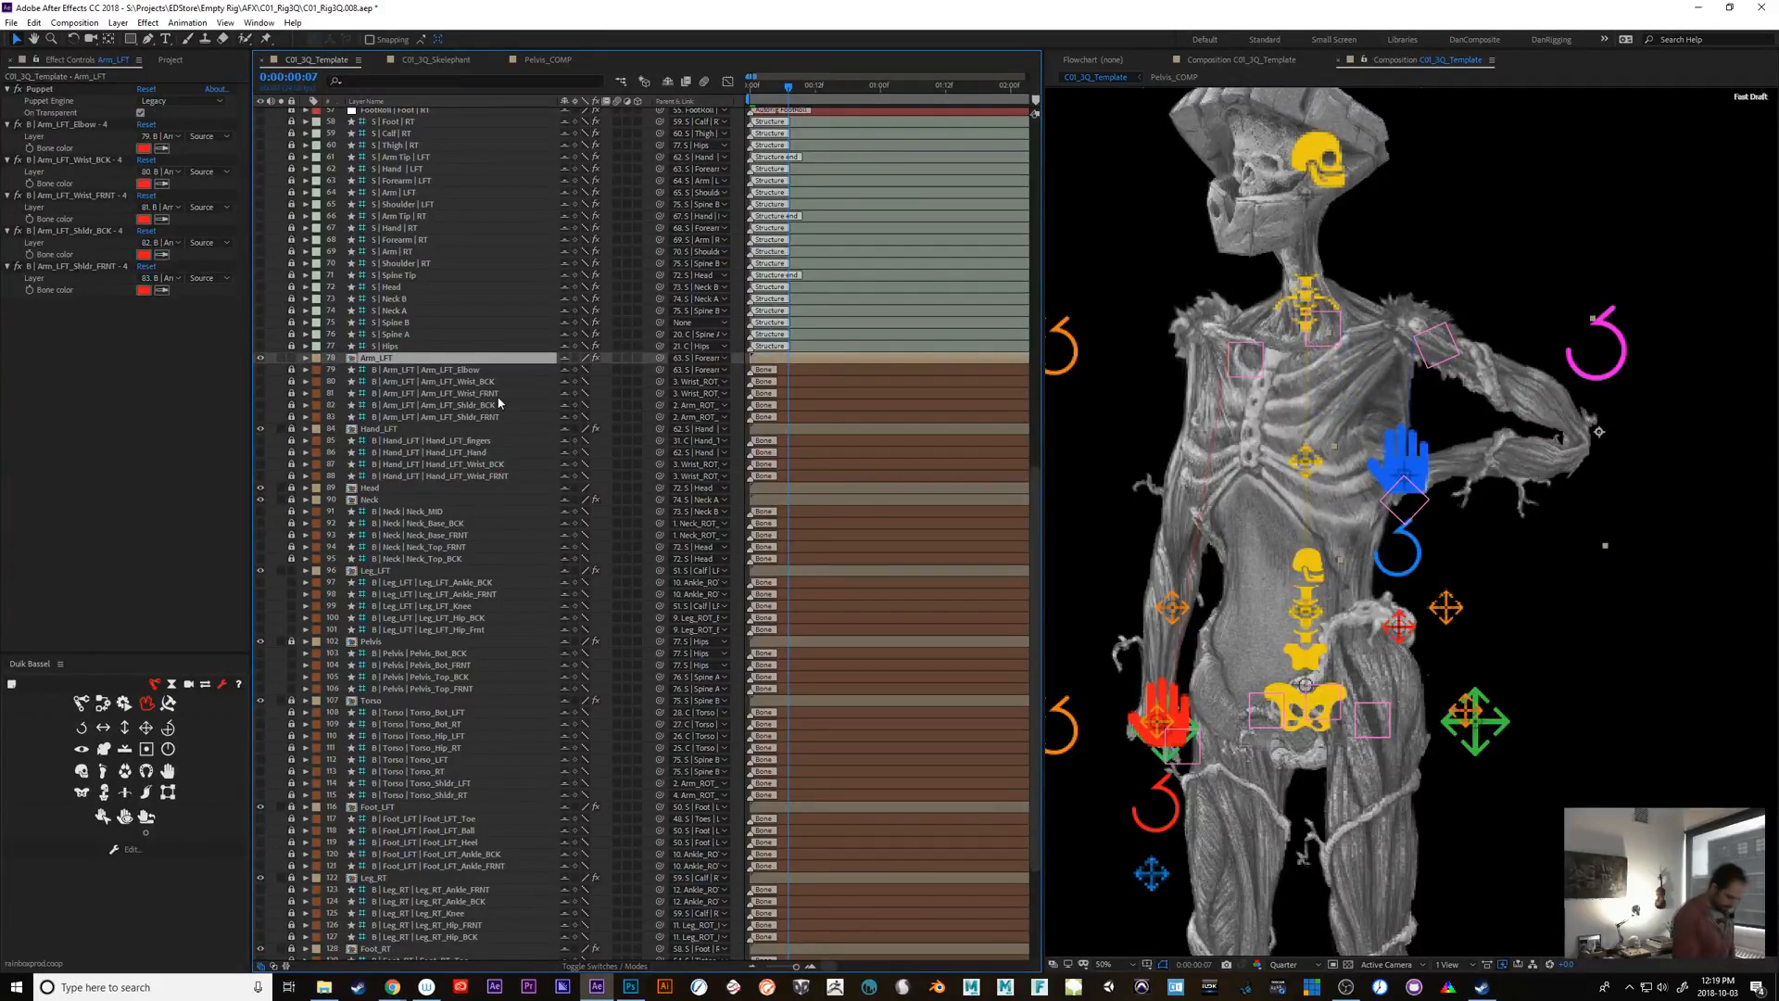
pyautogui.press('e')
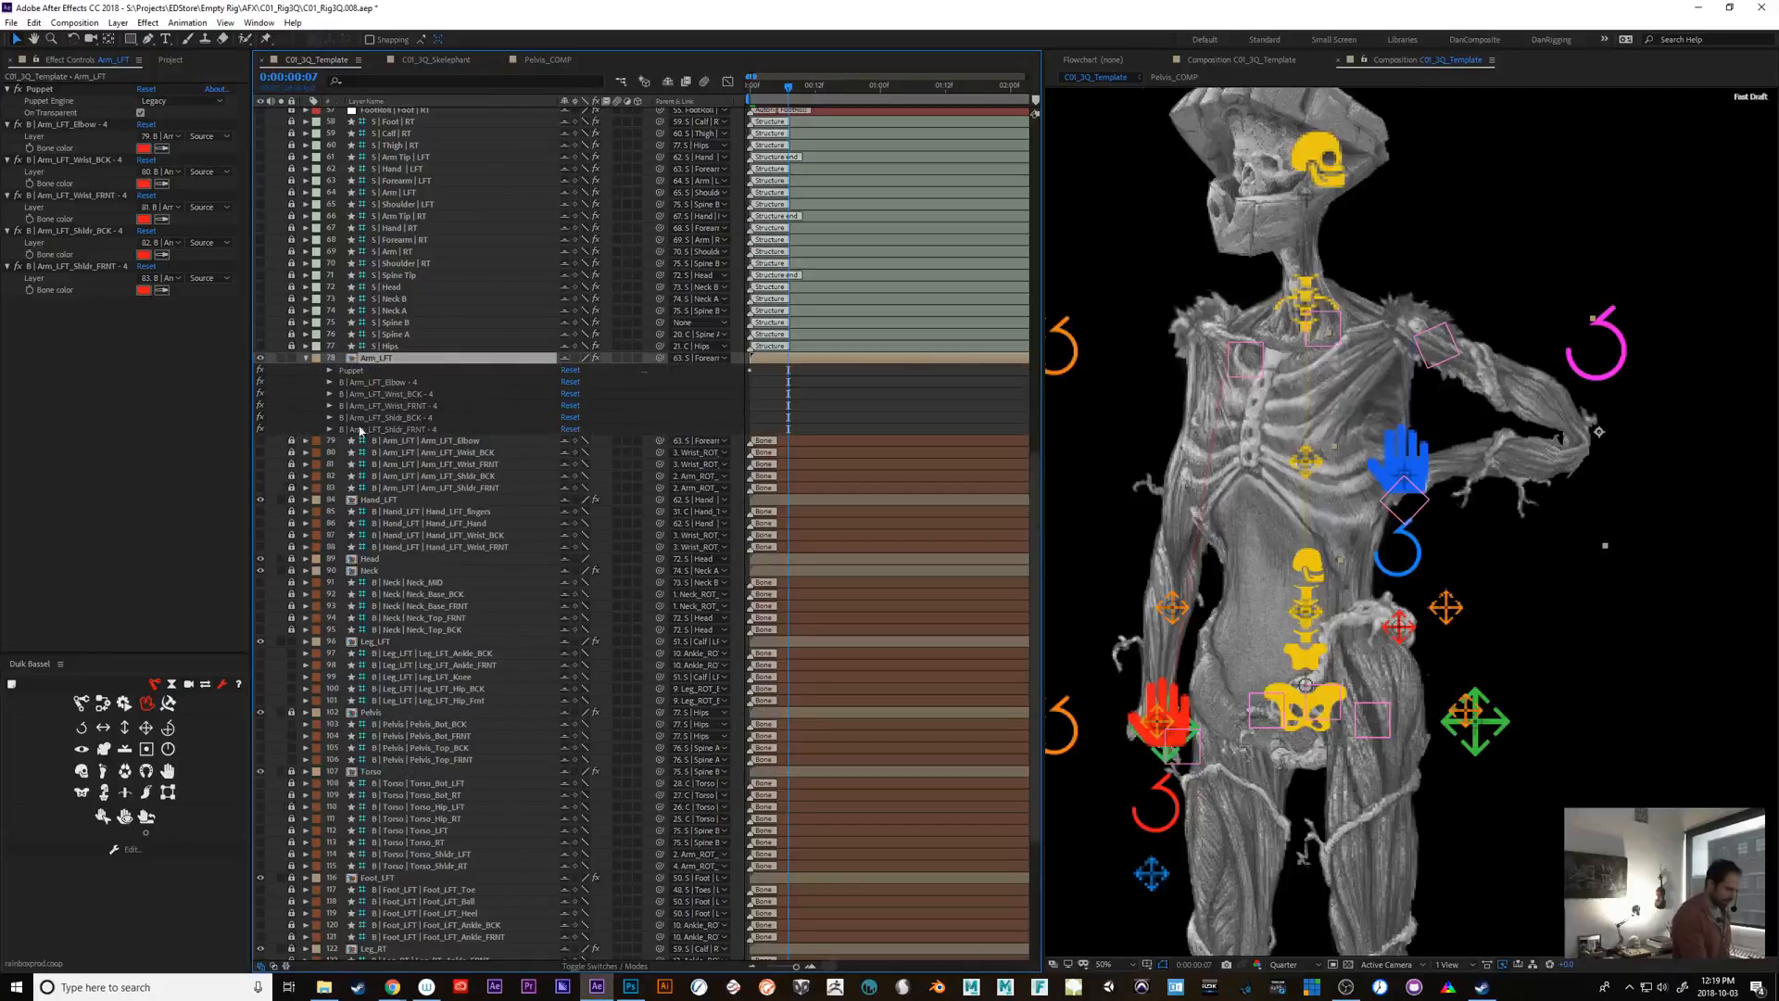
# Expand the Stiffness group of Mesh 1 in Arm_LFT's Puppet effect and select the Starch 3 pin
pyautogui.click(329, 382)
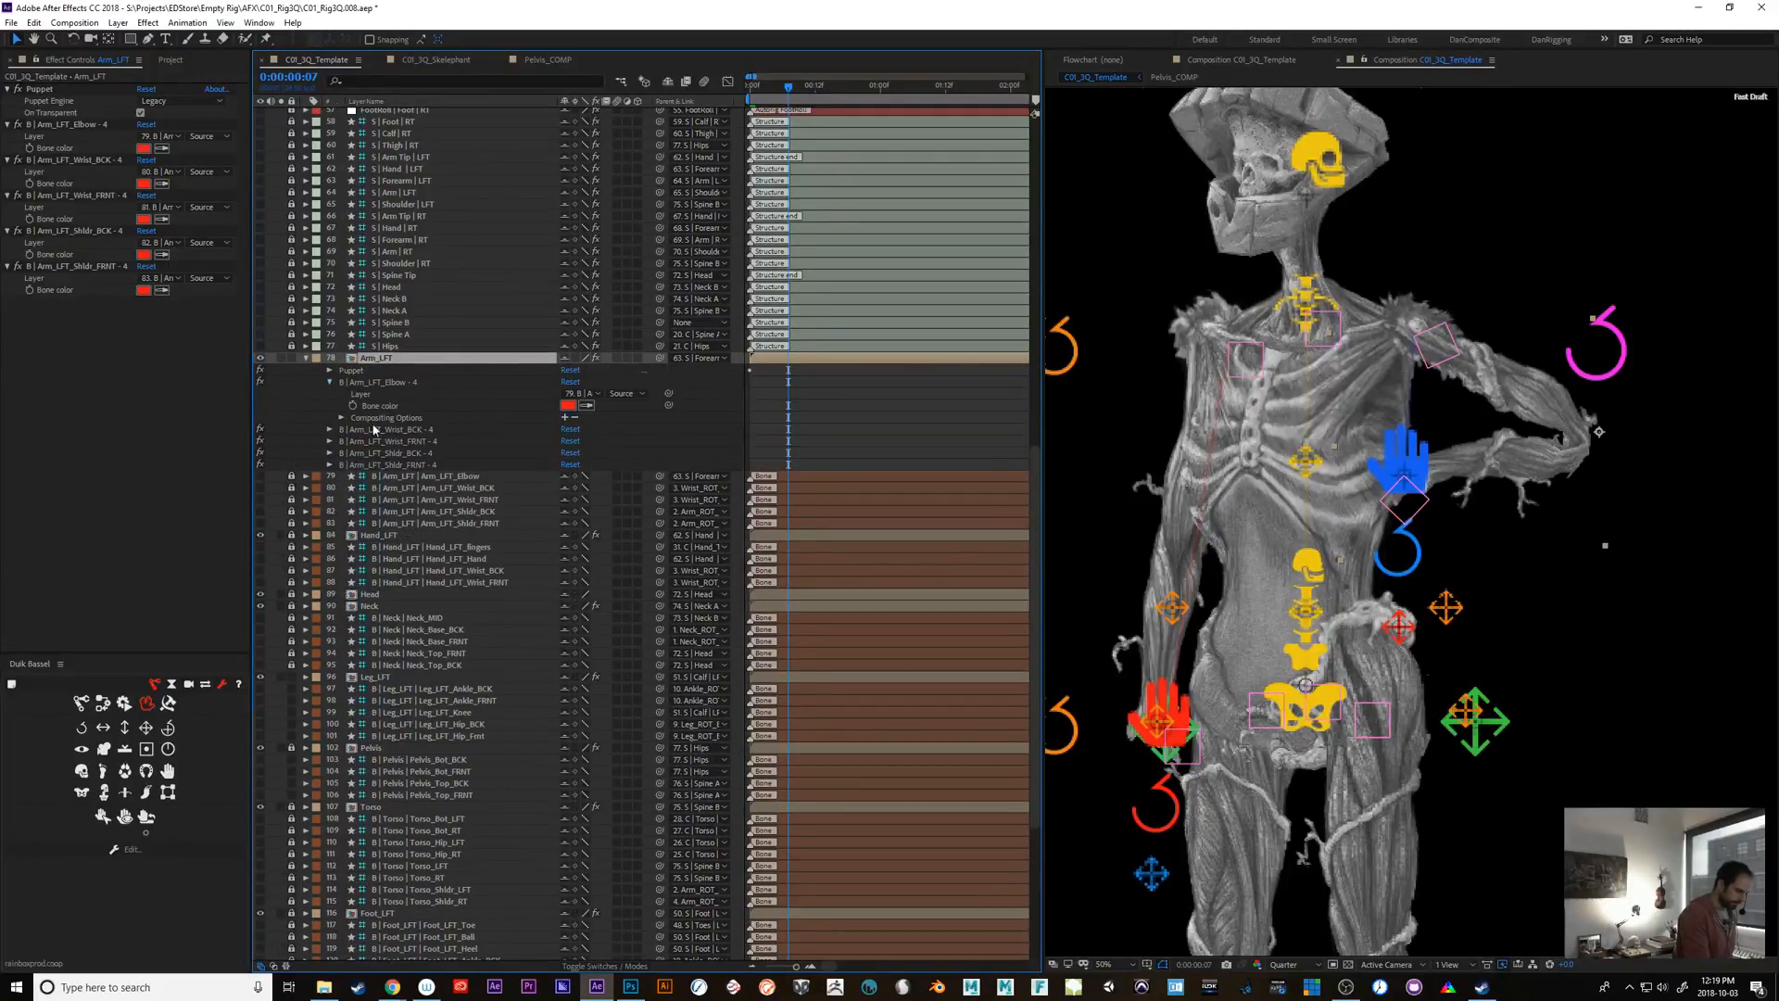
pyautogui.click(377, 384)
pyautogui.click(329, 381)
pyautogui.click(329, 370)
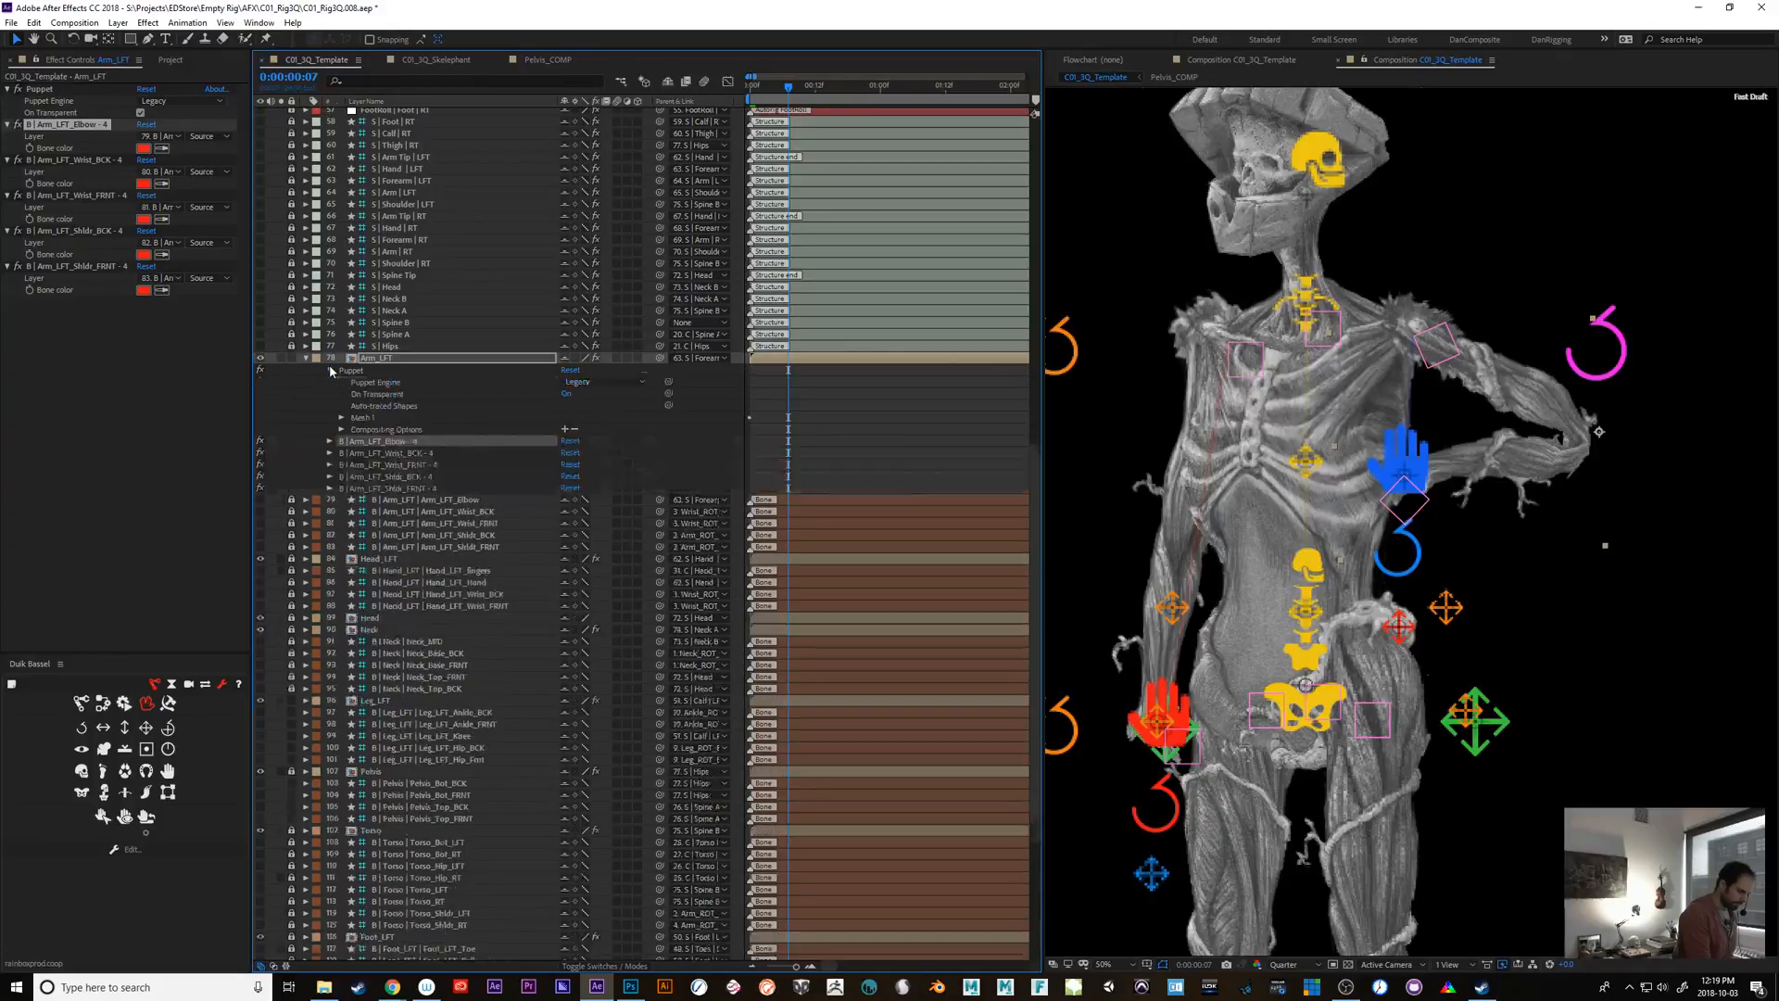
pyautogui.click(342, 418)
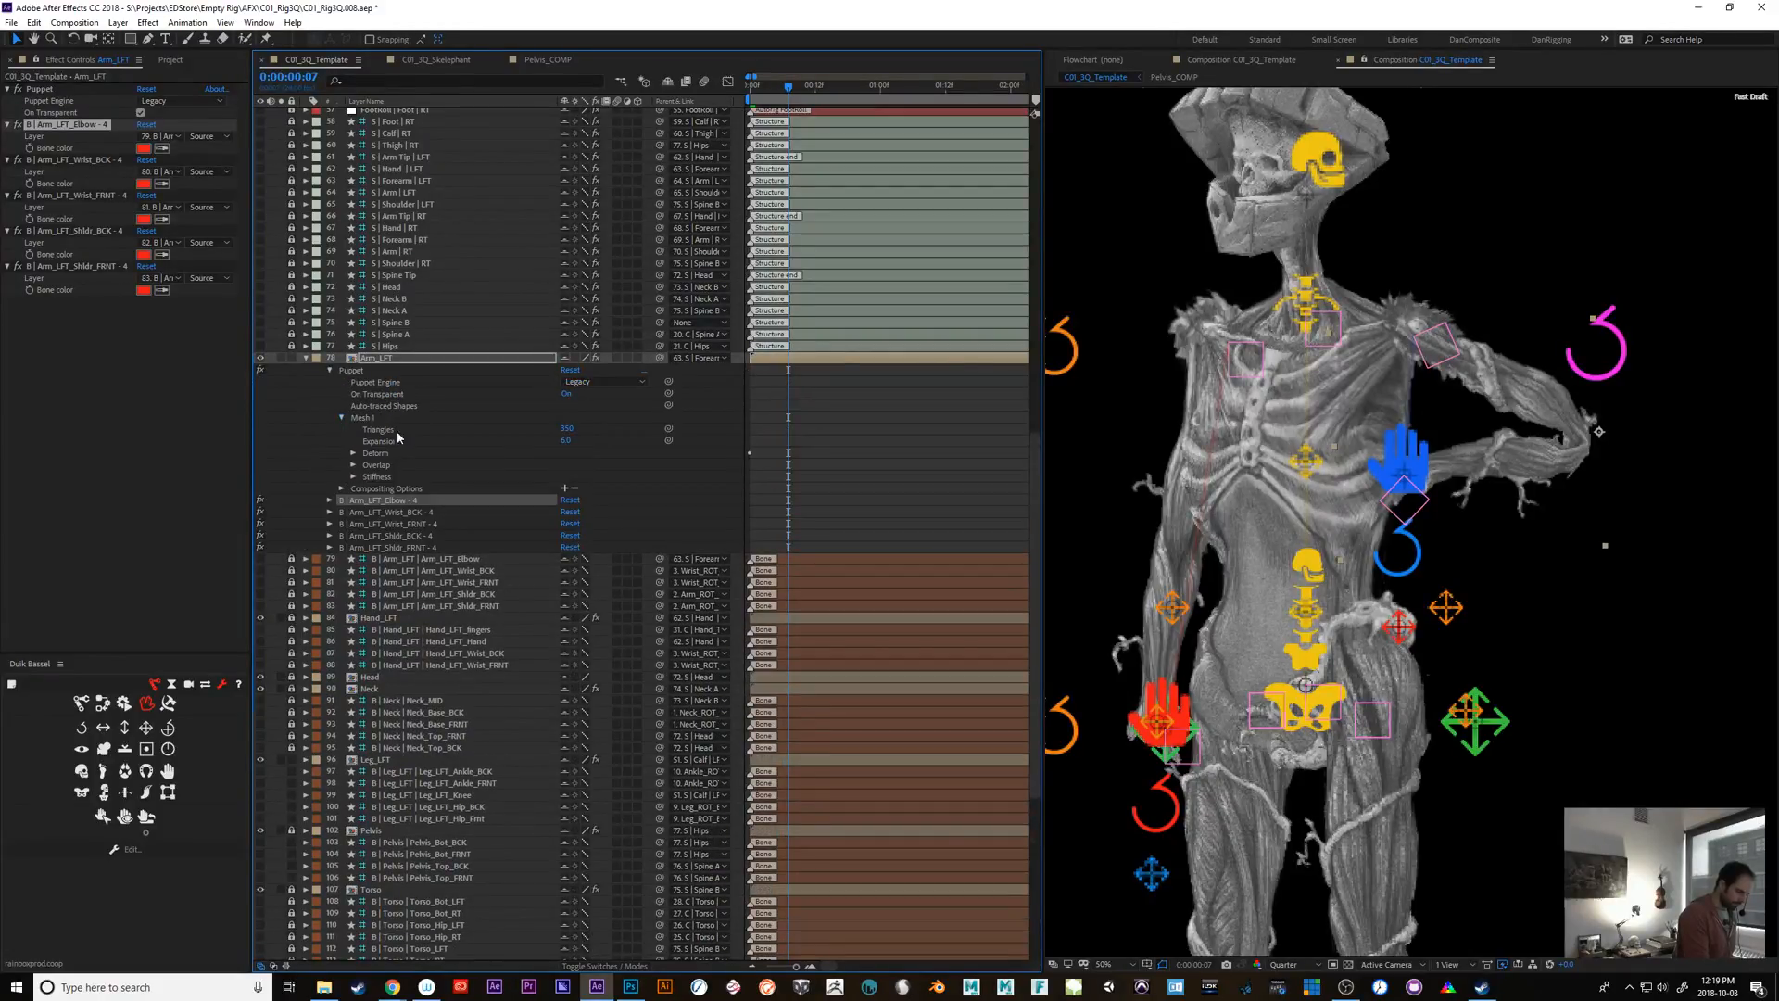
pyautogui.click(378, 455)
pyautogui.click(359, 477)
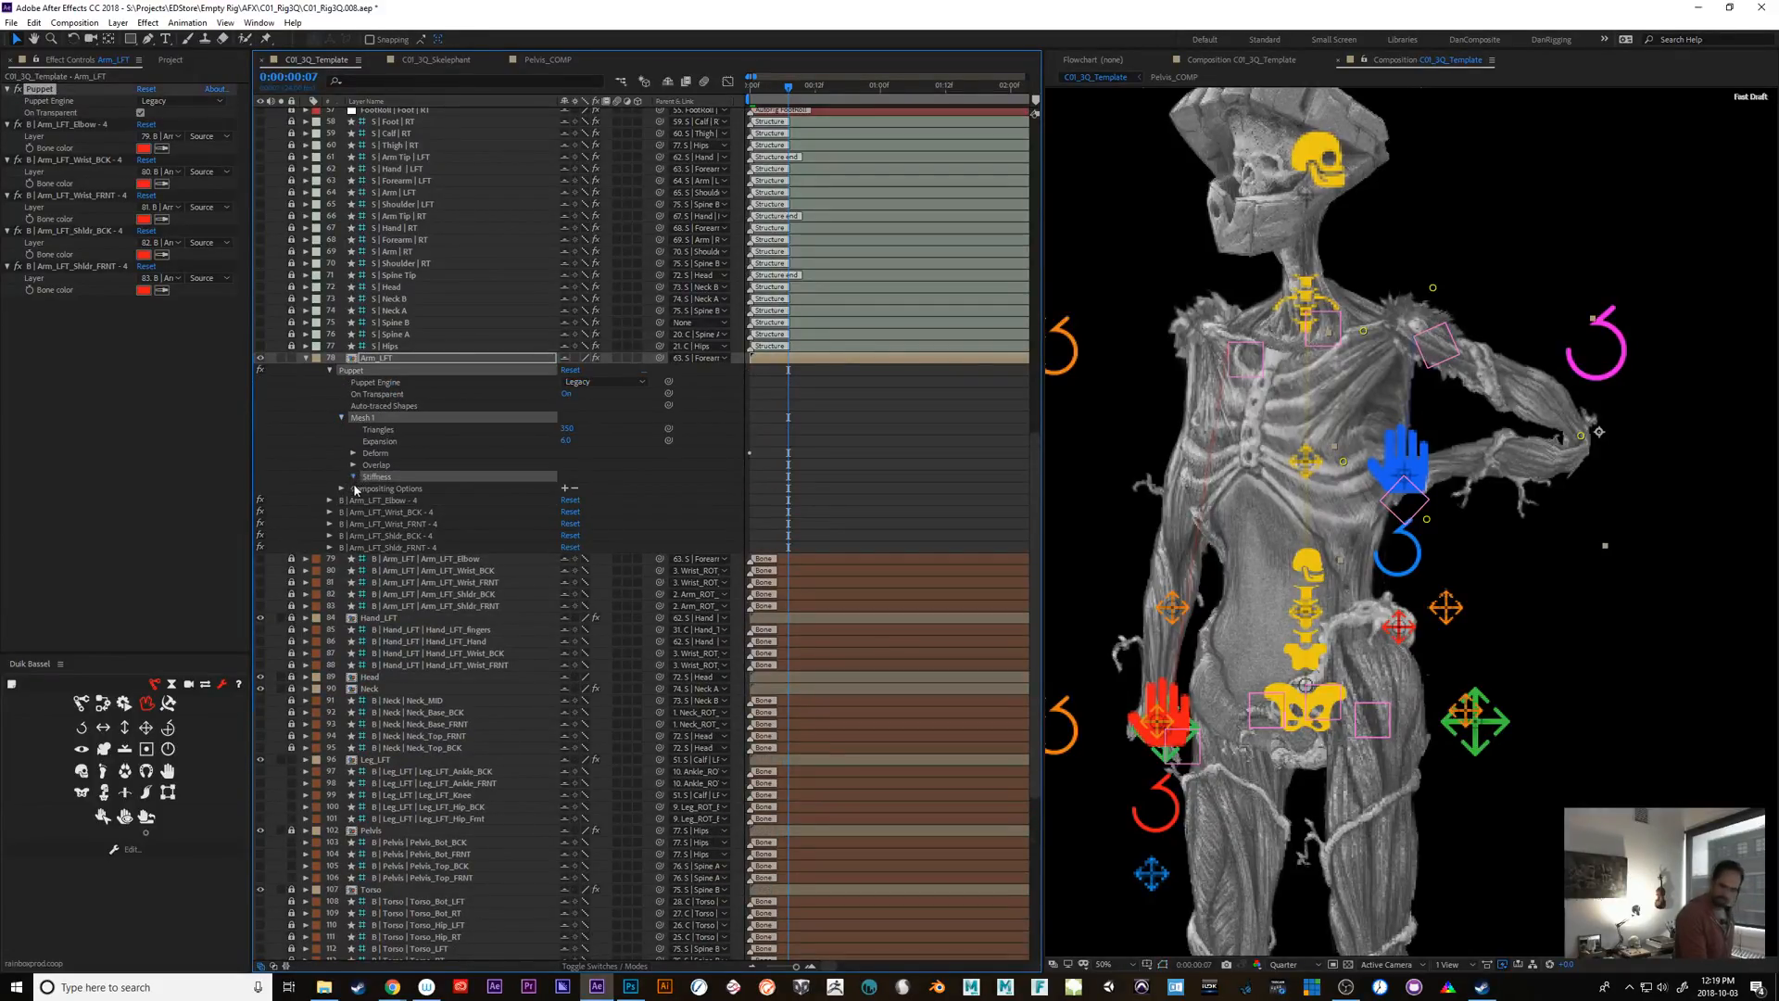
pyautogui.click(353, 477)
pyautogui.click(390, 489)
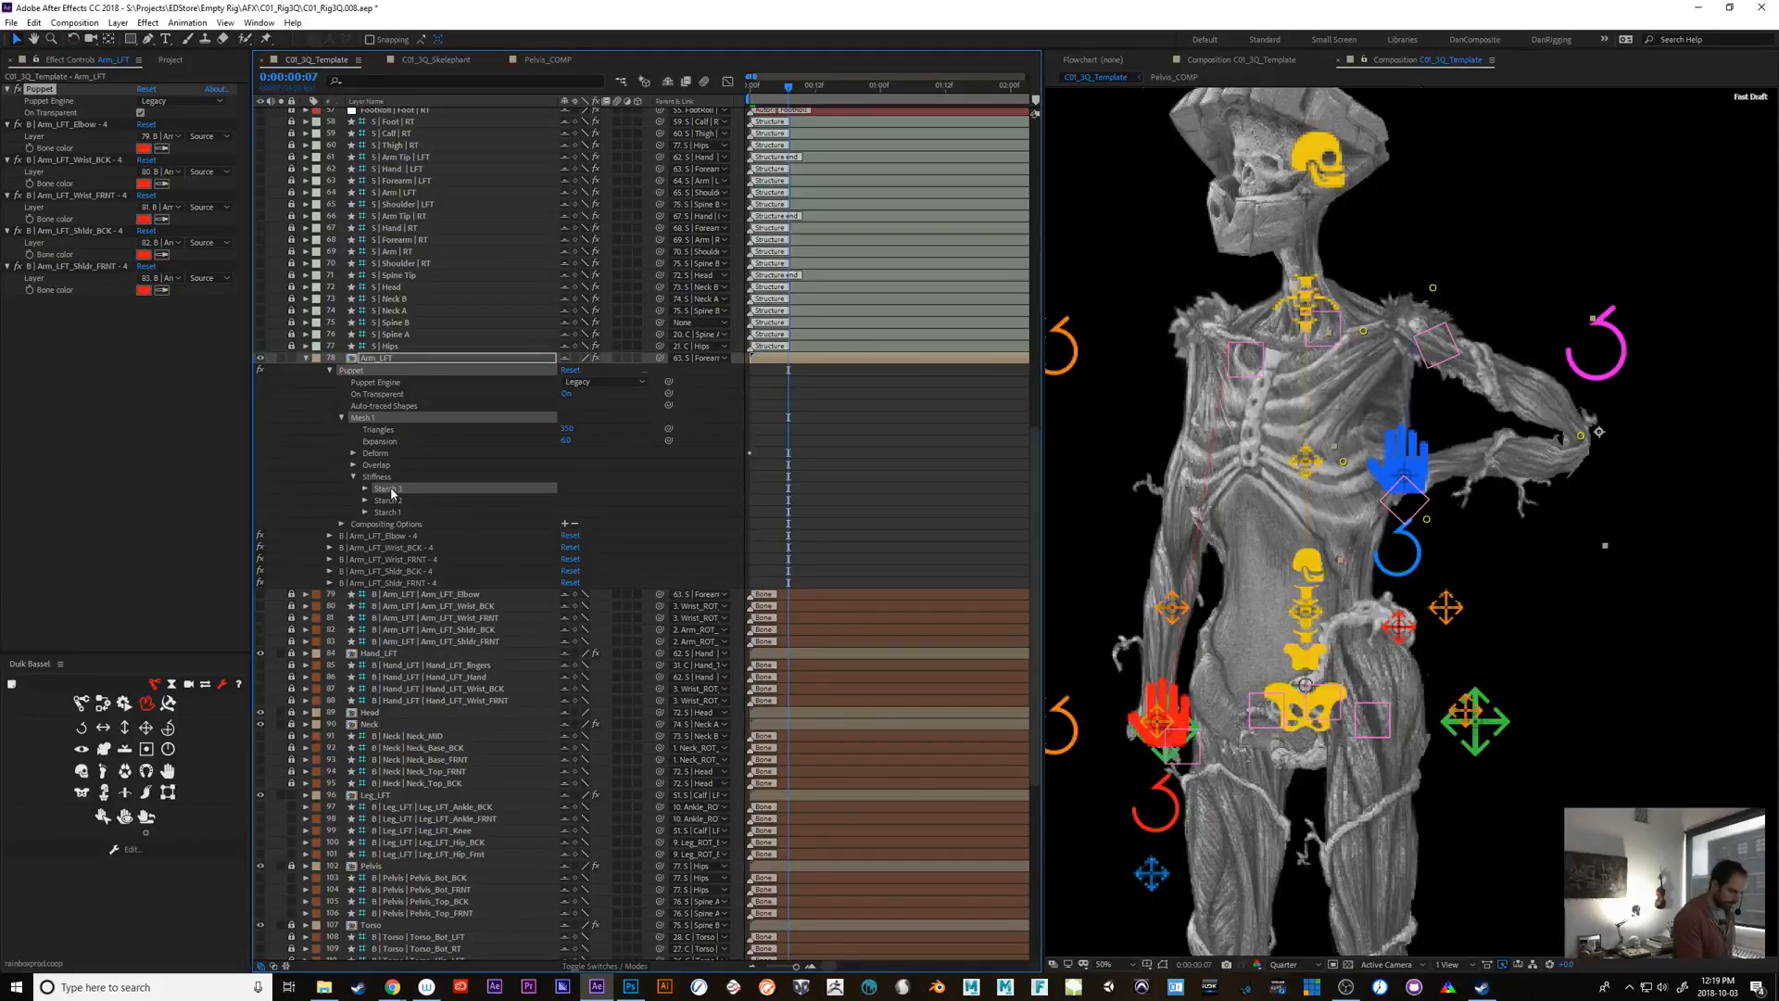
# With the Puppet Starch tool, reposition Starch 1 on the upper-arm part of the mesh, and Starch 3 and Starch 2 on the forearm part
pyautogui.click(266, 40)
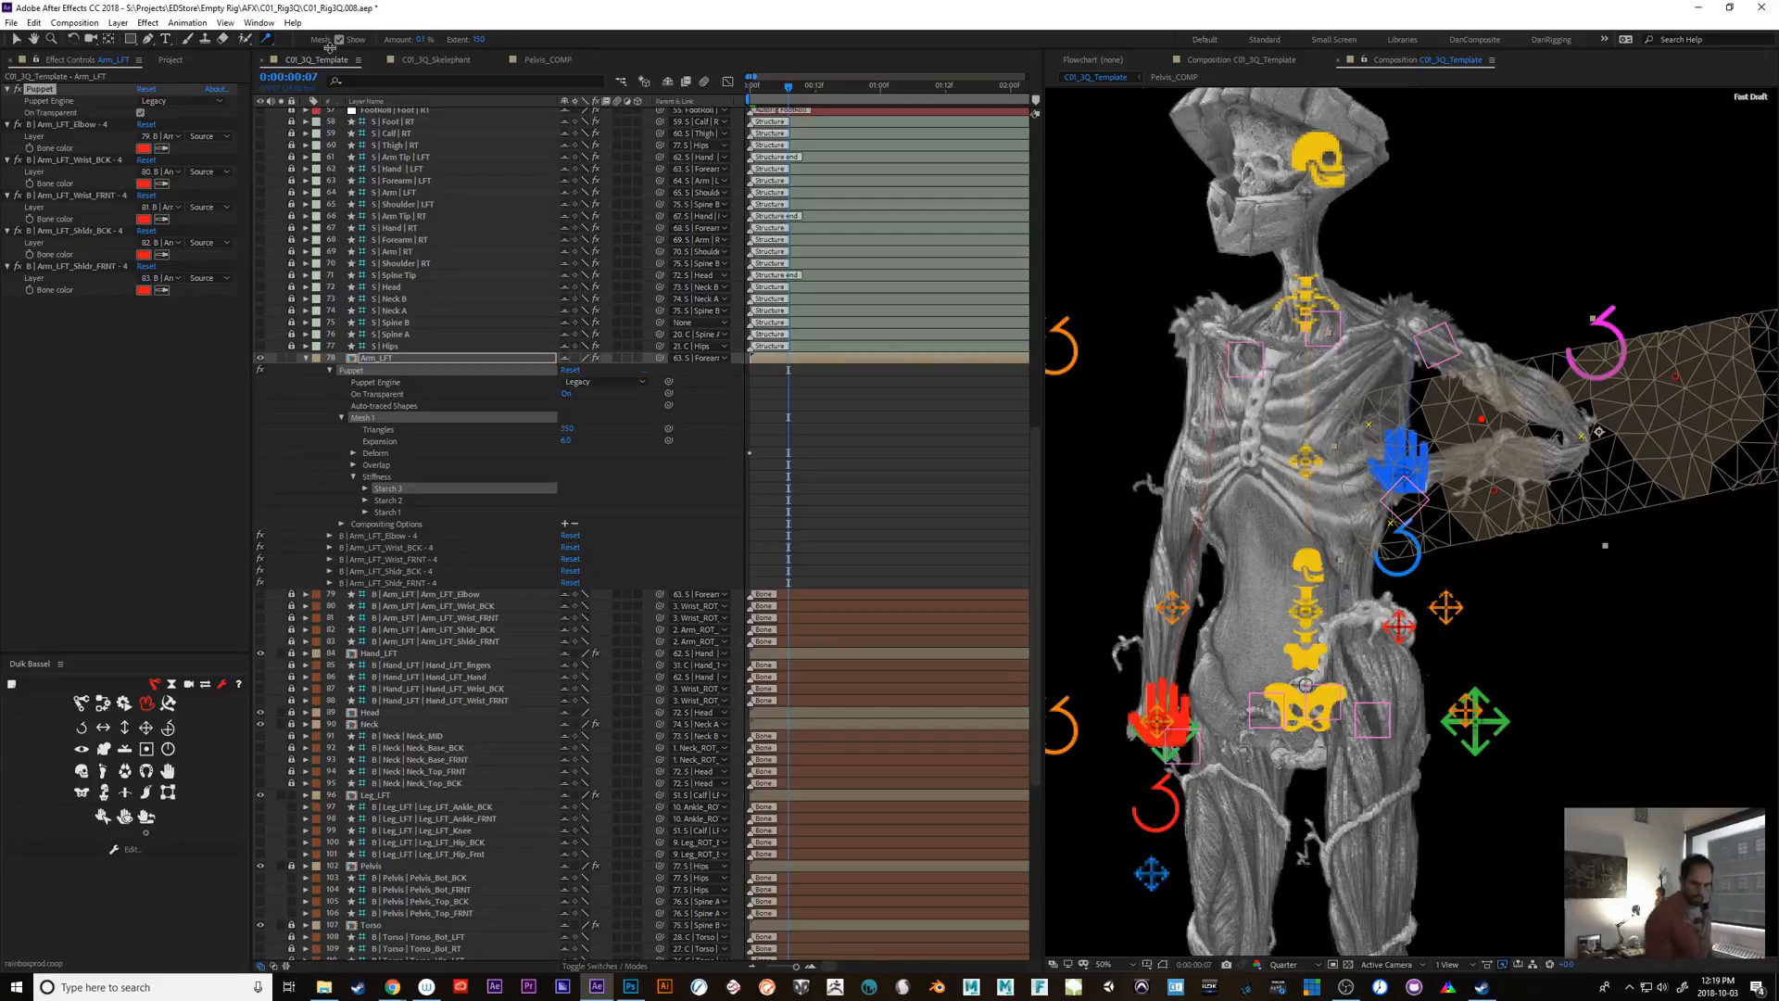
pyautogui.press('h')
pyautogui.moveTo(1612, 638); pyautogui.dragTo(1400, 672)
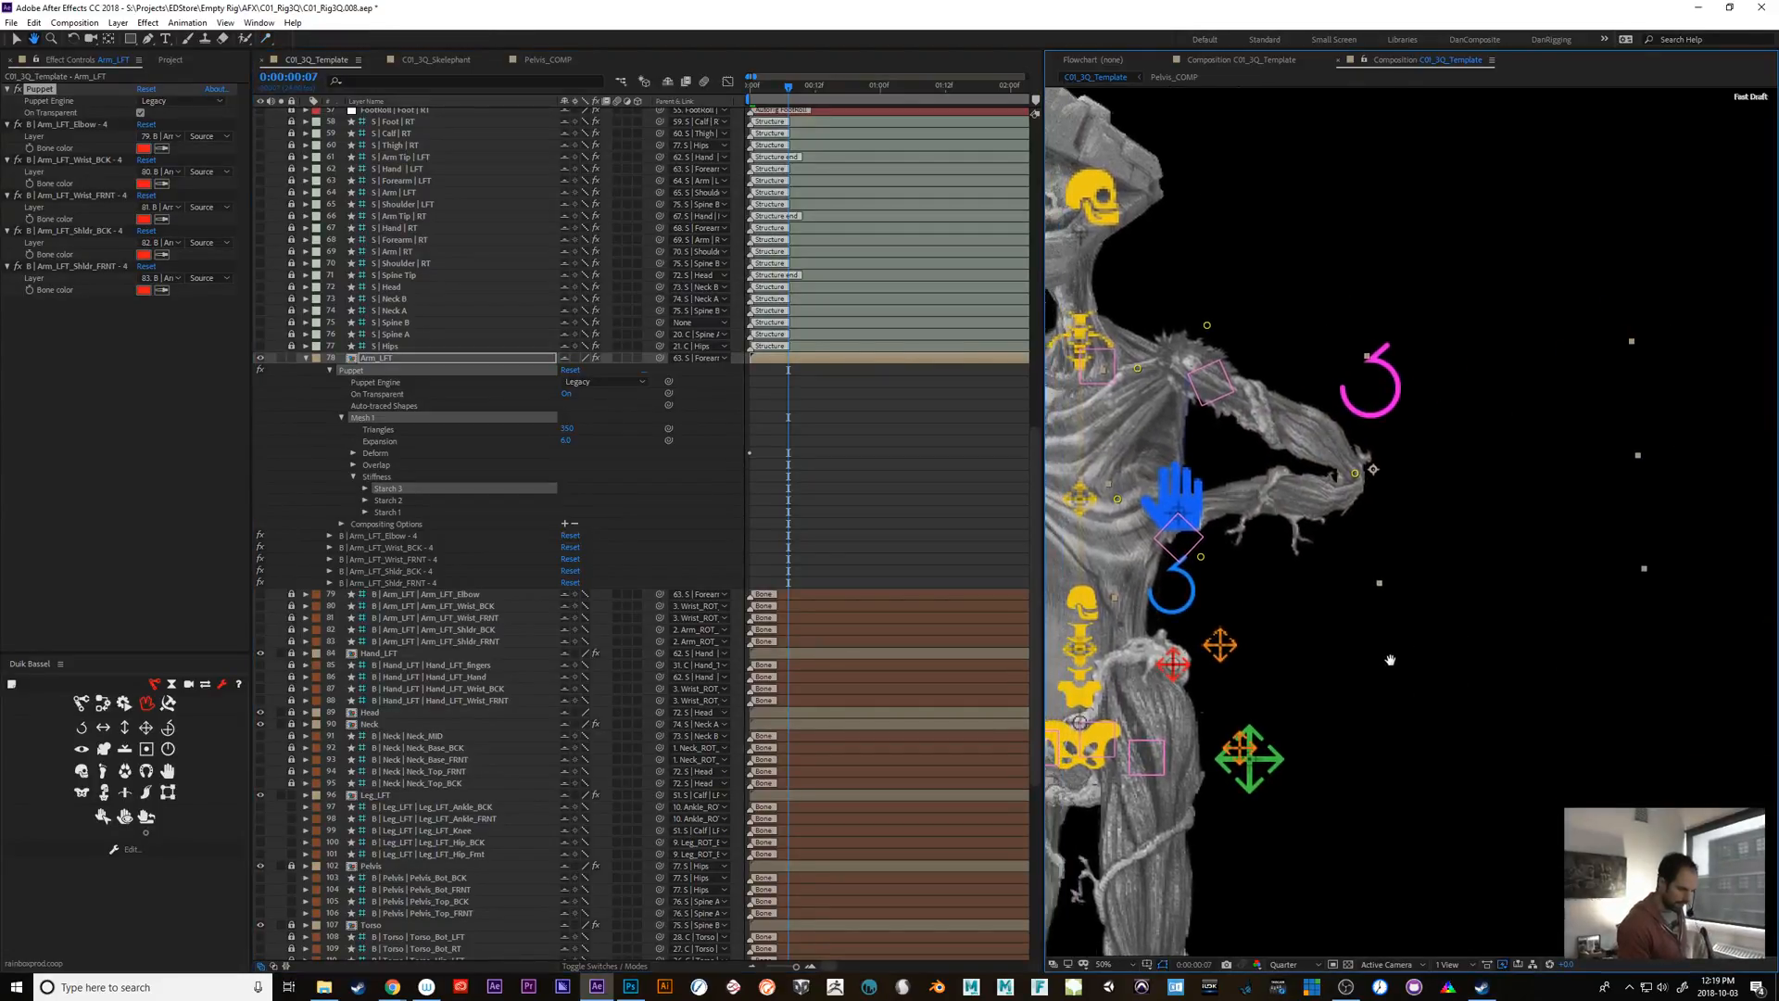
pyautogui.hotkey('ctrl', 'p')
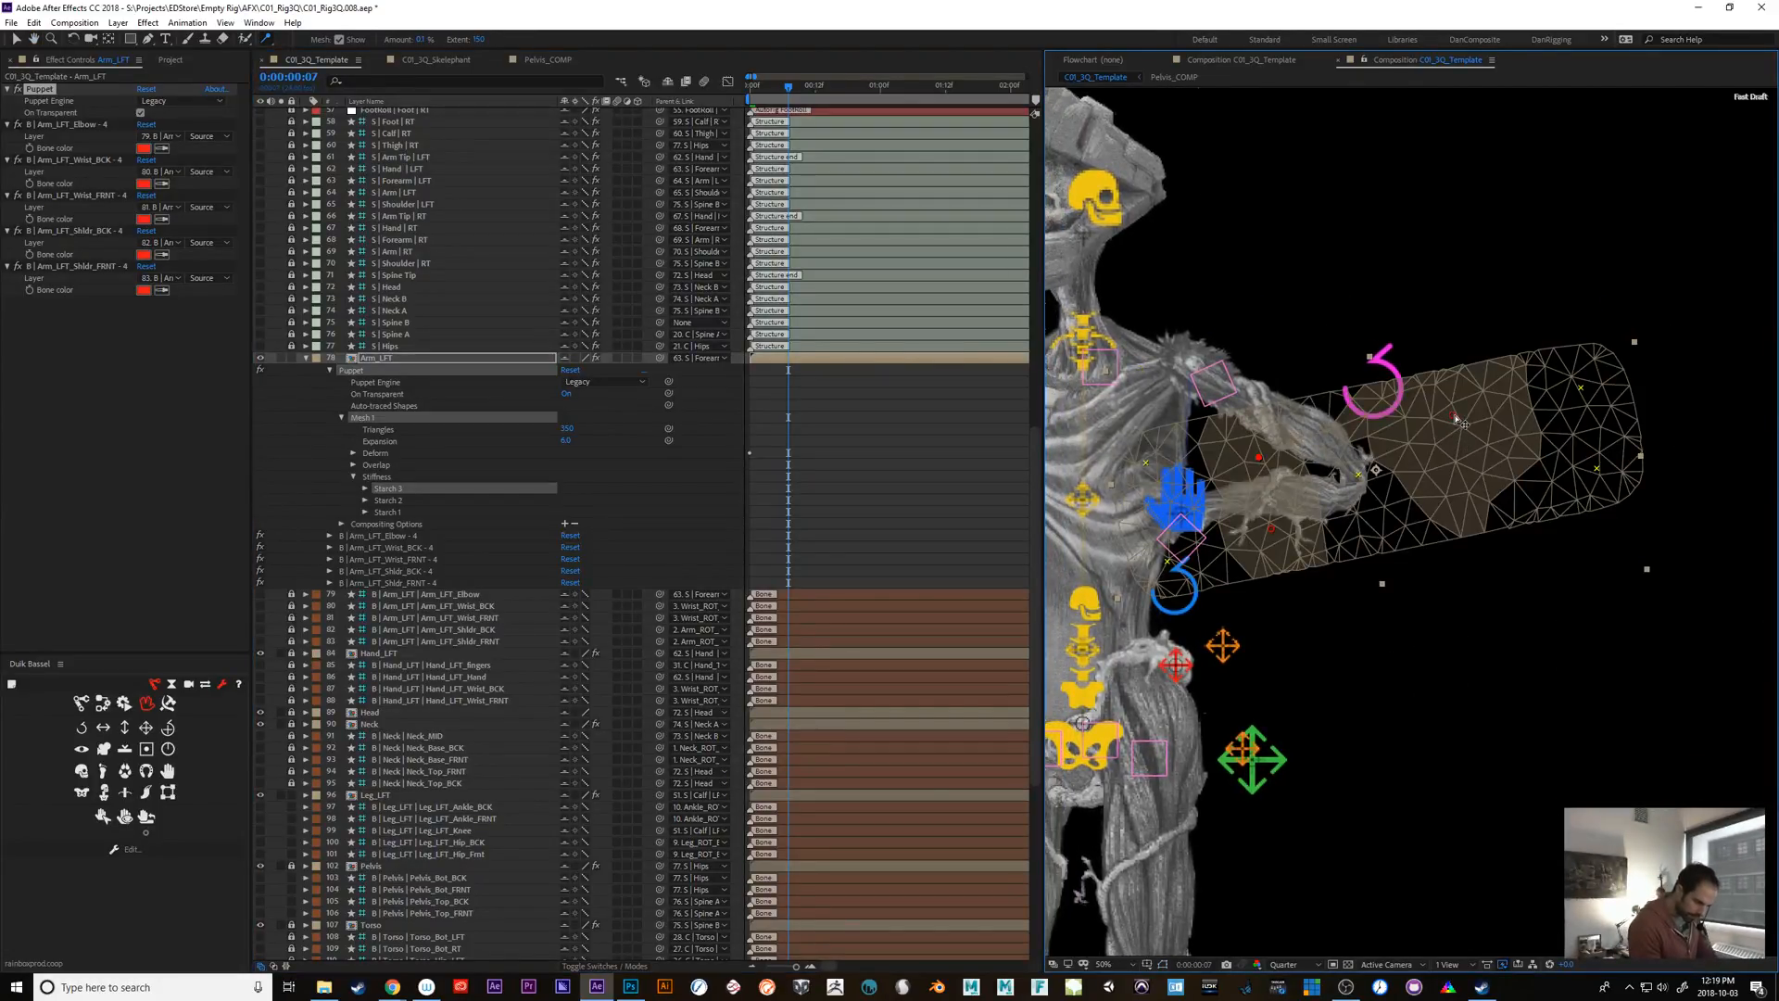
pyautogui.moveTo(1457, 418); pyautogui.dragTo(1478, 416)
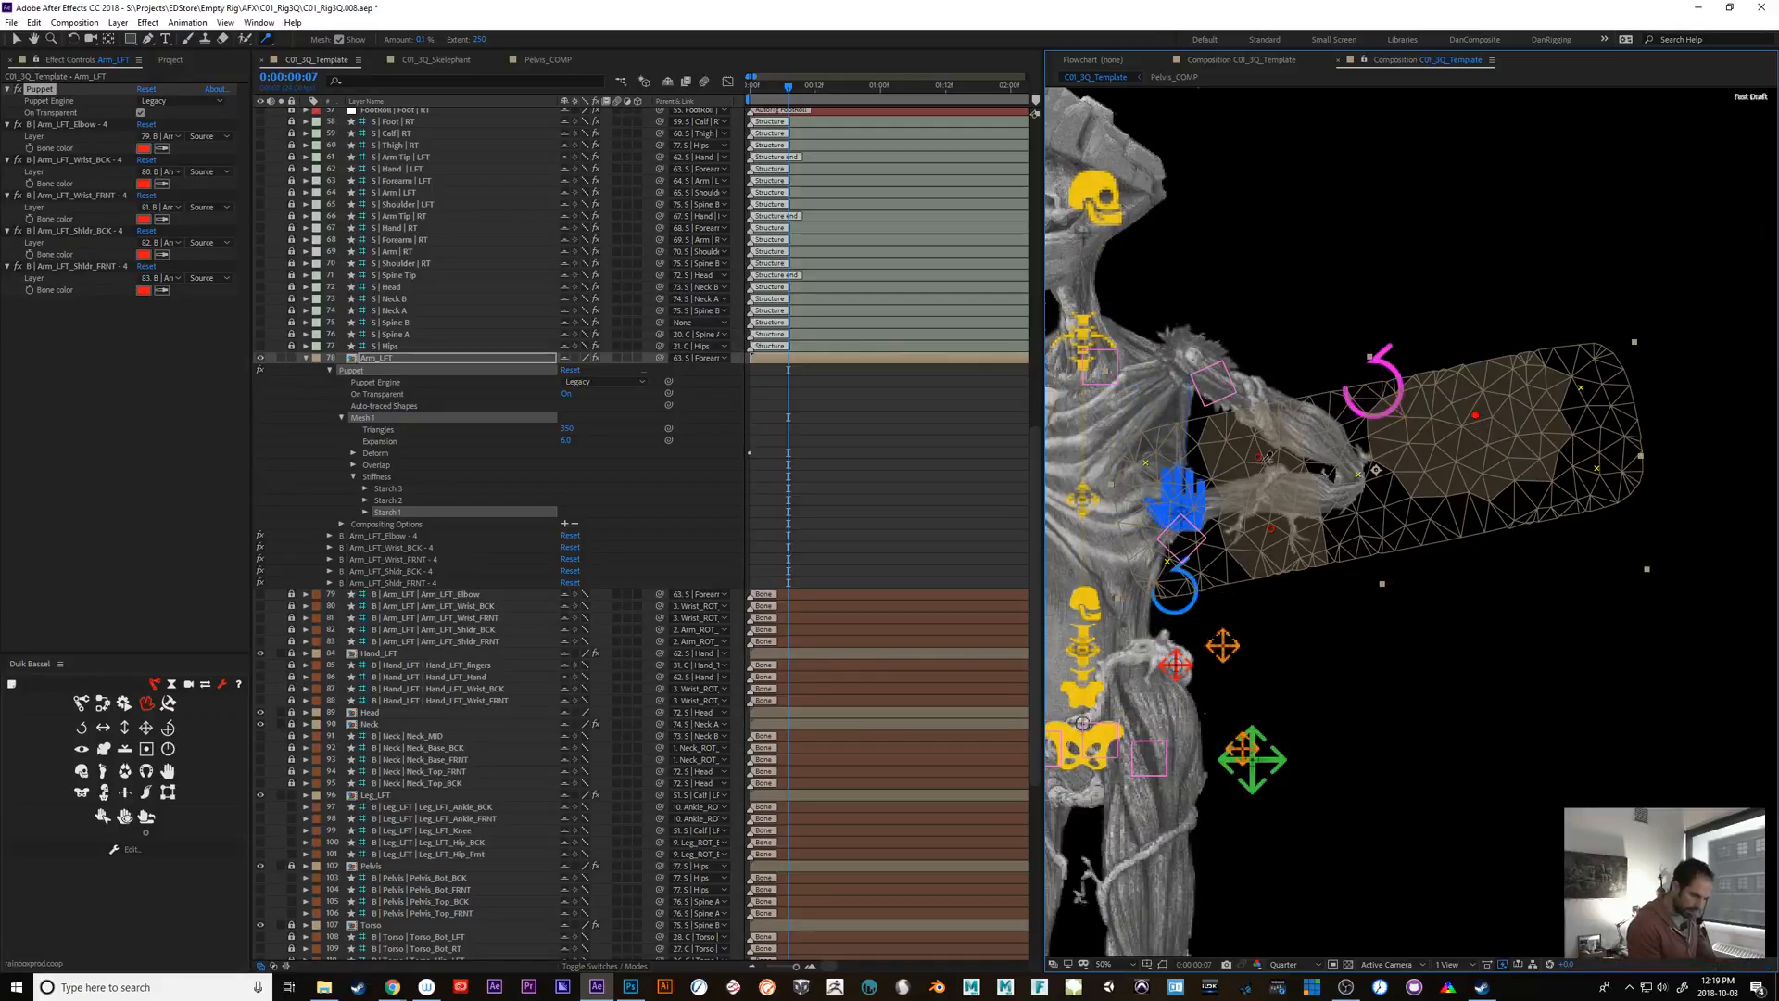
pyautogui.moveTo(1262, 460); pyautogui.dragTo(1295, 452)
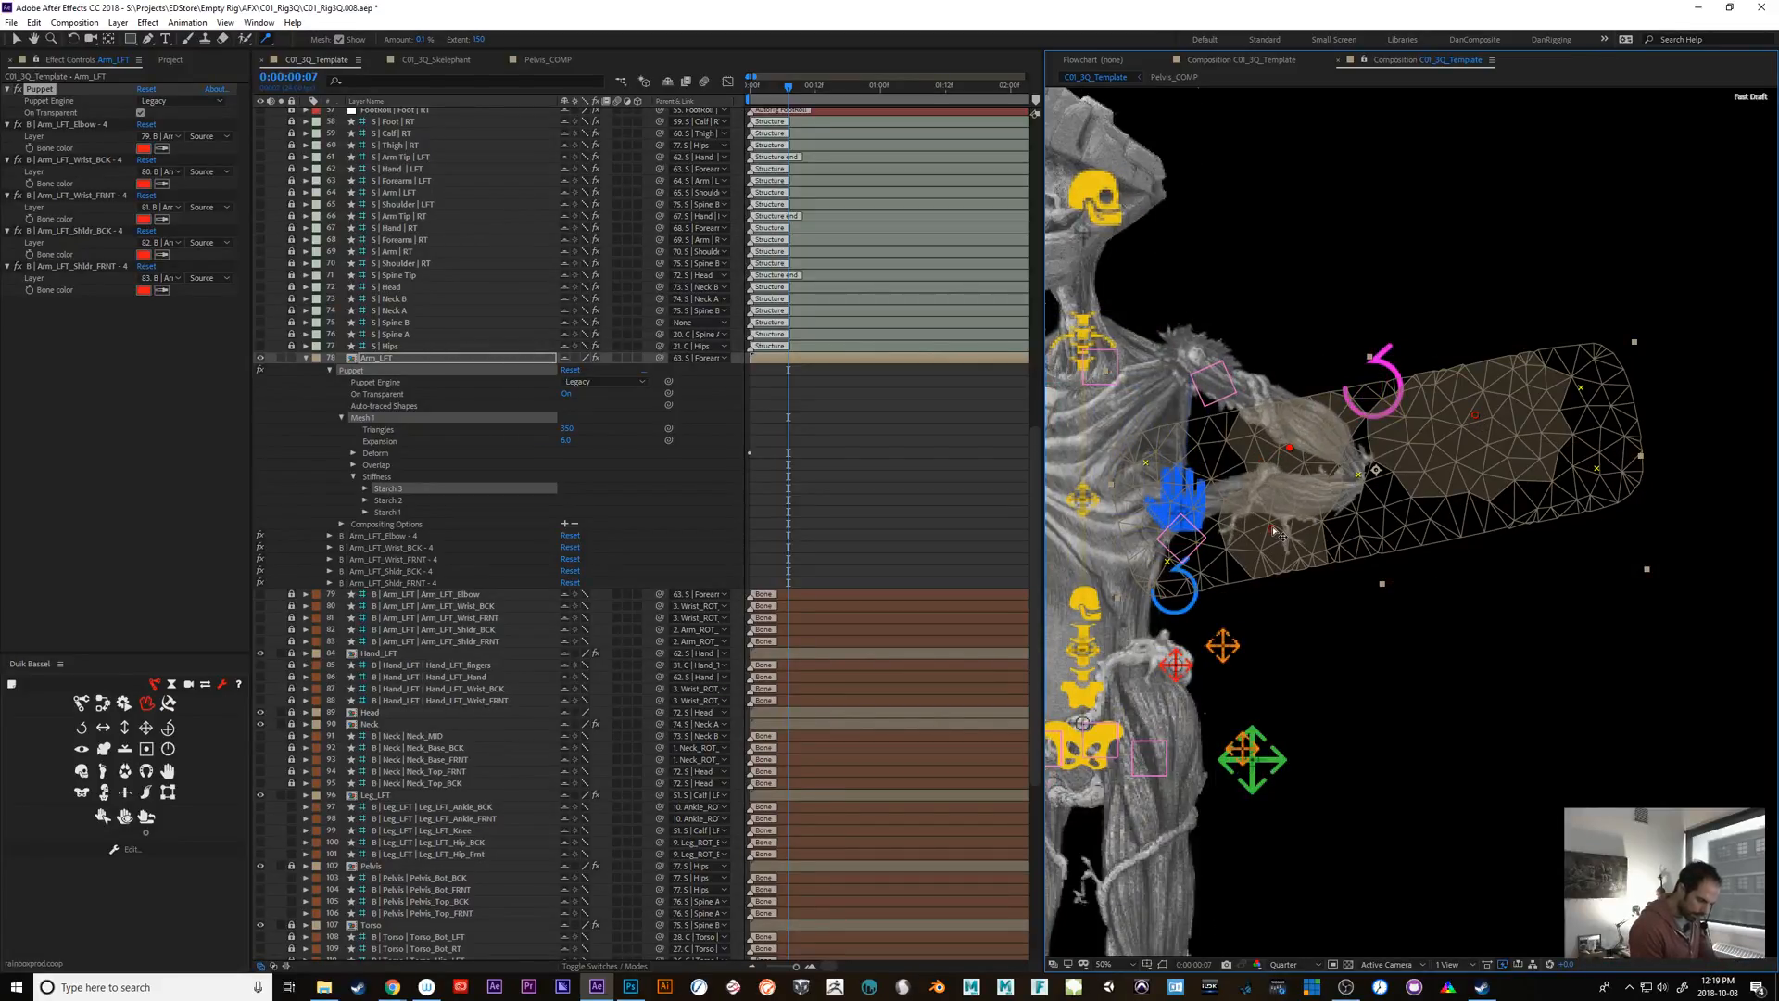
pyautogui.moveTo(1272, 530); pyautogui.dragTo(1253, 480)
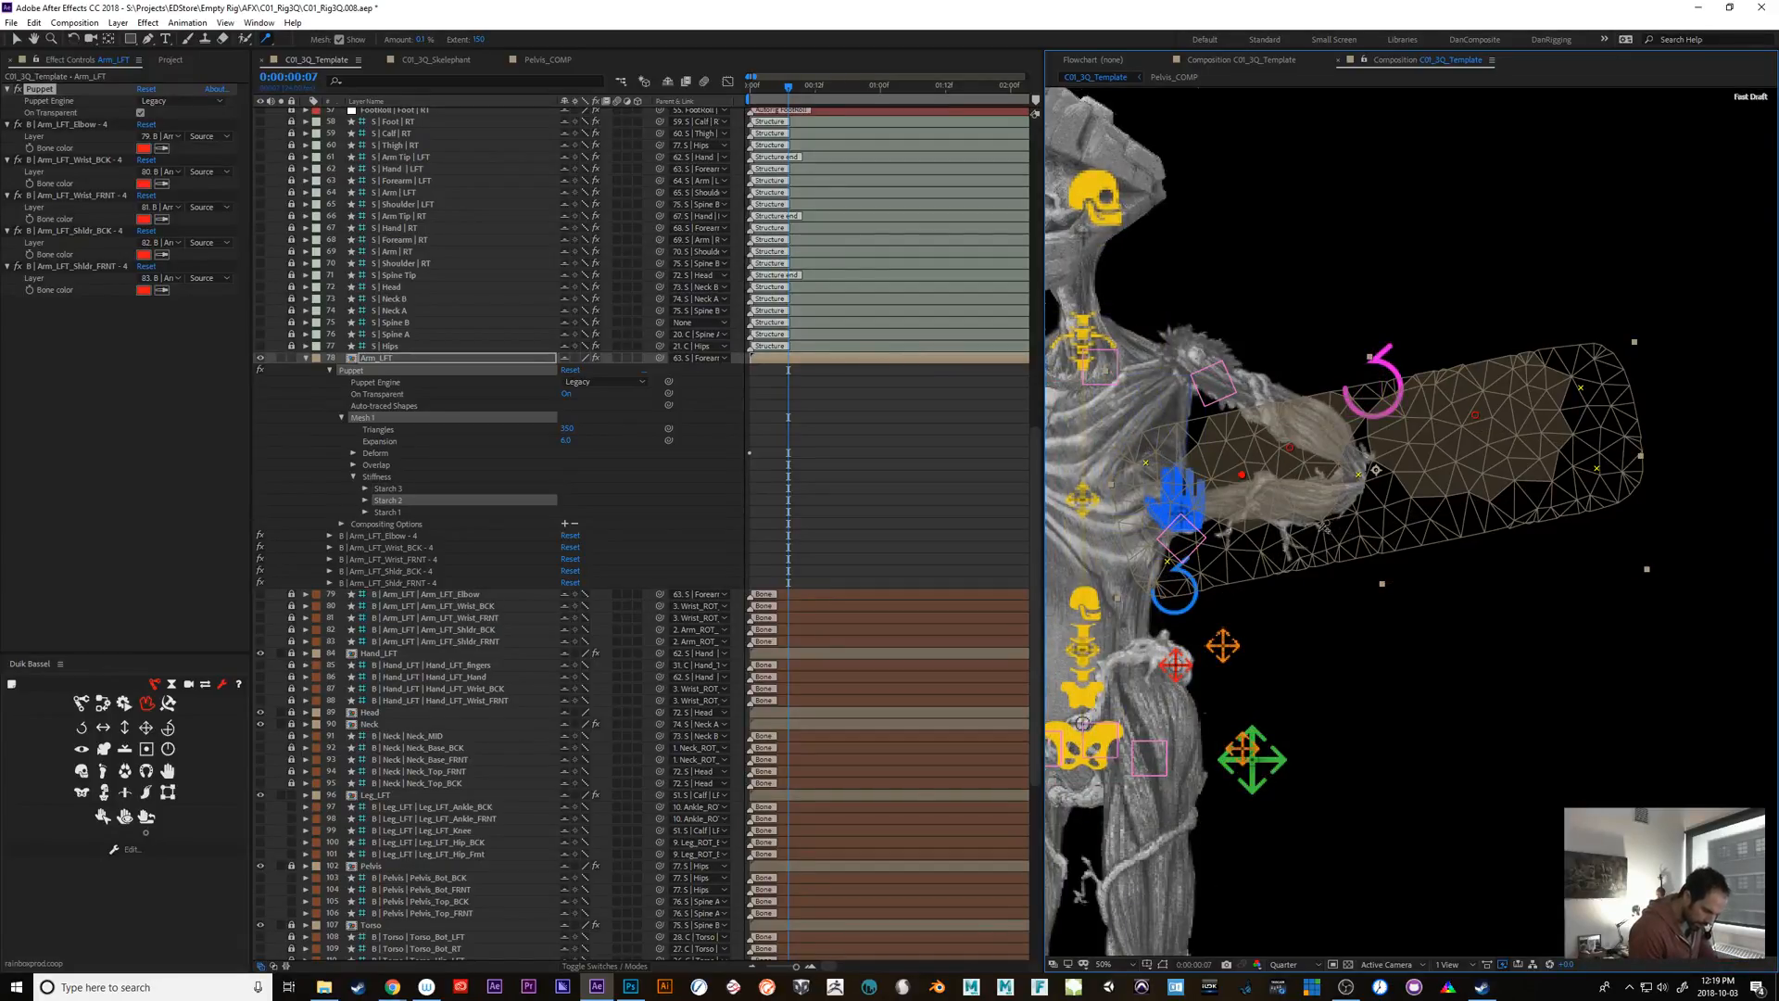
# Place a trial starch pin below the elbow and undo it, then add one at the lower edge of the forearm mesh
pyautogui.click(1322, 529)
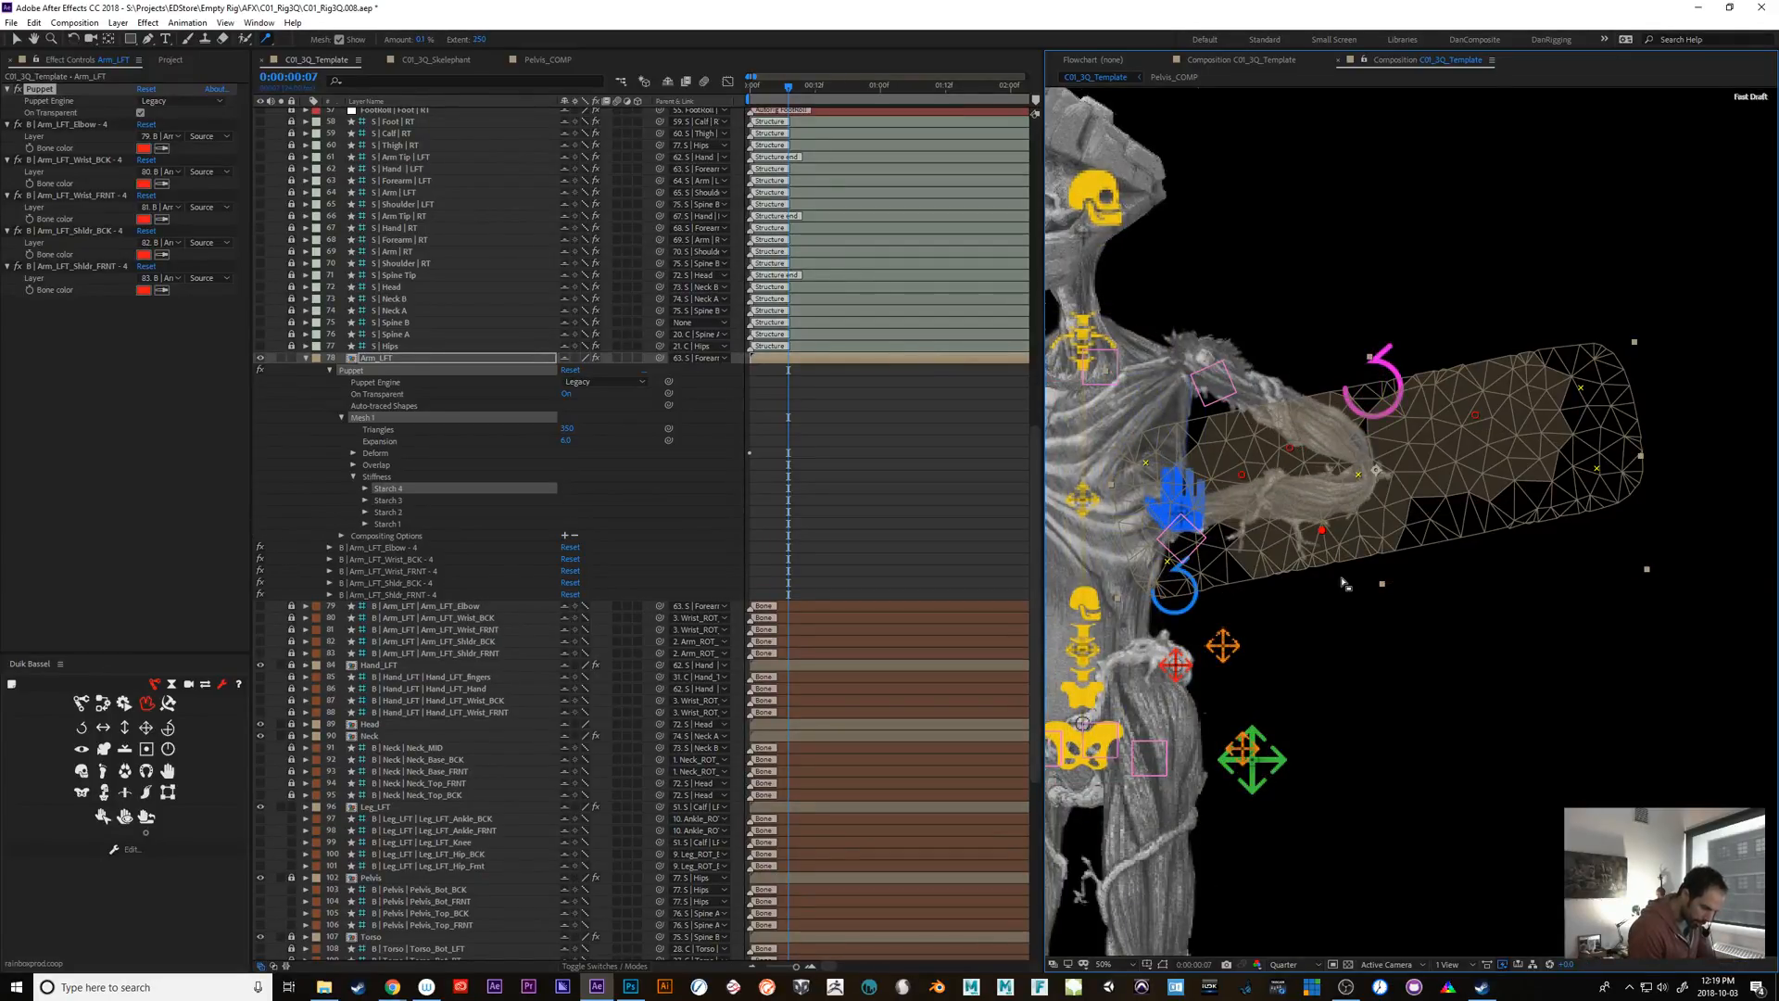
pyautogui.hotkey('ctrl', 'z')
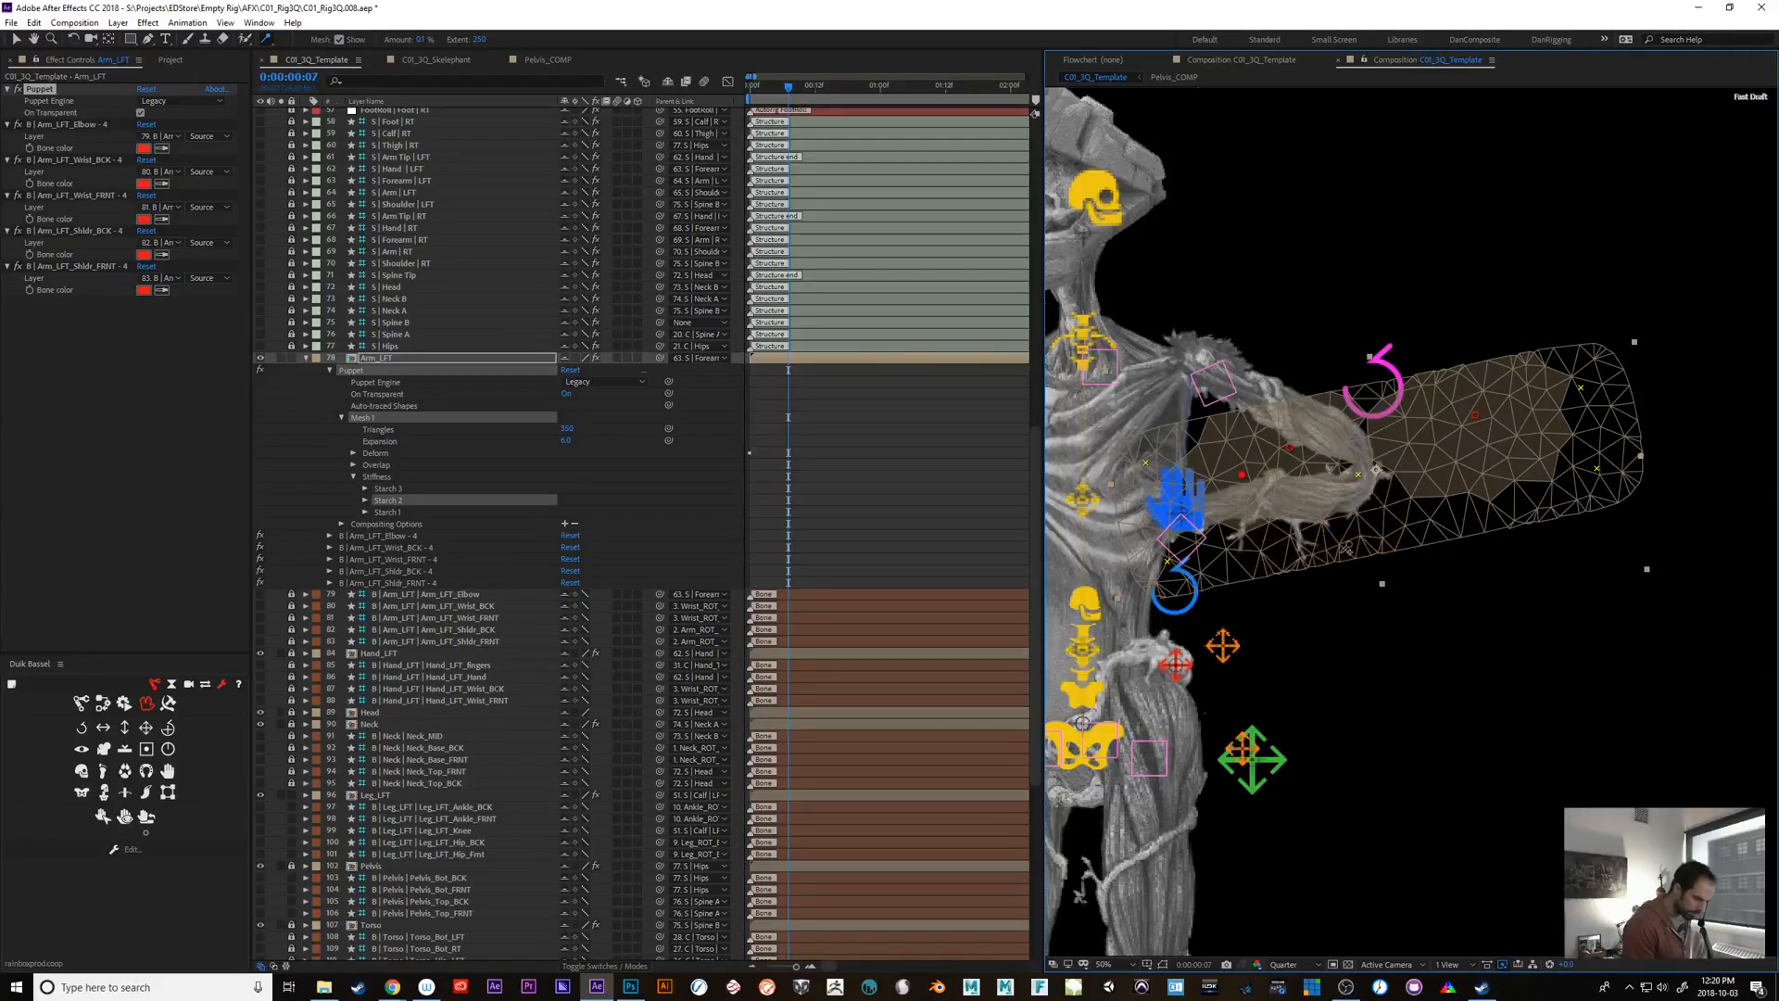
pyautogui.click(1259, 538)
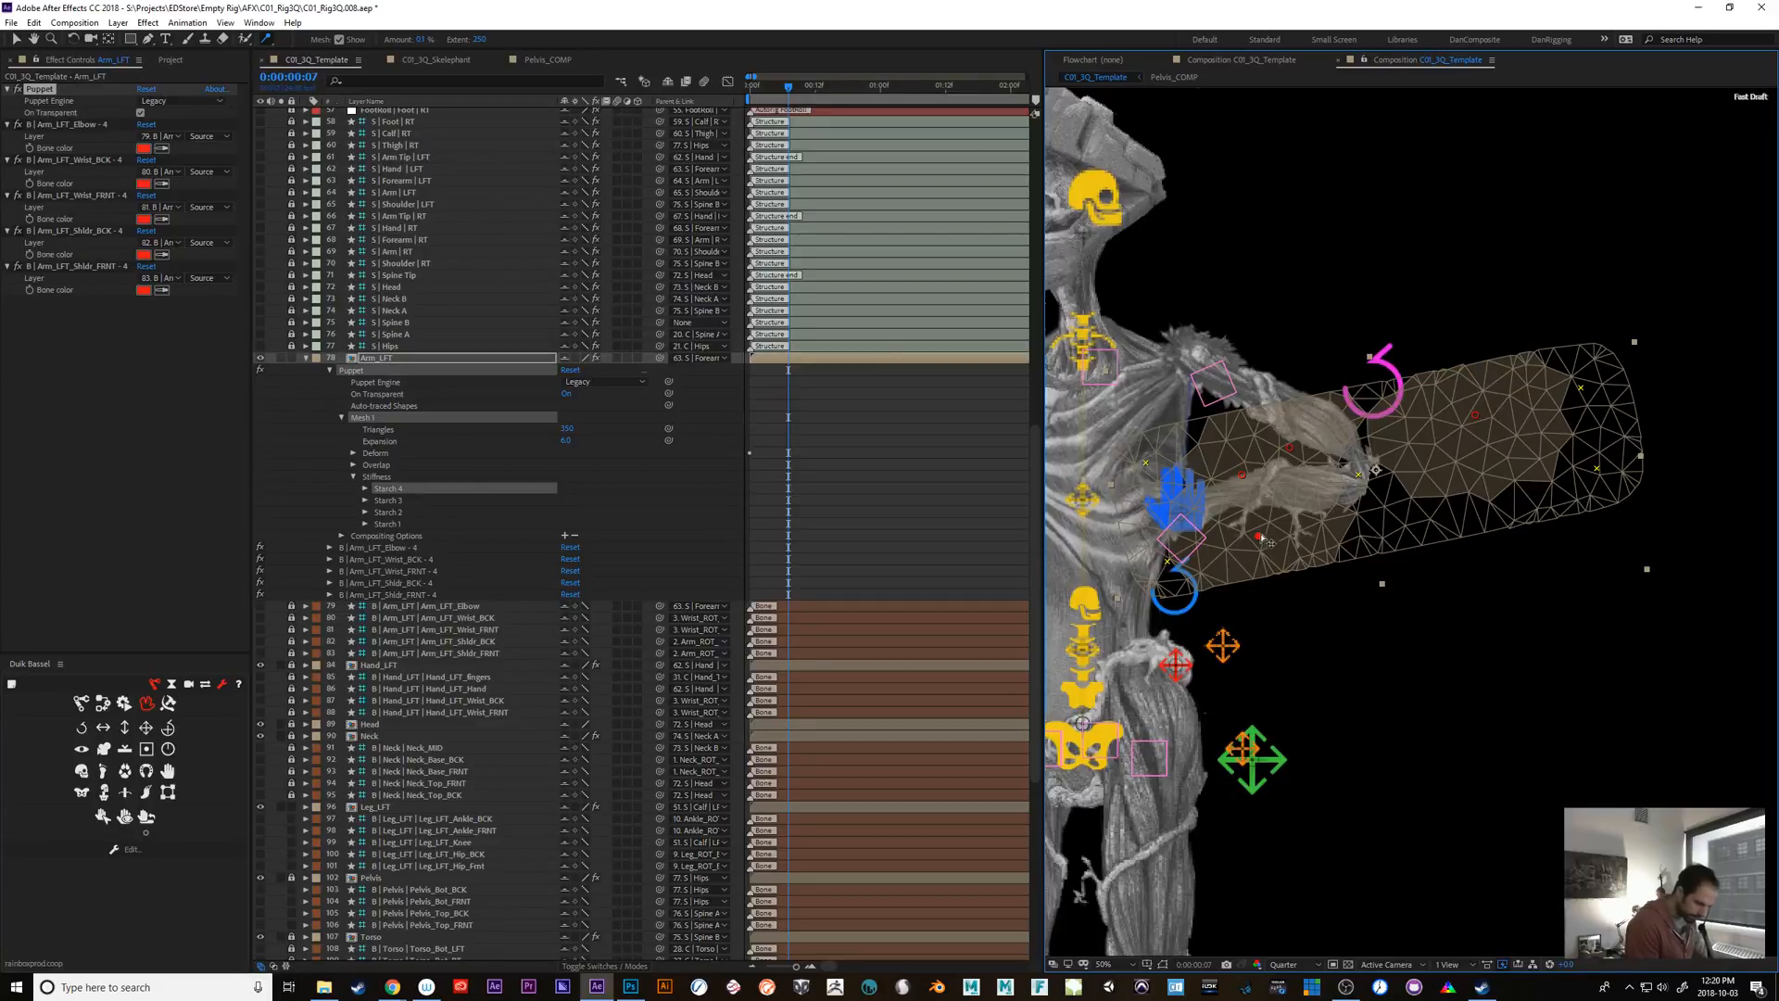
pyautogui.moveTo(1259, 536)
pyautogui.mouseDown()
pyautogui.moveTo(1284, 529)
pyautogui.moveTo(1260, 542)
pyautogui.mouseUp()
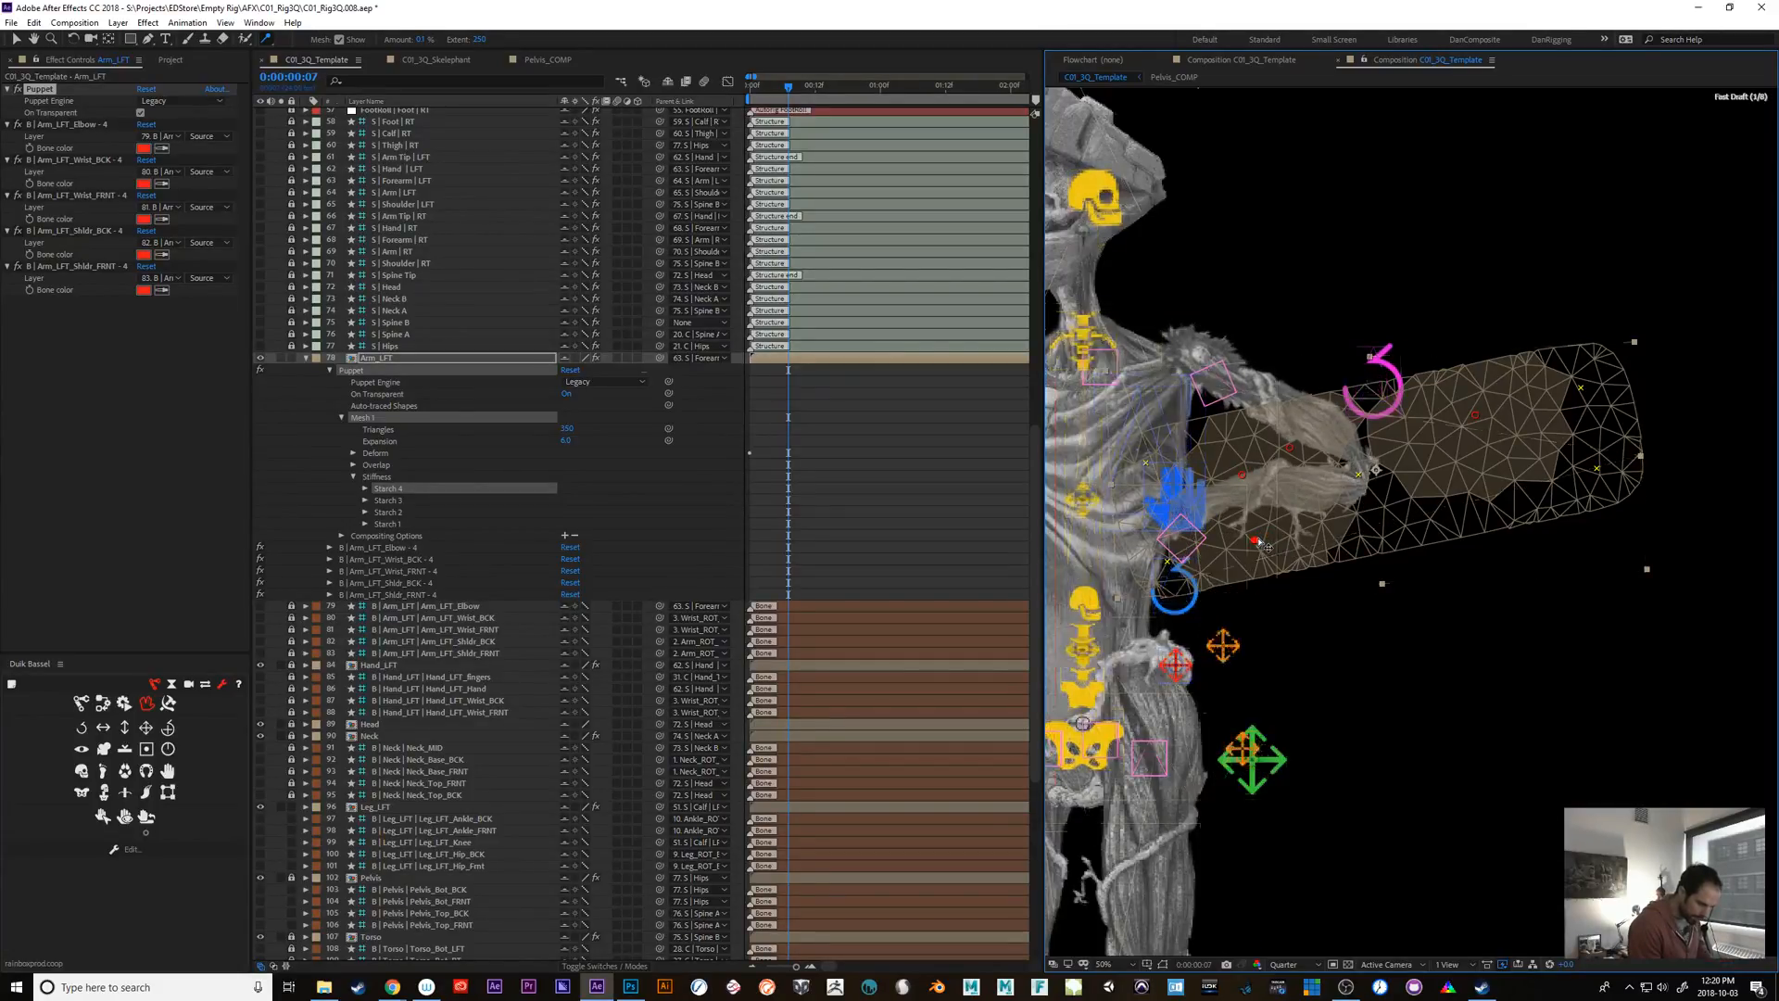
# Shift the Starch 1 pin slightly toward the shoulder end and add another starch pin below it on the upper-arm mesh
pyautogui.moveTo(1477, 415); pyautogui.dragTo(1486, 410)
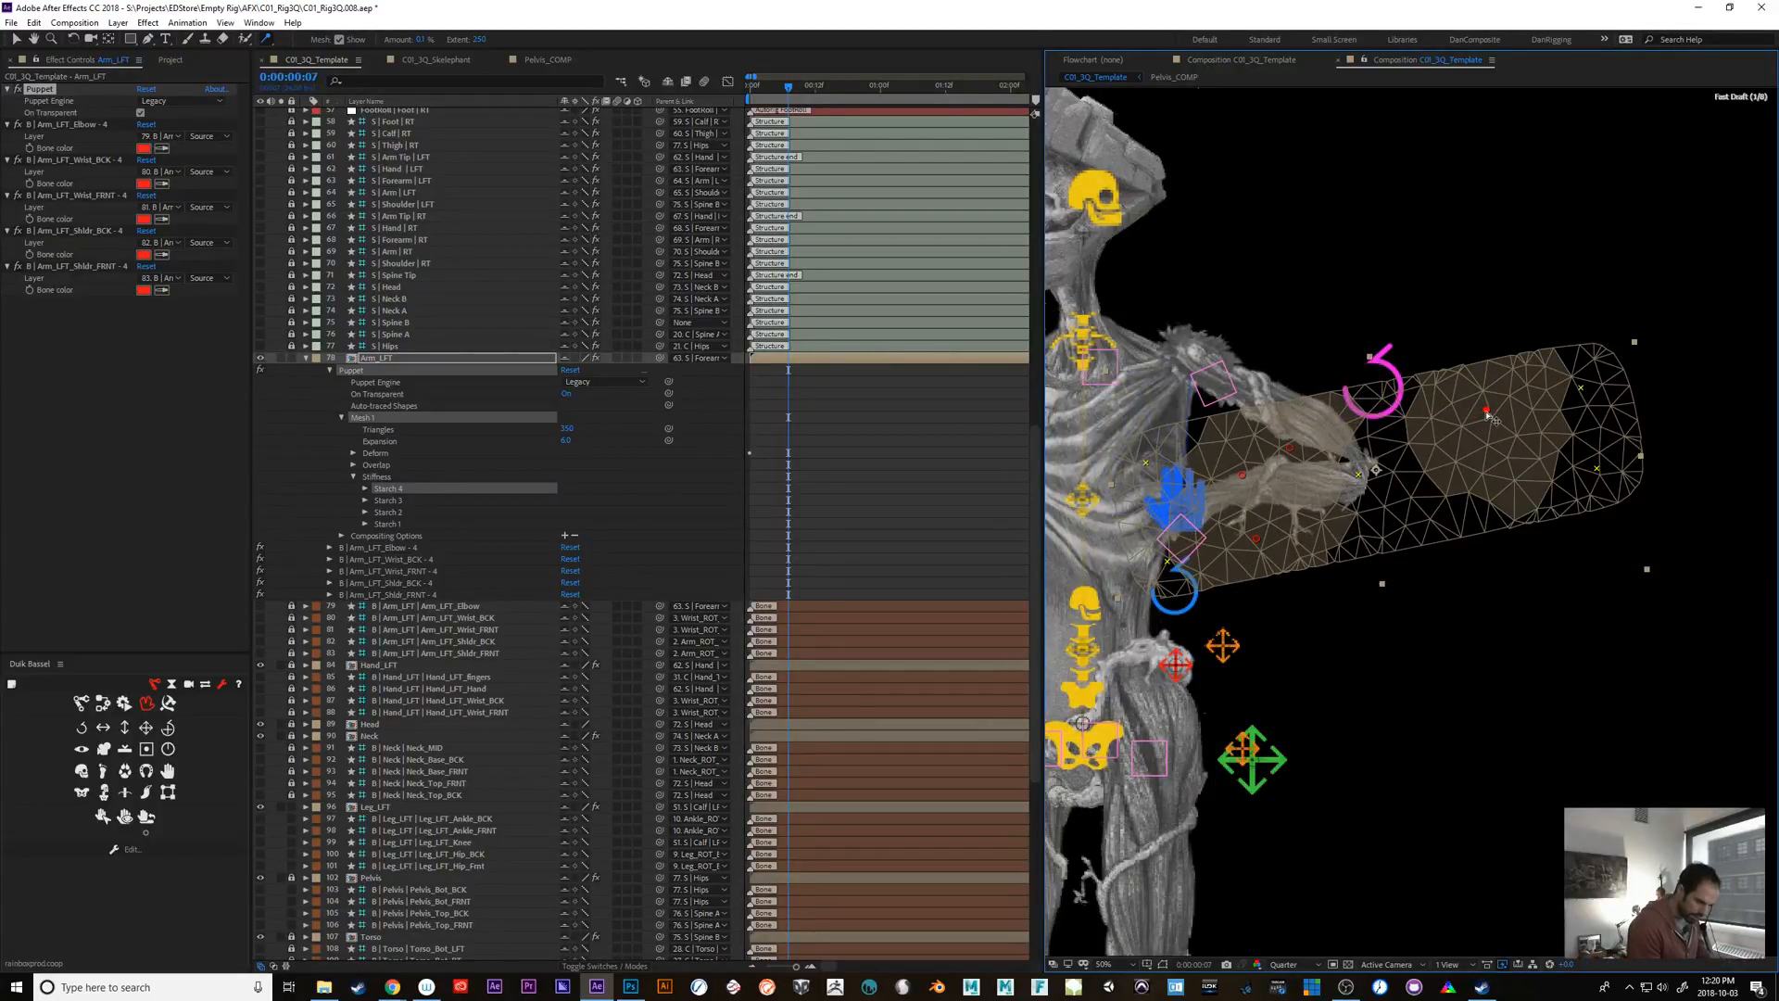
pyautogui.click(1499, 501)
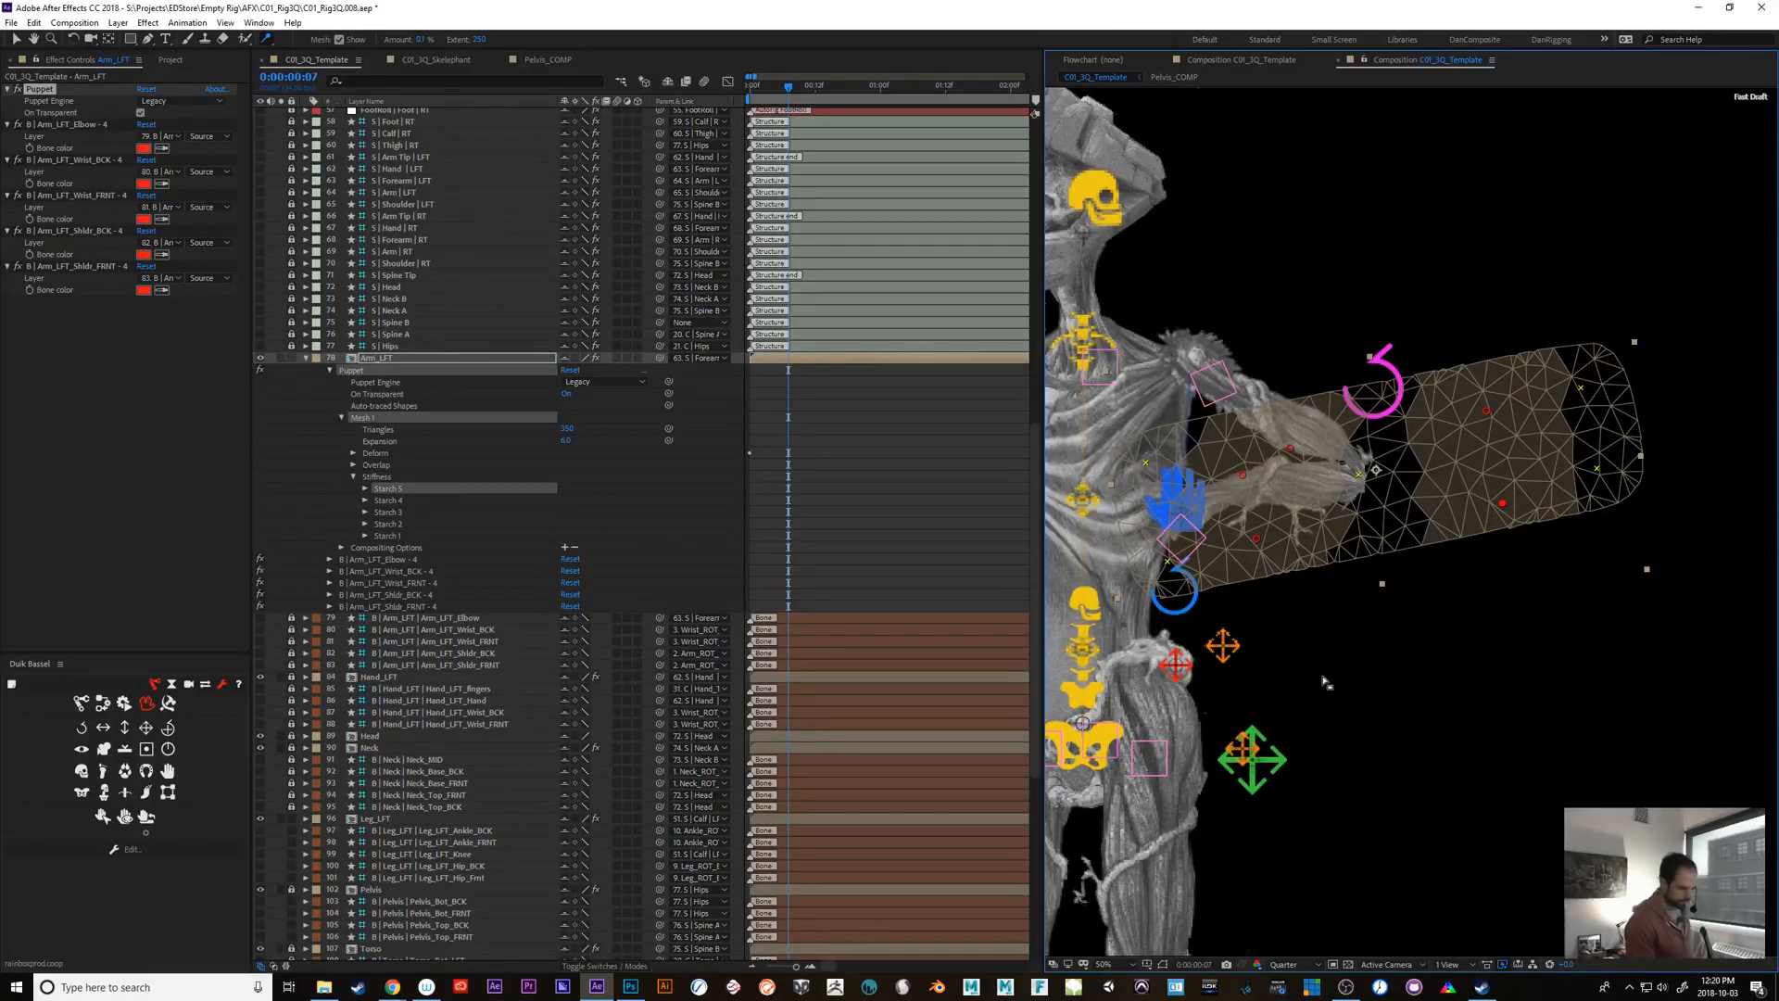
pyautogui.press('h')
pyautogui.moveTo(1340, 681); pyautogui.dragTo(1469, 660)
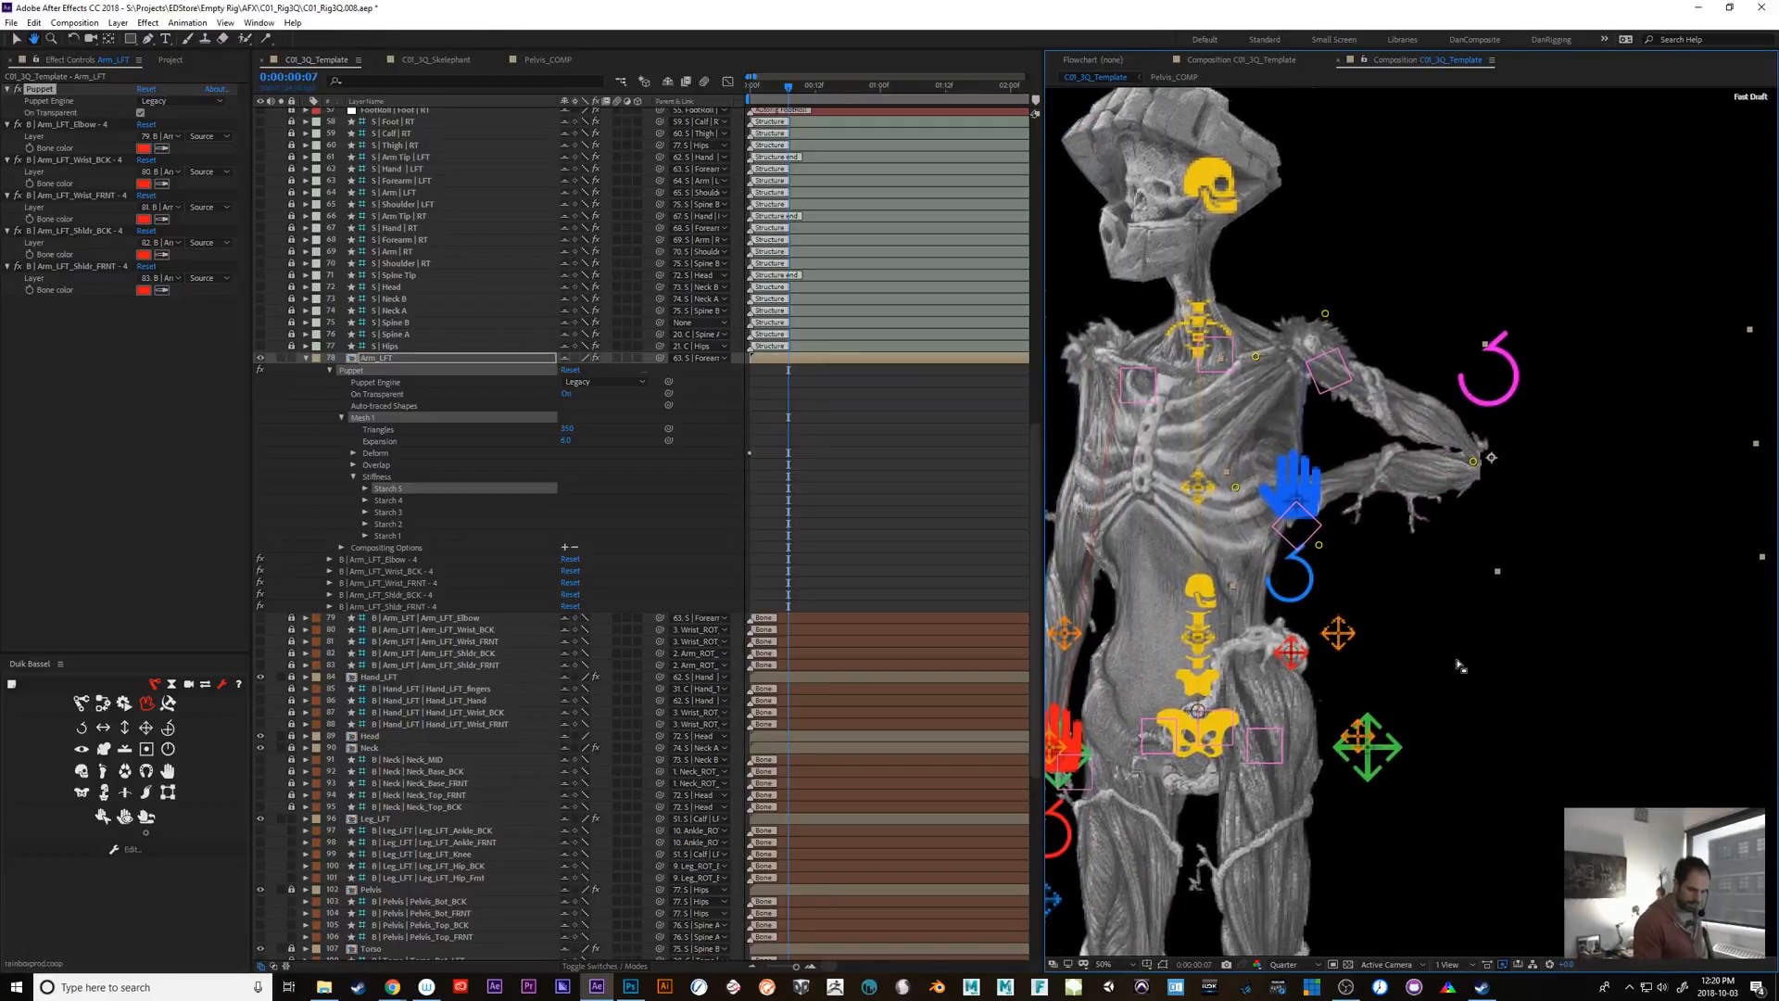
# Fine-tune Starch 1 on the upper-arm mesh and slide Starch 3 along the forearm mesh toward the wrist
pyautogui.hotkey('ctrl', 'p')
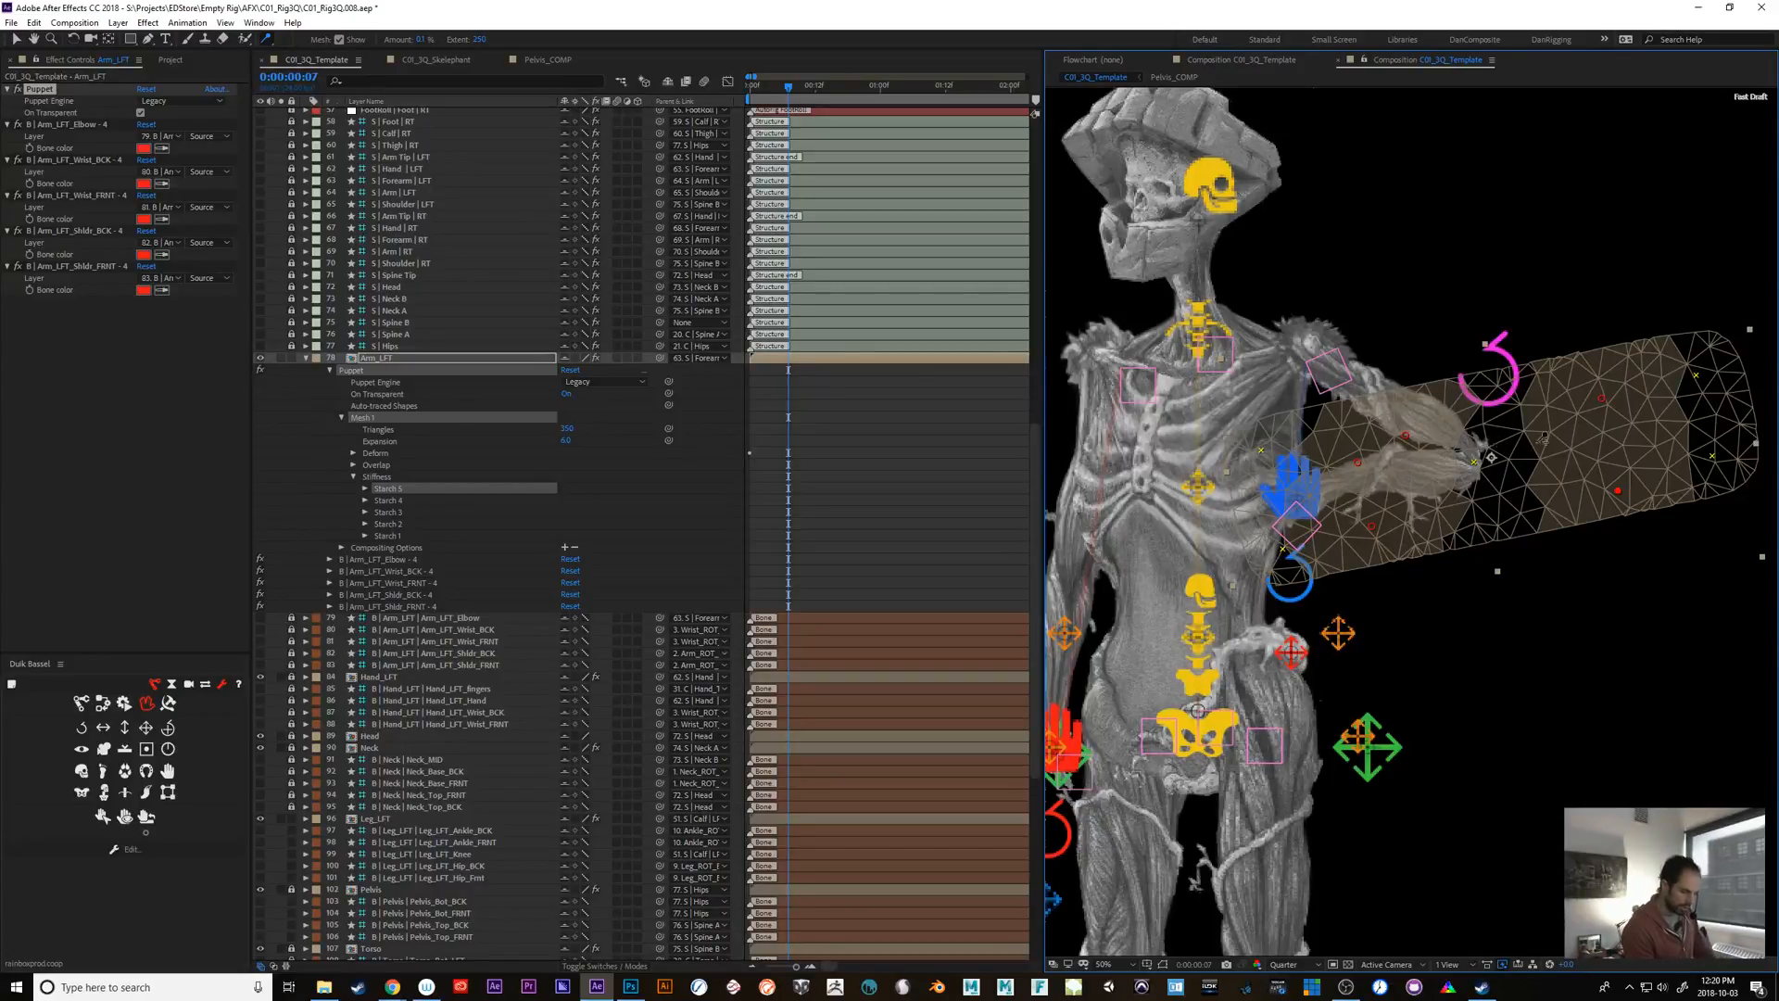
pyautogui.click(1601, 399)
pyautogui.moveTo(1600, 400); pyautogui.dragTo(1600, 398)
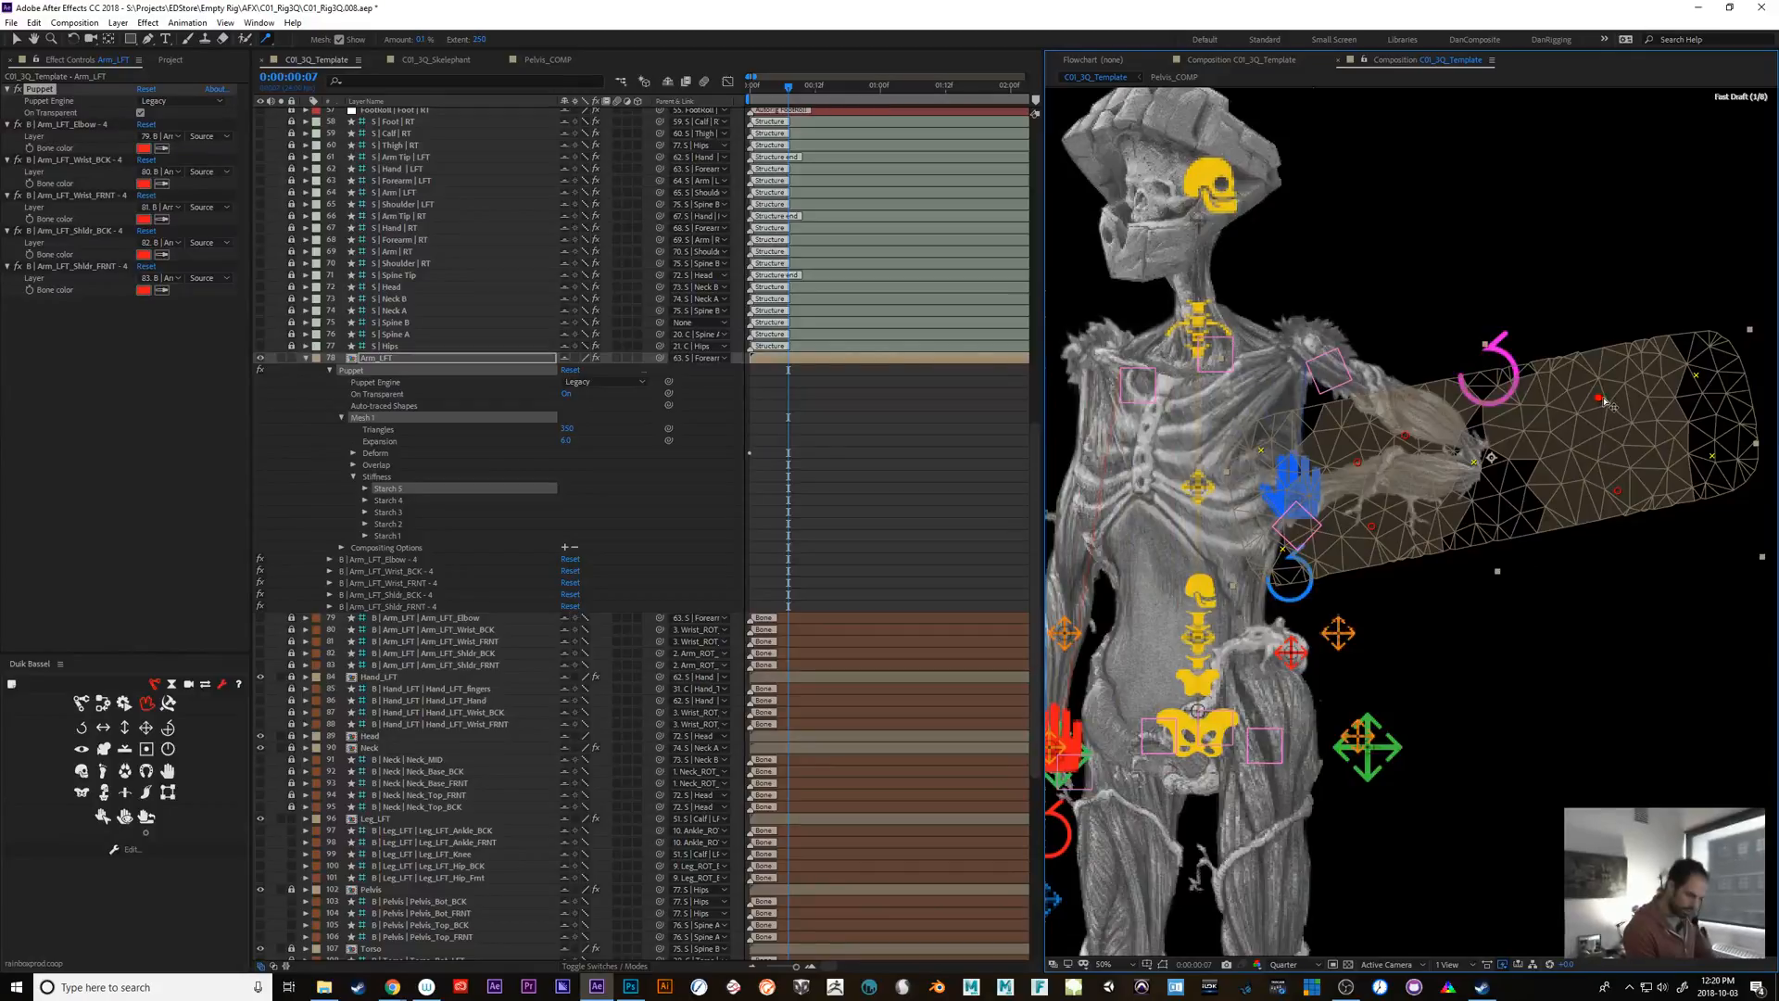
pyautogui.click(1406, 437)
pyautogui.moveTo(1404, 439); pyautogui.dragTo(1379, 443)
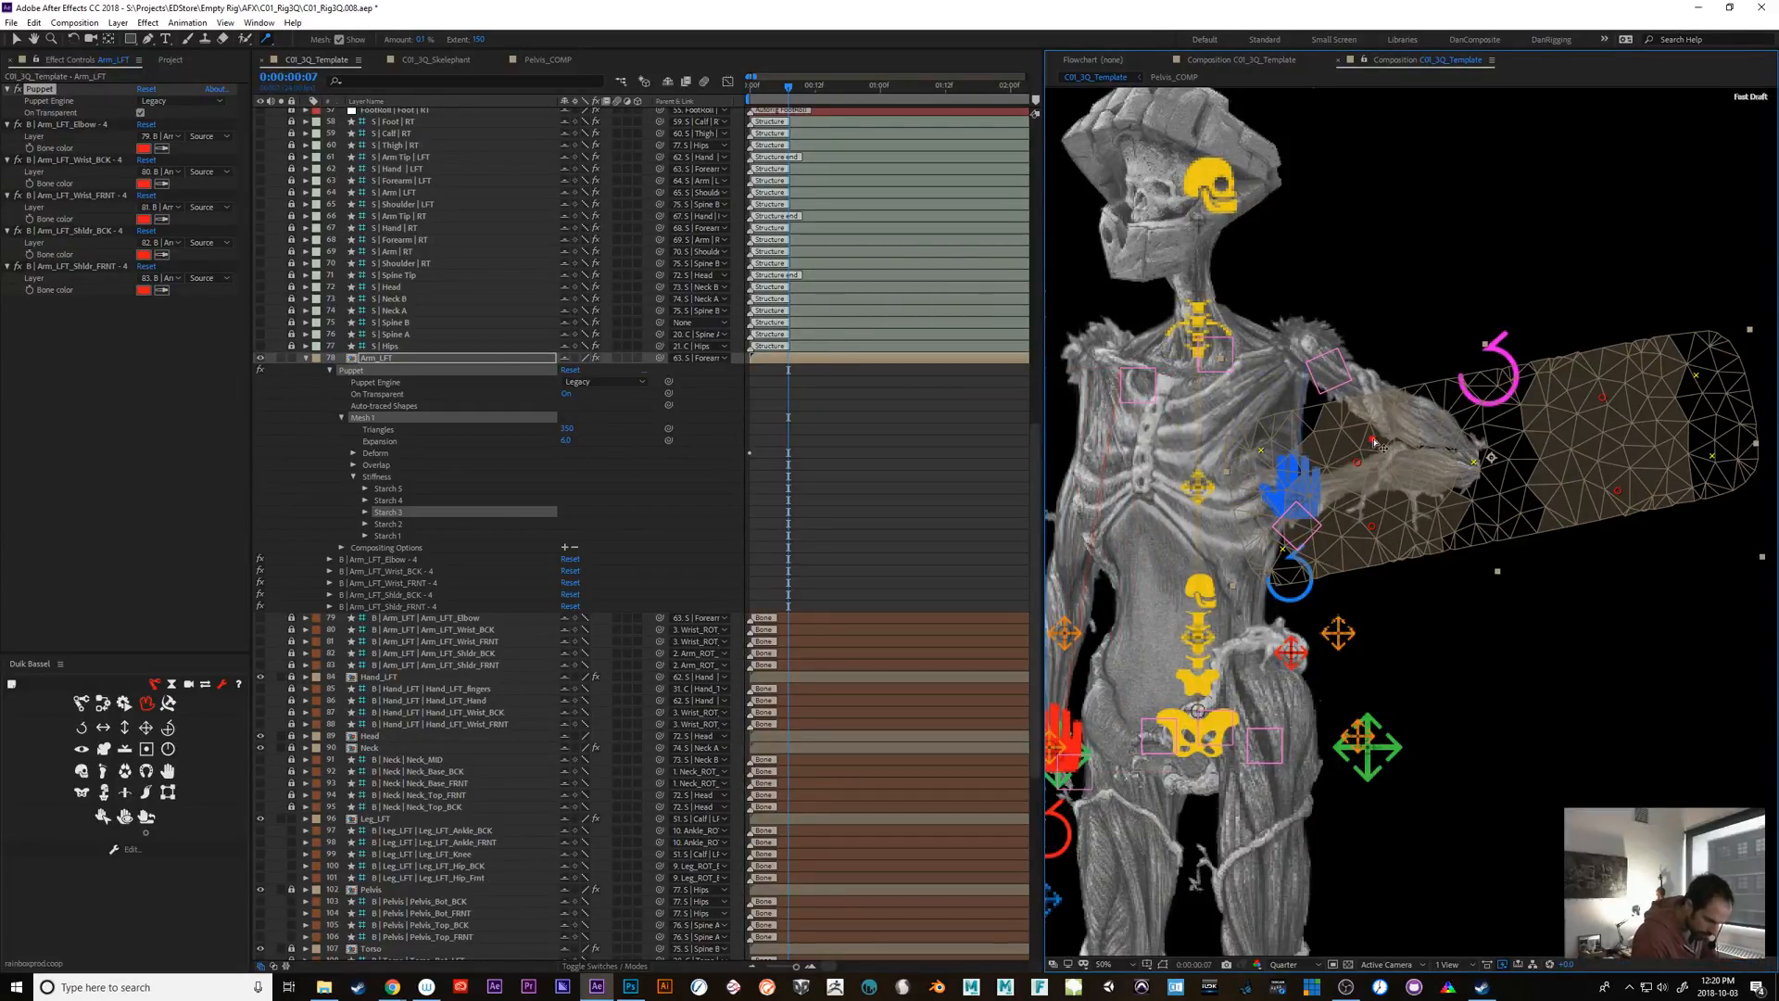
pyautogui.click(1378, 439)
pyautogui.moveTo(1379, 441); pyautogui.dragTo(1375, 437)
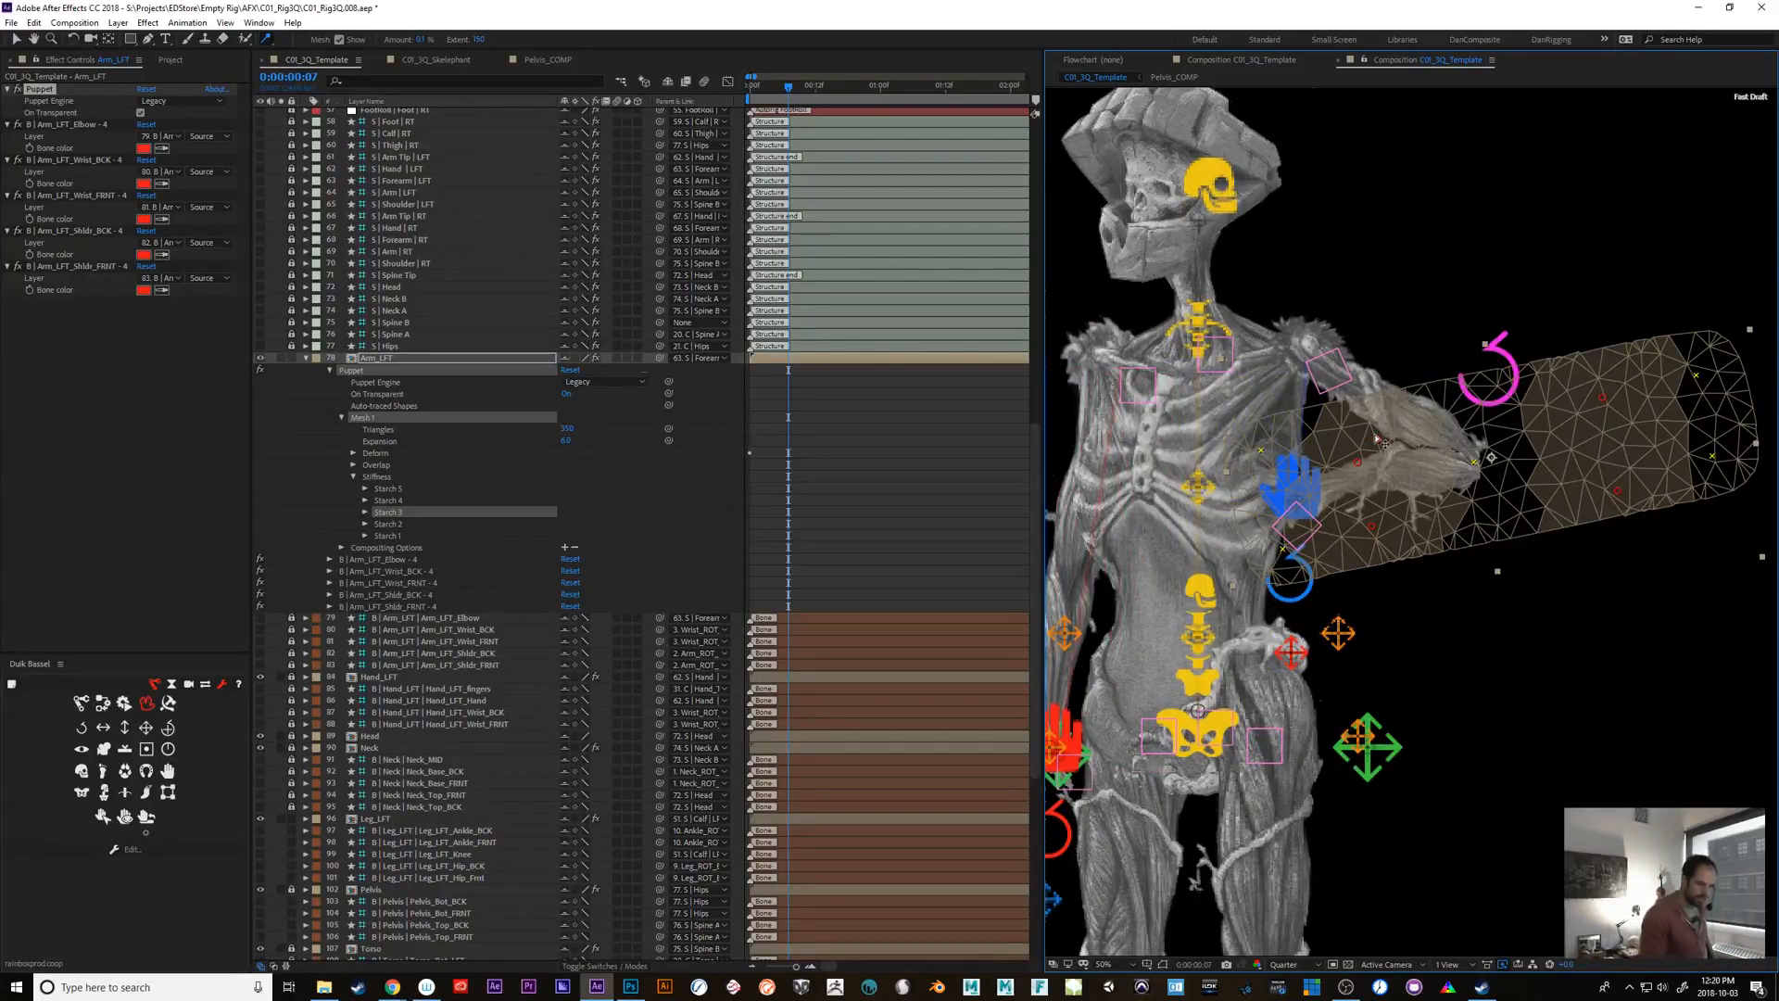
# At time 0:00:00:05, move Starch 3 farther toward the wrist and Starch 1 slightly toward the elbow
pyautogui.click(752, 90)
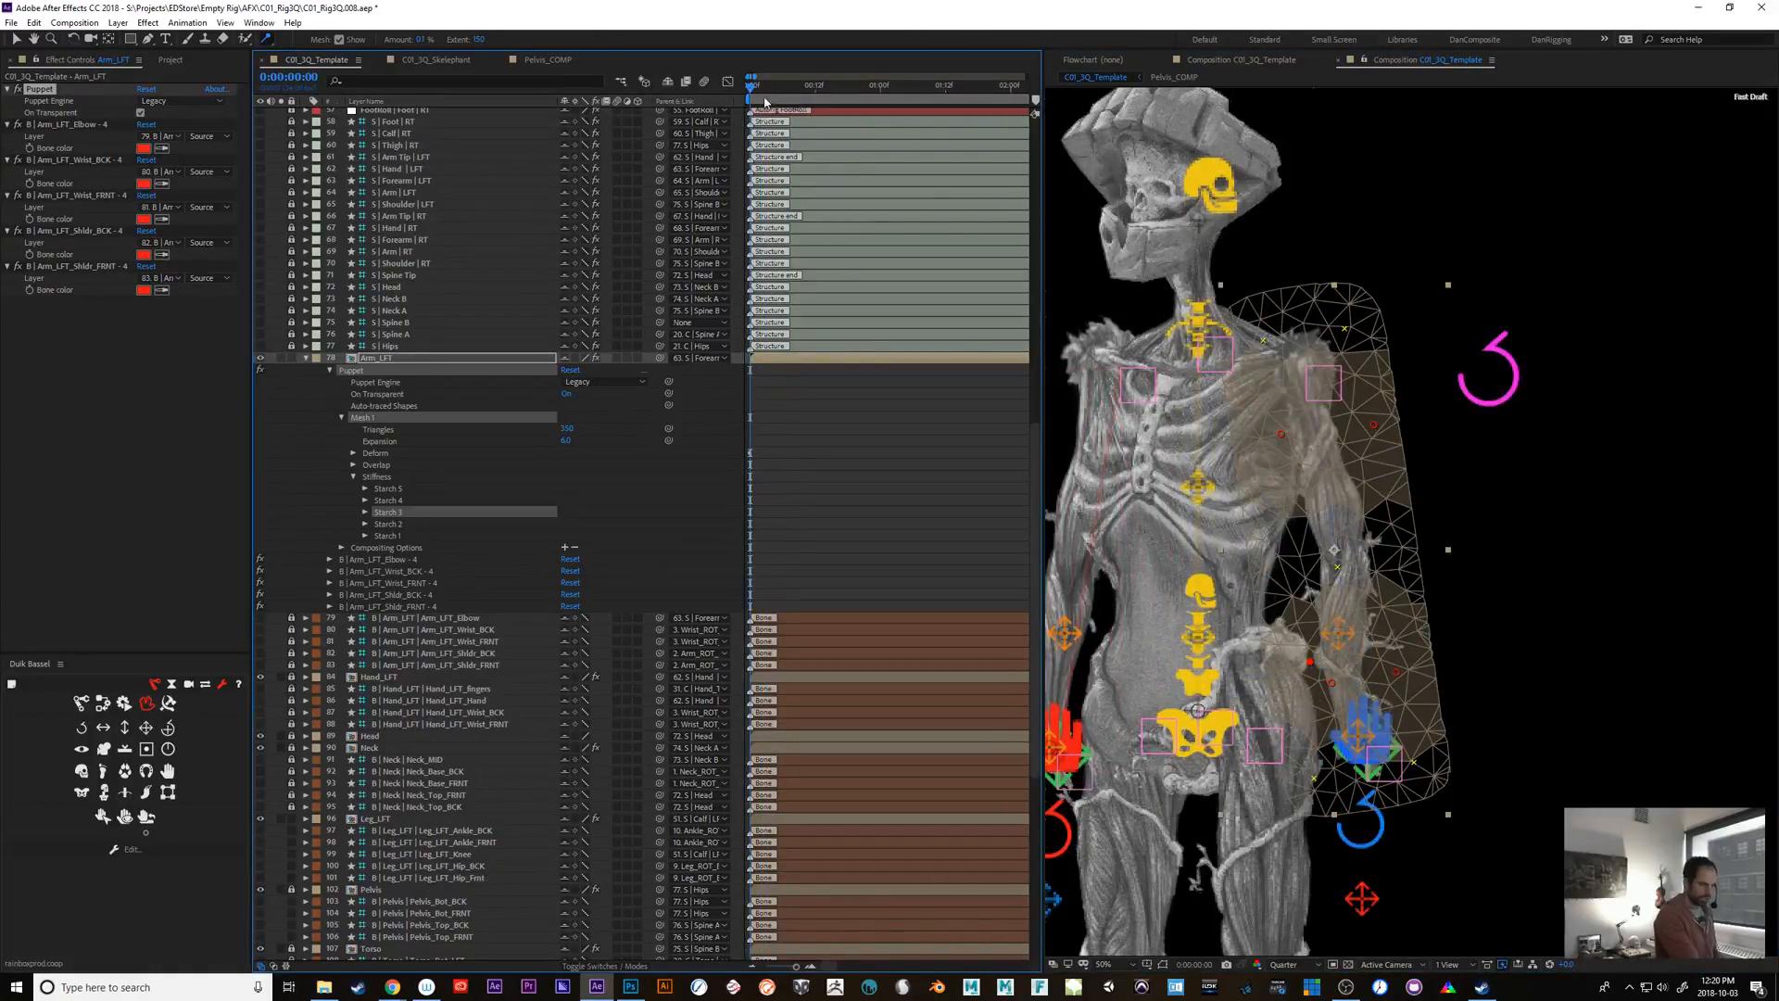
pyautogui.moveTo(767, 89); pyautogui.dragTo(778, 88)
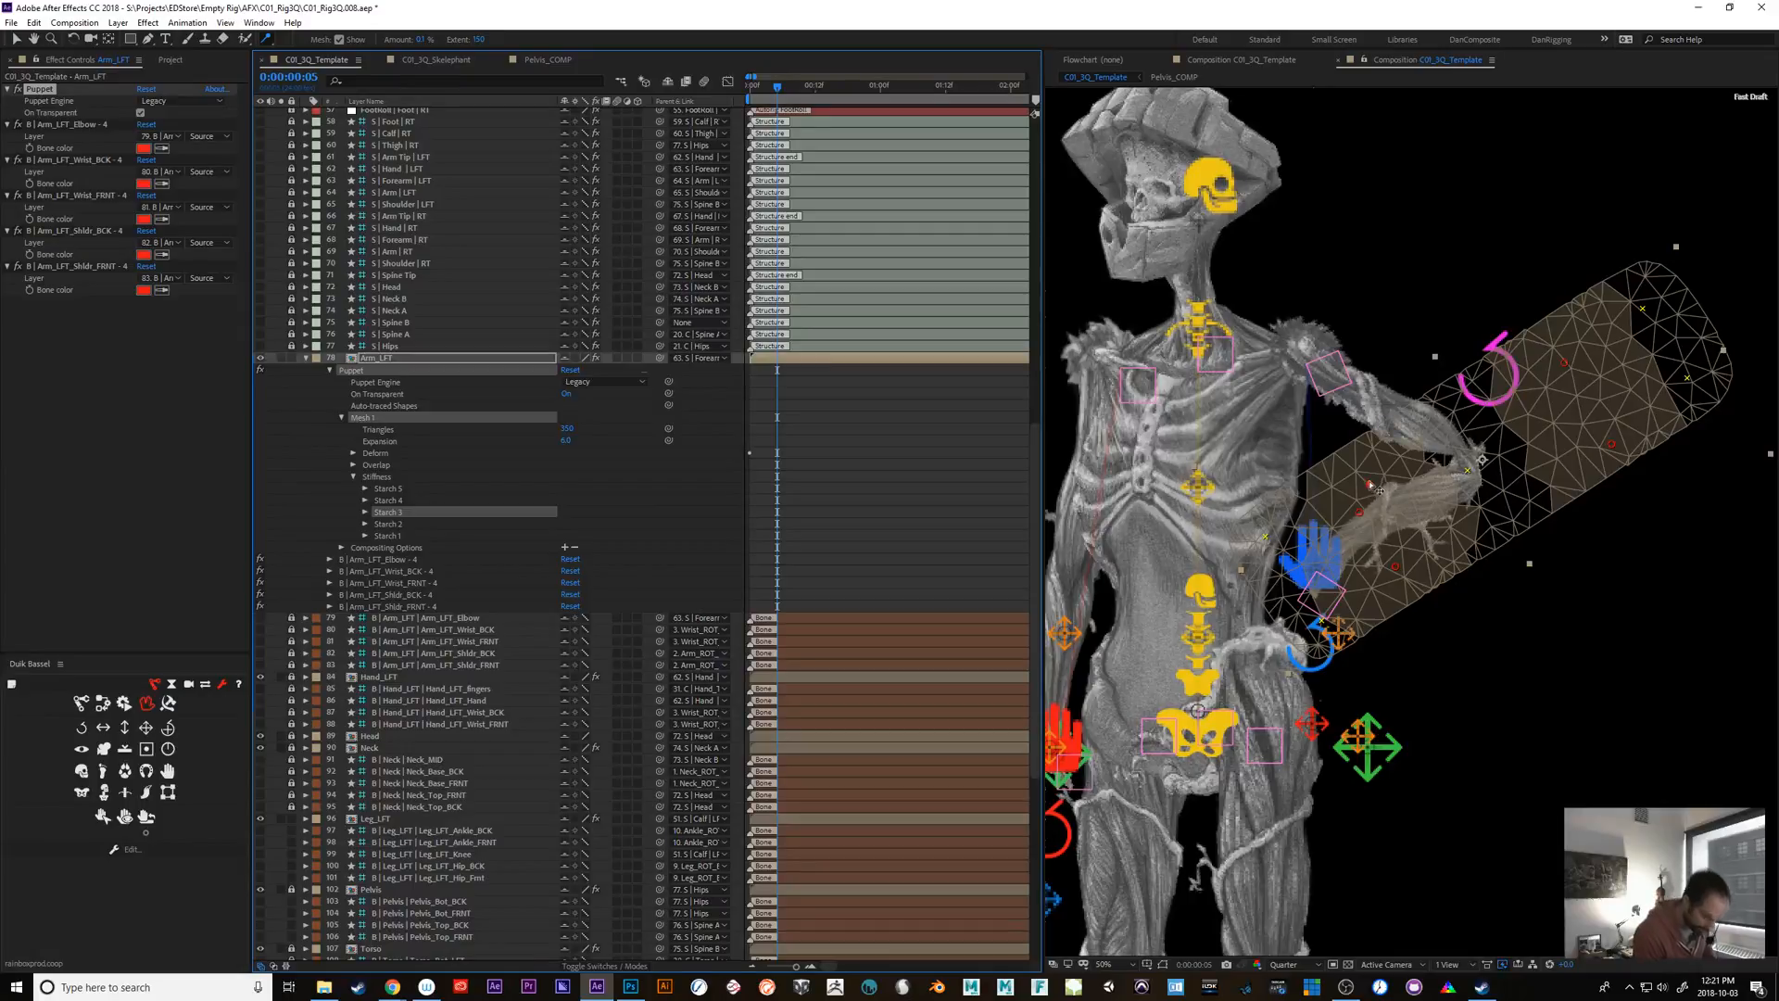
pyautogui.moveTo(1381, 490); pyautogui.dragTo(1365, 494)
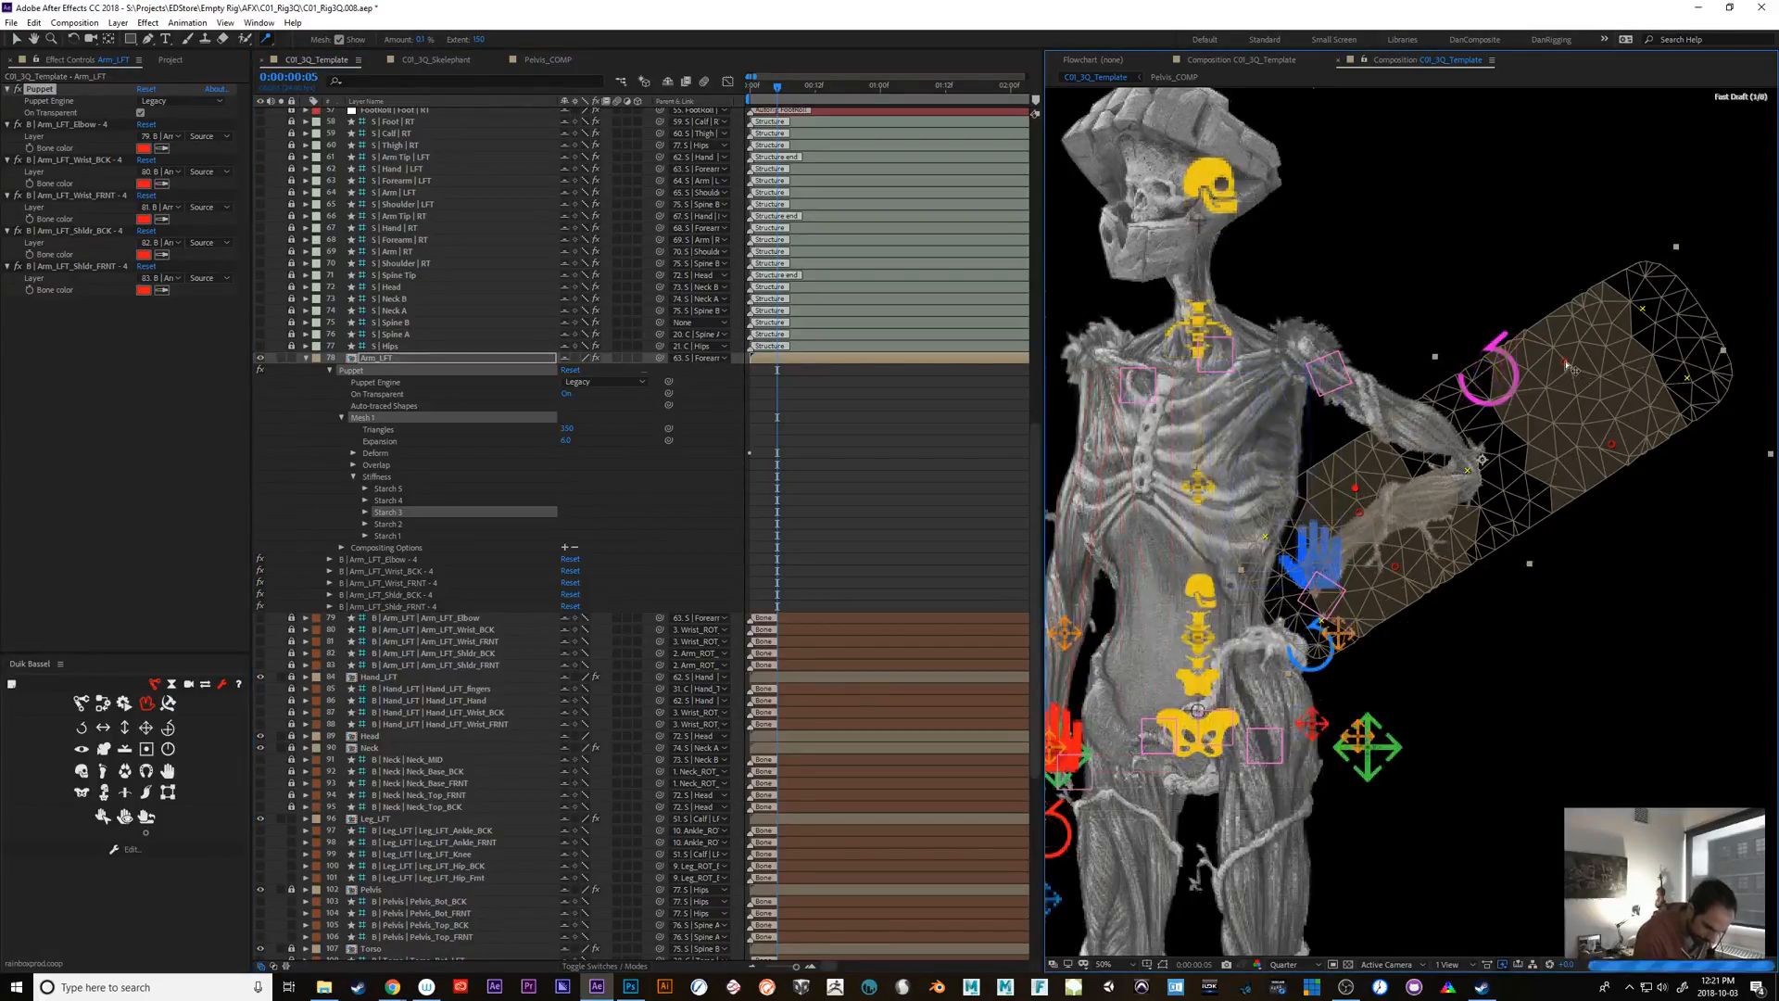
pyautogui.moveTo(1574, 370); pyautogui.dragTo(1551, 364)
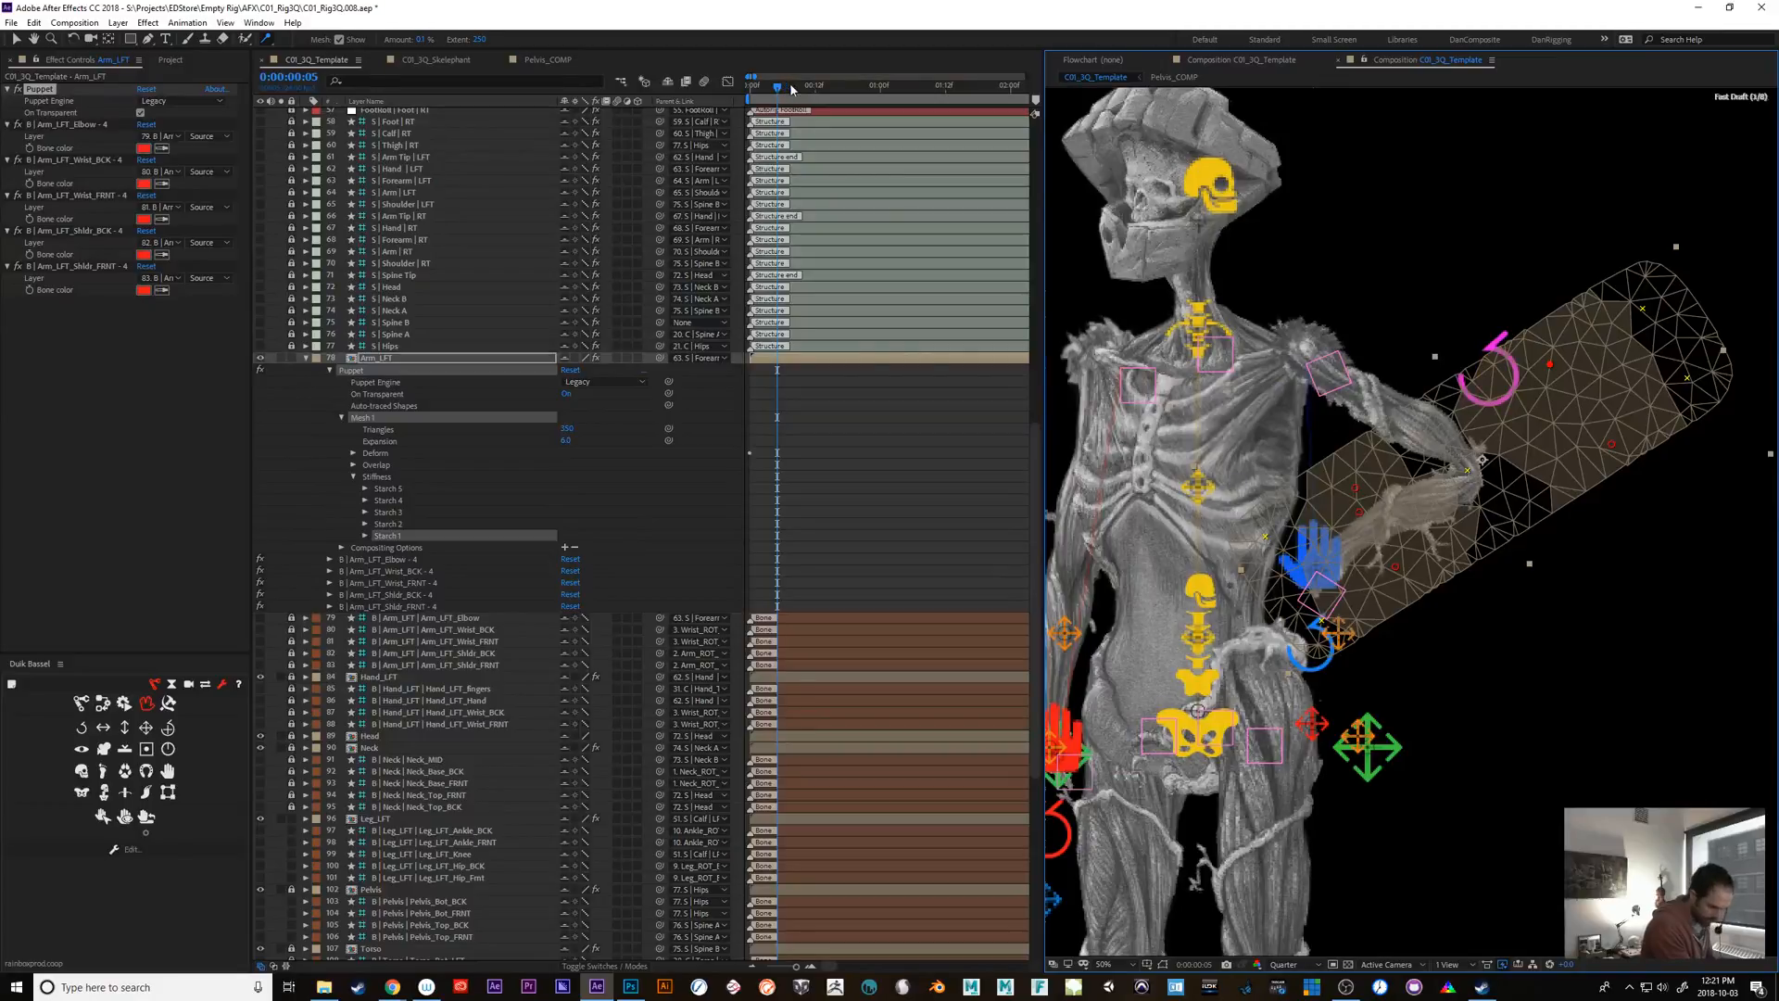
# Return to the start of the timeline and play a preview of the arm bending
pyautogui.moveTo(792, 89); pyautogui.dragTo(737, 97)
pyautogui.press('space')
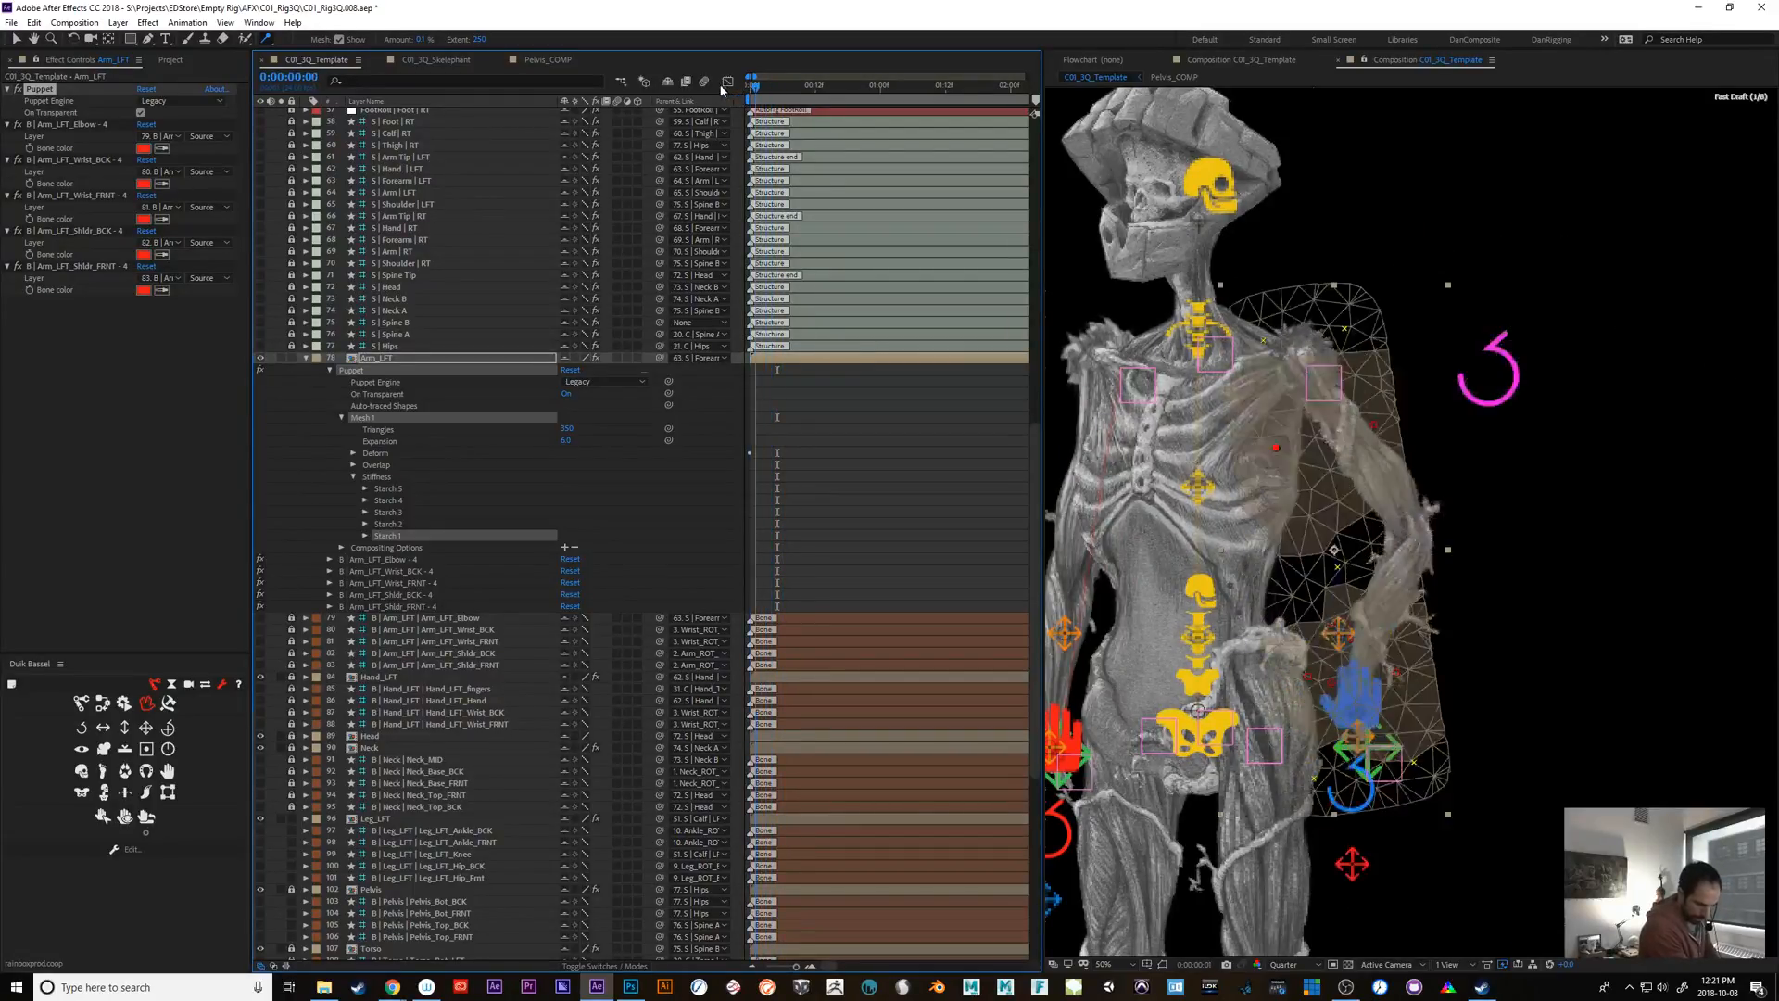
pyautogui.press('space')
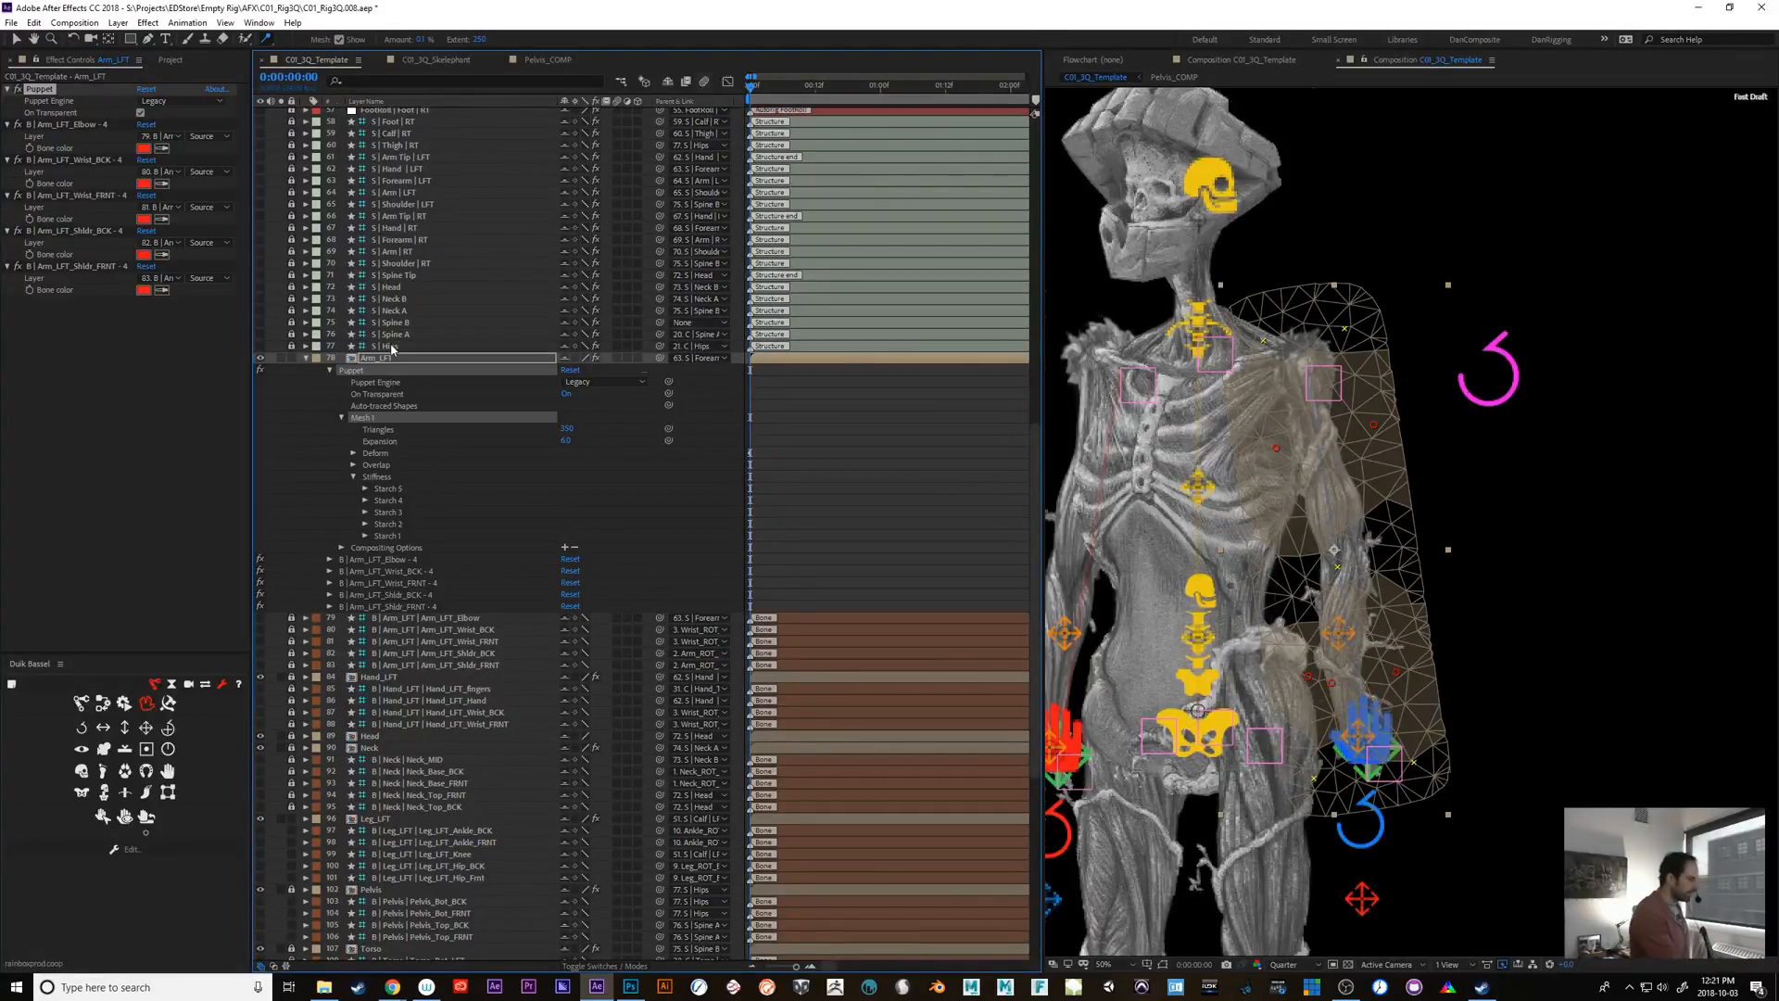
# Reselect Arm_LFT and its Mesh 1 to display the puppet mesh and starch pins in the rest pose
pyautogui.click(374, 349)
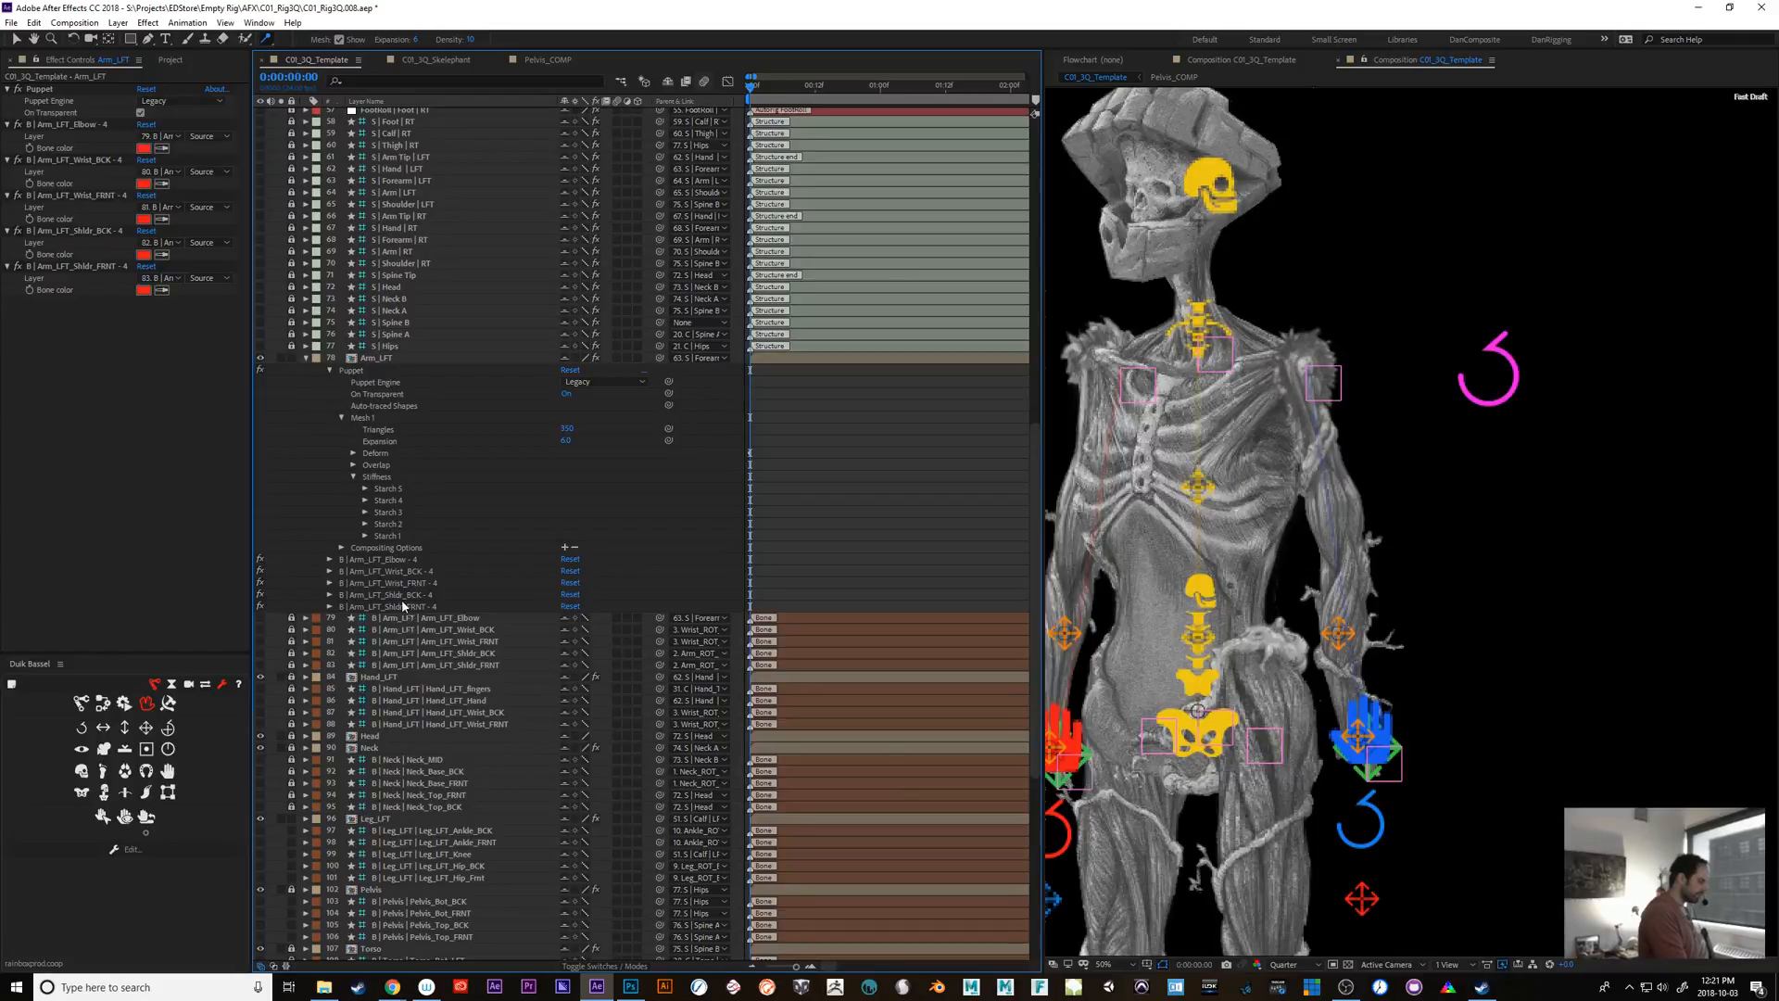
pyautogui.click(373, 358)
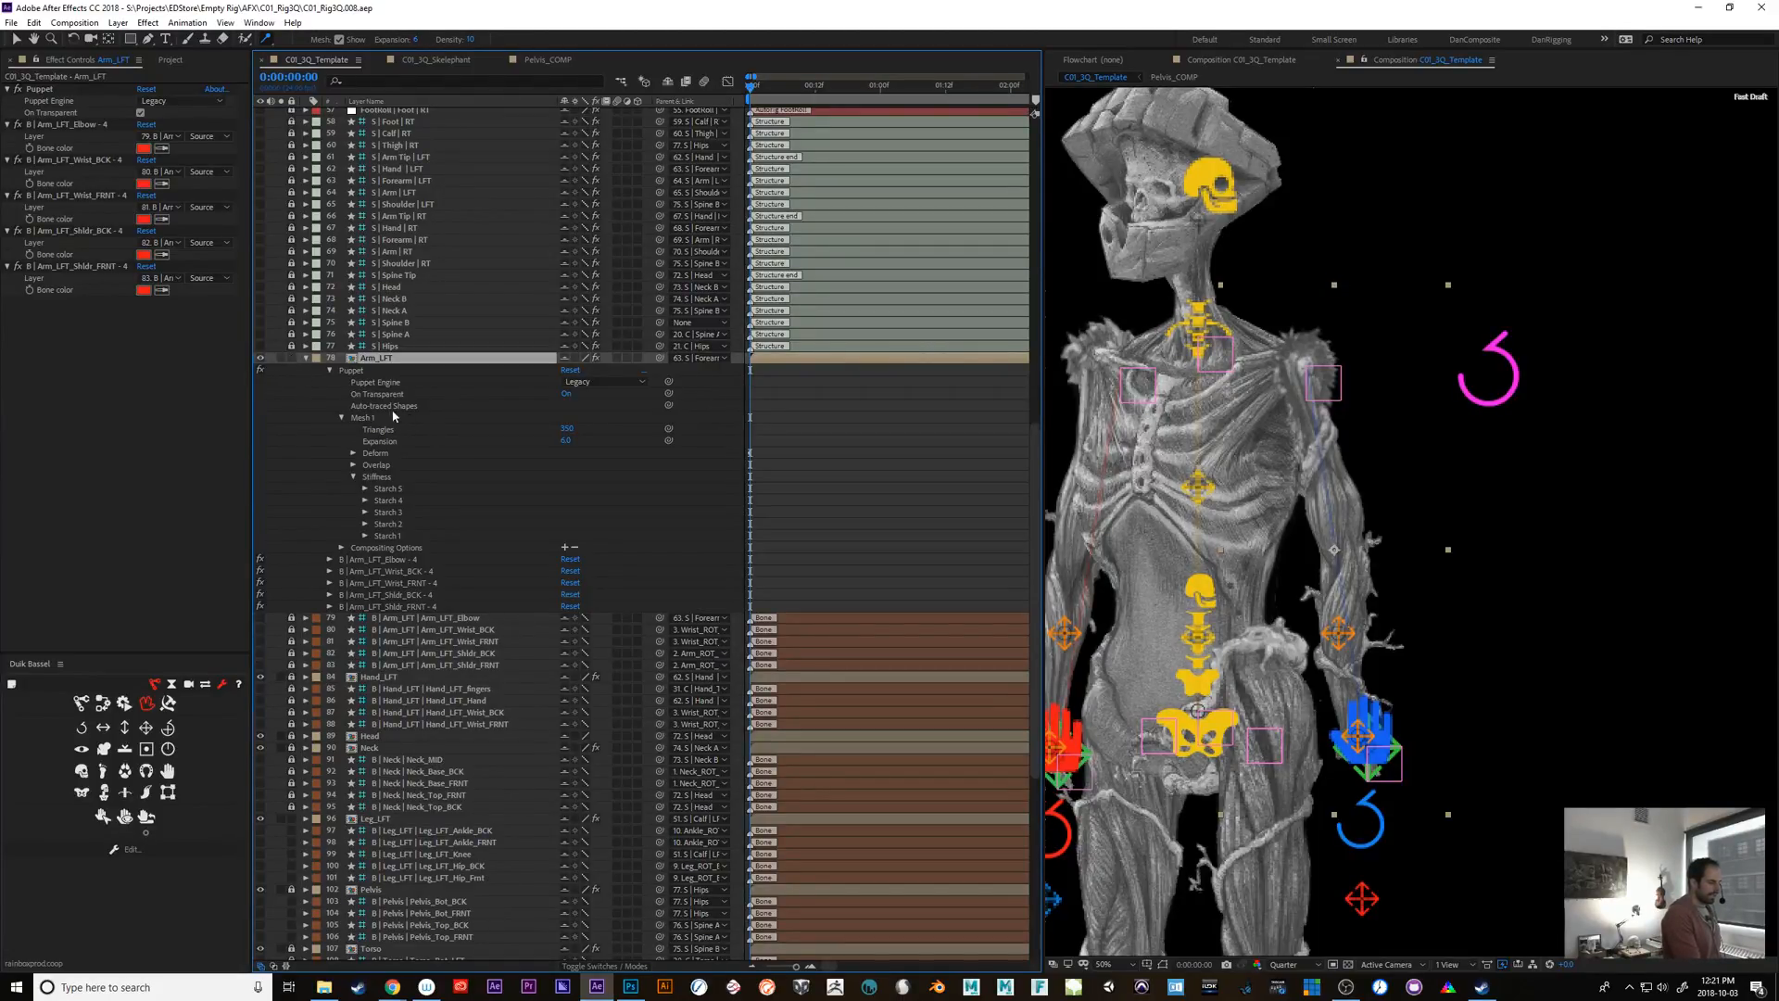
pyautogui.click(375, 418)
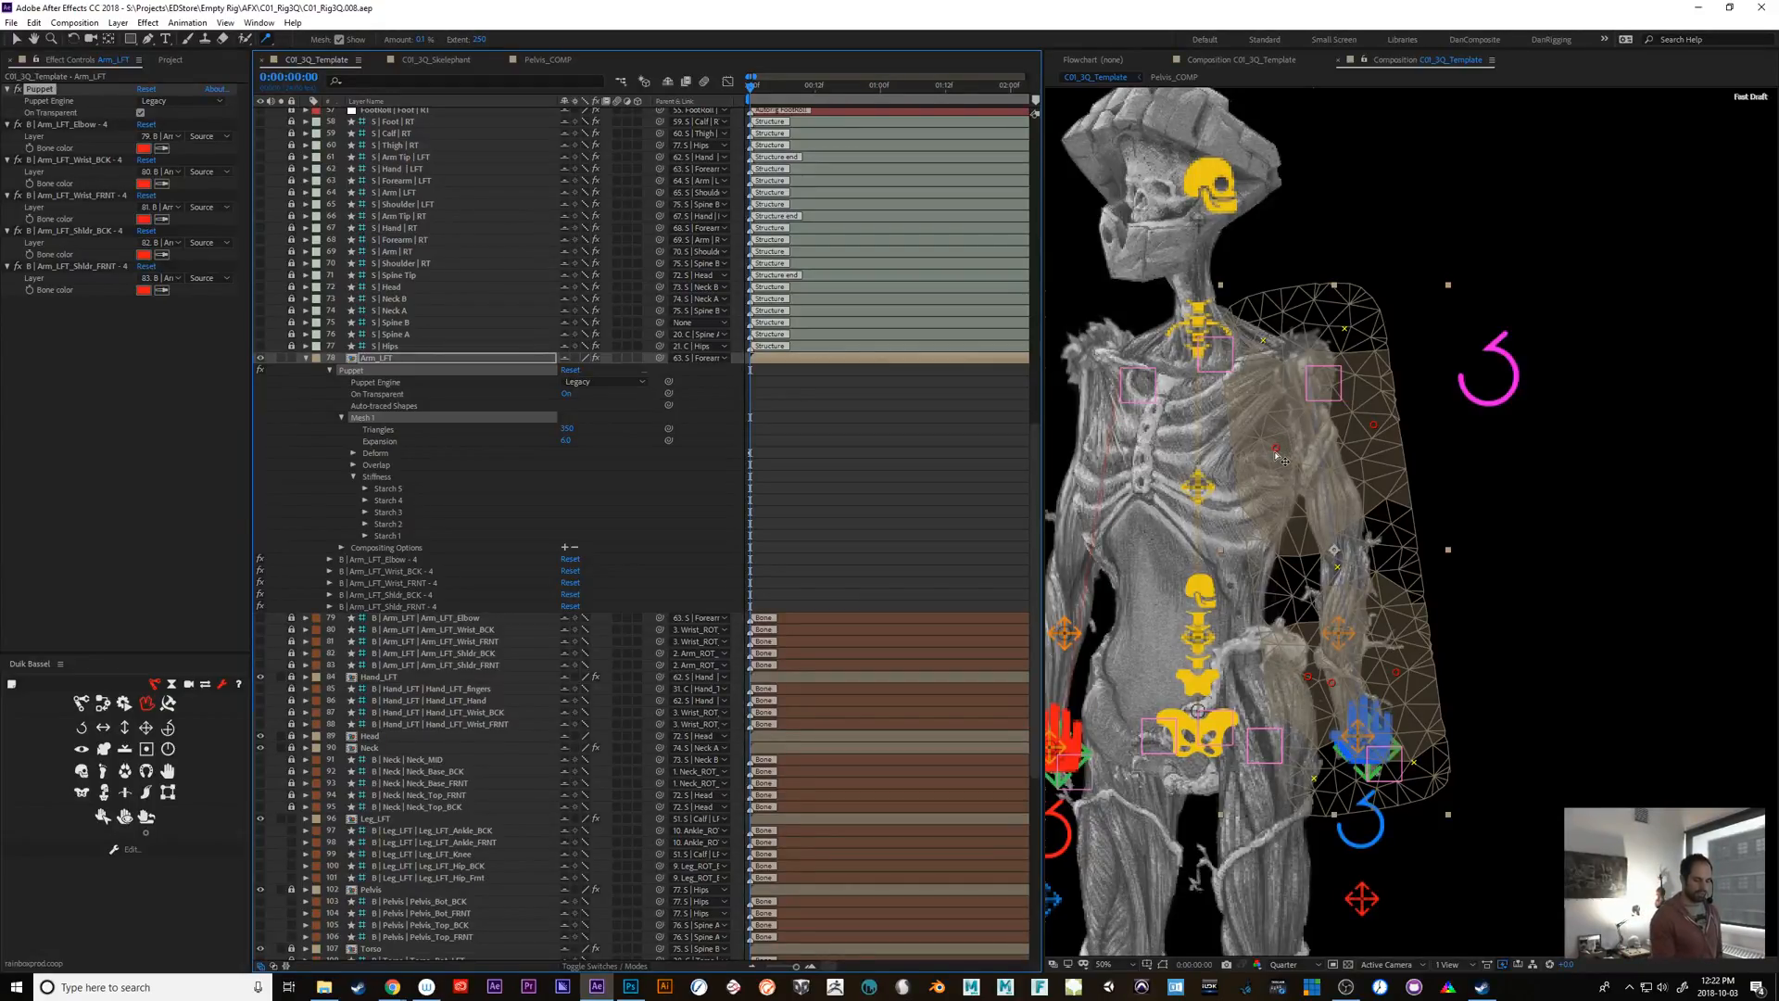
# Reposition the Starch 2 pin beside the wrist on the Arm_LFT puppet mesh
pyautogui.click(1333, 684)
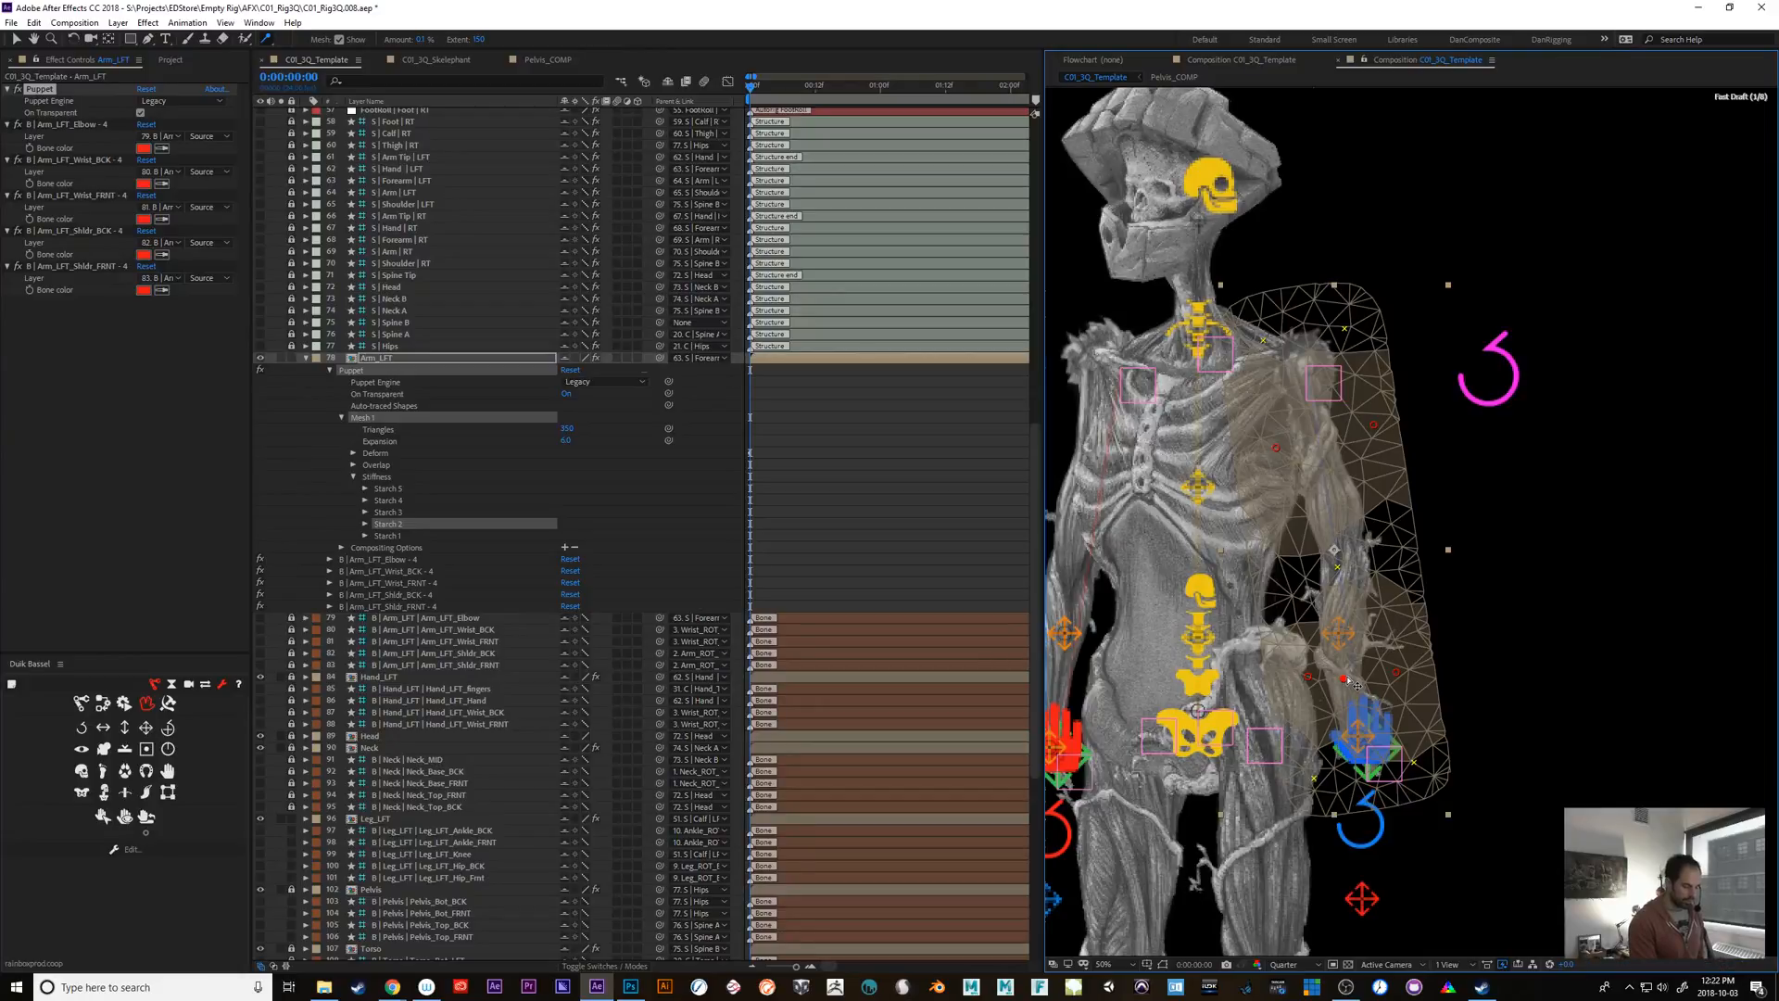
pyautogui.moveTo(1335, 686); pyautogui.dragTo(1357, 662)
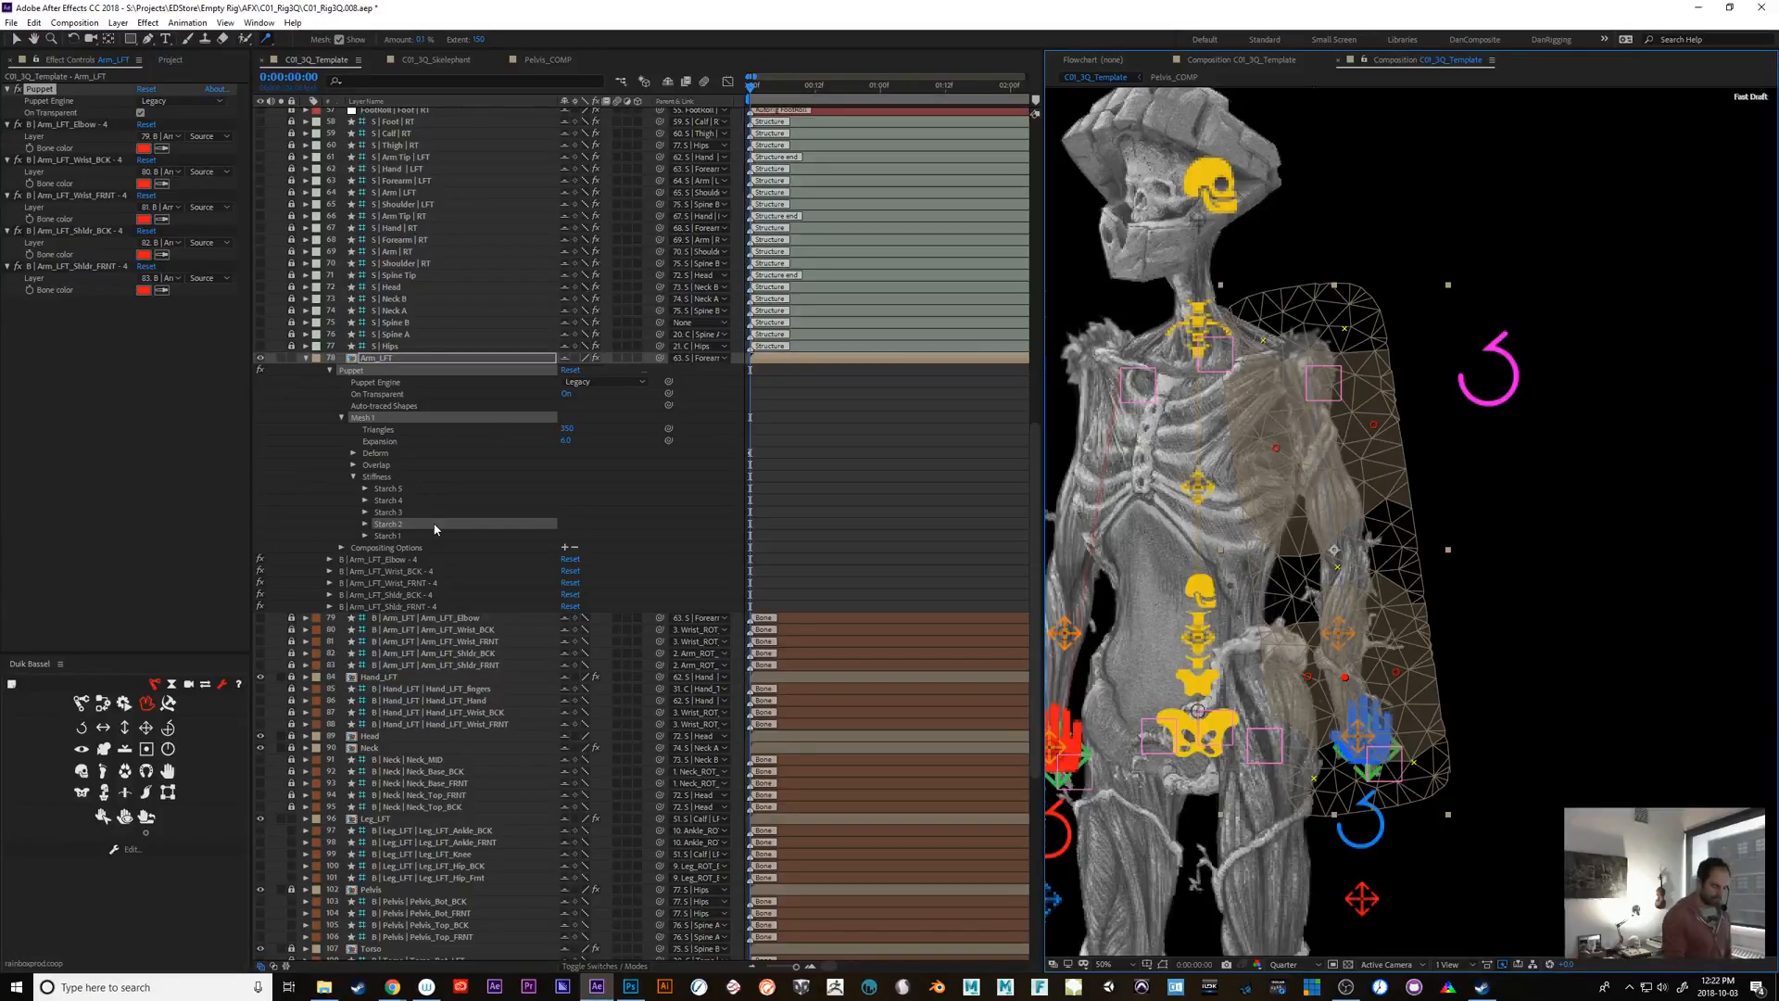
# Collapse the Stiffness group under Mesh 1 of Arm_LFT and save the project
pyautogui.click(378, 478)
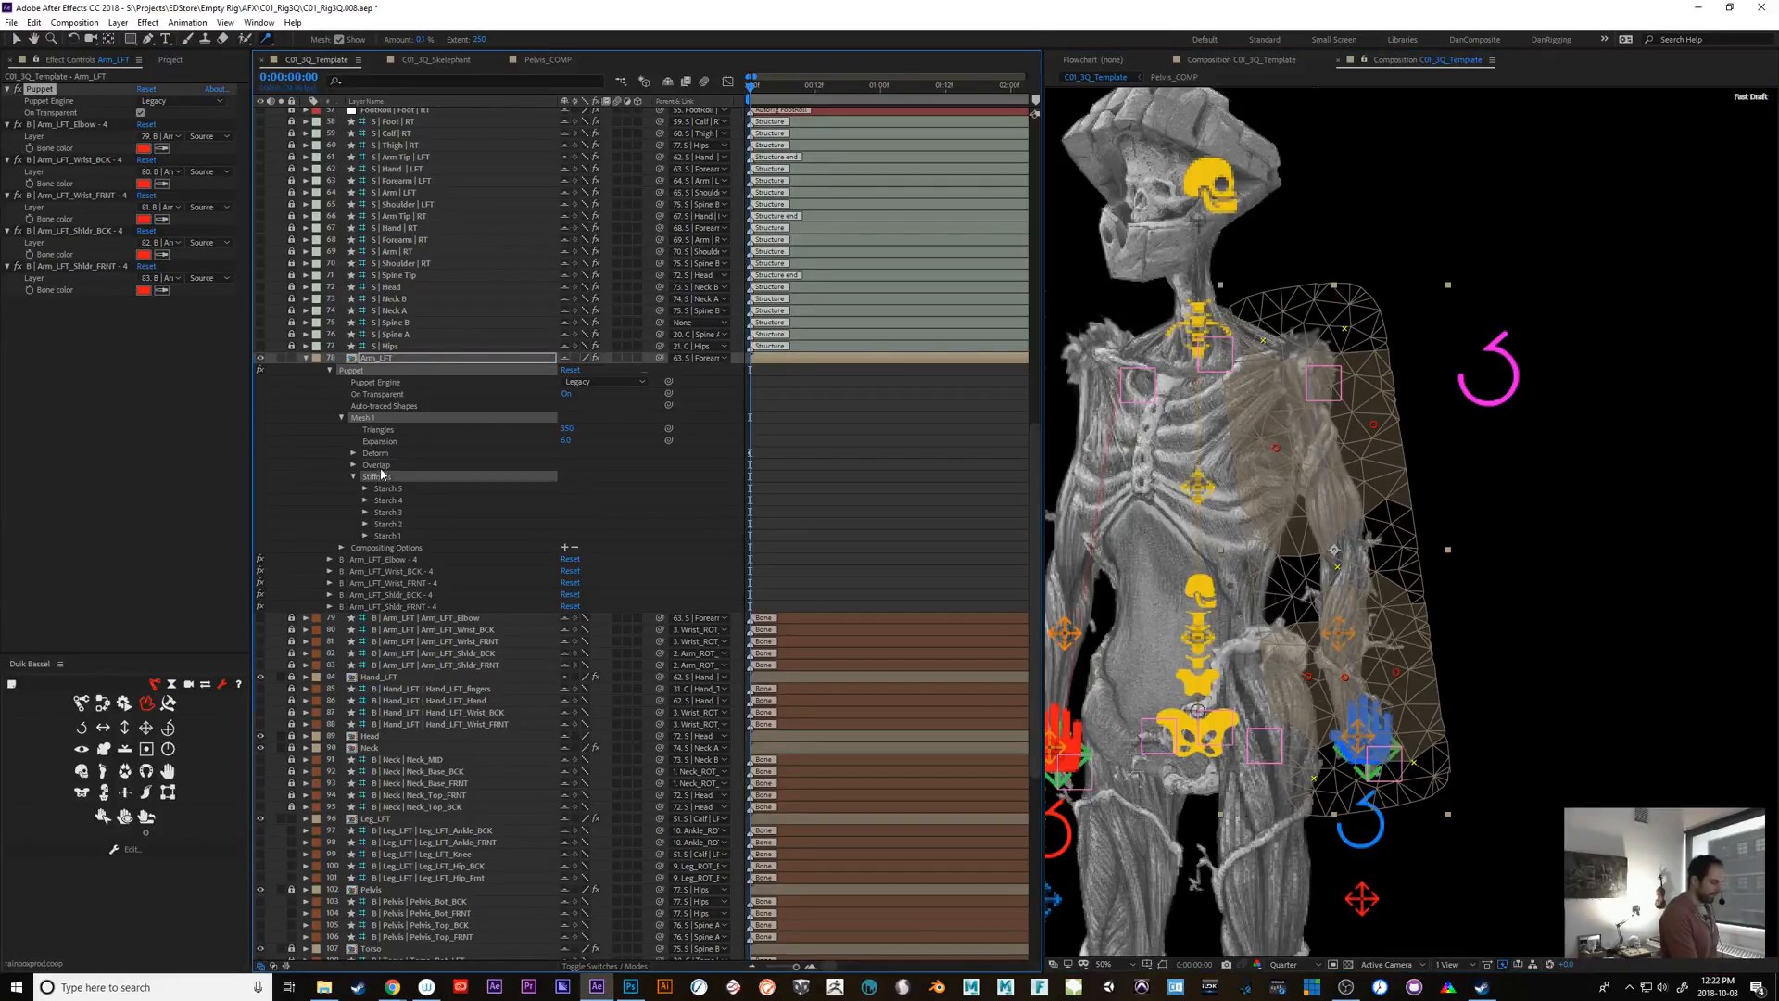
pyautogui.click(379, 467)
pyautogui.click(377, 478)
pyautogui.click(353, 476)
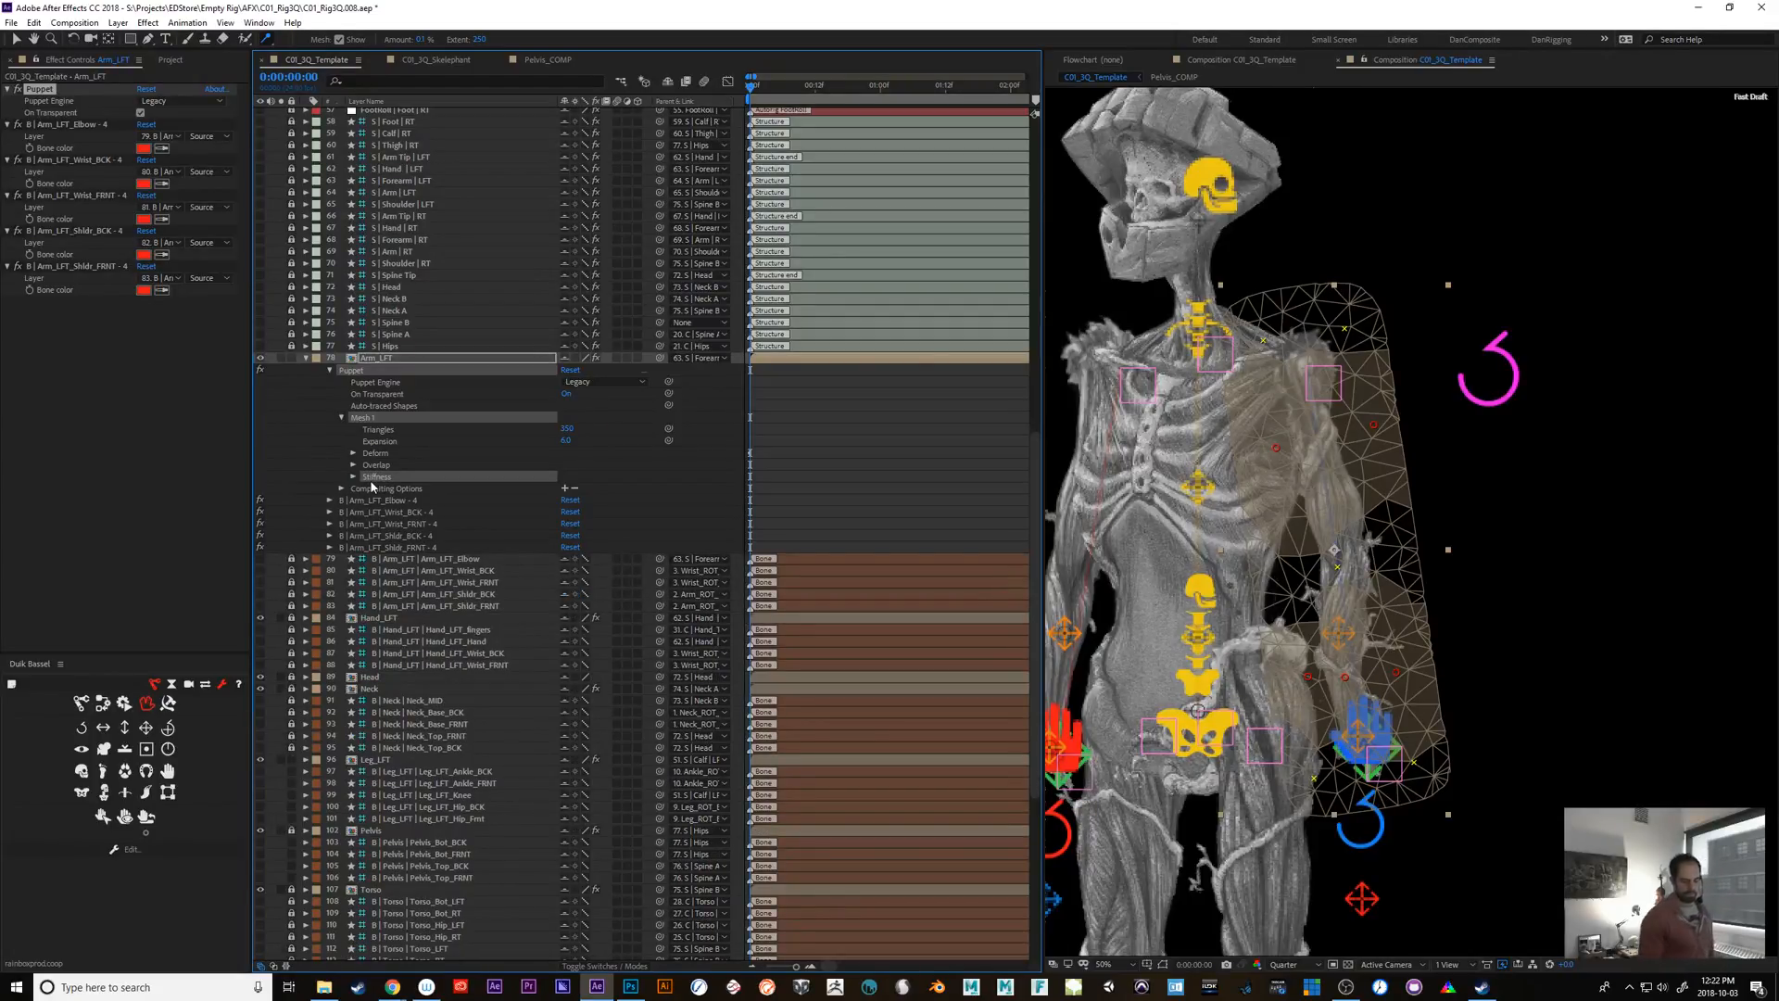
pyautogui.click(386, 465)
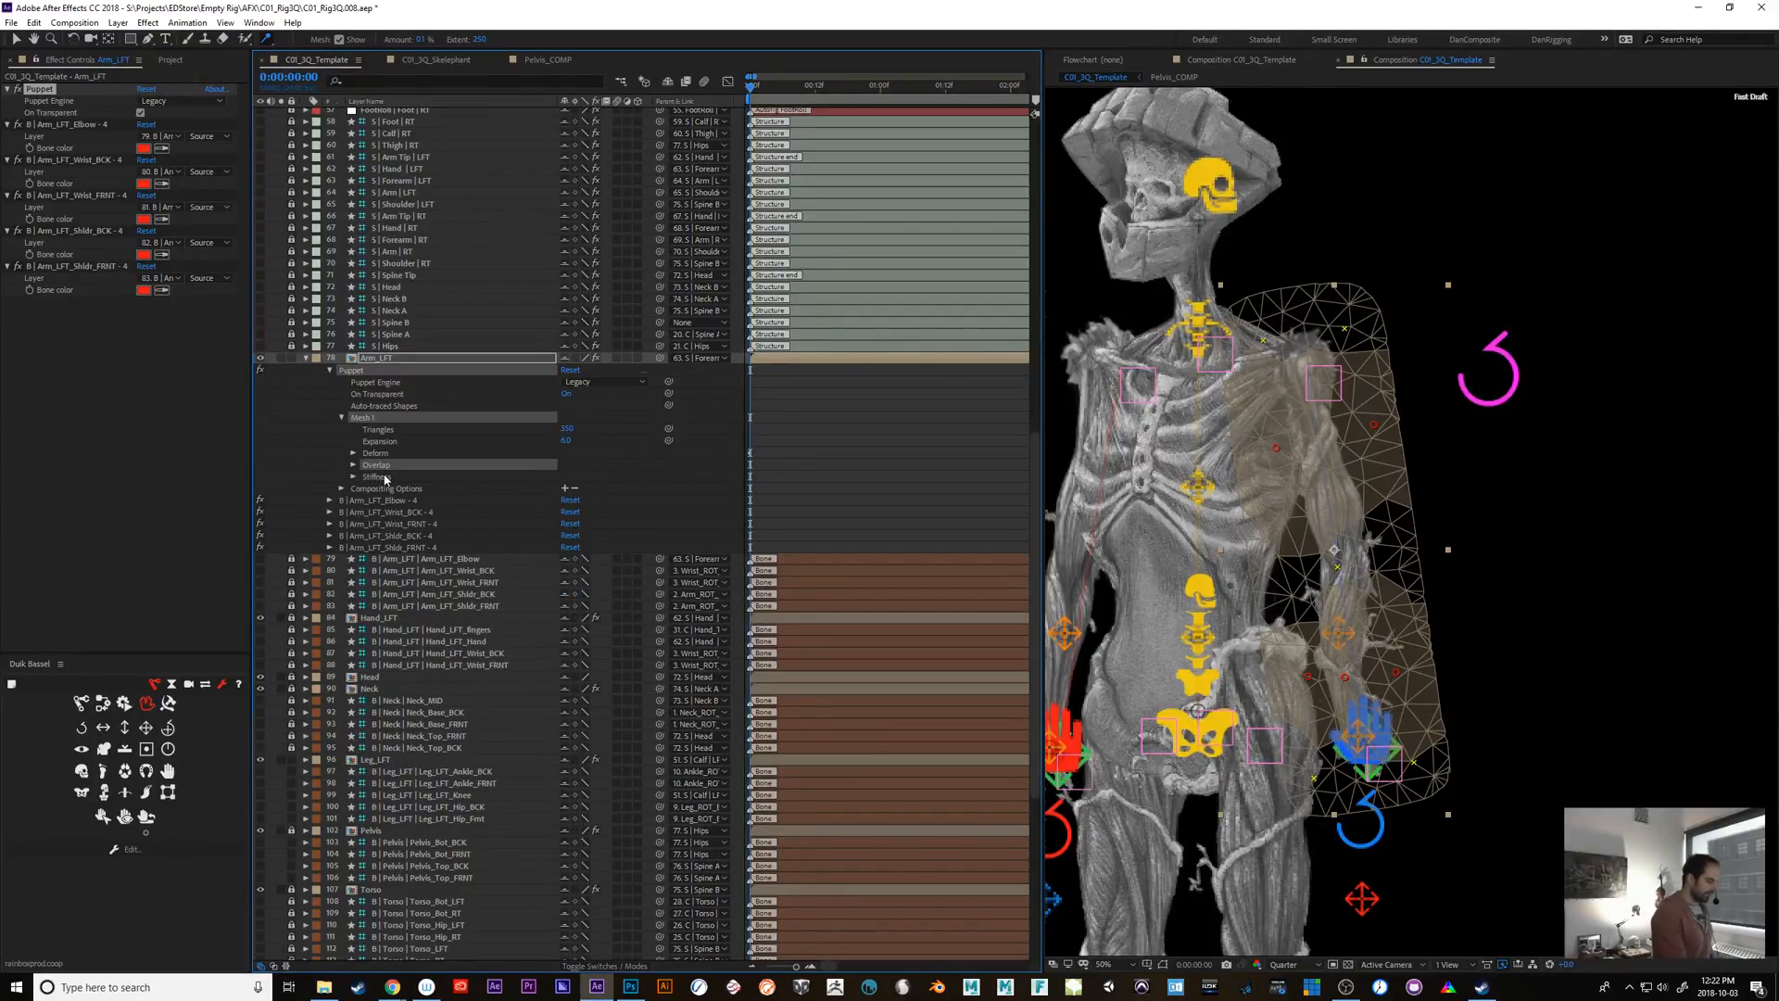
pyautogui.hotkey('ctrl', 's')
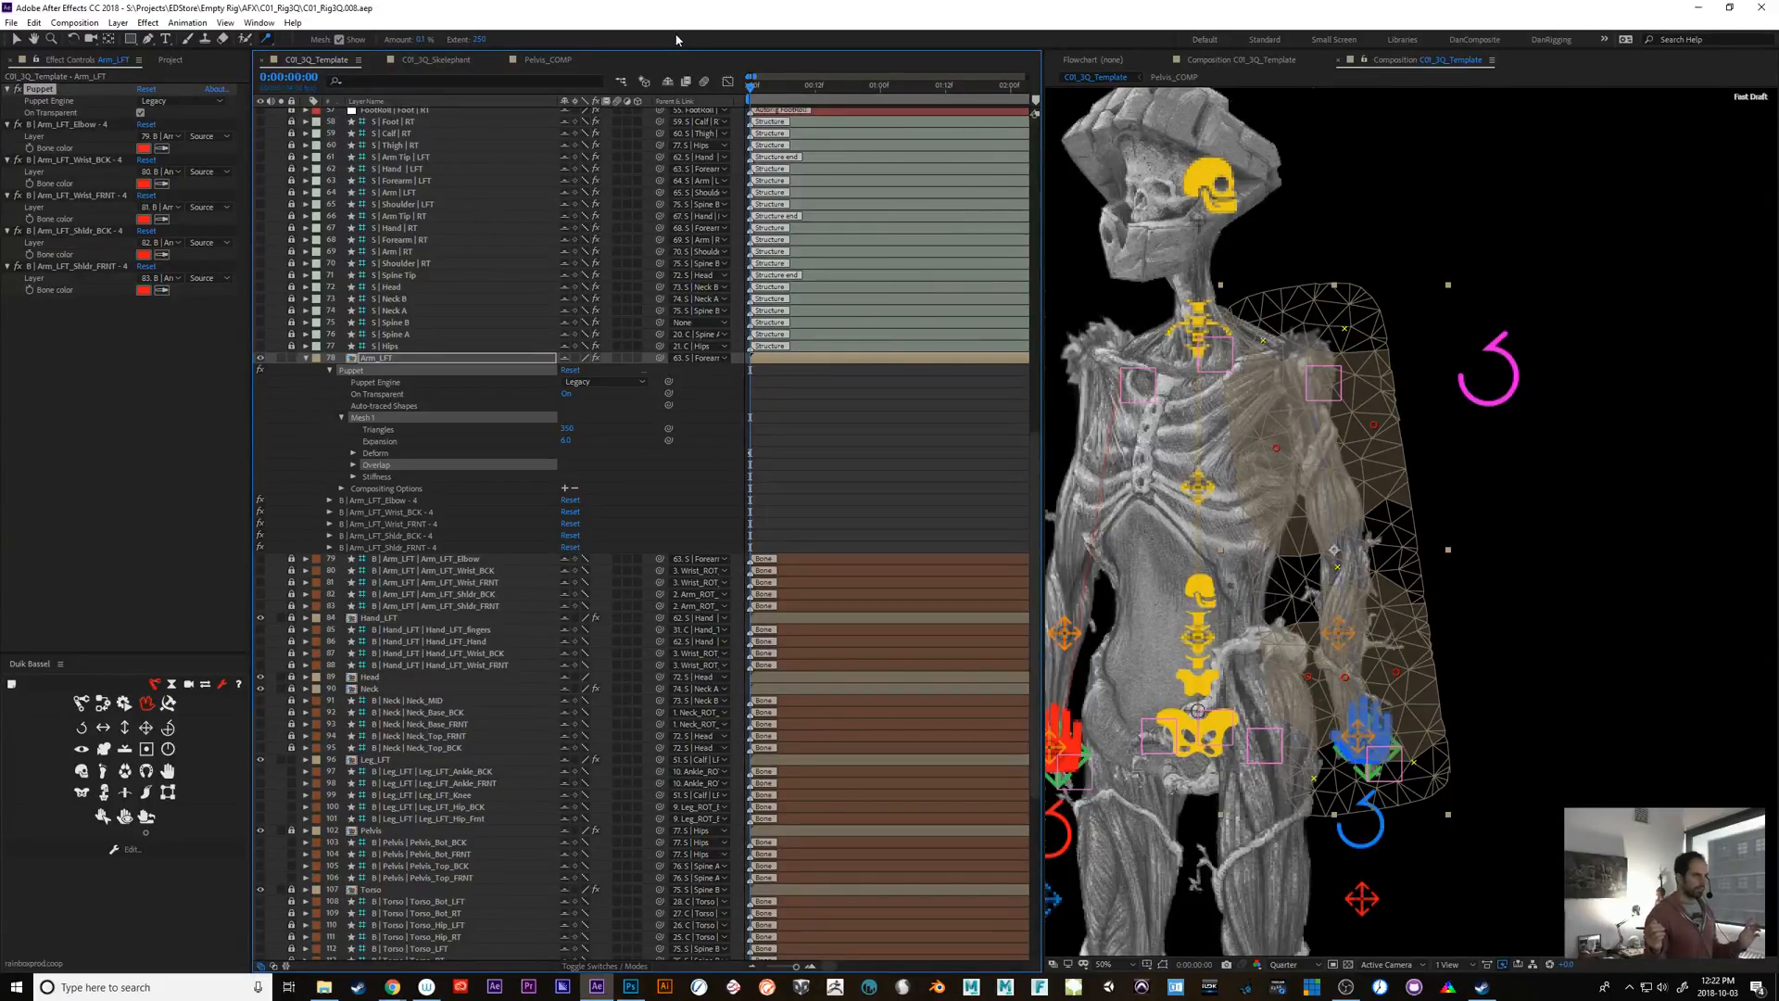
# Delete the Overlap and Stiffness groups from Mesh 1 of the Arm_LFT Puppet effect
pyautogui.click(388, 352)
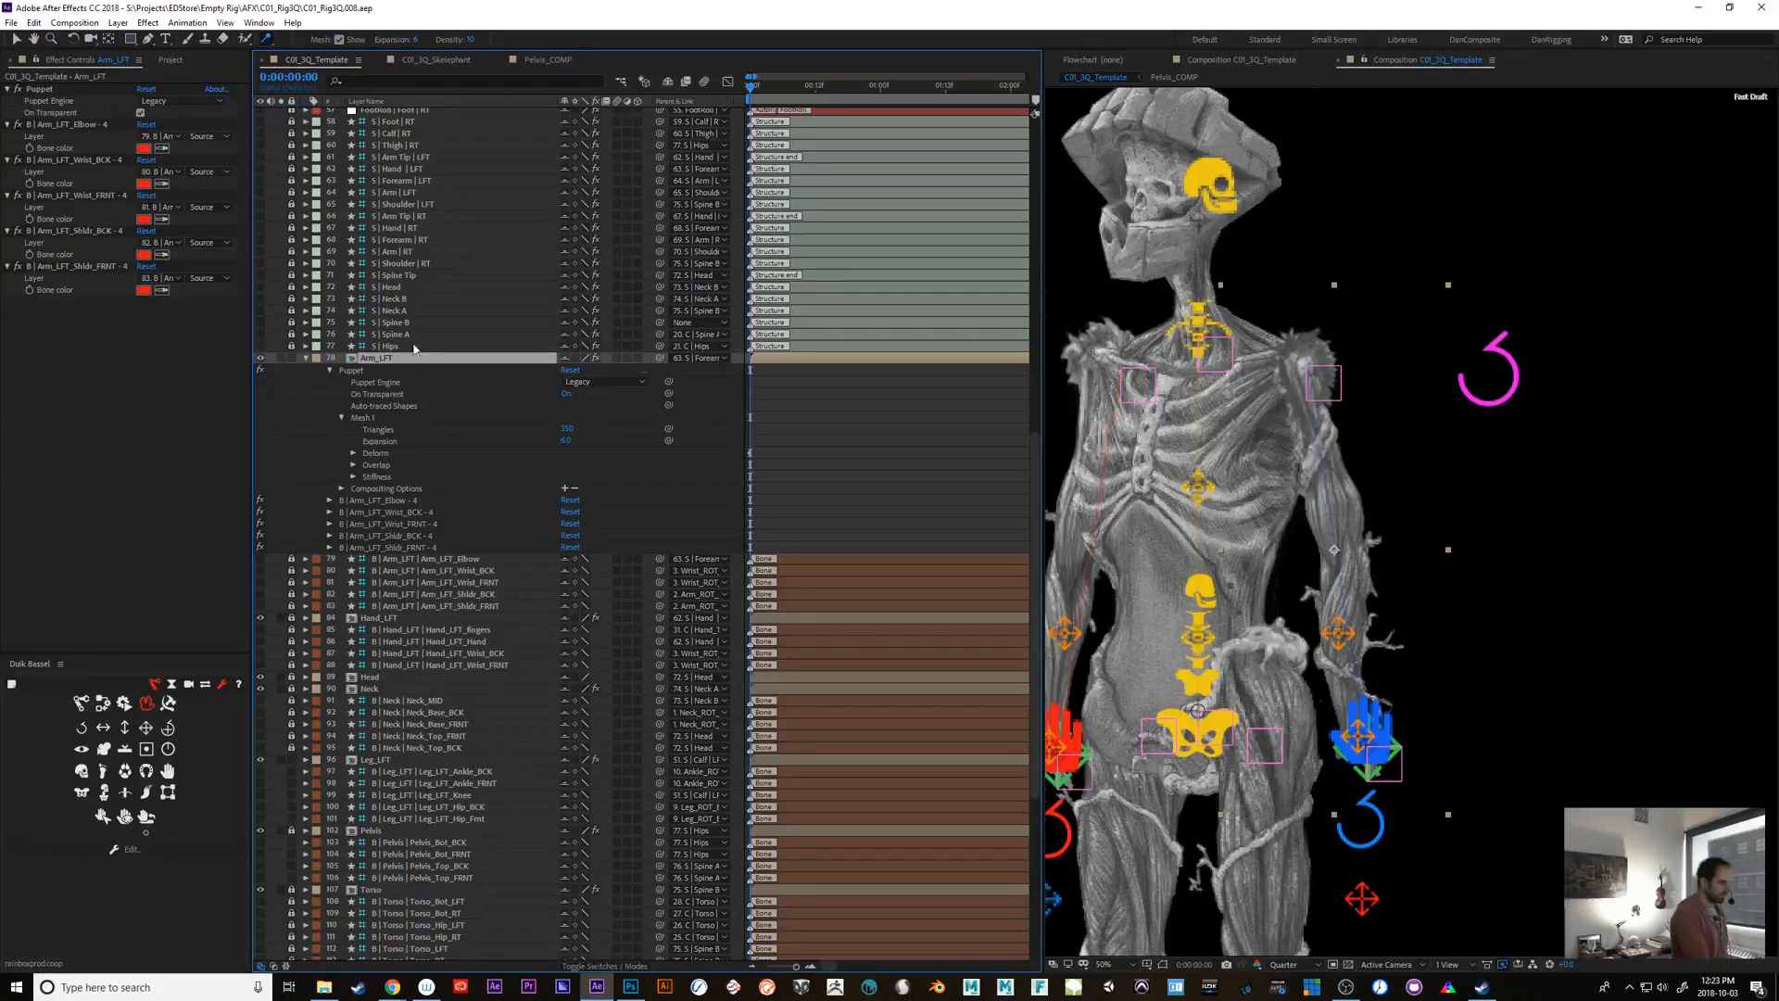
pyautogui.click(352, 369)
pyautogui.click(363, 417)
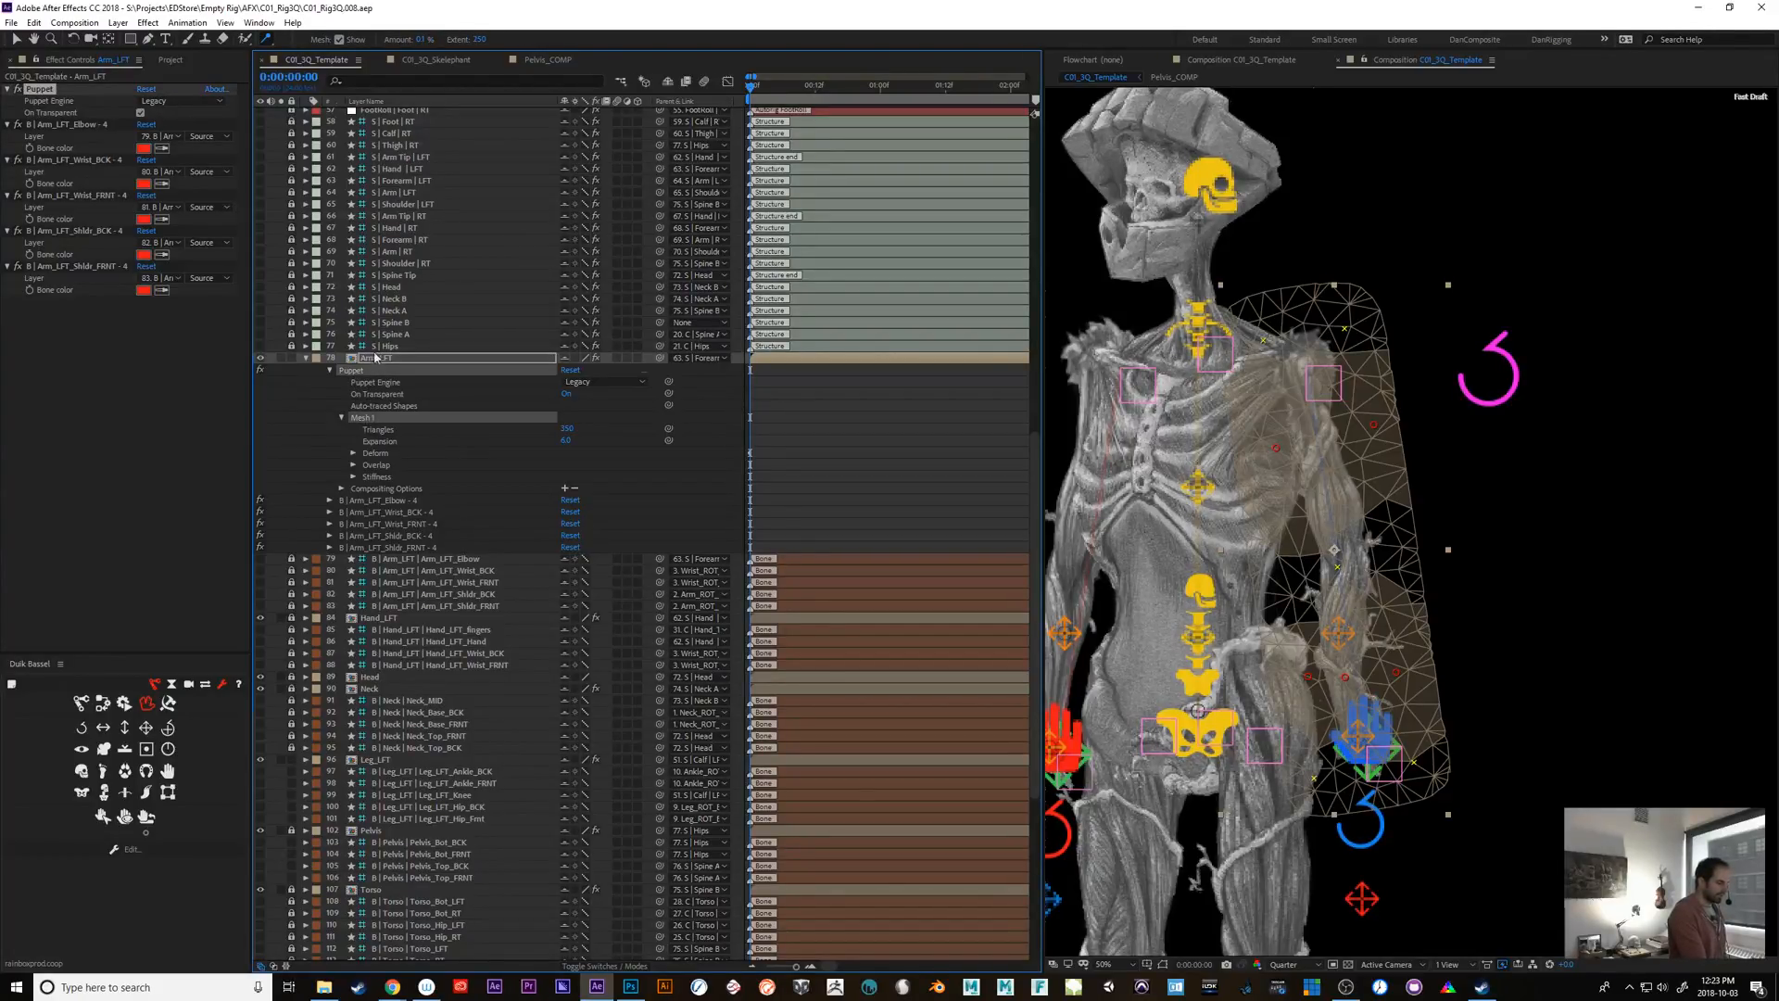
pyautogui.click(382, 455)
pyautogui.click(381, 466)
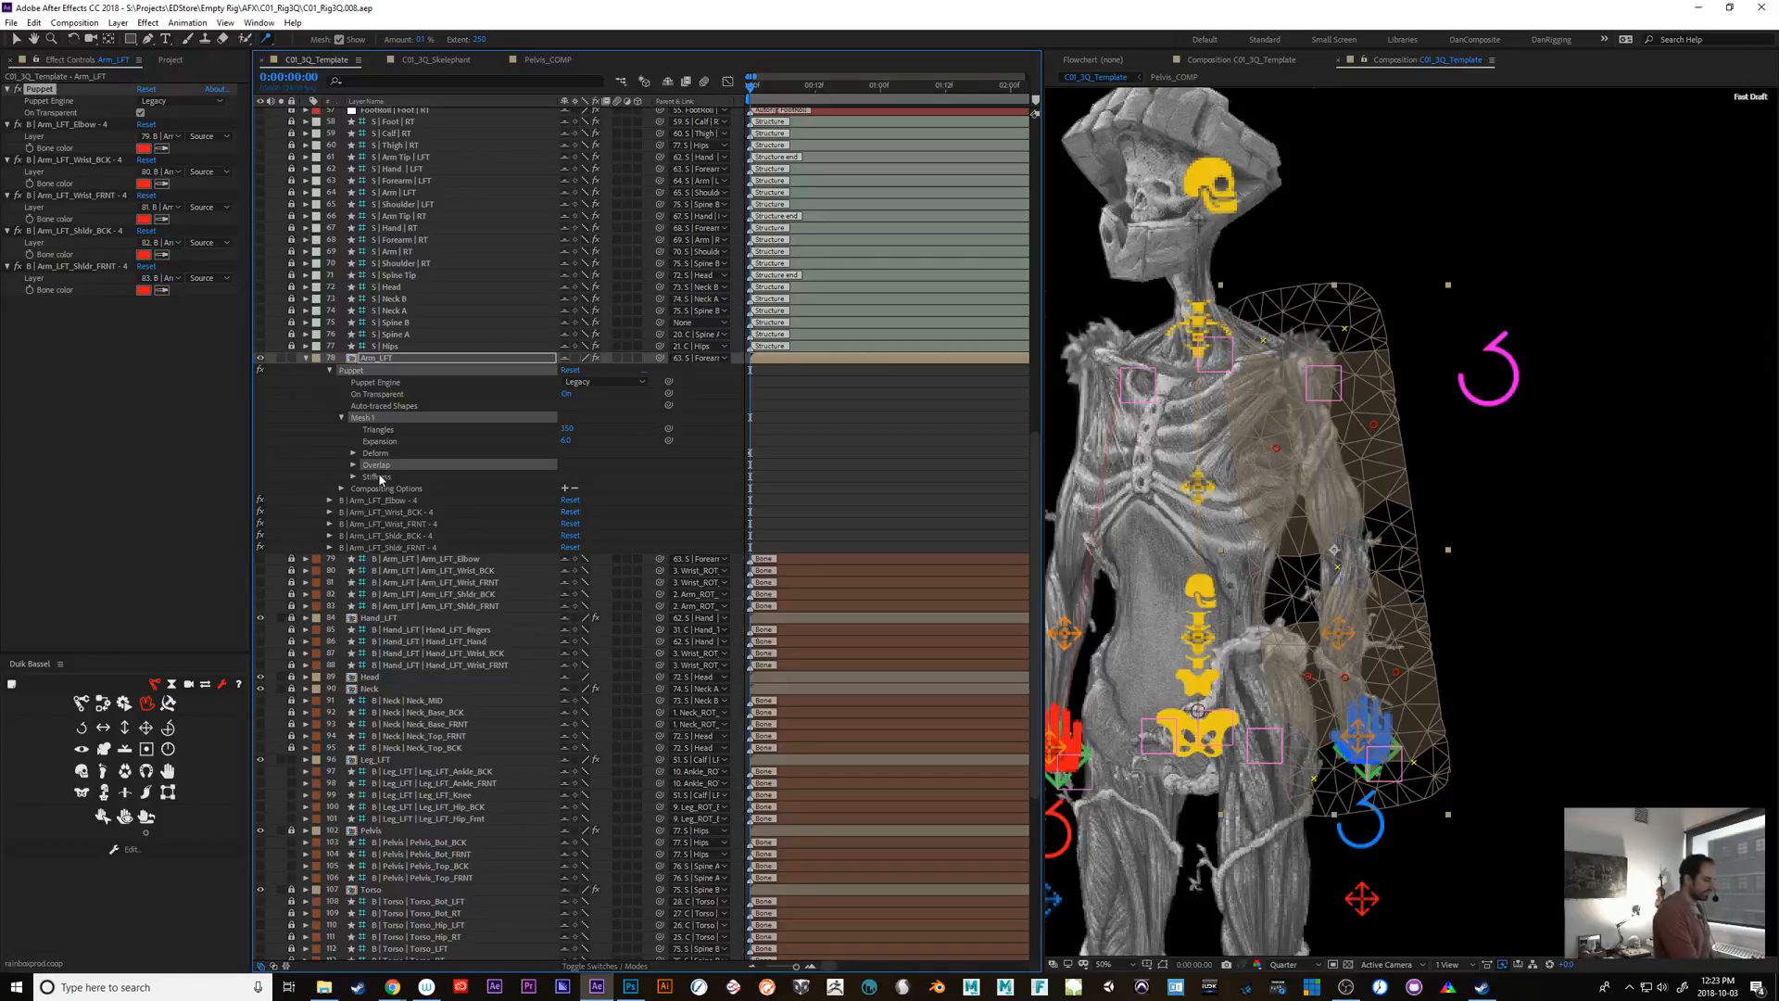
pyautogui.keyDown('shift'); pyautogui.click(378, 478); pyautogui.keyUp('shift')
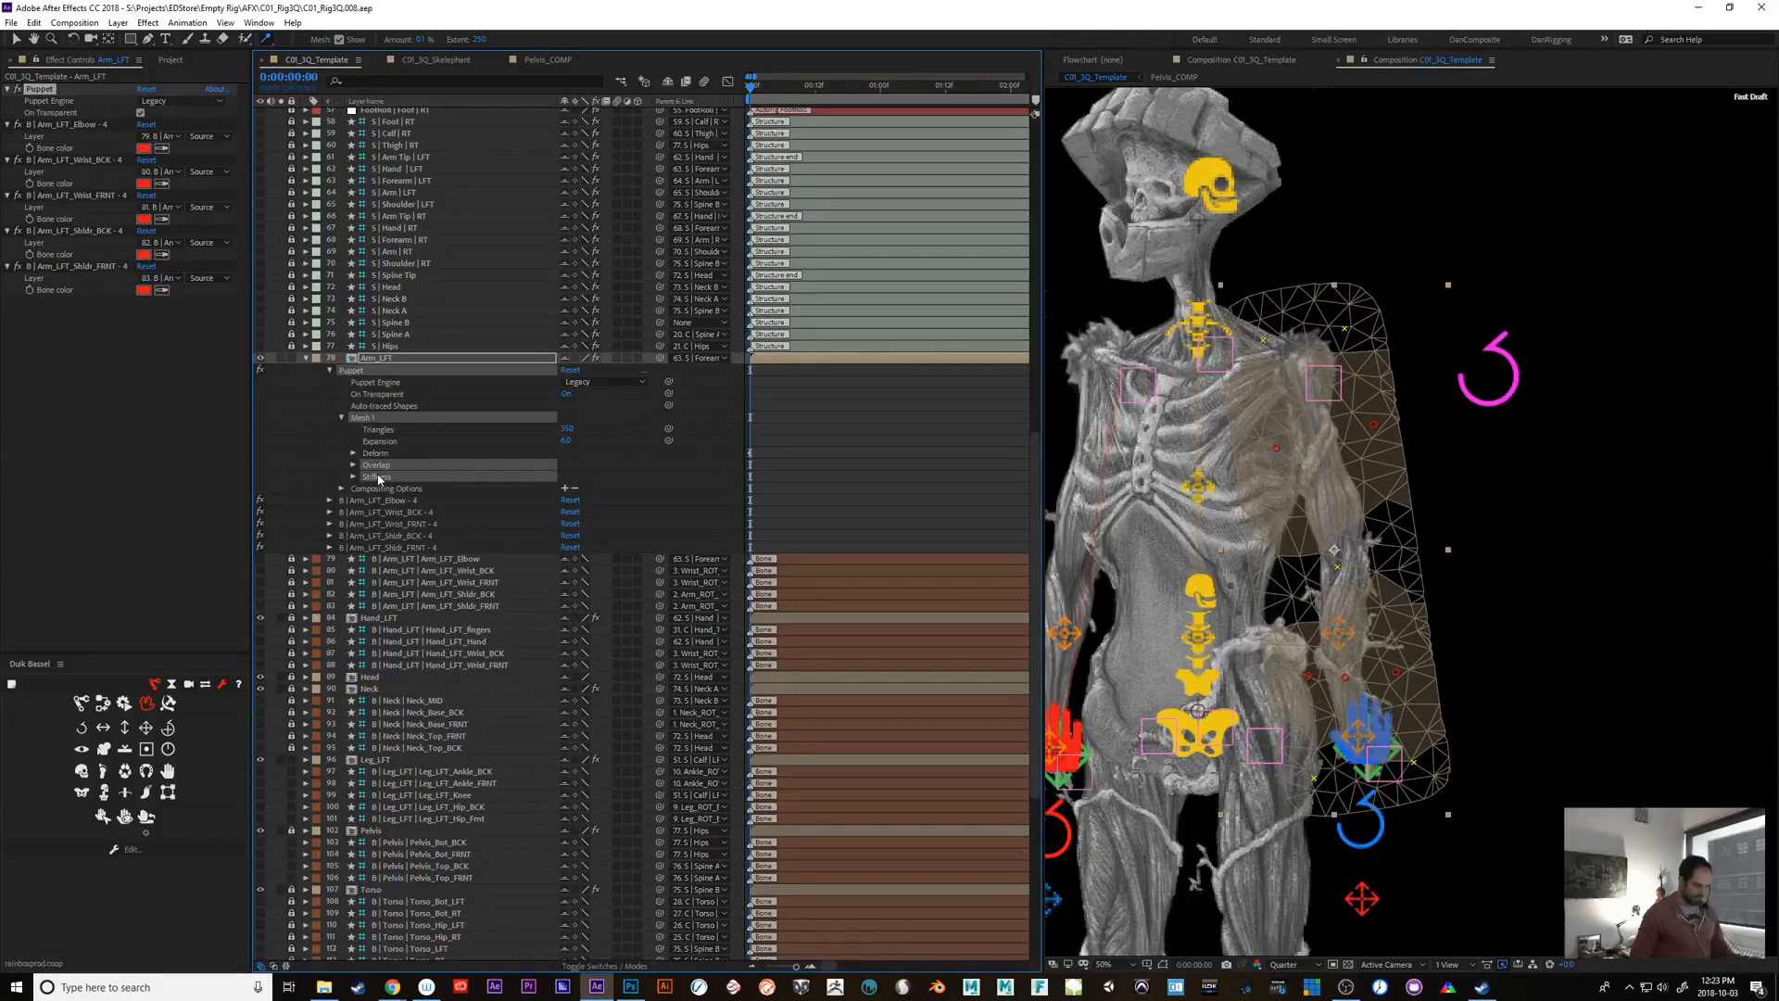
pyautogui.press('Delete')
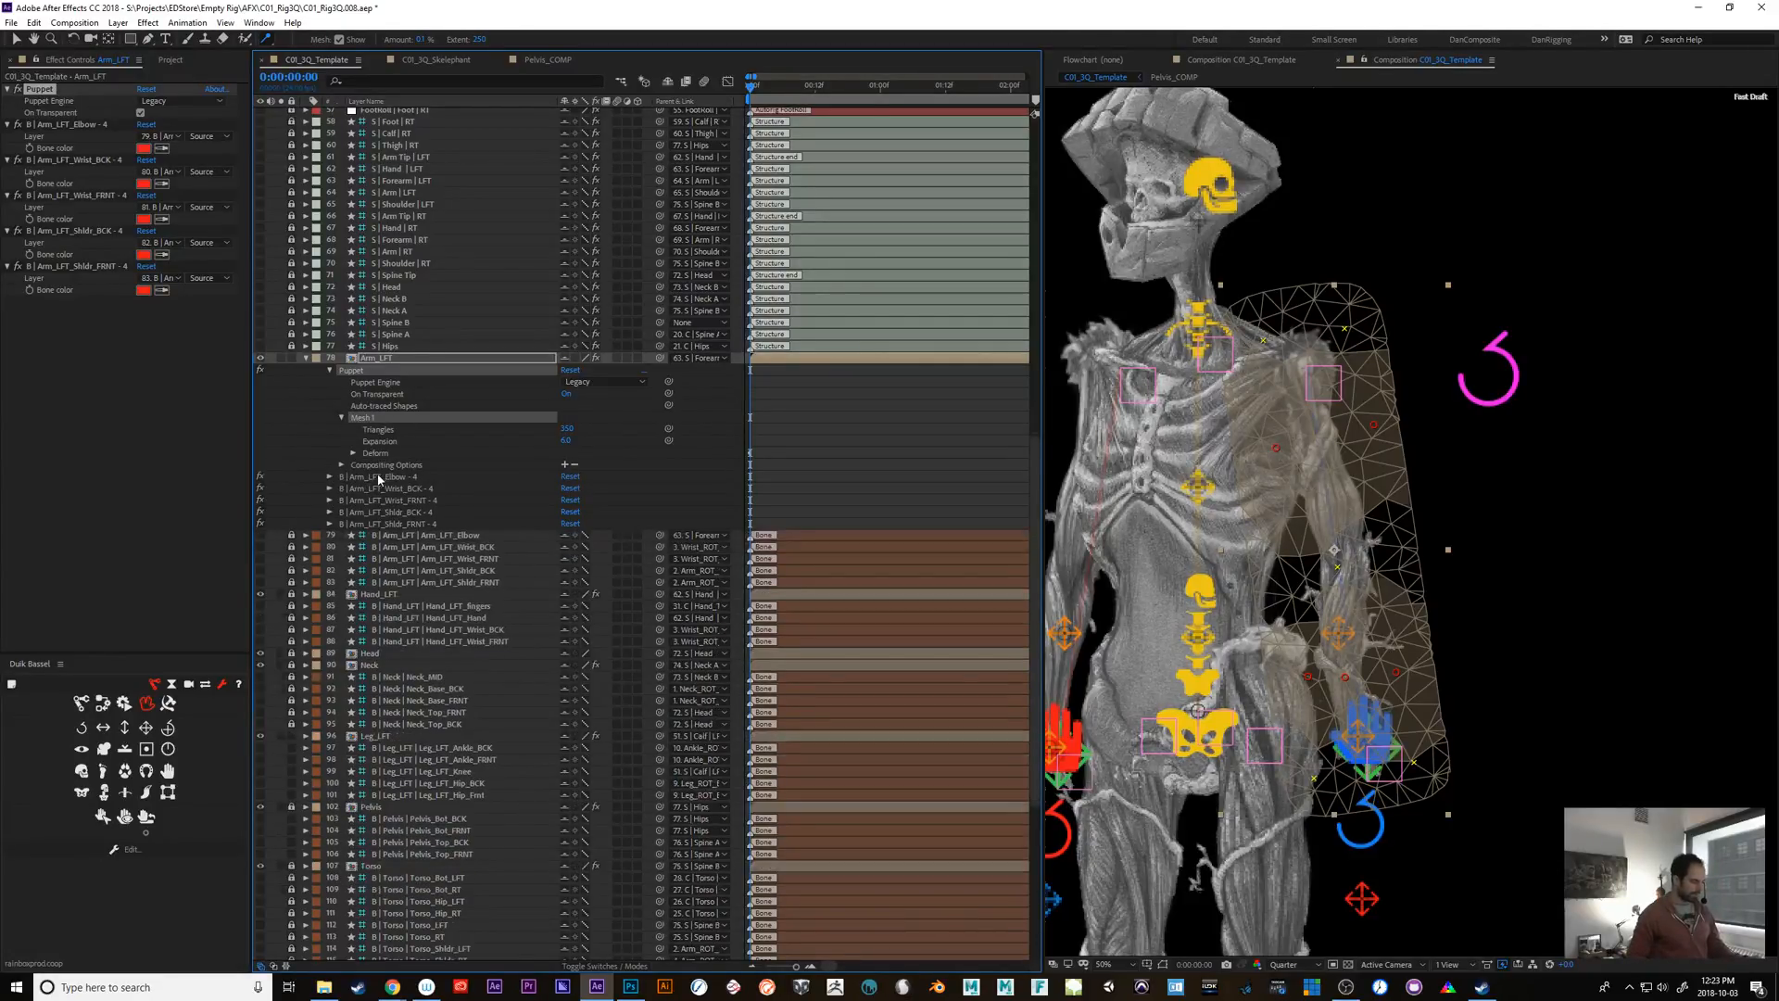
# Set the Puppet Engine of Arm_LFT to Advanced and accept the conversion warning
pyautogui.click(189, 101)
pyautogui.click(186, 128)
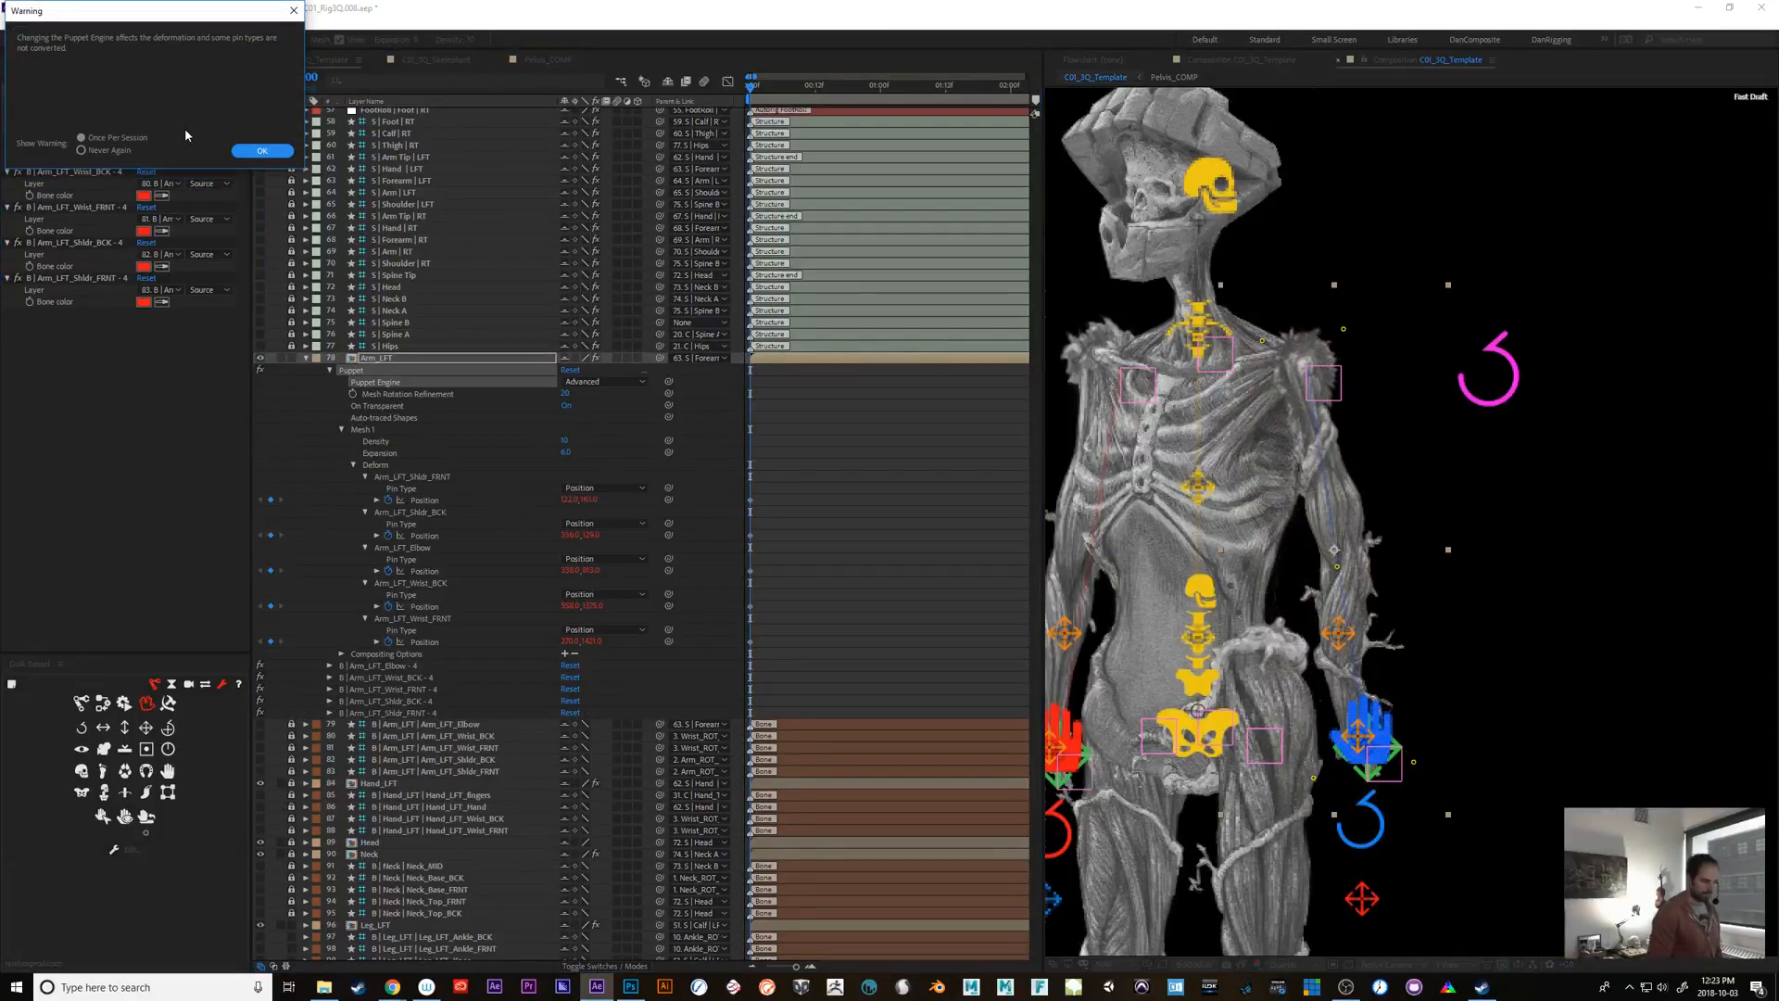
pyautogui.click(252, 149)
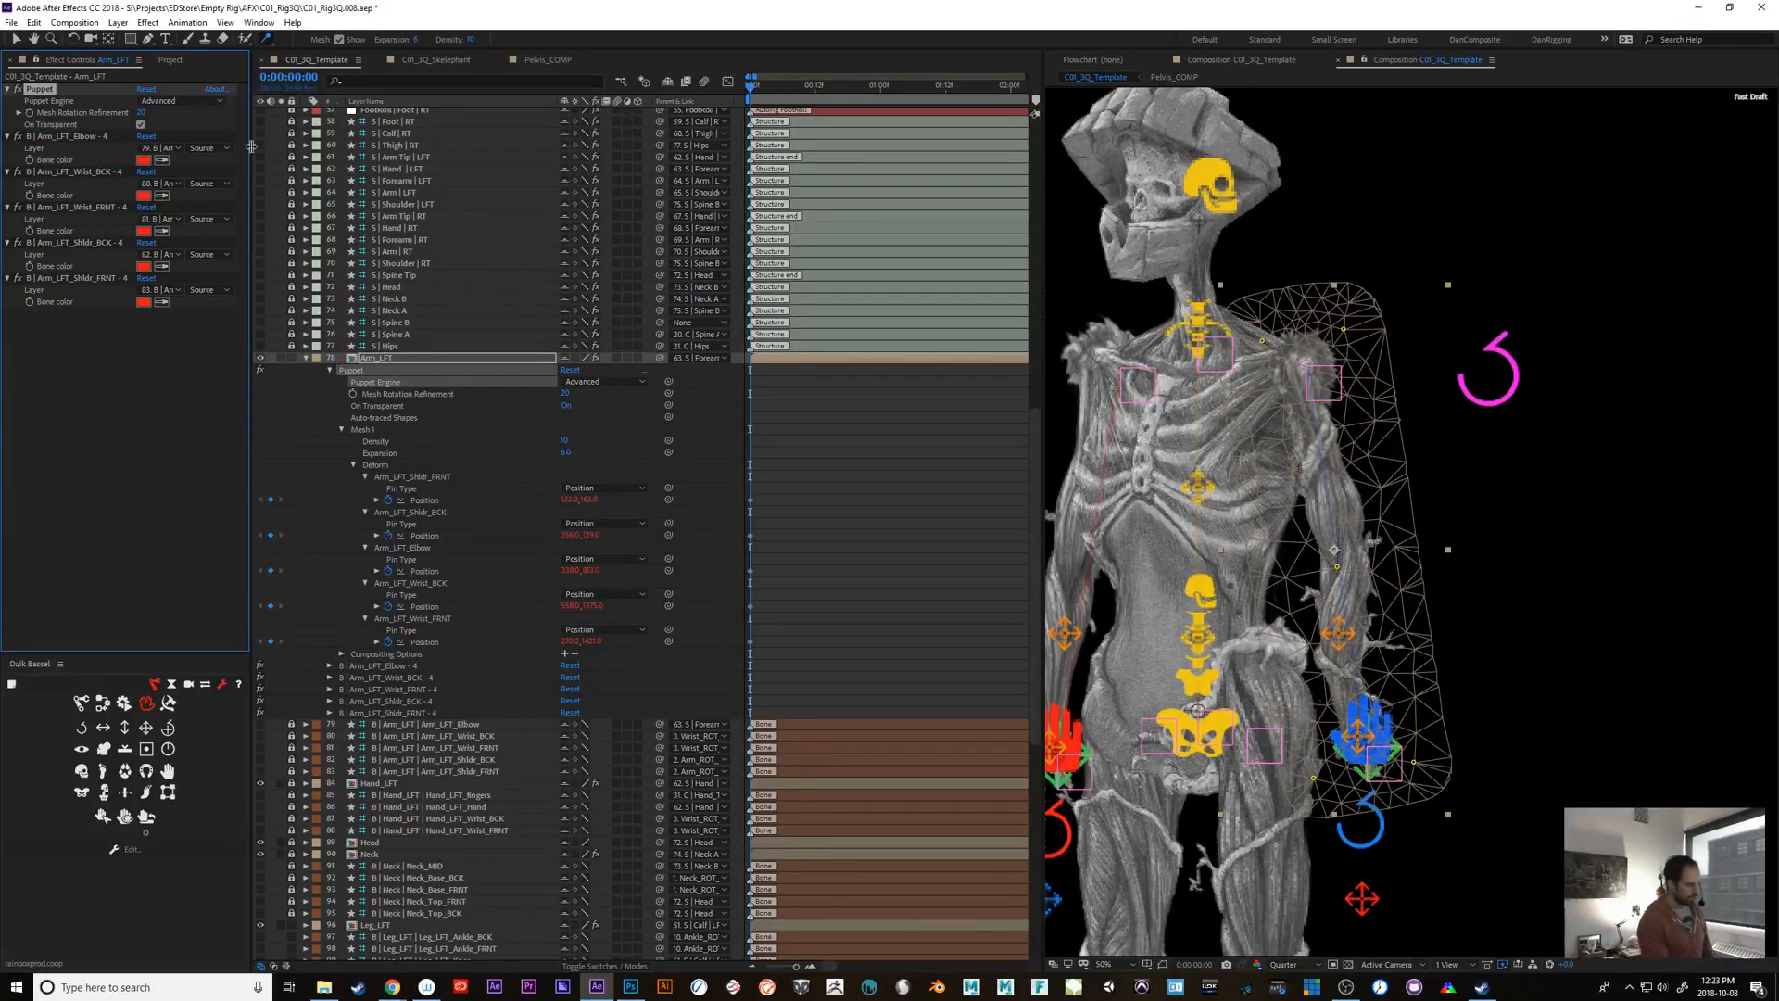
# Go to frame 10 and add four puppet pins along the bent Arm_LFT, two on the upper arm and two on the forearm
pyautogui.moveTo(752, 81); pyautogui.dragTo(803, 80)
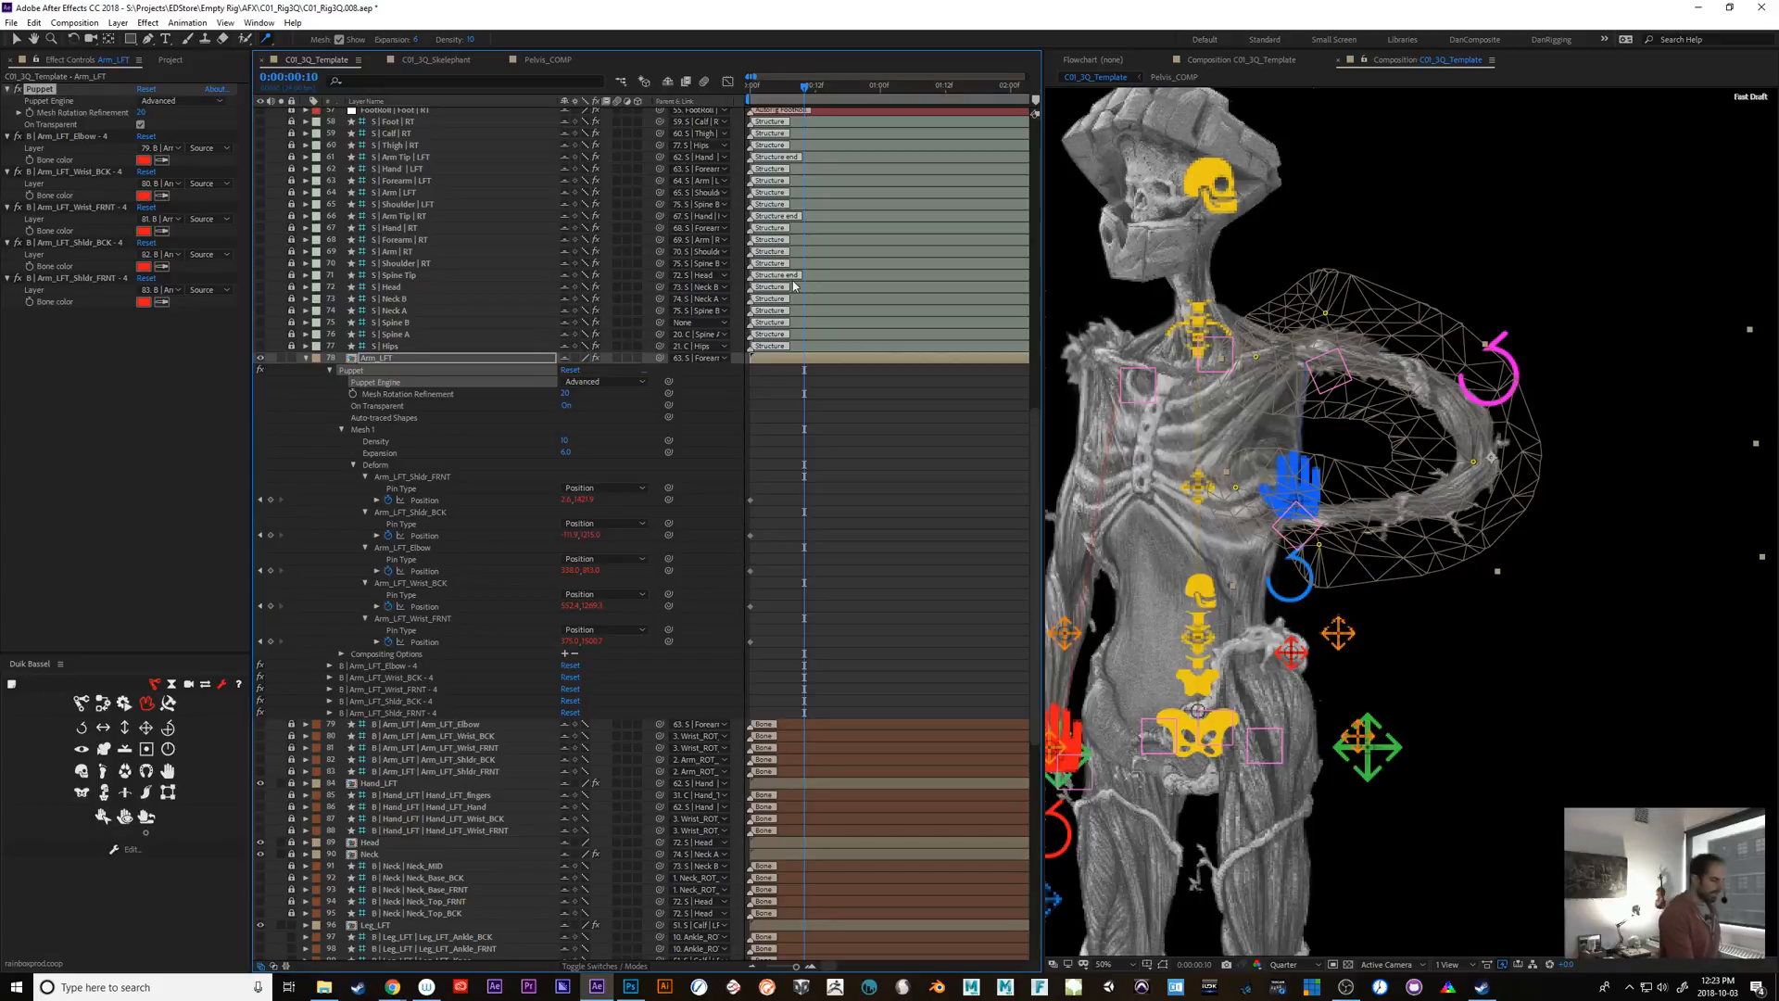
pyautogui.click(267, 42)
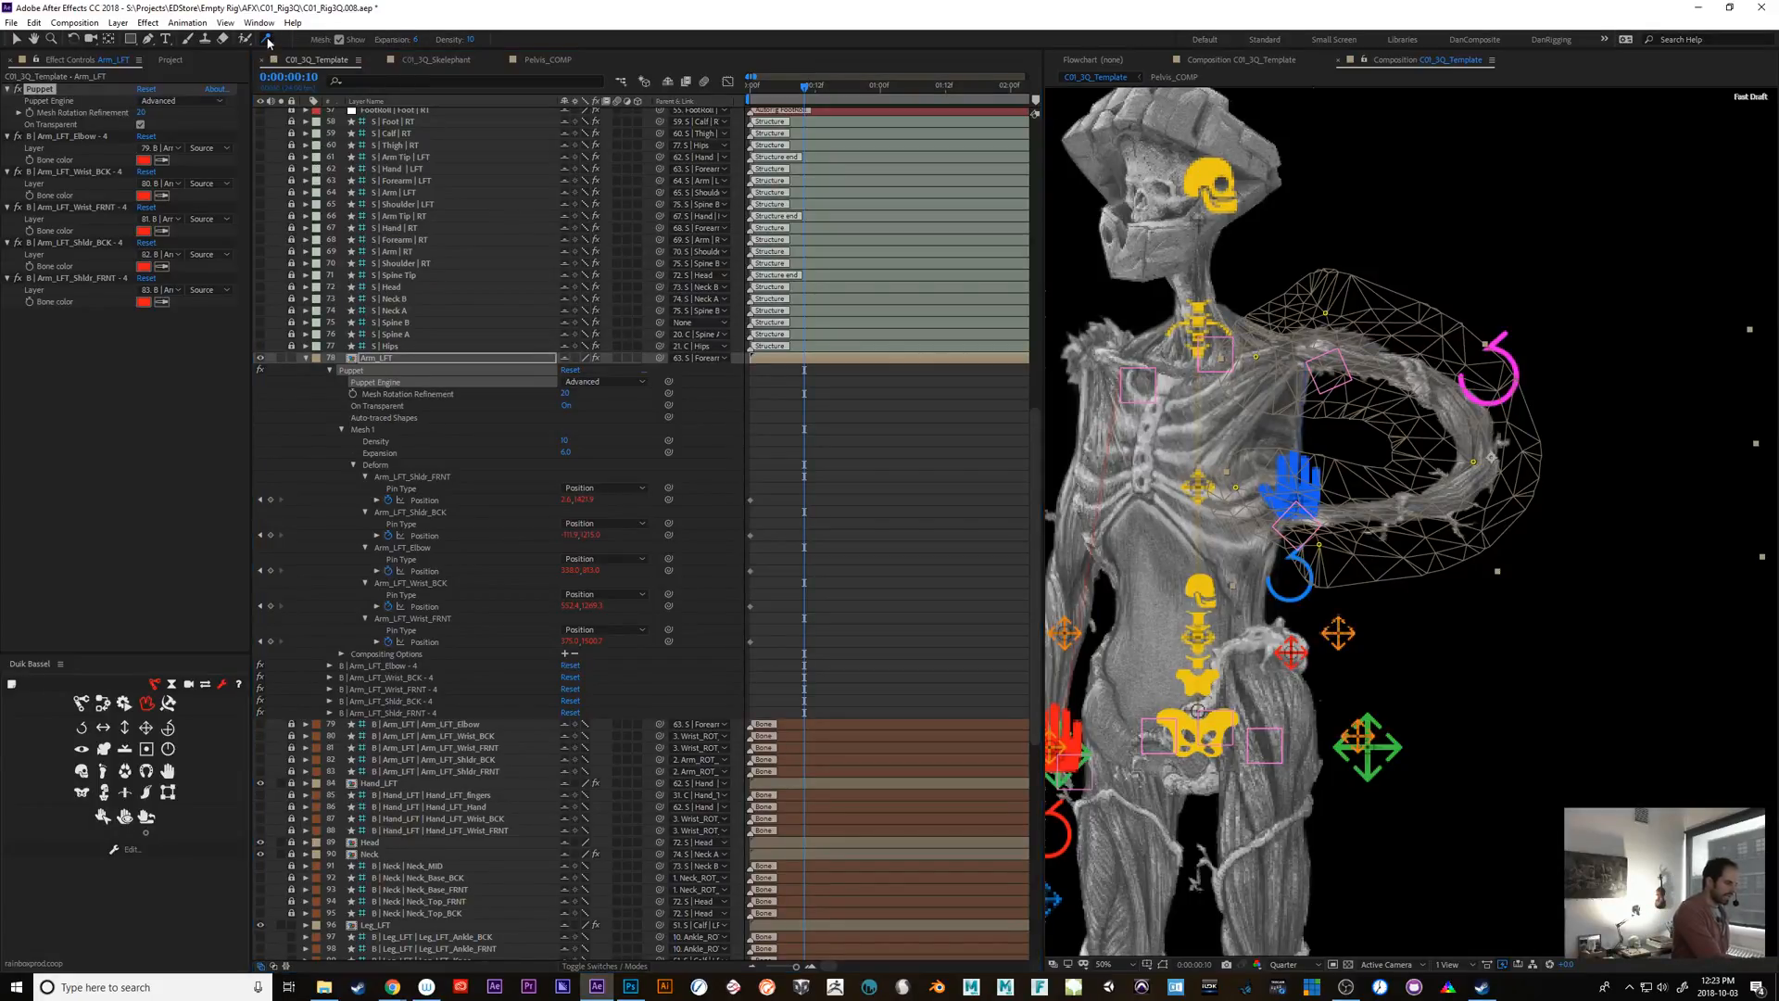
pyautogui.click(361, 54)
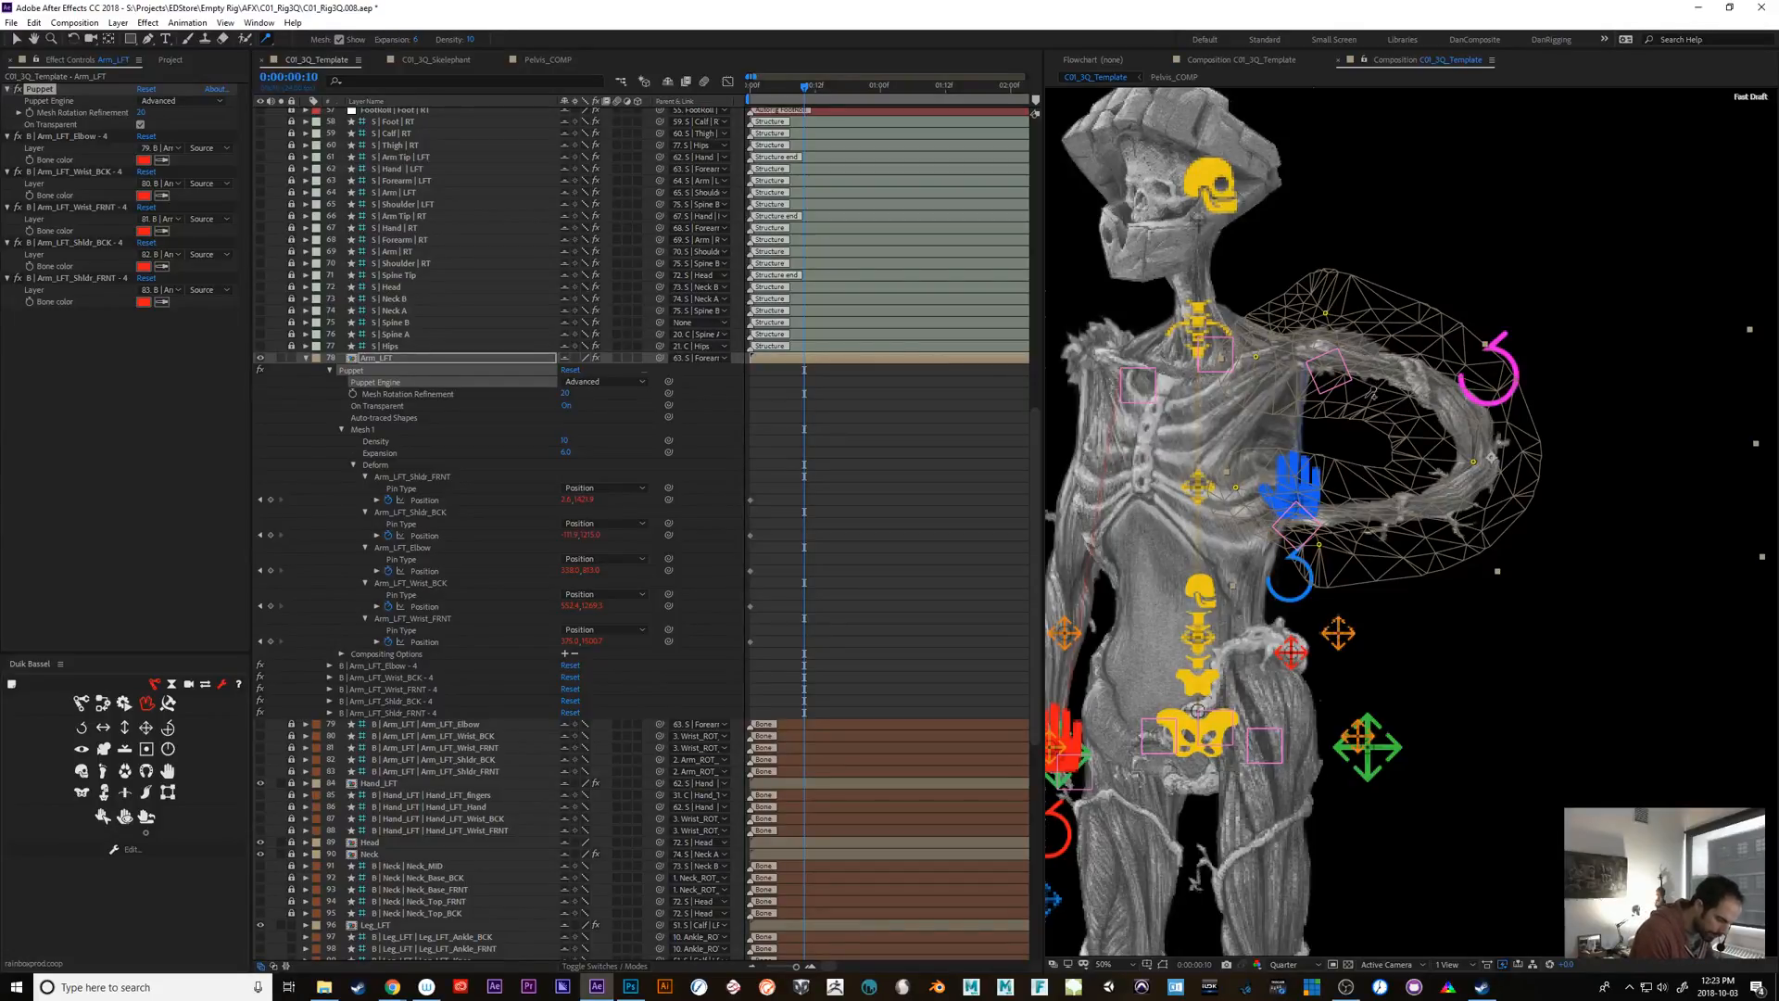
pyautogui.click(1397, 367)
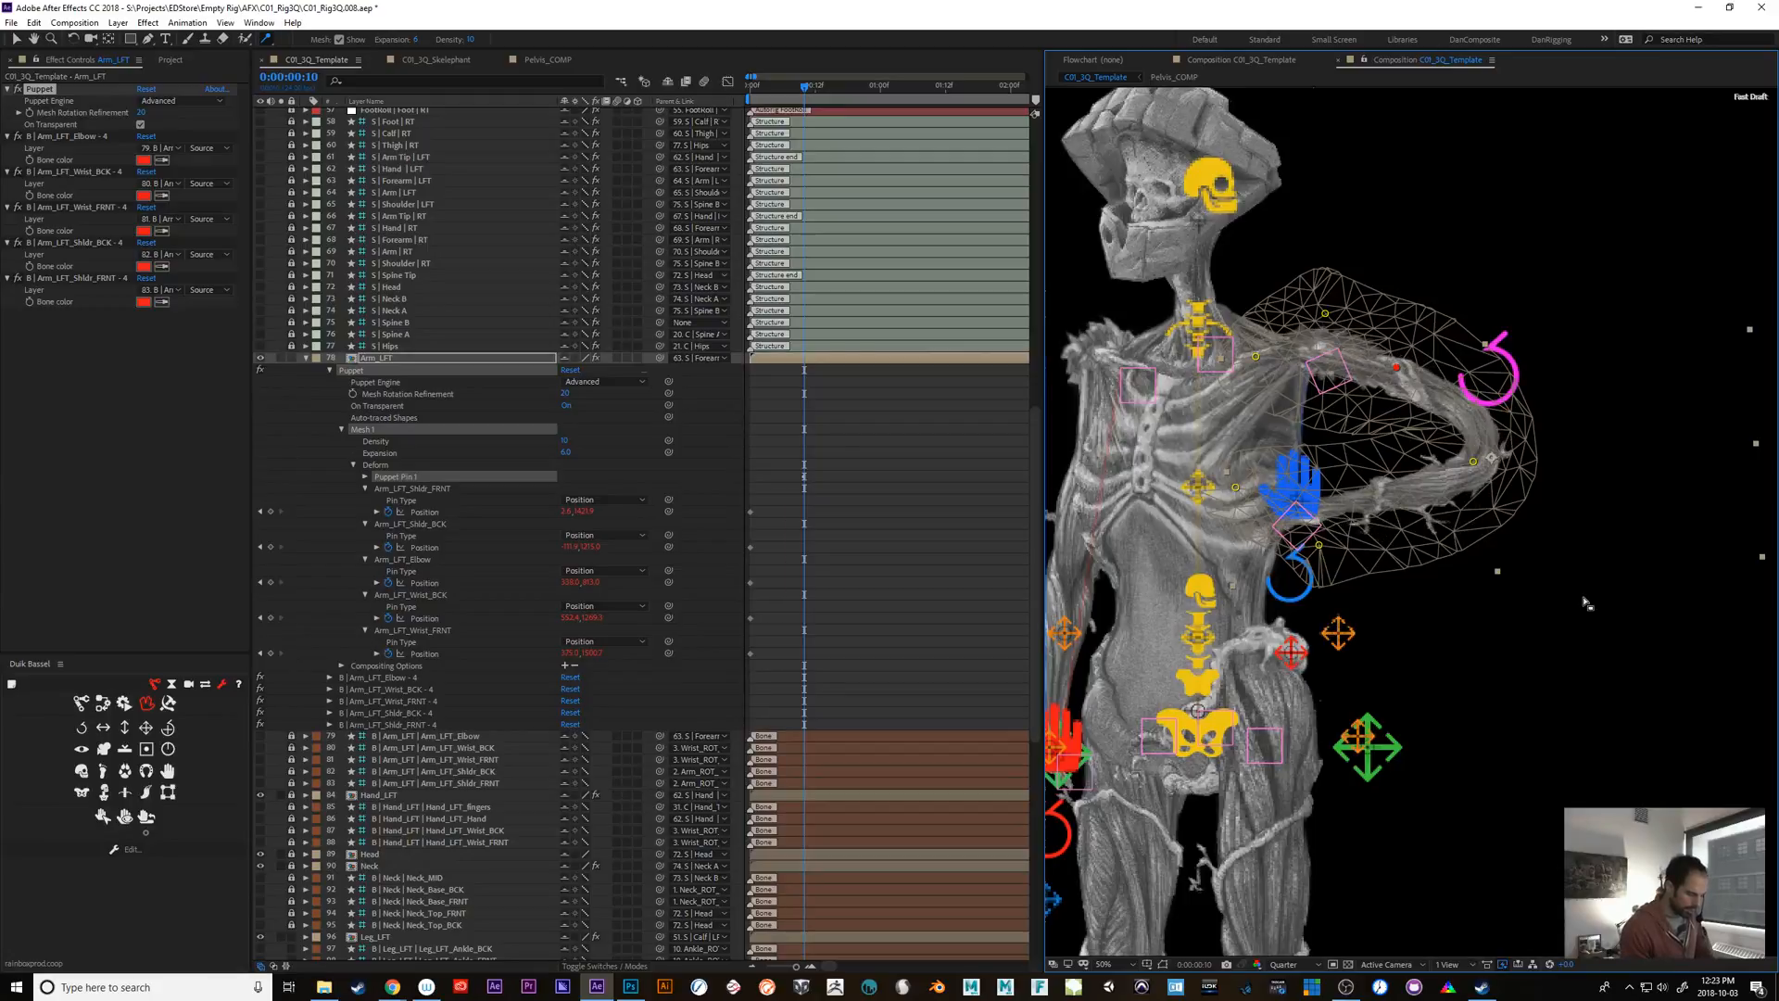
pyautogui.click(1448, 395)
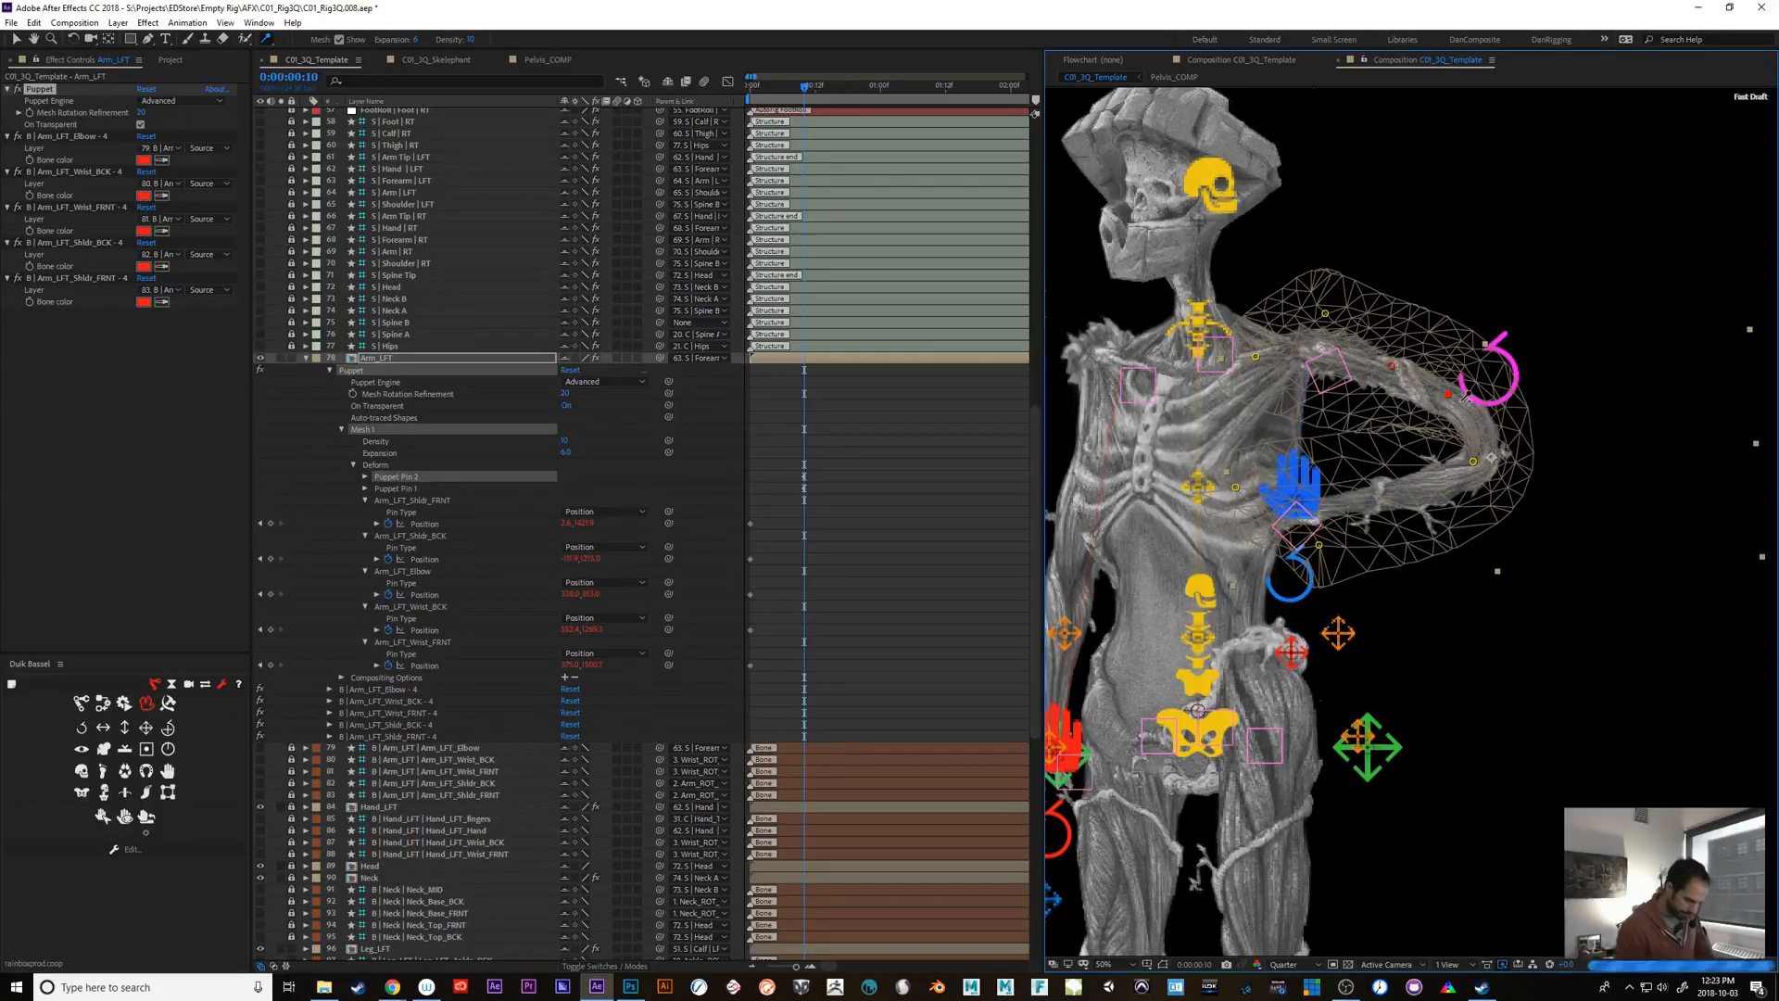
pyautogui.click(1429, 485)
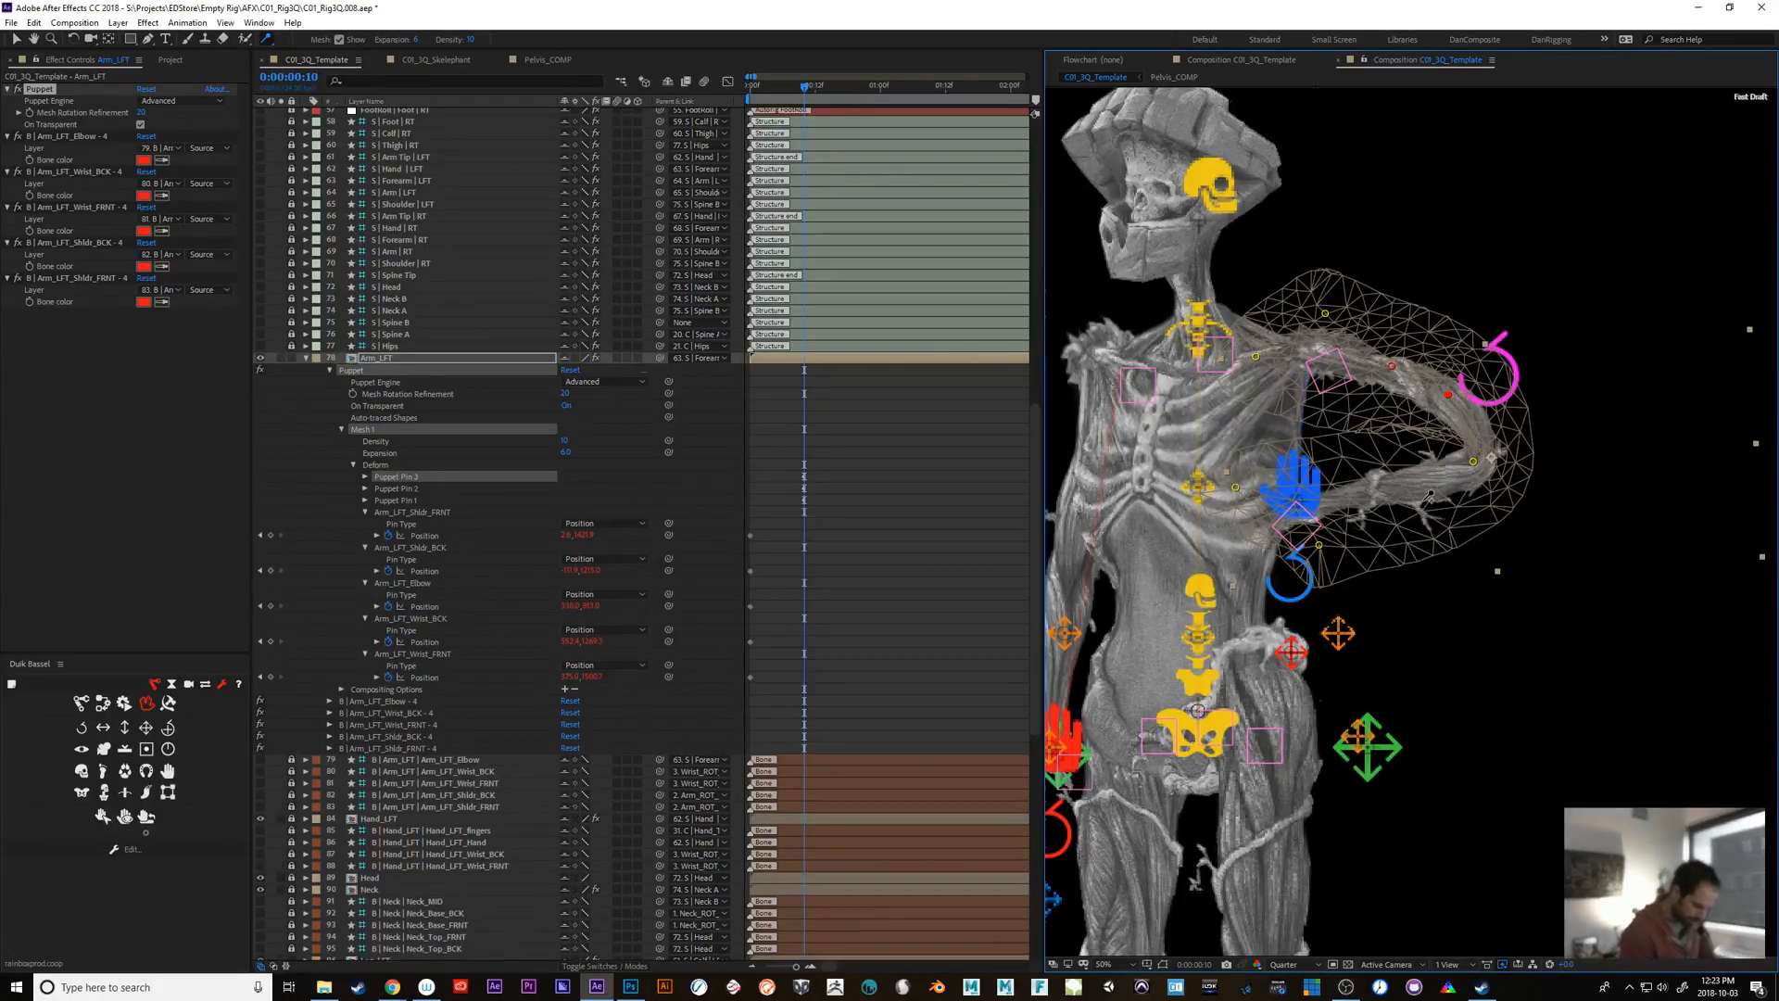
pyautogui.click(1354, 496)
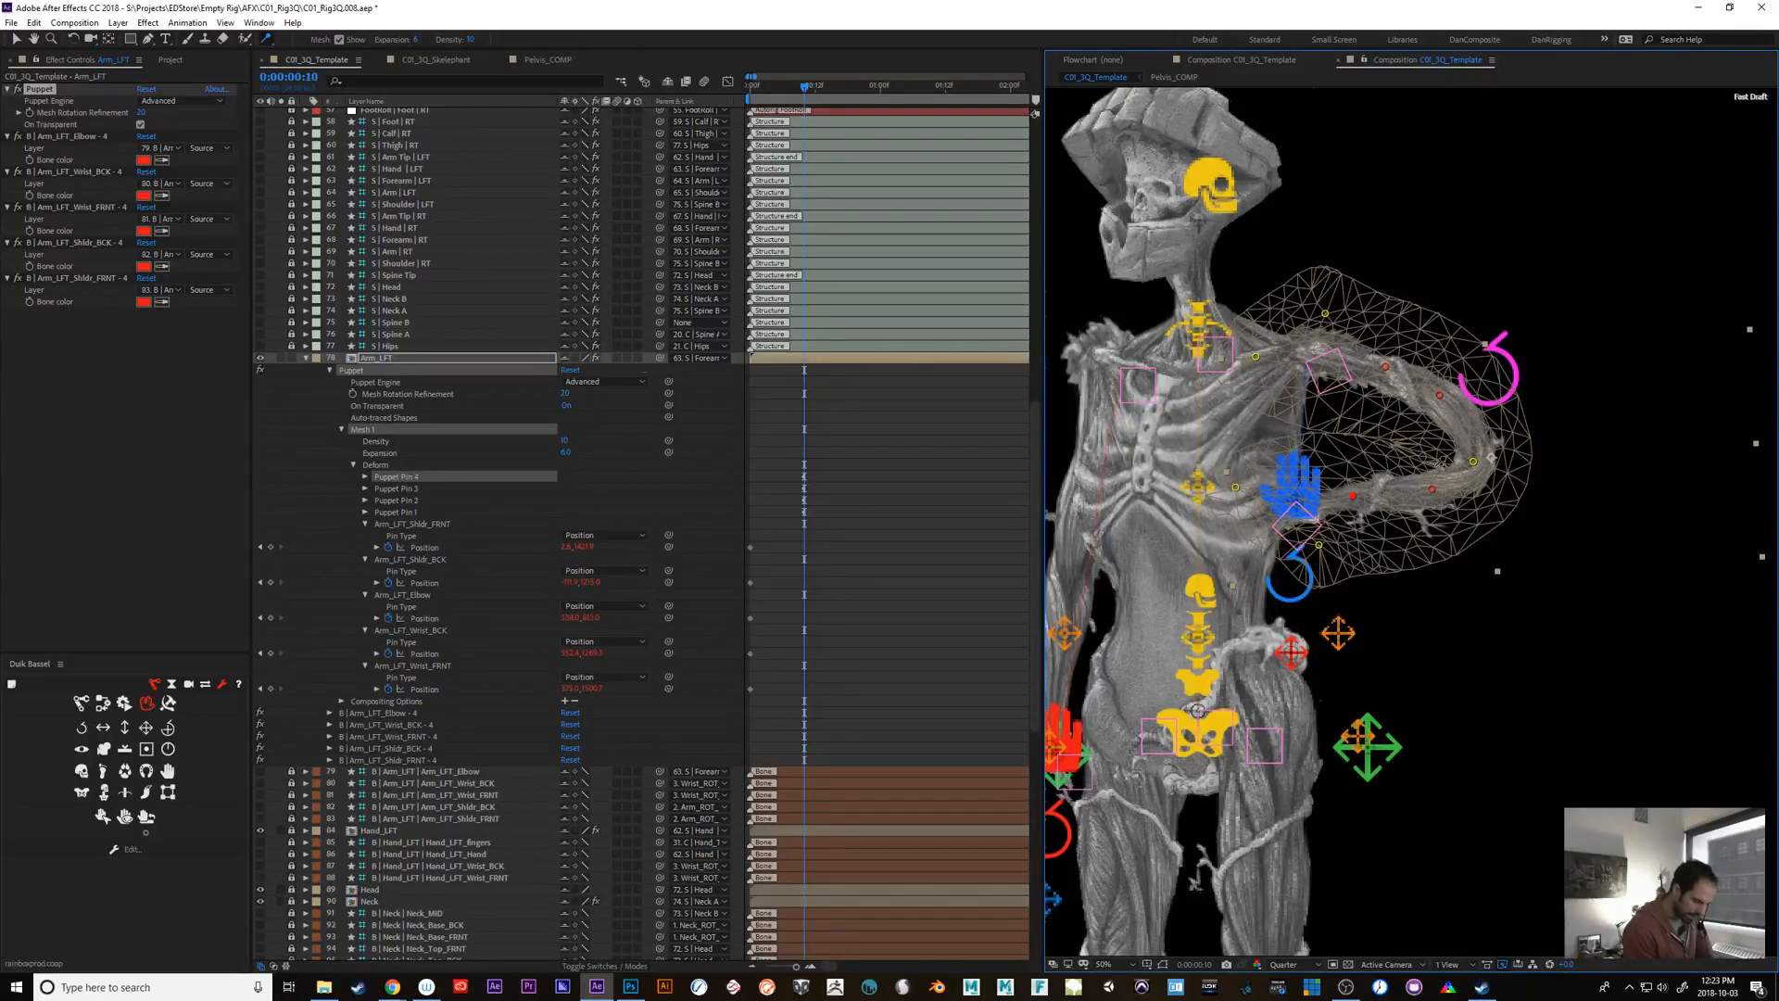
# Try extra puppet pins around the bent forearm, moving one toward the elbow, and delete each of them
pyautogui.click(1373, 470)
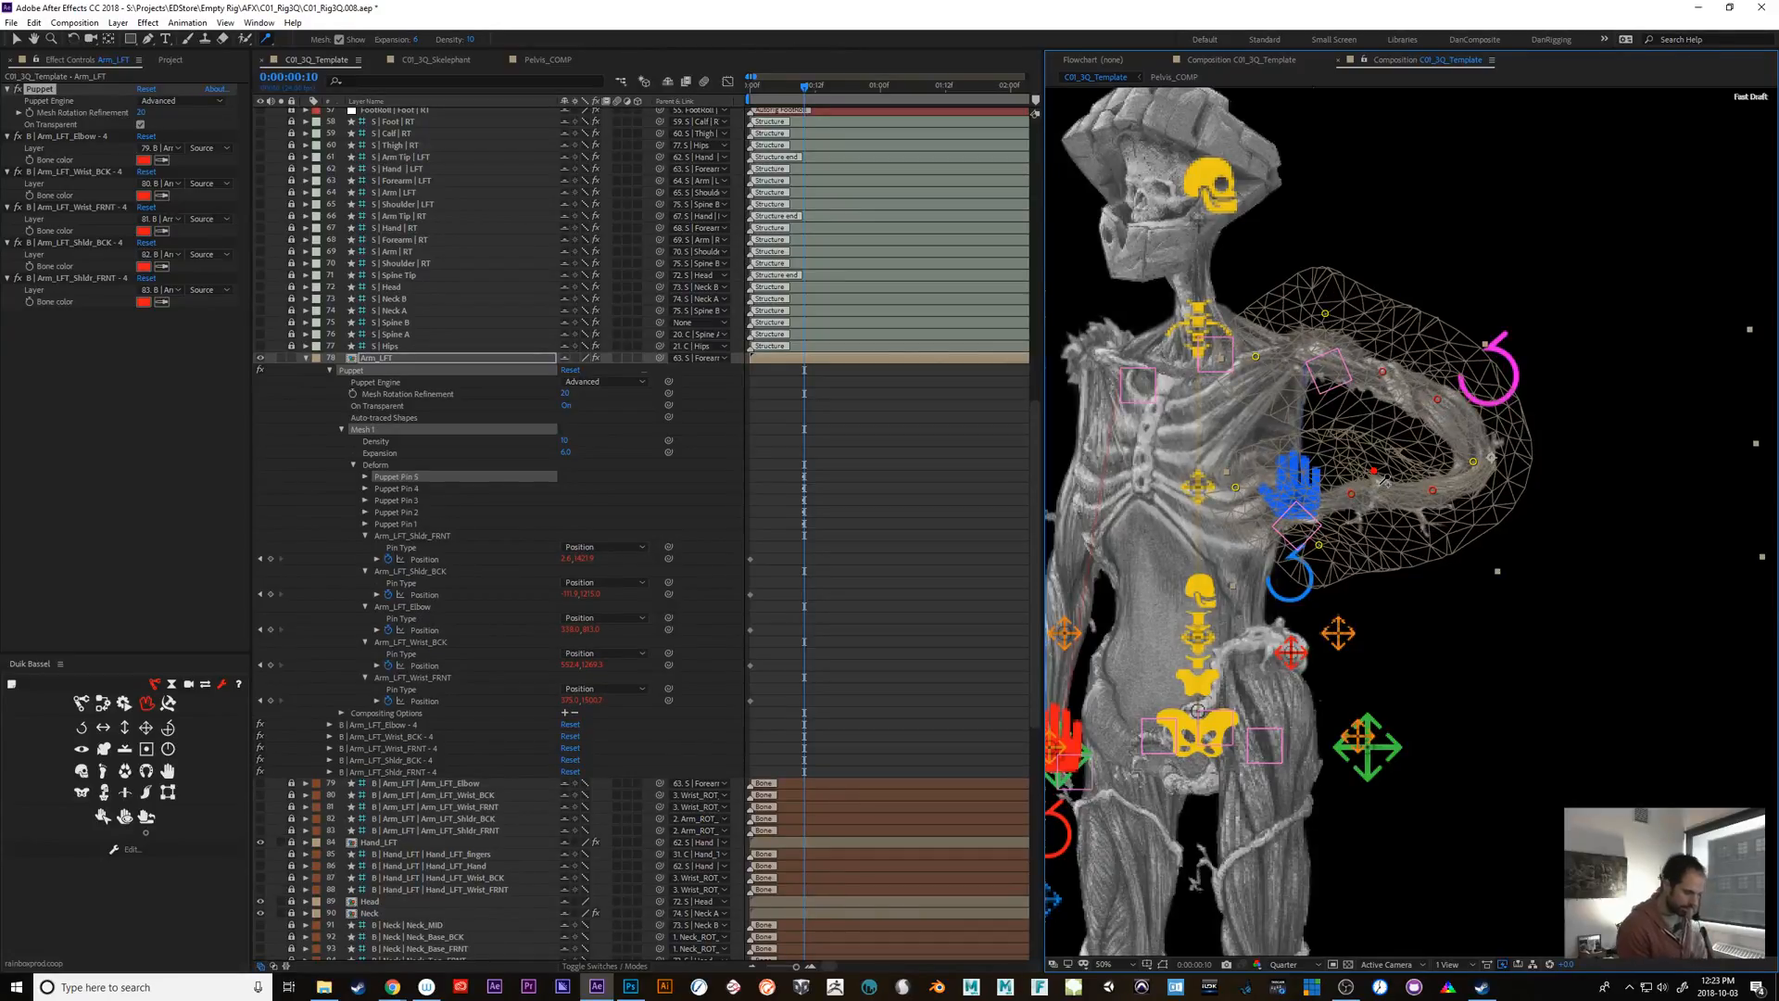
pyautogui.moveTo(1374, 471); pyautogui.dragTo(1474, 419)
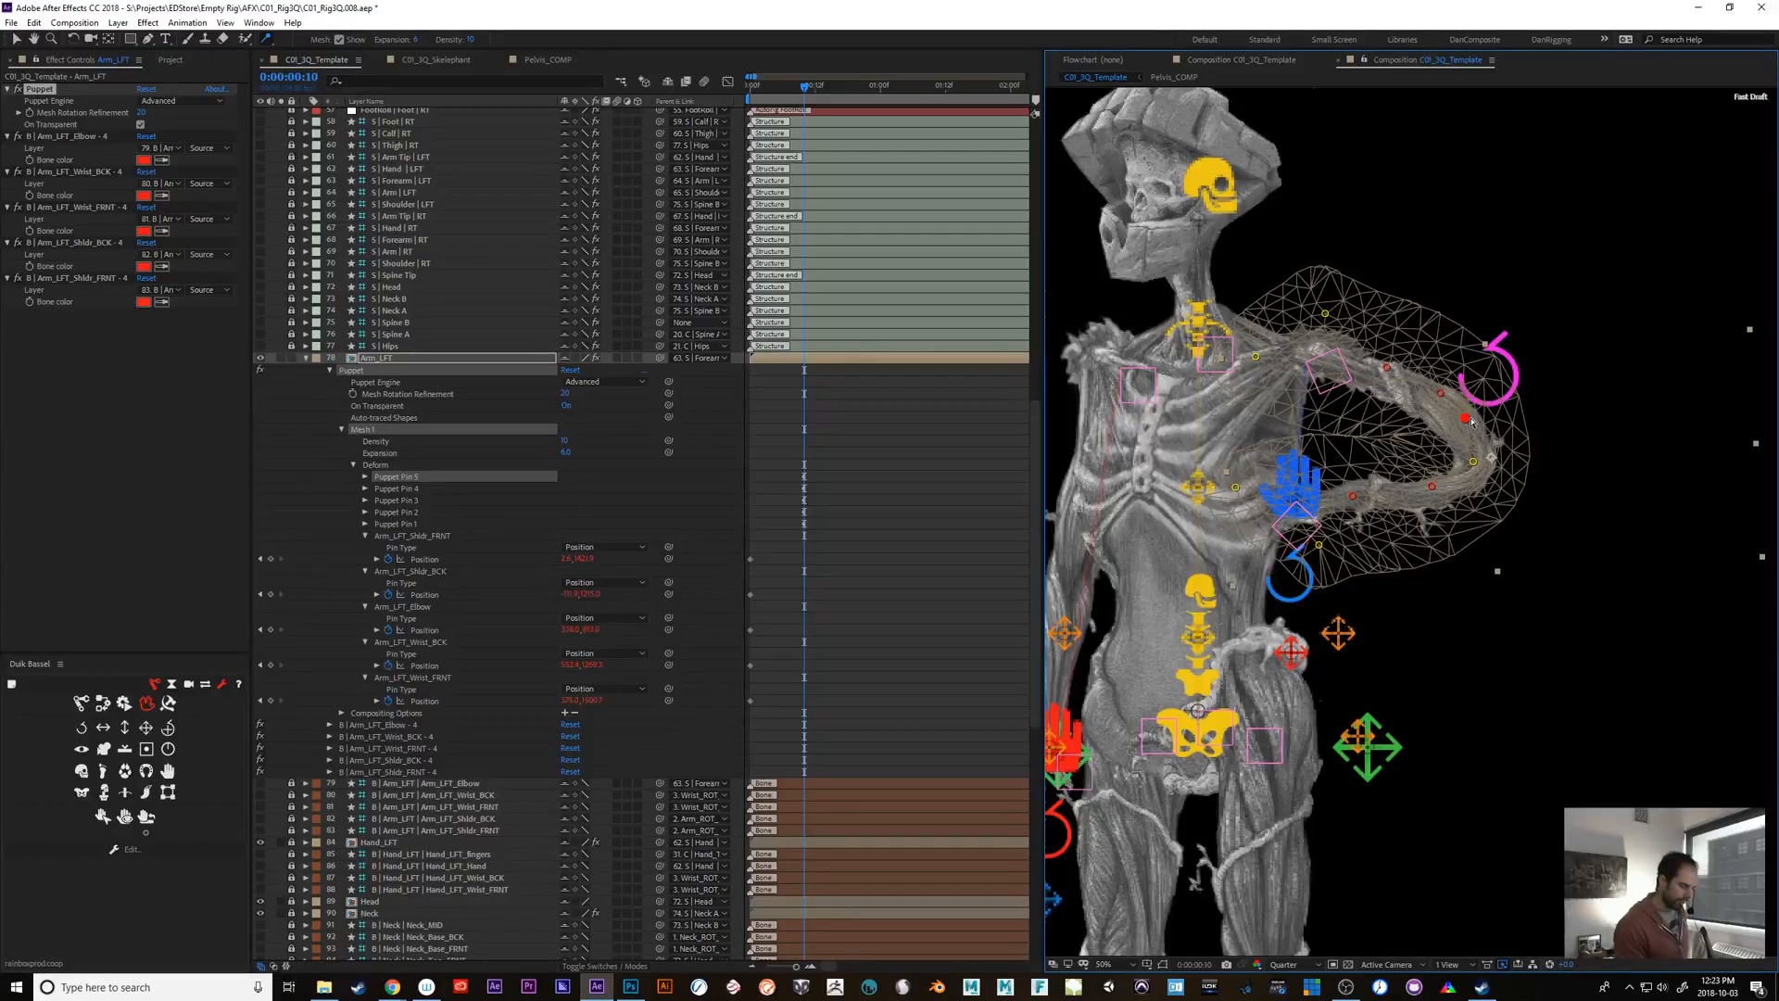
pyautogui.press('Delete')
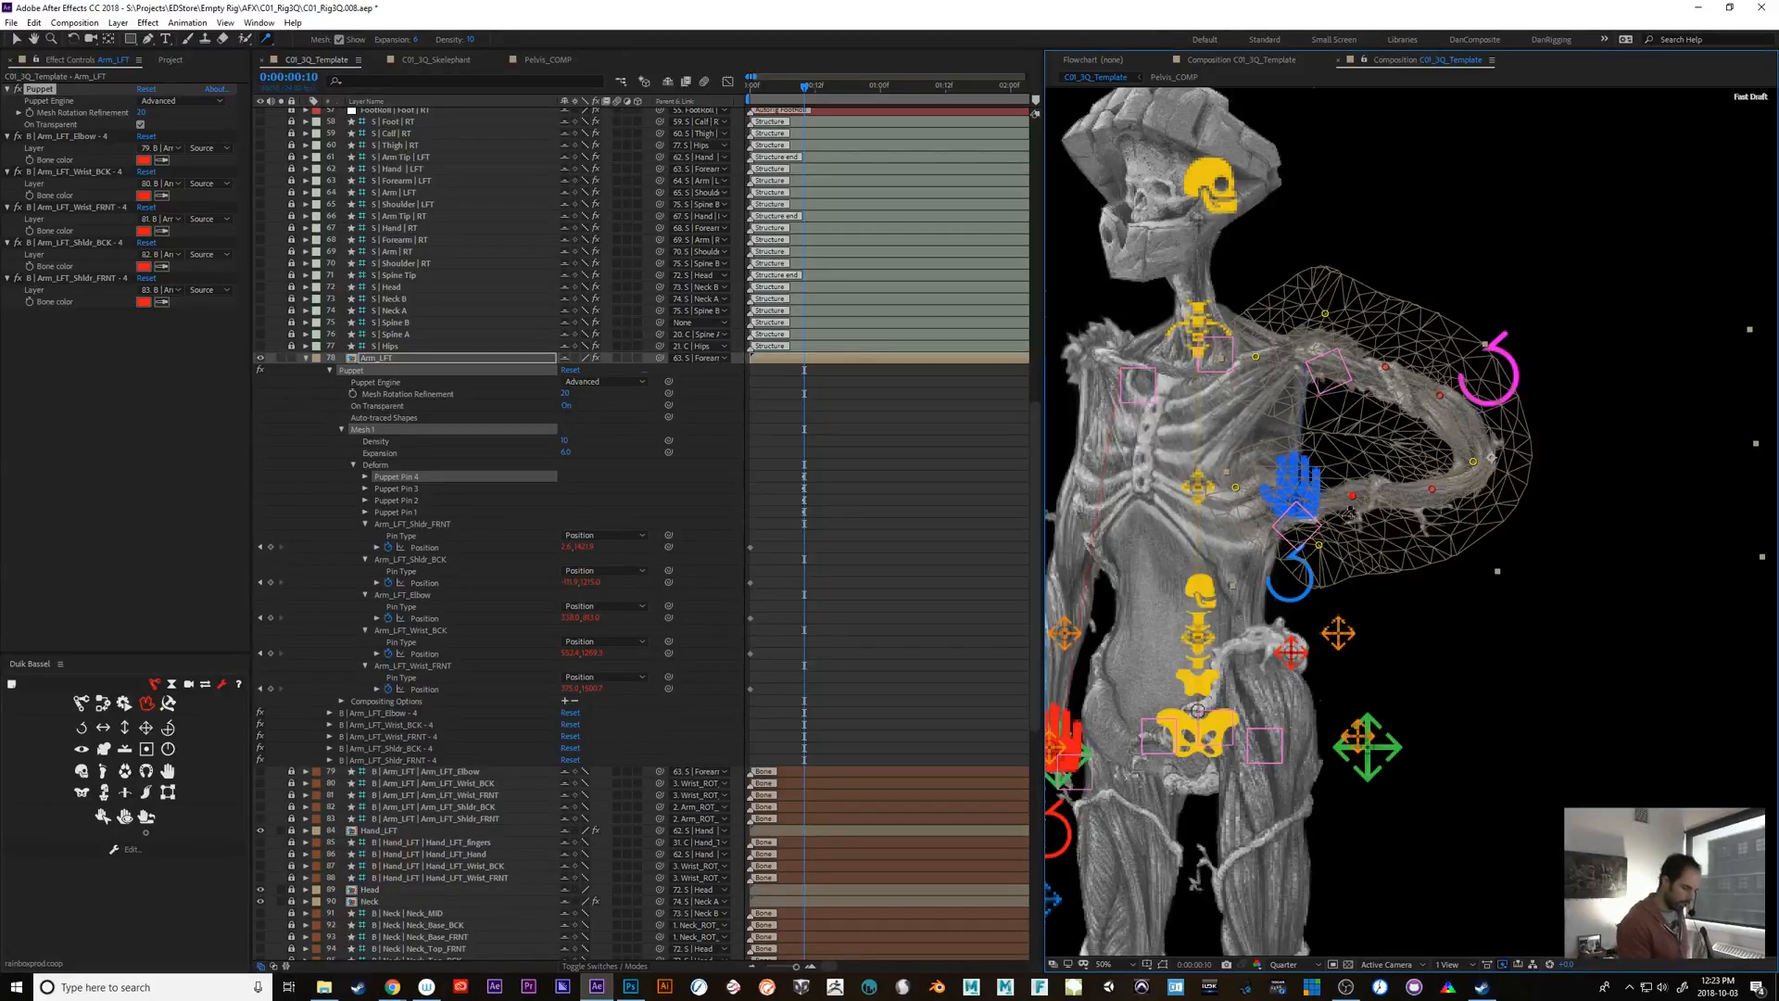
pyautogui.click(1349, 454)
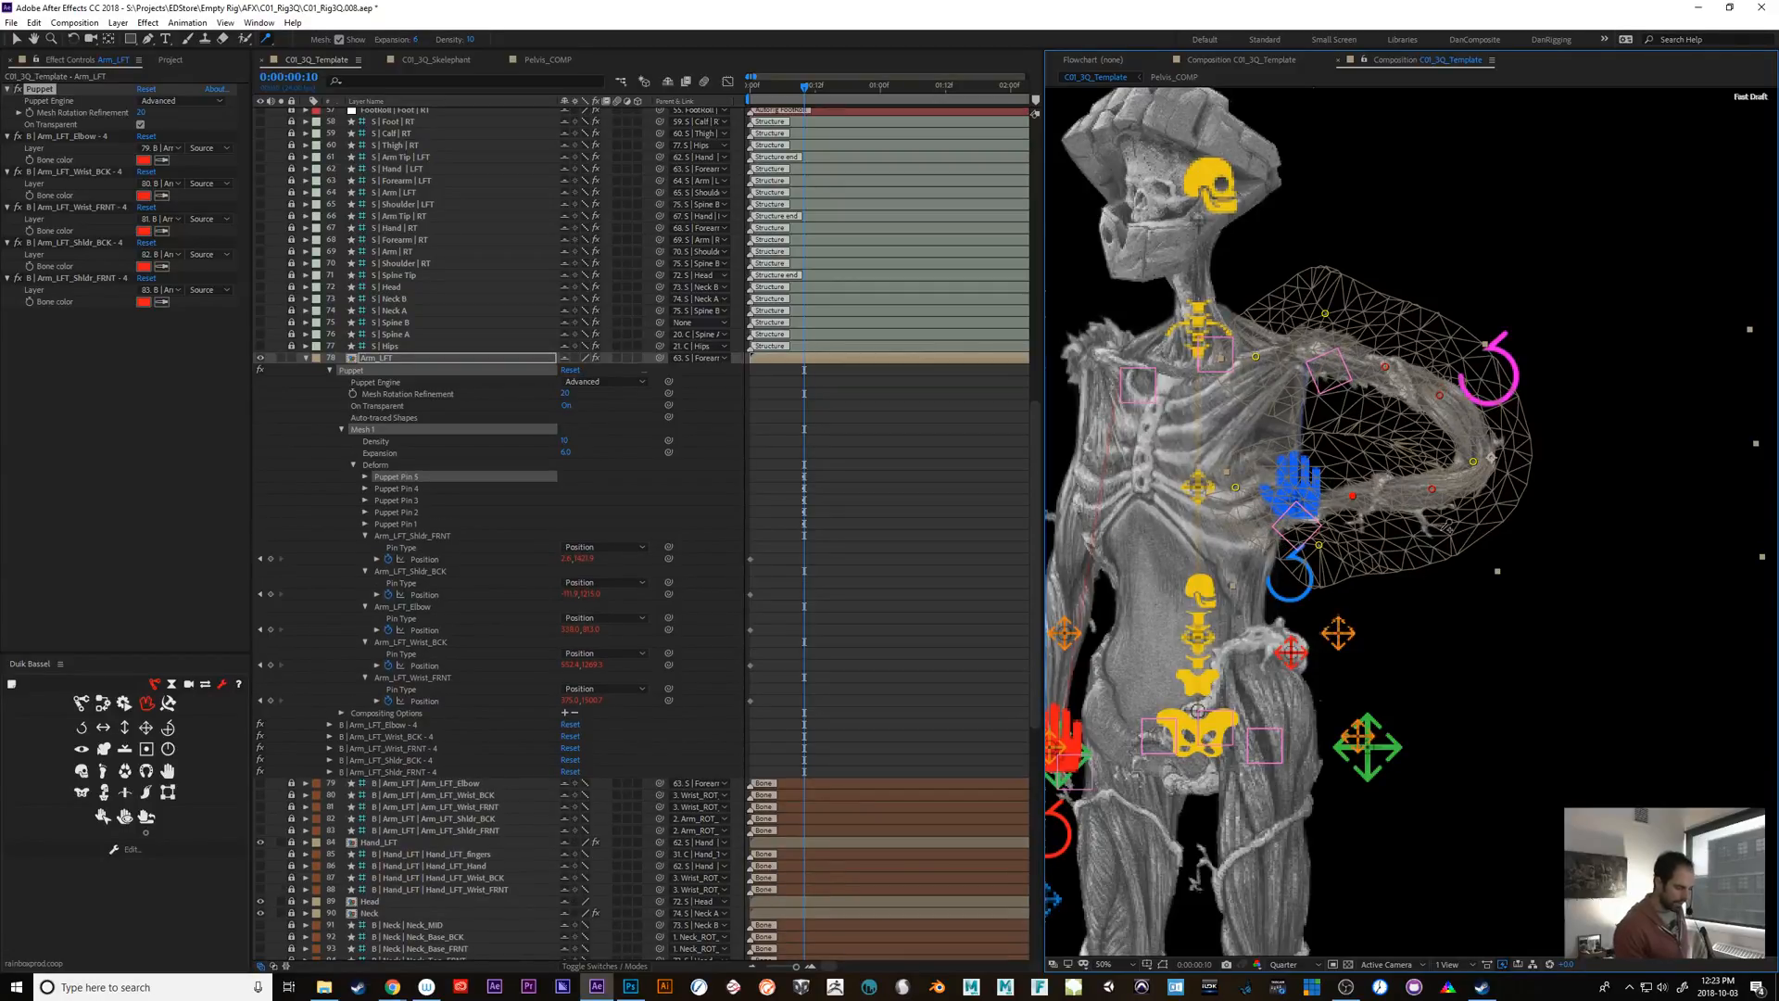
pyautogui.press('Delete')
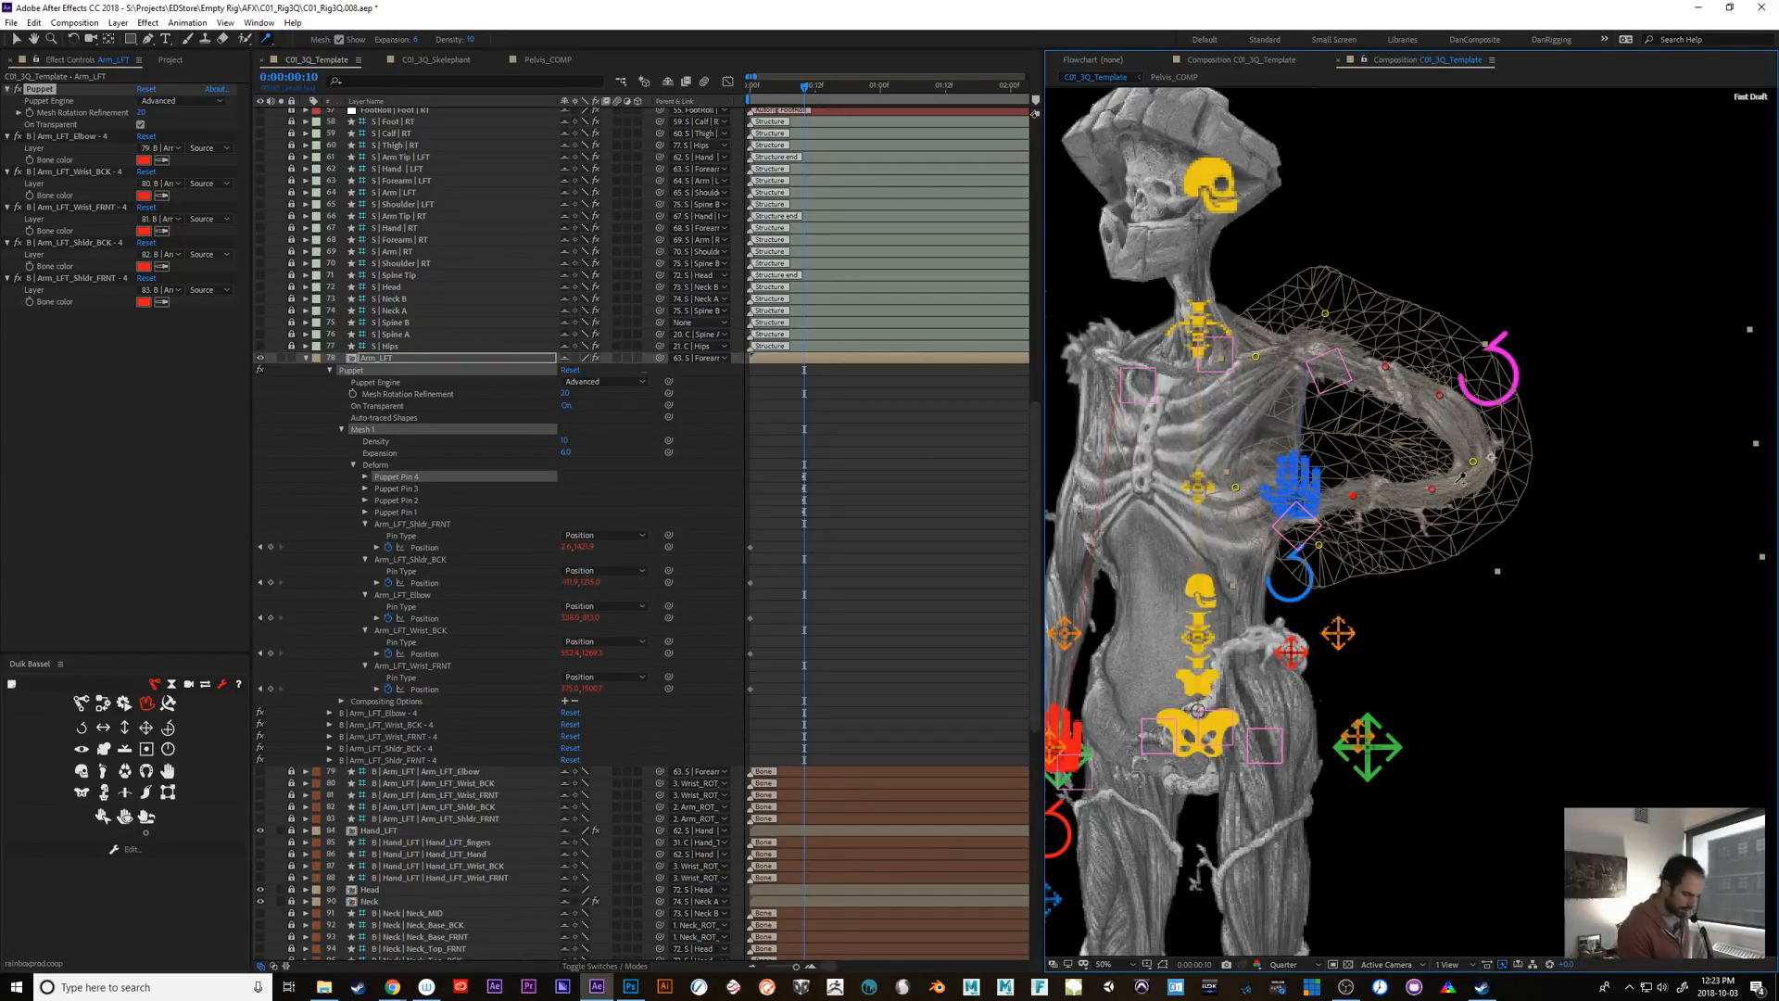
# Add four more puppet pins on Arm_LFT: two on the forearm, one just above the elbow and one on the upper arm
pyautogui.click(1446, 479)
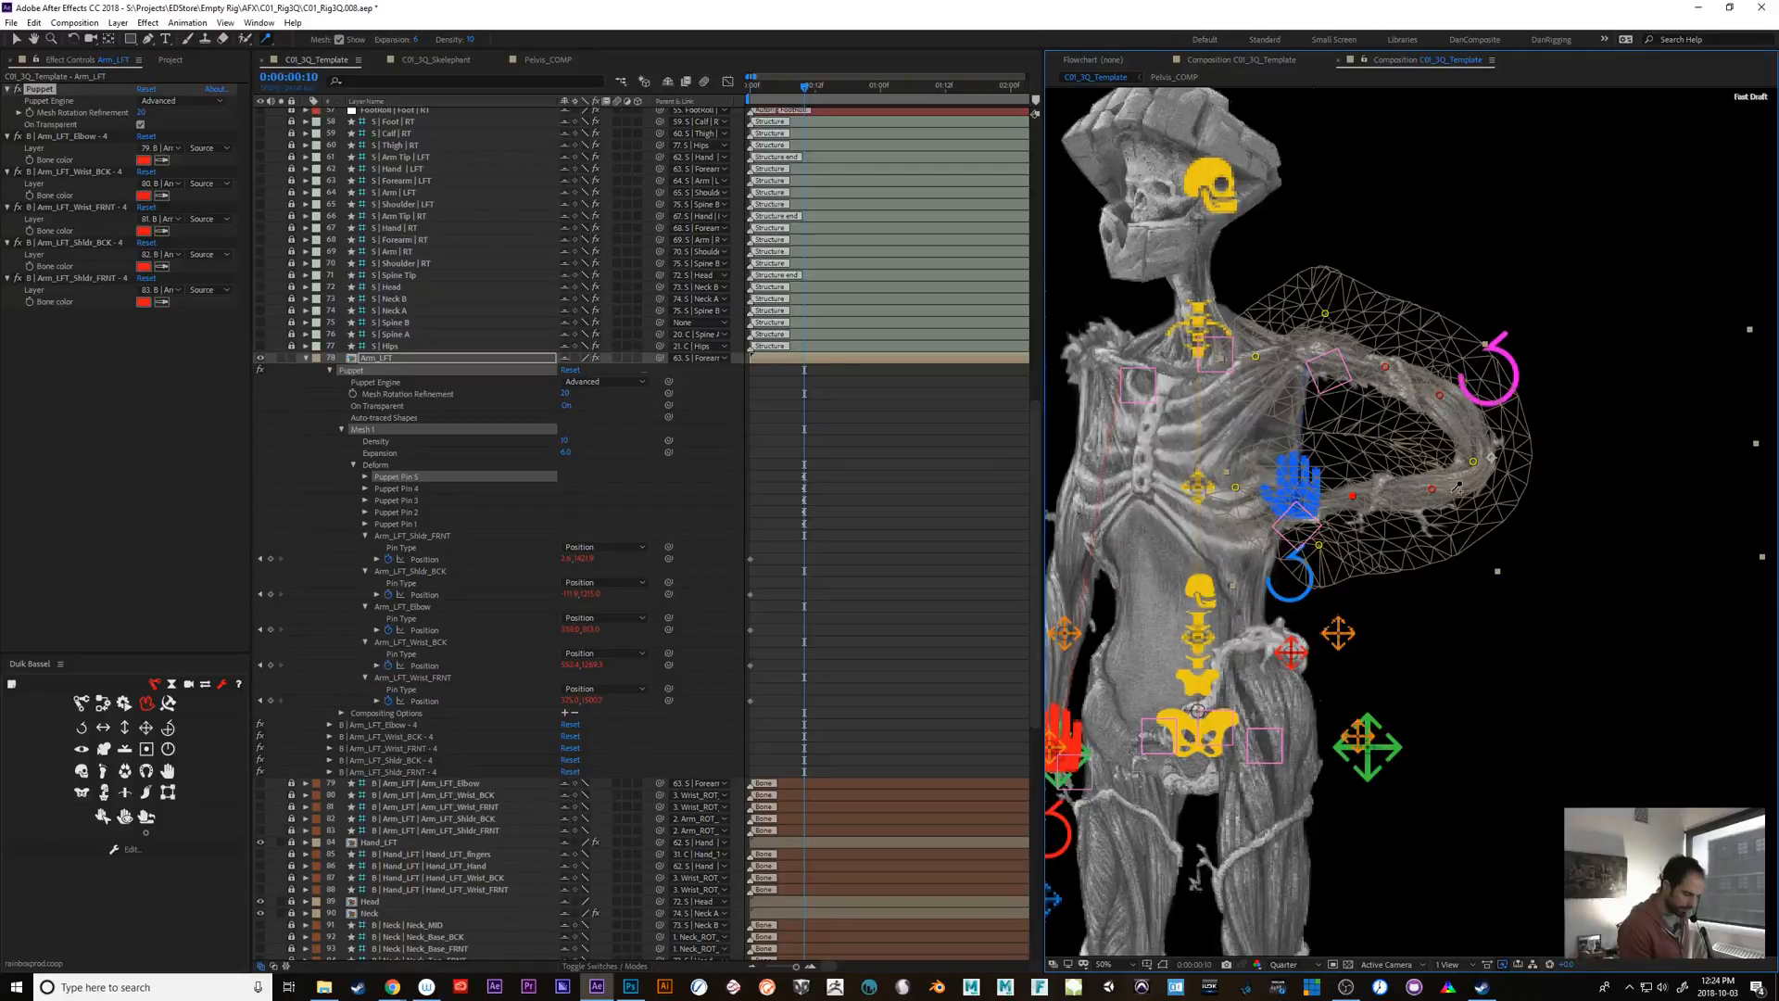
pyautogui.click(1405, 495)
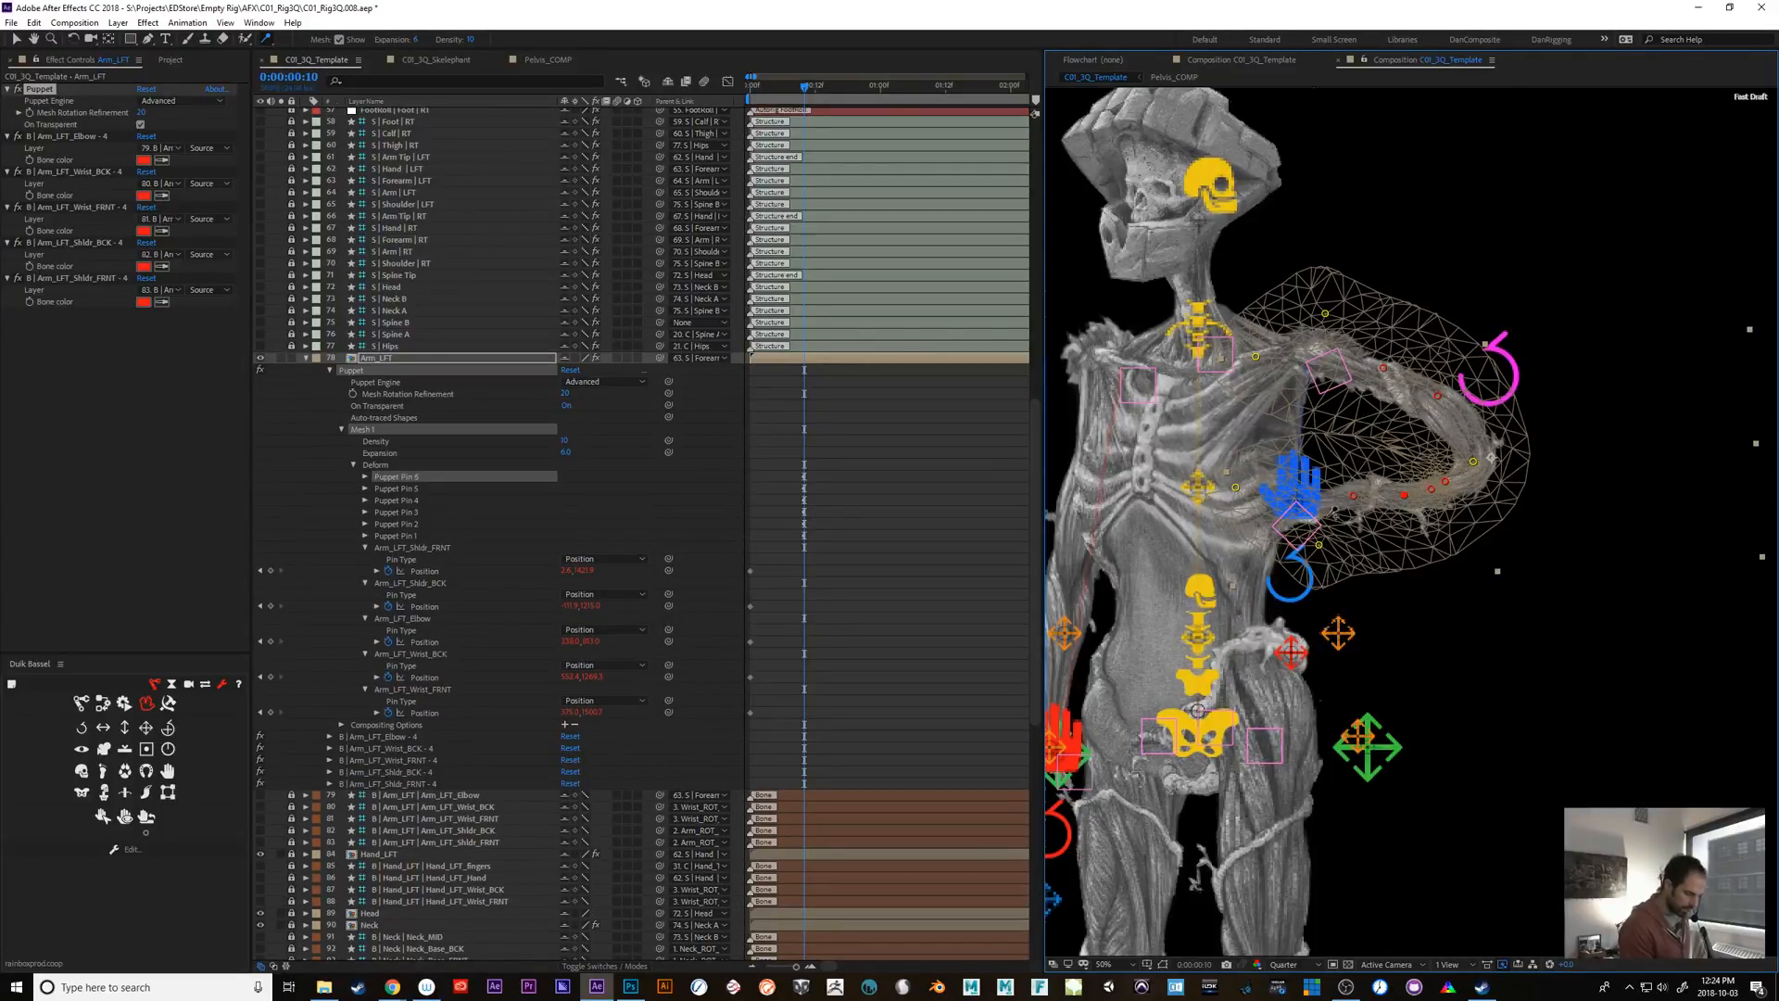
pyautogui.click(1353, 497)
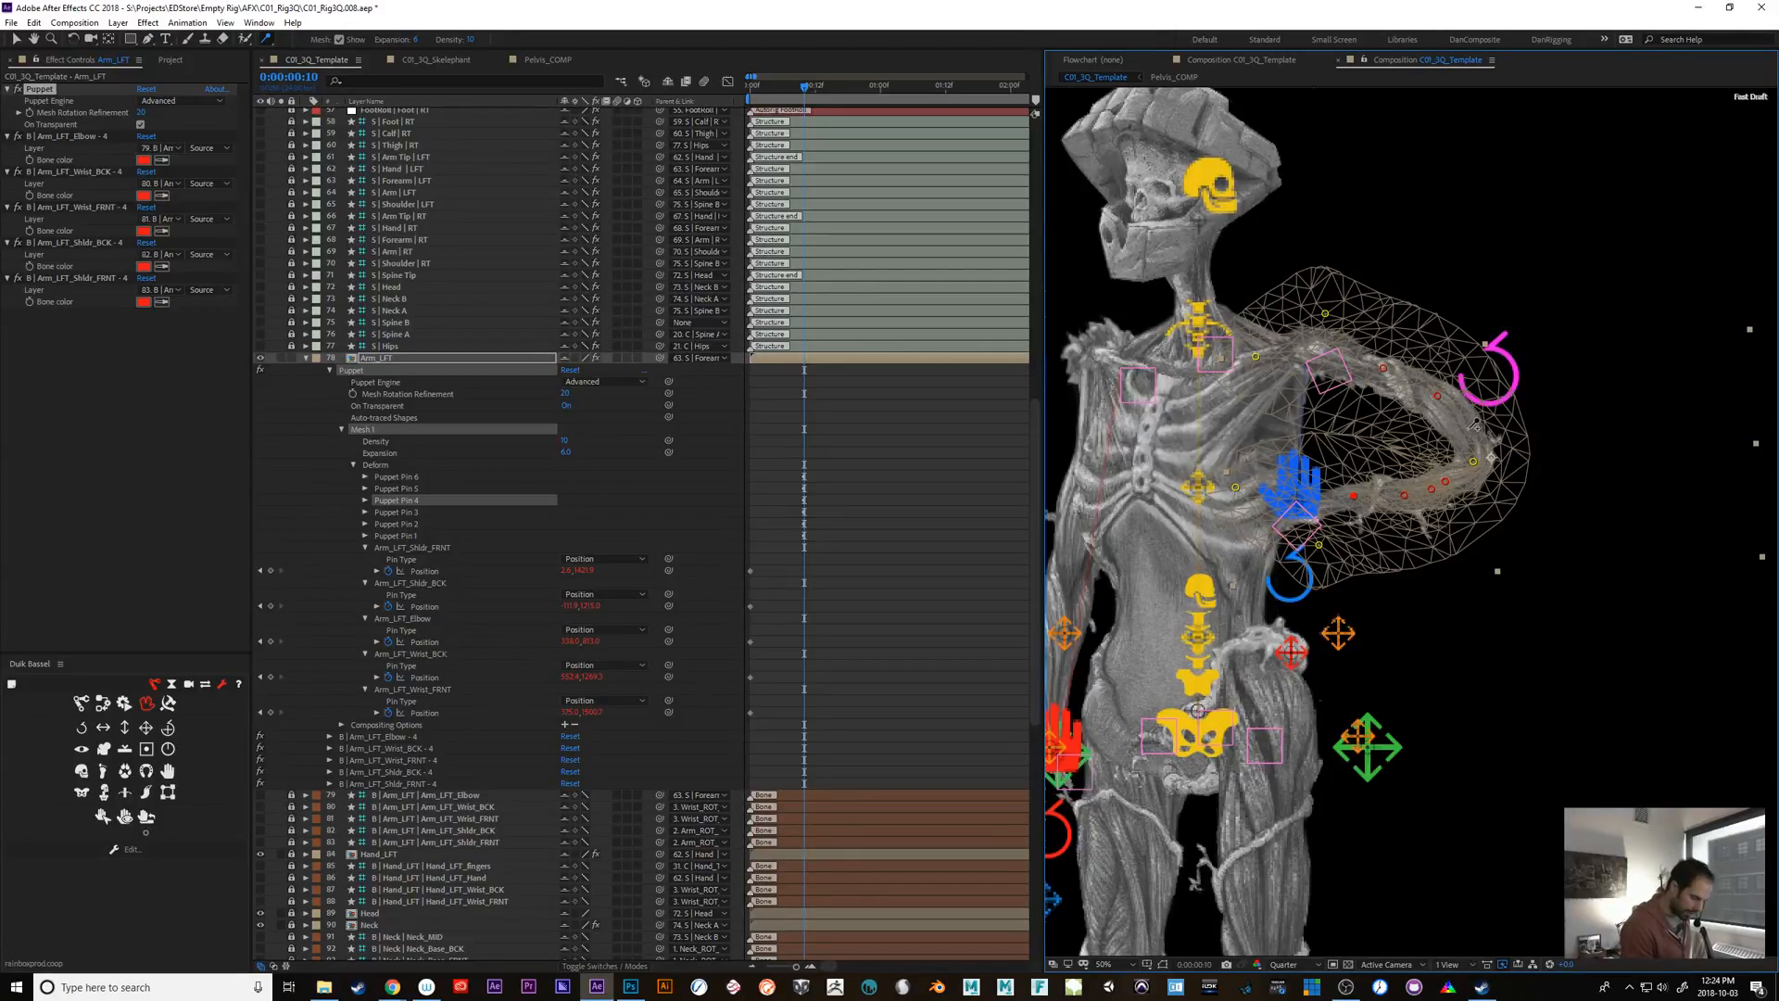
pyautogui.click(1471, 434)
pyautogui.moveTo(1471, 435); pyautogui.dragTo(1462, 426)
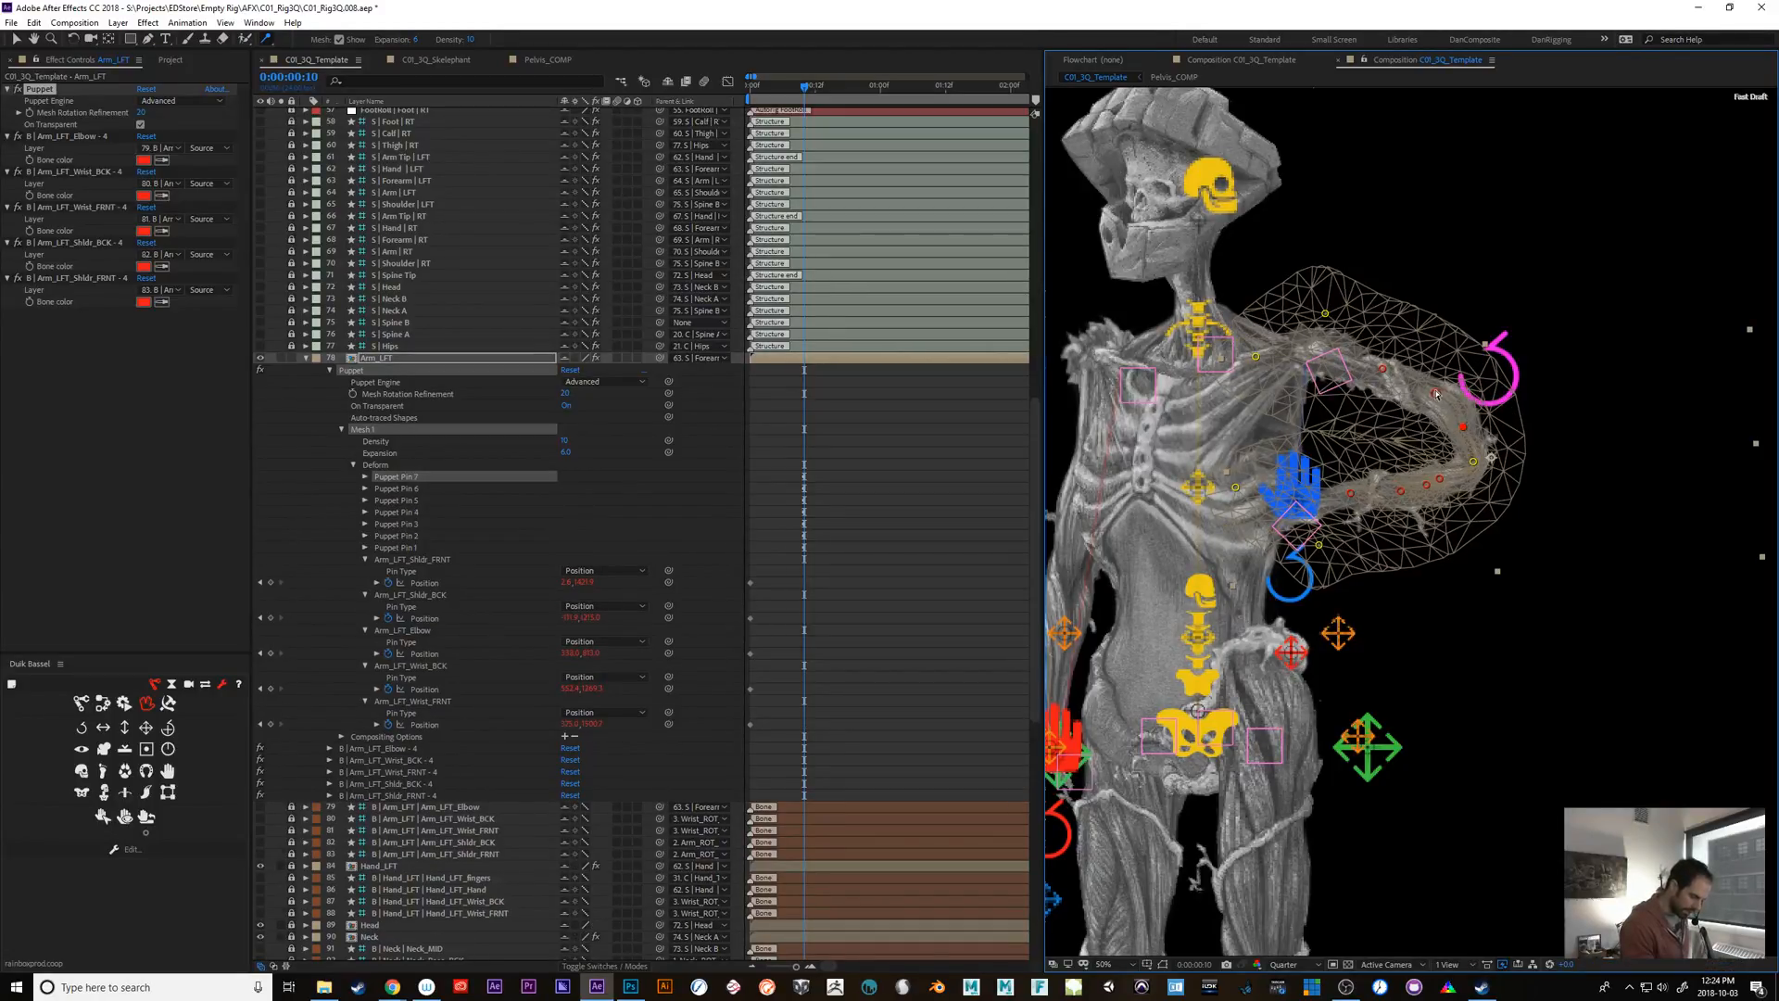
pyautogui.click(1401, 375)
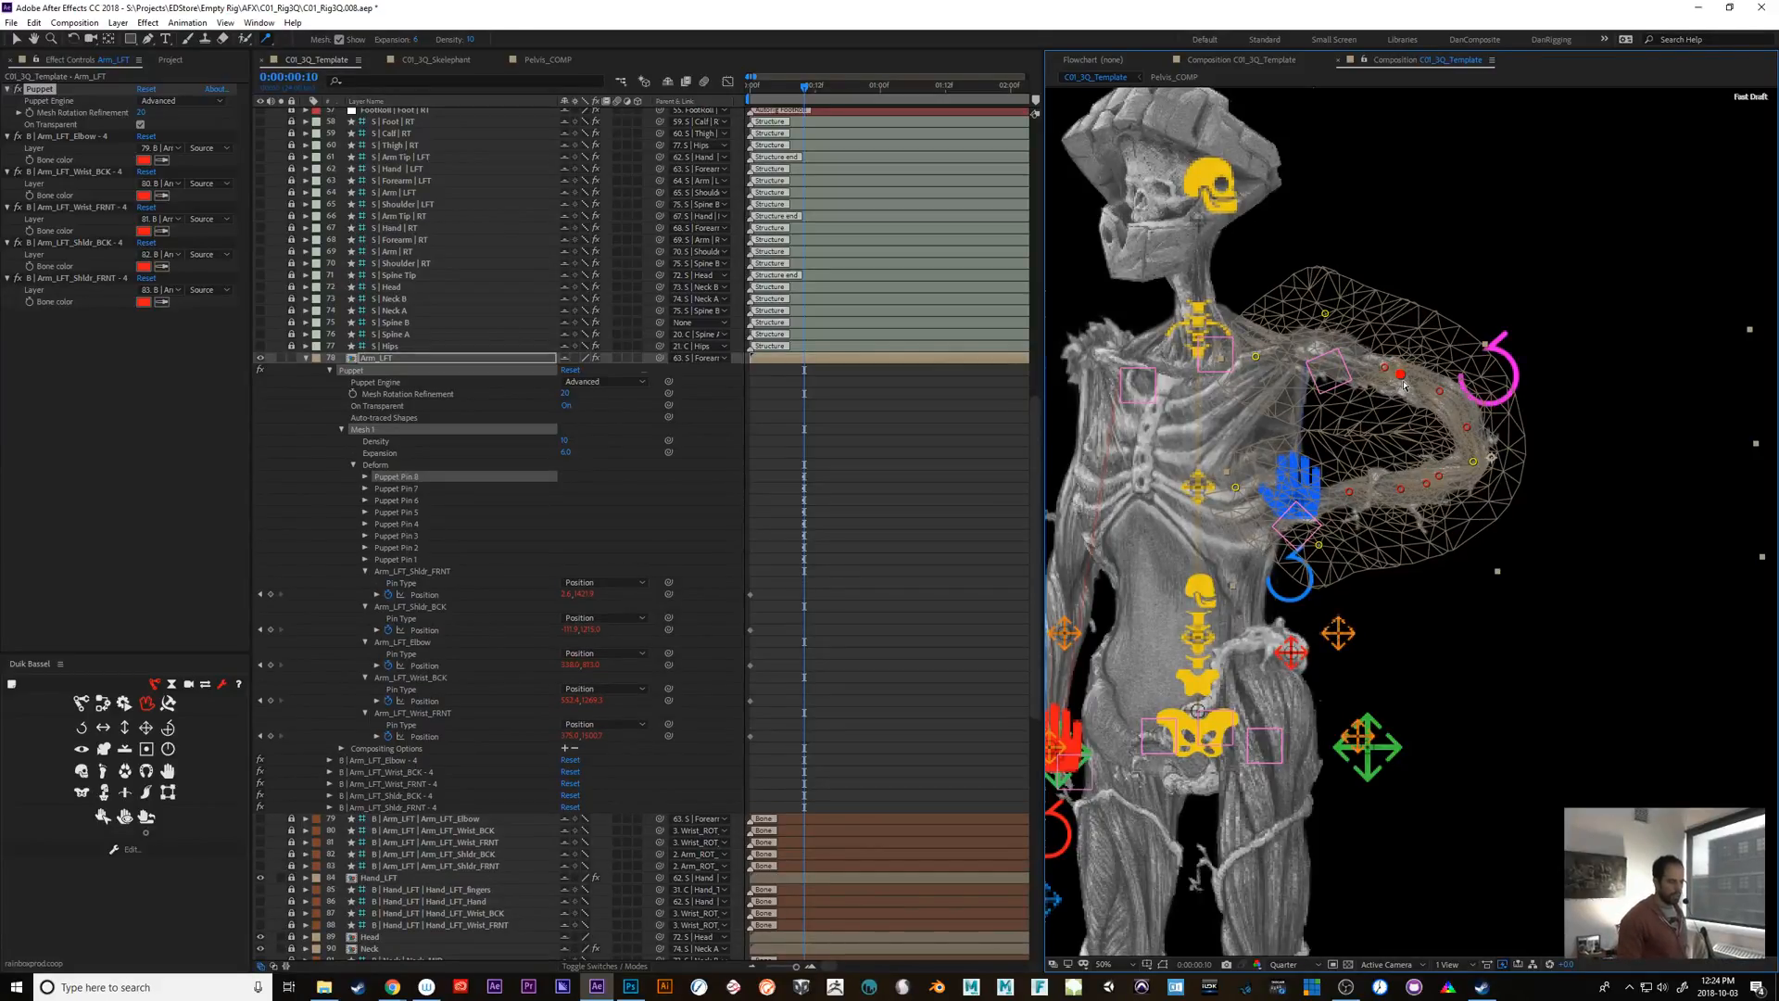
# Undo the puppet pins added along the bent Arm_LFT under the Advanced engine
pyautogui.hotkey('ctrl', 'z')
pyautogui.hotkey('ctrl', 'z')
pyautogui.hotkey('ctrl', 'z')
pyautogui.hotkey('ctrl', 'z')
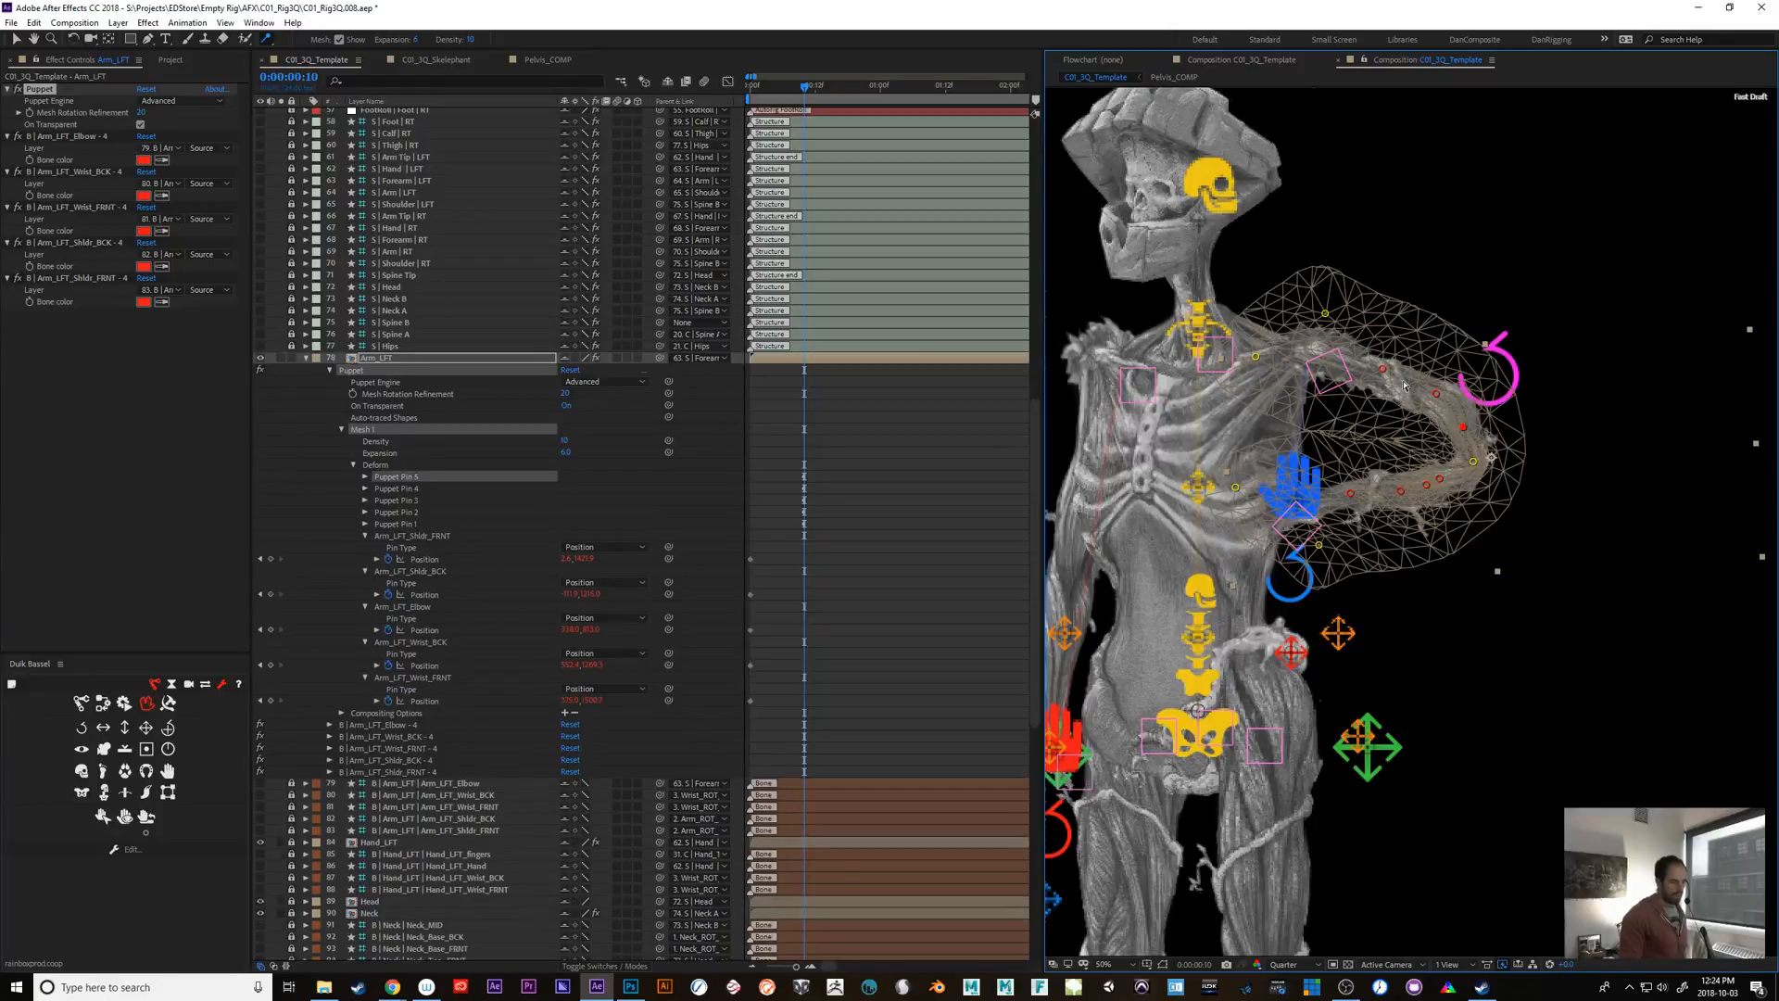
pyautogui.hotkey('ctrl', 'z')
pyautogui.hotkey('ctrl', 'z')
pyautogui.hotkey('ctrl', 'z')
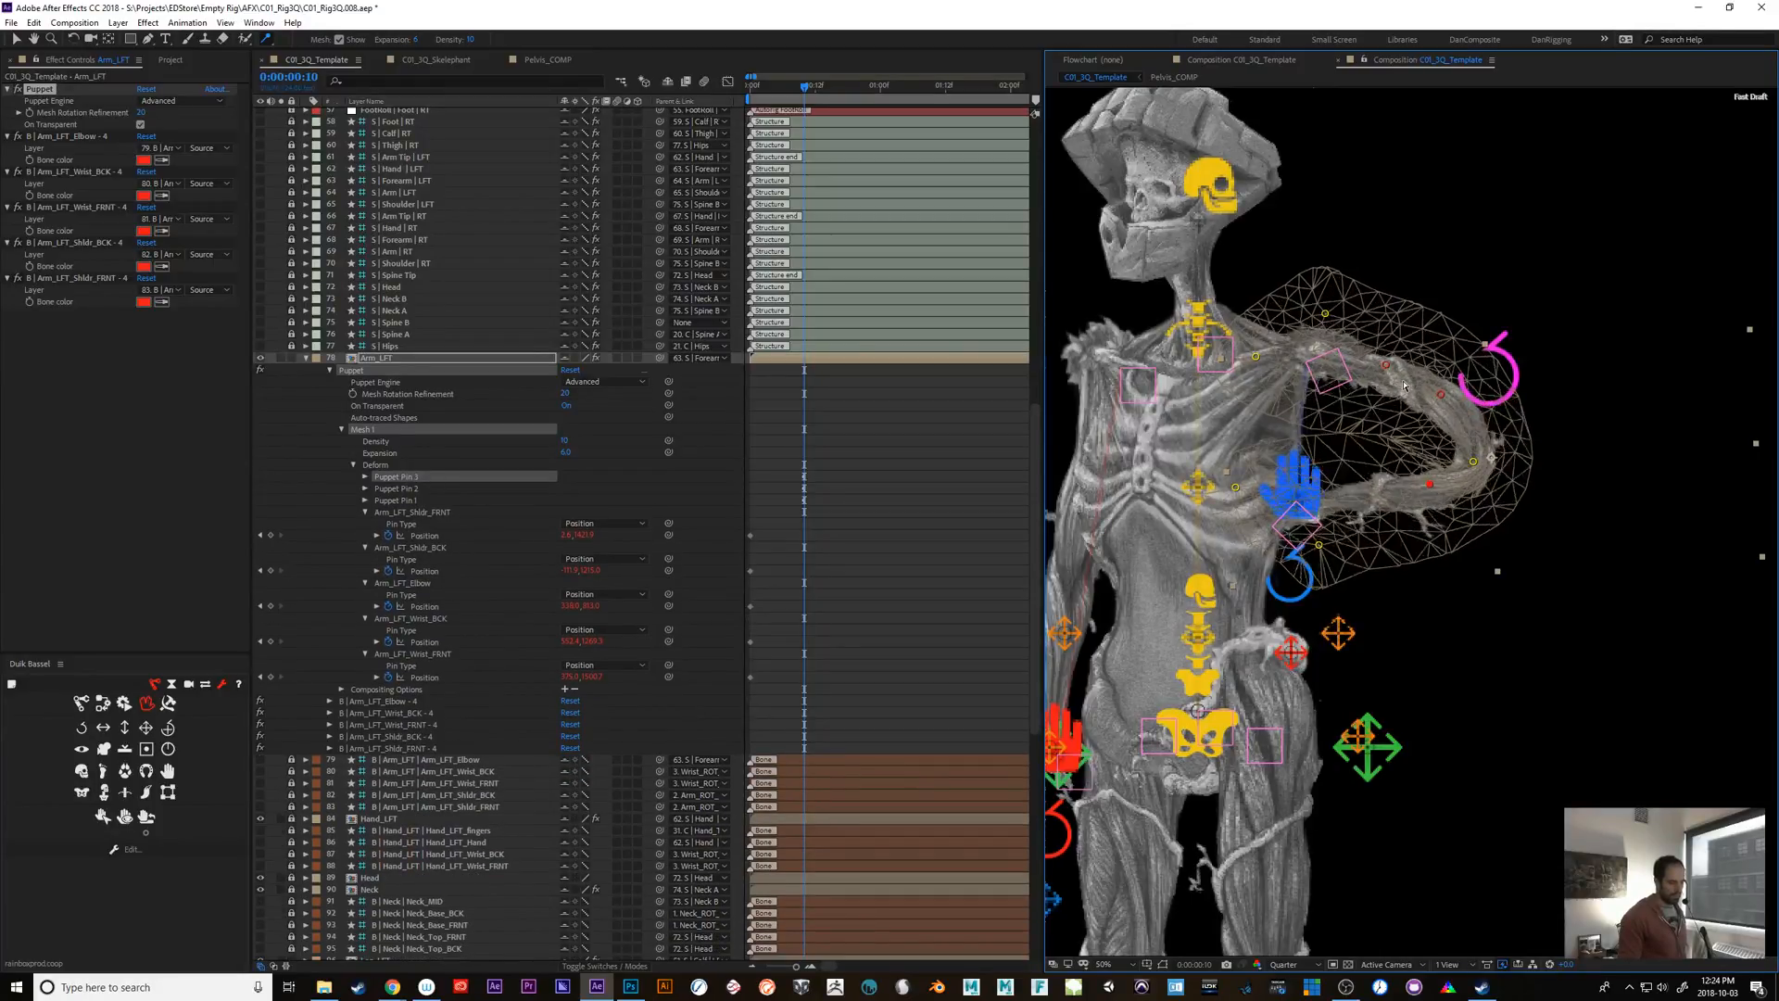
pyautogui.hotkey('ctrl', 'z')
pyautogui.hotkey('ctrl', 'z')
pyautogui.hotkey('ctrl', 'z')
pyautogui.hotkey('ctrl', 'z')
pyautogui.hotkey('ctrl', 'z')
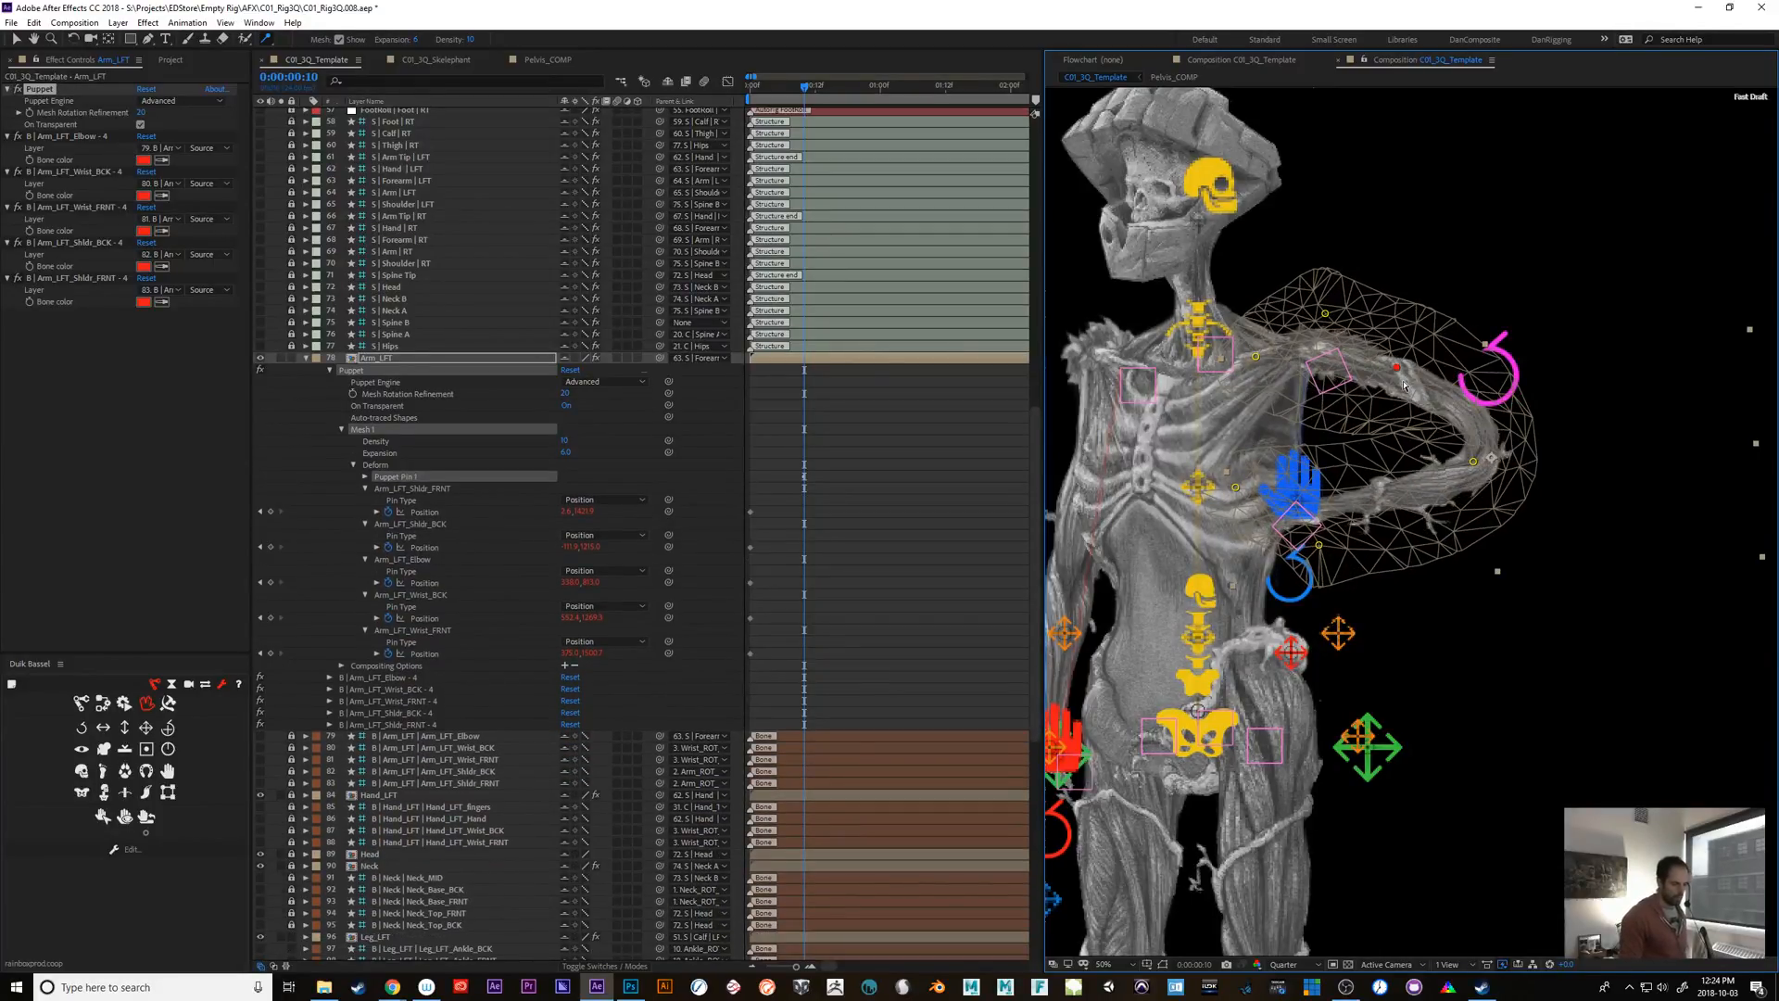
# Undo Arm_LFT's switch to the Advanced puppet engine and the earlier removal of its starch pins
pyautogui.hotkey('ctrl', 'z')
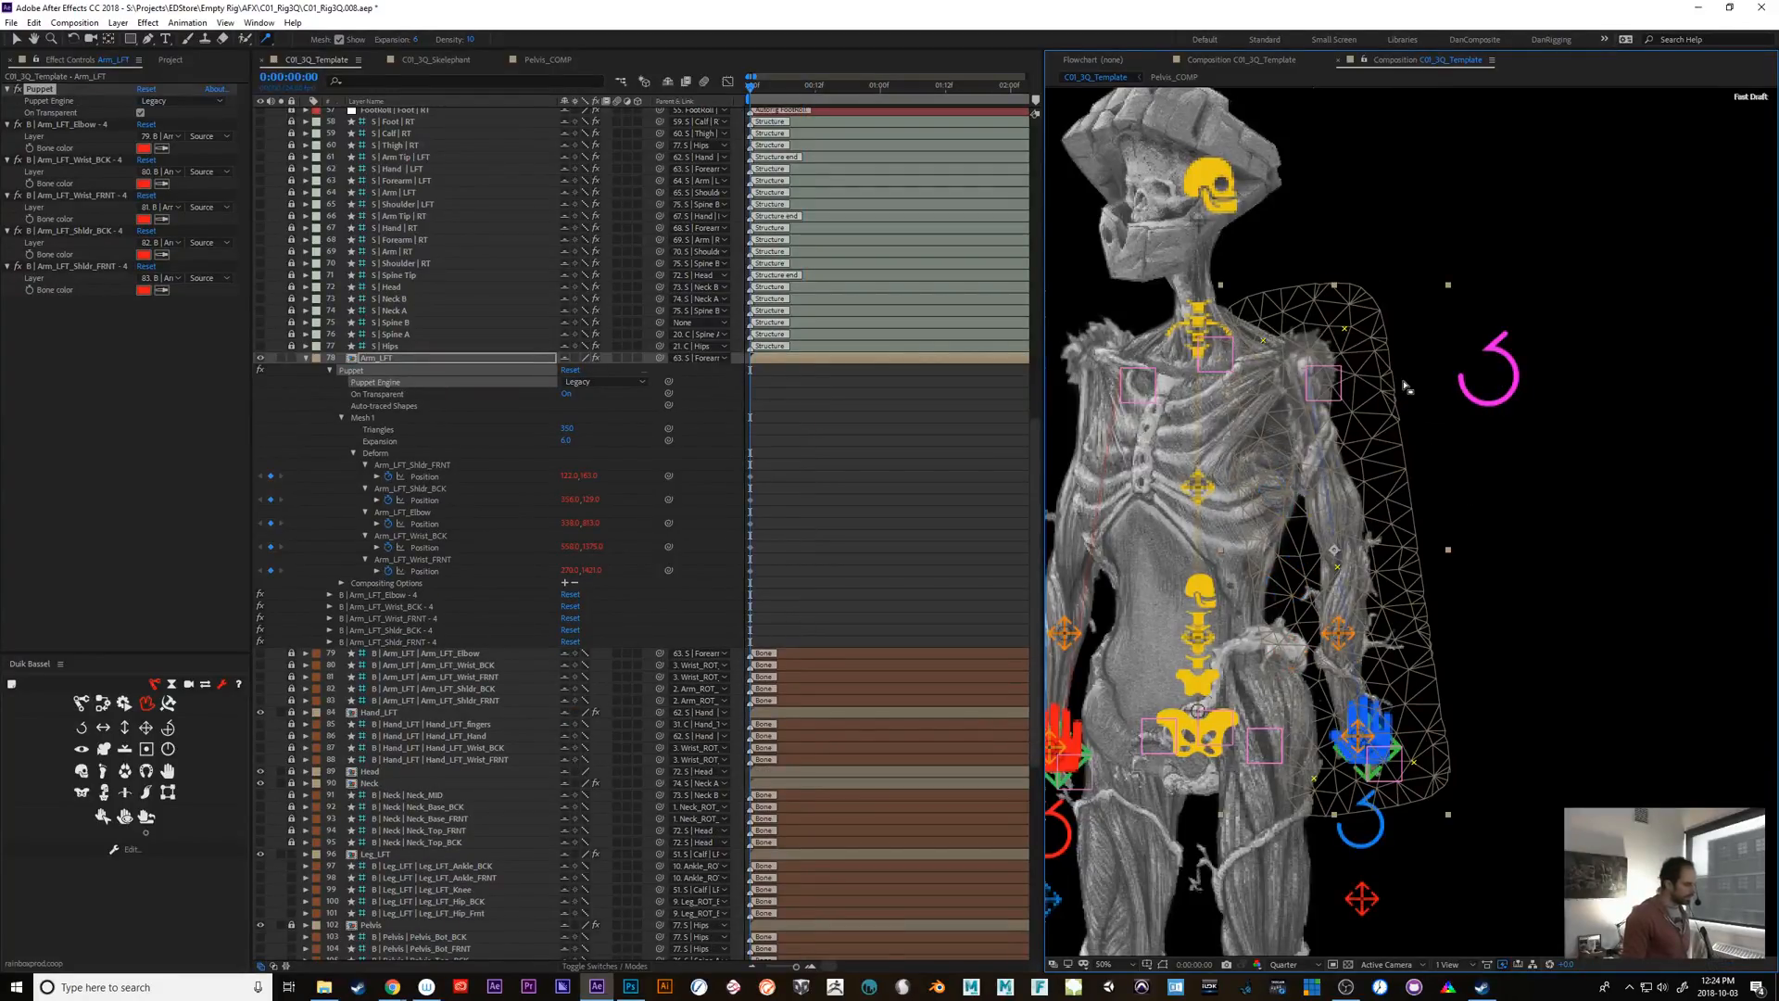
pyautogui.hotkey('ctrl', 'z')
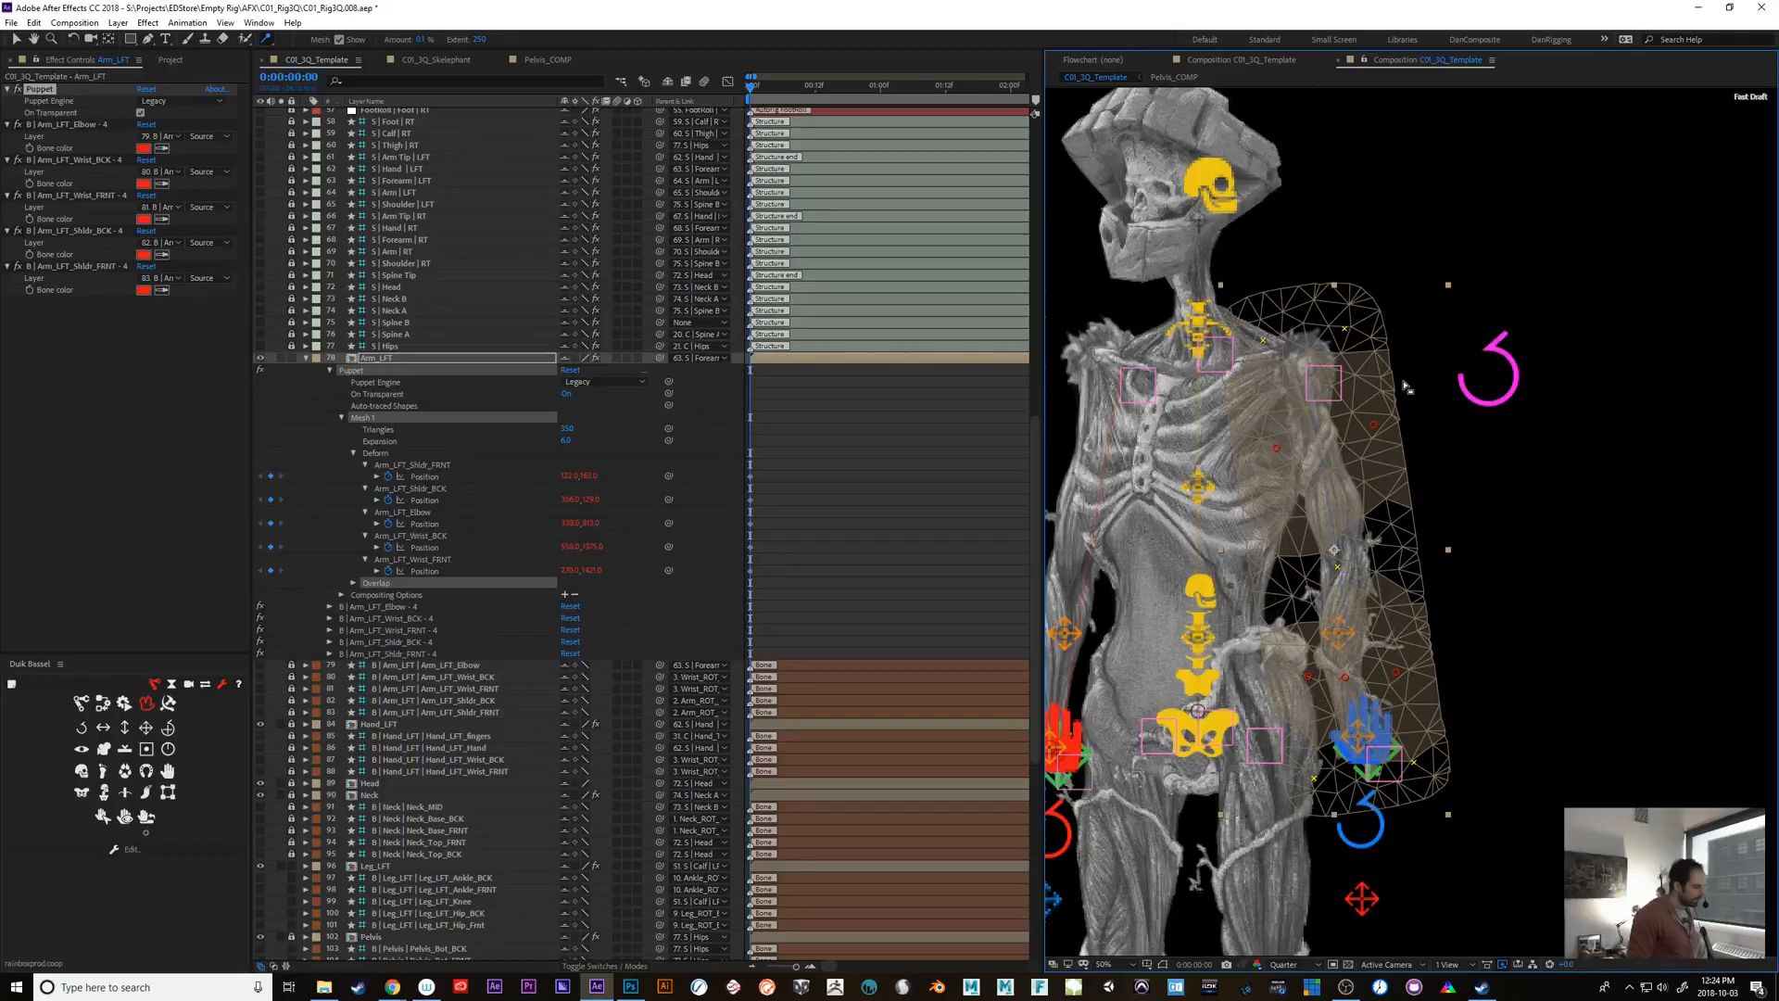
pyautogui.hotkey('ctrl', 'z')
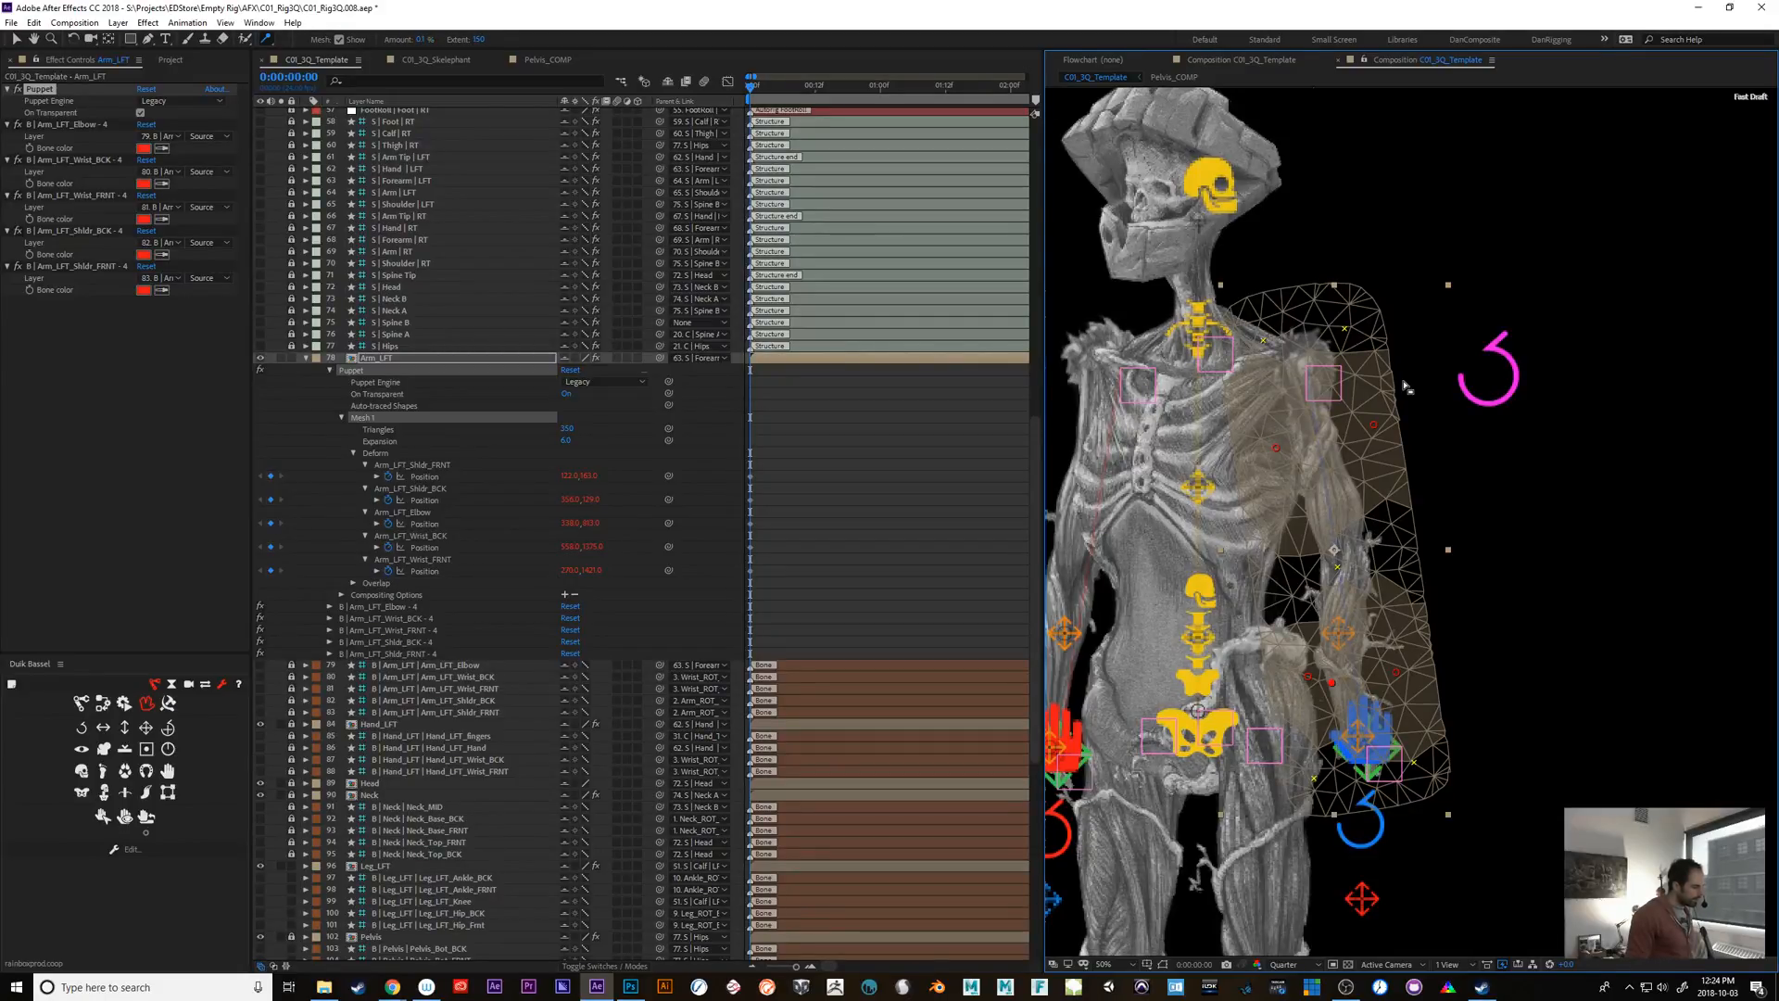
# At frame 5, set the starch Amount of the Arm_LFT forearm pin to 0 and select the upper arm's starch pin
pyautogui.press('space')
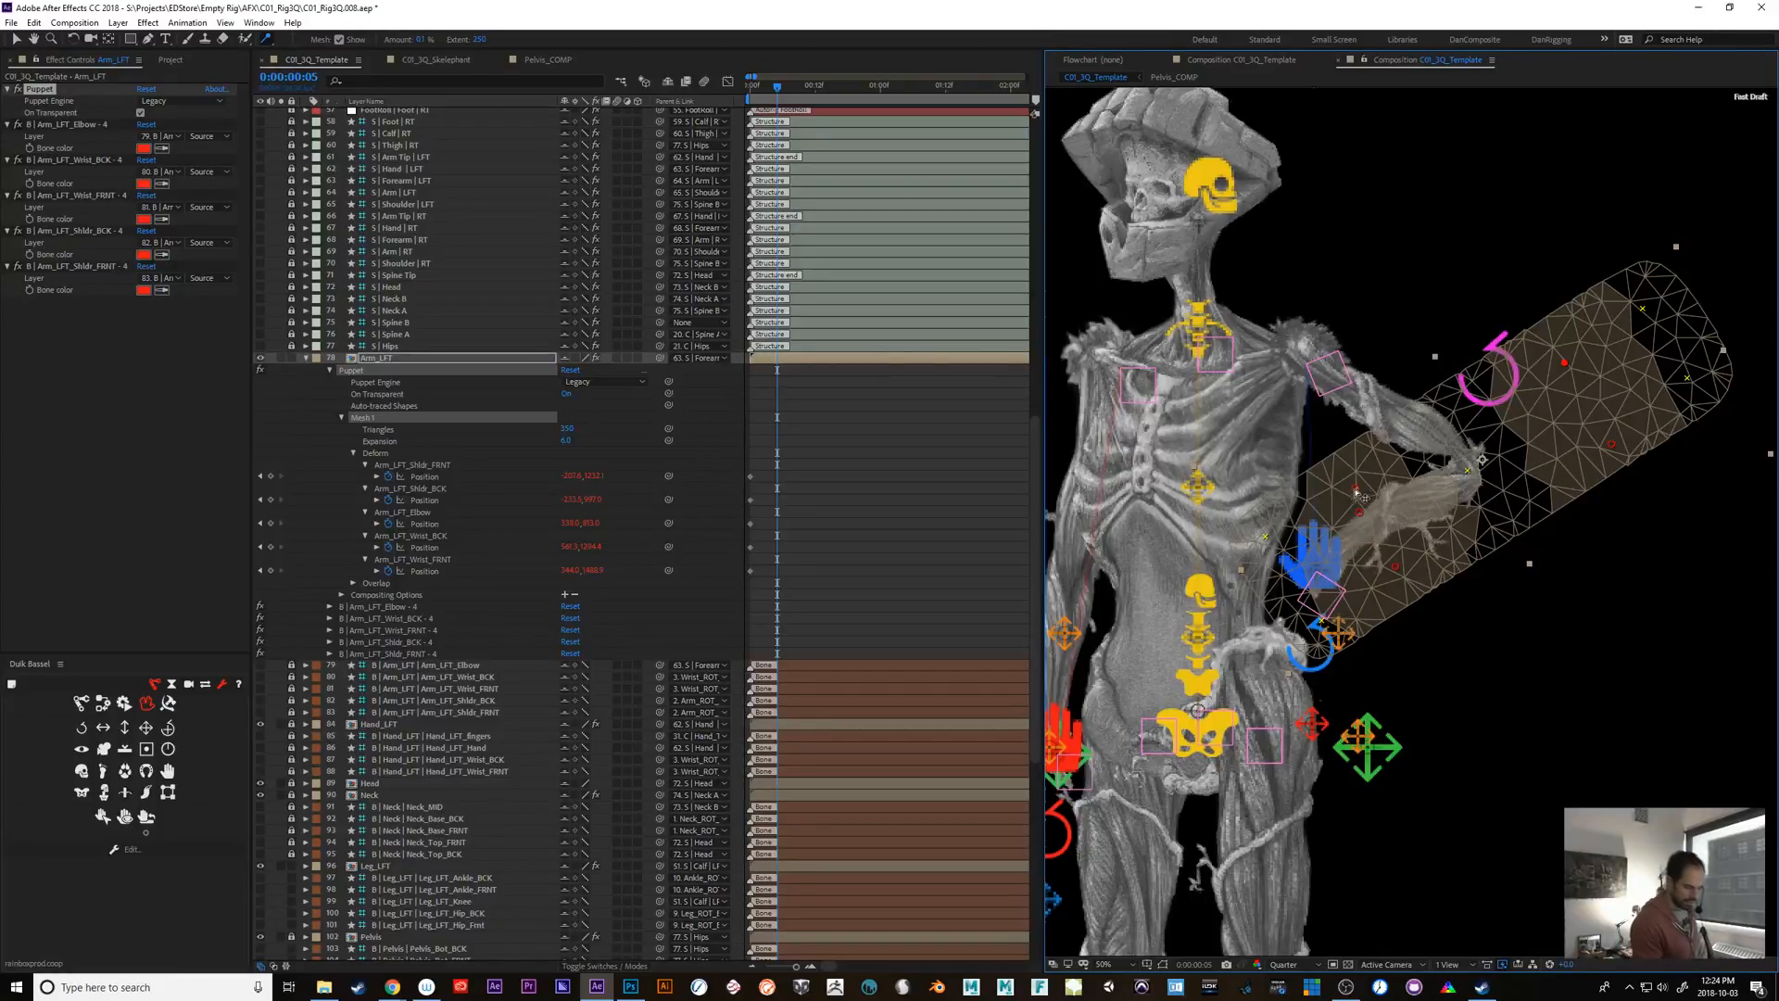
pyautogui.click(421, 39)
pyautogui.write('0')
pyautogui.press('Return')
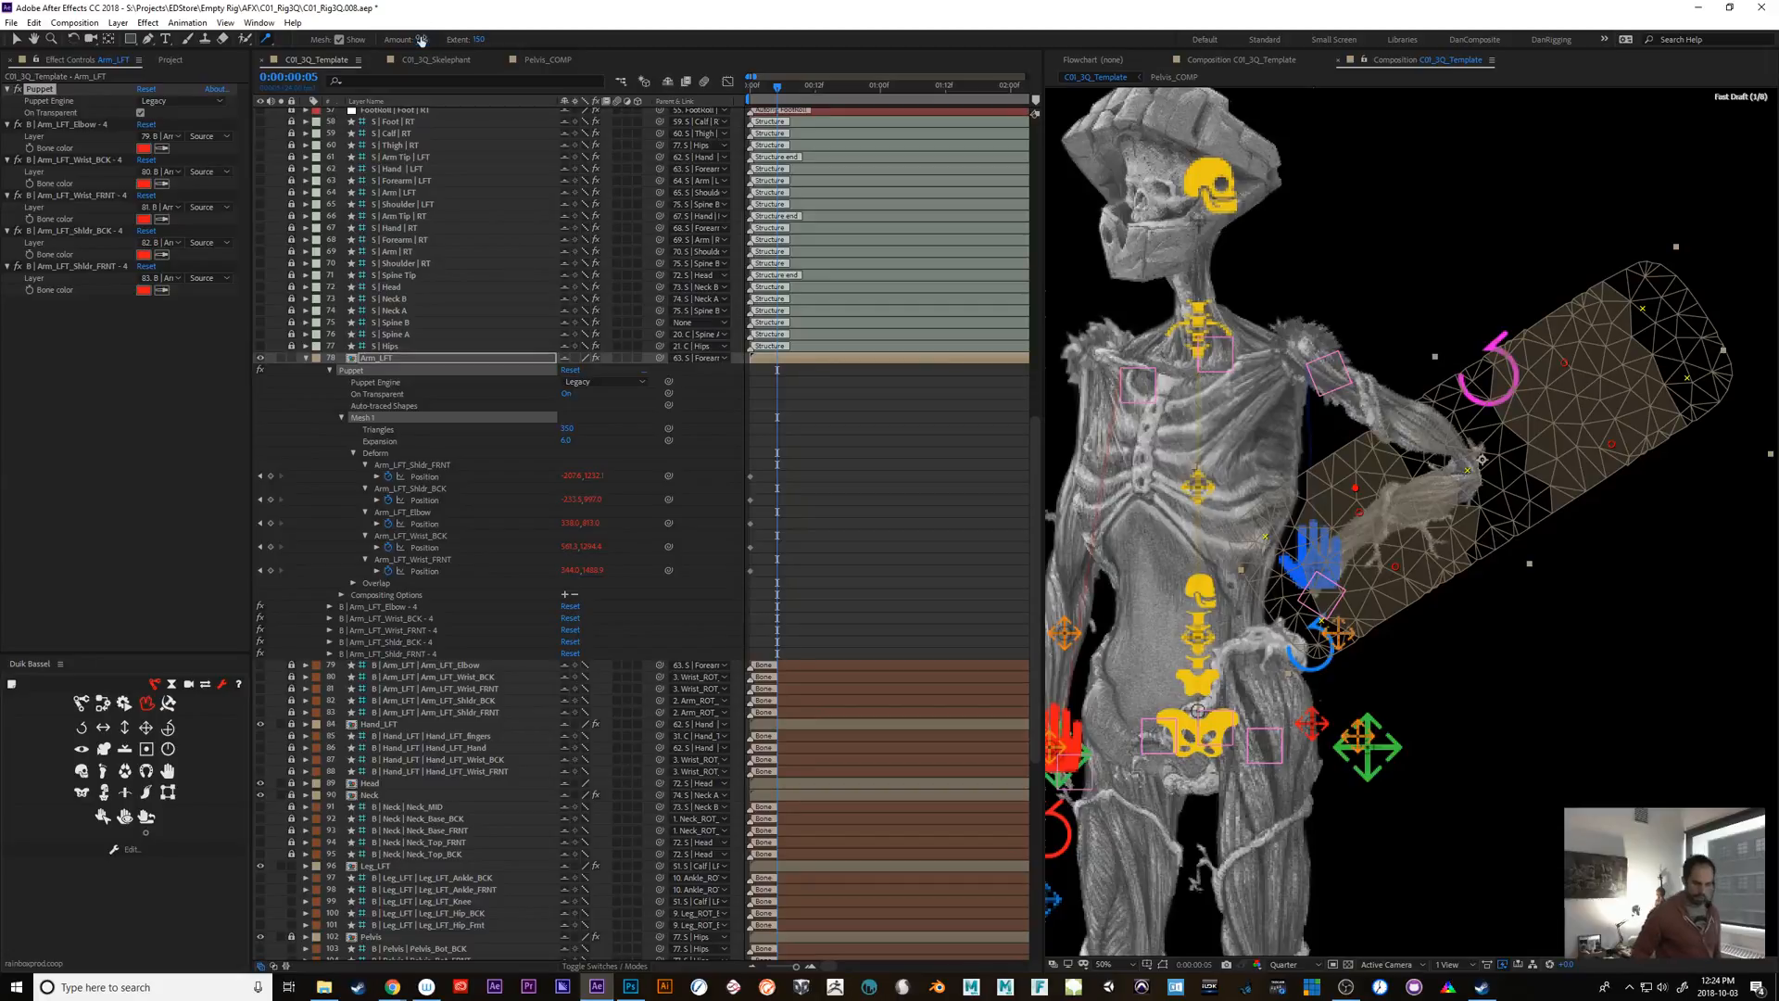
pyautogui.click(1358, 512)
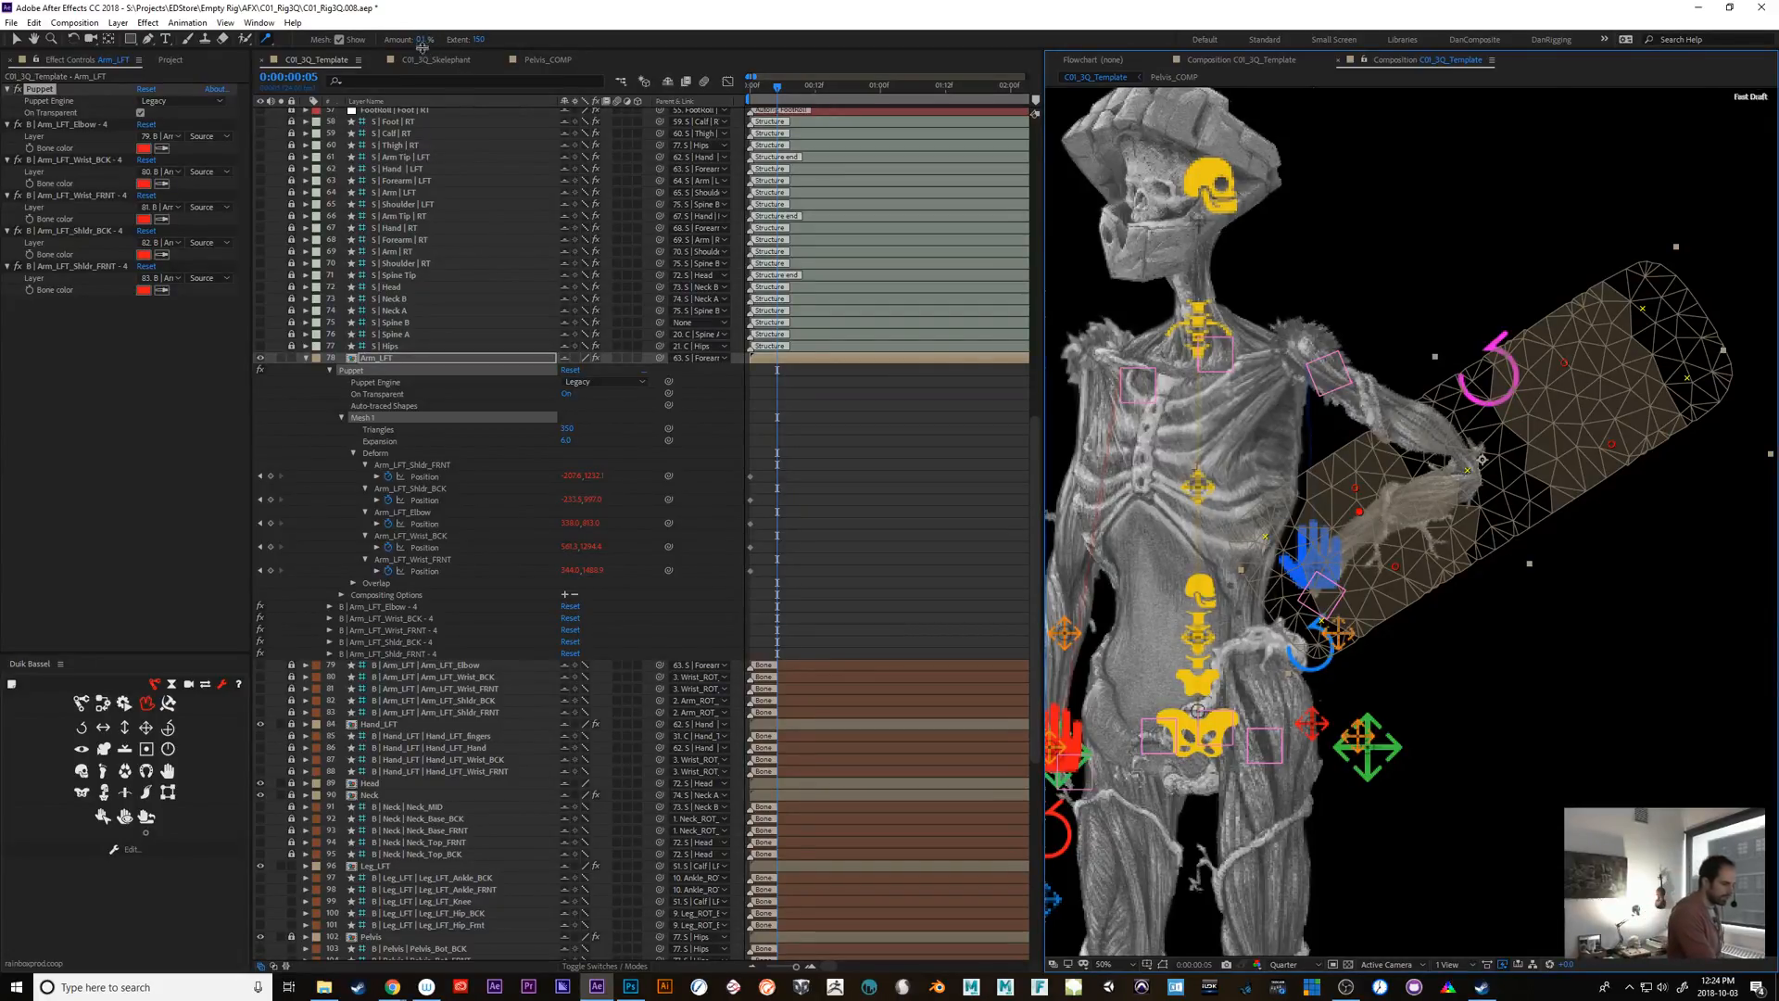
pyautogui.click(424, 40)
pyautogui.write('0')
pyautogui.press('Return')
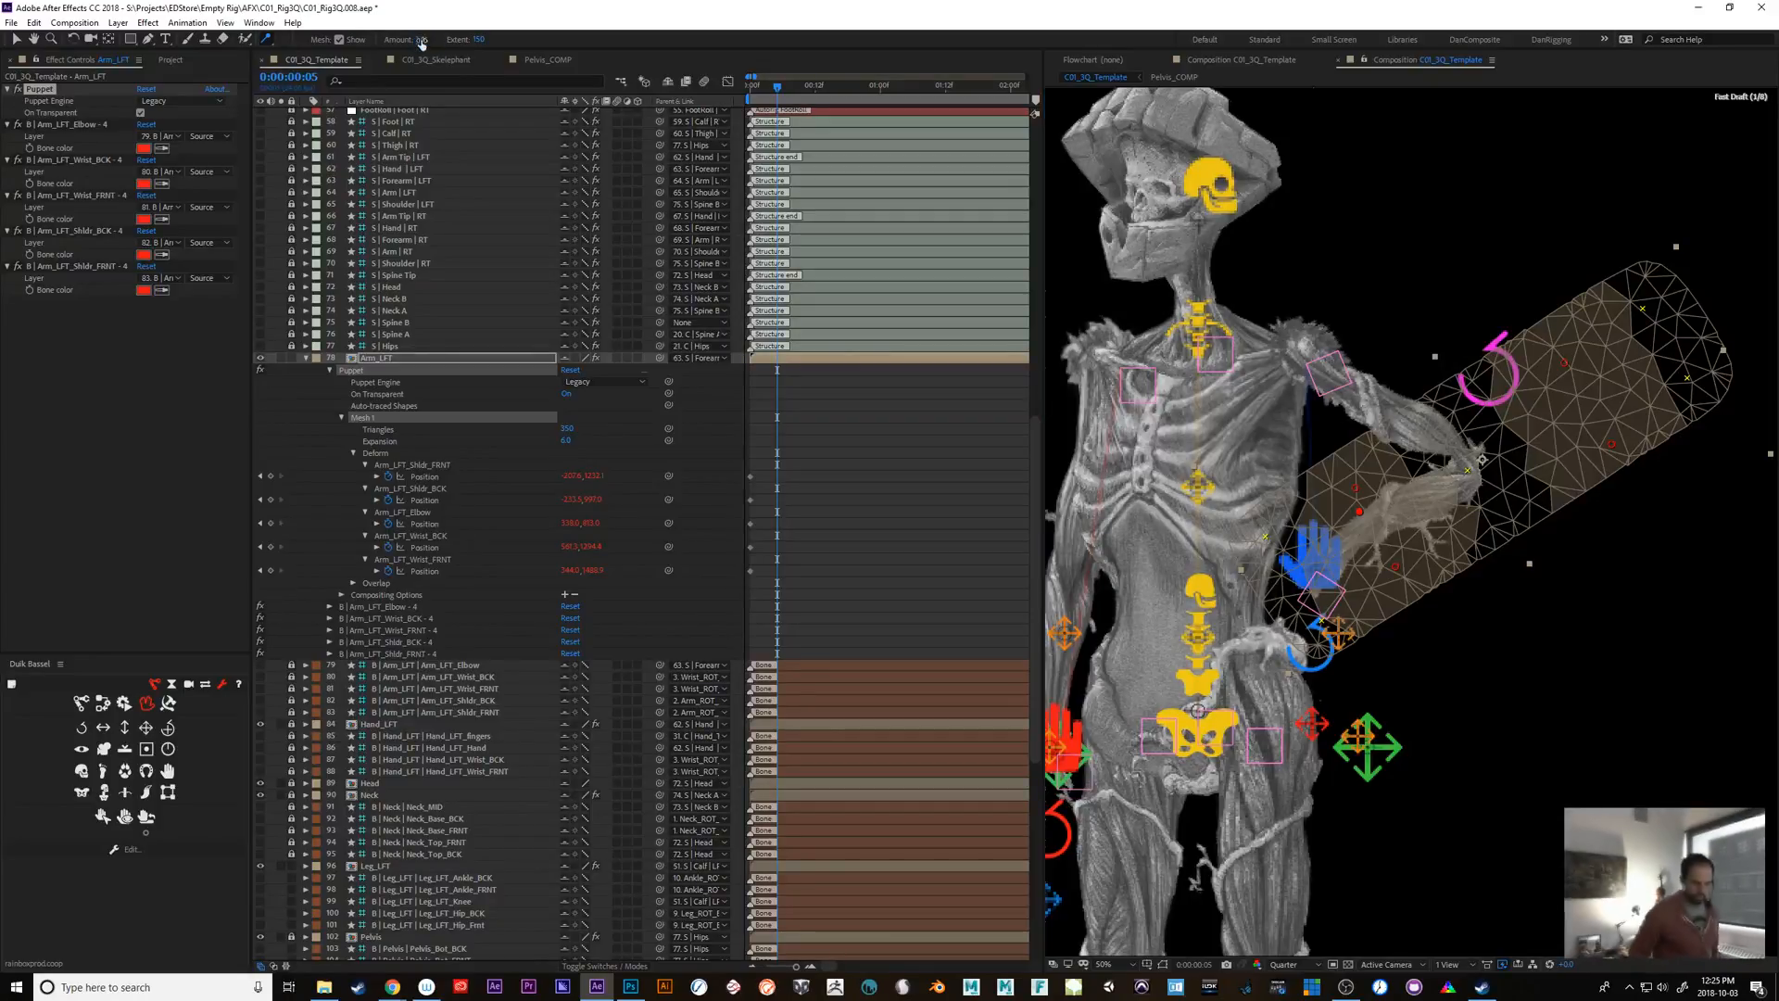
pyautogui.click(1564, 362)
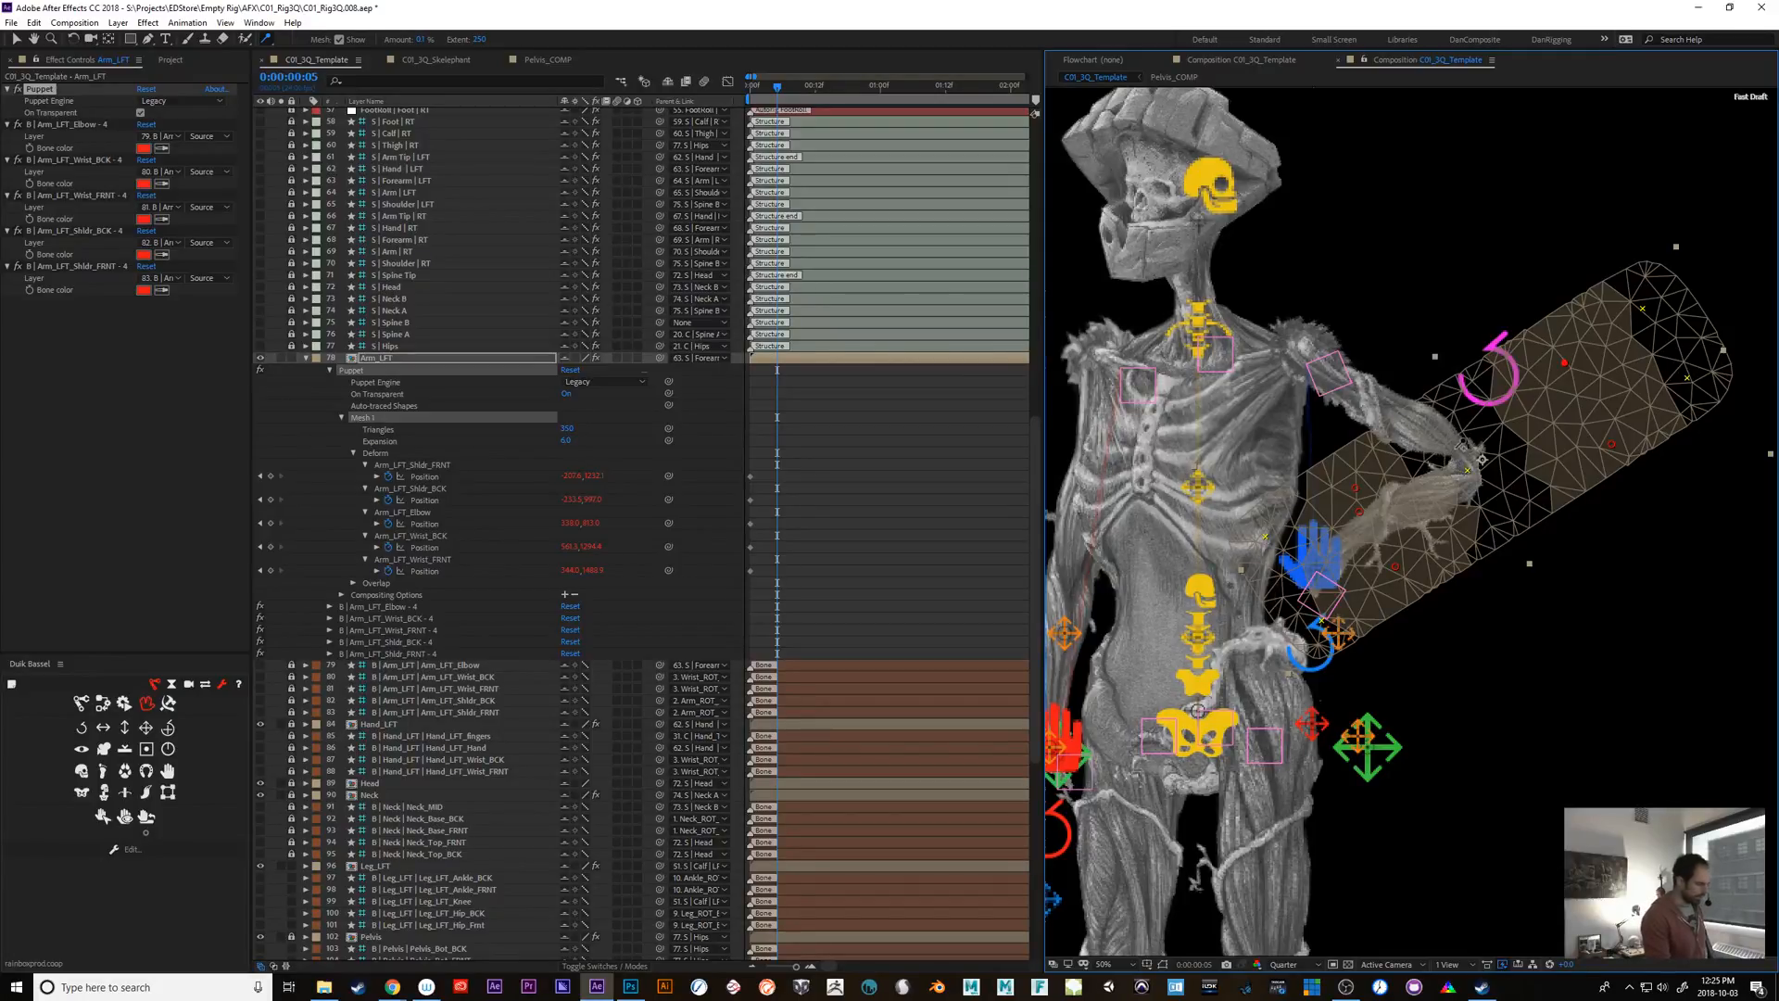
# Set the Triangles of Arm_LFT's puppet Mesh 1 to 400
pyautogui.click(568, 428)
pyautogui.write('450')
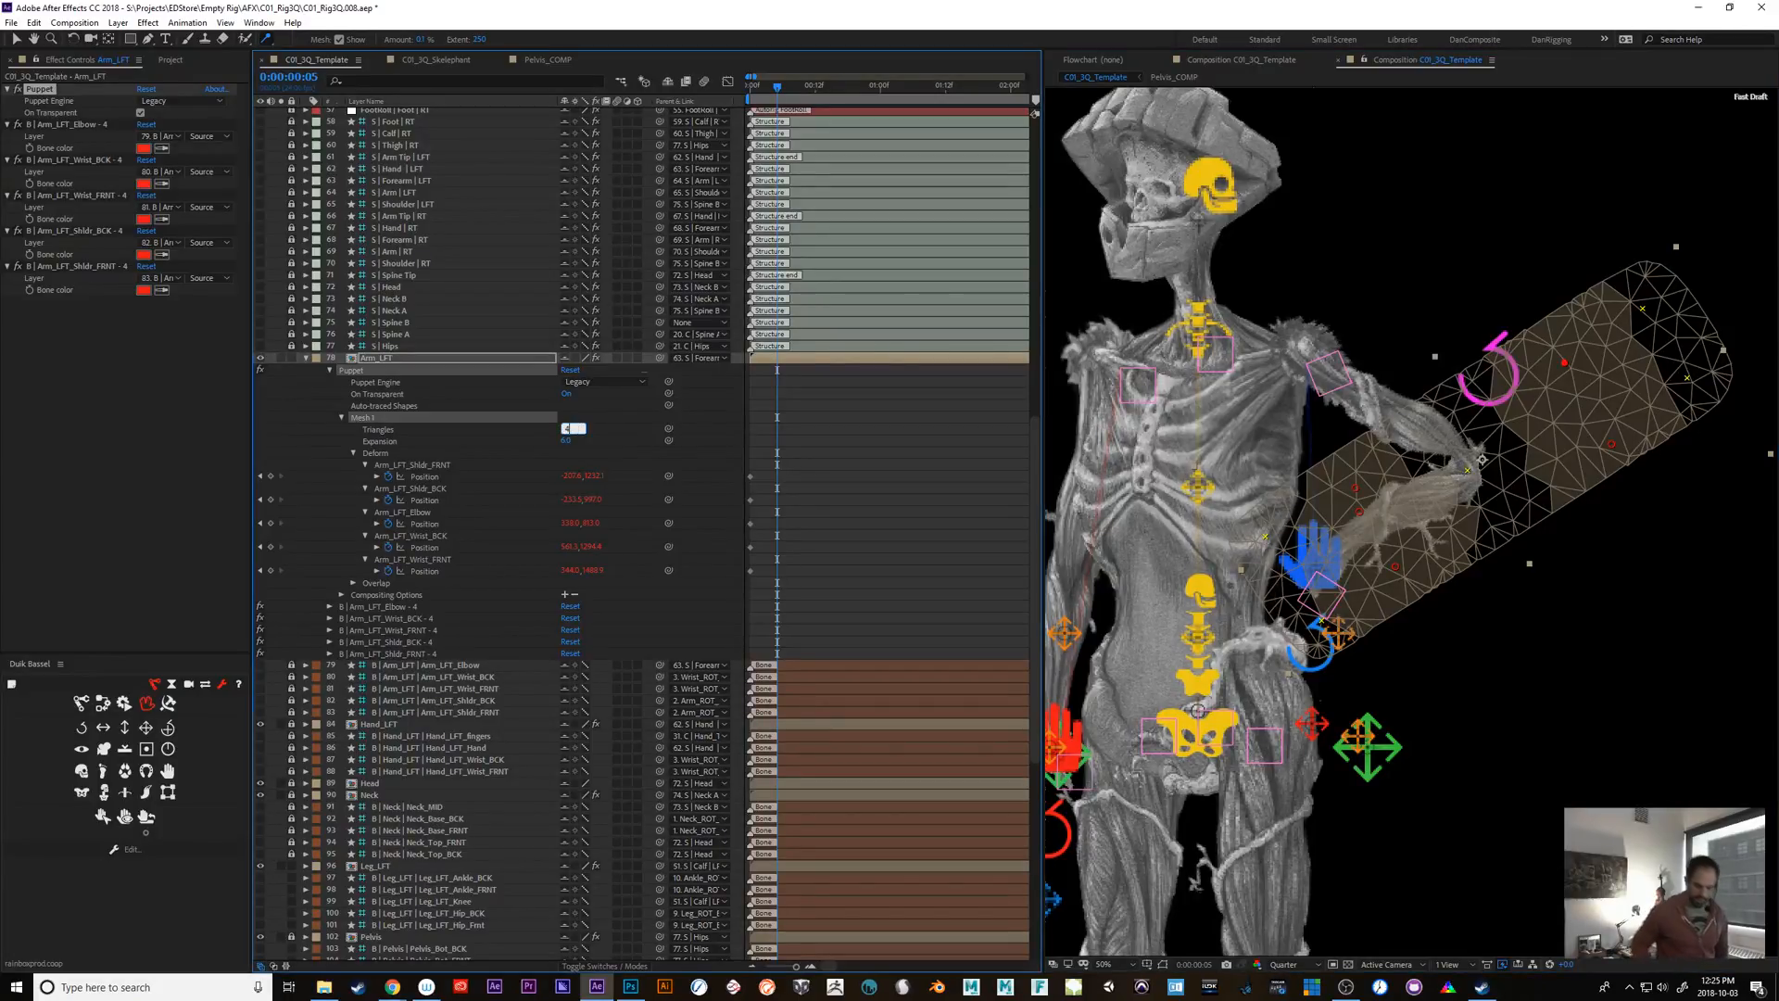
pyautogui.press('Return')
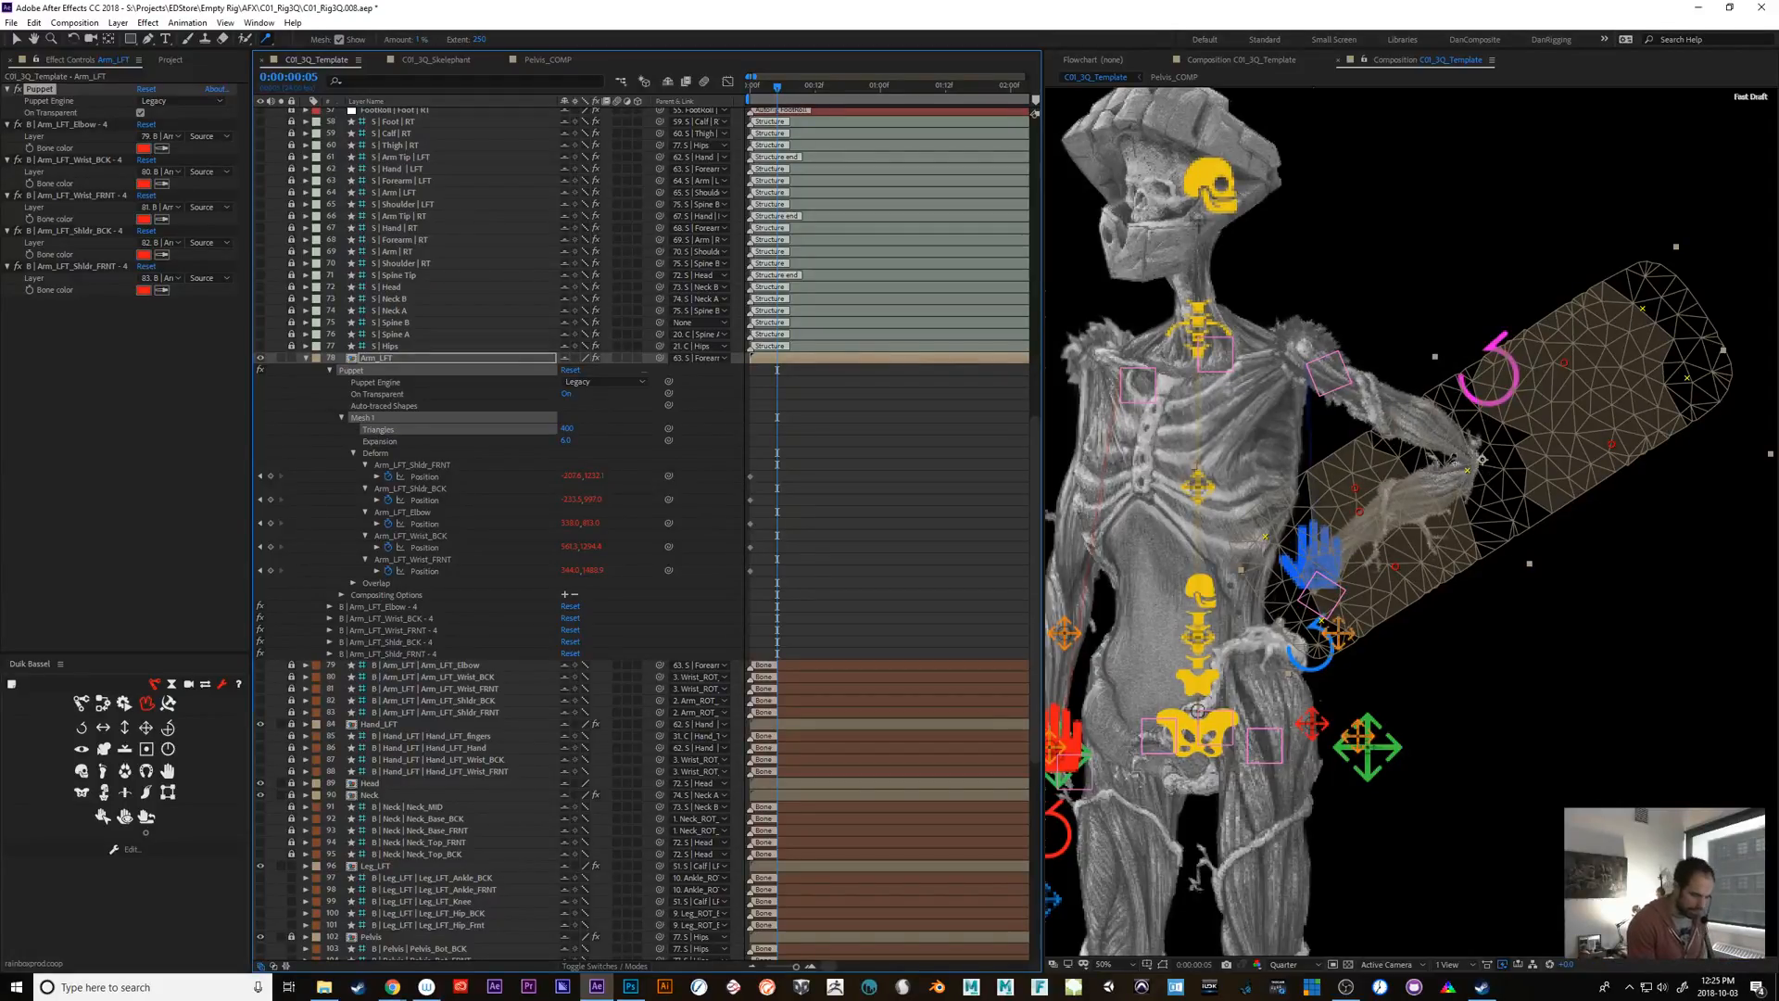
# Nudge one forearm and one upper-arm starch pin on Arm_LFT toward the elbow, and compare the arm at frames 0 and 8
pyautogui.moveTo(1363, 512); pyautogui.dragTo(1376, 520)
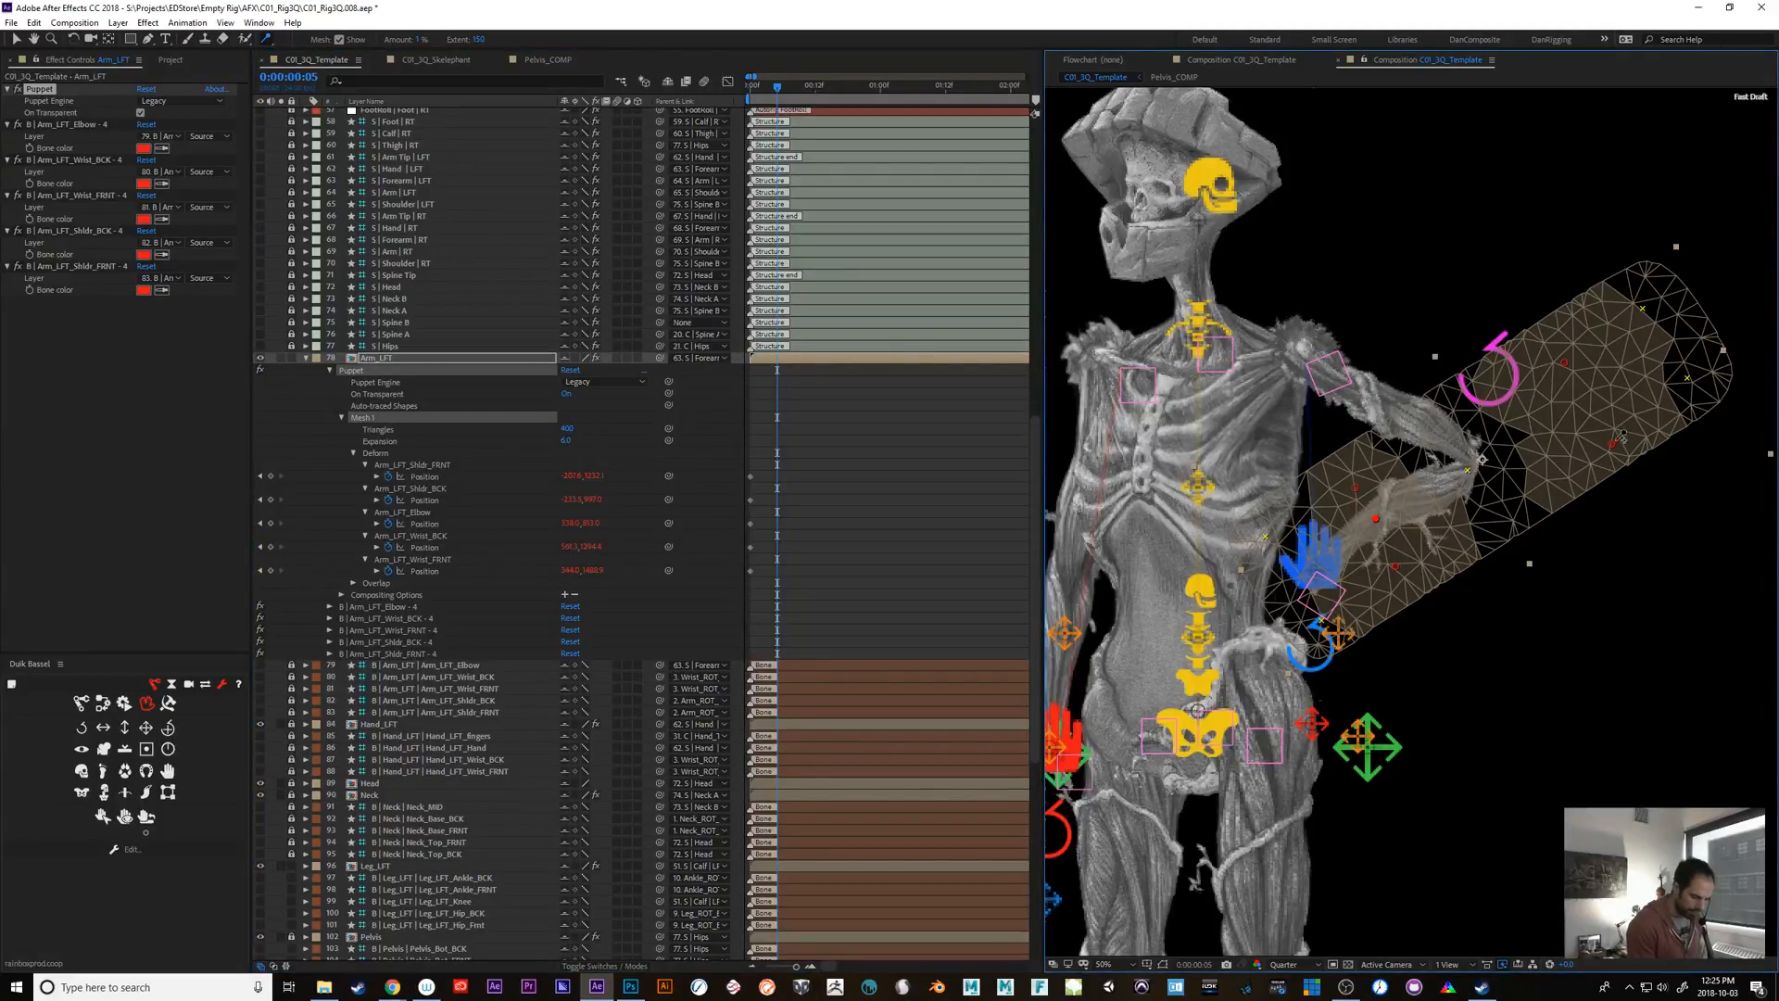
pyautogui.keyDown('shift'); pyautogui.click(1563, 364); pyautogui.keyUp('shift')
pyautogui.moveTo(1557, 369)
pyautogui.mouseDown()
pyautogui.moveTo(1530, 393)
pyautogui.moveTo(1553, 420)
pyautogui.moveTo(1492, 418)
pyautogui.moveTo(1538, 388)
pyautogui.mouseUp()
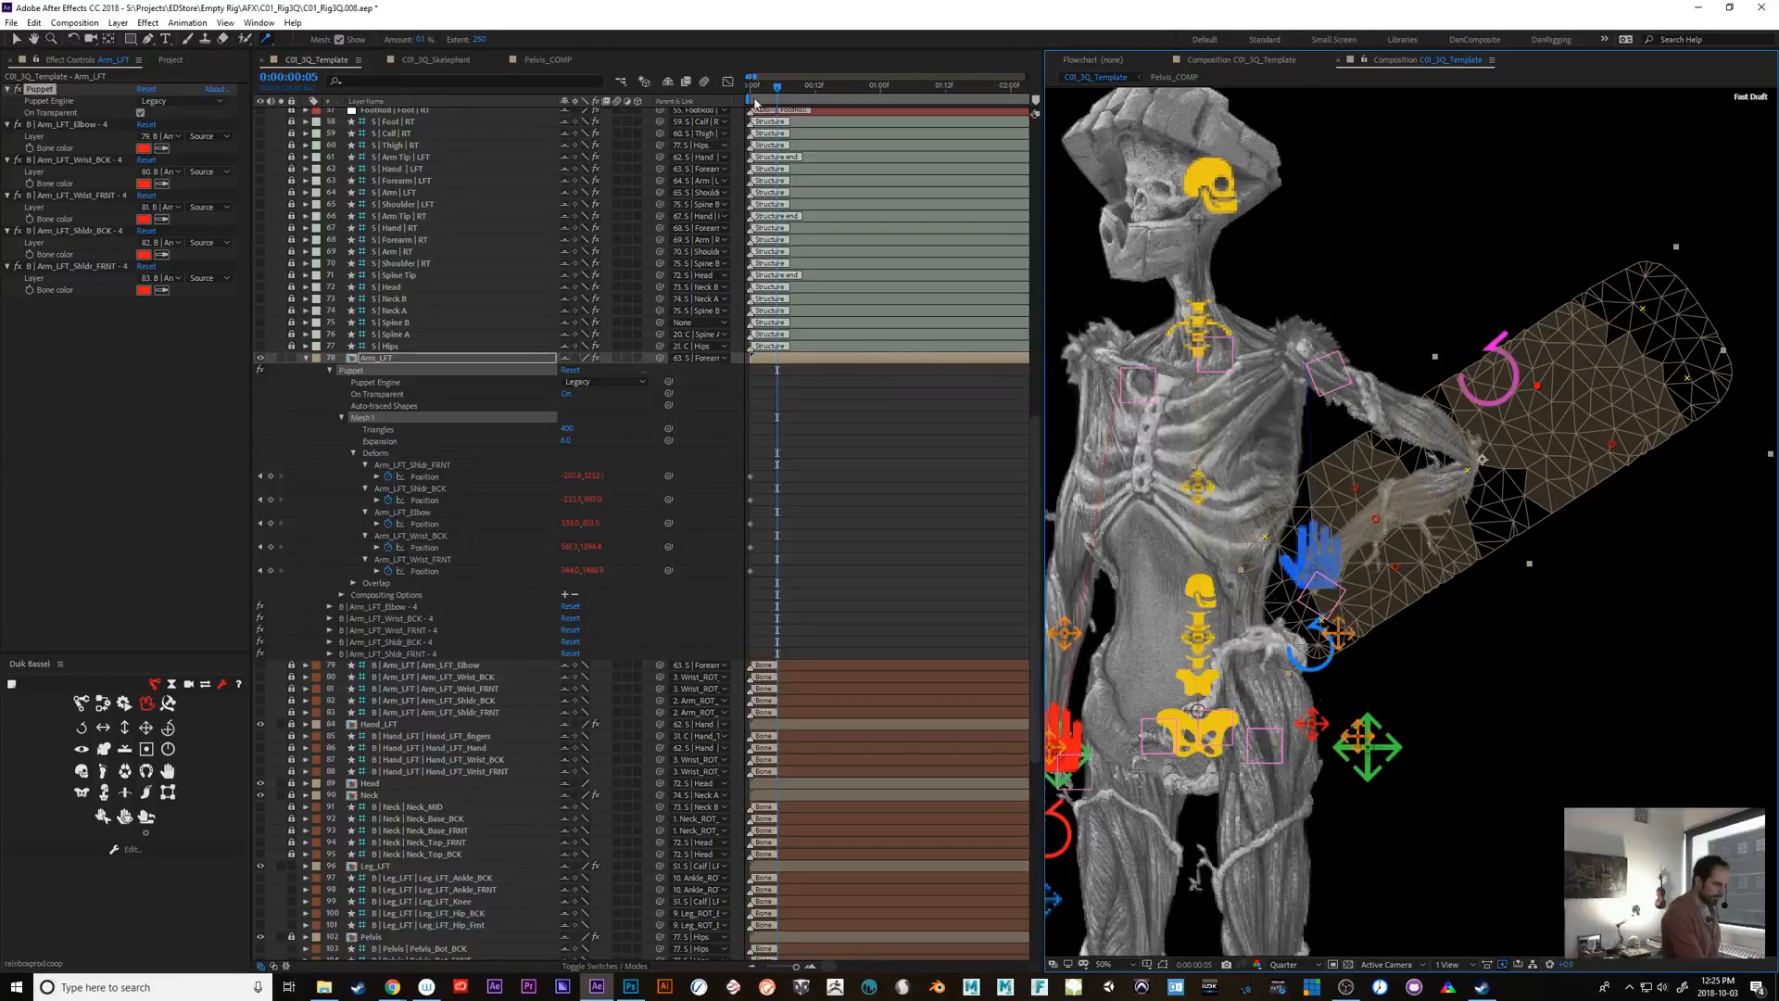
pyautogui.press('Home')
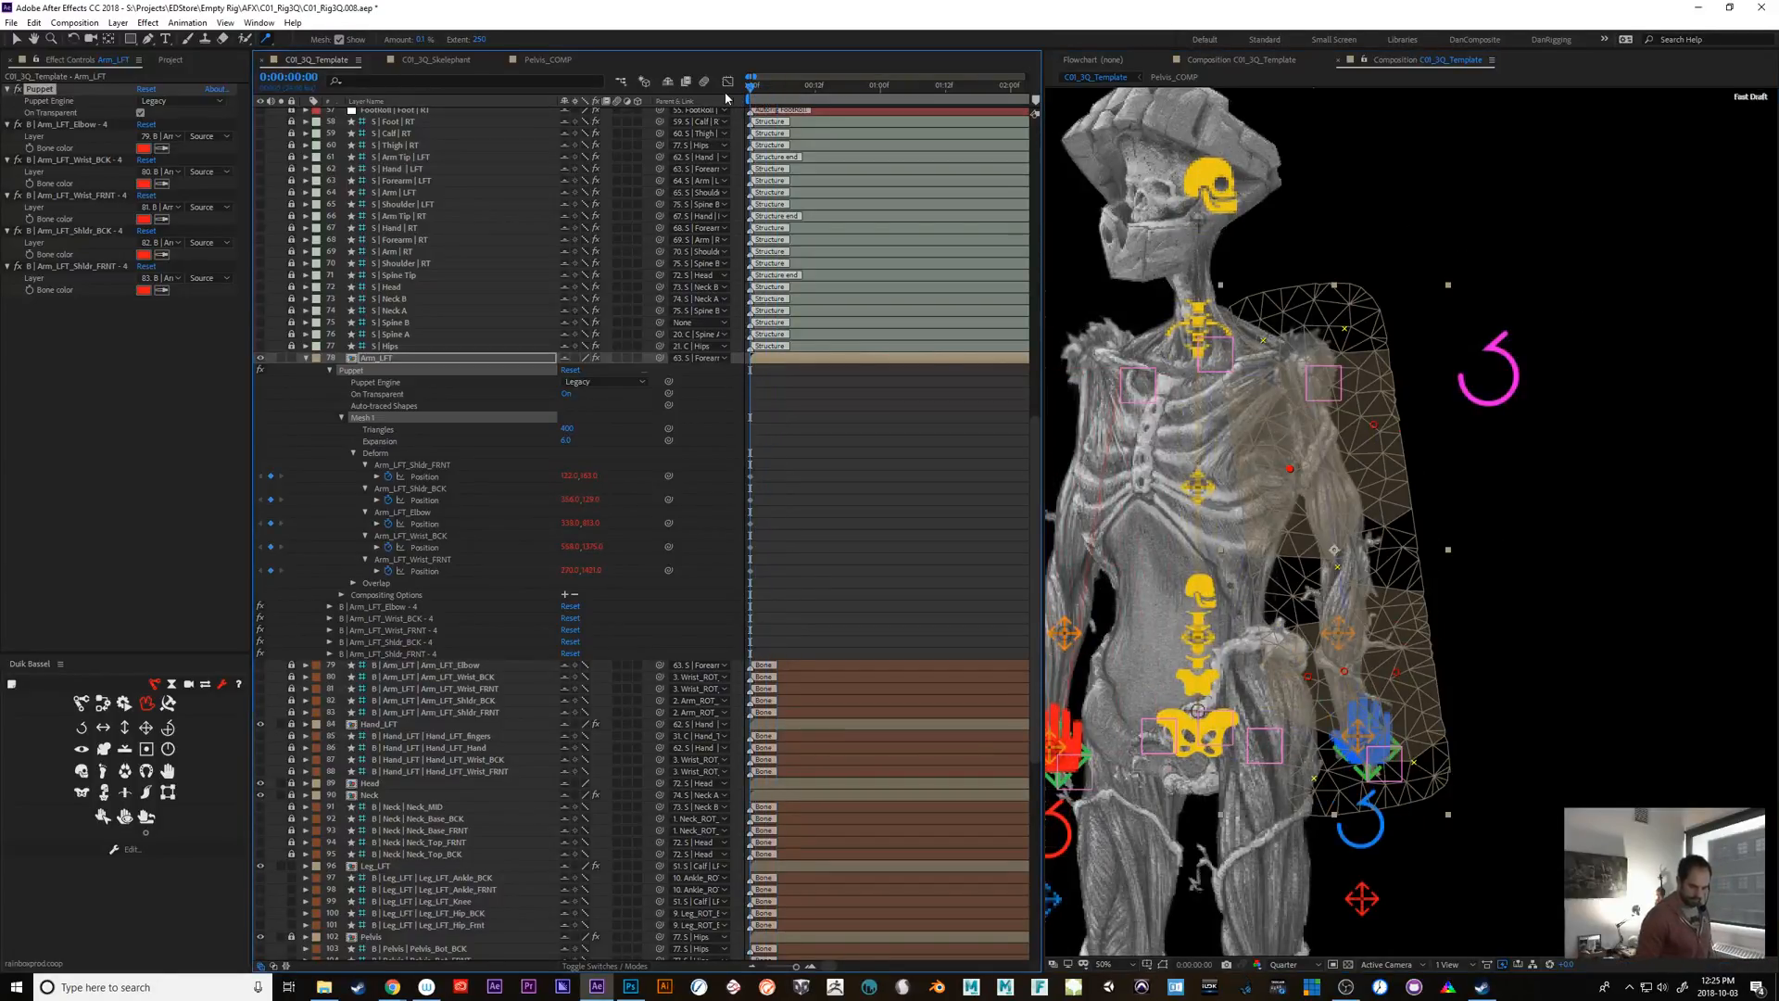
pyautogui.click(793, 87)
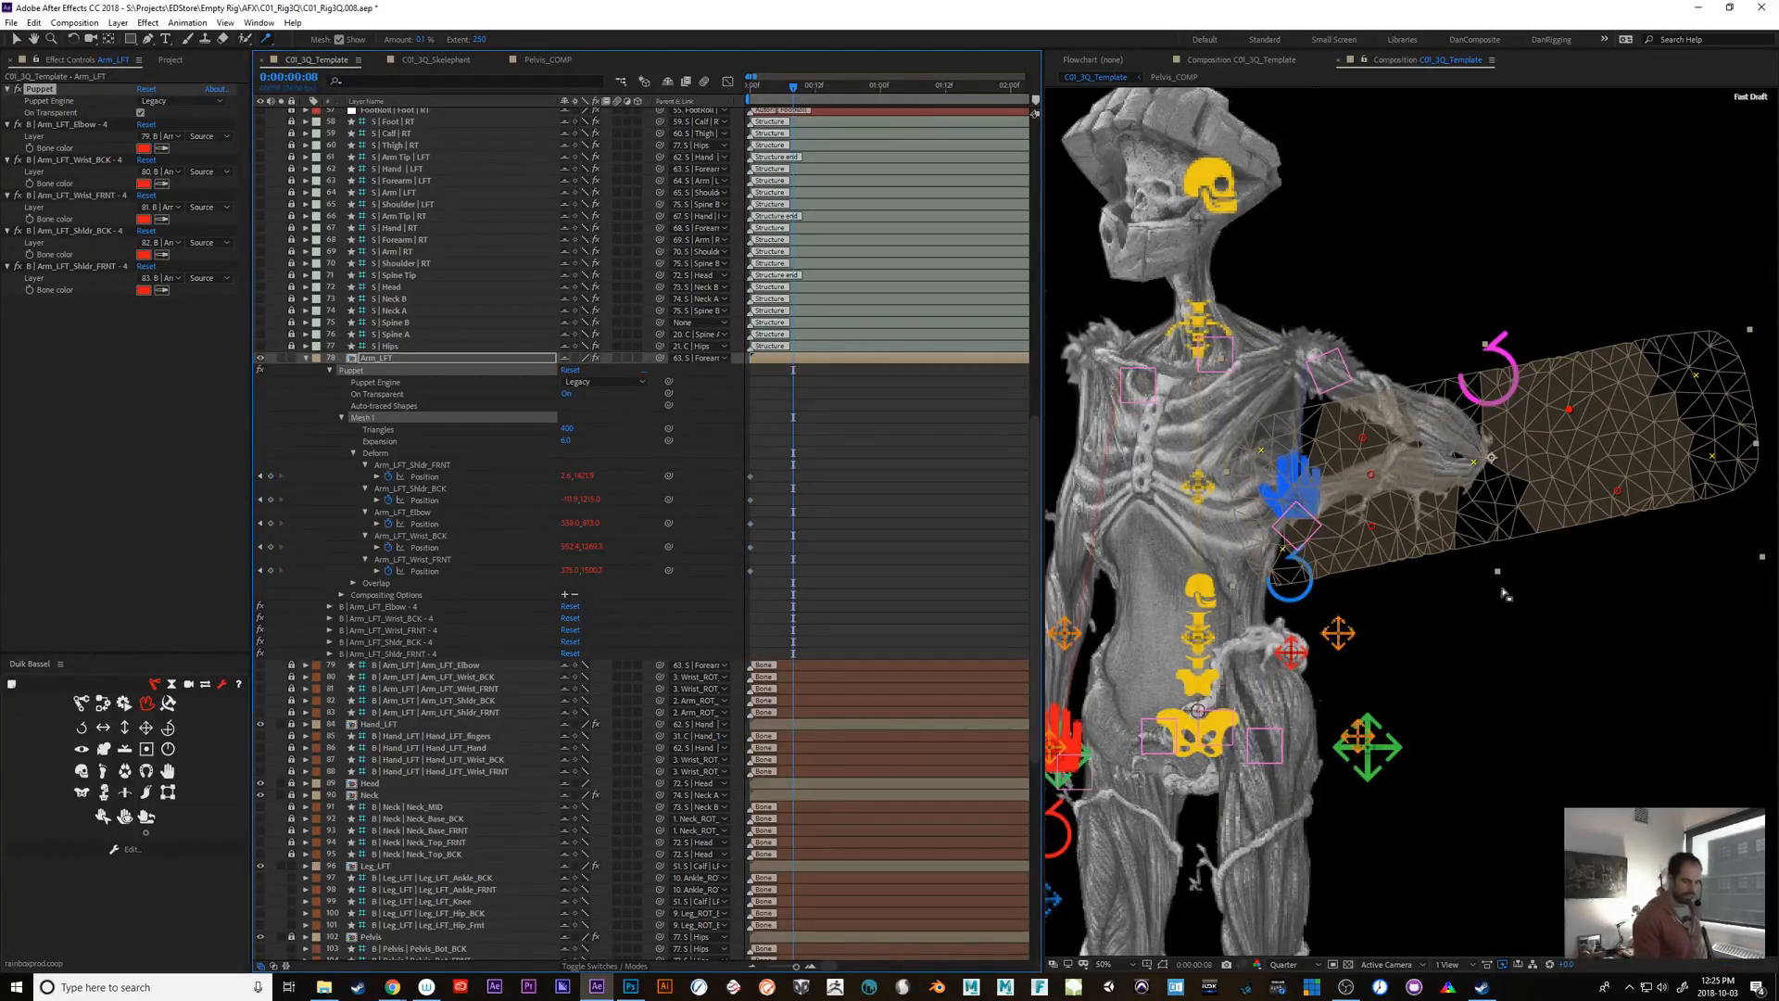
# At frame 10, move the C | Hand | RT controller up and away from the body to about rib height, bending the other arm
pyautogui.press('h')
pyautogui.moveTo(1422, 620); pyautogui.dragTo(1613, 623)
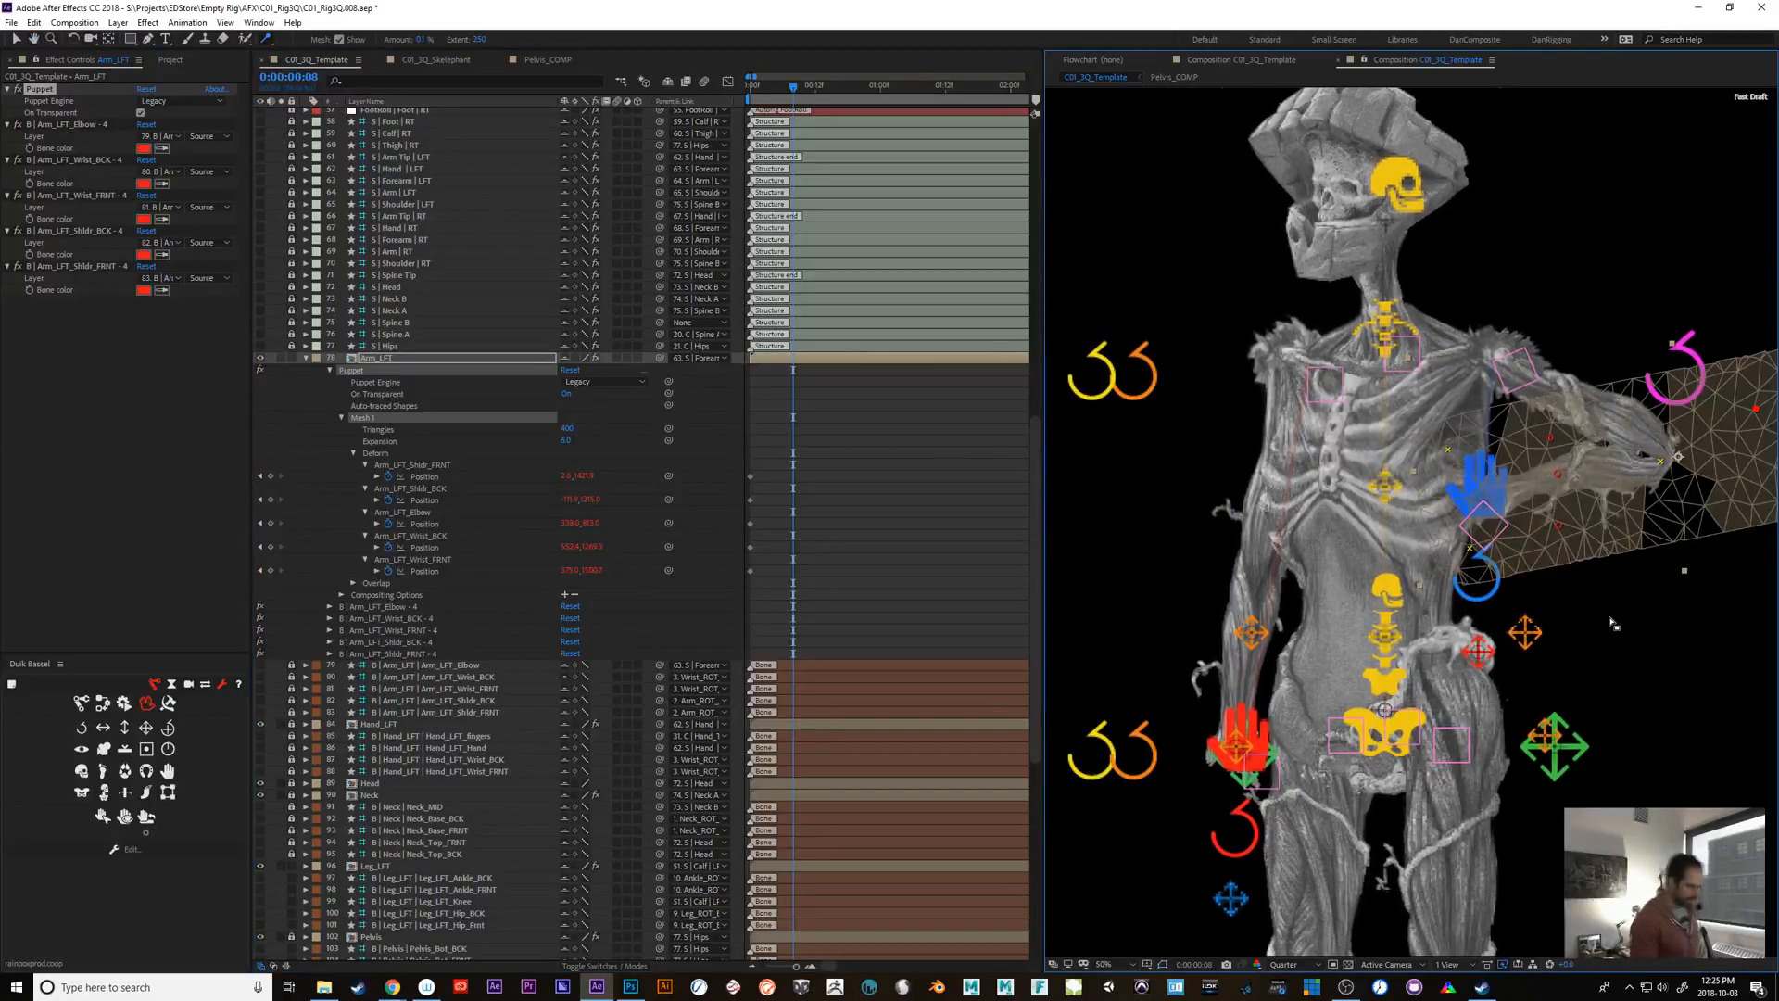
pyautogui.press('v')
pyautogui.click(1263, 762)
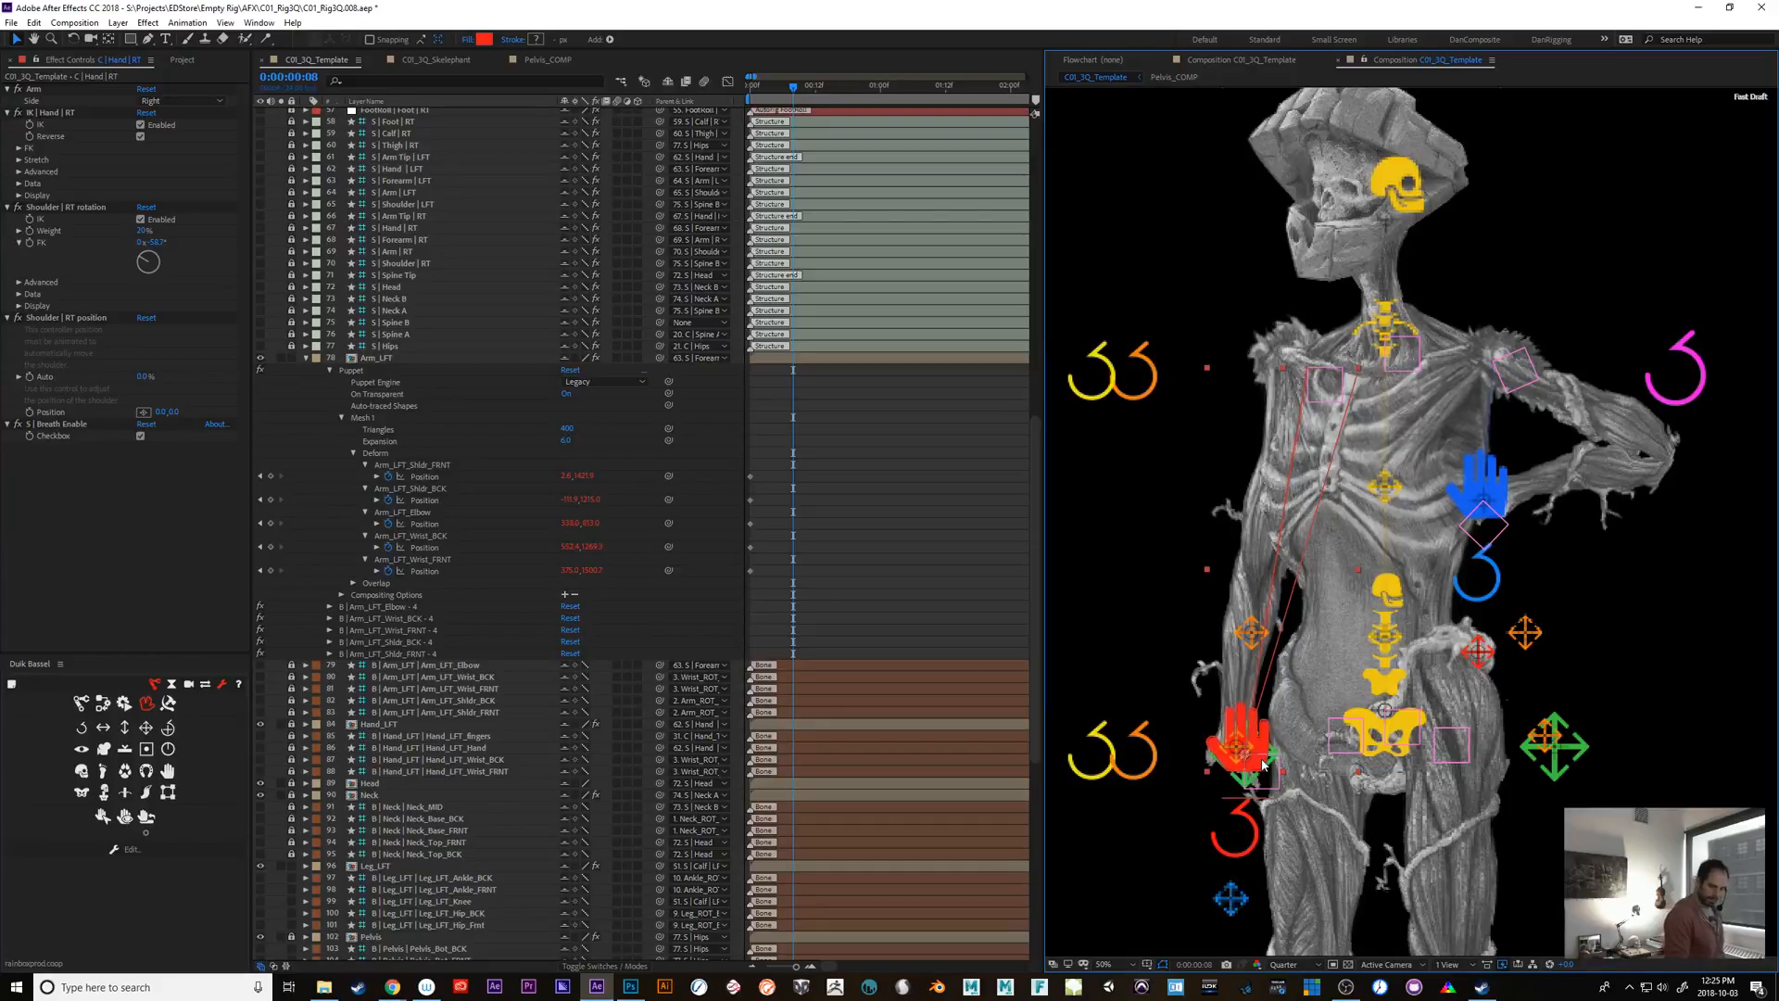
pyautogui.click(752, 86)
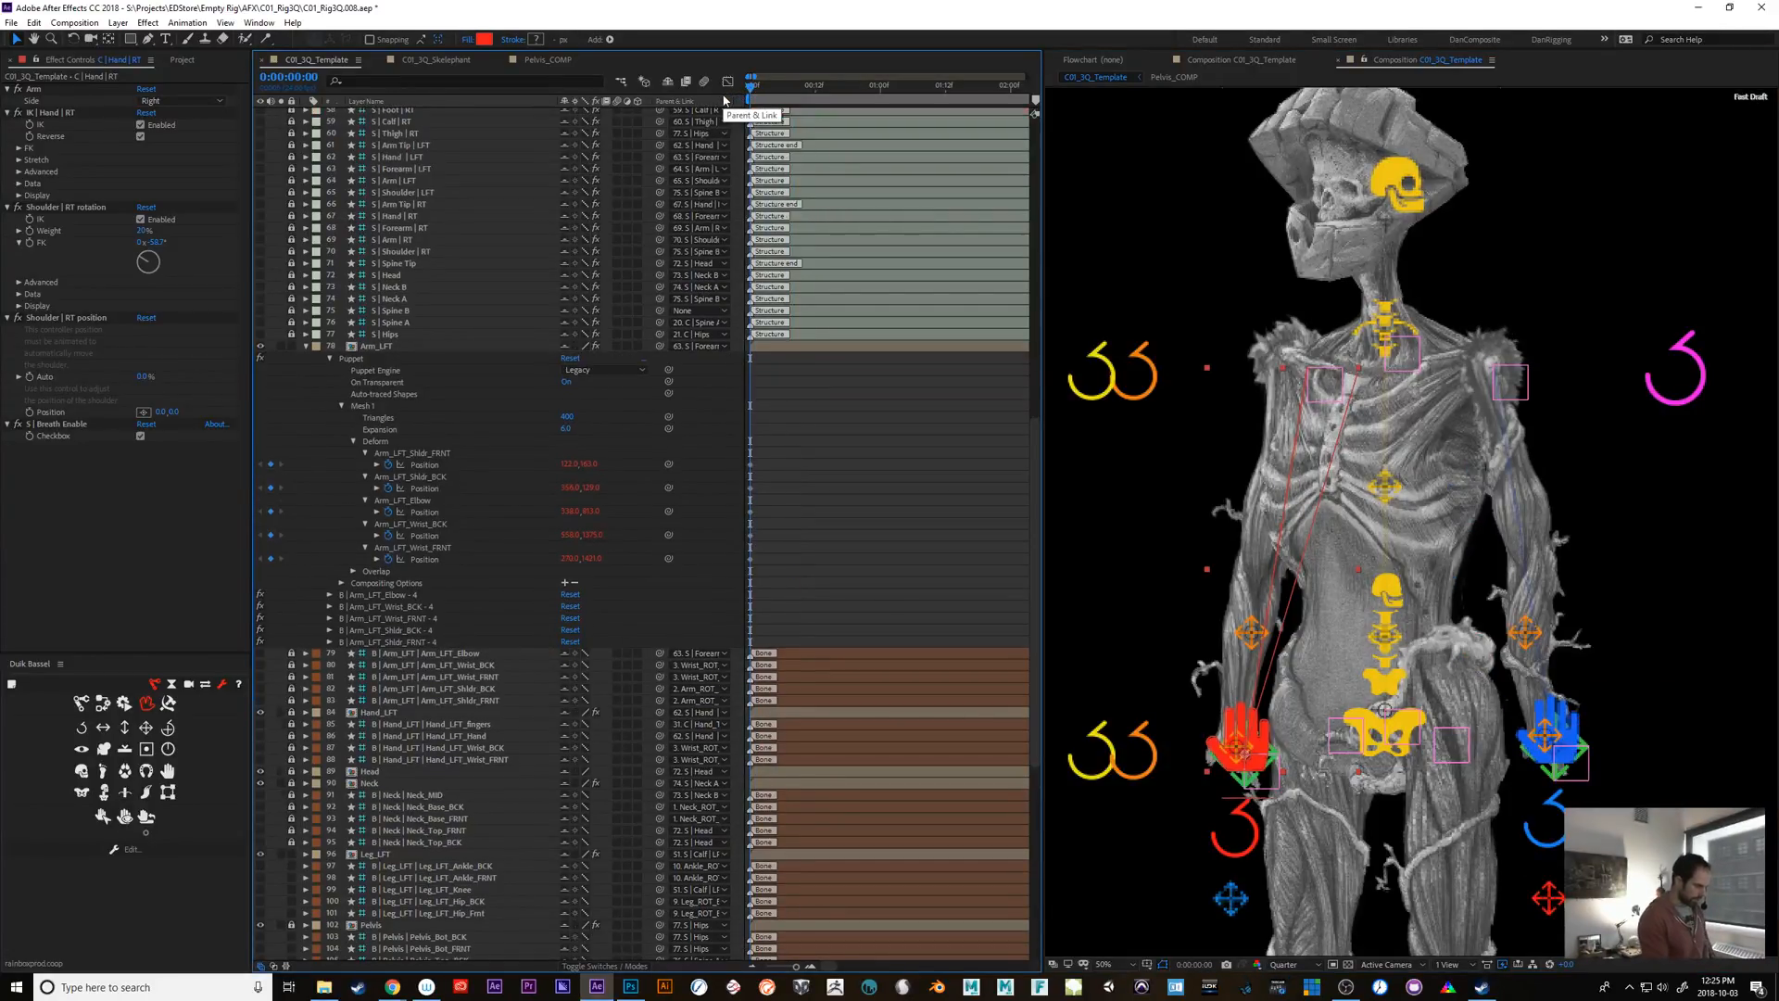
pyautogui.scroll(8, 1036, 548)
pyautogui.scroll(1, 1034, 541)
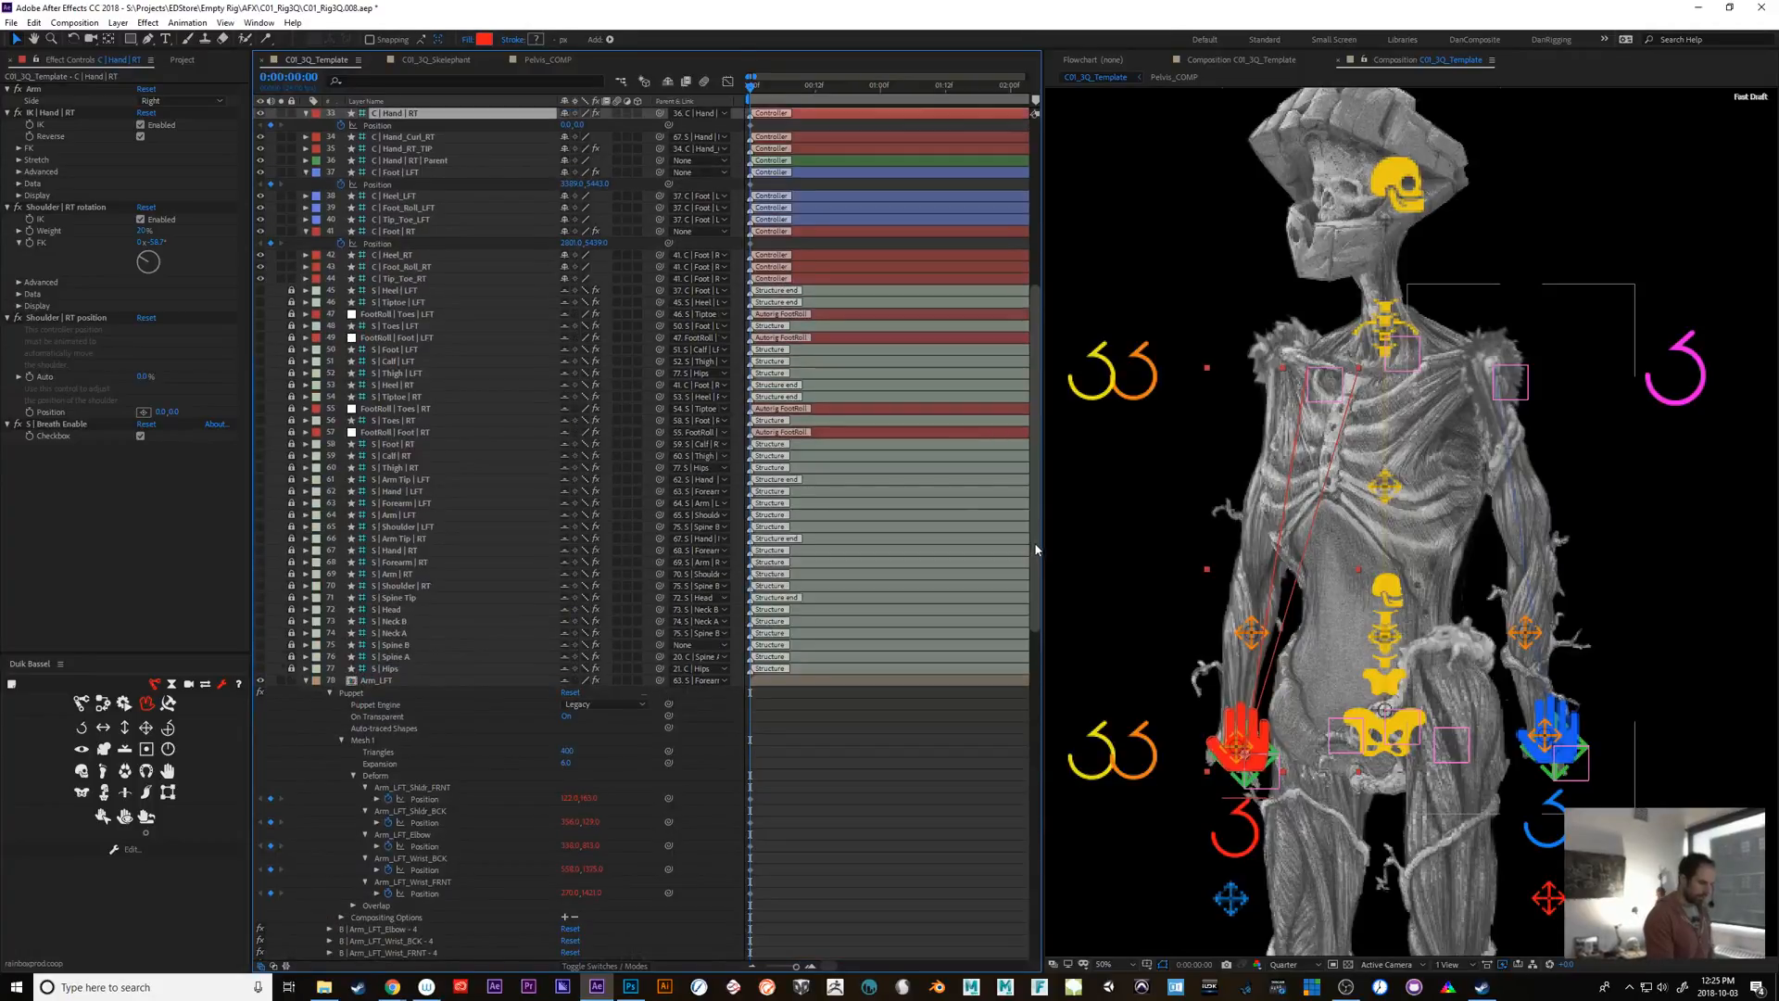
pyautogui.moveTo(794, 97); pyautogui.dragTo(804, 93)
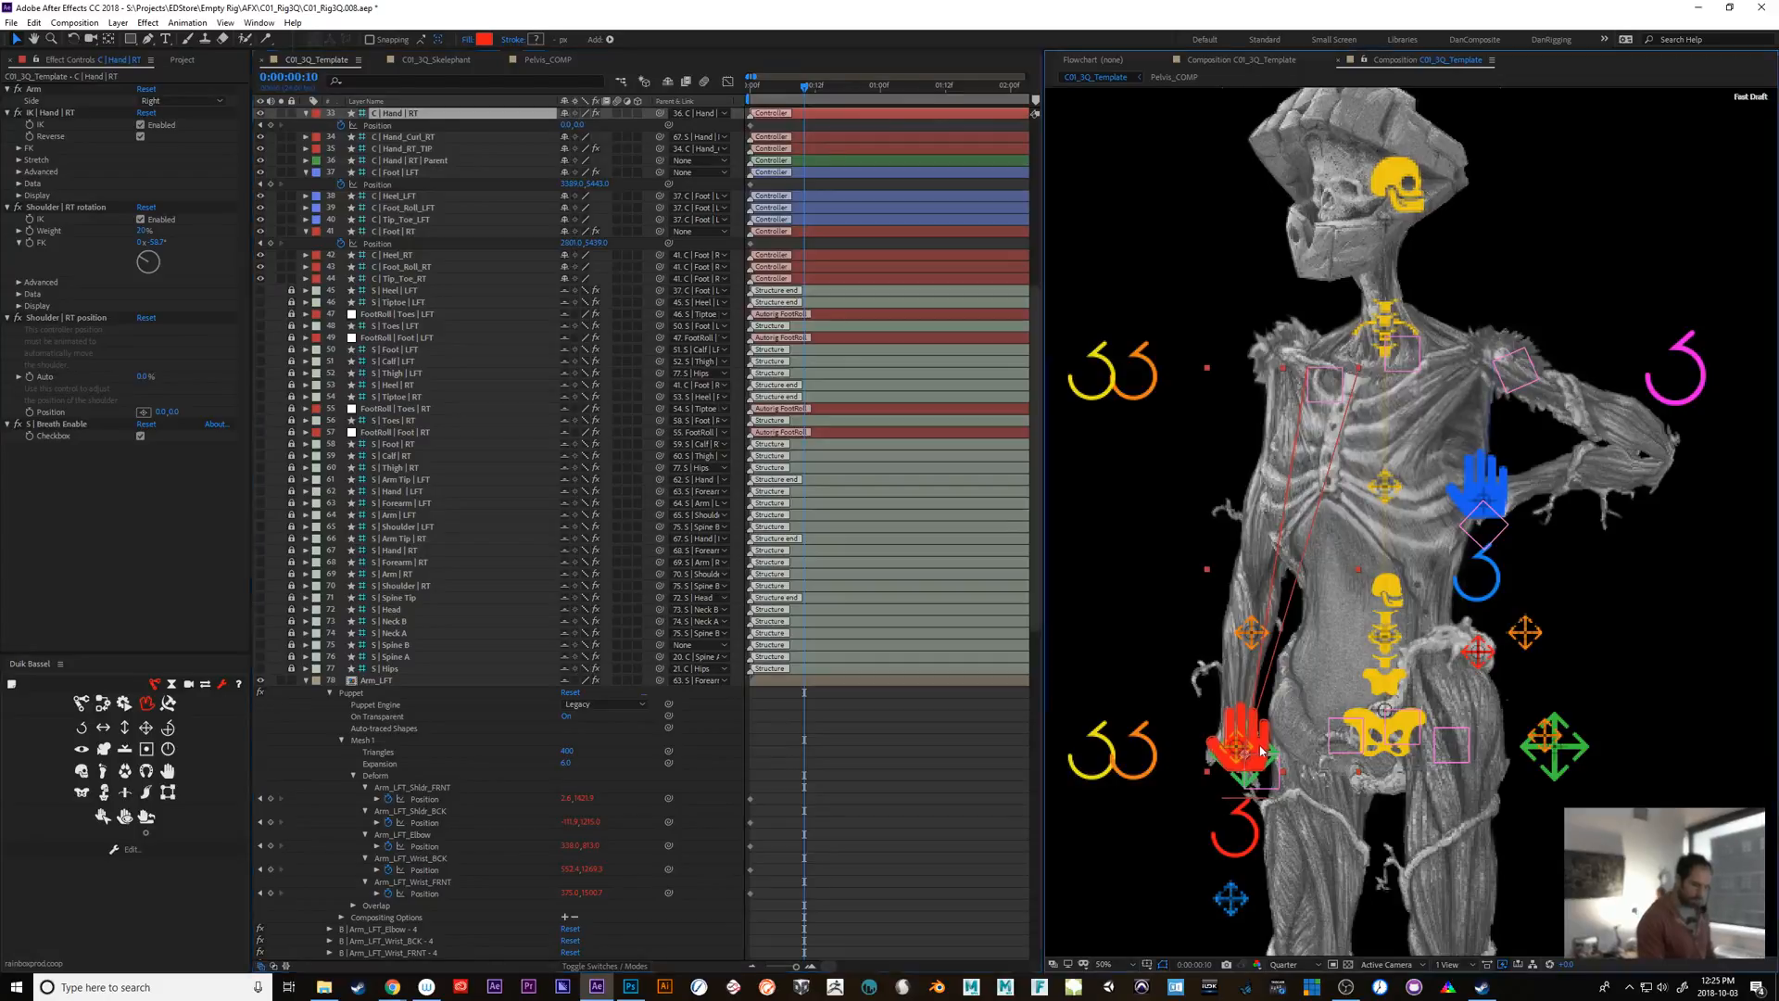
pyautogui.moveTo(1265, 752); pyautogui.dragTo(1170, 512)
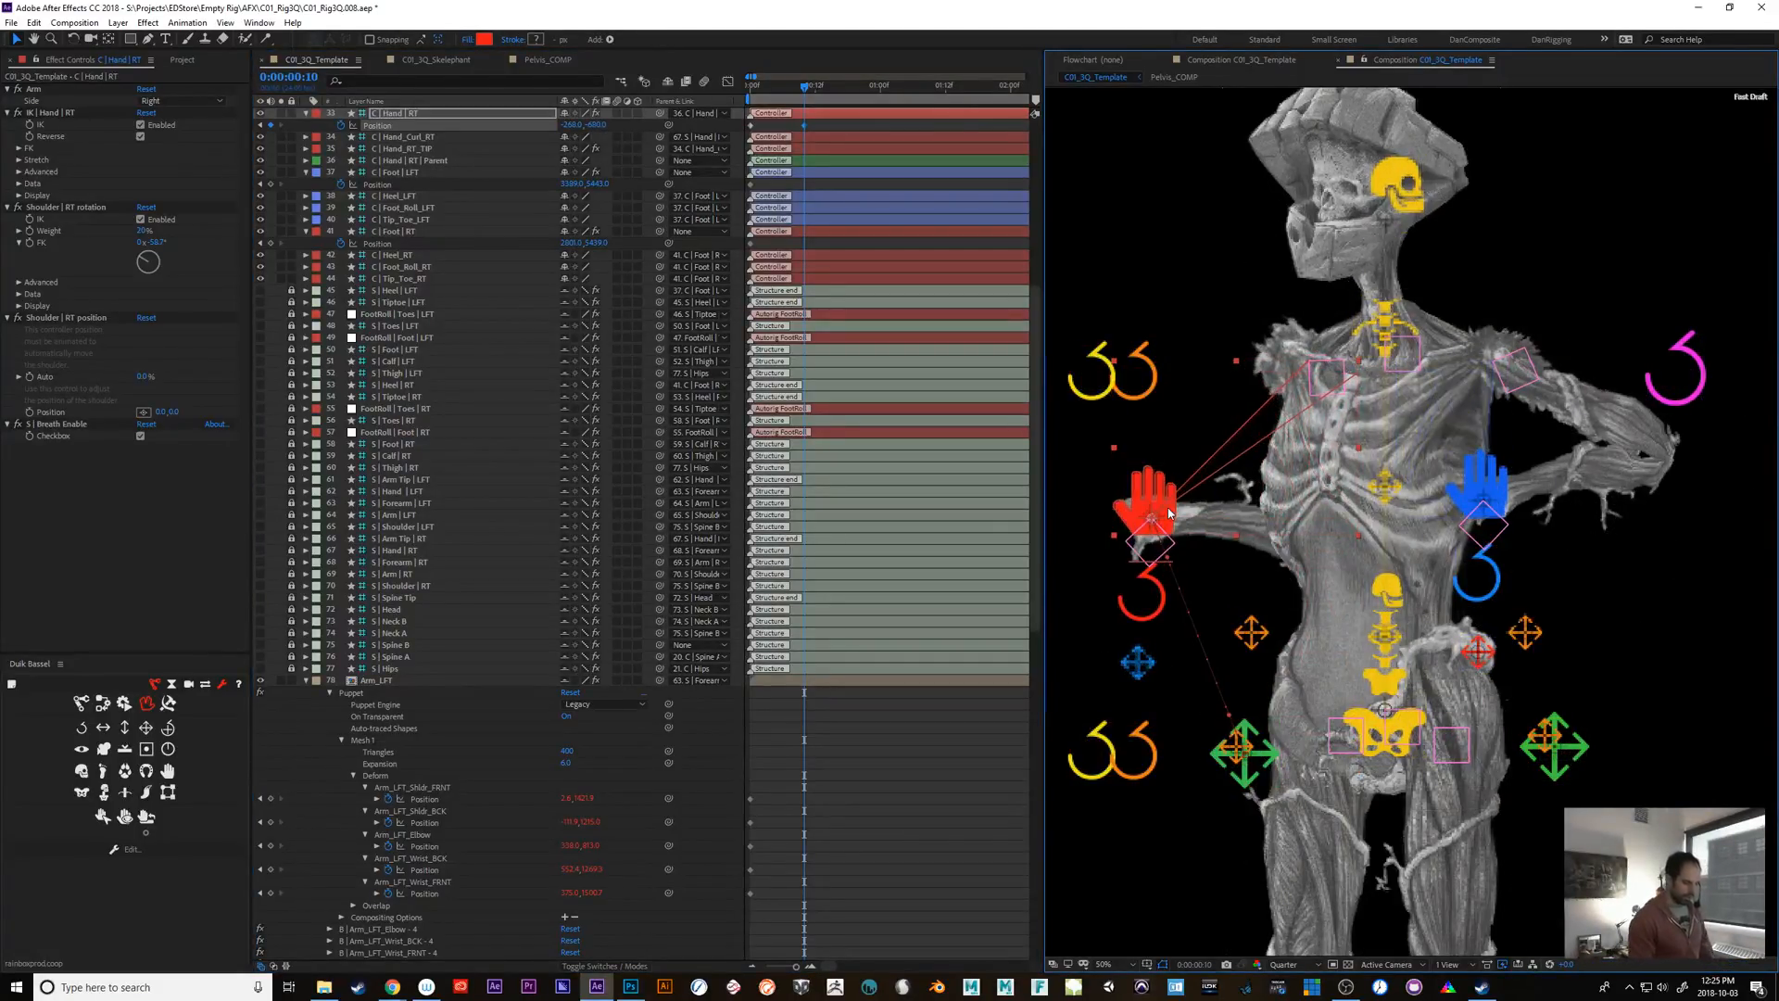
# Solo the Arm_RT layer and expand its Puppet effect down to the Mesh 1 properties
pyautogui.moveTo(1032, 542); pyautogui.dragTo(1043, 913)
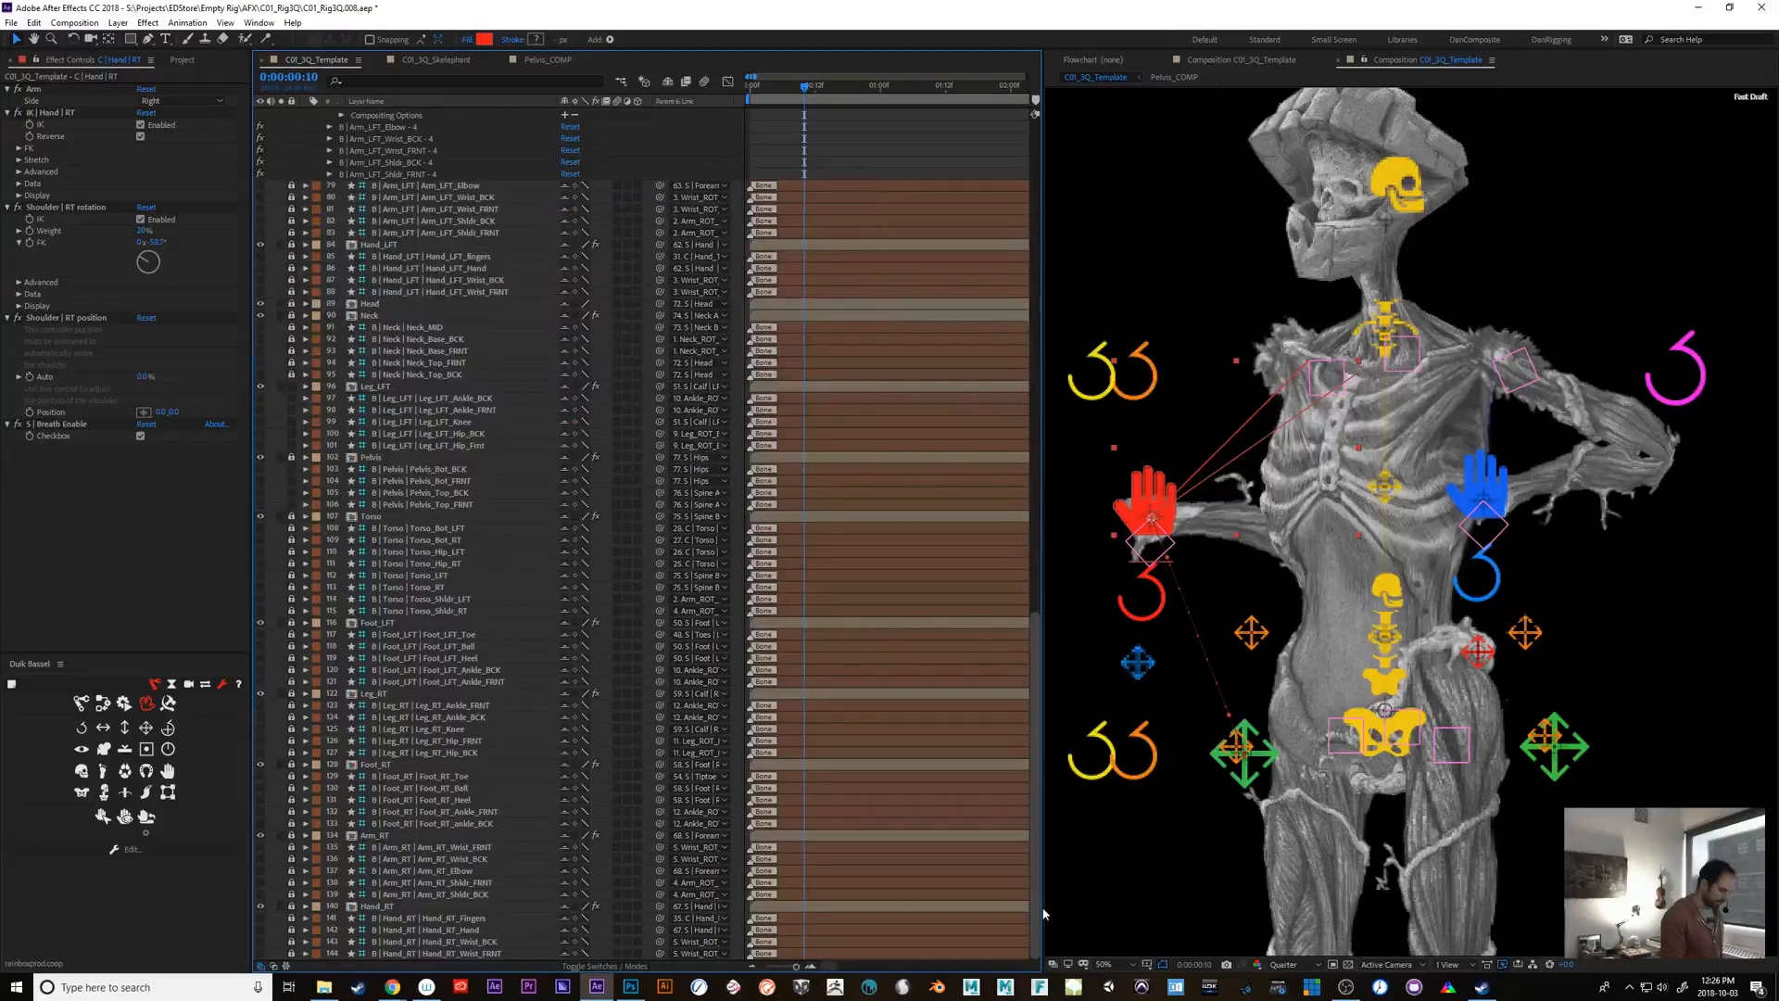
pyautogui.click(281, 835)
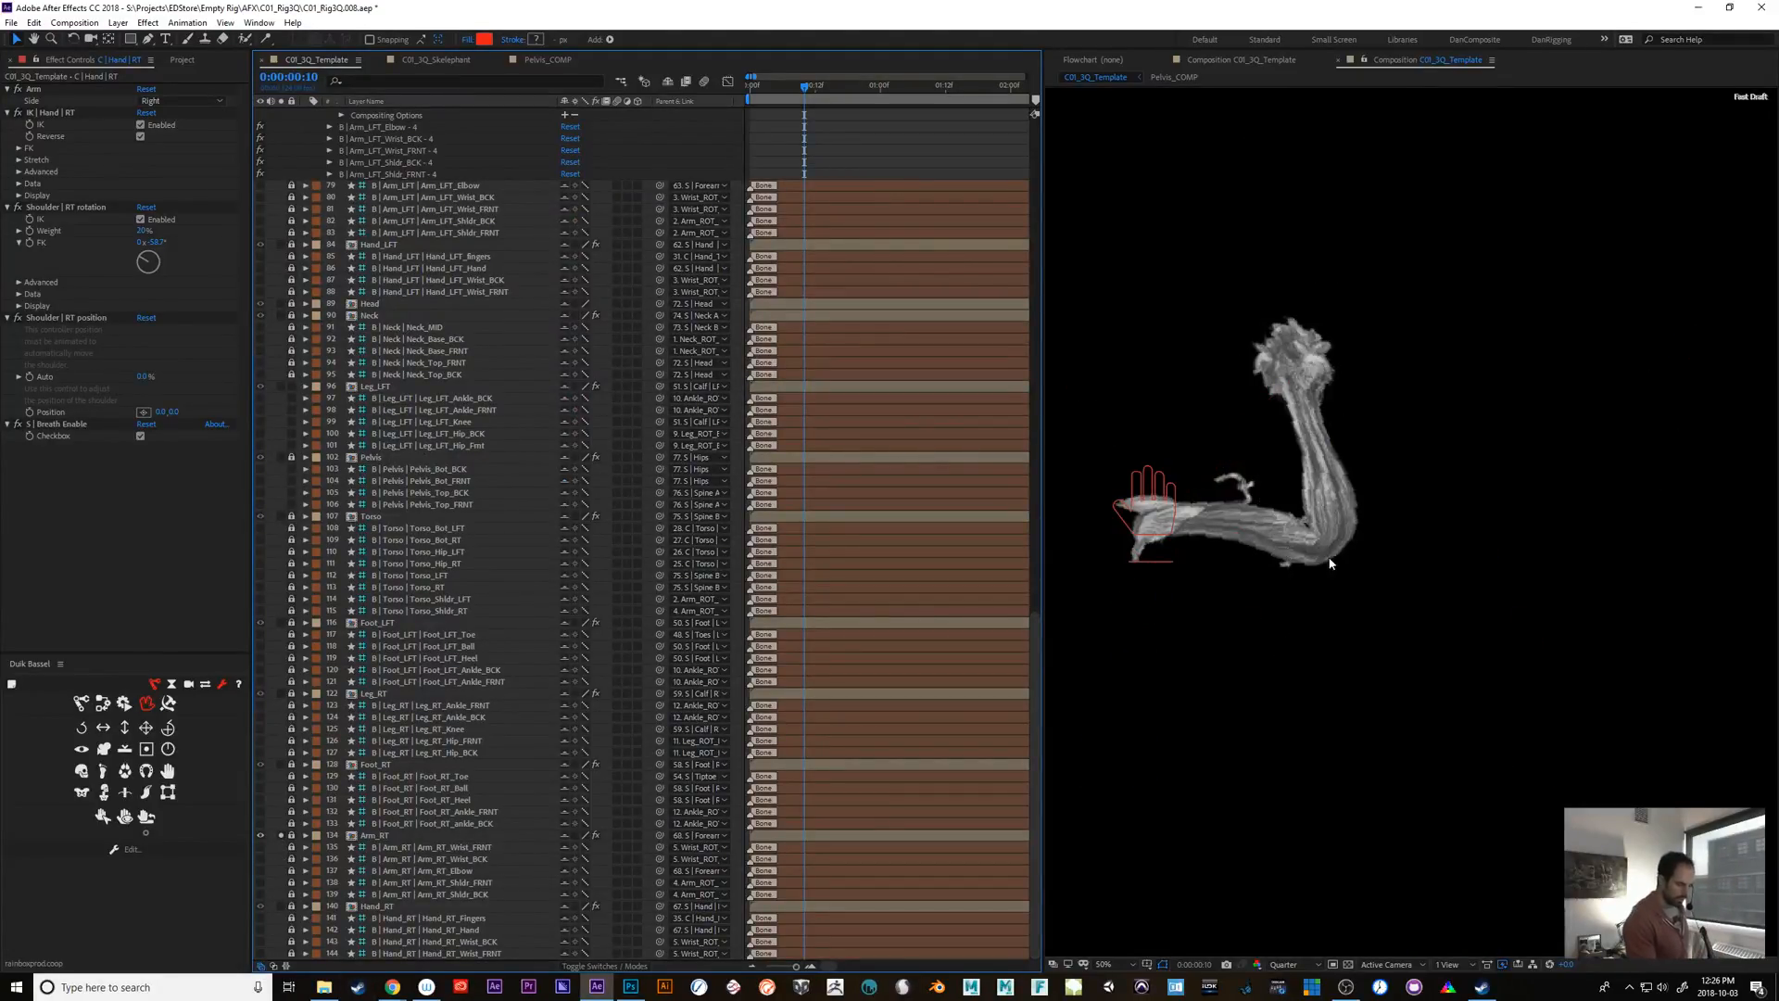
pyautogui.click(352, 838)
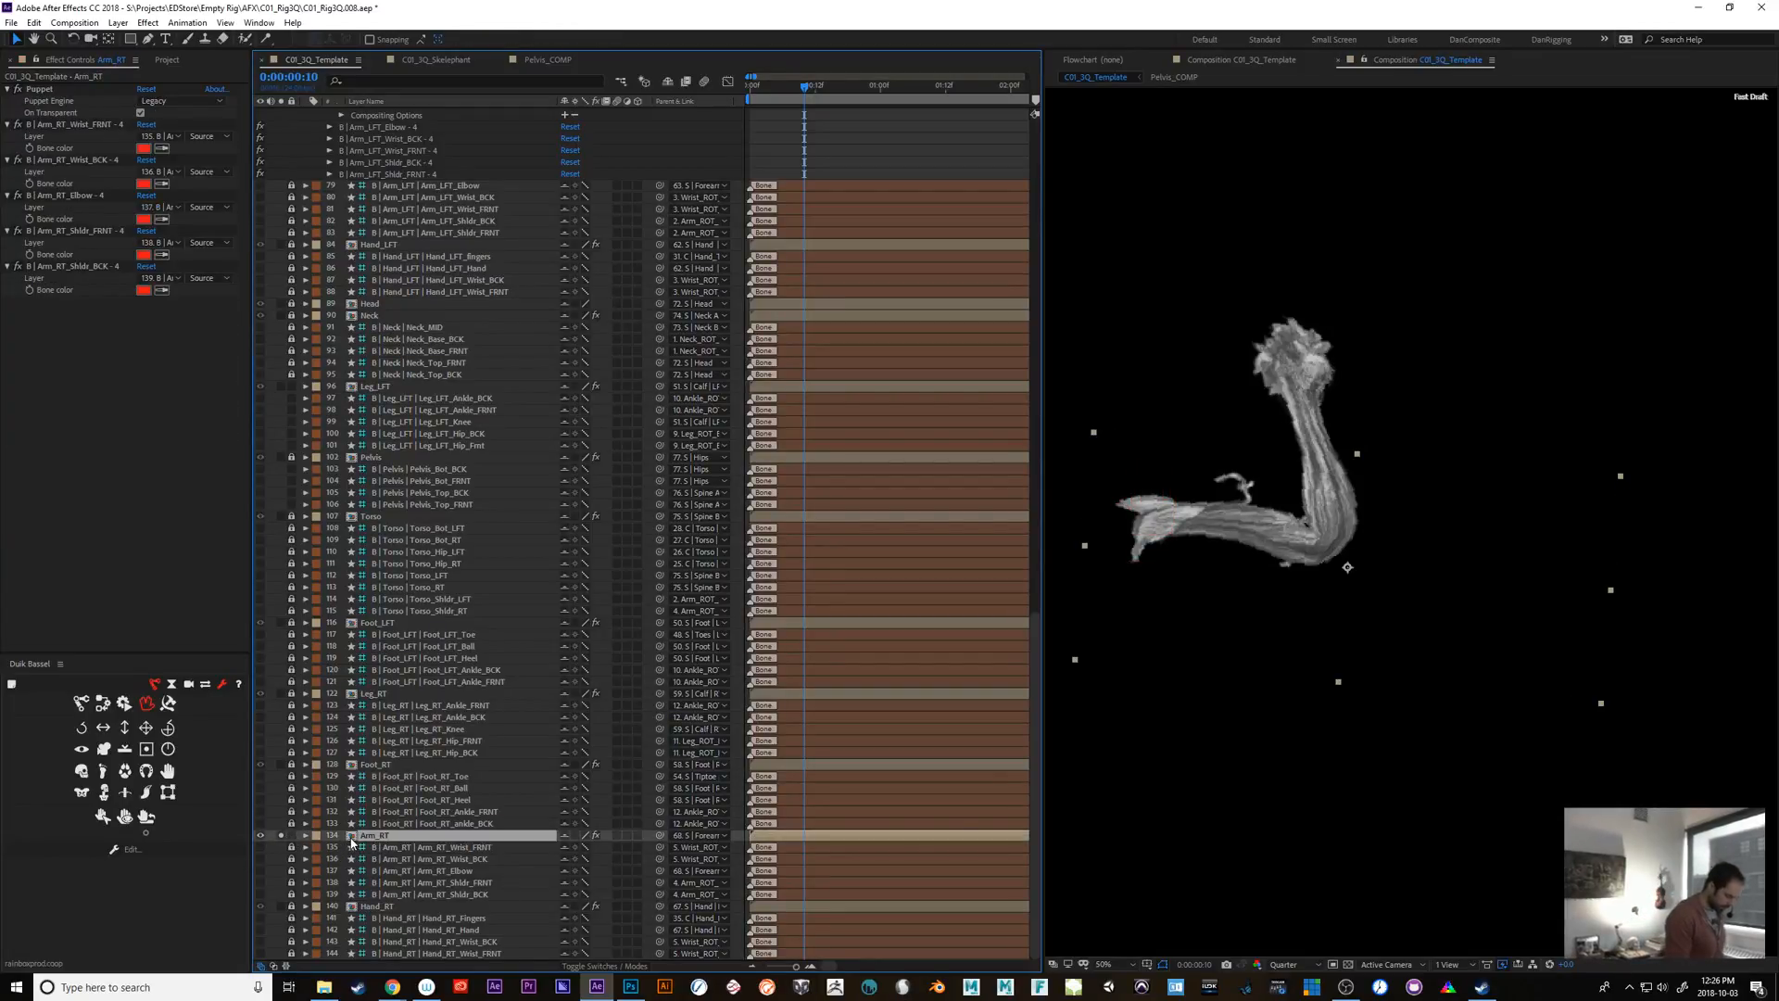
pyautogui.press('e')
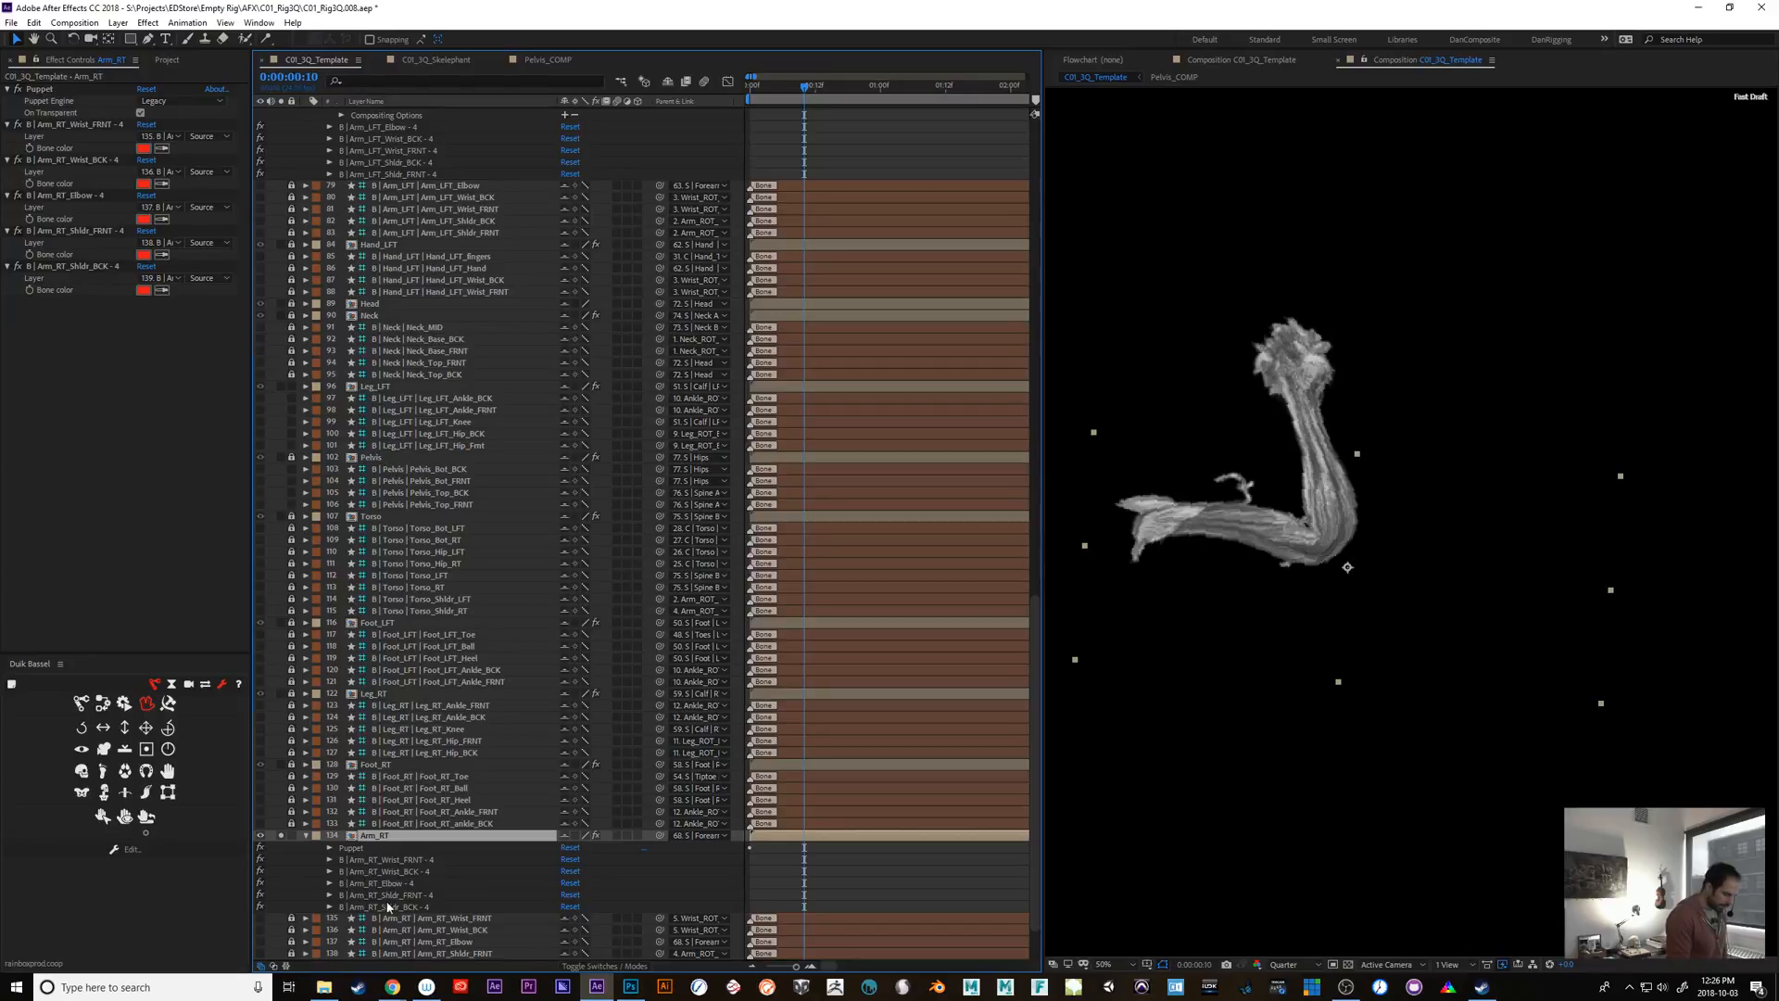
pyautogui.click(330, 849)
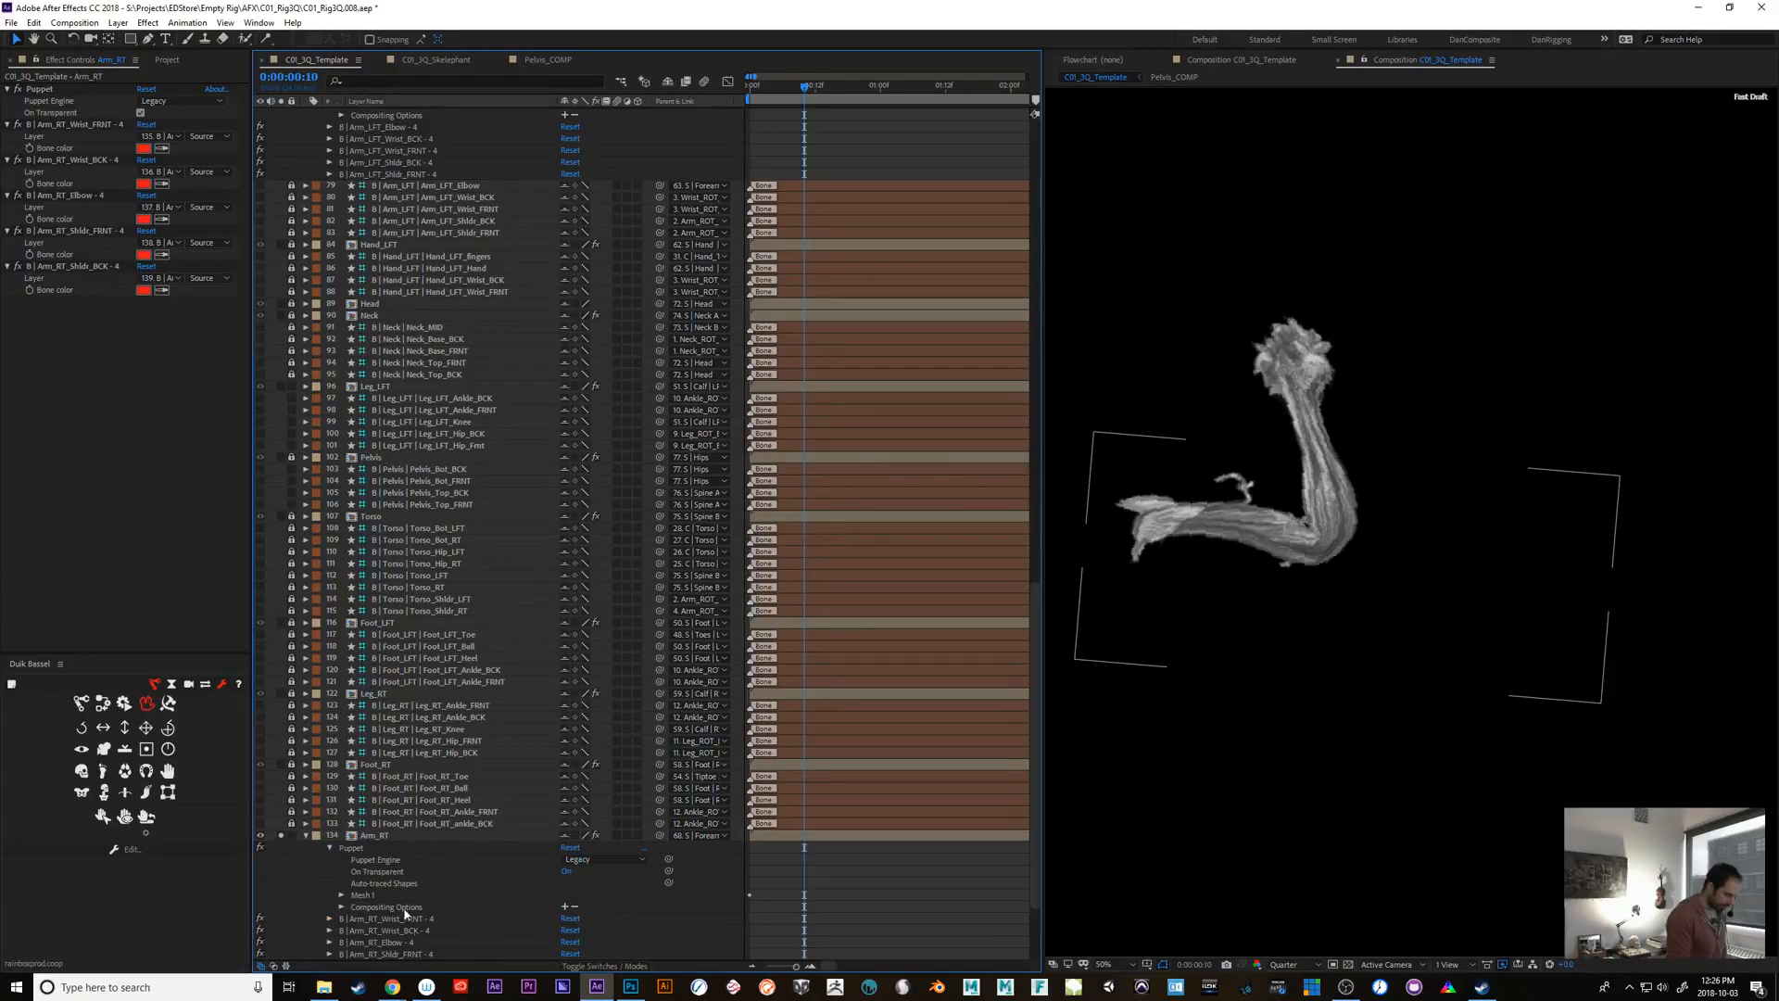
pyautogui.click(344, 895)
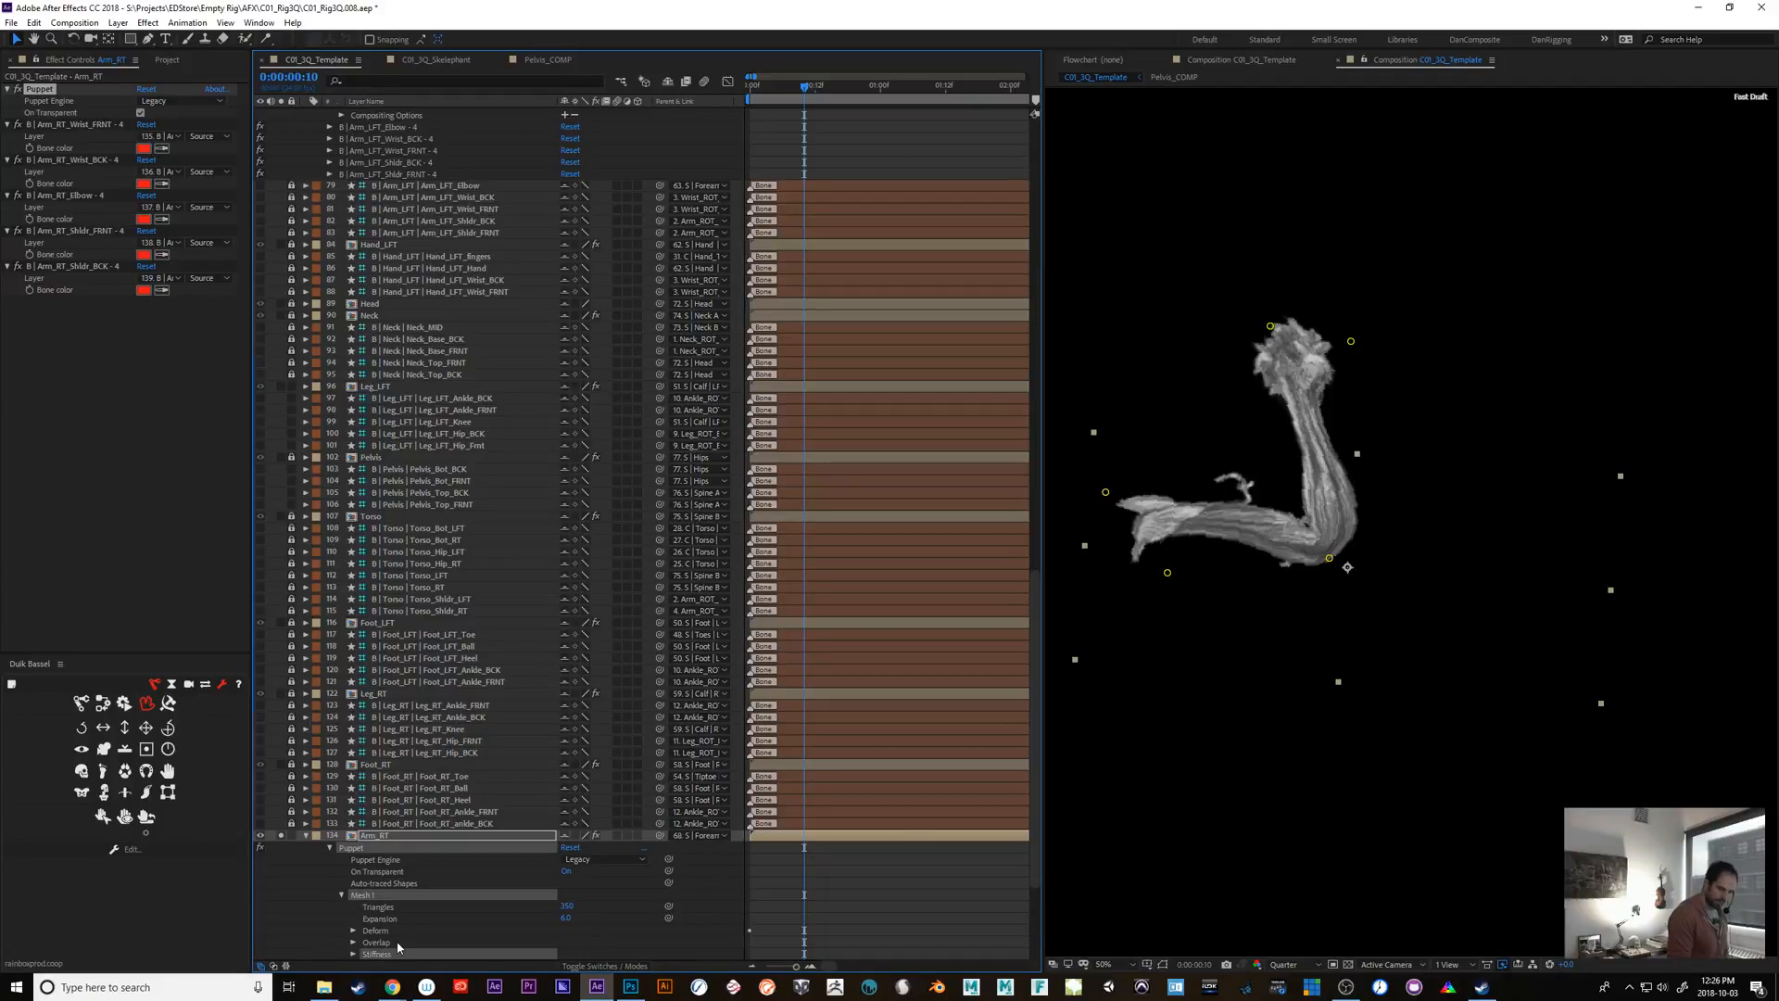
# With the Puppet Starch tool, shift Arm_RT's upper forearm starch pin toward the elbow and its upper-arm pin slightly toward the shoulder
pyautogui.click(266, 41)
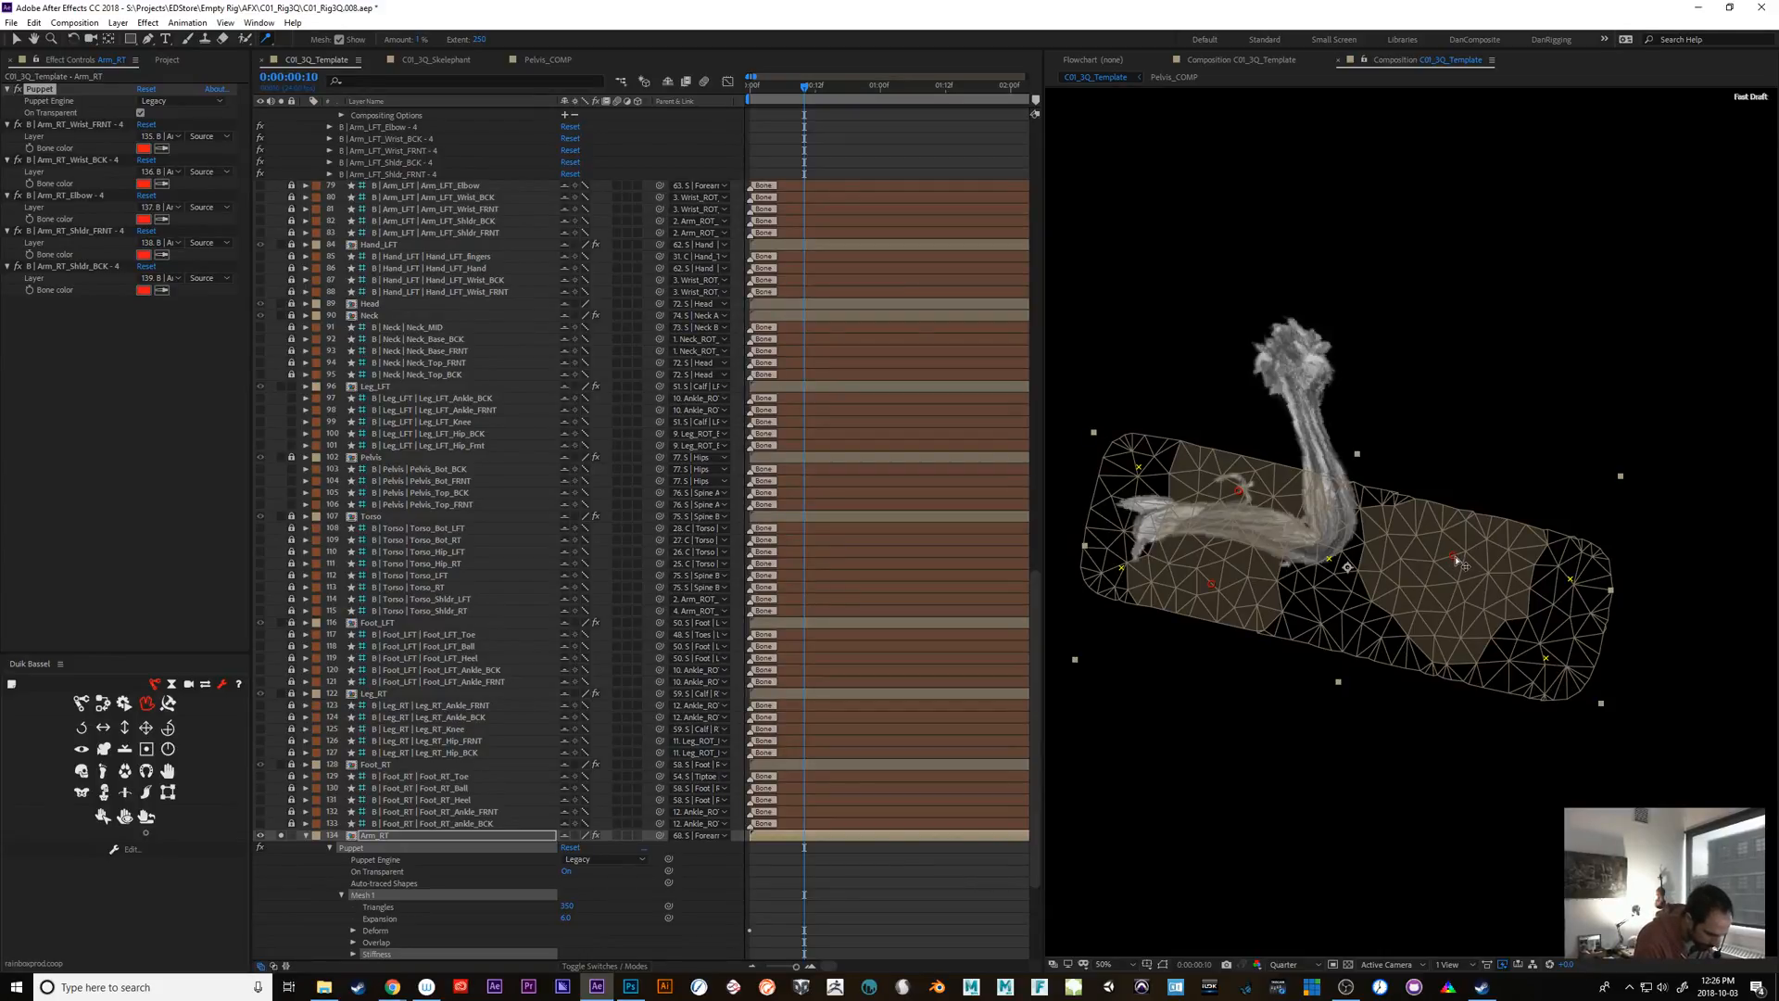
pyautogui.moveTo(1240, 491)
pyautogui.mouseDown()
pyautogui.moveTo(1277, 509)
pyautogui.moveTo(1254, 500)
pyautogui.mouseUp()
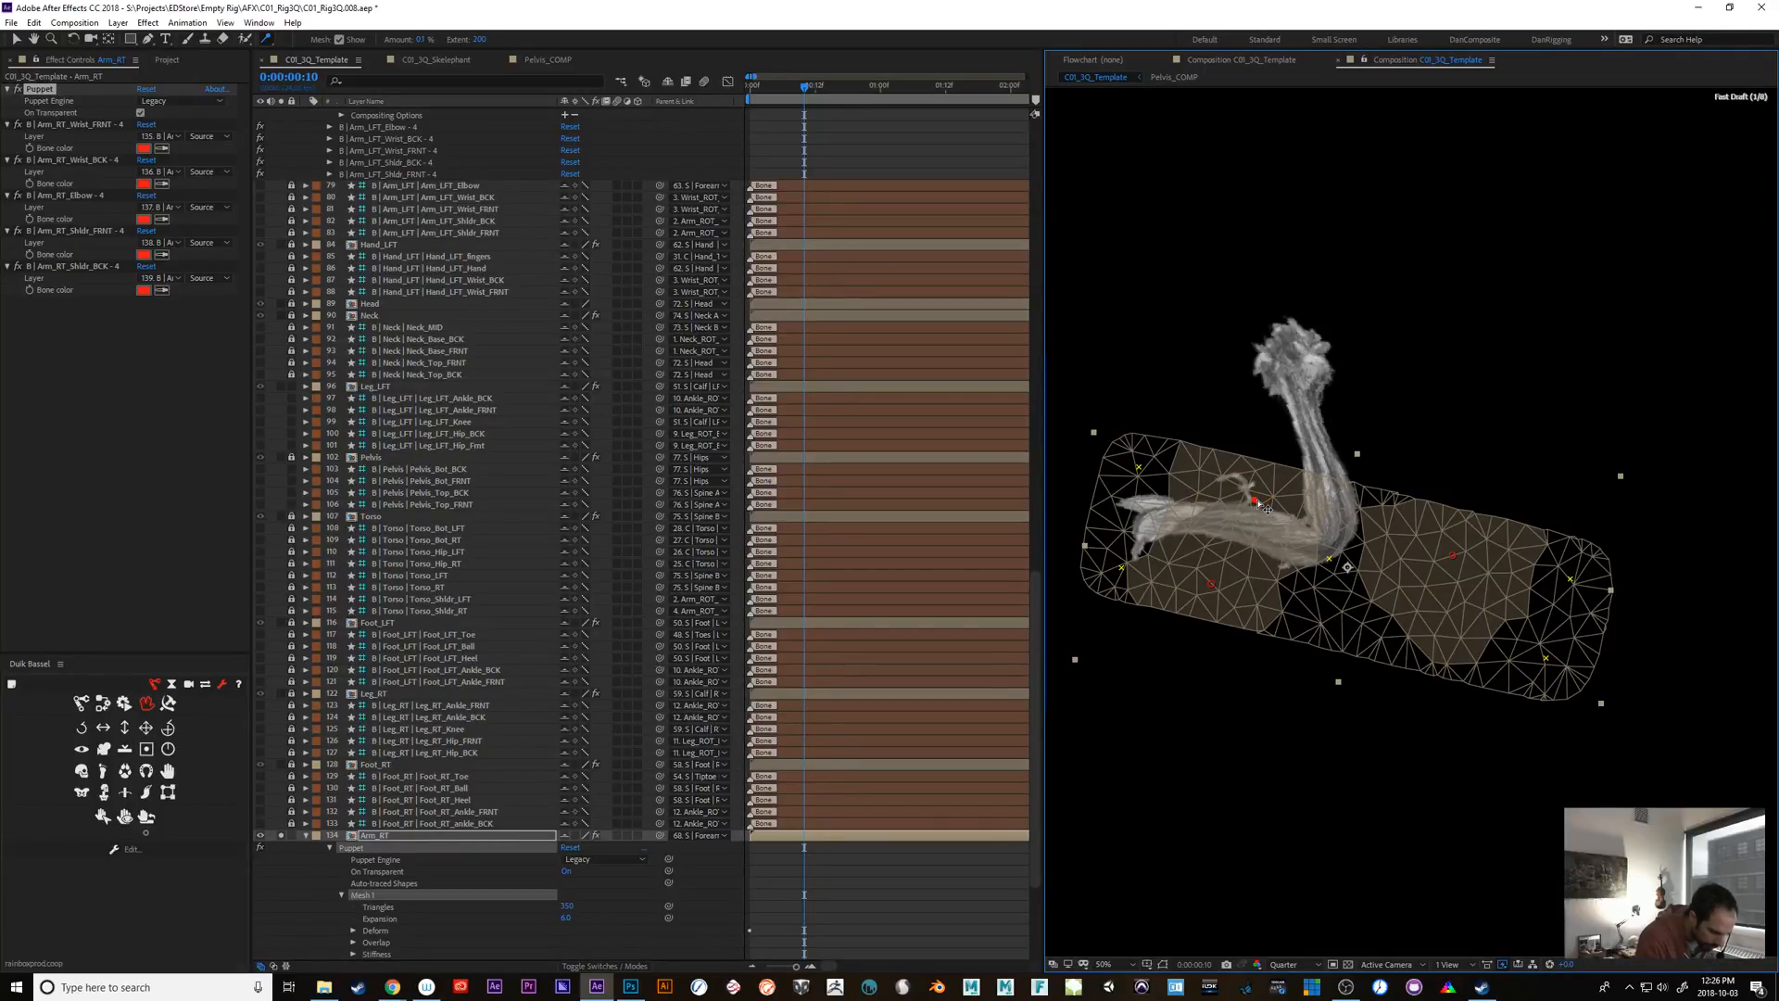
pyautogui.moveTo(1453, 555); pyautogui.dragTo(1476, 559)
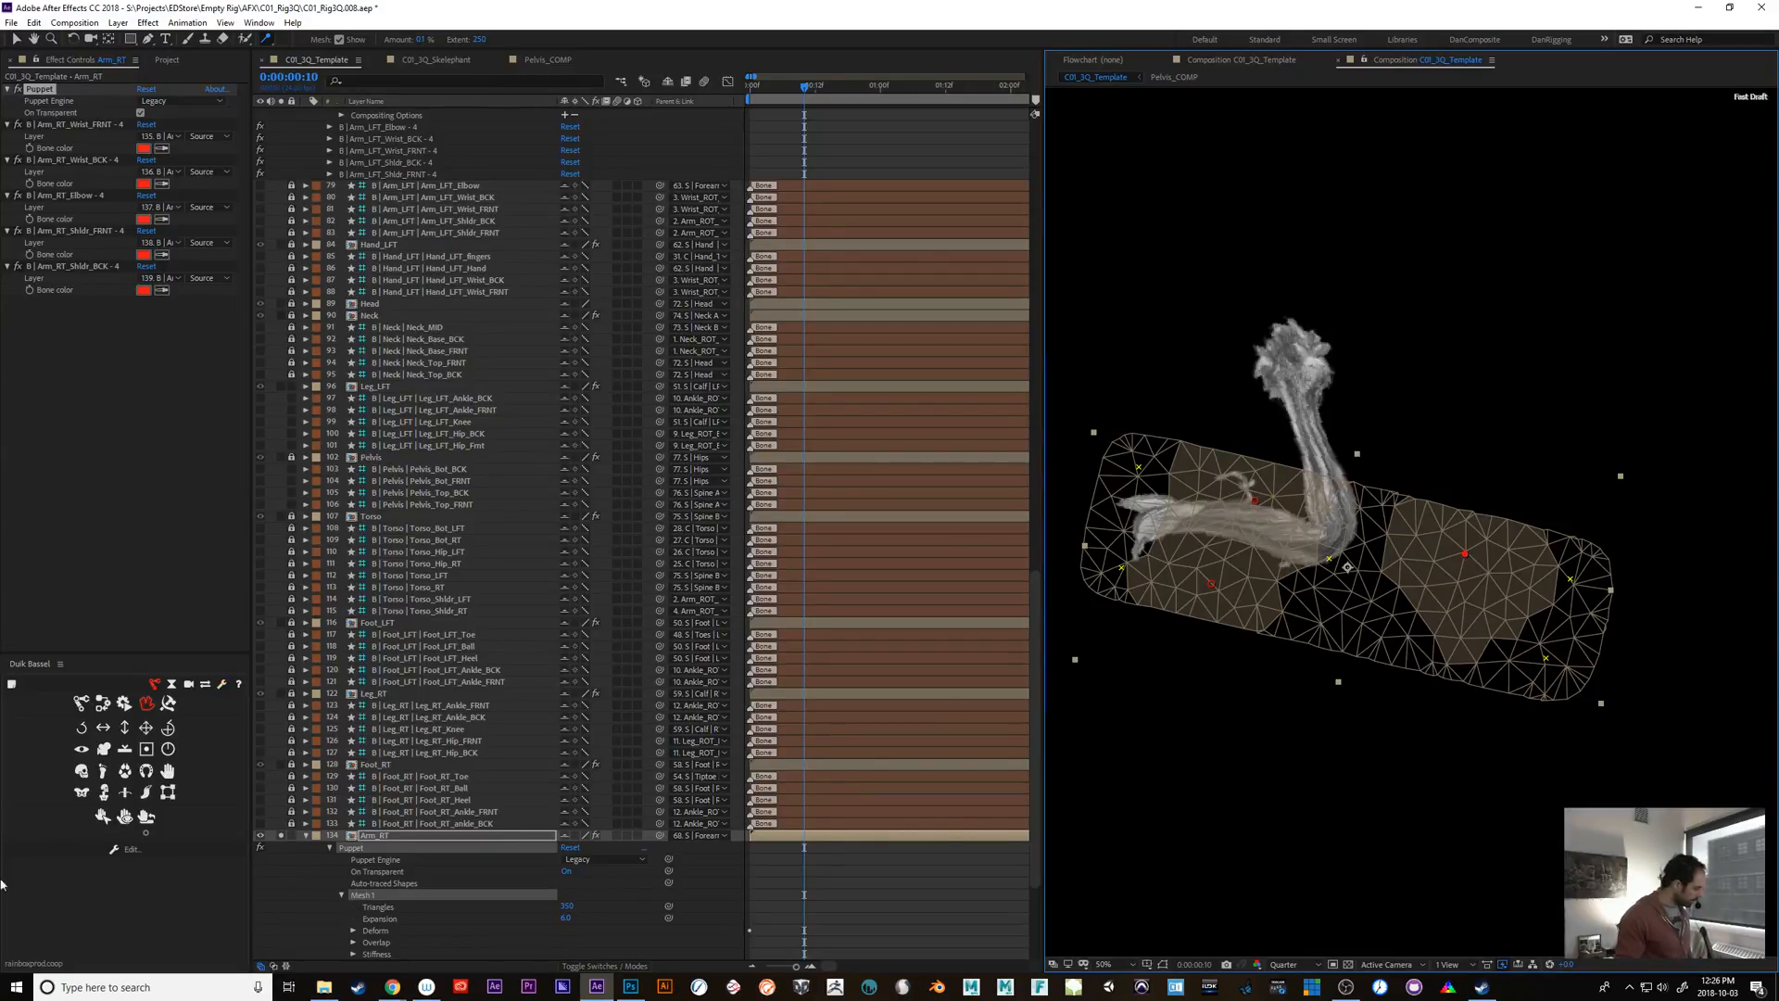
# Open the Windows System settings to examine the computer's device specifications, and minimize the window
pyautogui.rightClick(16, 986)
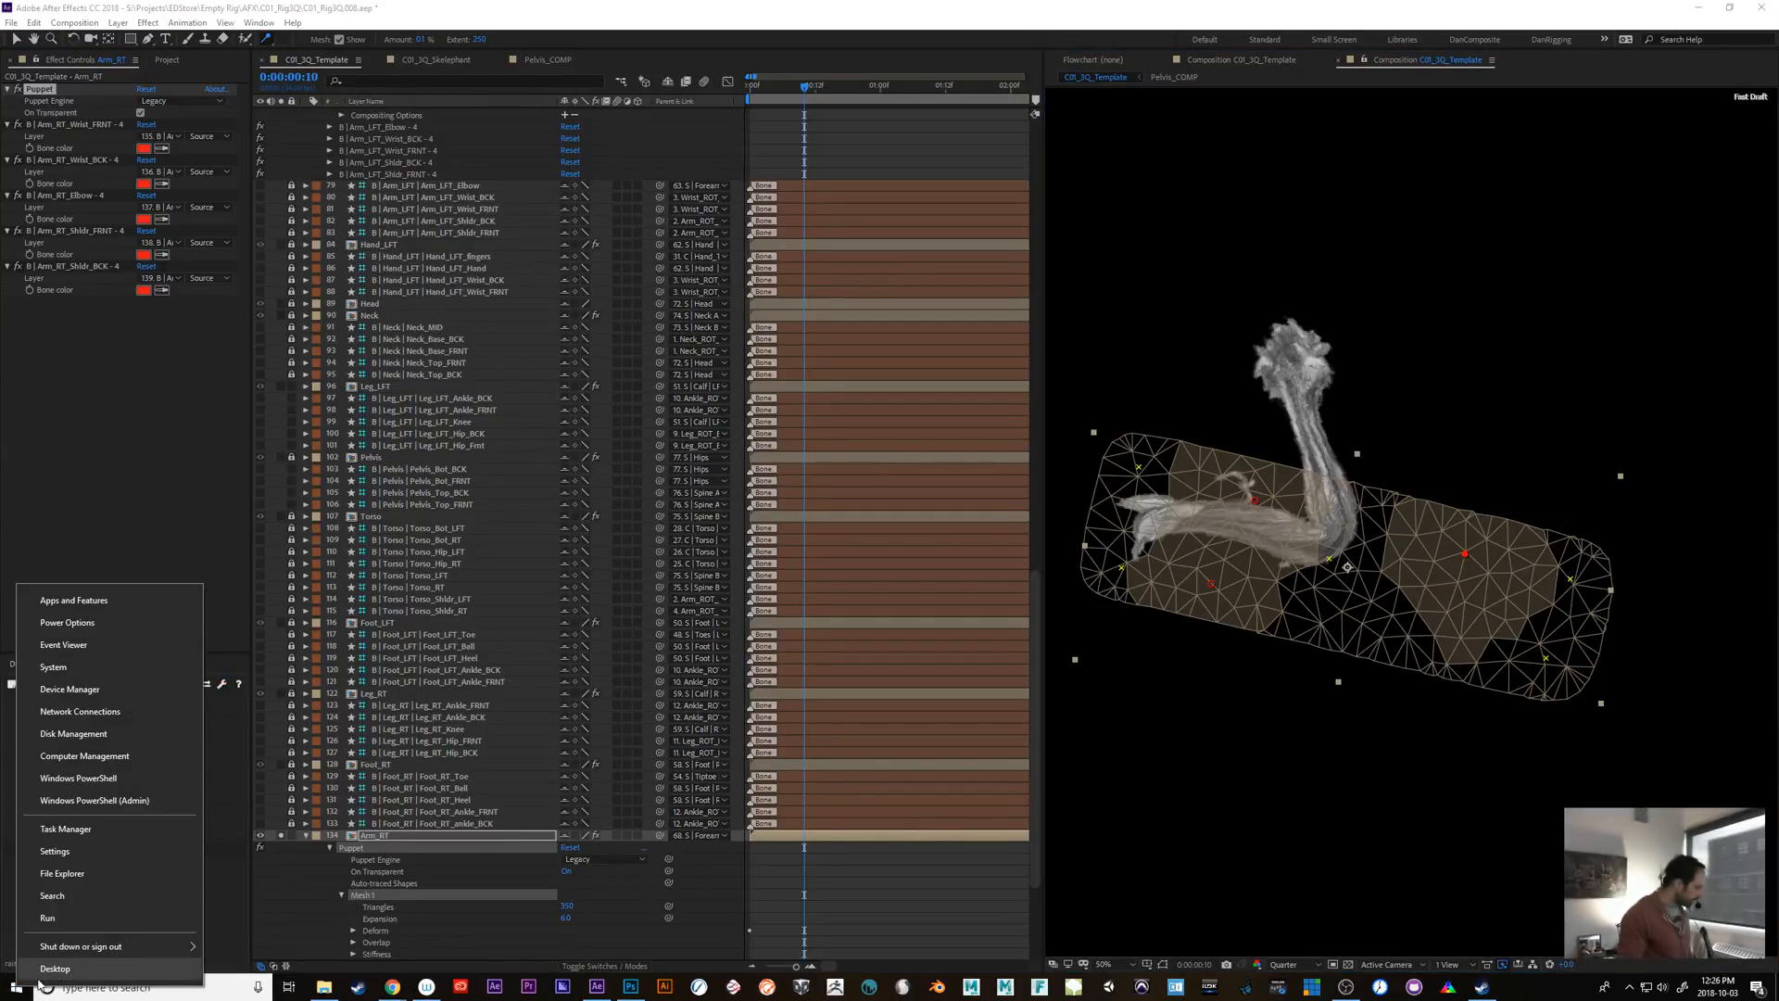
pyautogui.click(79, 669)
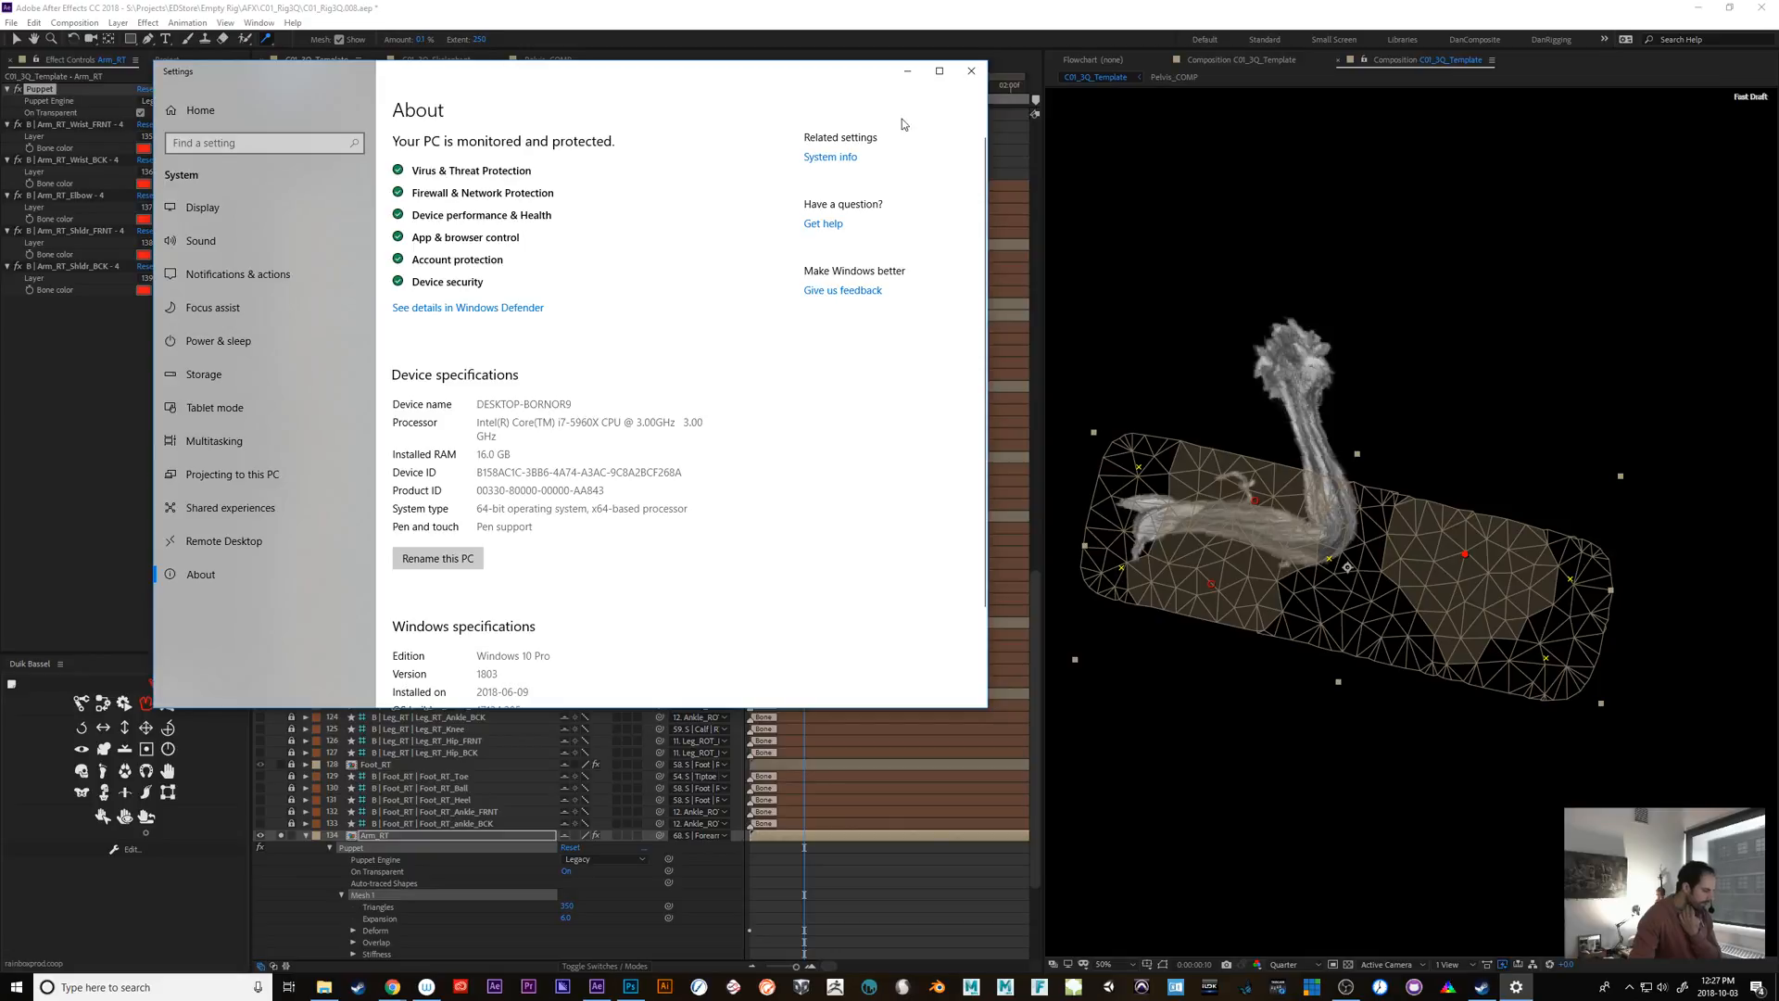
pyautogui.click(908, 71)
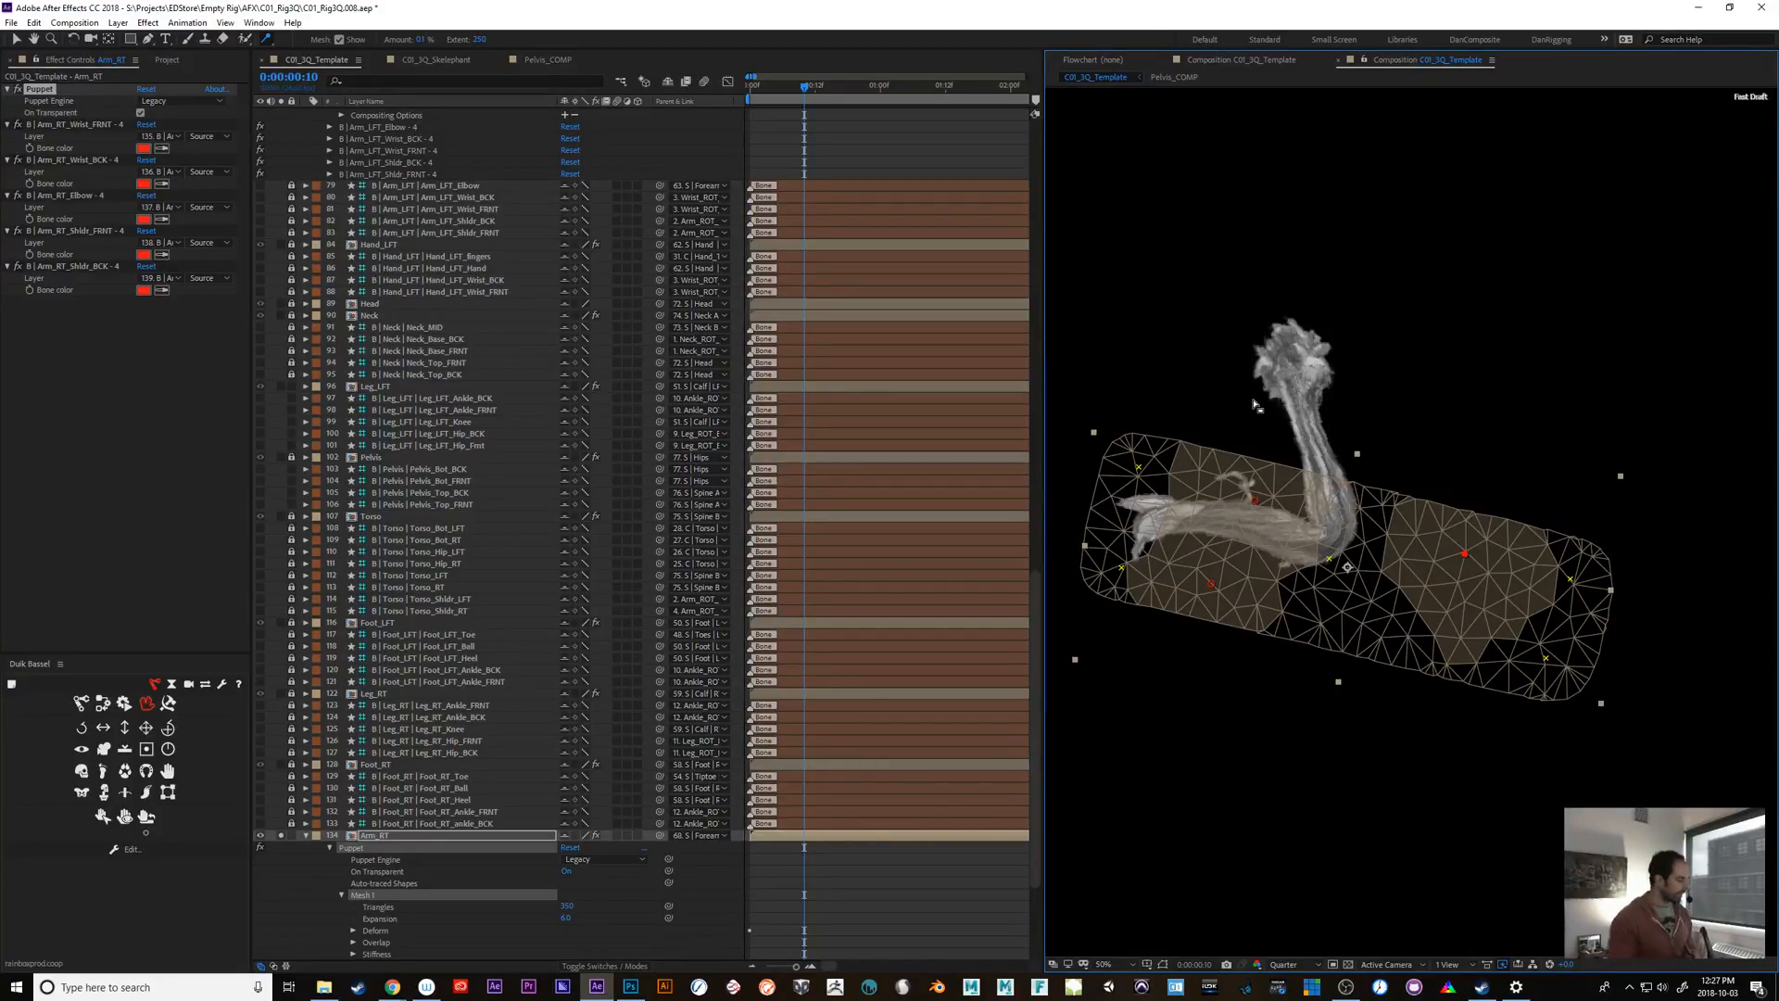
pyautogui.click(366, 860)
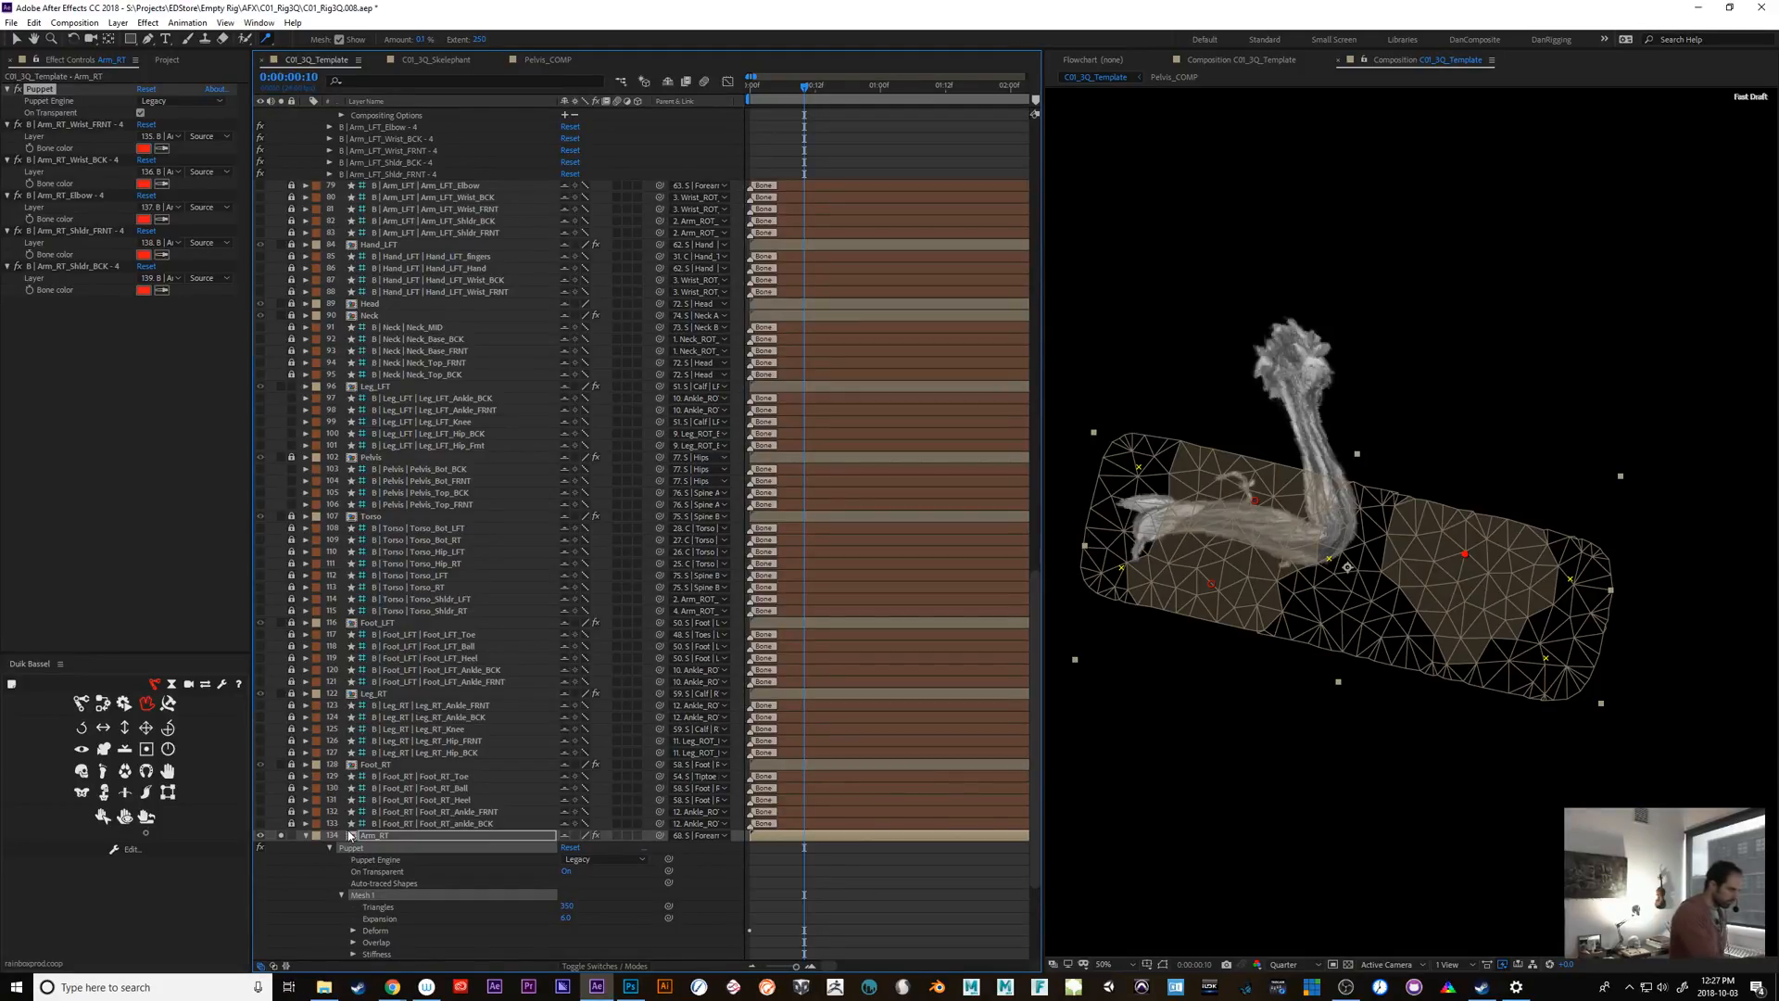
pyautogui.click(7, 90)
pyautogui.click(8, 90)
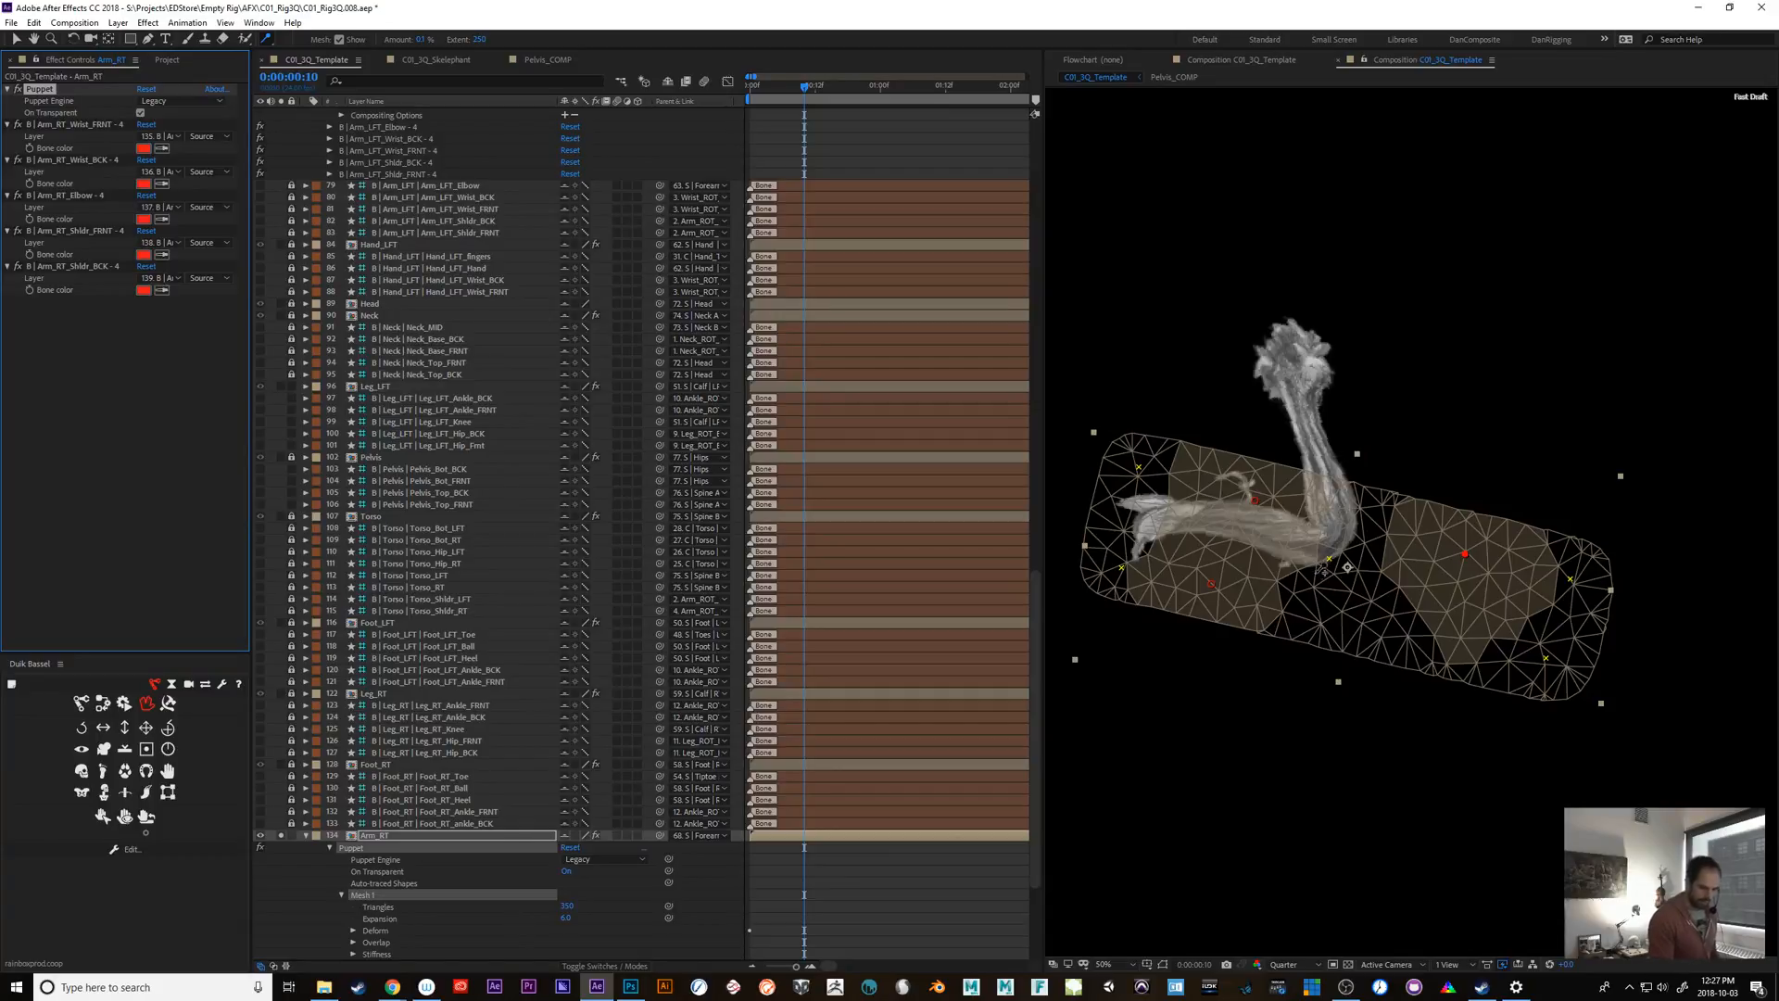
# At frame 3, shift Arm_RT's upper-arm starch pin toward the elbow, and scrub to frame 8 to check the bend
pyautogui.moveTo(803, 85); pyautogui.dragTo(765, 86)
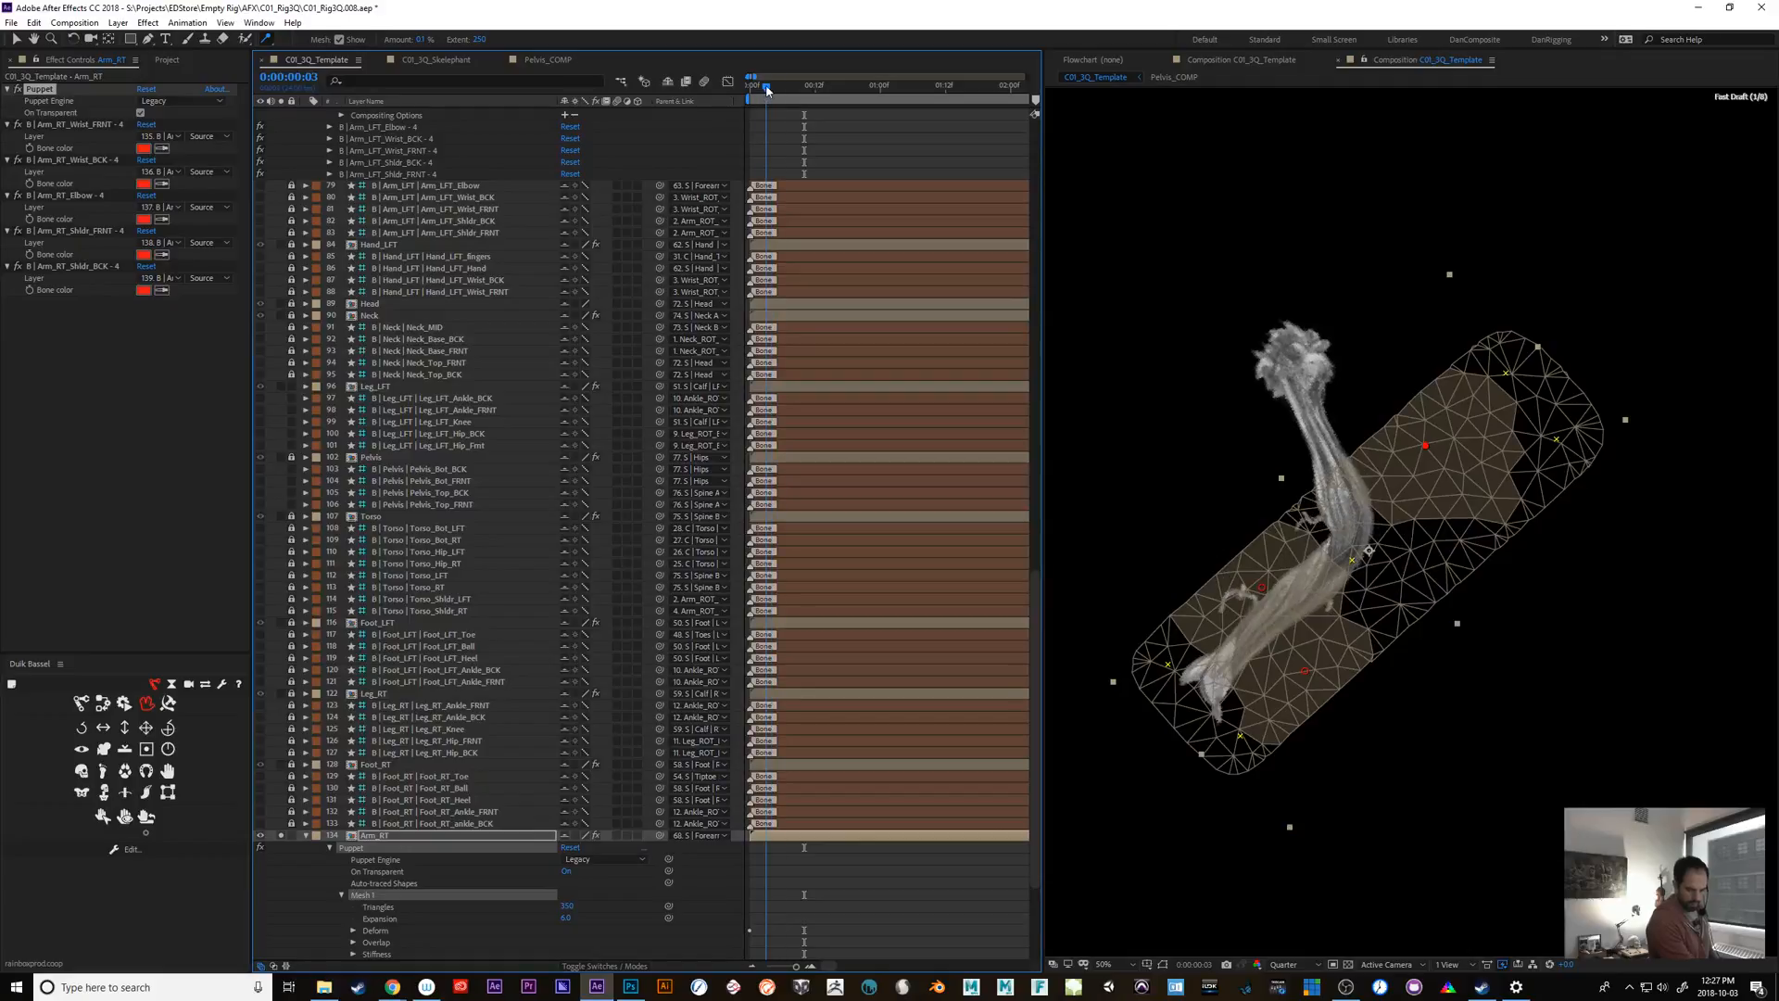
pyautogui.moveTo(1427, 451); pyautogui.dragTo(1403, 470)
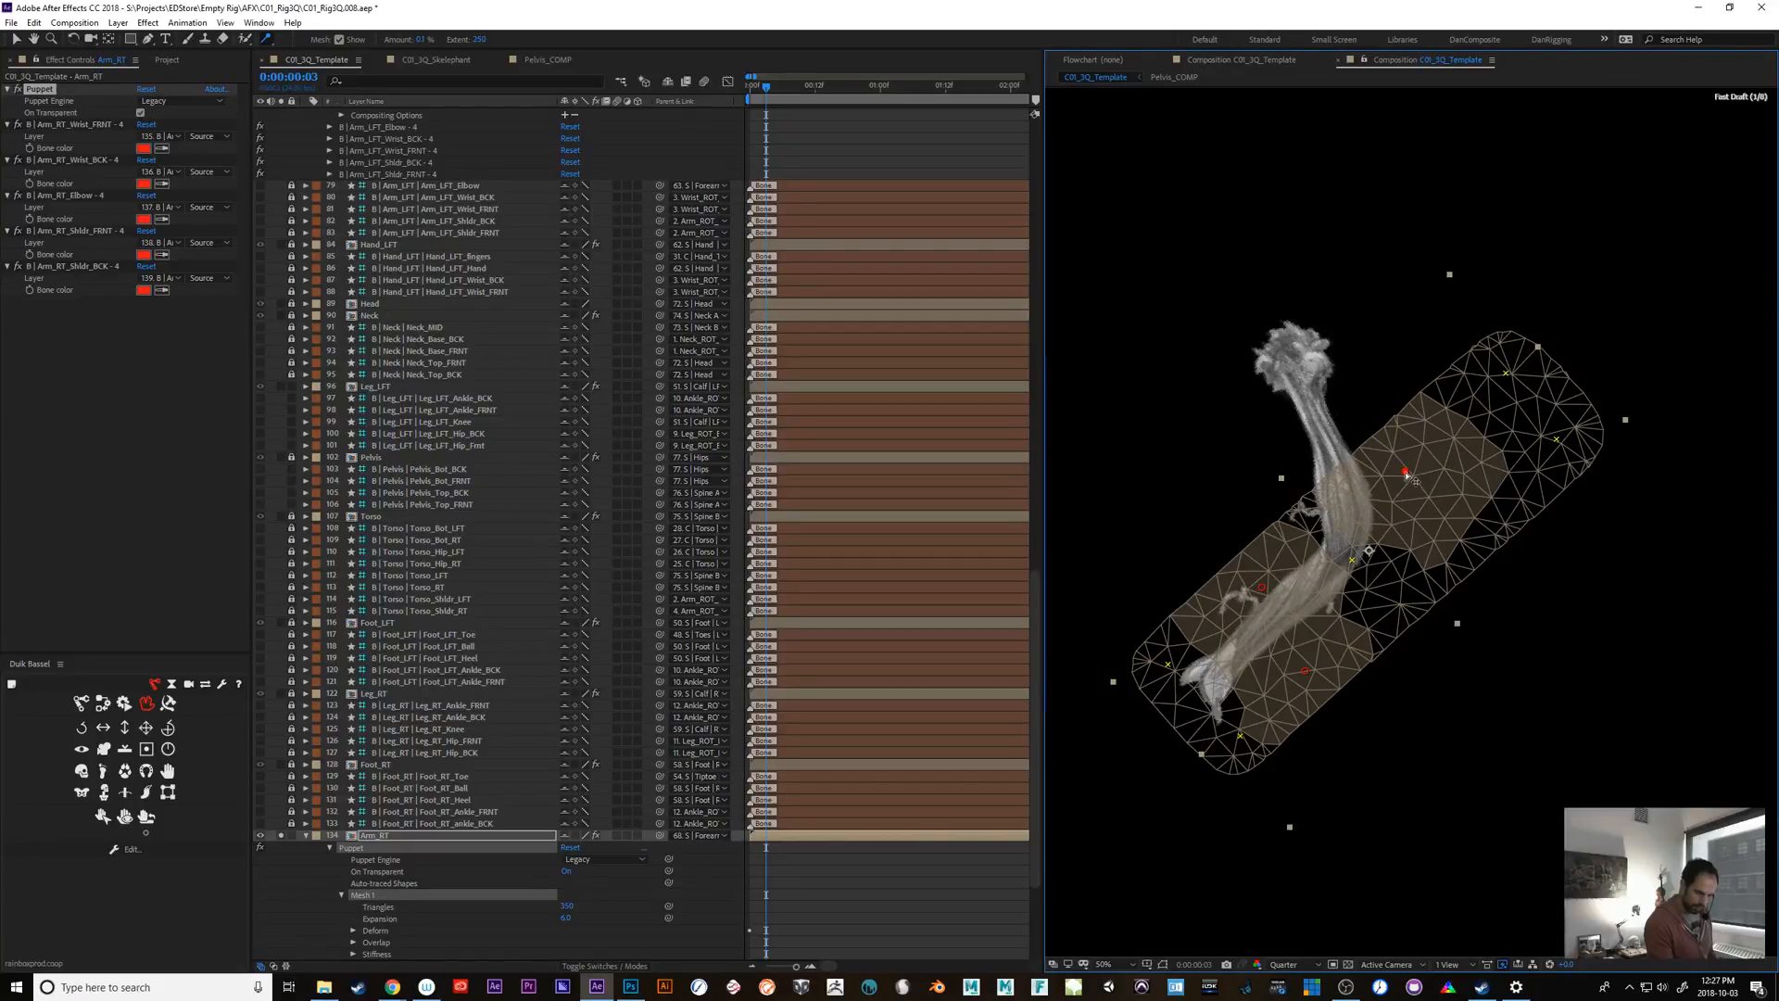
pyautogui.click(811, 84)
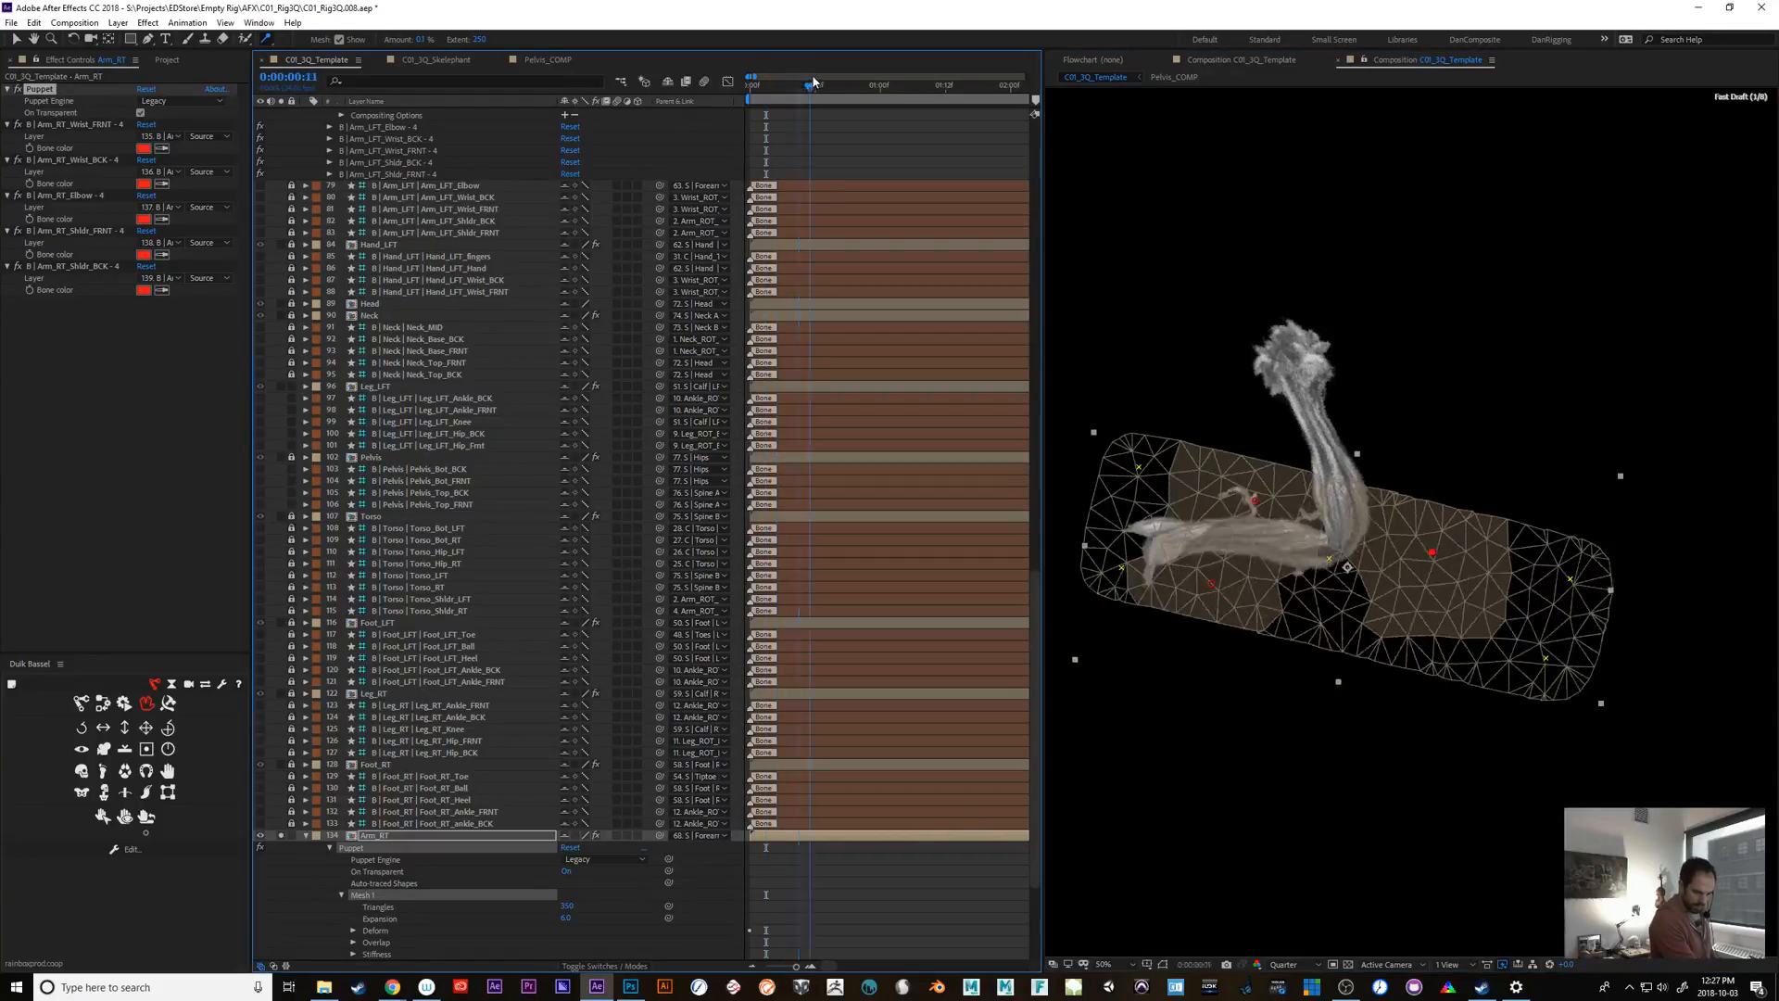
pyautogui.moveTo(813, 81)
pyautogui.mouseDown()
pyautogui.moveTo(752, 96)
pyautogui.moveTo(793, 93)
pyautogui.mouseUp()
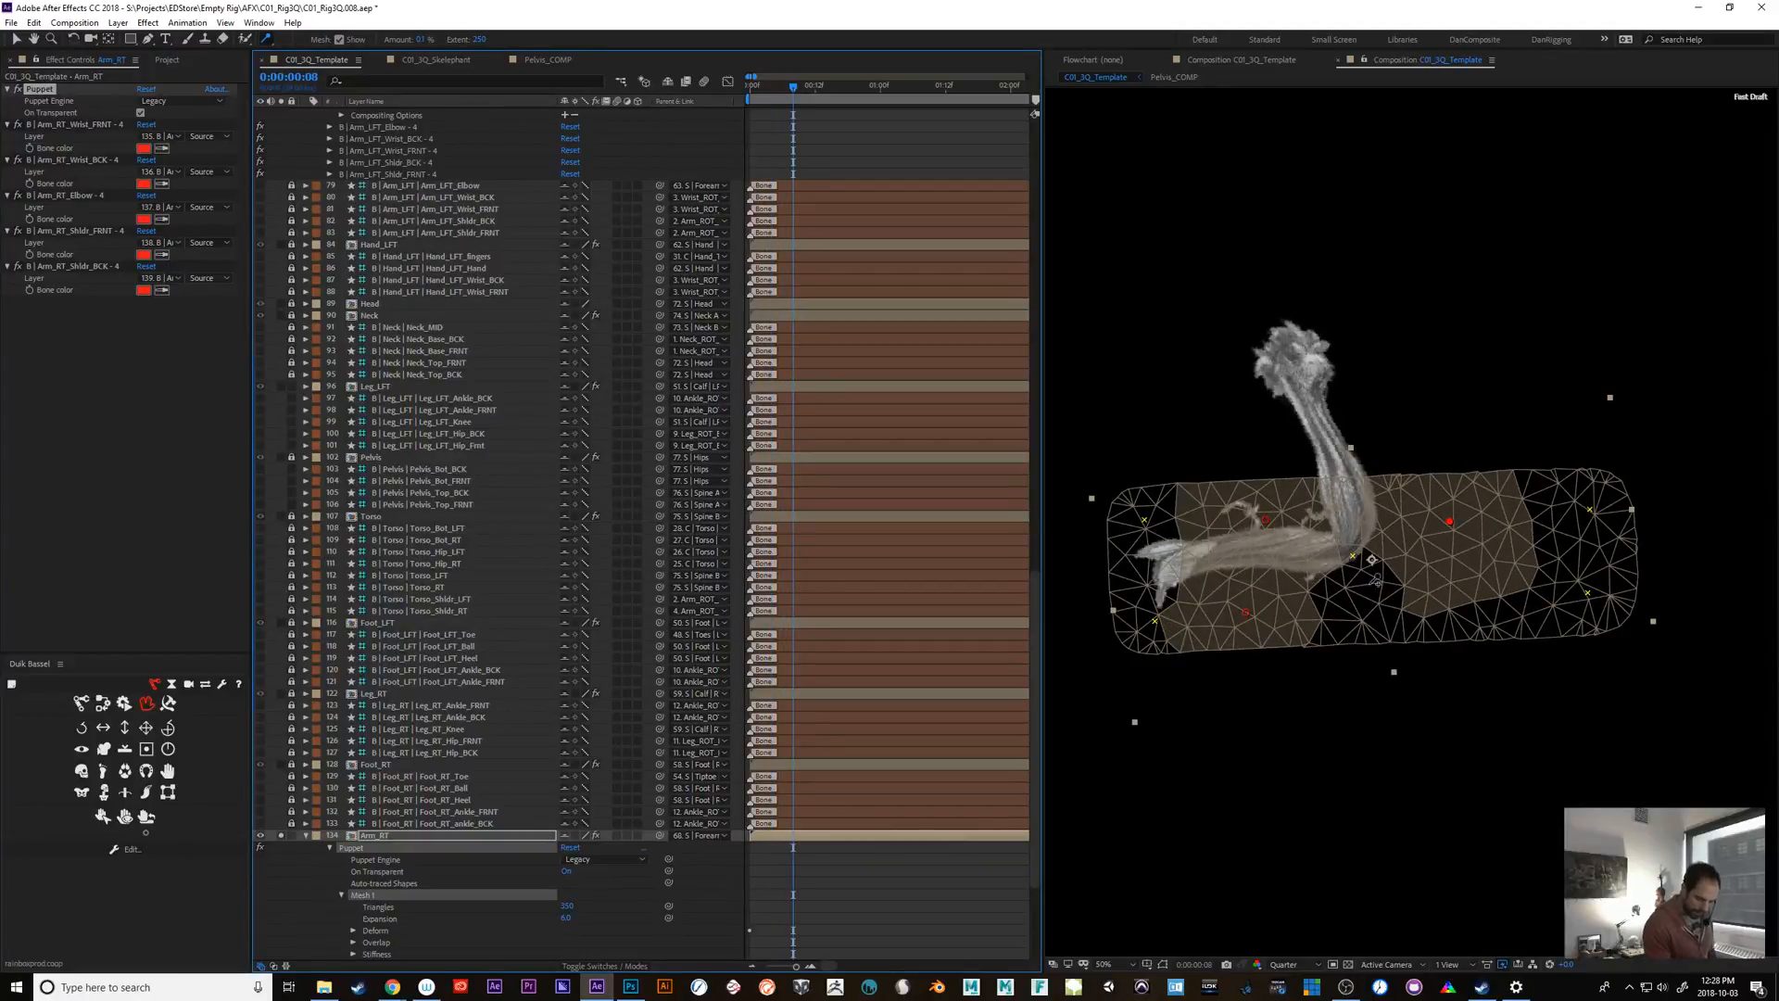
# At frame 8, add a starch pin to Arm_RT just below the elbow, set its extent to 50 and shift it toward the forearm
pyautogui.click(1370, 601)
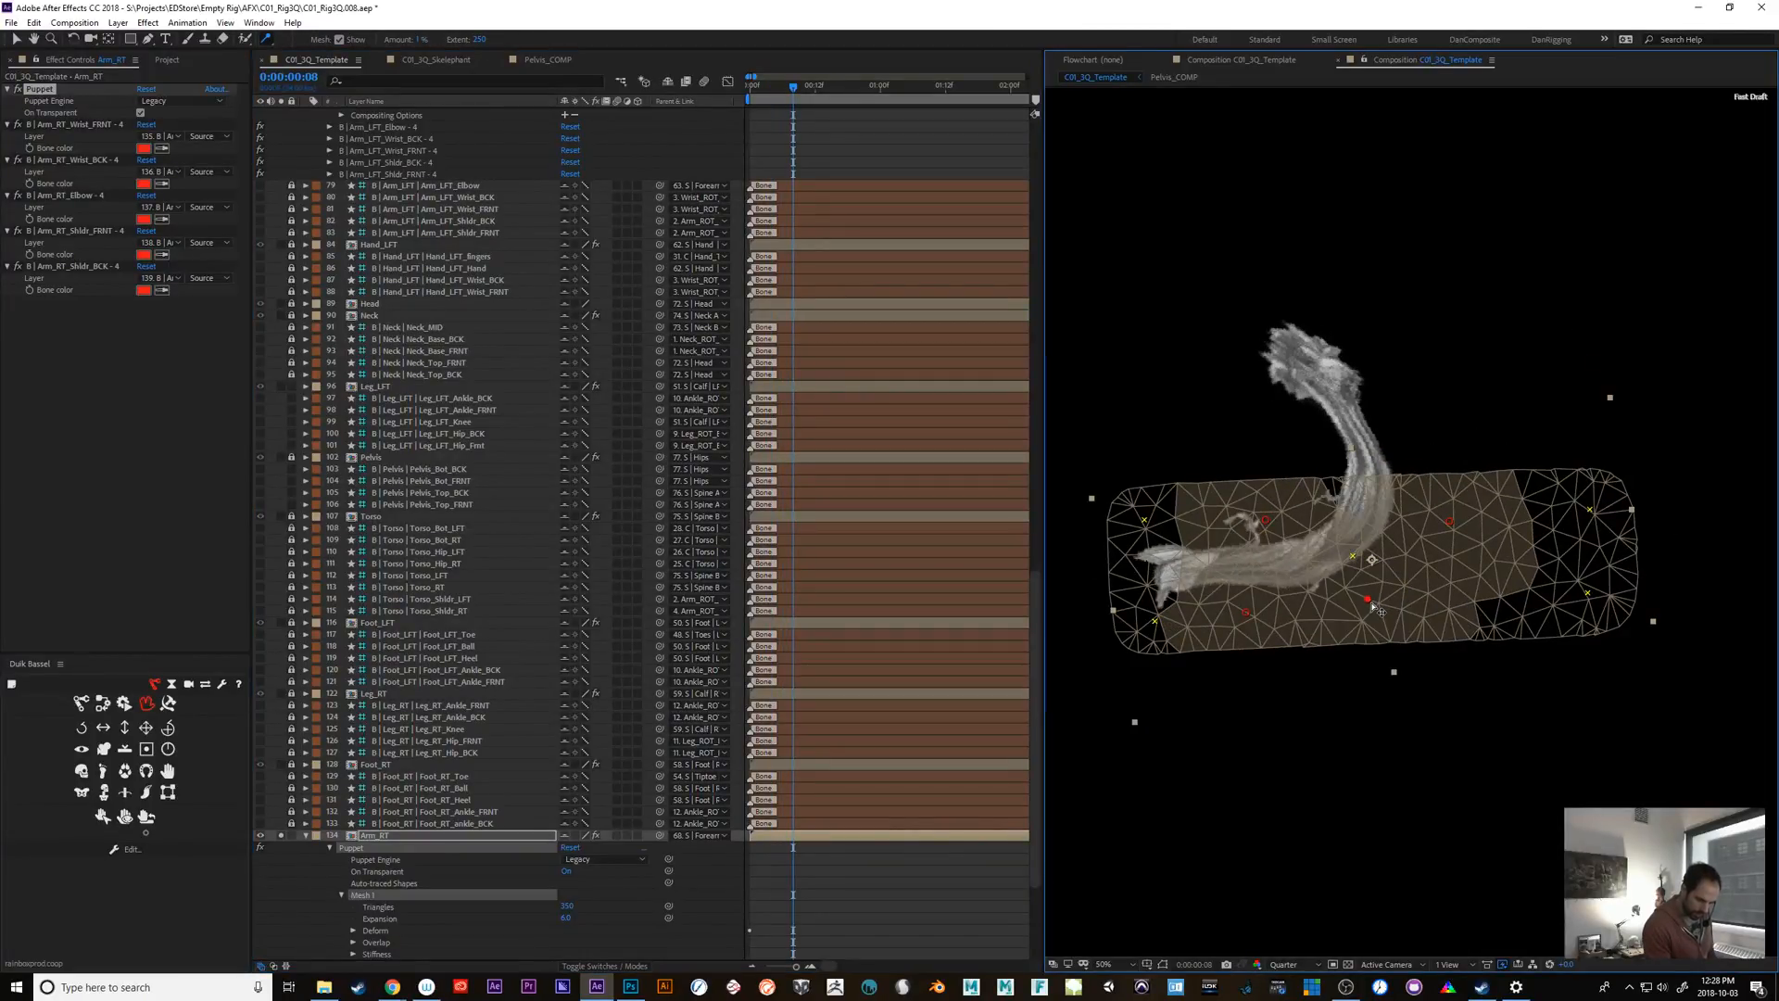
pyautogui.click(480, 39)
pyautogui.write('50')
pyautogui.press('Return')
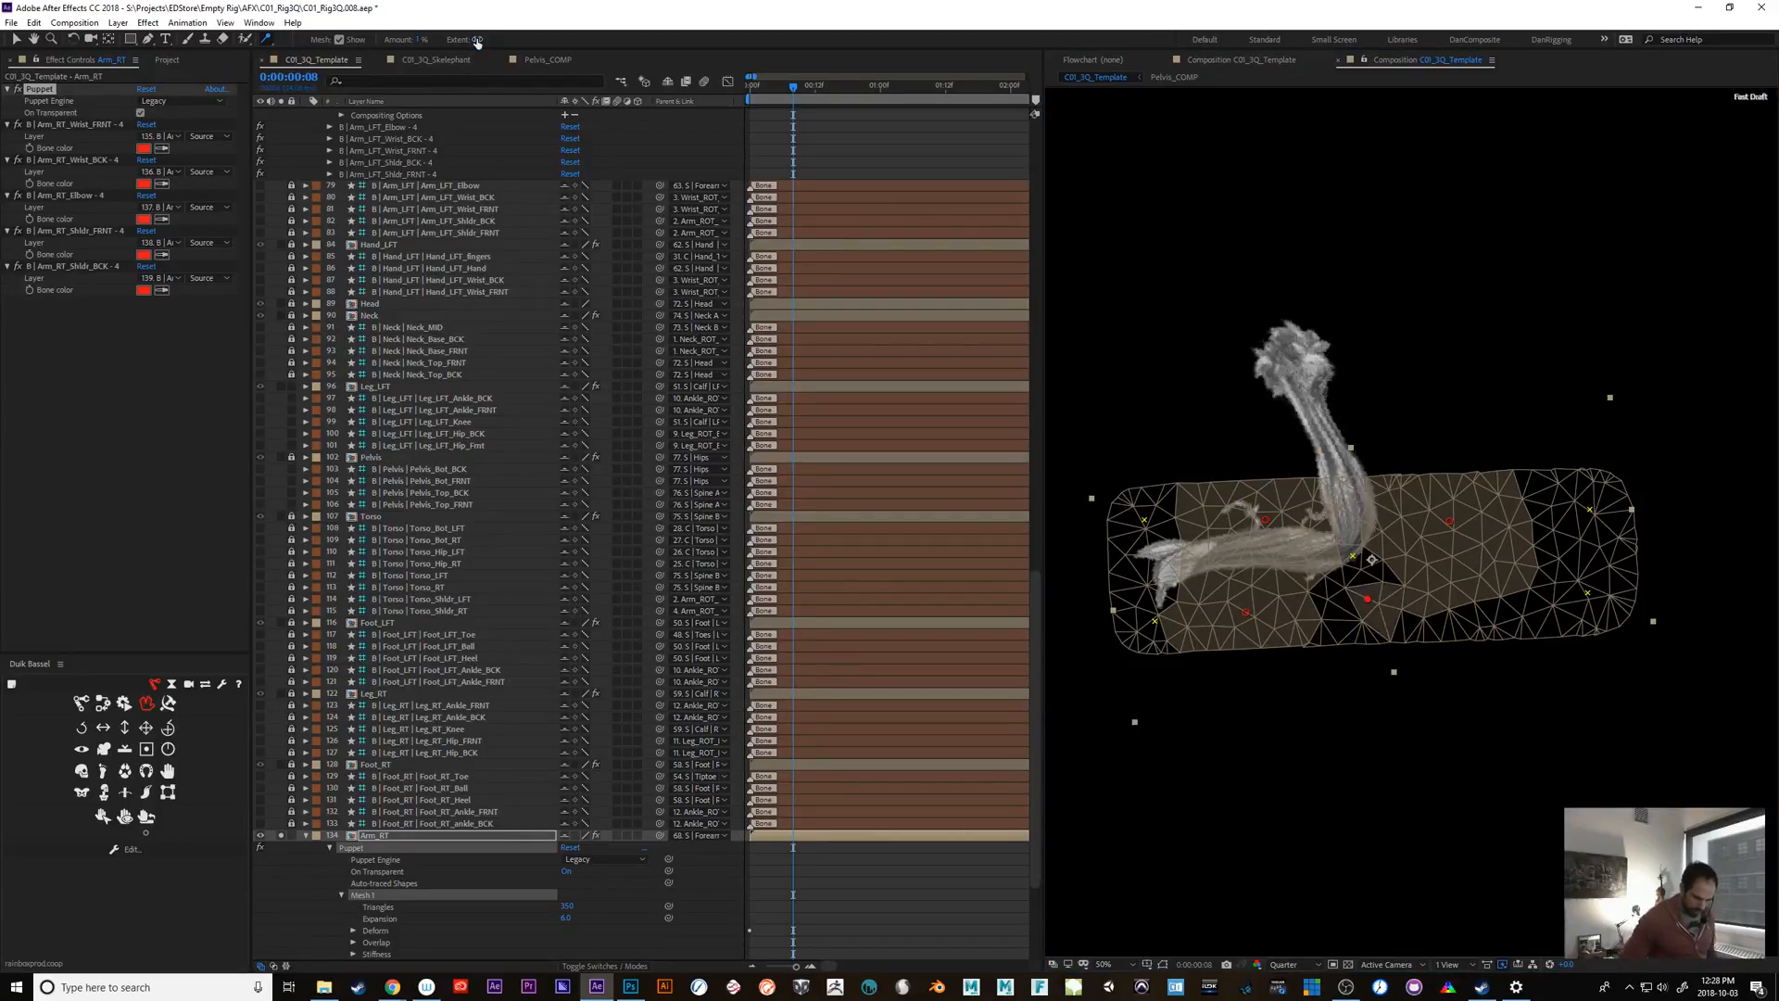
pyautogui.moveTo(1371, 608); pyautogui.dragTo(1336, 625)
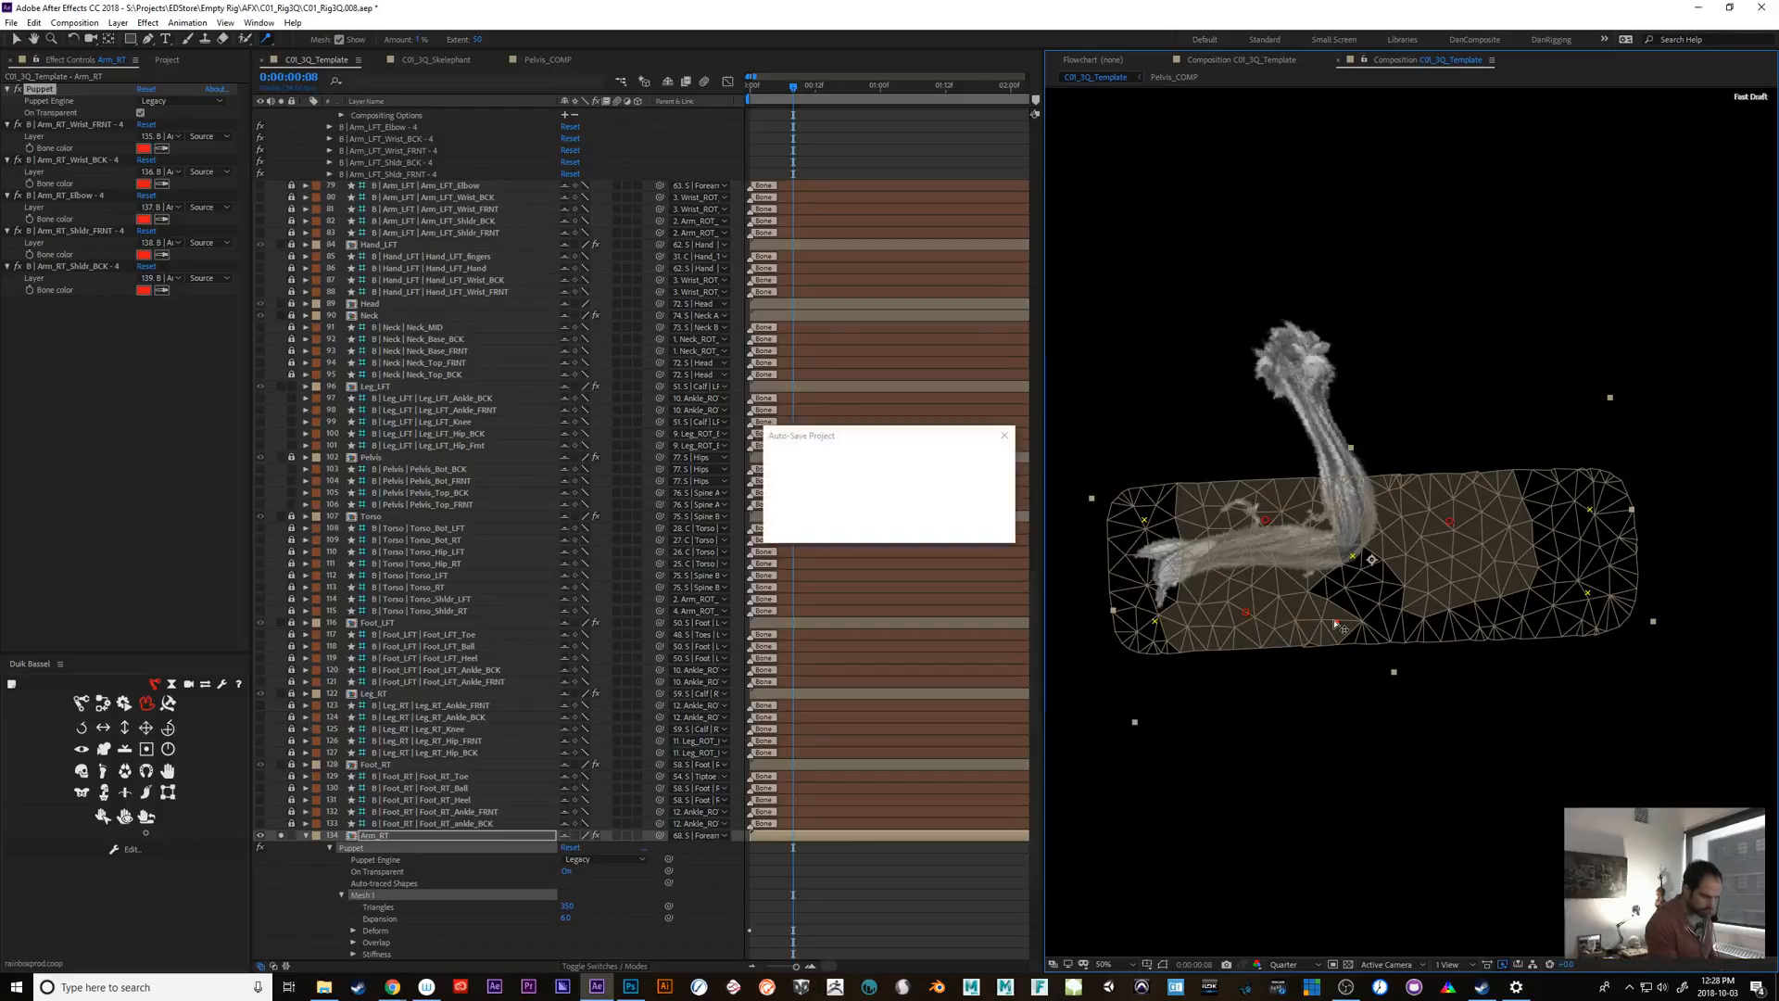
# At frame 4, move the new elbow starch pin to the outer side of Arm_RT's upper-arm mesh and set its extent to 100
pyautogui.moveTo(793, 89)
pyautogui.mouseDown()
pyautogui.moveTo(753, 104)
pyautogui.moveTo(771, 95)
pyautogui.mouseUp()
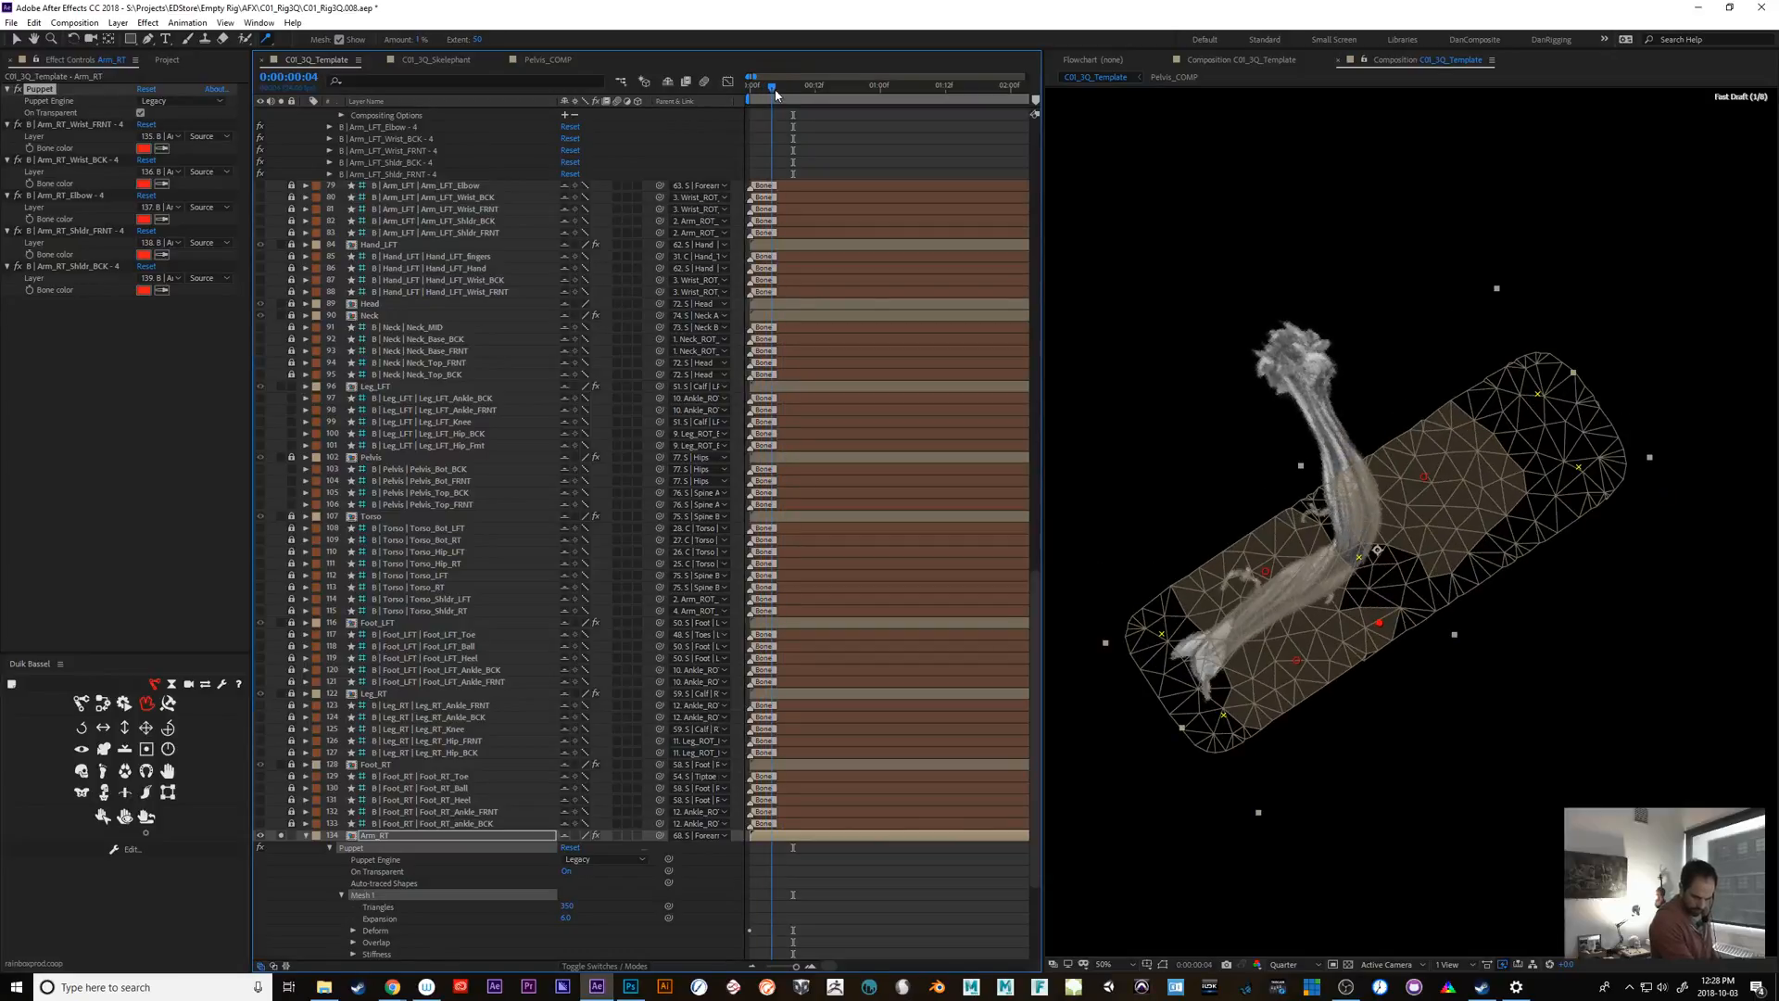
pyautogui.moveTo(1381, 624); pyautogui.dragTo(1492, 541)
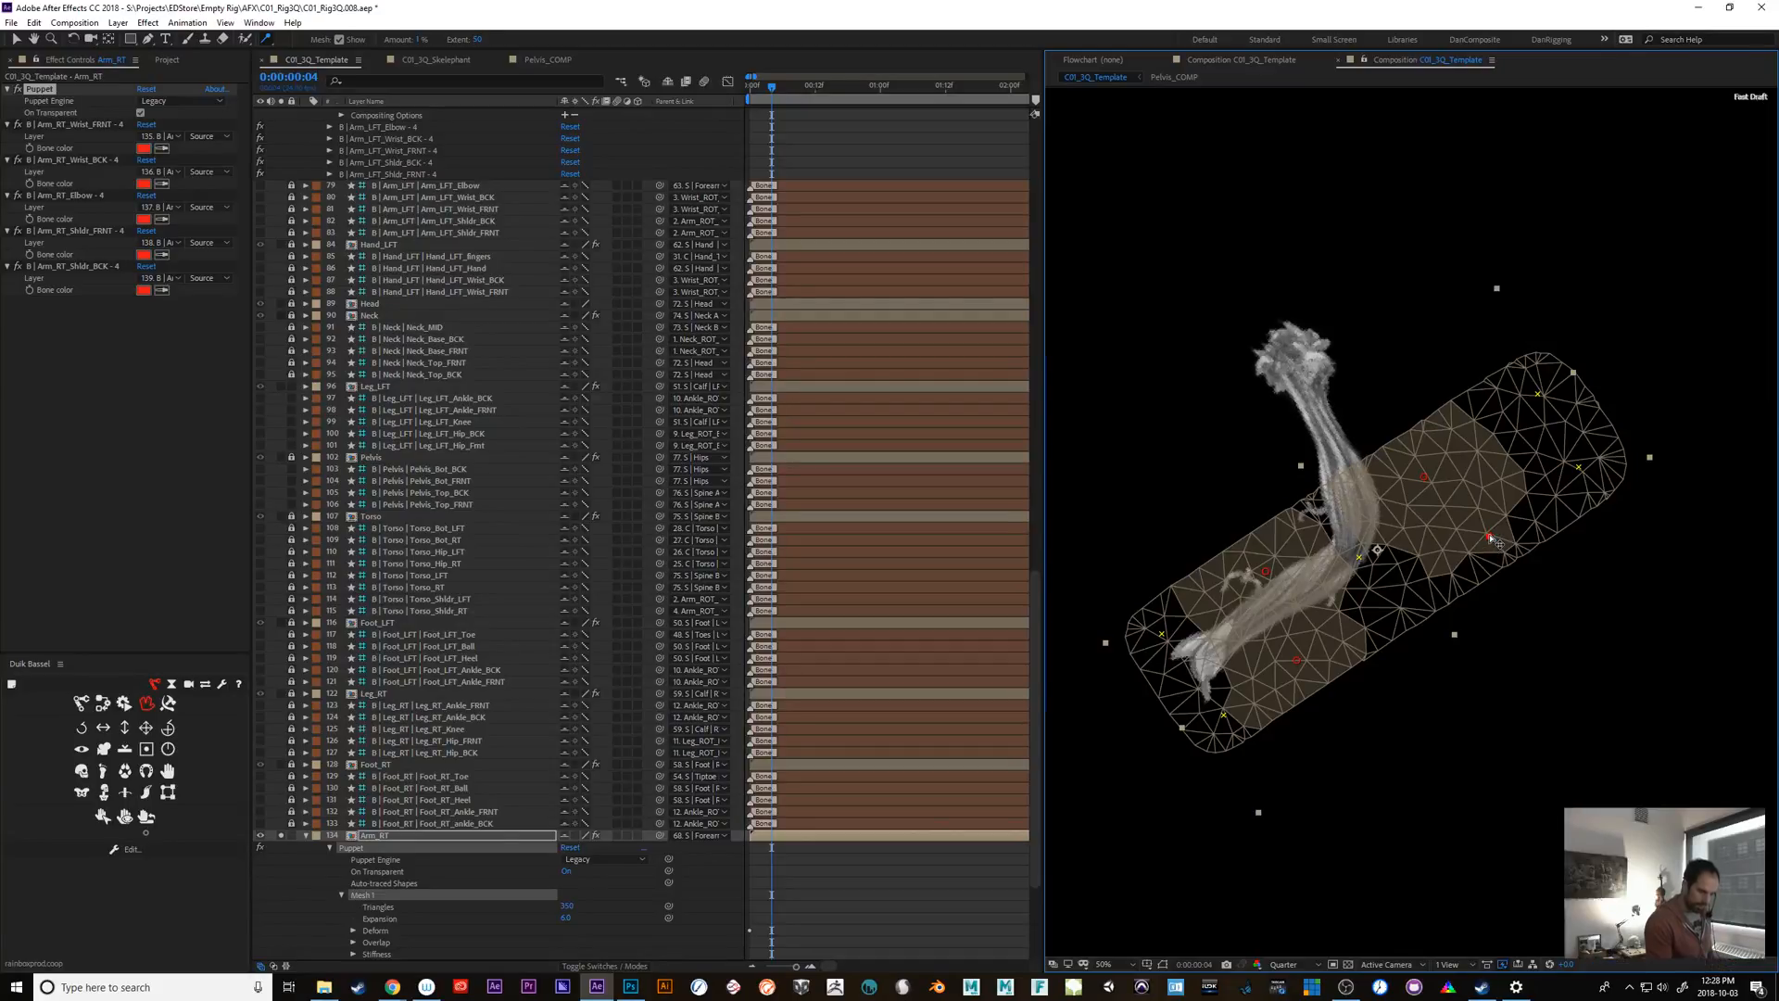
pyautogui.click(478, 39)
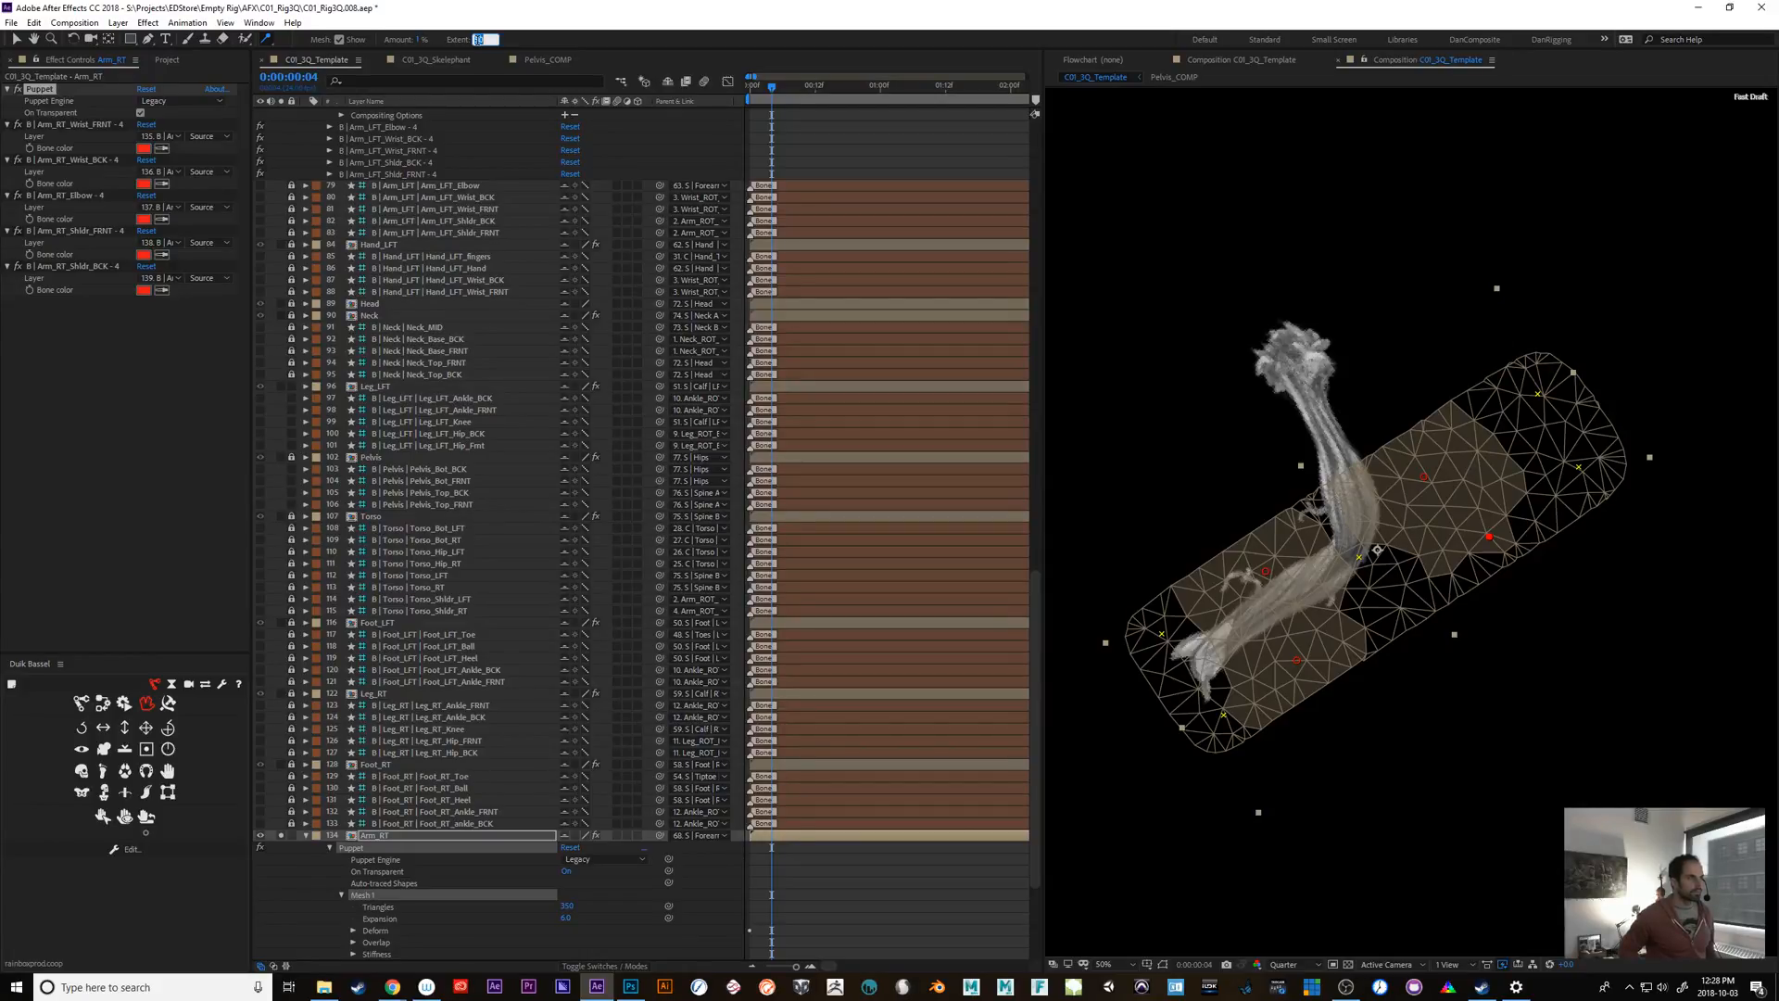
pyautogui.write('100')
pyautogui.press('Return')
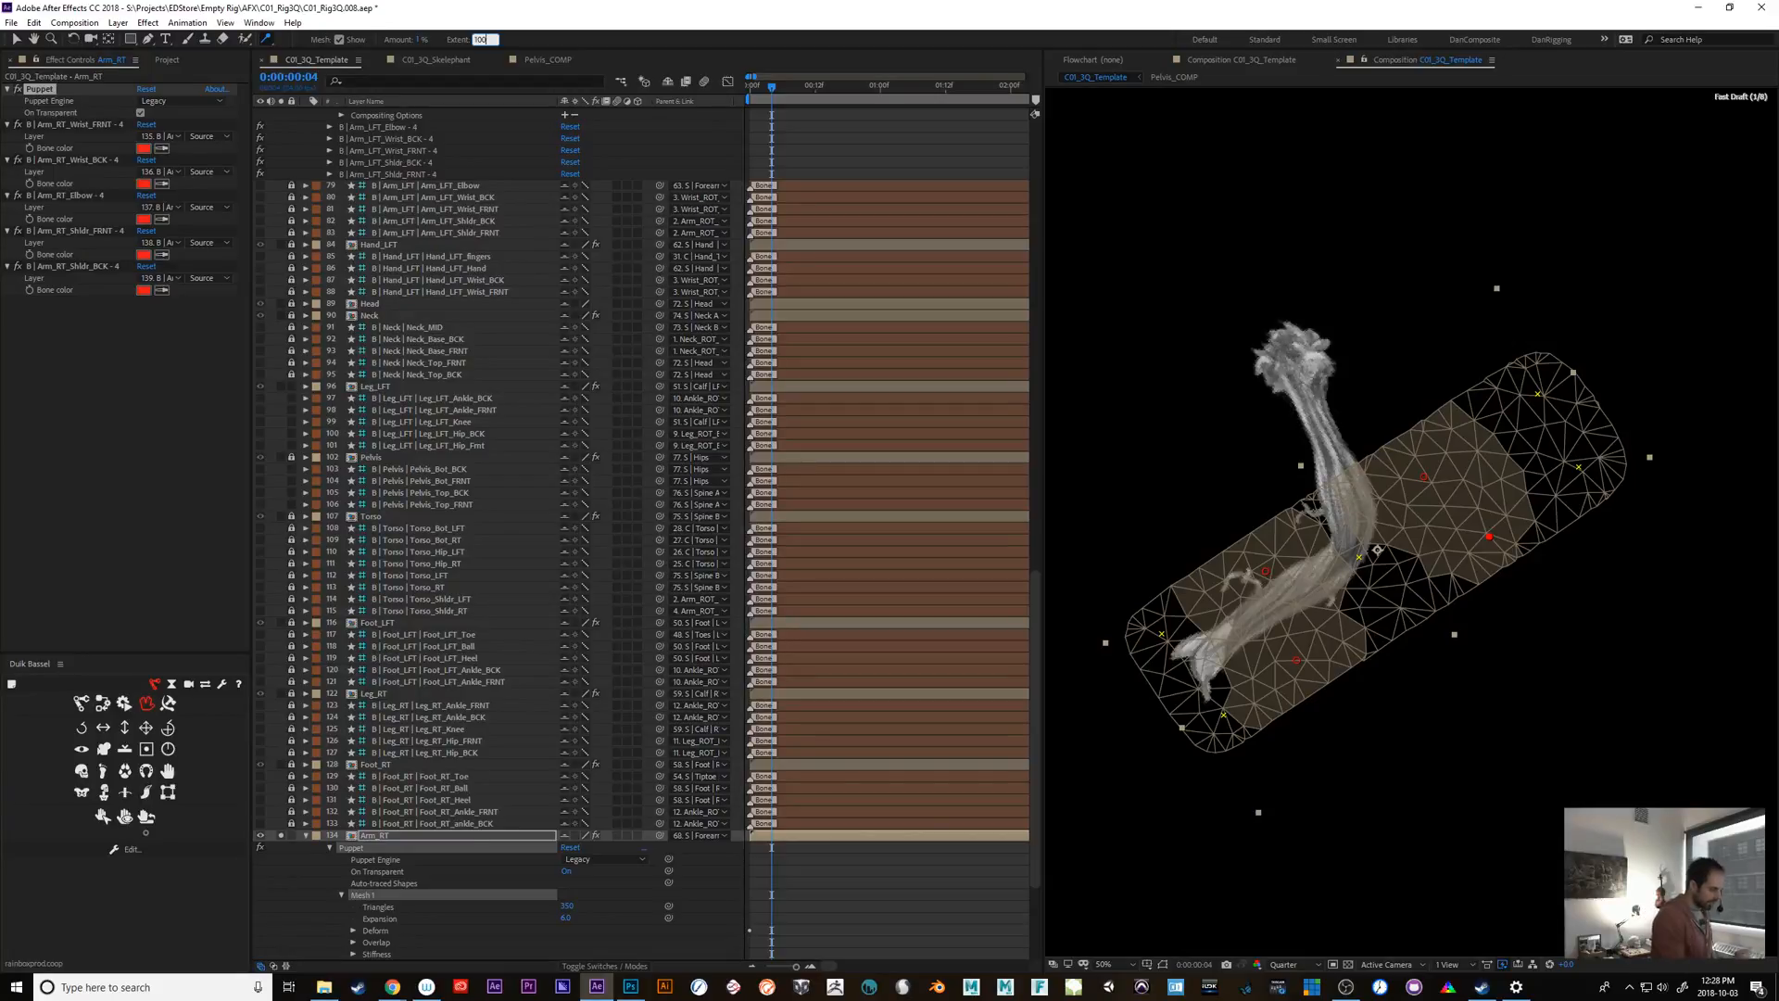
pyautogui.press('BackSpace')
pyautogui.press('BackSpace')
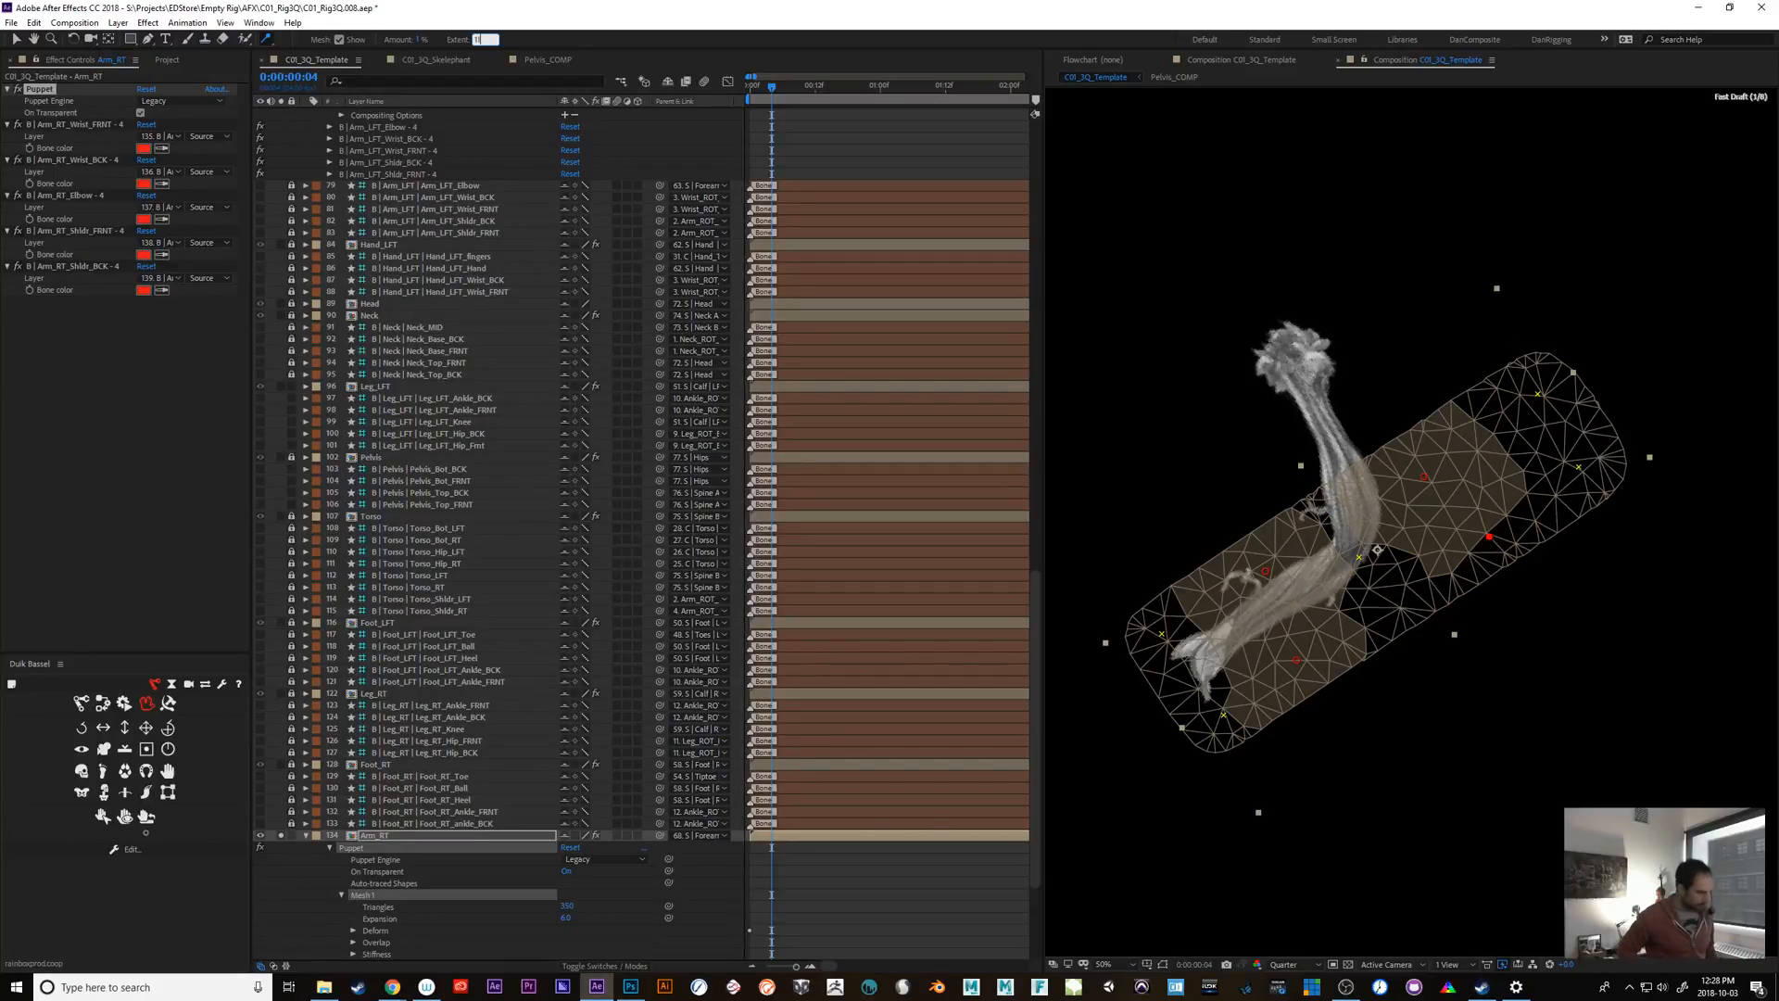
pyautogui.press('BackSpace')
pyautogui.write('0')
pyautogui.press('Return')
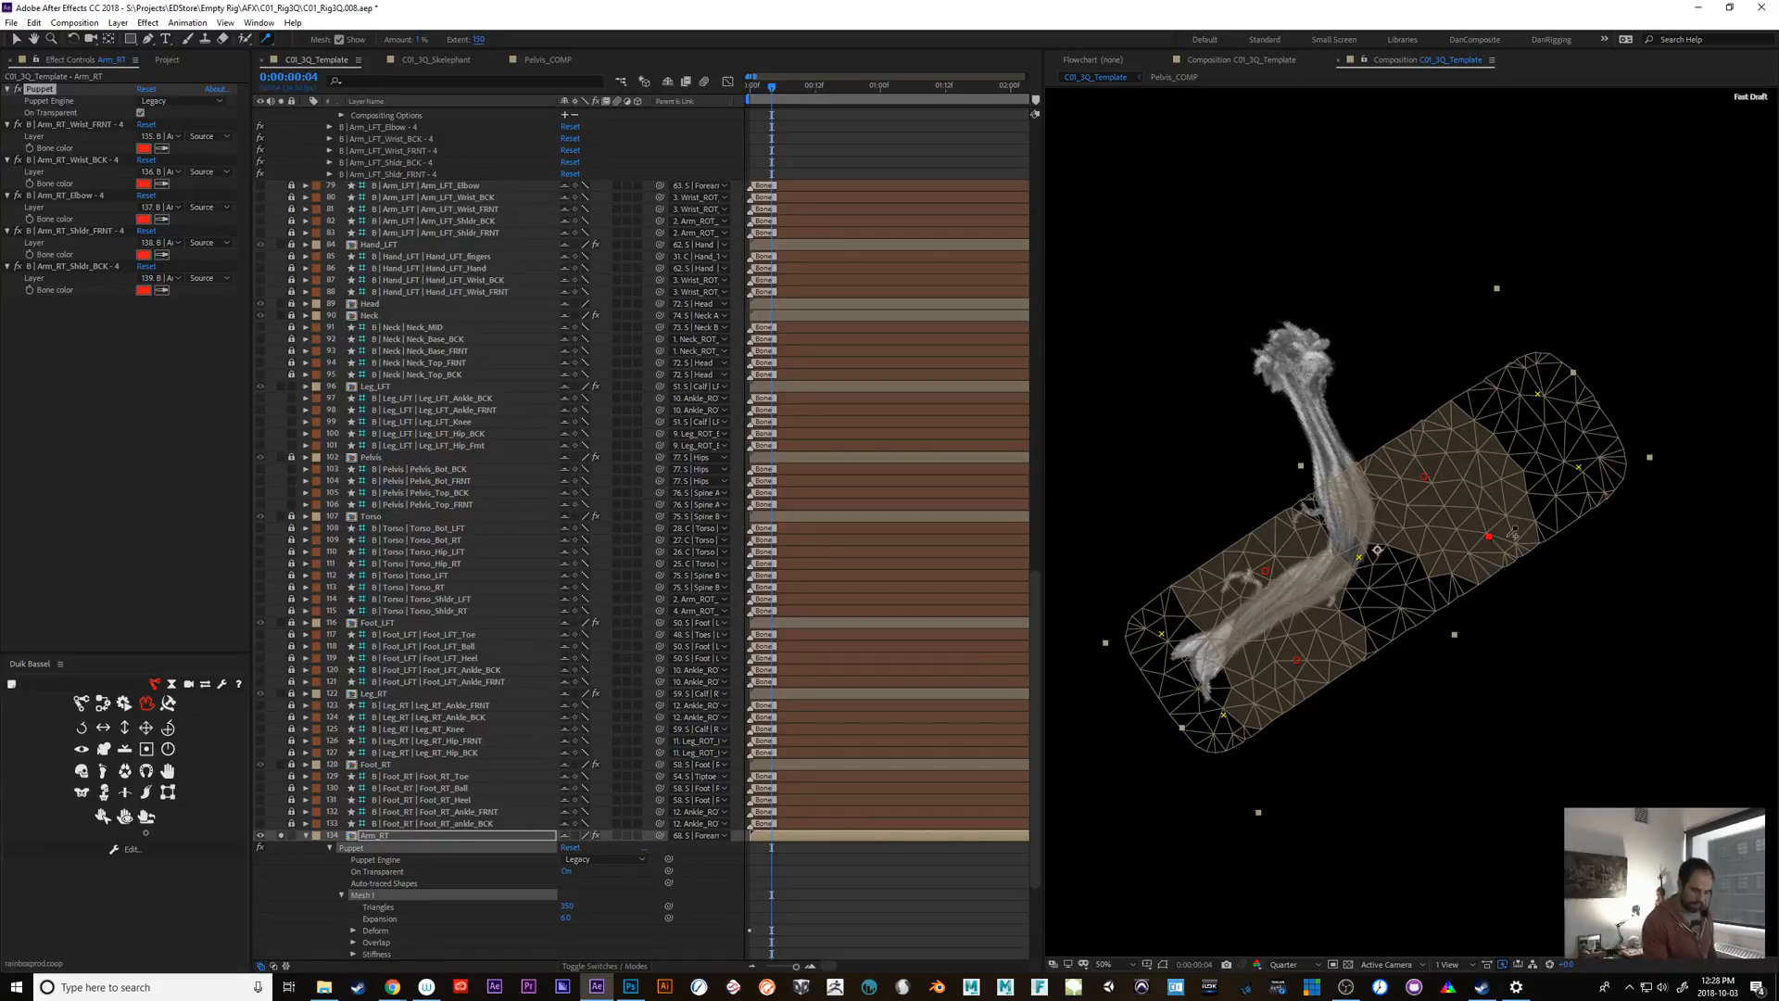
pyautogui.moveTo(1491, 541); pyautogui.dragTo(1482, 543)
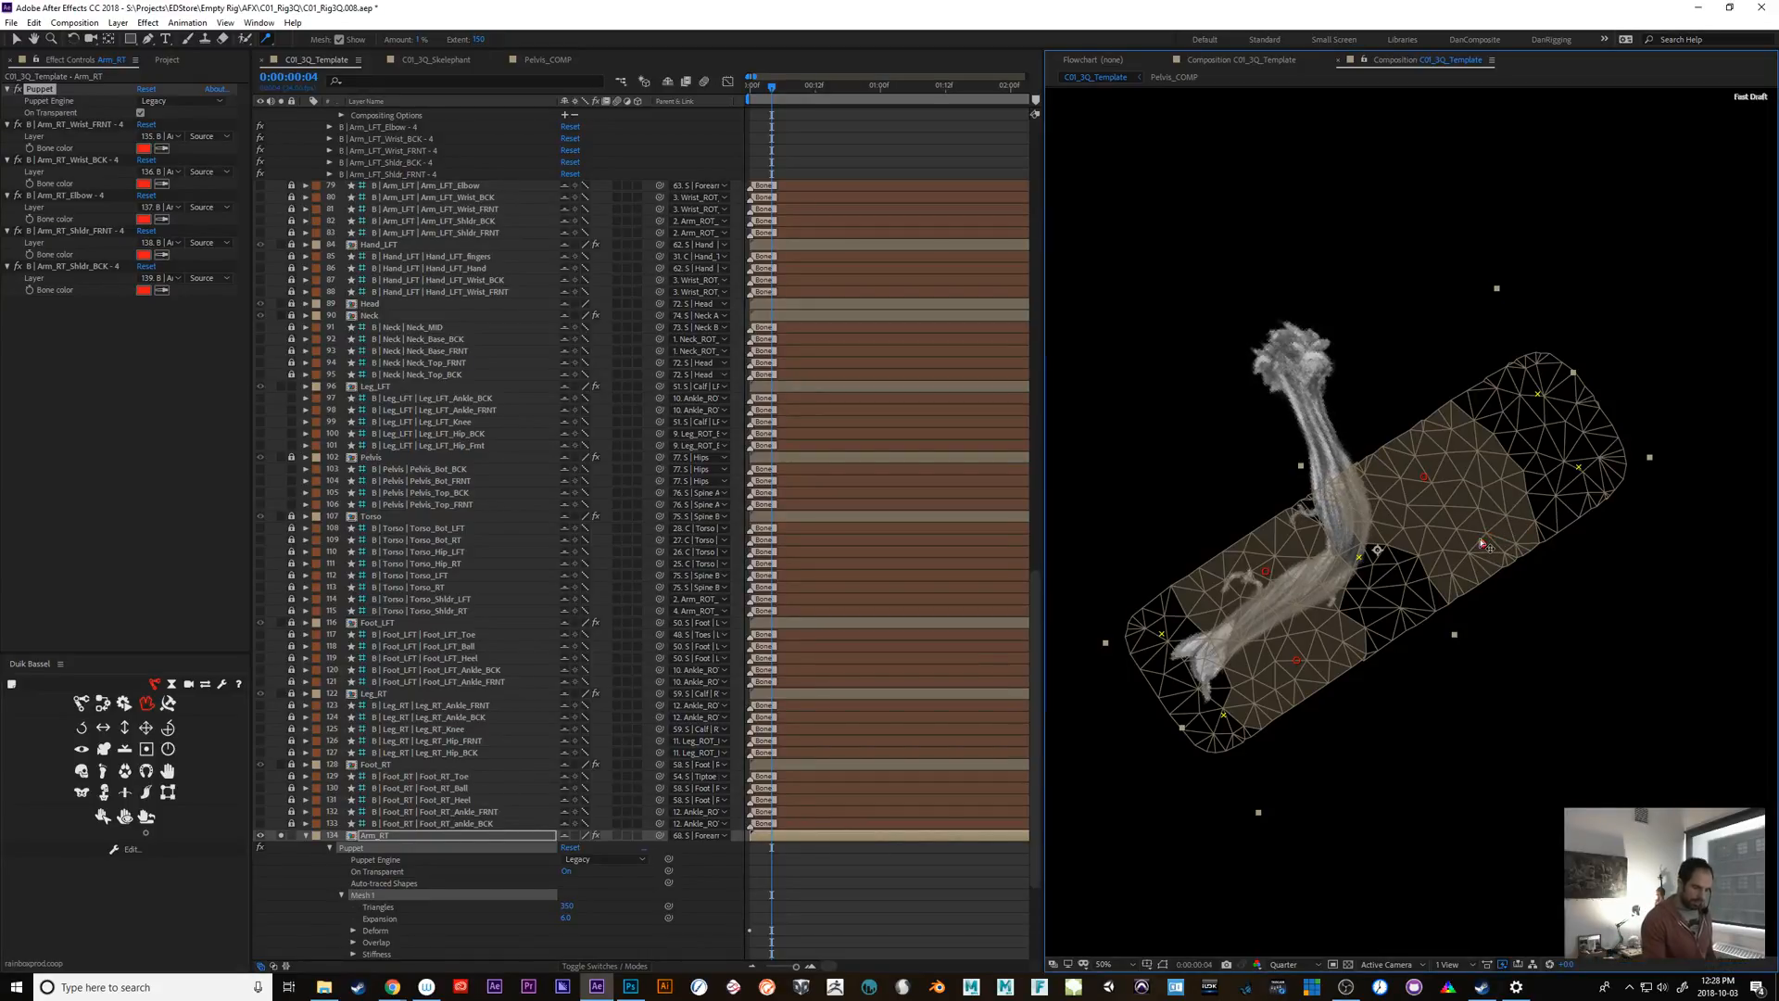
# At frame 5, shift Arm_RT's inner forearm starch pin slightly toward the wrist, and return to frame 0
pyautogui.moveTo(772, 85)
pyautogui.mouseDown()
pyautogui.moveTo(805, 84)
pyautogui.moveTo(749, 88)
pyautogui.moveTo(778, 88)
pyautogui.mouseUp()
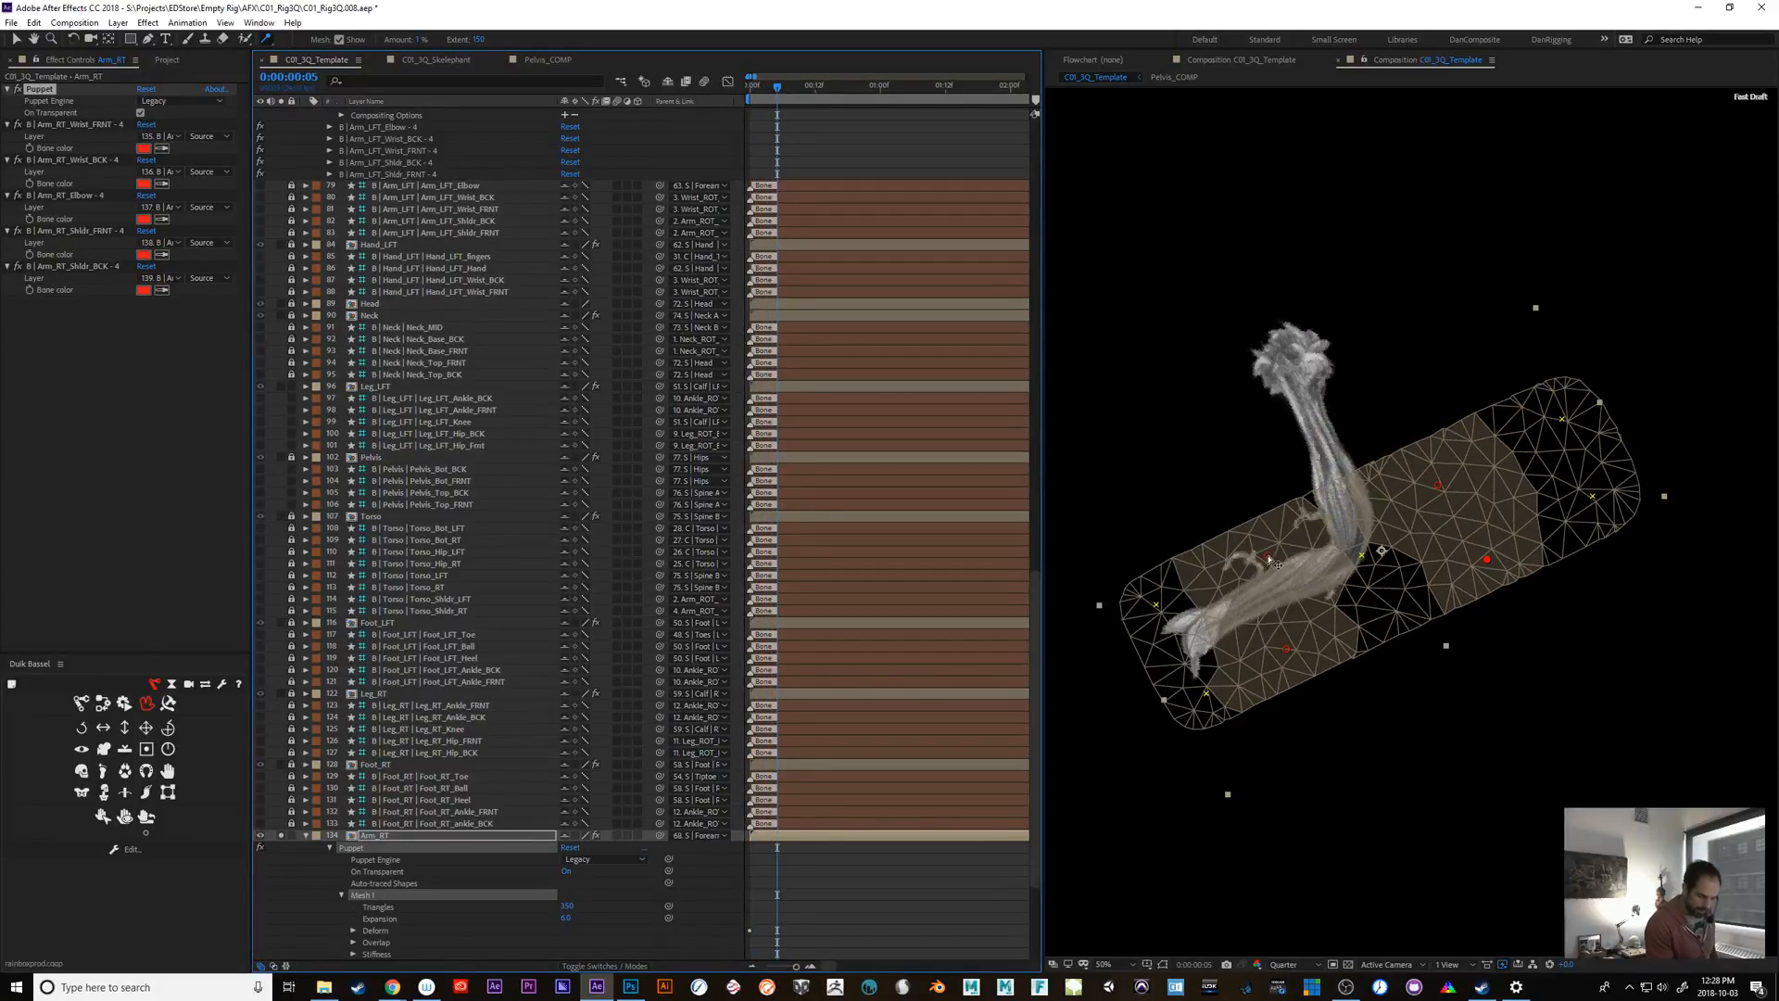
pyautogui.moveTo(1277, 562)
pyautogui.mouseDown()
pyautogui.moveTo(1225, 575)
pyautogui.moveTo(1254, 563)
pyautogui.mouseUp()
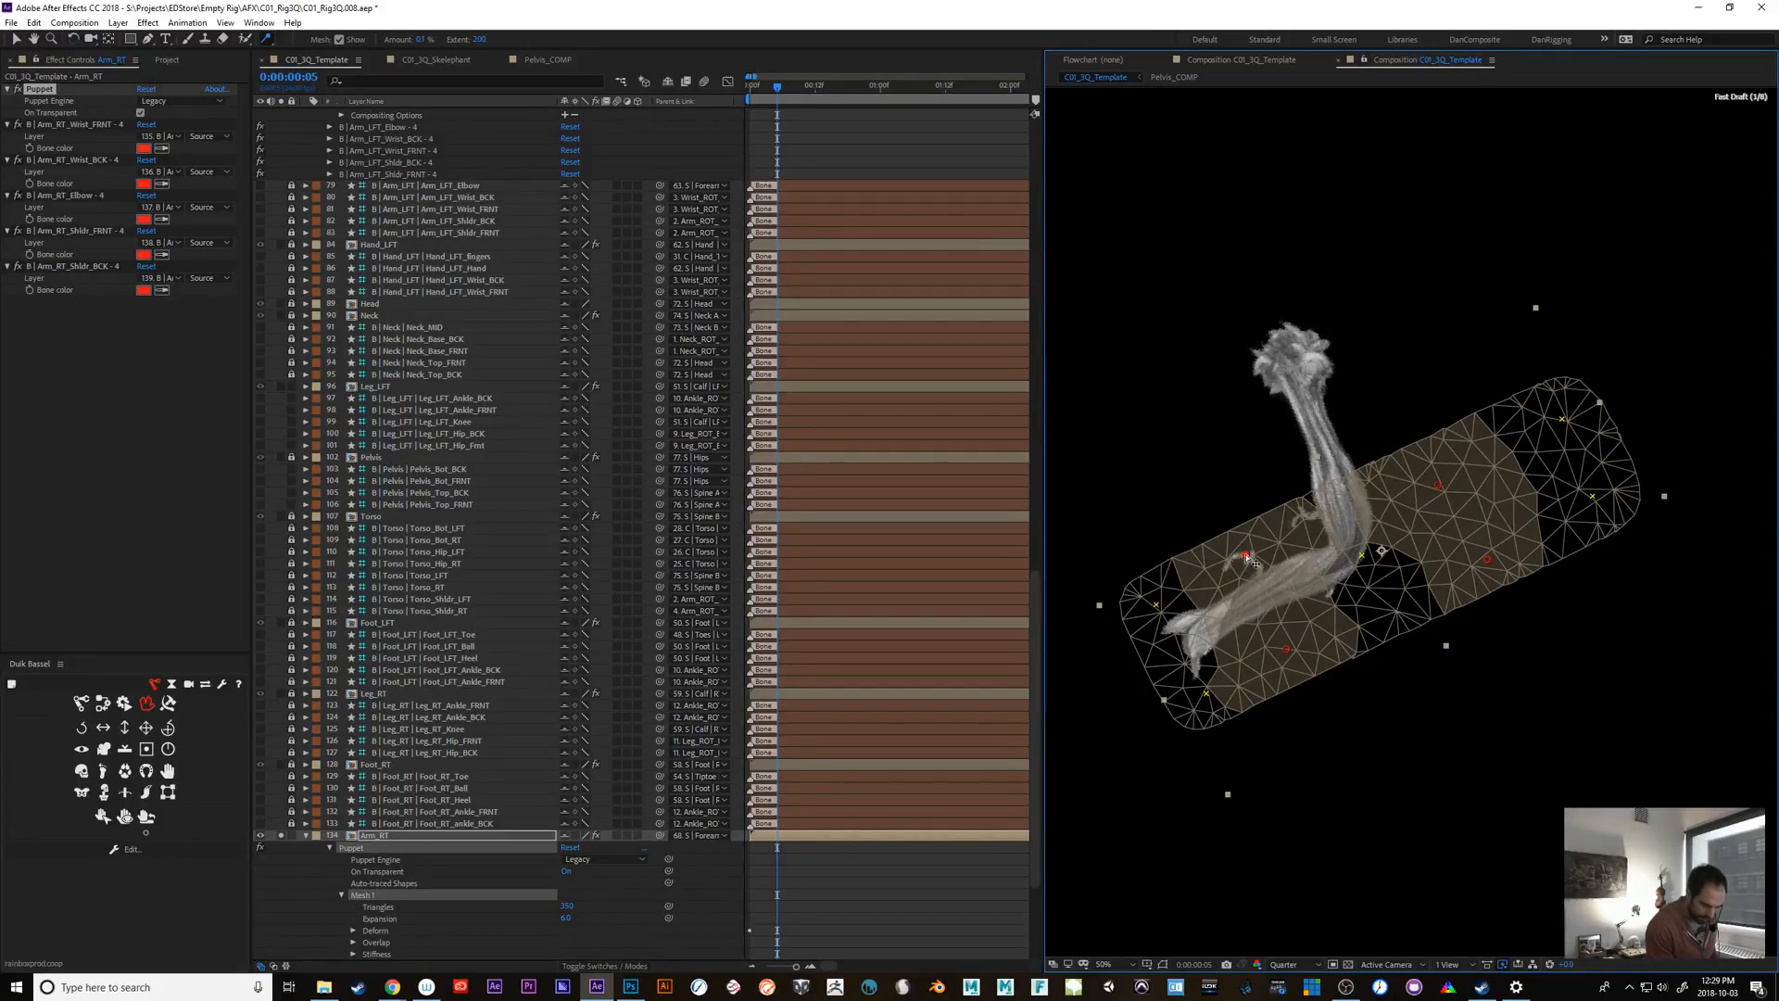
pyautogui.moveTo(777, 91); pyautogui.dragTo(751, 100)
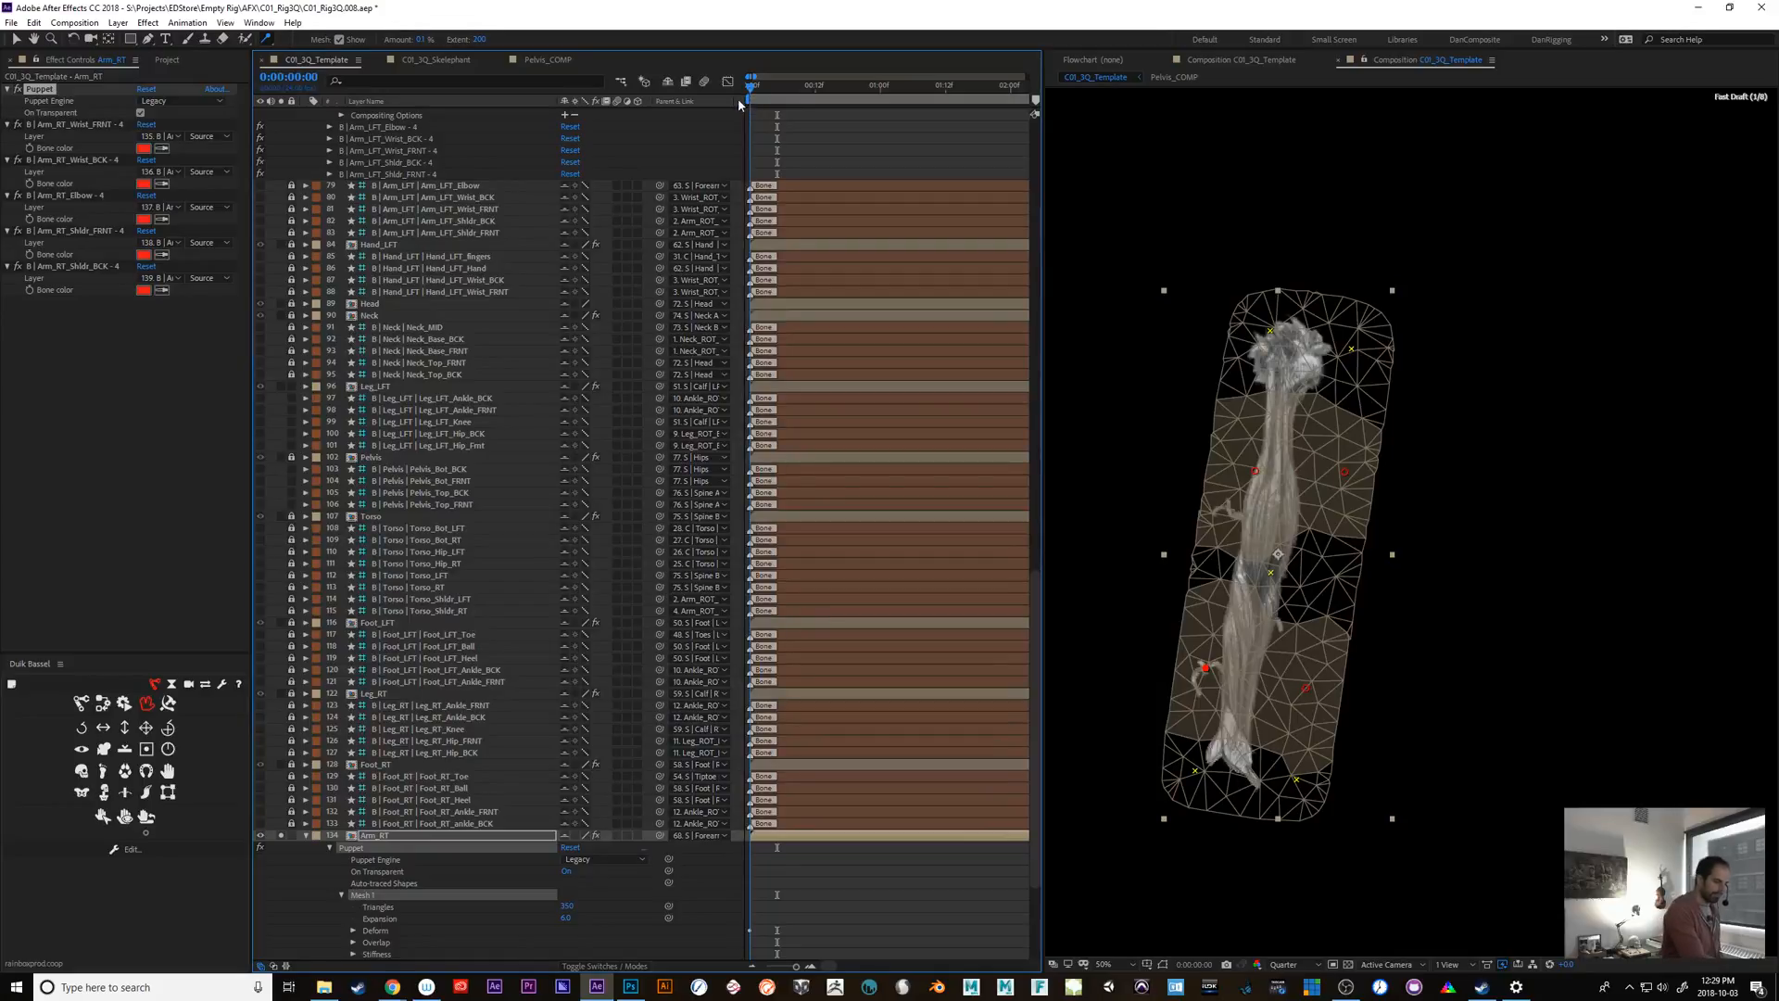
# Leave the Puppet Starch tool, select the Arm_LFT layer and solo it alongside Arm_RT
pyautogui.press('q')
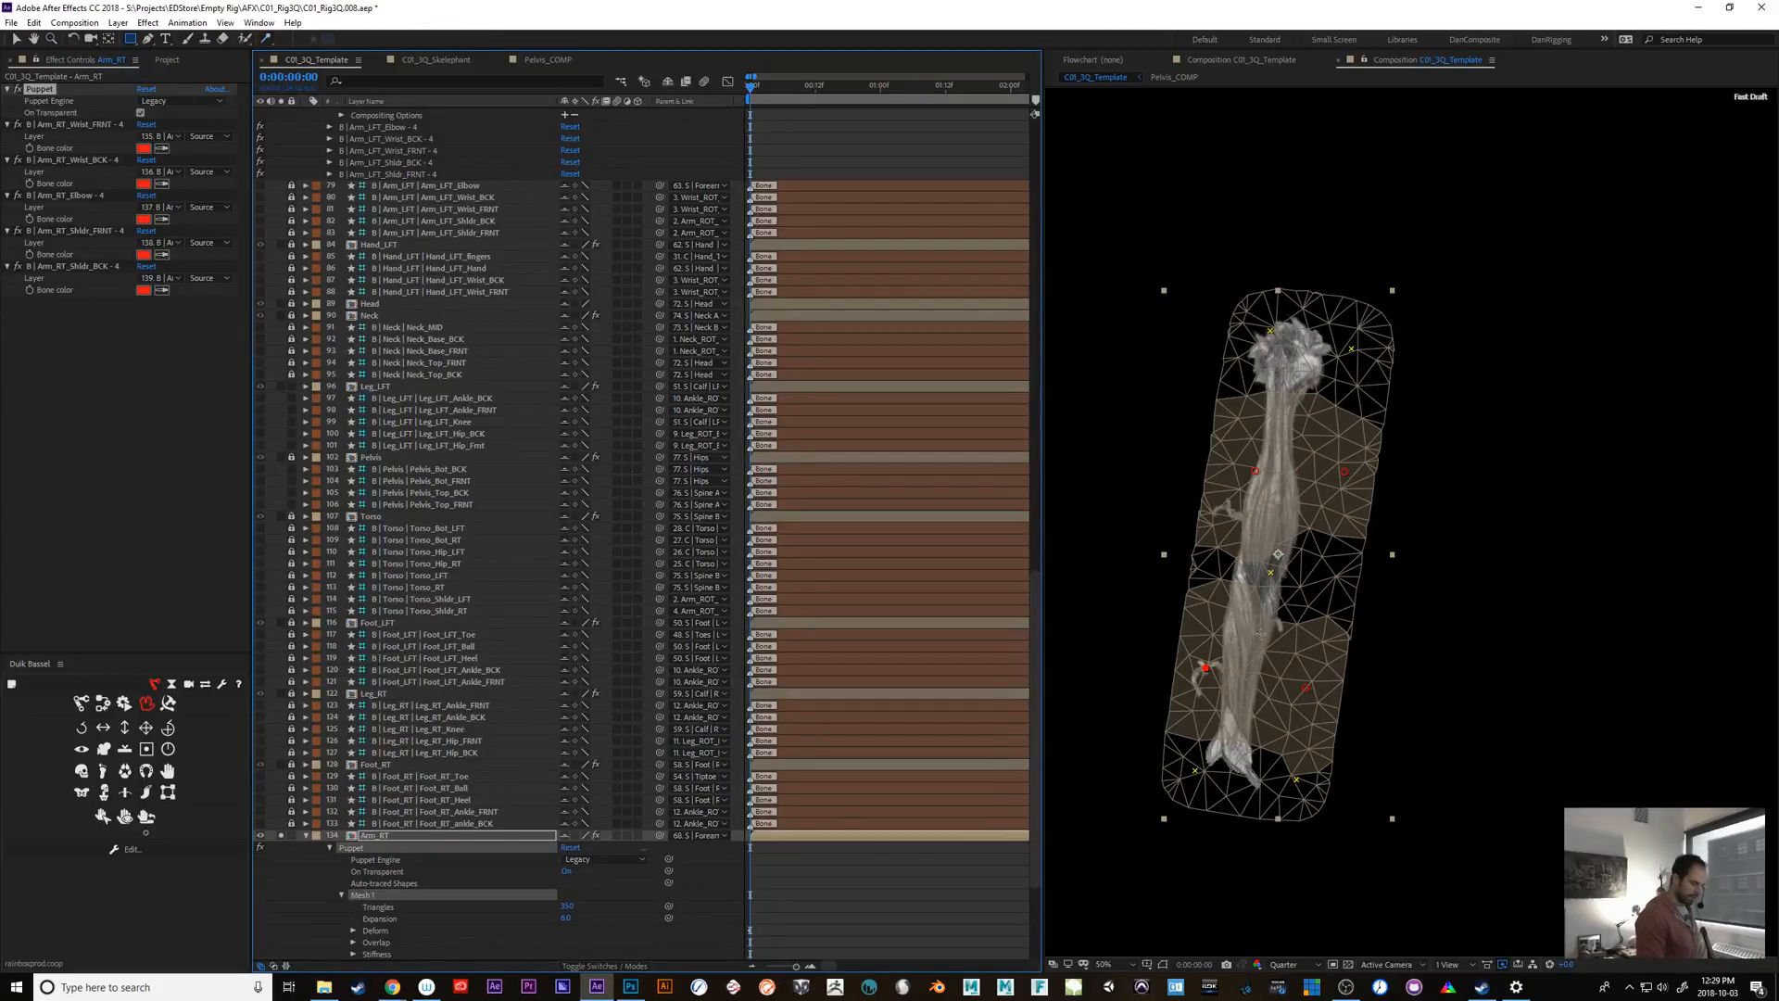
pyautogui.click(394, 834)
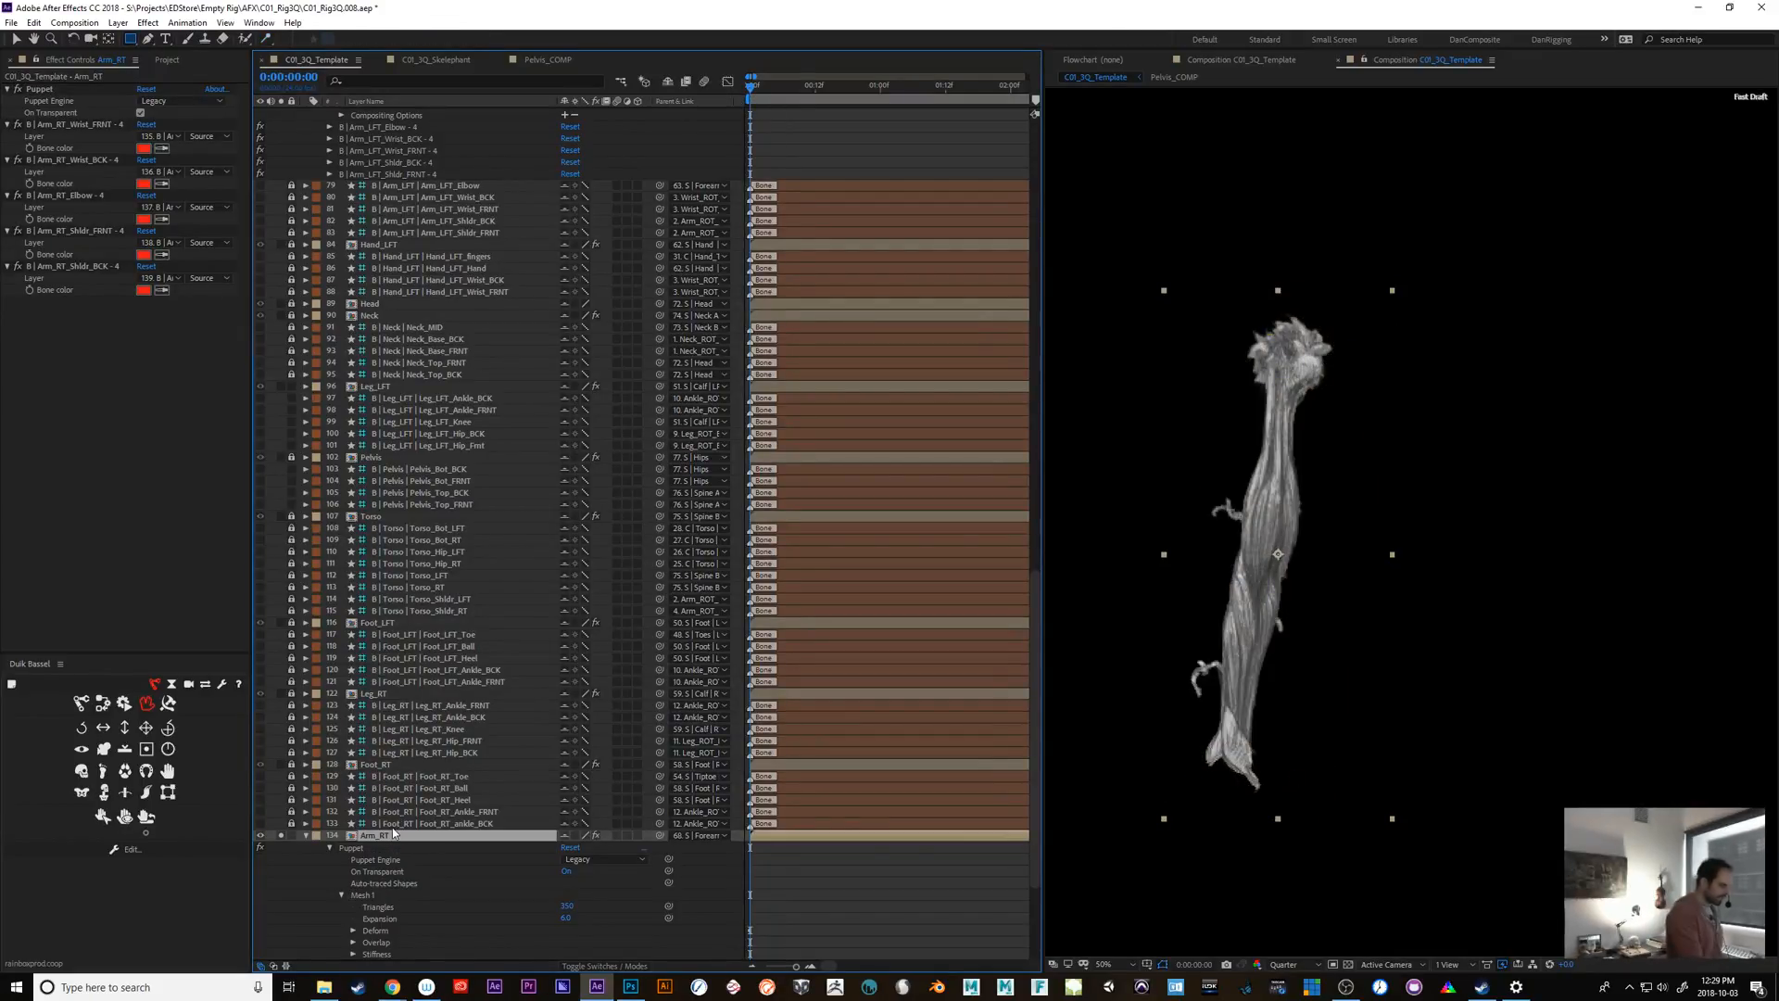
pyautogui.moveTo(1031, 561); pyautogui.dragTo(1032, 356)
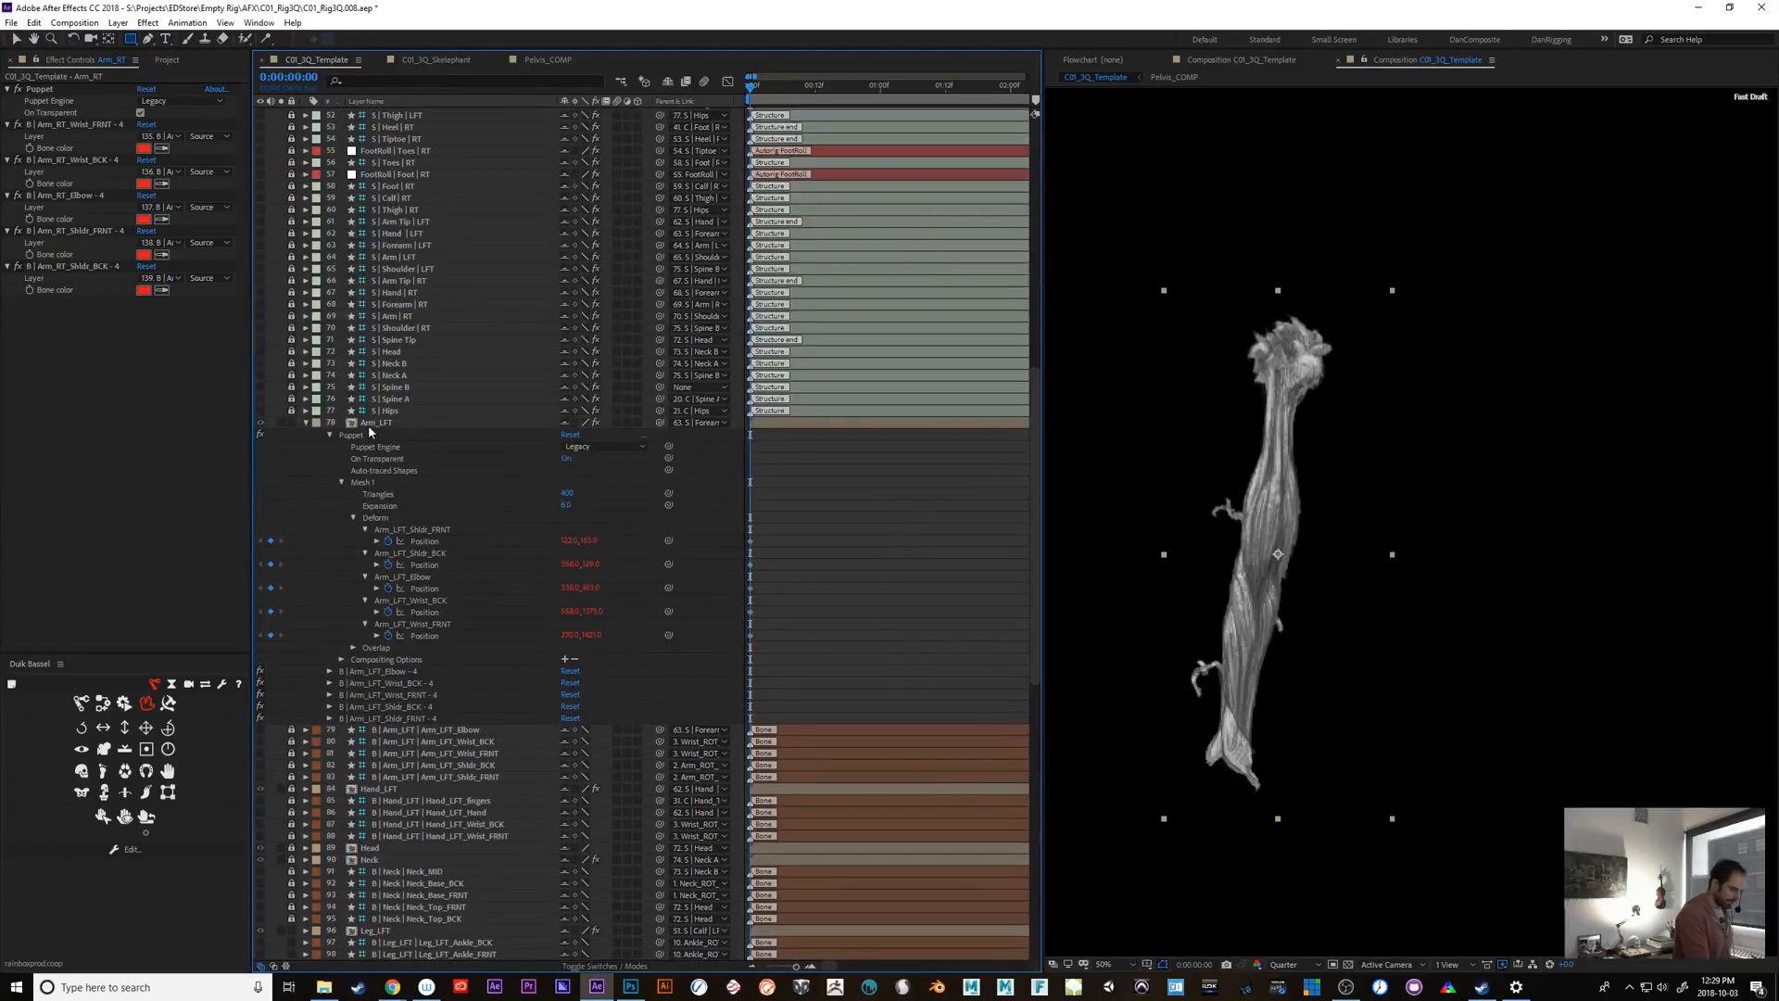
pyautogui.click(369, 427)
pyautogui.click(281, 424)
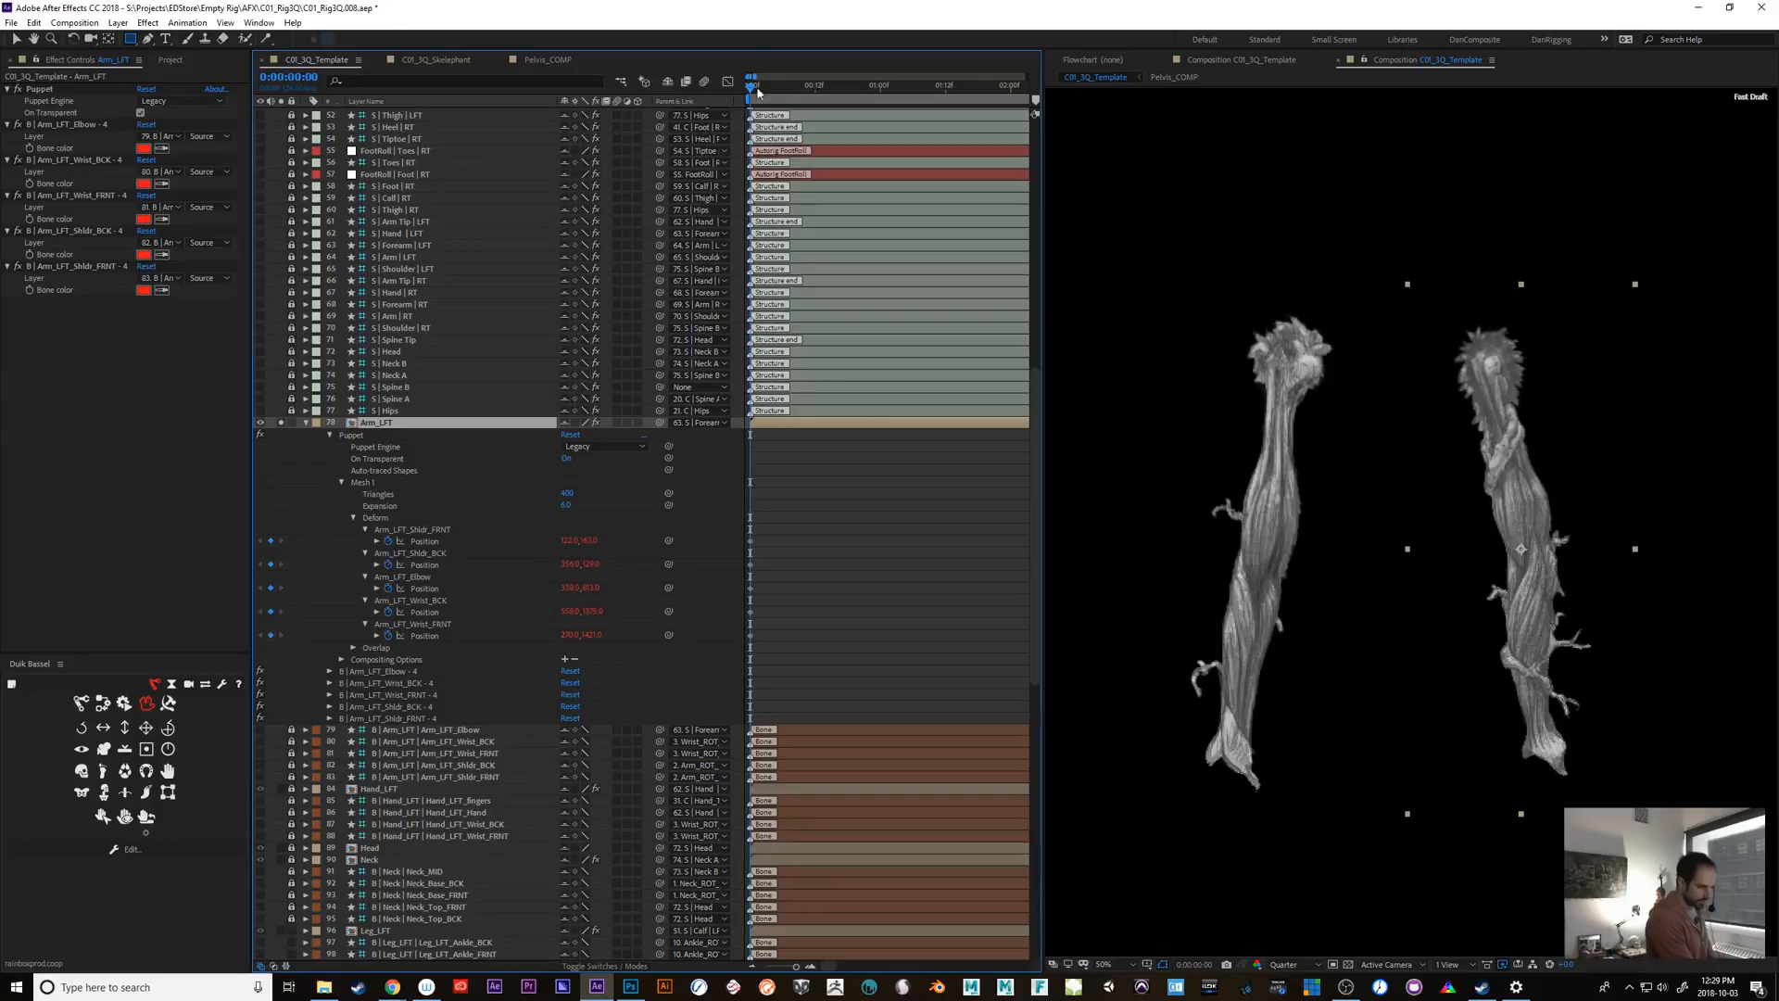
# At frame 4, collapse Arm_LFT's Deform group and use the Puppet Starch tool to place a starch pin in the middle of the forearm
pyautogui.moveTo(758, 93); pyautogui.dragTo(774, 90)
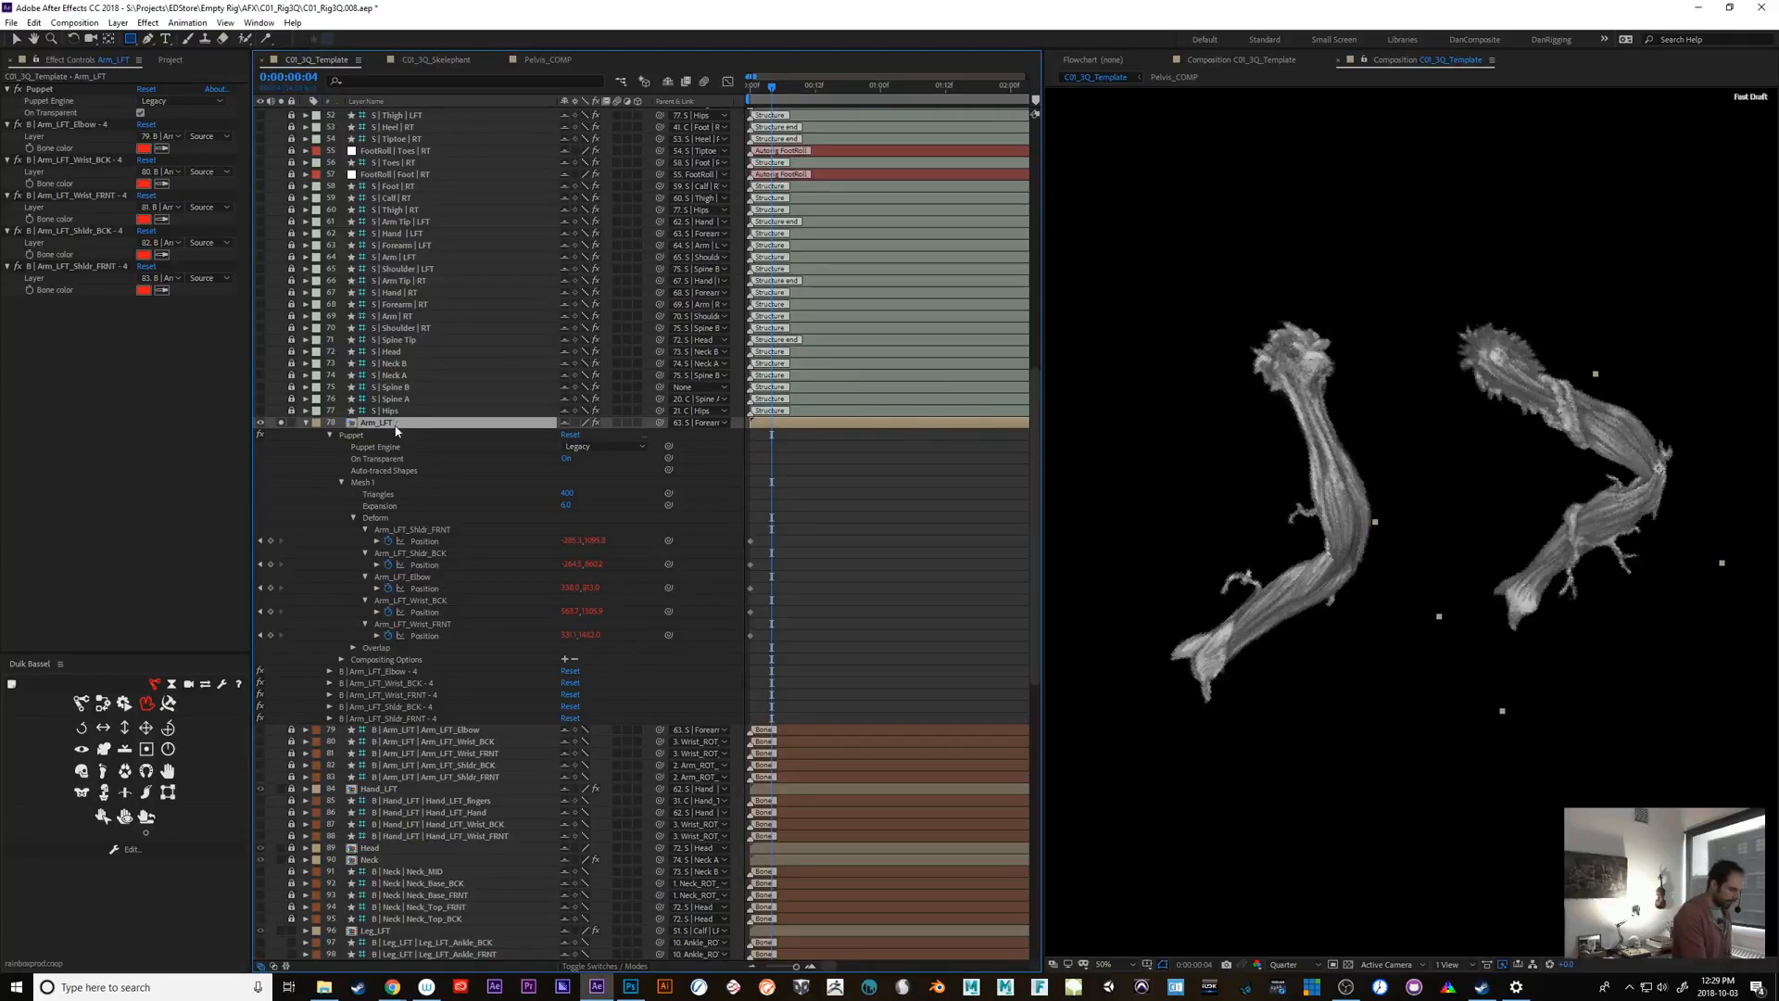
pyautogui.click(376, 518)
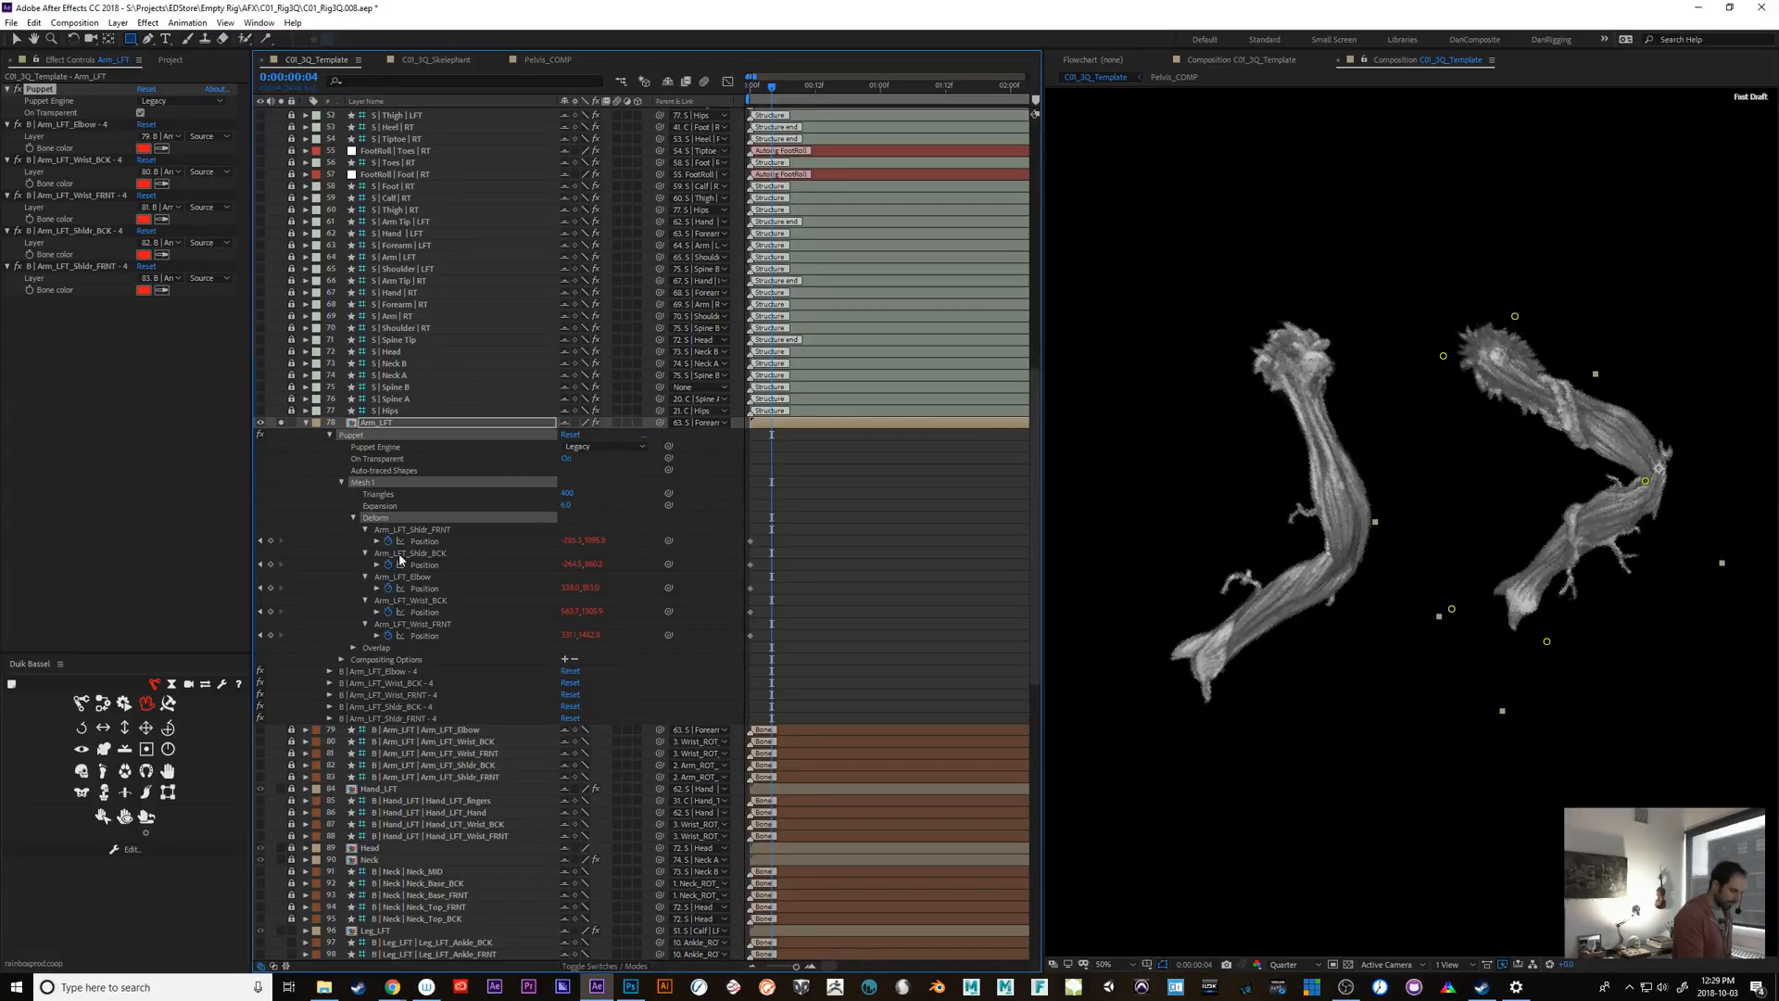
pyautogui.click(354, 518)
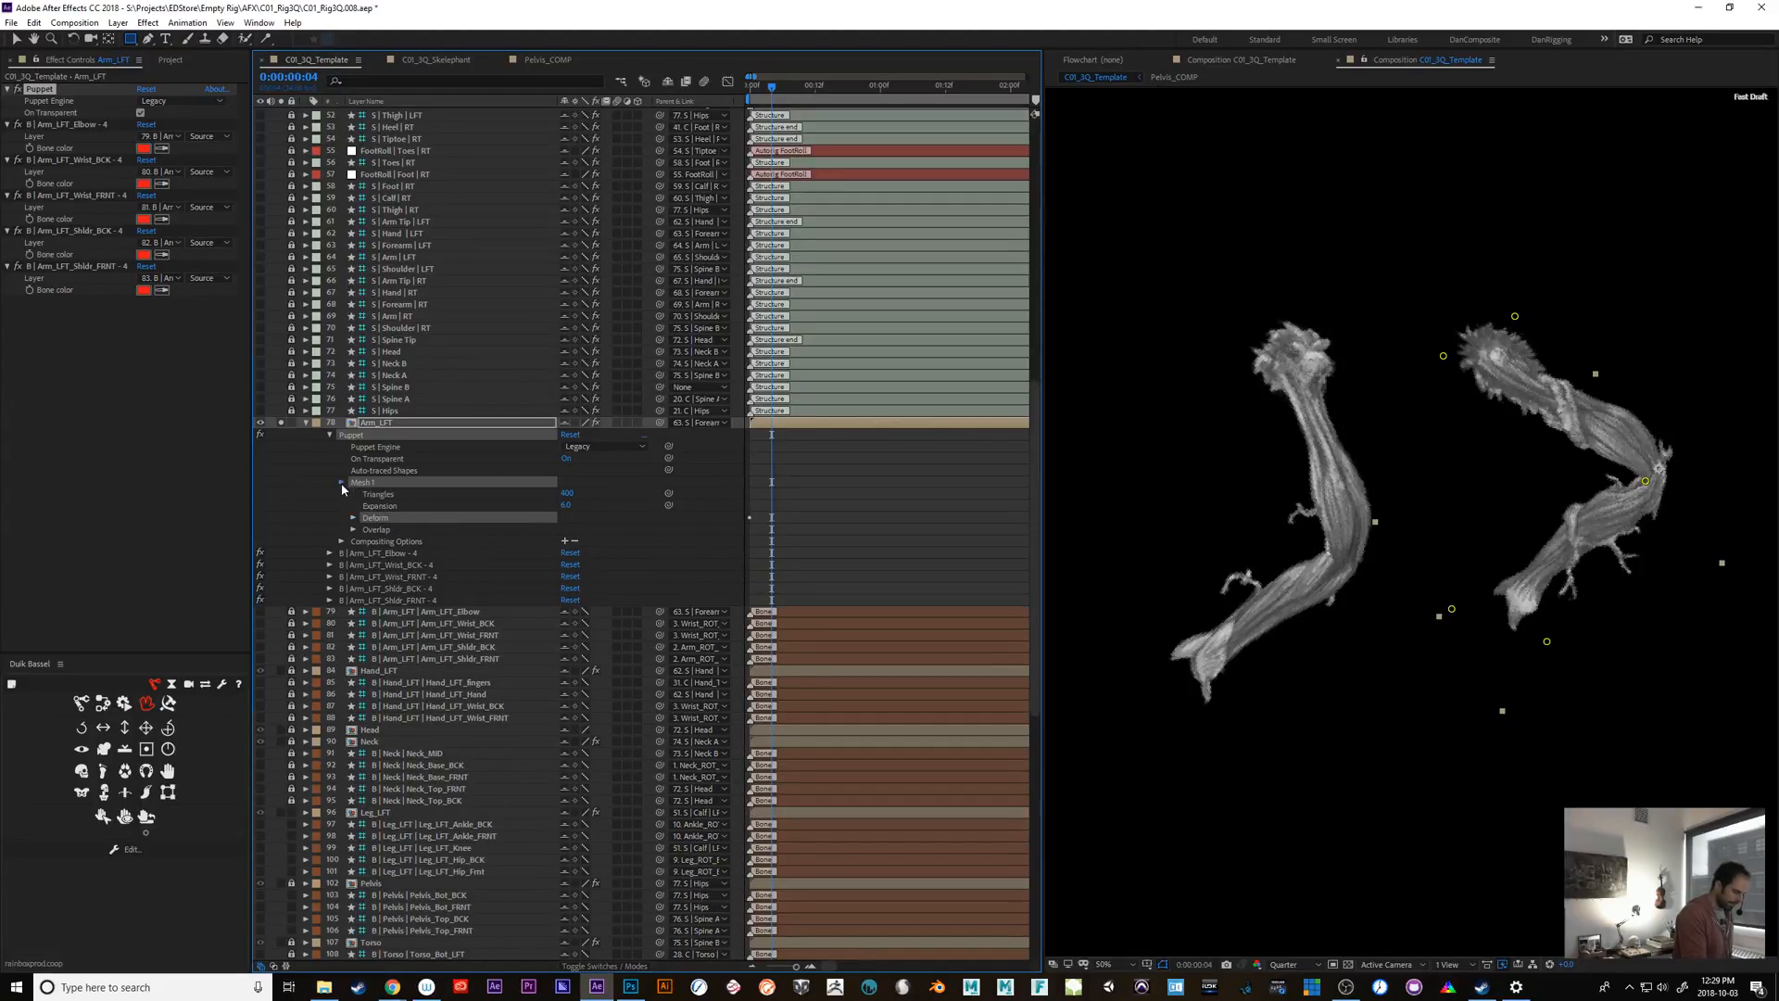
pyautogui.click(385, 531)
pyautogui.click(266, 41)
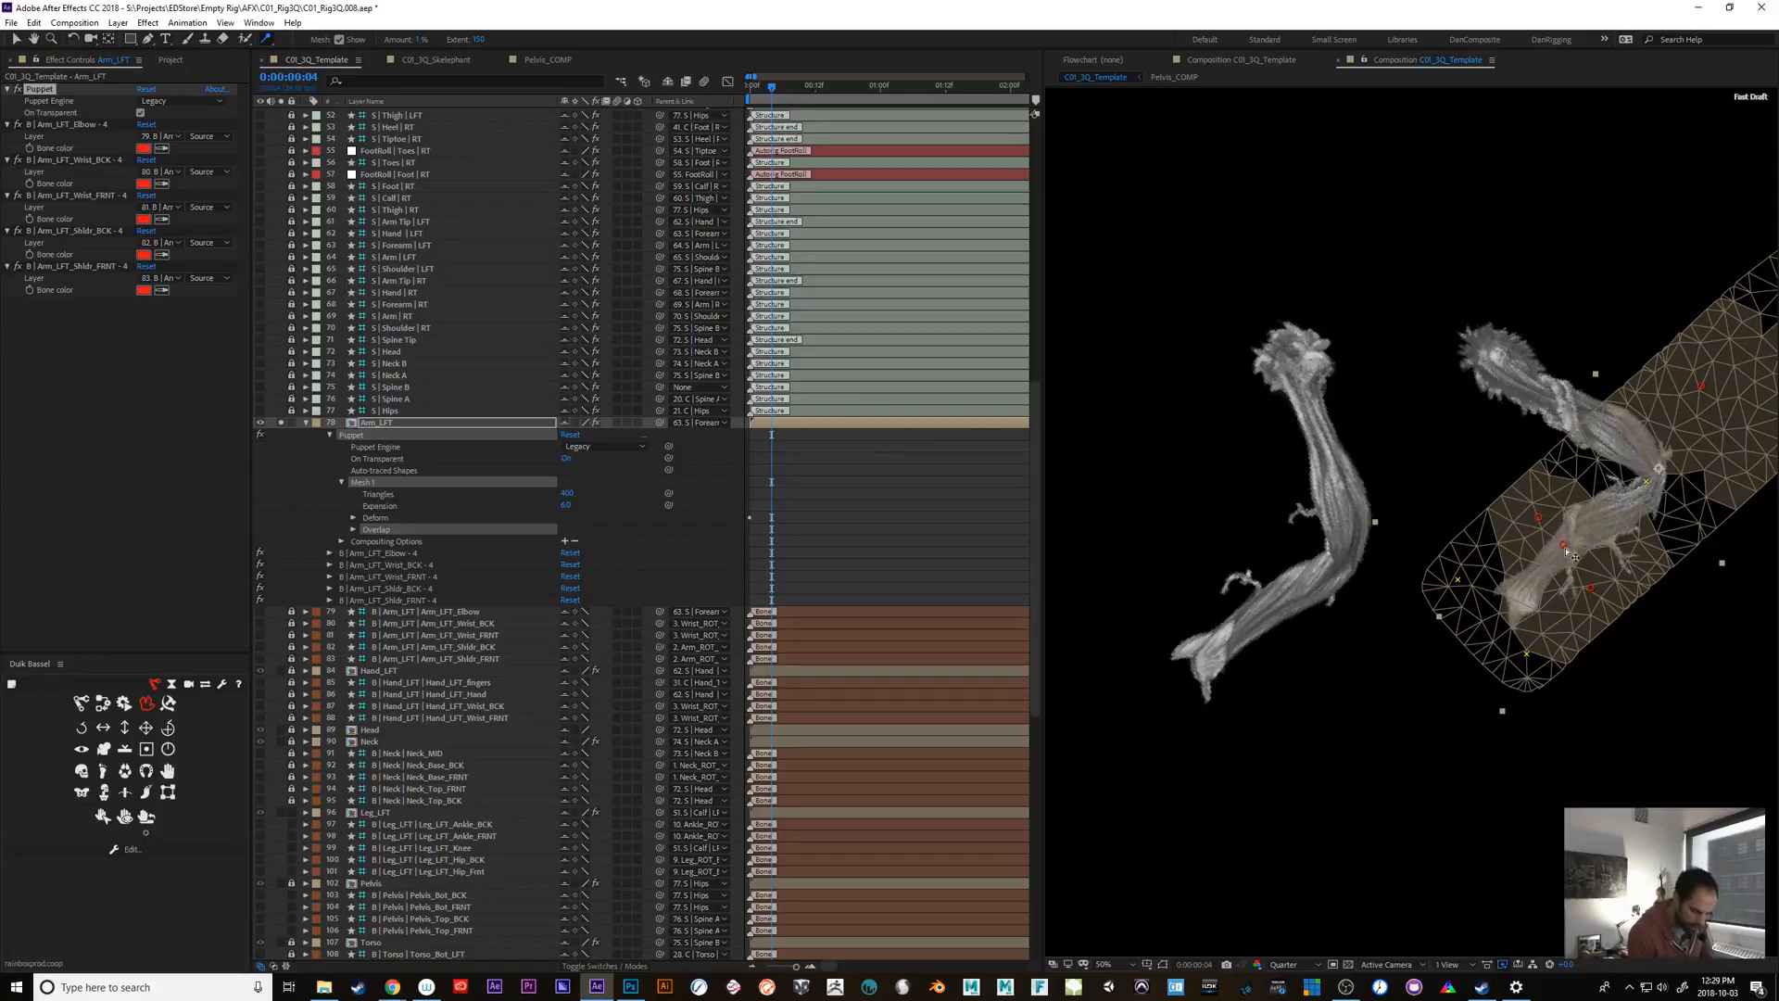
pyautogui.moveTo(1569, 549)
pyautogui.mouseDown()
pyautogui.moveTo(1622, 521)
pyautogui.moveTo(1581, 544)
pyautogui.mouseUp()
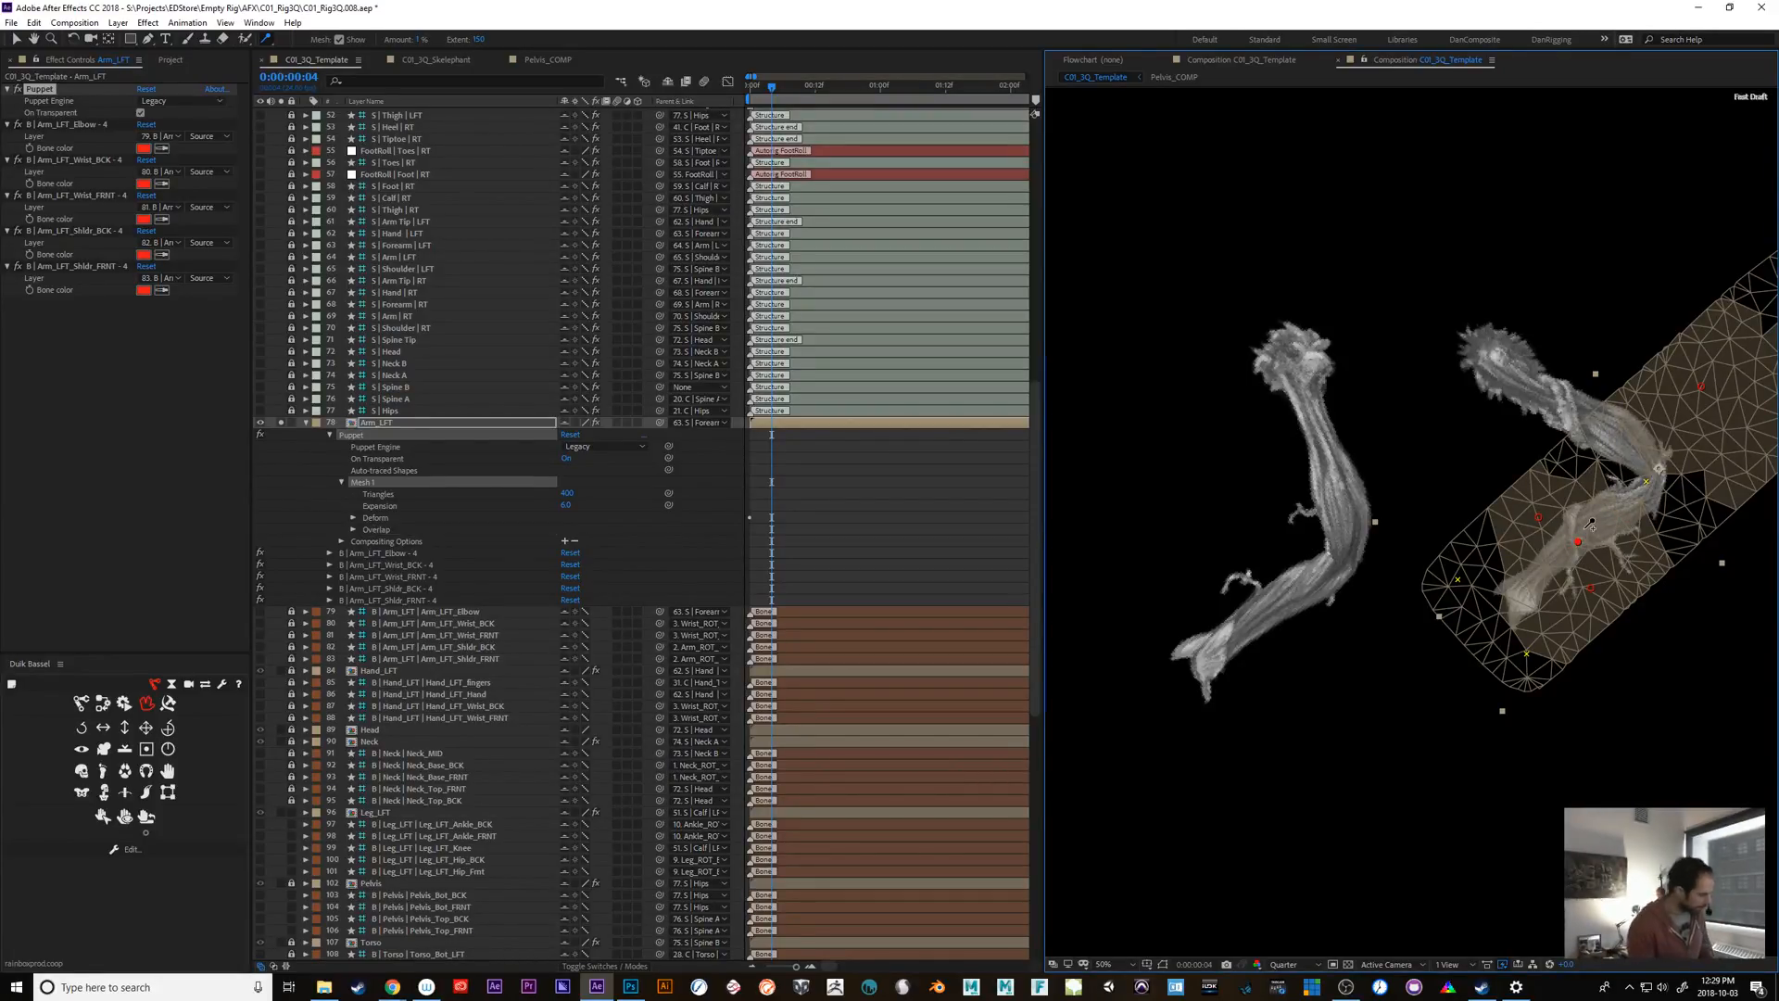
# Look through the Overlap and Deform groups of Arm_LFT's Mesh 1 and the effect's Compositing Options
pyautogui.click(353, 529)
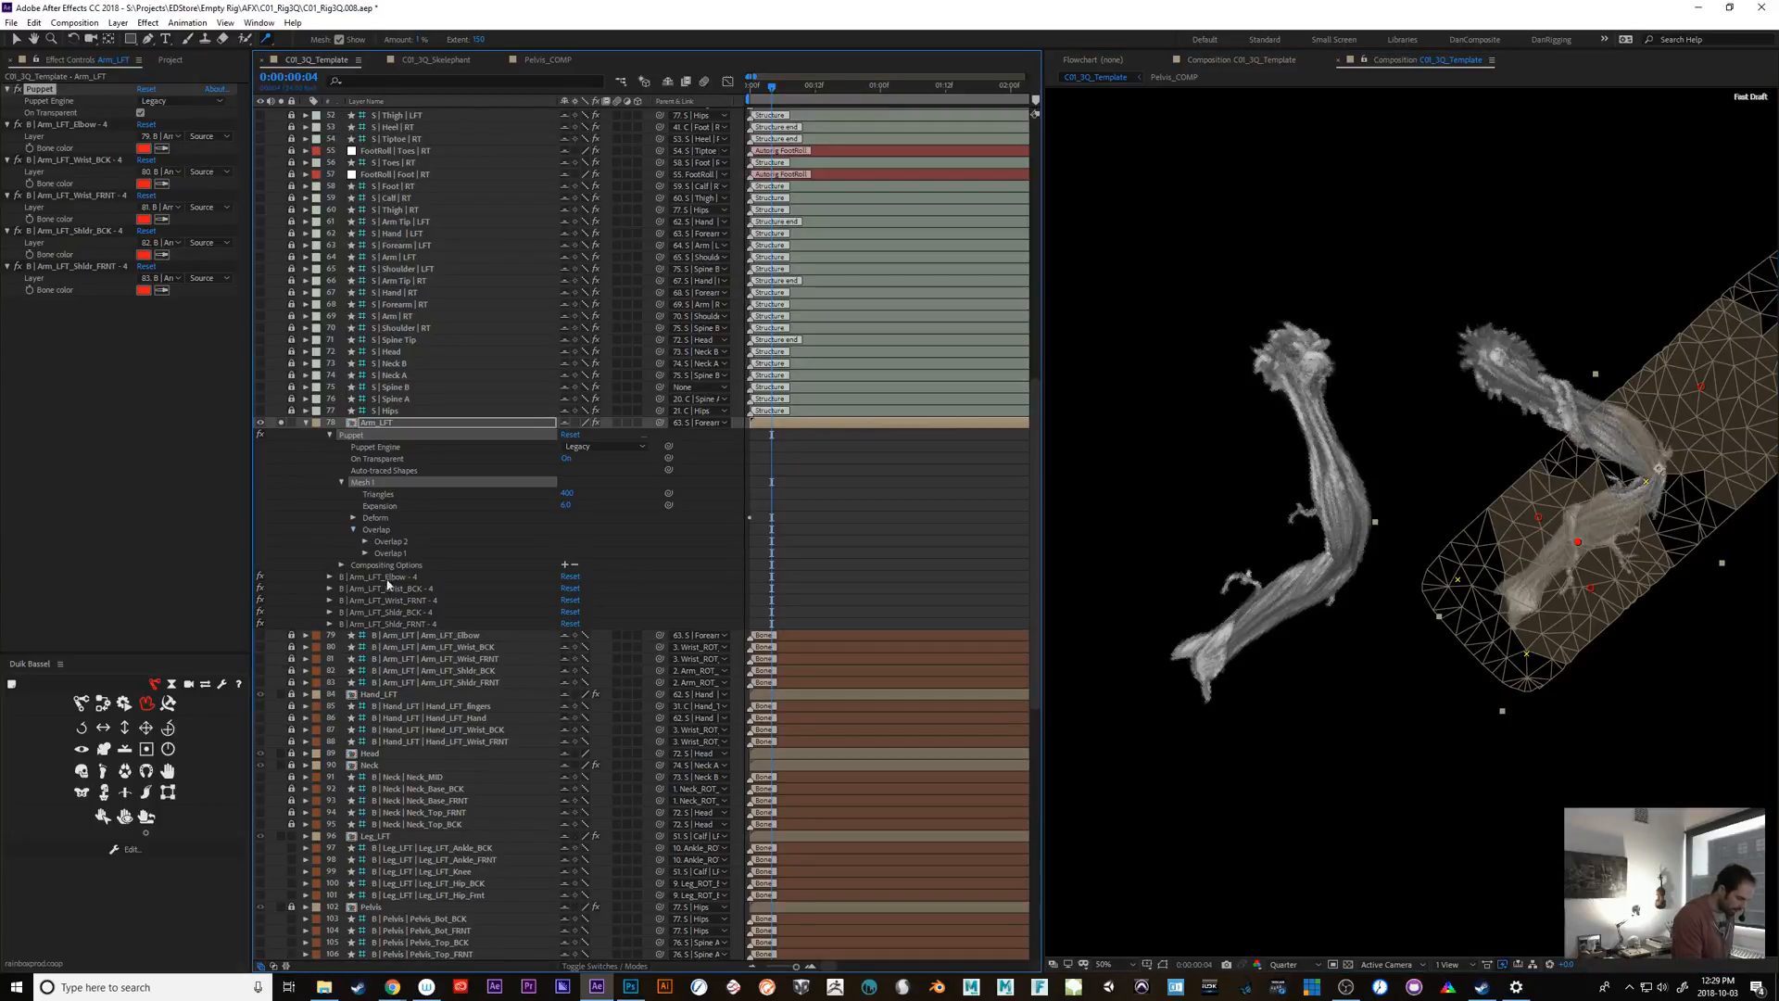
pyautogui.click(387, 554)
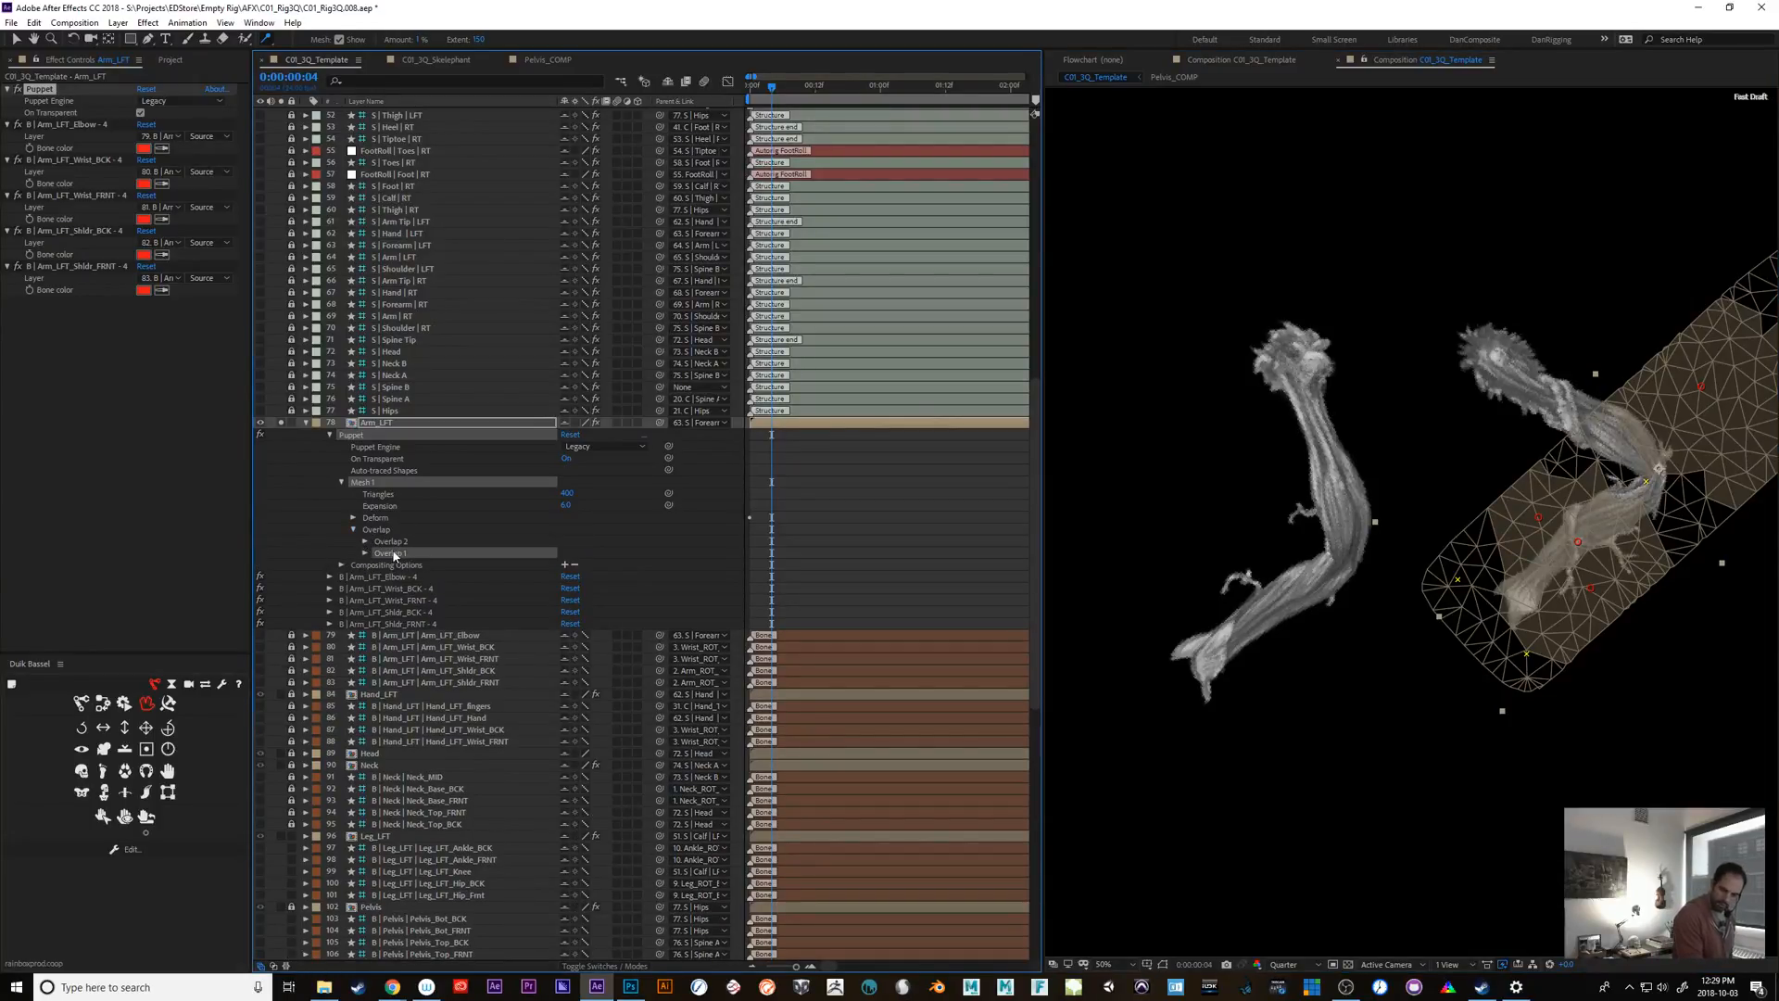
pyautogui.click(379, 537)
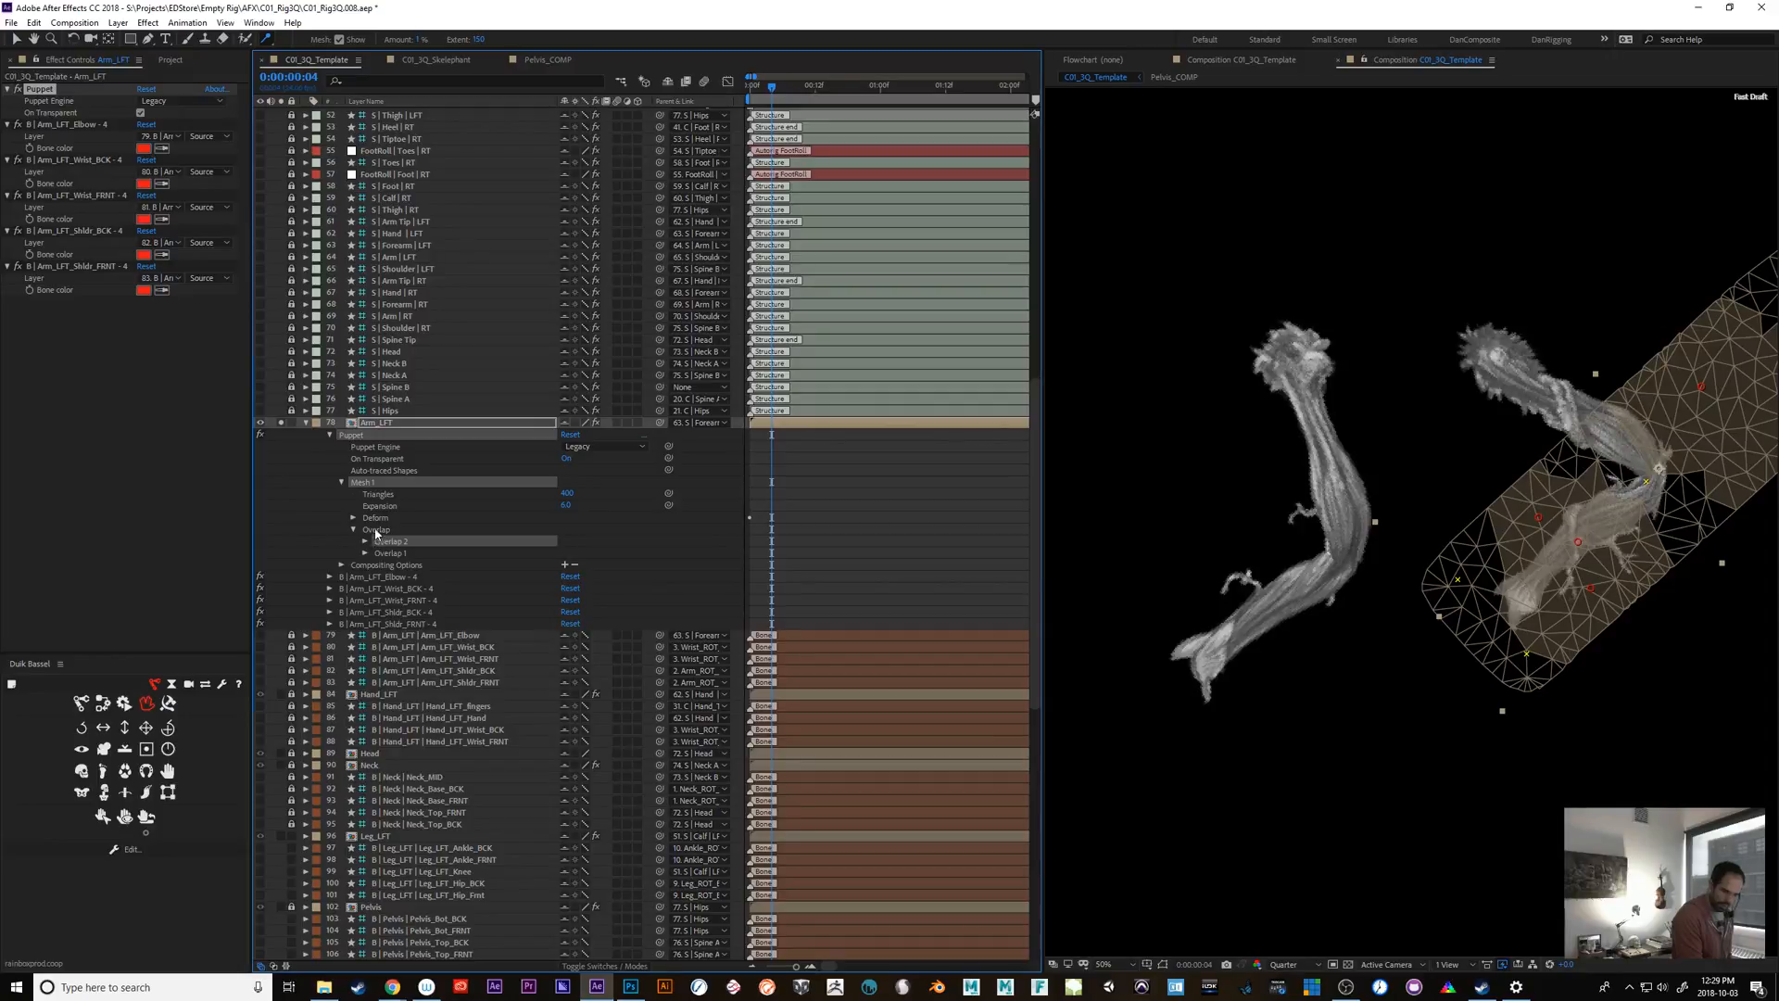
pyautogui.click(355, 520)
pyautogui.click(354, 518)
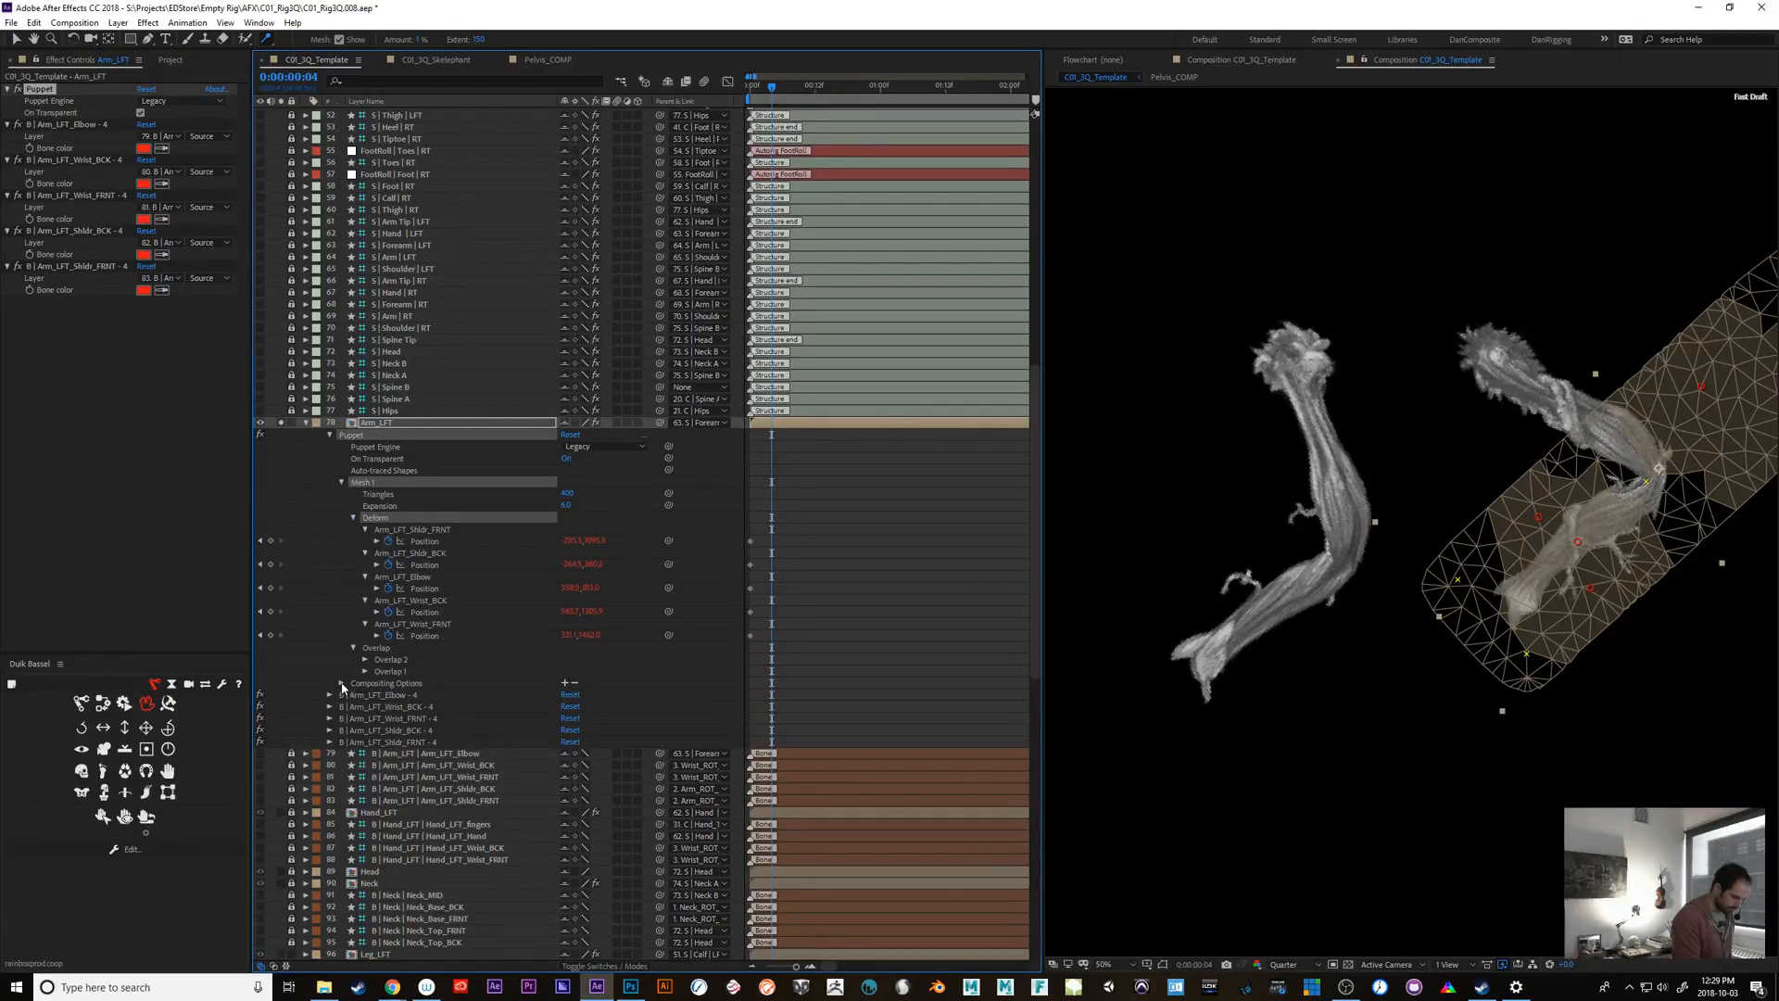
pyautogui.click(343, 683)
pyautogui.click(342, 684)
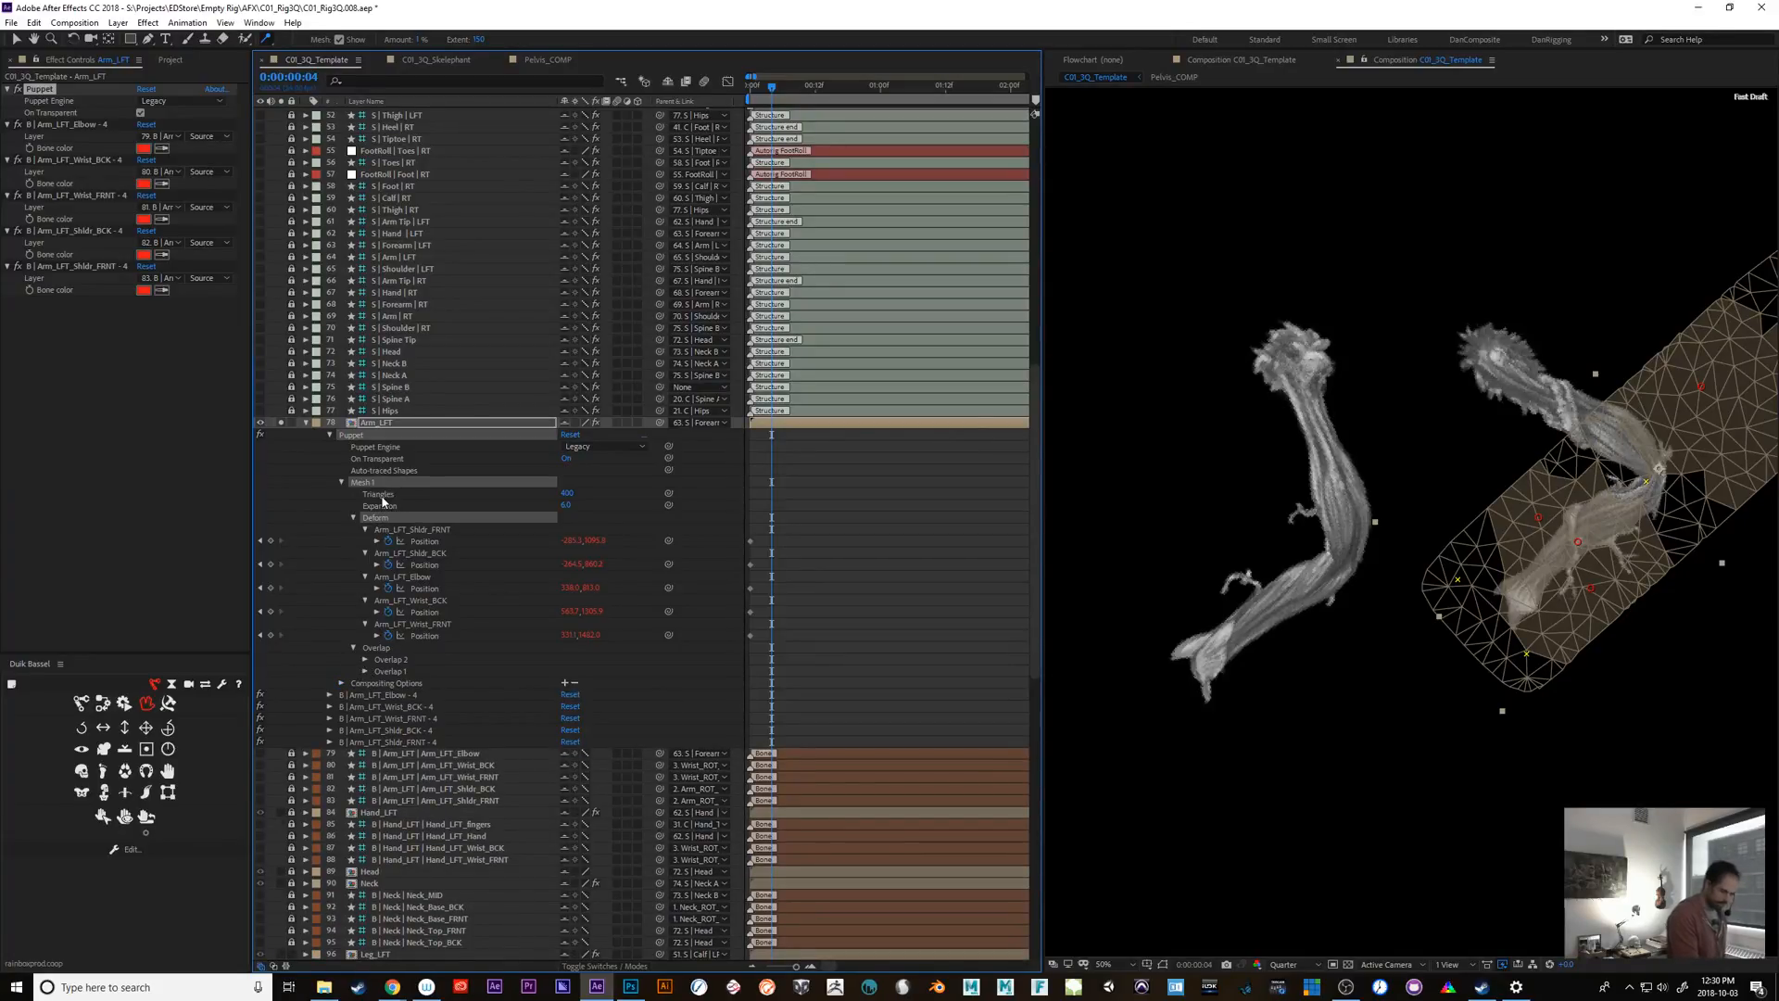
# Delete the three starch pins around Arm_LFT's forearm and select the remaining one on the upper mesh
pyautogui.click(1590, 588)
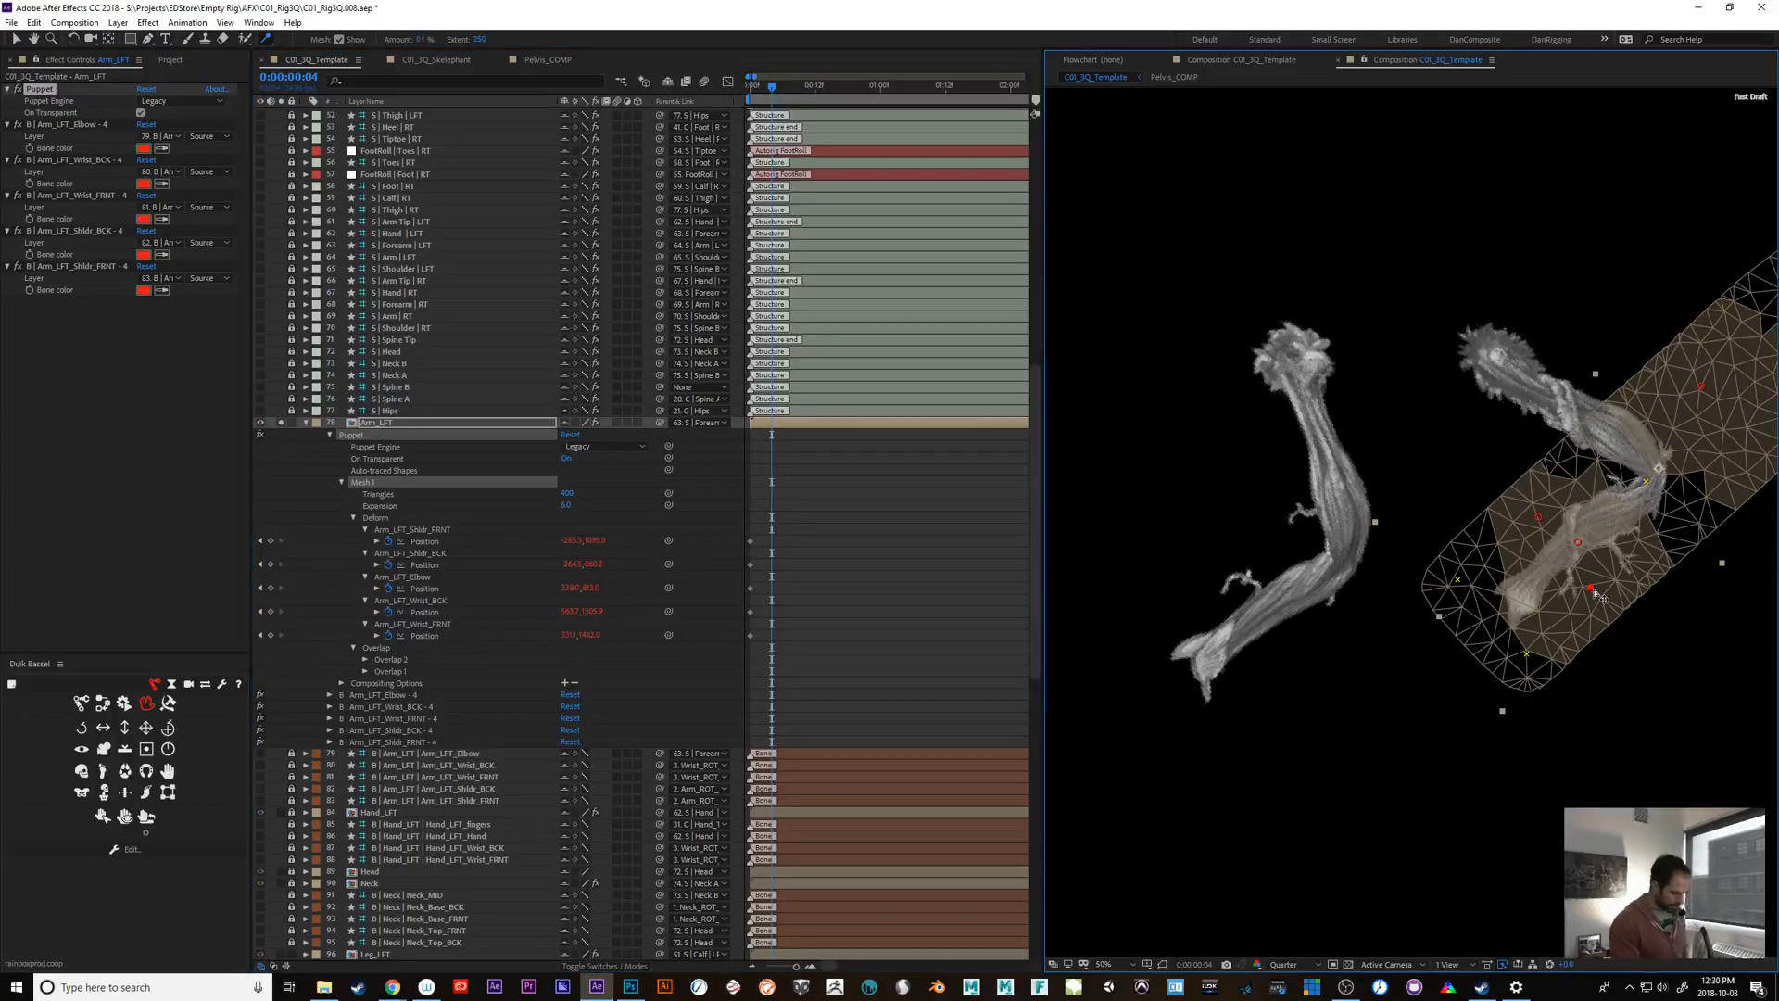
pyautogui.moveTo(1591, 589); pyautogui.dragTo(1587, 547)
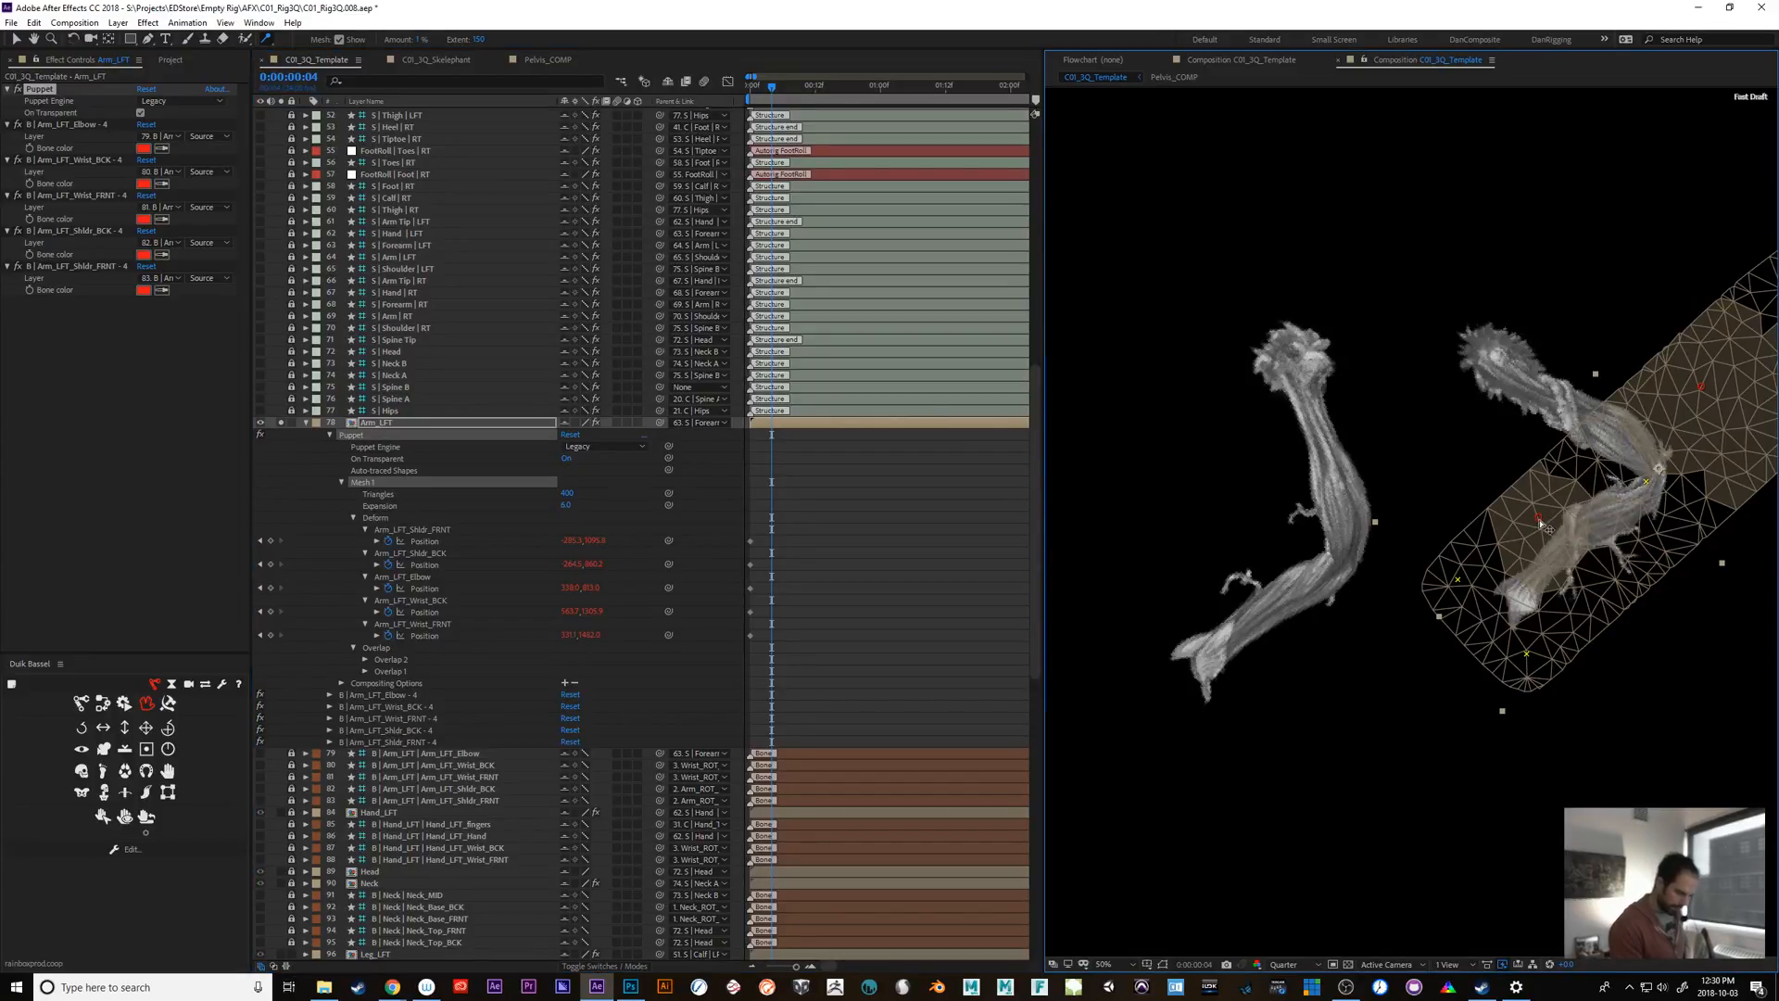
pyautogui.click(1703, 388)
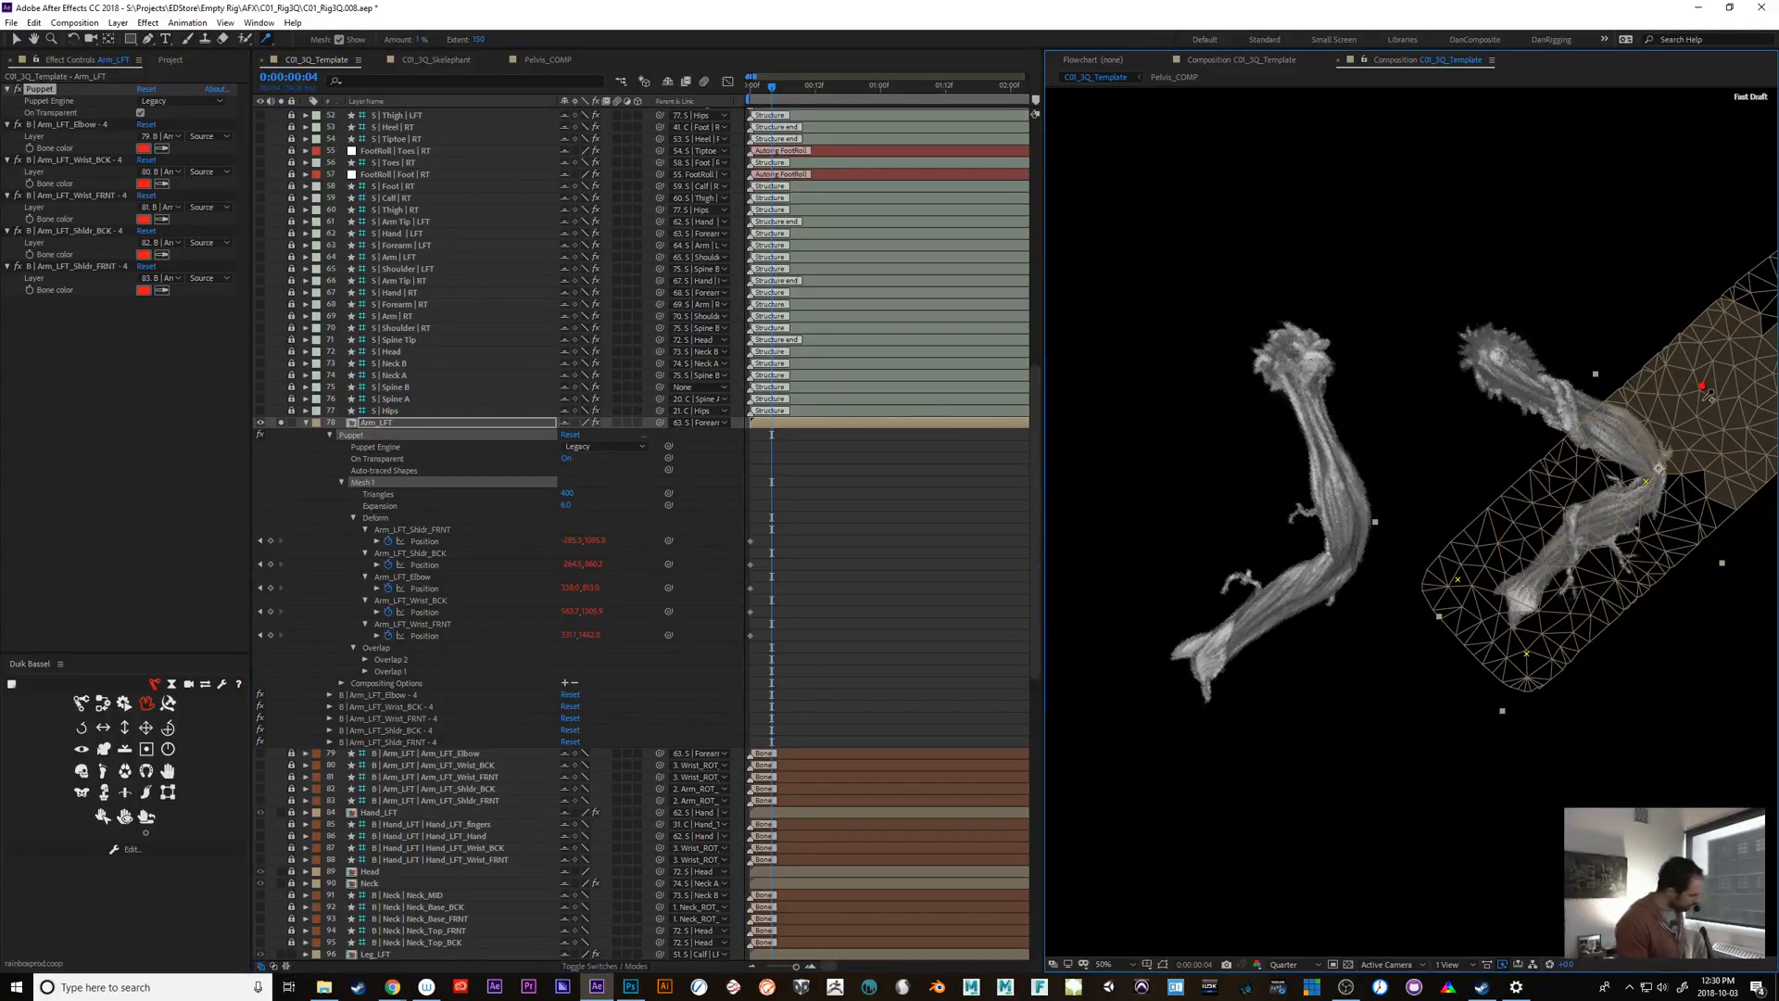
# Check Arm_LFT's deform pins and the mesh shape, and delete the last starch pin on the upper part of the mesh
pyautogui.press('space')
pyautogui.moveTo(1512, 652); pyautogui.dragTo(1281, 750)
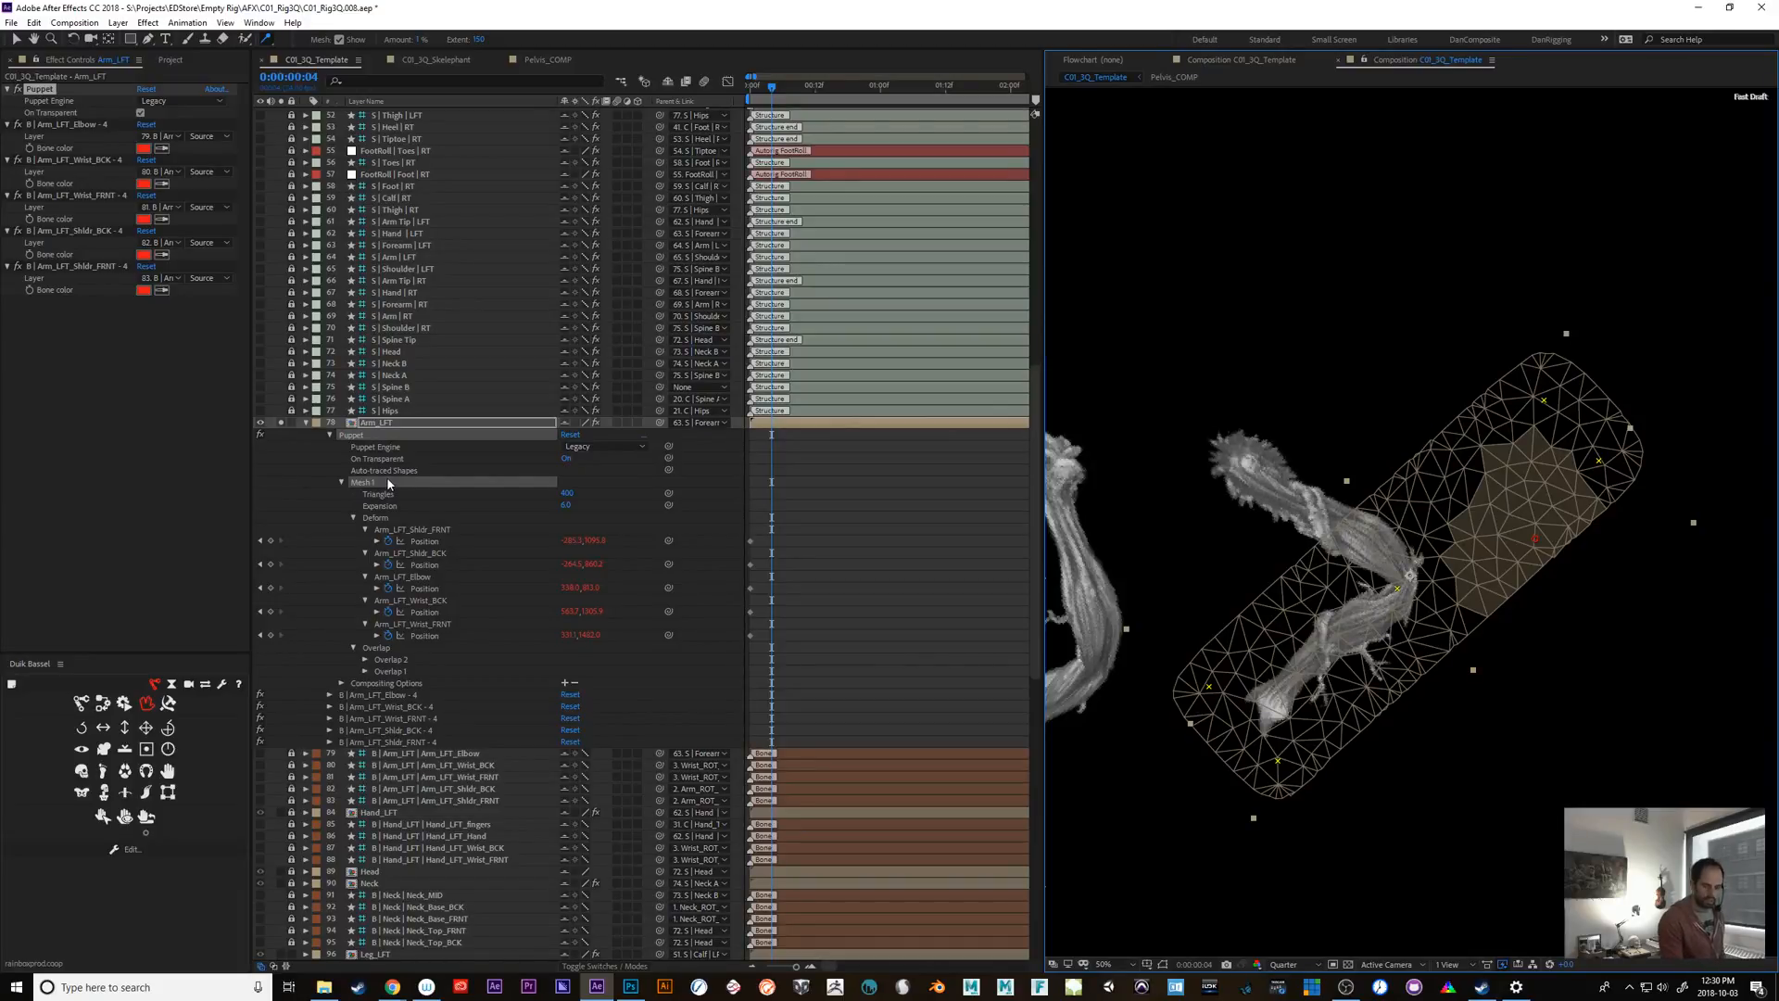
pyautogui.click(1535, 541)
pyautogui.click(1534, 541)
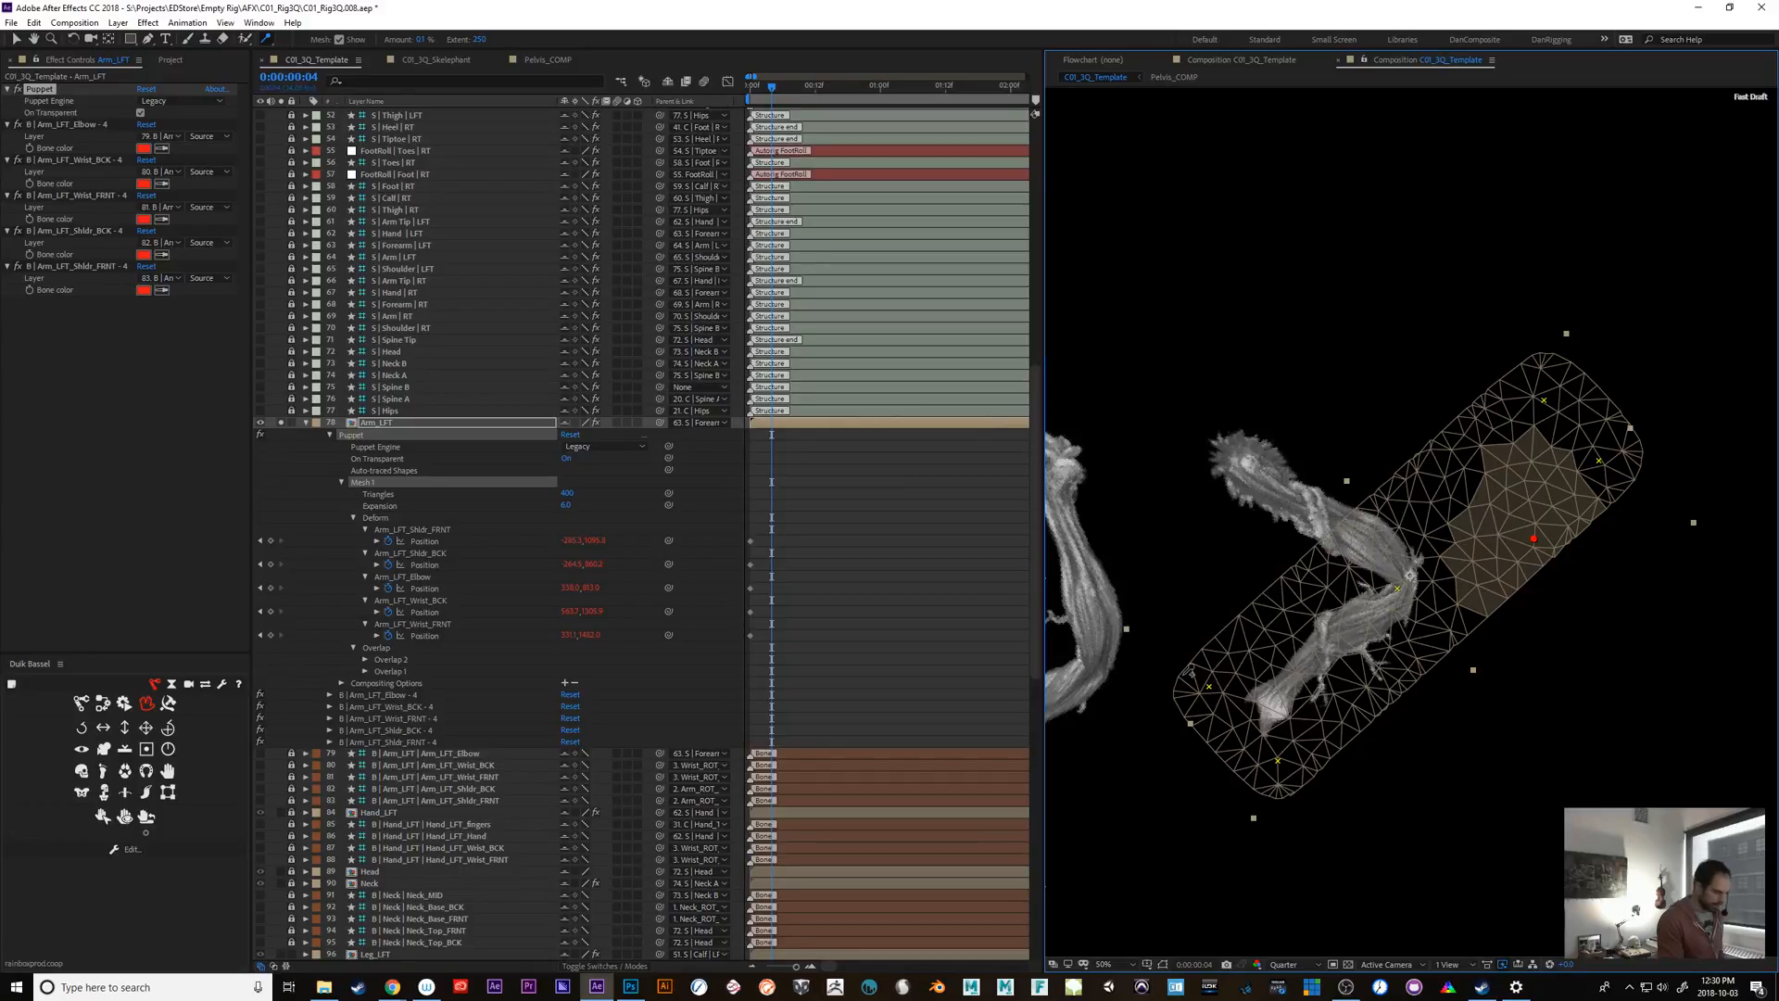
pyautogui.click(383, 518)
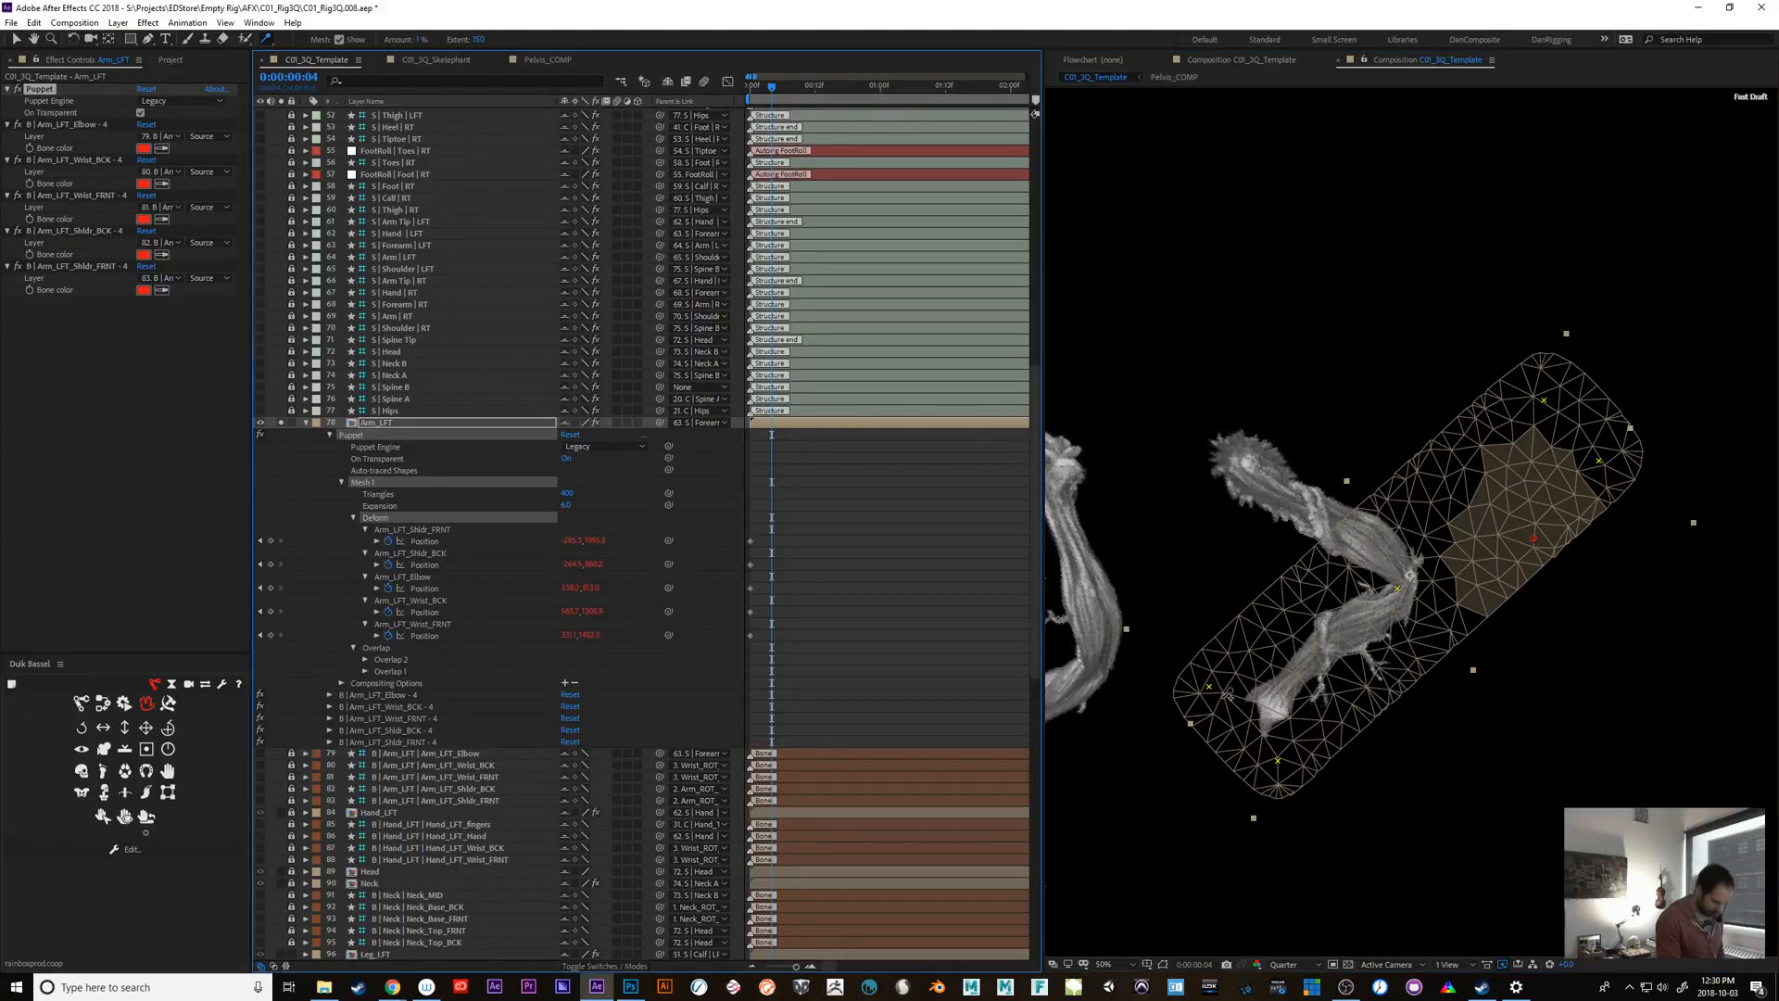
pyautogui.press('v')
pyautogui.click(1203, 720)
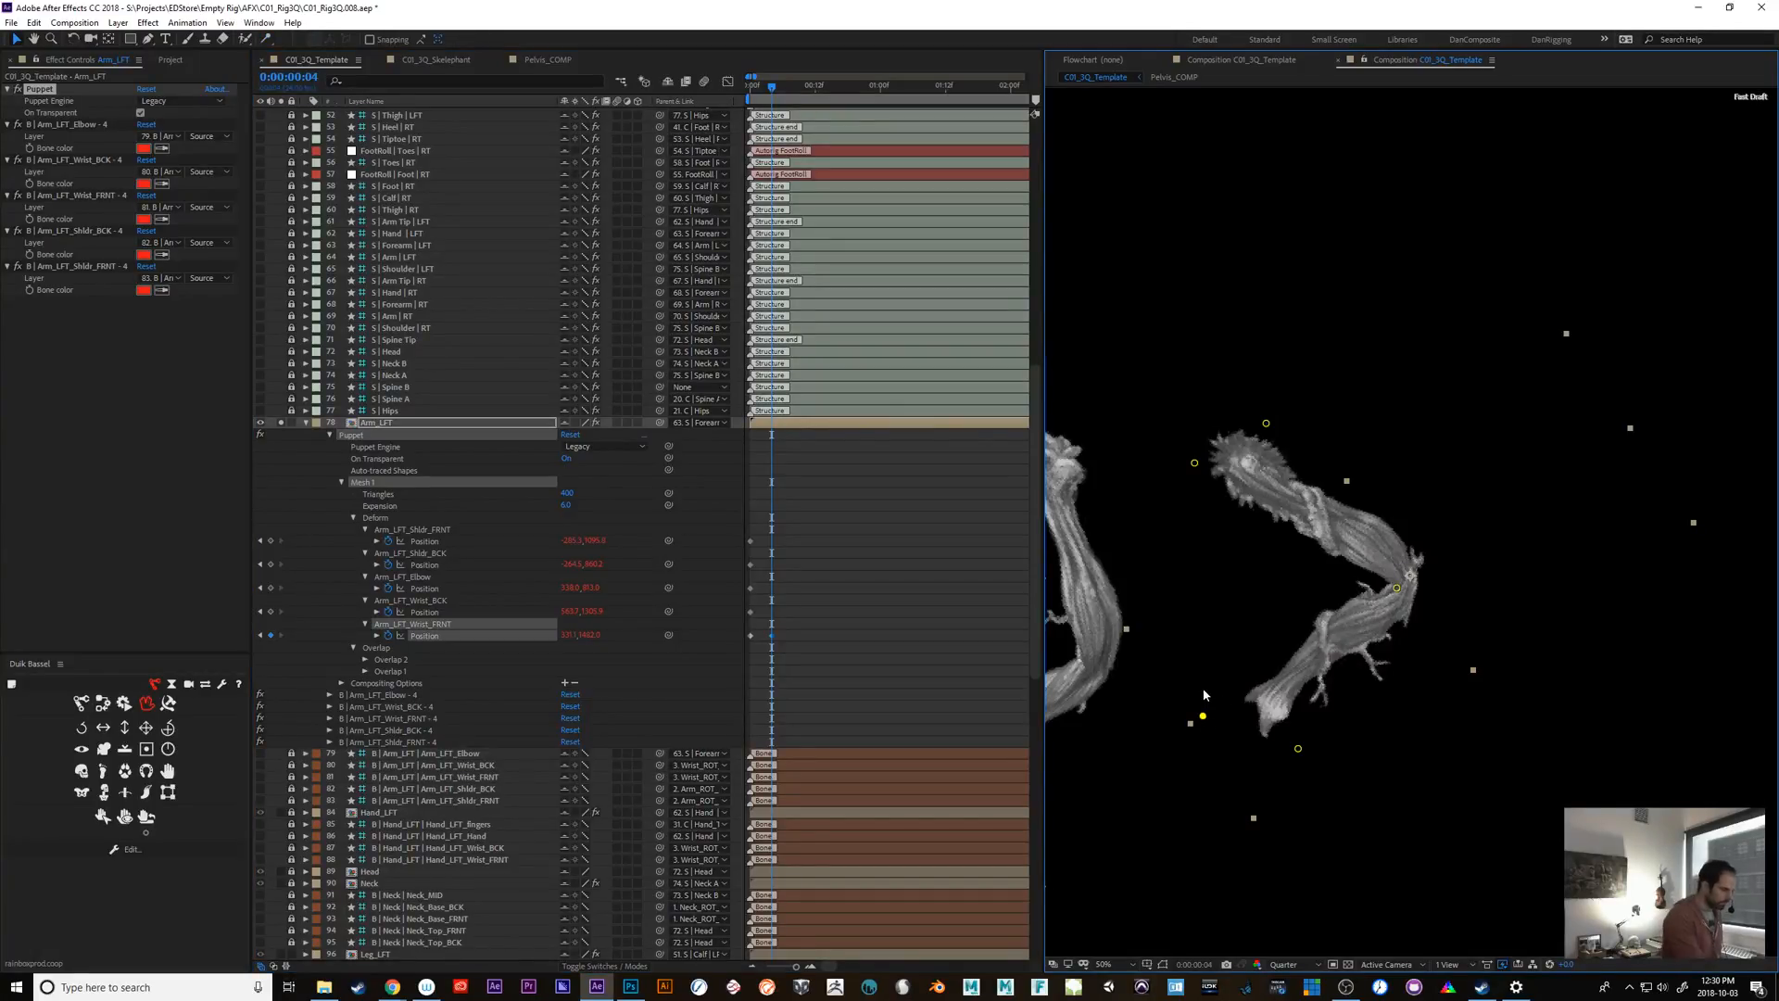
pyautogui.moveTo(266, 38); pyautogui.dragTo(315, 41)
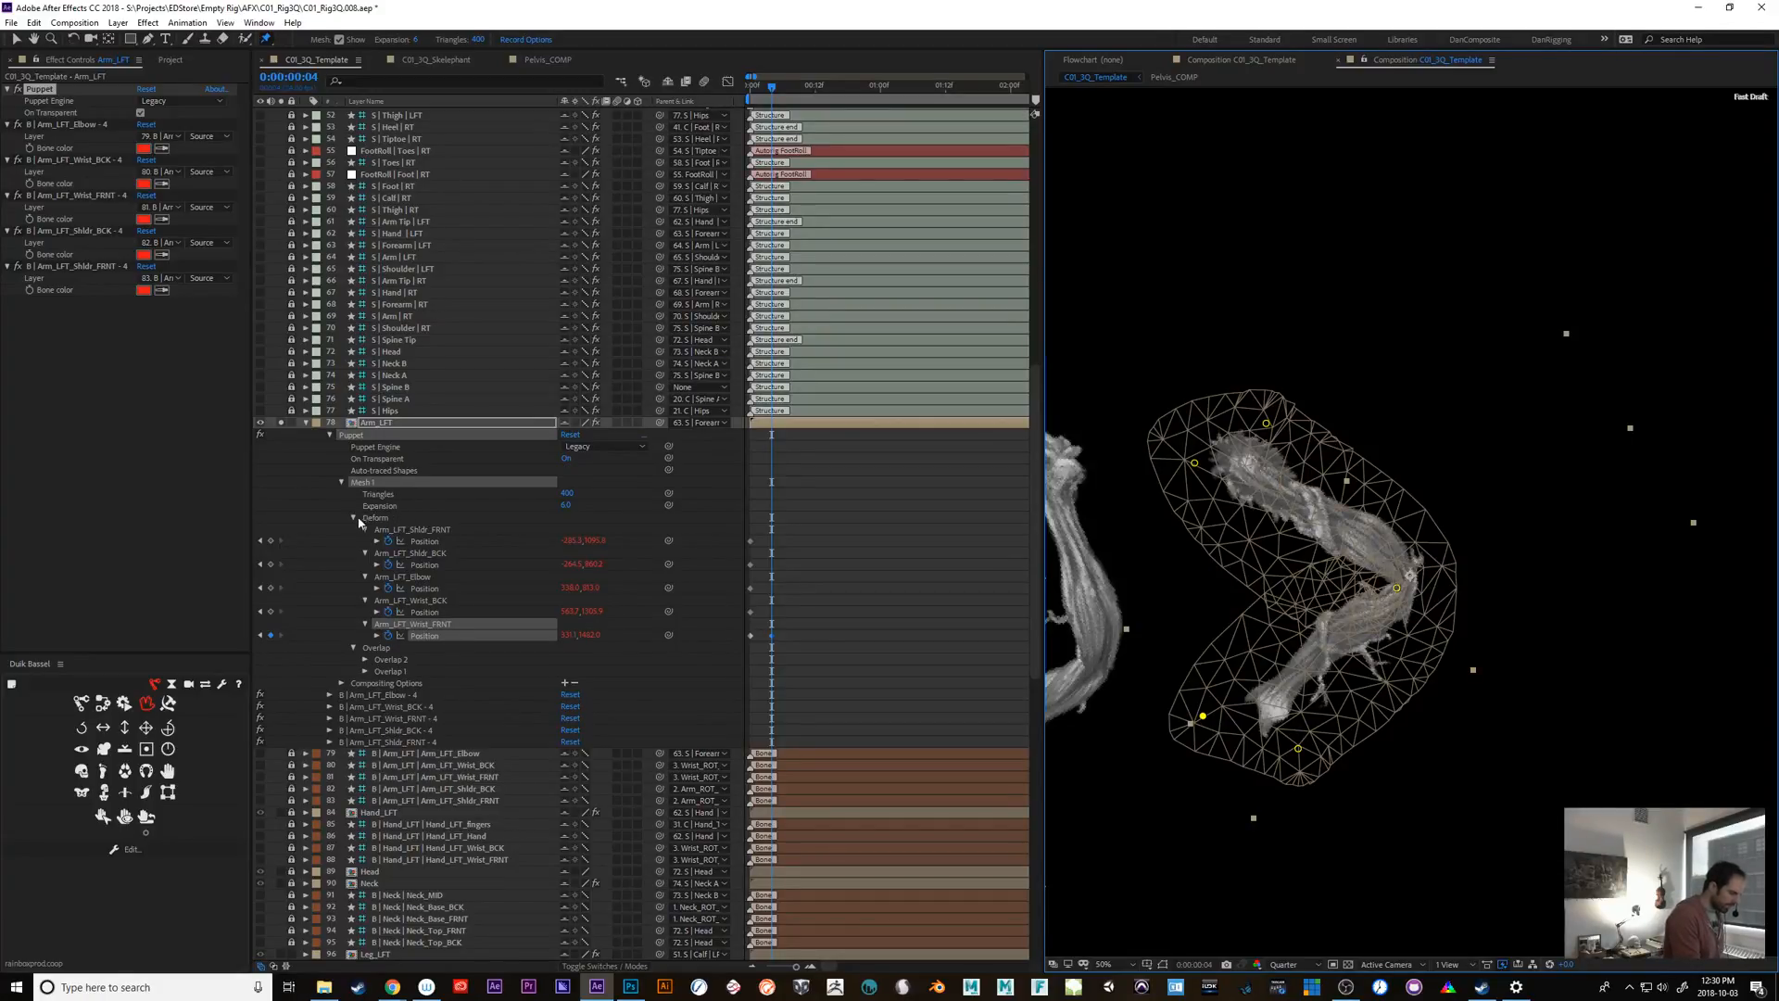
pyautogui.moveTo(267, 43); pyautogui.dragTo(364, 58)
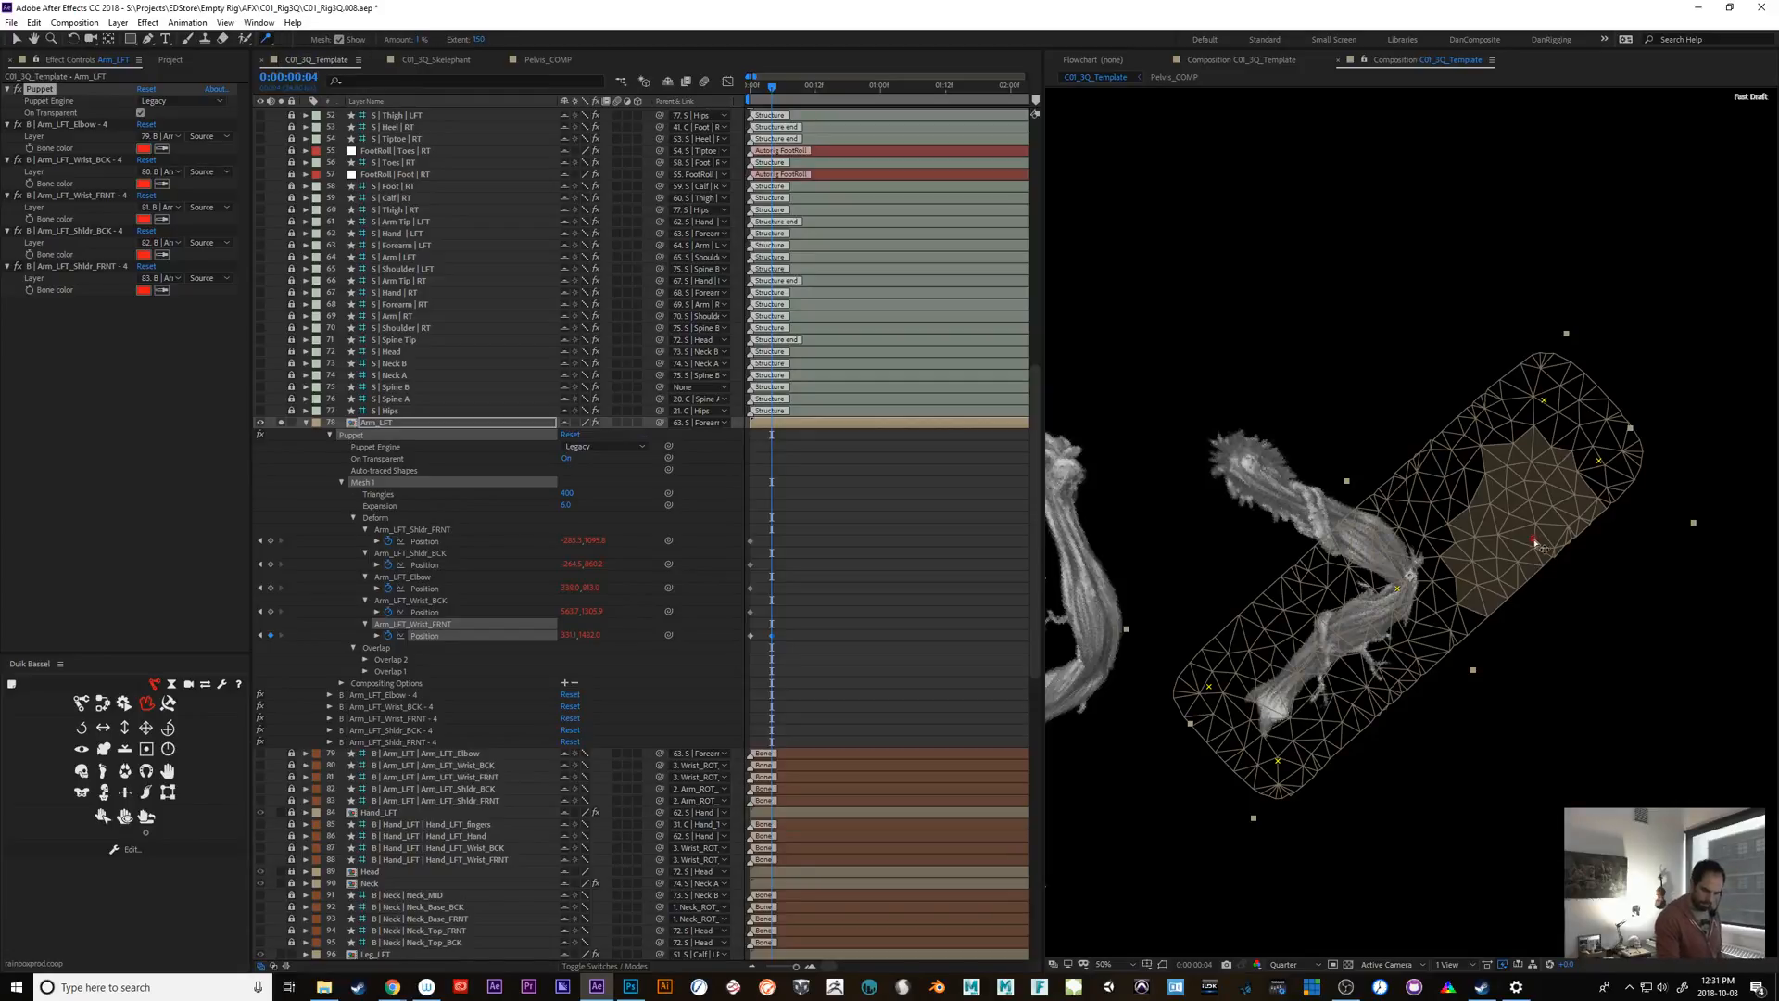
pyautogui.hotkey('ctrl', 'z')
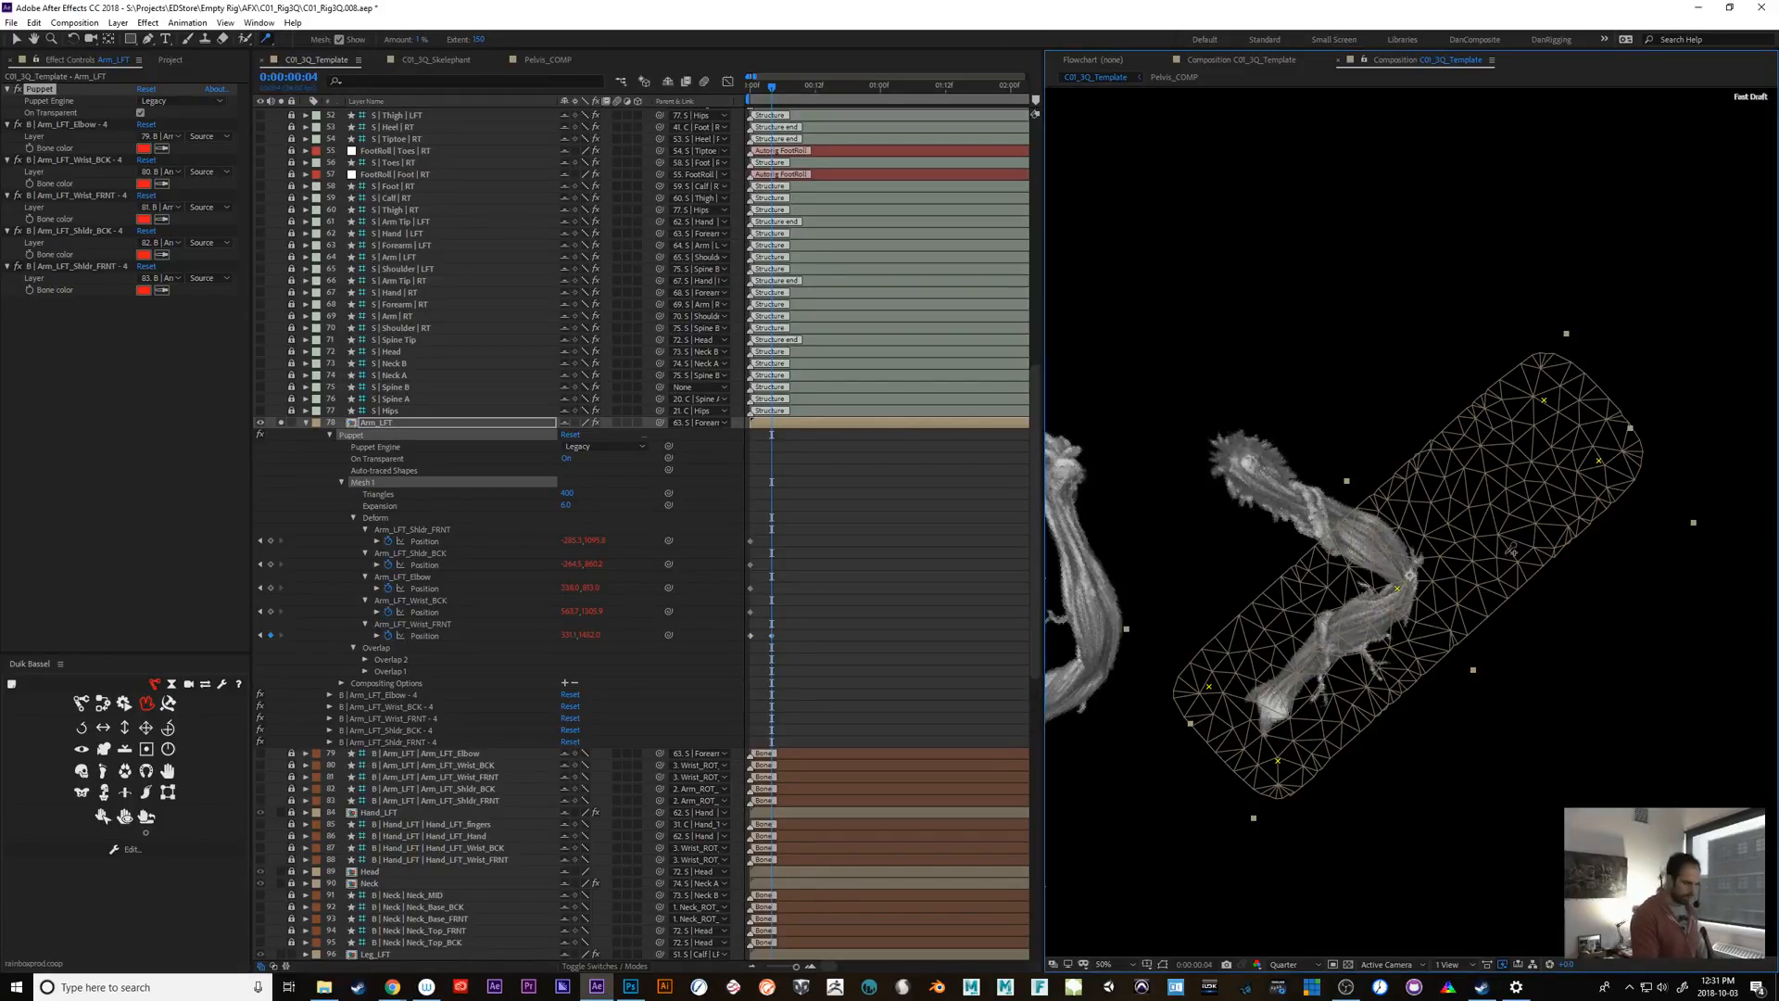
pyautogui.click(376, 647)
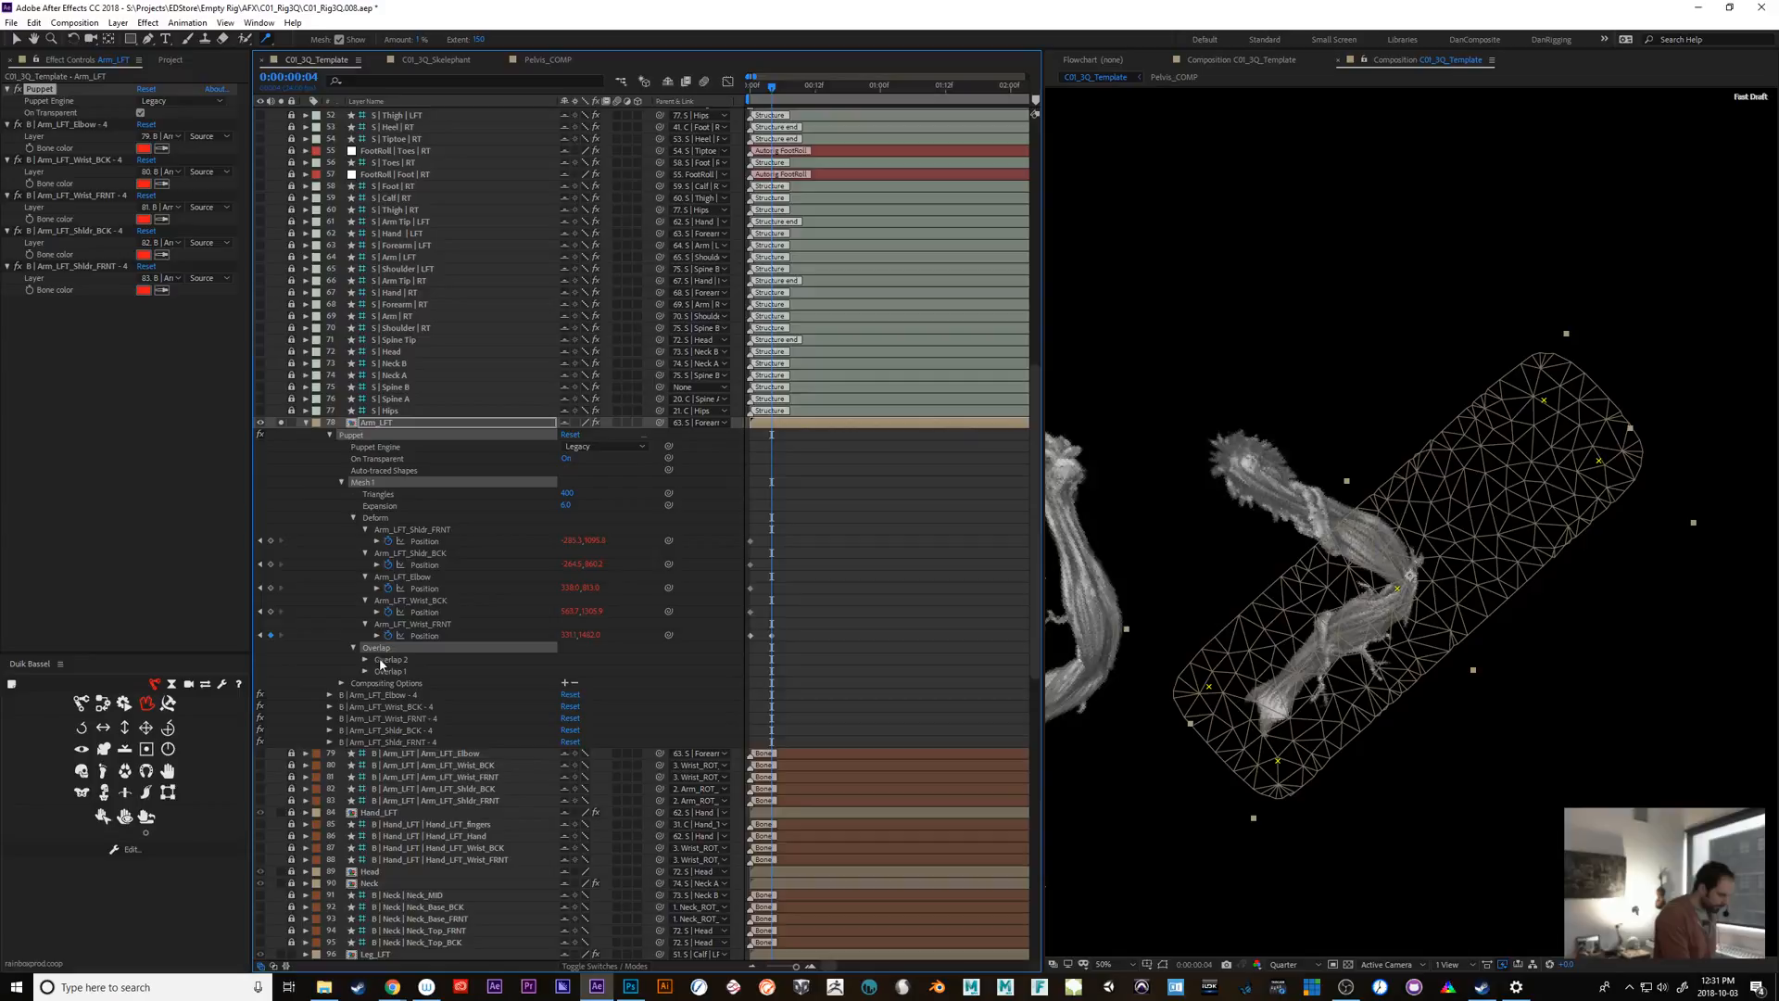
pyautogui.click(381, 521)
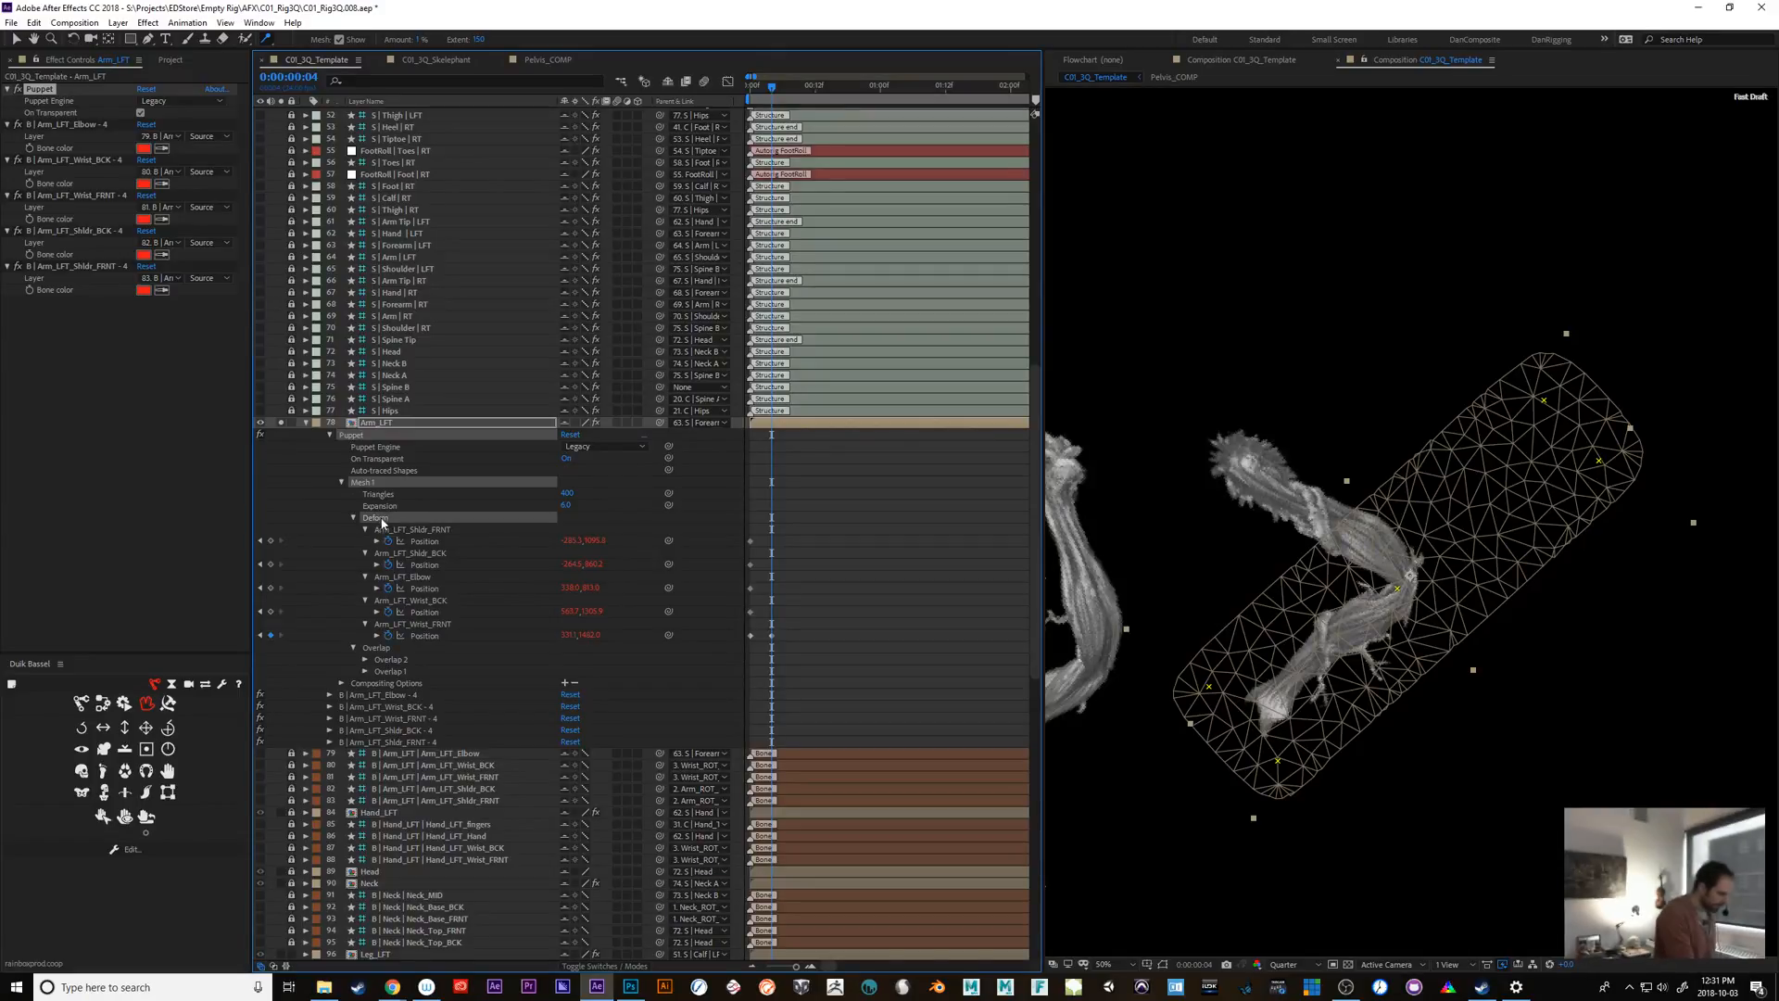
pyautogui.click(390, 649)
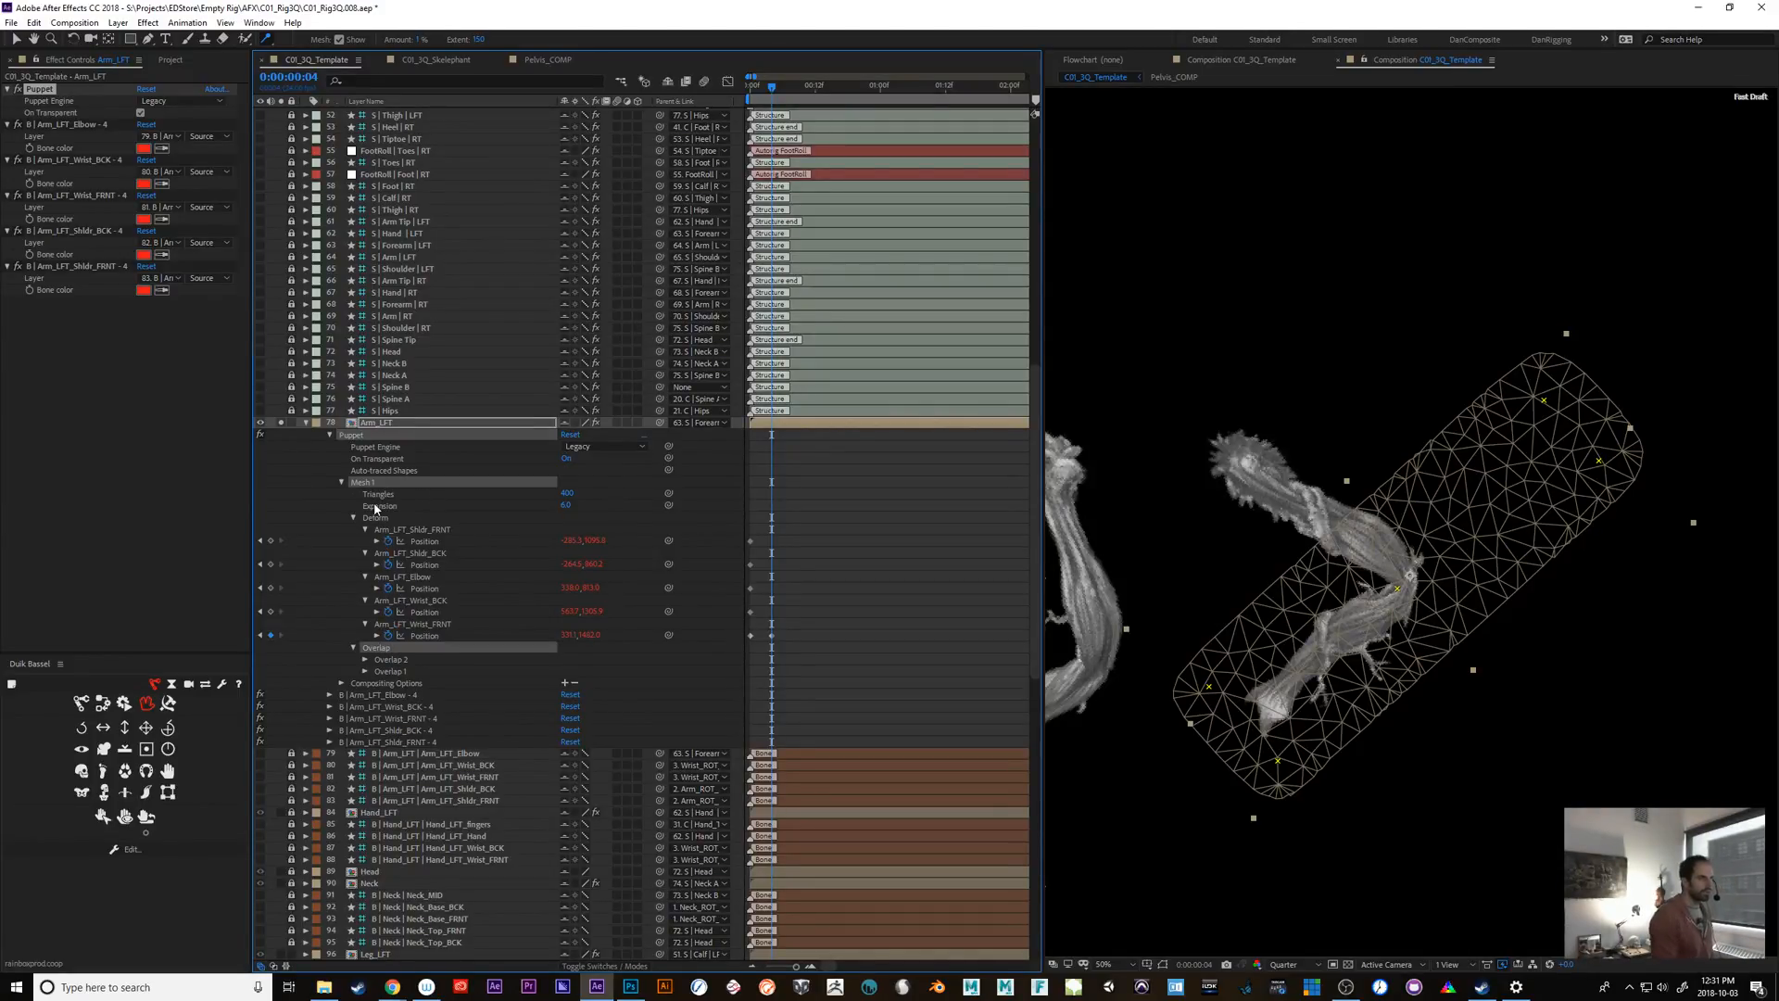
# Place five starch pins on Arm_LFT's mesh: one mid-forearm, two around the elbow and two across the upper part of the mesh
pyautogui.click(1299, 676)
pyautogui.moveTo(1300, 677); pyautogui.dragTo(1346, 625)
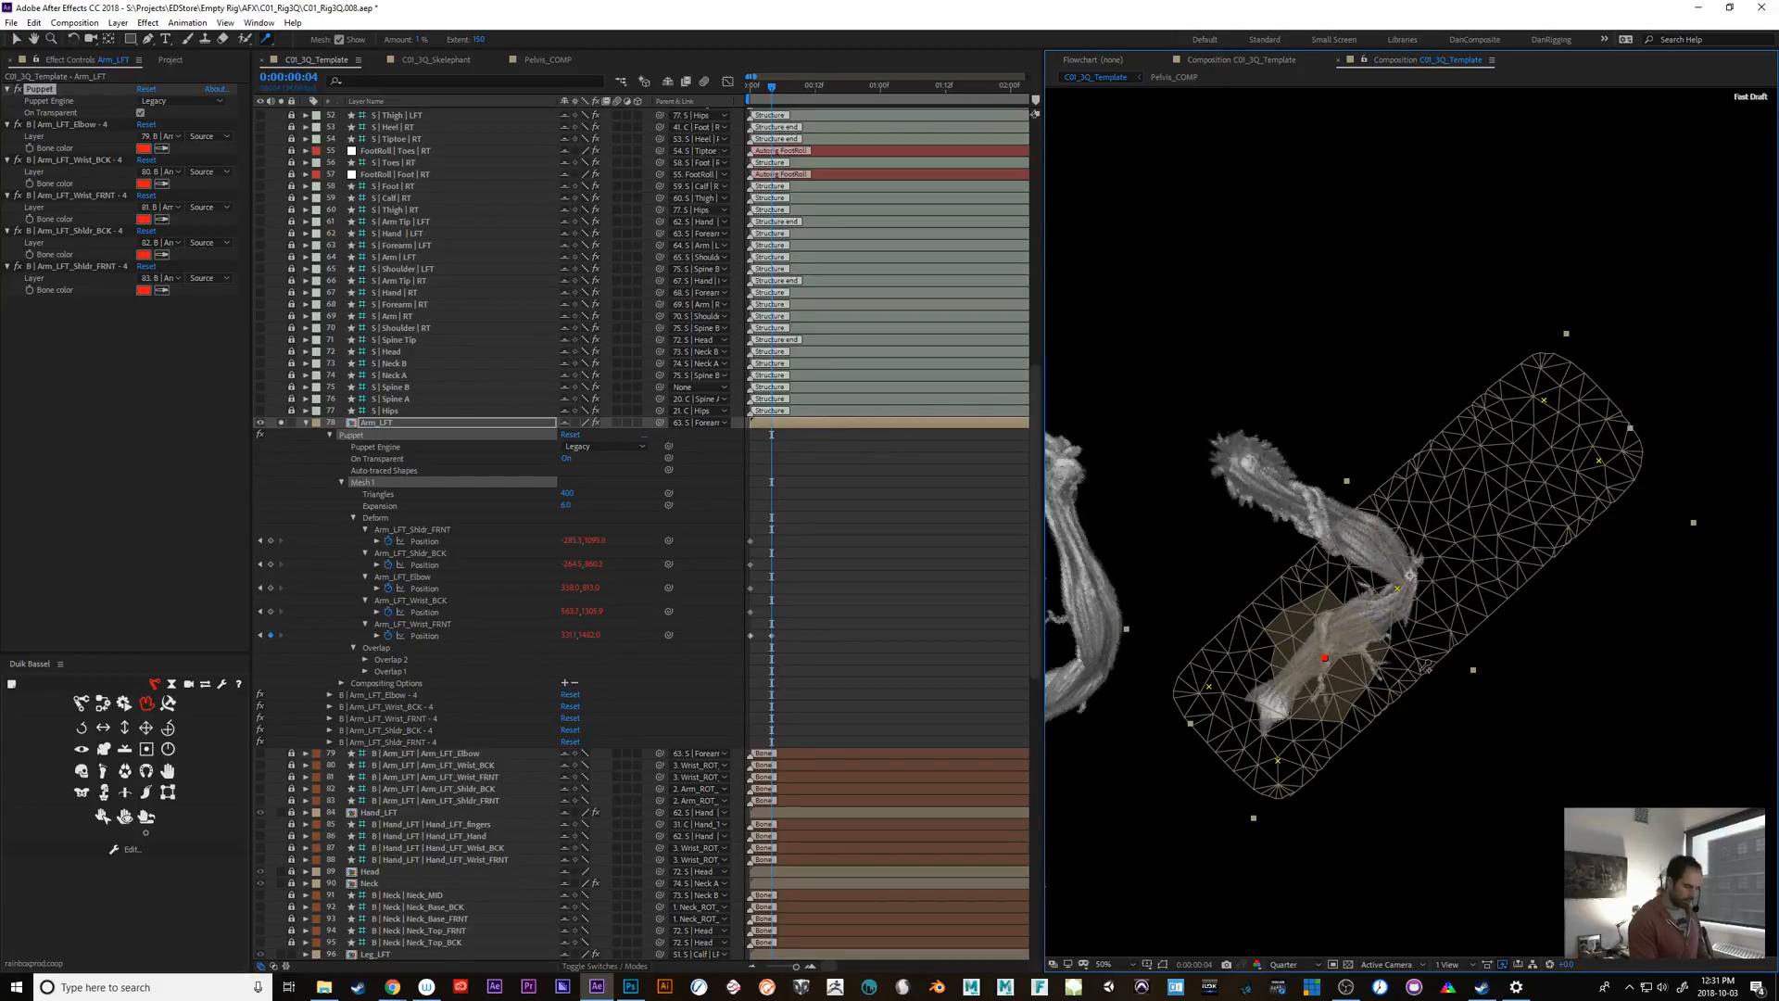
pyautogui.moveTo(769, 92)
pyautogui.mouseDown()
pyautogui.moveTo(801, 90)
pyautogui.moveTo(770, 89)
pyautogui.mouseUp()
pyautogui.click(1408, 557)
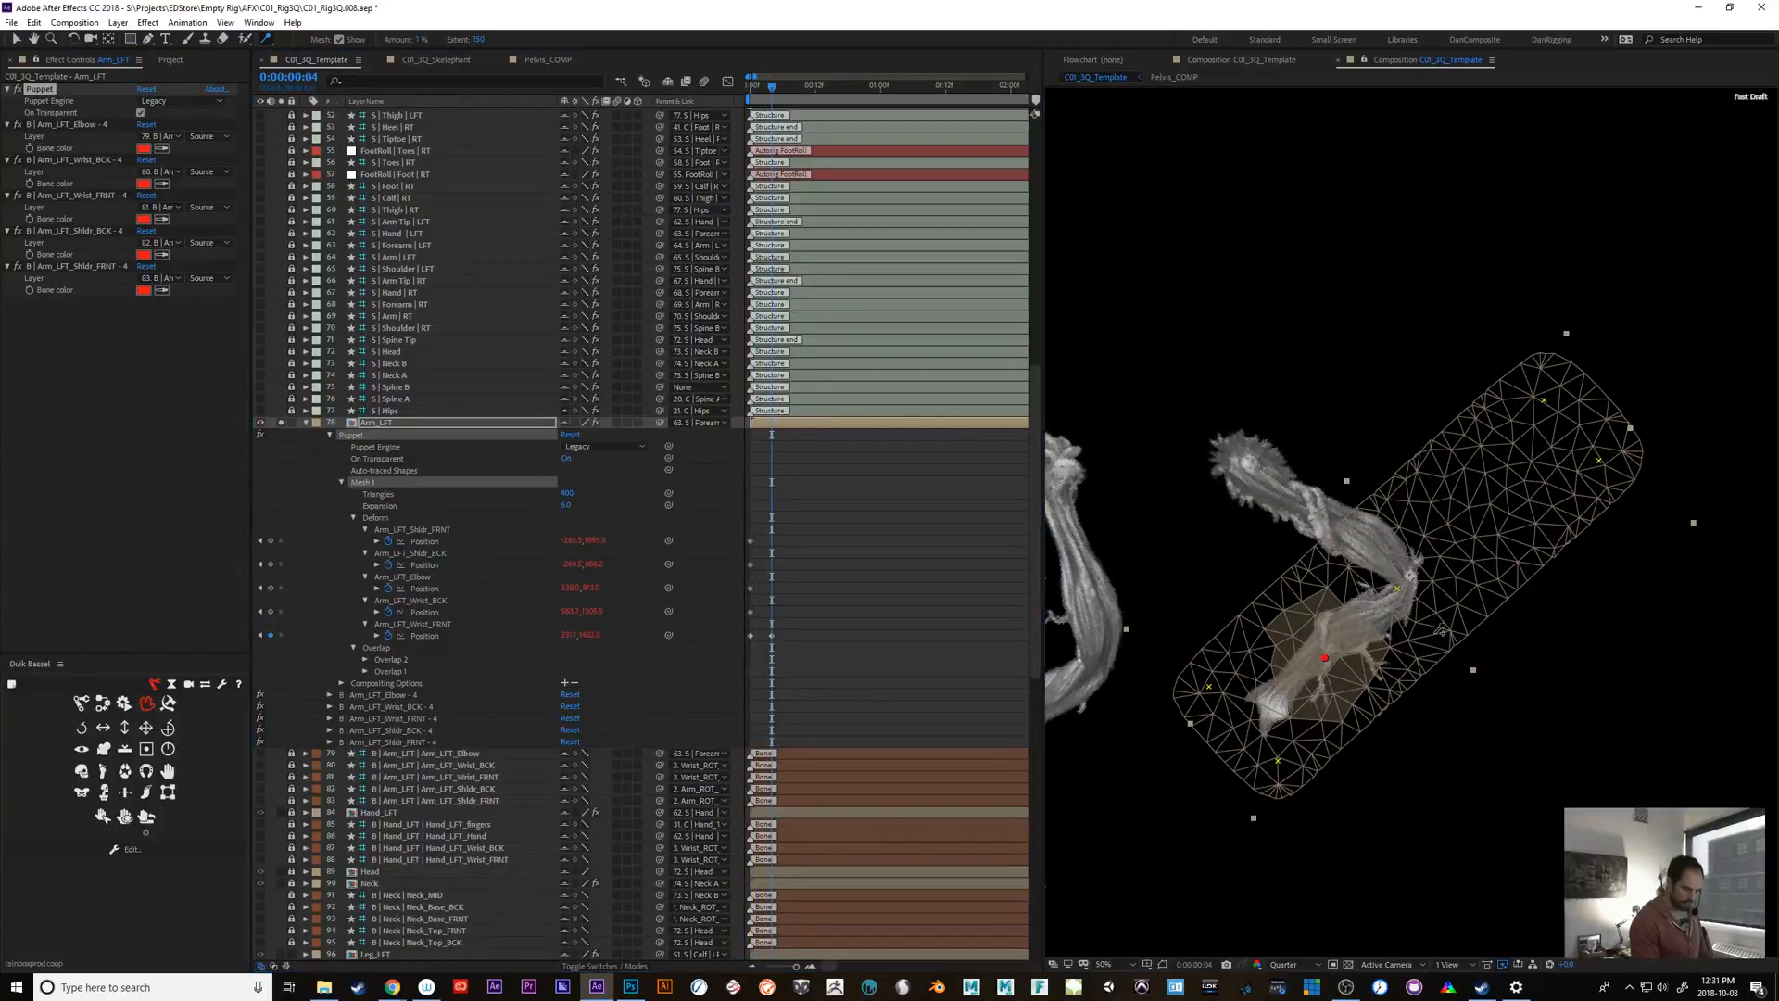
pyautogui.click(1417, 639)
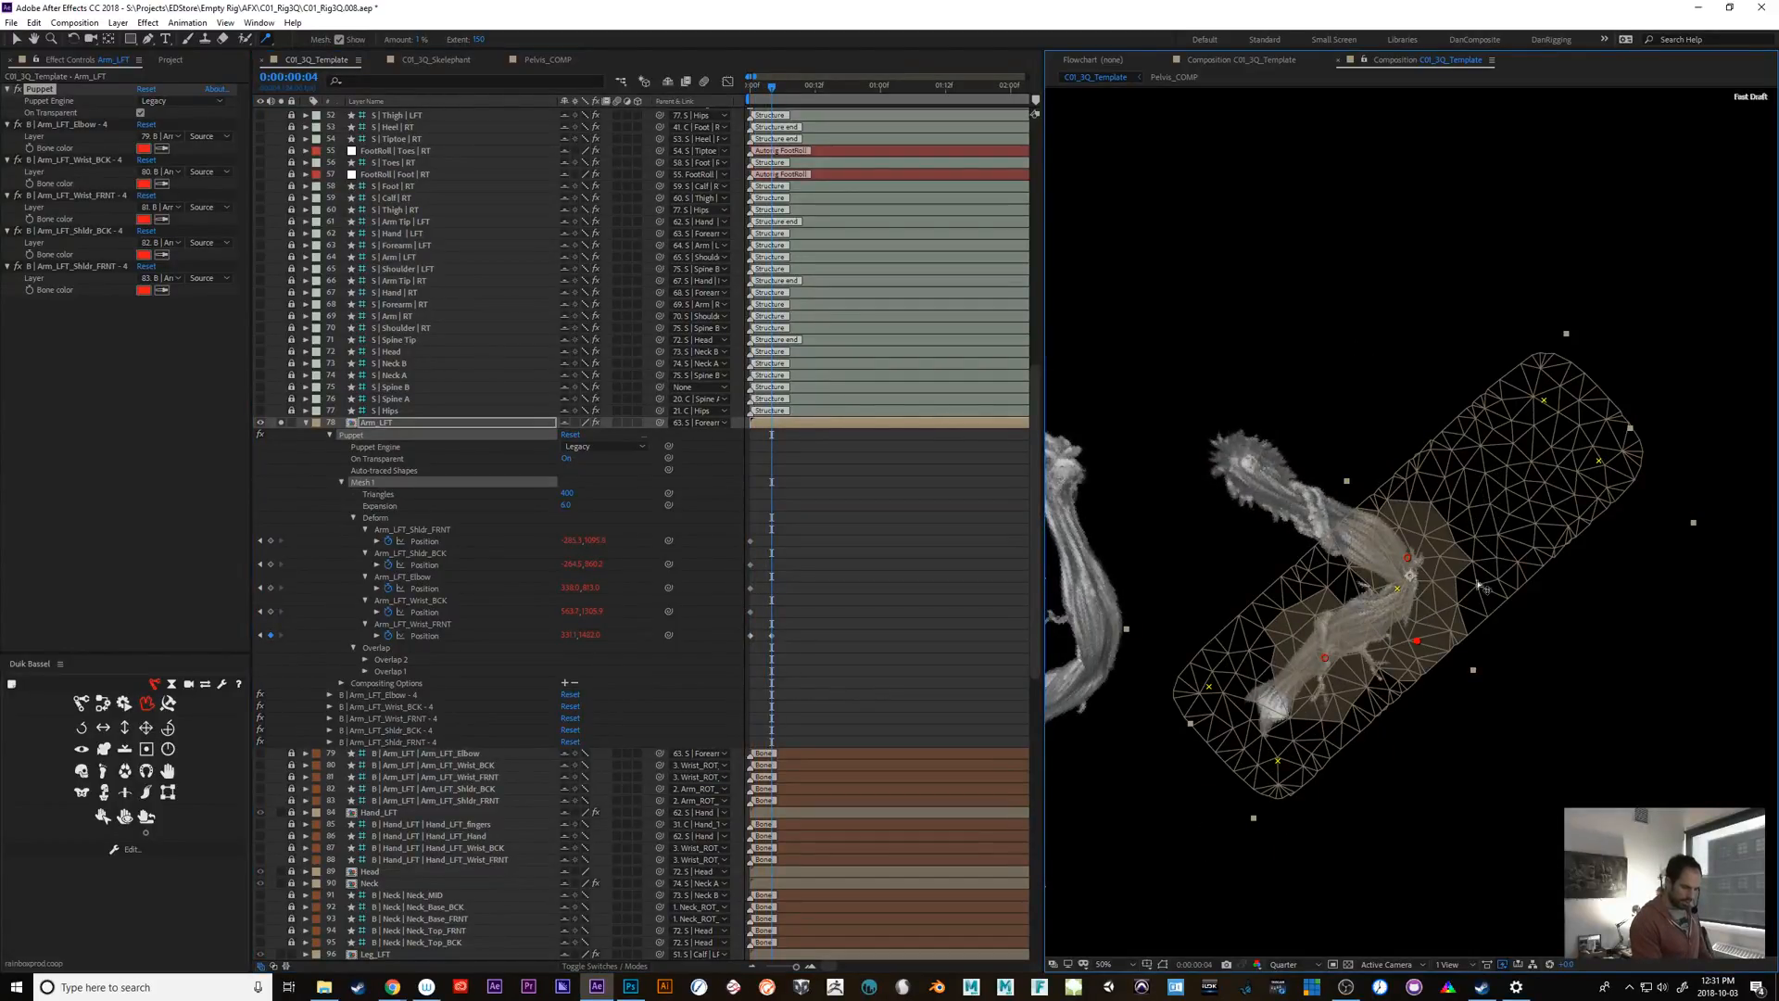
pyautogui.click(1483, 489)
pyautogui.click(1543, 531)
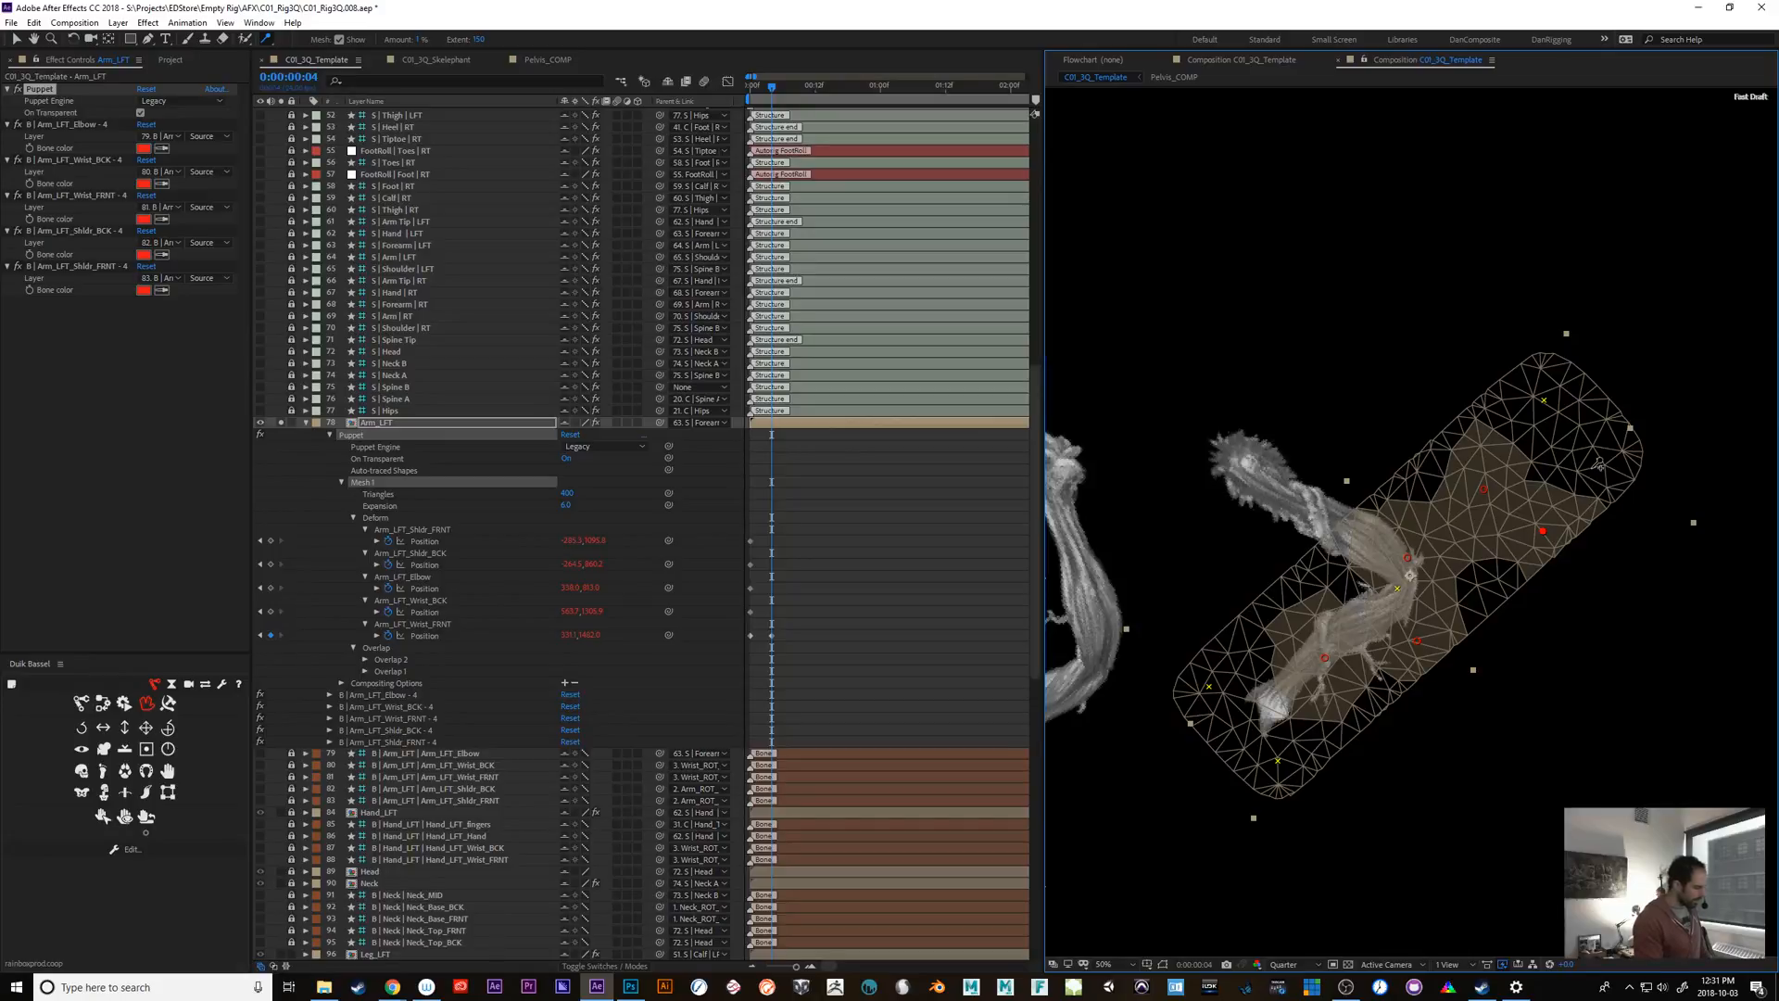
# Save the project as a new C01_Rig3Q version numbered 009 in the same folder
pyautogui.click(12, 24)
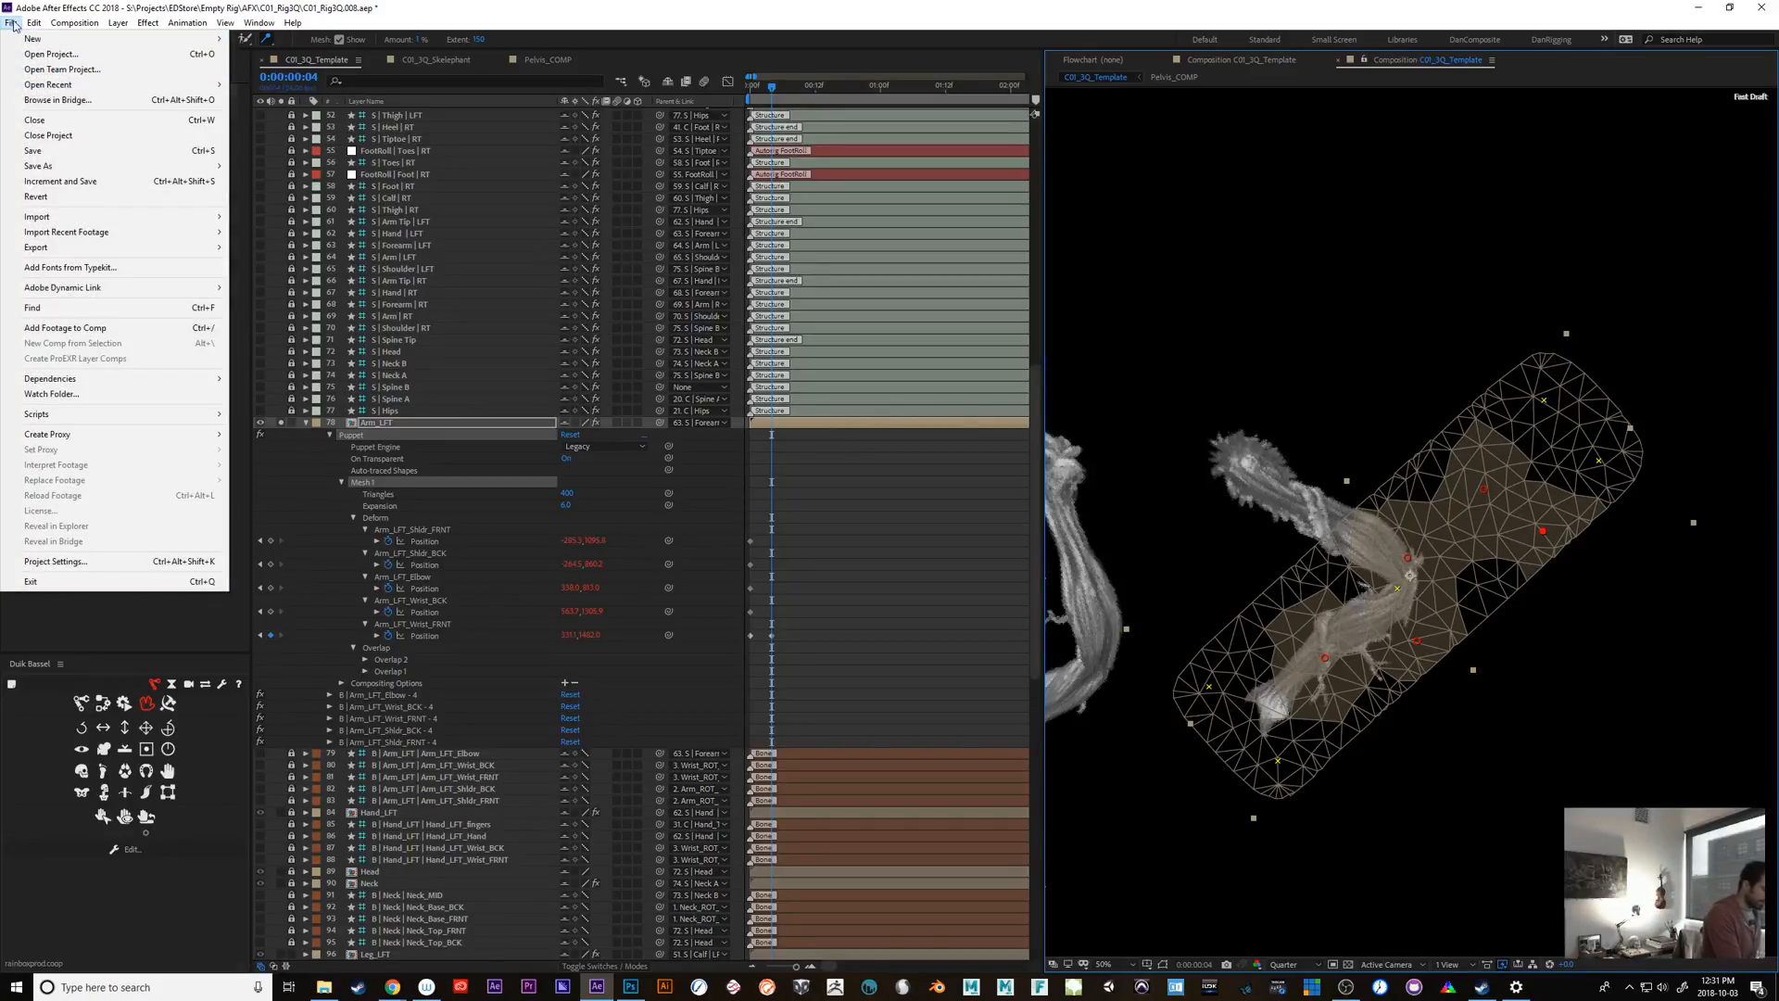
pyautogui.click(13, 24)
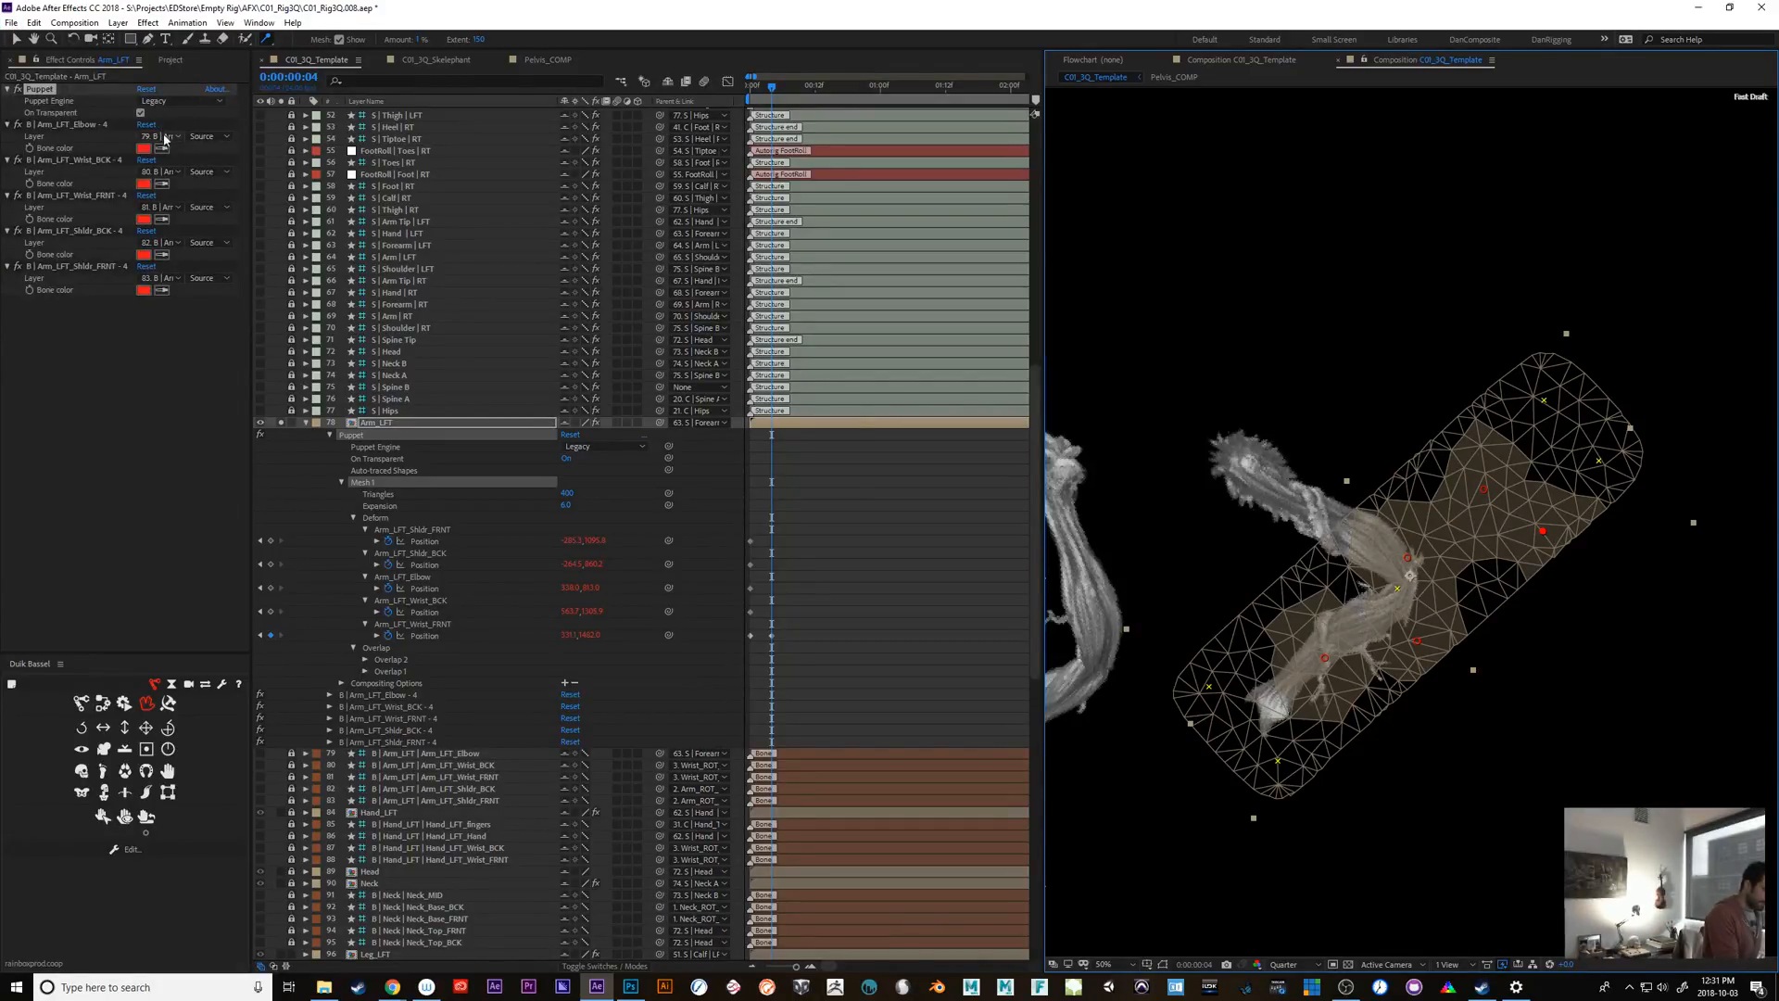
pyautogui.click(11, 23)
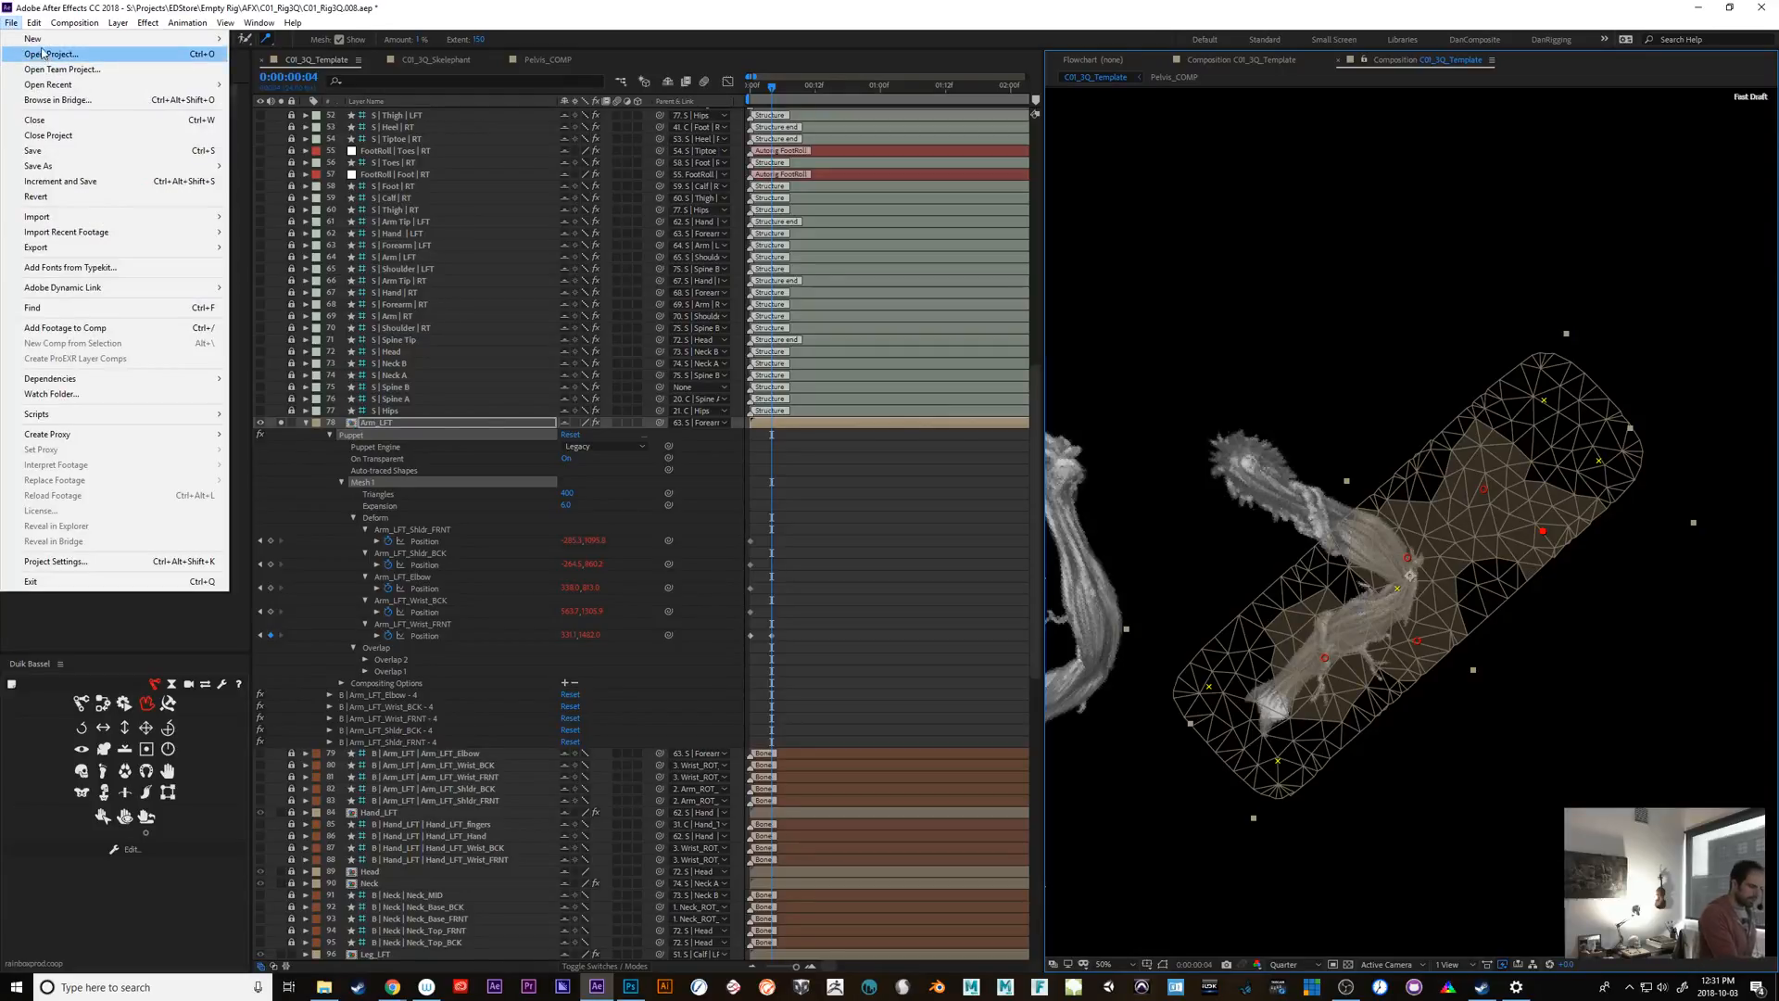
pyautogui.click(304, 11)
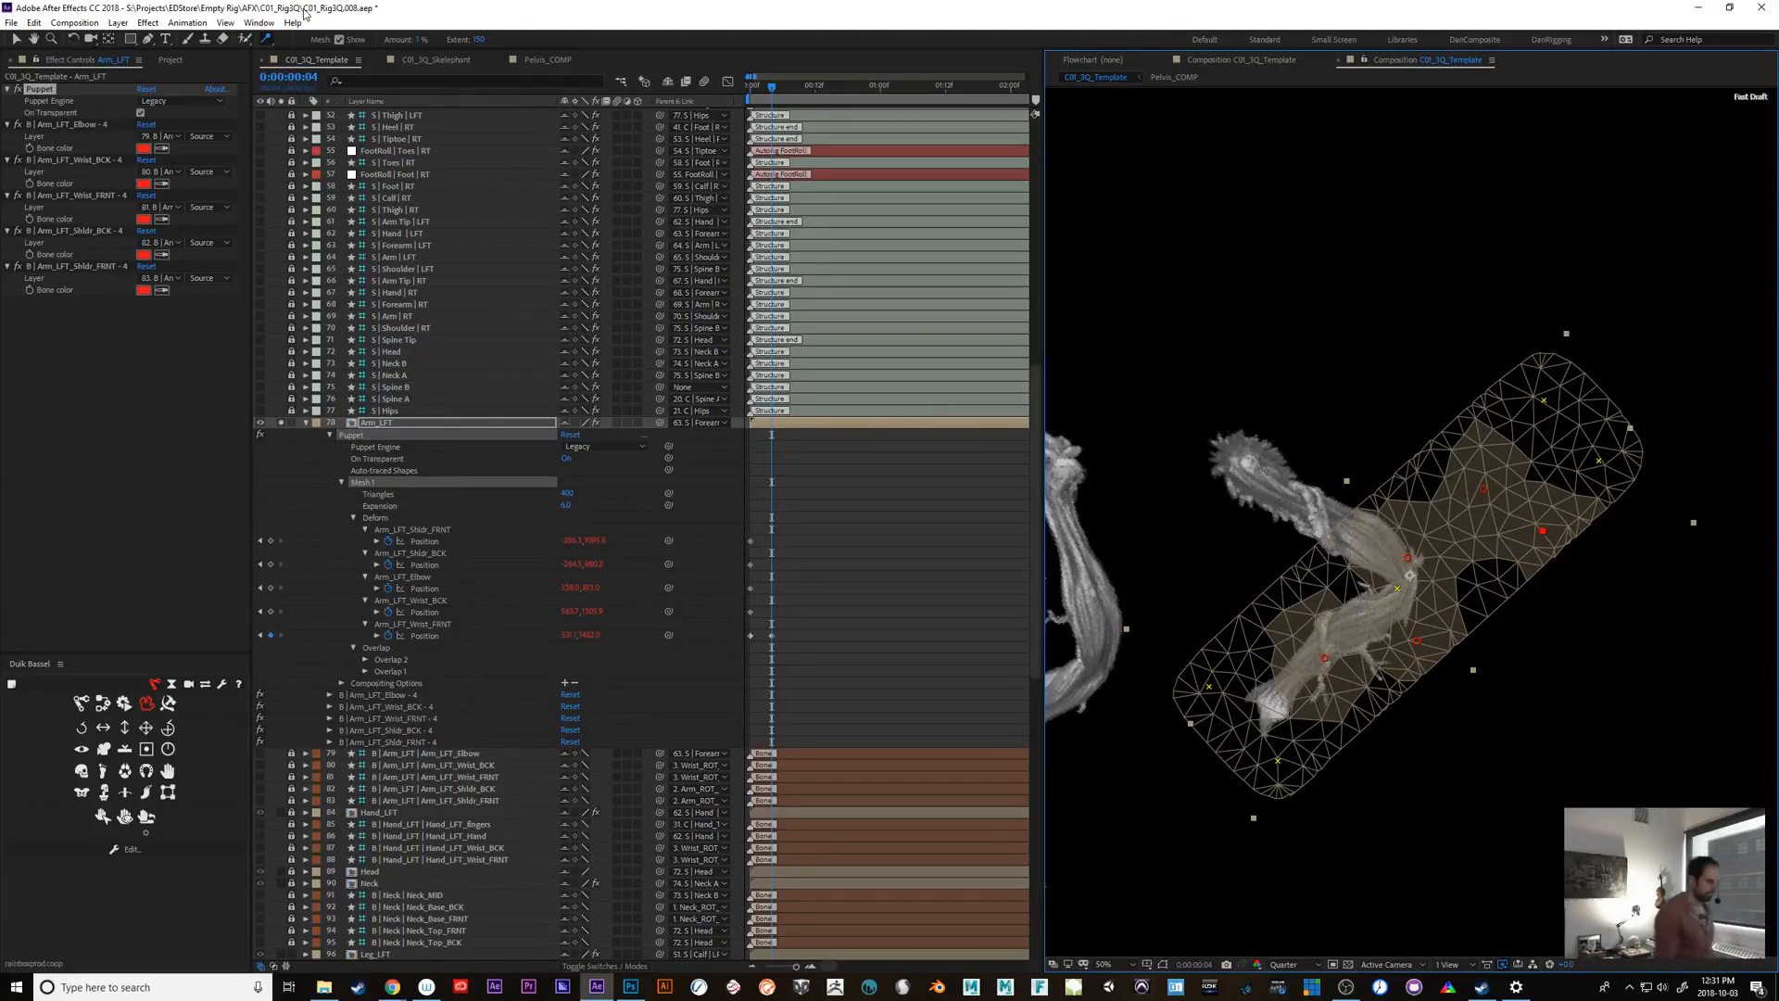
pyautogui.hotkey('ctrl', 'shift', 's')
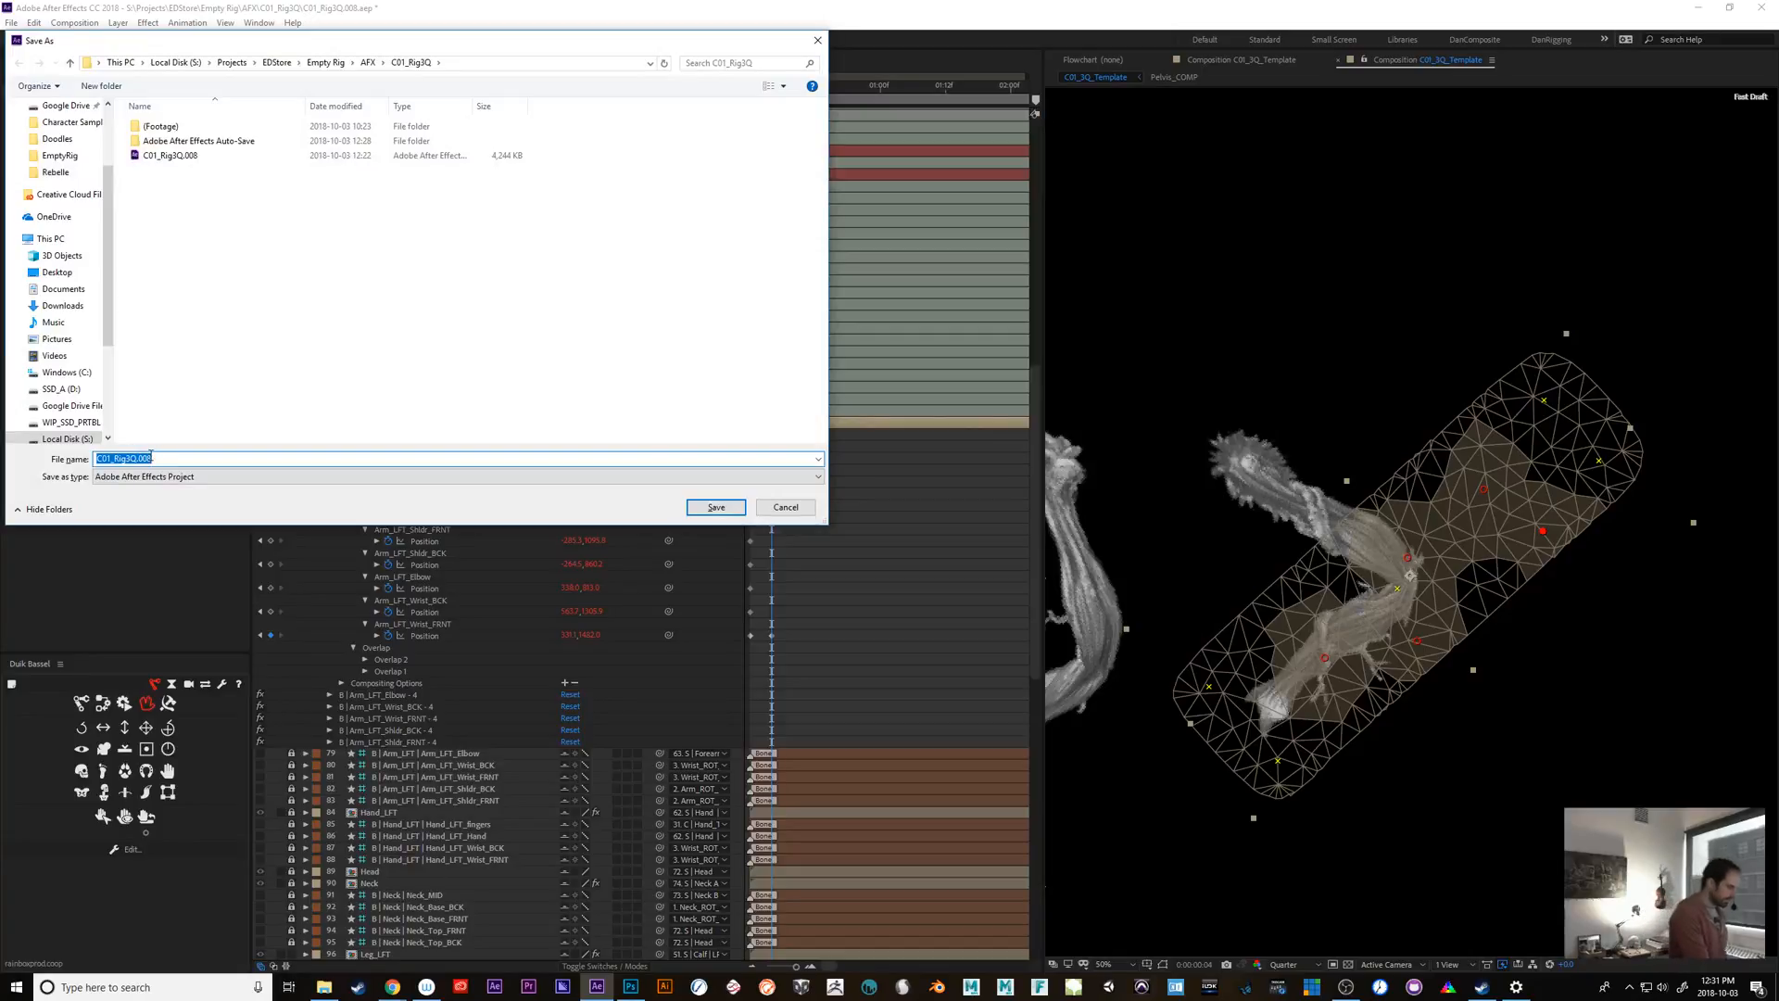
pyautogui.moveTo(145, 458); pyautogui.dragTo(154, 459)
pyautogui.write('9')
pyautogui.press('Return')
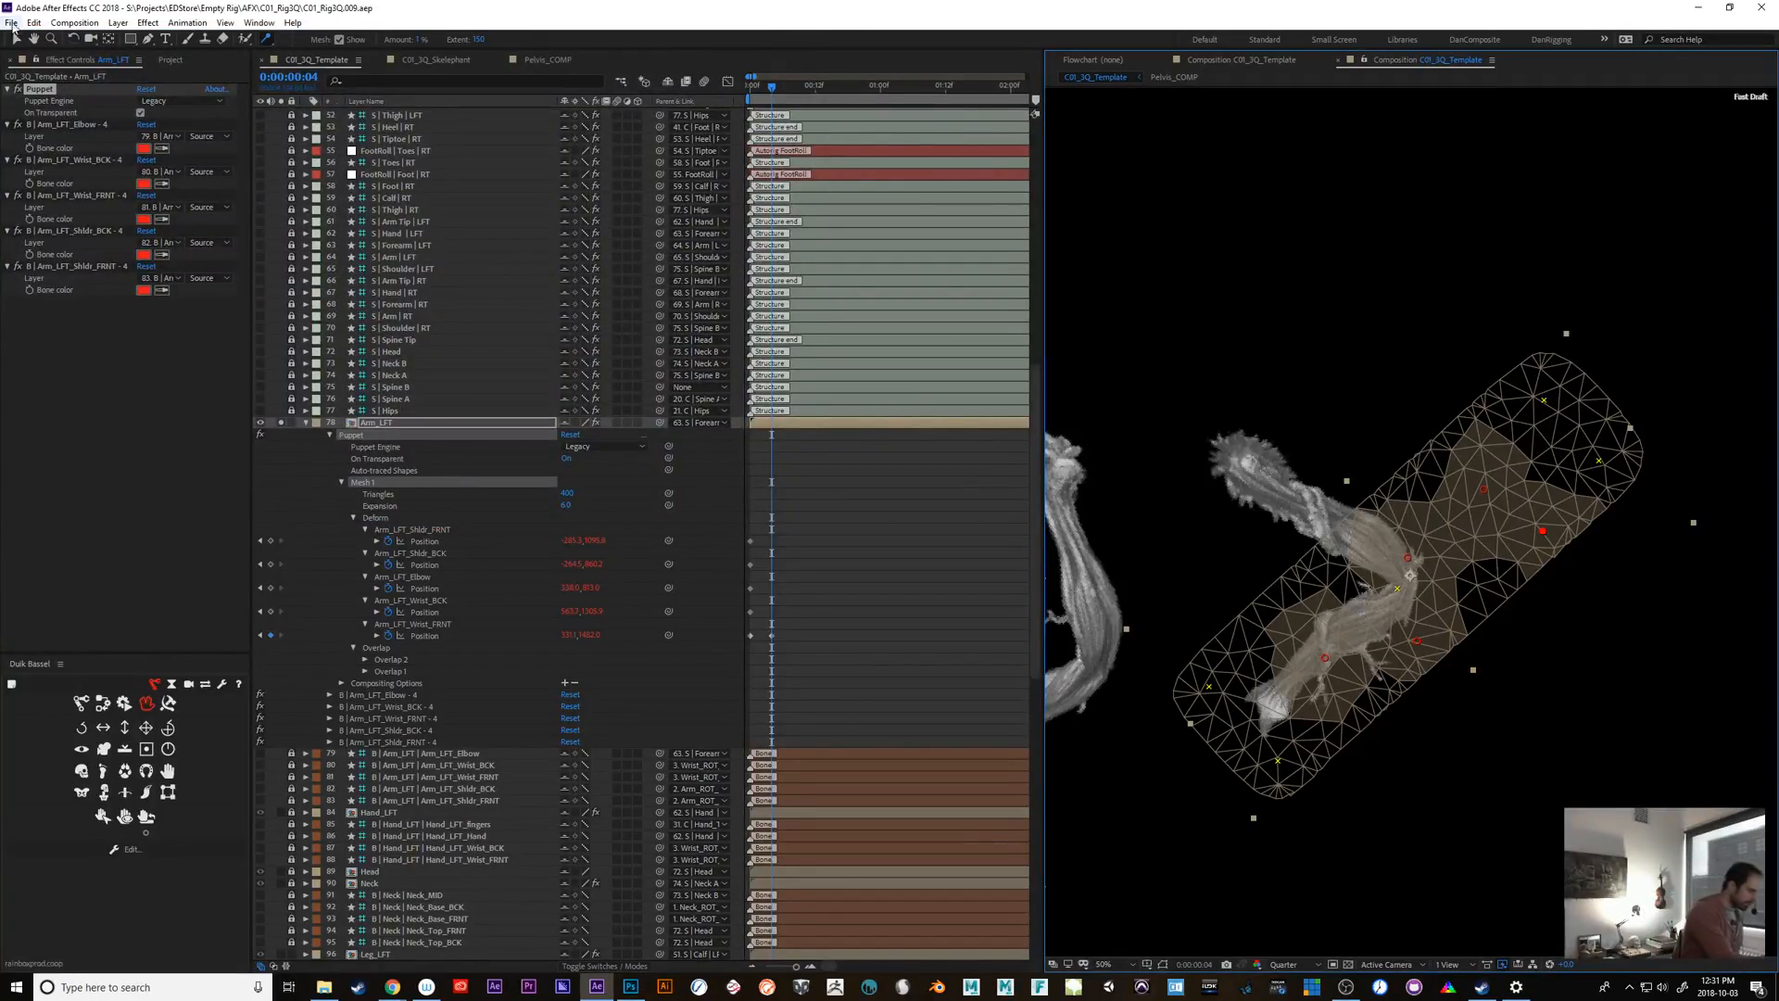
# Open auto-save 5 of C01_Rig3Q version 008 from the Adobe After Effects Auto-Save folder, sorting the files by date modified
pyautogui.click(11, 22)
pyautogui.click(29, 55)
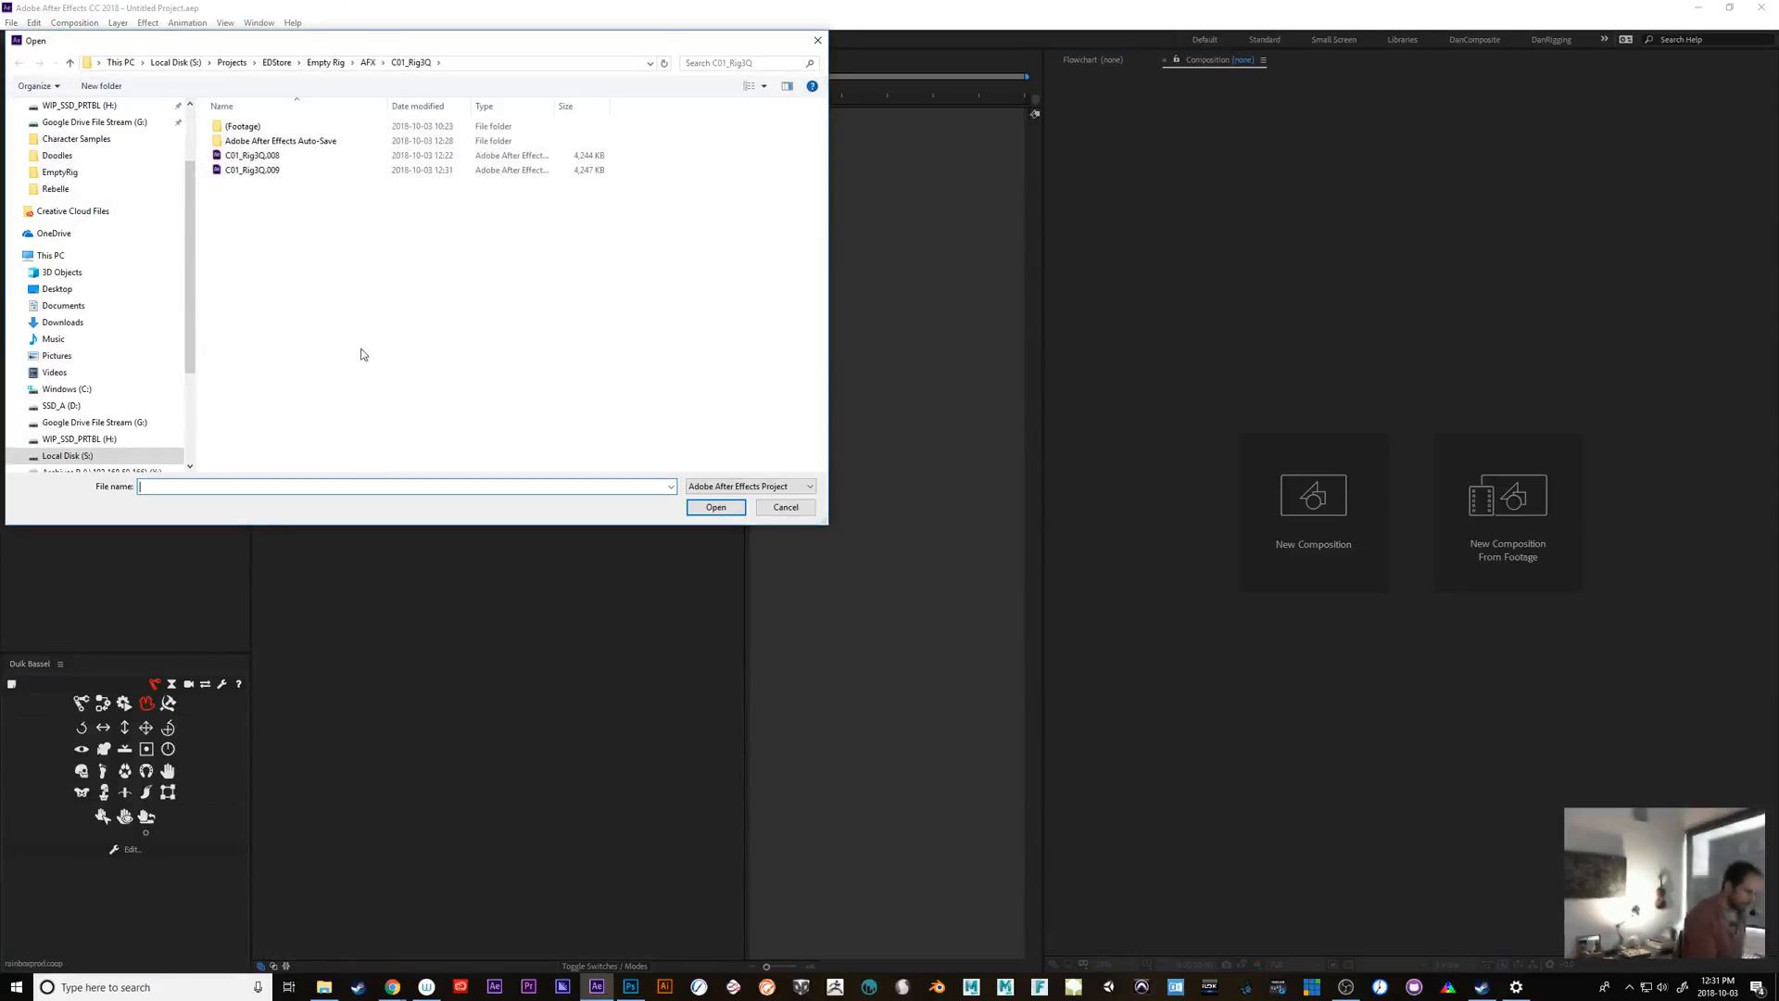
pyautogui.doubleClick(316, 142)
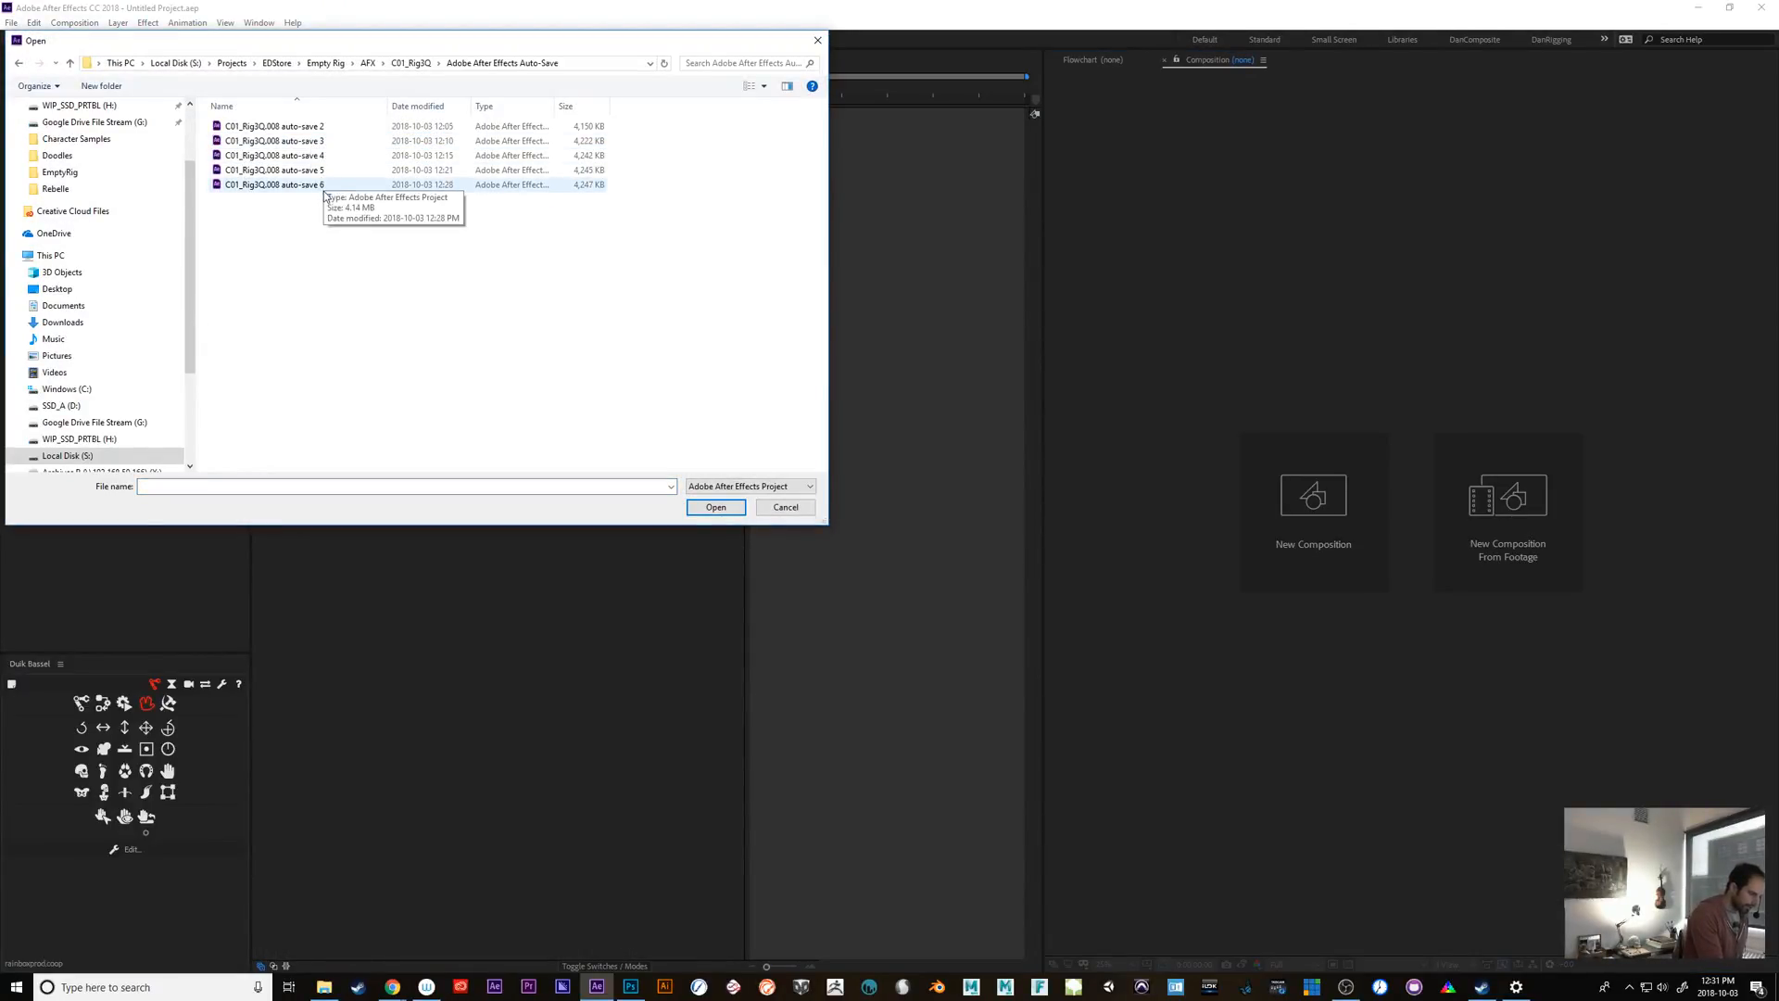
pyautogui.click(445, 108)
pyautogui.doubleClick(318, 140)
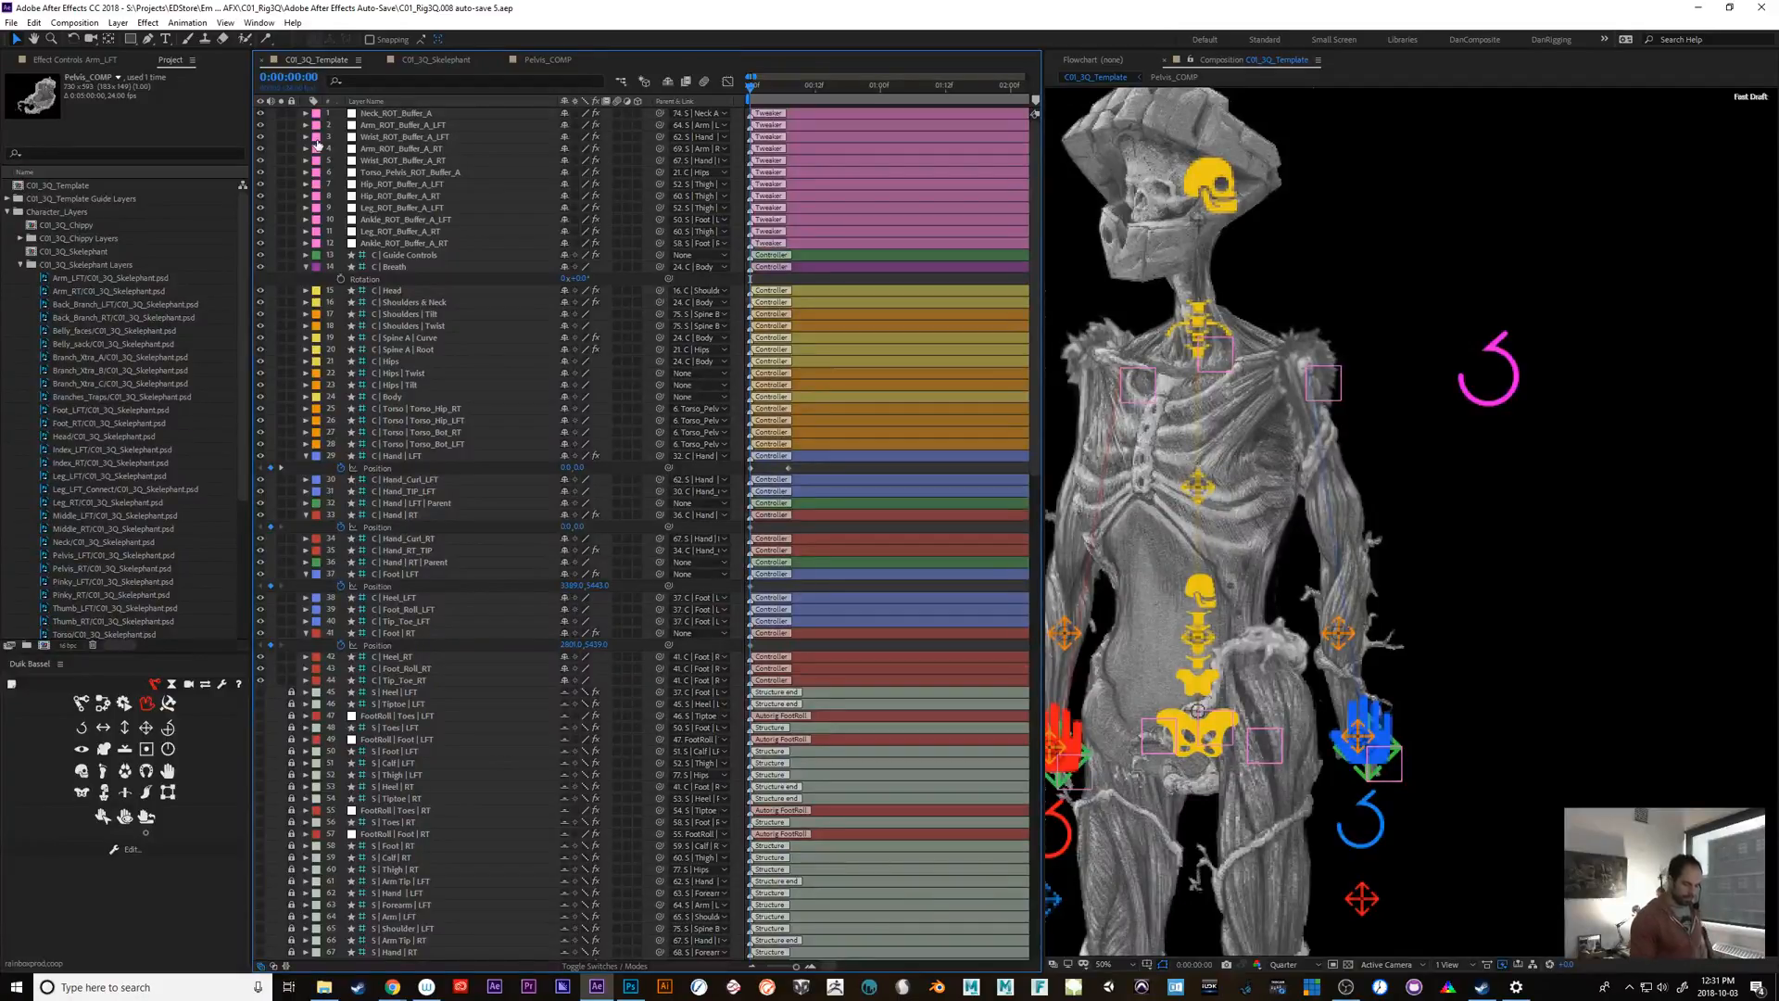
# Test the bend of both arms by raising the C | Hand | LFT and C | Hand | RT controllers beside the torso
pyautogui.click(1390, 741)
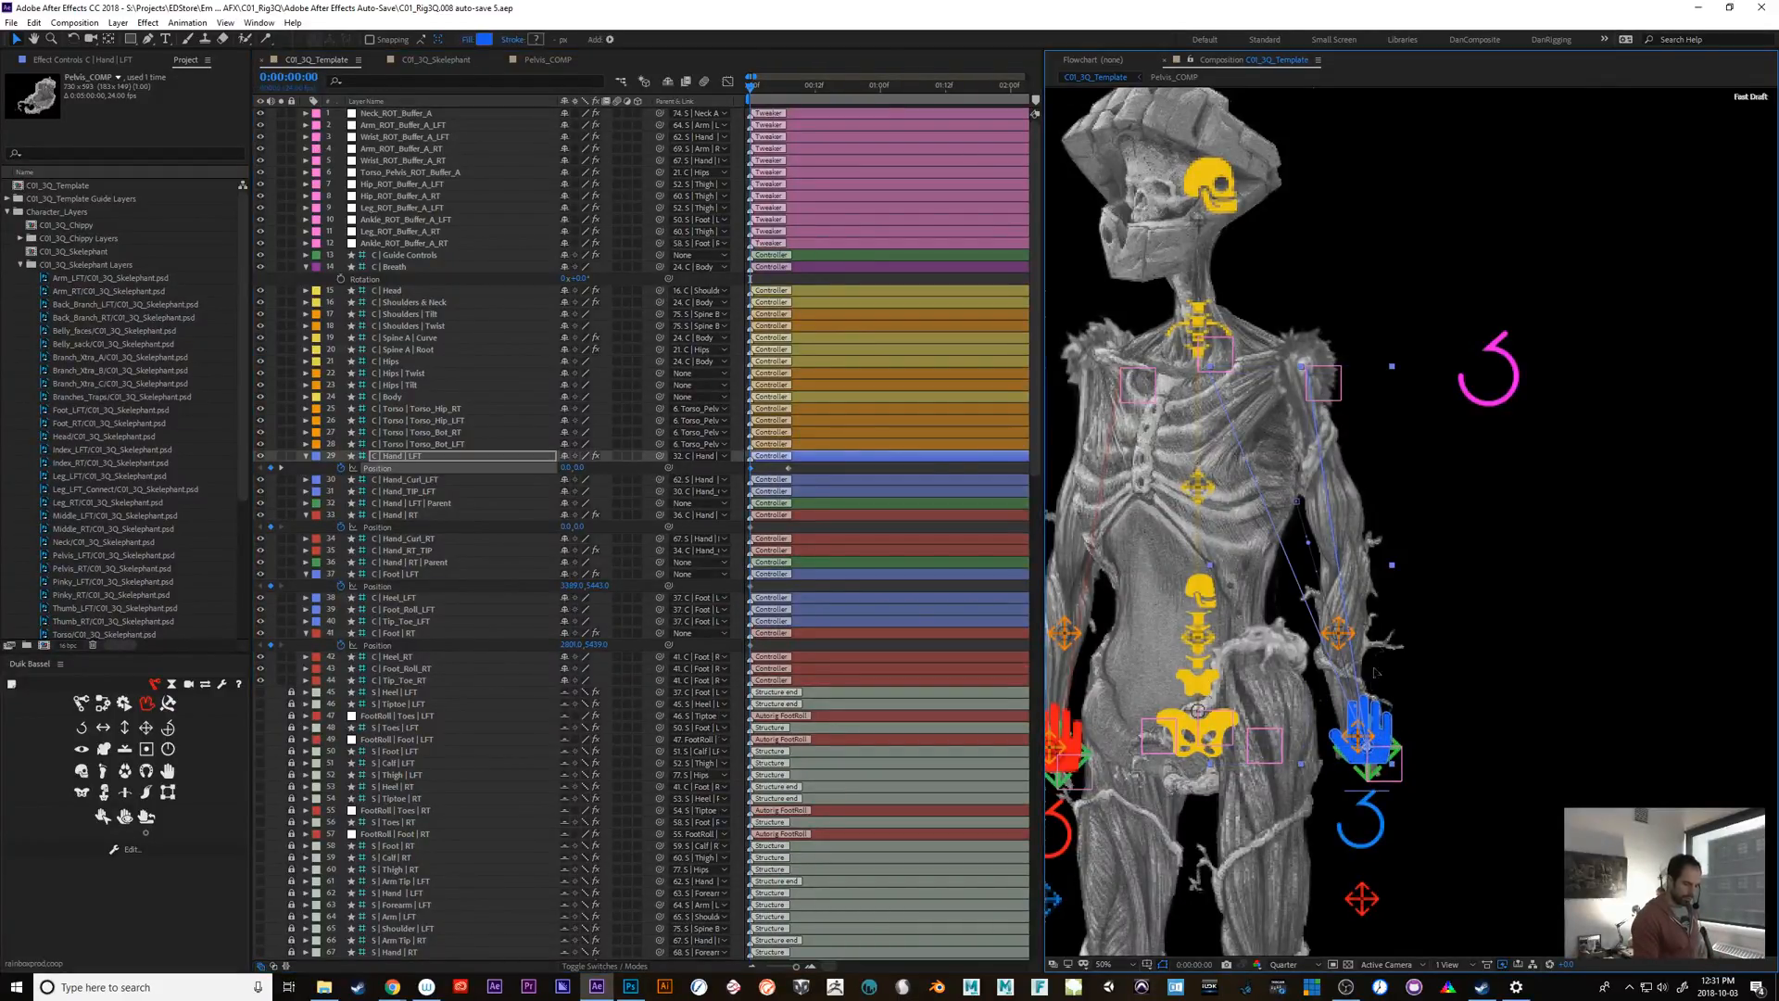
pyautogui.moveTo(1376, 672); pyautogui.dragTo(1388, 530)
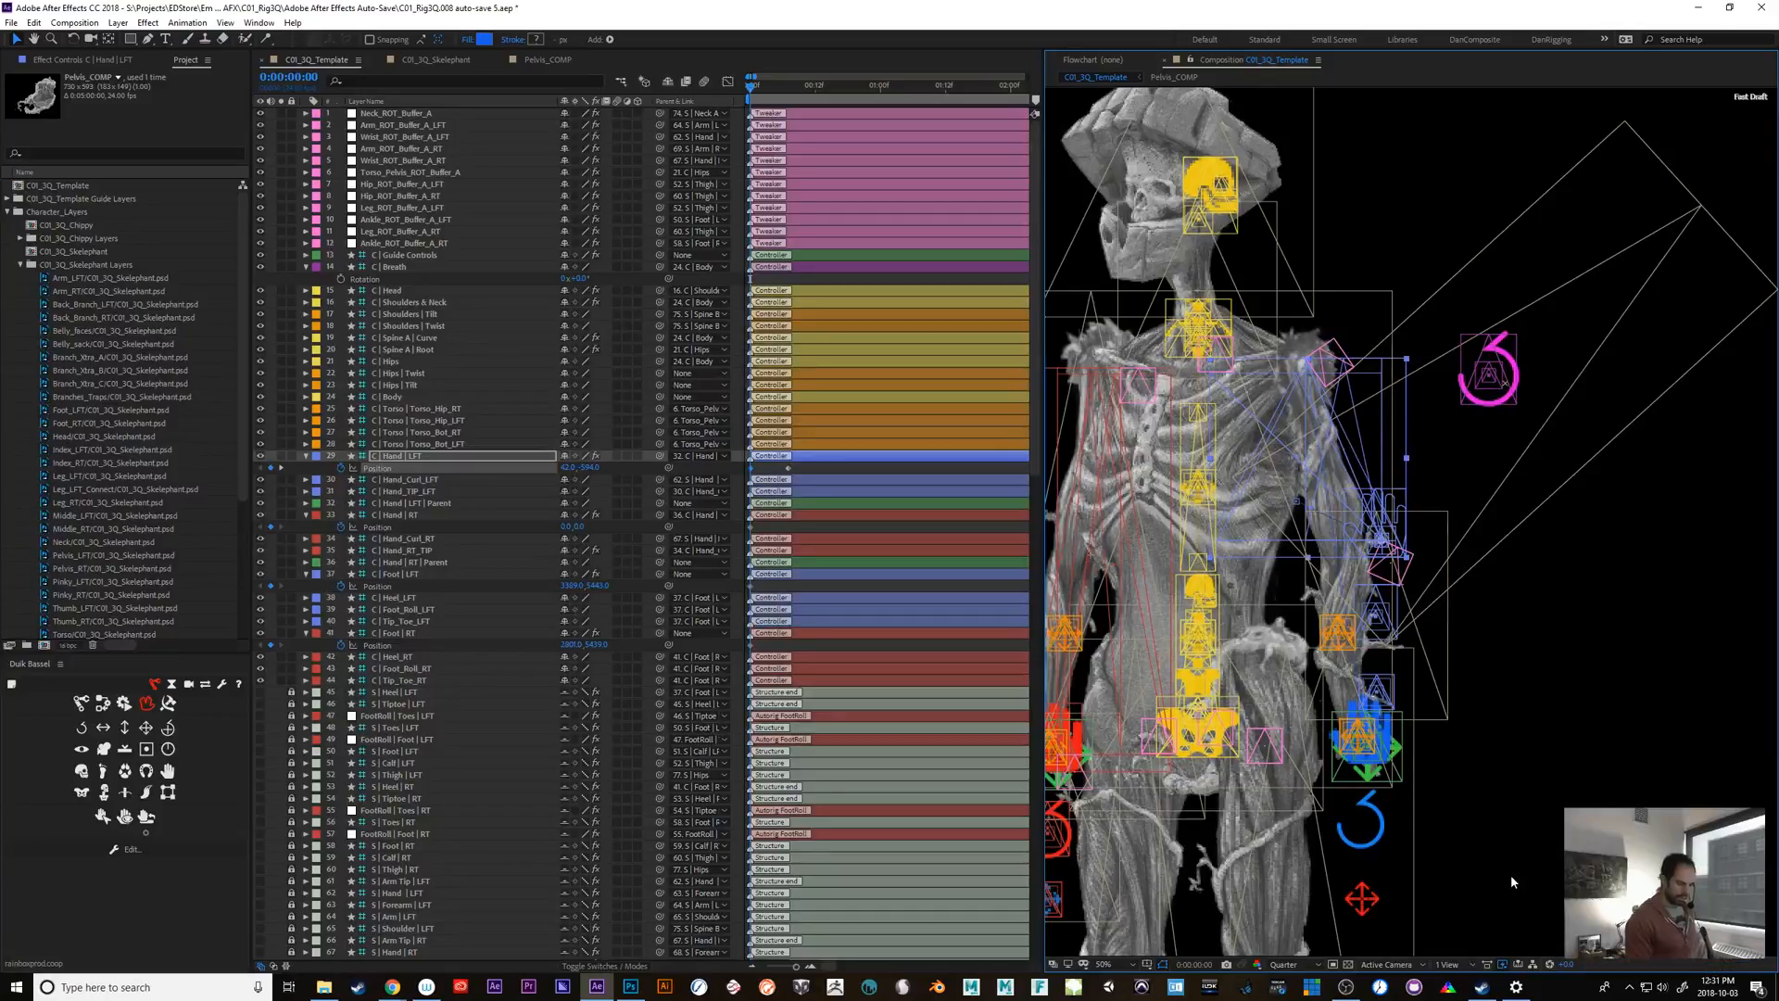
pyautogui.moveTo(1411, 780); pyautogui.dragTo(1599, 715)
pyautogui.click(1252, 681)
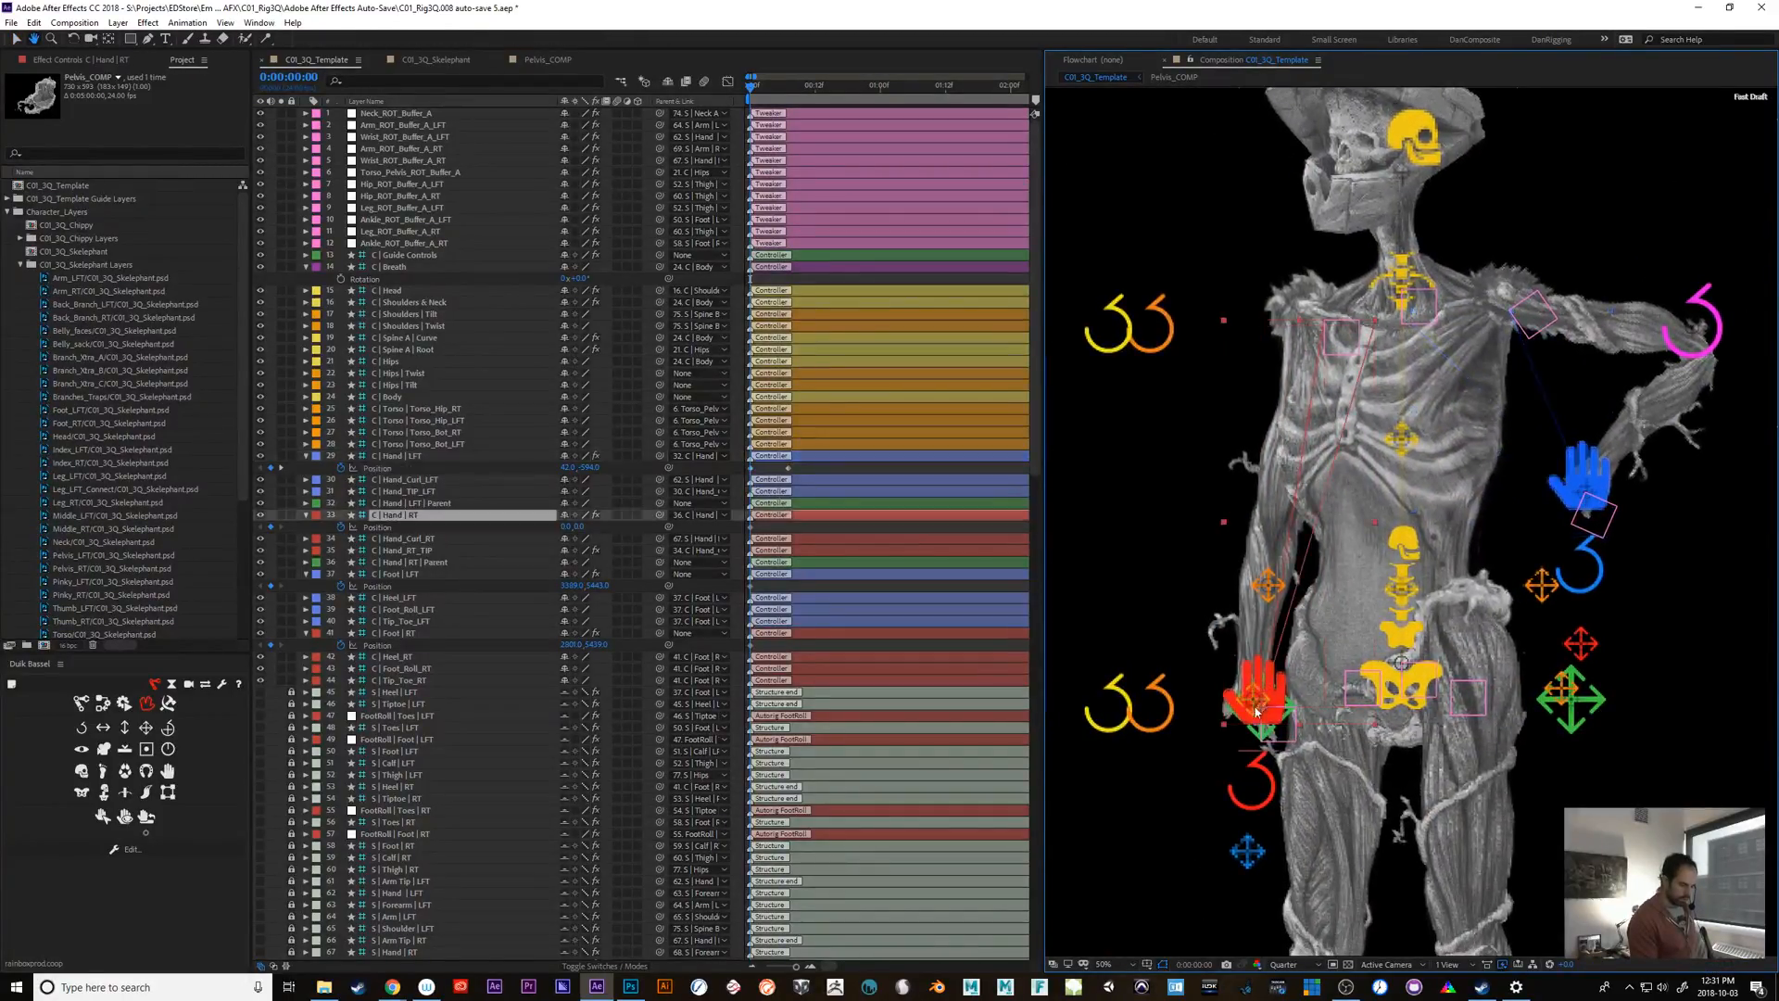
pyautogui.moveTo(1252, 681); pyautogui.dragTo(1154, 503)
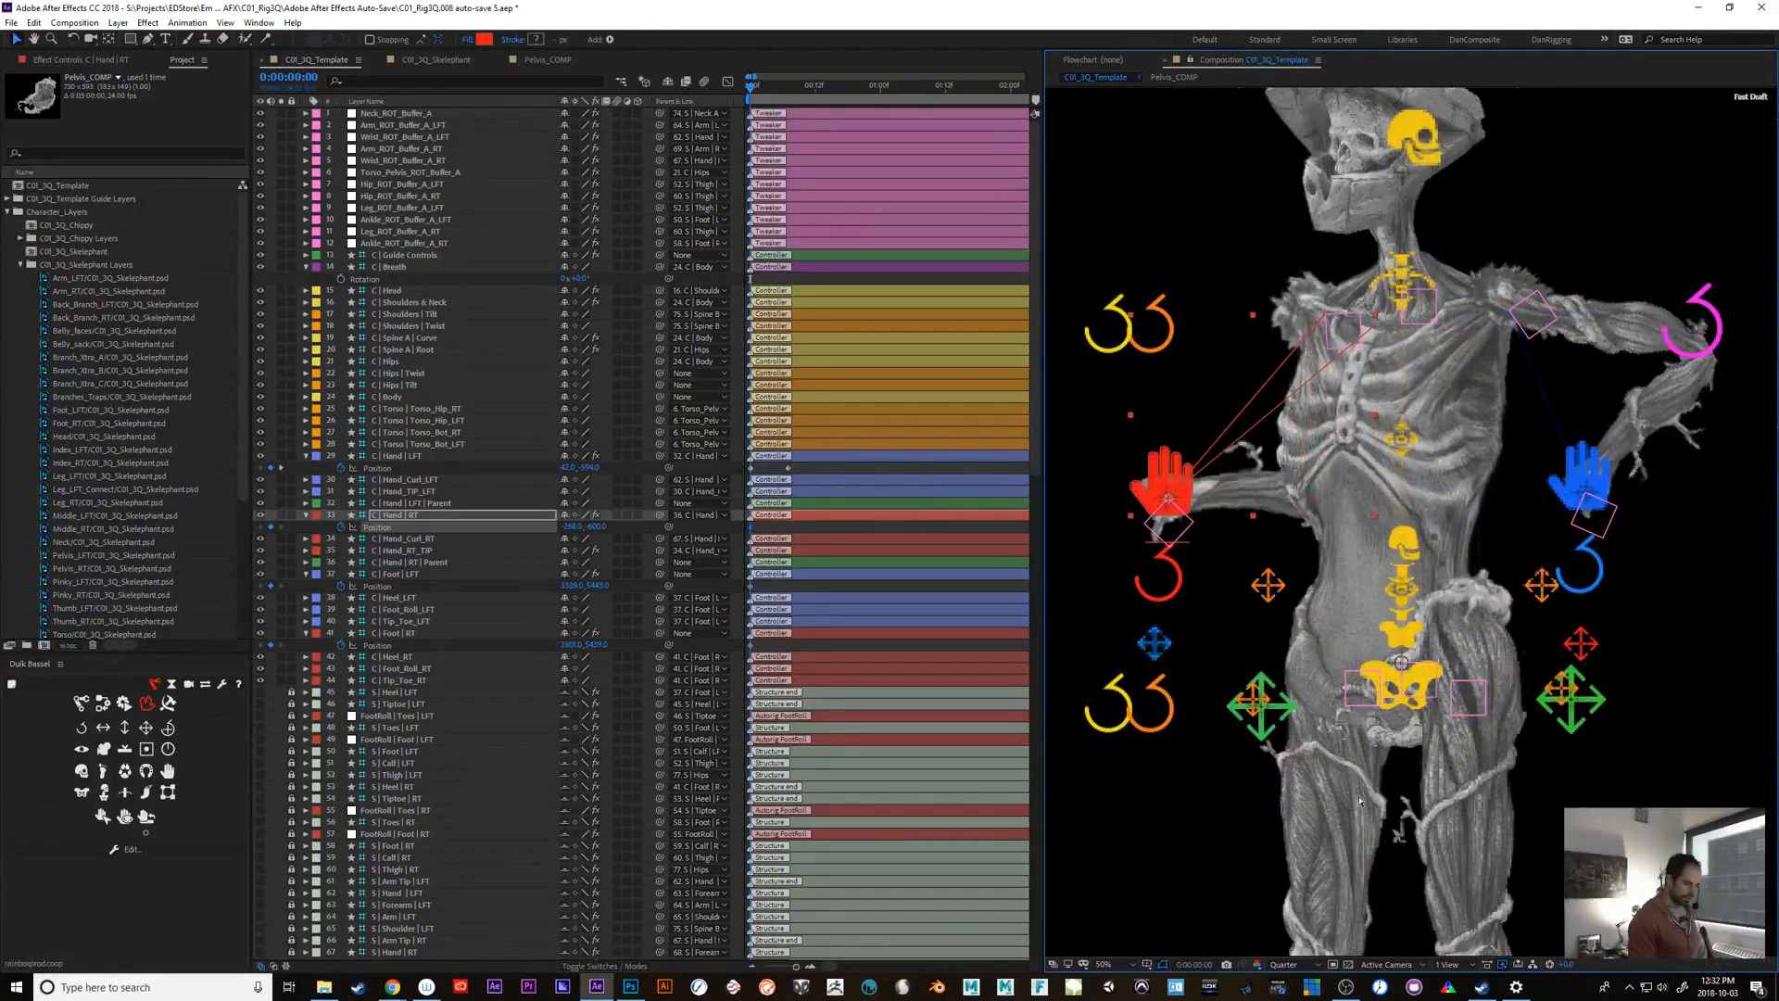
# Undo the test moves of both hand controllers
pyautogui.hotkey('ctrl', 'z')
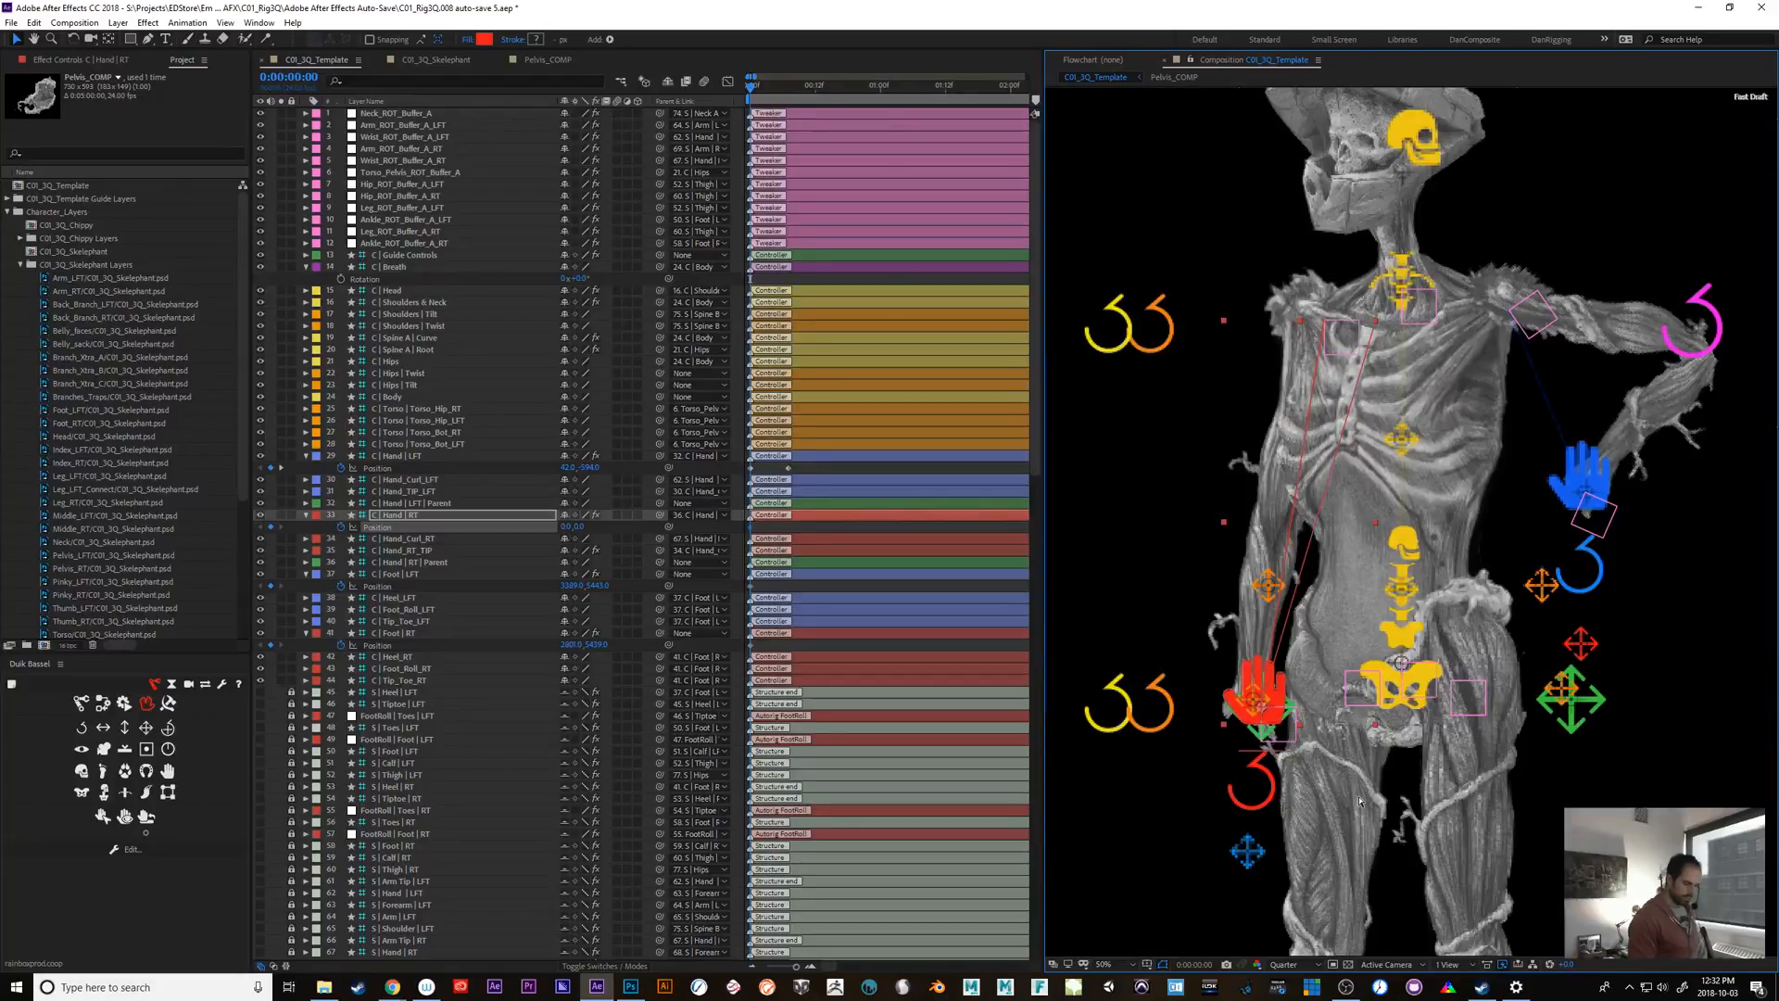
pyautogui.hotkey('ctrl', 'z')
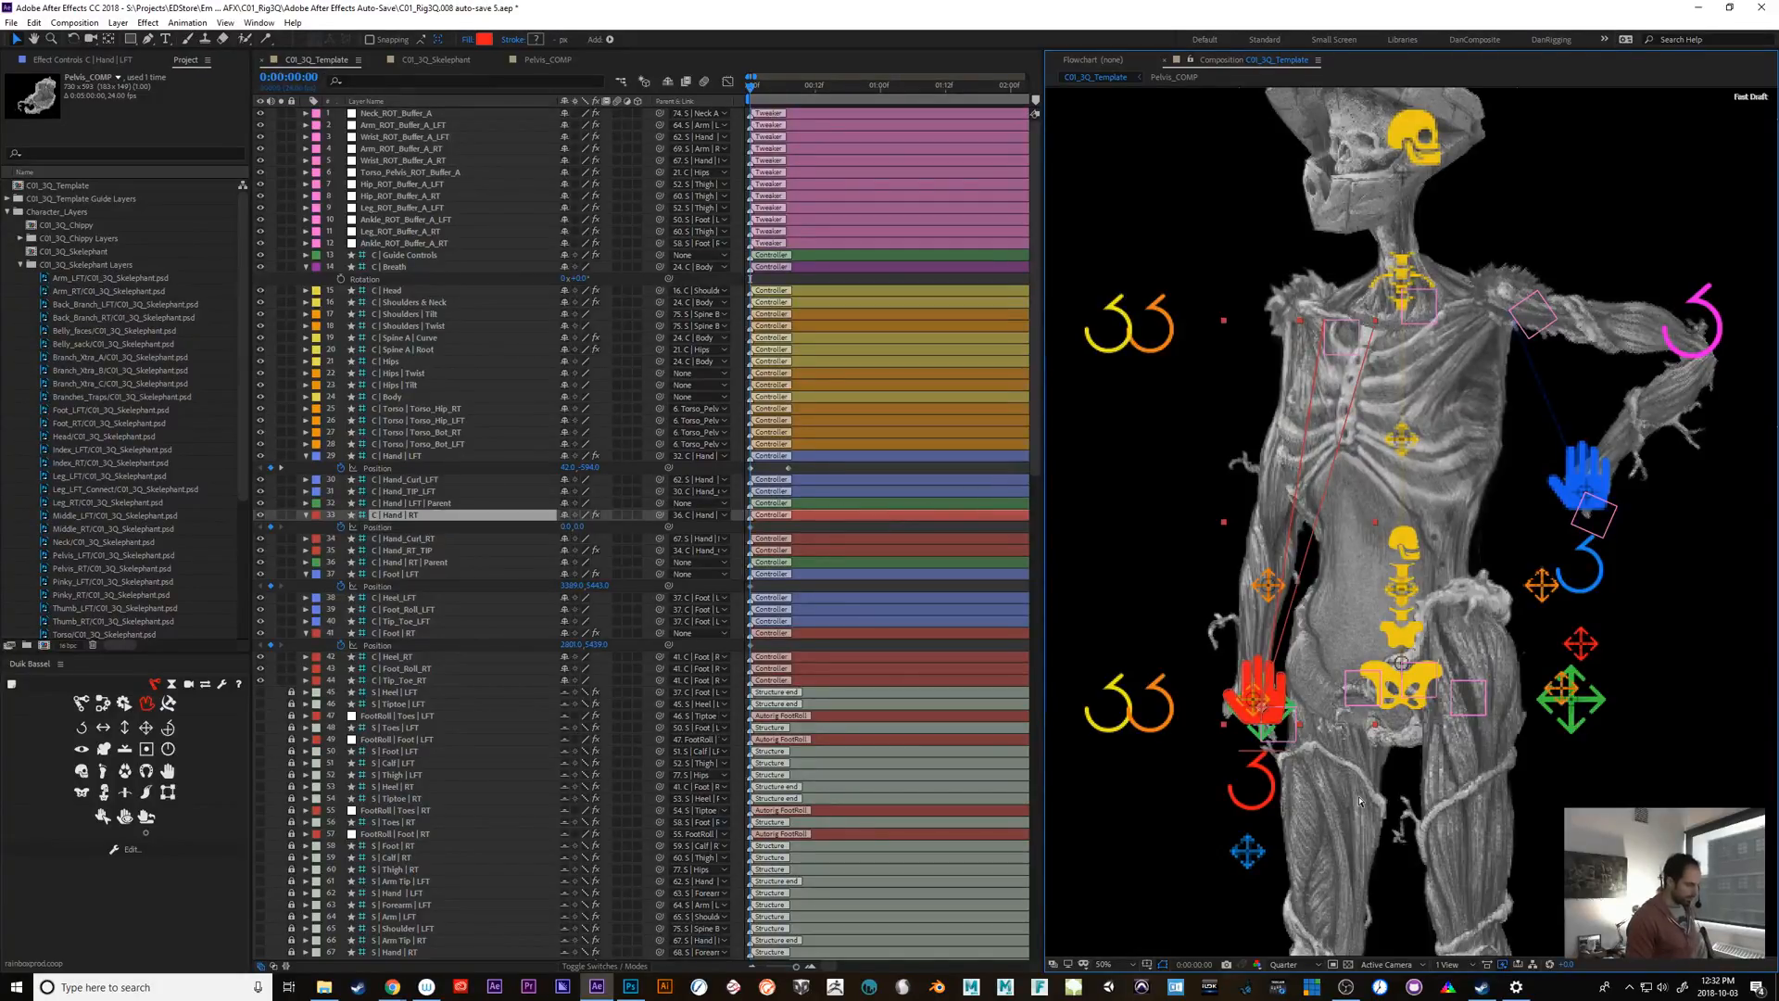
pyautogui.hotkey('ctrl', 'z')
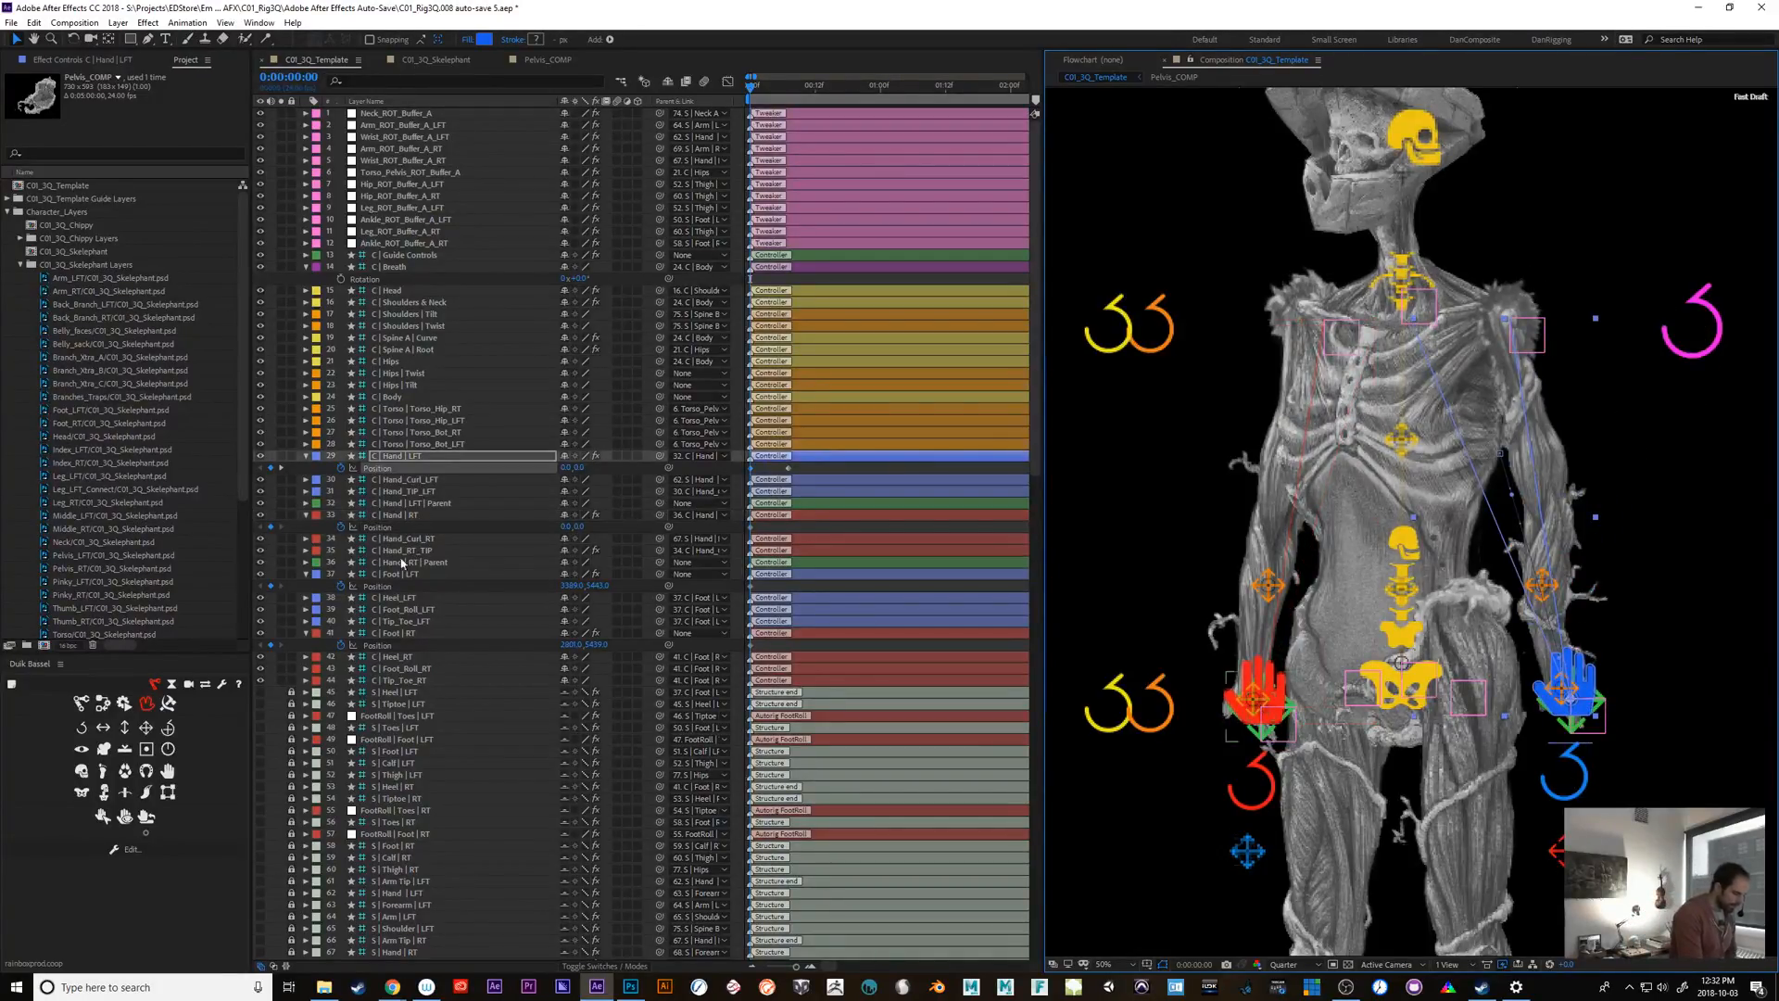
# Go to the second C | Hand | LFT position keyframe with shy layers hidden and raise the C | Hand | RT controller beside the torso
pyautogui.click(667, 82)
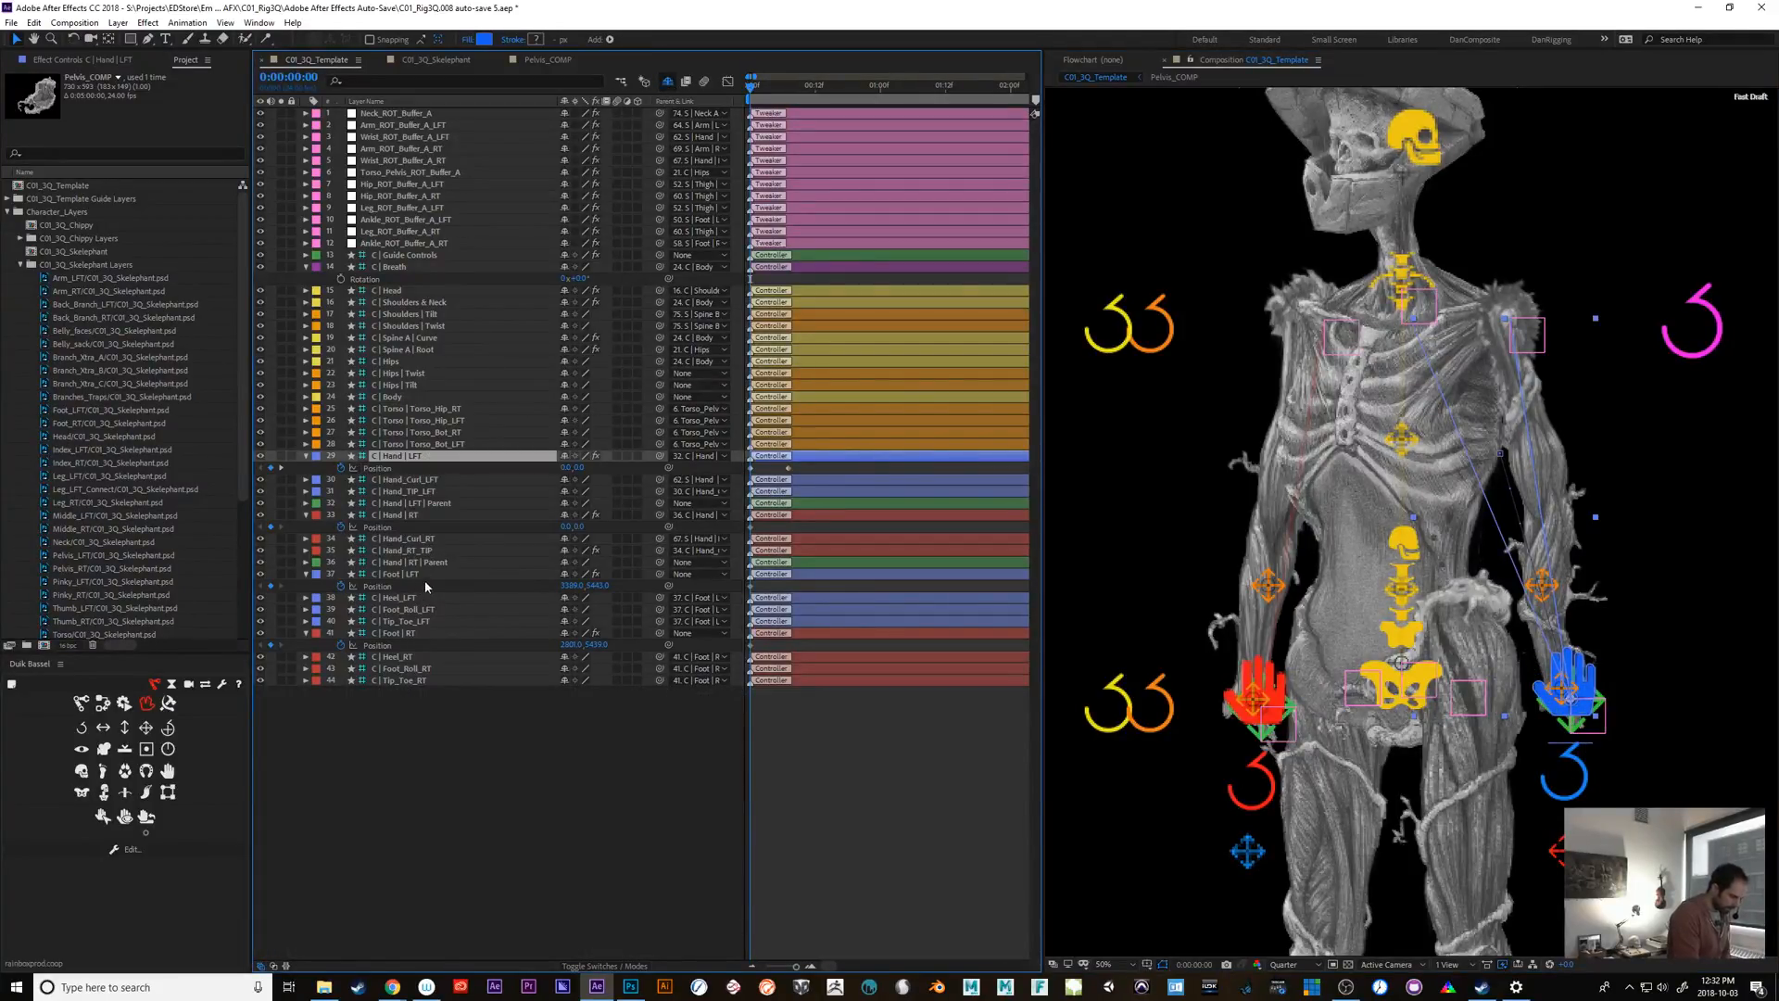
pyautogui.keyDown('ctrl'); pyautogui.click(431, 515); pyautogui.keyUp('ctrl')
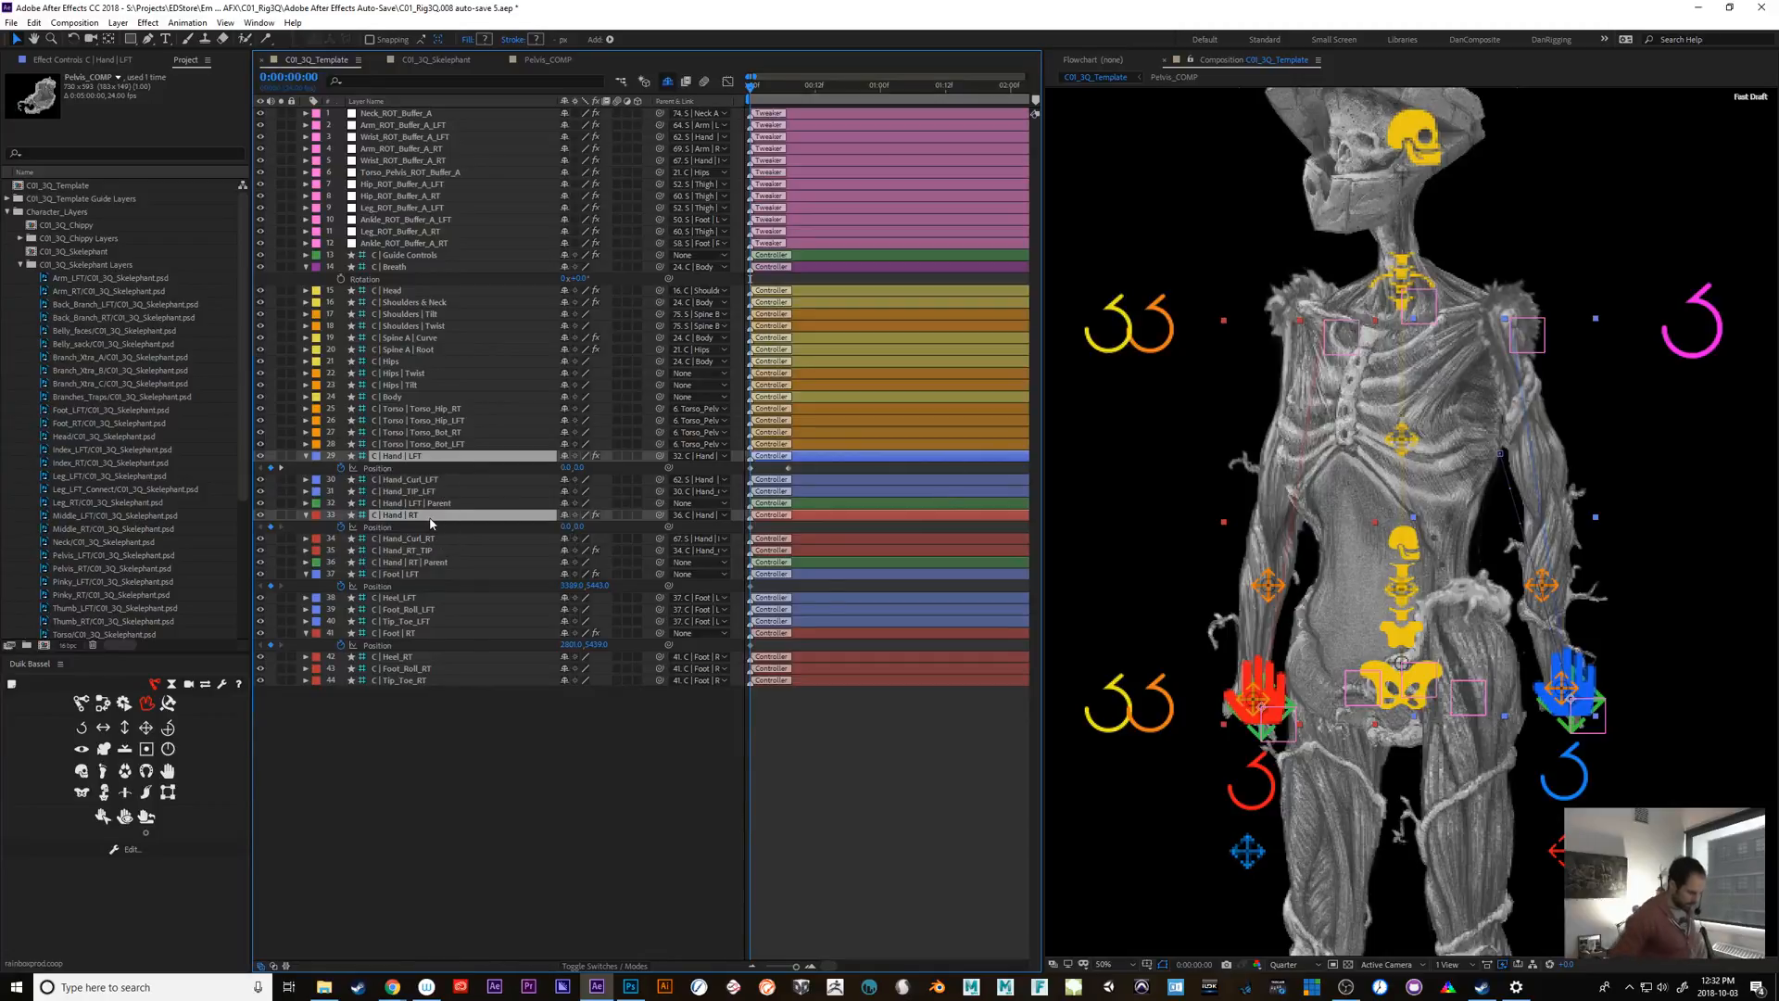
pyautogui.click(280, 468)
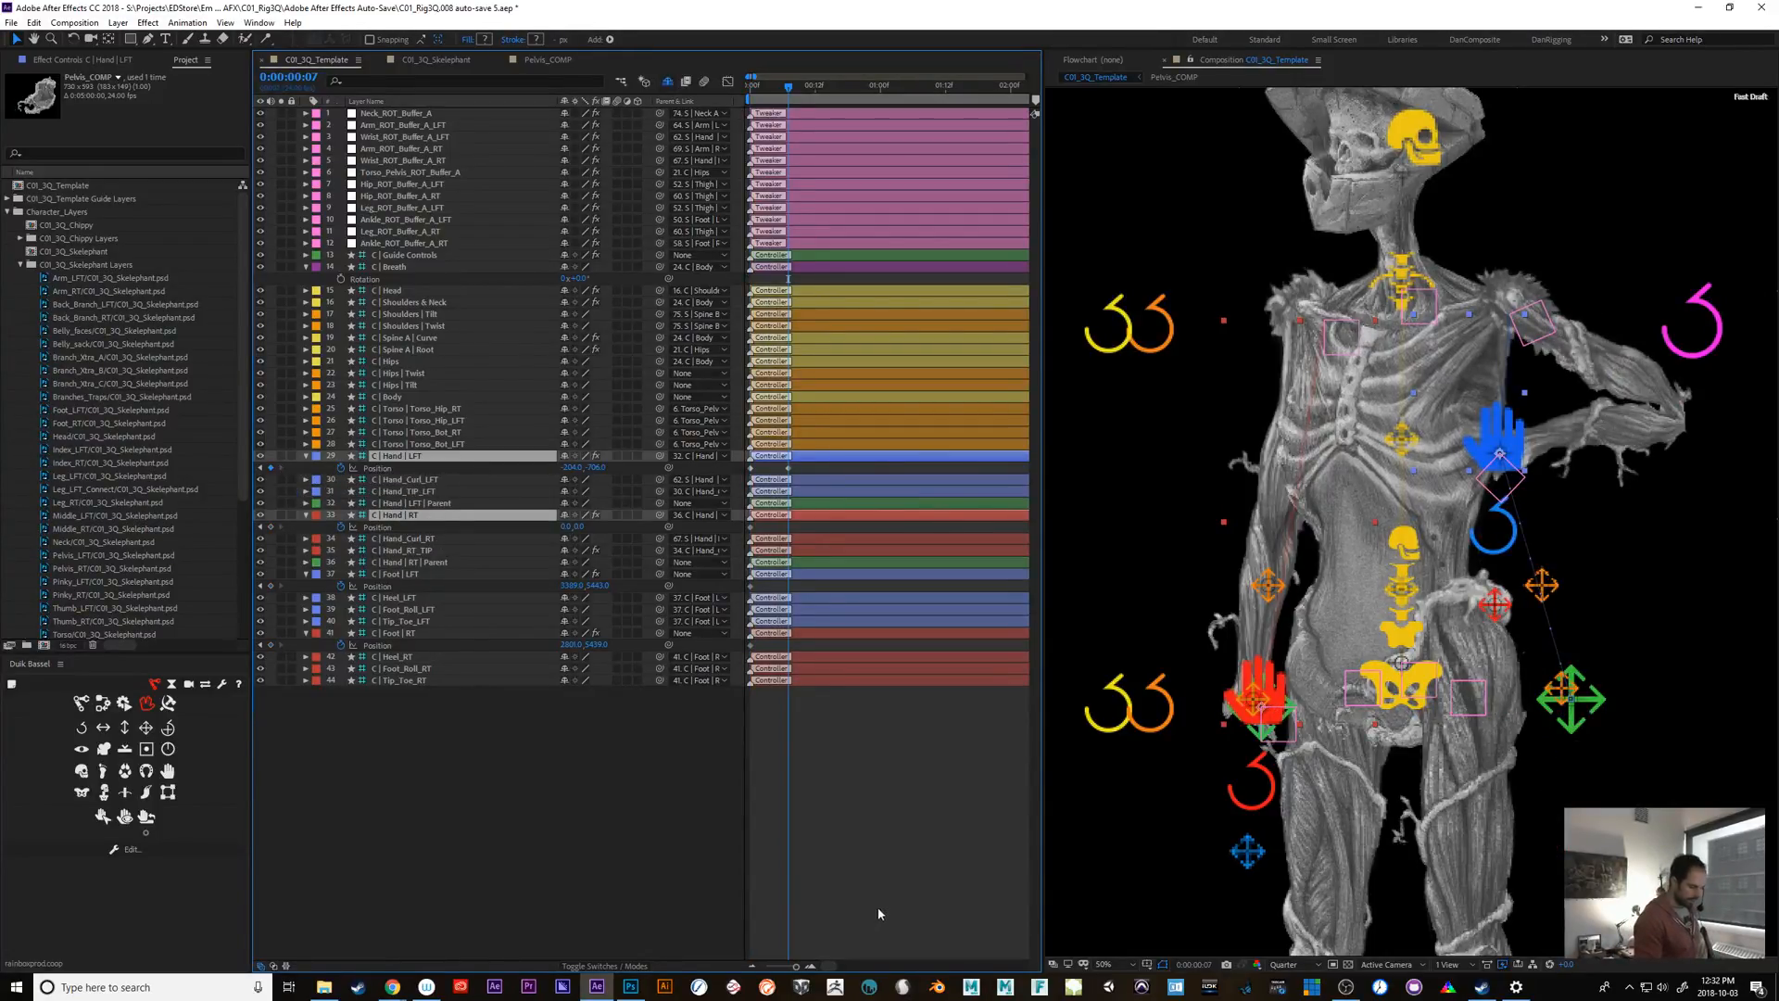
pyautogui.click(1250, 708)
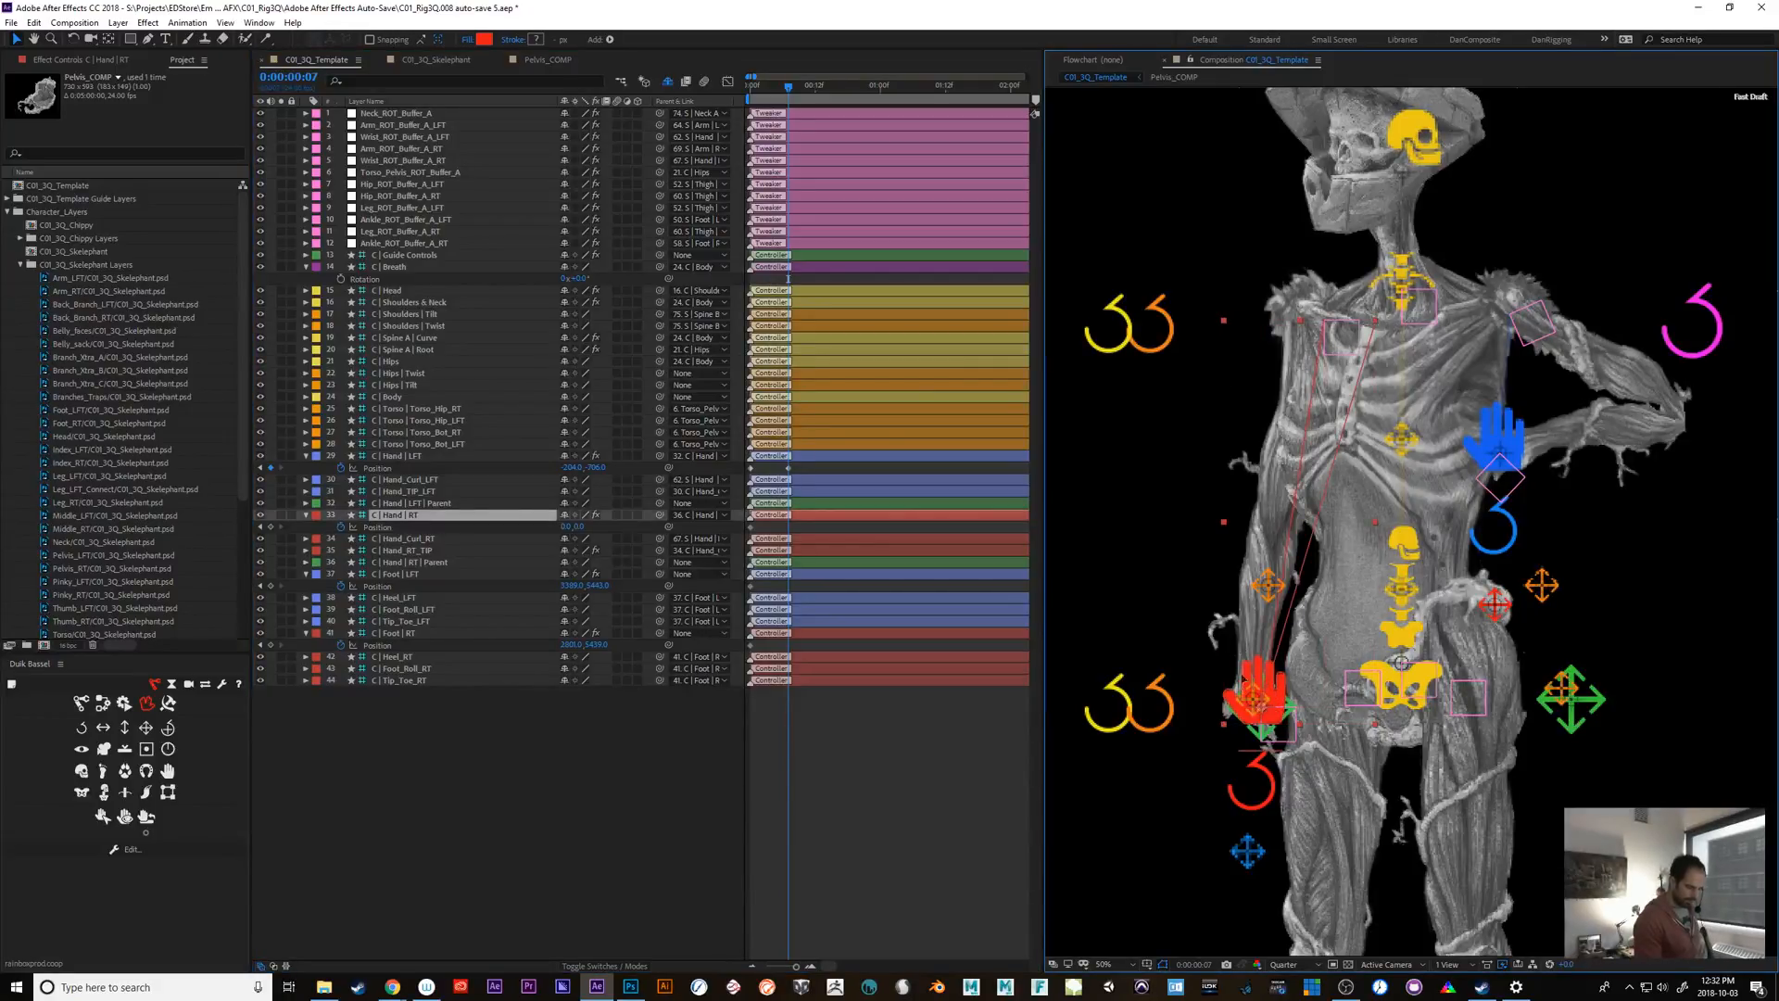
pyautogui.moveTo(1230, 656); pyautogui.dragTo(1181, 459)
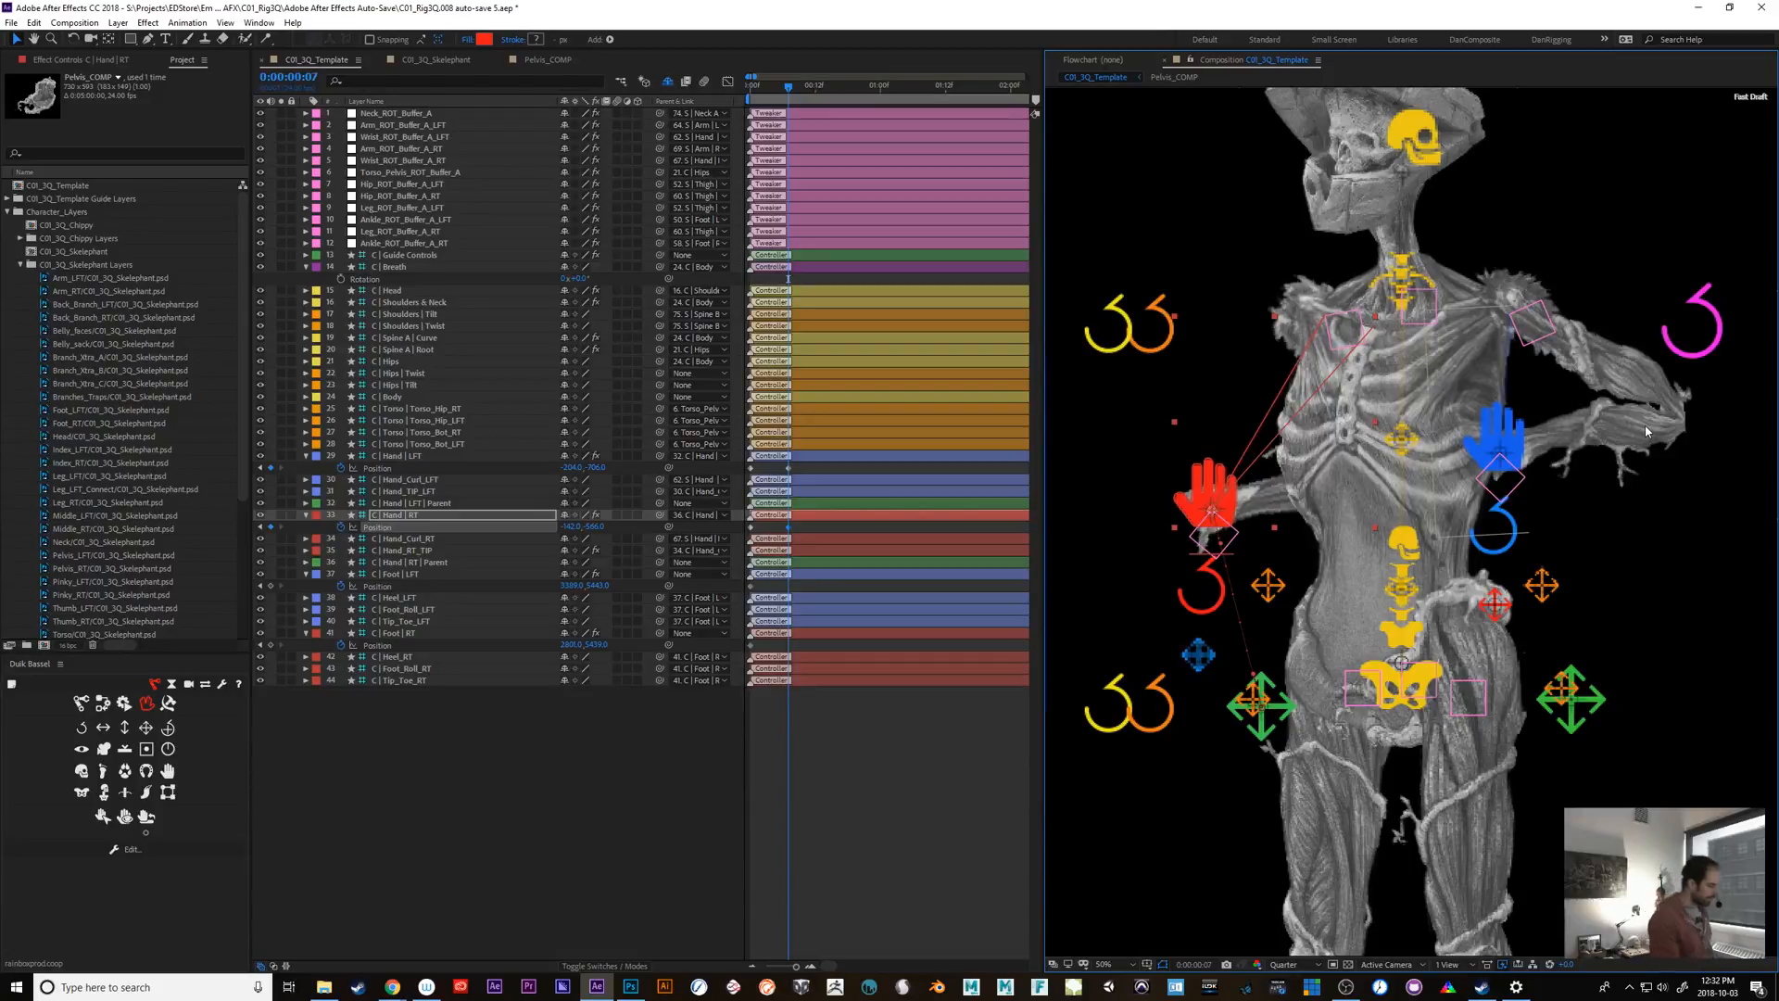
# Bring back the shy layers and display Arm_LFT's Mesh 1 for editing with the Puppet Starch tool
pyautogui.click(666, 80)
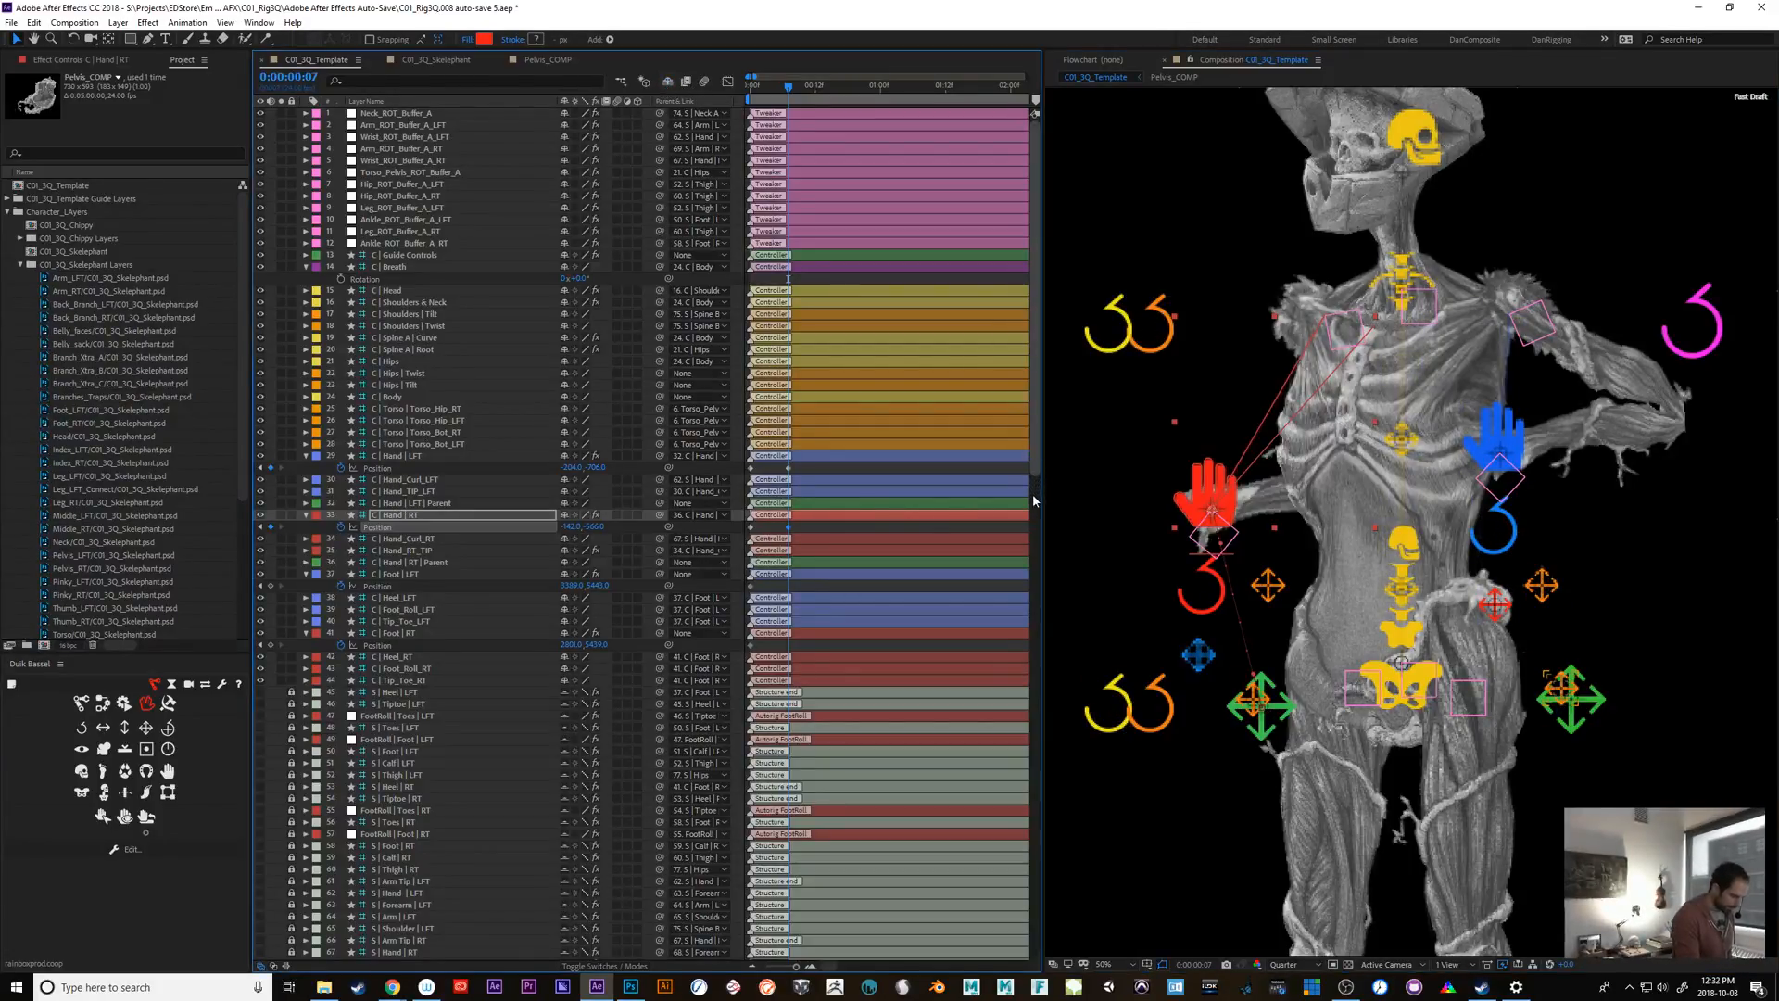
pyautogui.moveTo(1032, 493); pyautogui.dragTo(1023, 791)
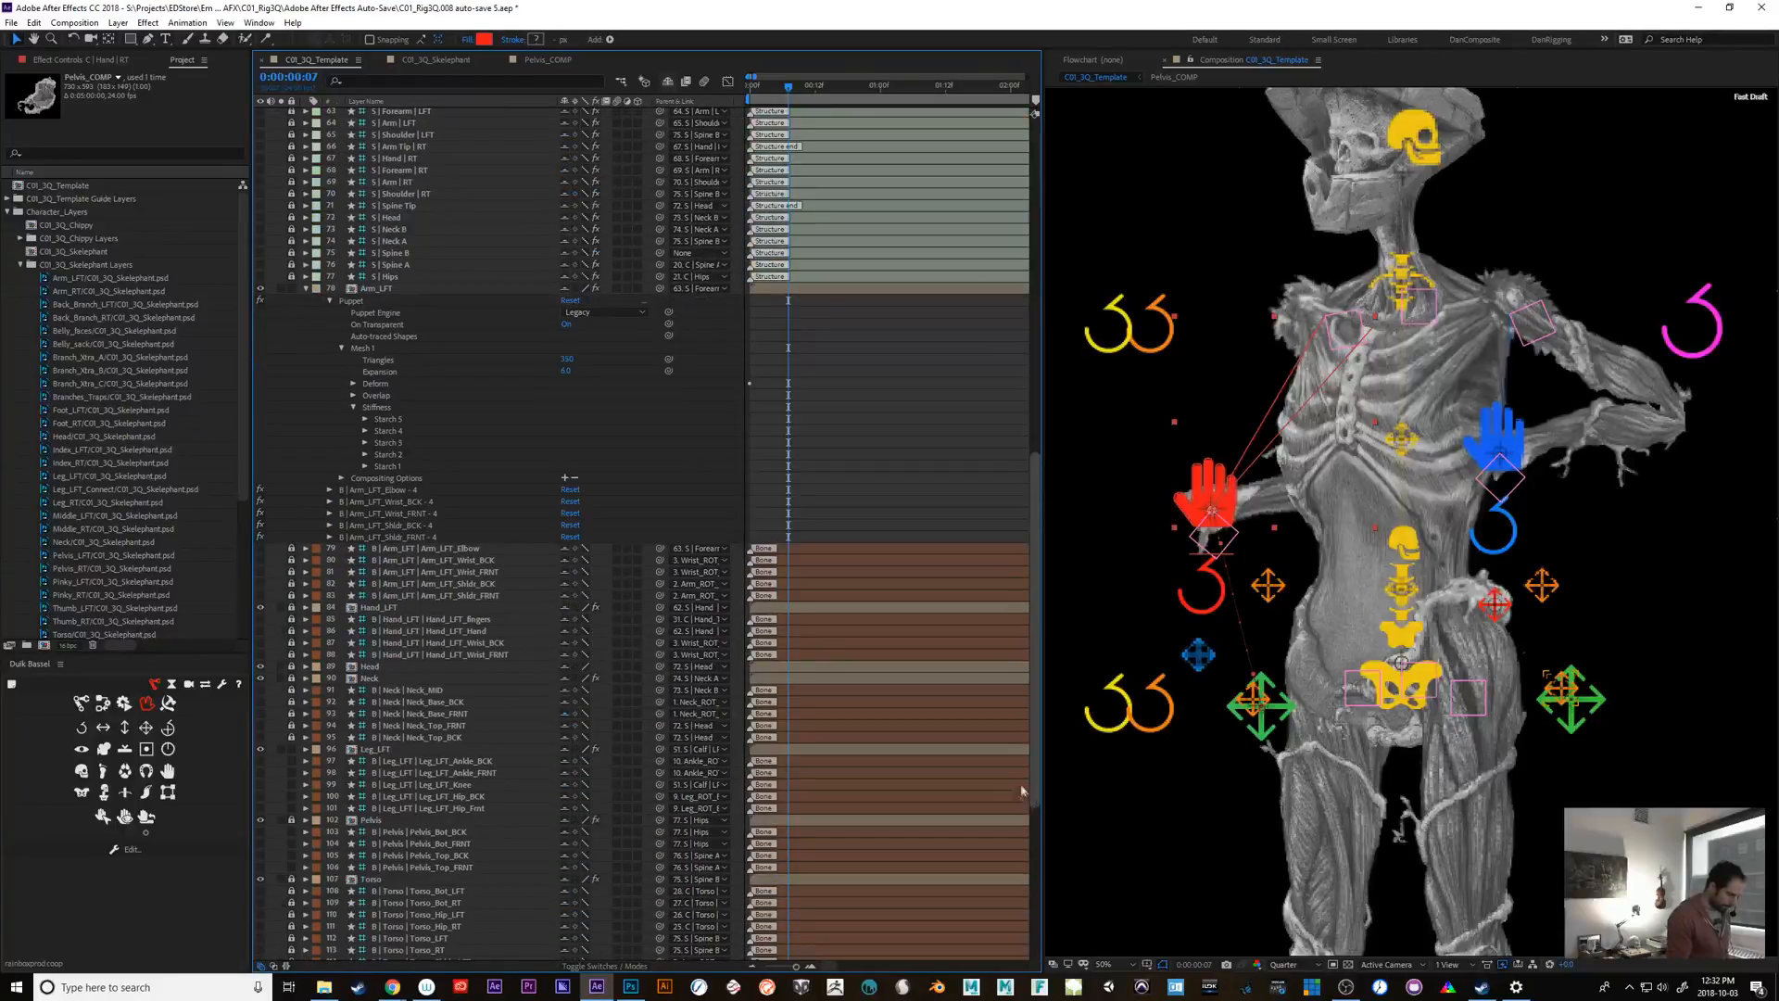
pyautogui.click(375, 290)
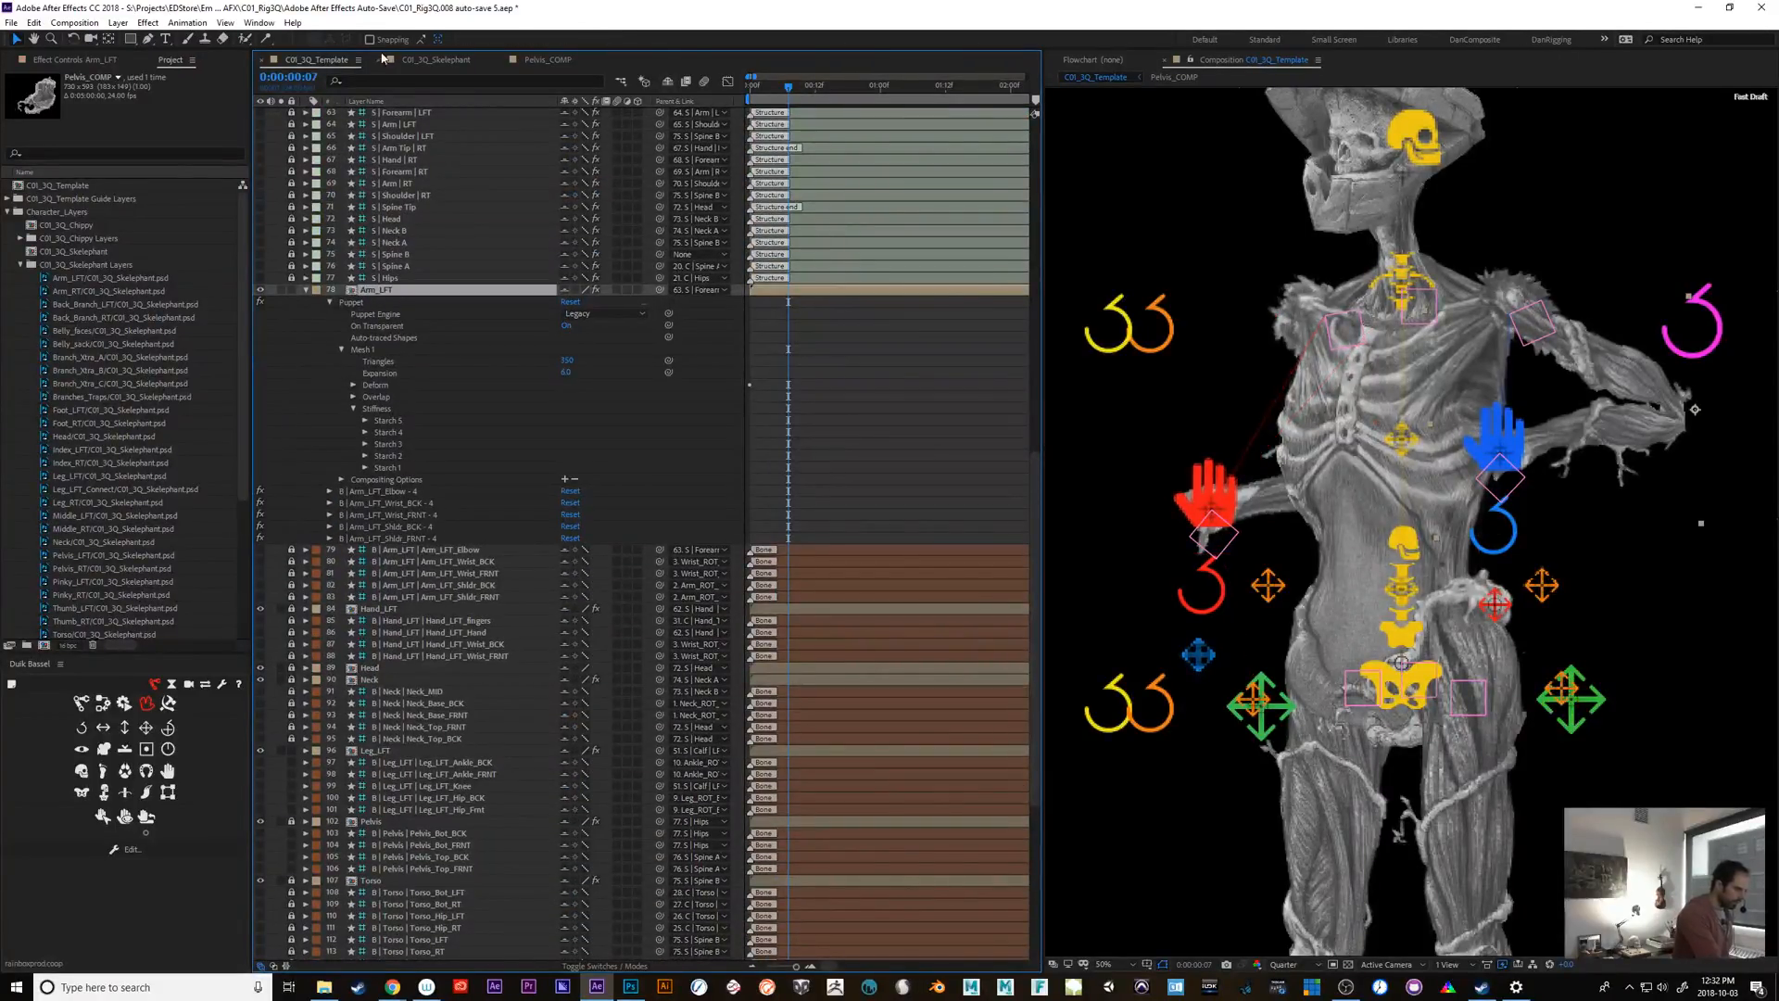
pyautogui.click(266, 39)
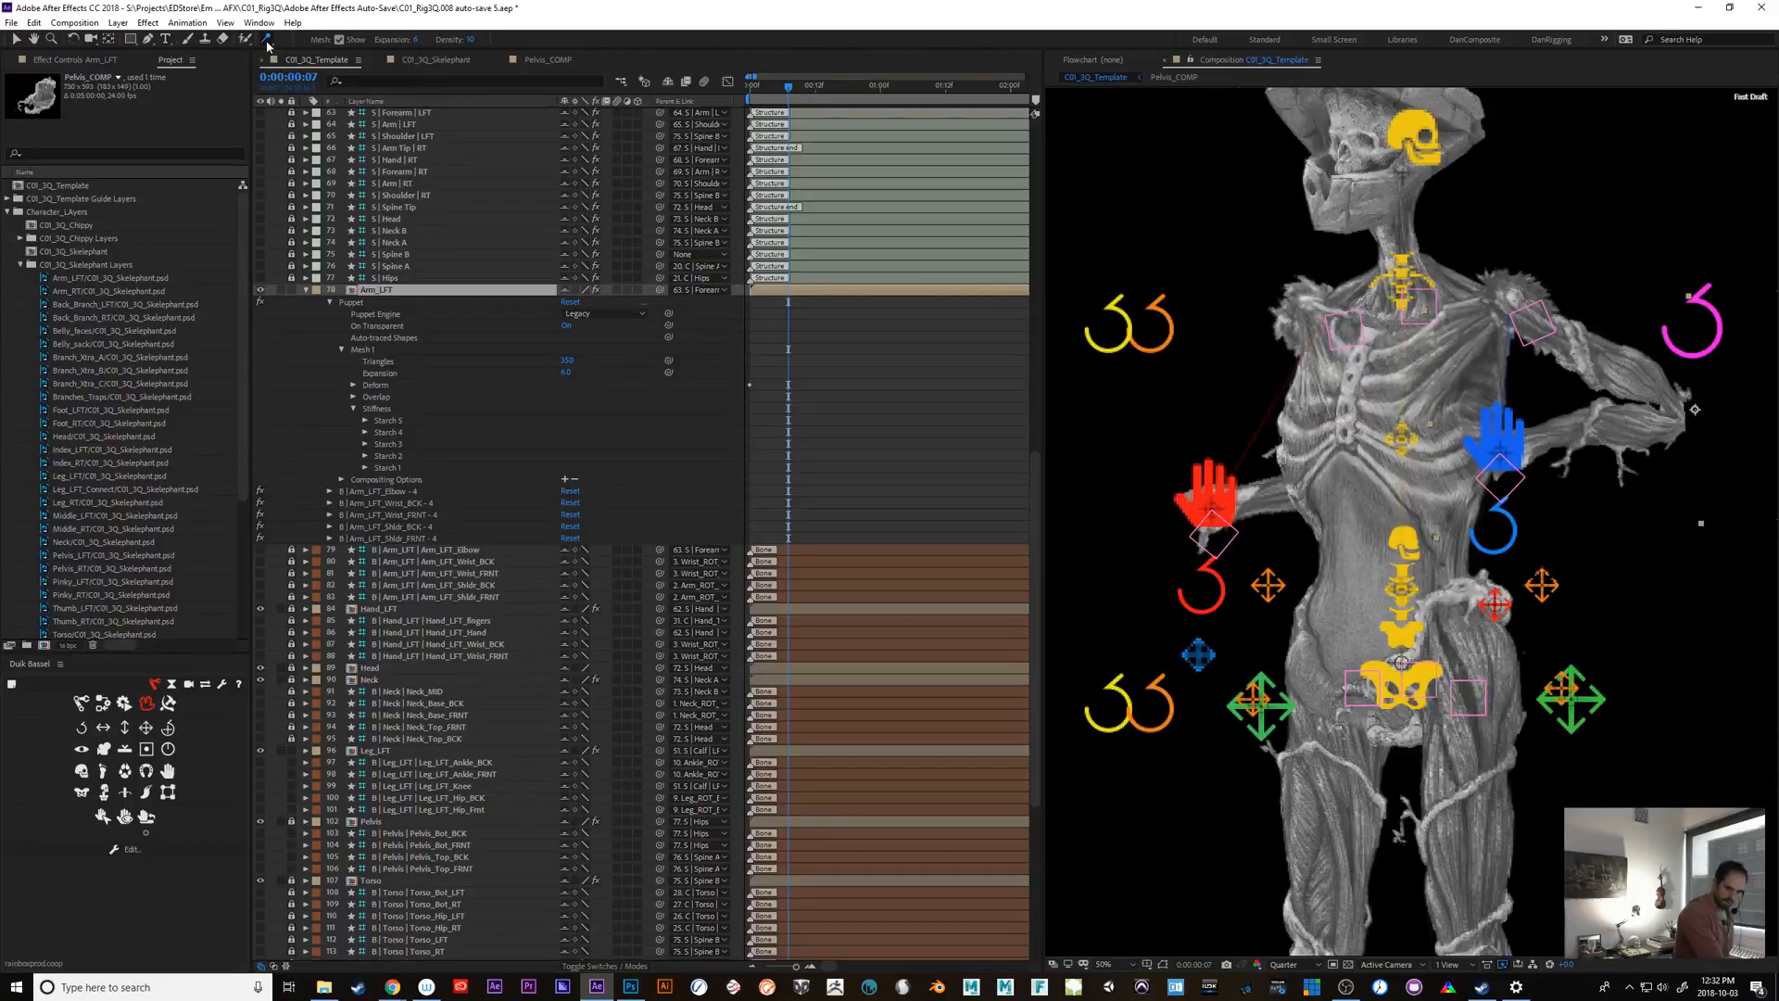
pyautogui.click(364, 350)
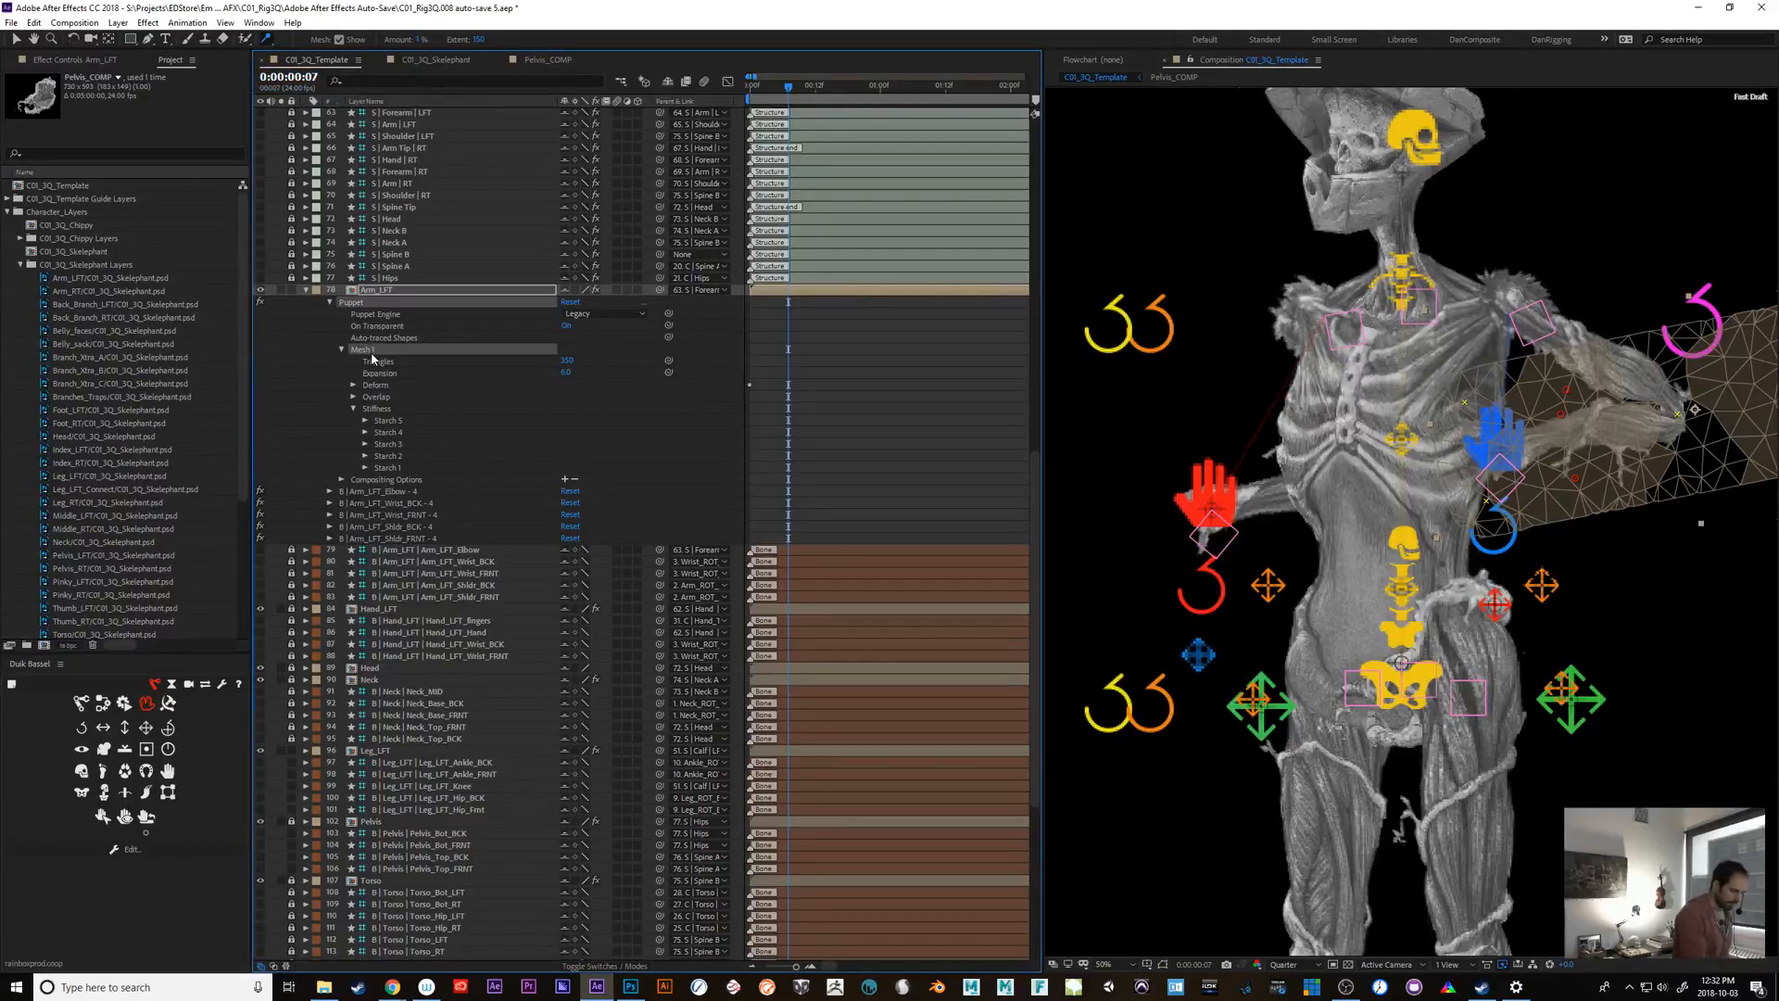
# Move Arm_LFT's Starch 1 pin closer to the elbow, and try shifting the Starch 3 pin toward the elbow before undoing that
pyautogui.moveTo(1544, 526); pyautogui.dragTo(1441, 540)
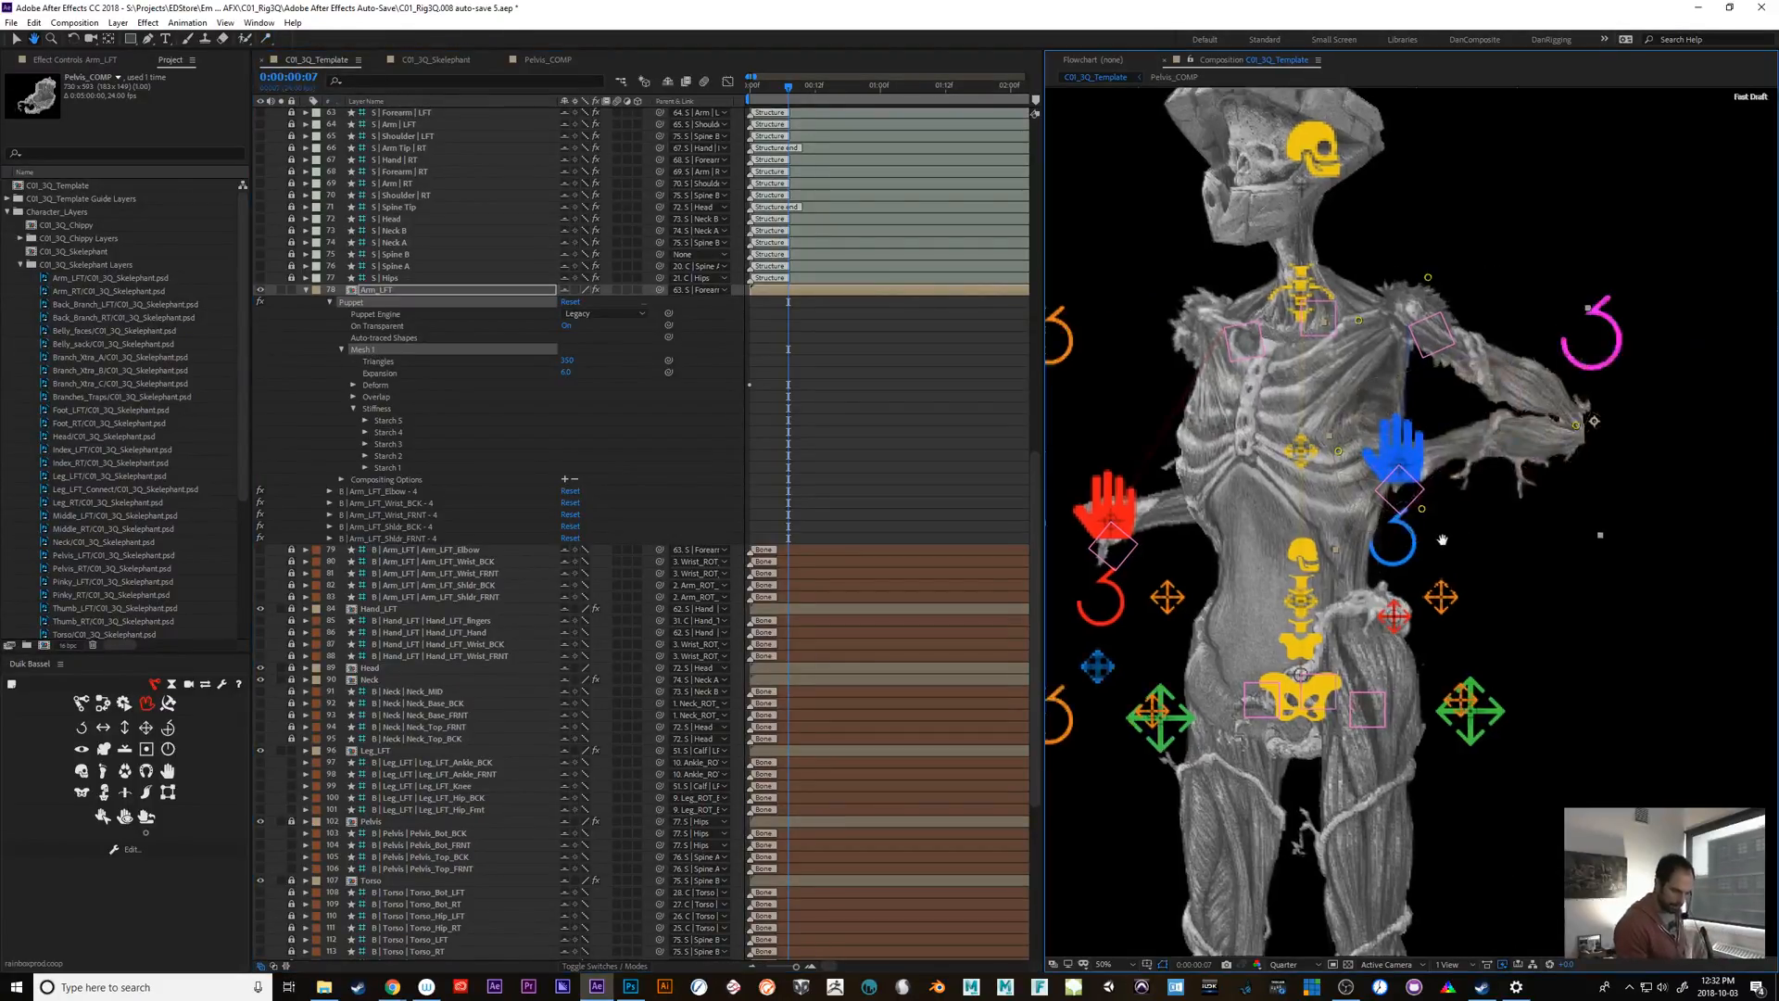
pyautogui.scroll(2, 1442, 539)
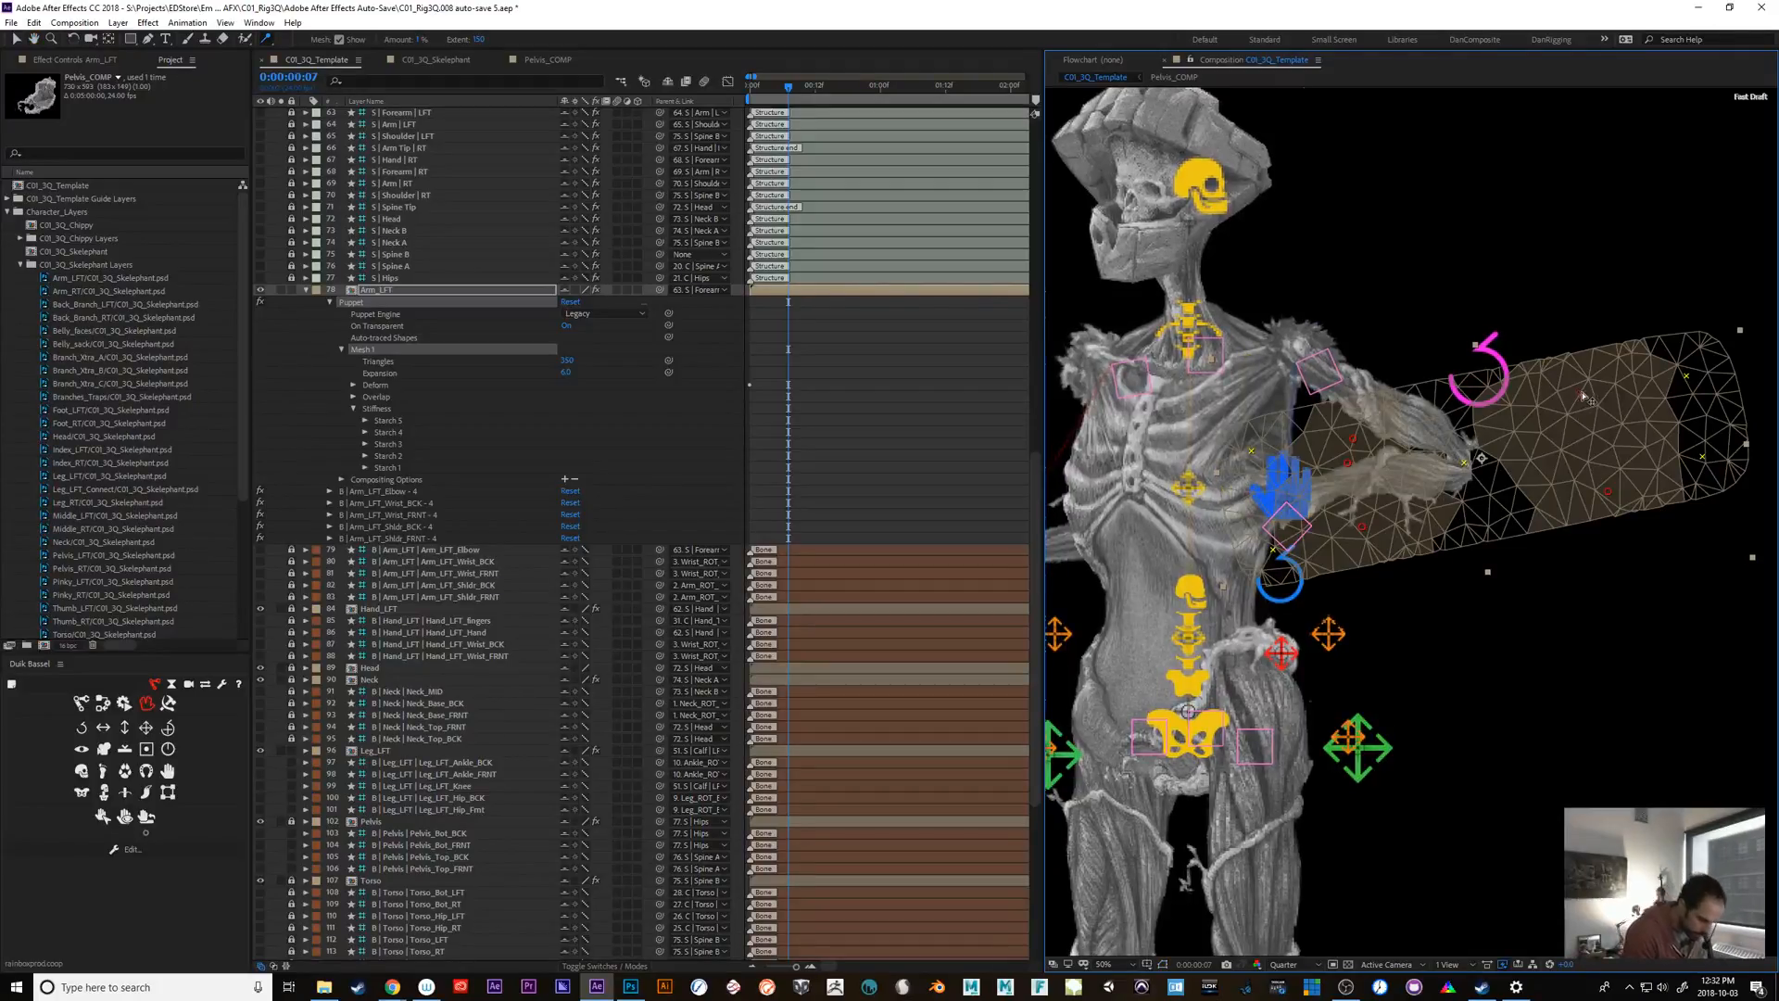
pyautogui.click(1594, 390)
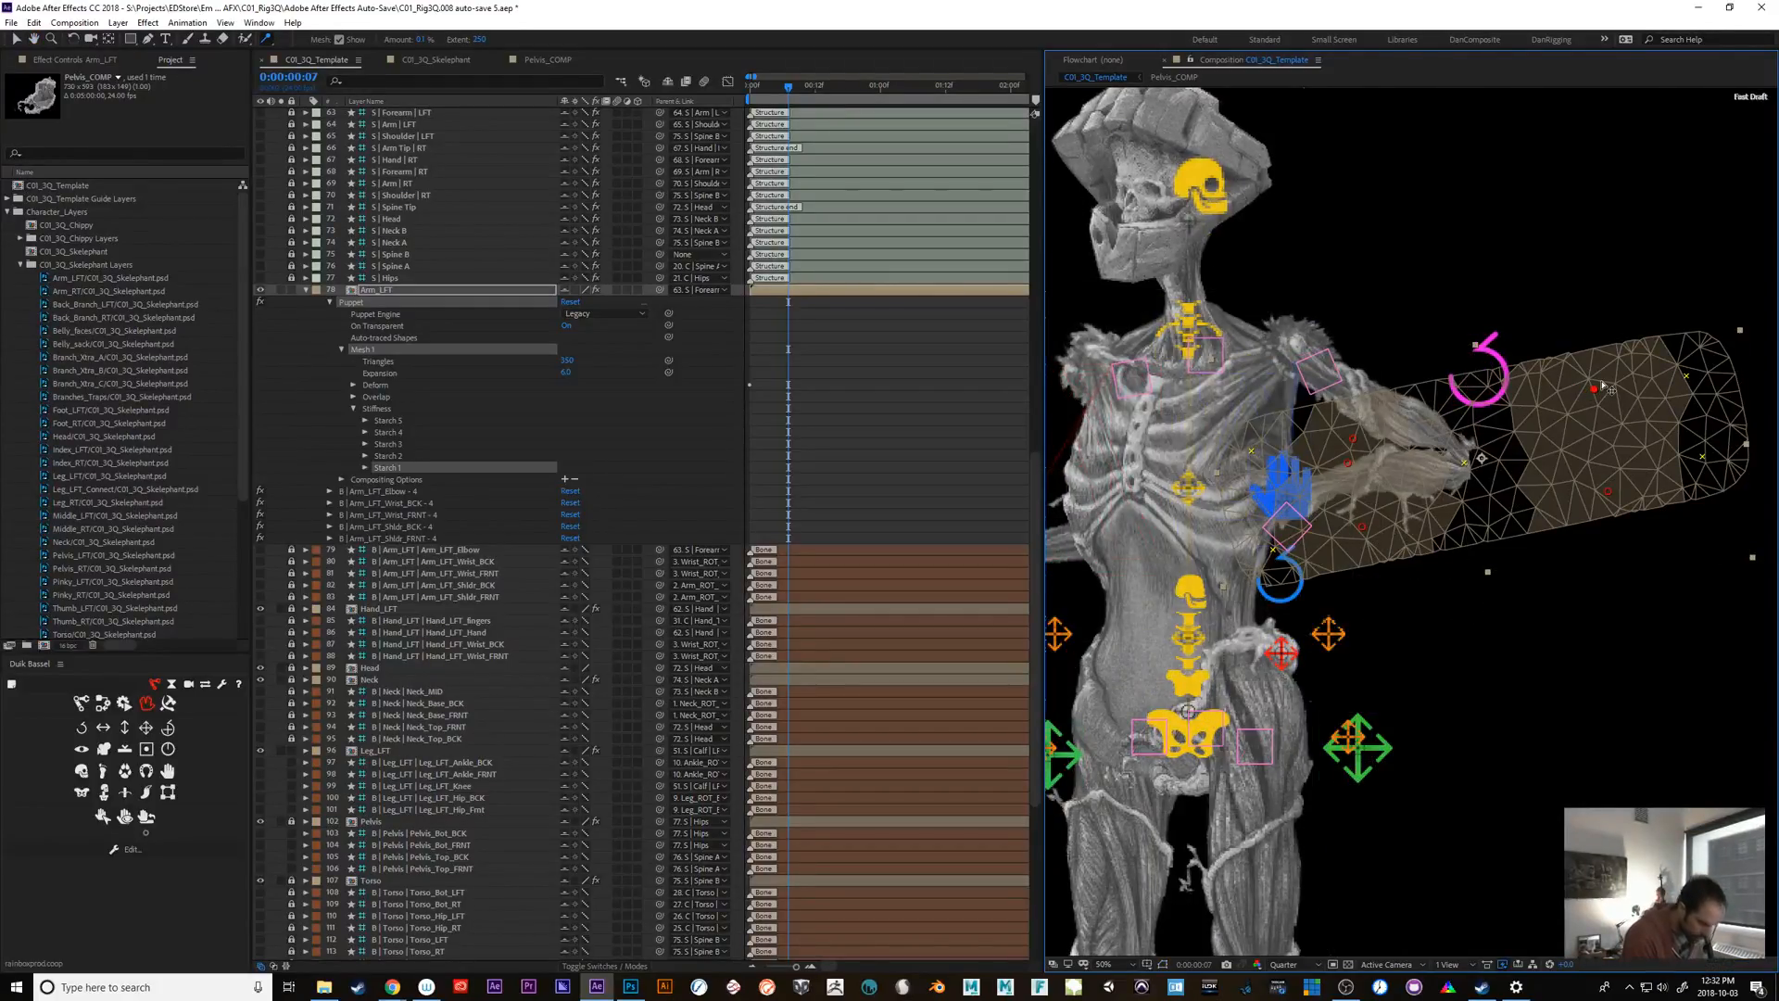
pyautogui.moveTo(1601, 384); pyautogui.dragTo(1586, 390)
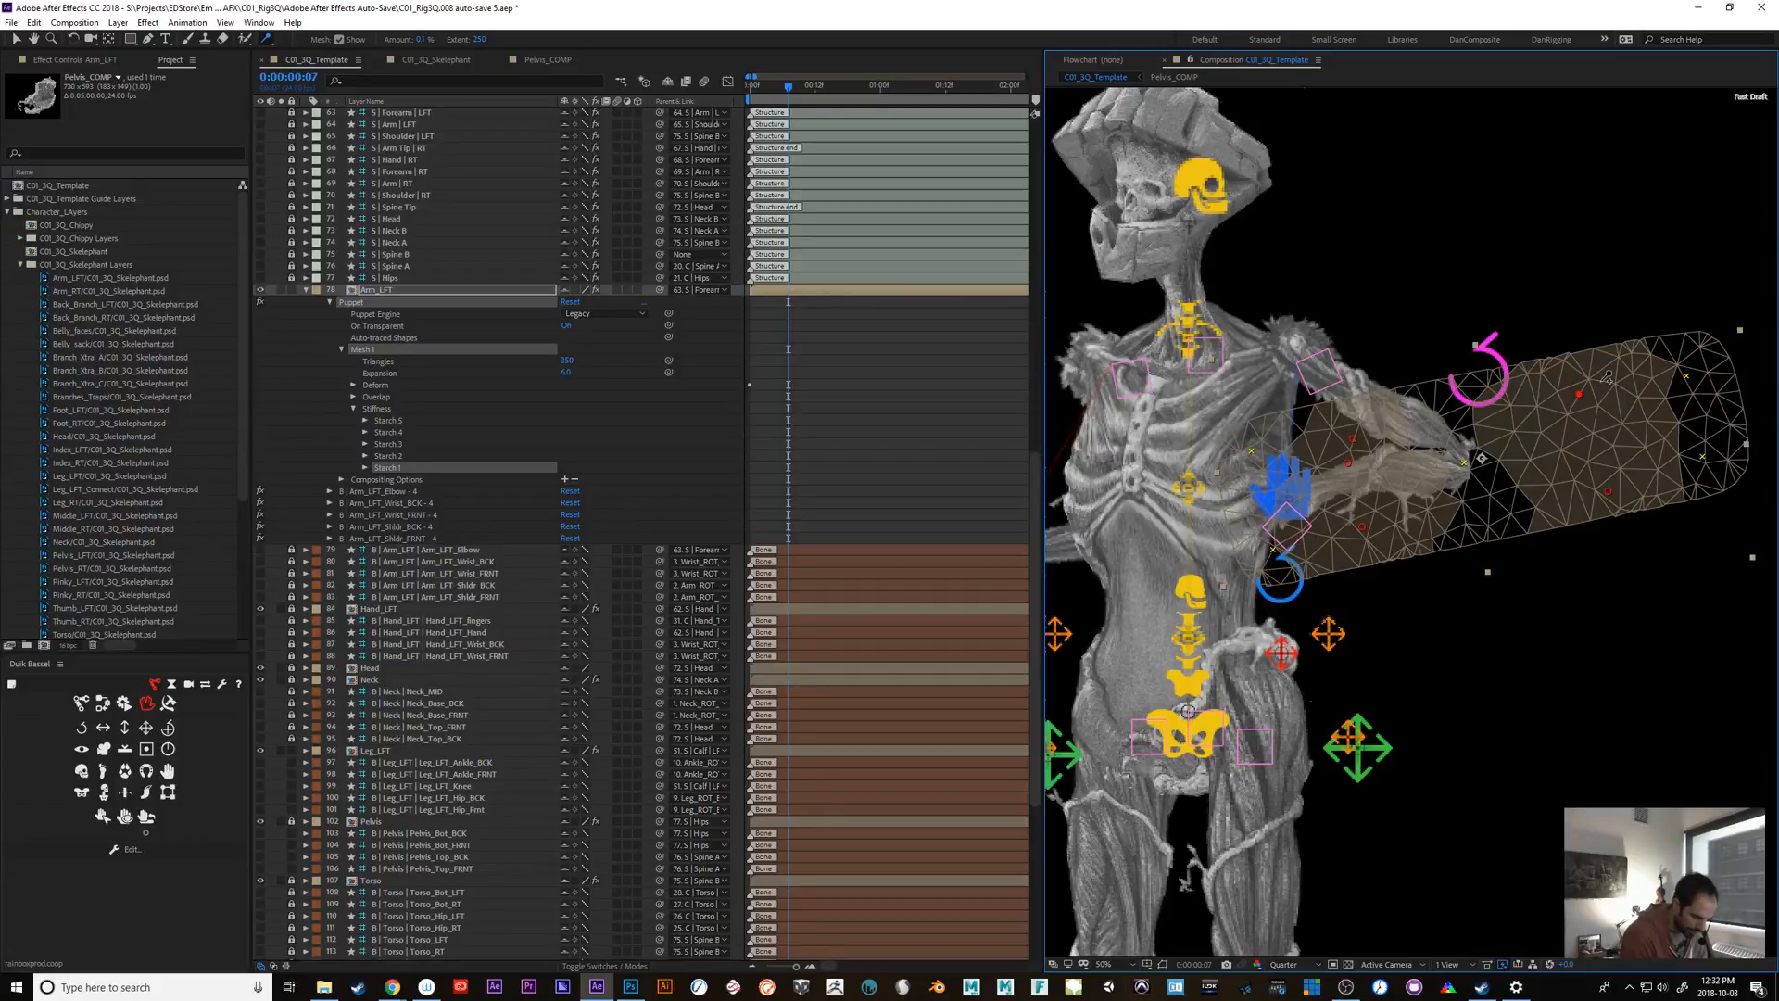
pyautogui.click(1361, 437)
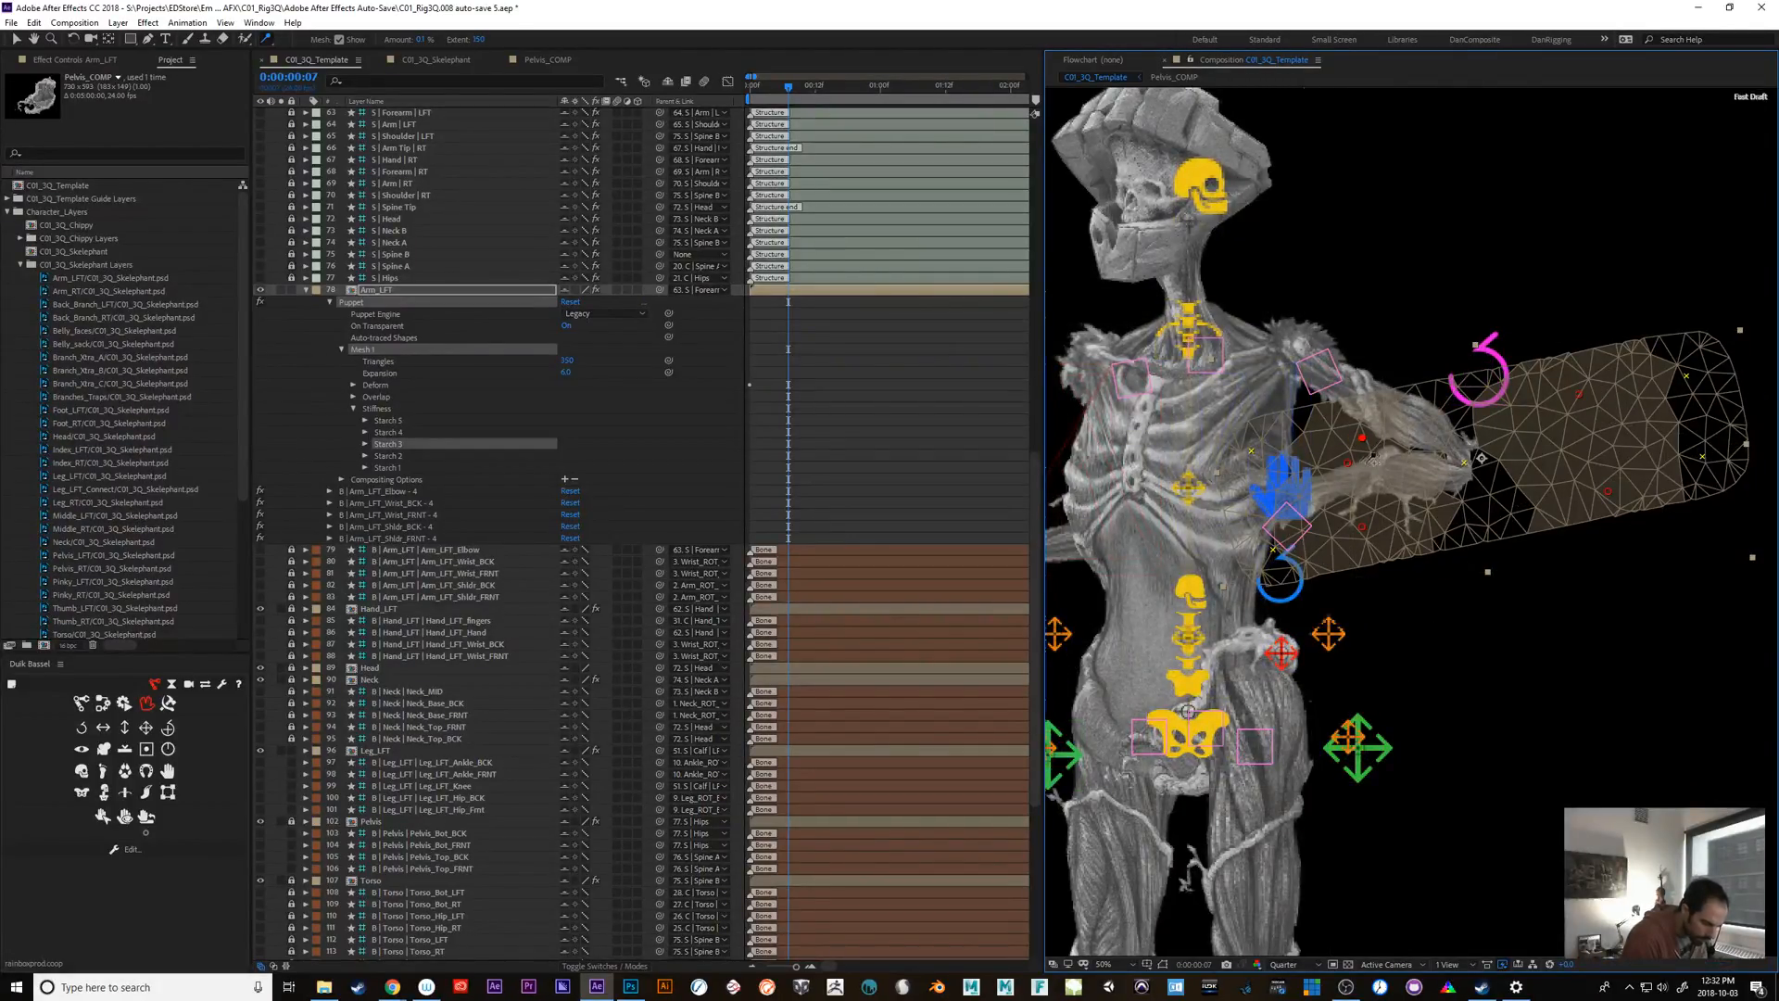
pyautogui.moveTo(1361, 448); pyautogui.dragTo(1406, 454)
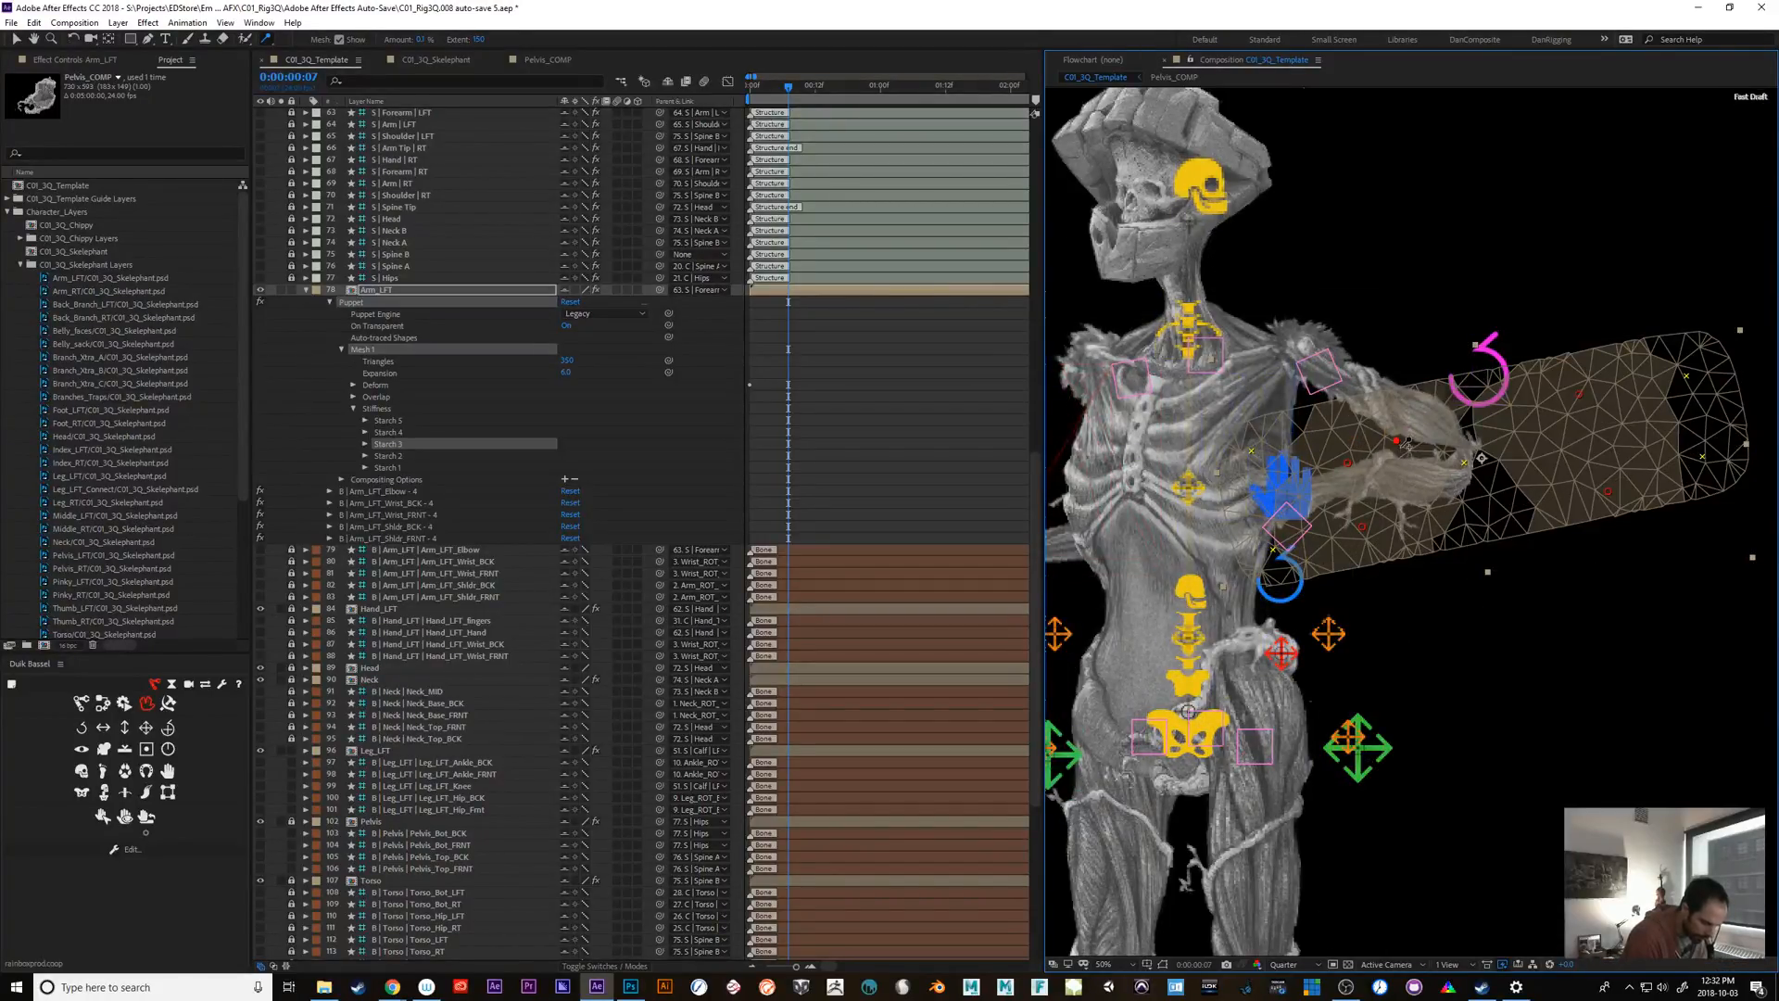
pyautogui.hotkey('ctrl', 'z')
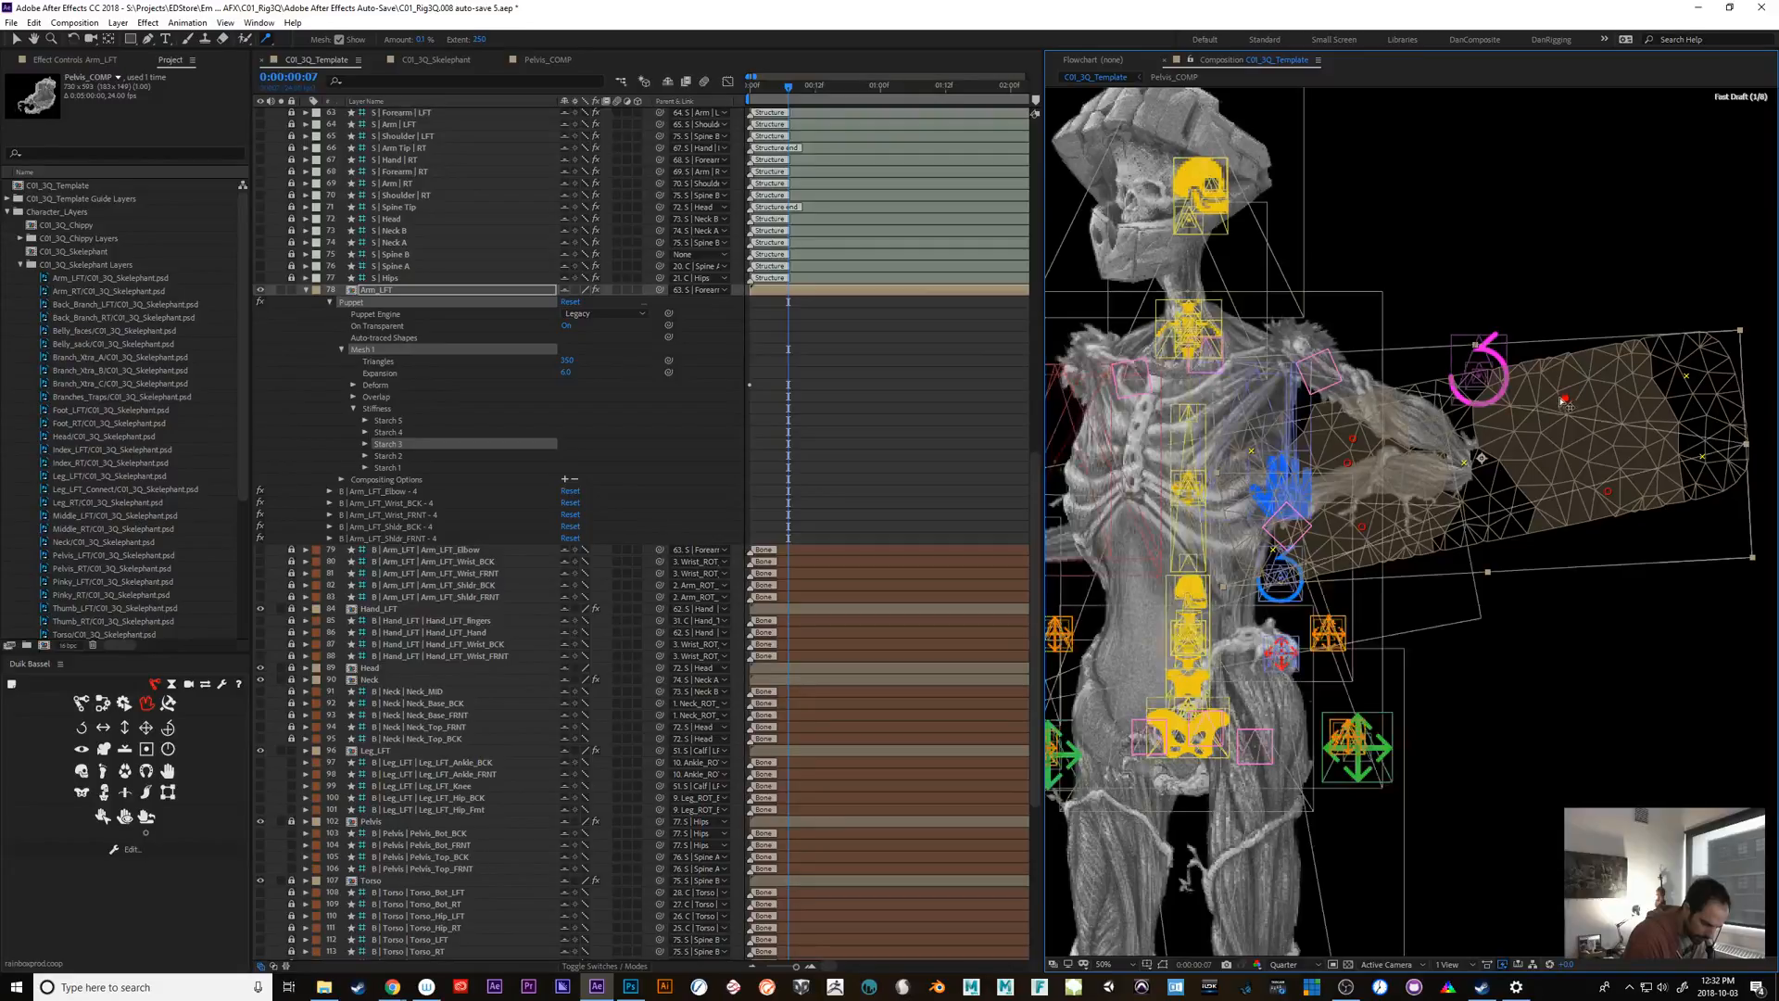
pyautogui.click(1559, 401)
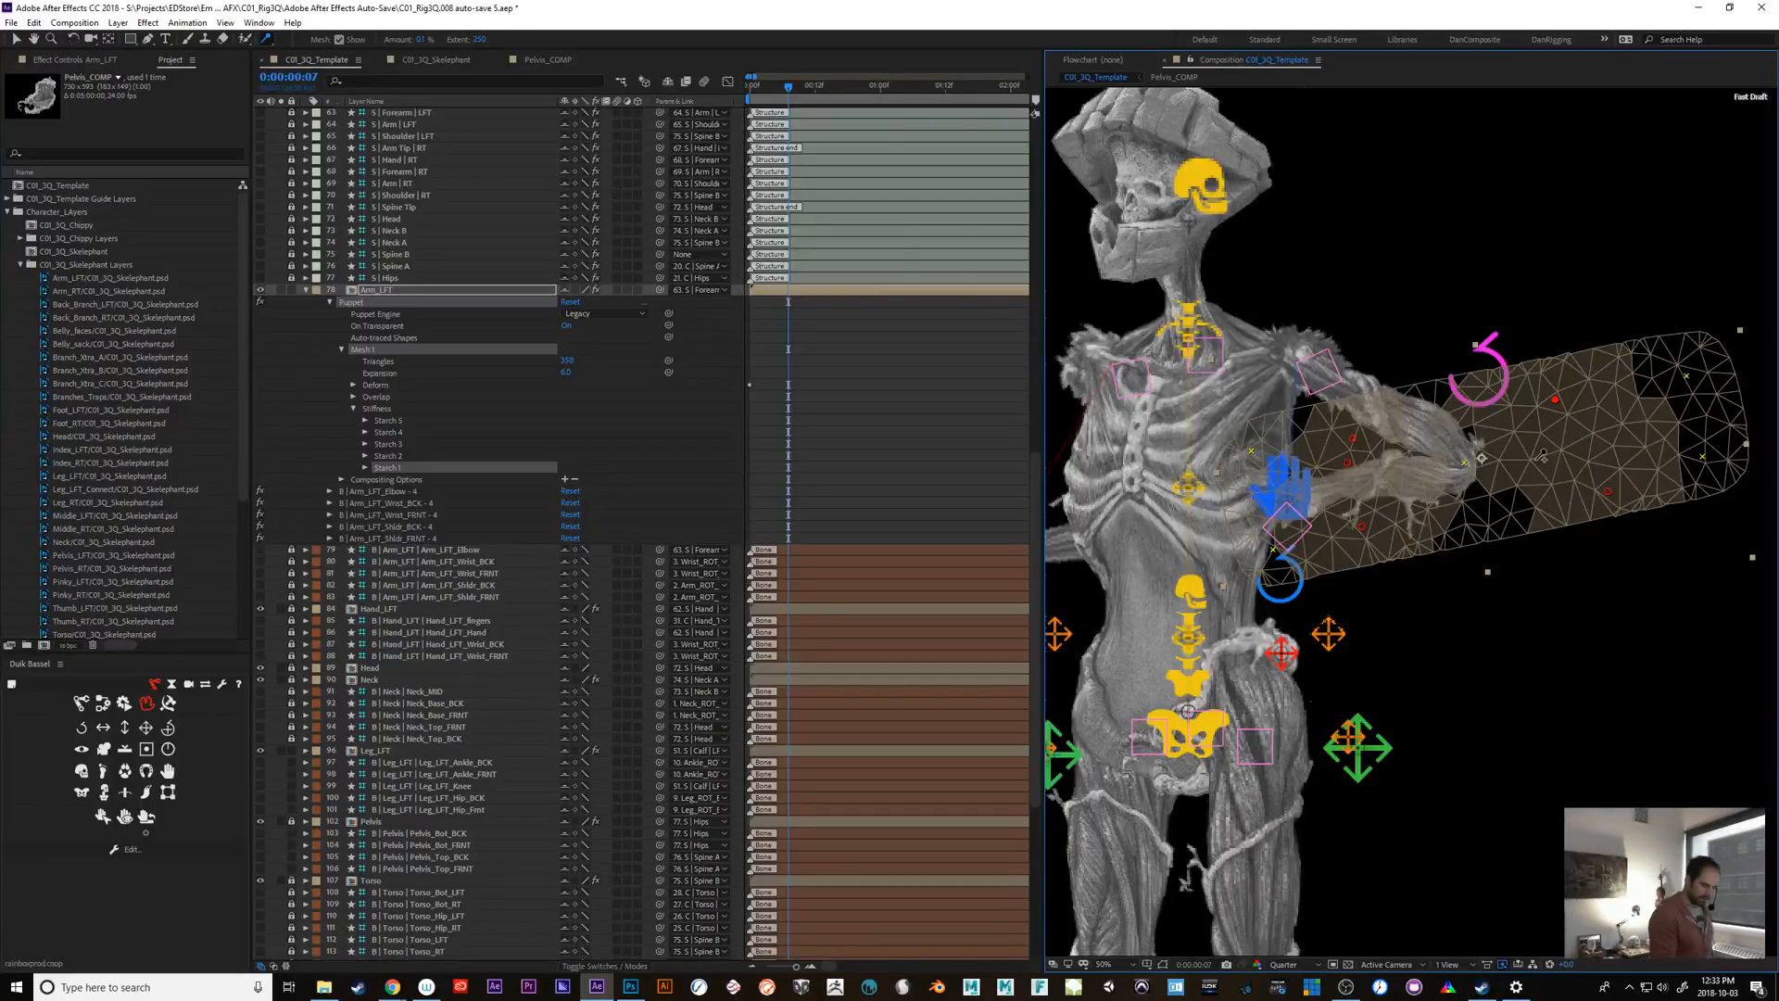
# Solo the Arm_RT layer and centre the bent right arm in the composition view
pyautogui.scroll(-6, 1025, 836)
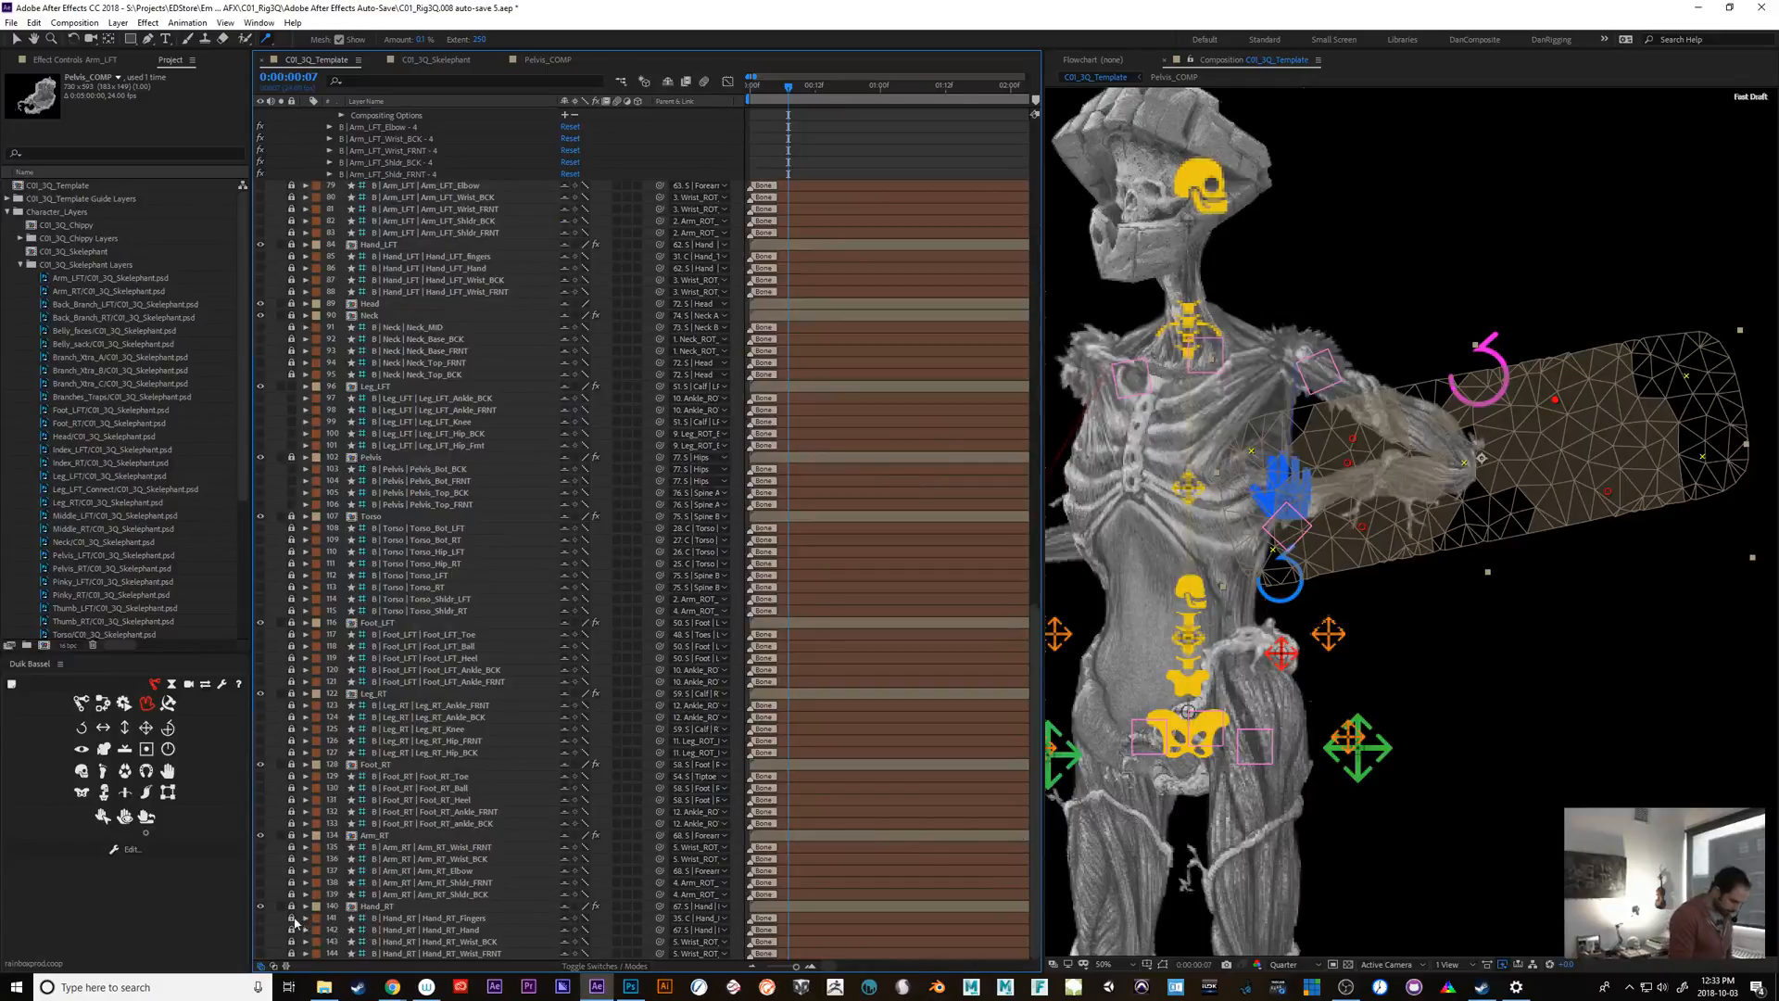
pyautogui.click(282, 908)
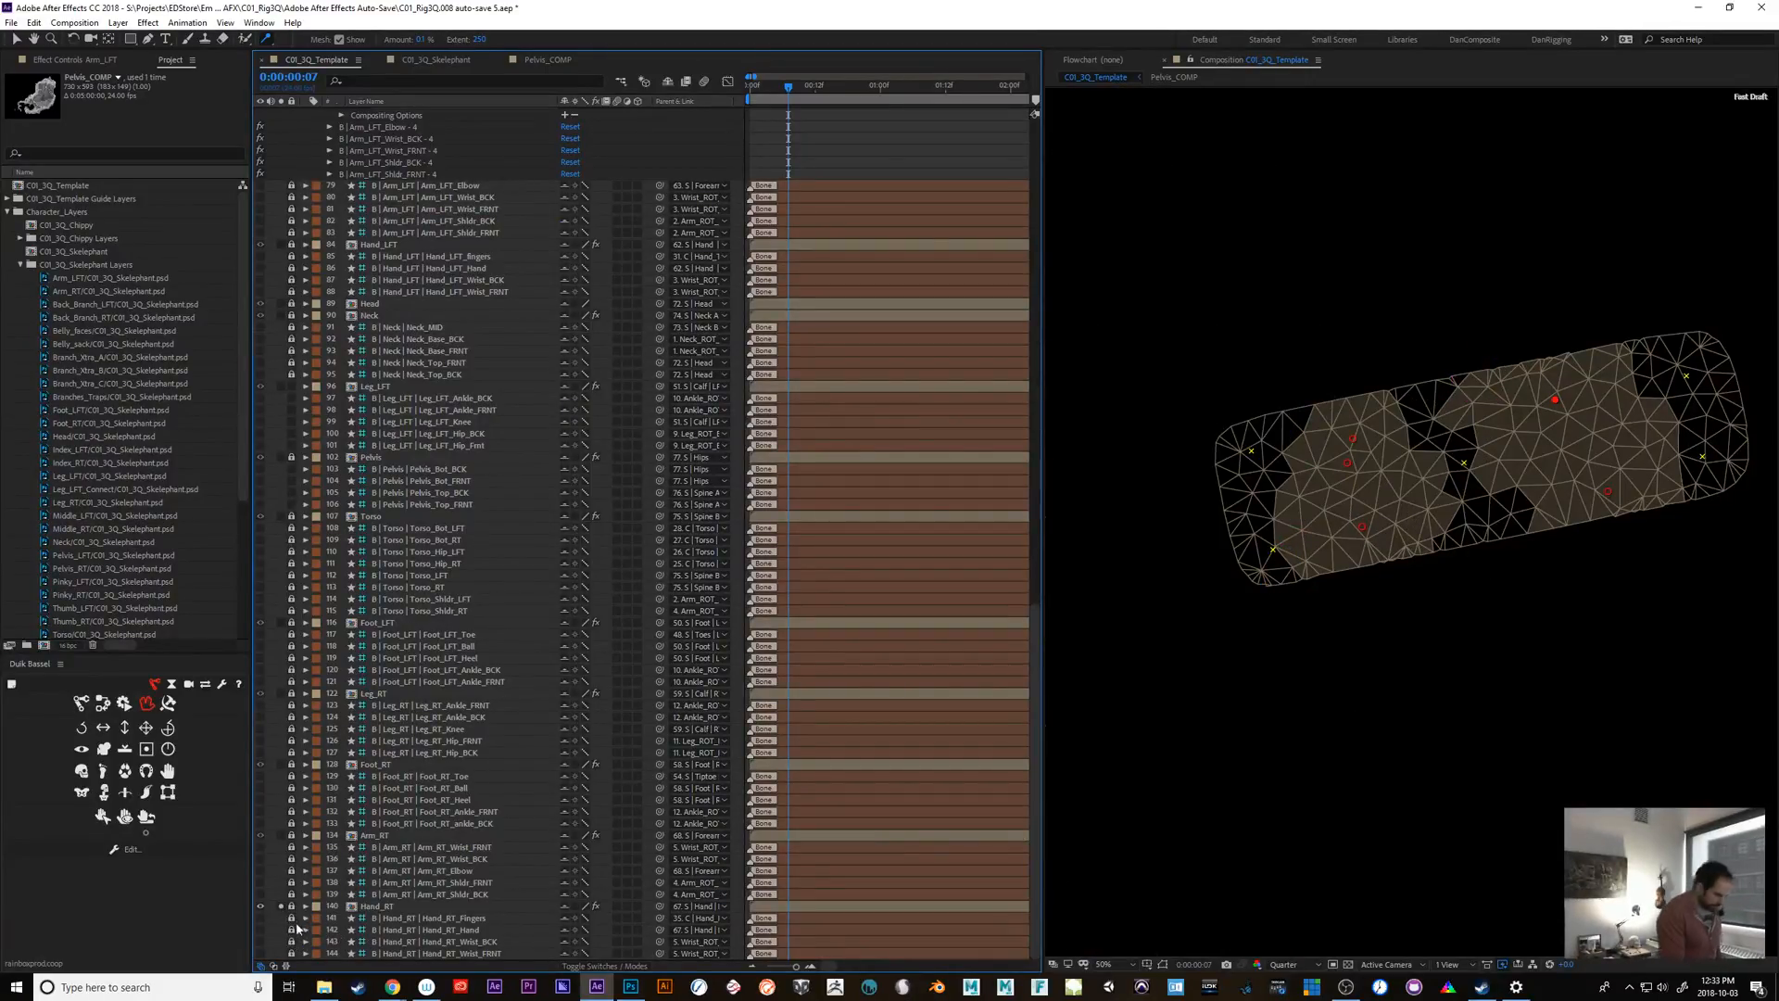
pyautogui.click(281, 908)
pyautogui.click(280, 835)
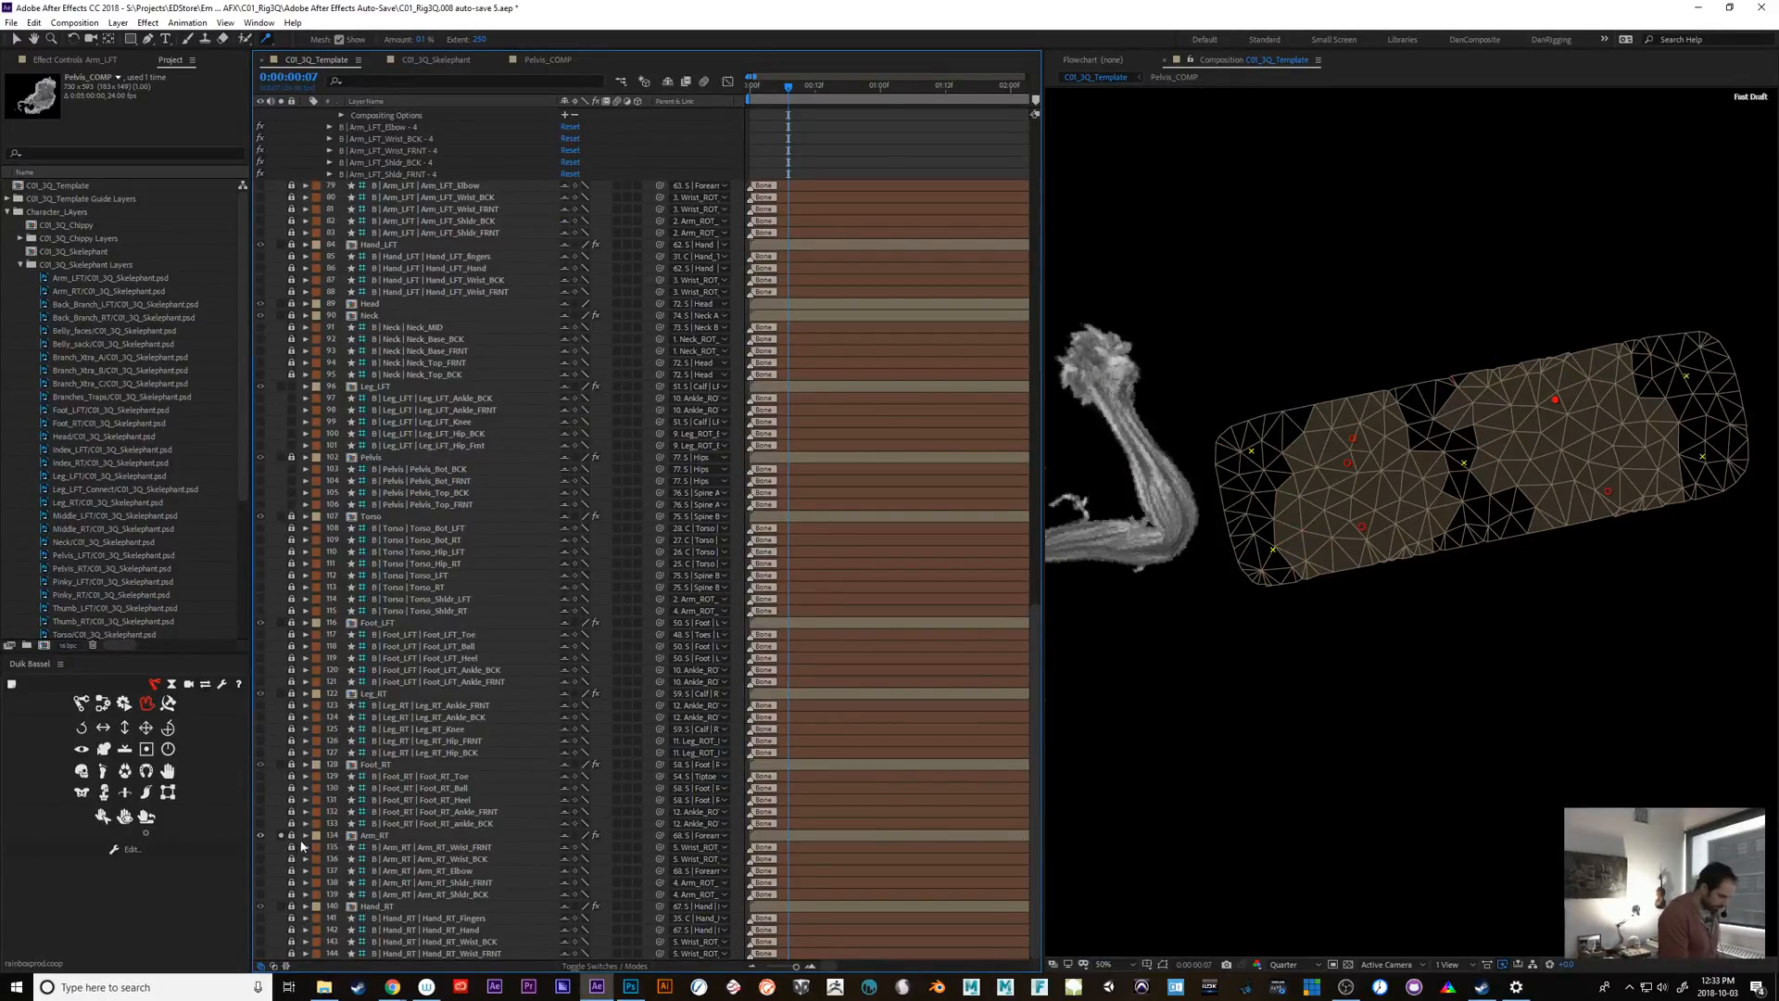
pyautogui.moveTo(1244, 702); pyautogui.dragTo(1549, 679)
# Display Arm_RT's puppet Mesh 1 and move the upper starch pin on each half of the mesh slightly closer to the elbow
pyautogui.click(378, 836)
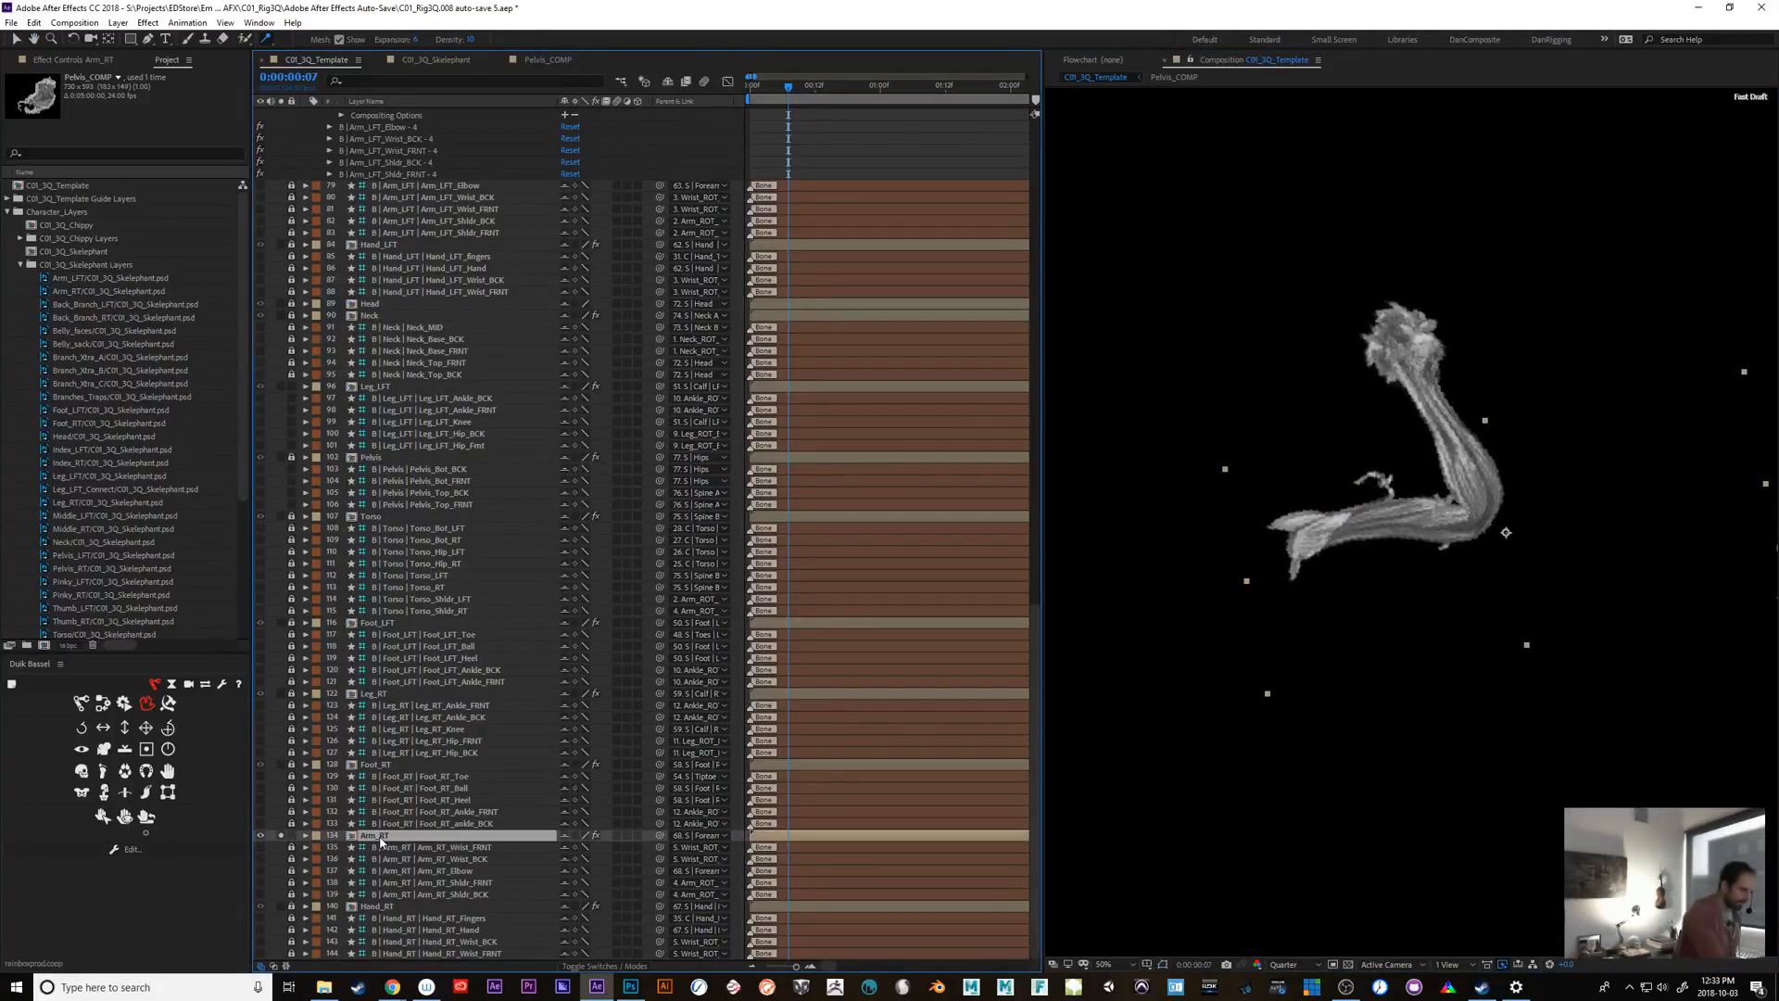
pyautogui.press('e')
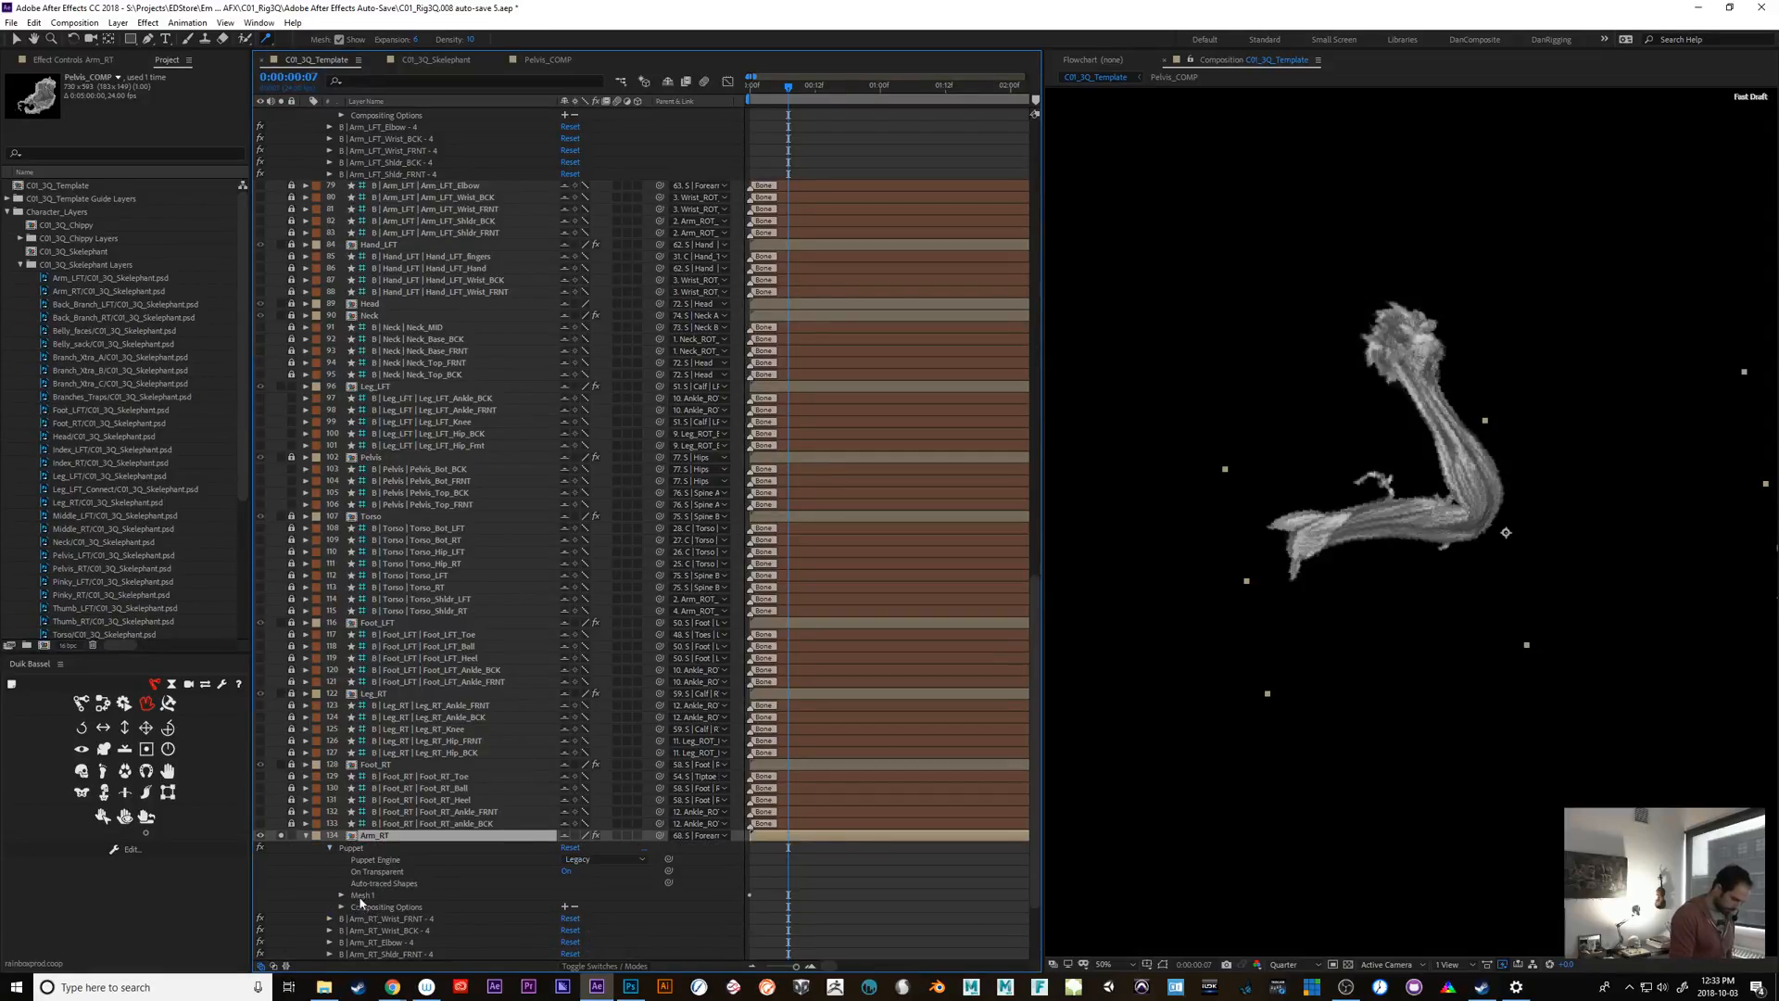
pyautogui.click(363, 895)
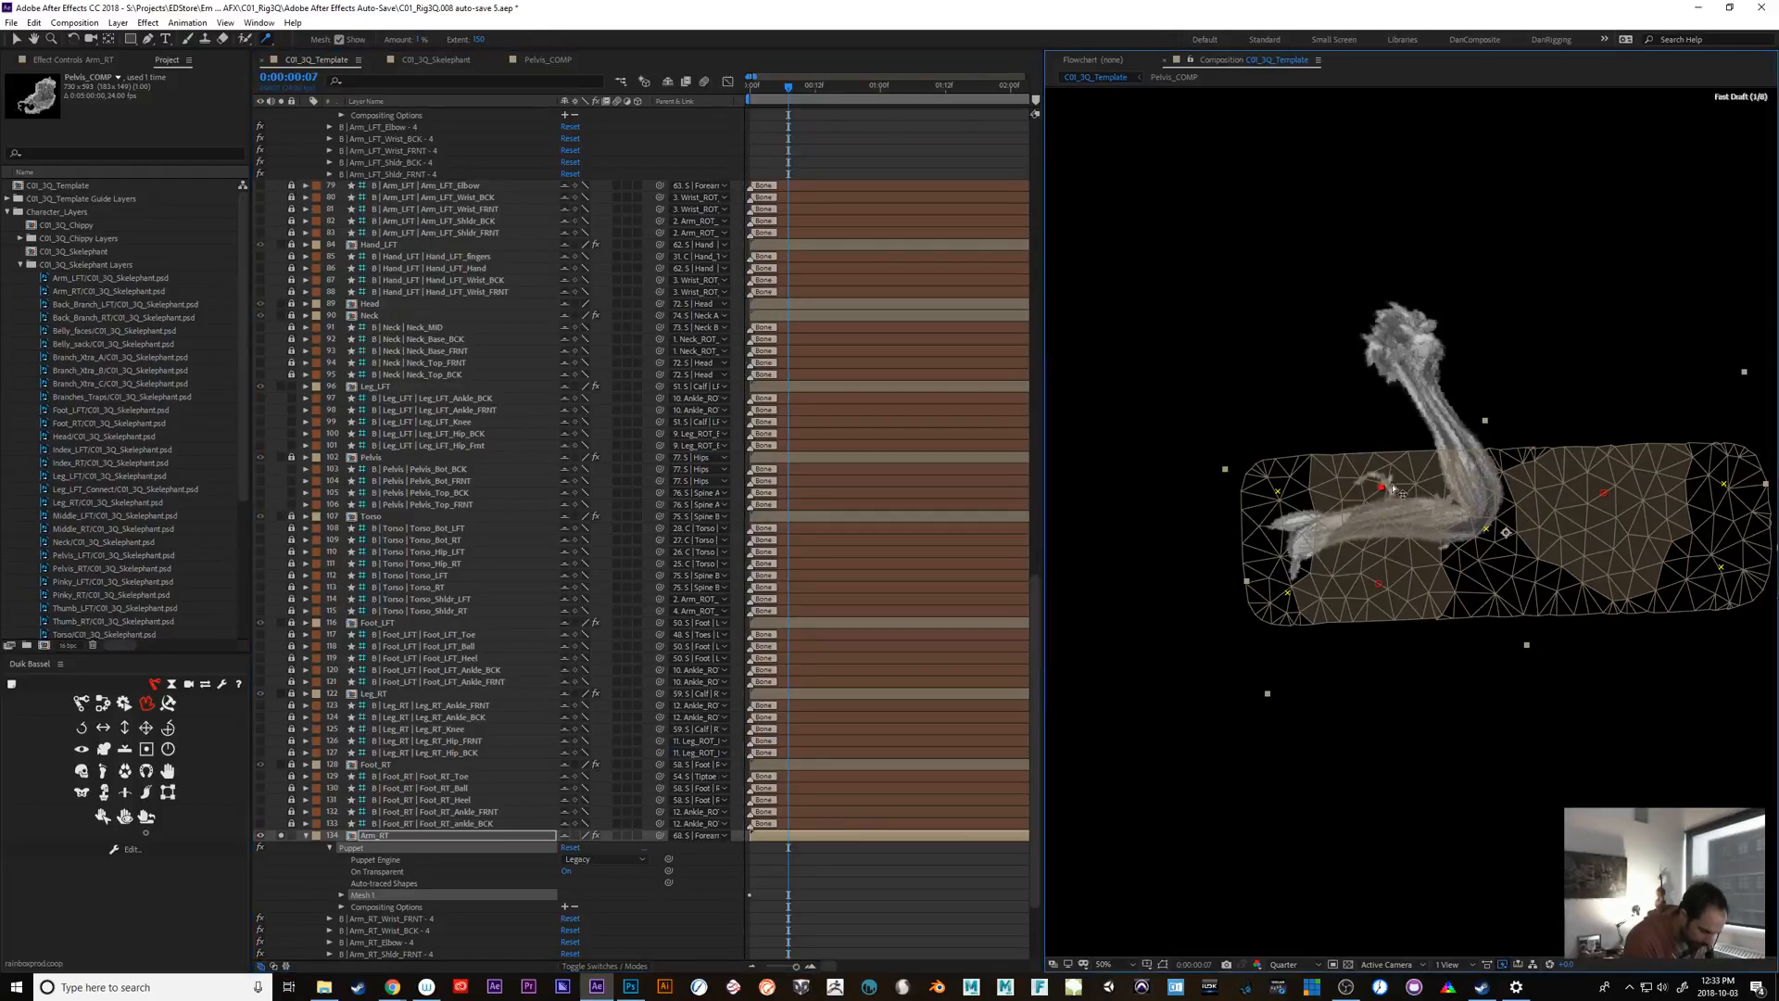
pyautogui.moveTo(1392, 494); pyautogui.dragTo(1406, 499)
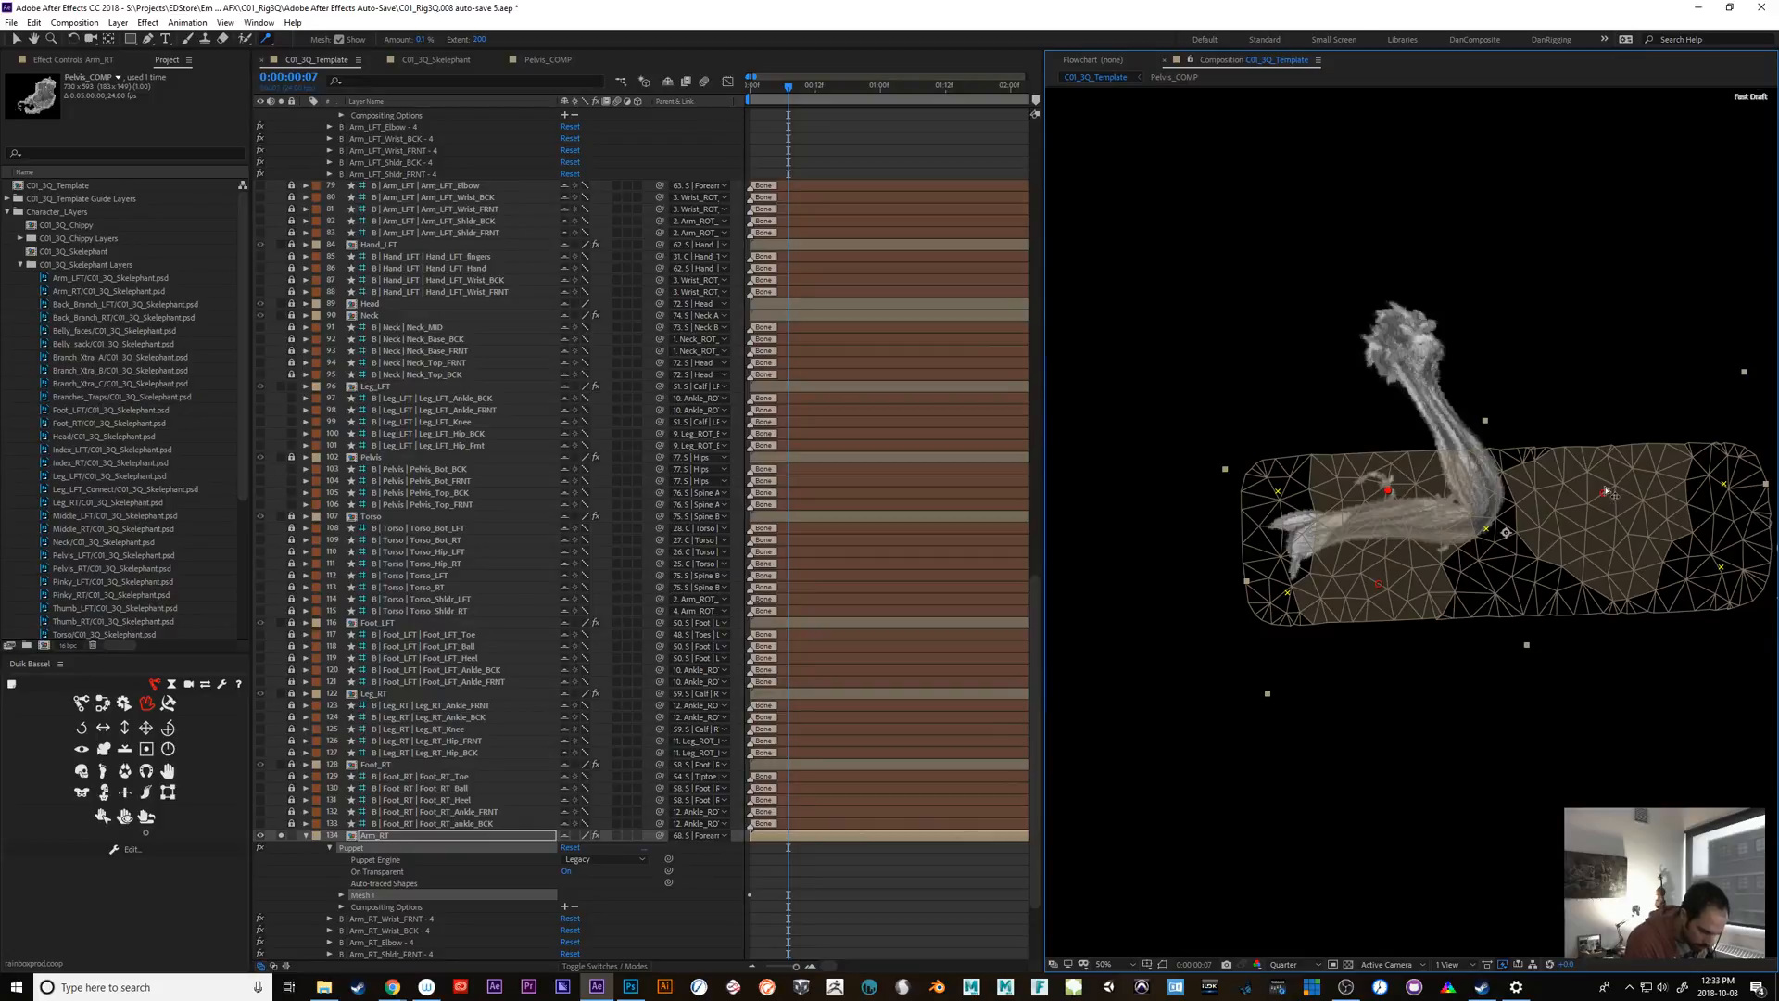
pyautogui.moveTo(1610, 498); pyautogui.dragTo(1589, 491)
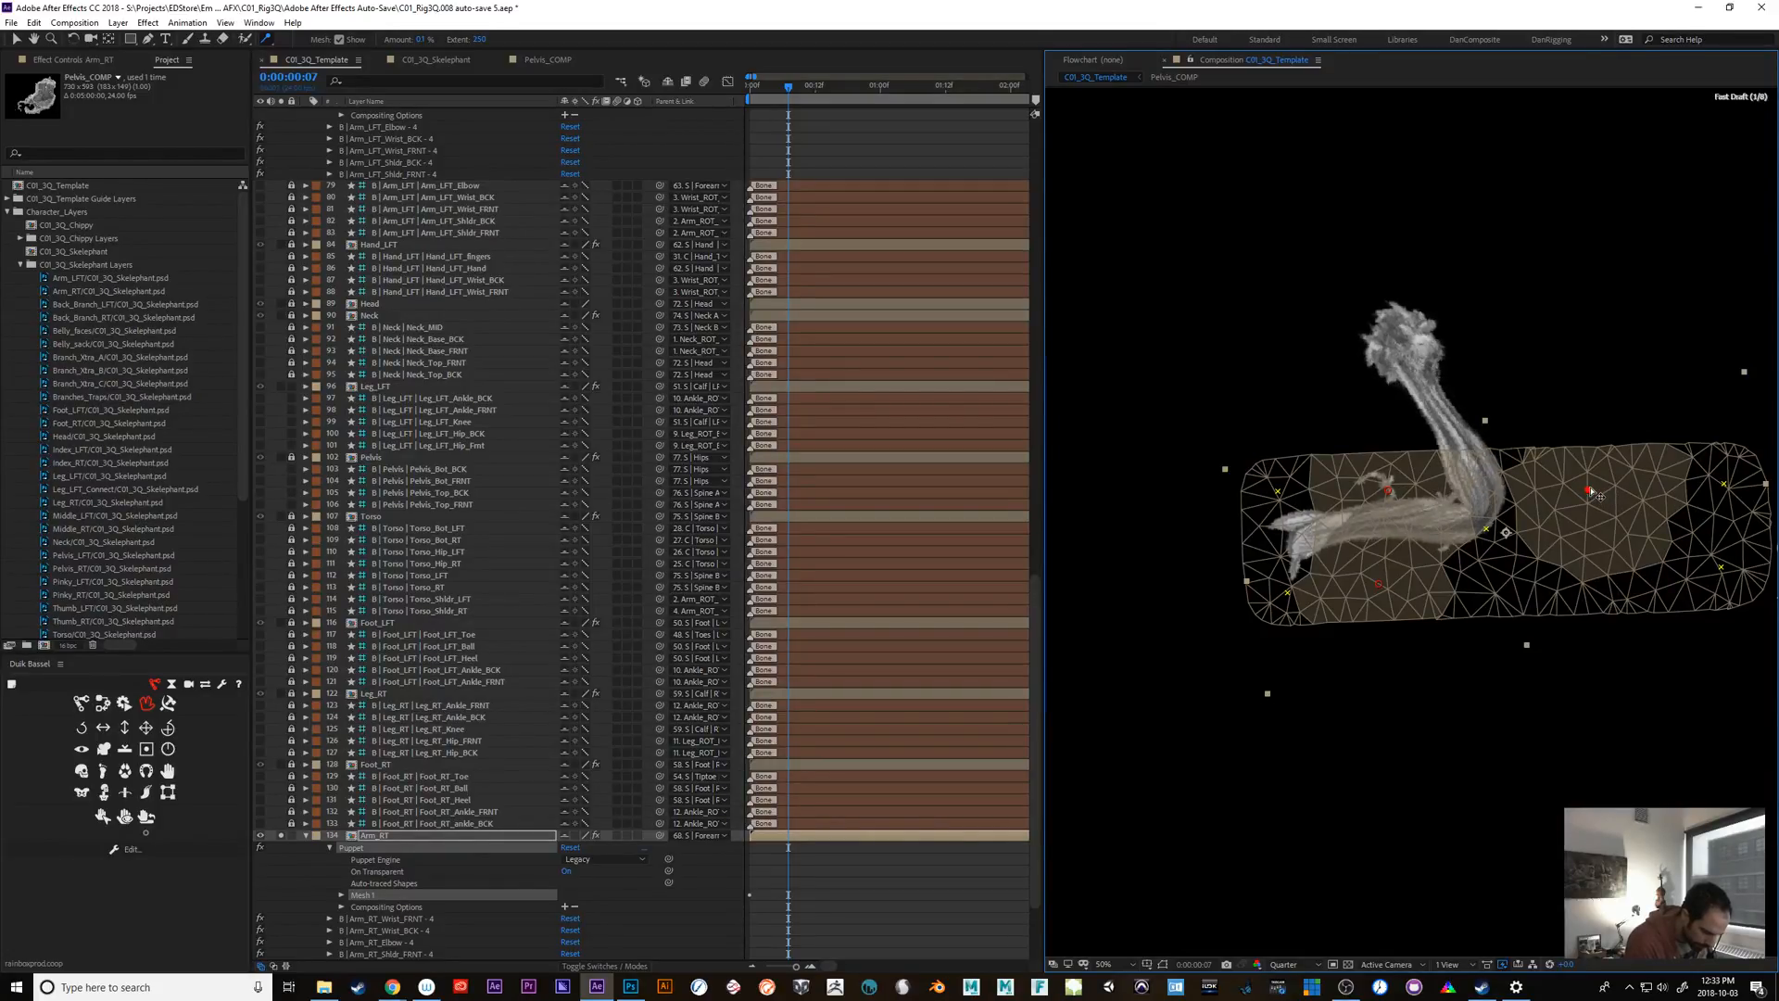
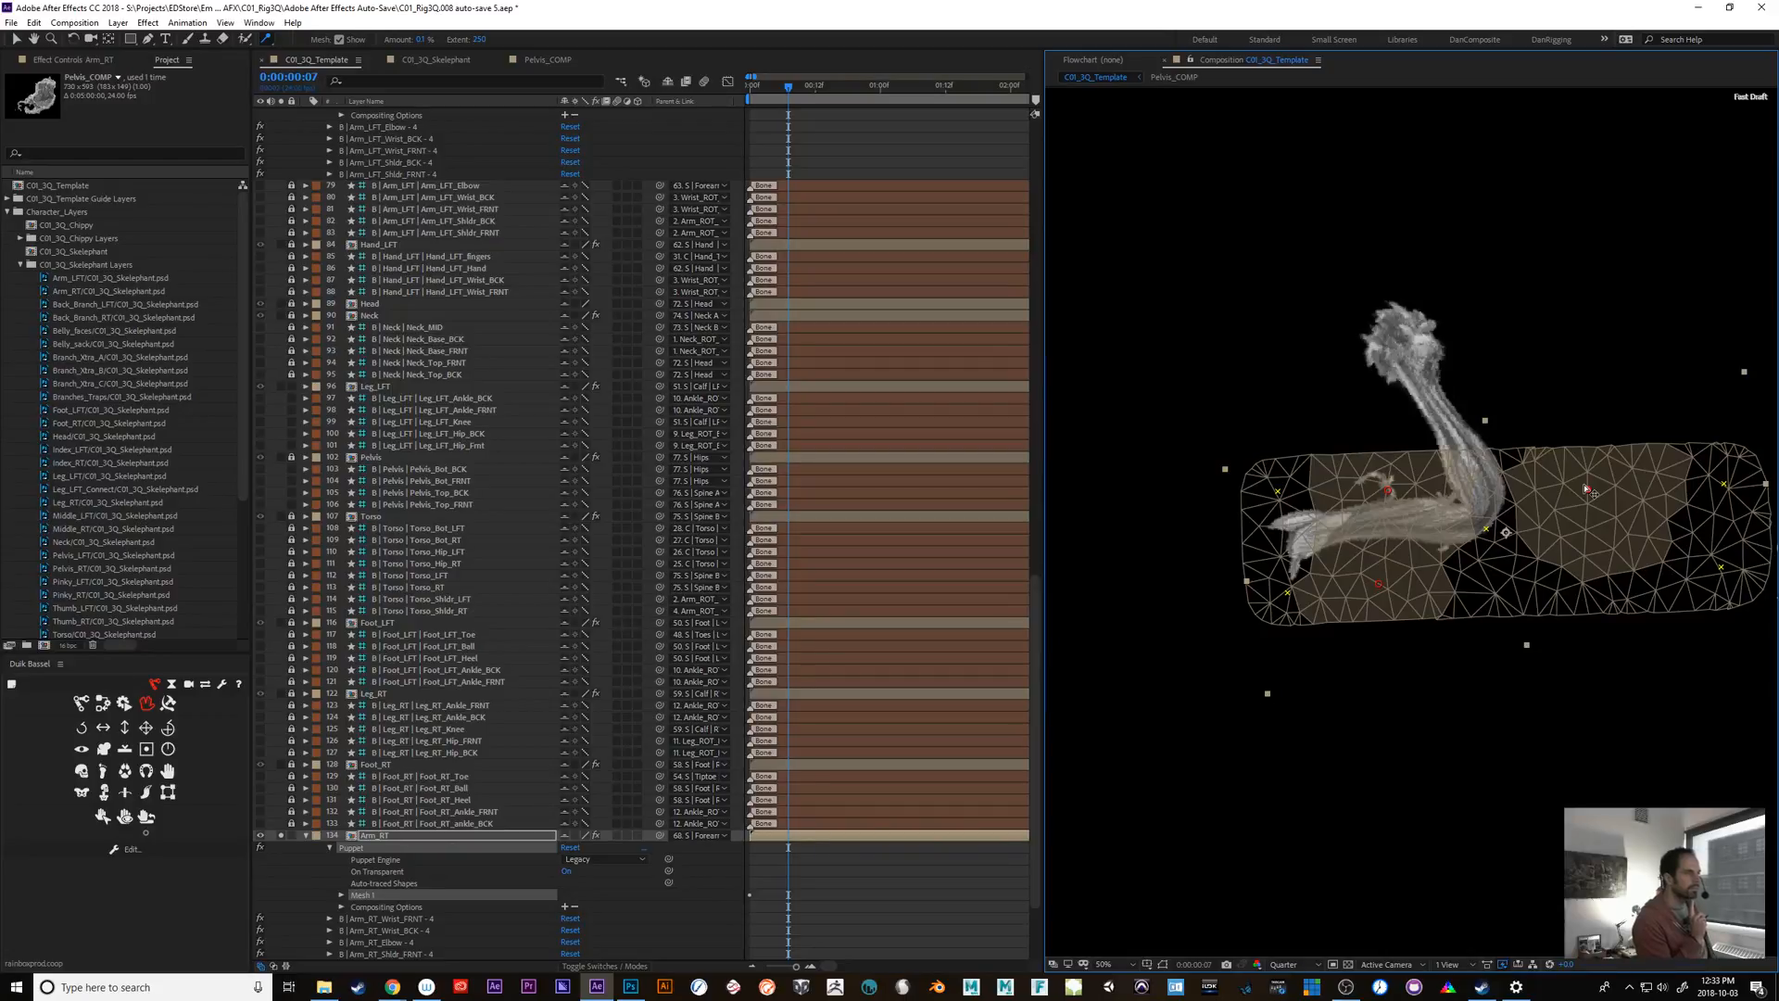
# Collapse and lock the Arm_RT layer and turn off its solo
pyautogui.click(306, 836)
pyautogui.click(292, 836)
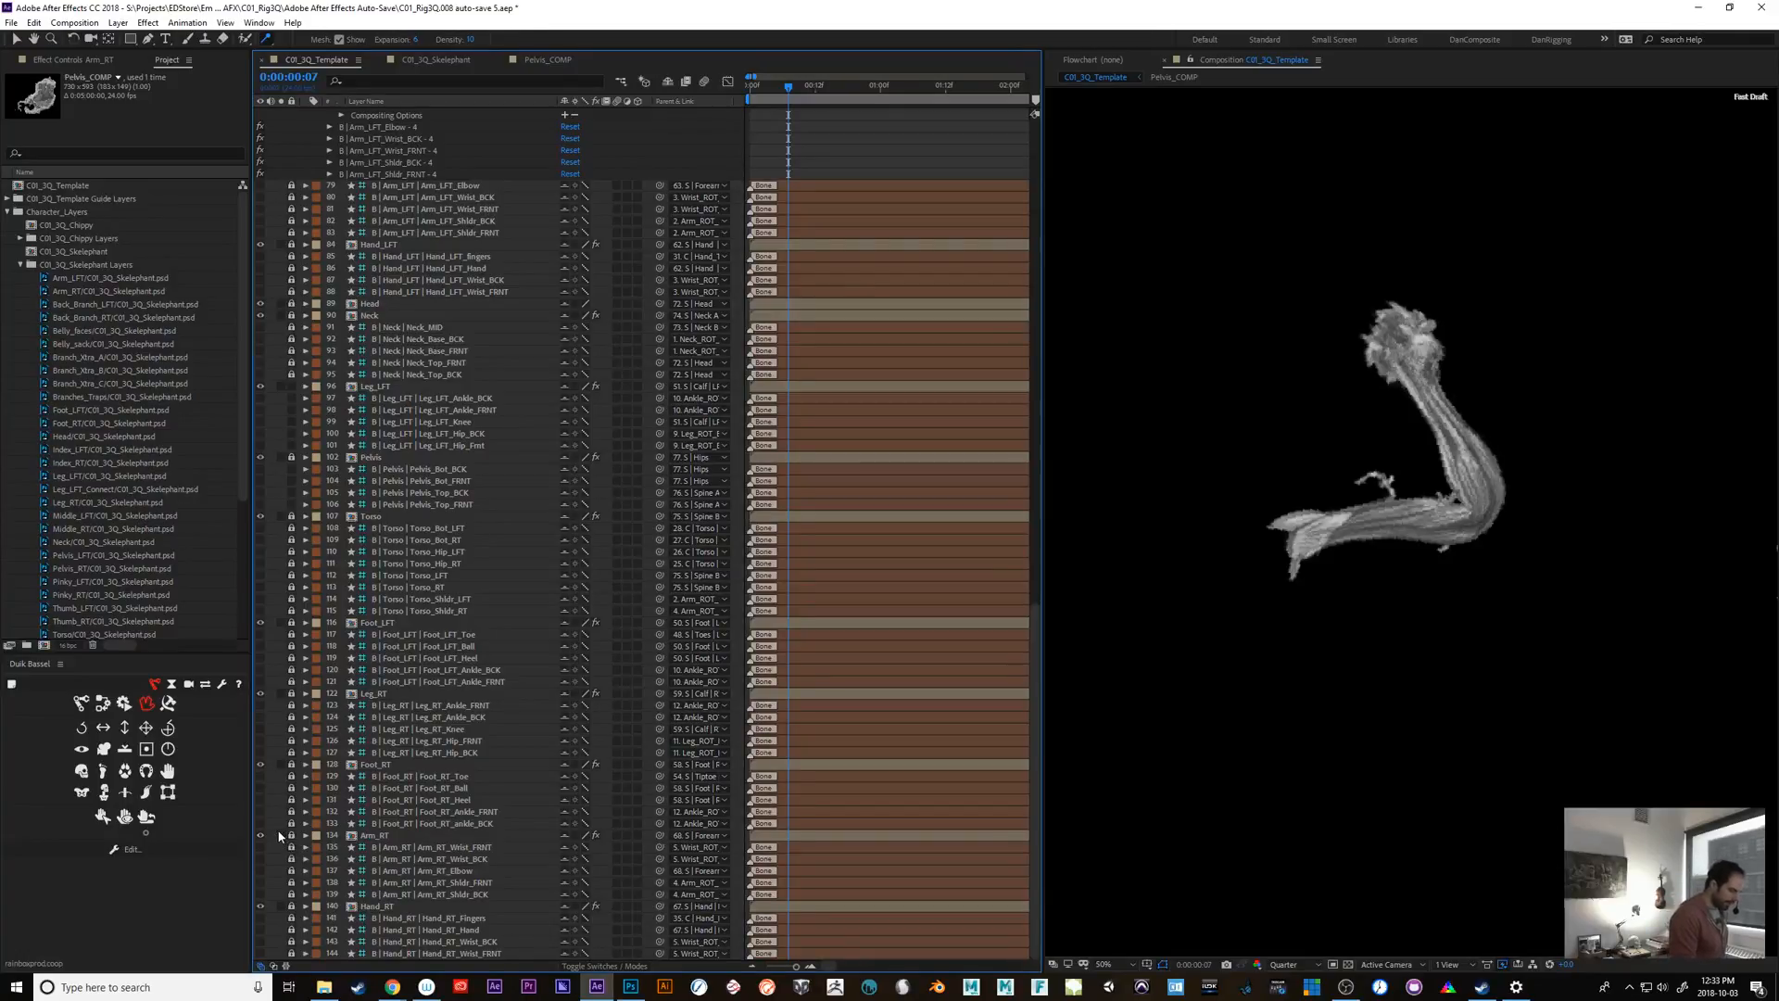
pyautogui.click(280, 835)
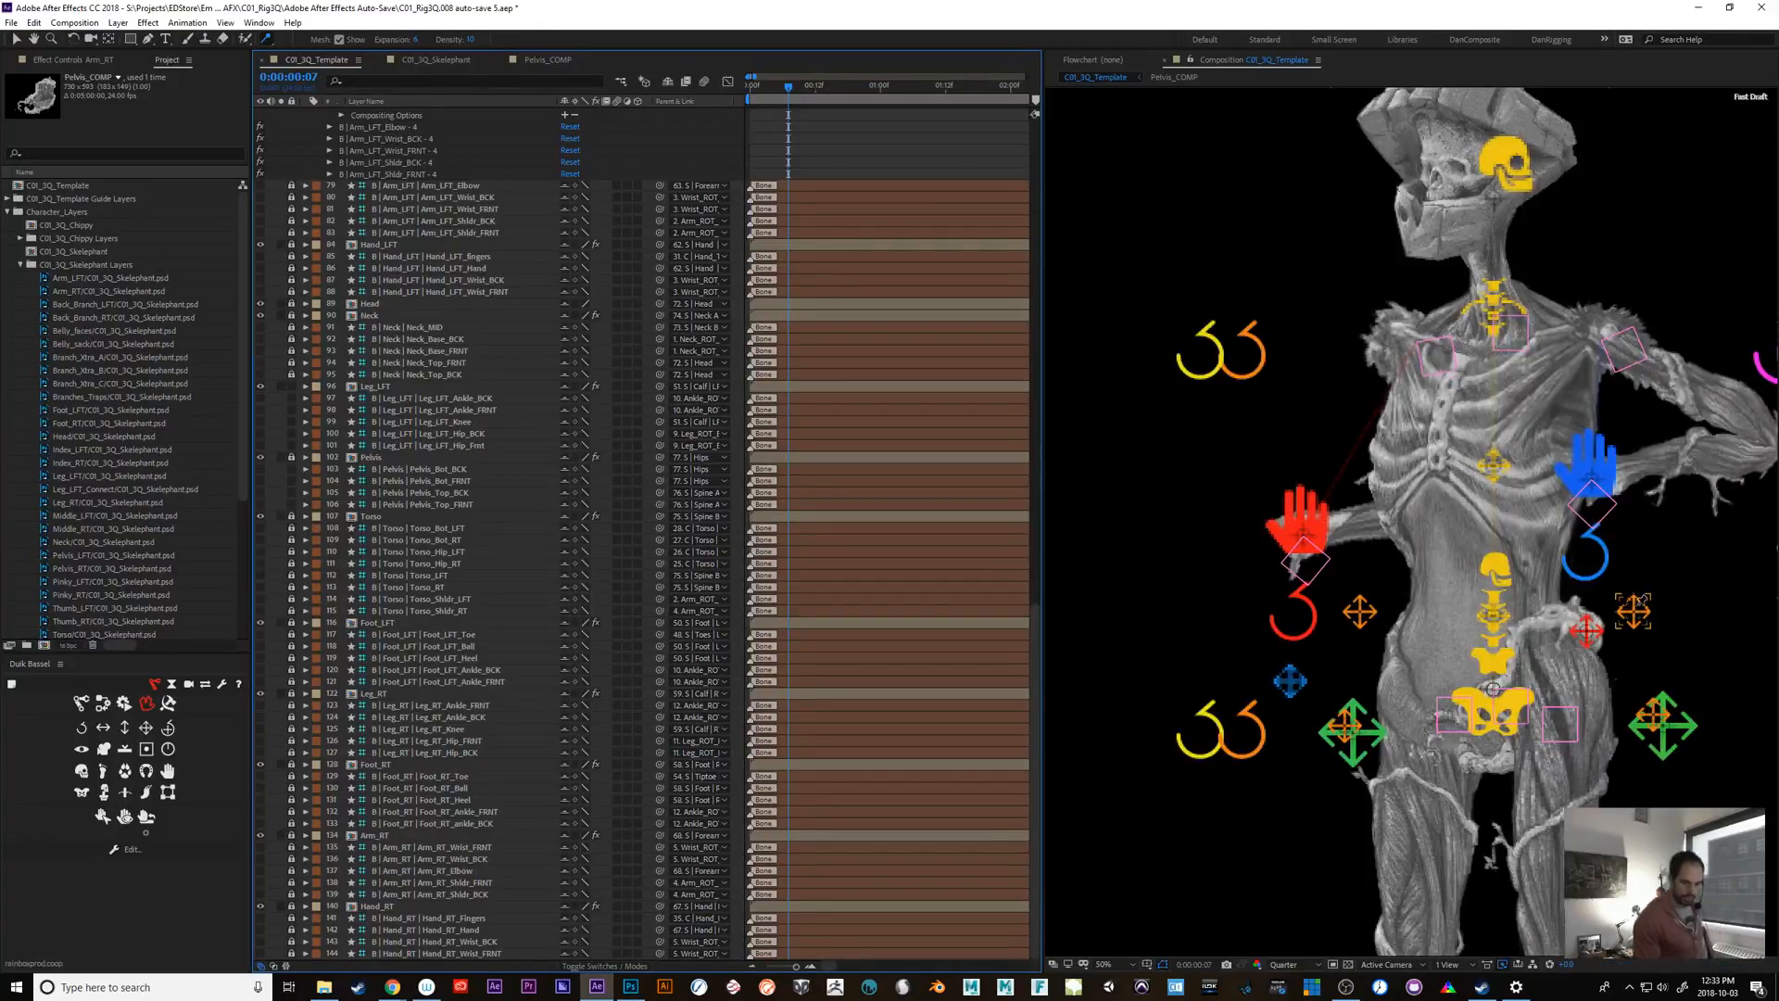
# Set the Triangles of Arm_LFT's puppet Mesh 1 to 400
pyautogui.moveTo(1638, 602); pyautogui.dragTo(1363, 649)
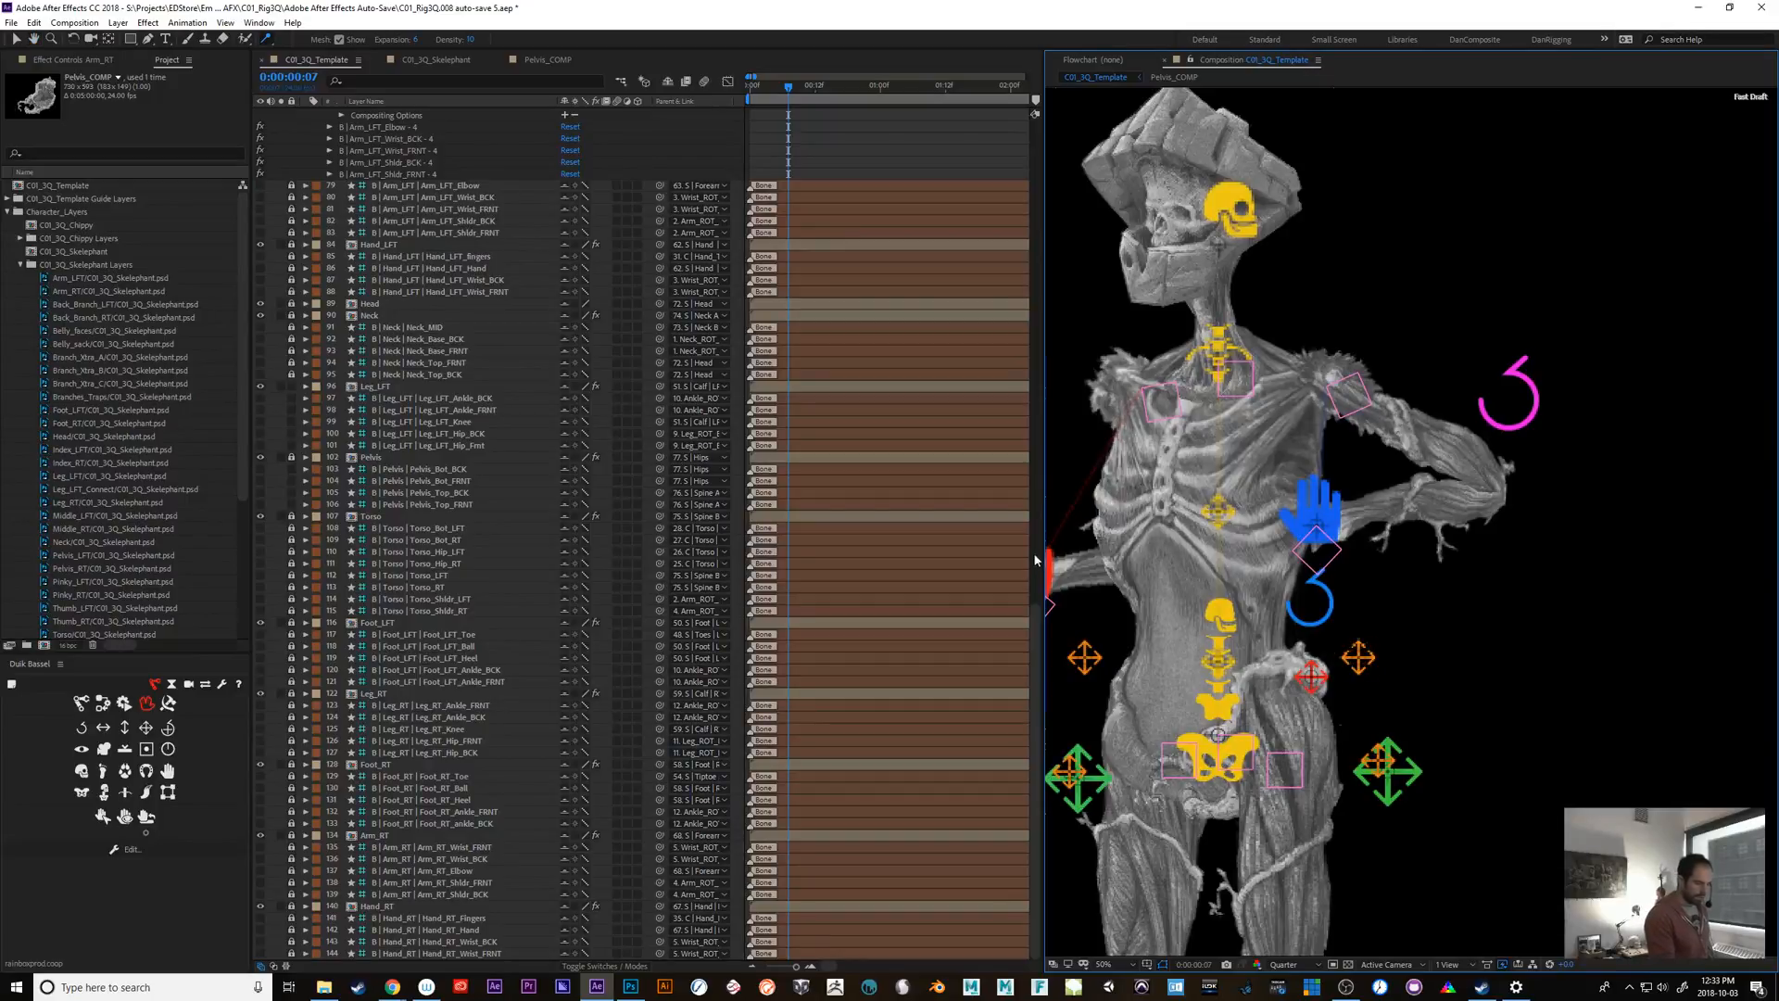
pyautogui.moveTo(1036, 637); pyautogui.dragTo(1041, 449)
pyautogui.click(373, 365)
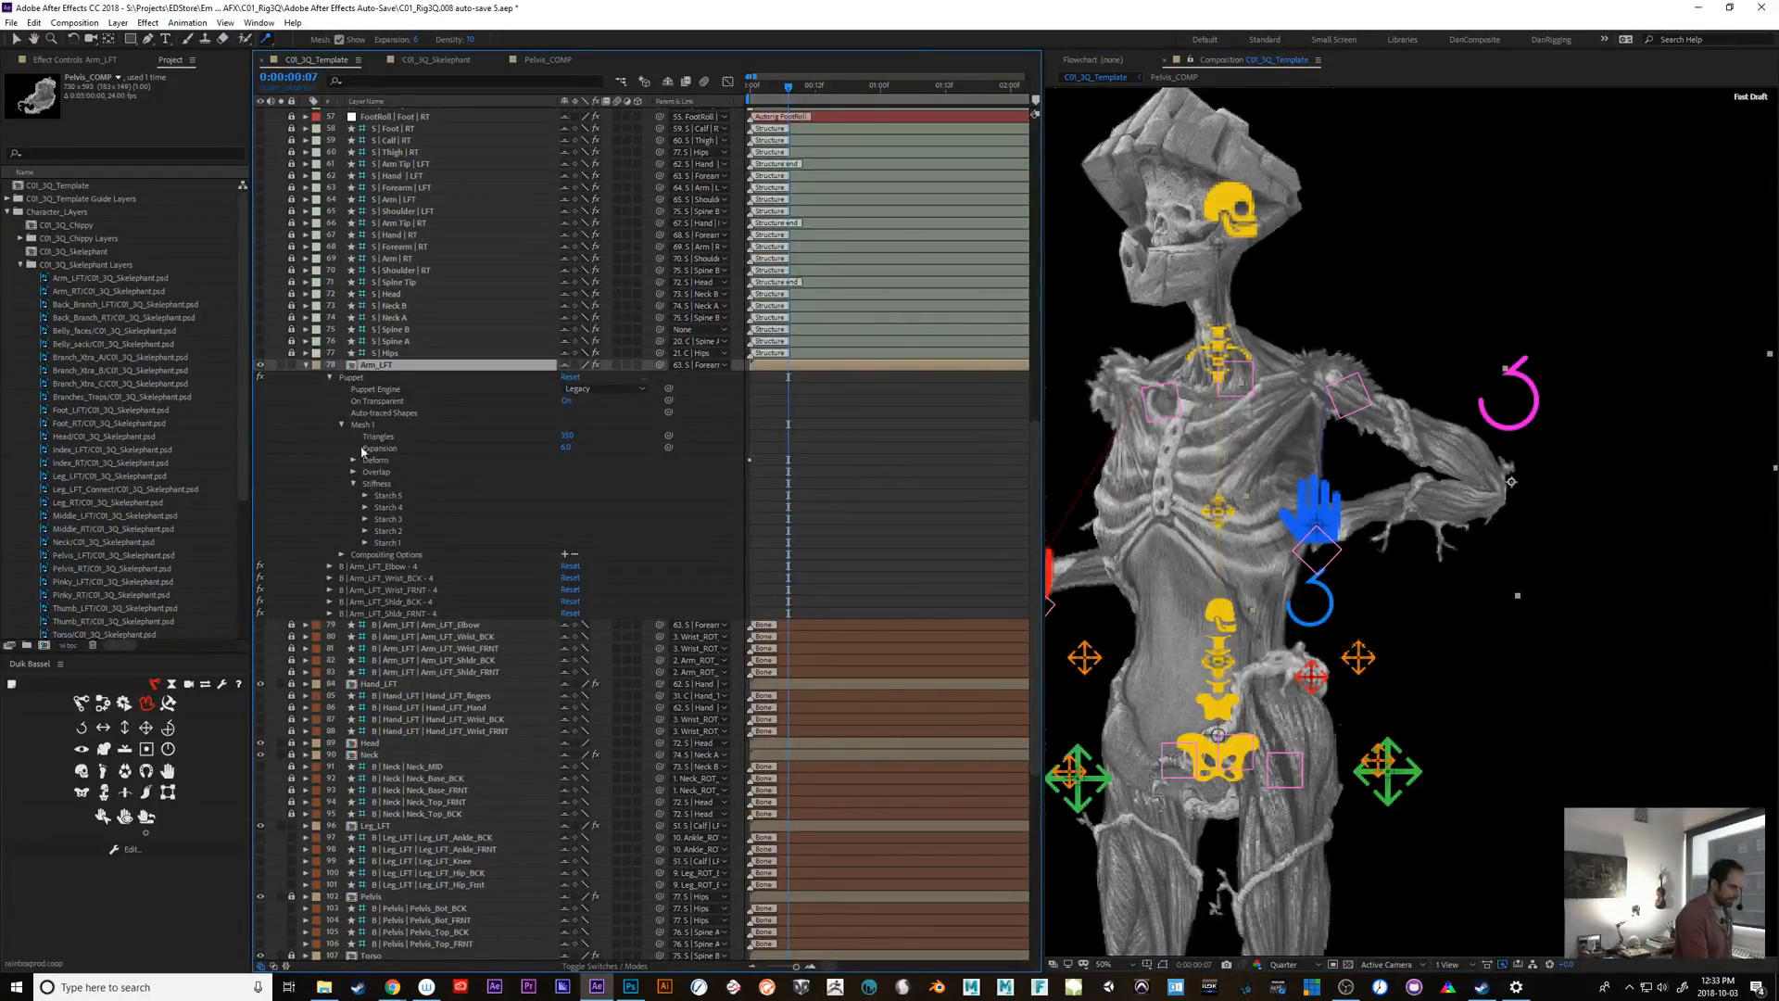
pyautogui.click(568, 436)
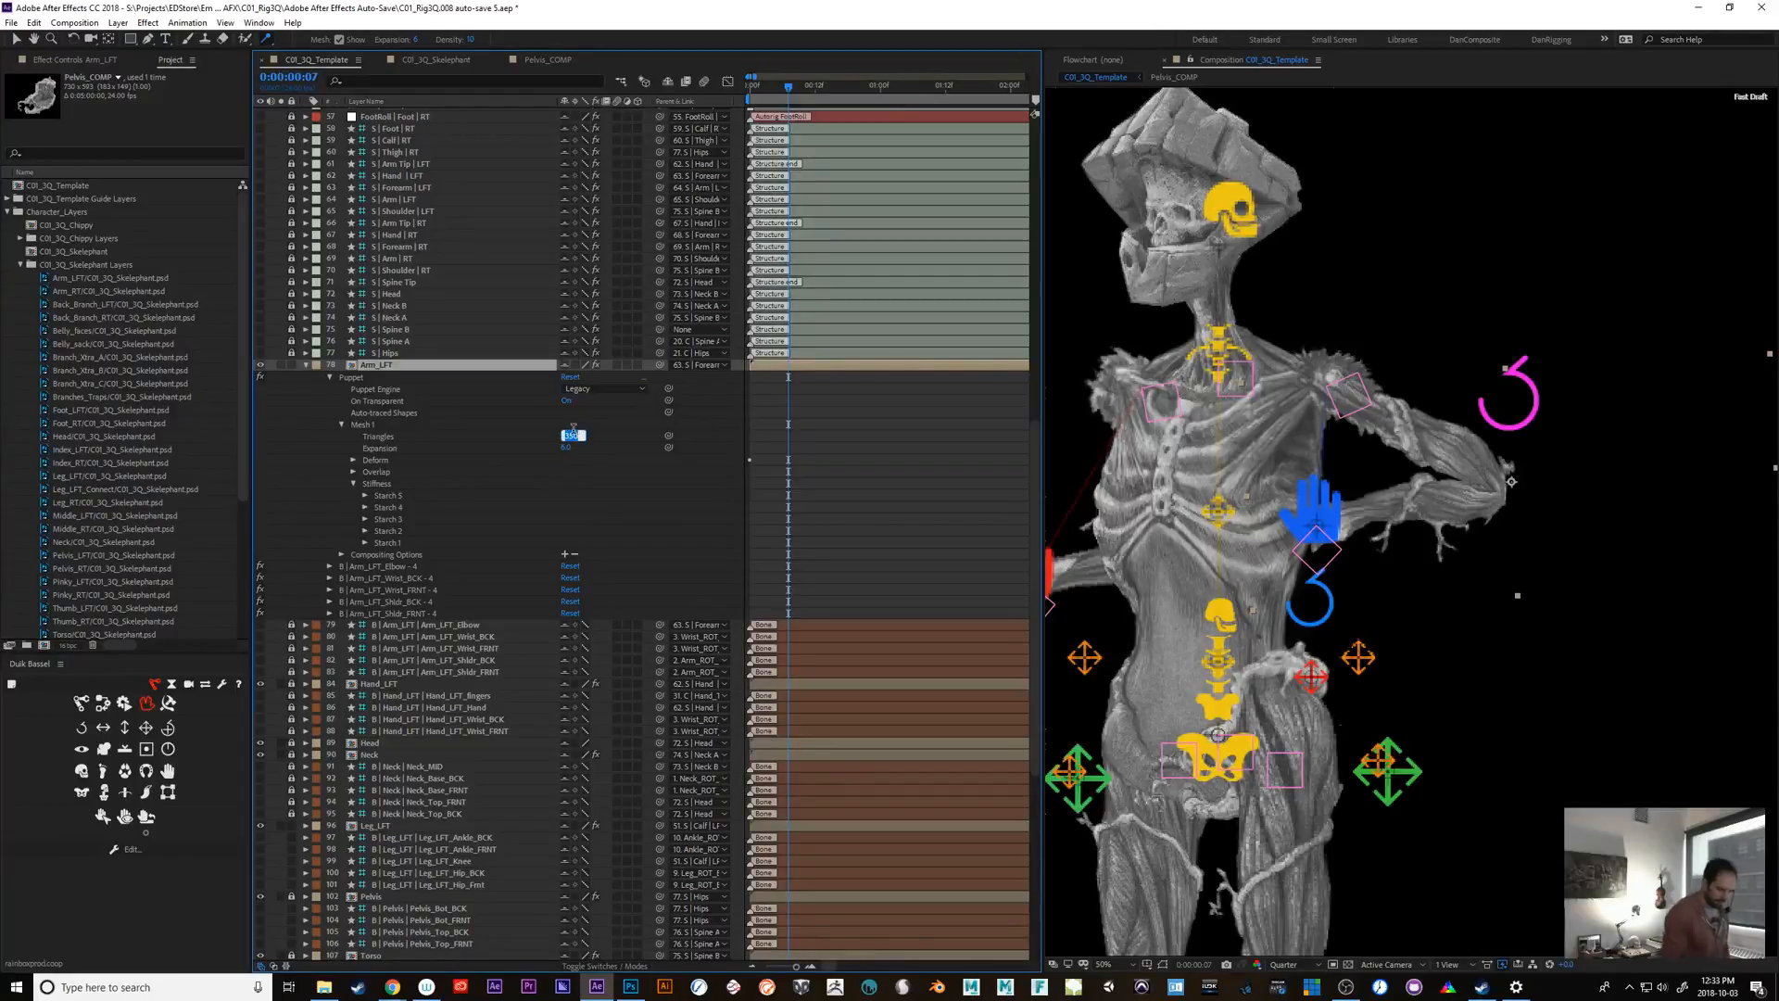
pyautogui.press('Return')
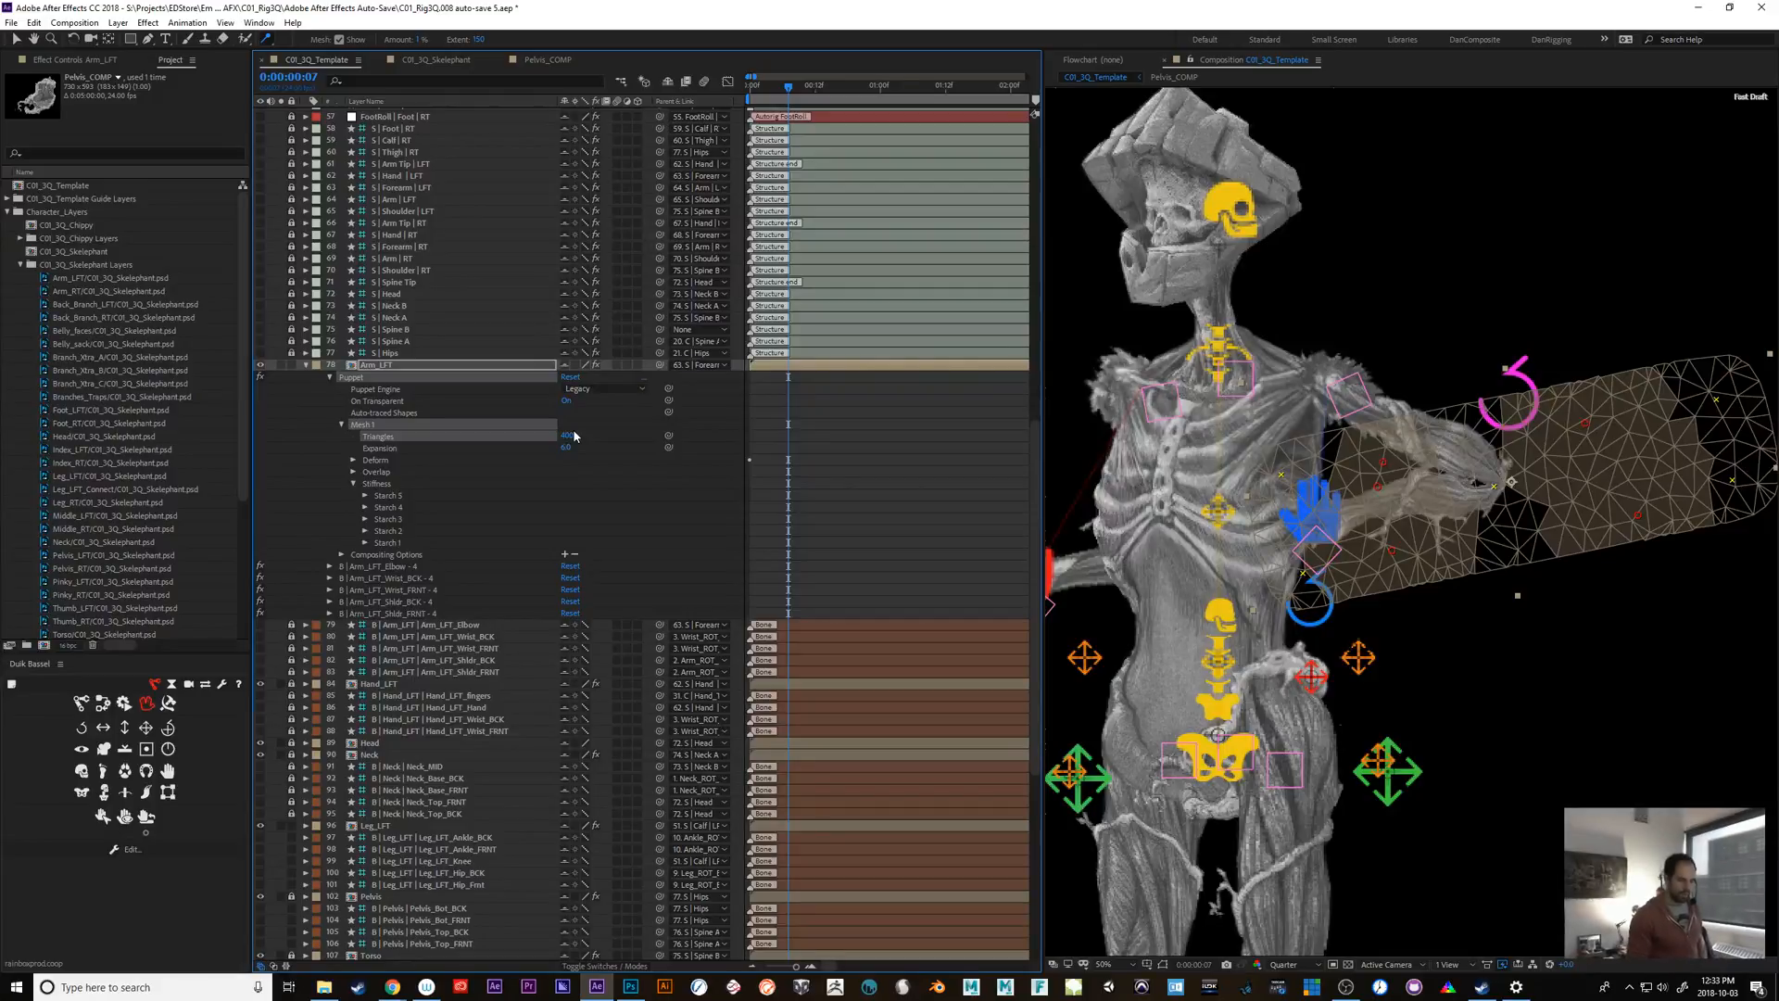
# Move Arm_LFT's Starch 3 and the lower starch pin on the mesh's other half closer to the elbow, then deselect the layer
pyautogui.moveTo(1385, 464); pyautogui.dragTo(1360, 468)
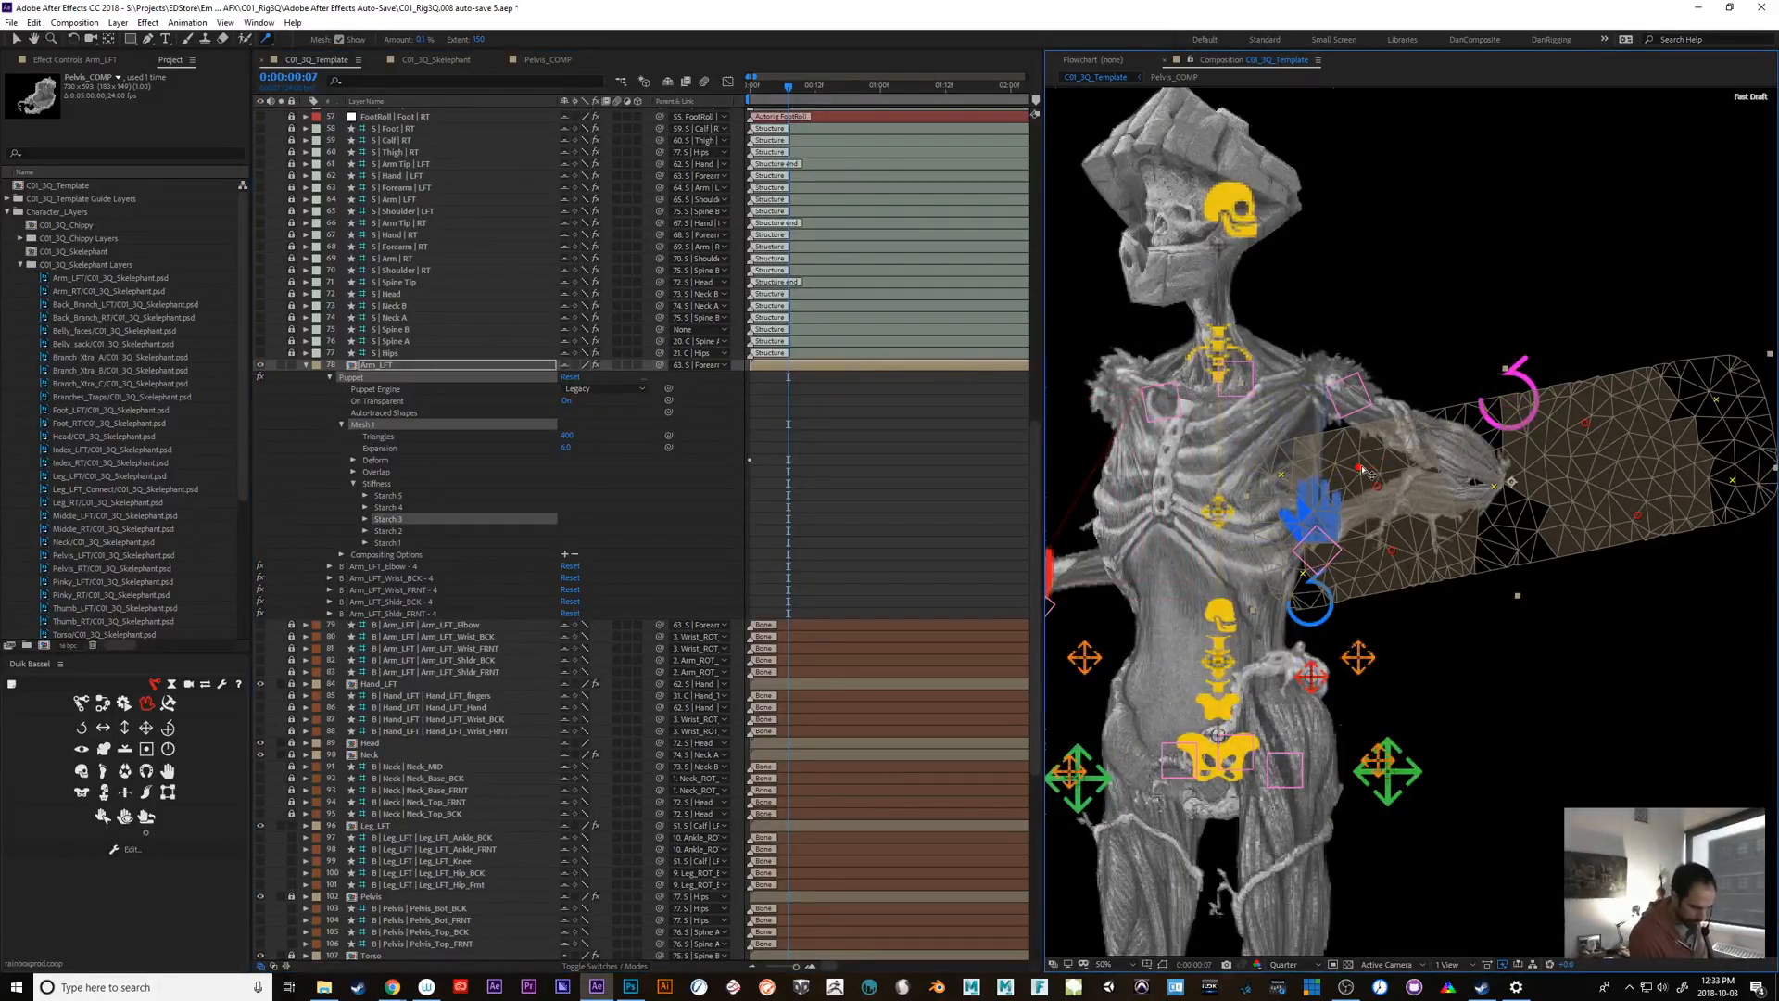
pyautogui.click(1592, 422)
pyautogui.moveTo(1612, 424)
pyautogui.mouseDown()
pyautogui.moveTo(1601, 440)
pyautogui.moveTo(1618, 431)
pyautogui.mouseUp()
pyautogui.moveTo(1645, 517); pyautogui.dragTo(1610, 529)
pyautogui.click(1382, 462)
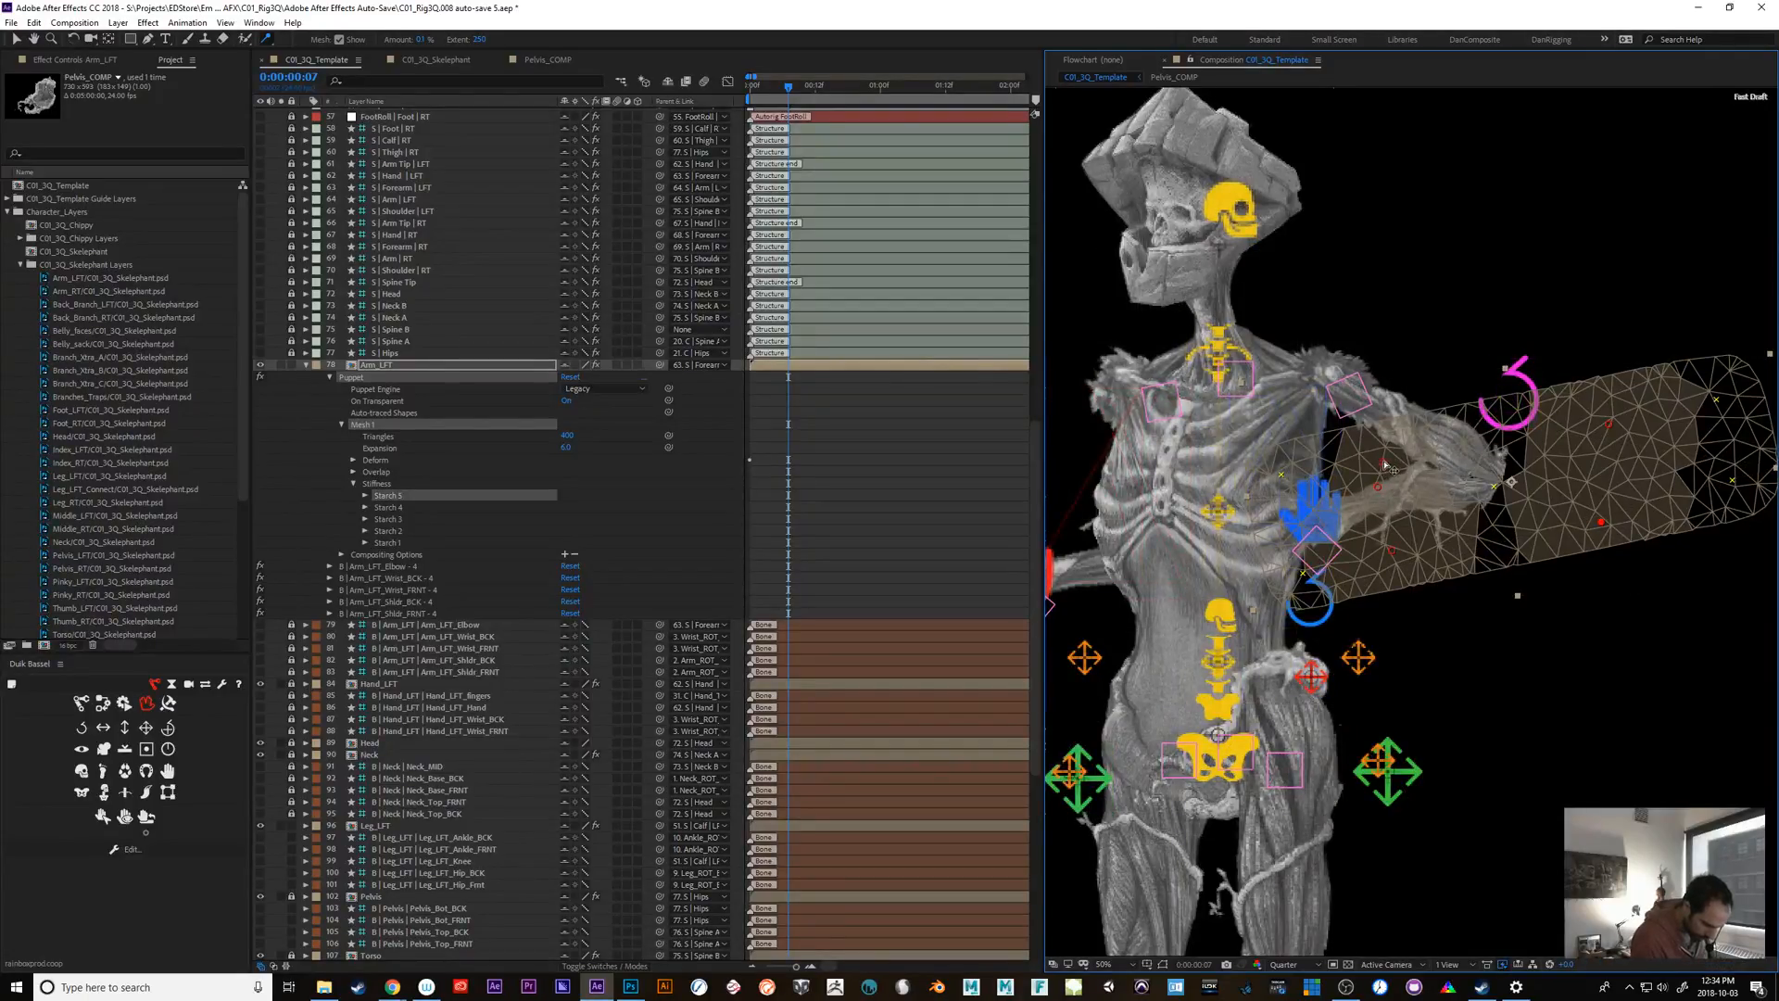
pyautogui.moveTo(1415, 498); pyautogui.dragTo(1422, 510)
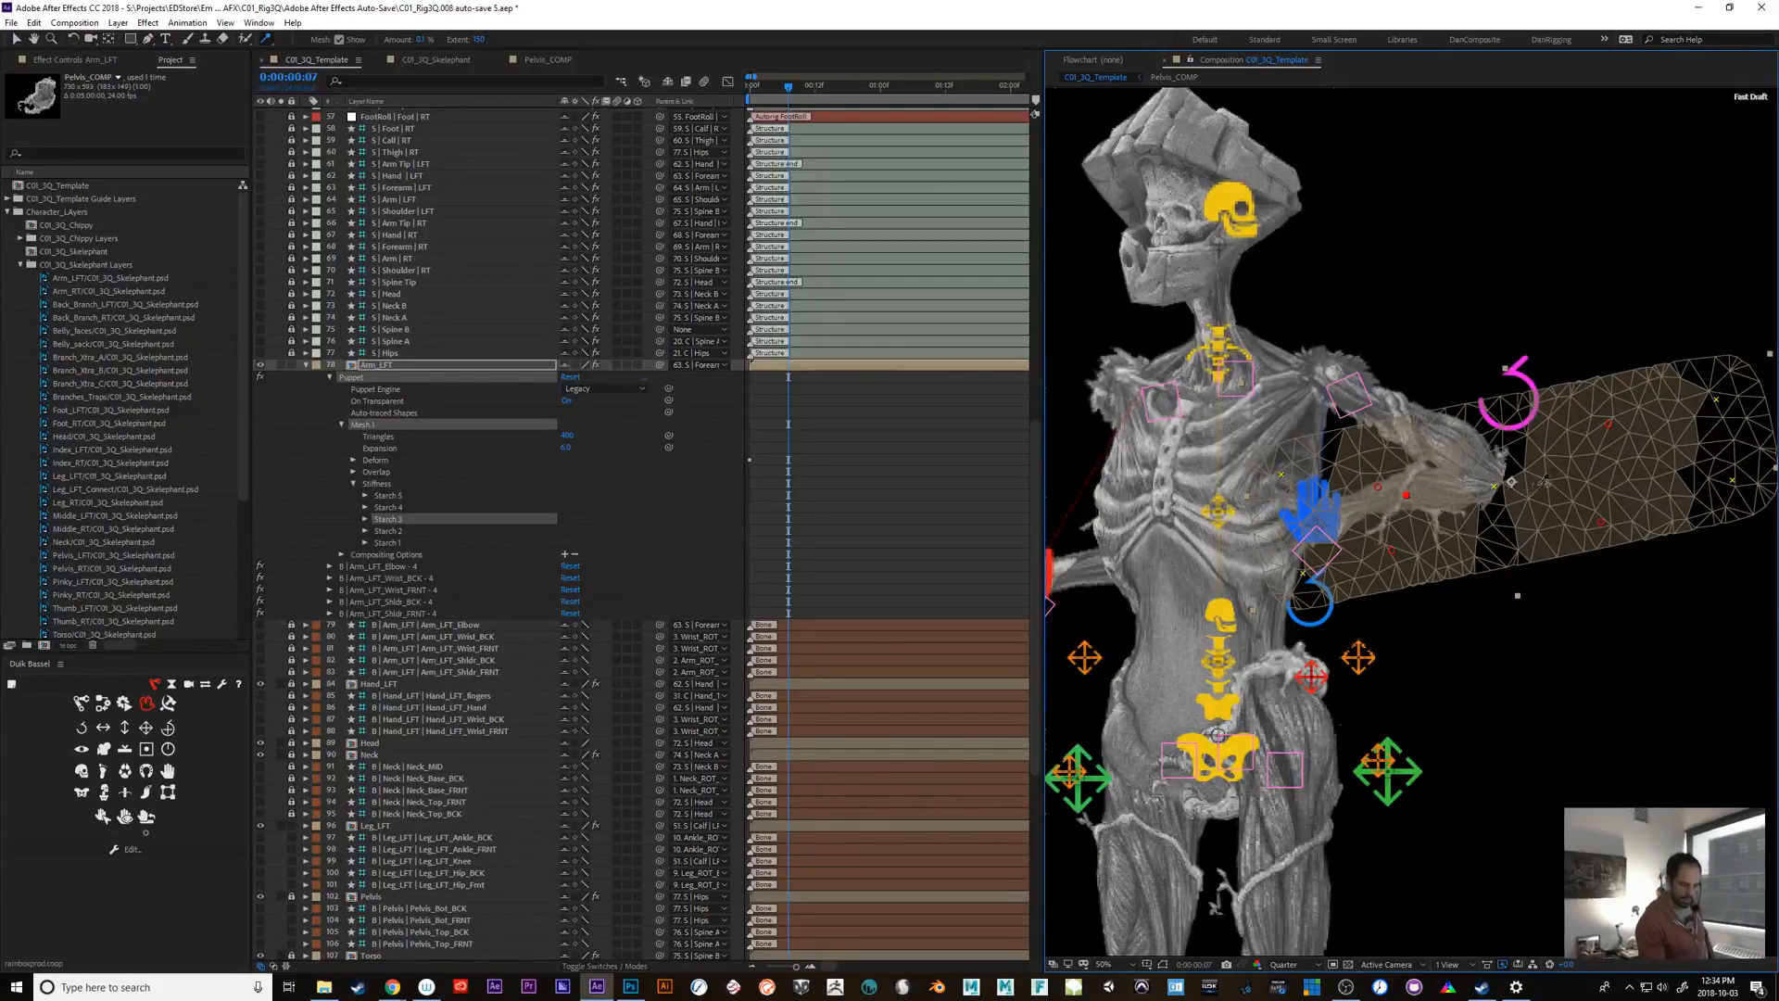
pyautogui.click(293, 365)
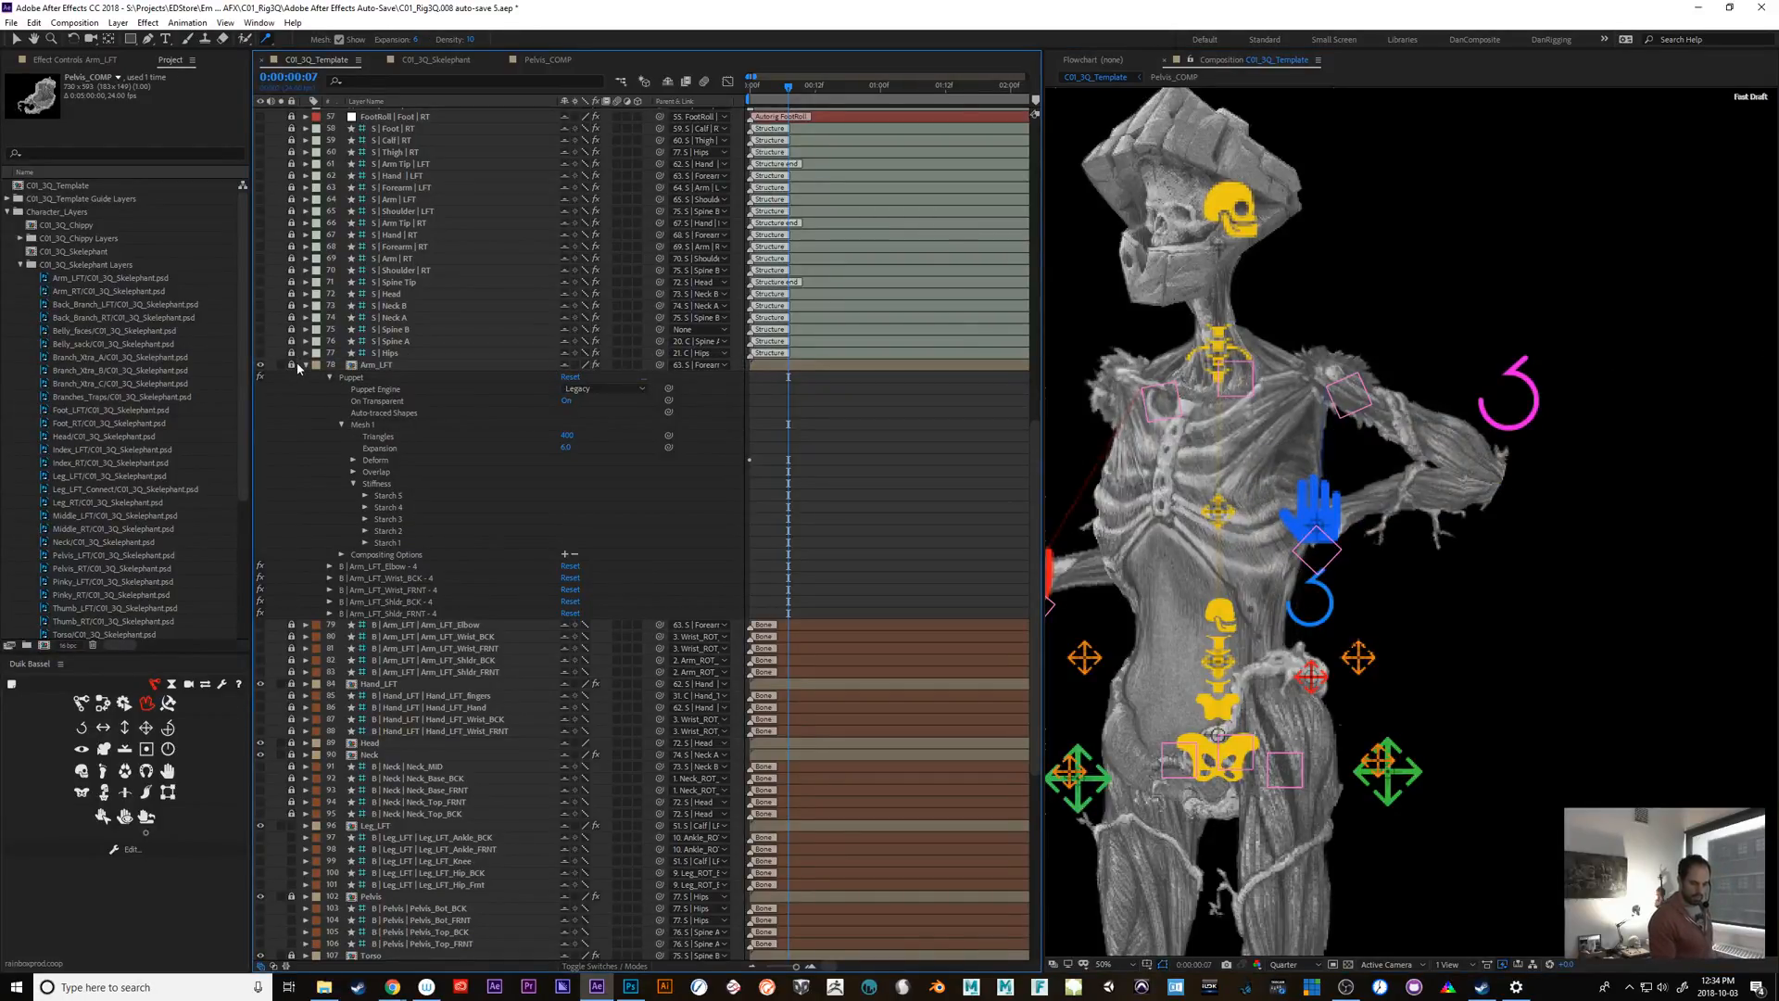
pyautogui.click(293, 365)
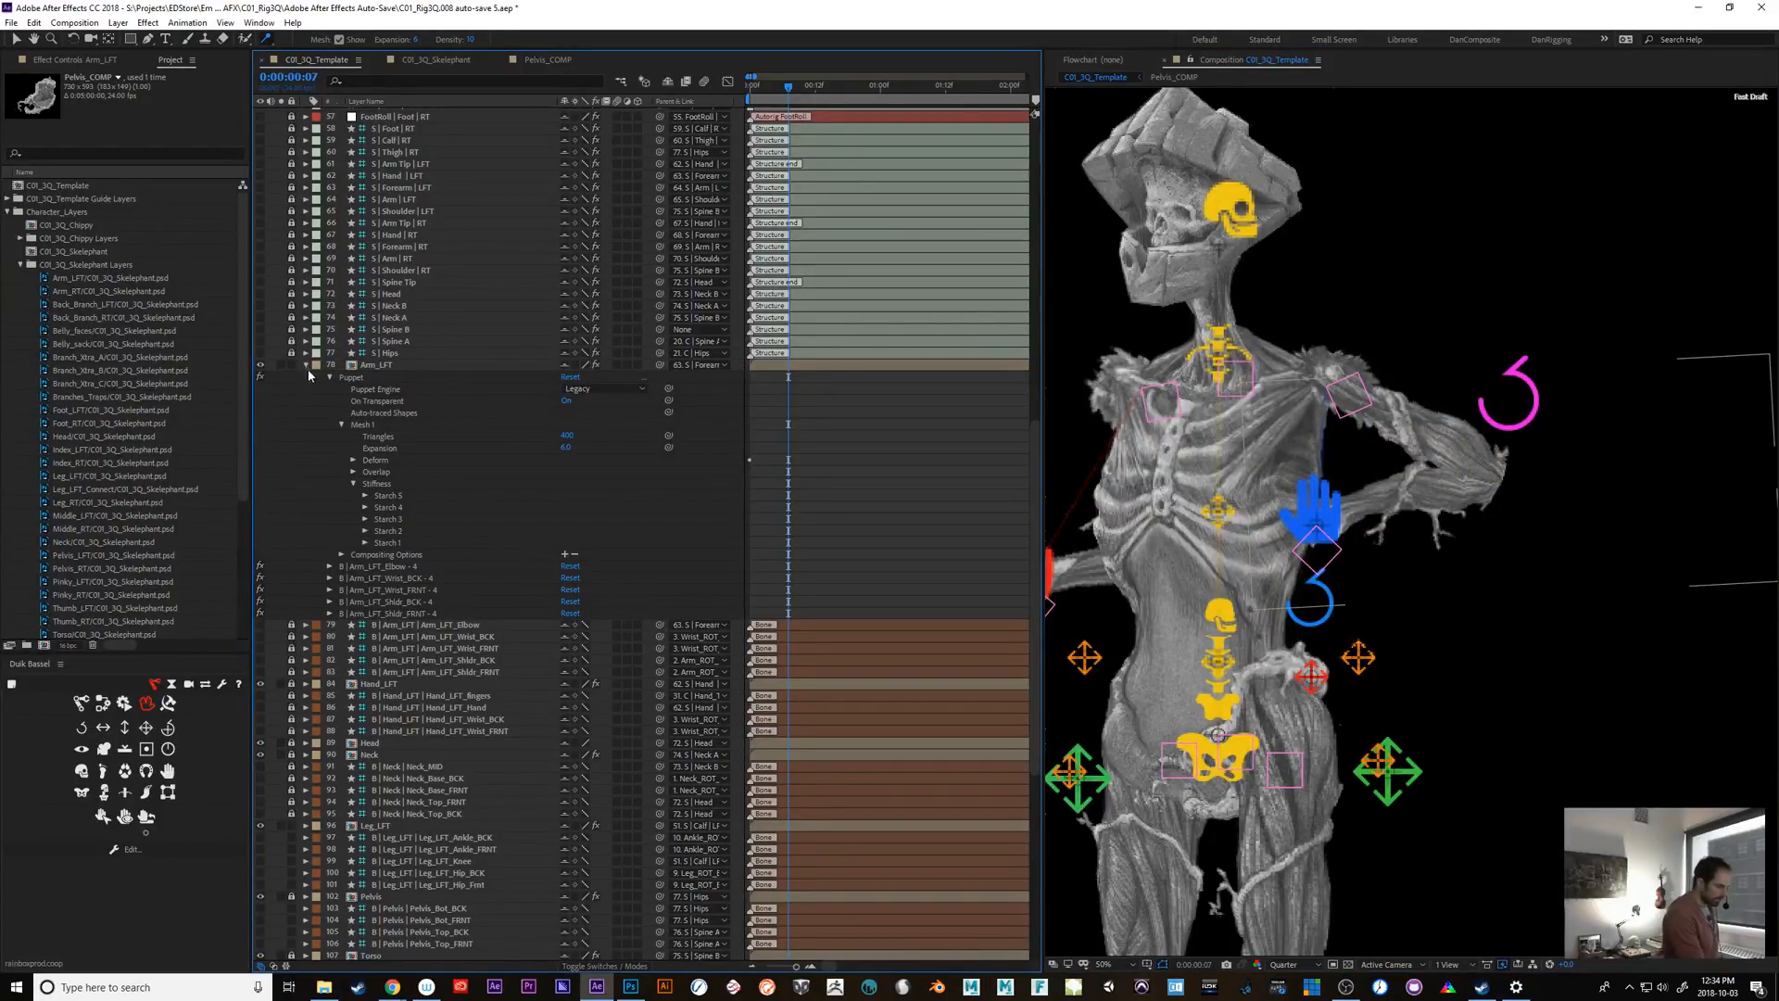
# Preview the start of the arm-bend animation and return to the first frame
pyautogui.moveTo(774, 95); pyautogui.dragTo(765, 96)
pyautogui.press('space')
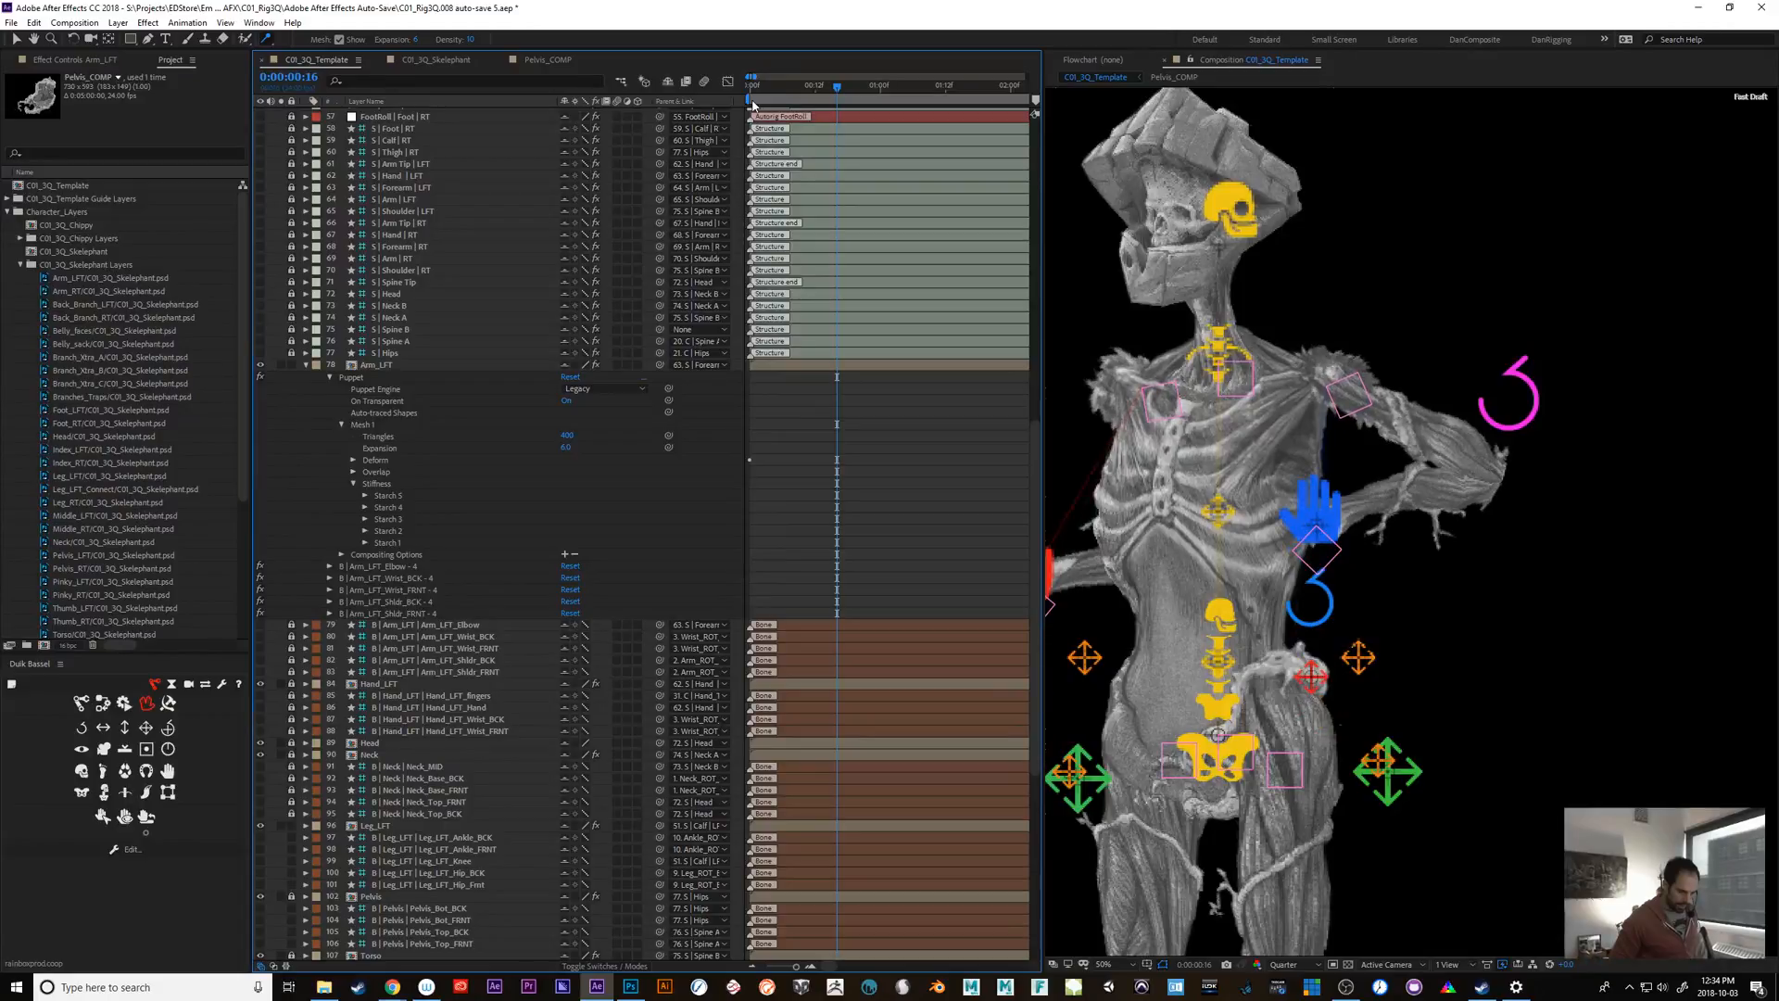
pyautogui.hotkey('shift', 'pageup')
pyautogui.hotkey('shift', 'pageup')
pyautogui.hotkey('shift', 'pageup')
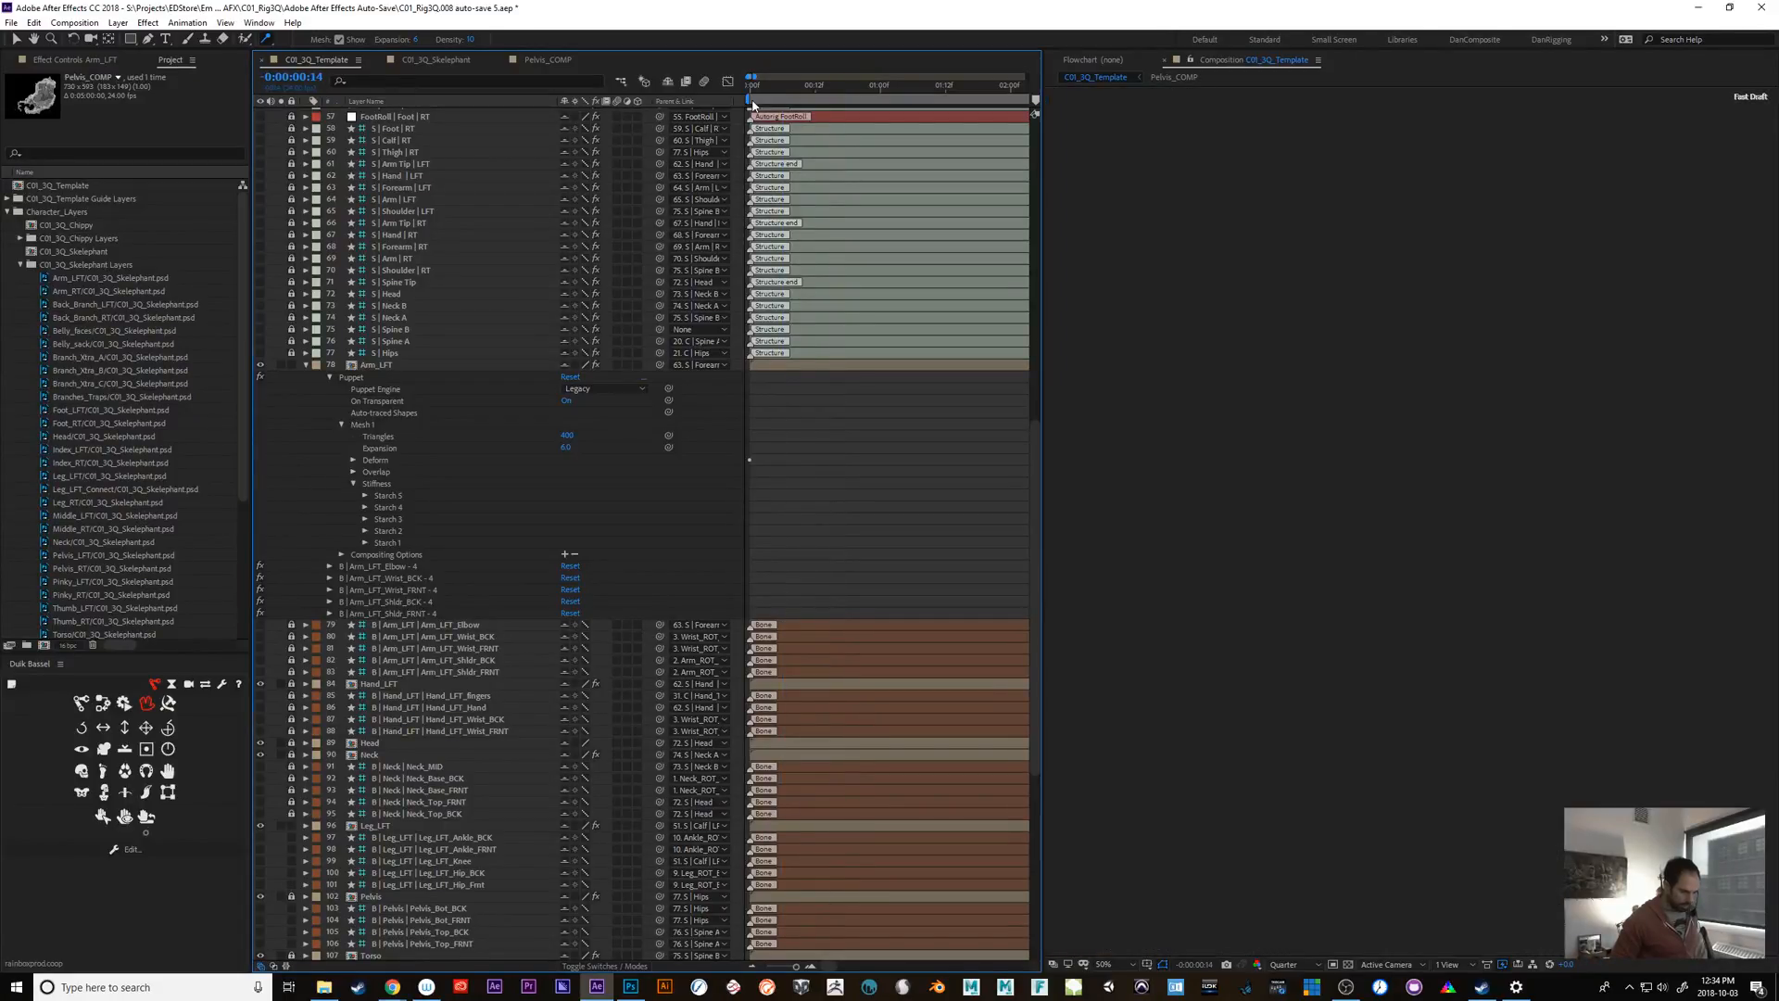
pyautogui.hotkey('shift', 'pagedown')
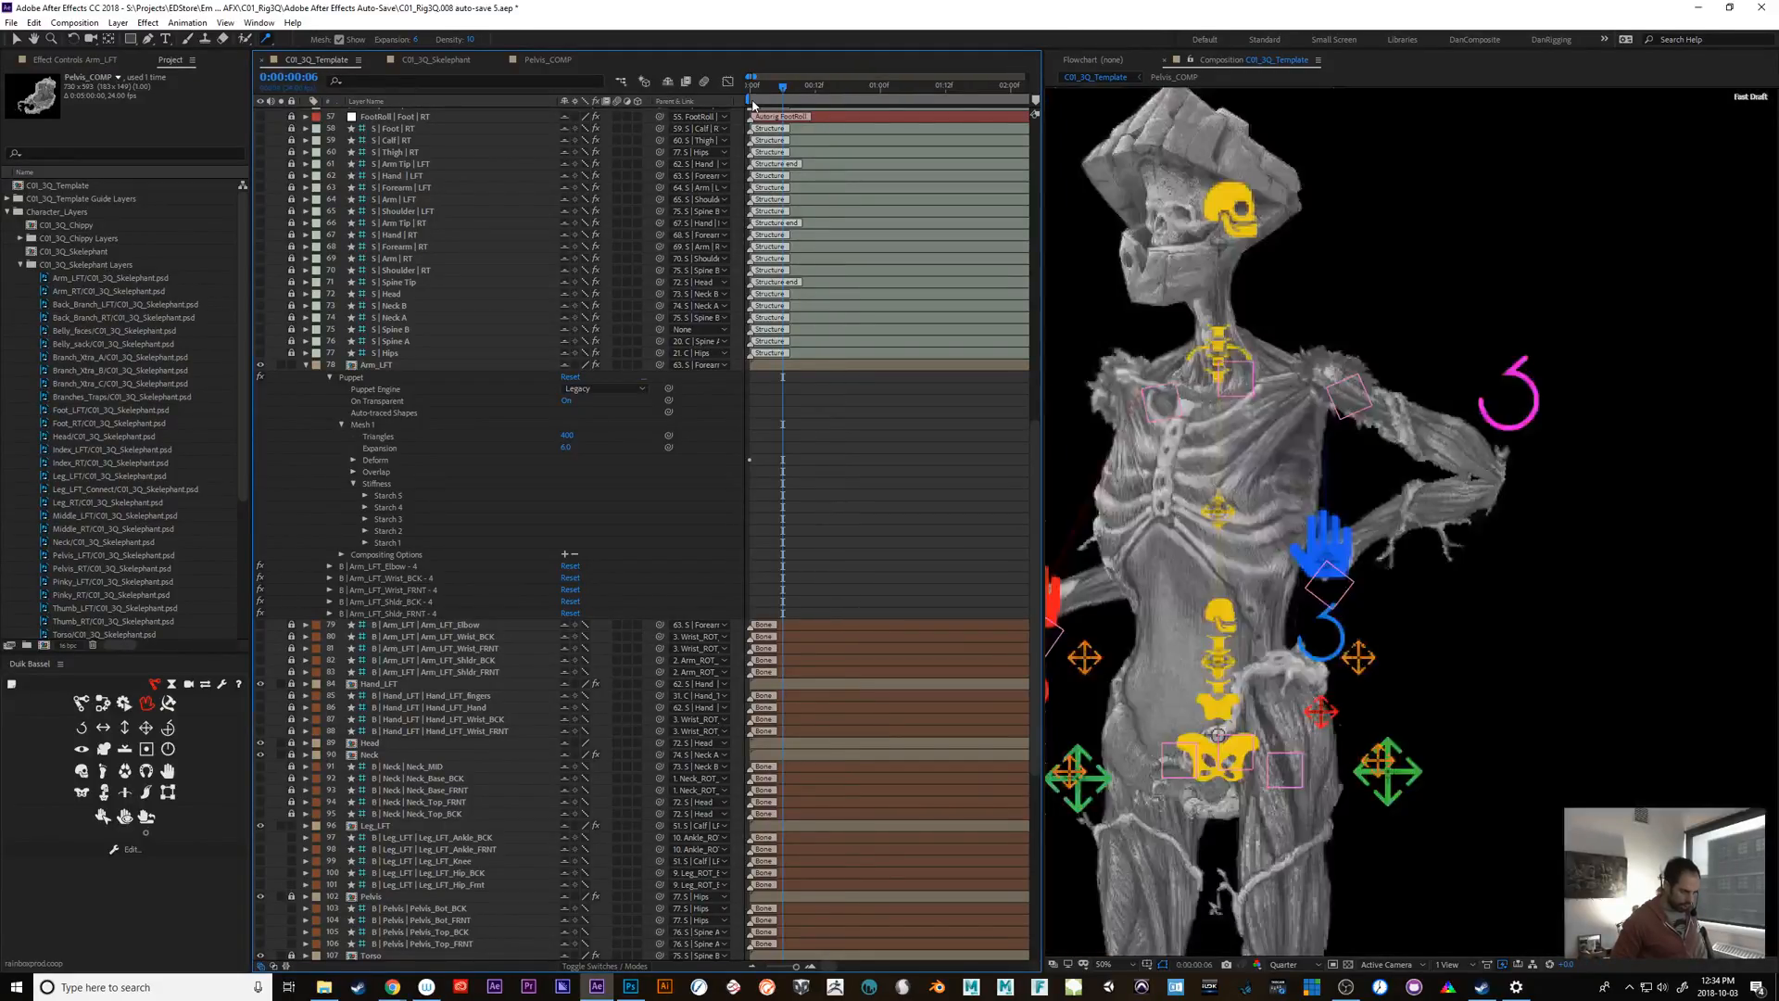
pyautogui.press('Home')
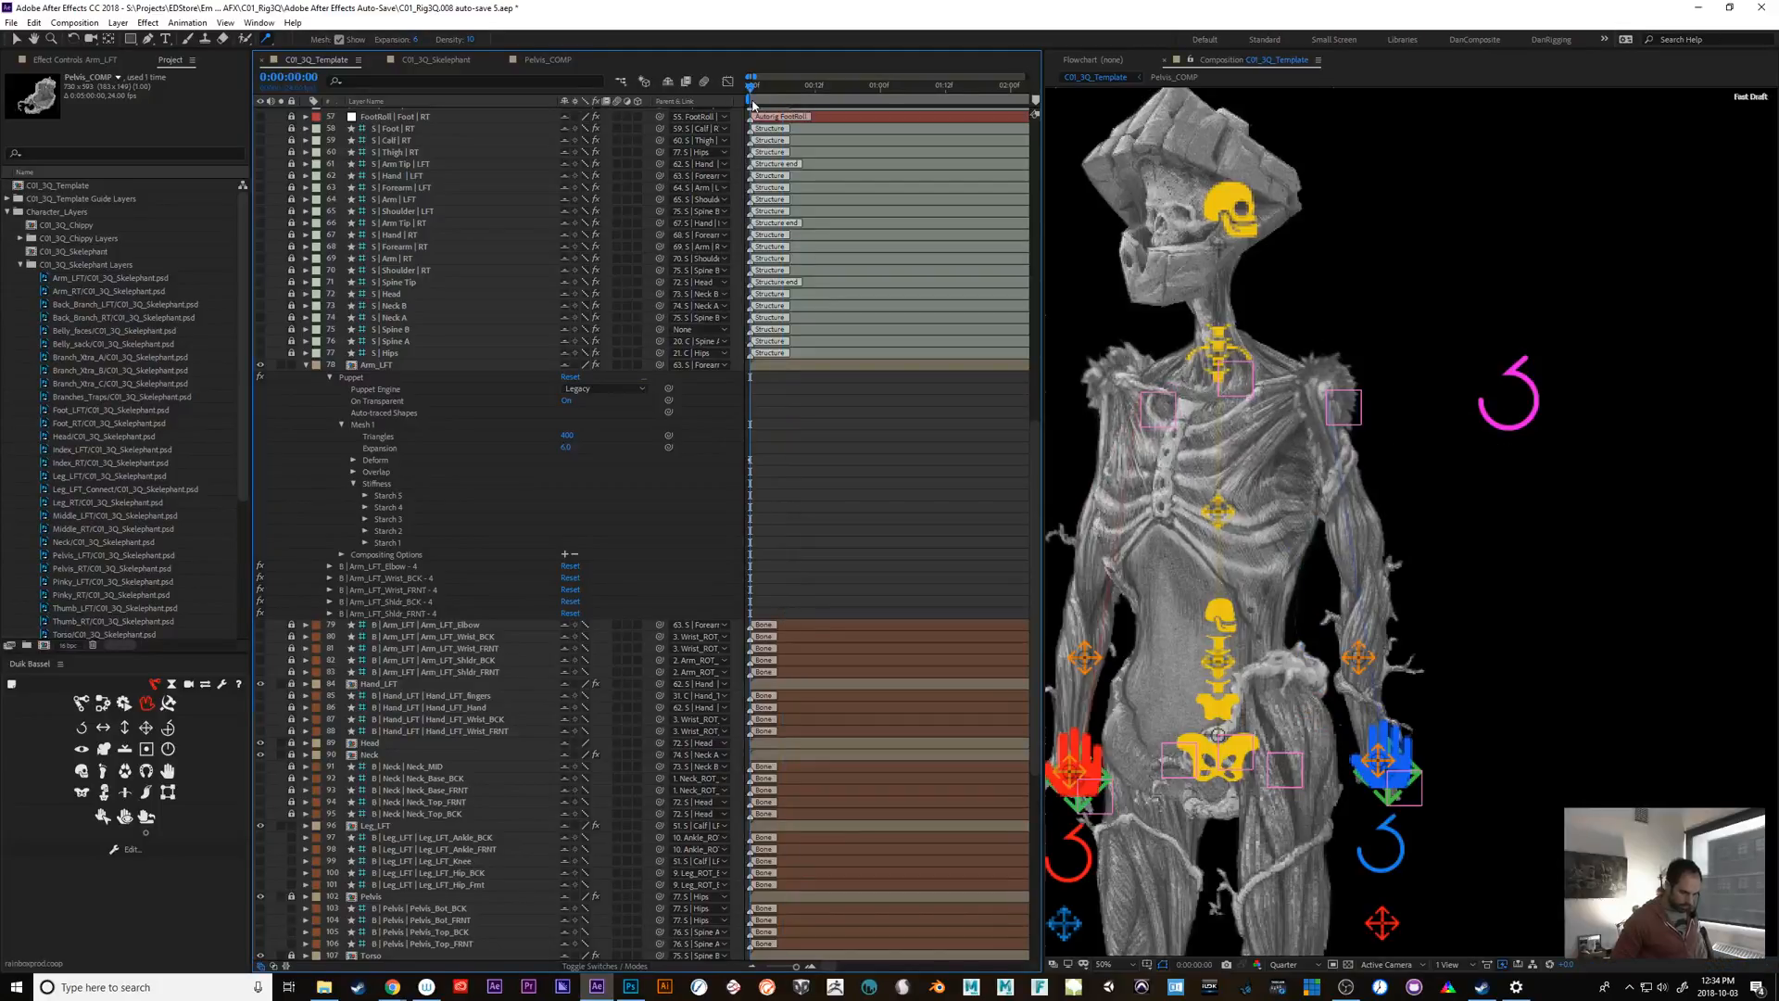
# Step back and forth through frames 0 to 9, examining how the left elbow deforms as the arm bends
pyautogui.press('pagedown')
pyautogui.press('pagedown')
pyautogui.press('pagedown')
pyautogui.press('pagedown')
pyautogui.press('pagedown')
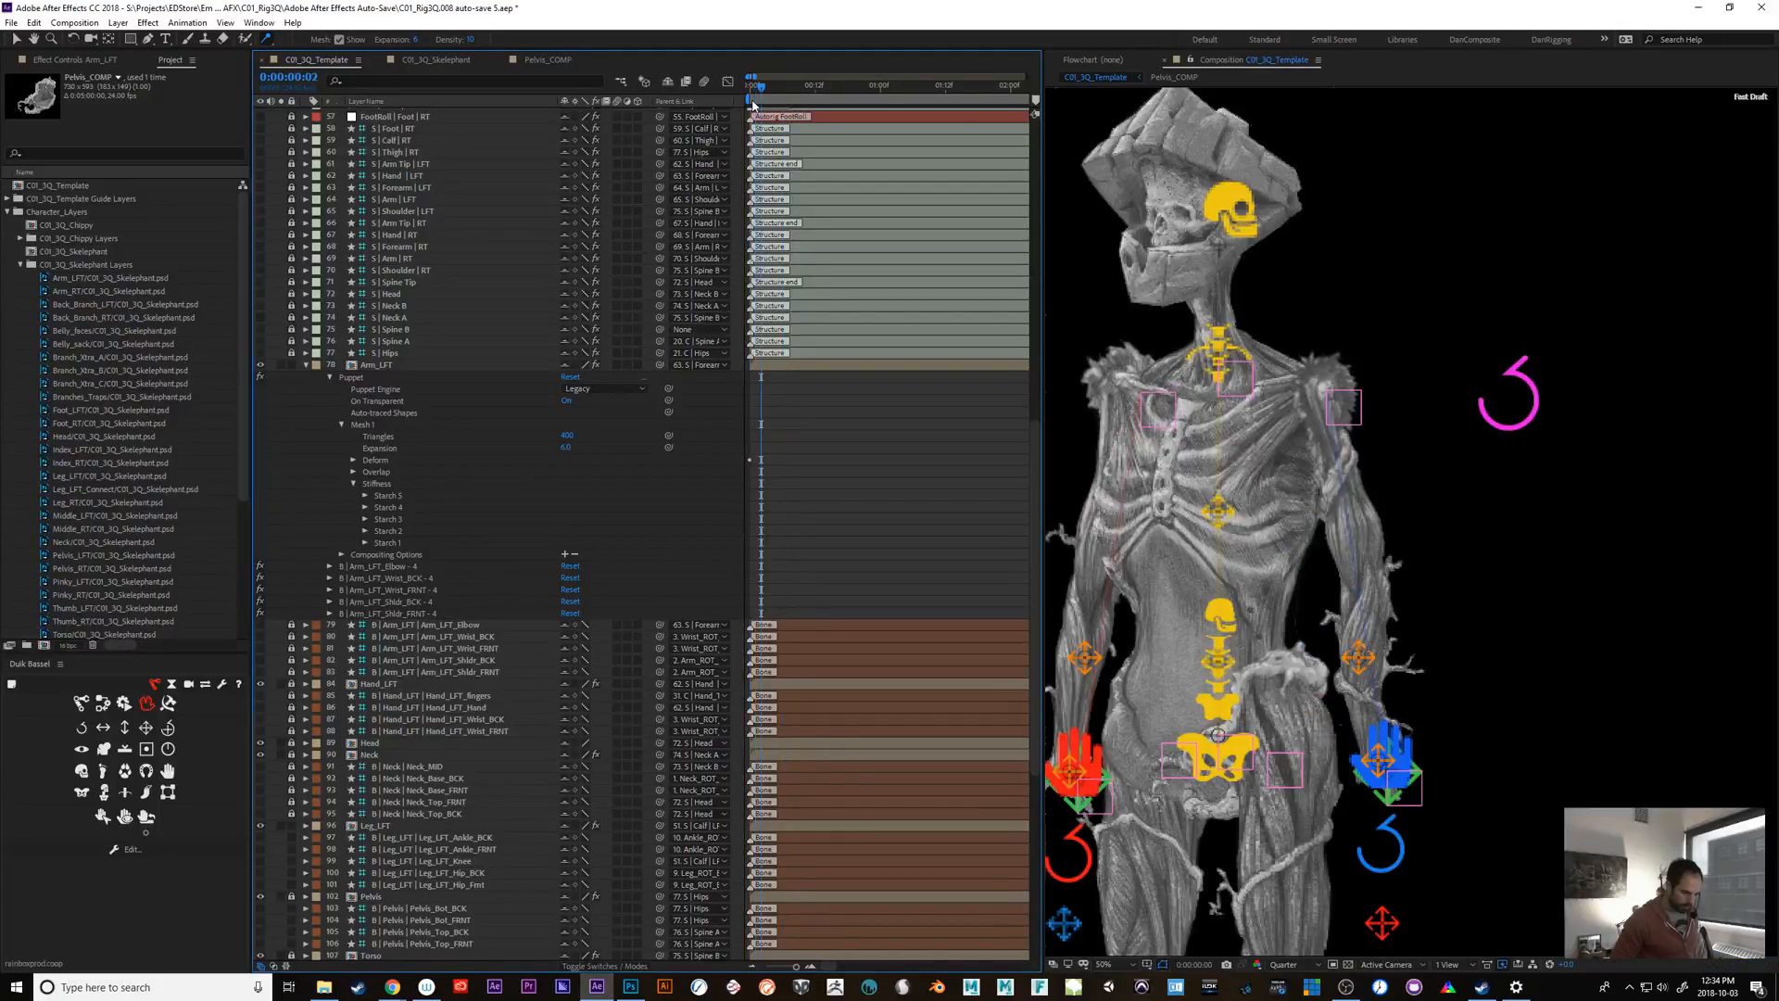
pyautogui.press('pagedown')
pyautogui.press('pagedown')
pyautogui.press('pagedown')
pyautogui.press('pagedown')
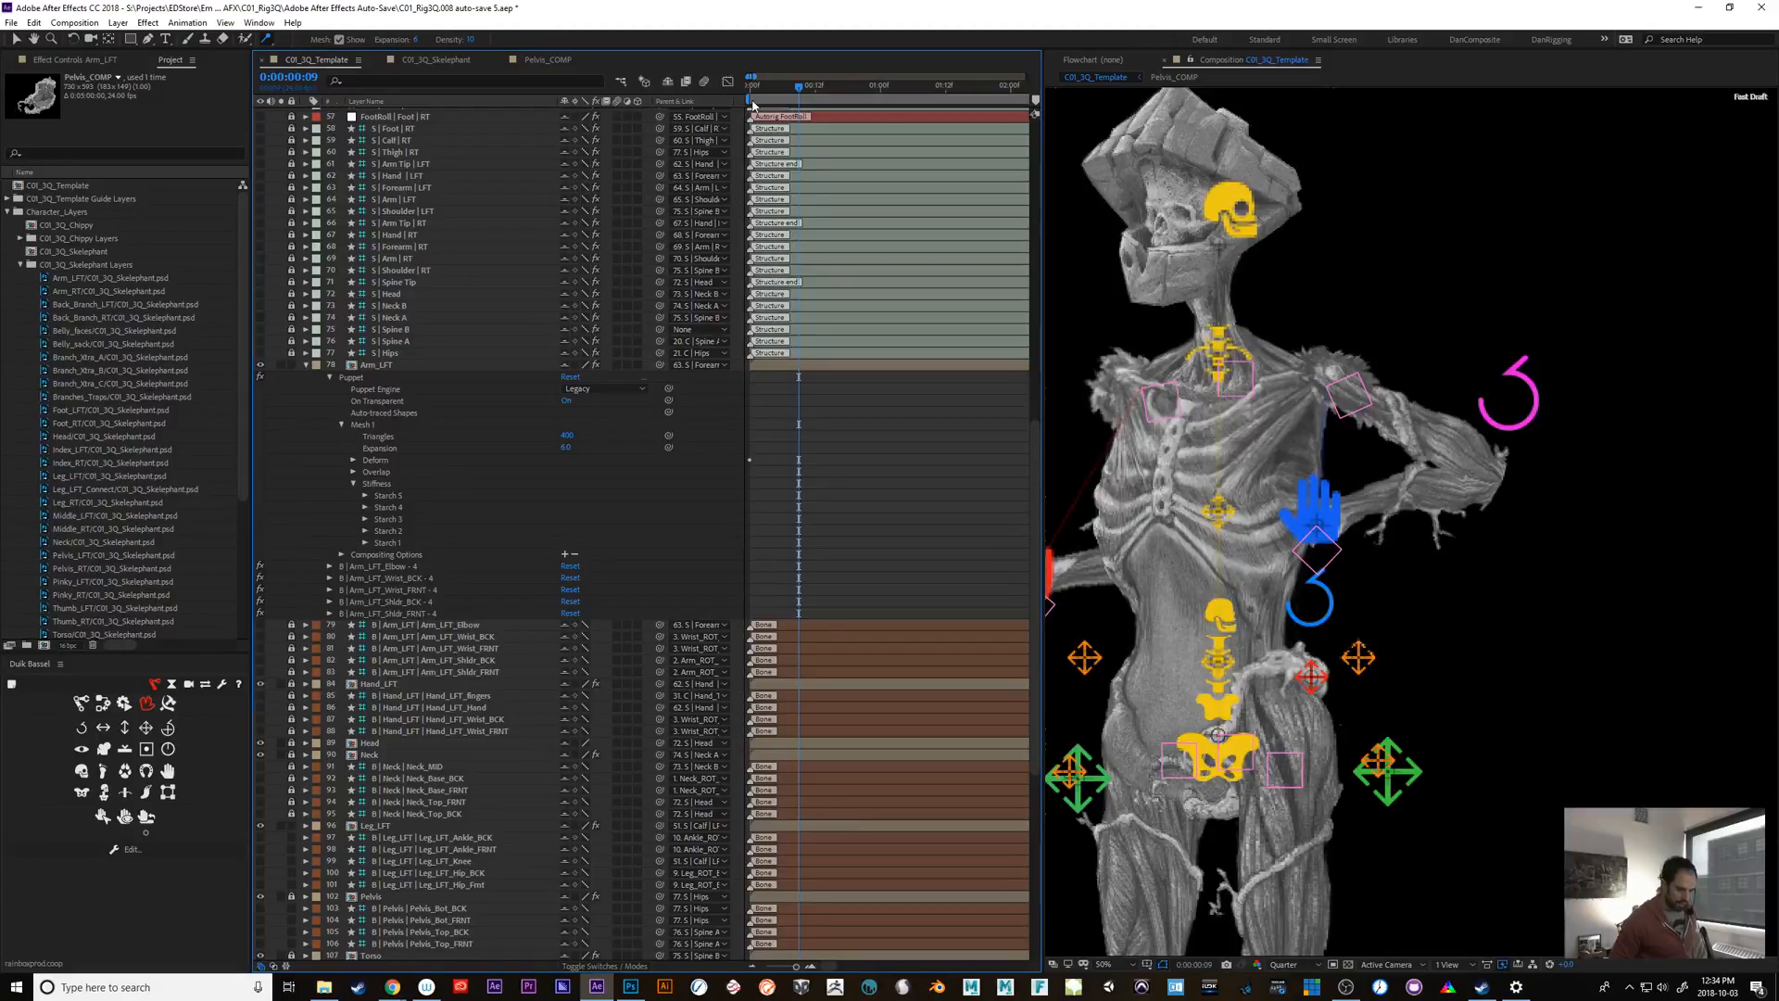
pyautogui.press('pageup')
pyautogui.press('pageup')
pyautogui.press('pageup')
pyautogui.press('pageup')
pyautogui.press('pageup')
pyautogui.press('pageup')
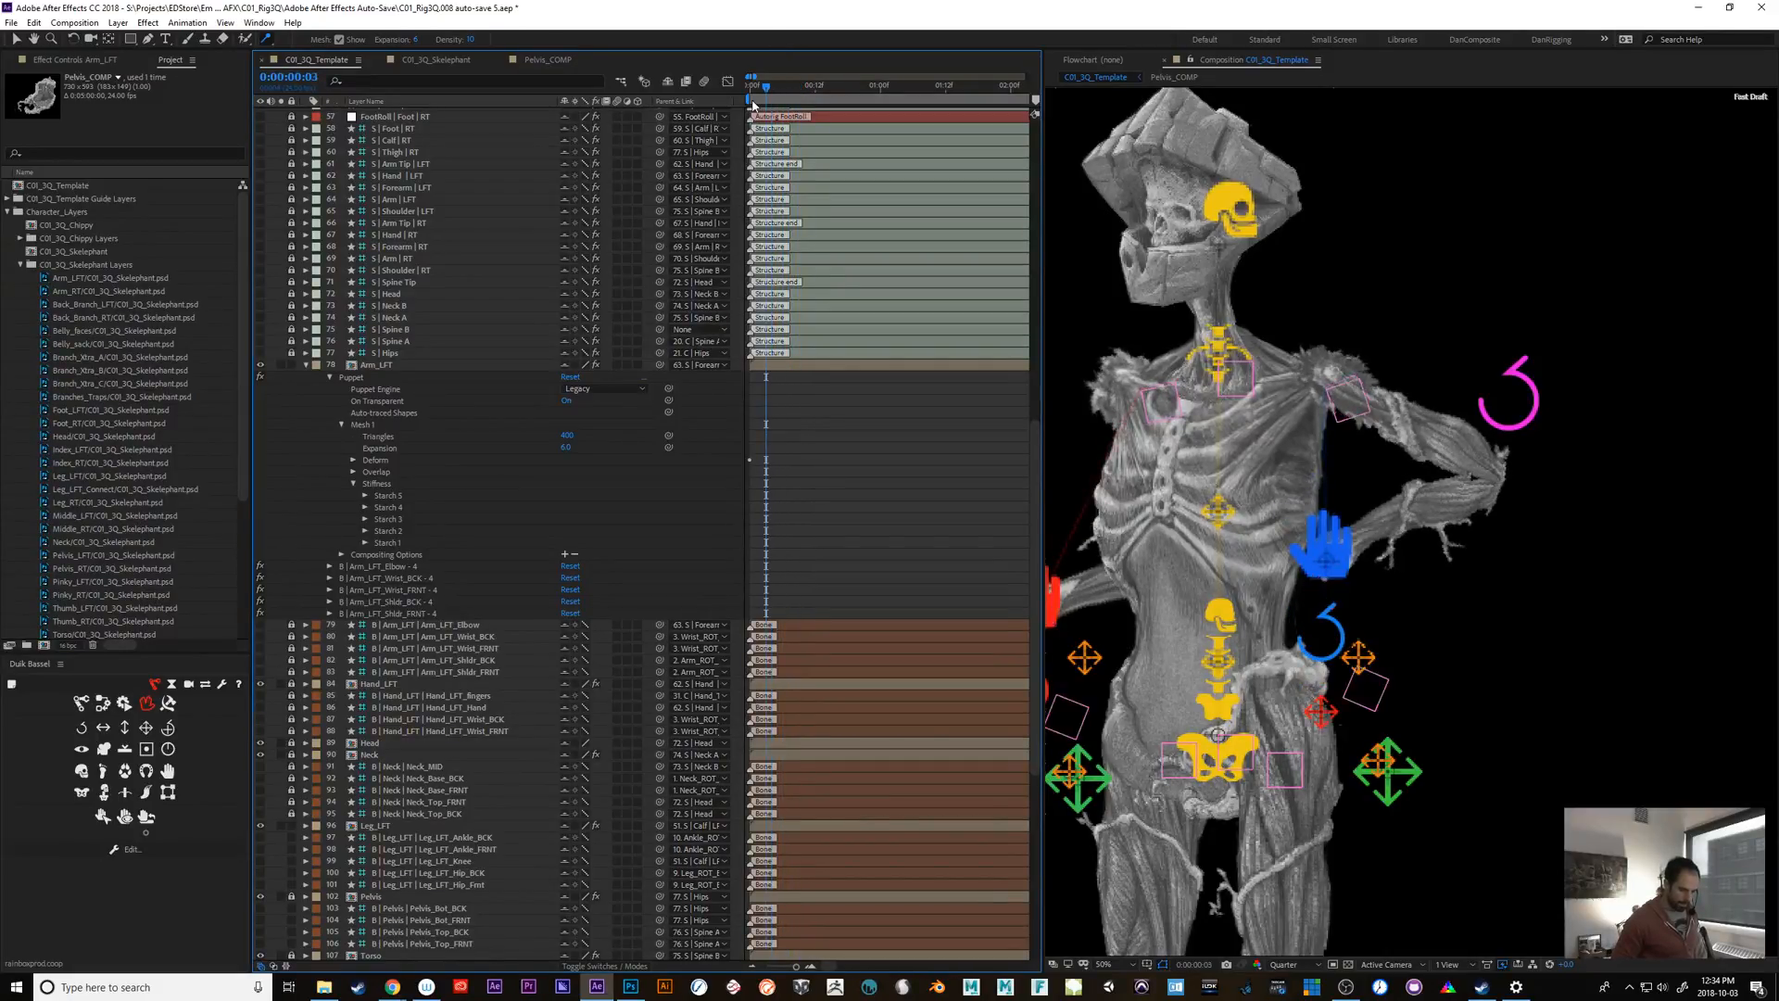
pyautogui.press('pageup')
pyautogui.press('pagedown')
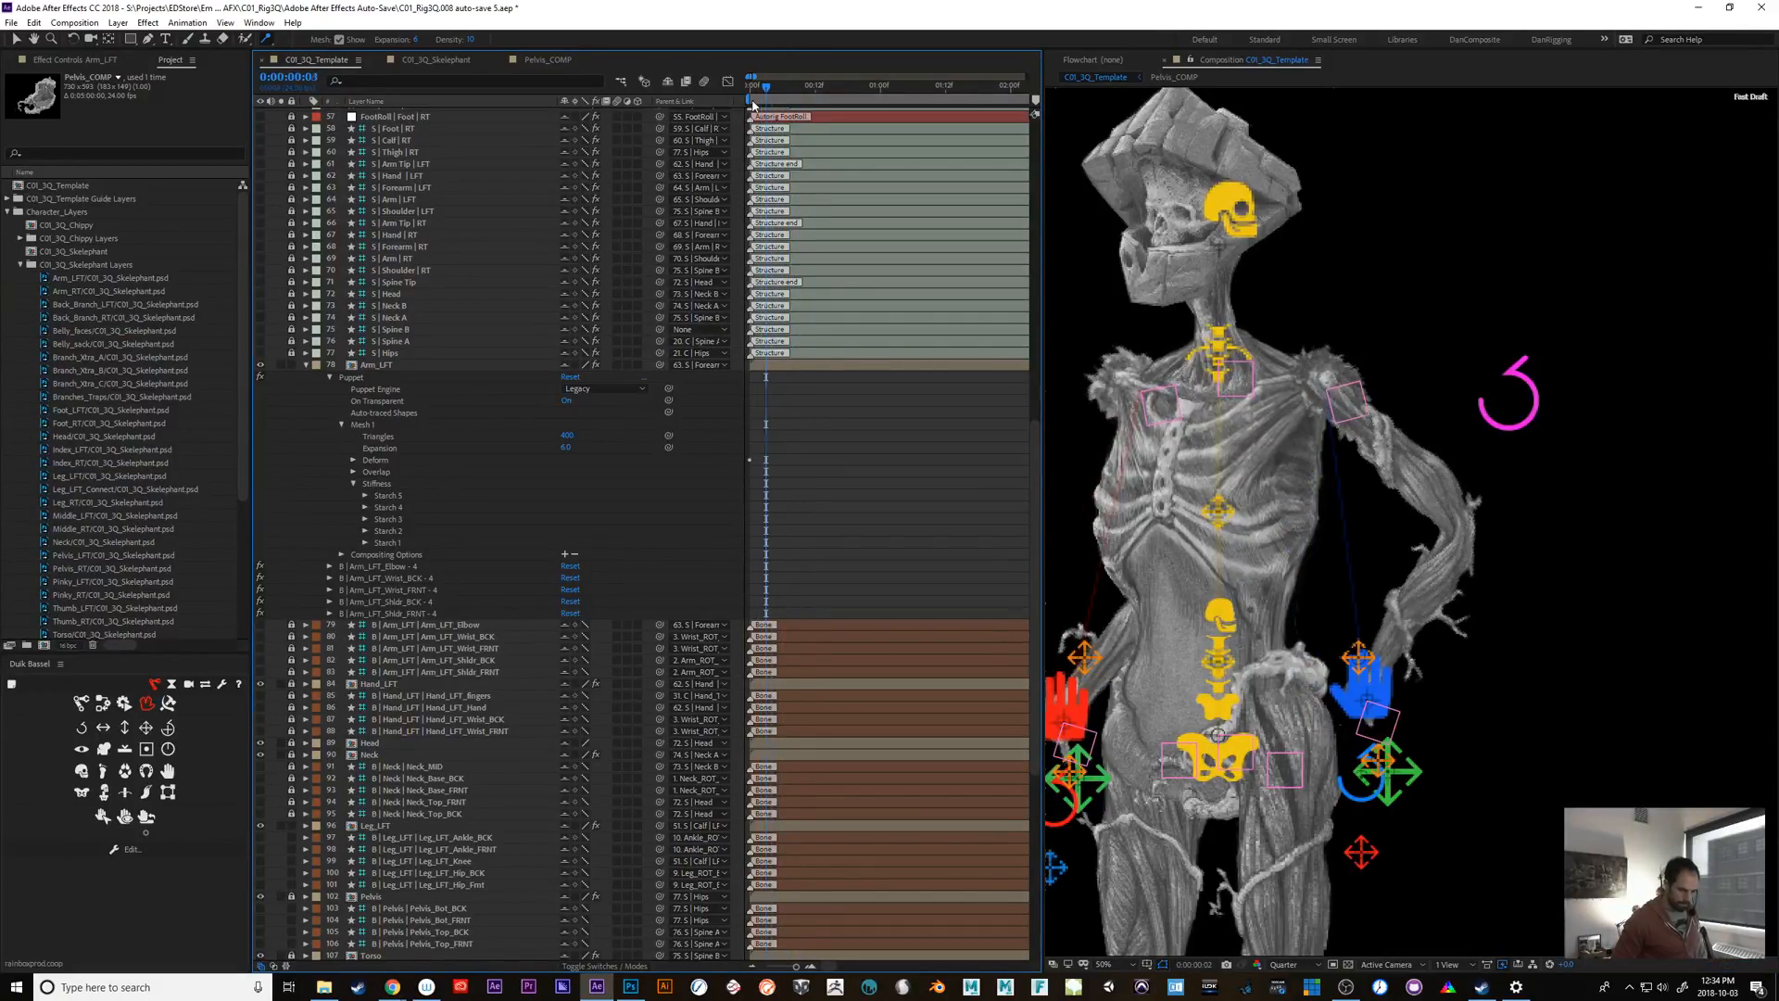
pyautogui.press('pagedown')
pyautogui.press('pagedown')
pyautogui.press('pagedown')
pyautogui.press('pageup')
pyautogui.press('pageup')
pyautogui.press('pageup')
pyautogui.press('pageup')
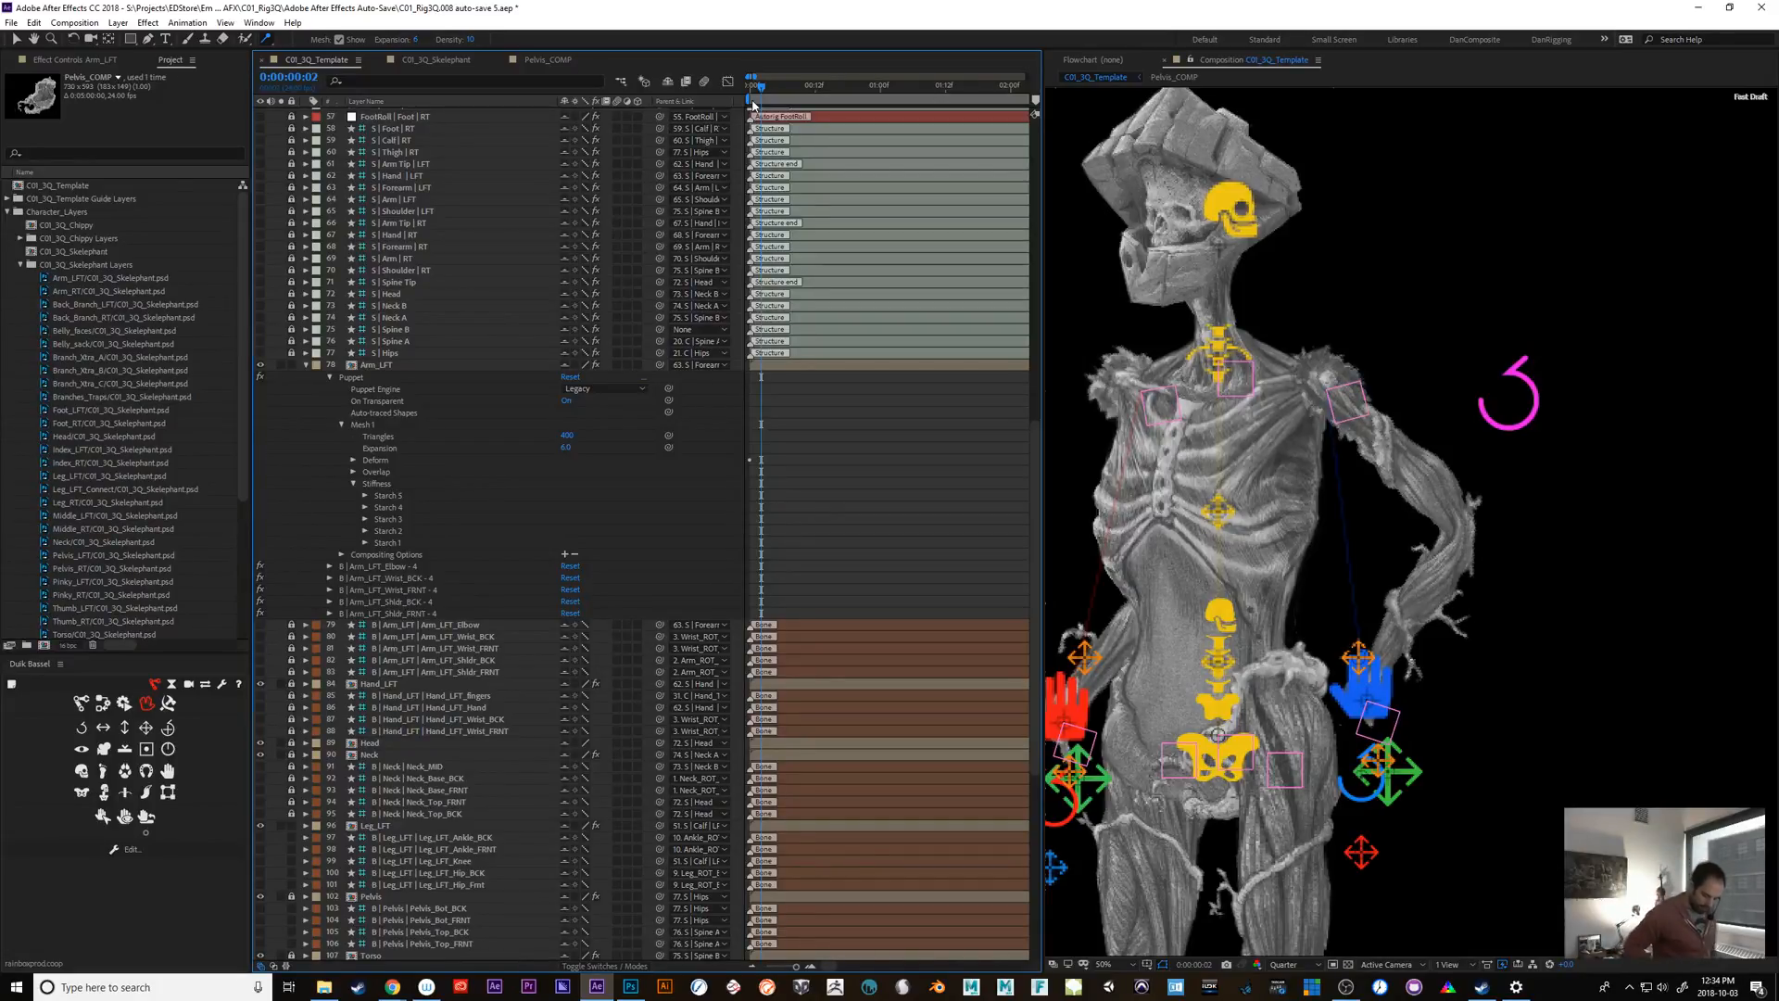
pyautogui.press('pagedown')
pyautogui.press('pagedown')
pyautogui.press('pagedown')
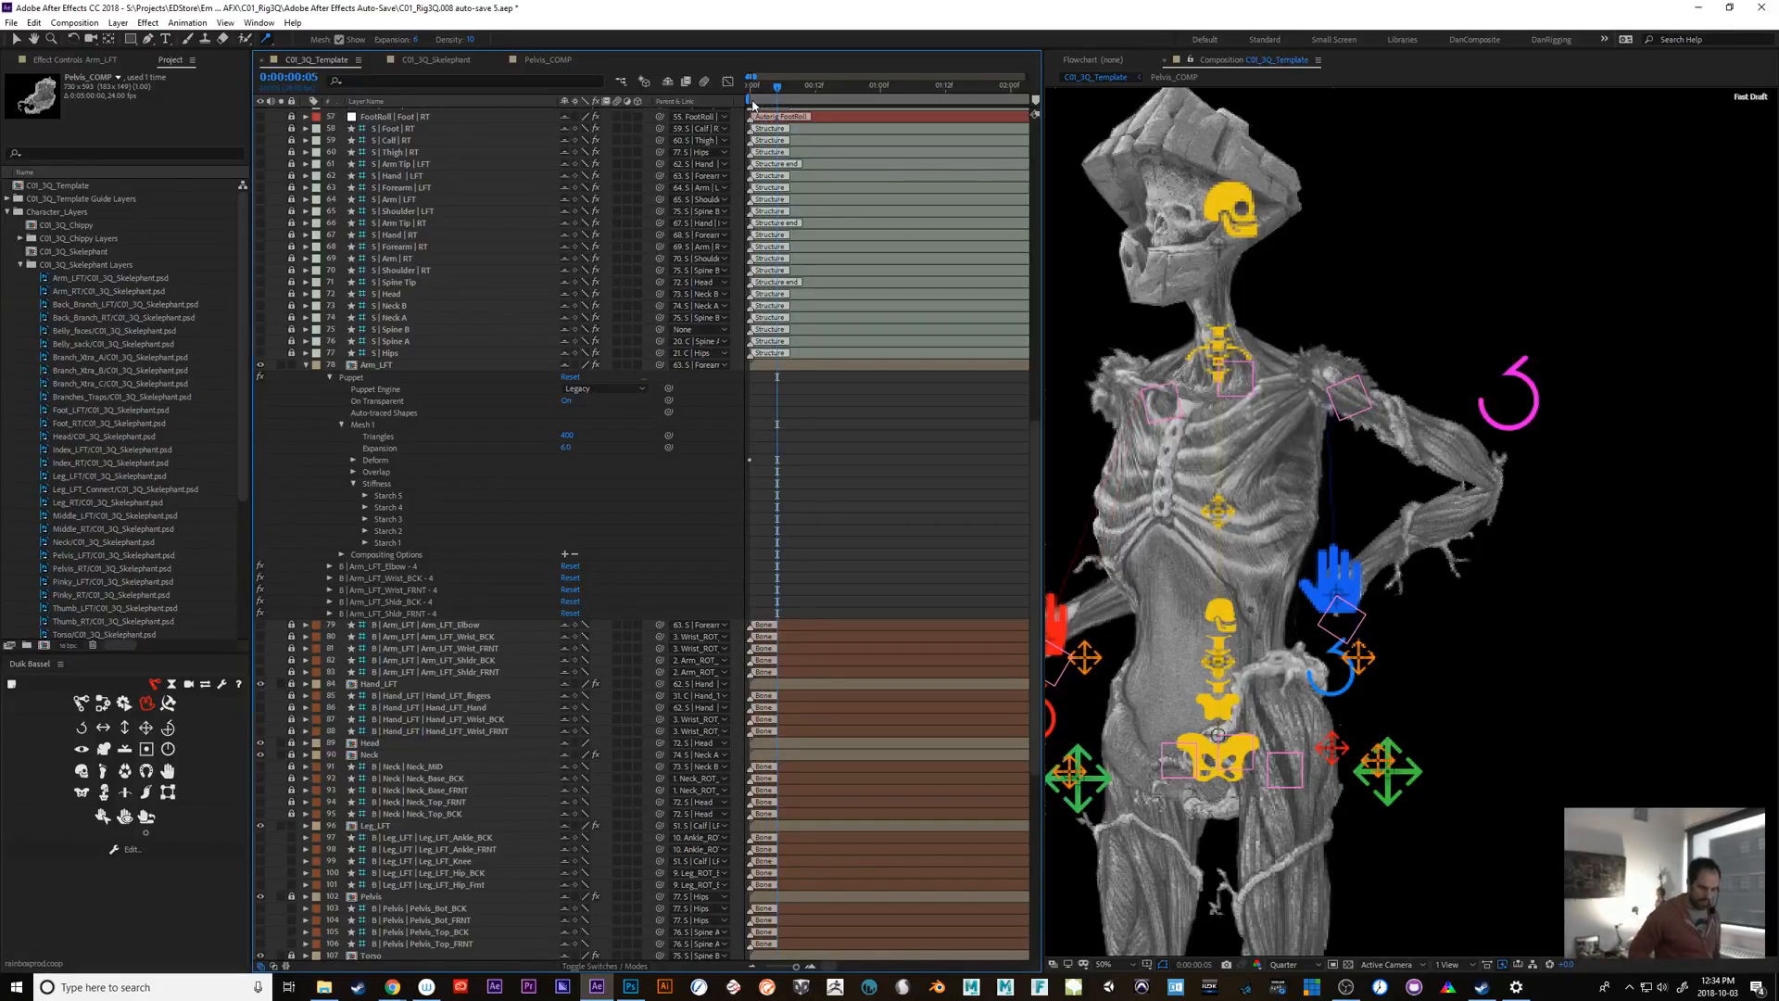
pyautogui.press('pagedown')
pyautogui.press('pagedown')
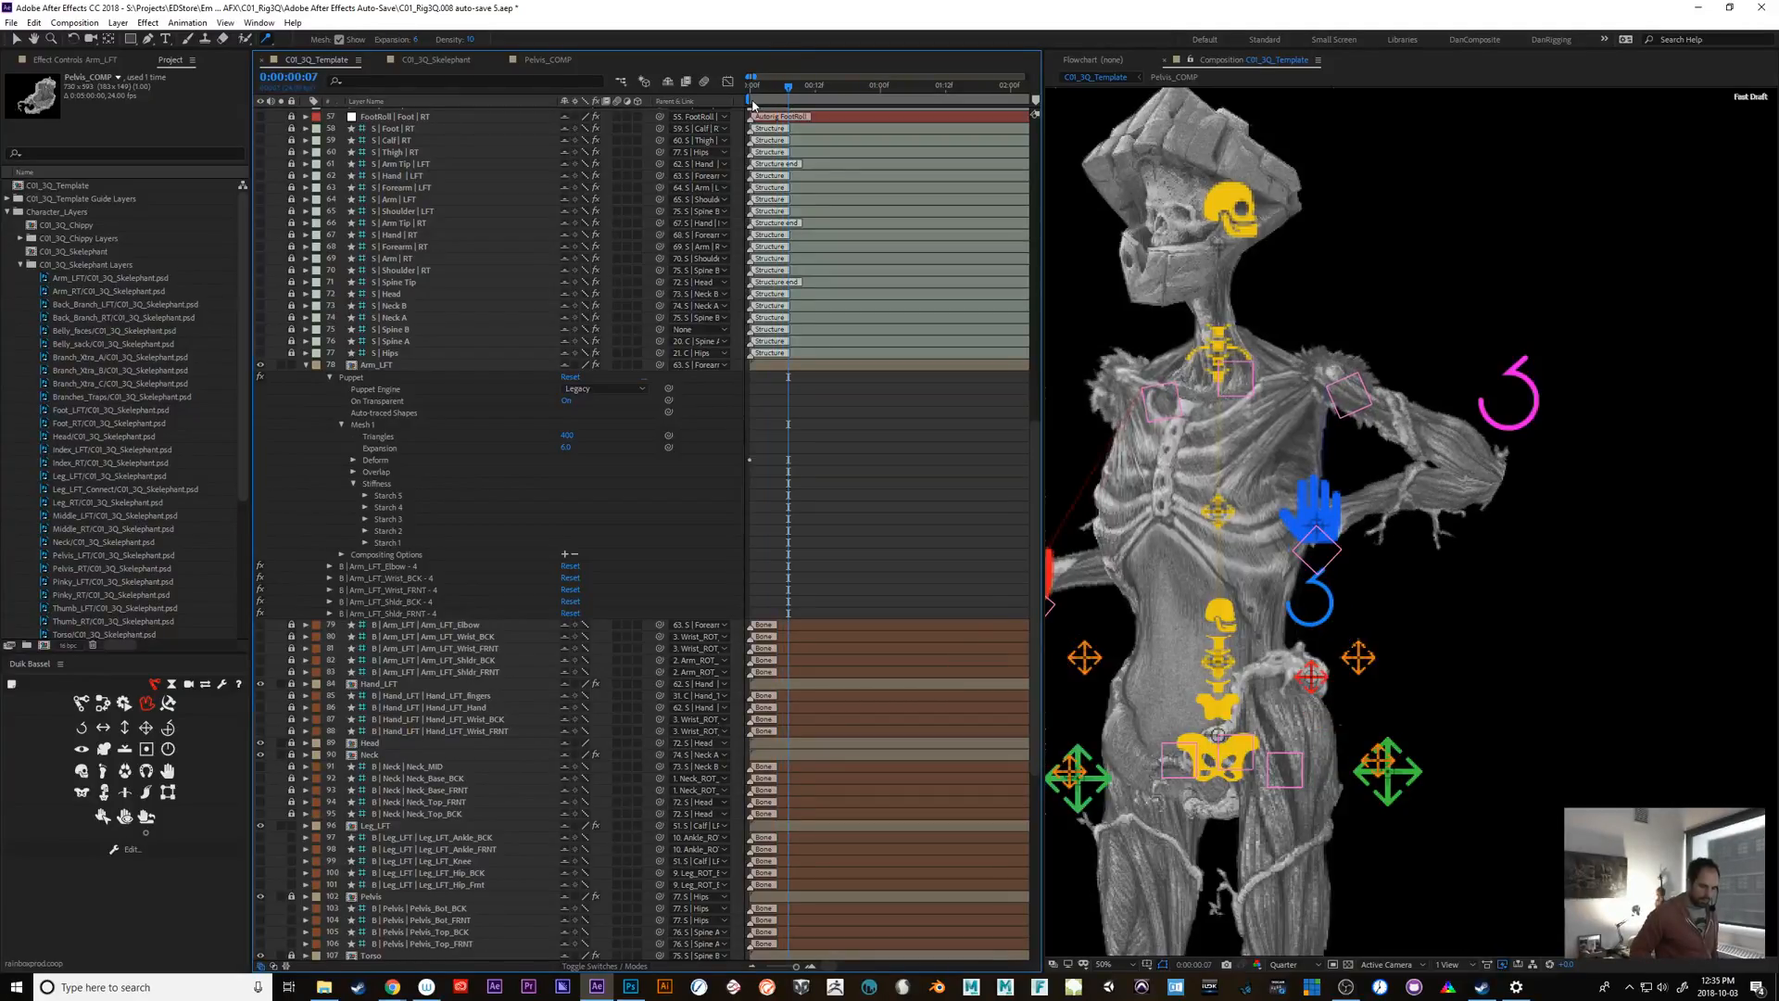
pyautogui.press('pageup')
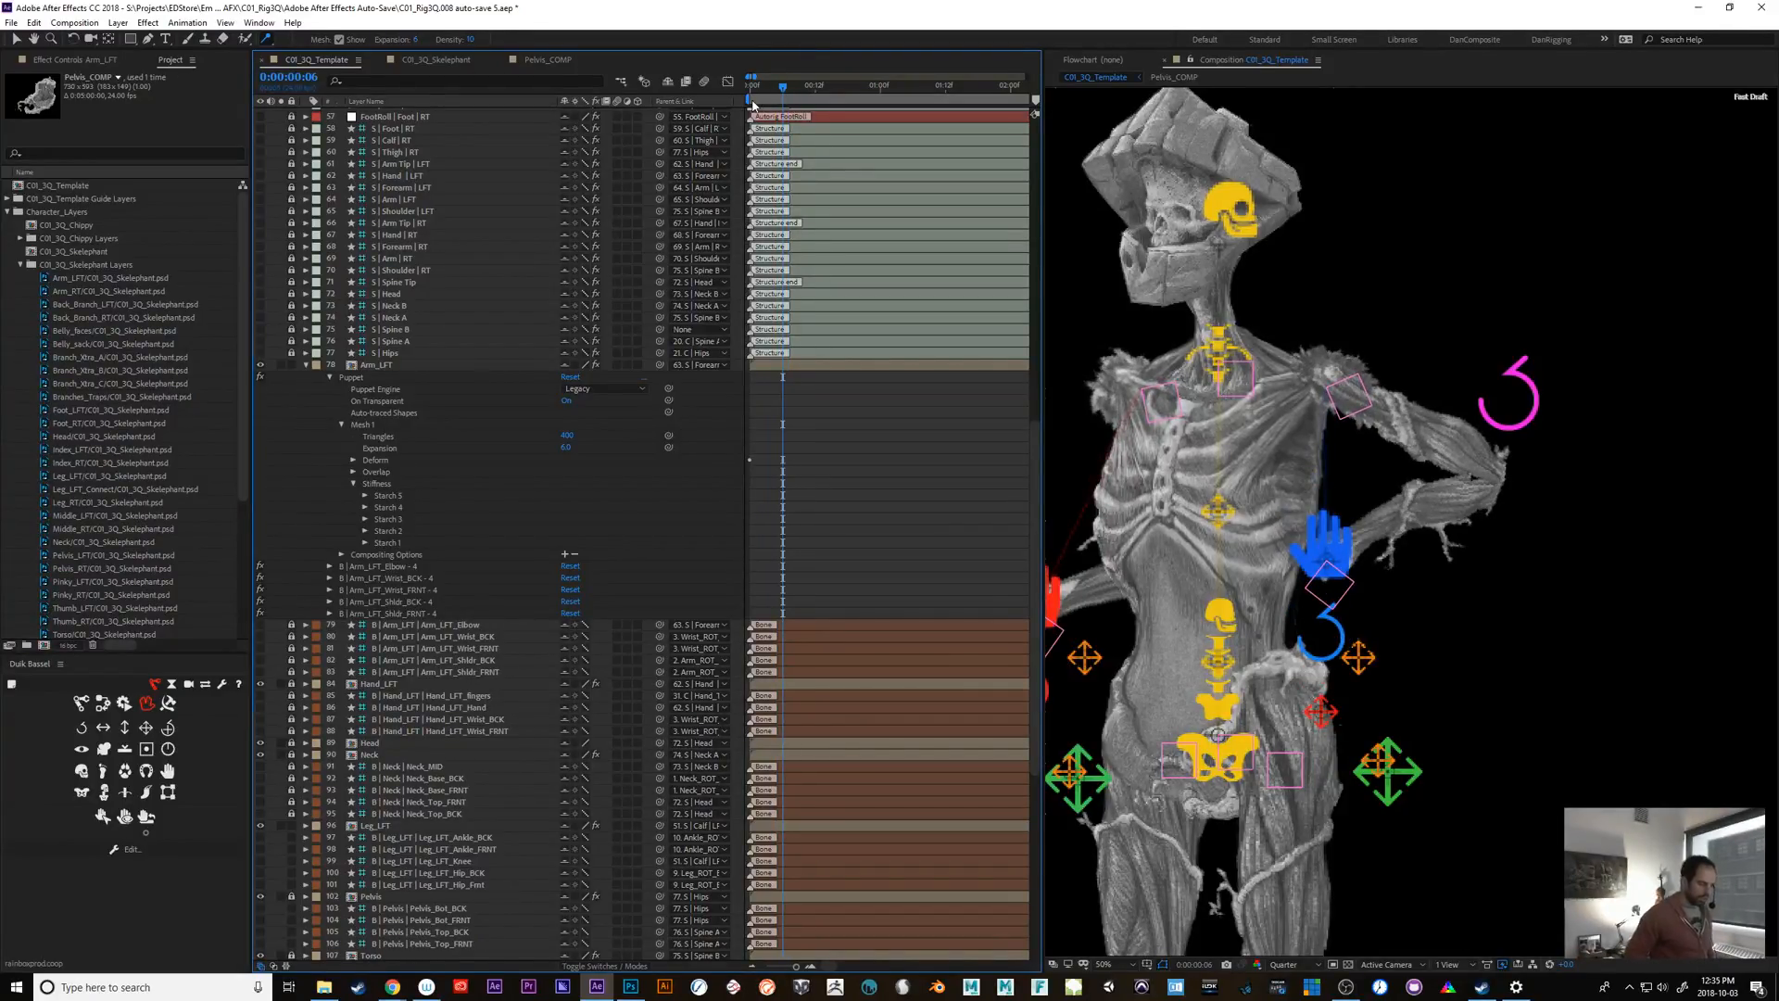
# Display Arm_LFT's puppet Mesh 1 at frame 6 and move Starch 3 slightly closer to the elbow
pyautogui.click(375, 368)
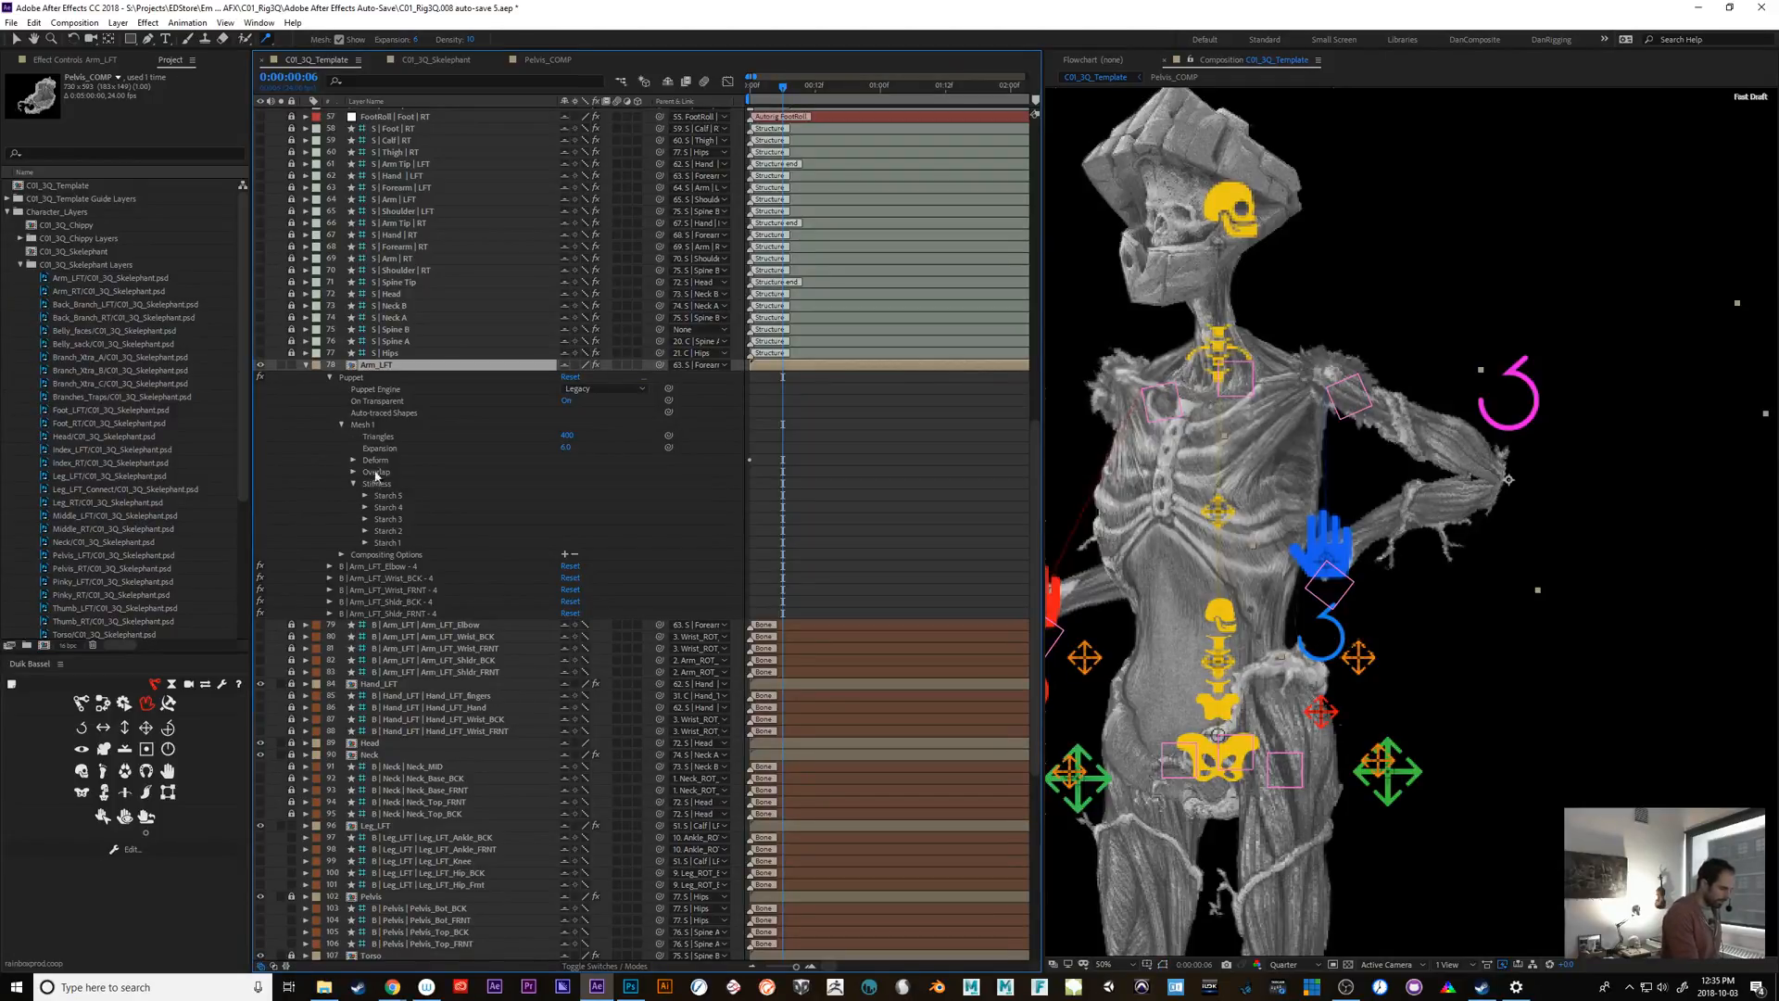
pyautogui.click(367, 426)
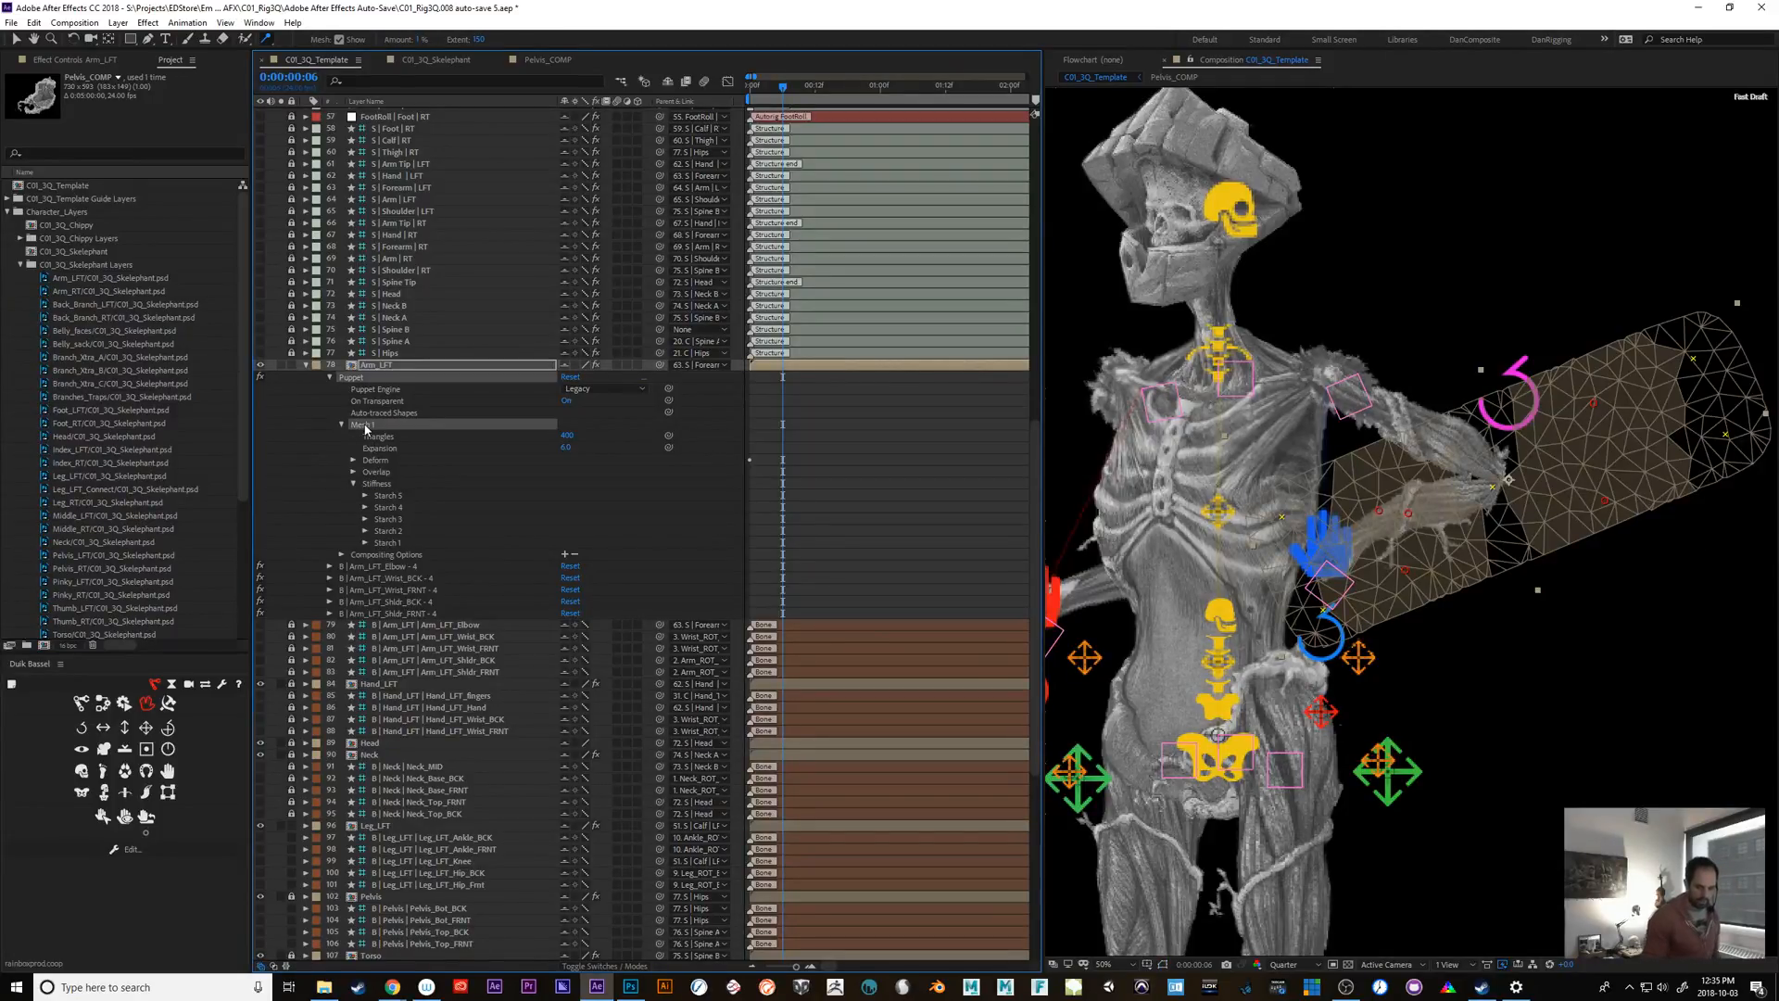
pyautogui.moveTo(1409, 515); pyautogui.dragTo(1423, 520)
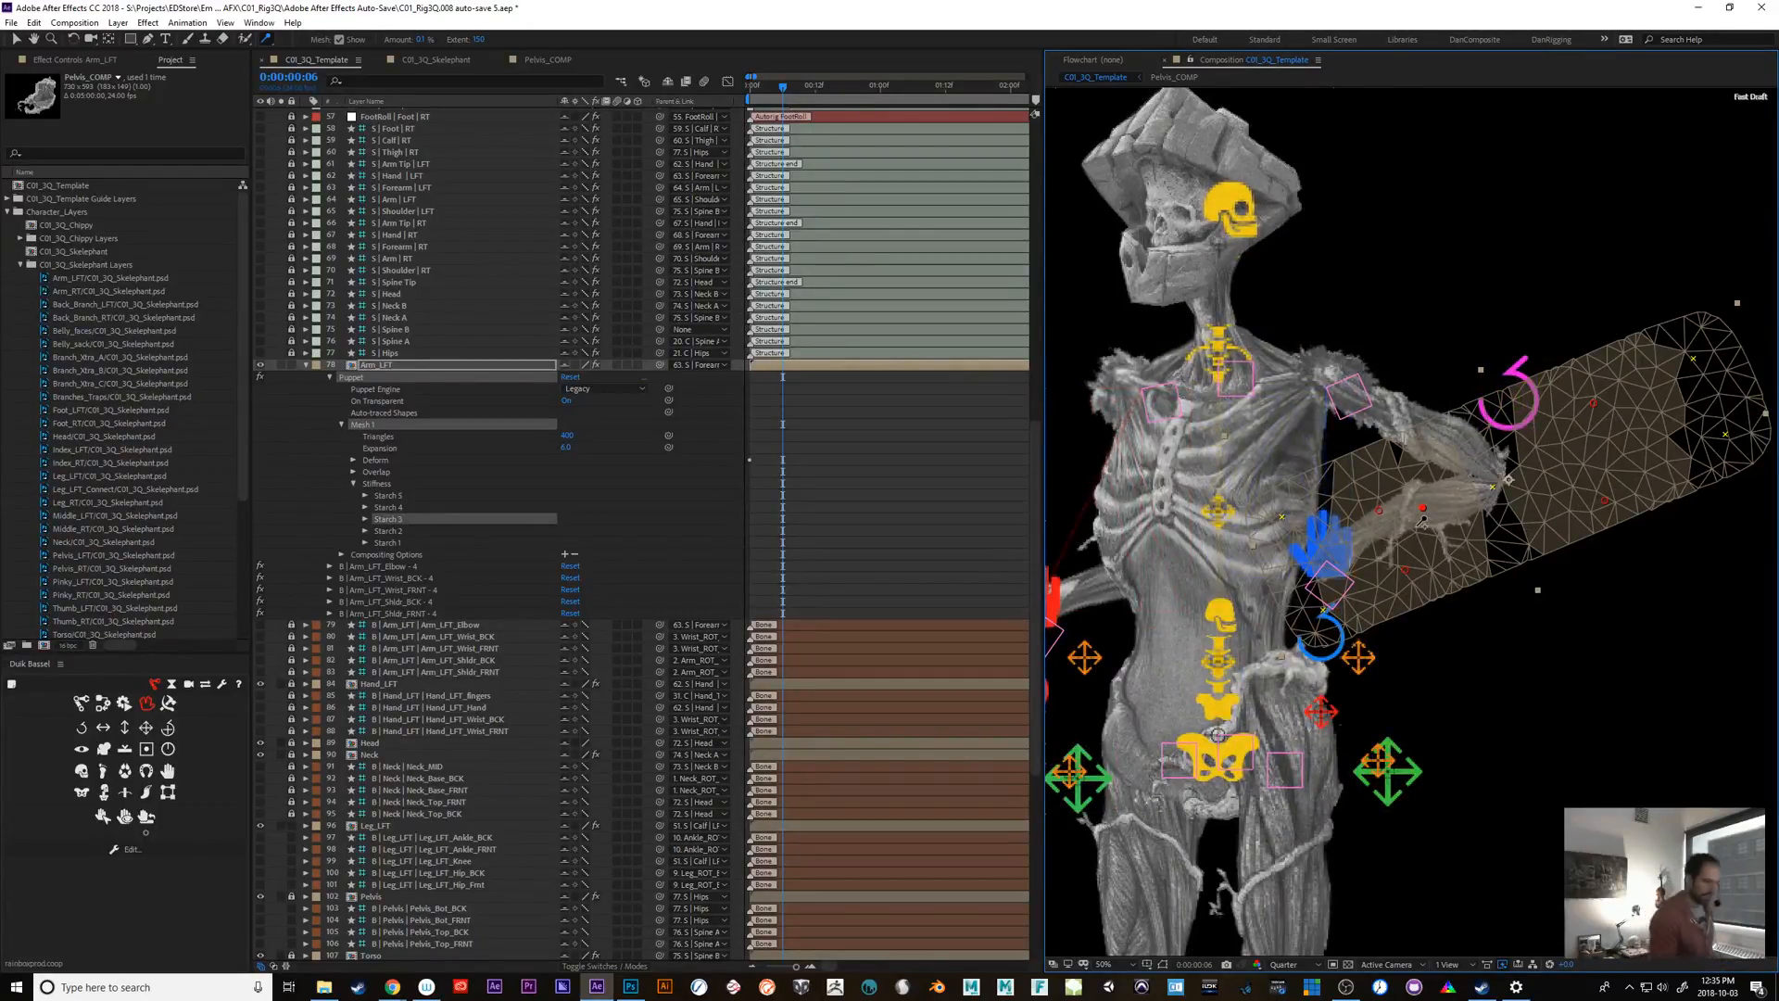
pyautogui.click(378, 366)
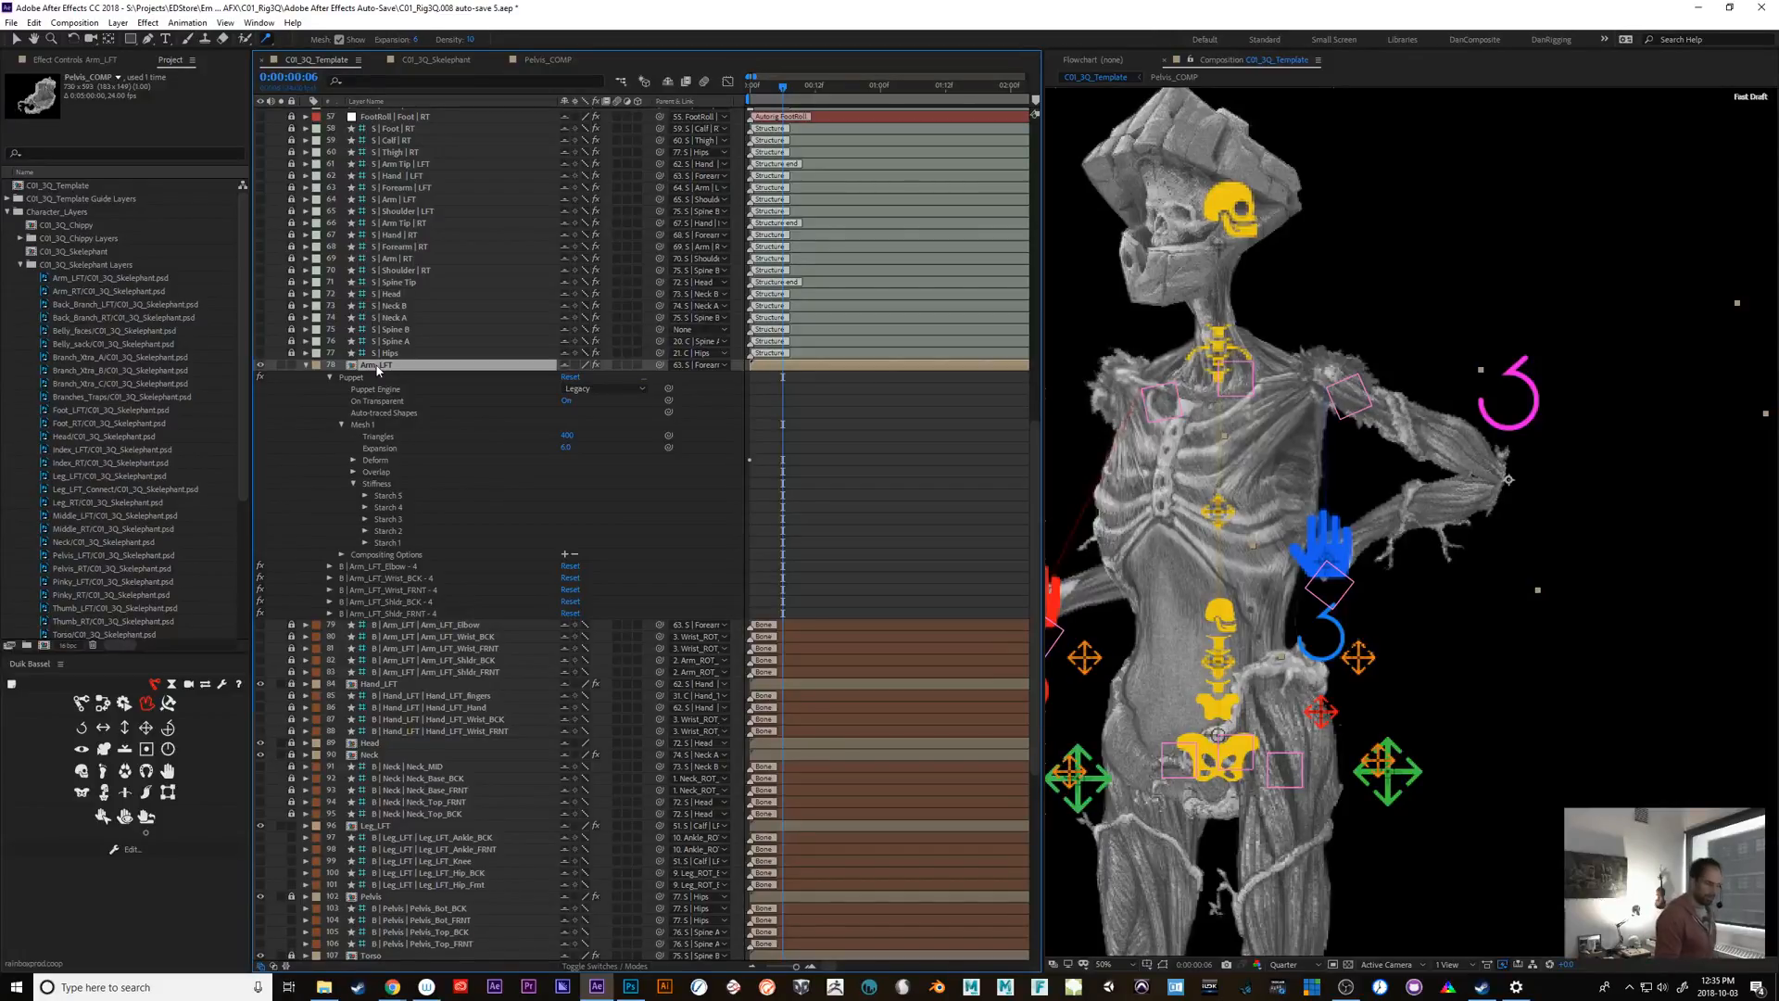
# Return to the first frame and collapse the Arm_LFT layer's properties
pyautogui.click(752, 89)
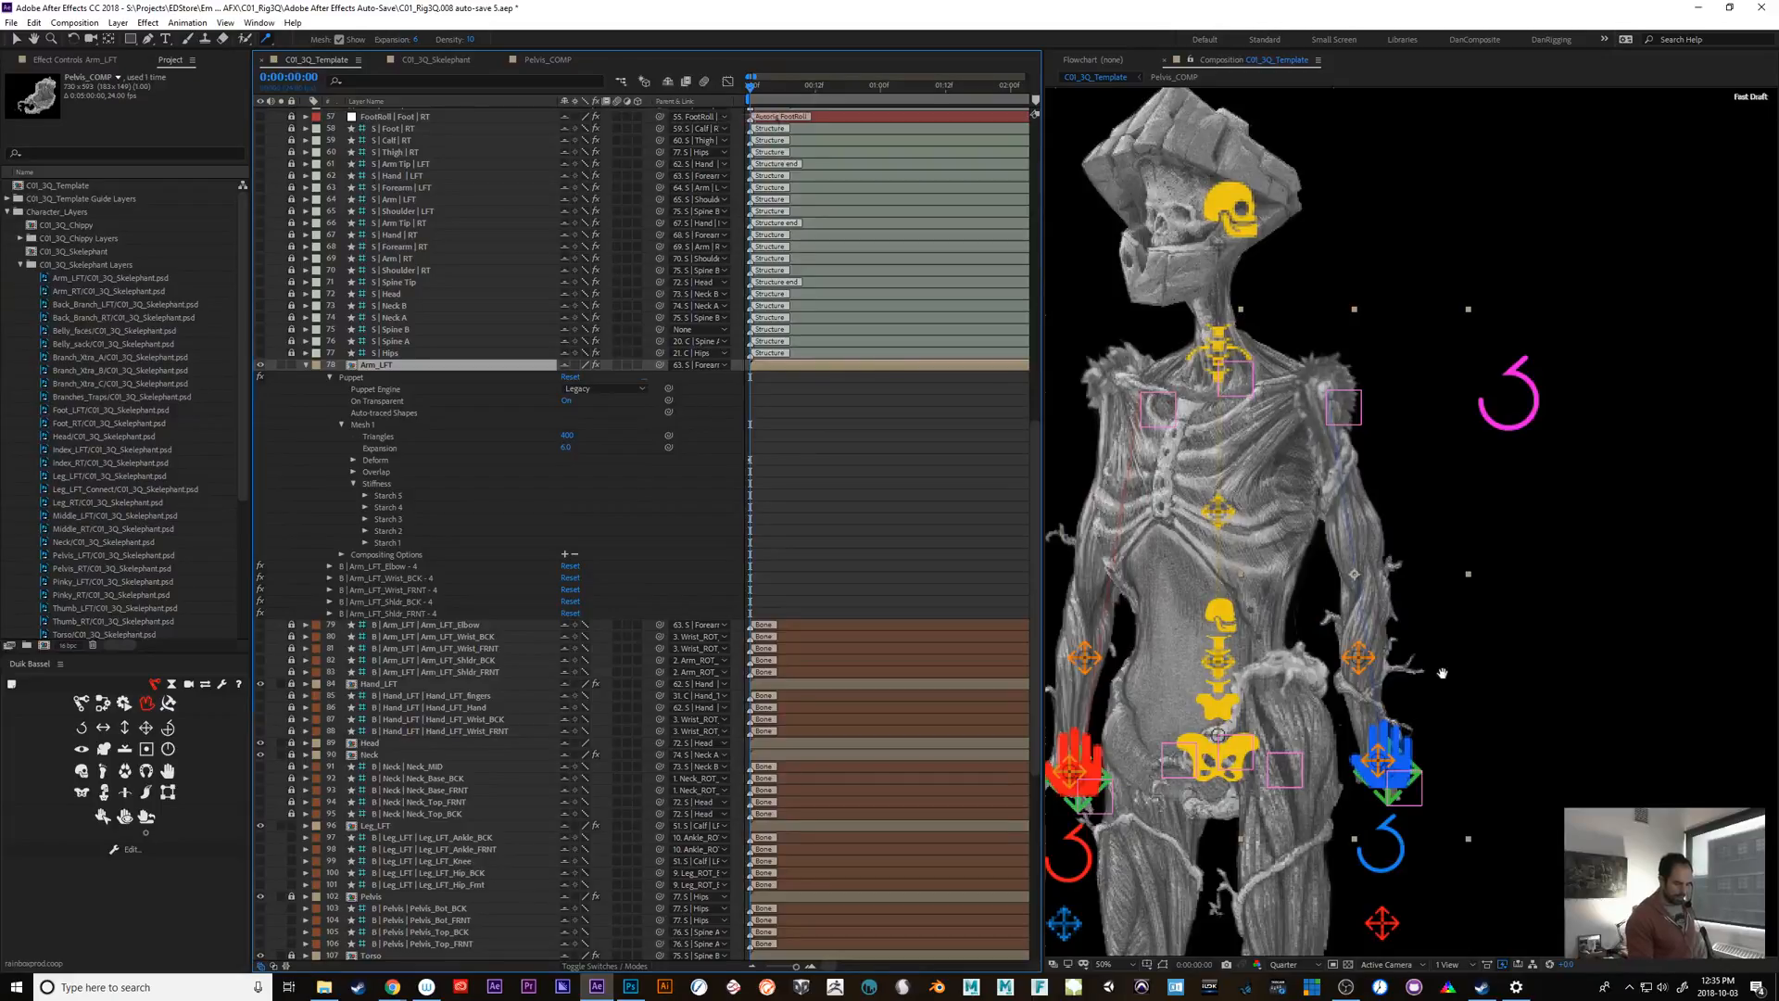
pyautogui.scroll(2, 1586, 582)
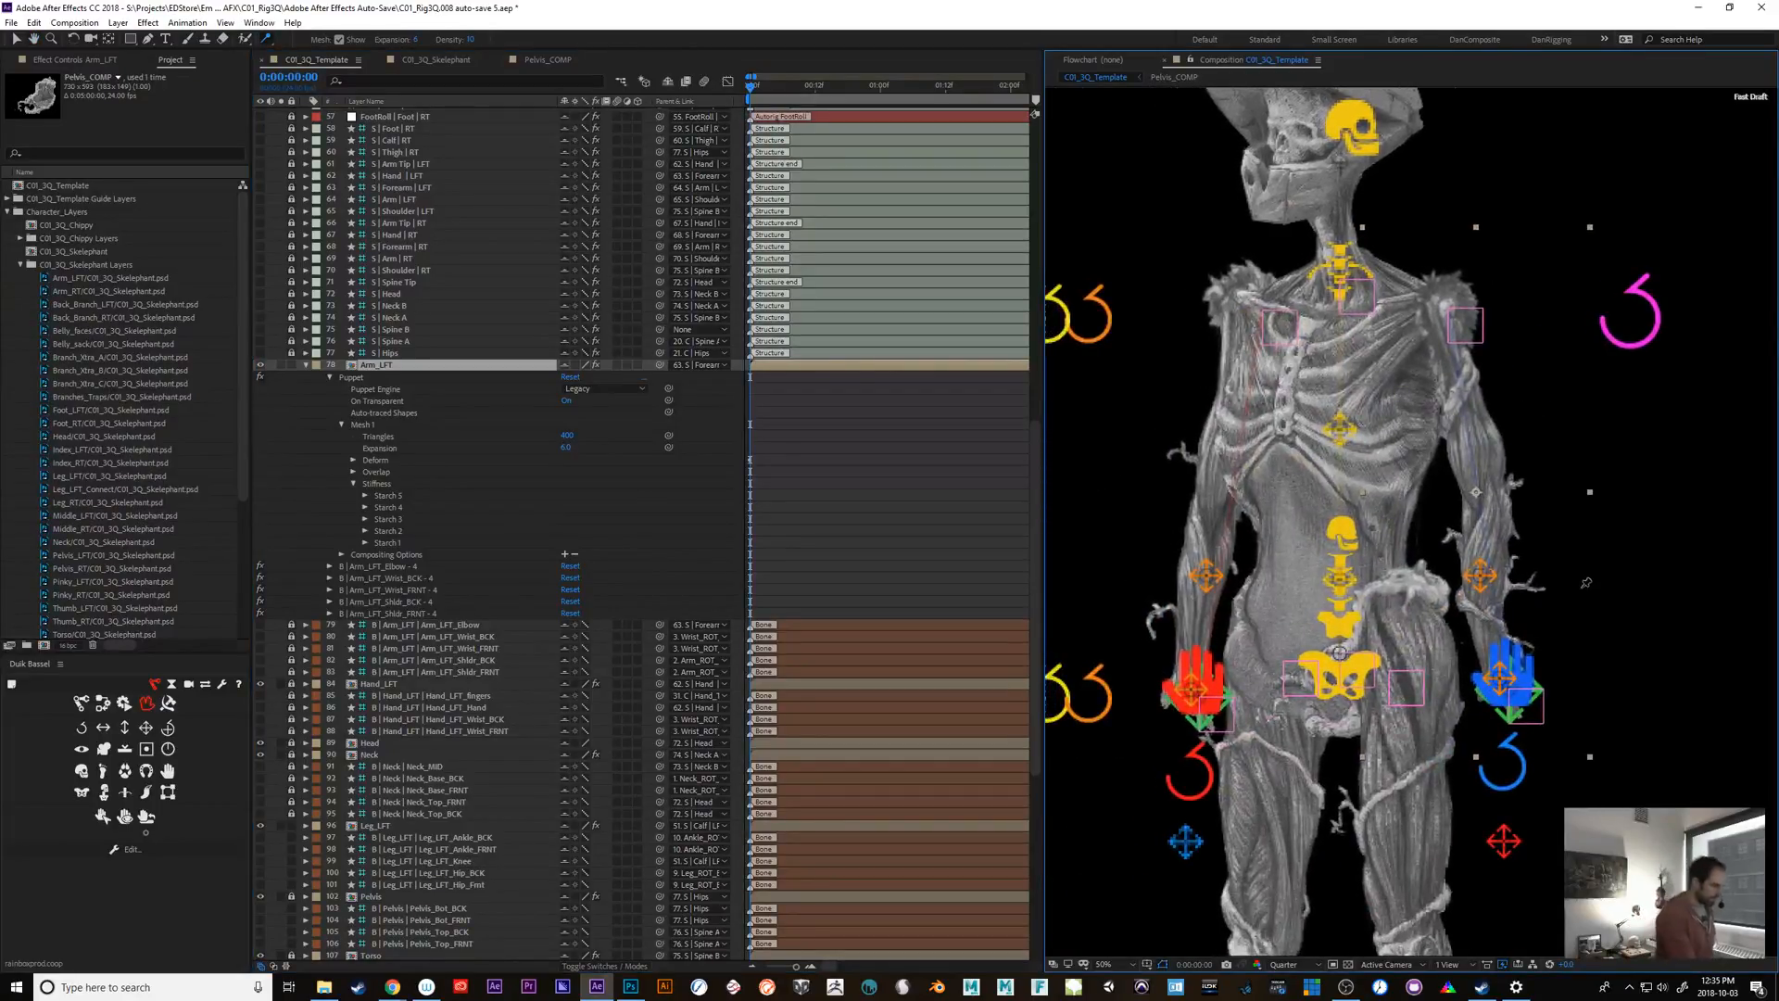
pyautogui.click(306, 364)
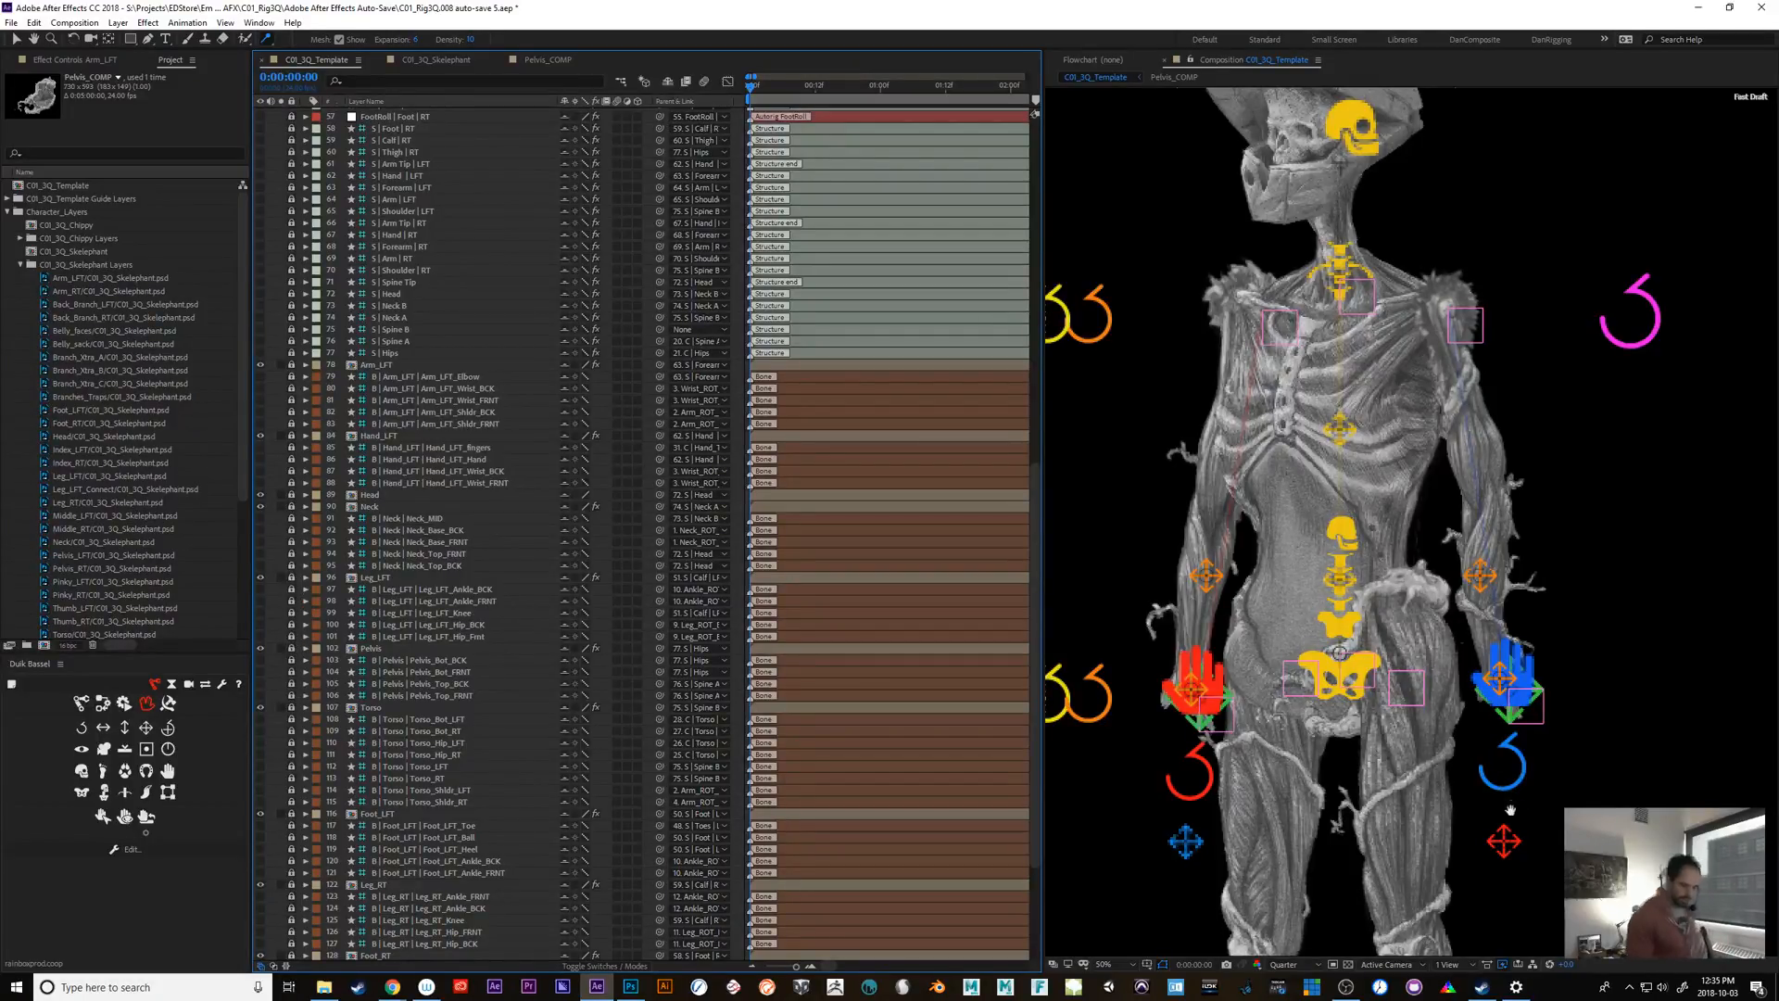
# Raise the left foot controller twice to test the leg's bend, undoing each move
pyautogui.press('space')
pyautogui.moveTo(1540, 798); pyautogui.dragTo(1441, 408)
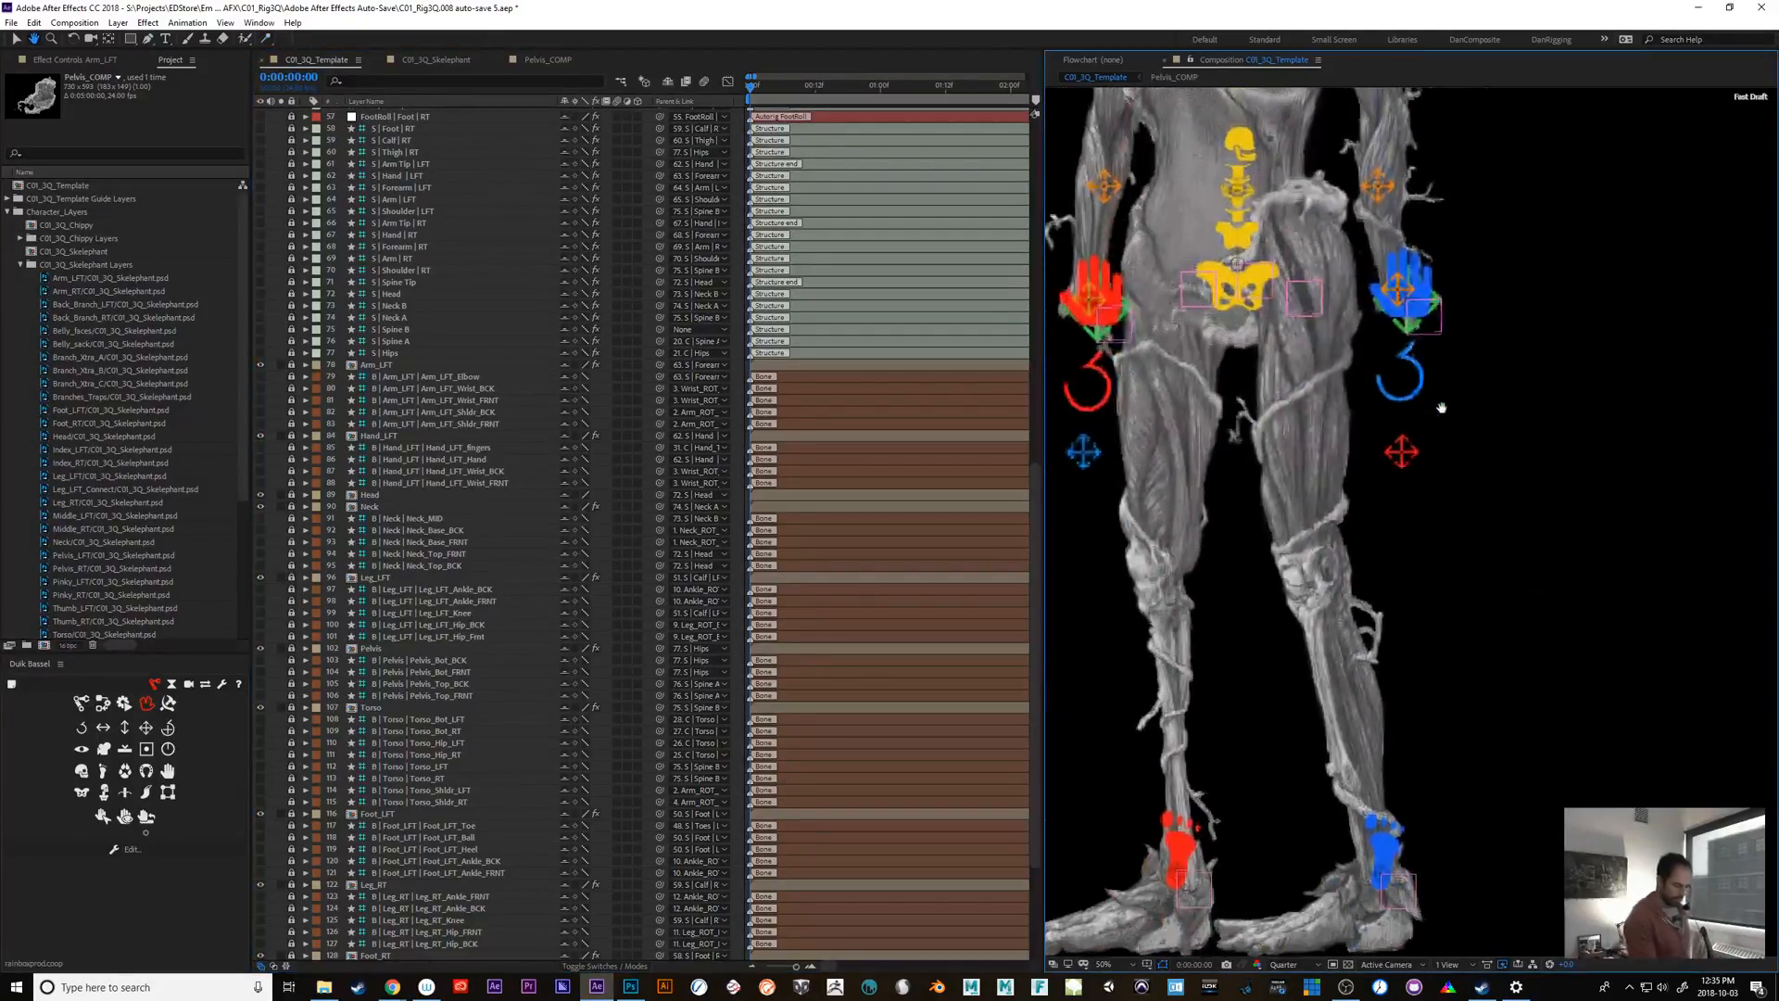
pyautogui.click(1390, 848)
pyautogui.moveTo(1378, 857); pyautogui.dragTo(1401, 607)
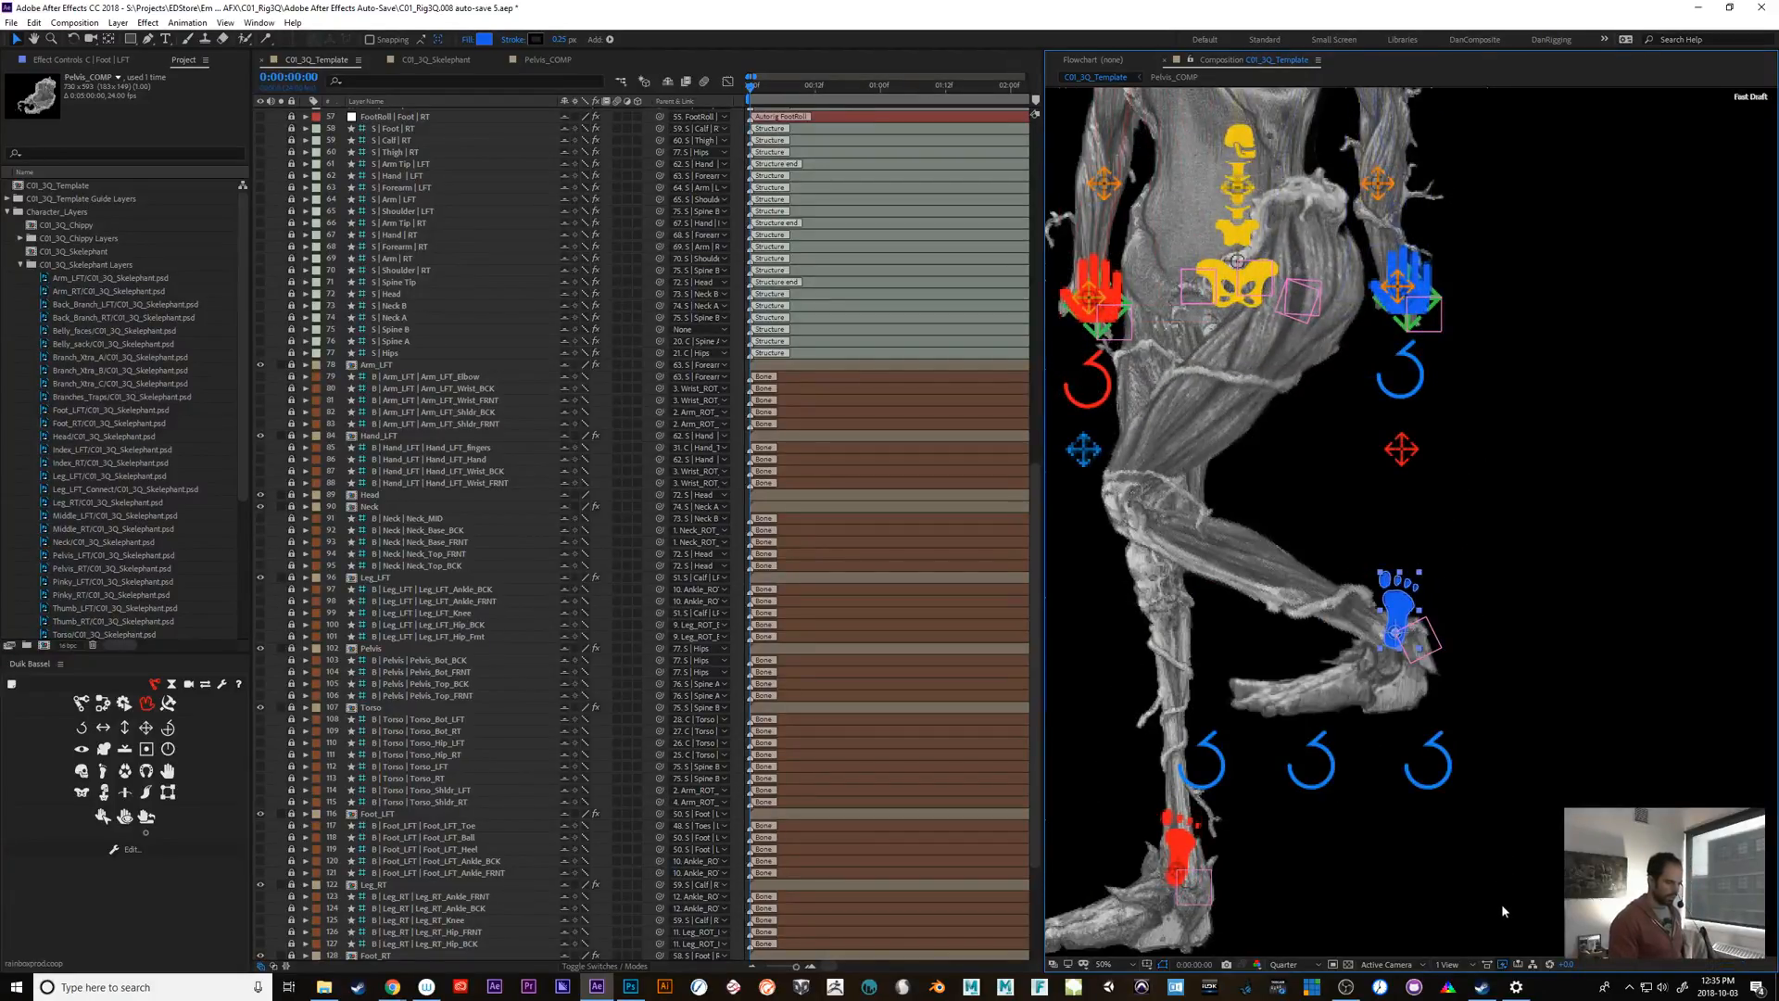
pyautogui.hotkey('ctrl', 'z')
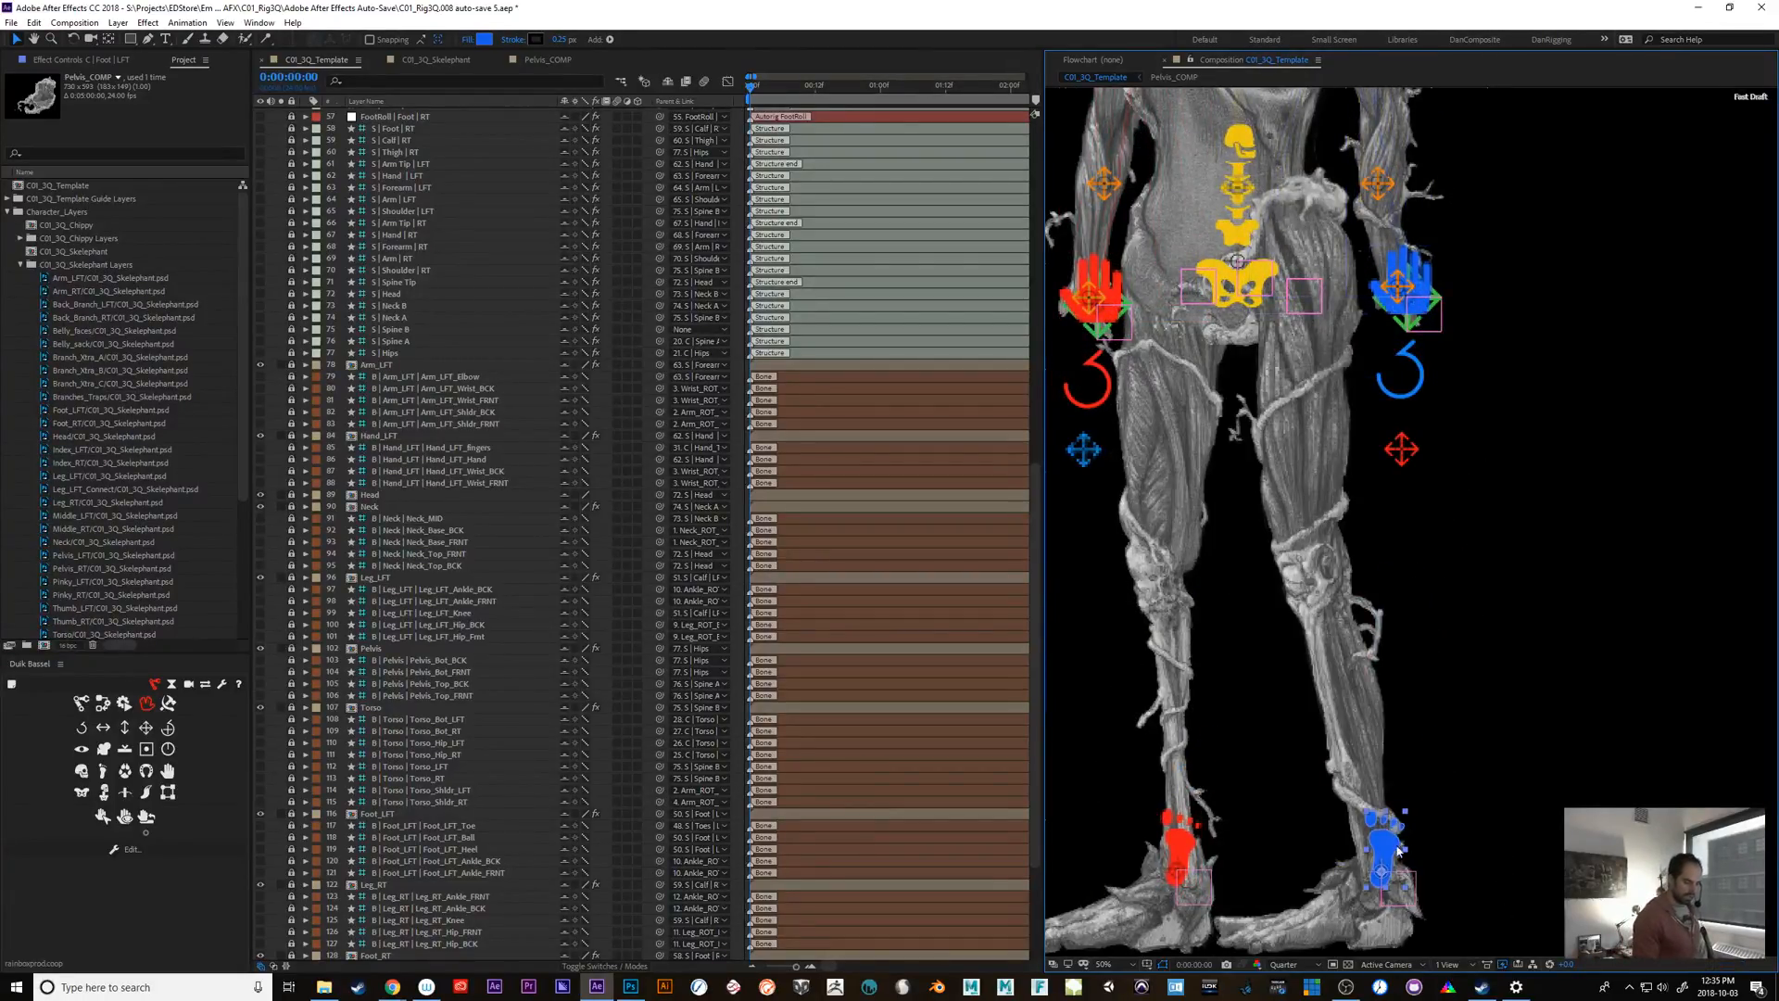
pyautogui.moveTo(1388, 850); pyautogui.dragTo(1233, 533)
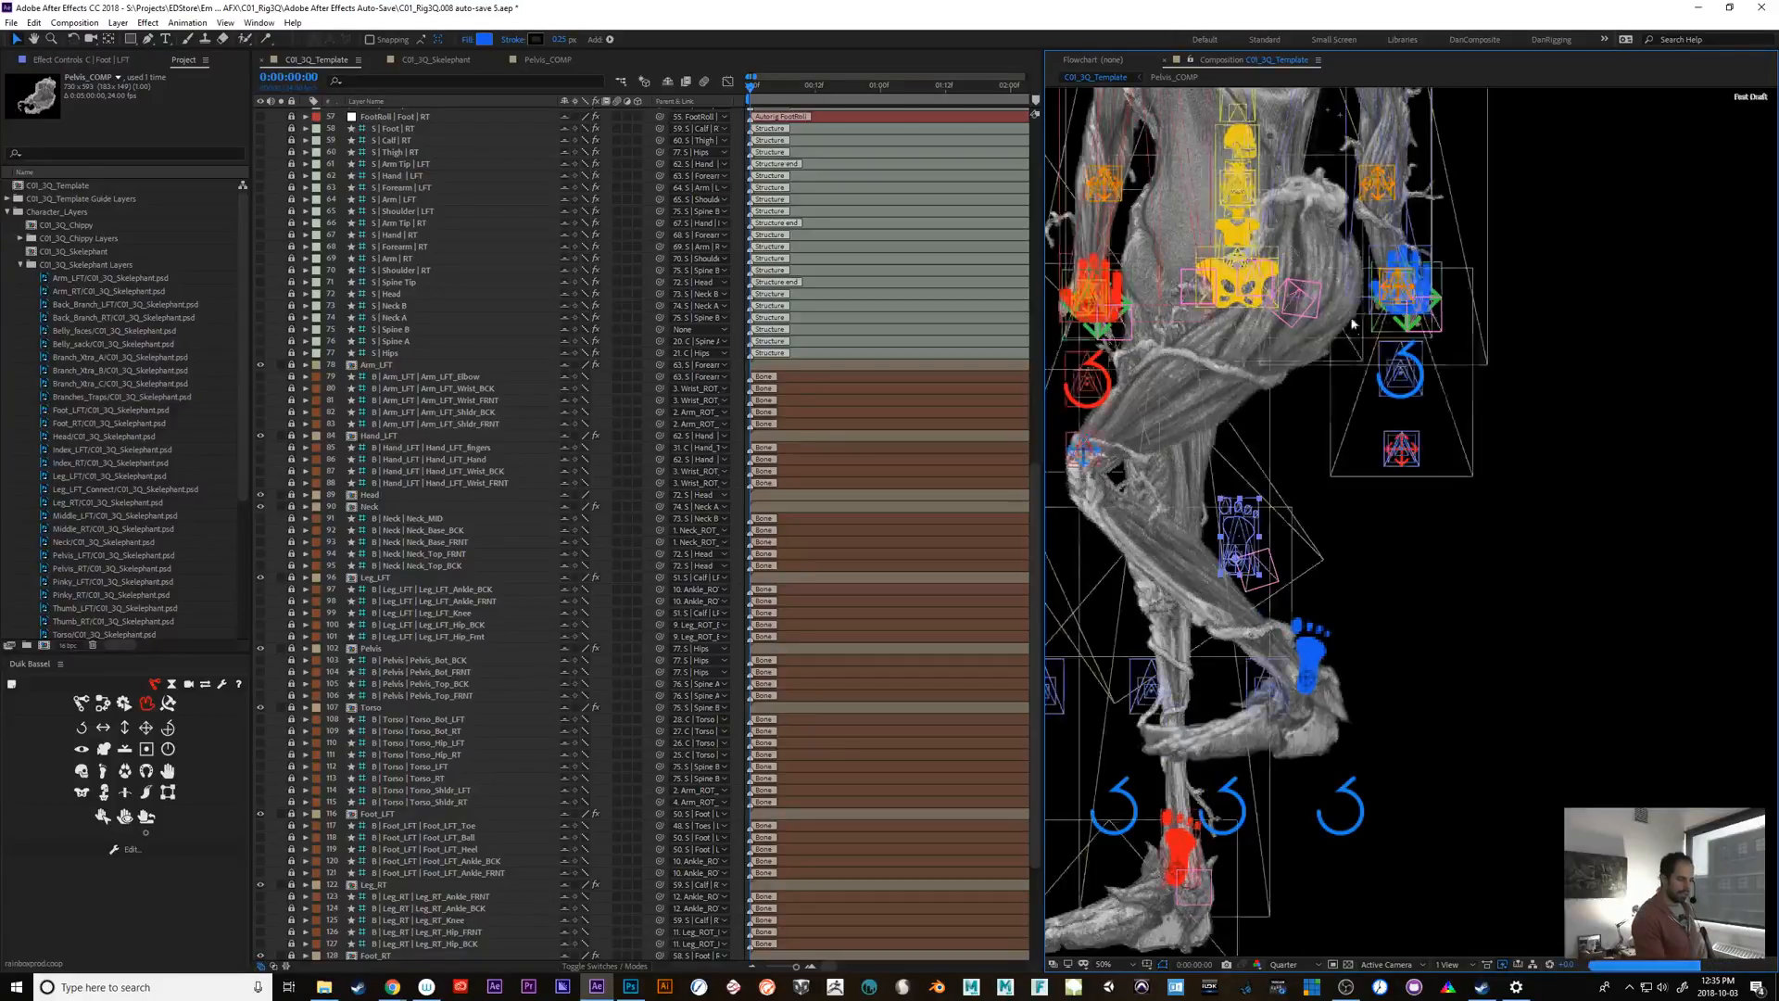
pyautogui.hotkey('ctrl', 'z')
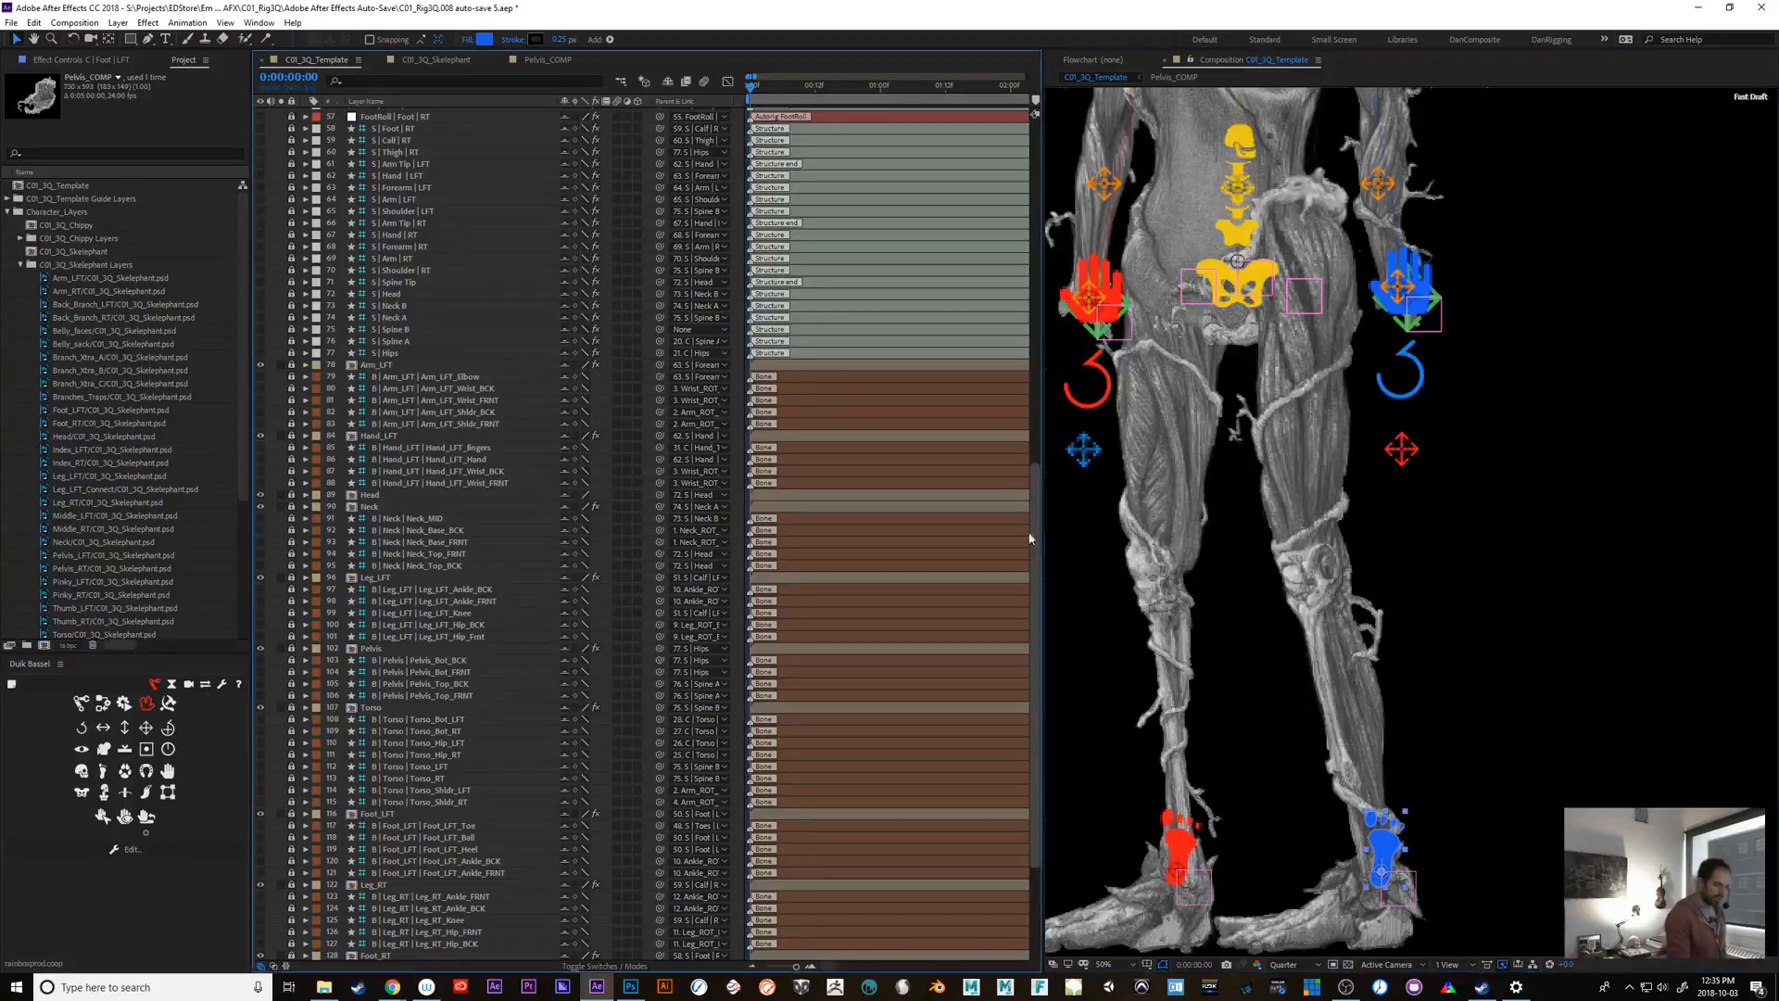
# Change the Buffer_Amount slider value of the Leg_ROT_Buffer_A_LFT layer
pyautogui.scroll(10, 1010, 200)
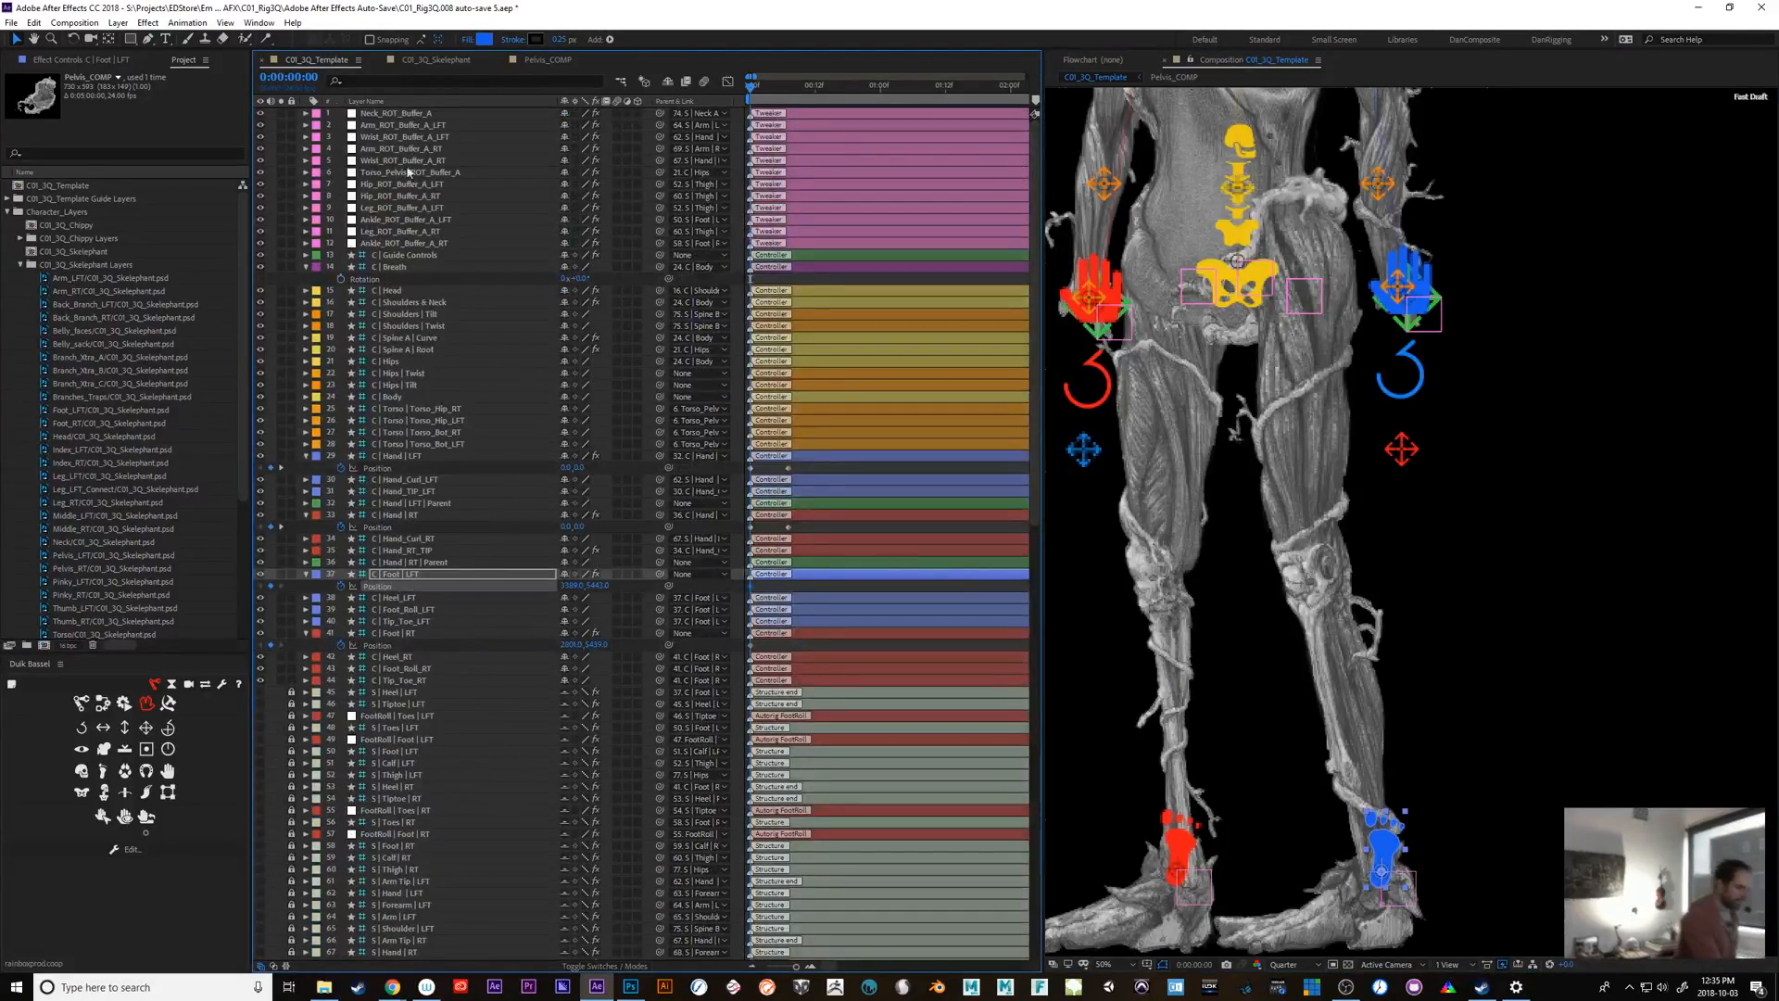
pyautogui.click(407, 208)
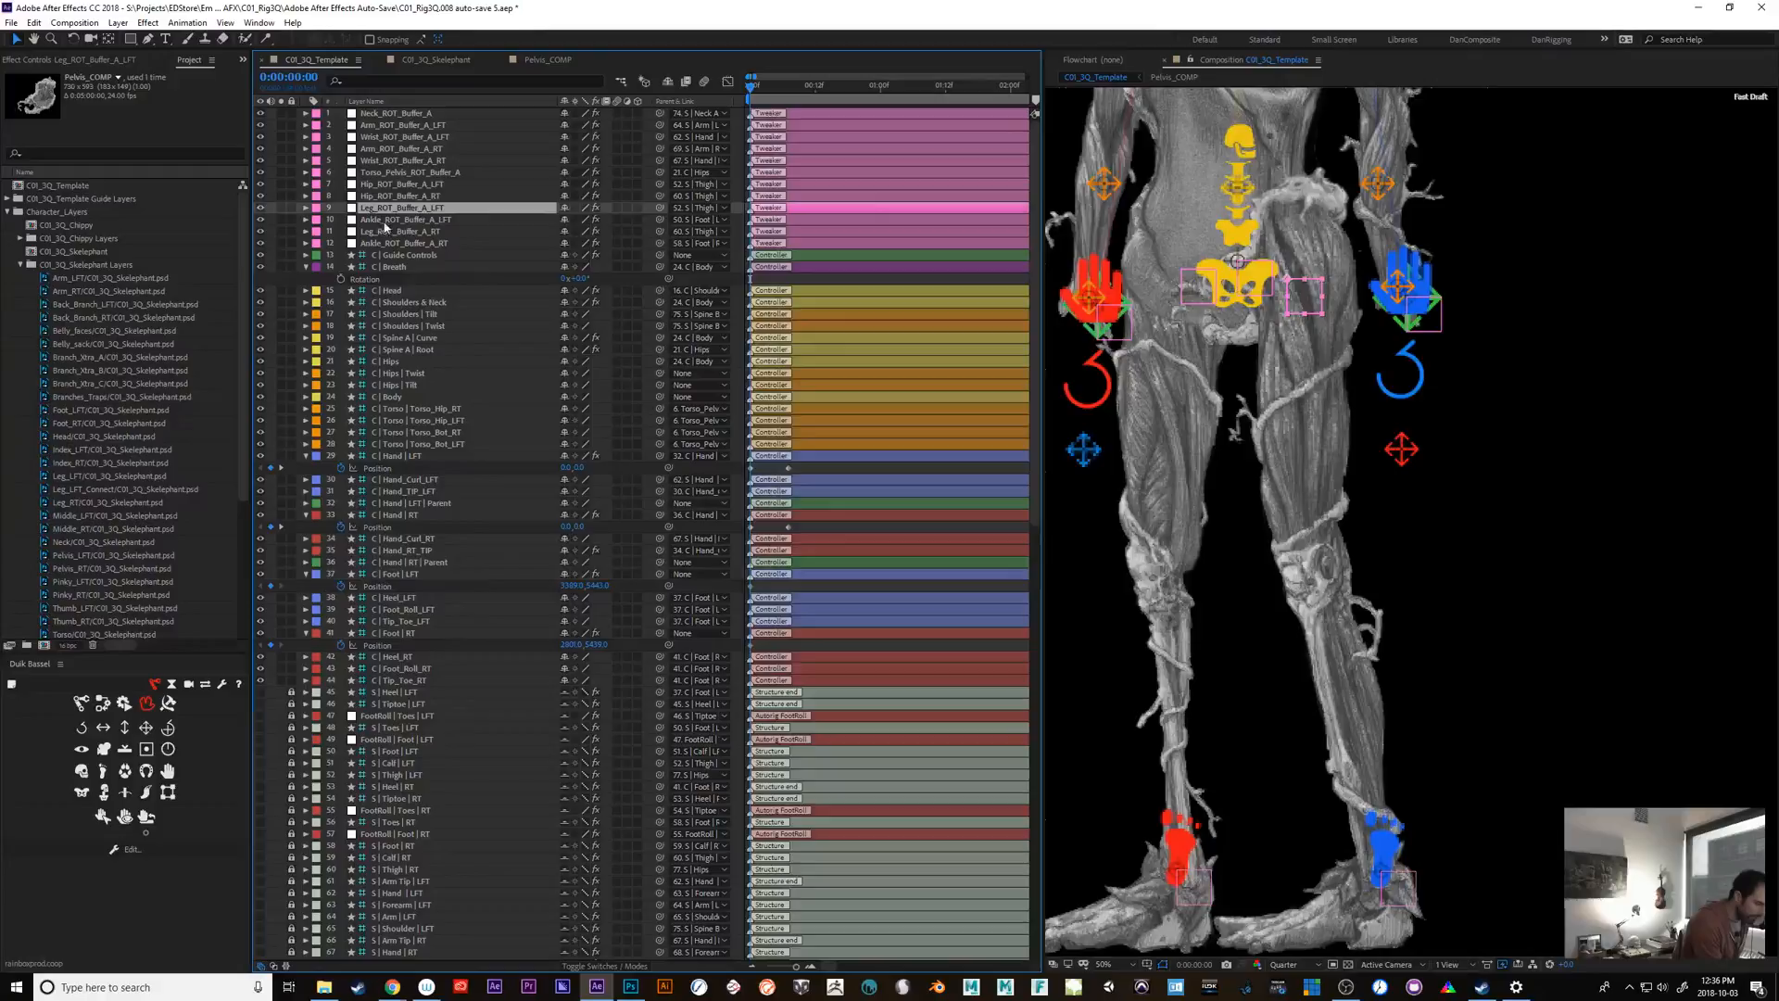
pyautogui.click(100, 62)
pyautogui.click(146, 101)
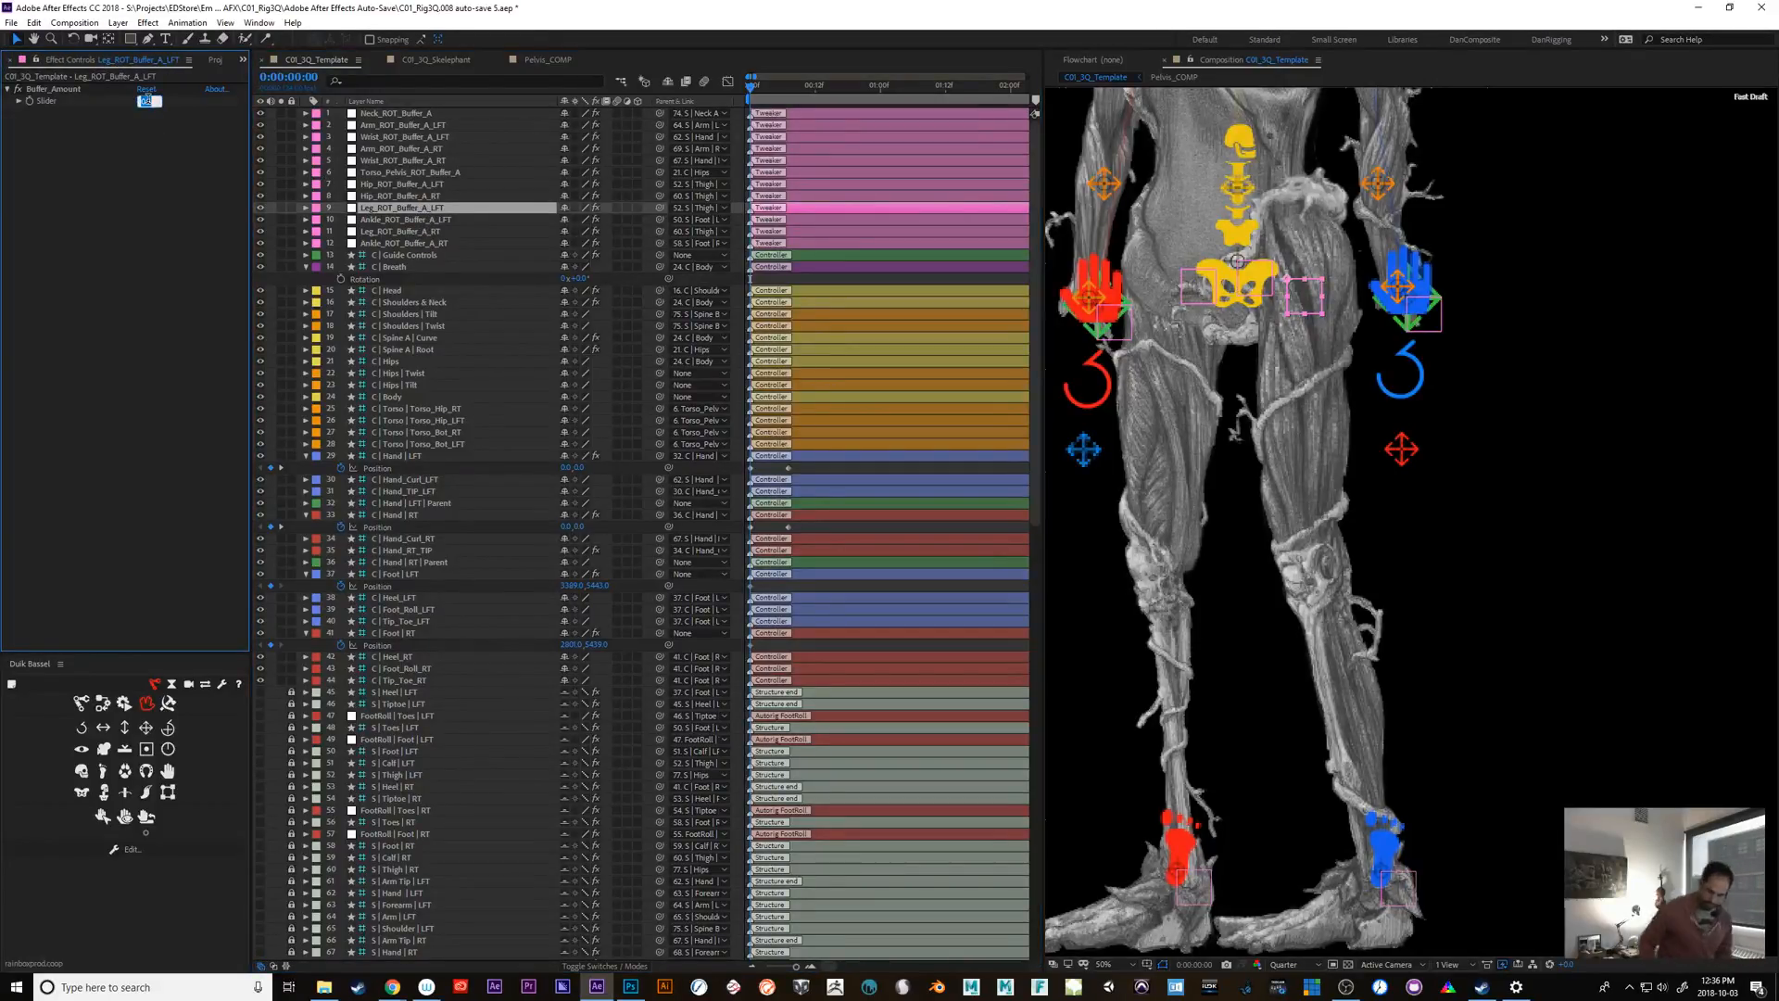
pyautogui.press('Return')
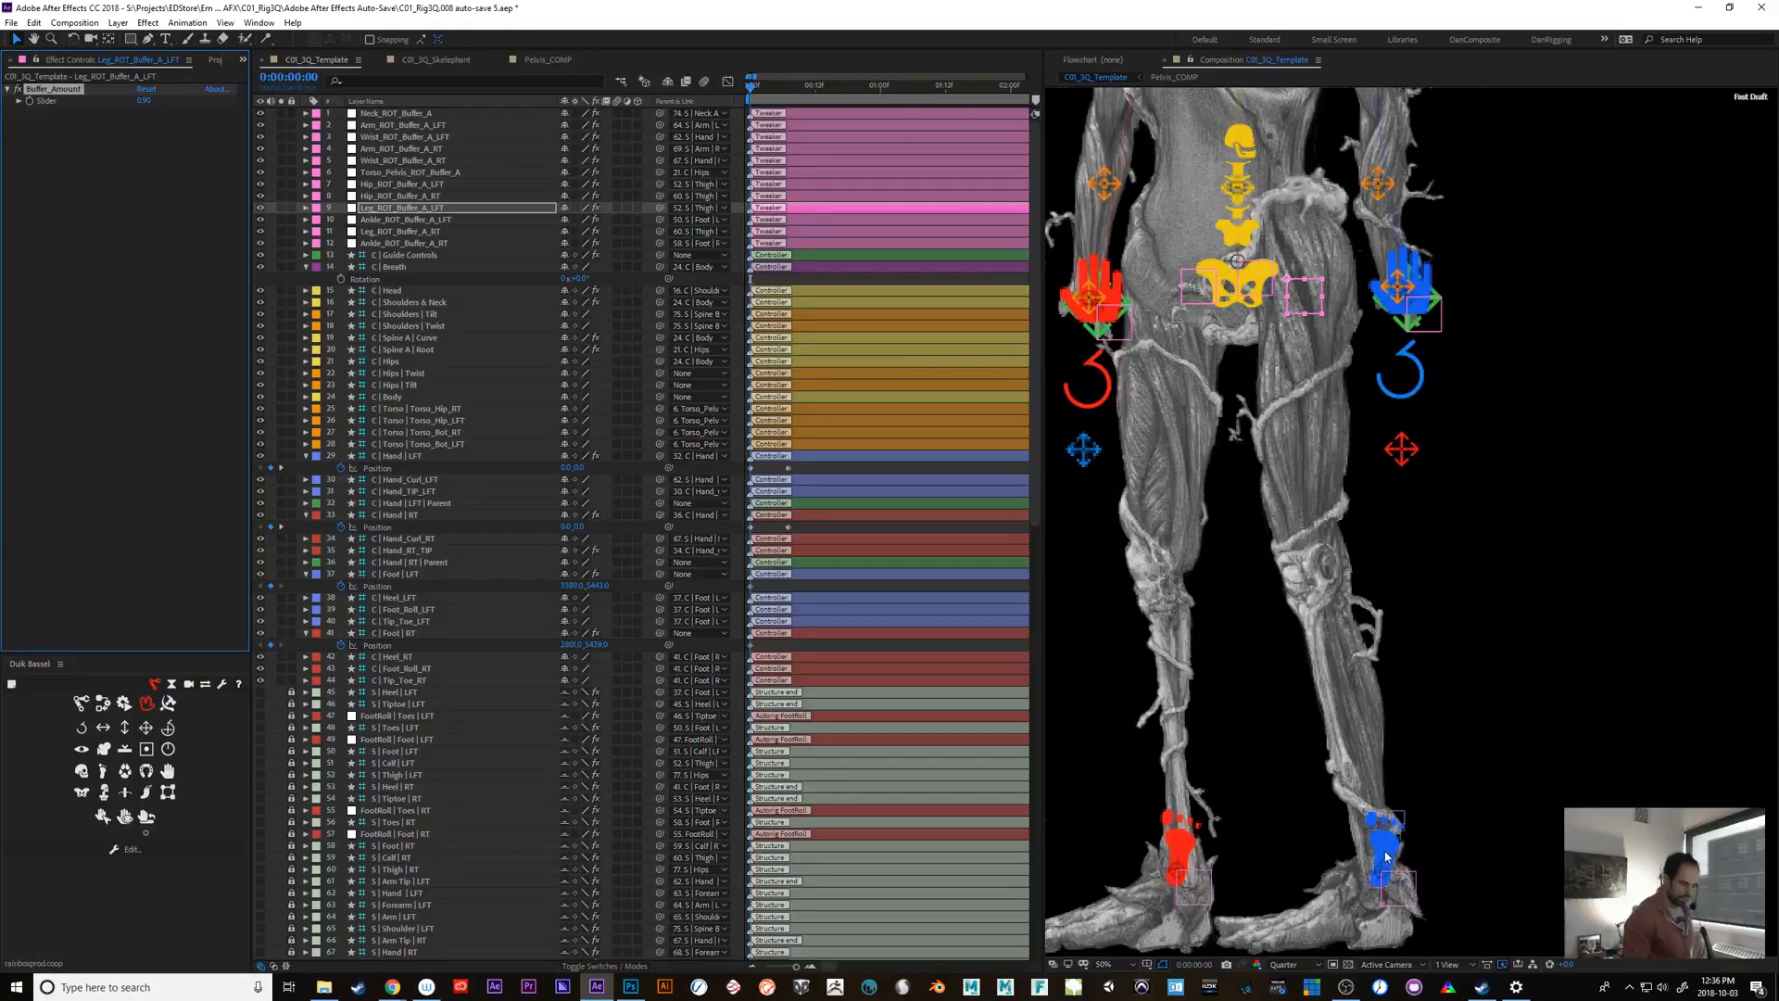
# Lift the left foot controller up and inward to test the adjusted leg buffer, then undo the move
pyautogui.click(1387, 856)
pyautogui.moveTo(1387, 856); pyautogui.dragTo(1217, 543)
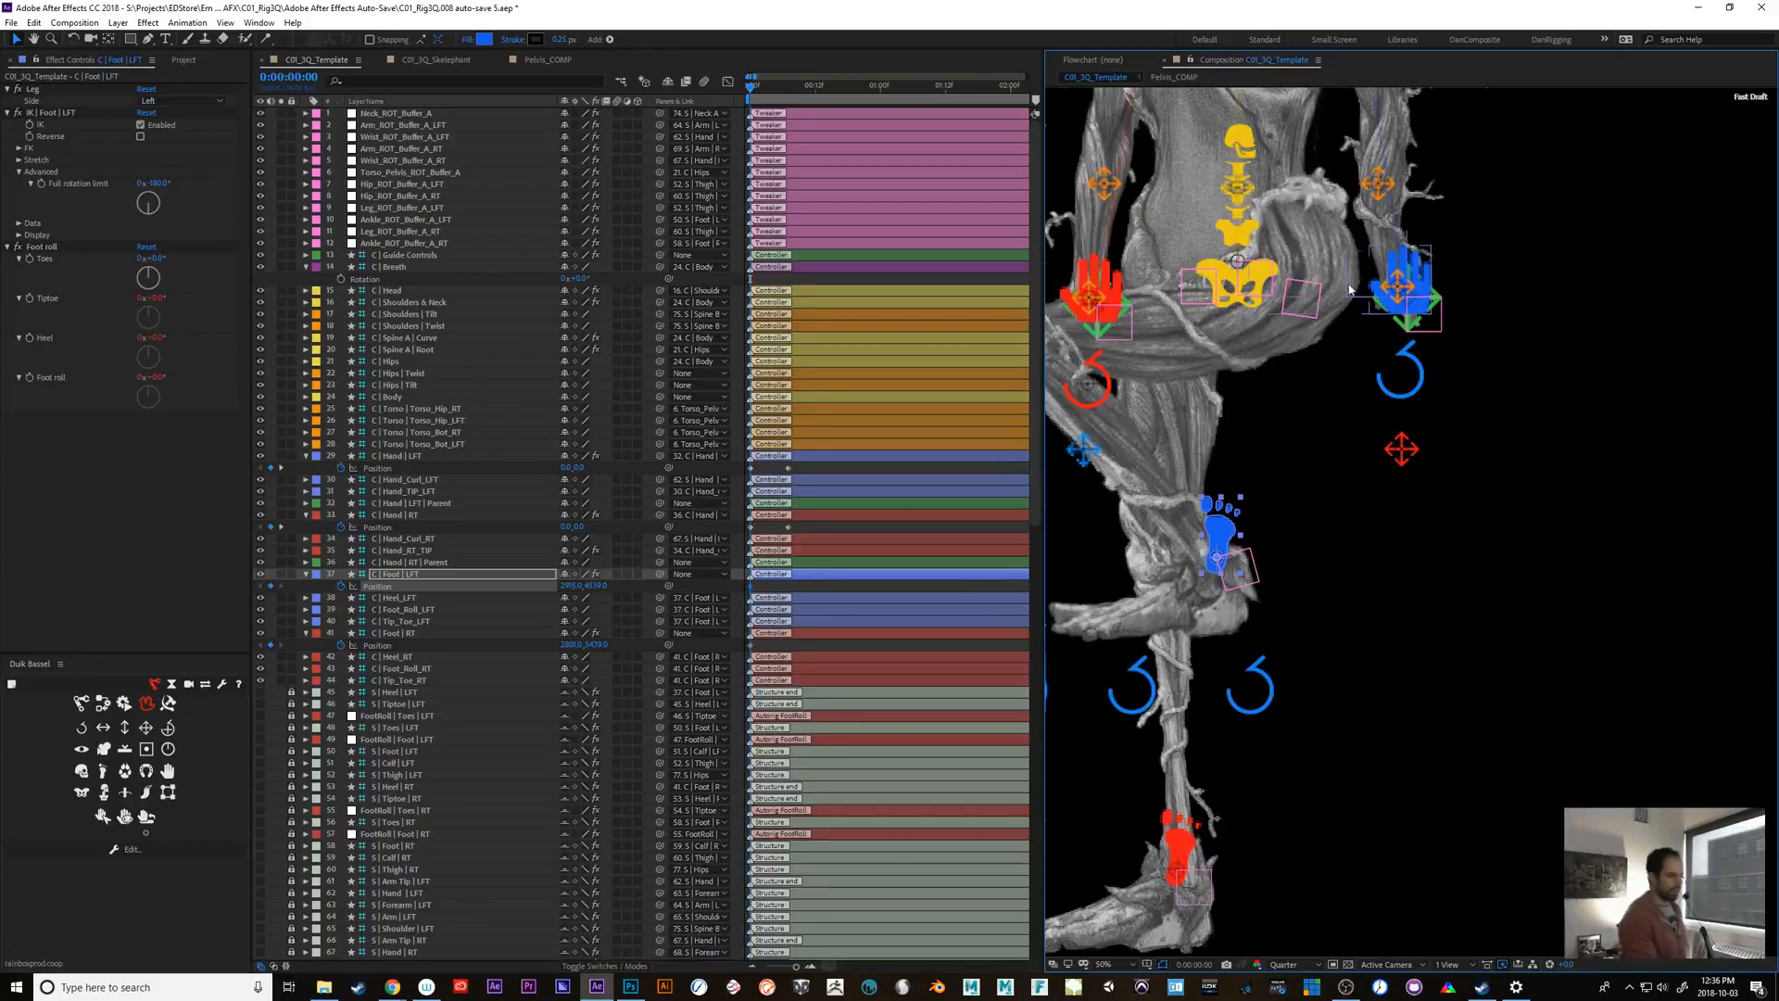
pyautogui.hotkey('ctrl', 'z')
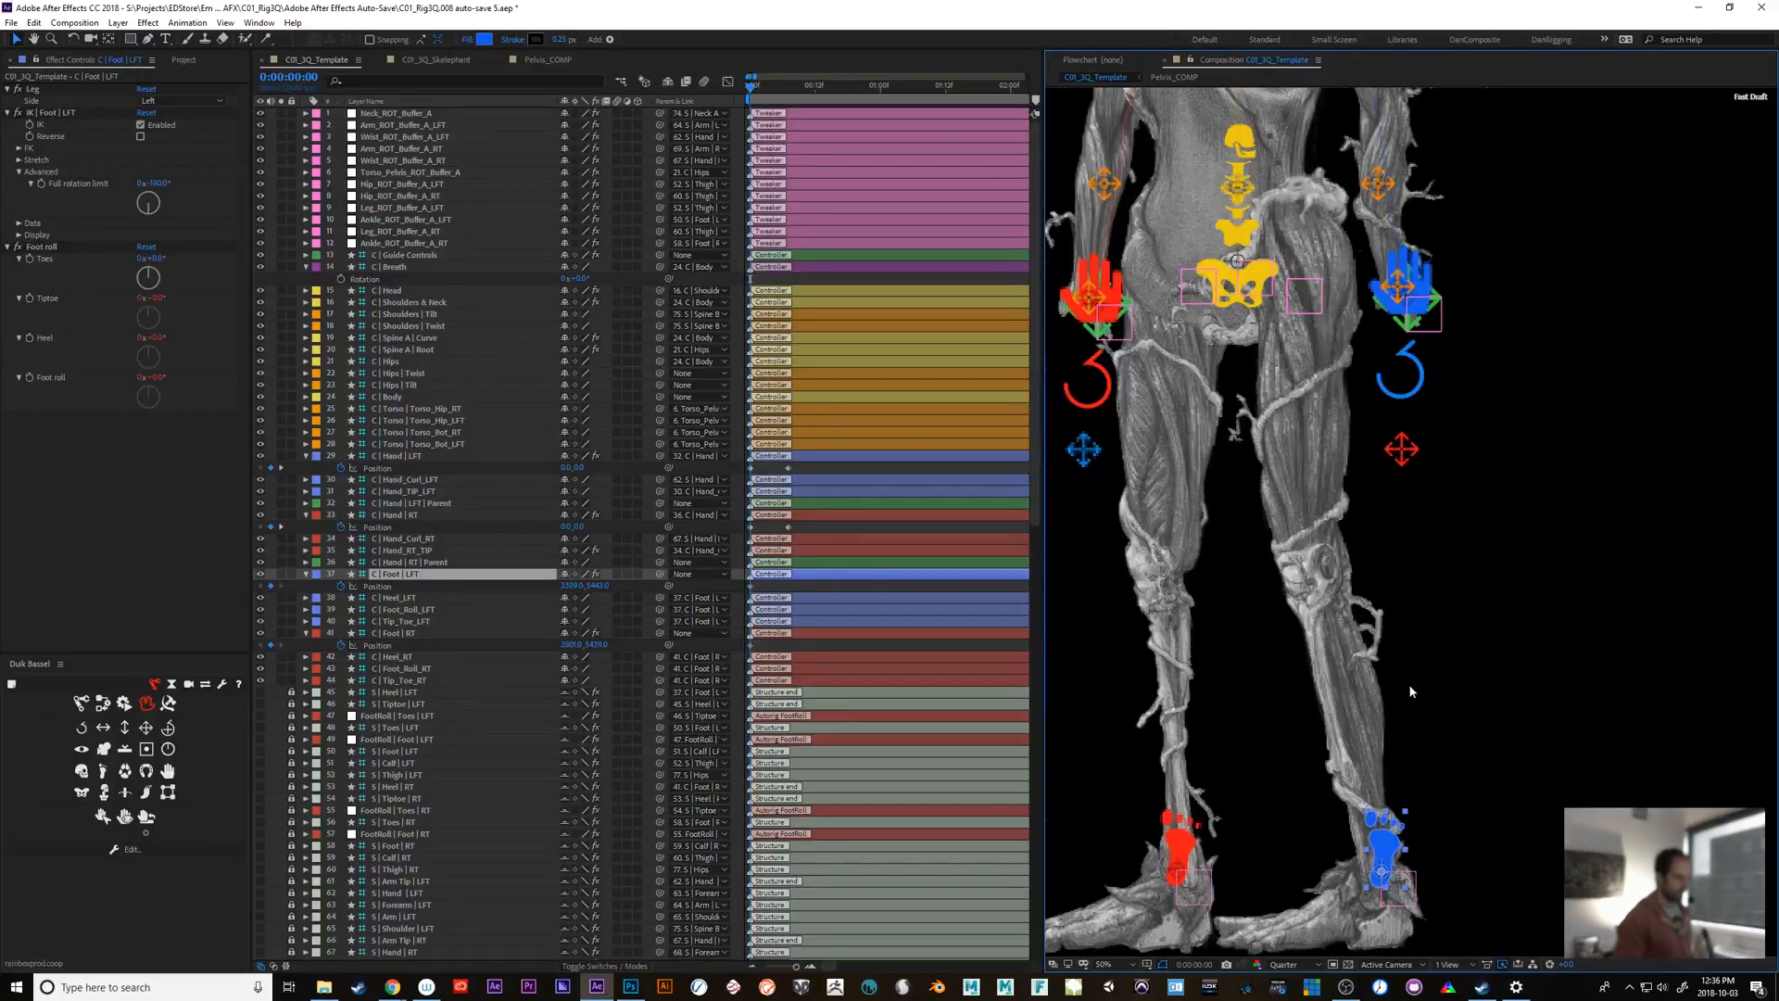
# Collapse the properties of the left and right foot controller layers and lock both layers
pyautogui.moveTo(1513, 669); pyautogui.dragTo(1556, 901)
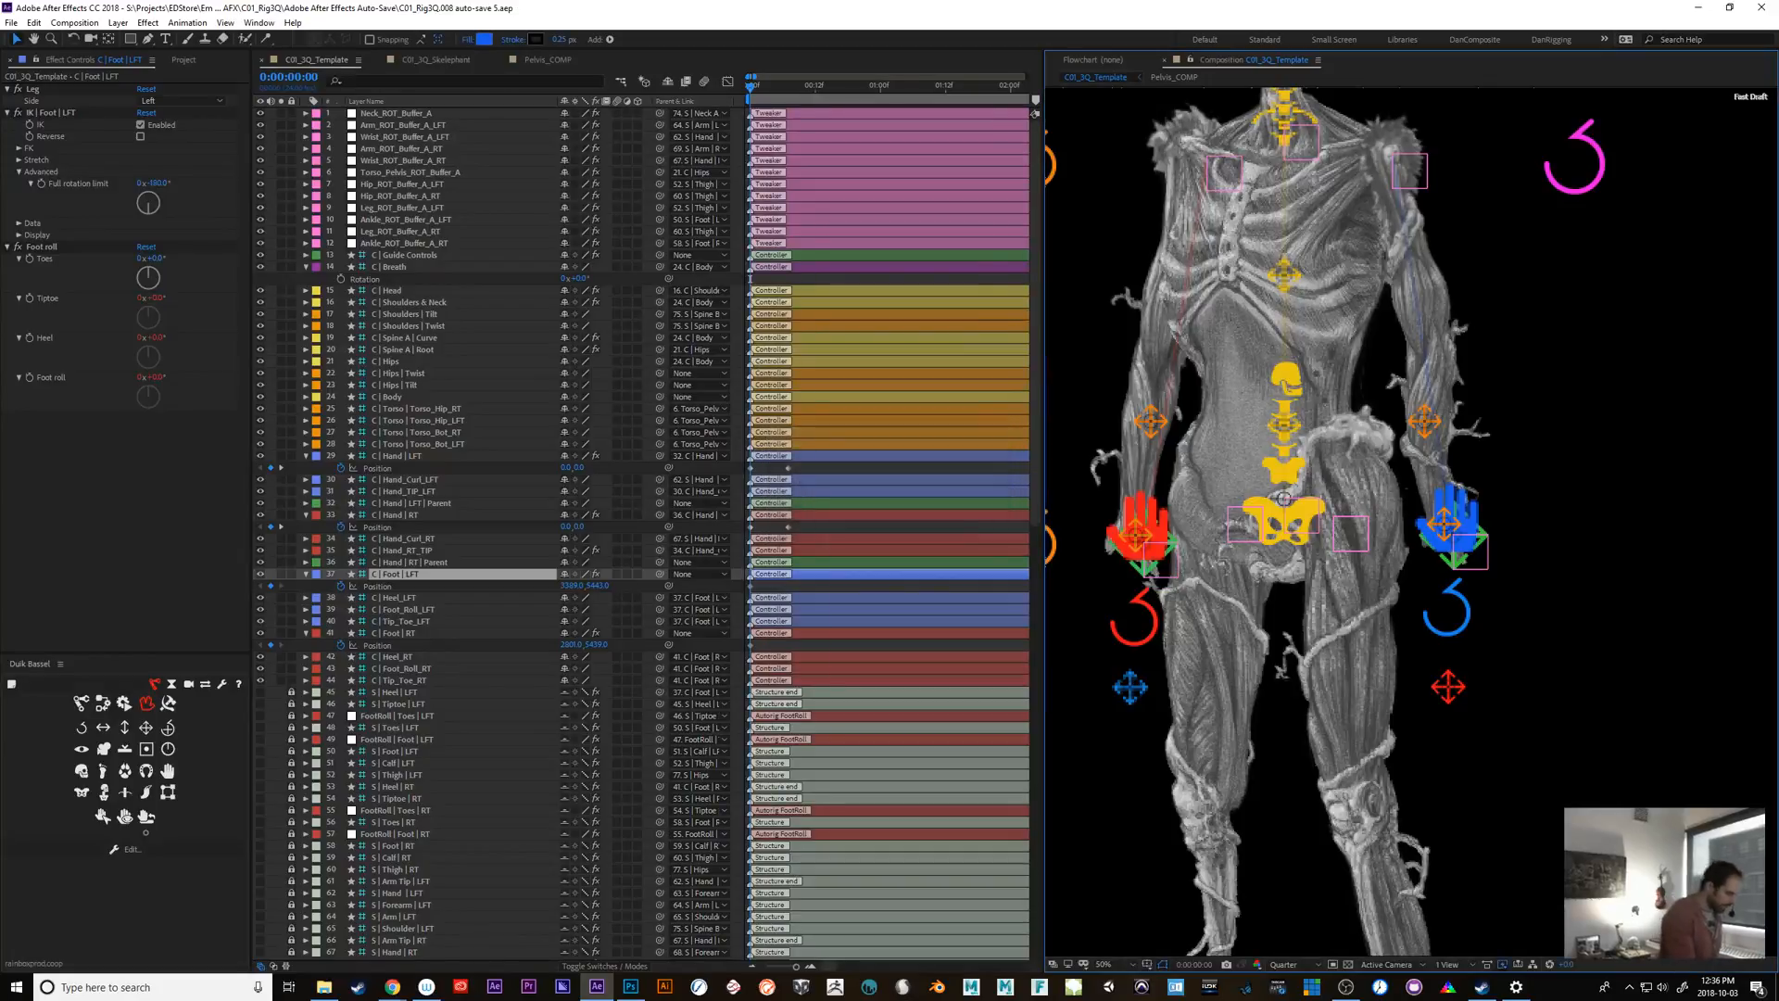
pyautogui.click(307, 575)
pyautogui.click(291, 573)
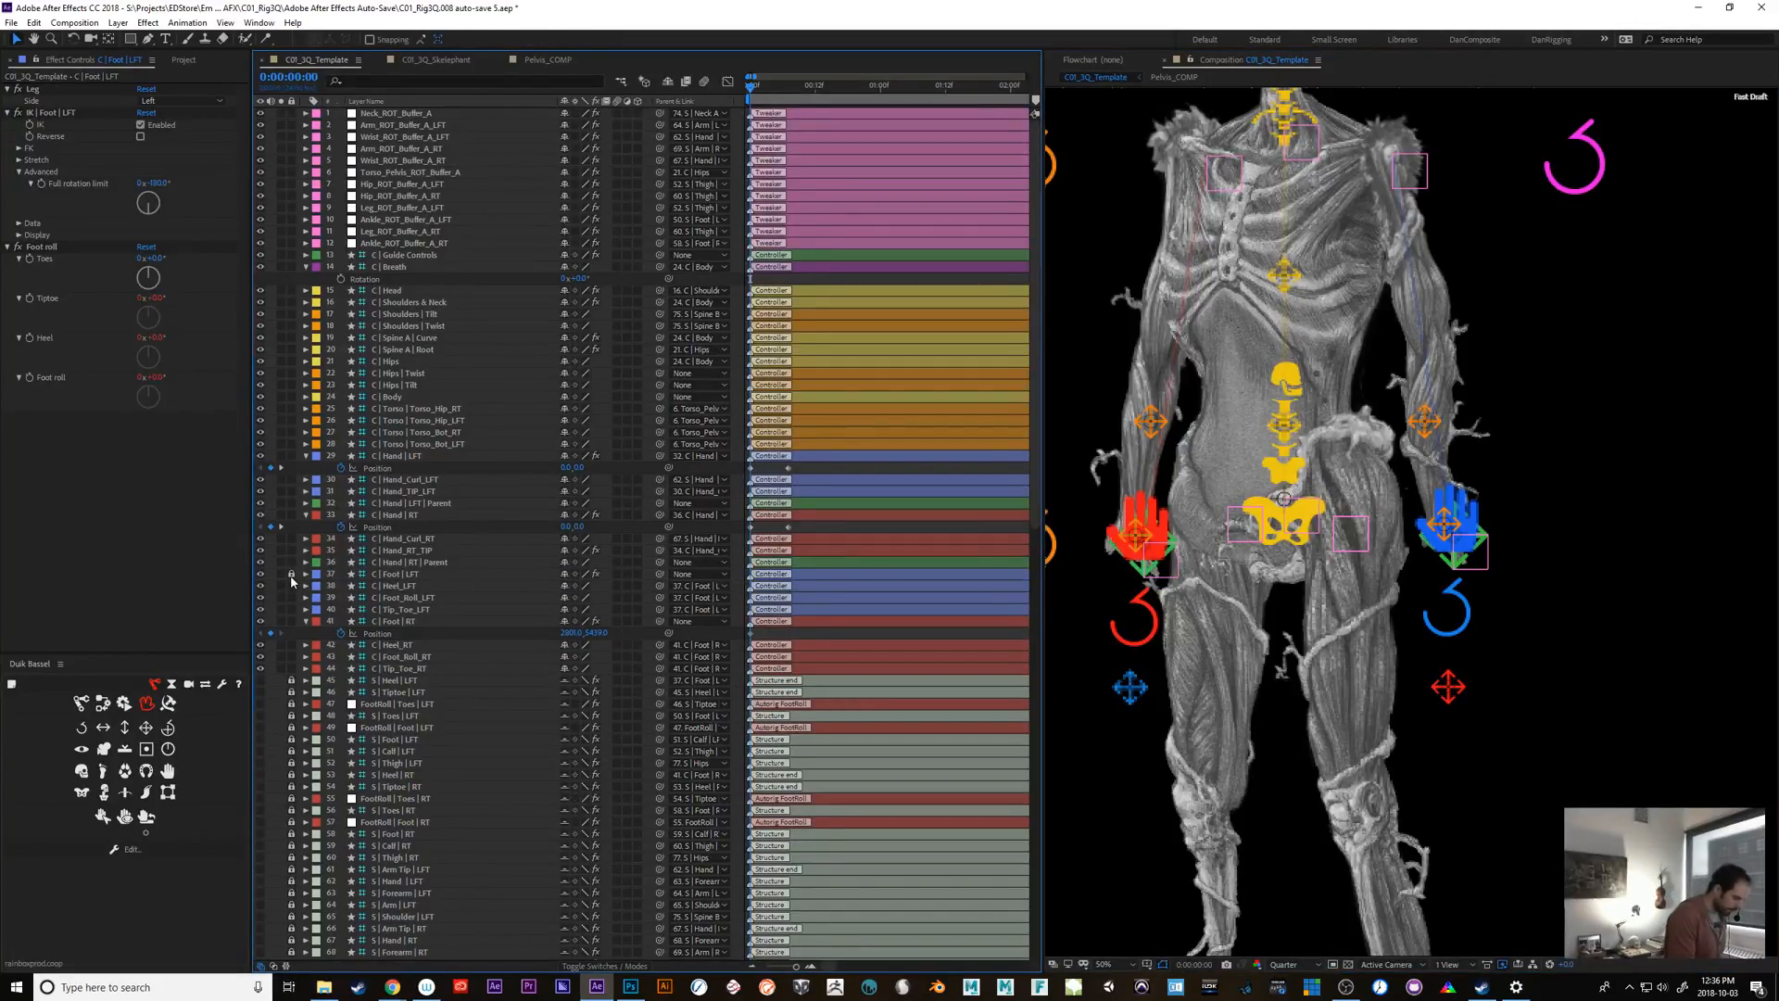
pyautogui.click(306, 621)
pyautogui.click(291, 621)
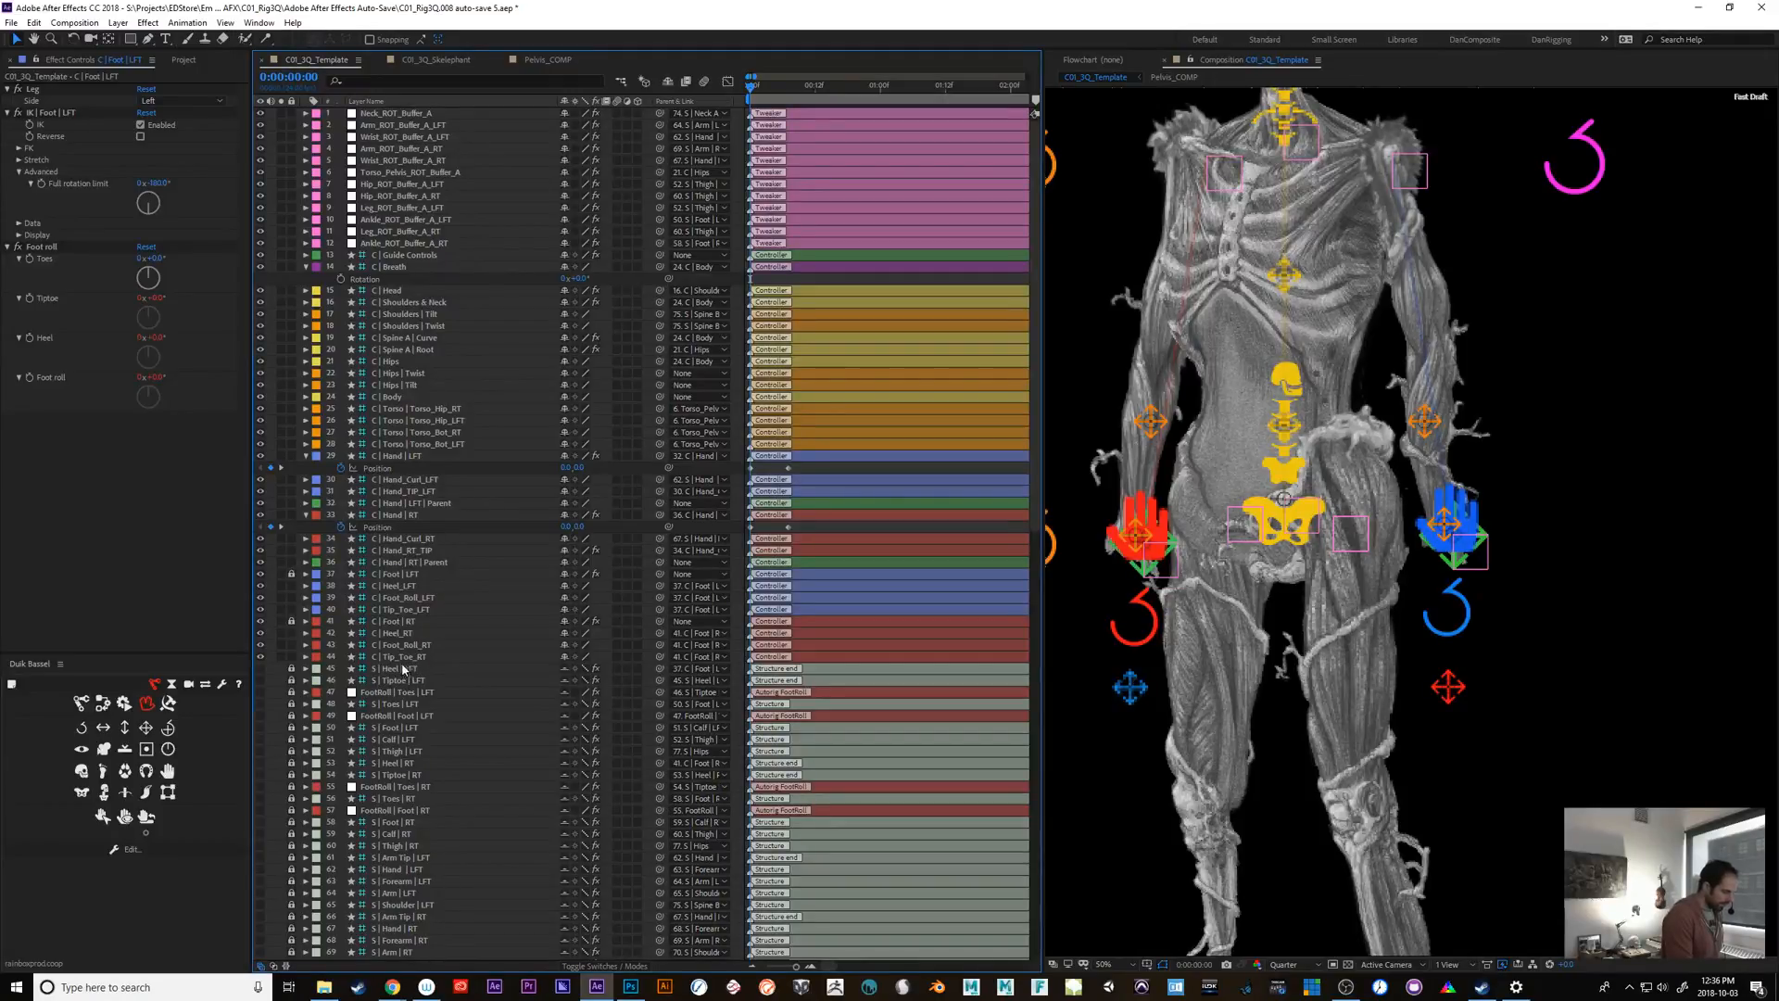
# Rotate the left foot roll controller counterclockwise in increments to test the leg's bend, then rotate it back to neutral
pyautogui.scroll(-5, 1349, 904)
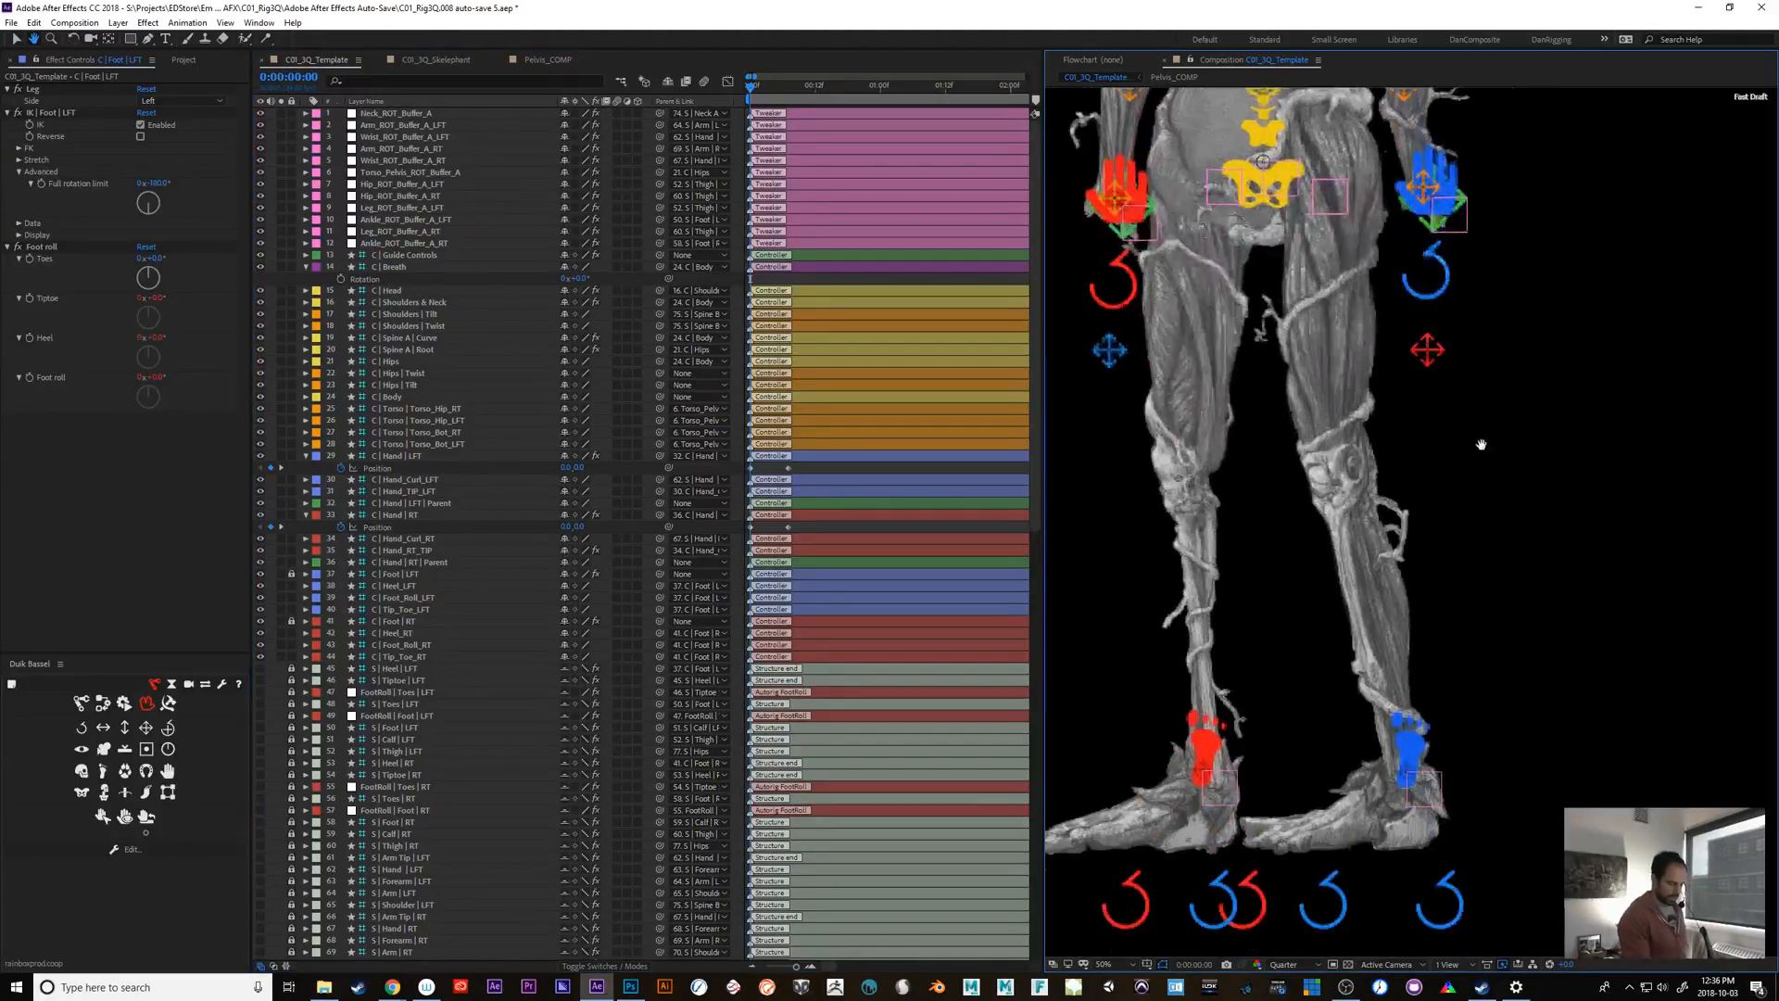
pyautogui.click(1345, 902)
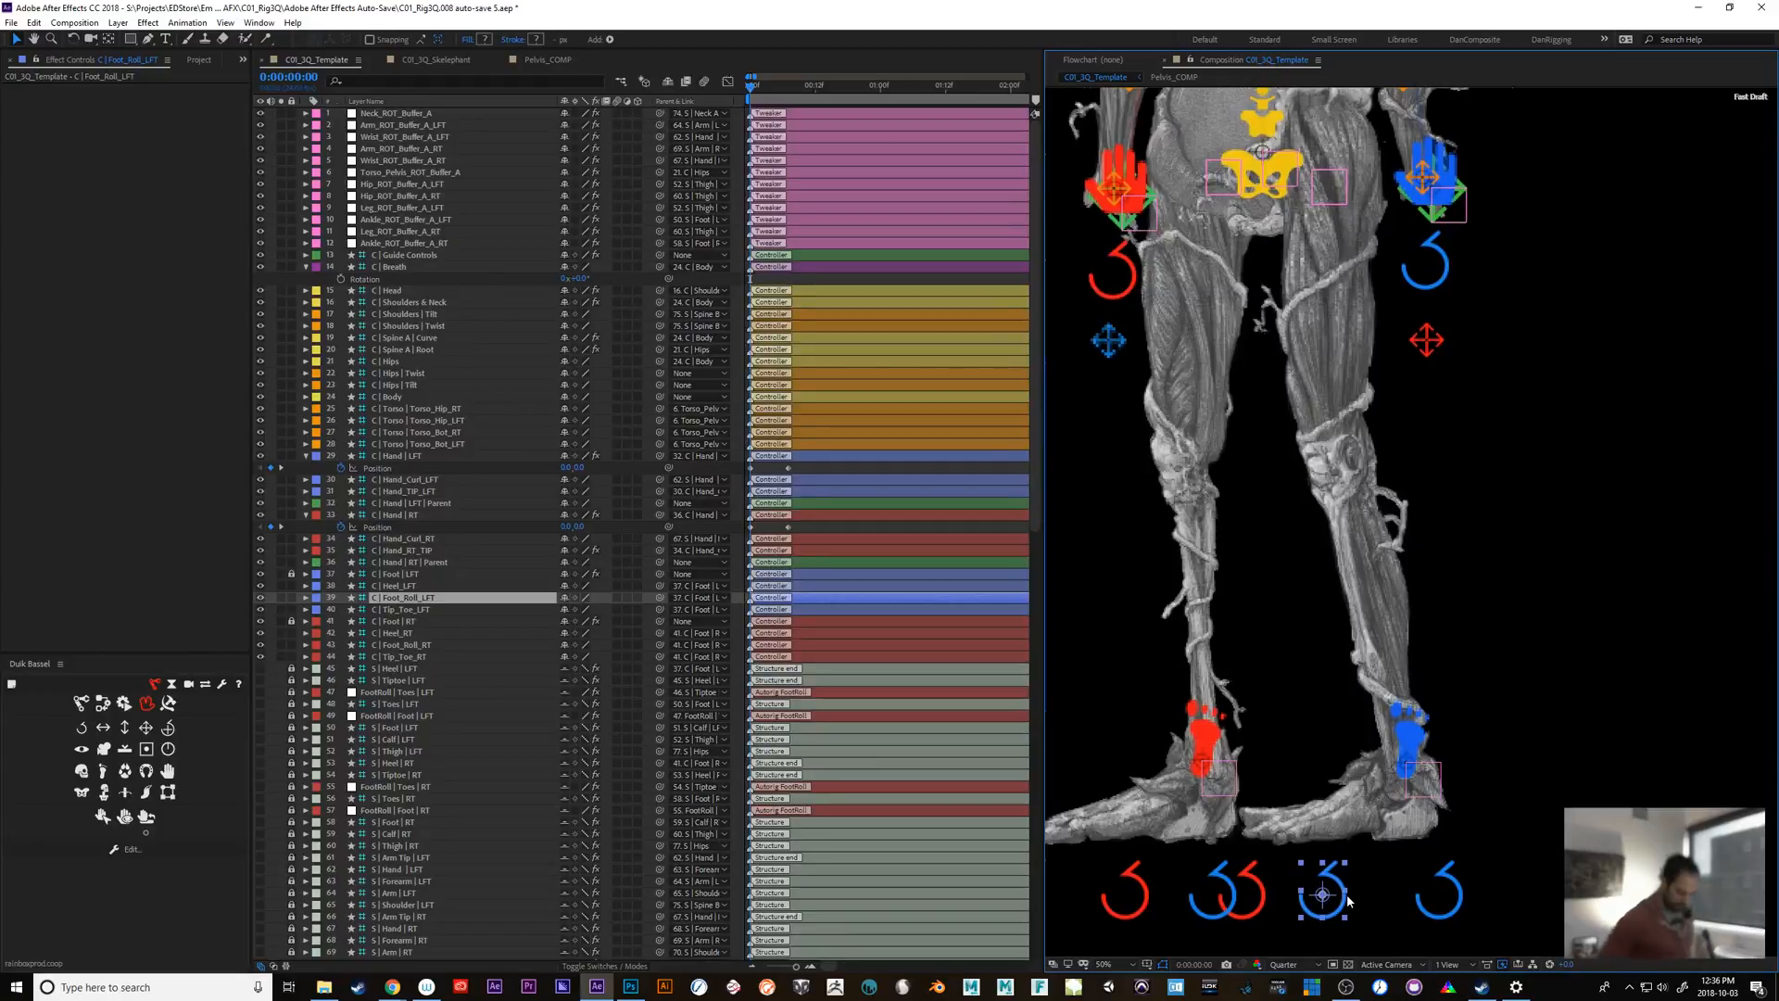
pyautogui.press('shift+KP_Subtract')
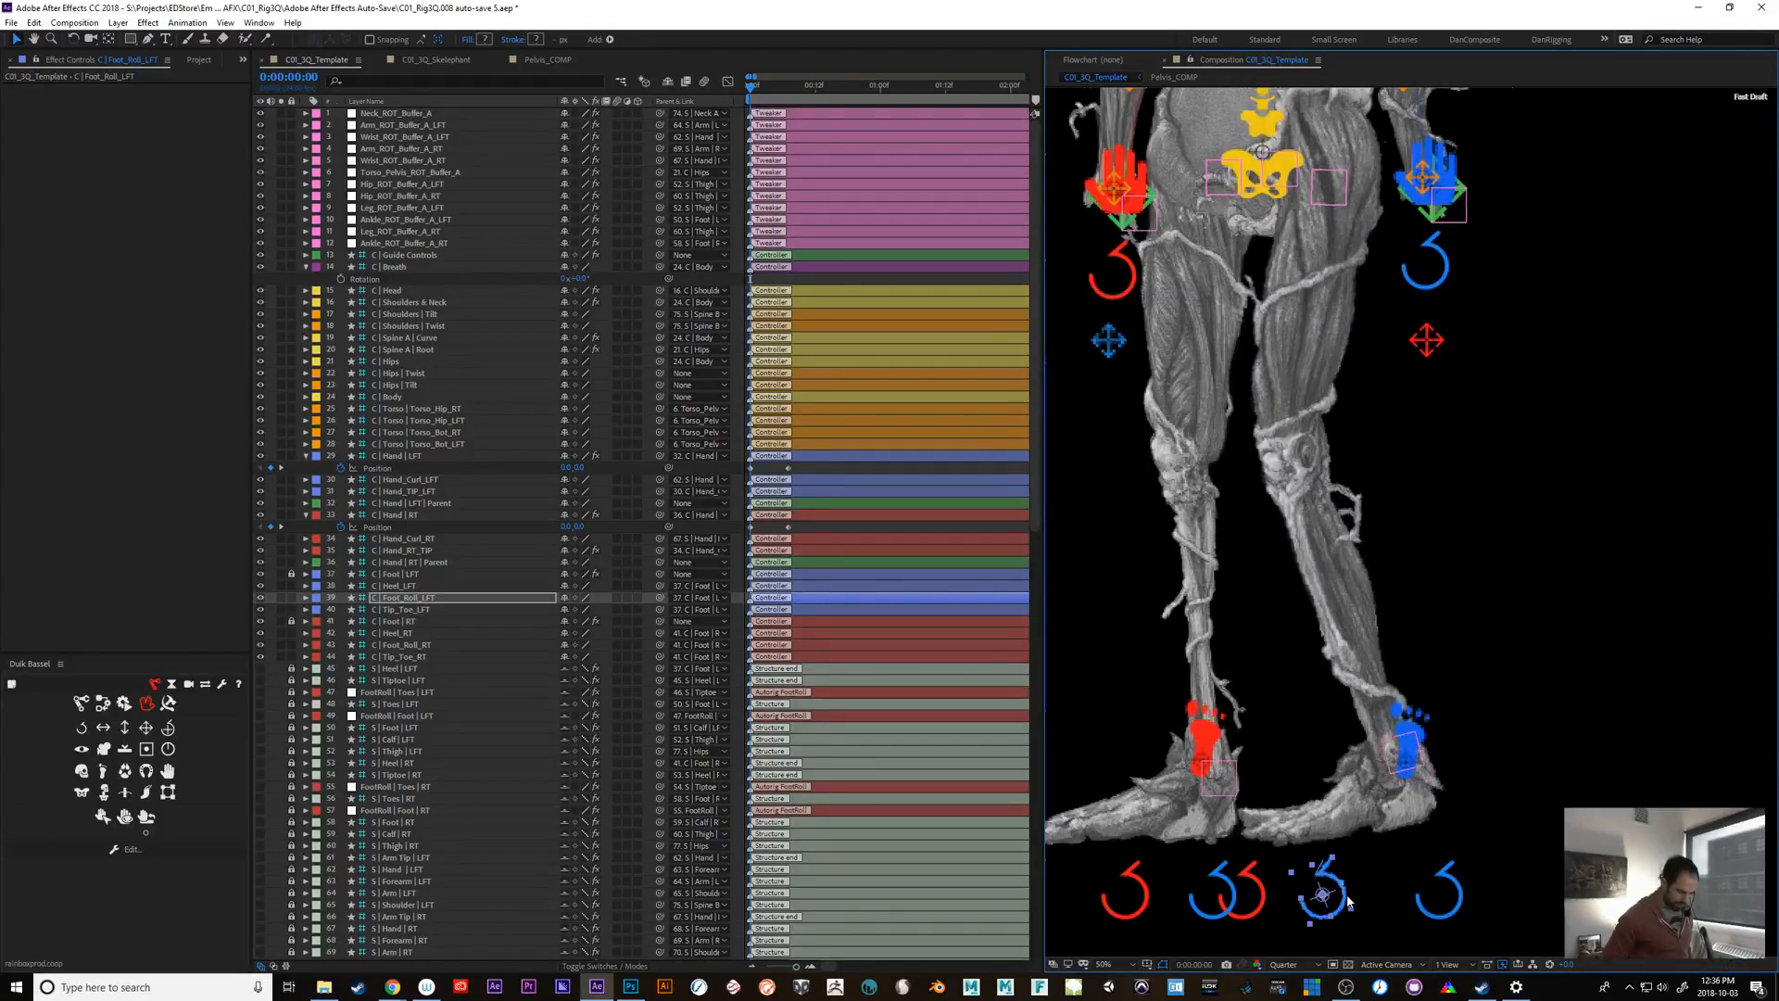
pyautogui.press('shift+KP_Subtract')
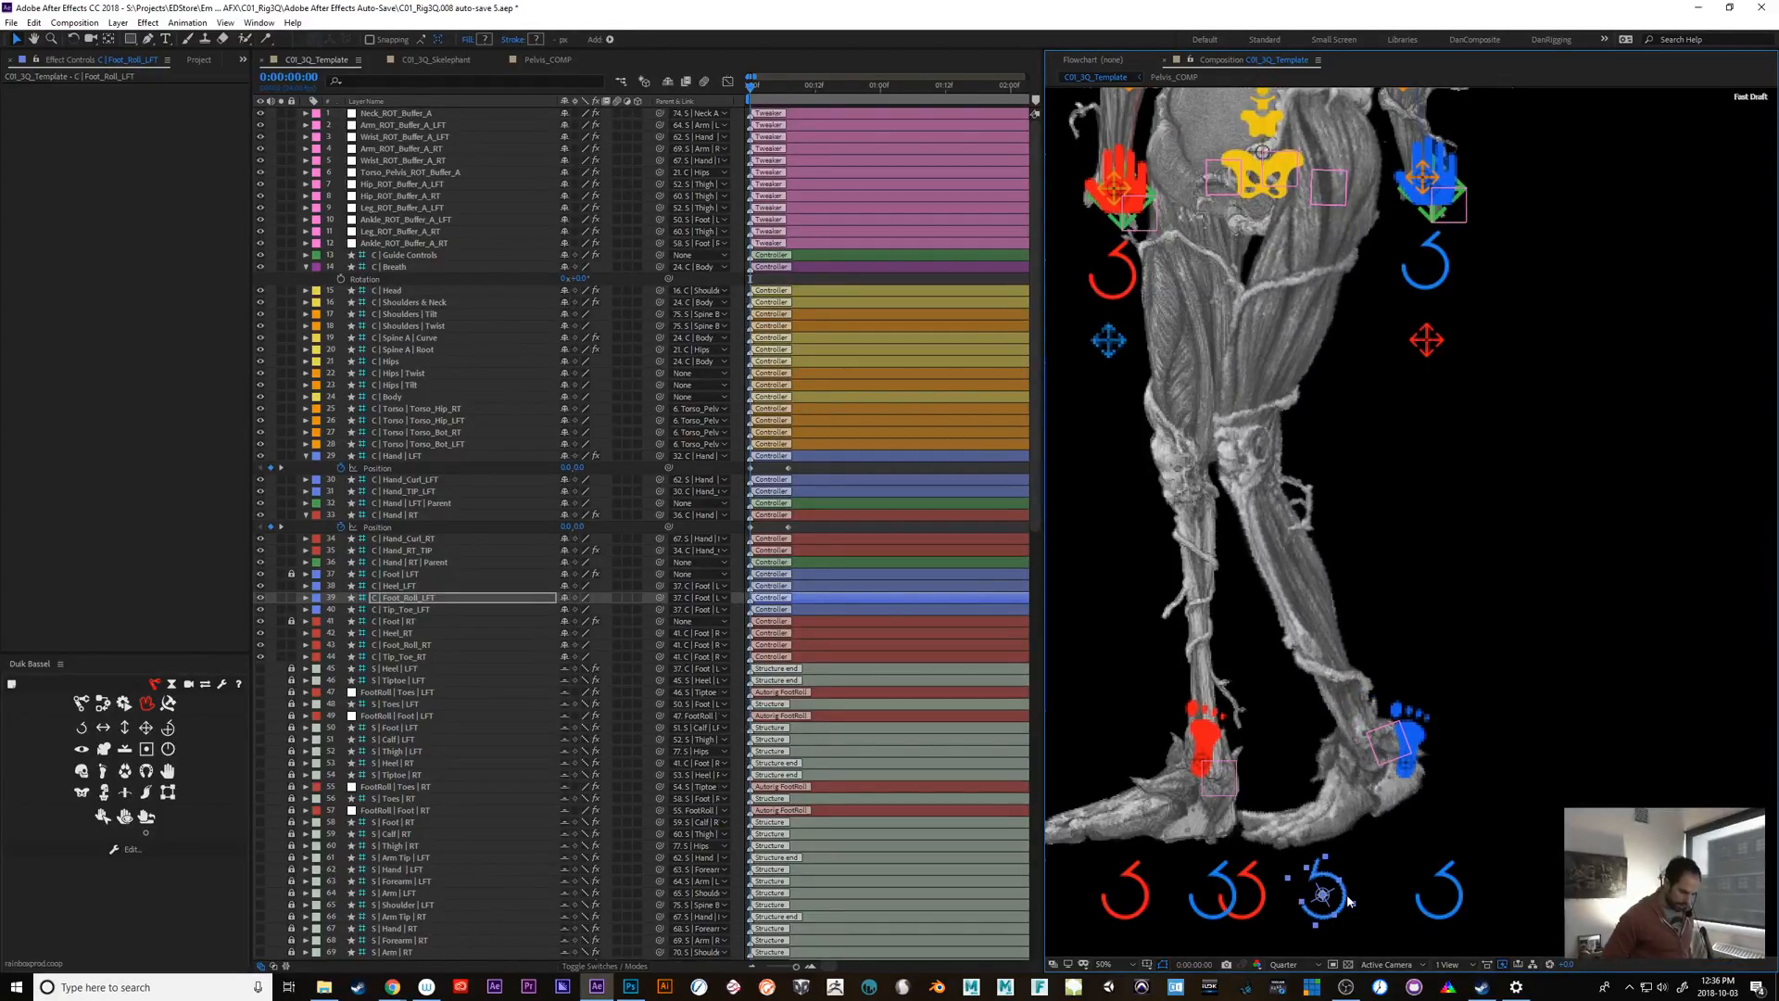
pyautogui.press('shift+KP_Add')
pyautogui.press('shift+KP_Add')
pyautogui.press('shift+KP_Add')
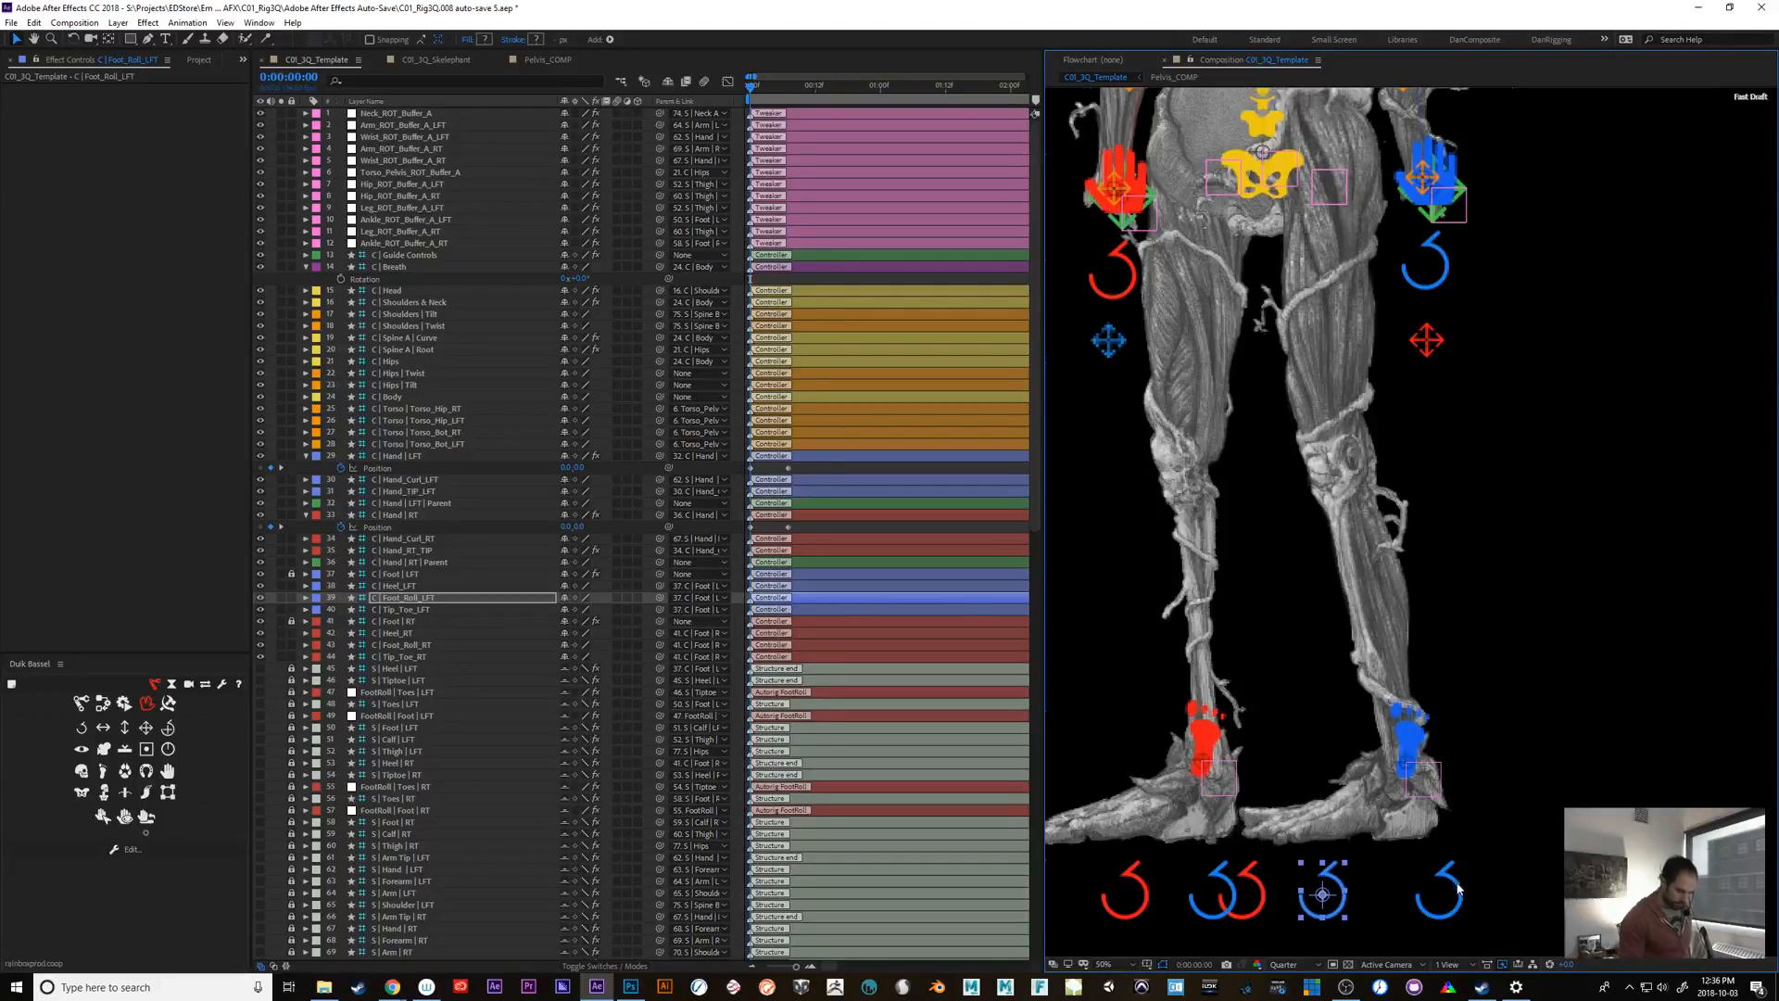
# Rotate the left heel controller one increment clockwise to test the foot, then return it to neutral
pyautogui.click(1454, 887)
pyautogui.press('shift+KP_Add')
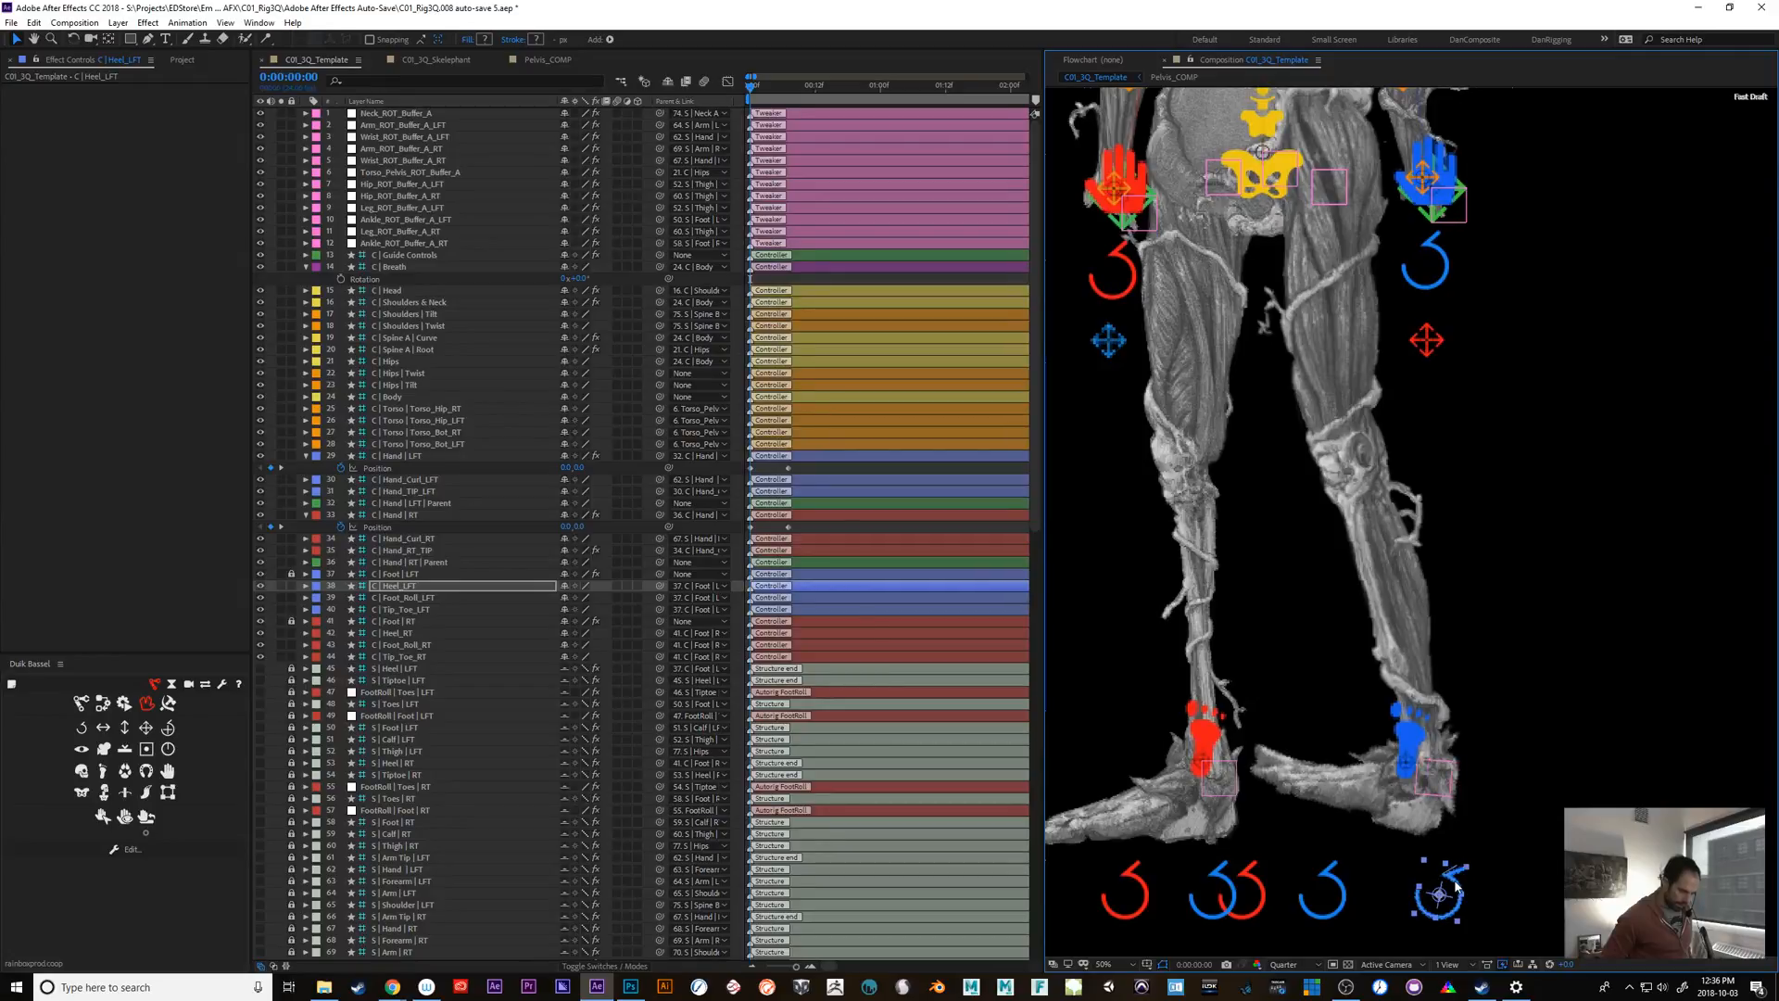
pyautogui.press('shift+KP_Subtract')
# Rotate the head controller in both directions to test the neck's deformation, then return it to neutral
pyautogui.press('space')
pyautogui.moveTo(1493, 536); pyautogui.dragTo(1526, 923)
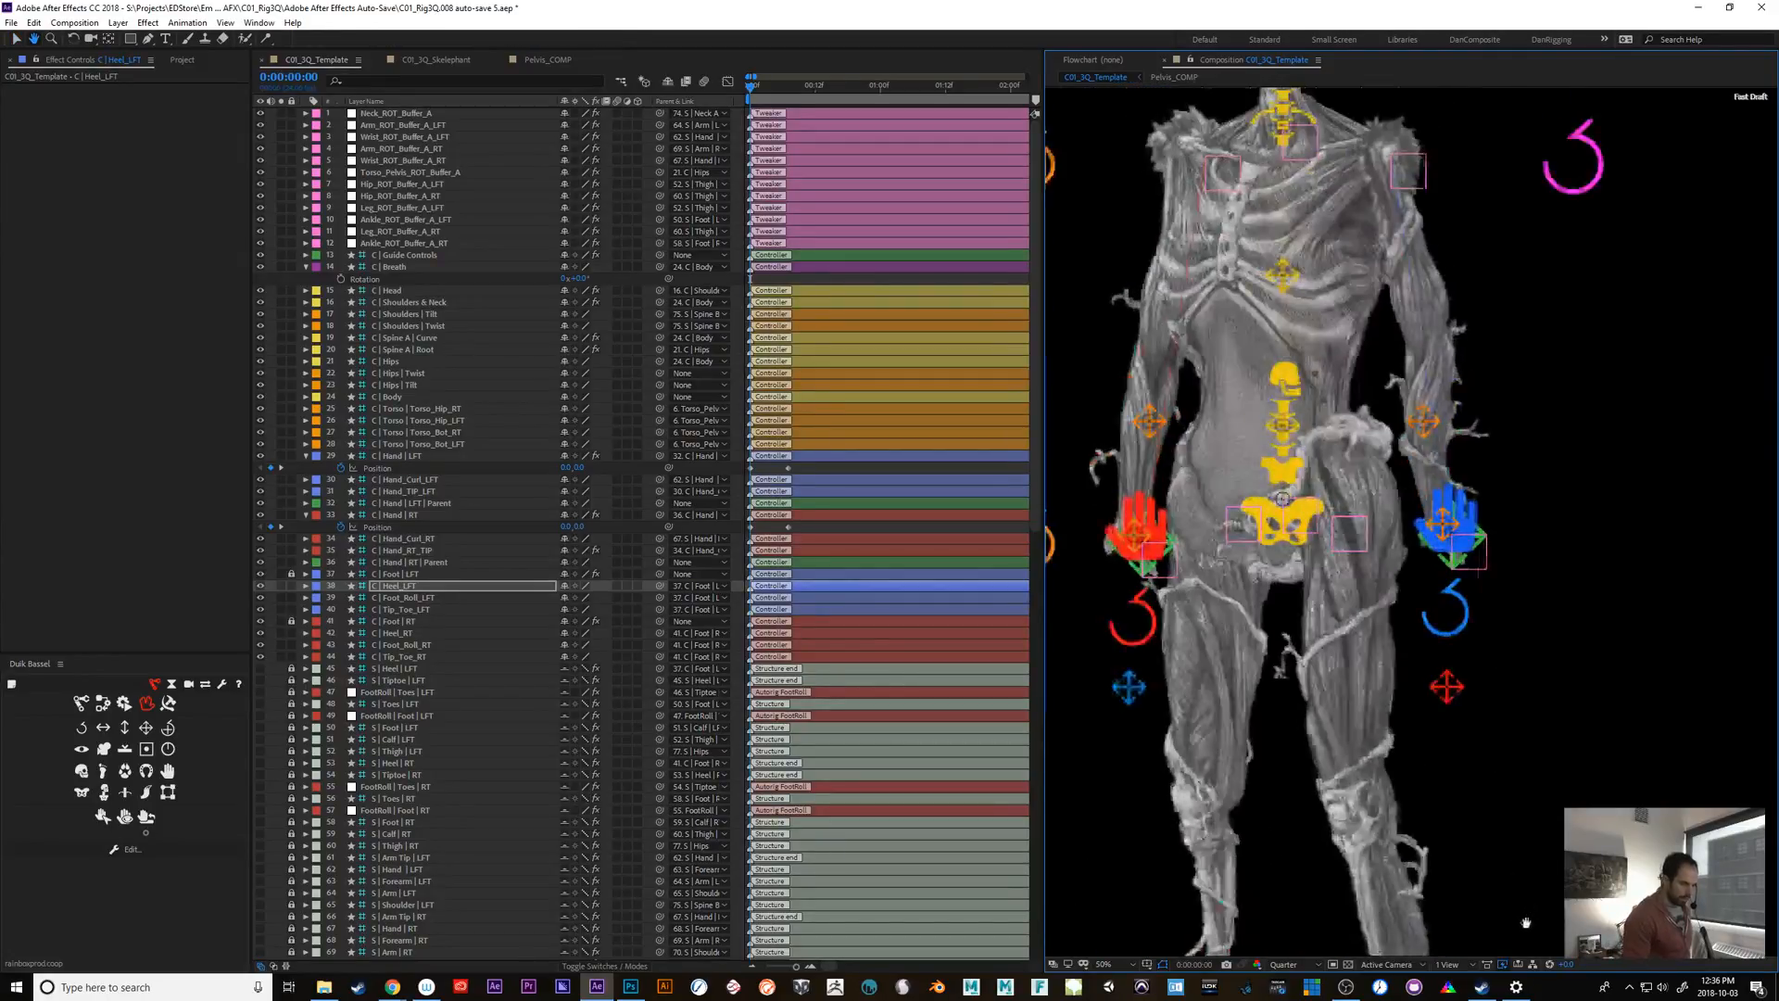
pyautogui.moveTo(1558, 693); pyautogui.dragTo(1567, 730)
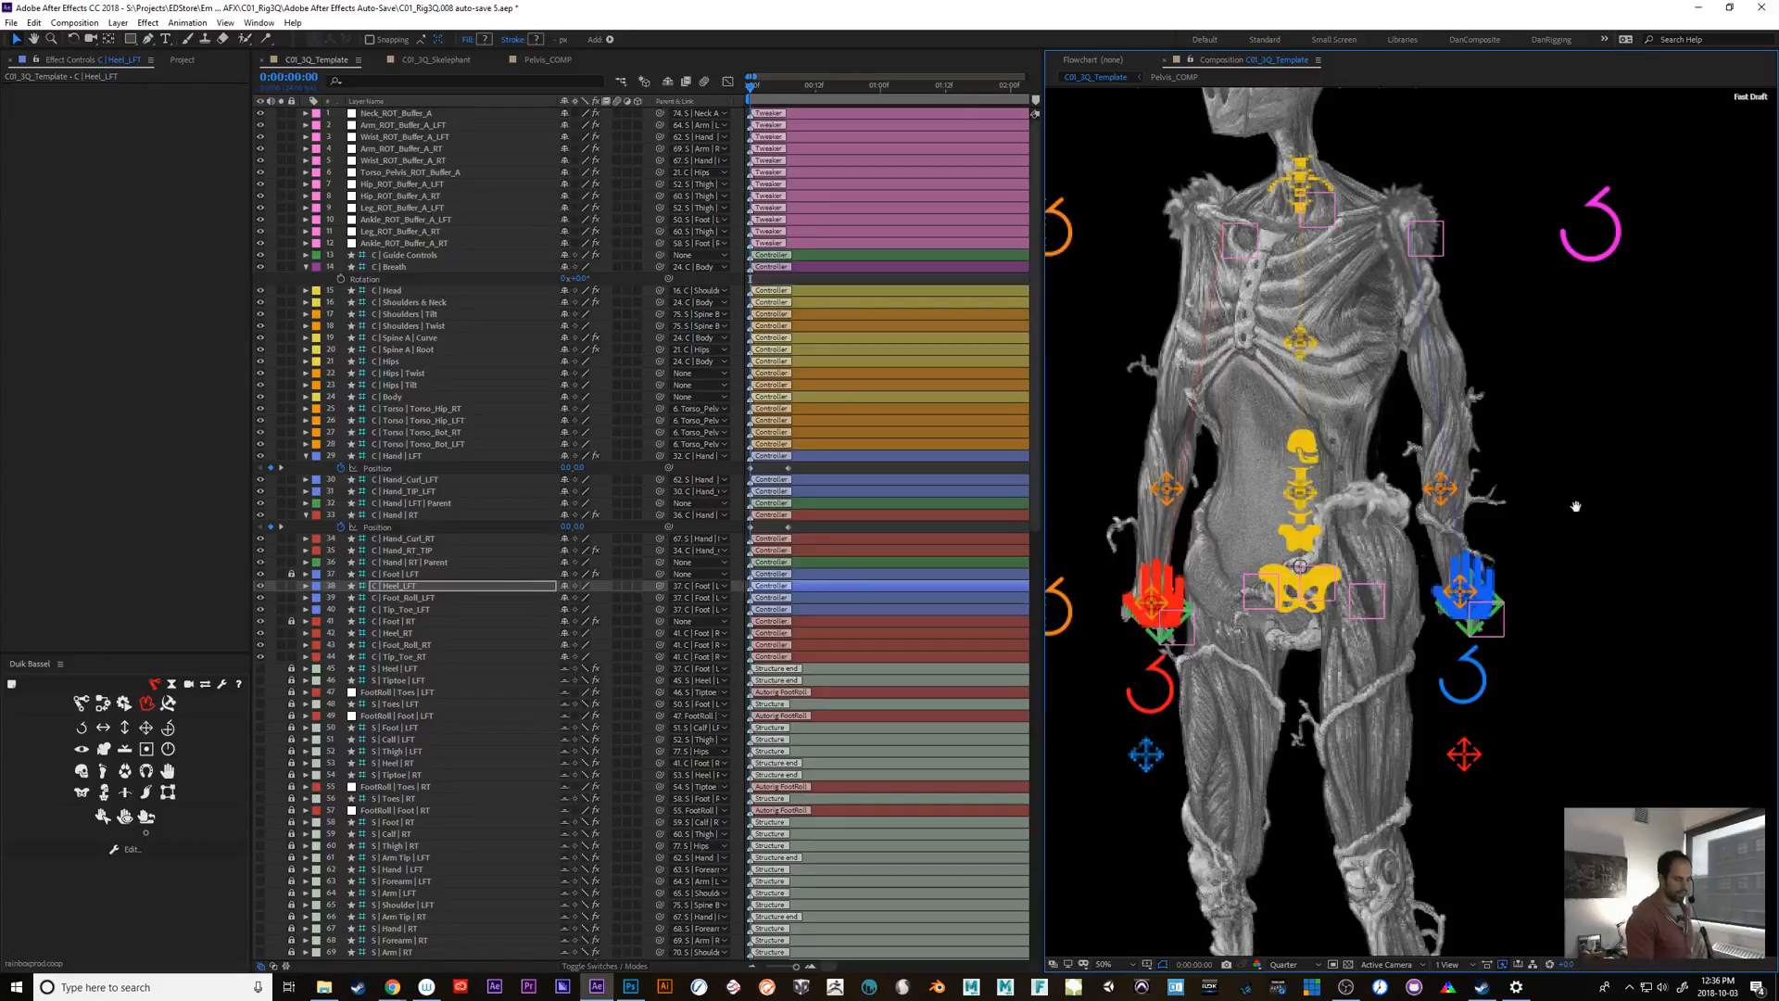
pyautogui.press('space')
pyautogui.moveTo(1575, 506); pyautogui.dragTo(1611, 741)
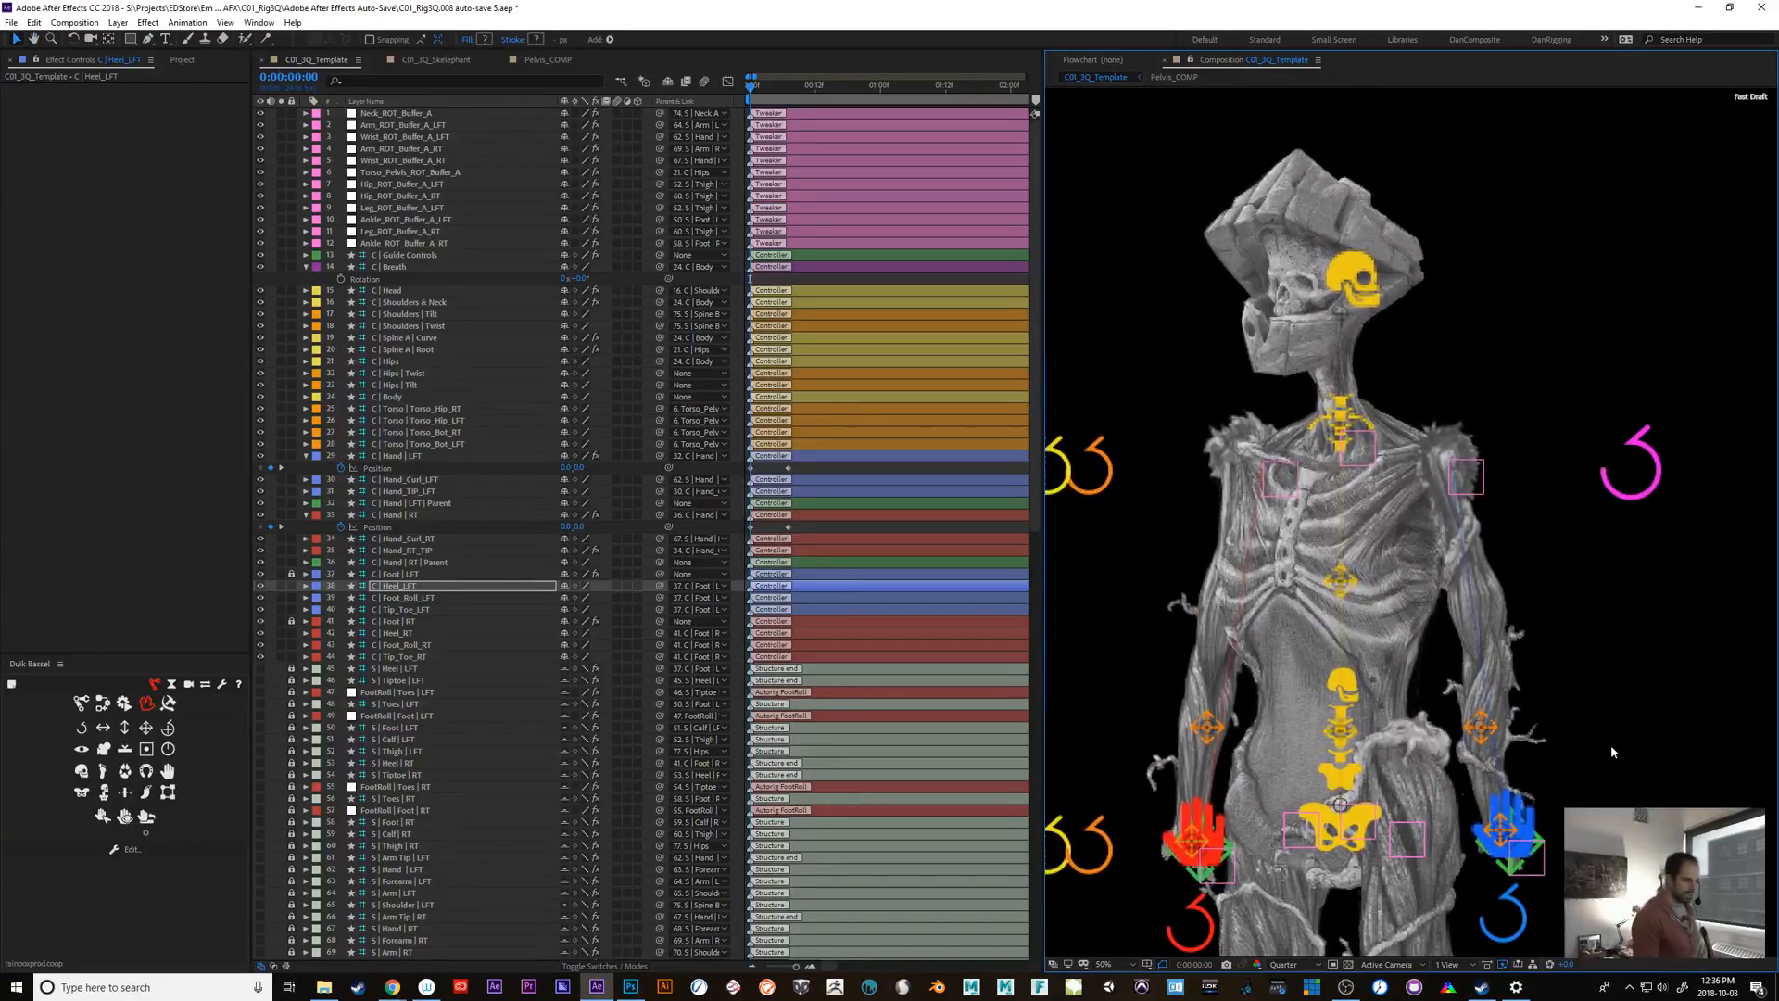
pyautogui.click(1359, 280)
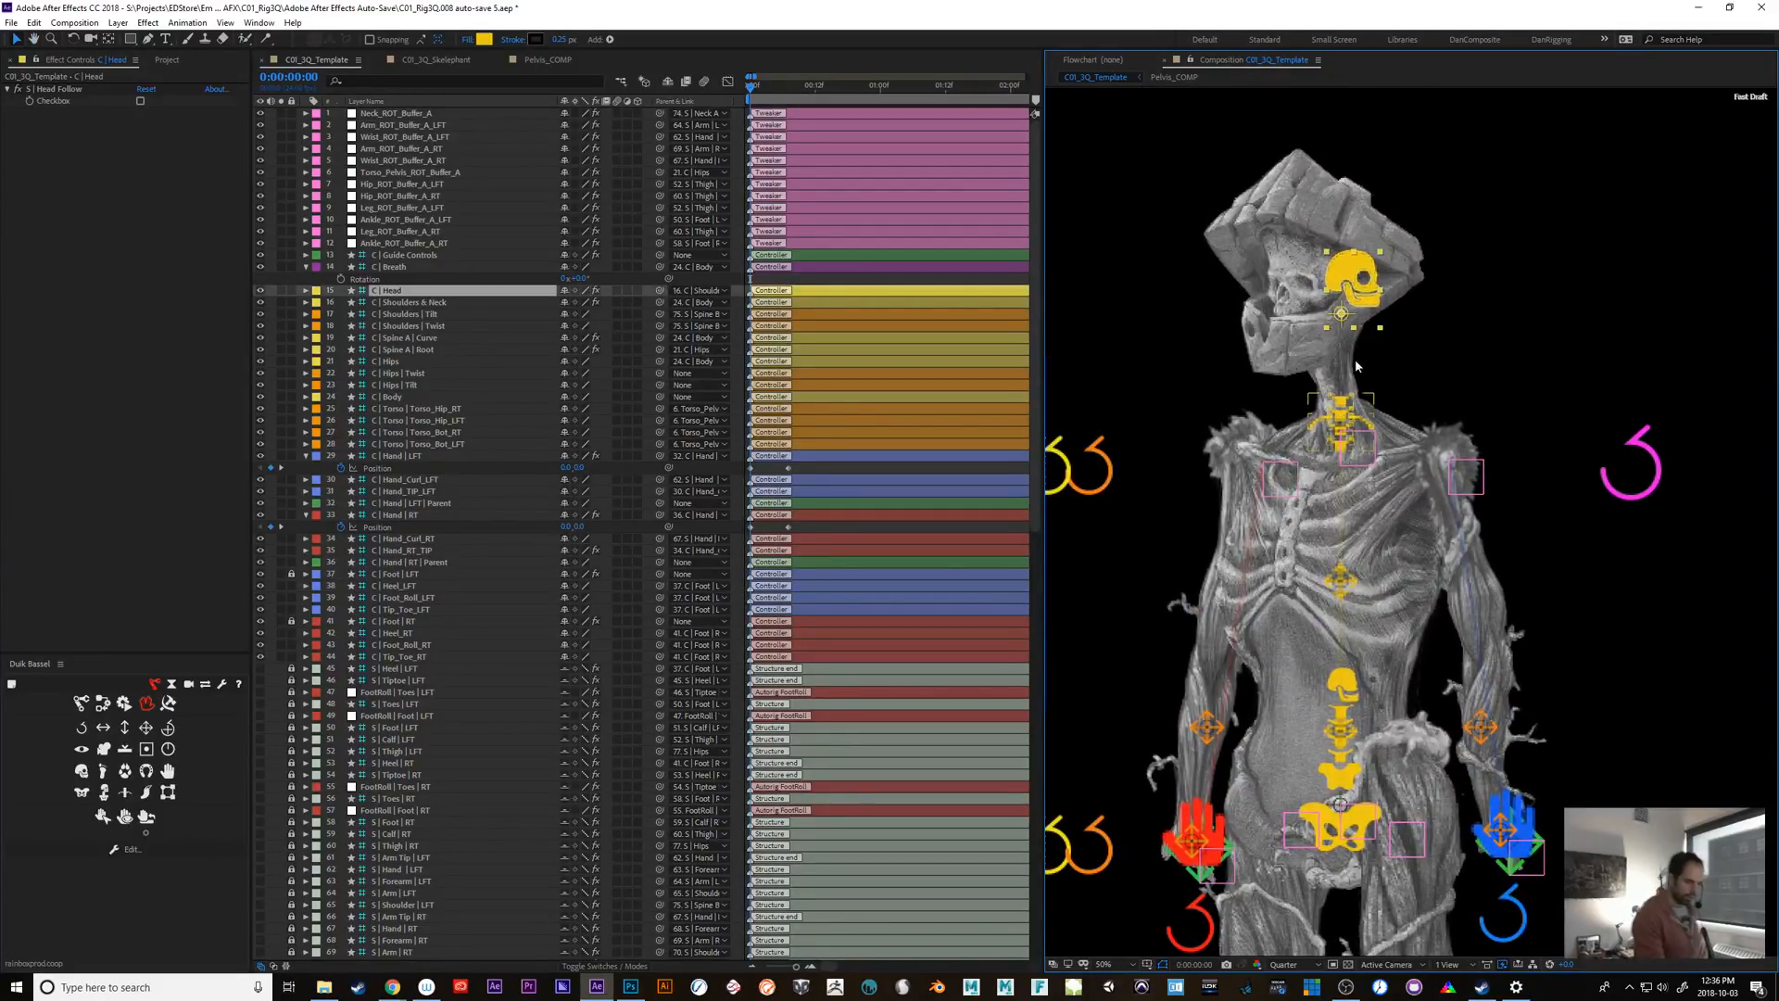
pyautogui.press('shift+KP_Add')
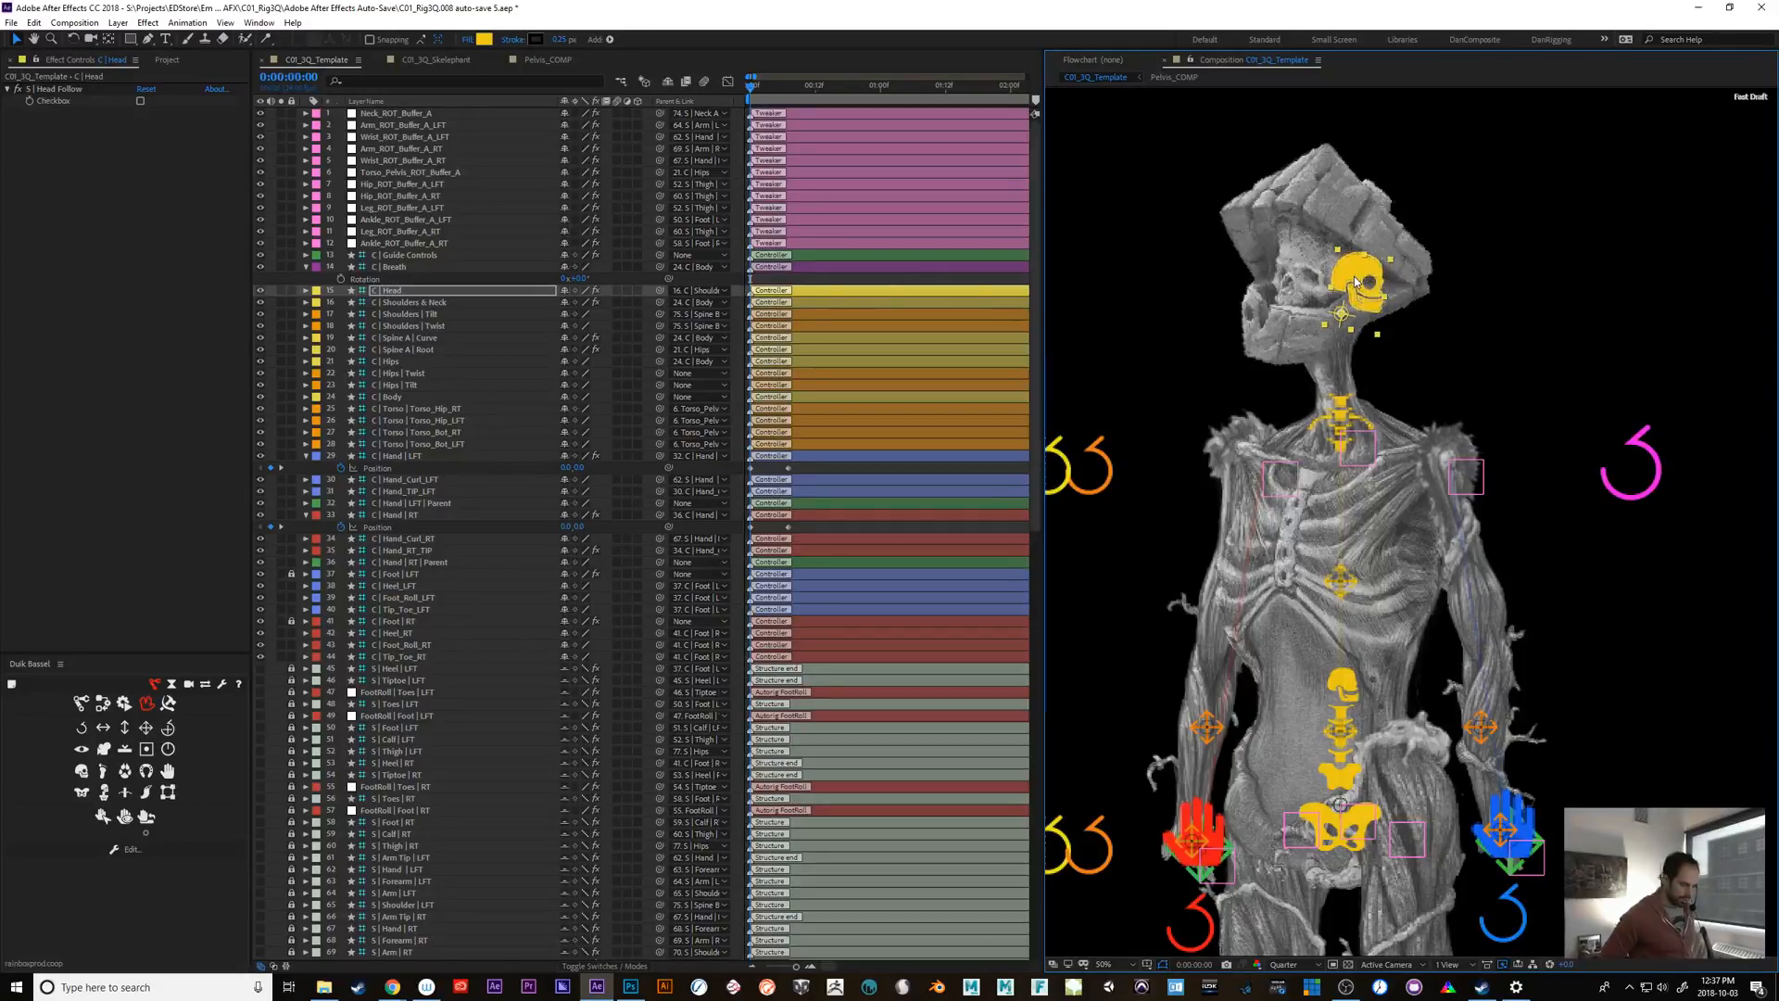
pyautogui.press('shift+KP_Subtract')
pyautogui.press('shift+KP_Subtract')
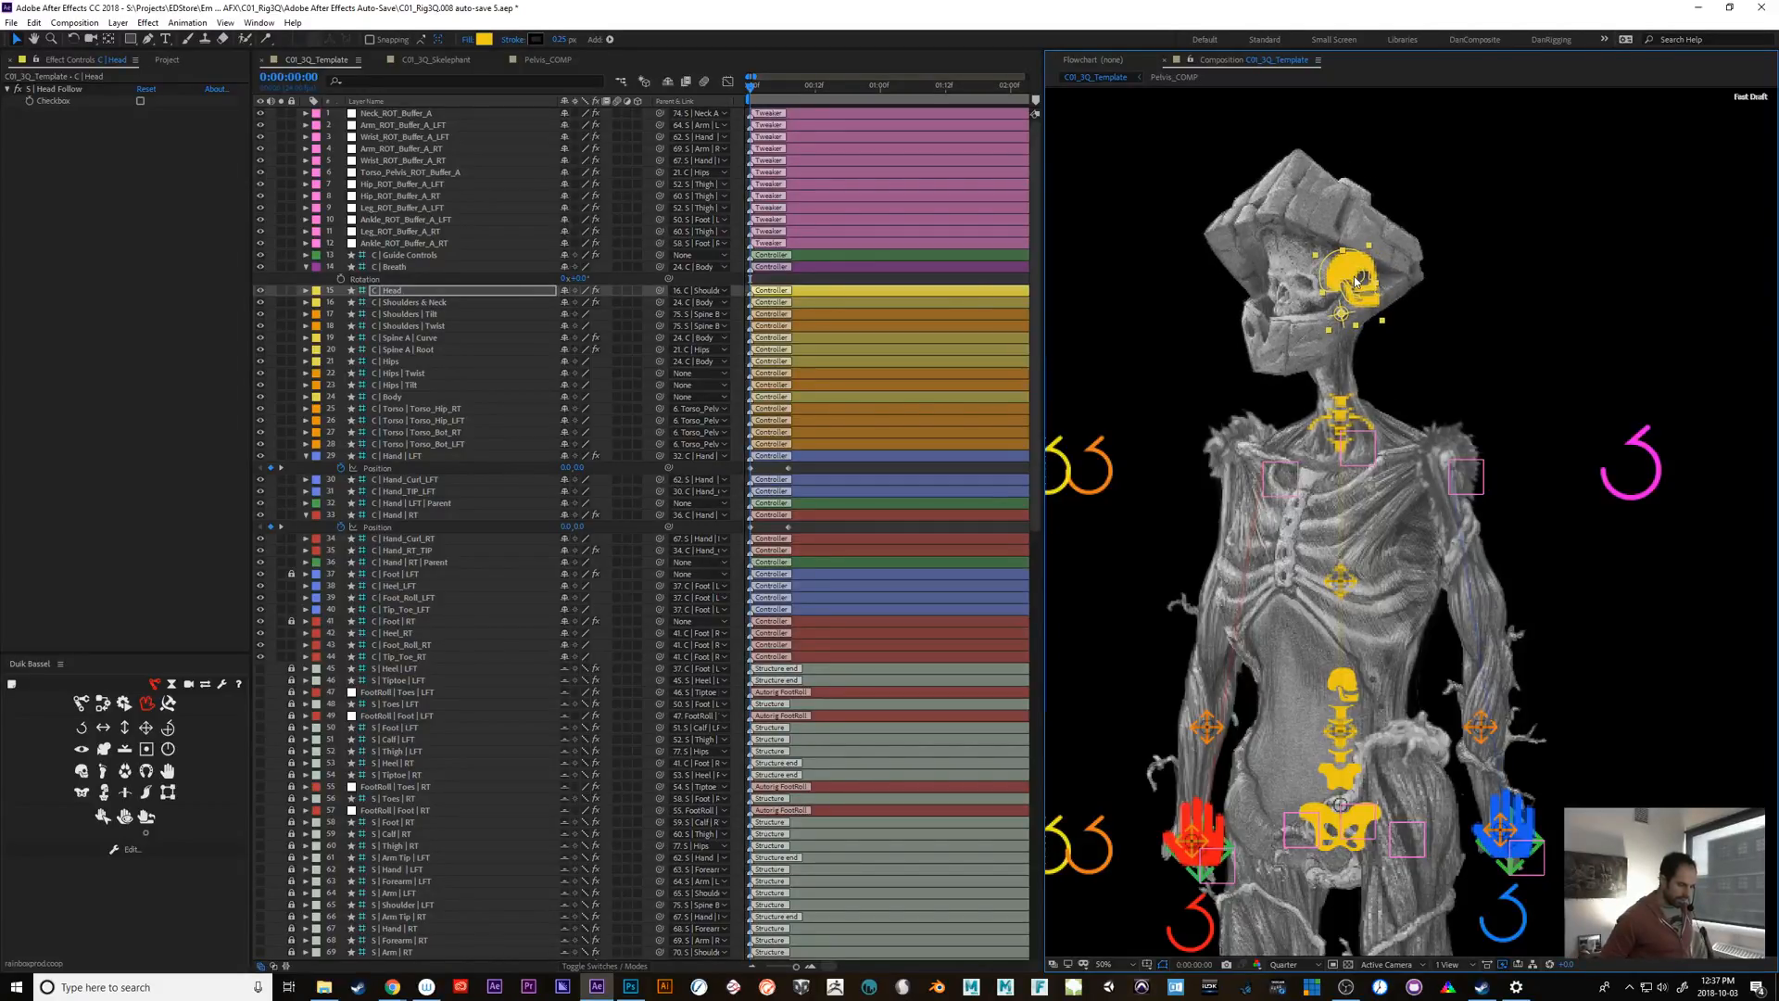
pyautogui.press('shift+KP_Subtract')
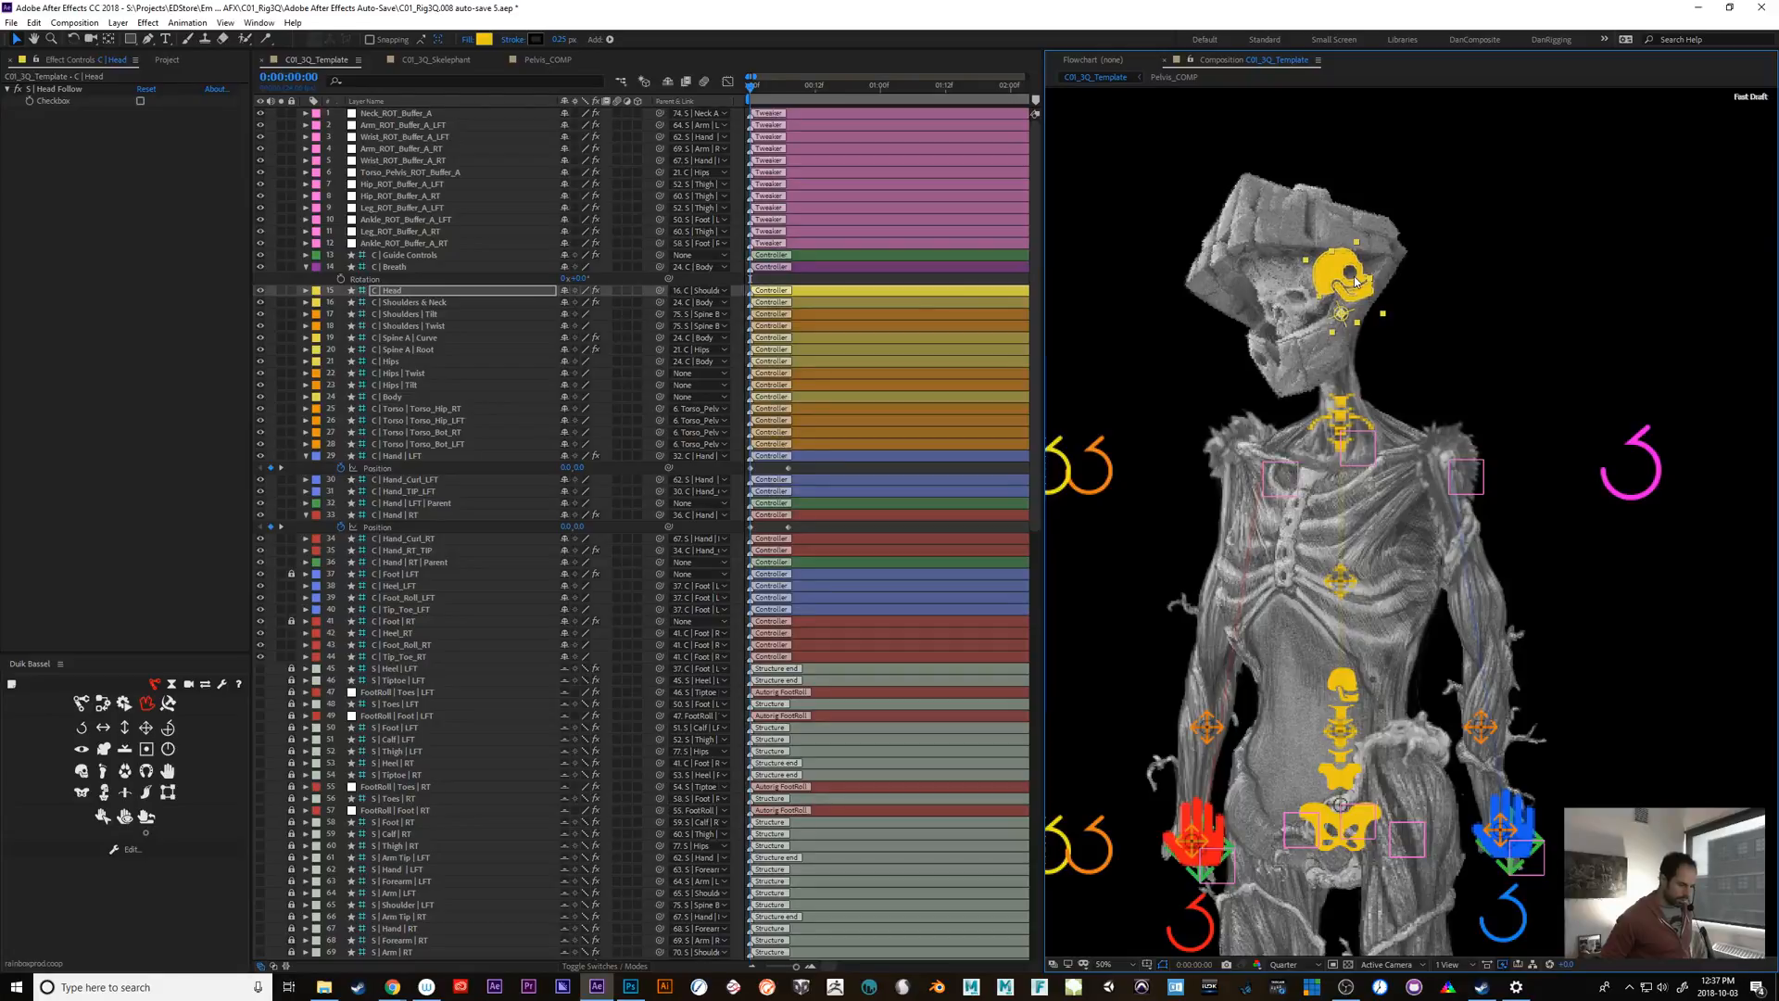
pyautogui.press('shift+KP_Add')
pyautogui.press('shift+KP_Add')
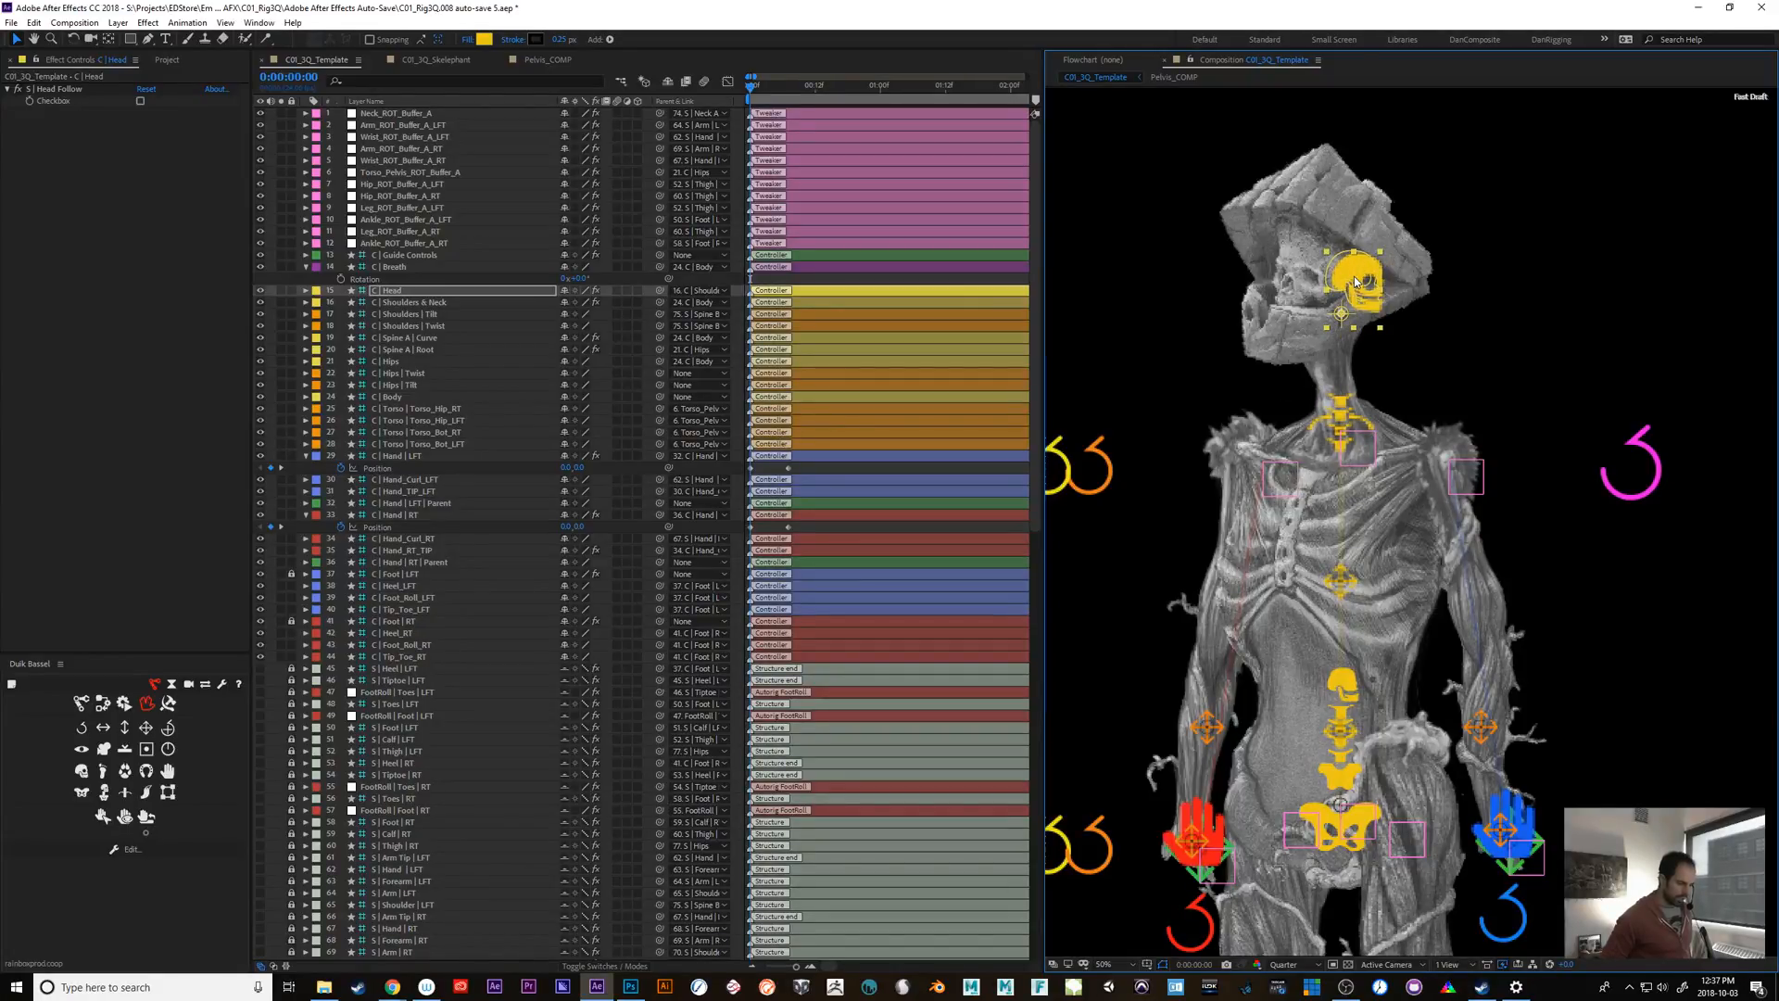
# Move the Shoulders & Neck controller to either side and downward to test the torso's deformation, undoing each move
pyautogui.click(1341, 431)
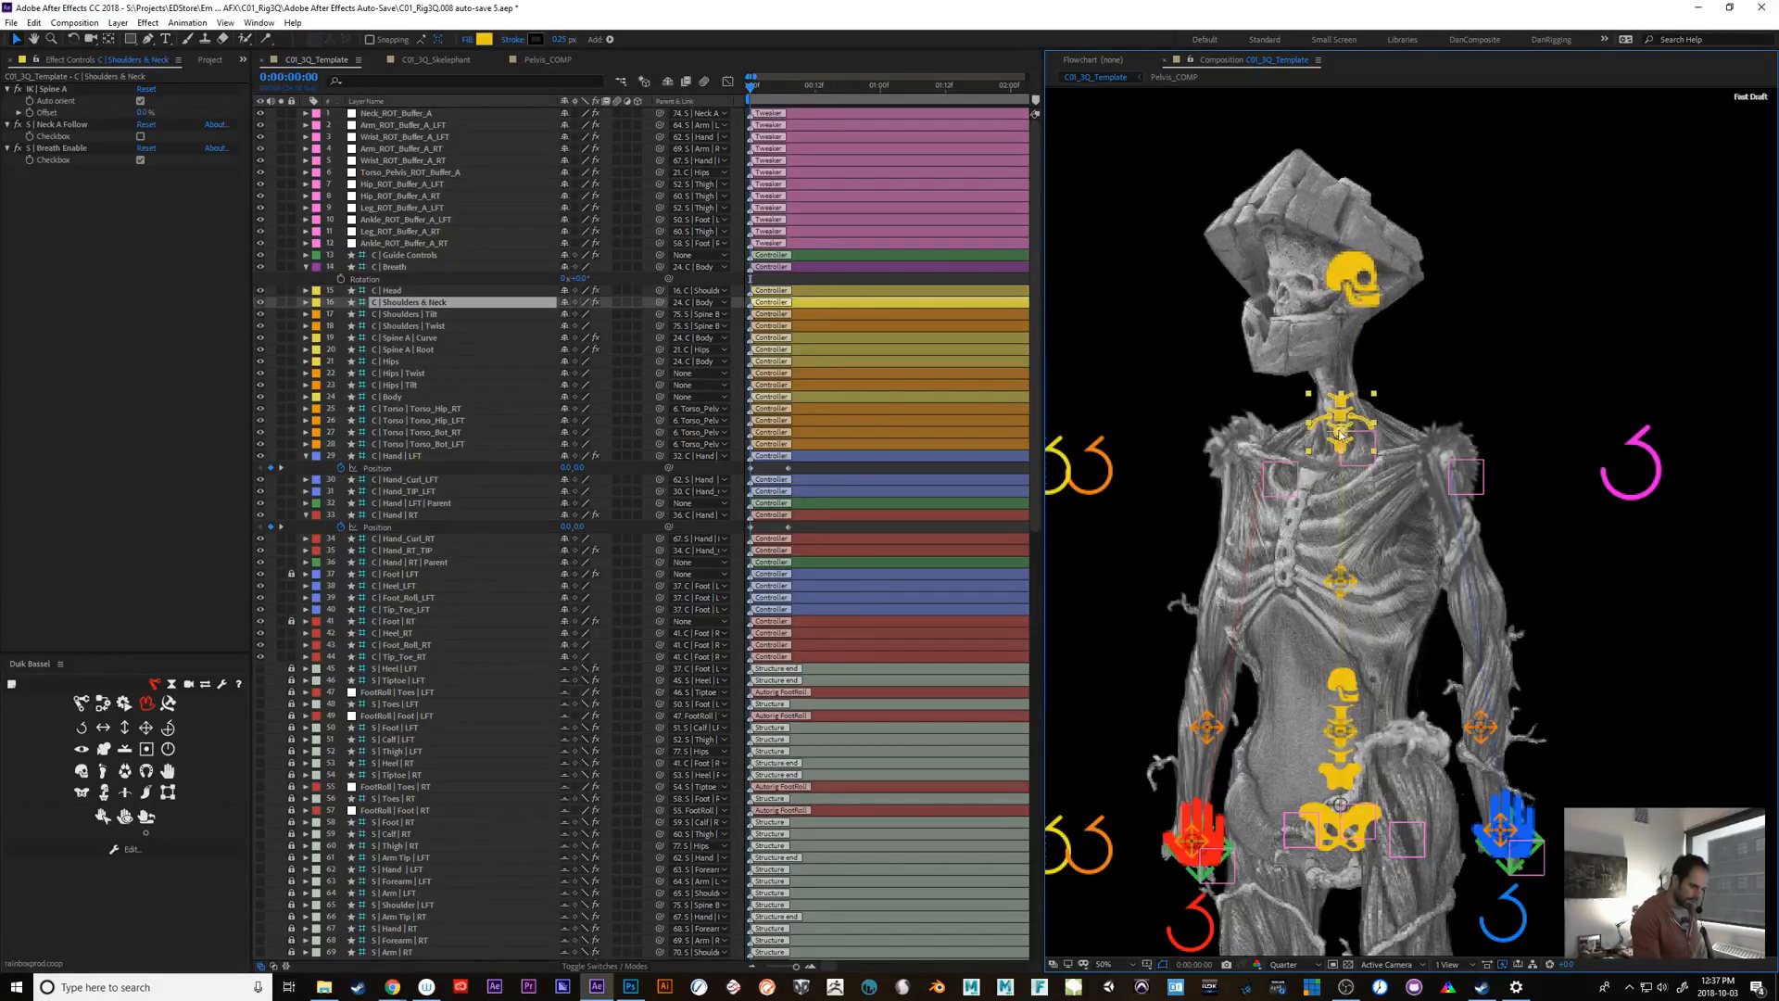
pyautogui.moveTo(1340, 434); pyautogui.dragTo(1394, 433)
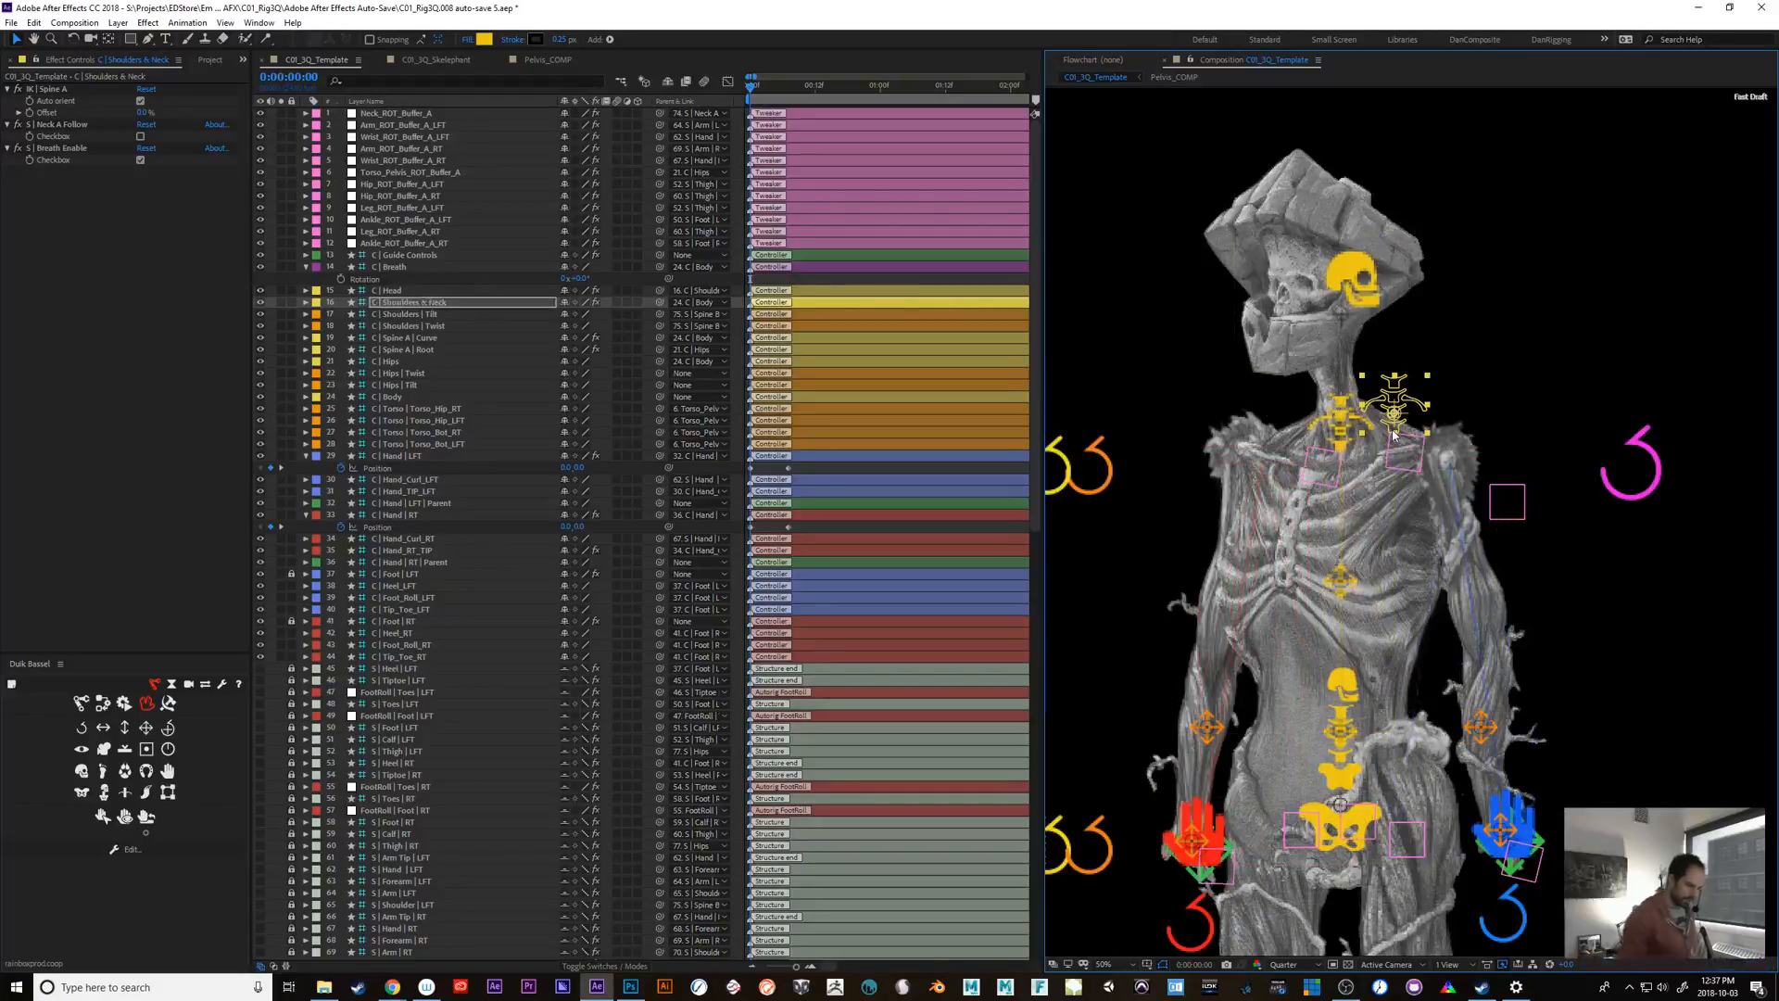
pyautogui.hotkey('ctrl', 'z')
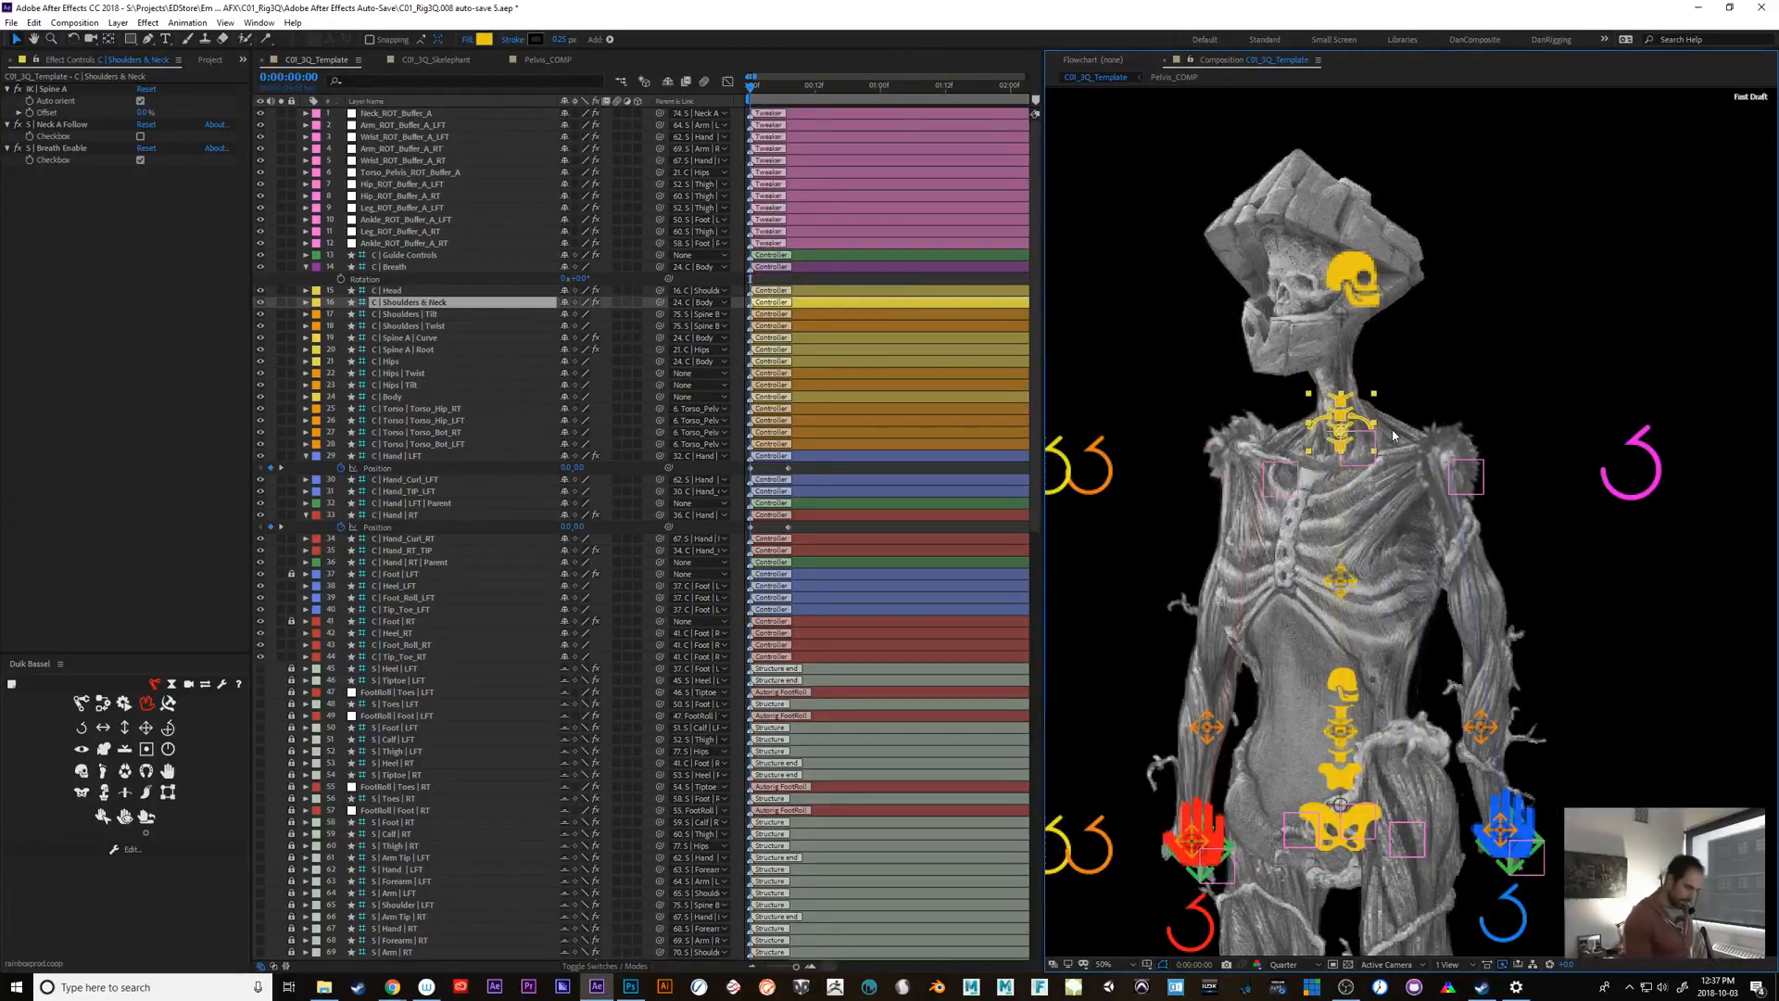
pyautogui.moveTo(1318, 445); pyautogui.dragTo(1238, 491)
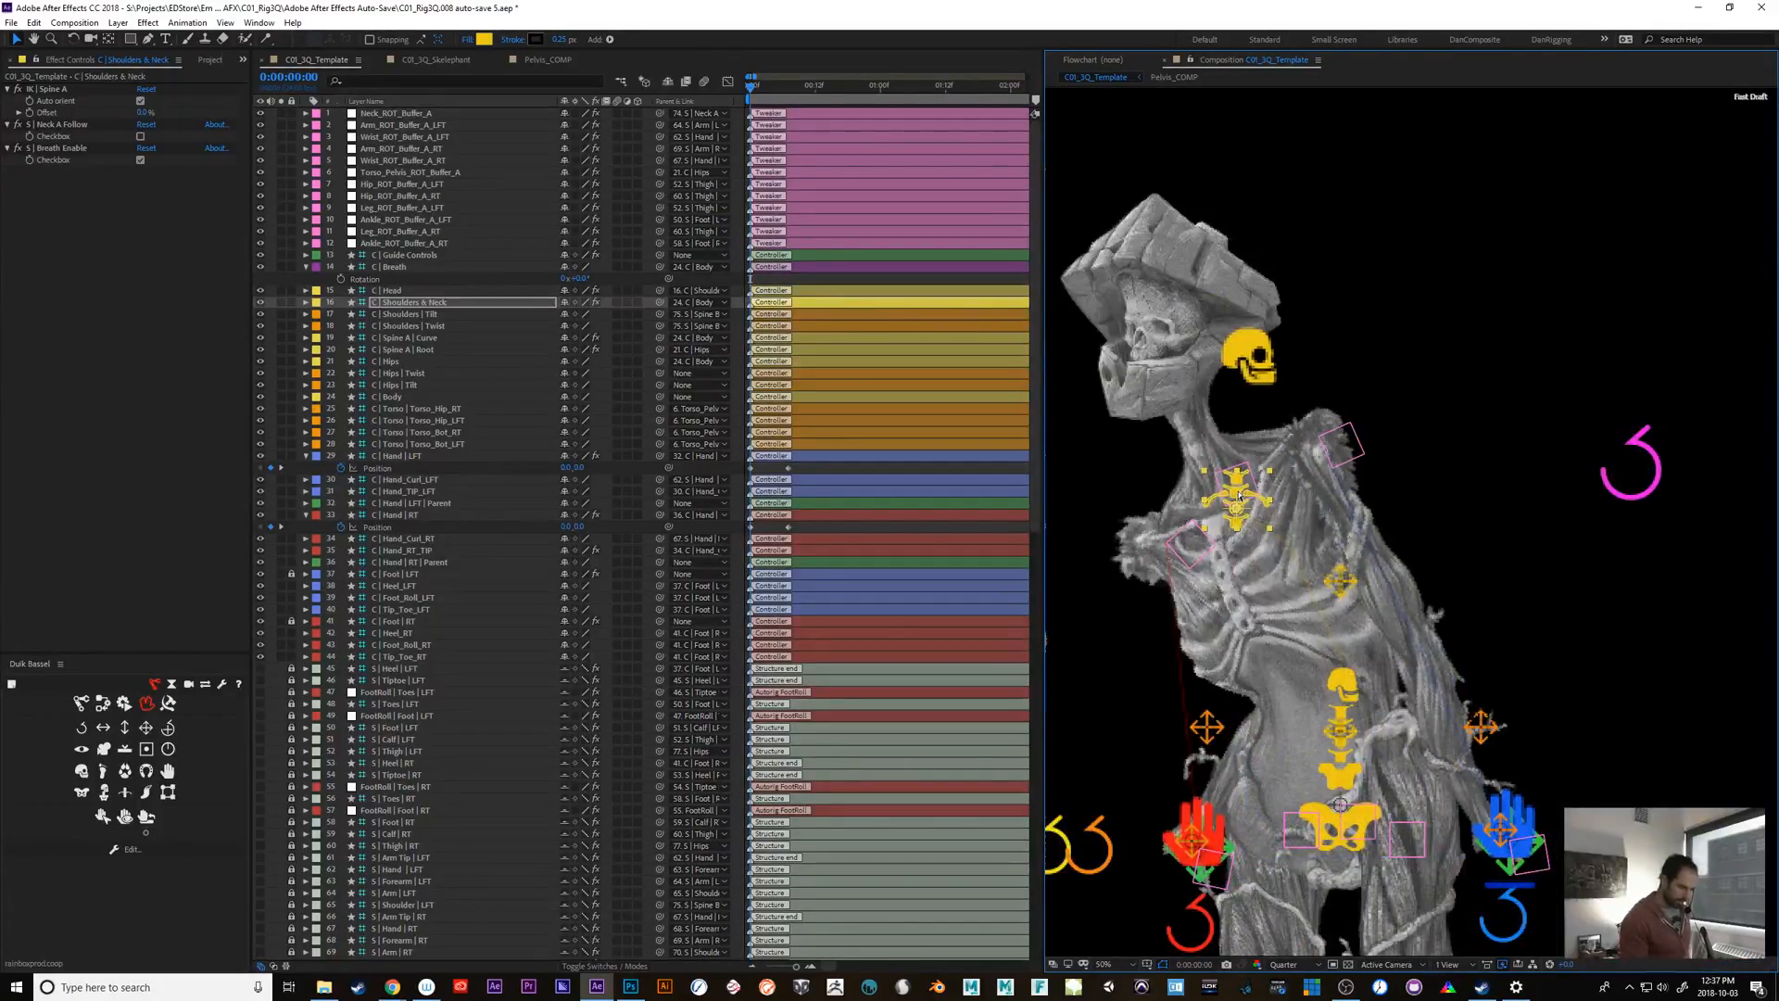
pyautogui.hotkey('ctrl', 'z')
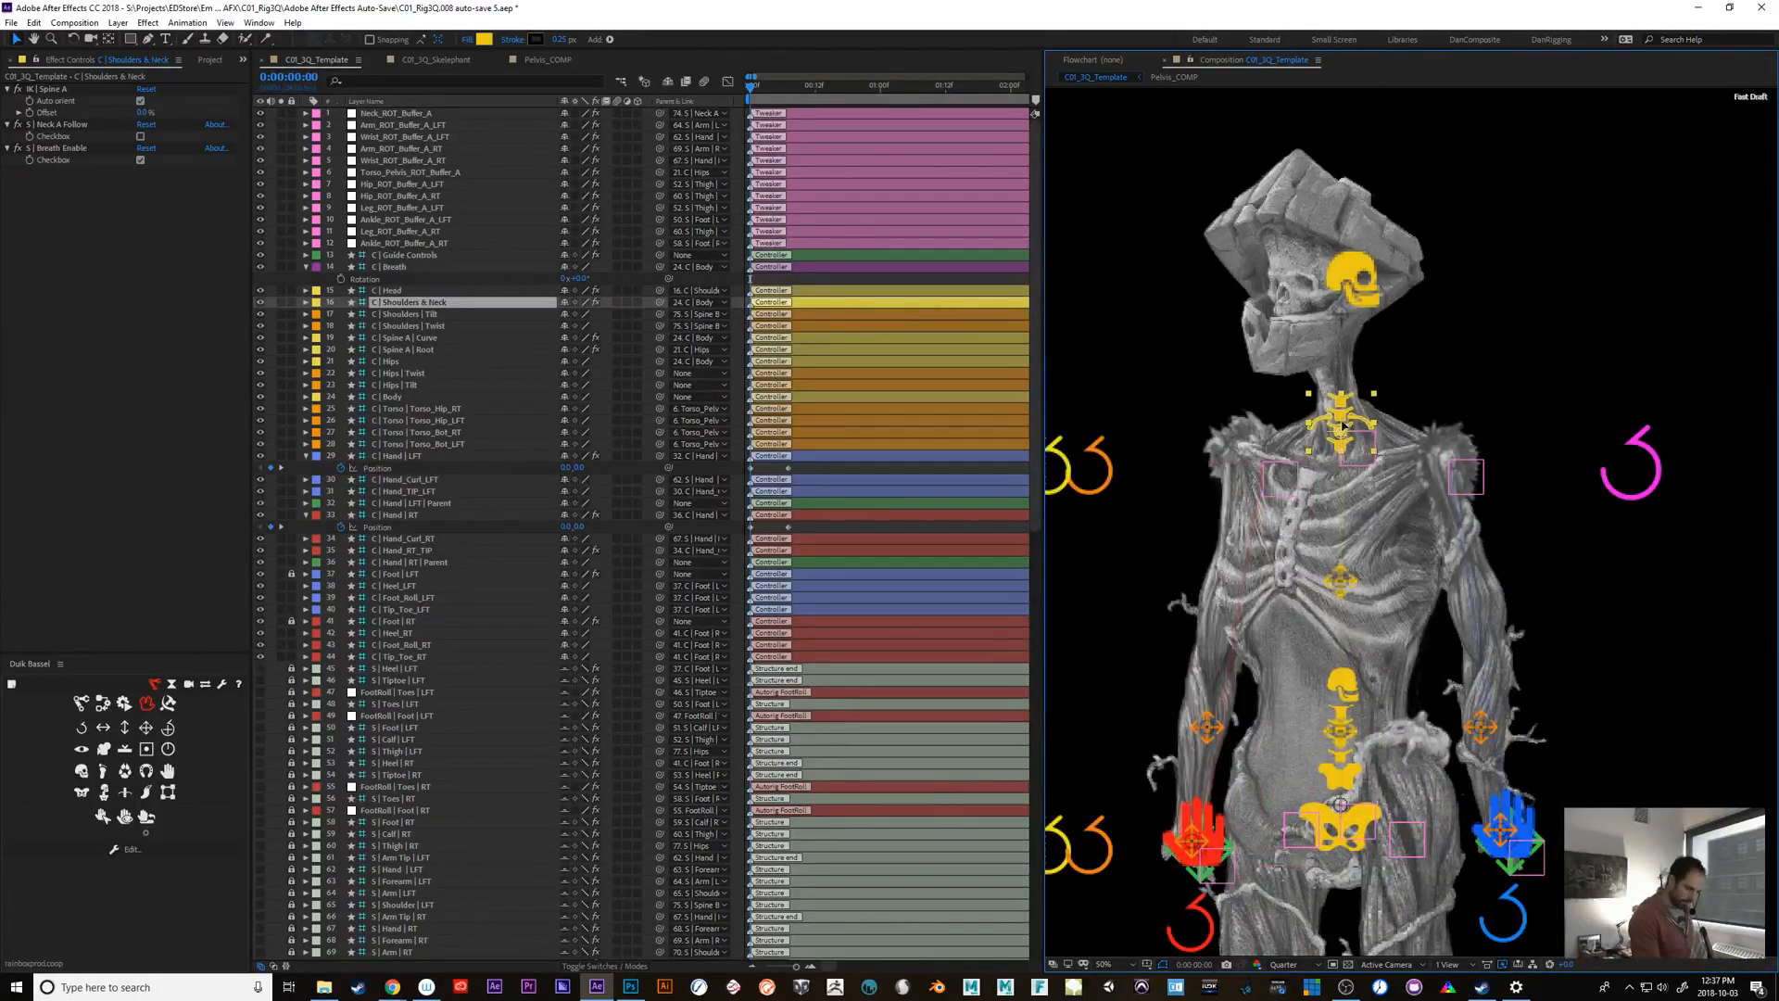
pyautogui.moveTo(1342, 426); pyautogui.dragTo(1353, 492)
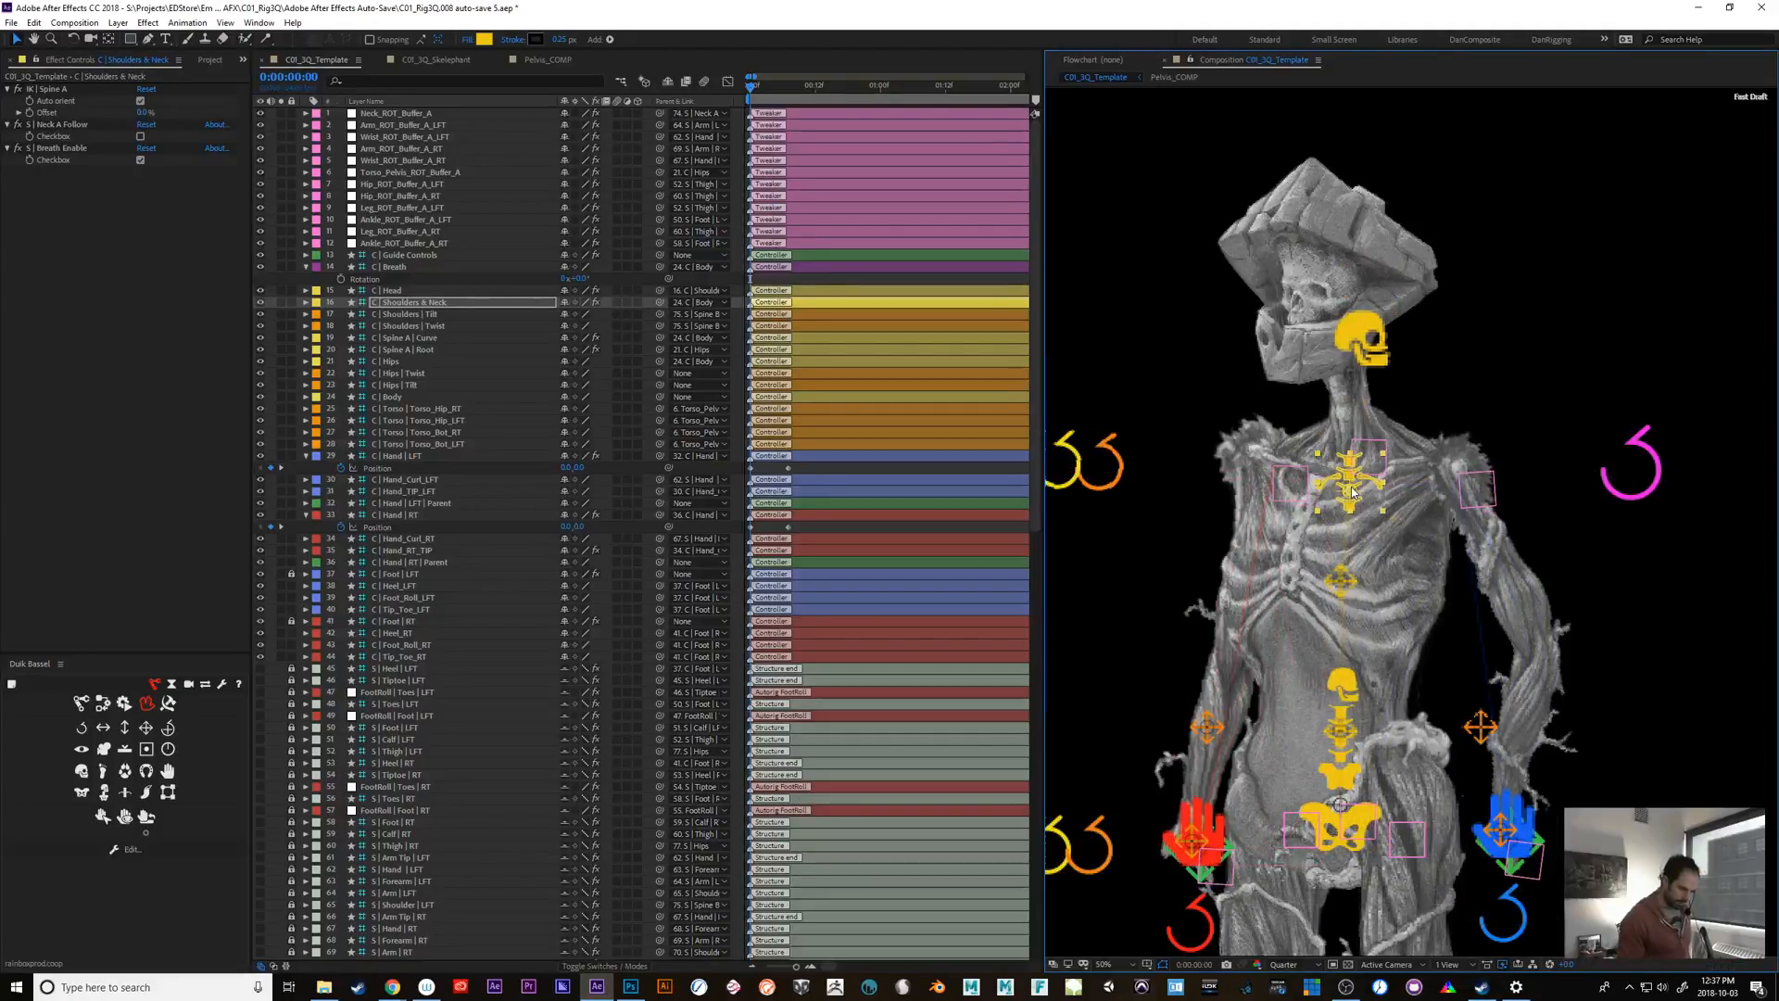
pyautogui.hotkey('ctrl', 'z')
# Pull the Spine A Curve controller sideways twice to test the torso's bend, undoing each move
pyautogui.click(1393, 581)
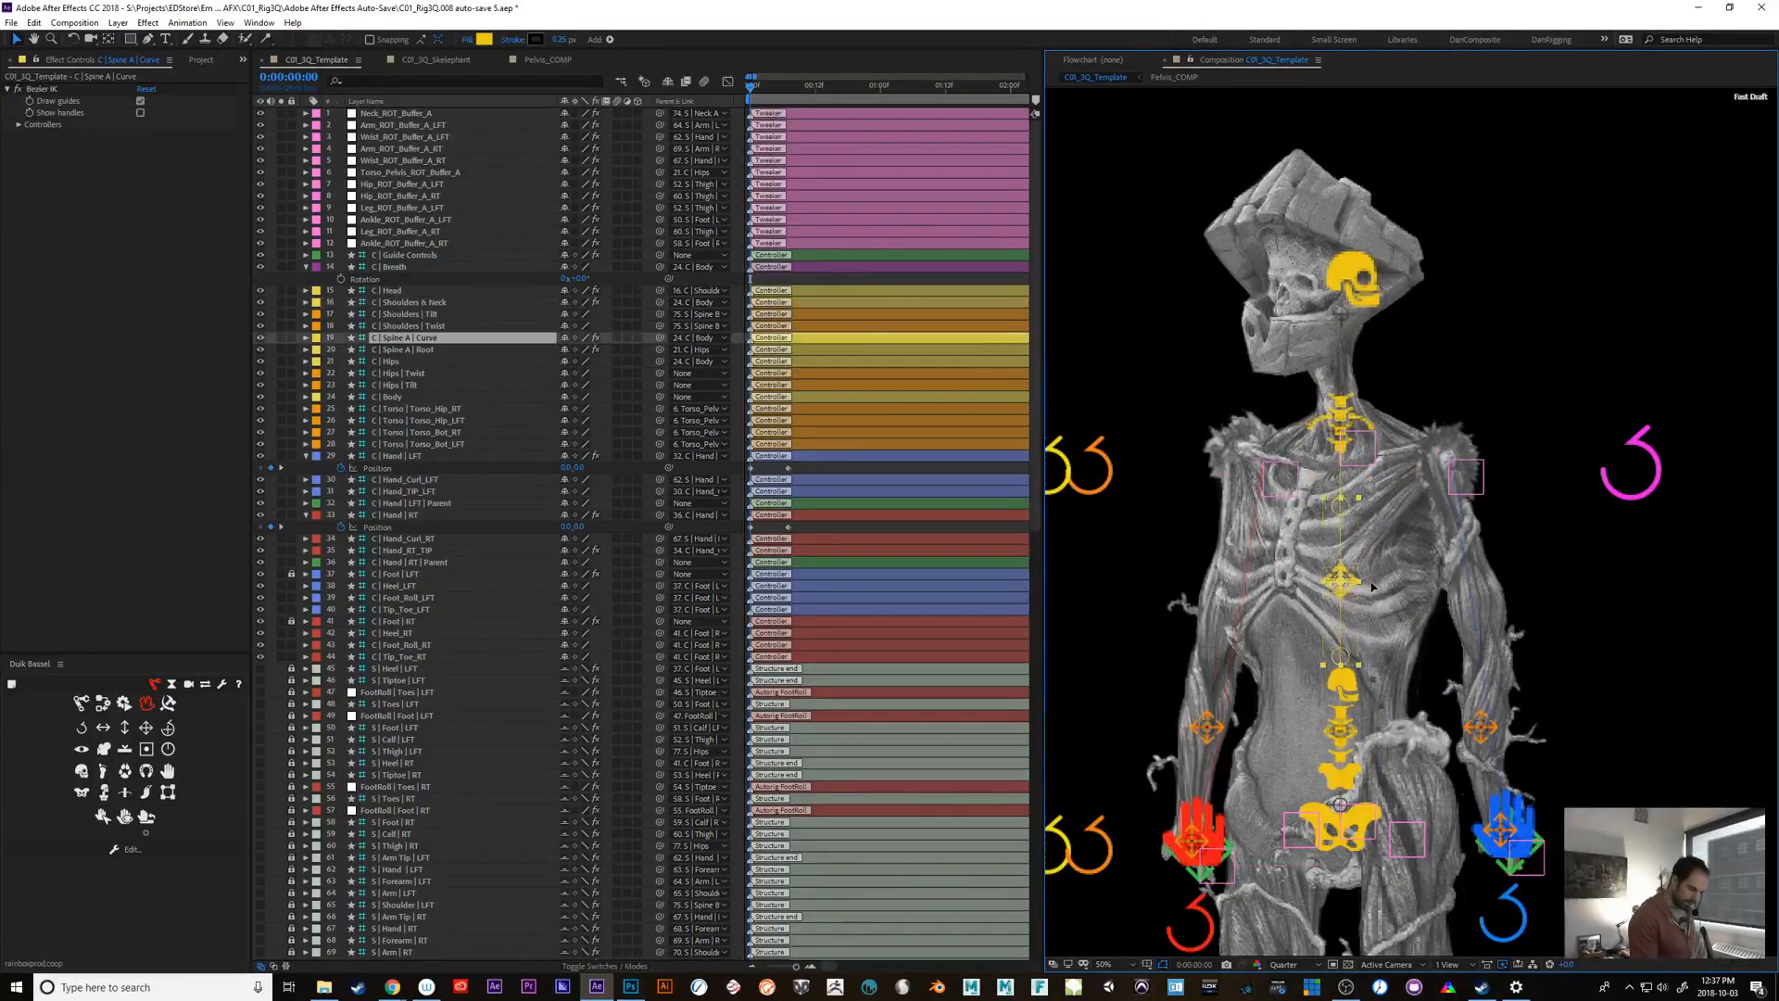
pyautogui.moveTo(1396, 584); pyautogui.dragTo(1217, 598)
pyautogui.hotkey('ctrl', 'z')
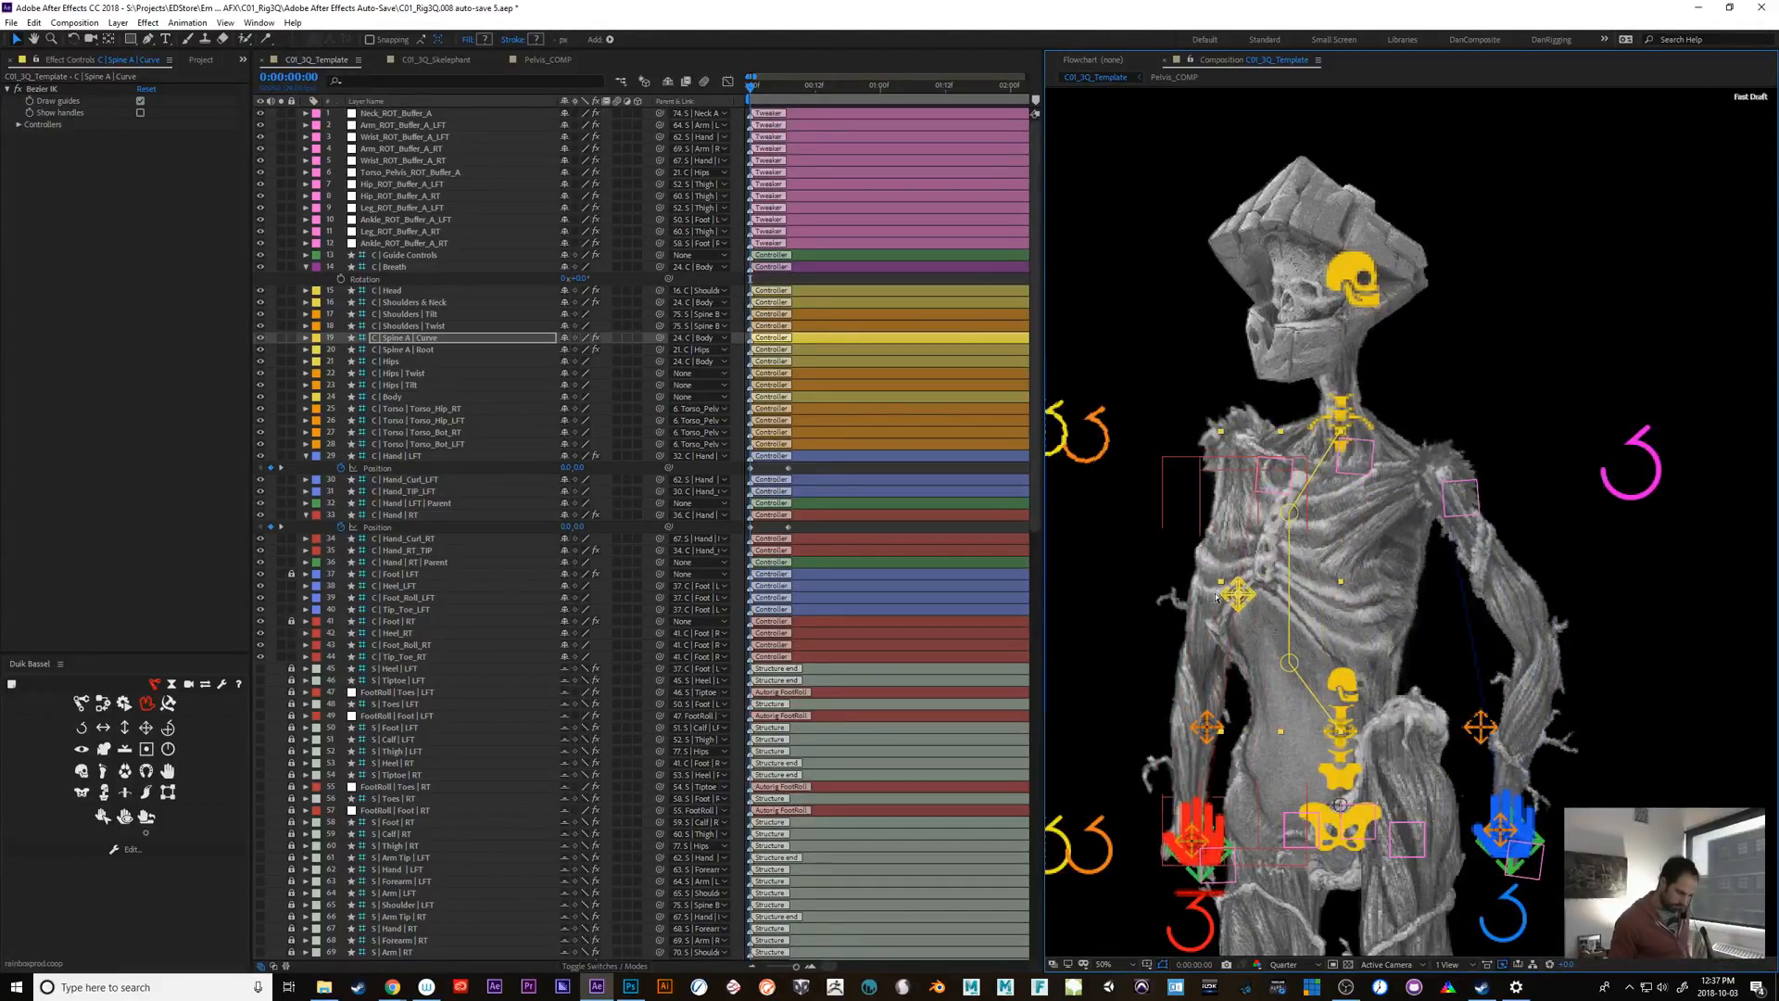
pyautogui.hotkey('ctrl', 'z')
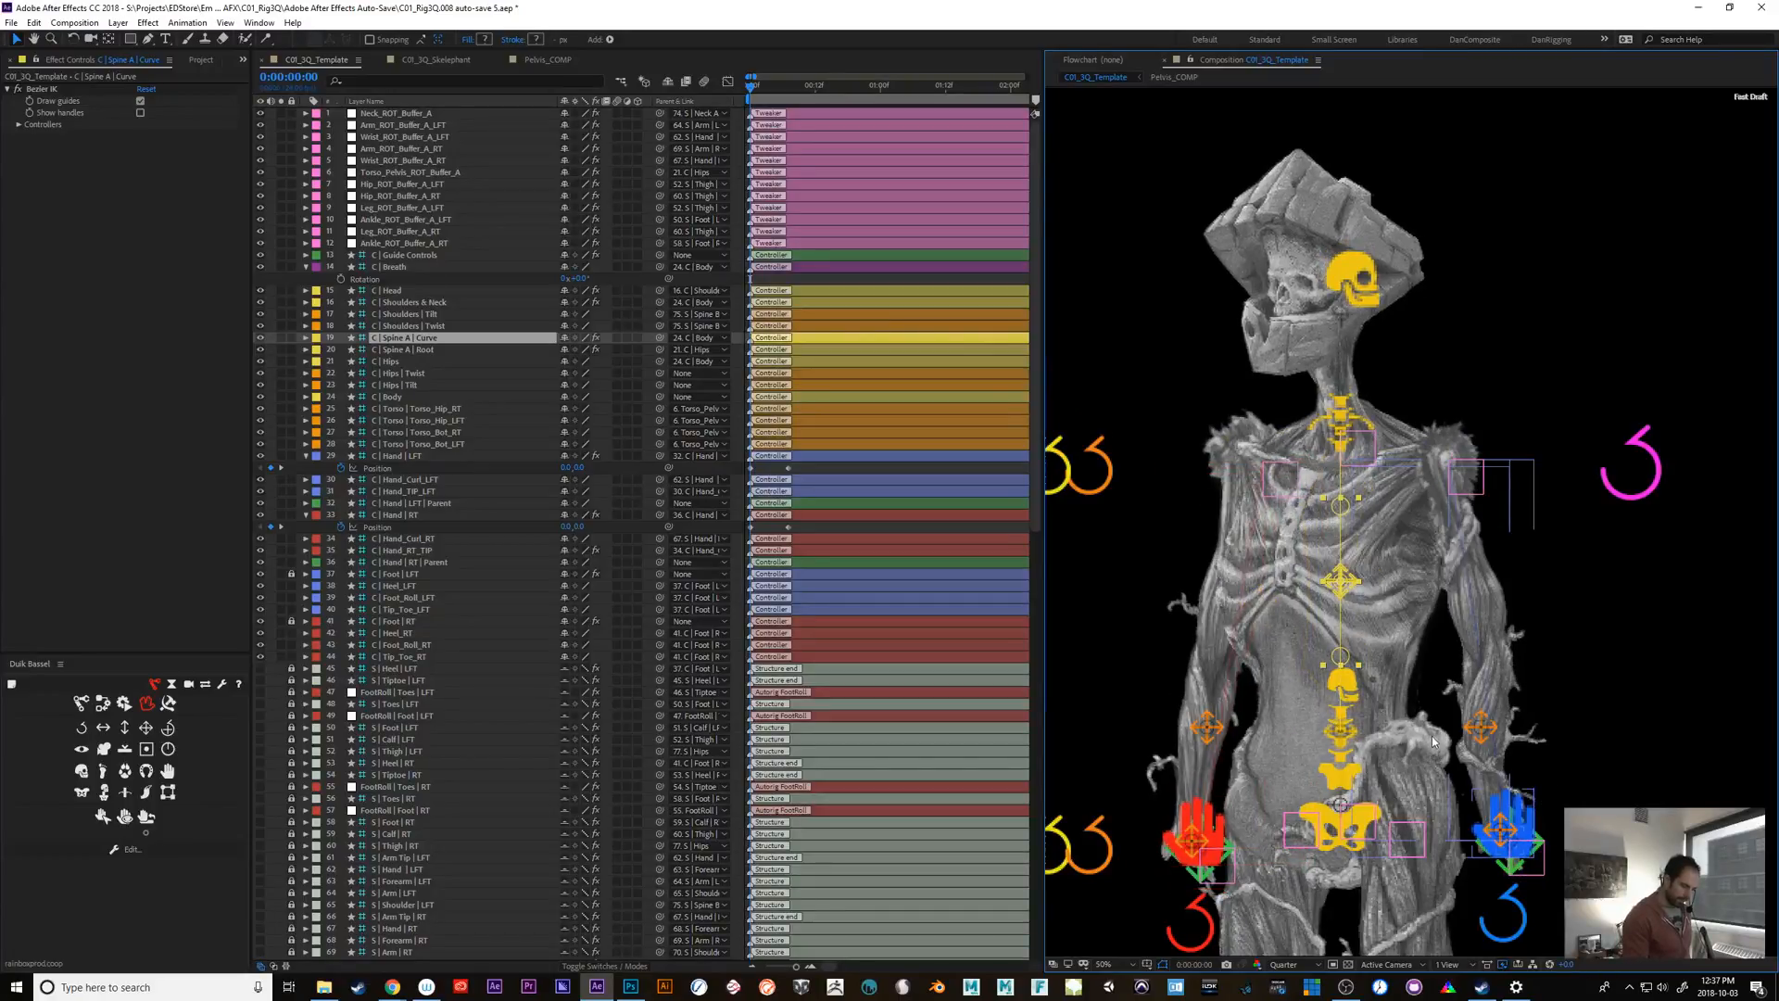
pyautogui.moveTo(1327, 581); pyautogui.dragTo(1282, 581)
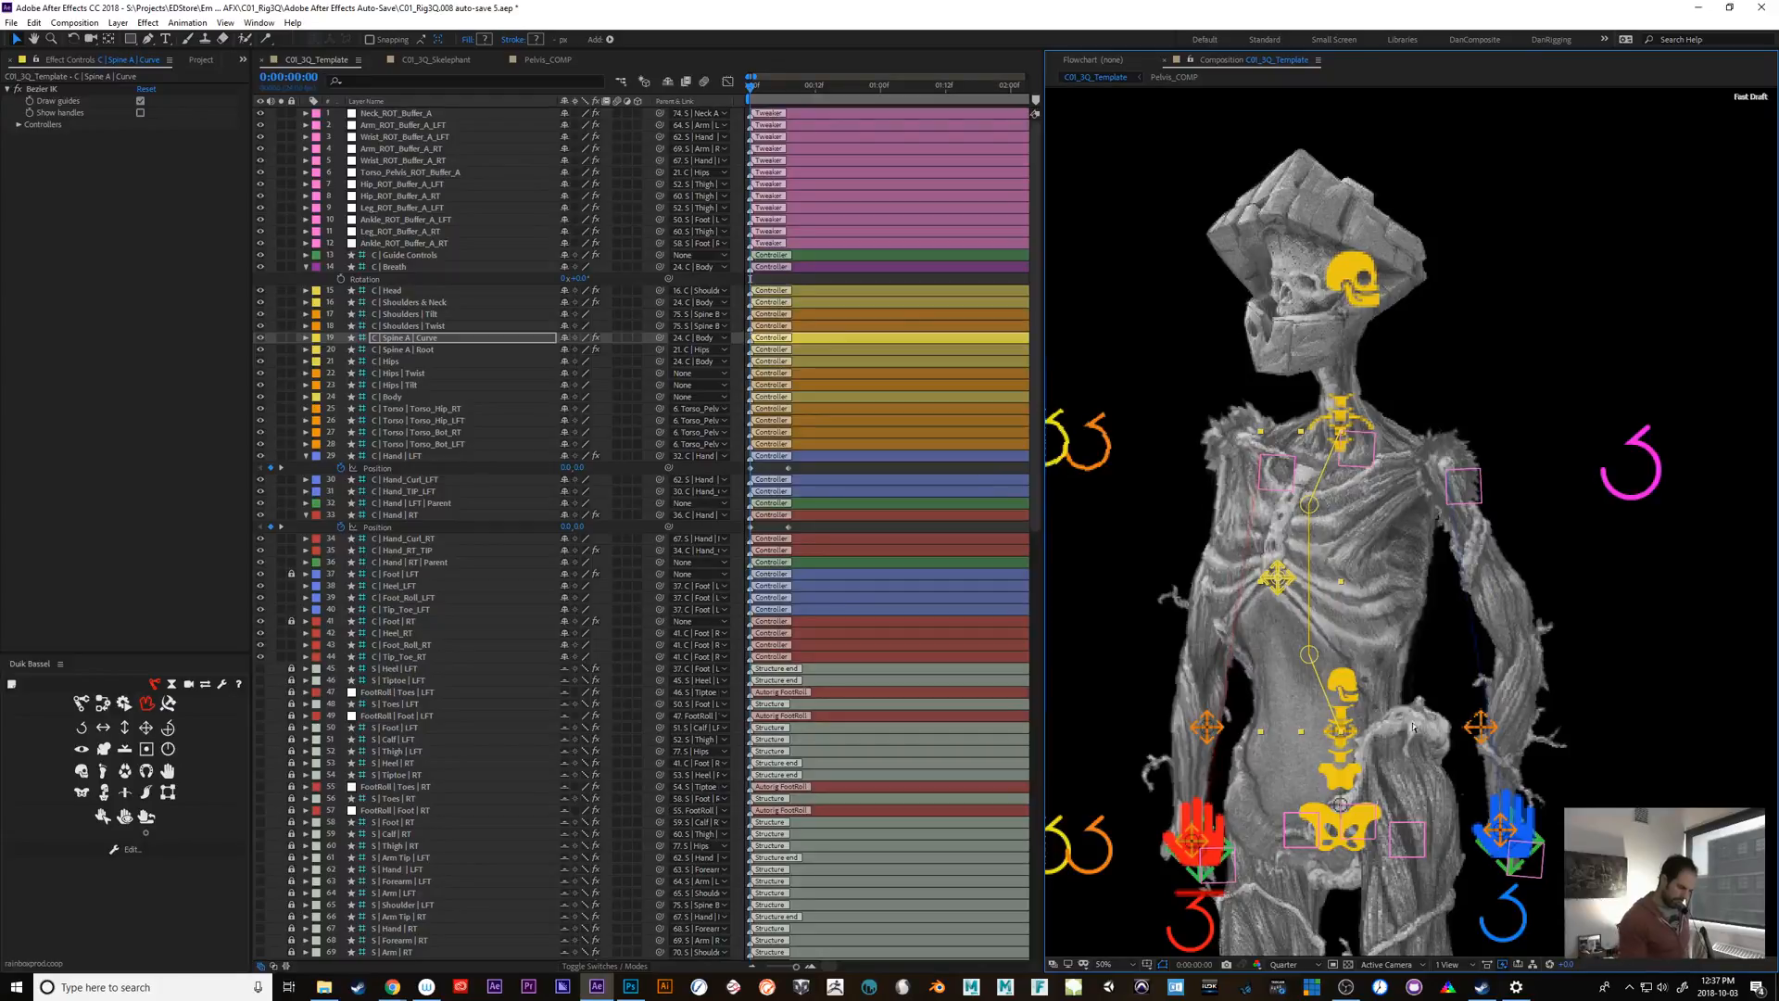
pyautogui.hotkey('ctrl', 'z')
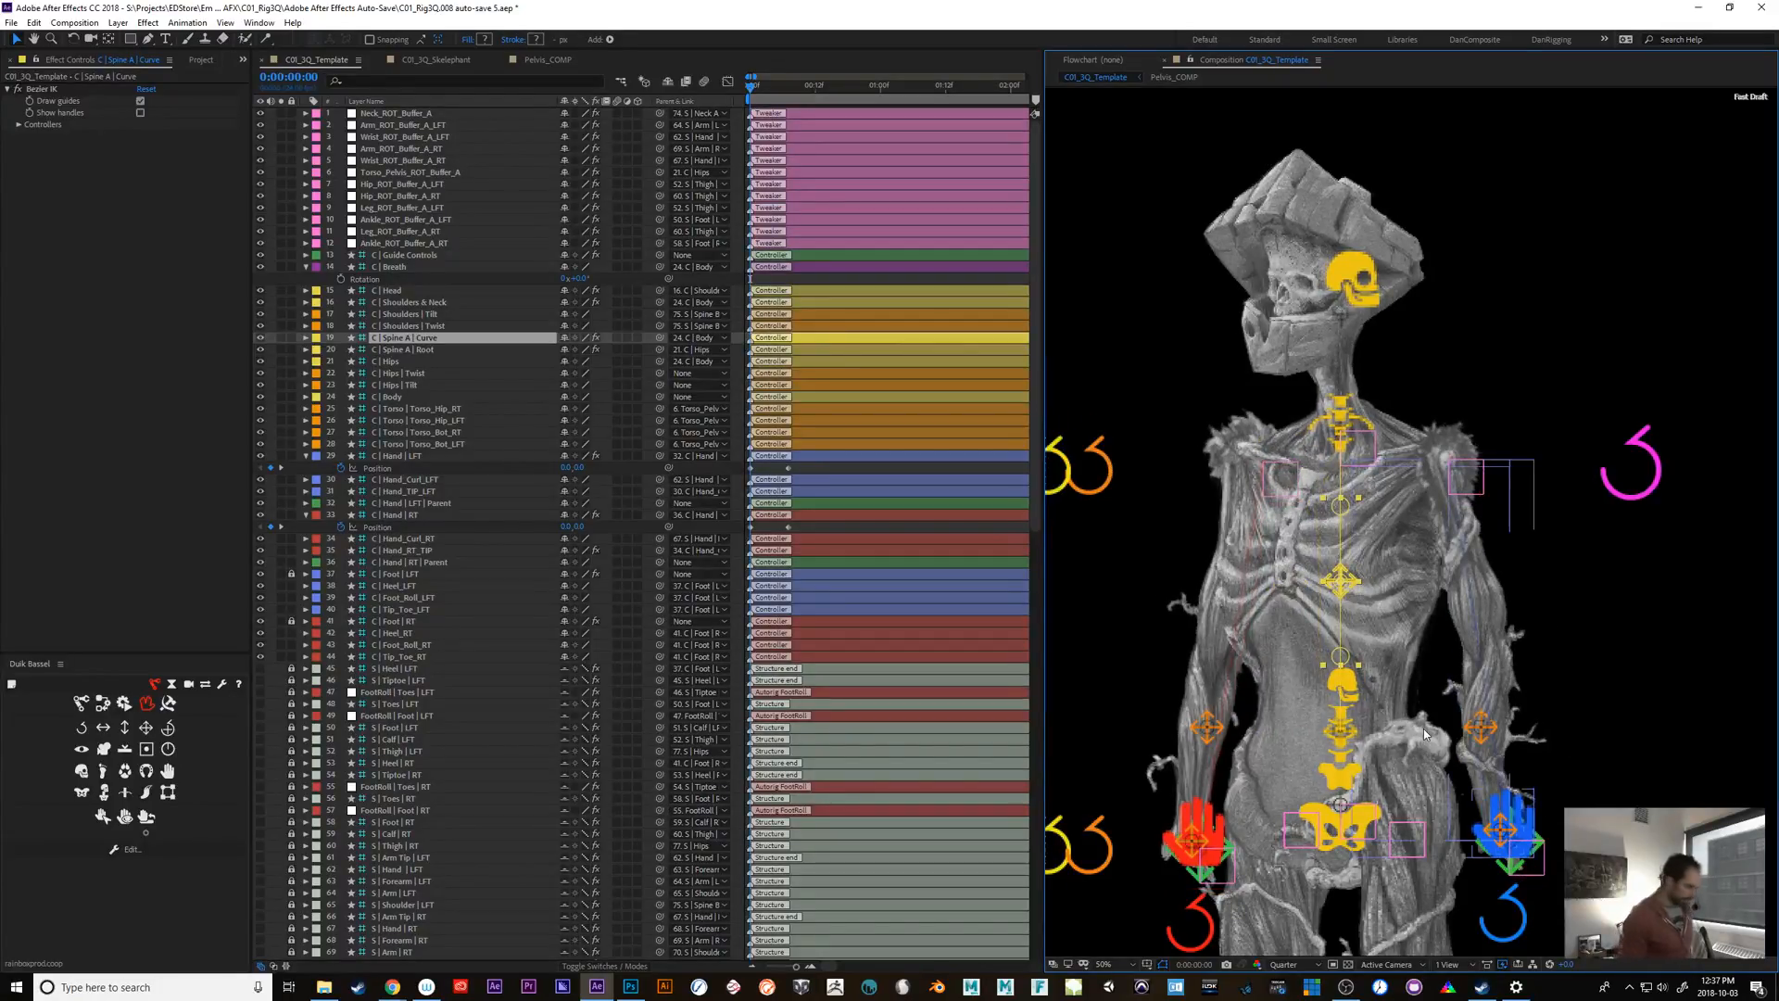
# Make the four Pelvis bone layers visible and unlock Pelvis_Top_BCK and Pelvis_Top_FRNT
pyautogui.moveTo(1035, 480); pyautogui.dragTo(1059, 822)
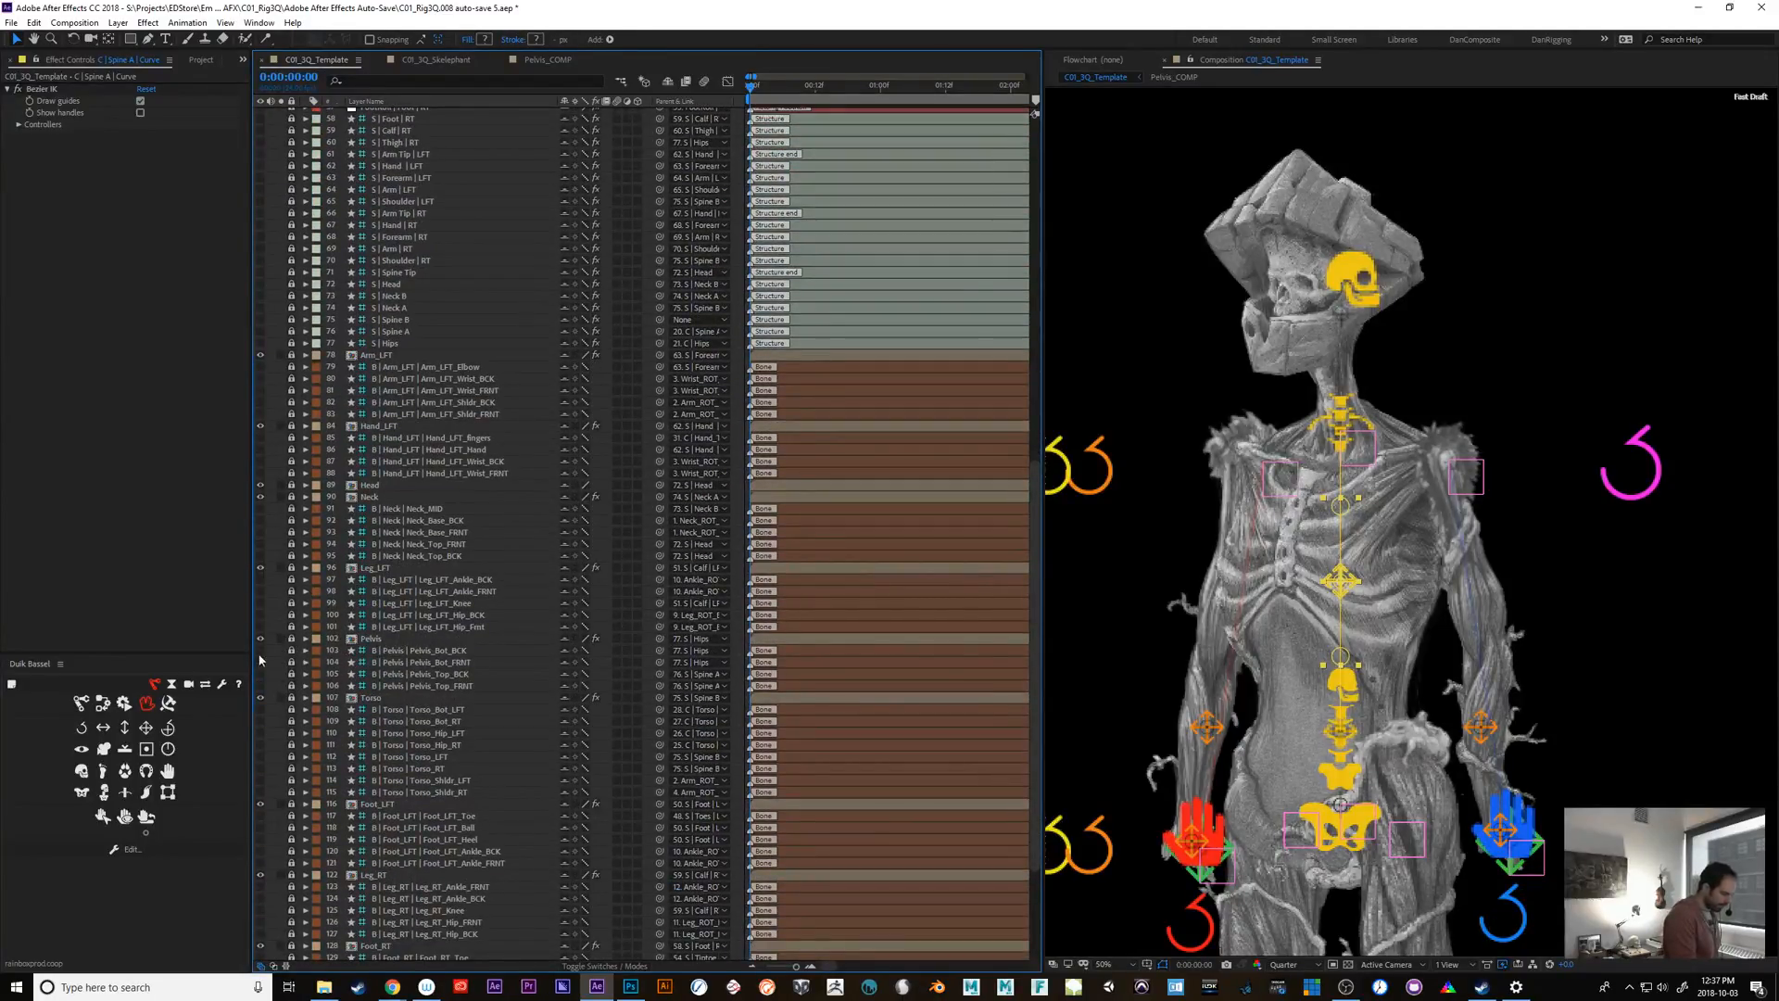
pyautogui.moveTo(260, 651); pyautogui.dragTo(260, 687)
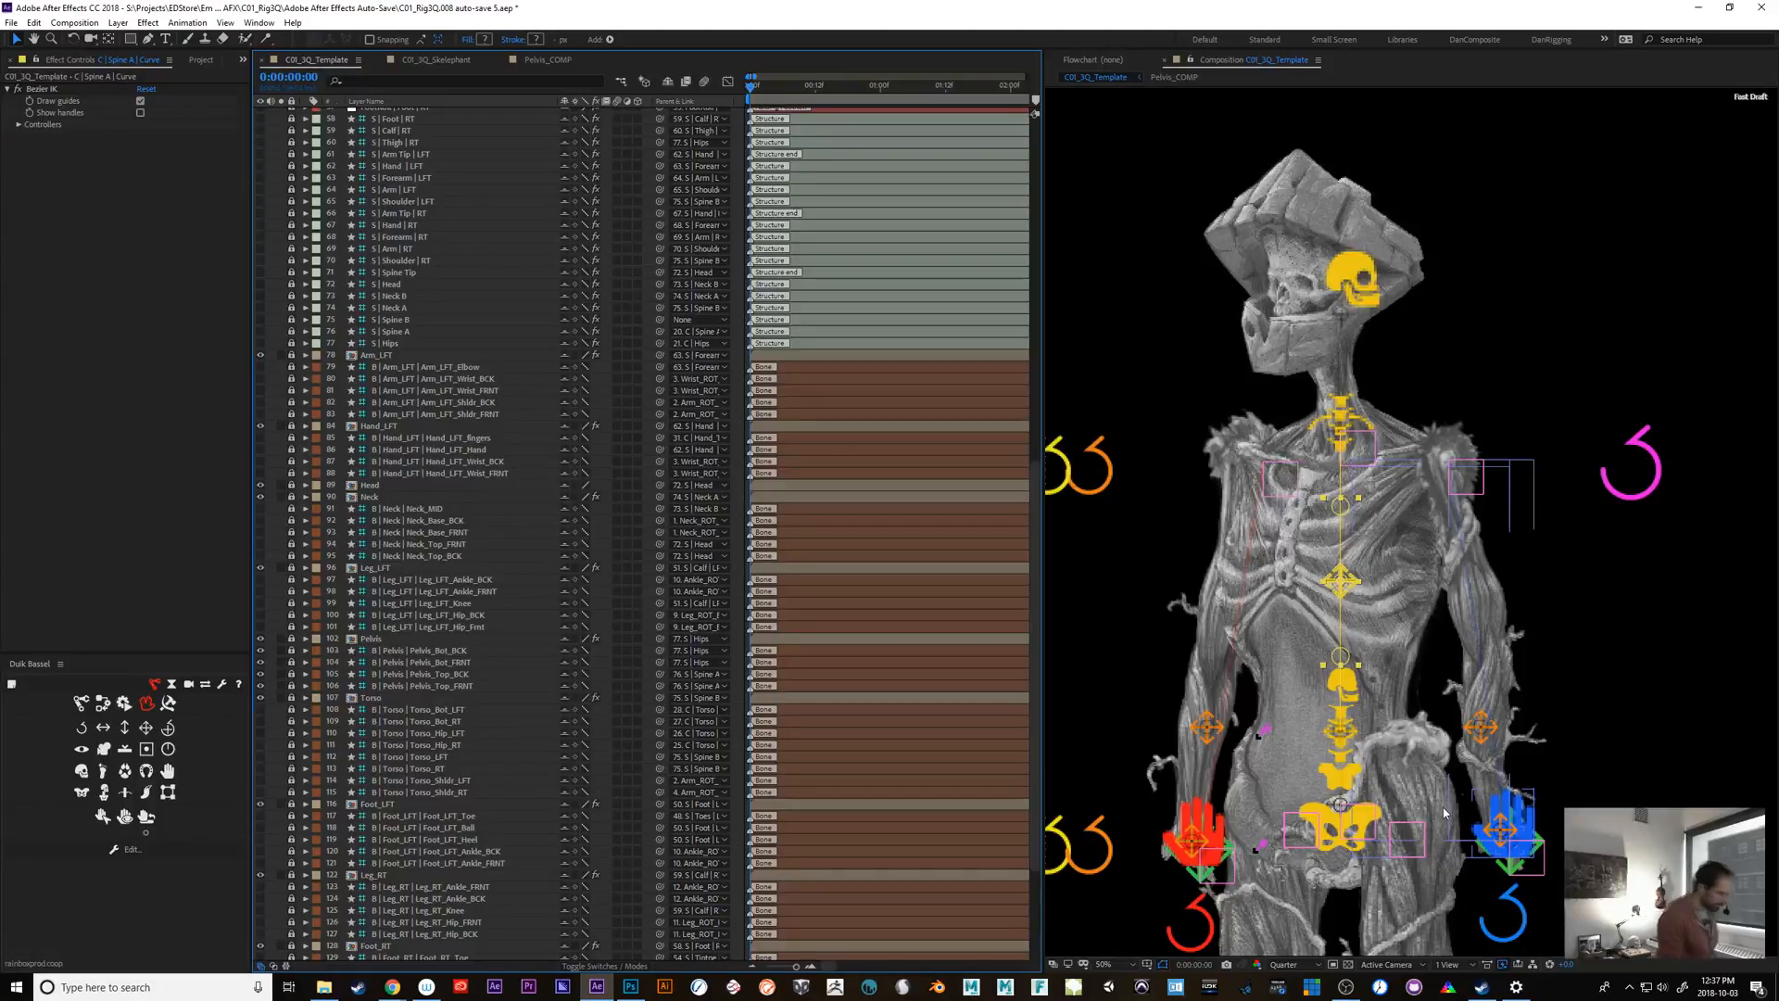
pyautogui.click(457, 684)
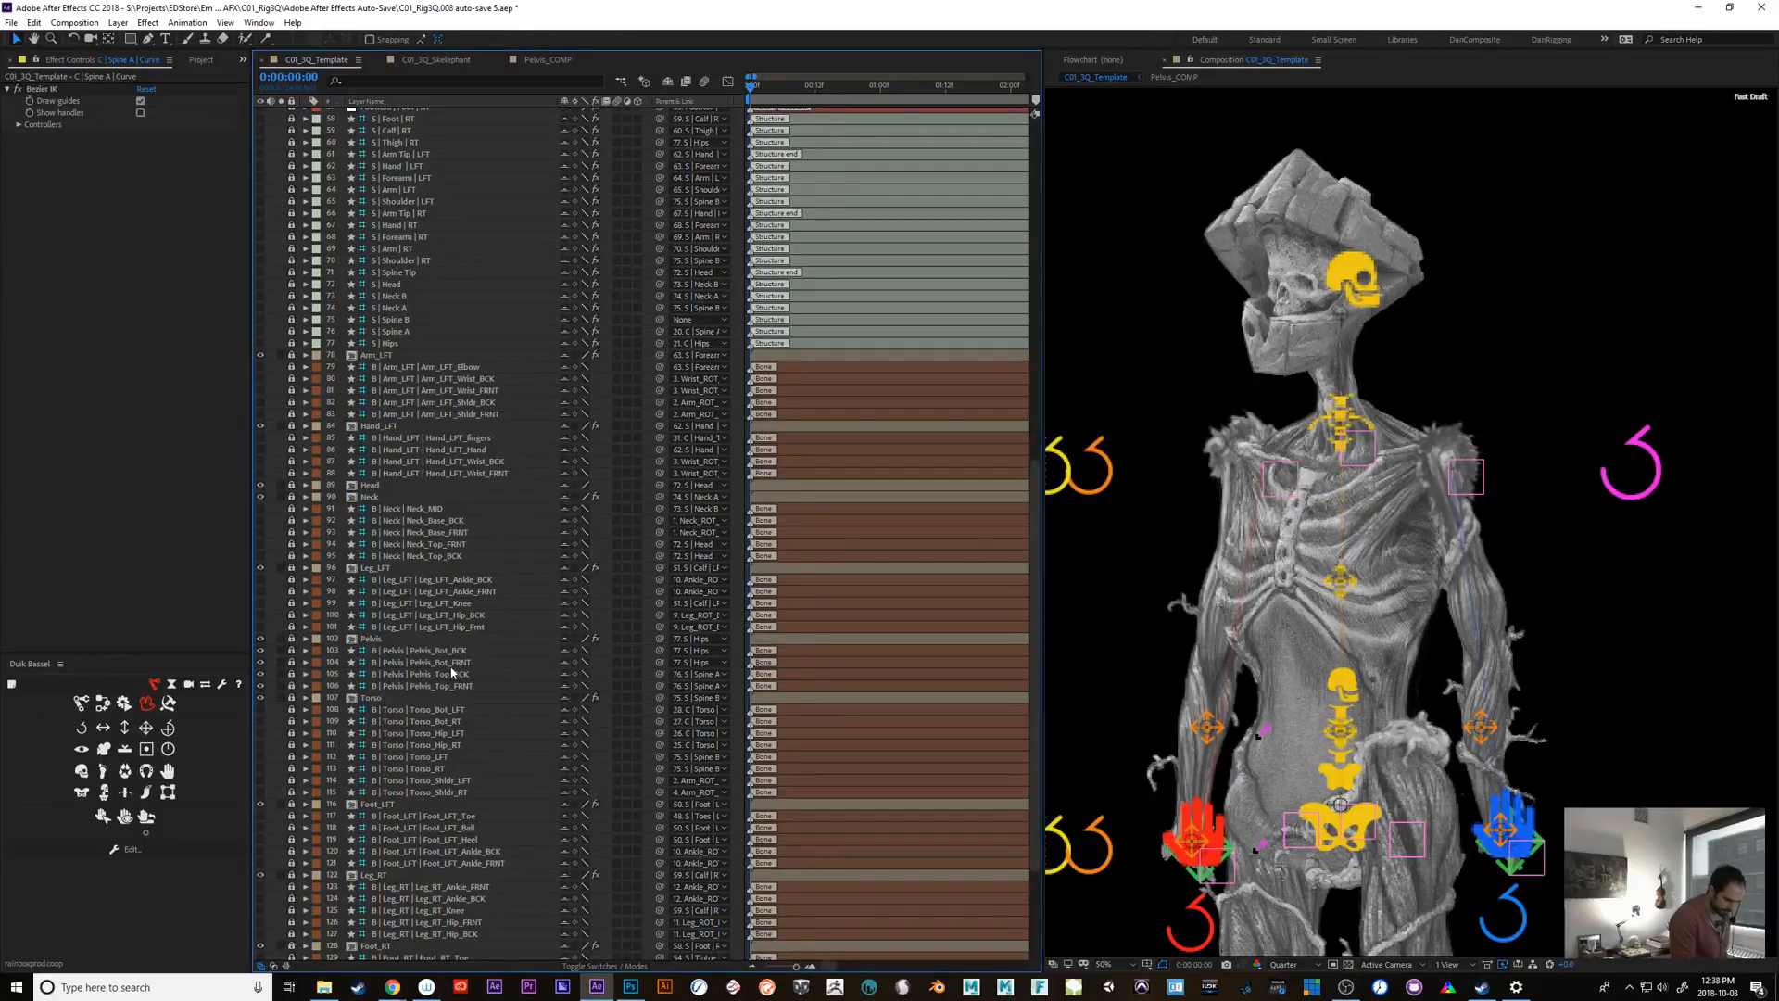
pyautogui.click(291, 673)
pyautogui.click(291, 686)
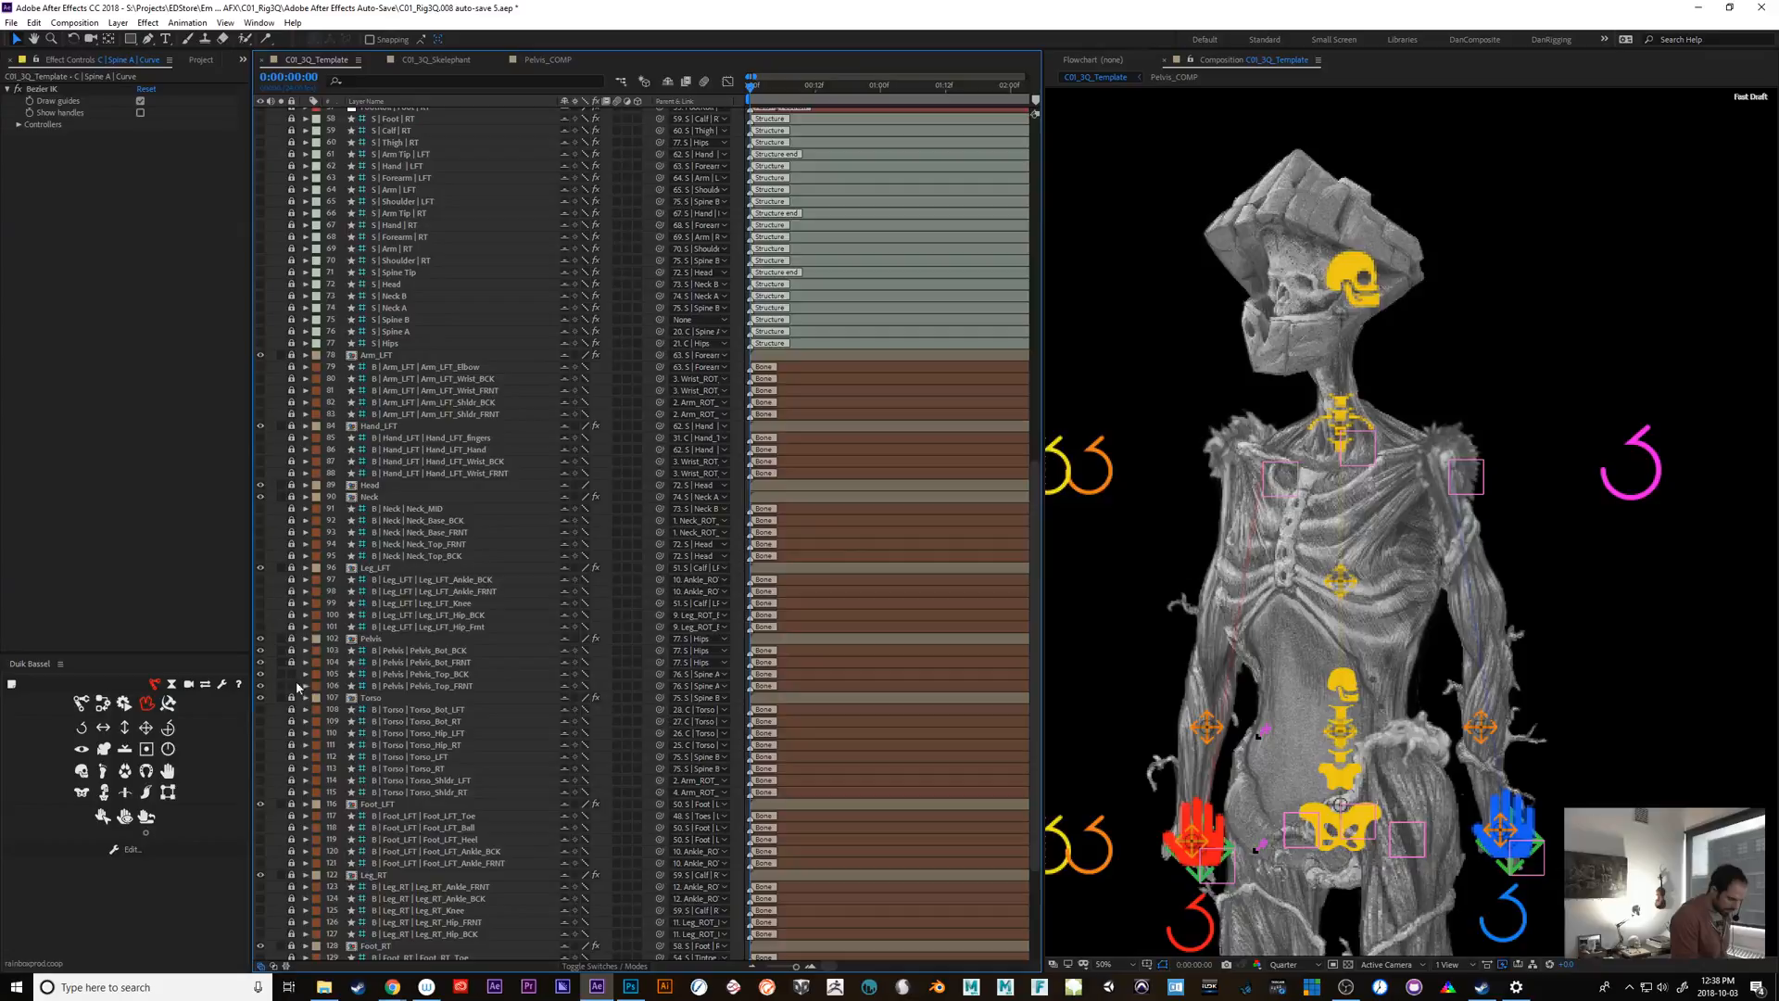
# Parent the Pelvis_Top_BCK and Pelvis_Top_FRNT bone layers to S | Hips
pyautogui.click(426, 673)
pyautogui.keyDown('shift'); pyautogui.click(458, 686); pyautogui.keyUp('shift')
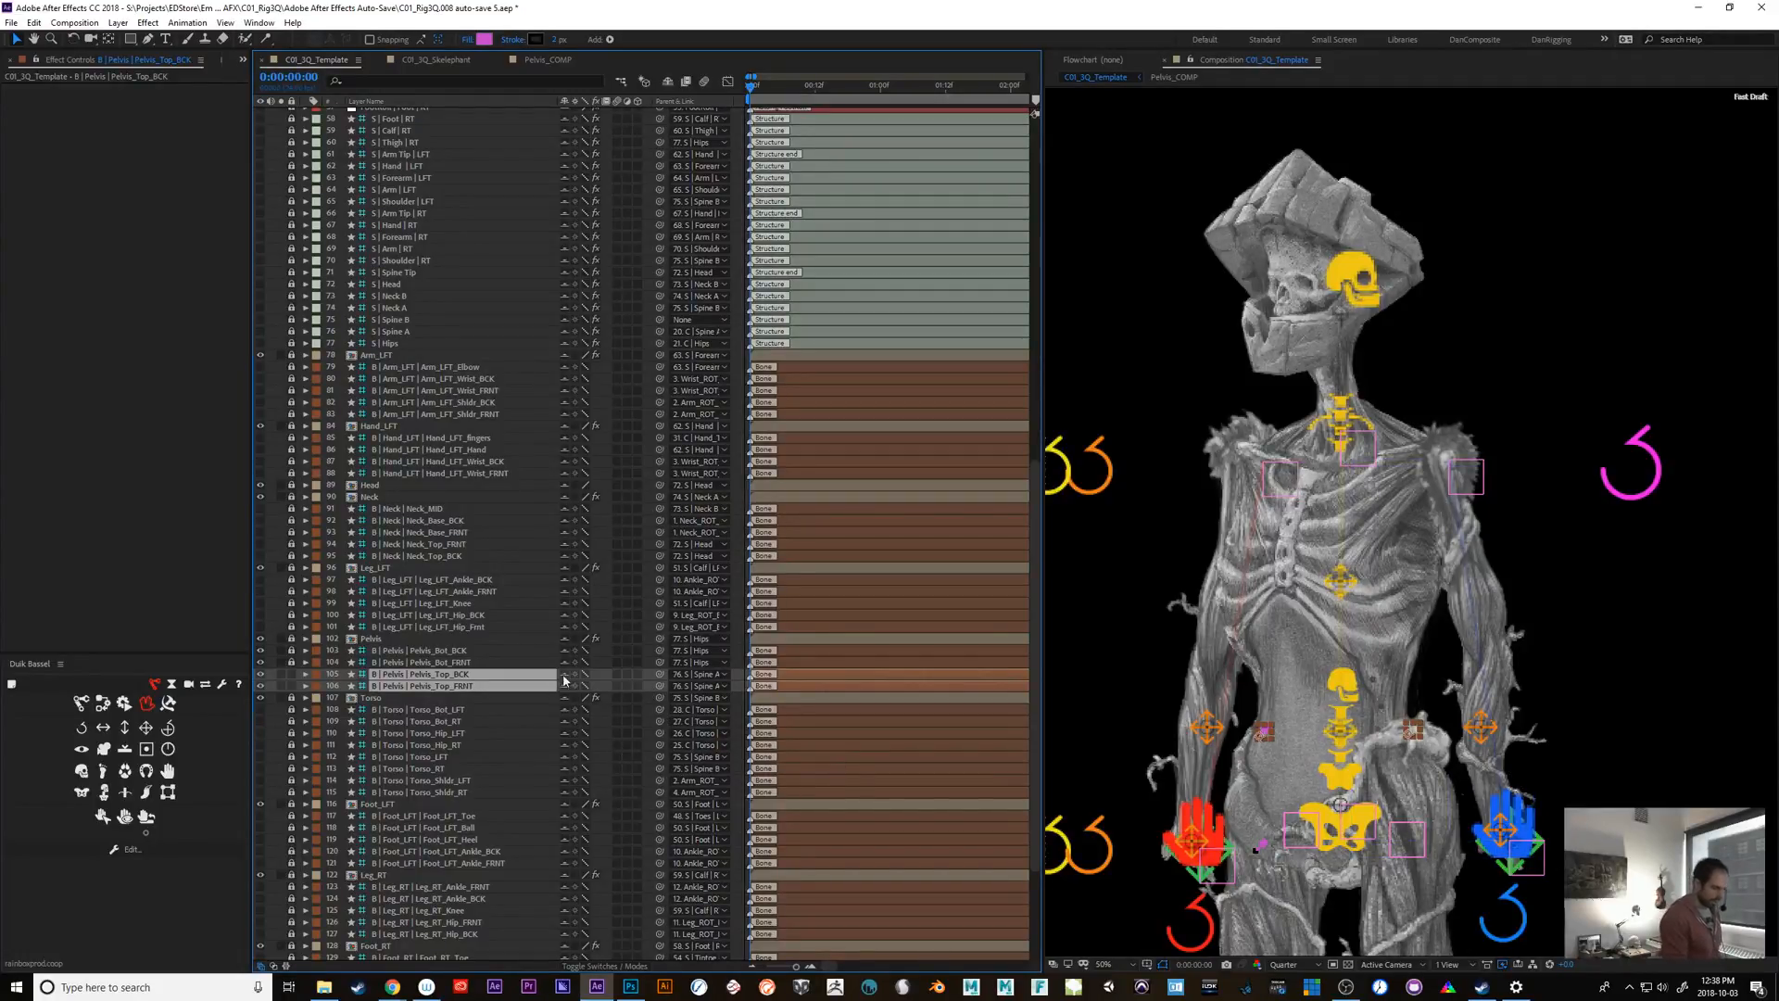
pyautogui.click(694, 676)
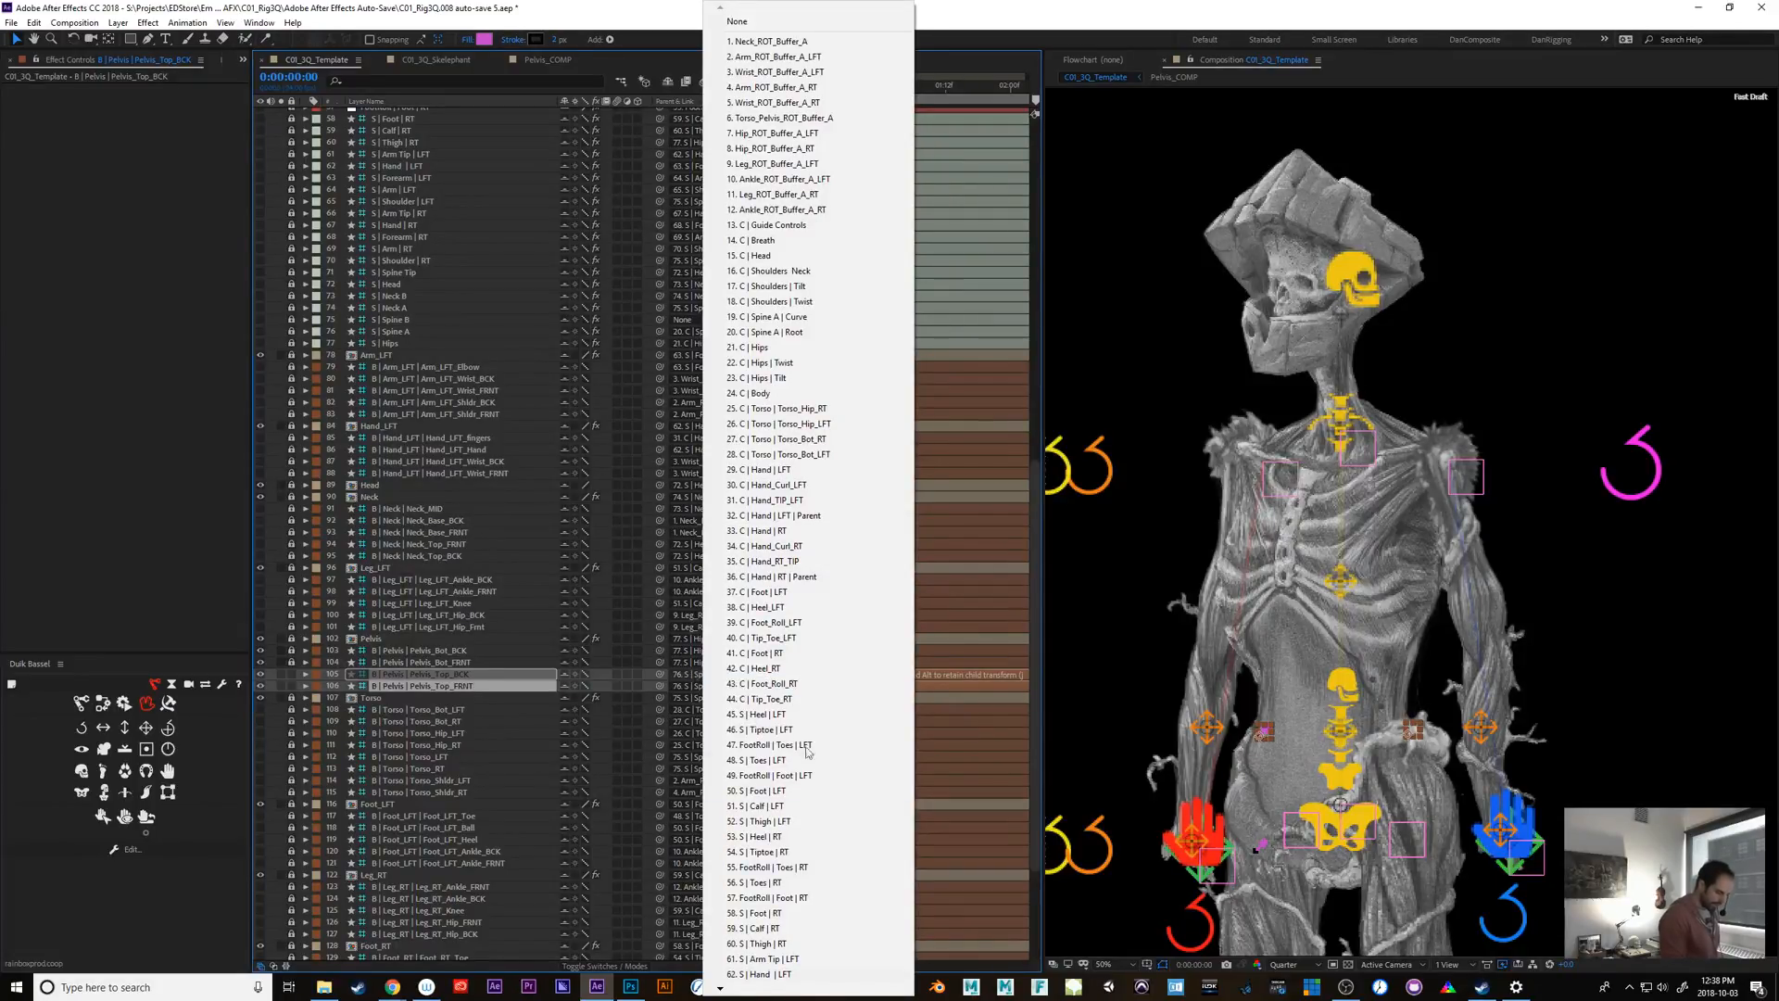
pyautogui.moveTo(831, 990)
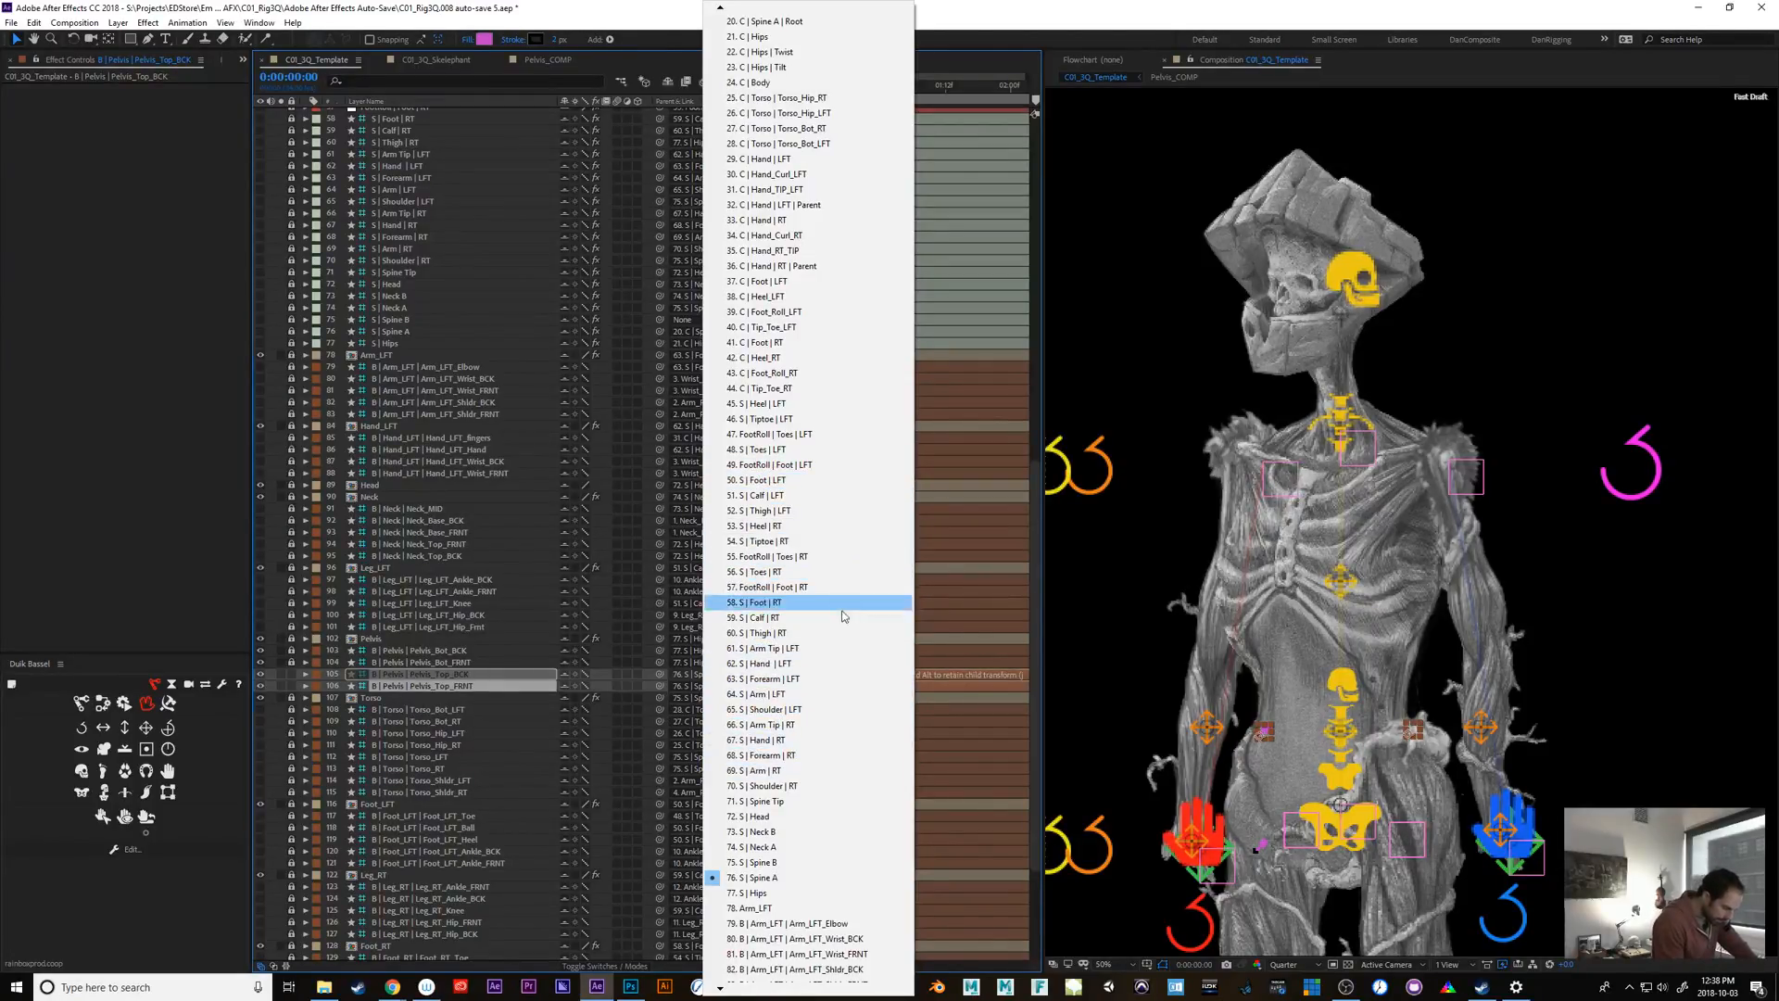
pyautogui.click(818, 891)
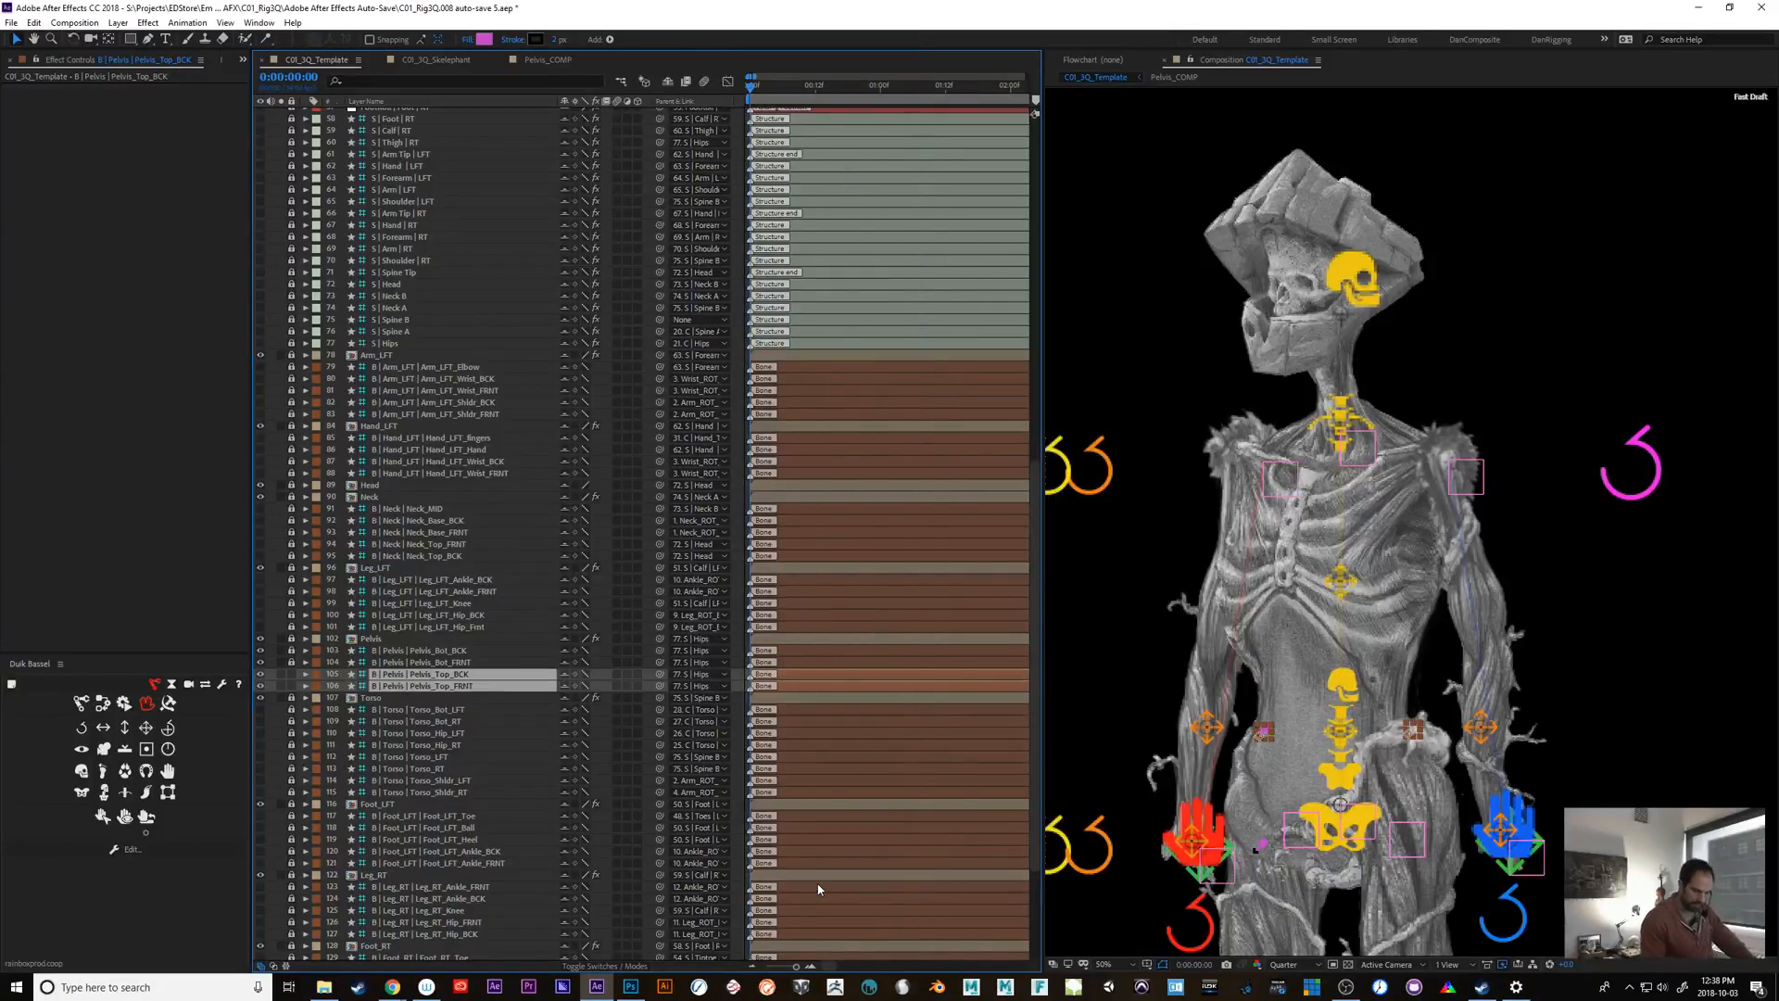
# Pull the Spine A Curve controller sideways to test the torso's bend, undo the move, and relock the two Pelvis_Top bone layers
pyautogui.click(1346, 582)
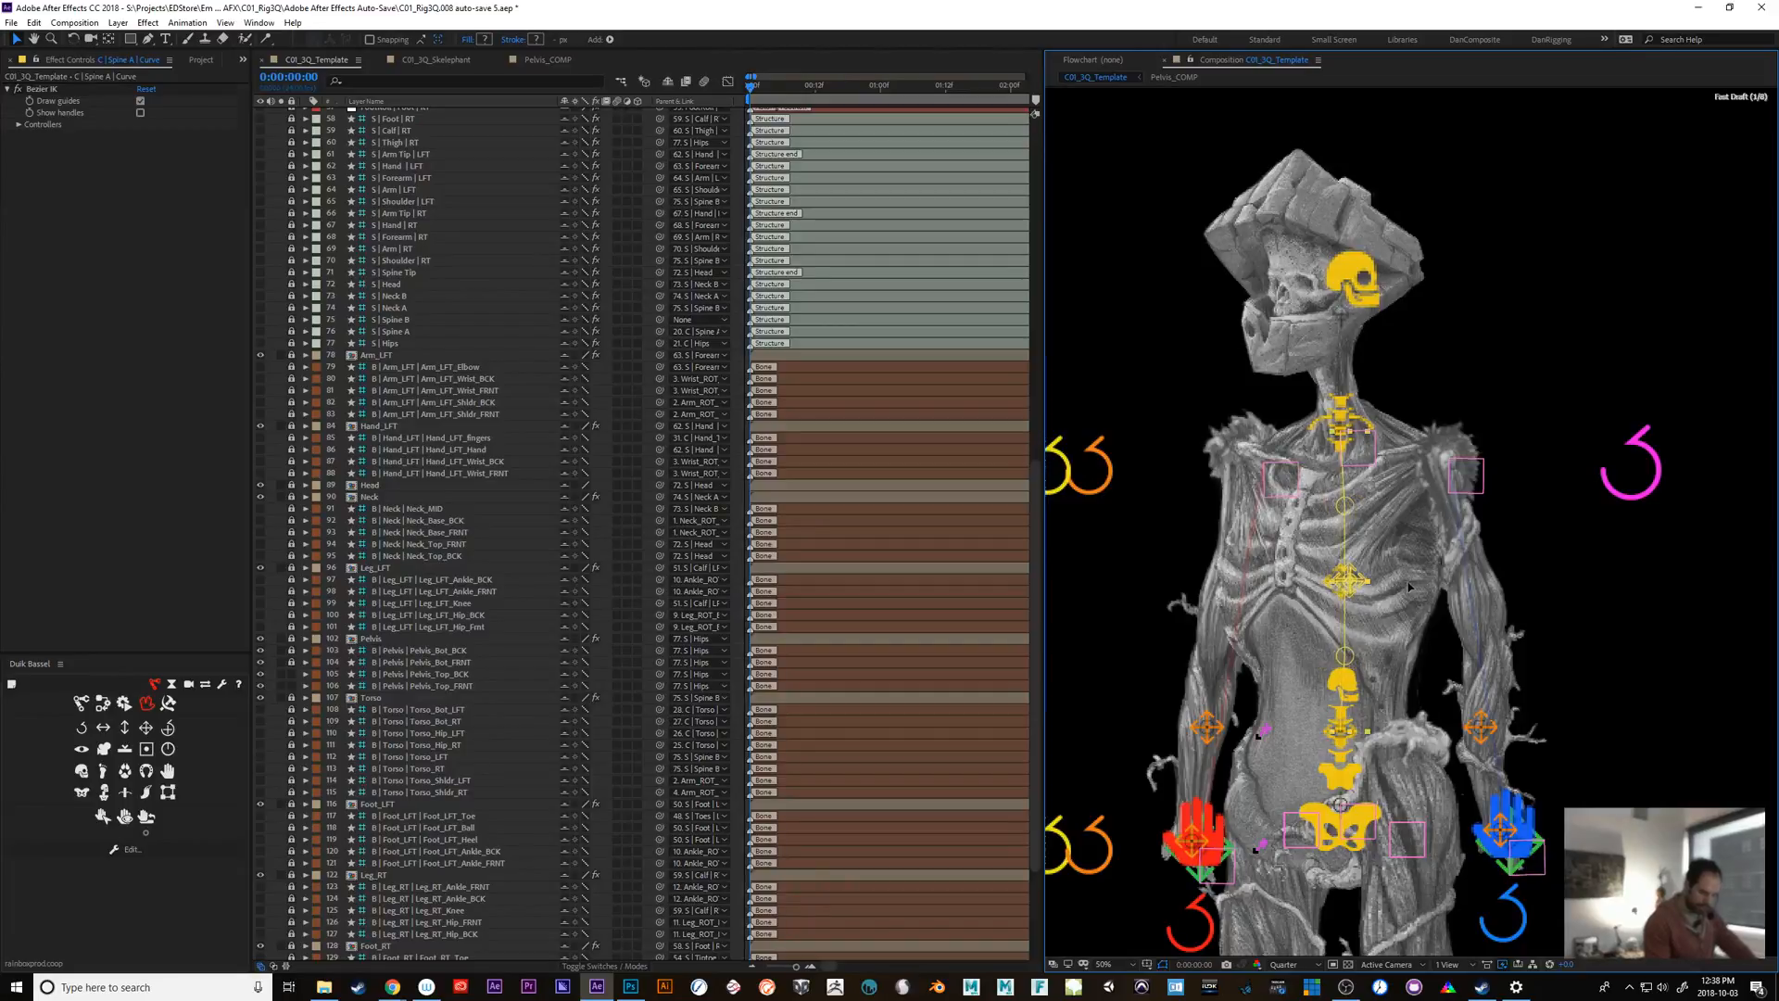
pyautogui.moveTo(1348, 584); pyautogui.dragTo(1423, 586)
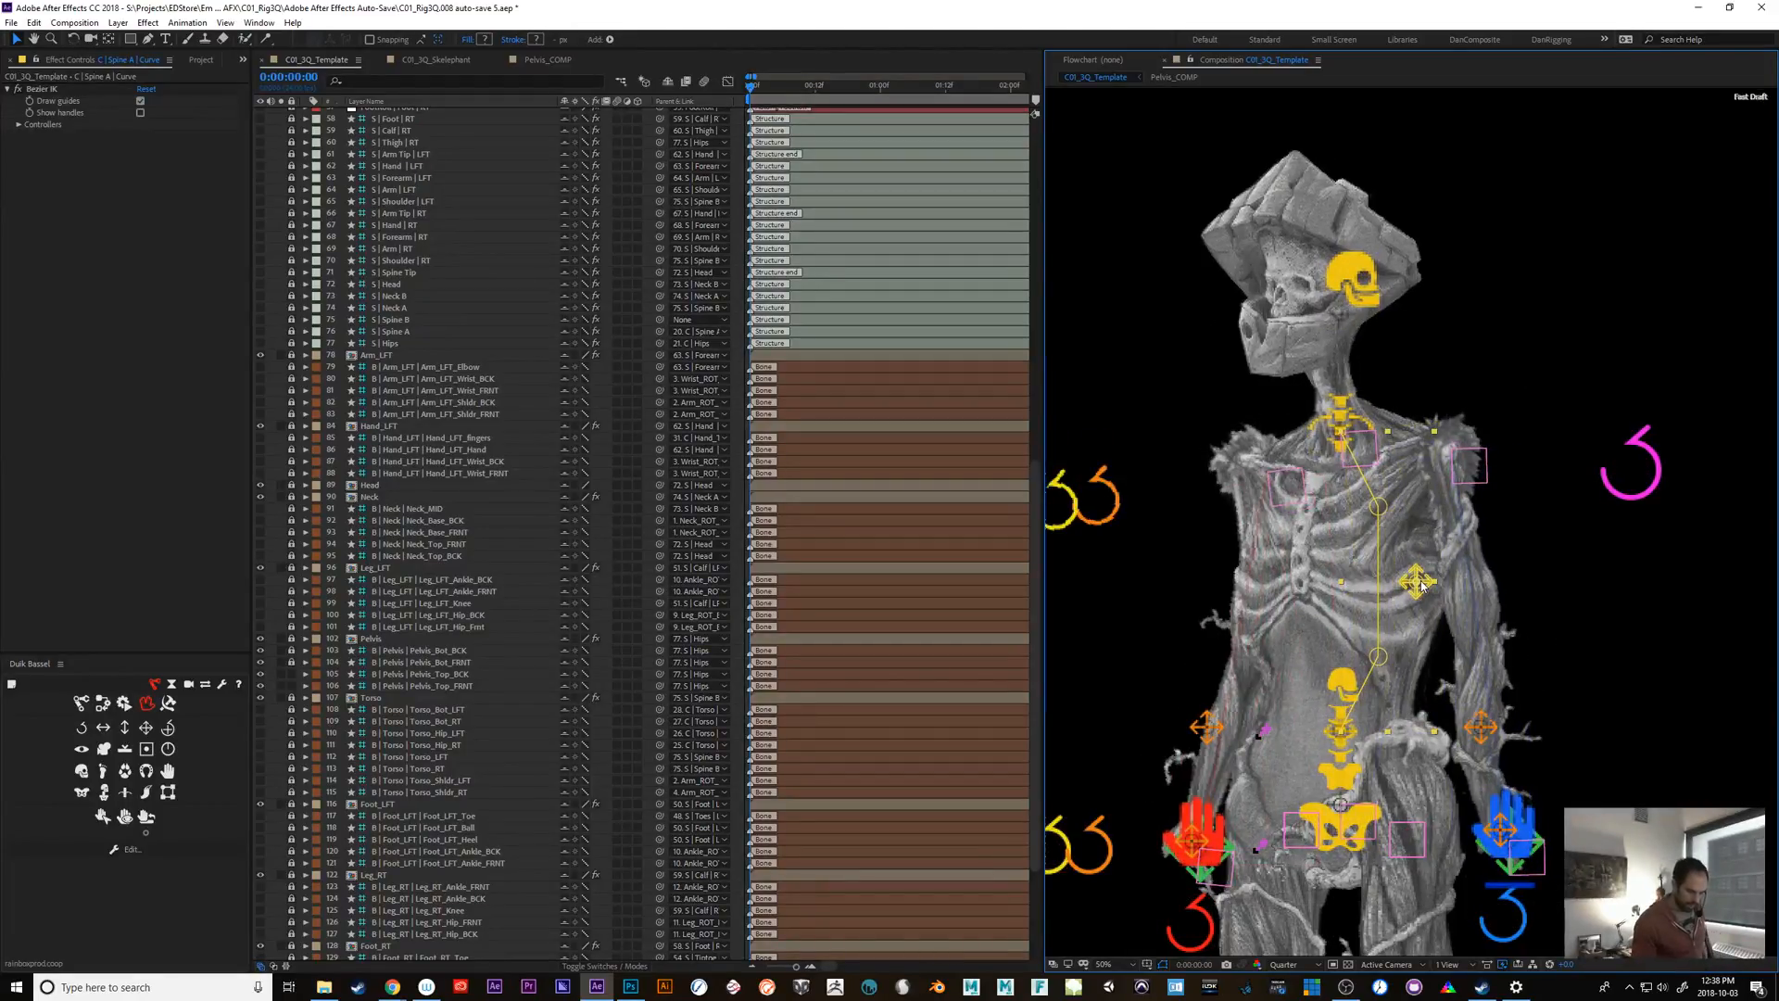
pyautogui.hotkey('ctrl', 'z')
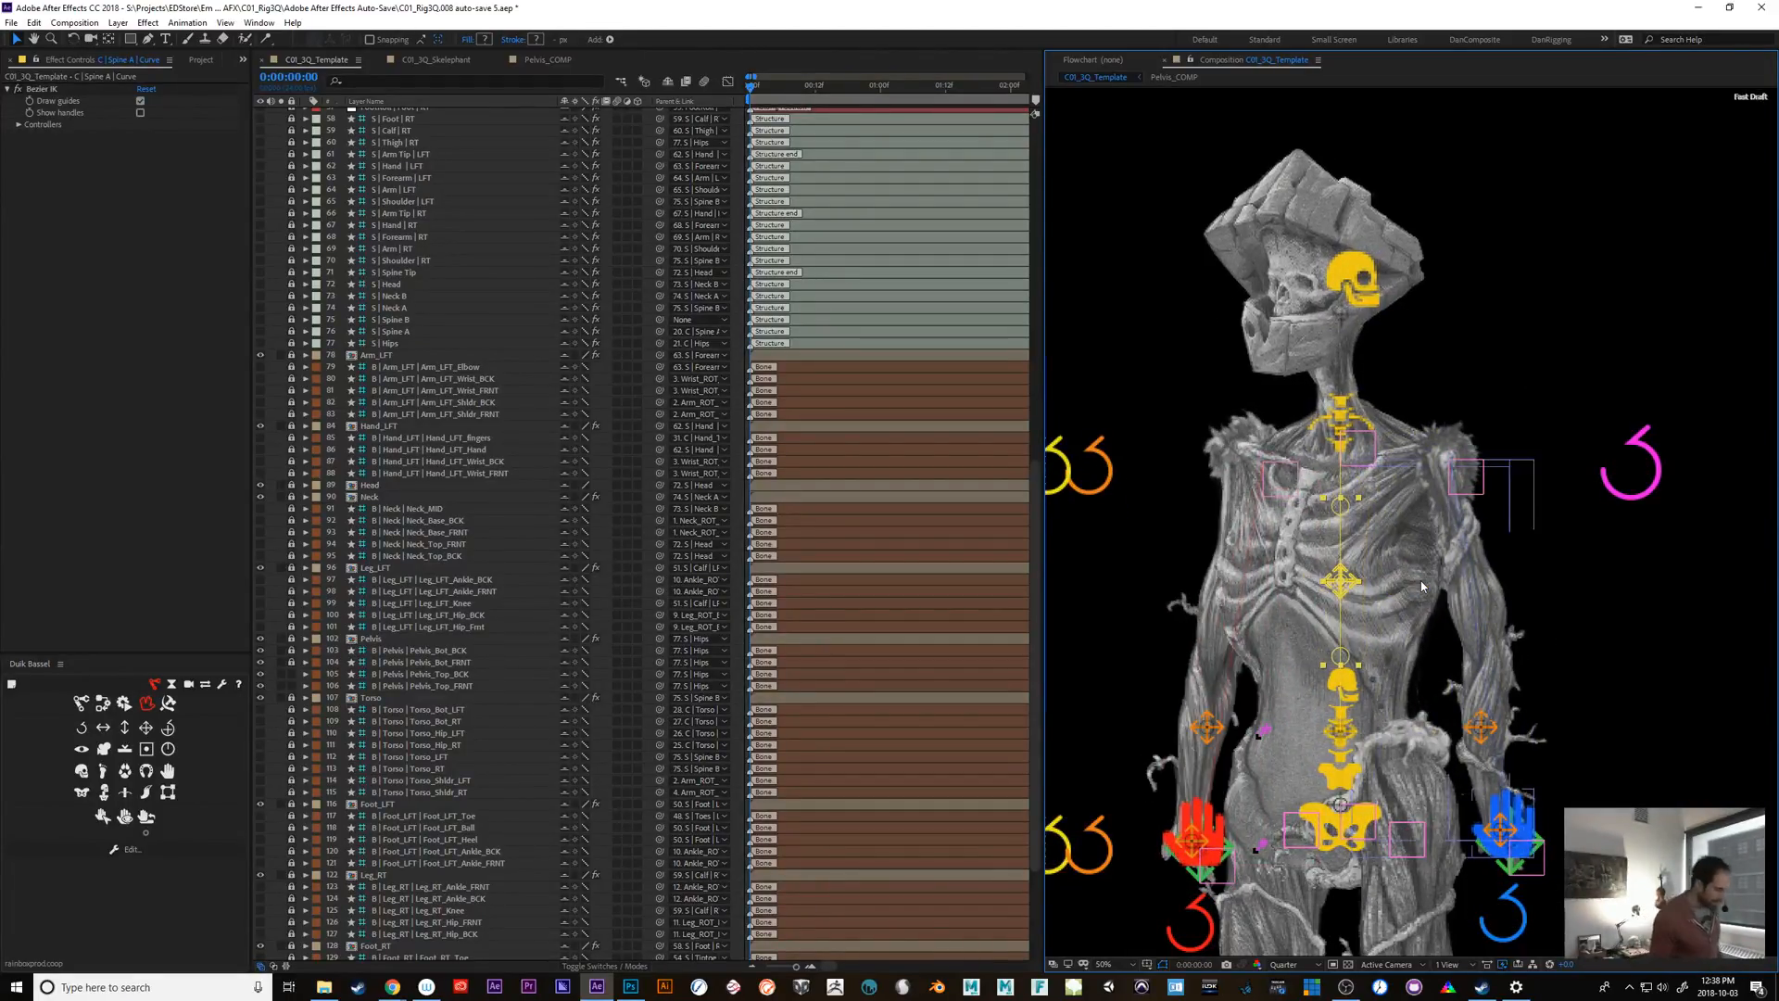
pyautogui.moveTo(289, 687); pyautogui.dragTo(289, 676)
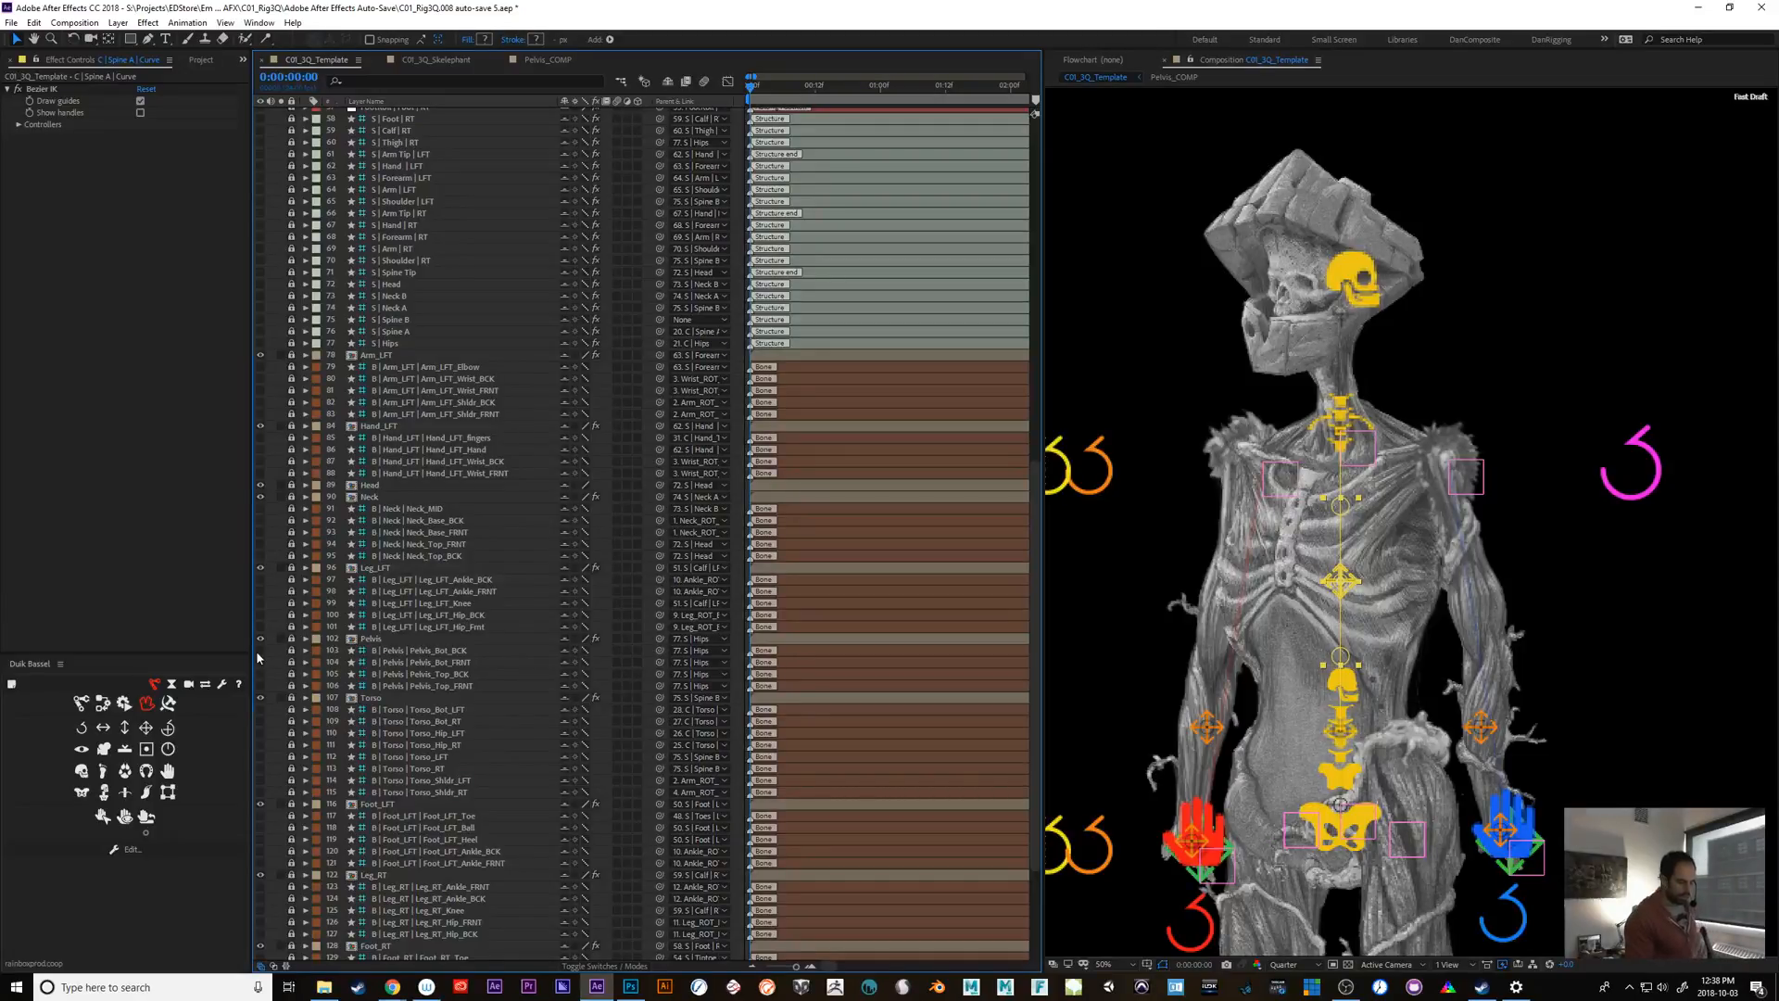
# Pull the Spine A Root controller repeatedly to either side to test the pelvis and lower torso deformation, undoing each move
pyautogui.click(1345, 738)
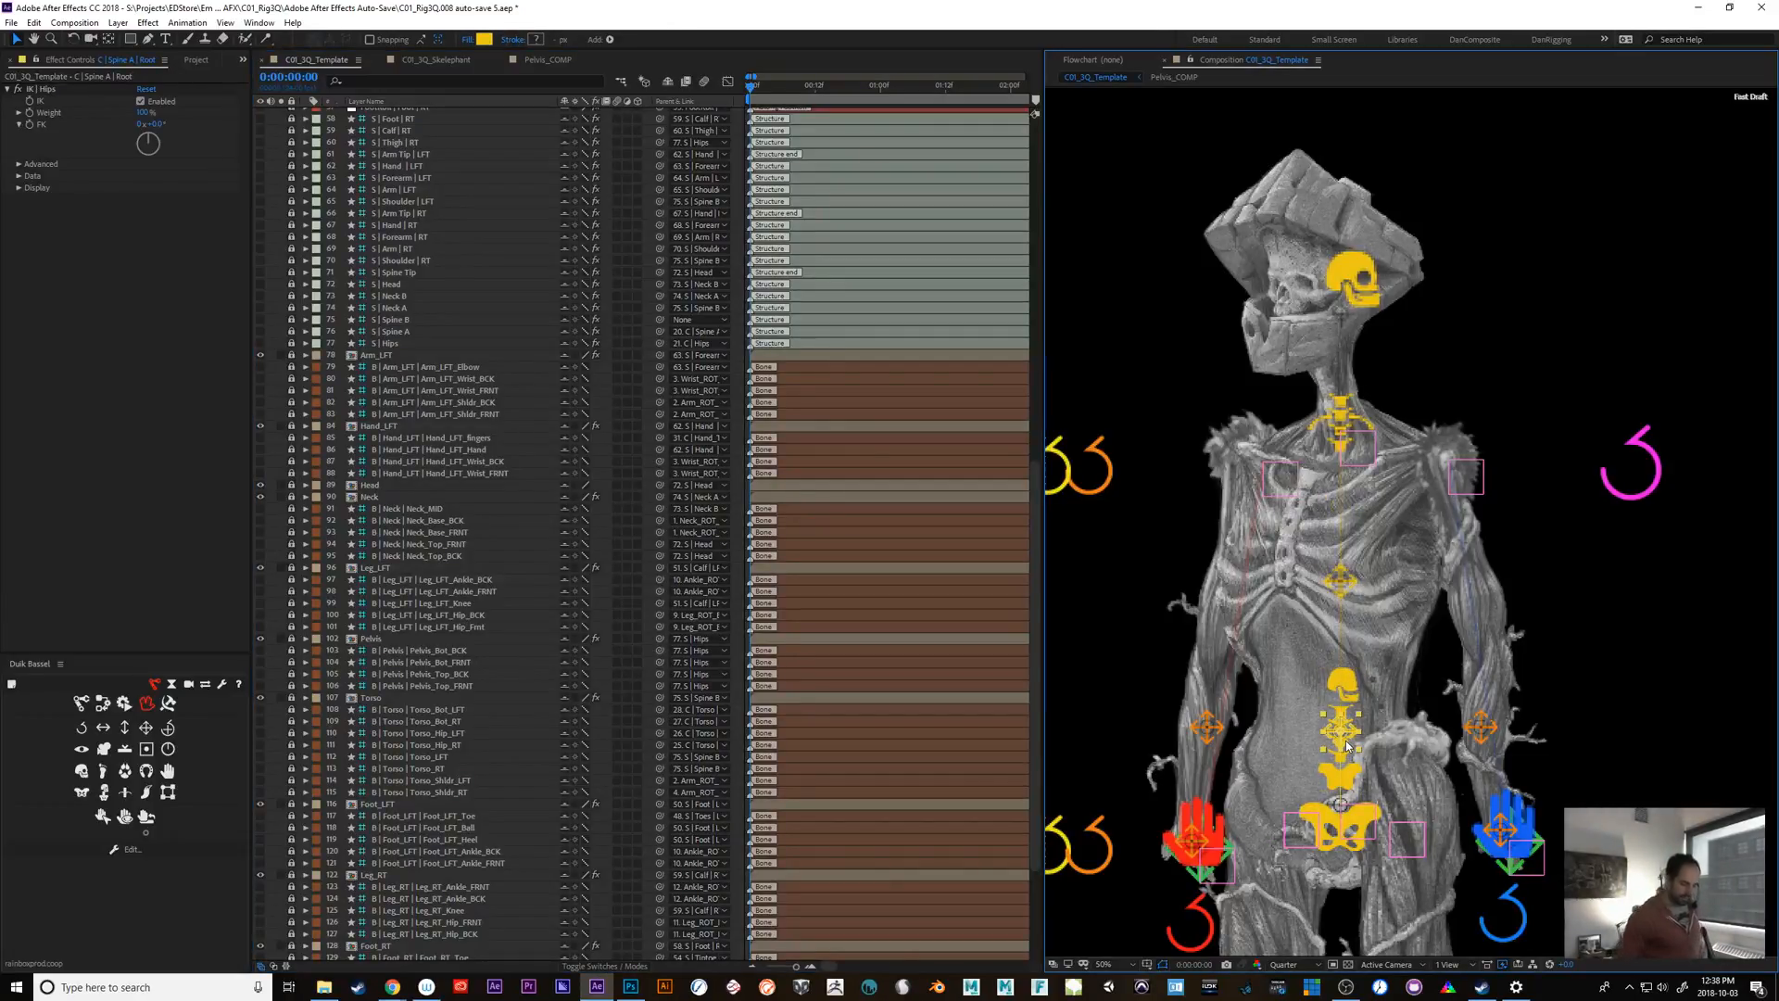
pyautogui.moveTo(1345, 741); pyautogui.dragTo(1412, 721)
pyautogui.hotkey('ctrl', 'z')
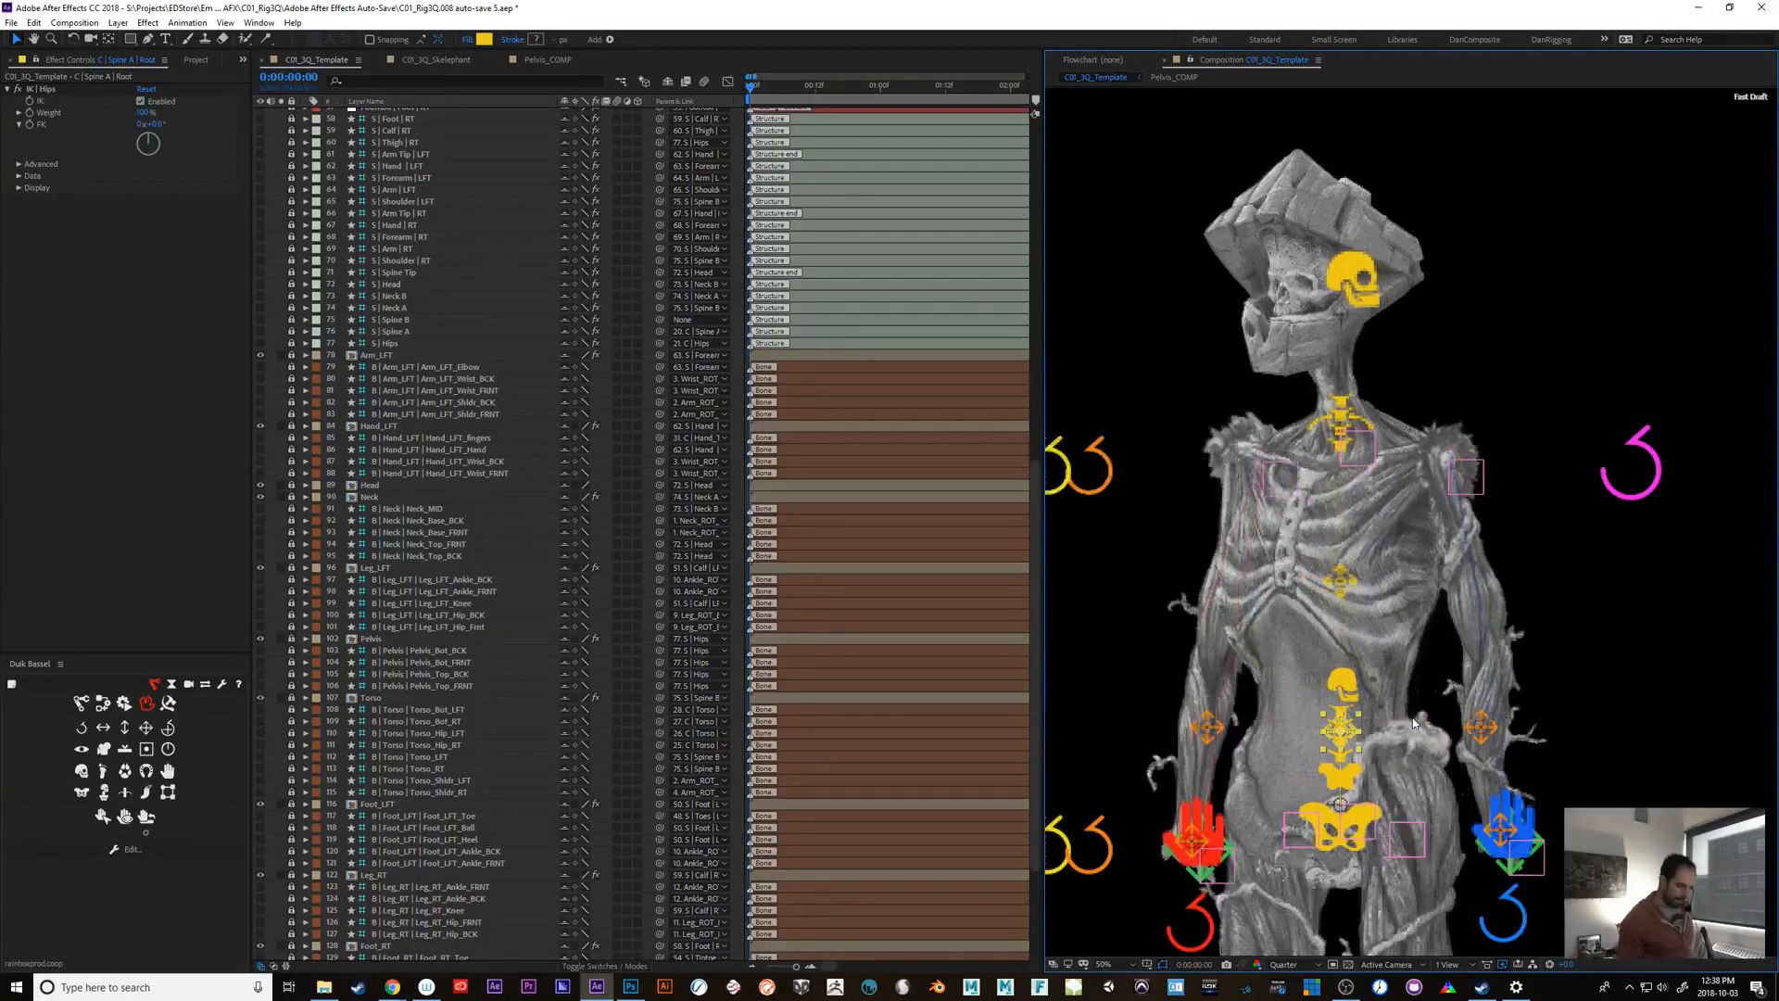
pyautogui.moveTo(1338, 734); pyautogui.dragTo(1314, 732)
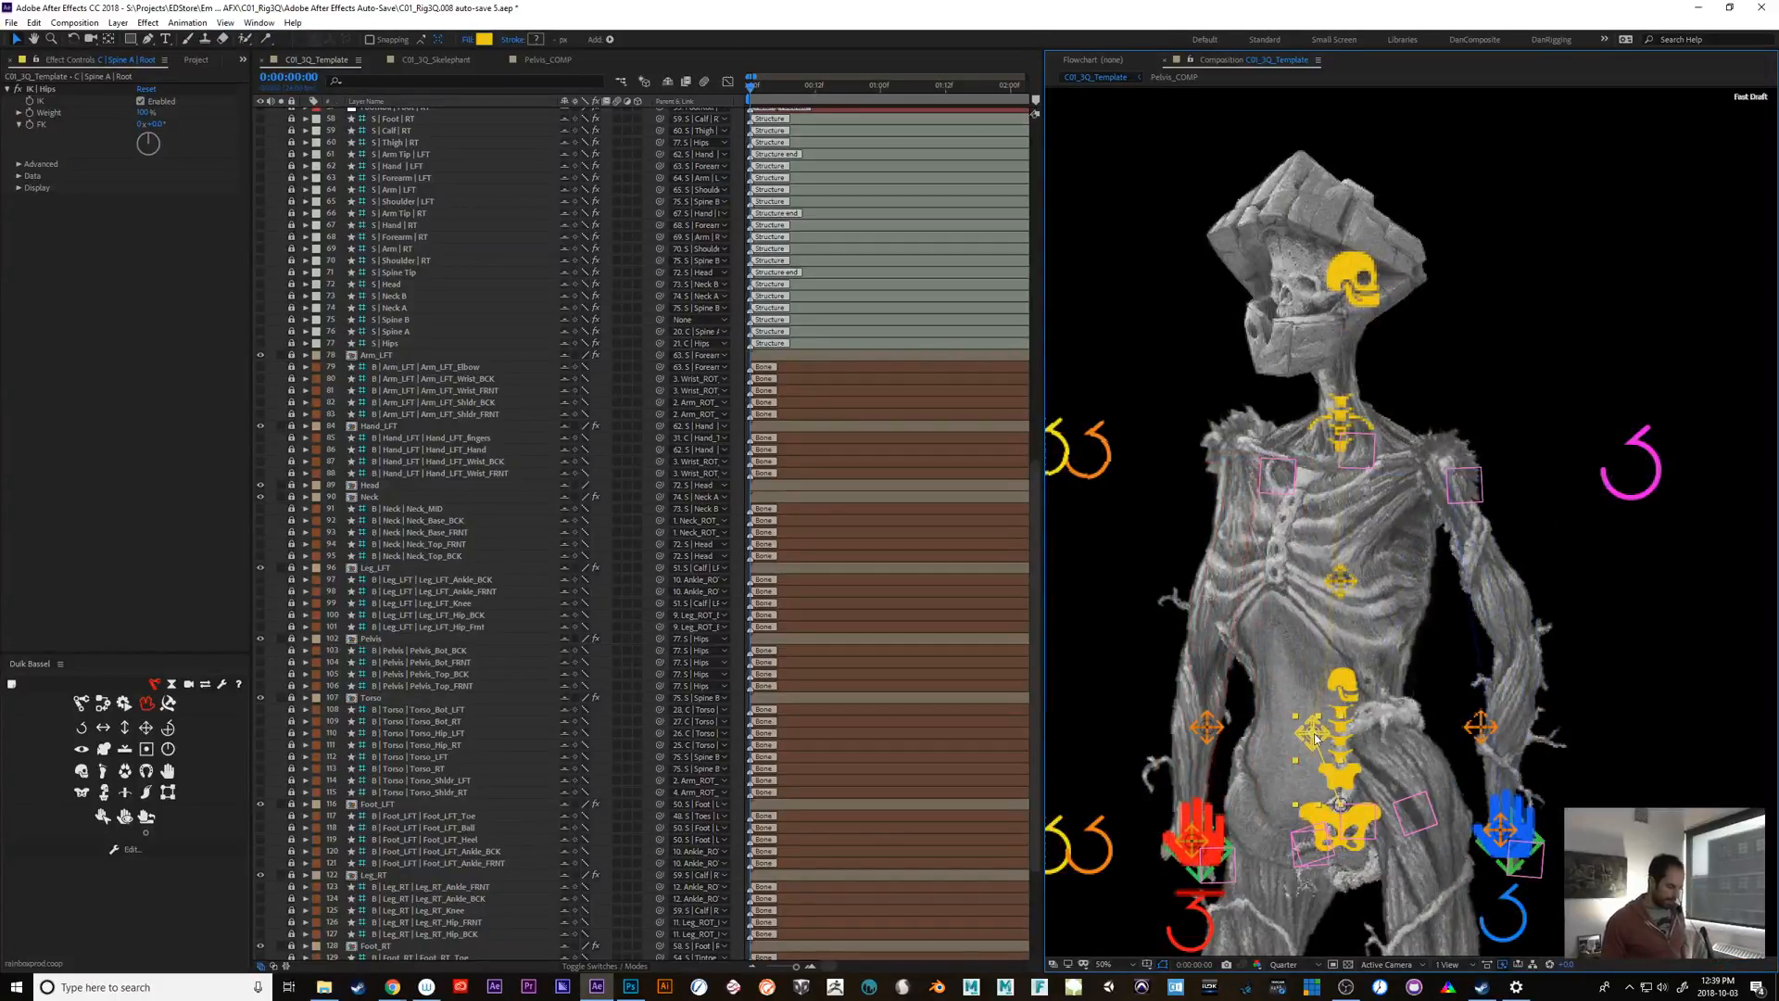
pyautogui.hotkey('ctrl', 'z')
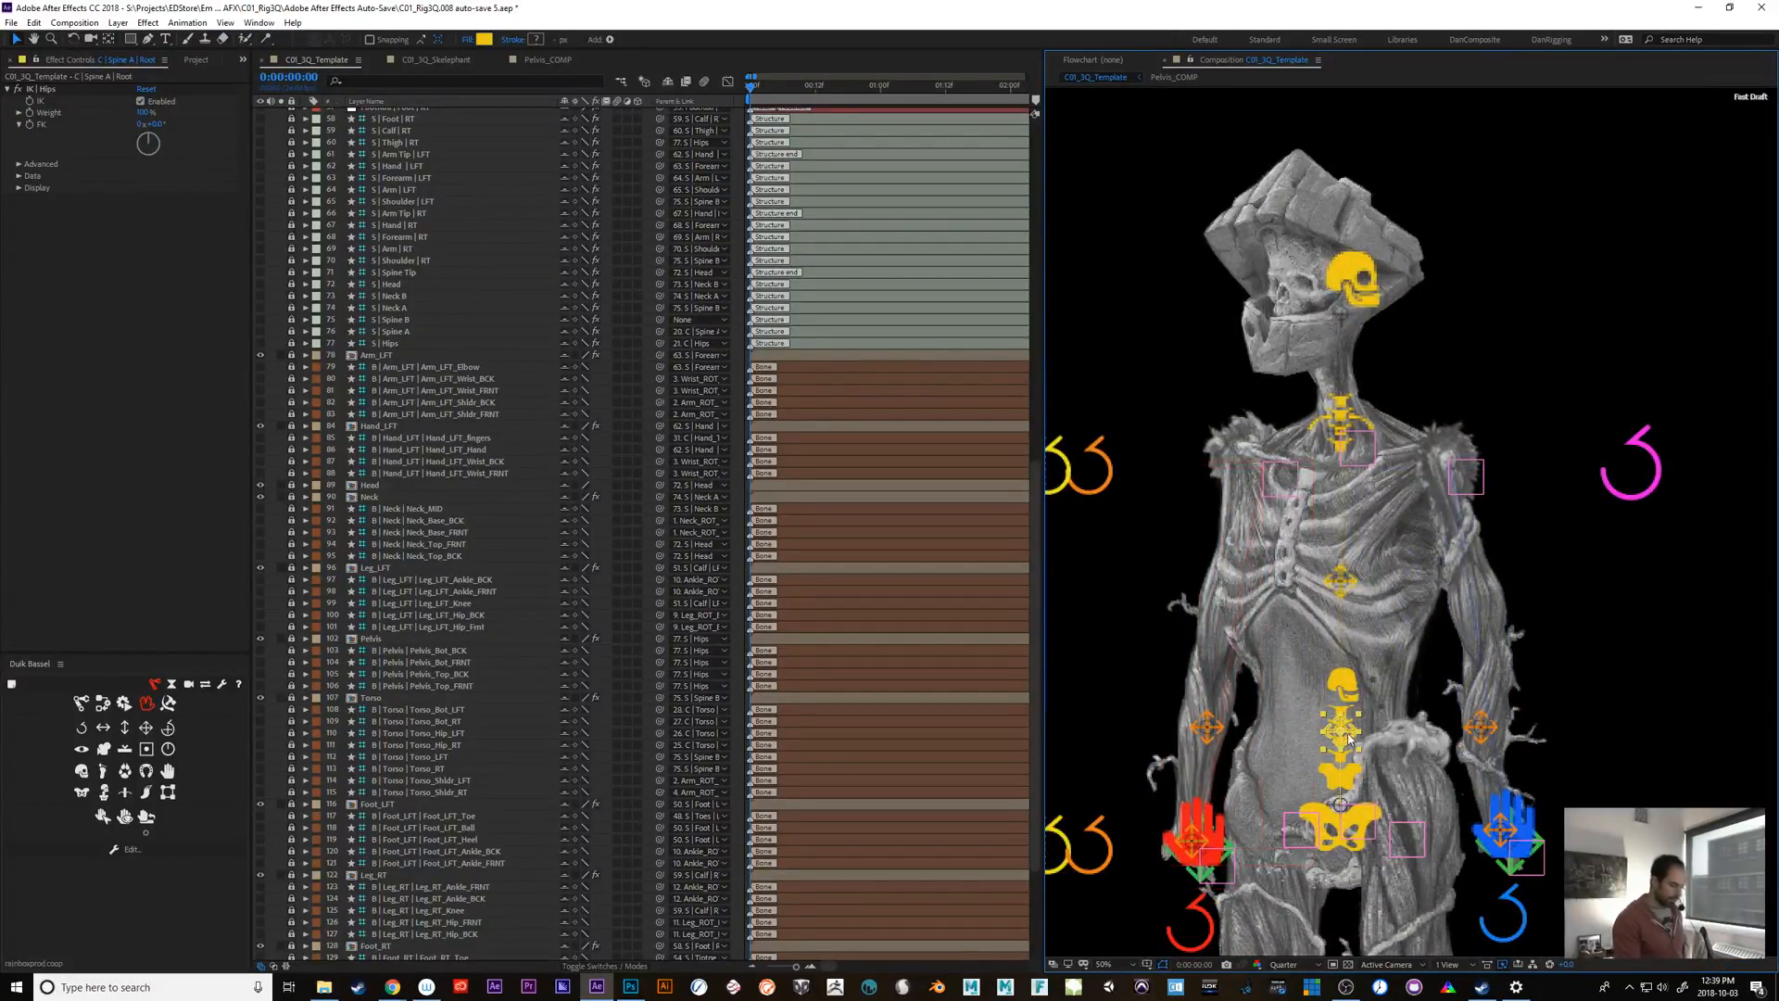
pyautogui.moveTo(1341, 732); pyautogui.dragTo(1369, 731)
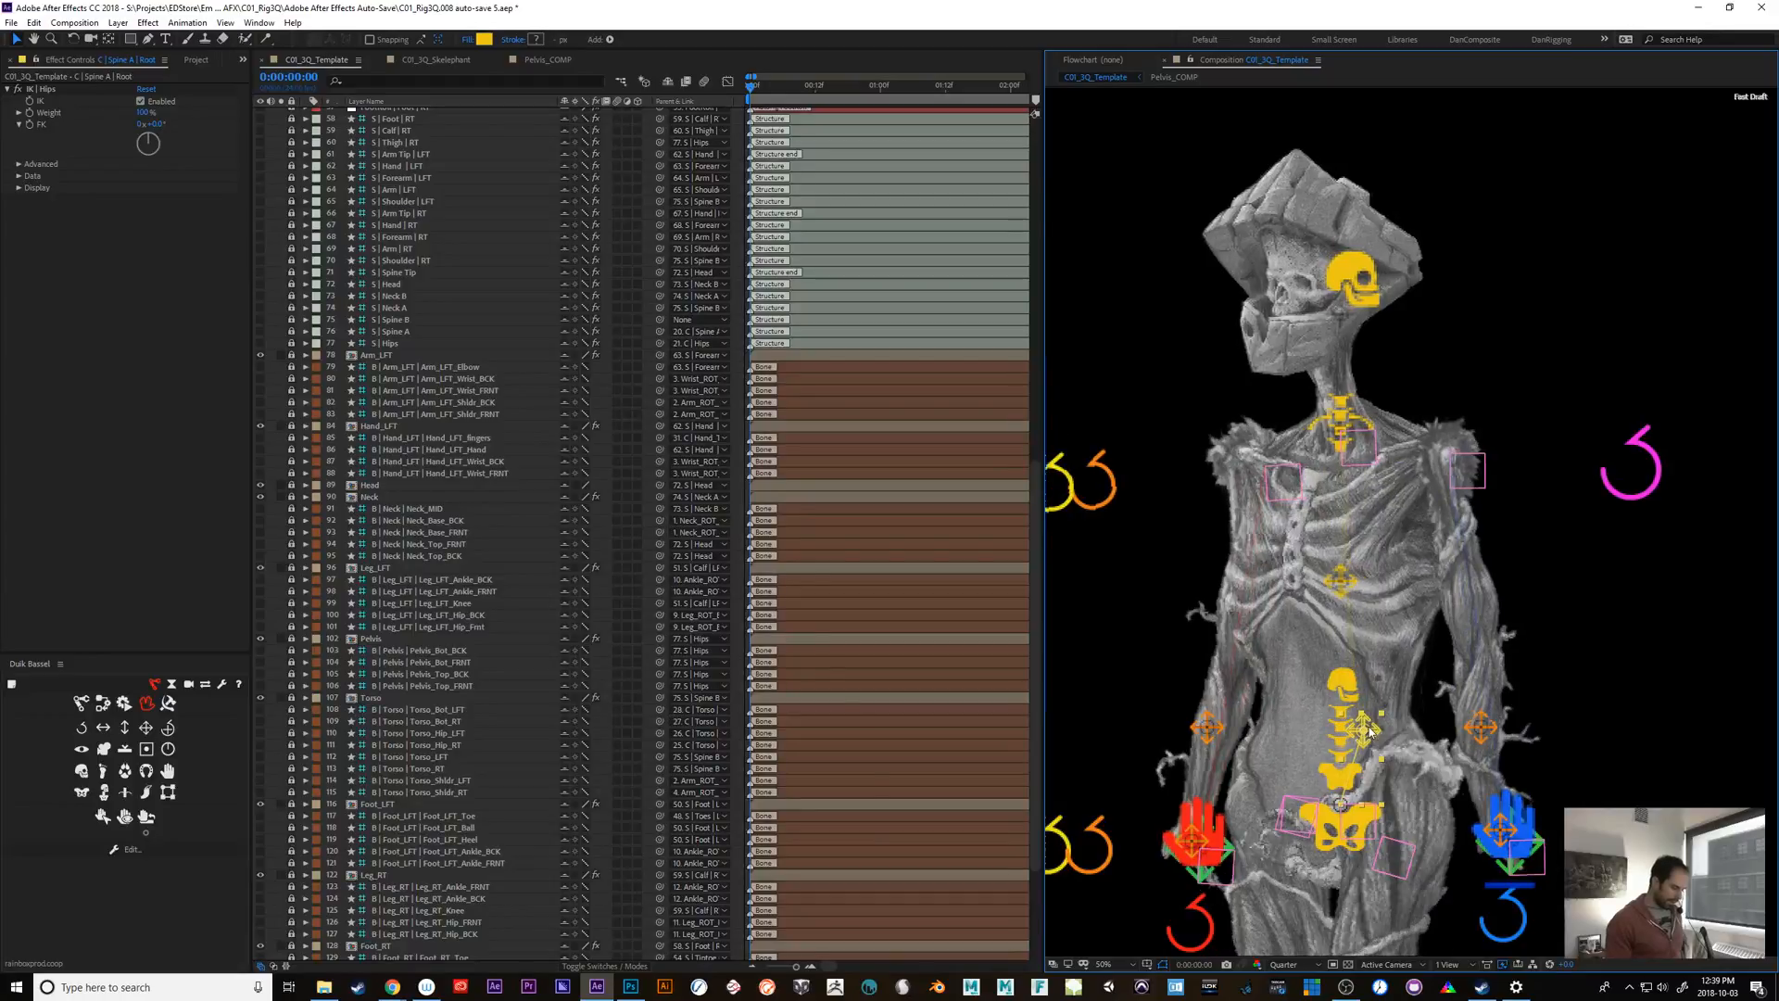
pyautogui.hotkey('ctrl', 'z')
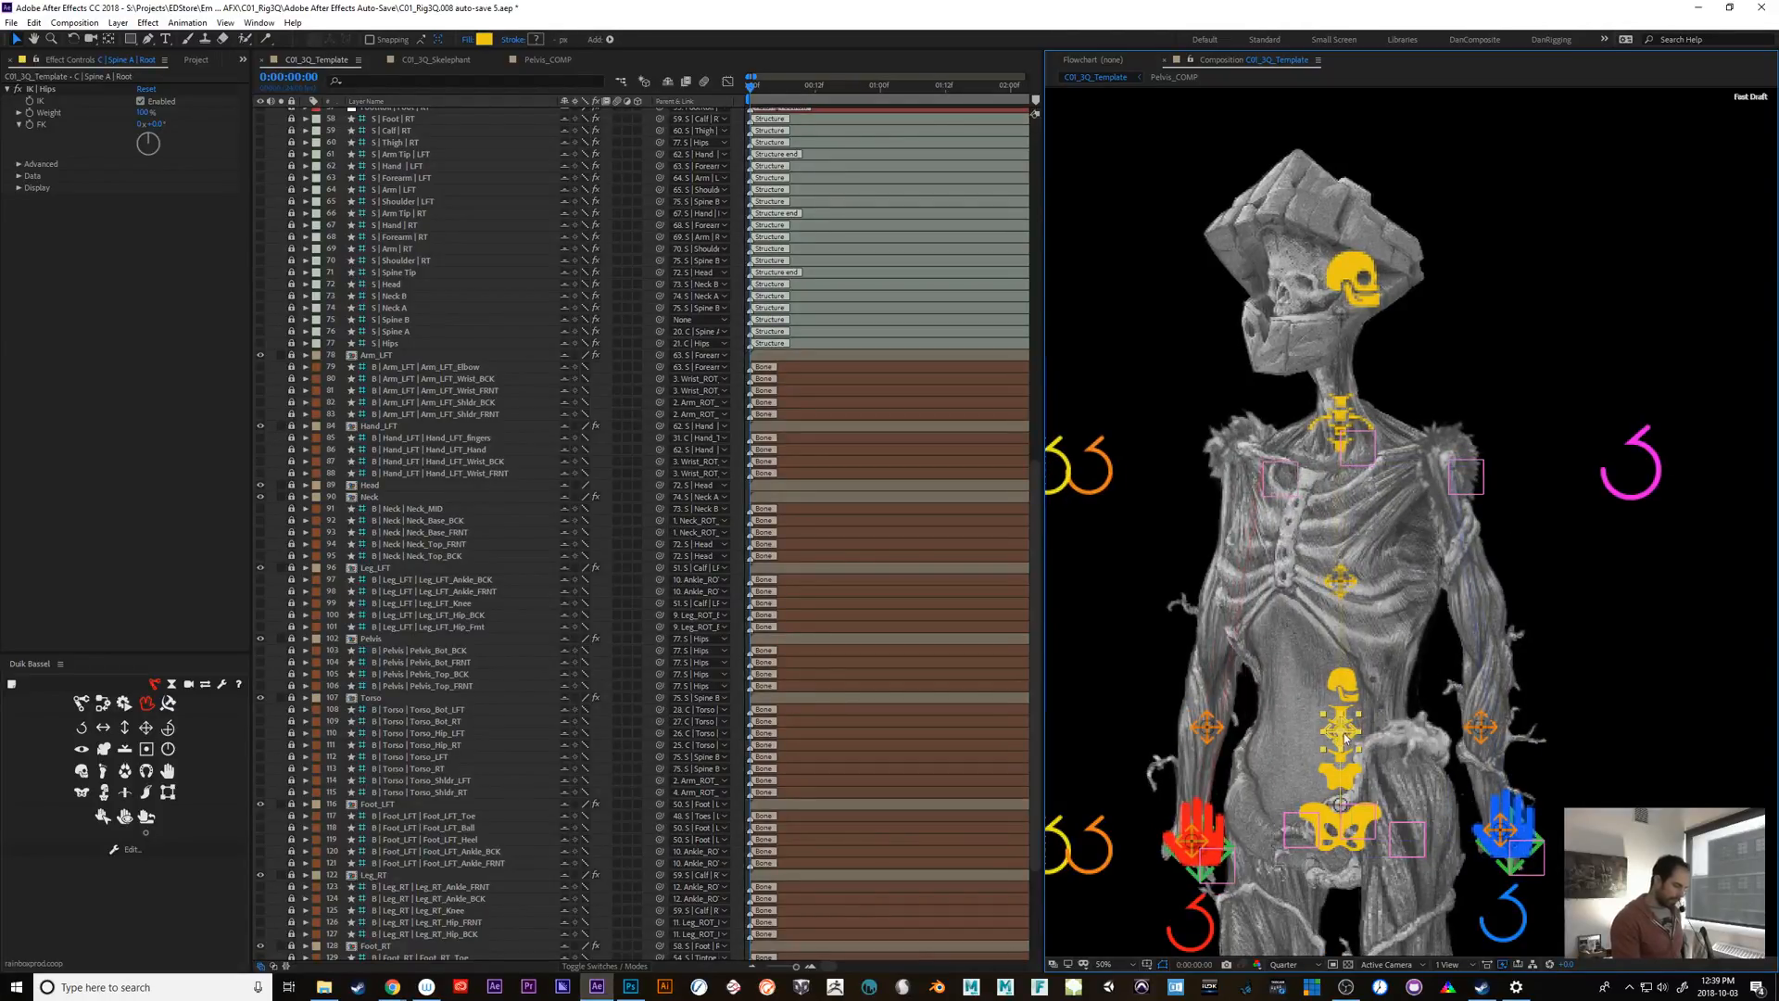
pyautogui.moveTo(1341, 733); pyautogui.dragTo(1312, 735)
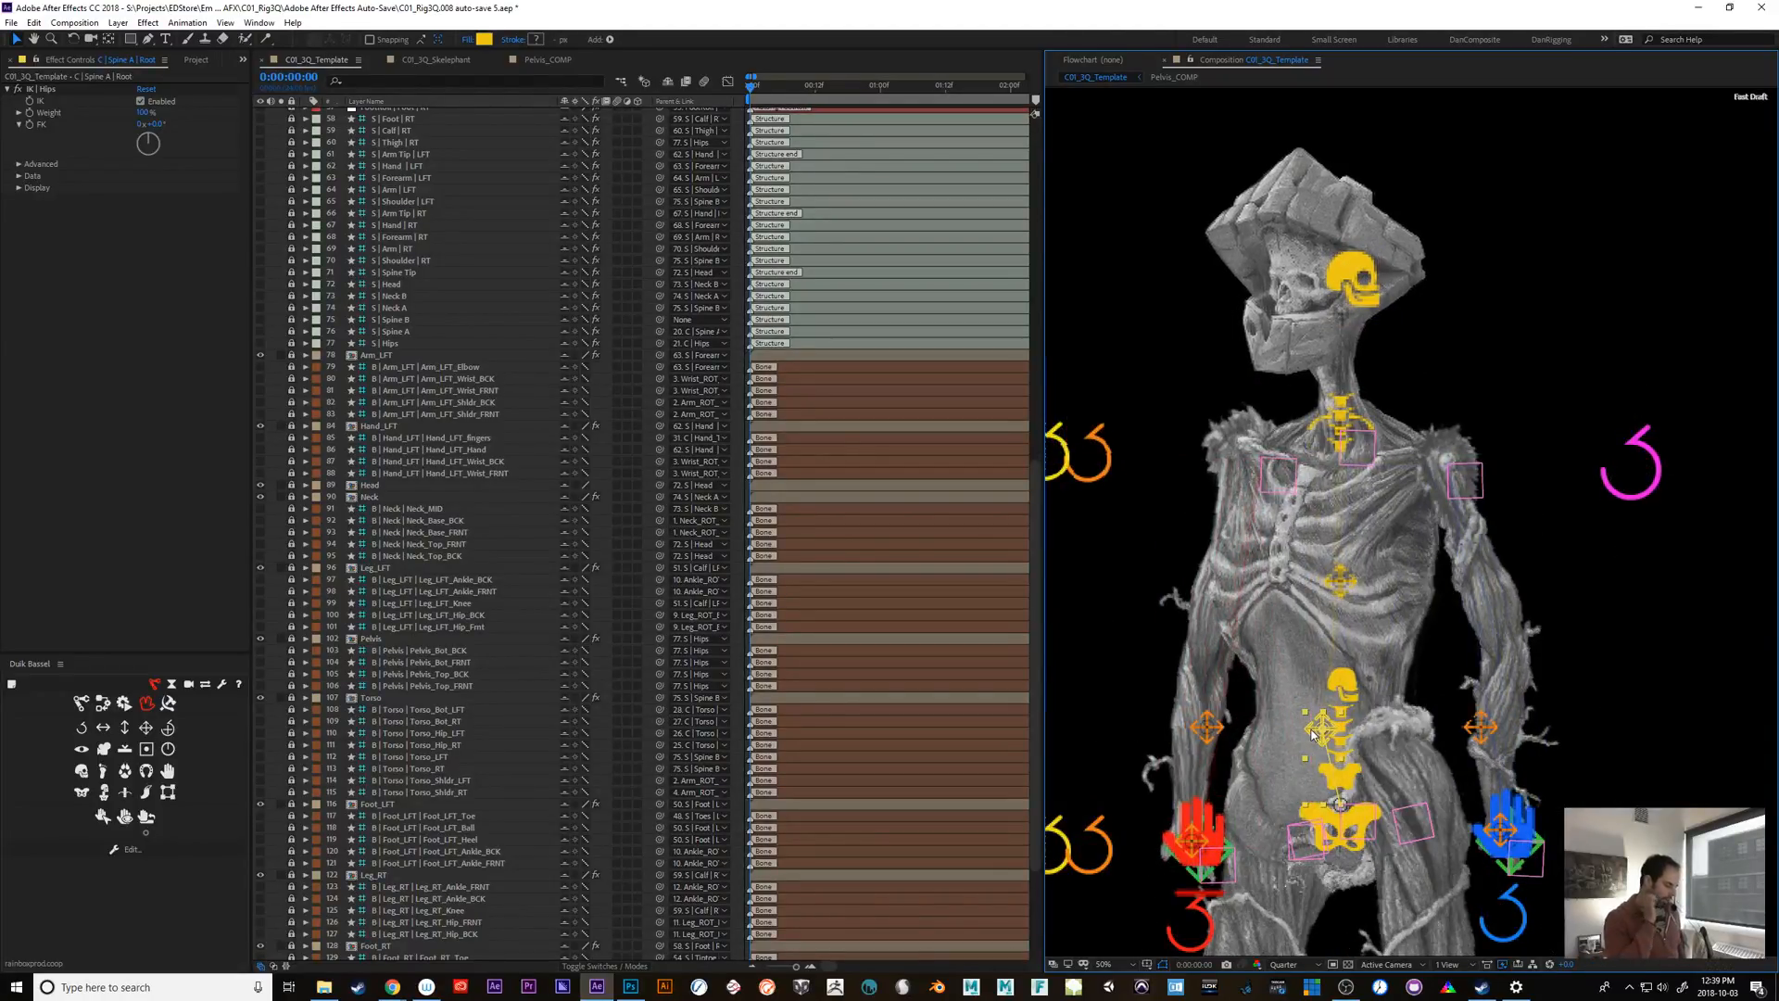
pyautogui.hotkey('ctrl', 'z')
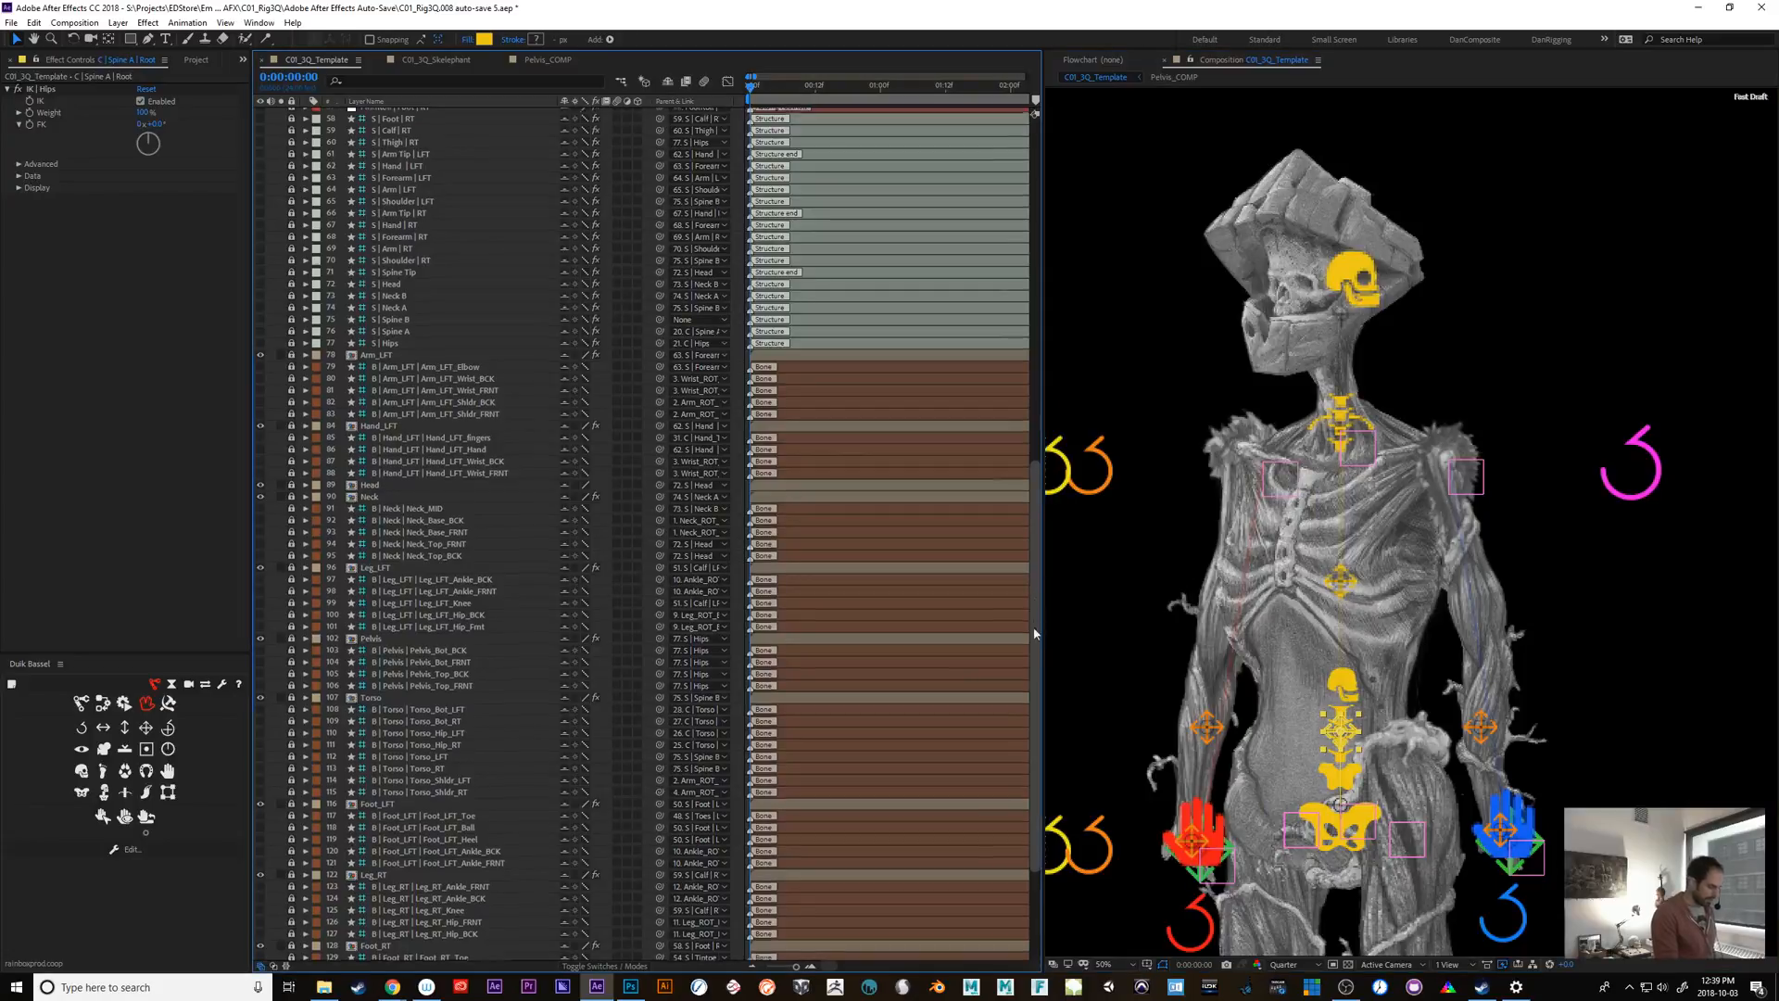
pyautogui.scroll(-4, 1020, 625)
pyautogui.scroll(-3, 1035, 665)
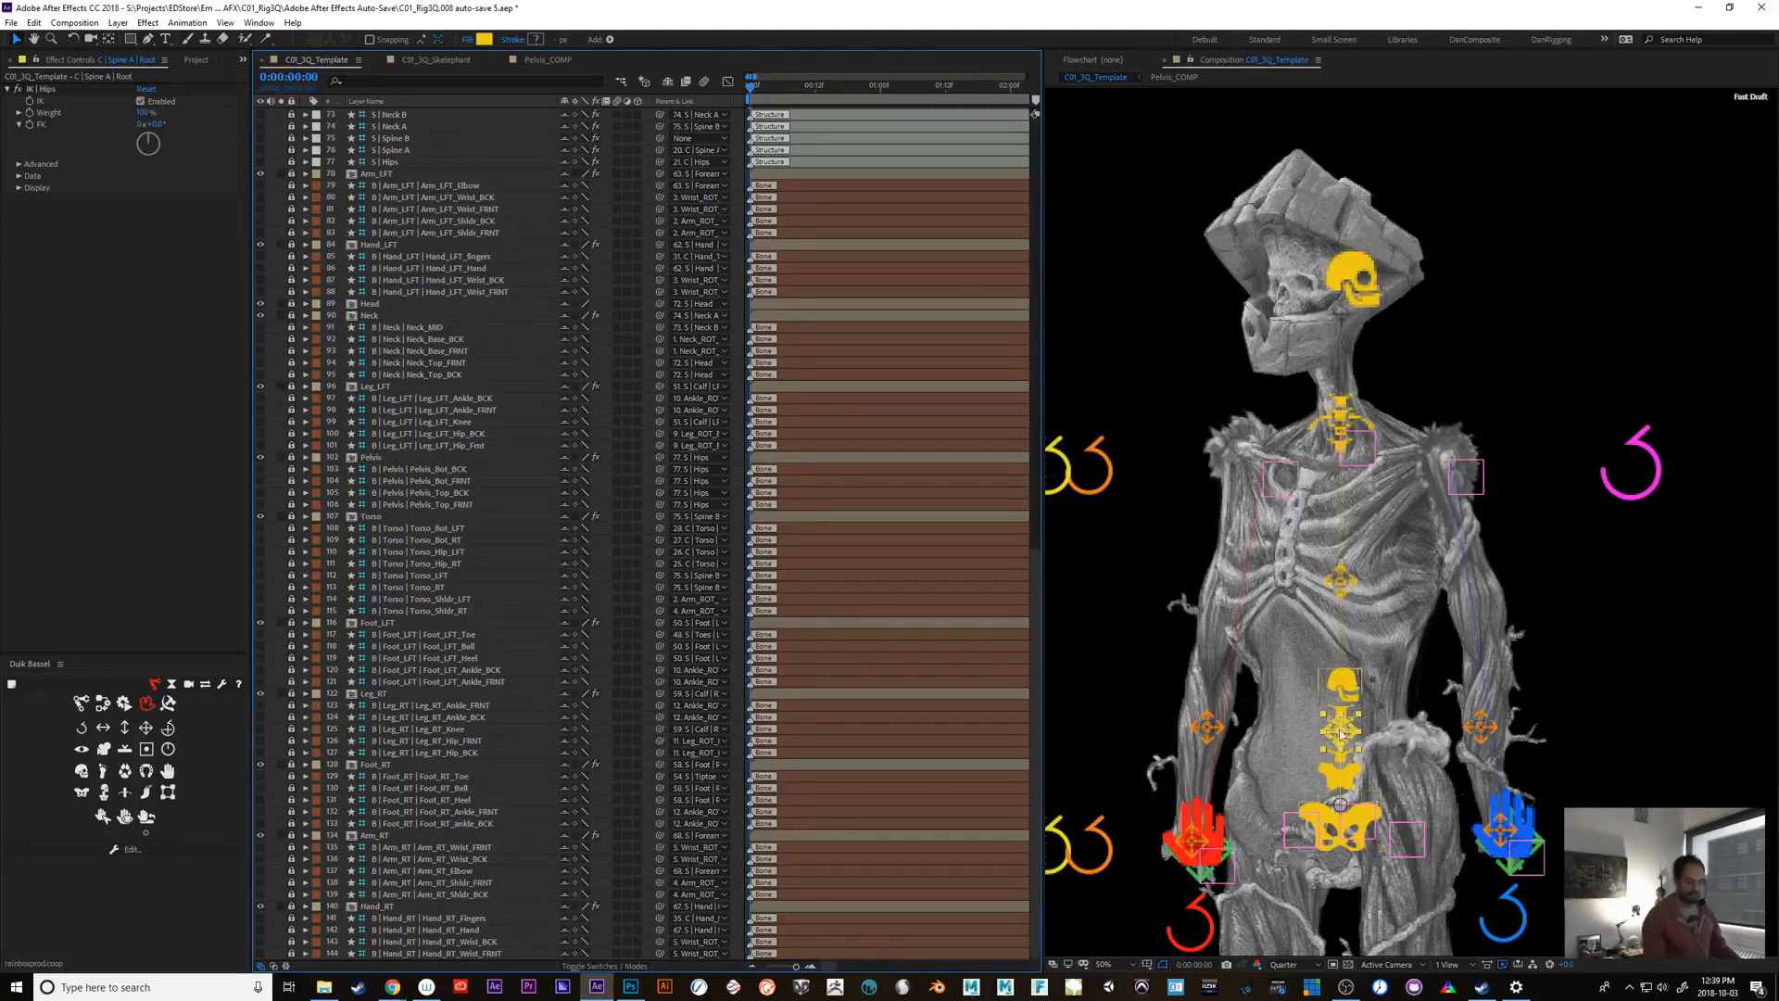
pyautogui.moveTo(1341, 732); pyautogui.dragTo(1300, 737)
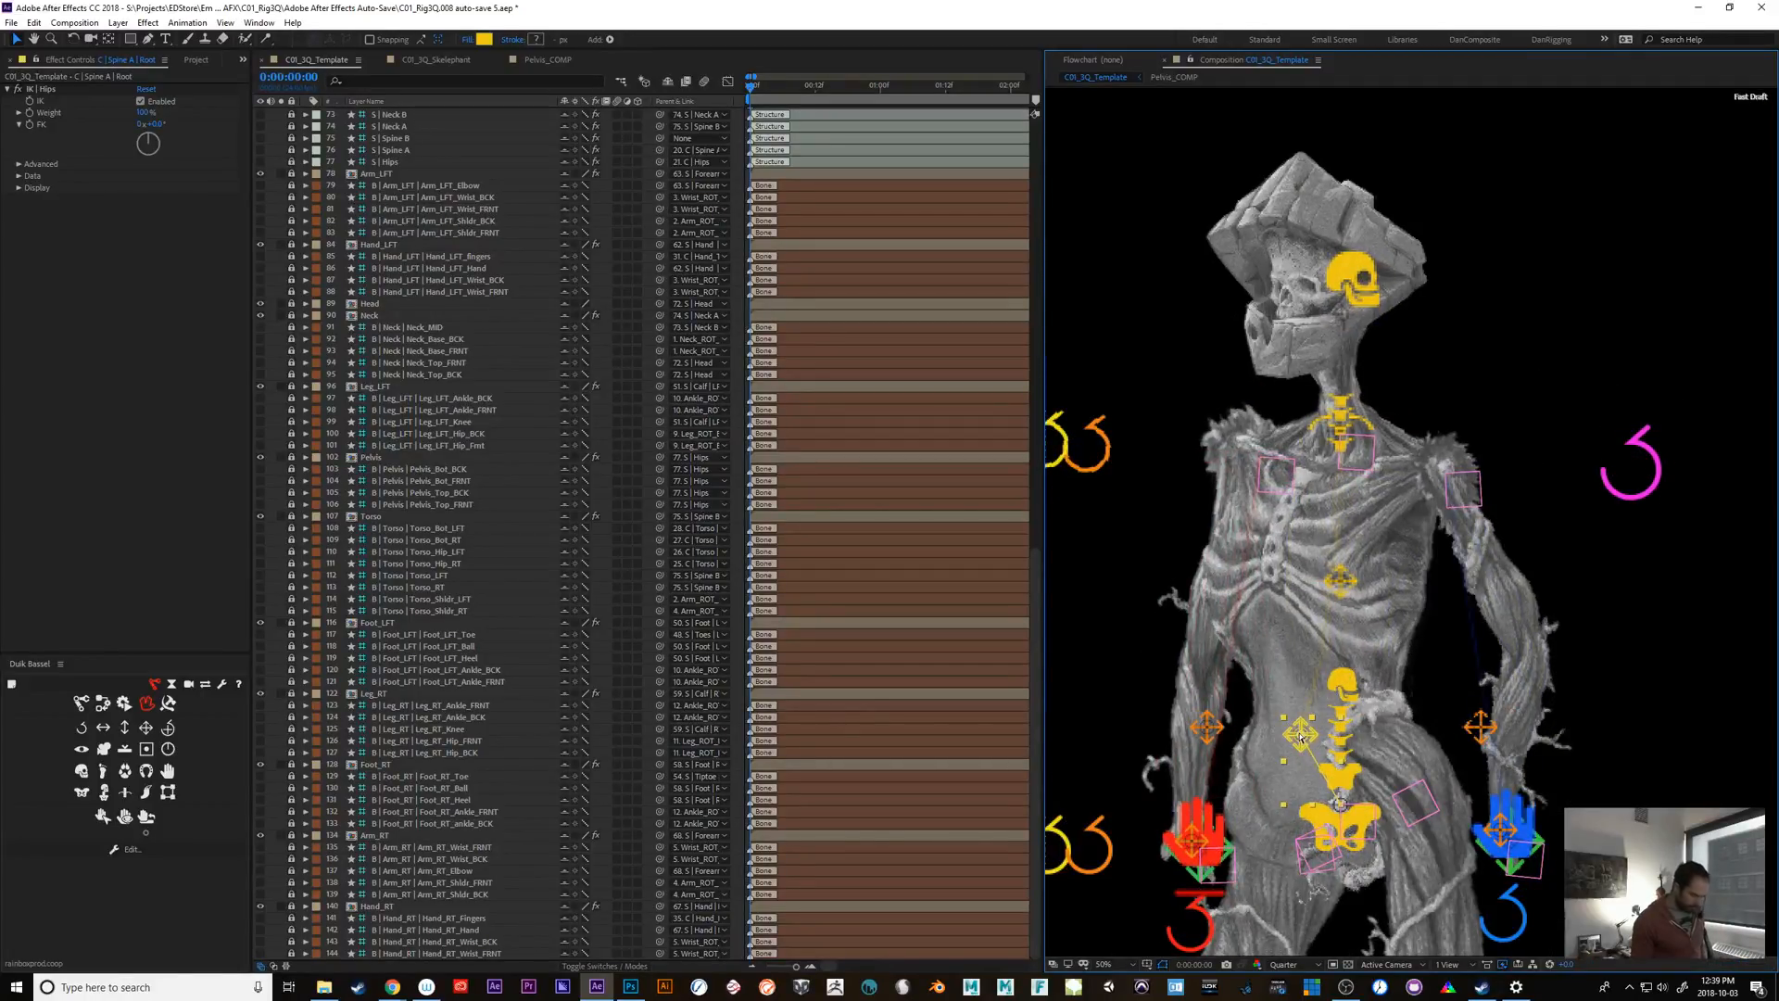
pyautogui.hotkey('ctrl', 'z')
pyautogui.moveTo(1340, 736); pyautogui.dragTo(1378, 727)
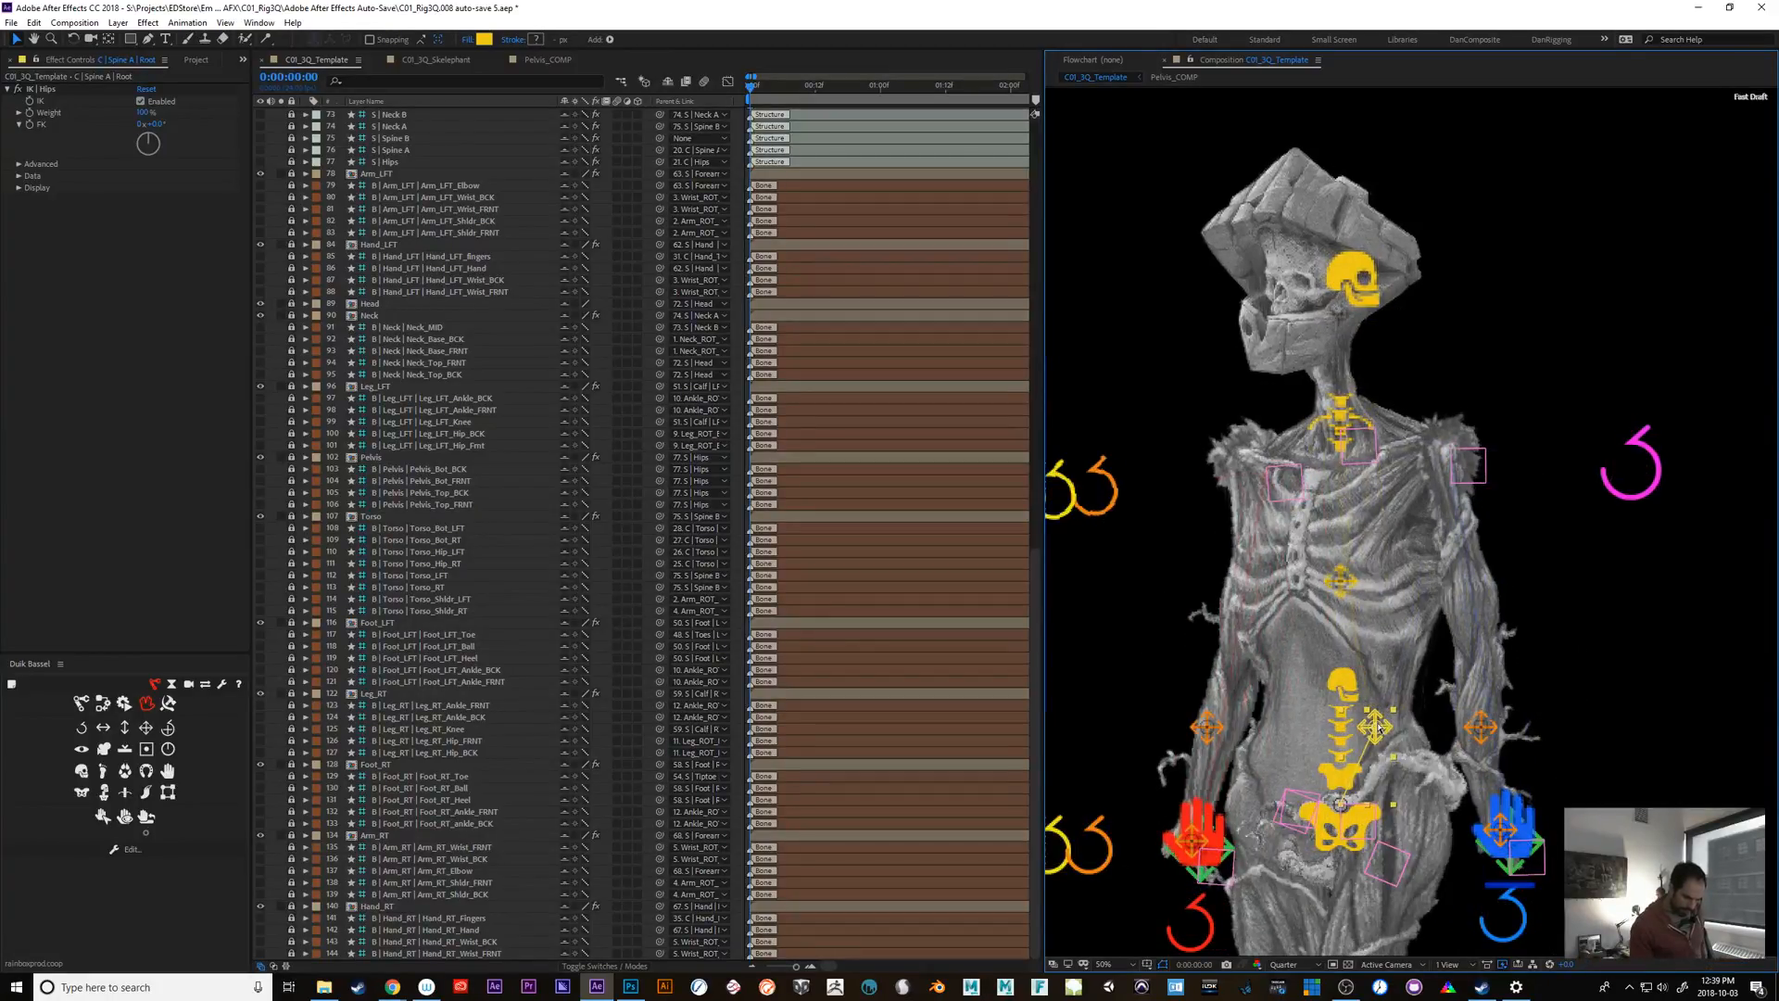
pyautogui.hotkey('ctrl', 'z')
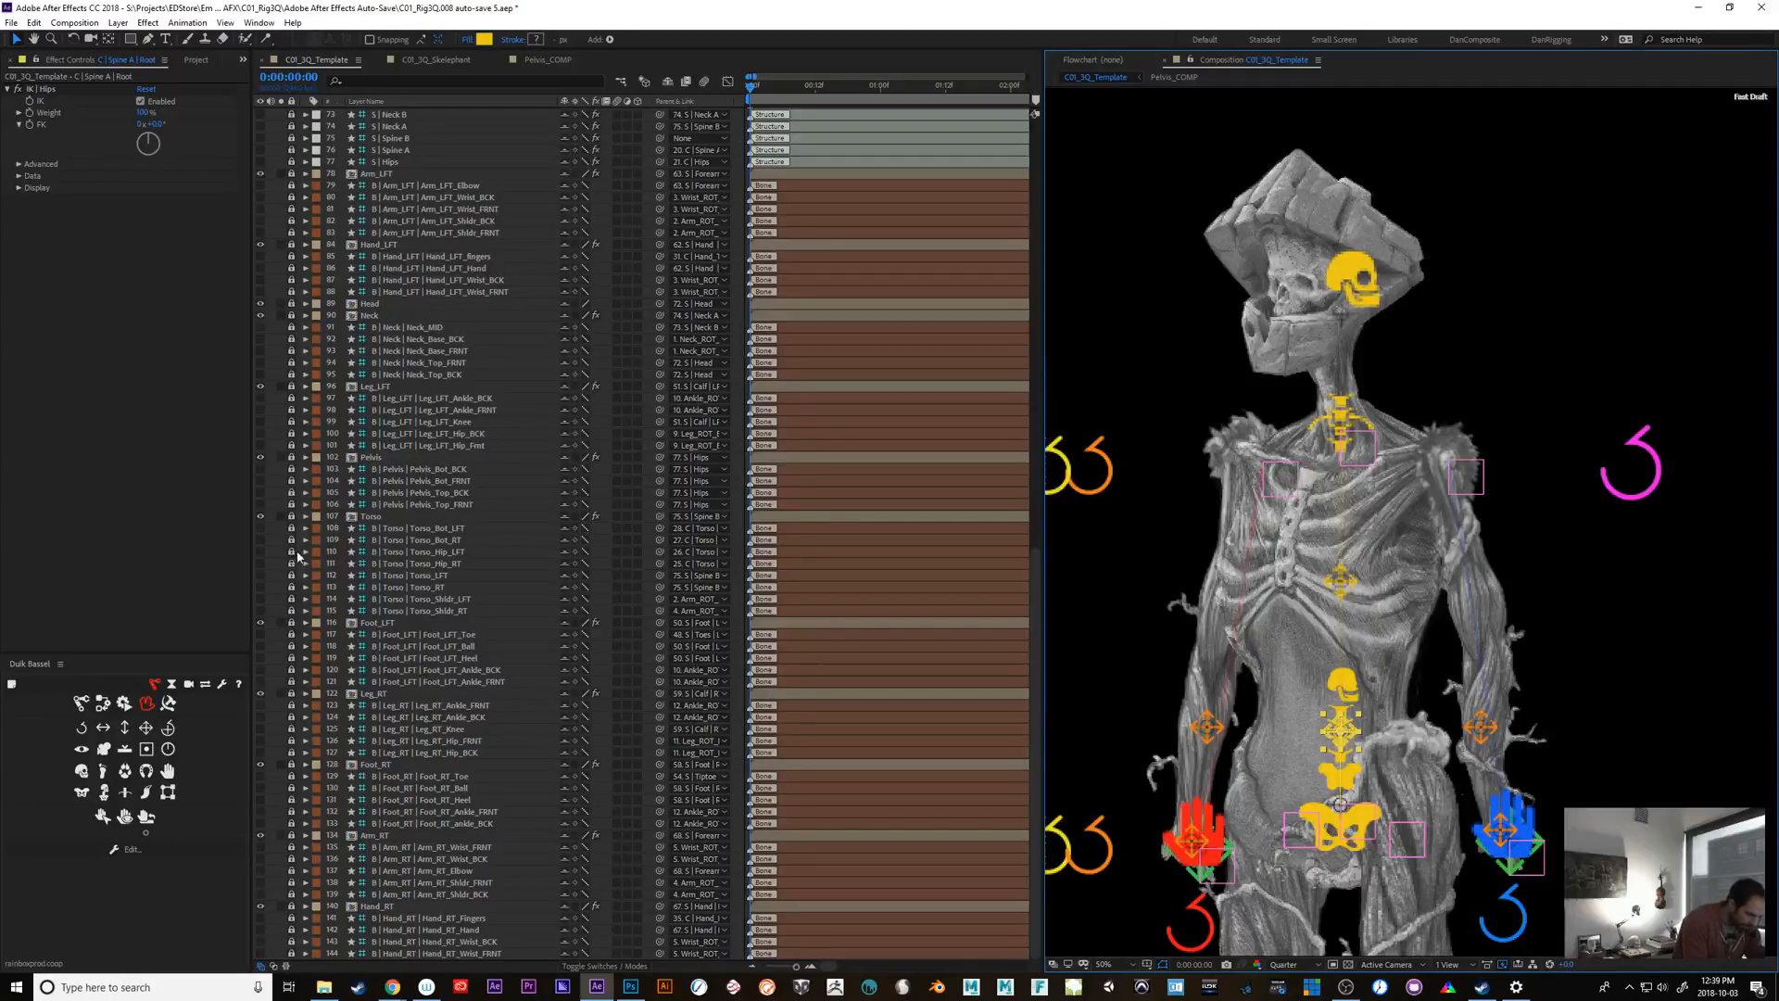
# Unlock the Torso_Hip_LFT and Torso_Hip_RT bone layers, parent both to S | Hips, and lock them again
pyautogui.moveTo(298, 554); pyautogui.dragTo(293, 565)
pyautogui.click(432, 563)
pyautogui.click(435, 553)
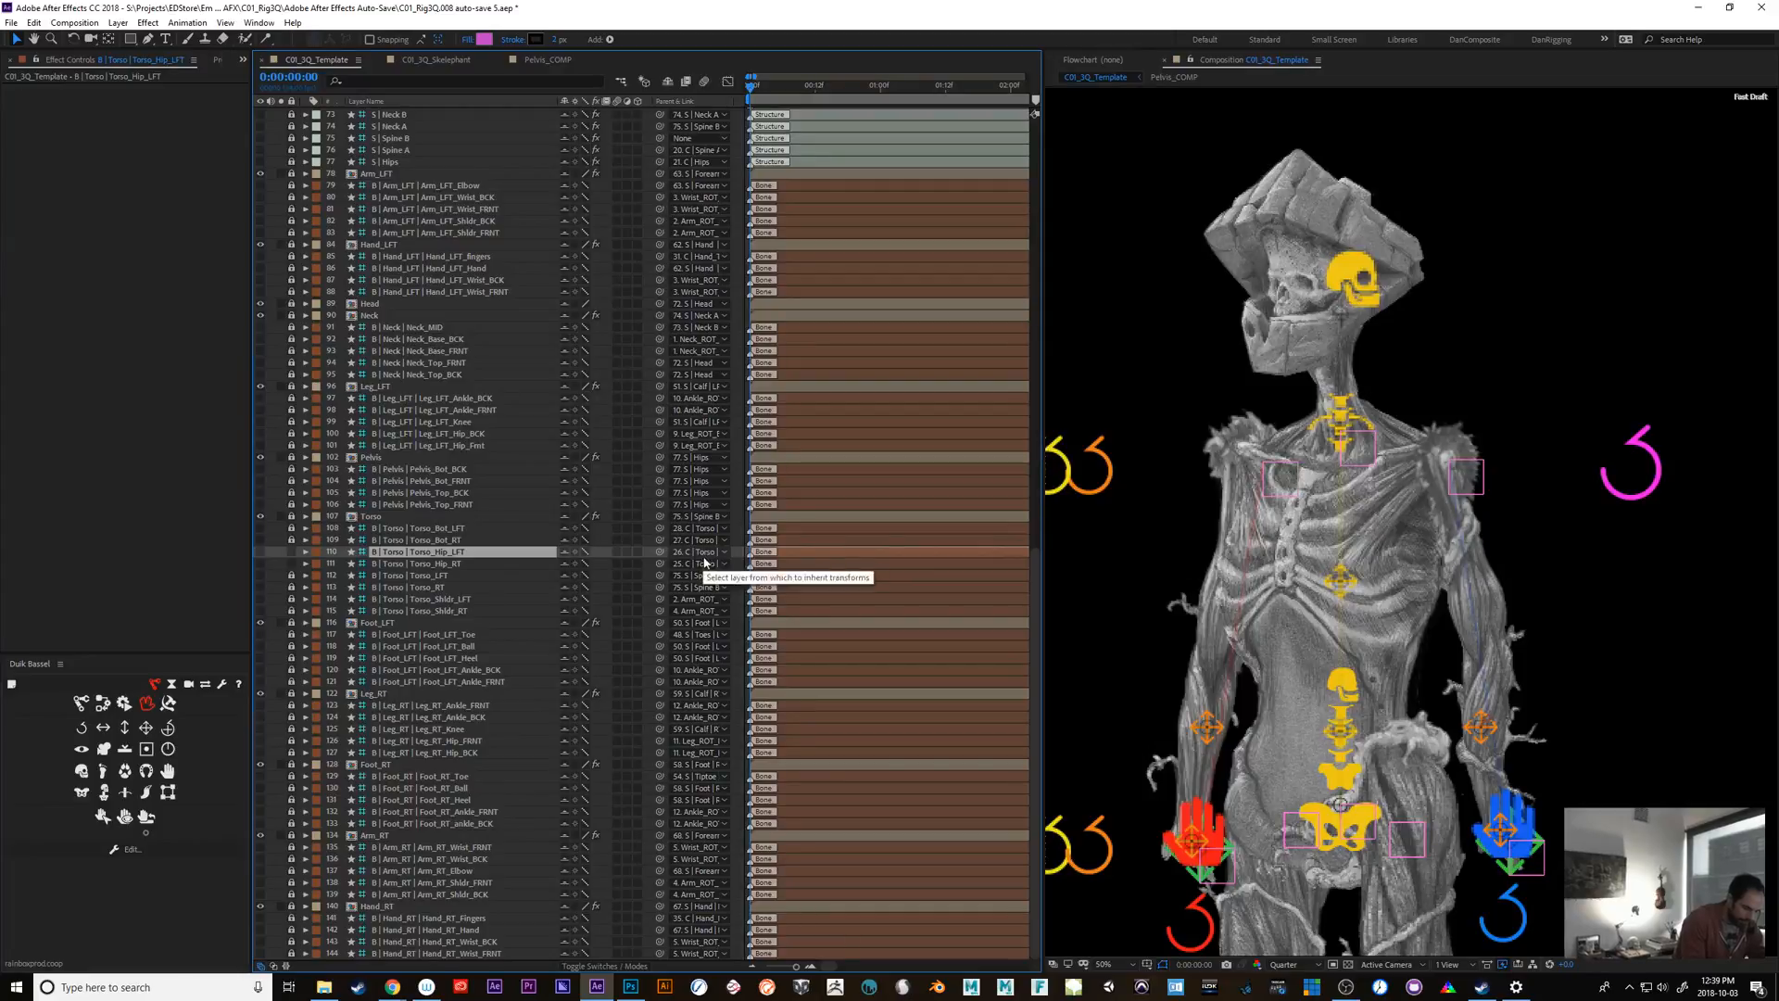
pyautogui.keyDown('shift'); pyautogui.click(455, 565); pyautogui.keyUp('shift')
pyautogui.click(694, 560)
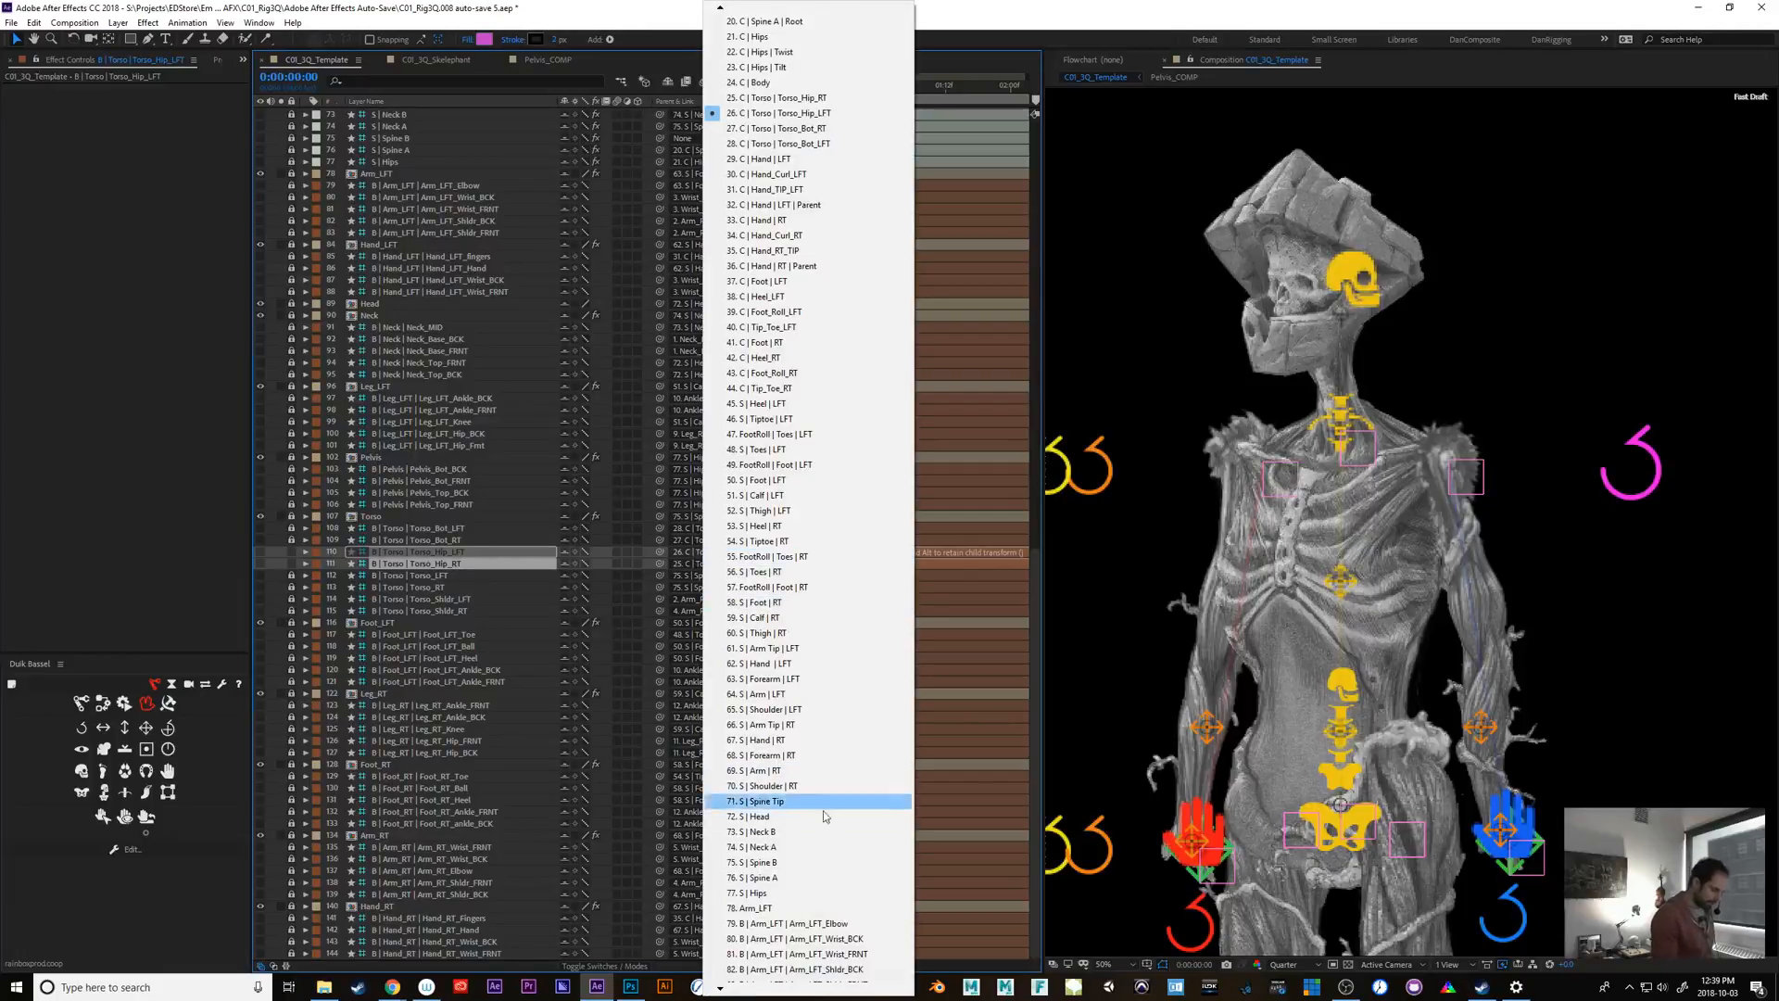
pyautogui.scroll(-3, 832, 880)
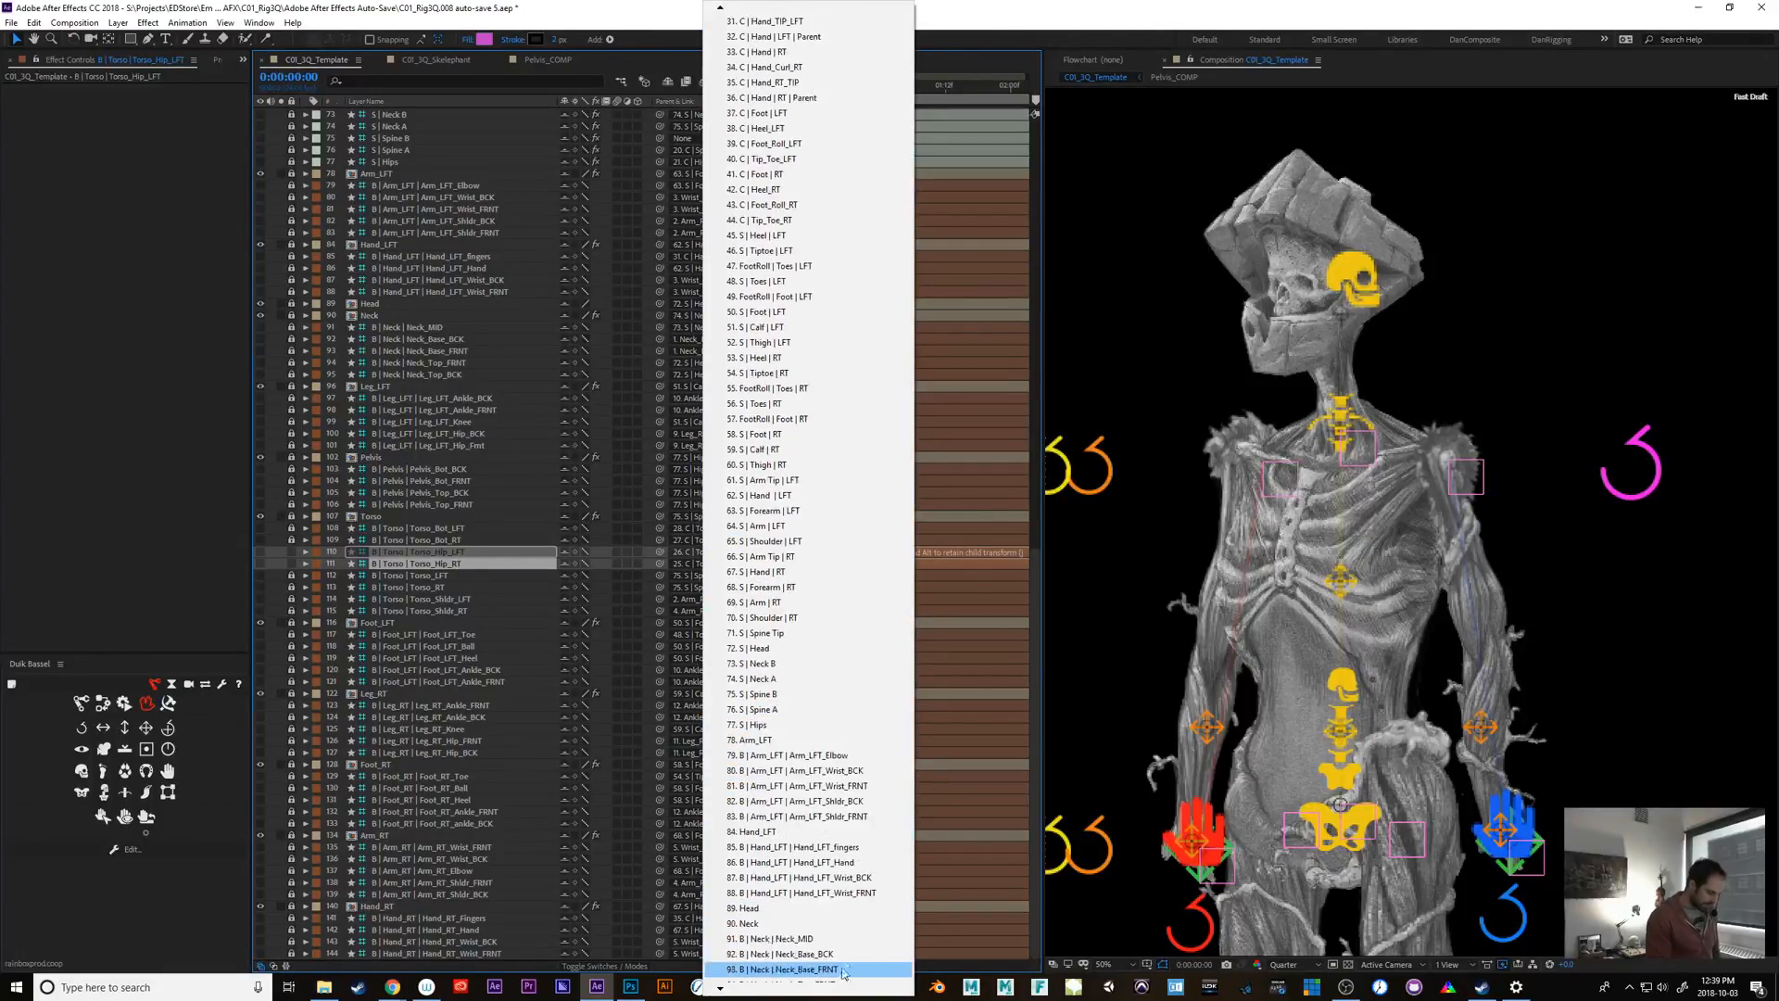
pyautogui.click(834, 726)
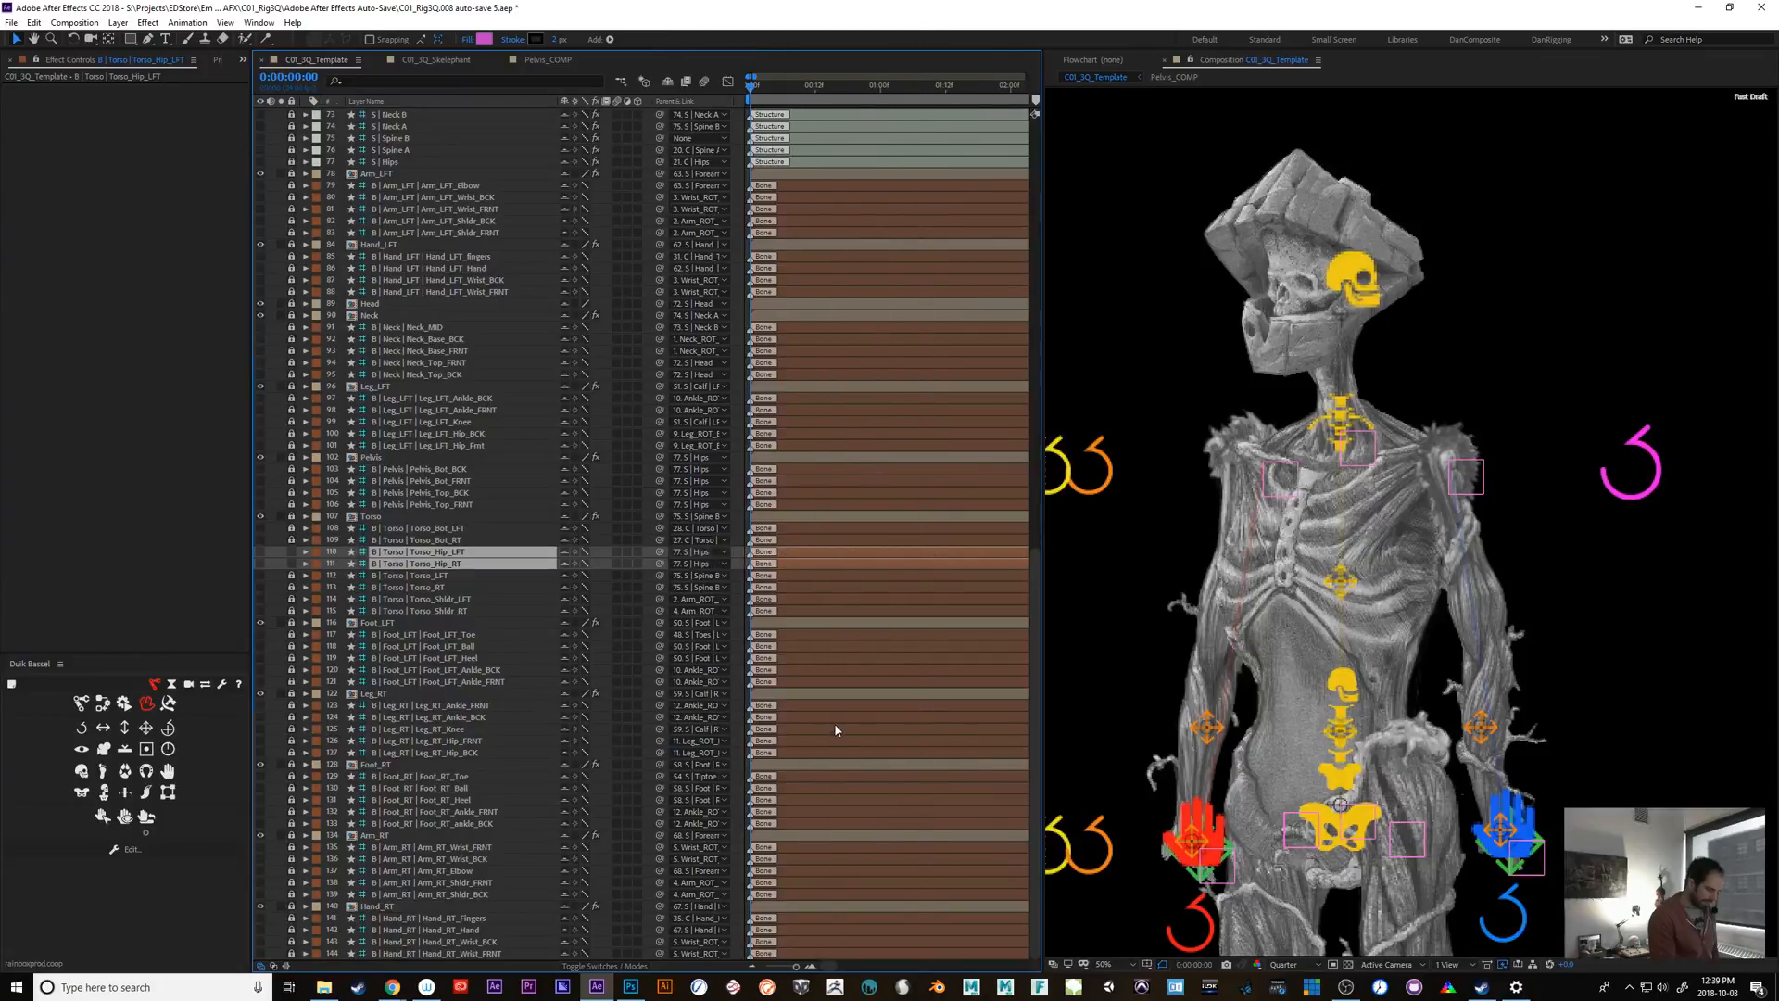
pyautogui.moveTo(292, 565); pyautogui.dragTo(292, 551)
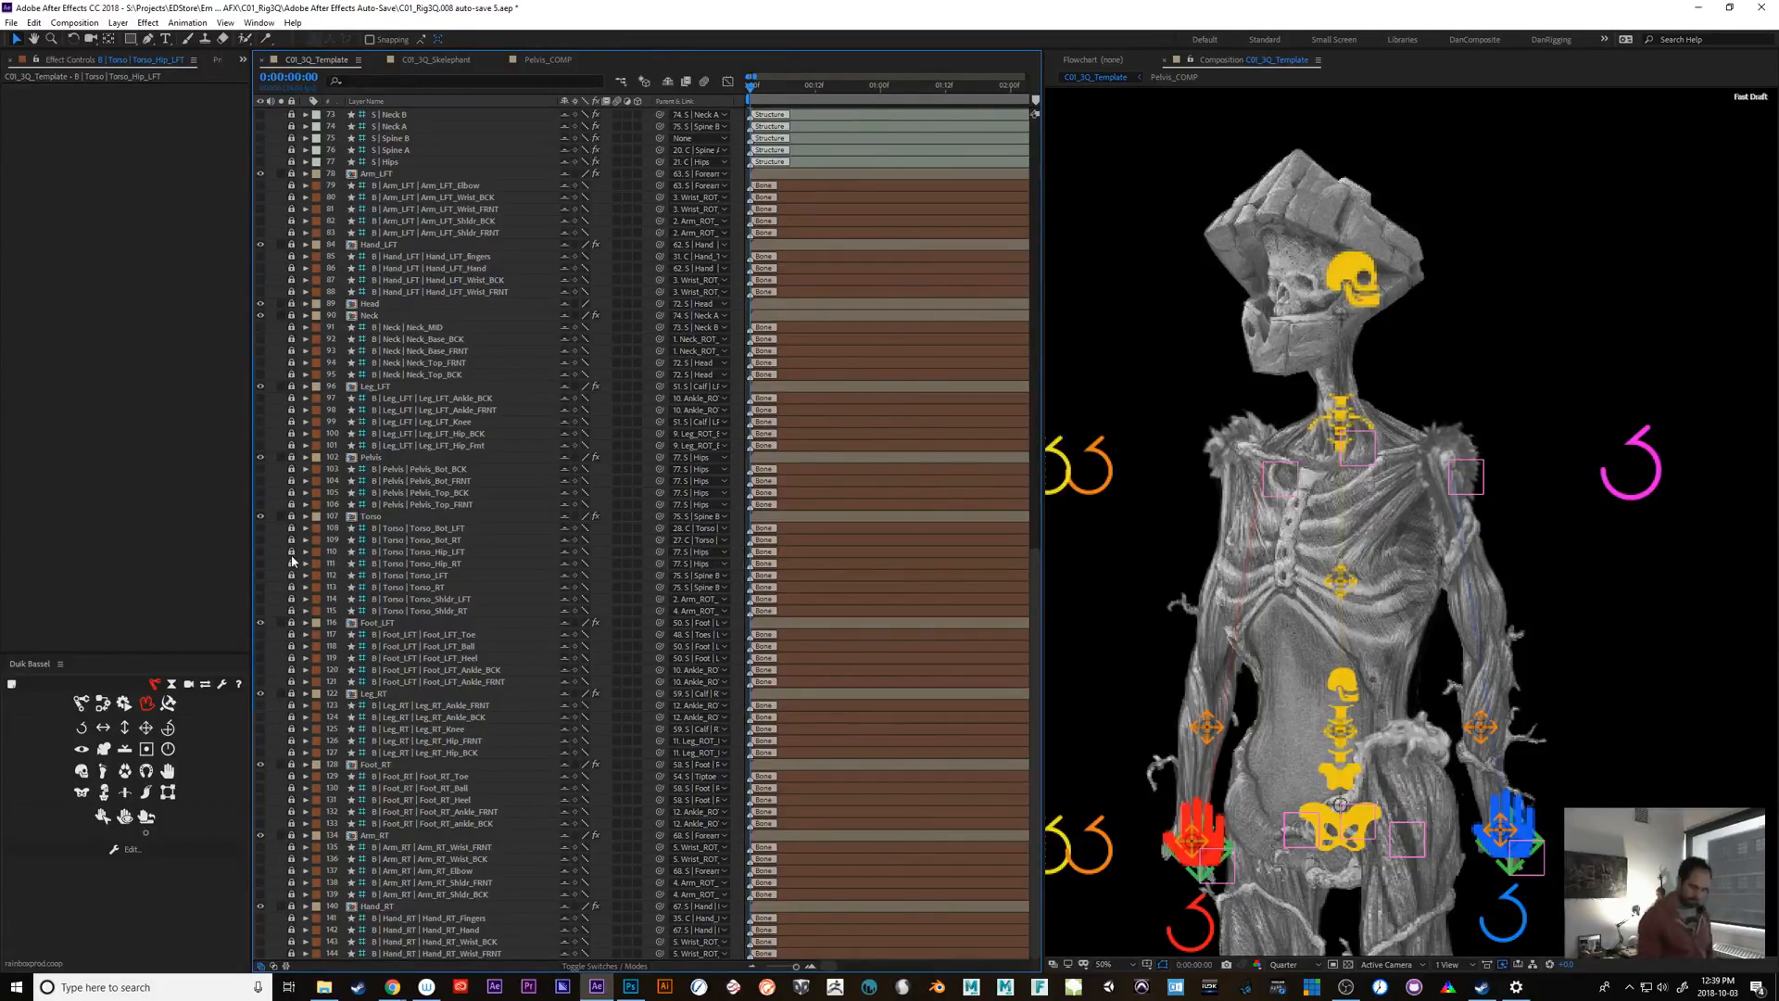
# Move the Spine A Root controller sideways to test the re-parented torso hip bones, then undo the move
pyautogui.click(1343, 734)
pyautogui.moveTo(1346, 734); pyautogui.dragTo(1381, 729)
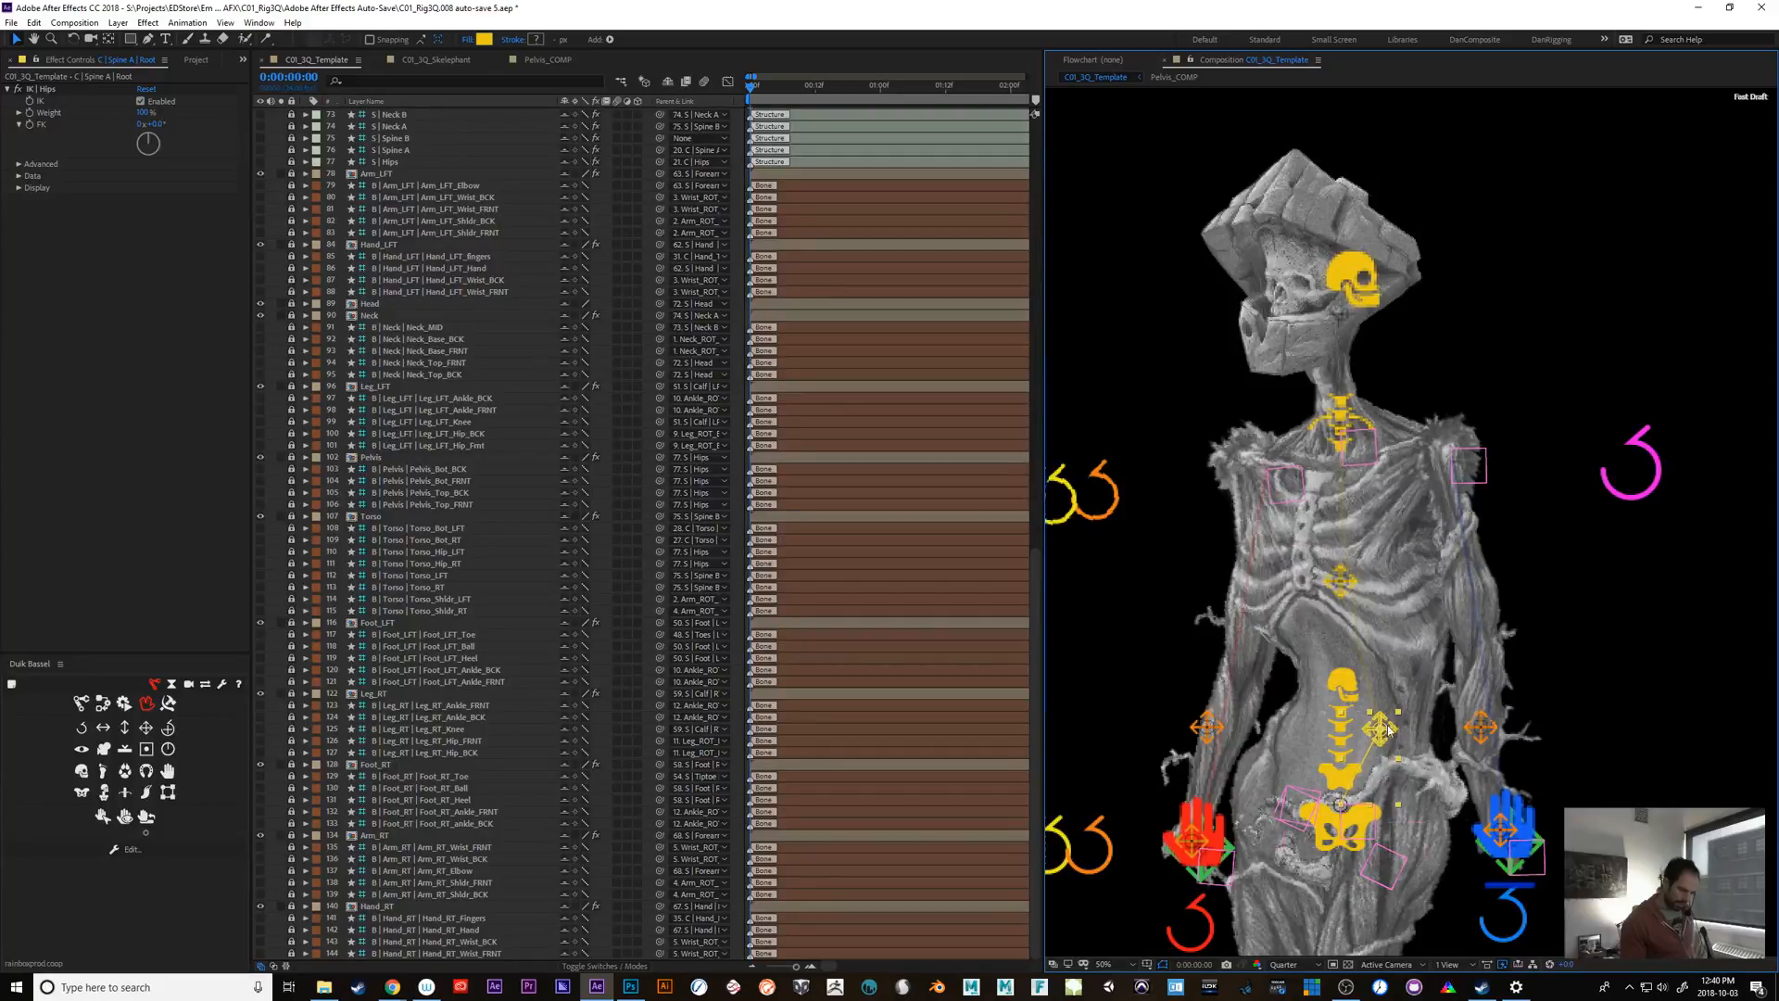
pyautogui.moveTo(1388, 729)
pyautogui.mouseDown()
pyautogui.moveTo(1308, 735)
pyautogui.moveTo(1388, 739)
pyautogui.mouseUp()
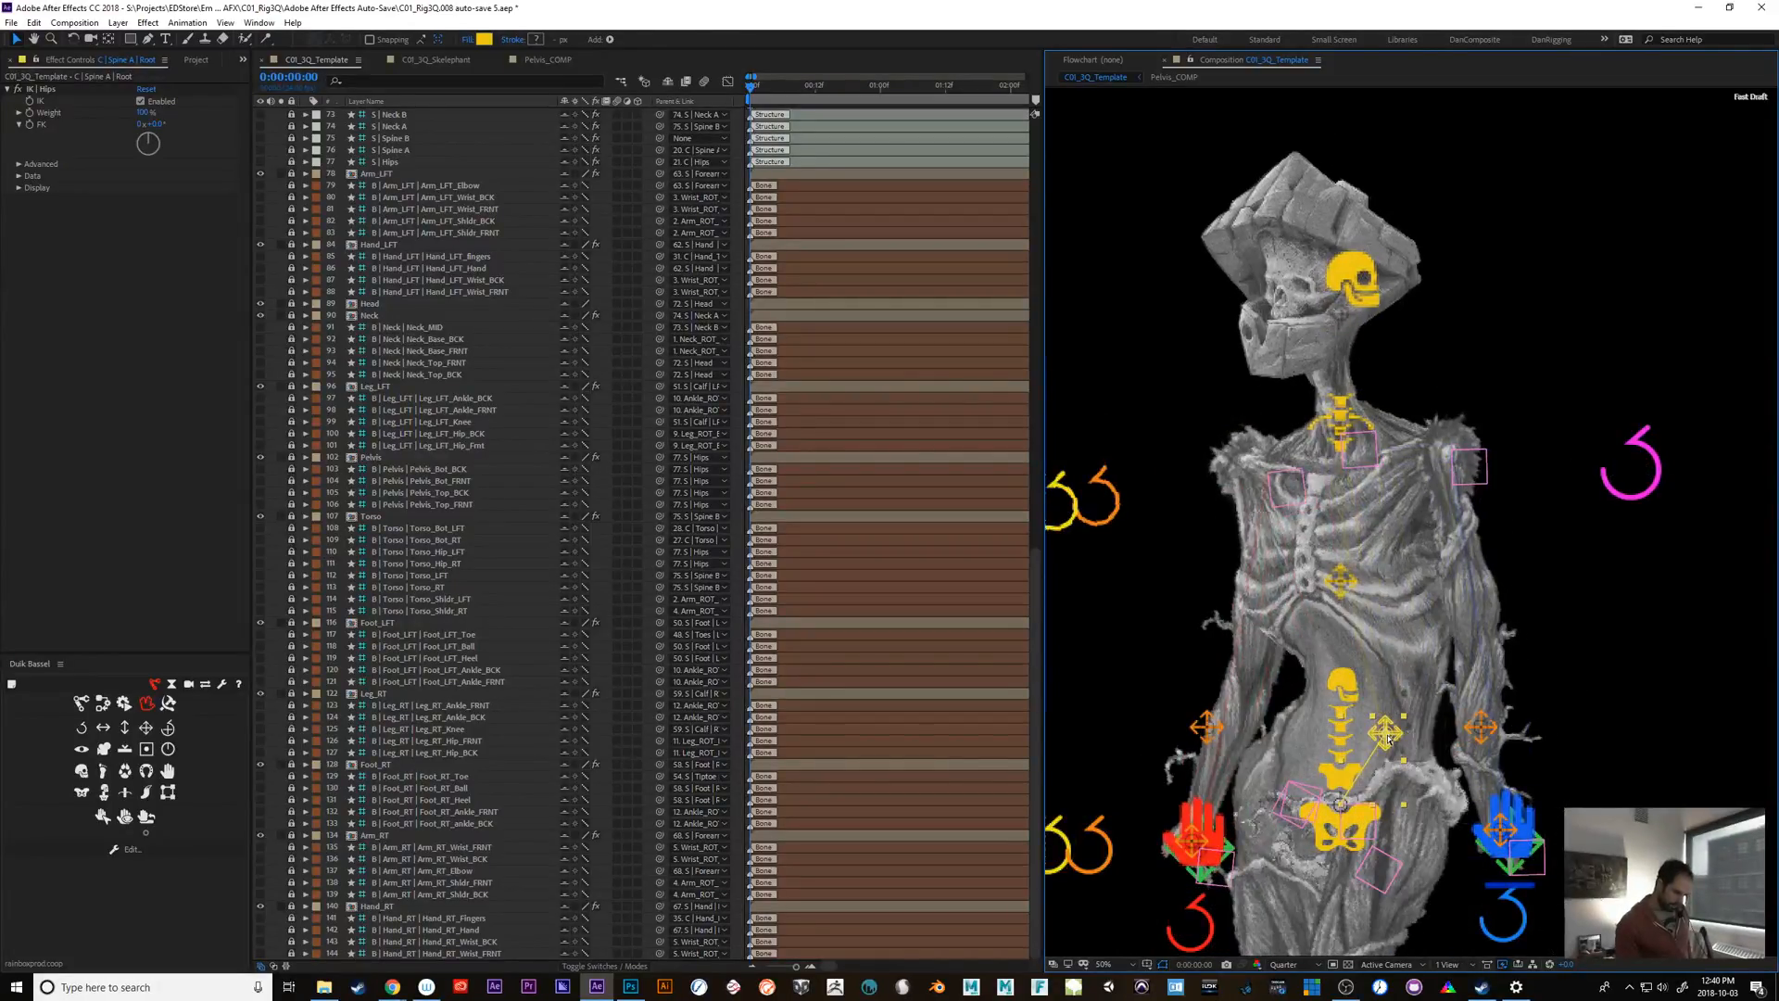
pyautogui.hotkey('ctrl', 'z')
# Rotate the Hips Twist controller back and forth to test the pelvis's twist, returning it to neutral
pyautogui.press('space')
pyautogui.moveTo(1522, 783); pyautogui.dragTo(1575, 606)
pyautogui.click(1165, 676)
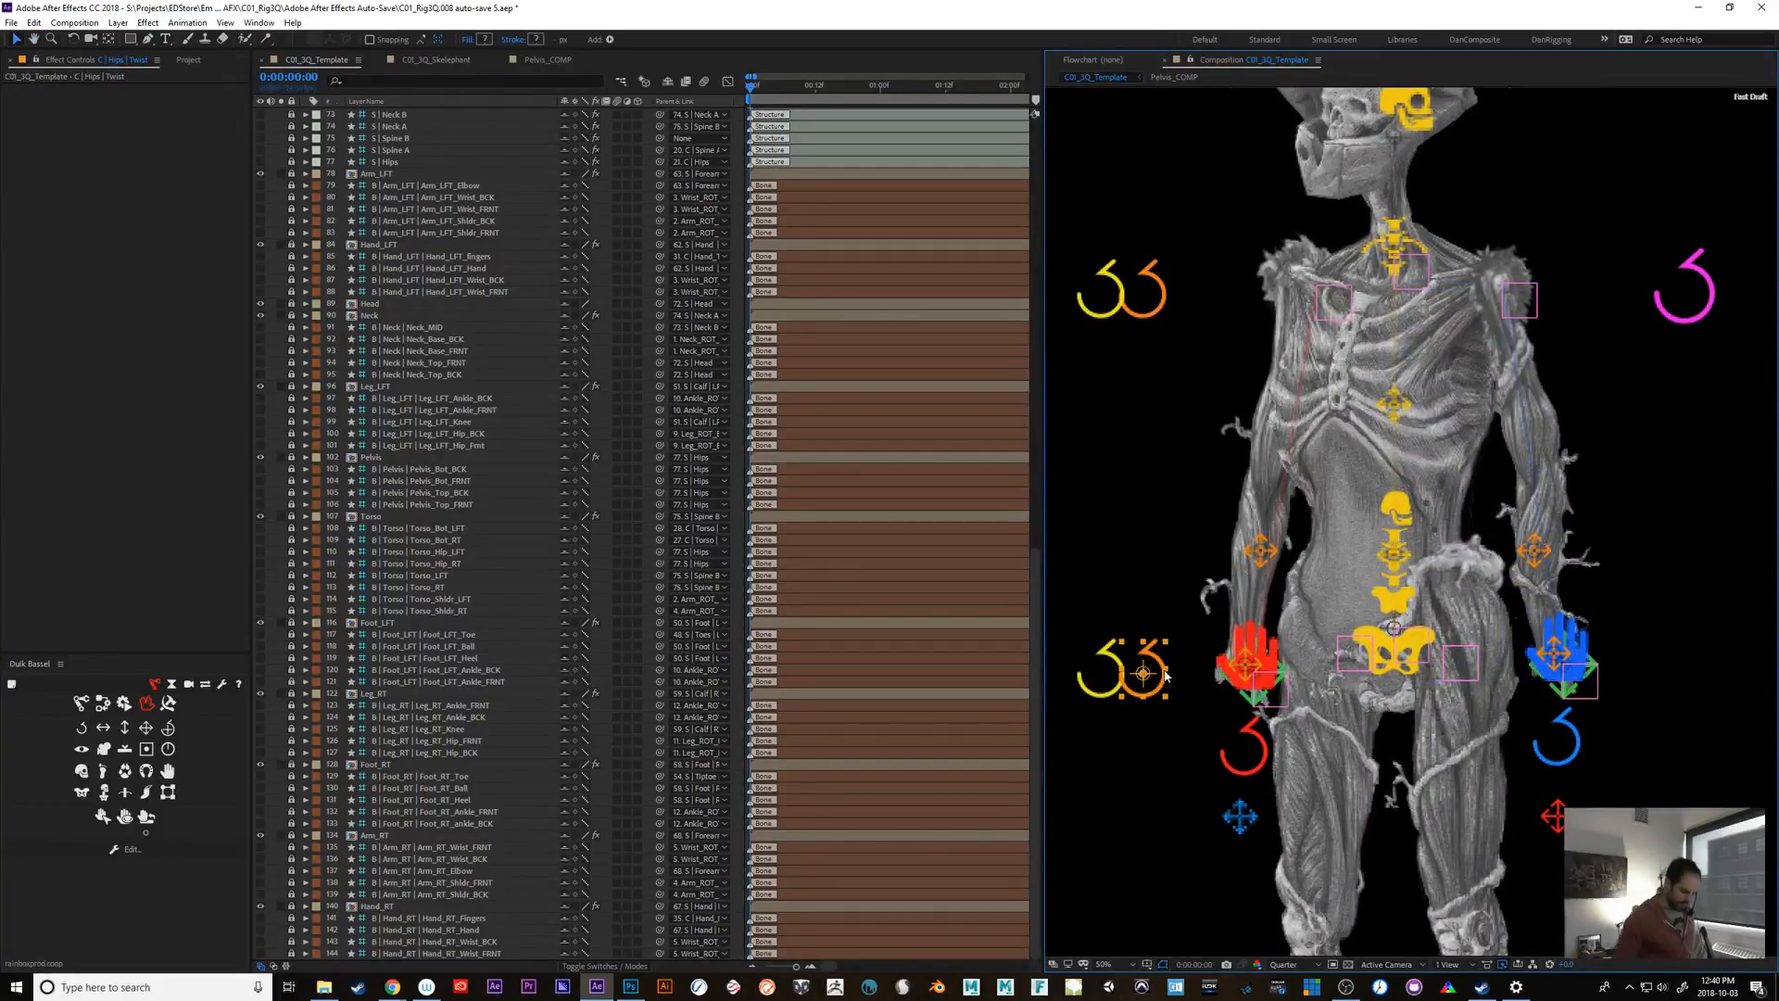
pyautogui.press('shift+KP_Add')
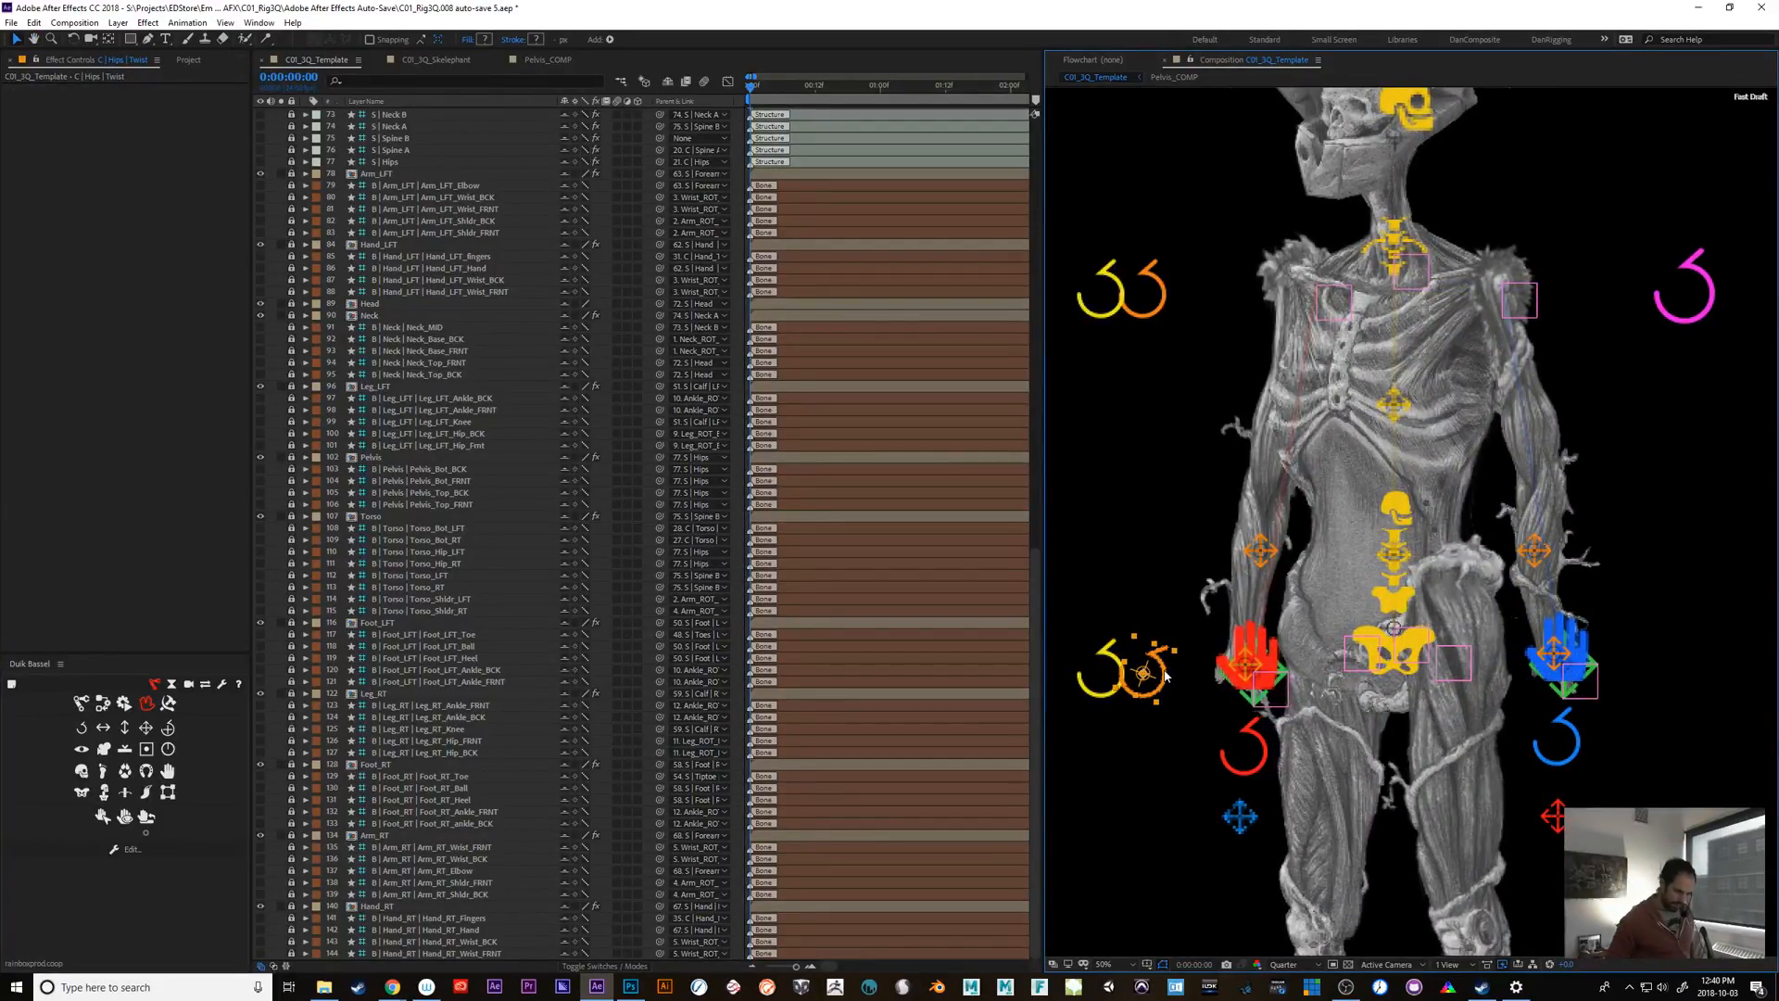
pyautogui.press('shift+KP_Subtract')
pyautogui.press('shift+KP_Subtract')
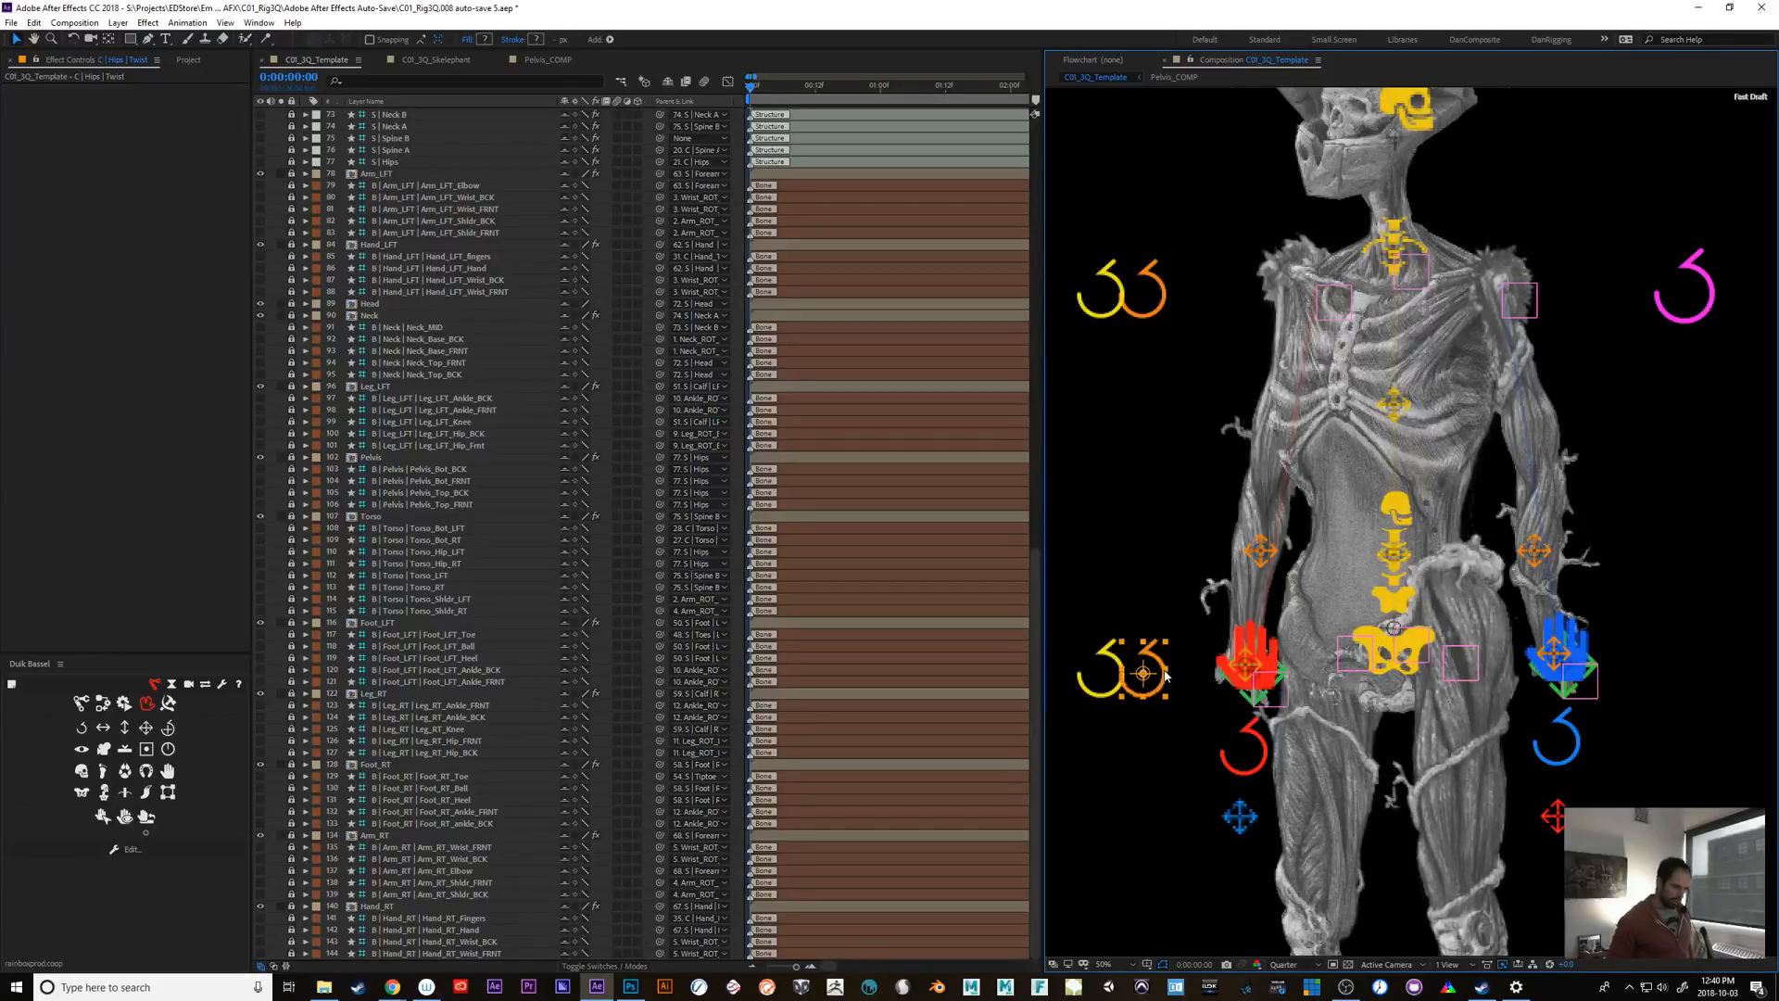
pyautogui.press('shift+KP_Add')
pyautogui.press('shift+KP_Add')
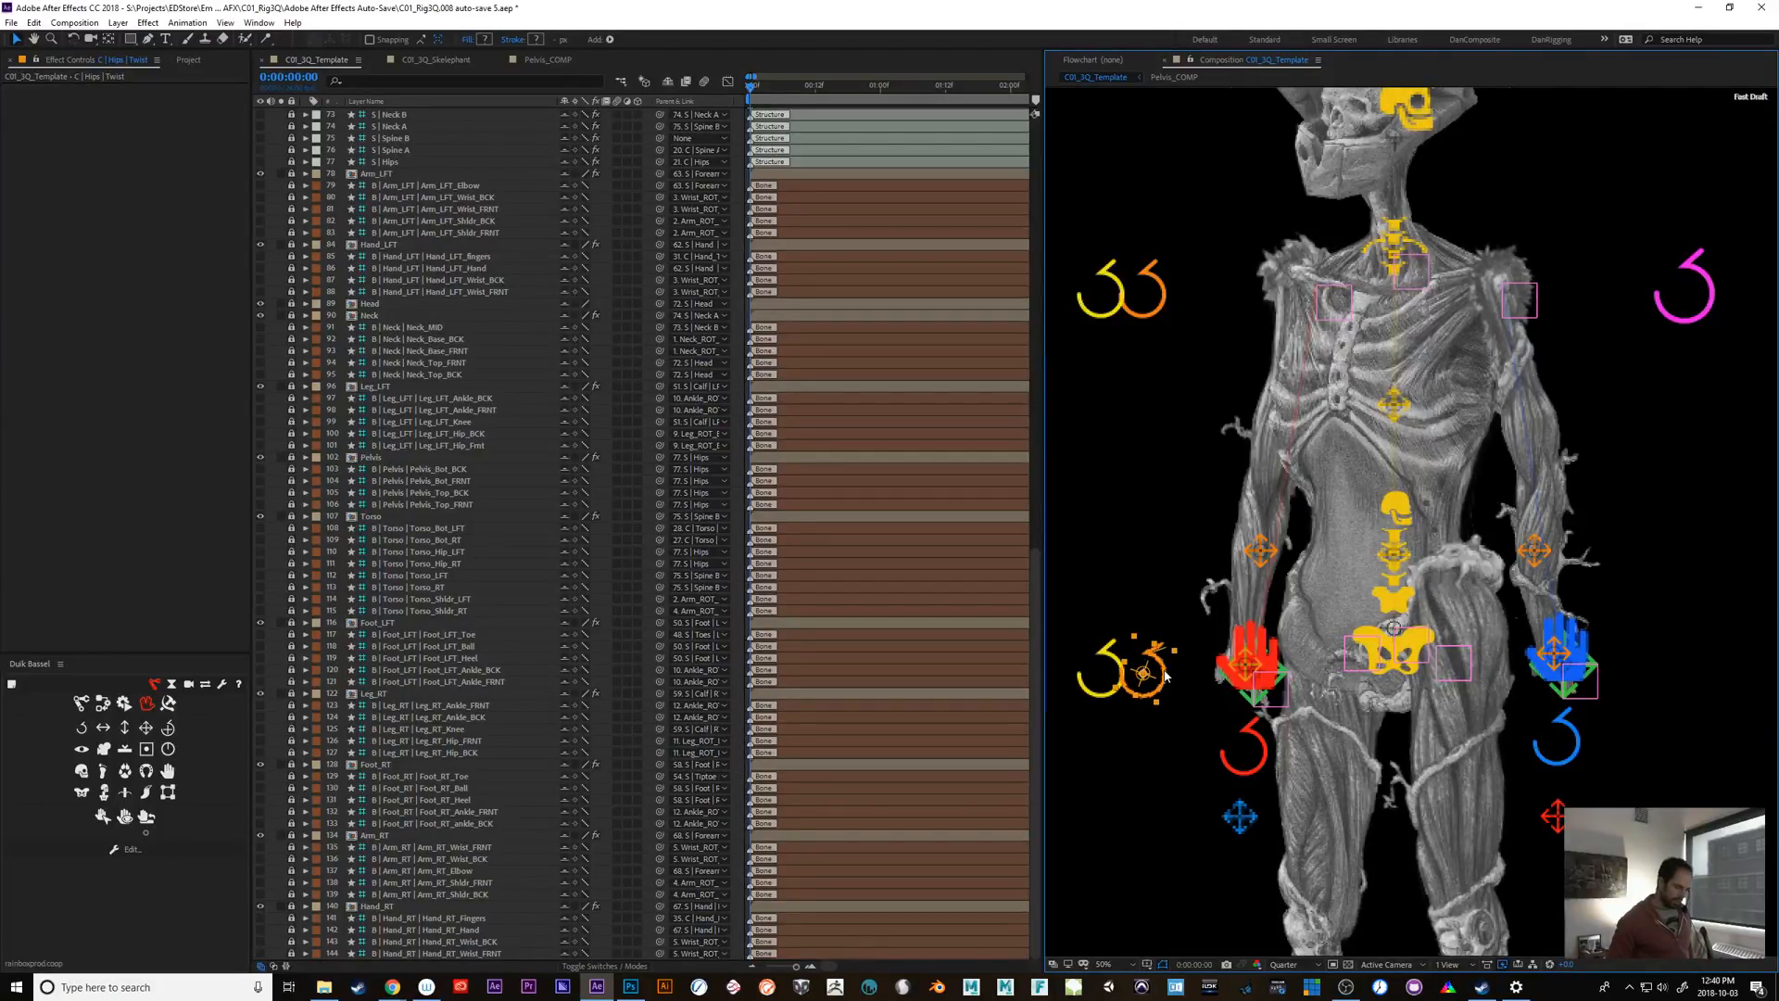
pyautogui.press('shift+KP_Subtract')
pyautogui.press('shift+KP_Subtract')
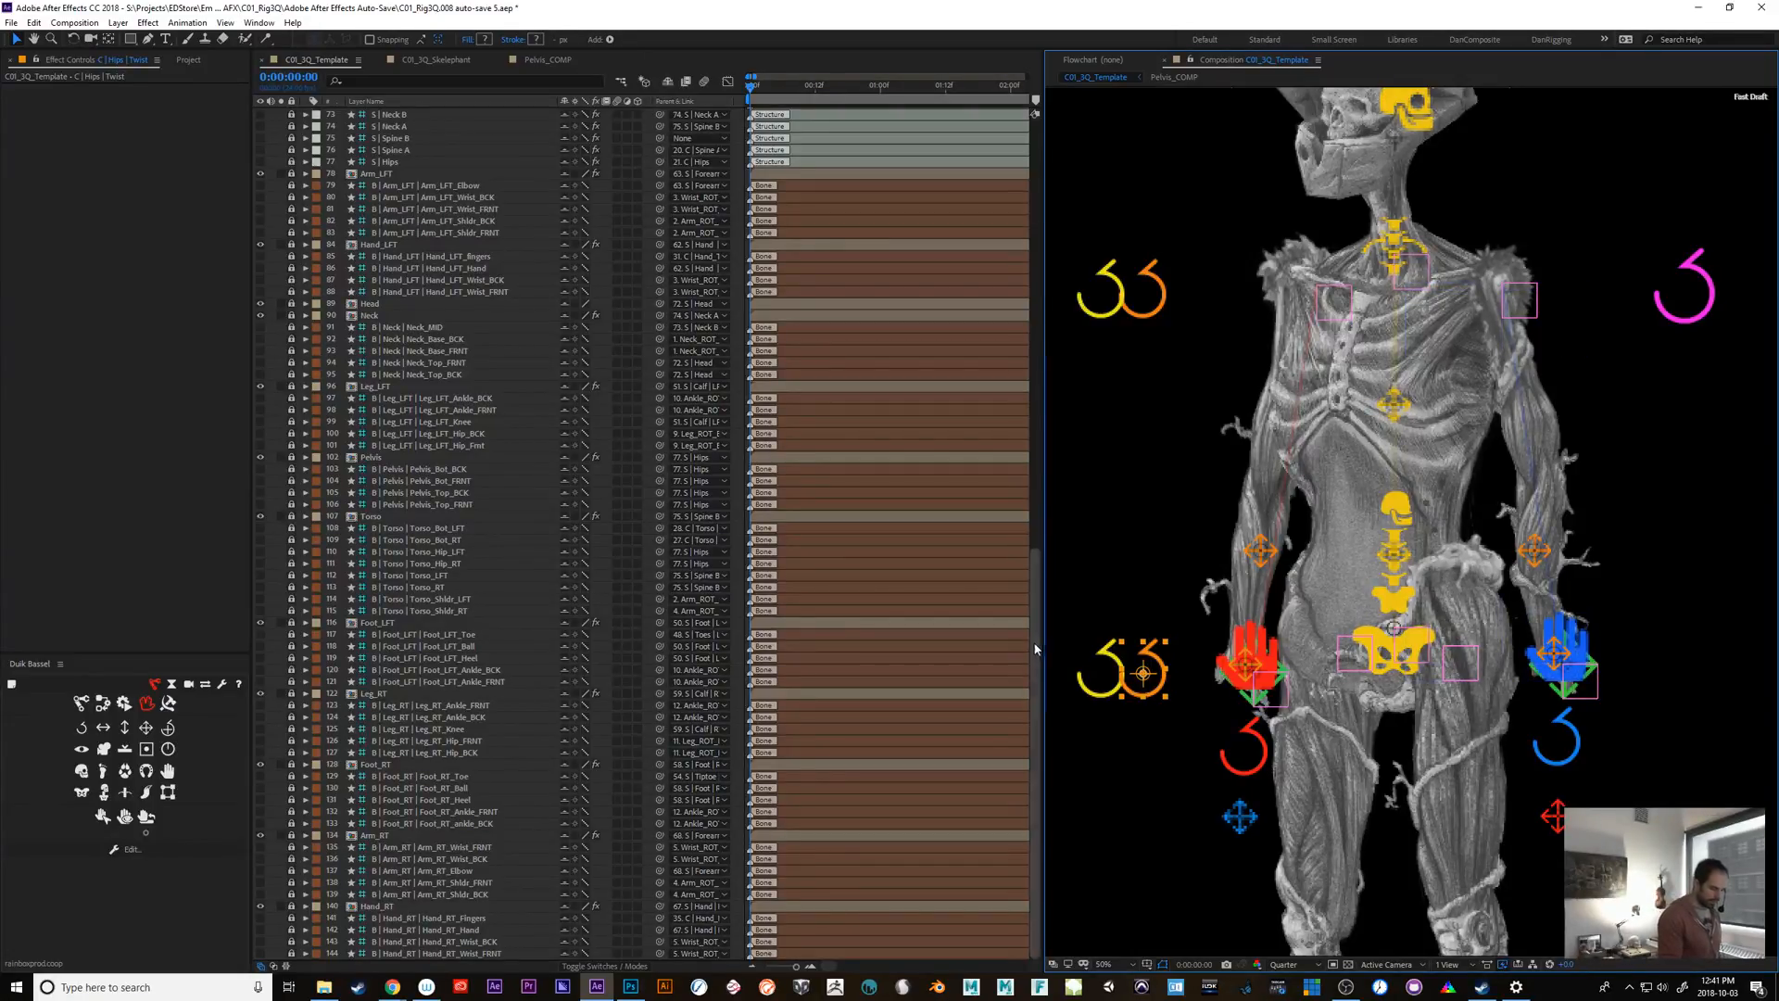
# Unlock the four Pelvis bone layers and make Pelvis_Bot_FRNT and Pelvis_Top_FRNT visible
pyautogui.scroll(2, 1036, 619)
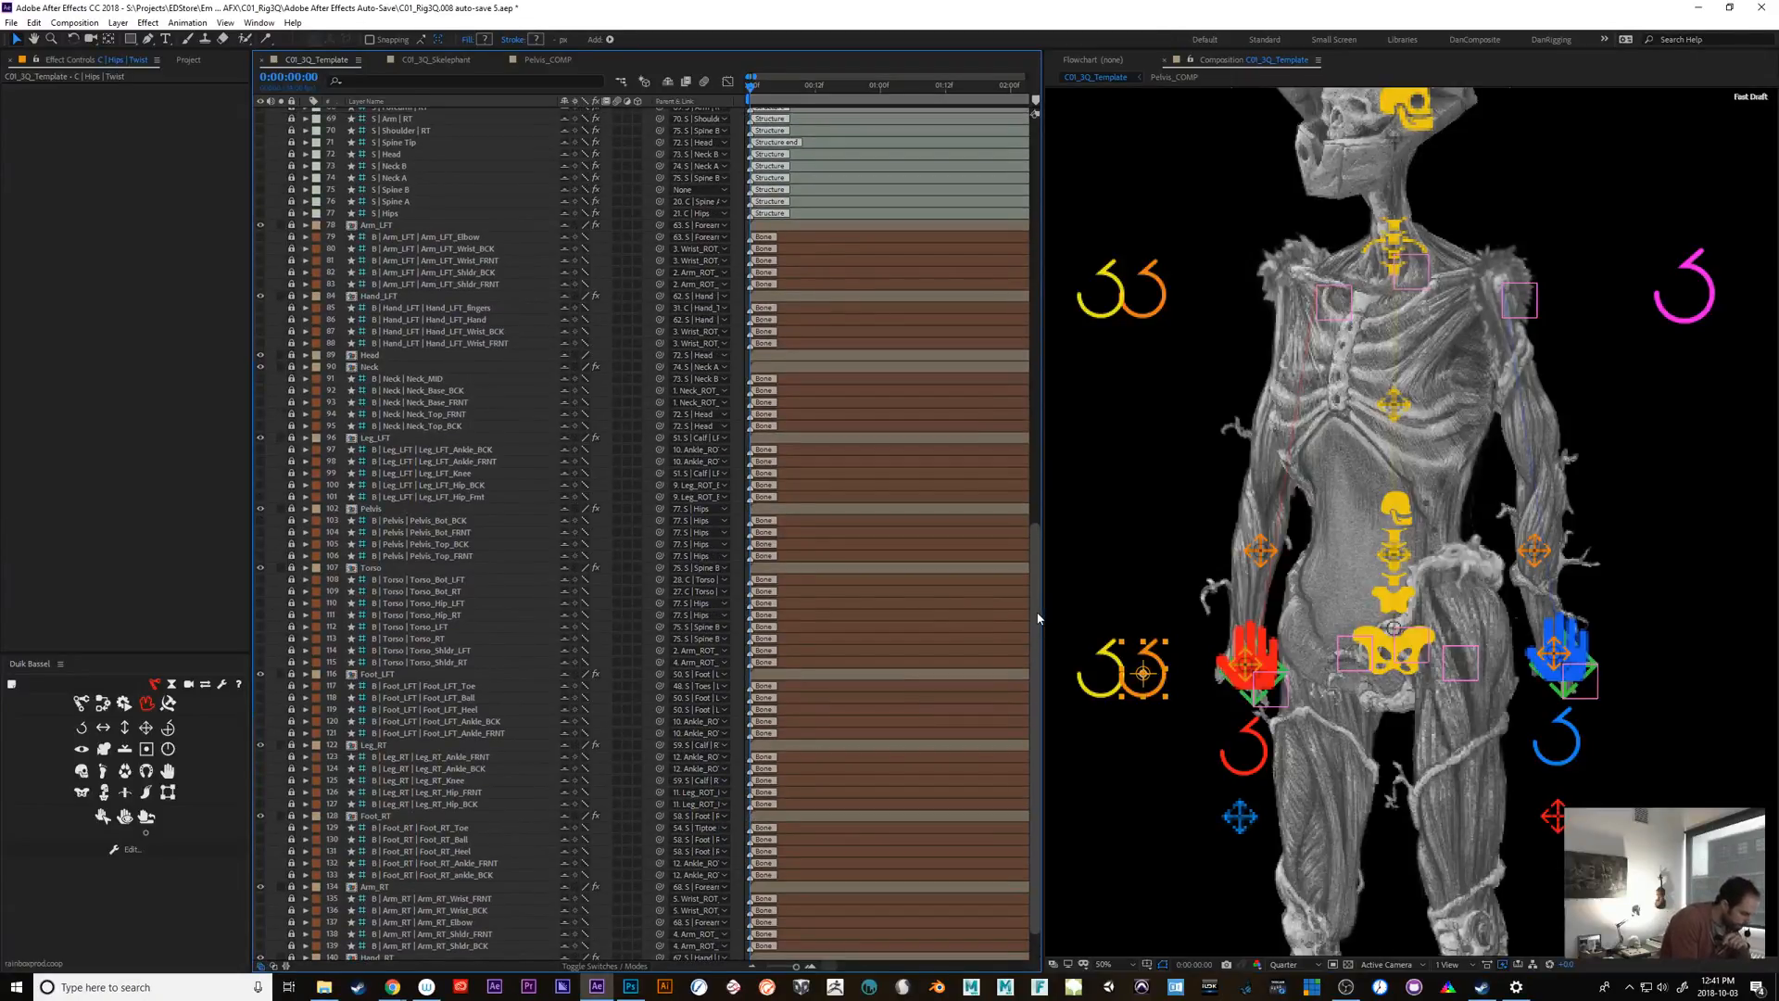
pyautogui.moveTo(290, 535); pyautogui.dragTo(295, 559)
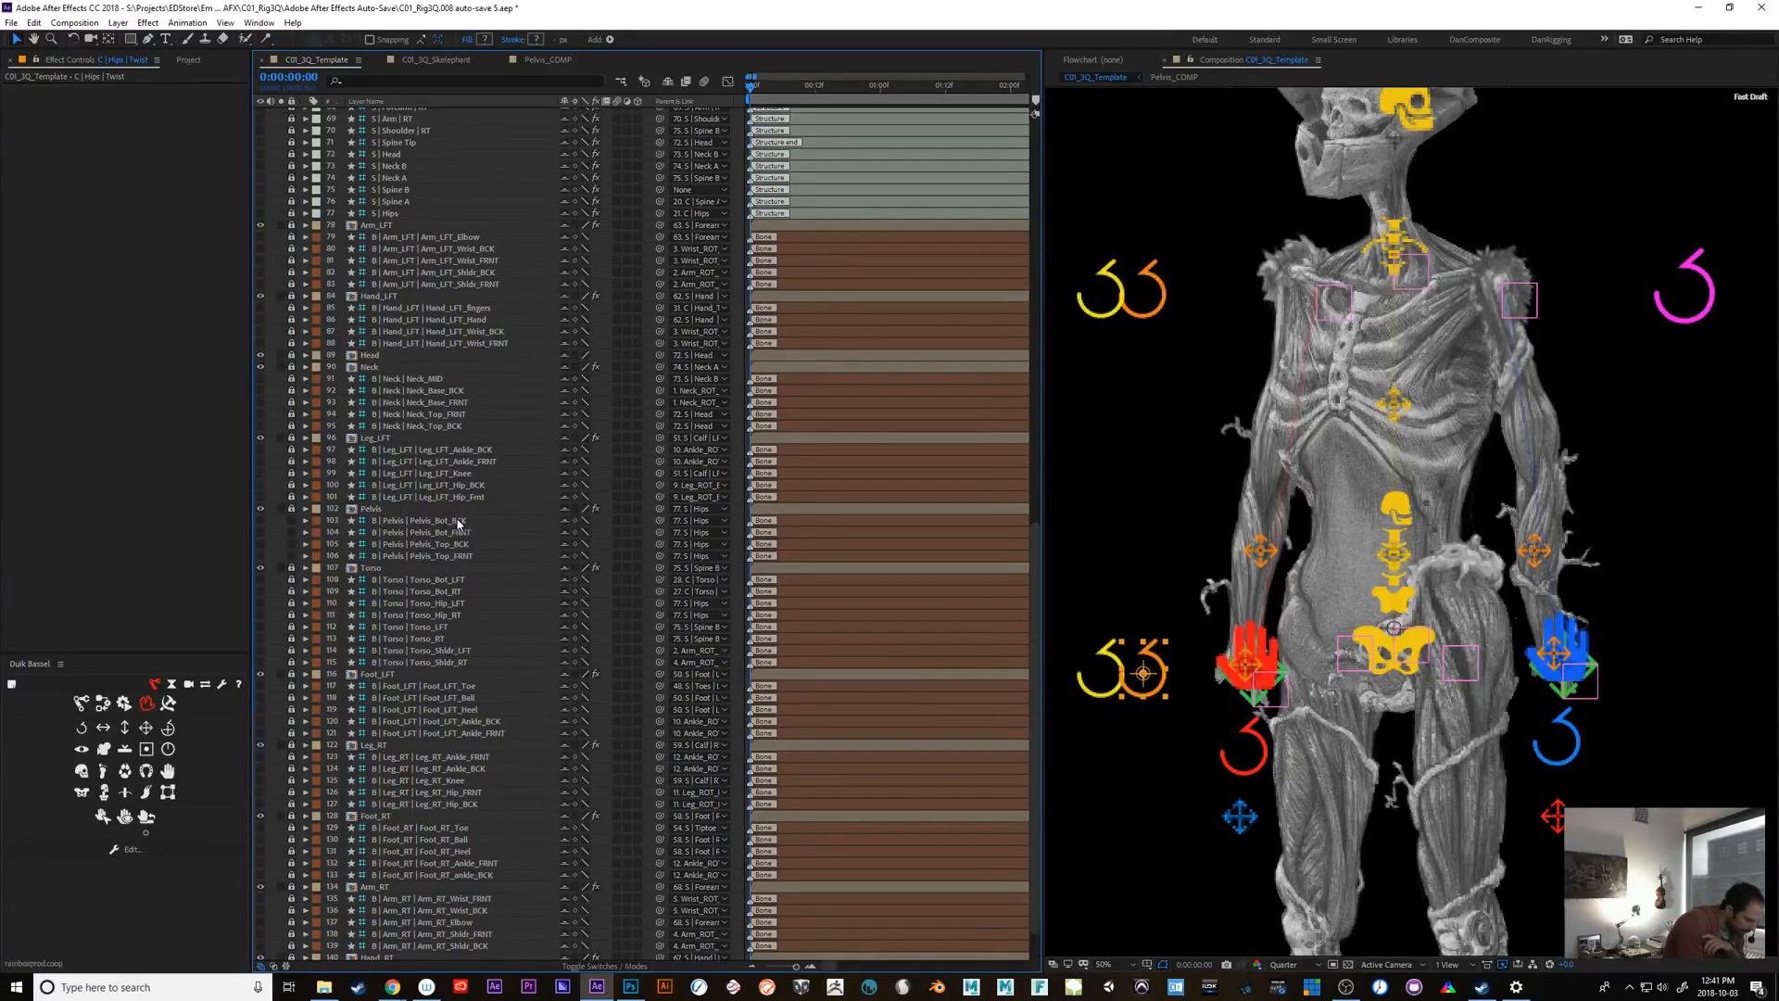
pyautogui.click(458, 521)
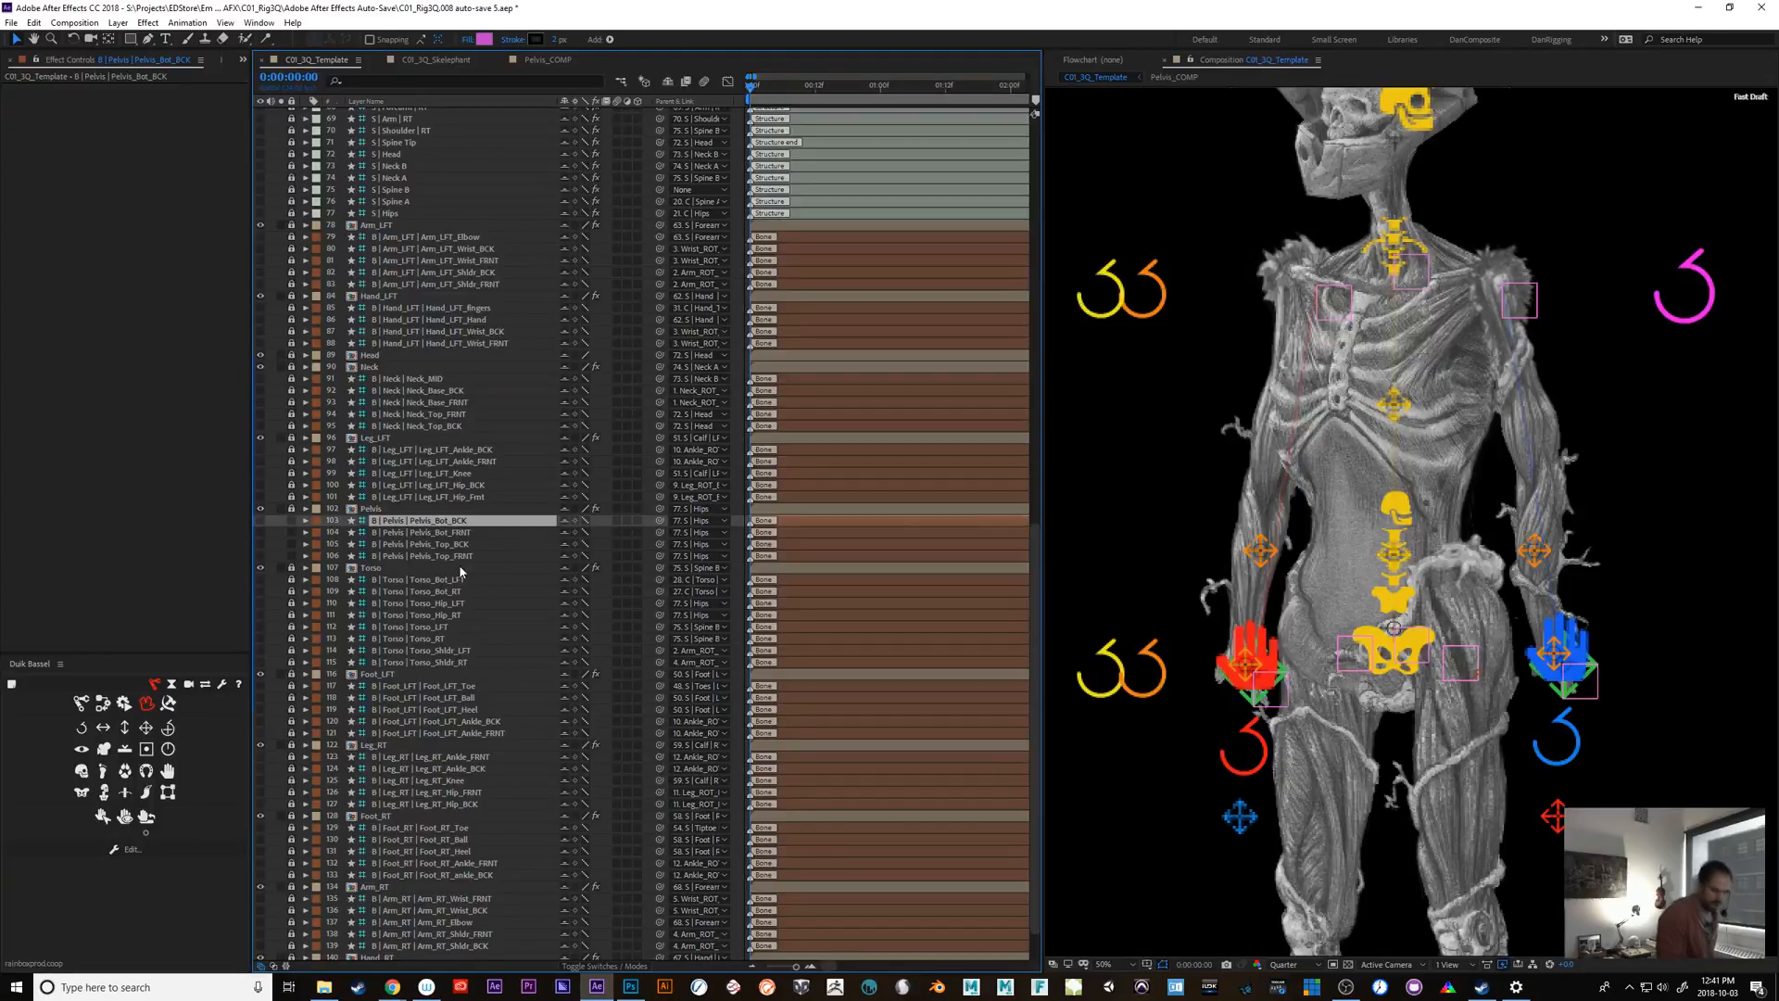
pyautogui.click(1388, 654)
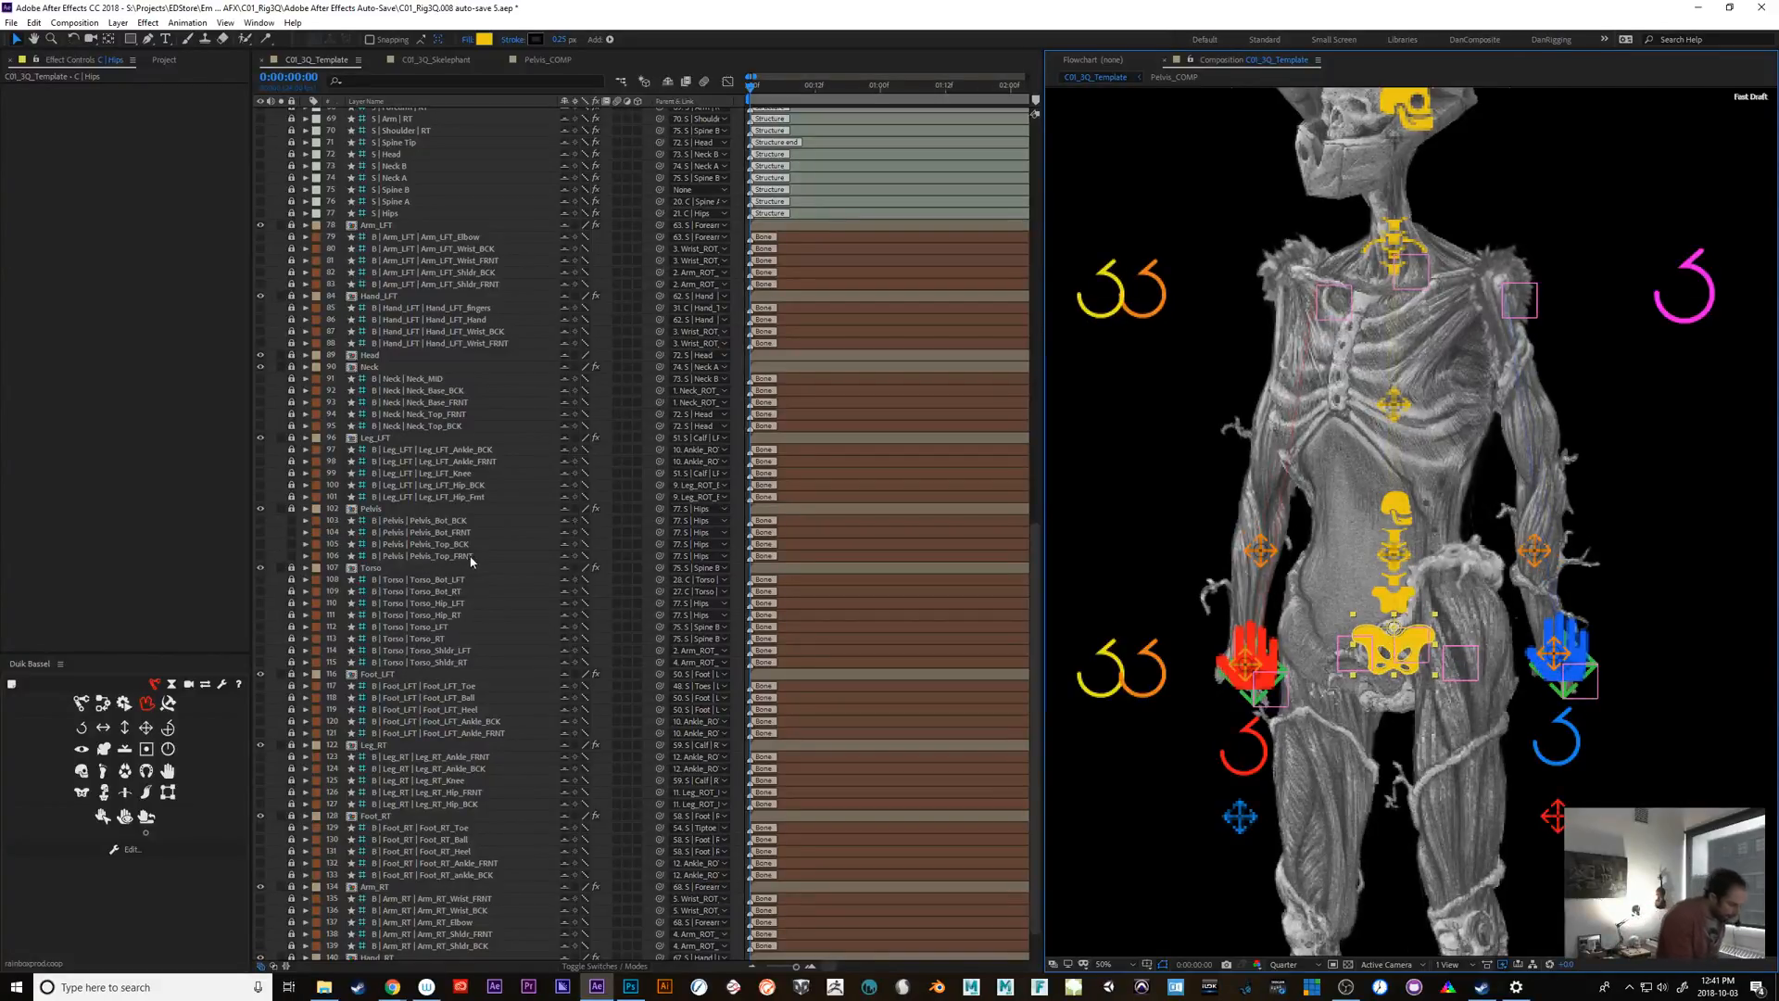
pyautogui.click(476, 521)
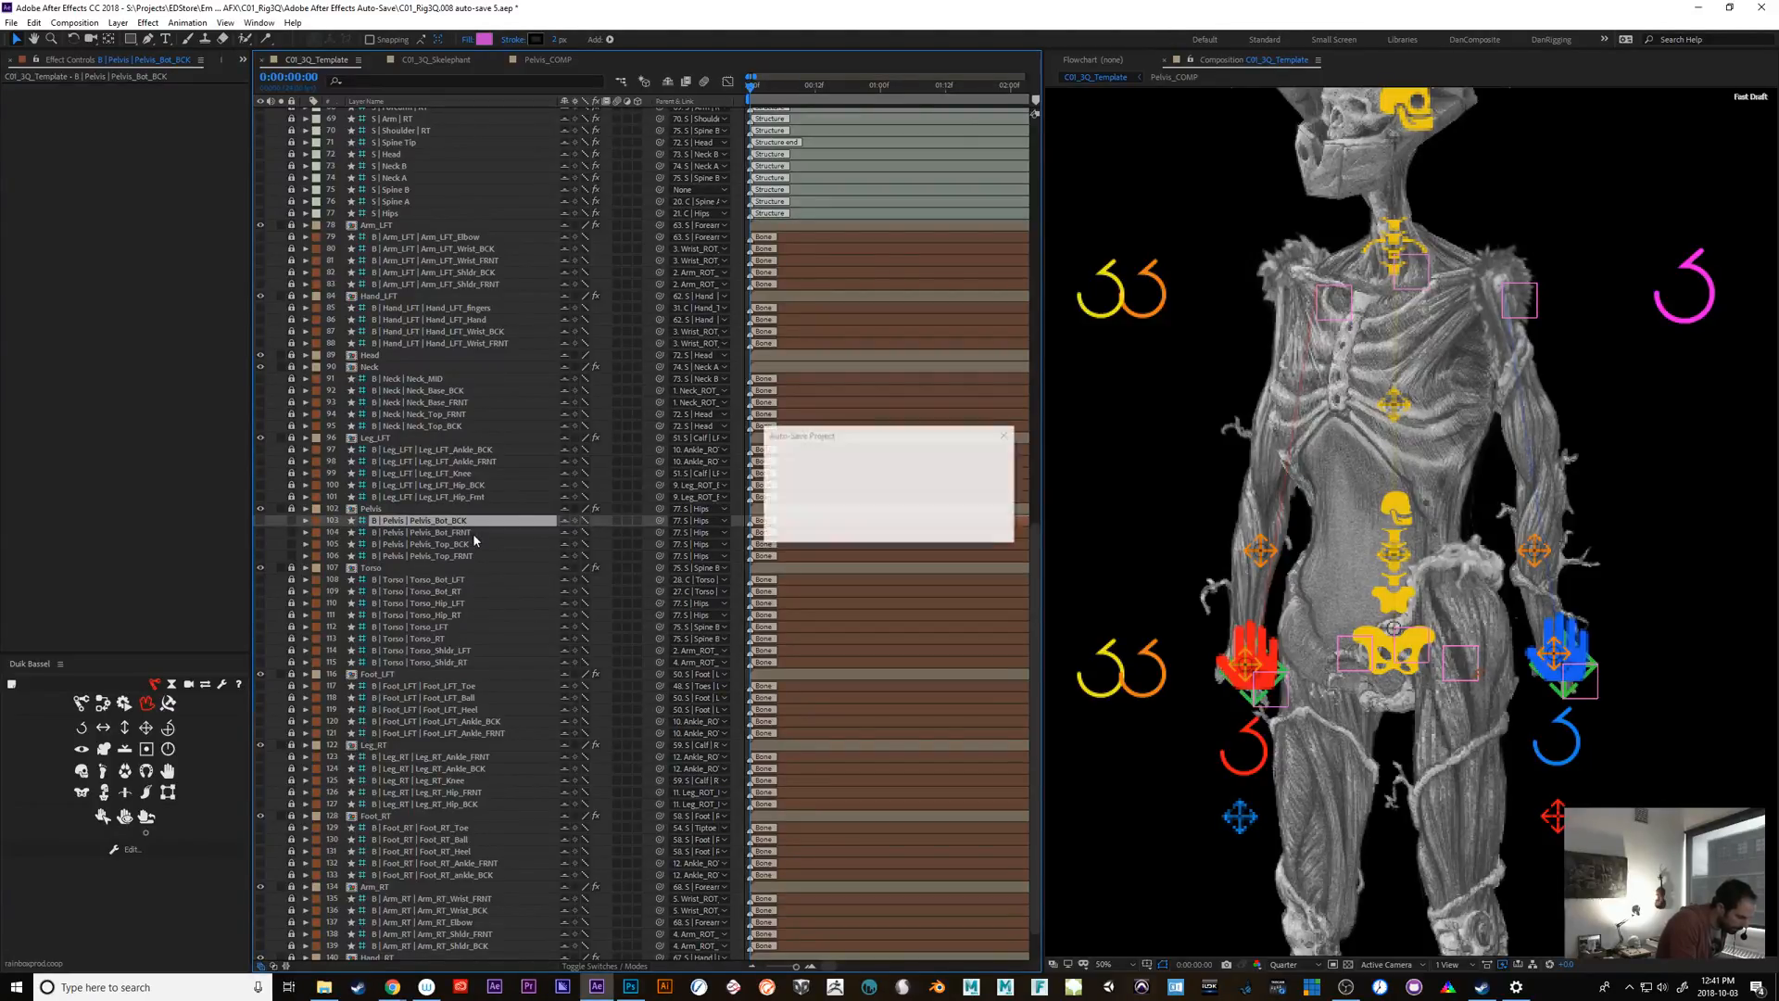
pyautogui.click(472, 531)
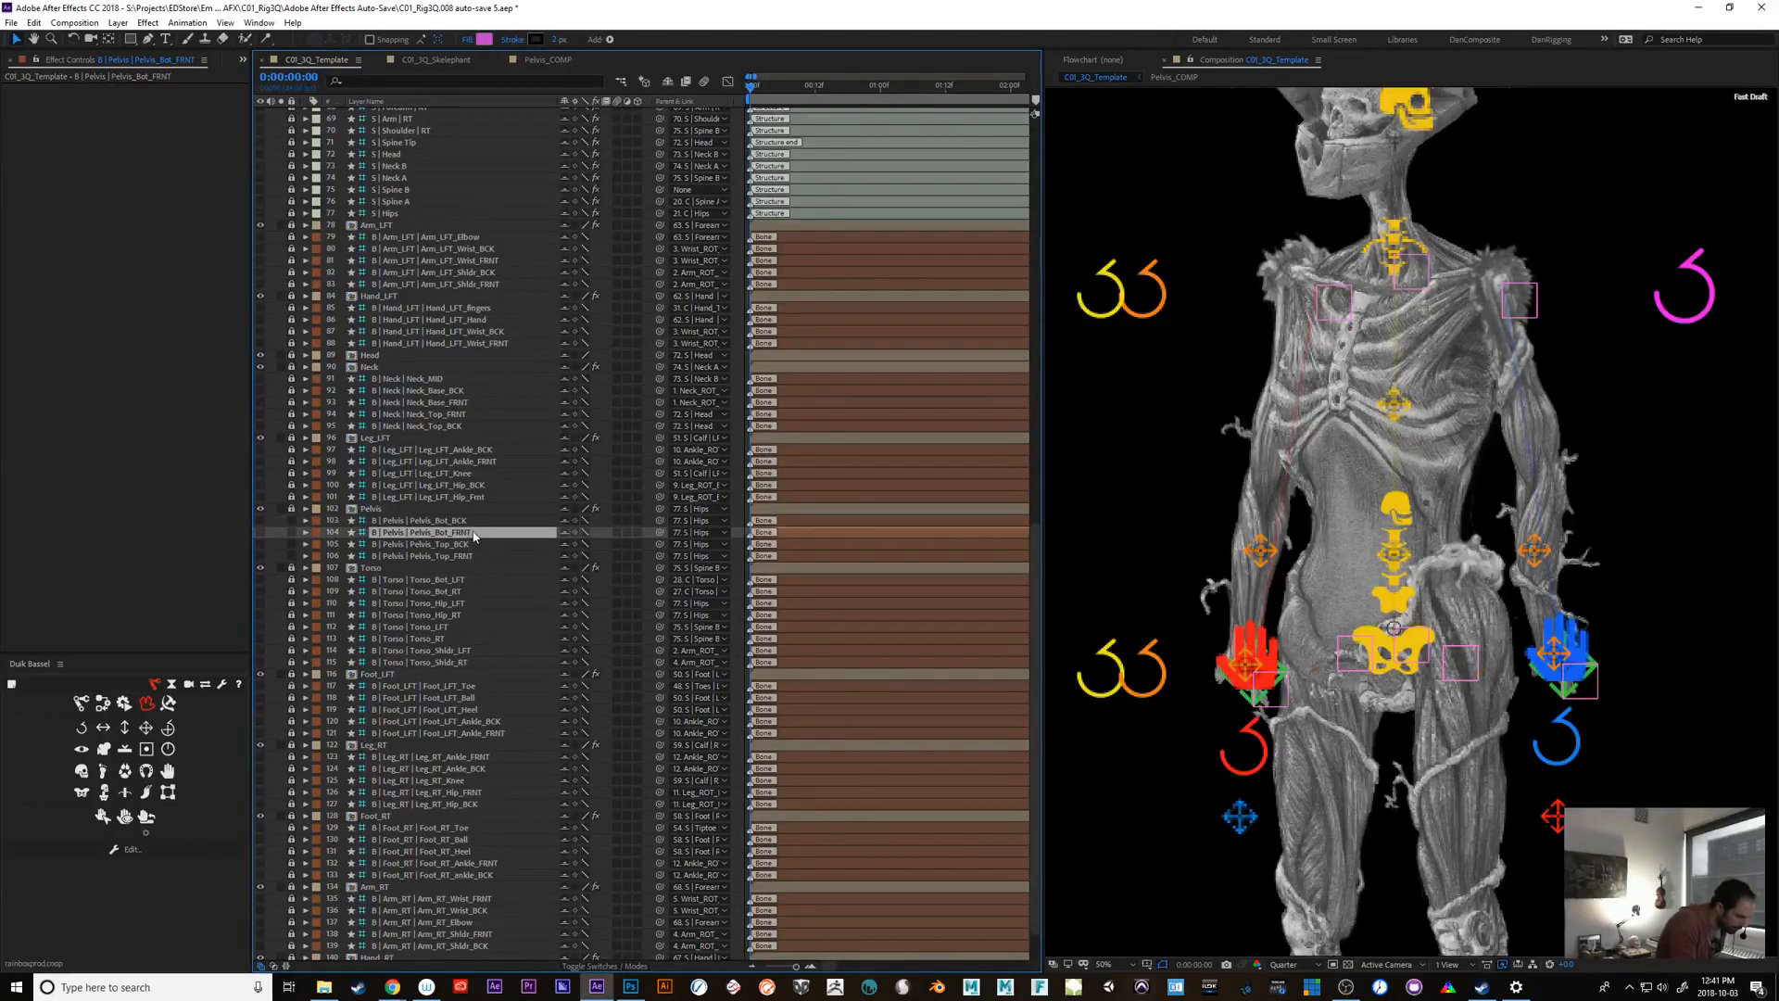
pyautogui.keyDown('ctrl'); pyautogui.click(468, 556); pyautogui.keyUp('ctrl')
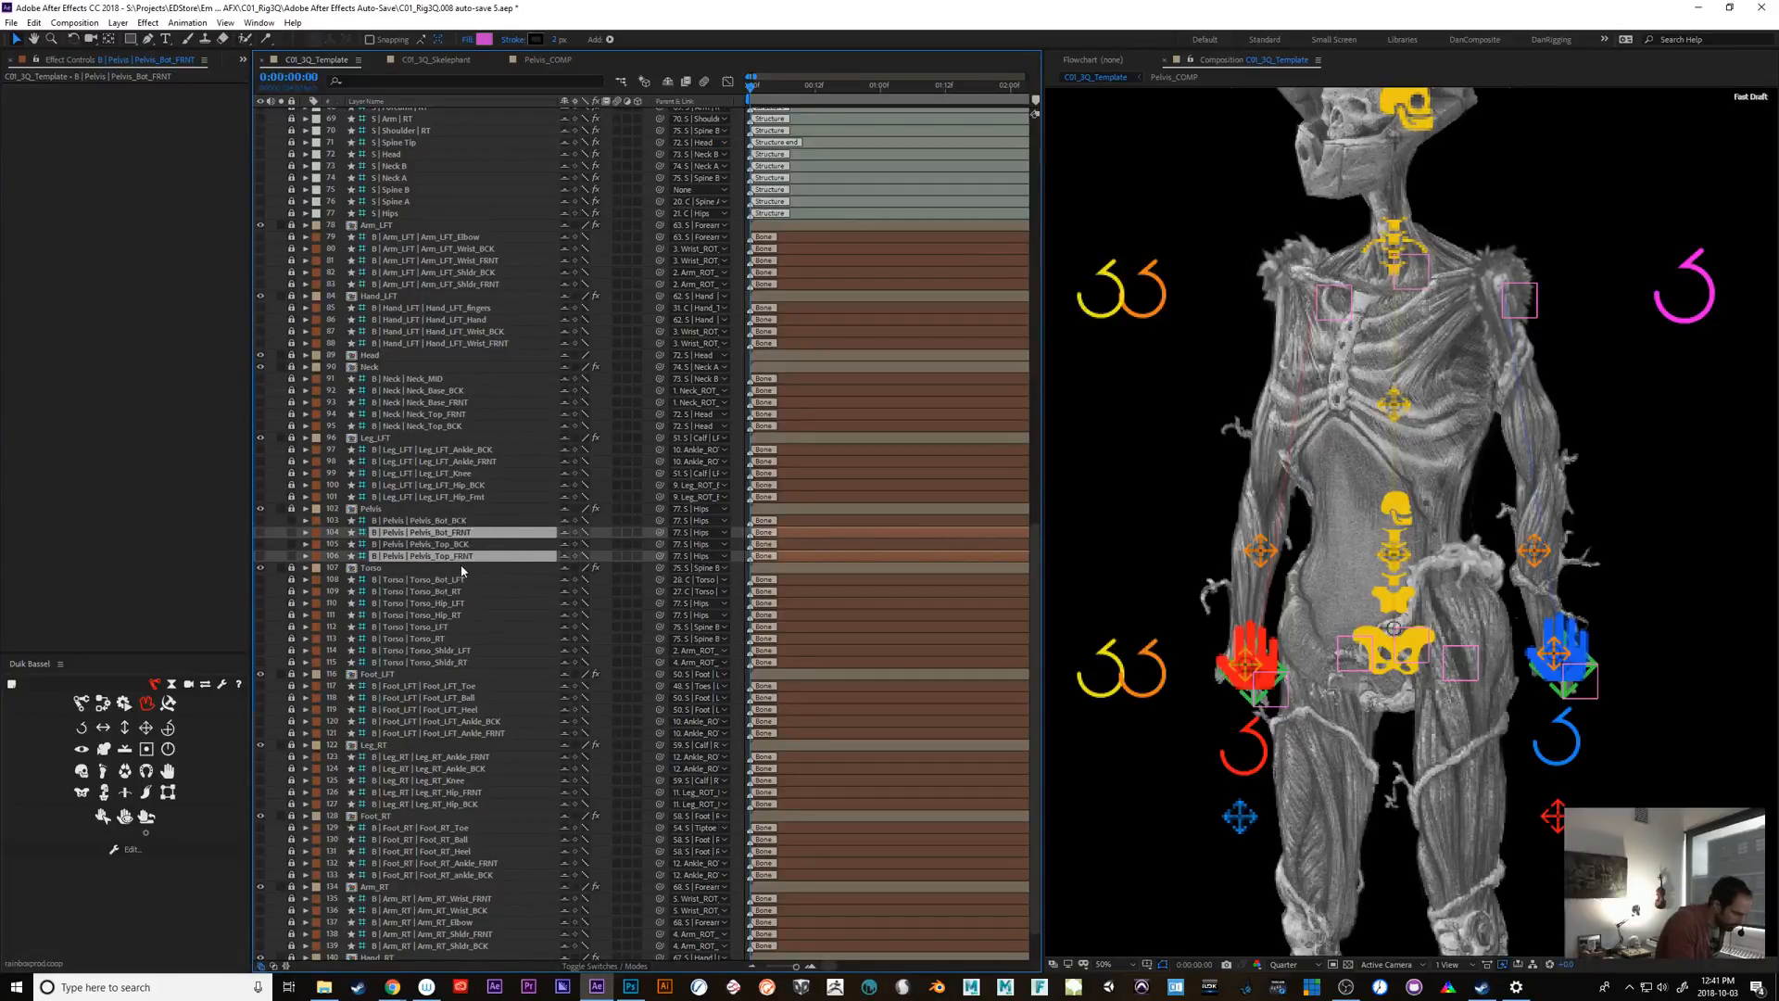
pyautogui.click(259, 532)
pyautogui.click(260, 556)
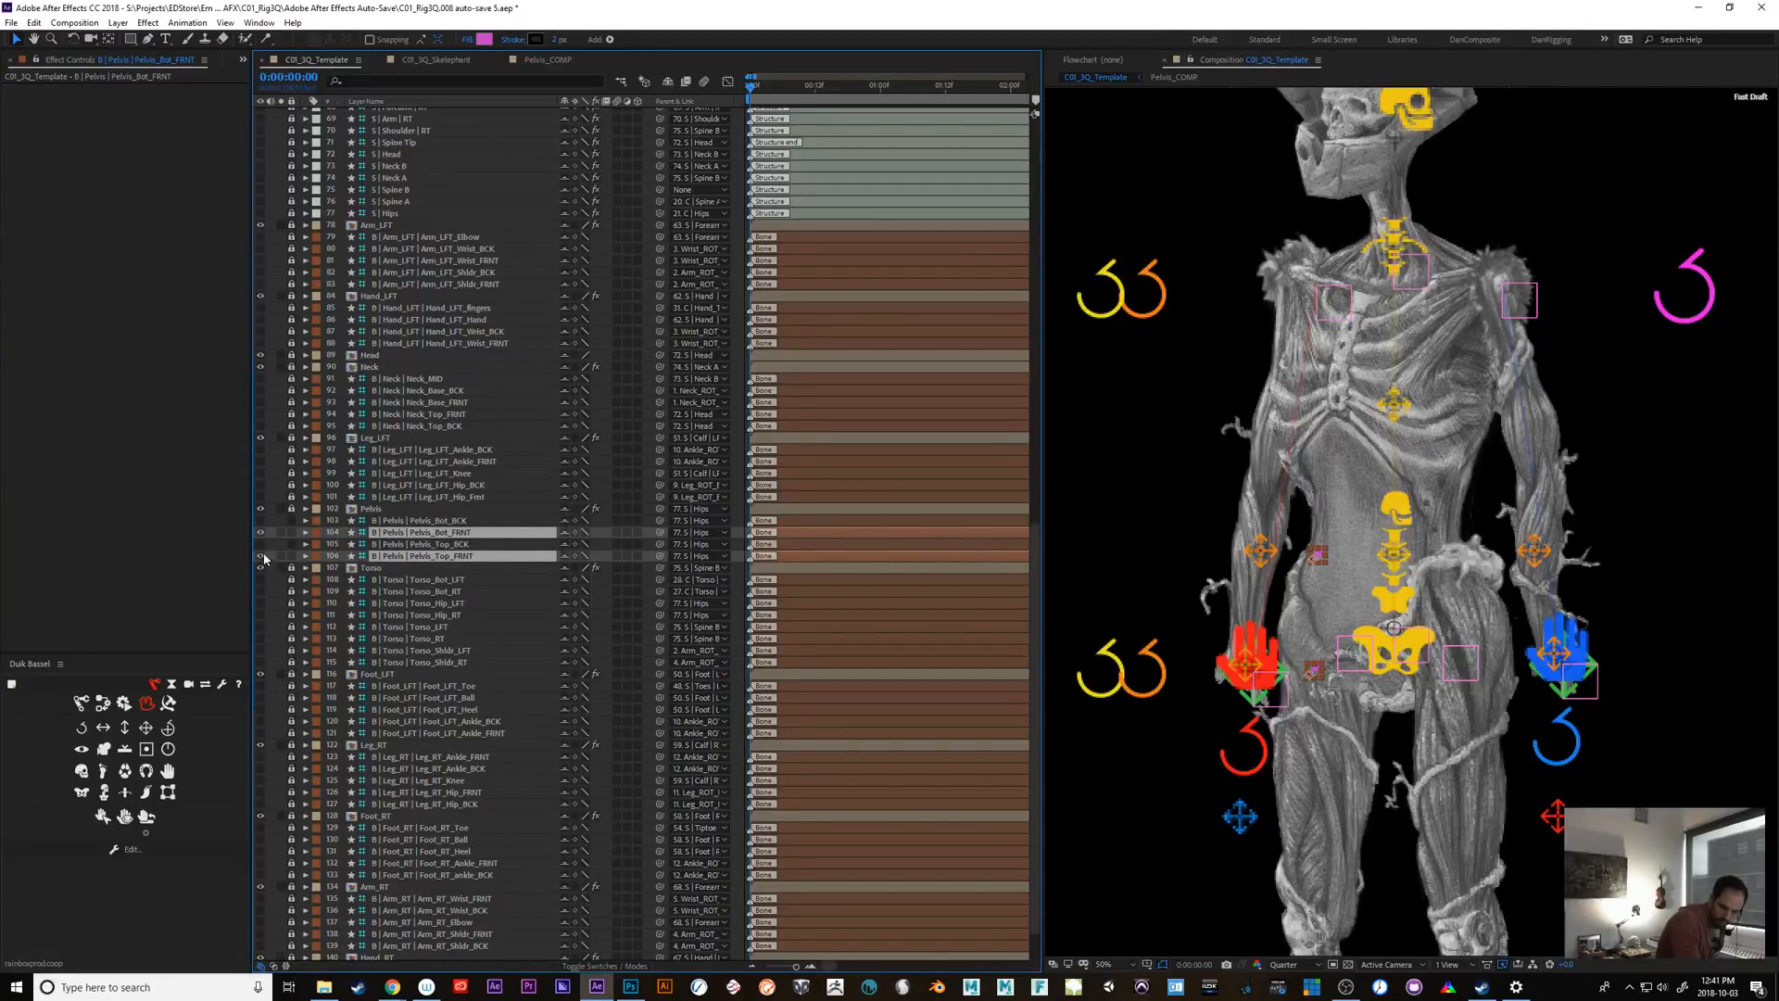
# Make Pelvis_Bot_BCK and Pelvis_Top_BCK visible and parent both bones to Hip_ROT_Buffer_A_LFT
pyautogui.click(447, 522)
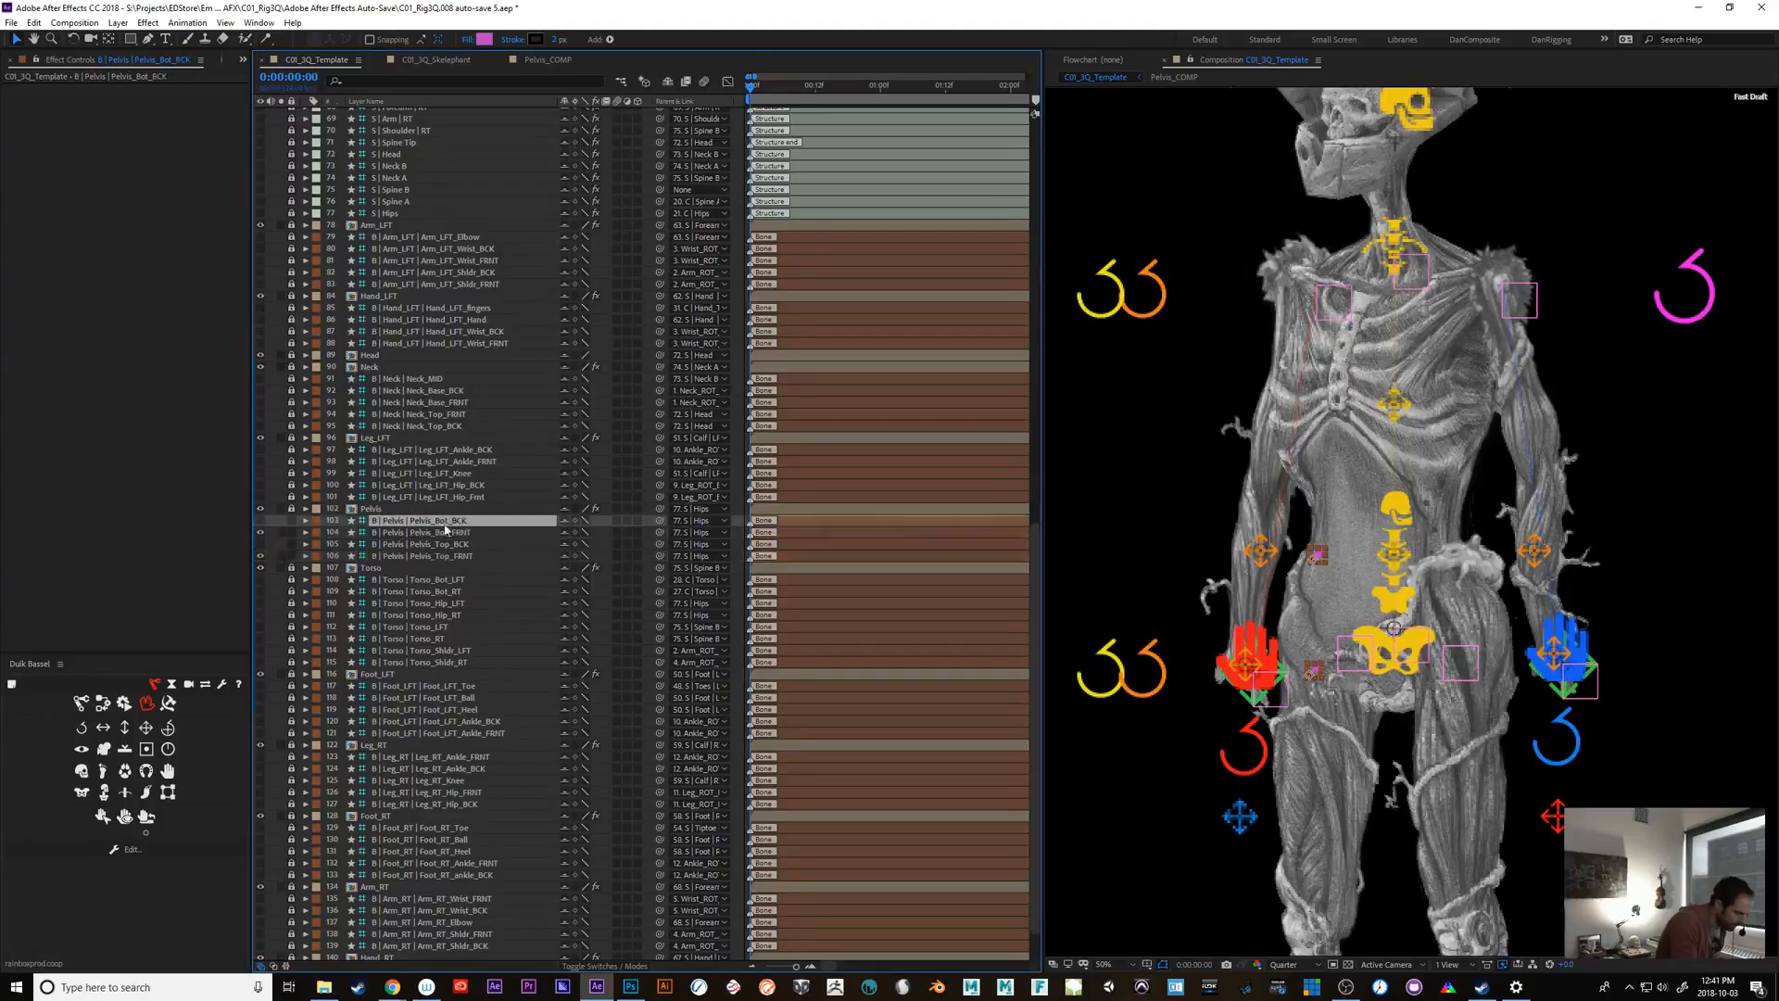
pyautogui.click(261, 521)
pyautogui.click(260, 544)
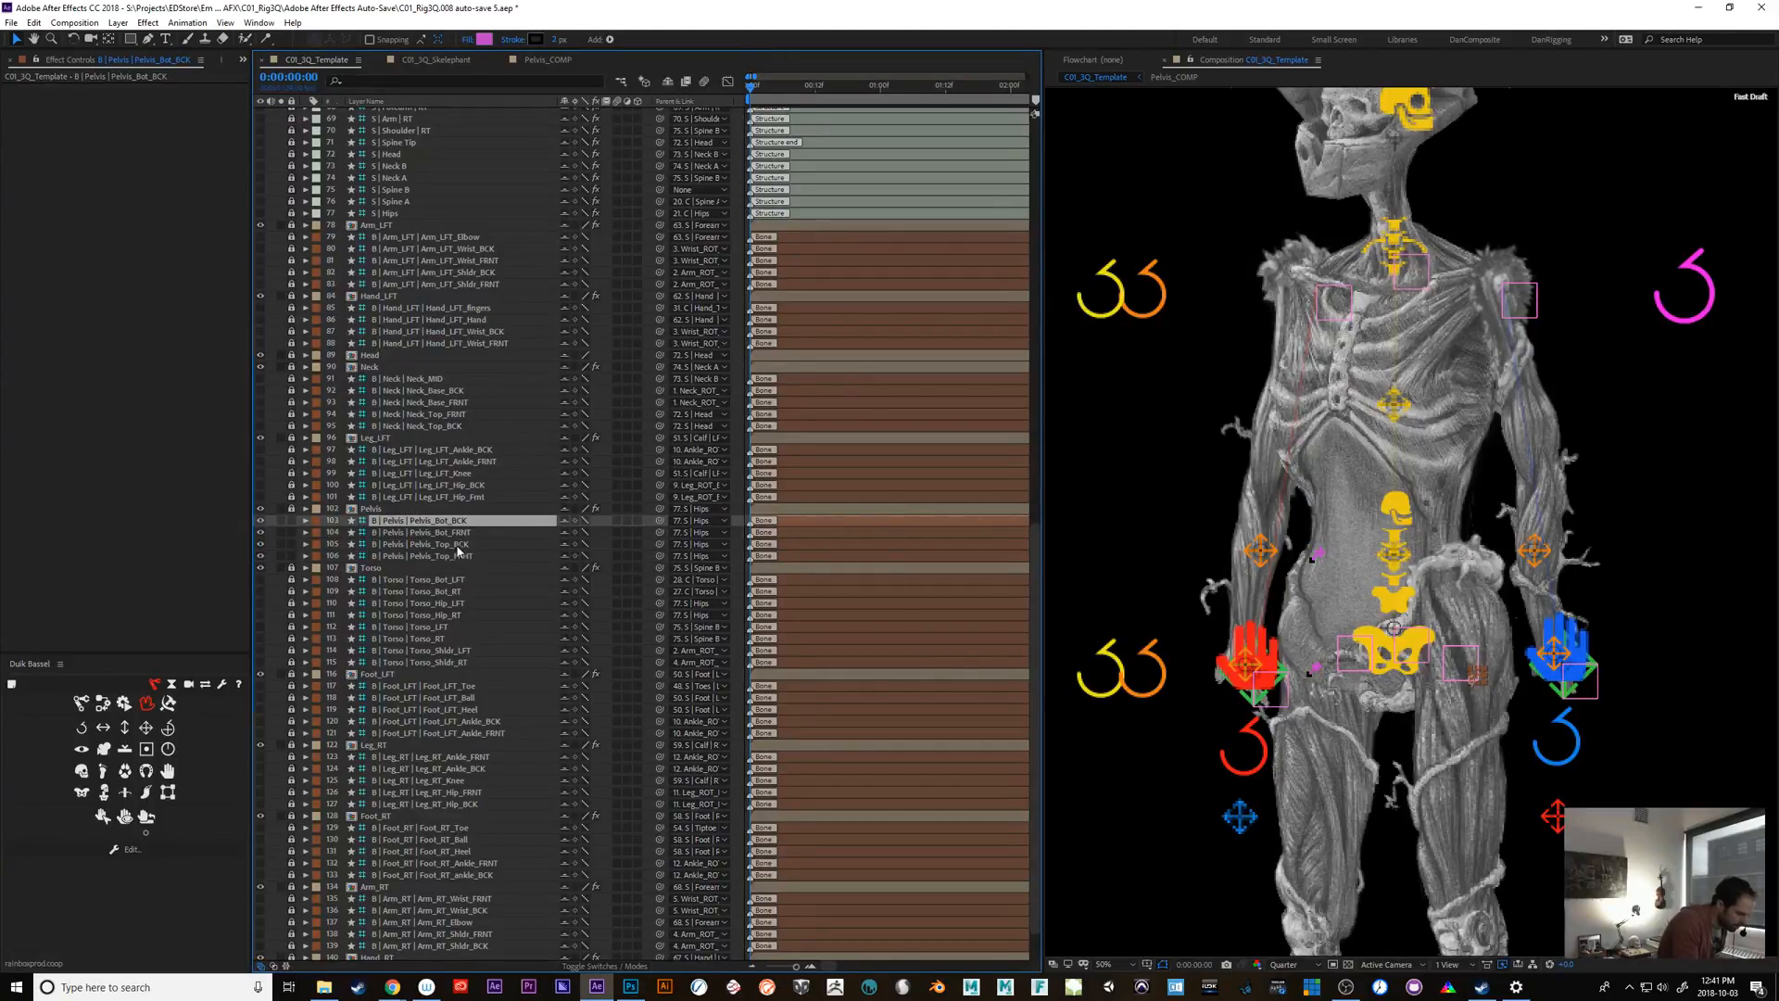
pyautogui.keyDown('ctrl'); pyautogui.click(454, 544); pyautogui.keyUp('ctrl')
pyautogui.click(711, 526)
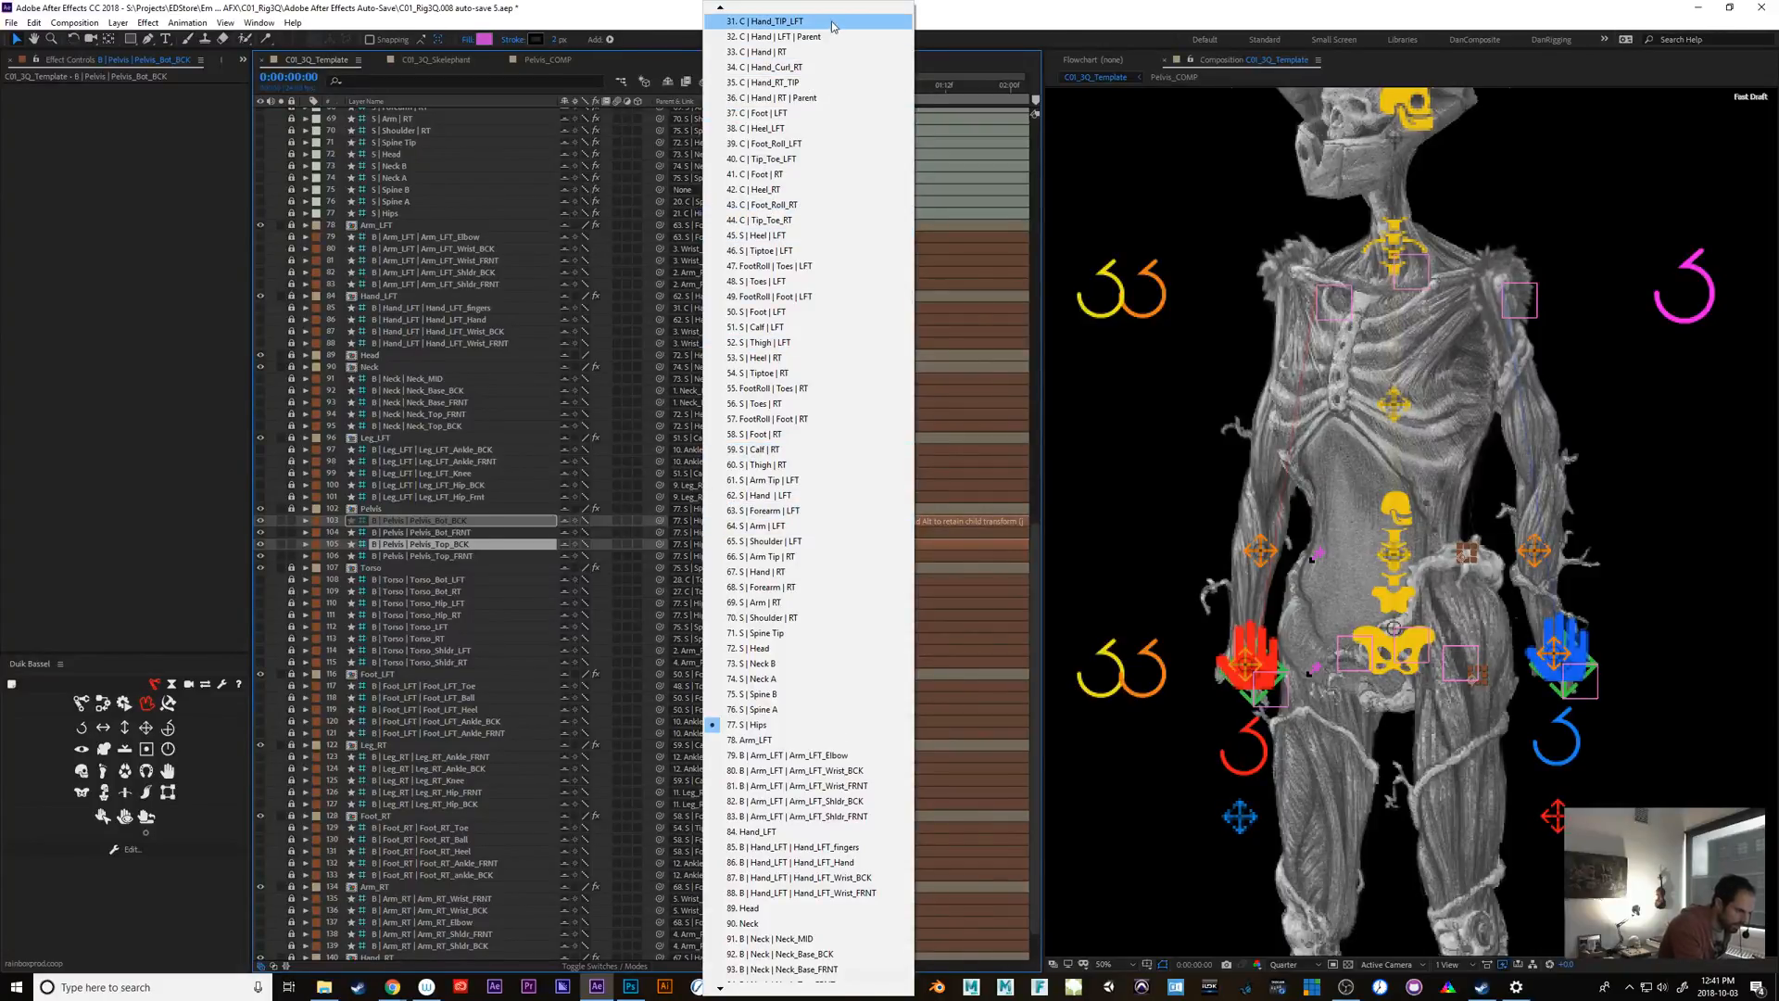
pyautogui.moveTo(830, 11)
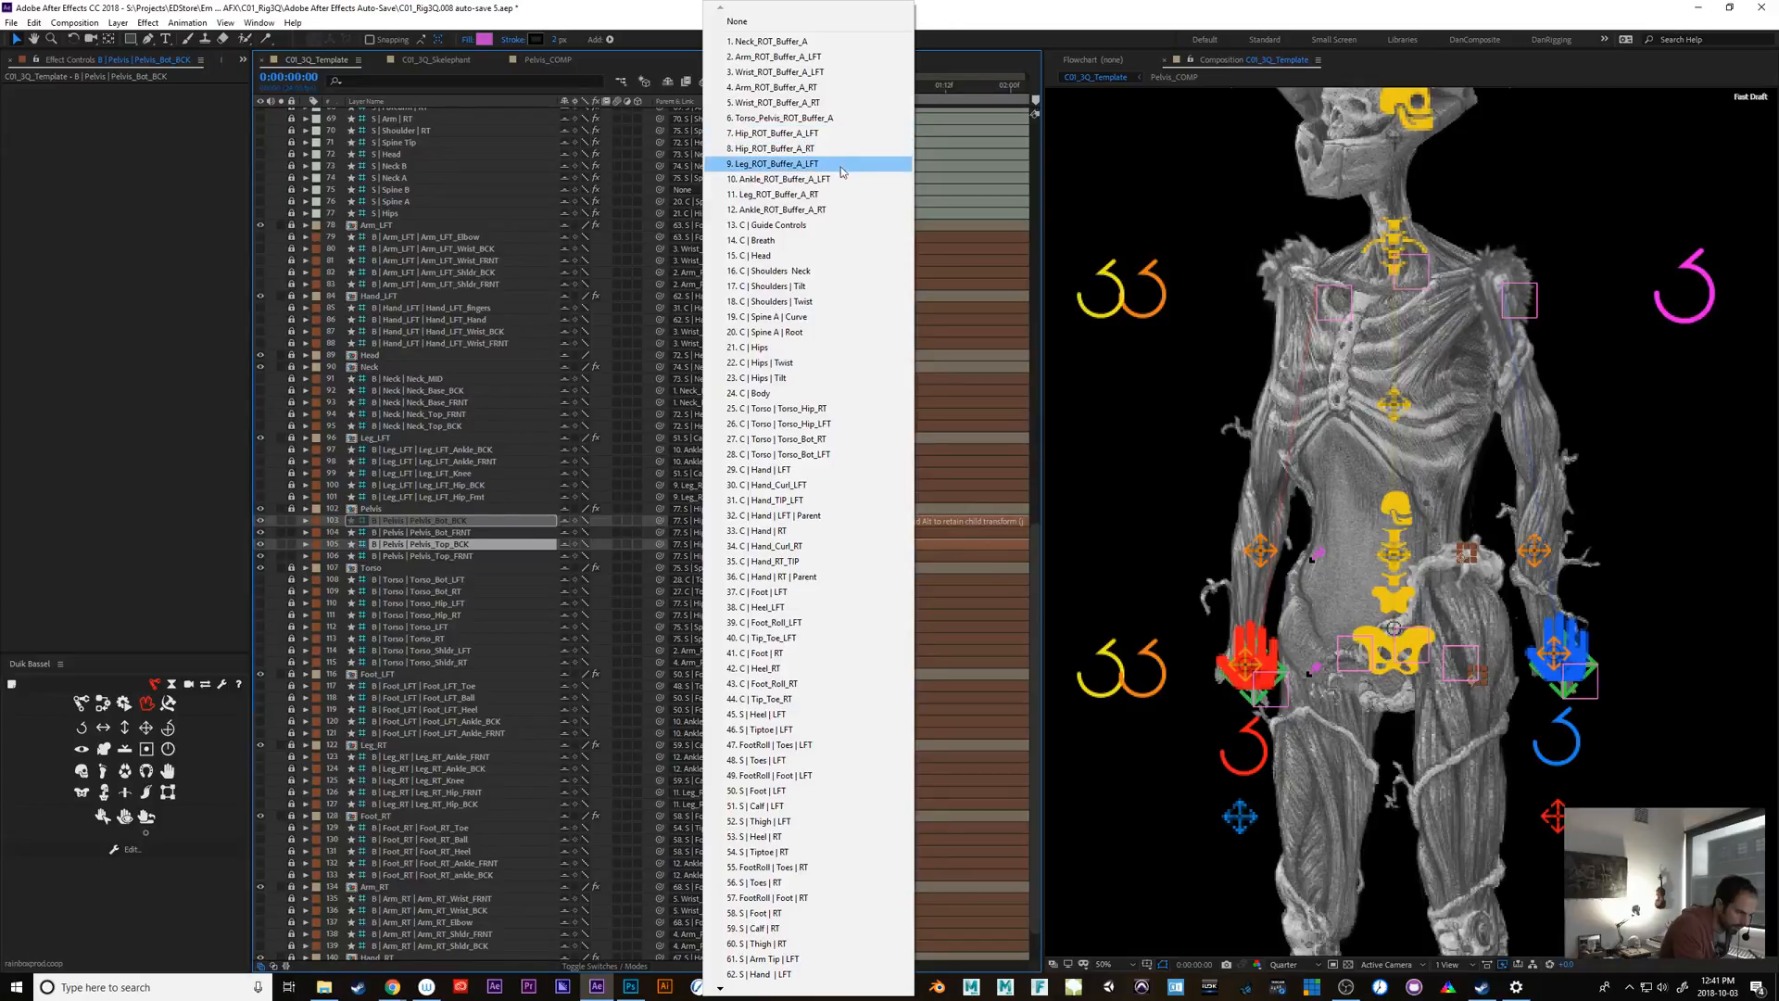
pyautogui.click(844, 135)
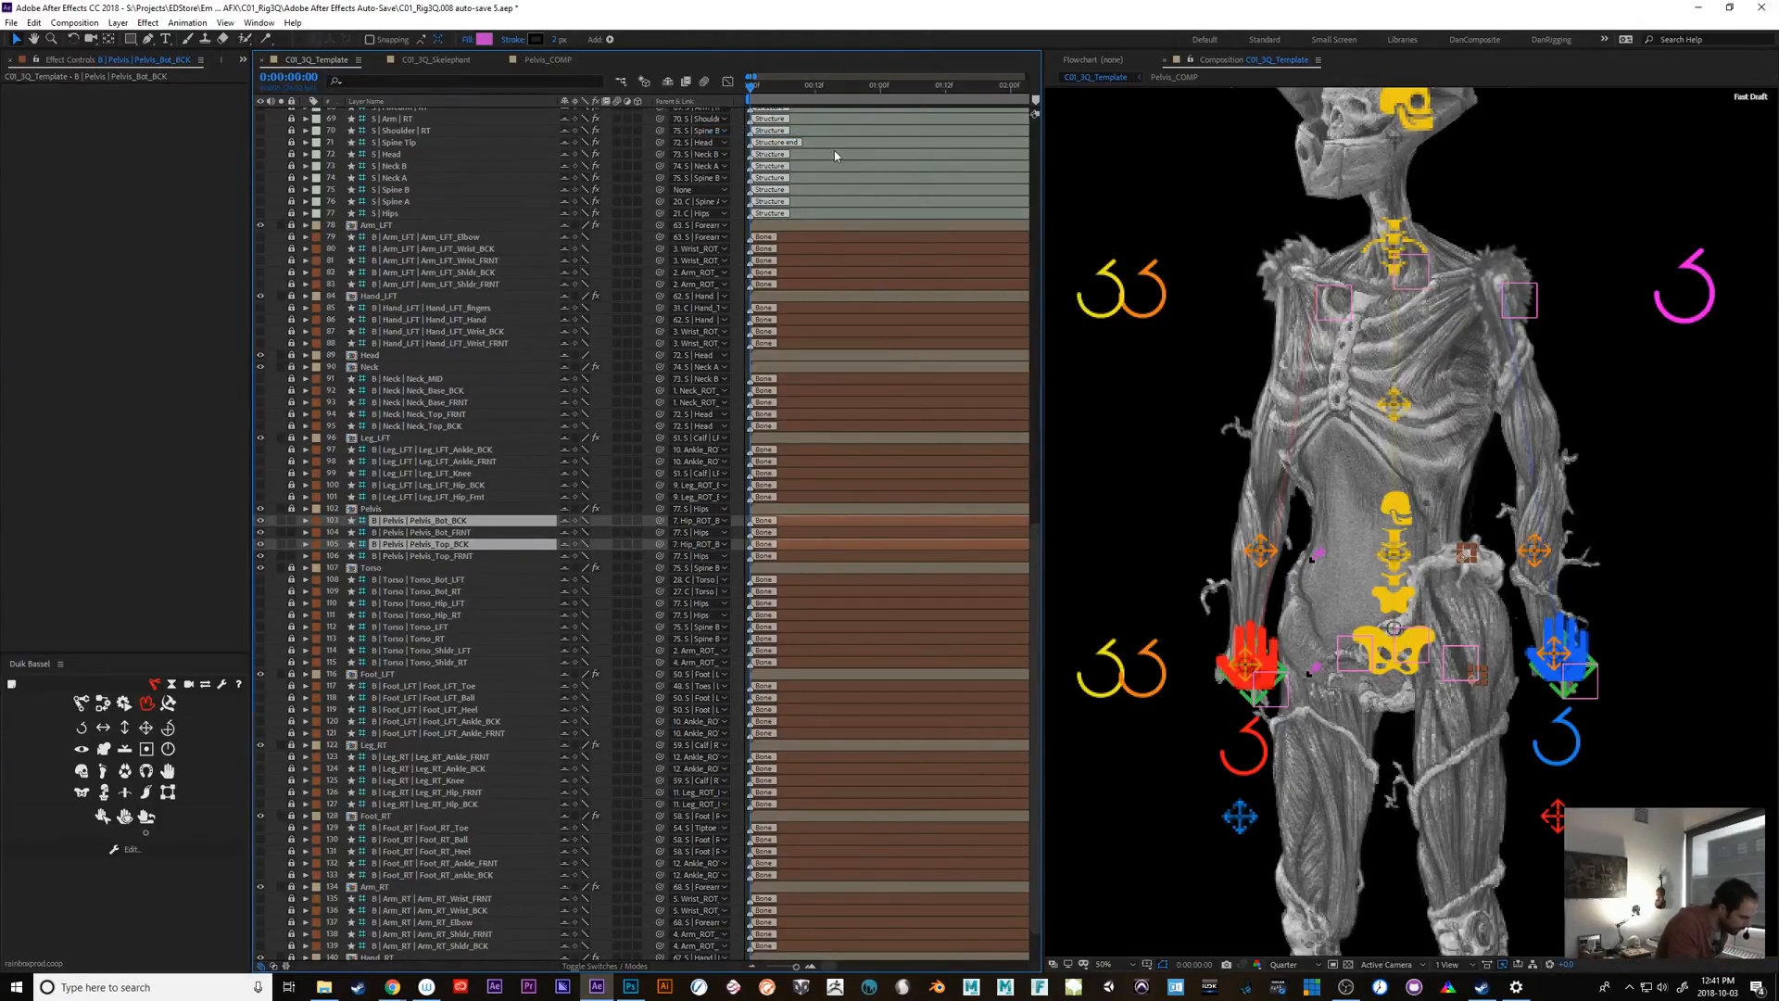
# Parent the Pelvis_Bot_FRNT and Pelvis_Top_FRNT bones to Hip_ROT_Buffer_A_RT
pyautogui.click(465, 532)
pyautogui.keyDown('ctrl'); pyautogui.click(466, 555); pyautogui.keyUp('ctrl')
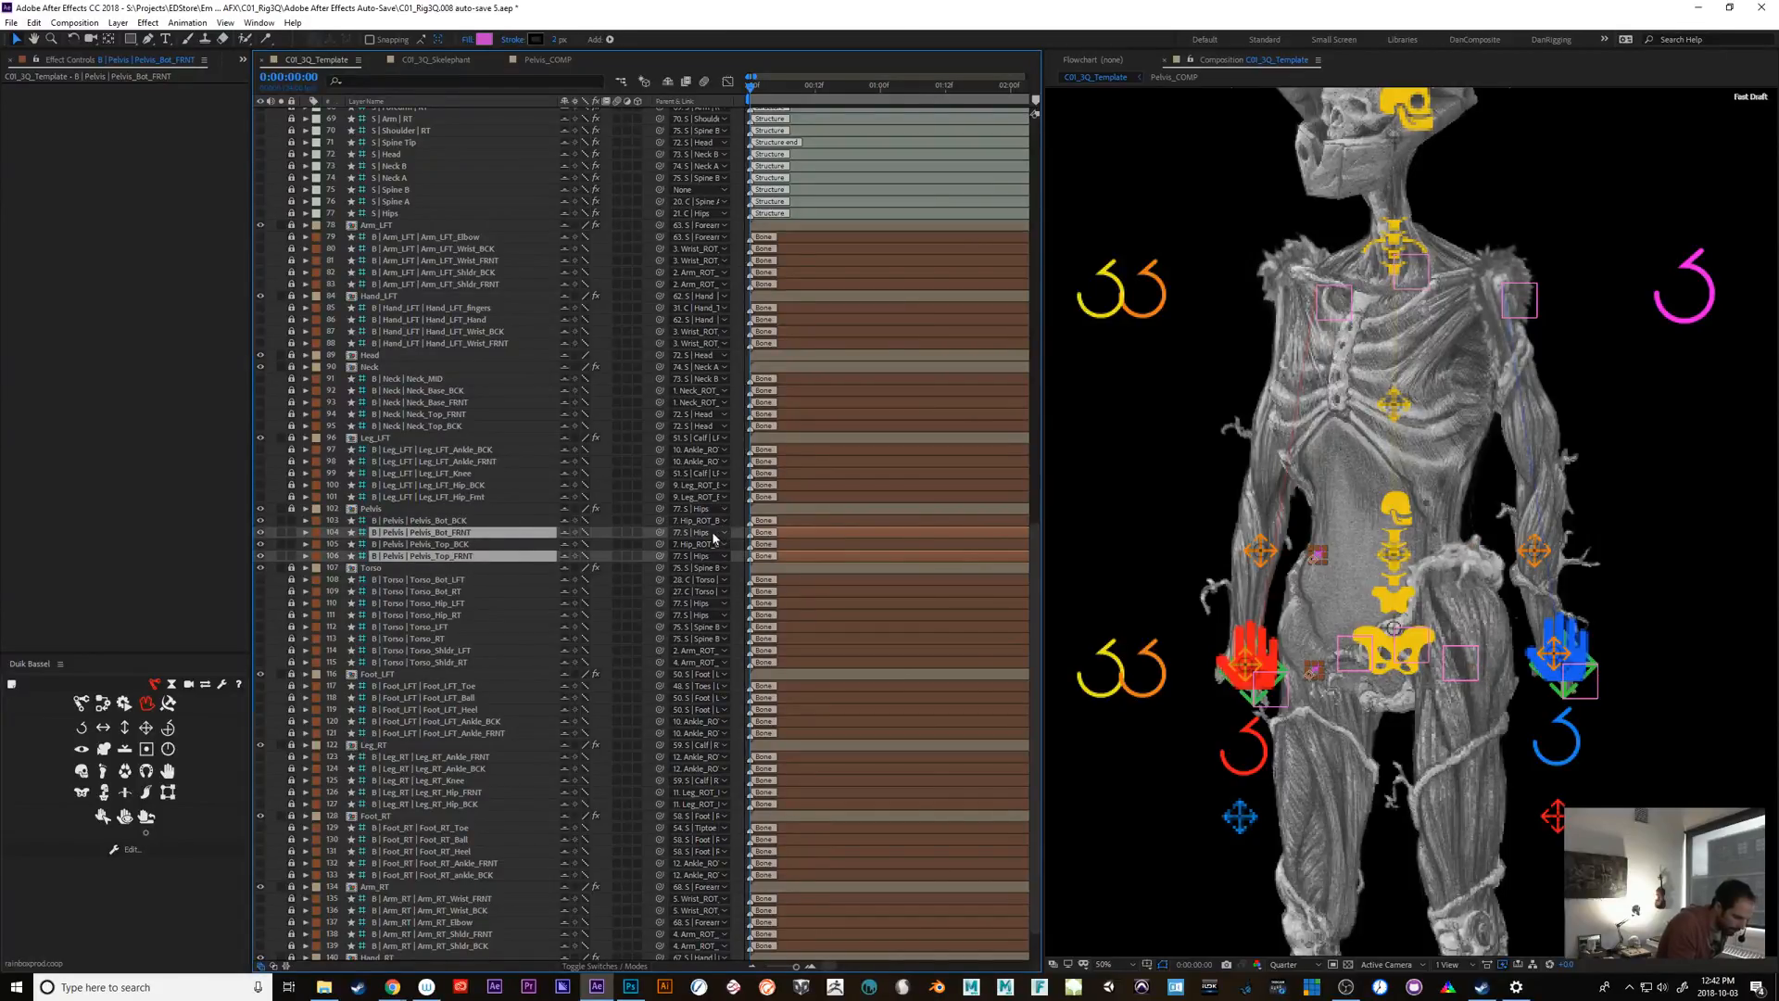
pyautogui.click(712, 531)
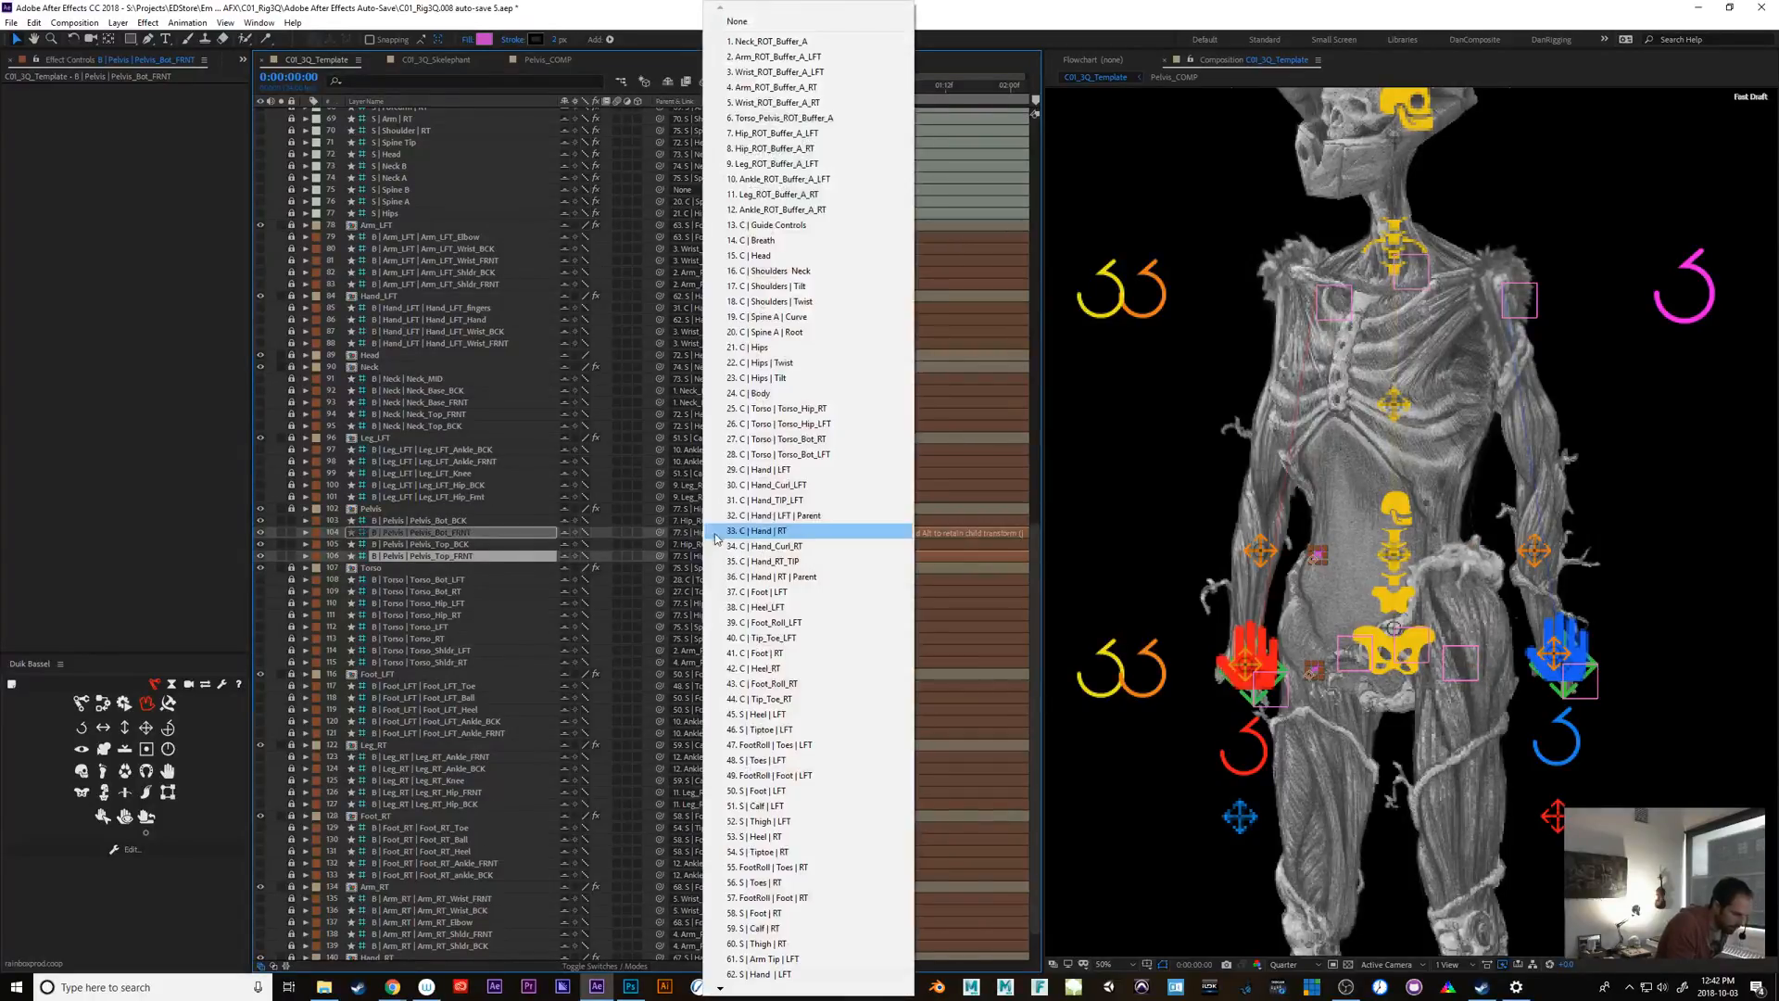
pyautogui.click(851, 148)
# Rotate the C | Hips controller one way and back to test the re-parented pelvis bones
pyautogui.click(1394, 667)
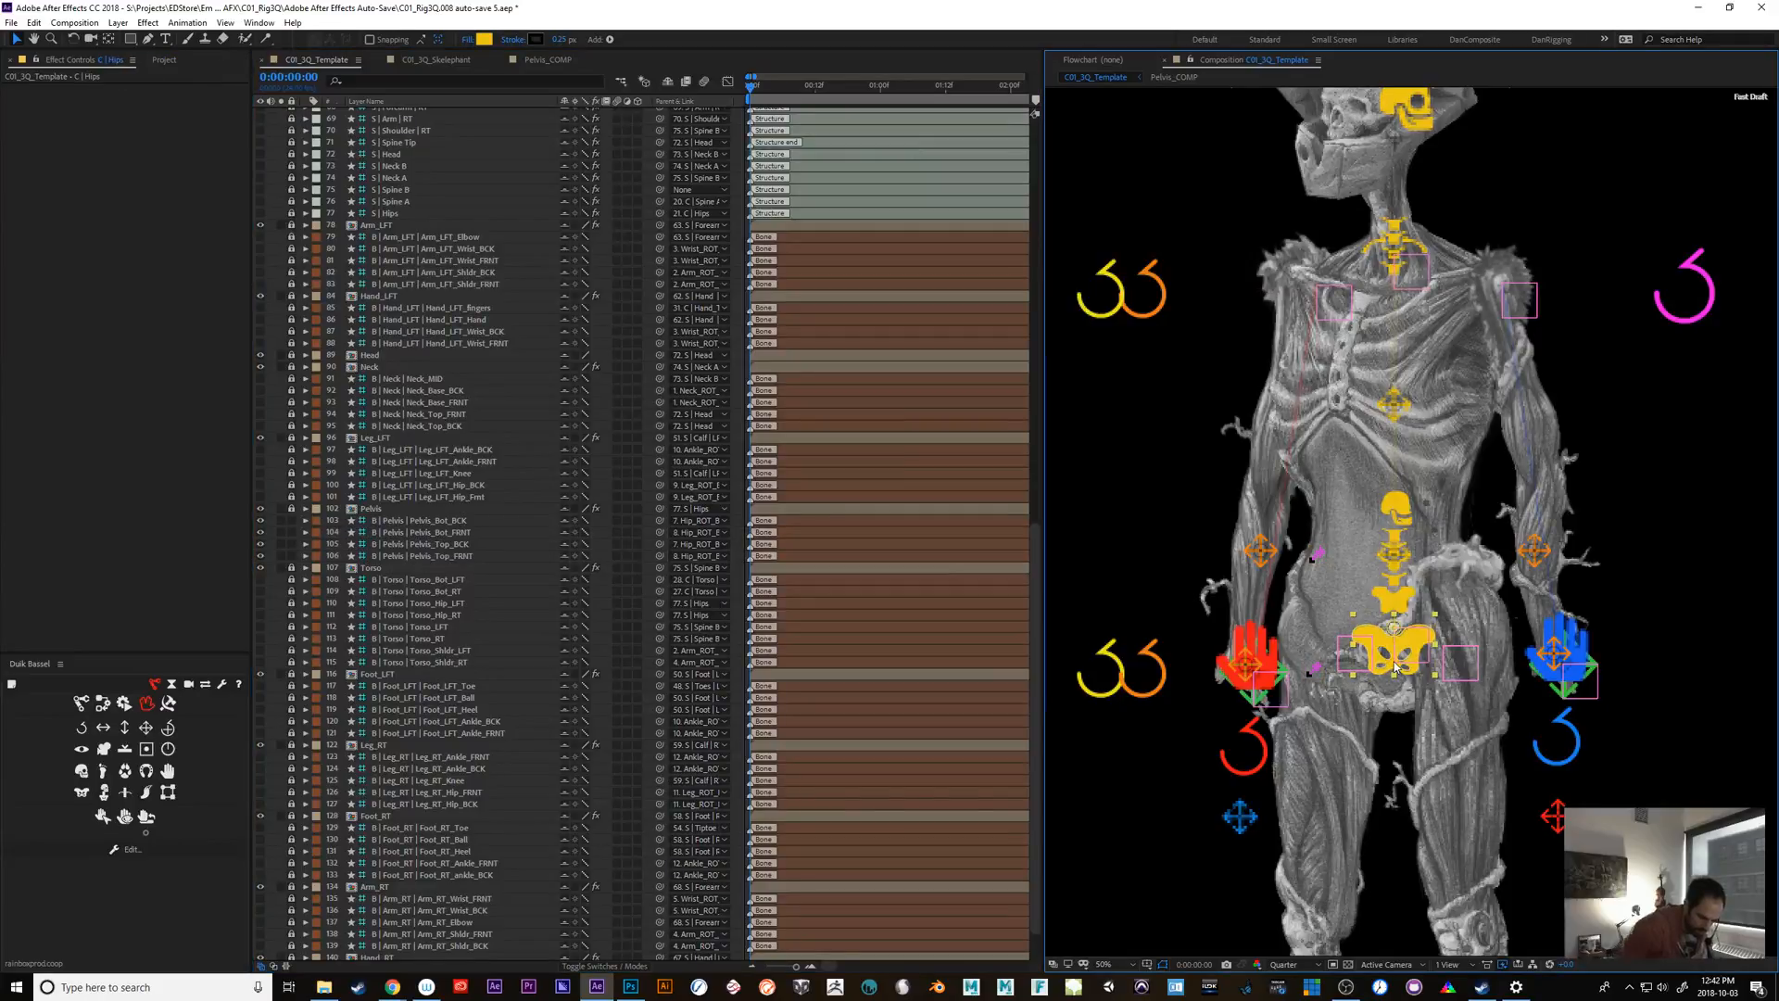
pyautogui.press('shift+KP_Add')
pyautogui.press('shift+KP_Subtract')
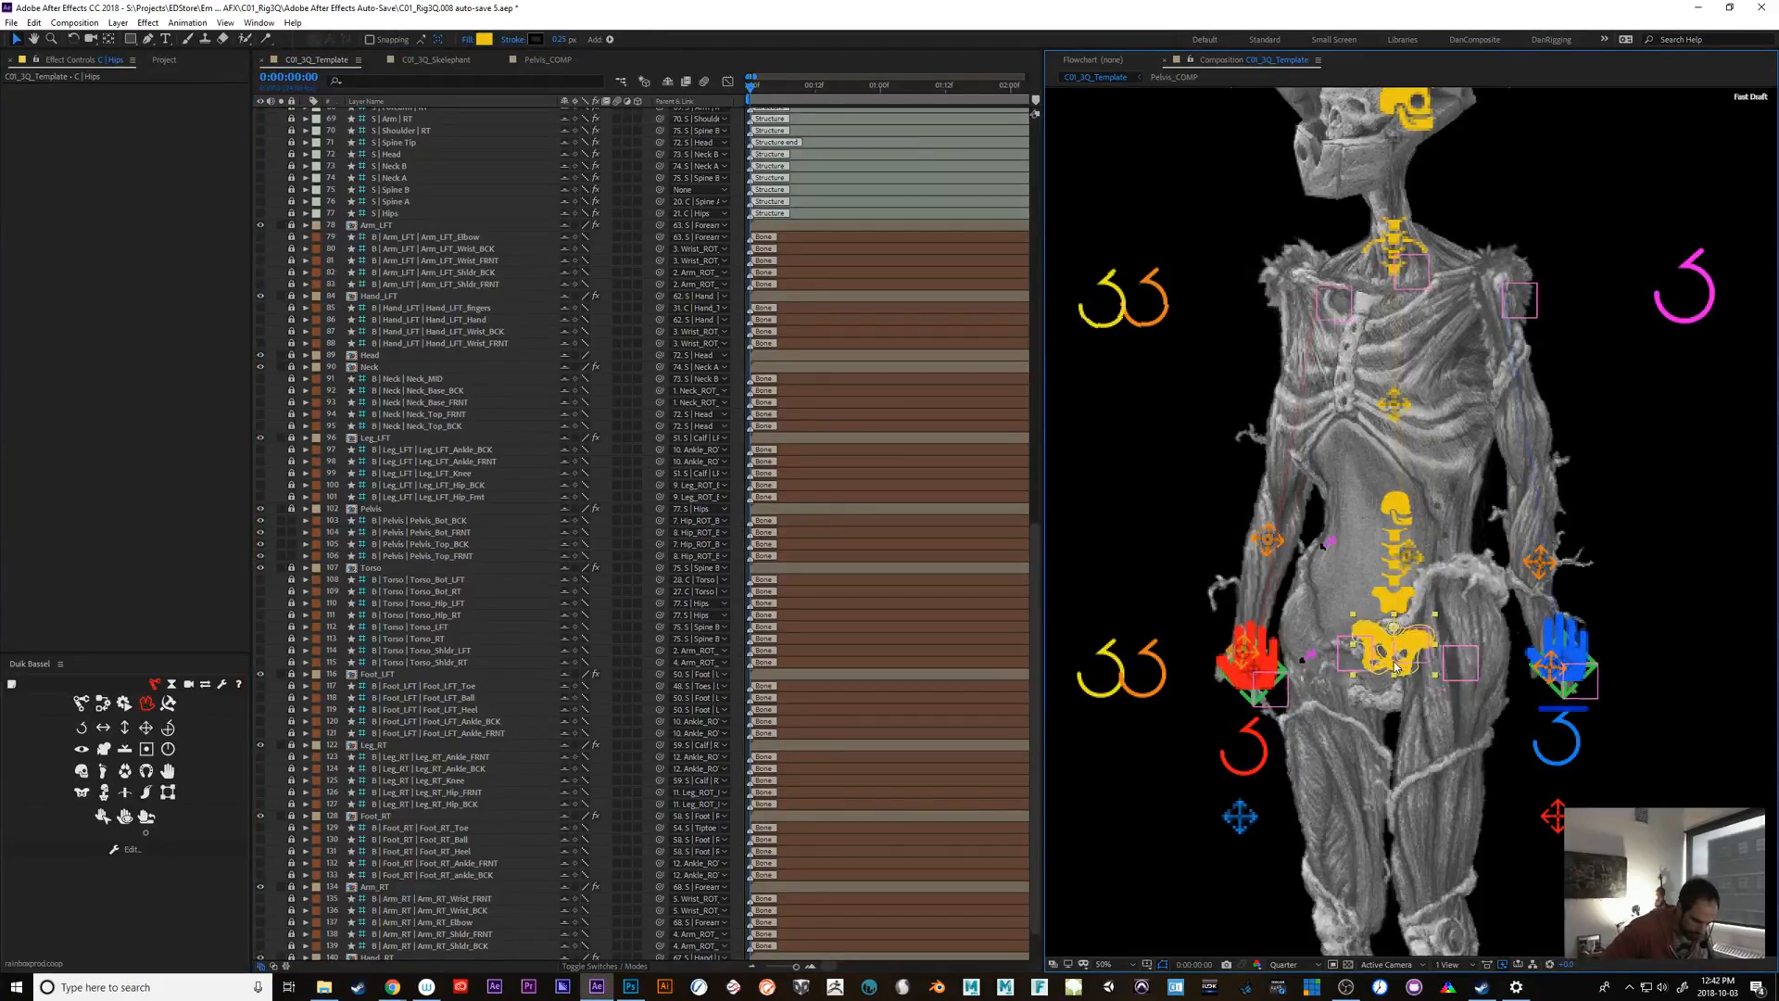
# Rotate the Spine A Root controller back and forth to test the pelvis's deformation, then undo the last rotation
pyautogui.click(1403, 553)
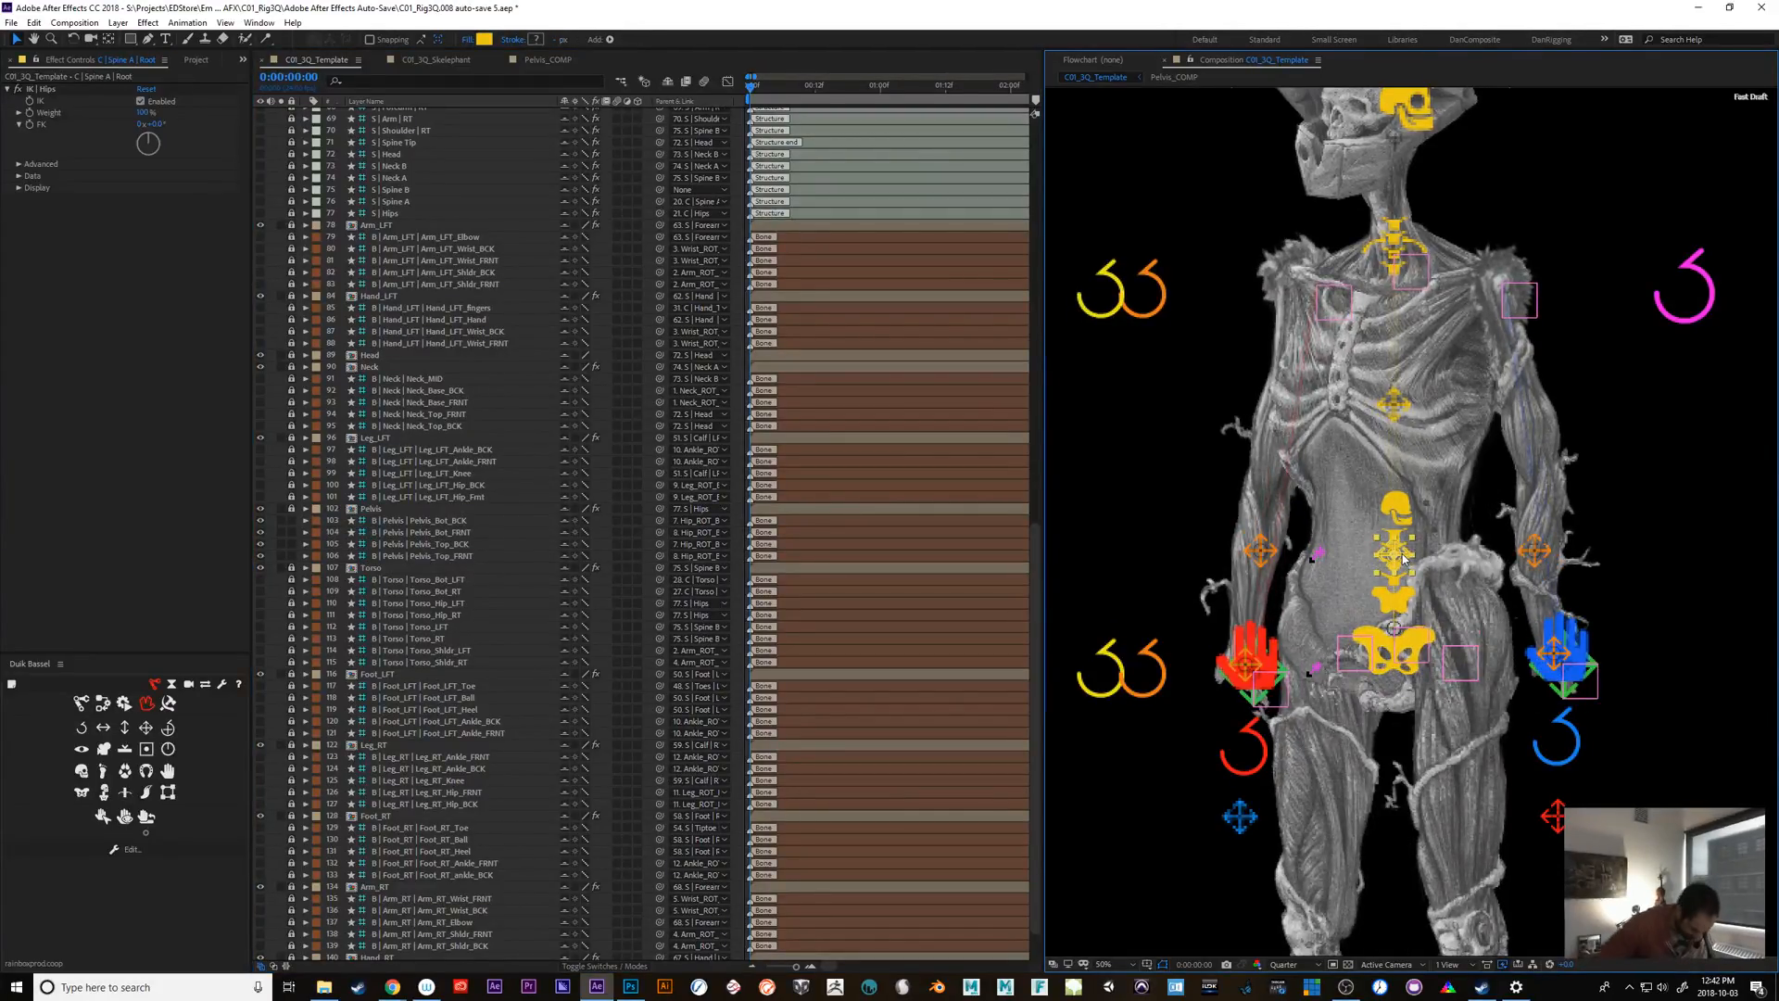
pyautogui.press('shift+KP_Add')
pyautogui.press('shift+KP_Subtract')
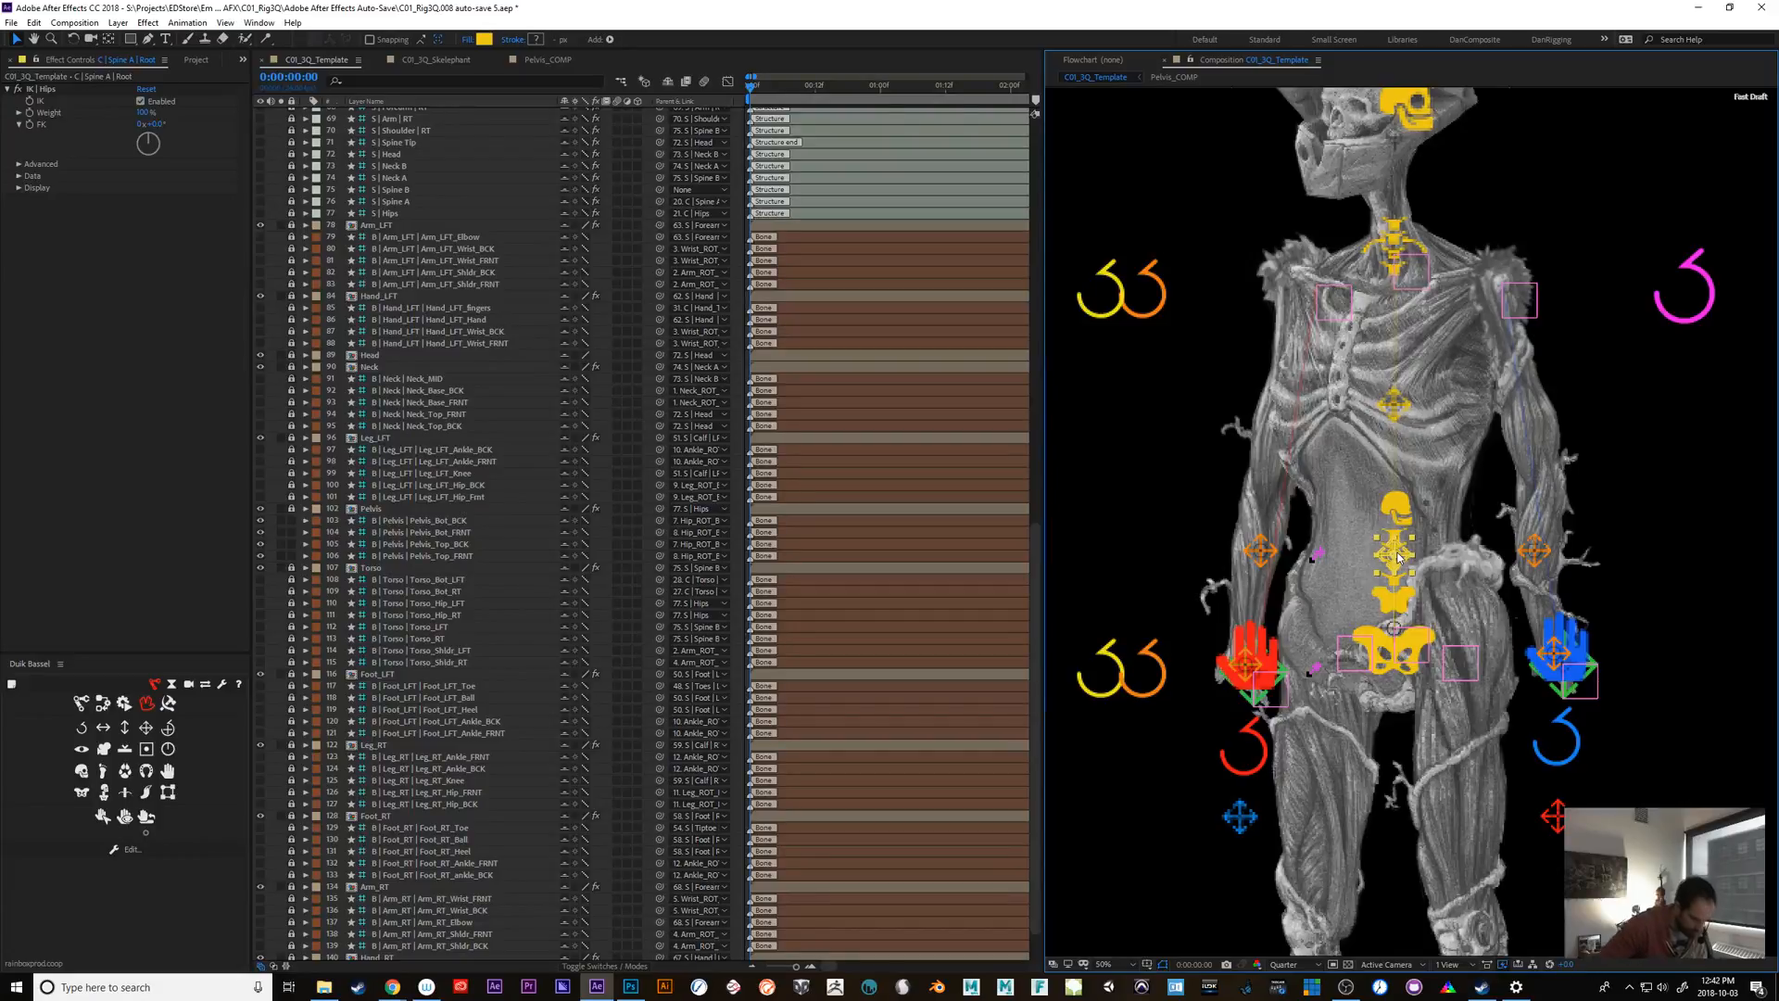
pyautogui.press('shift+KP_Add')
pyautogui.hotkey('ctrl', 'z')
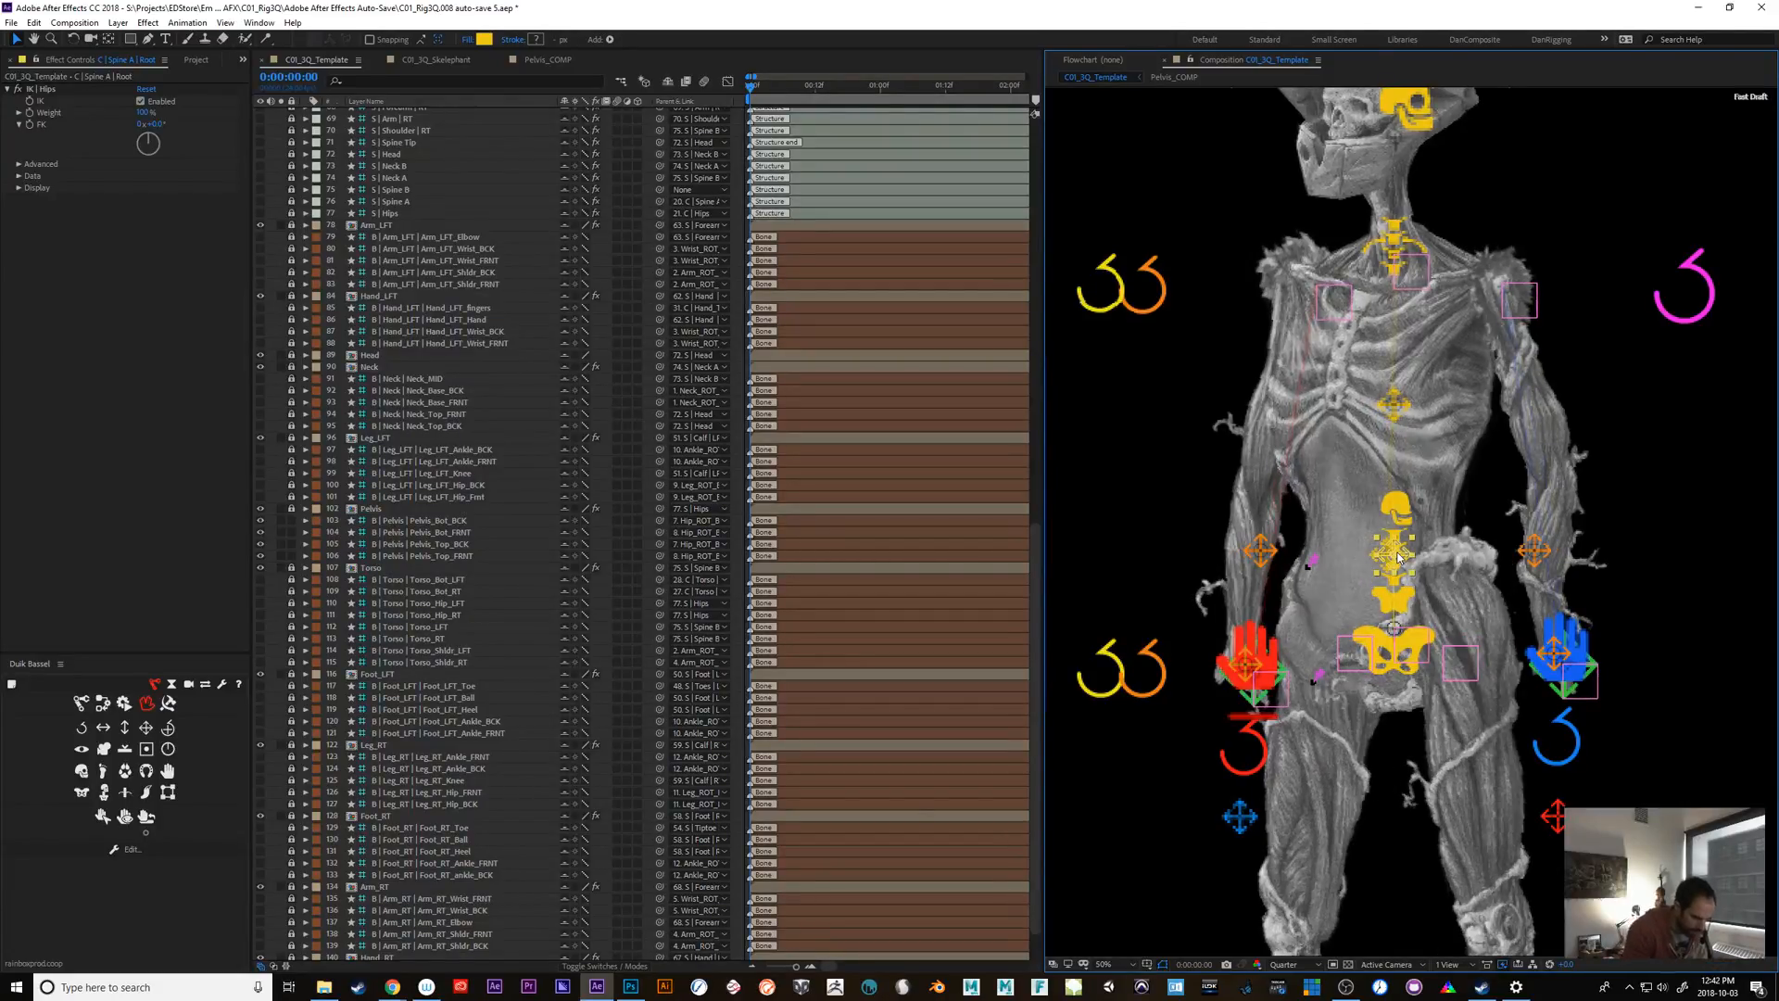
# Rotate the Hips Twist controller repeatedly to test how the pelvis twists with the re-parented bones
pyautogui.click(1164, 682)
pyautogui.press('shift+KP_Add')
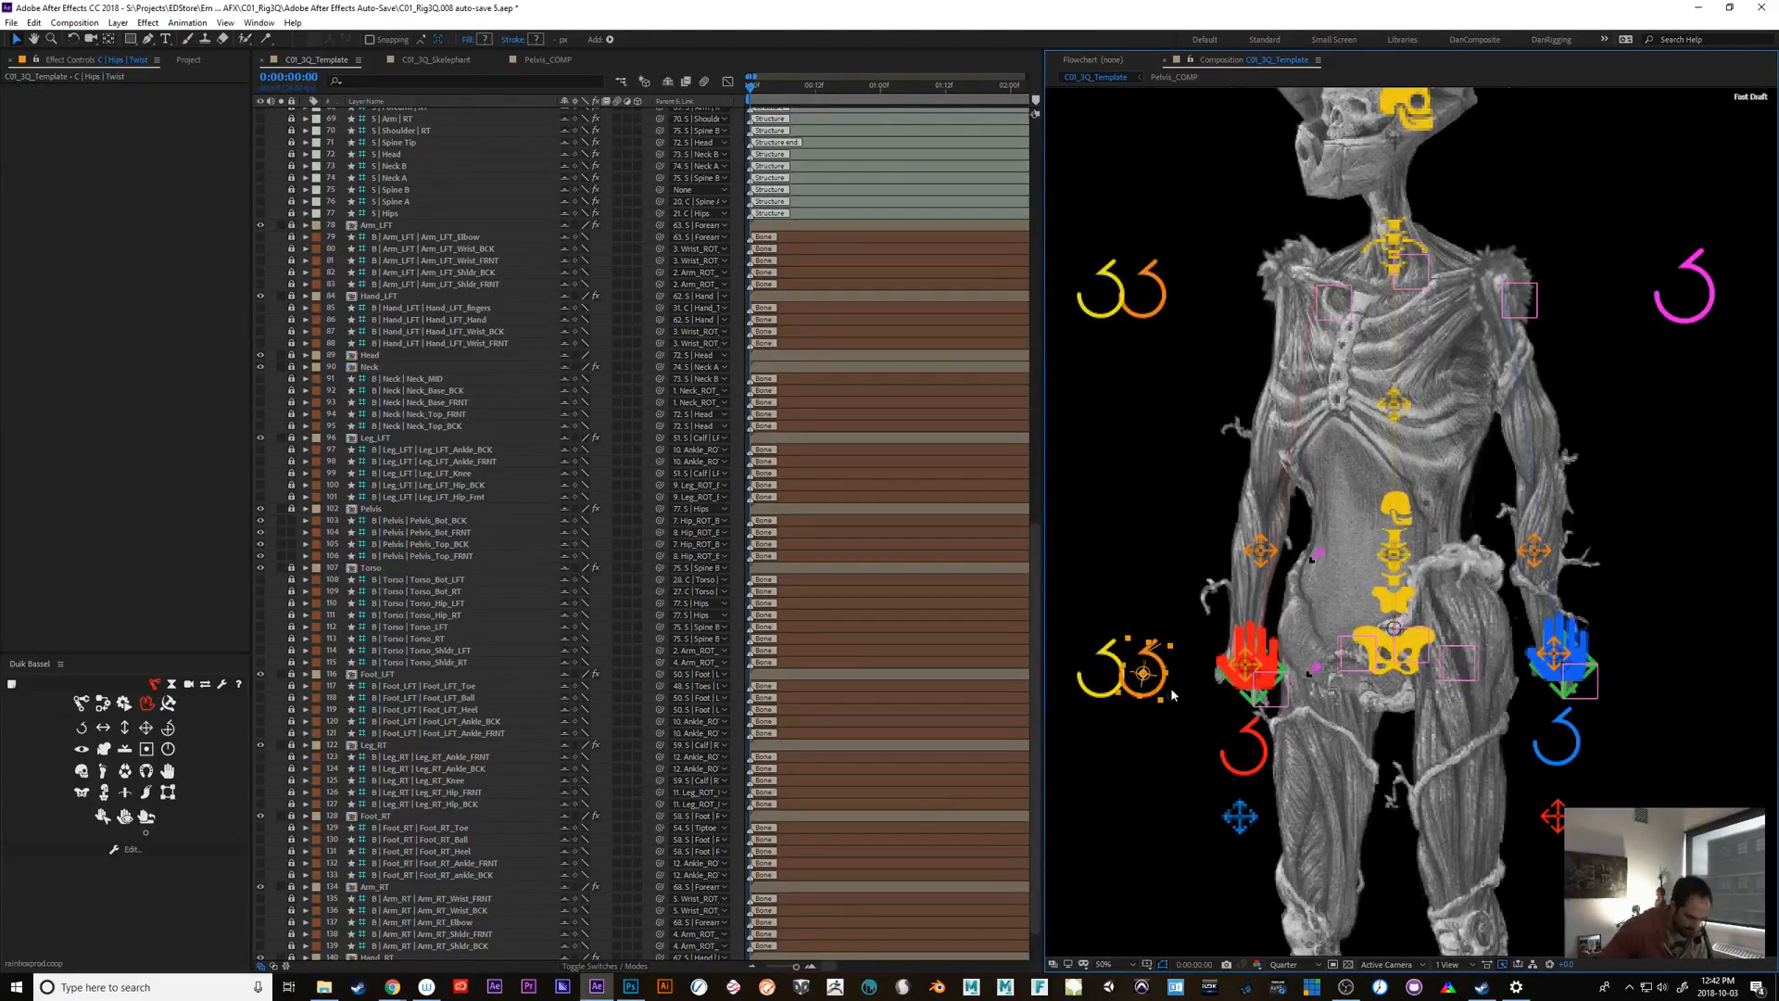
pyautogui.press('shift+KP_Add')
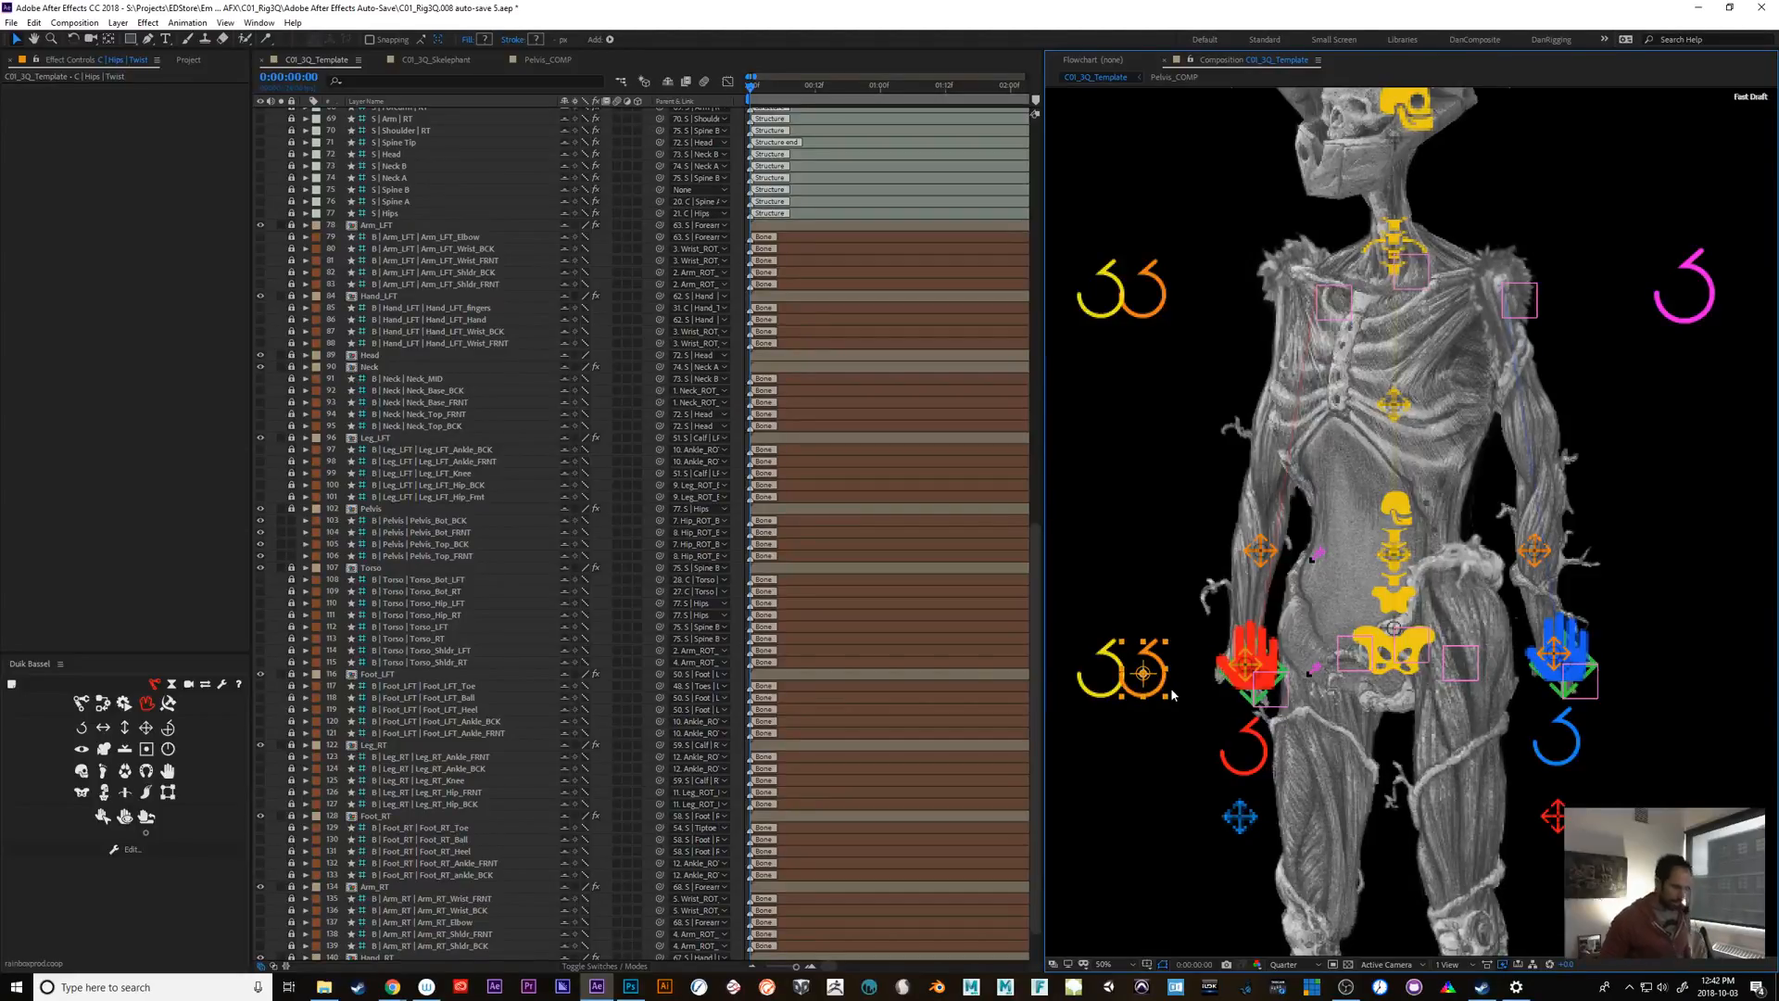
pyautogui.press('shift+KP_Add')
pyautogui.press('shift+KP_Add')
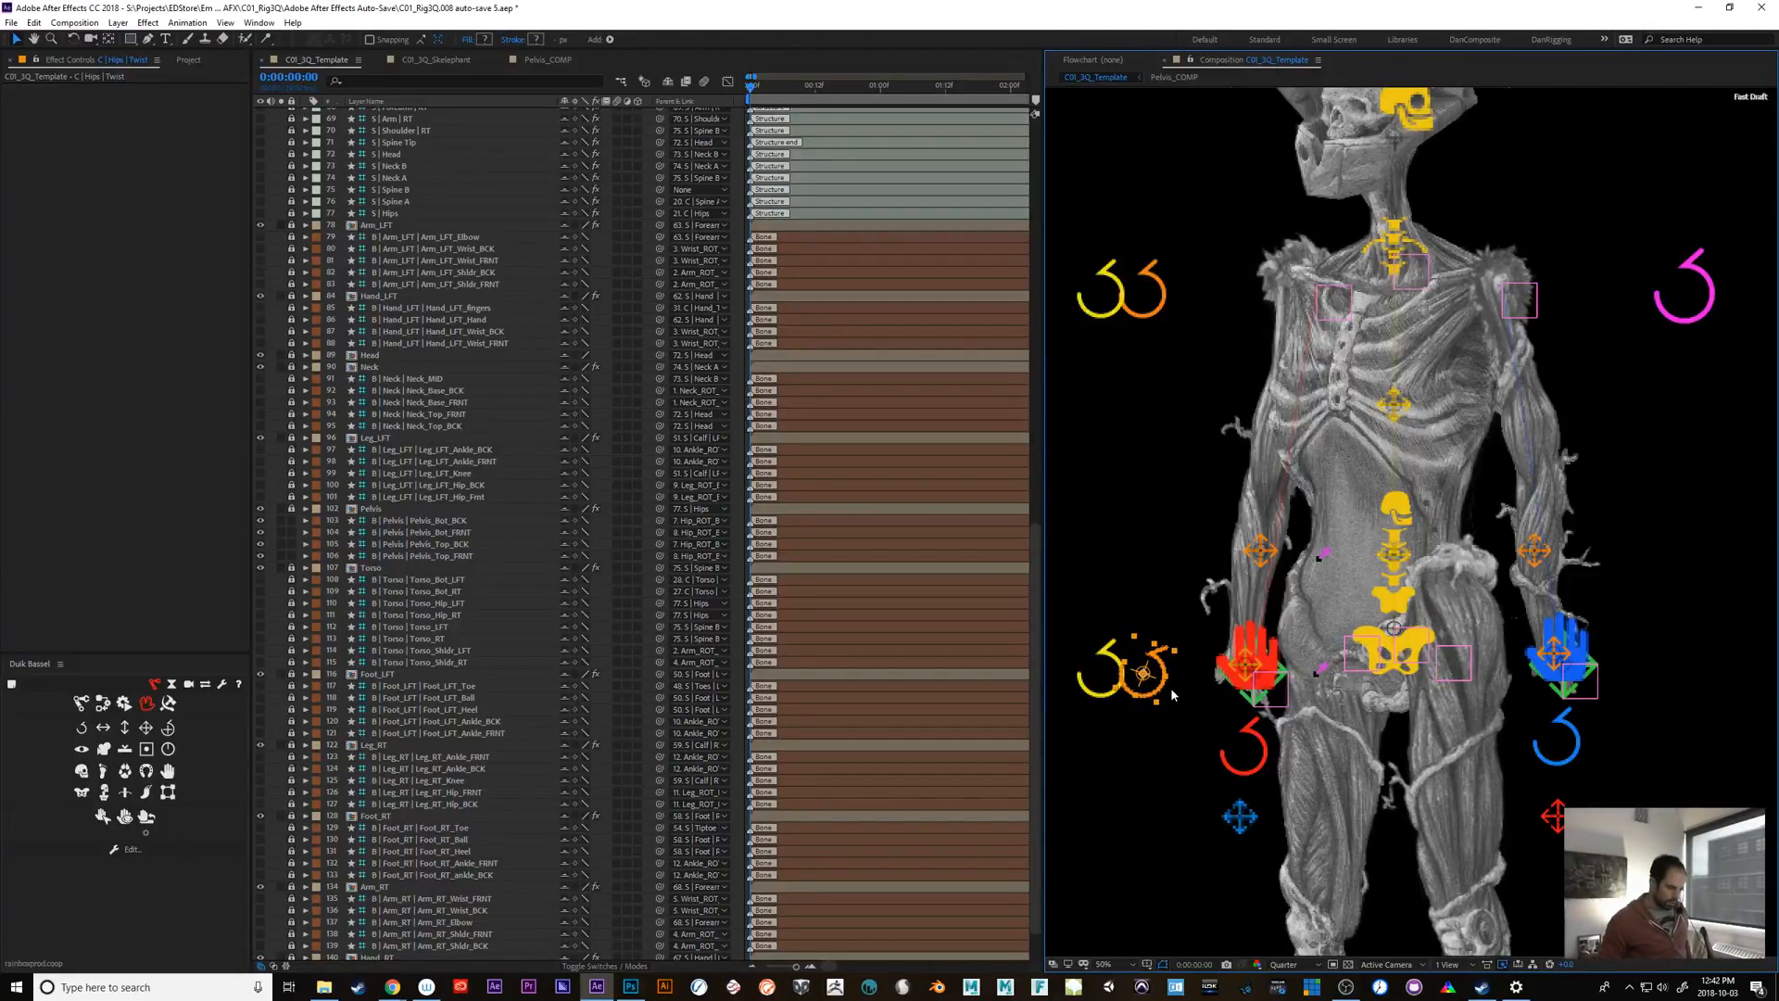
pyautogui.press('shift+KP_Add')
pyautogui.press('shift+KP_Add')
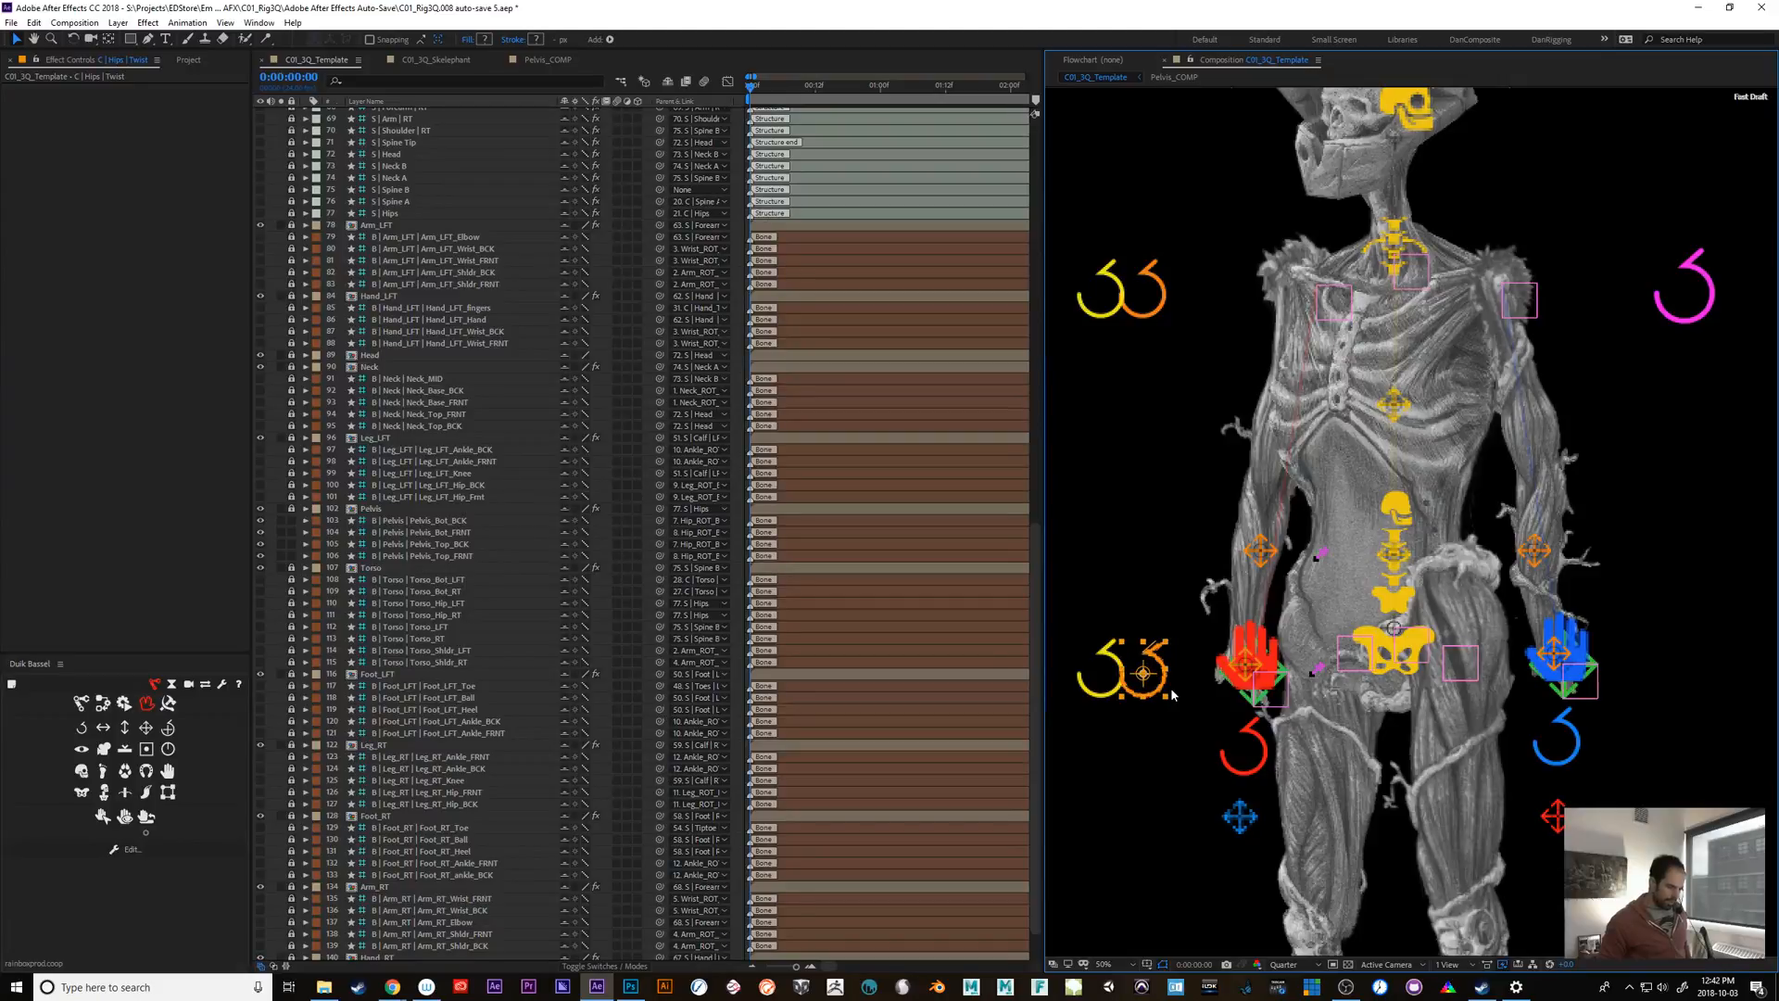
pyautogui.press('shift+KP_Add')
pyautogui.press('shift+KP_Add')
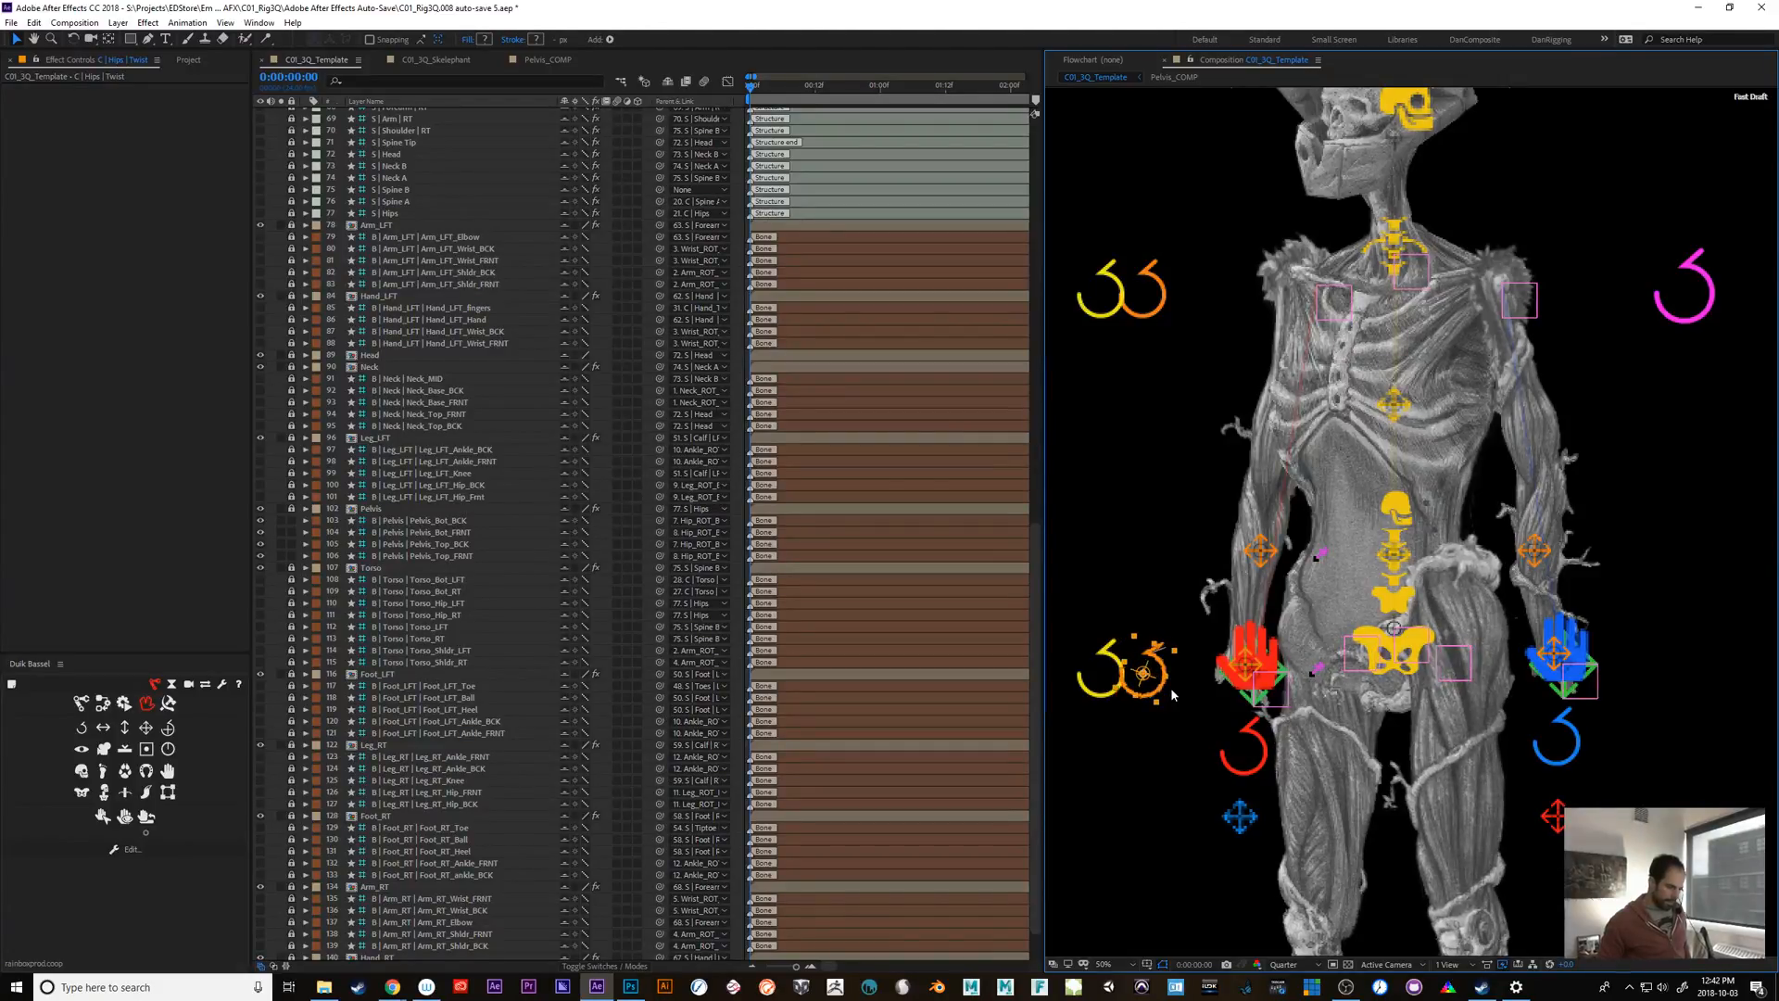
pyautogui.press('shift+KP_Add')
pyautogui.press('shift+KP_Add')
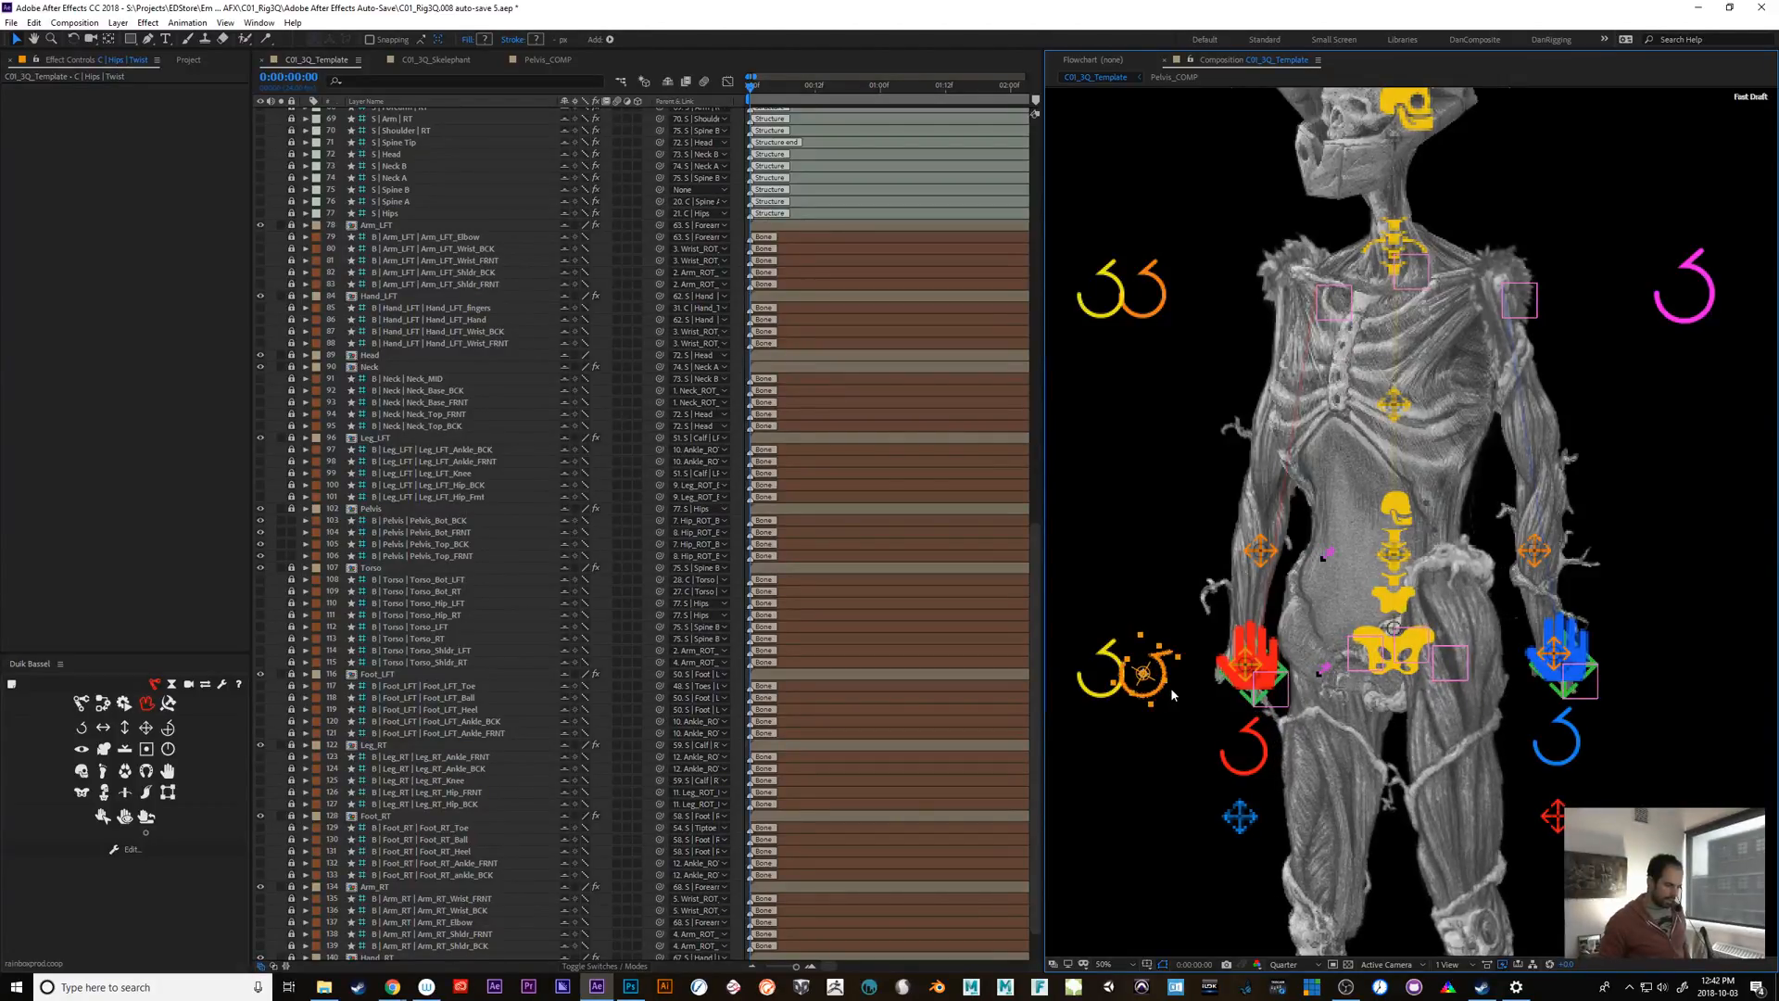
pyautogui.press('shift+KP_Add')
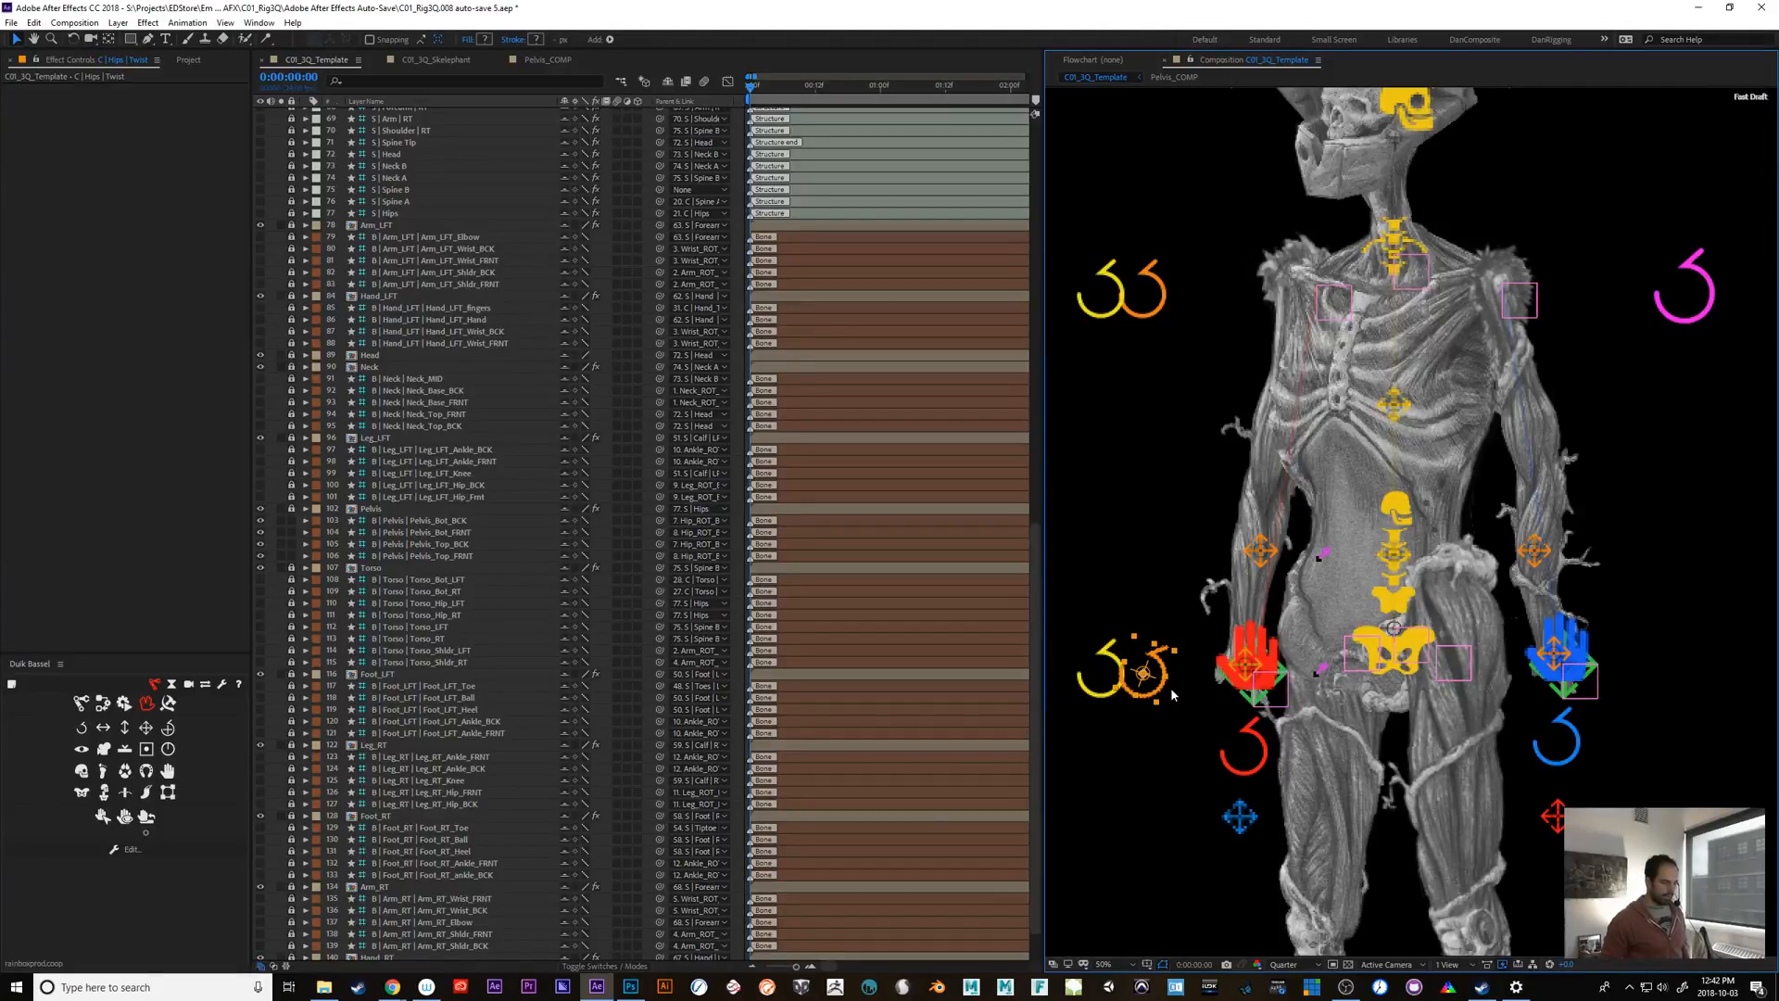
# Lock the four Pelvis bone layers again
pyautogui.moveTo(1634, 765); pyautogui.dragTo(1600, 487)
pyautogui.click(1503, 936)
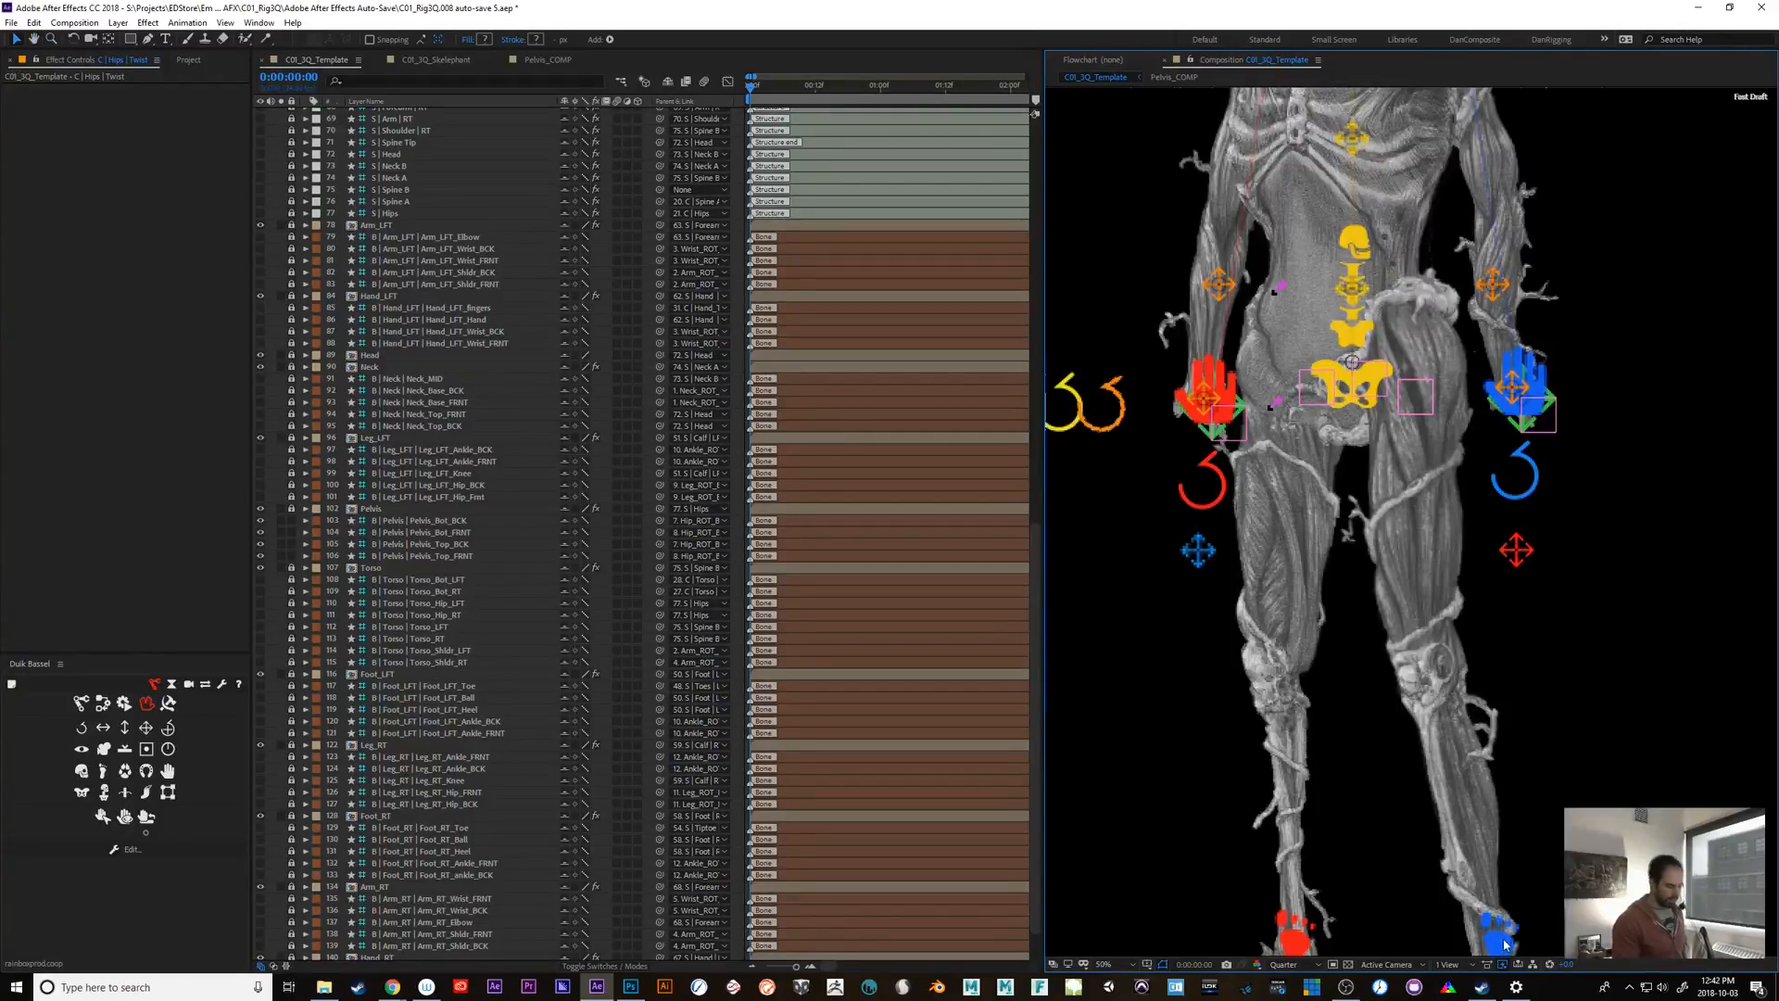
pyautogui.press(',')
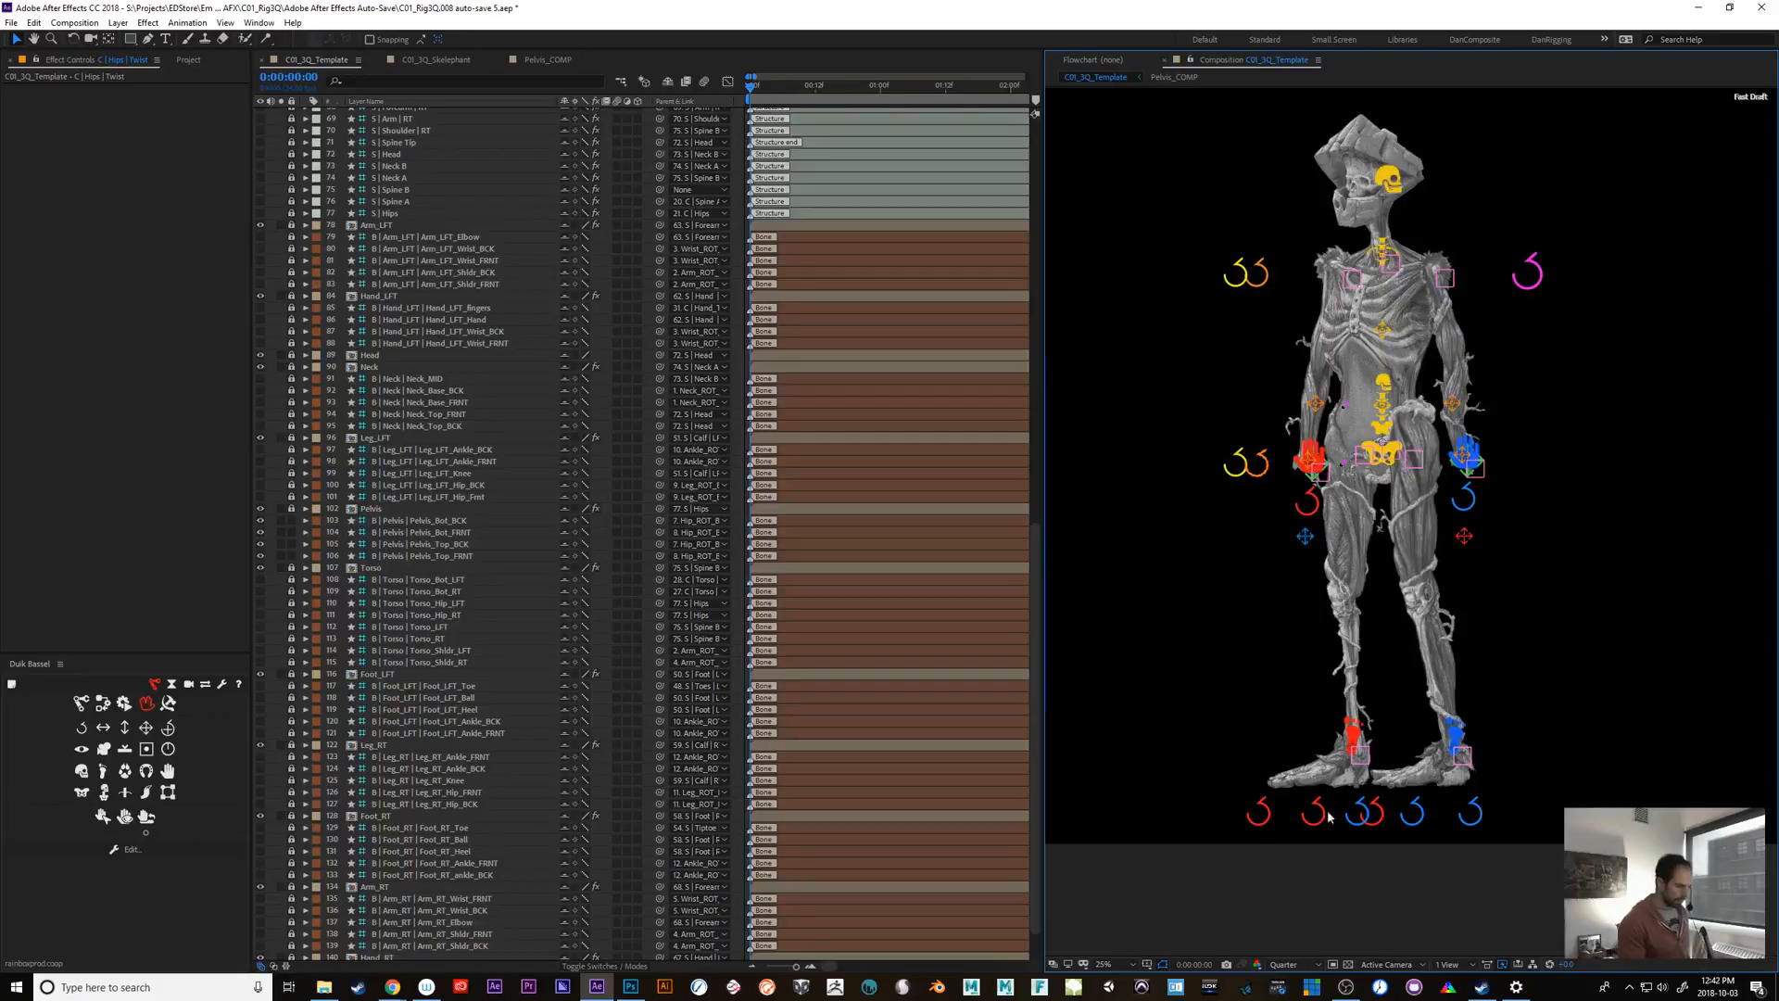
pyautogui.click(391, 158)
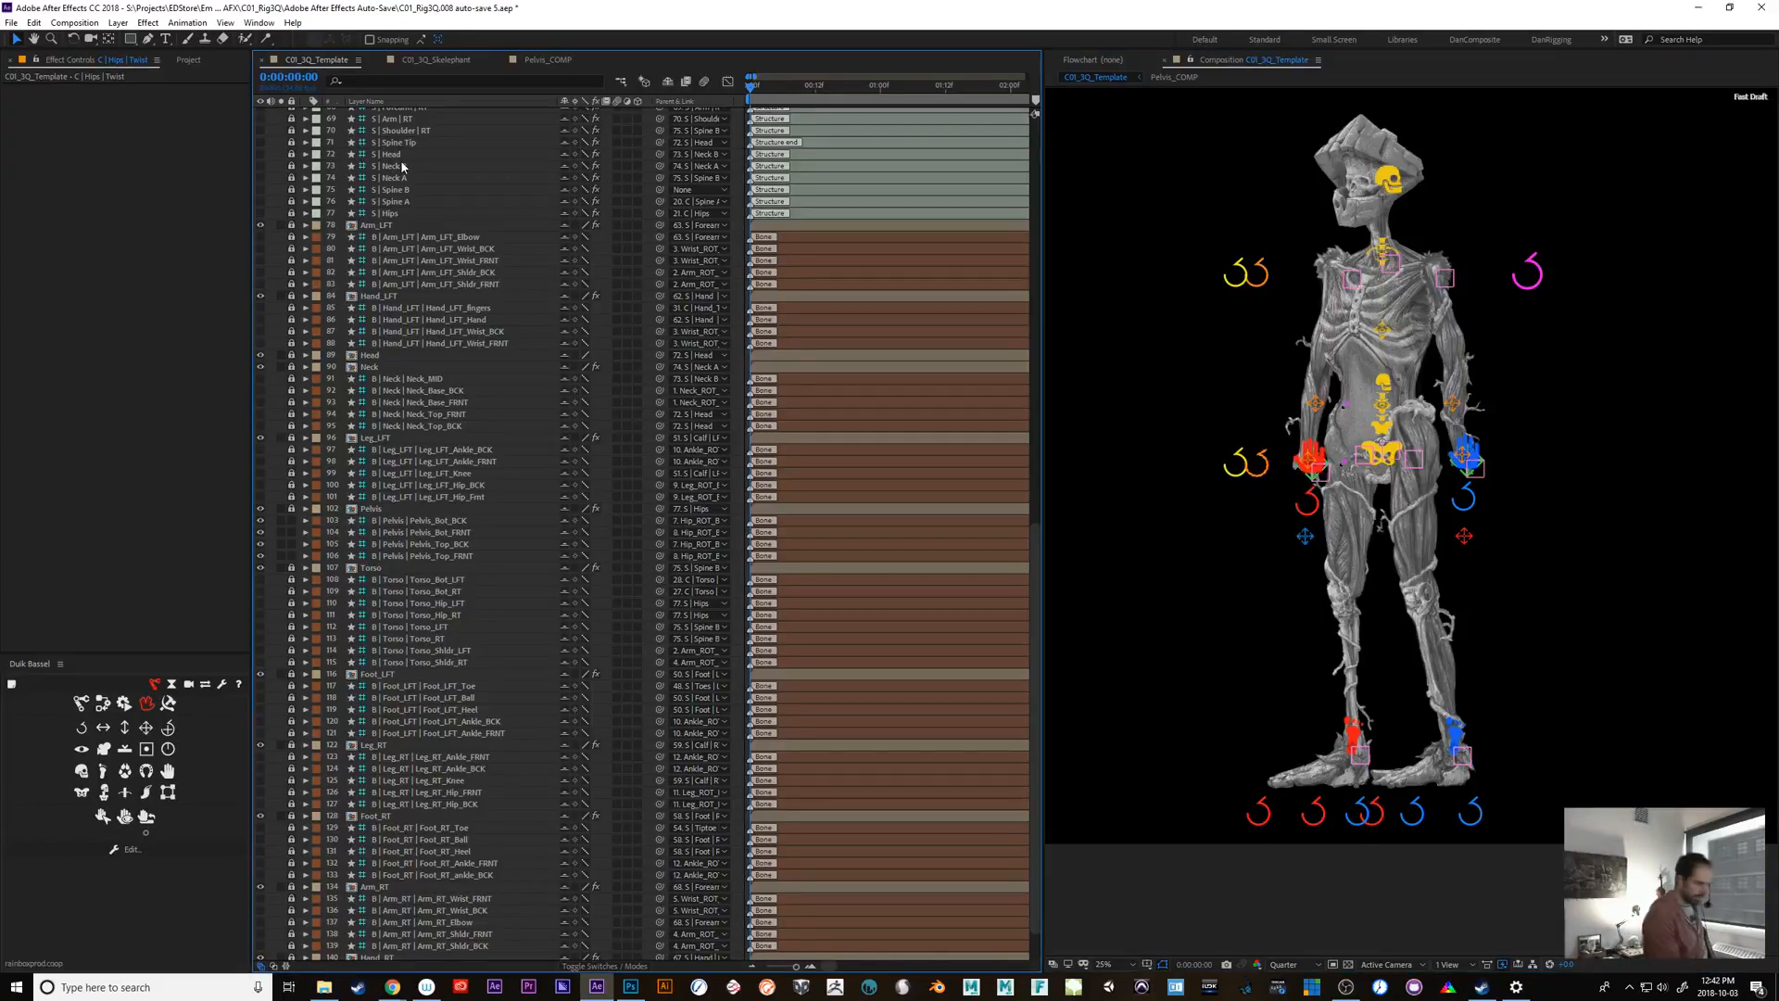
pyautogui.click(1452, 758)
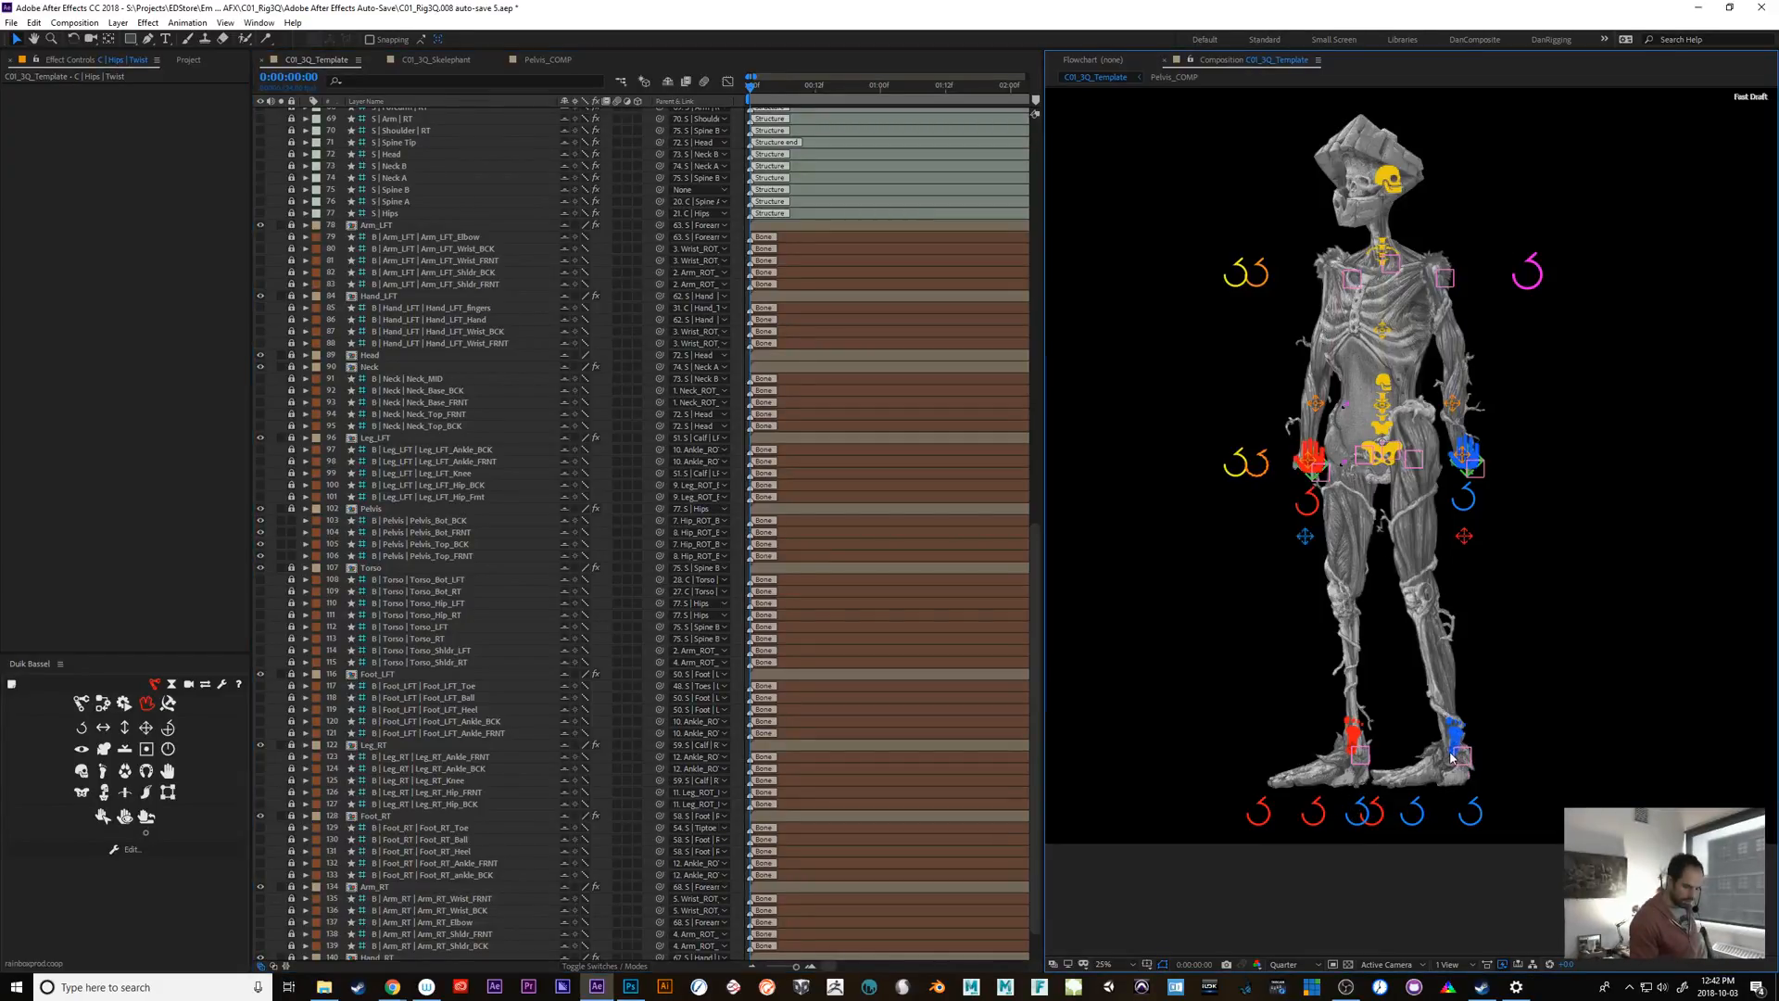
pyautogui.click(293, 557)
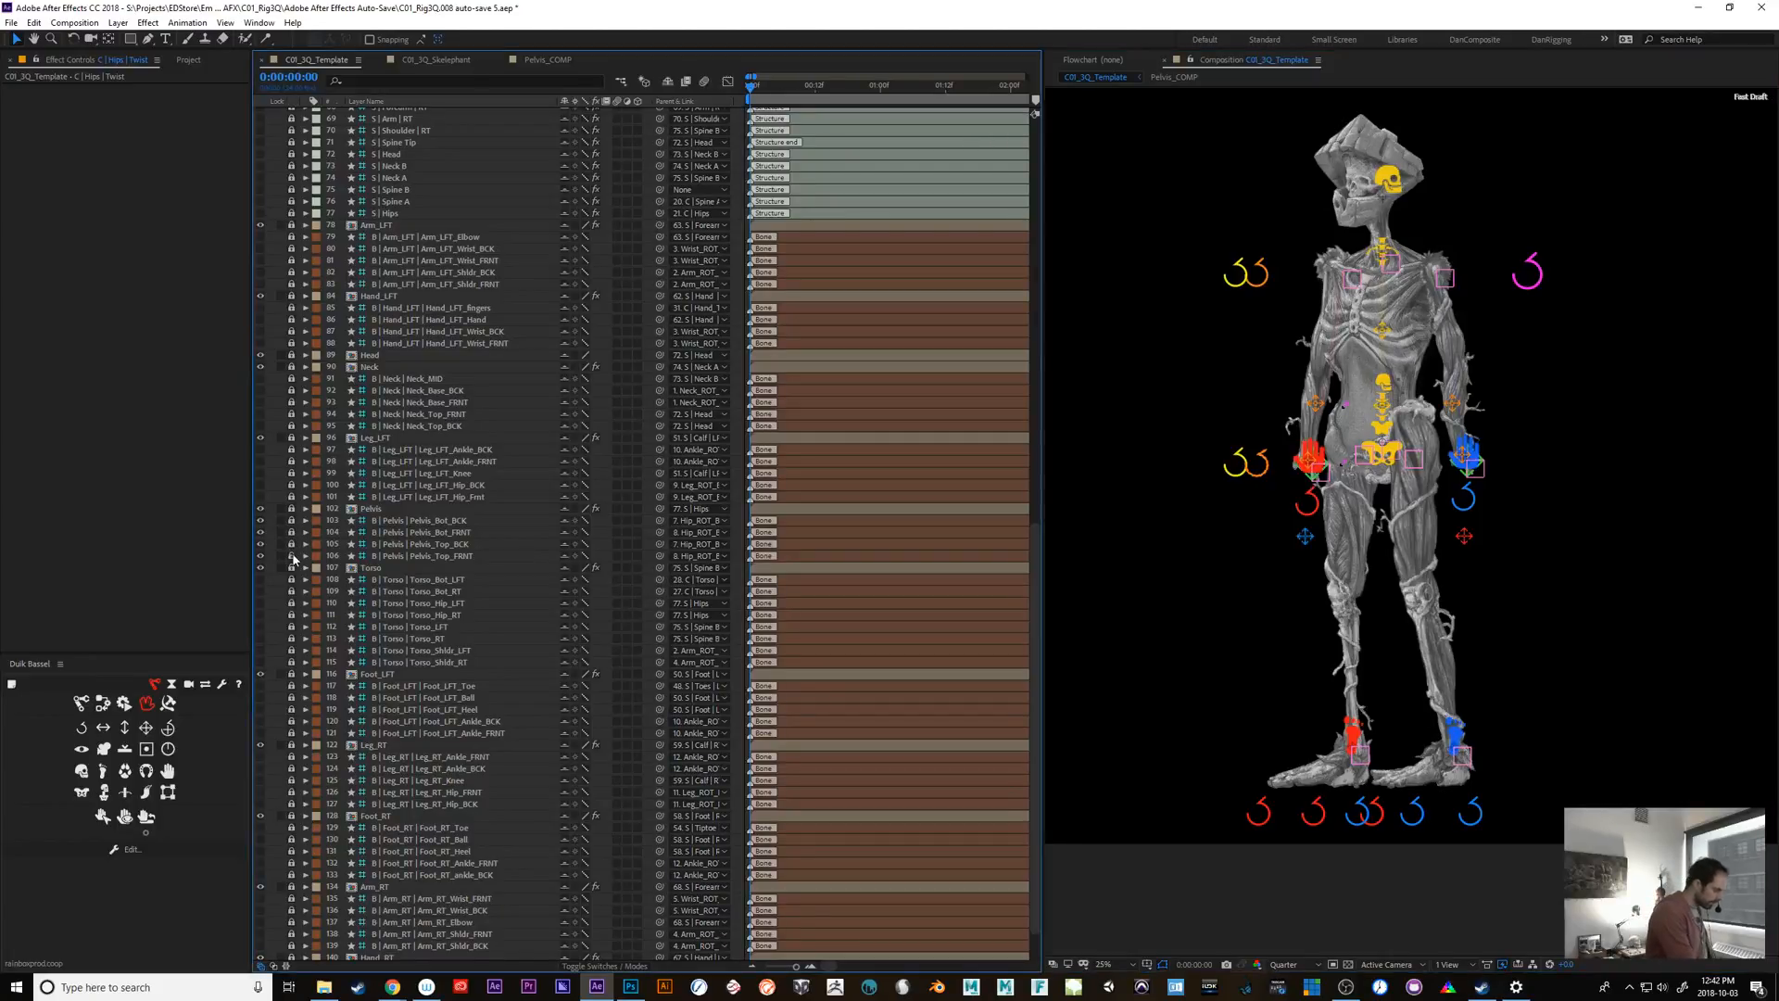
# Move the C | Foot | LFT controller up and toward the other leg twice to test the leg deformation, undoing each move
pyautogui.click(1232, 812)
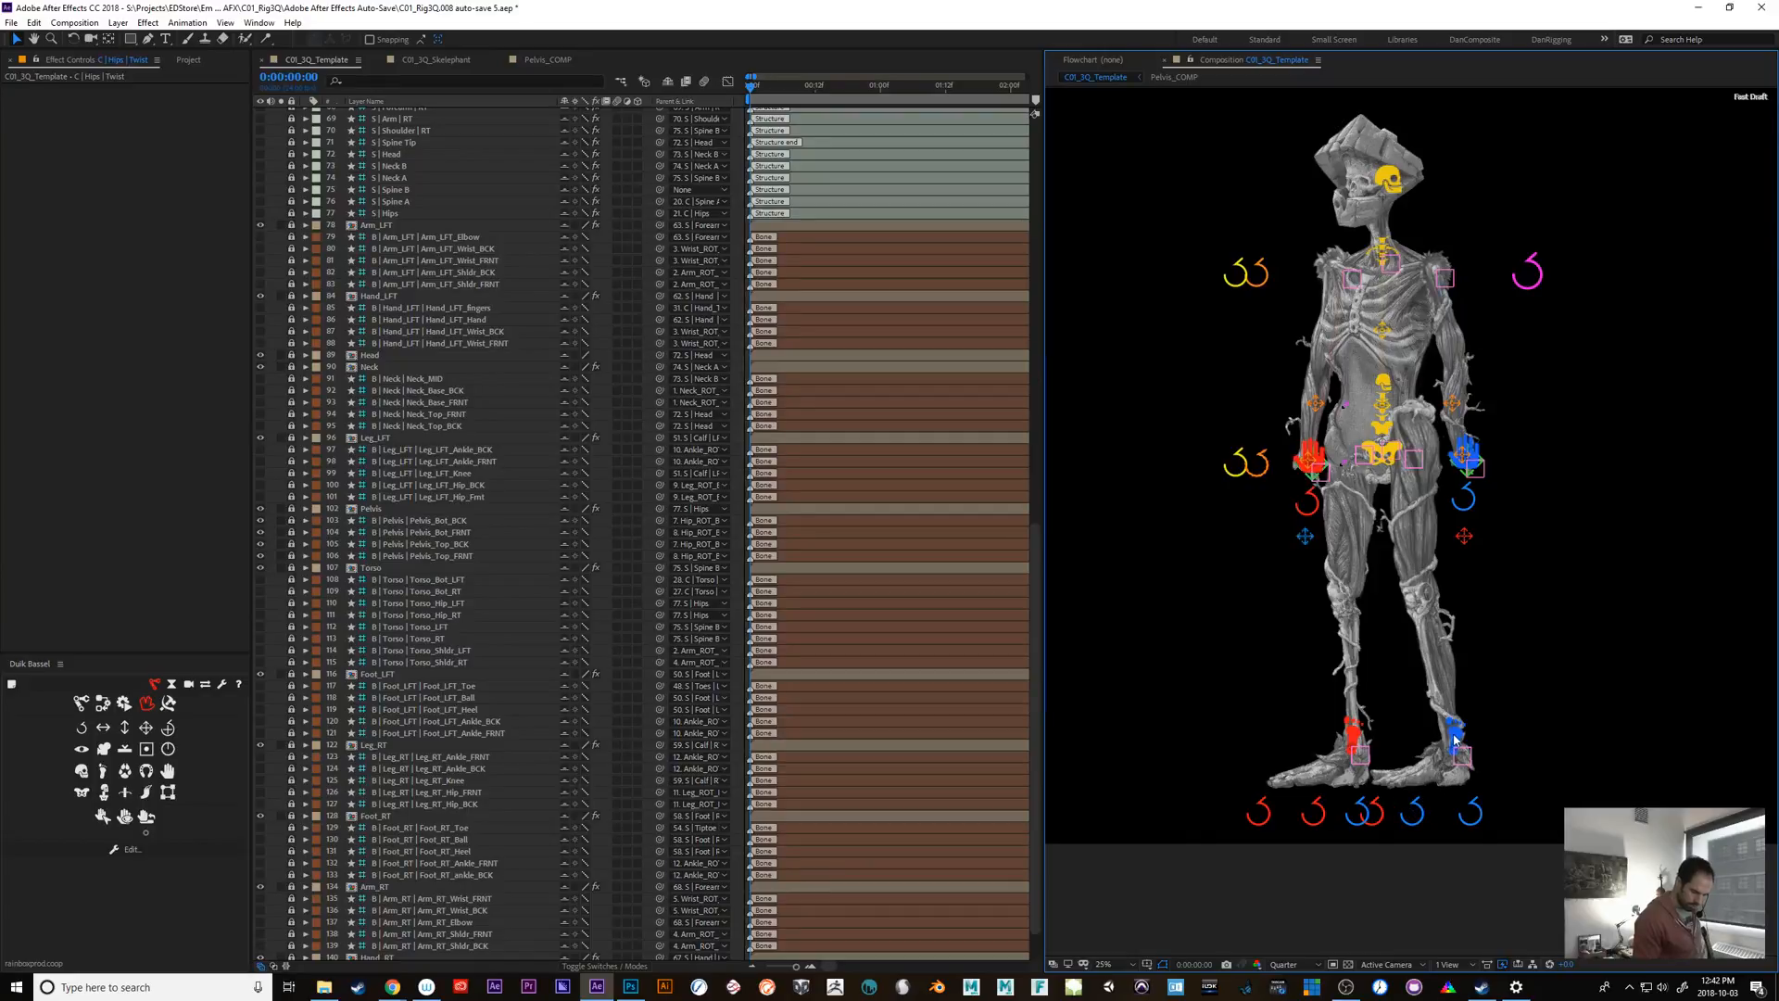
pyautogui.click(1415, 818)
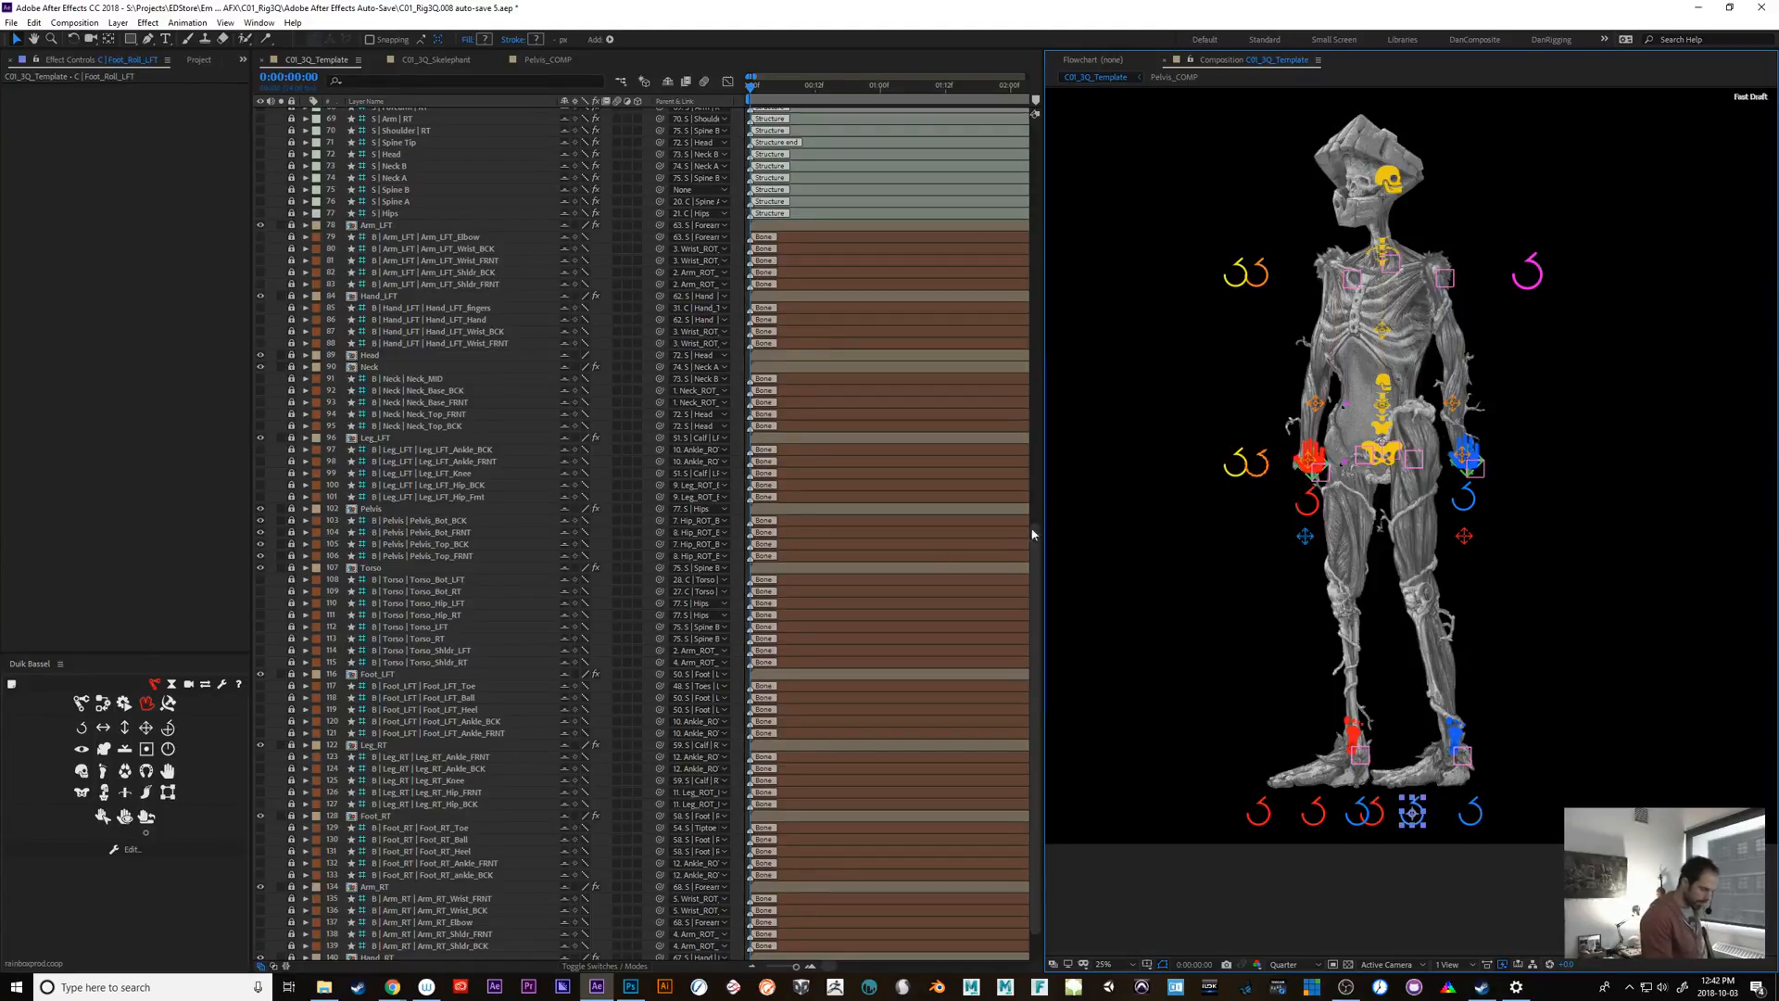
pyautogui.moveTo(1034, 535); pyautogui.dragTo(1025, 130)
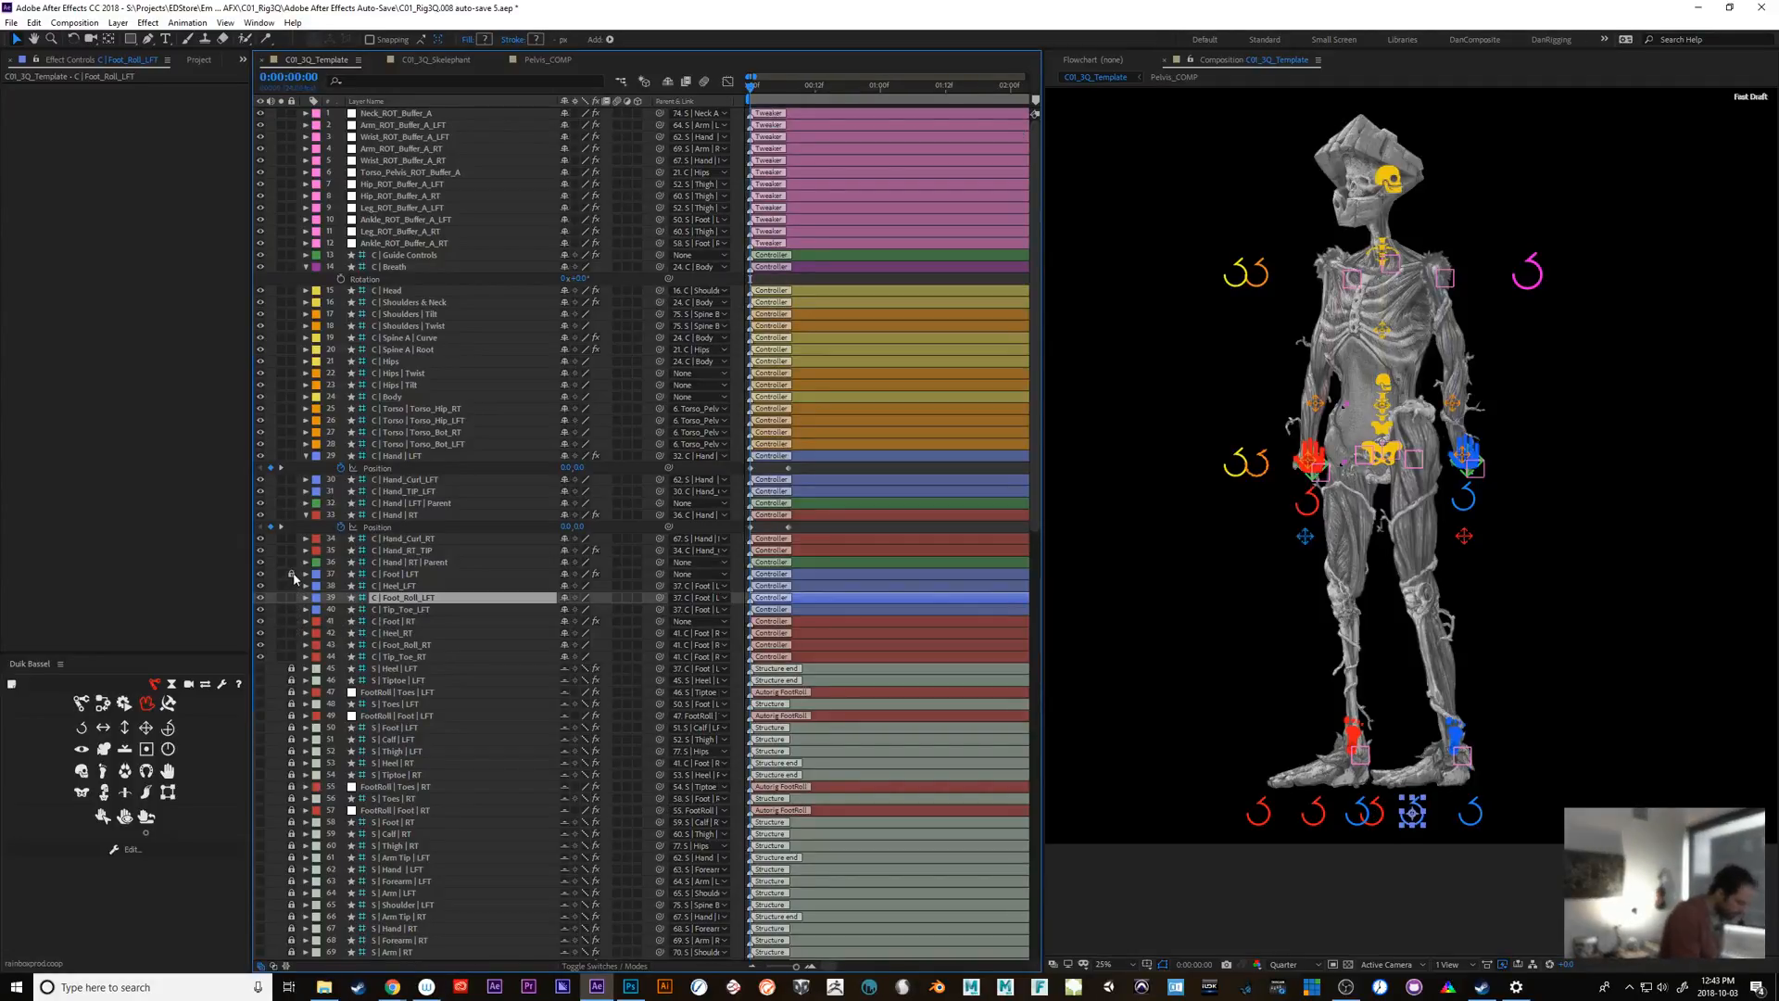
pyautogui.click(1458, 752)
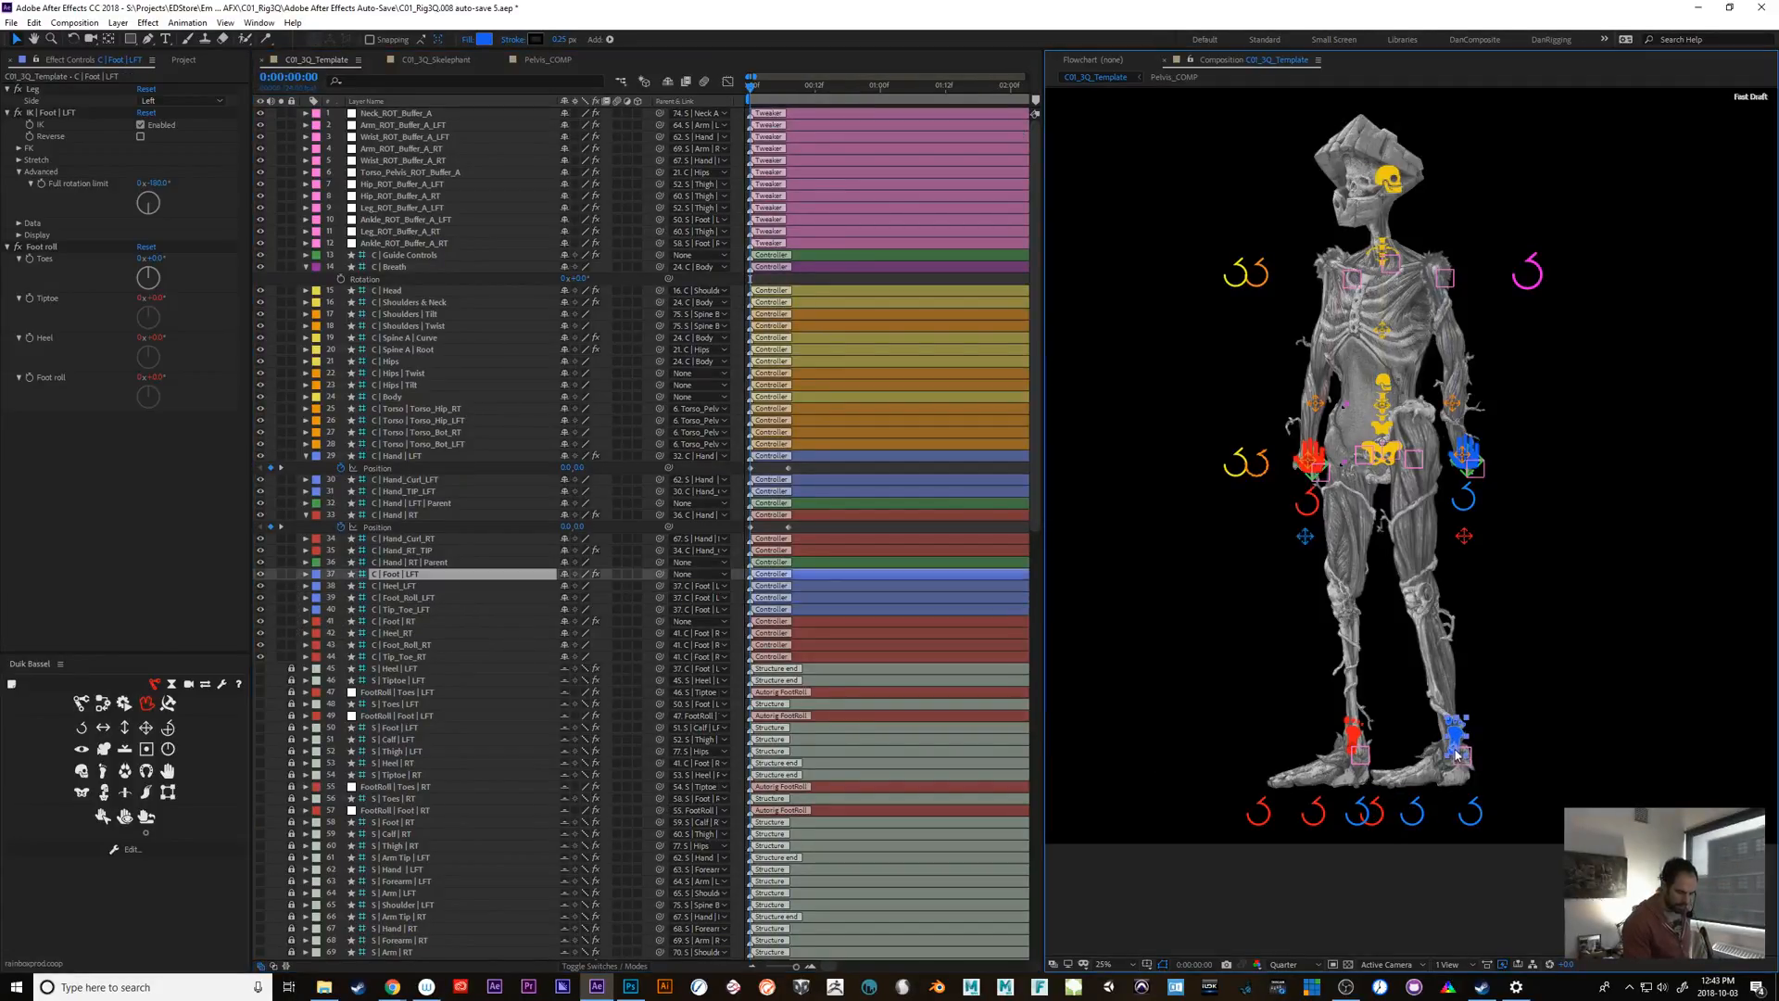
pyautogui.moveTo(1456, 749); pyautogui.dragTo(1346, 679)
pyautogui.hotkey('ctrl', 'z')
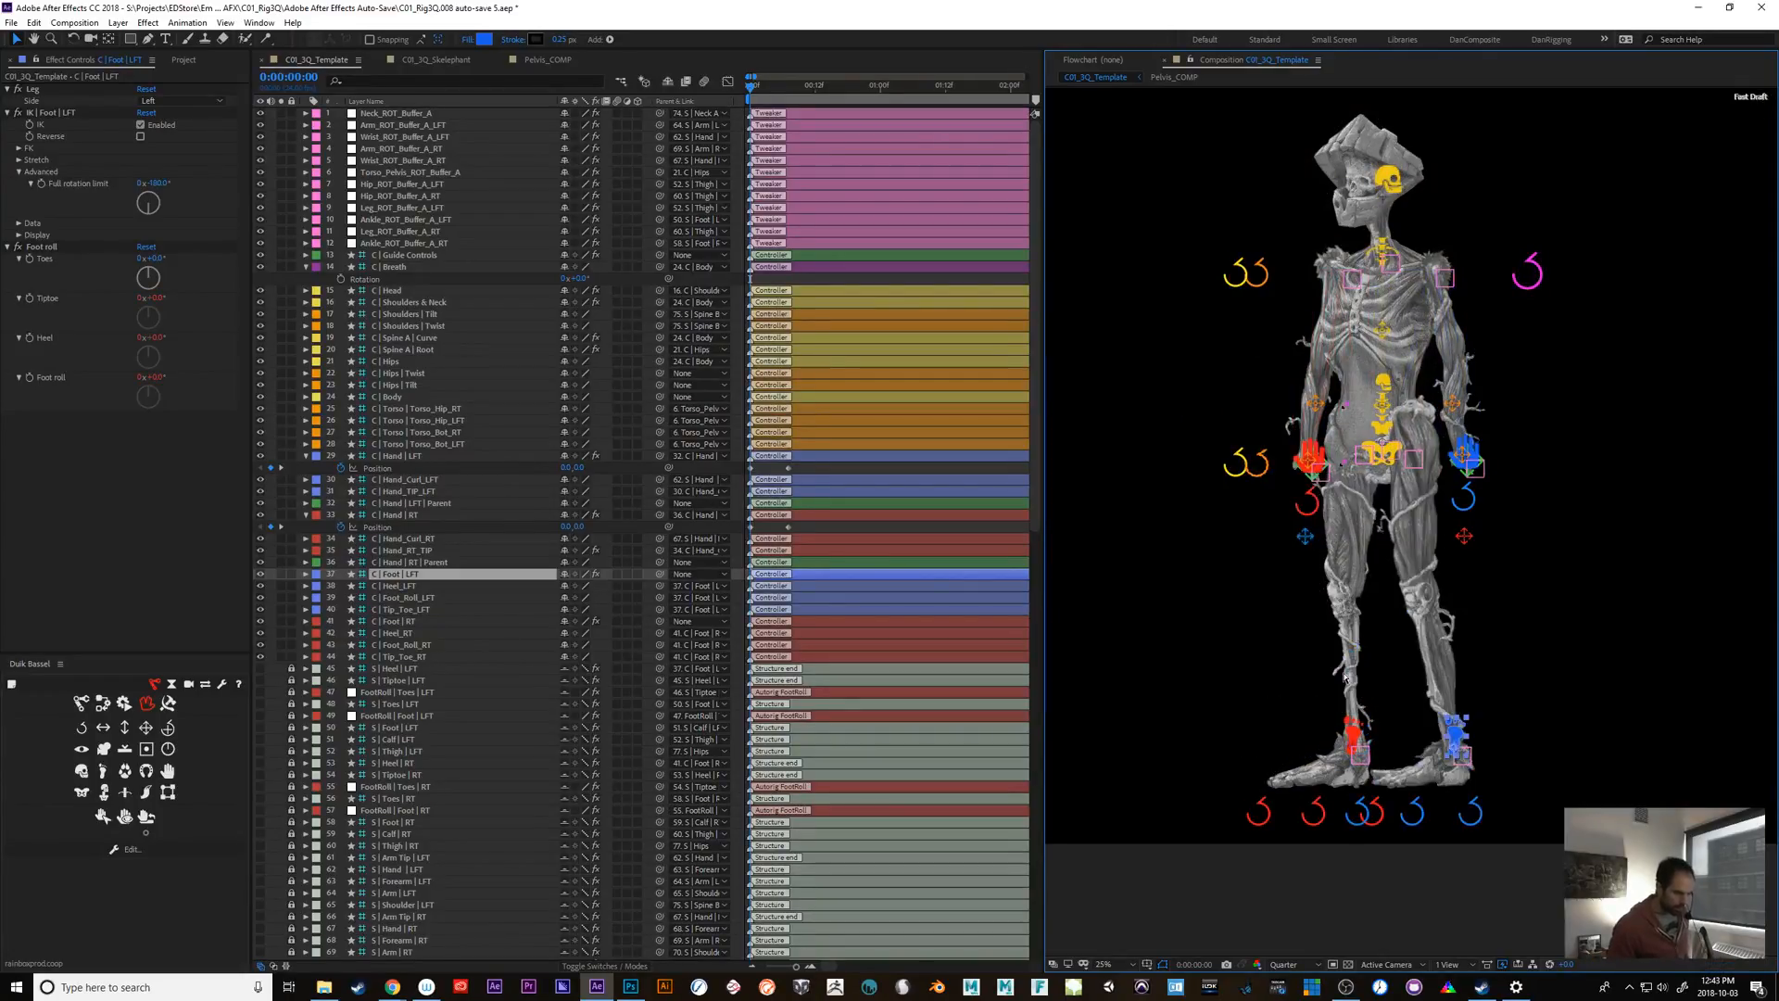
pyautogui.moveTo(1456, 751); pyautogui.dragTo(1337, 630)
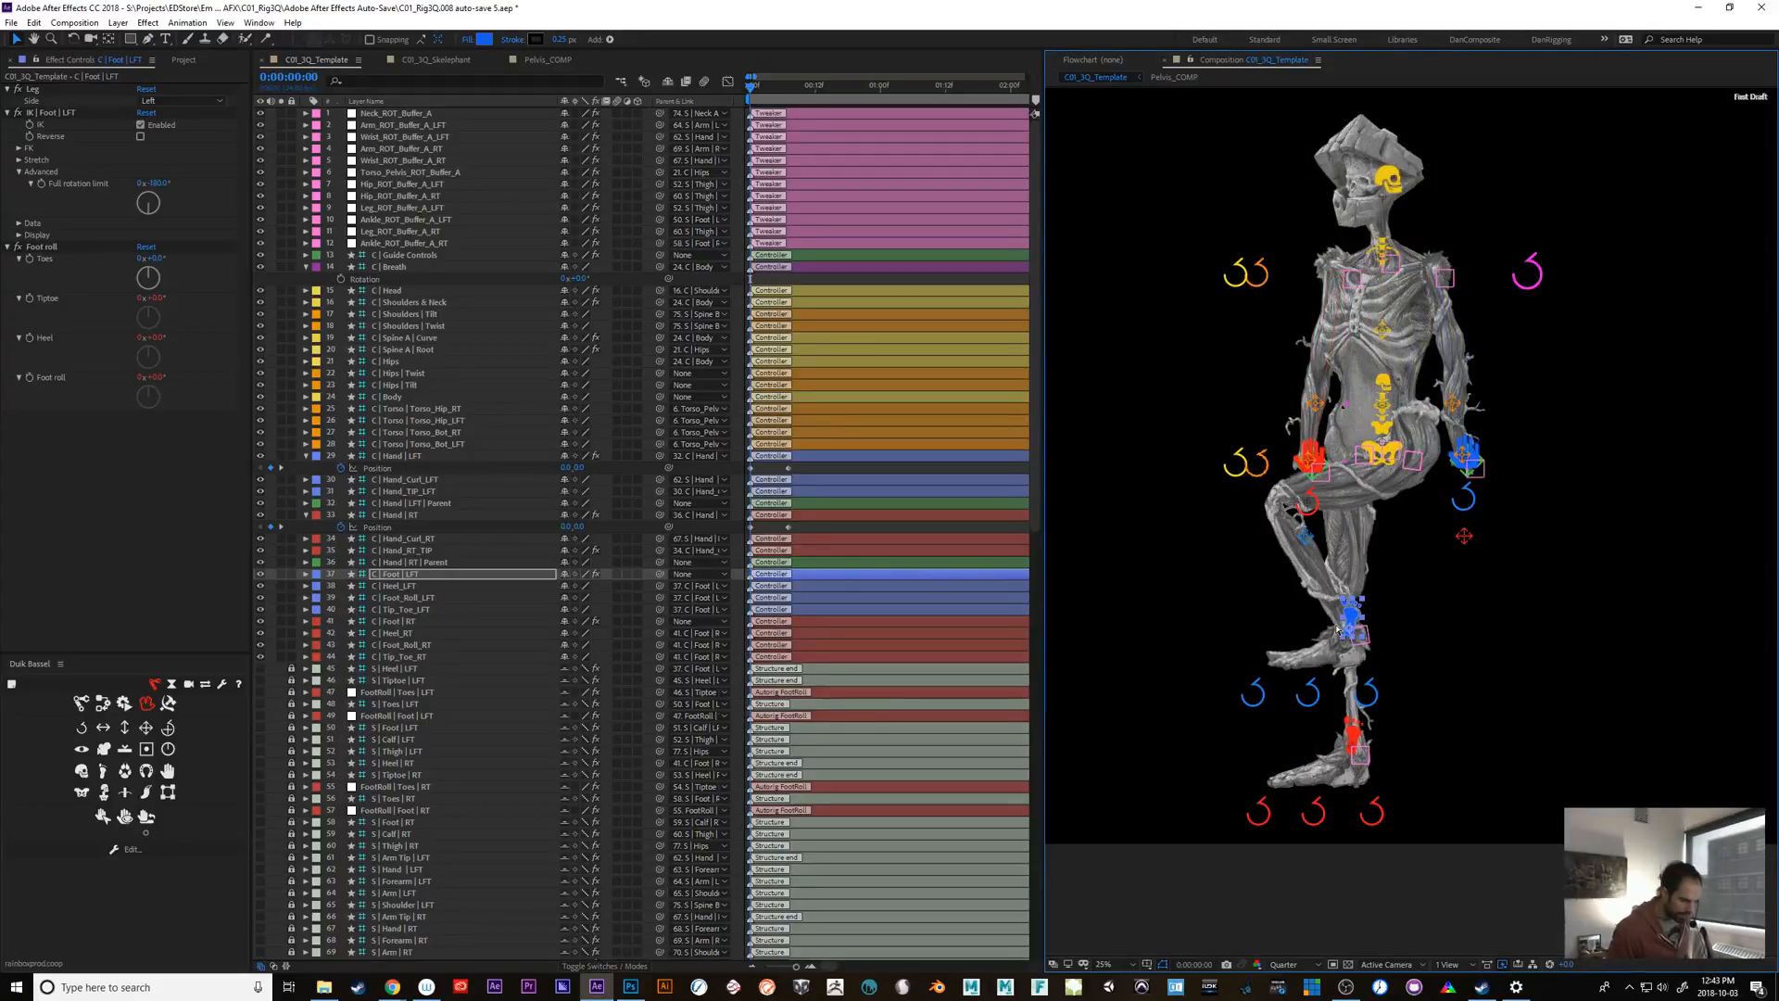
pyautogui.hotkey('ctrl', 'z')
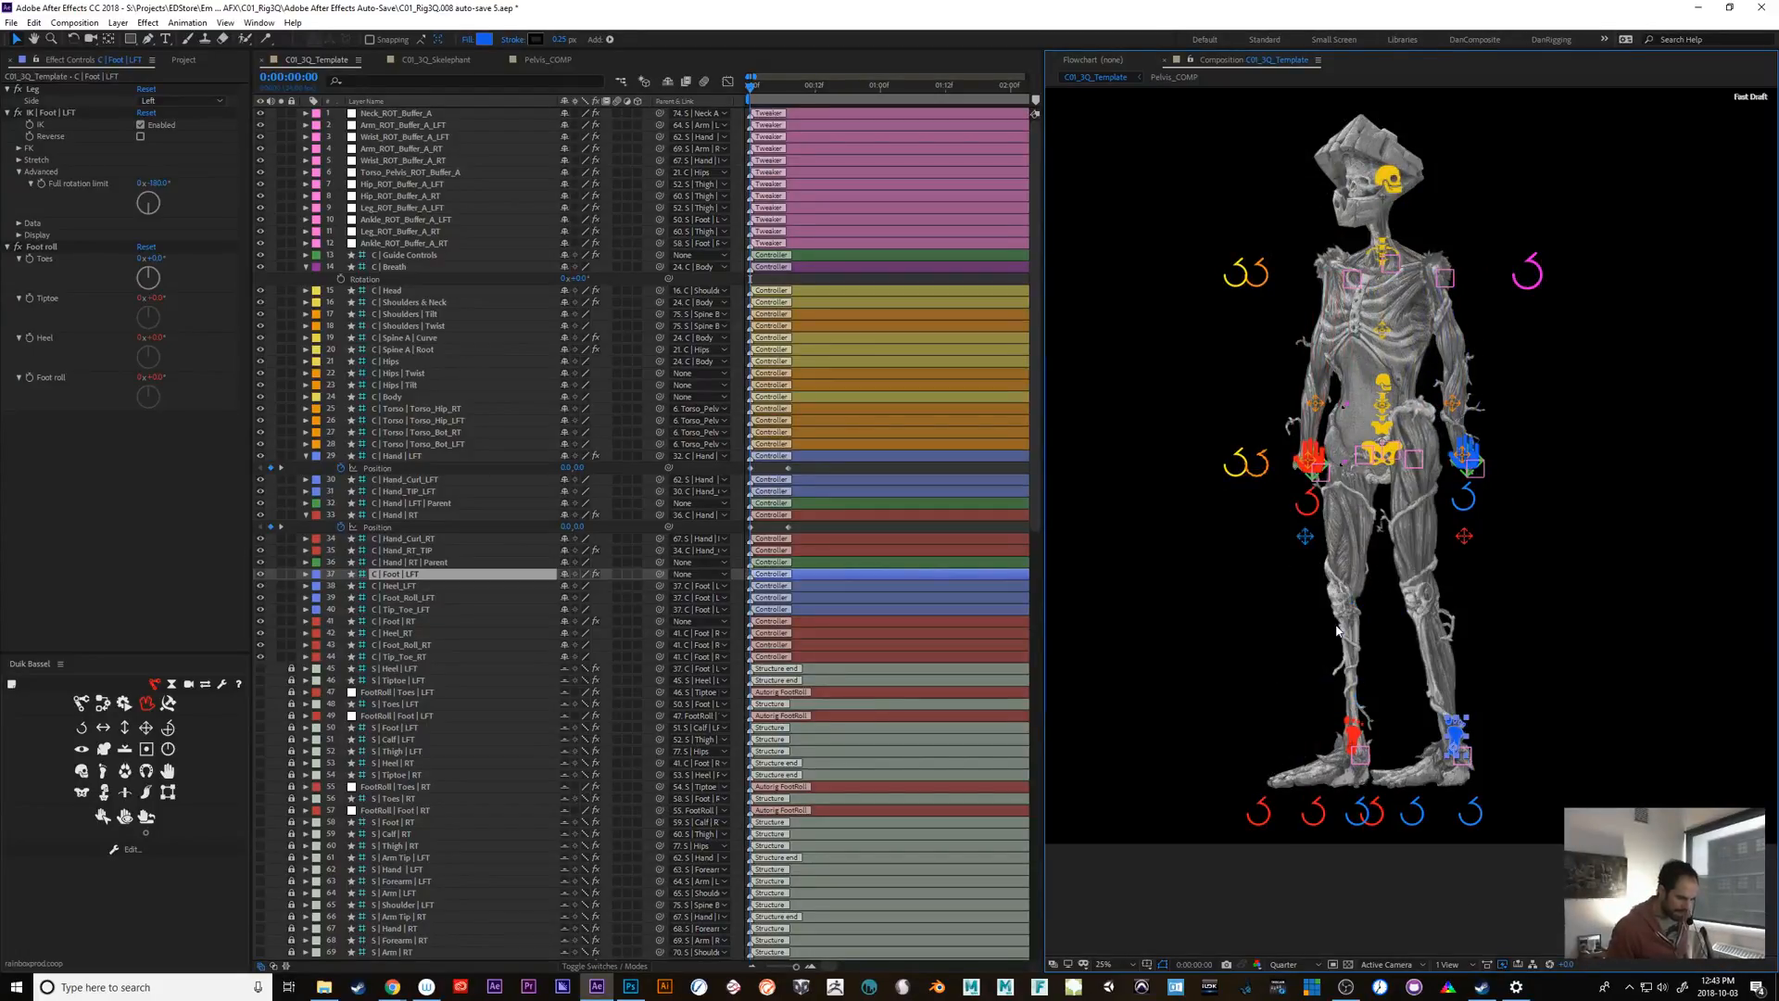
# Raise the C | Foot | RT controller forward twice to test how the leg bends at the pelvis, undoing each move
pyautogui.click(1354, 756)
pyautogui.moveTo(1354, 746); pyautogui.dragTo(1242, 653)
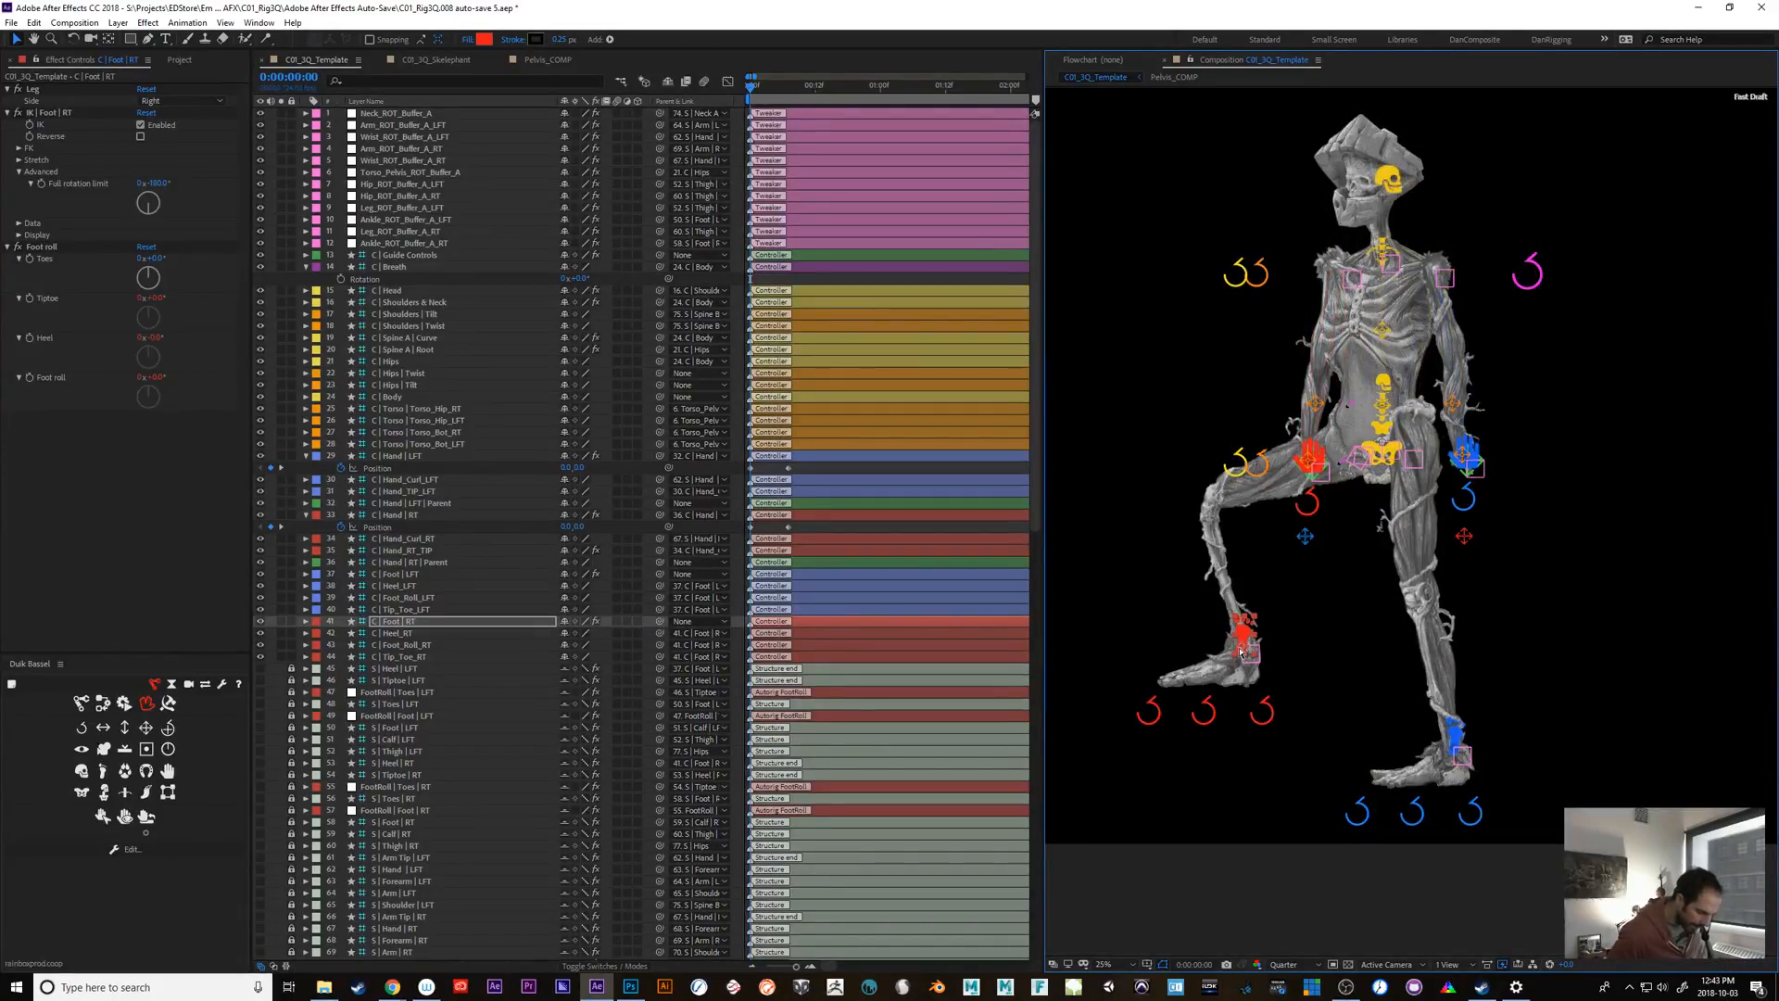
pyautogui.hotkey('ctrl', 'z')
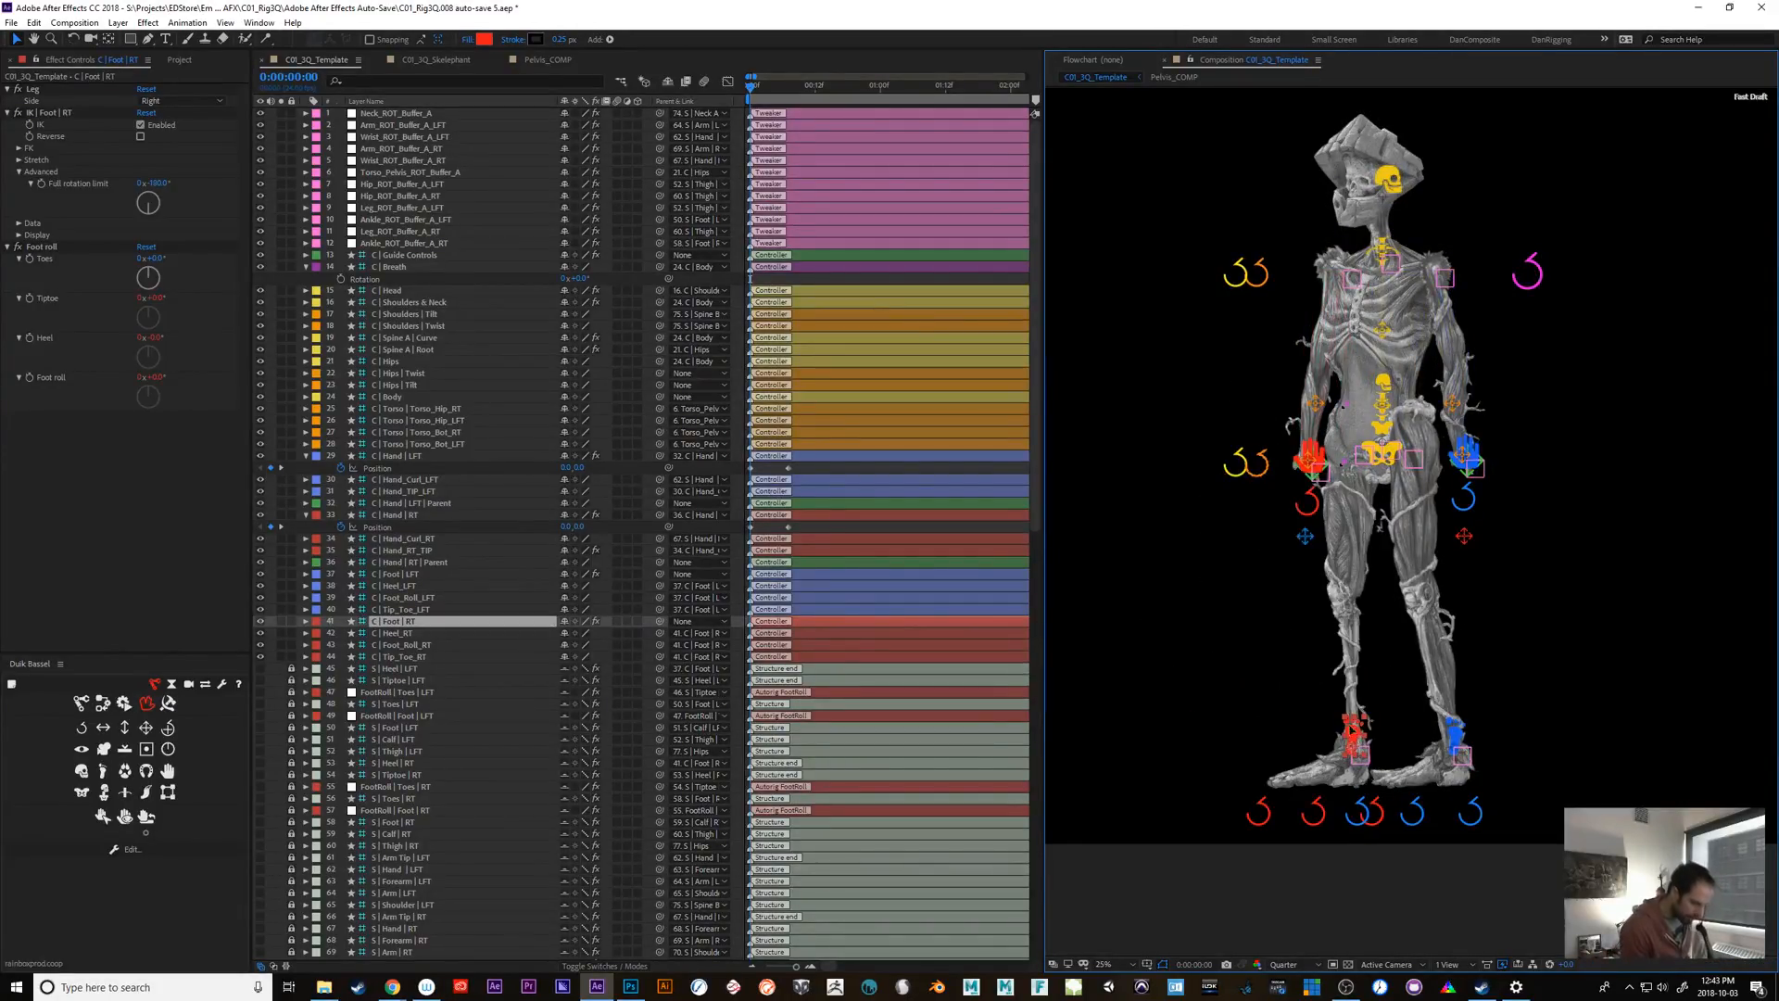
pyautogui.moveTo(1354, 746); pyautogui.dragTo(1242, 604)
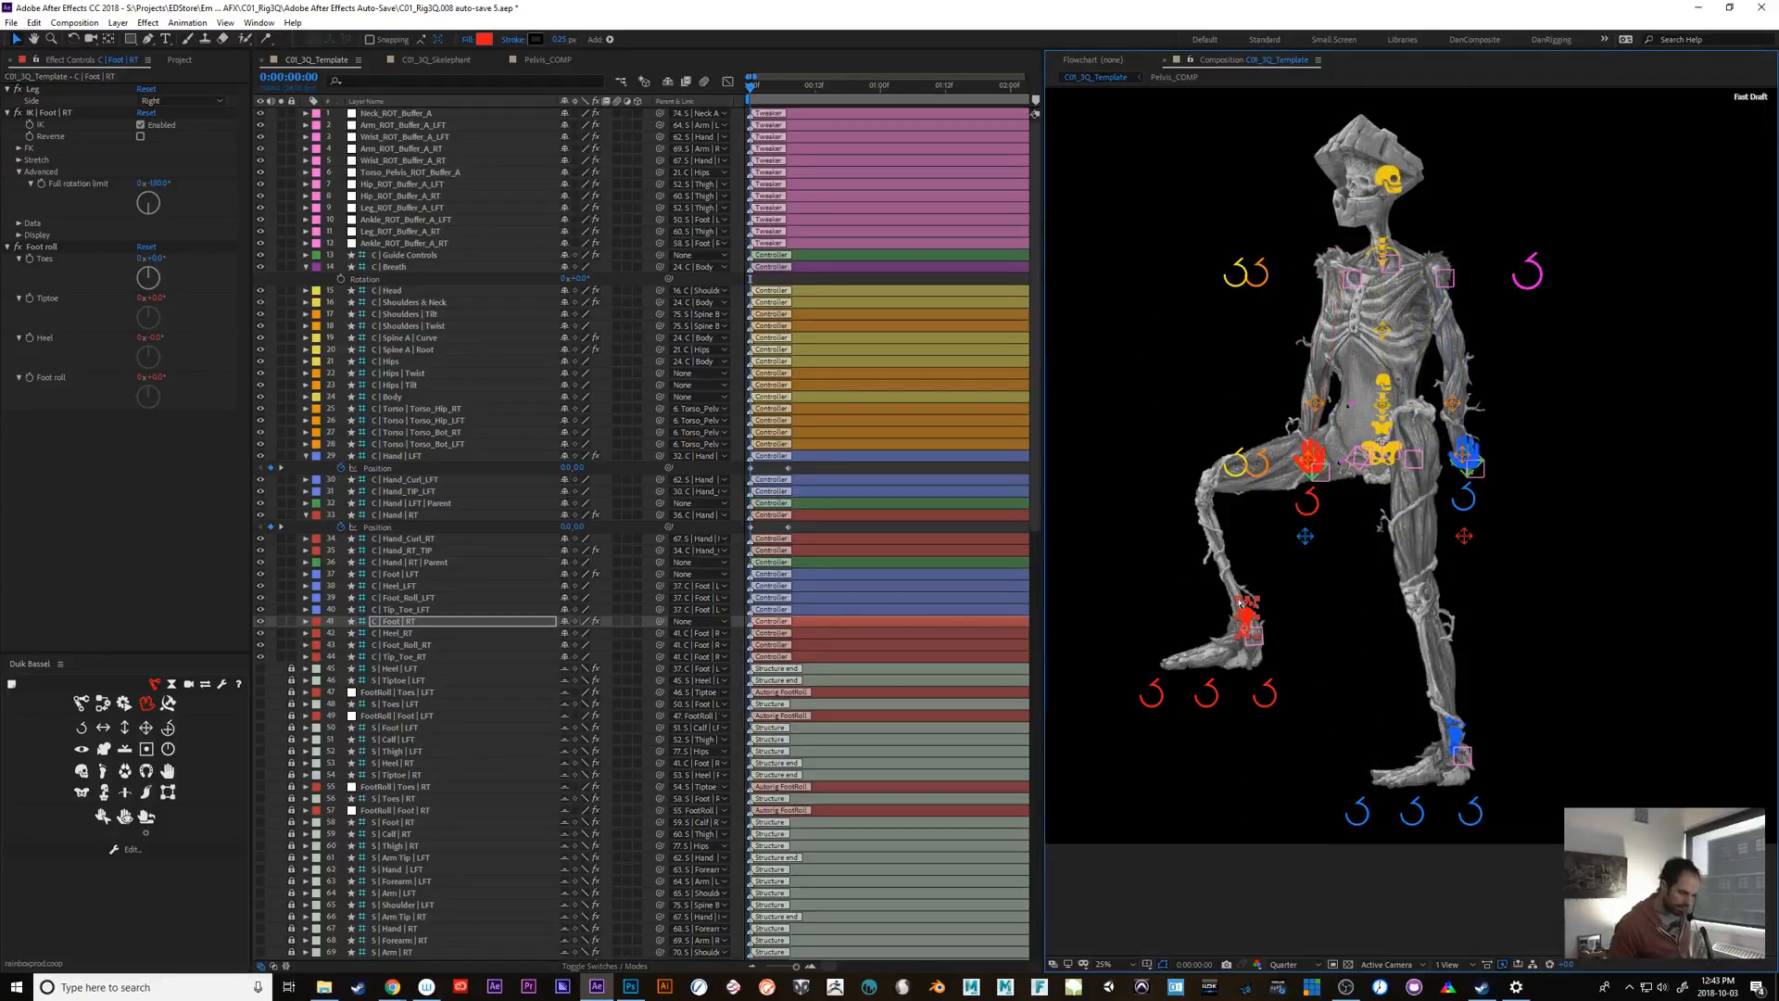
pyautogui.hotkey('ctrl', 'z')
# Hide the four Pelvis bone layers
pyautogui.scroll(2, 1239, 601)
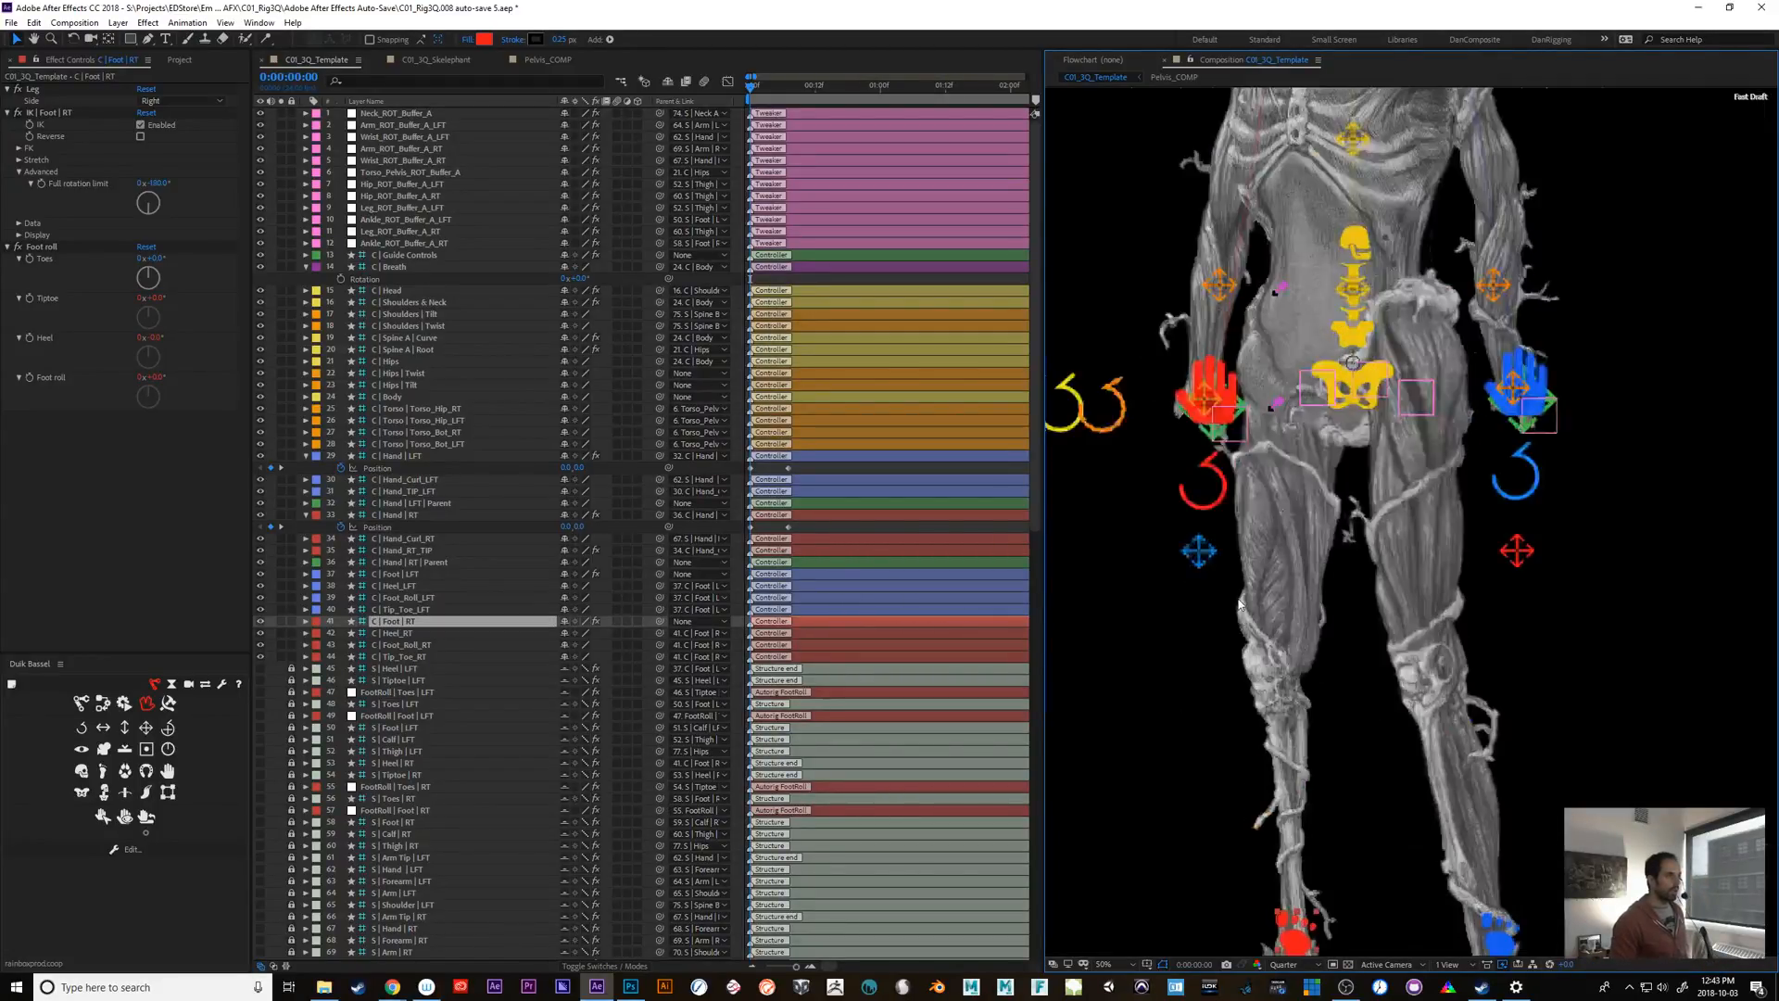
pyautogui.moveTo(1548, 752); pyautogui.dragTo(1517, 747)
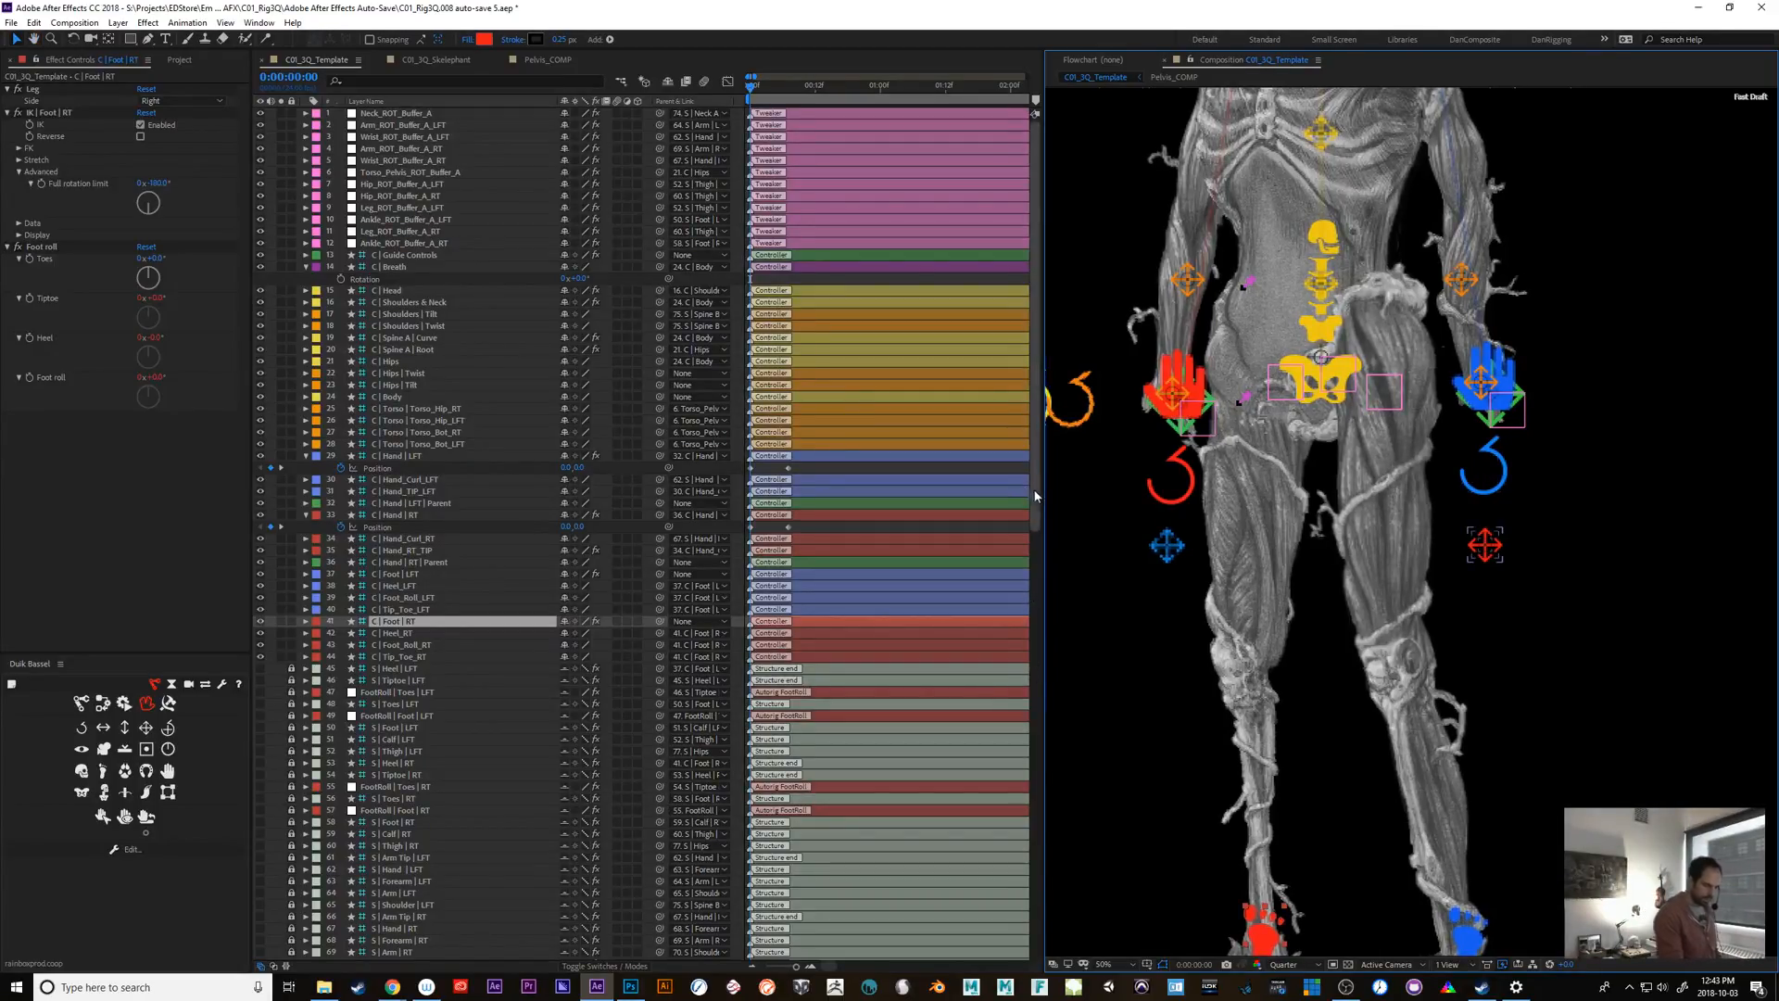
pyautogui.moveTo(1028, 593); pyautogui.dragTo(1031, 912)
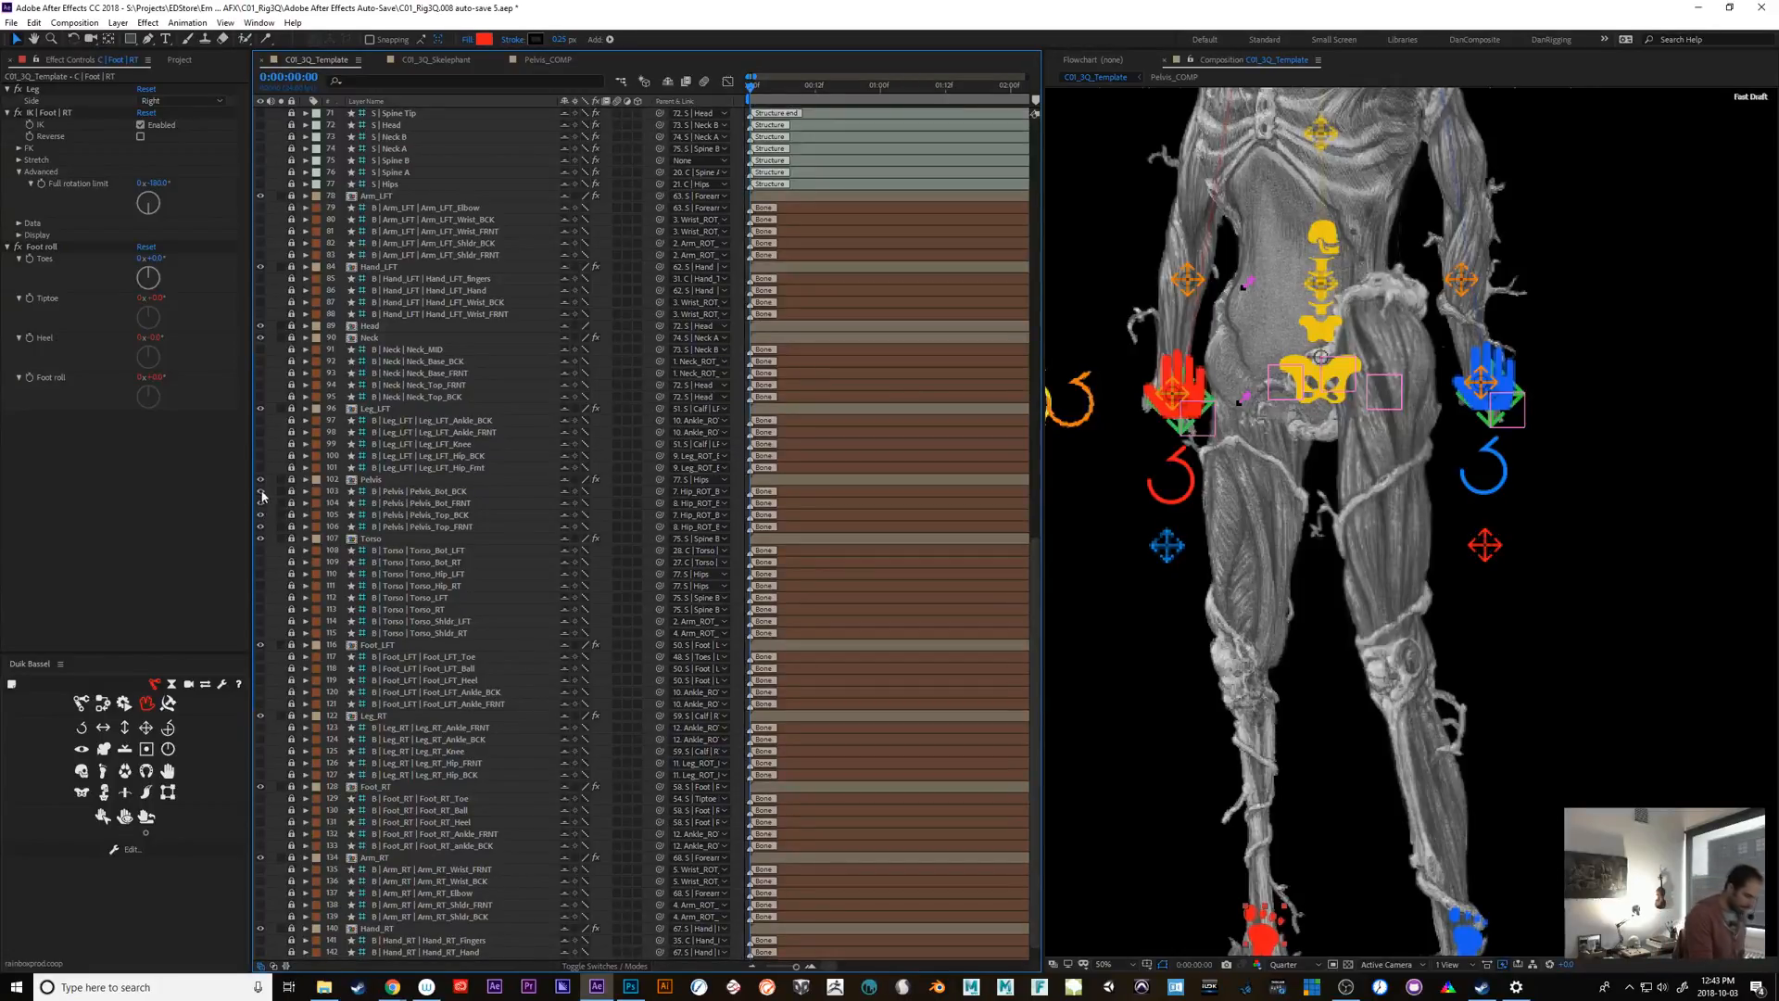
pyautogui.moveTo(260, 491); pyautogui.dragTo(261, 529)
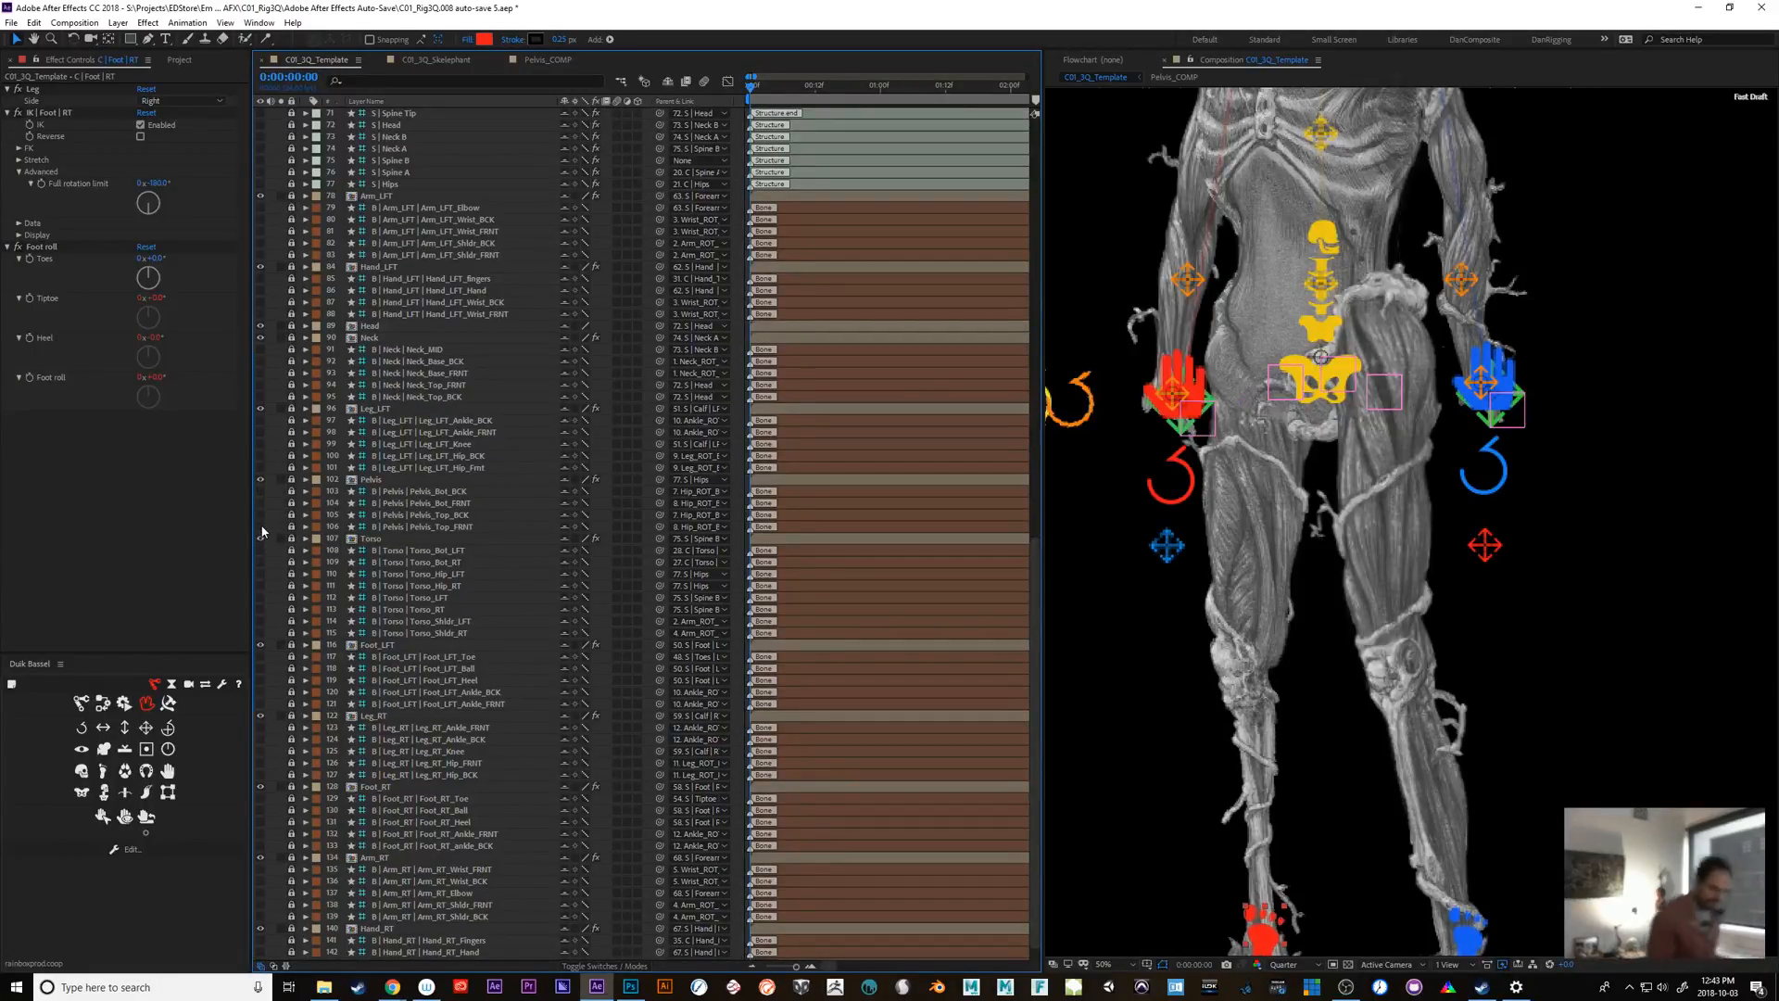
# Move the C | Hand | LFT controller in toward the hip to test the arm's bend, then undo the move
pyautogui.scroll(-2, 1531, 781)
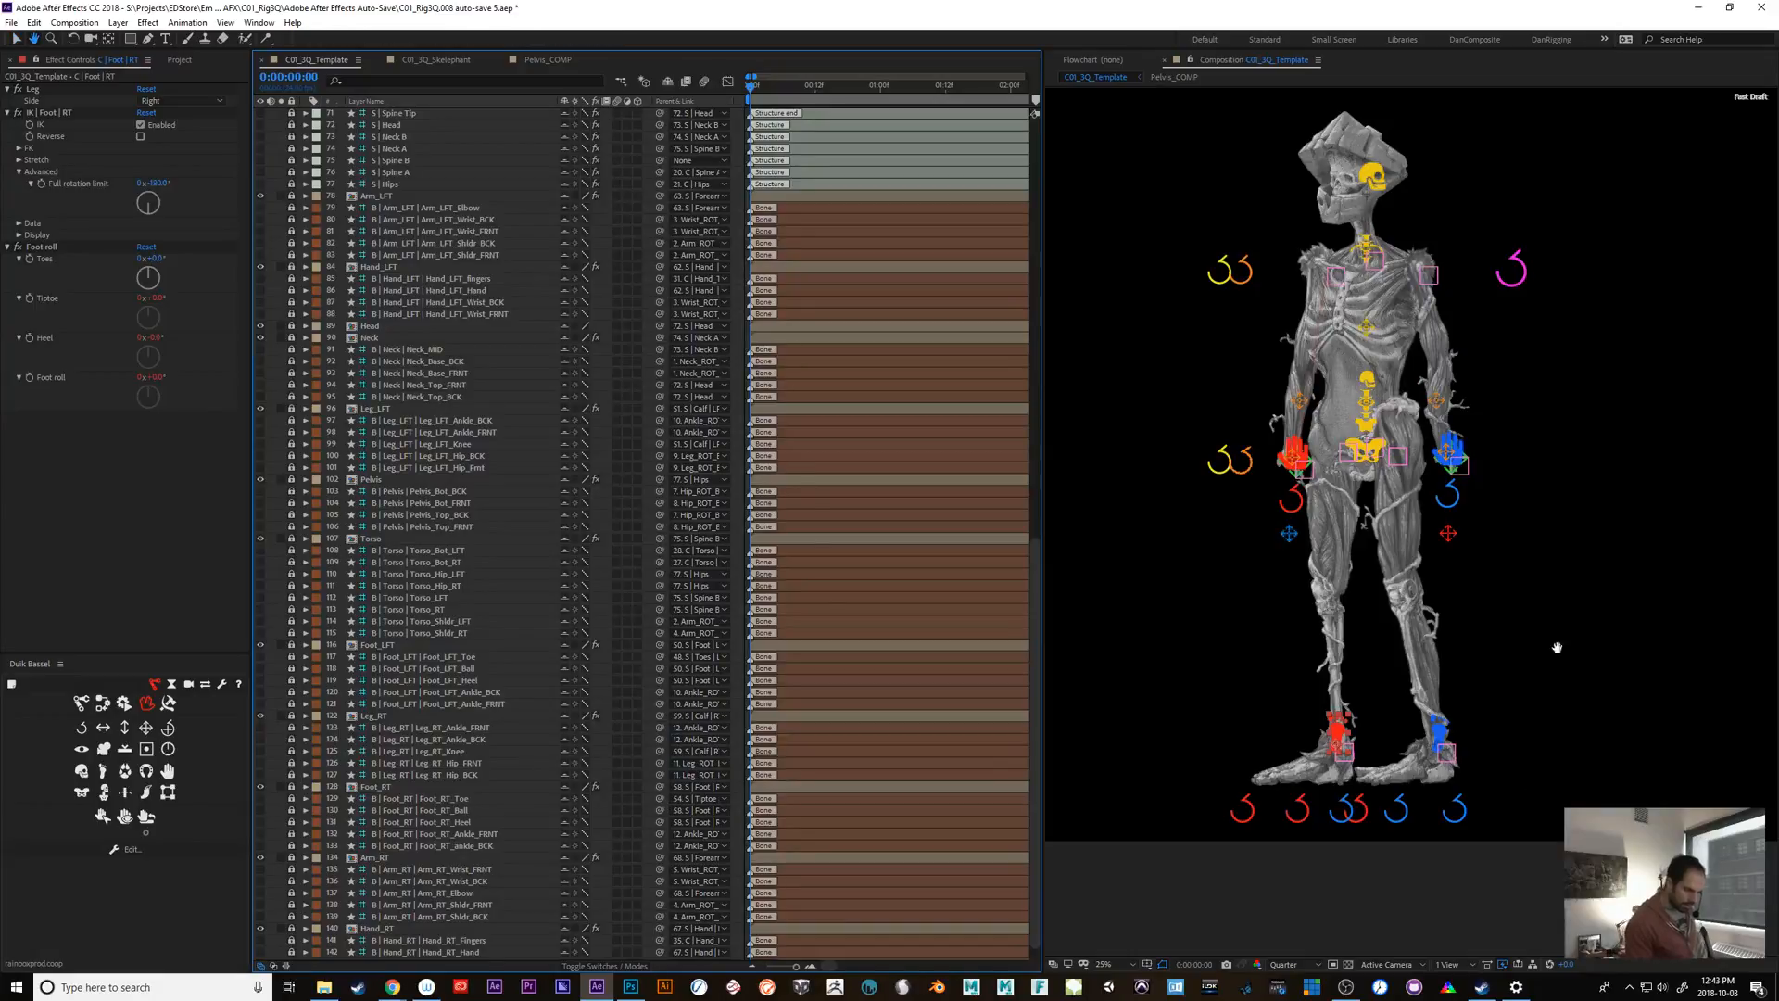
pyautogui.moveTo(1556, 647); pyautogui.dragTo(1523, 706)
pyautogui.scroll(2, 1520, 701)
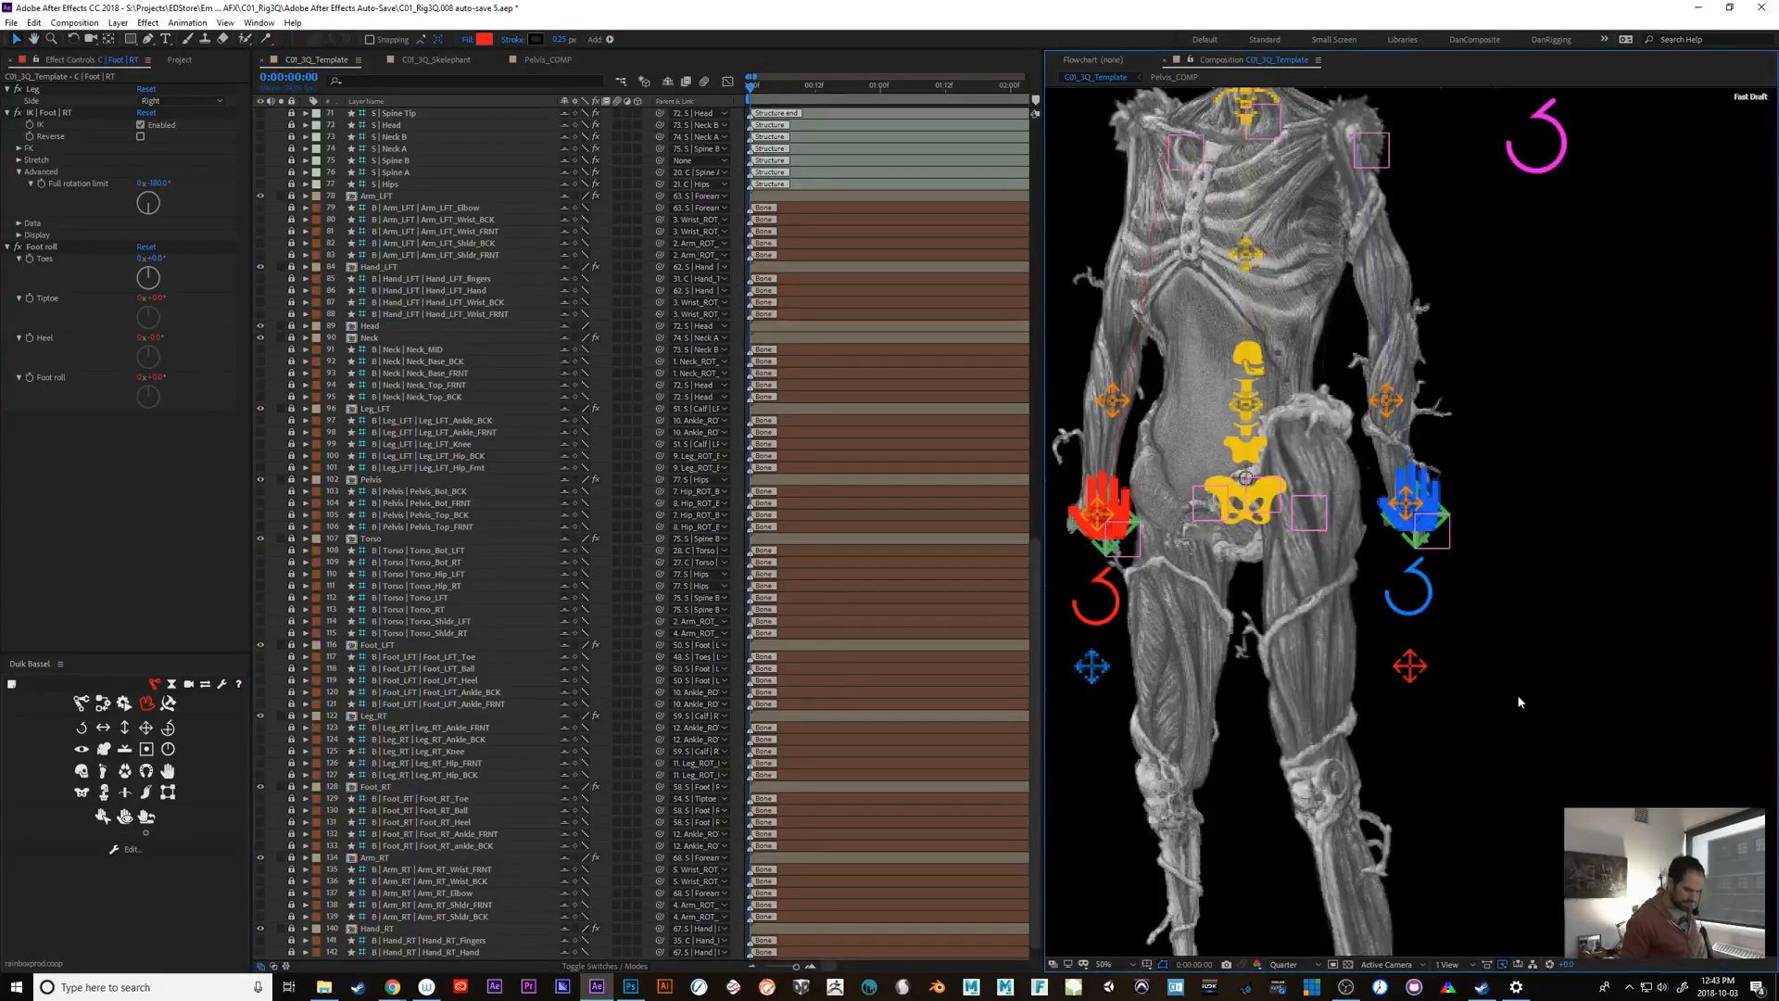
pyautogui.click(1425, 480)
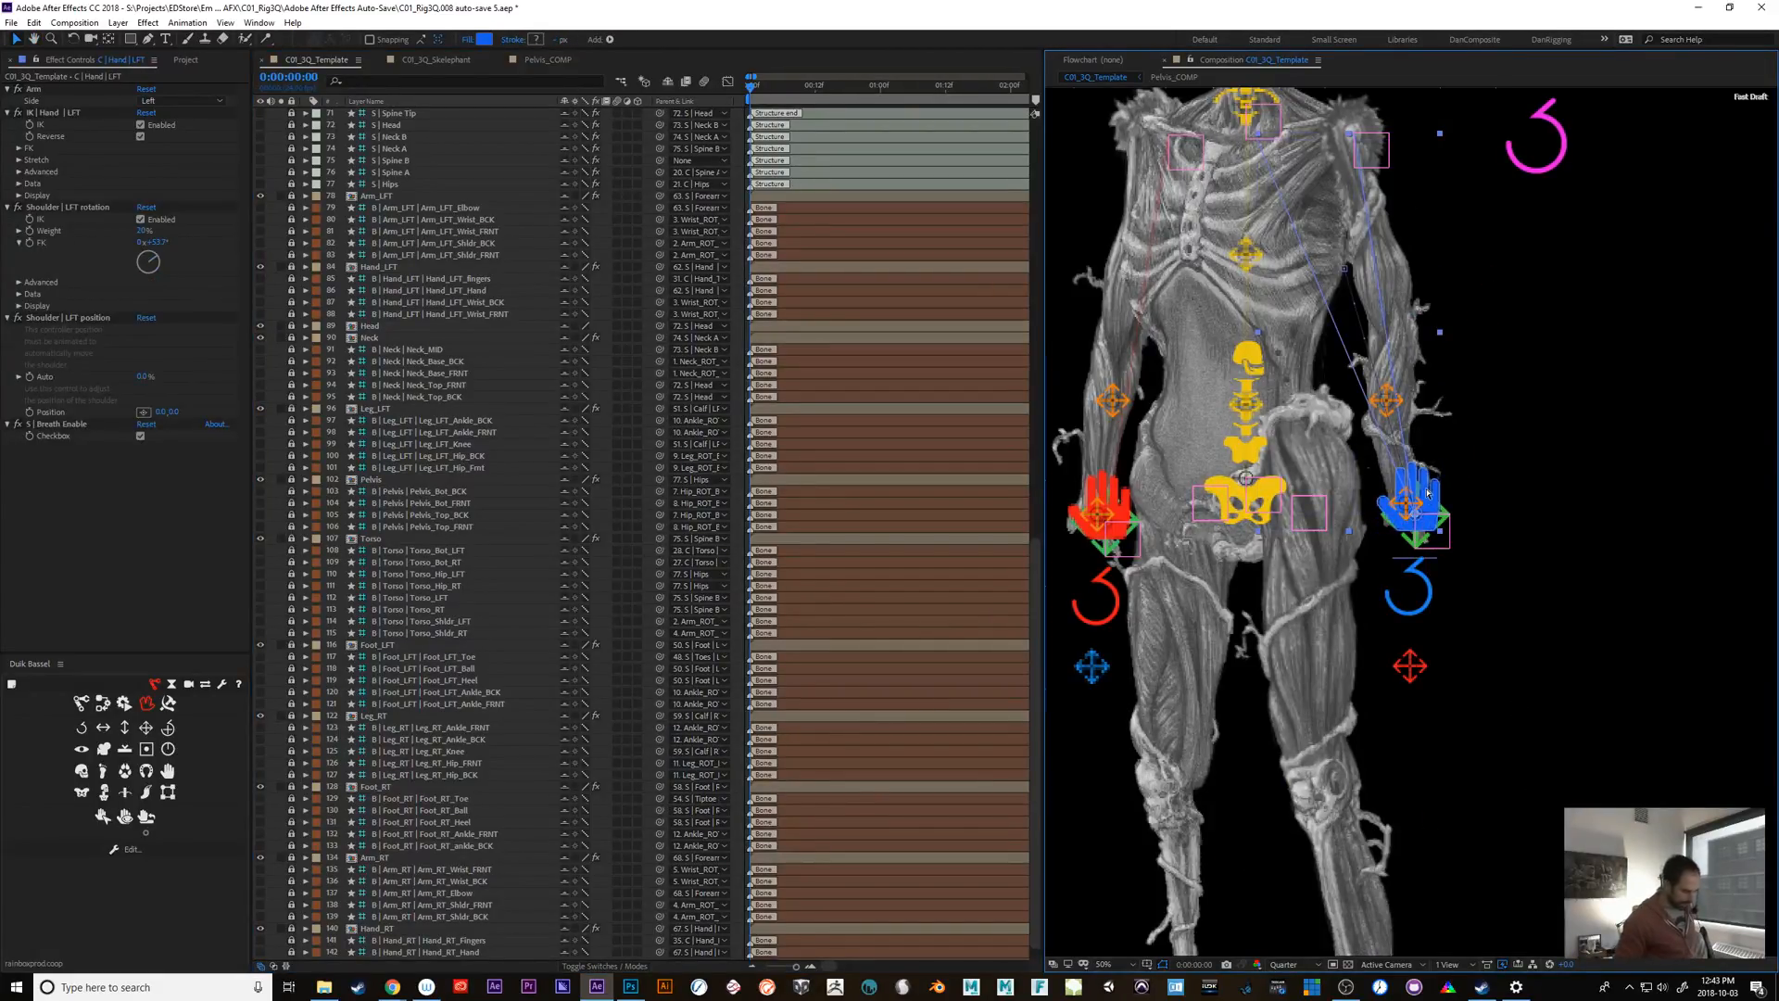
pyautogui.scroll(-2, 1427, 493)
pyautogui.moveTo(1414, 508); pyautogui.dragTo(1391, 454)
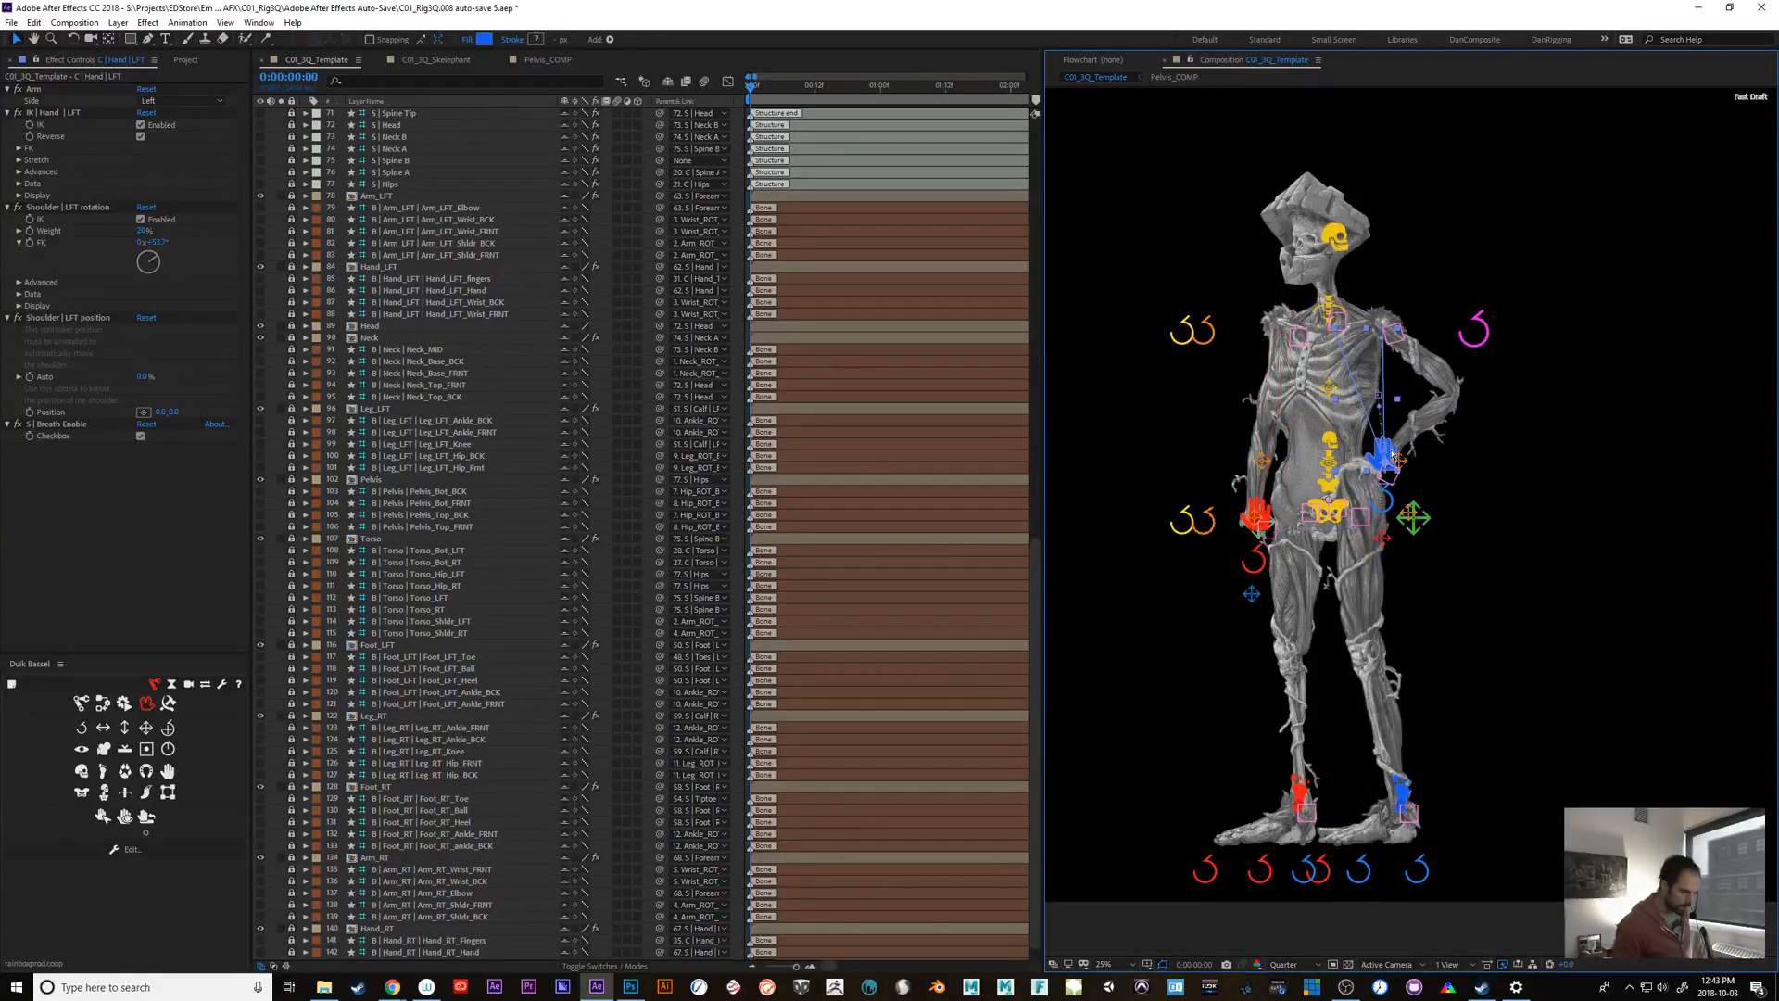
pyautogui.hotkey('ctrl', 'z')
# Rotate the C | Shoulders | Twist controller both ways and back to its starting angle to test the upper torso
pyautogui.click(1212, 333)
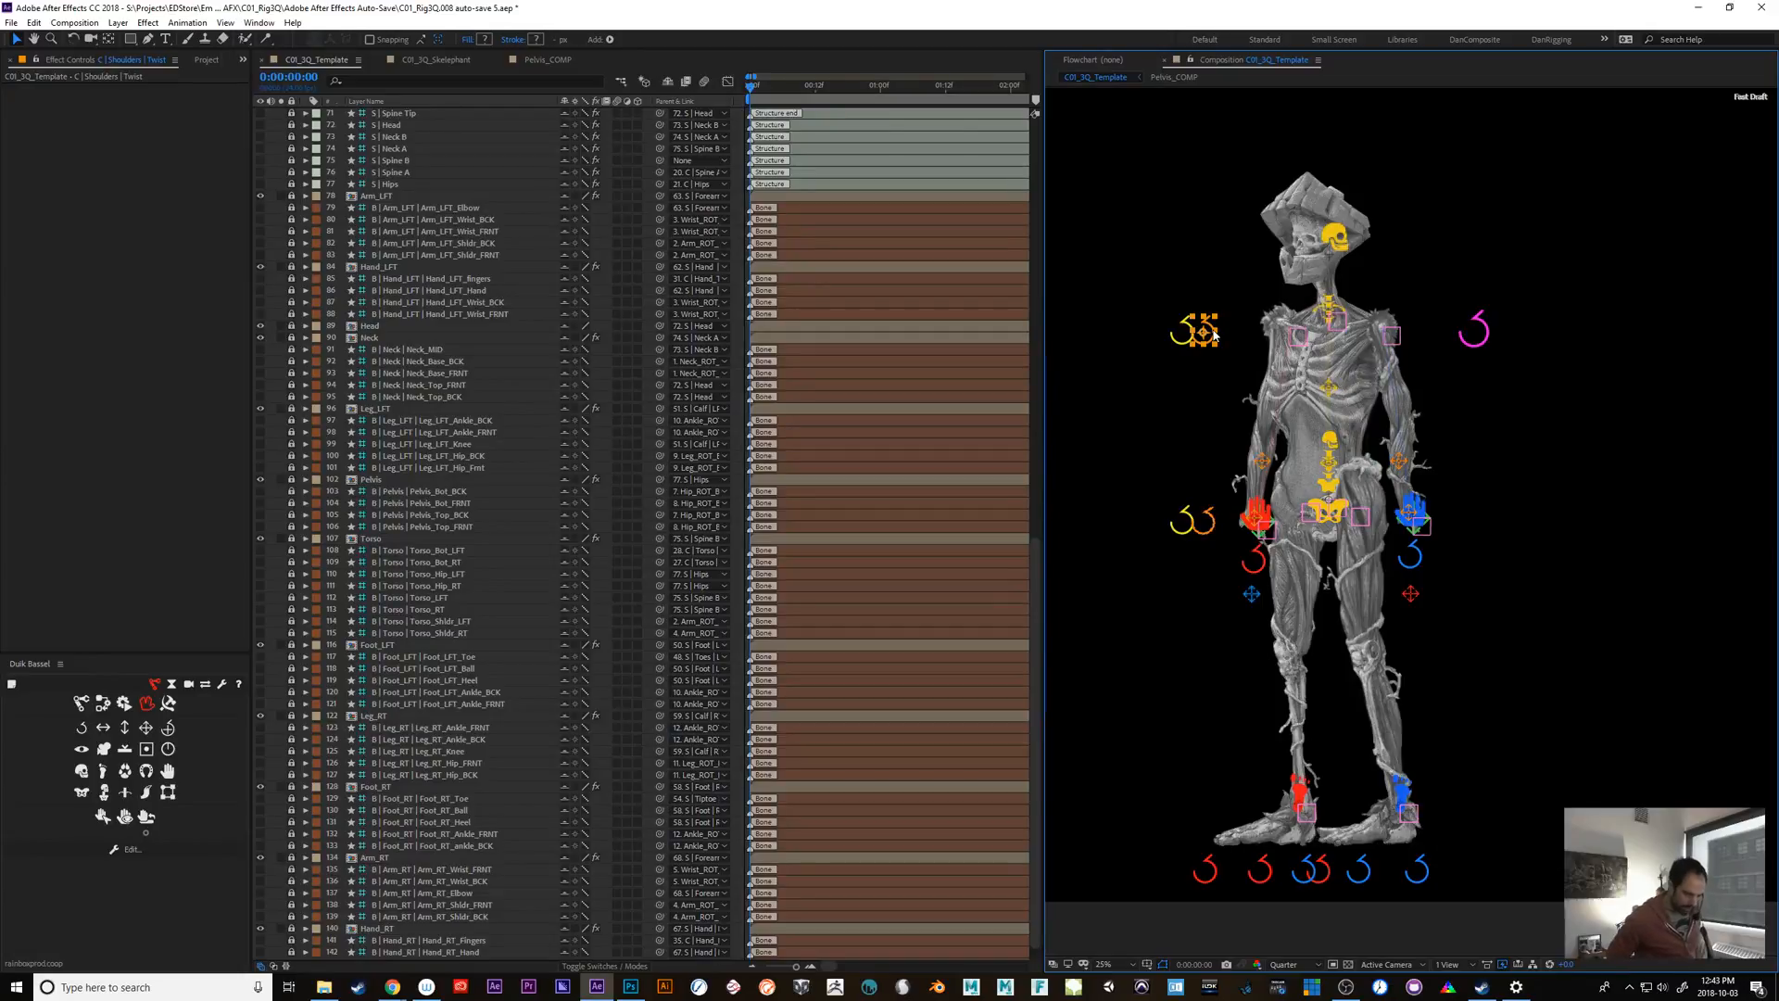
pyautogui.press('shift+KP_Add')
pyautogui.press('shift+KP_Add')
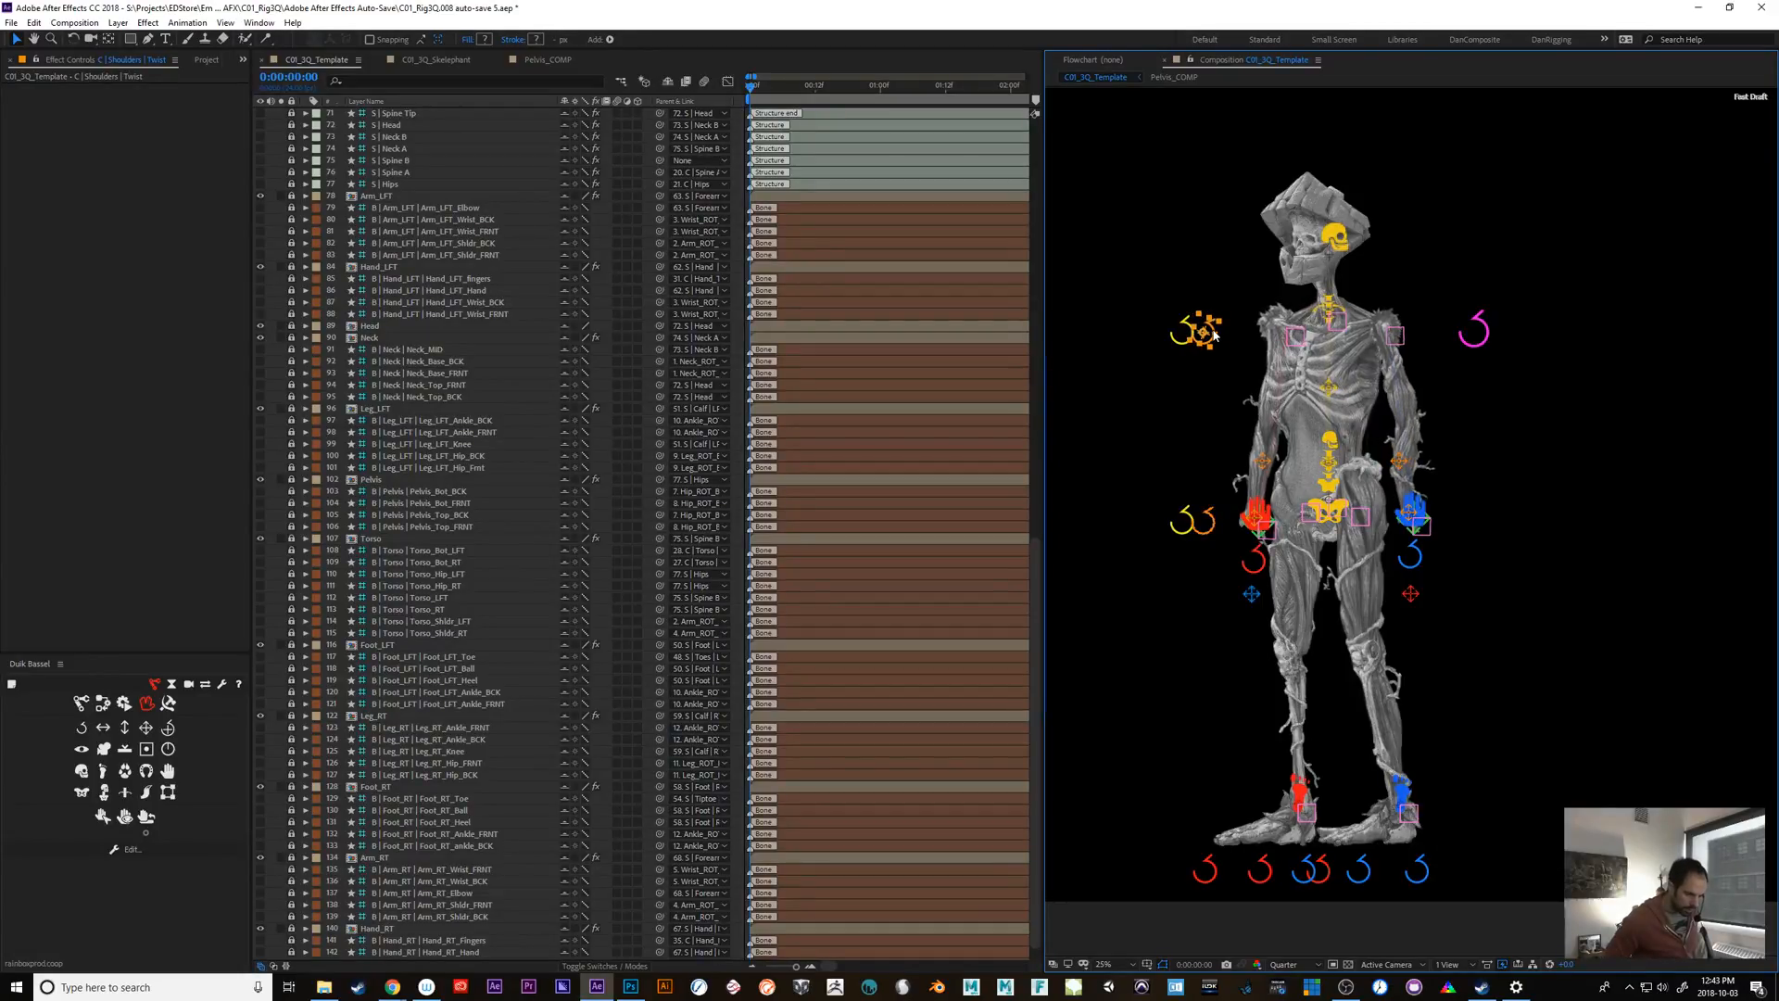
pyautogui.press('shift+KP_Subtract')
pyautogui.press('shift+KP_Subtract')
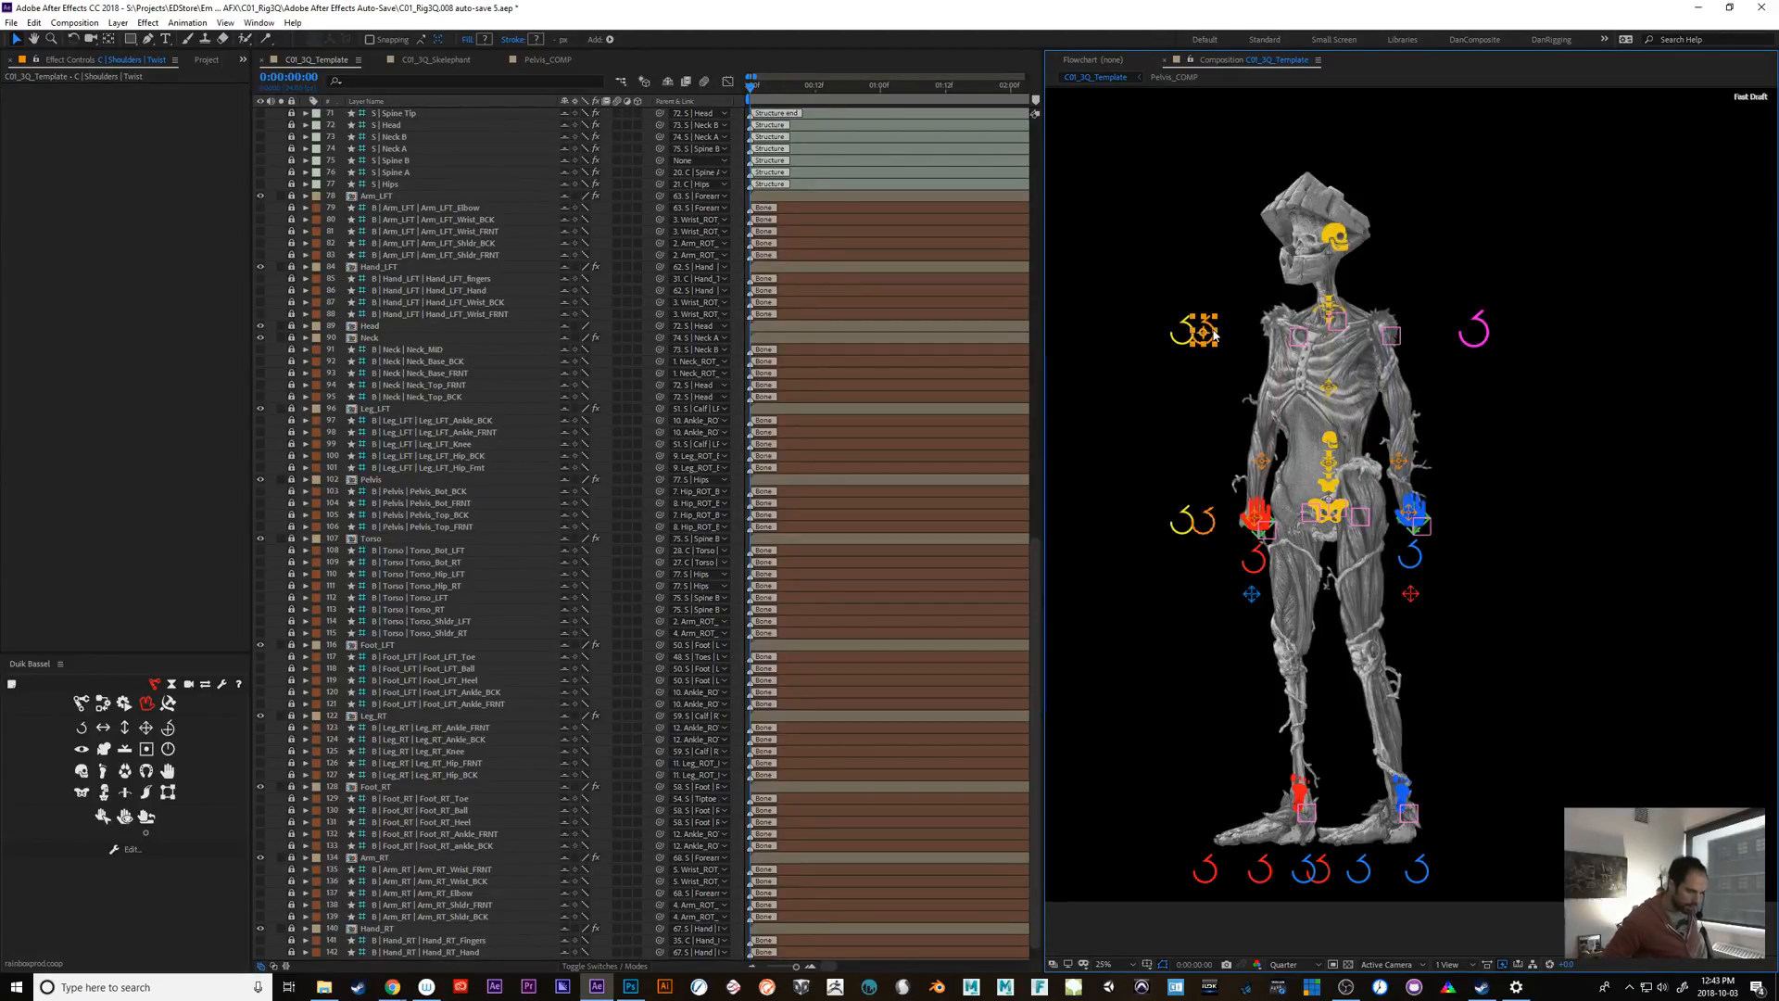
pyautogui.press('shift+KP_Subtract')
pyautogui.press('shift+KP_Subtract')
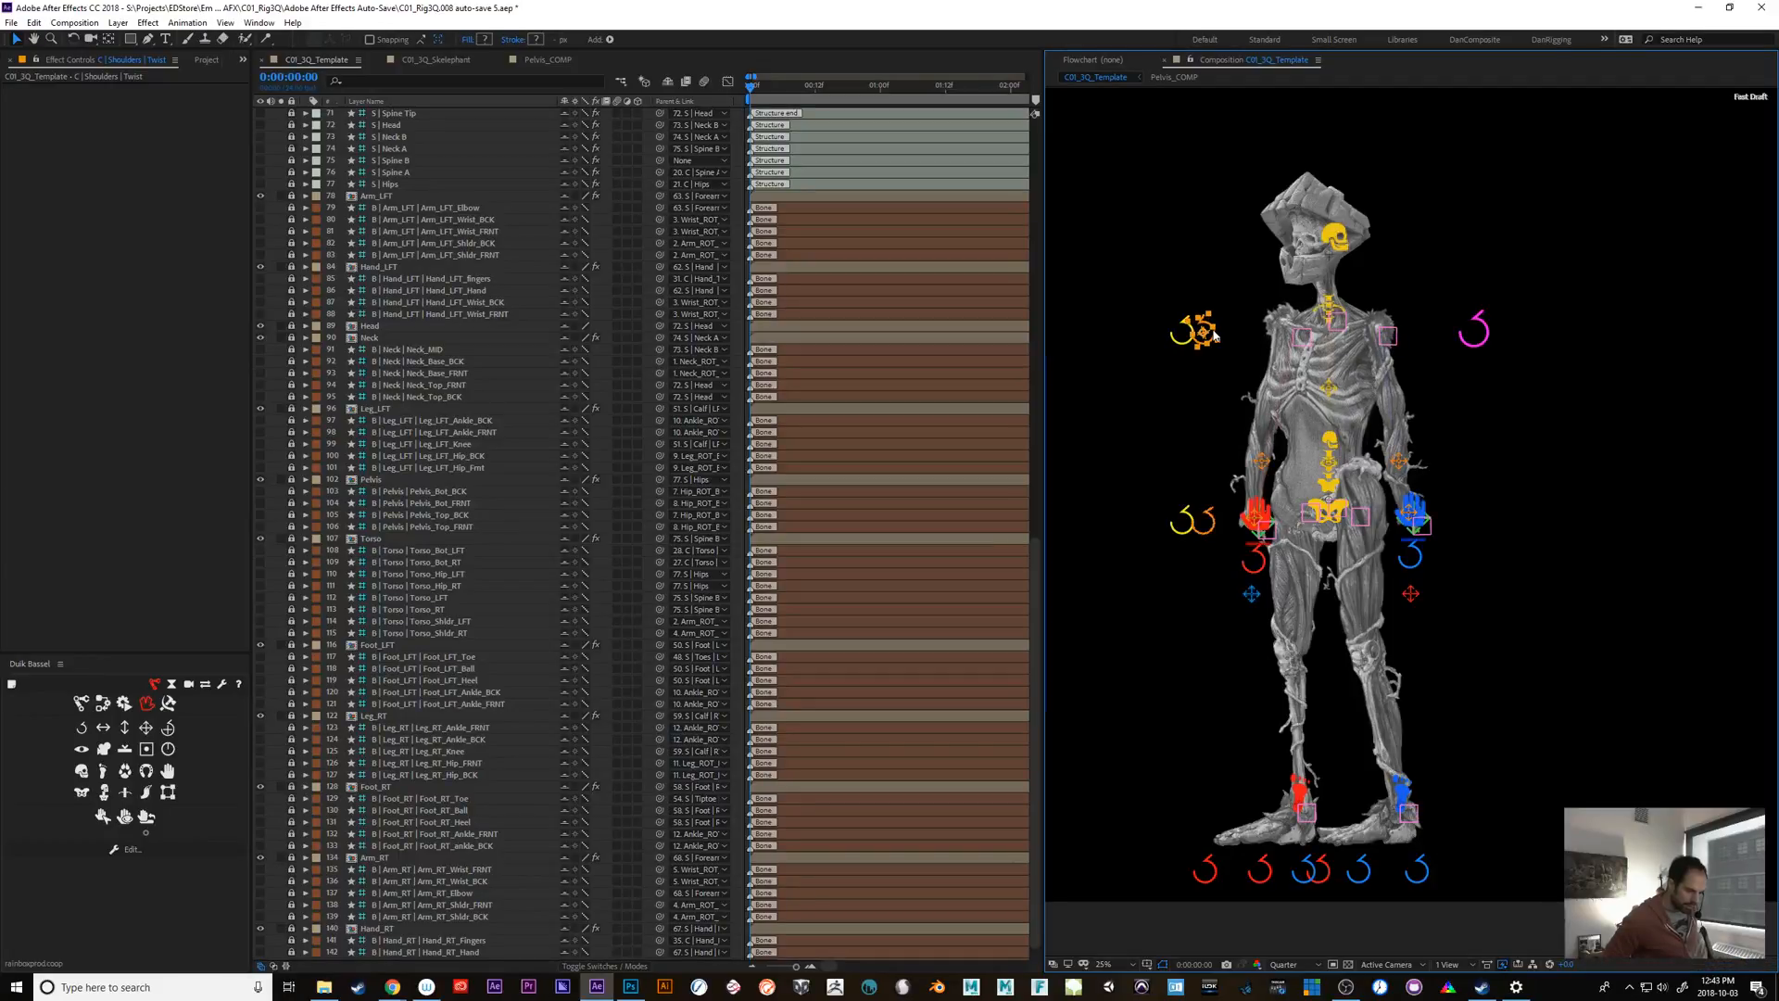
pyautogui.press('shift+KP_Add')
pyautogui.press('shift+KP_Add')
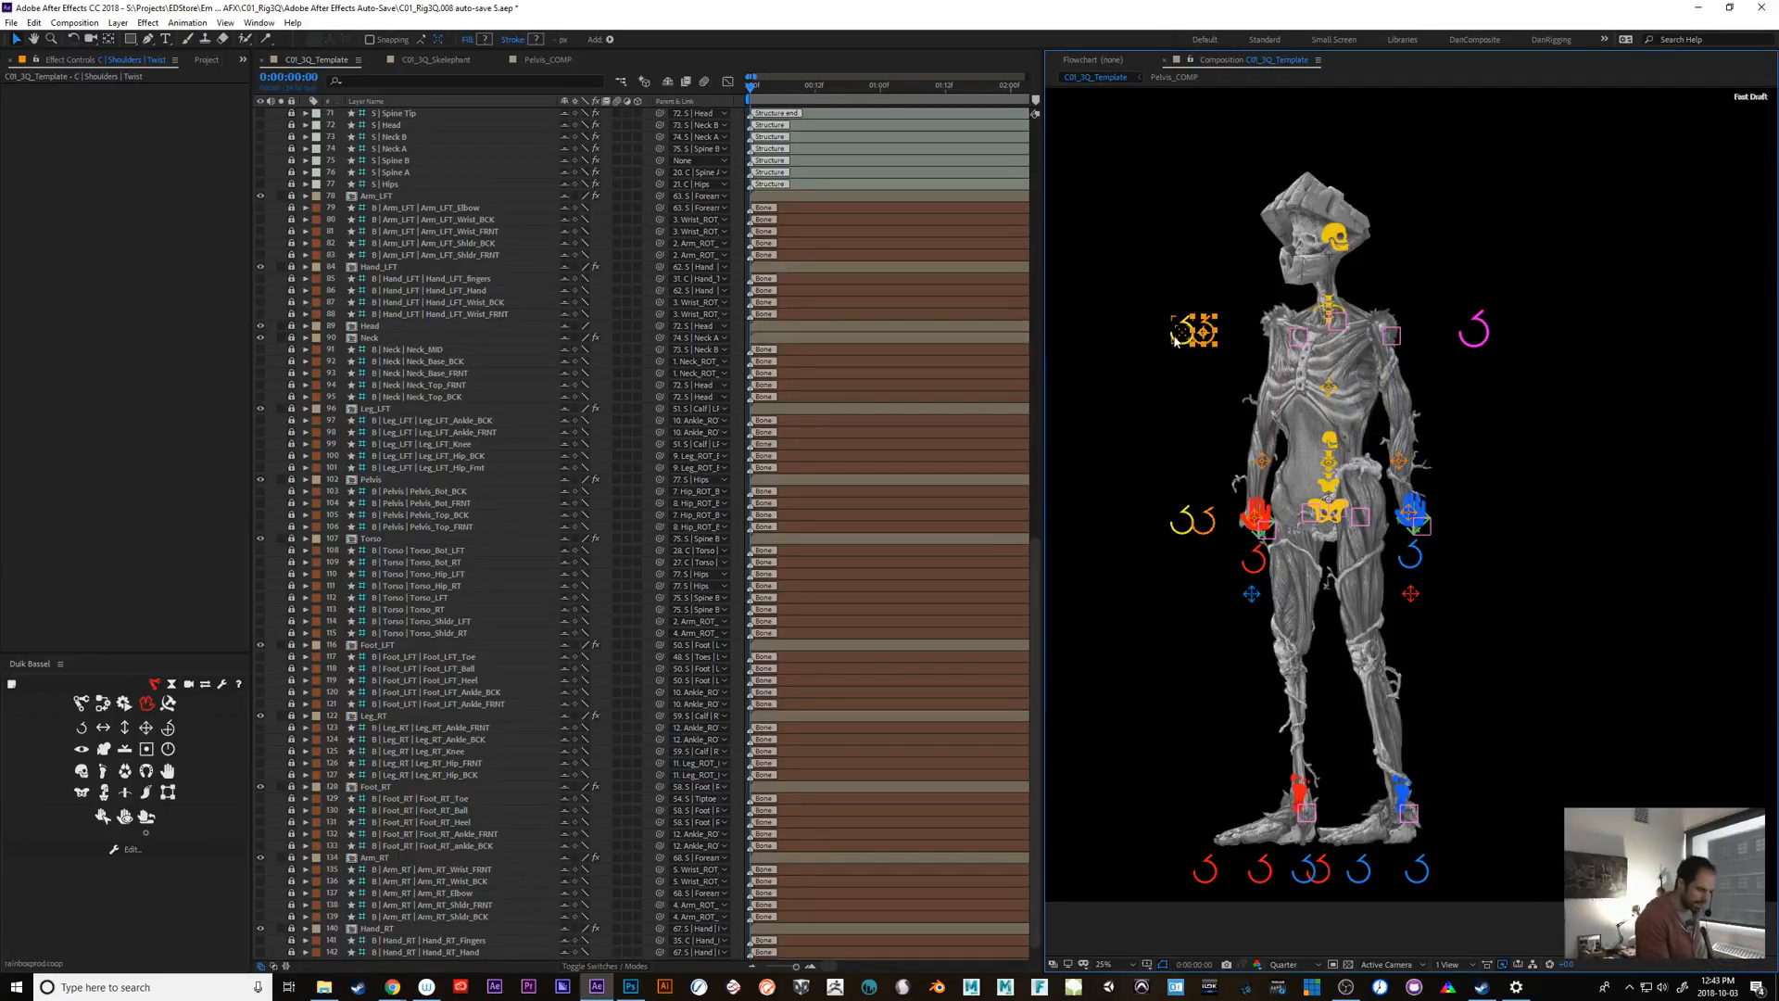
# Rotate the C | Shoulders | Tilt controller both ways and back to its starting angle to test the shoulder tilt
pyautogui.click(1175, 337)
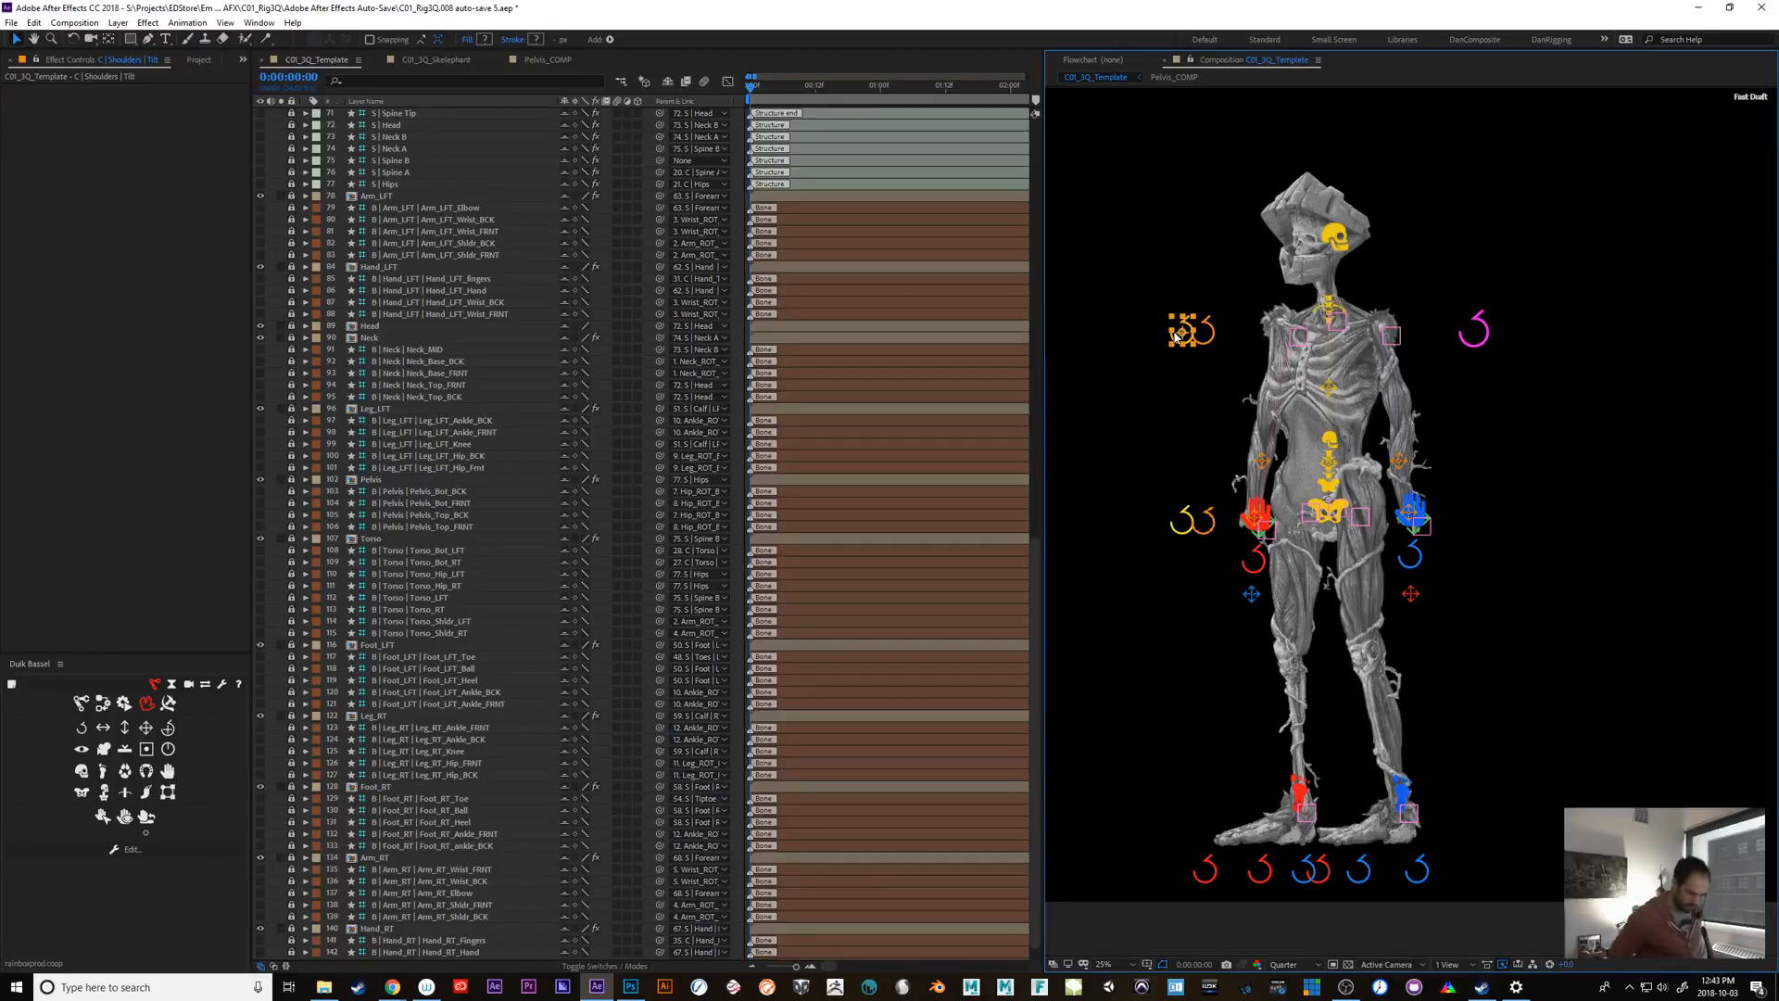
pyautogui.press('shift+KP_Subtract')
pyautogui.press('shift+KP_Subtract')
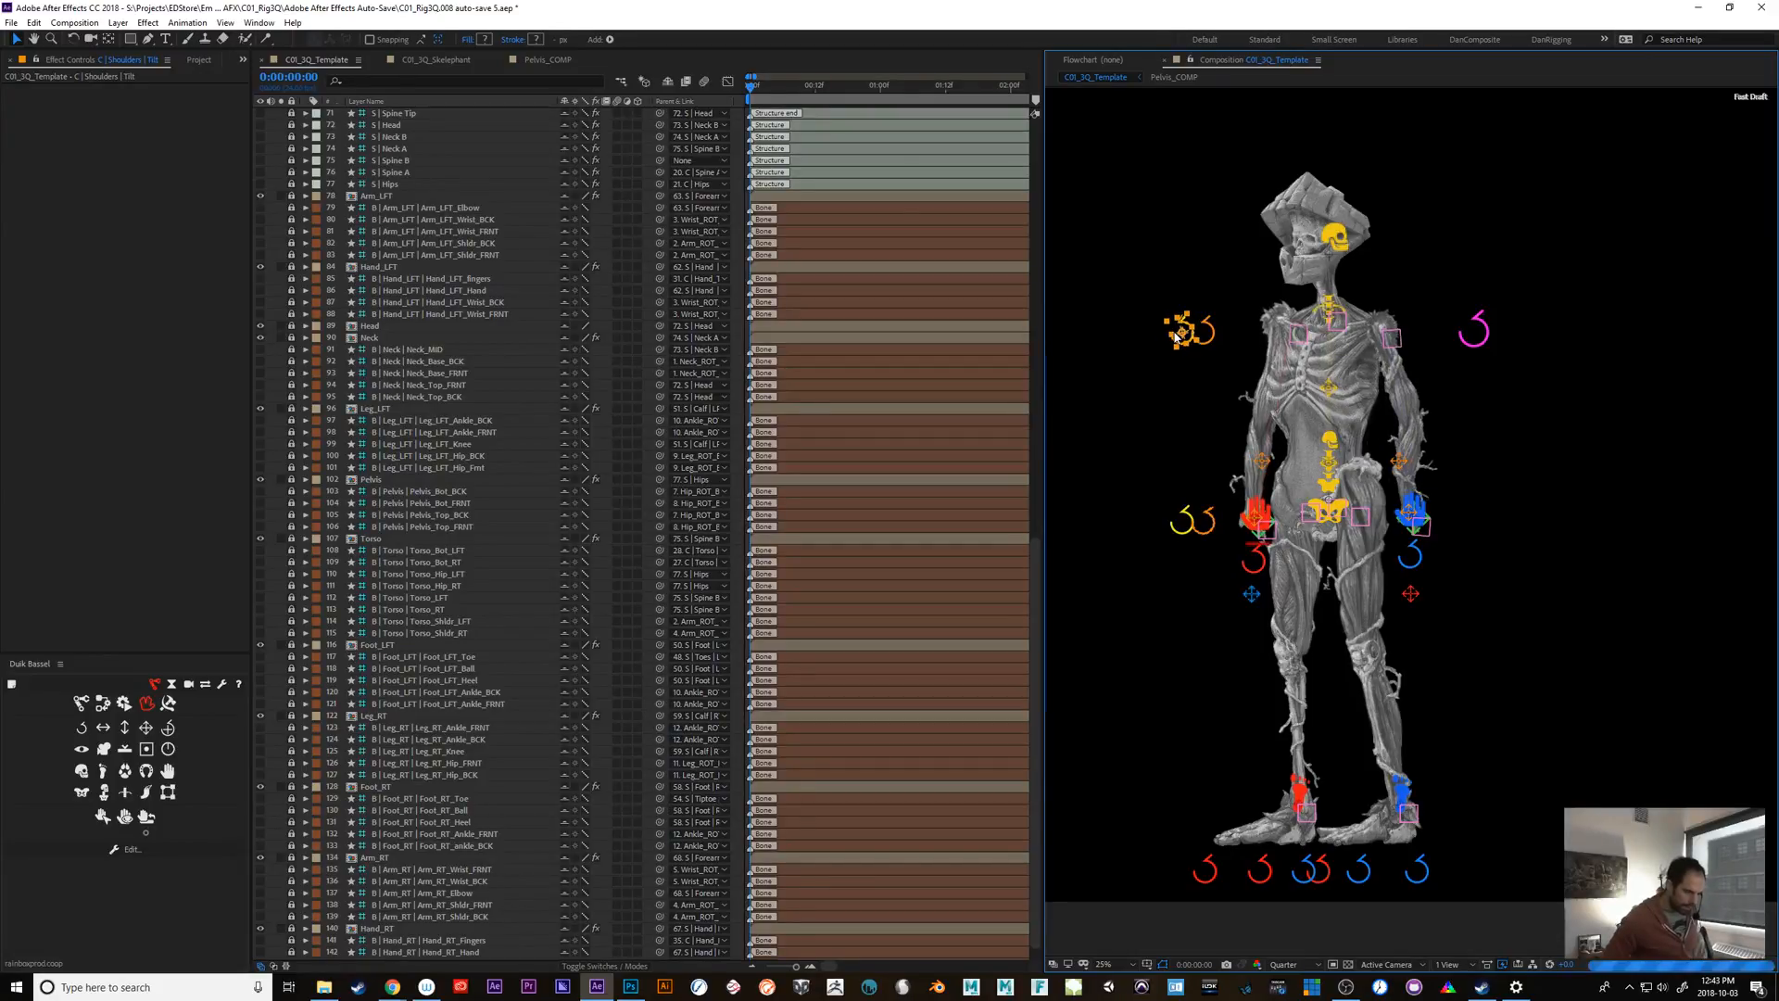
pyautogui.press('shift+KP_Add')
pyautogui.press('shift+KP_Add')
pyautogui.press('shift+KP_Add')
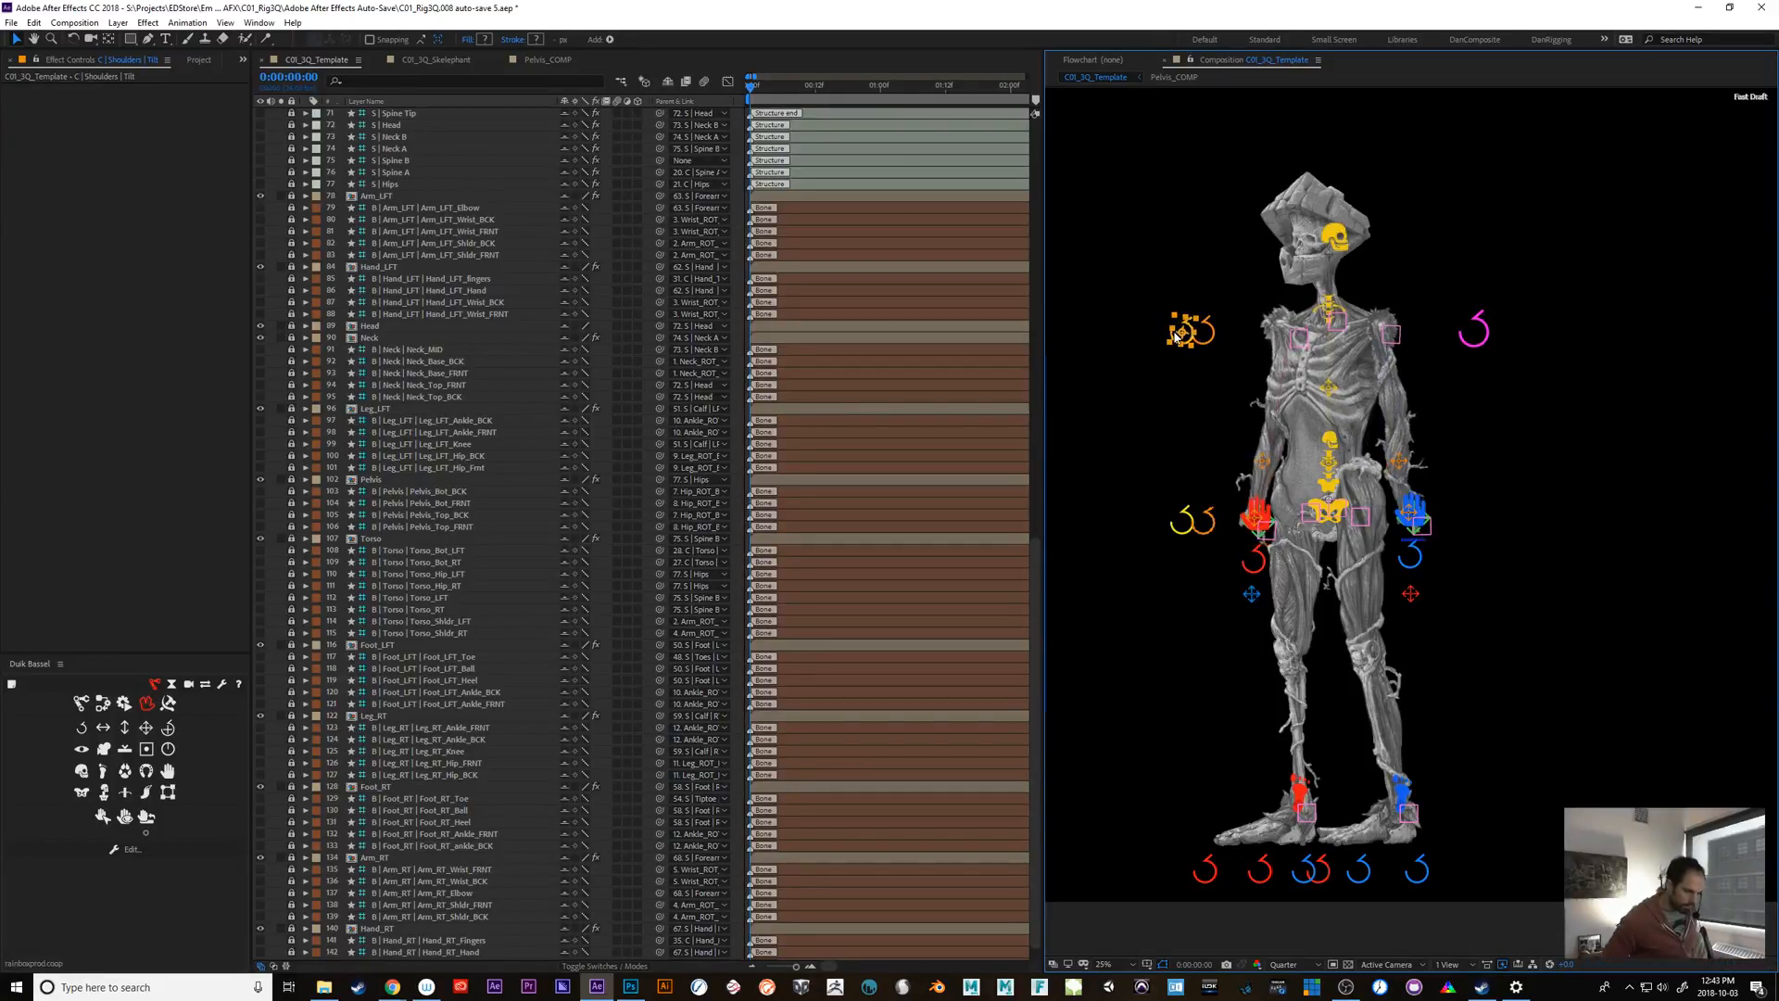
pyautogui.press('shift+KP_Add')
pyautogui.press('shift+KP_Subtract')
pyautogui.press('shift+KP_Subtract')
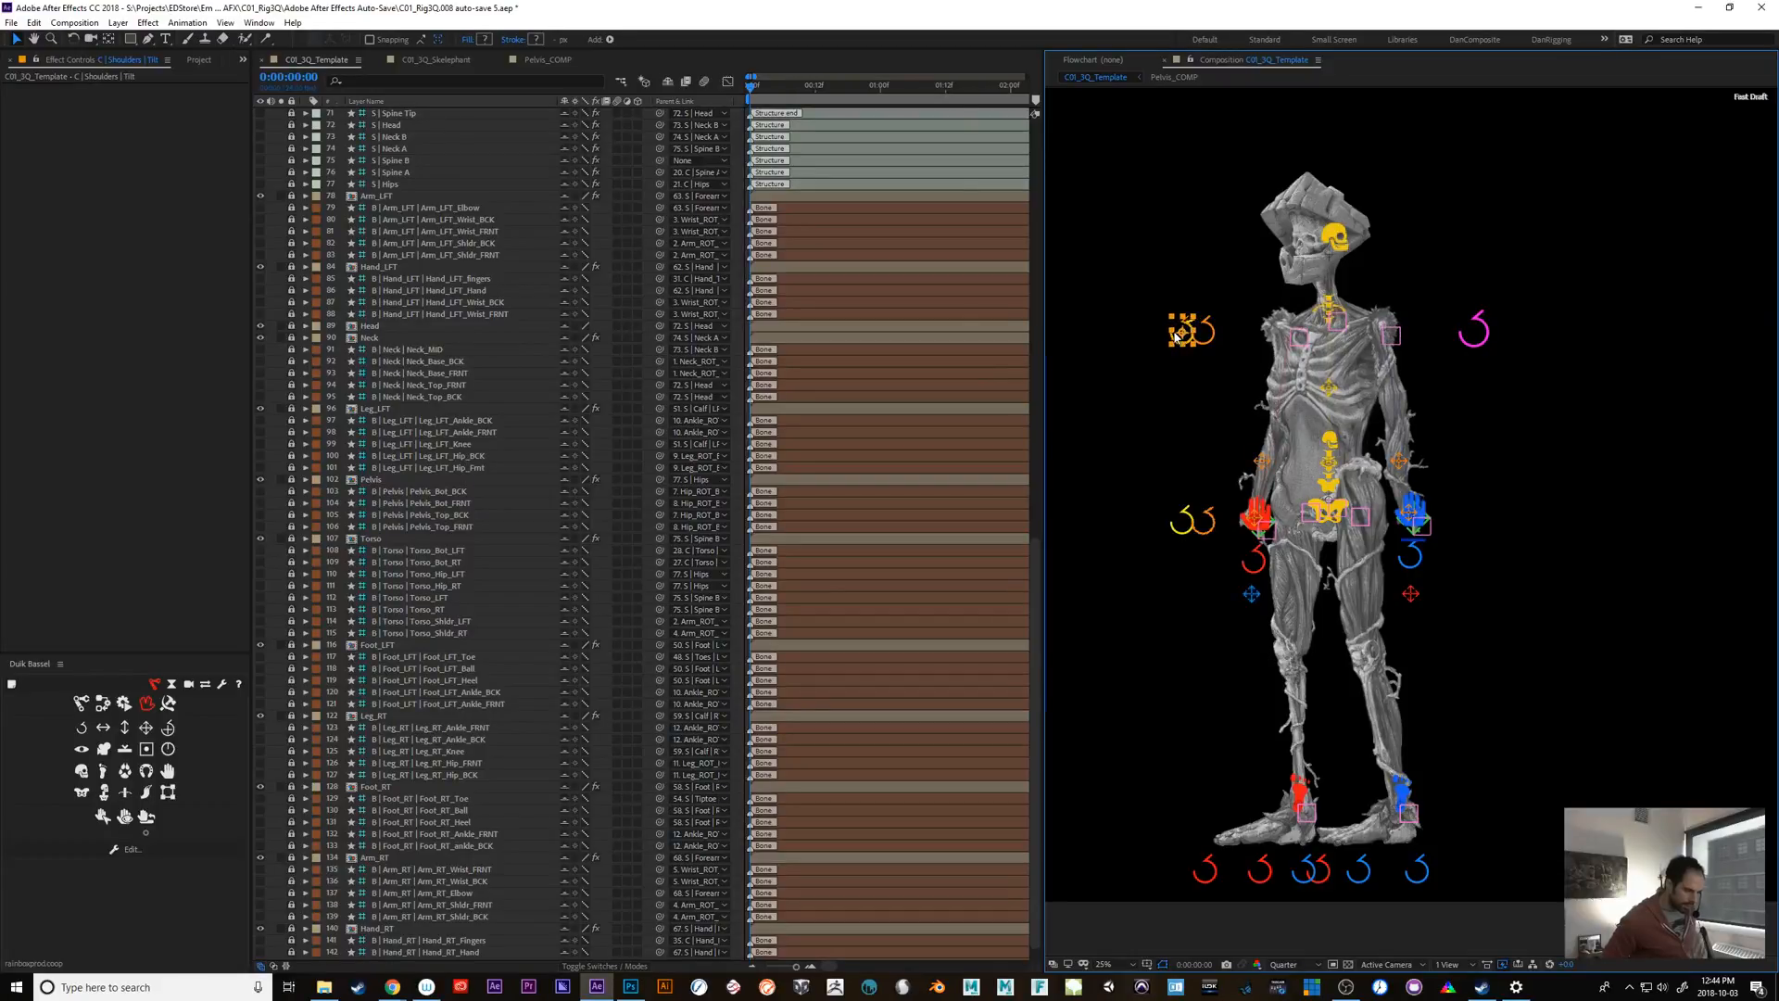
# Rotate the C | Hips | Tilt controller both ways and back to its starting angle to test the hip tilt
pyautogui.click(1183, 524)
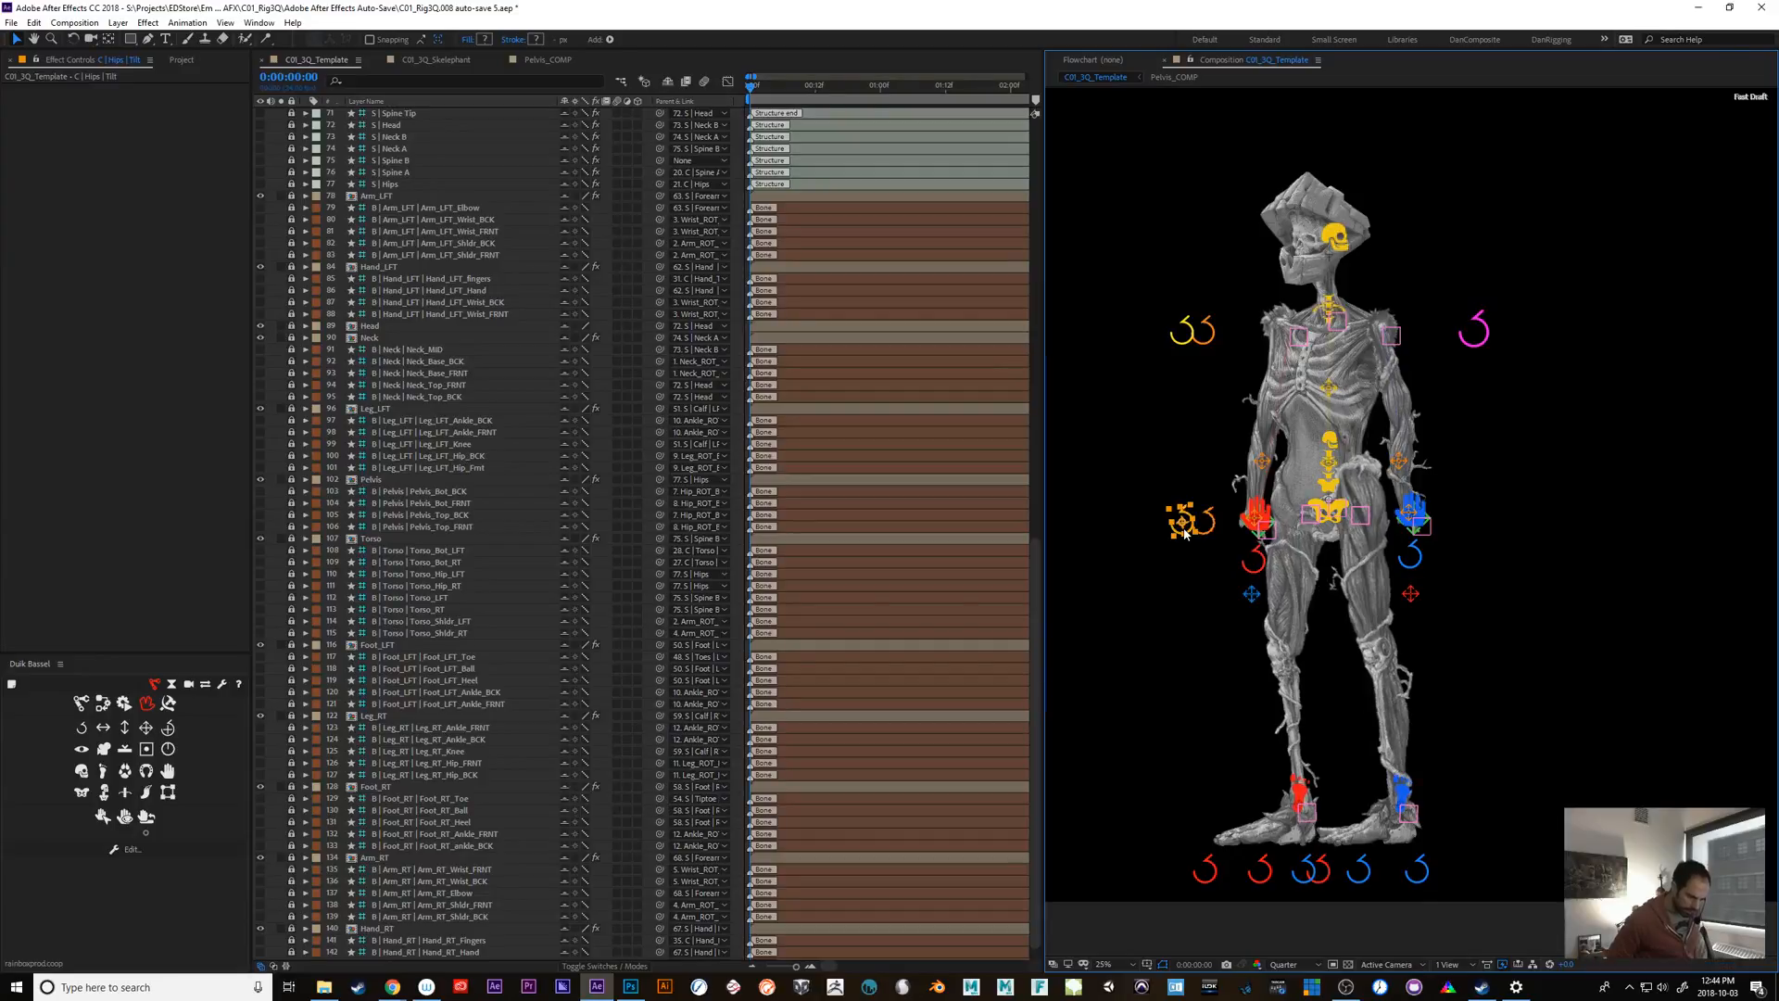
pyautogui.press('shift+KP_Subtract')
pyautogui.press('shift+KP_Add')
pyautogui.press('shift+KP_Add')
pyautogui.press('shift+KP_Add')
pyautogui.press('shift+KP_Add')
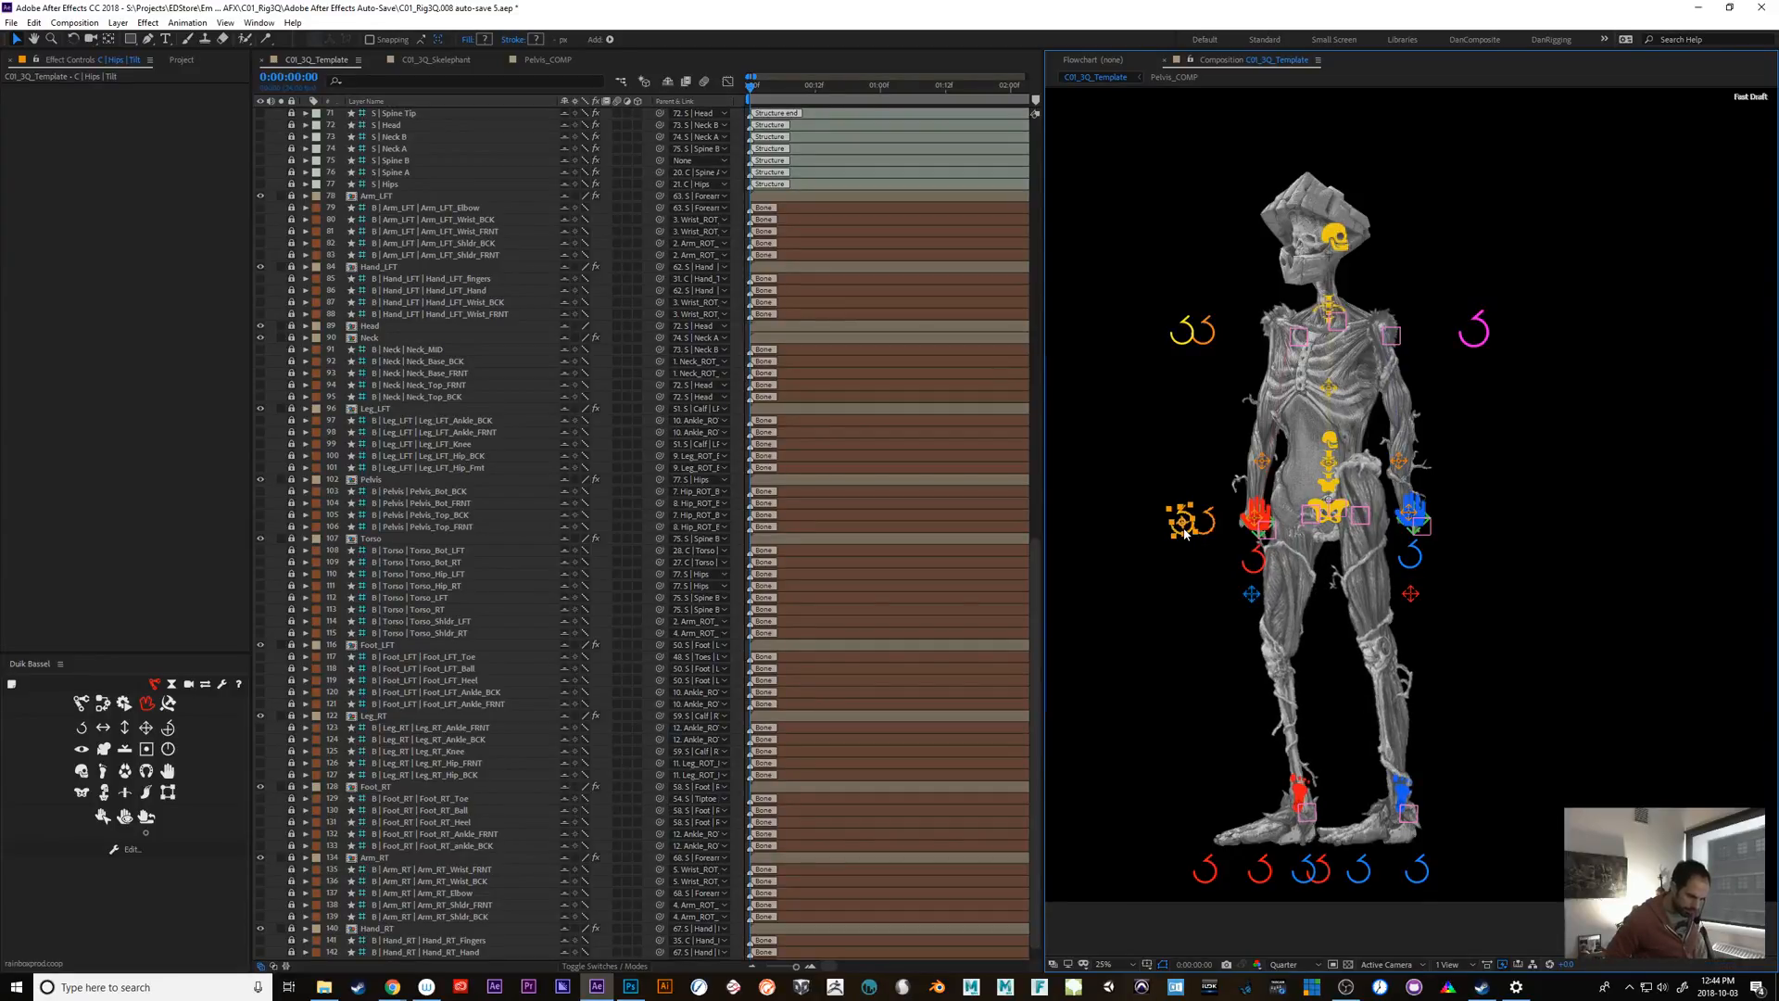
pyautogui.press('shift+KP_Subtract')
pyautogui.press('shift+KP_Subtract')
pyautogui.press('shift+KP_Subtract')
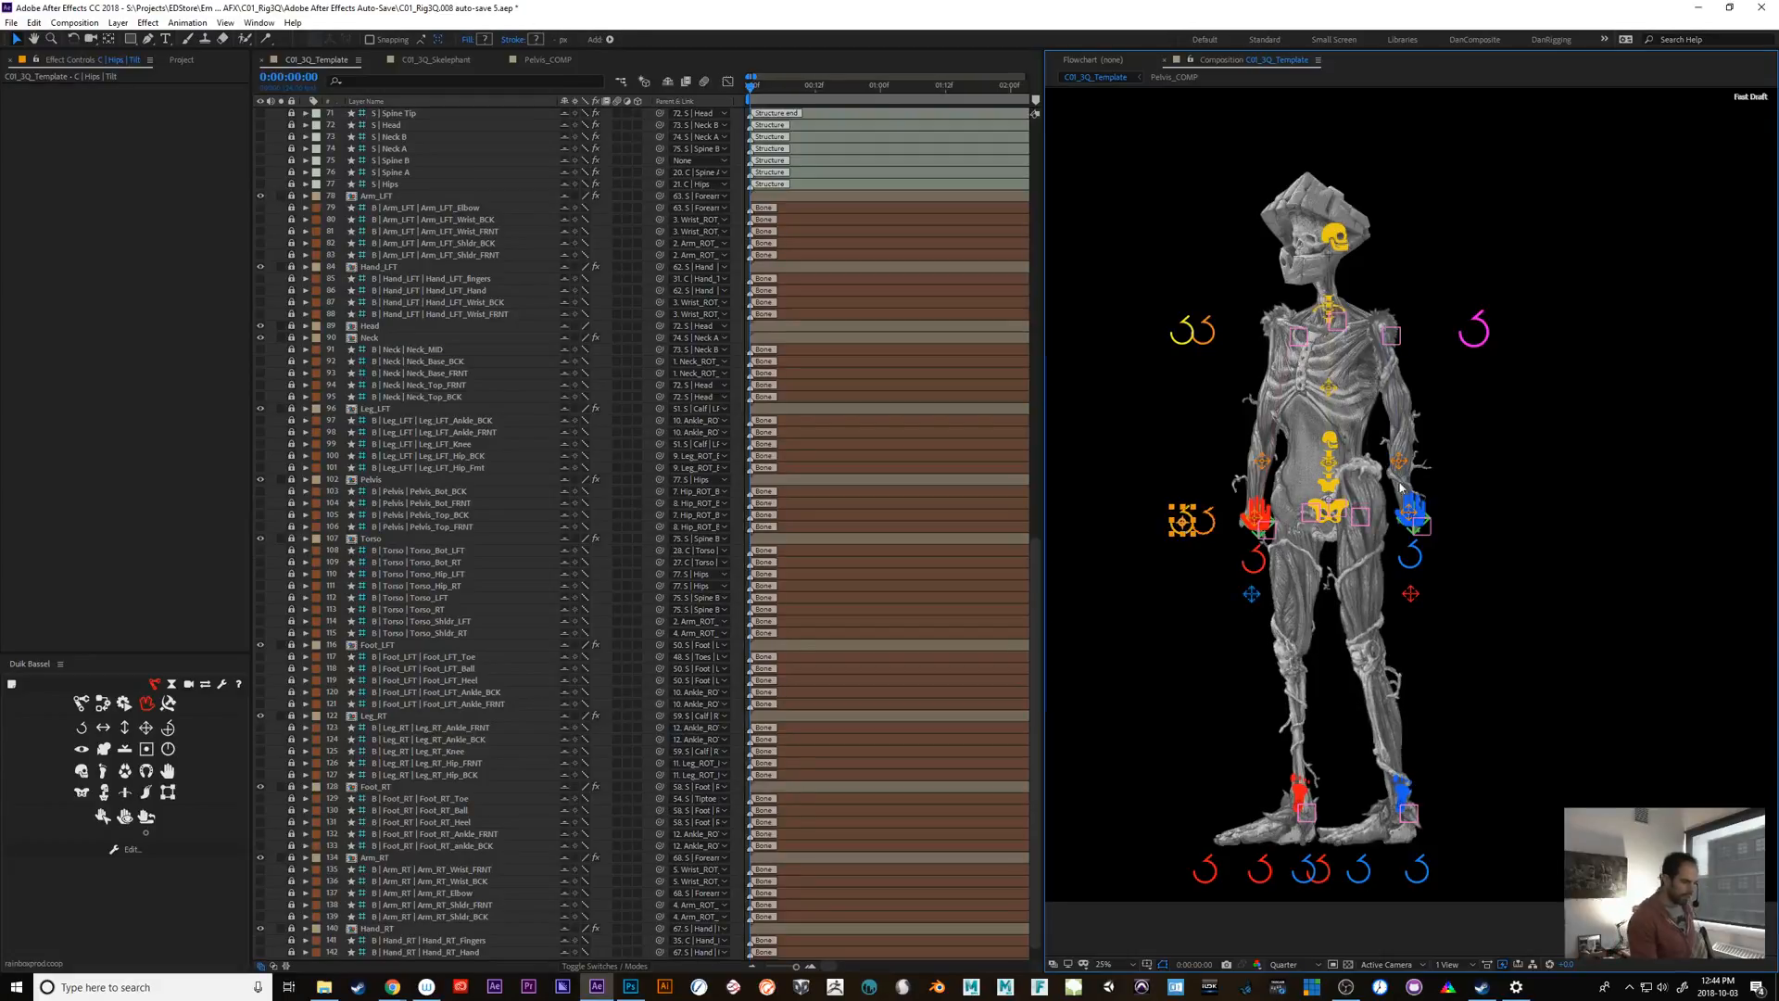
# Solo the Pelvis artwork layer and duplicate it
pyautogui.moveTo(1035, 727); pyautogui.dragTo(1029, 838)
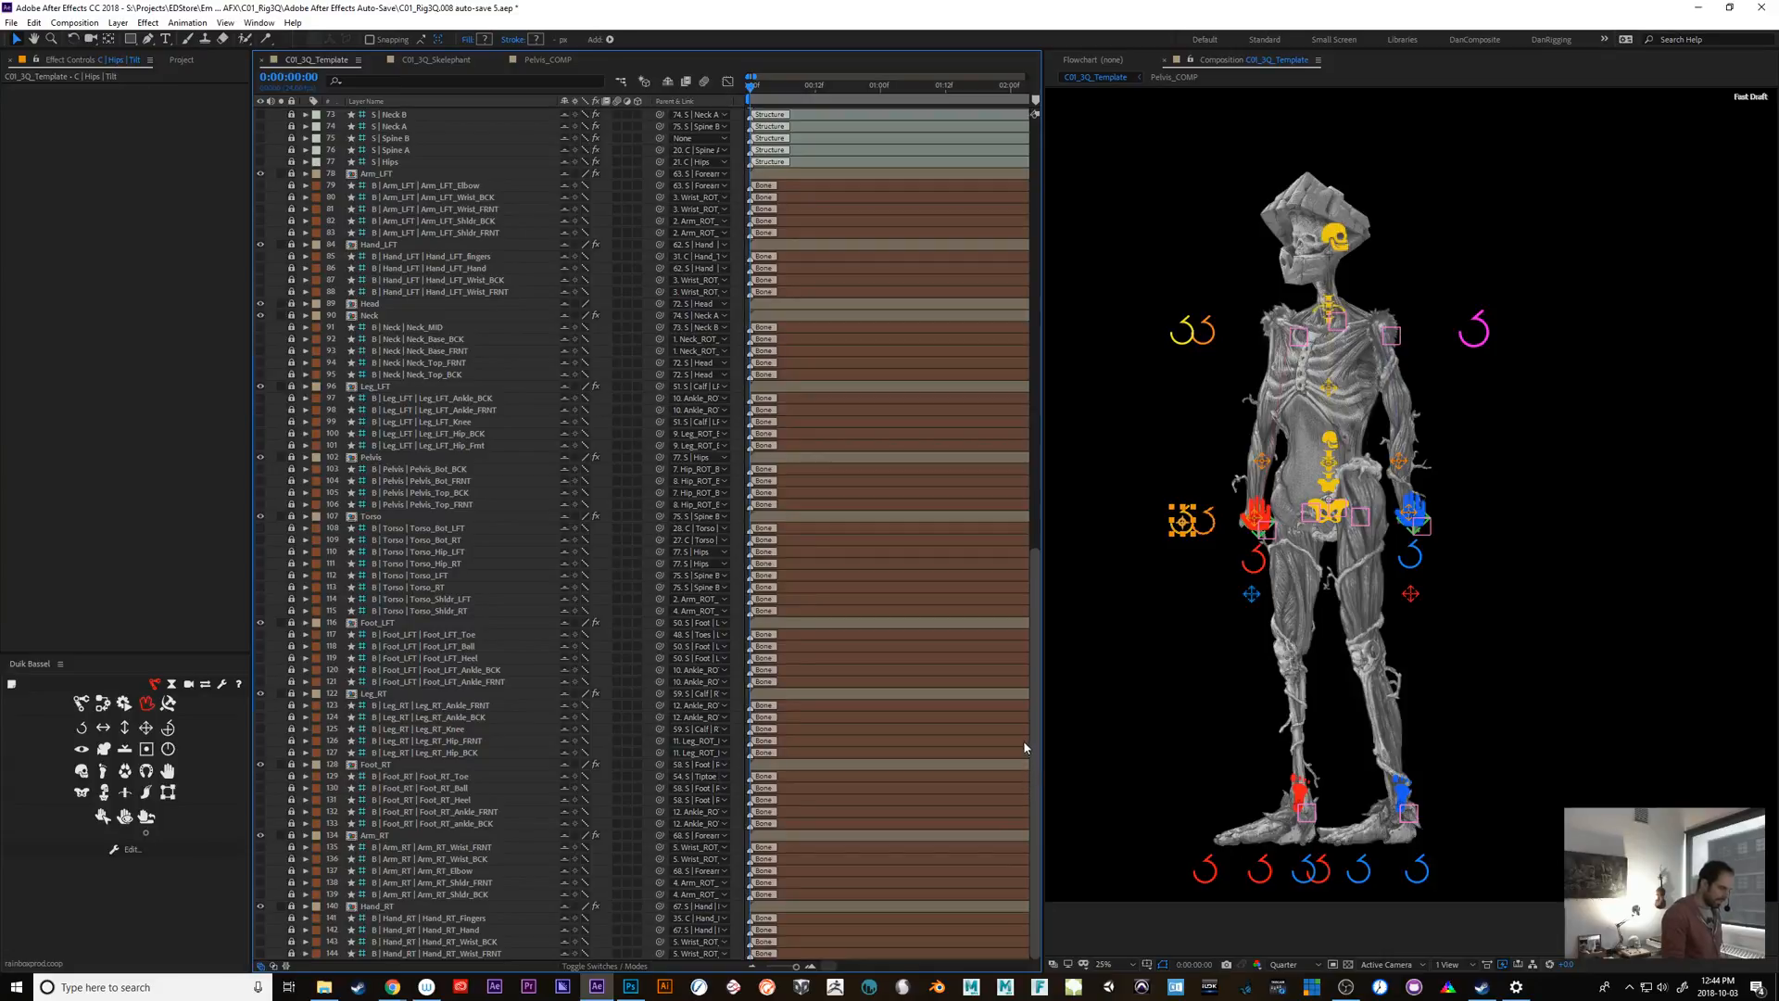
pyautogui.moveTo(1024, 720); pyautogui.dragTo(1030, 698)
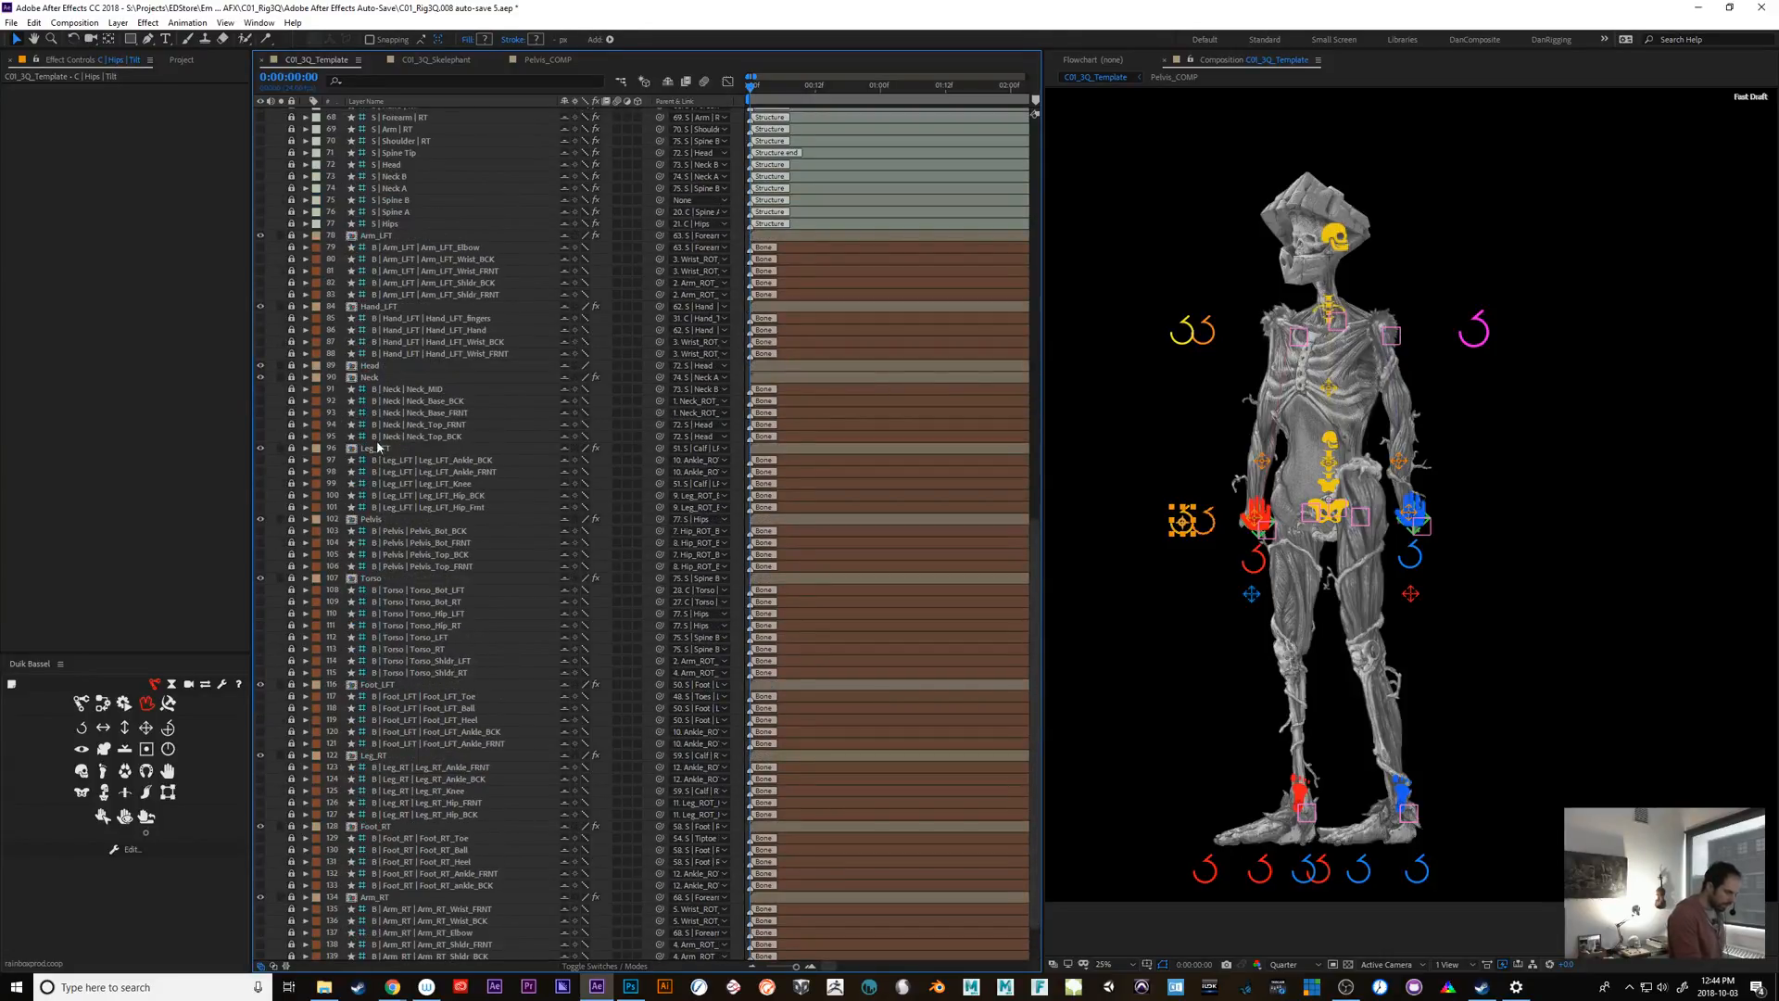
pyautogui.click(366, 519)
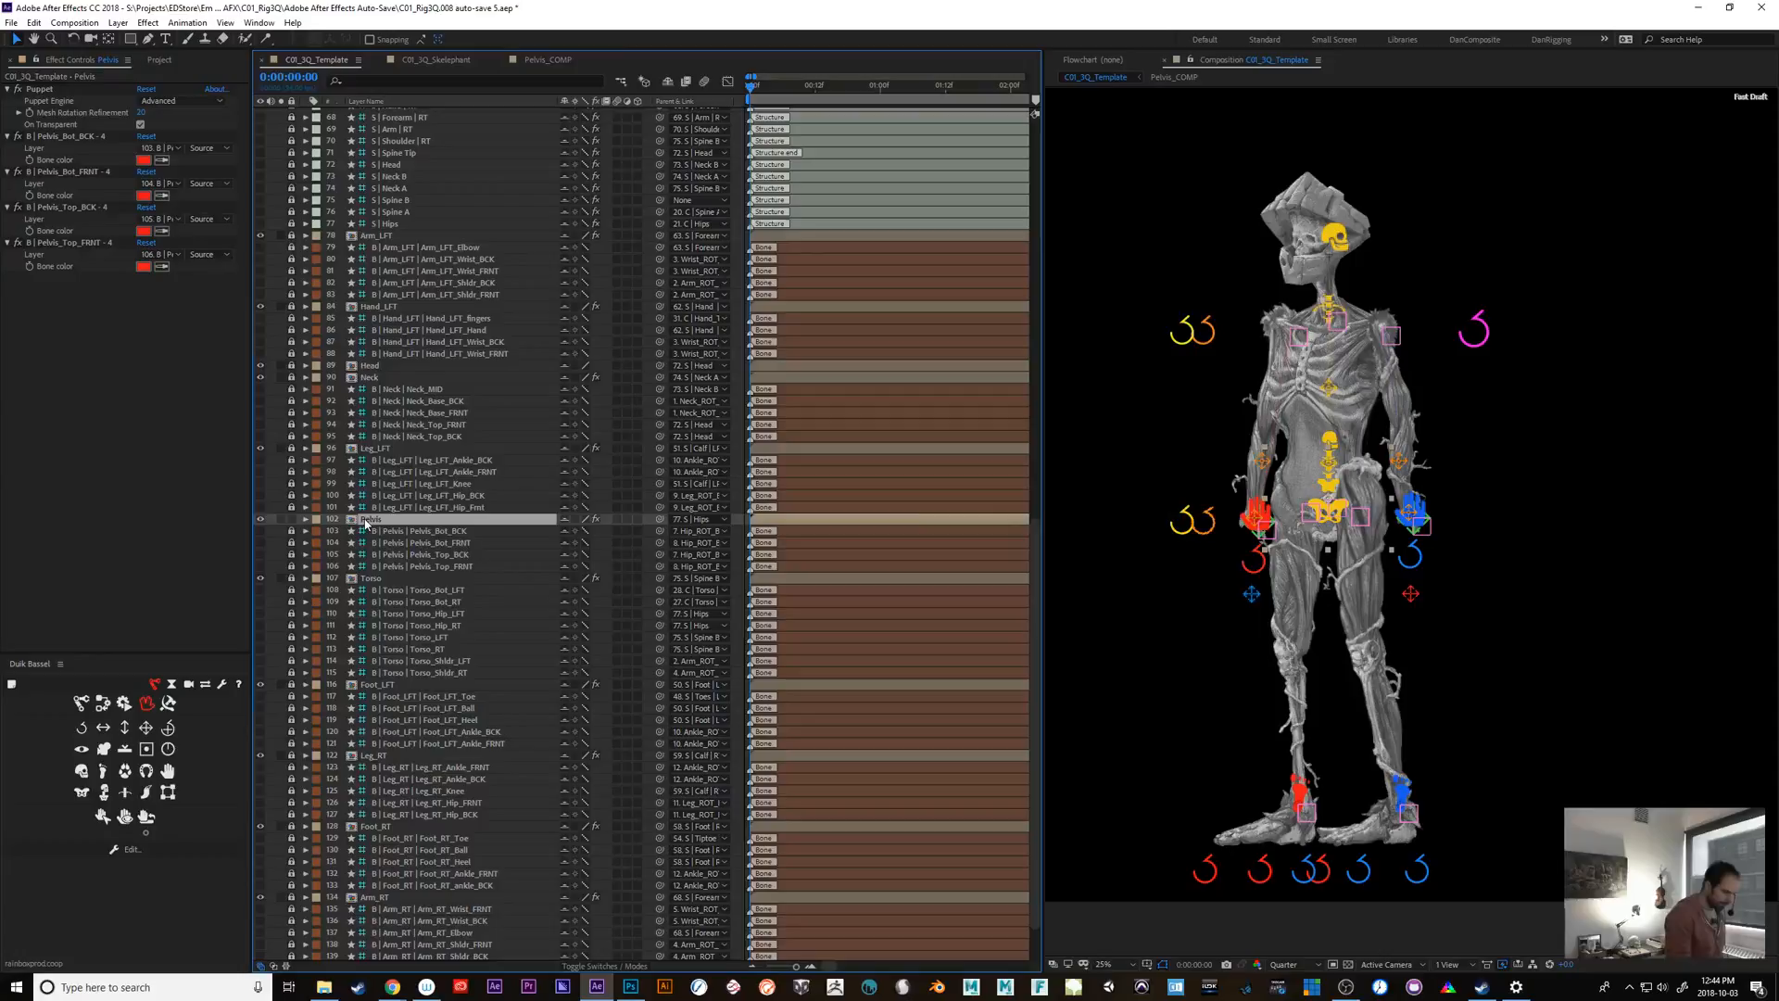
pyautogui.click(281, 520)
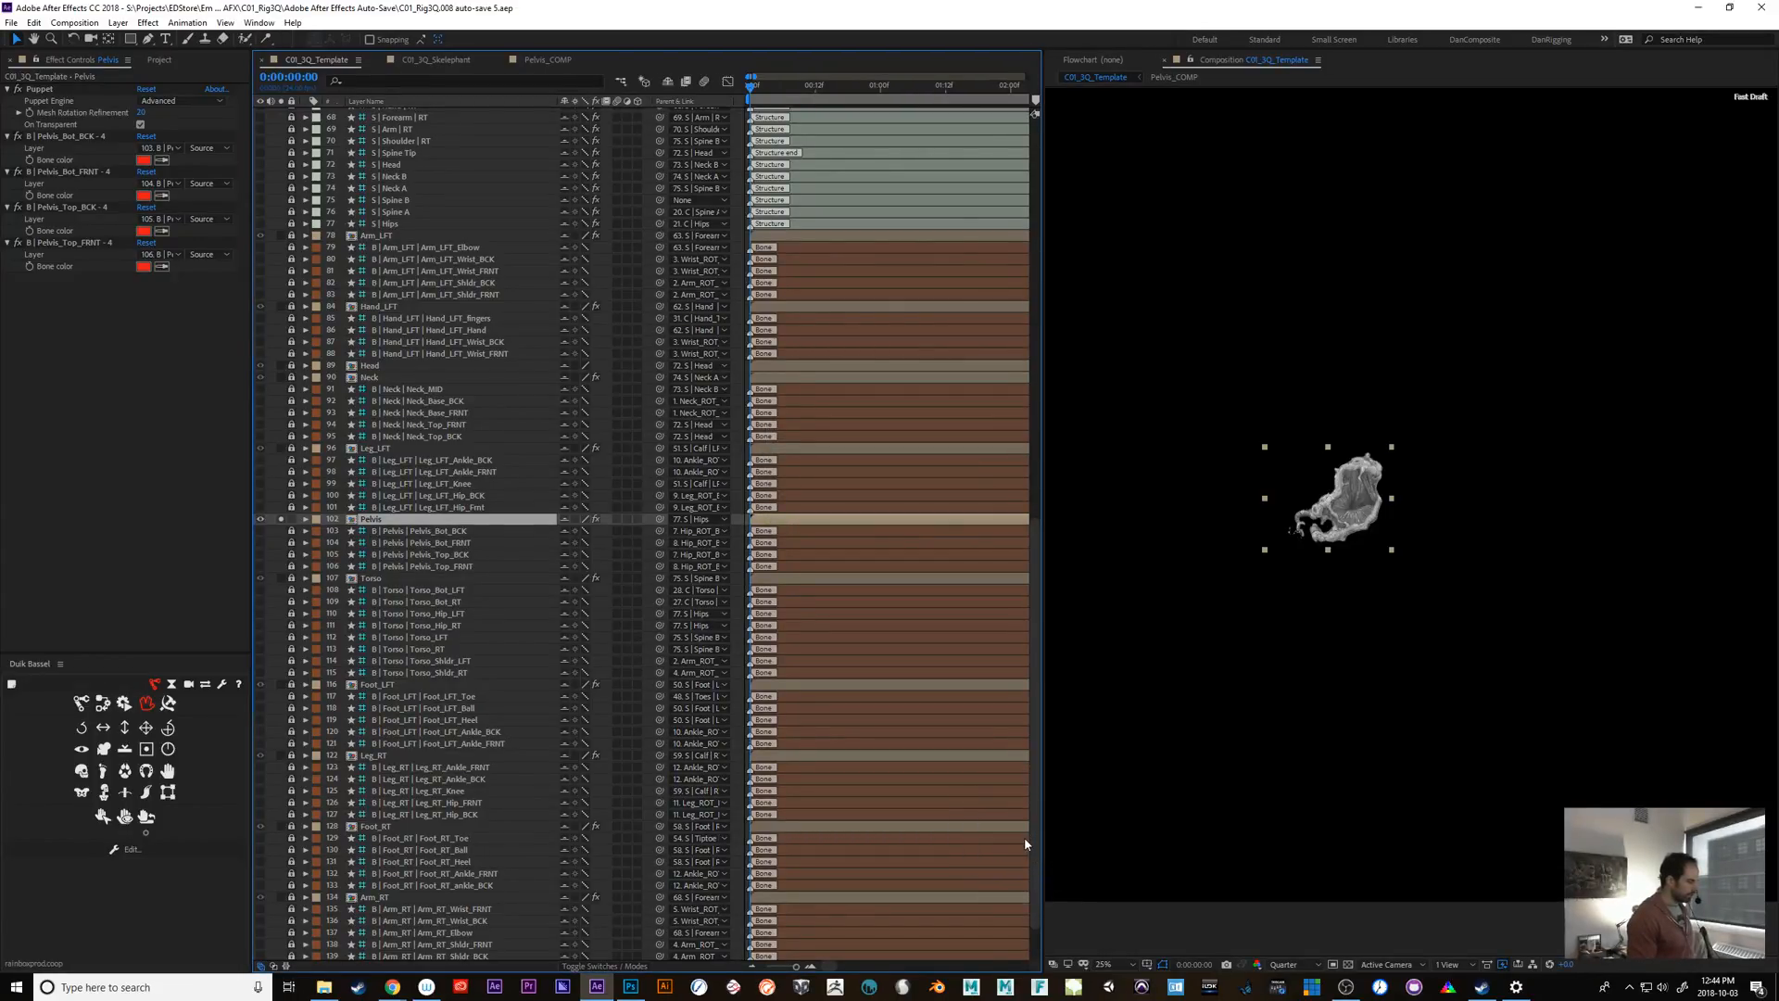
pyautogui.hotkey('ctrl', 'd')
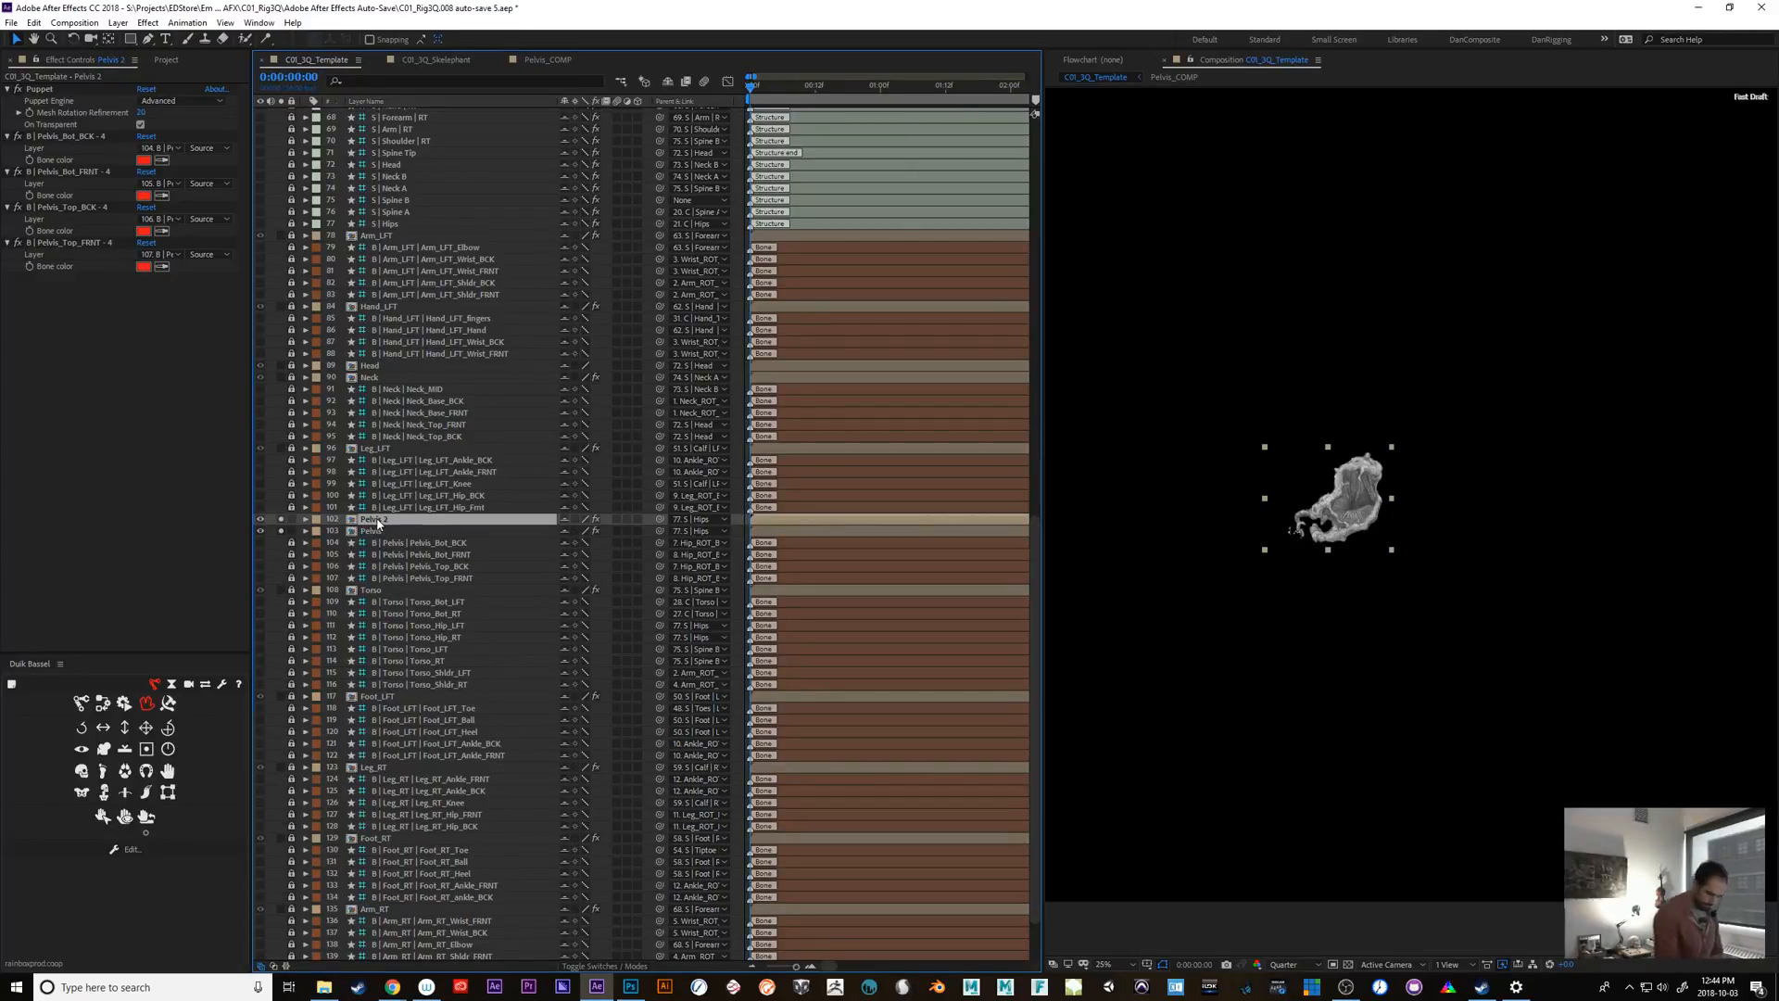
# Rename the duplicated Pelvis layer as Pelvis_BCK
pyautogui.press('Return')
pyautogui.moveTo(384, 519); pyautogui.dragTo(397, 517)
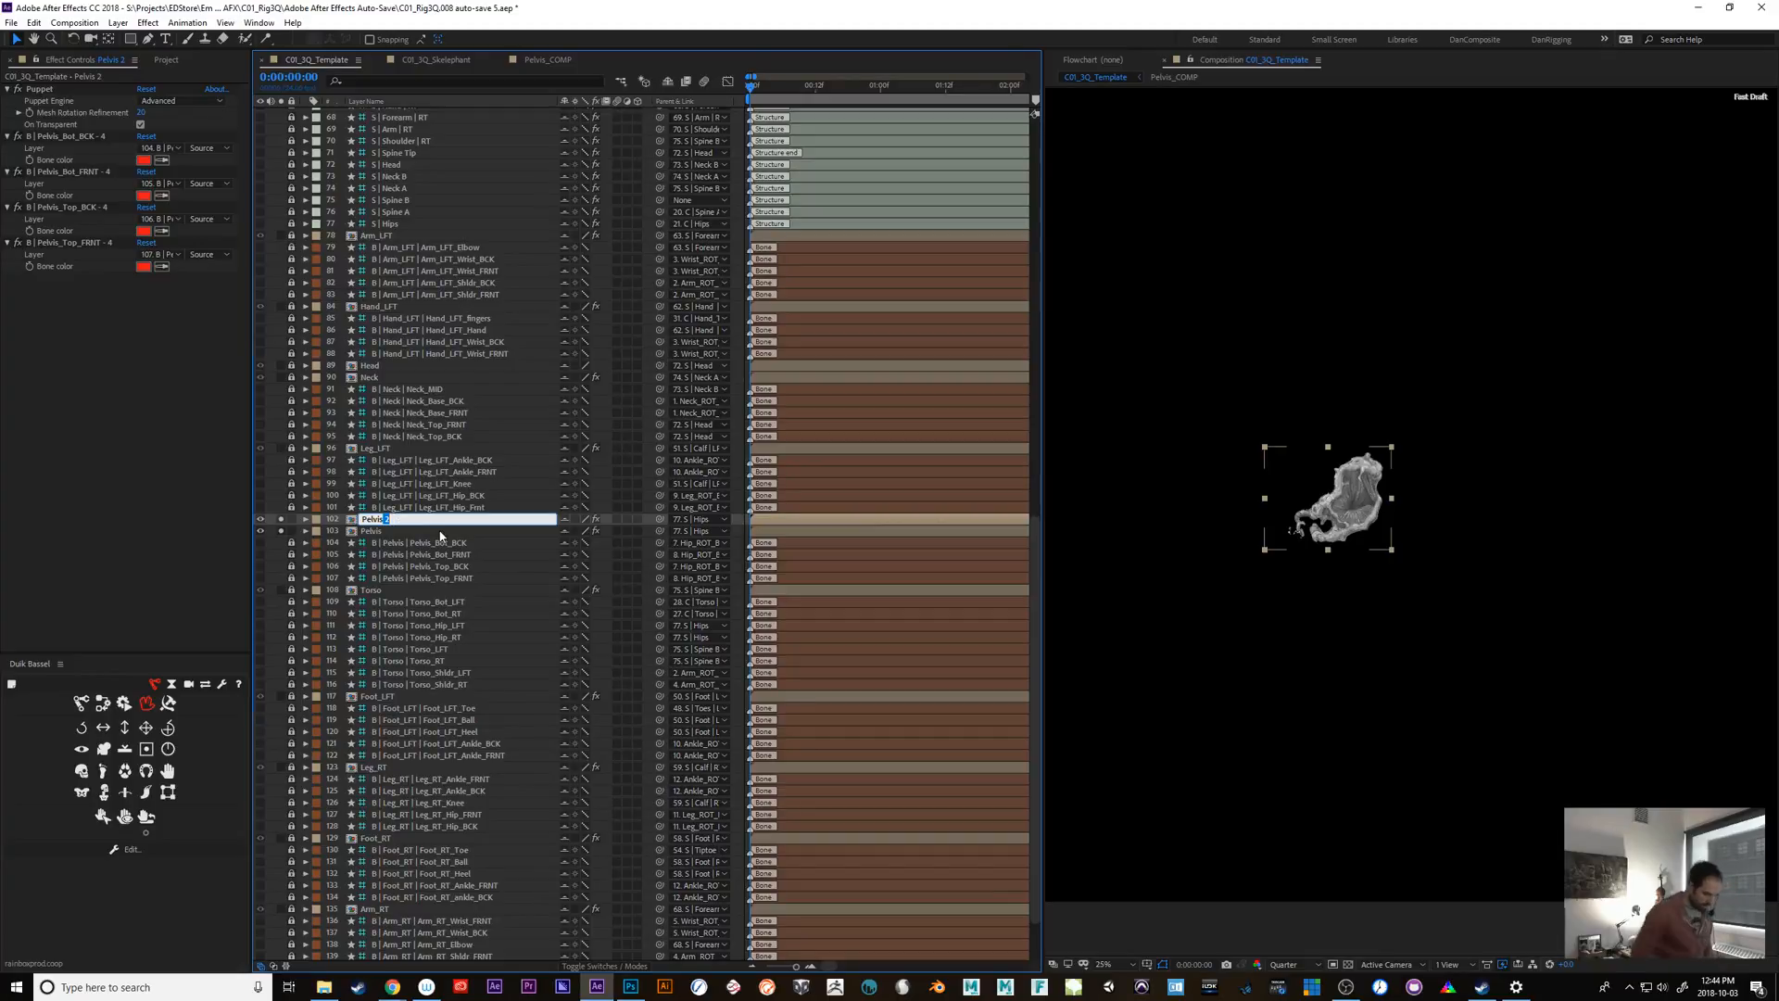
pyautogui.write('_BCK')
pyautogui.press('Return')
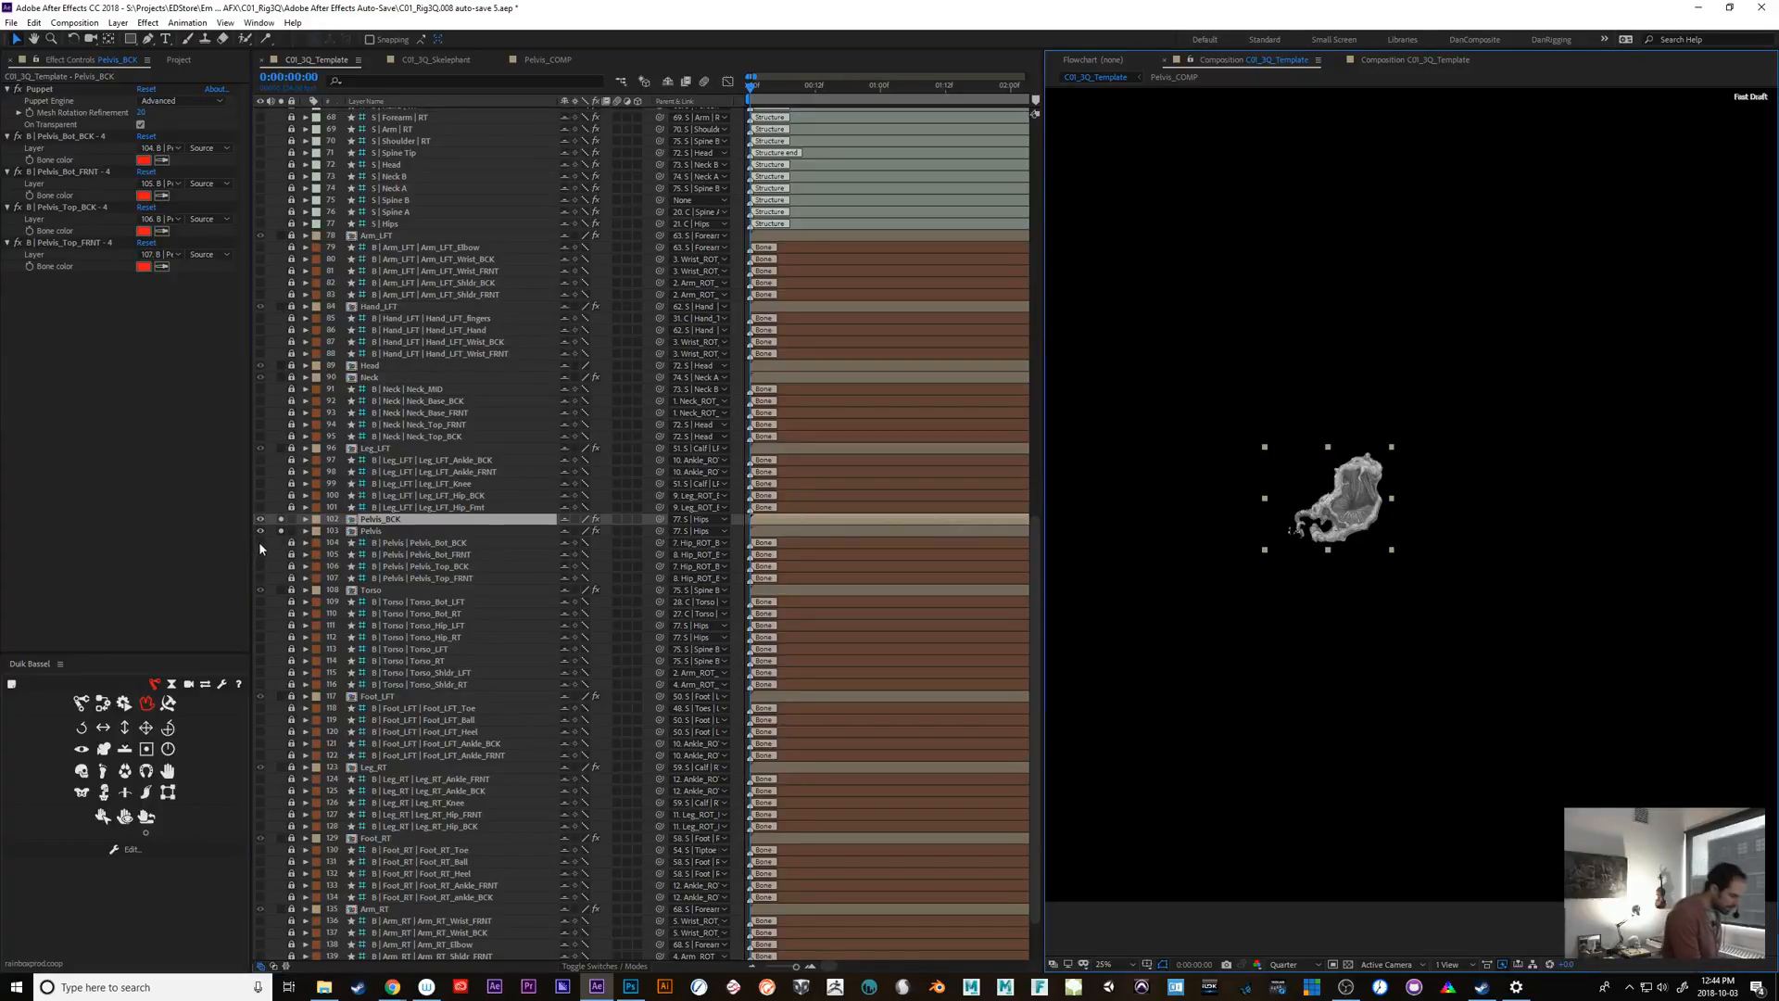
# Solo the four Pelvis bone layers, test the Pelvis_Bot_FRNT bone by moving it away from the pelvis, and undo the move
pyautogui.moveTo(281, 542); pyautogui.dragTo(281, 578)
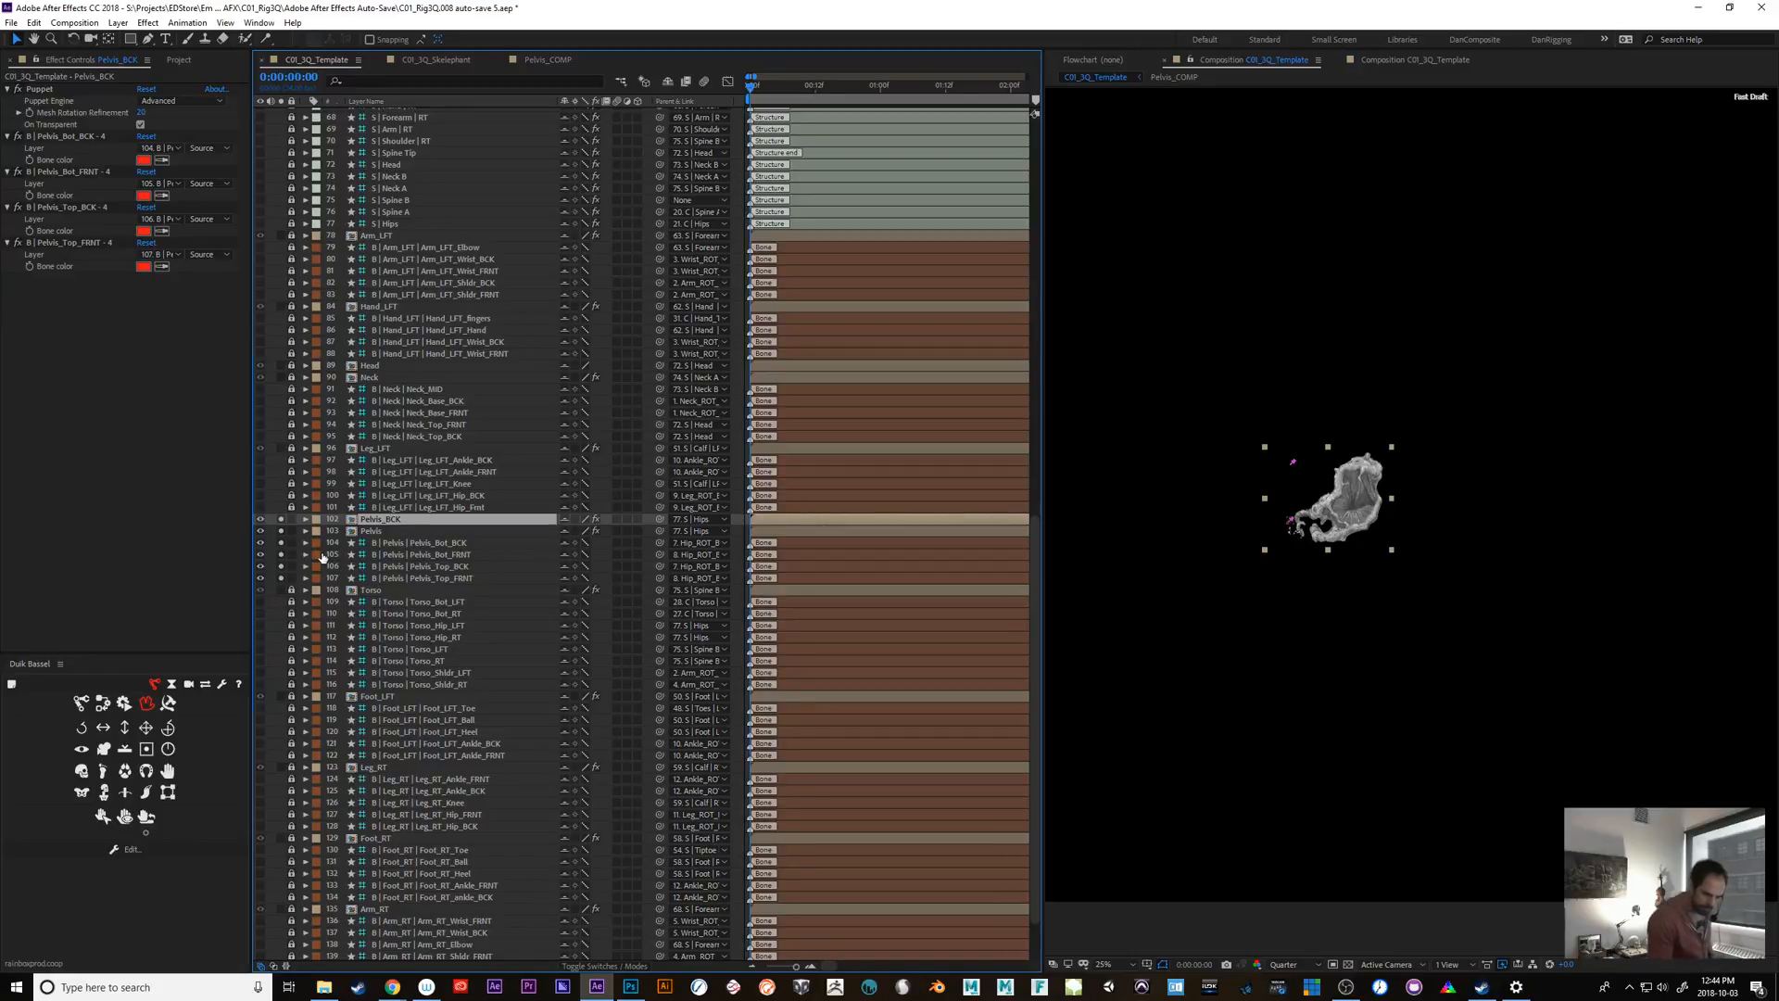
pyautogui.click(432, 545)
pyautogui.click(433, 580)
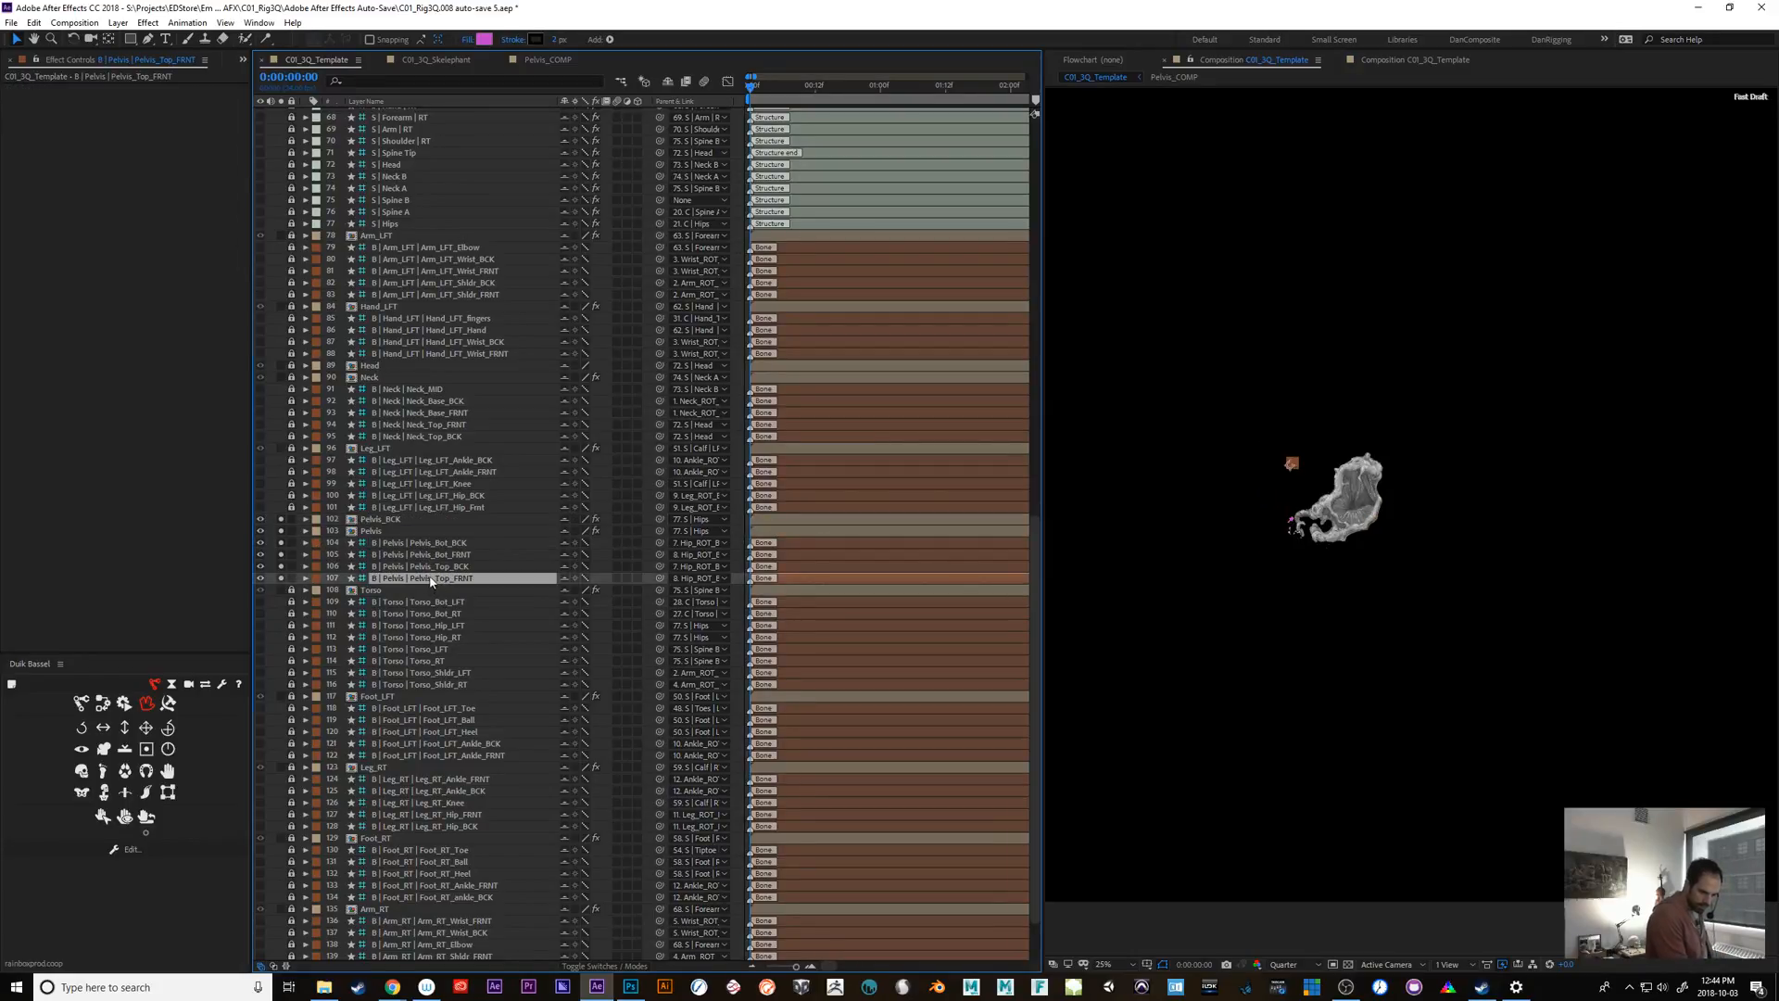
pyautogui.click(439, 568)
pyautogui.click(434, 554)
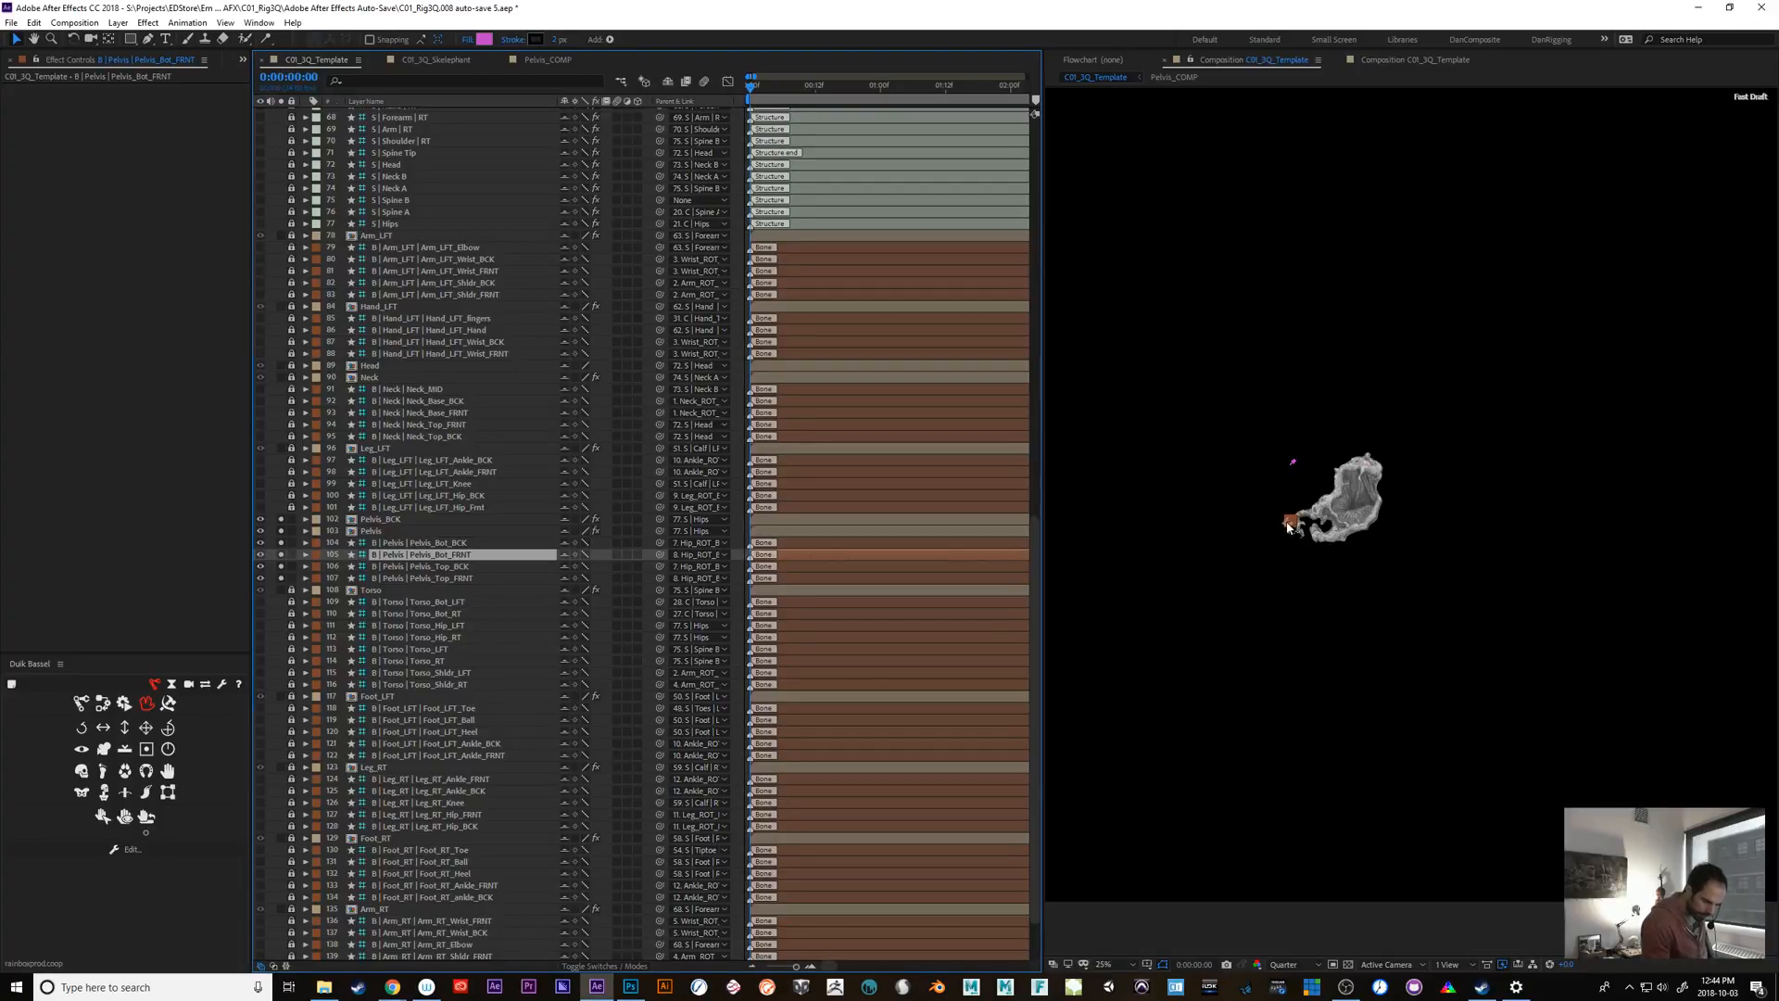
pyautogui.moveTo(1287, 523); pyautogui.dragTo(1262, 505)
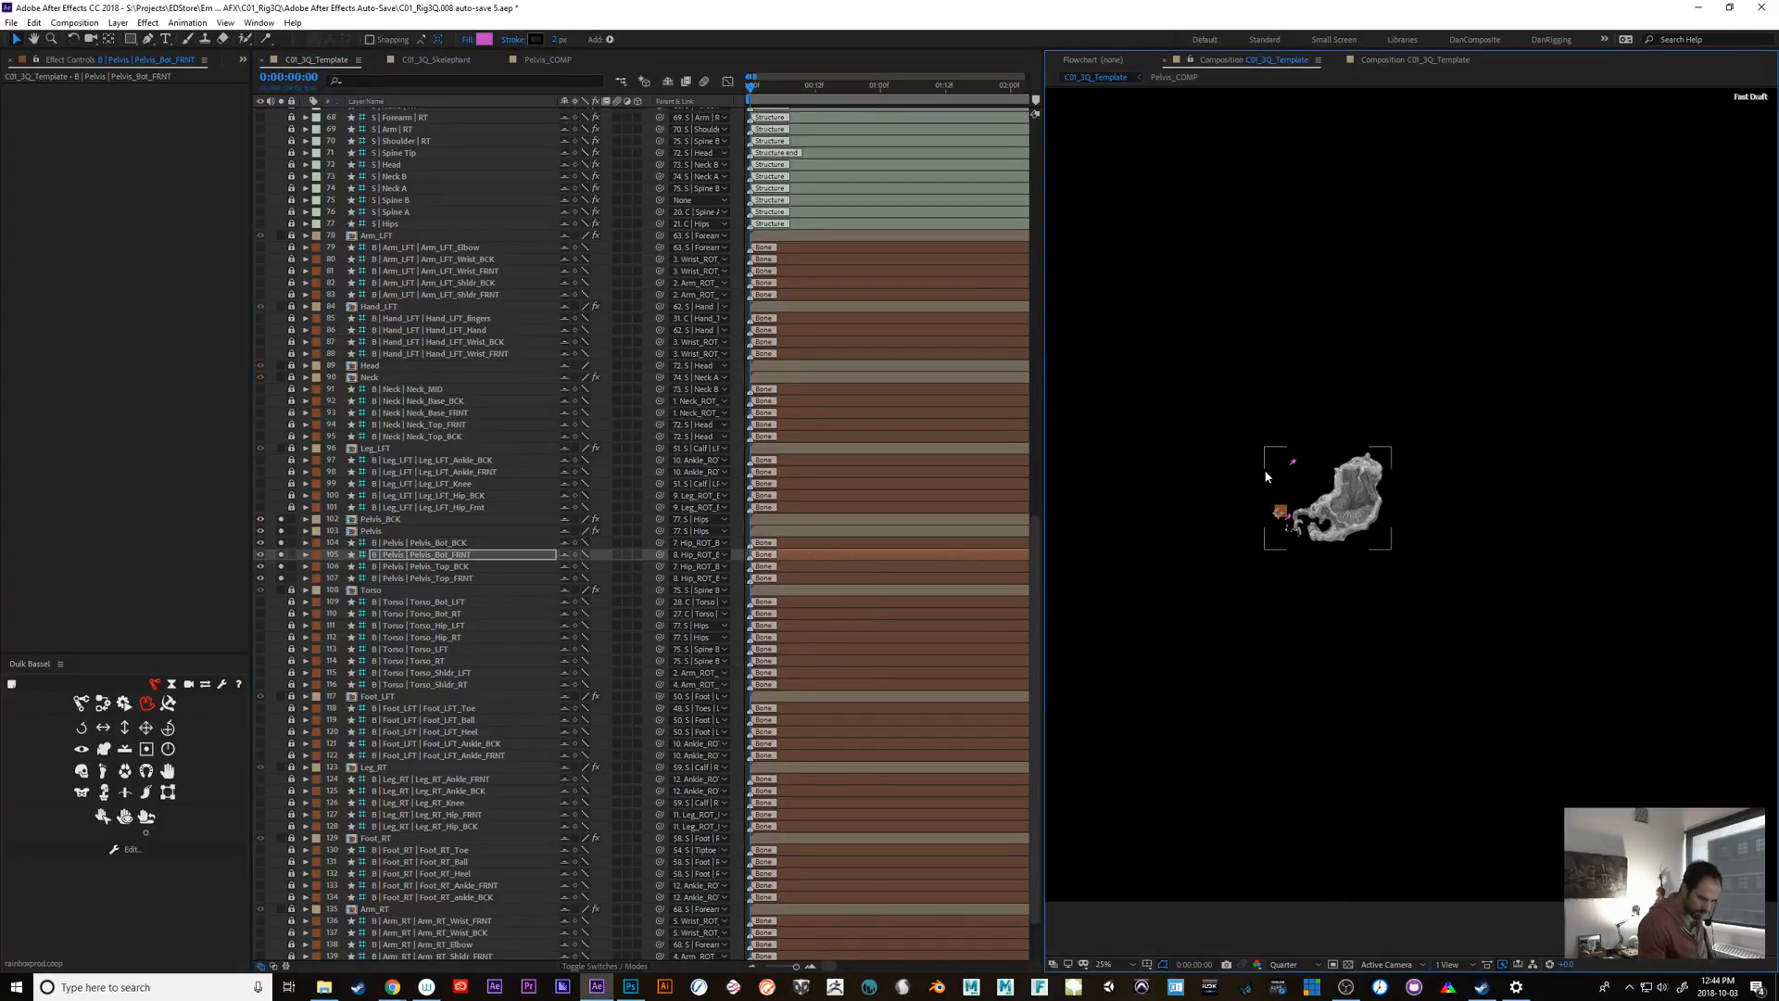
pyautogui.hotkey('ctrl', 'z')
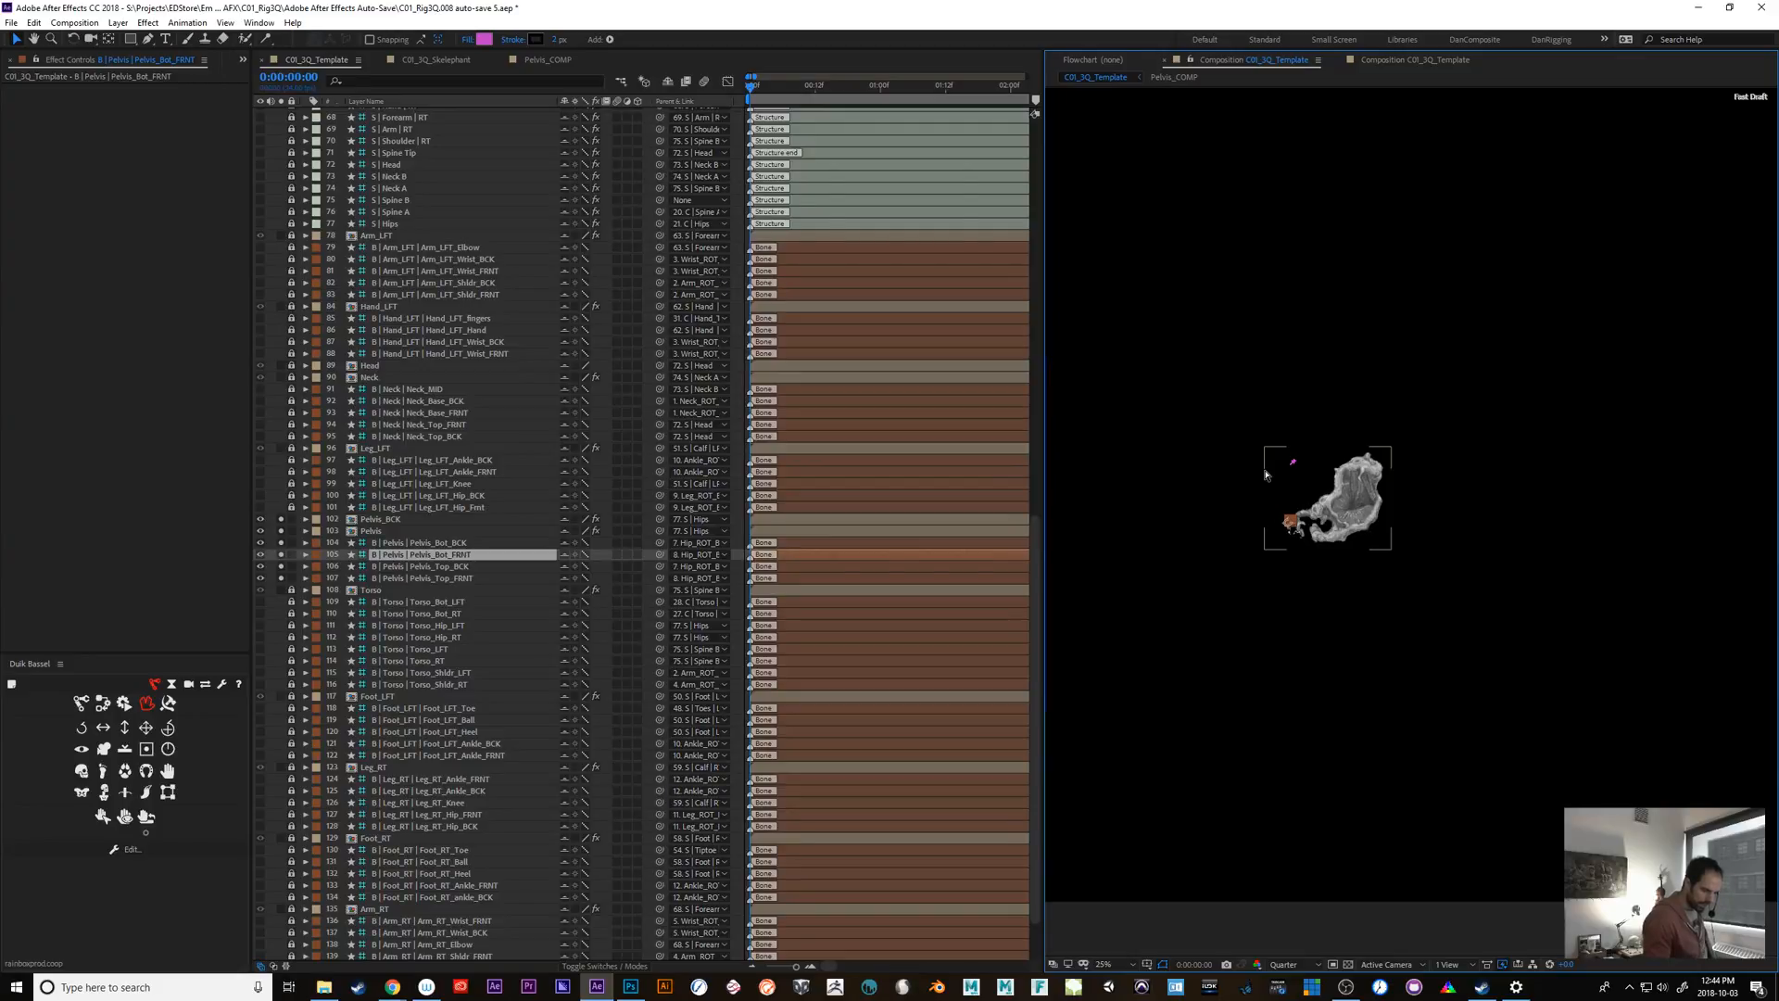
# Move the Pelvis_BCK layer below the Torso bone layers, directly above Foot_LFT in the layer stack
pyautogui.click(378, 521)
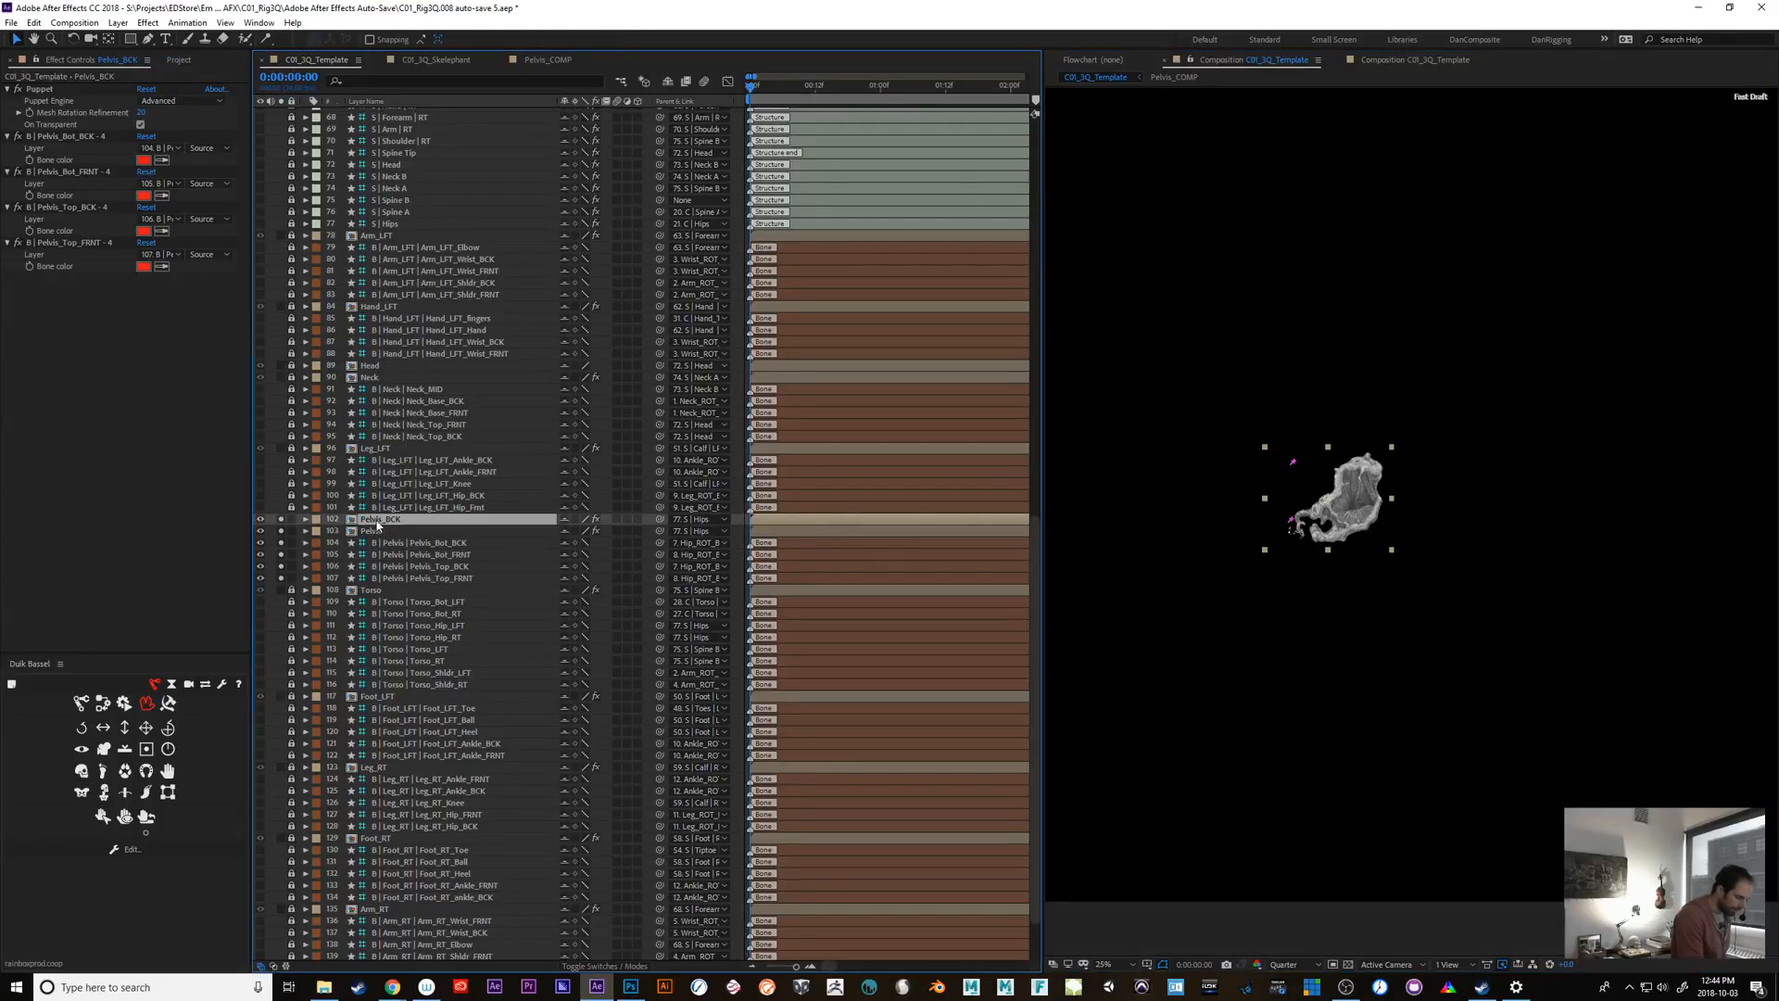
pyautogui.moveTo(384, 522); pyautogui.dragTo(432, 686)
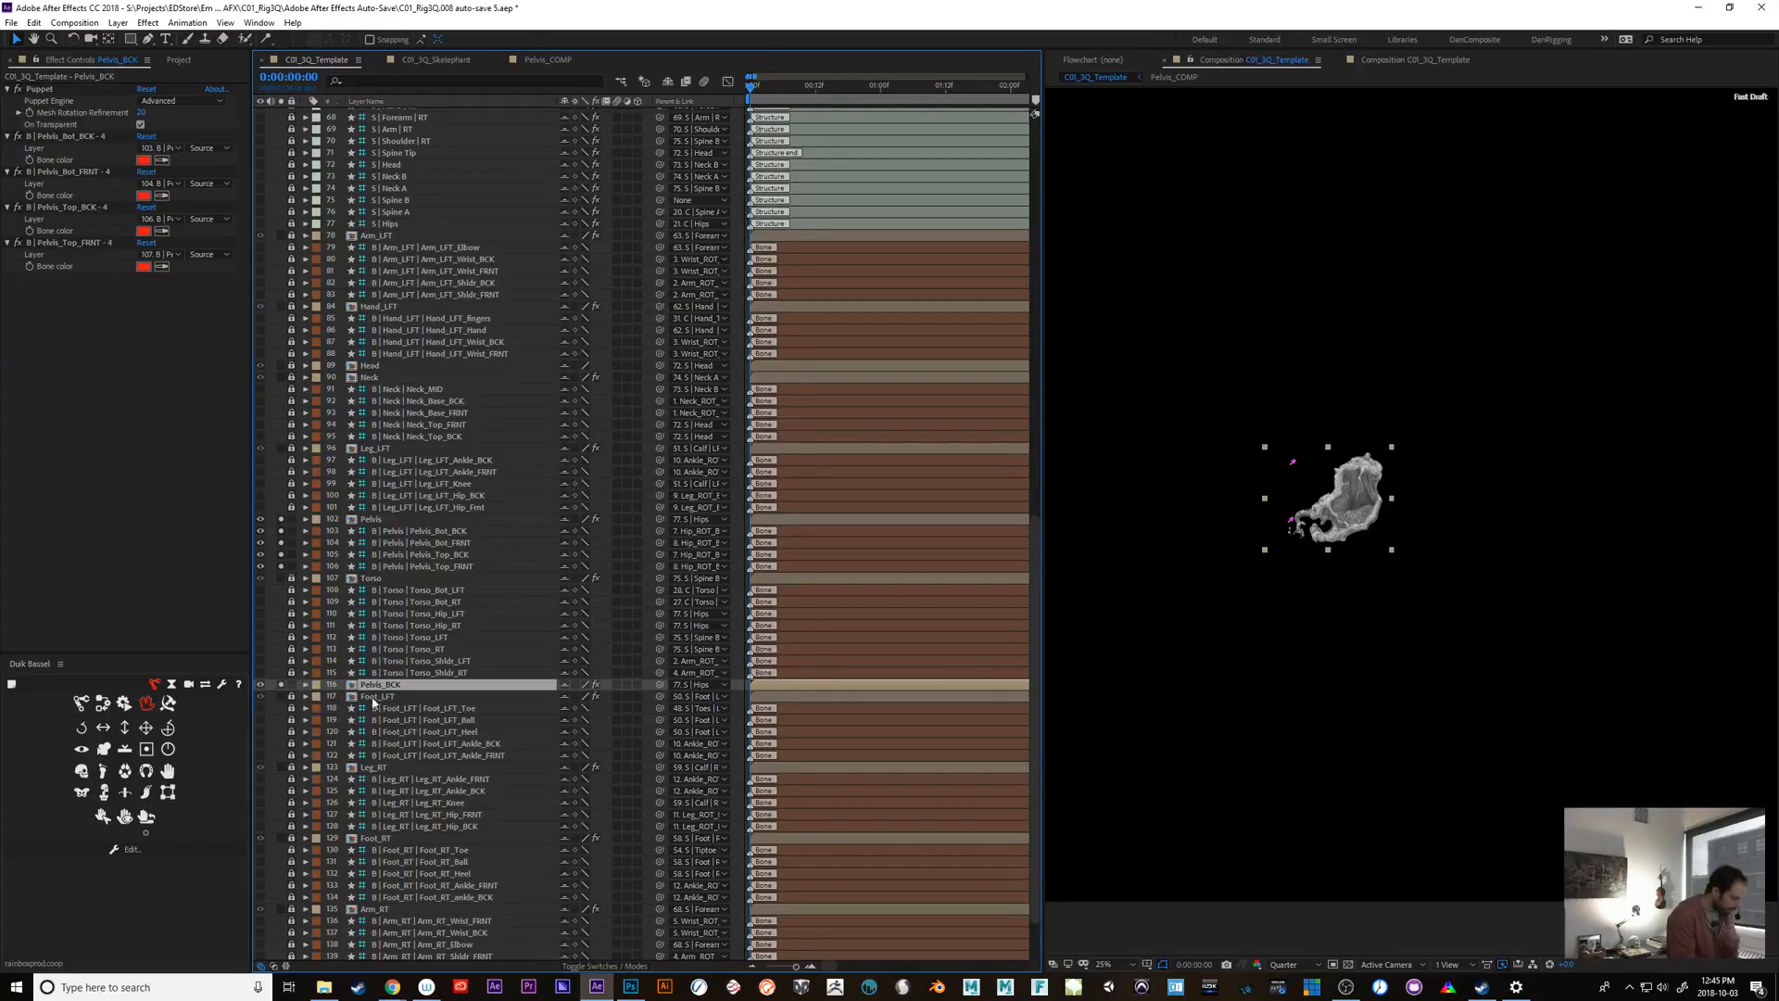
# Locate the Pelvis_COMP composition among the rig comps in the project
pyautogui.click(180, 61)
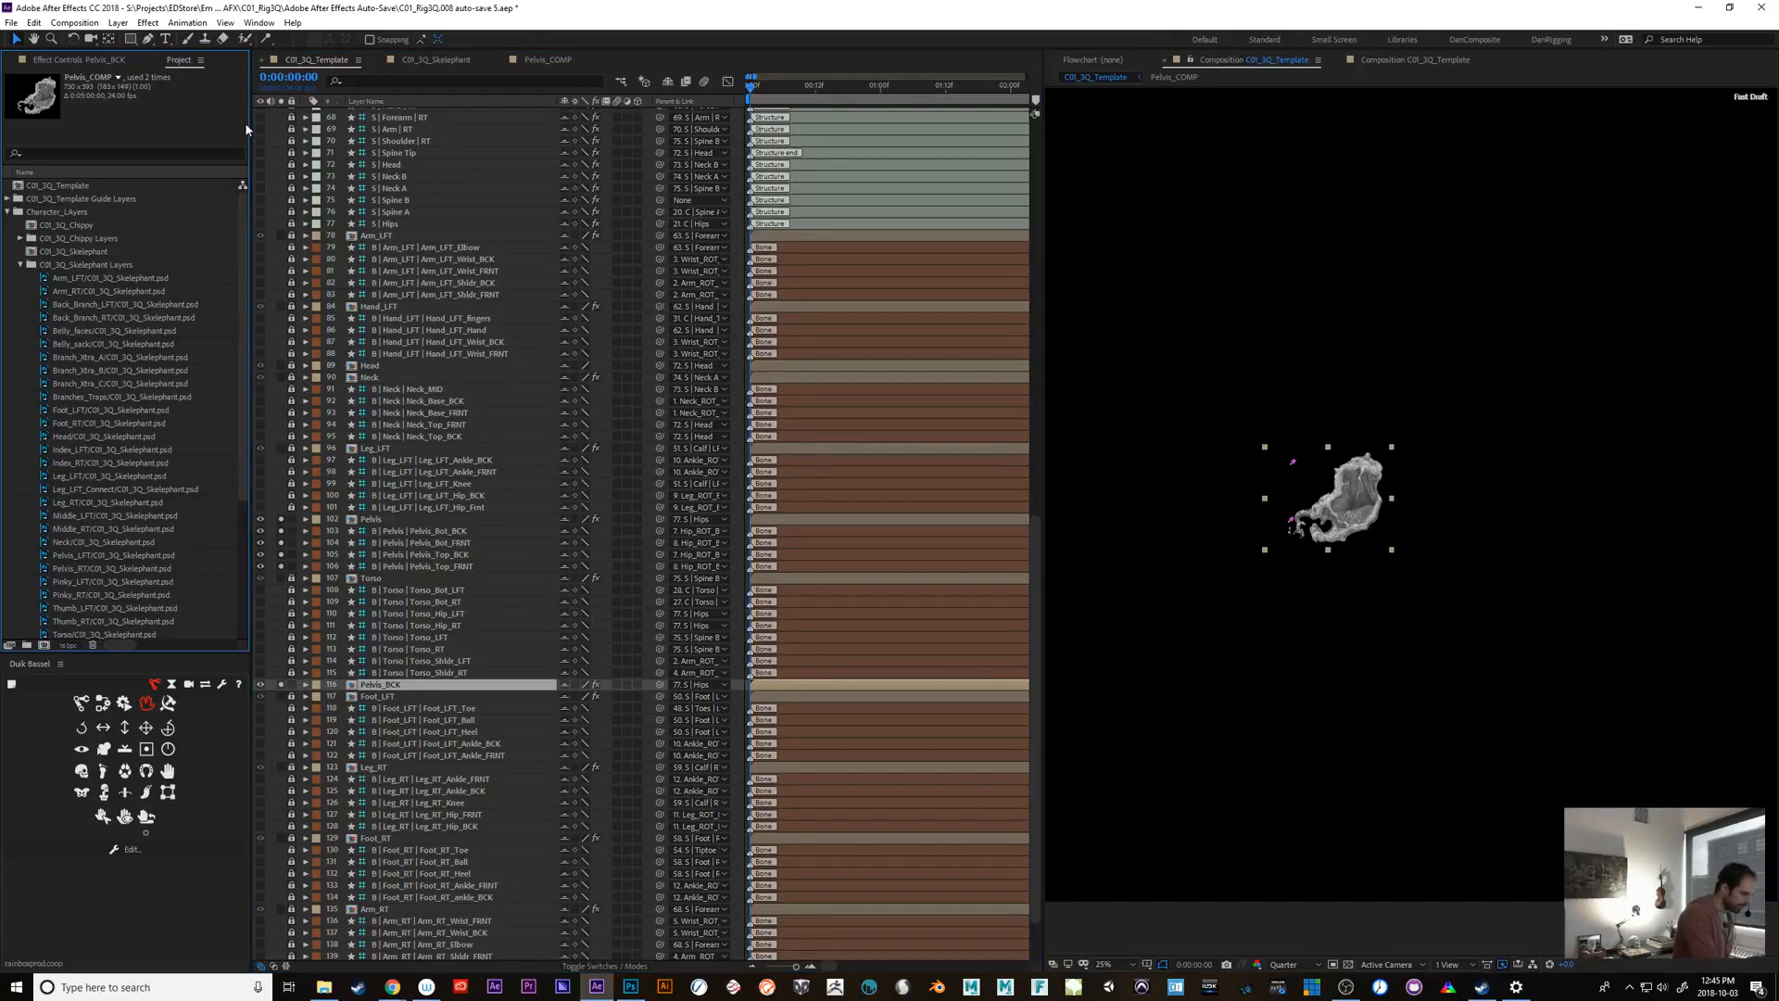
pyautogui.moveTo(244, 474); pyautogui.dragTo(246, 622)
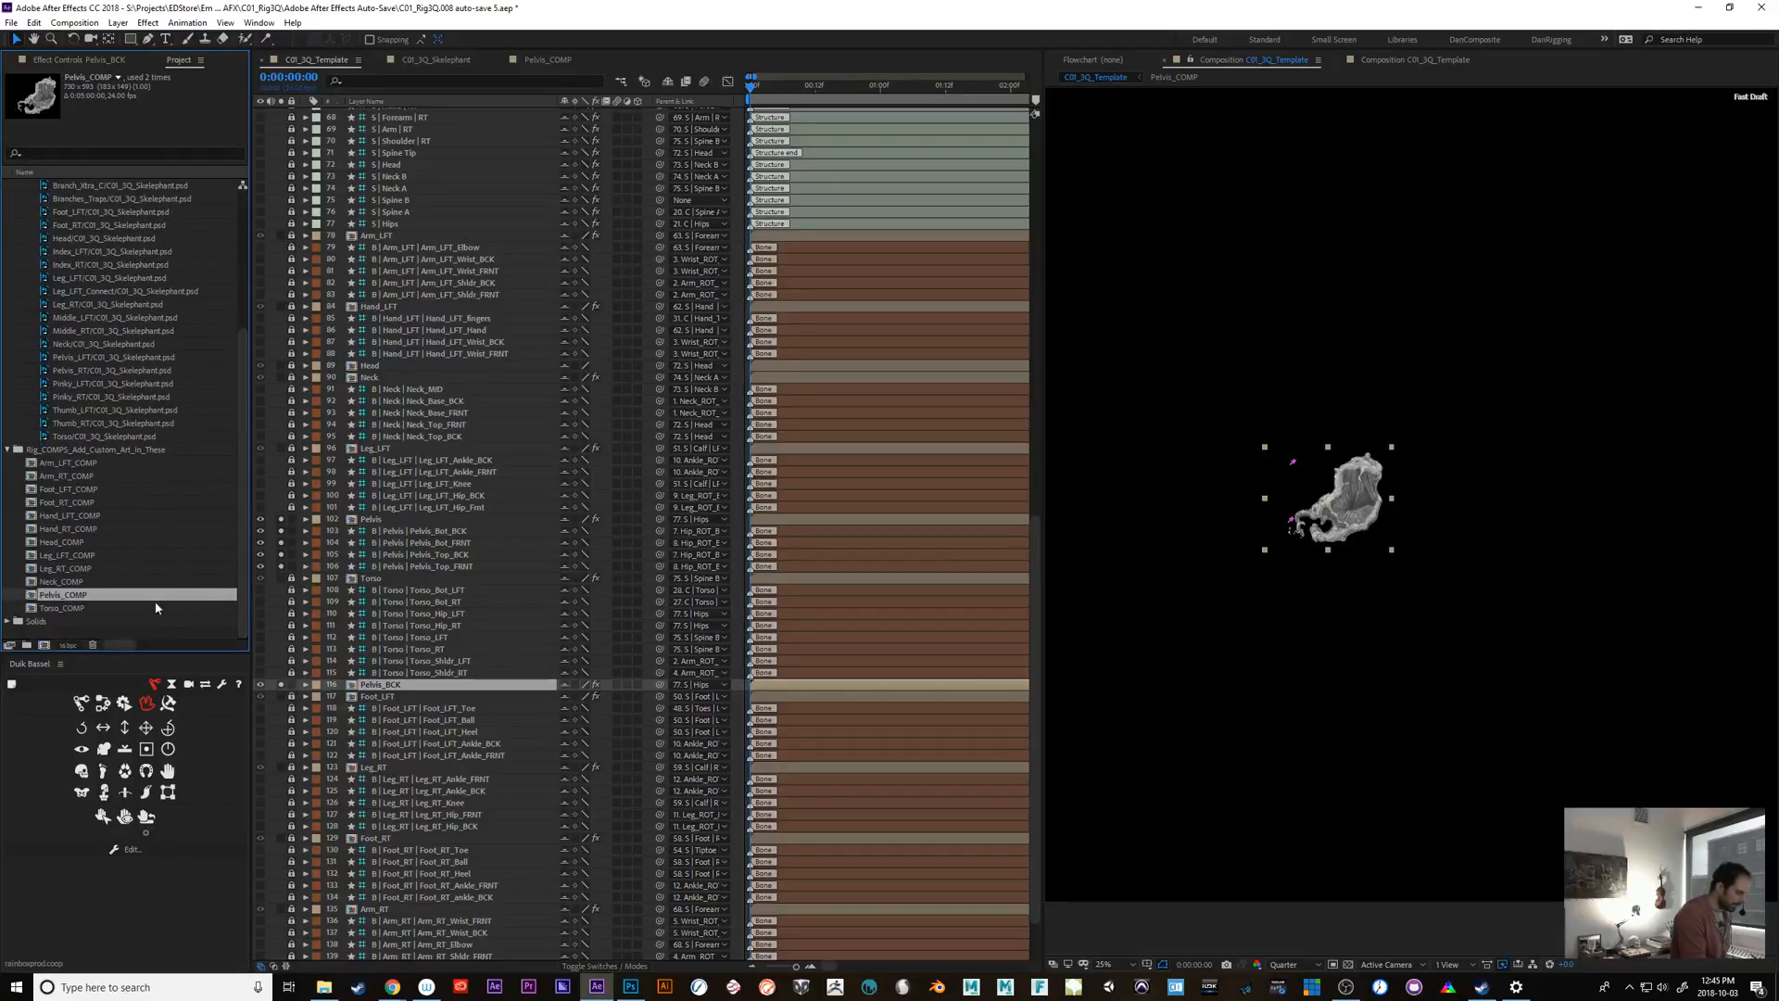
# Rename the Pelvis_COMP composition as Pelvis_LFT_COMP
pyautogui.click(65, 594)
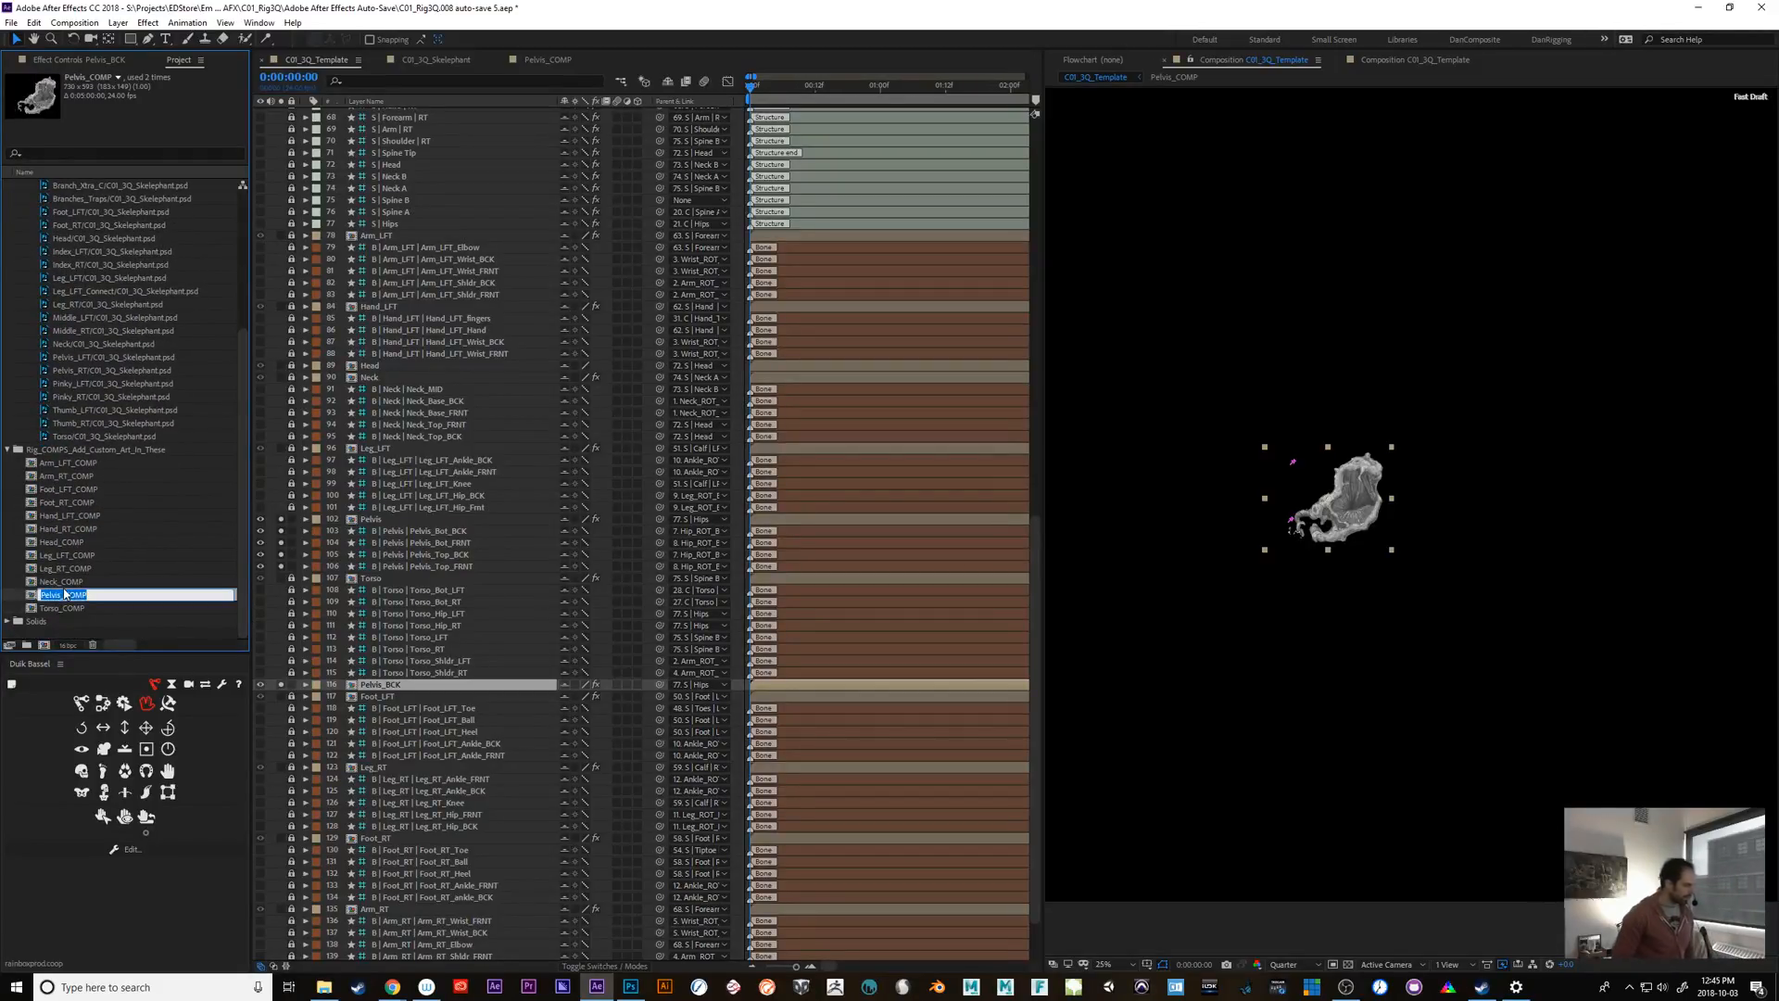
pyautogui.write('_LF')
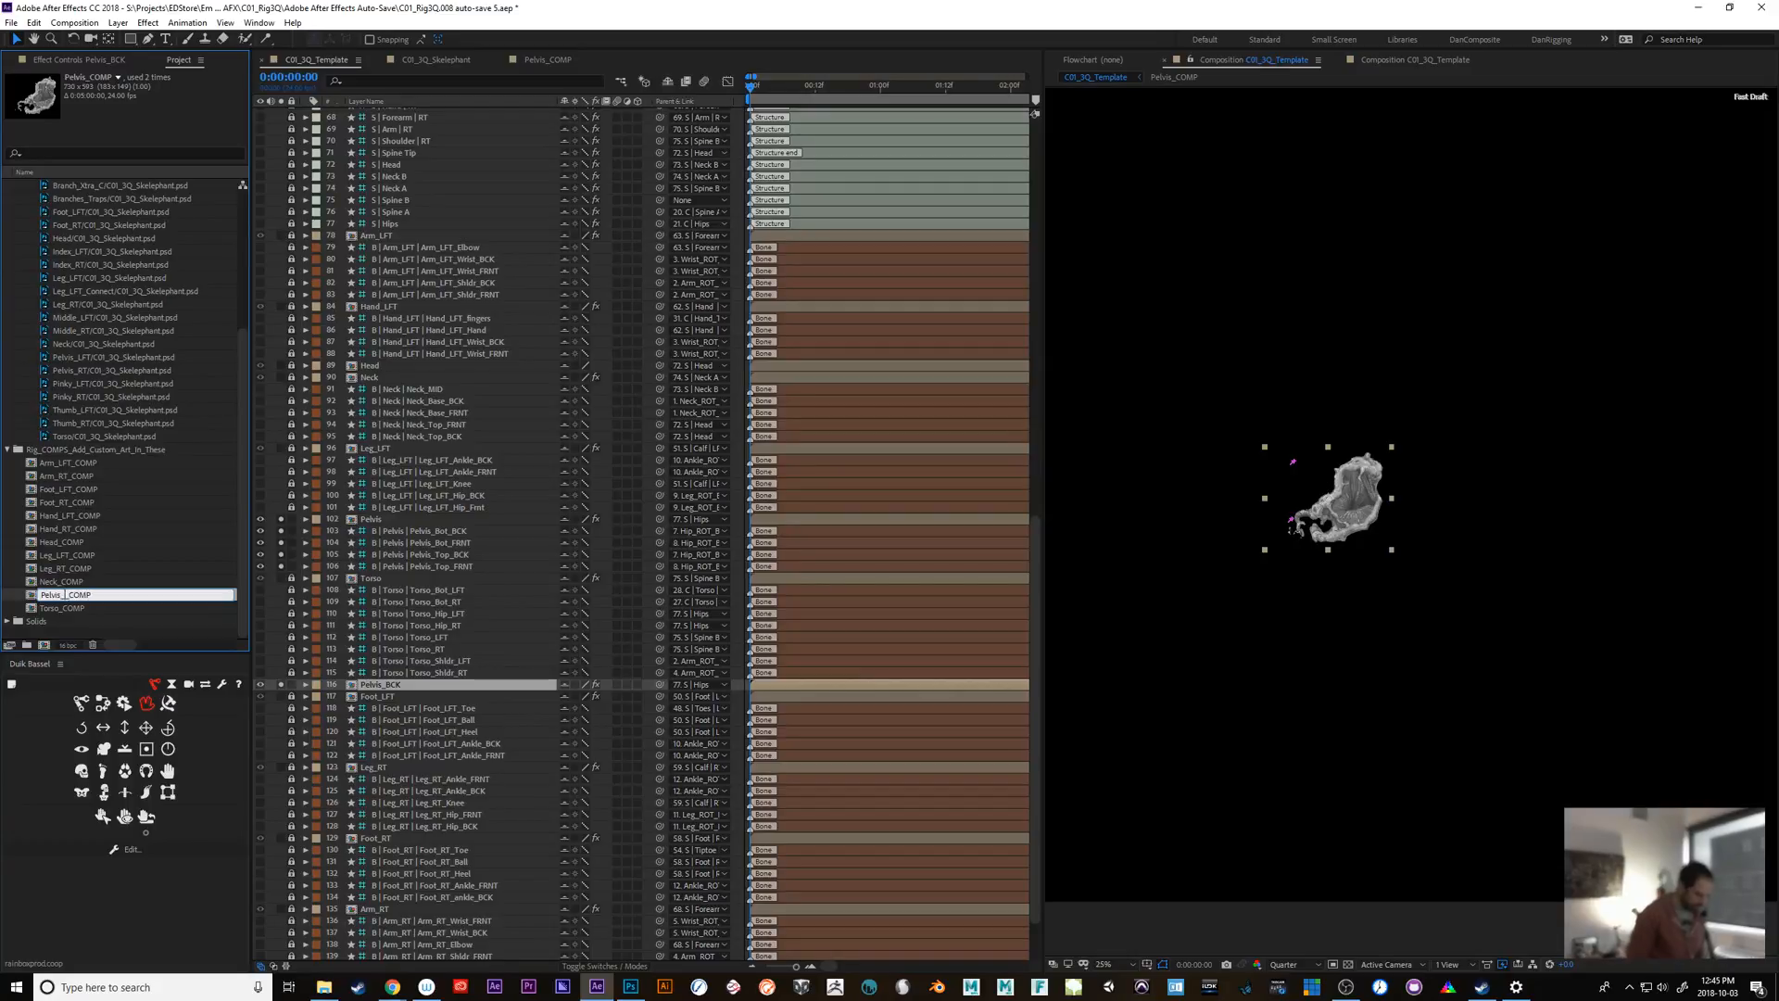
pyautogui.write('T_')
pyautogui.press('Return')
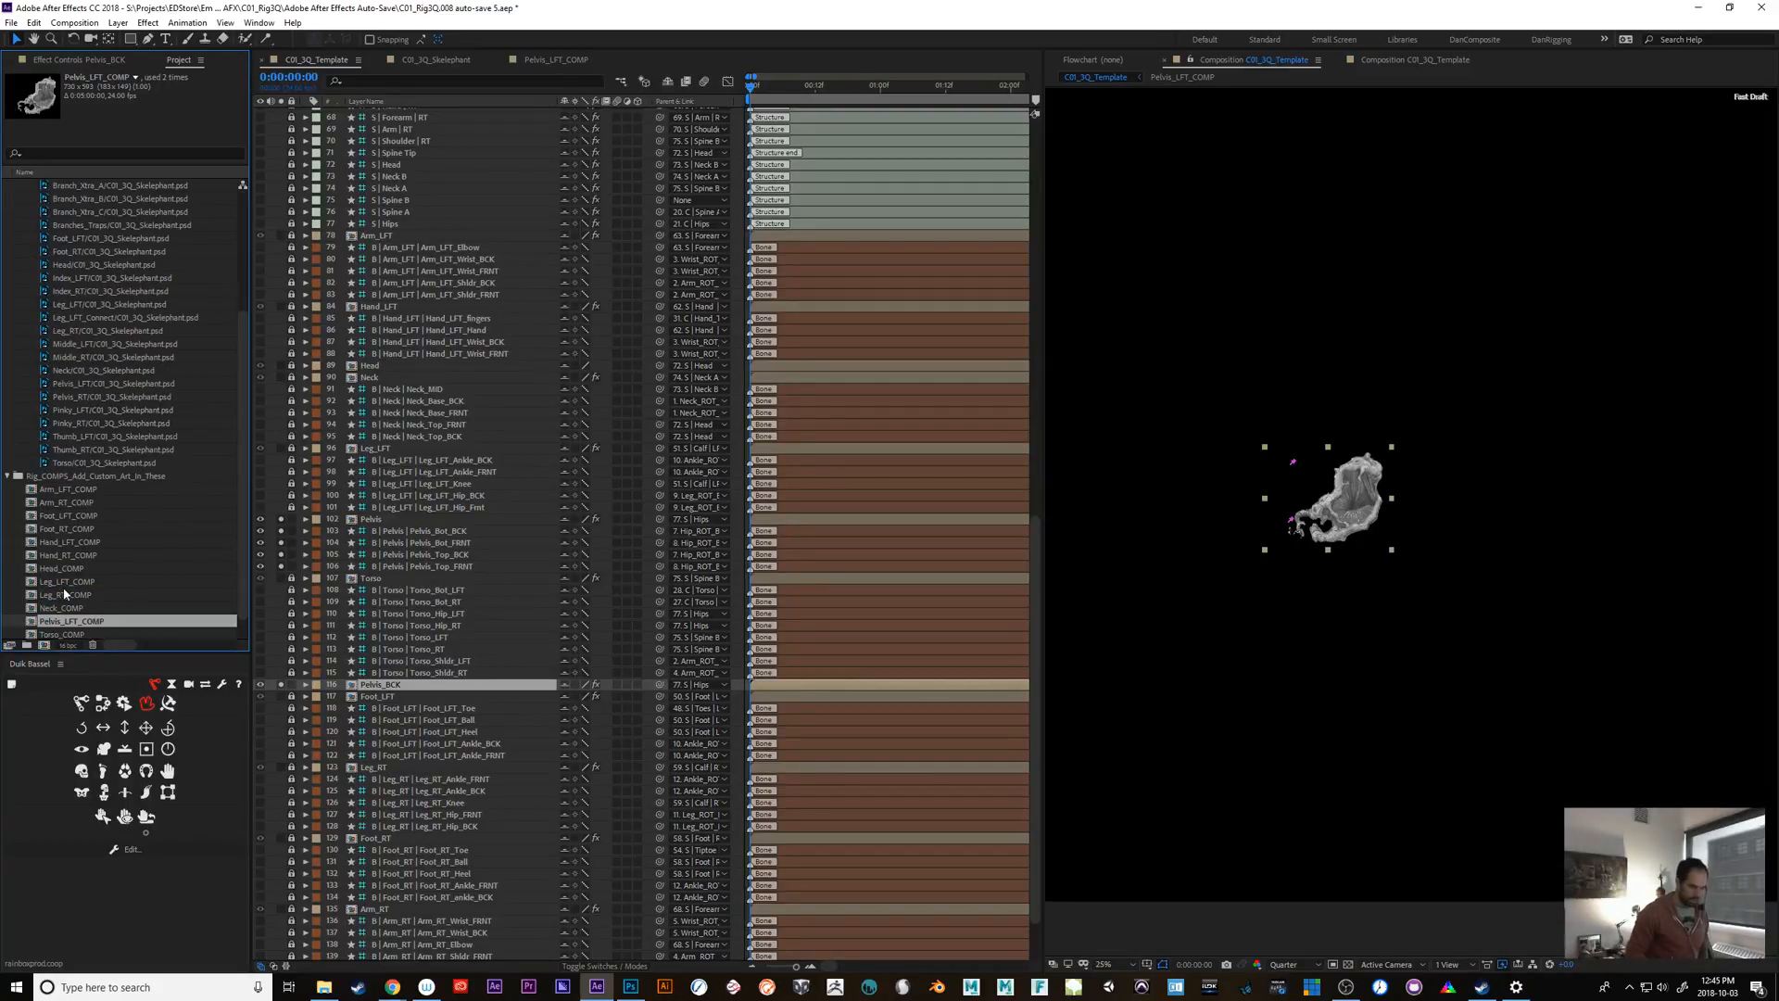
# Duplicate Pelvis_LFT_COMP and rename the copy as Pelvis_RT_COMP
pyautogui.hotkey('ctrl', 'd')
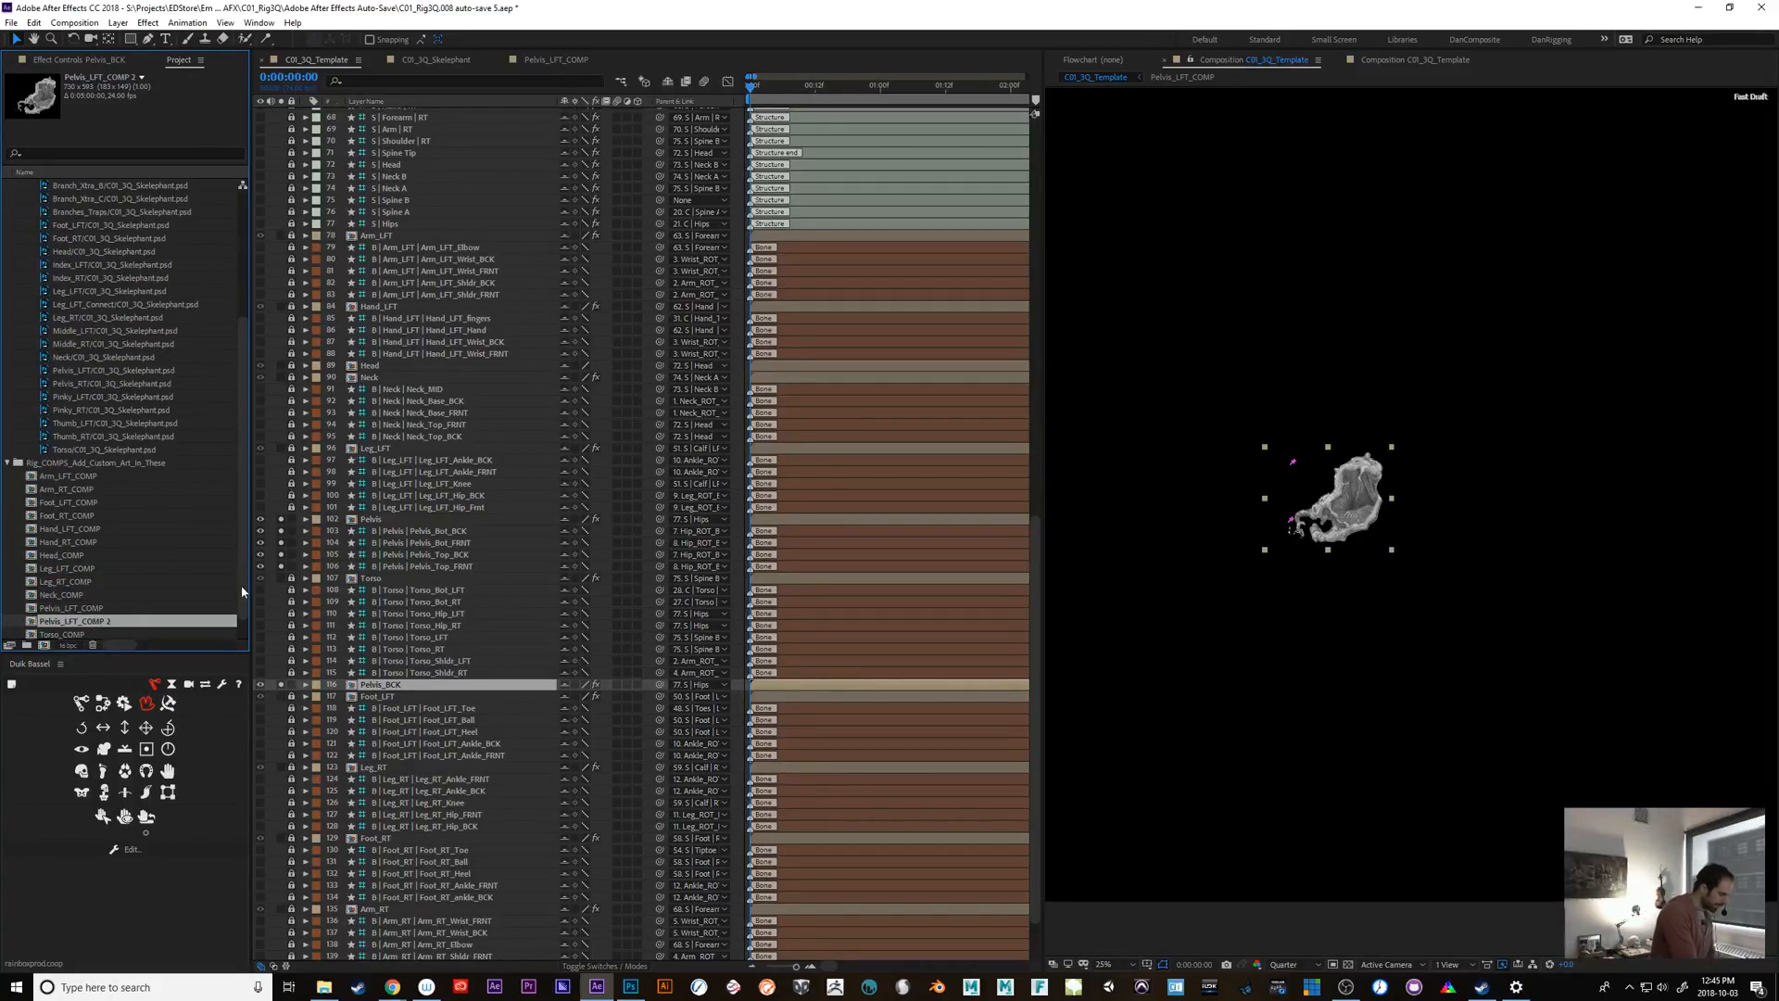
pyautogui.press('Return')
pyautogui.click(70, 621)
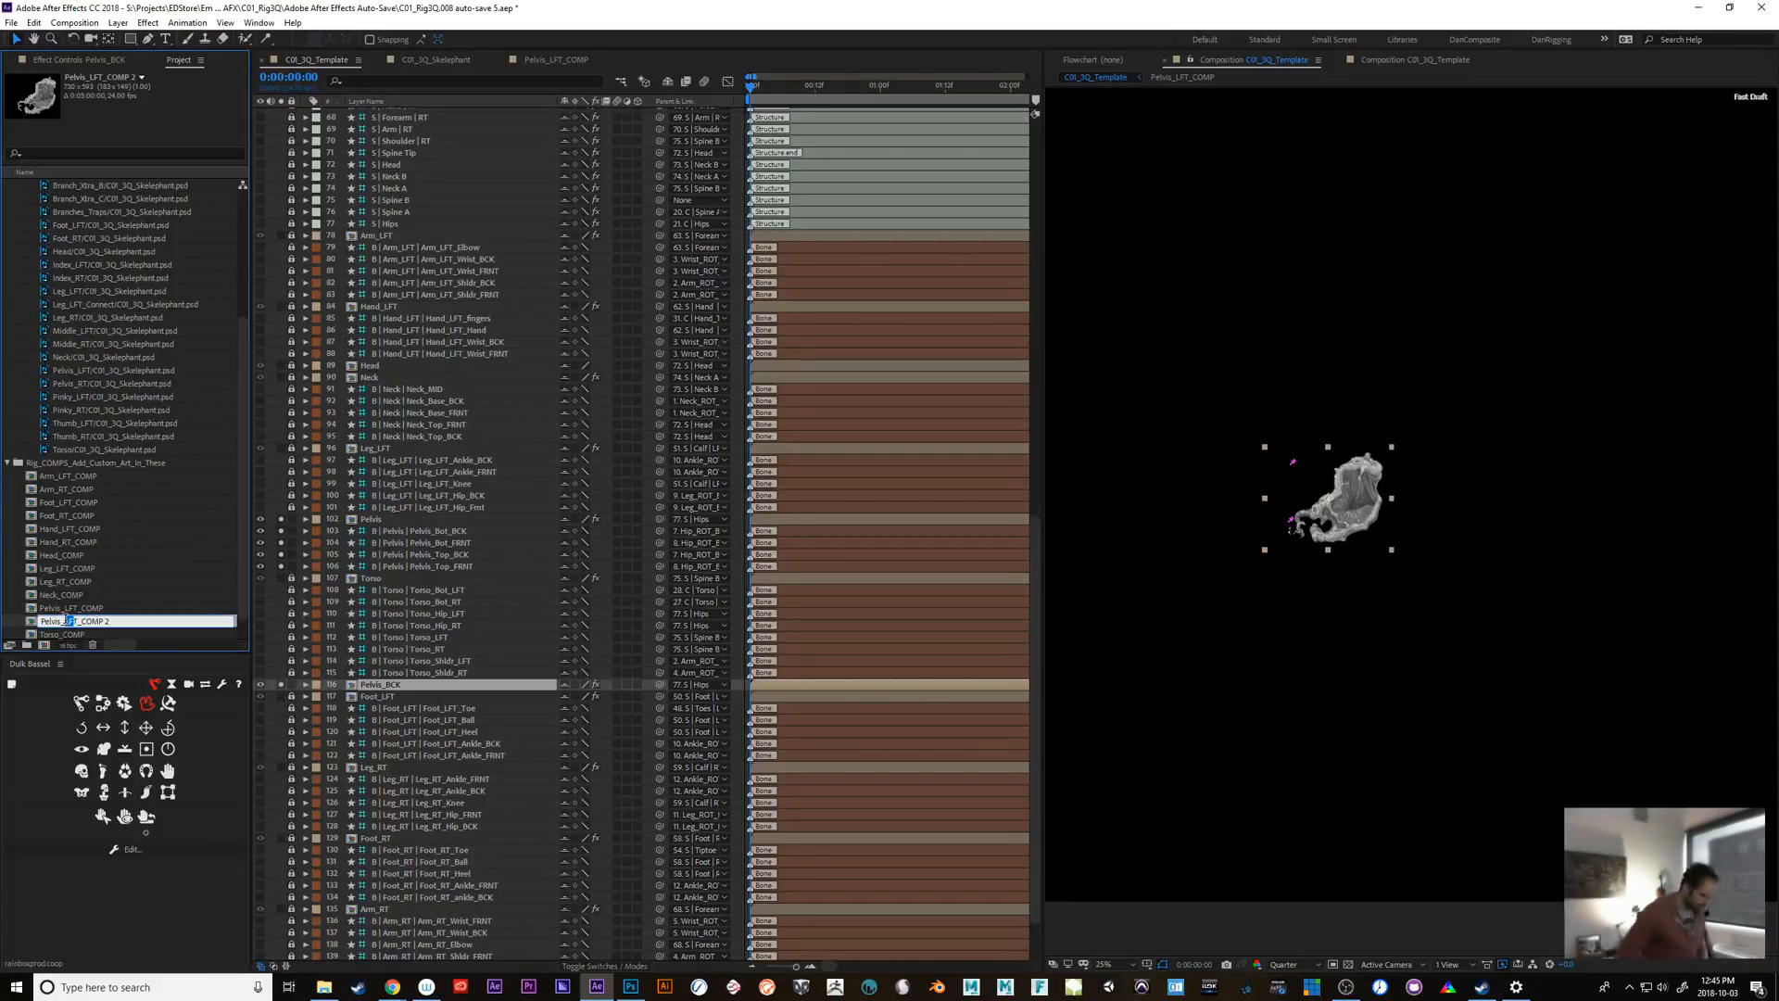
pyautogui.write('R')
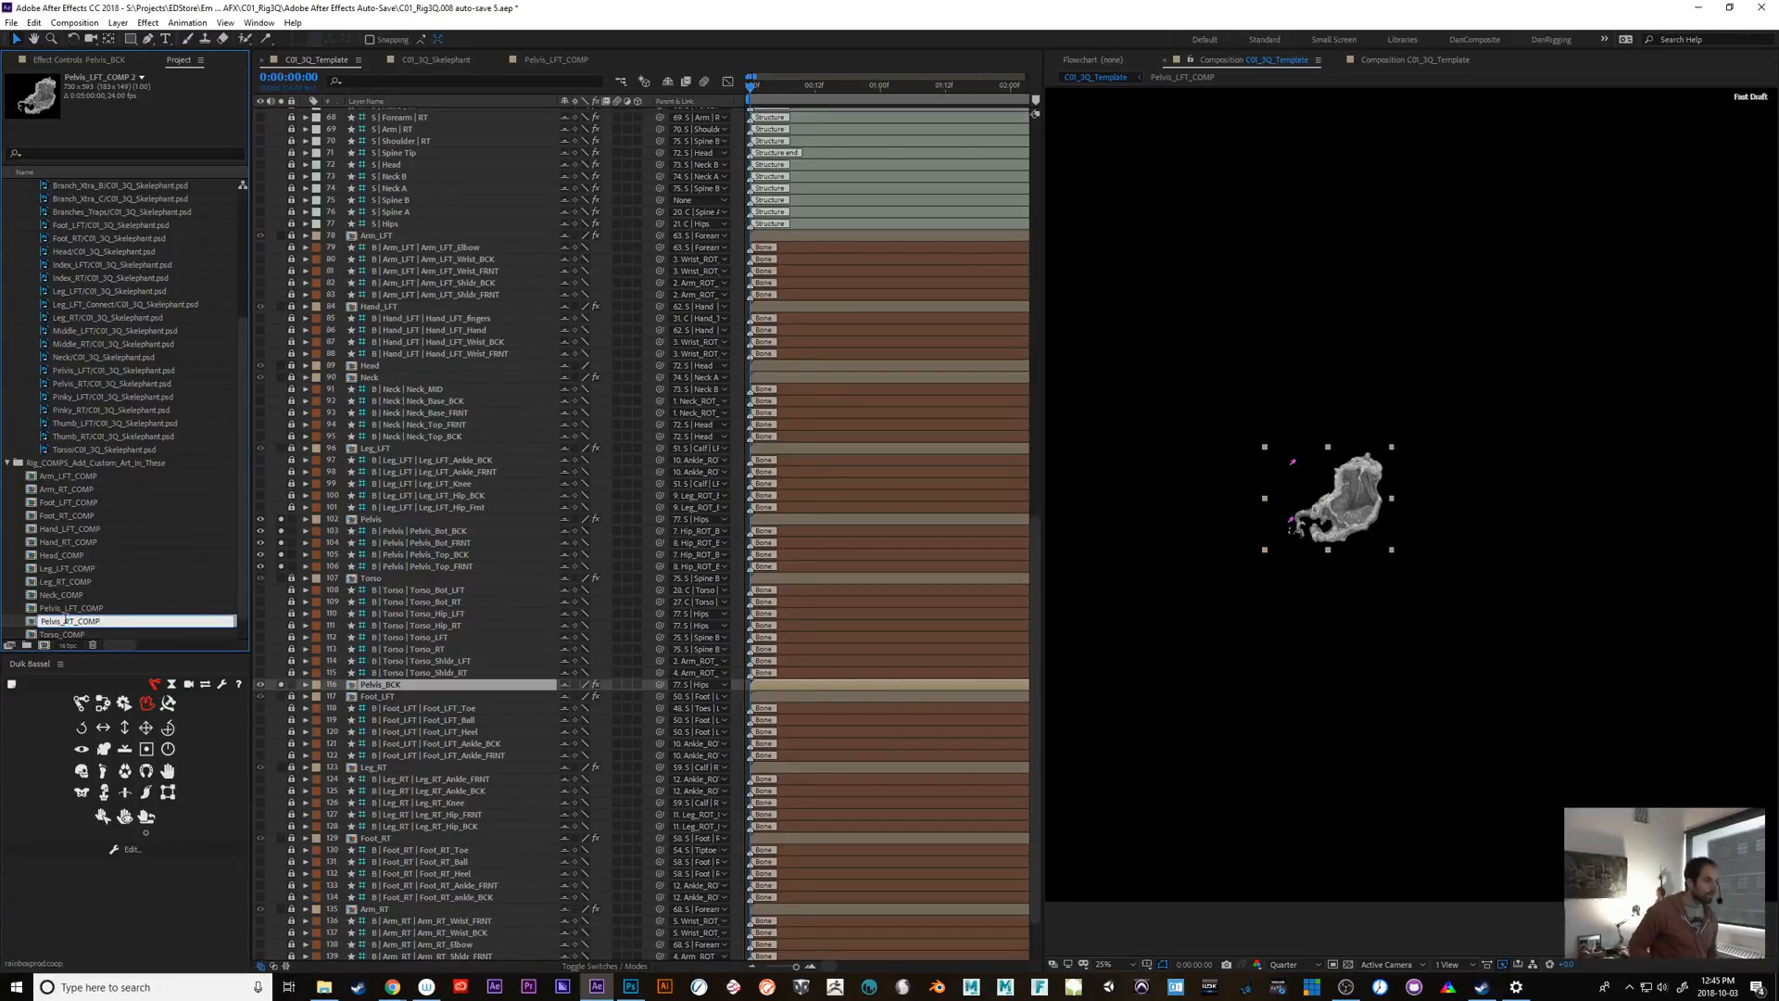
pyautogui.press('Return')
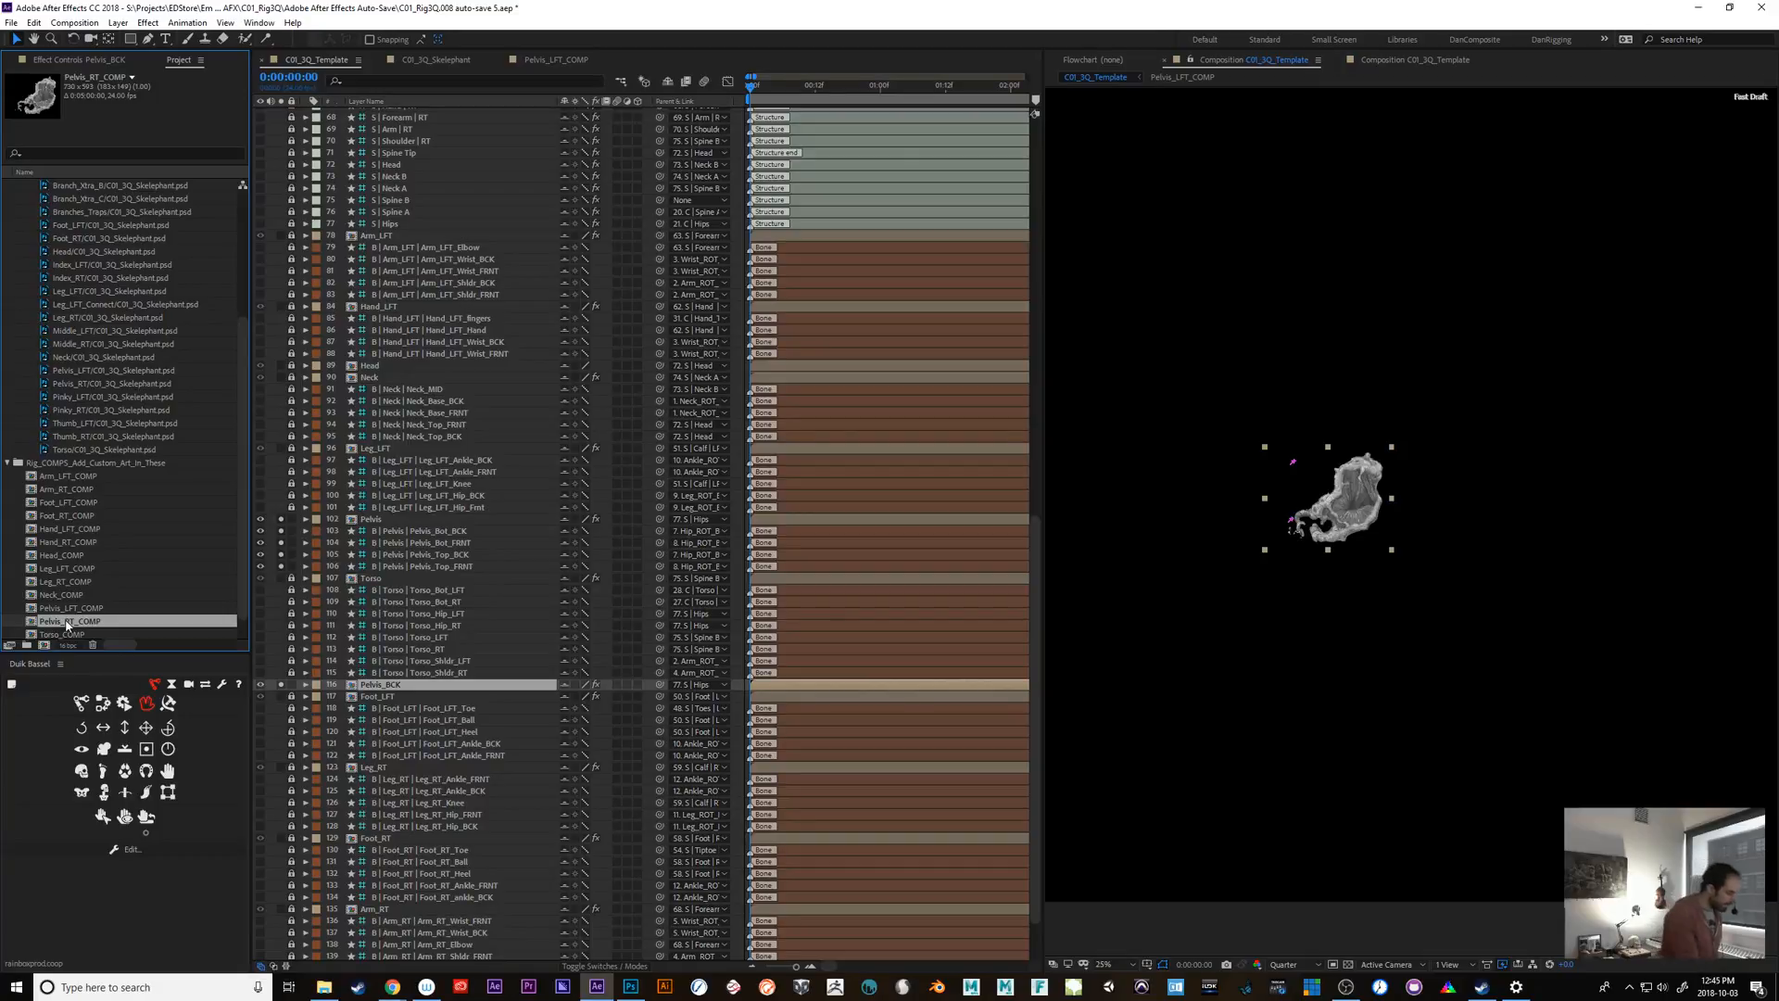
# Open Pelvis_RT_COMP and add the Pelvis_RT/C01_3Q_Skelephant.psd artwork, positioned against the existing left pelvis art
pyautogui.doubleClick(74, 622)
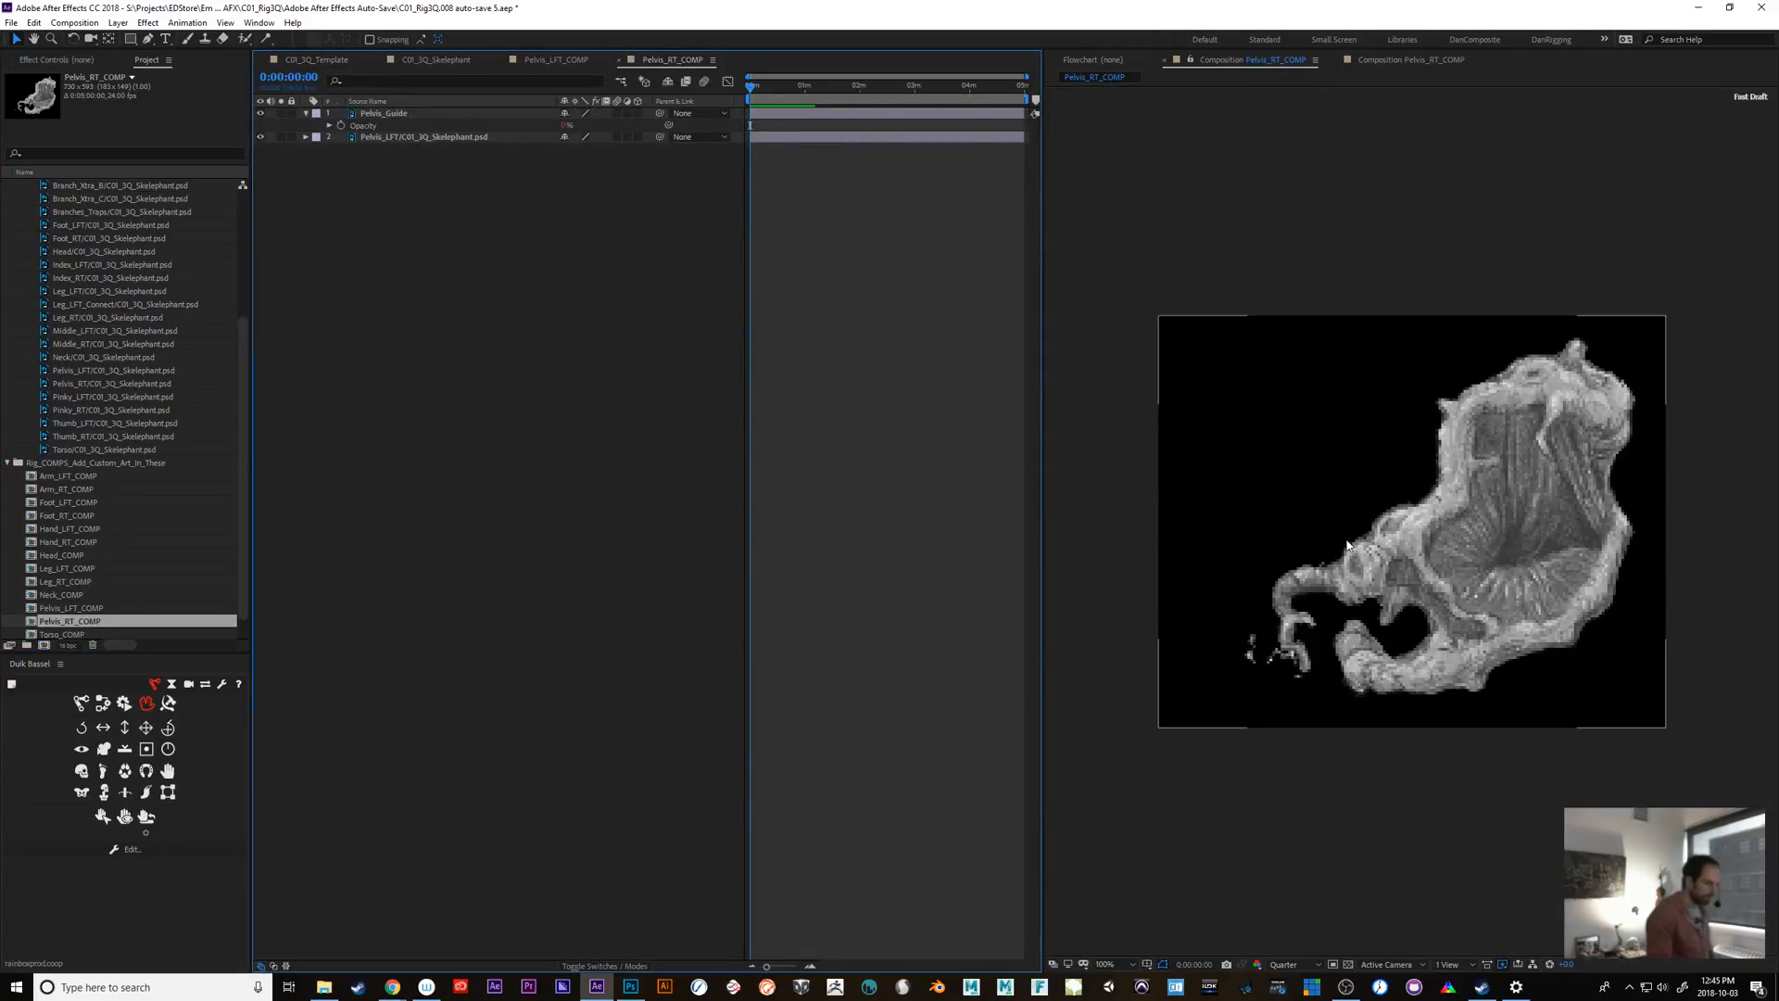
pyautogui.click(71, 60)
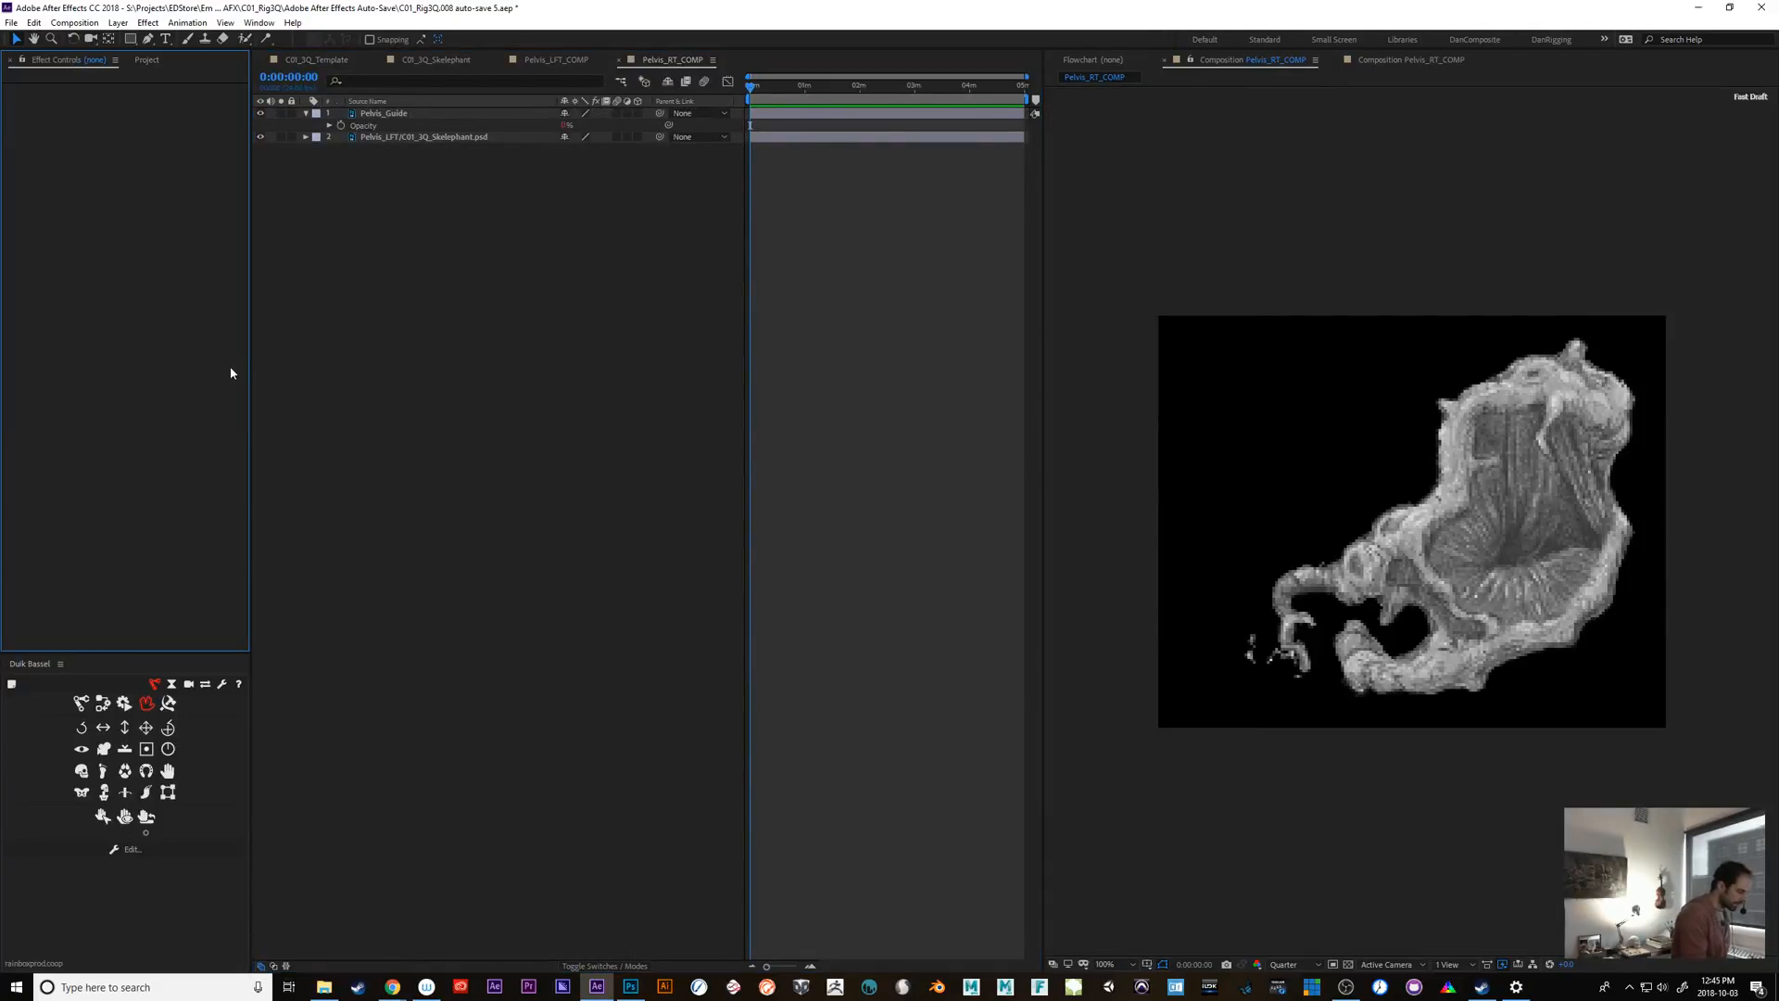
pyautogui.click(145, 60)
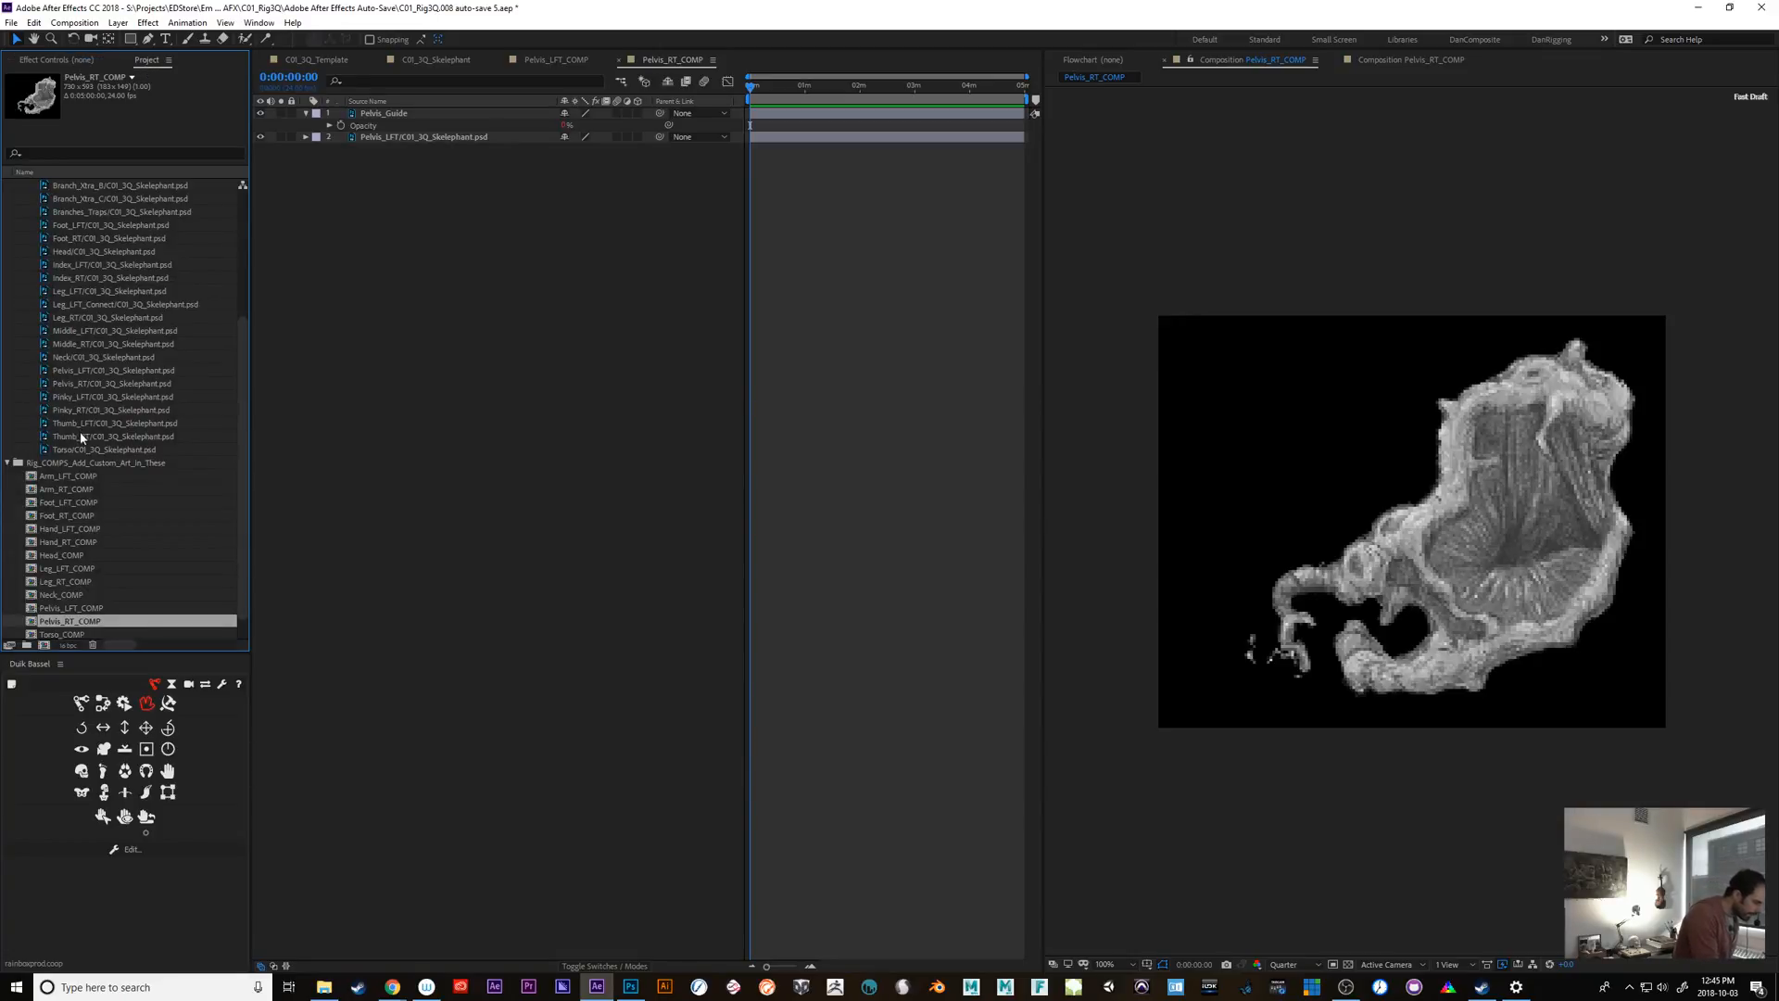
pyautogui.click(81, 386)
pyautogui.moveTo(82, 386); pyautogui.dragTo(1368, 490)
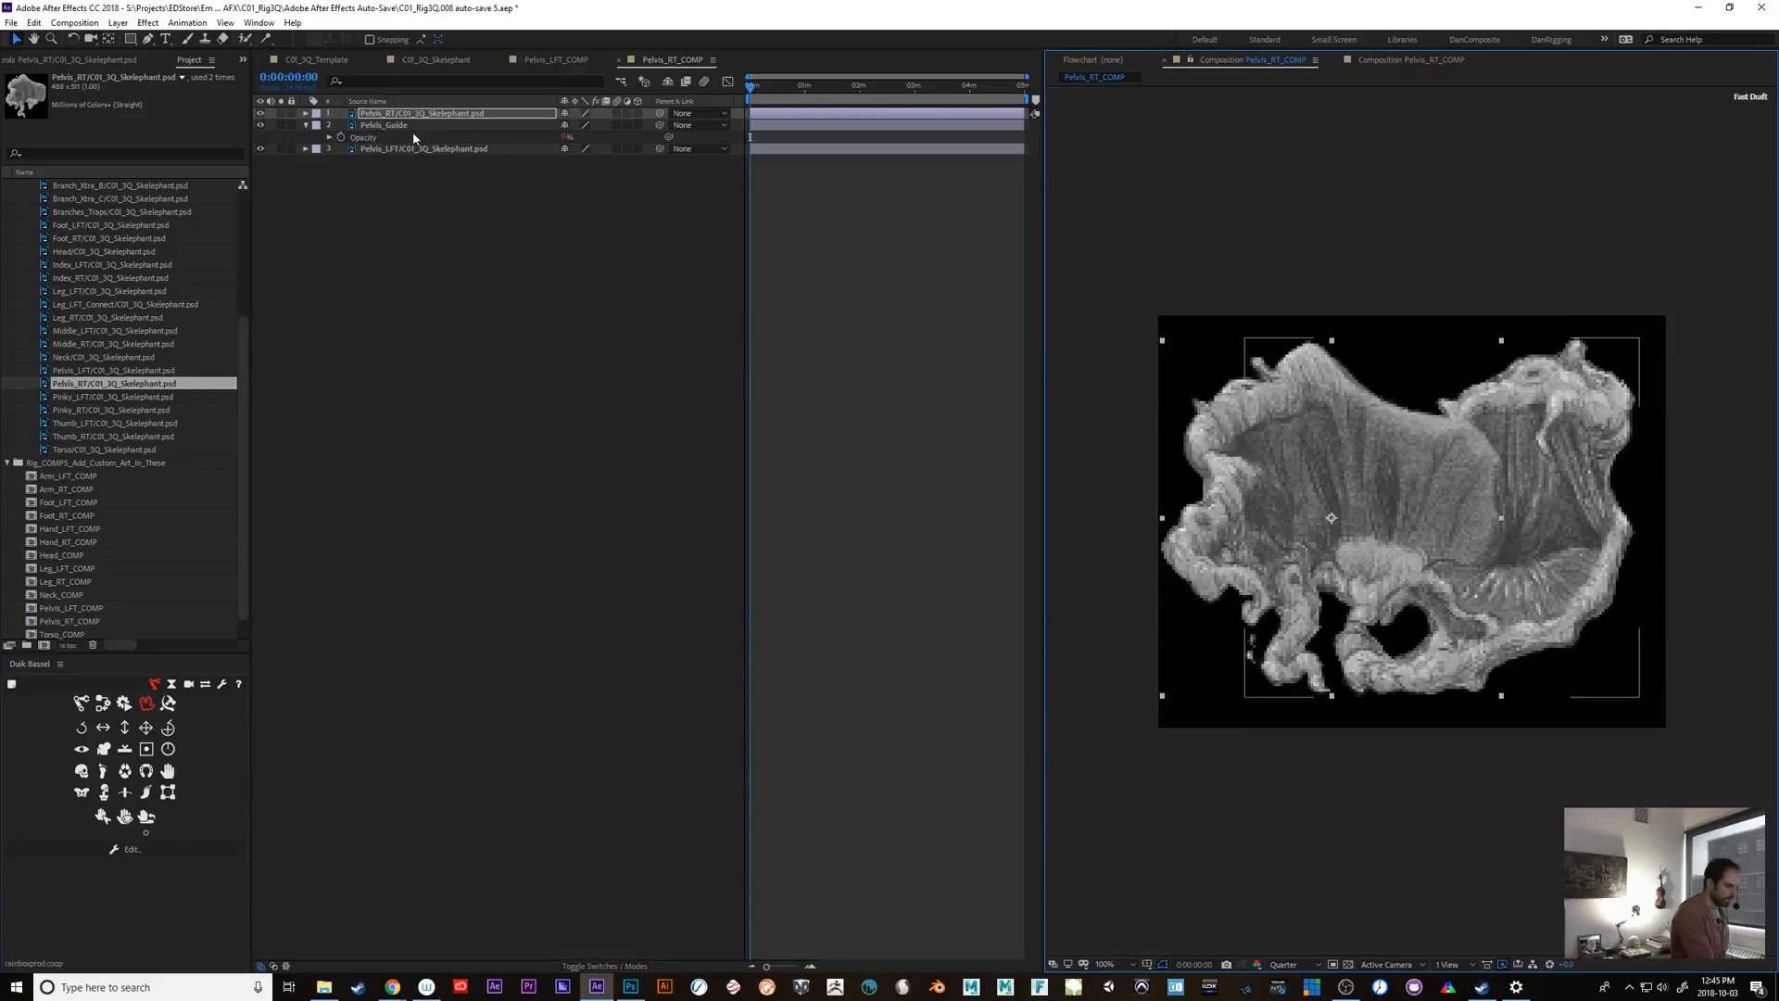
# Temporarily show the Pelvis_Guide layer at full opacity to compare the pelvis artwork with it, and undo the opacity change
pyautogui.click(281, 125)
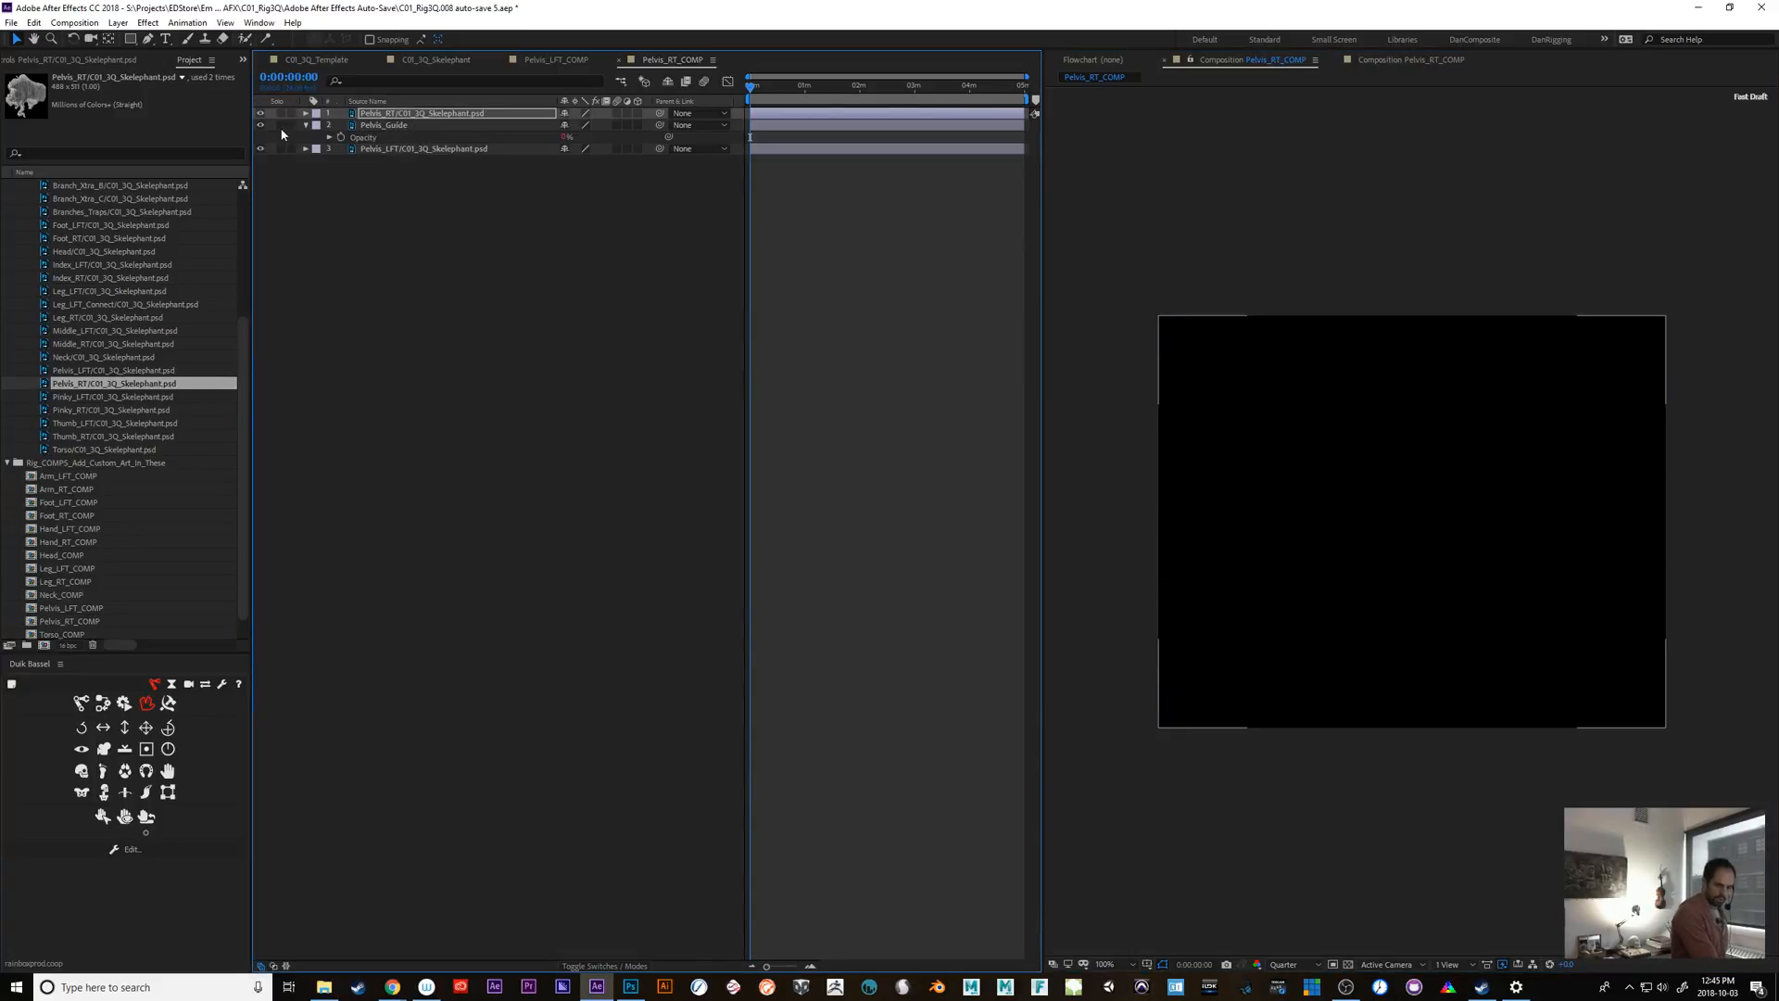
pyautogui.click(281, 125)
pyautogui.click(260, 125)
pyautogui.click(261, 125)
pyautogui.click(385, 124)
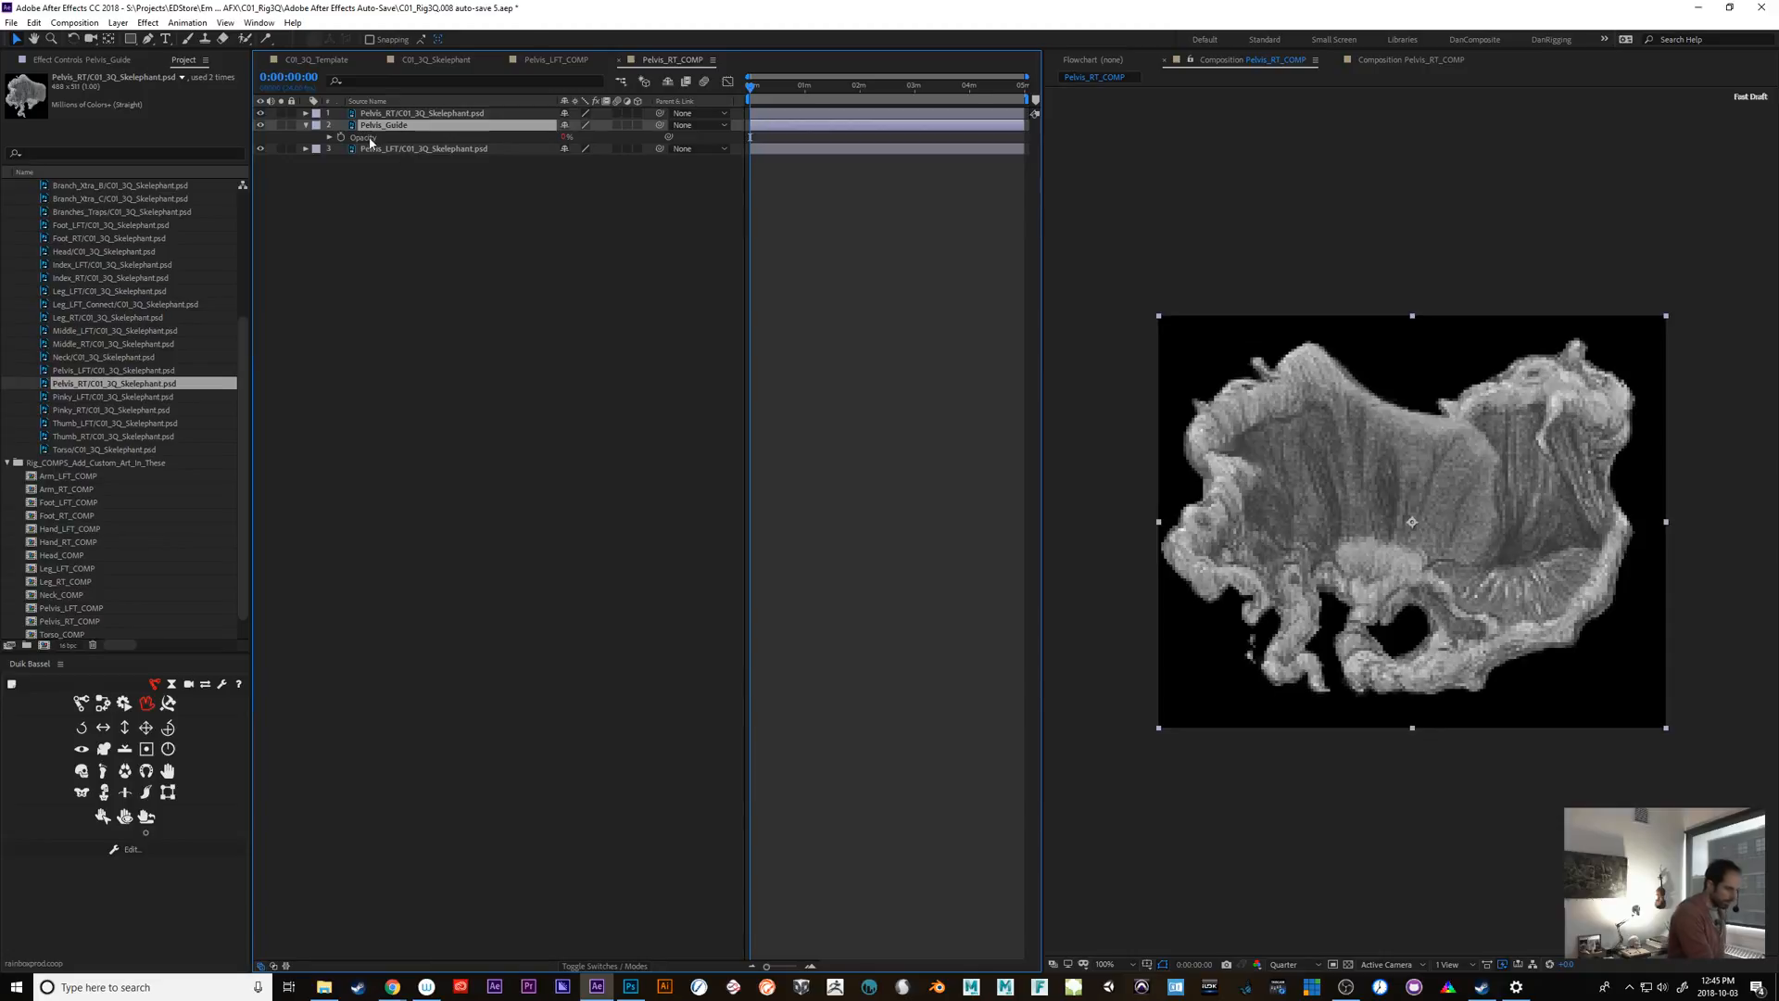
pyautogui.keyDown('alt'); pyautogui.click(340, 138); pyautogui.keyUp('alt')
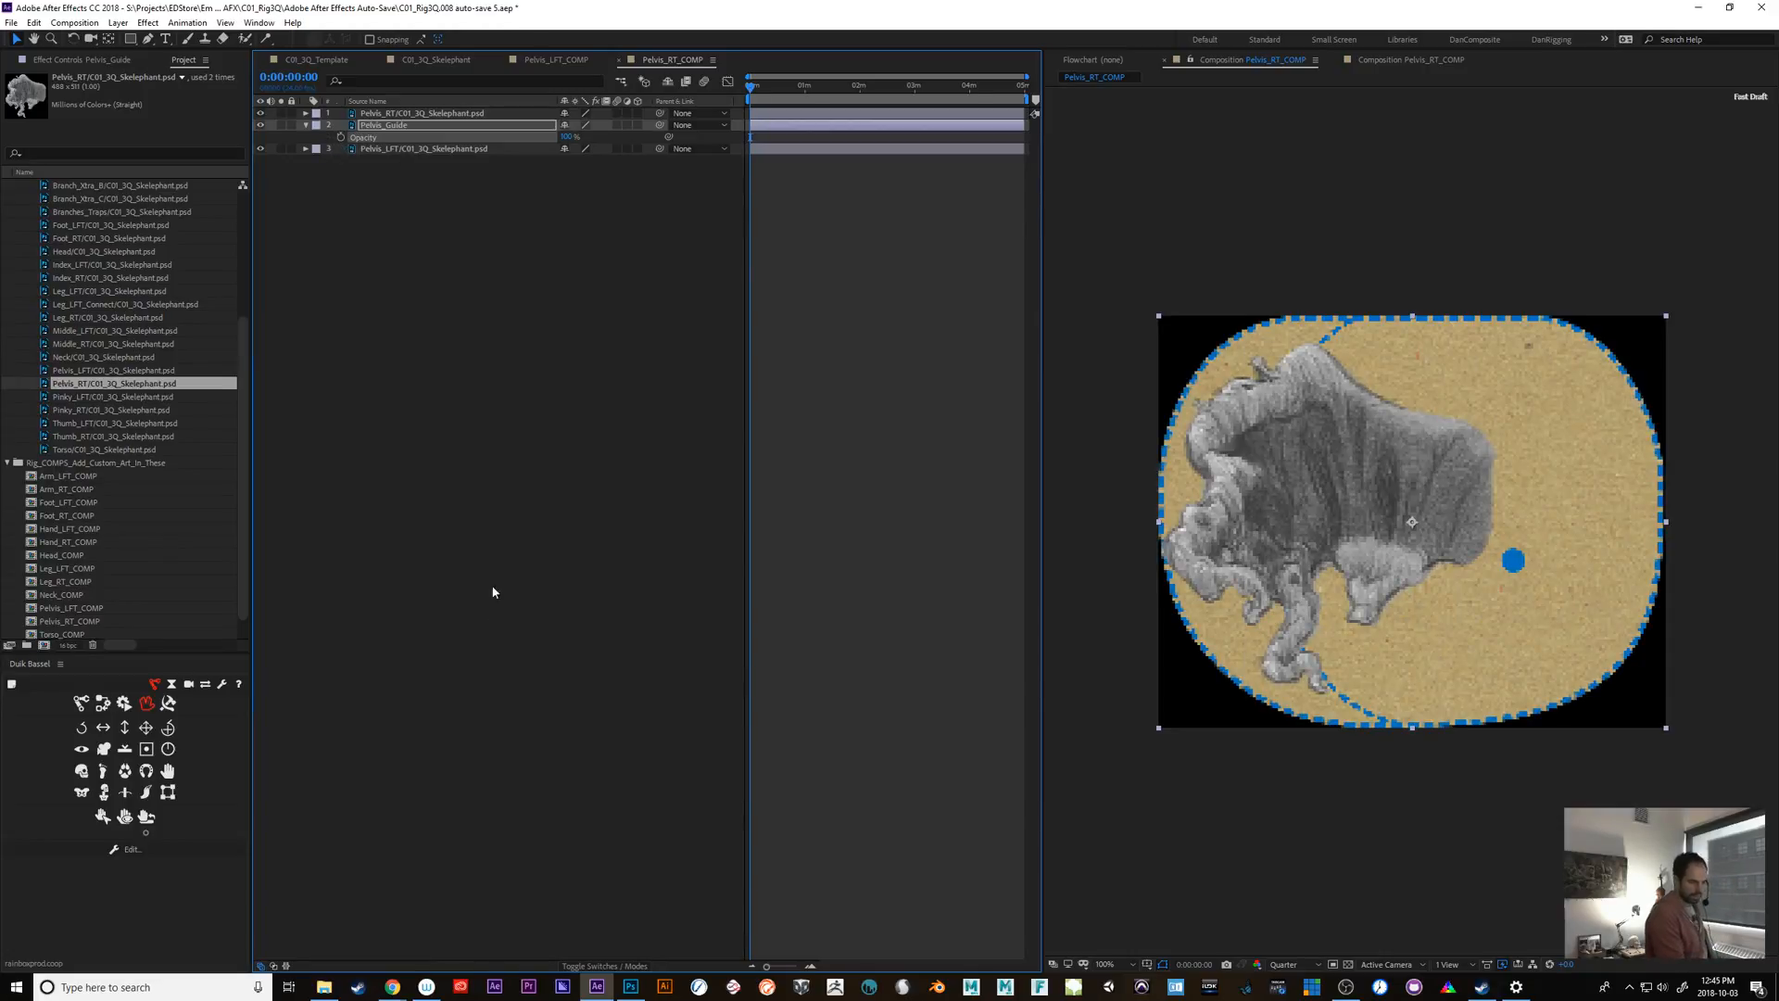
pyautogui.hotkey('ctrl', 'z')
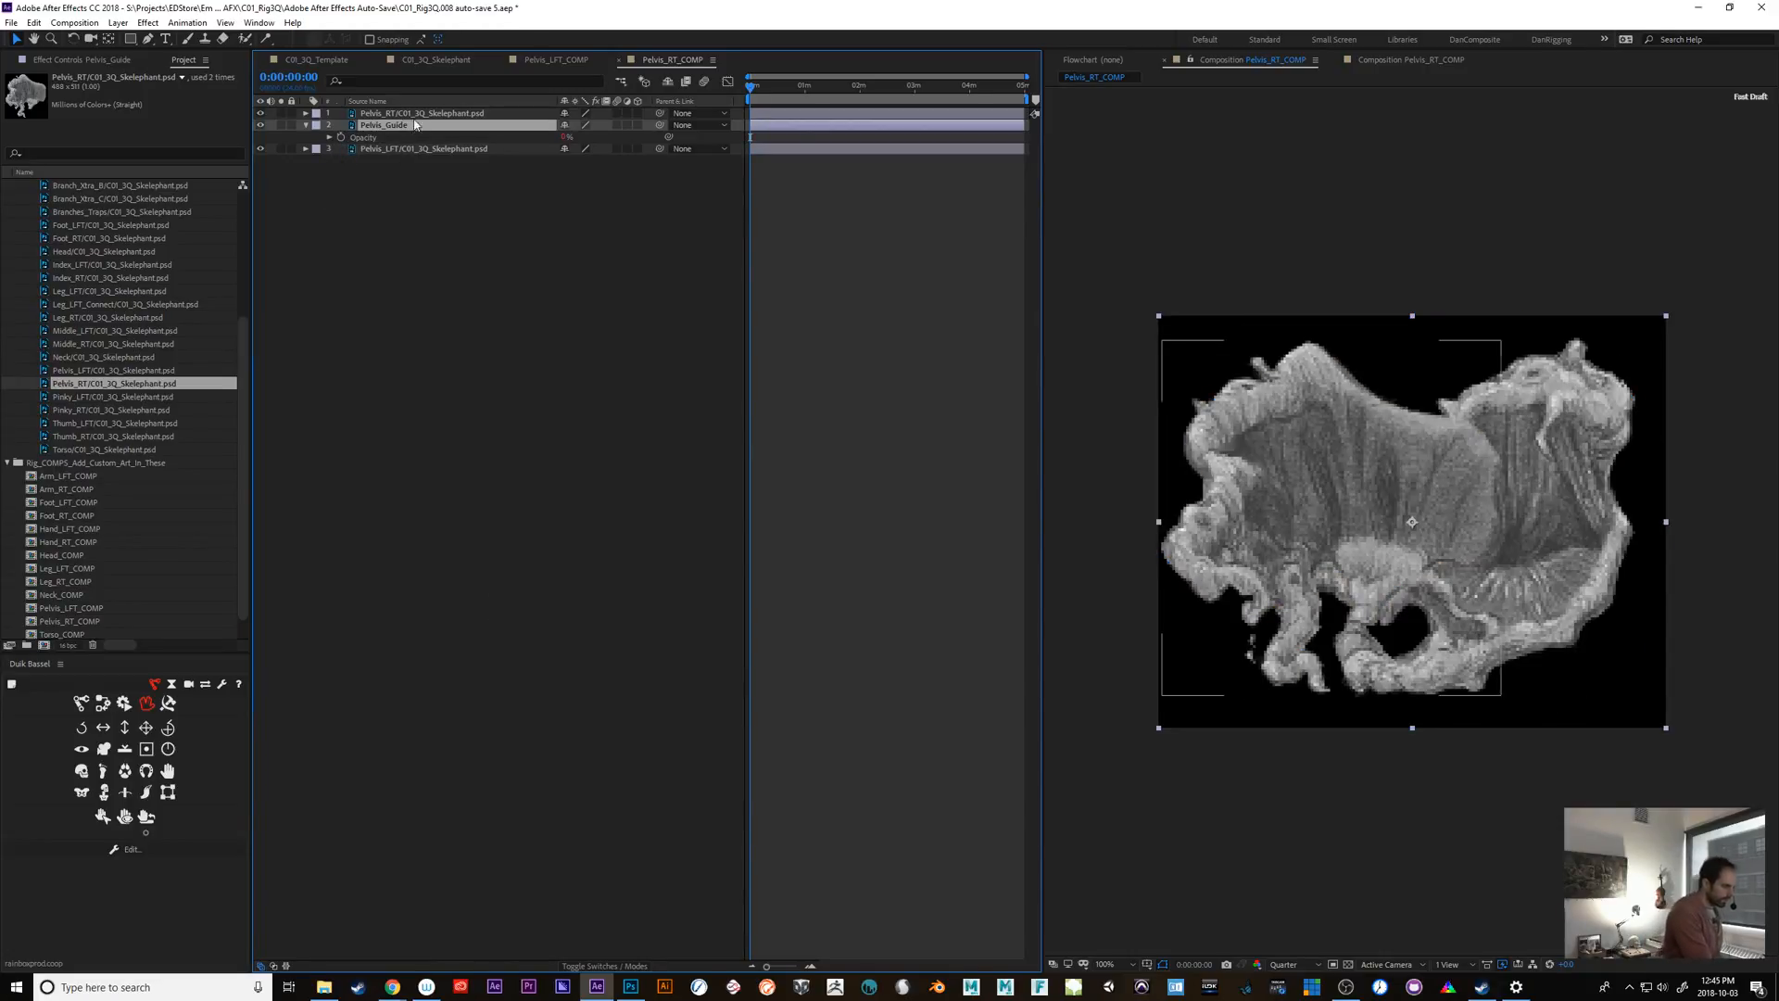
# Move the Pelvis_RT artwork layer below Pelvis_Guide and delete the Pelvis_LFT artwork layer from Pelvis_RT_COMP
pyautogui.click(415, 114)
pyautogui.moveTo(414, 118); pyautogui.dragTo(417, 135)
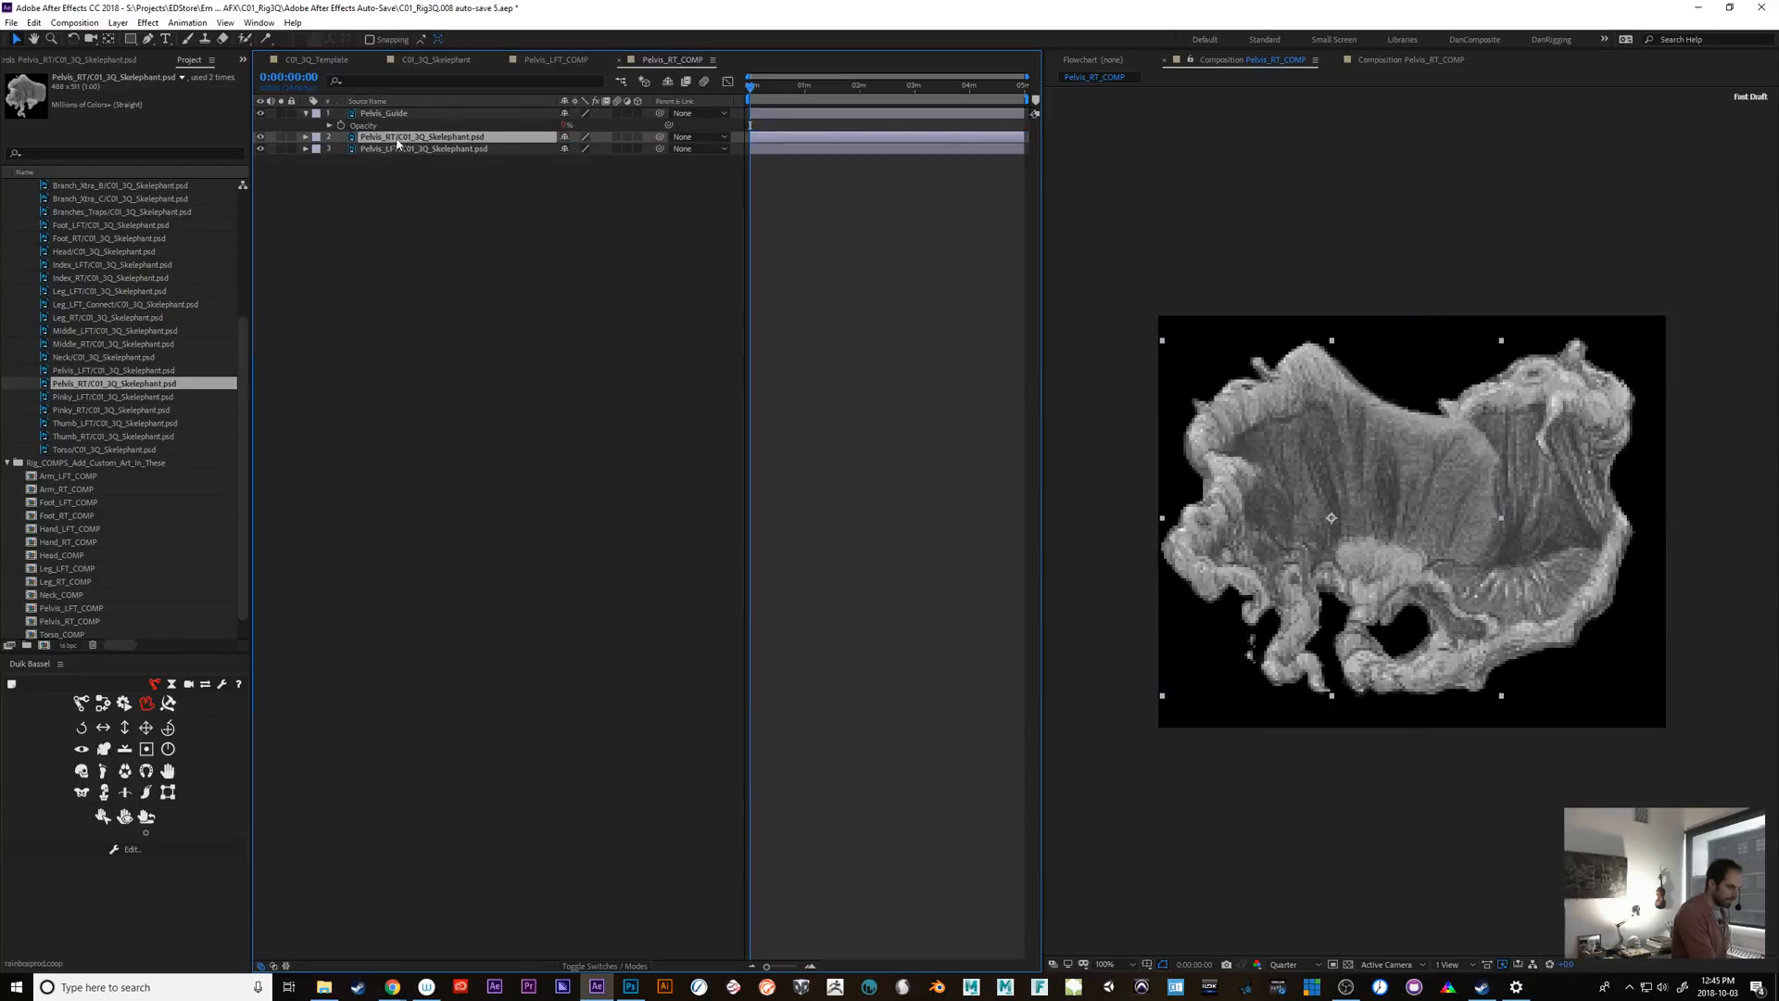
pyautogui.click(386, 151)
pyautogui.press('Delete')
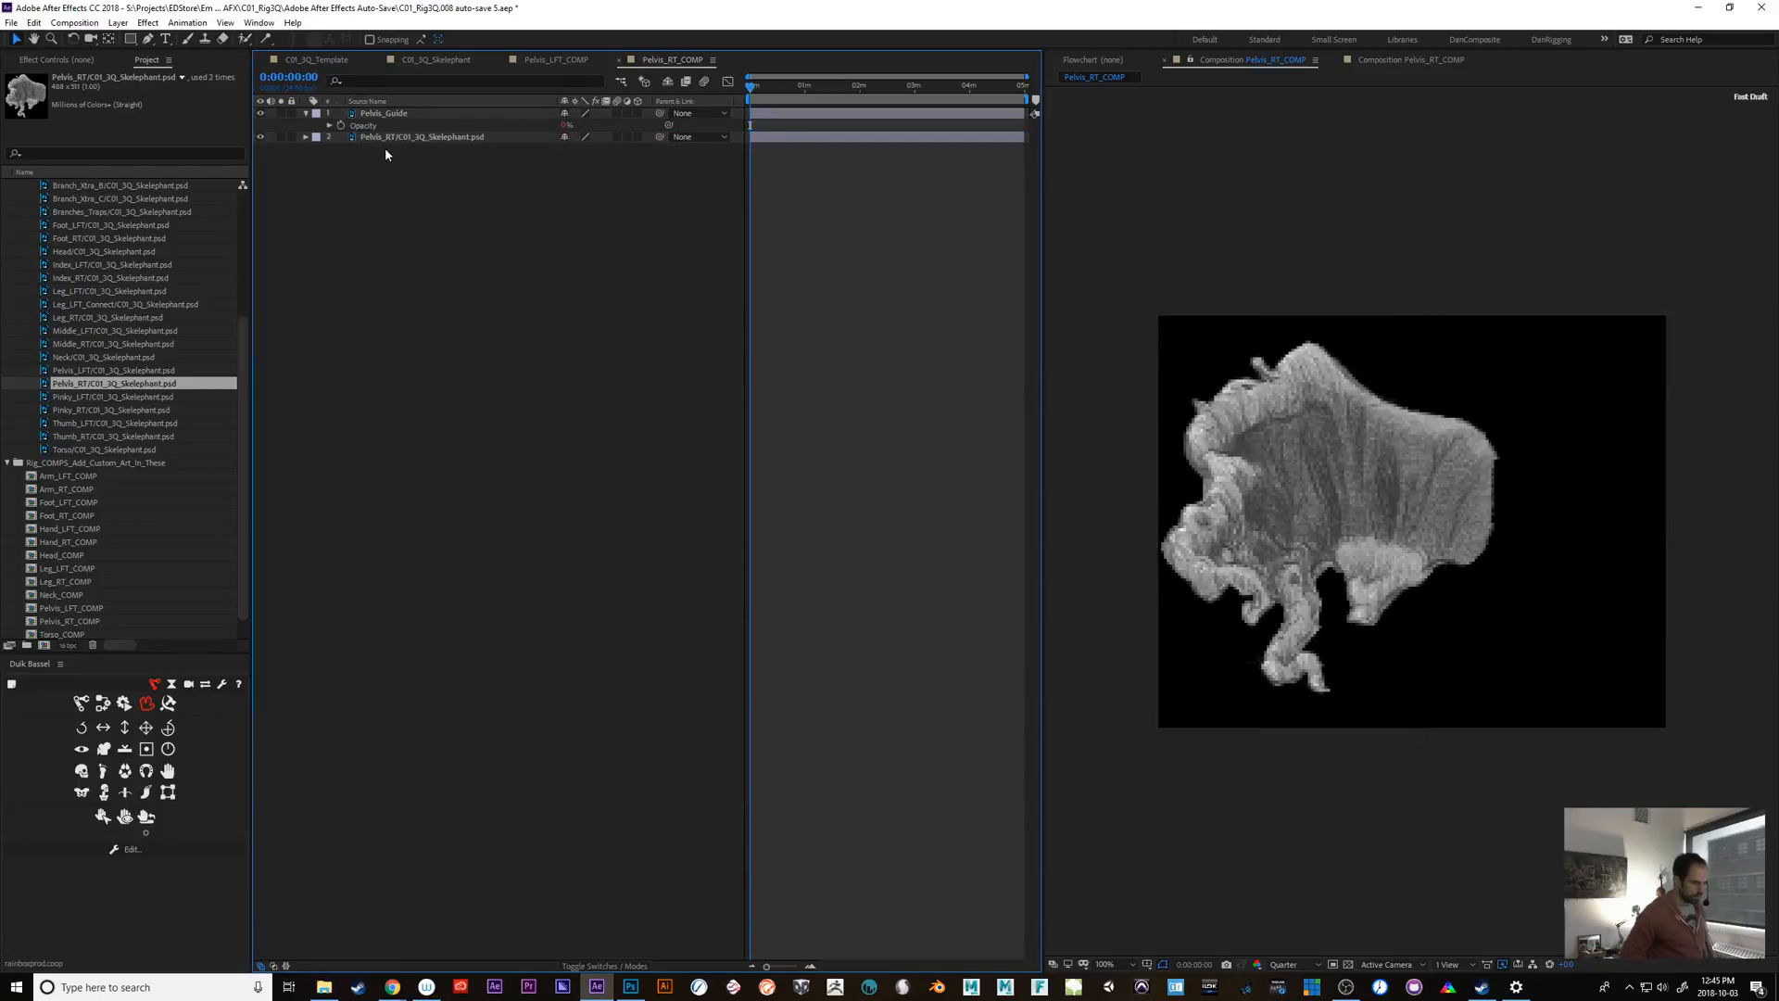
# In the C01_3Q_Template composition, rename the Pelvis layer as Pelvis_LFT
pyautogui.click(348, 59)
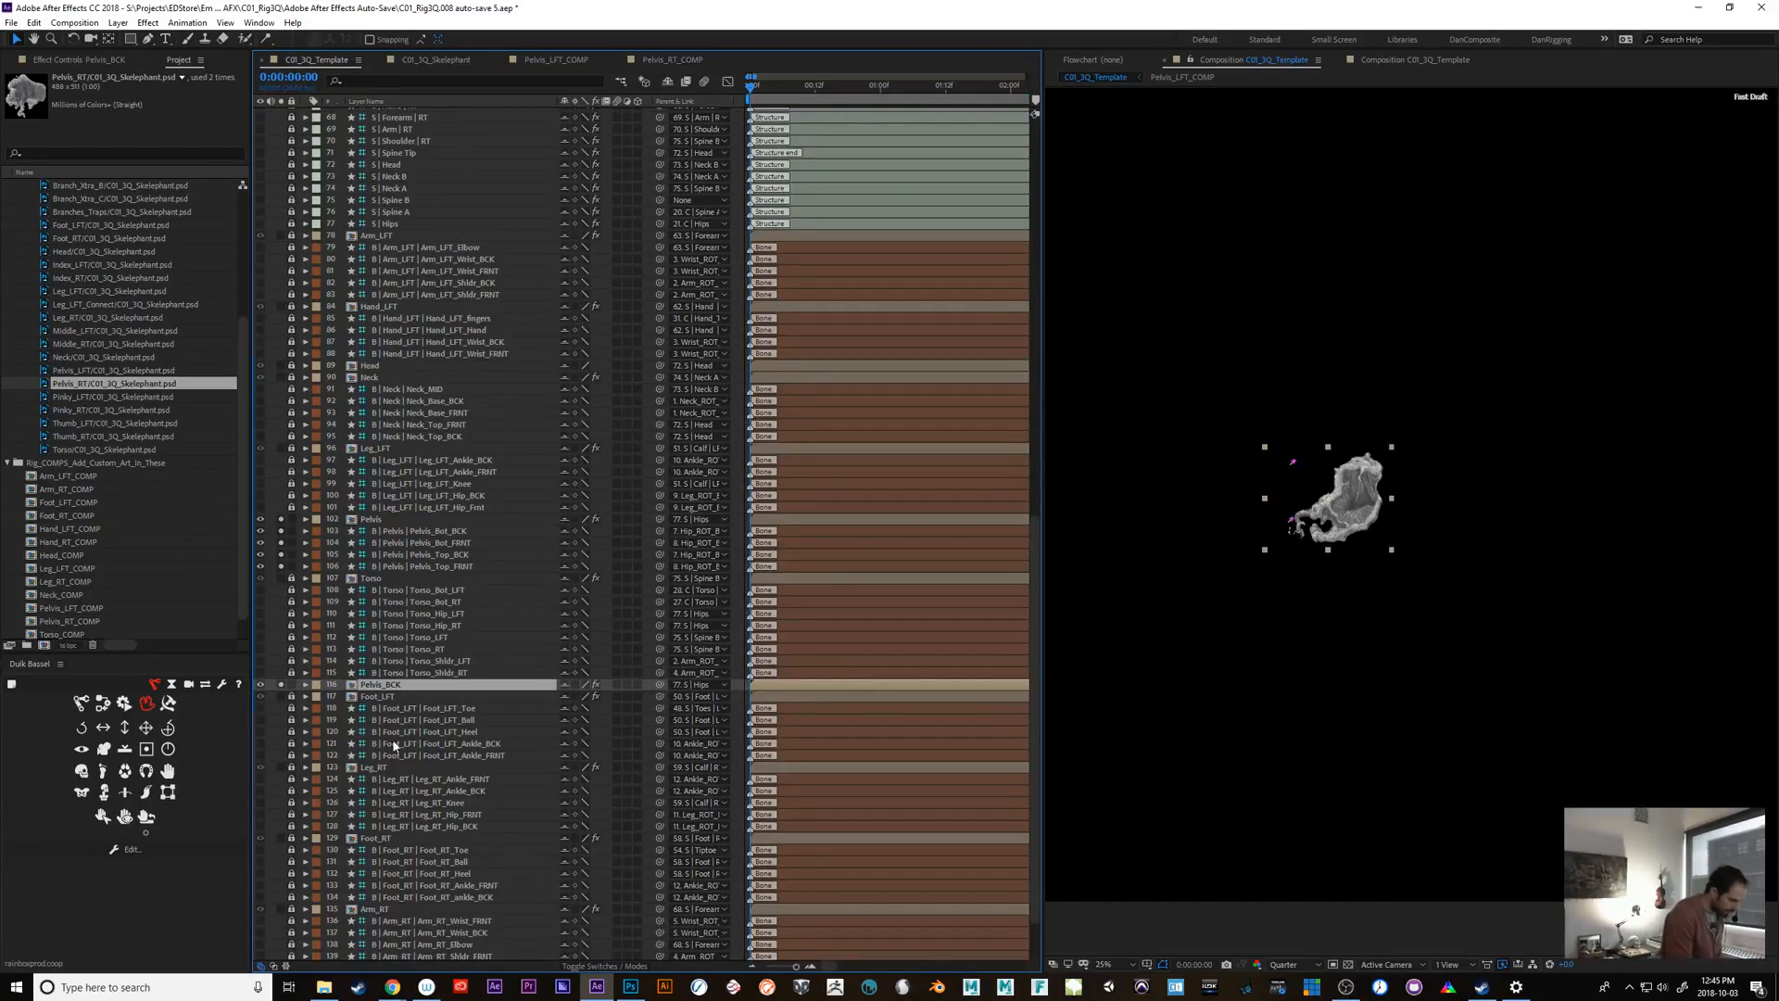
pyautogui.click(398, 519)
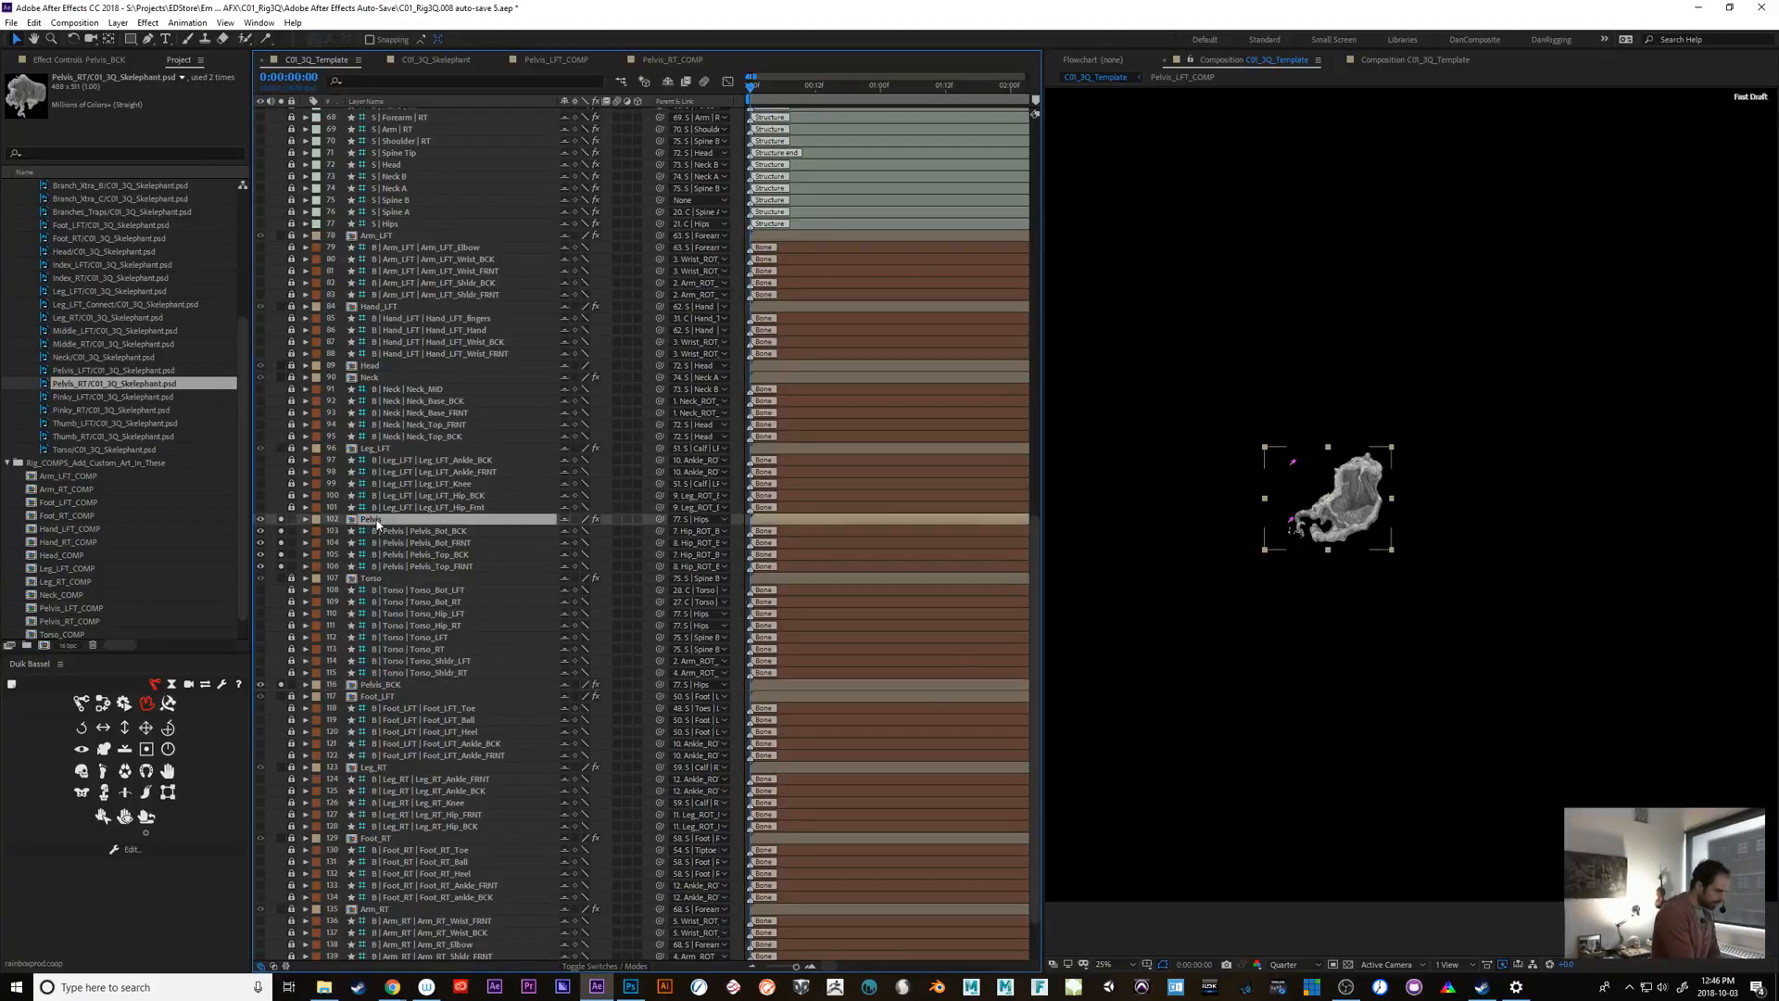
pyautogui.press('Return')
pyautogui.click(398, 518)
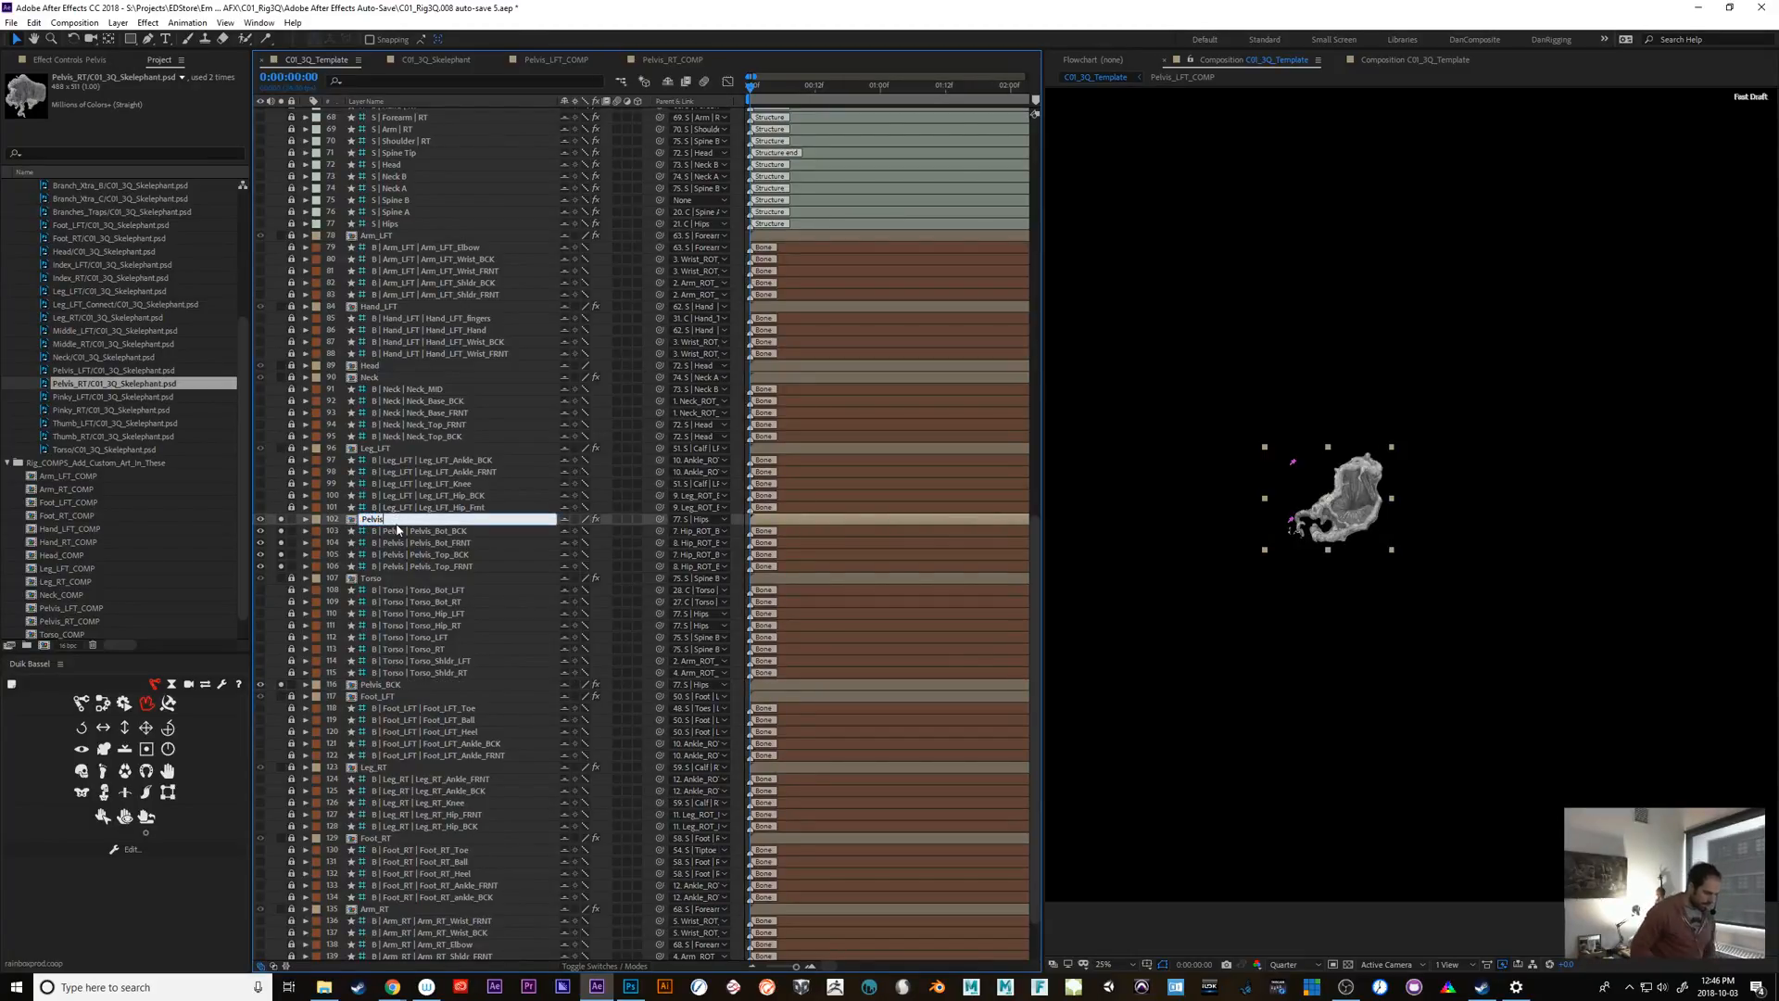
pyautogui.write('_LFT')
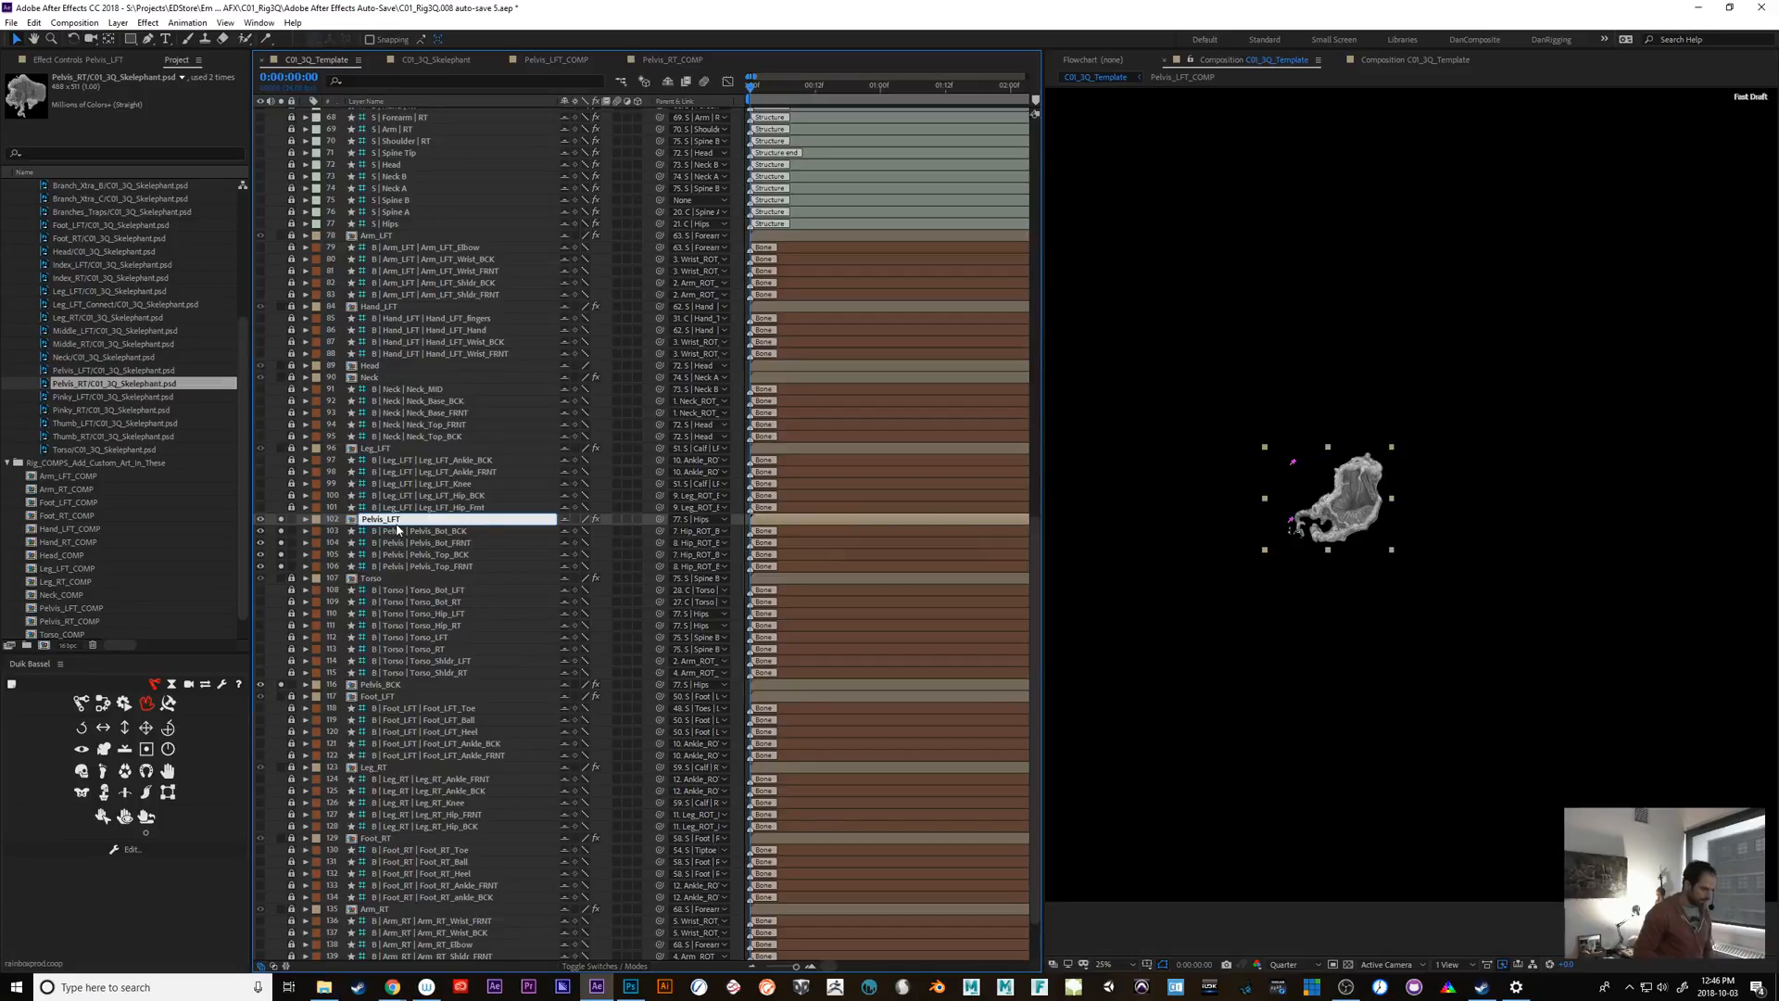
pyautogui.press('Return')
# Rename the Pelvis_BCK layer as Pelvis_RT
pyautogui.click(388, 686)
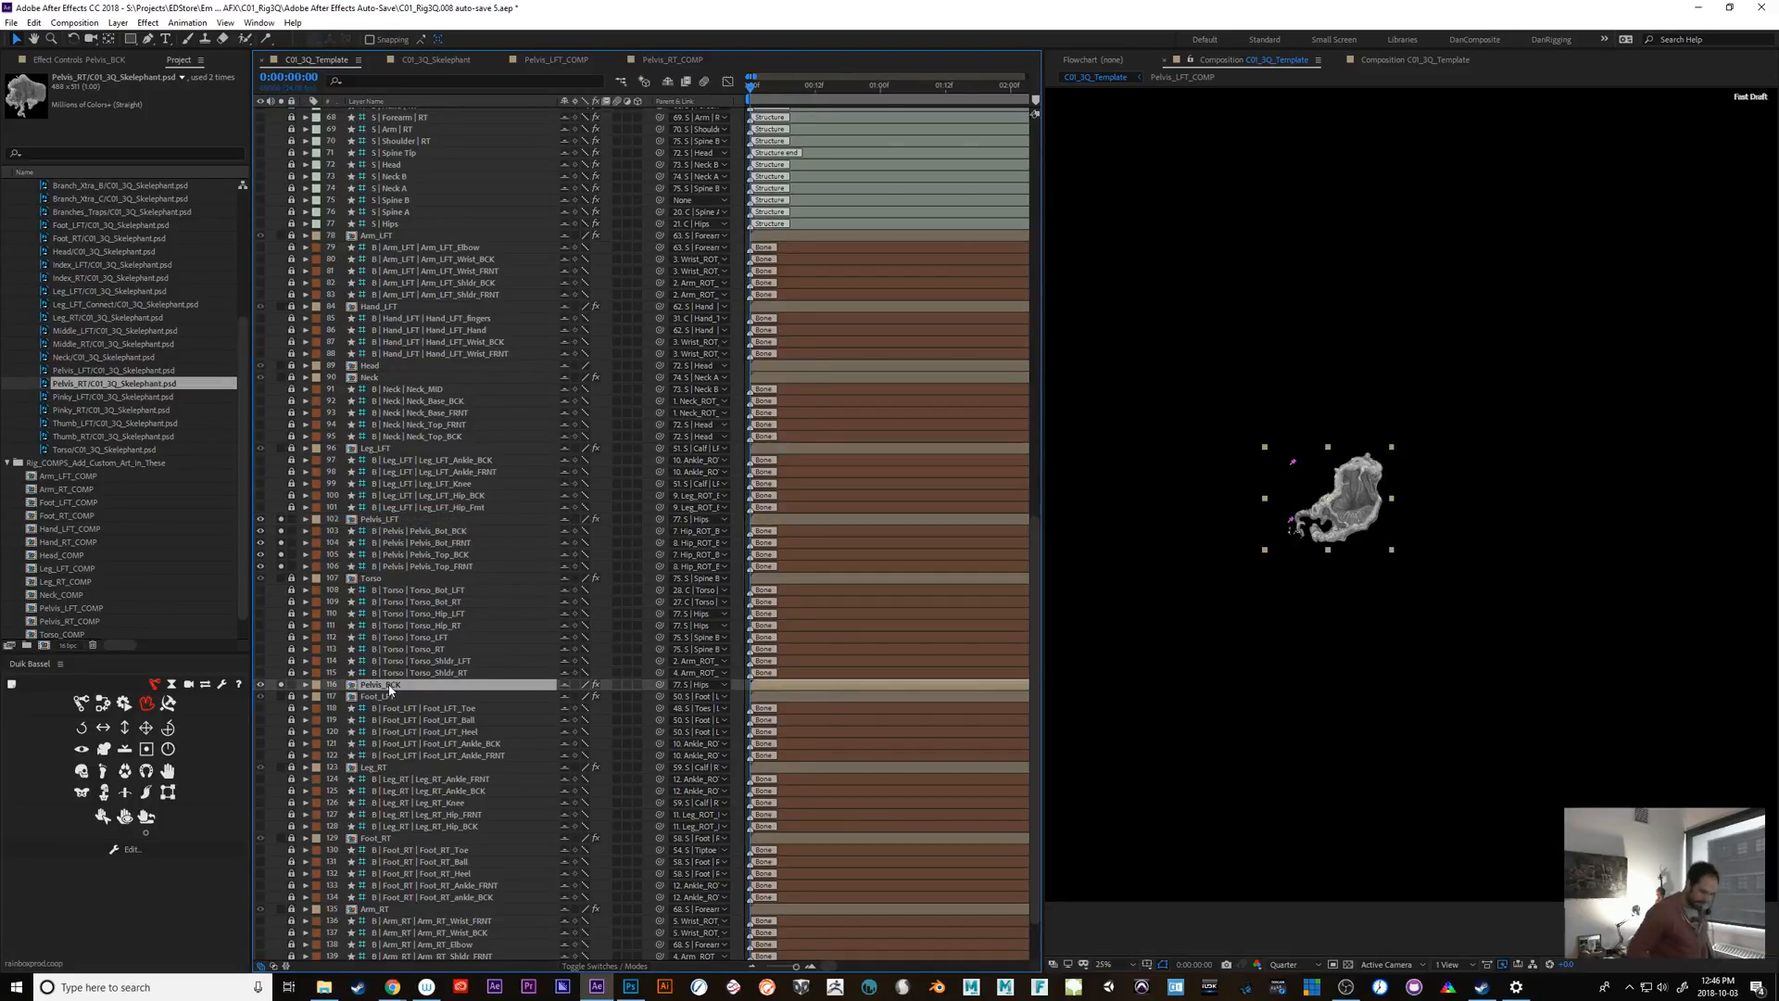
pyautogui.press('Return')
pyautogui.click(388, 685)
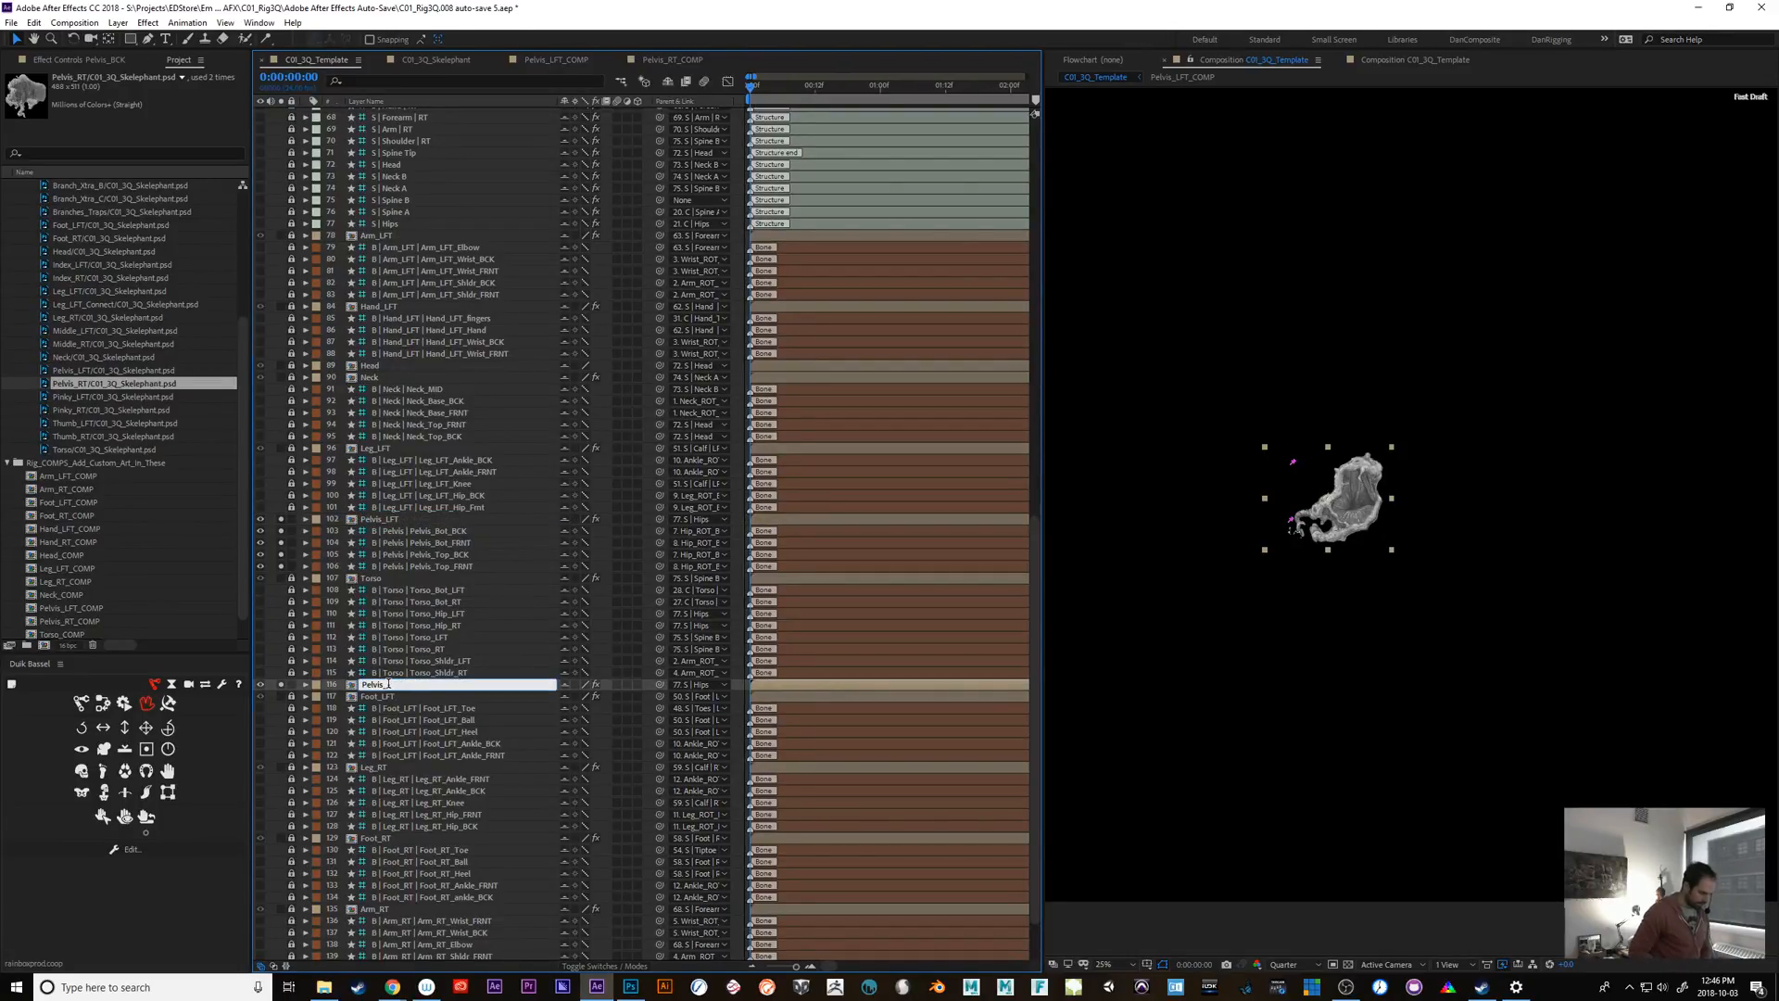
pyautogui.write('RT')
pyautogui.press('Return')
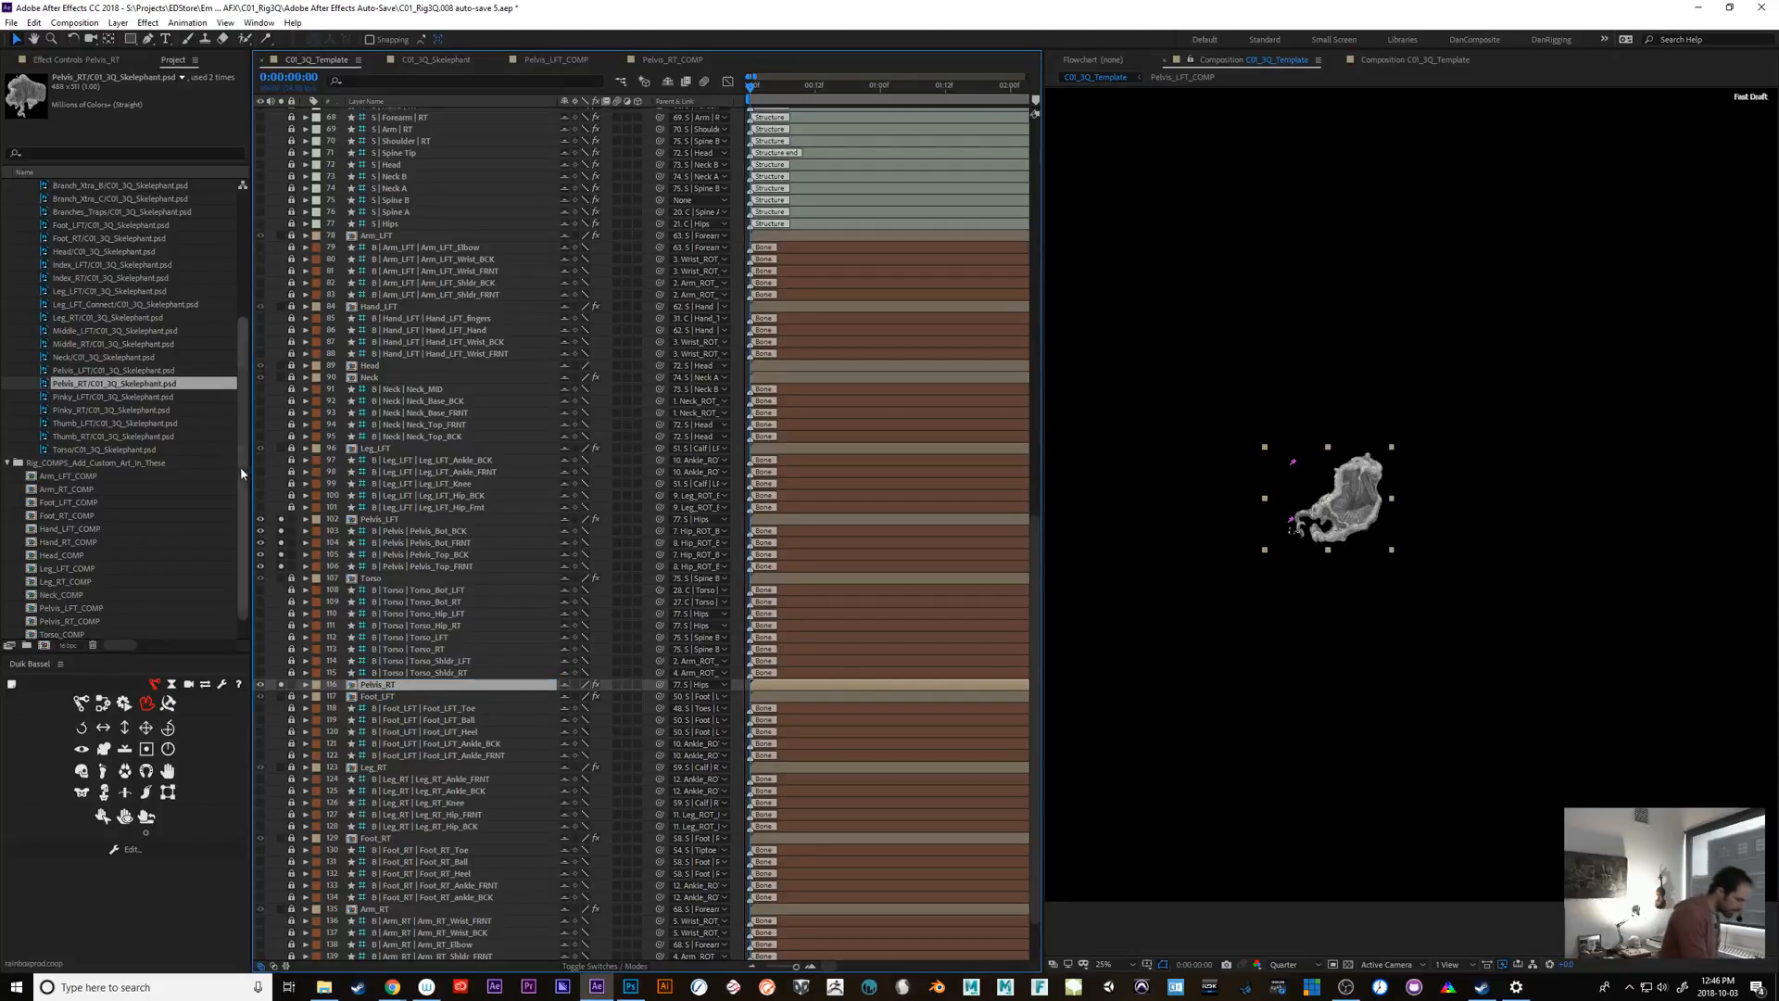
# Replace the source of the Pelvis_RT layer with the Pelvis_RT_COMP composition
pyautogui.scroll(-1, 93, 547)
pyautogui.click(74, 595)
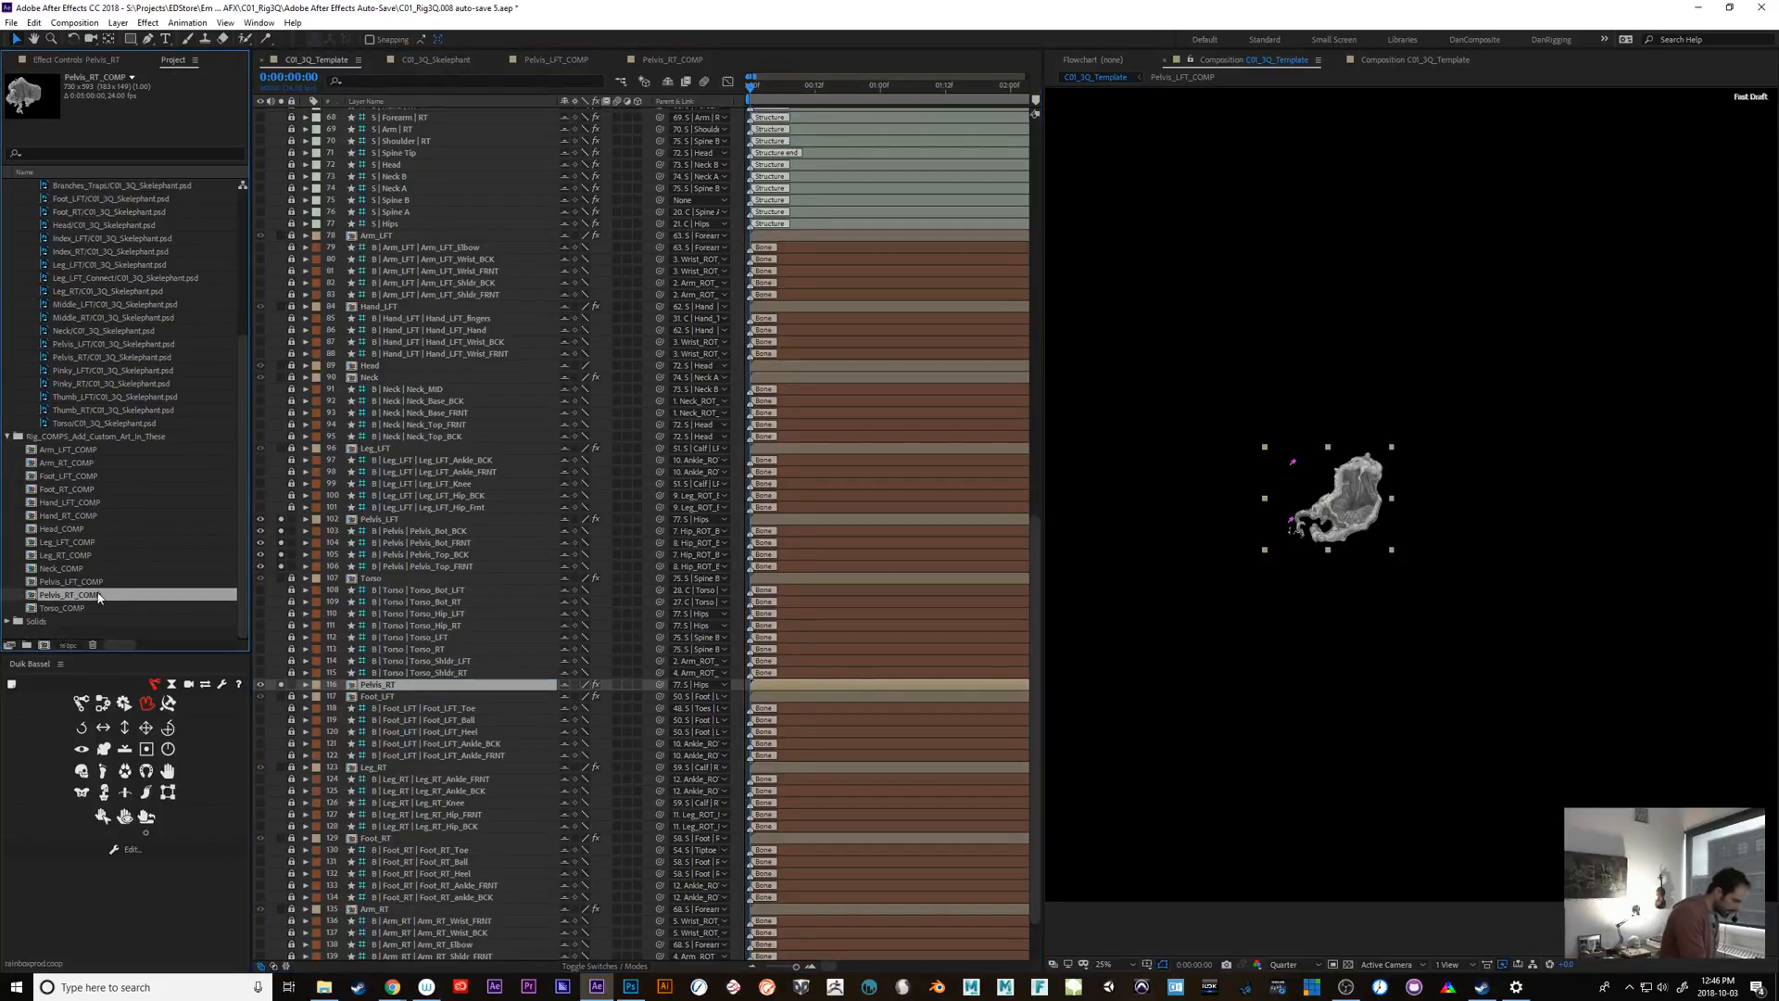
pyautogui.moveTo(102, 596); pyautogui.dragTo(408, 693)
pyautogui.moveTo(405, 687); pyautogui.dragTo(405, 686)
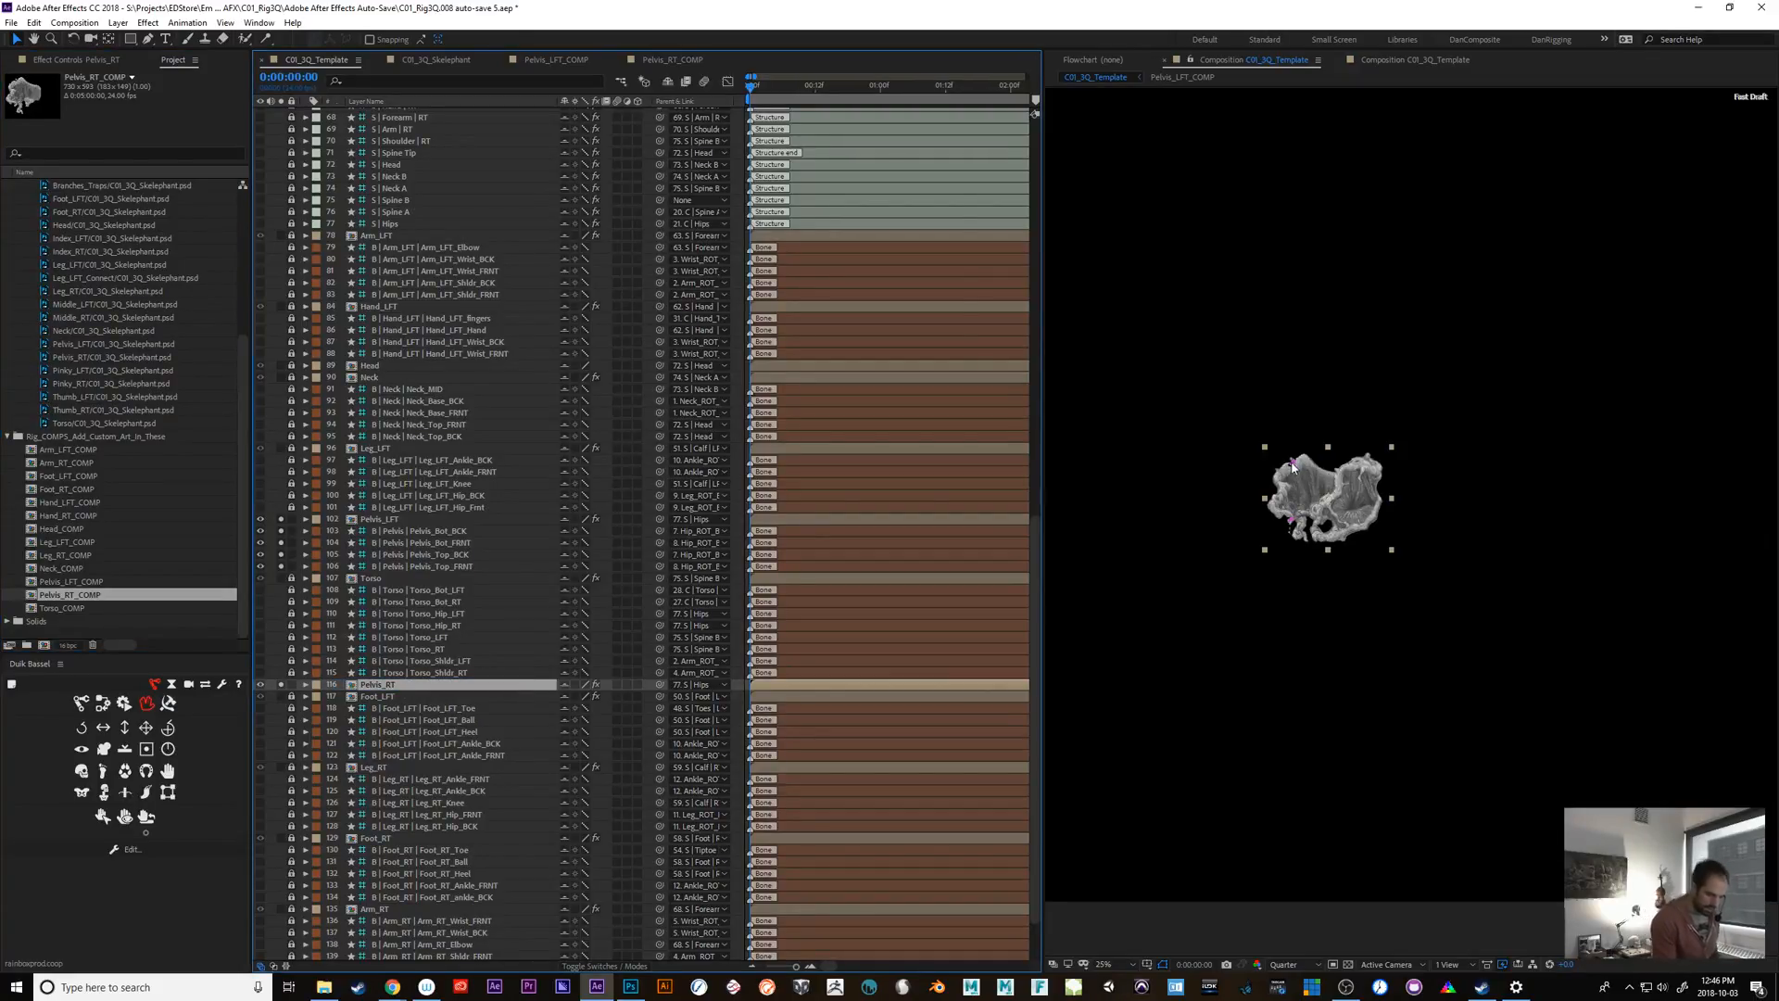
# Check where the Pelvis_Bot_BCK and Pelvis_Bot_FRNT bones sit on the combined pelvis artwork
pyautogui.click(400, 535)
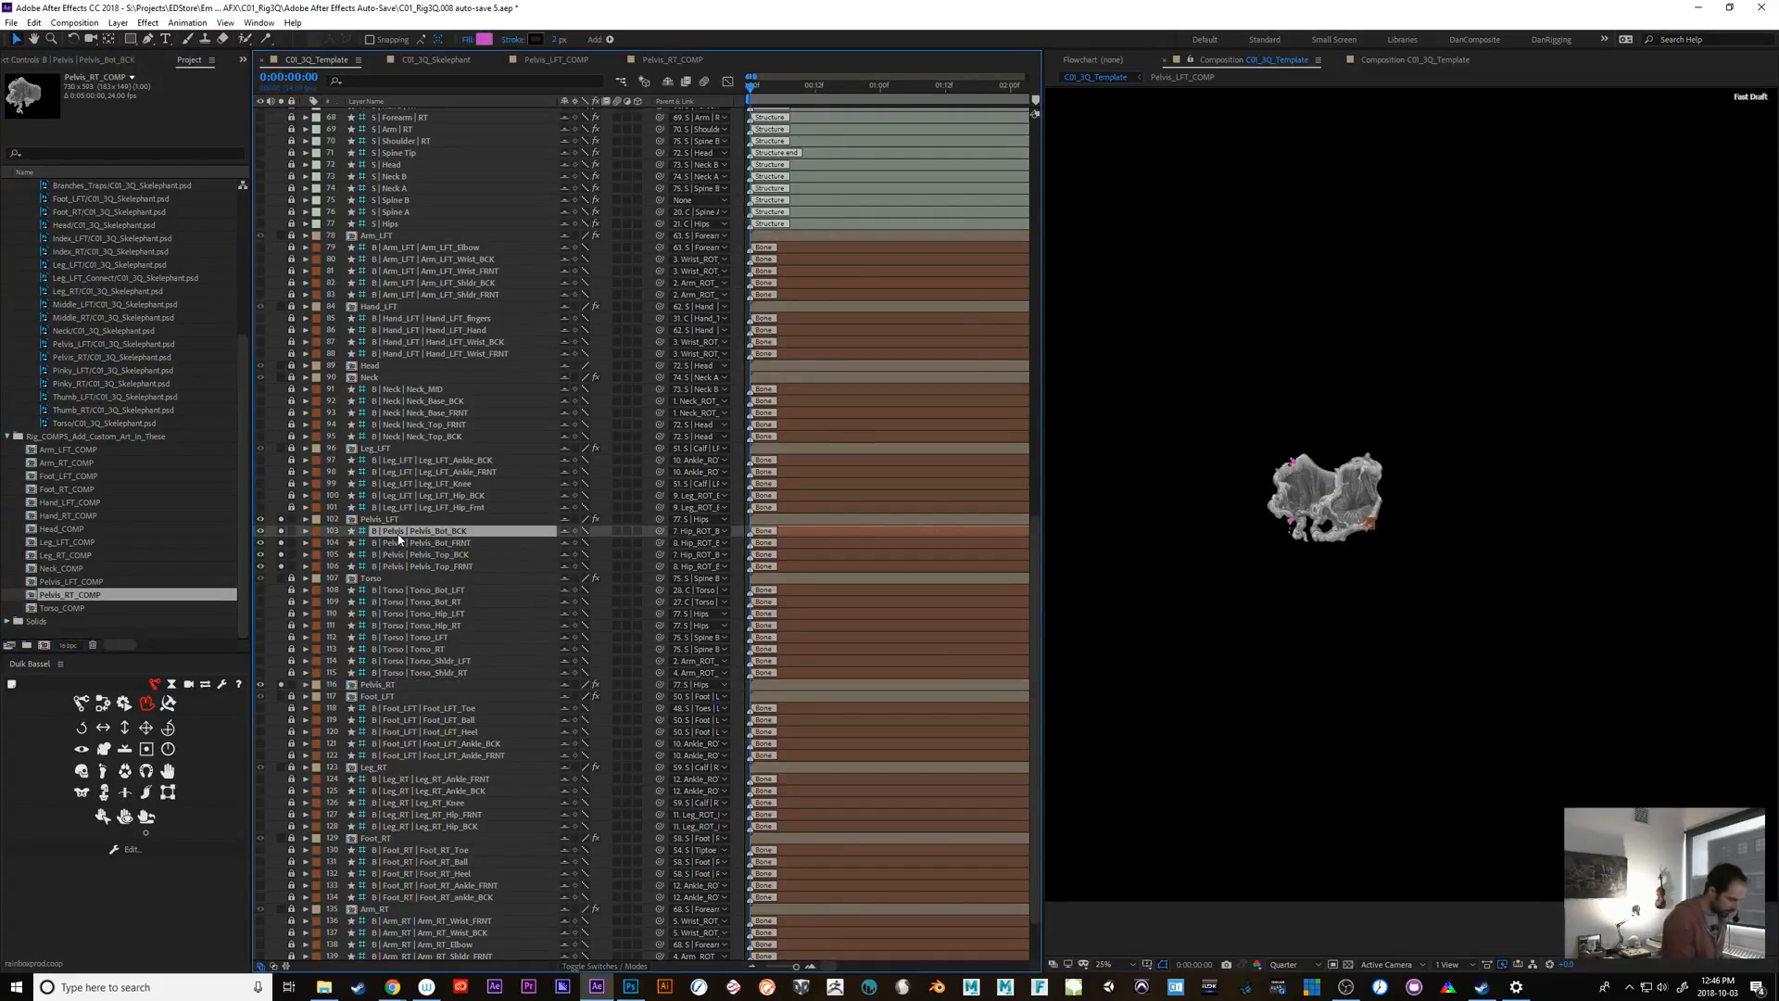
pyautogui.click(386, 544)
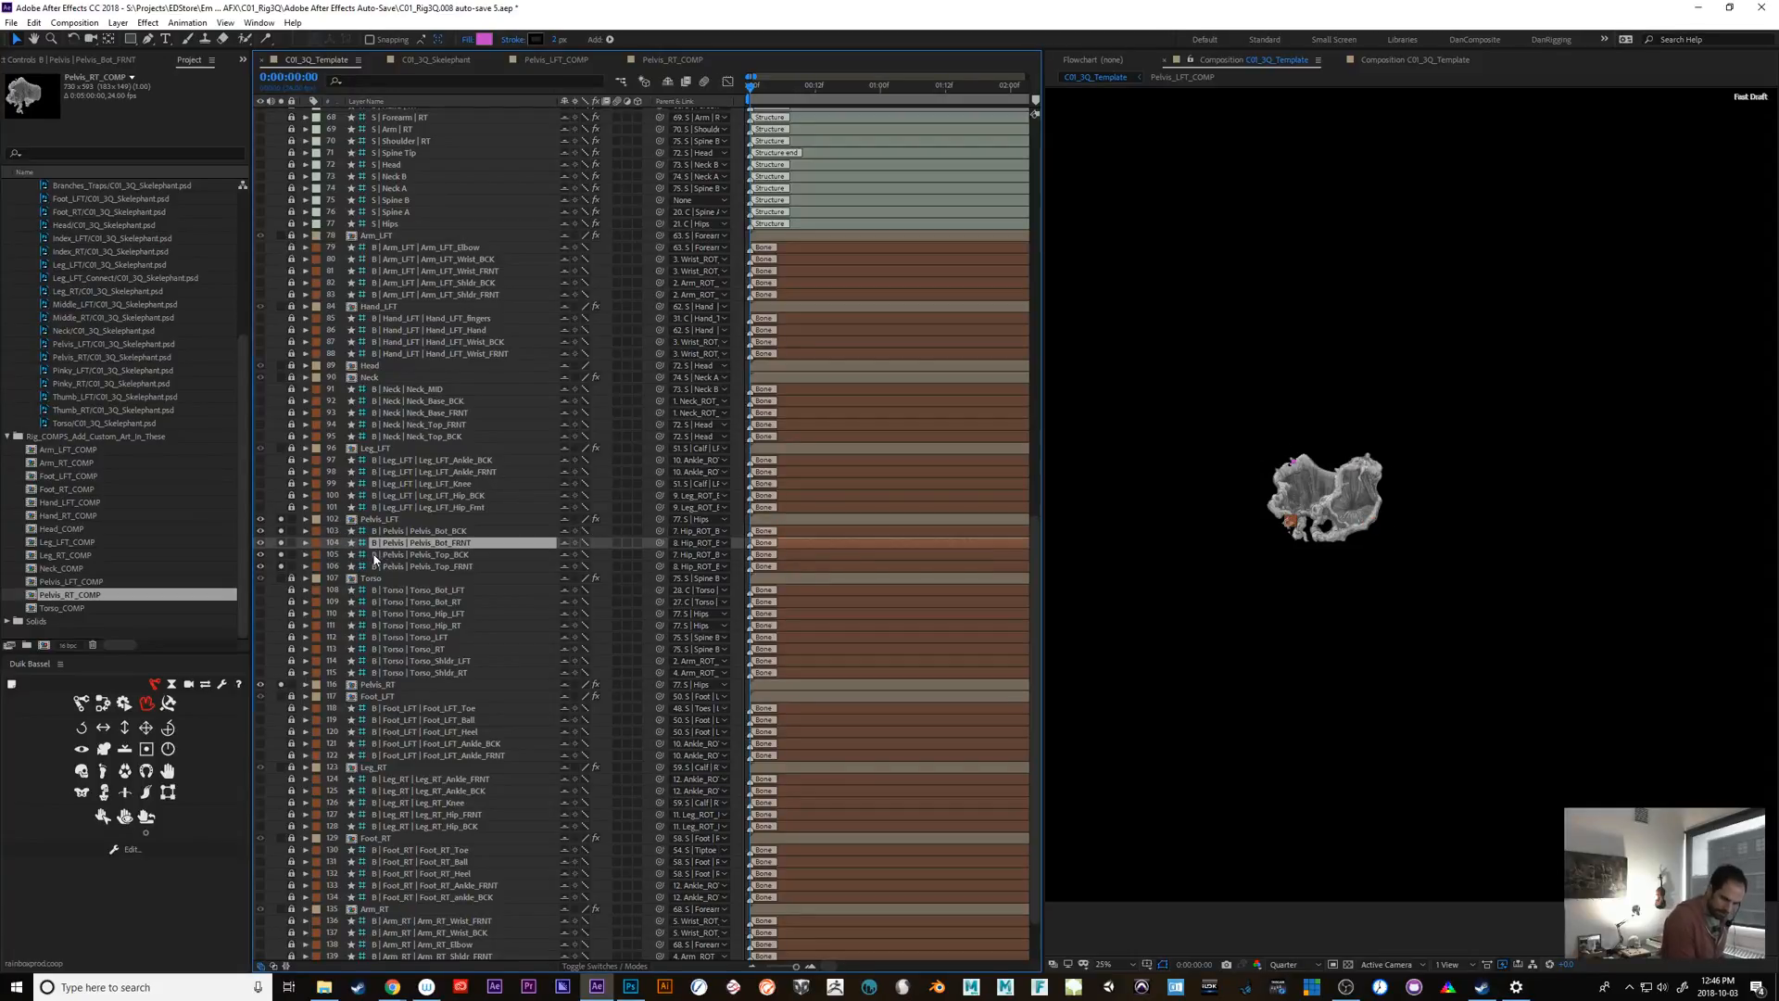
pyautogui.moveTo(1287, 525); pyautogui.dragTo(1251, 541)
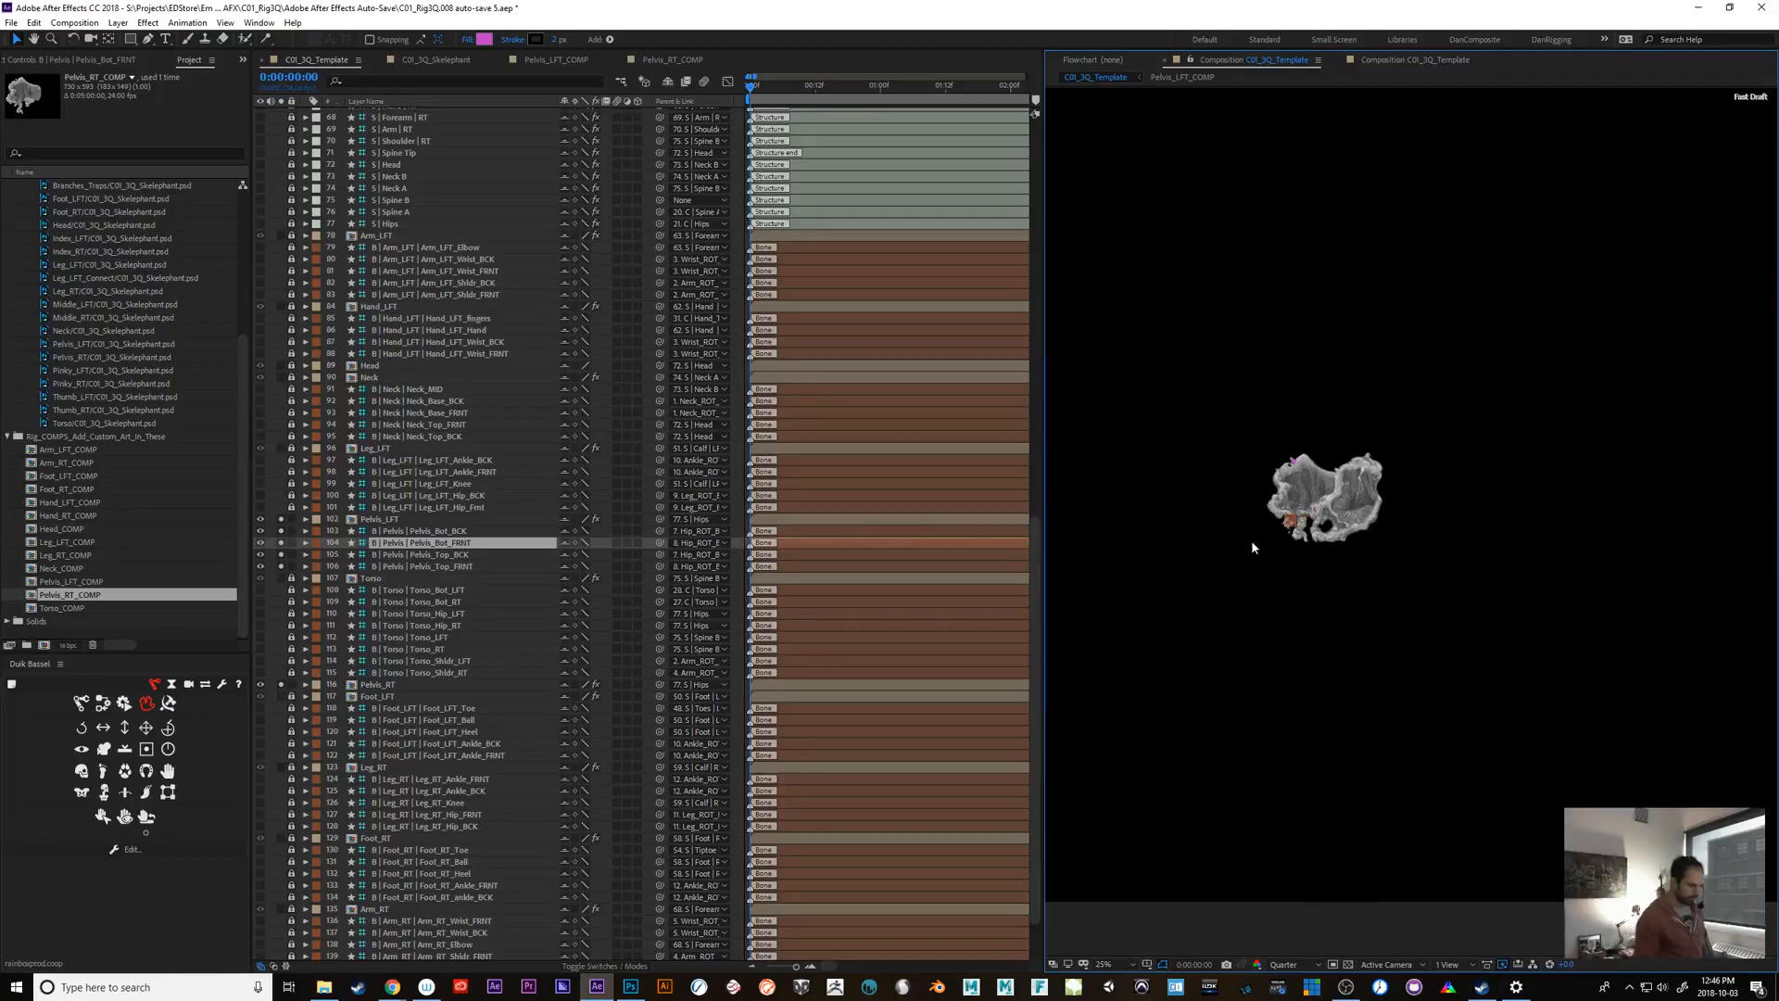
# Turn off solo for Pelvis_LFT, its four bones and Pelvis_RT, and lock these layers
pyautogui.moveTo(292, 566)
pyautogui.mouseDown()
pyautogui.moveTo(290, 520)
pyautogui.moveTo(279, 564)
pyautogui.mouseUp()
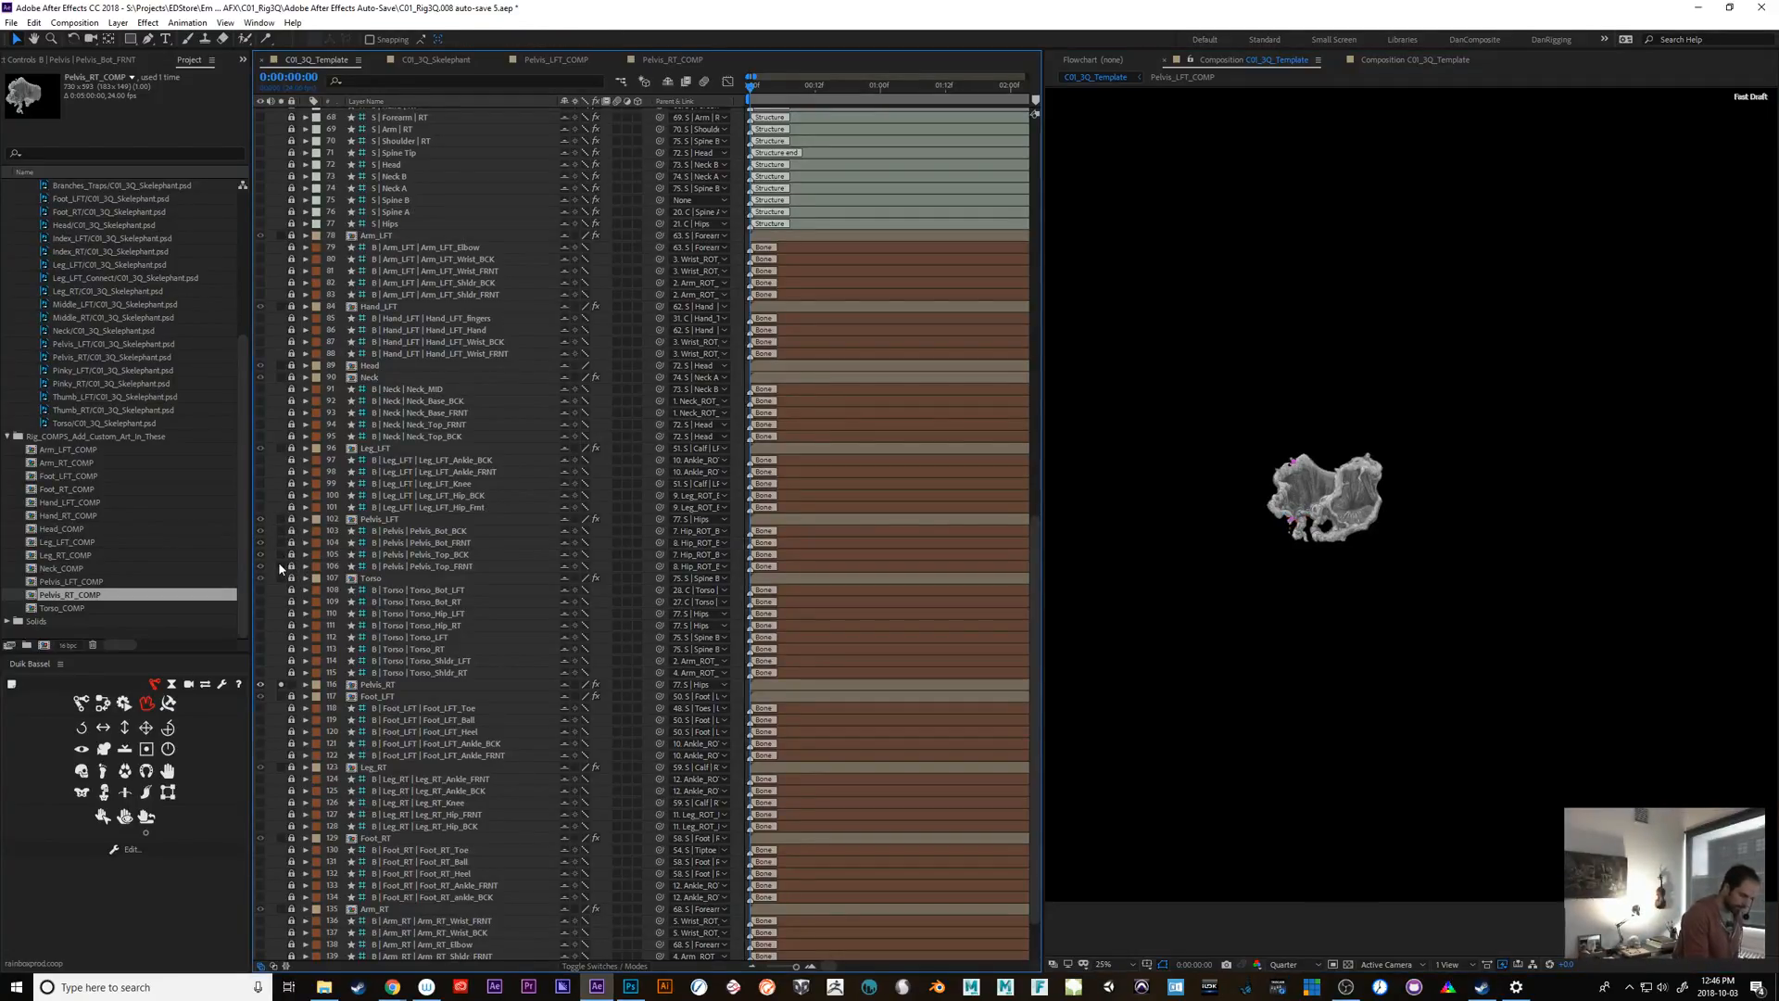
pyautogui.click(281, 684)
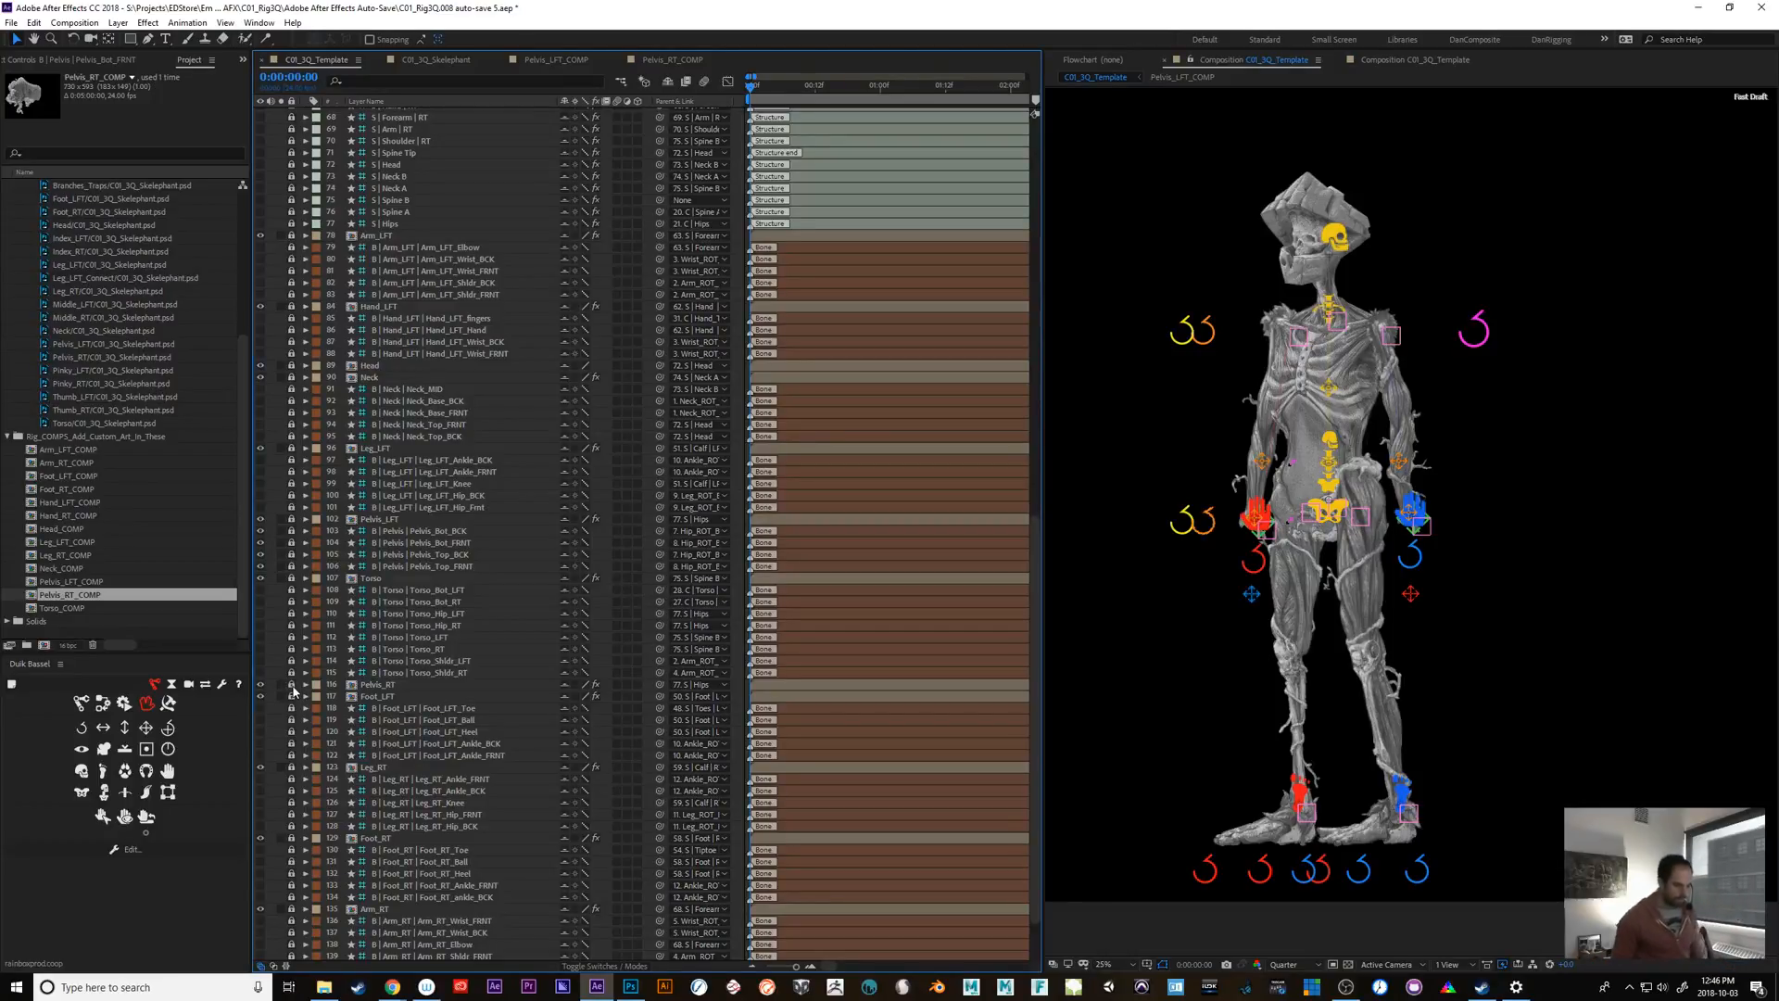
# Test the Hips Tilt controller by rotating it back and forth, and return it to its rest rotation
pyautogui.scroll(2, 1337, 509)
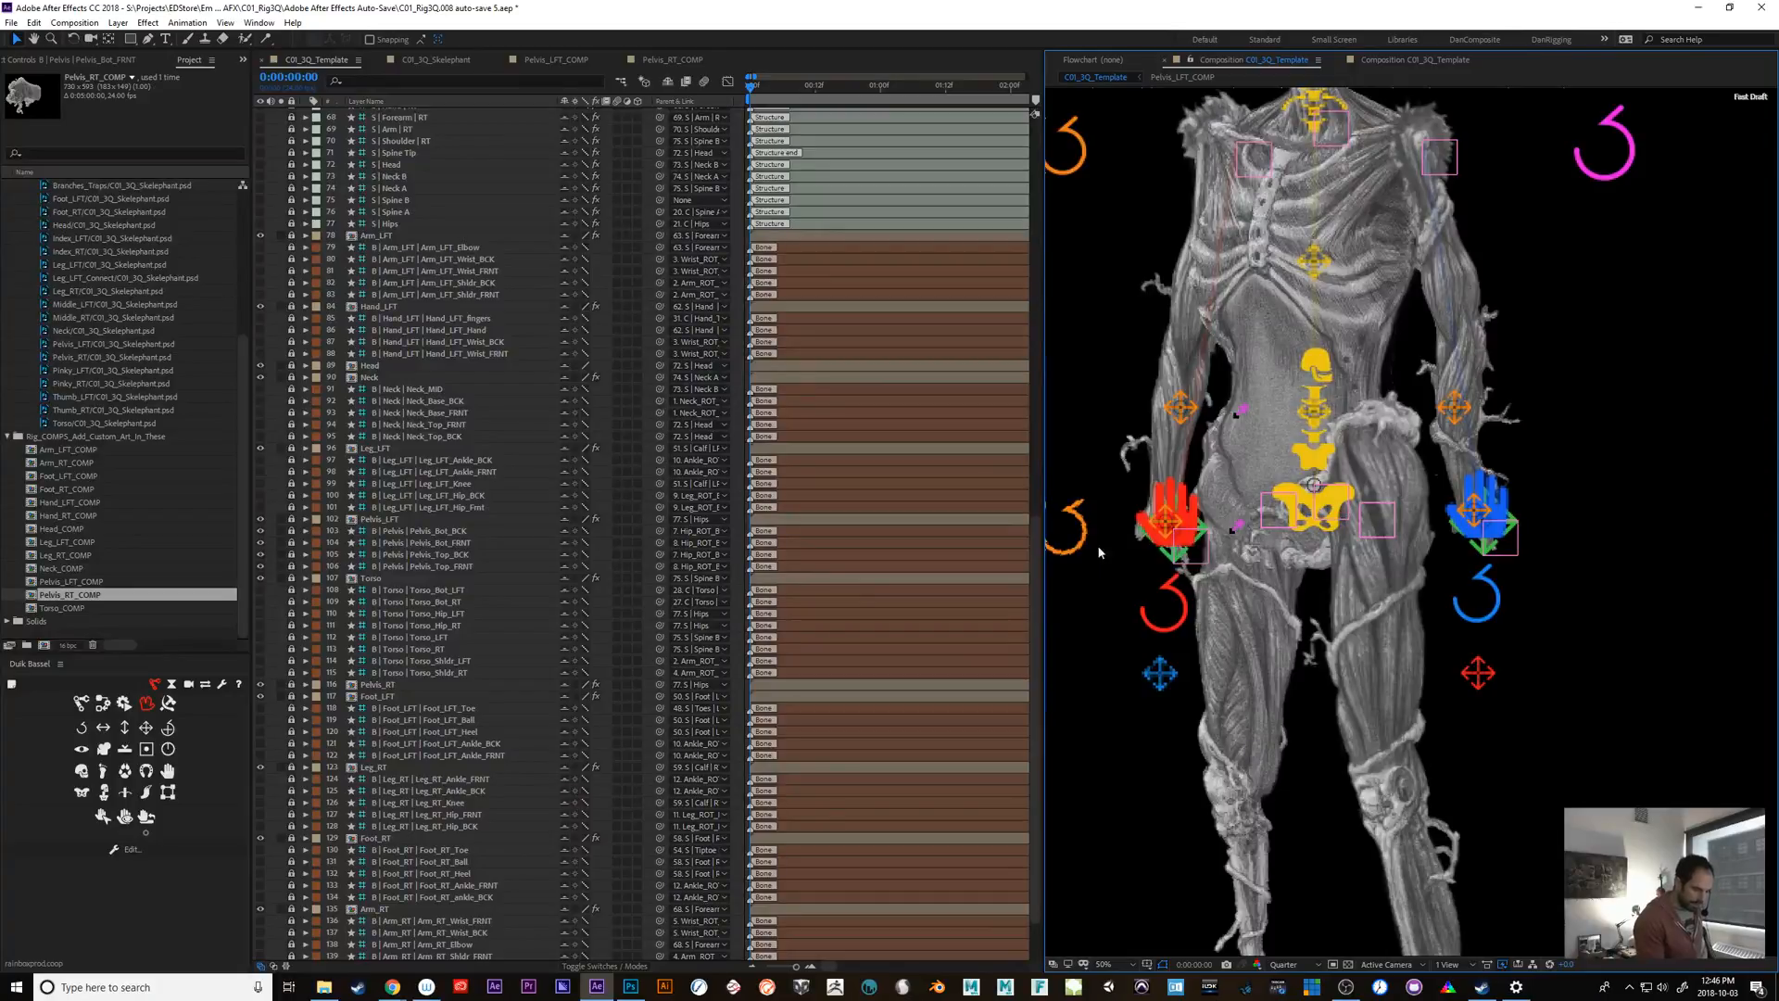
pyautogui.moveTo(1337, 509); pyautogui.dragTo(1451, 525)
pyautogui.click(1143, 566)
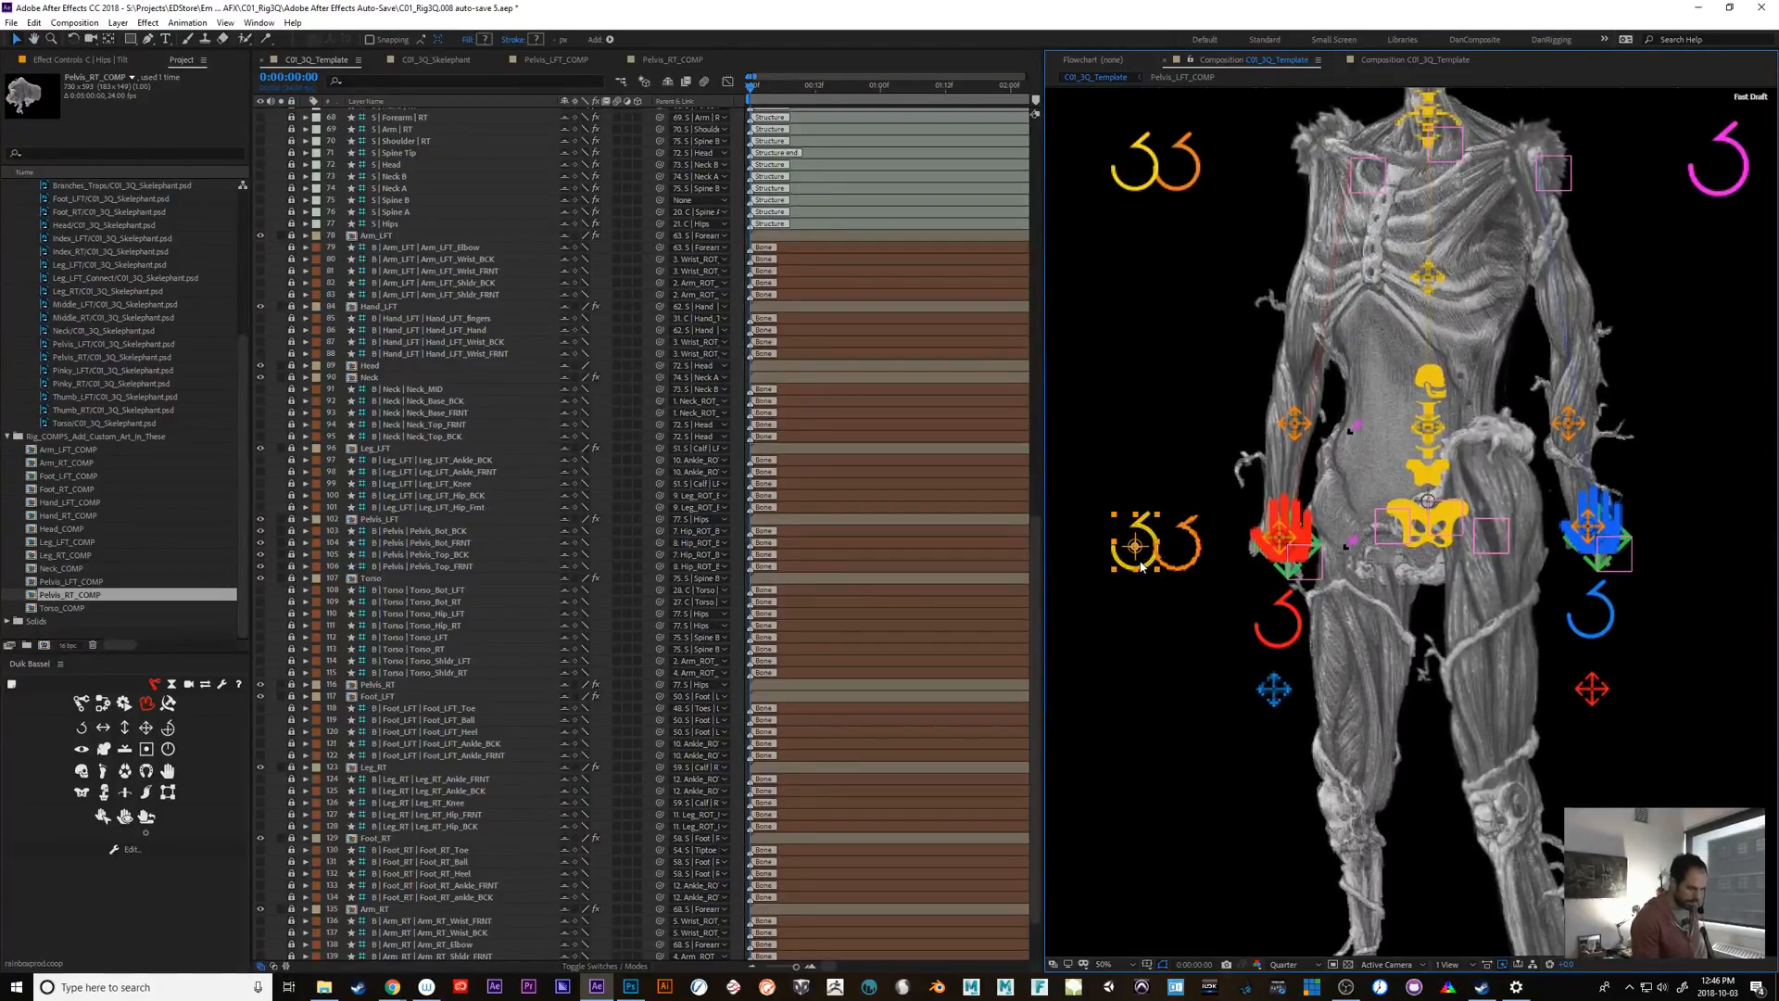
pyautogui.press('KP_Add')
pyautogui.press('KP_Add')
pyautogui.press('KP_Add')
pyautogui.press('KP_Add')
pyautogui.press('KP_Add')
pyautogui.press('KP_Add')
pyautogui.press('KP_Add')
pyautogui.press('KP_Add')
pyautogui.press('KP_Add')
pyautogui.press('KP_Add')
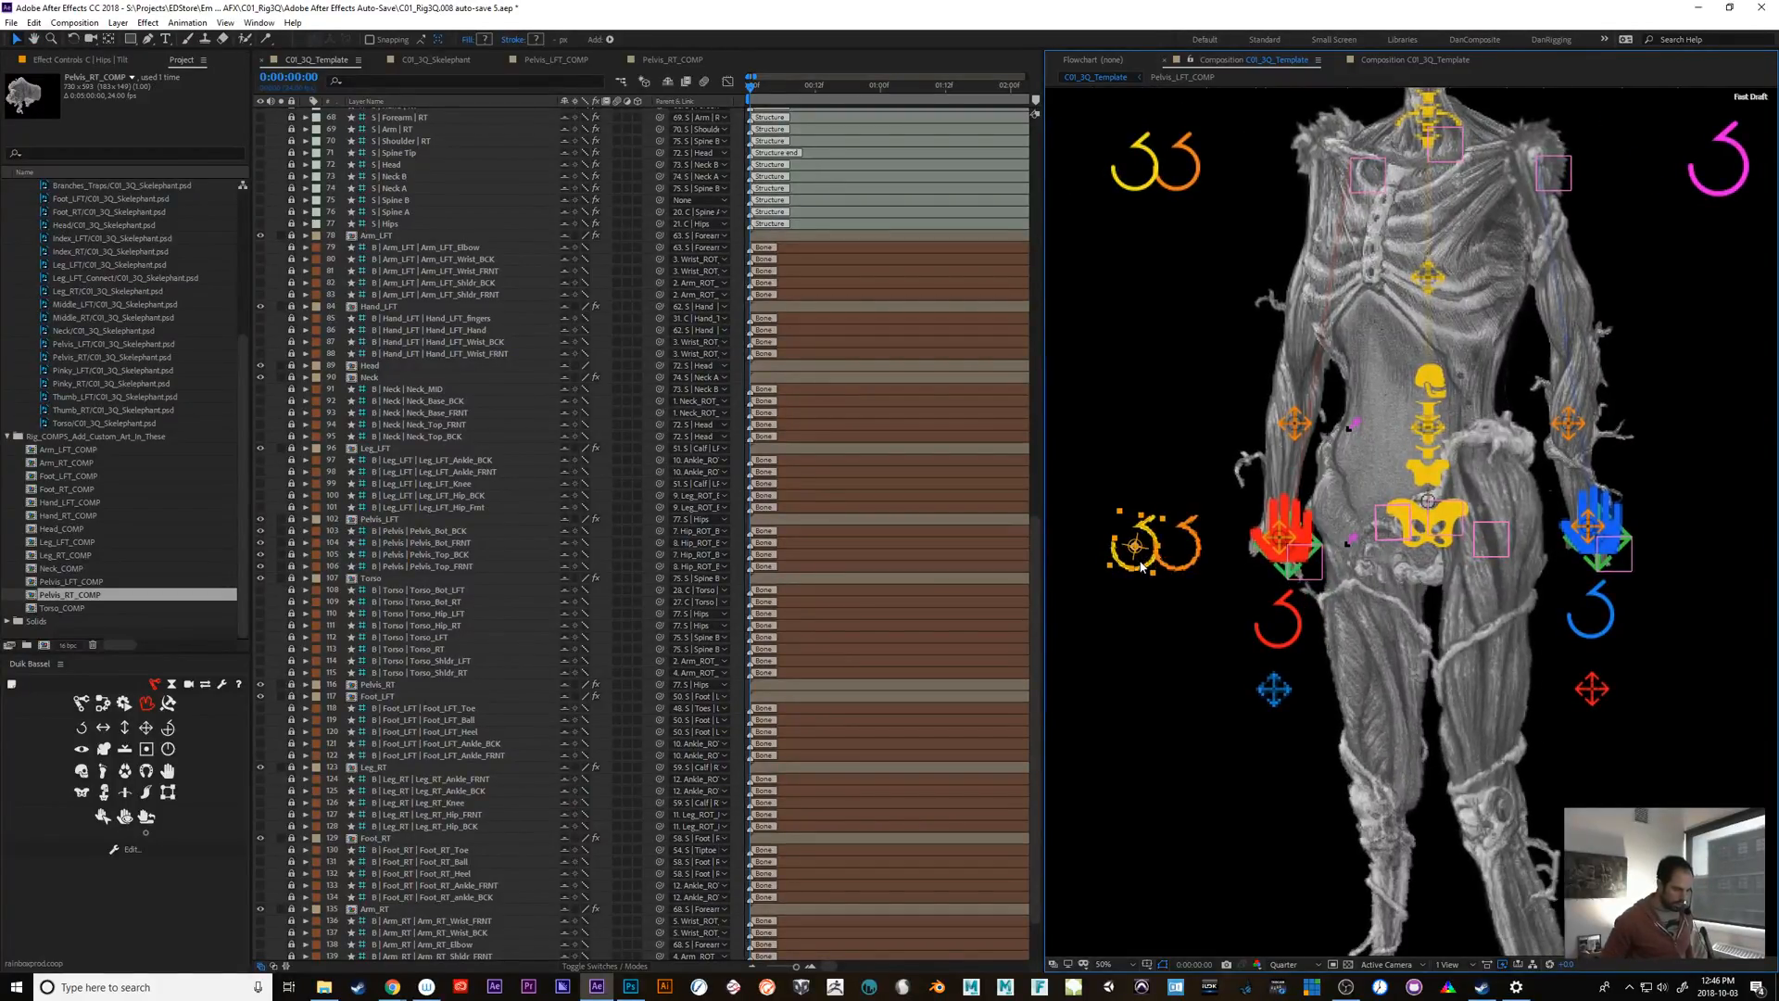
# Test the Hips Twist controller by rotating it in both directions, and return it to its rest rotation
pyautogui.click(1182, 548)
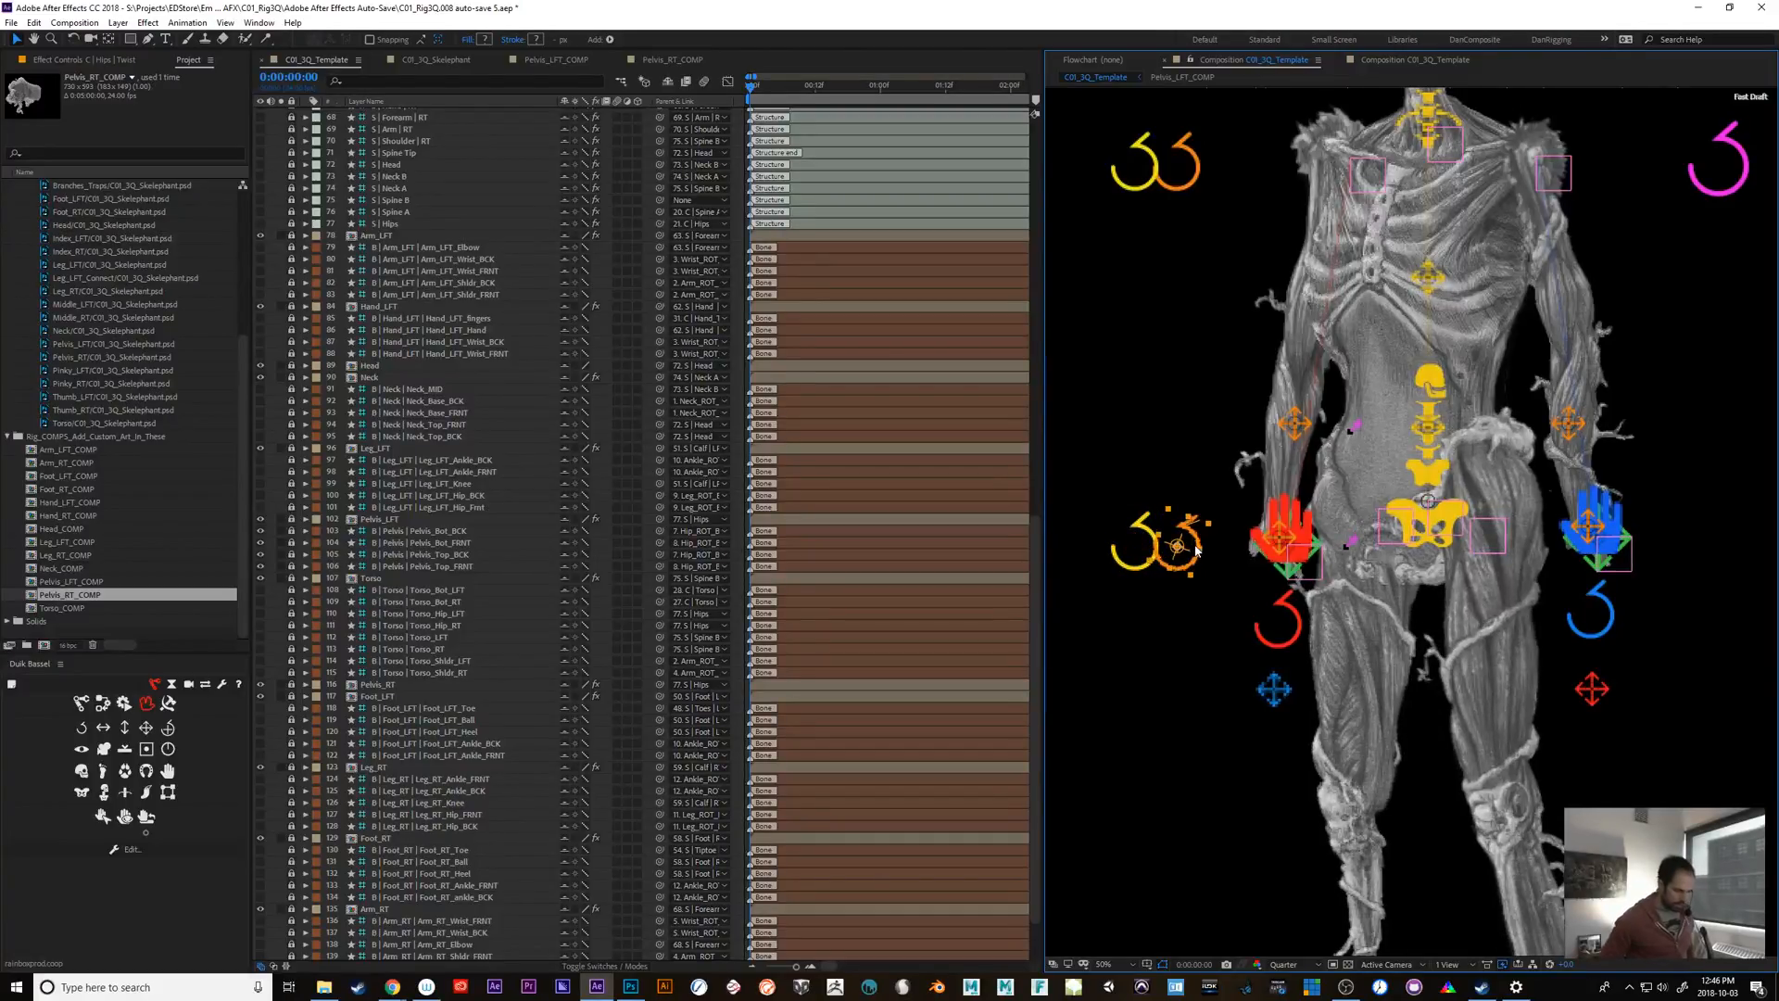
pyautogui.press('shift+KP_Subtract')
pyautogui.press('shift+KP_Subtract')
pyautogui.press('shift+KP_Subtract')
pyautogui.press('shift+KP_Subtract')
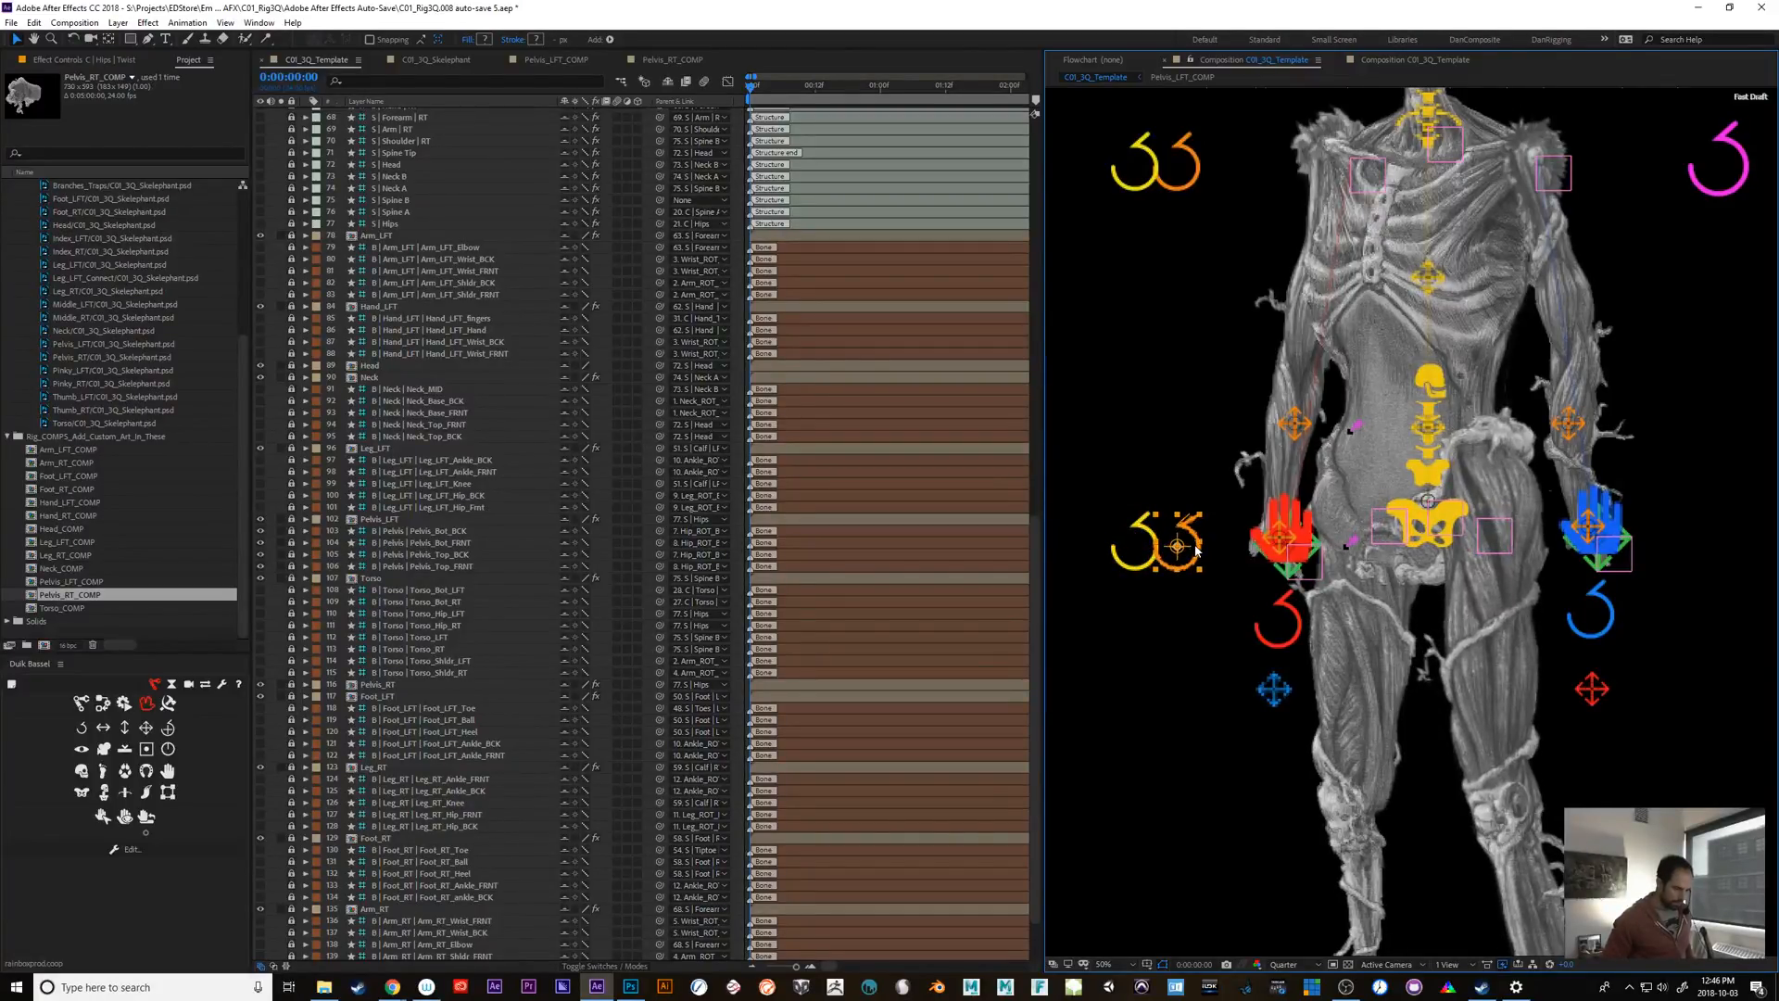
pyautogui.press('shift+KP_Add')
pyautogui.press('shift+KP_Add')
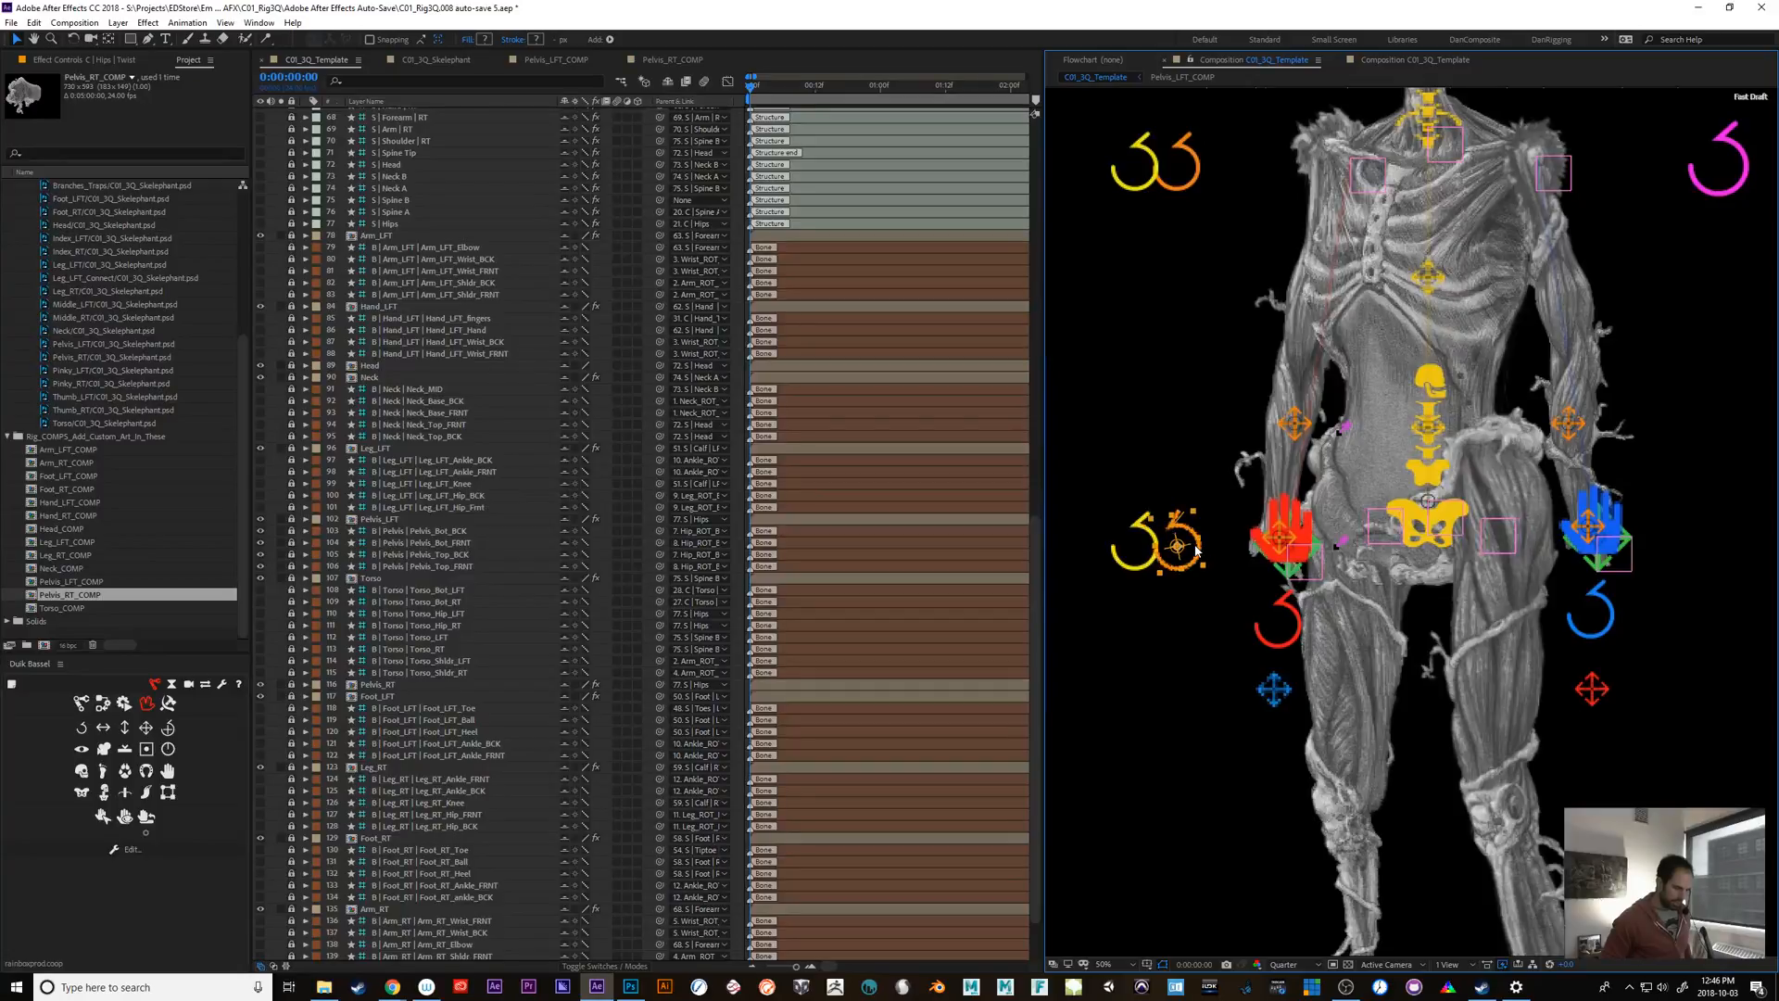
pyautogui.press('shift+KP_Subtract')
pyautogui.press('shift+KP_Subtract')
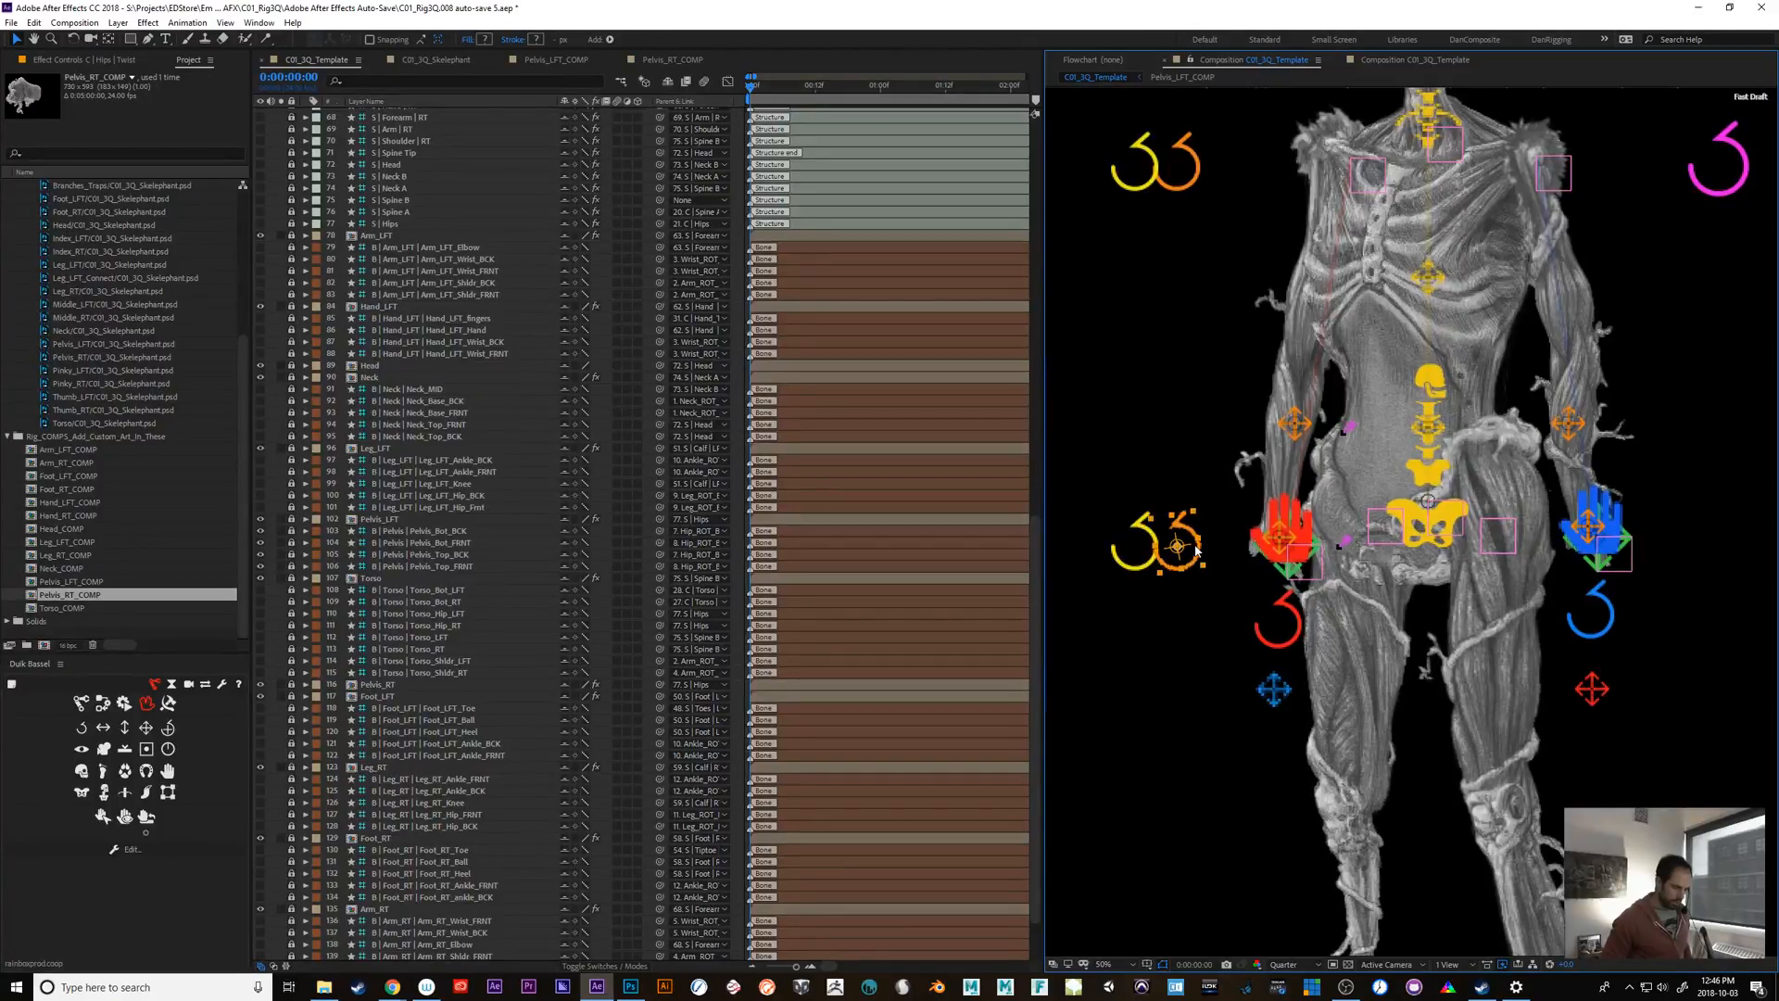
pyautogui.press('shift+KP_Add')
pyautogui.press('shift+KP_Add')
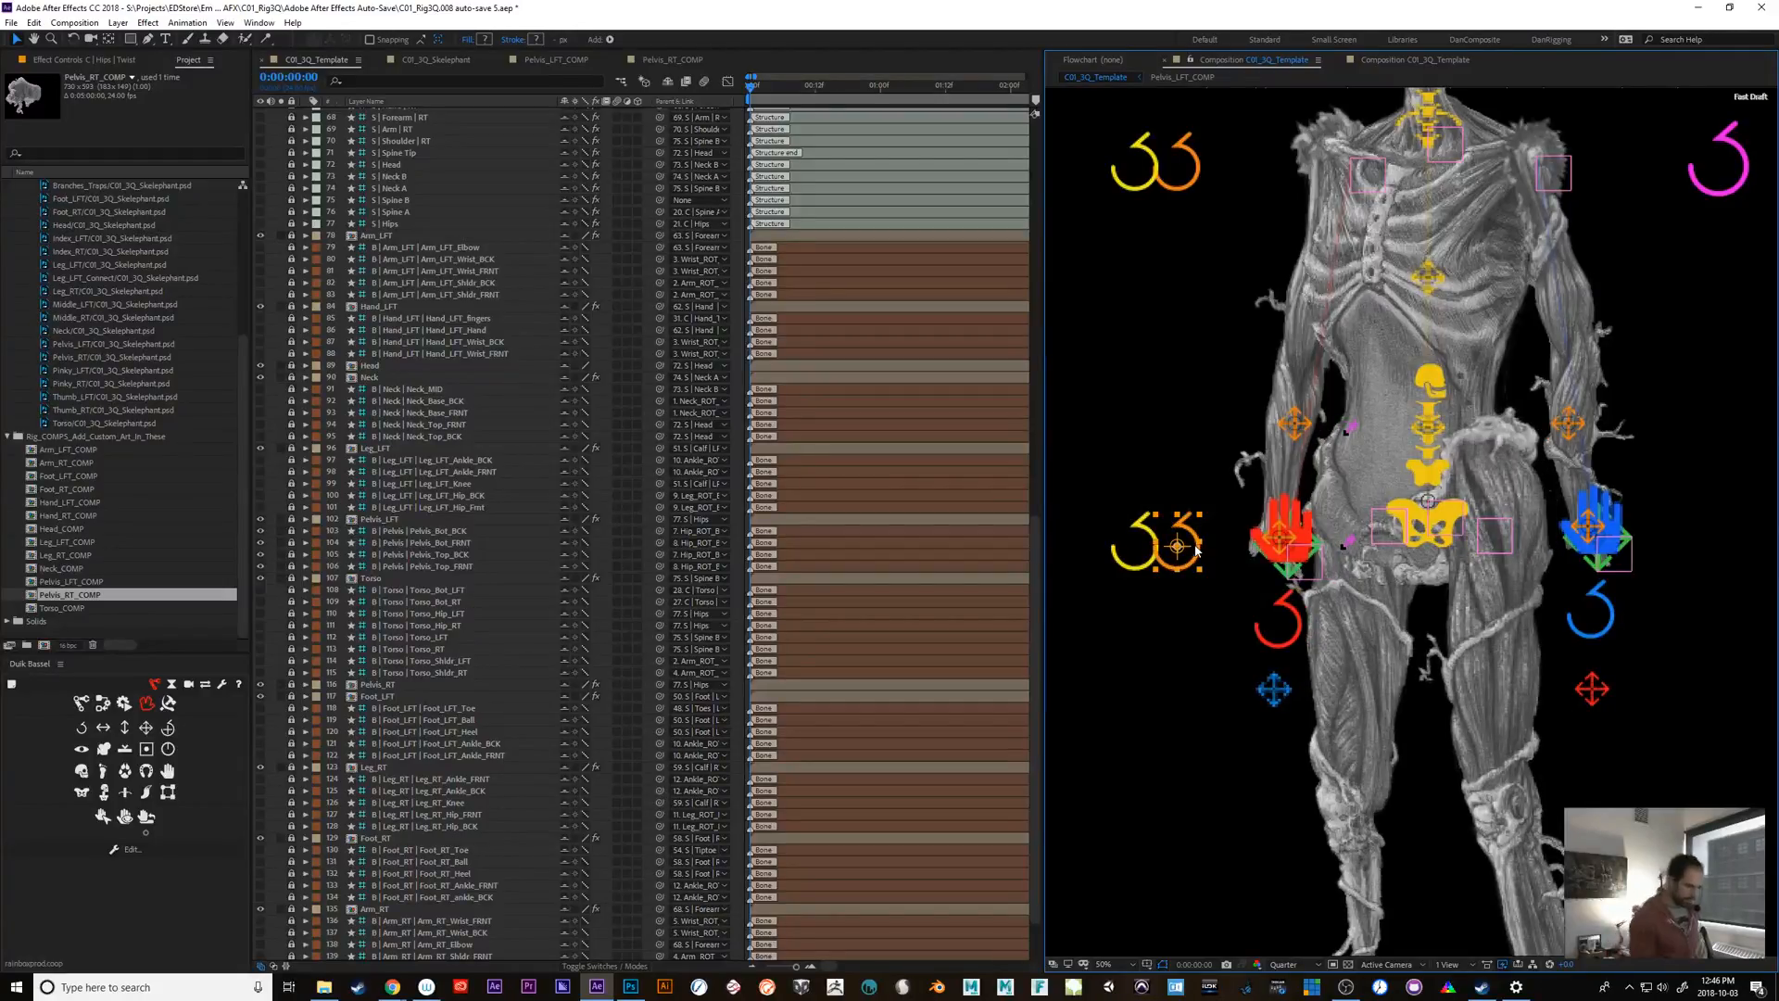
# Try rotating the Hips Tilt controller again and the main Hips controller, and restore both to rest
pyautogui.click(1124, 566)
pyautogui.press('shift+KP_Add')
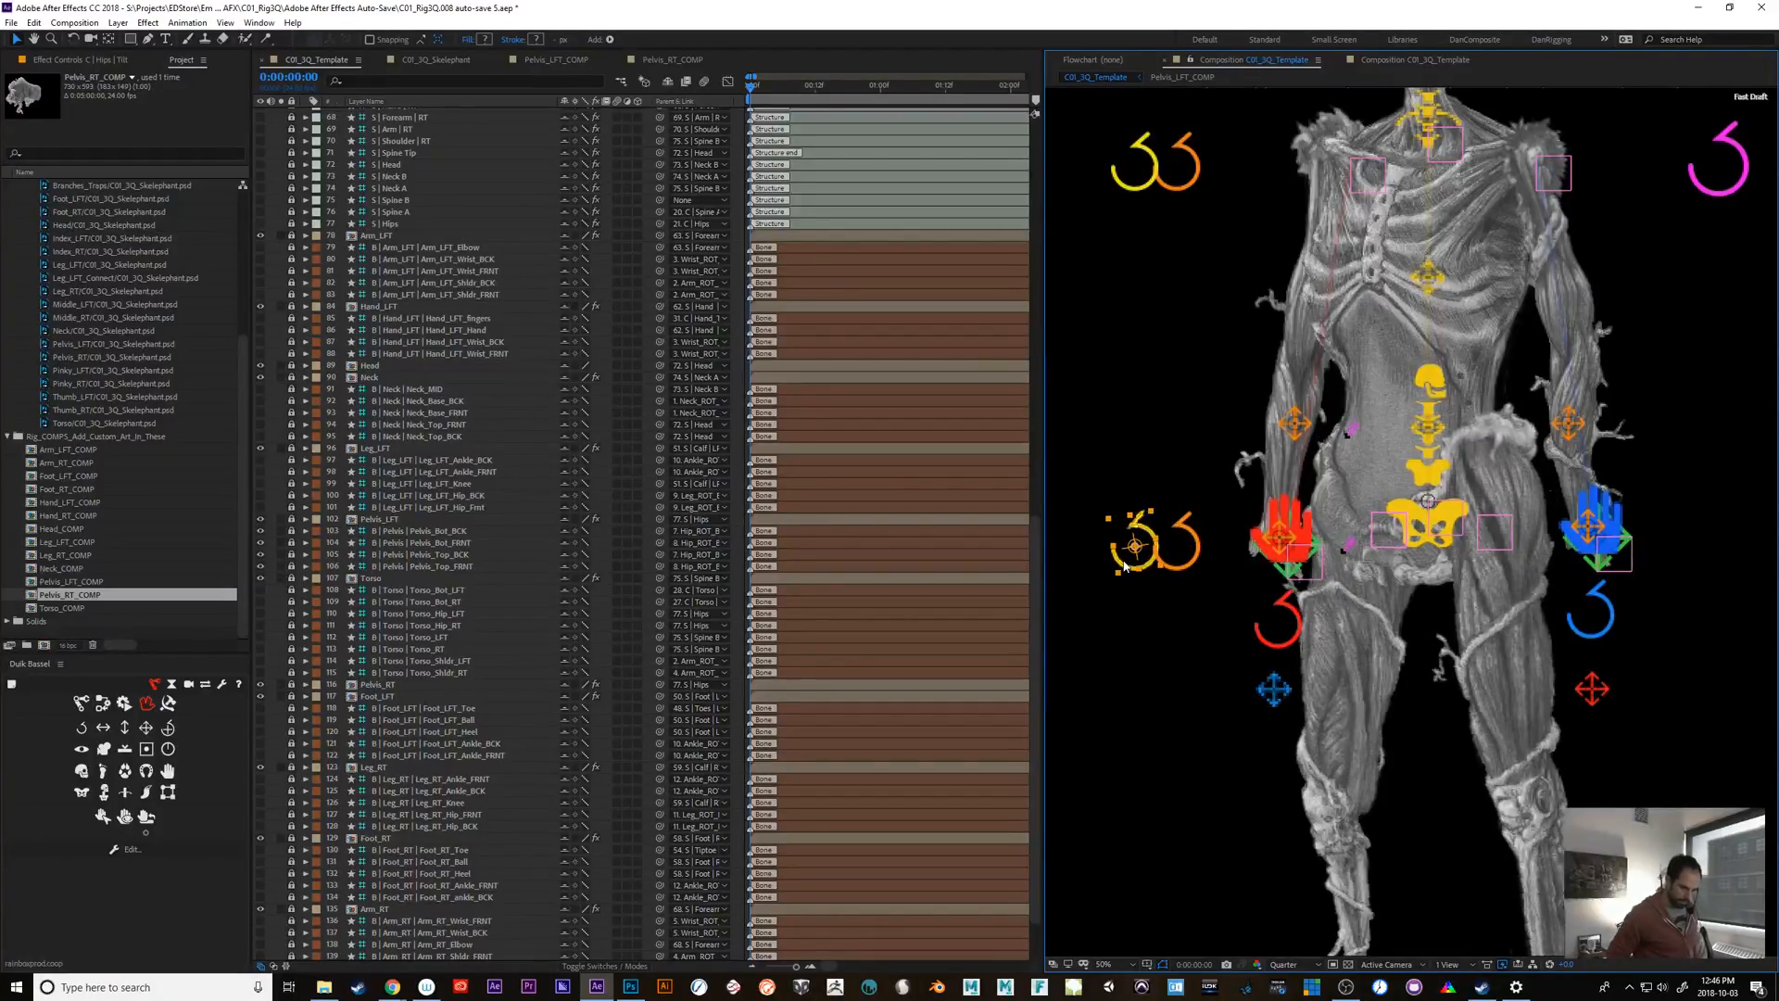
pyautogui.press('shift+KP_Add')
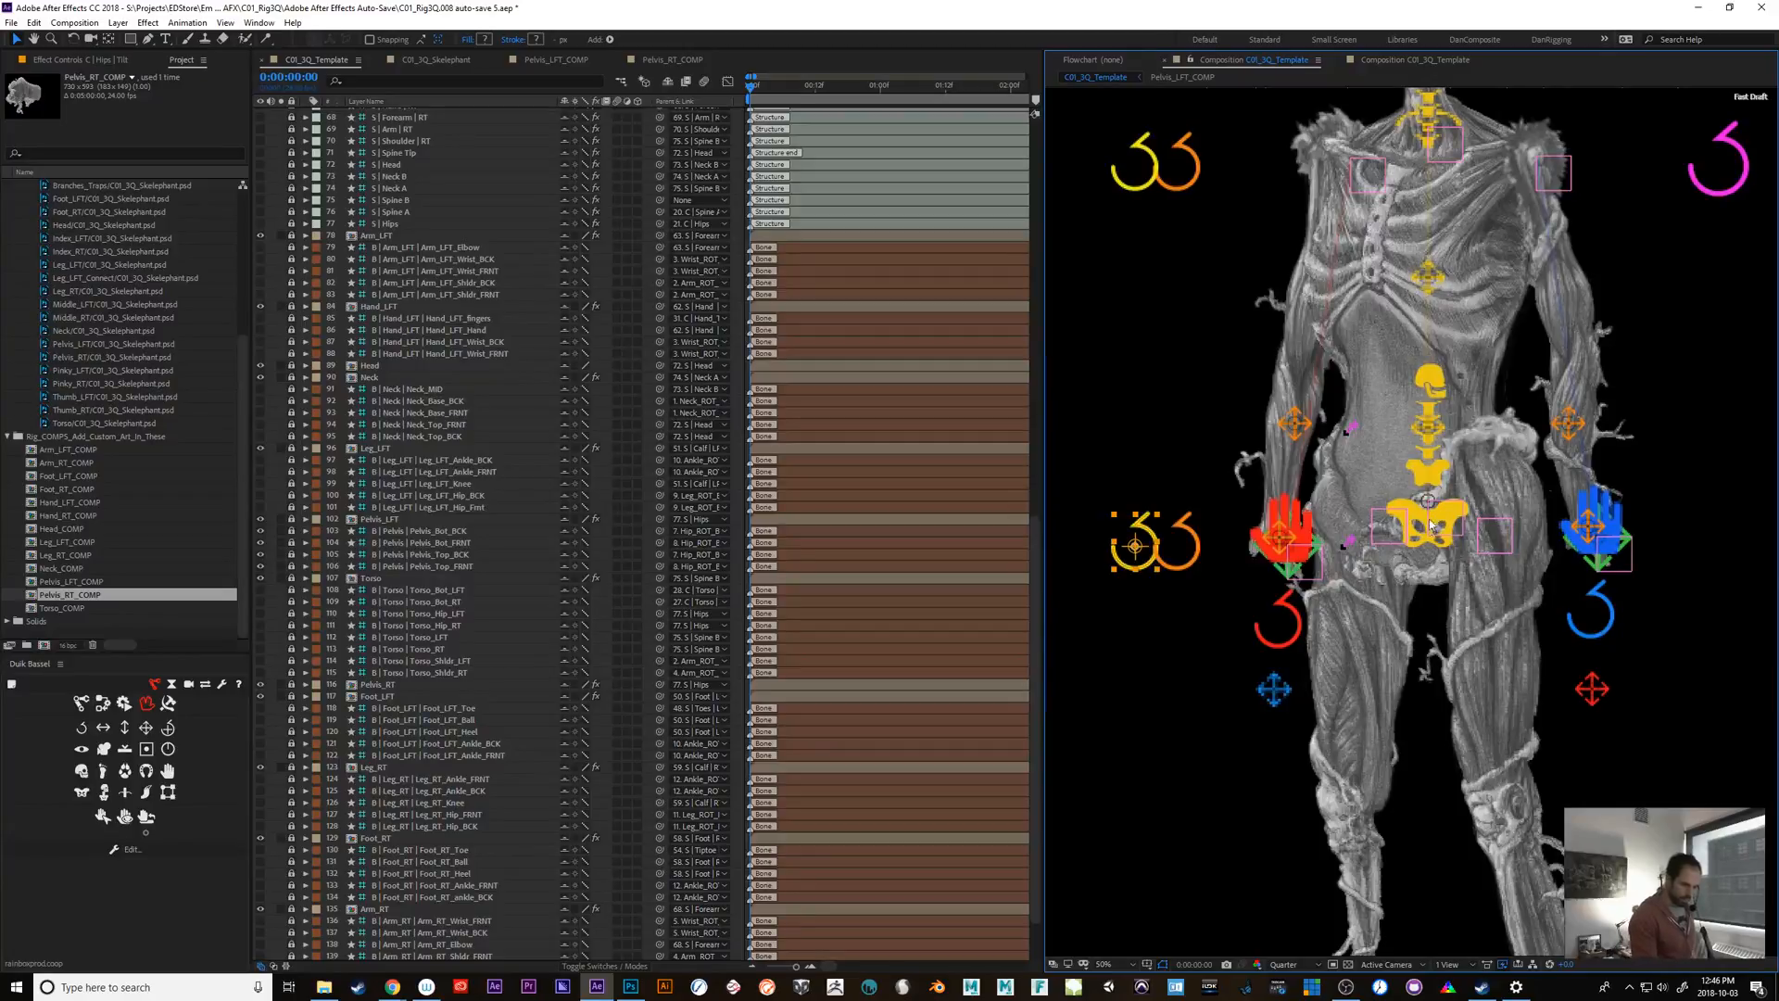
pyautogui.click(1418, 531)
pyautogui.press('shift+KP_Add')
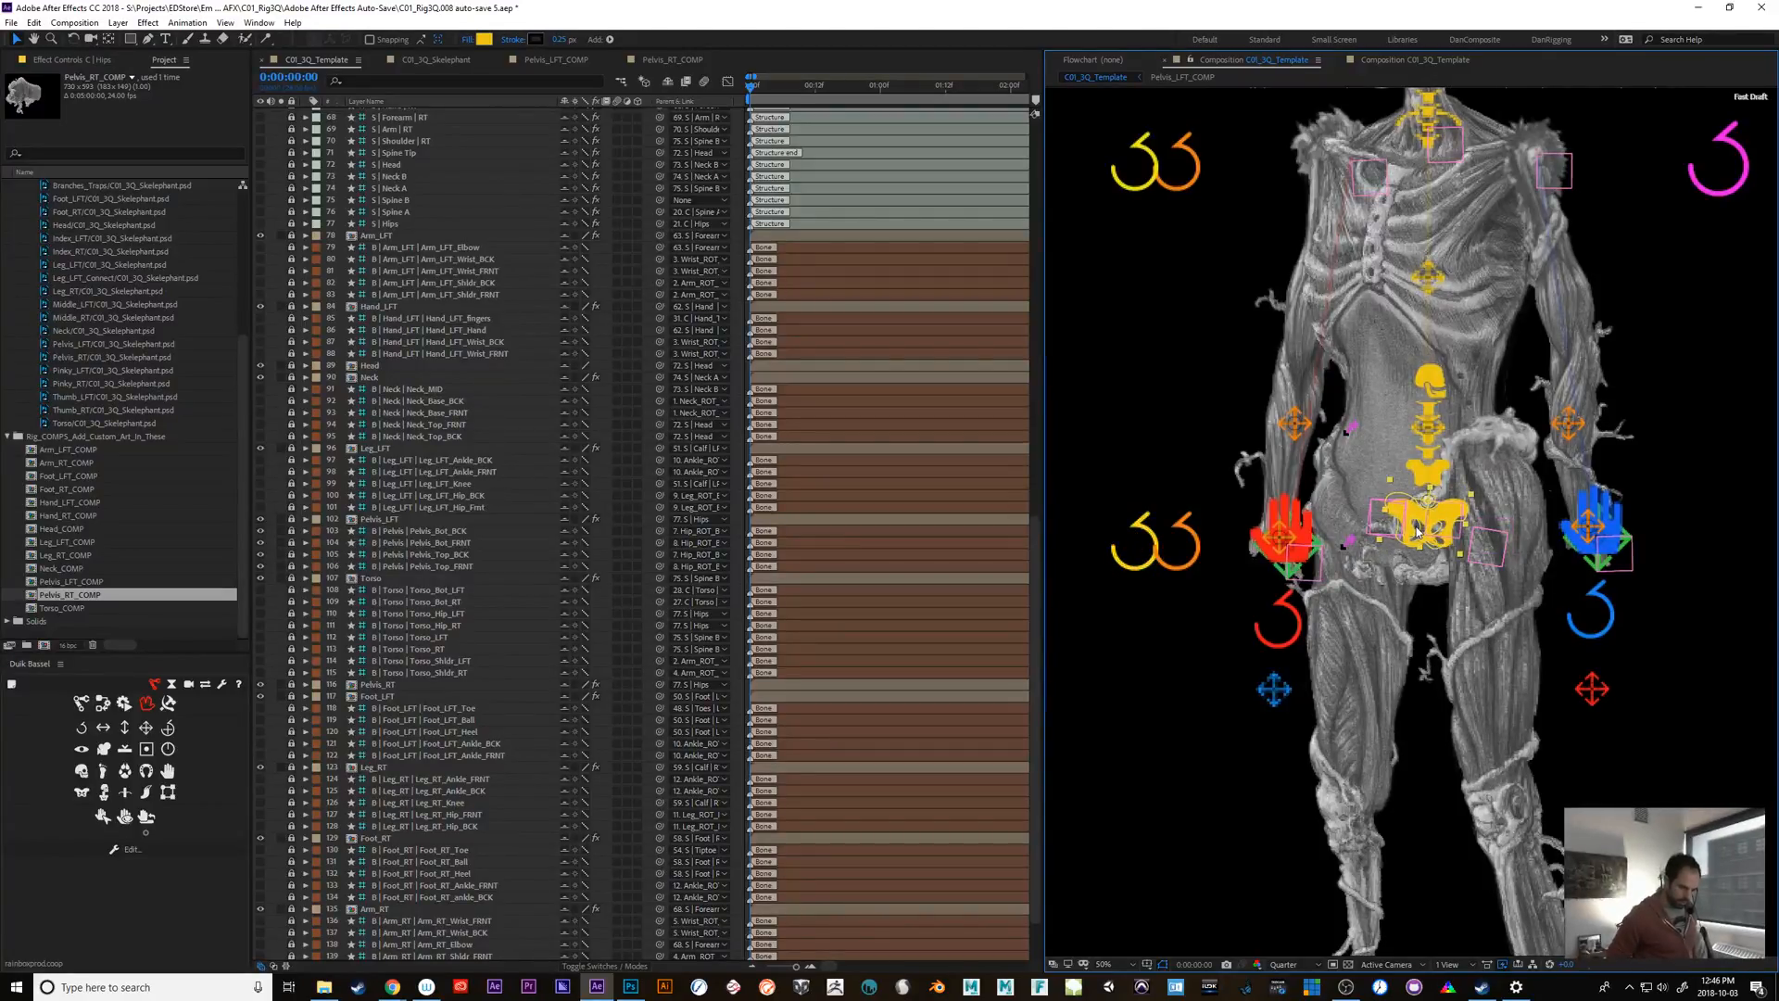
pyautogui.hotkey('ctrl', 'z')
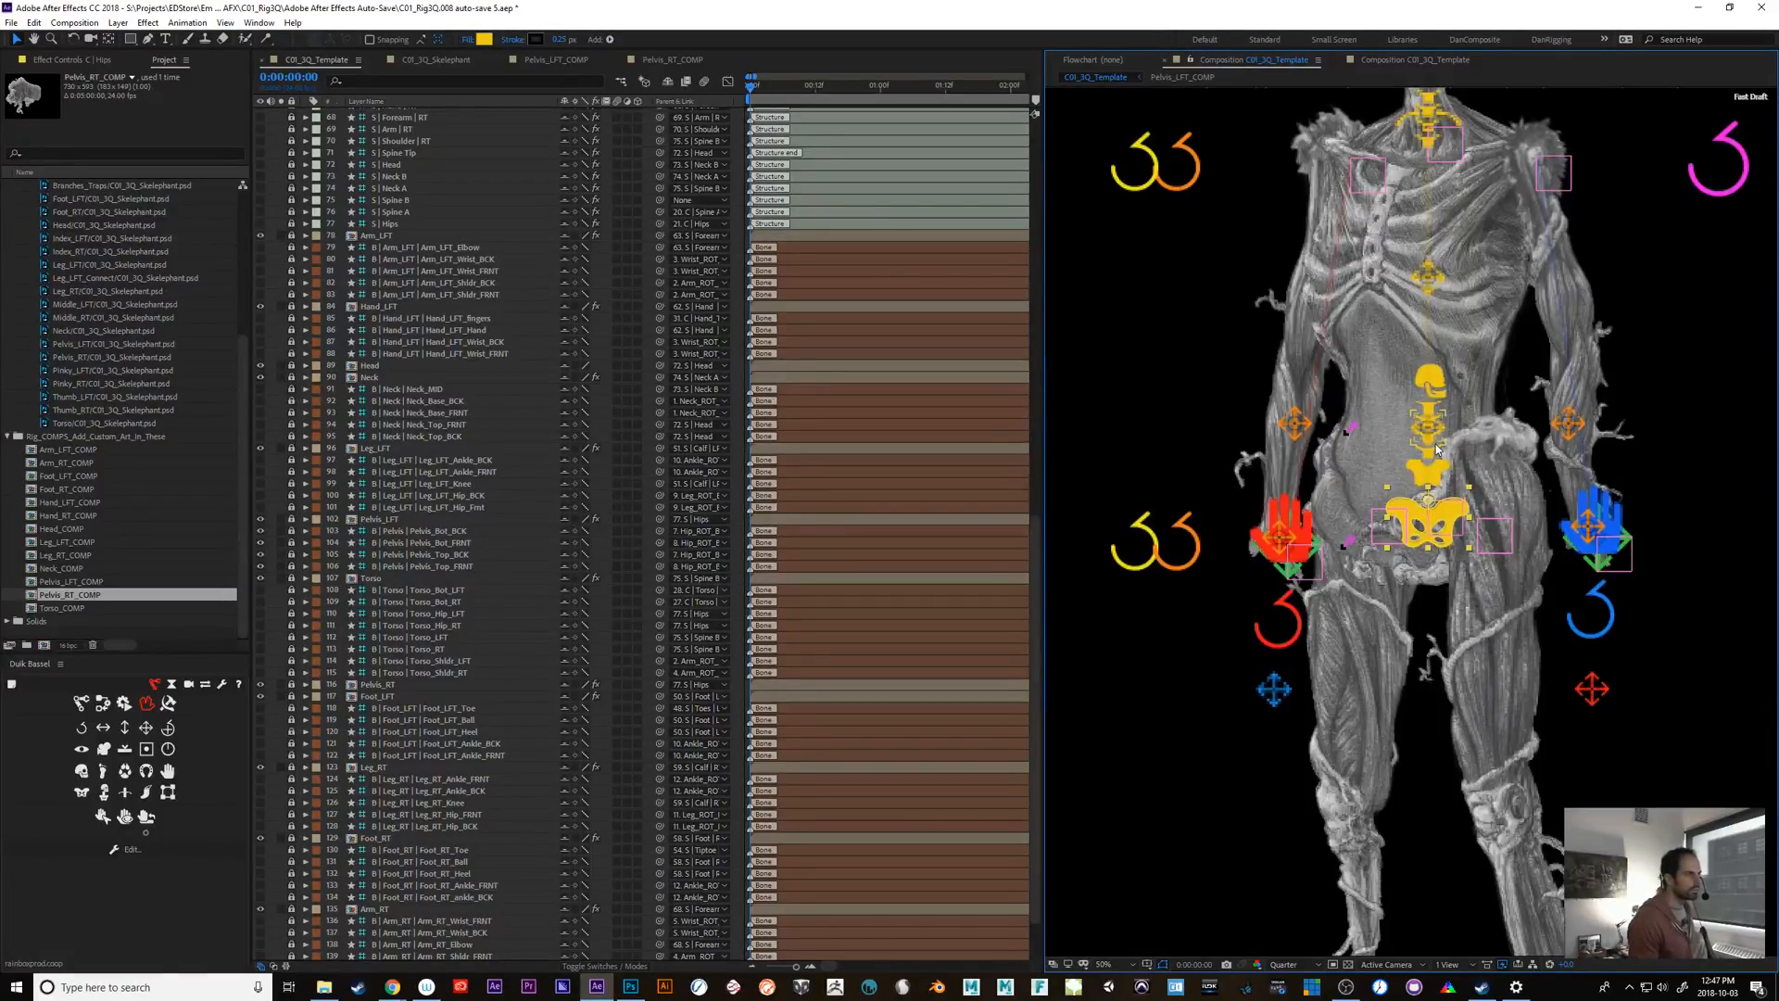
# Try shifting the Spine A Root controller sideways to check the pelvis deformation, and undo the move
pyautogui.moveTo(1441, 432); pyautogui.dragTo(1480, 431)
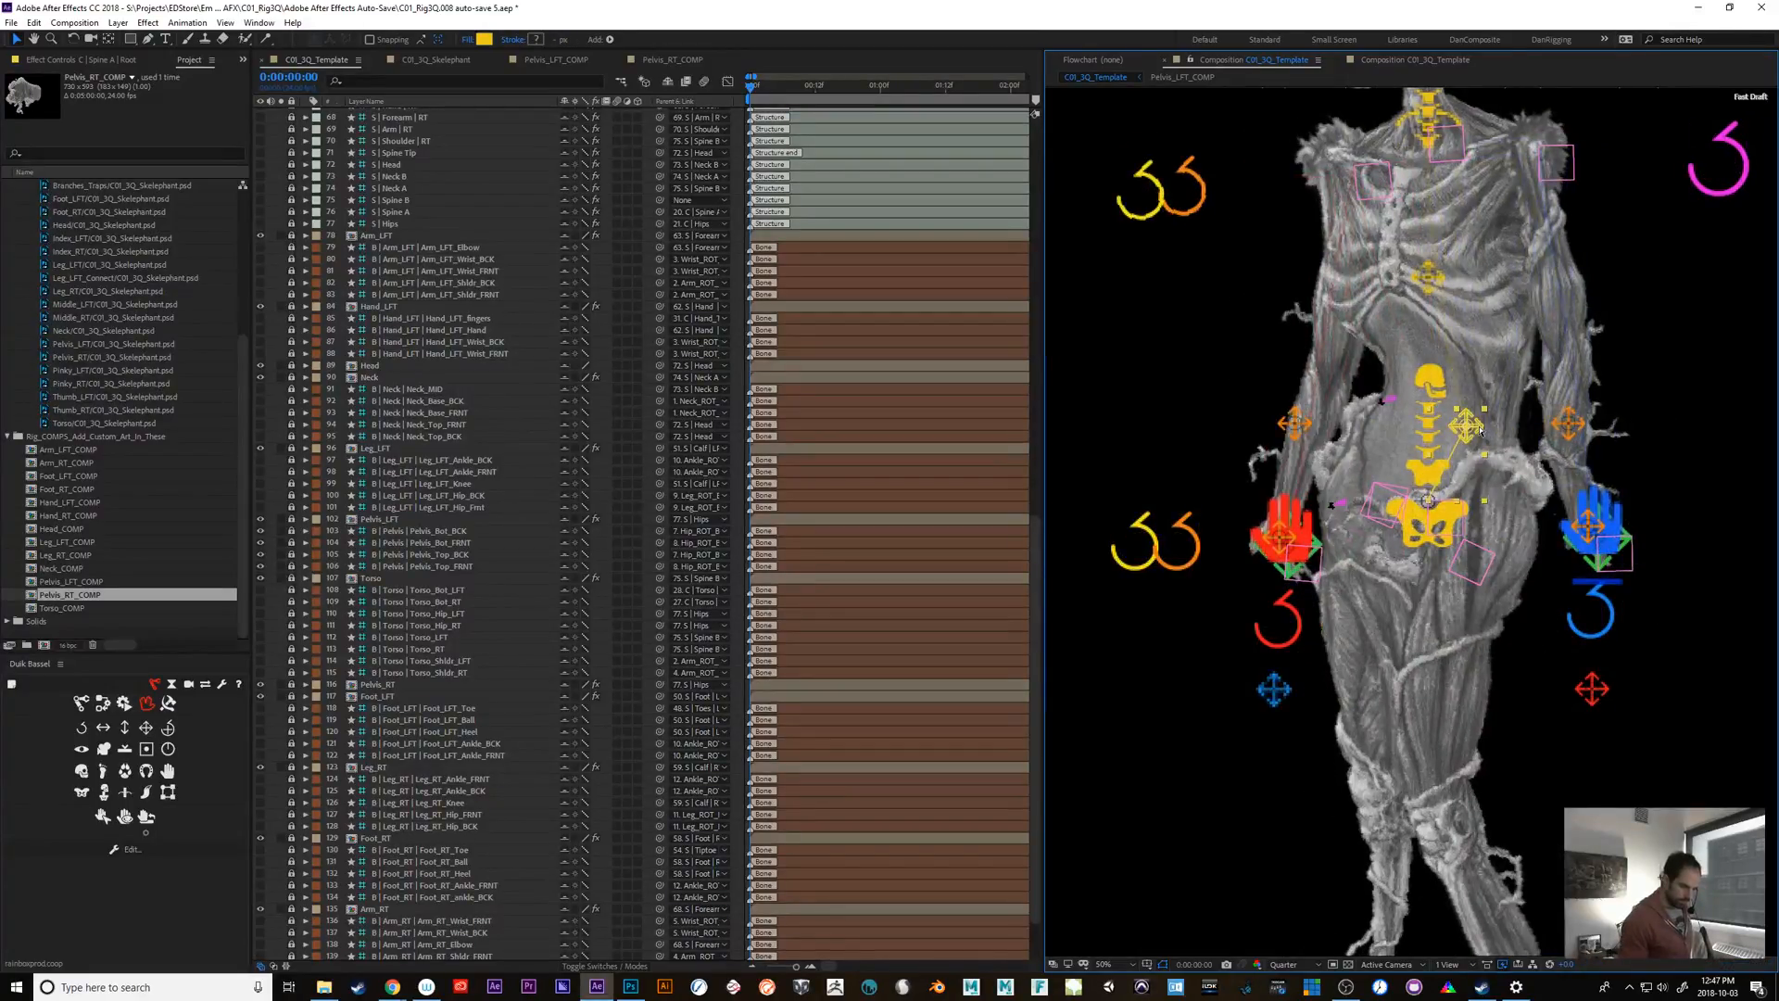
pyautogui.hotkey('ctrl', 'z')
pyautogui.press(',')
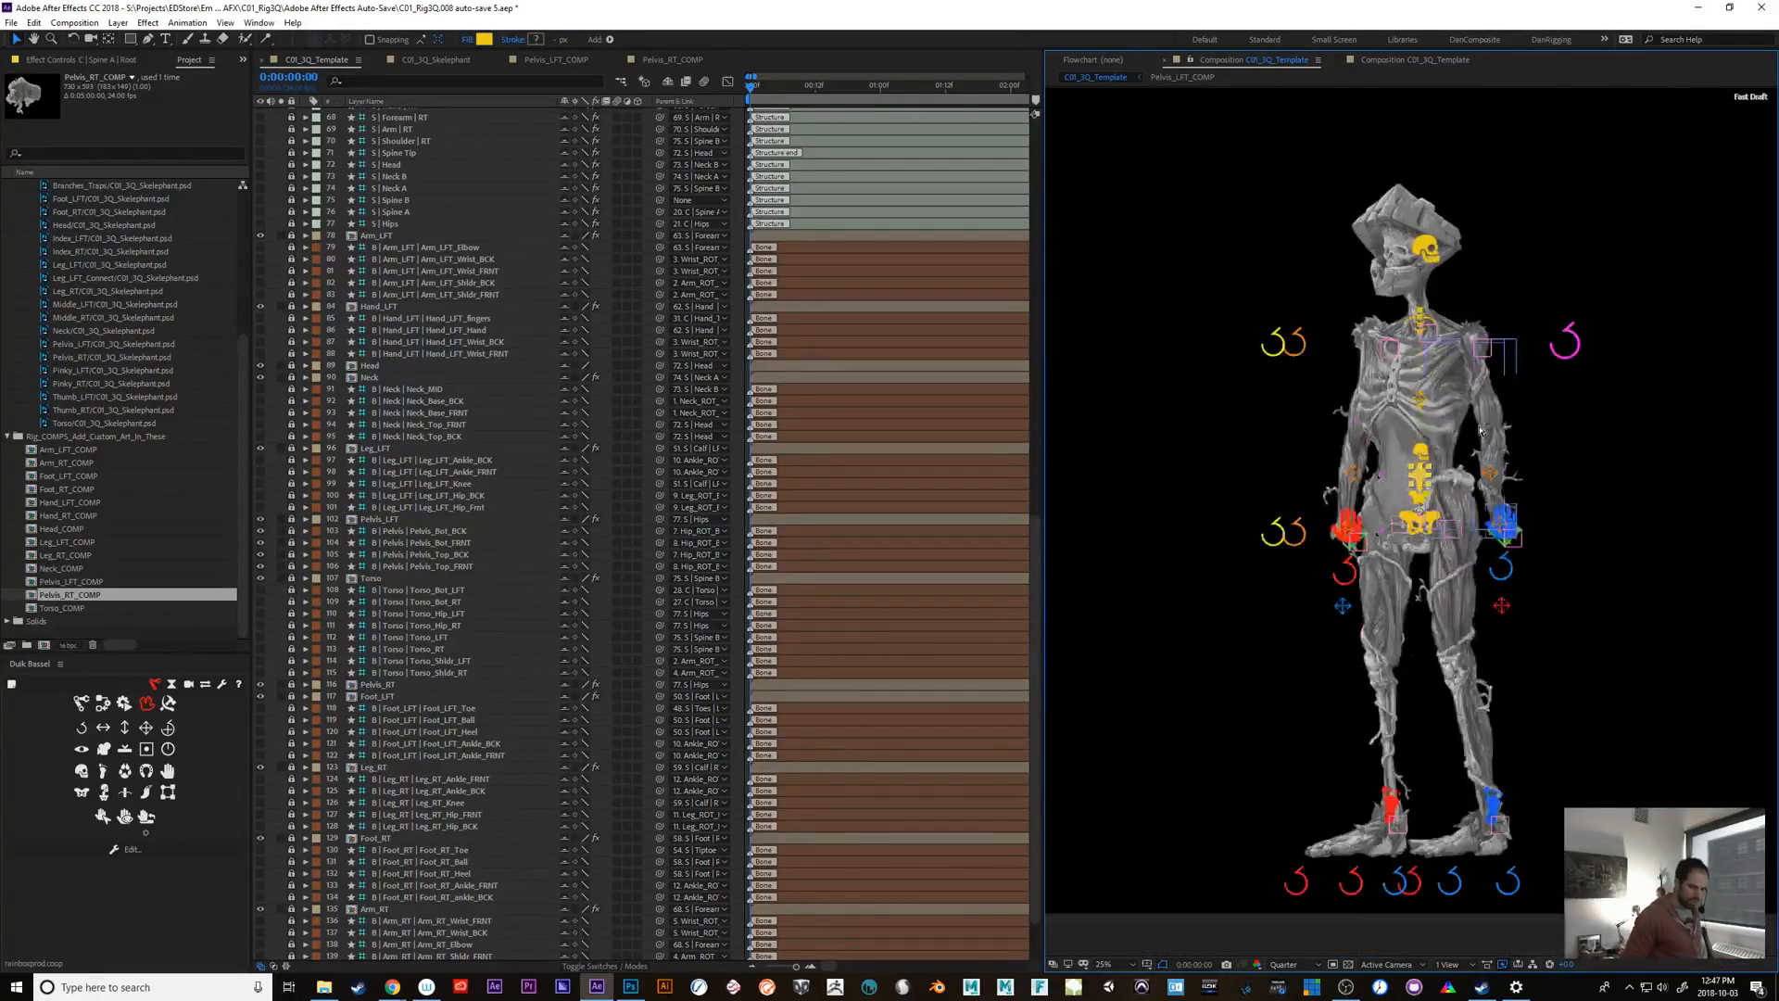
pyautogui.moveTo(1445, 476); pyautogui.dragTo(1442, 477)
pyautogui.hotkey('ctrl', 'z')
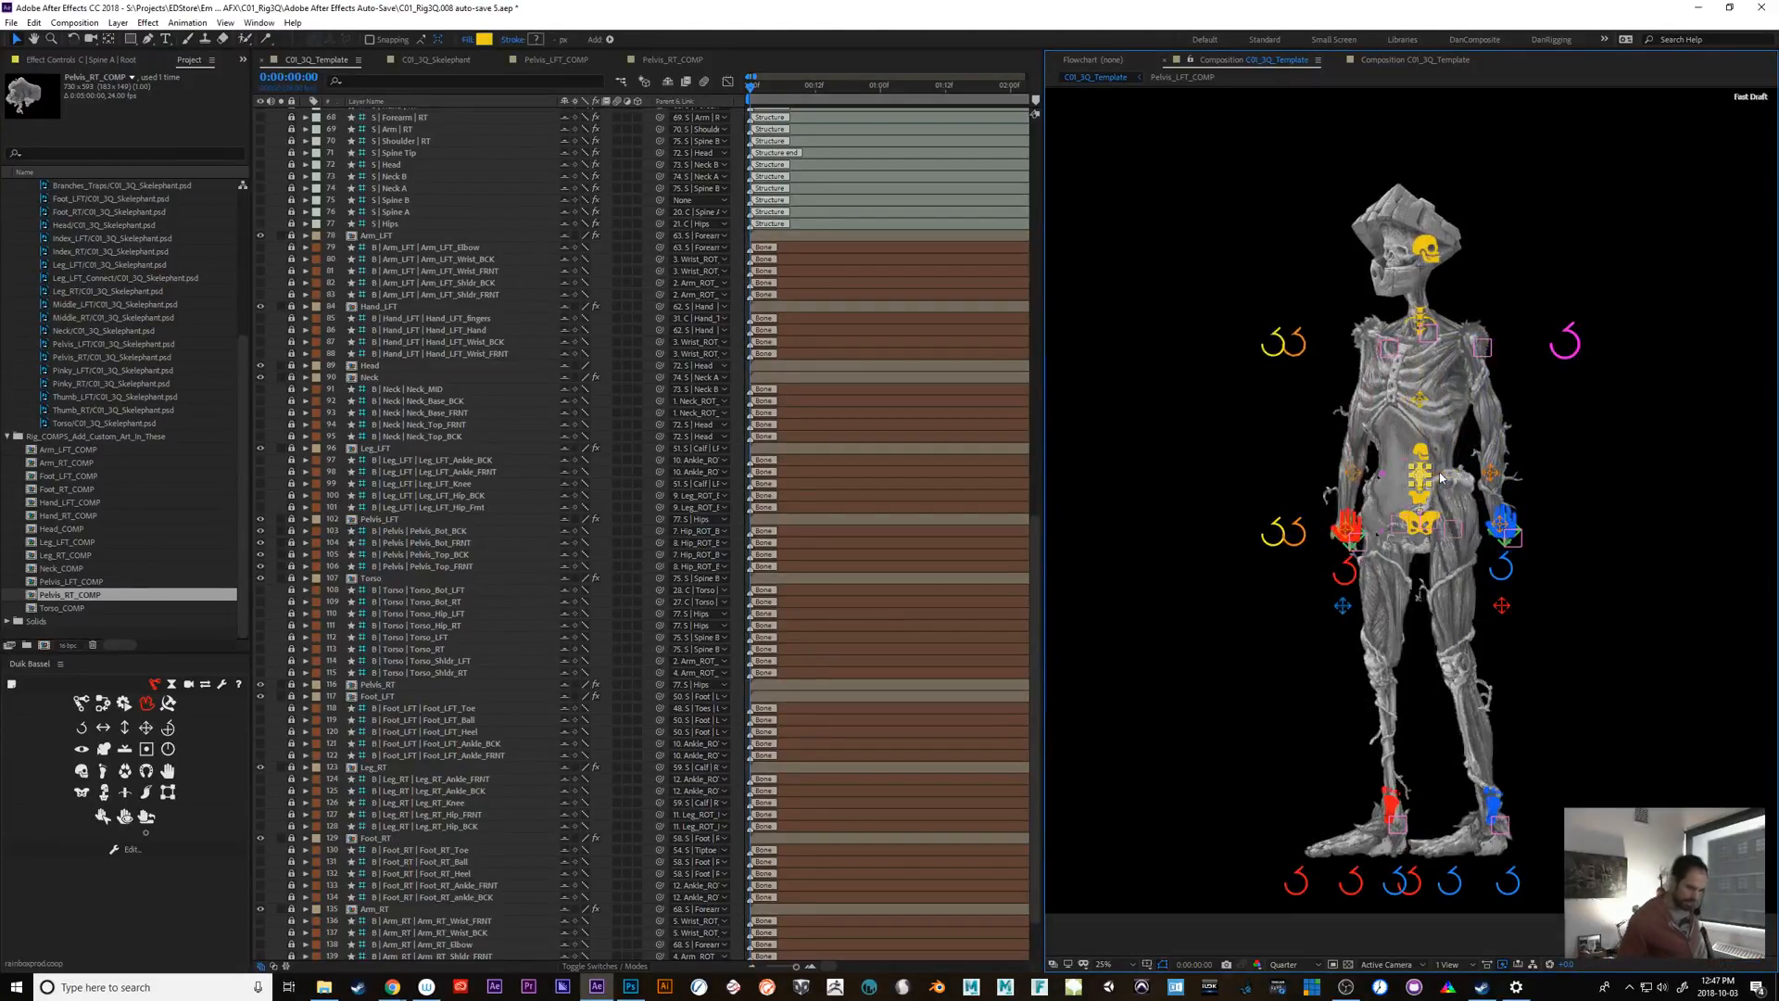
# Try raising the Hand LFT controller so the left hand rests on the hip, and undo the move
pyautogui.click(1503, 525)
pyautogui.moveTo(1494, 505); pyautogui.dragTo(1464, 449)
pyautogui.hotkey('ctrl', 'z')
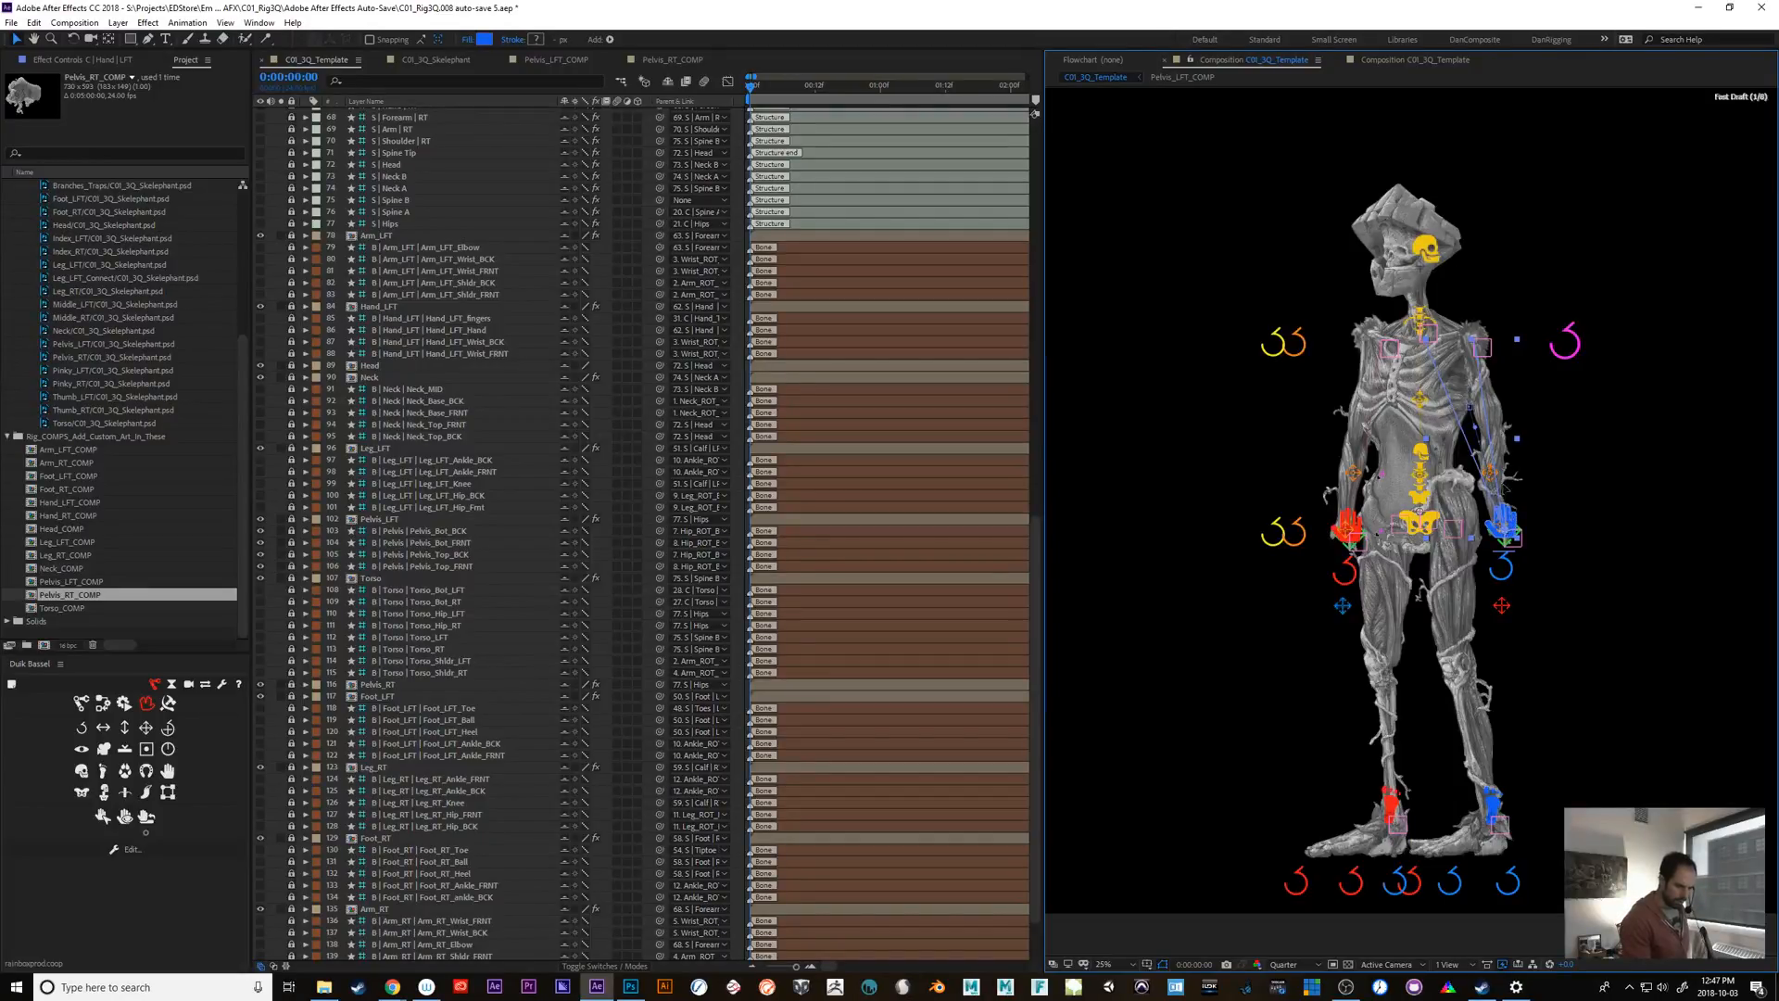
pyautogui.moveTo(1506, 525); pyautogui.dragTo(1483, 443)
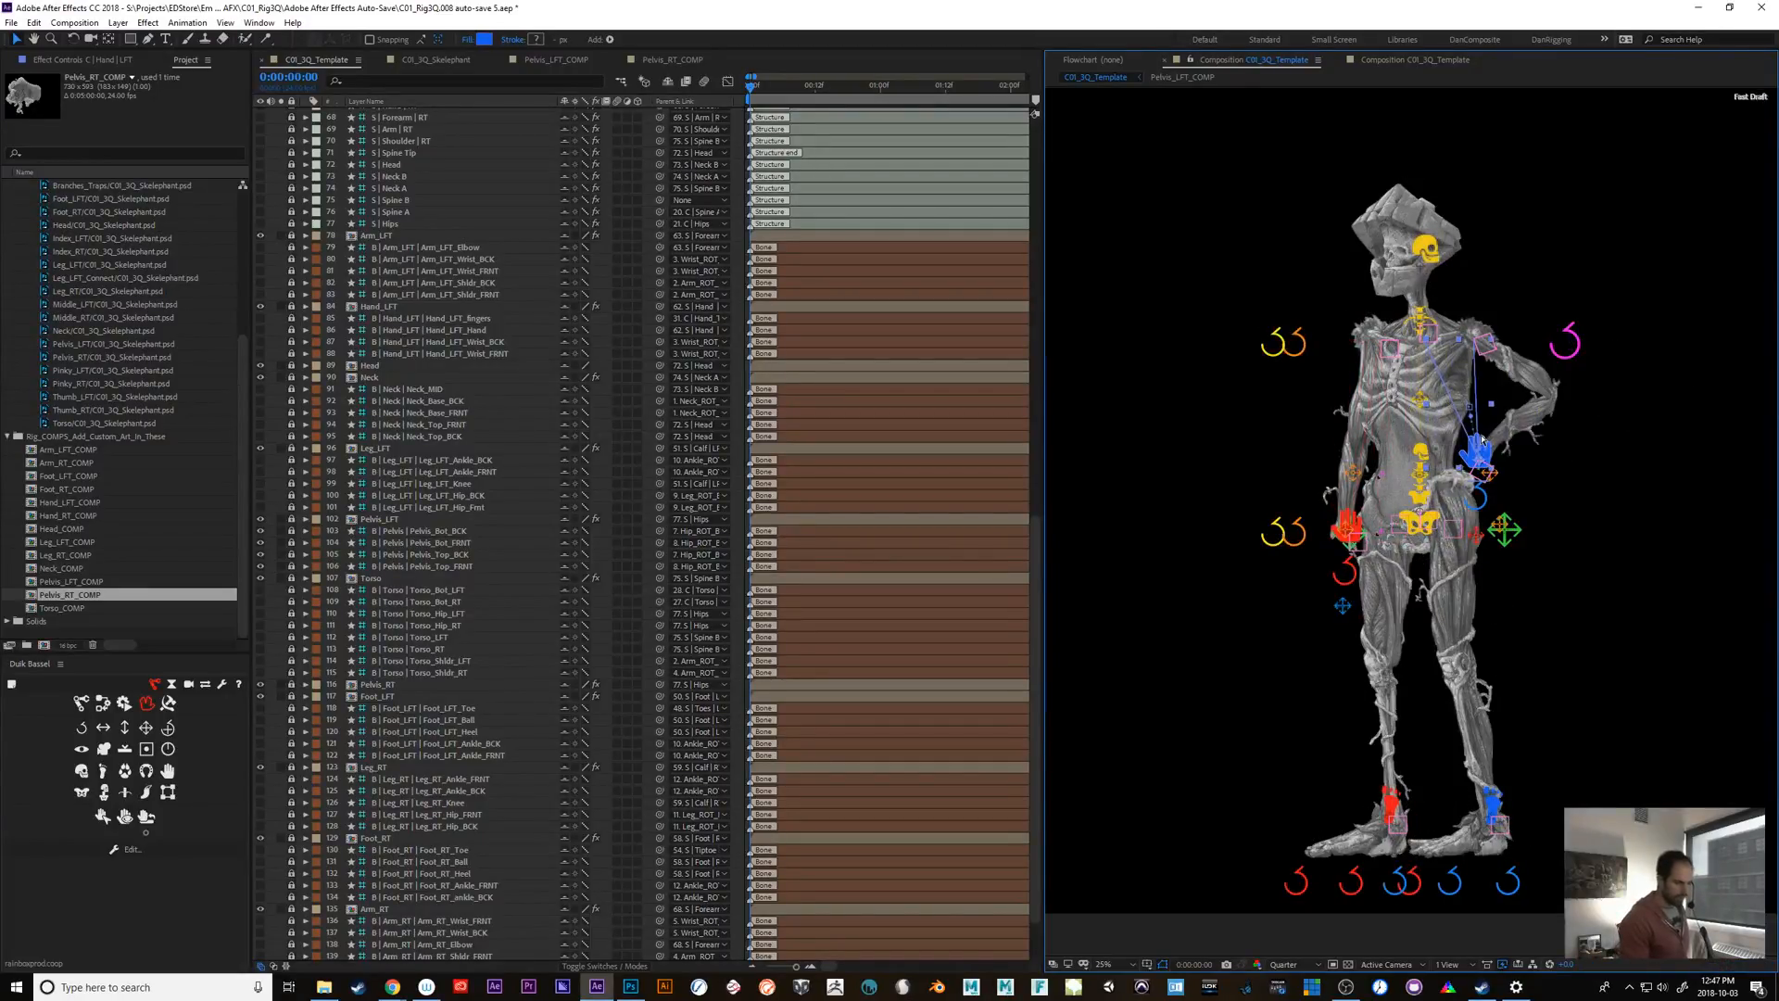
pyautogui.hotkey('ctrl', 'z')
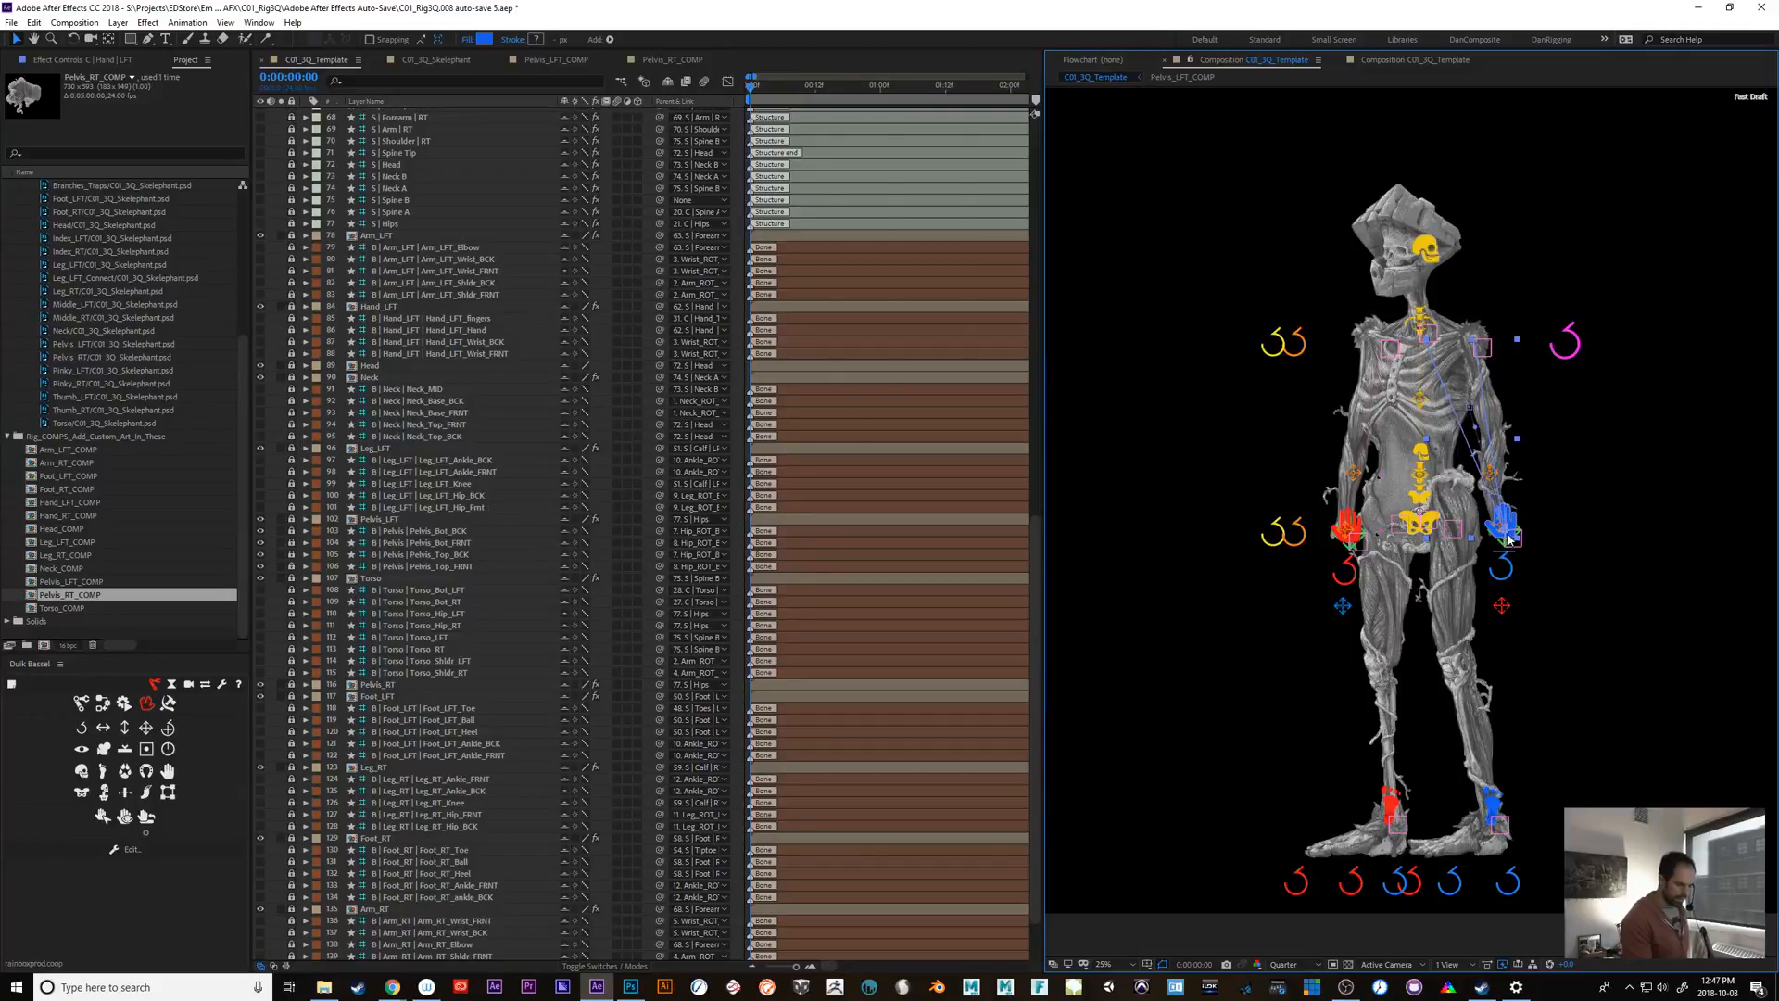
pyautogui.hotkey('ctrl', 'shift', 'z')
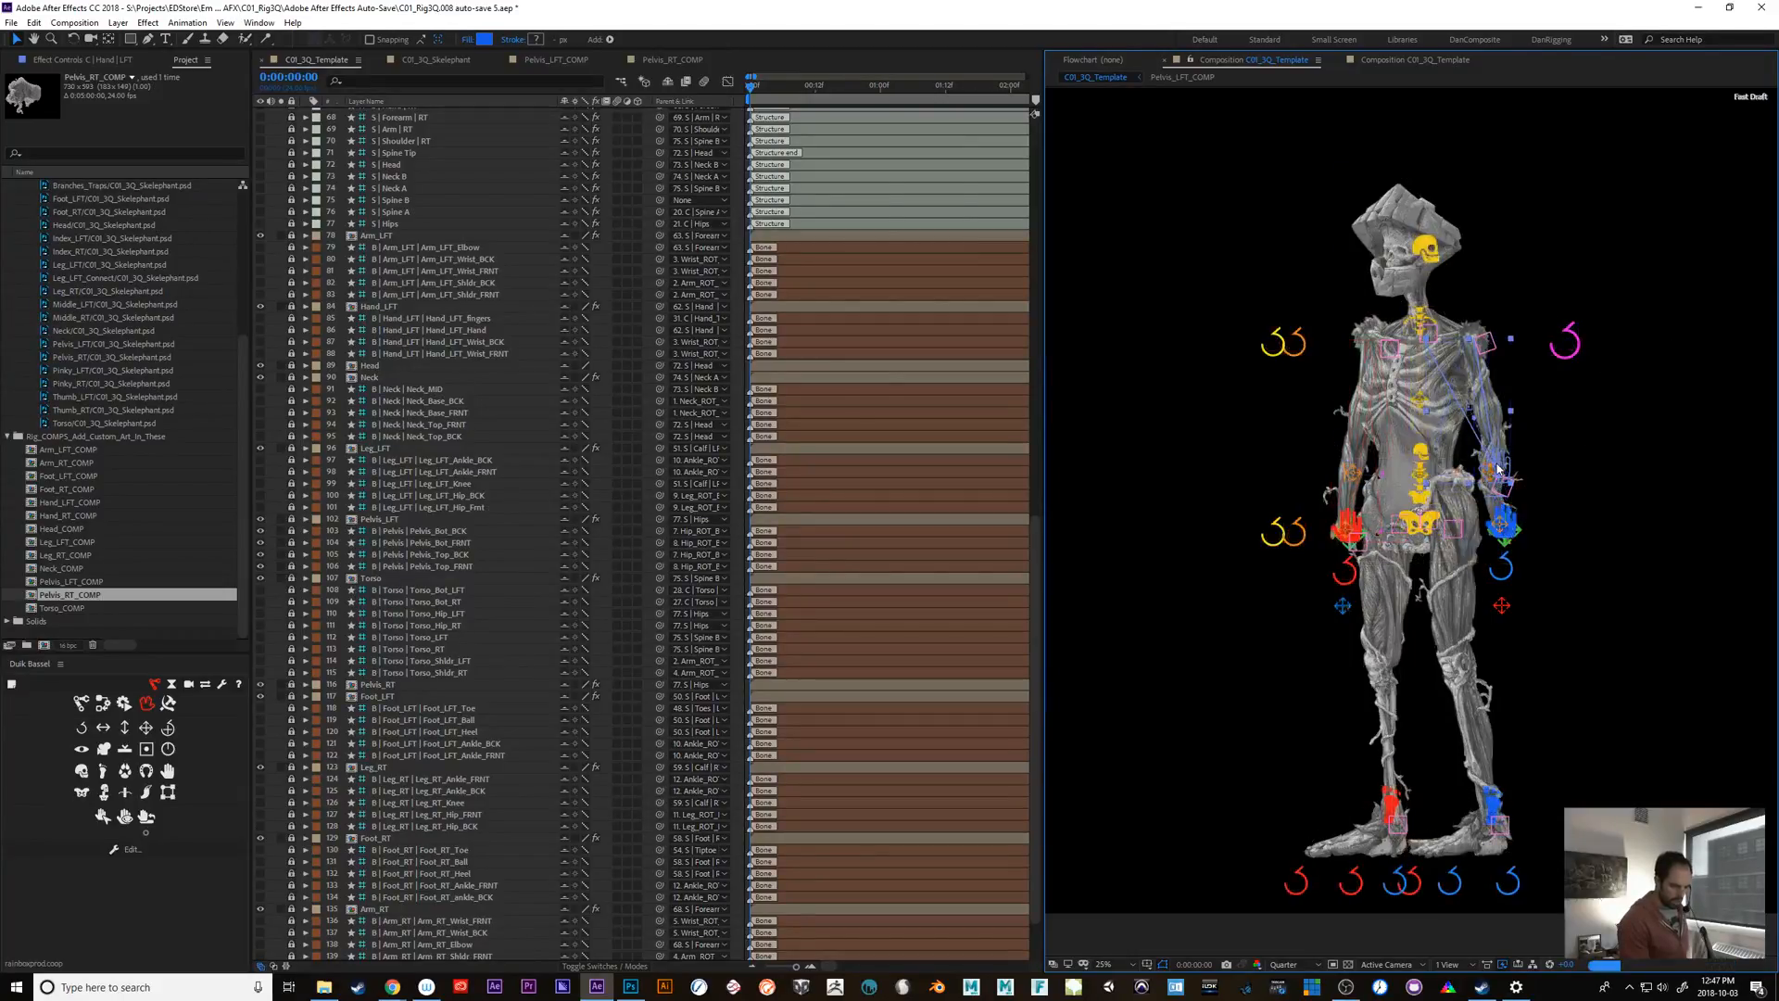
pyautogui.hotkey('ctrl', 'z')
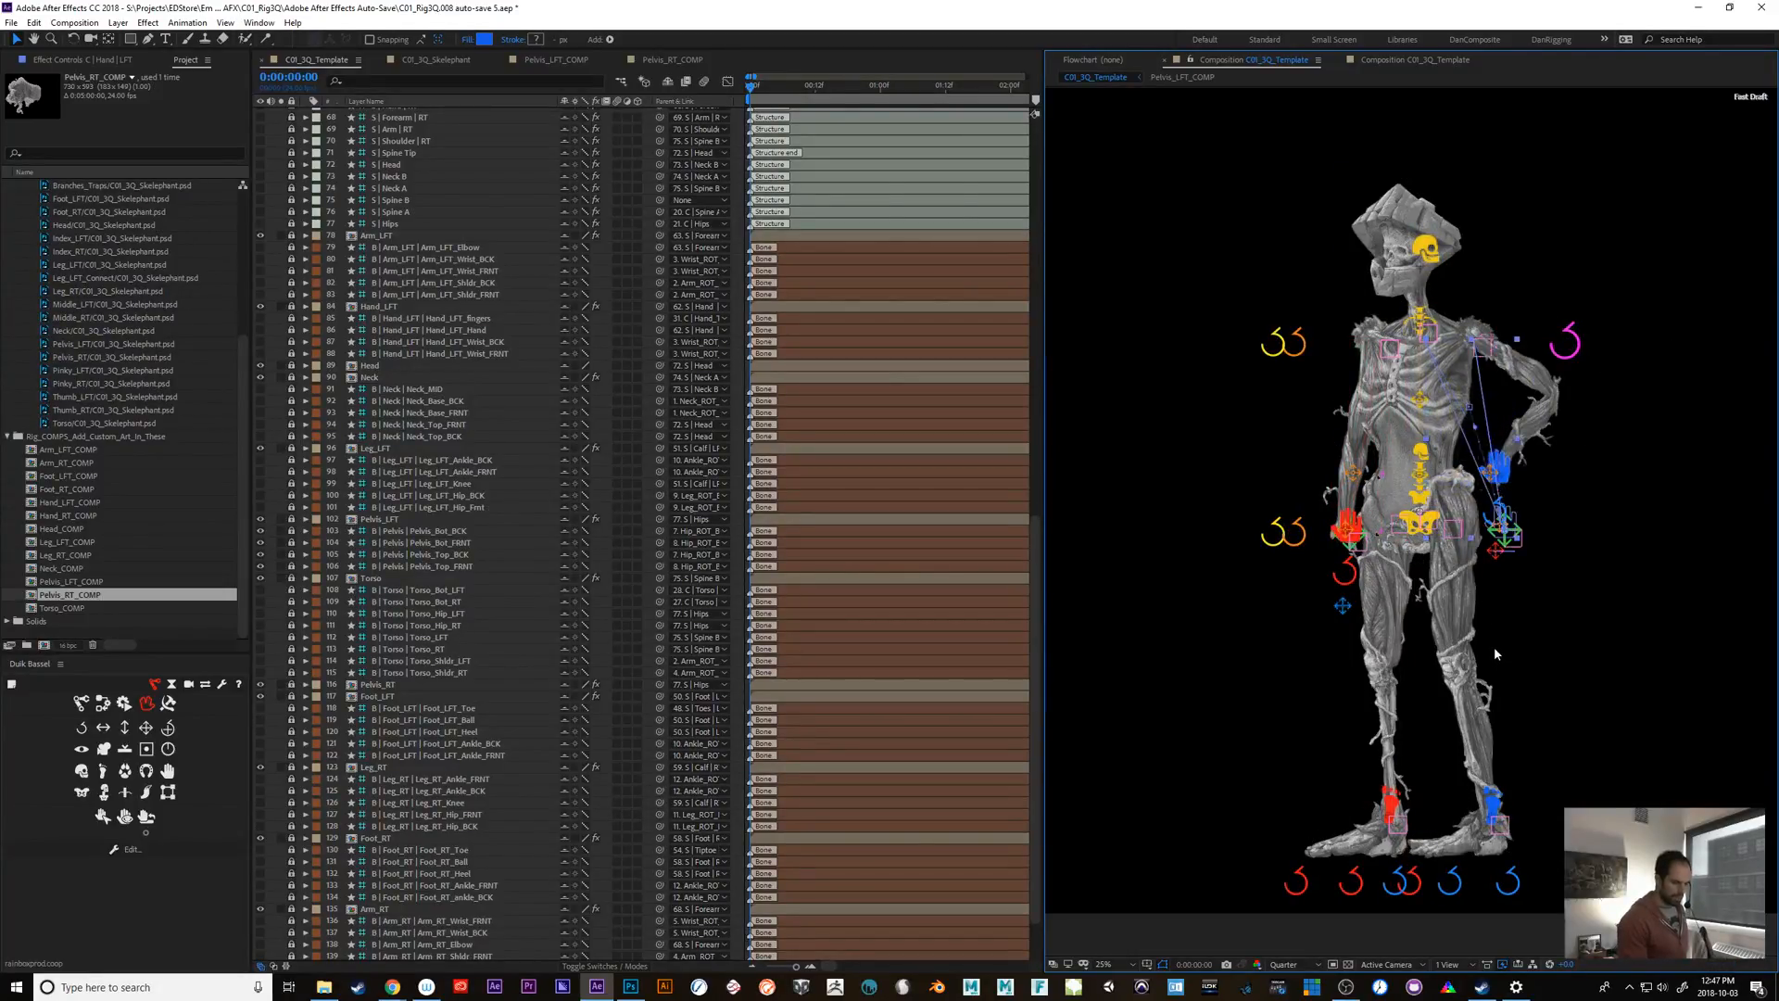
# Try shifting the Spine A Curve controller at the ribcage sideways, and return it to its rest position
pyautogui.press('.')
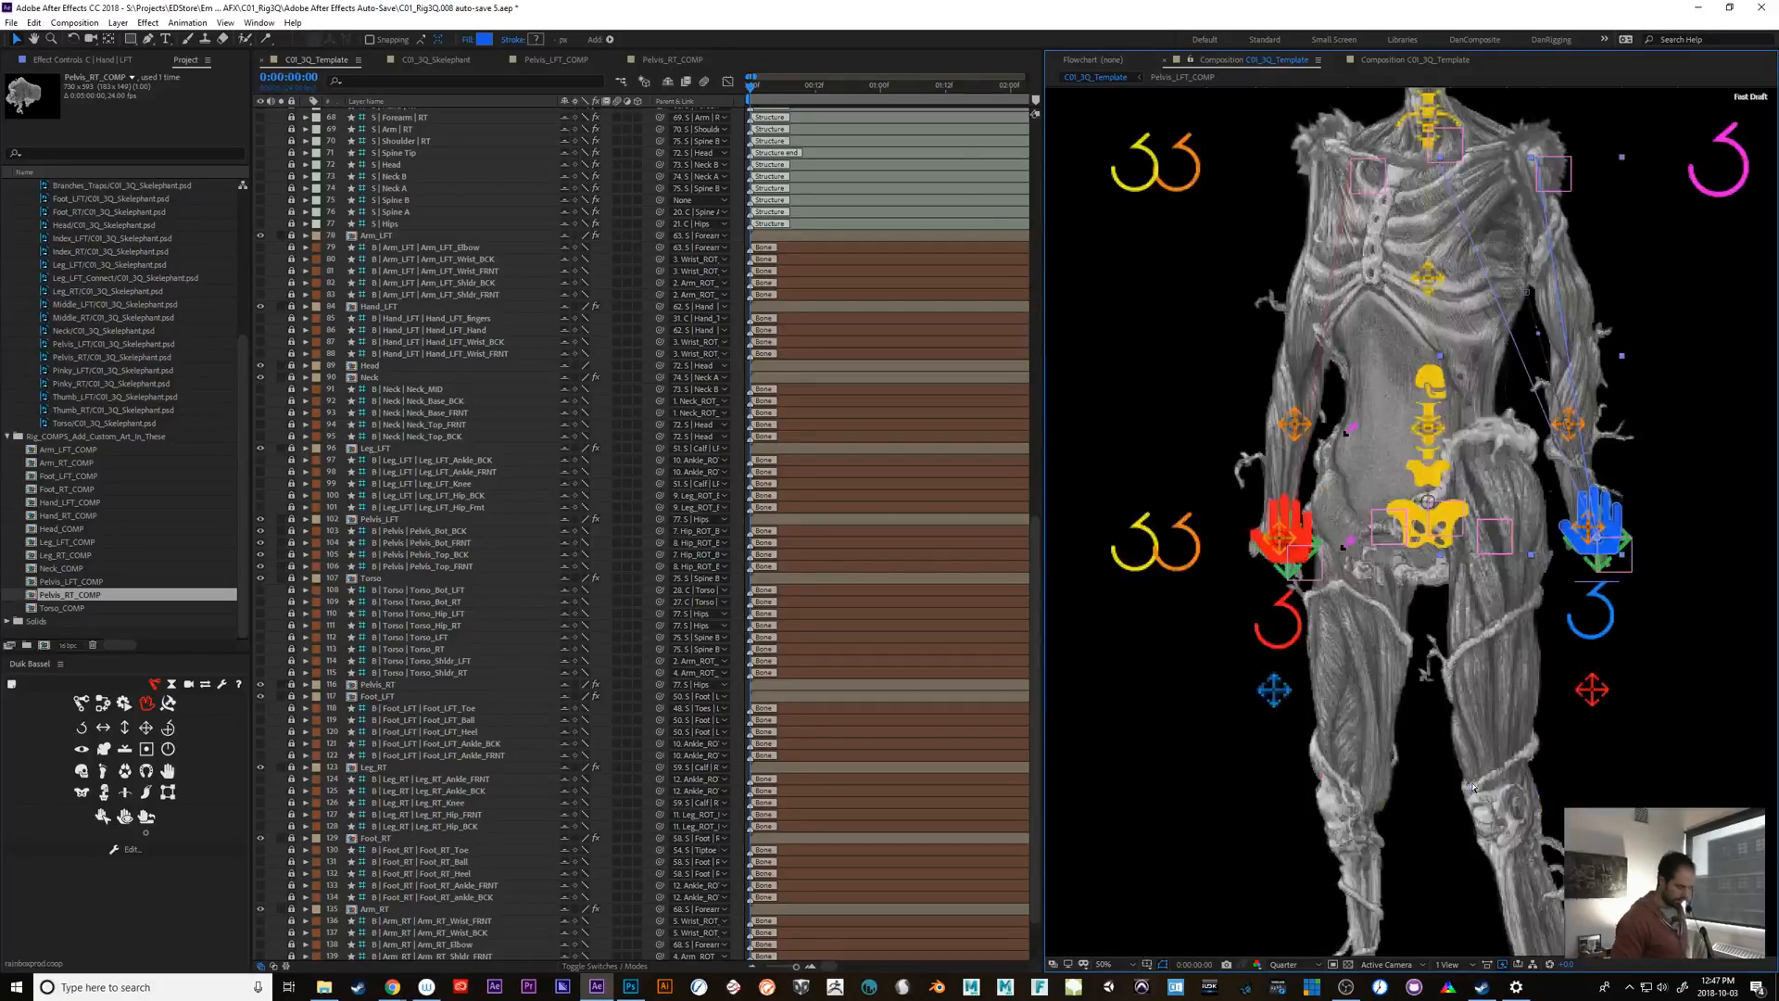
pyautogui.press('space')
pyautogui.moveTo(1543, 620); pyautogui.dragTo(1381, 799)
pyautogui.moveTo(1271, 454); pyautogui.dragTo(1309, 451)
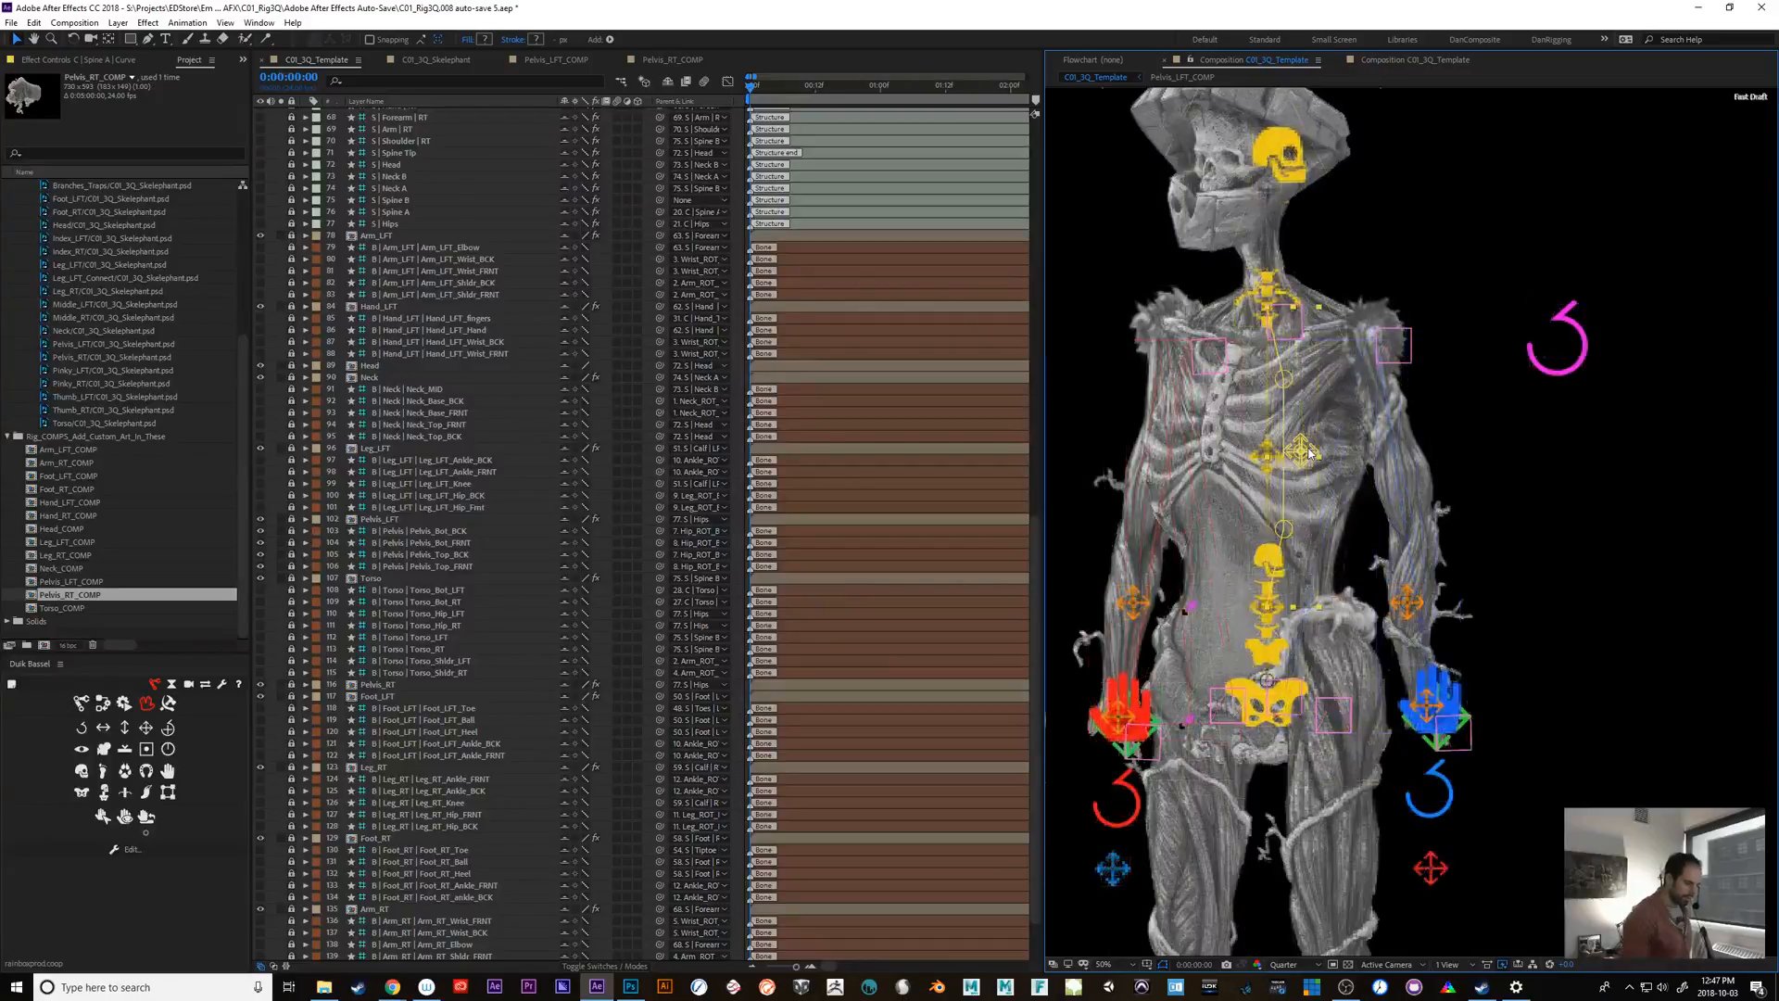
pyautogui.press(',')
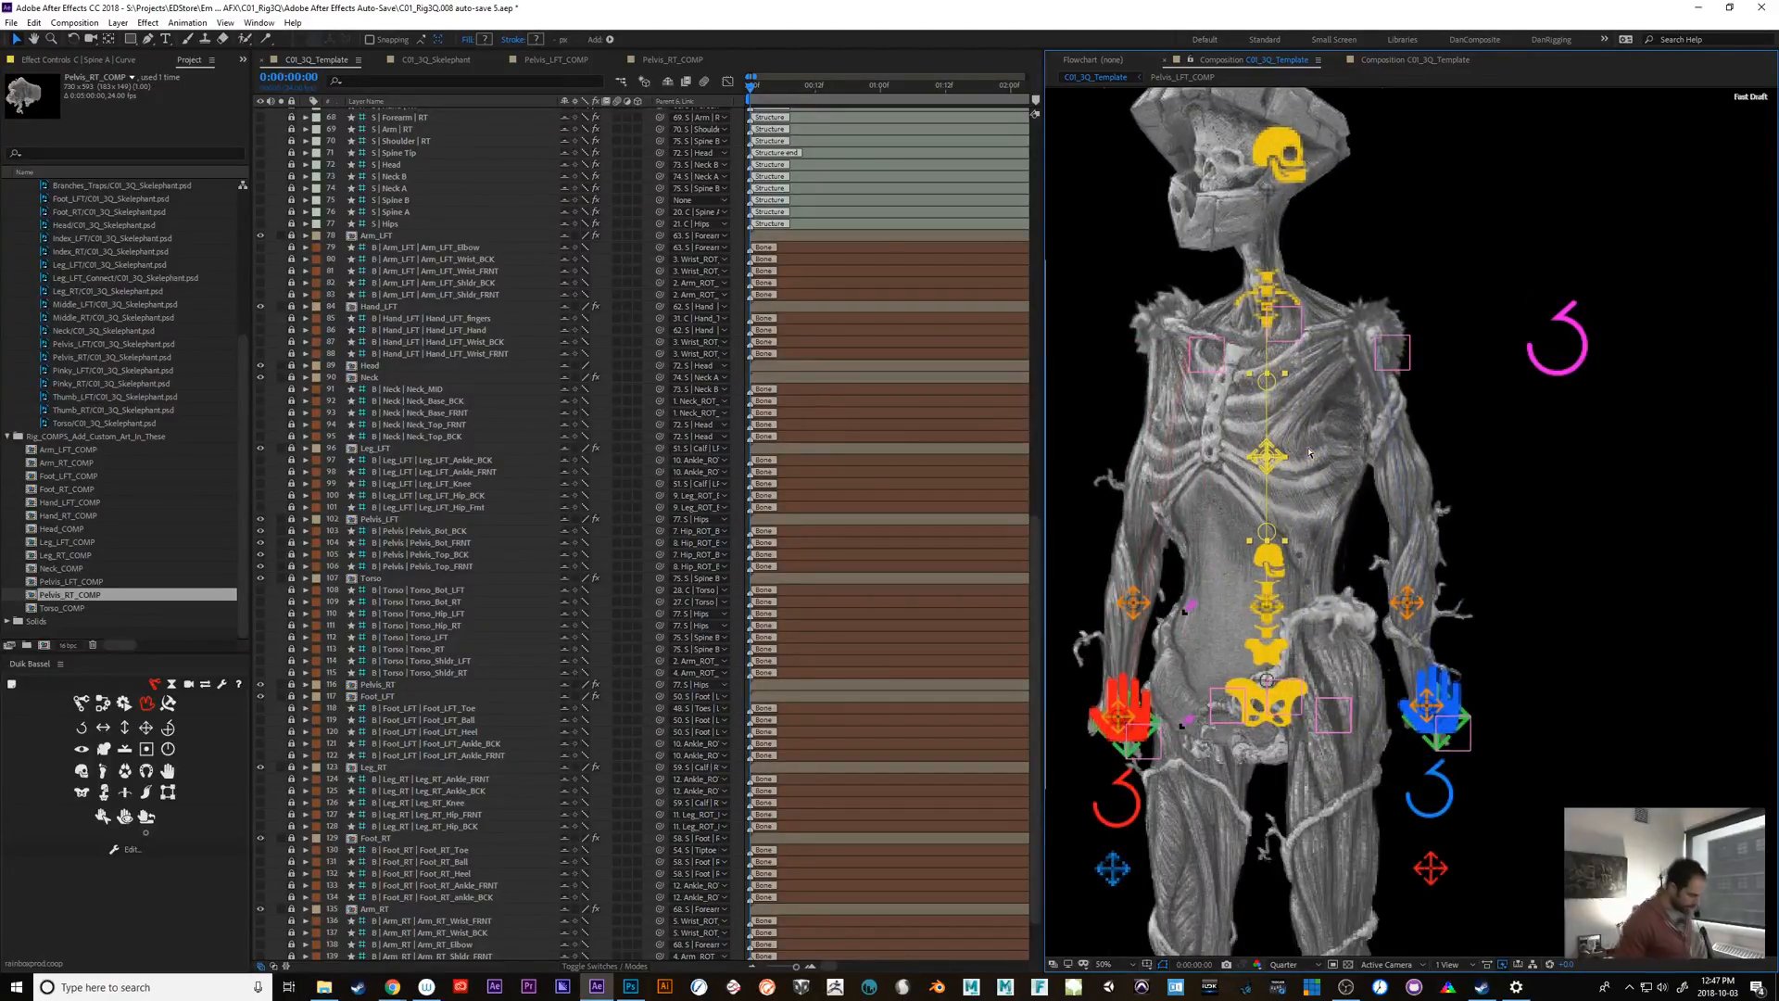
pyautogui.scroll(-3, 1496, 706)
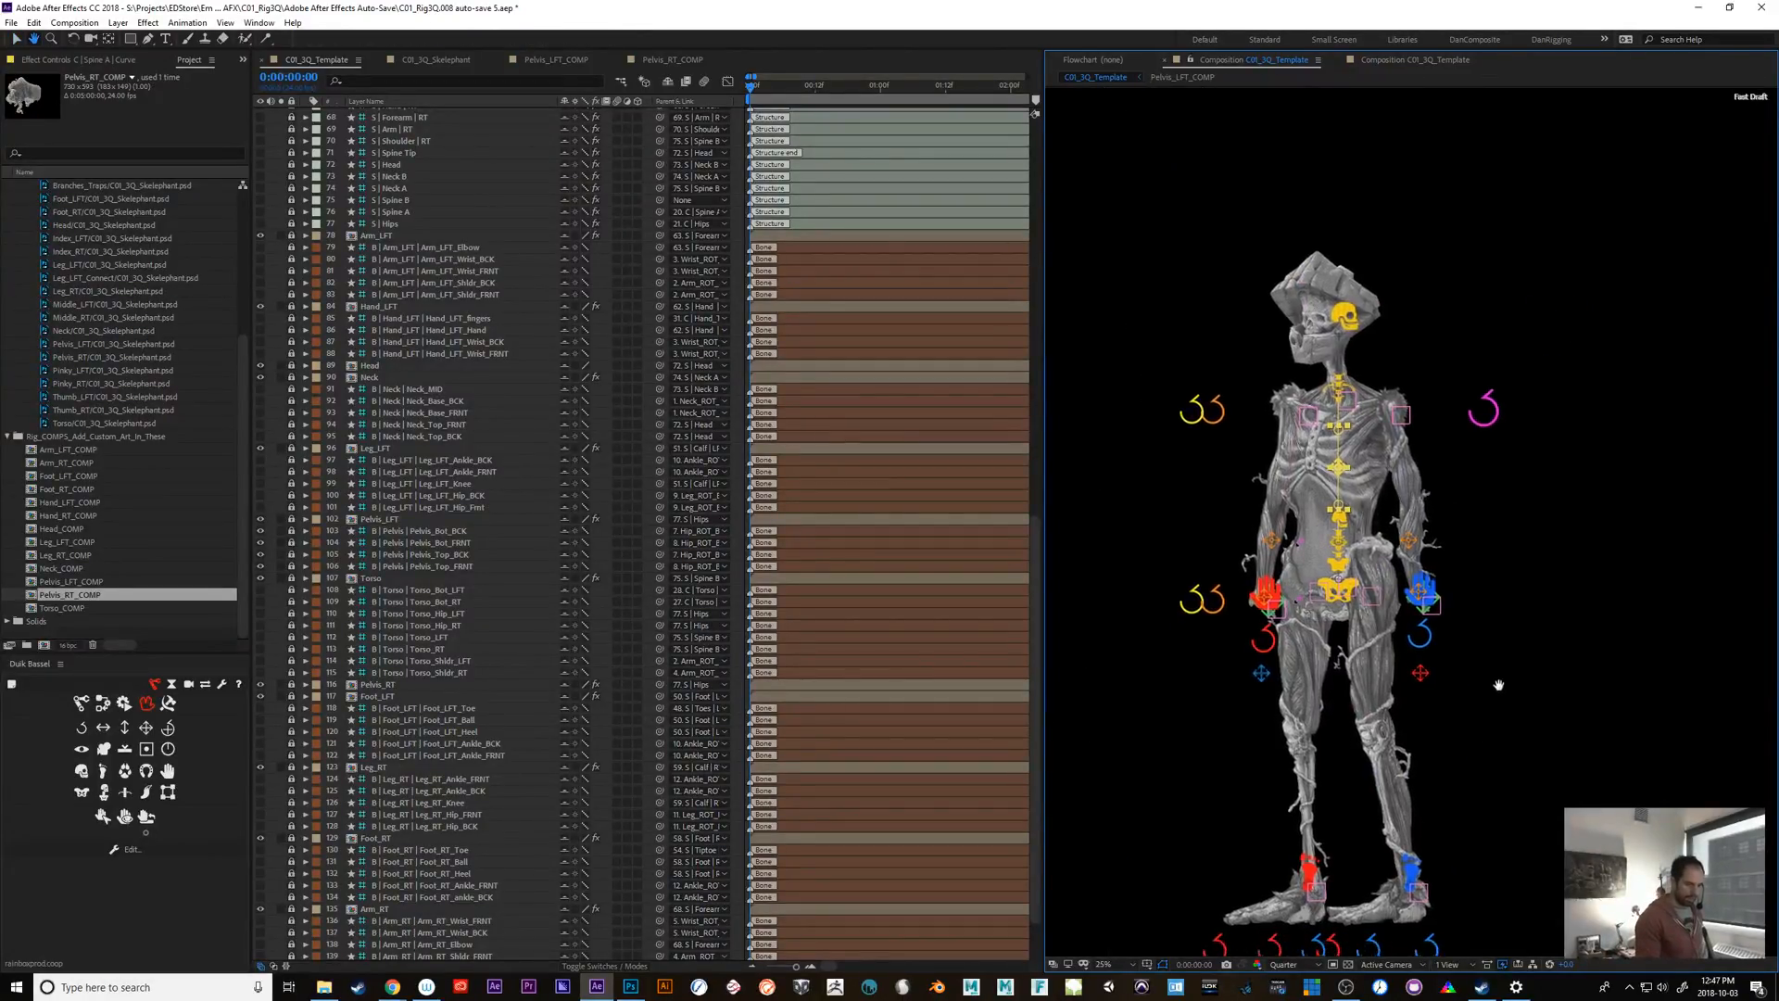
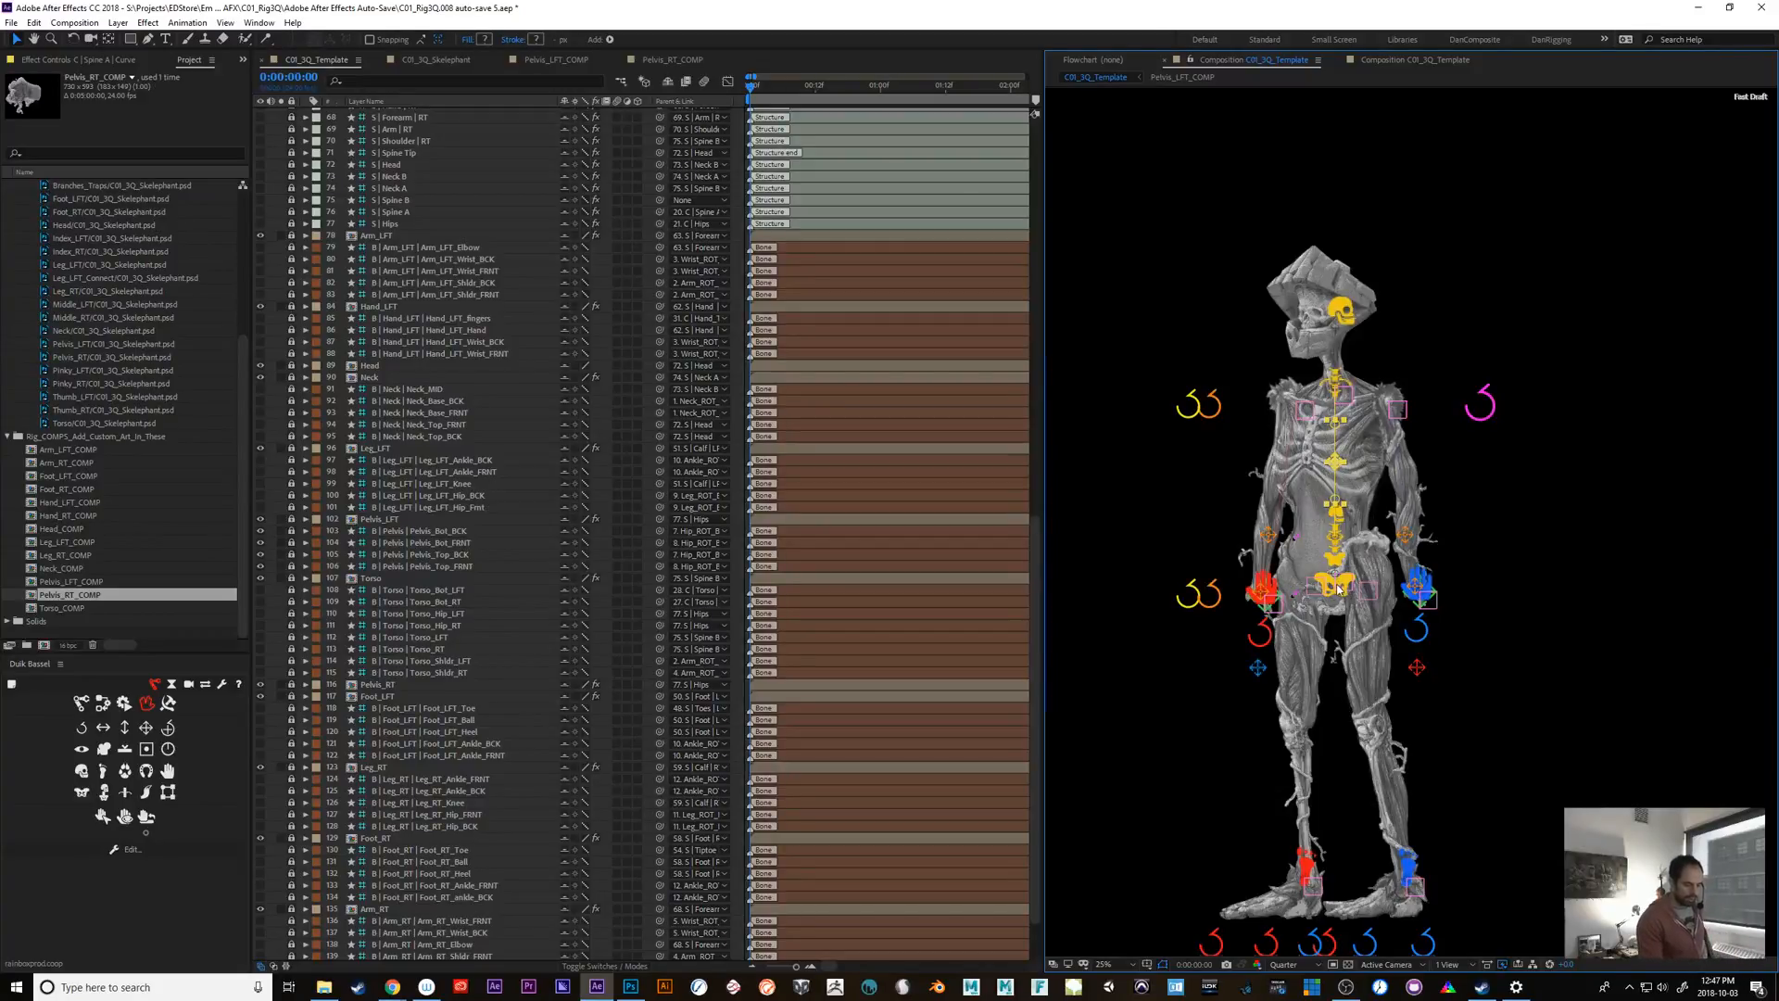
# Try lowering the Body controller to put the skeleton into a crouch, and undo the moves
pyautogui.moveTo(1340, 564); pyautogui.dragTo(1362, 655)
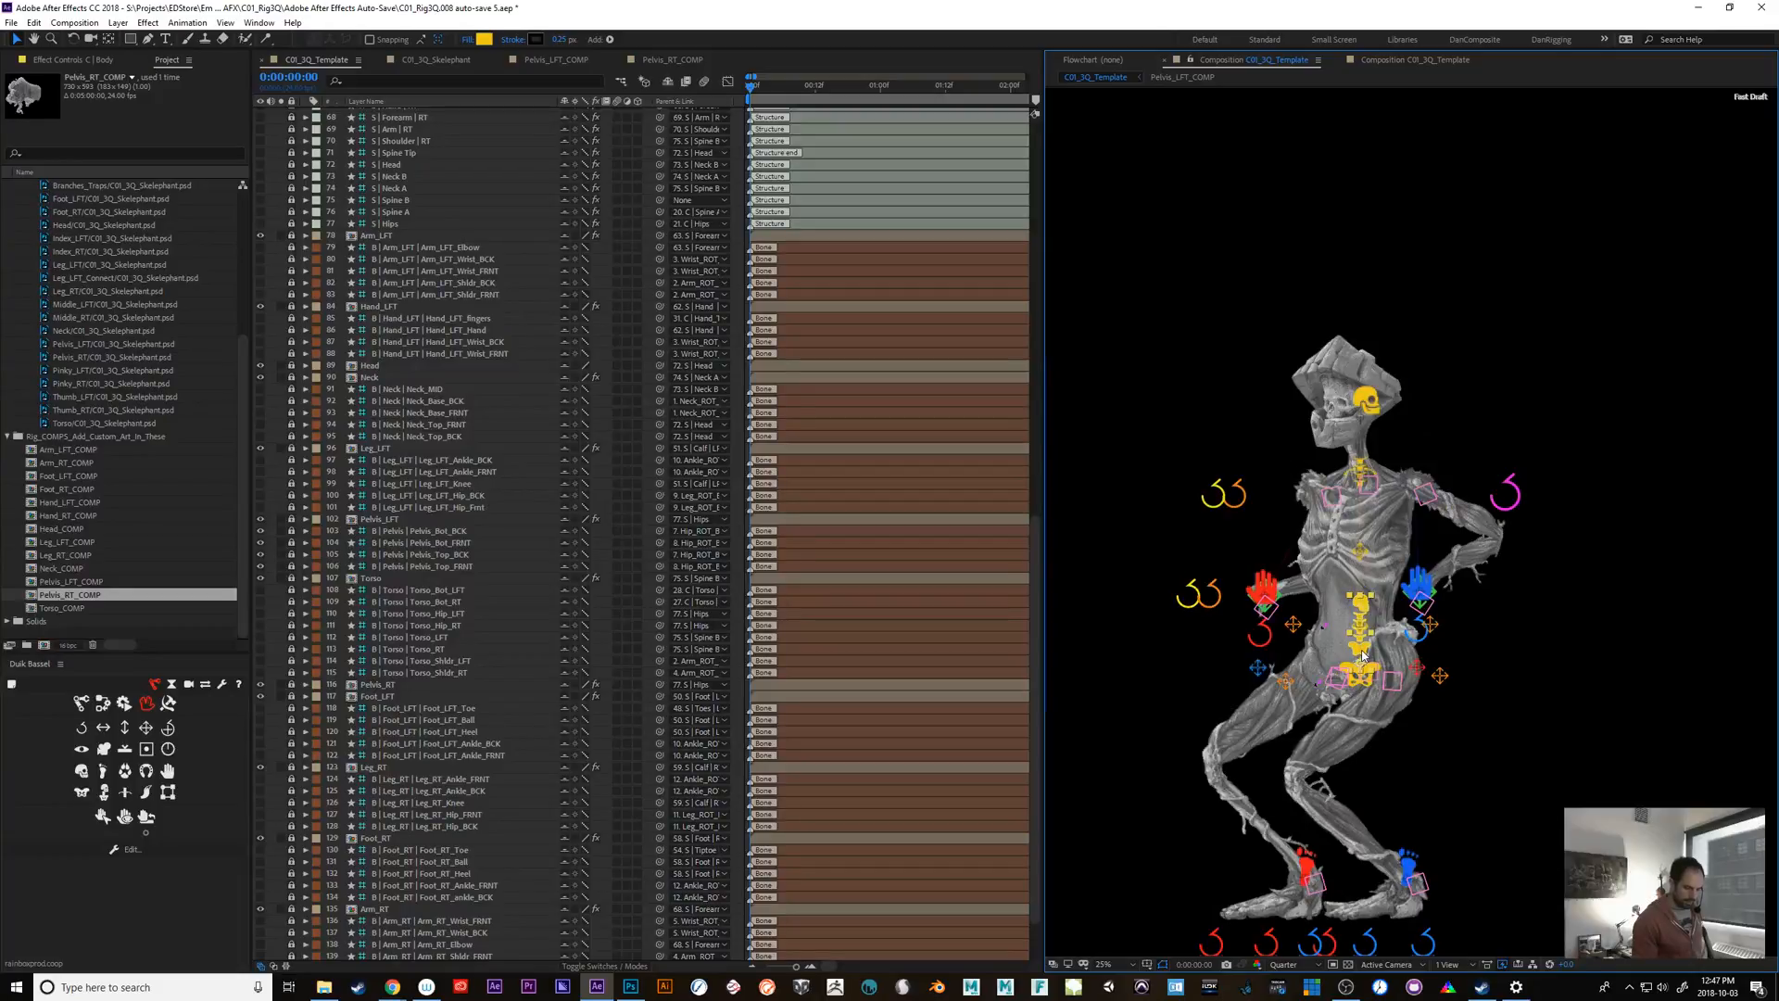
pyautogui.moveTo(1358, 648); pyautogui.dragTo(1317, 682)
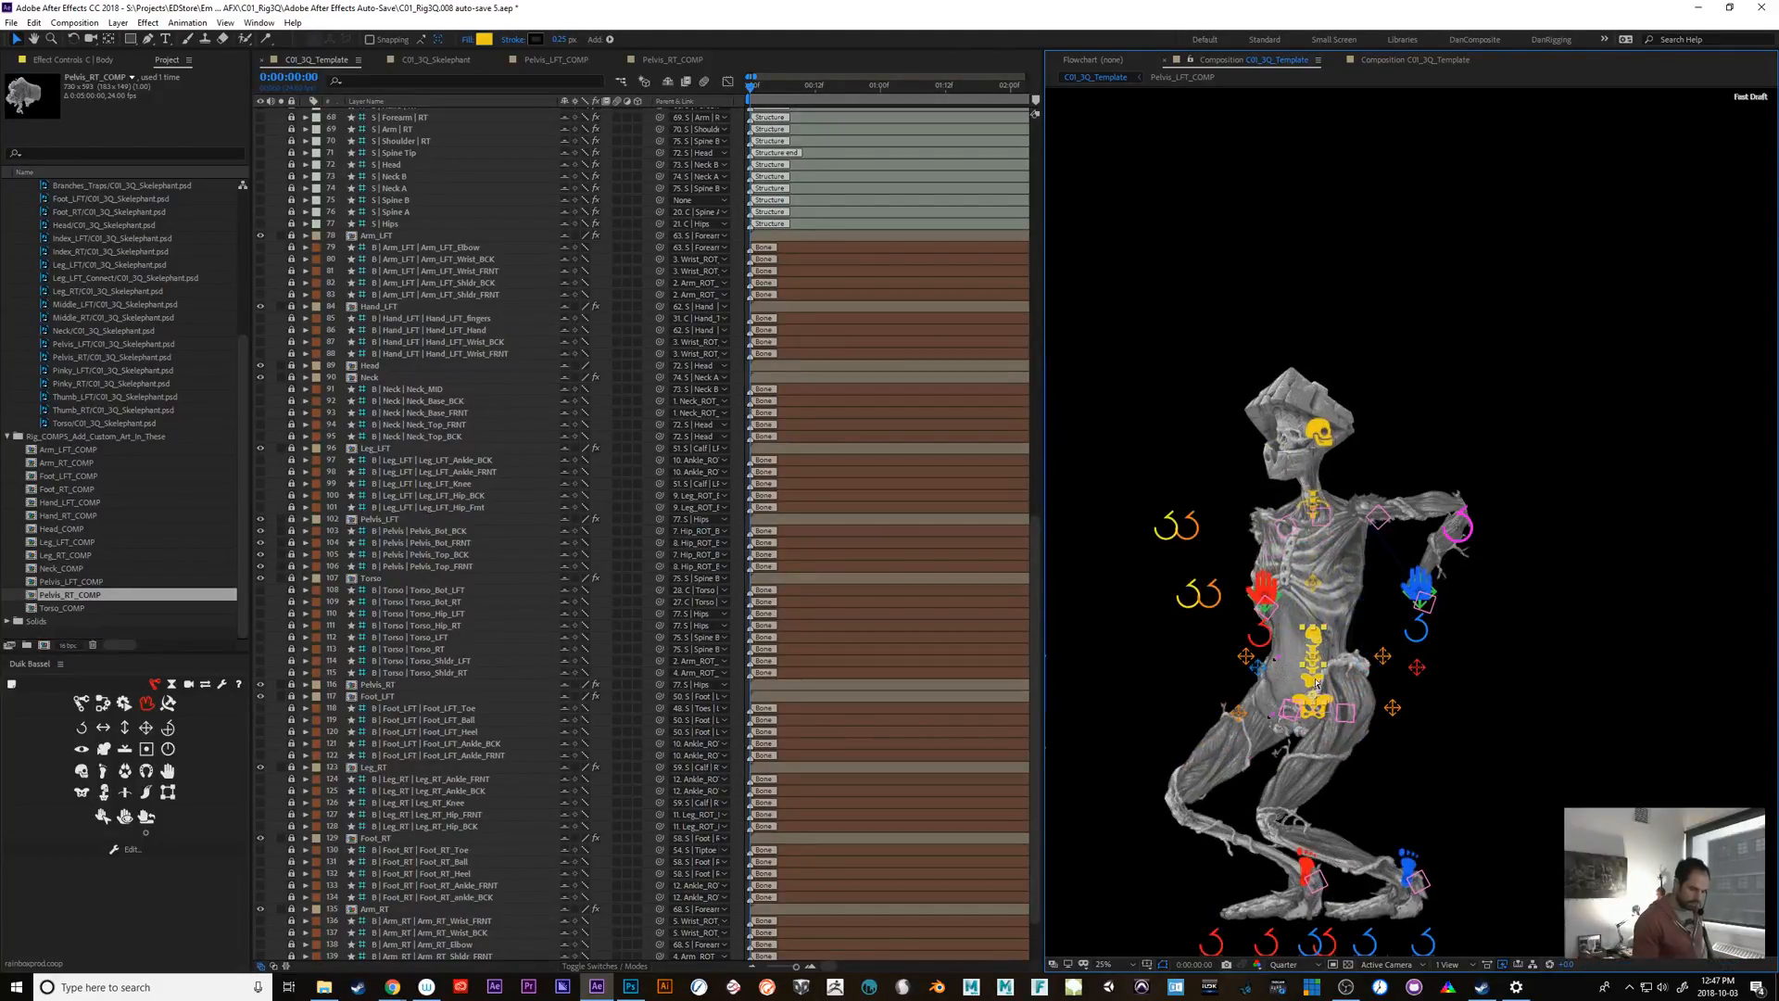
pyautogui.hotkey('ctrl', 'z')
pyautogui.hotkey('ctrl', 'z')
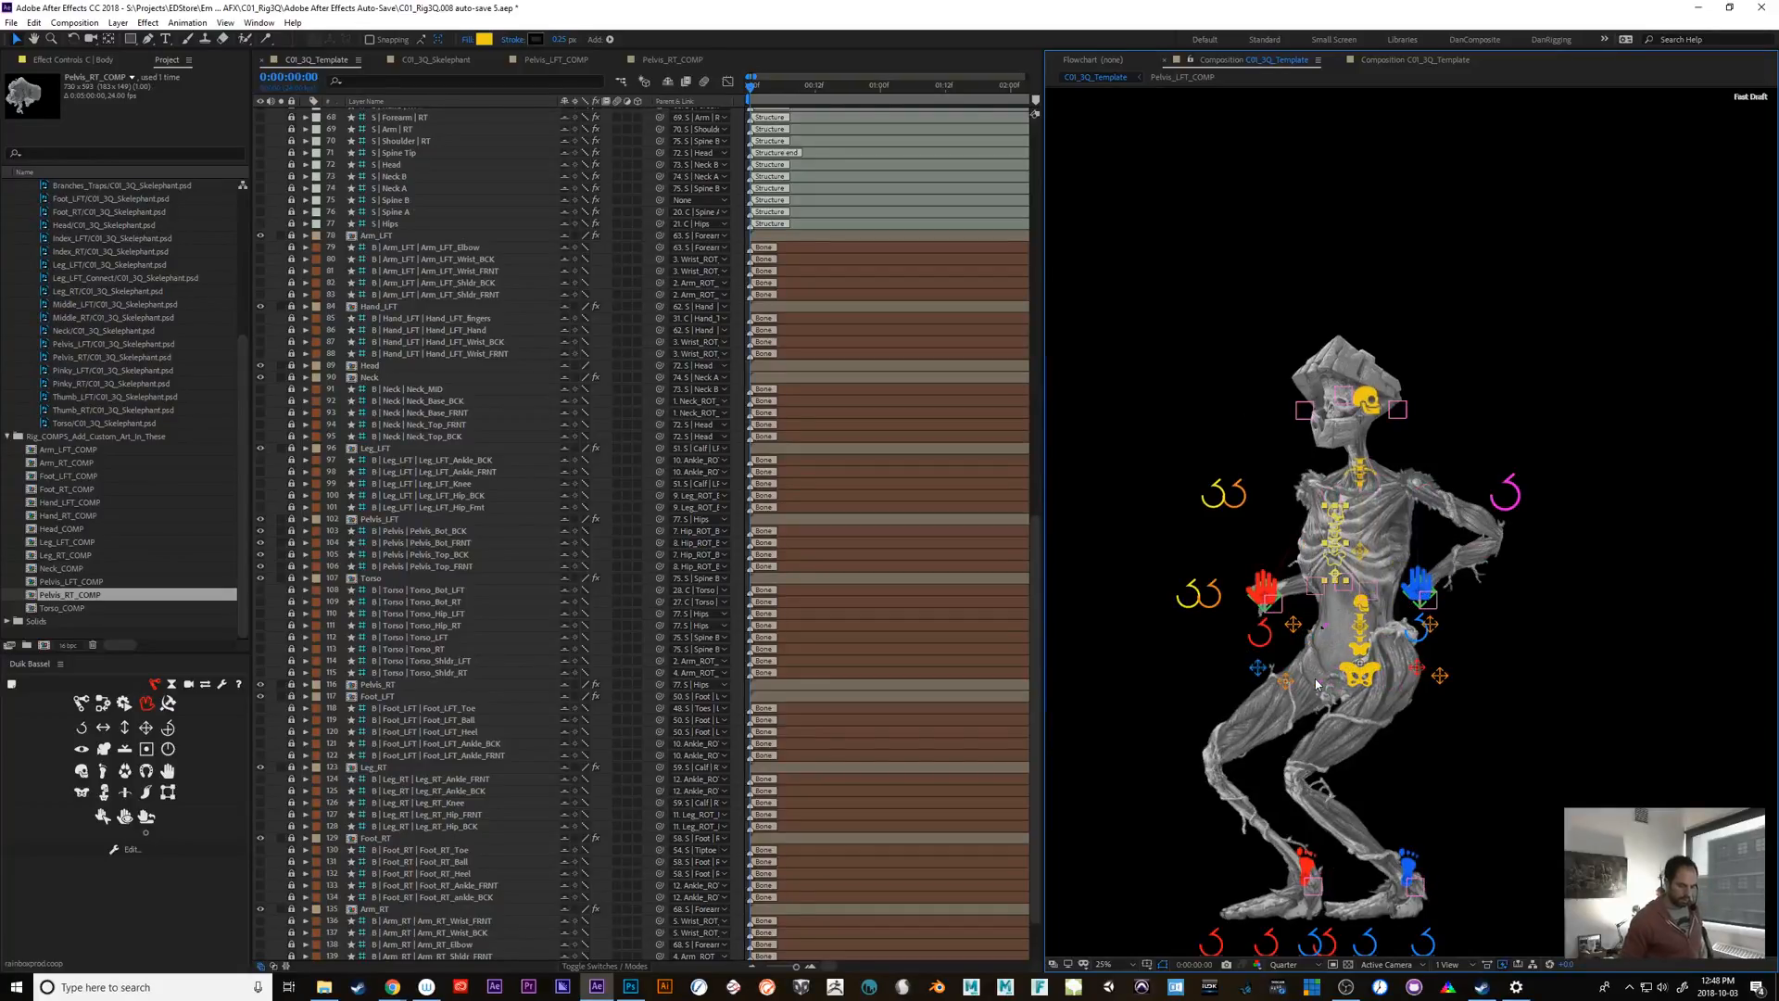
# Try leaning the skeleton by rotating the Body controller and lowering it, and undo back to the rest pose
pyautogui.press('shift+KP_Subtract')
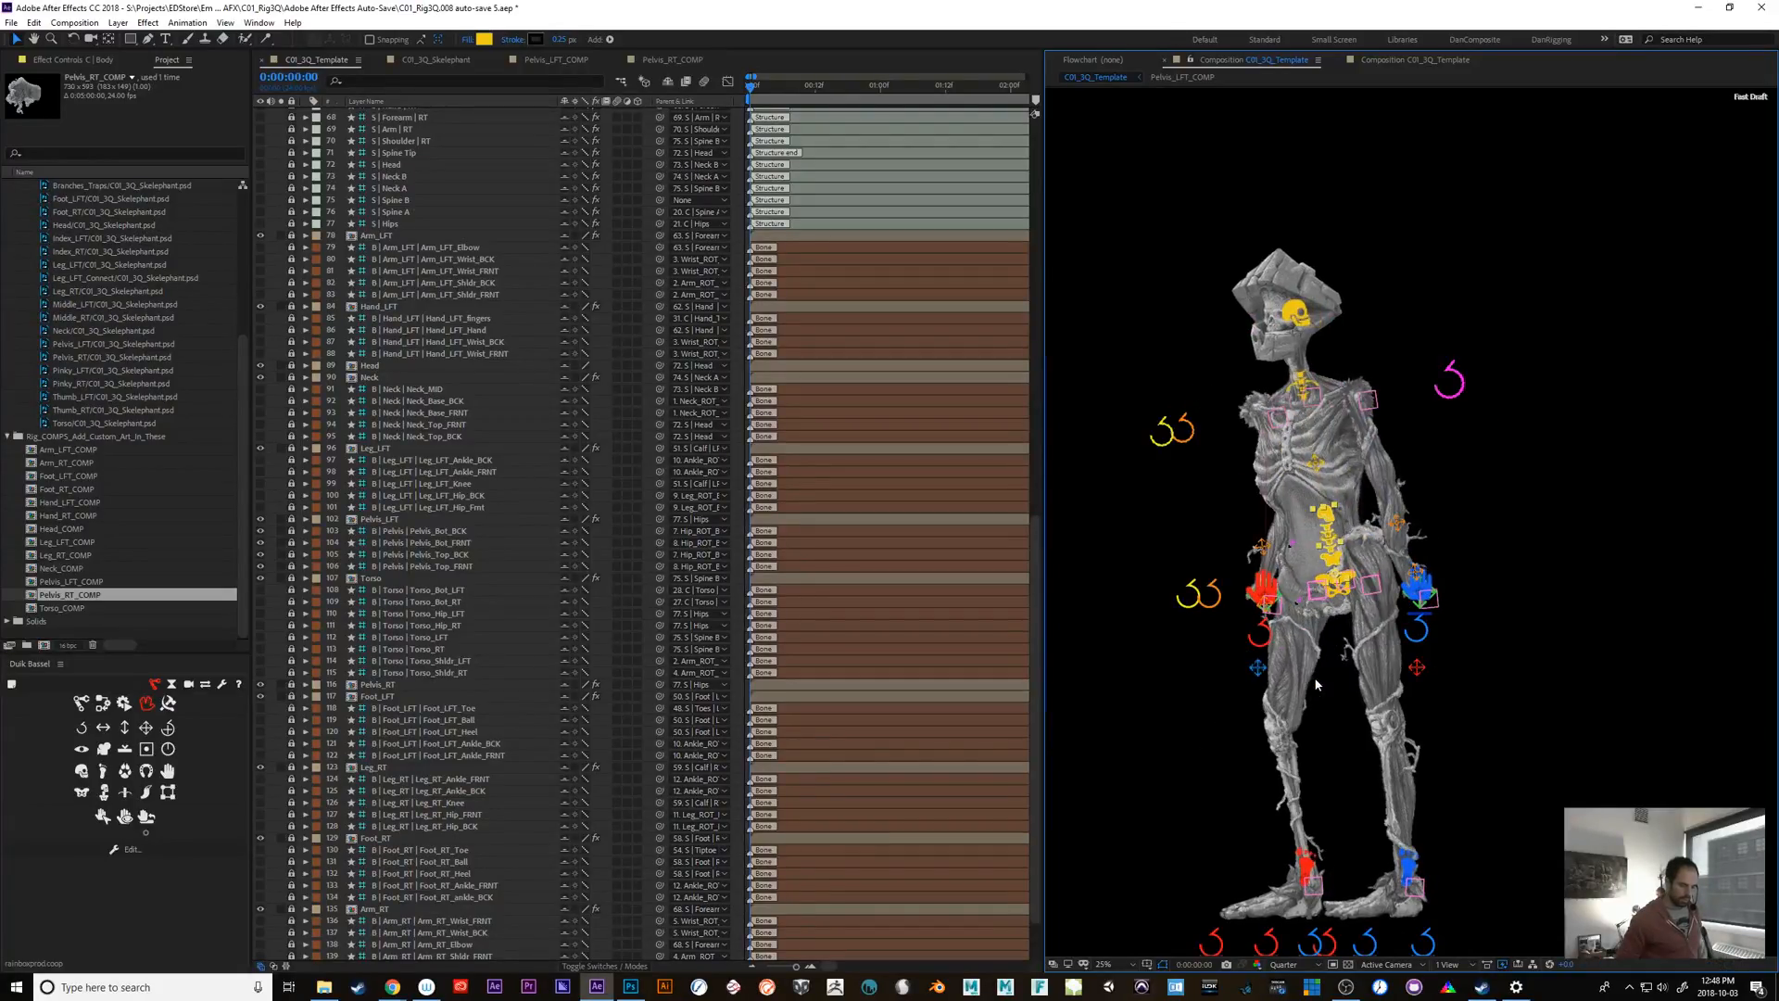
pyautogui.press('shift+KP_Subtract')
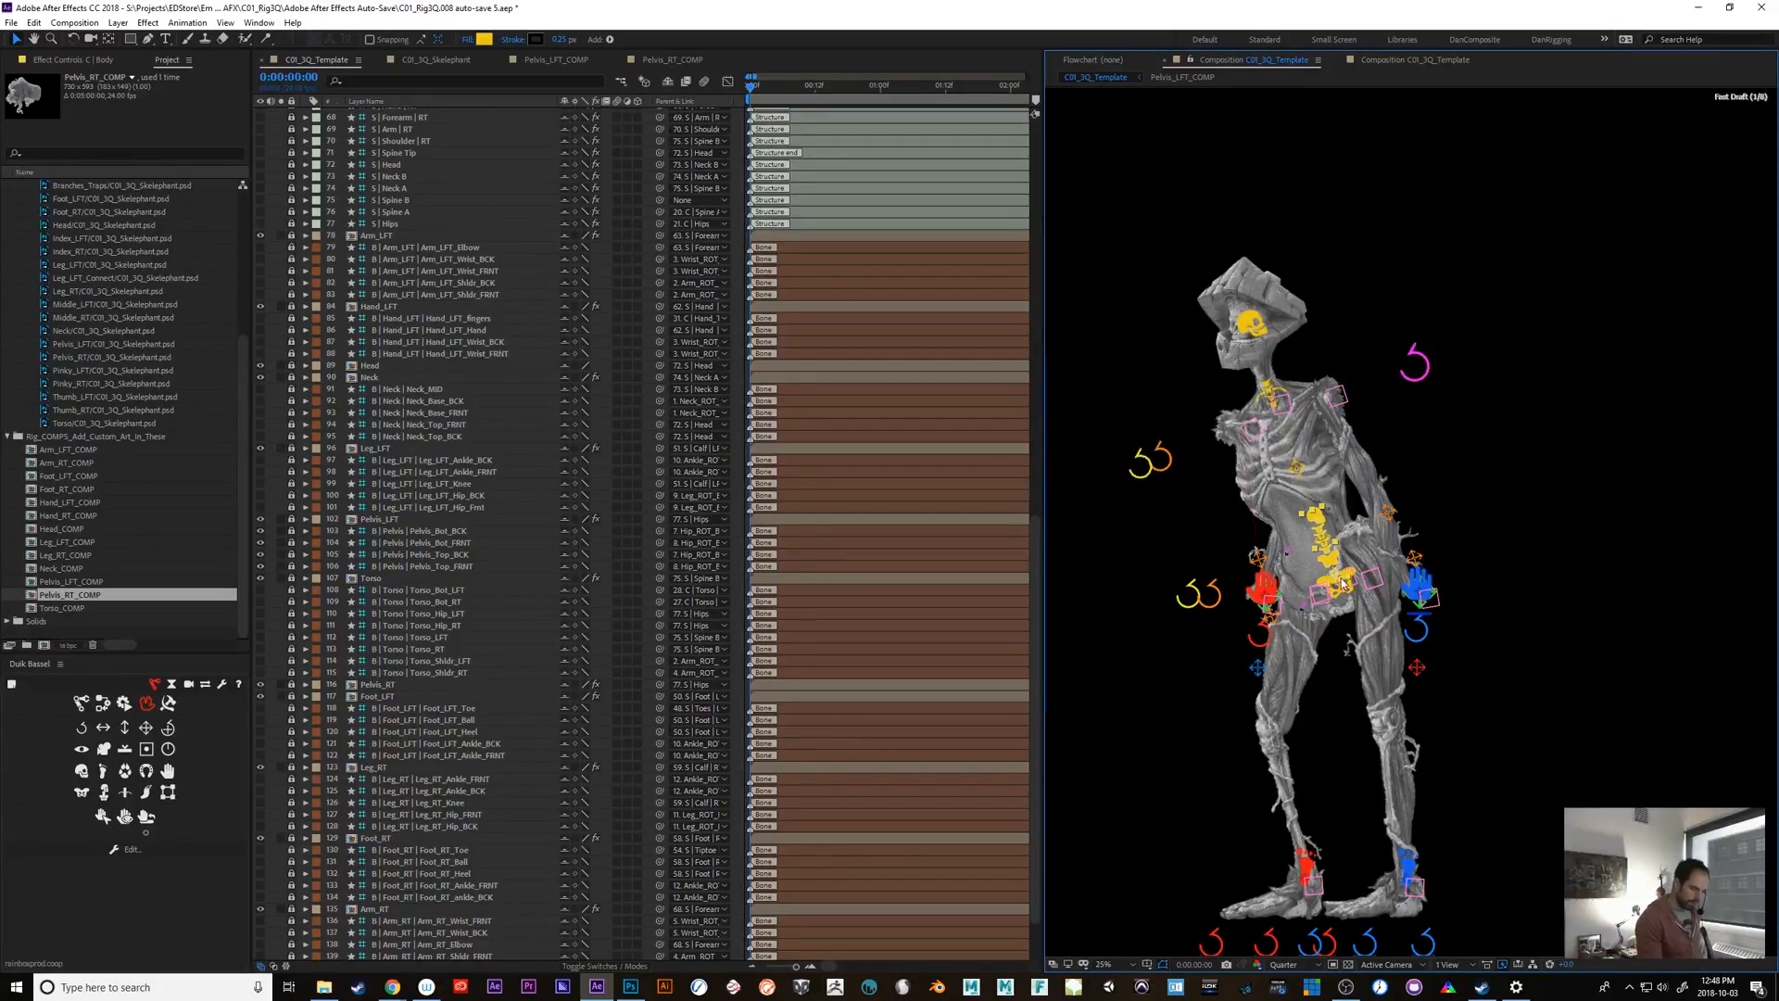
pyautogui.moveTo(1339, 581); pyautogui.dragTo(1356, 610)
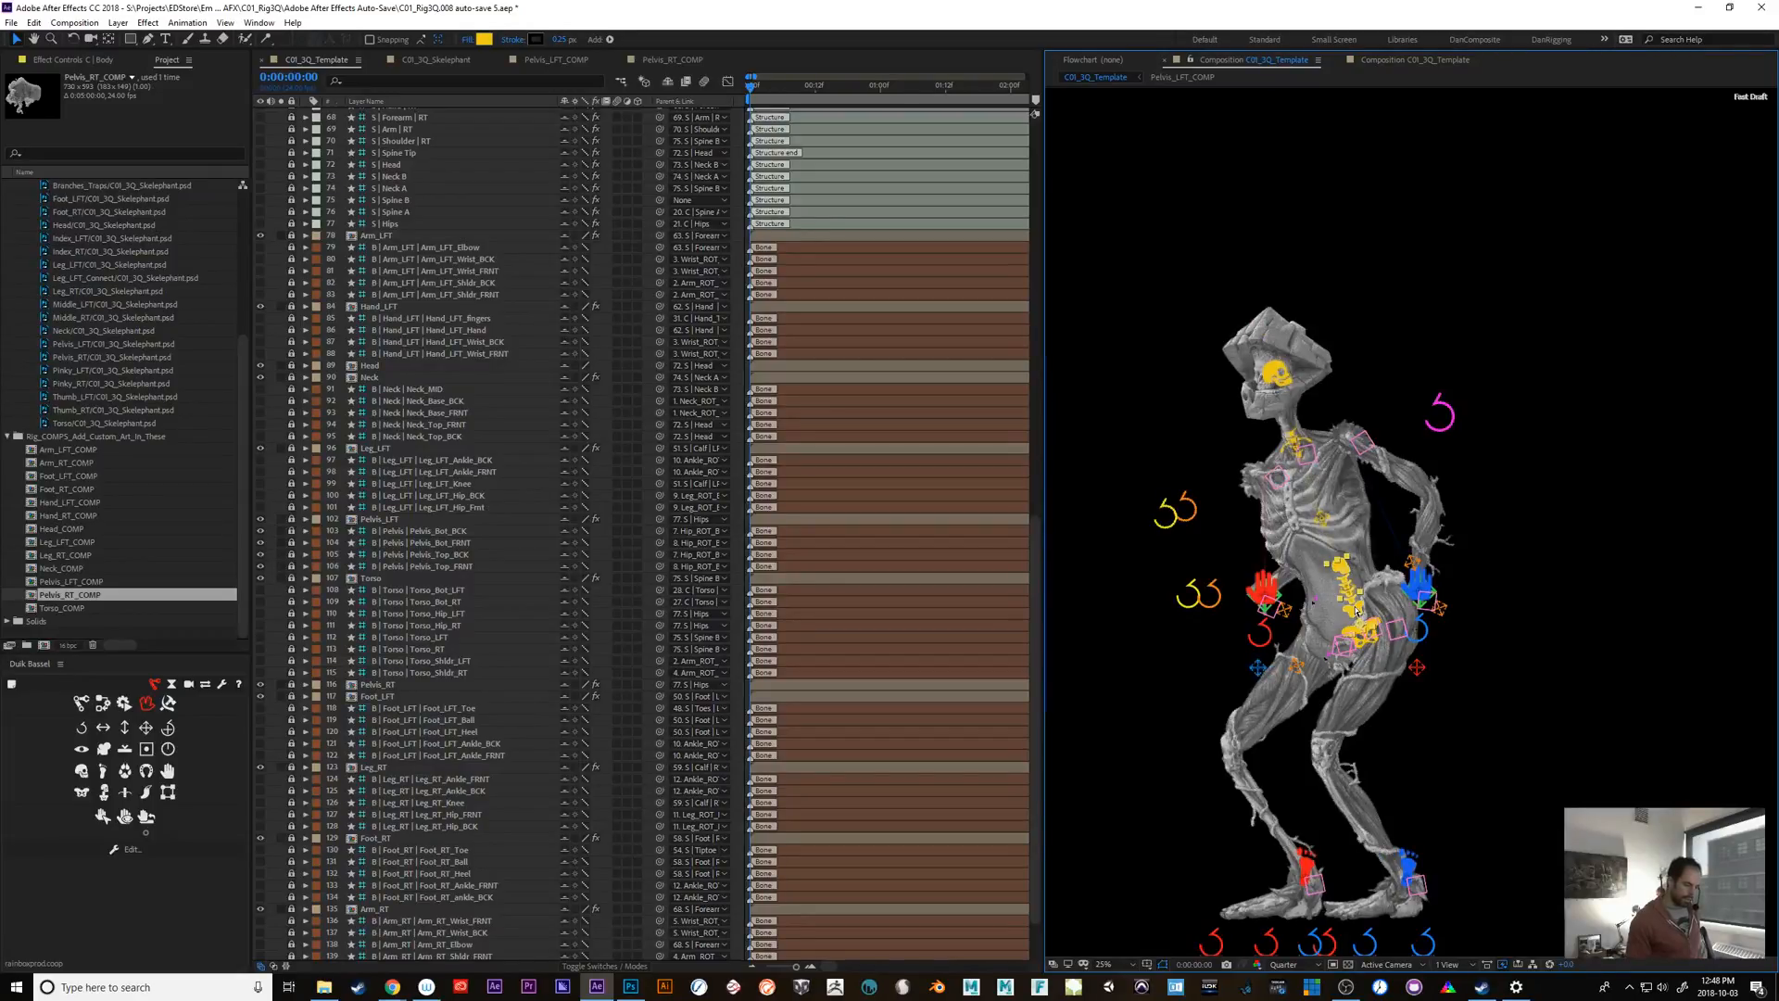
pyautogui.hotkey('ctrl', 'z')
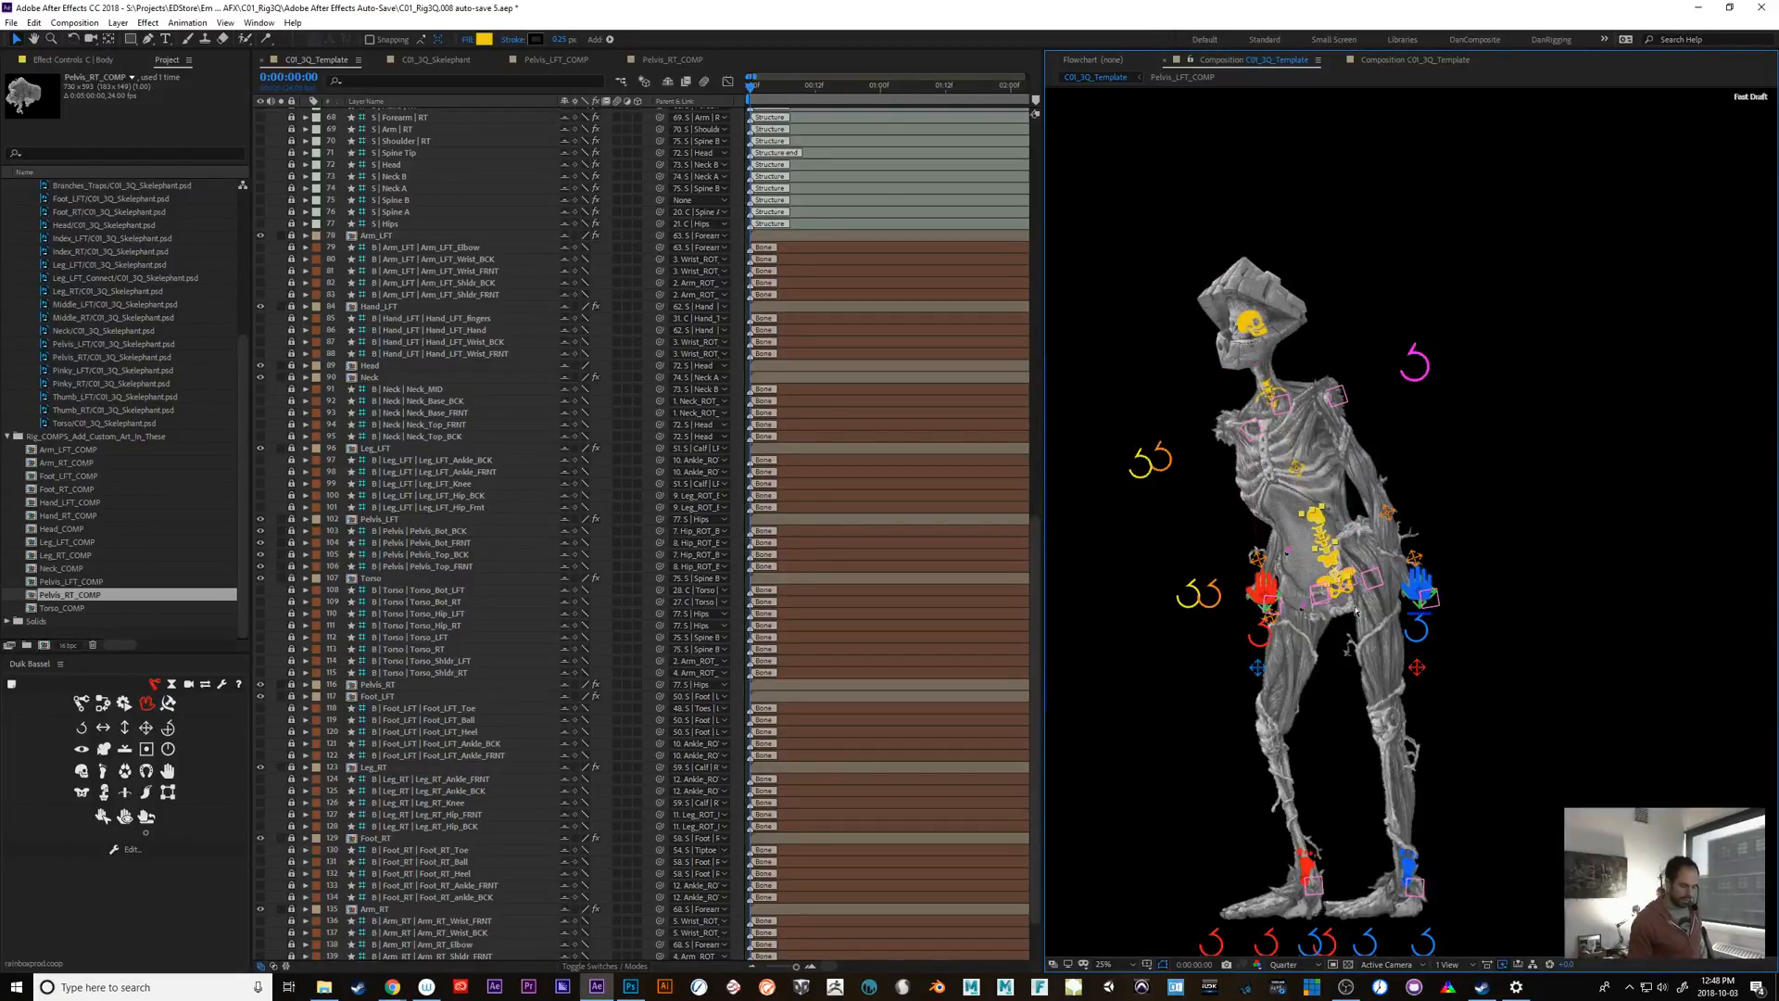
pyautogui.hotkey('ctrl', 'z')
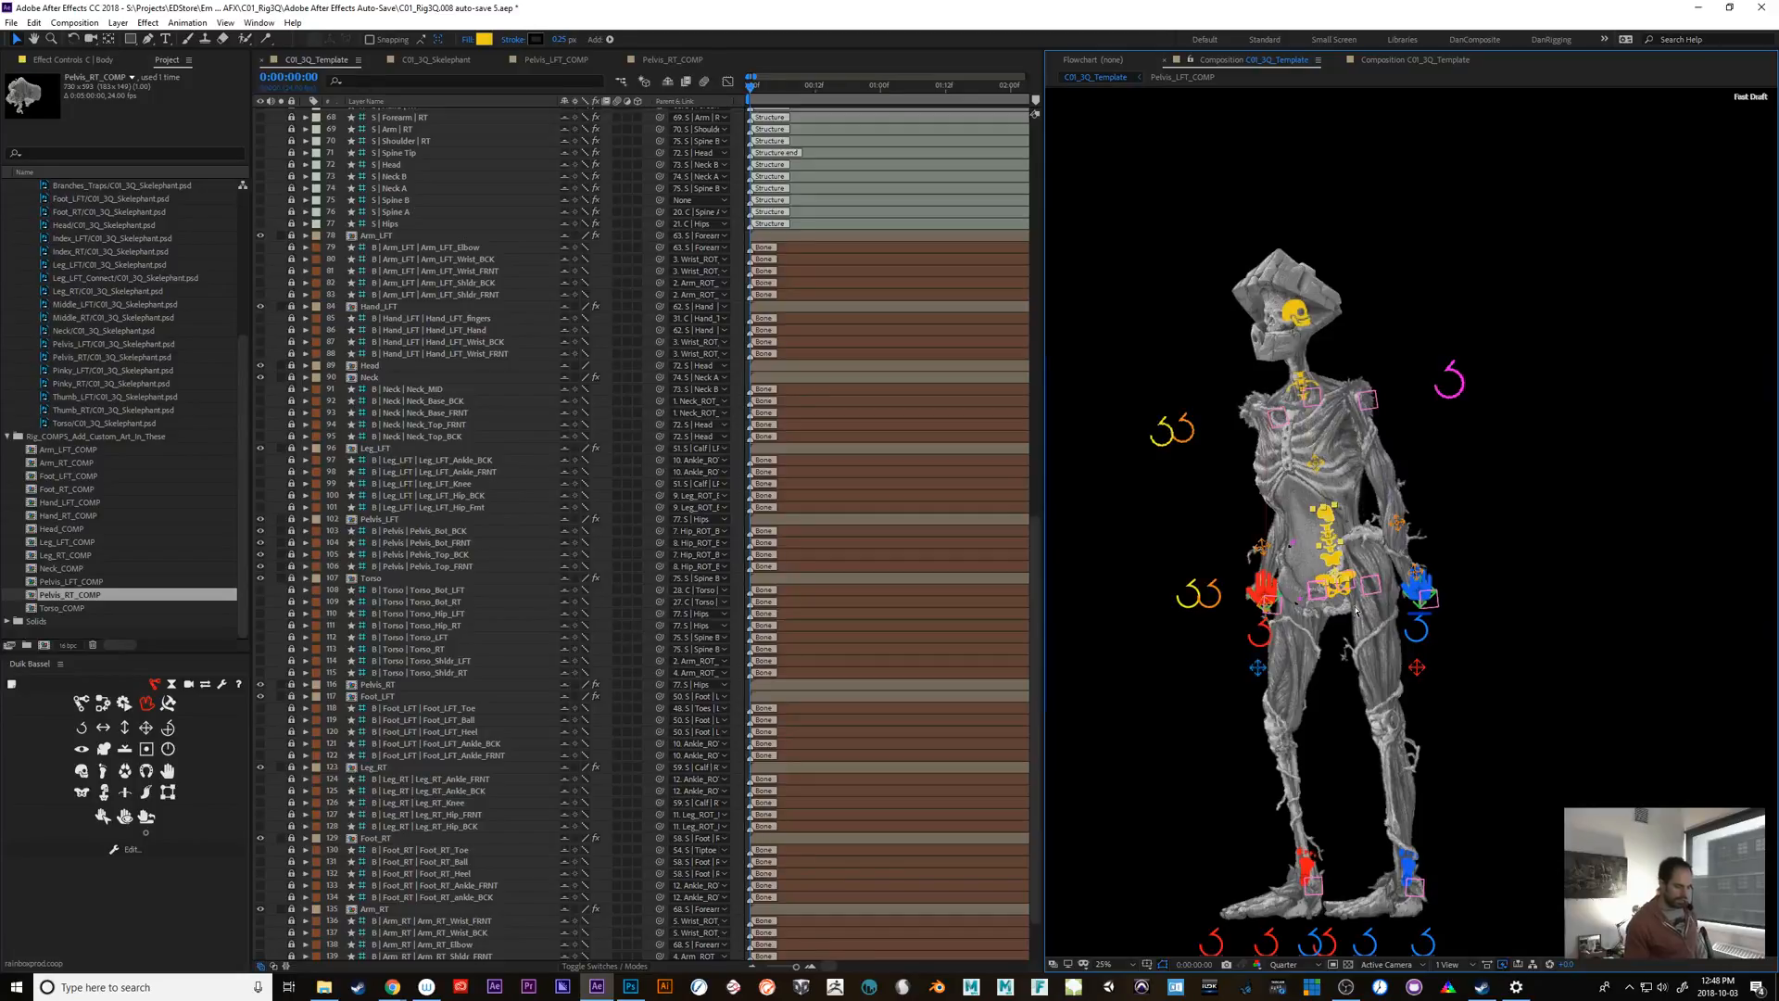
pyautogui.hotkey('ctrl', 'z')
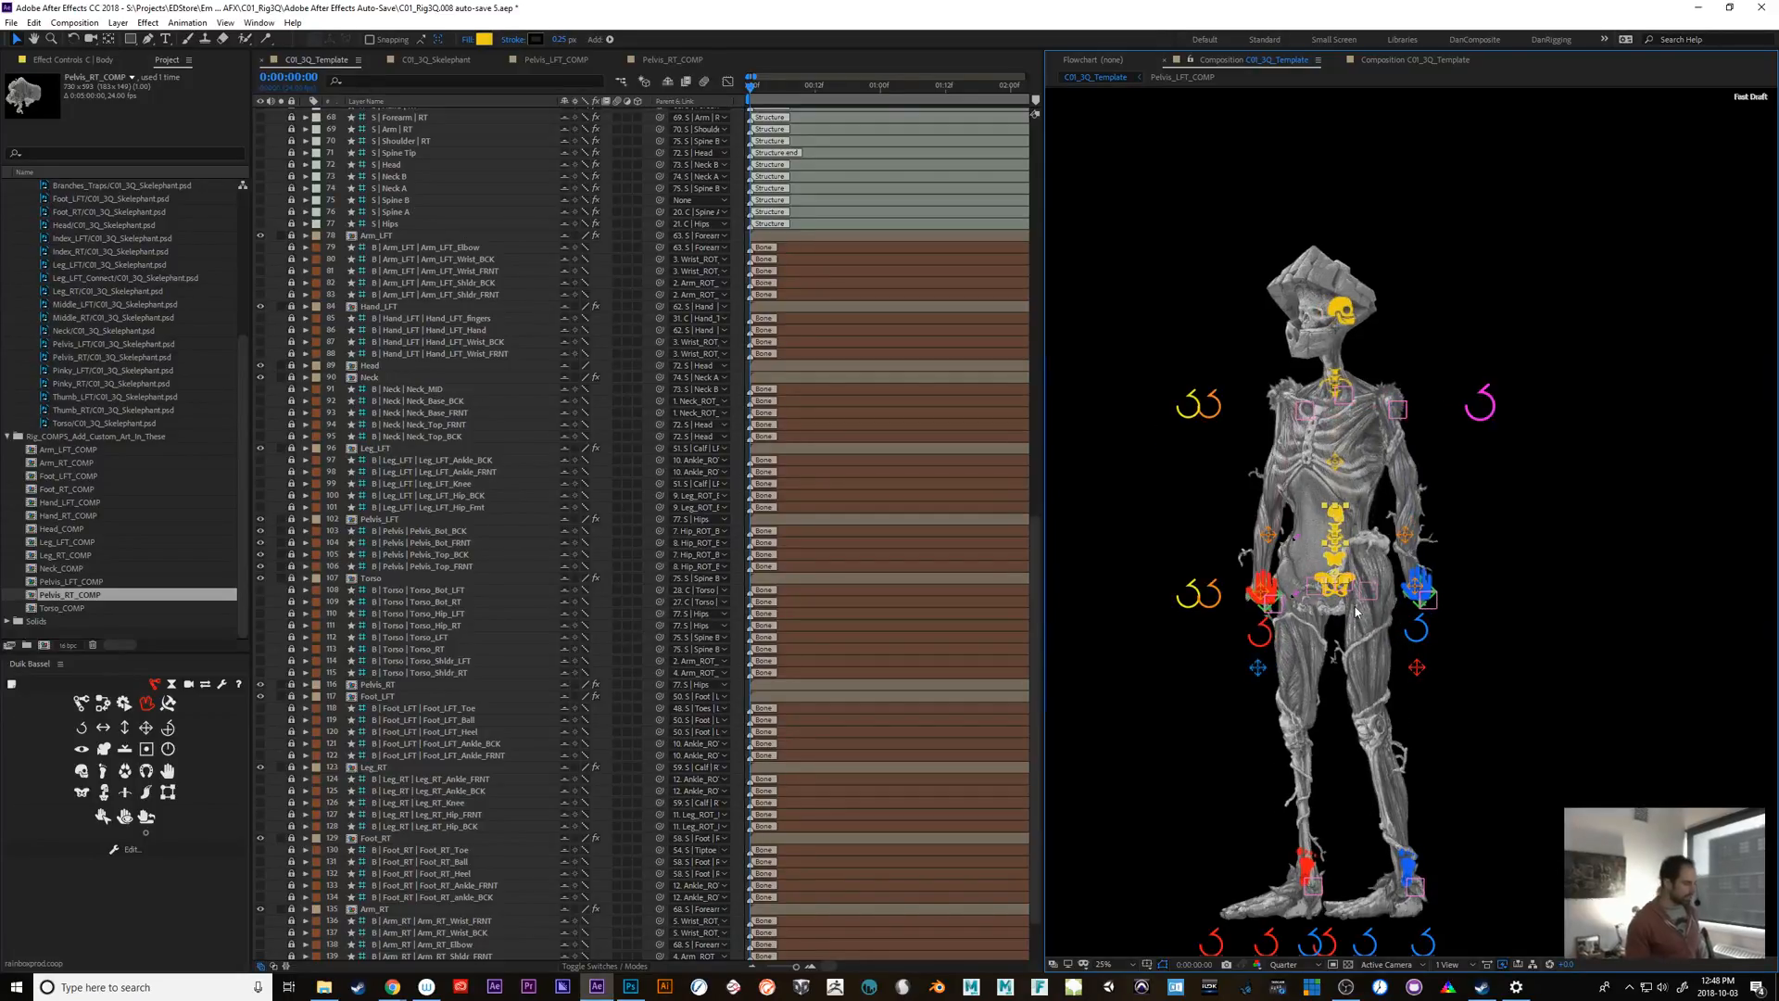
# Hide the shy layers in the C01_3Q_Template timeline
pyautogui.click(667, 81)
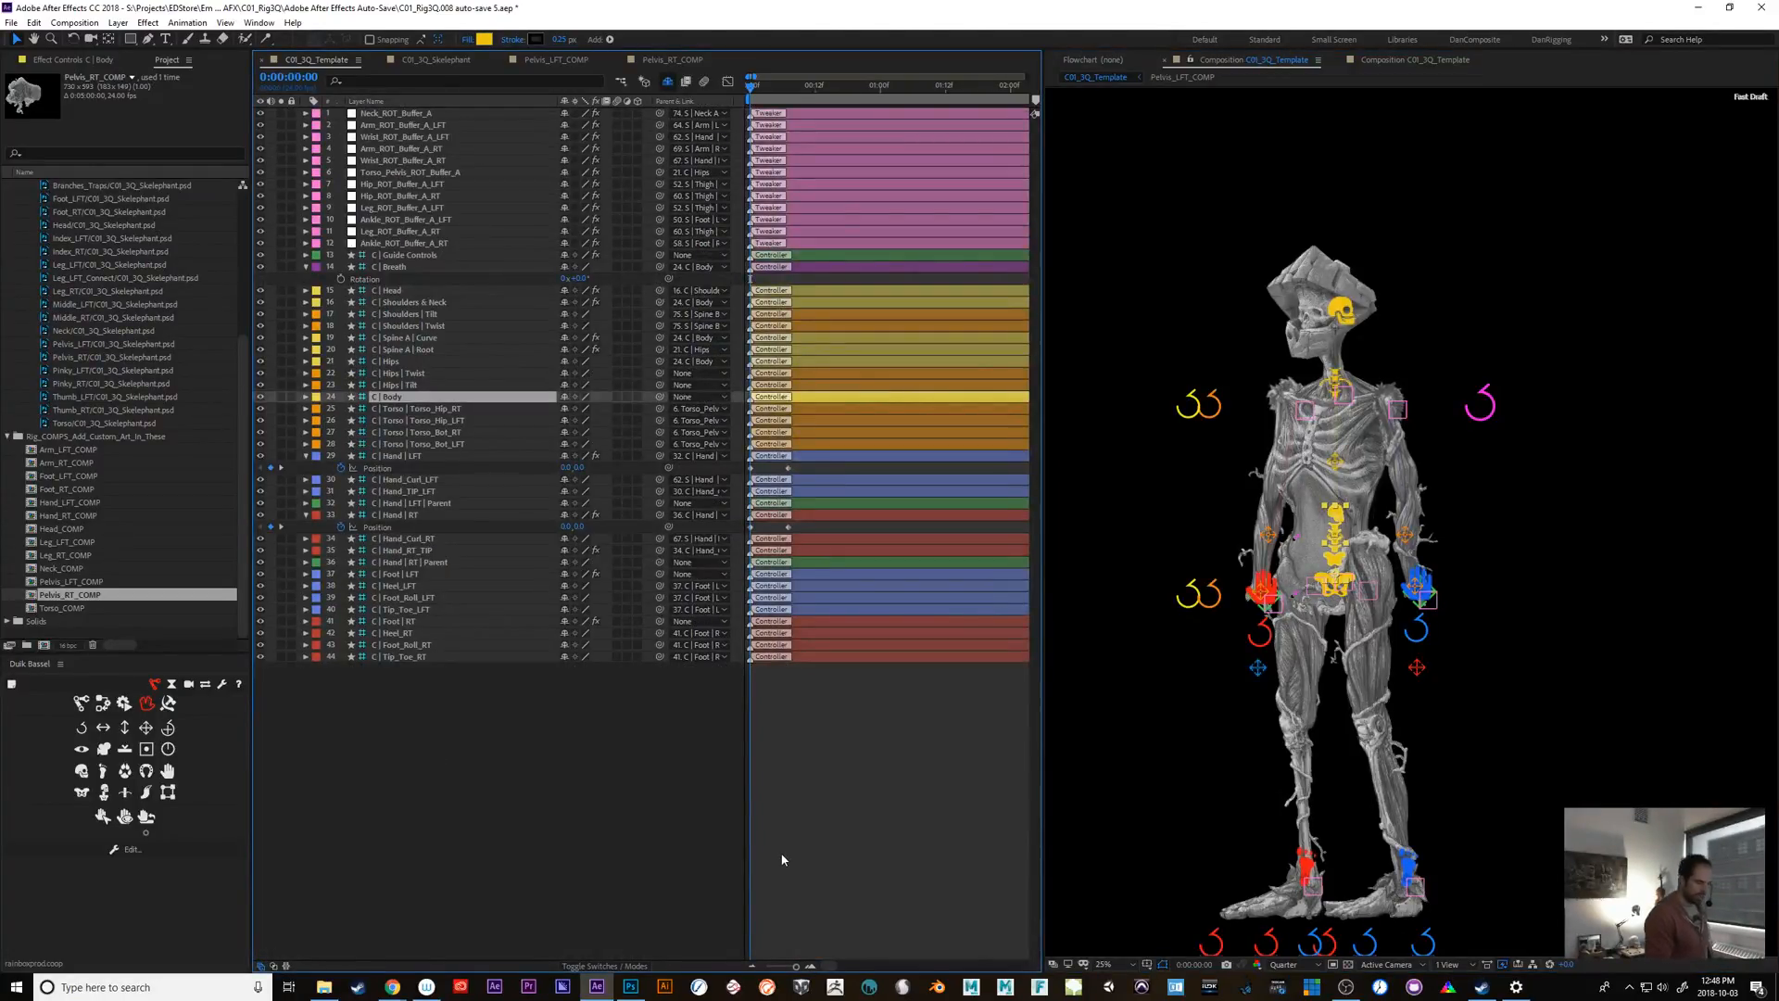
# Deselect the Body controller and show the shy layers in the C01_3Q_Template timeline
pyautogui.click(593, 849)
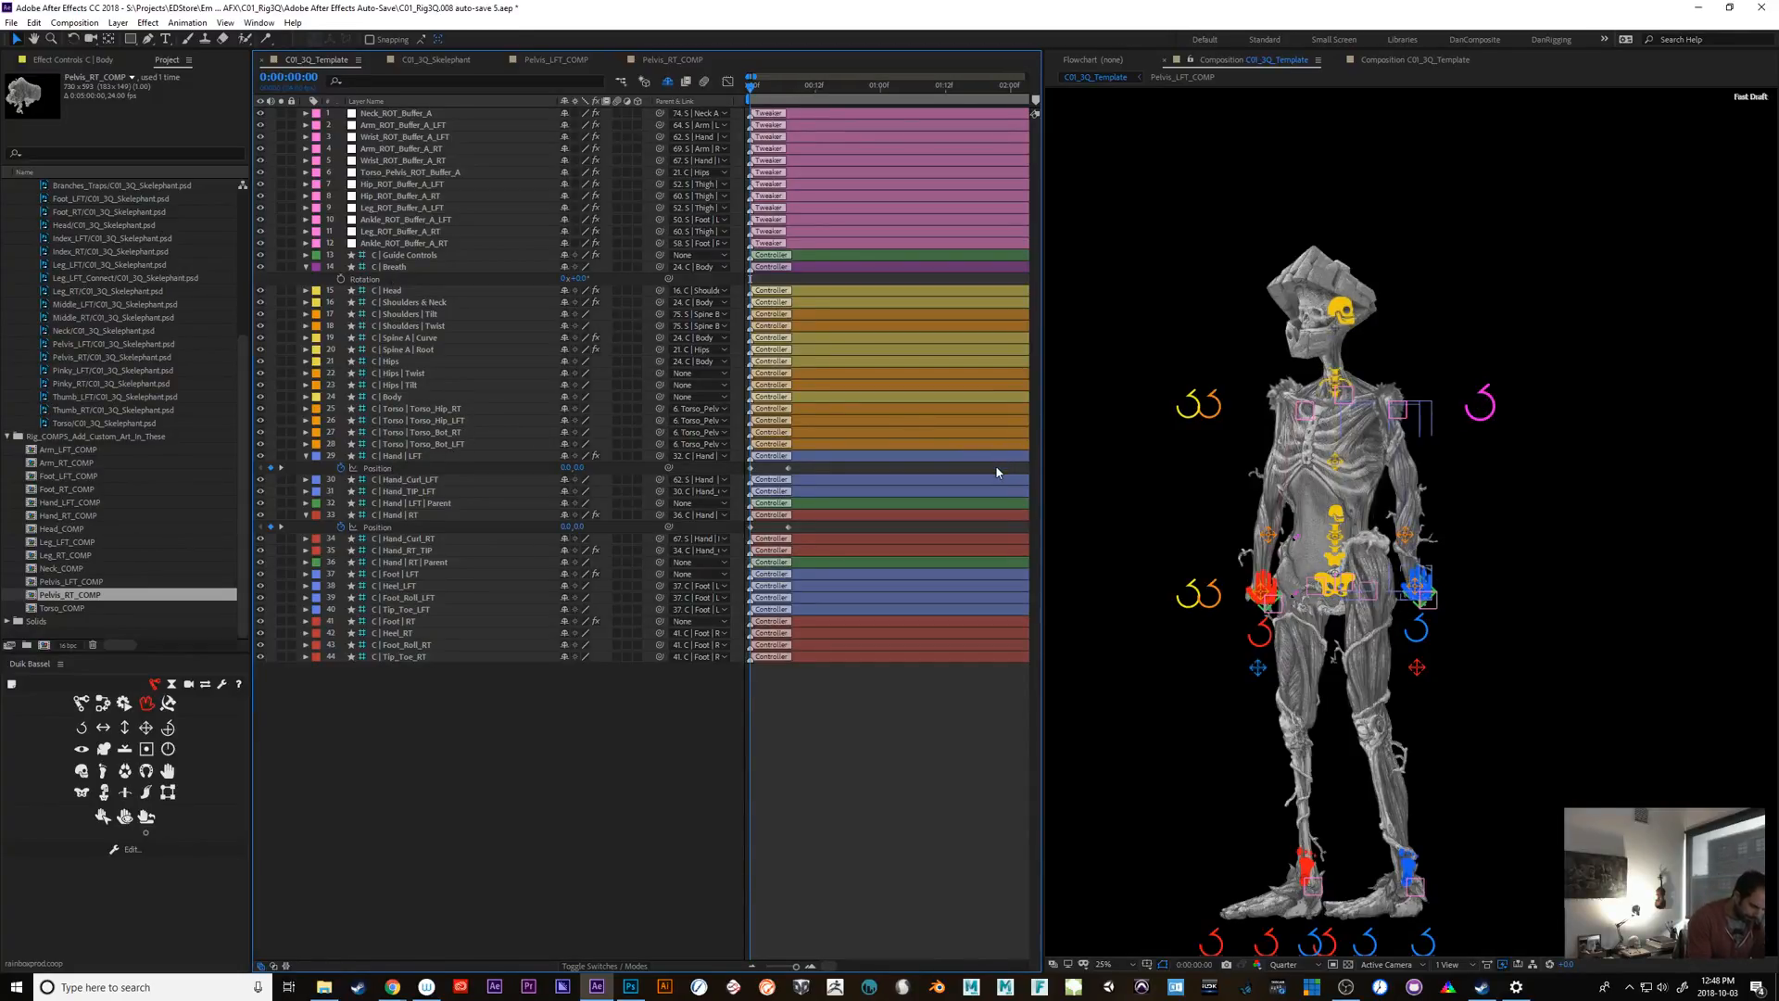
pyautogui.click(667, 82)
pyautogui.scroll(-10, 1027, 641)
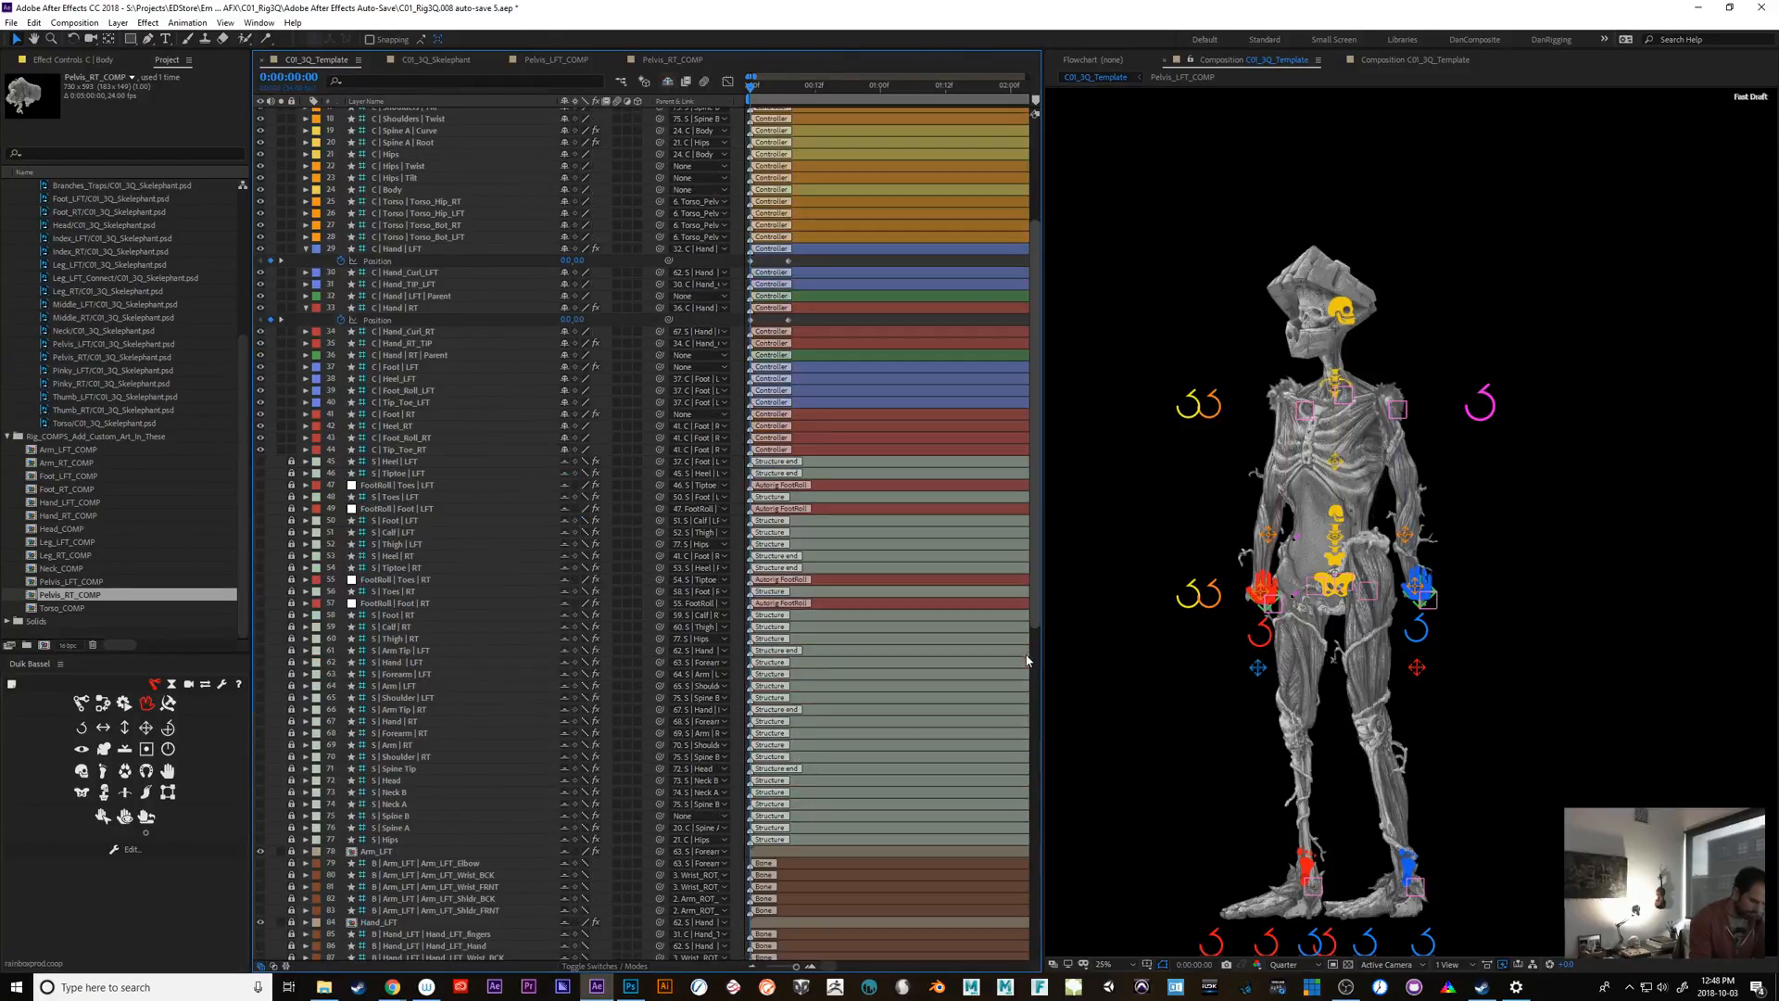
pyautogui.scroll(-1, 1019, 756)
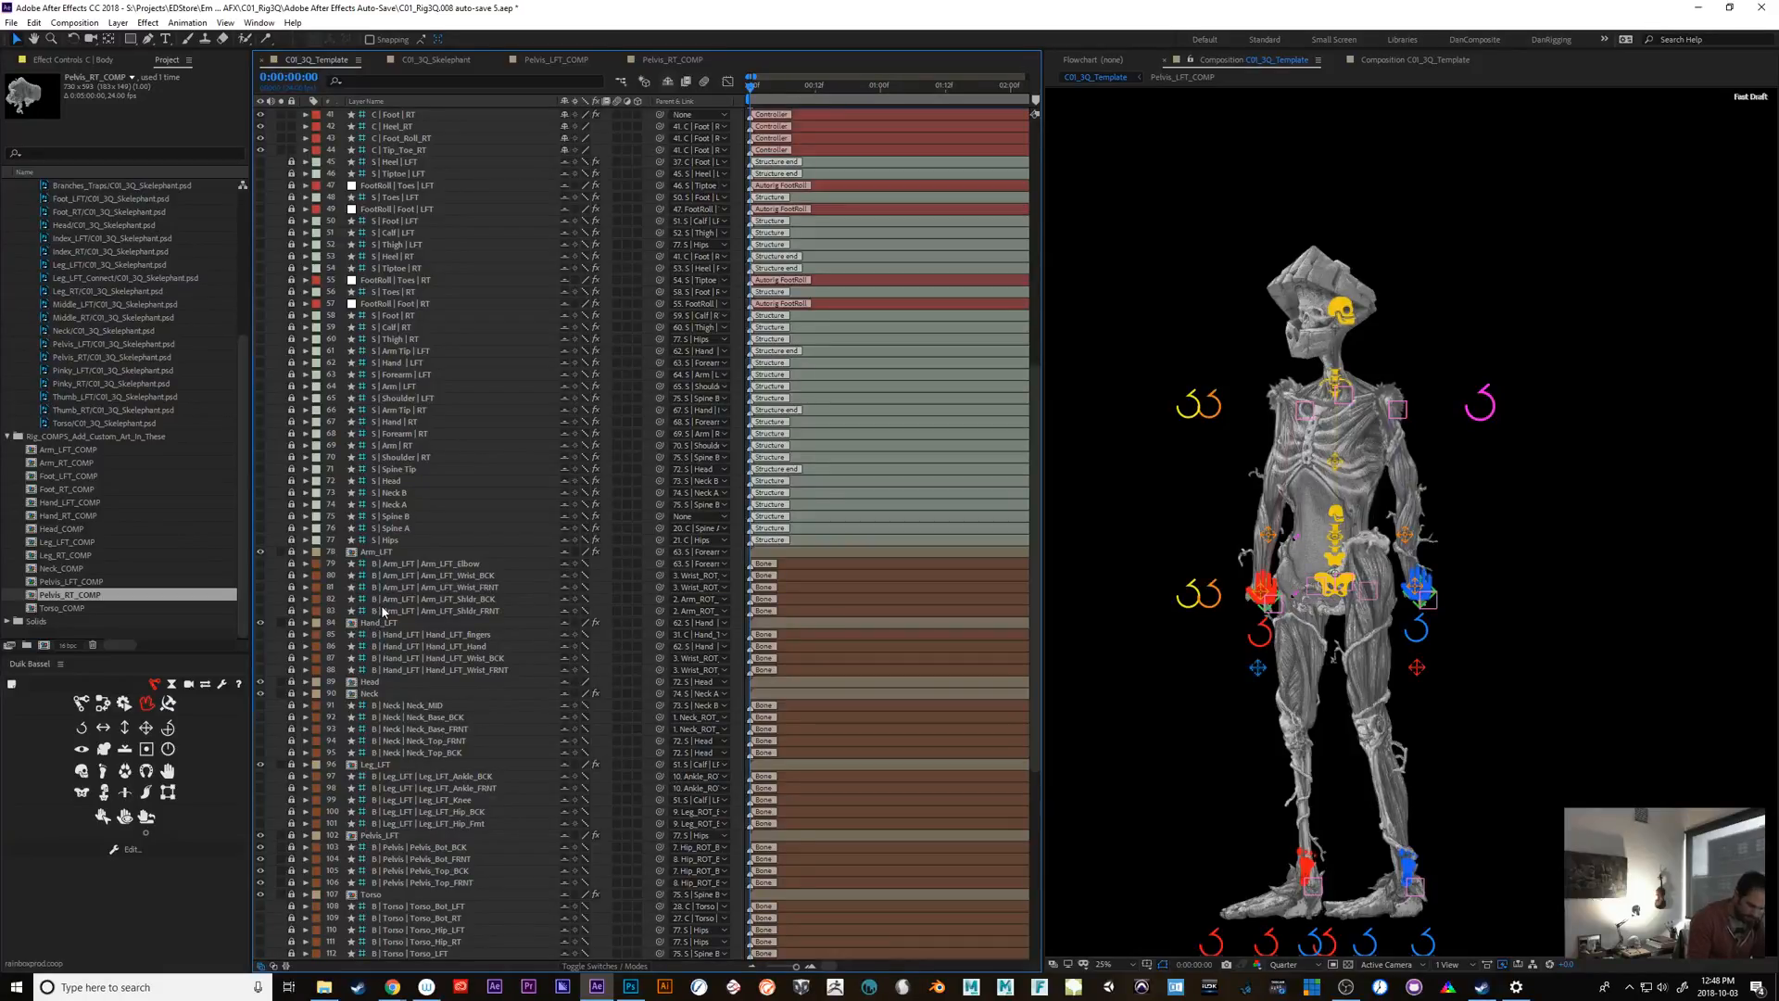
pyautogui.scroll(-6, 1028, 741)
pyautogui.scroll(-4, 1025, 833)
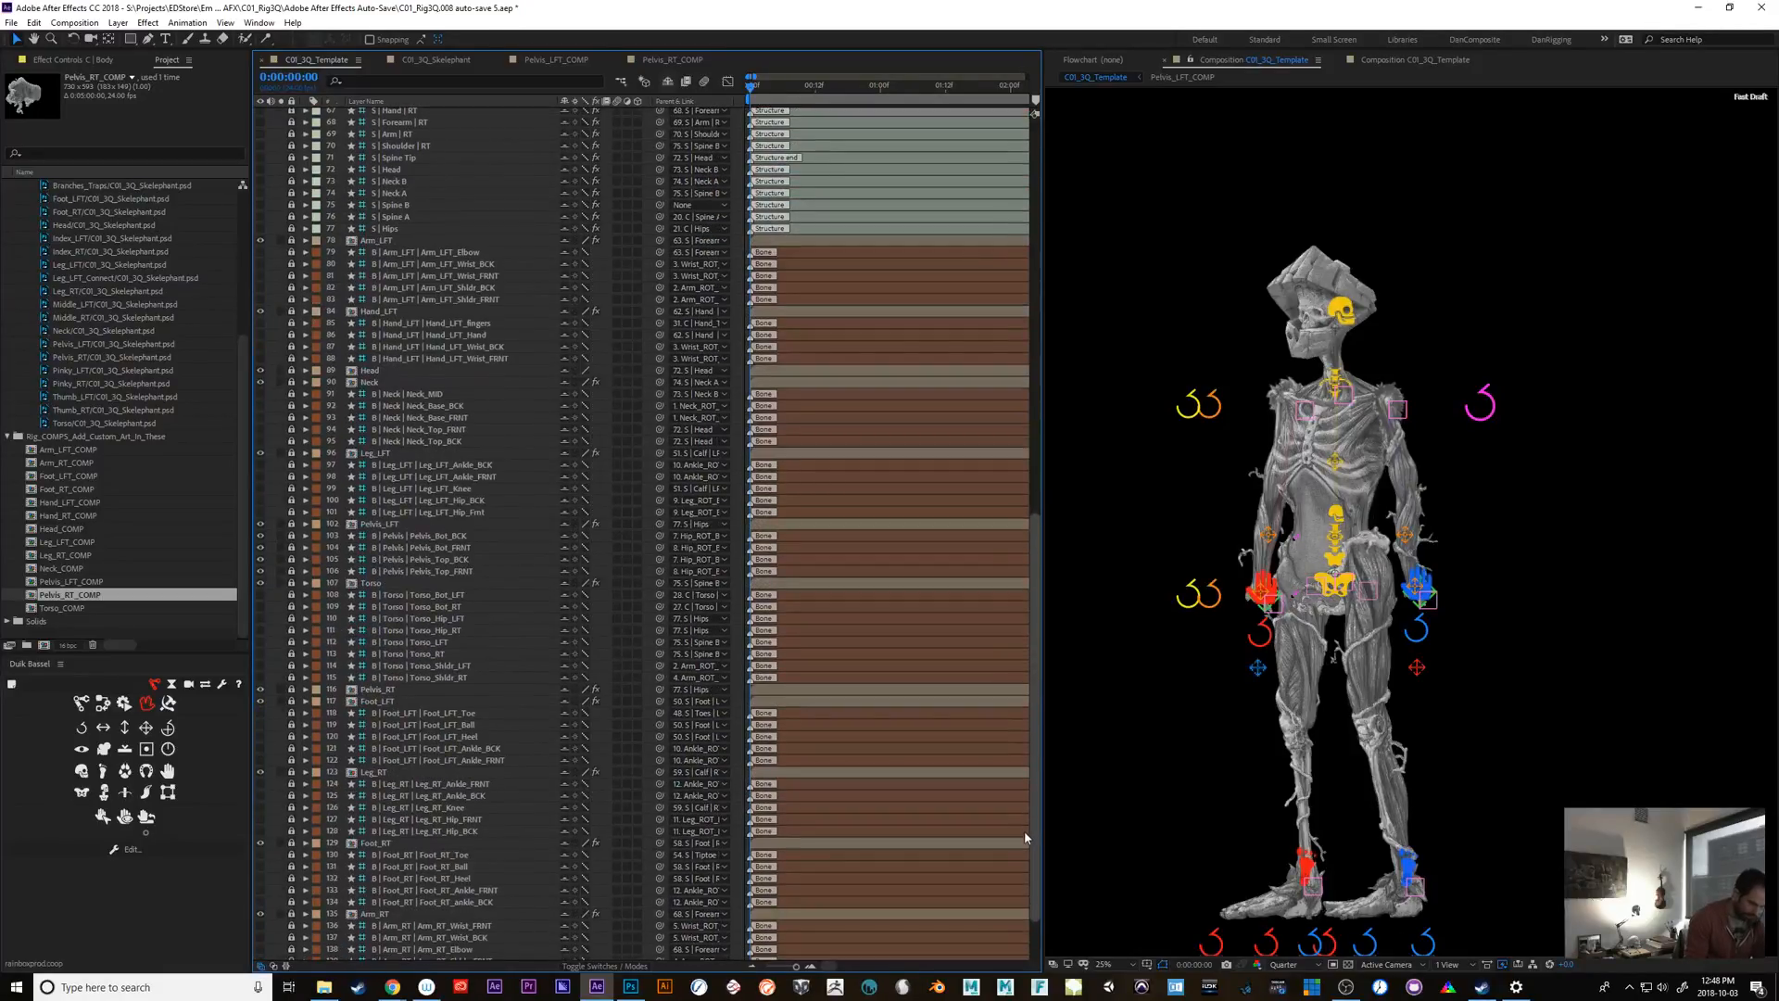
# Open the Torso layer's composition to examine its artwork, and return to the C01_3Q_Template composition
pyautogui.moveTo(260, 567); pyautogui.dragTo(260, 530)
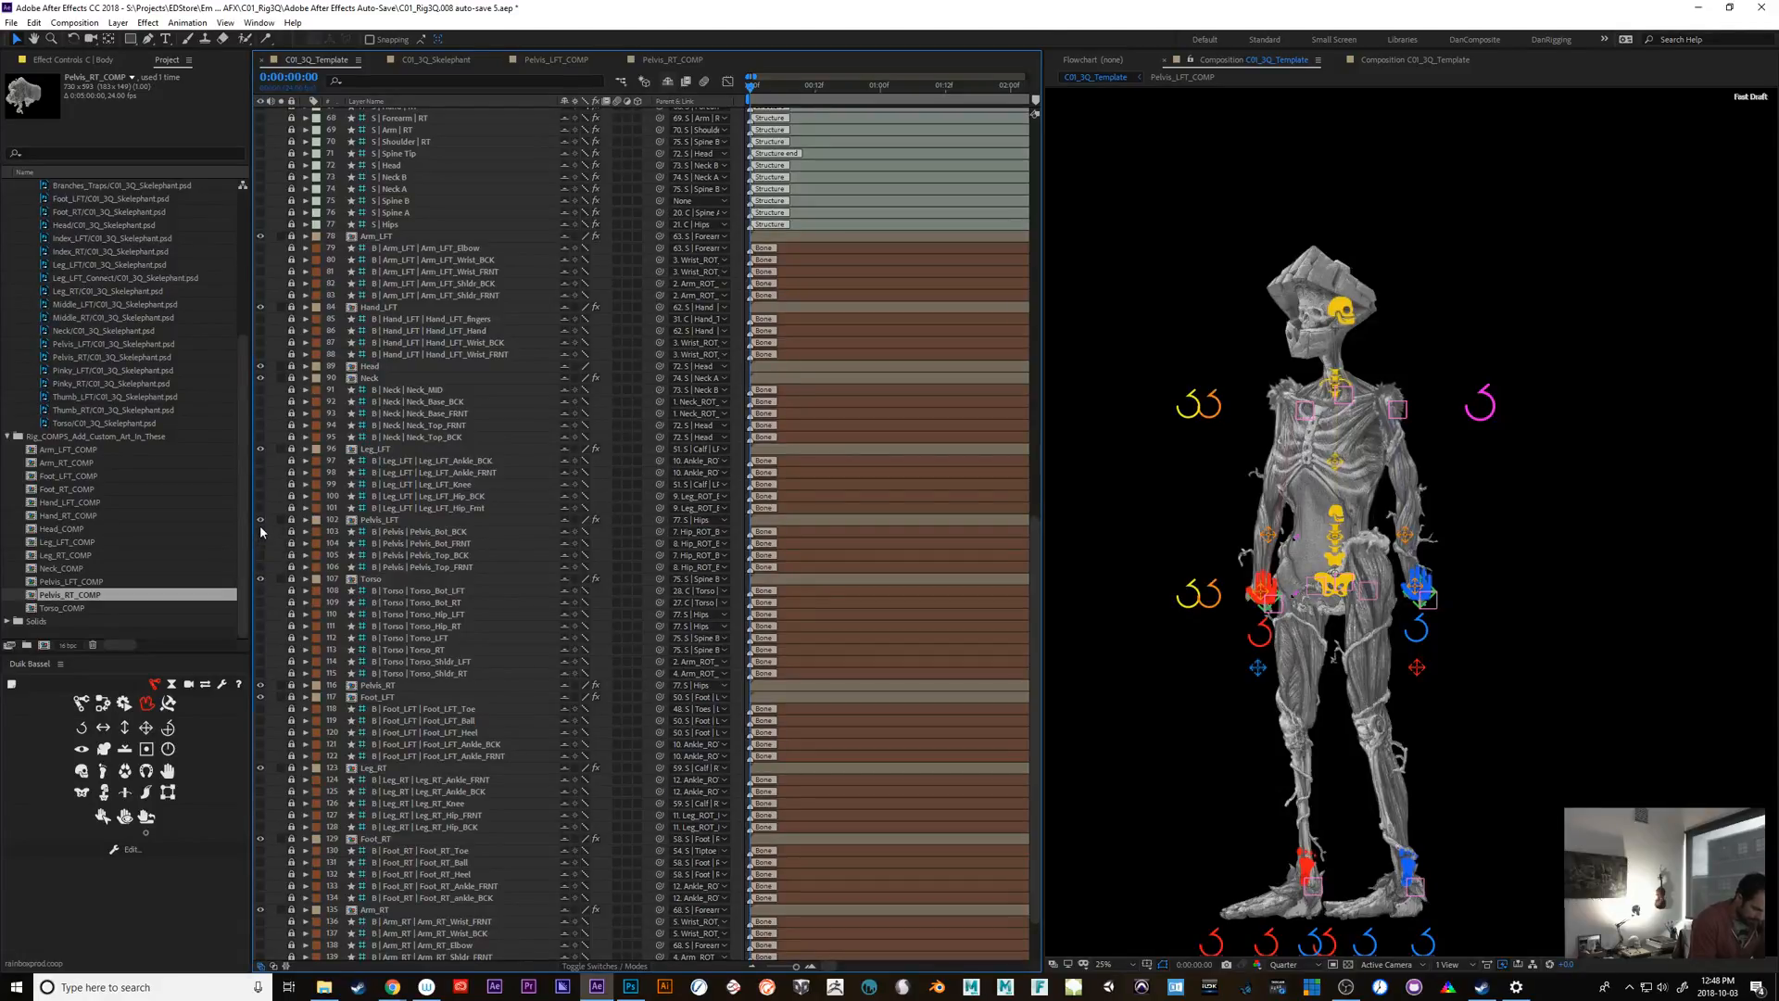
pyautogui.doubleClick(358, 580)
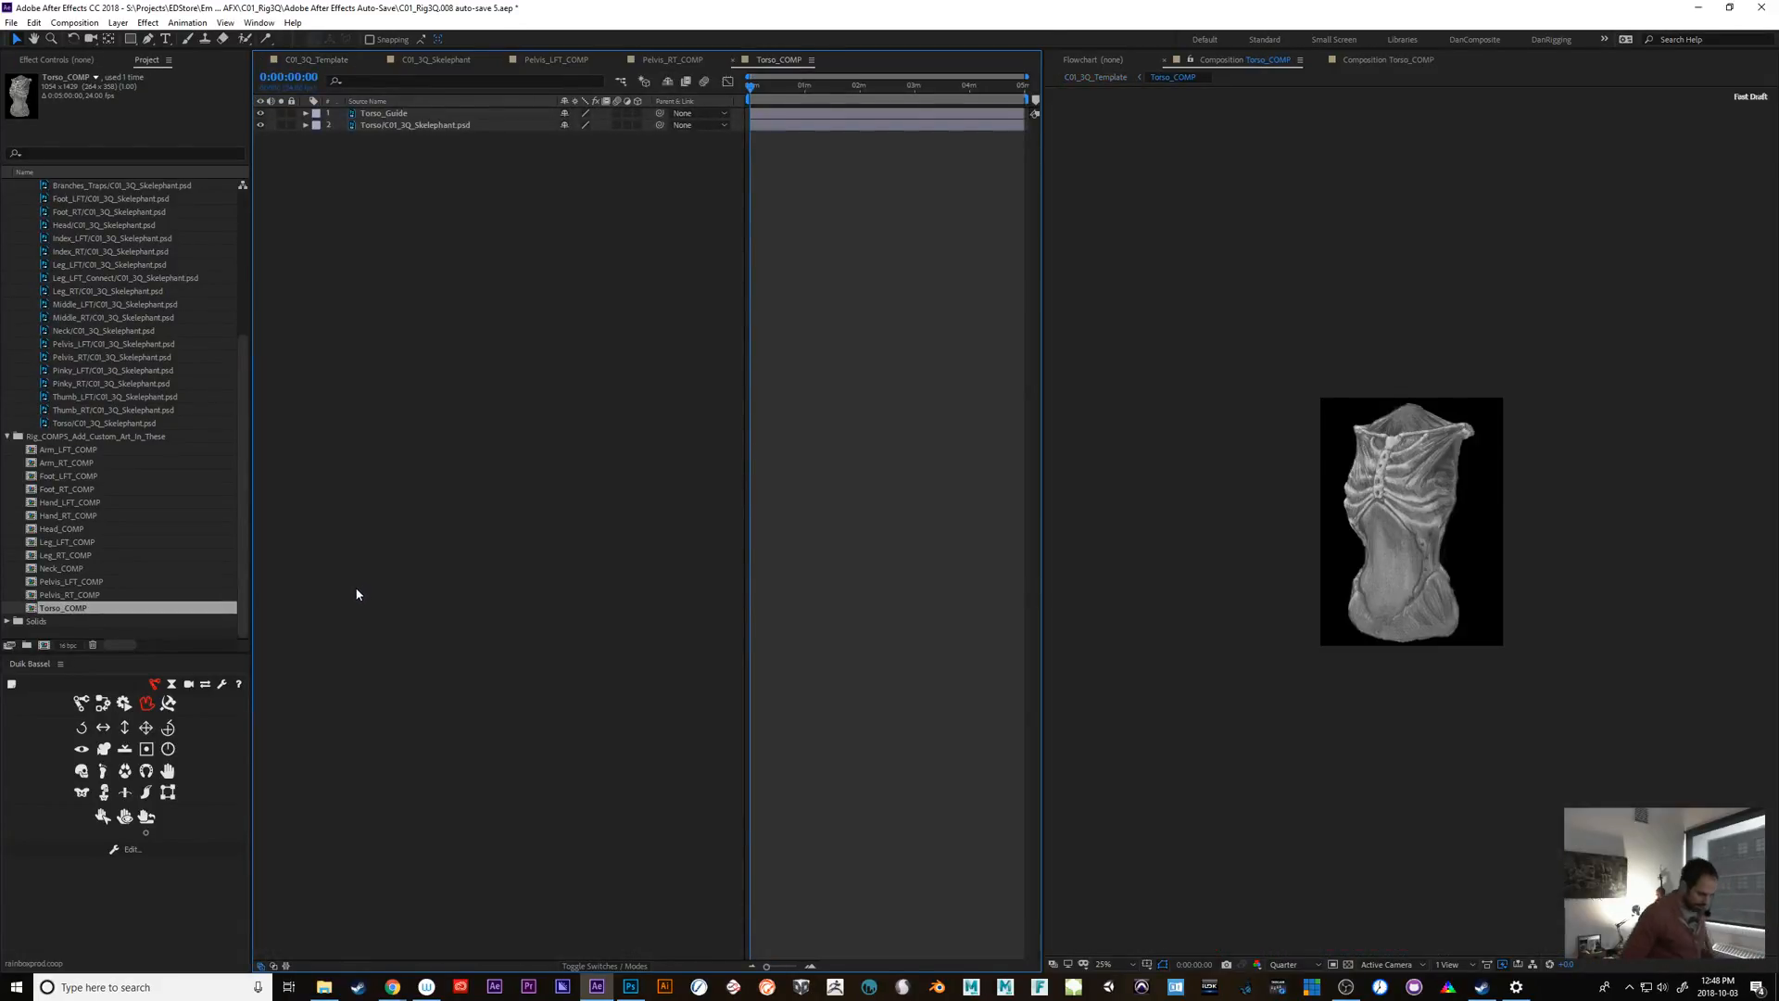
pyautogui.press('.')
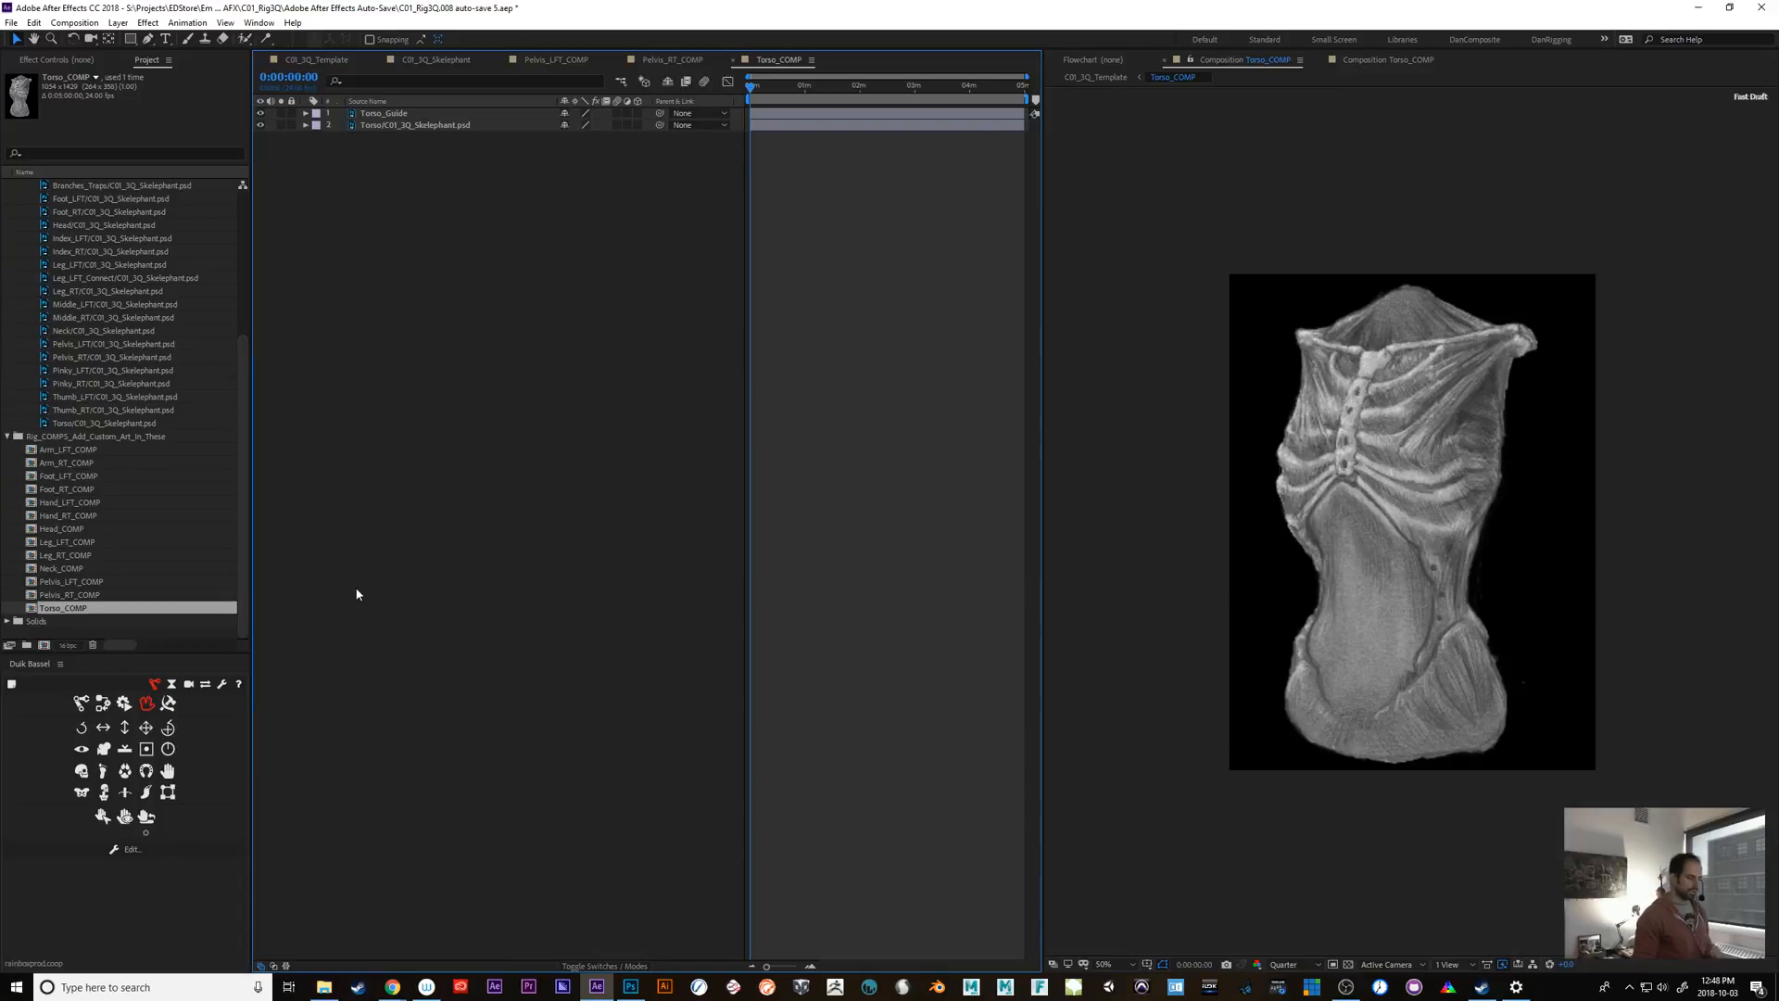
pyautogui.click(338, 61)
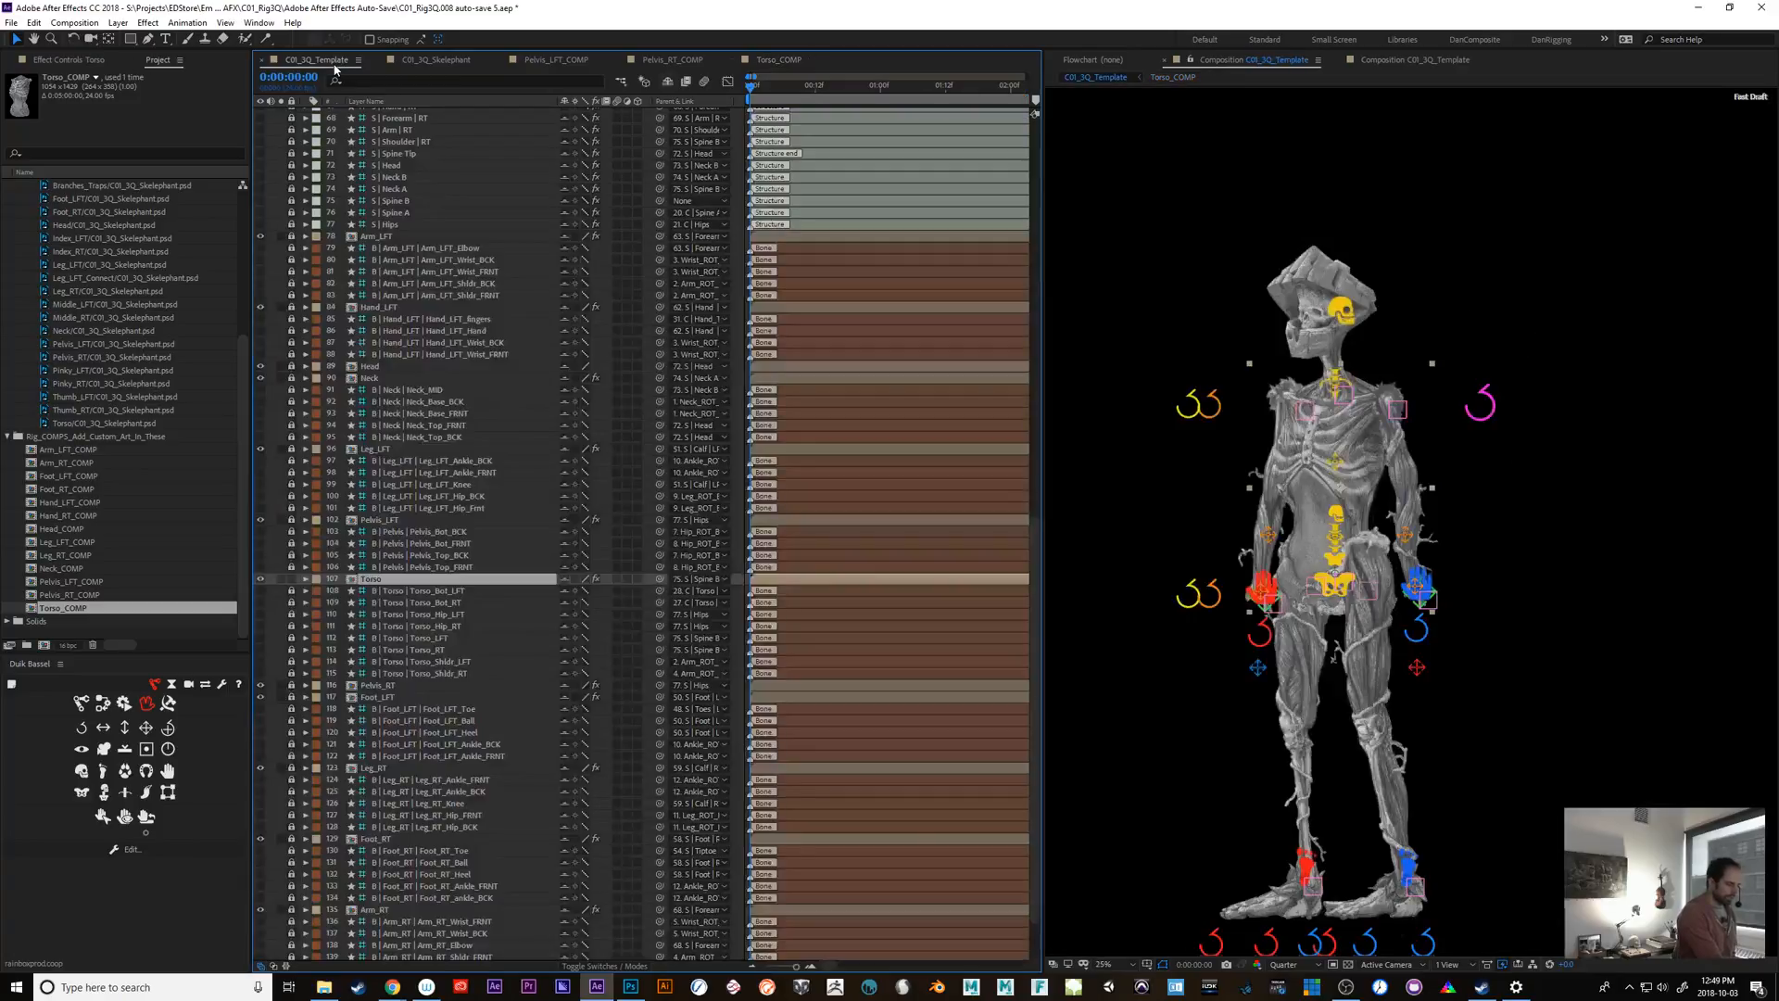
# Reveal the C01_3Q_Template composition in the project and collapse the C01_3Q_Skelephant Layers folder
pyautogui.rightClick(363, 580)
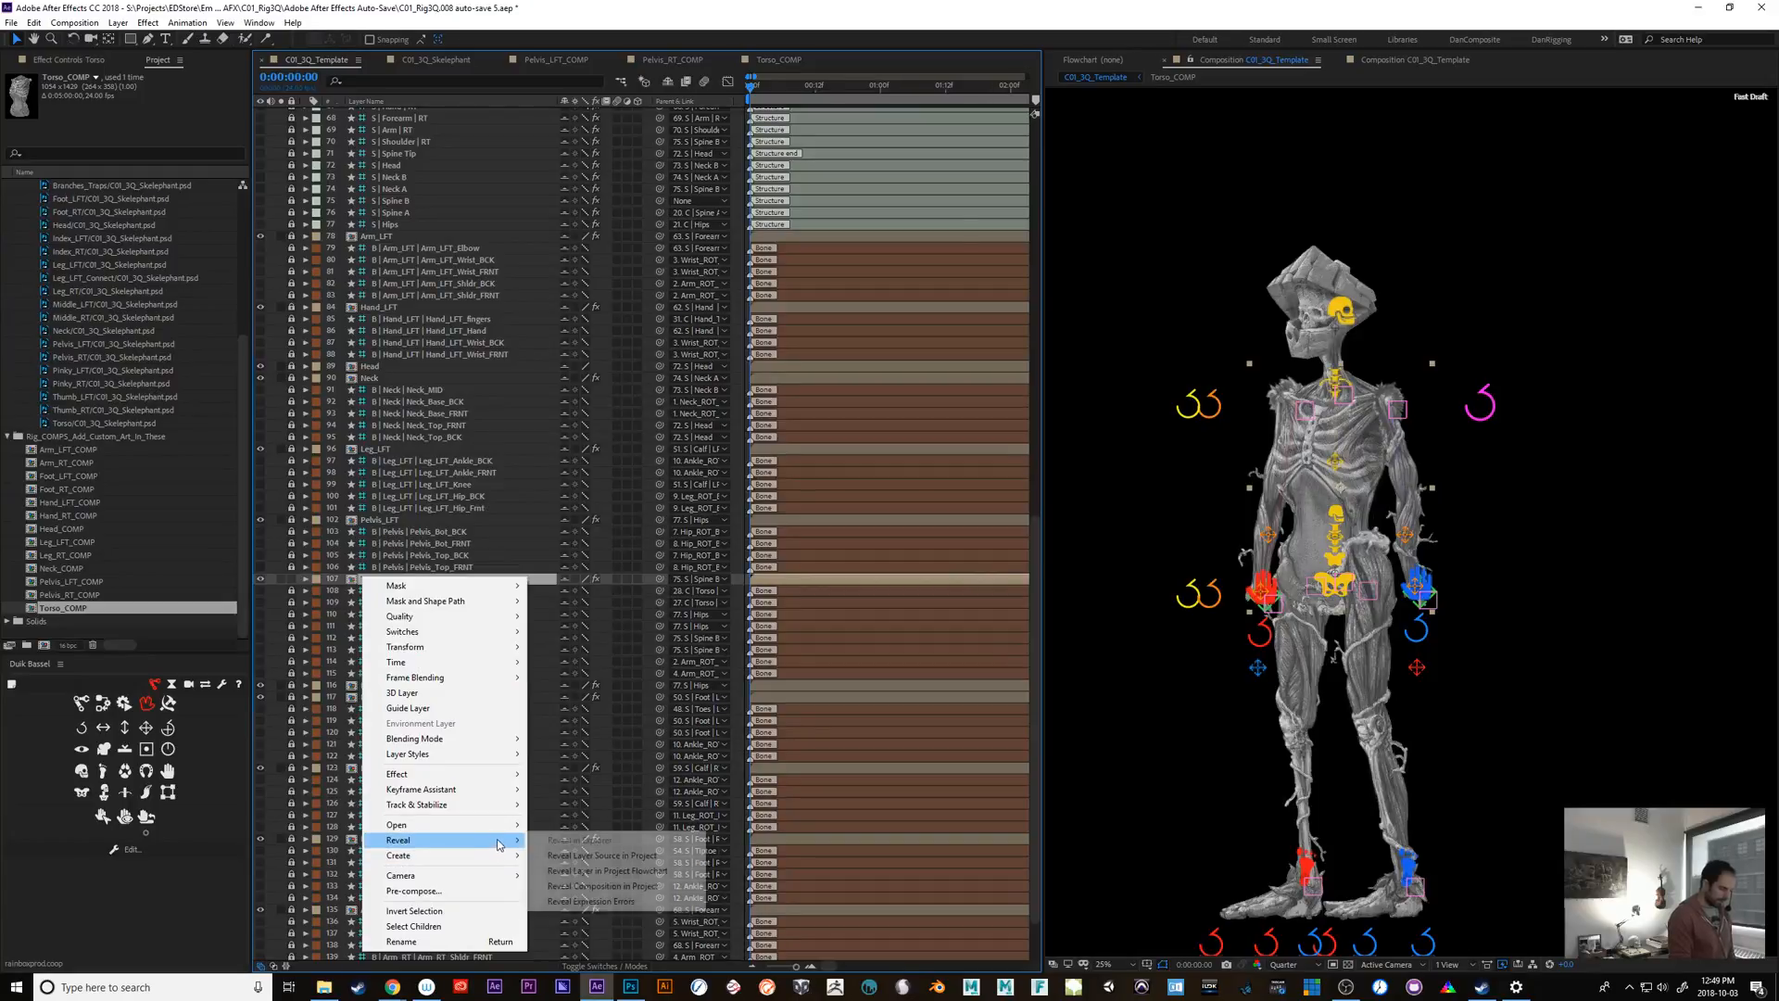
pyautogui.moveTo(445, 839)
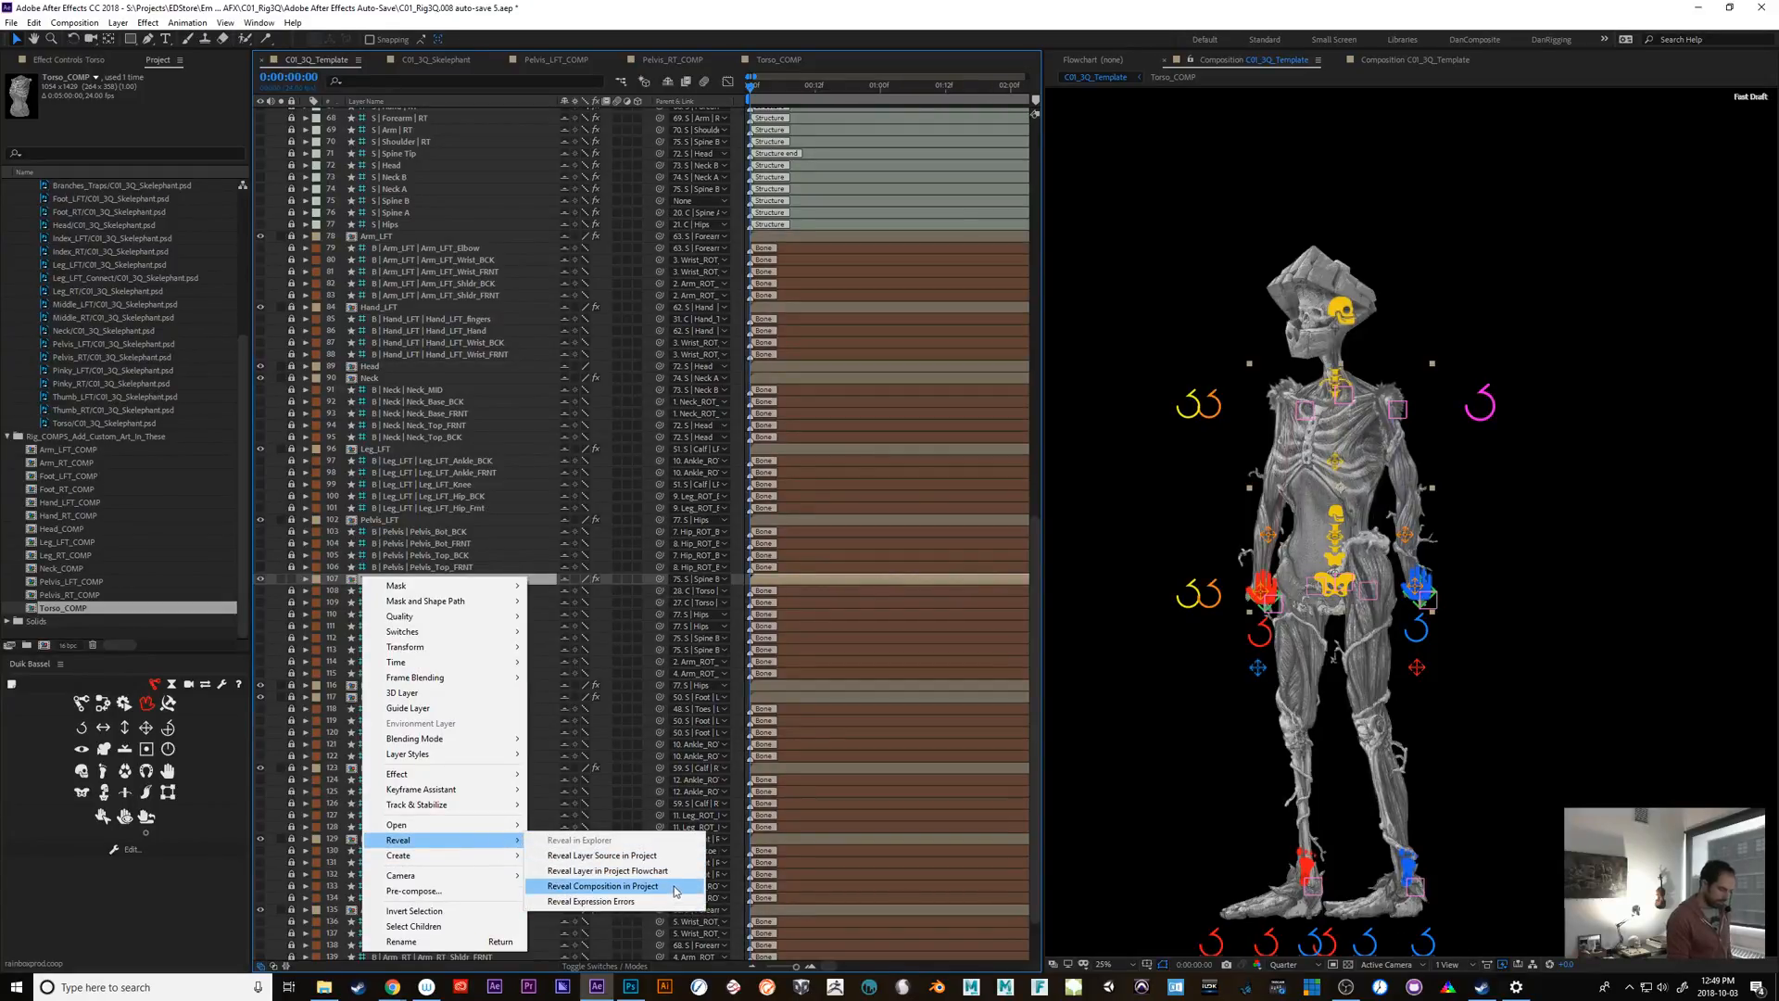
pyautogui.click(676, 888)
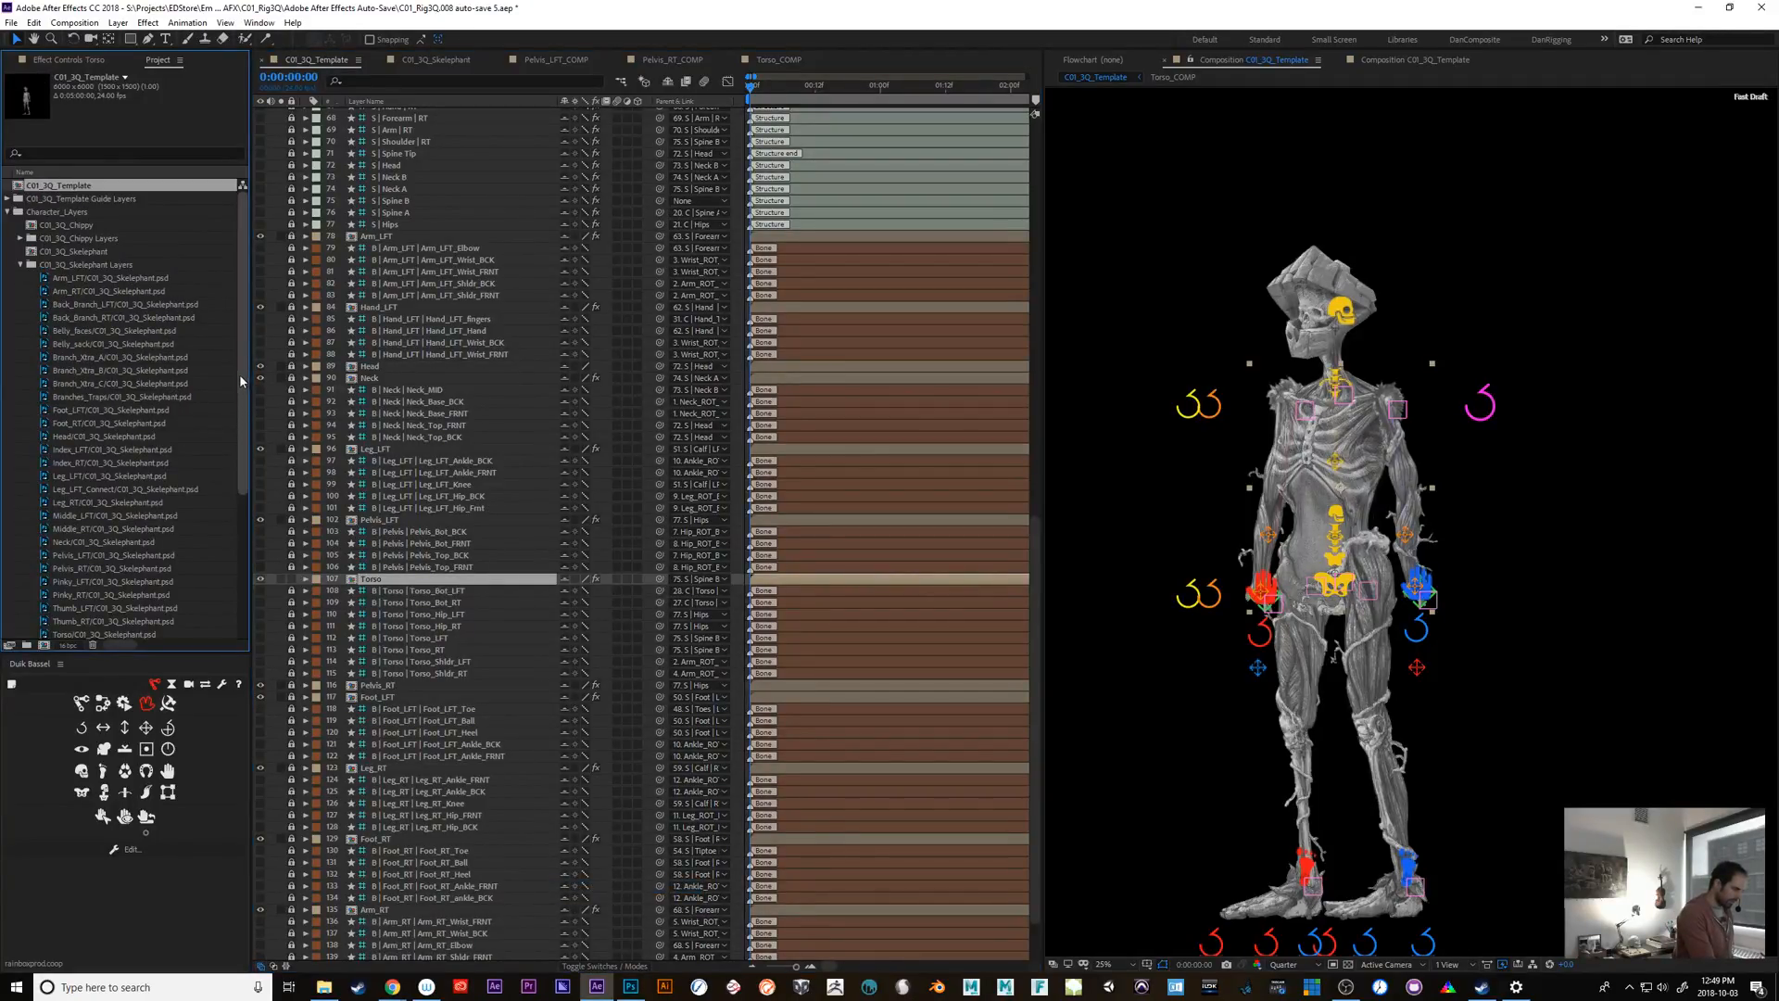
pyautogui.click(20, 265)
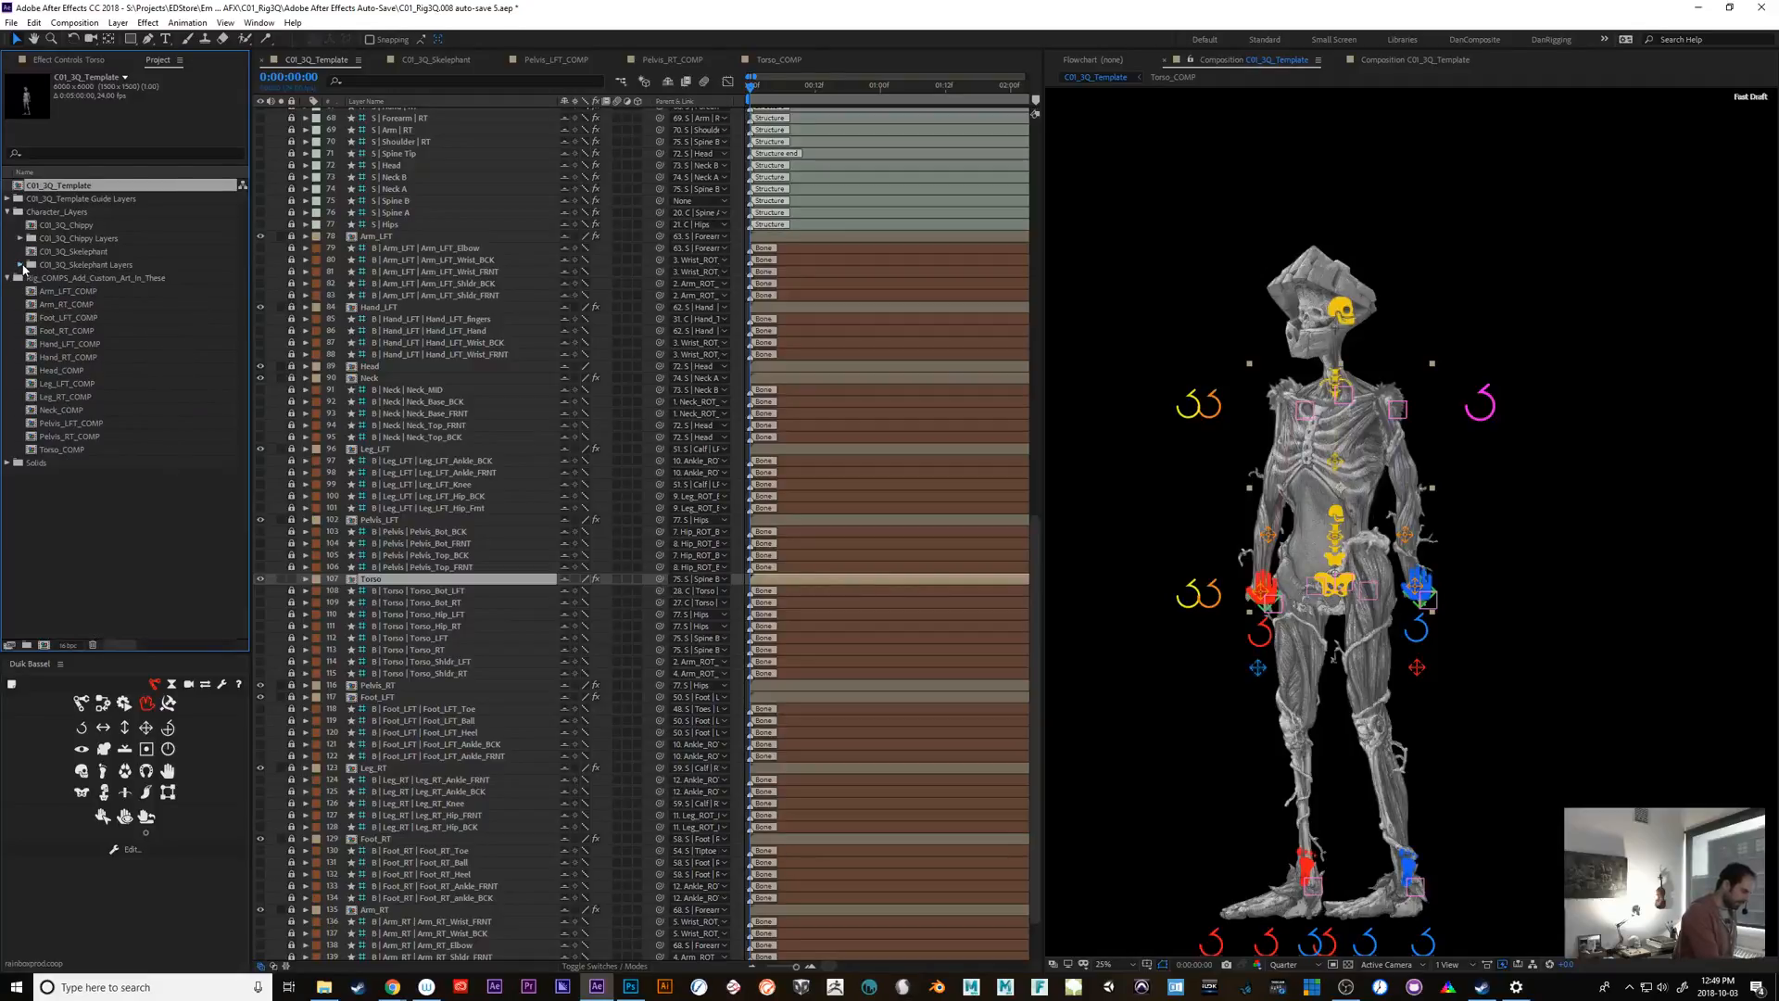
# Duplicate the Torso_COMP composition and remove the number from the copy's name so it reads Torso_COMP
pyautogui.click(72, 448)
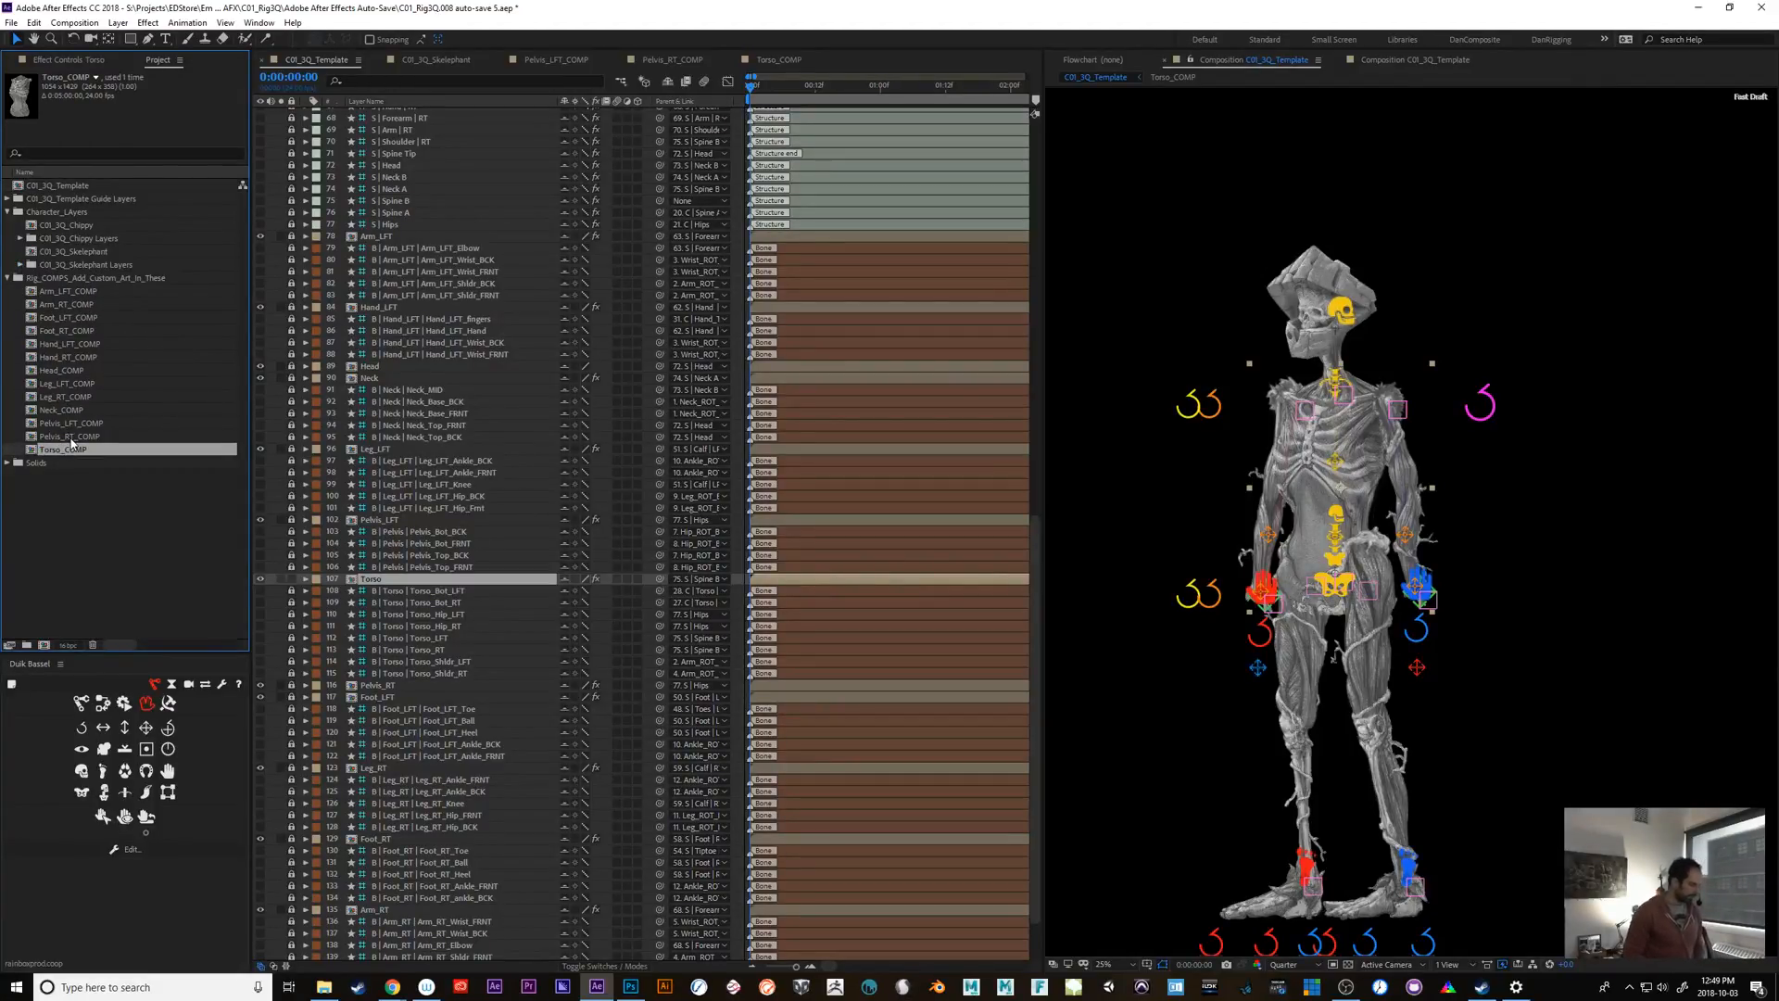
pyautogui.hotkey('ctrl', 'd')
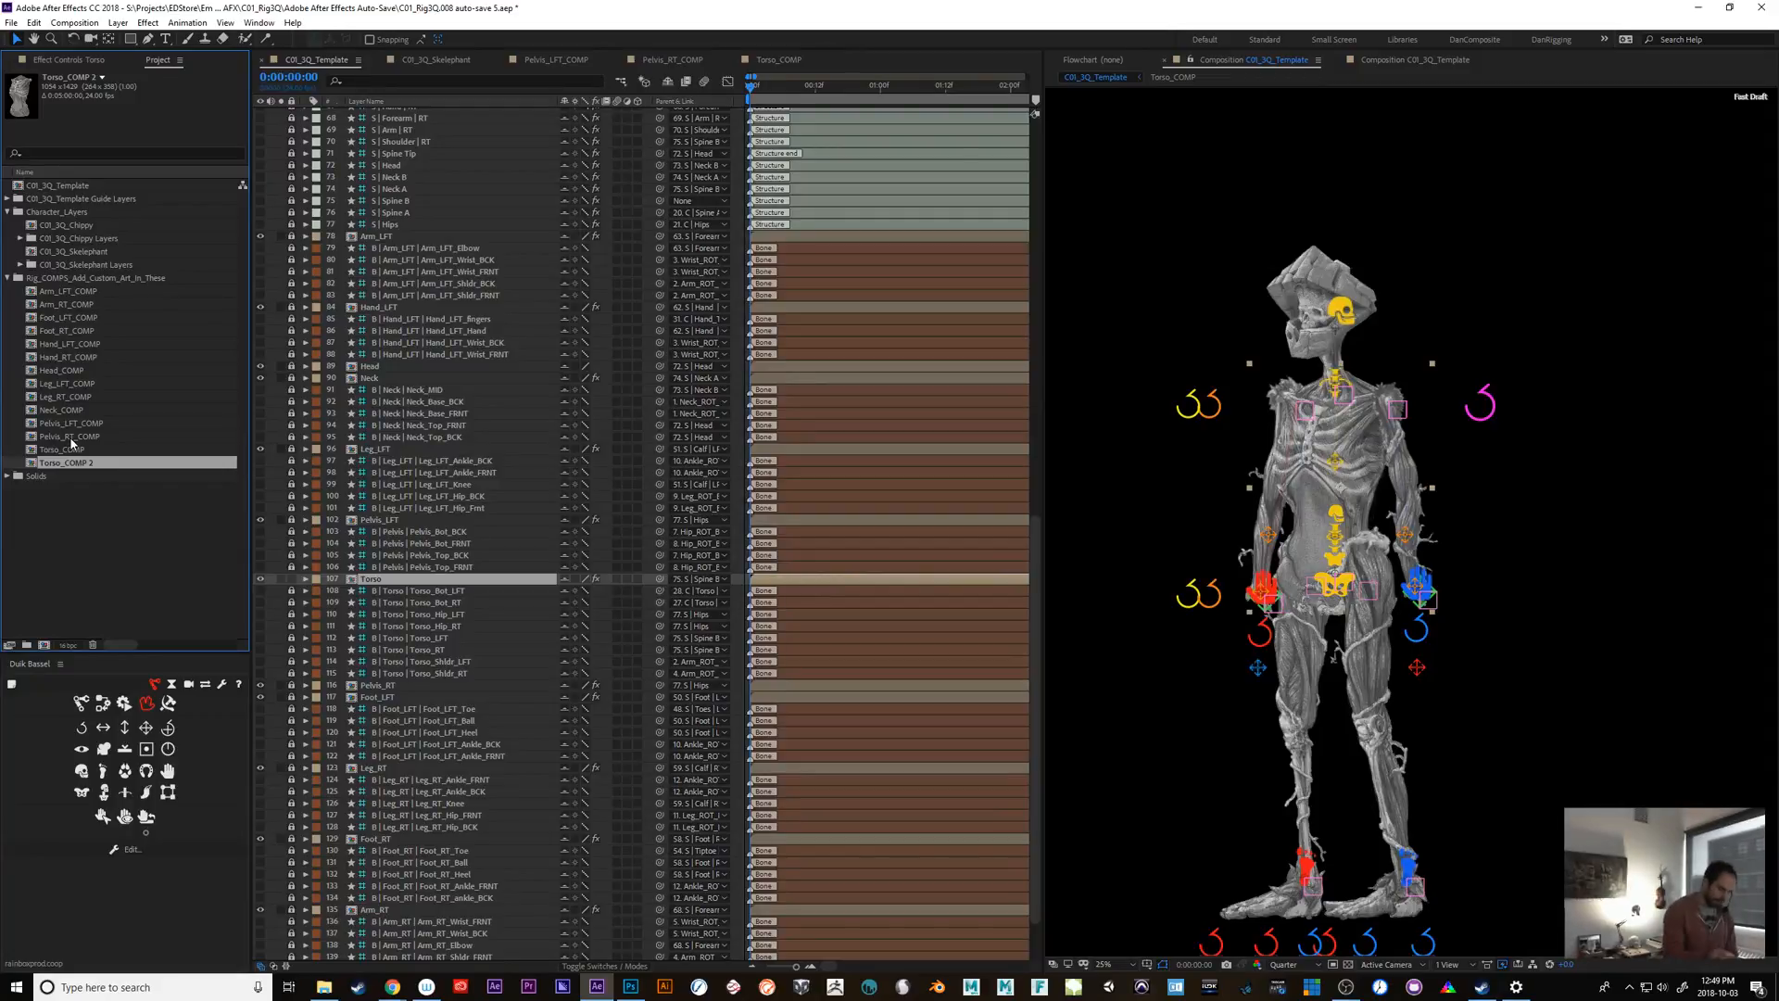
pyautogui.press('Return')
pyautogui.moveTo(85, 463); pyautogui.dragTo(140, 474)
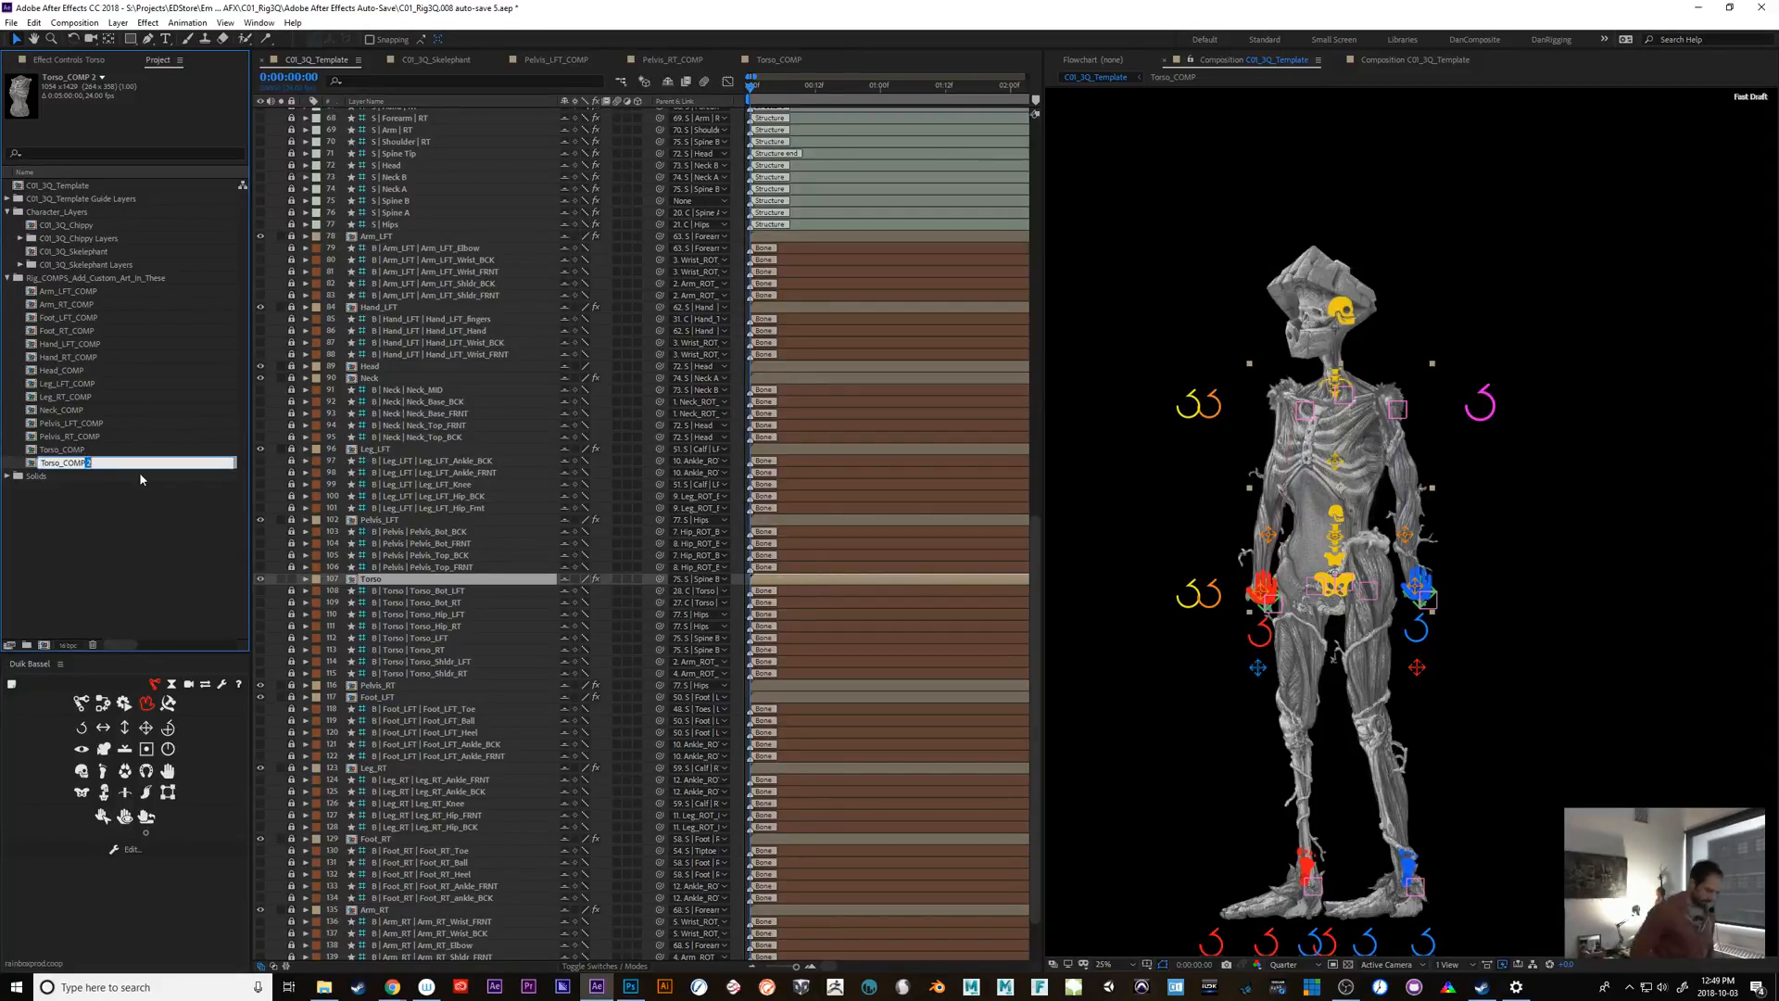
pyautogui.write('_')
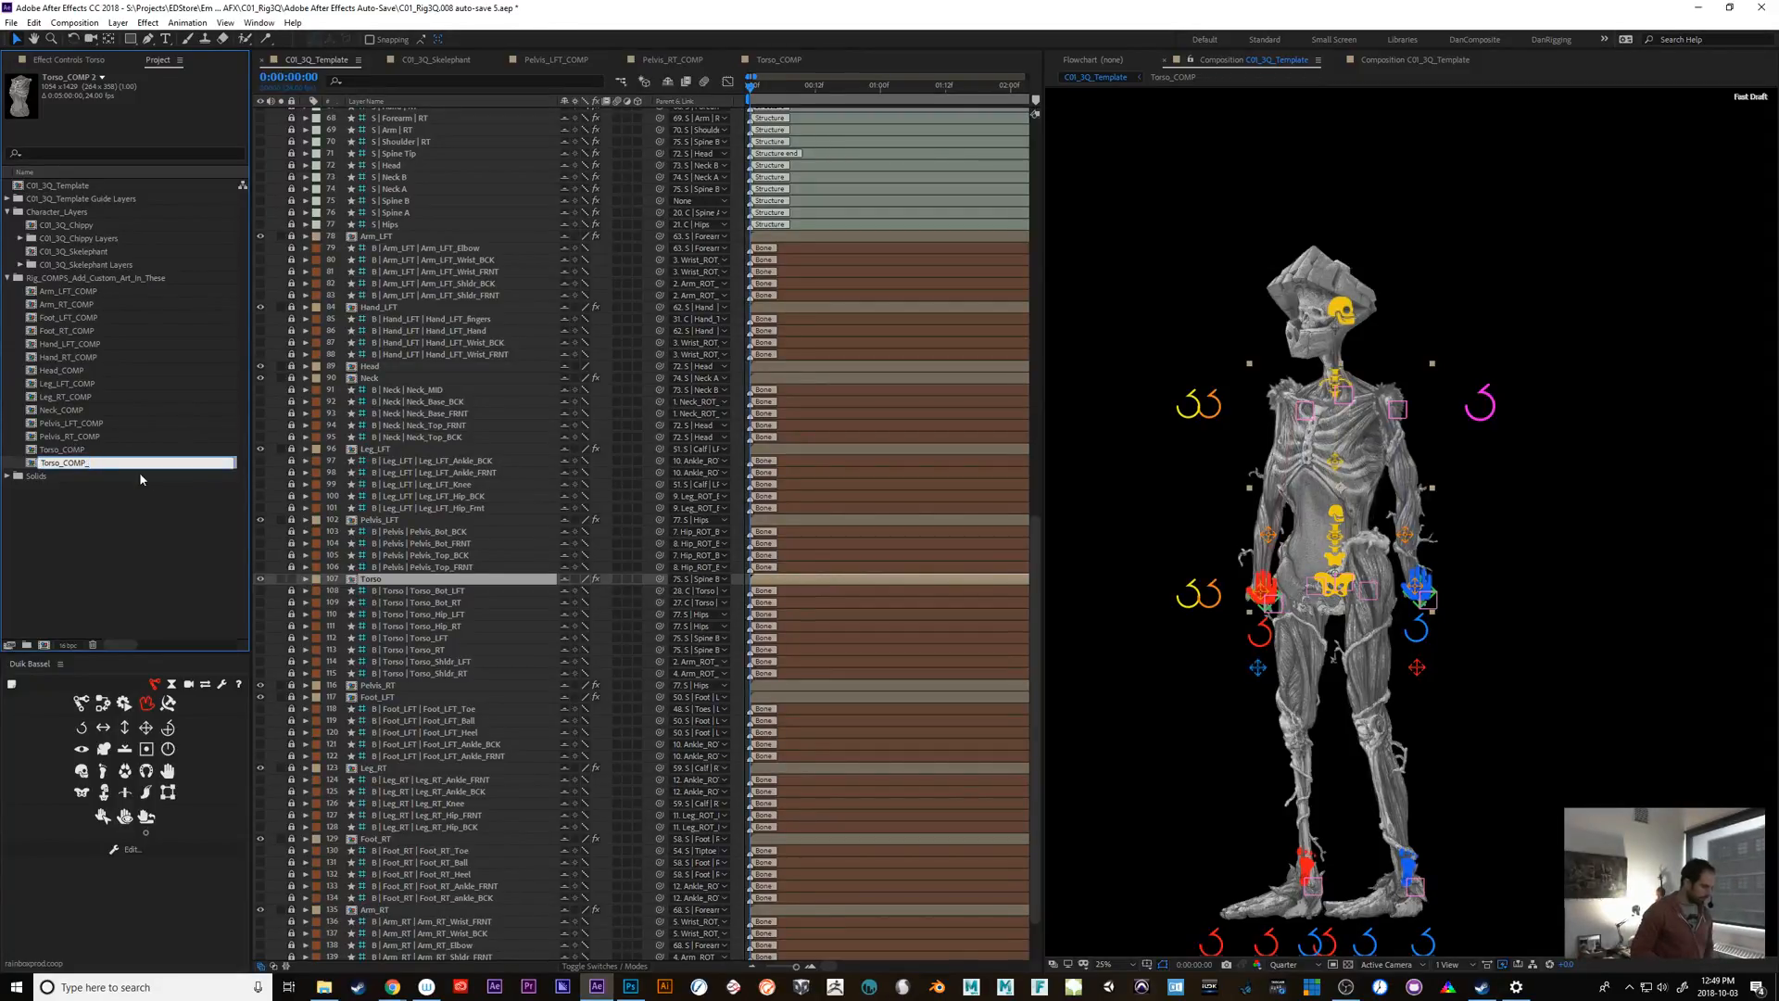
pyautogui.press('BackSpace')
pyautogui.press('Return')
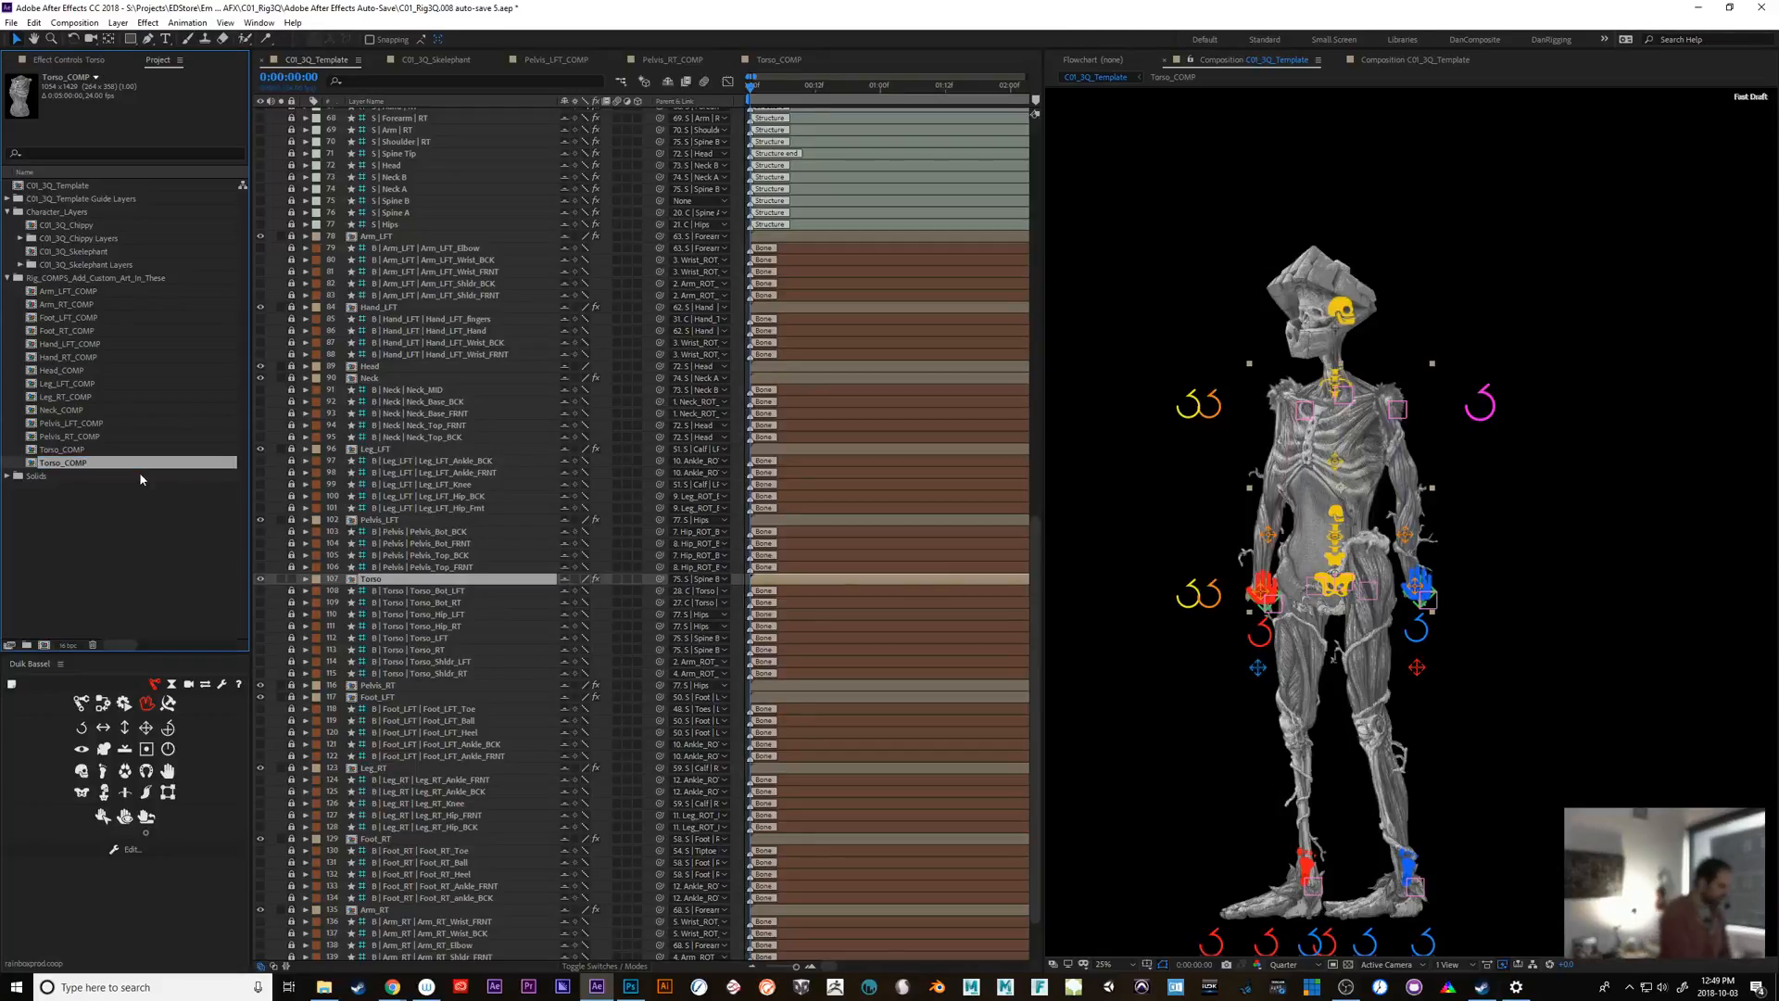
# Rename the original torso composition used in the rig as Torso_Chest_COMP
pyautogui.click(76, 451)
pyautogui.press('Return')
pyautogui.moveTo(63, 451); pyautogui.dragTo(144, 464)
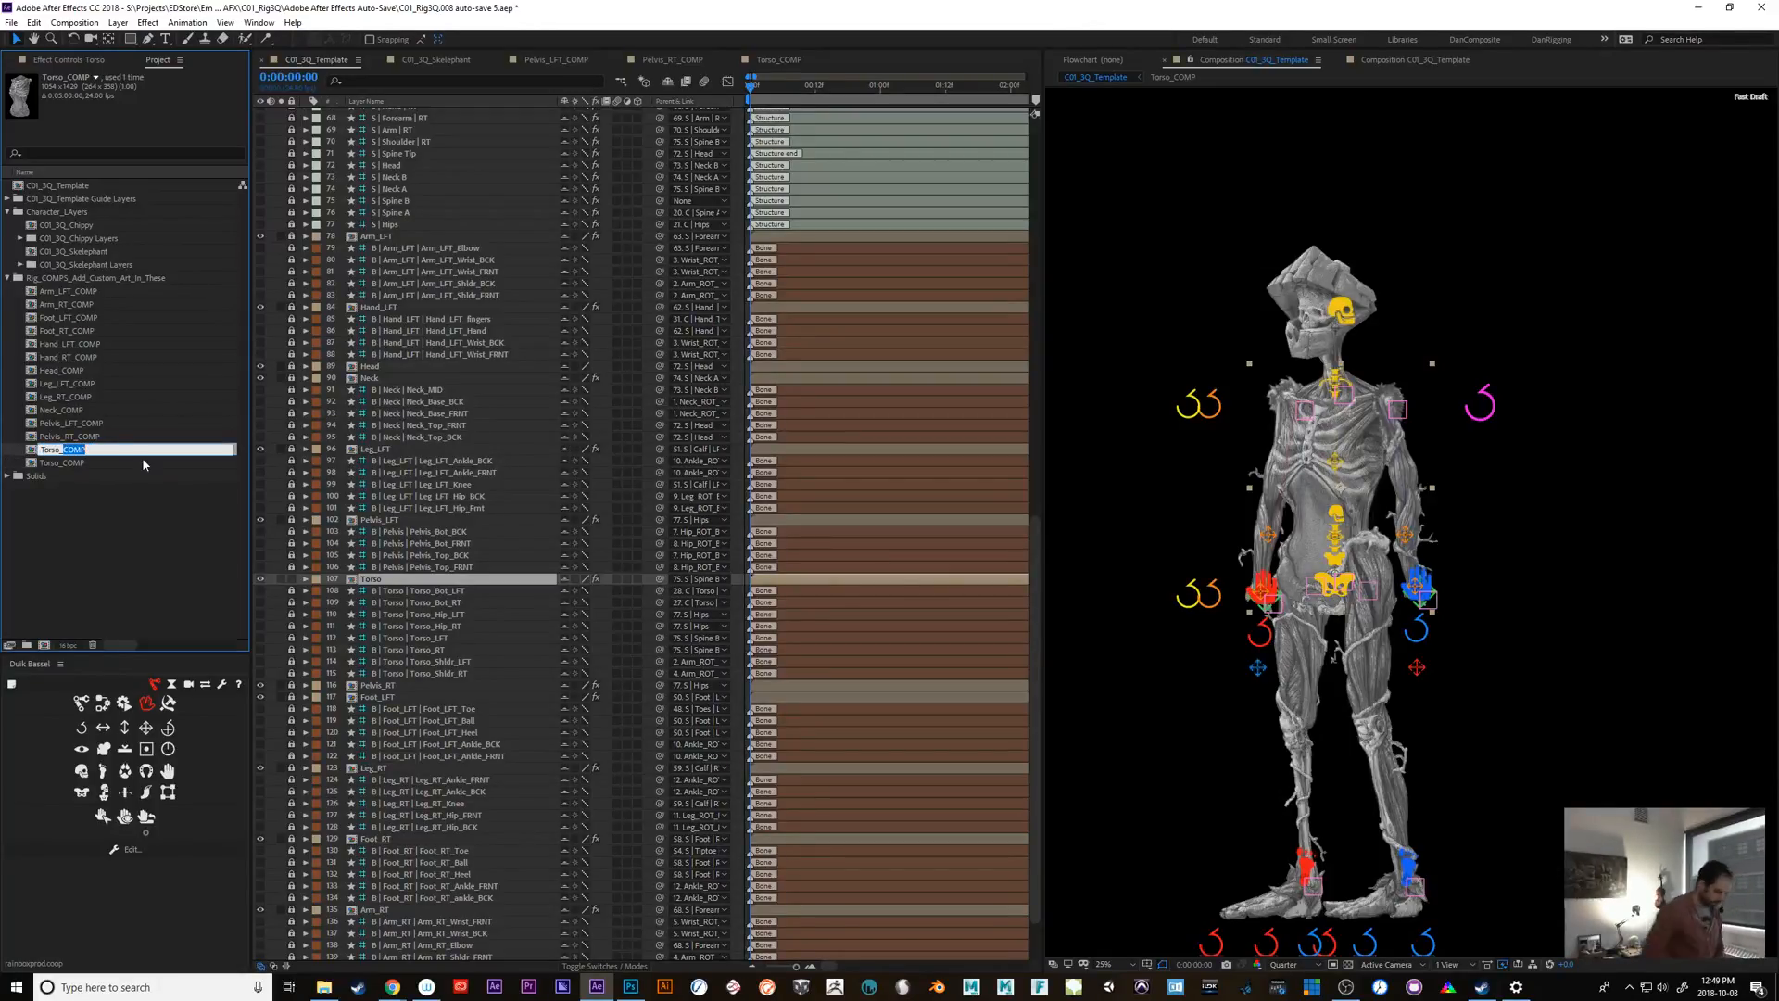
pyautogui.write('Chest_')
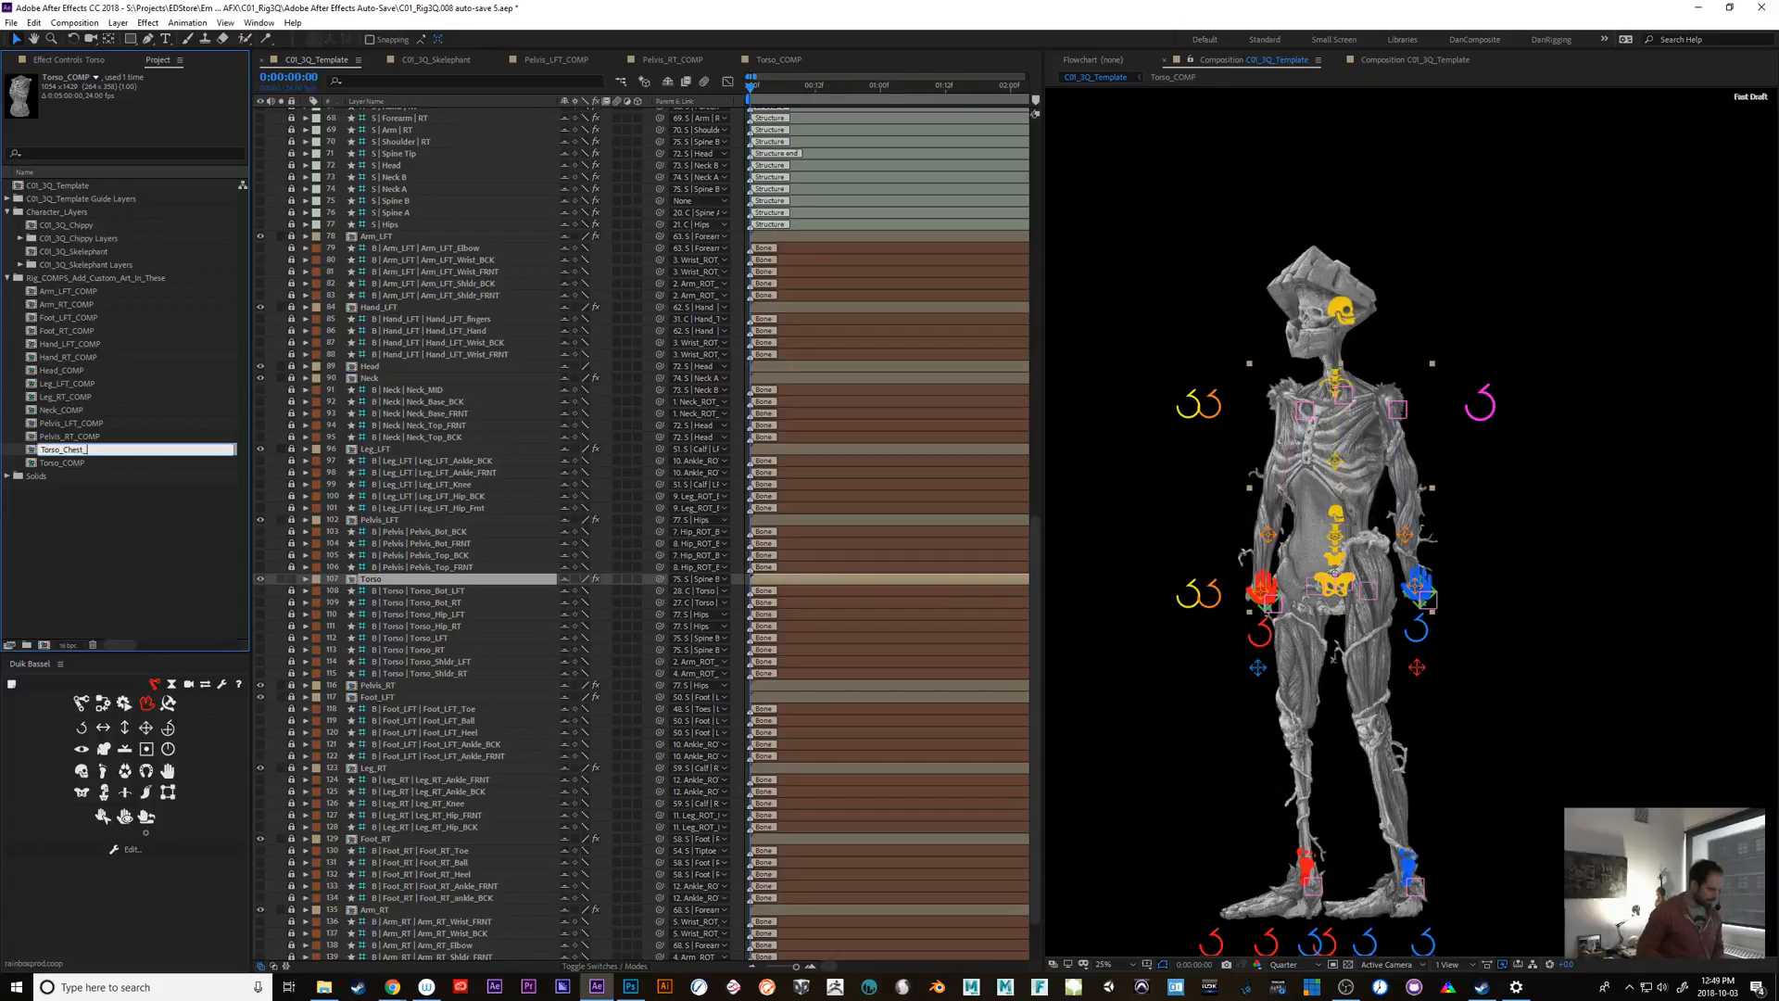
pyautogui.write('COMP')
pyautogui.press('Return')
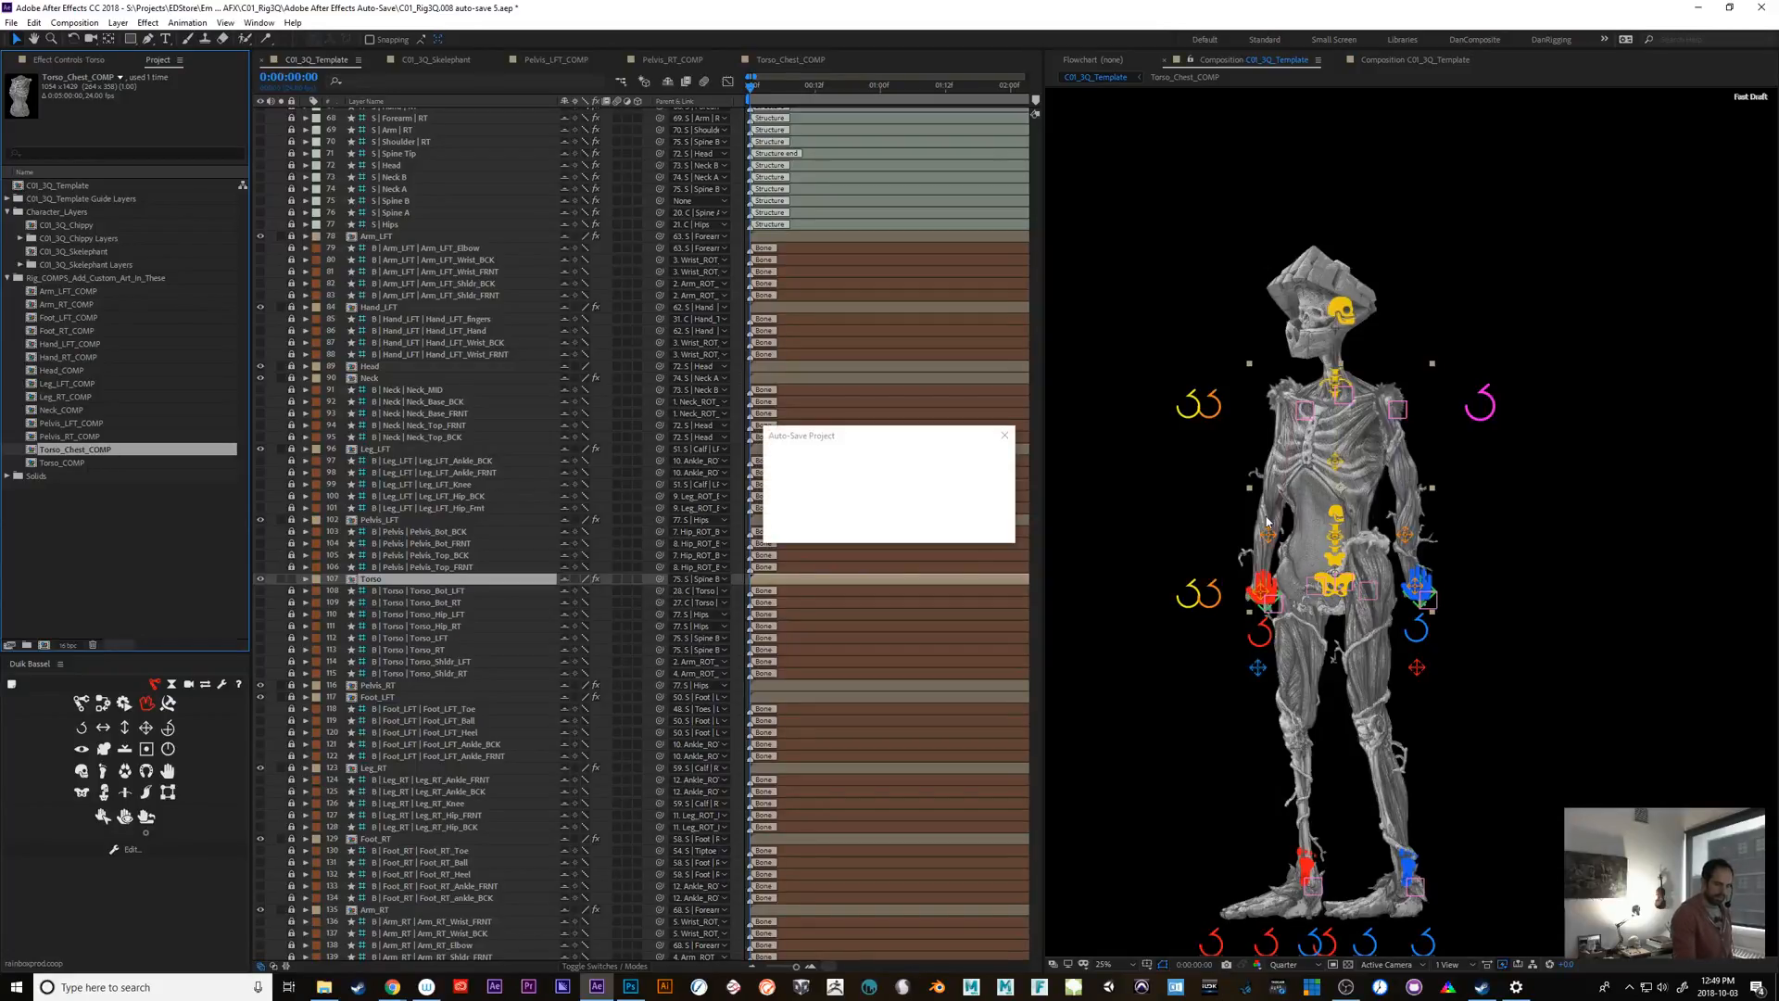
# Replace Chest with Outer in the original torso composition's name so it reads Torso_Outer_COMP
pyautogui.click(86, 448)
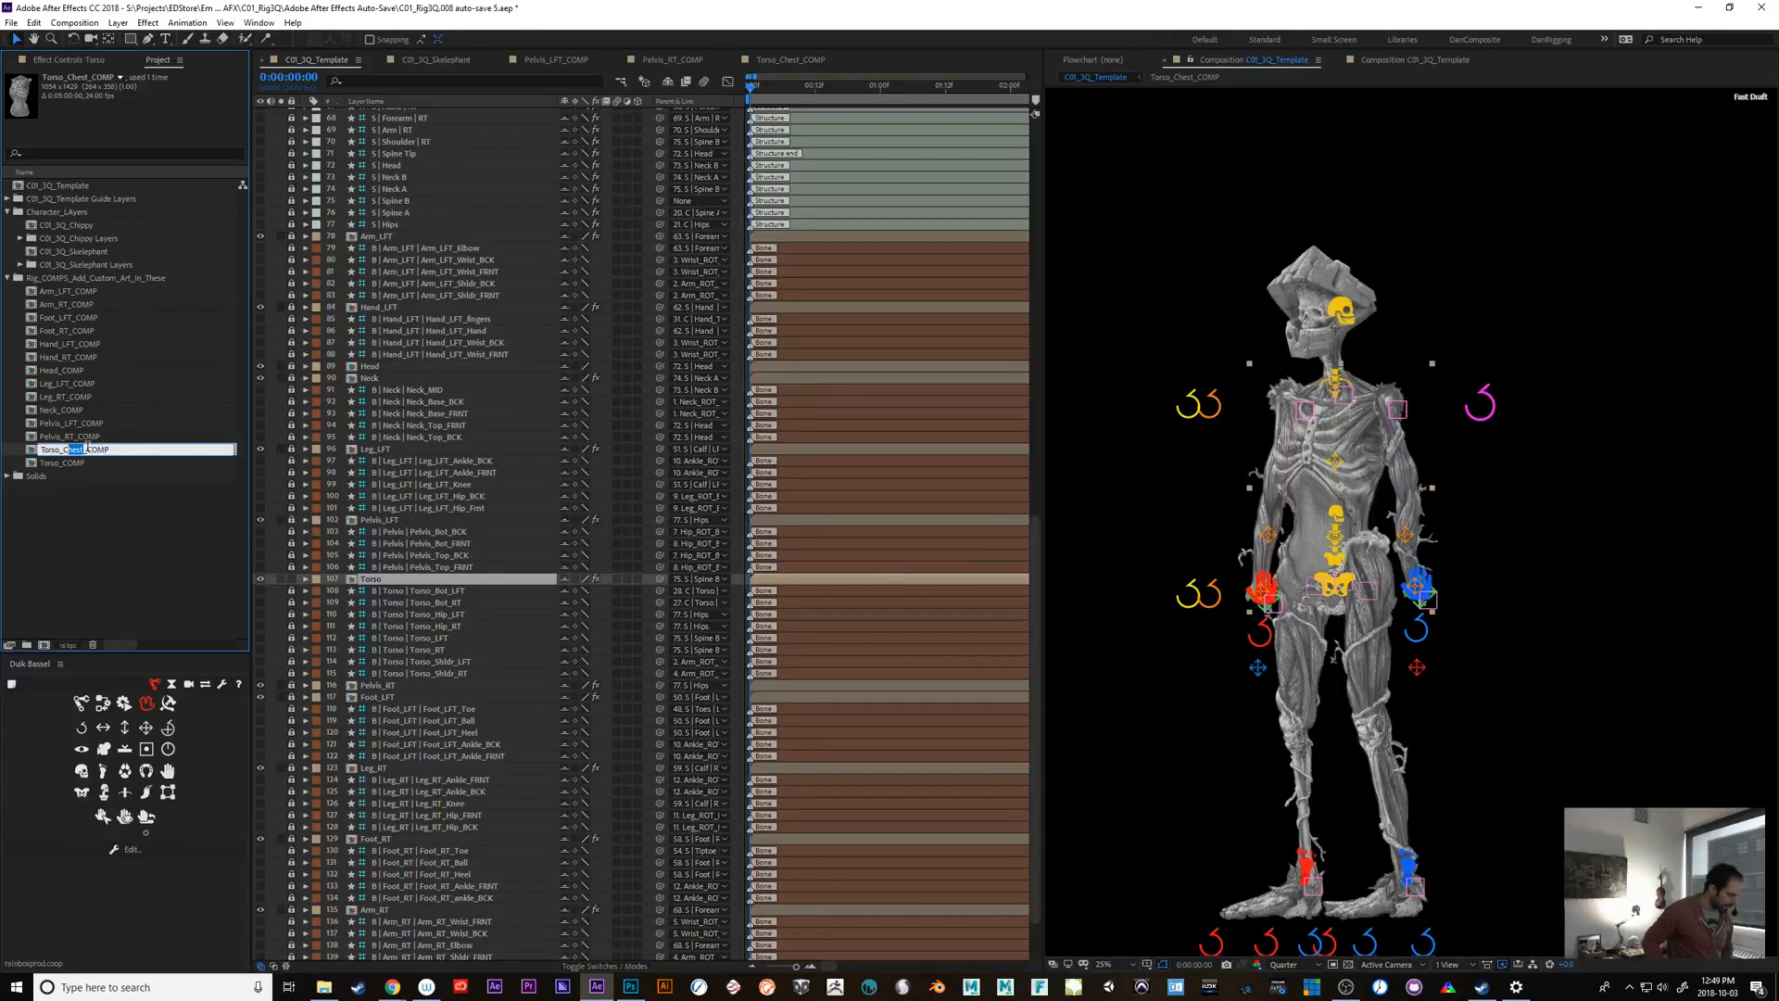
pyautogui.write('Outer')
pyautogui.press('Return')
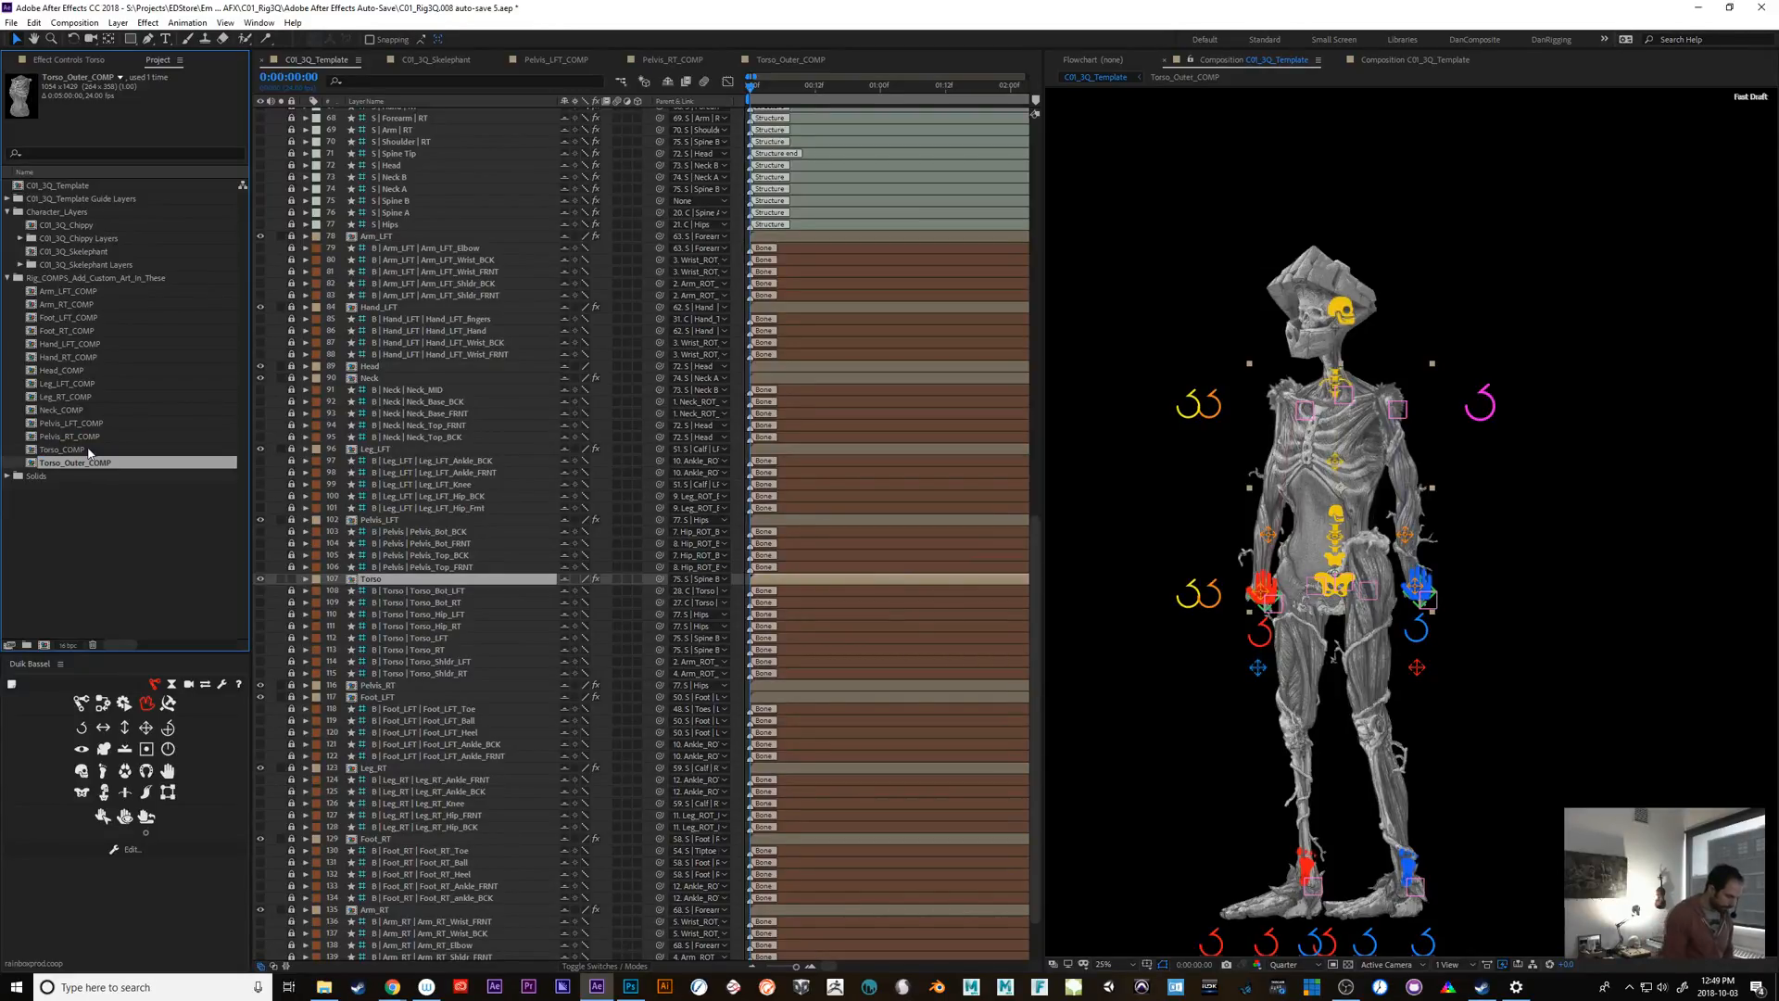
# Rename the Torso layer in the C01_3Q_Template timeline as Torso_Outer
pyautogui.click(388, 581)
pyautogui.press('Return')
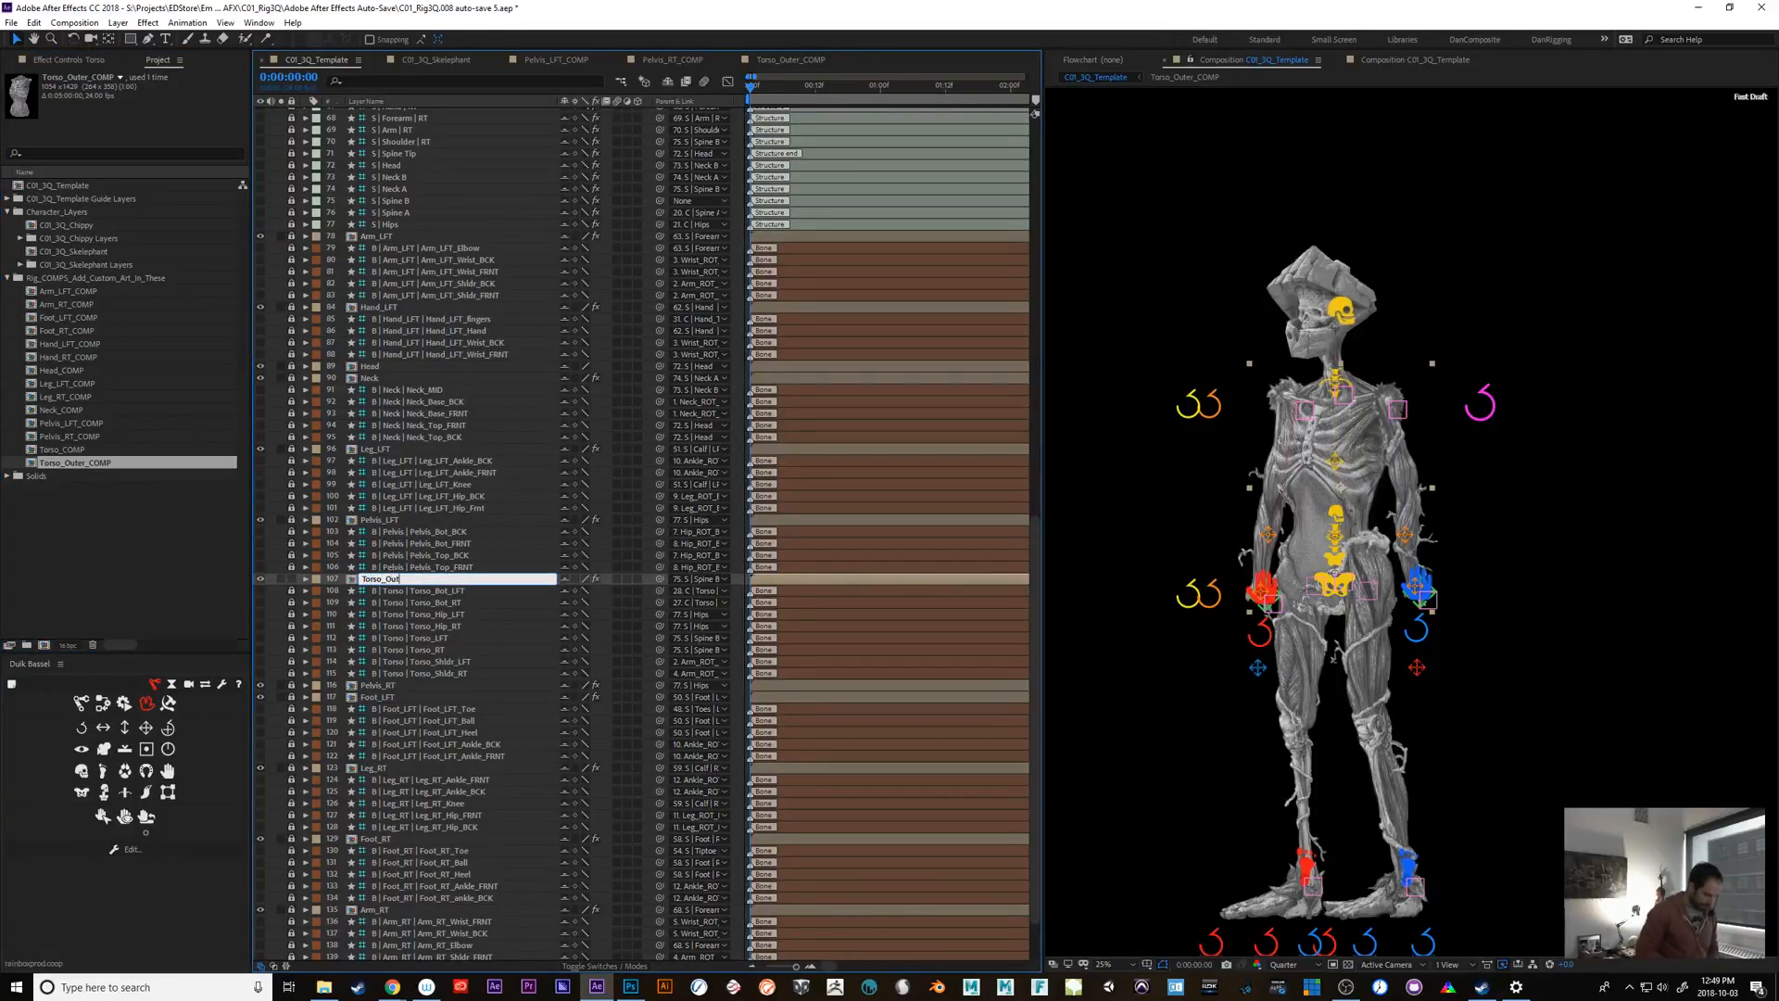
pyautogui.write('Torso_Outer')
pyautogui.press('Return')
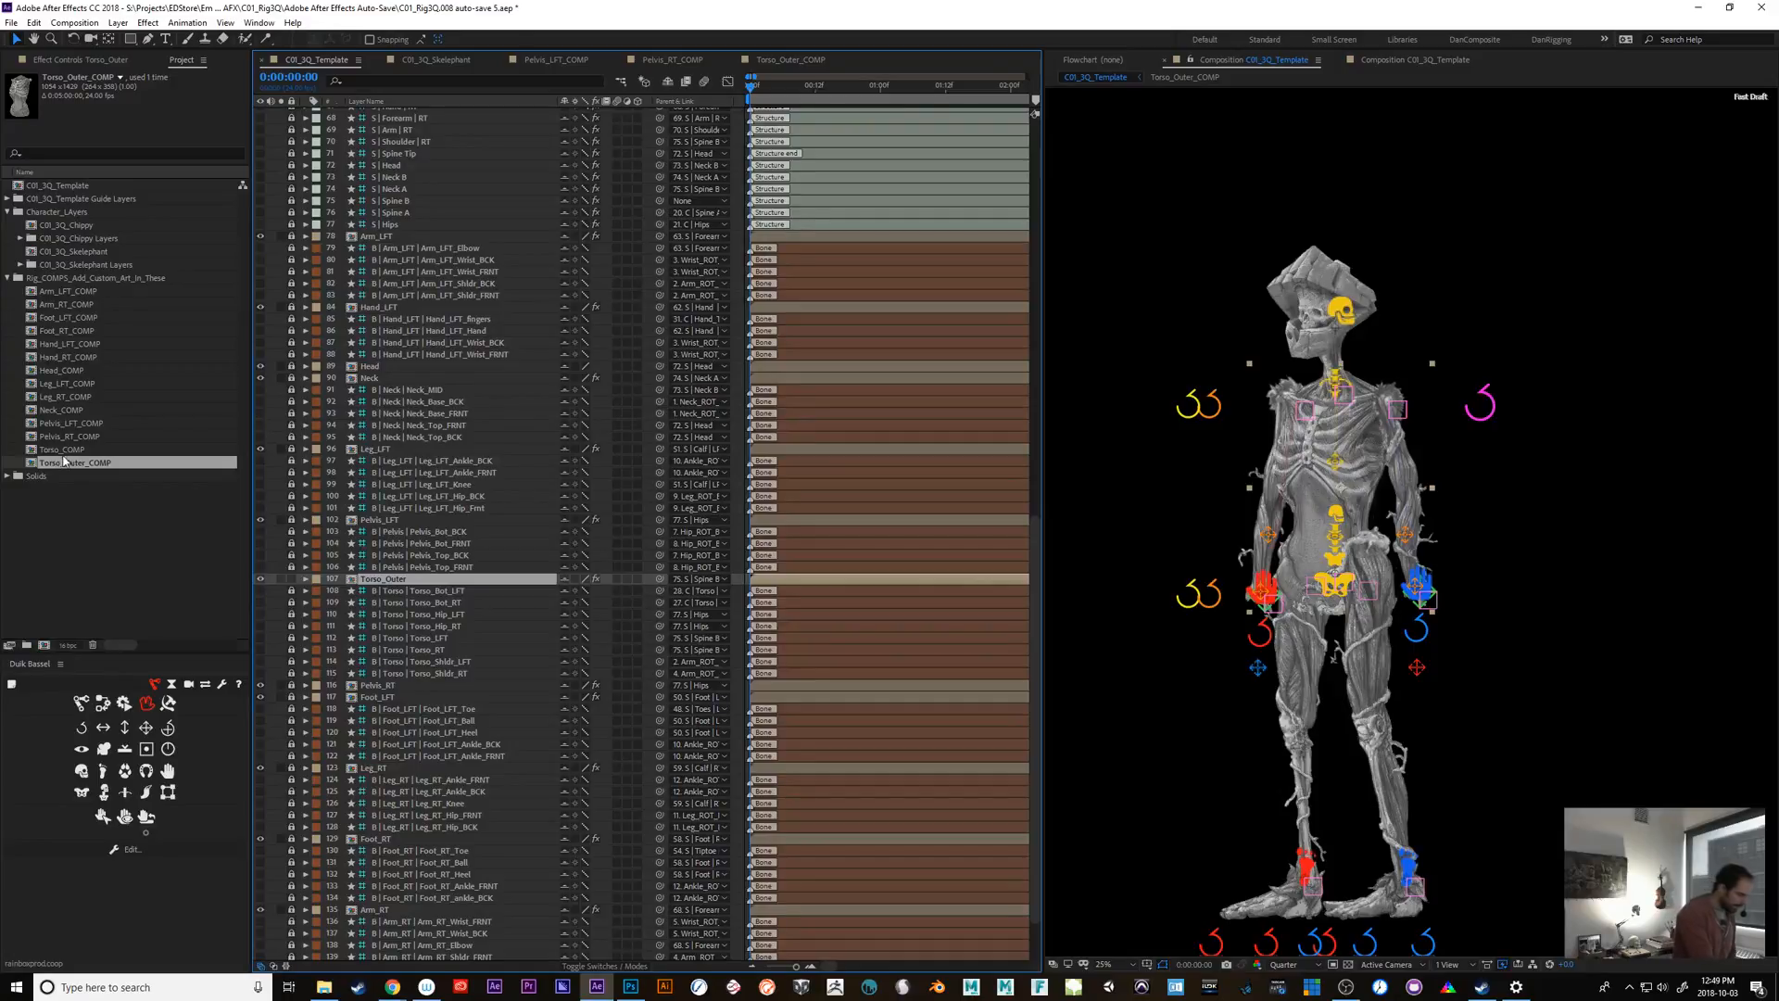
# Rename the duplicated Torso_COMP composition as Torso_Inner_COMP
pyautogui.click(65, 450)
pyautogui.press('Return')
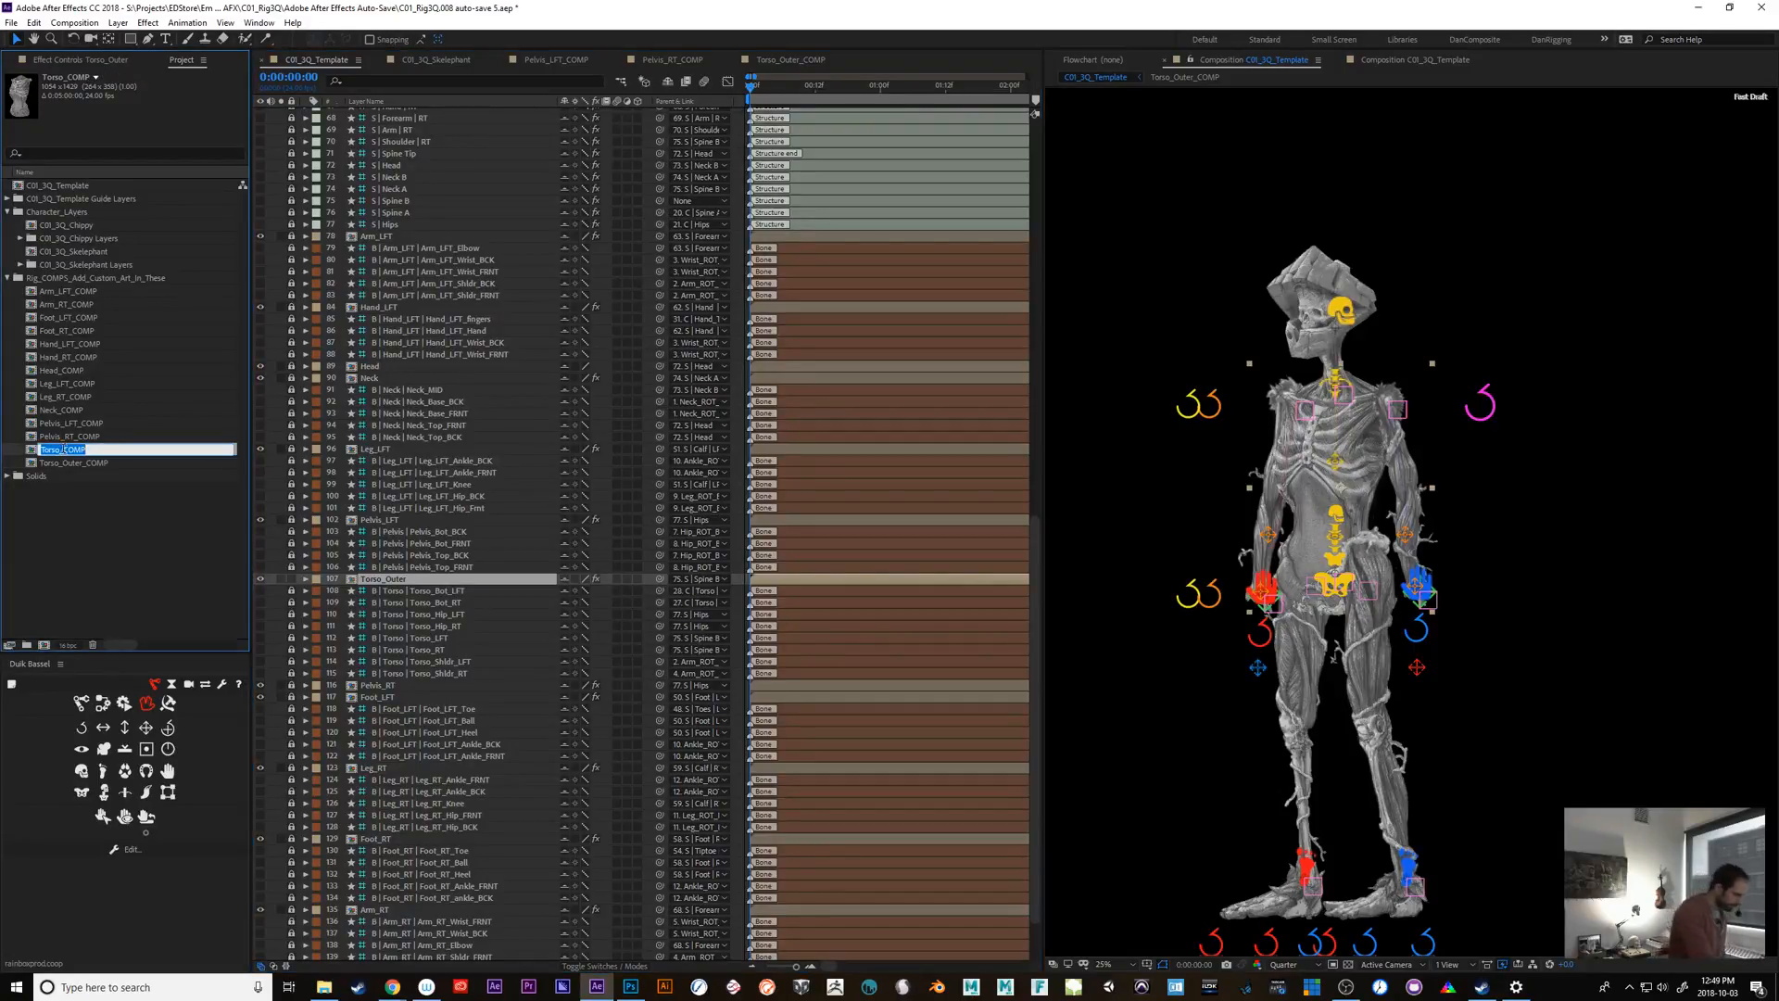
pyautogui.click(82, 451)
pyautogui.write('Inner_')
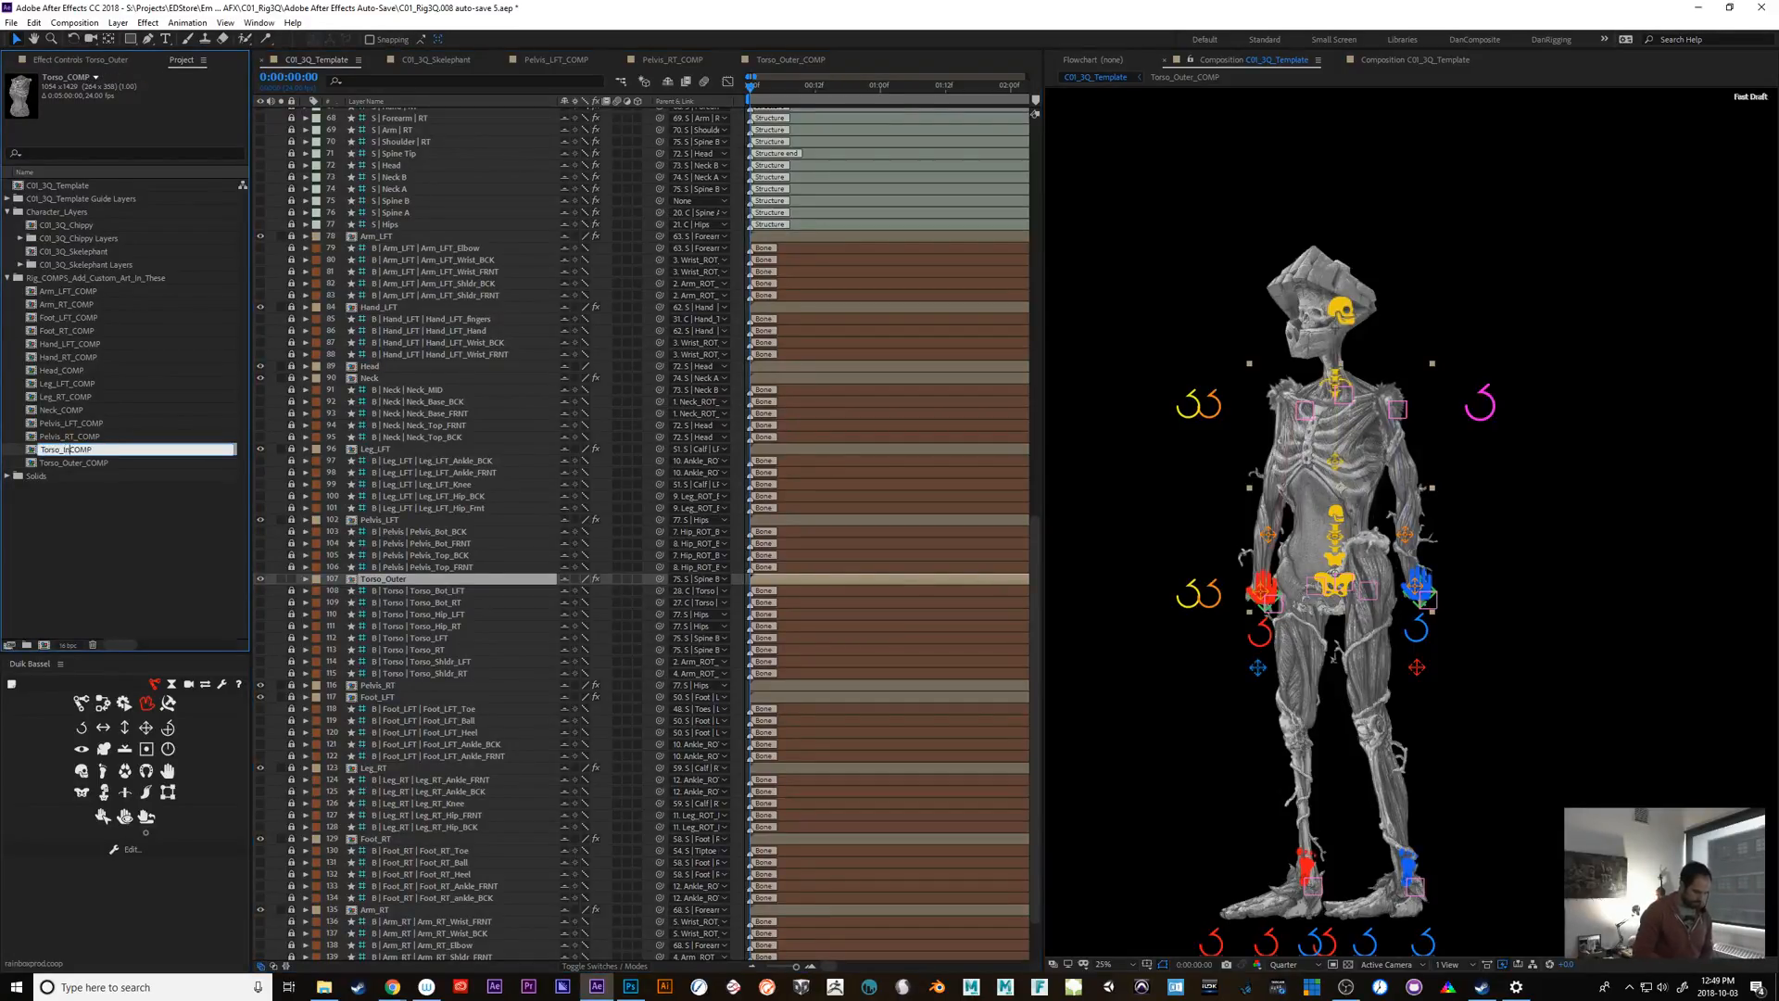
pyautogui.press('Return')
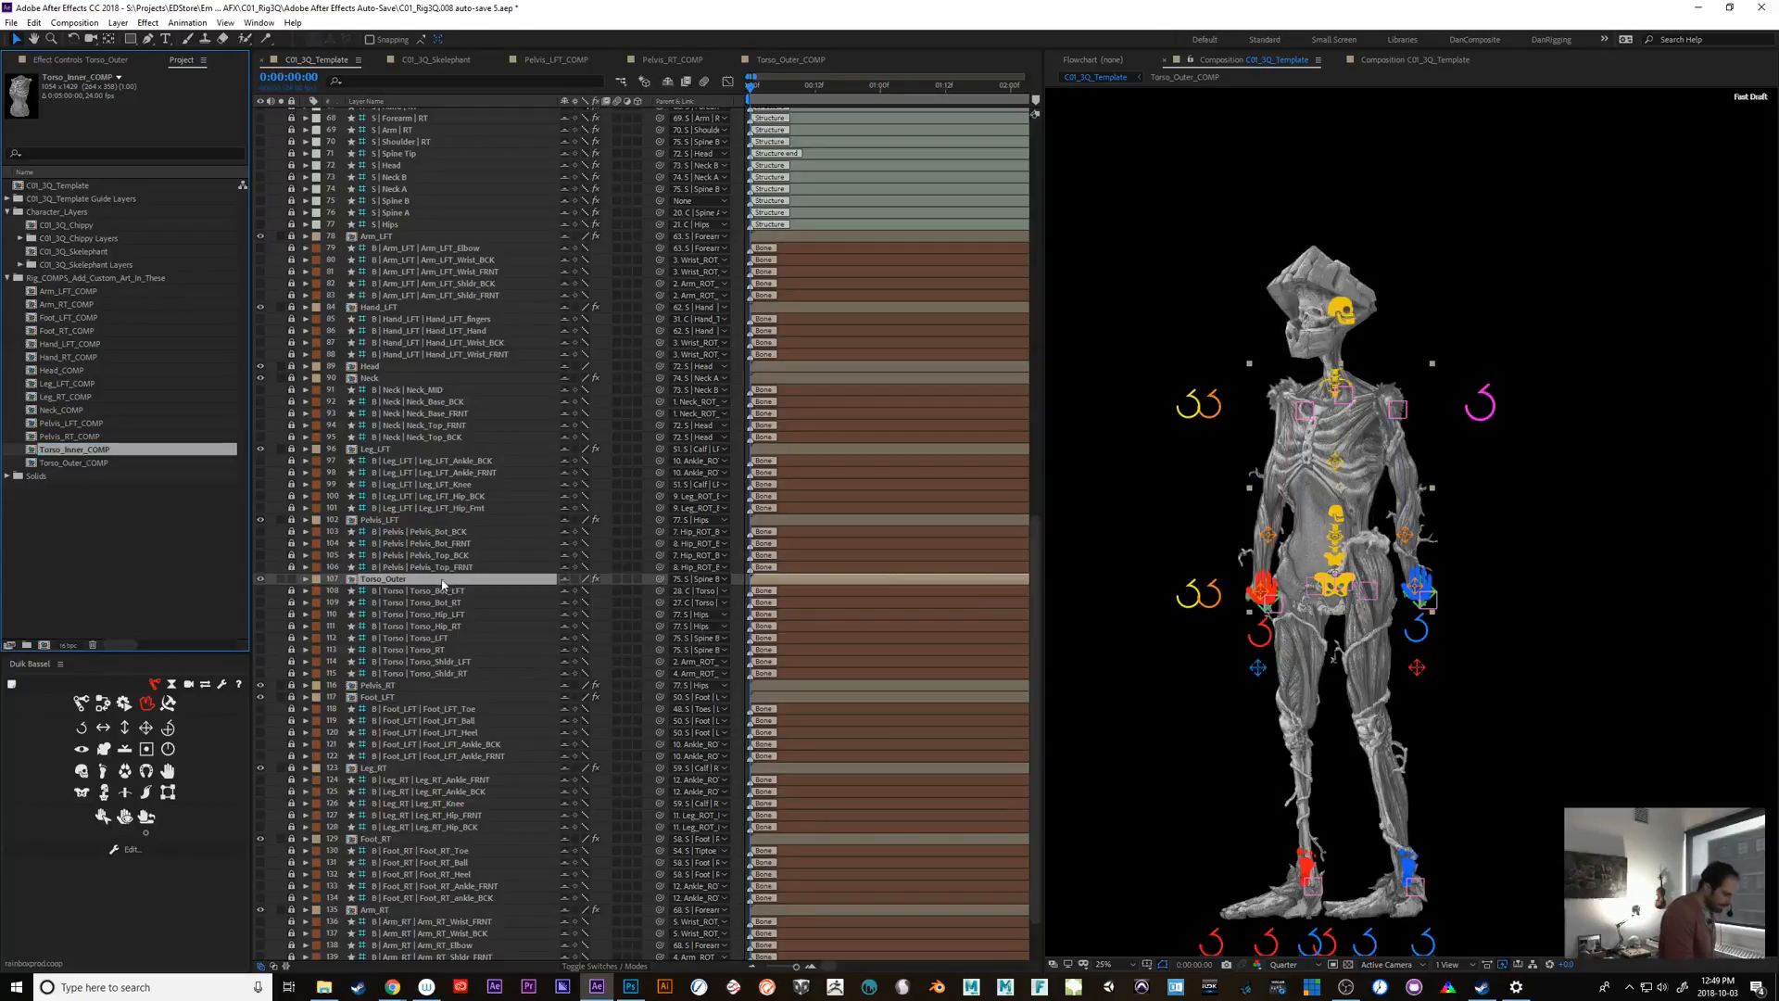
# Reveal the Torso_Outer layer's source in the project to check which composition it uses
pyautogui.click(391, 584)
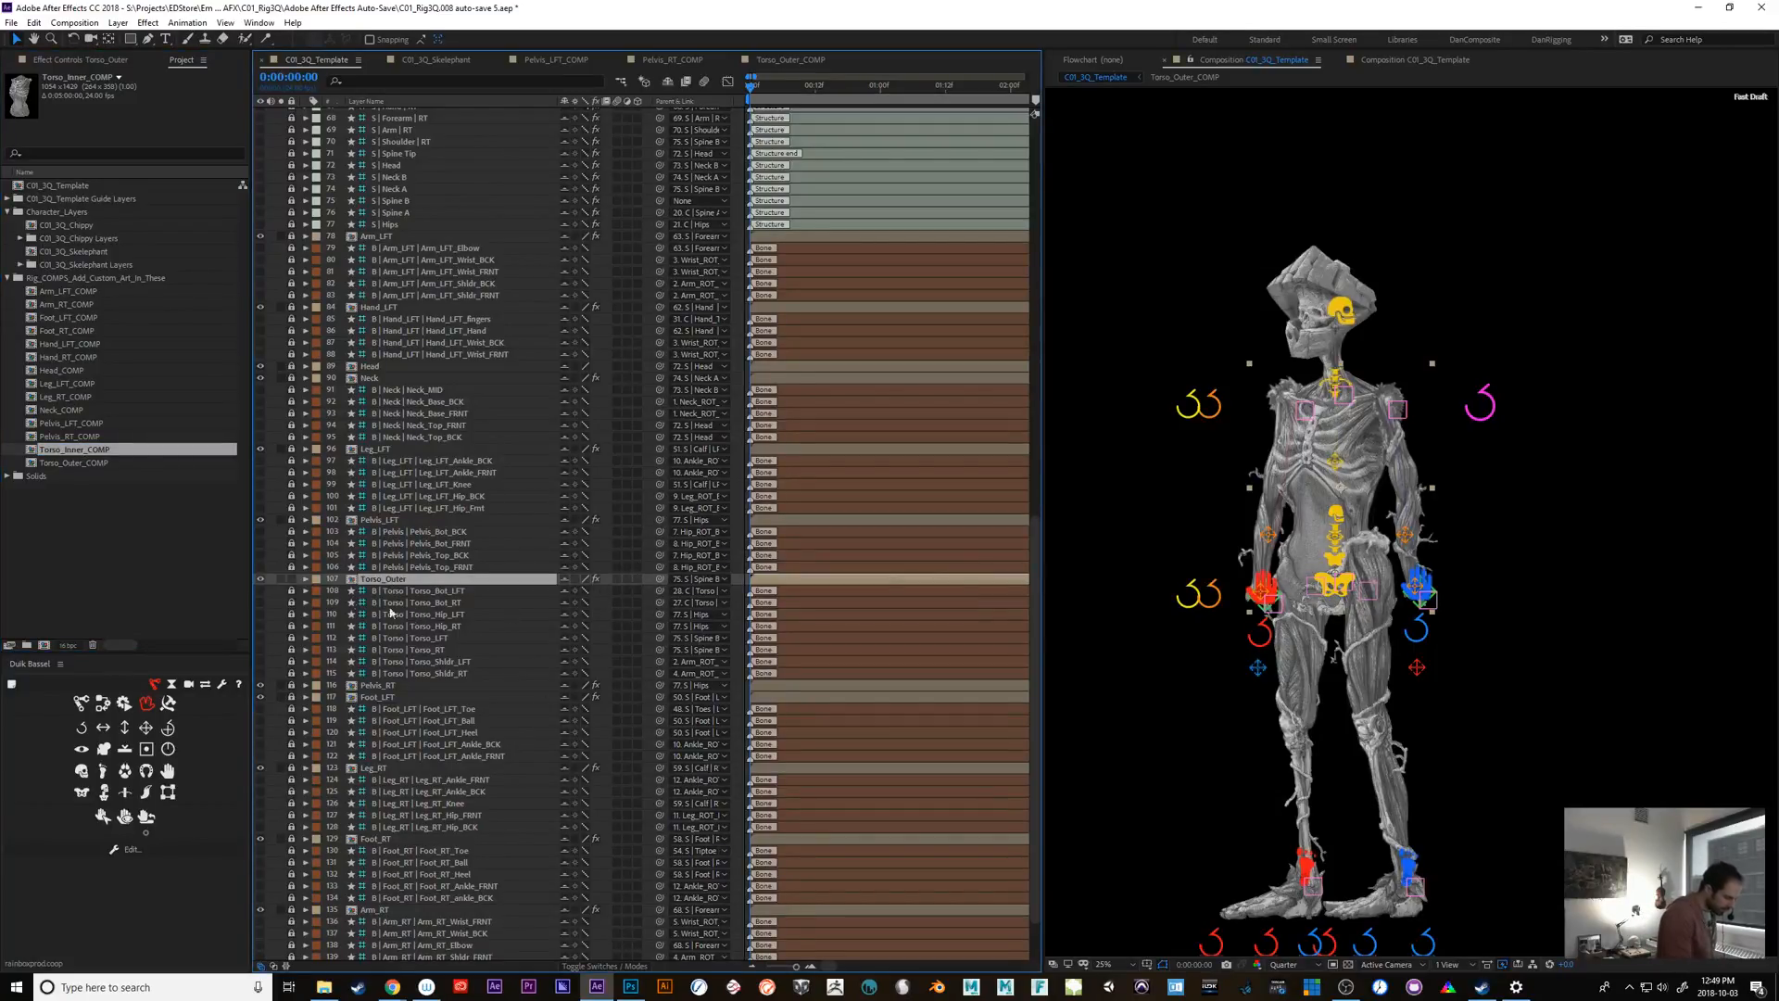
pyautogui.rightClick(378, 581)
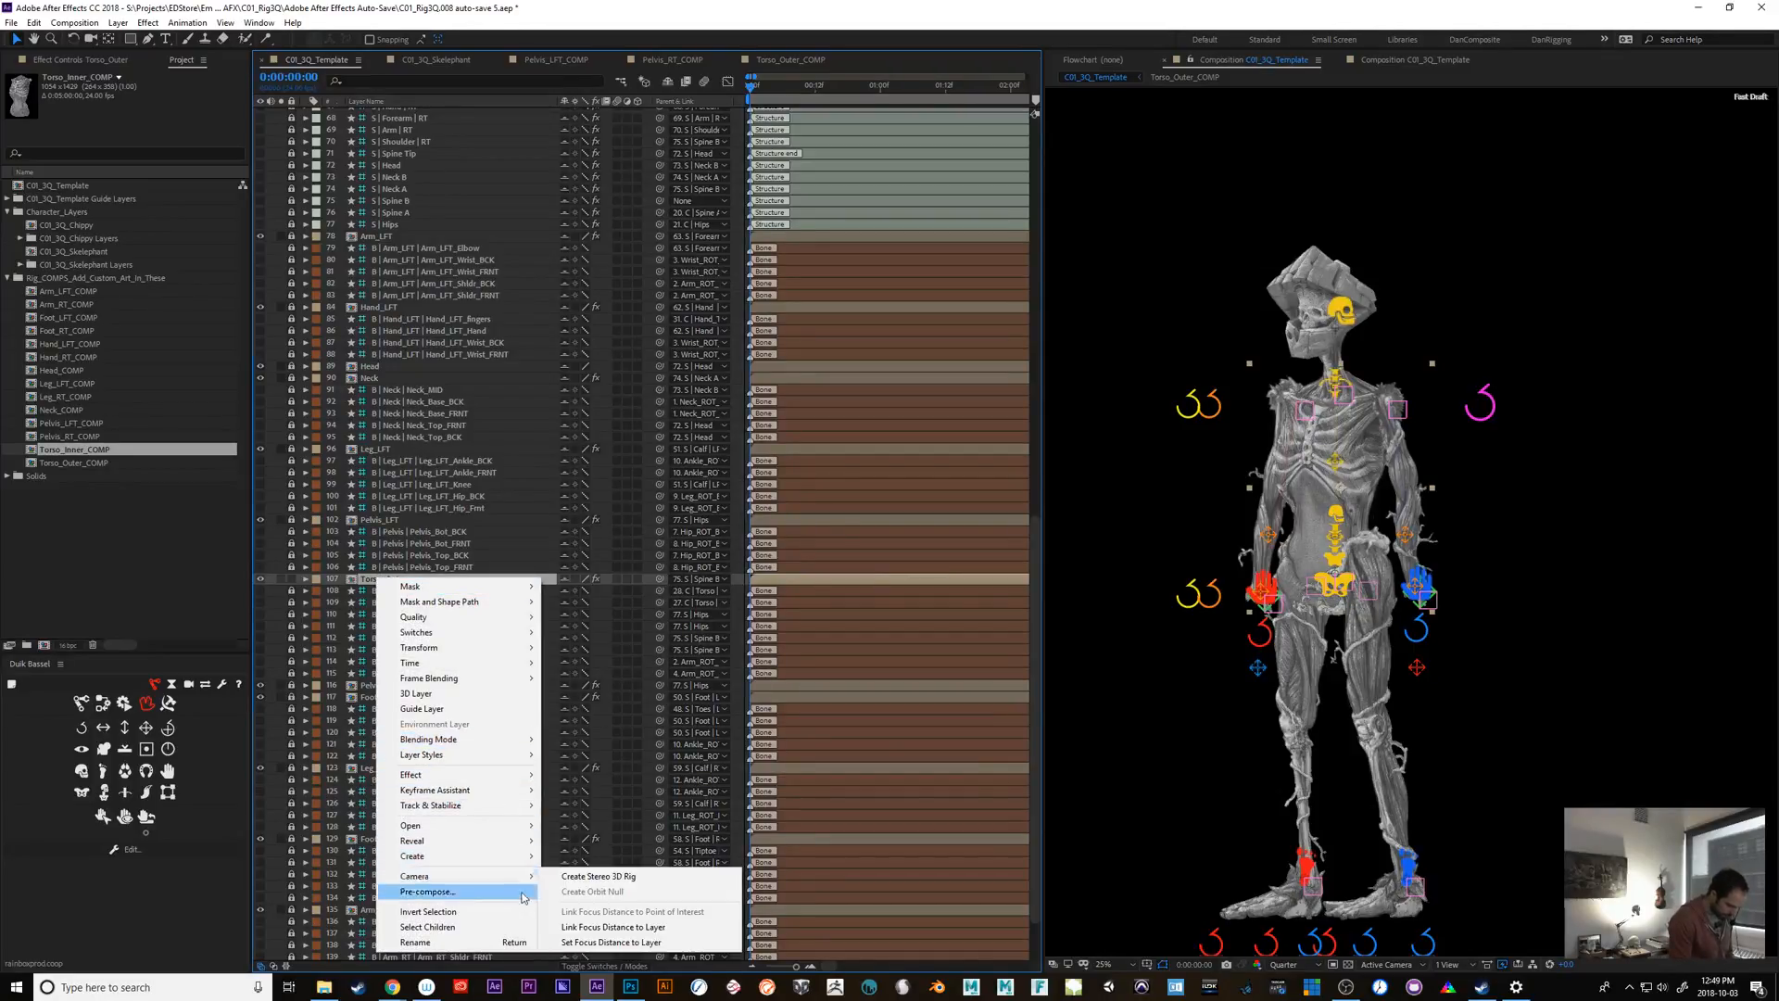
pyautogui.moveTo(505, 742)
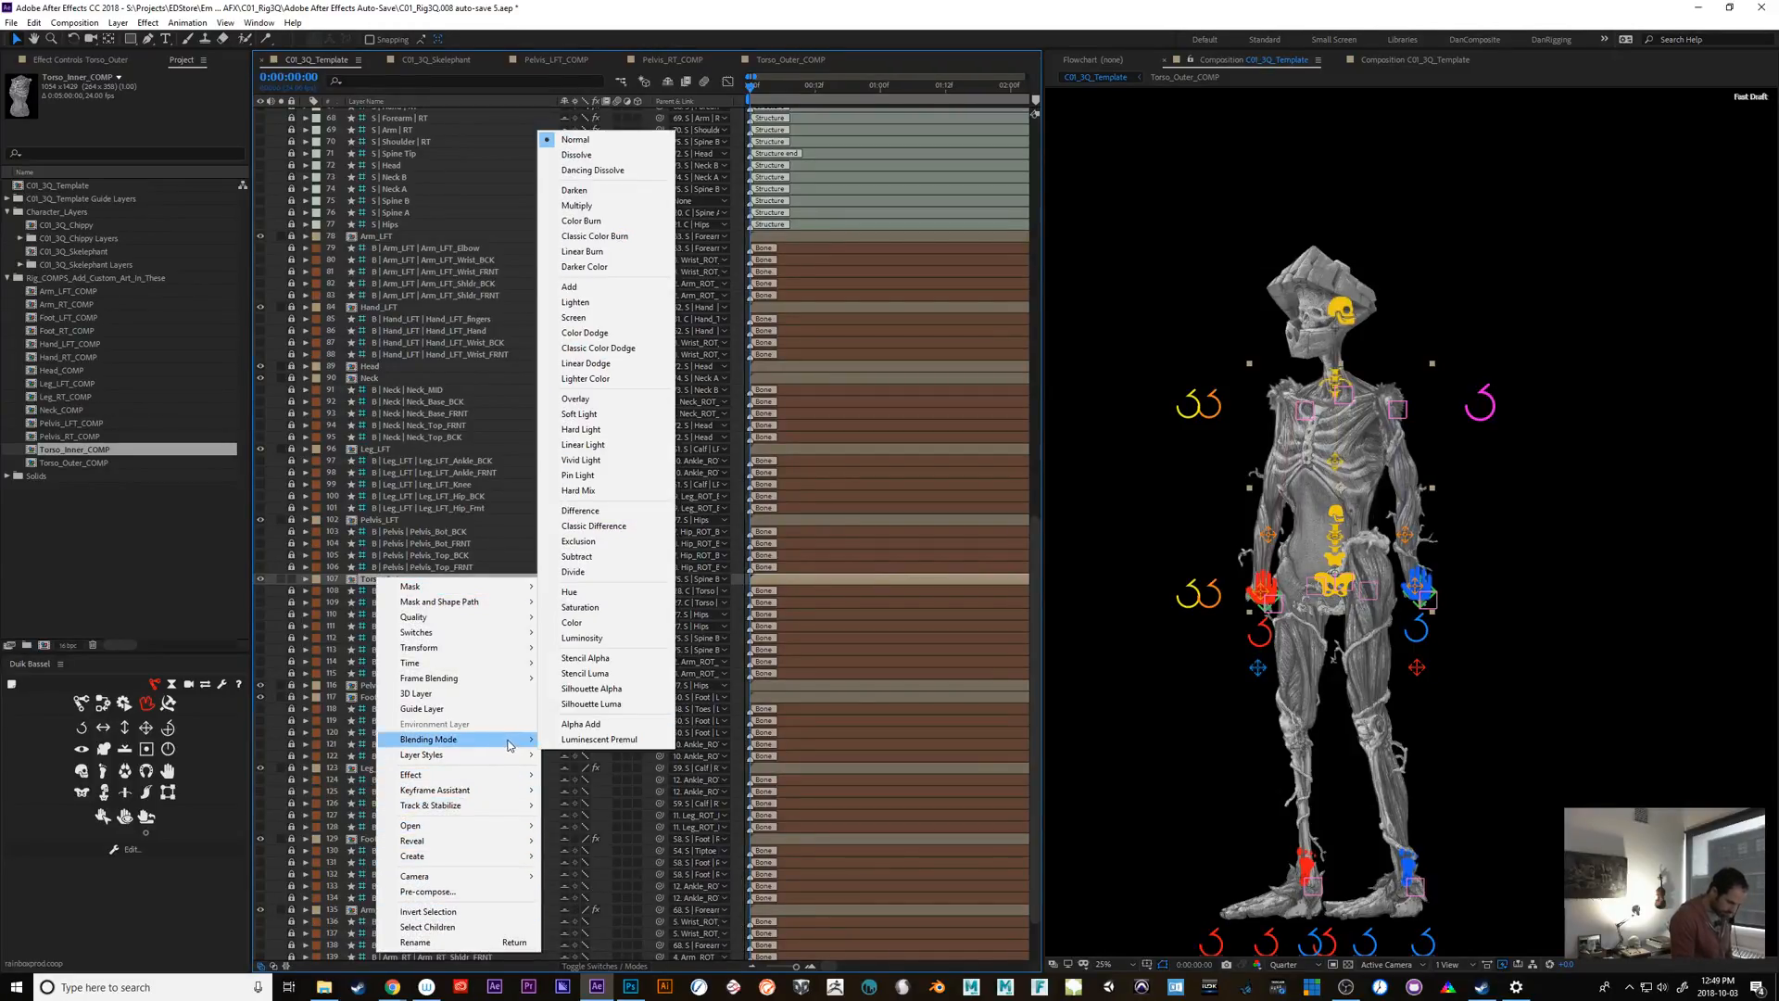
pyautogui.moveTo(521, 845)
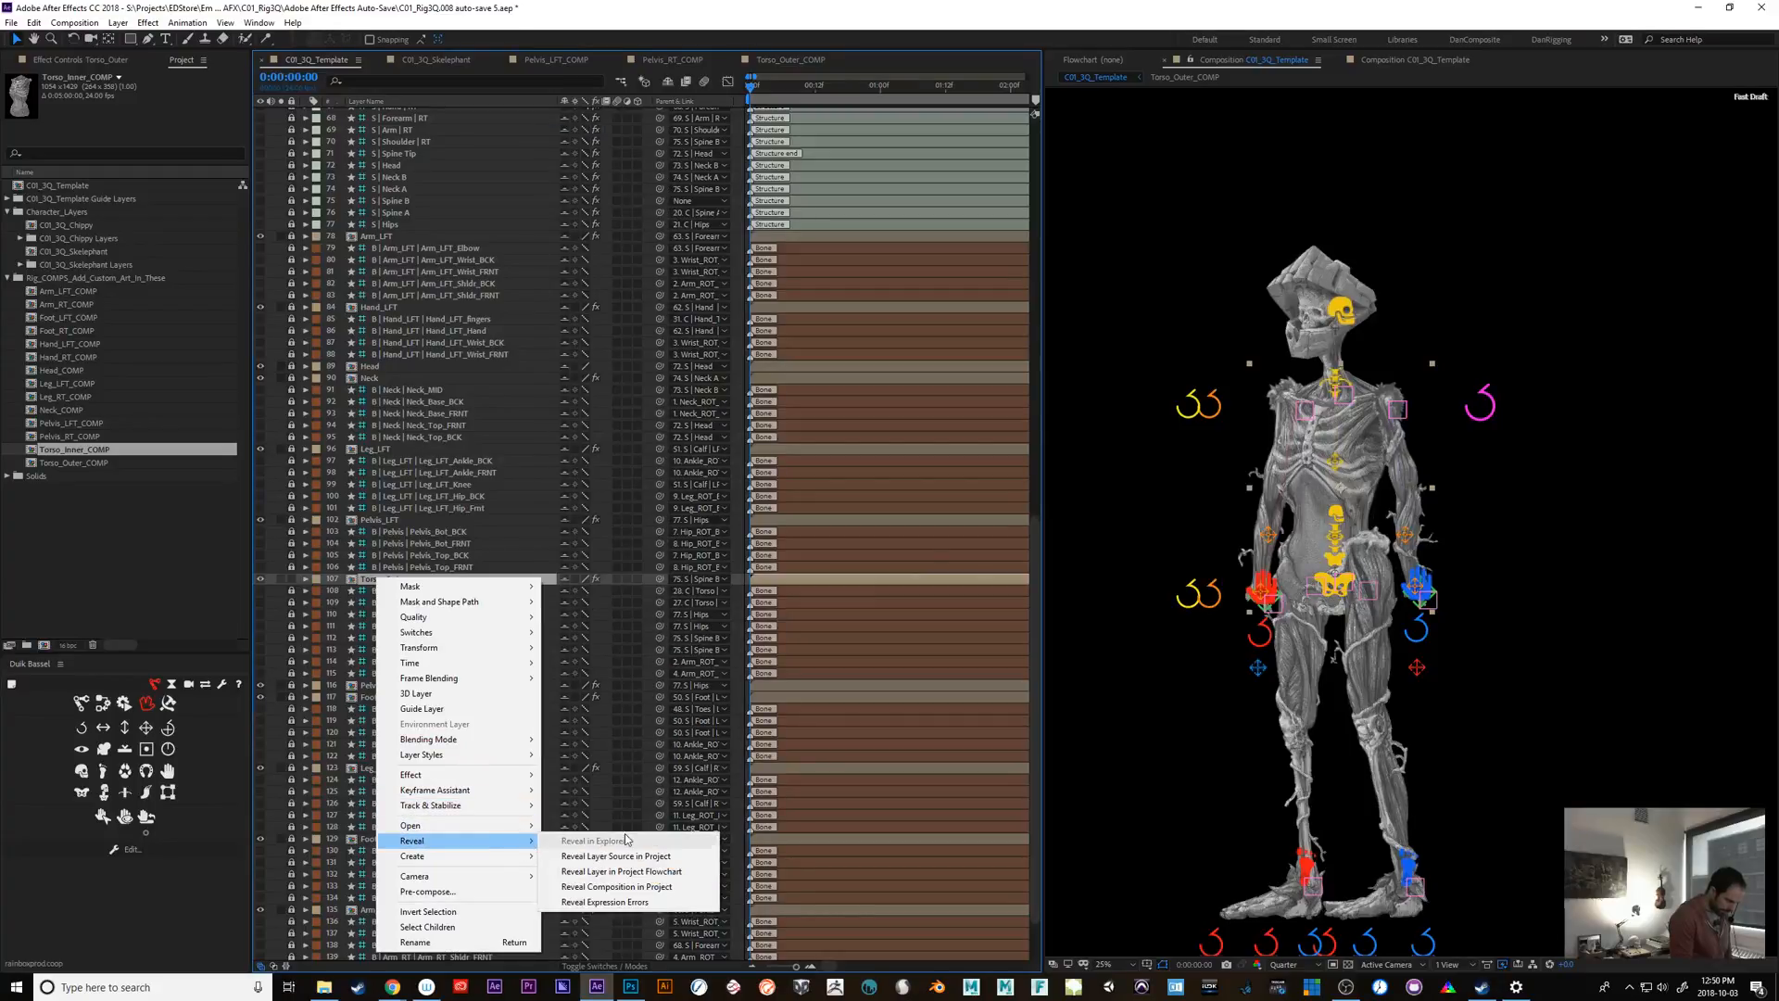
pyautogui.click(690, 858)
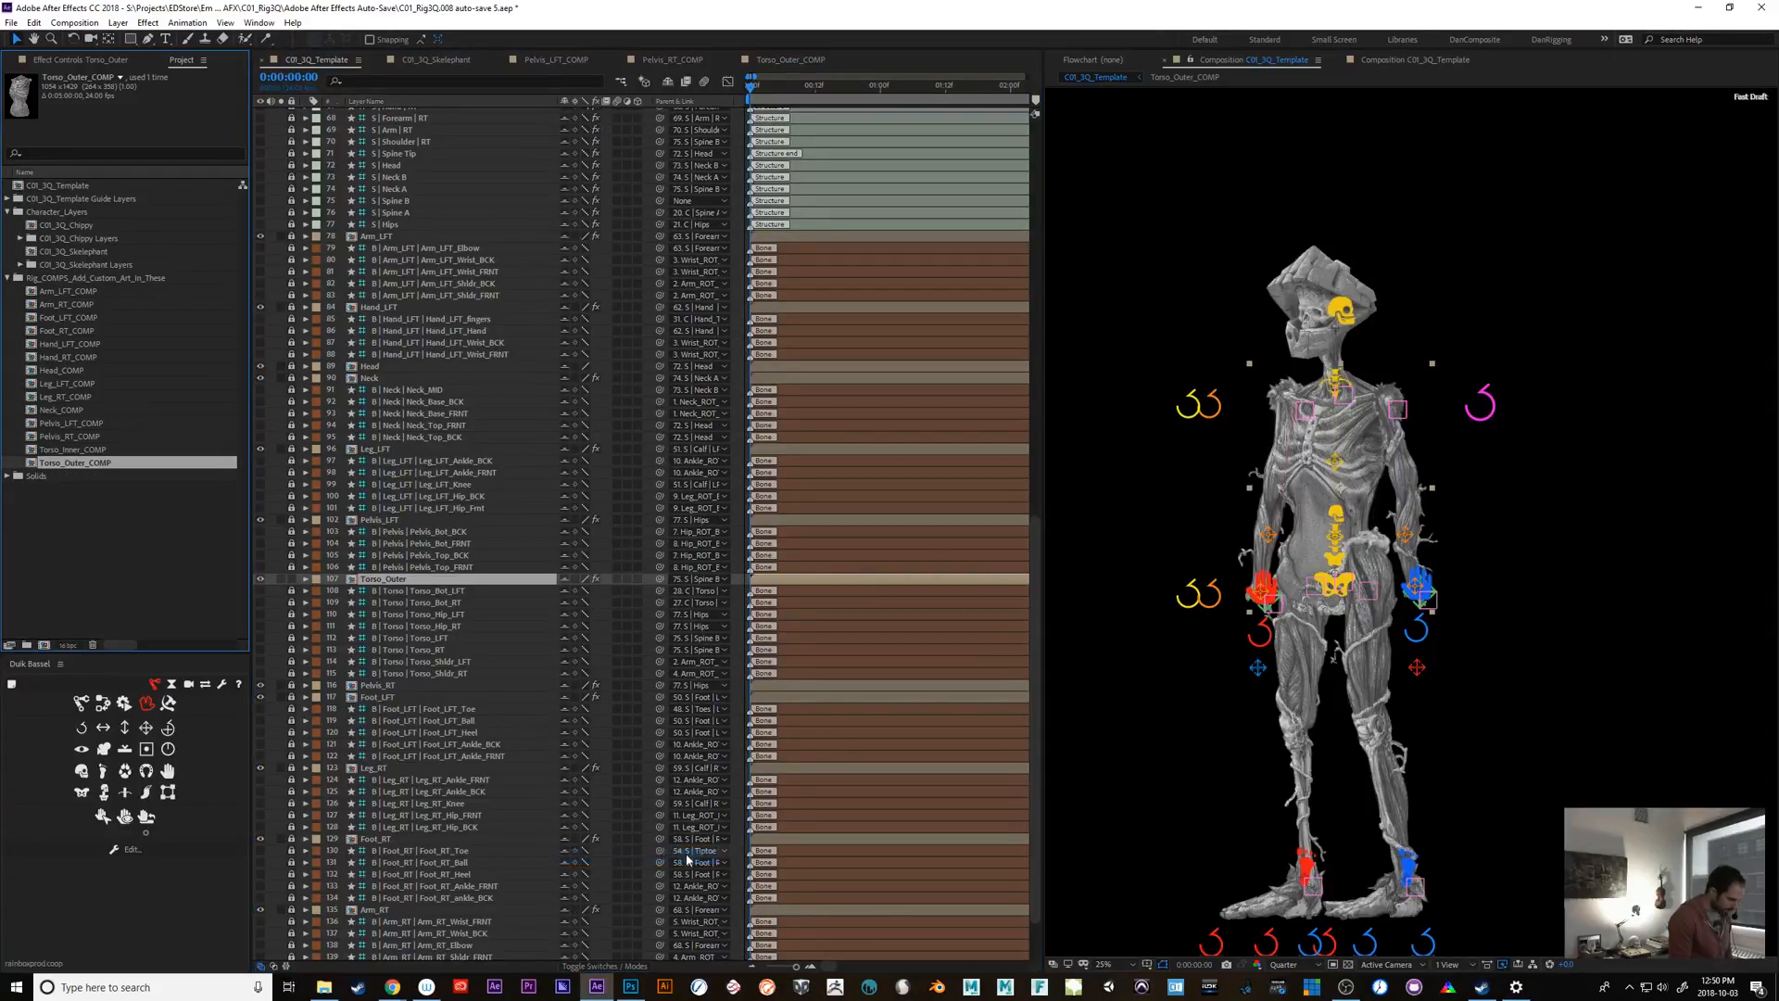
# Duplicate the Torso_Outer layer, place the copy directly below the original, and rename it Torso_Inner
pyautogui.click(379, 580)
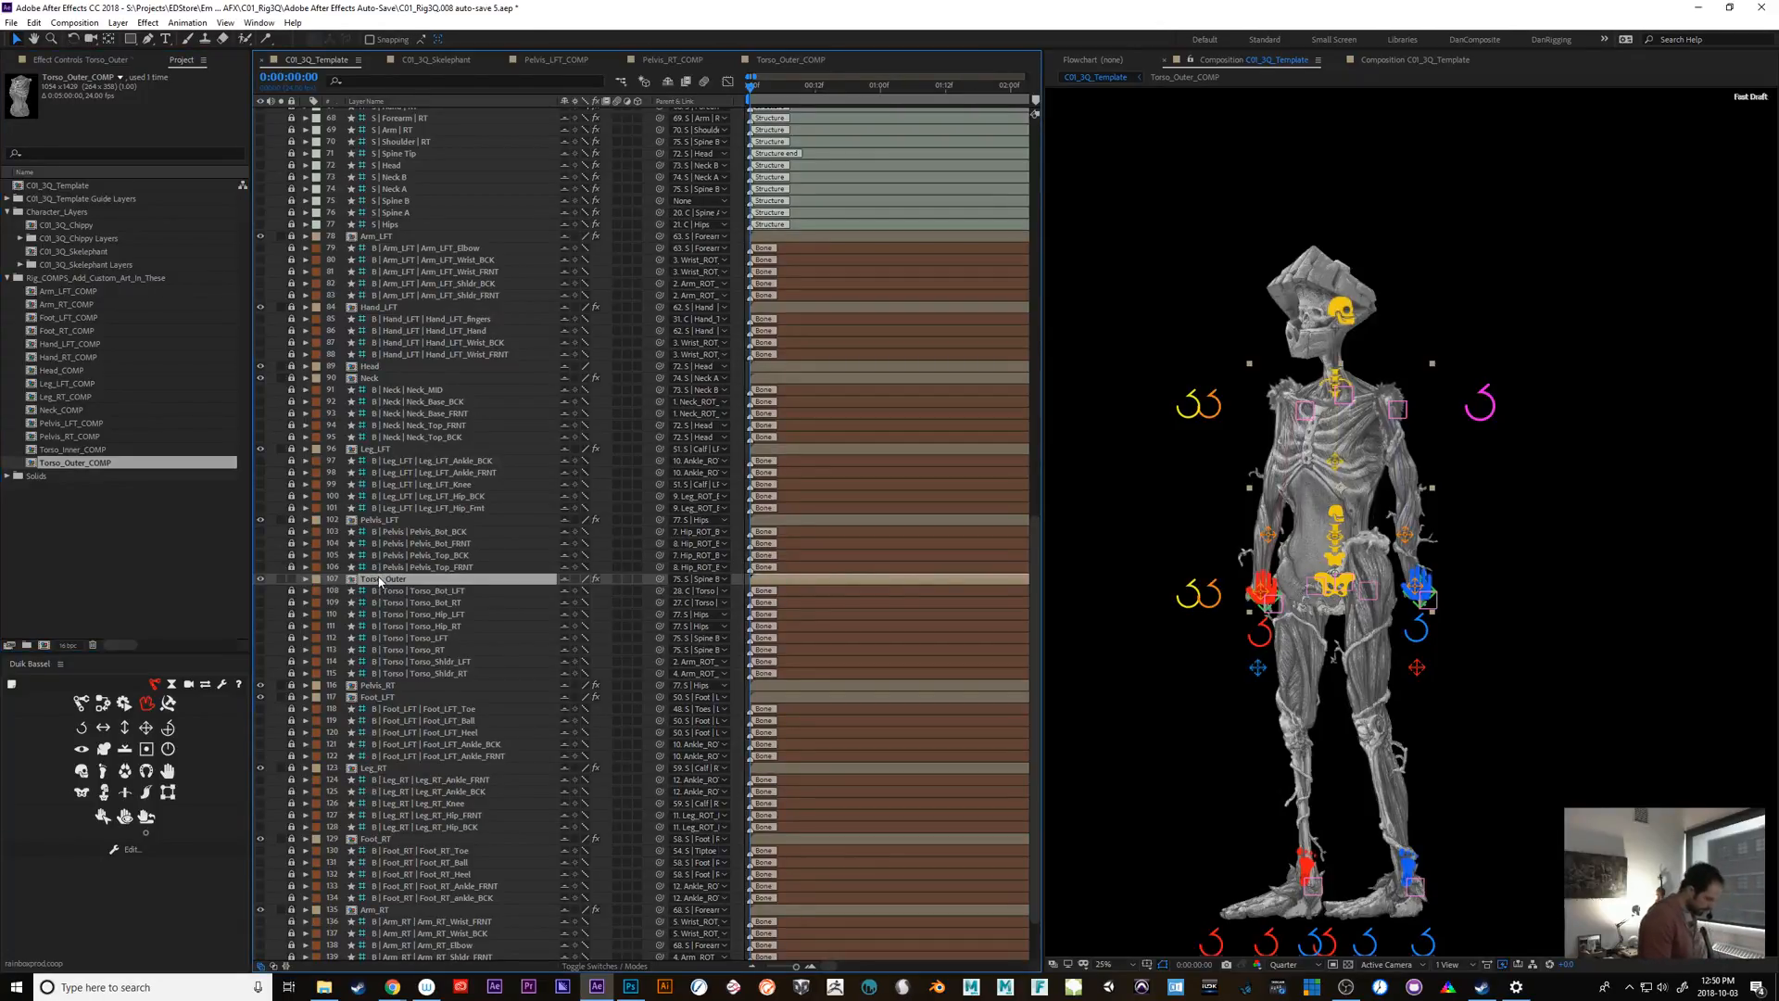
pyautogui.hotkey('ctrl', 'd')
pyautogui.moveTo(380, 580)
pyautogui.mouseDown()
pyautogui.moveTo(427, 690)
pyautogui.moveTo(399, 598)
pyautogui.mouseUp()
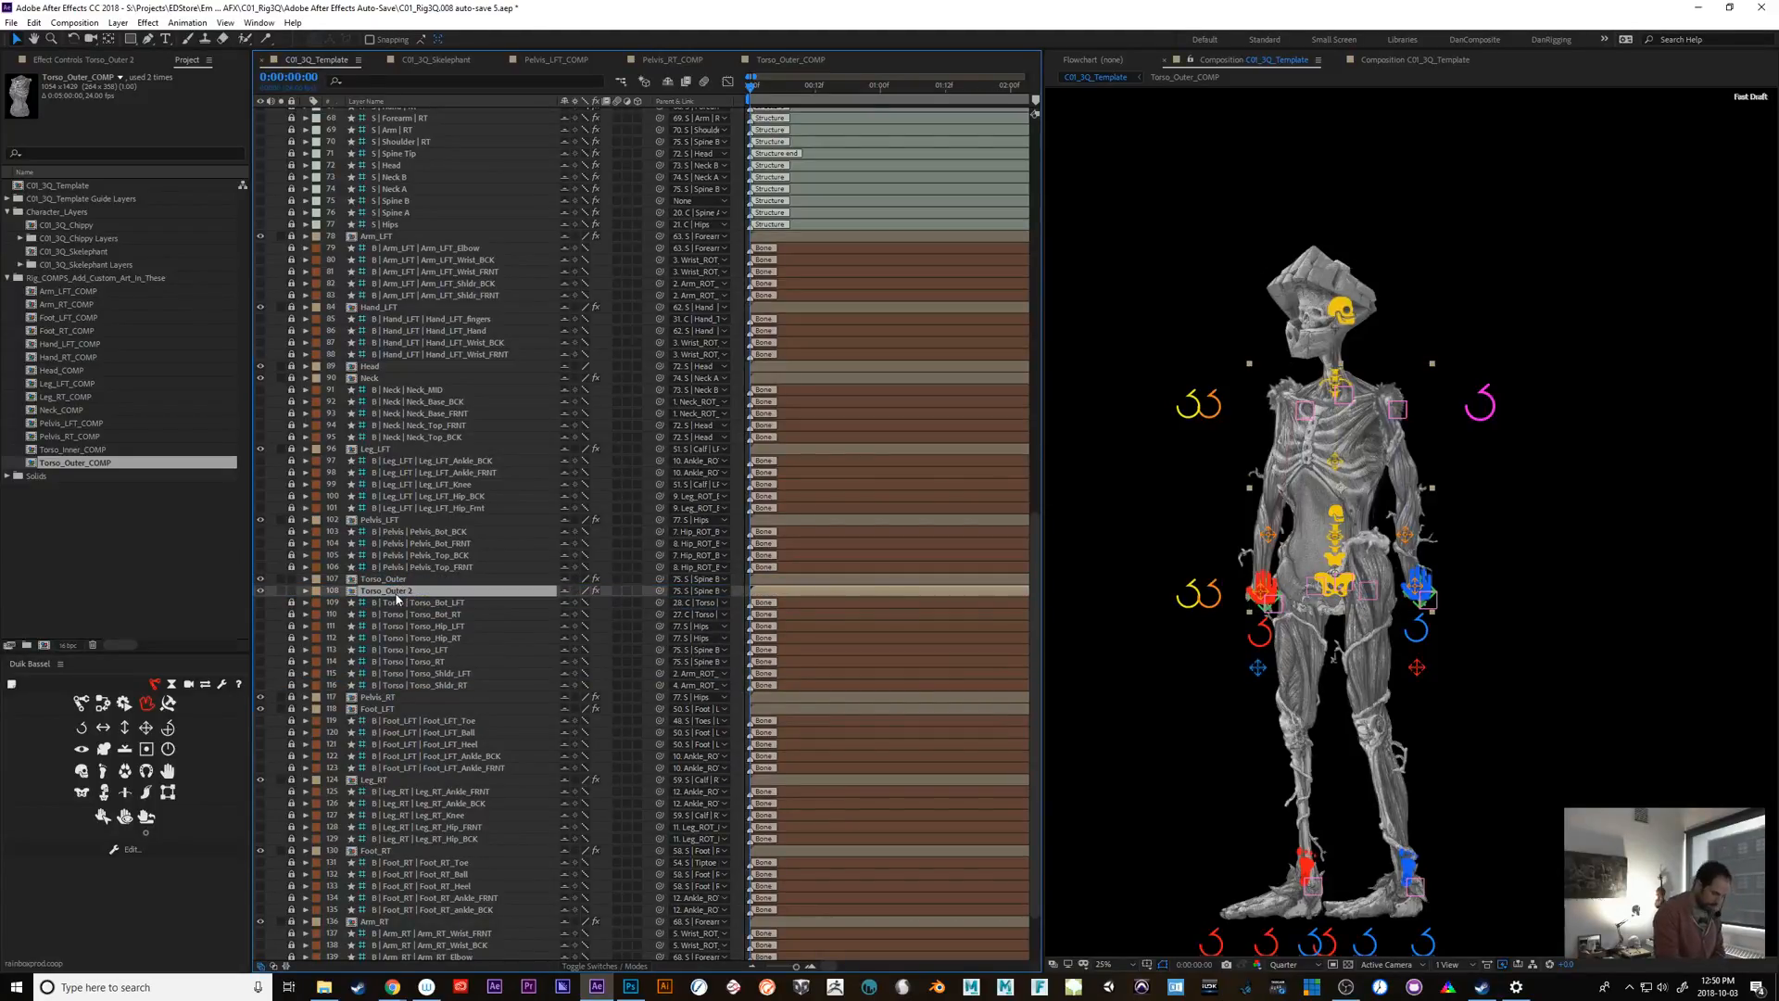
pyautogui.press('Return')
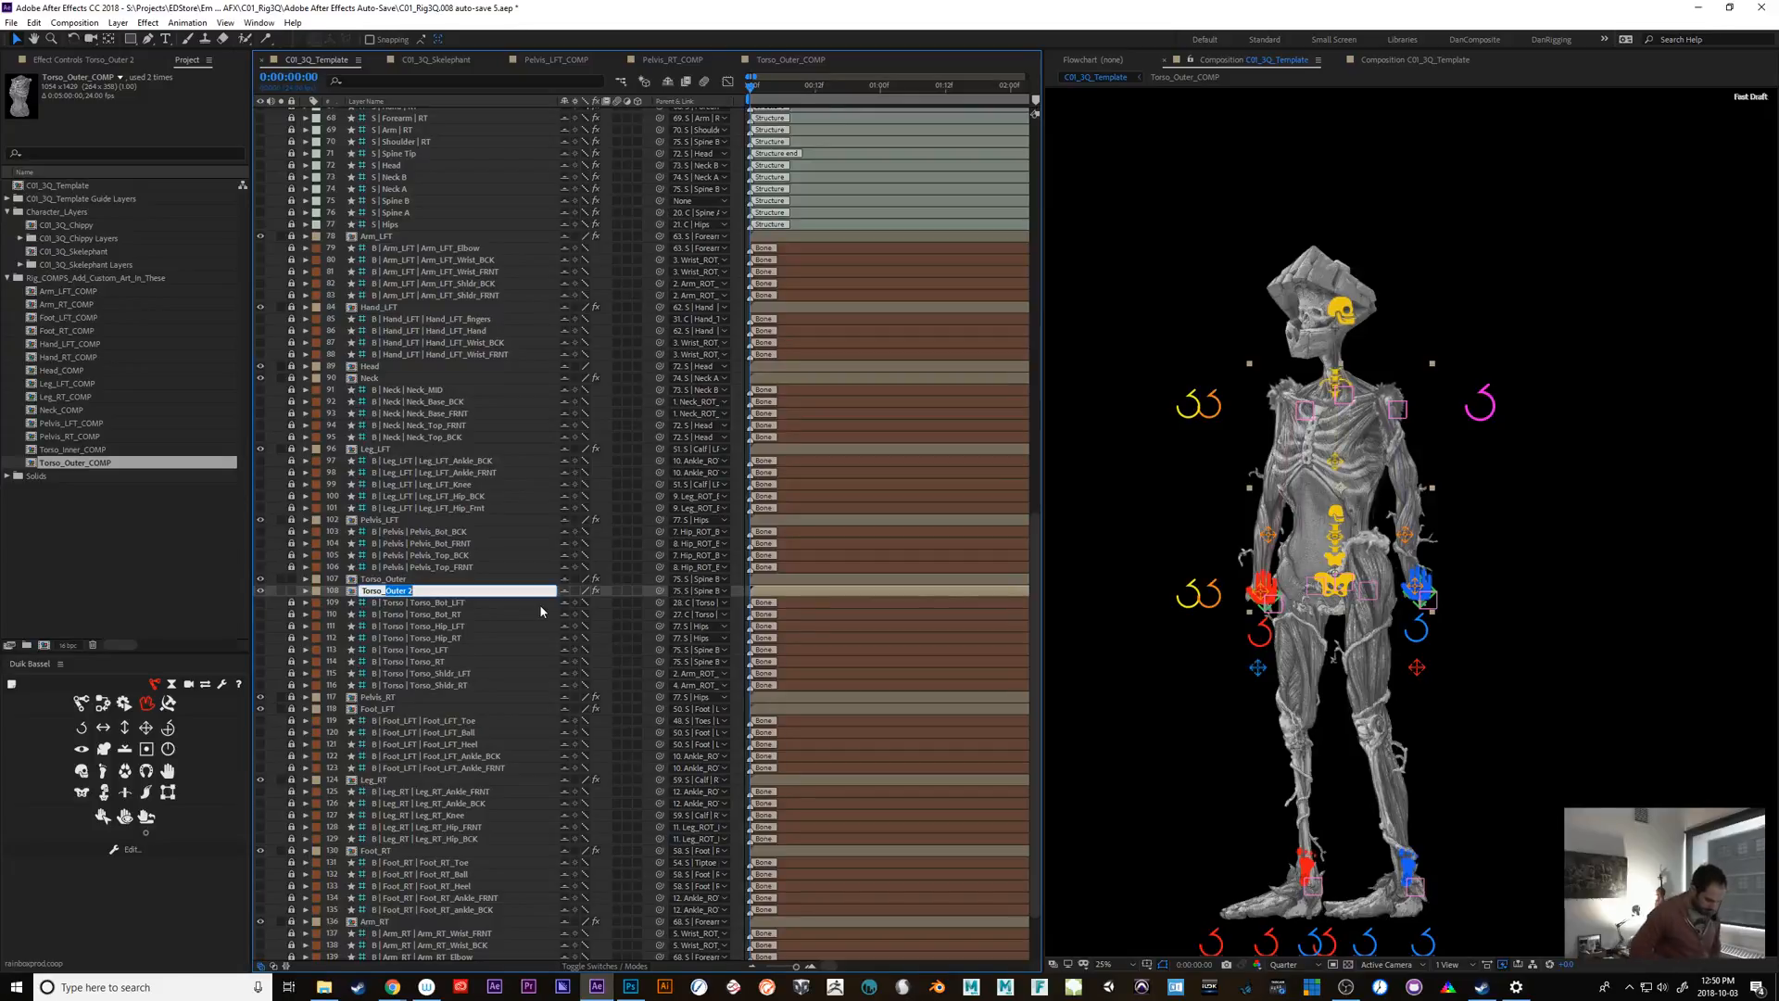
pyautogui.write('Inne')
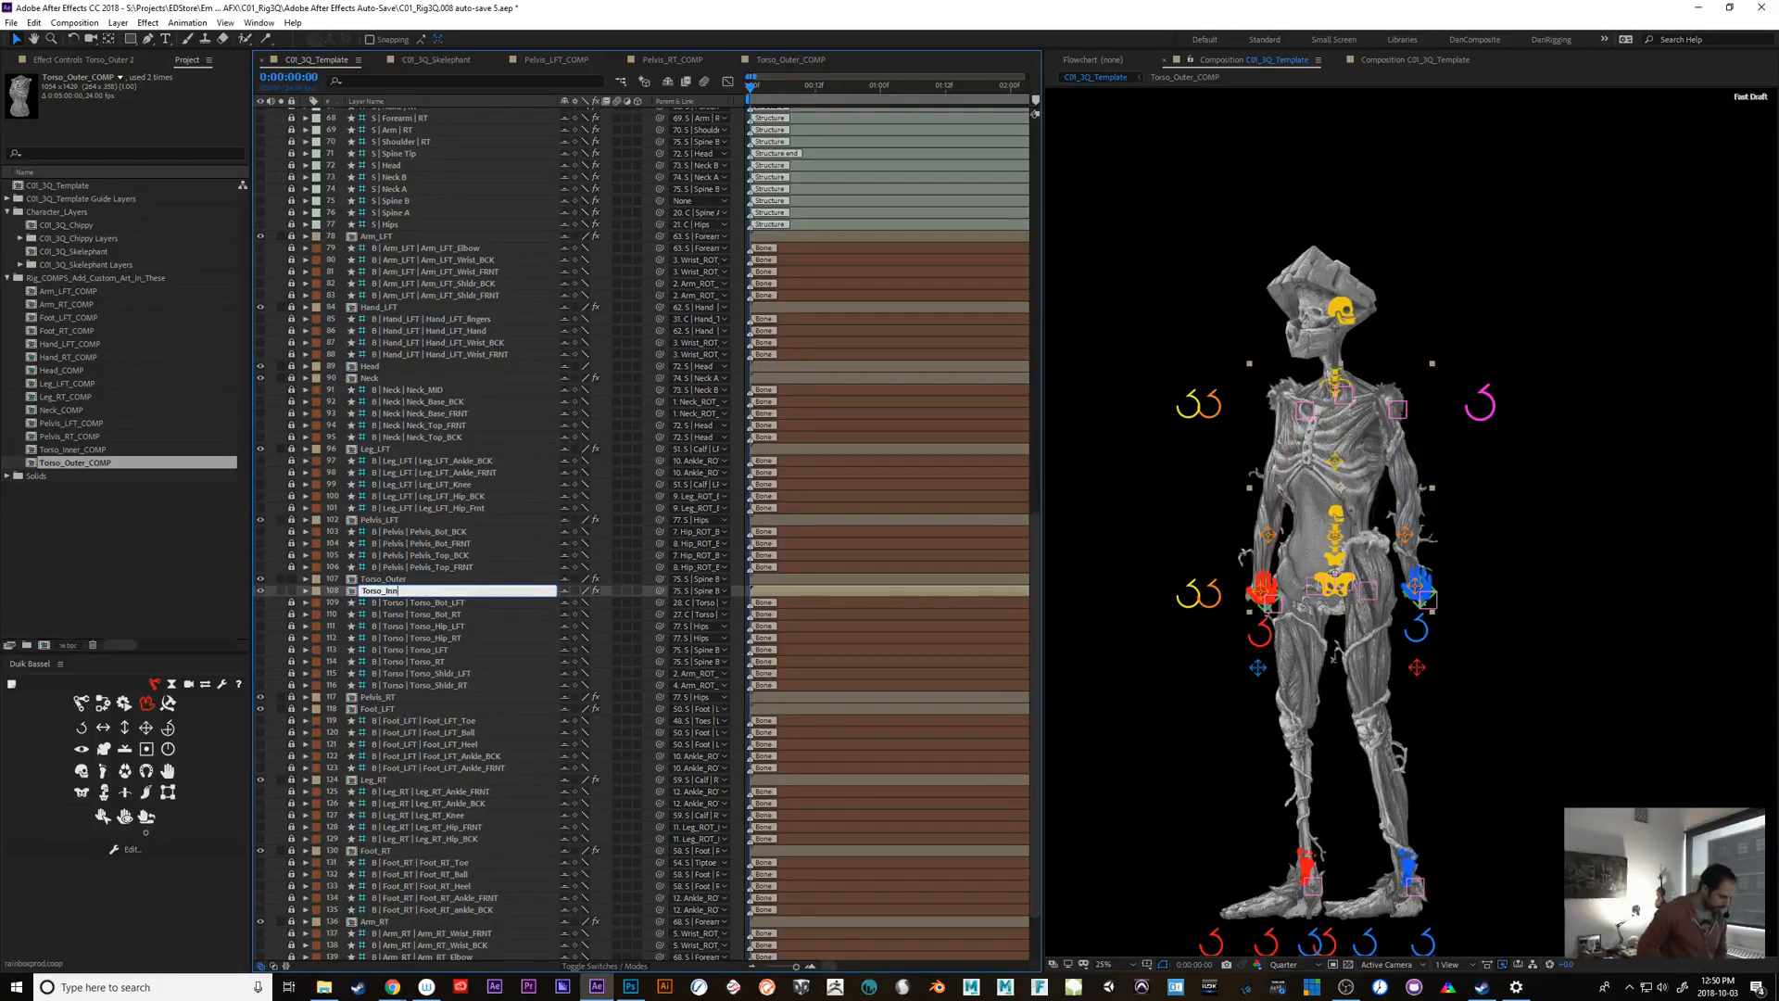
pyautogui.press('Return')
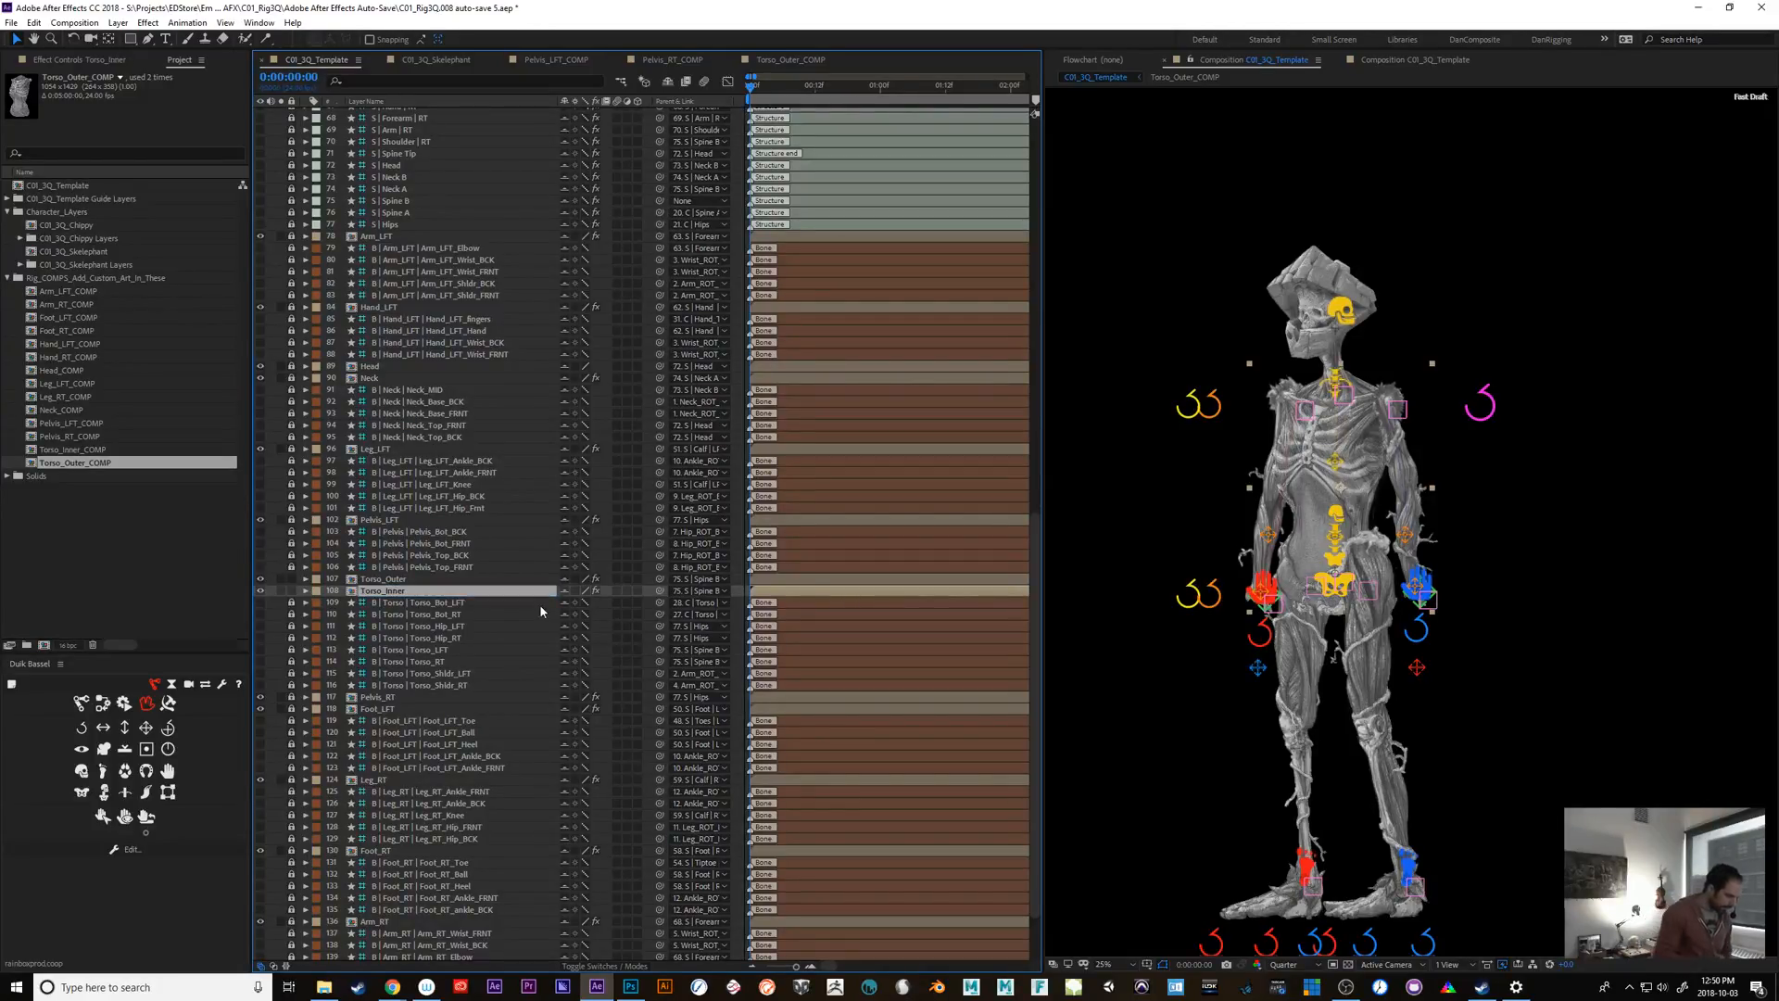
# Replace the Torso_Inner layer's source with the Torso_Inner_COMP composition from the project
pyautogui.click(85, 449)
pyautogui.moveTo(85, 449); pyautogui.dragTo(389, 589)
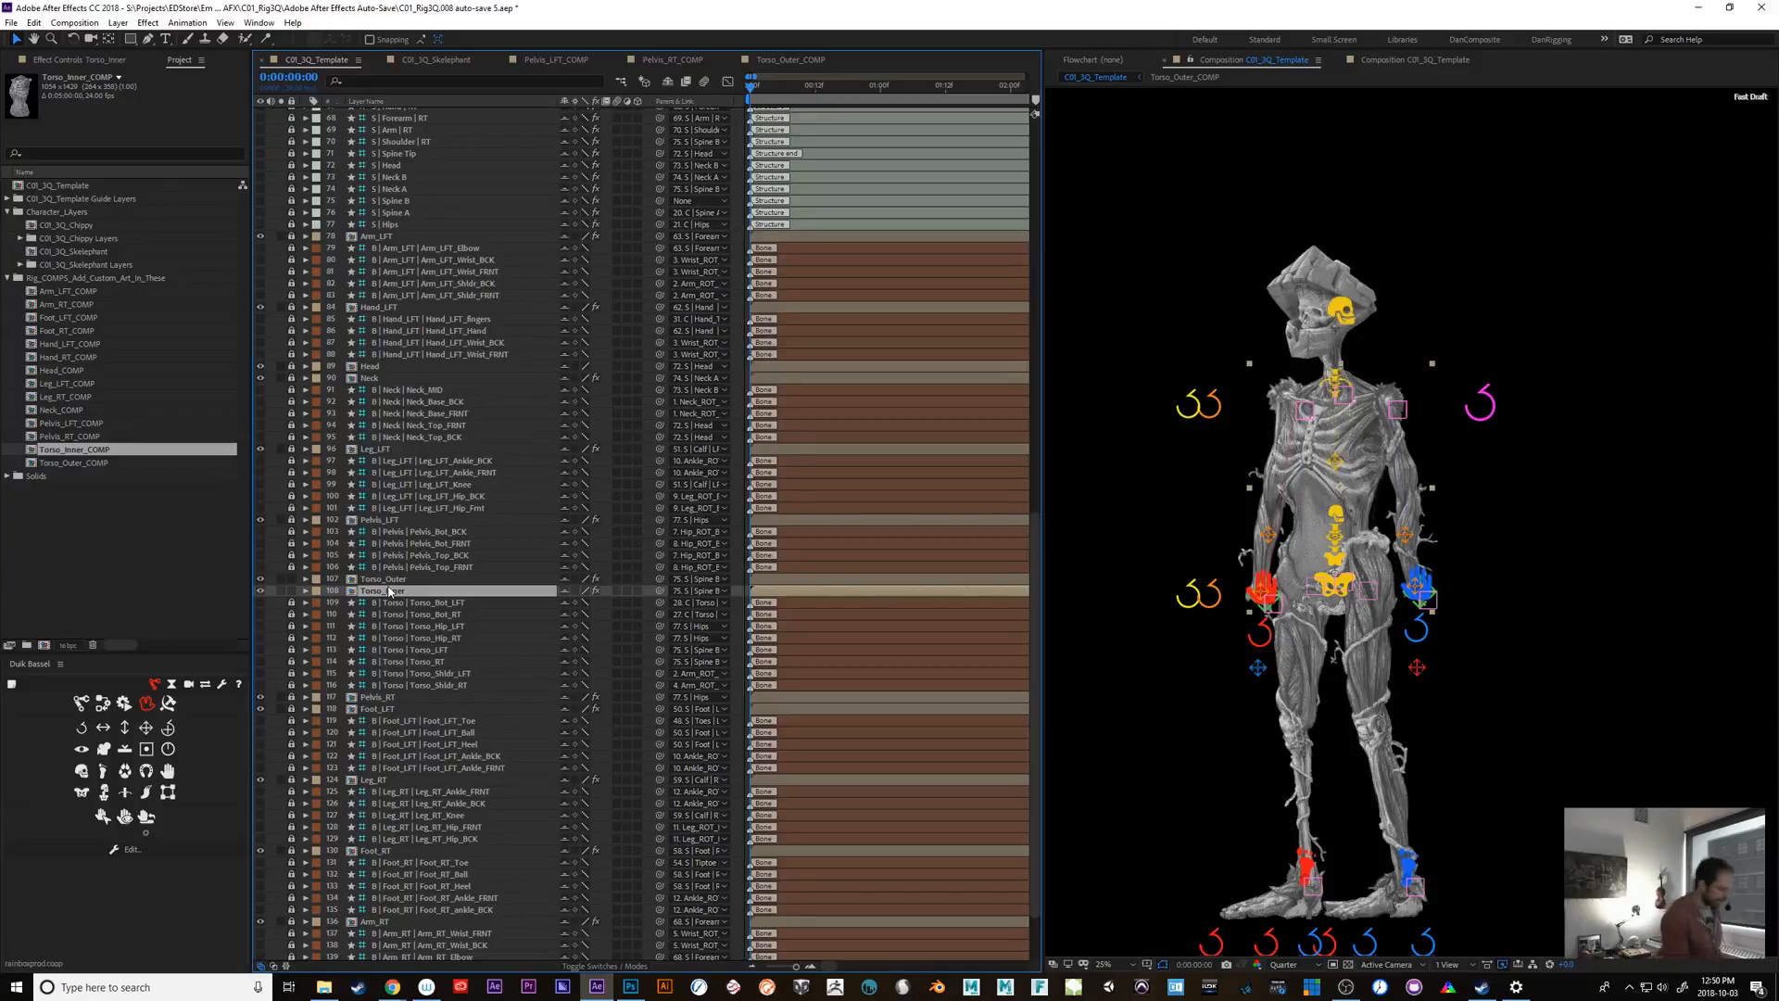
pyautogui.hotkey('ctrl', 'Up')
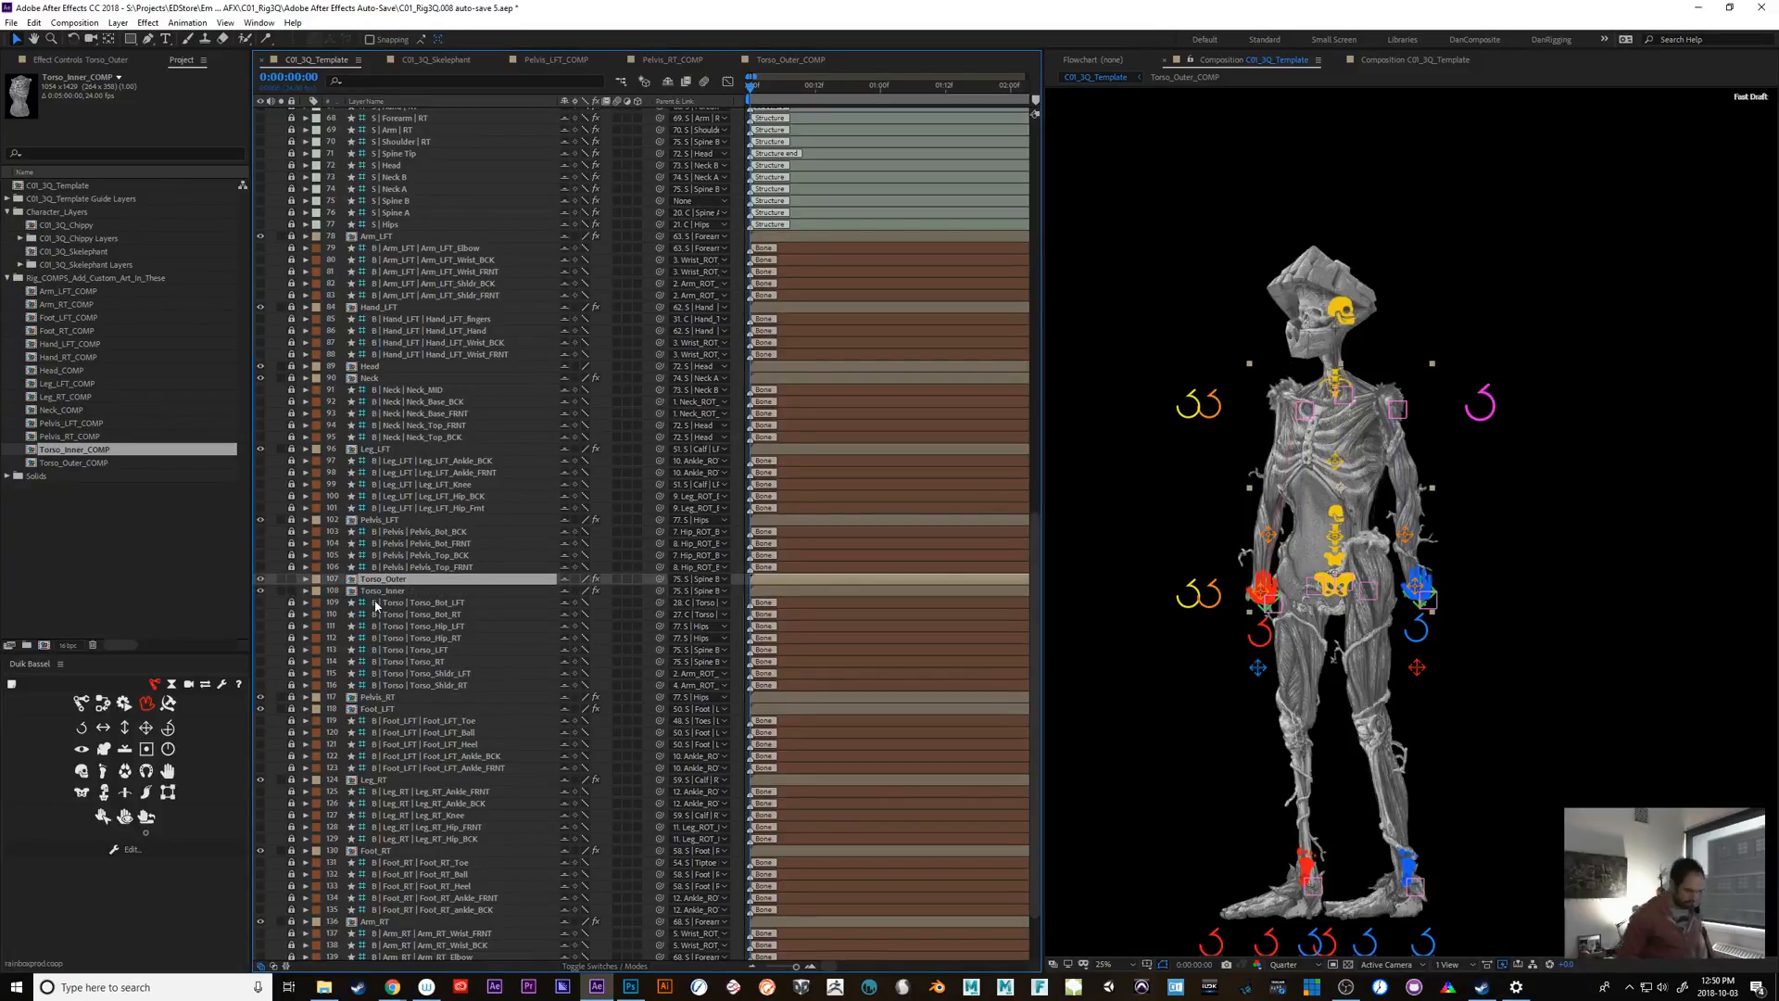
pyautogui.press('.')
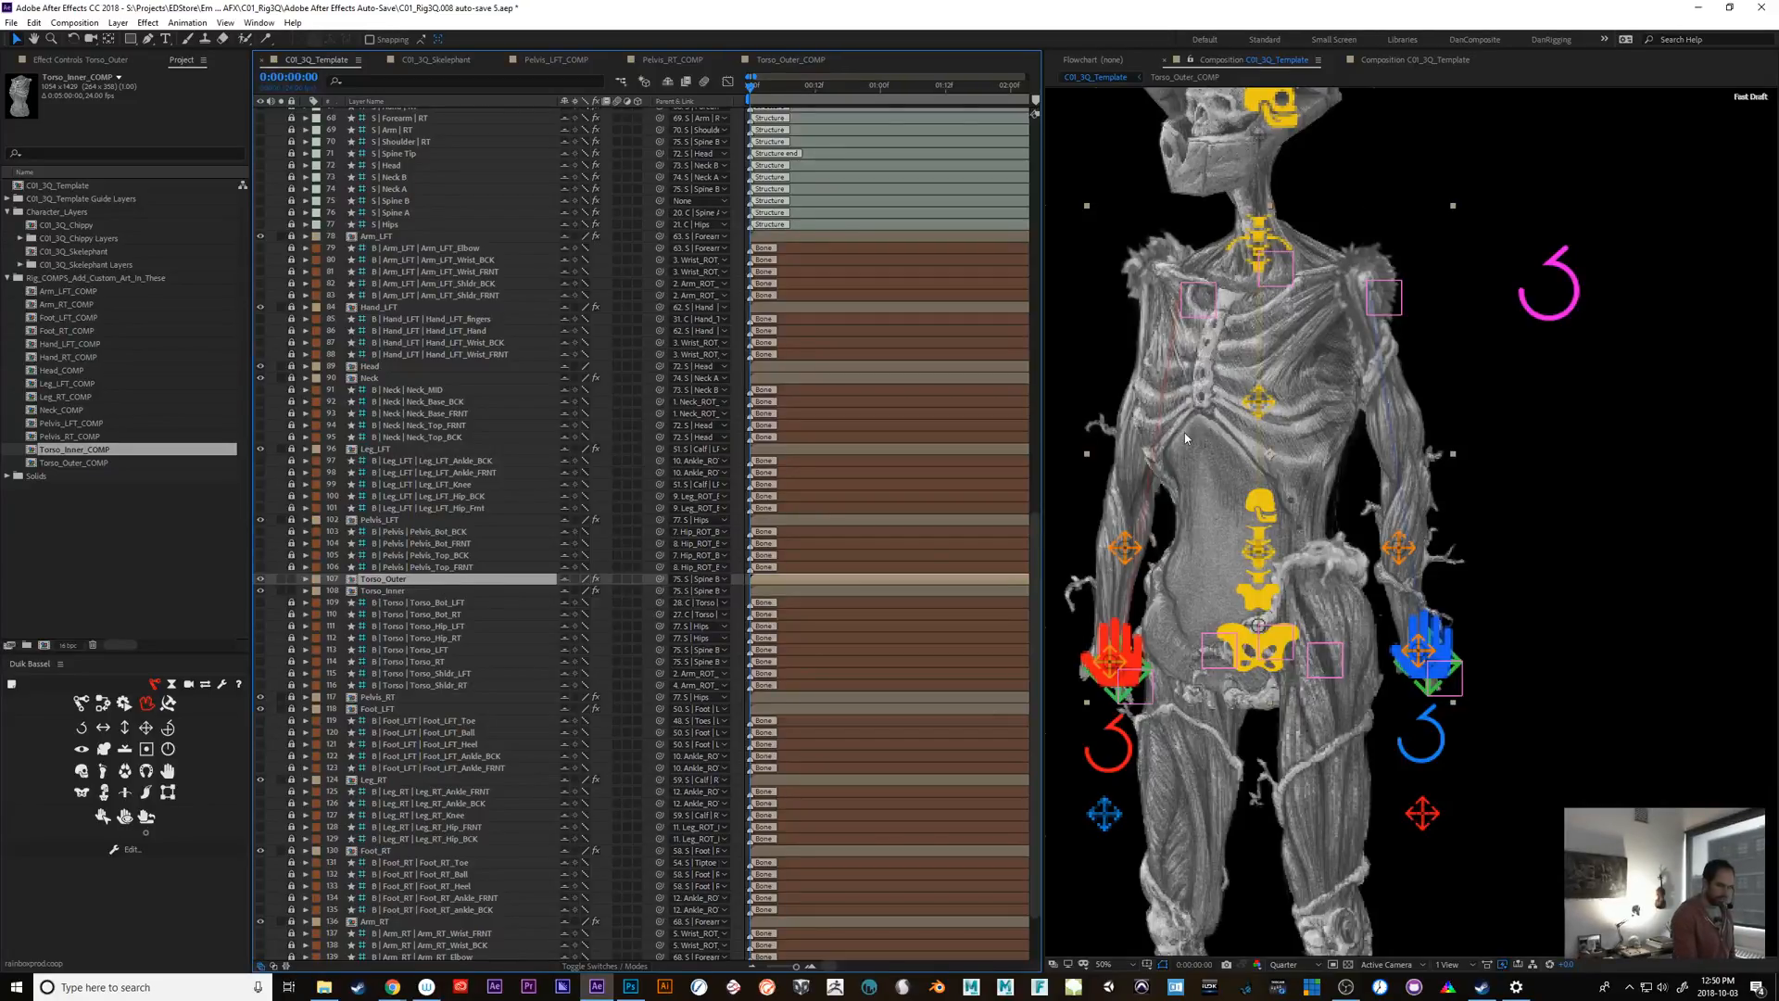
# Open the Torso_Outer layer's composition for masking with the Pen tool and set its preview resolution to Full
pyautogui.doubleClick(379, 580)
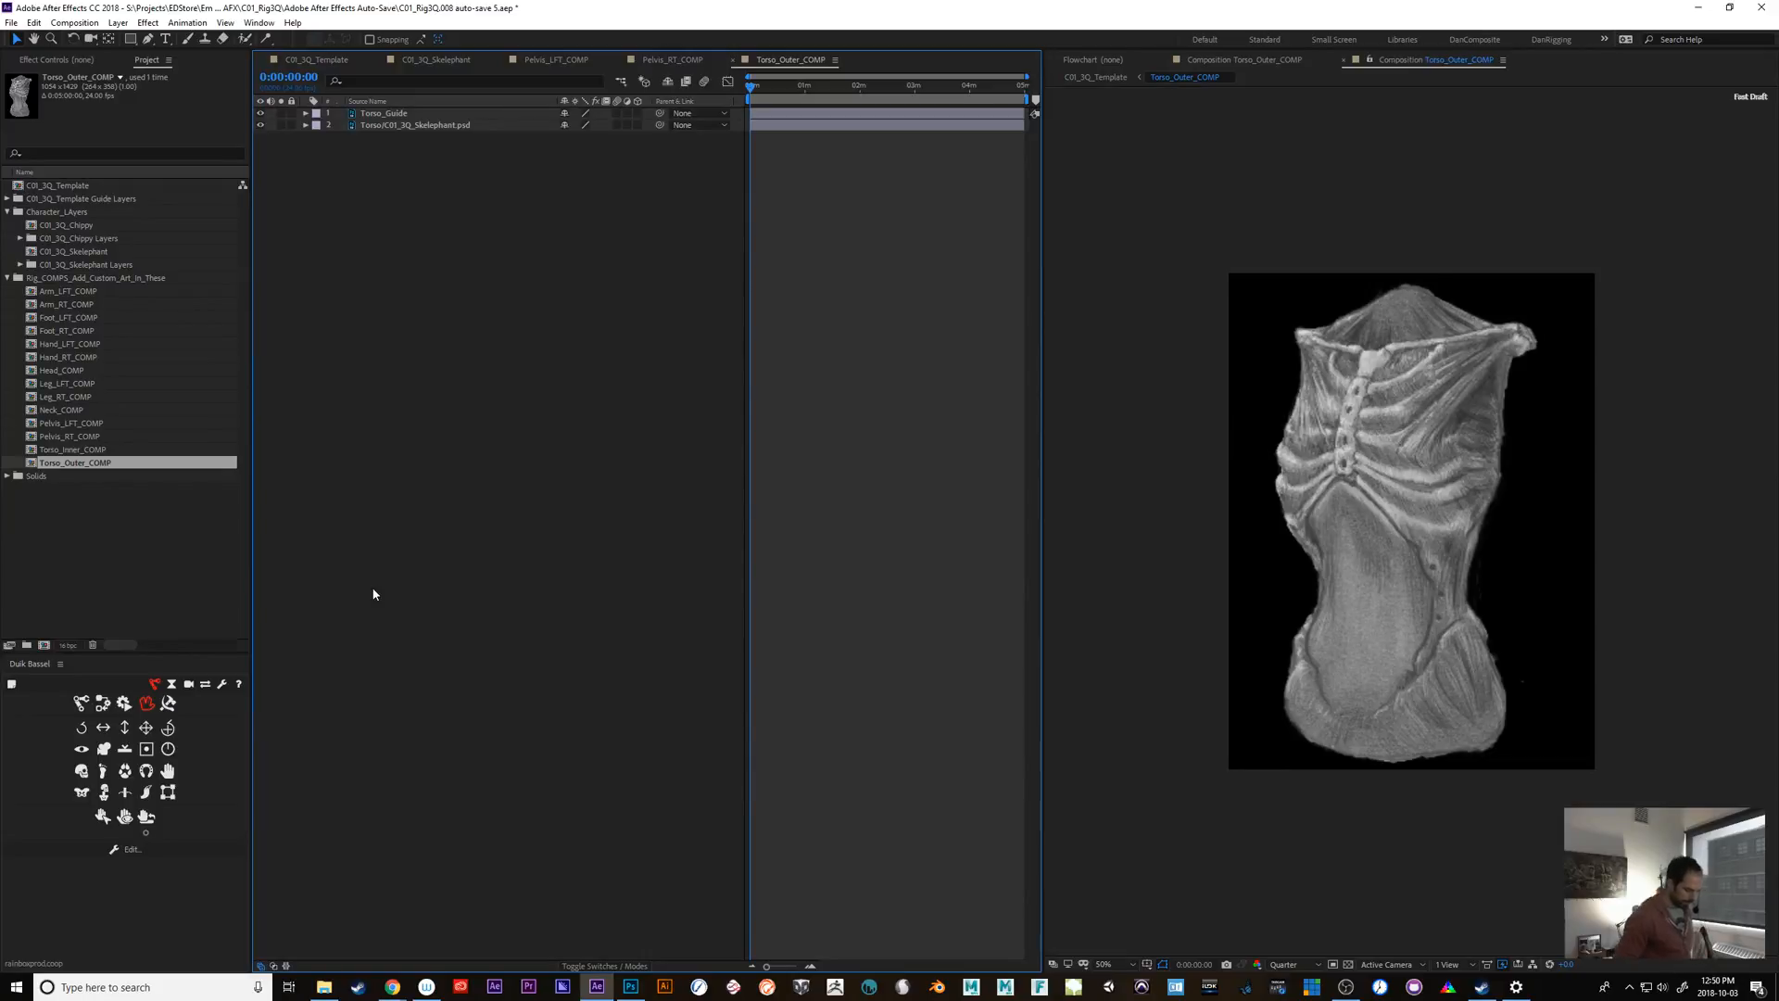
pyautogui.press('.')
pyautogui.press('.')
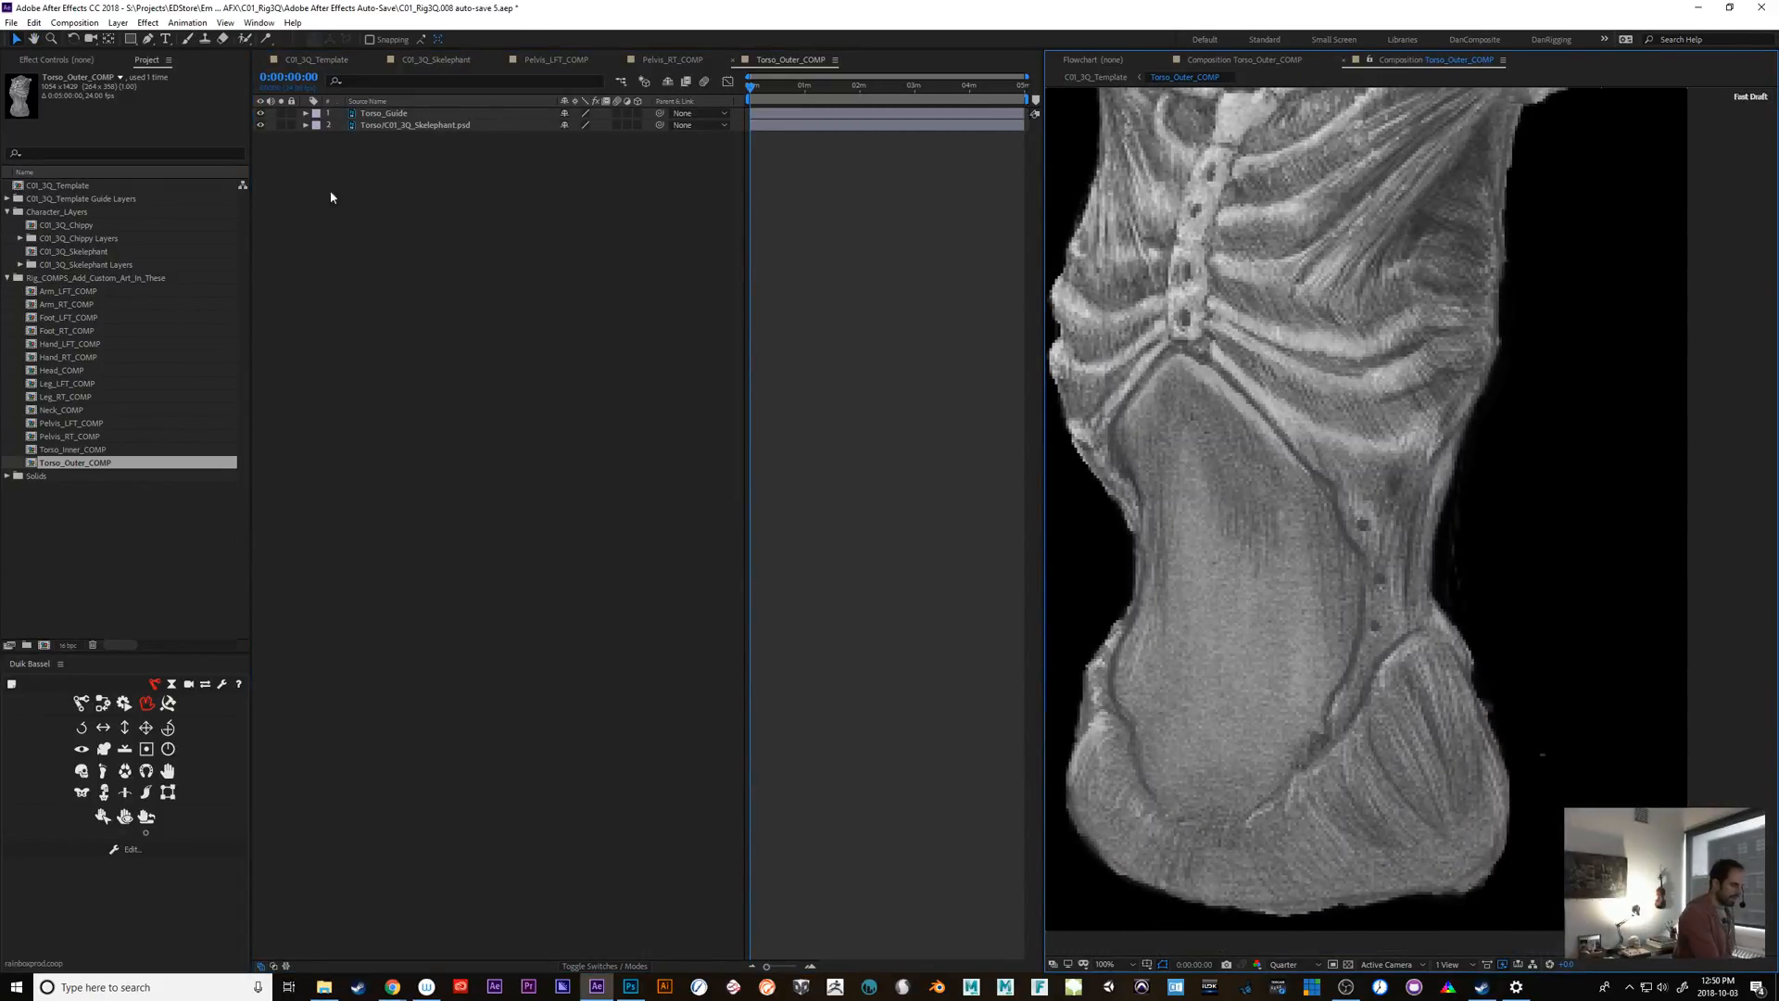
pyautogui.click(148, 39)
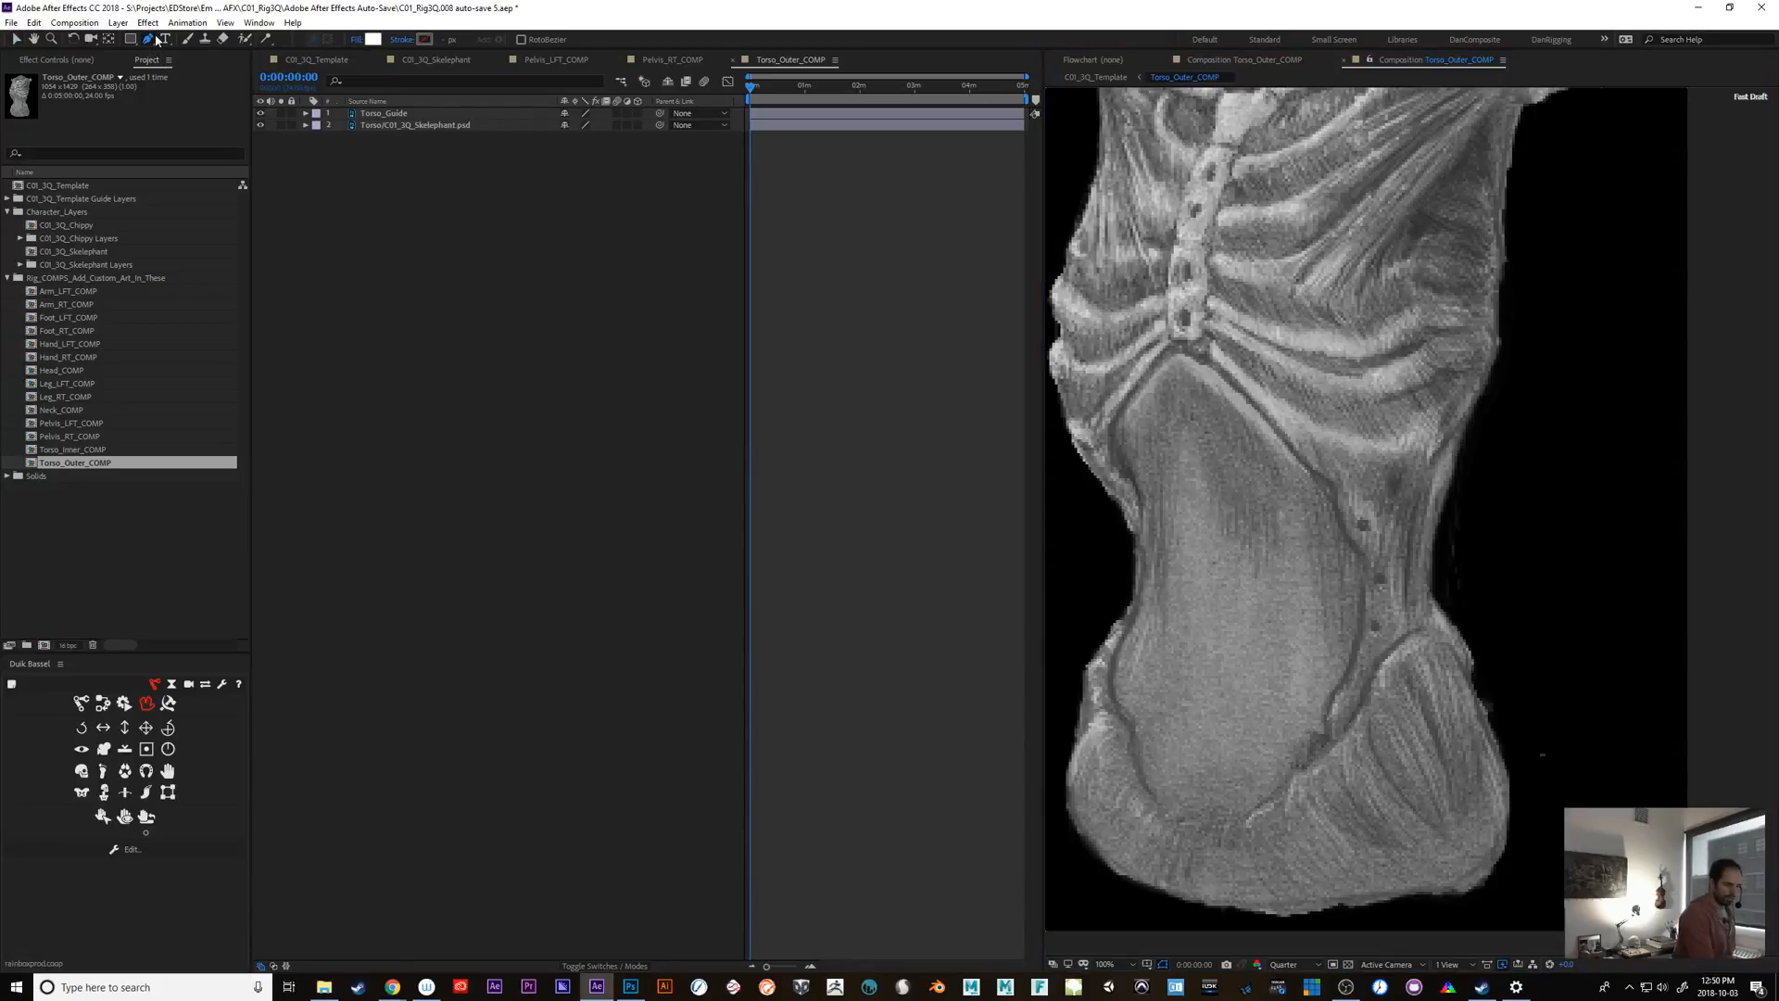
pyautogui.click(1183, 353)
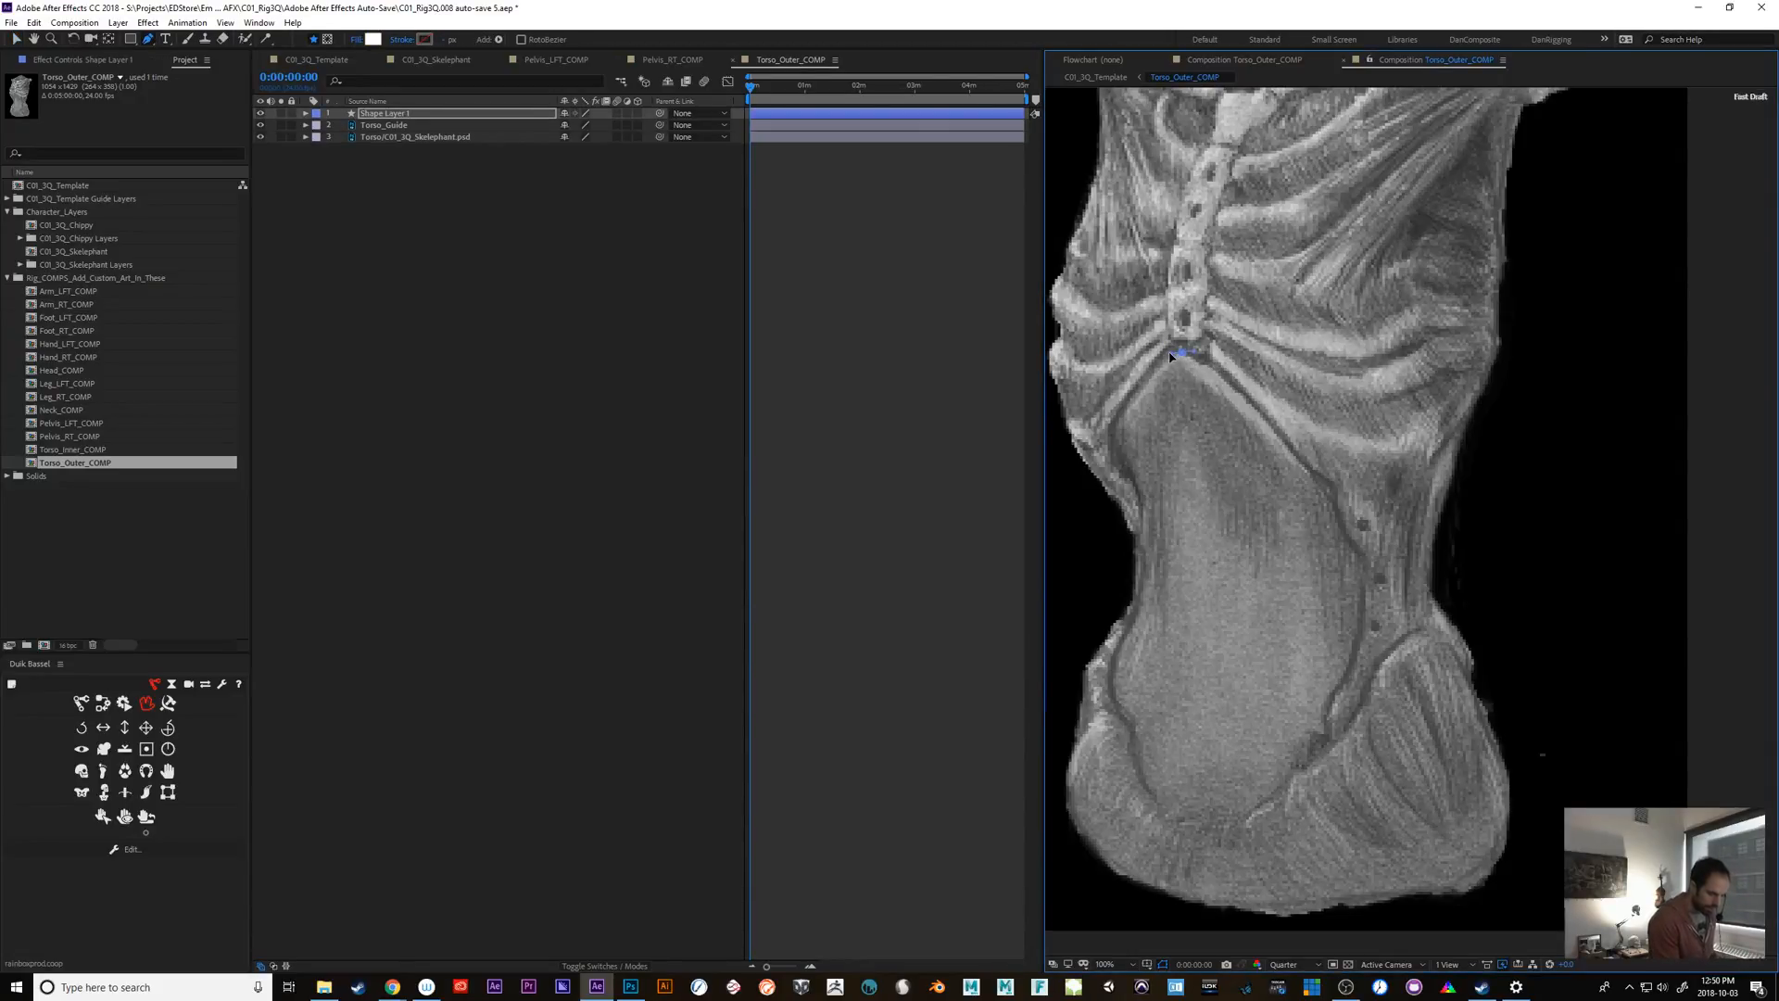
pyautogui.click(1288, 965)
pyautogui.click(1287, 885)
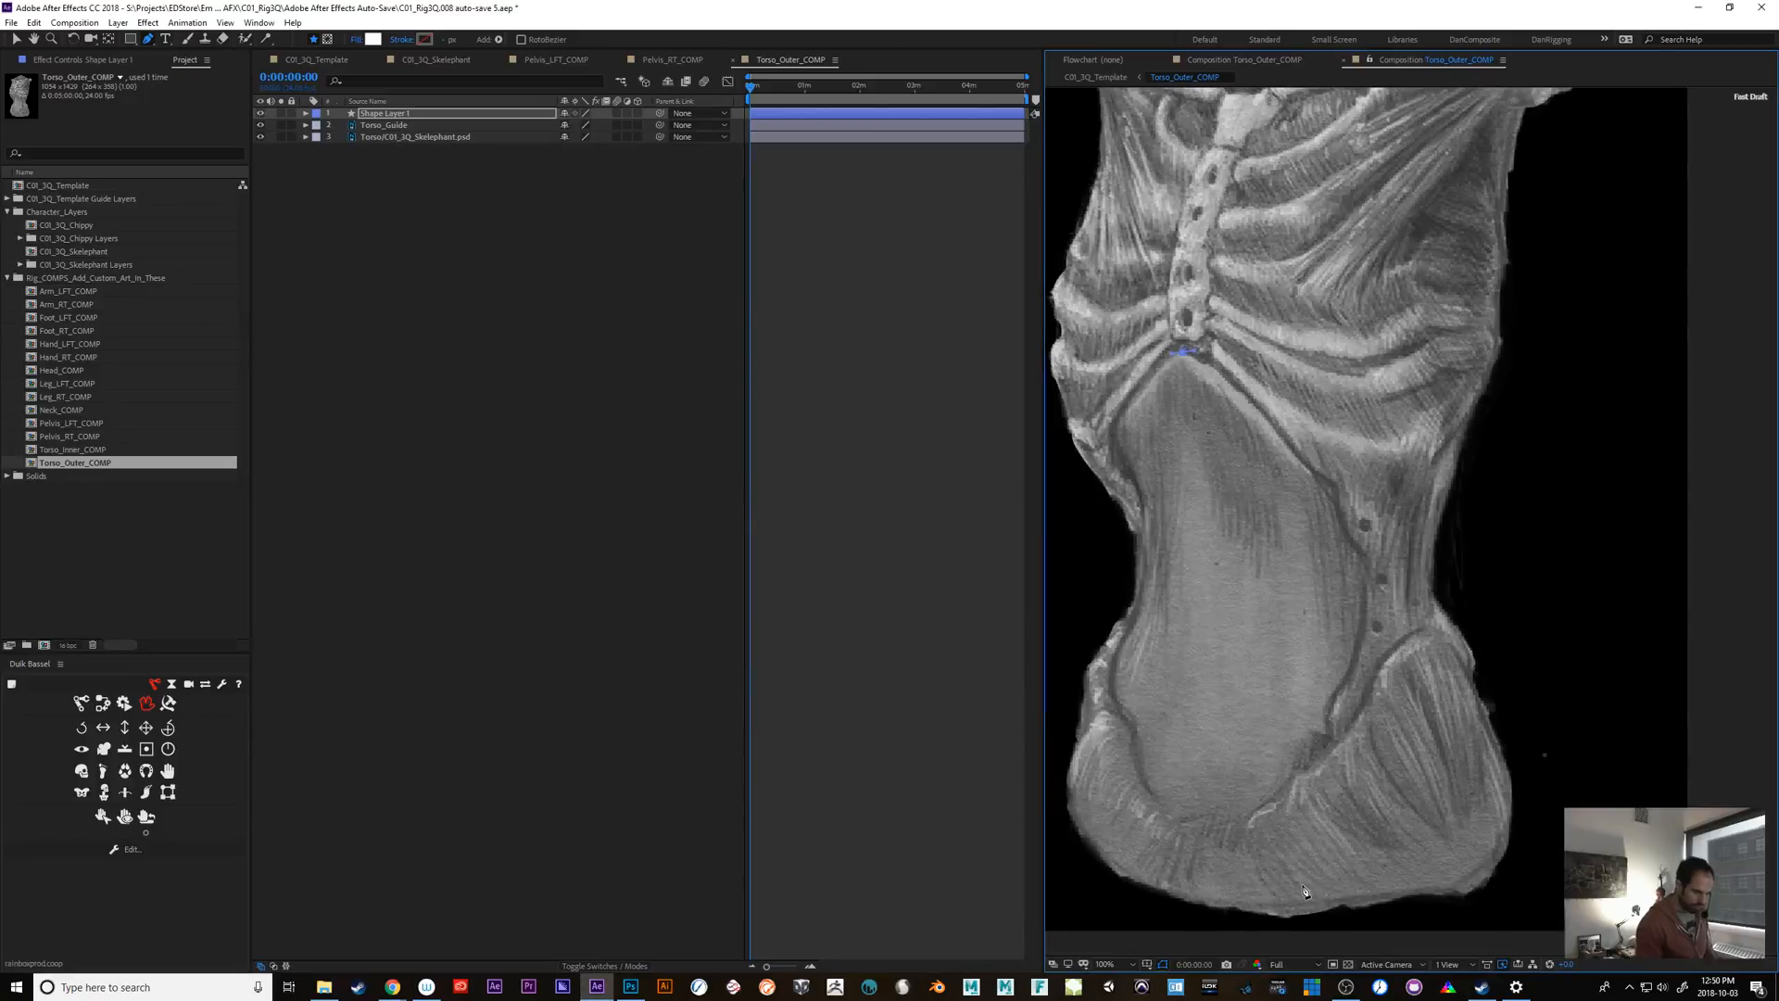
pyautogui.click(1150, 374)
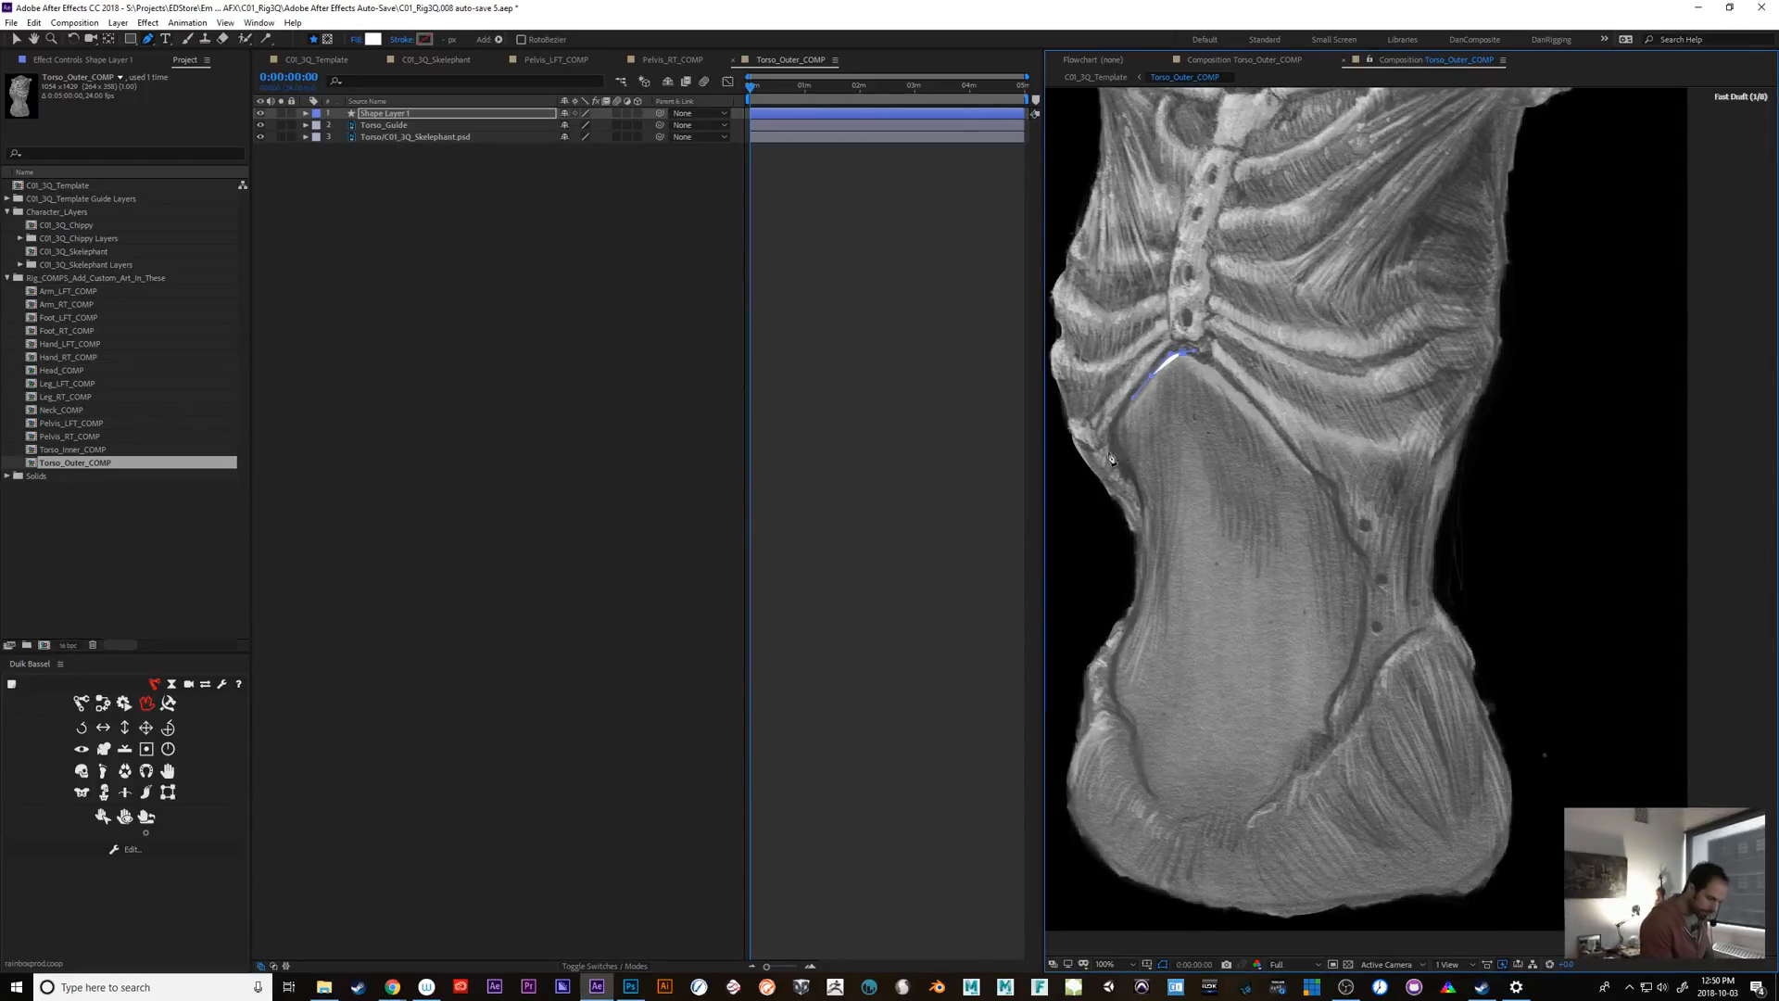
pyautogui.click(1114, 438)
pyautogui.hotkey('ctrl', 'z')
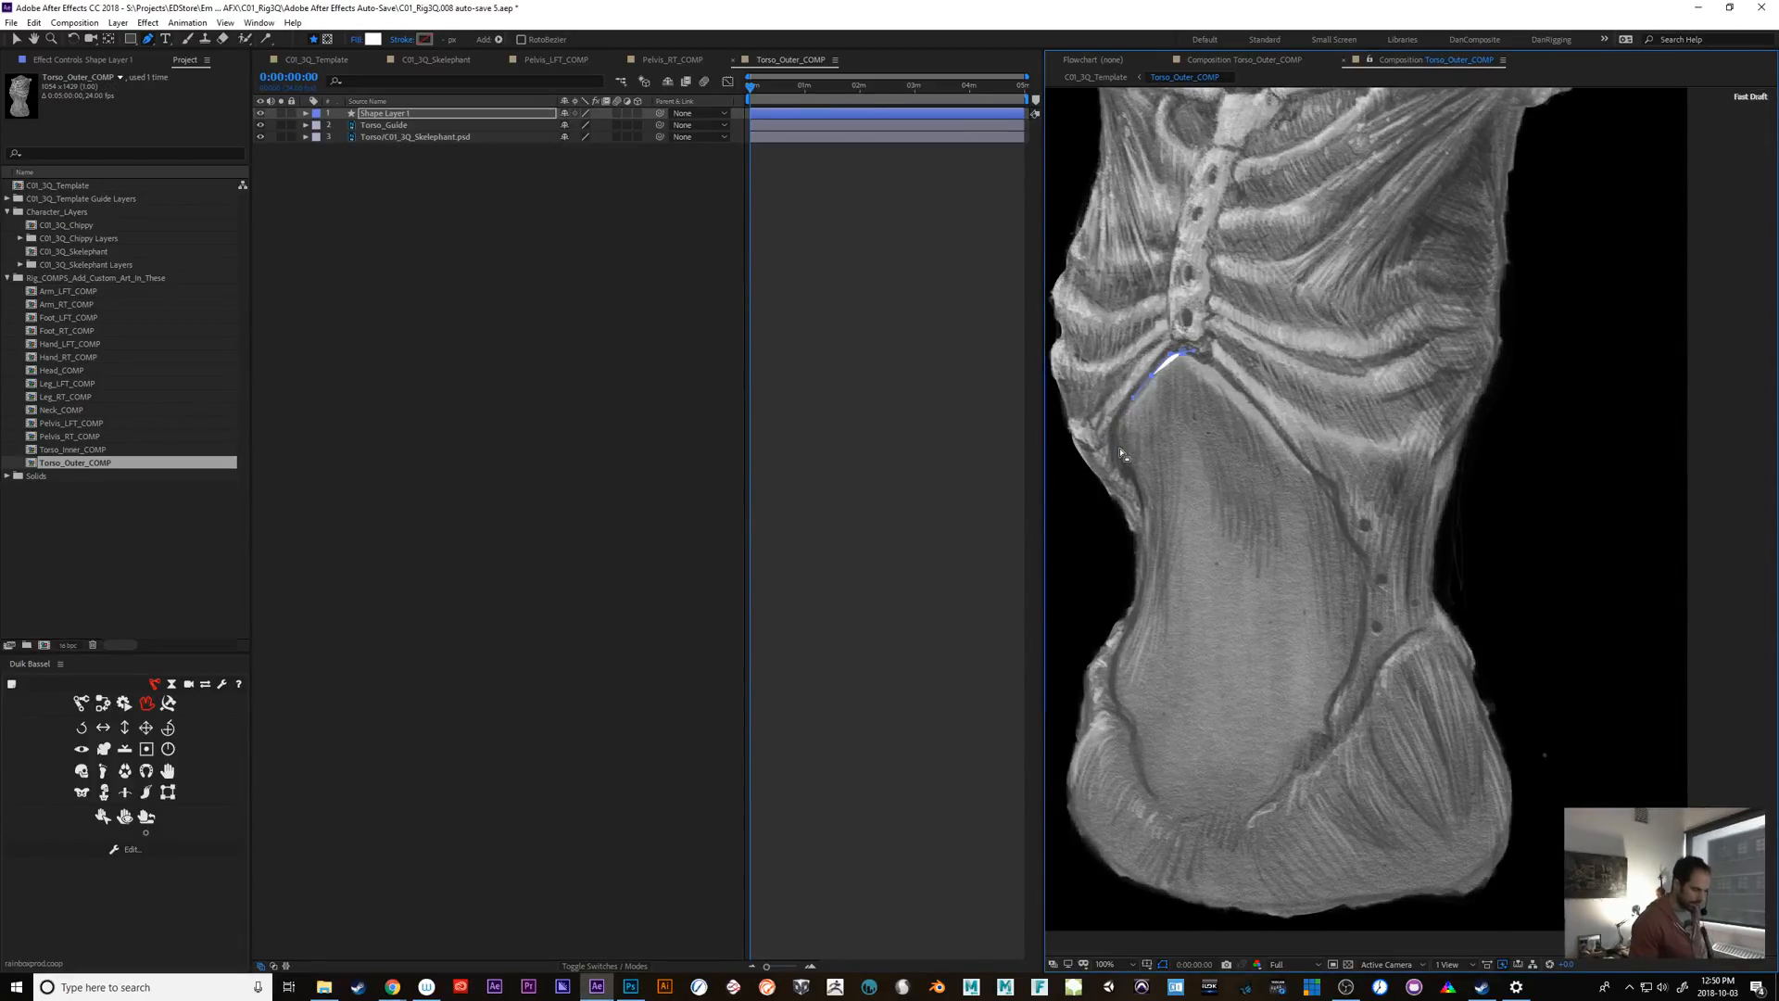
pyautogui.click(393, 230)
pyautogui.click(382, 114)
pyautogui.press('Delete')
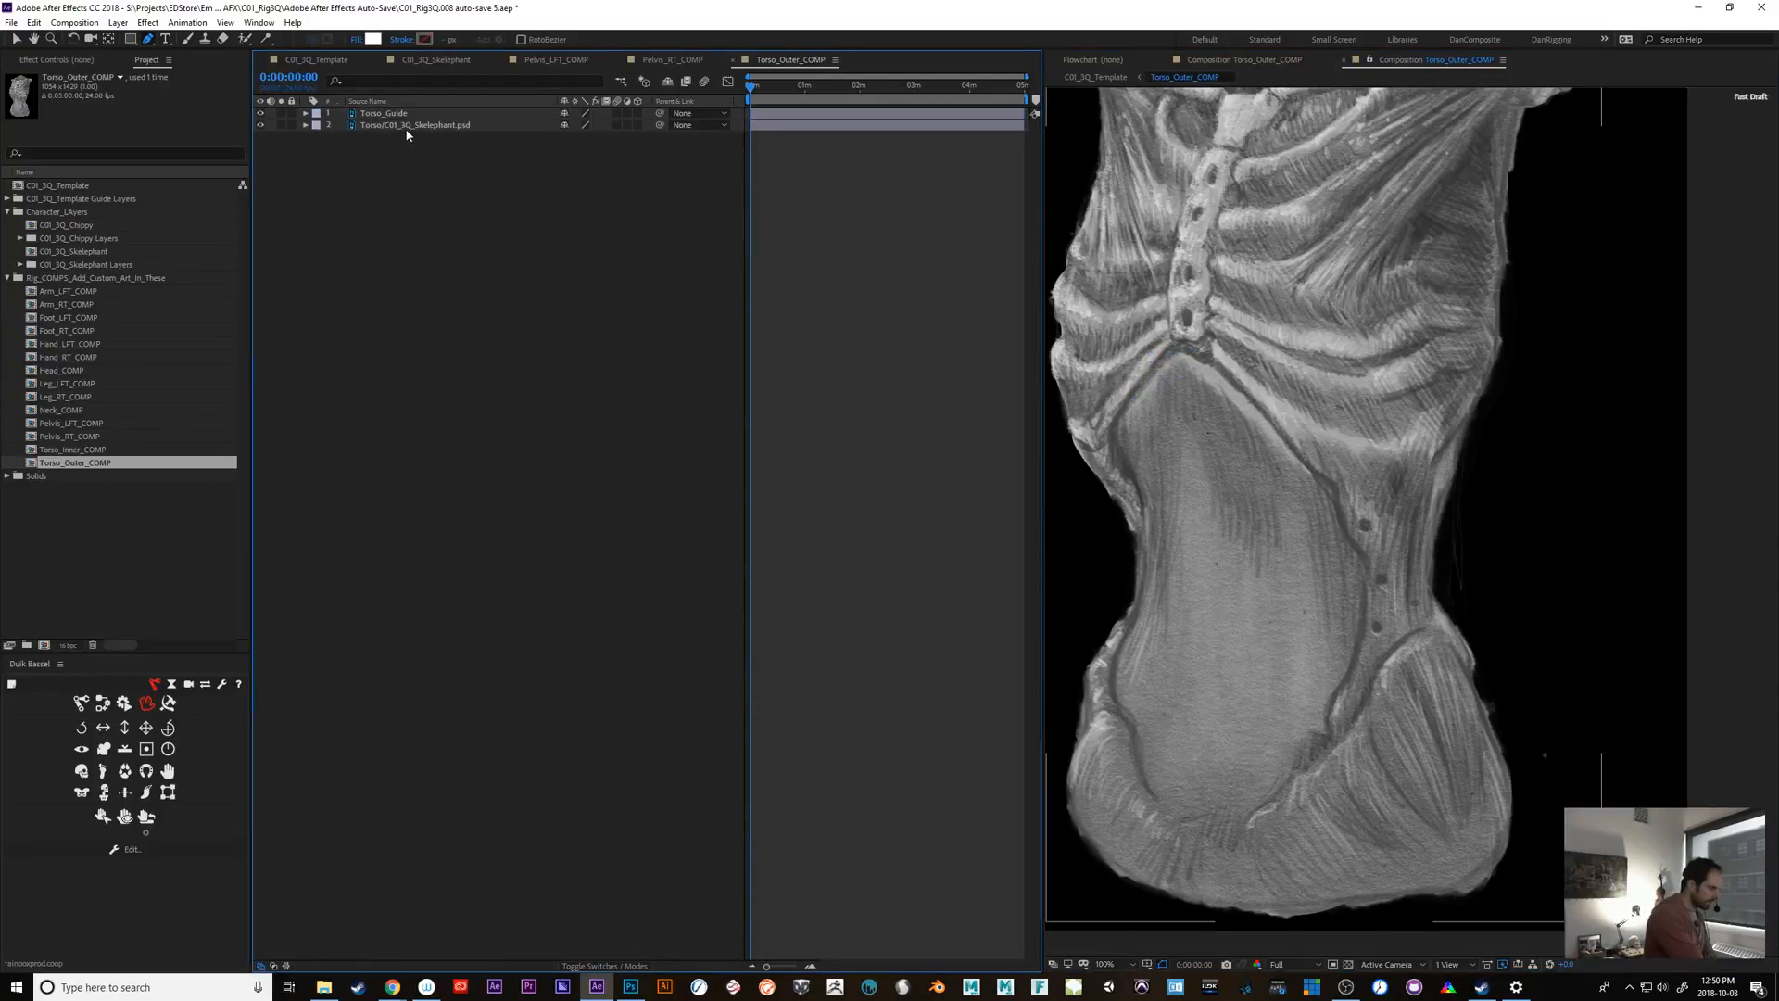
# Start a Pen mask on the Torso/C01_3Q_Skelephant.psd layer, tracing from below the sternum down the left lower rib edge
pyautogui.click(408, 128)
pyautogui.moveTo(1181, 356); pyautogui.dragTo(1119, 454)
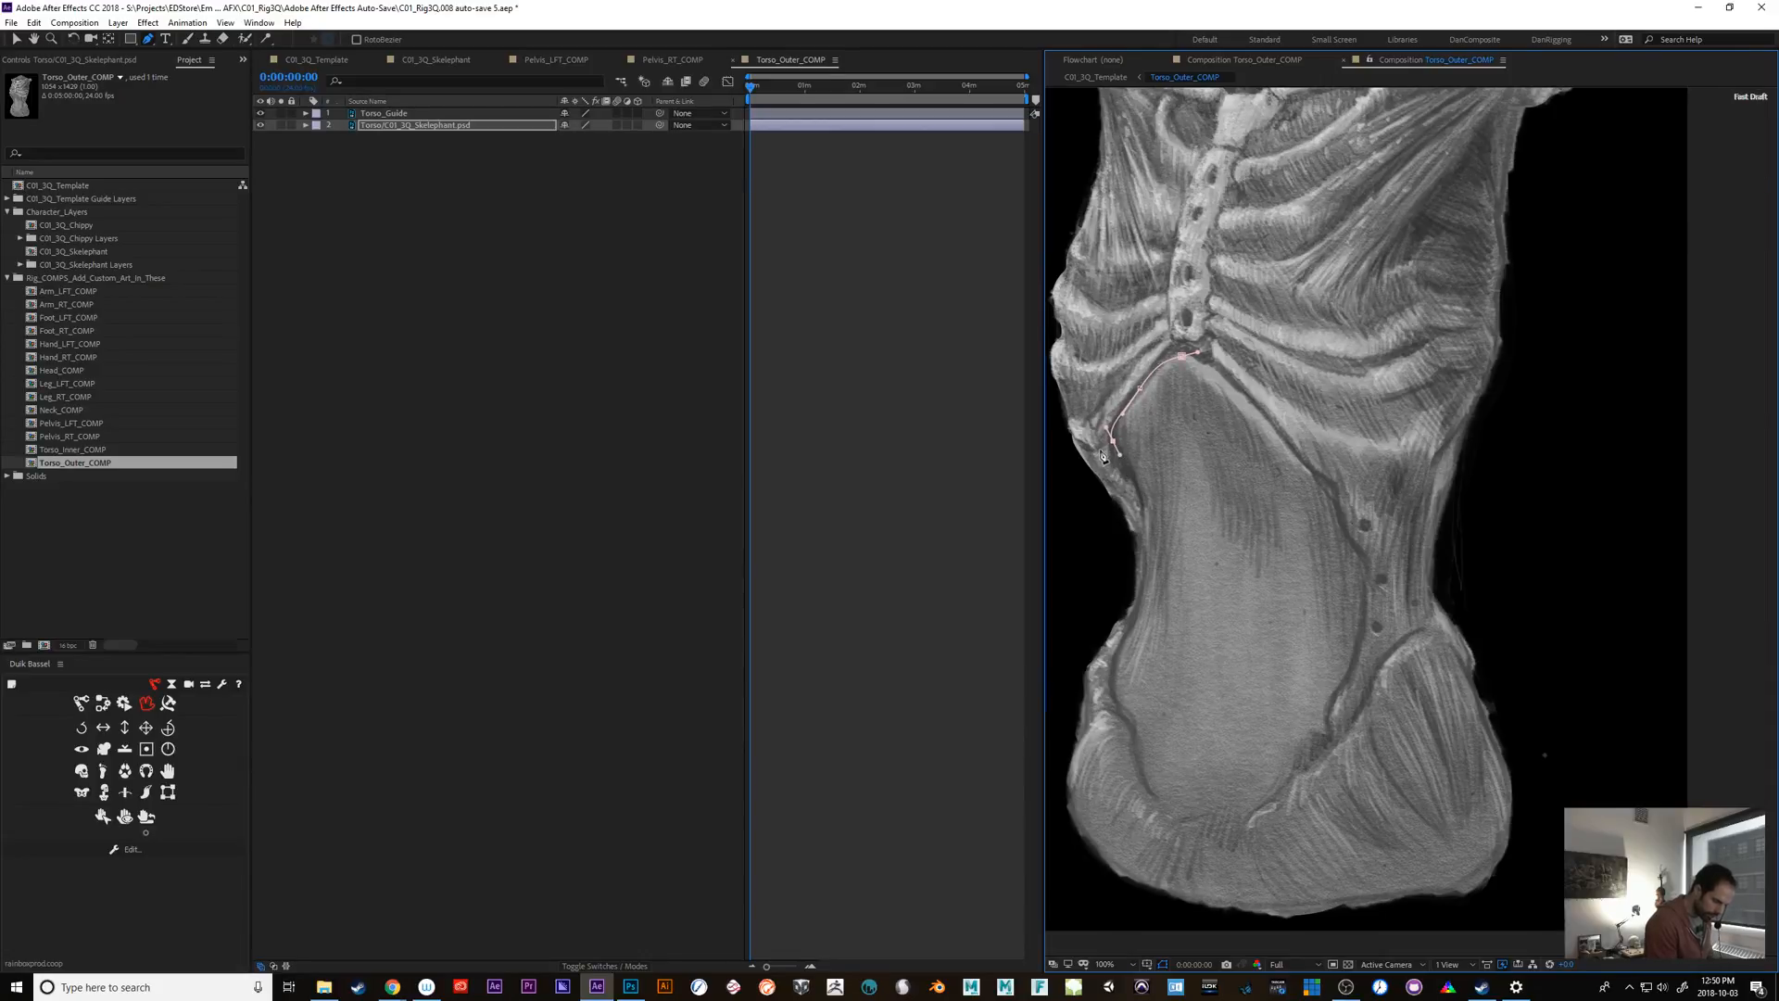
pyautogui.moveTo(1098, 456); pyautogui.dragTo(1083, 458)
pyautogui.hotkey('ctrl', 'z')
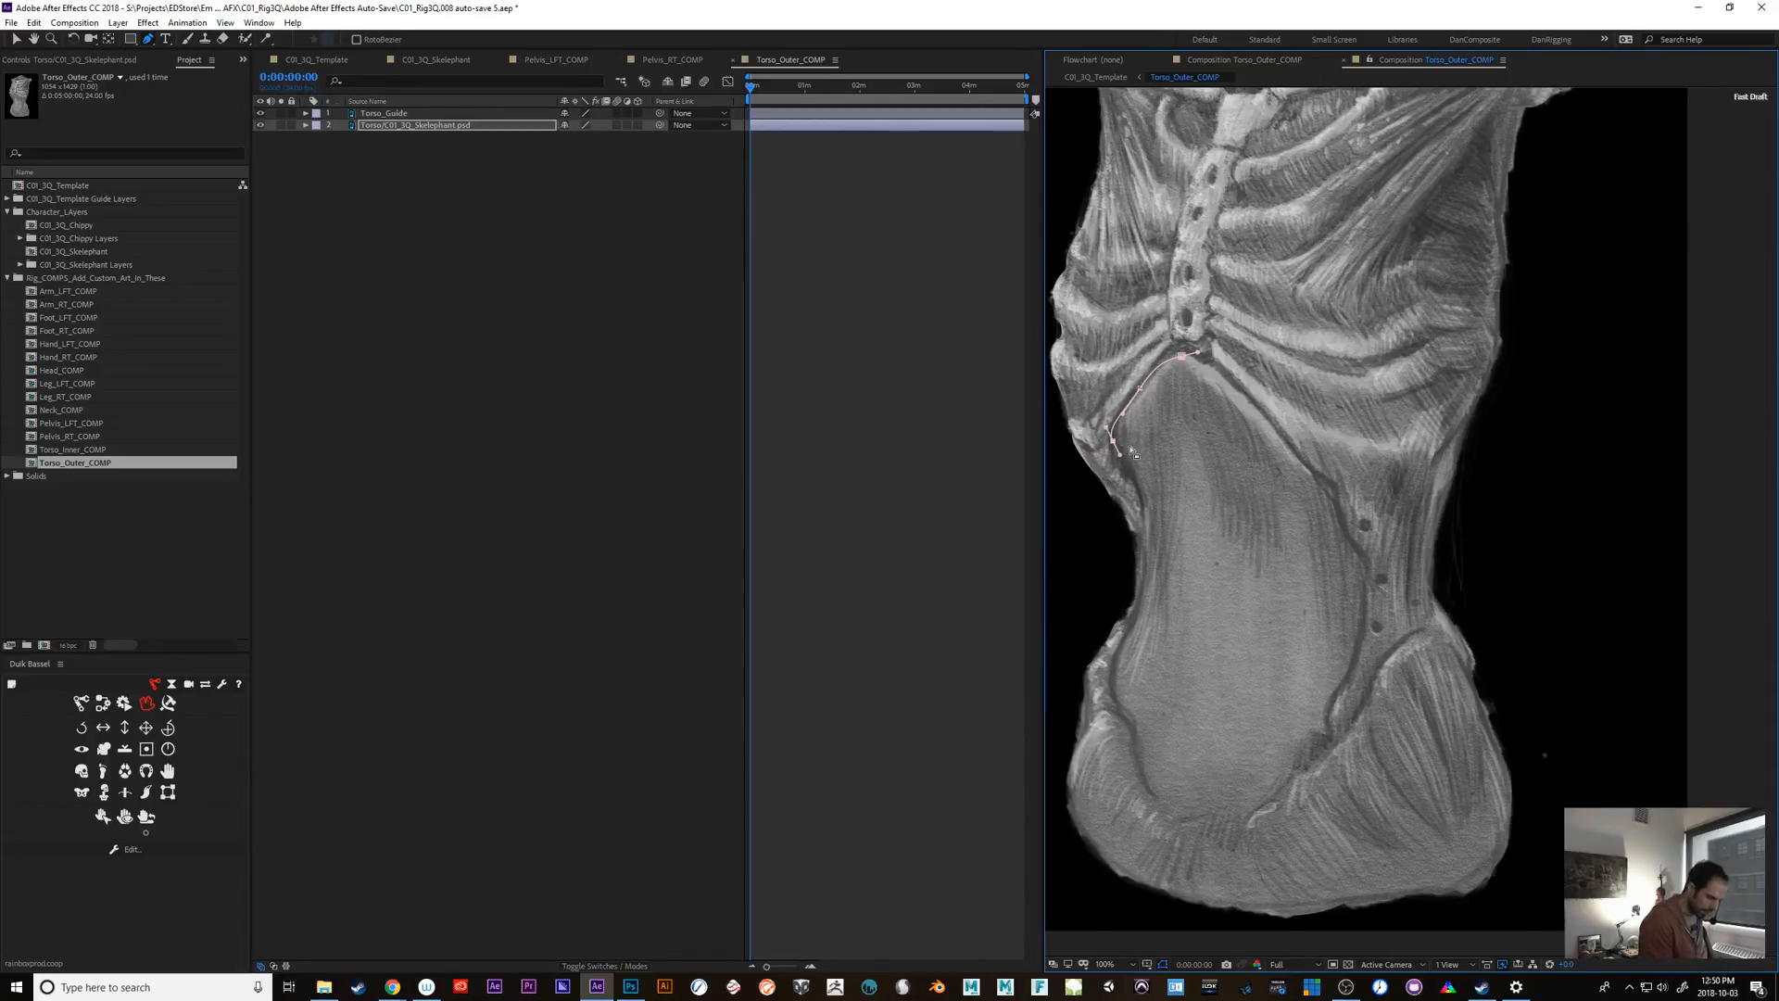
pyautogui.hotkey('ctrl', 'z')
pyautogui.moveTo(1110, 432); pyautogui.dragTo(1109, 437)
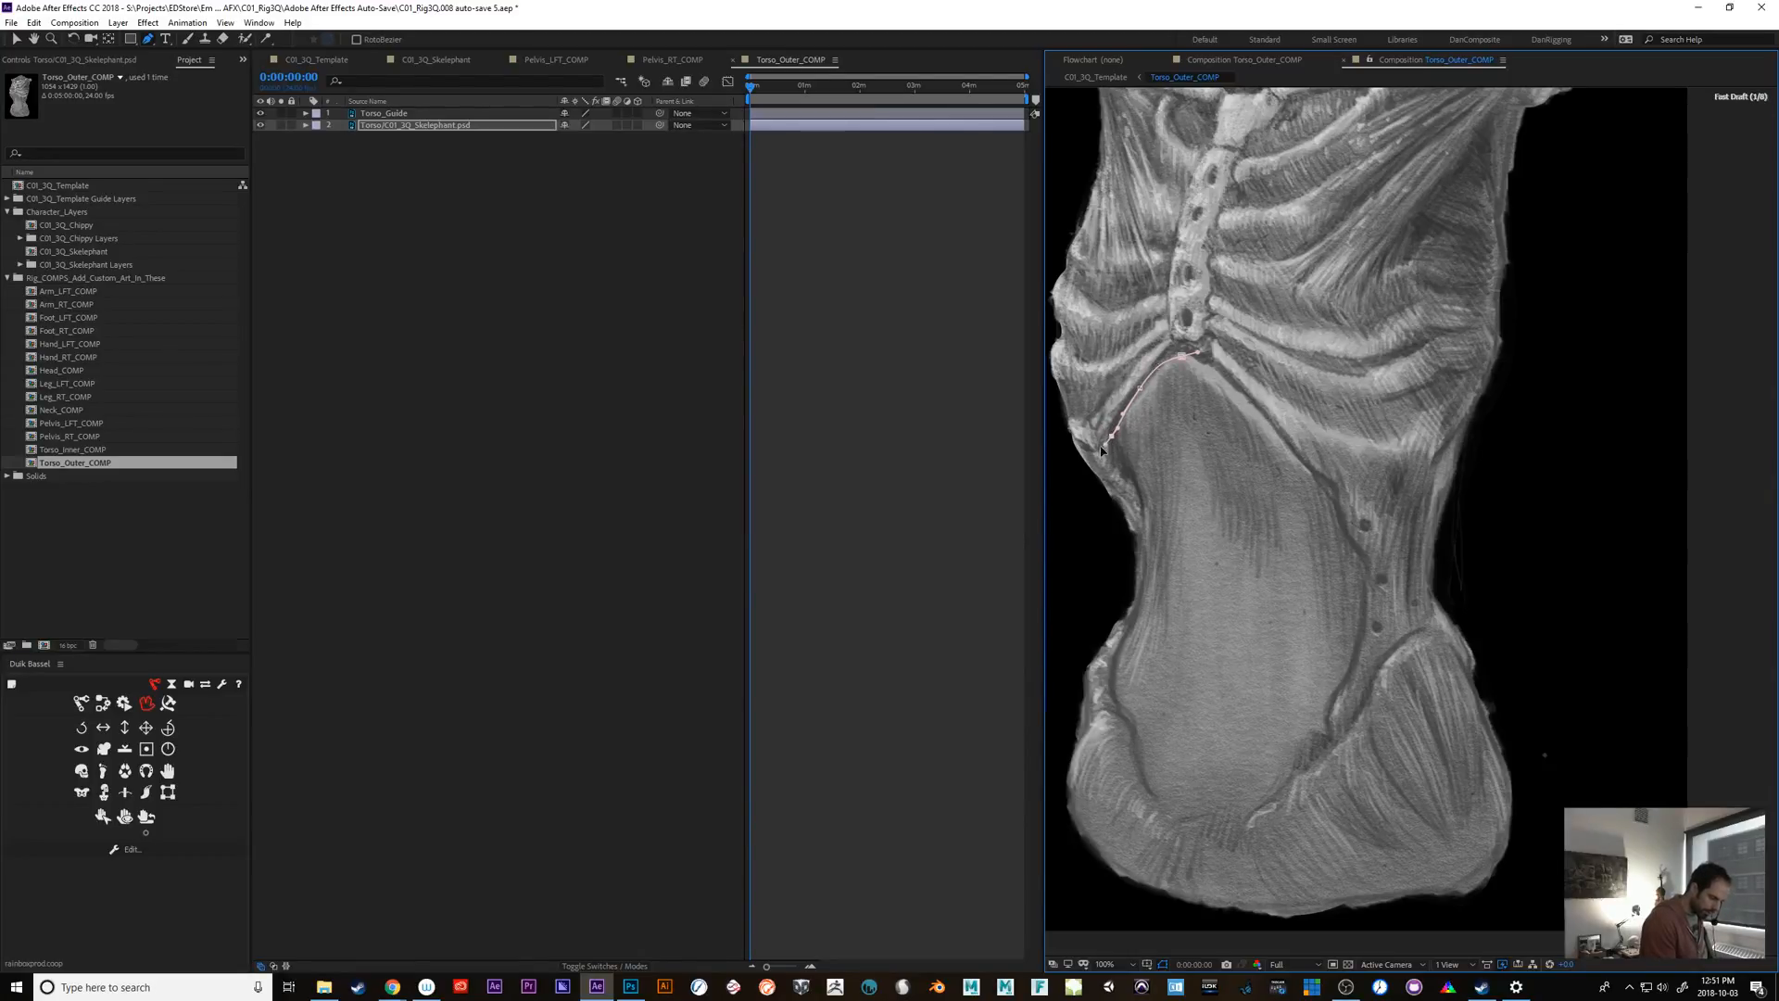
# Continue the mask path around the left rib tip and up outside the torso to the left shoulder corner
pyautogui.press('space')
pyautogui.moveTo(1288, 576); pyautogui.dragTo(1414, 708)
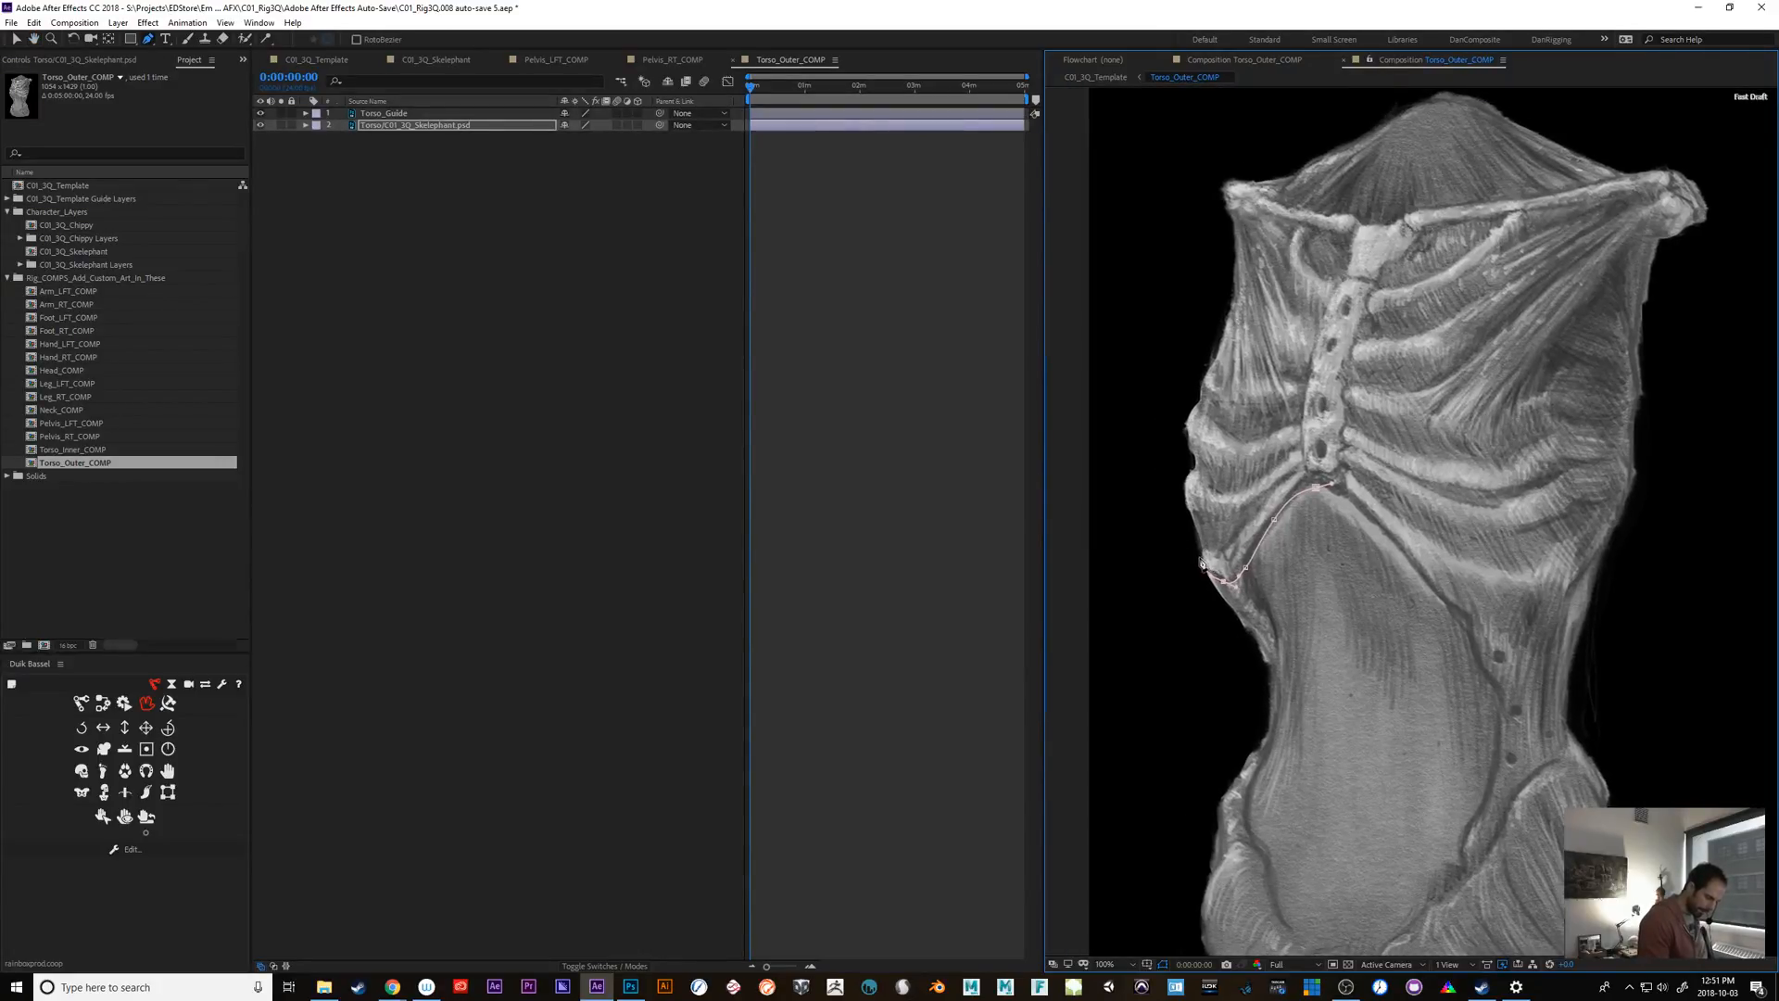
pyautogui.click(1180, 320)
pyautogui.click(1214, 144)
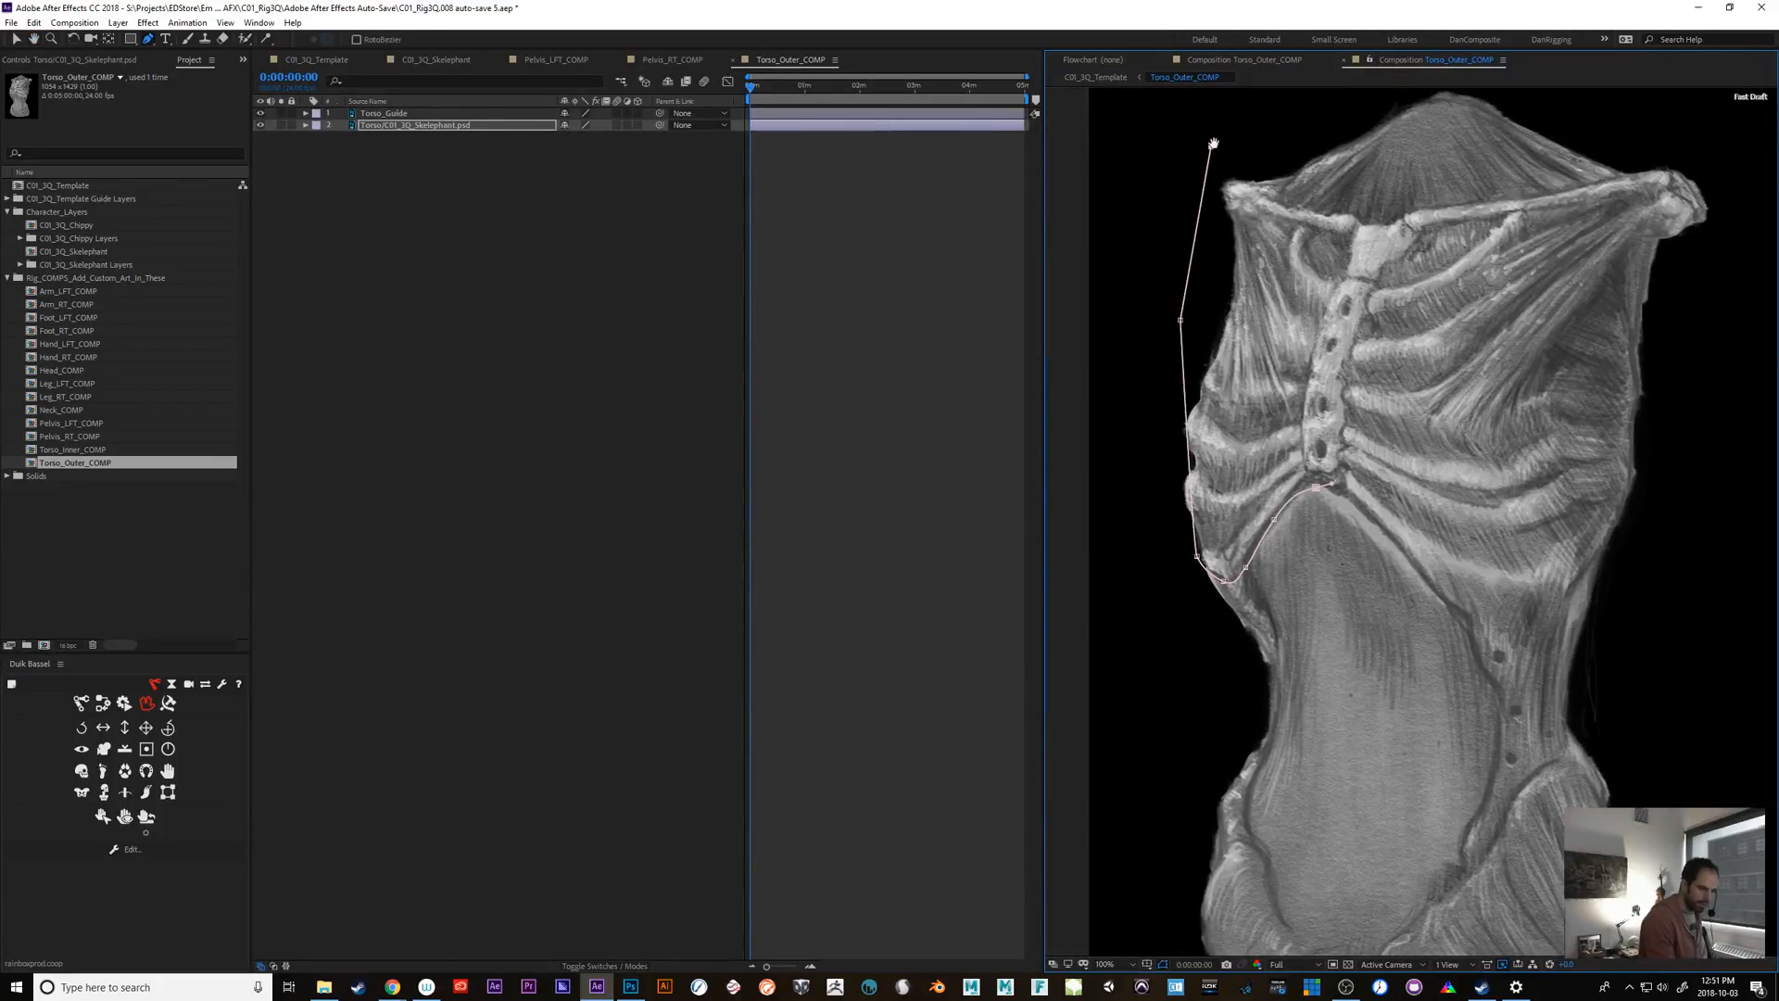
pyautogui.press('space')
pyautogui.moveTo(1214, 144); pyautogui.dragTo(1186, 251)
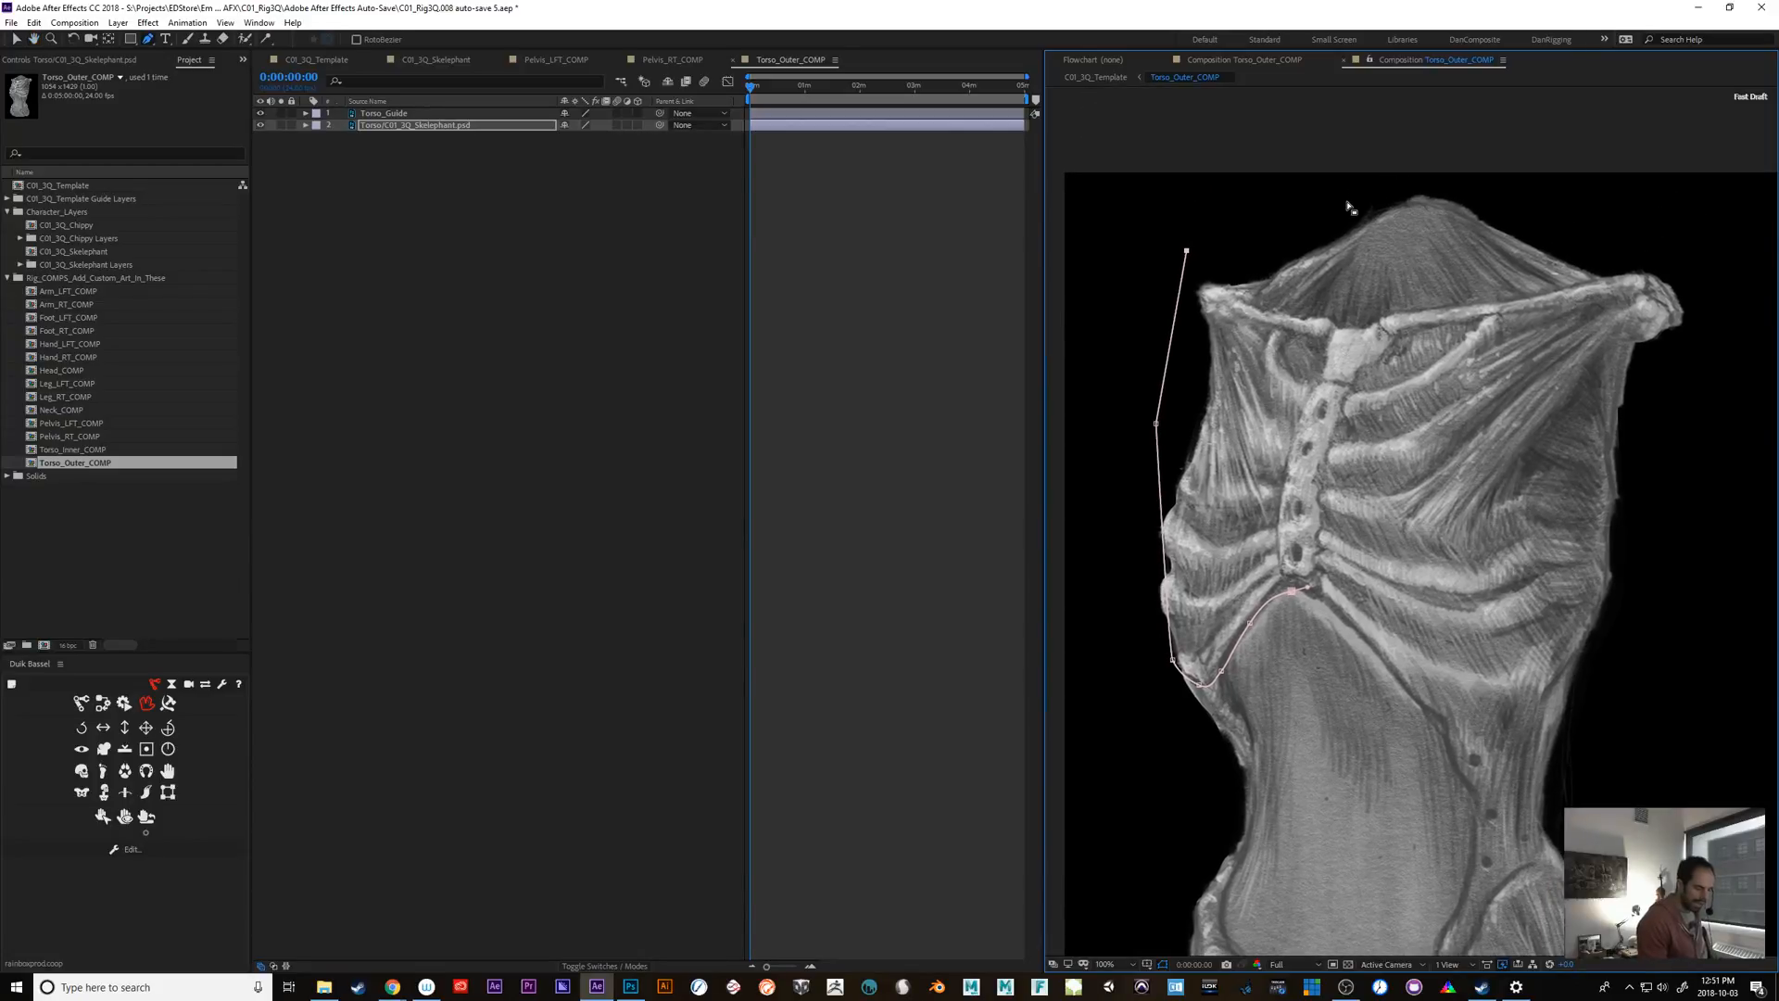
pyautogui.hotkey('ctrl', 'z')
pyautogui.click(1200, 275)
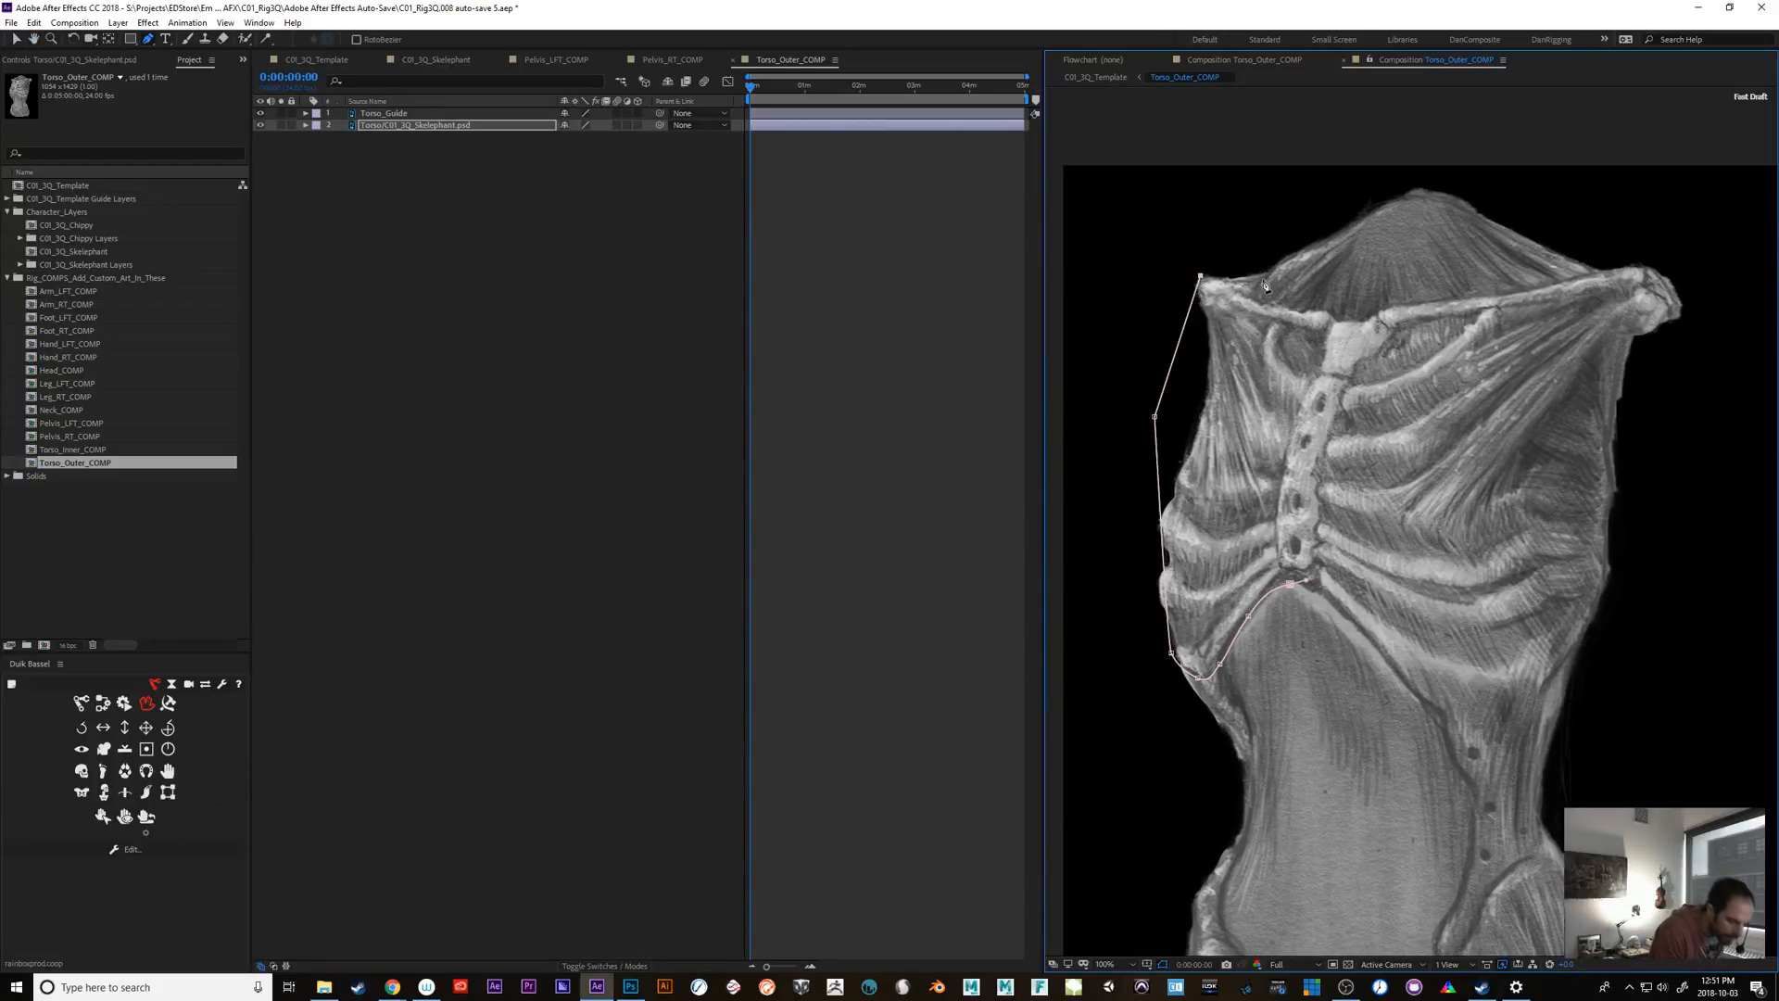
pyautogui.hotkey('ctrl', 'z')
pyautogui.click(1196, 276)
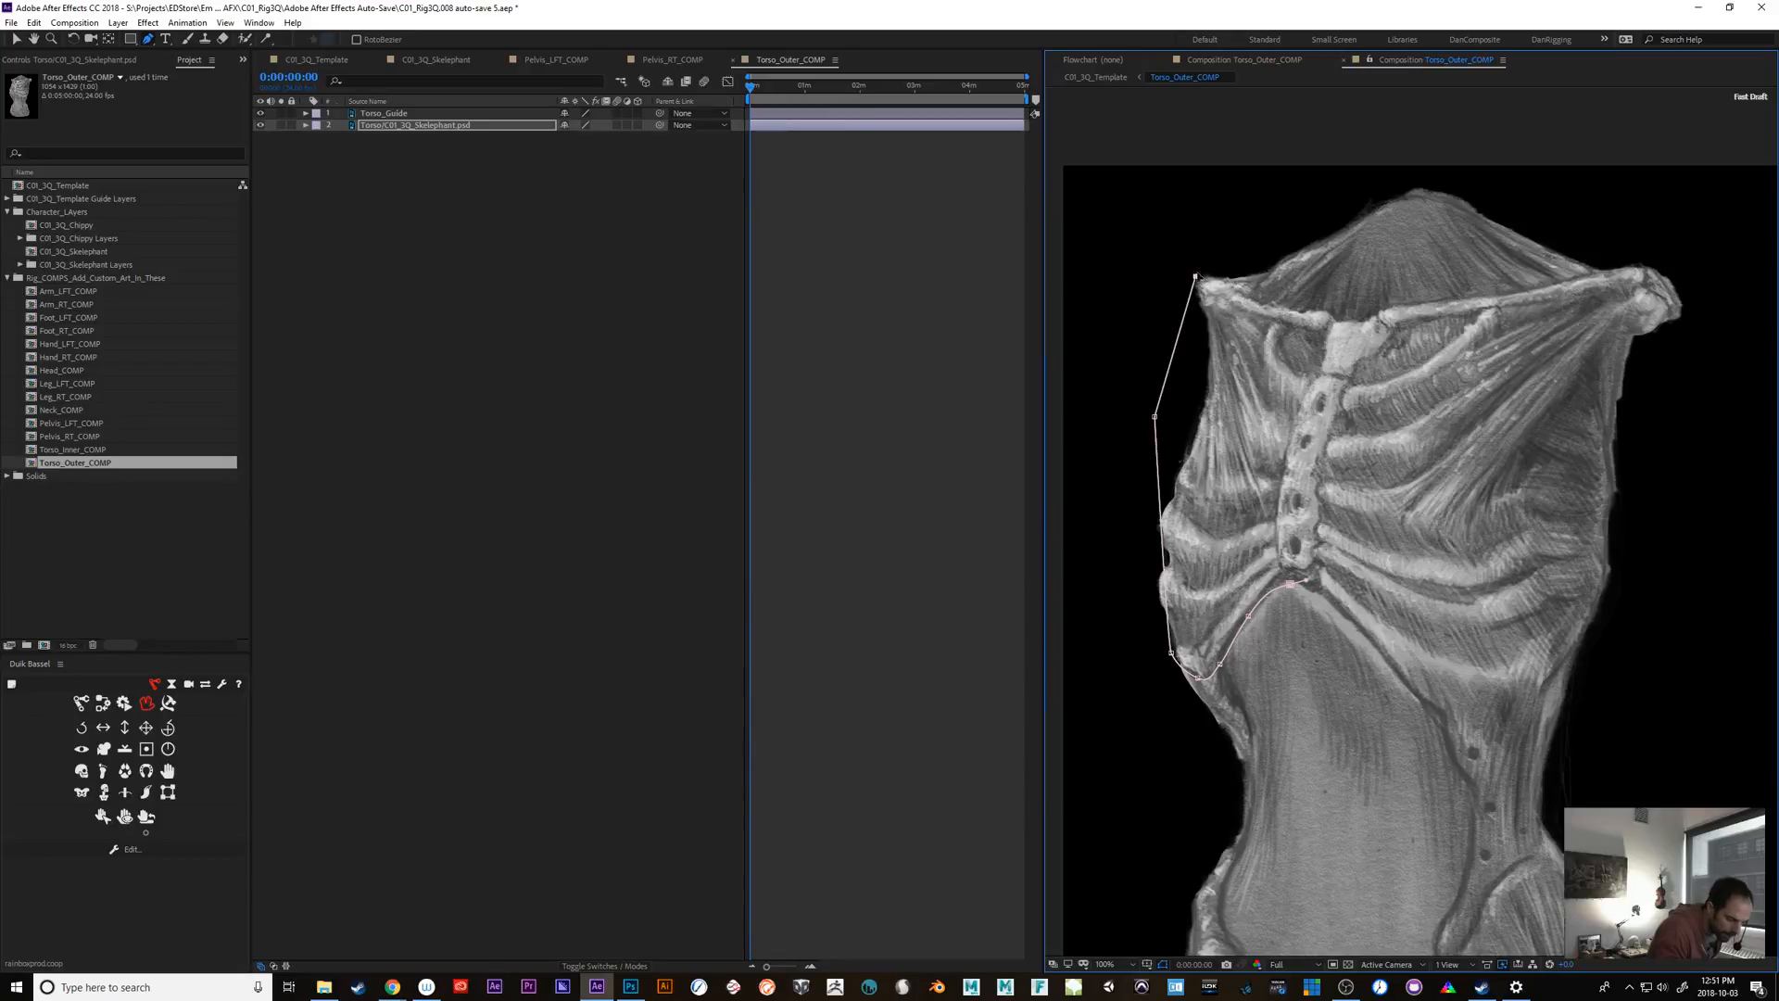
# Trace the mask path along the collarbones from the left shoulder and curve it around the right shoulder tip
pyautogui.moveTo(1223, 278); pyautogui.dragTo(1537, 369)
pyautogui.hotkey('ctrl', 'z')
pyautogui.hotkey('ctrl', 'z')
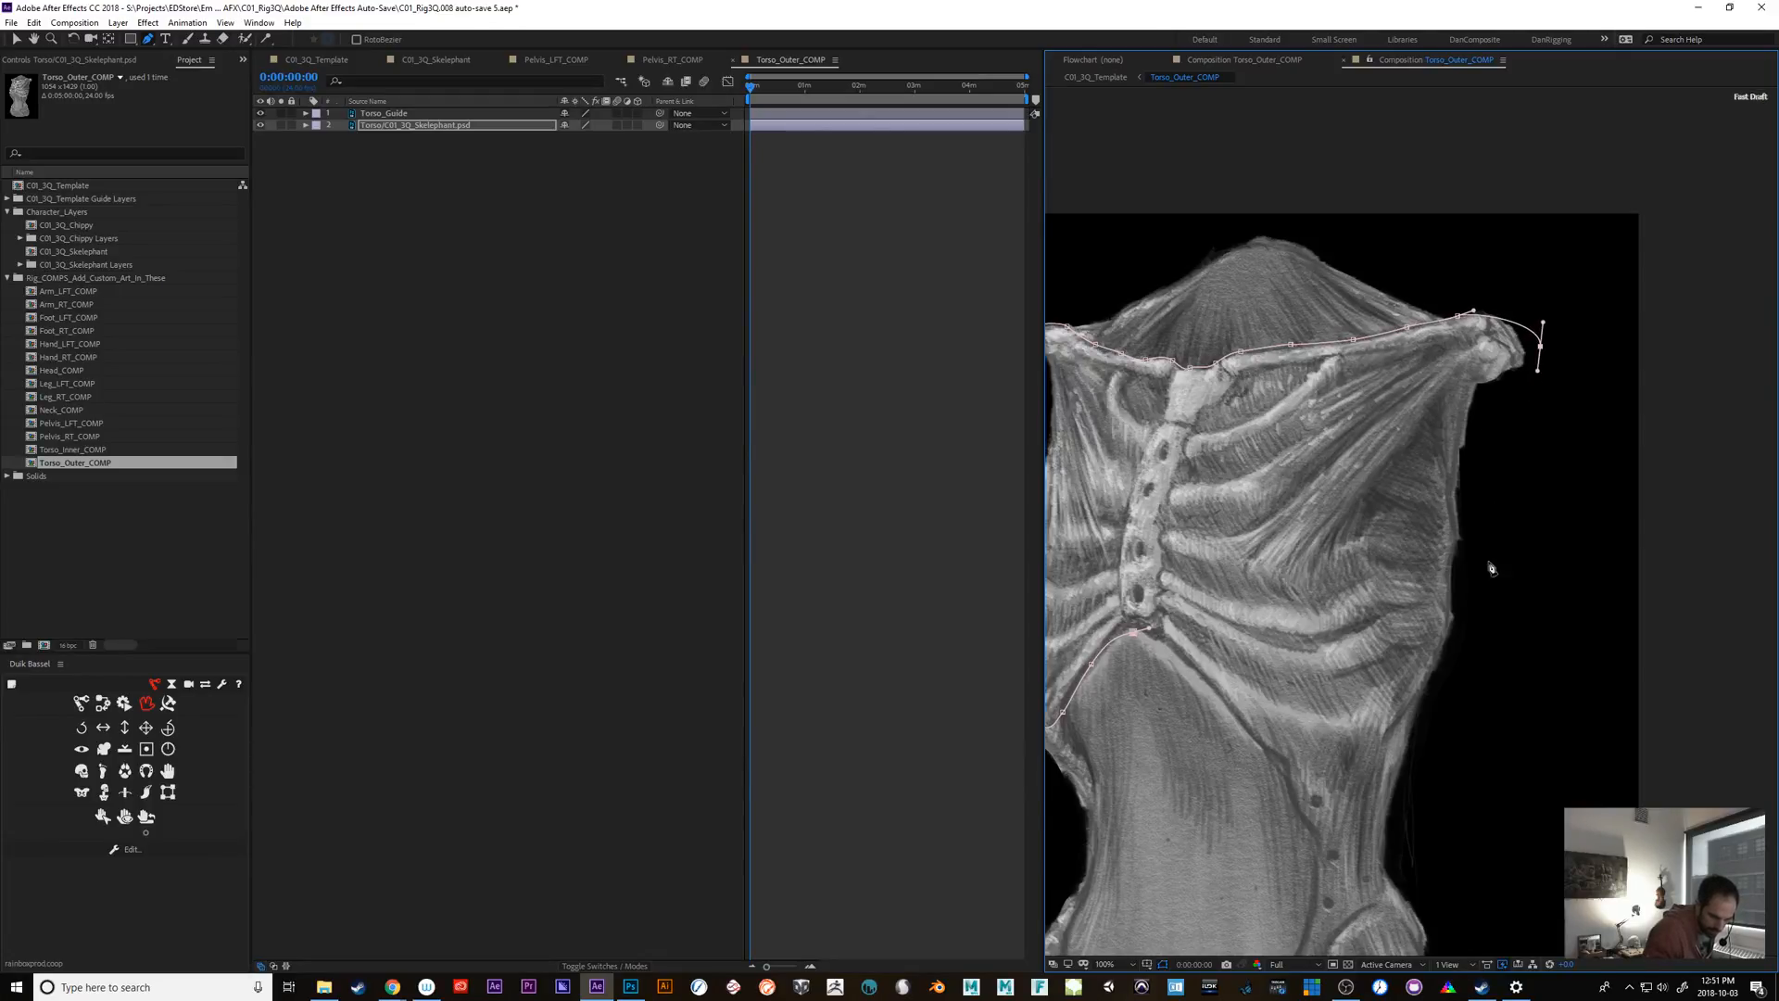
# Extend the mask path down outside the torso's right side to a point below the right hip
pyautogui.moveTo(1548, 535); pyautogui.dragTo(1580, 325)
pyautogui.click(1573, 780)
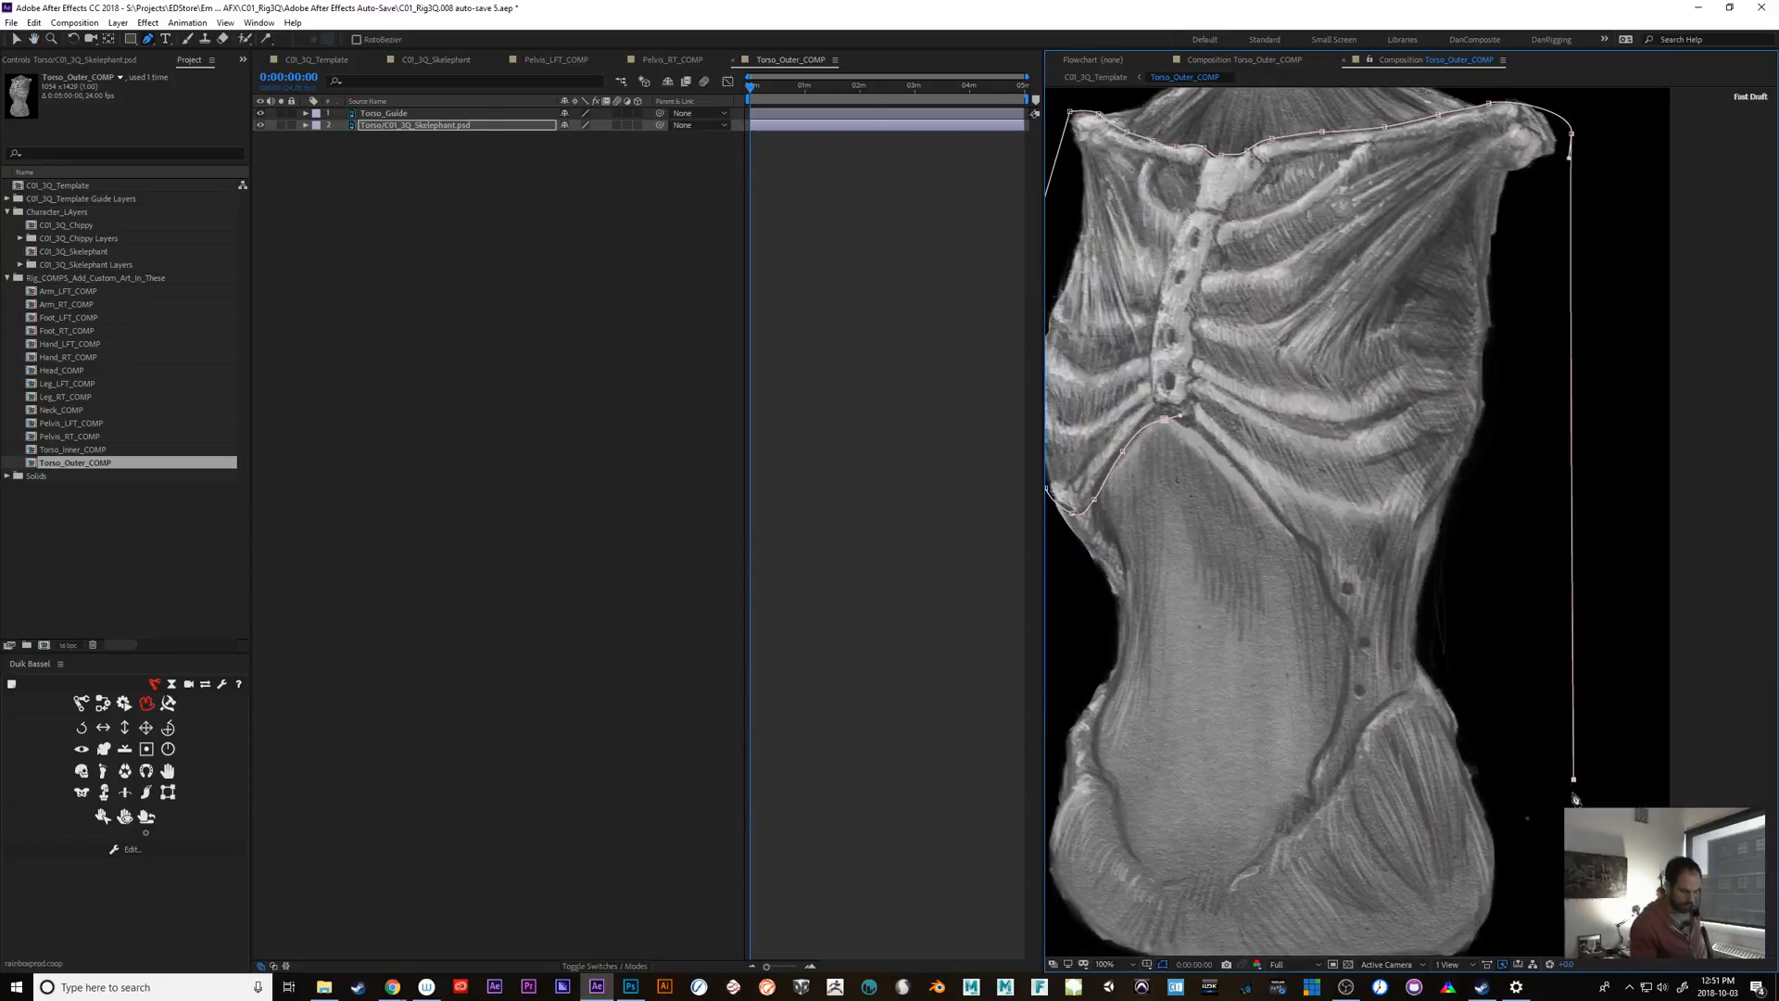
pyautogui.moveTo(1561, 856); pyautogui.dragTo(1557, 764)
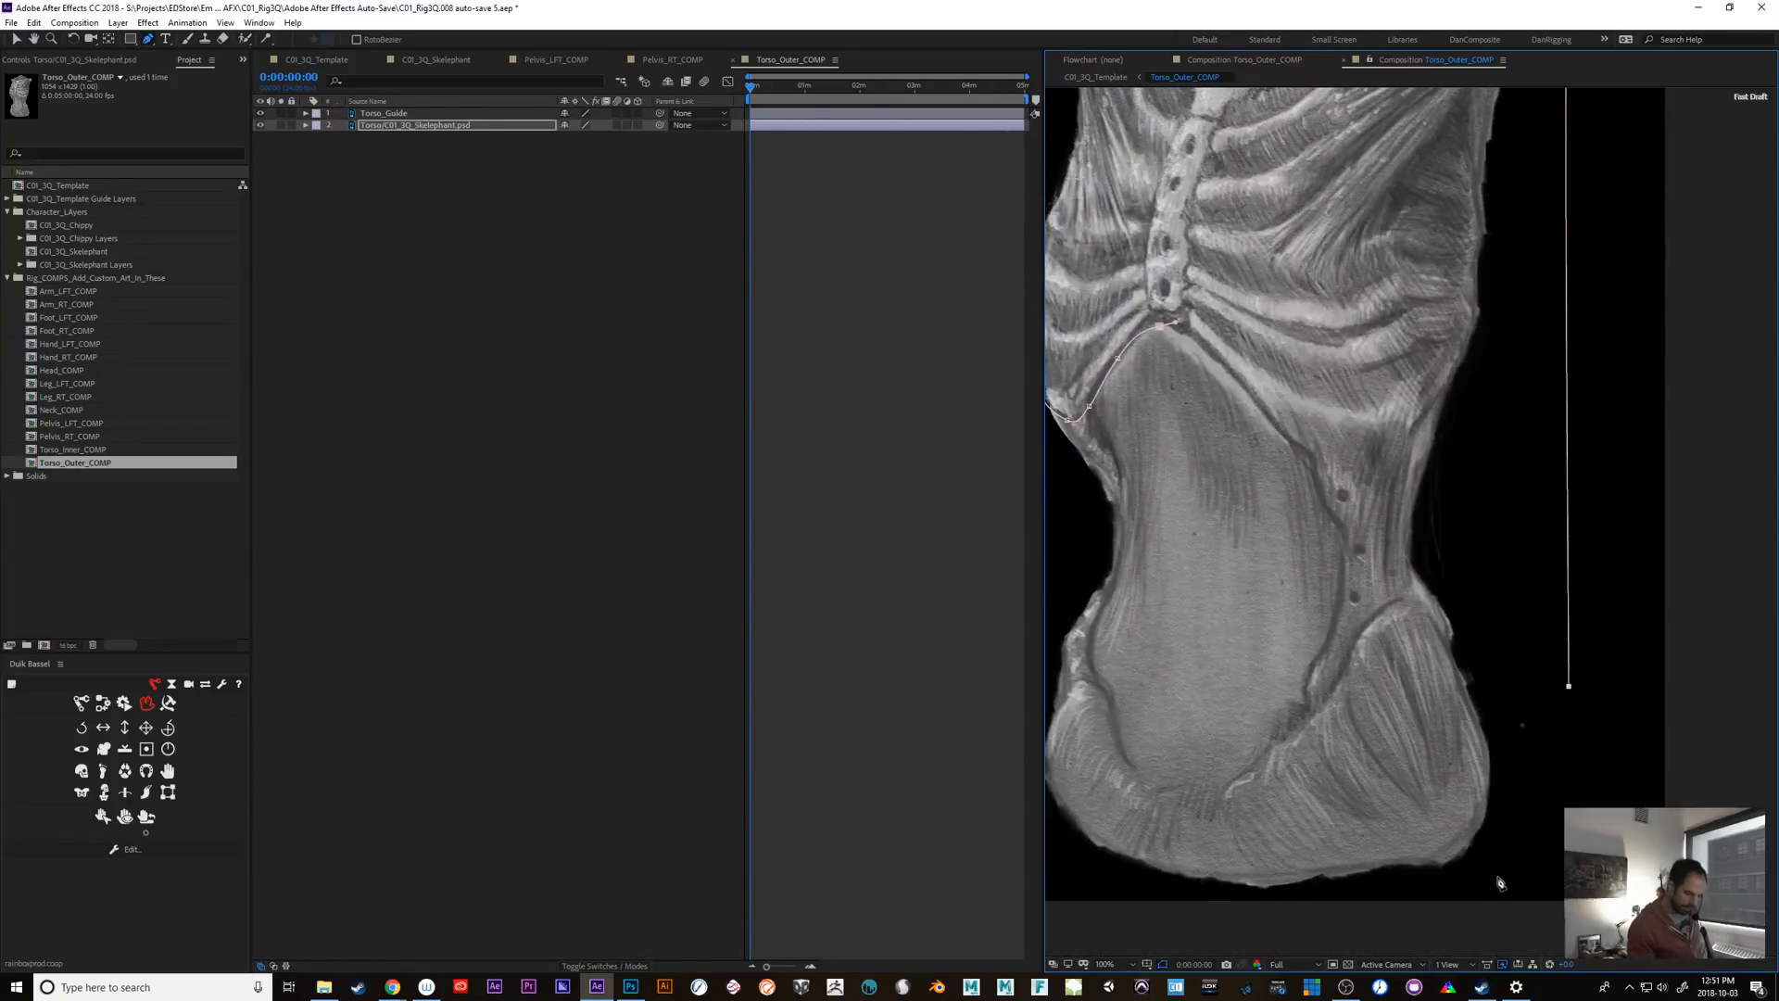
pyautogui.click(1493, 876)
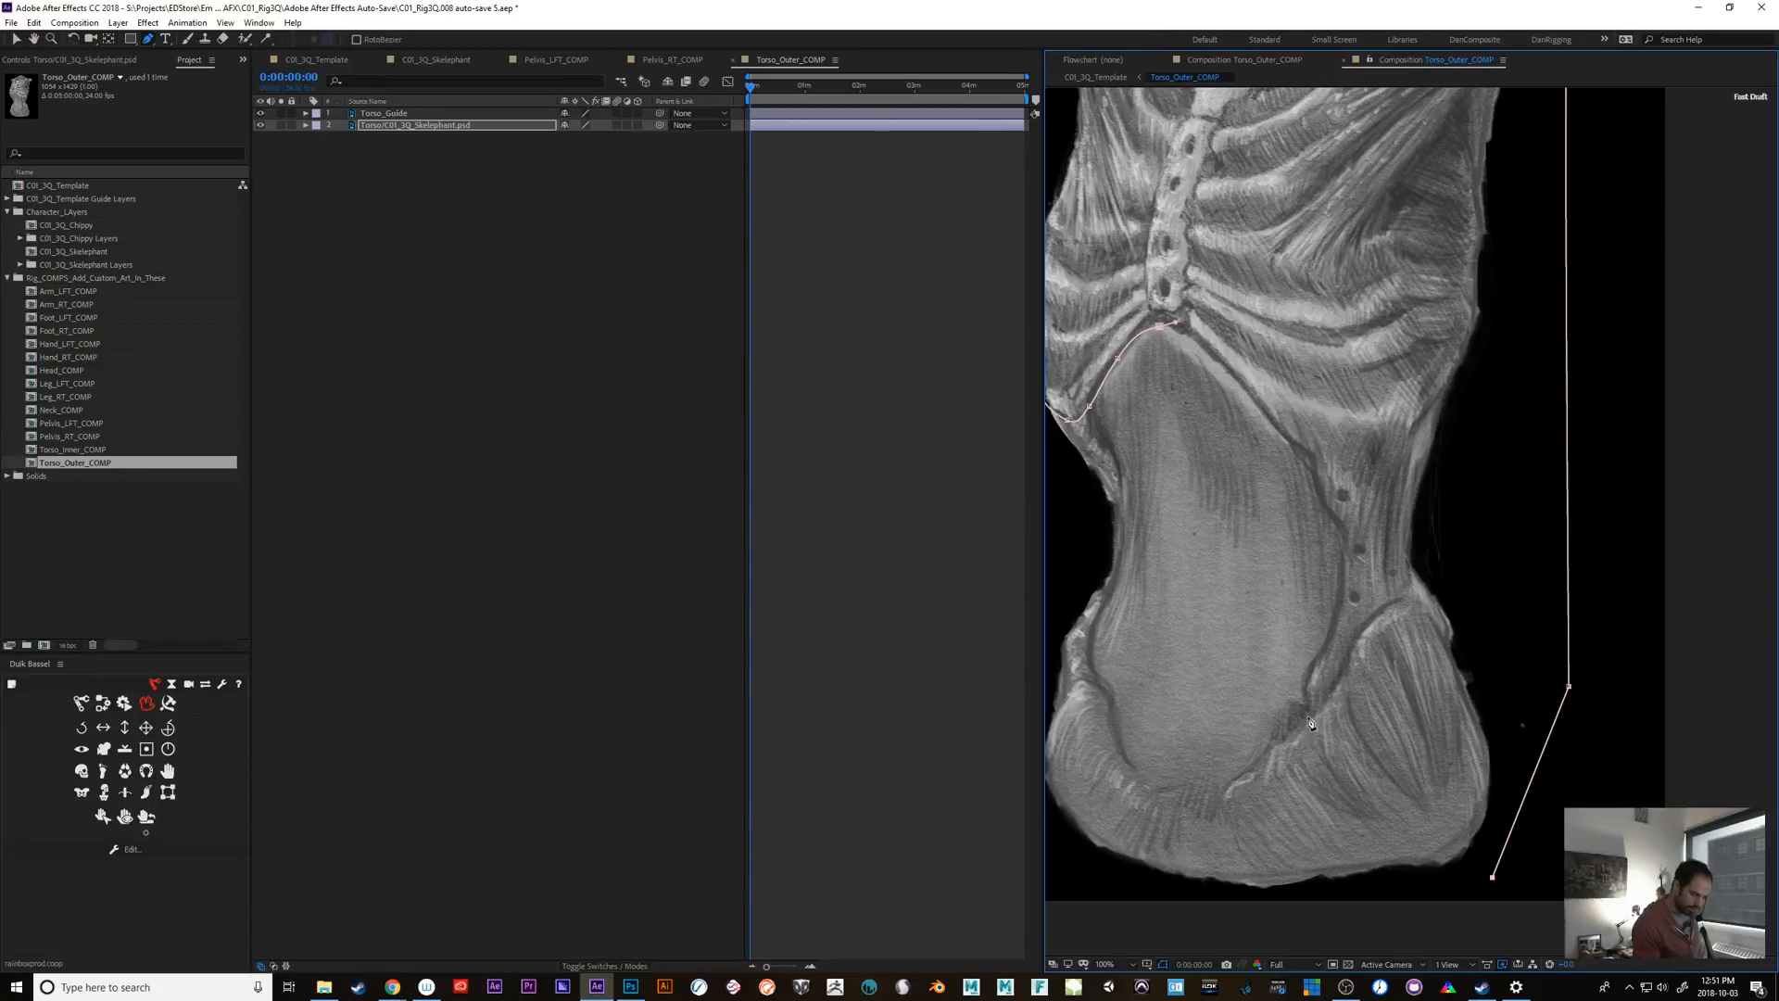
# Trace the mask path from the right hip muscle's inner edge up along the right side of the belly opening
pyautogui.click(1308, 713)
pyautogui.click(1304, 684)
pyautogui.click(1310, 668)
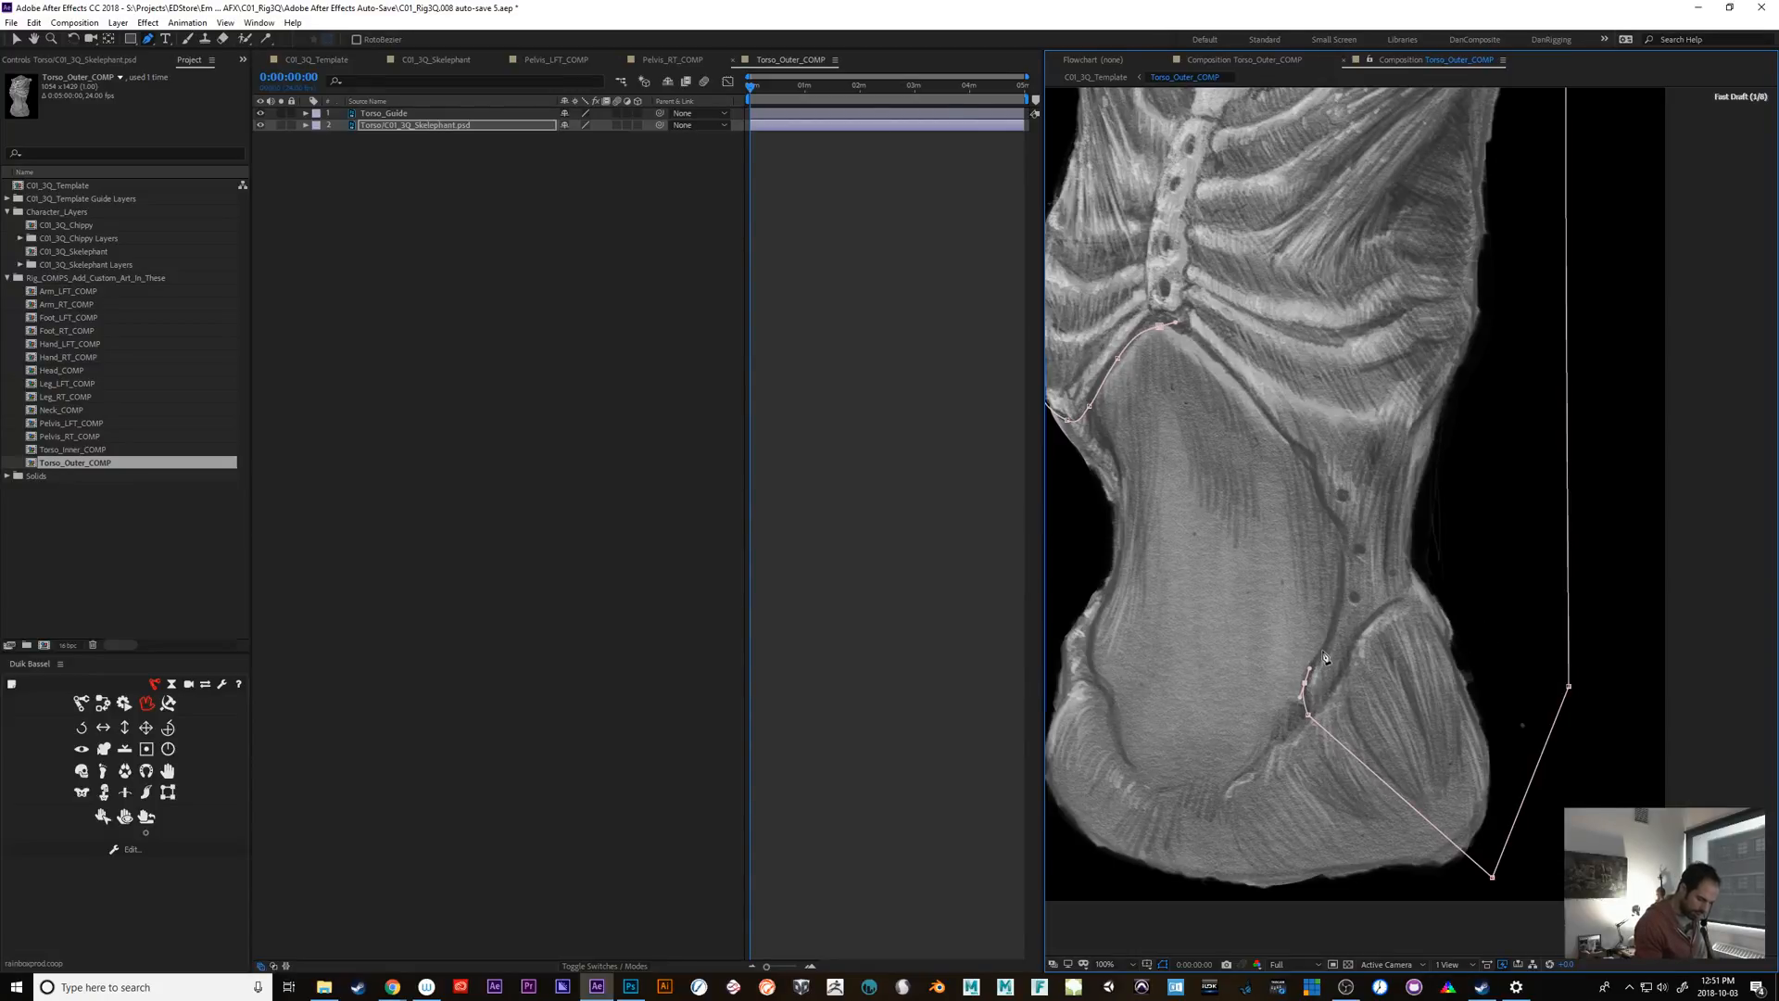
pyautogui.click(1324, 647)
pyautogui.click(1329, 636)
pyautogui.click(1339, 613)
pyautogui.click(1341, 593)
pyautogui.click(1343, 577)
pyautogui.click(1341, 535)
pyautogui.click(1337, 528)
pyautogui.click(1325, 516)
pyautogui.click(1319, 500)
pyautogui.click(1314, 486)
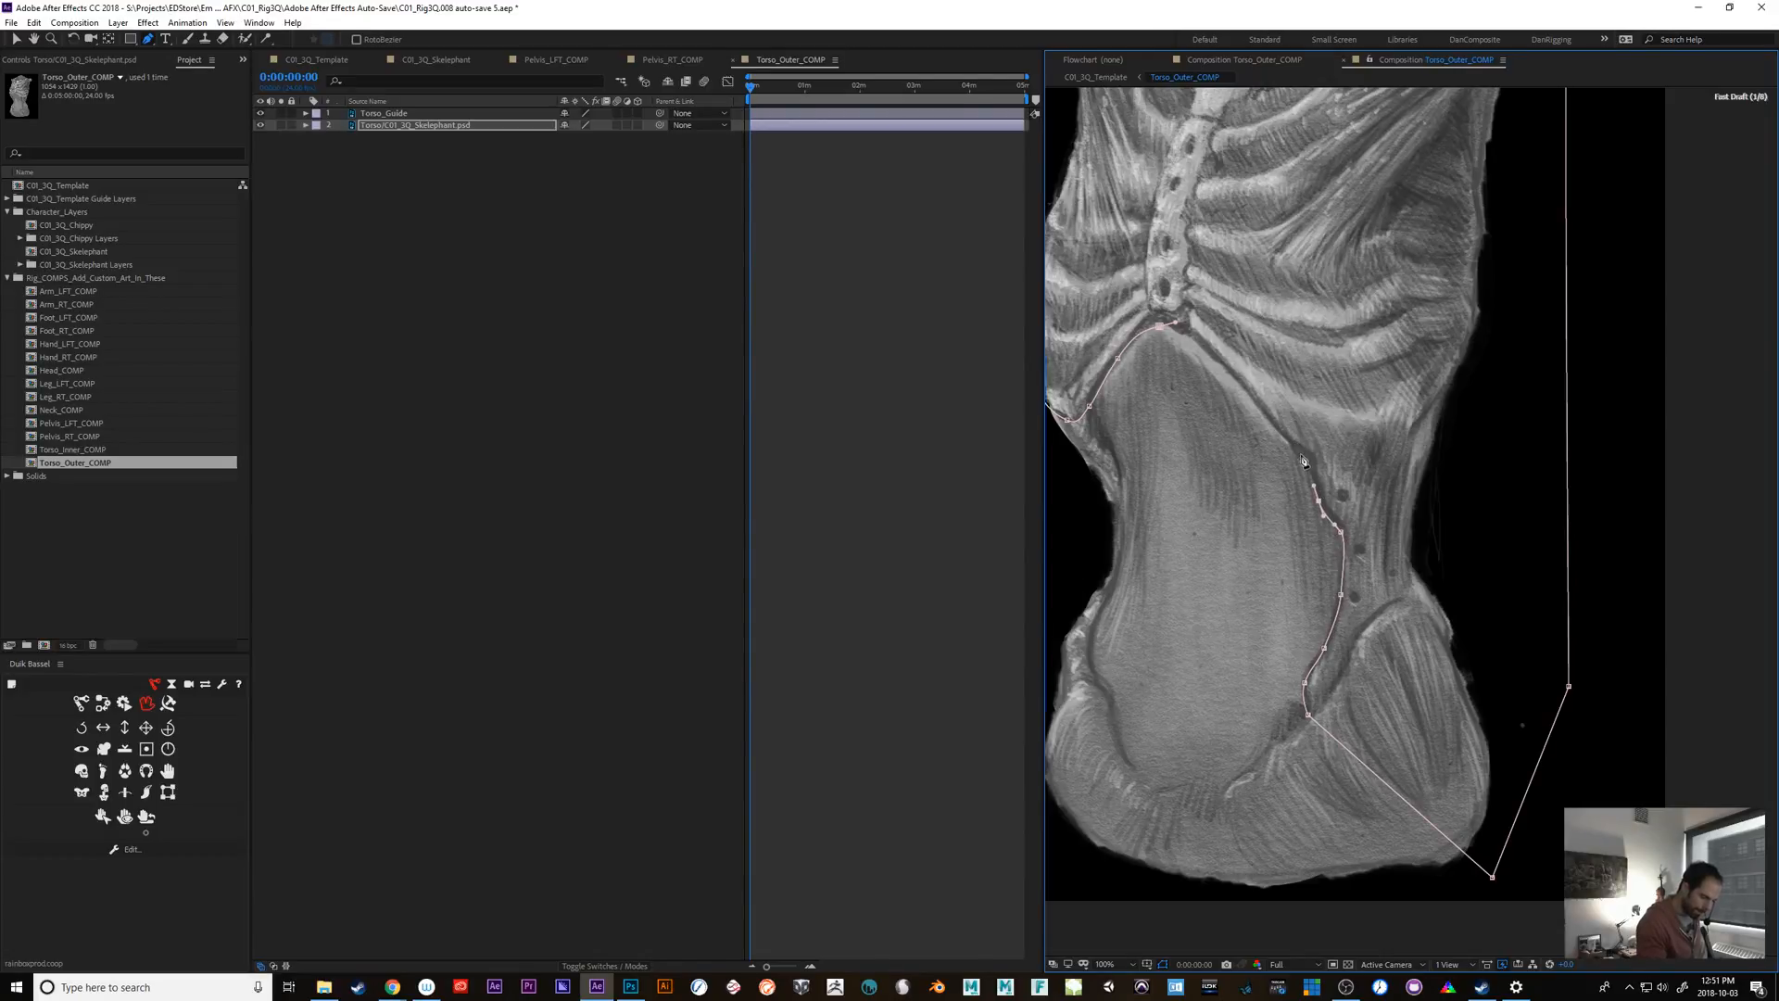
# Follow the right lower rib edge up to the sternum and close the mask at its starting point
pyautogui.click(1309, 456)
pyautogui.click(1261, 411)
pyautogui.click(1251, 401)
pyautogui.click(1222, 364)
pyautogui.click(1191, 333)
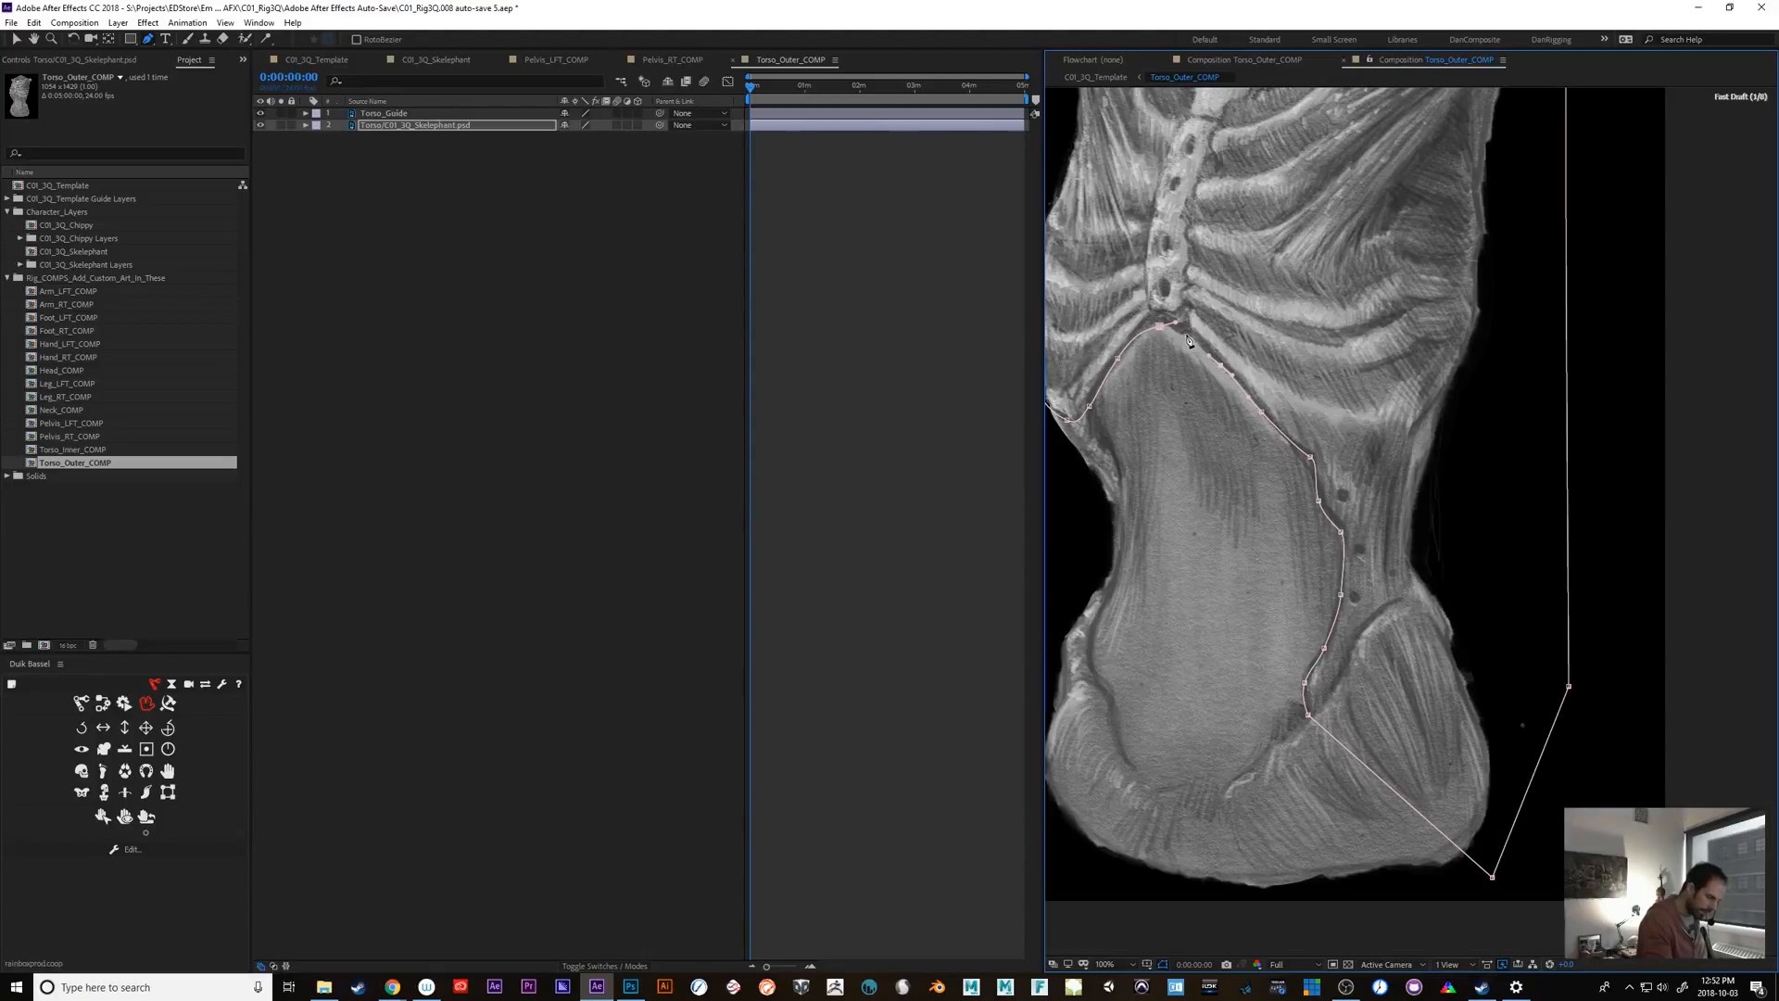
pyautogui.click(1163, 328)
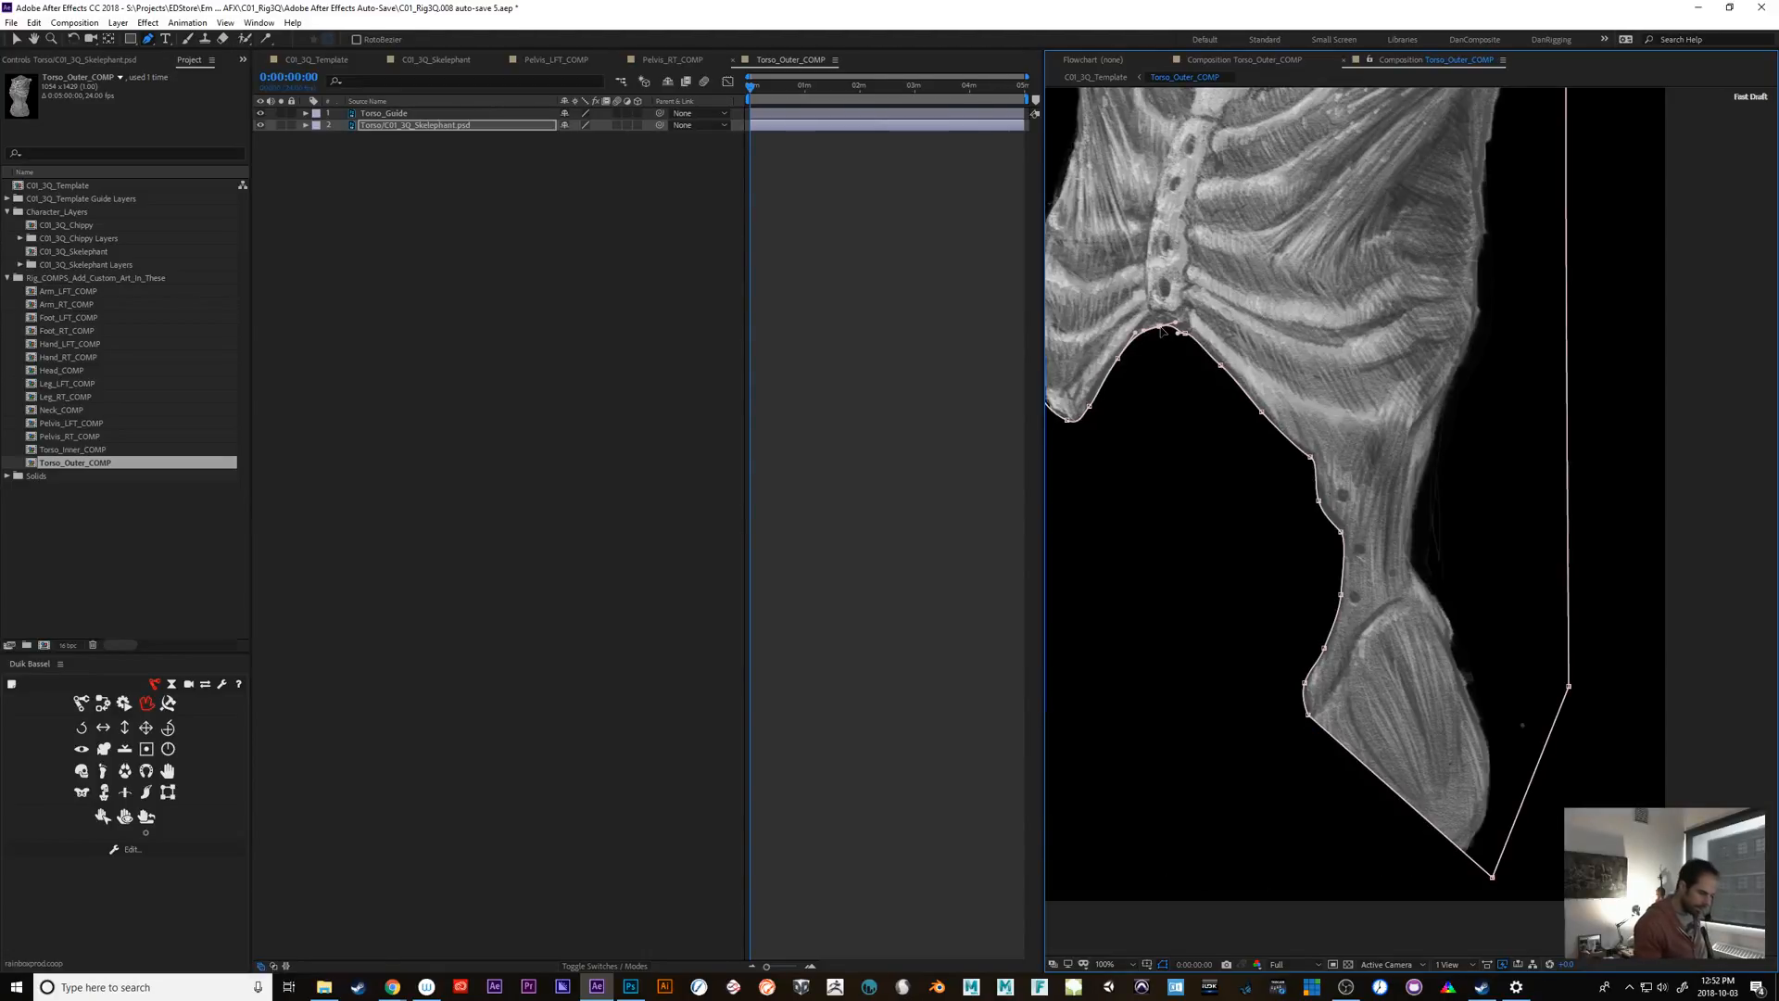
# Set the feather of the torso layer's mask to 5 pixels
pyautogui.press('f')
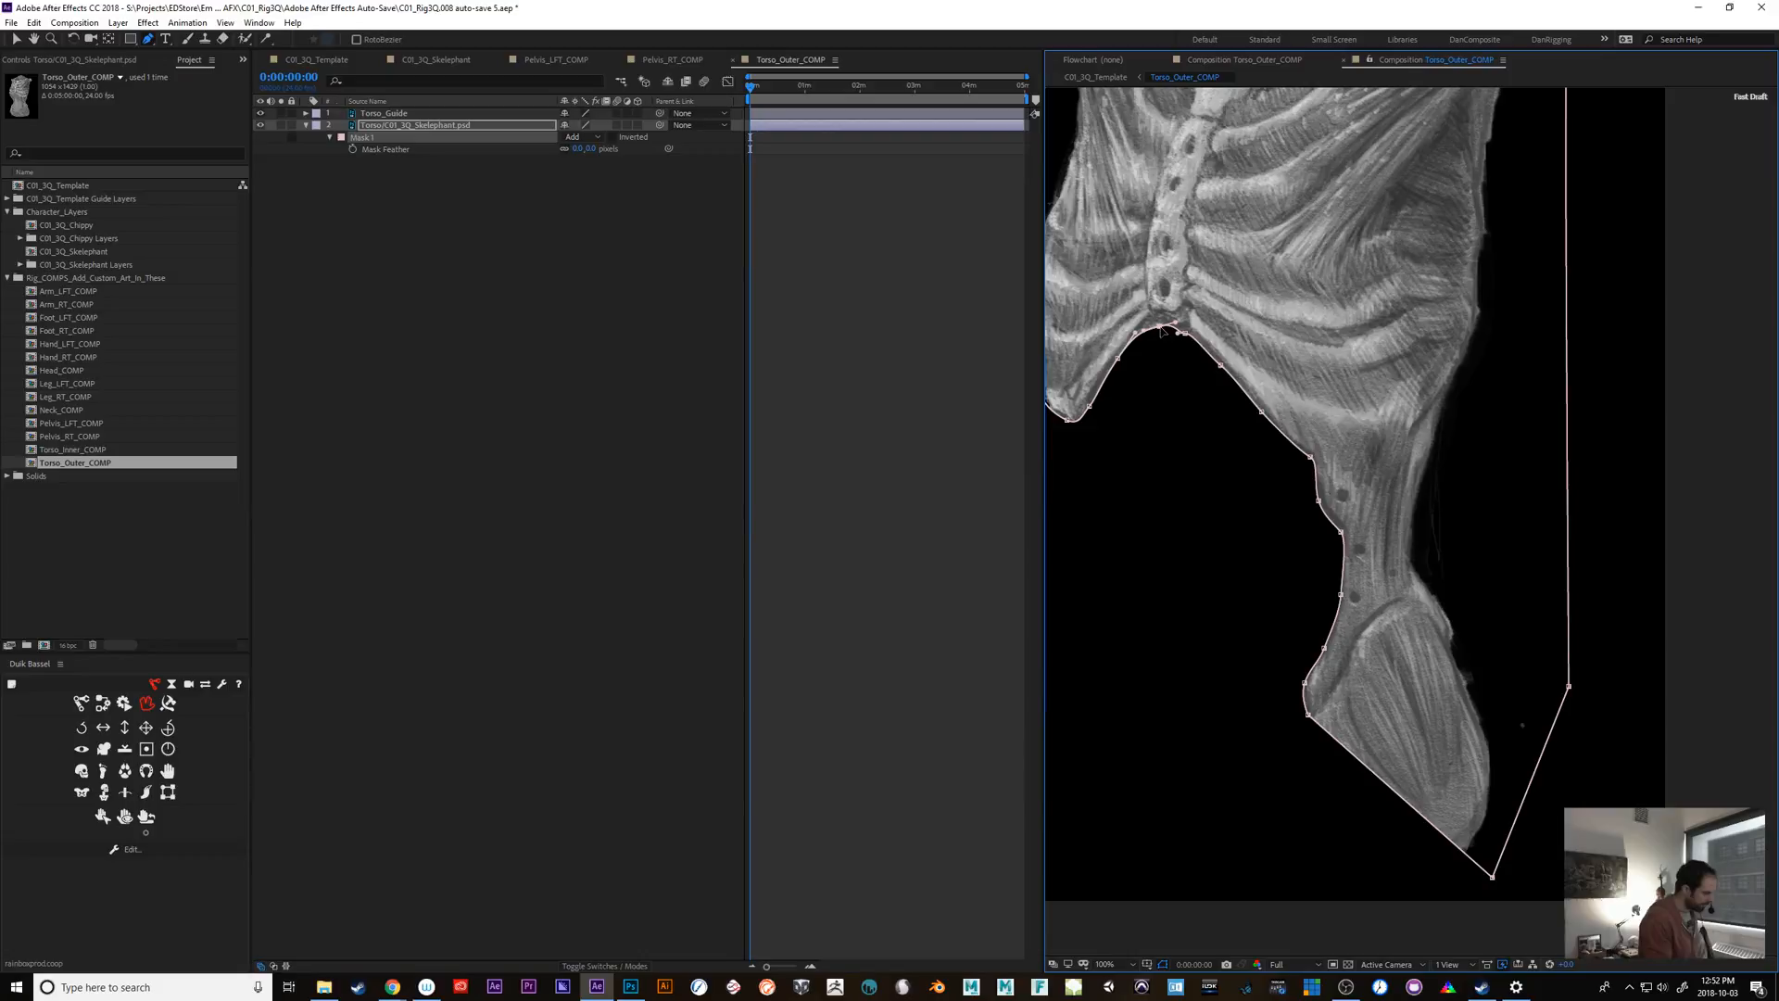
pyautogui.click(582, 148)
pyautogui.write('50')
pyautogui.press('Return')
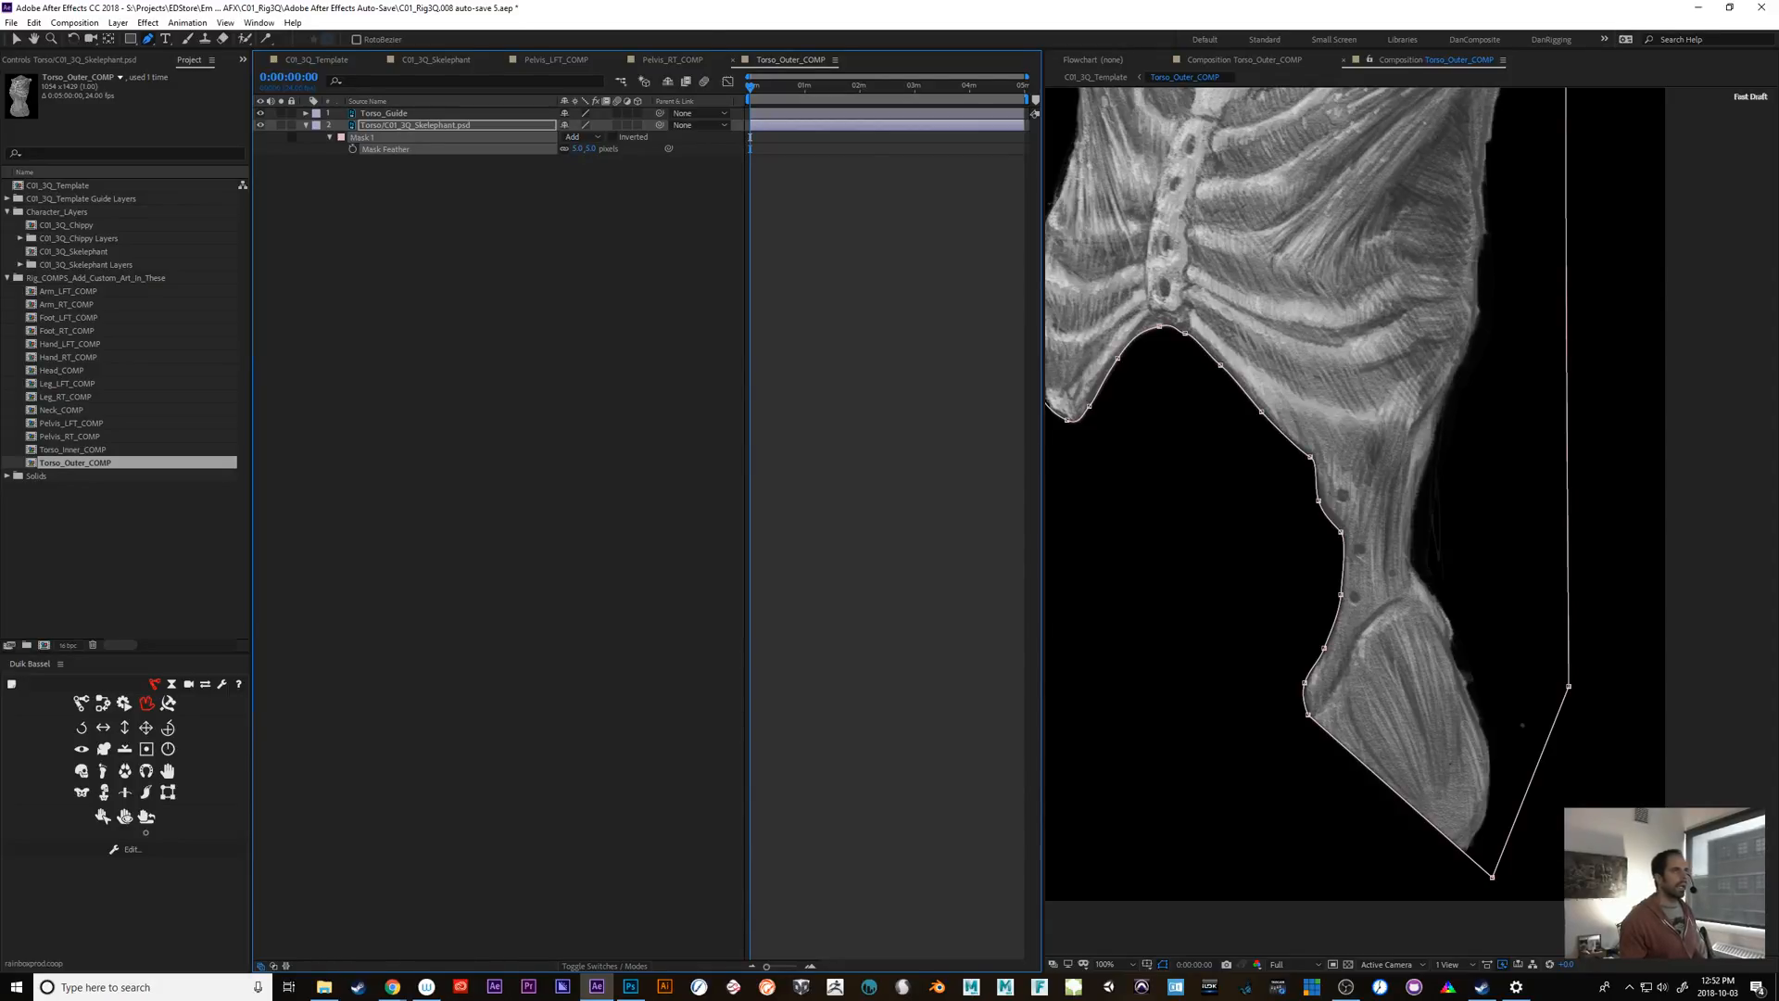
pyautogui.hotkey('alt', 'Tab')
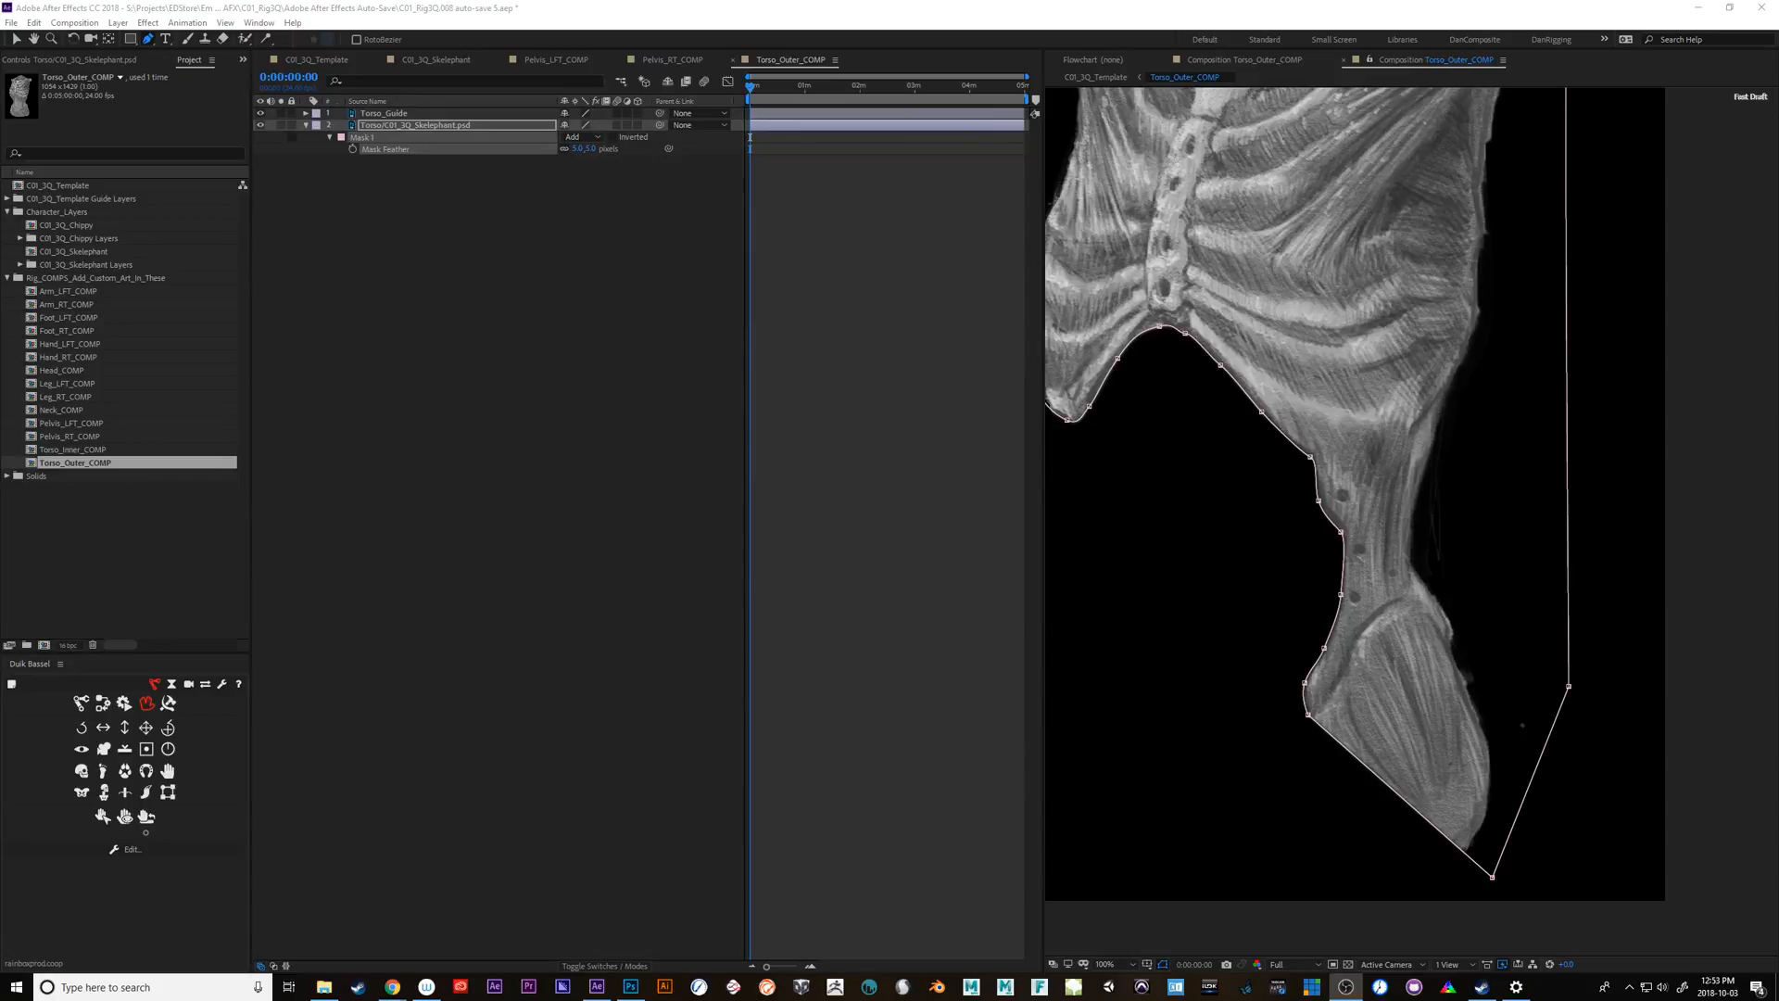
# Compare the masked outer torso with the inner torso in the C01_3Q_Template composition by toggling Torso_Inner's visibility
pyautogui.hotkey('alt', 'Tab')
pyautogui.click(336, 59)
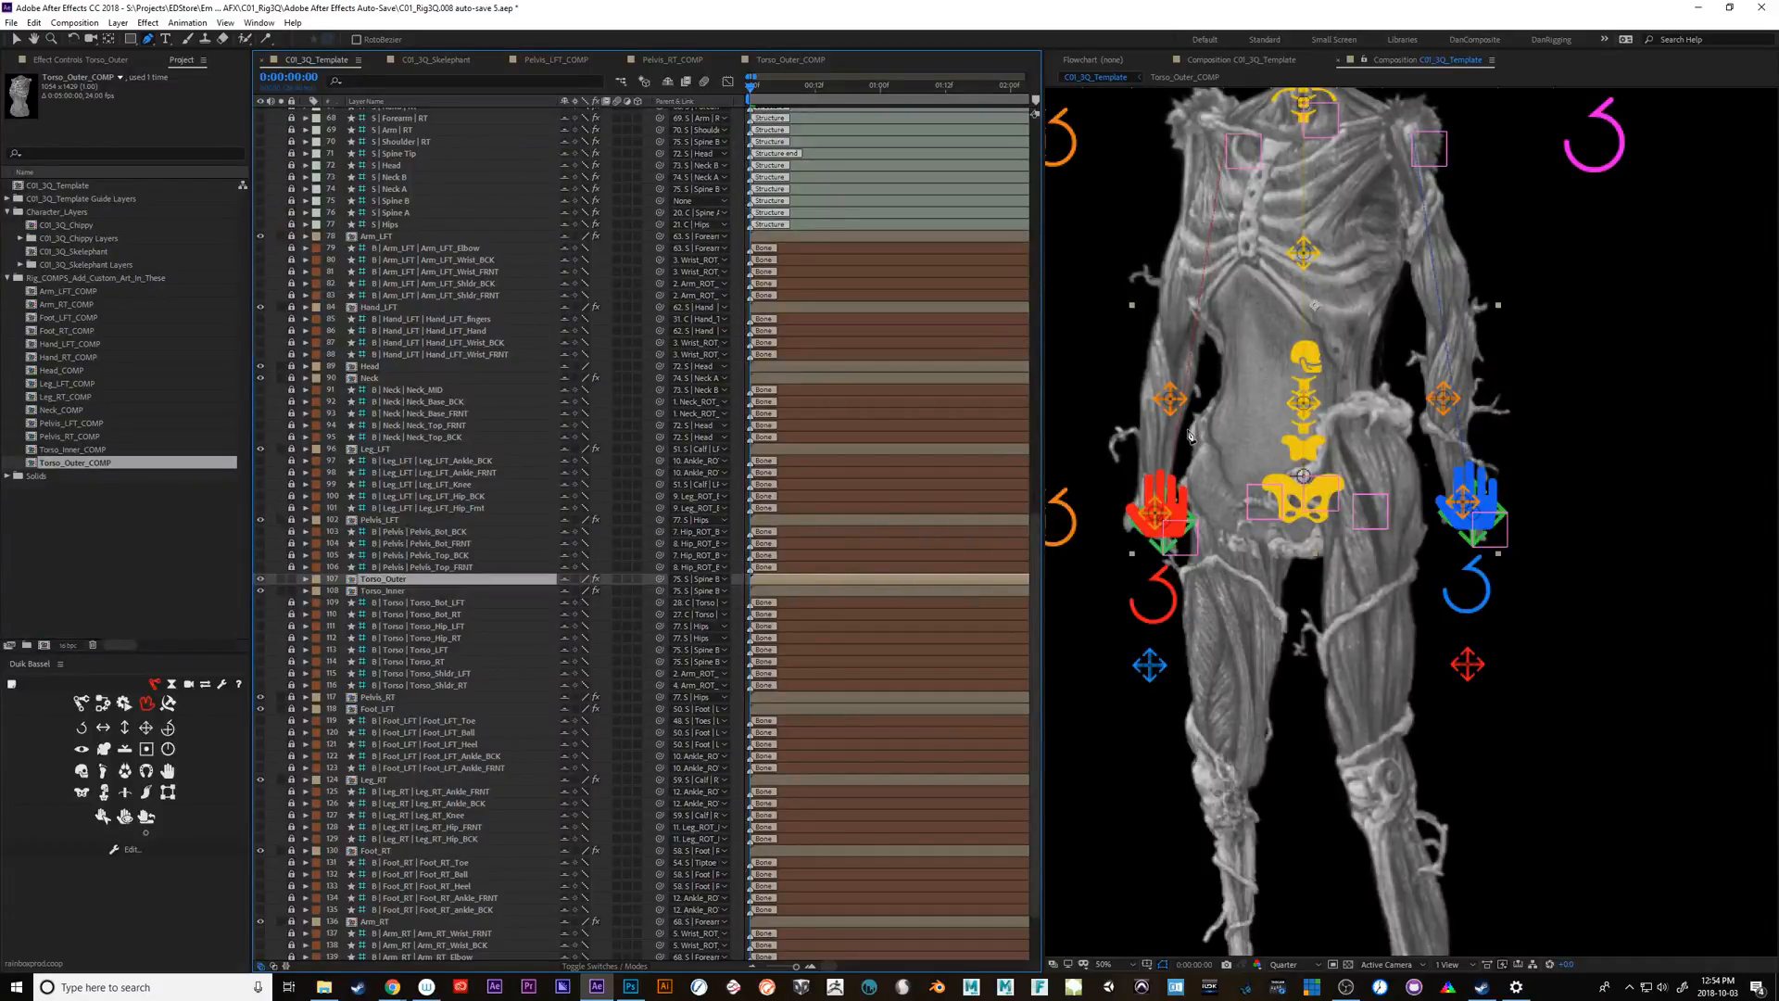
pyautogui.click(400, 592)
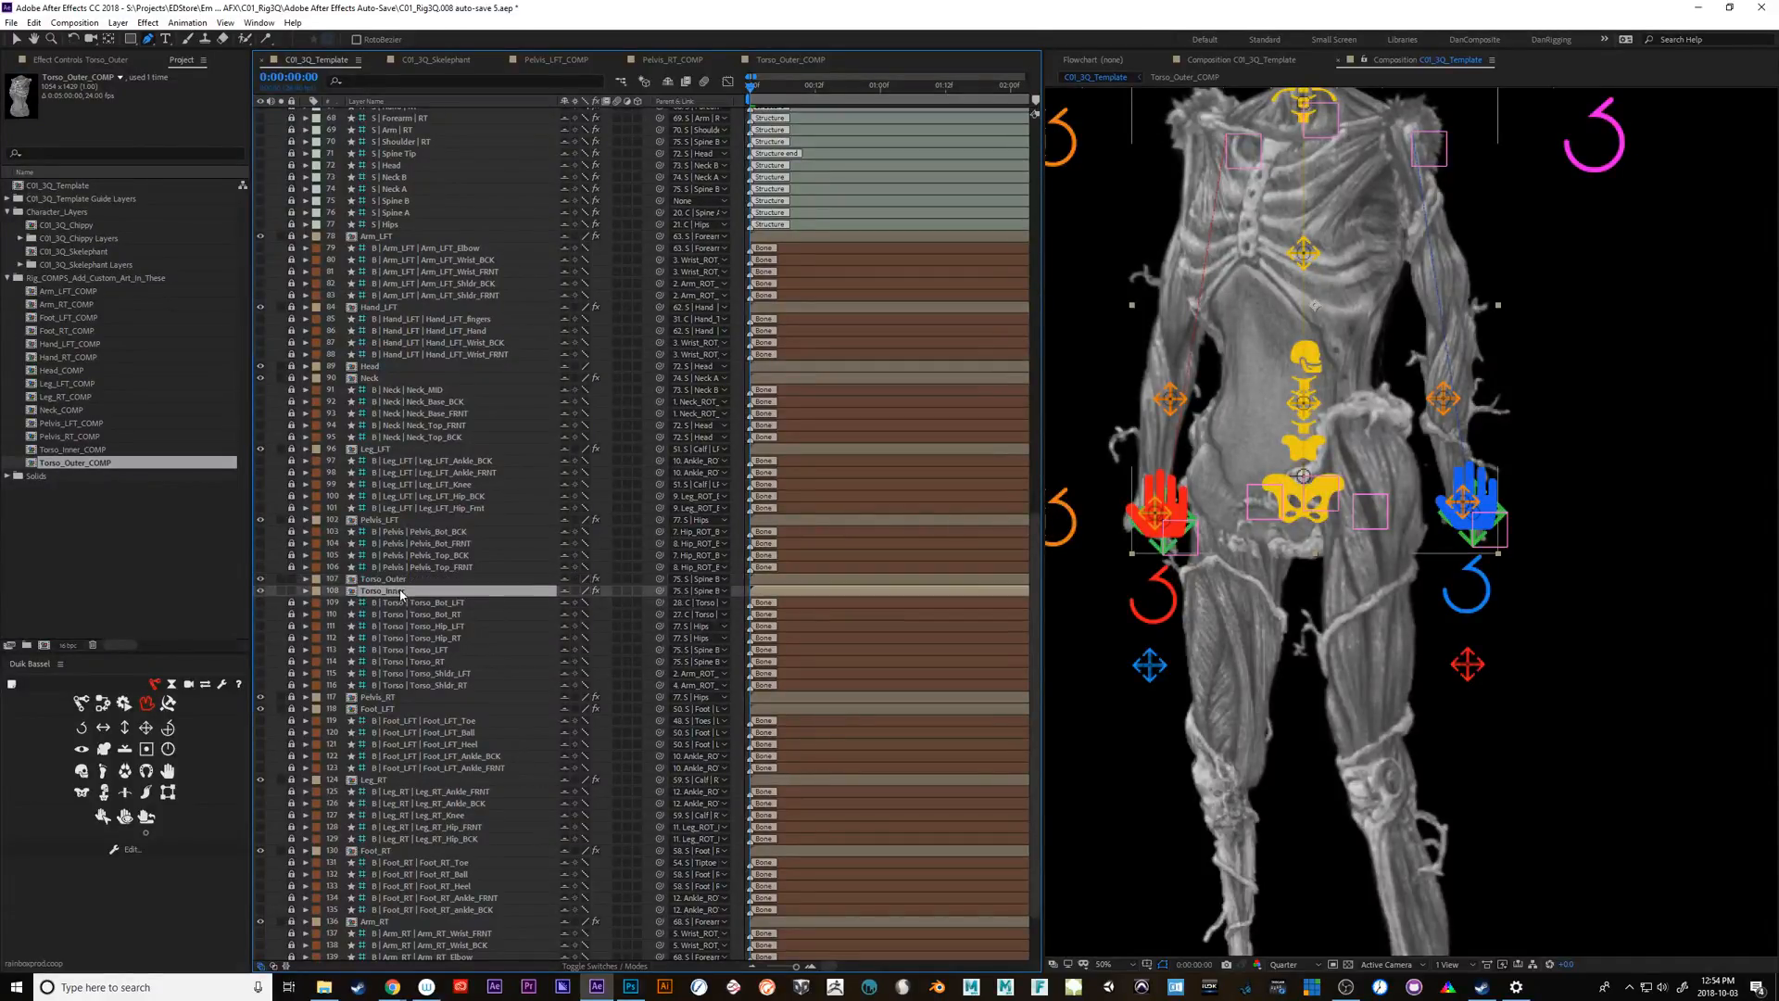
pyautogui.click(260, 592)
pyautogui.click(260, 592)
pyautogui.click(261, 591)
pyautogui.scroll(5, 1551, 669)
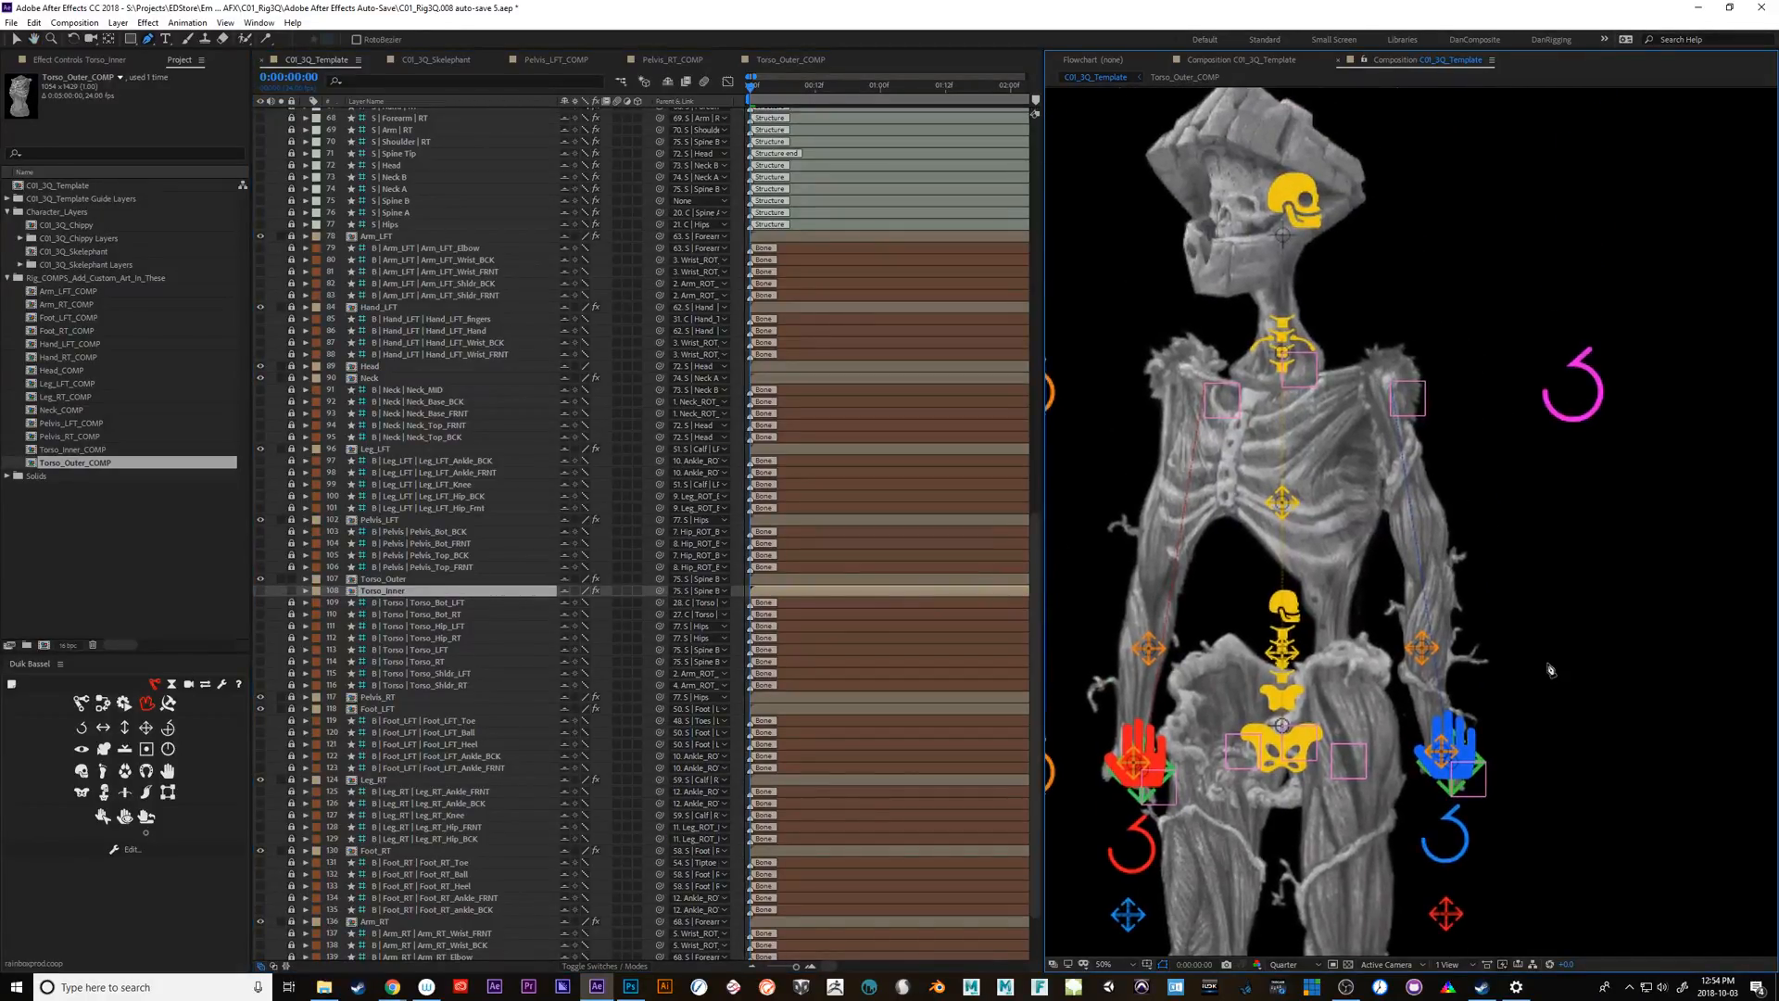
pyautogui.click(261, 590)
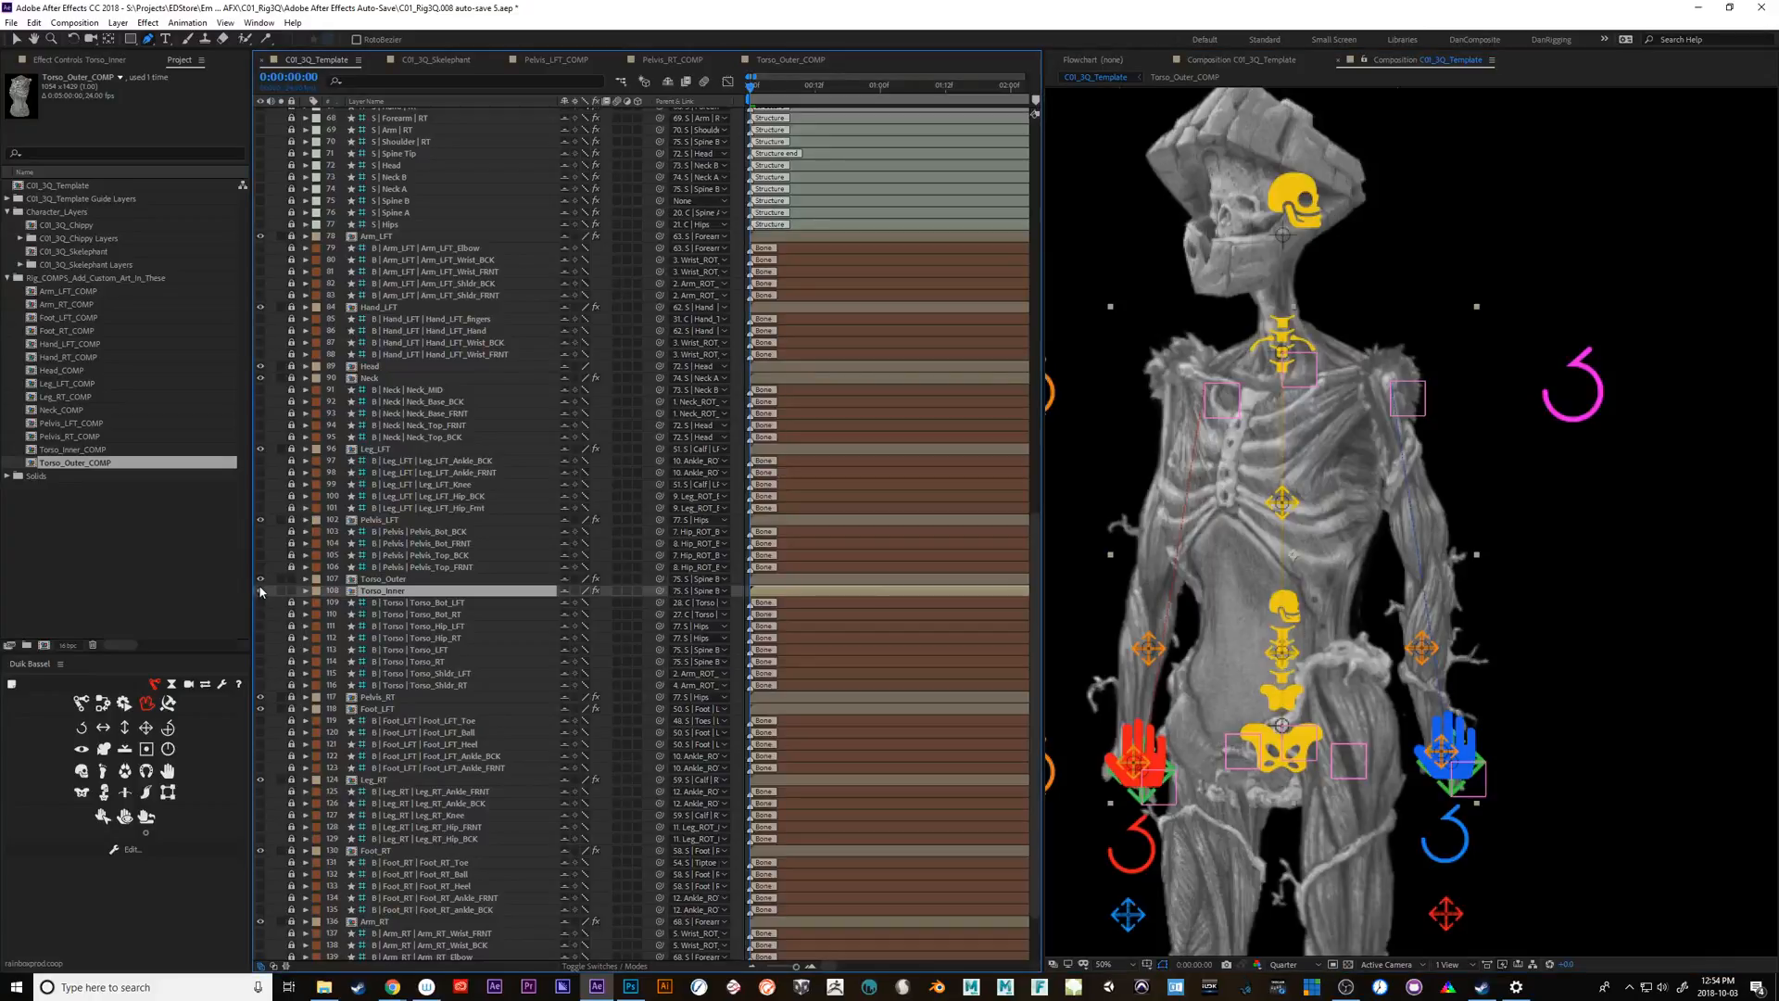
# Move the Neck layer and its bone layers between Torso_Outer and Torso_Inner in the layer stack, and relock the bones
pyautogui.moveTo(289, 387); pyautogui.dragTo(292, 439)
pyautogui.click(390, 380)
pyautogui.keyDown('shift'); pyautogui.click(394, 439); pyautogui.keyUp('shift')
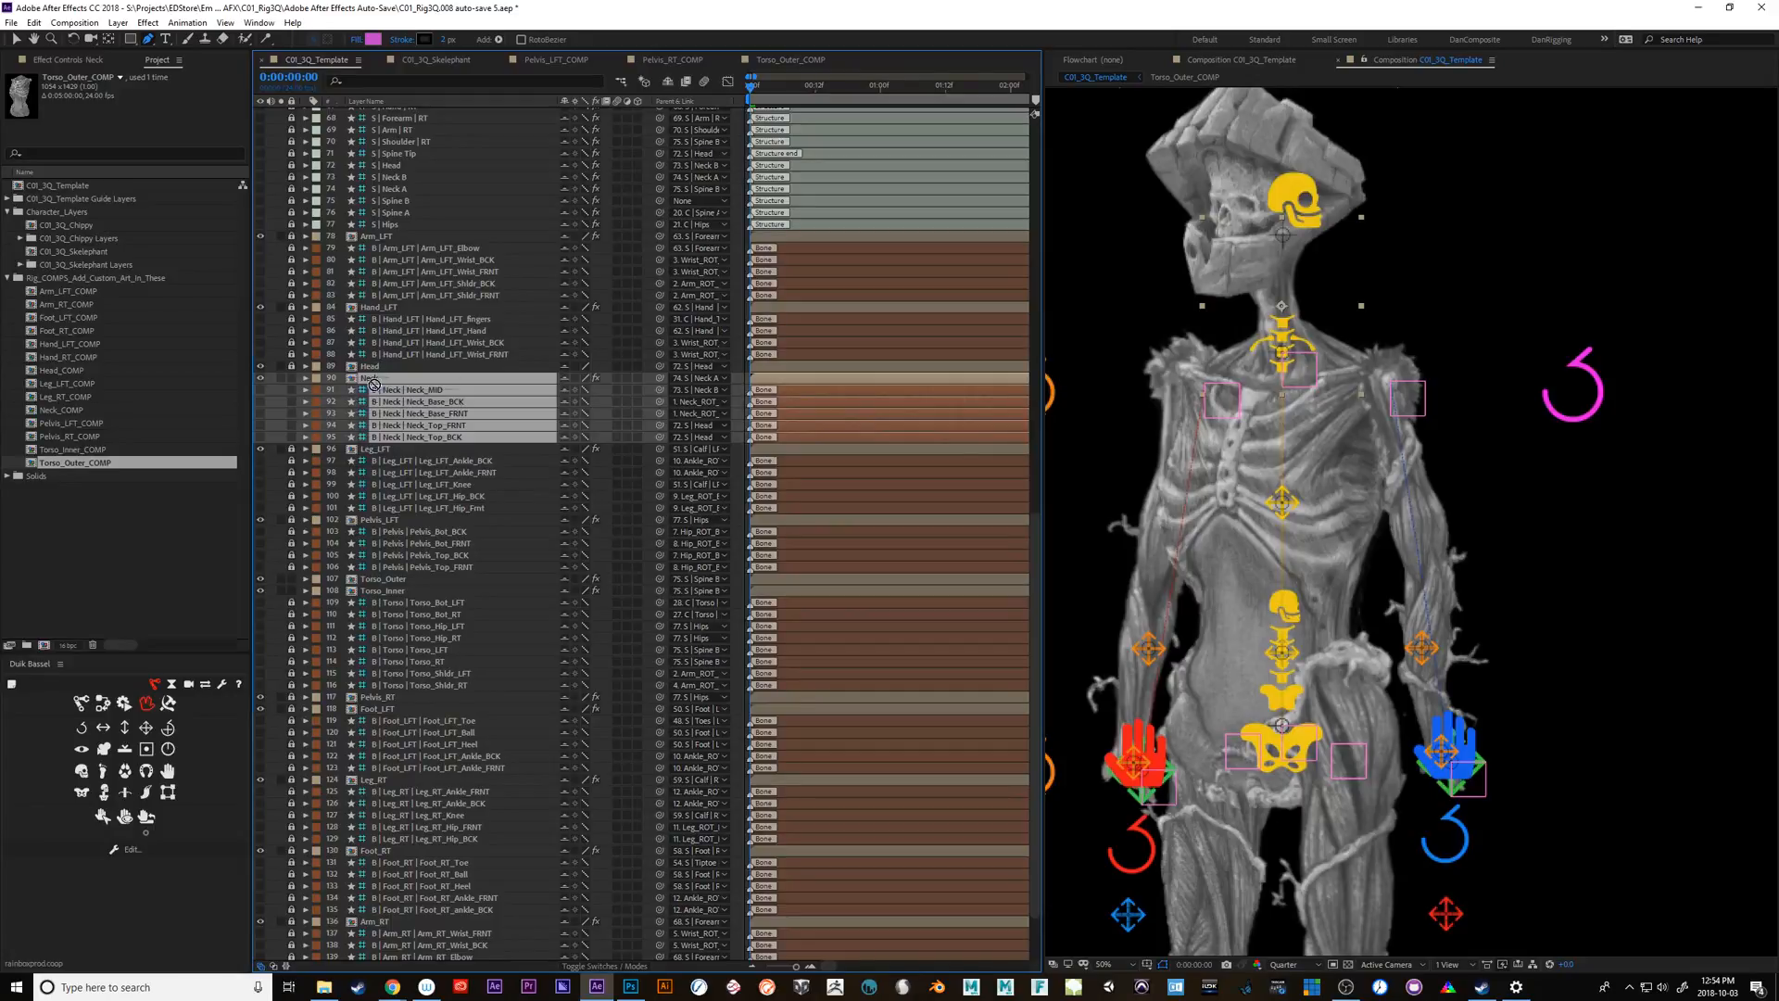
pyautogui.moveTo(376, 386); pyautogui.dragTo(416, 589)
pyautogui.click(299, 531)
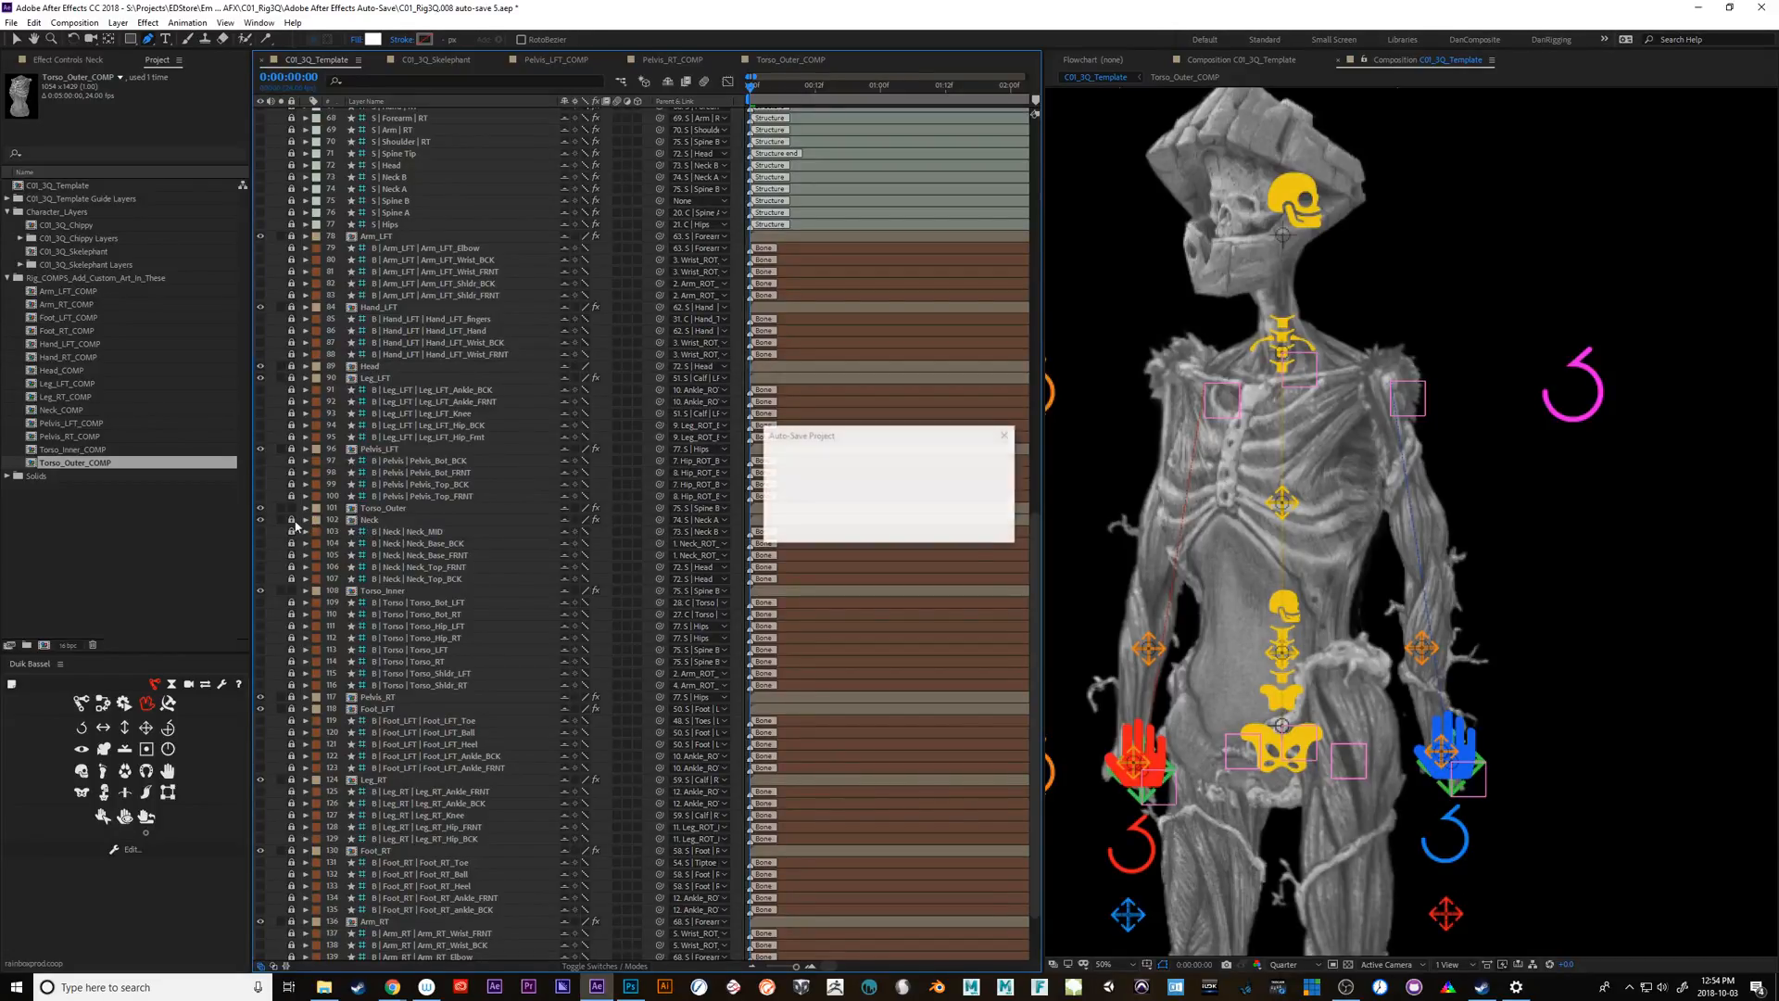
# Open the Neck composition and nudge the Neck/C01_3Q_Skelephant.psd artwork slightly down
pyautogui.click(370, 521)
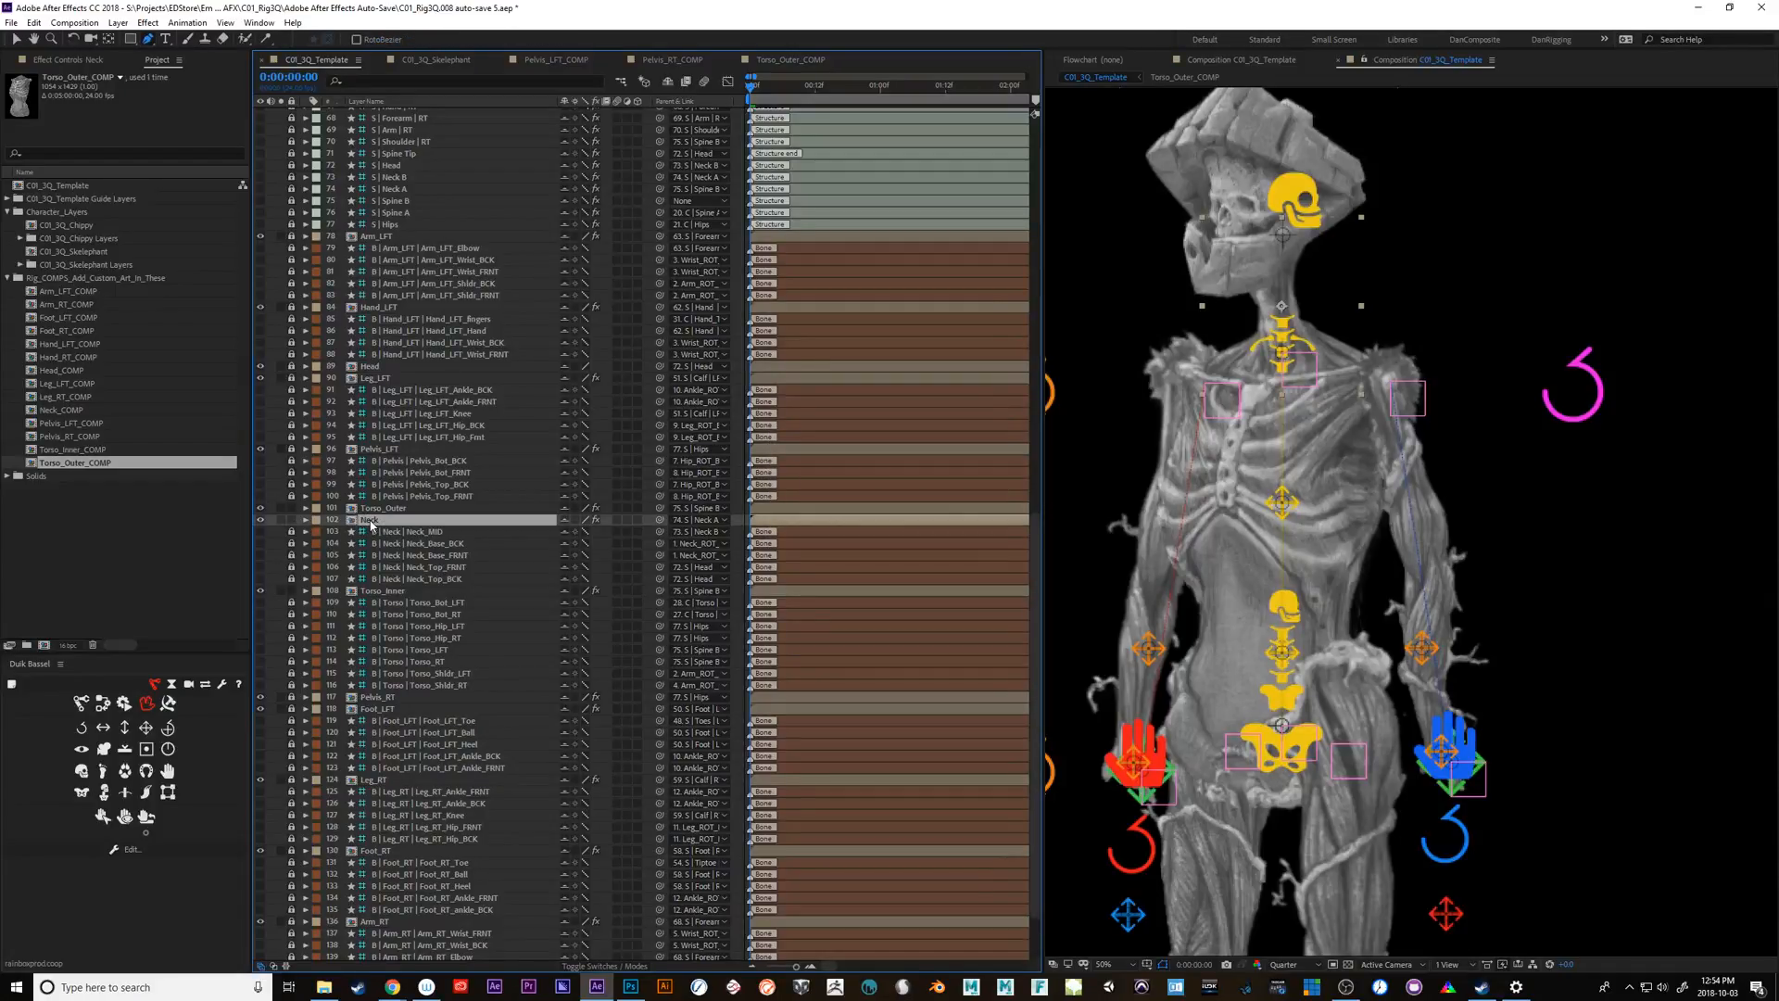
pyautogui.doubleClick(369, 521)
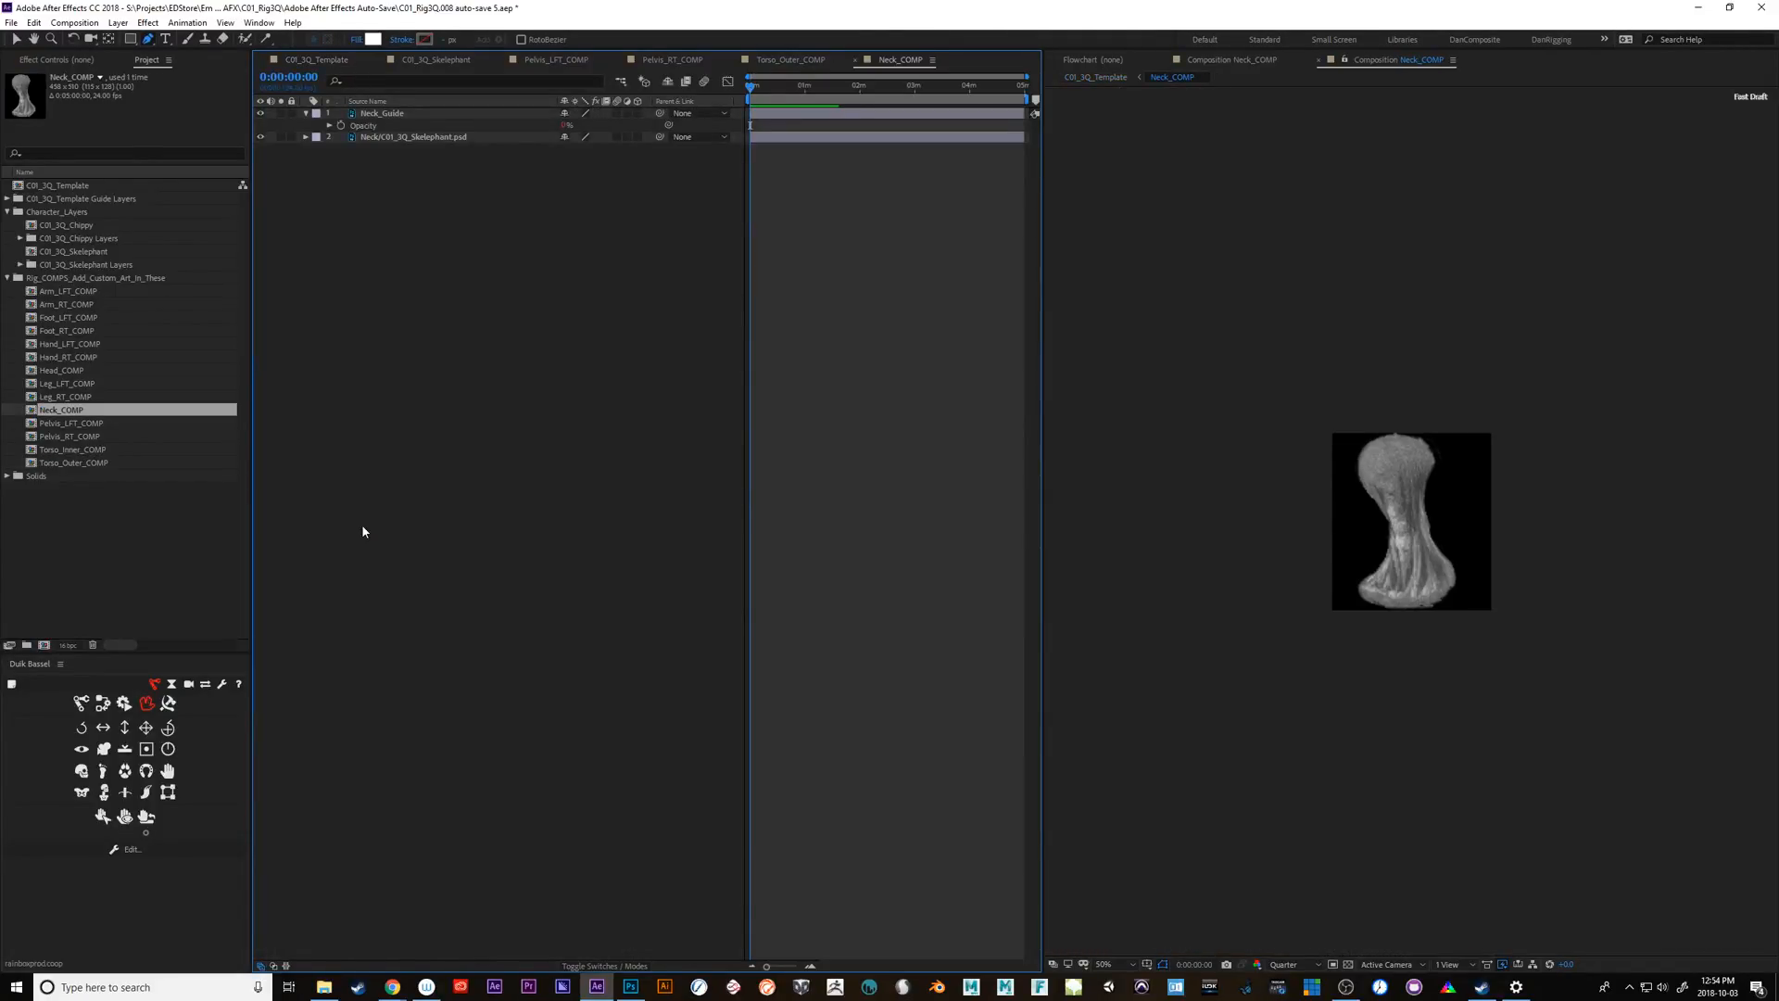
pyautogui.click(399, 139)
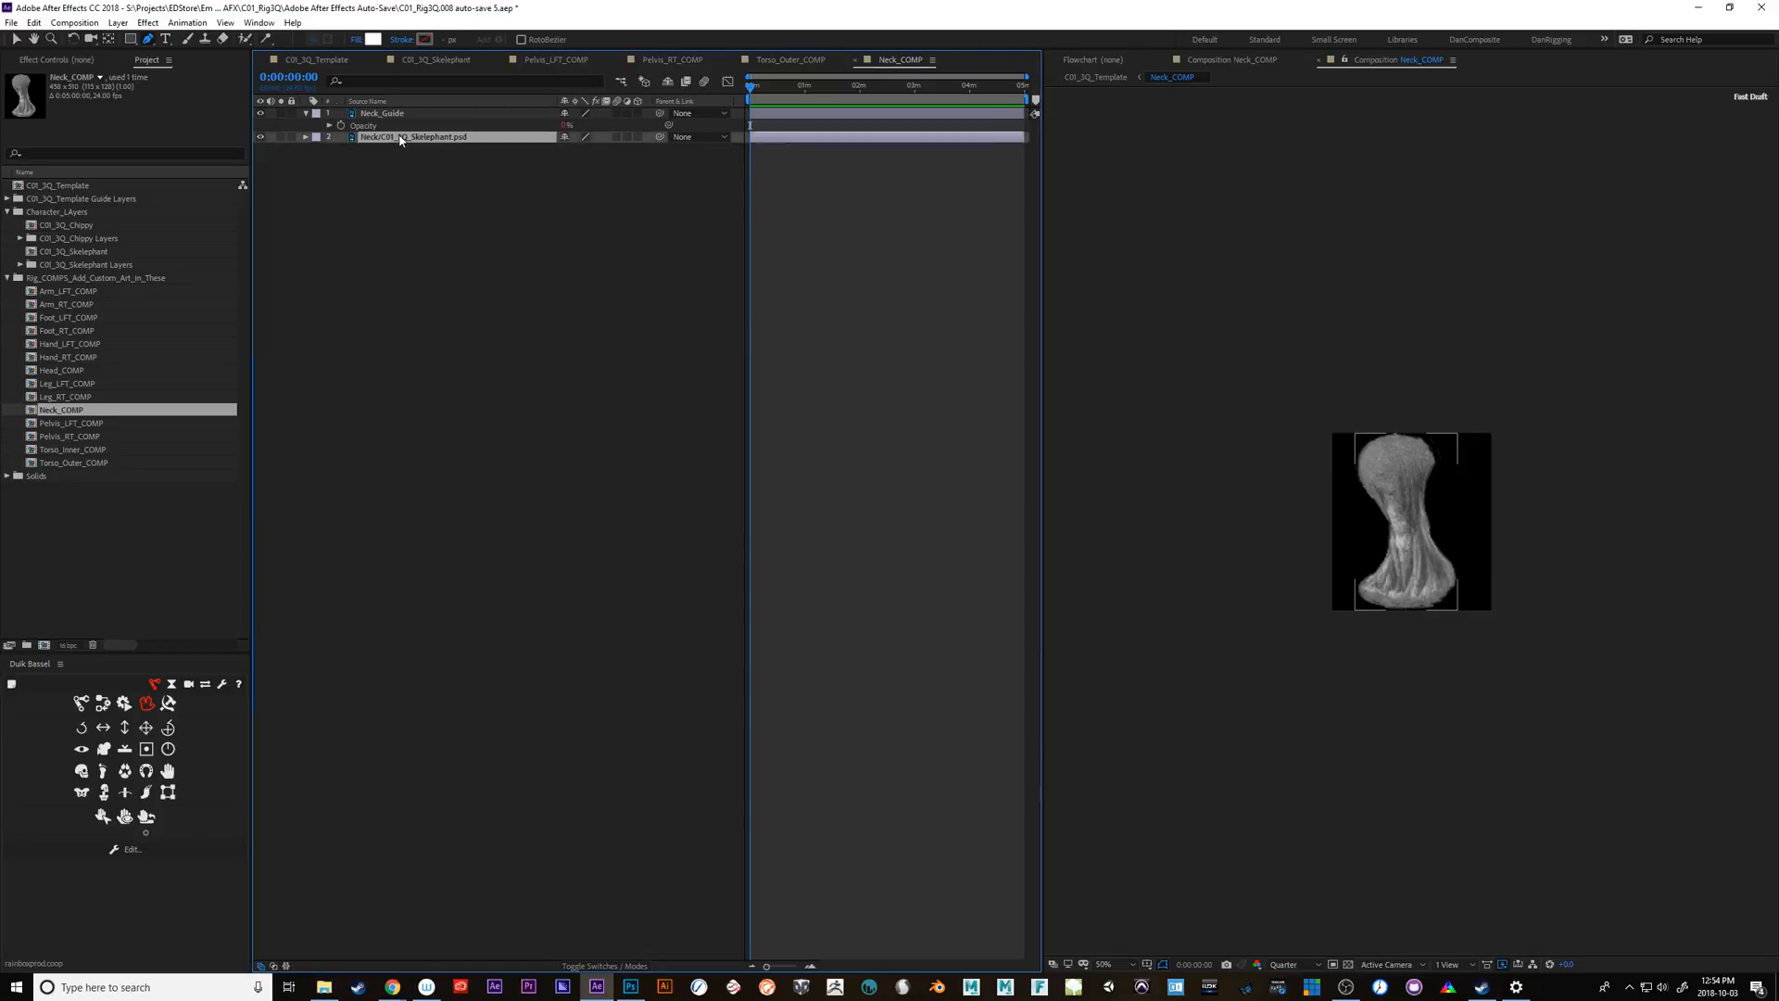
pyautogui.hotkey('shift', 'Down')
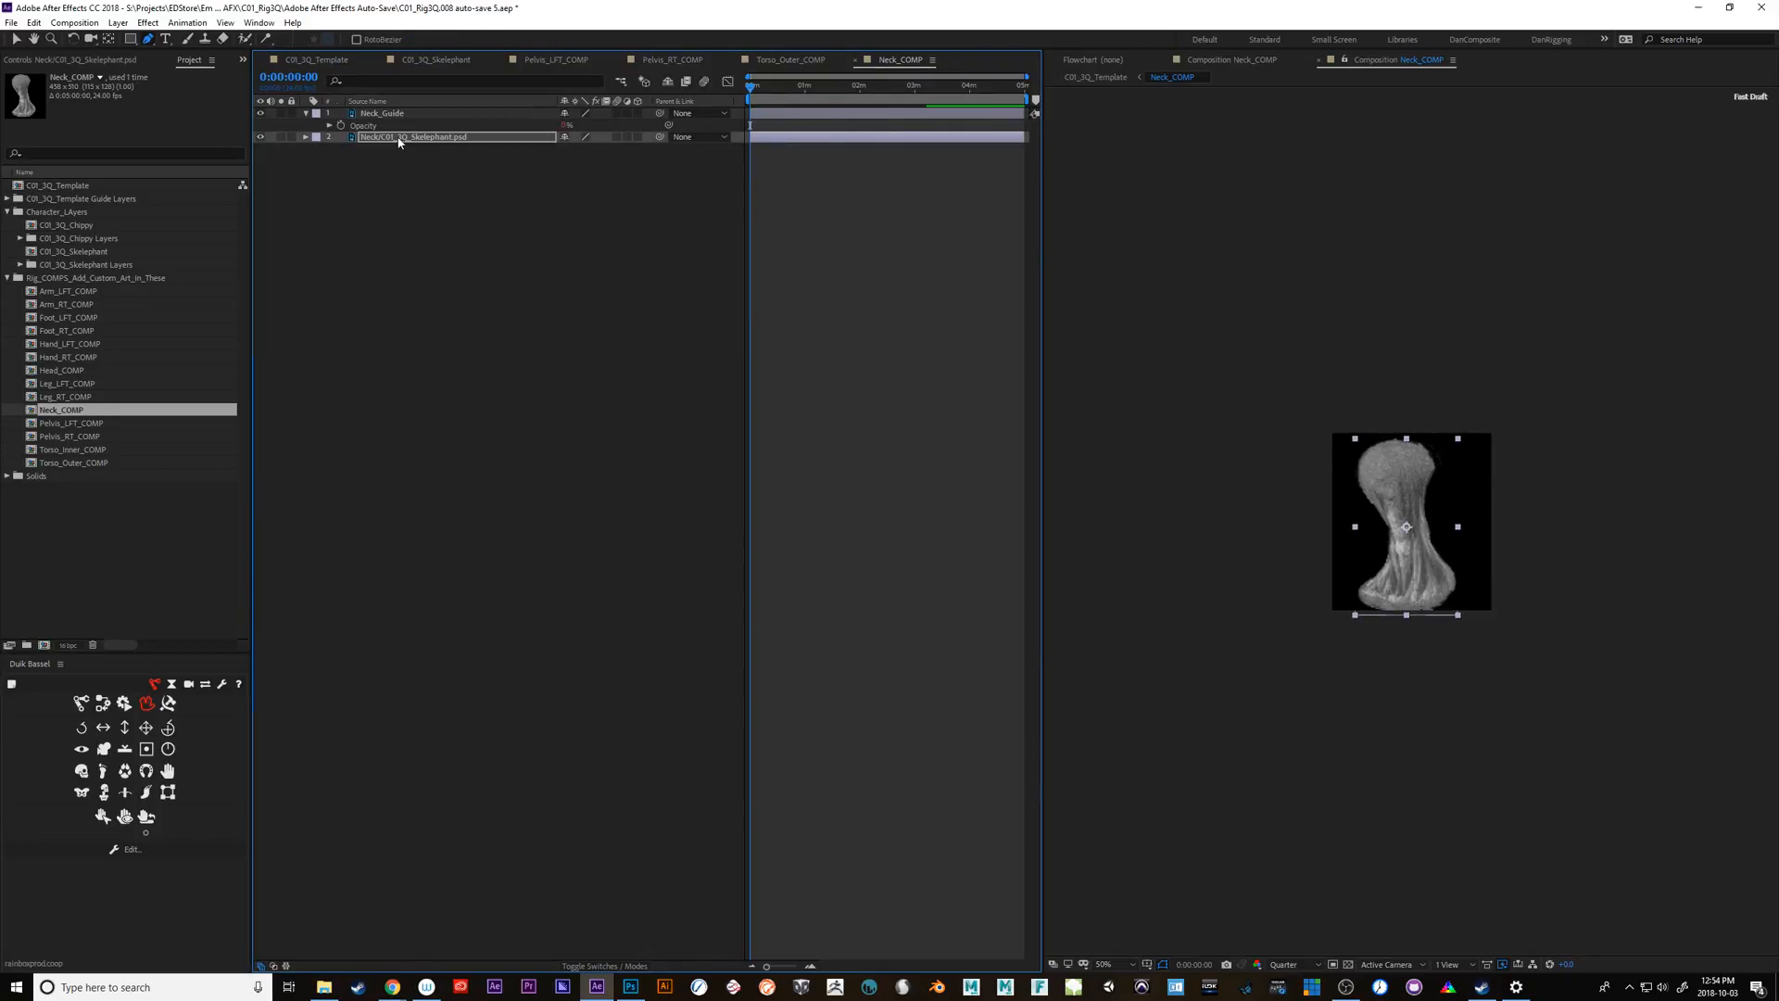
# Compare the two composition viewers and close the duplicate one, keeping the locked viewer
pyautogui.click(1242, 61)
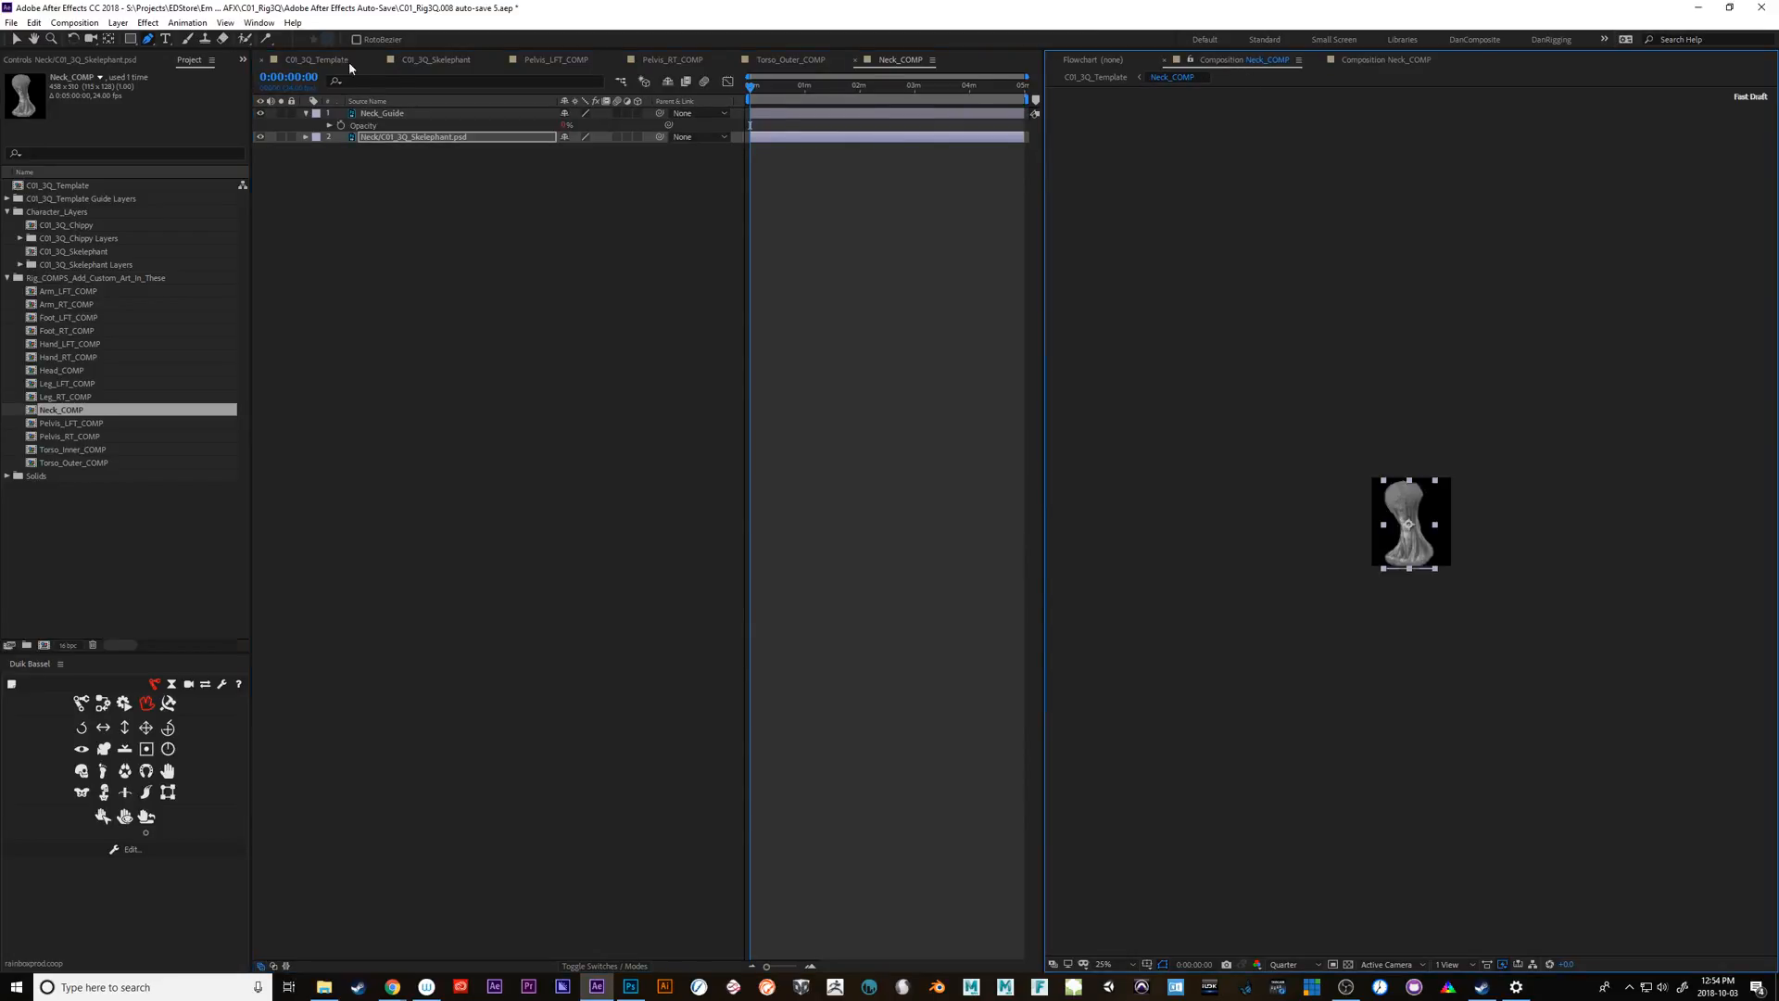
pyautogui.click(1371, 60)
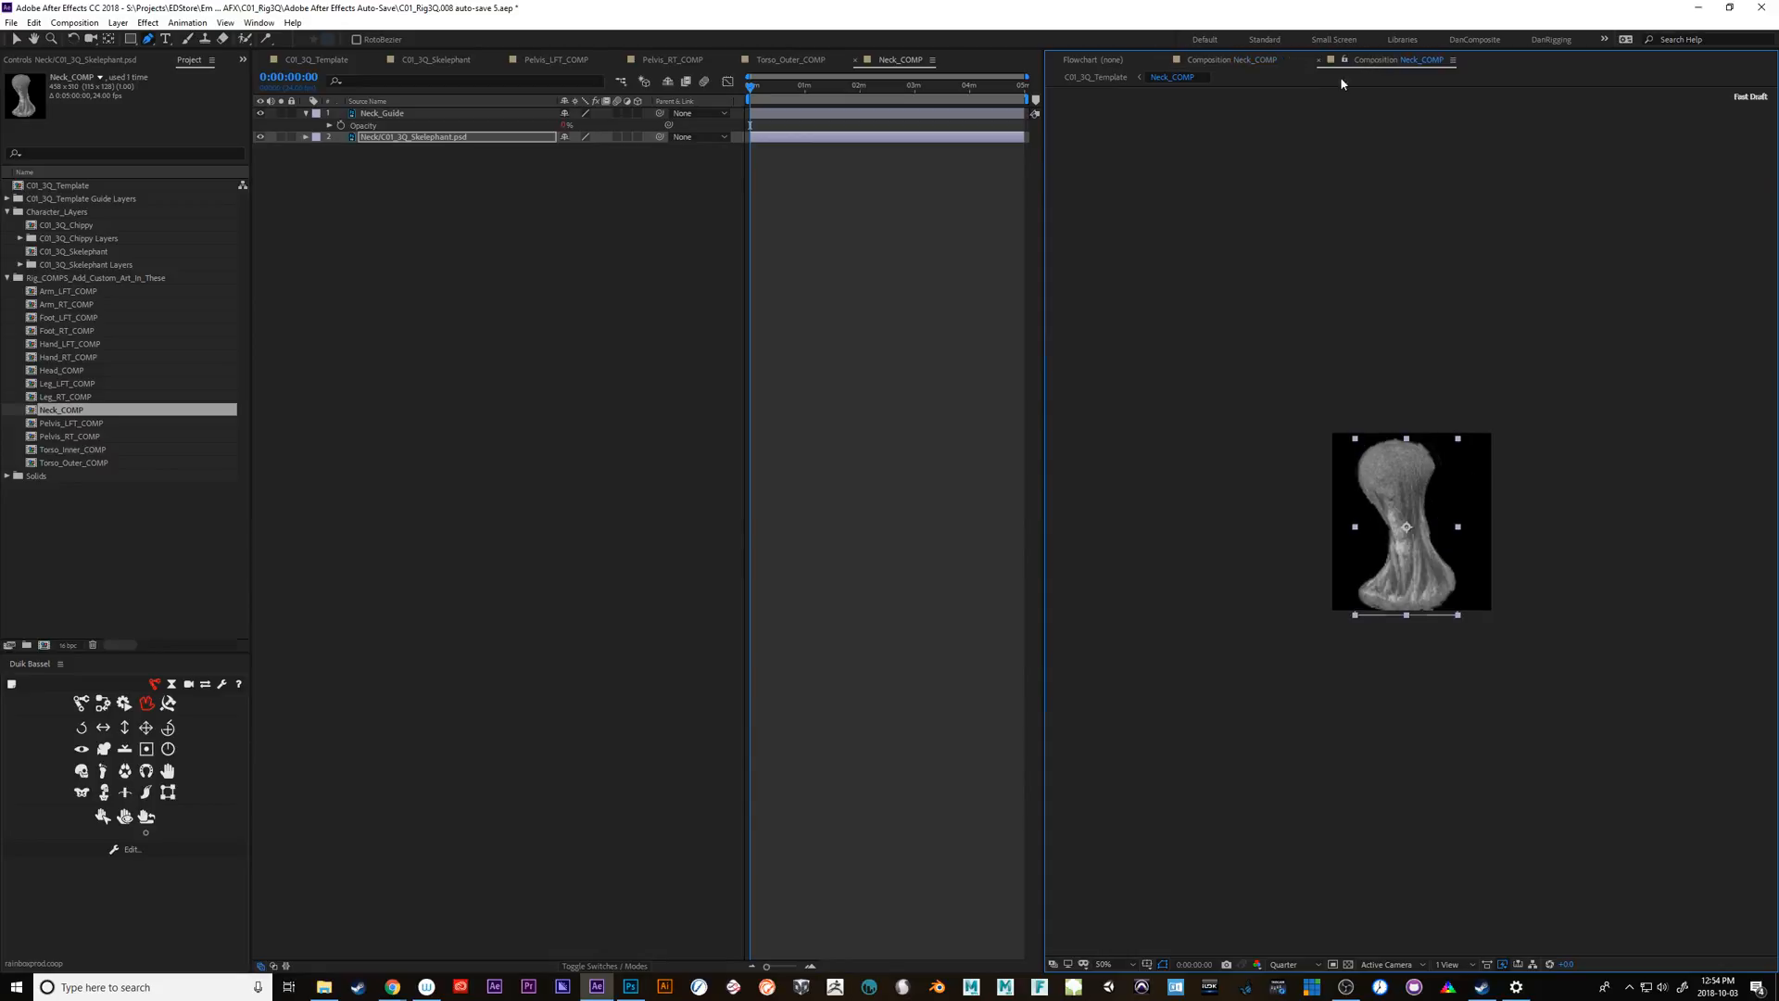
pyautogui.click(1228, 61)
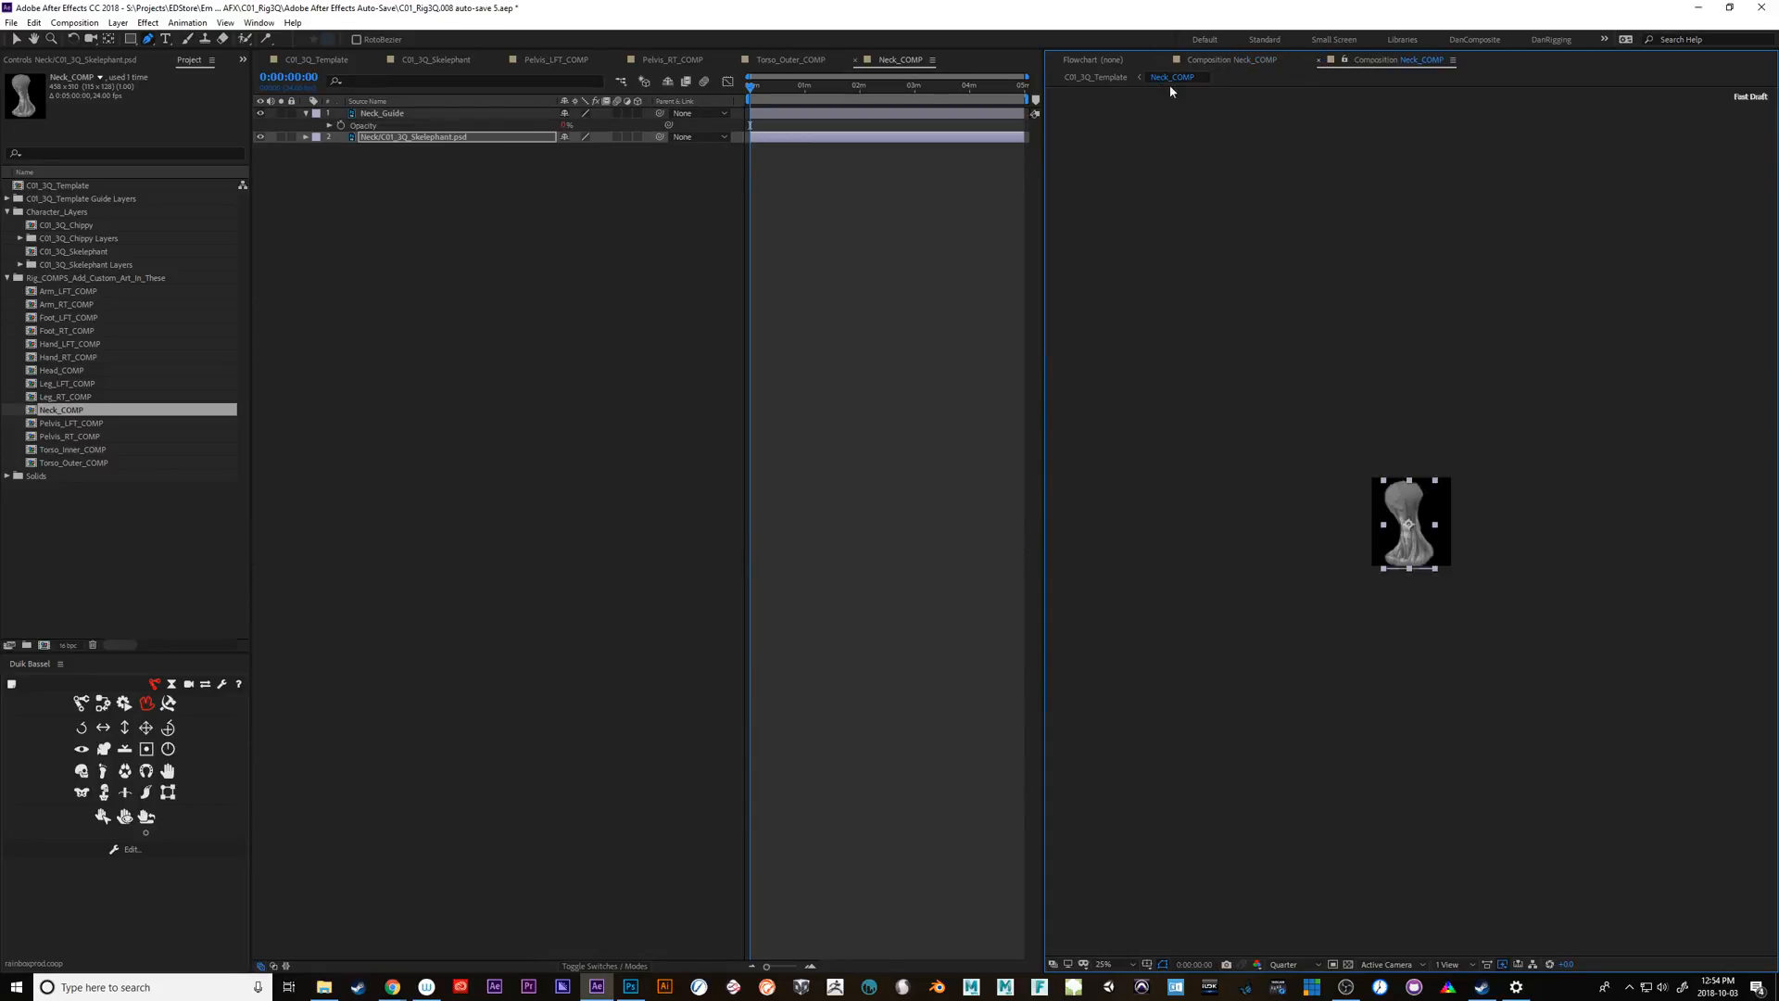
pyautogui.click(1318, 62)
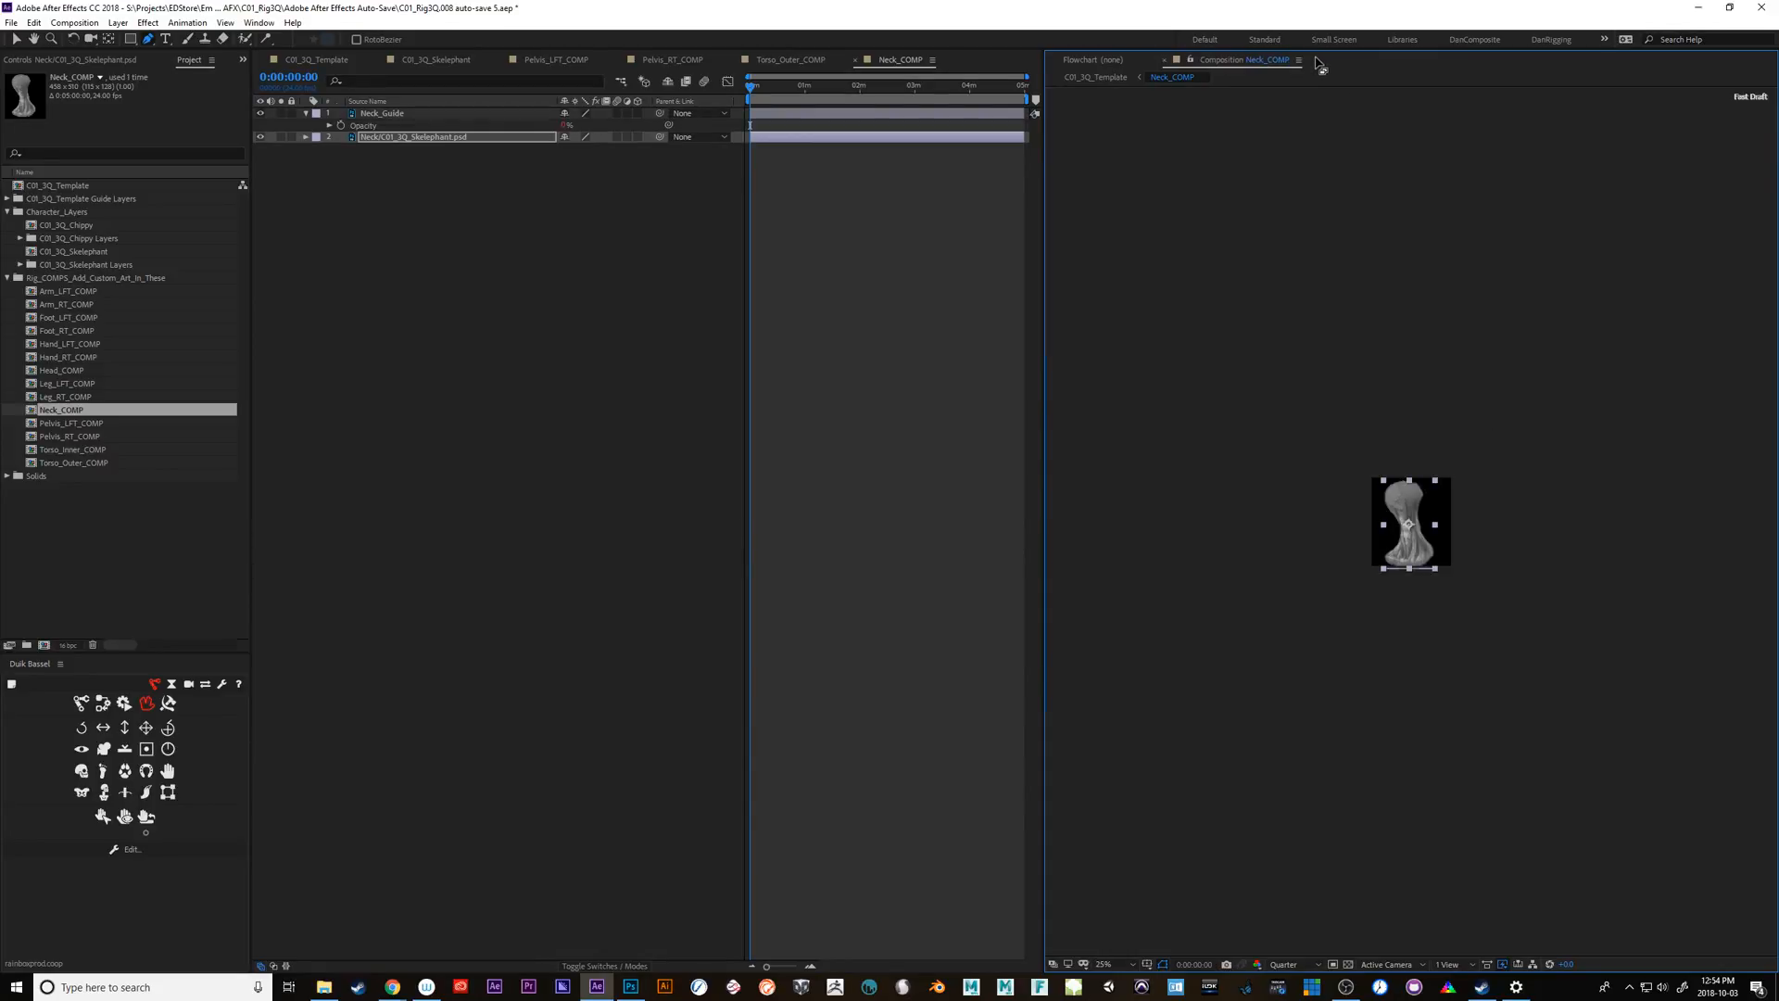
# Check how the neck meets the torso in the template composition, and inspect its artwork in Neck_COMP
pyautogui.click(316, 60)
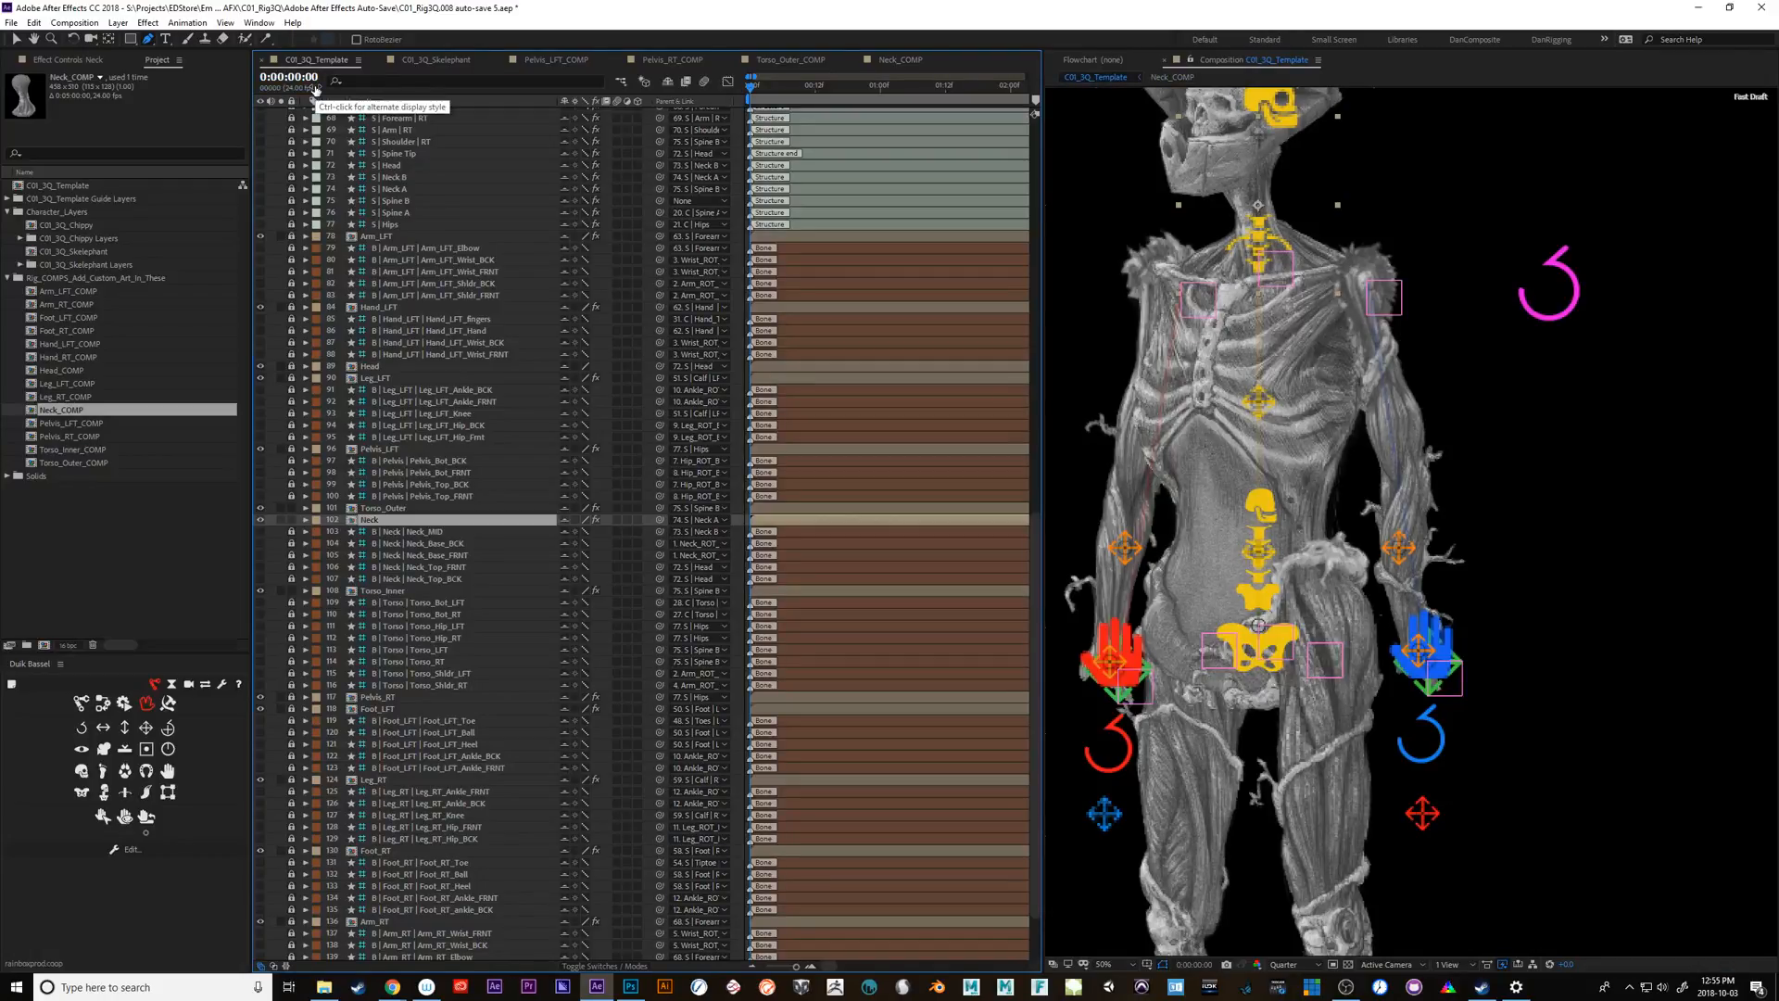
pyautogui.press('h')
pyautogui.moveTo(1323, 195); pyautogui.dragTo(1339, 231)
pyautogui.press('g')
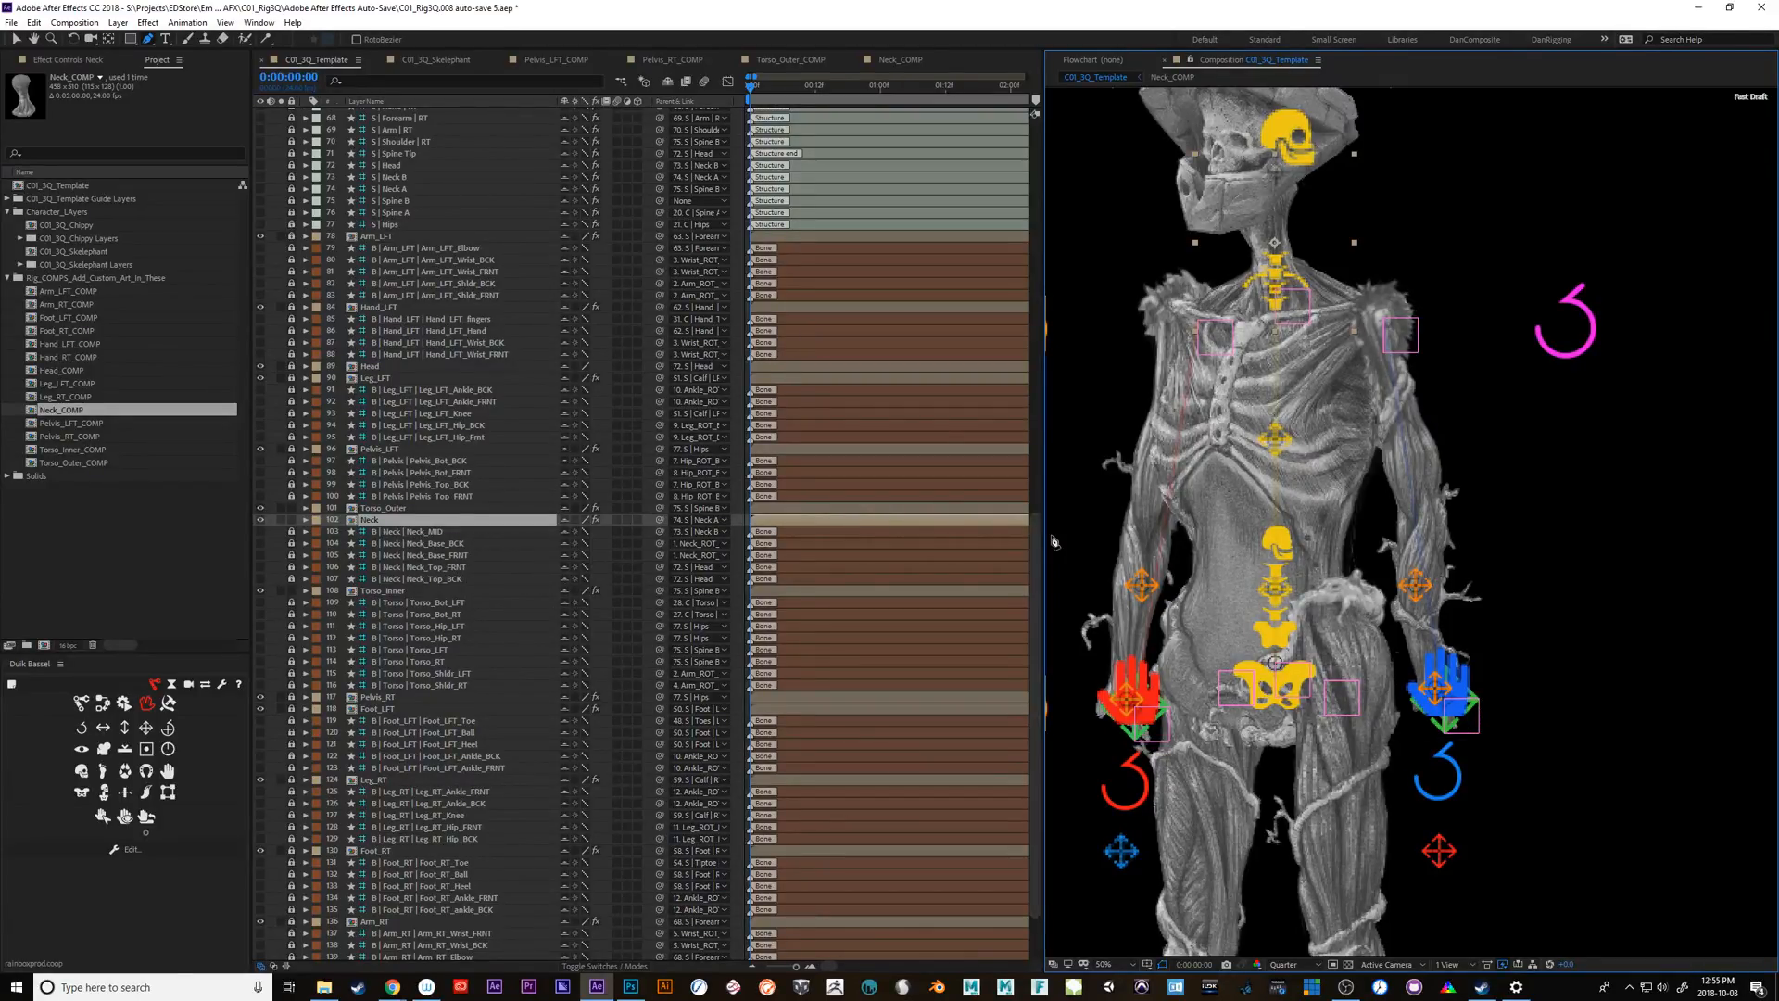
pyautogui.doubleClick(397, 519)
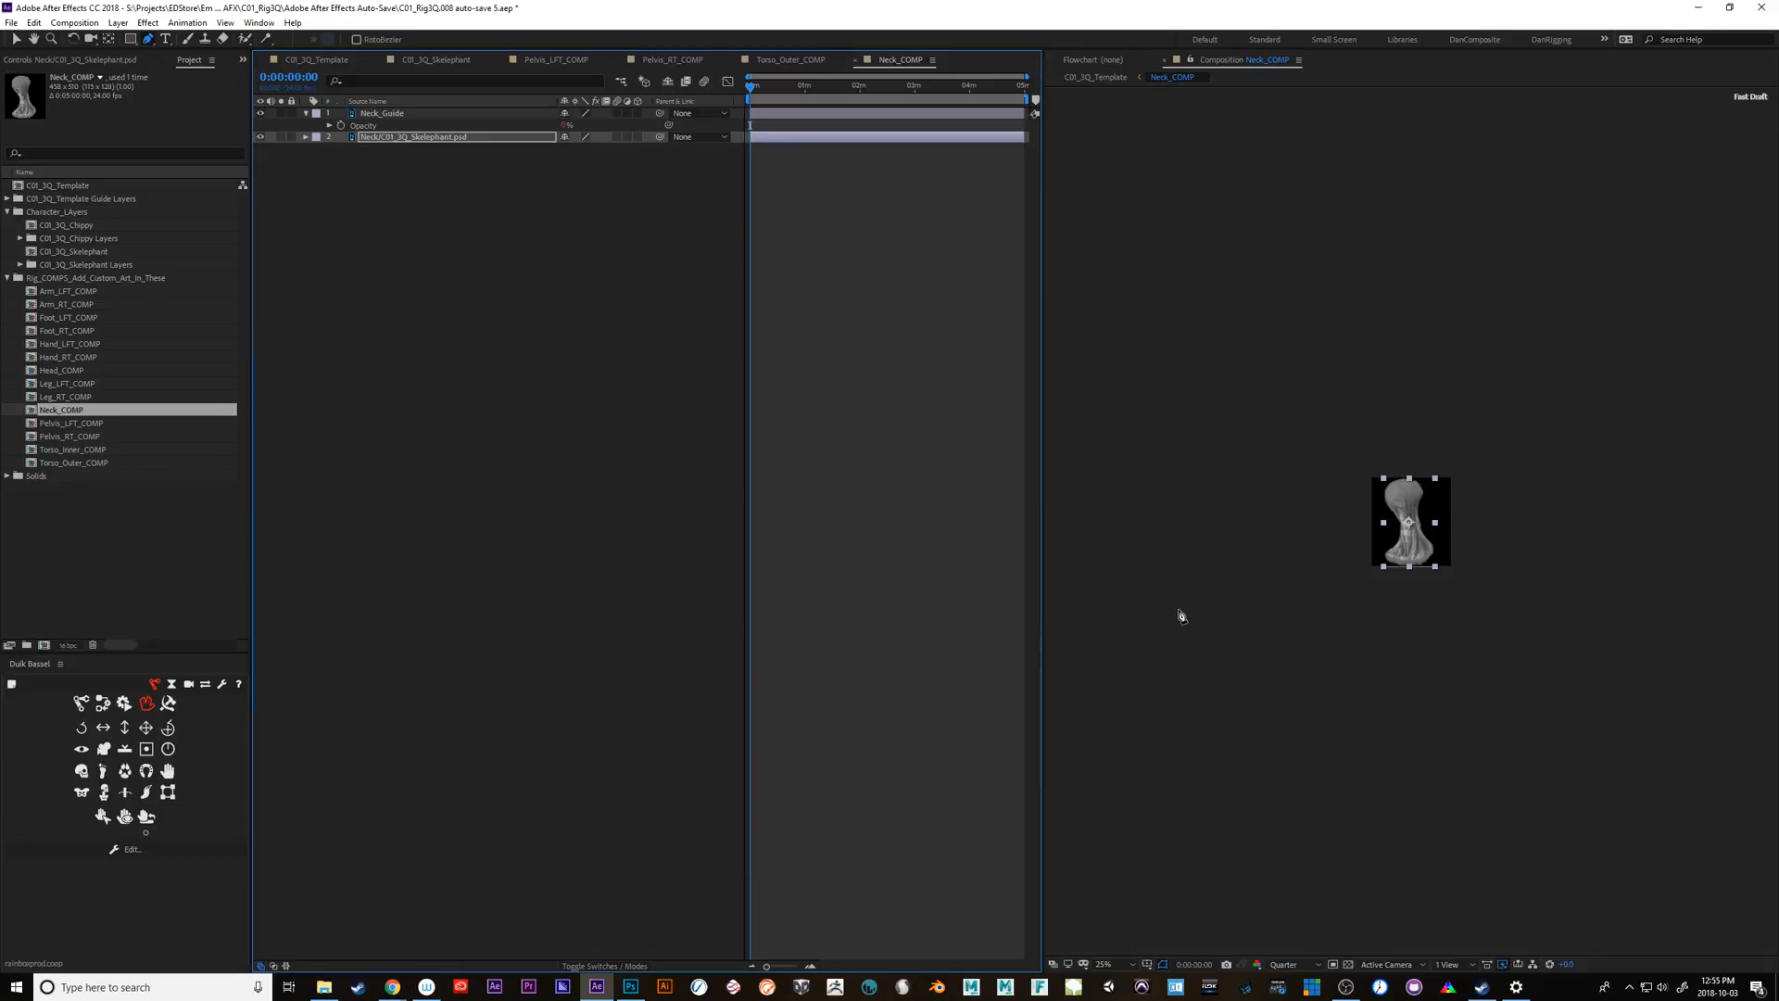
pyautogui.click(339, 61)
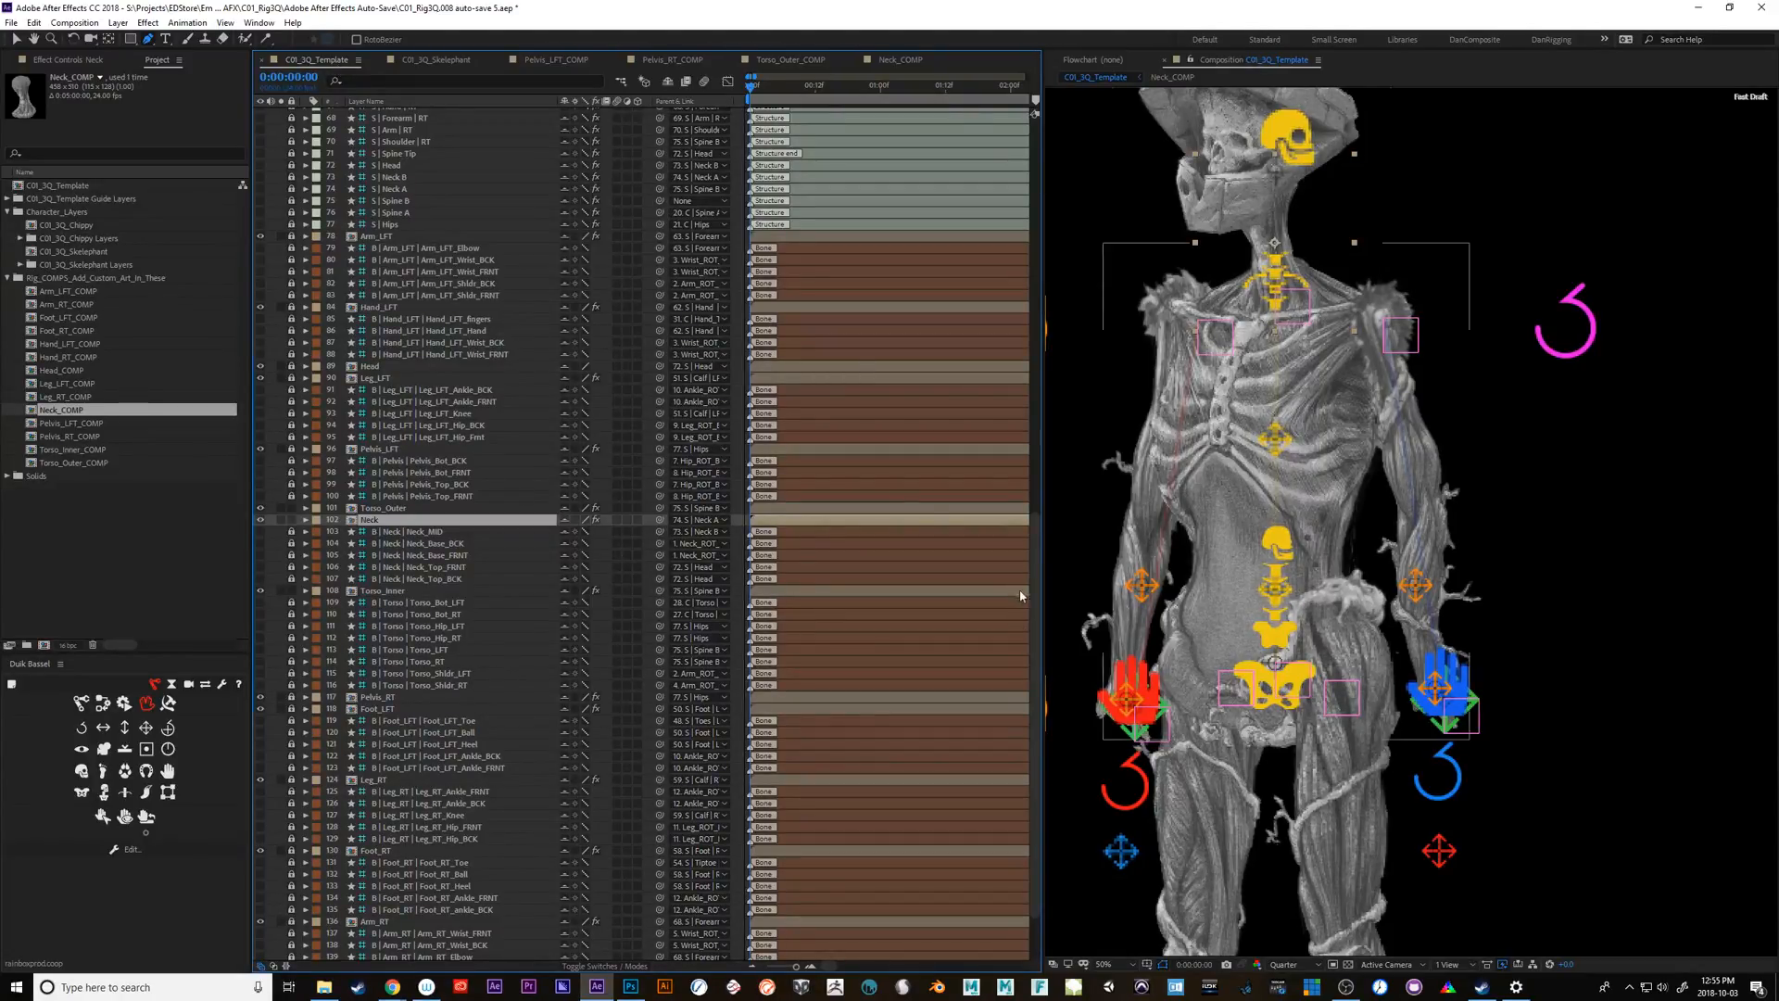
# Lock the Neck and Torso_Outer layers in the template composition
pyautogui.scroll(2, 1035, 547)
pyautogui.moveTo(1036, 544); pyautogui.dragTo(1035, 543)
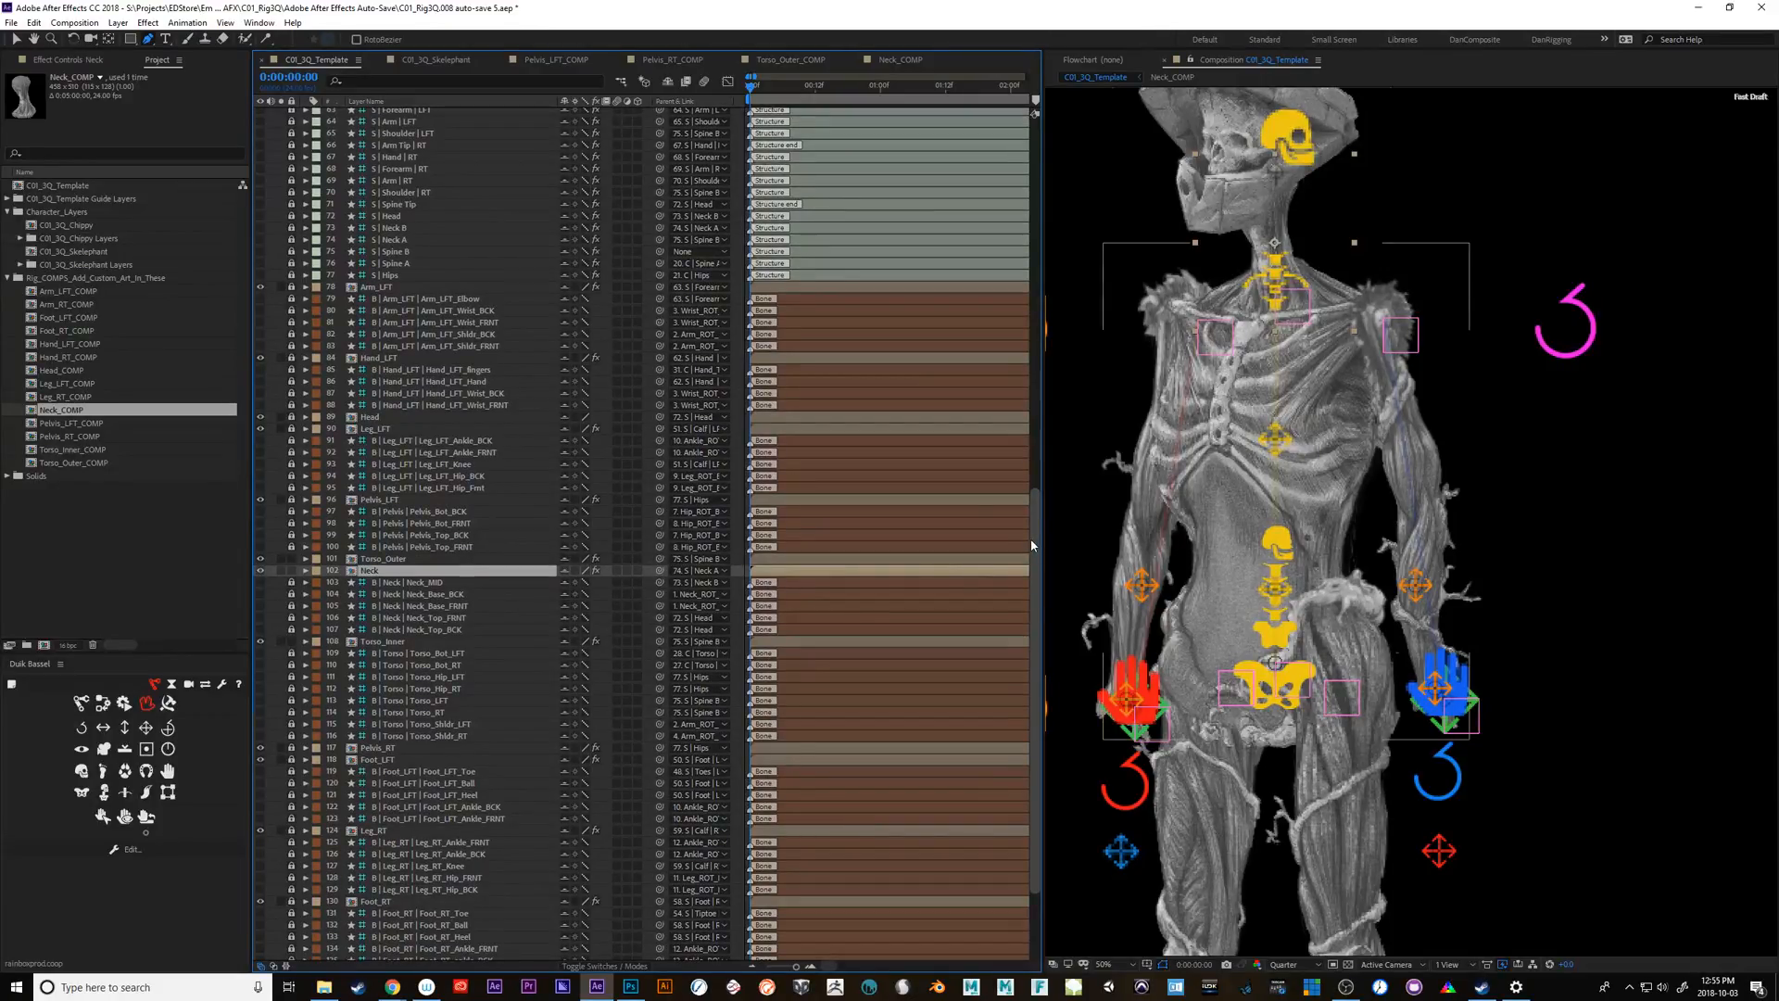
pyautogui.click(292, 571)
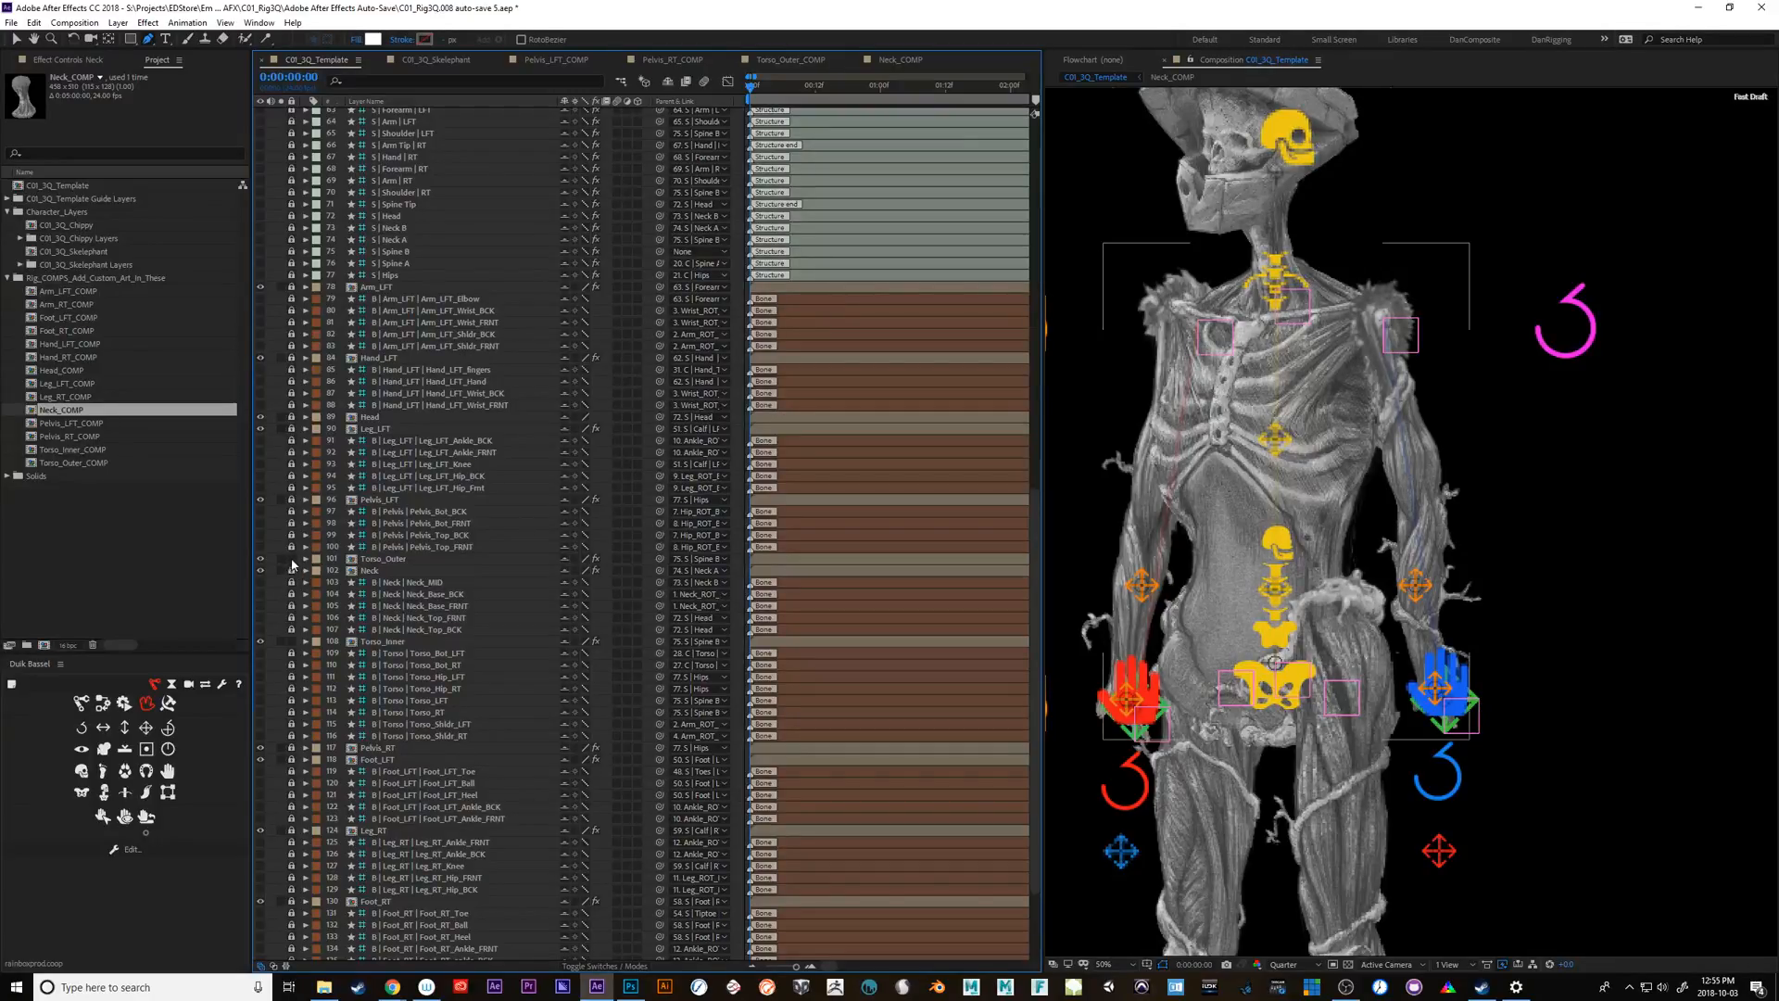
pyautogui.click(292, 559)
# Open the Torso_Inner composition, and copy the Belly_sack and Belly_faces layers from the C01_3Q_Skelephant composition
pyautogui.click(396, 642)
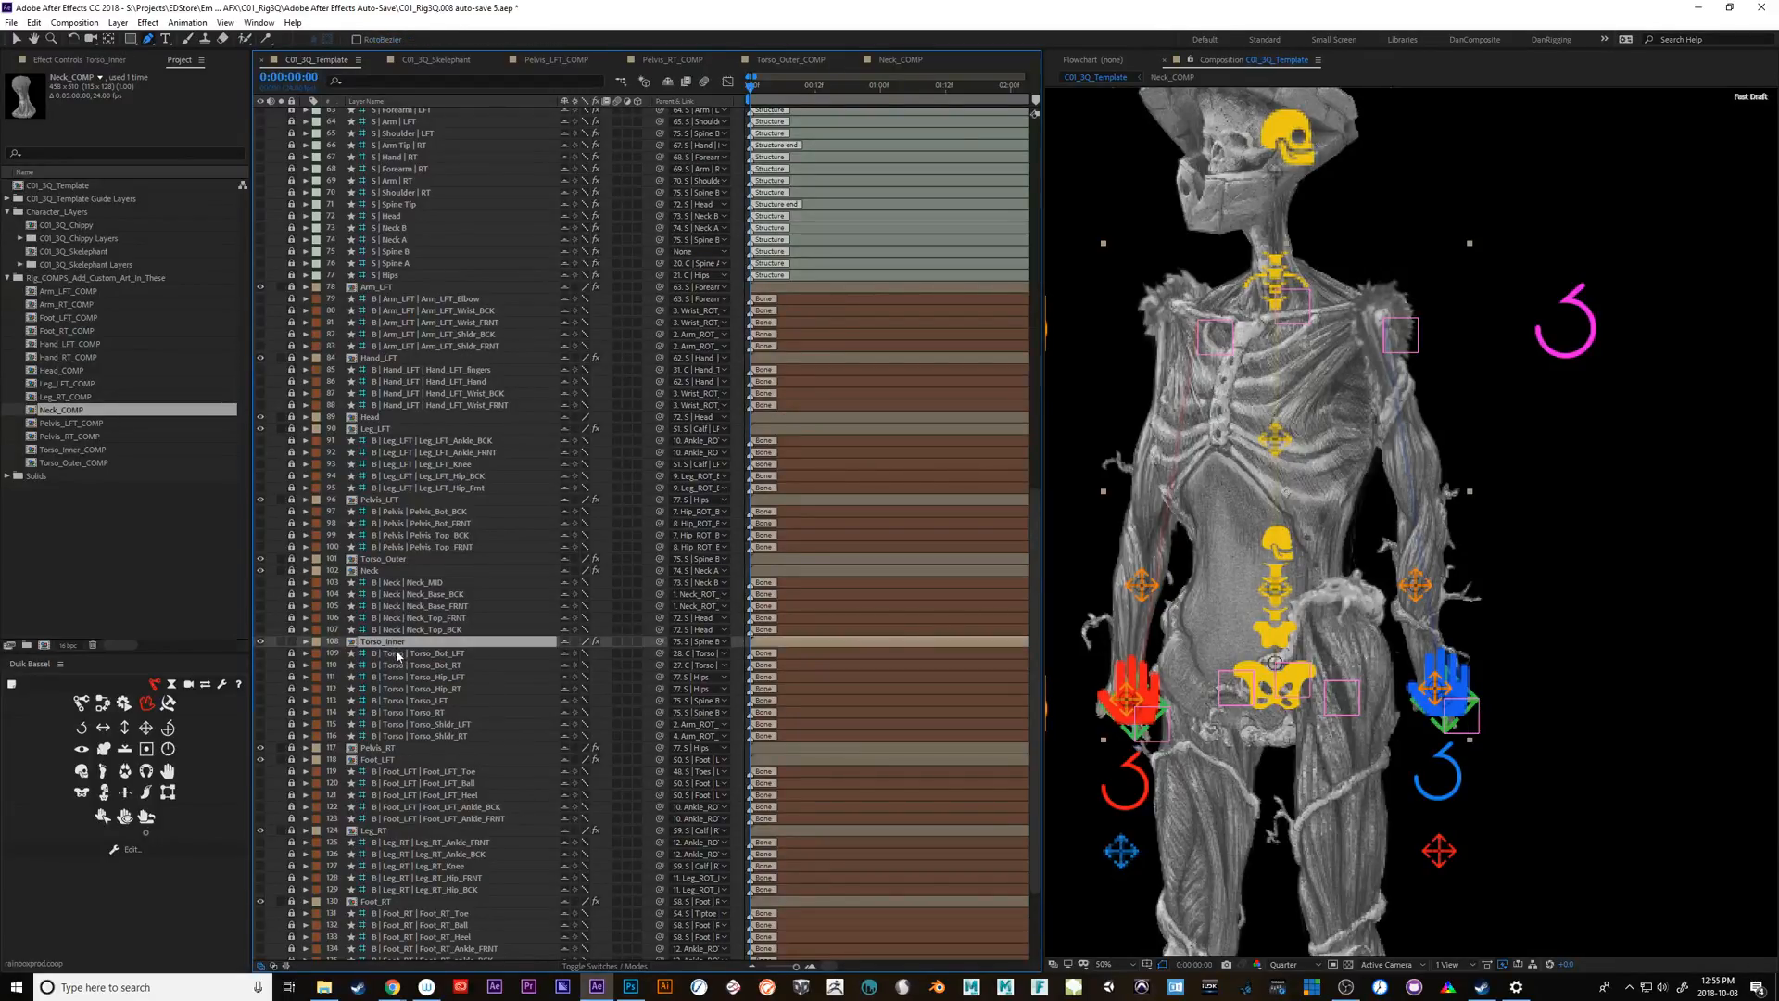
pyautogui.doubleClick(396, 642)
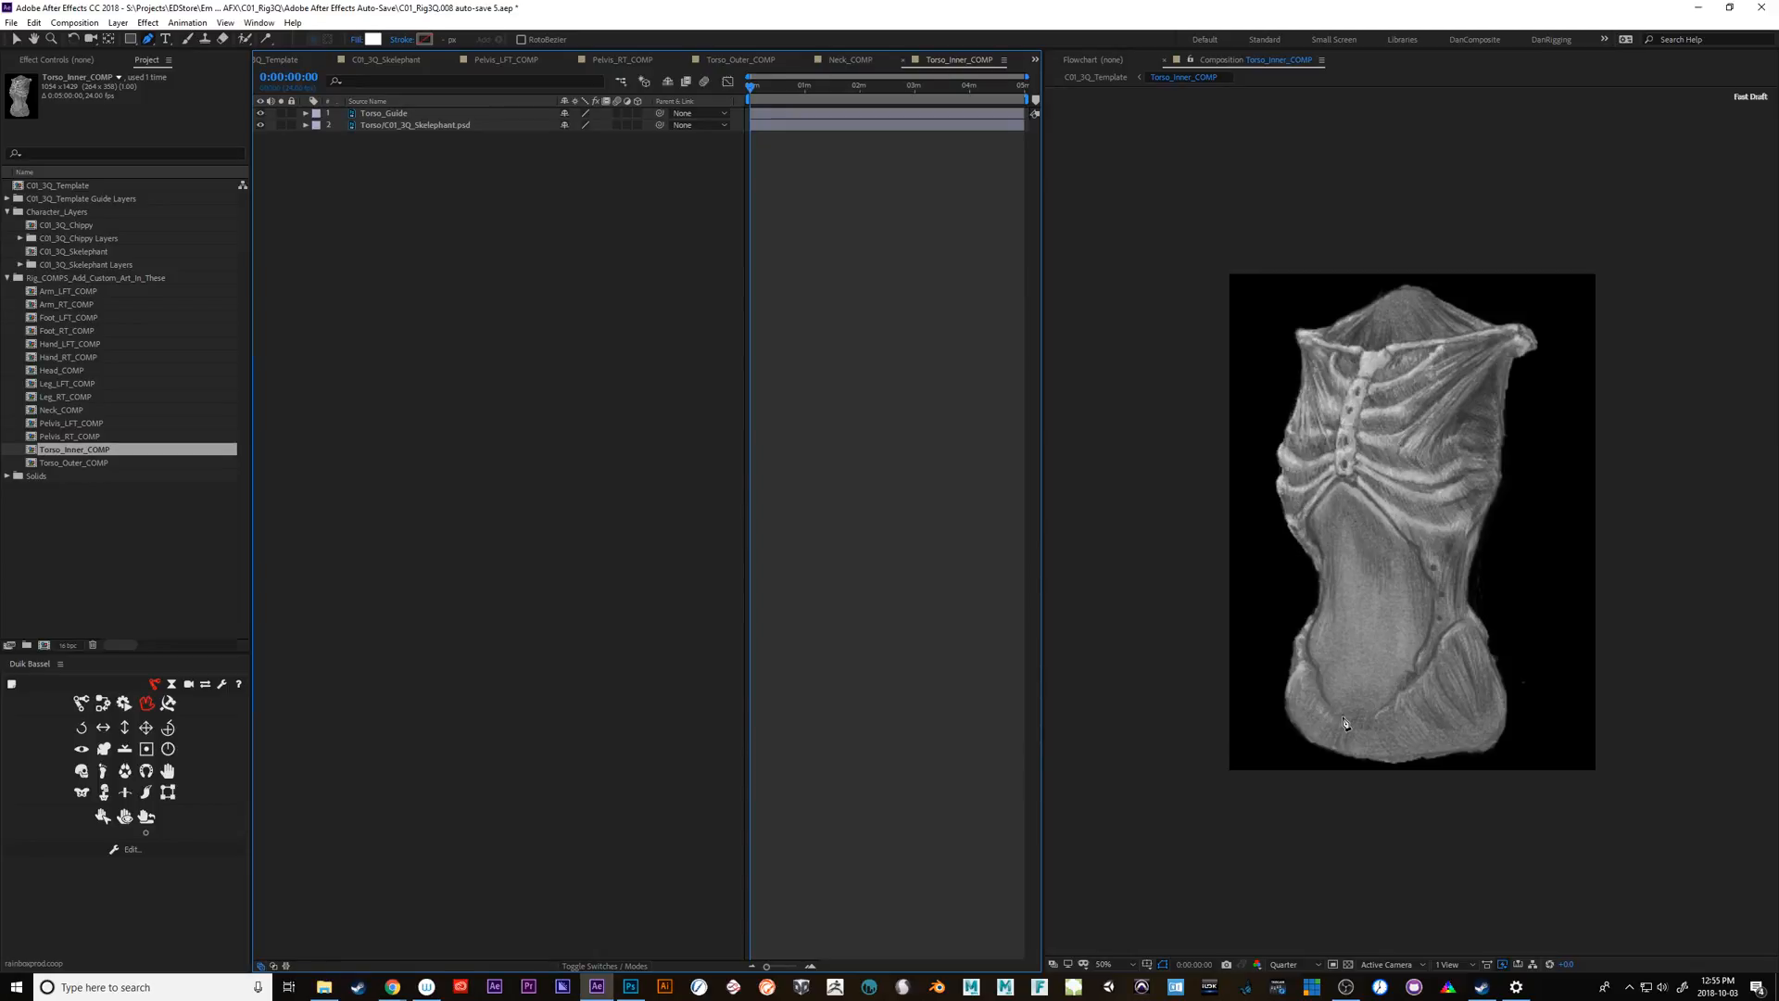
pyautogui.click(295, 59)
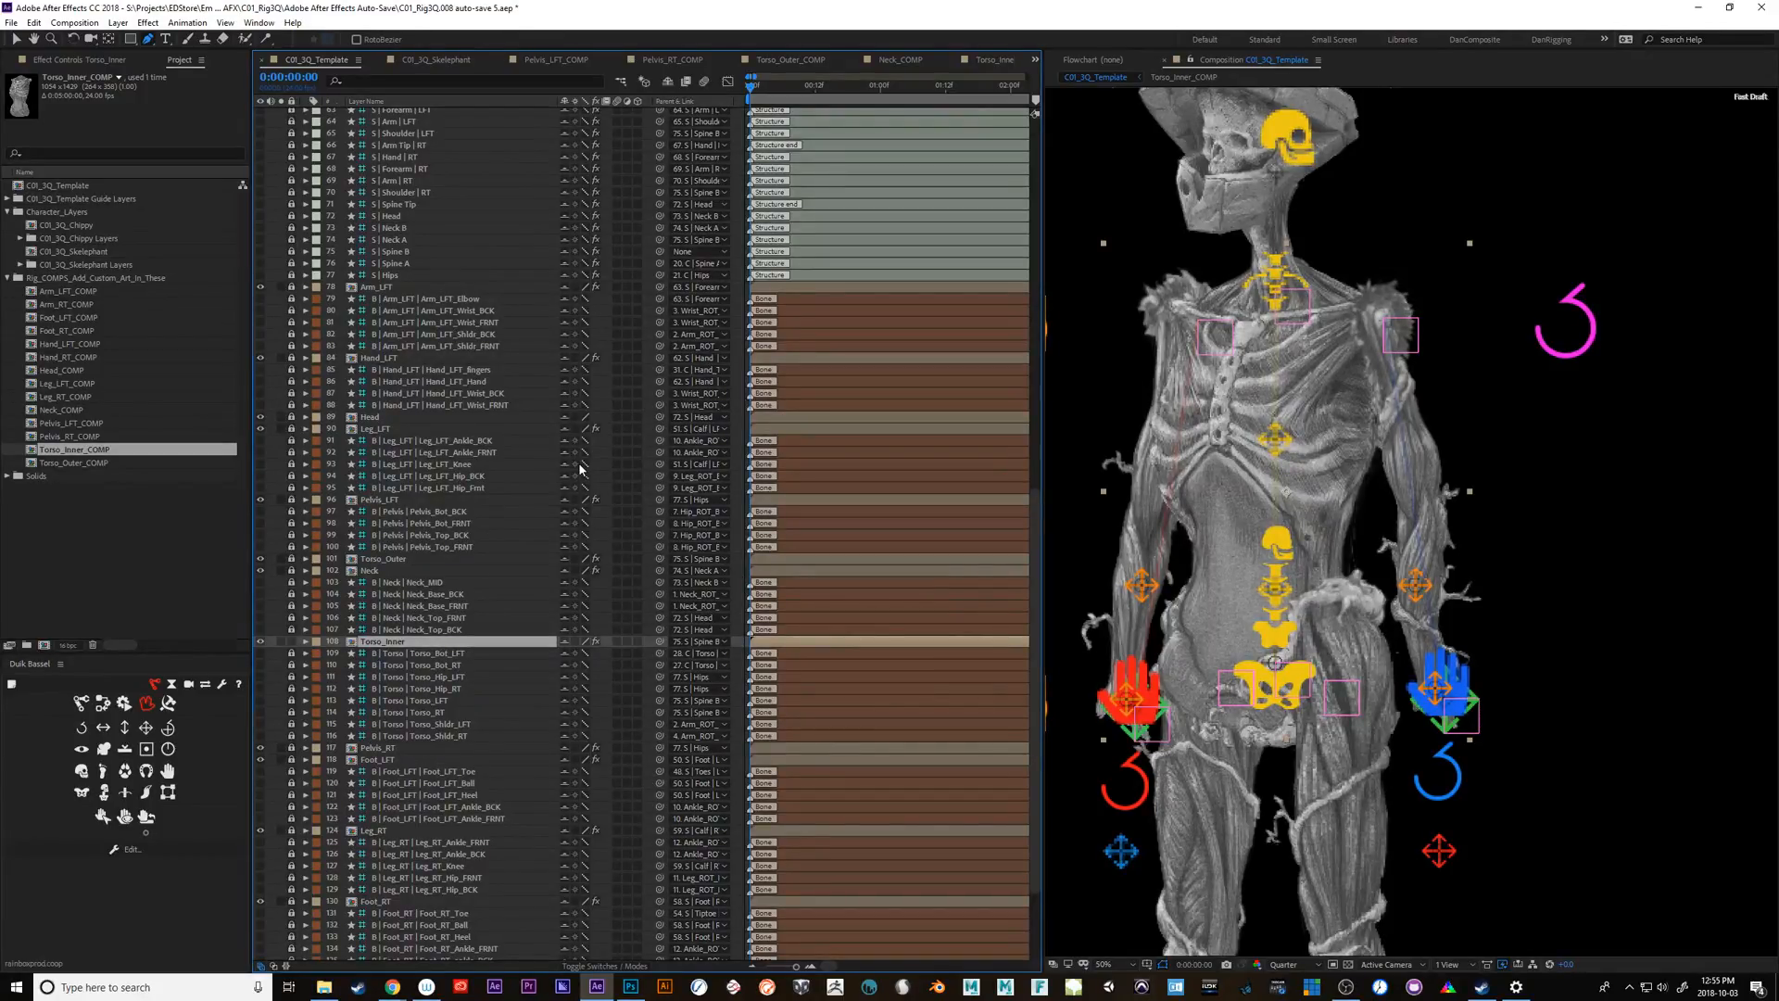
pyautogui.click(420, 65)
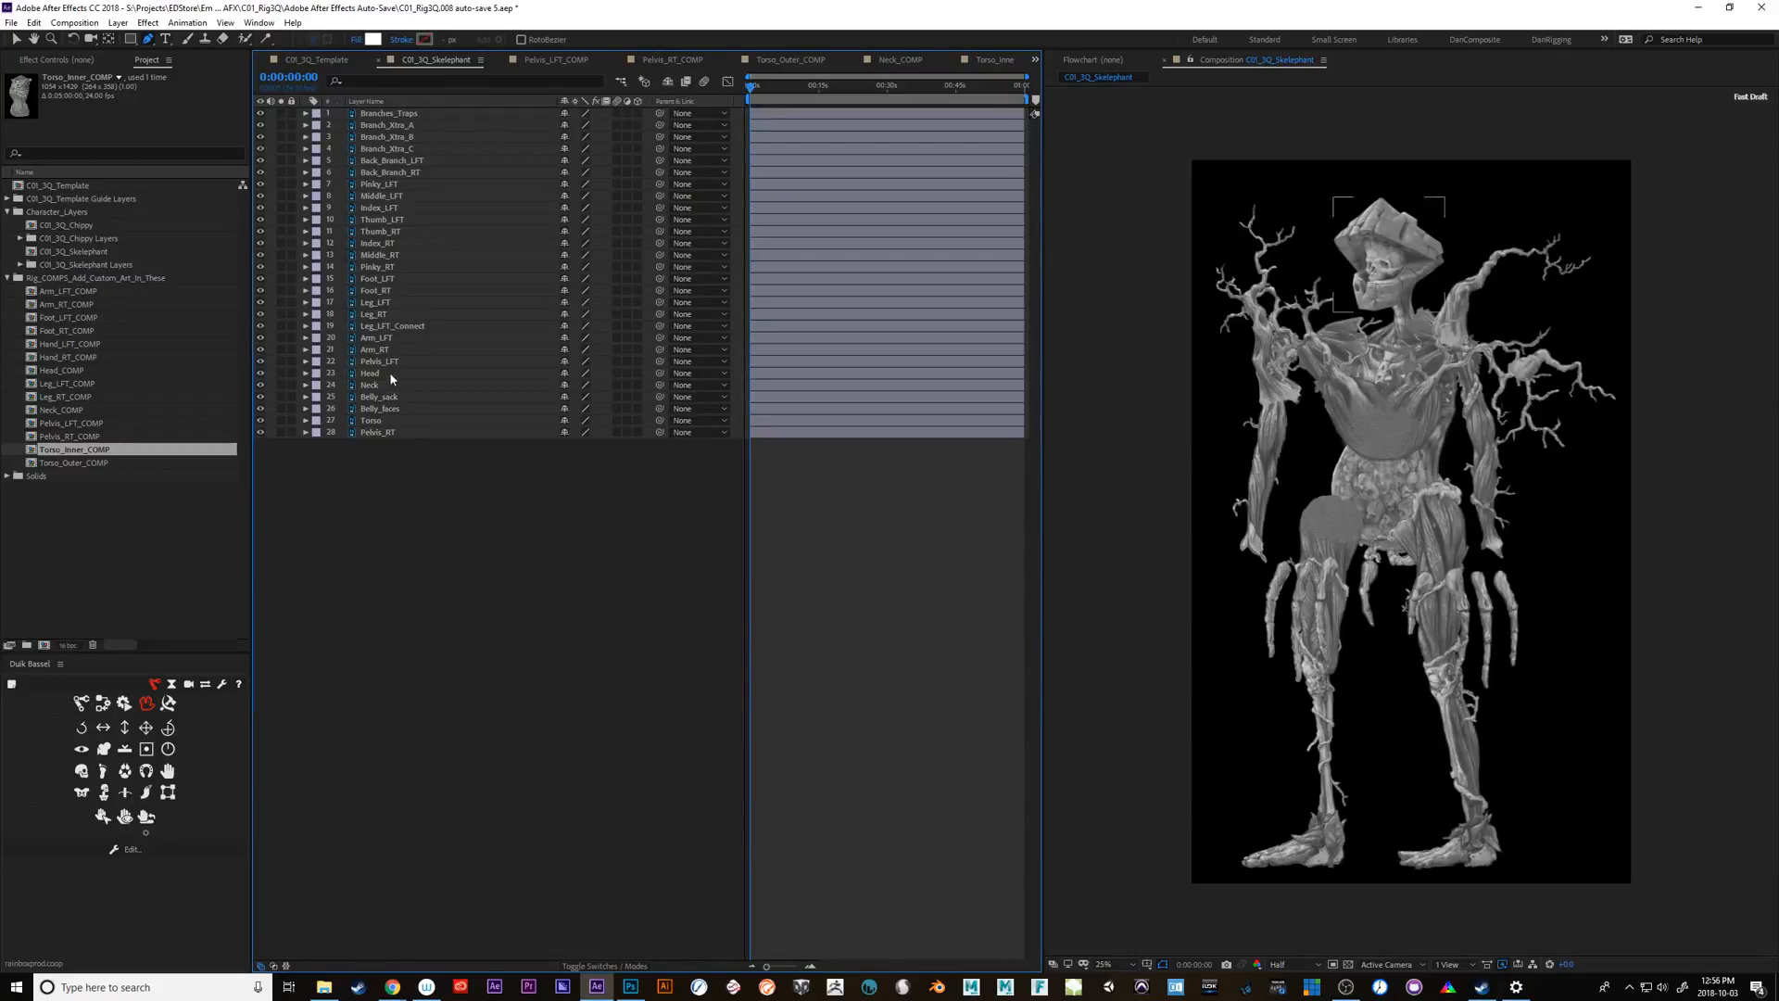
pyautogui.click(395, 398)
pyautogui.keyDown('shift'); pyautogui.click(400, 409); pyautogui.keyUp('shift')
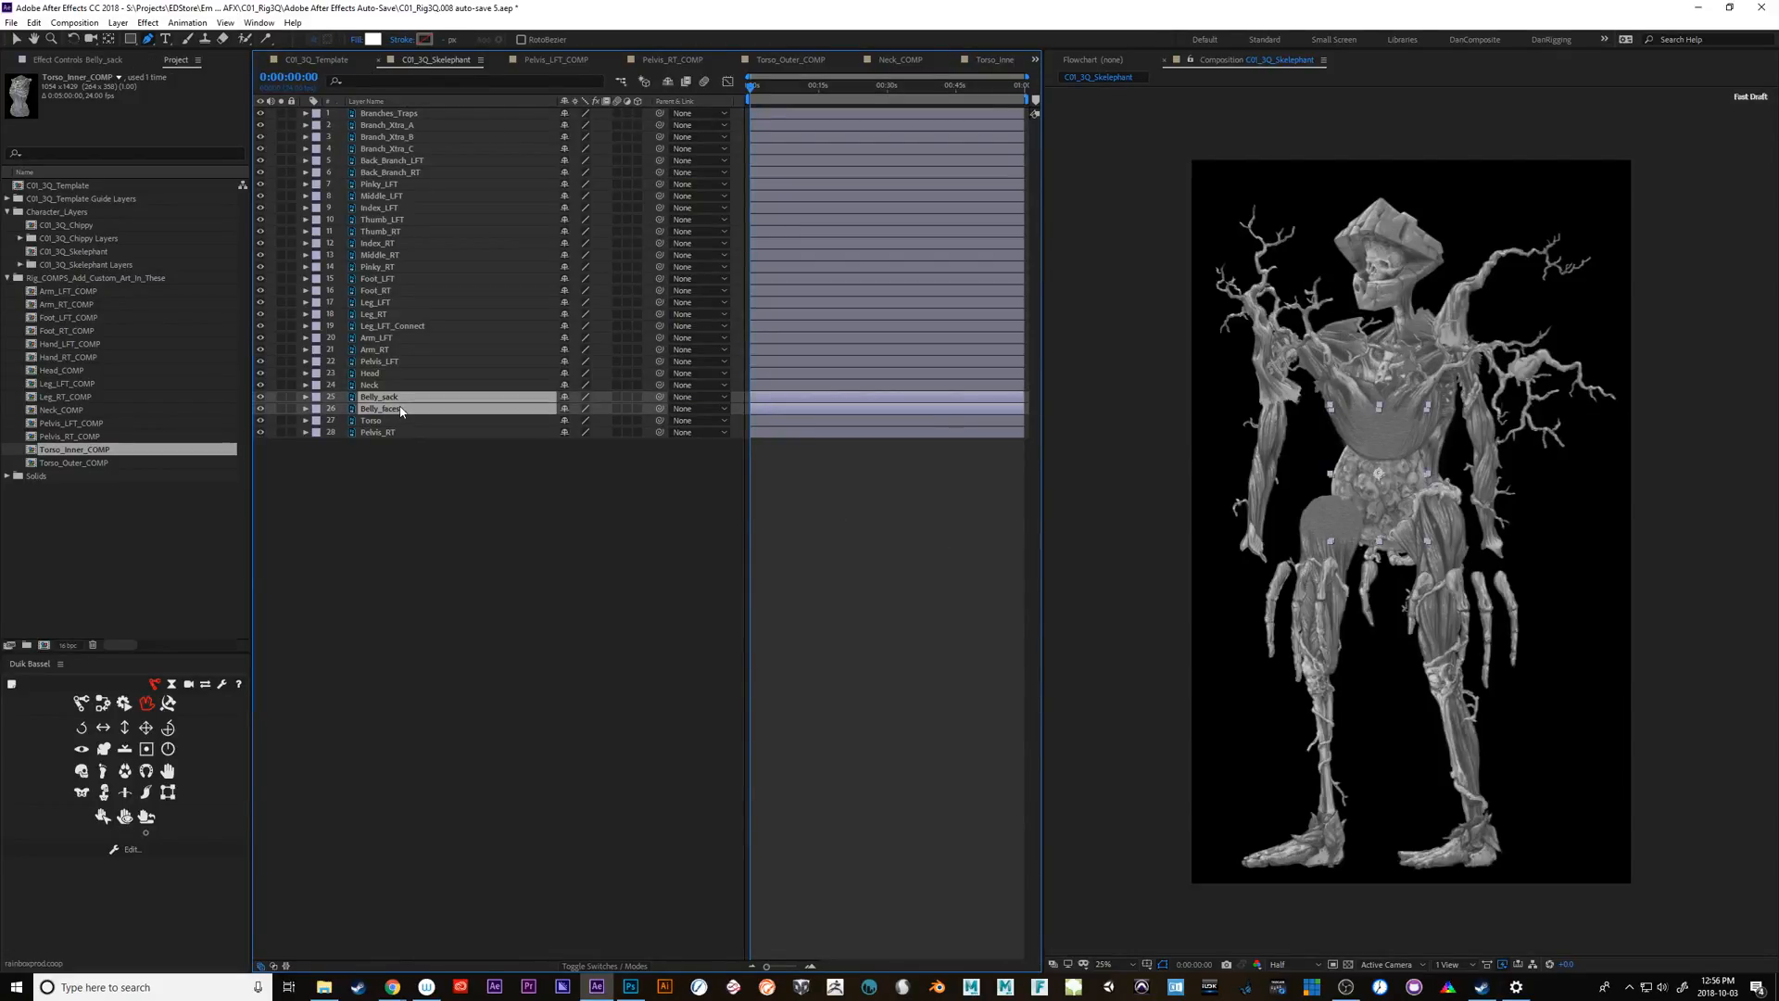
# Close the Pelvis_LFT_COMP, Pelvis_RT_COMP and Neck_COMP timelines
pyautogui.click(557, 62)
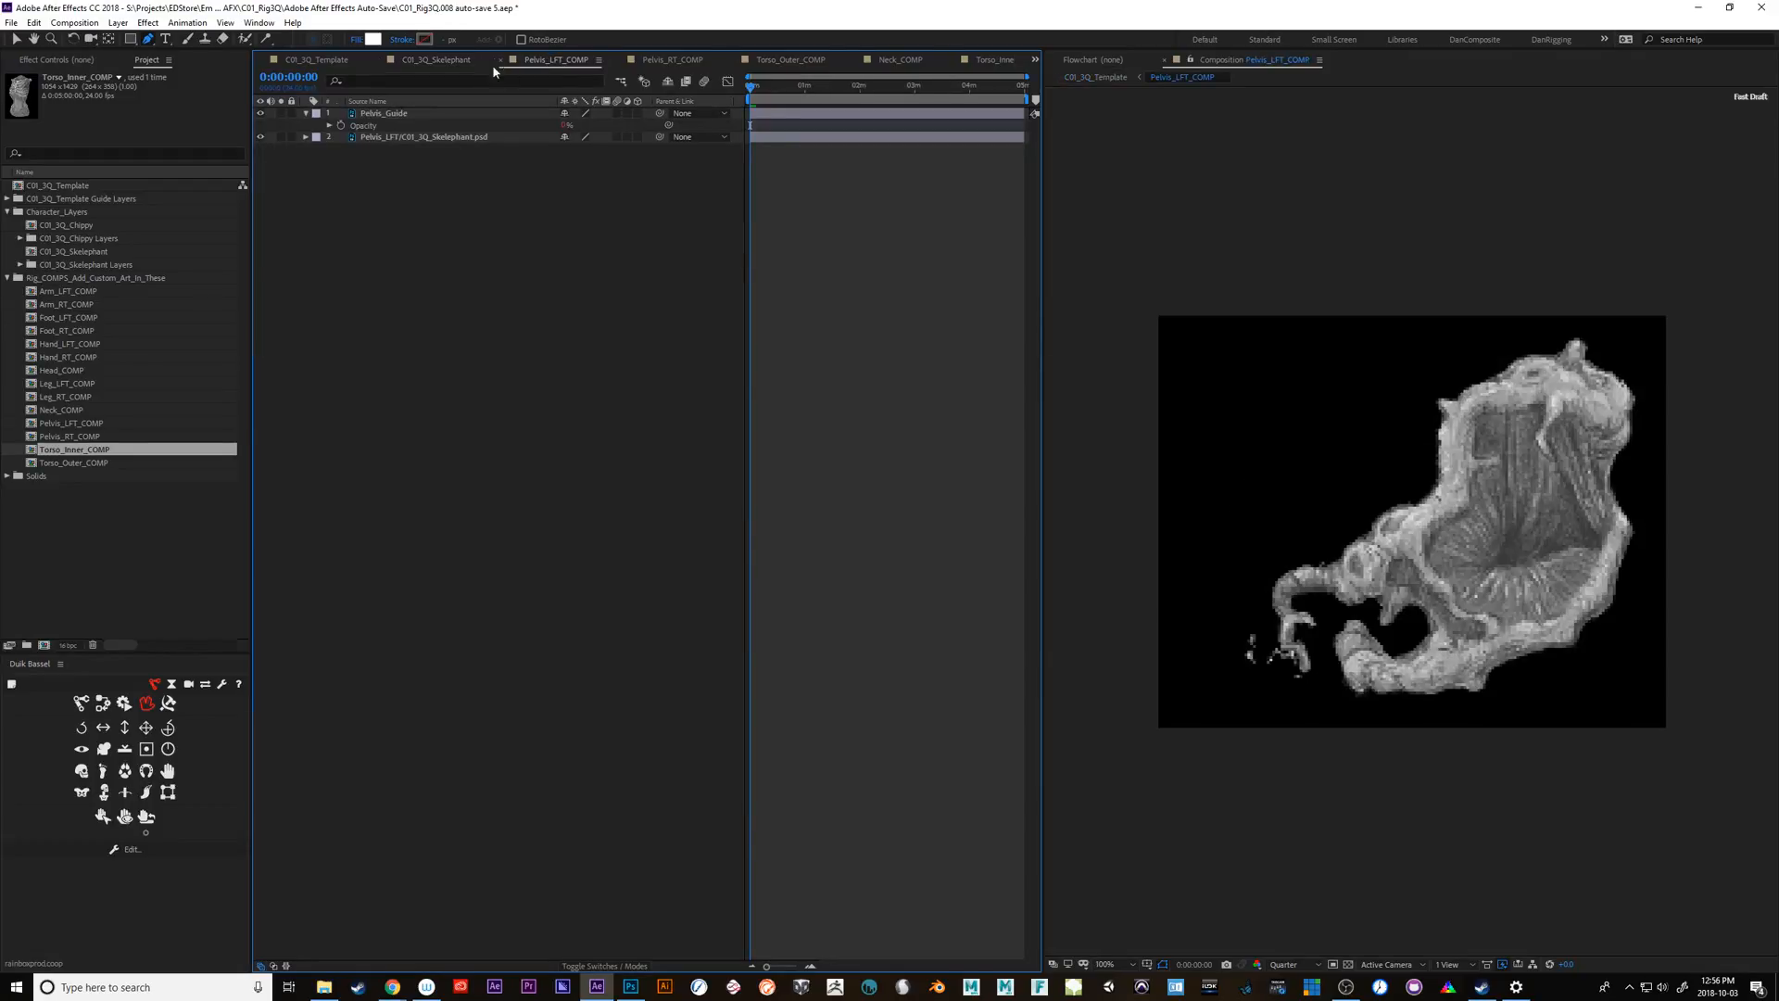
pyautogui.click(501, 60)
pyautogui.click(501, 60)
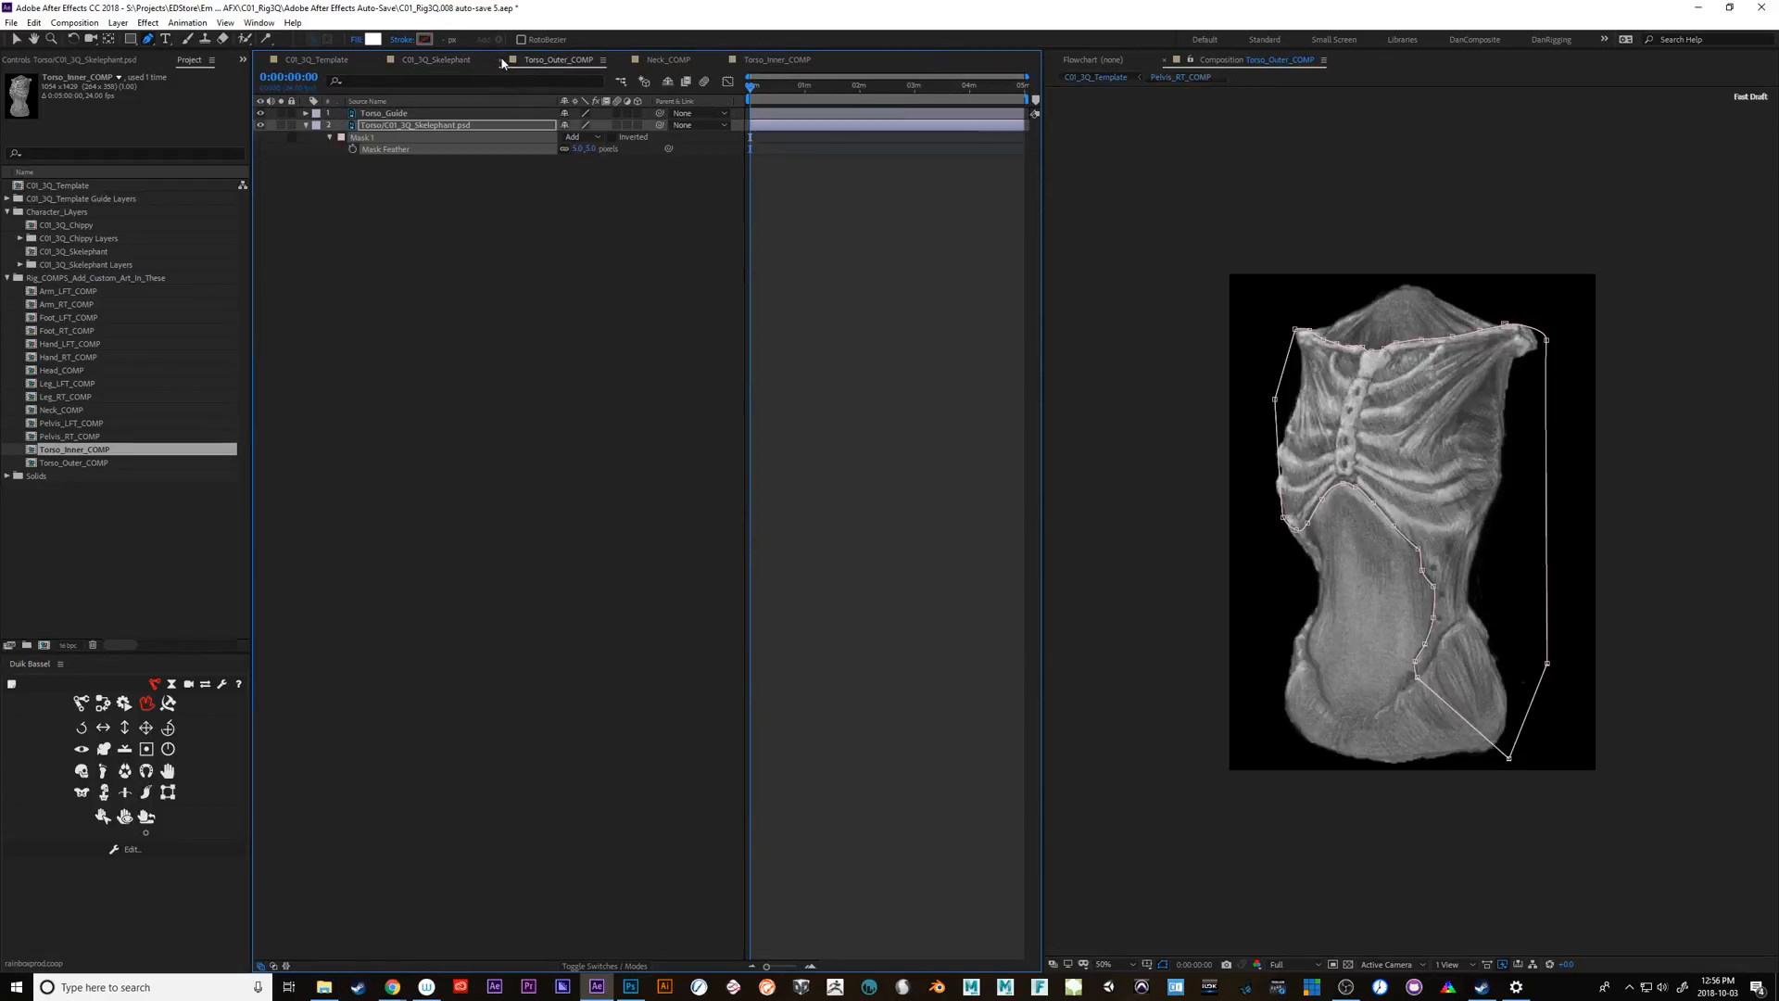
pyautogui.click(663, 61)
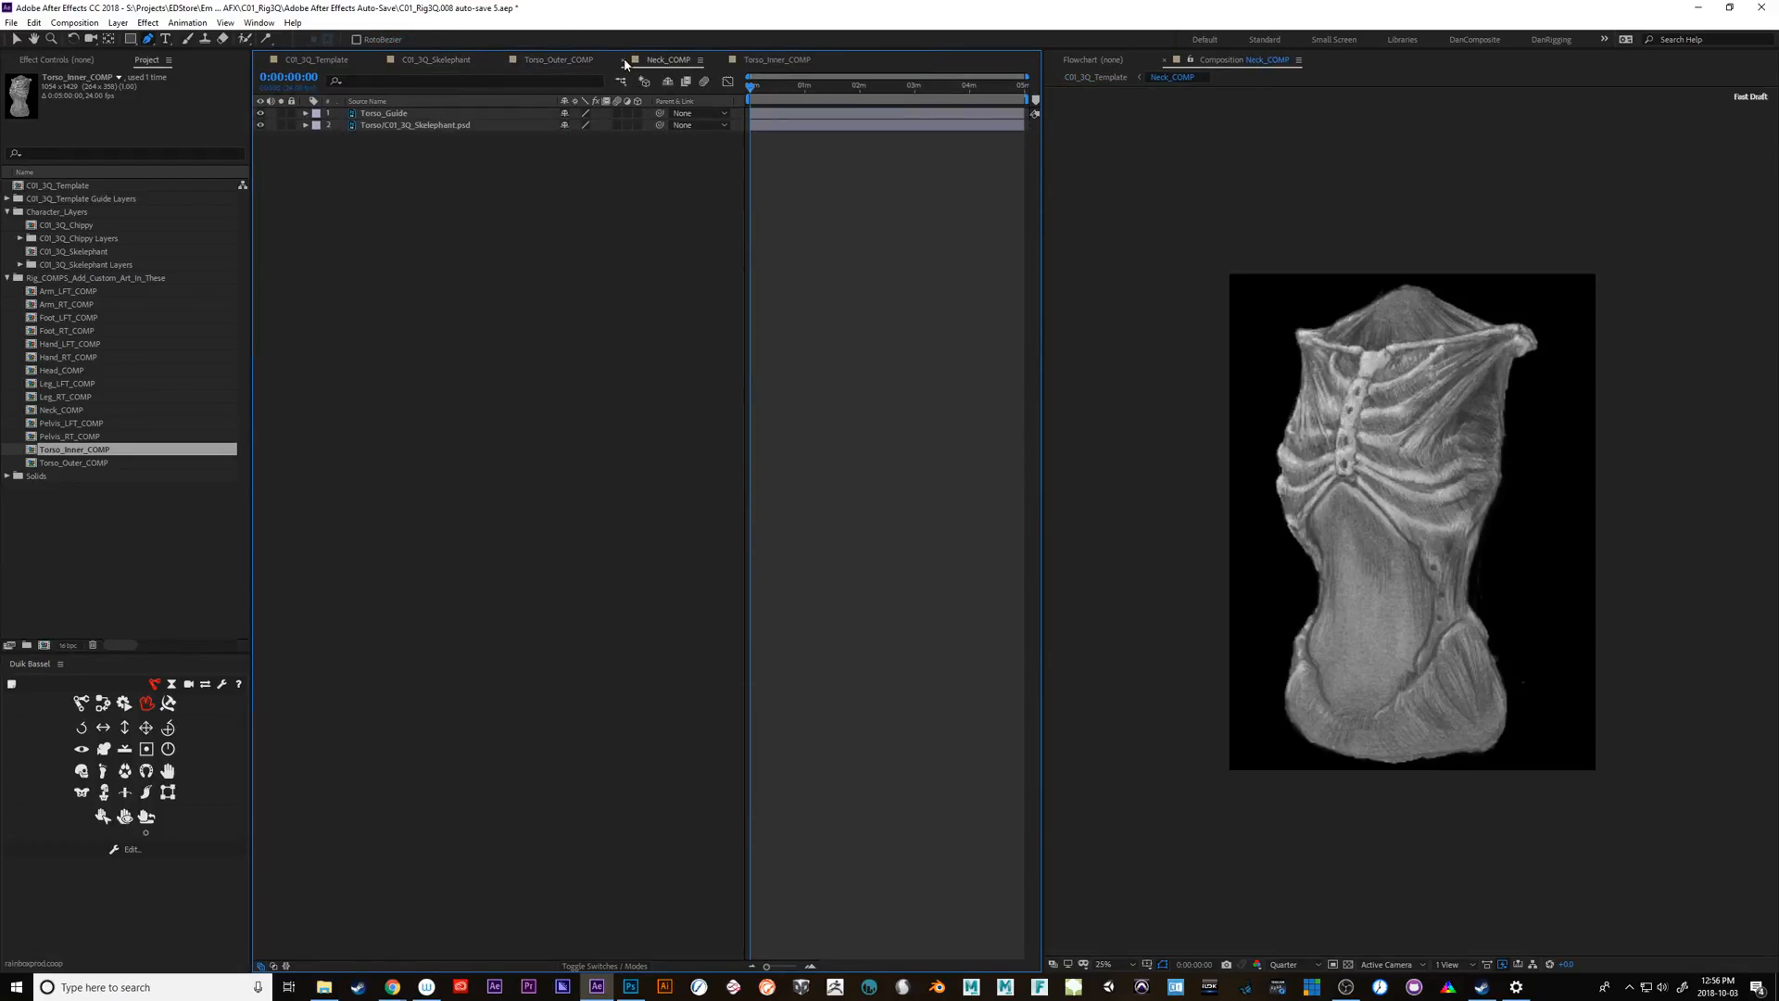
pyautogui.click(623, 60)
# Paste the two belly layers above the torso artwork in Torso_Inner_COMP and place them over the belly opening, checking the template
pyautogui.click(400, 125)
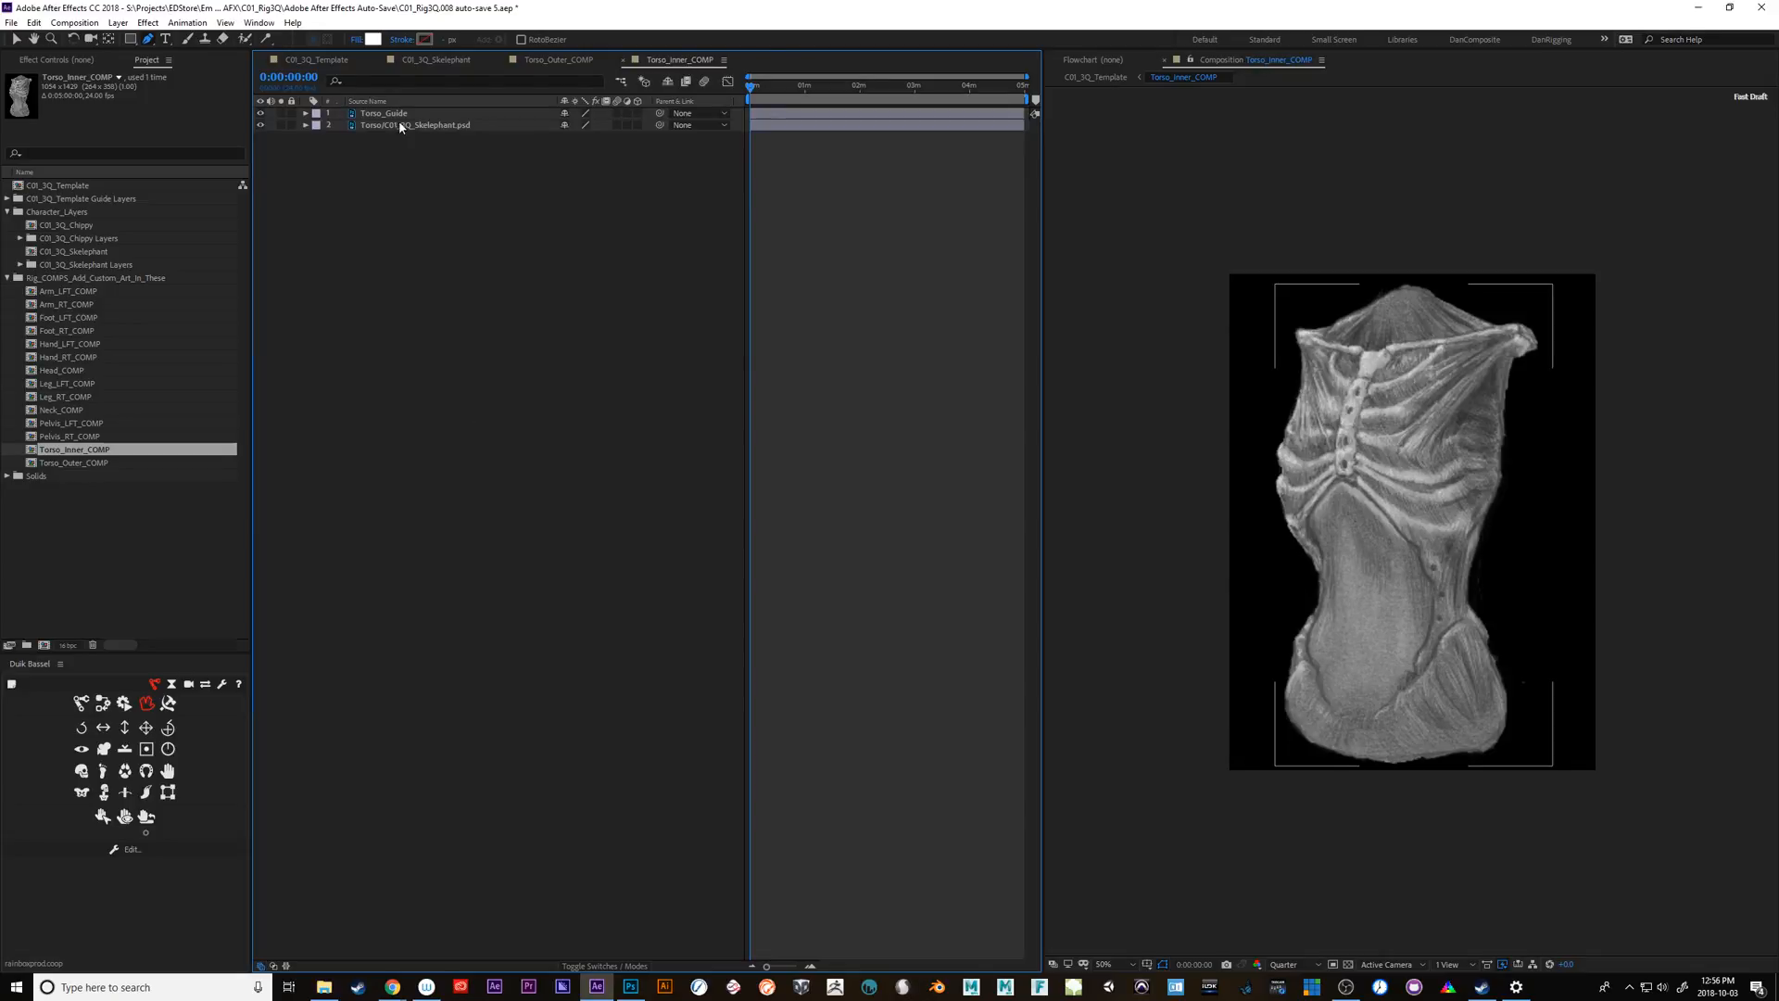
pyautogui.hotkey('ctrl', 'v')
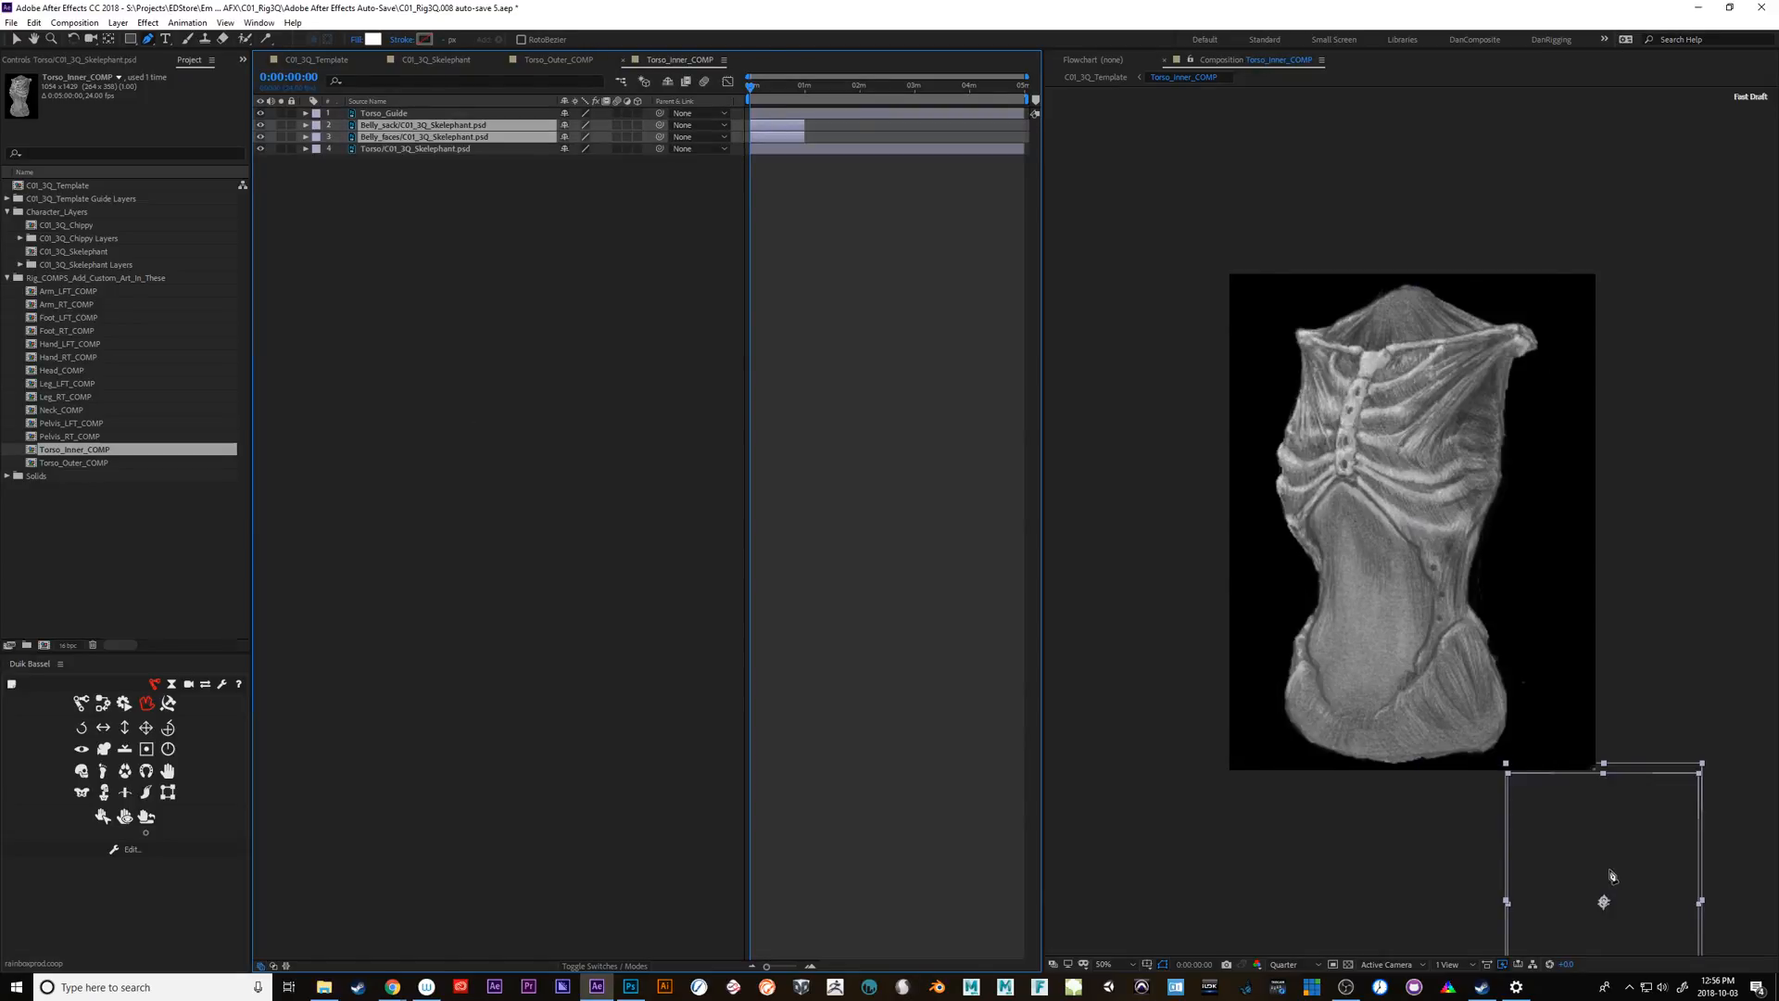
pyautogui.press('v')
pyautogui.moveTo(1370, 557); pyautogui.dragTo(1384, 600)
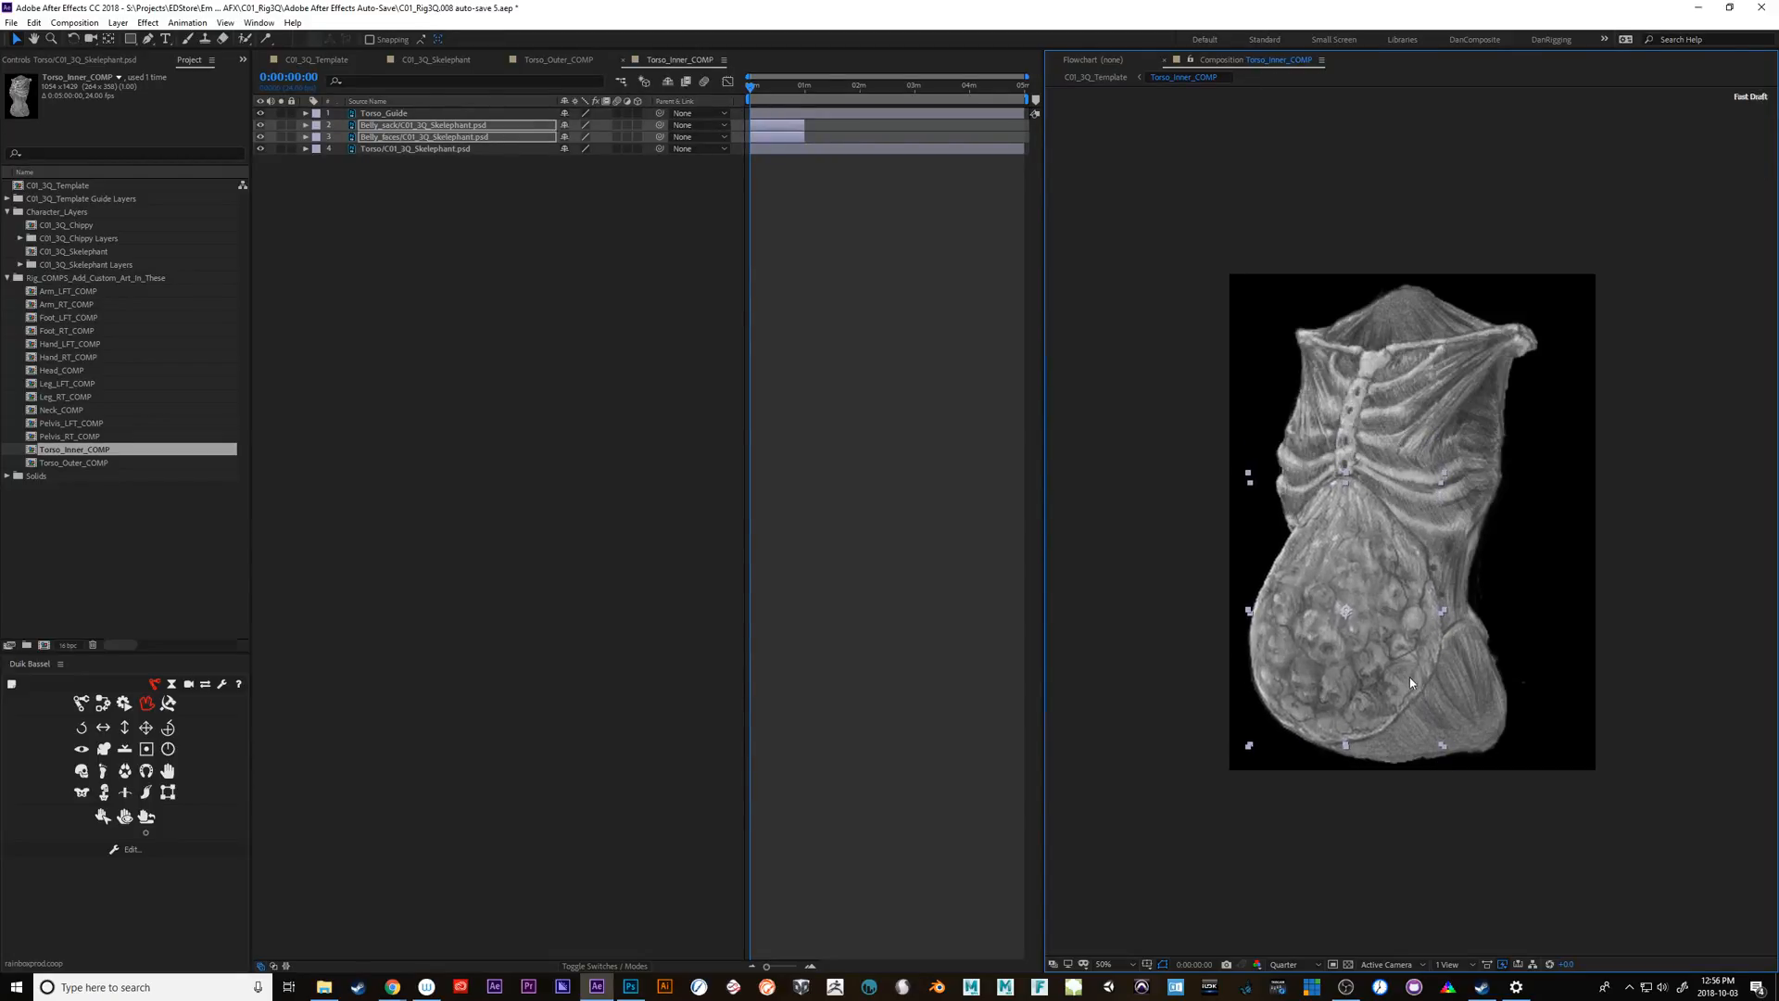
pyautogui.click(320, 61)
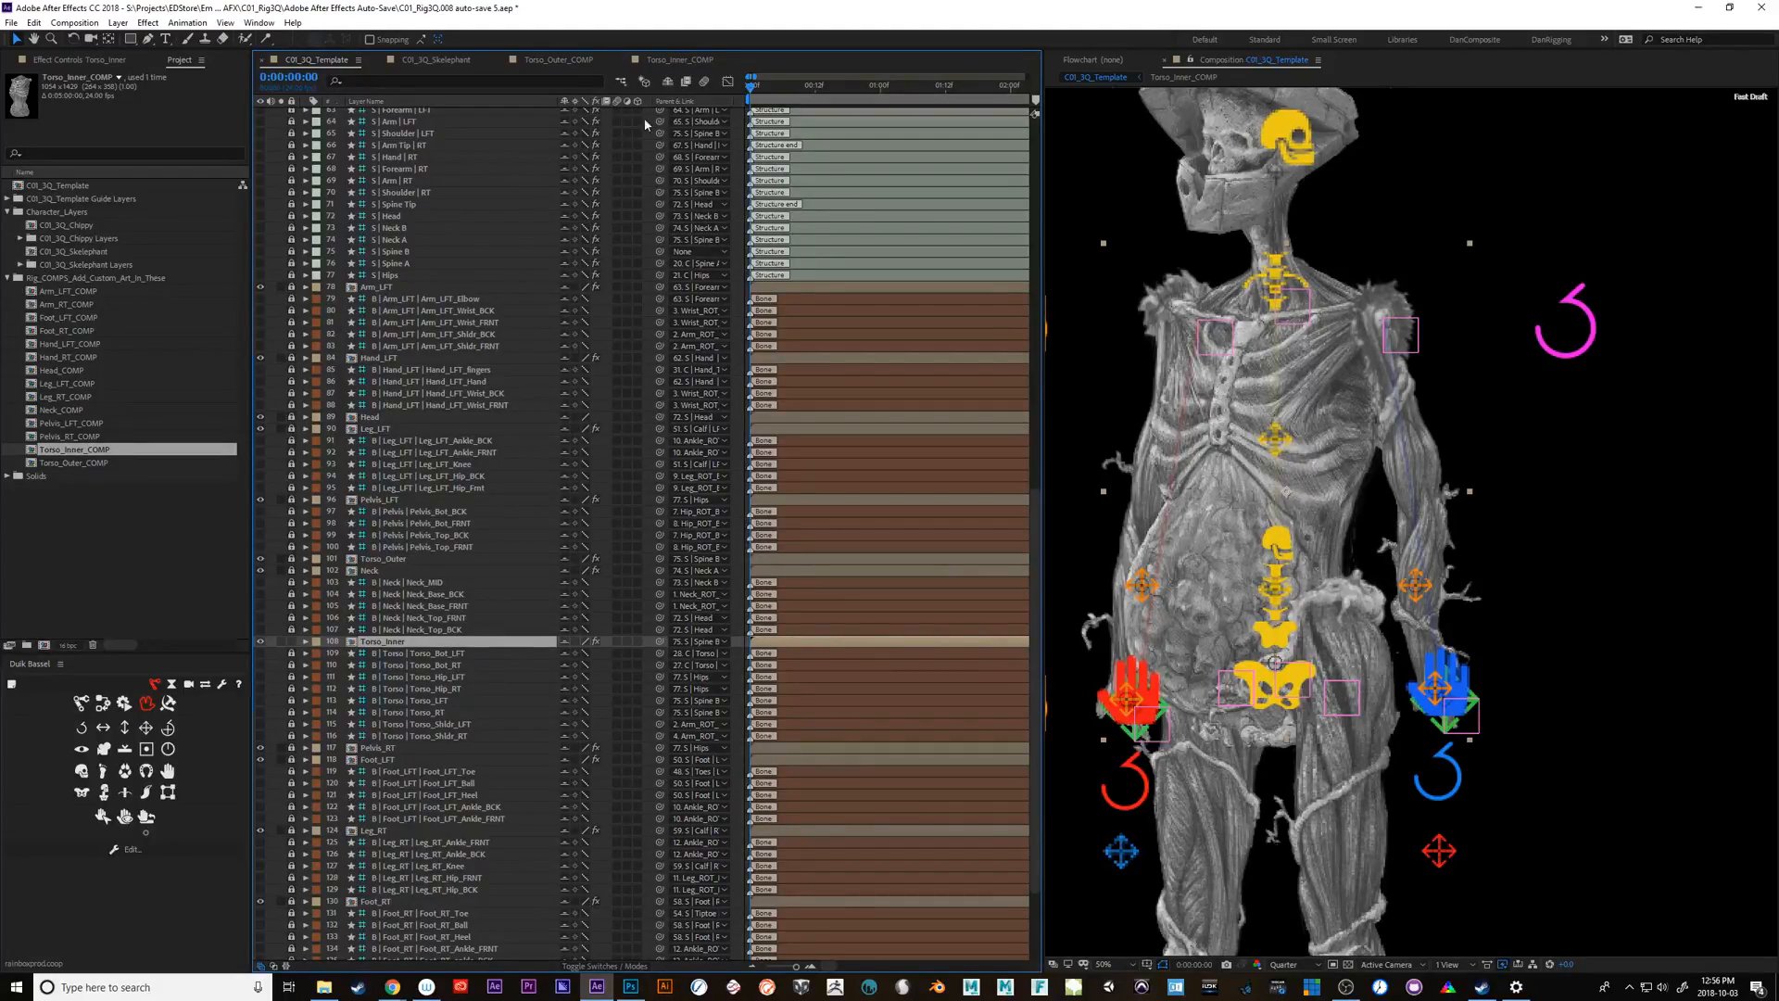
# Extend the Belly_sack and Belly_faces layers in Torso_Inner_COMP to the end of the composition, and return to the first frame
pyautogui.click(674, 60)
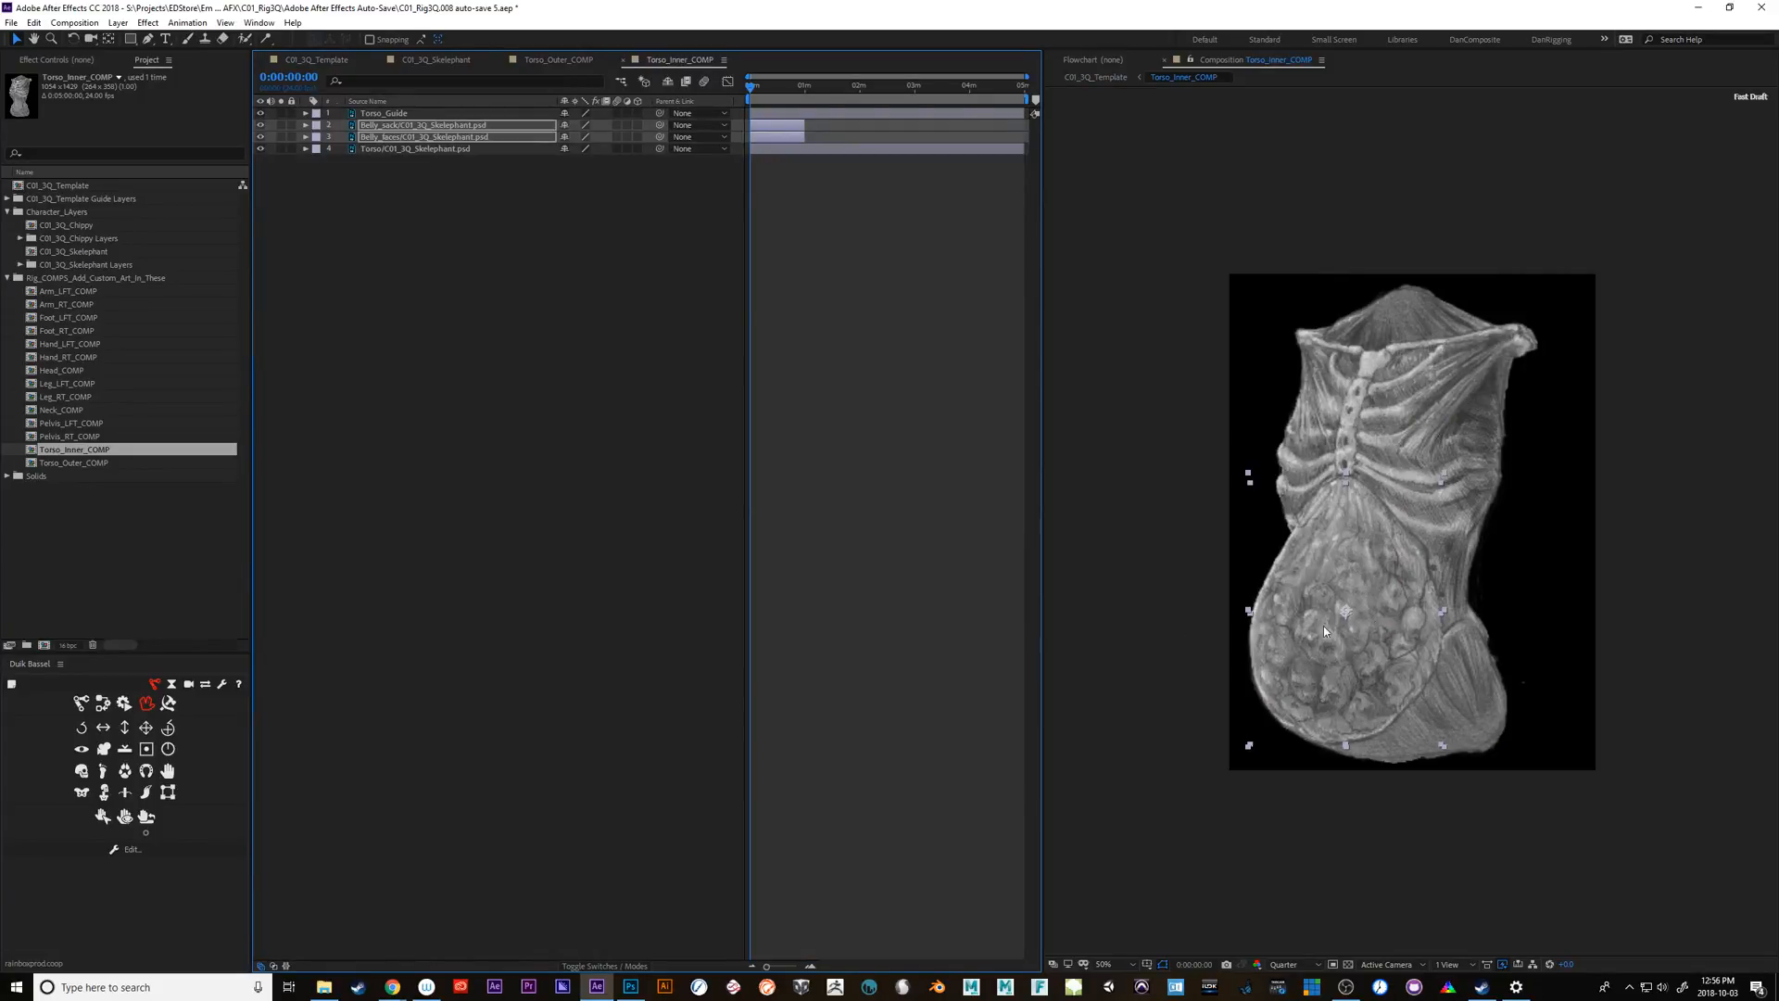
pyautogui.click(541, 366)
pyautogui.click(404, 126)
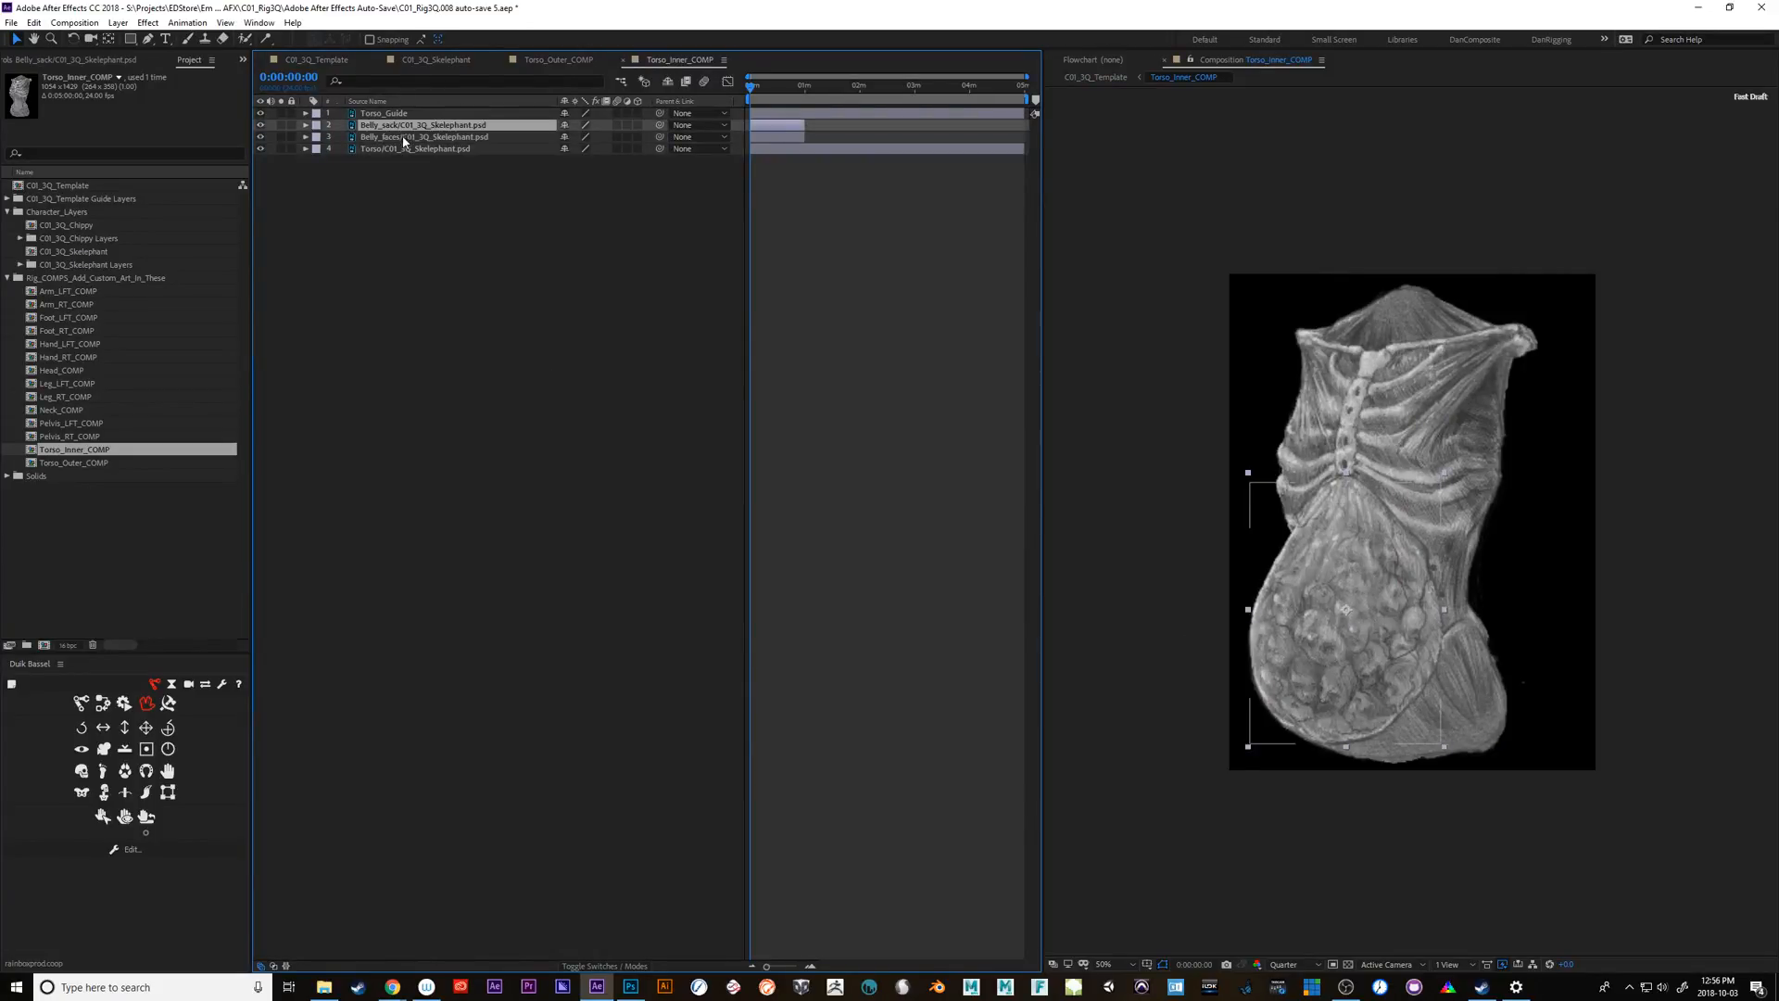
pyautogui.click(402, 137)
pyautogui.click(436, 126)
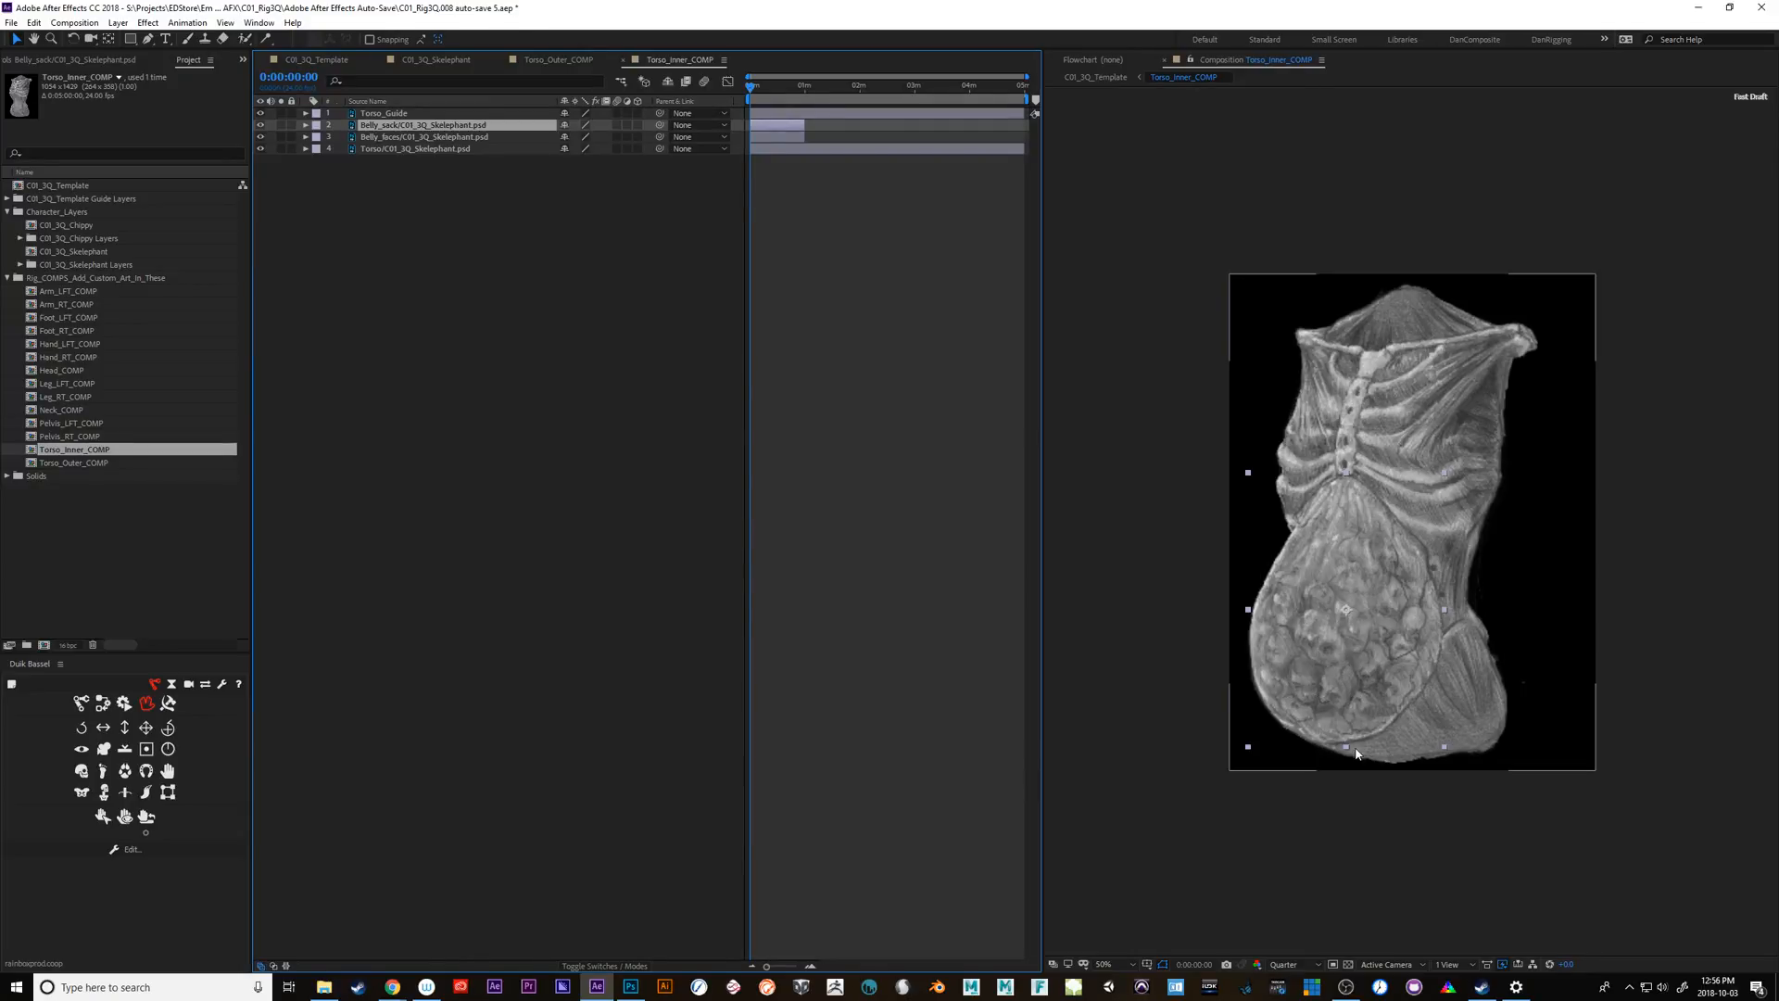
pyautogui.click(419, 139)
pyautogui.click(420, 126)
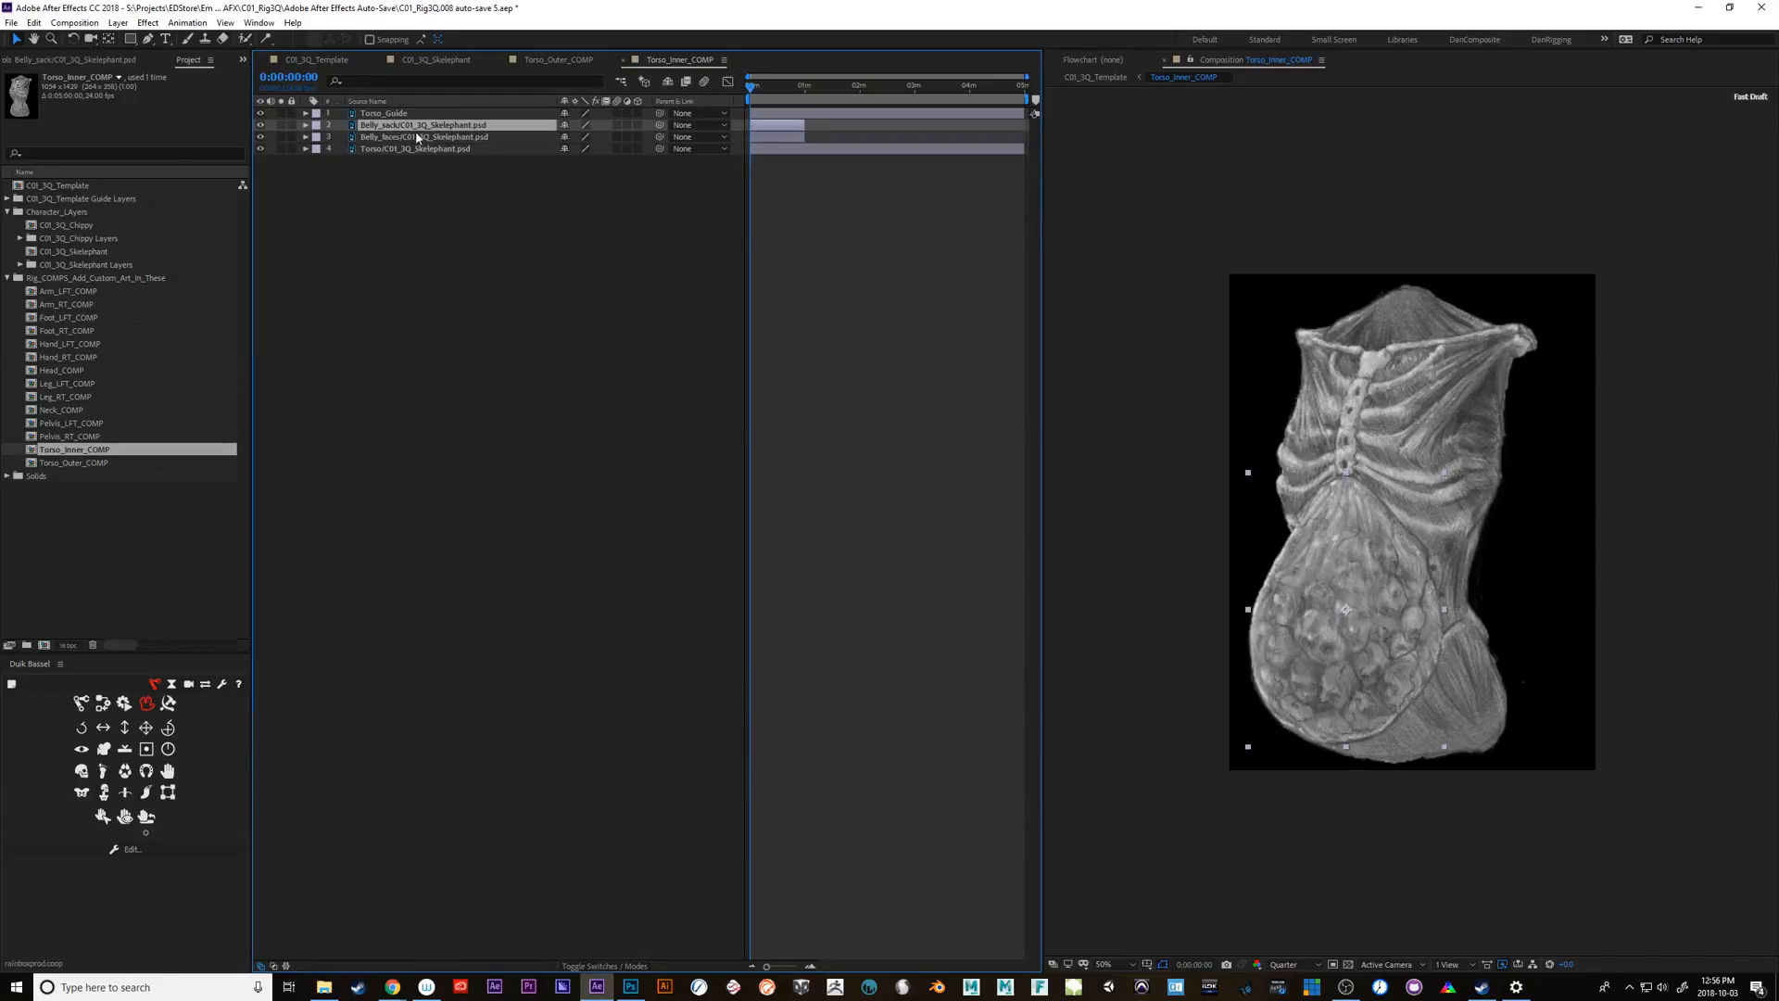
pyautogui.click(417, 138)
pyautogui.hotkey('ctrl', 'Up')
pyautogui.keyDown('shift'); pyautogui.click(799, 139); pyautogui.keyUp('shift')
pyautogui.press('End')
pyautogui.hotkey('alt', ']')
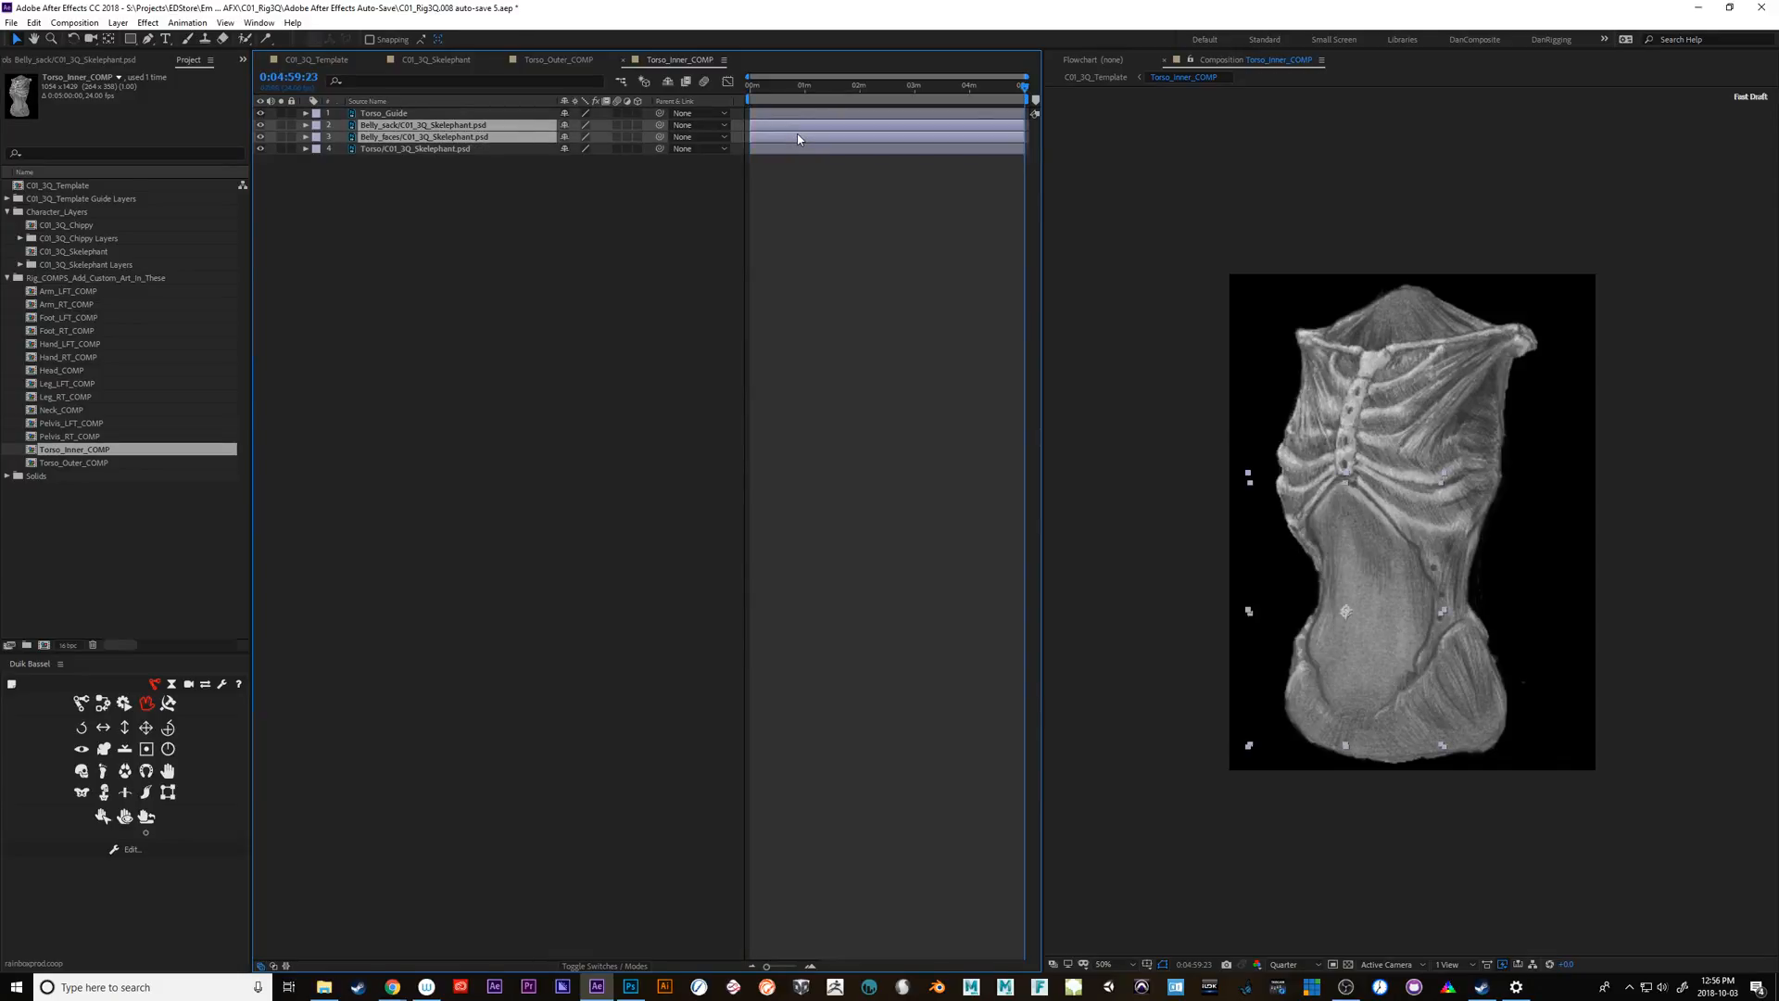
pyautogui.press('Home')
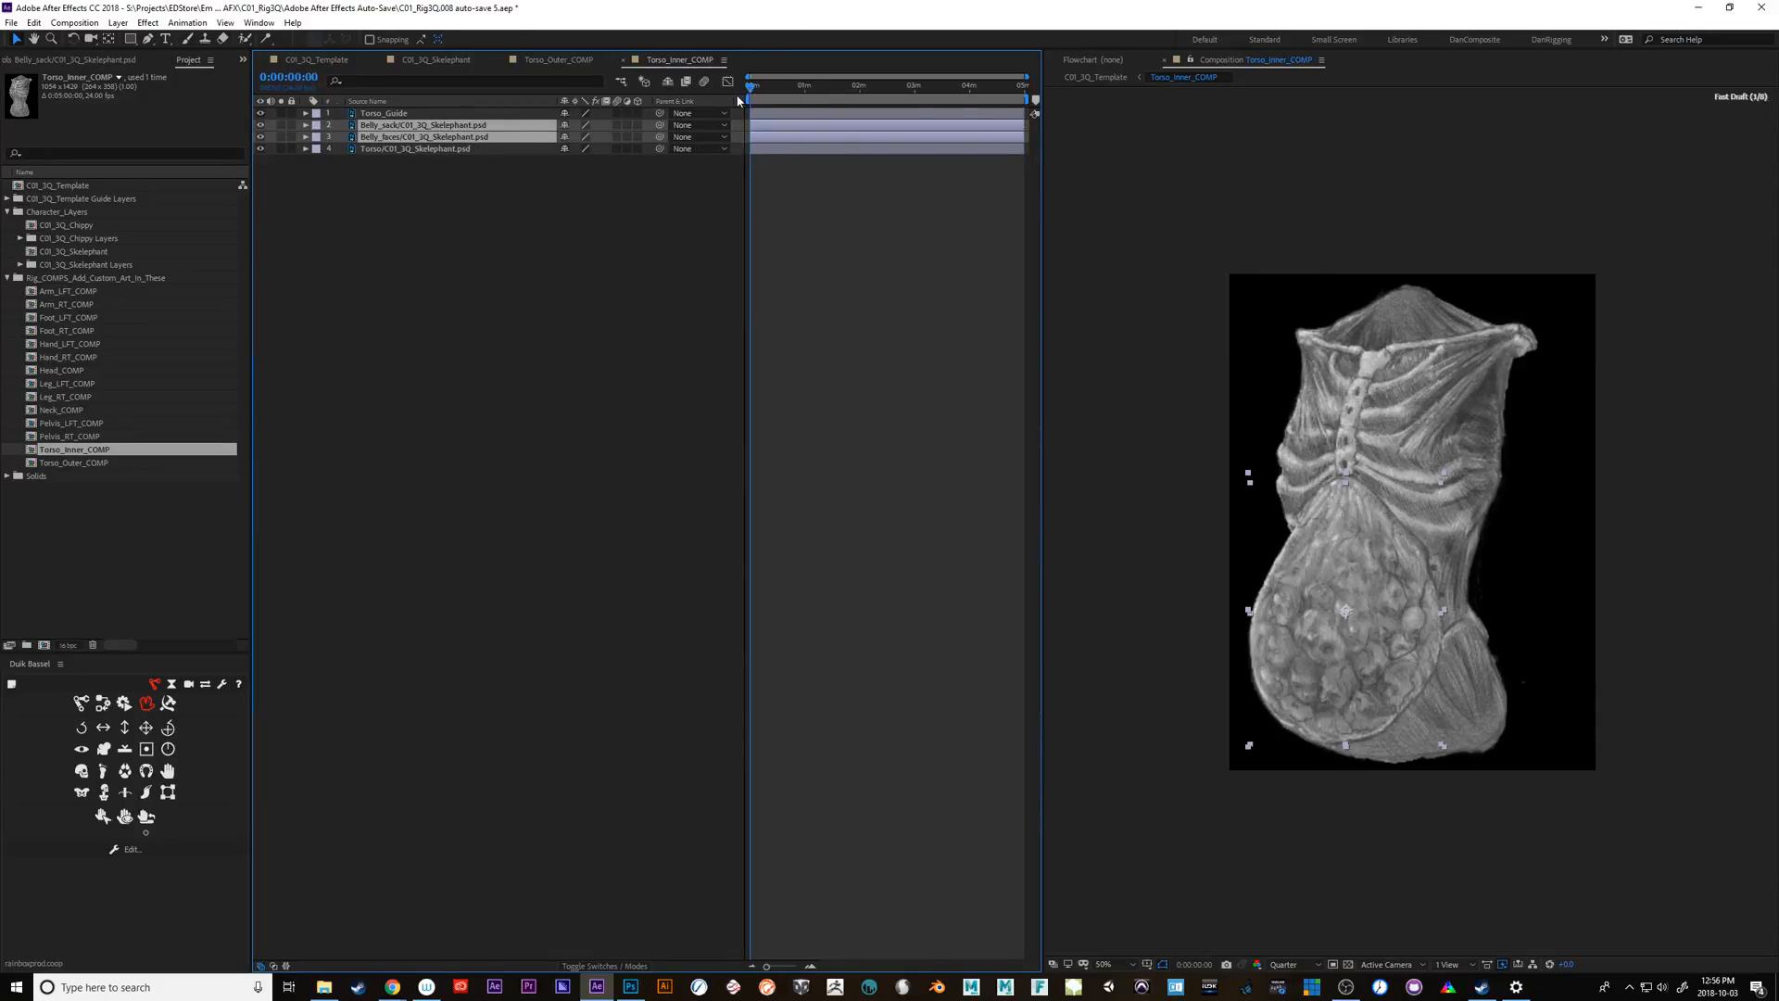
# Pre-compose the Belly_sack layer under the name Belly_sack_COMP
pyautogui.click(544, 445)
pyautogui.click(426, 127)
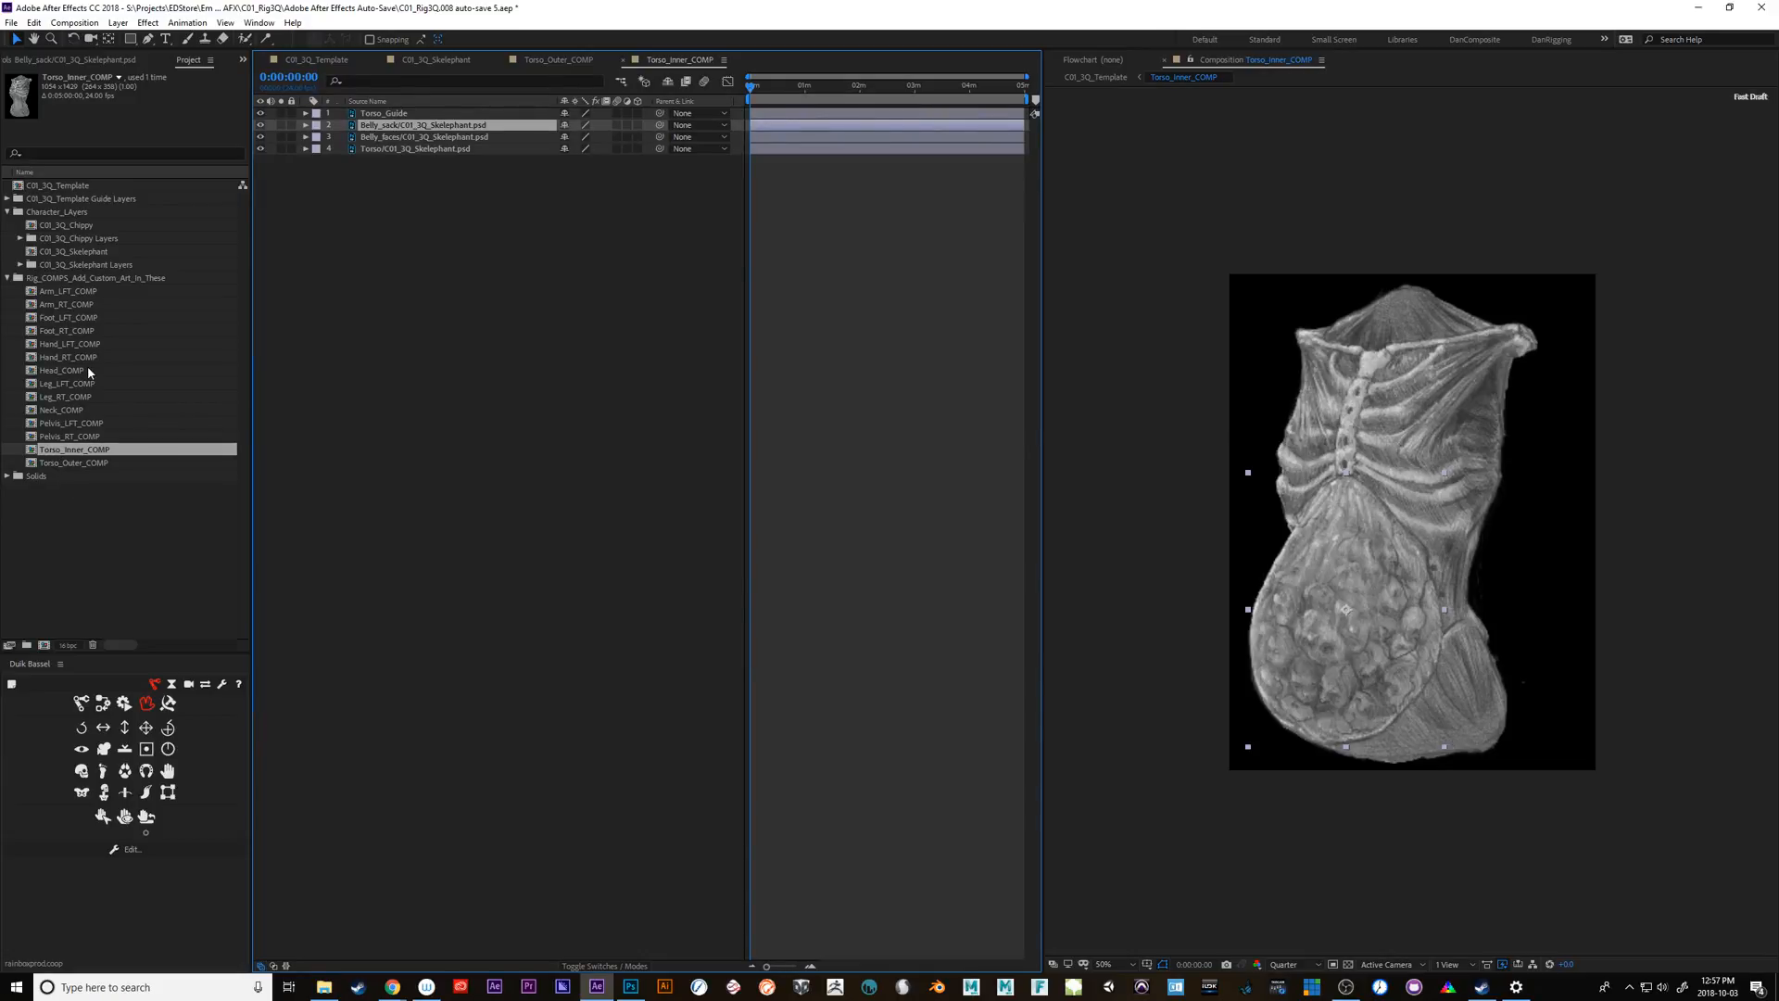
pyautogui.hotkey('ctrl', 'shift', 'c')
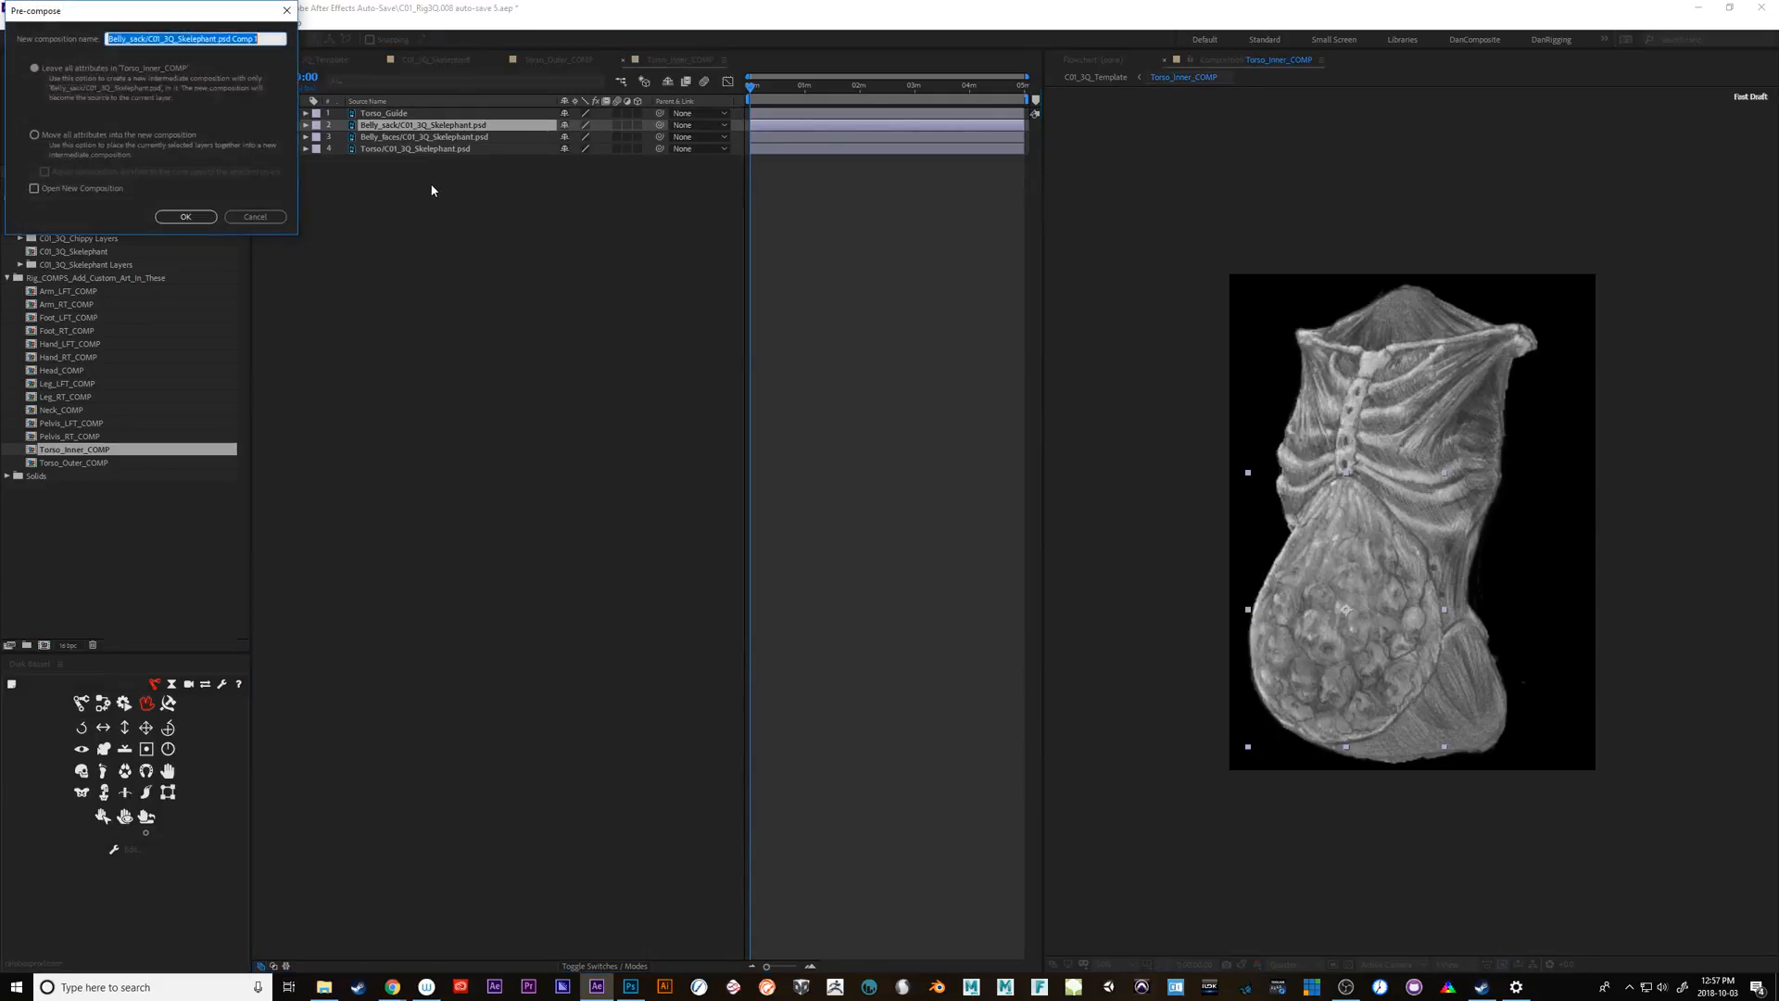
pyautogui.moveTo(148, 38); pyautogui.dragTo(407, 50)
pyautogui.press('BackSpace')
pyautogui.press('BackSpace')
pyautogui.write('_COMP')
pyautogui.press('Return')
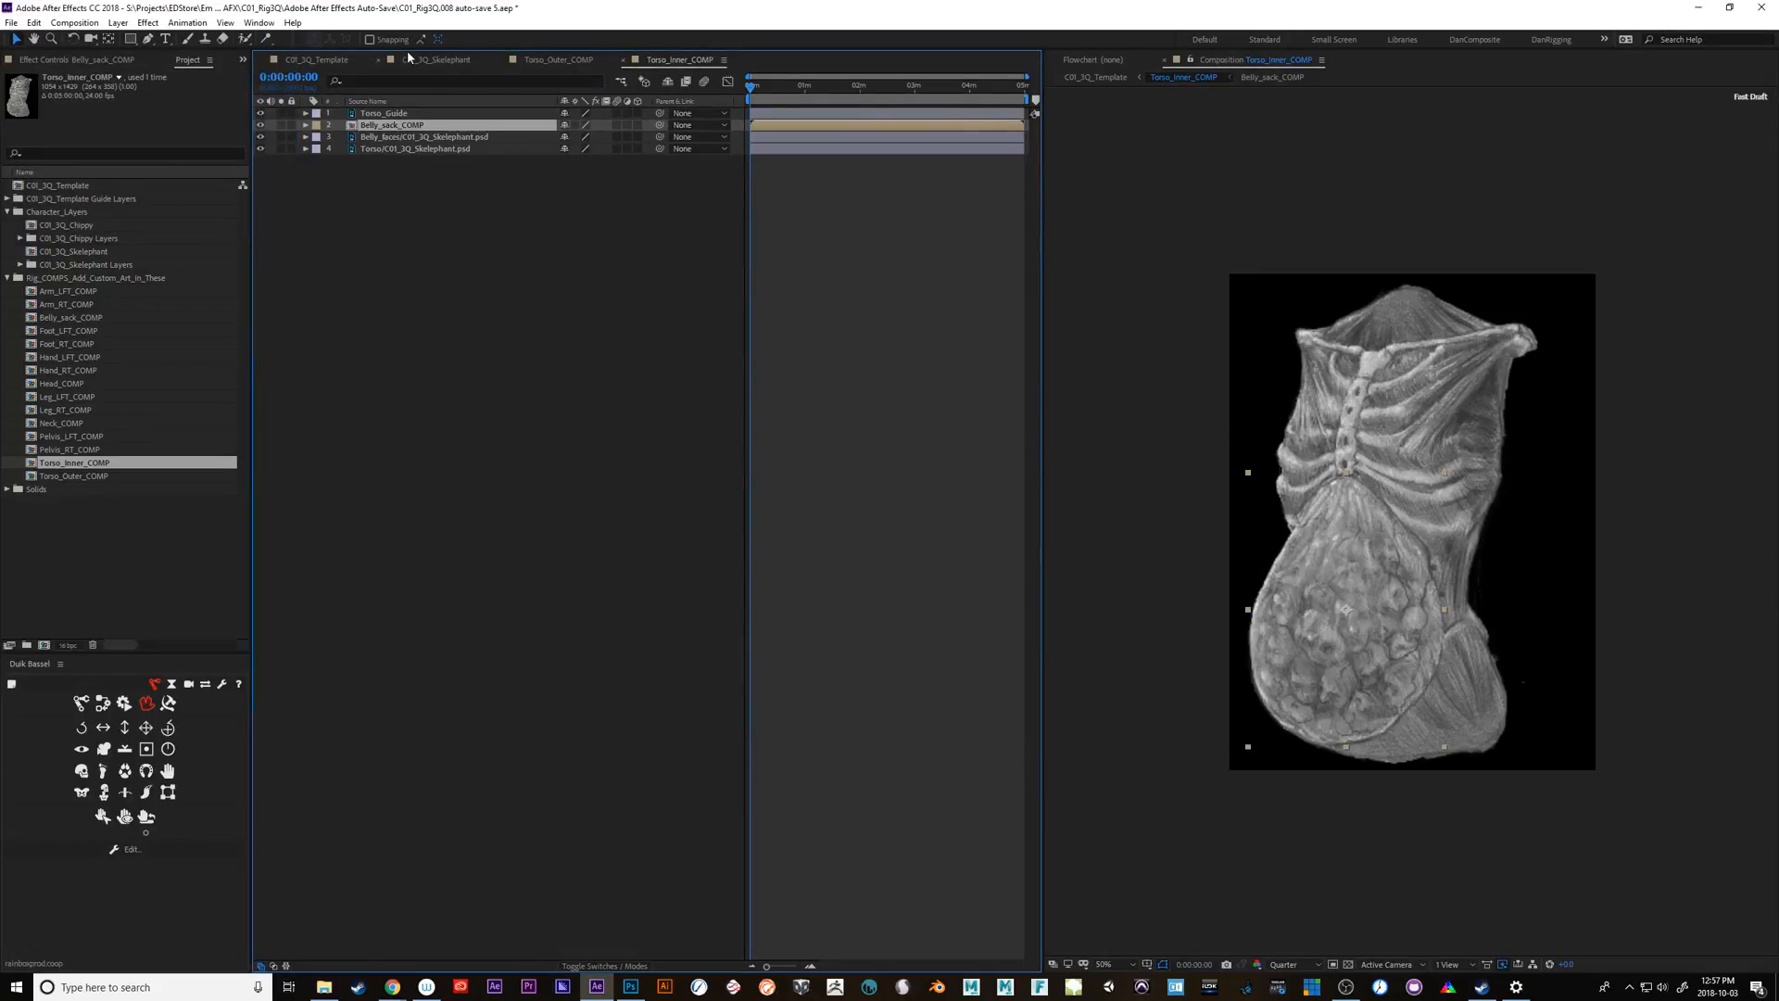
# Copy the Belly_faces layer into Belly_sack_COMP, align it with the sack artwork, and place it beneath the Belly_sack layer
pyautogui.click(404, 137)
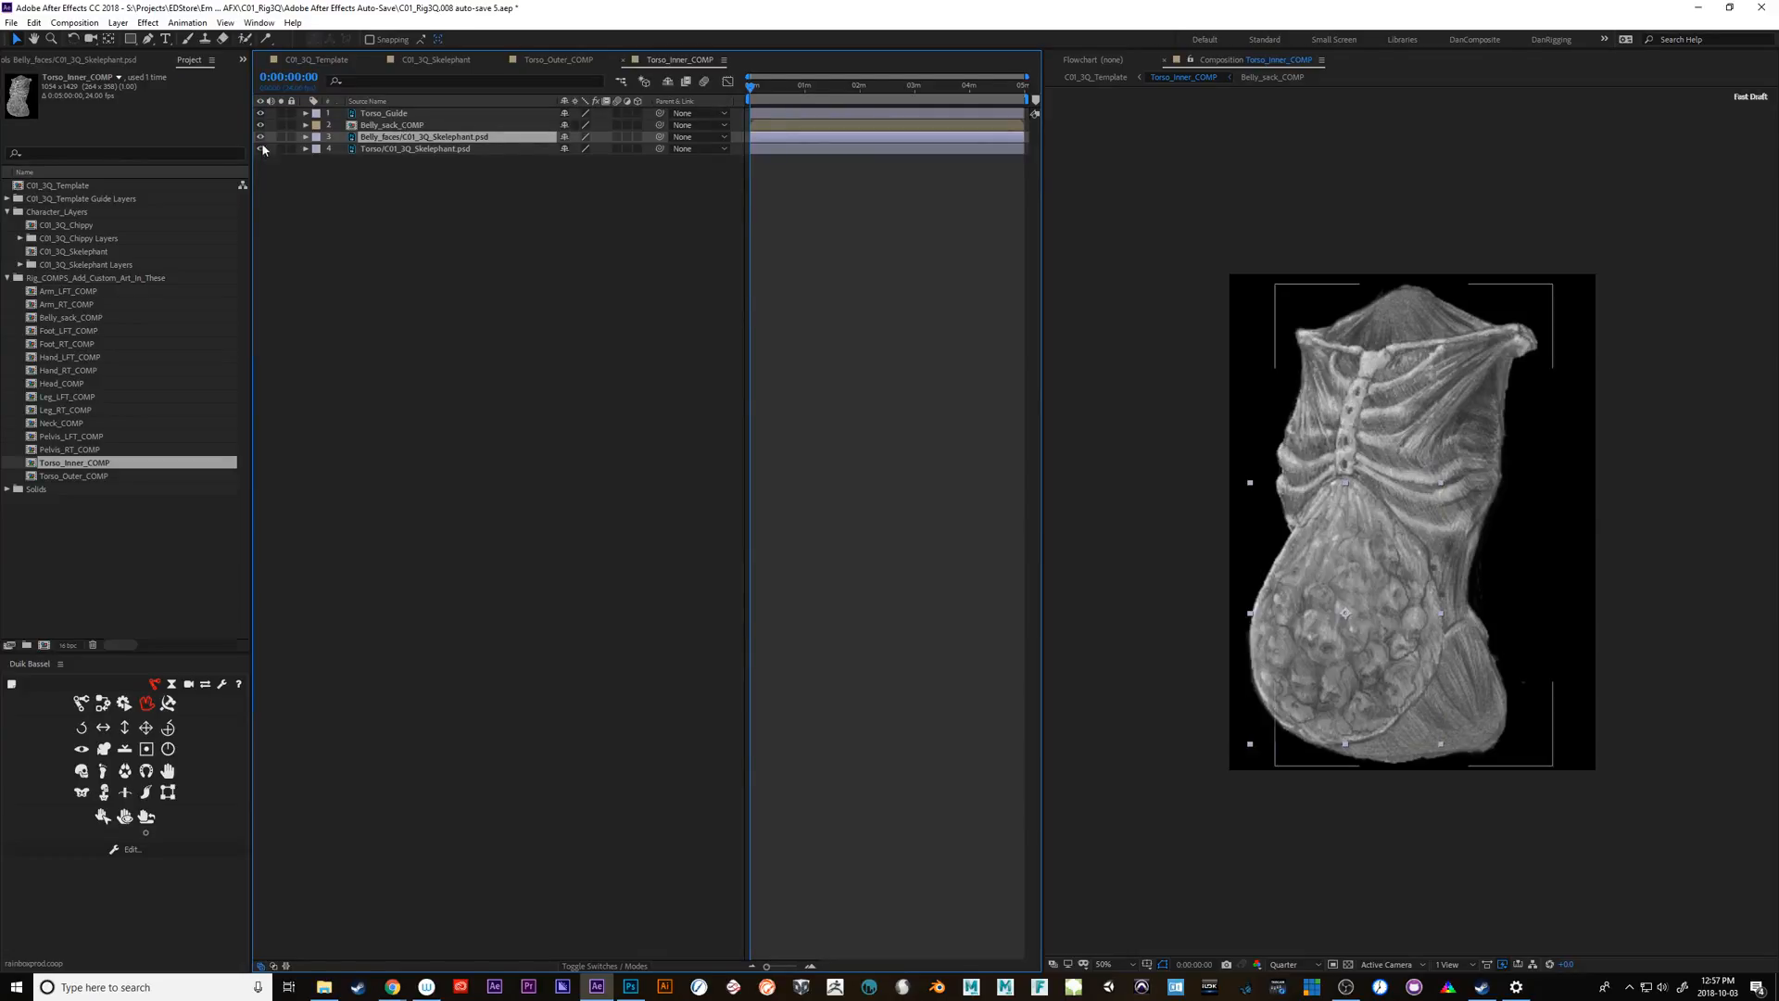
pyautogui.doubleClick(380, 125)
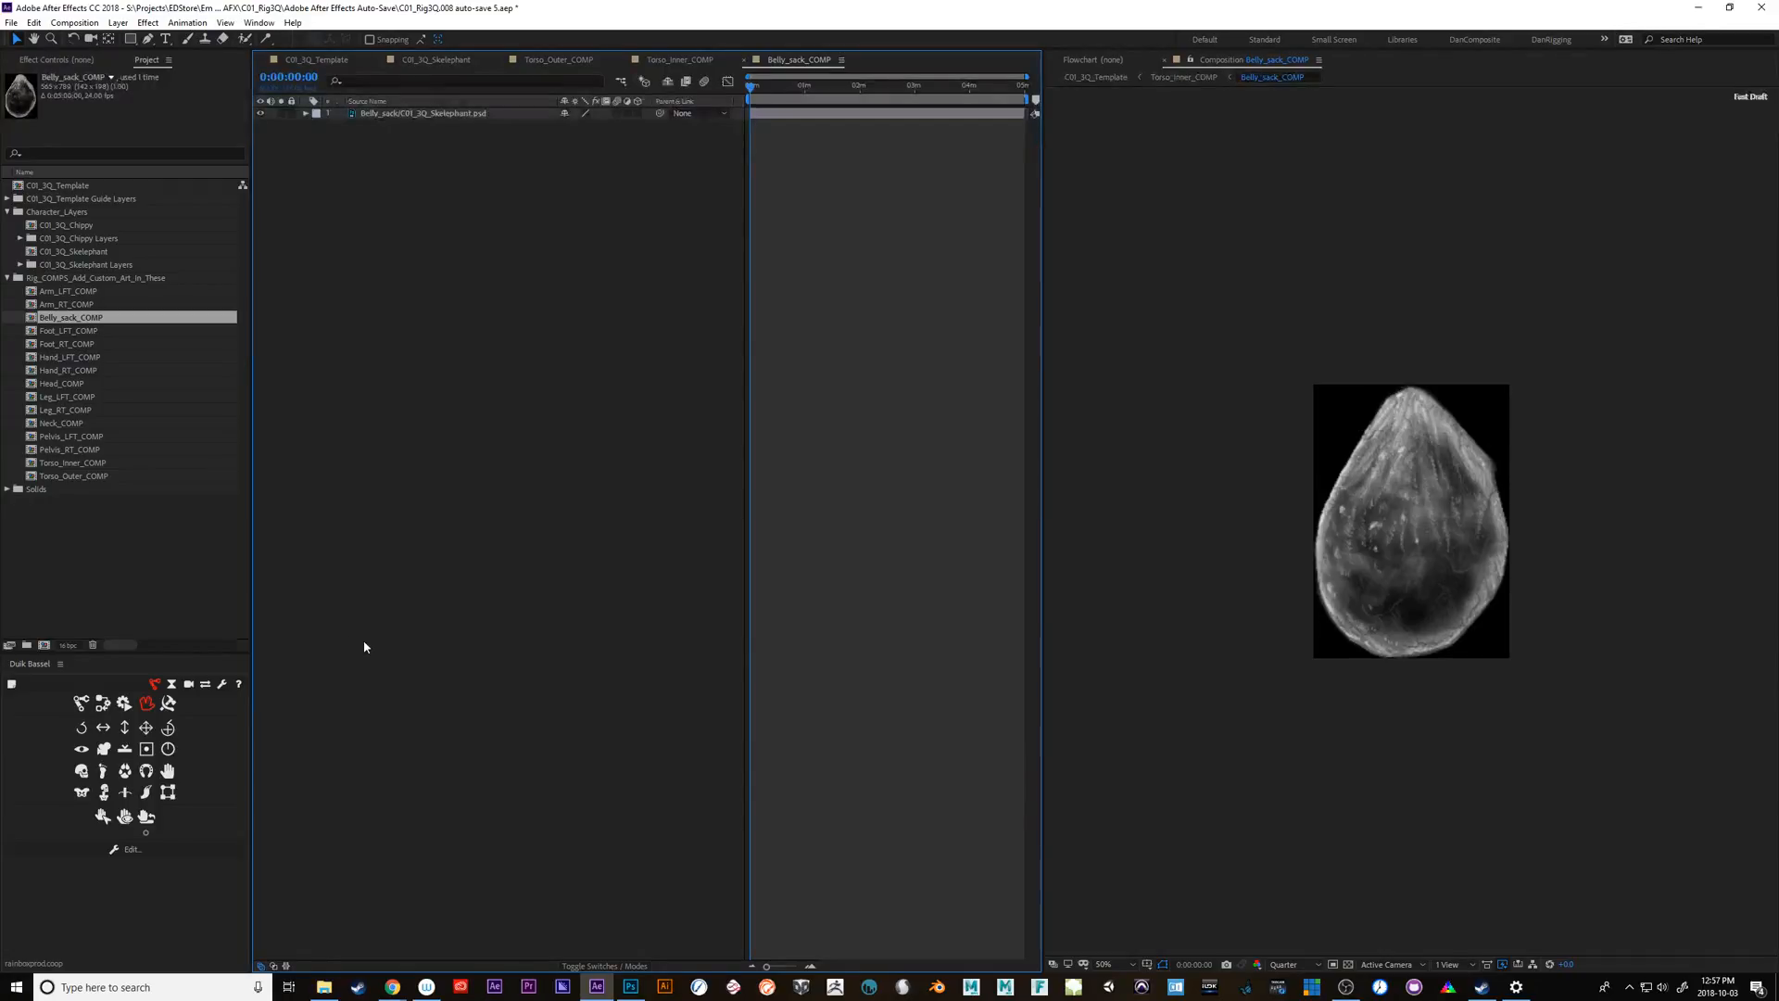
pyautogui.hotkey('ctrl', 'v')
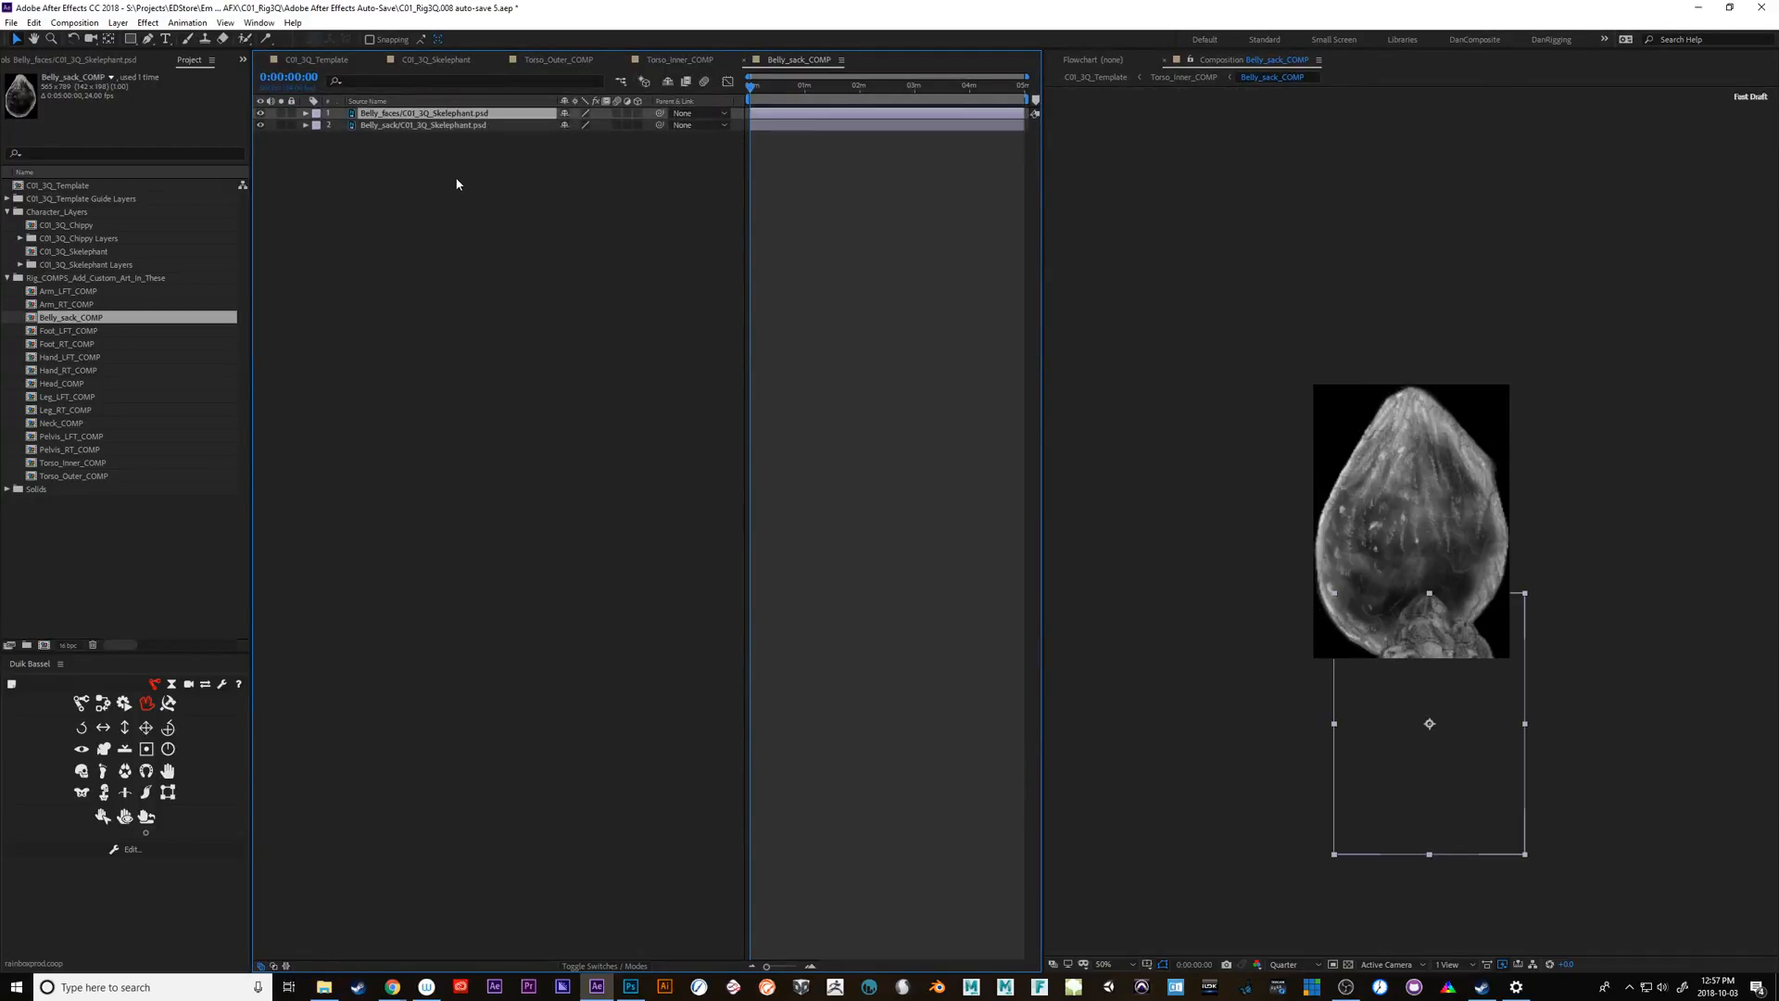
pyautogui.moveTo(1446, 805); pyautogui.dragTo(1427, 603)
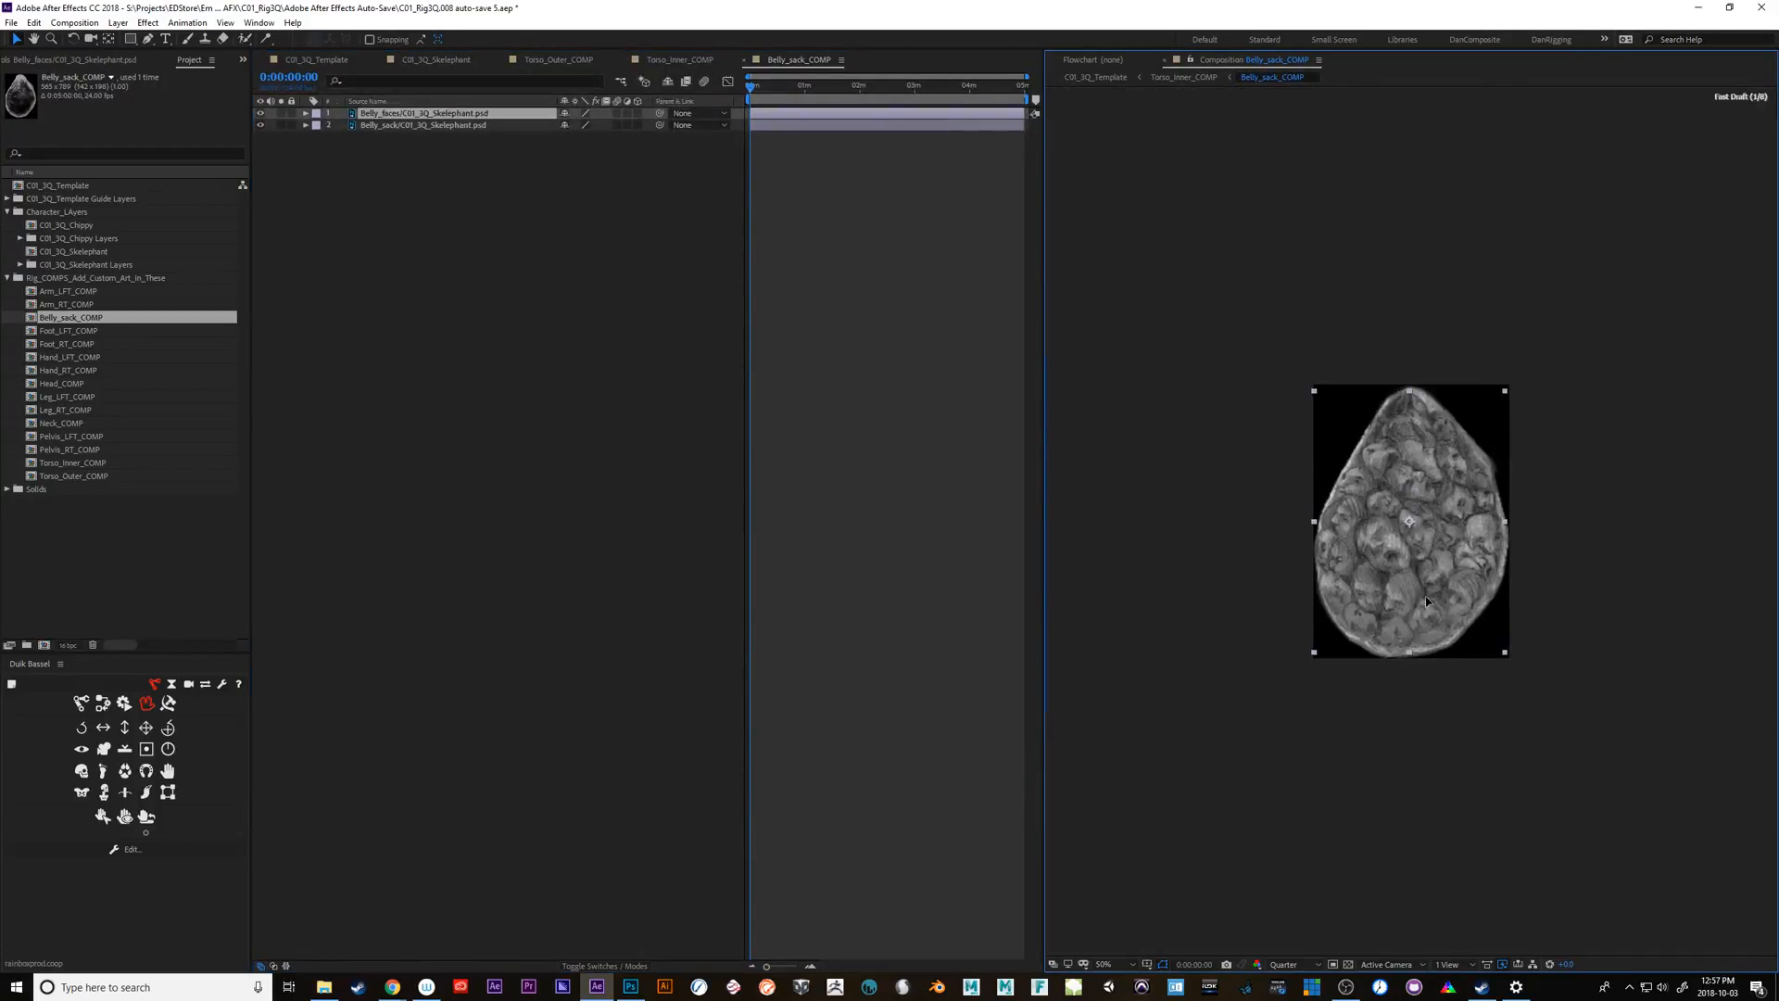
pyautogui.moveTo(458, 116); pyautogui.dragTo(457, 150)
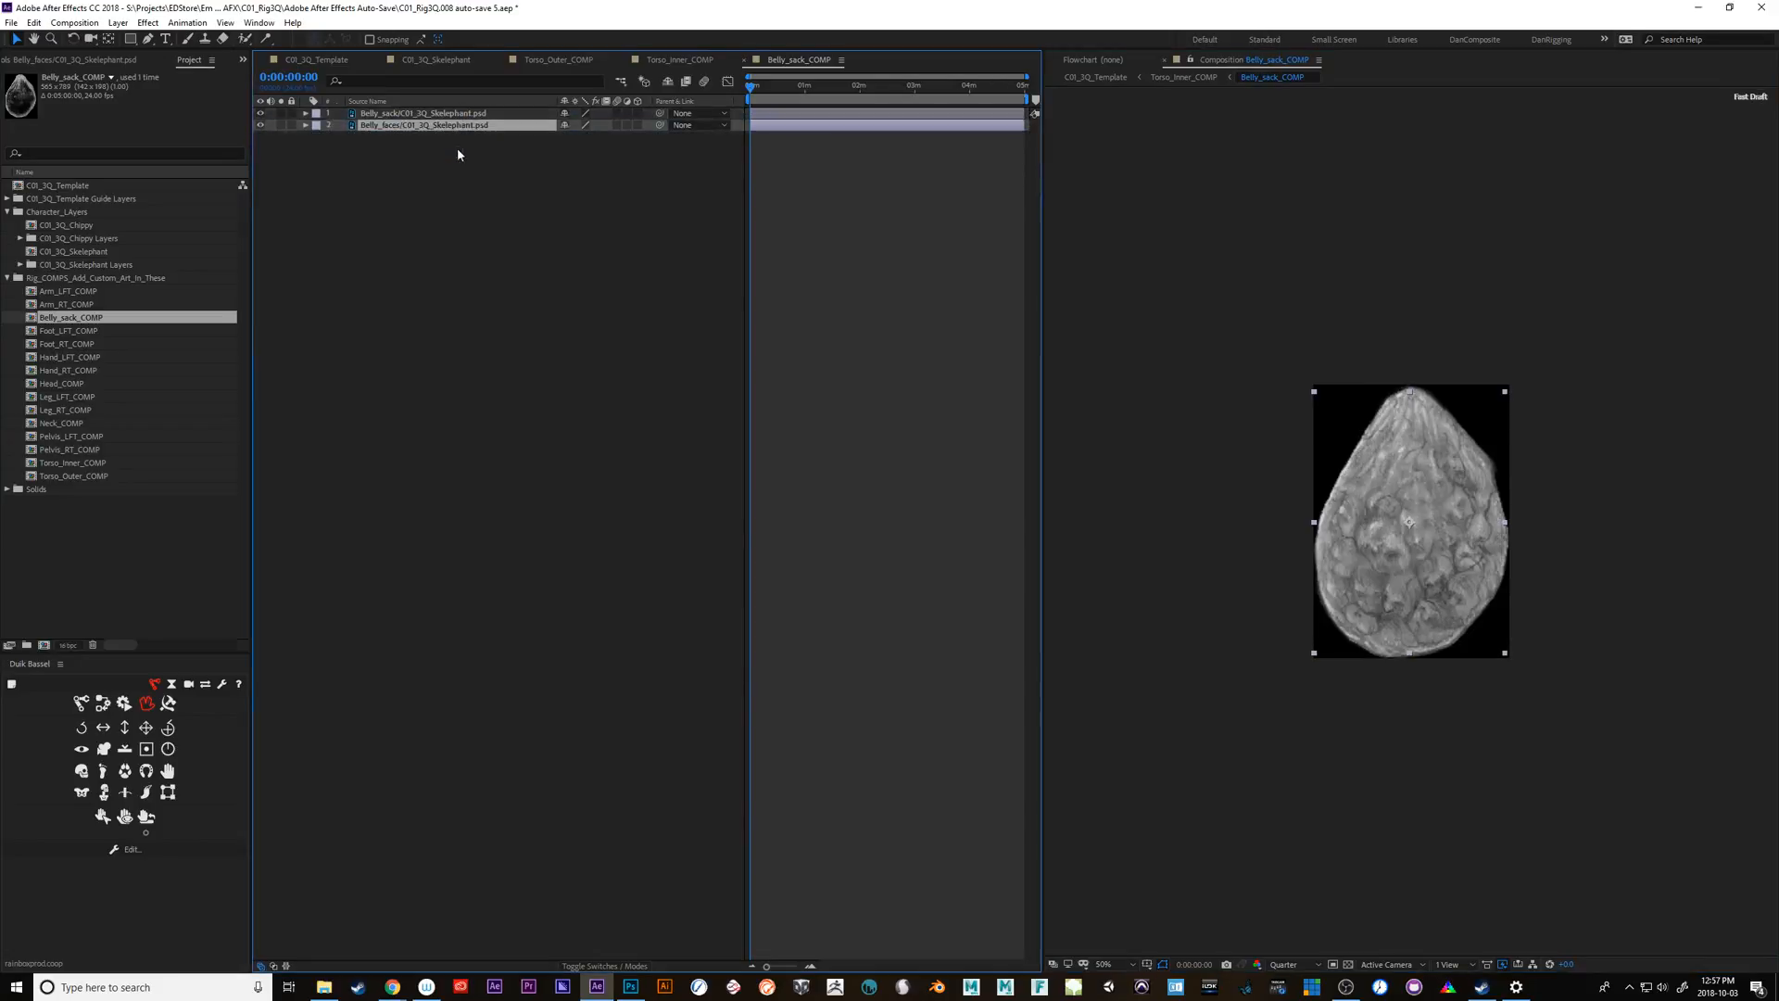
pyautogui.press('Return')
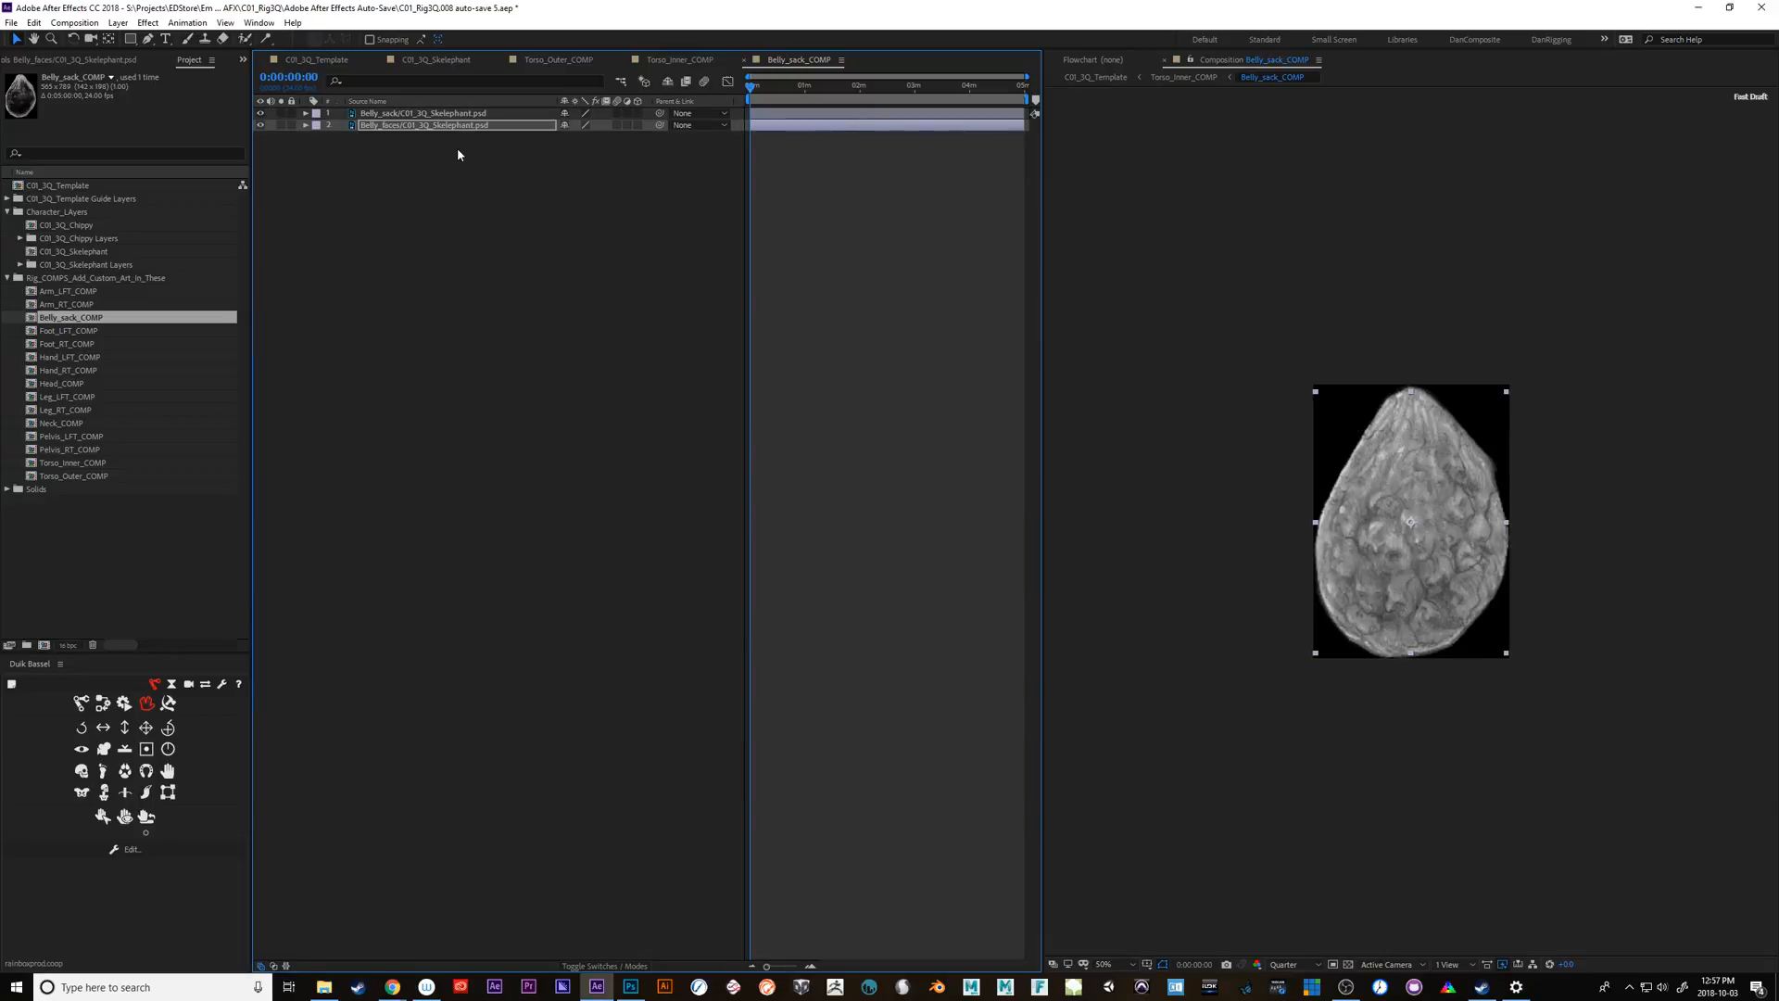
# Delete the duplicate Belly_faces layer from Torso_Inner_COMP
pyautogui.click(683, 61)
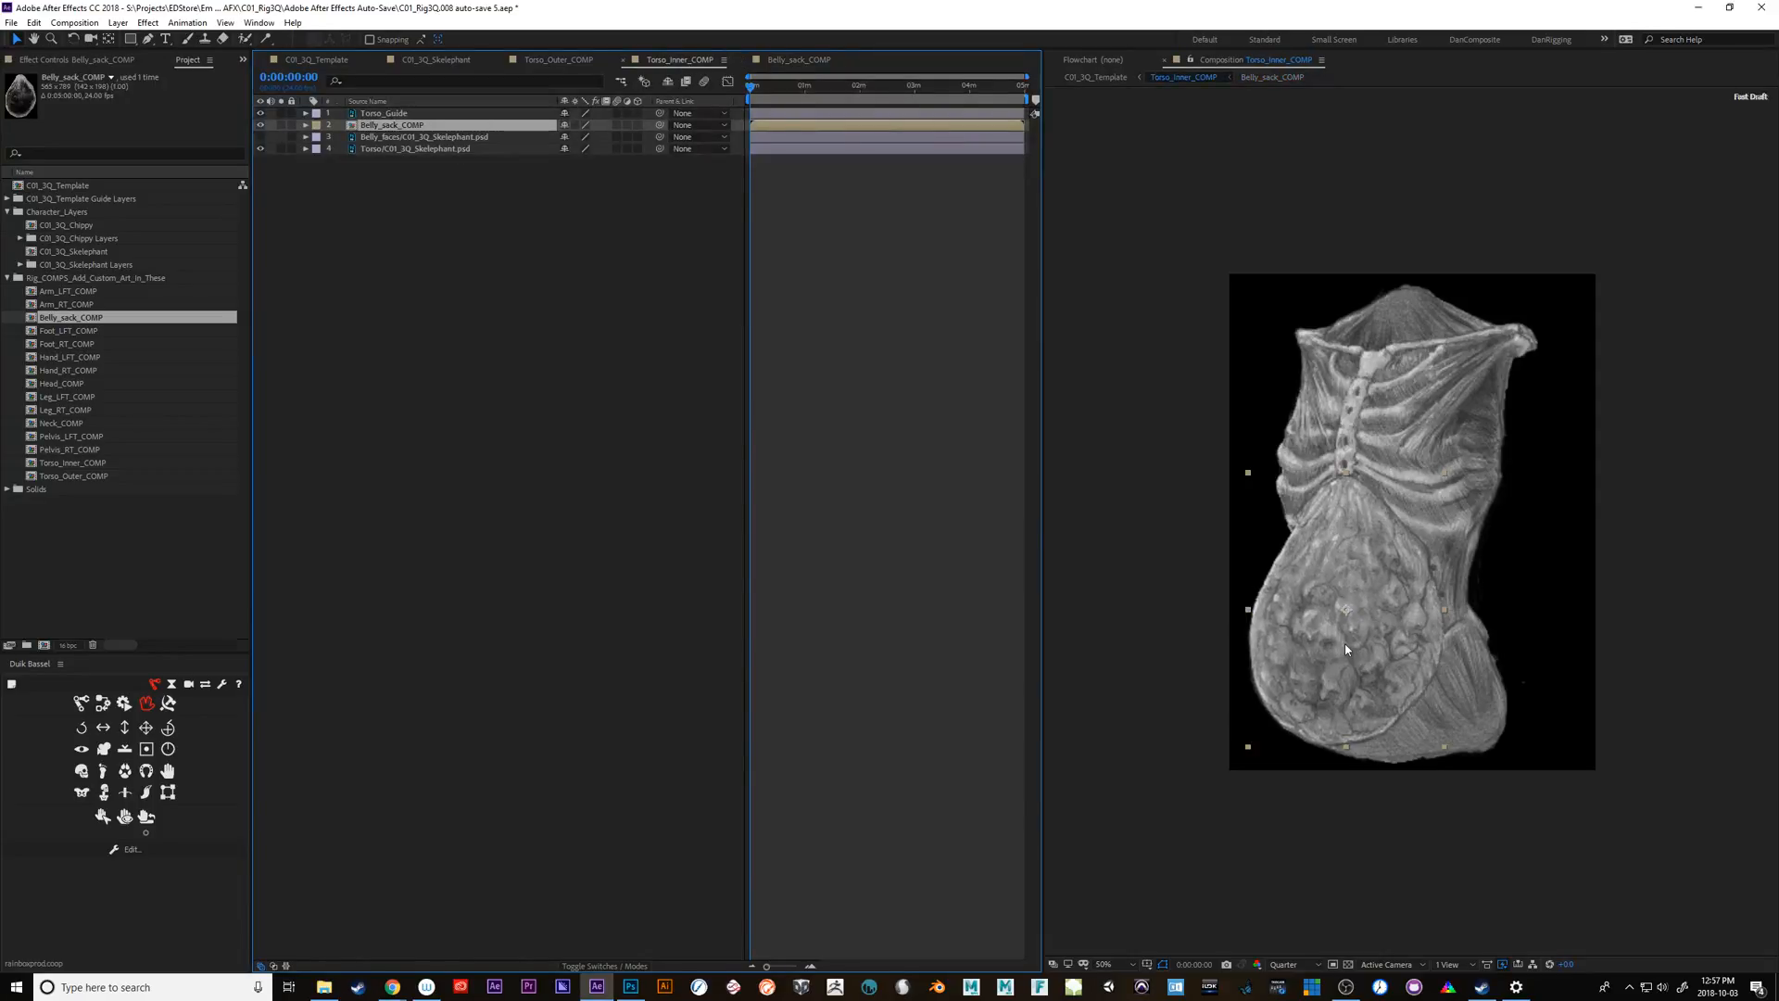
pyautogui.click(402, 137)
pyautogui.press('Delete')
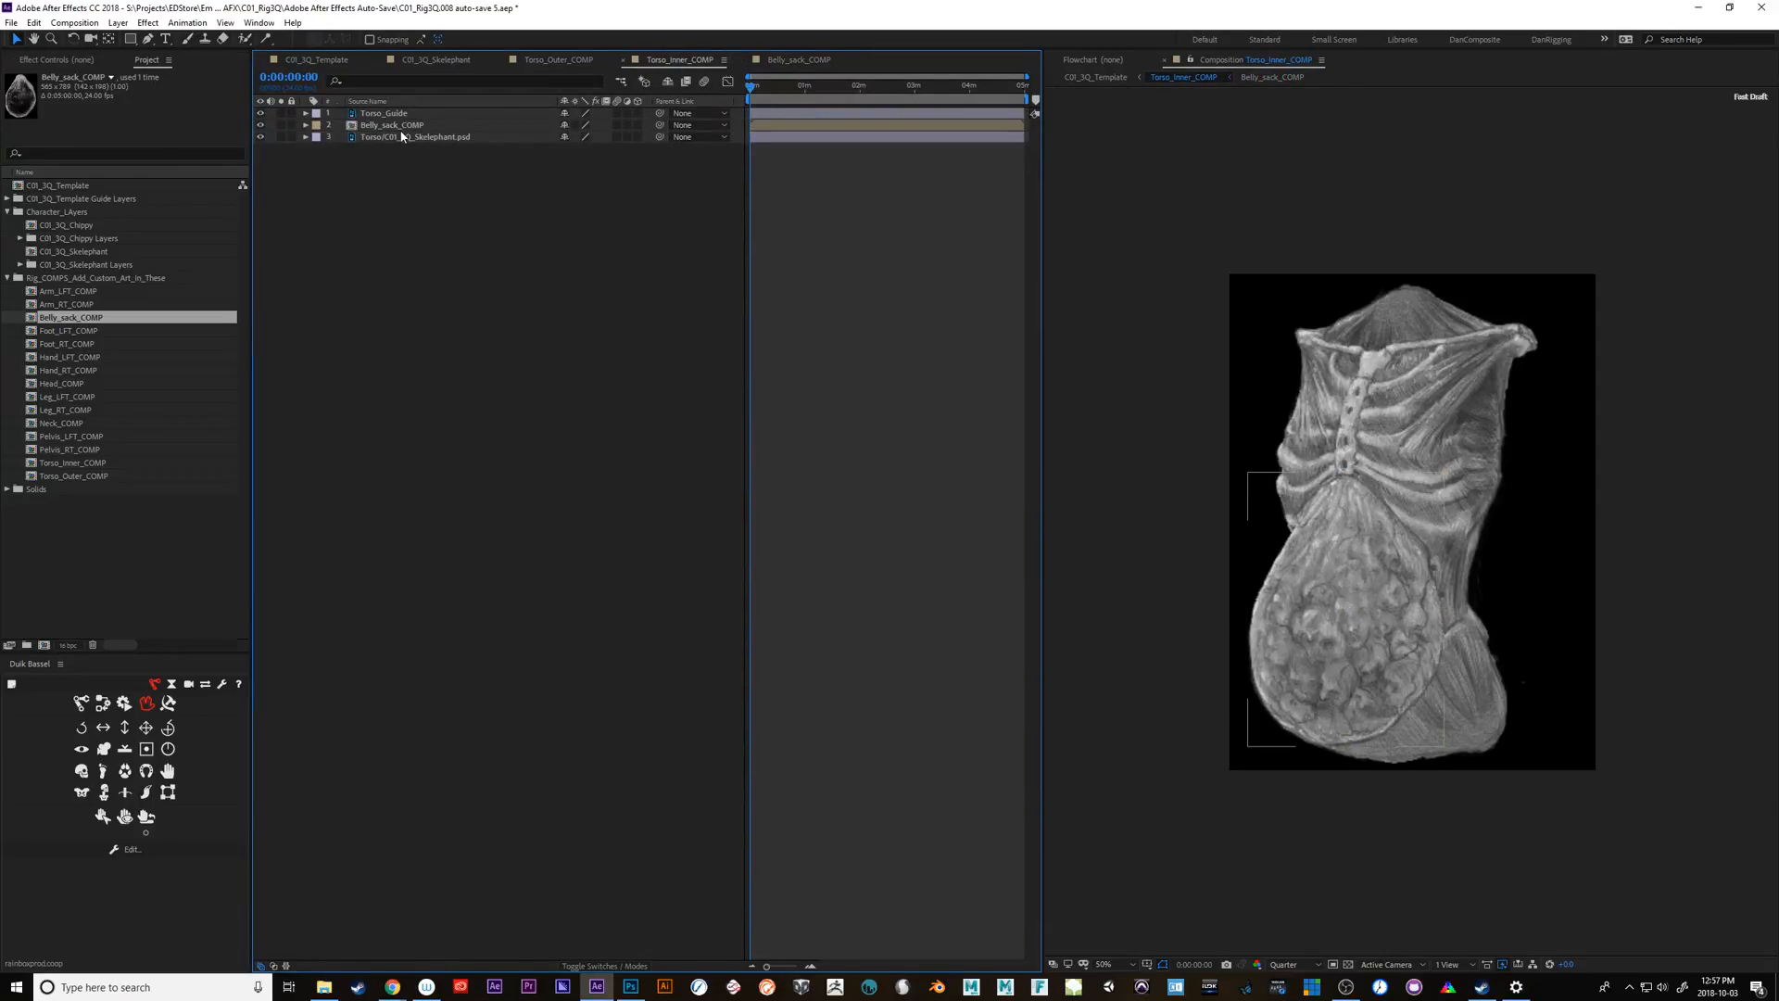
# Add five puppet pins to Belly_sack_COMP: one at its top tip, three down its right edge and one in the lower-left belly
pyautogui.click(1285, 688)
pyautogui.click(267, 41)
pyautogui.moveTo(266, 40); pyautogui.dragTo(357, 40)
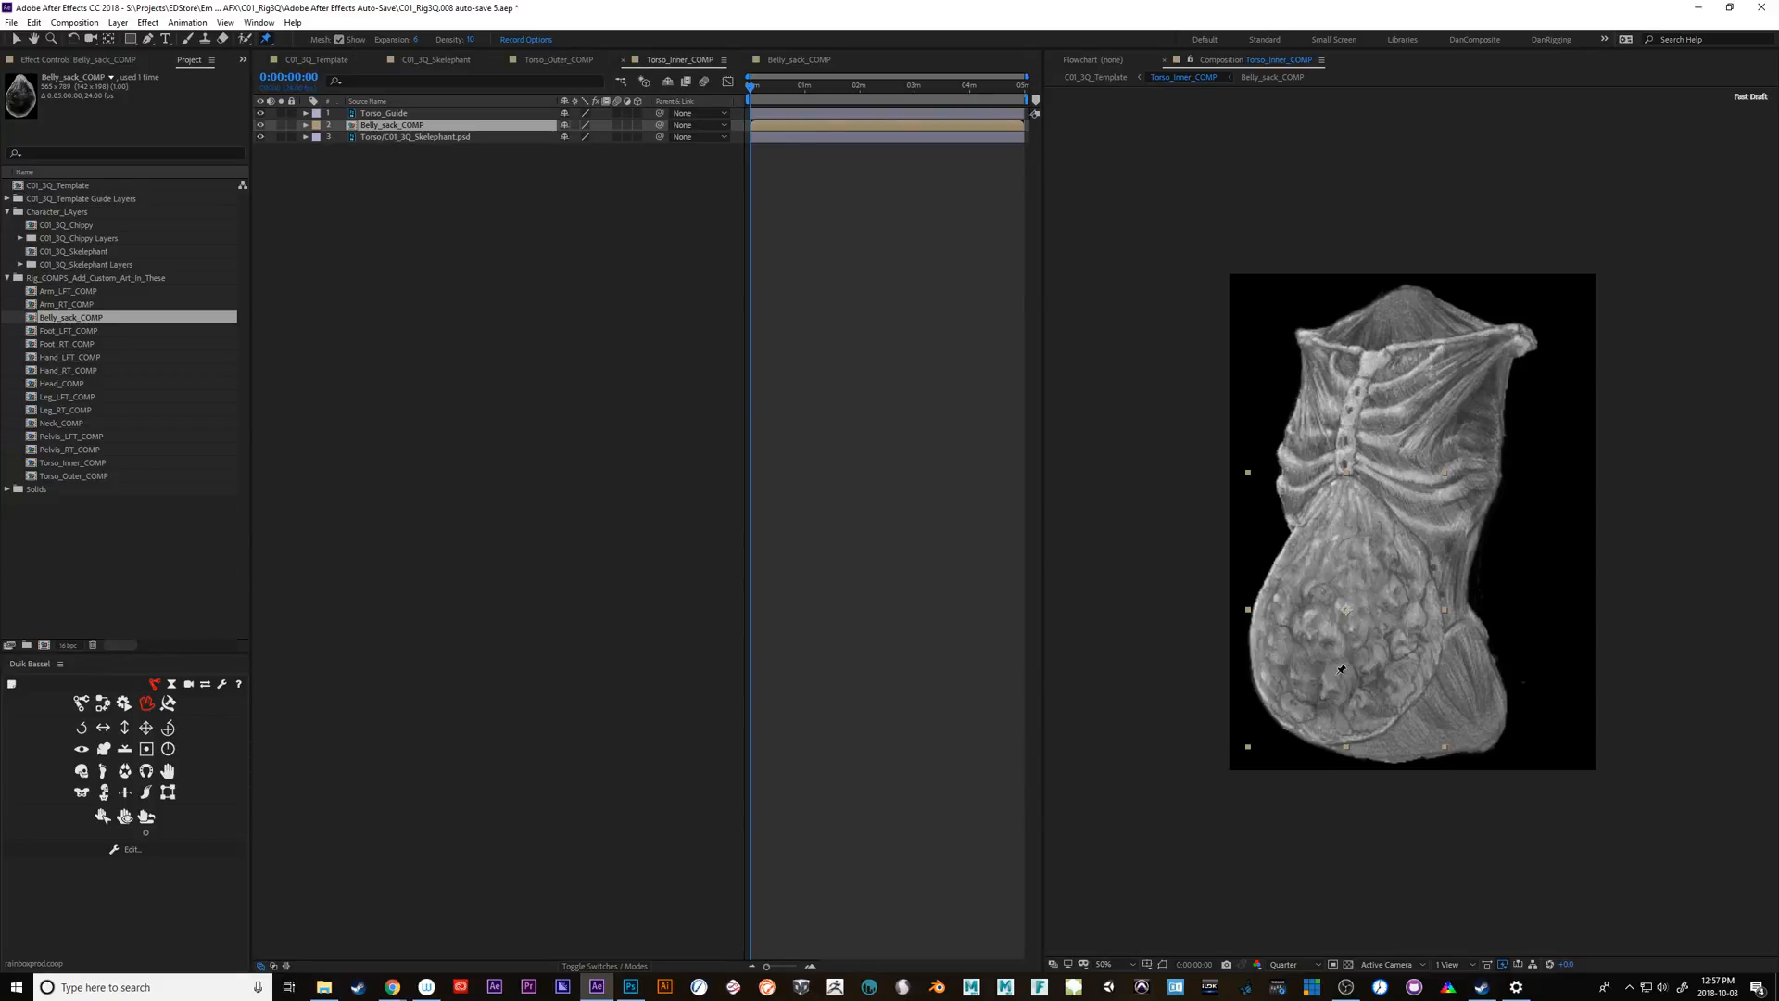
pyautogui.click(1344, 494)
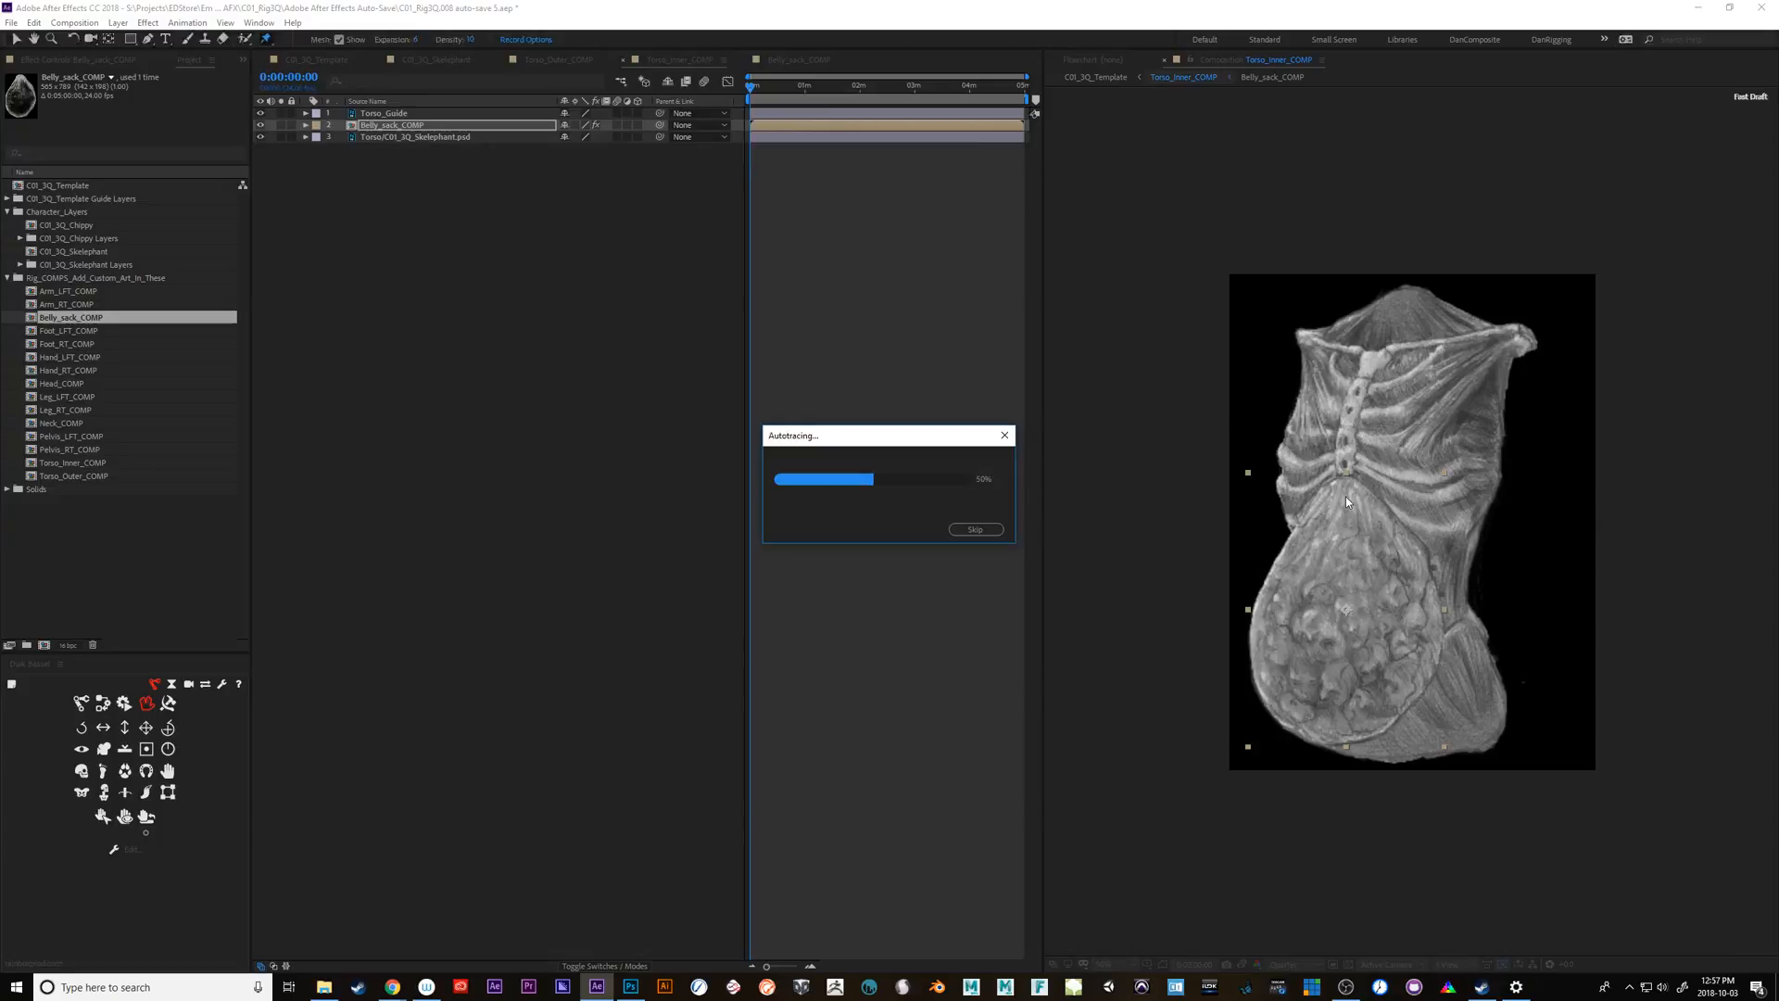
pyautogui.click(1423, 558)
pyautogui.click(1436, 645)
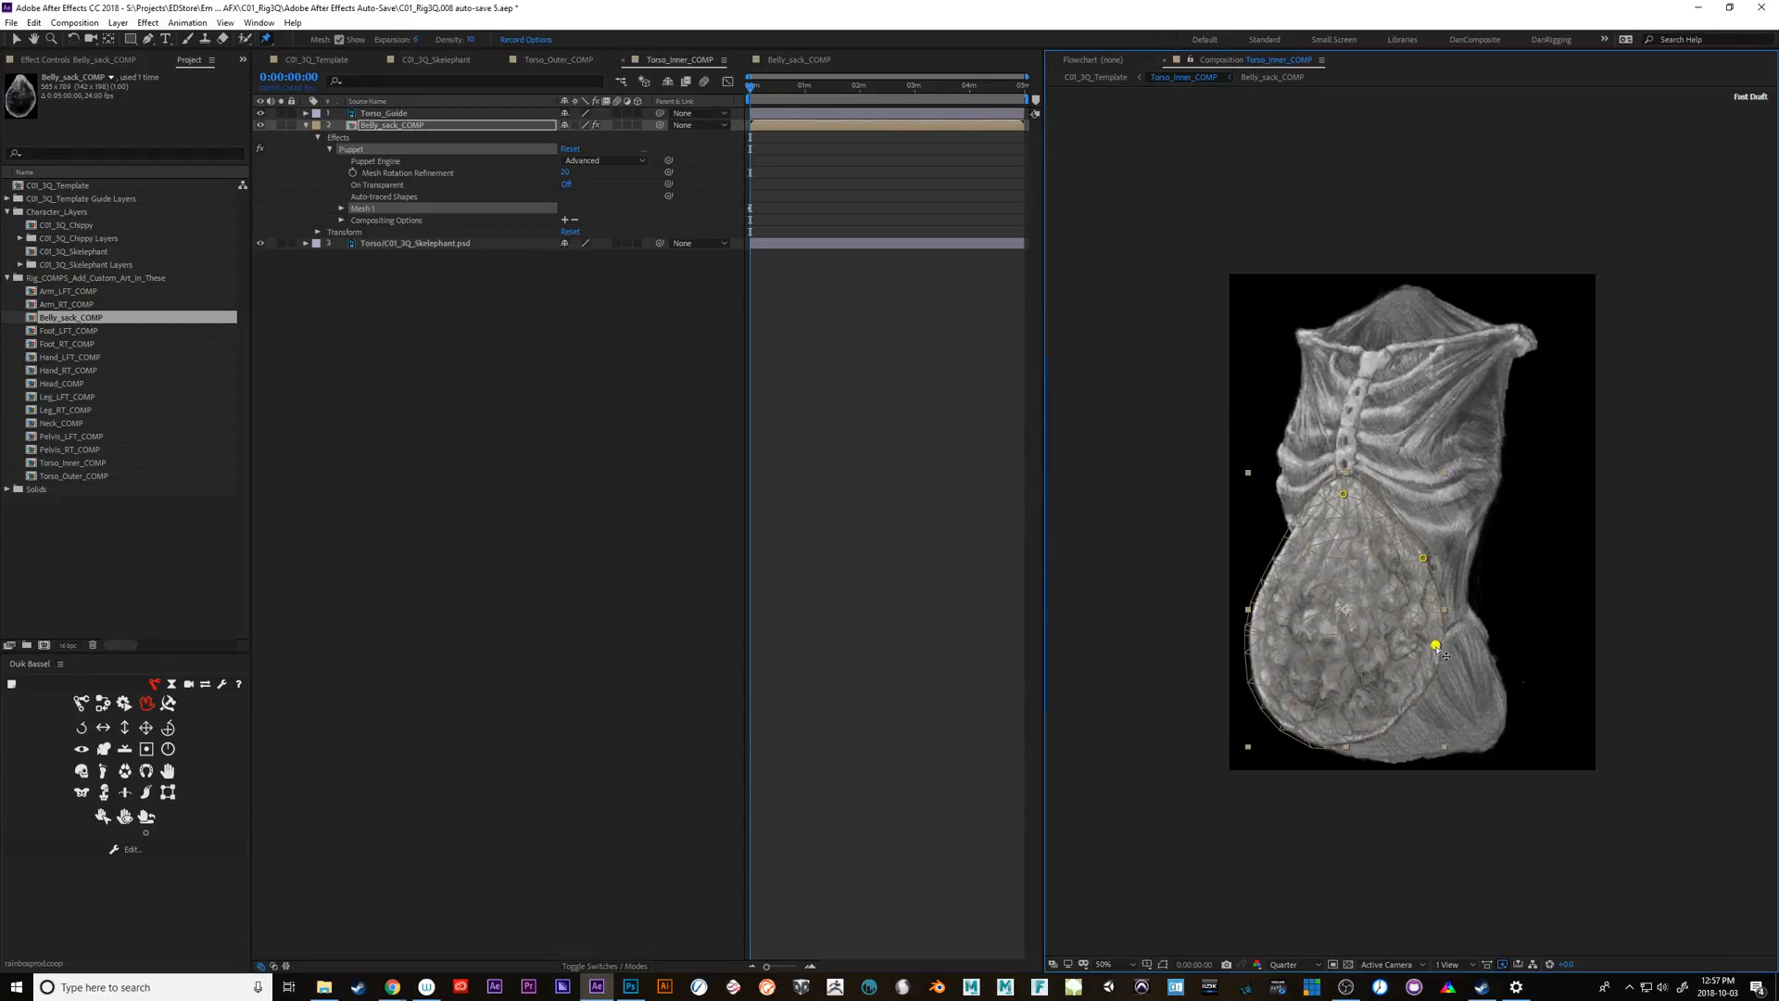
pyautogui.click(1313, 674)
pyautogui.moveTo(1314, 680)
pyautogui.mouseDown()
pyautogui.moveTo(1300, 702)
pyautogui.moveTo(1315, 686)
pyautogui.moveTo(1309, 665)
pyautogui.moveTo(1314, 686)
pyautogui.moveTo(1288, 690)
pyautogui.moveTo(1310, 686)
pyautogui.moveTo(1298, 669)
pyautogui.moveTo(1319, 704)
pyautogui.moveTo(1294, 709)
pyautogui.moveTo(1323, 698)
pyautogui.moveTo(1300, 675)
pyautogui.moveTo(1296, 693)
pyautogui.moveTo(1323, 643)
pyautogui.moveTo(1312, 673)
pyautogui.mouseUp()
pyautogui.click(1389, 518)
# Make the Torso_Guide layer semi-transparent so its guide lines overlay the torso and belly artwork
pyautogui.click(282, 241)
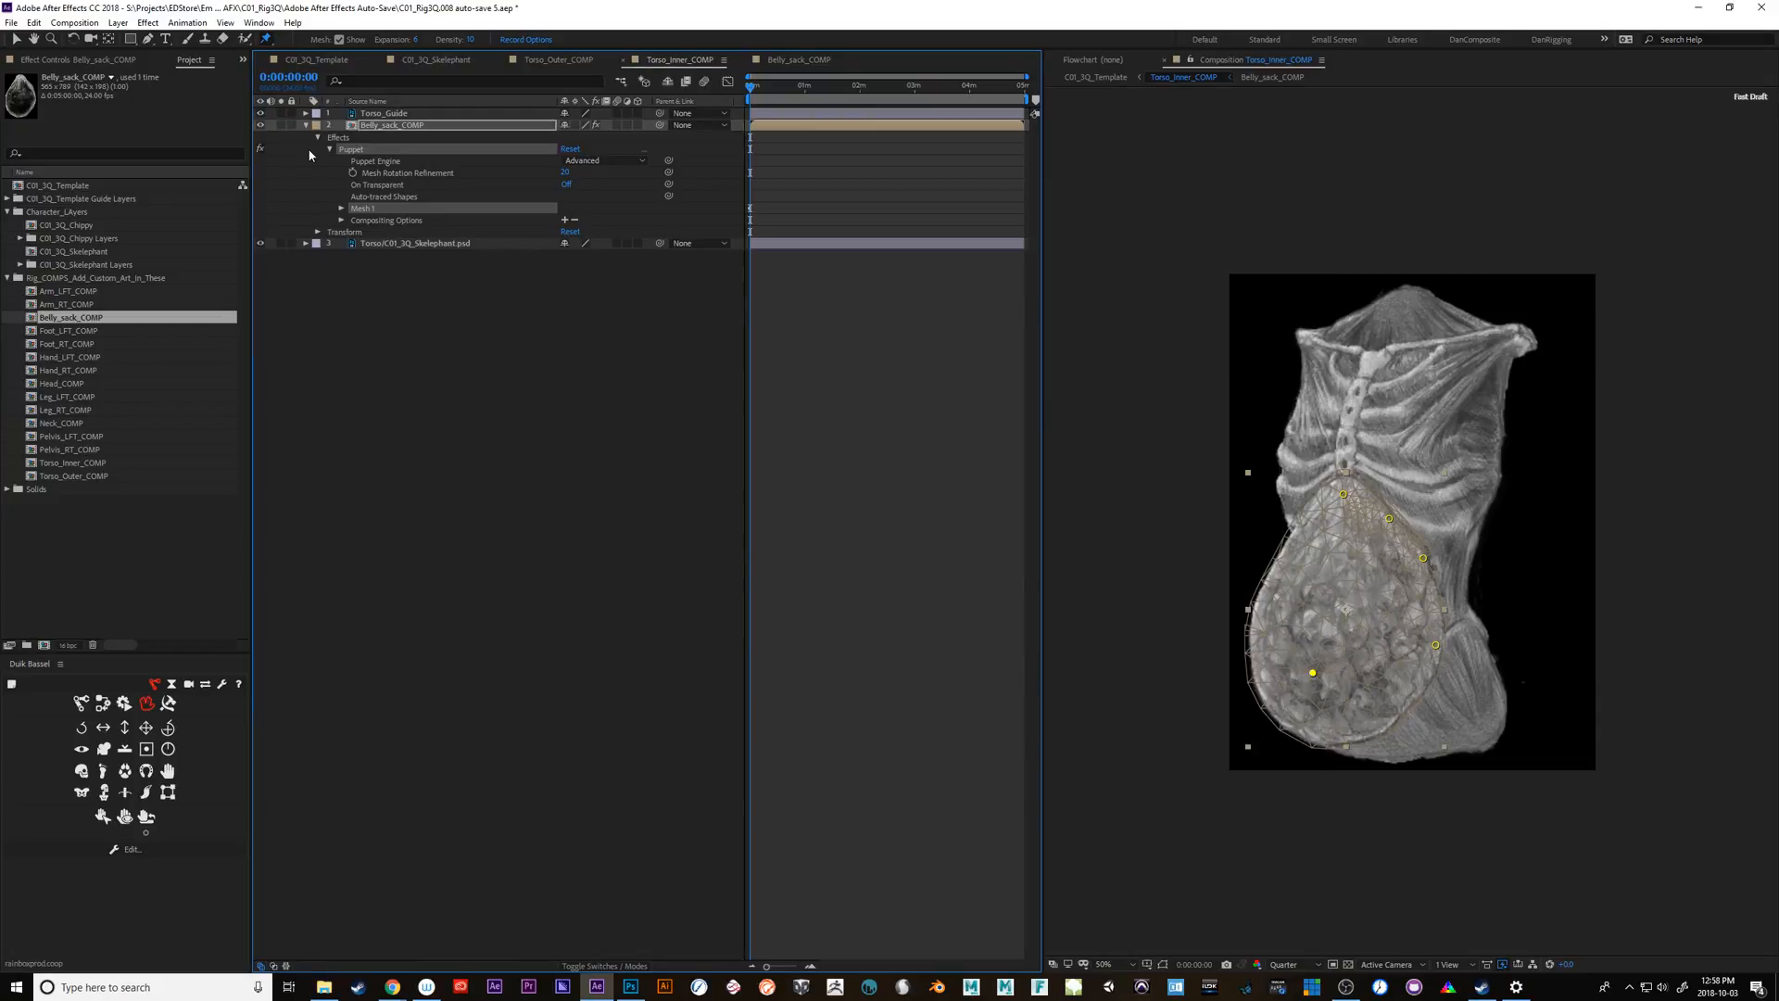
pyautogui.click(281, 113)
pyautogui.click(282, 123)
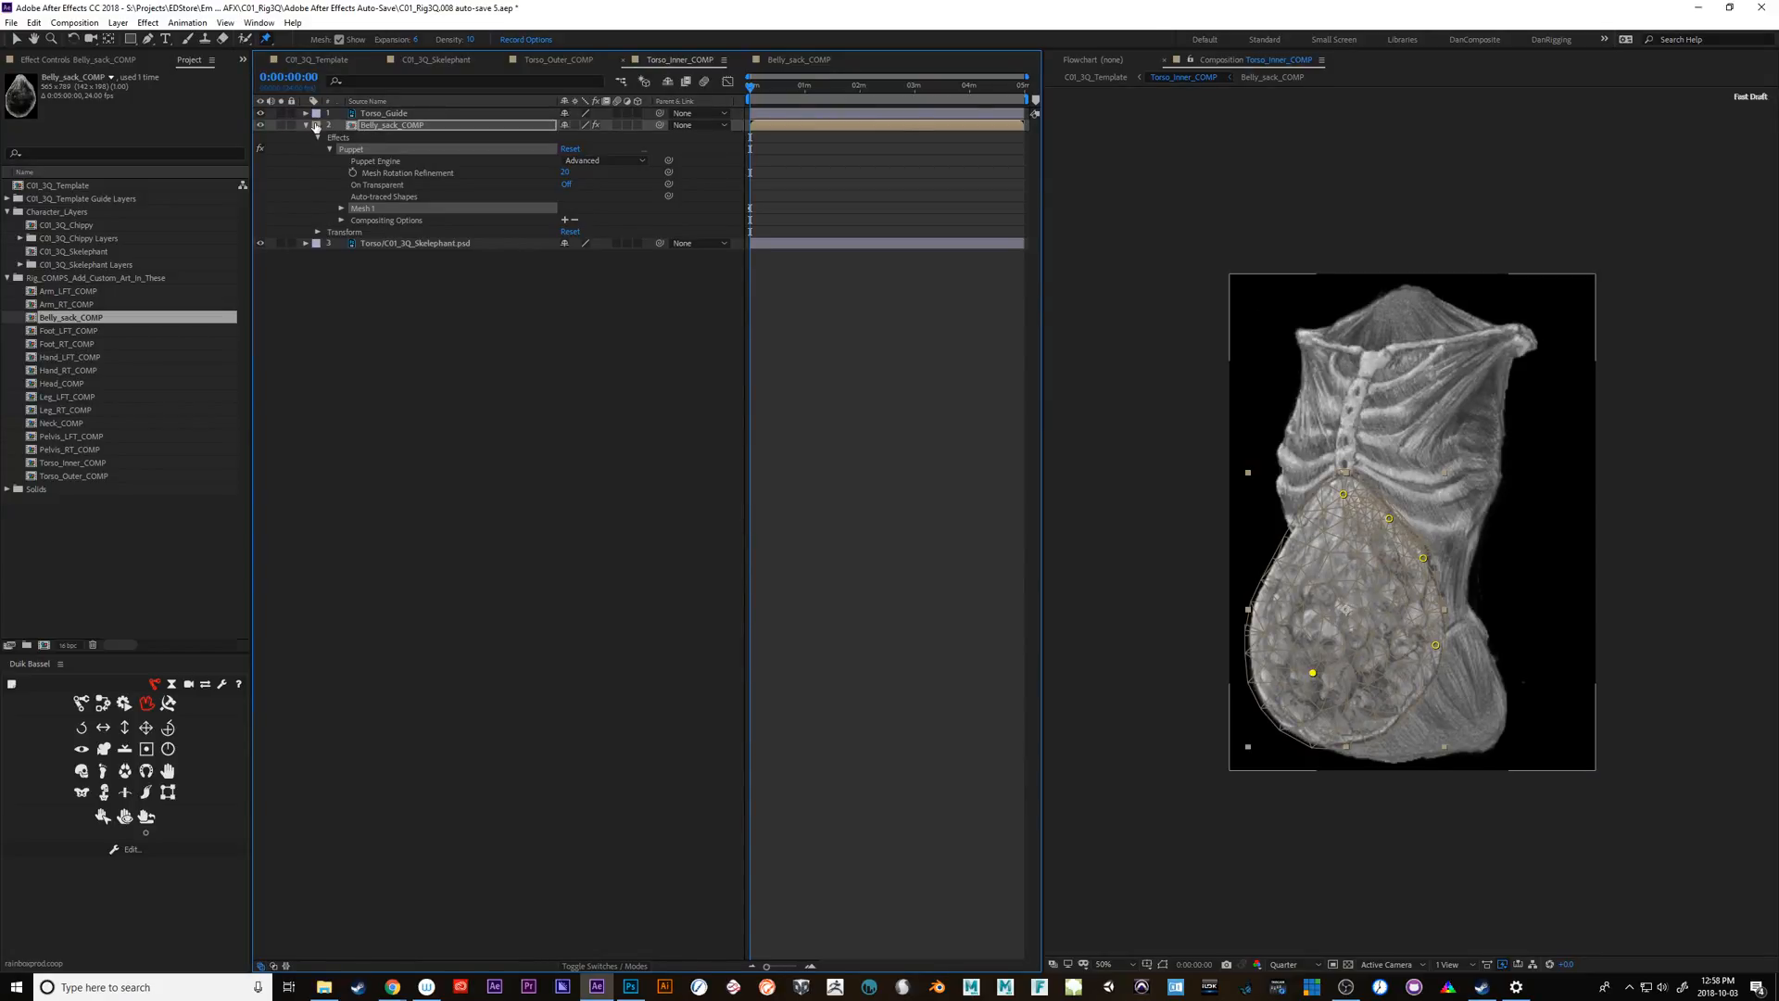
pyautogui.click(382, 116)
pyautogui.press('t')
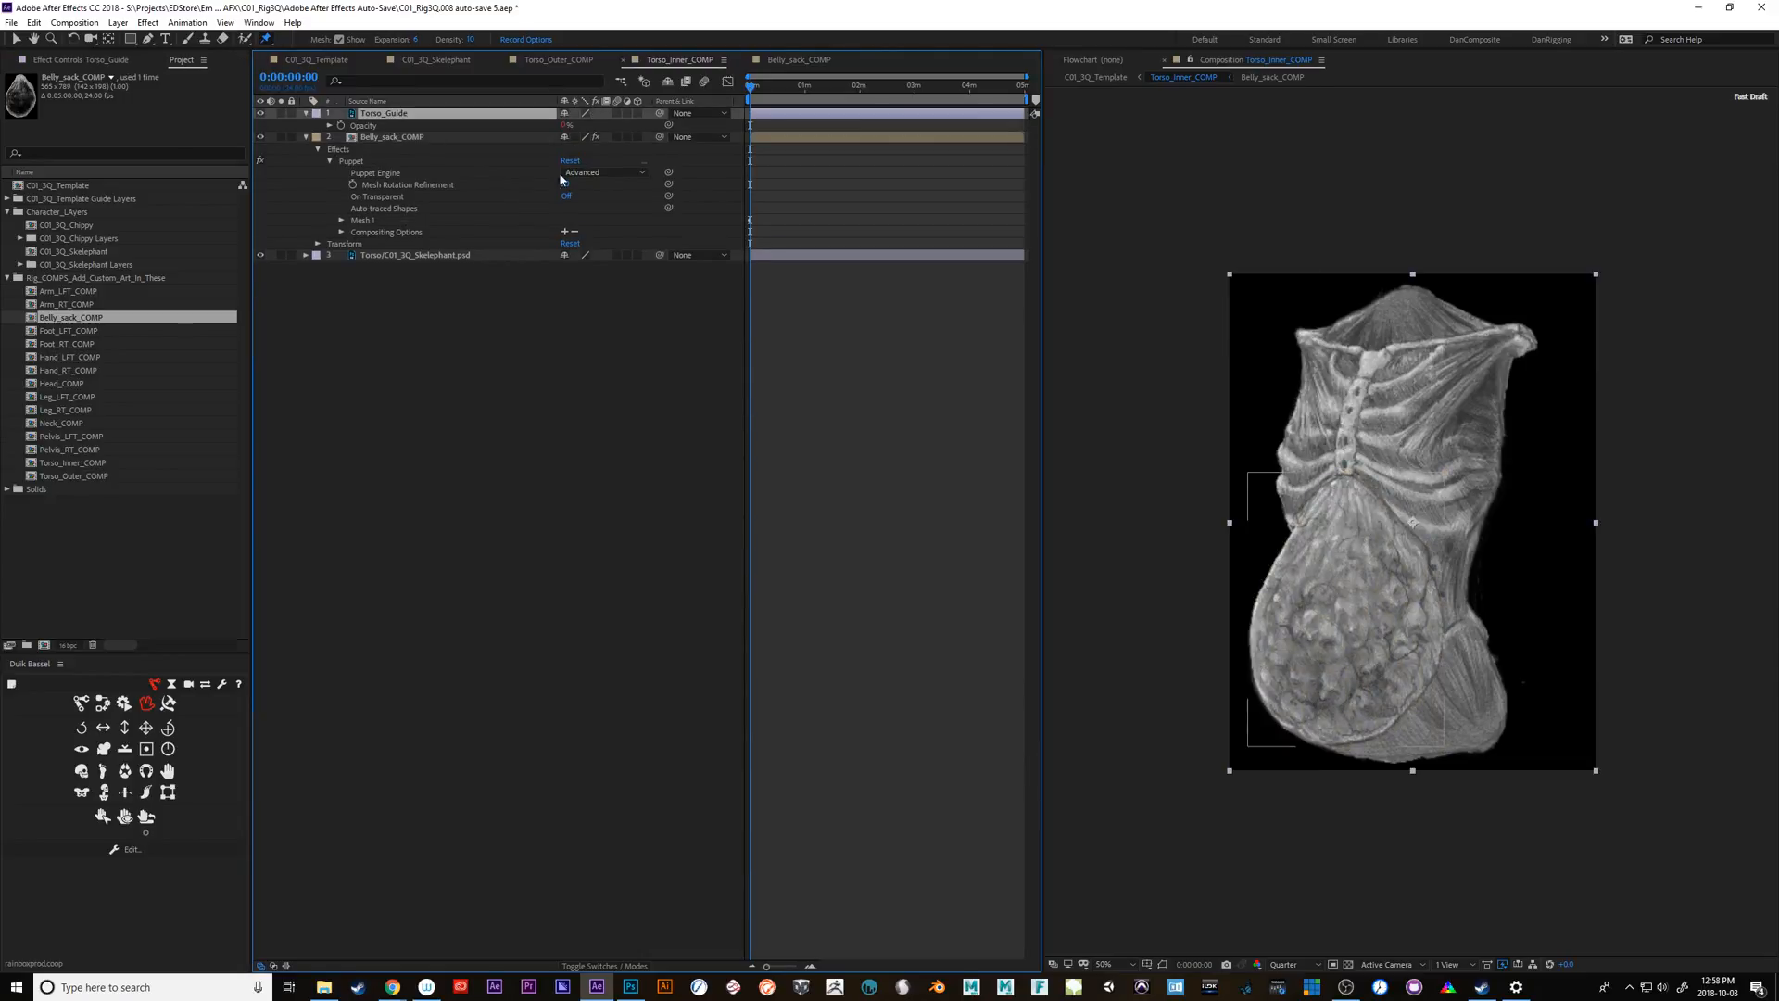
pyautogui.keyDown('alt'); pyautogui.click(341, 125); pyautogui.keyUp('alt')
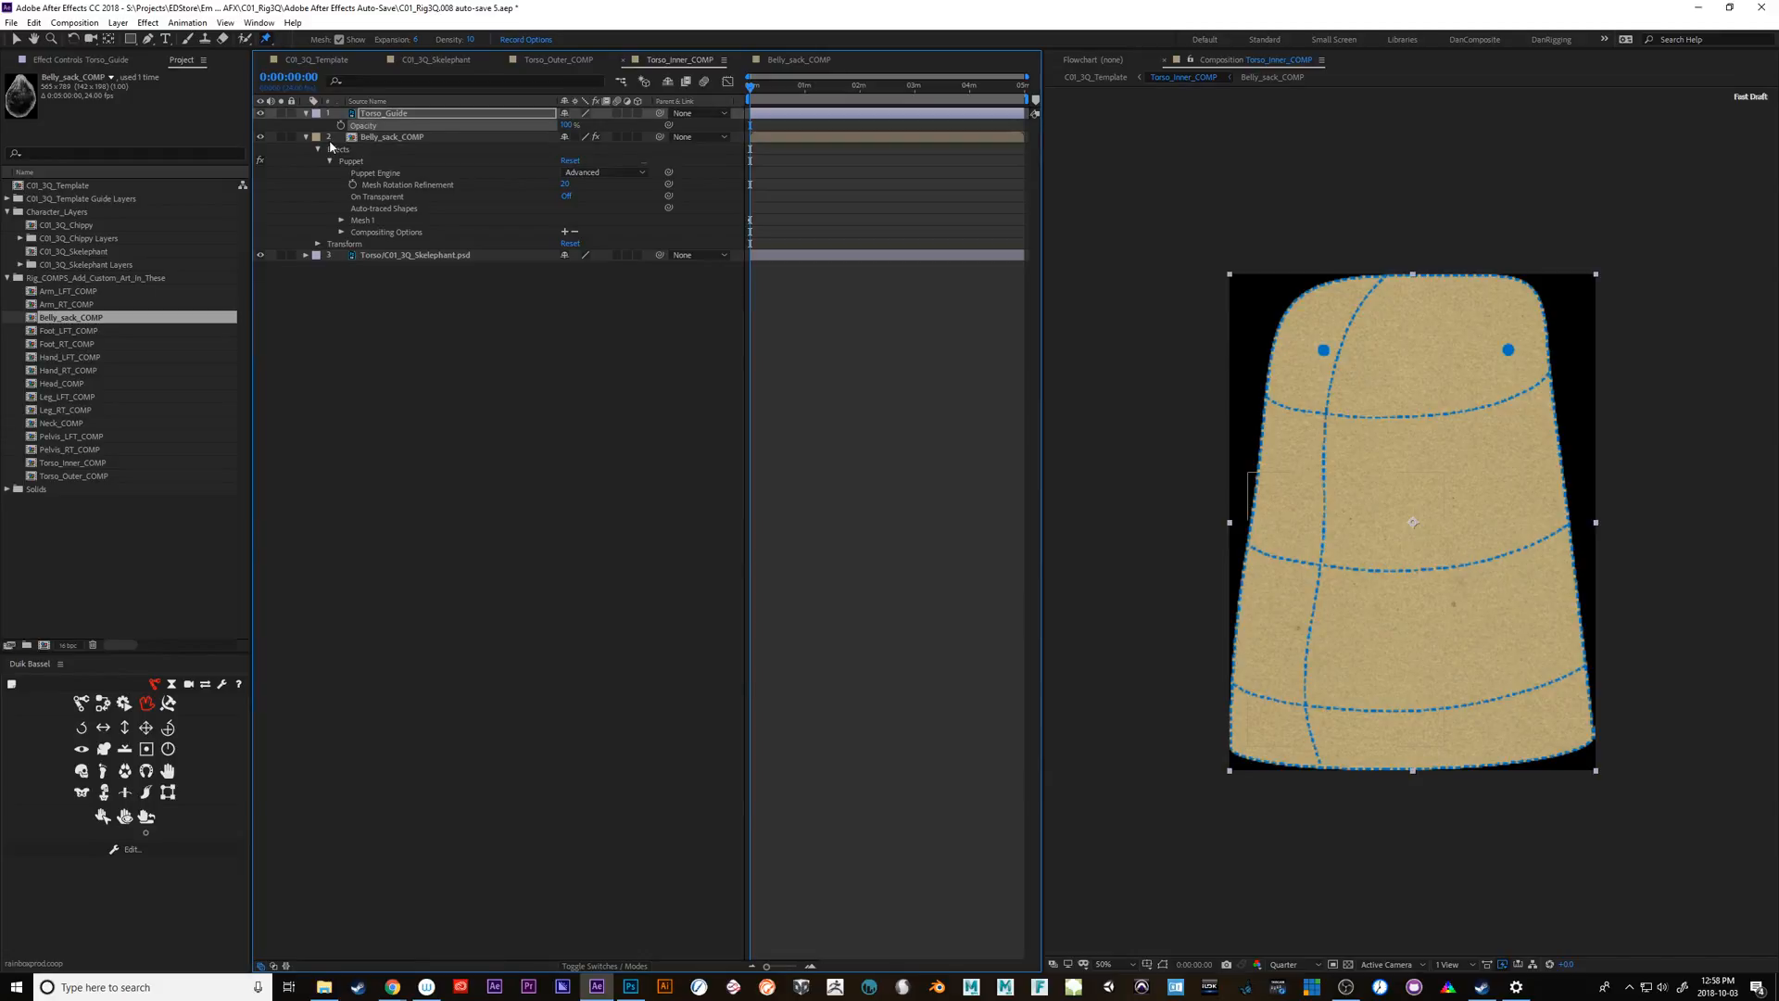
pyautogui.moveTo(566, 124); pyautogui.dragTo(530, 131)
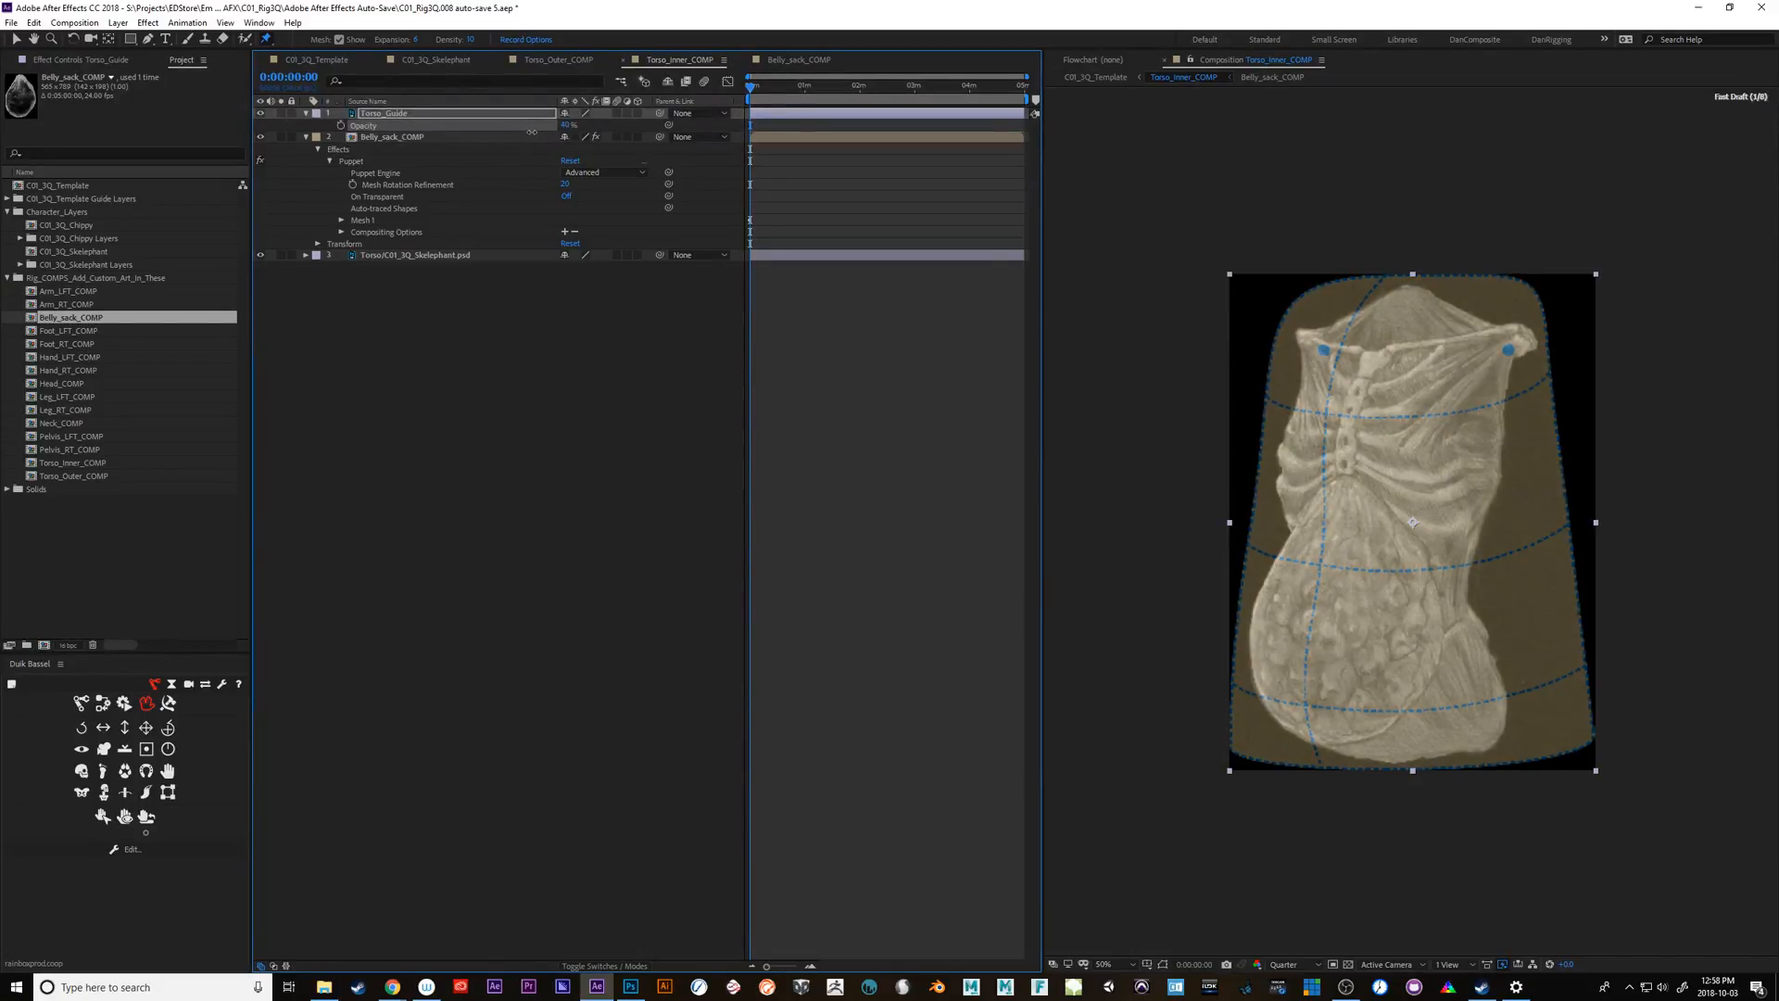
# Try swinging the belly sack by its lower-left puppet pin, and undo the pin moves
pyautogui.click(381, 253)
pyautogui.click(386, 139)
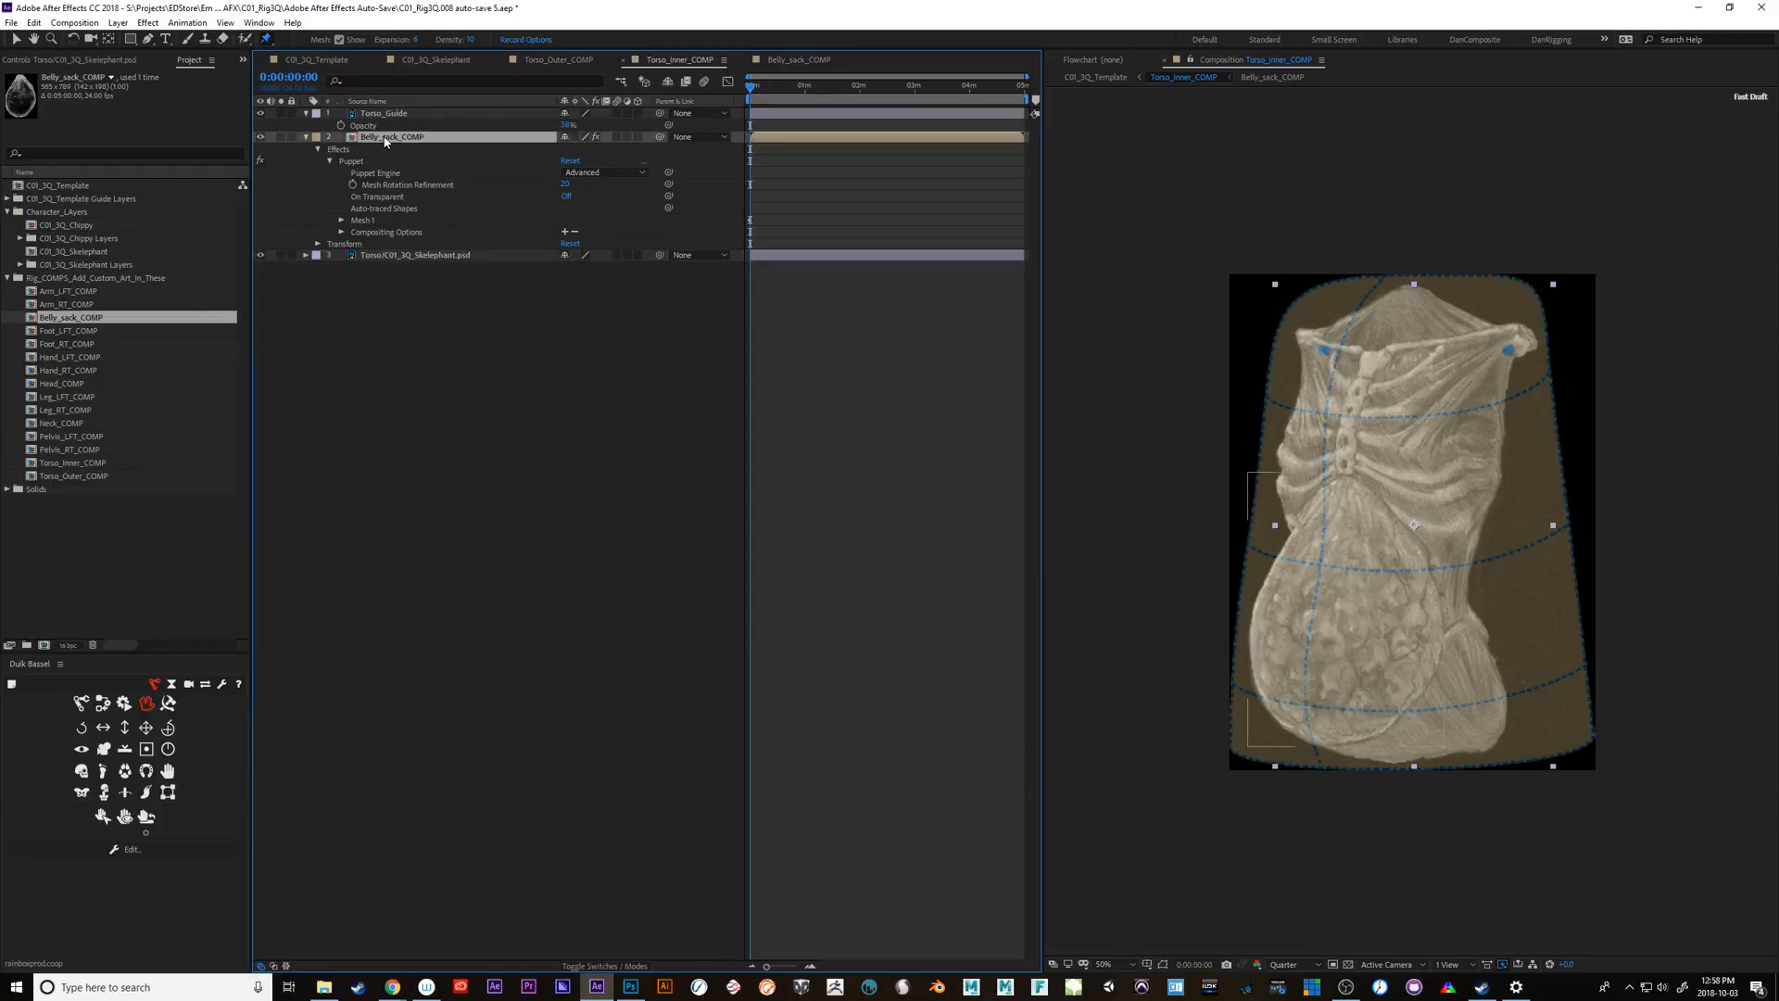
pyautogui.click(353, 165)
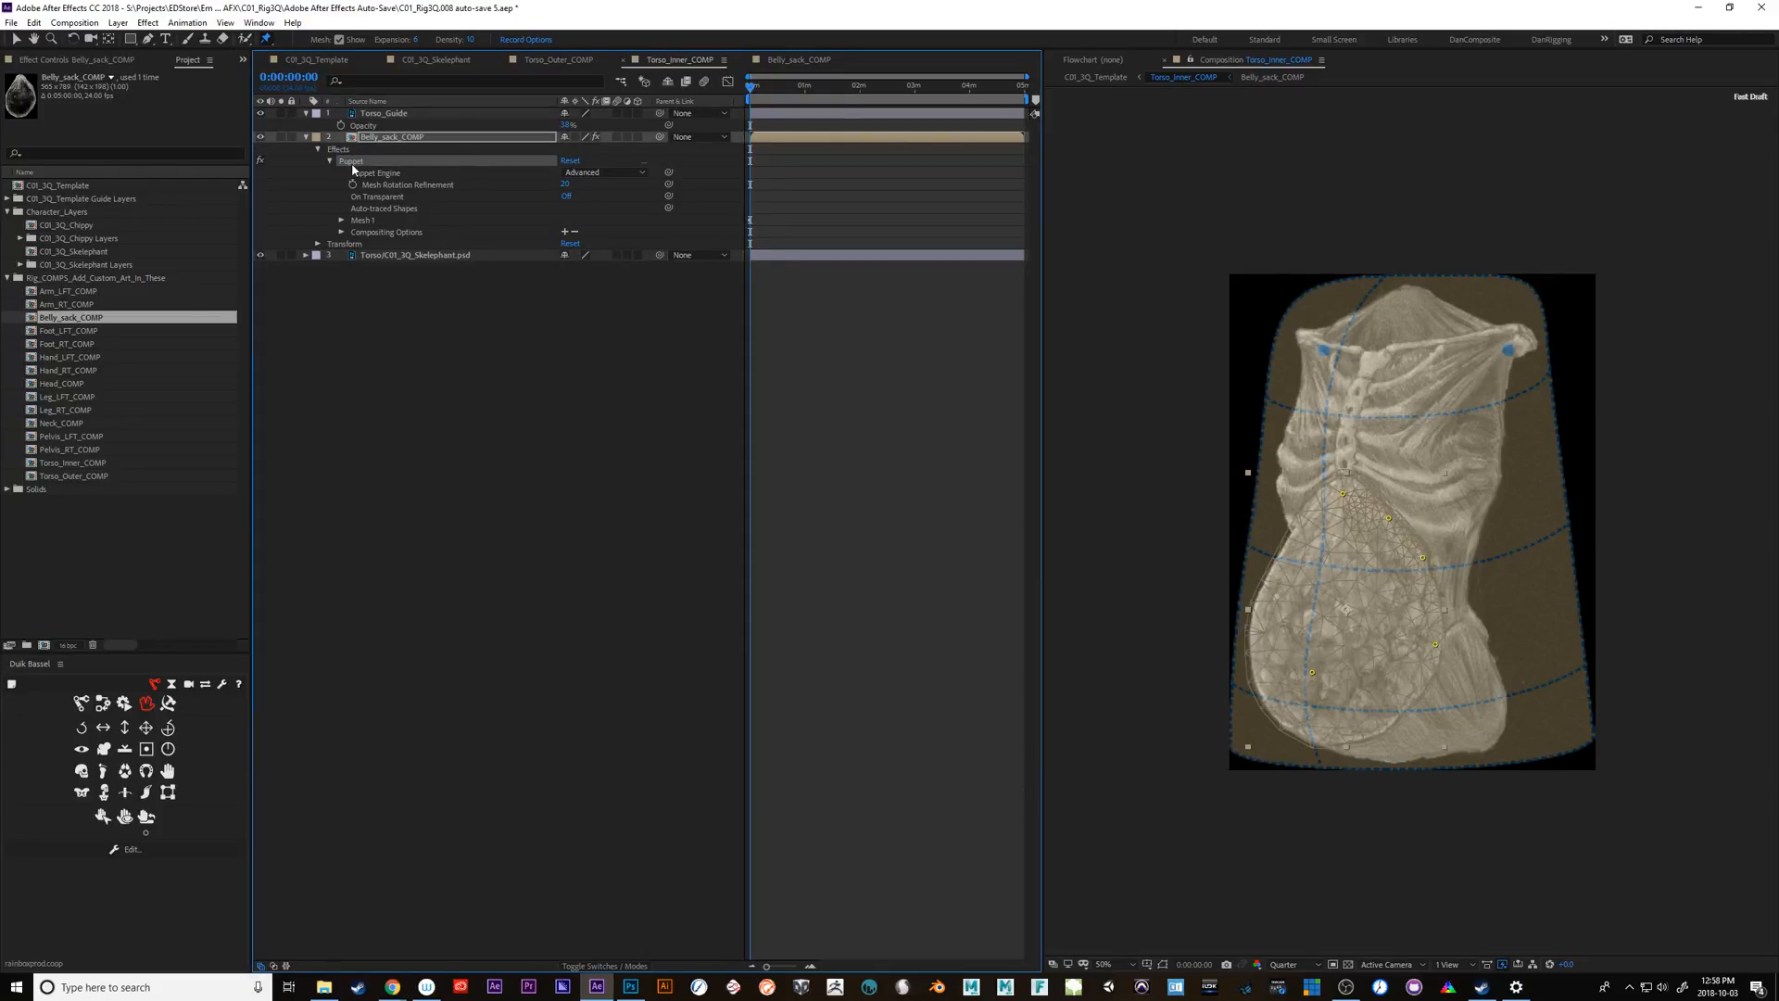
pyautogui.moveTo(1322, 681); pyautogui.dragTo(1319, 663)
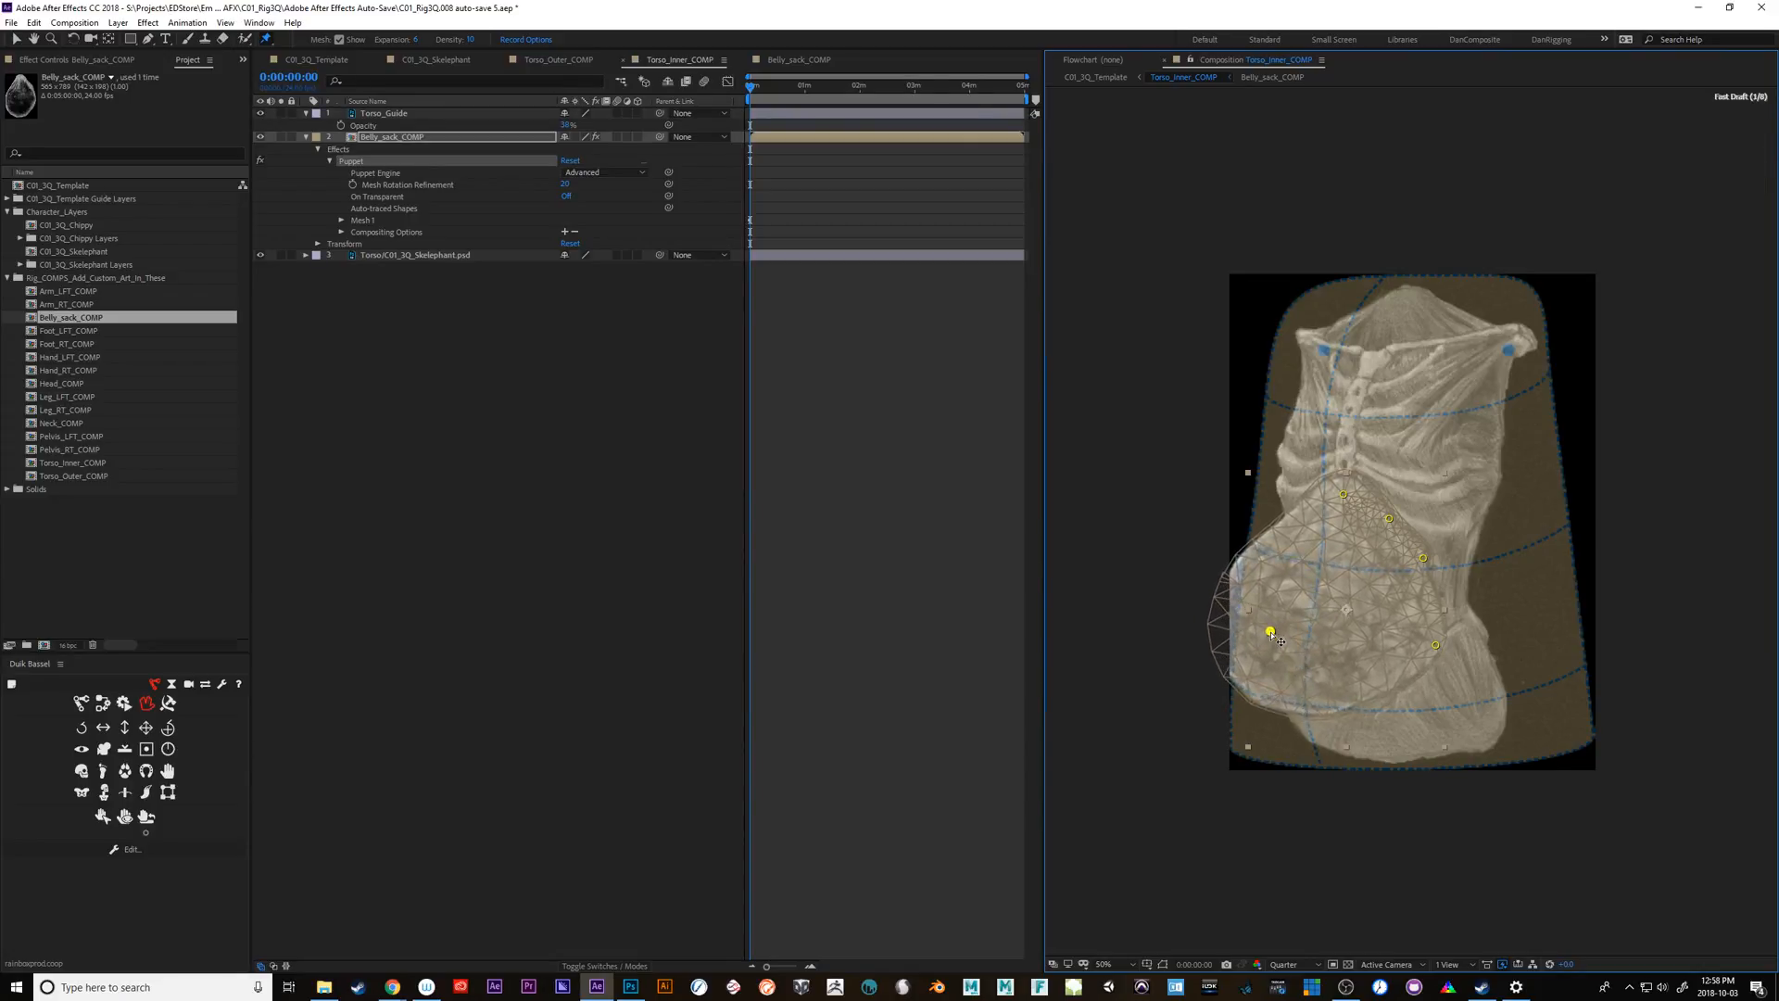
pyautogui.moveTo(1297, 667); pyautogui.dragTo(1339, 657)
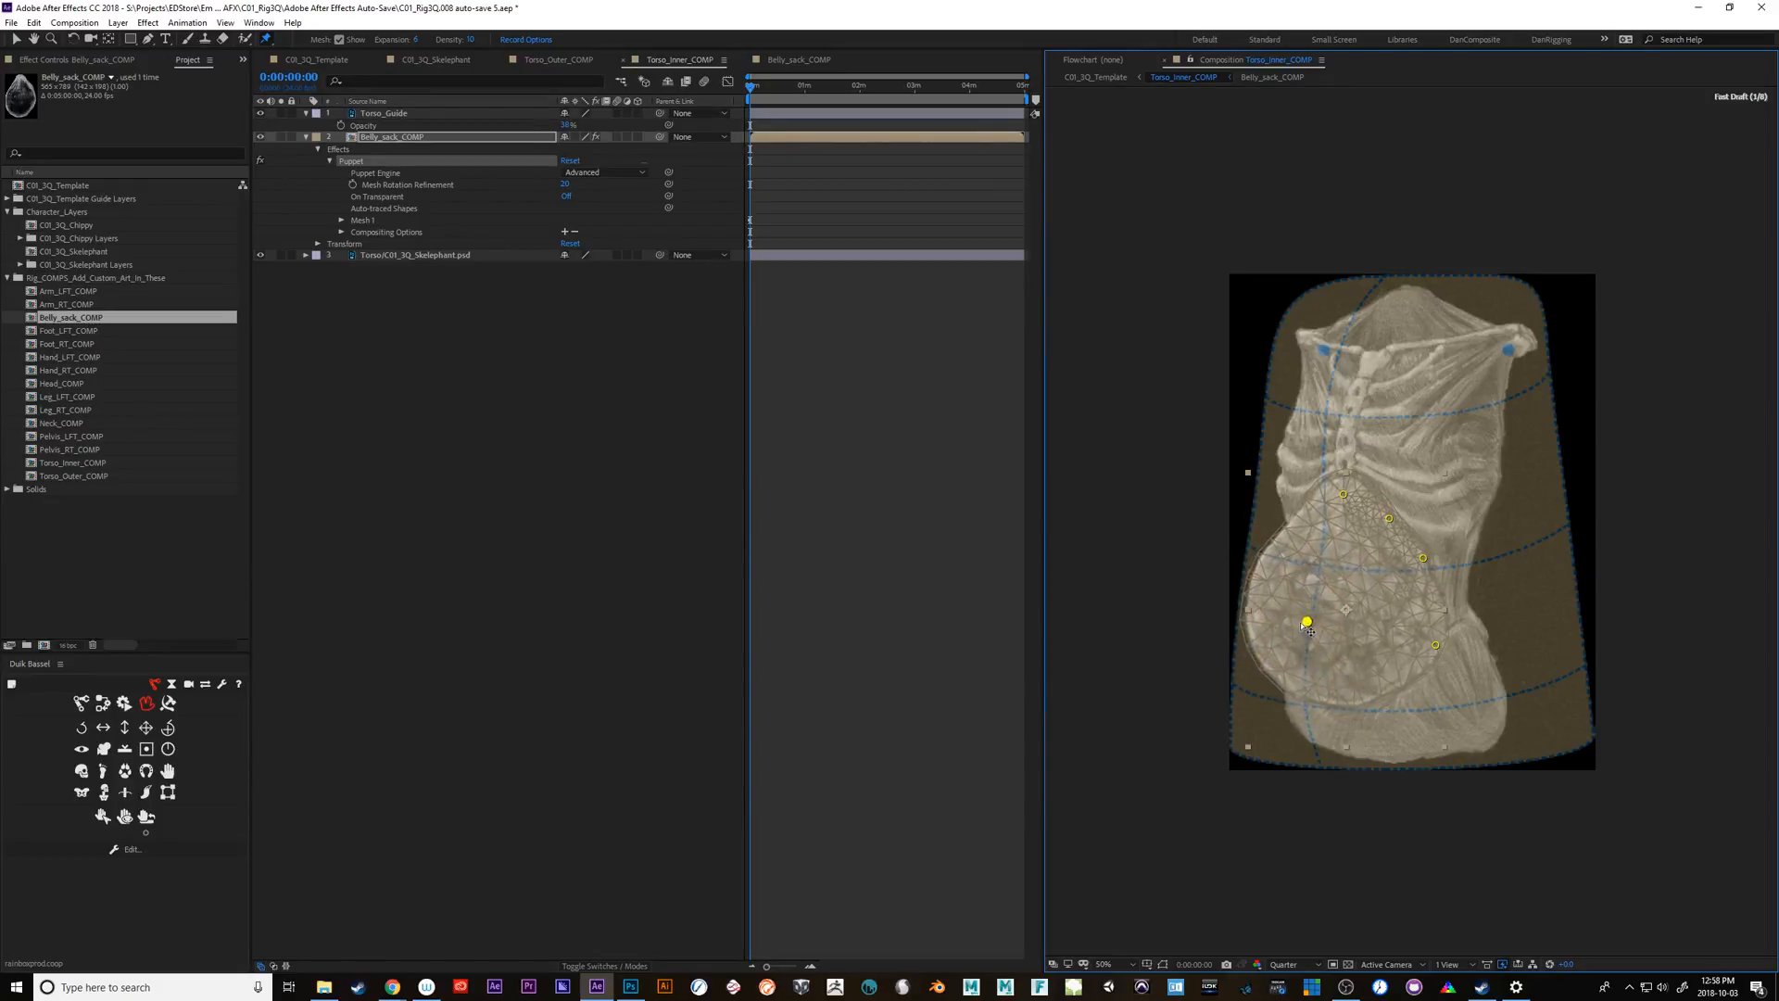
pyautogui.moveTo(1289, 611); pyautogui.dragTo(1287, 614)
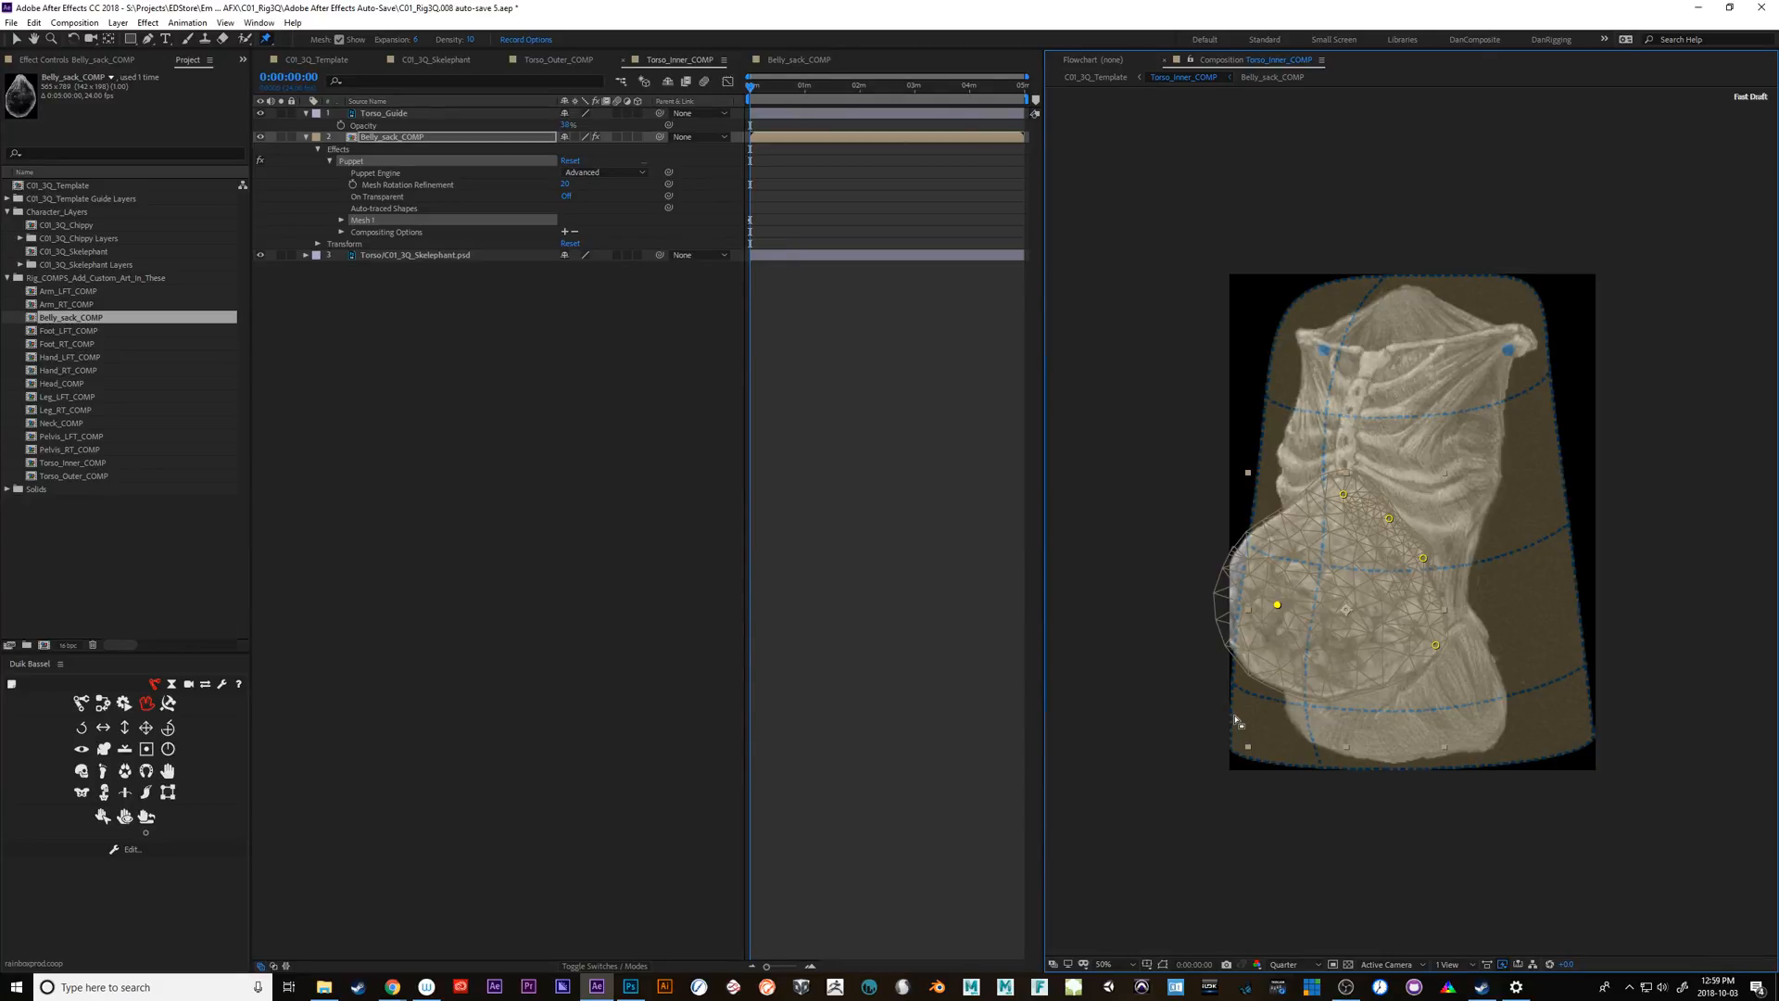
pyautogui.moveTo(1285, 600); pyautogui.dragTo(1307, 639)
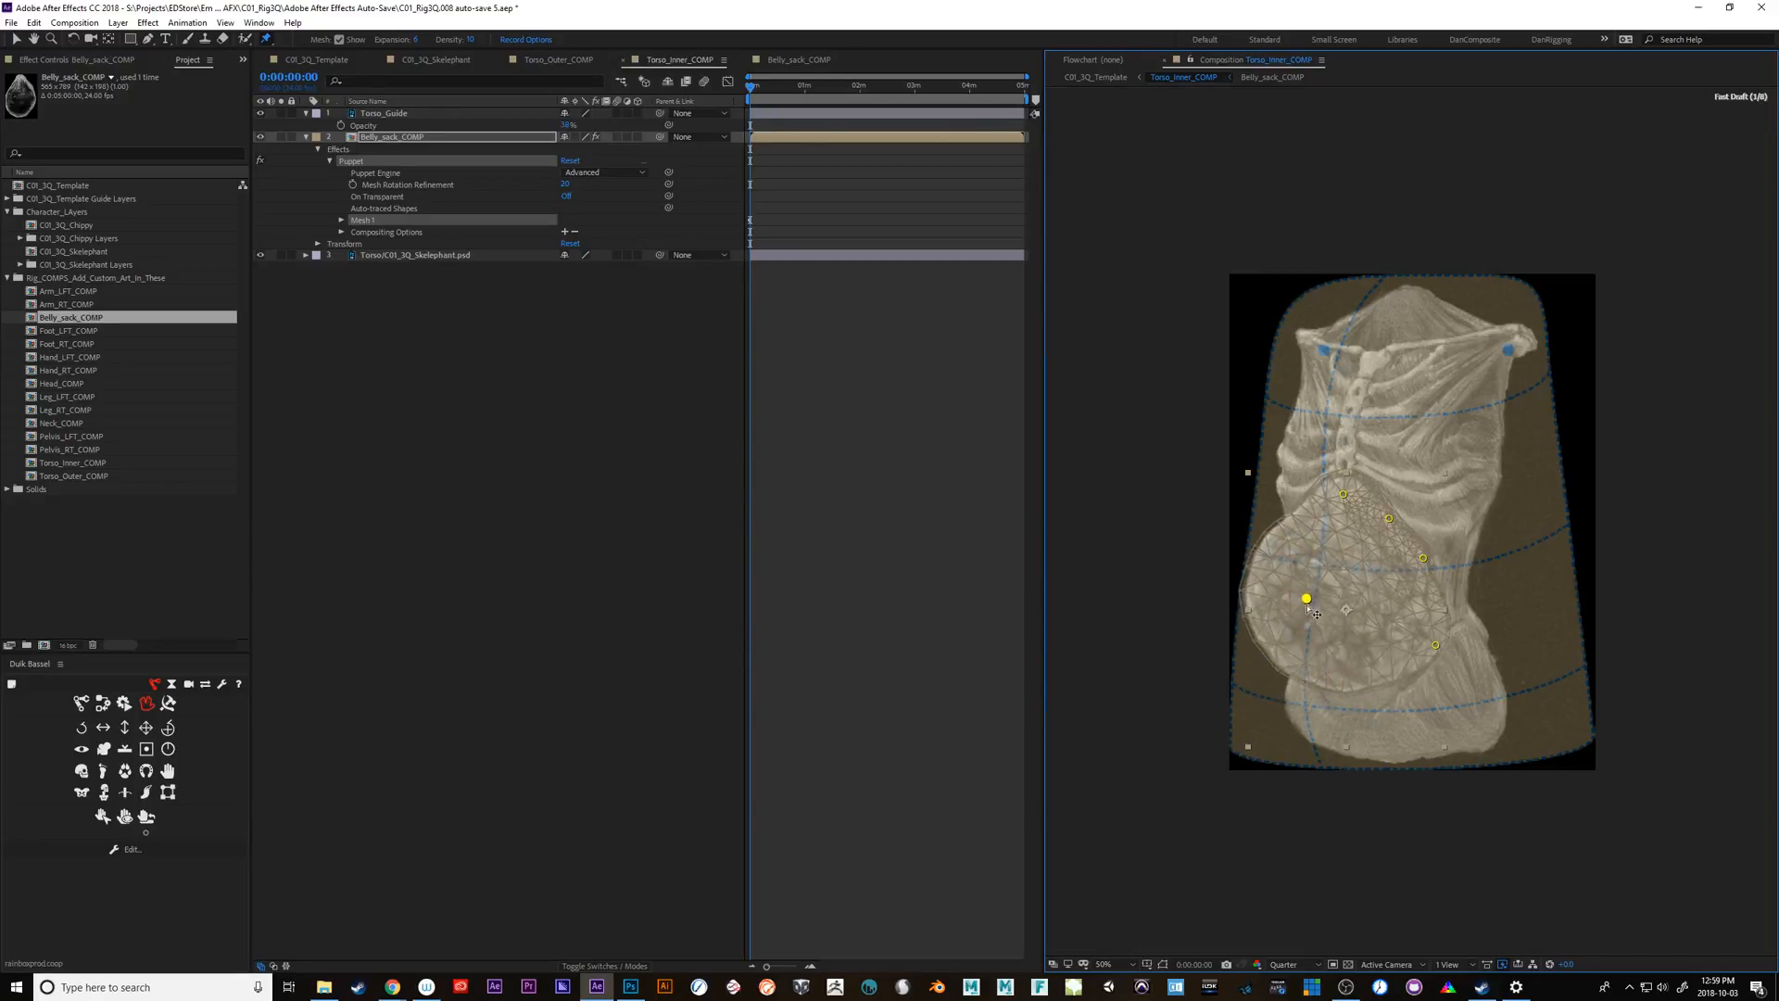
pyautogui.moveTo(1331, 660)
pyautogui.mouseDown()
pyautogui.moveTo(1318, 612)
pyautogui.moveTo(1332, 665)
pyautogui.moveTo(1312, 621)
pyautogui.moveTo(1244, 618)
pyautogui.moveTo(1321, 657)
pyautogui.moveTo(1323, 609)
pyautogui.moveTo(1321, 644)
pyautogui.mouseUp()
pyautogui.hotkey('ctrl', 'z')
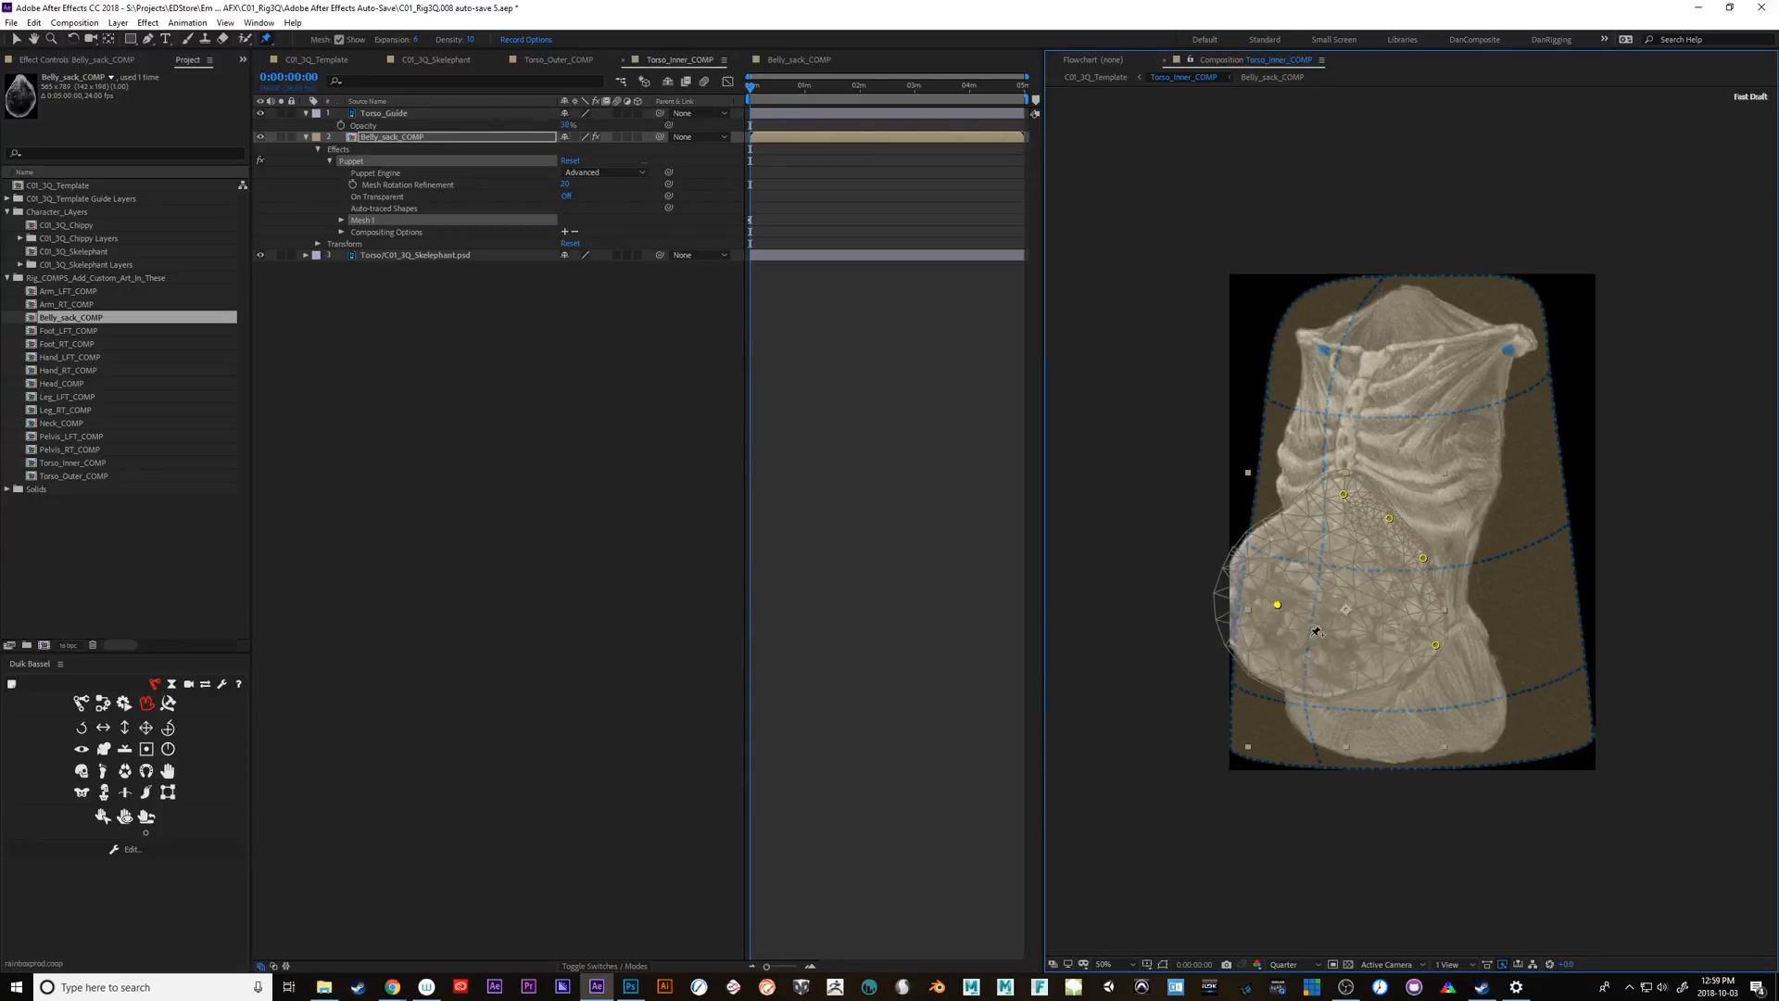
pyautogui.hotkey('ctrl', 'z')
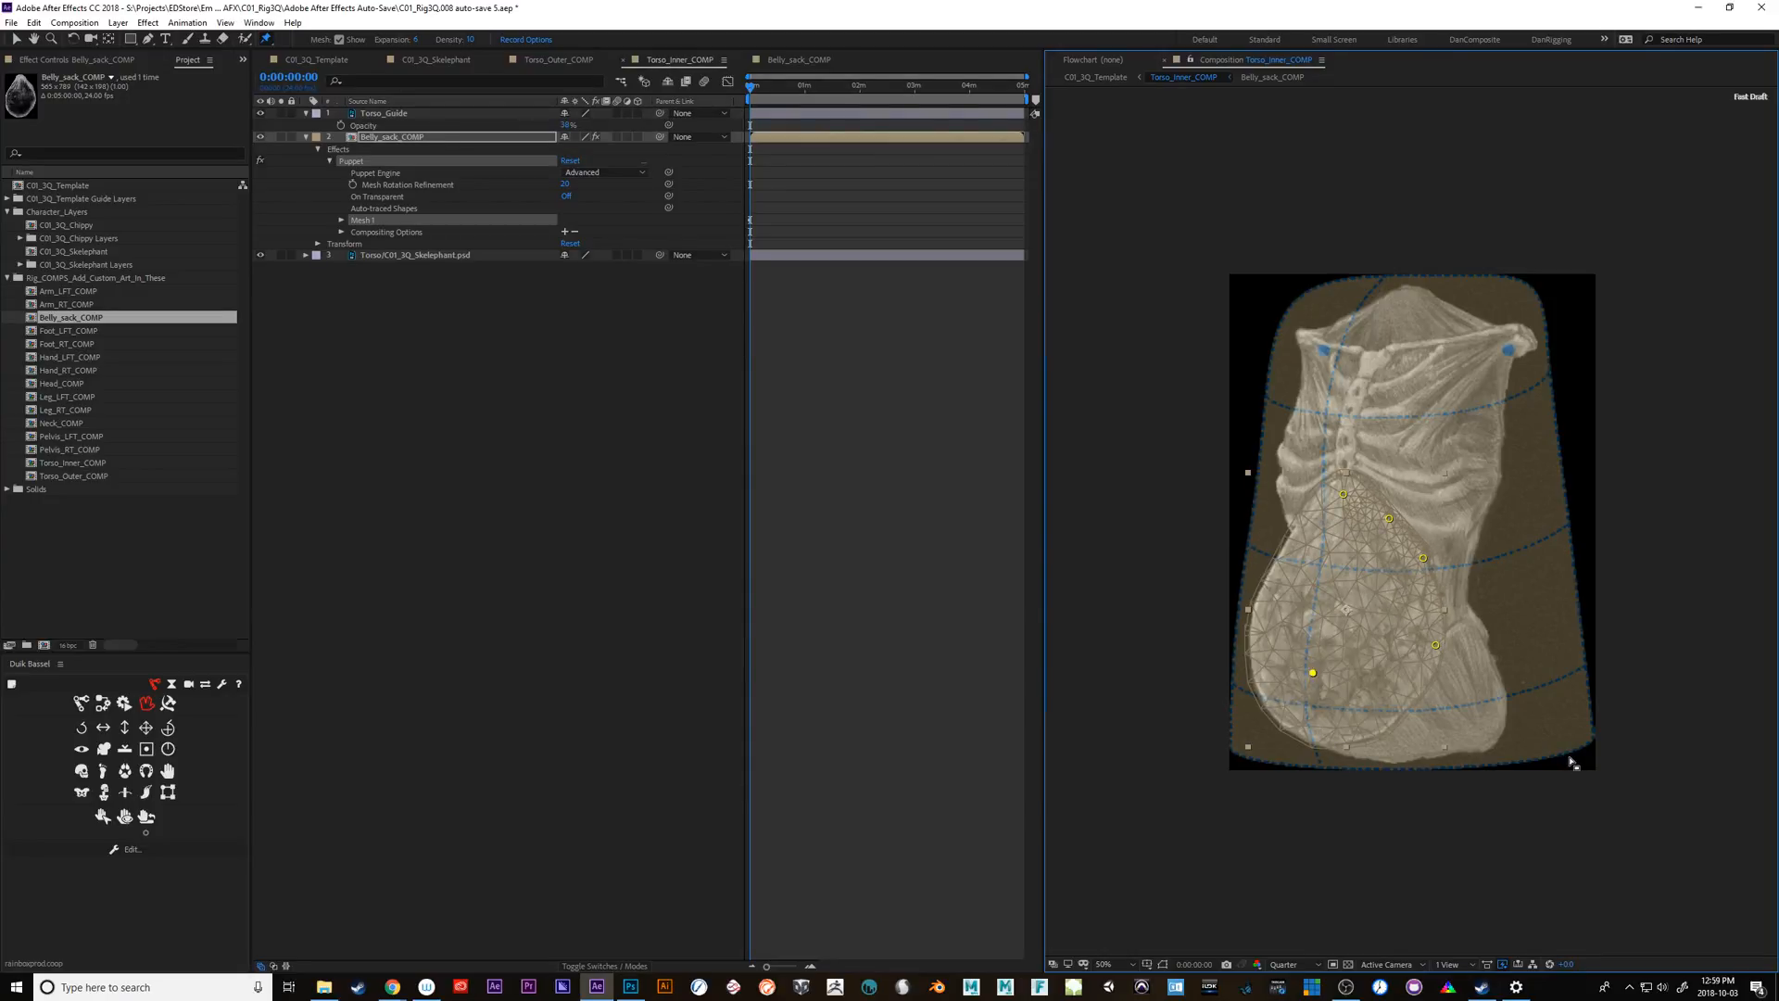
# Check the belly against the torso bones in the C01_3Q_Template composition, and return to Torso_Inner_COMP
pyautogui.click(324, 63)
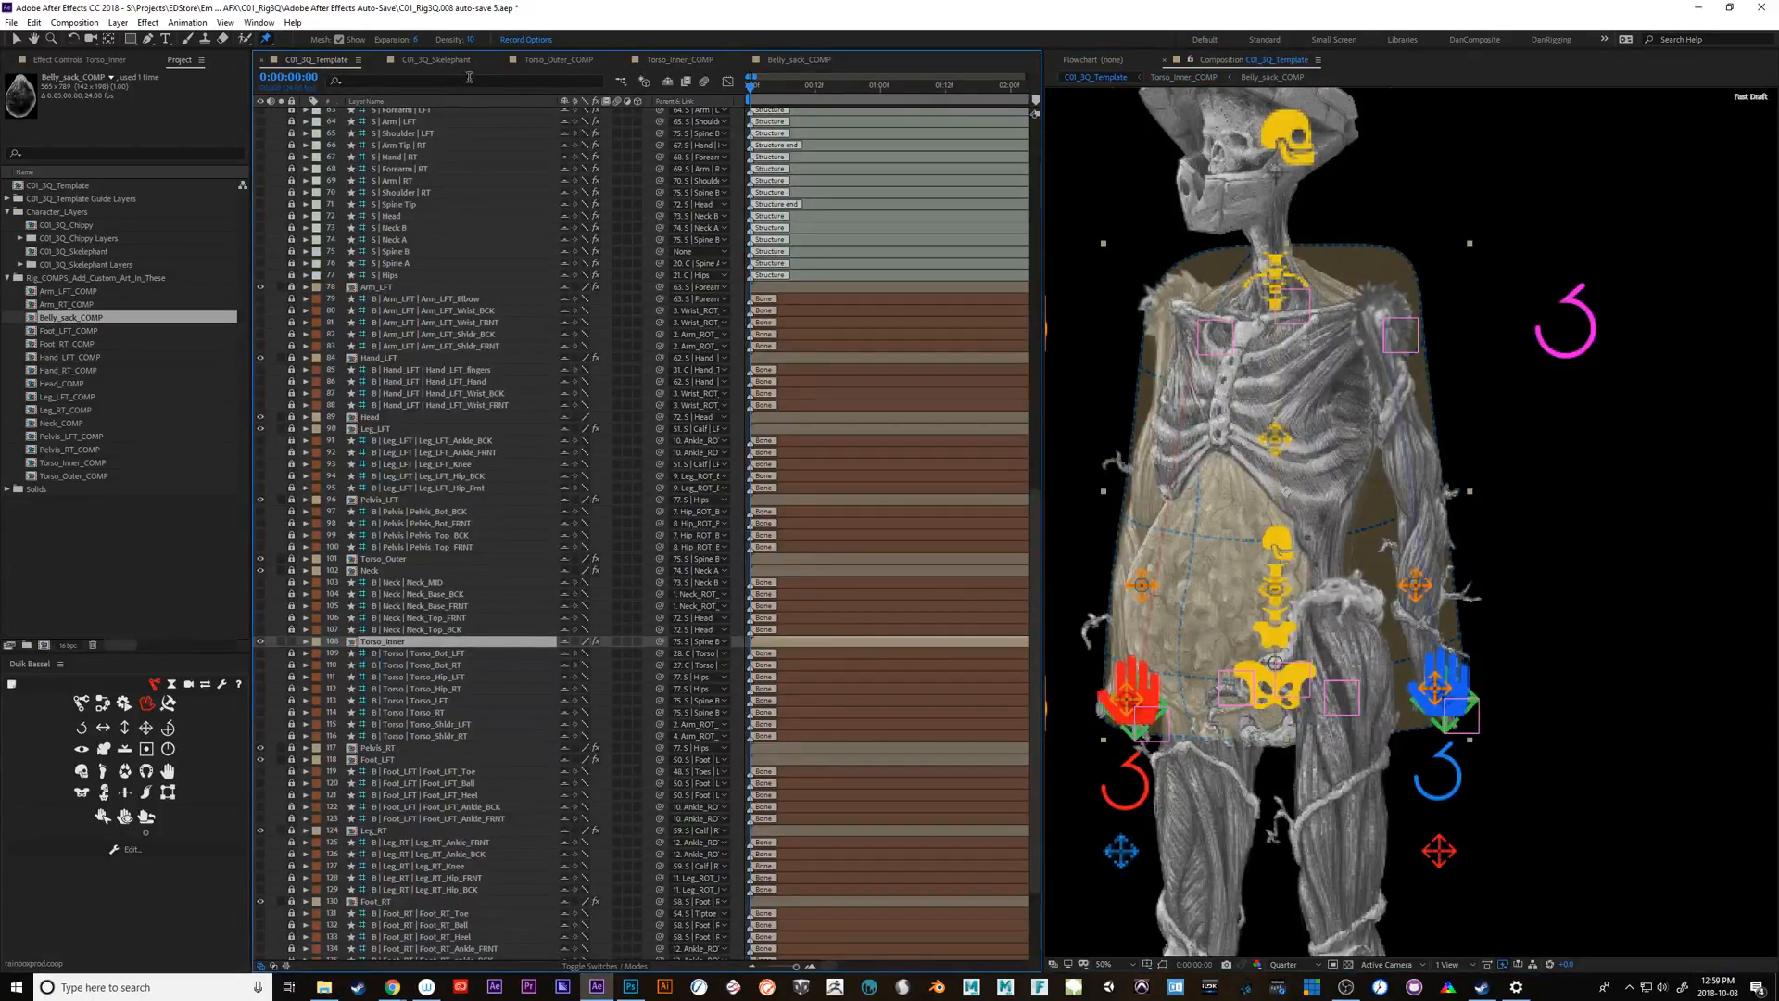
pyautogui.click(677, 61)
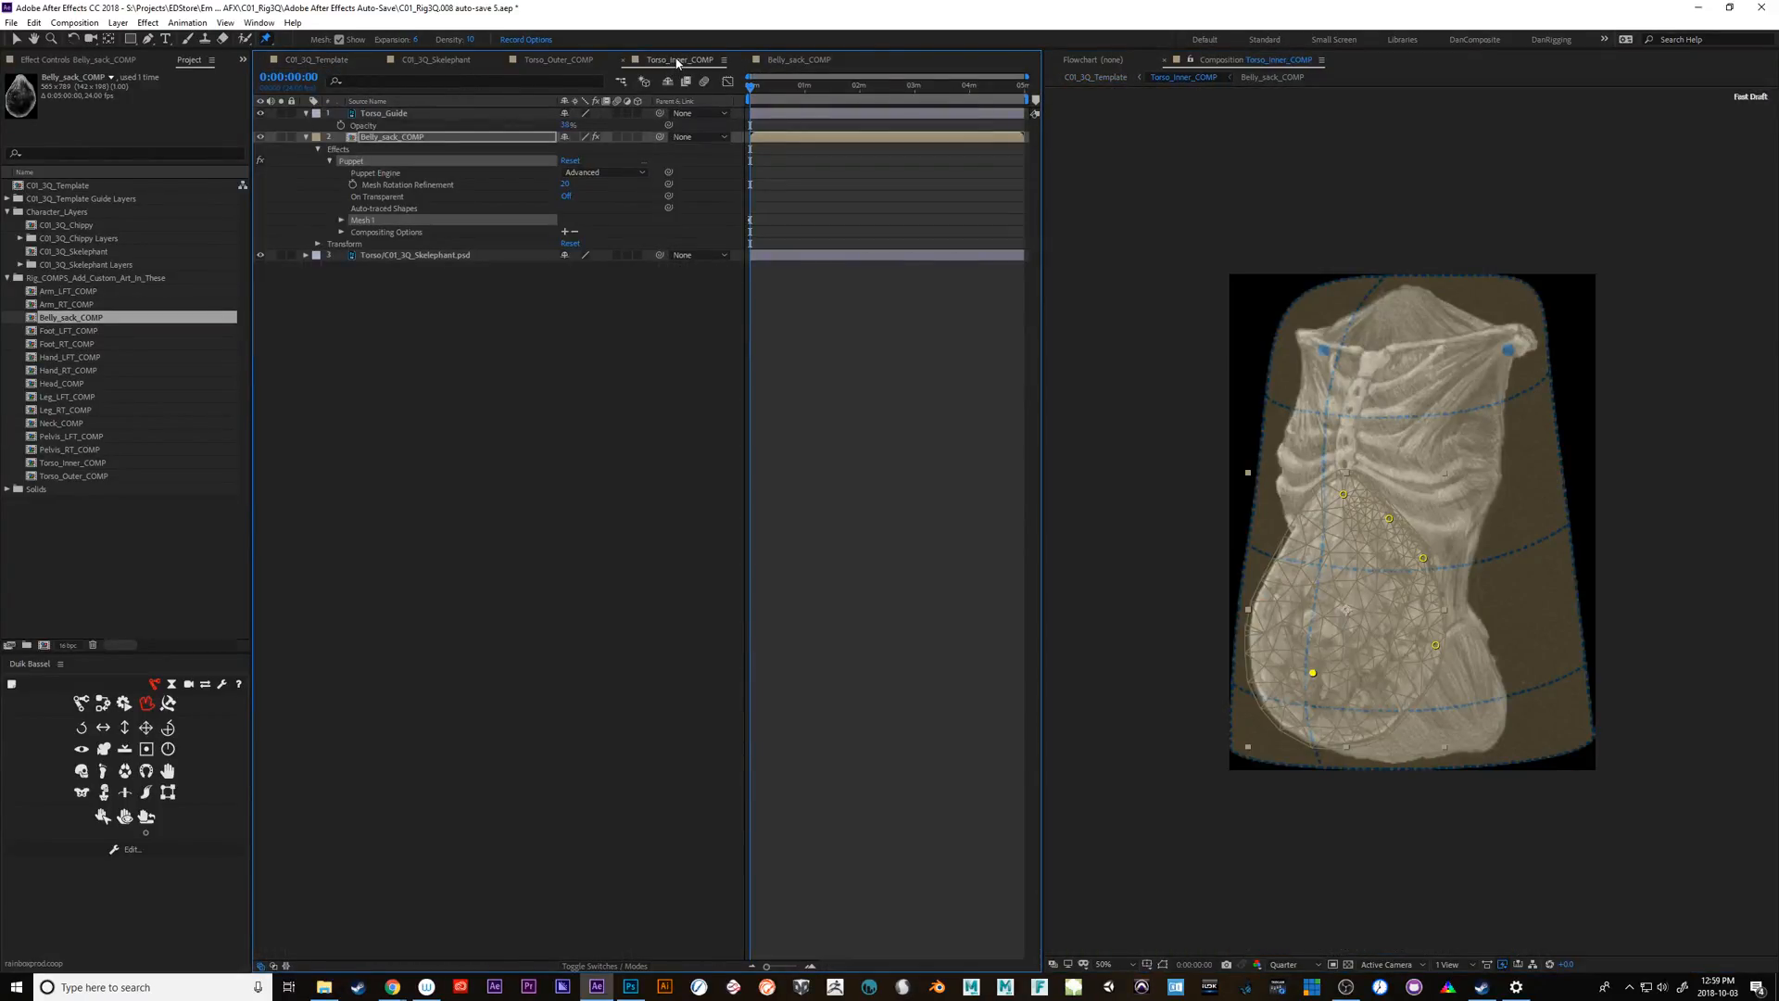
# Try resetting the Torso_Guide layer's opacity to 100% in Torso_Inner_COMP, and undo the reset
pyautogui.rightClick(371, 123)
pyautogui.click(331, 226)
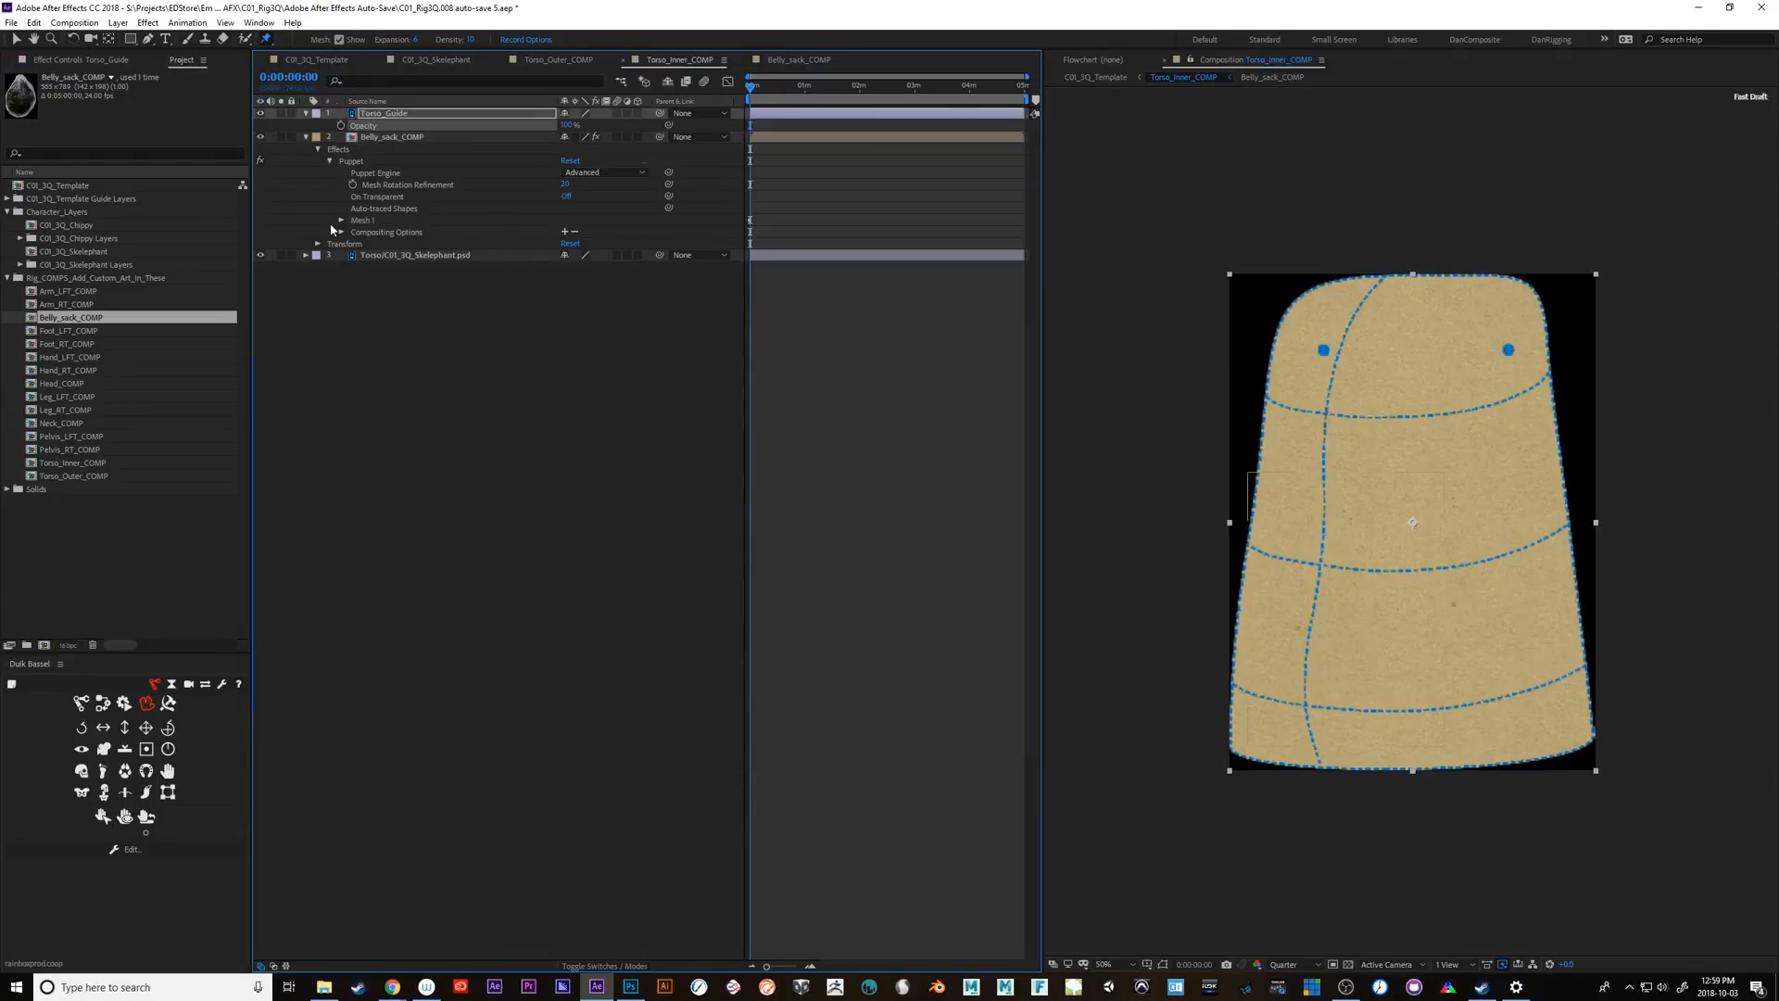
pyautogui.hotkey('ctrl', 'z')
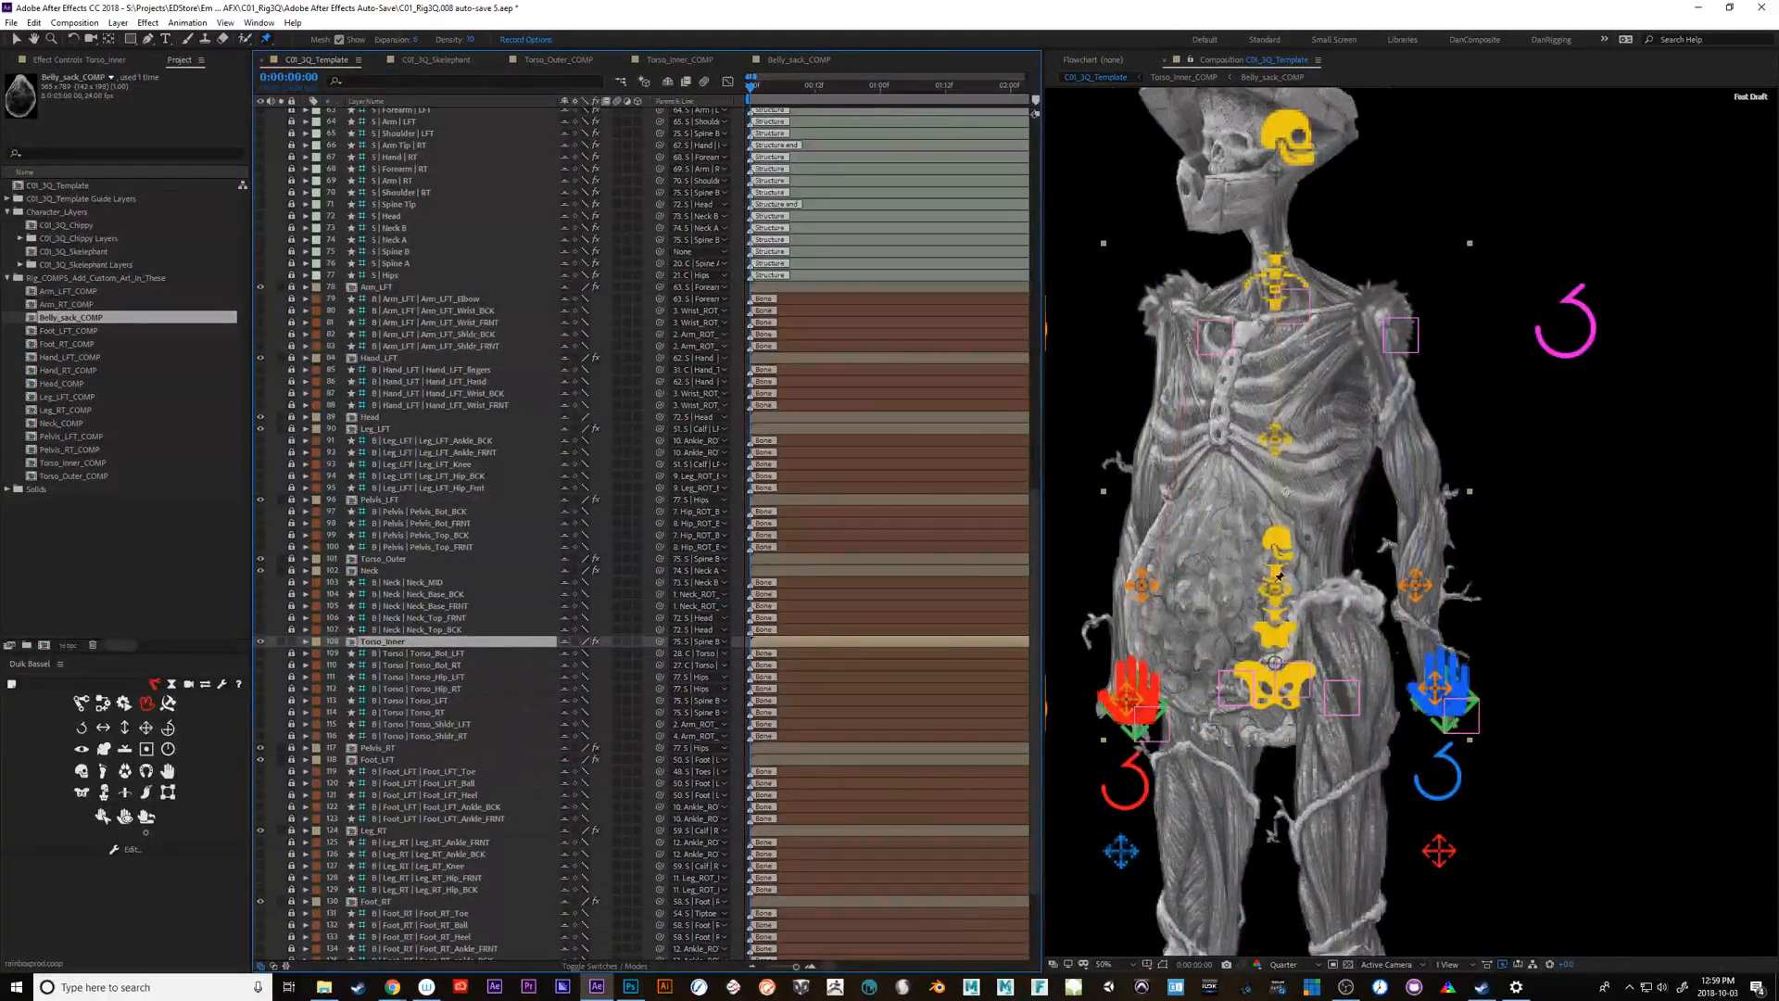
# Lock the Torso_Inner layer in C01_3Q_Template, try bending the torso with the Spine A Curve controller, and undo the bend
pyautogui.press('v')
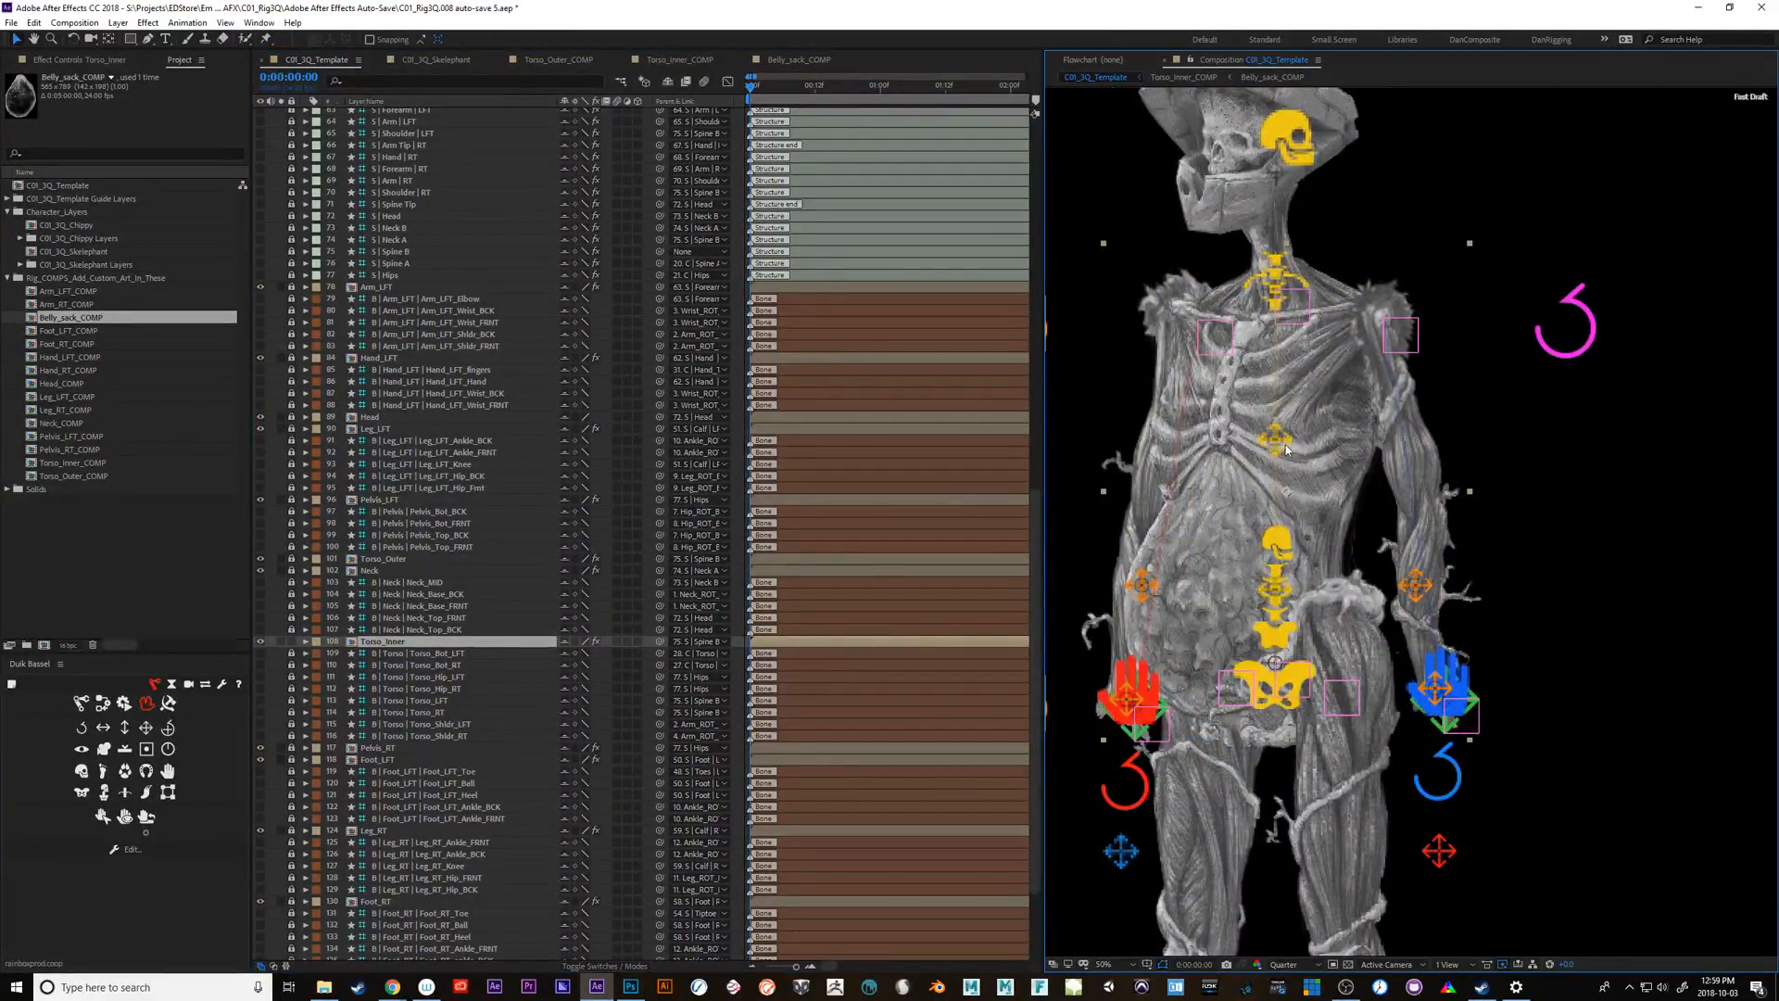
pyautogui.click(292, 642)
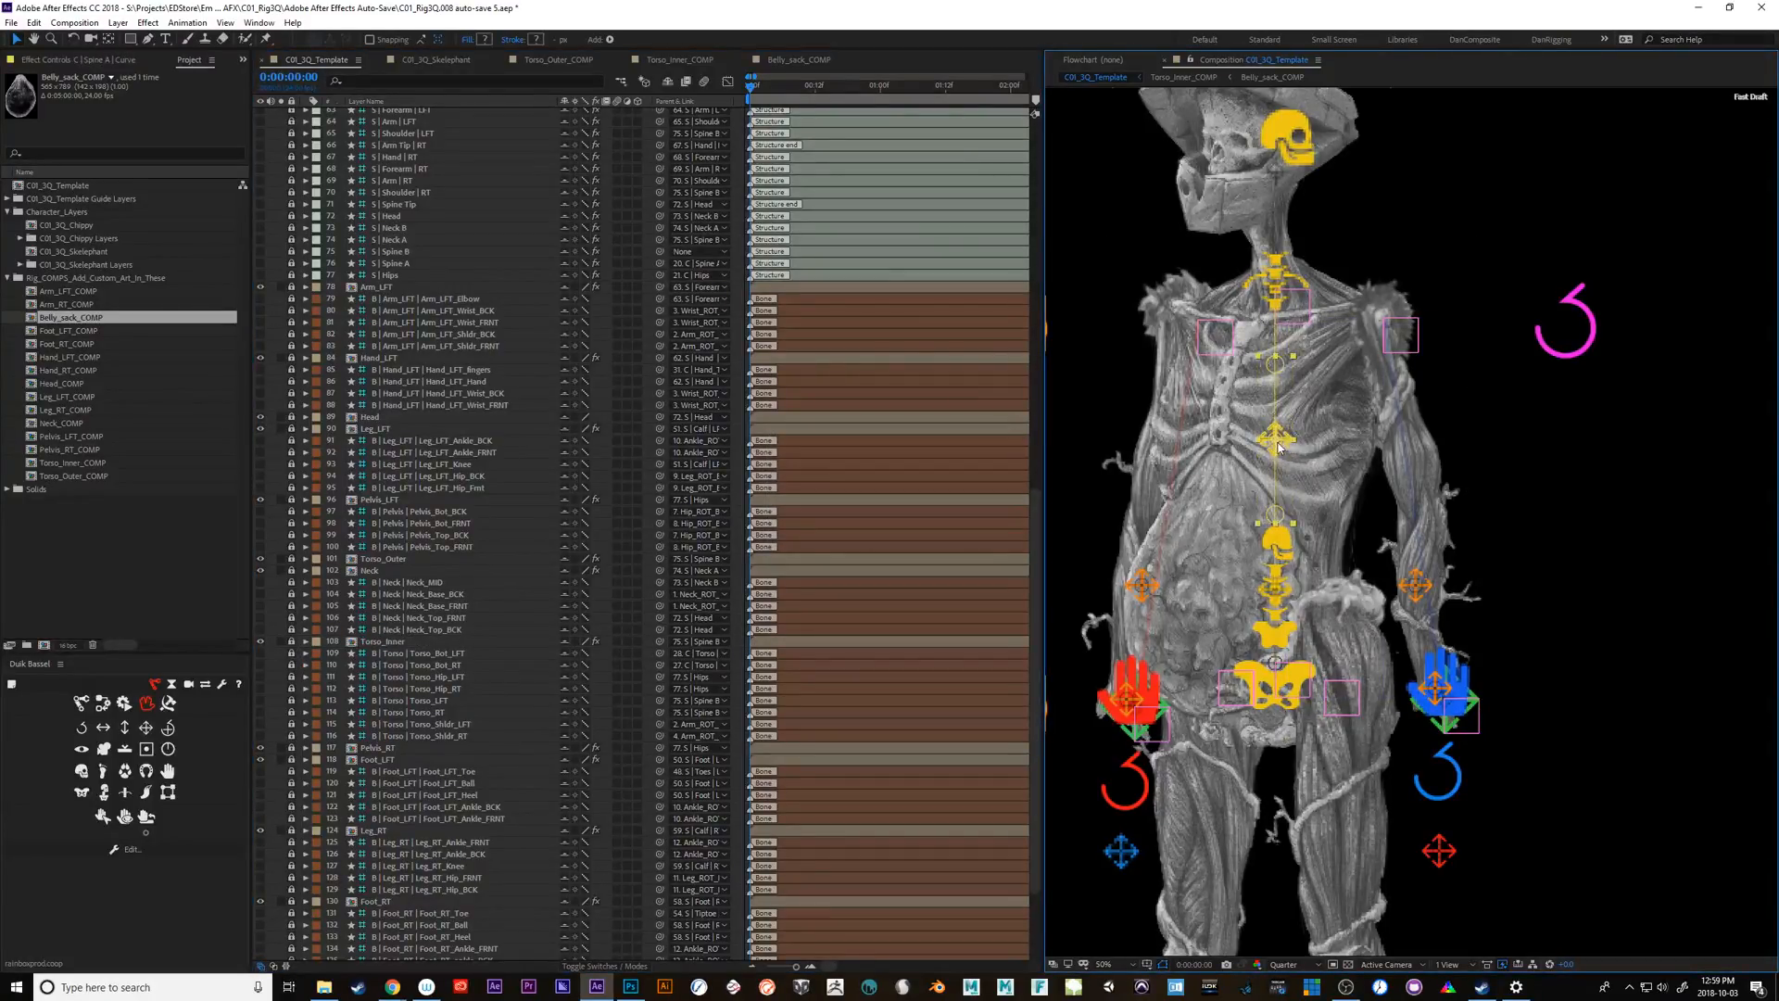
pyautogui.hotkey('ctrl', 'a')
pyautogui.moveTo(1390, 446); pyautogui.dragTo(1210, 441)
pyautogui.hotkey('ctrl', 'z')
# Try shifting the hips to both sides with the Spine A Root controller, undoing each move
pyautogui.moveTo(1280, 593); pyautogui.dragTo(1251, 586)
pyautogui.moveTo(1485, 729); pyautogui.dragTo(1575, 663)
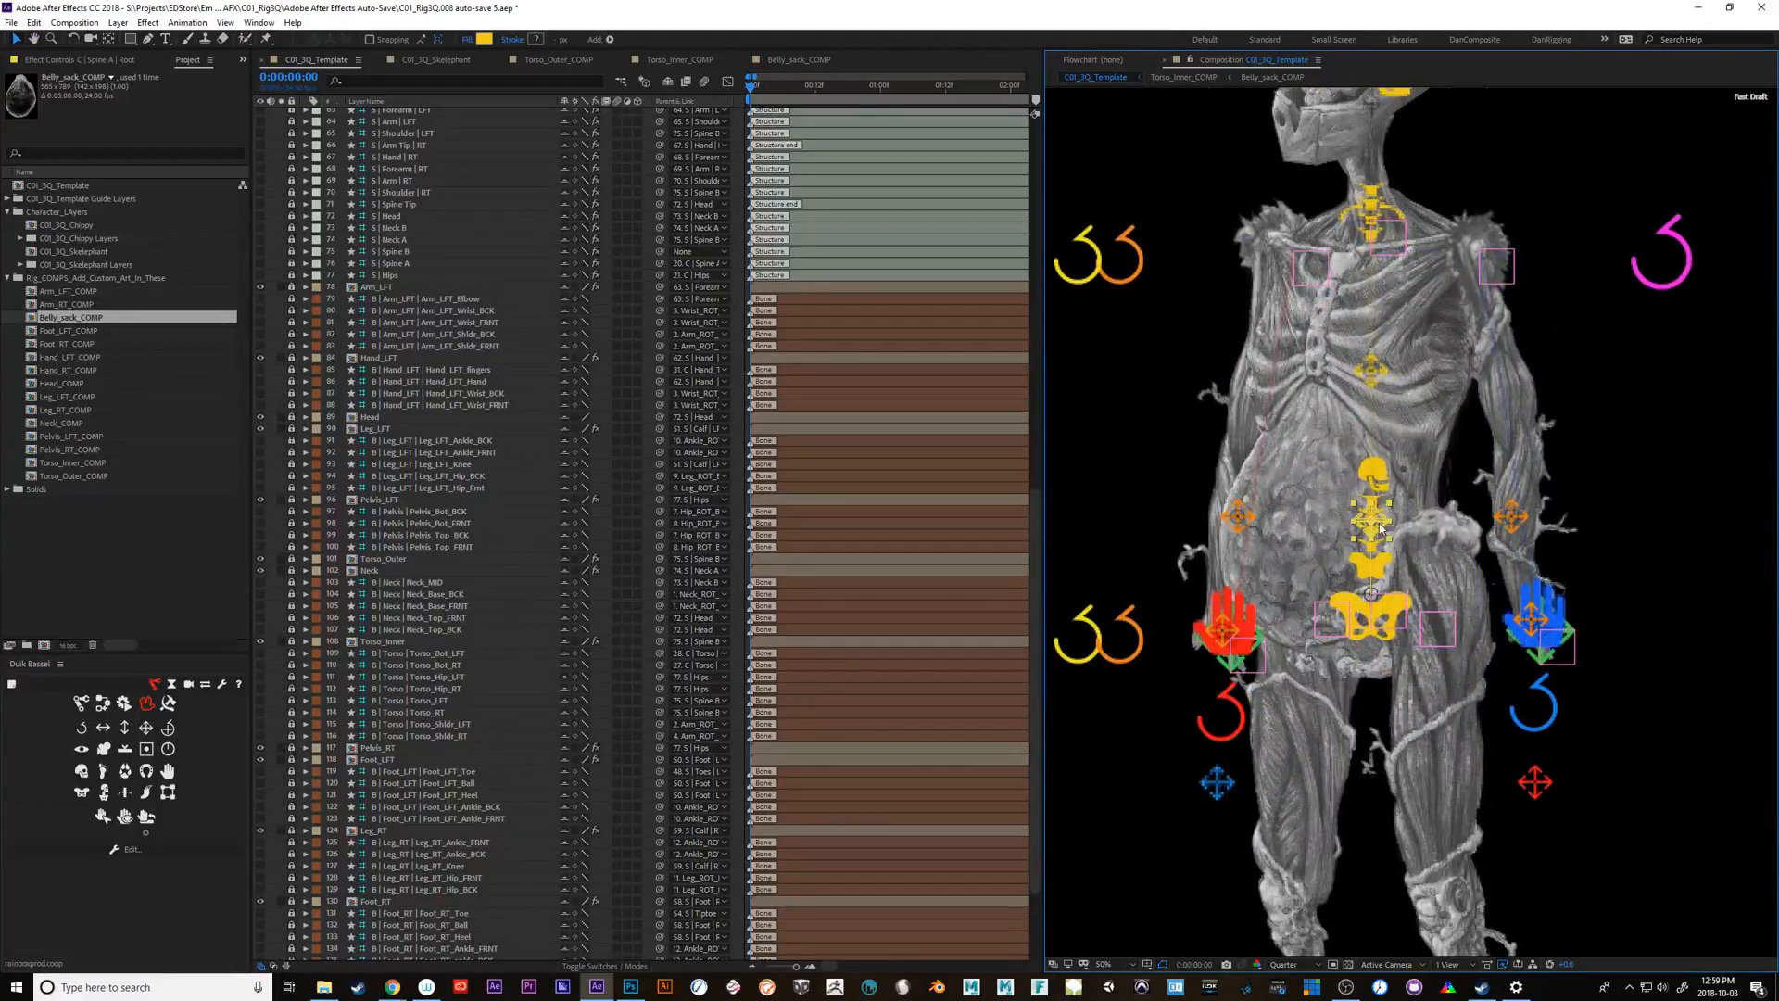
pyautogui.moveTo(1375, 521); pyautogui.dragTo(1403, 527)
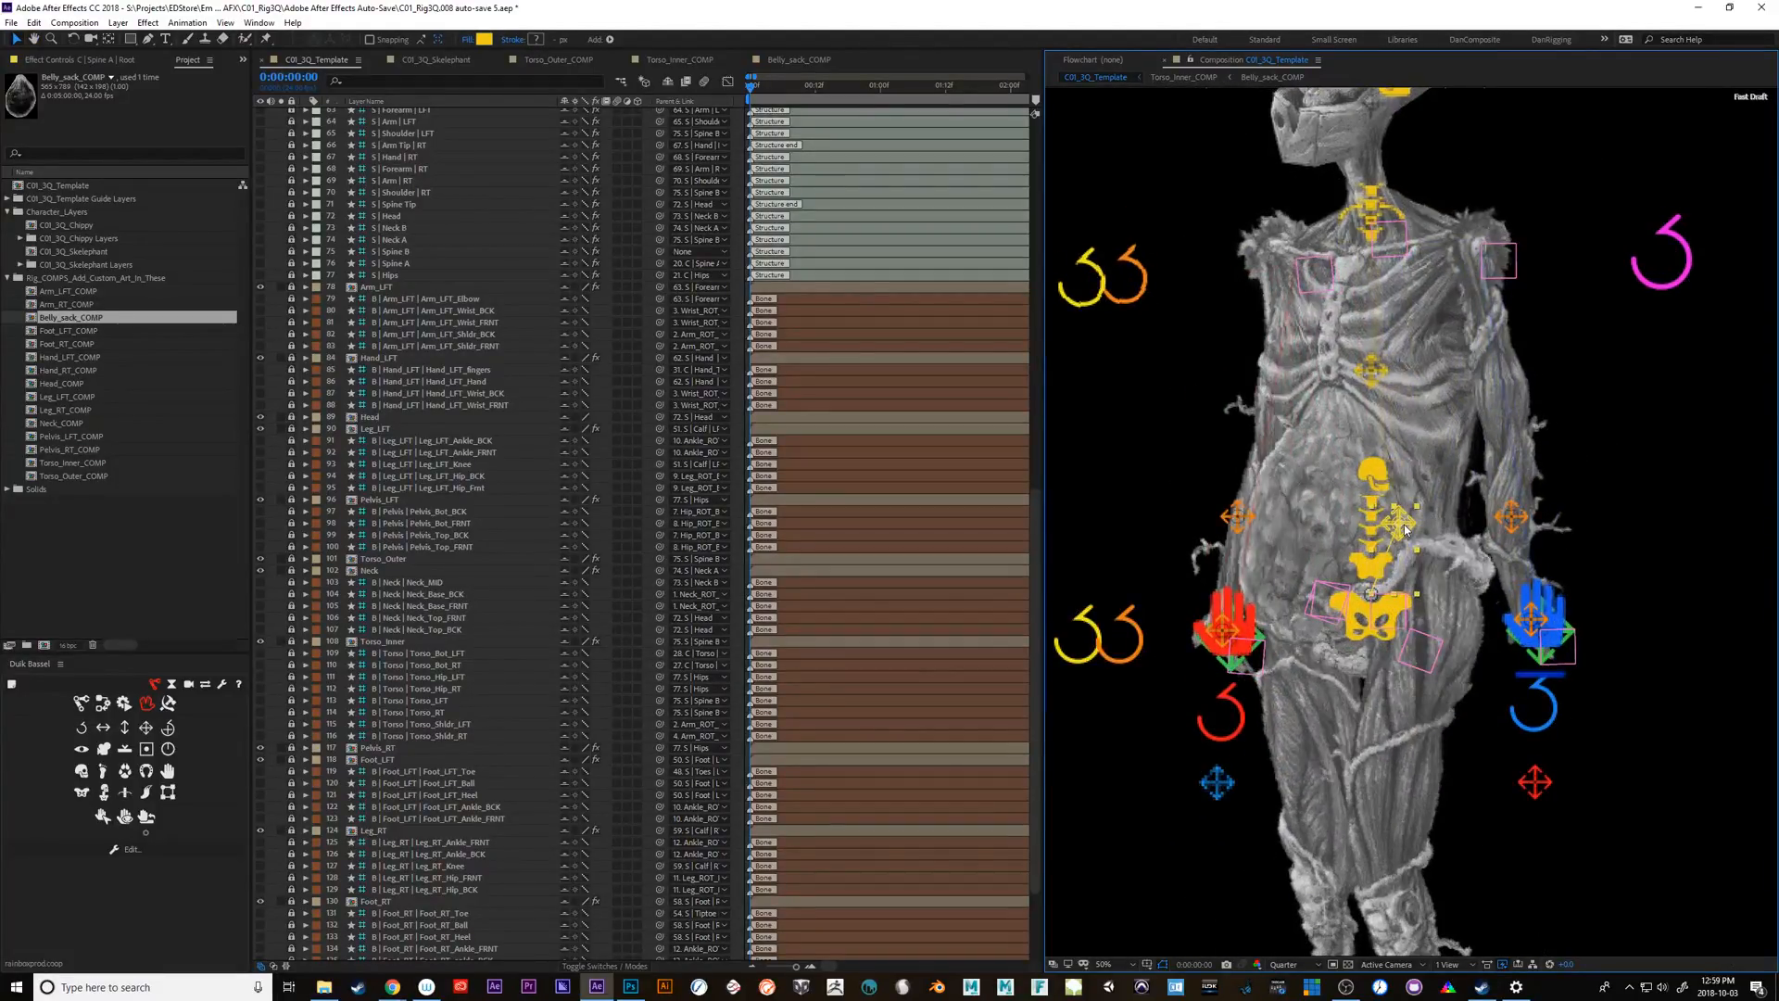
pyautogui.hotkey('ctrl', 'z')
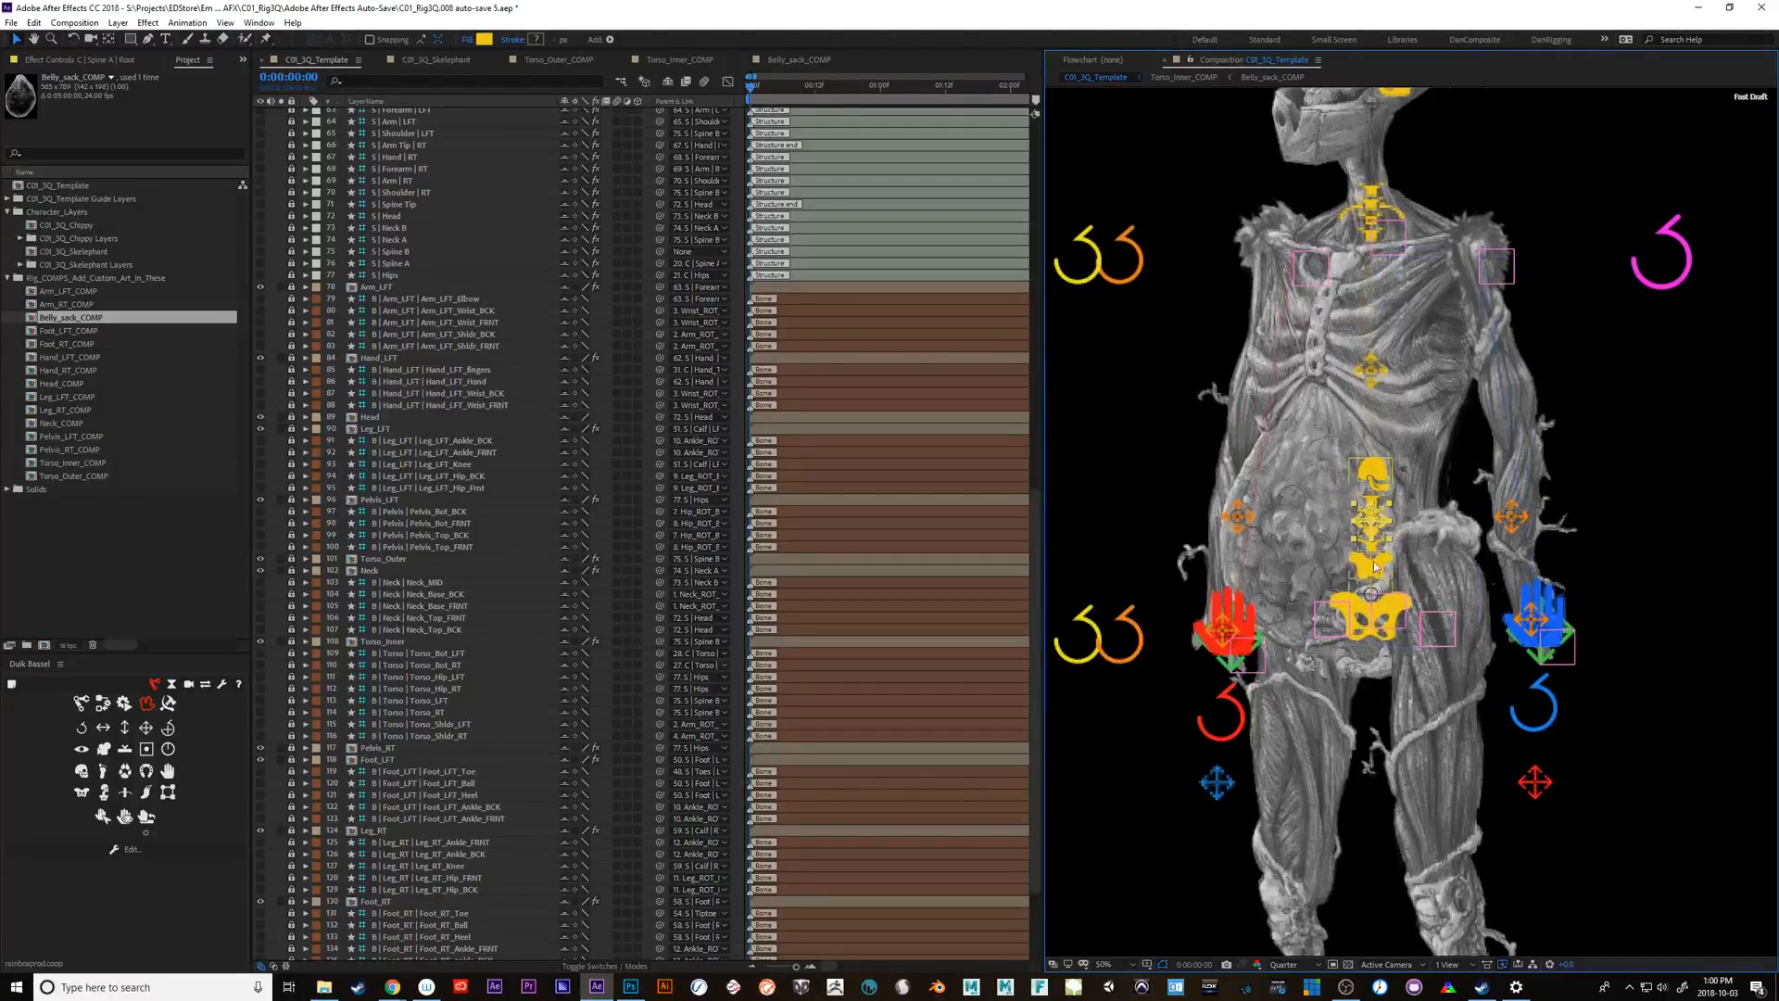
pyautogui.moveTo(1366, 522); pyautogui.dragTo(1349, 514)
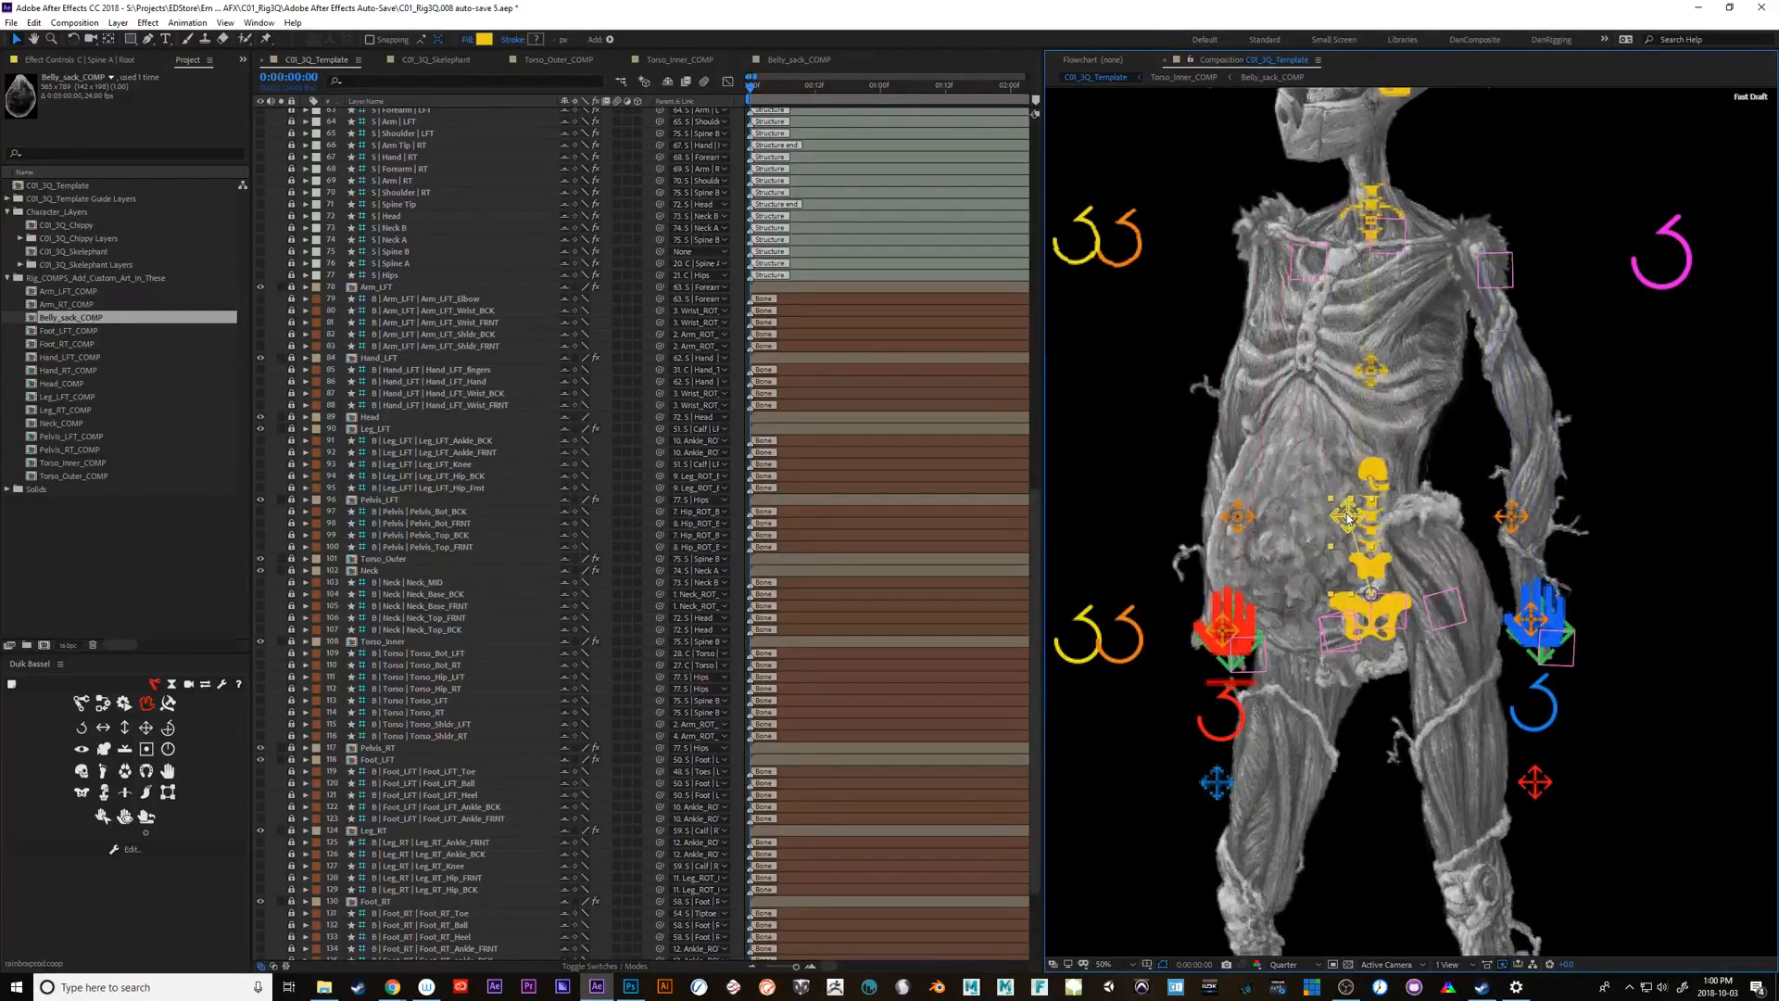
pyautogui.hotkey('ctrl', 'z')
# Try shifting the ribcage sideways with the Spine A Curve controller, and undo the move
pyautogui.click(1371, 370)
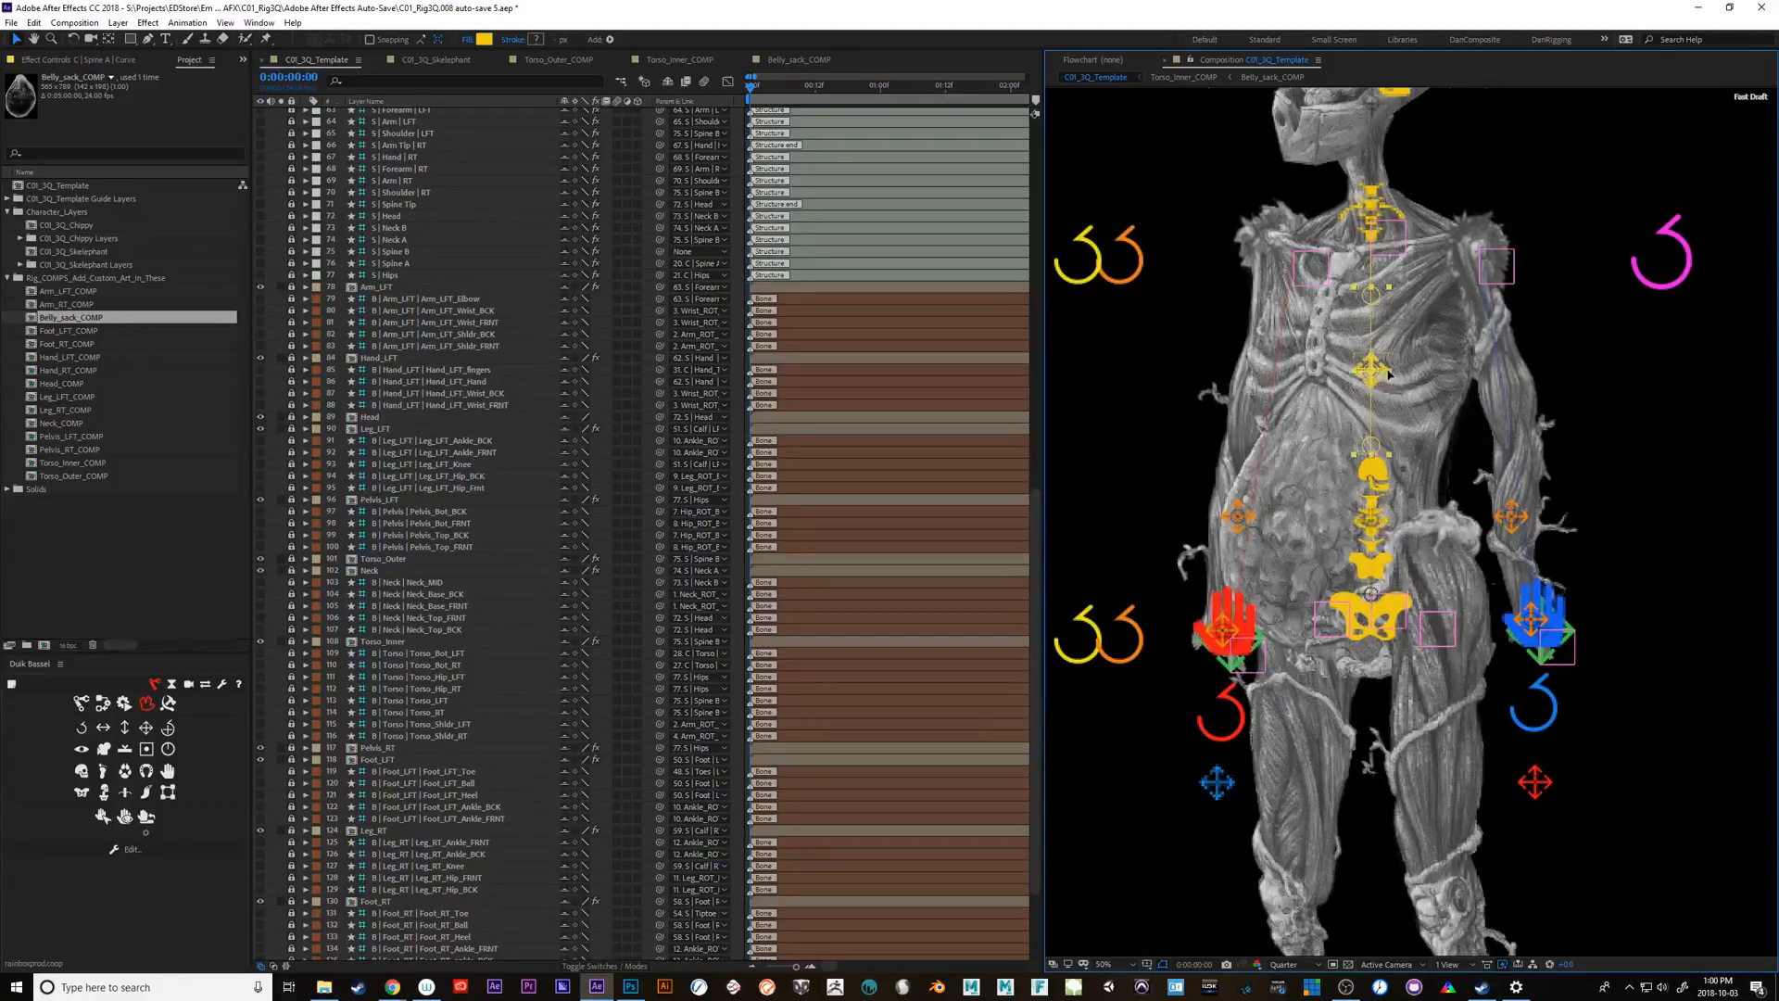
pyautogui.moveTo(1428, 370)
pyautogui.mouseDown()
pyautogui.moveTo(1321, 364)
pyautogui.moveTo(1420, 372)
pyautogui.mouseUp()
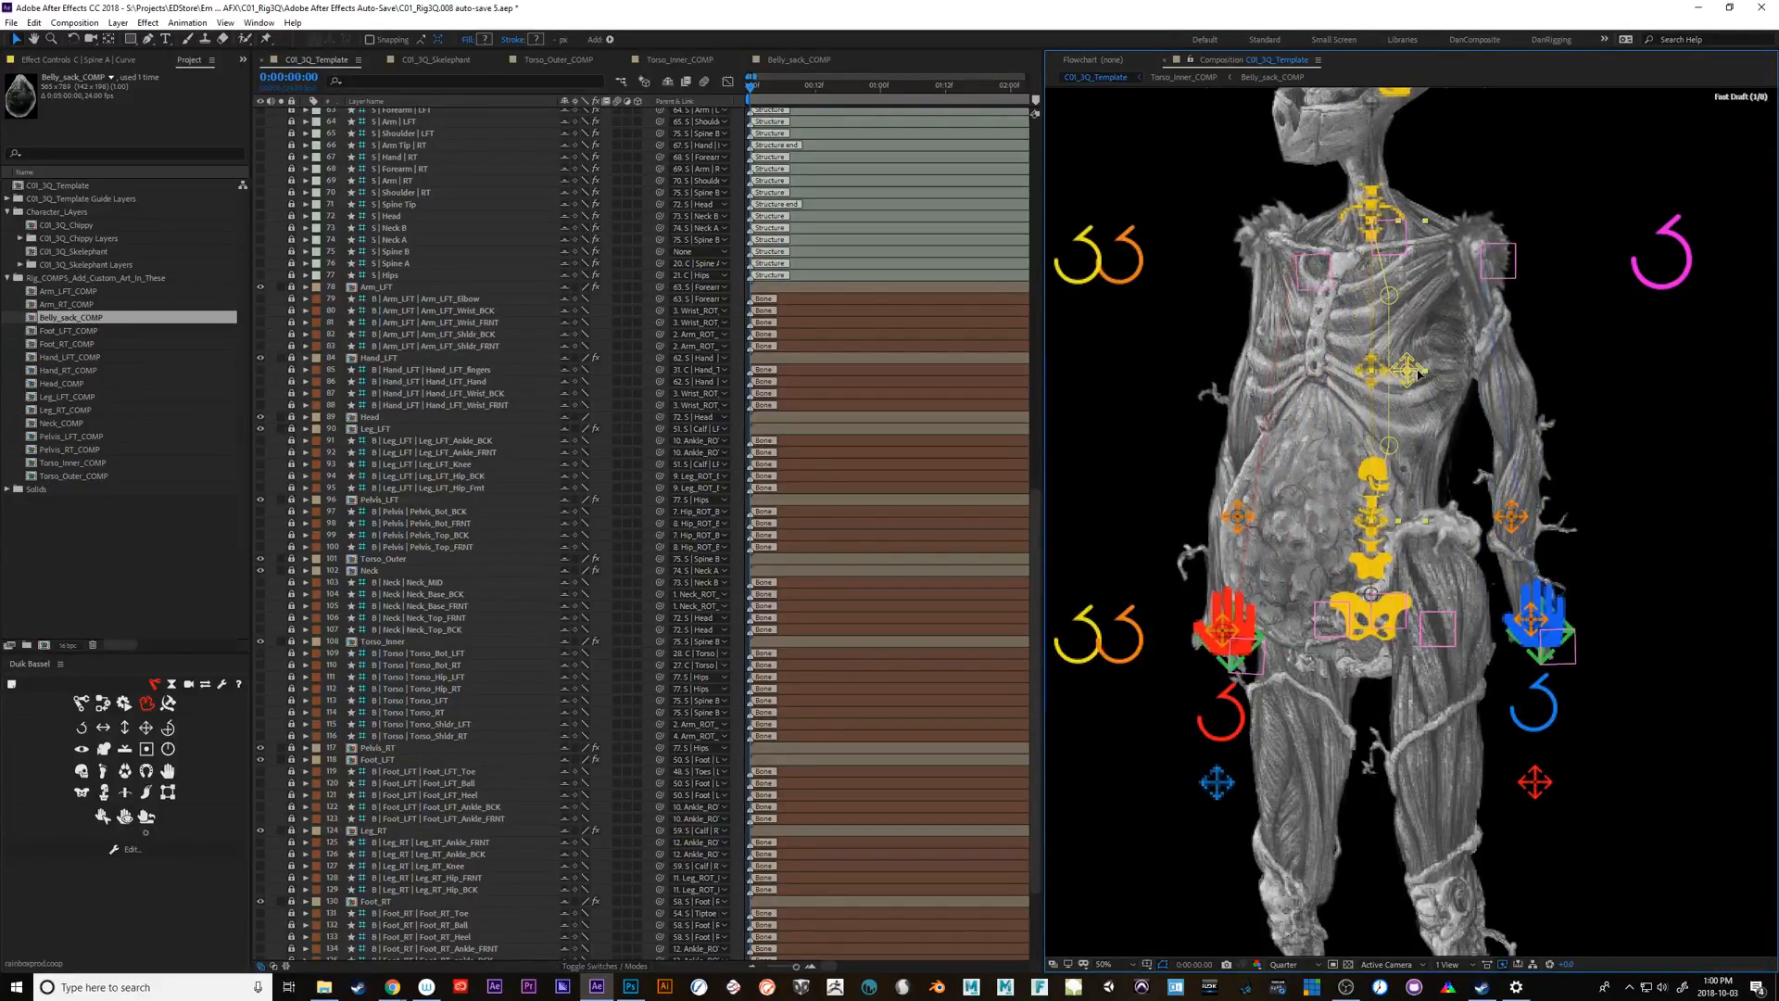
pyautogui.hotkey('ctrl', 'z')
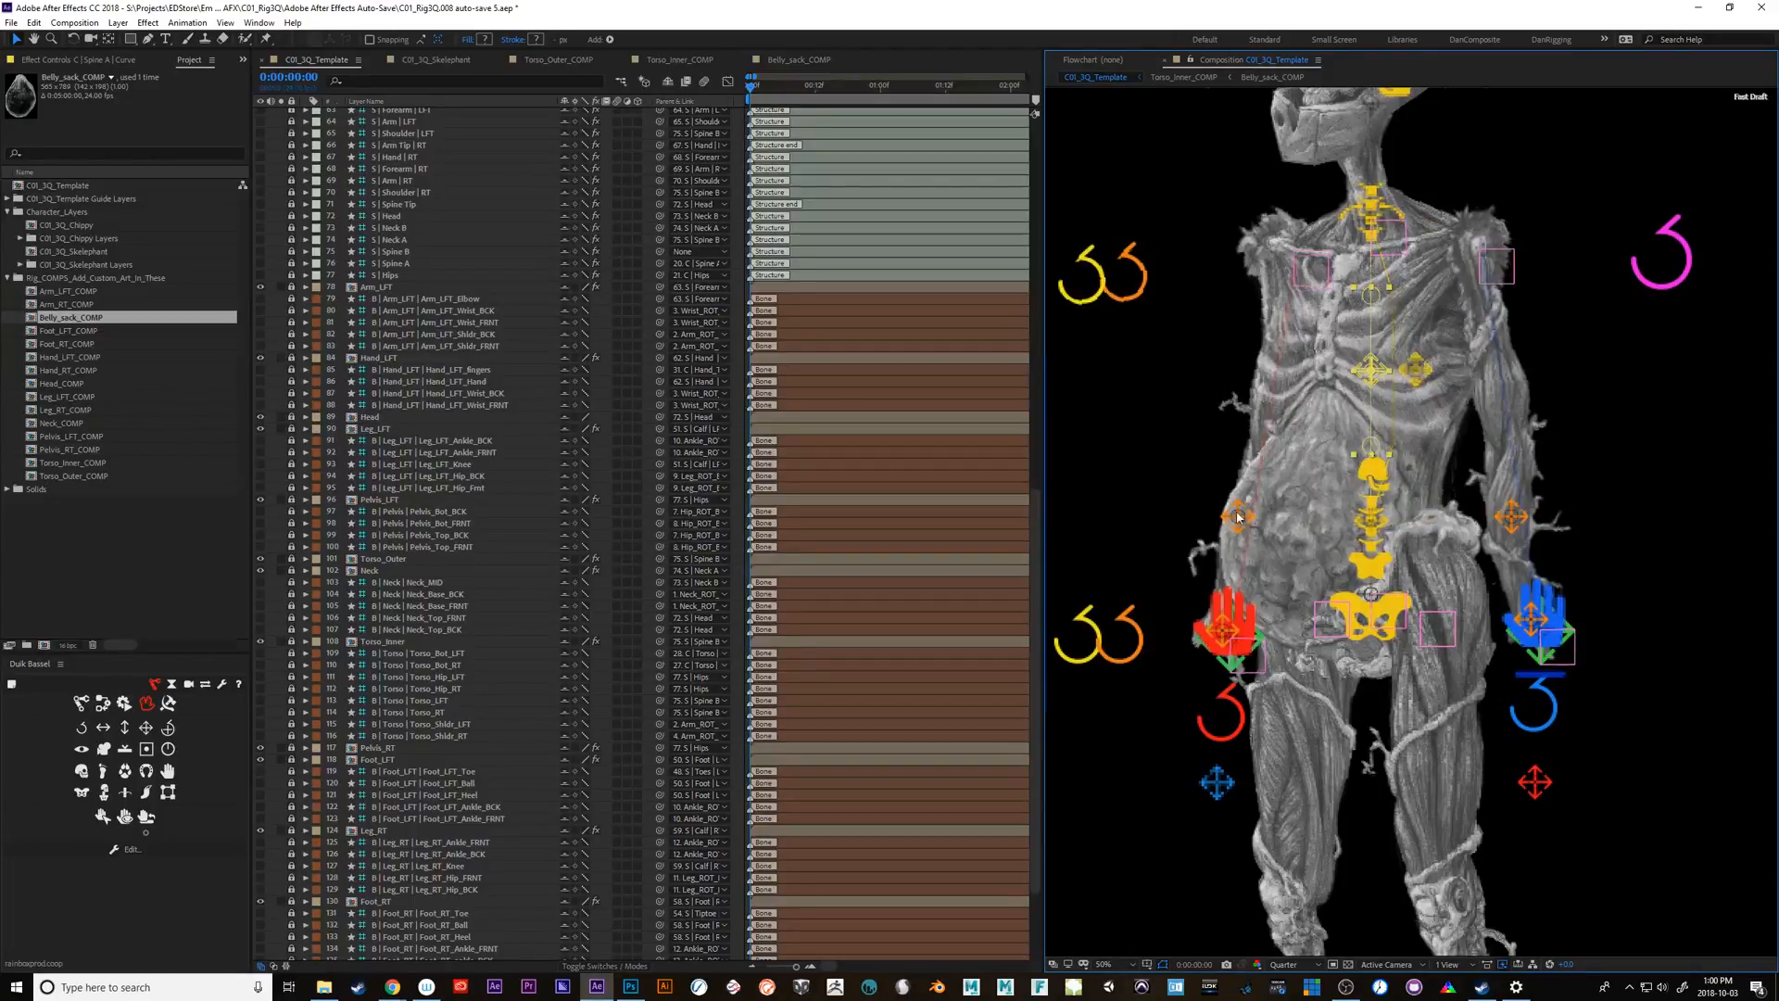
# Try raising the Torso_Hip_RT controller beside the belly, and undo the move
pyautogui.moveTo(1238, 521); pyautogui.dragTo(1247, 496)
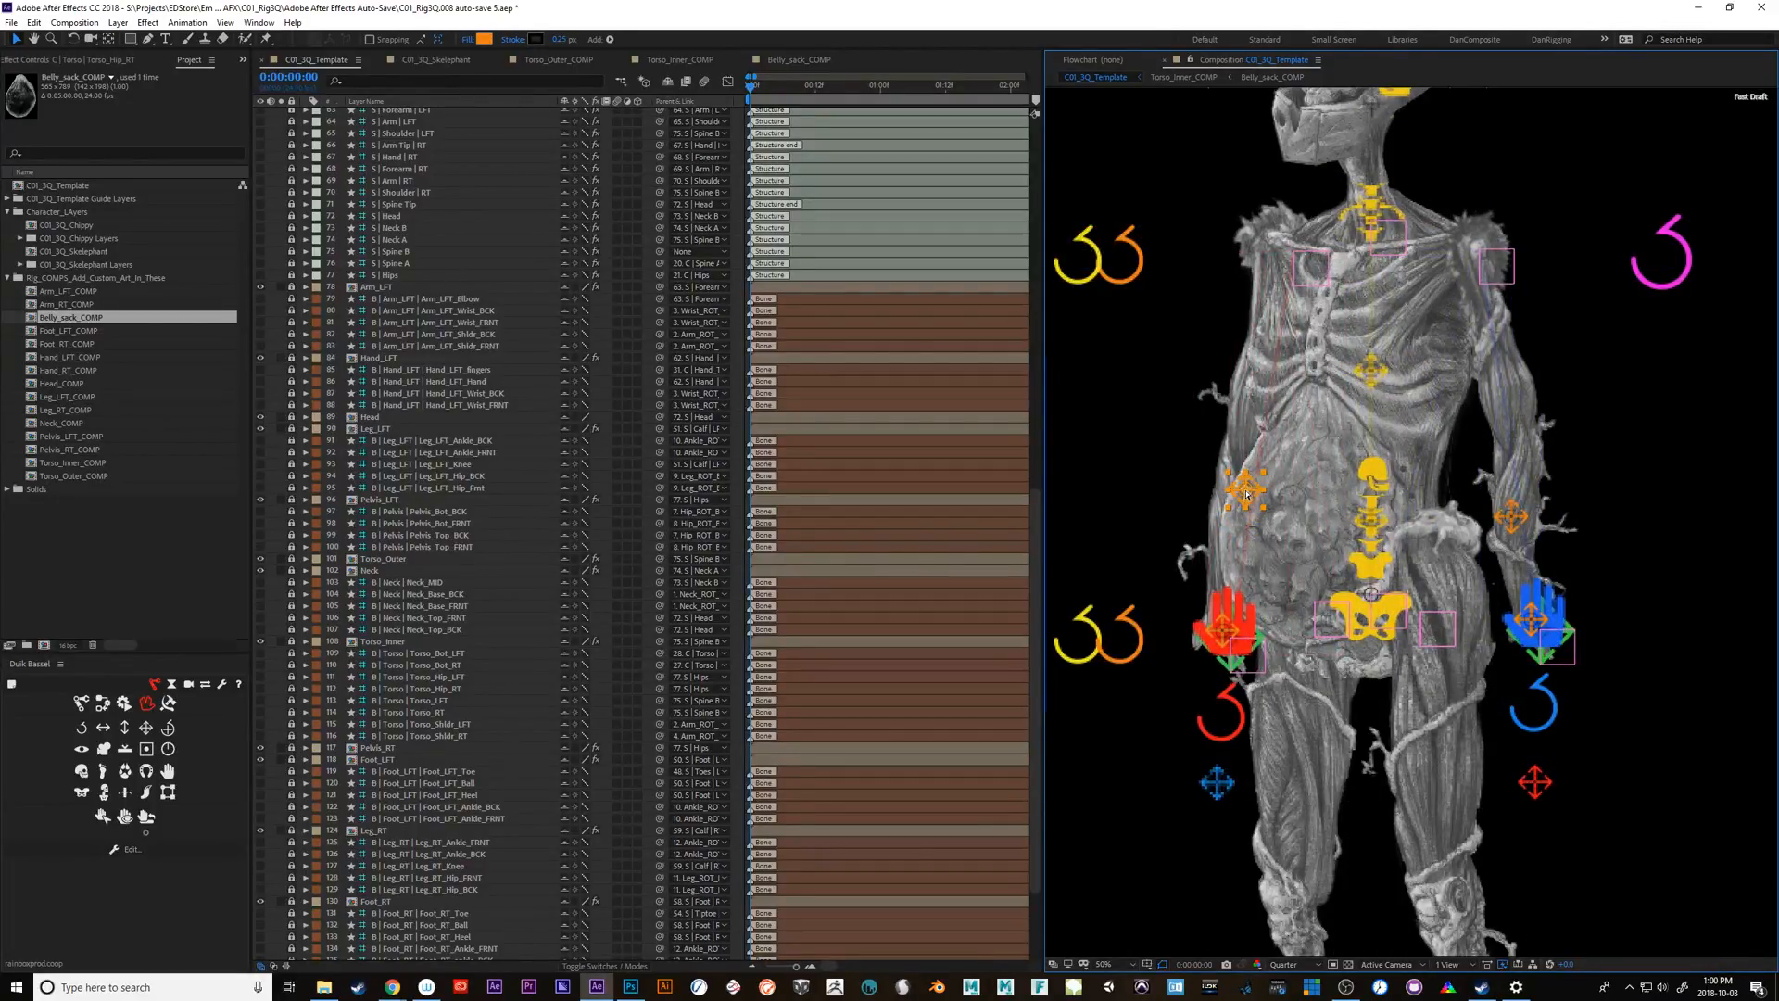
pyautogui.hotkey('ctrl', 'z')
pyautogui.click(1239, 516)
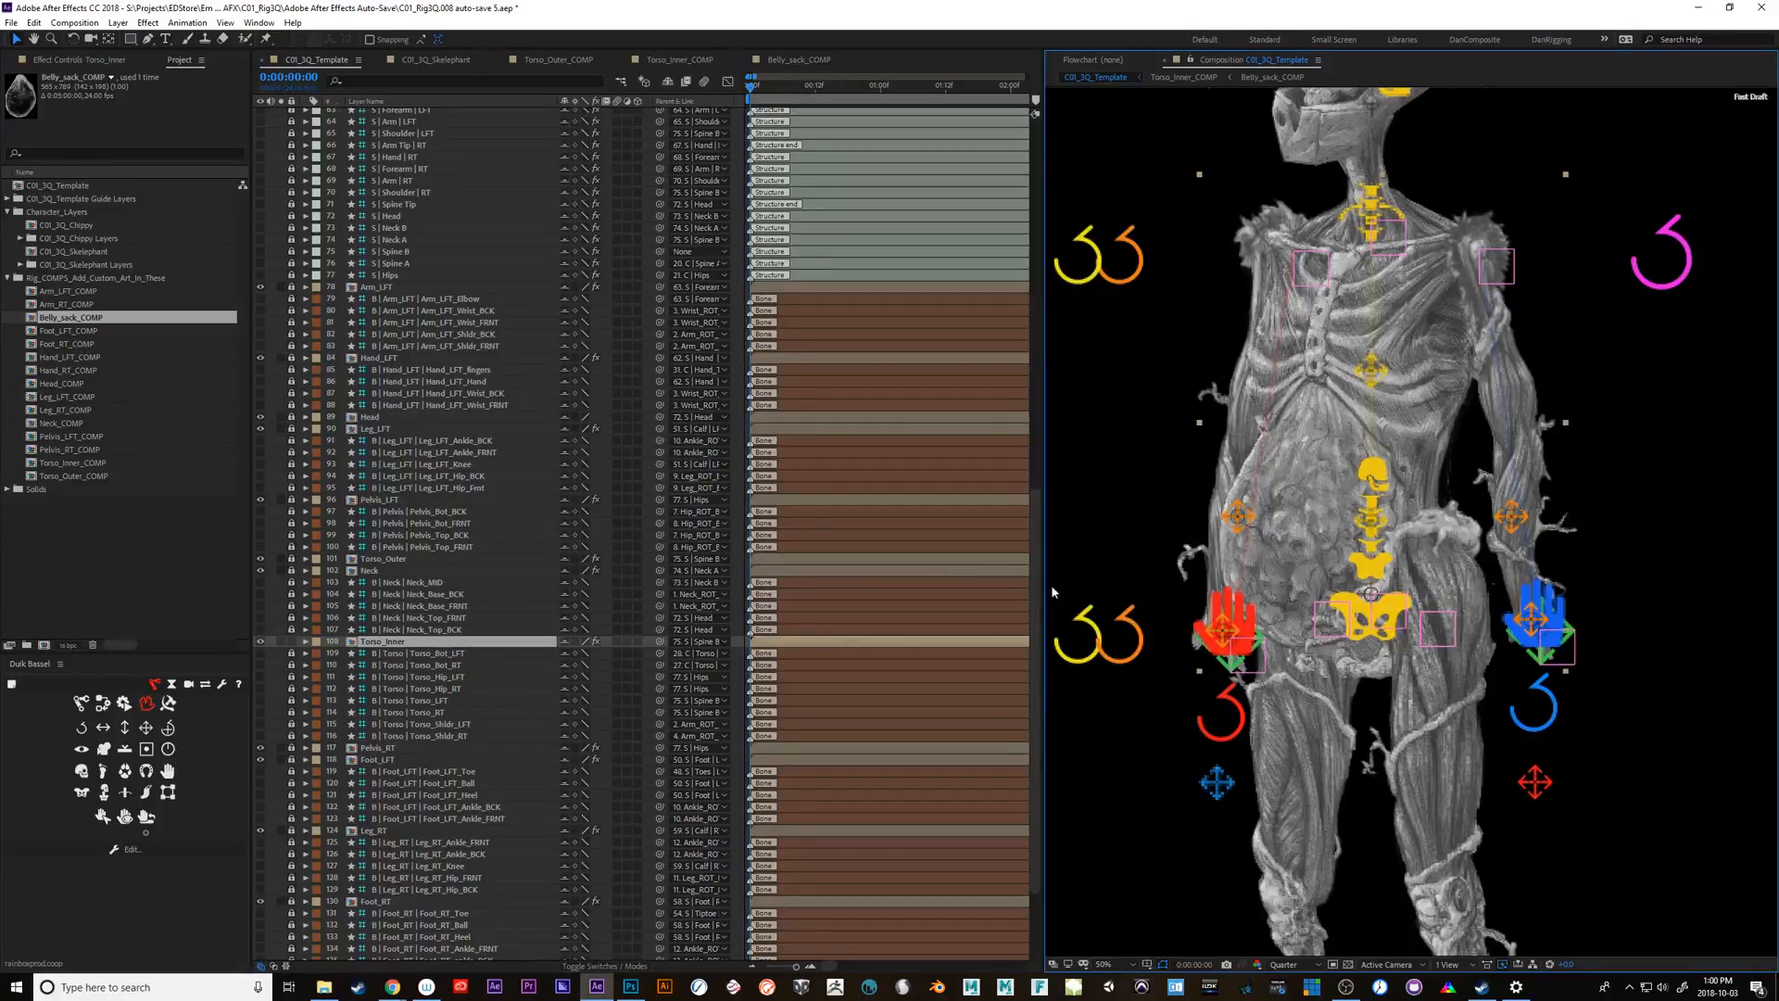
# Find the torso controllers among the layers, try pulling Torso_Bot_RT outward from the lower belly, and undo the move
pyautogui.scroll(12, 1030, 223)
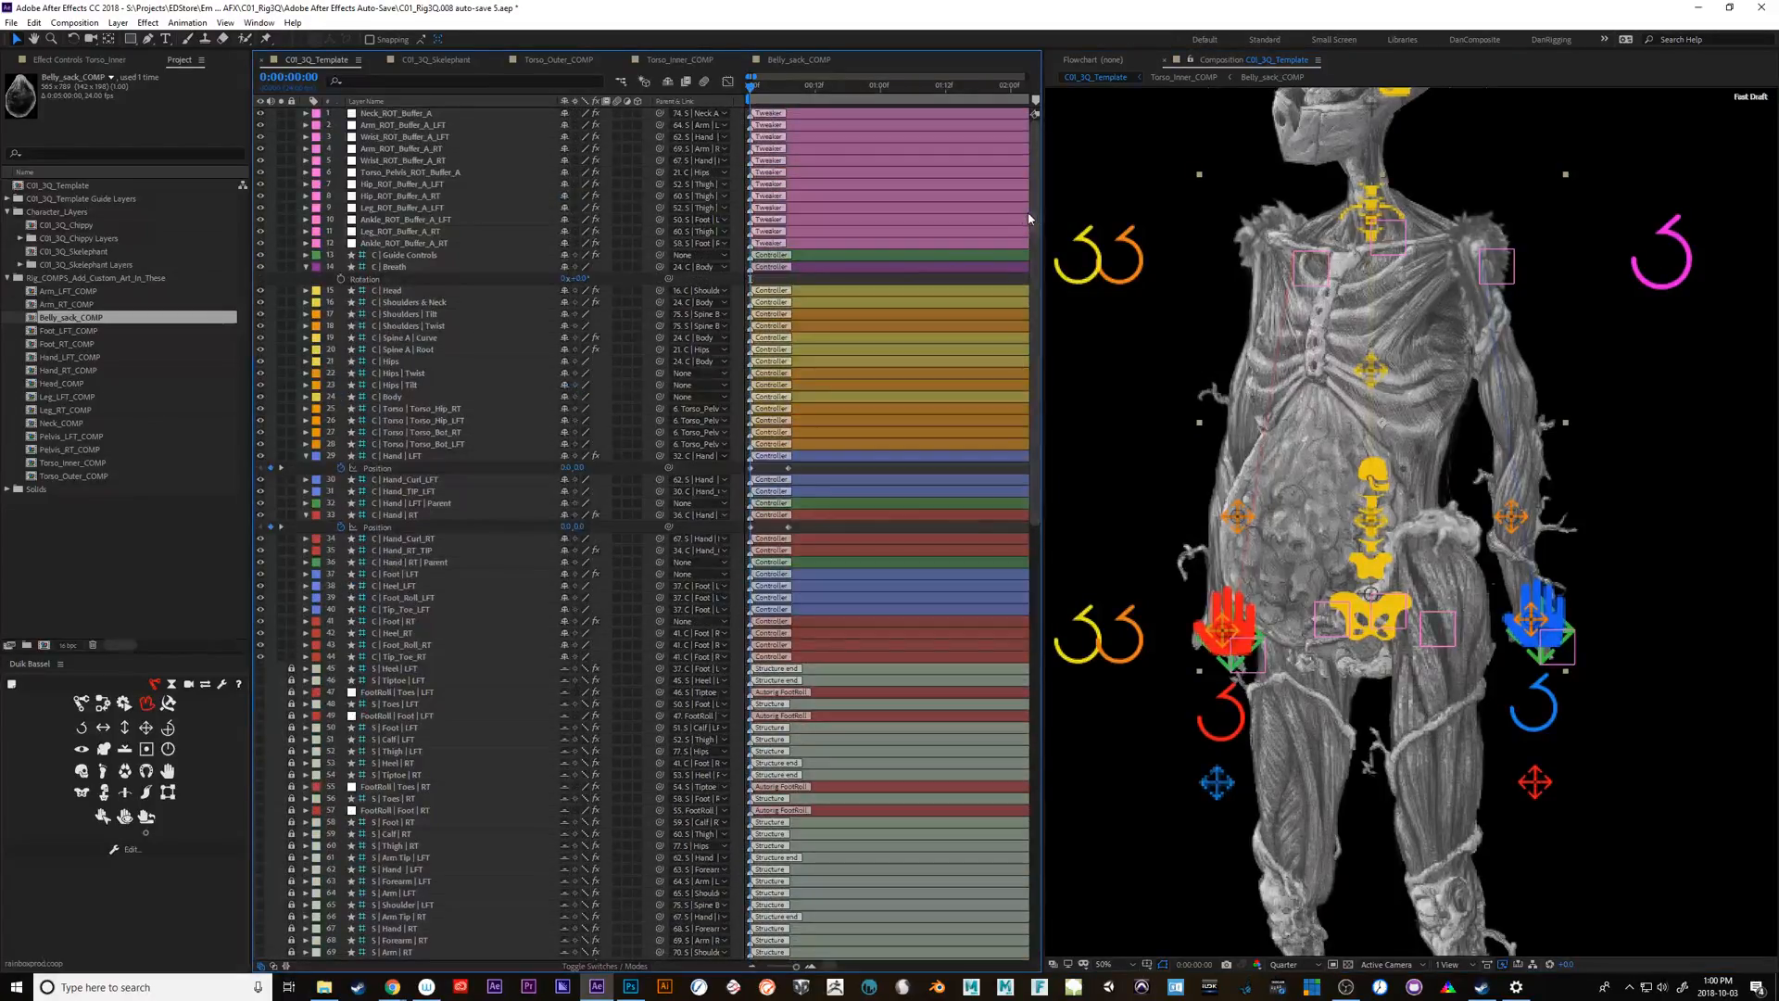
pyautogui.click(436, 408)
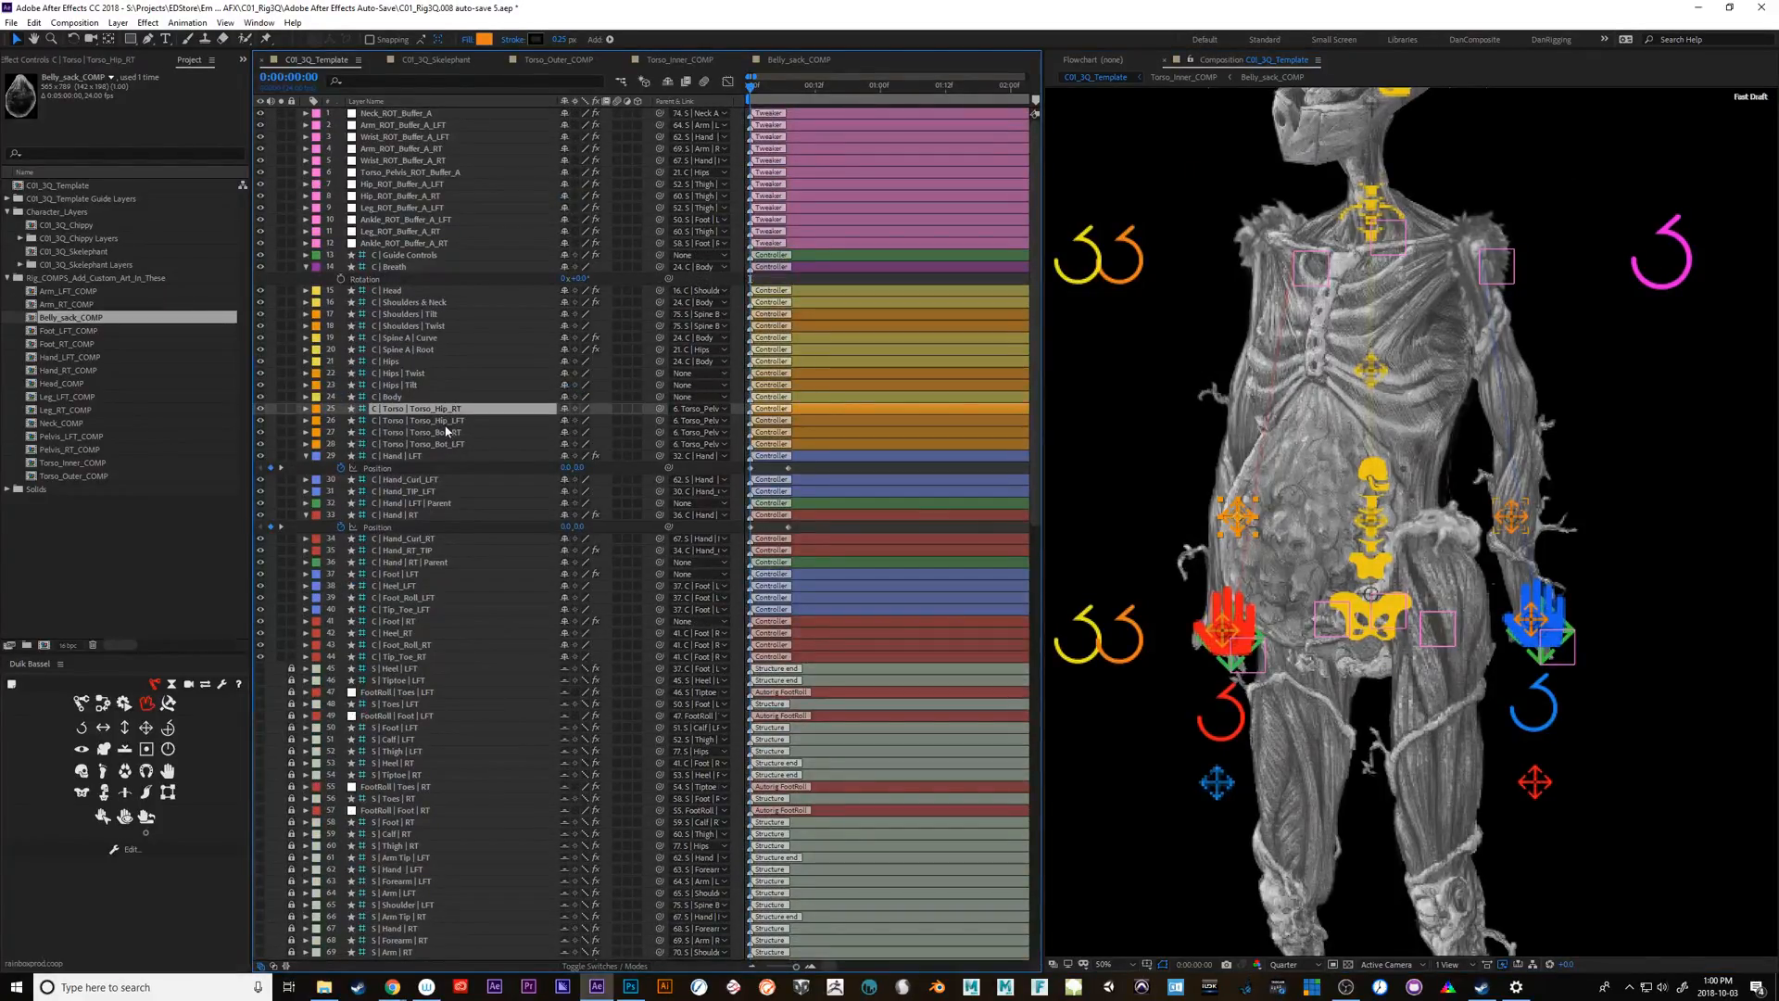
pyautogui.click(444, 432)
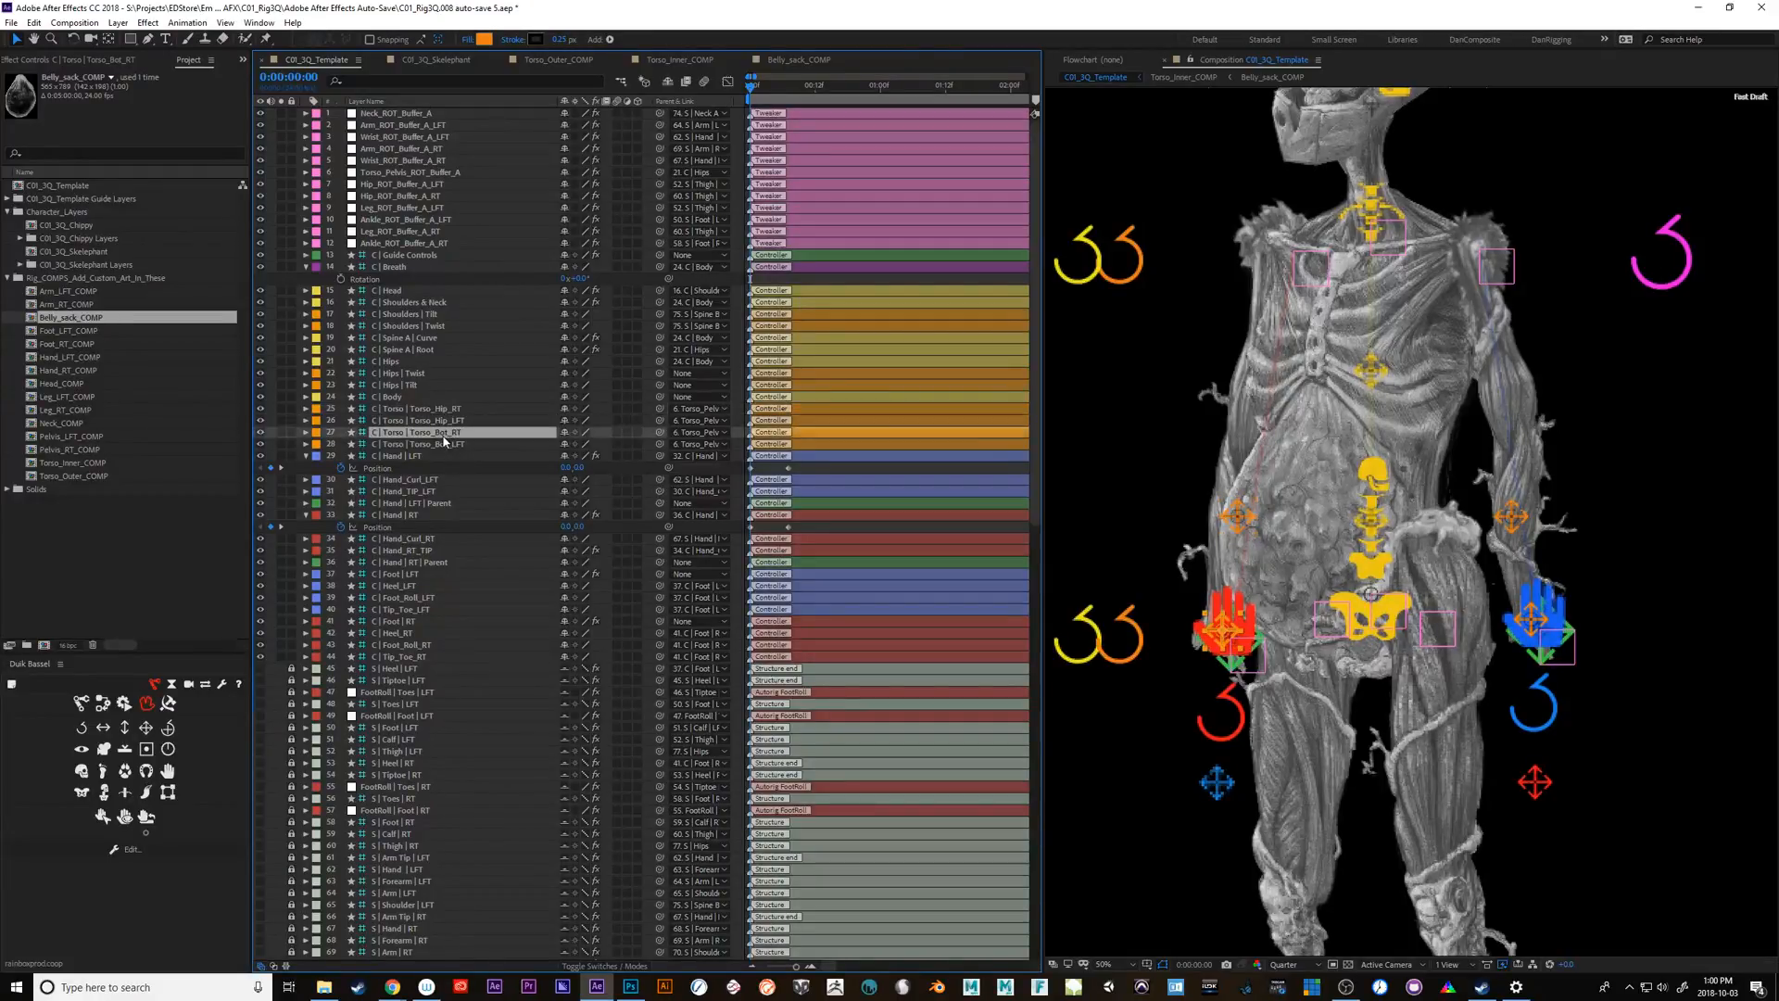
pyautogui.moveTo(1223, 637); pyautogui.dragTo(1158, 643)
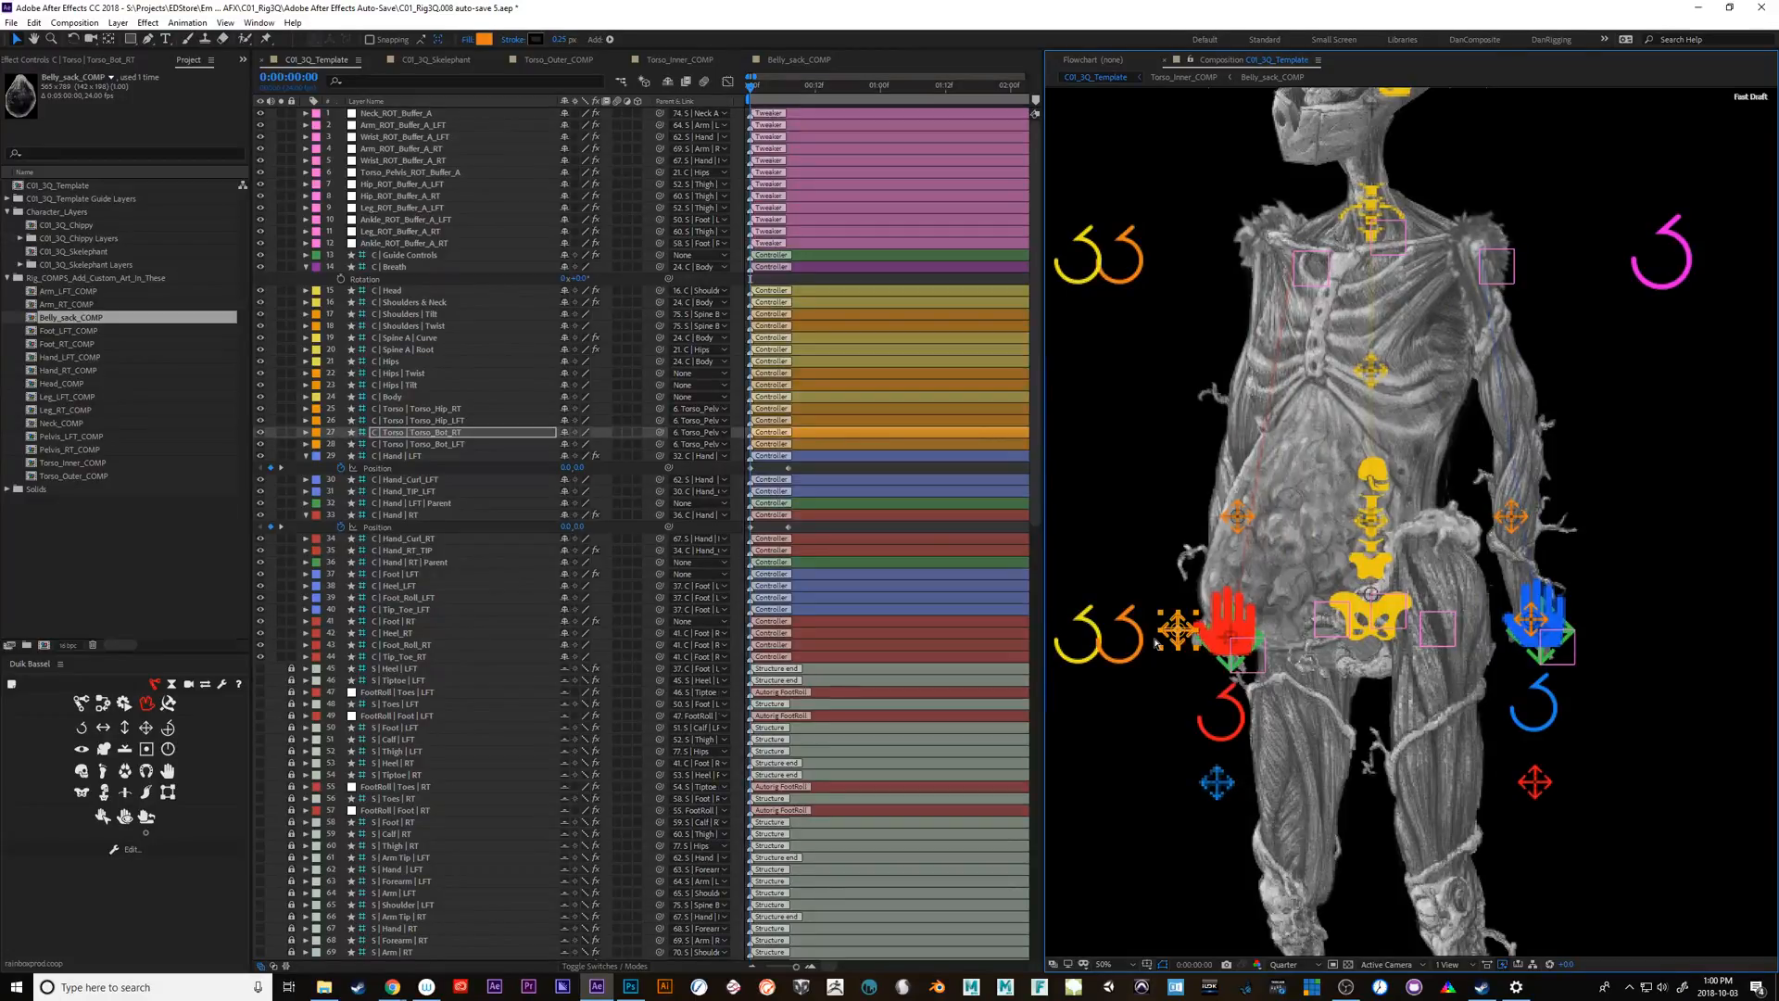
pyautogui.hotkey('ctrl', 'z')
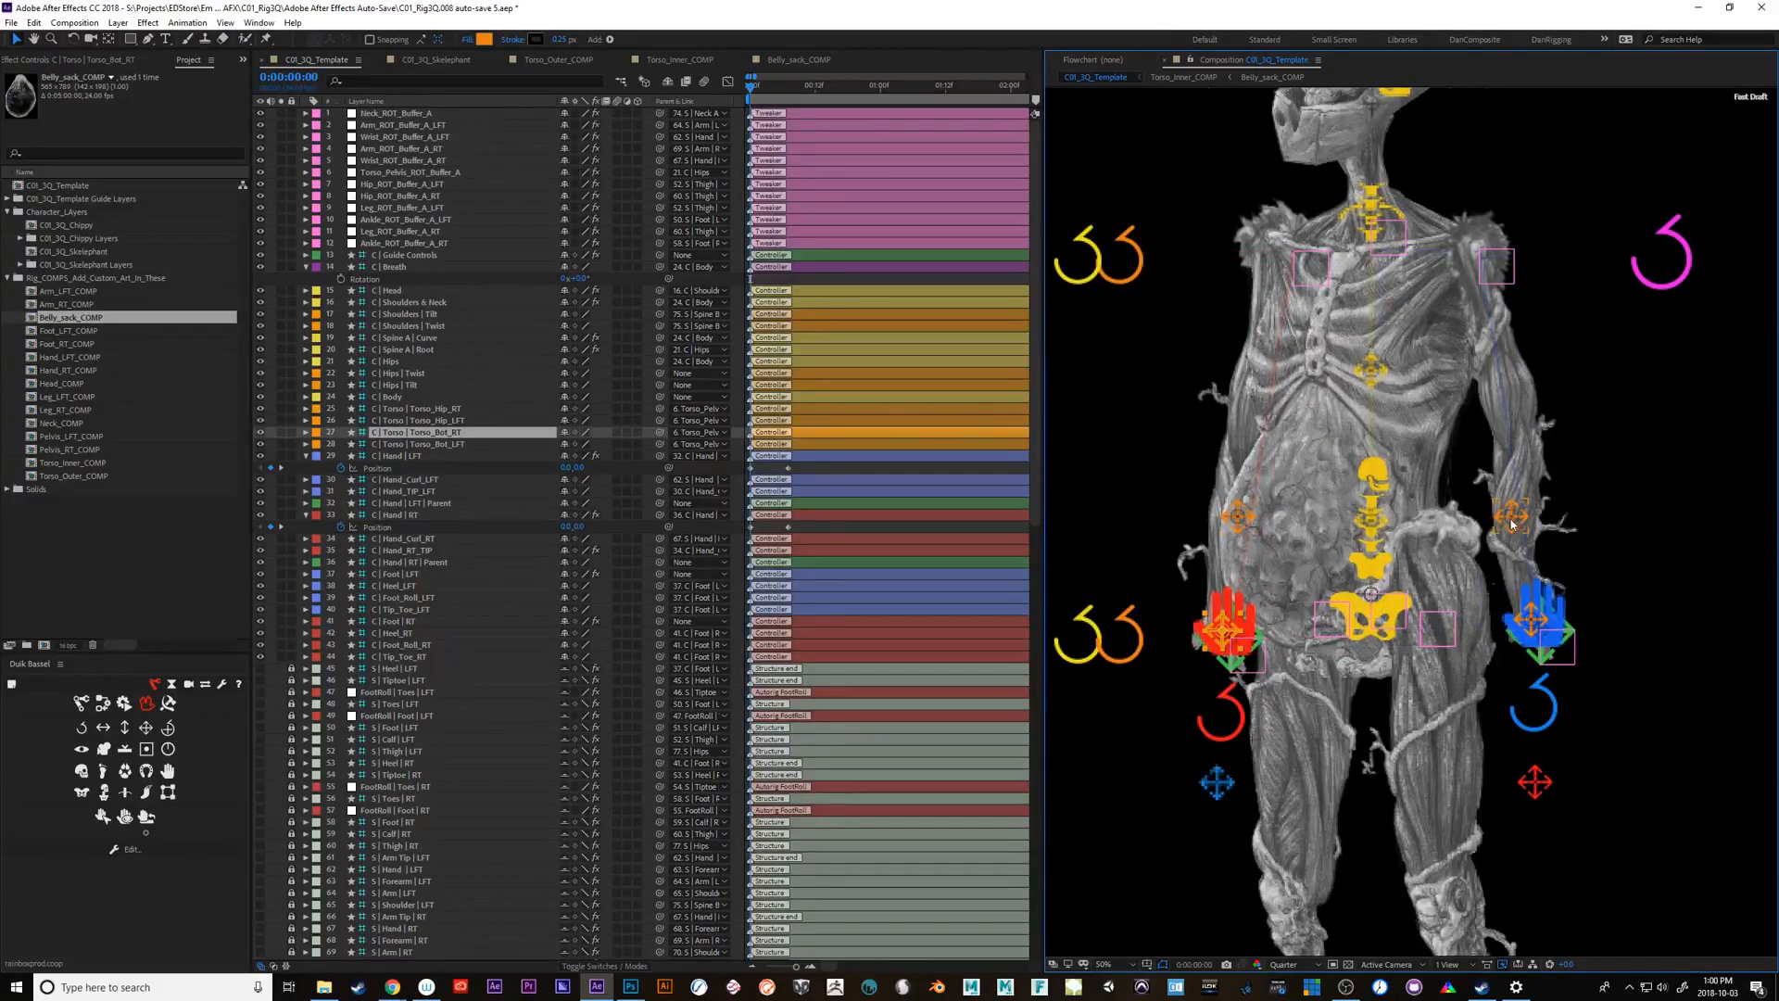
# Try moving the Torso_Hip_LFT controller outward, Torso_Bot_LFT inward and Torso_Bot_RT upward, undoing each move
pyautogui.moveTo(1514, 524); pyautogui.dragTo(1569, 468)
pyautogui.hotkey('ctrl', 'z')
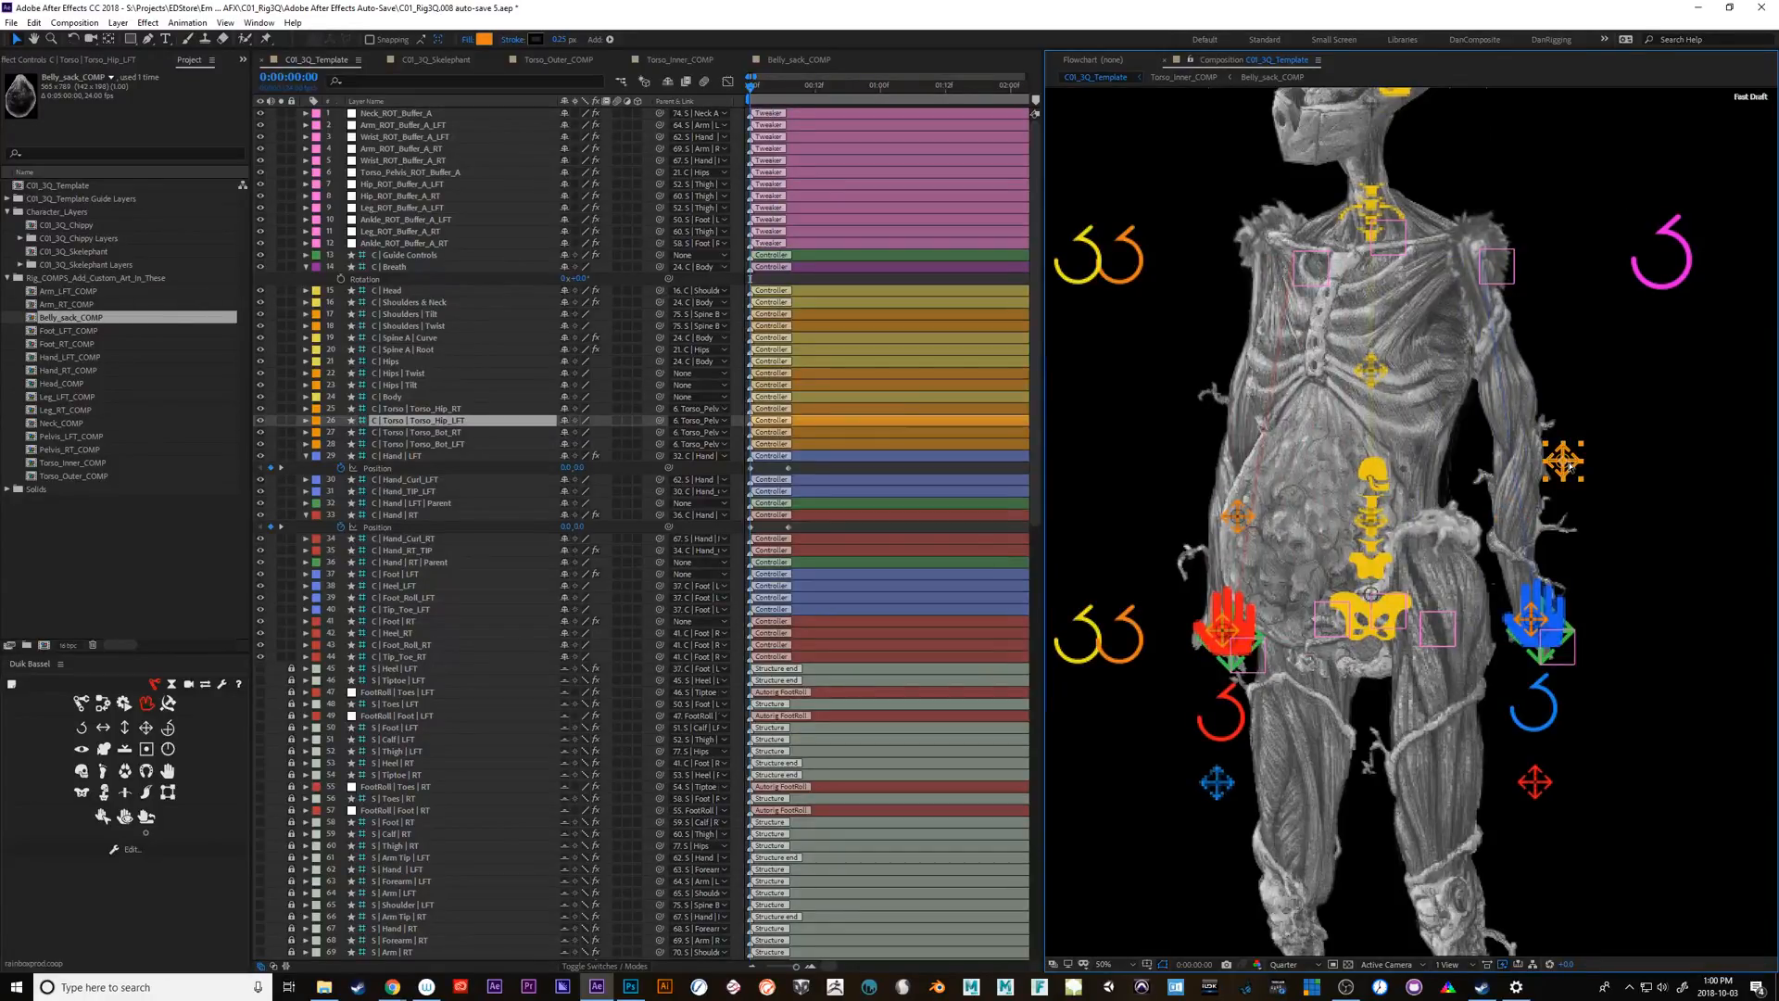
pyautogui.click(1533, 631)
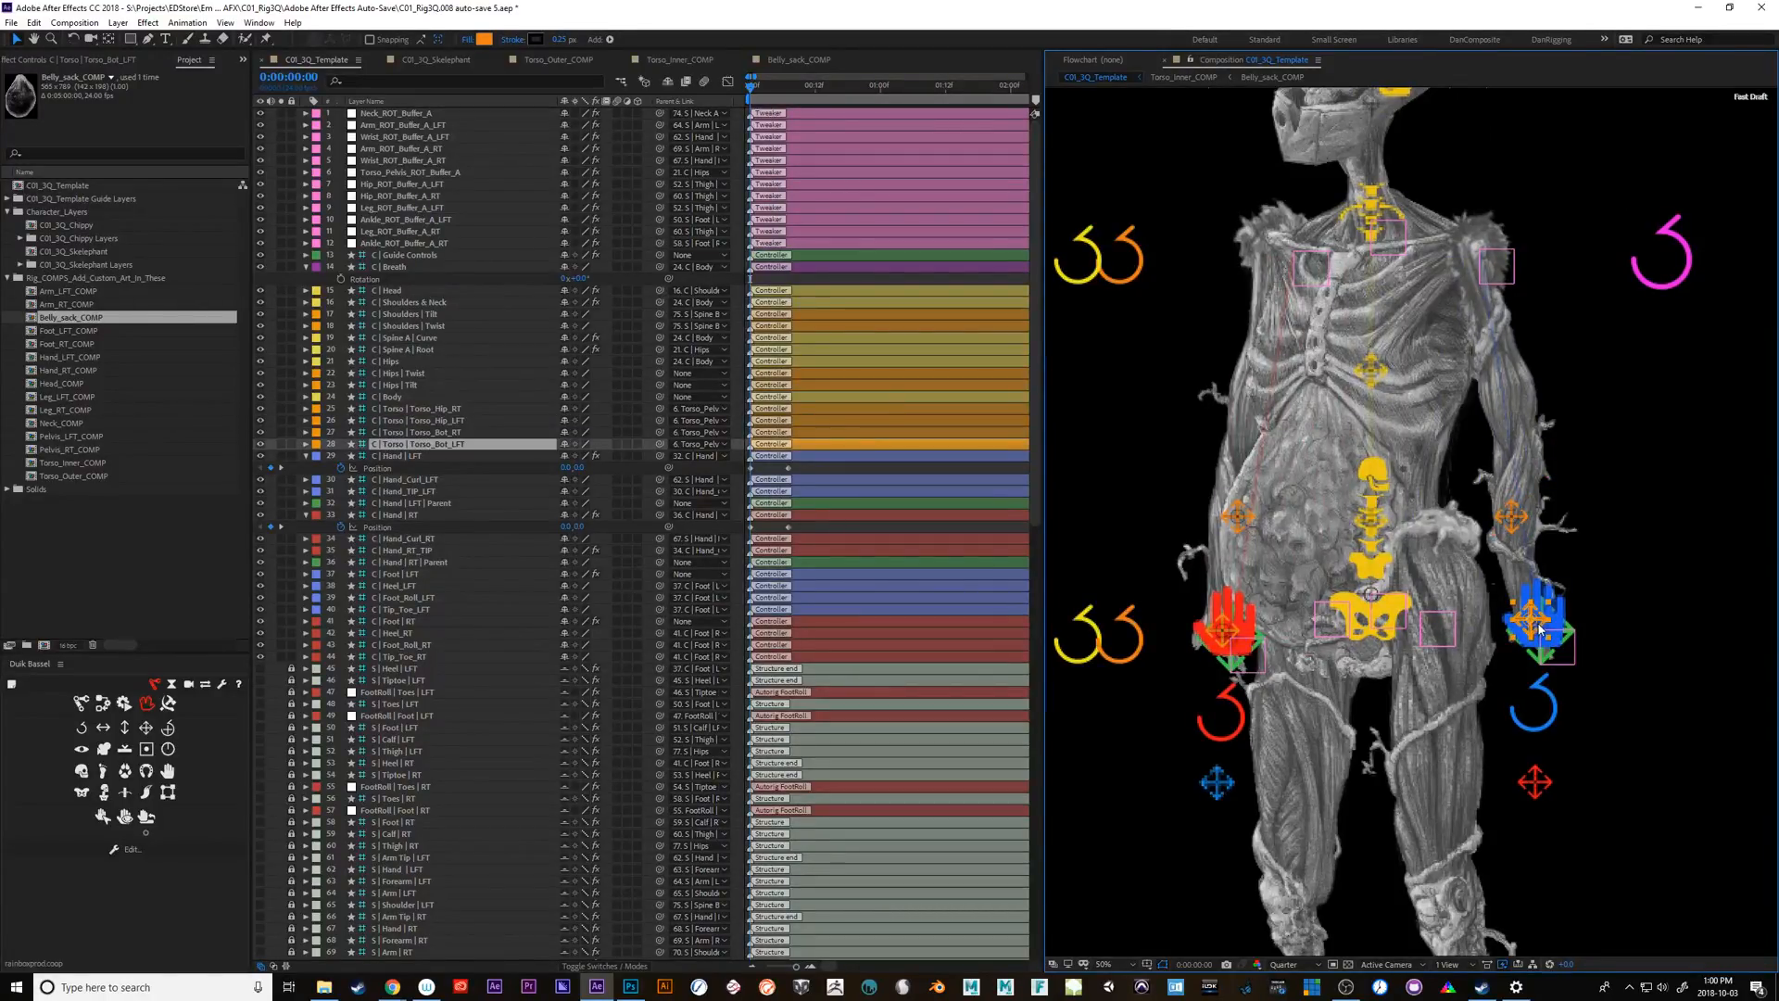
pyautogui.moveTo(1537, 627); pyautogui.dragTo(1473, 613)
pyautogui.hotkey('ctrl', 'z')
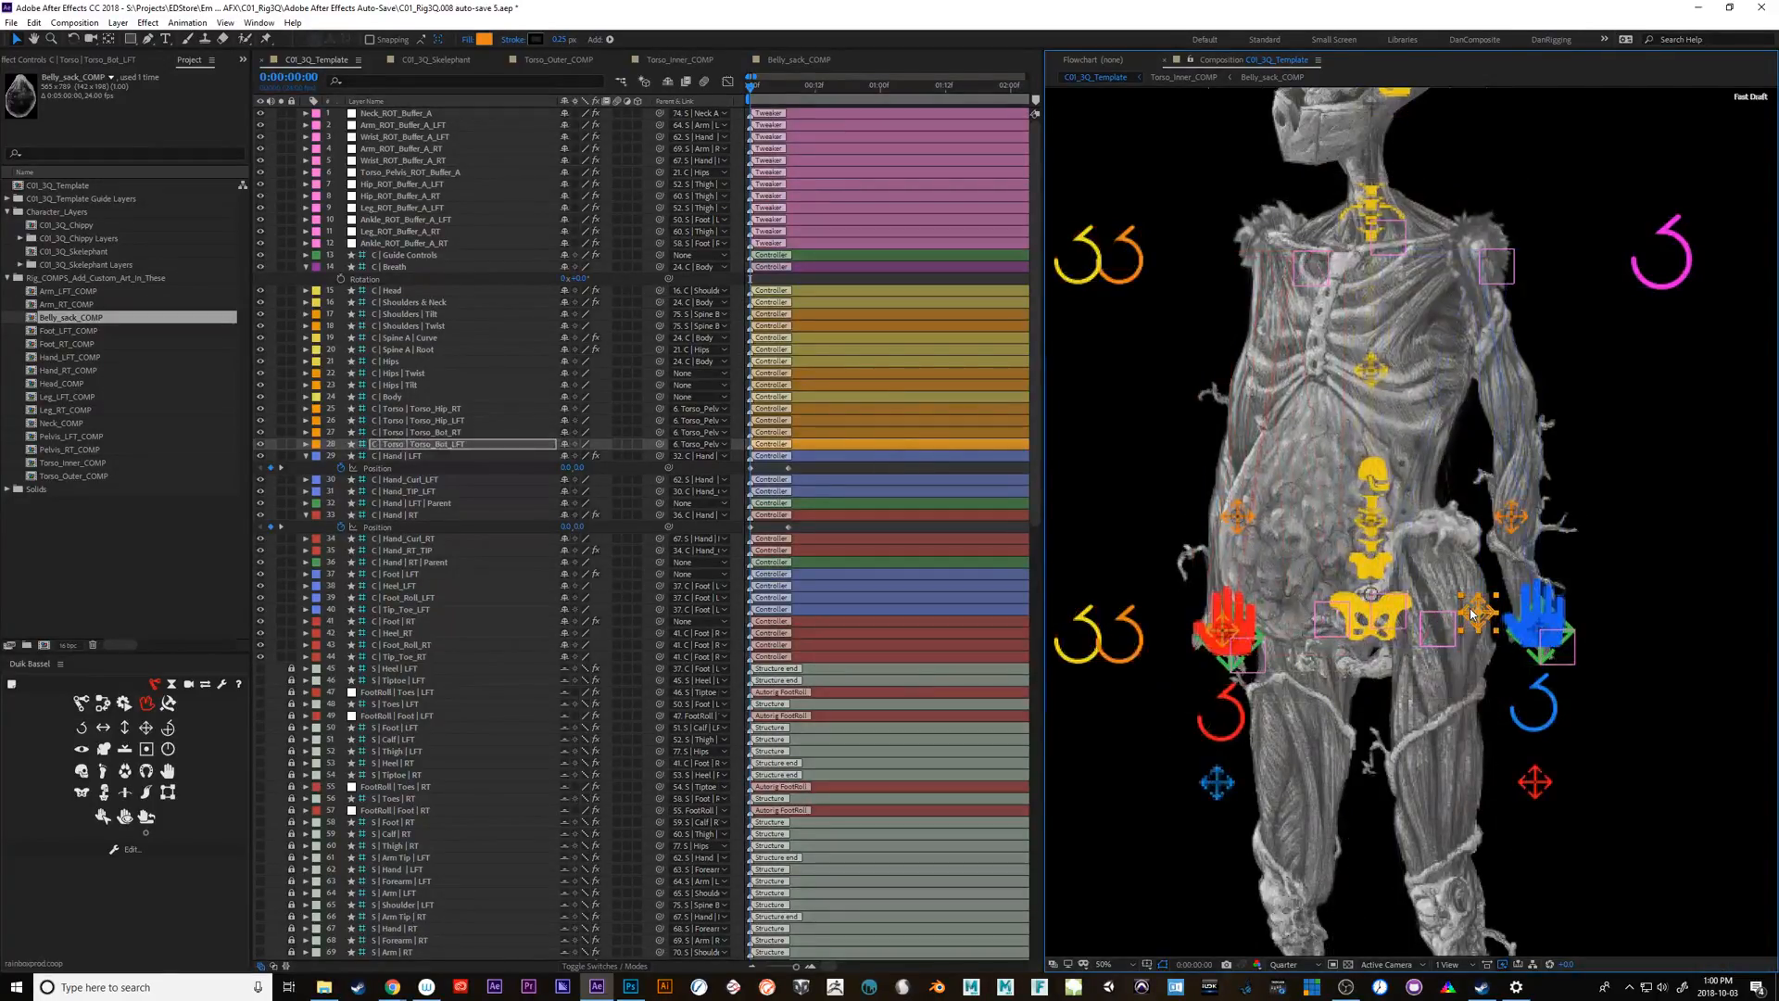
pyautogui.moveTo(1222, 631); pyautogui.dragTo(1232, 575)
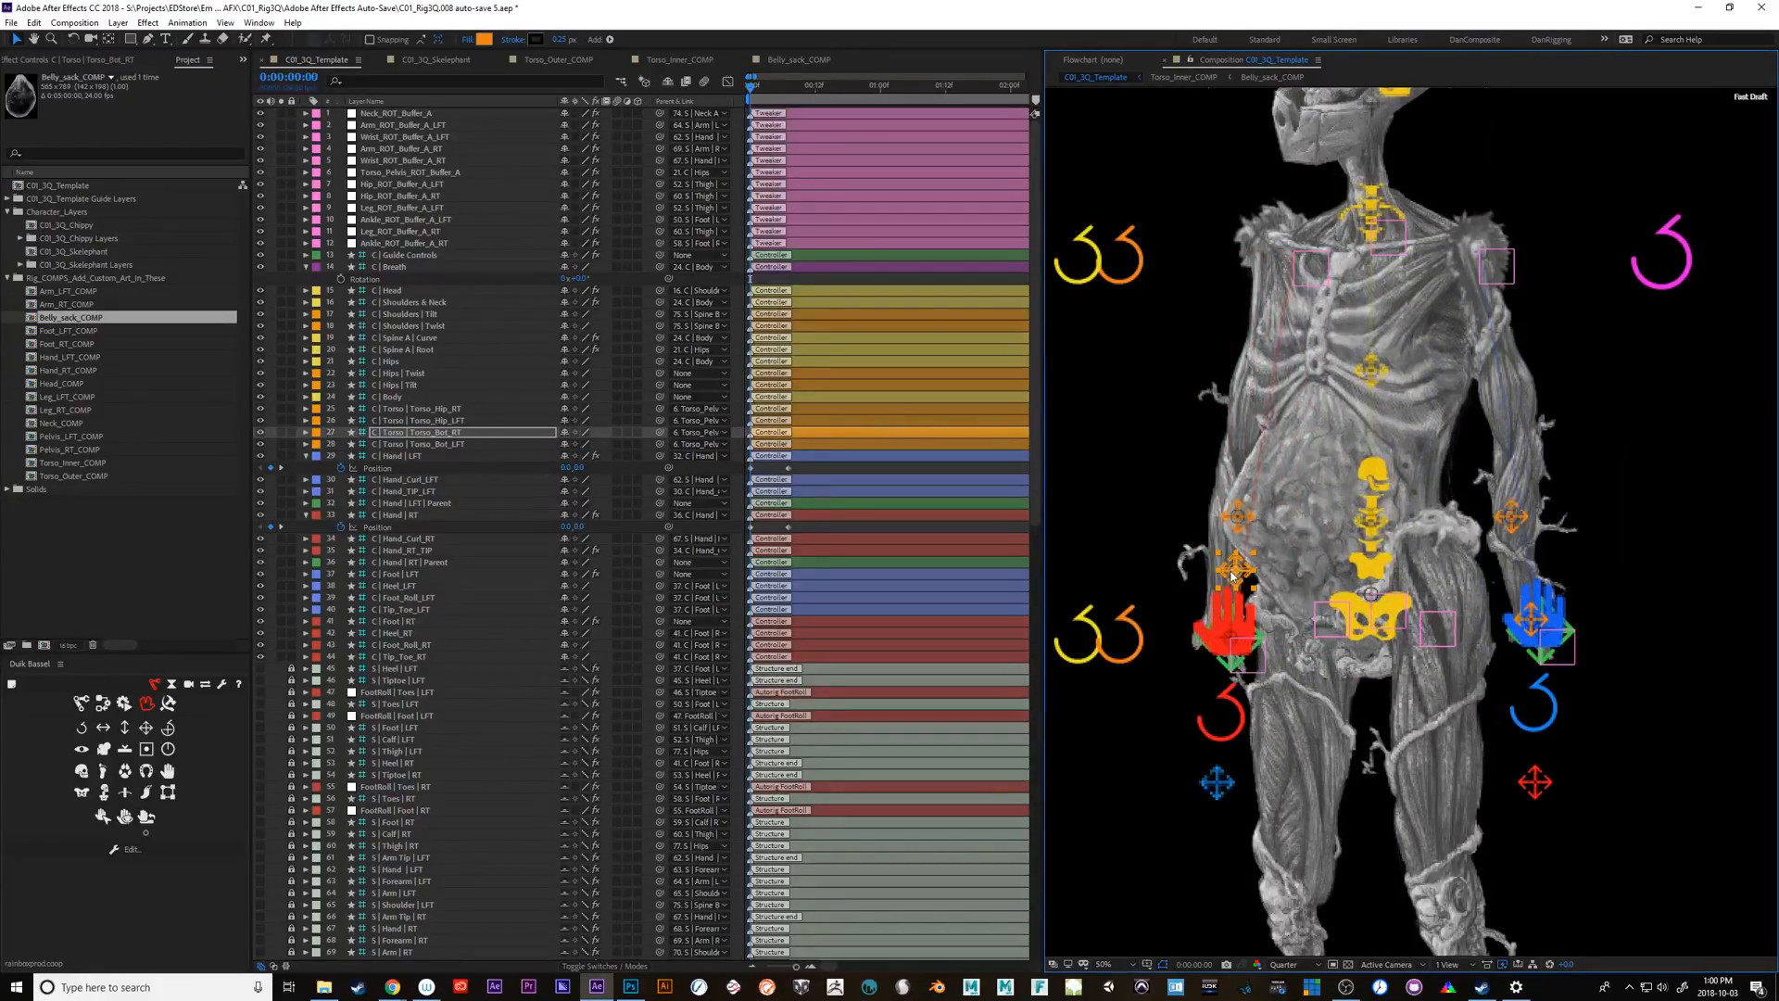
pyautogui.hotkey('ctrl', 'z')
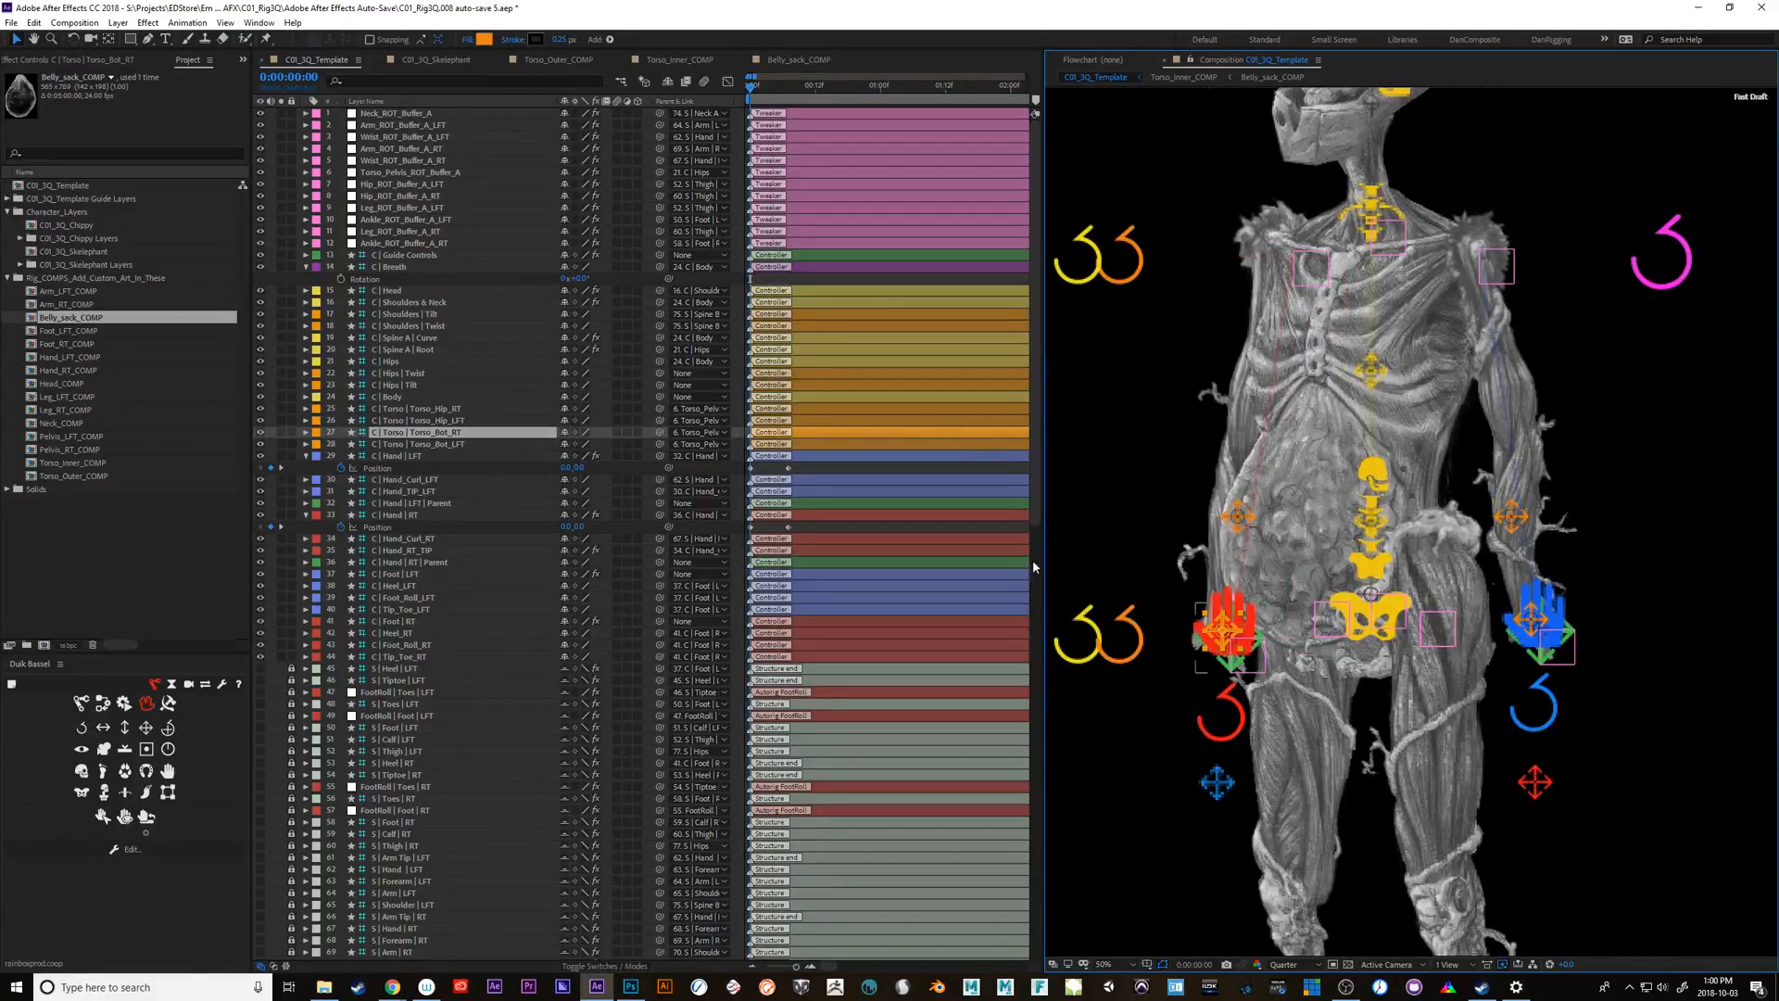
# Try pulling the Torso_Hip_RT controller outward from the belly side, and undo the move
pyautogui.moveTo(1036, 521); pyautogui.dragTo(1019, 710)
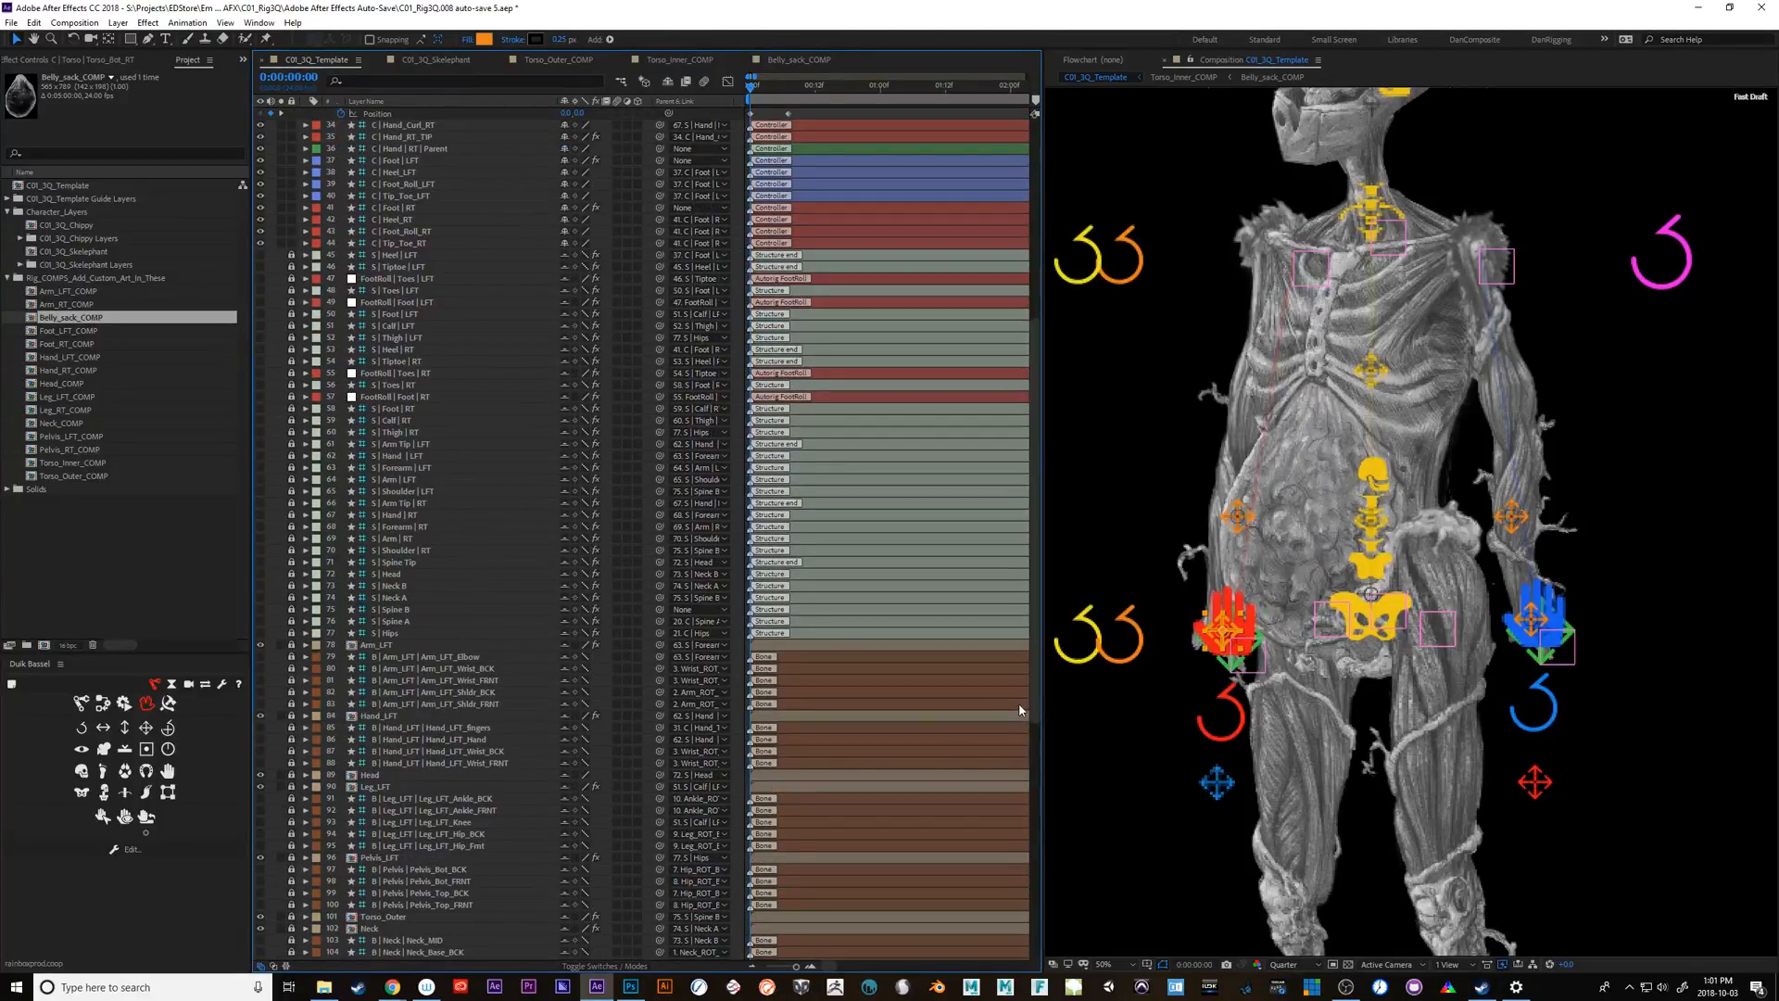
pyautogui.click(1235, 523)
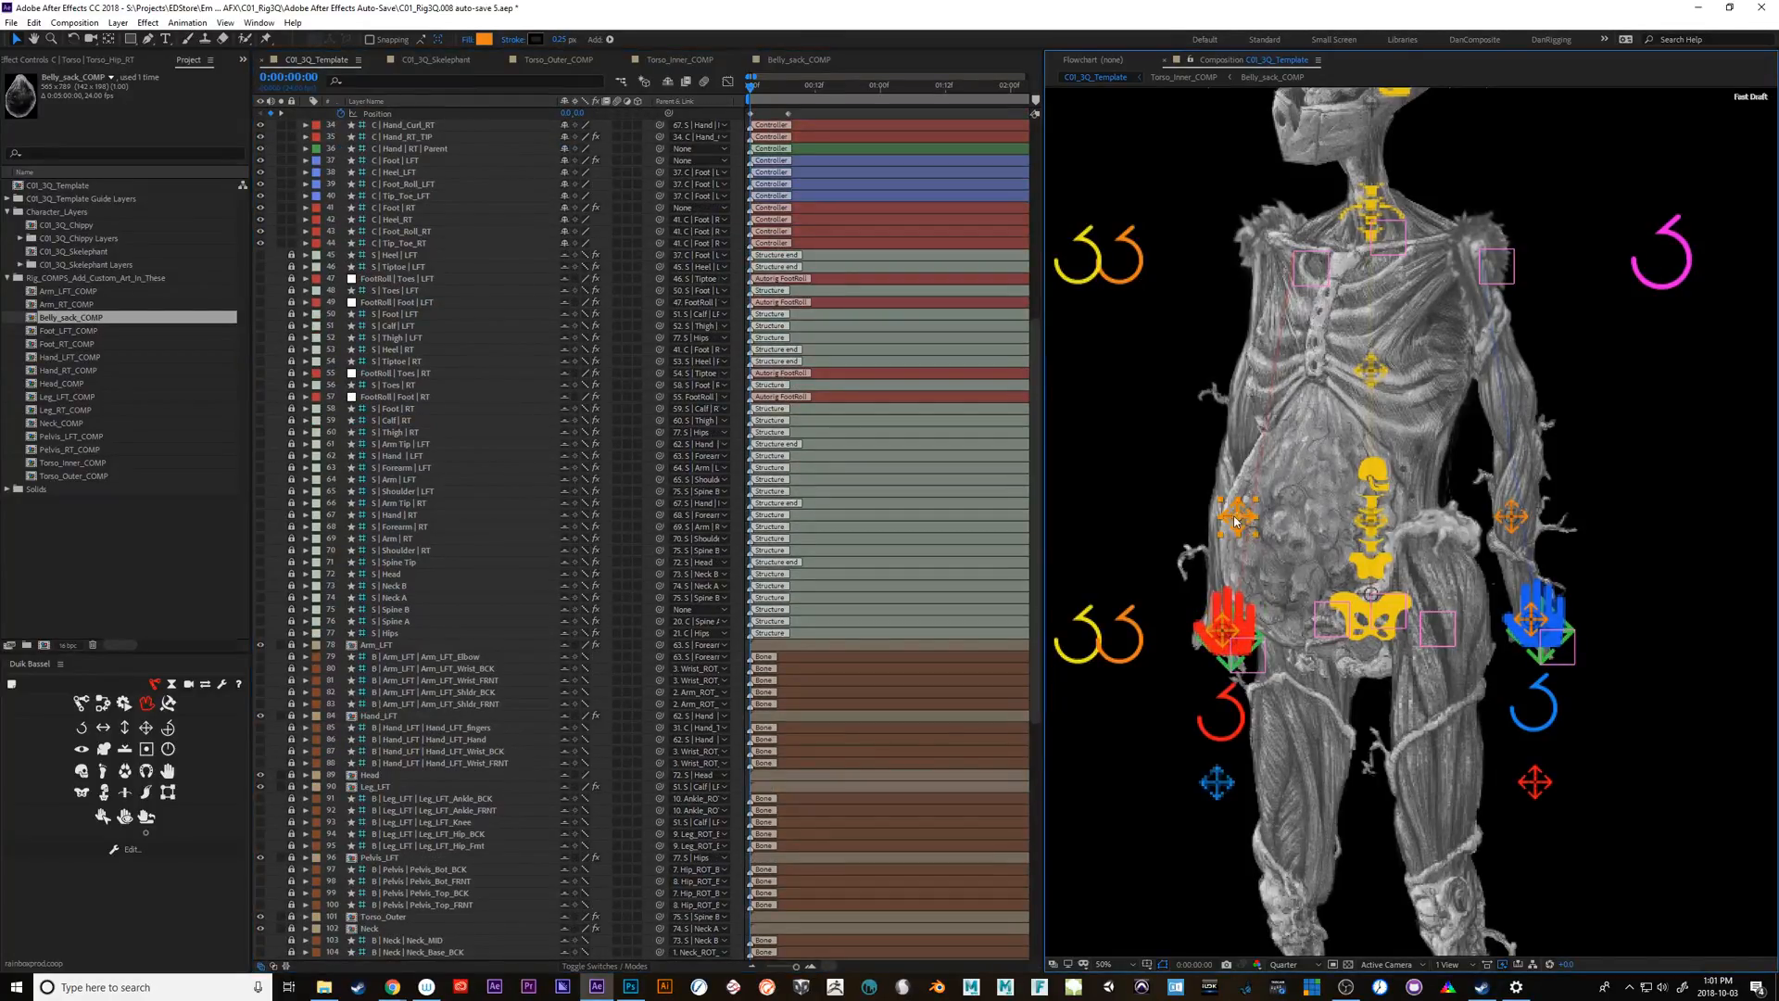
pyautogui.moveTo(1027, 704); pyautogui.dragTo(1026, 830)
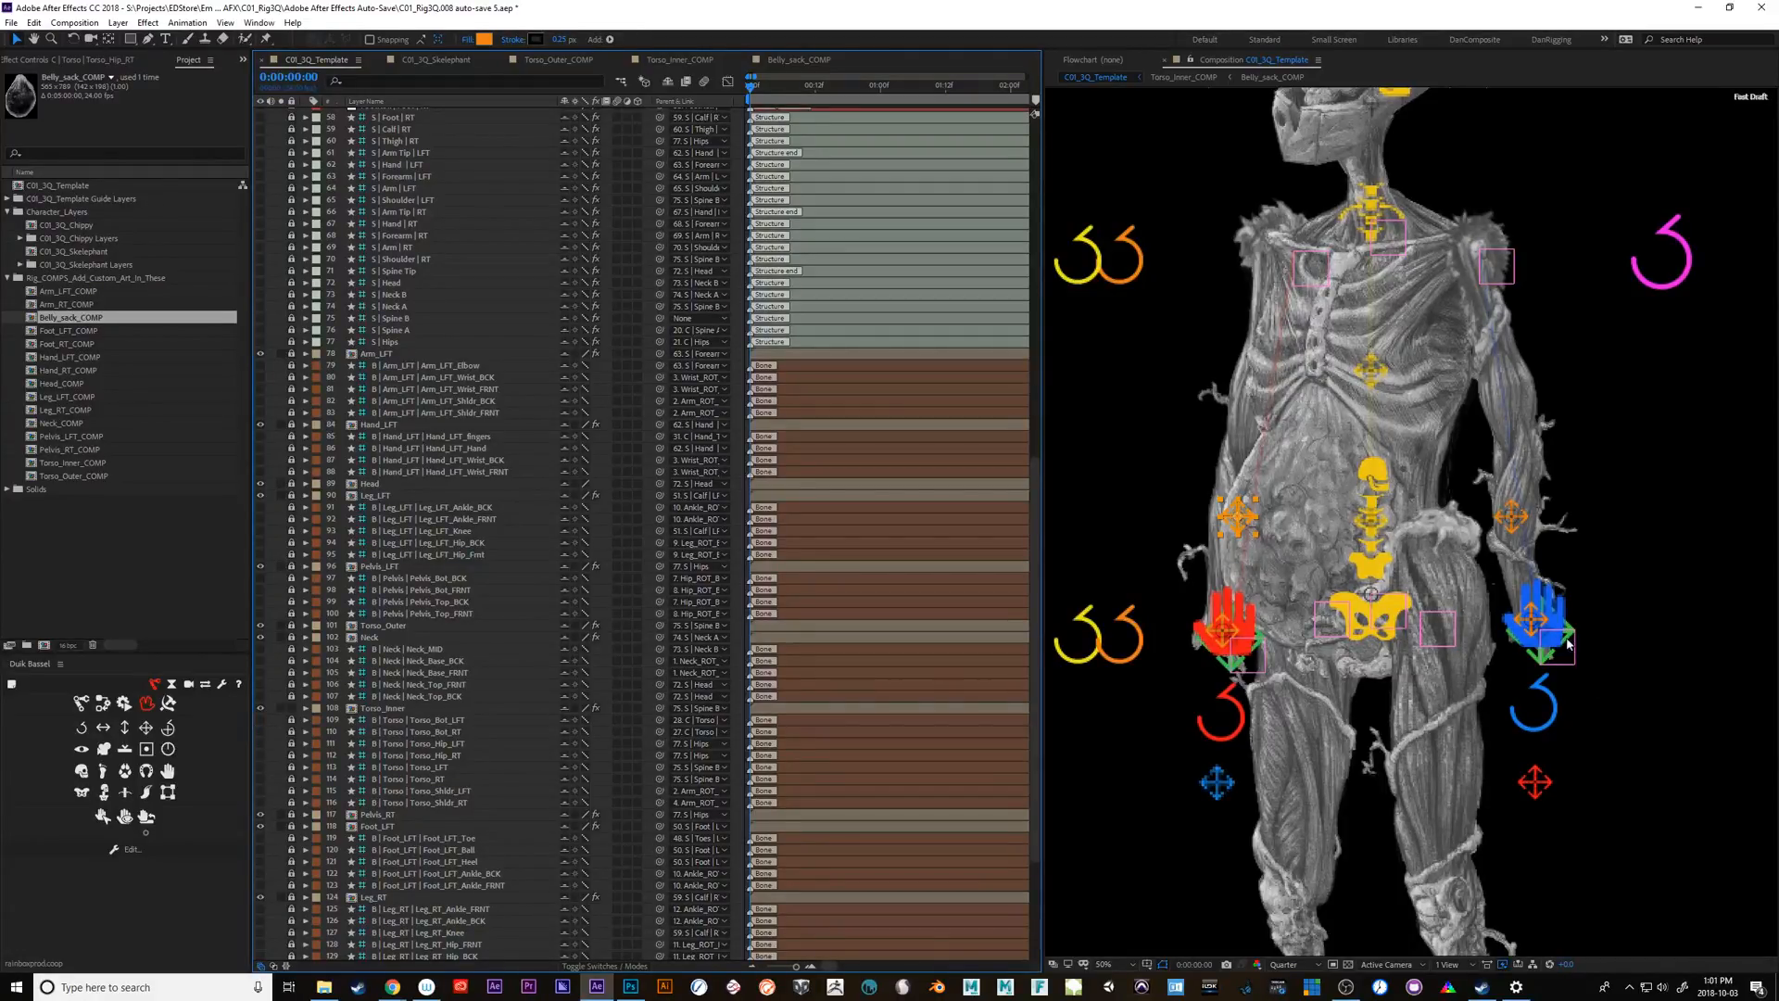
pyautogui.press('h')
pyautogui.moveTo(1627, 595)
pyautogui.mouseDown()
pyautogui.moveTo(1622, 696)
pyautogui.moveTo(1676, 652)
pyautogui.mouseUp()
pyautogui.press('v')
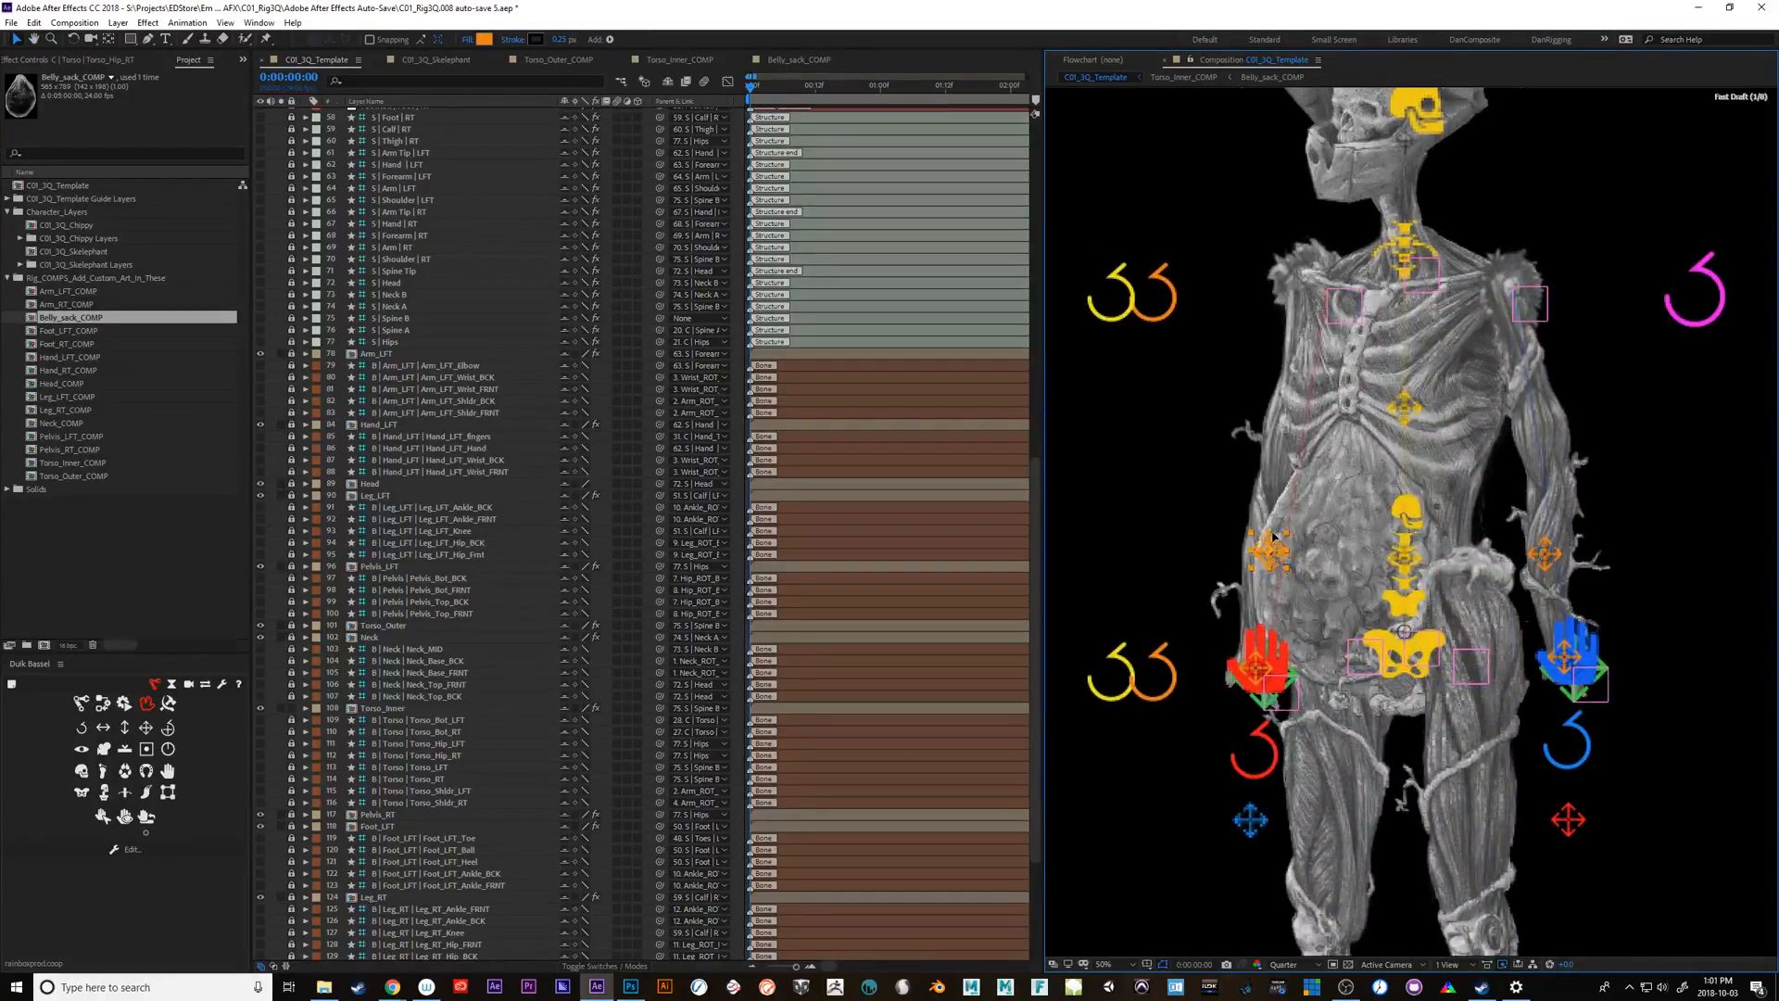
pyautogui.moveTo(1273, 536); pyautogui.dragTo(1205, 540)
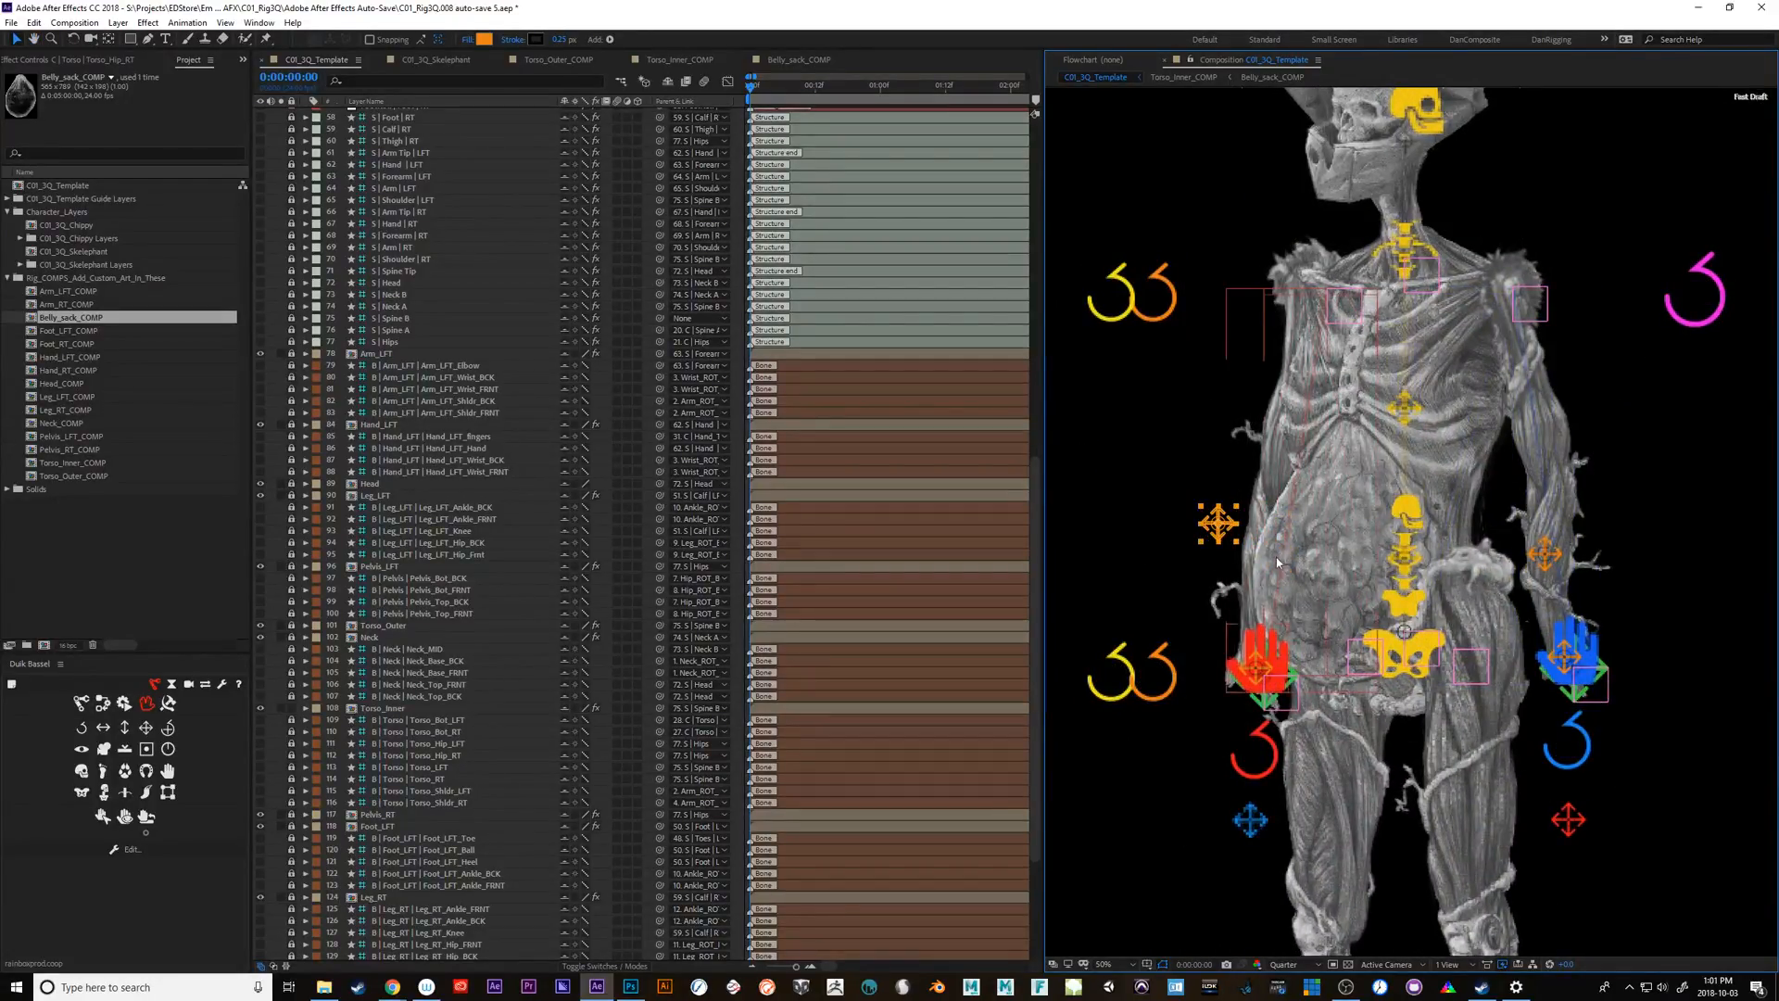
pyautogui.hotkey('ctrl', 'z')
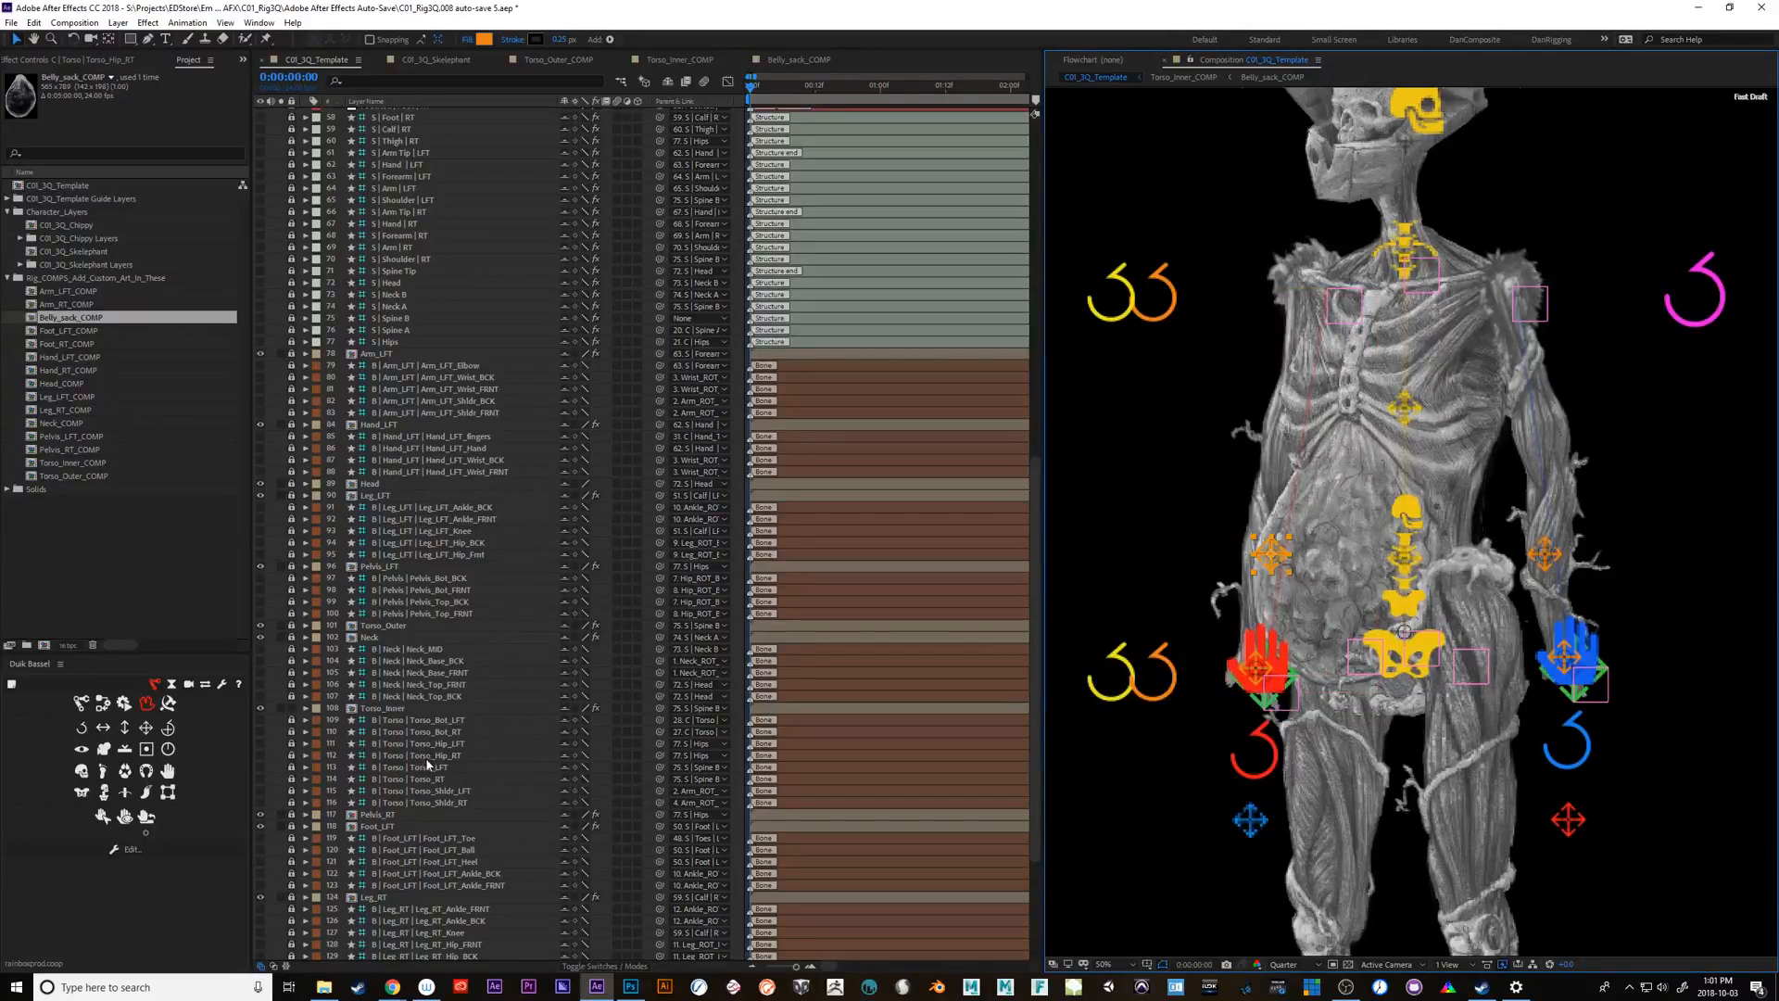
# Unlock the Torso_Hip_LFT and Torso_Hip_RT bone layers under Torso_Inner, and turn on the Torso_Hip_RT bone's visibility
pyautogui.click(452, 747)
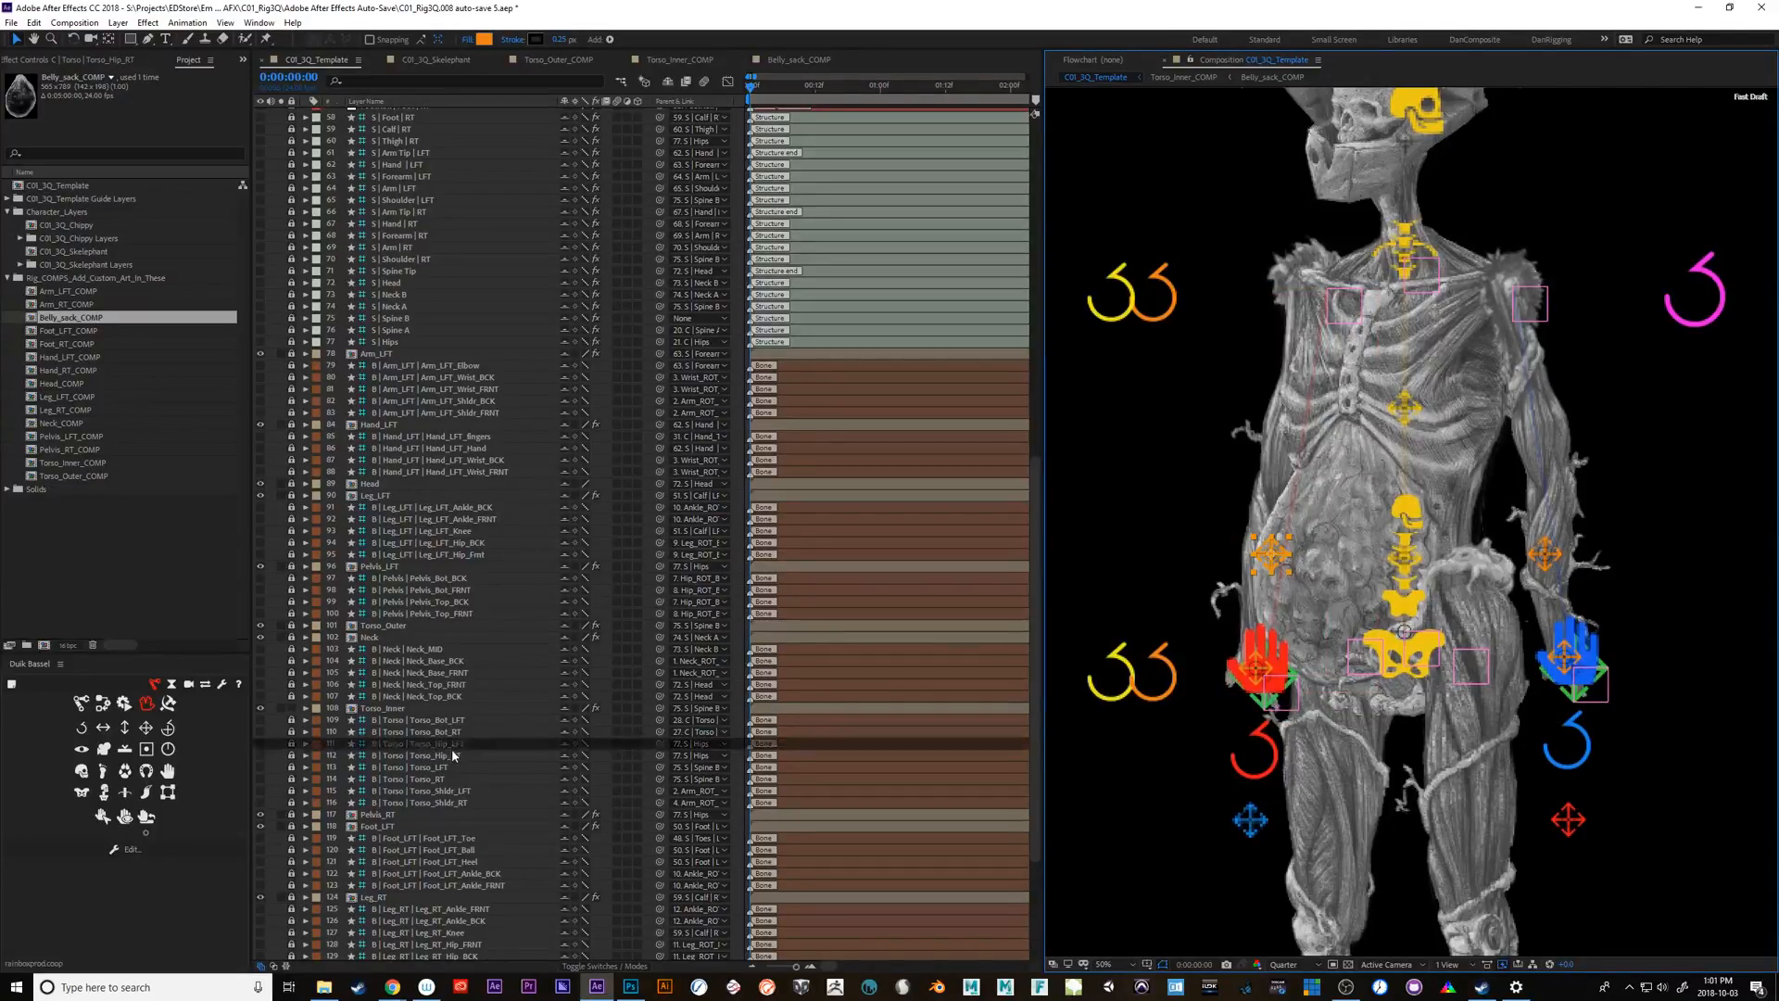
pyautogui.moveTo(292, 744); pyautogui.dragTo(291, 757)
pyautogui.click(454, 747)
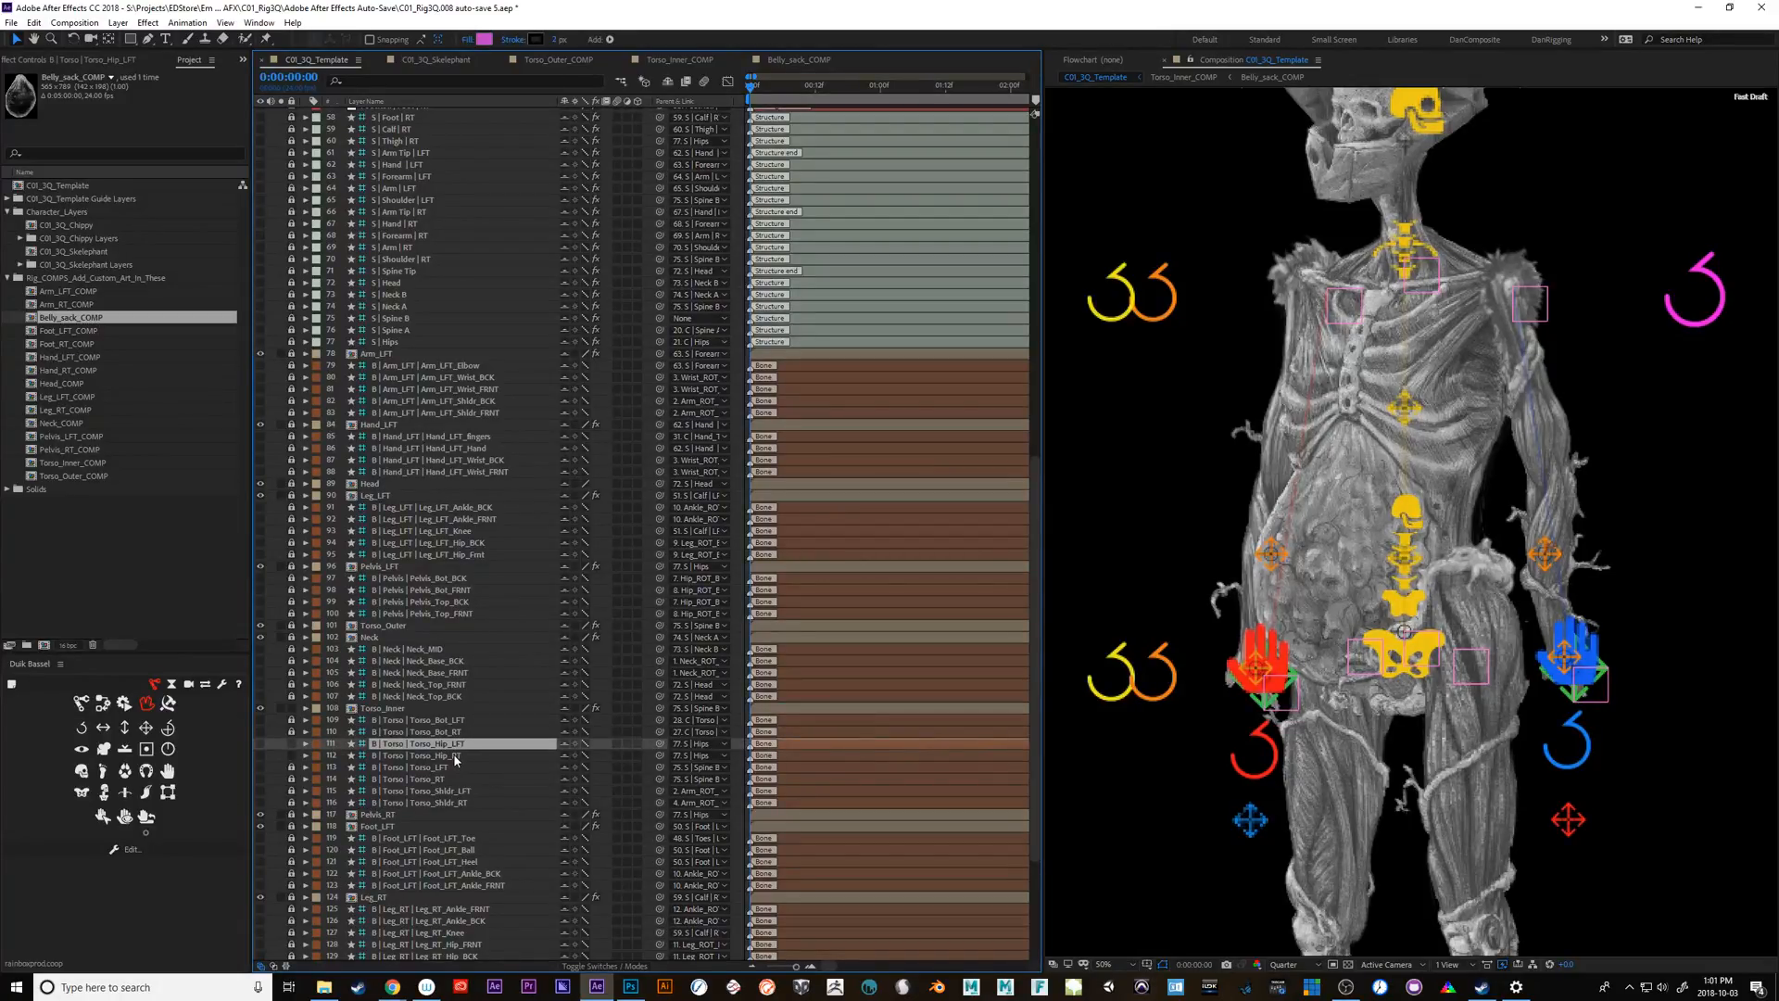
pyautogui.click(453, 755)
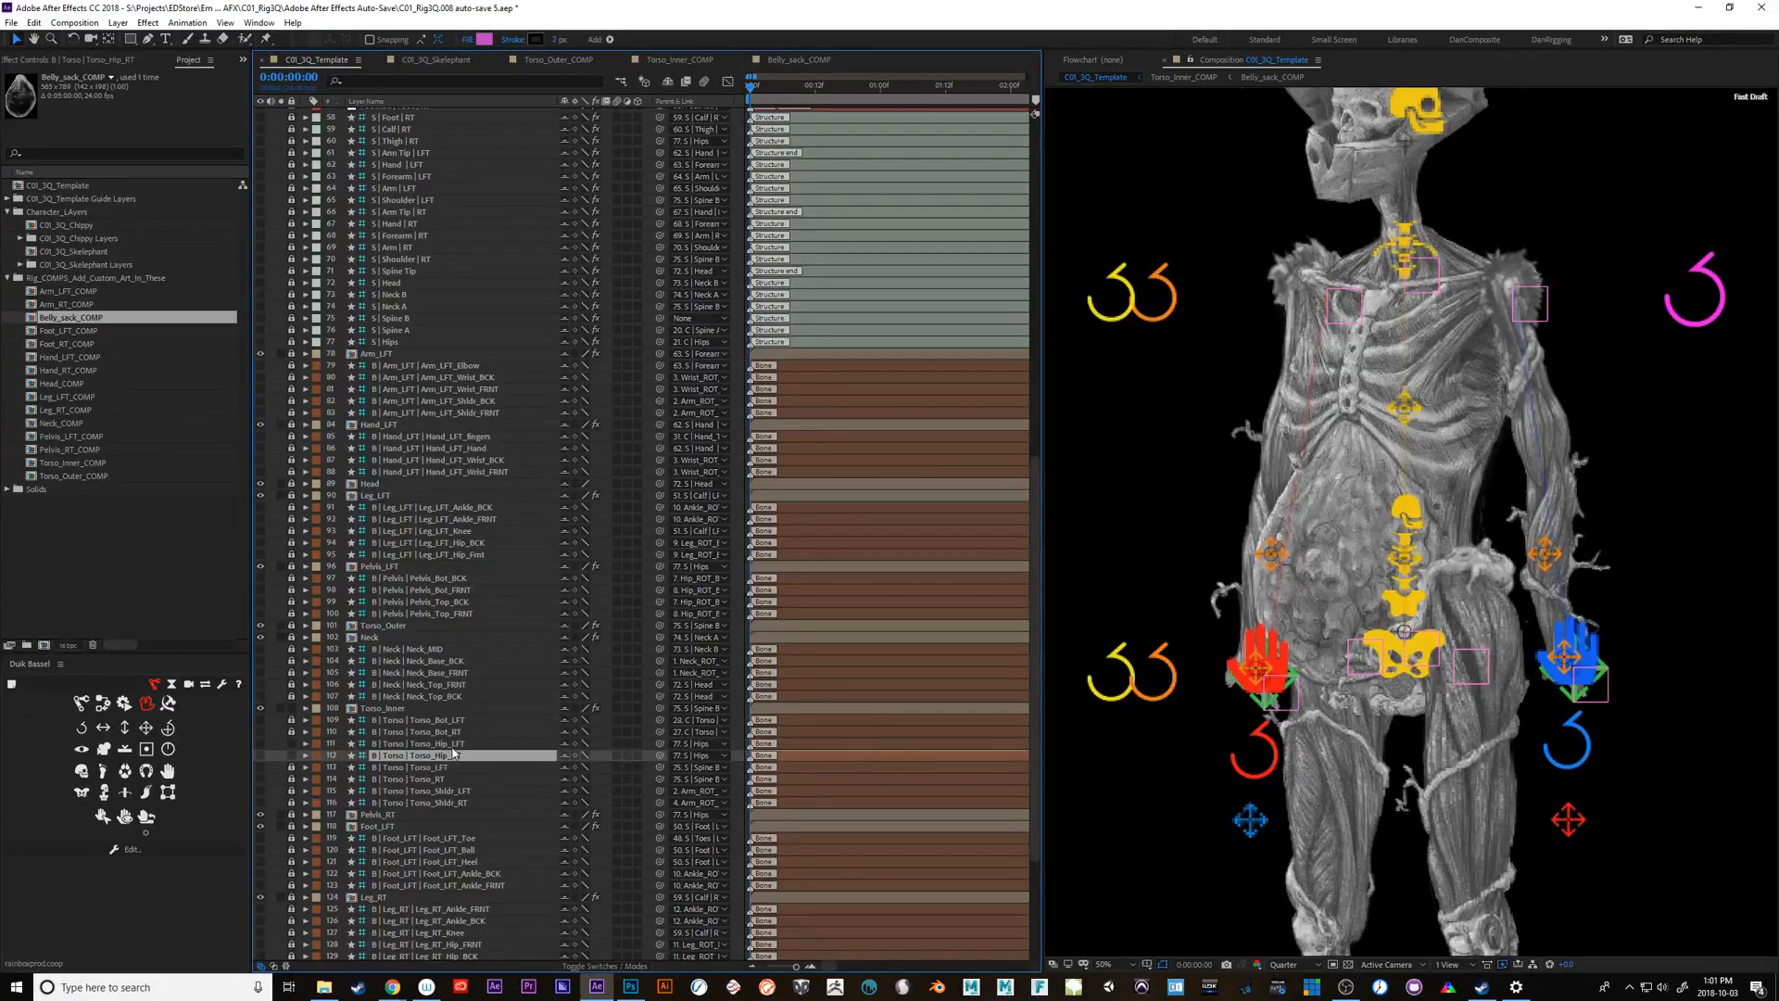
pyautogui.click(260, 756)
pyautogui.click(428, 744)
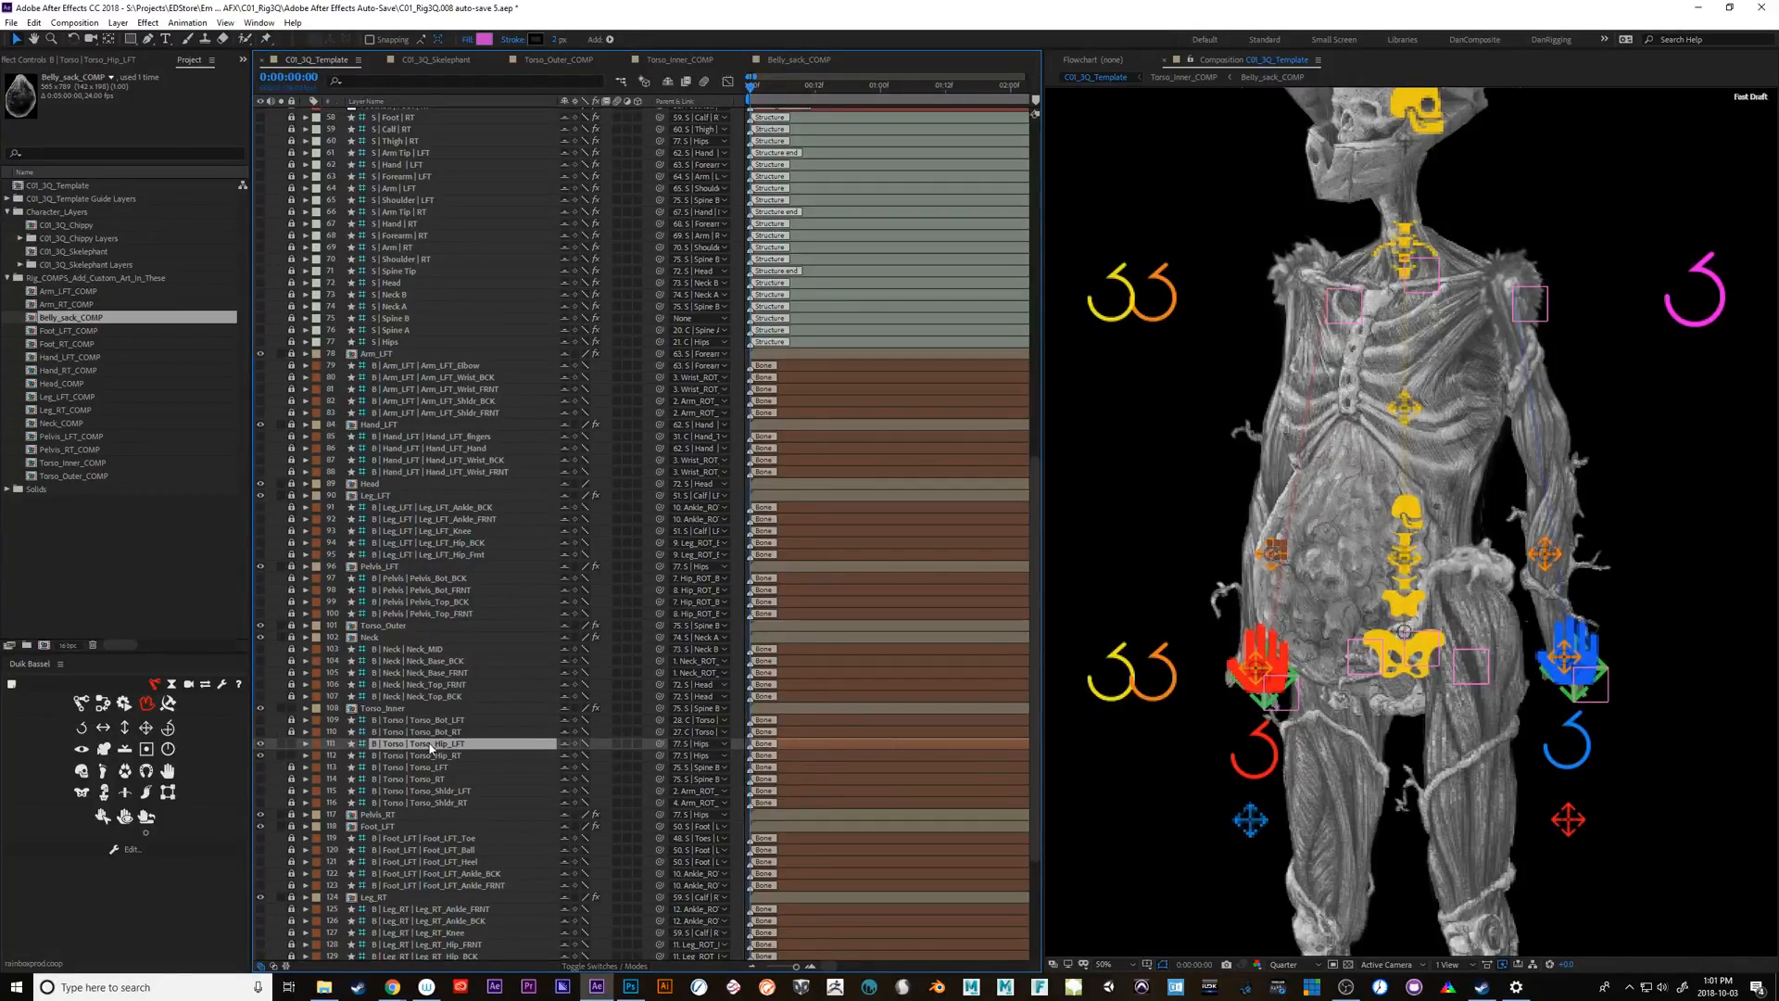
# Parent the Torso_Hip_LFT bone layer under Torso_Inner to the C | Torso | Torso_Hip_LFT controller
pyautogui.click(1262, 560)
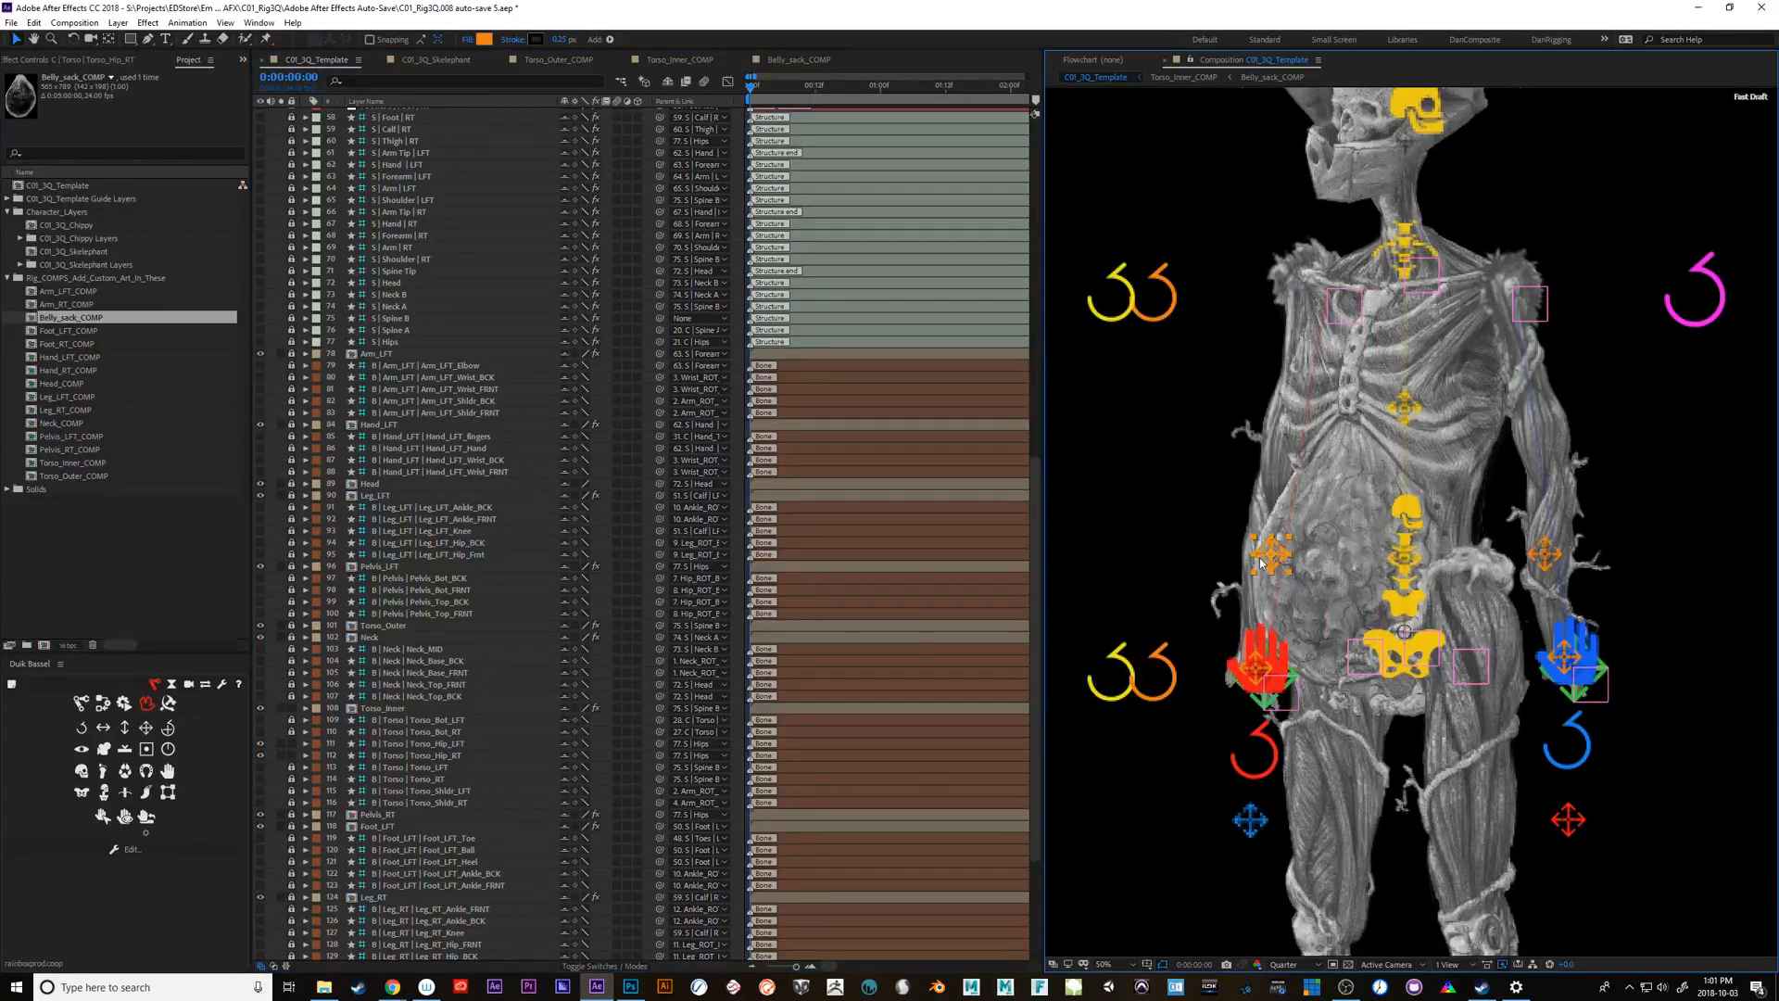
pyautogui.moveTo(1034, 606); pyautogui.dragTo(1017, 252)
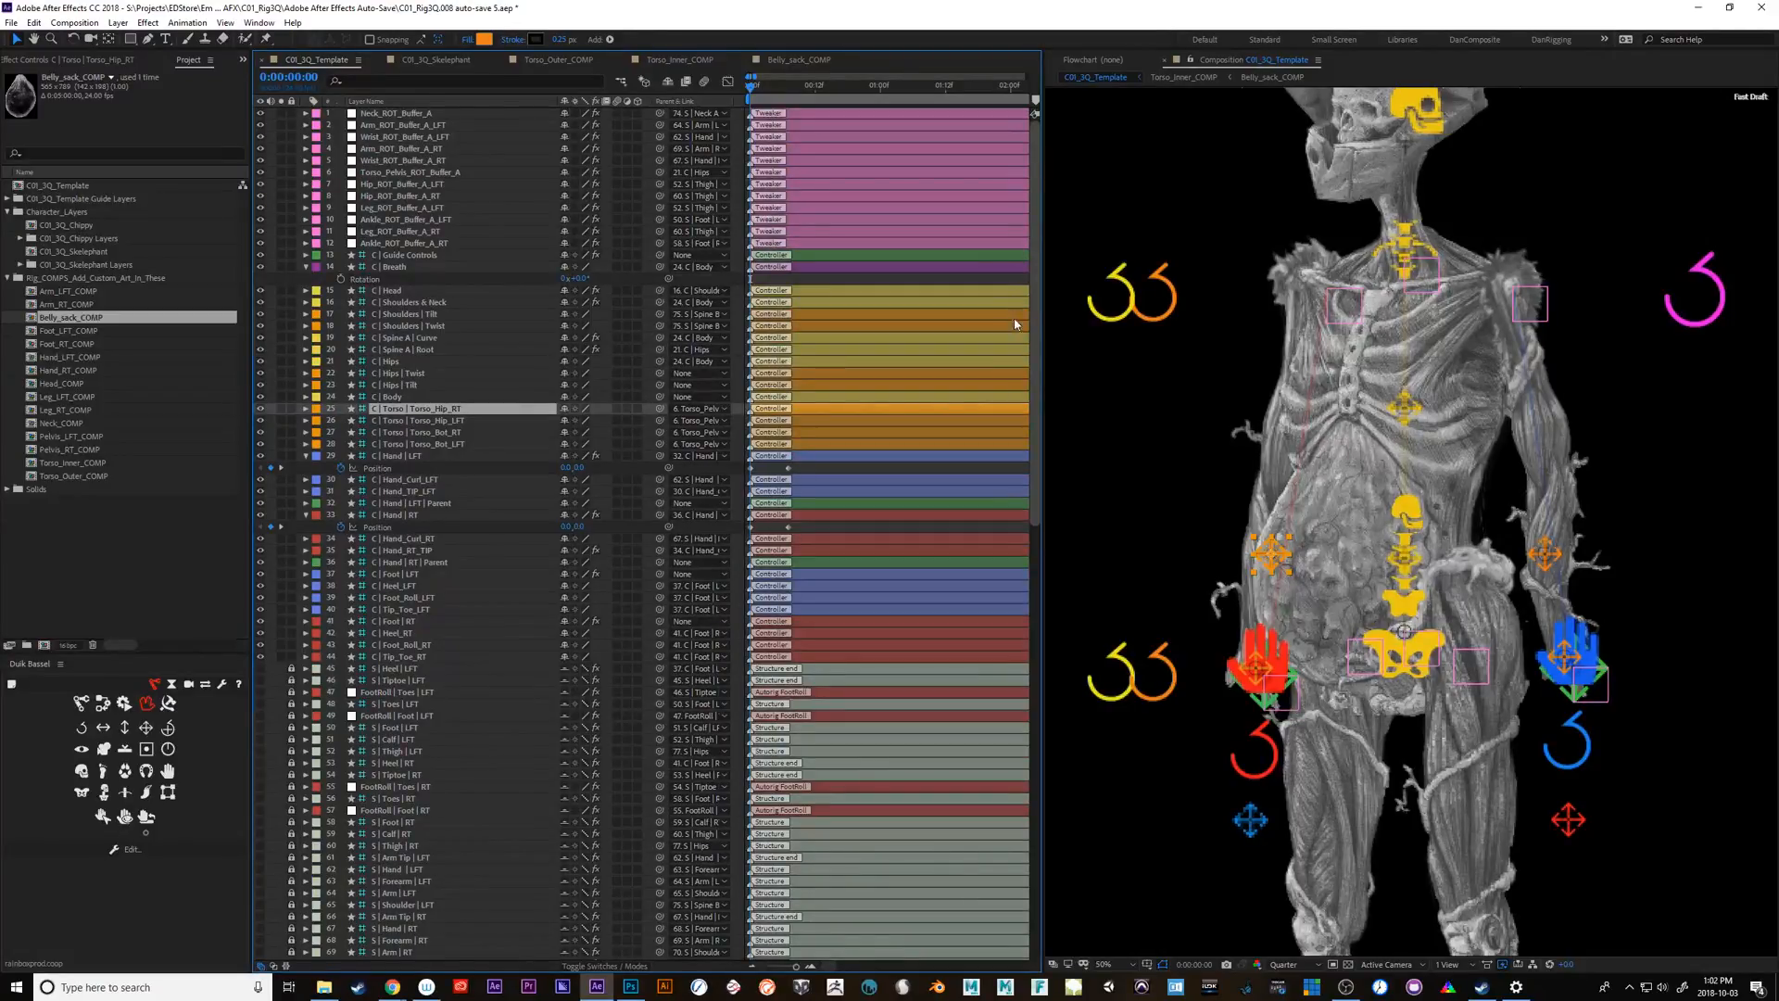
pyautogui.scroll(-10, 1016, 325)
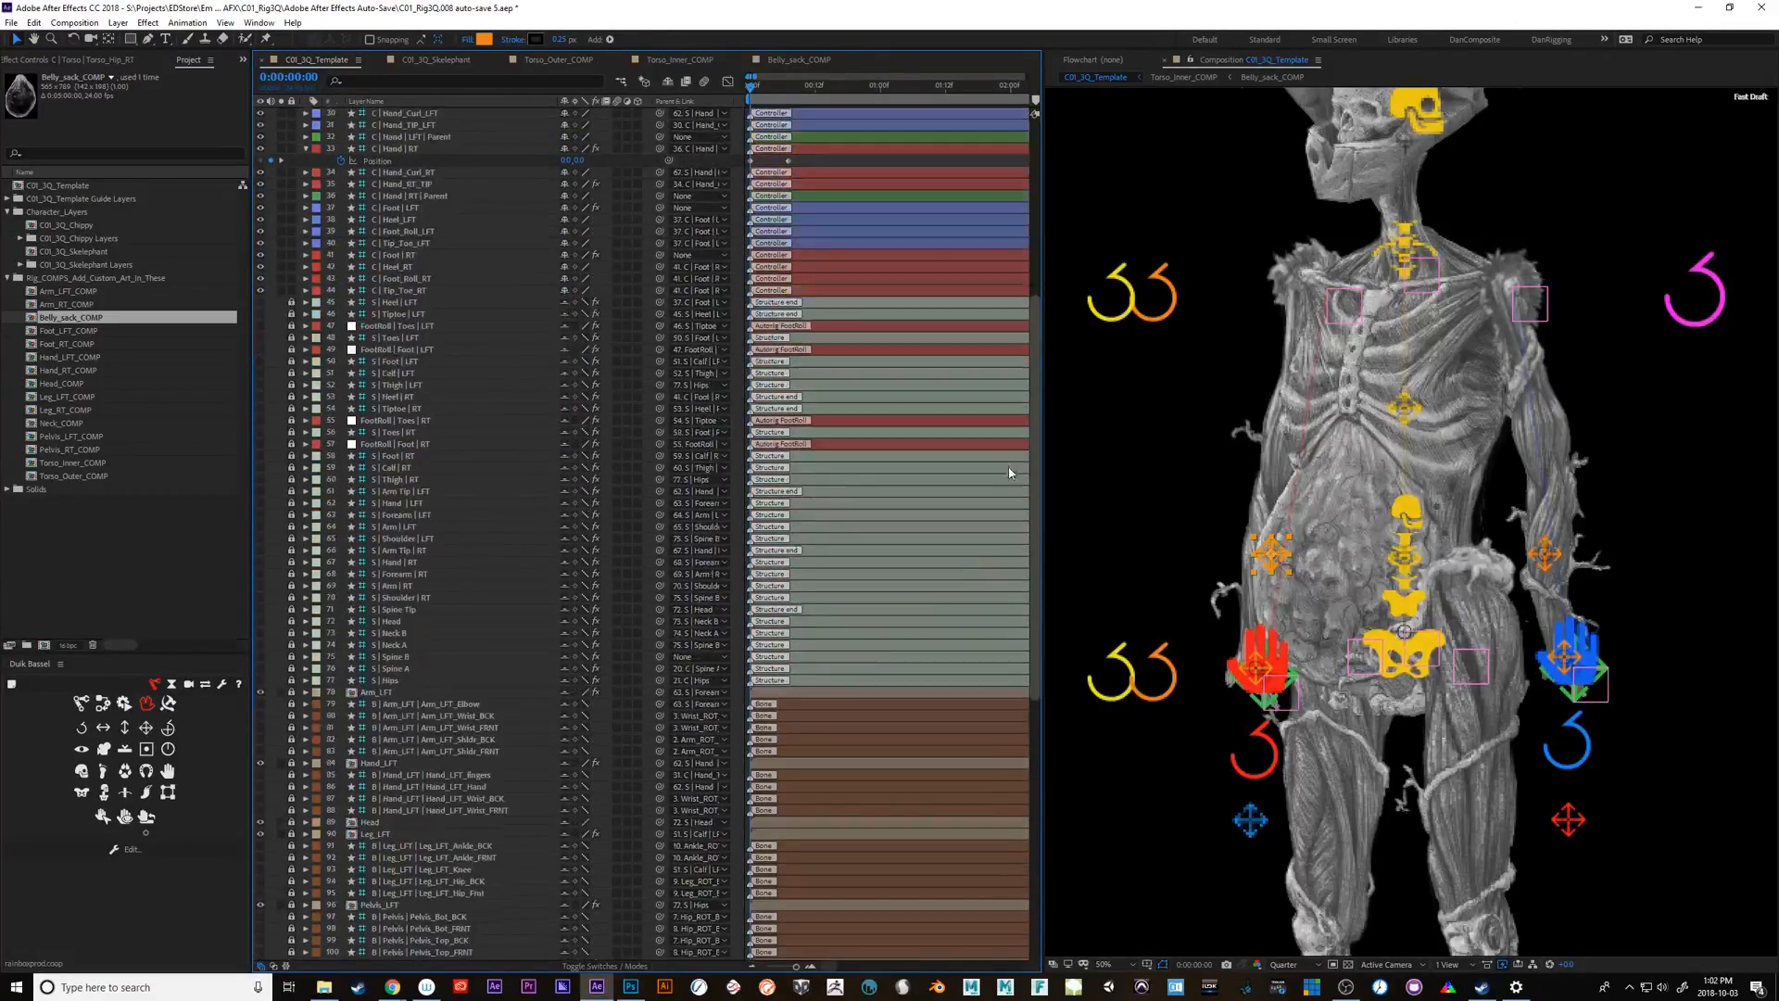
pyautogui.scroll(-4, 1009, 472)
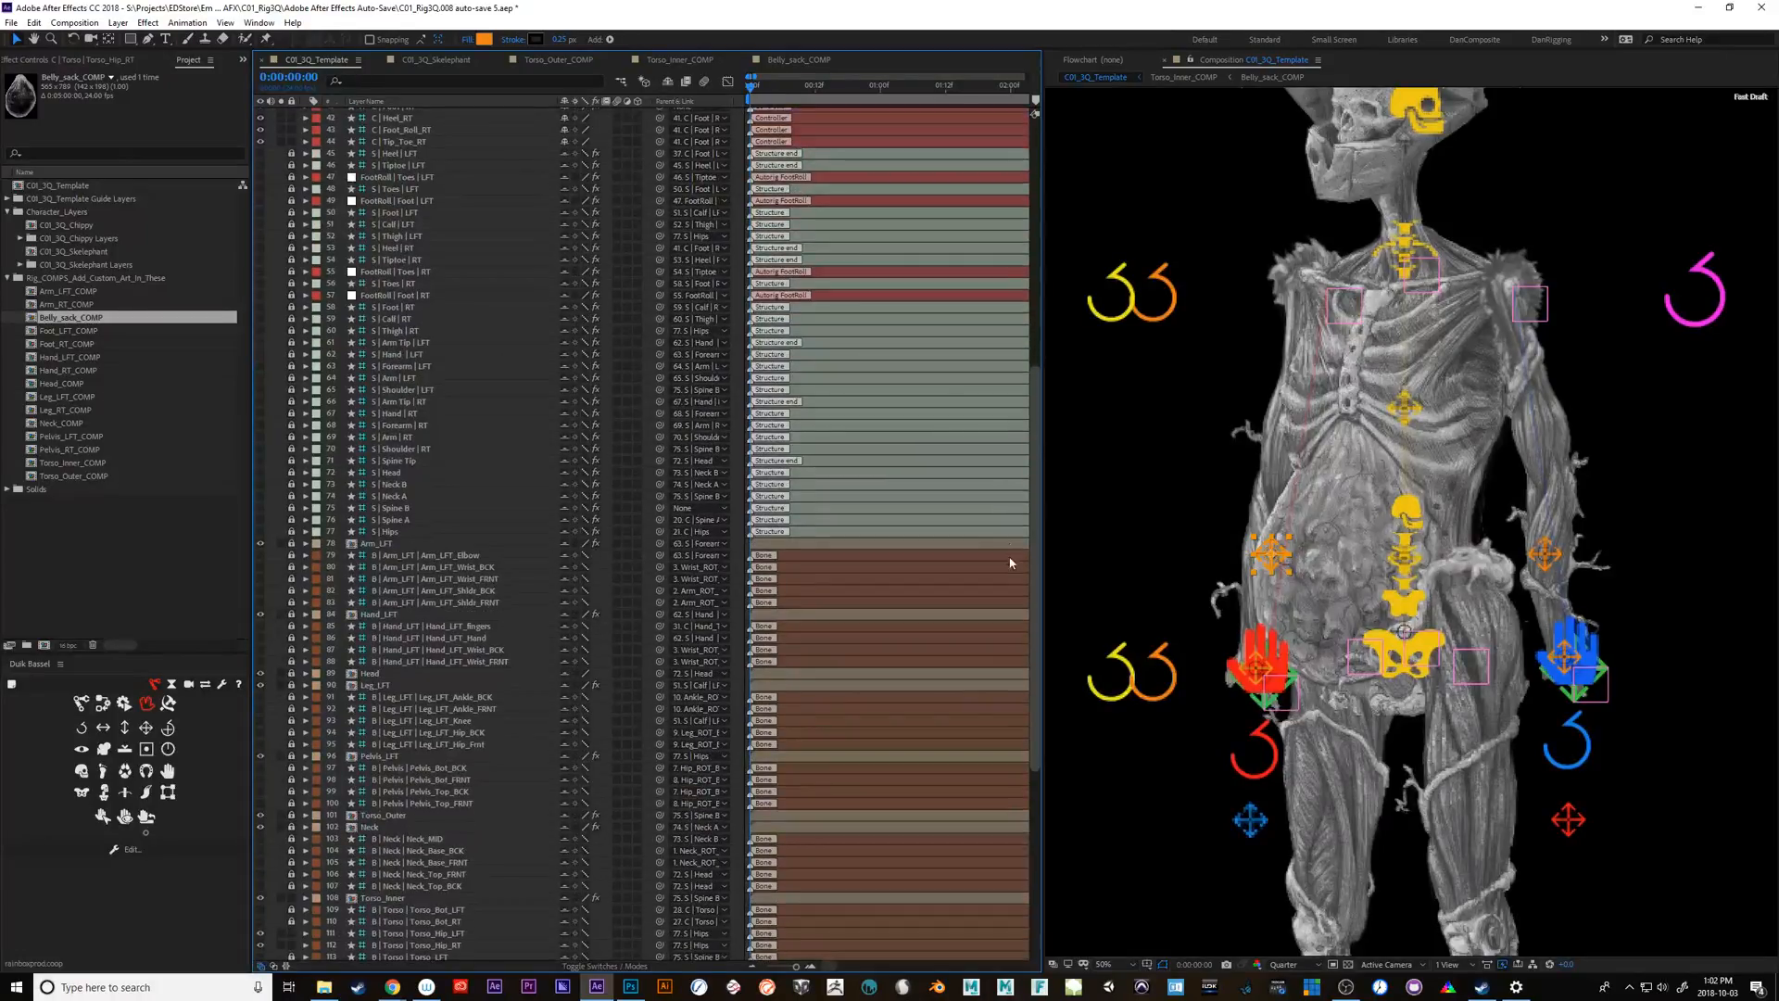
pyautogui.scroll(-3, 1012, 567)
pyautogui.click(463, 839)
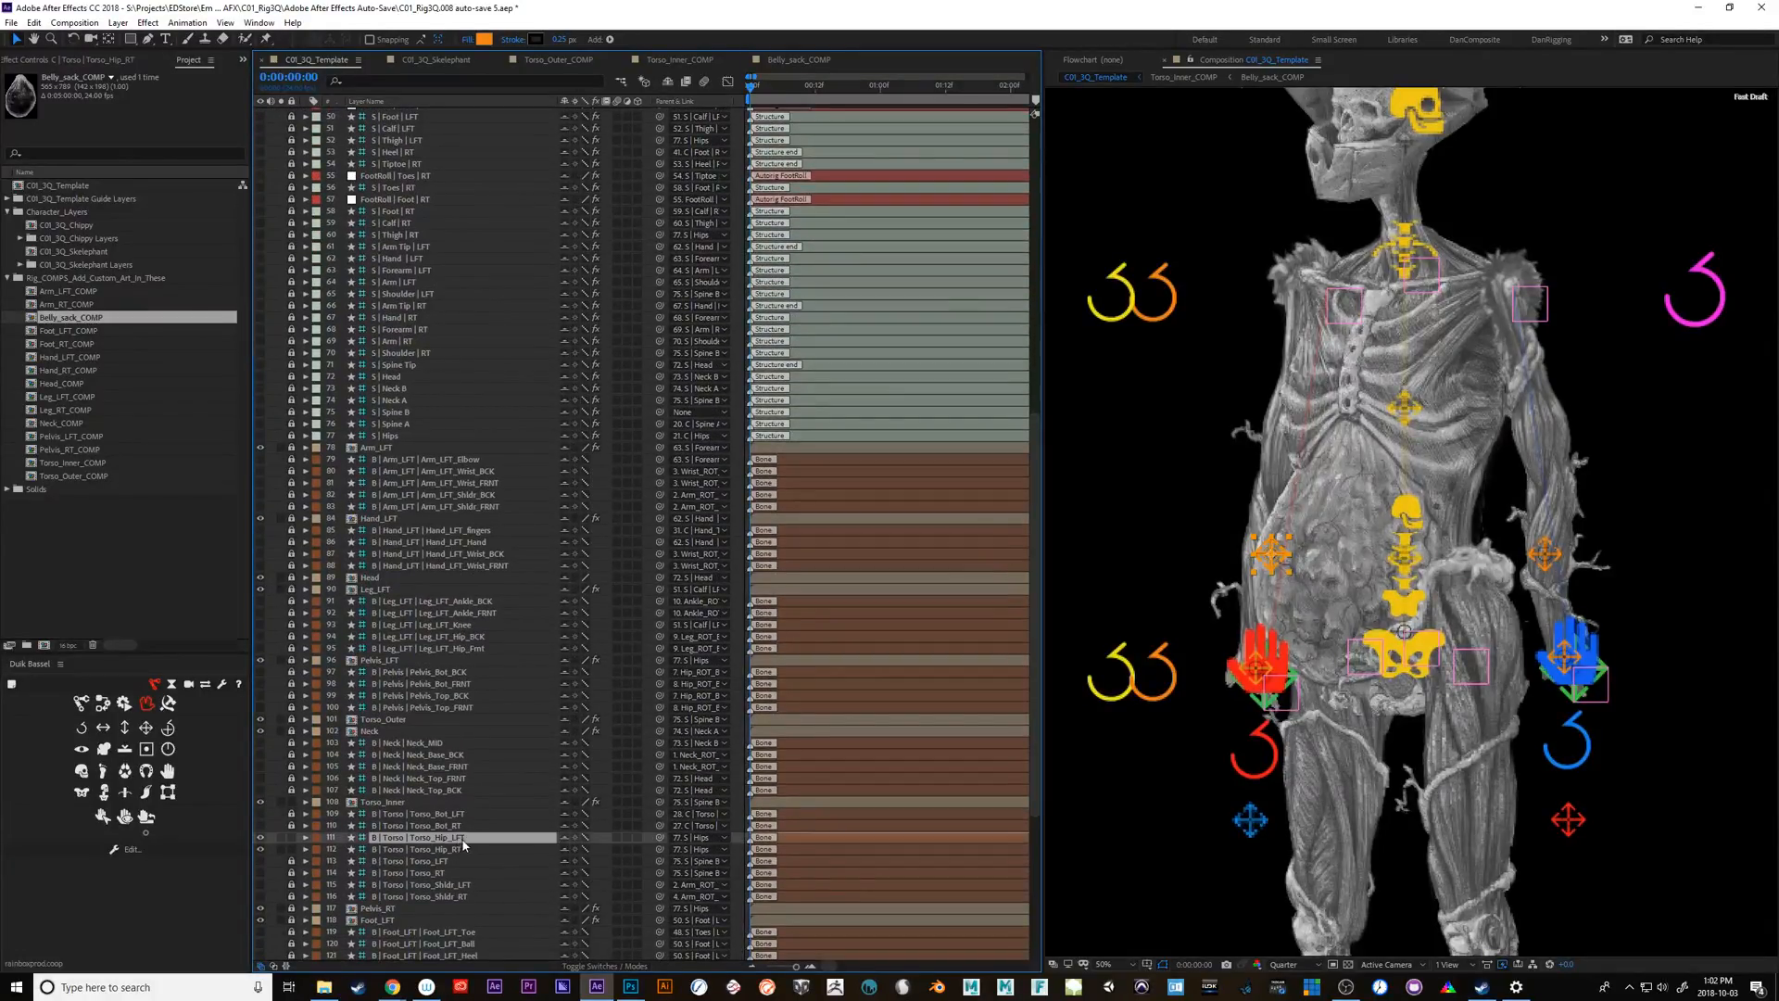
pyautogui.click(710, 836)
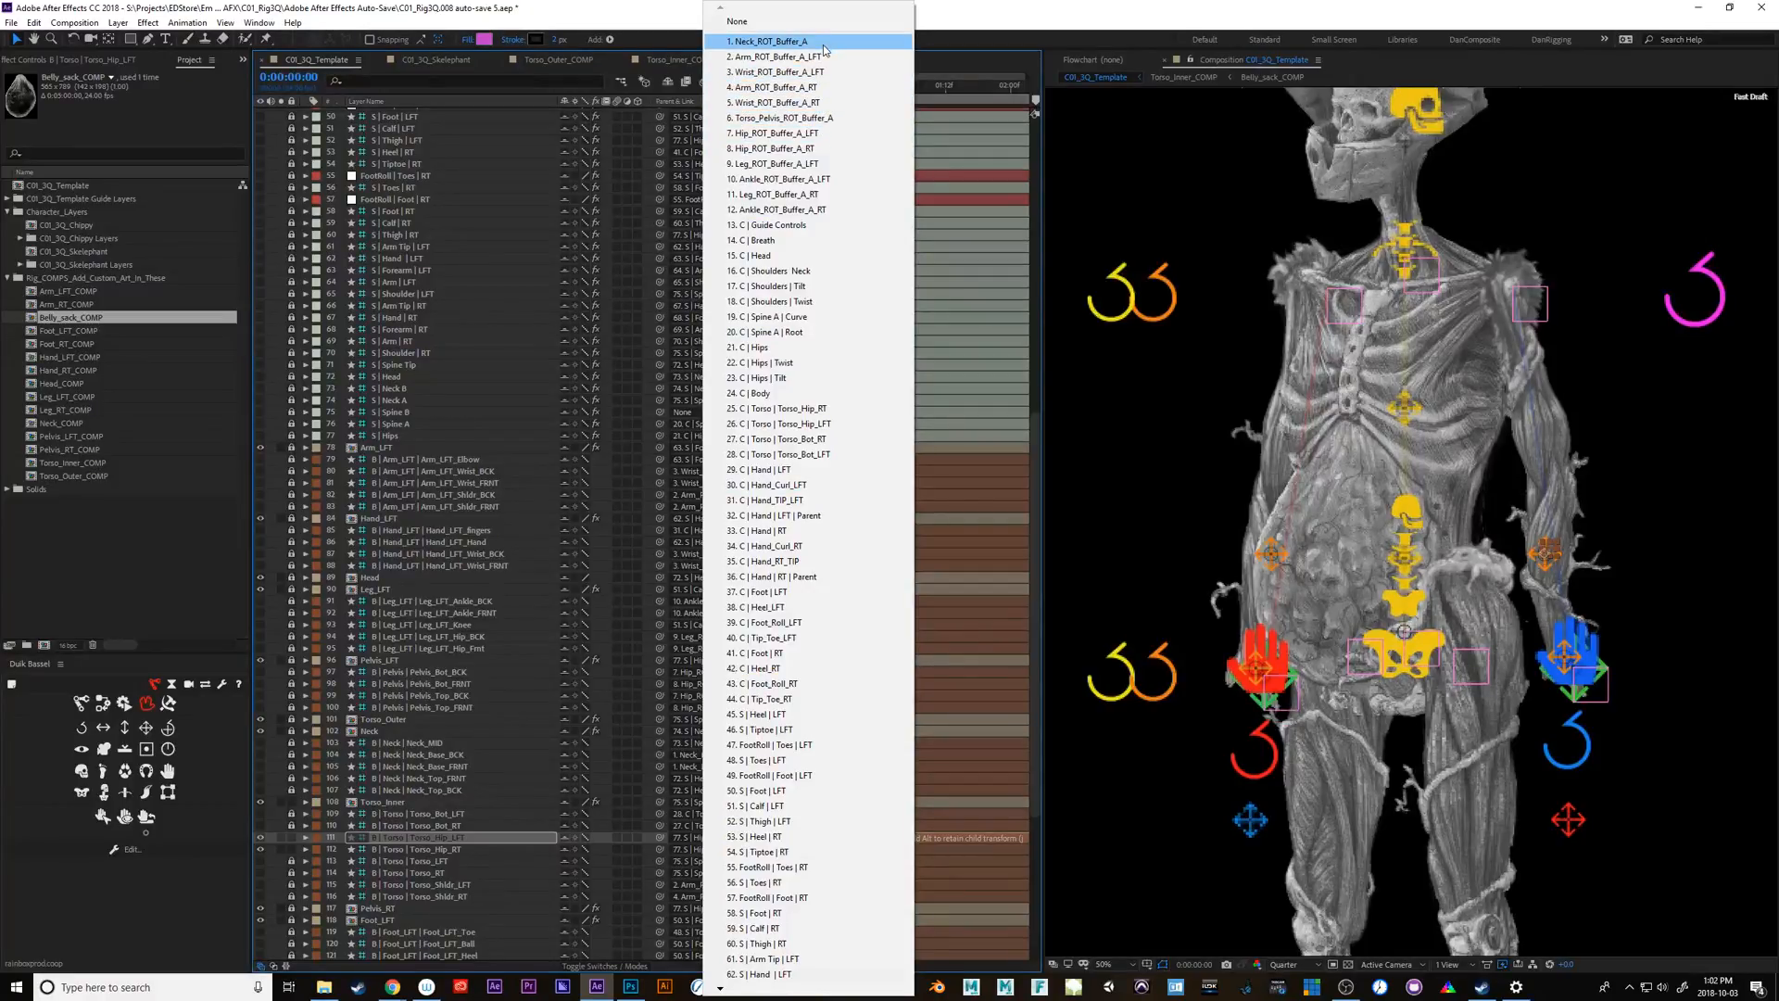
pyautogui.click(838, 410)
pyautogui.click(721, 839)
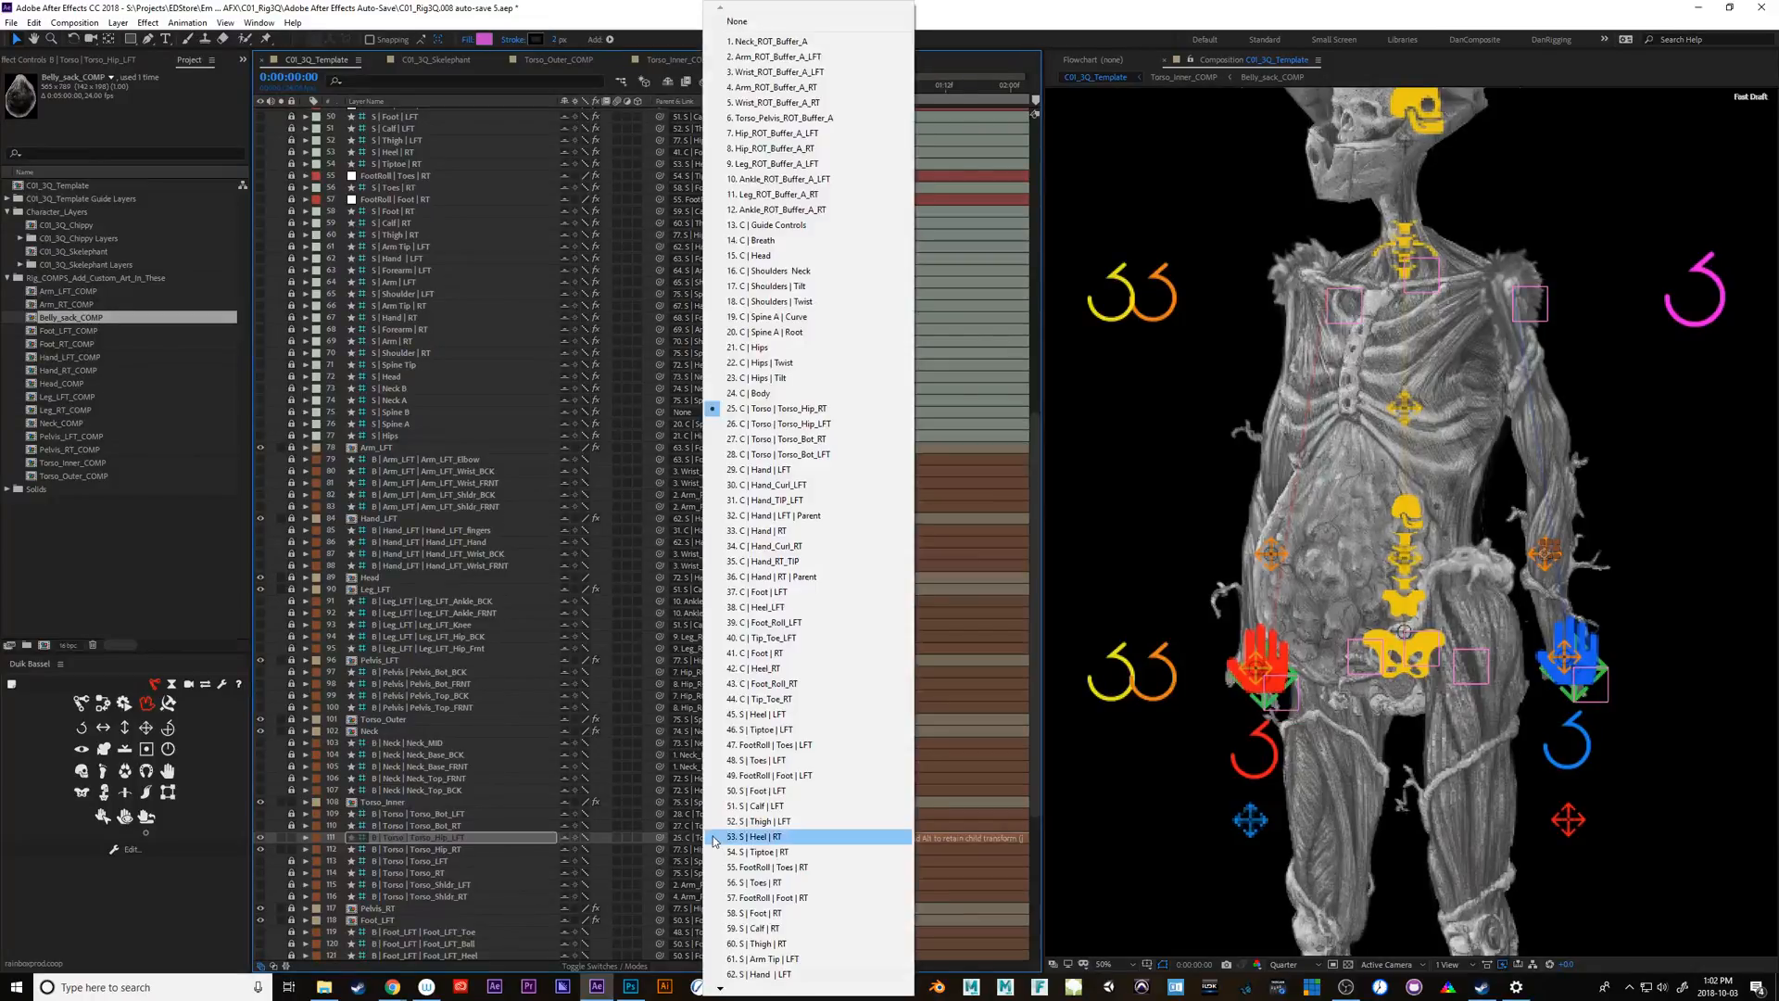
pyautogui.click(825, 424)
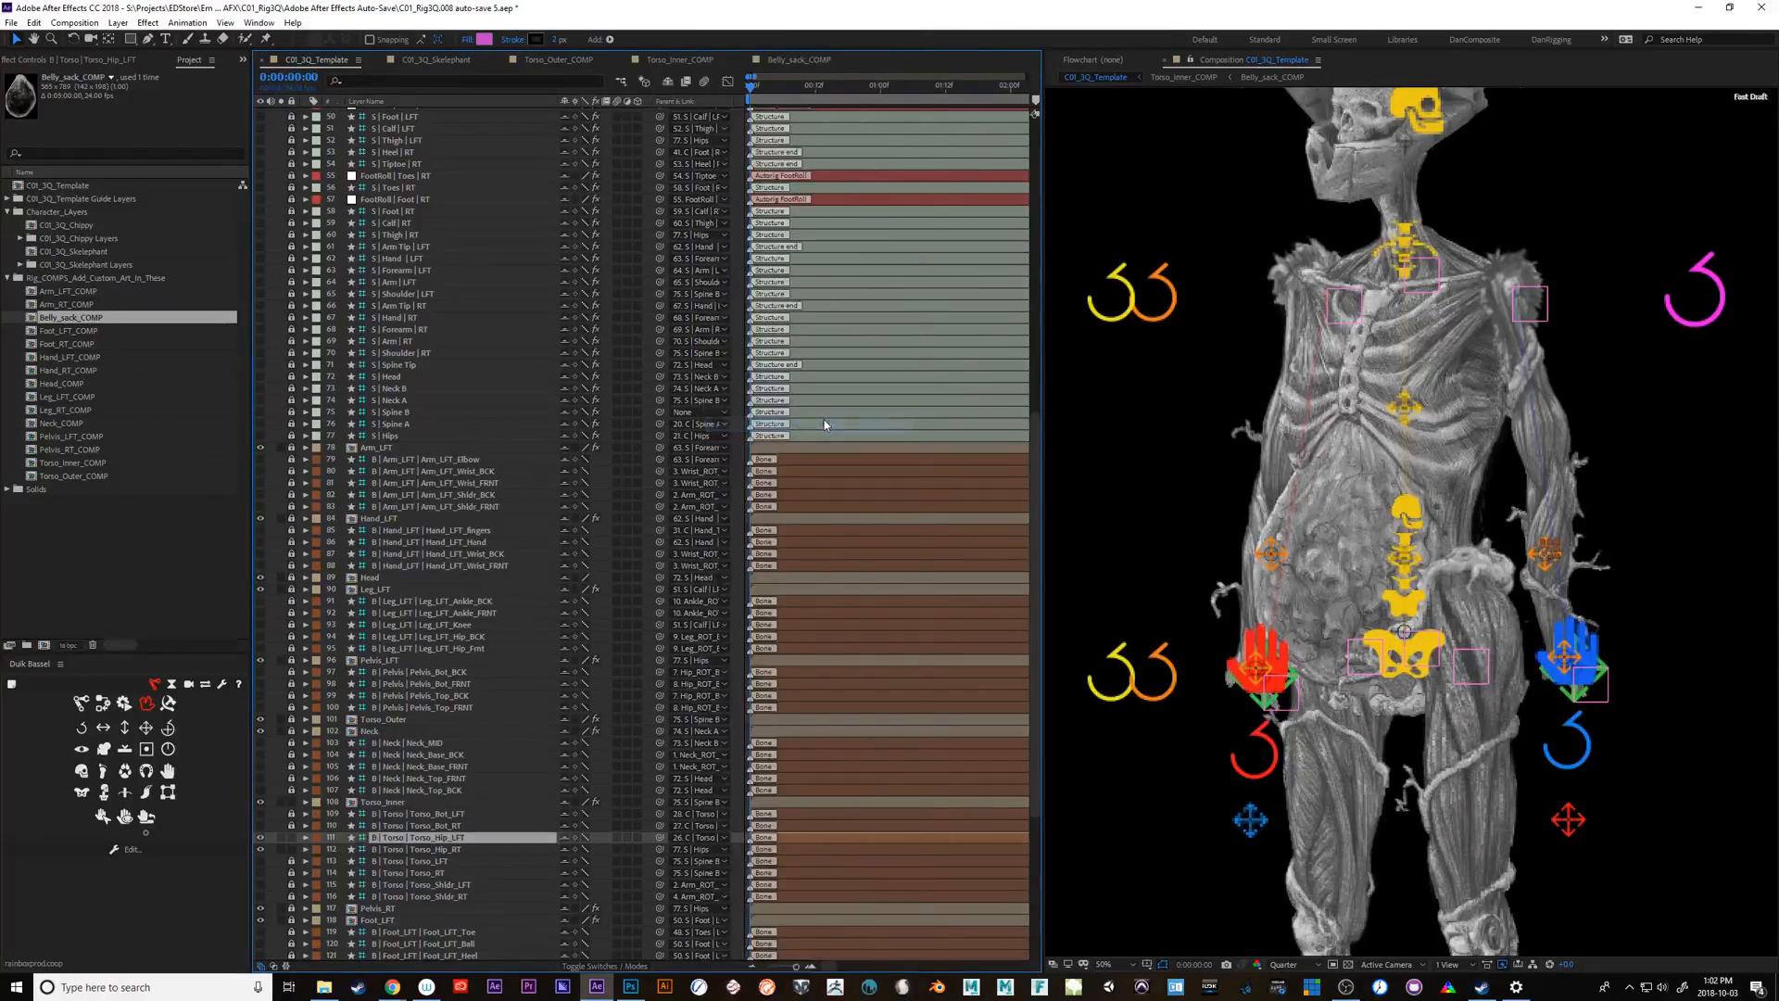
# Parent the Torso_Hip_RT bone layer to the C | Torso | Torso_Hip_RT controller
pyautogui.click(445, 849)
pyautogui.click(721, 850)
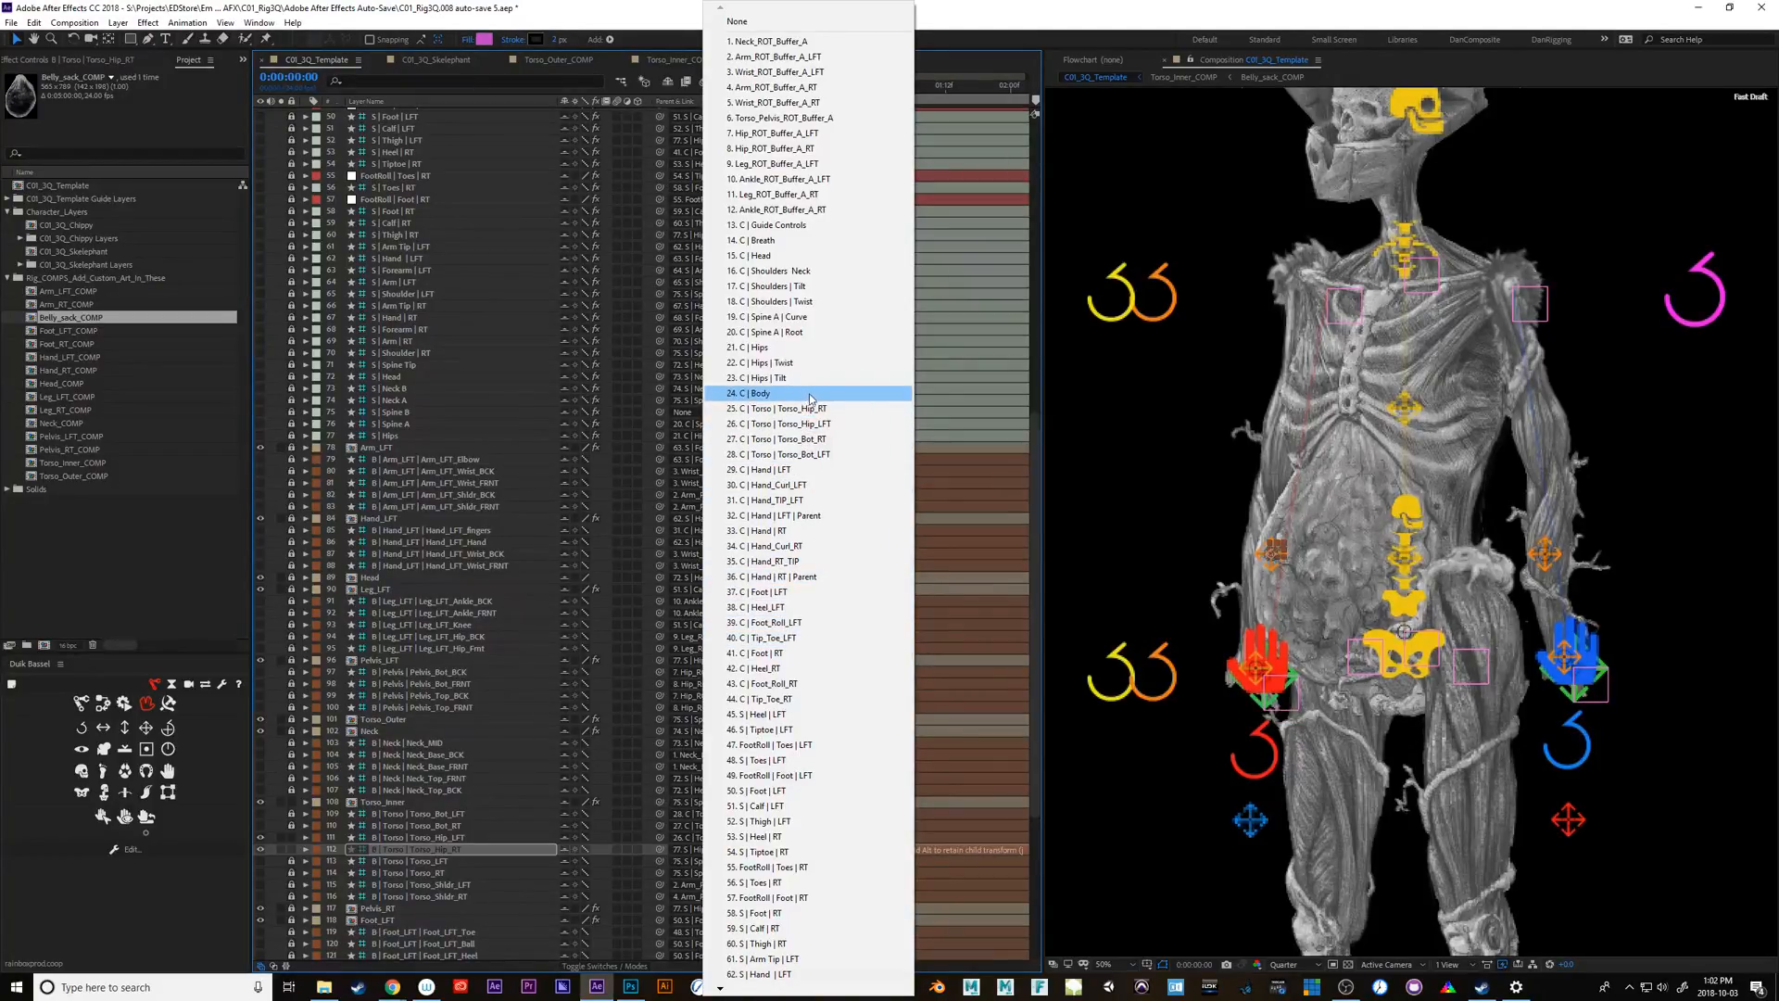
pyautogui.click(848, 408)
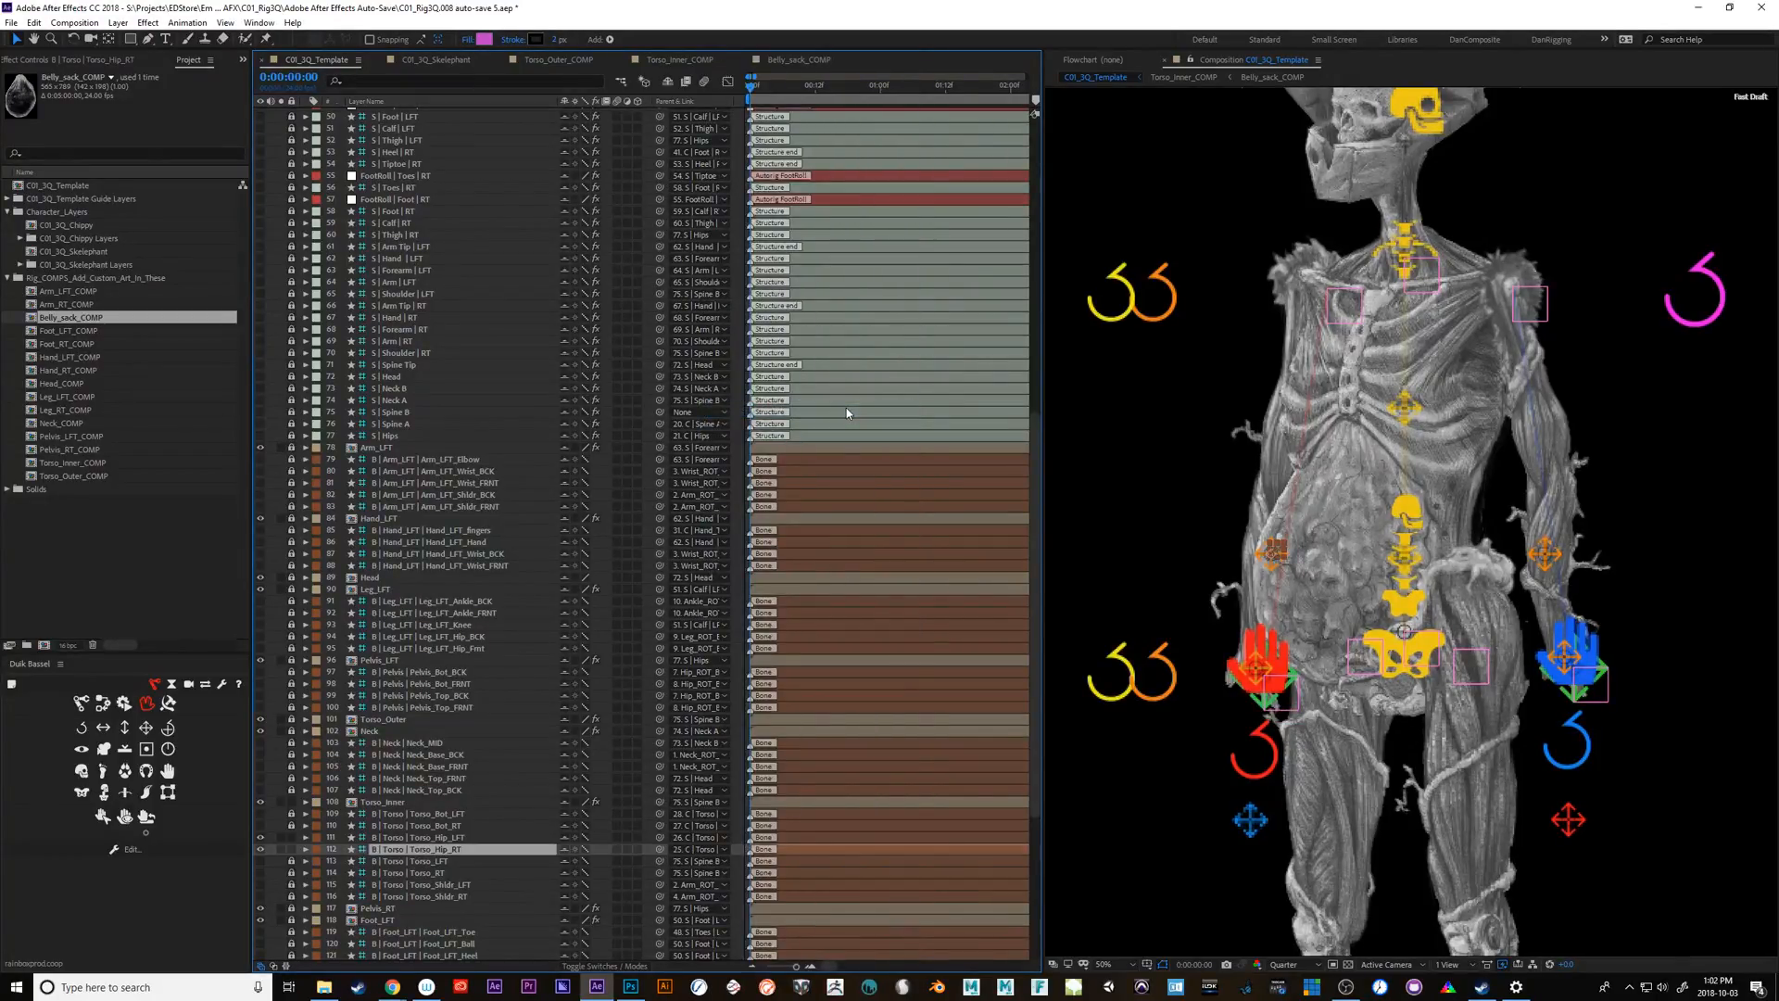
# Try rotating the Hips controller both ways to test the belly sack's attachment, and return it to its starting angle
pyautogui.click(1393, 661)
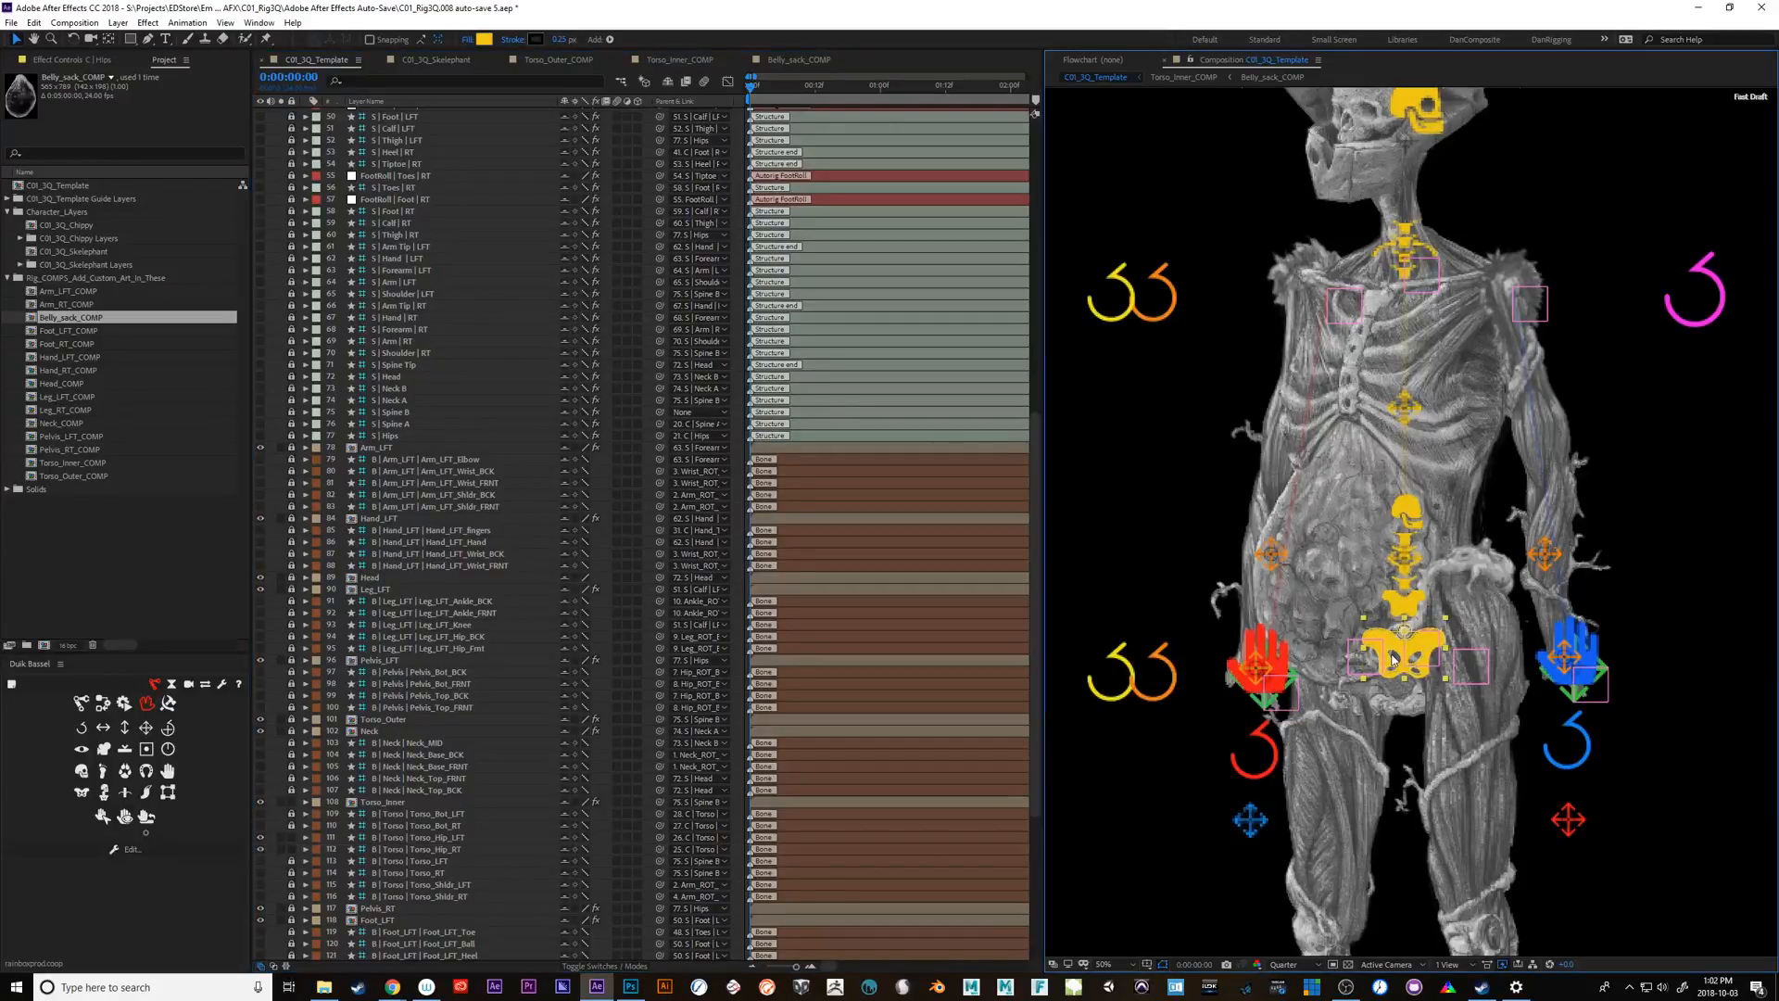
pyautogui.press('shift+KP_Add')
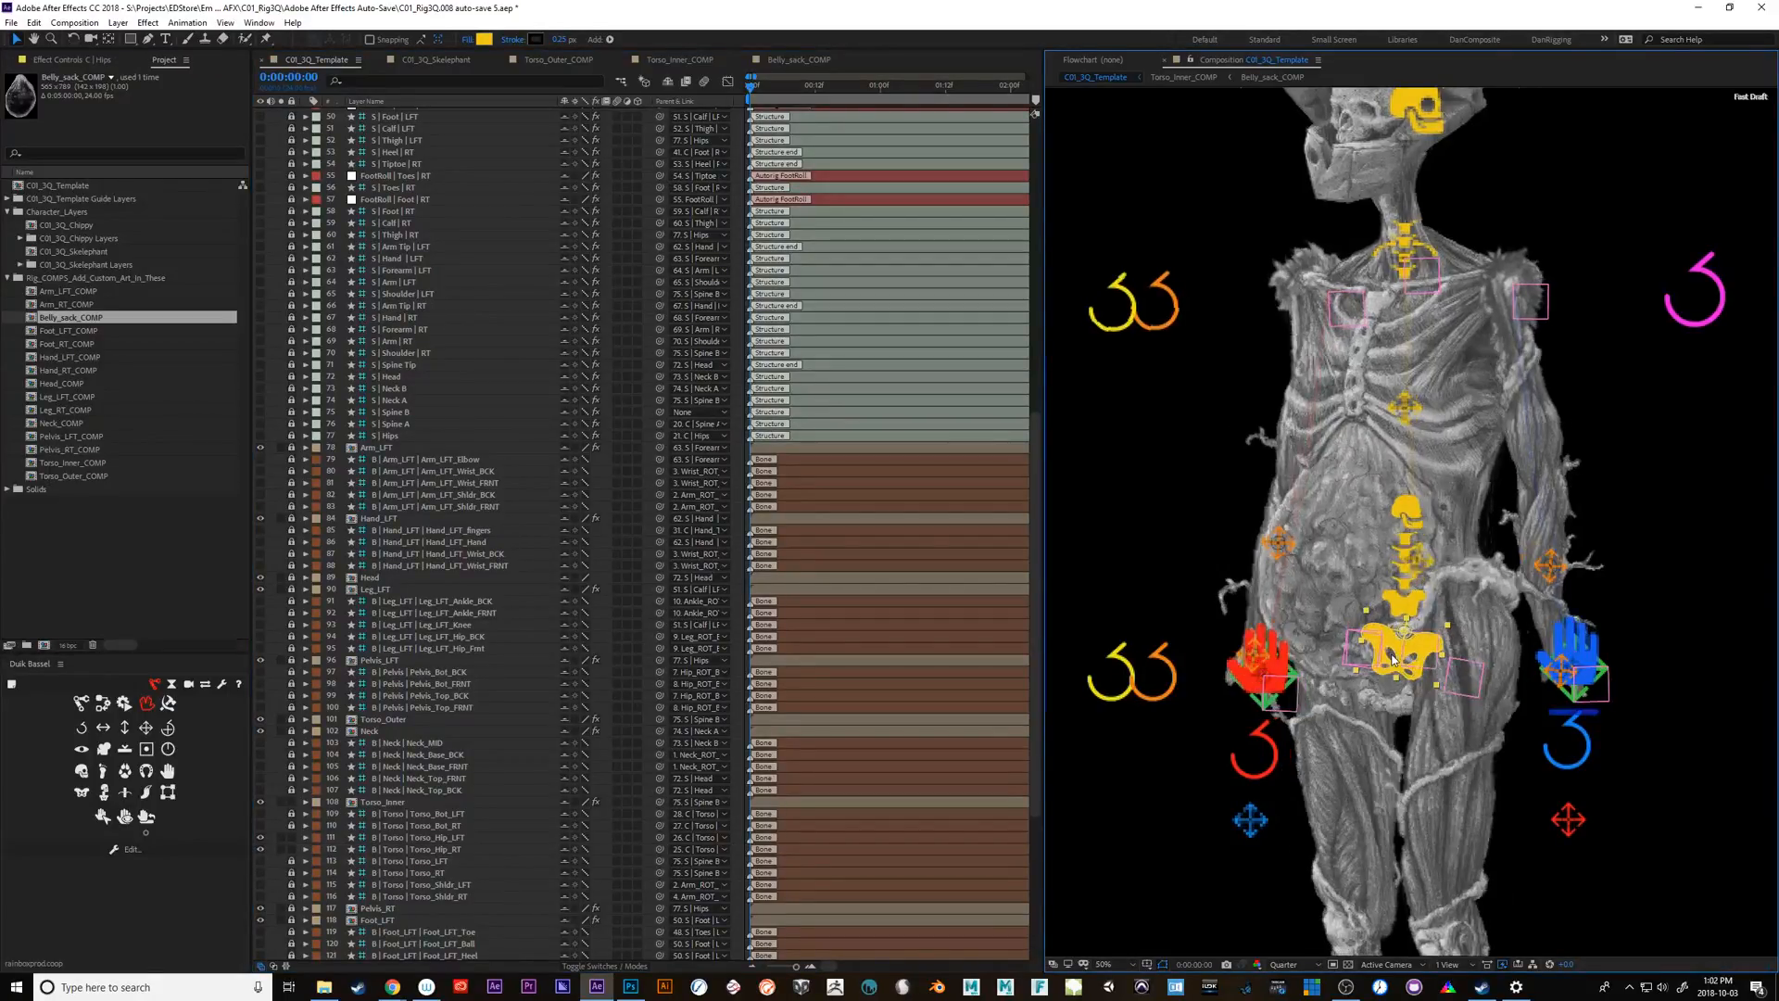
pyautogui.press('shift+KP_Add')
pyautogui.press('shift+KP_Add')
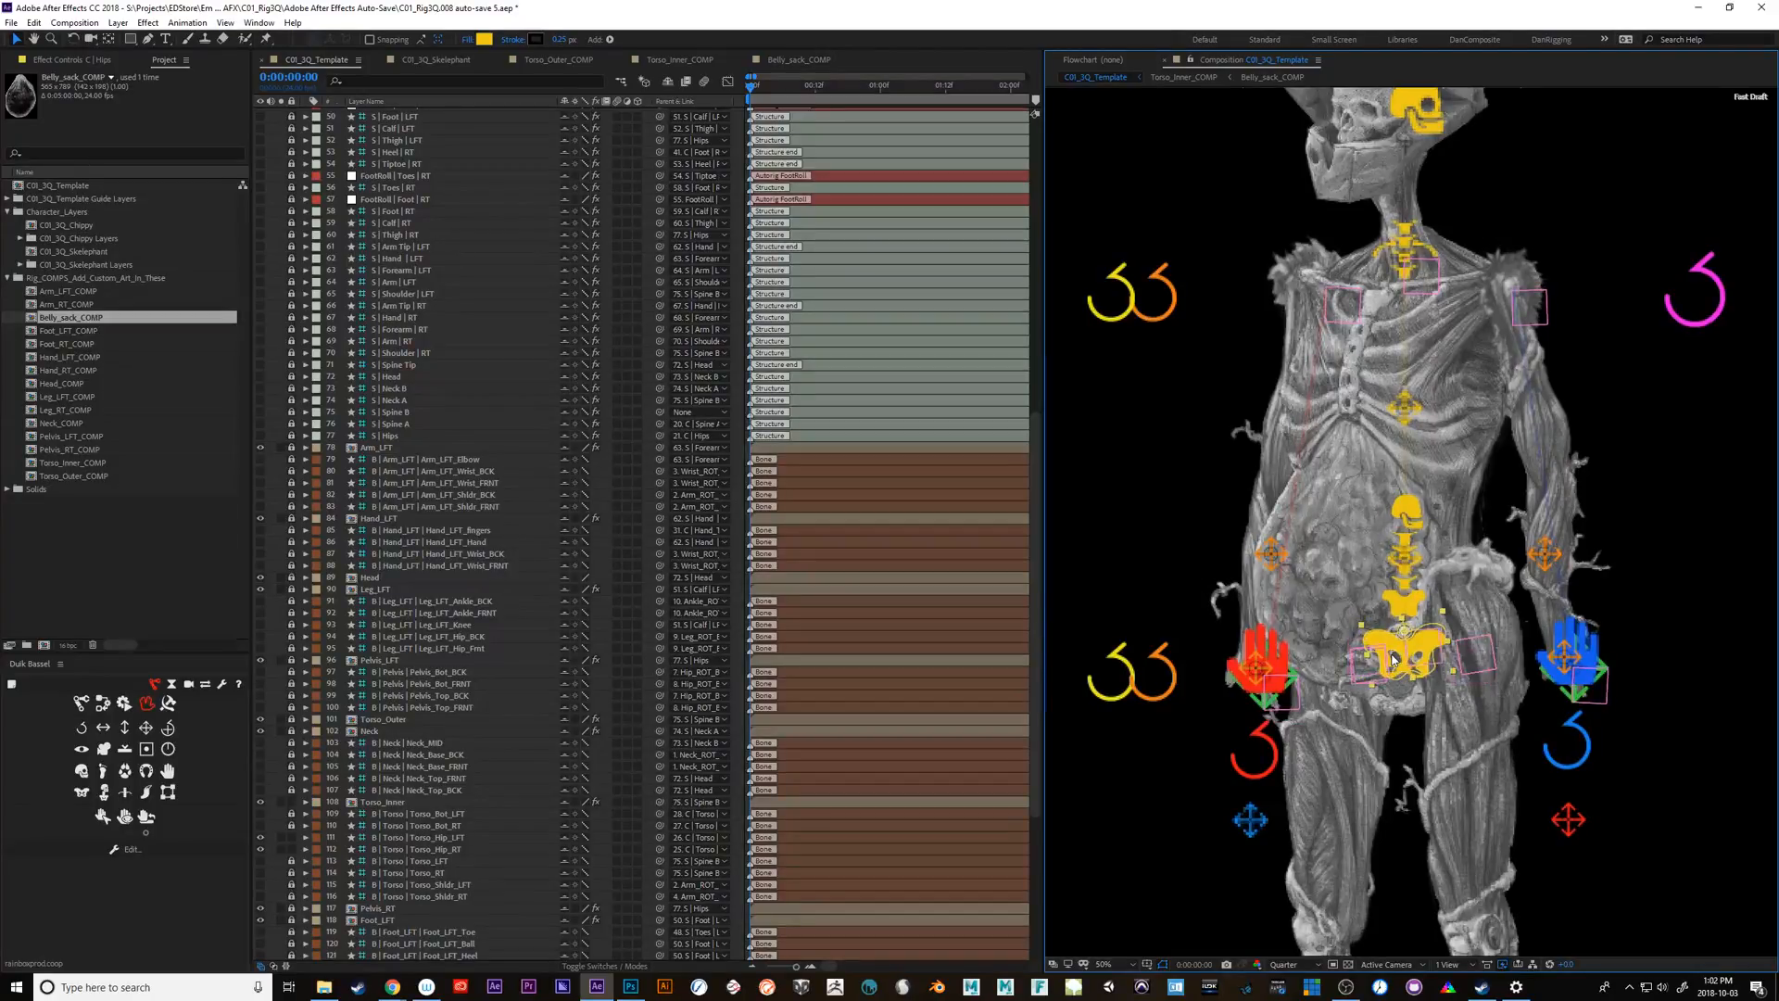
pyautogui.press('shift+KP_Add')
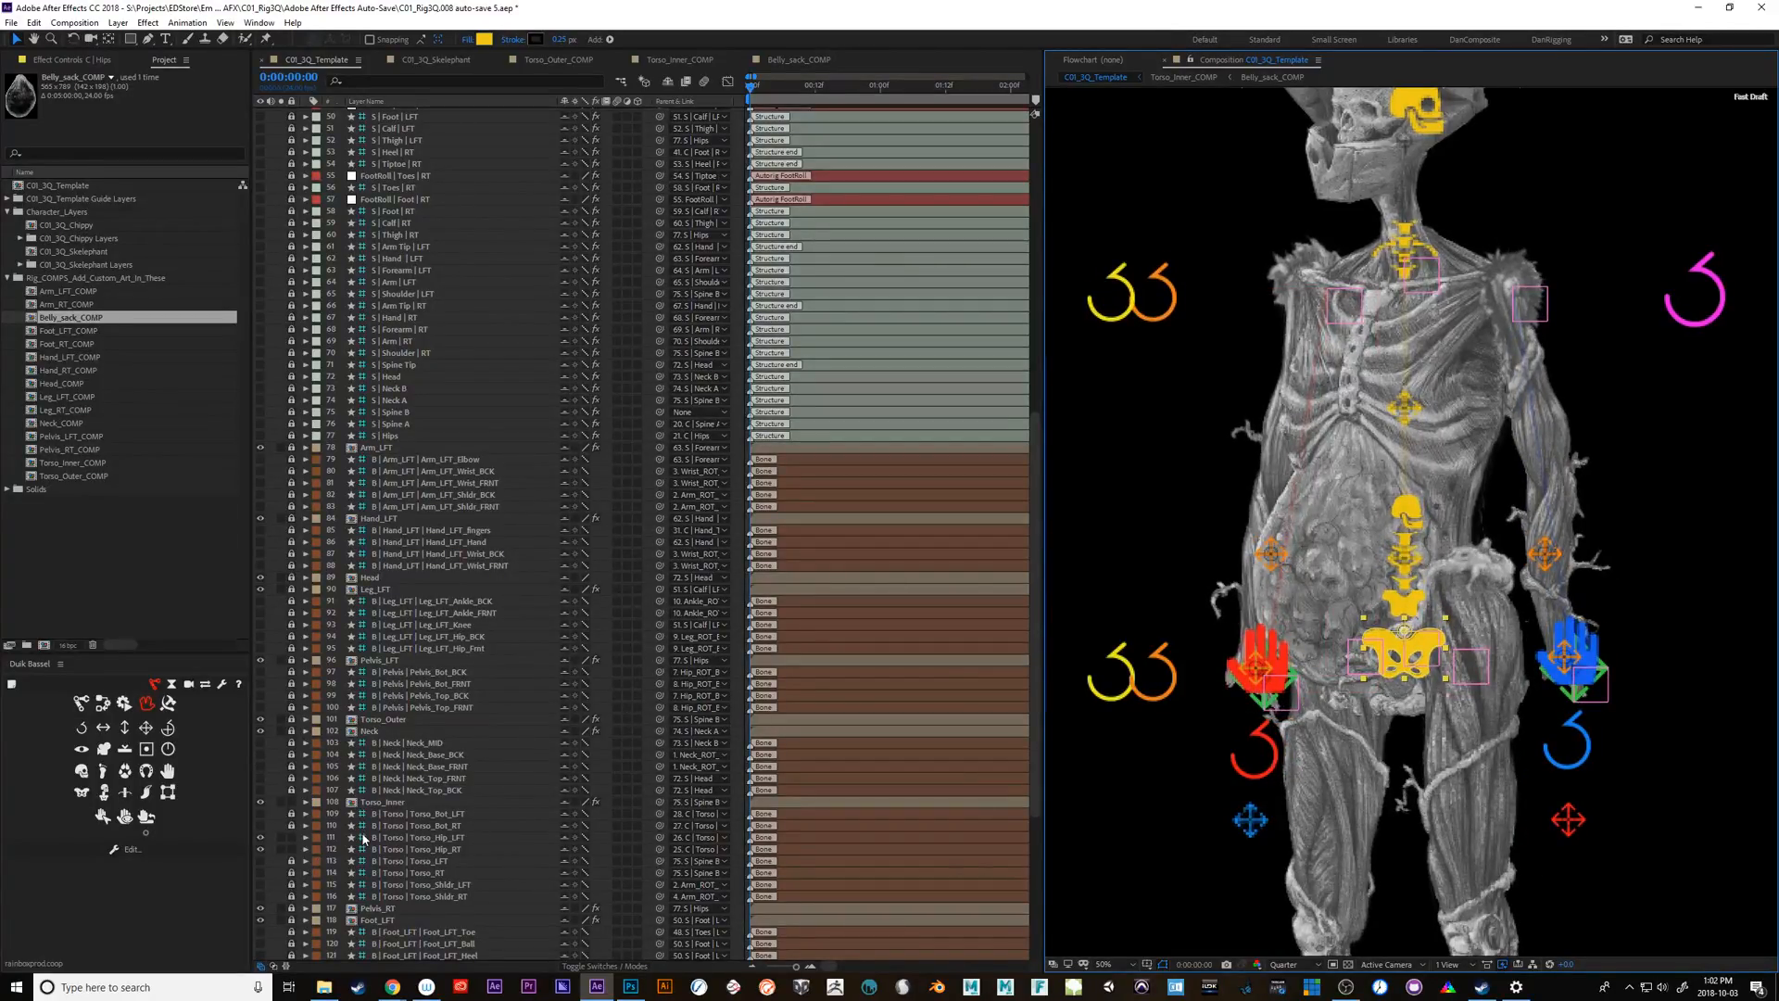
# Lock and hide the two reparented hip bone layers, and test pulling the Torso_Hip_RT controller outward, undoing that pull
pyautogui.moveTo(291, 850); pyautogui.dragTo(293, 840)
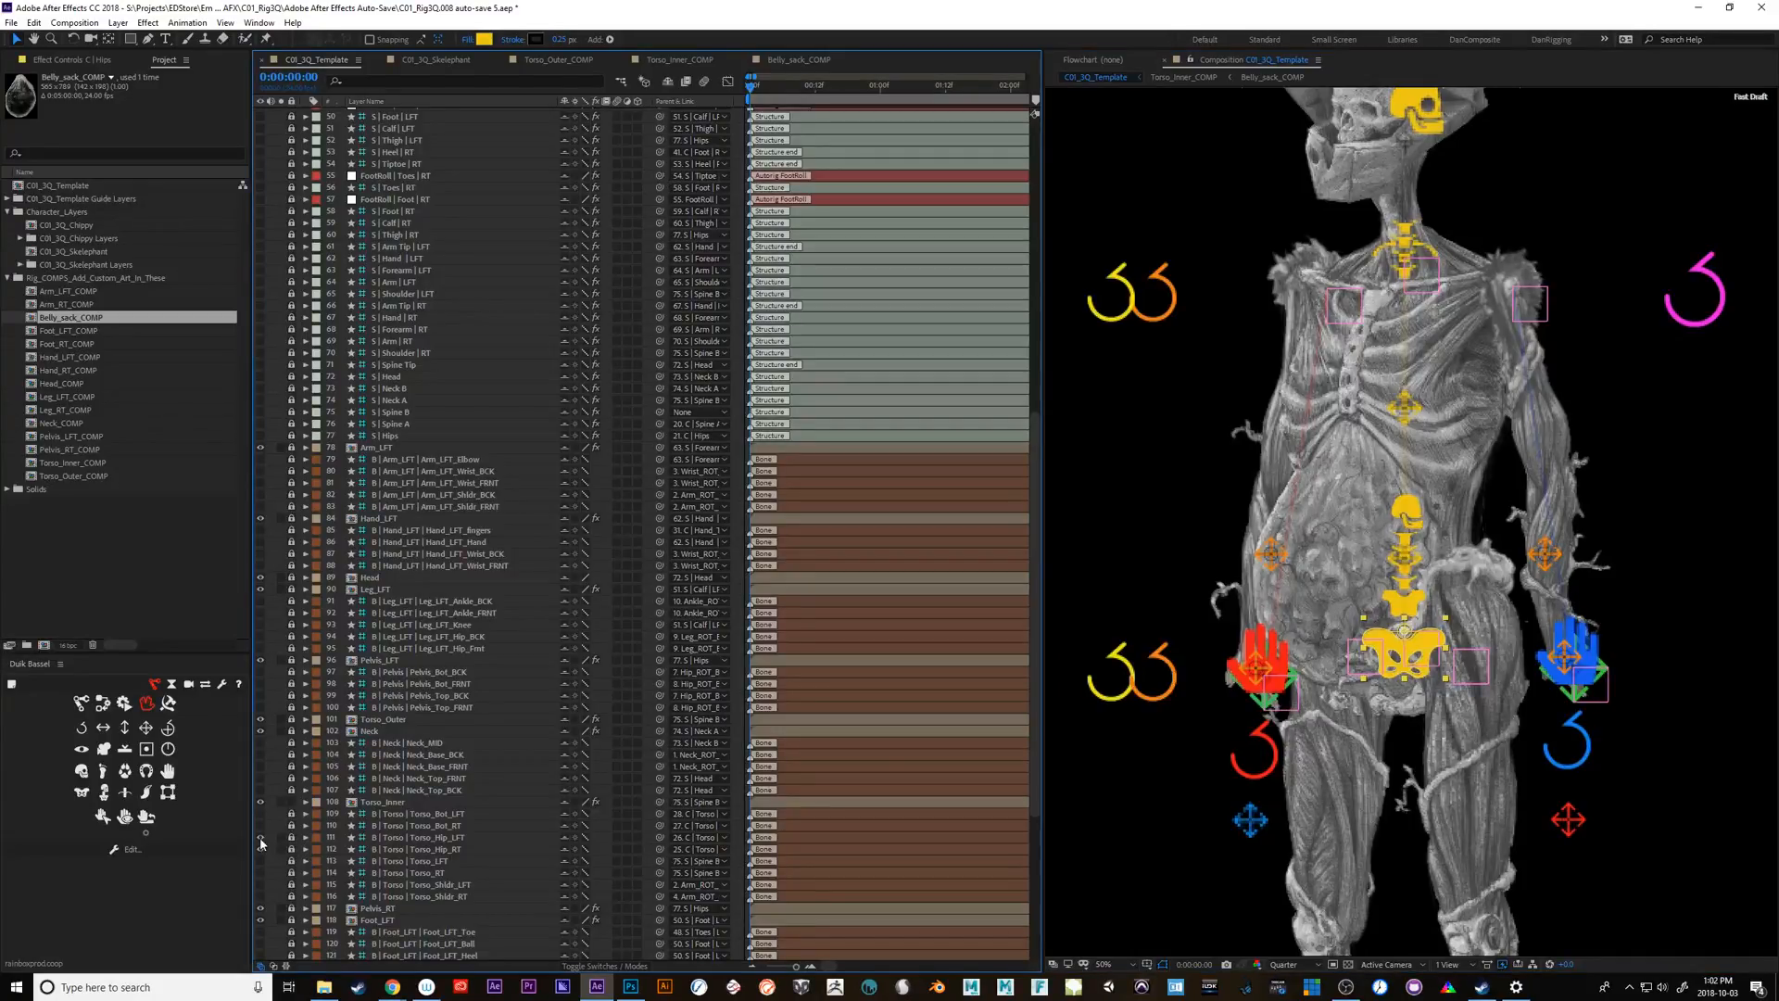
pyautogui.moveTo(1271, 554); pyautogui.dragTo(1218, 535)
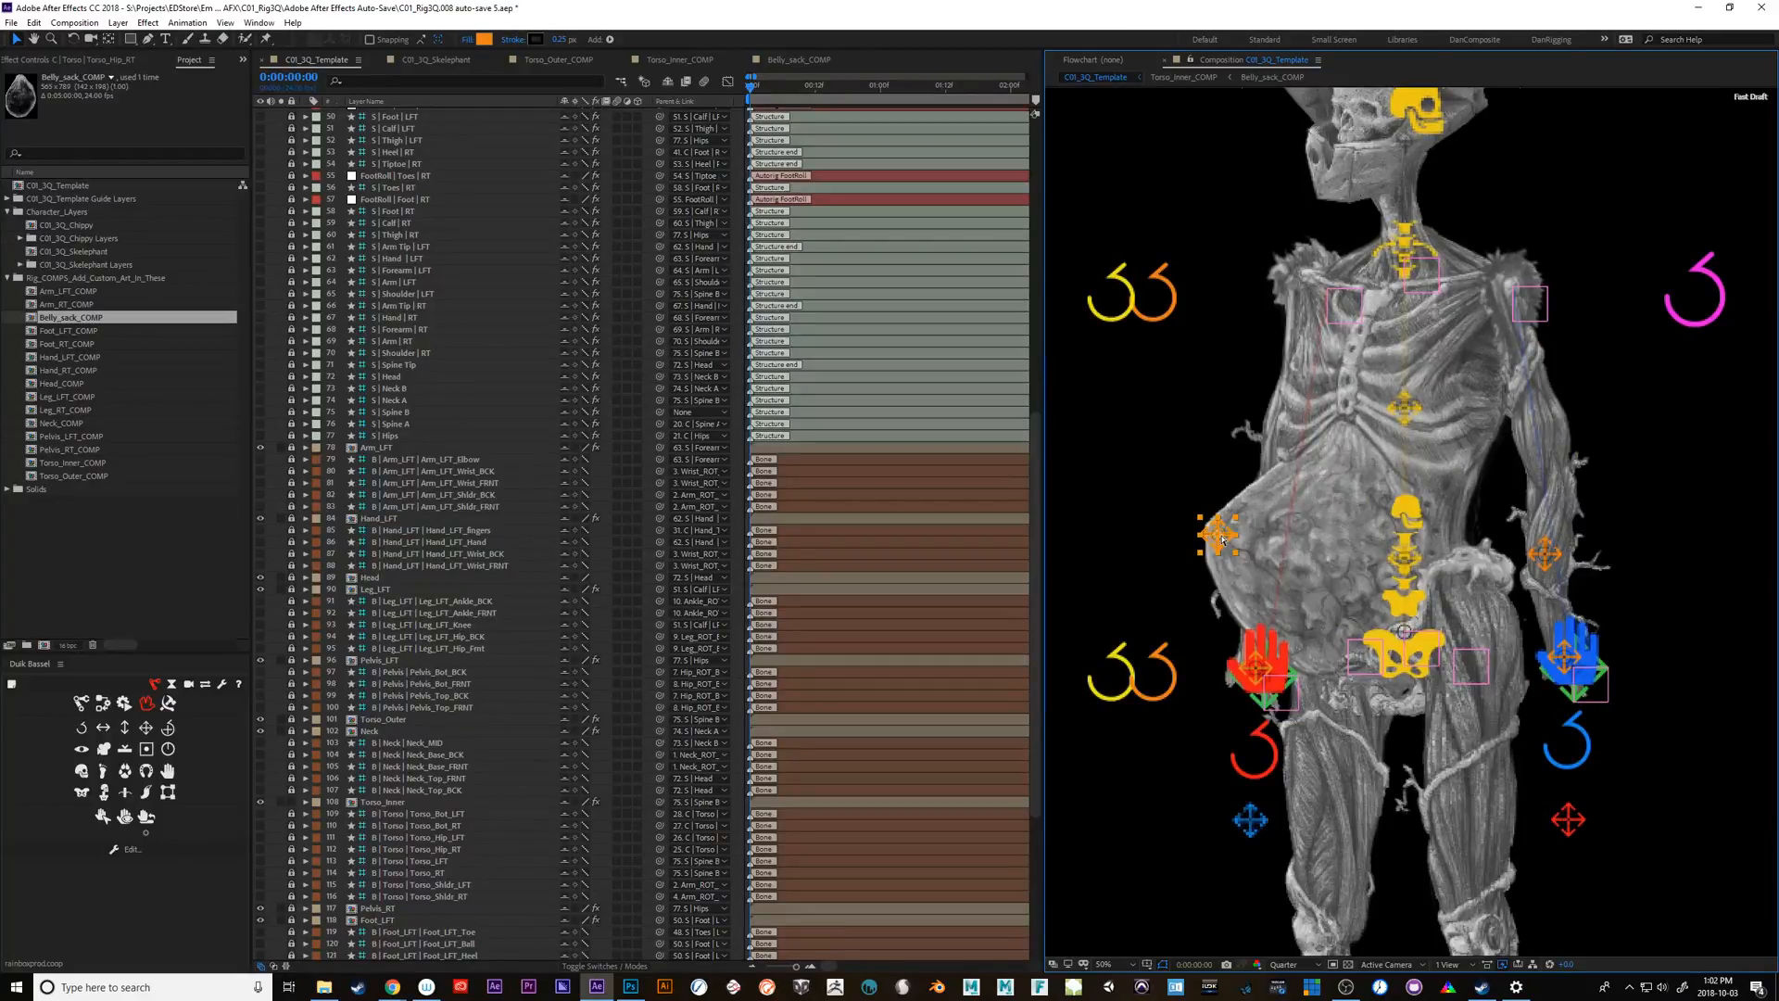
pyautogui.hotkey('ctrl', 'z')
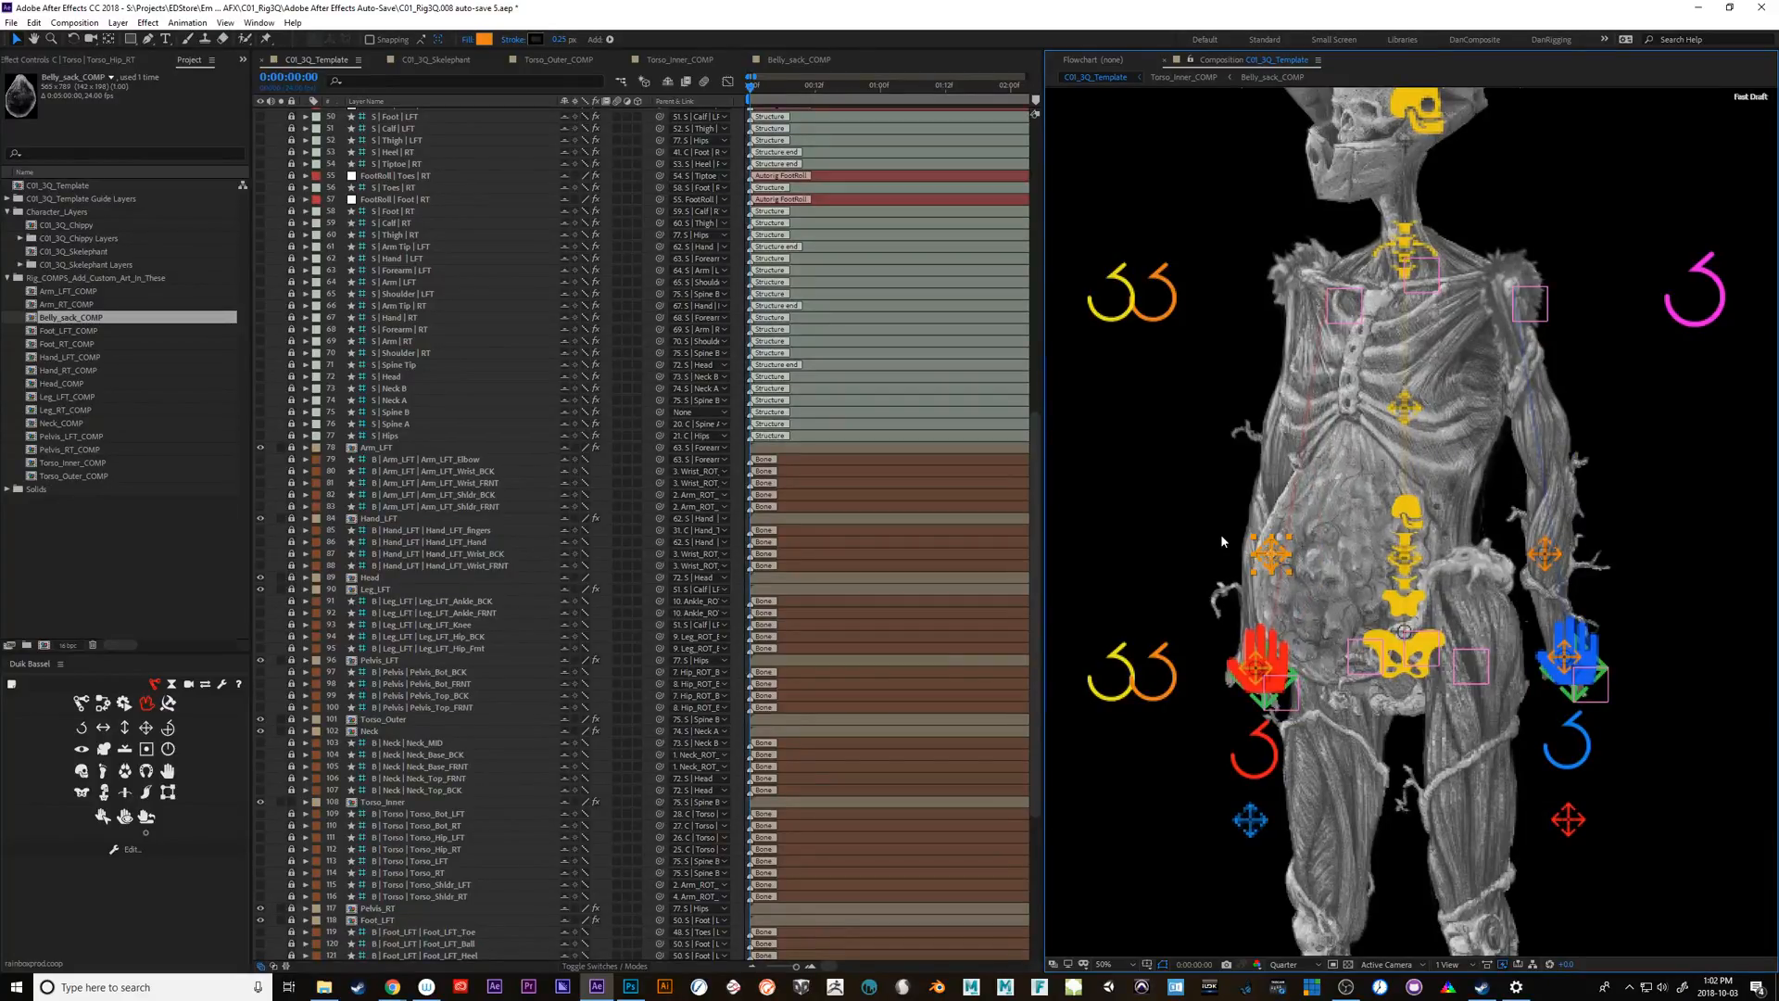
# Try moving the Spine A Curve controller sideways and the Spine A Root controller toward the belly, undoing each move
pyautogui.moveTo(1411, 408); pyautogui.dragTo(1443, 408)
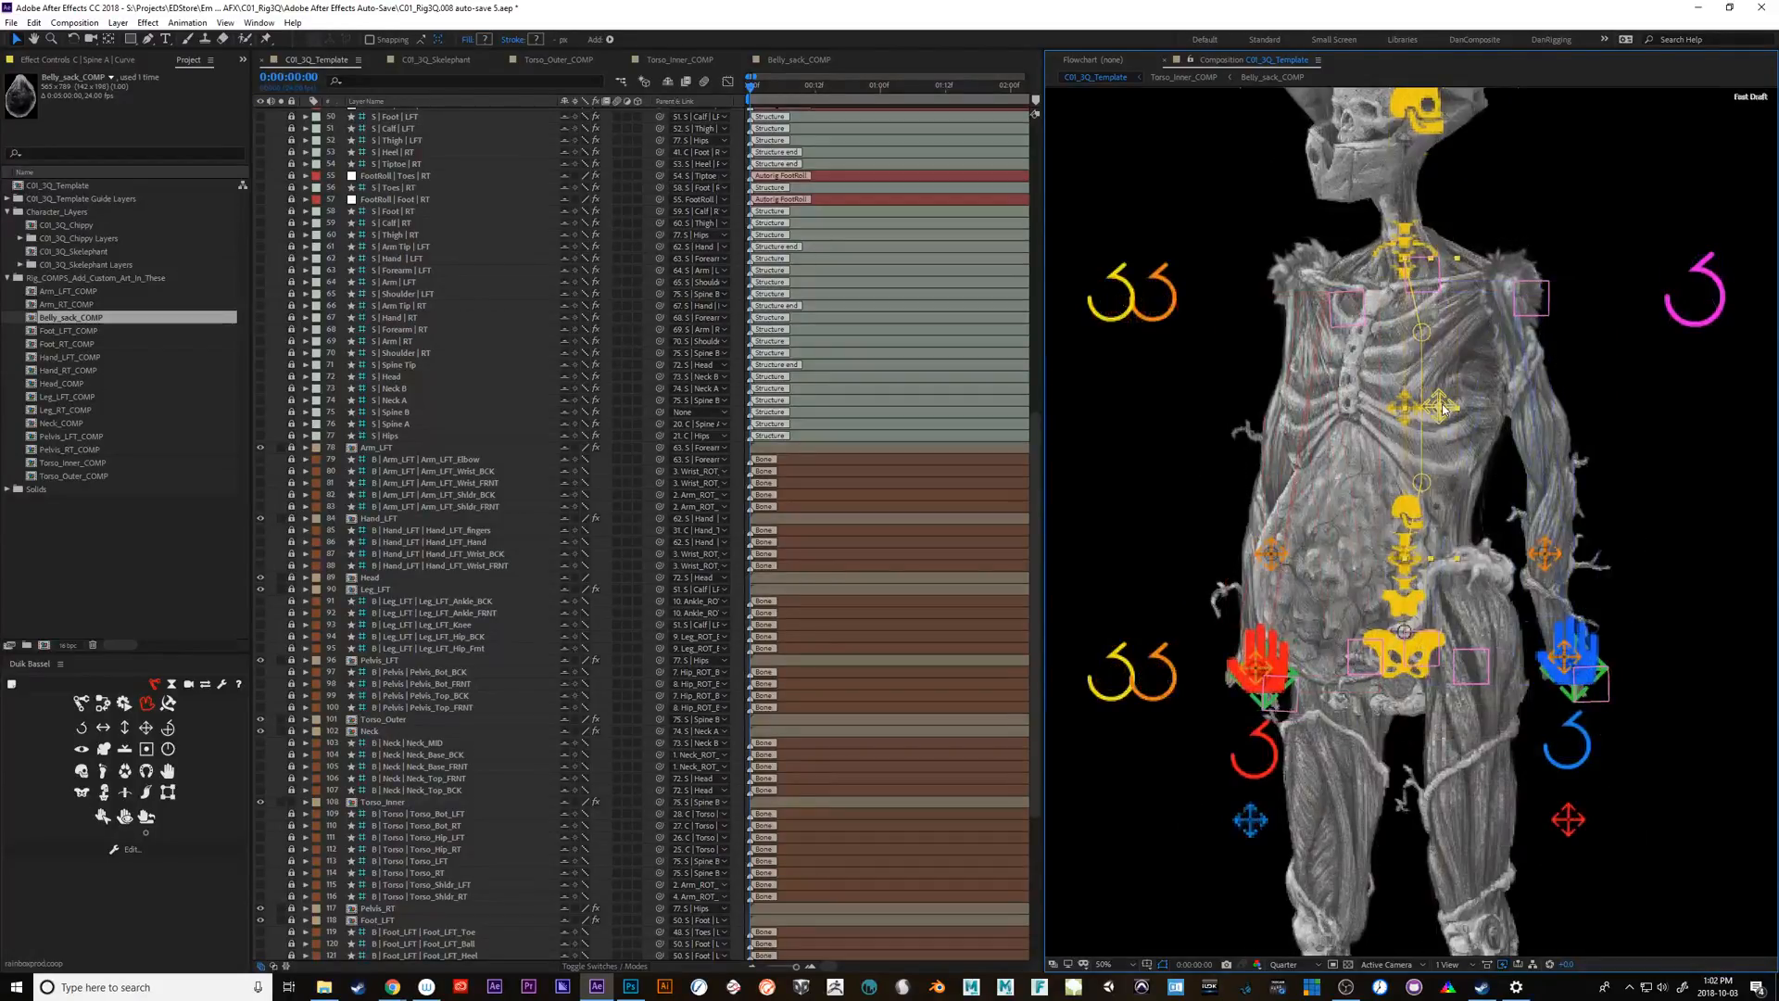
pyautogui.hotkey('ctrl', 'z')
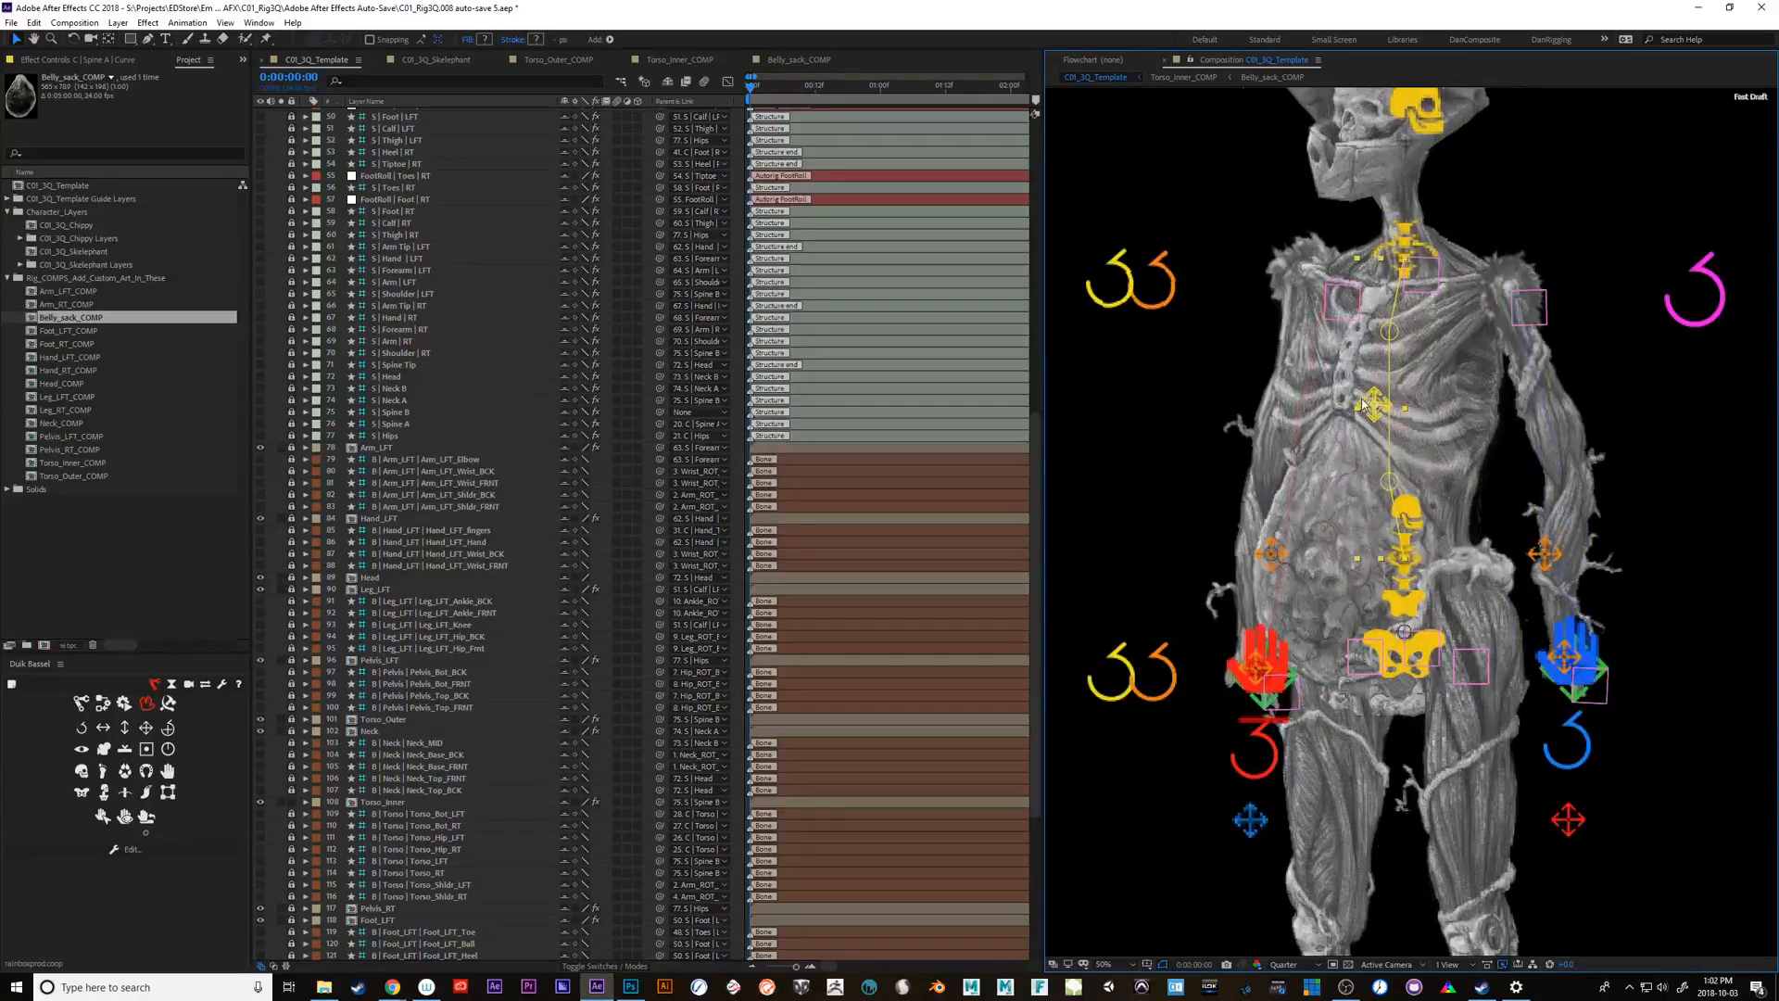
pyautogui.hotkey('ctrl', 'z')
pyautogui.moveTo(1403, 558); pyautogui.dragTo(1374, 556)
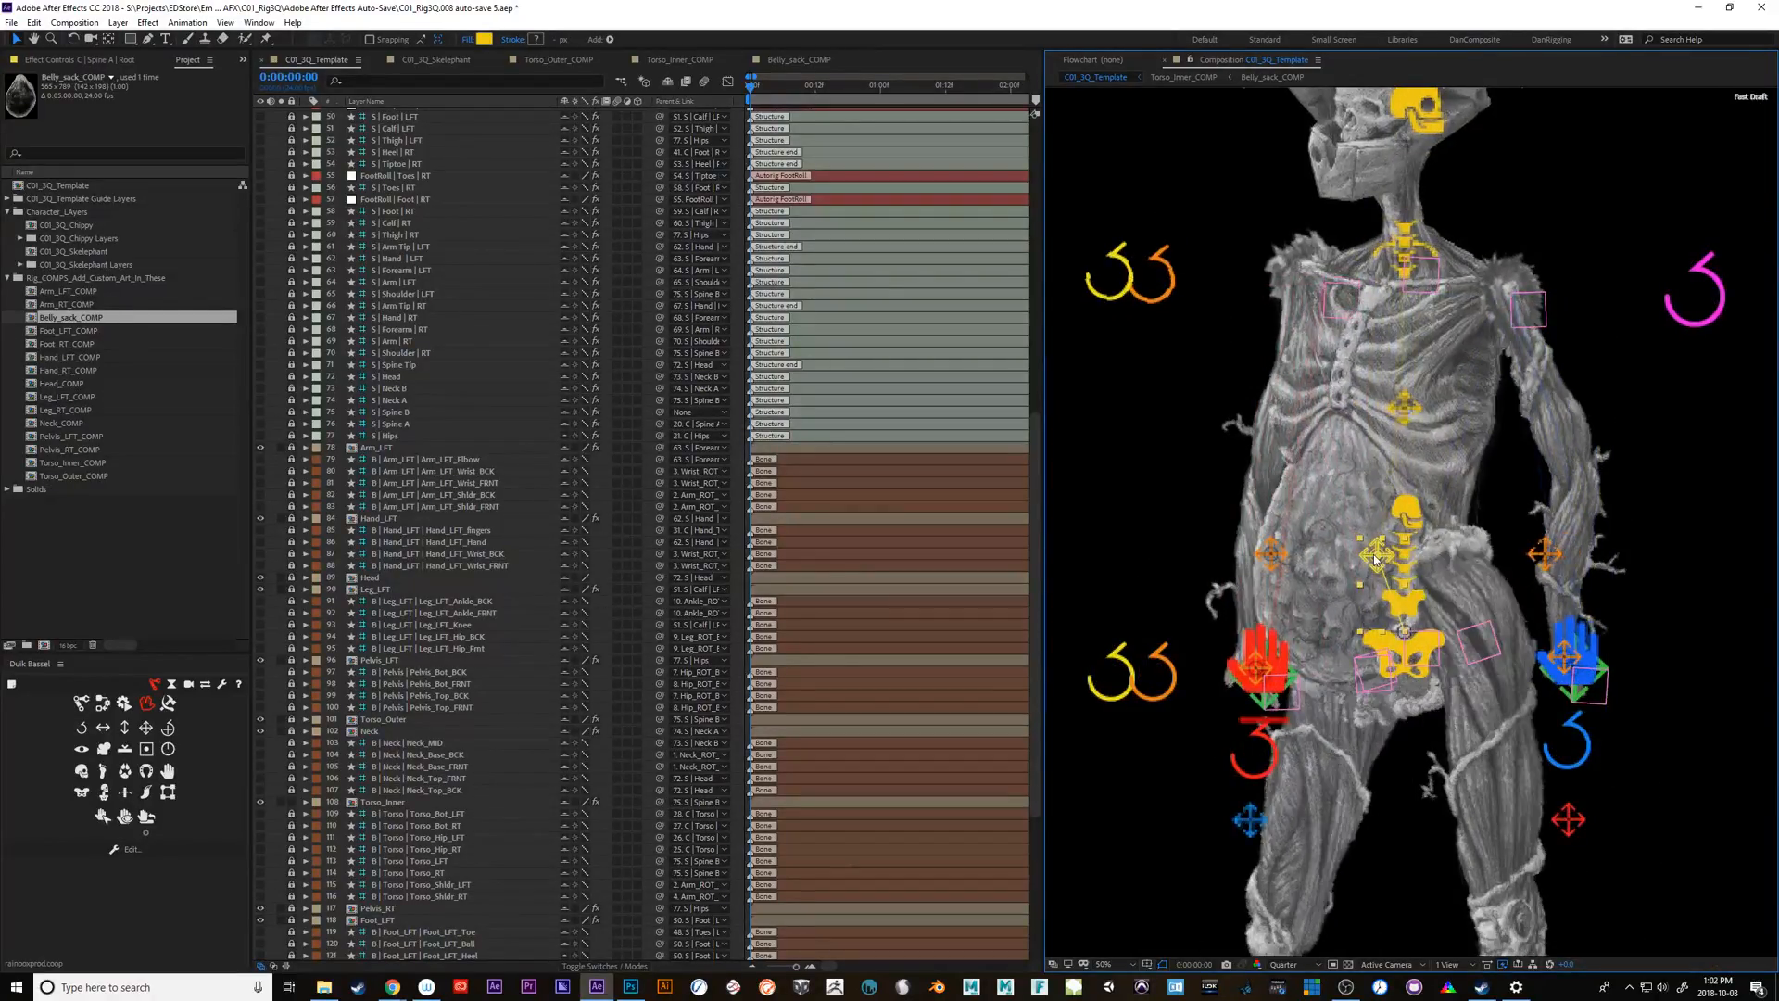
pyautogui.hotkey('ctrl', 'z')
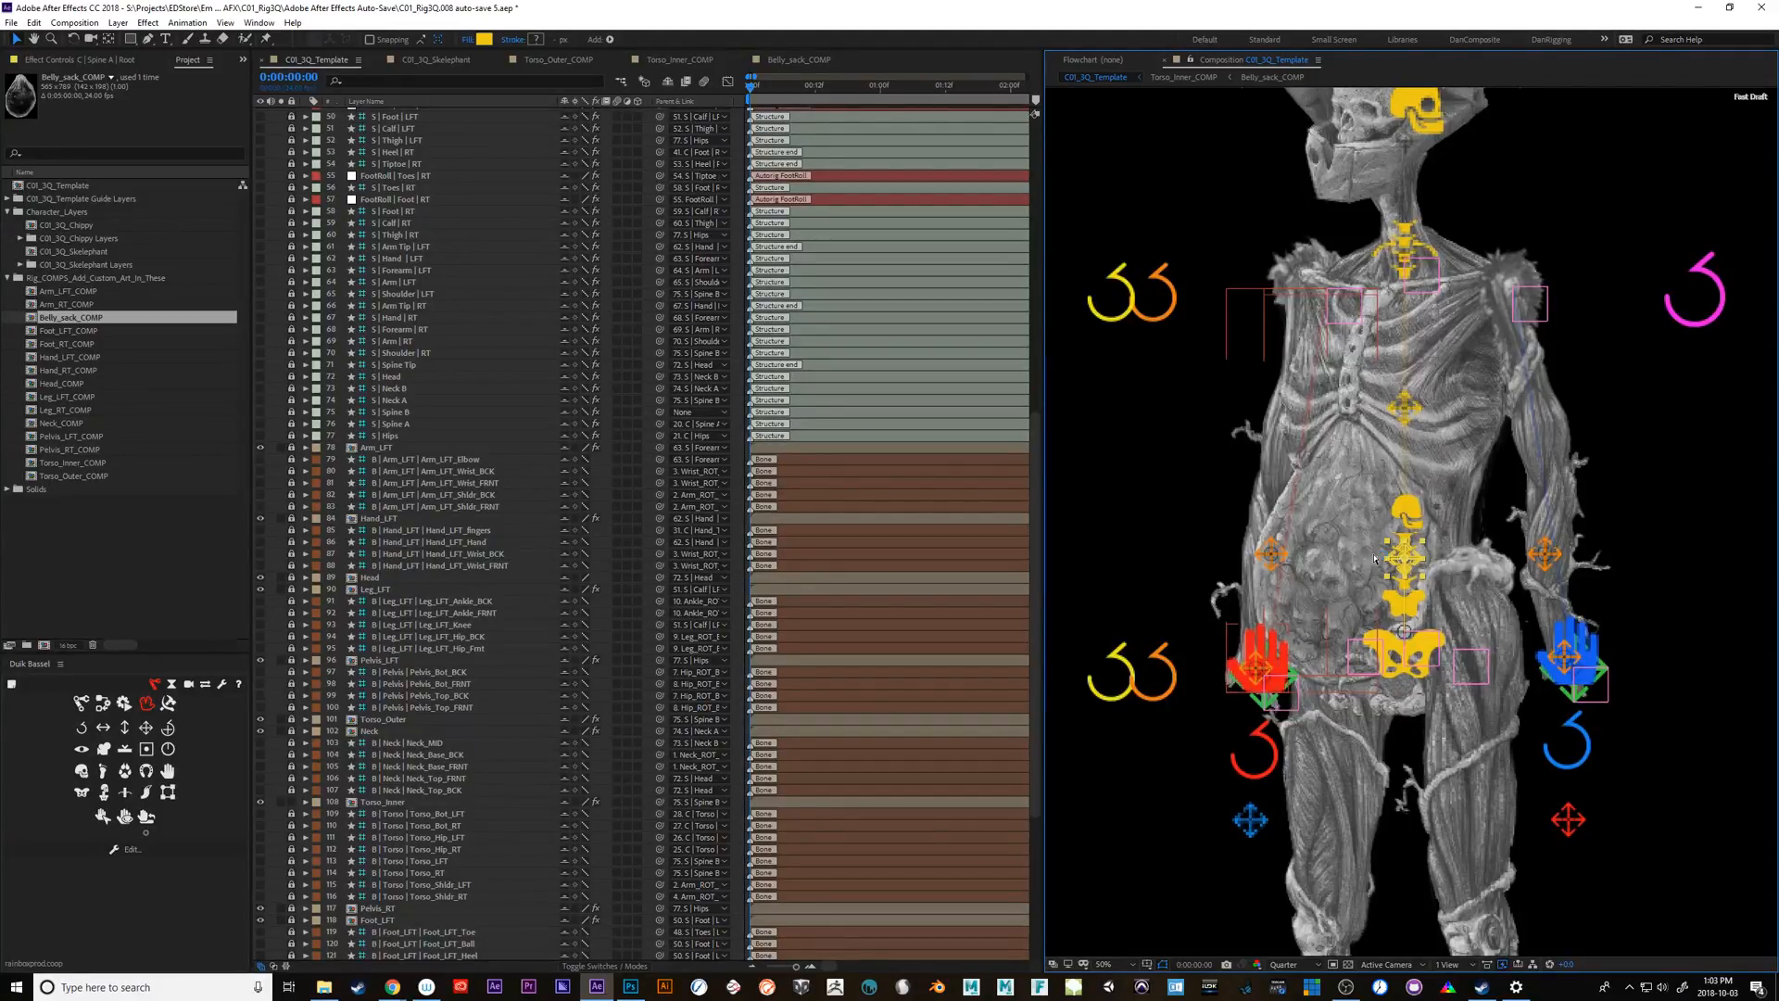
# Save the project in the C01_Rig3Q folder, reusing the existing 009 file's name with the version number 010
pyautogui.scroll(-2, 1376, 559)
pyautogui.moveTo(1563, 807); pyautogui.dragTo(1487, 752)
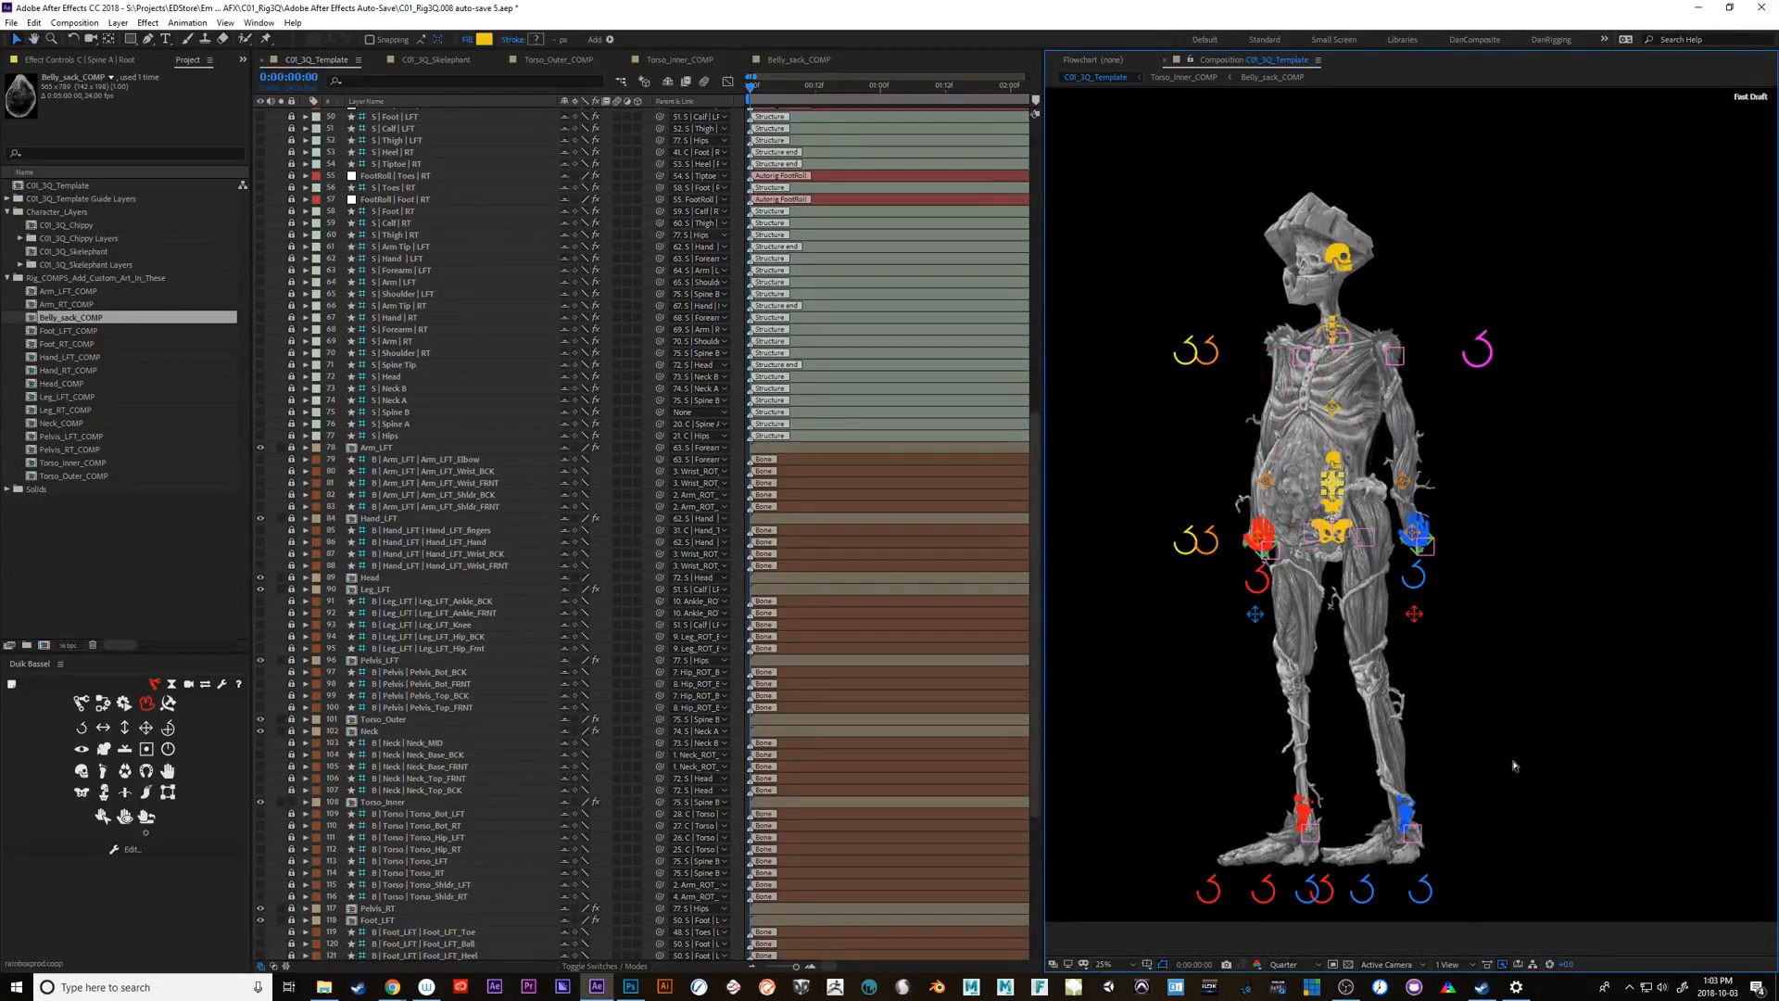
pyautogui.hotkey('ctrl', 's')
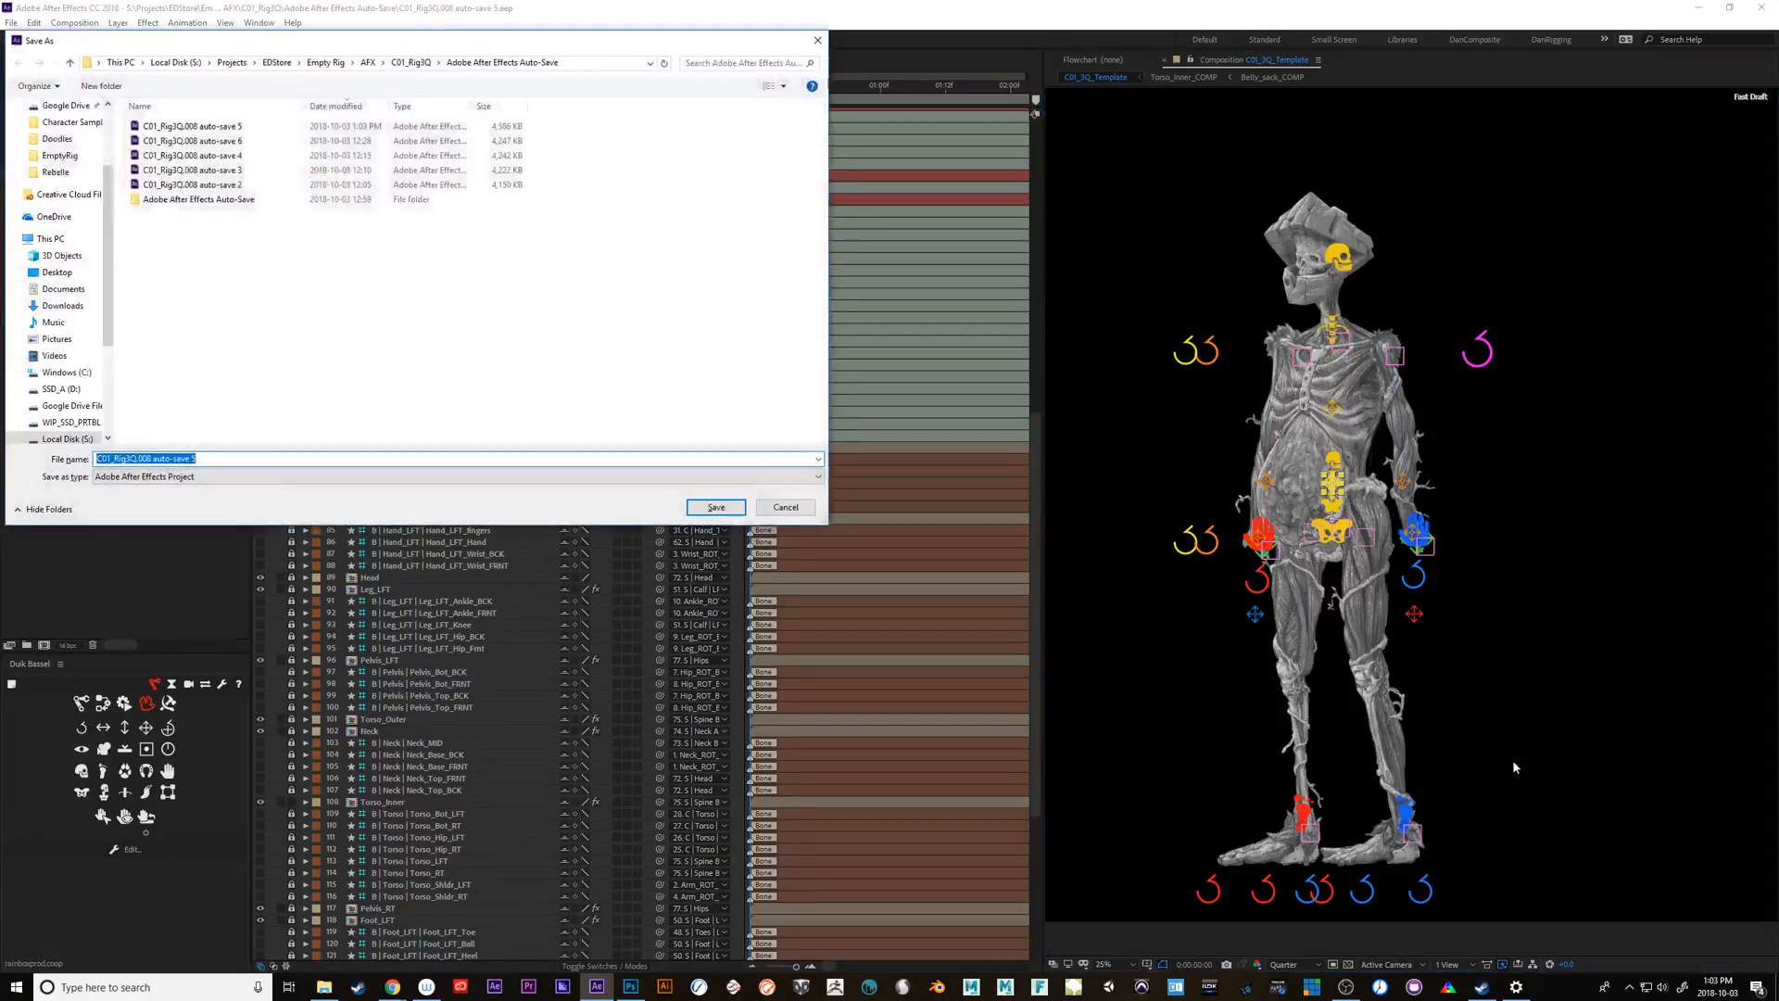
pyautogui.click(410, 62)
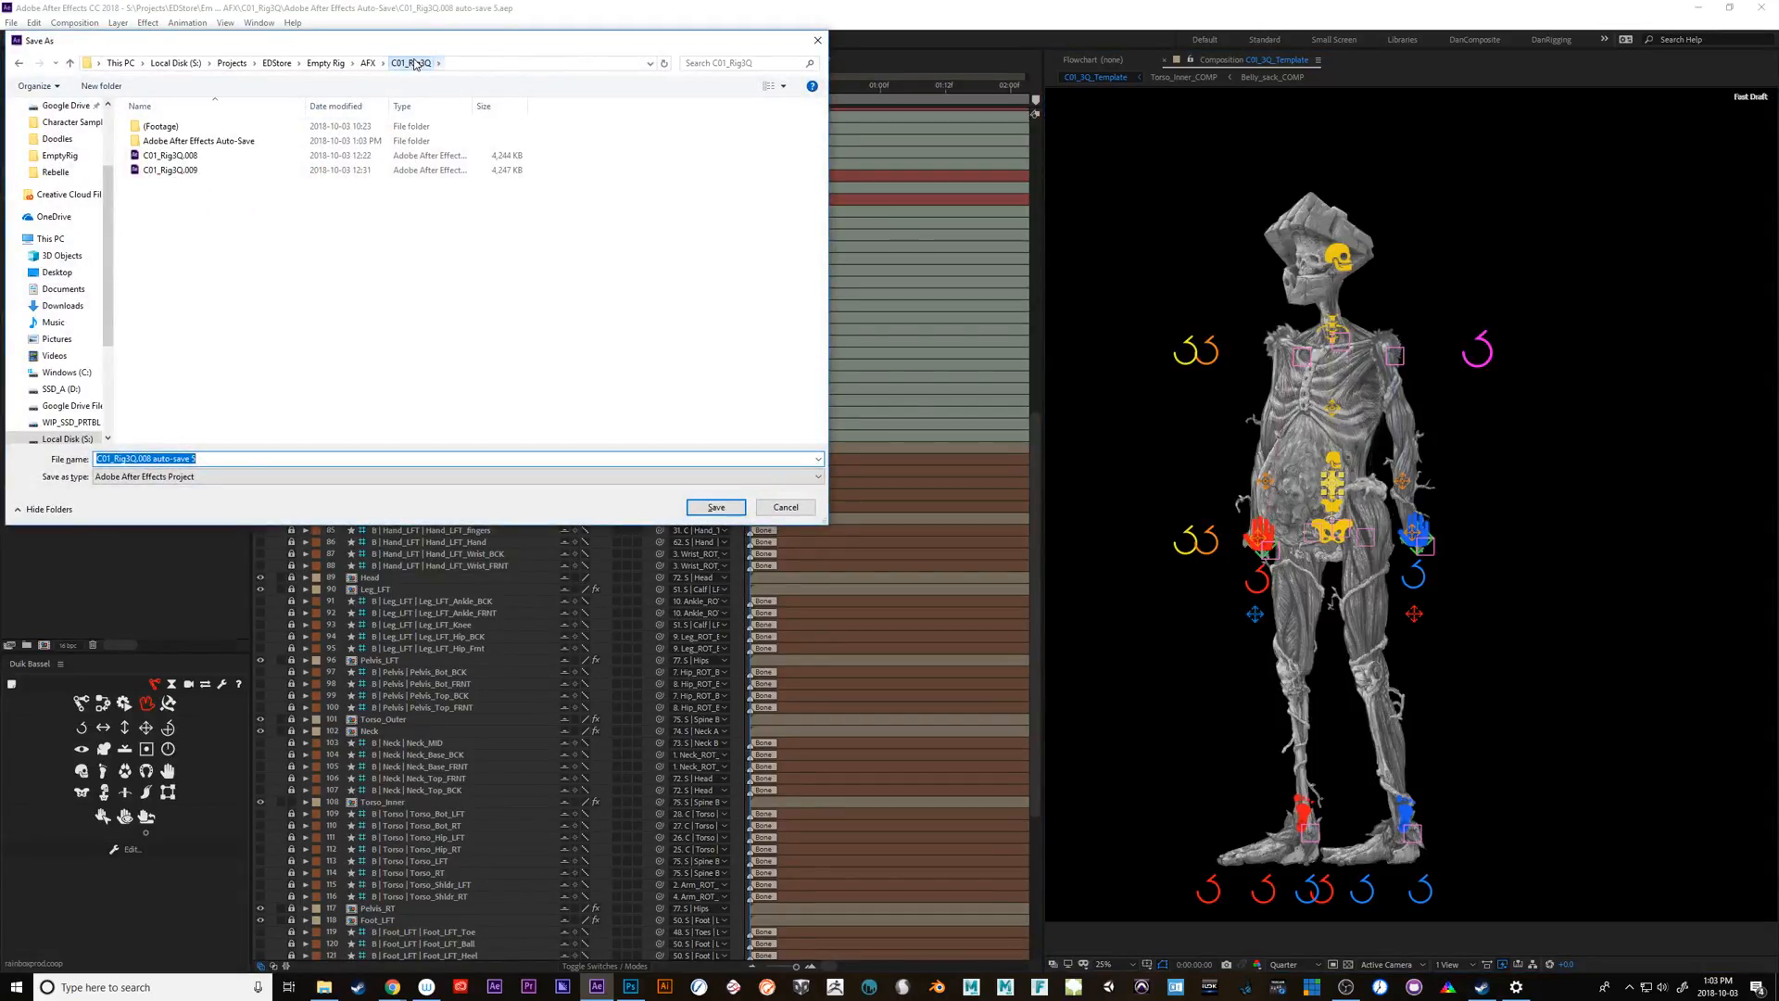
pyautogui.click(194, 170)
pyautogui.click(174, 457)
pyautogui.moveTo(138, 459); pyautogui.dragTo(242, 472)
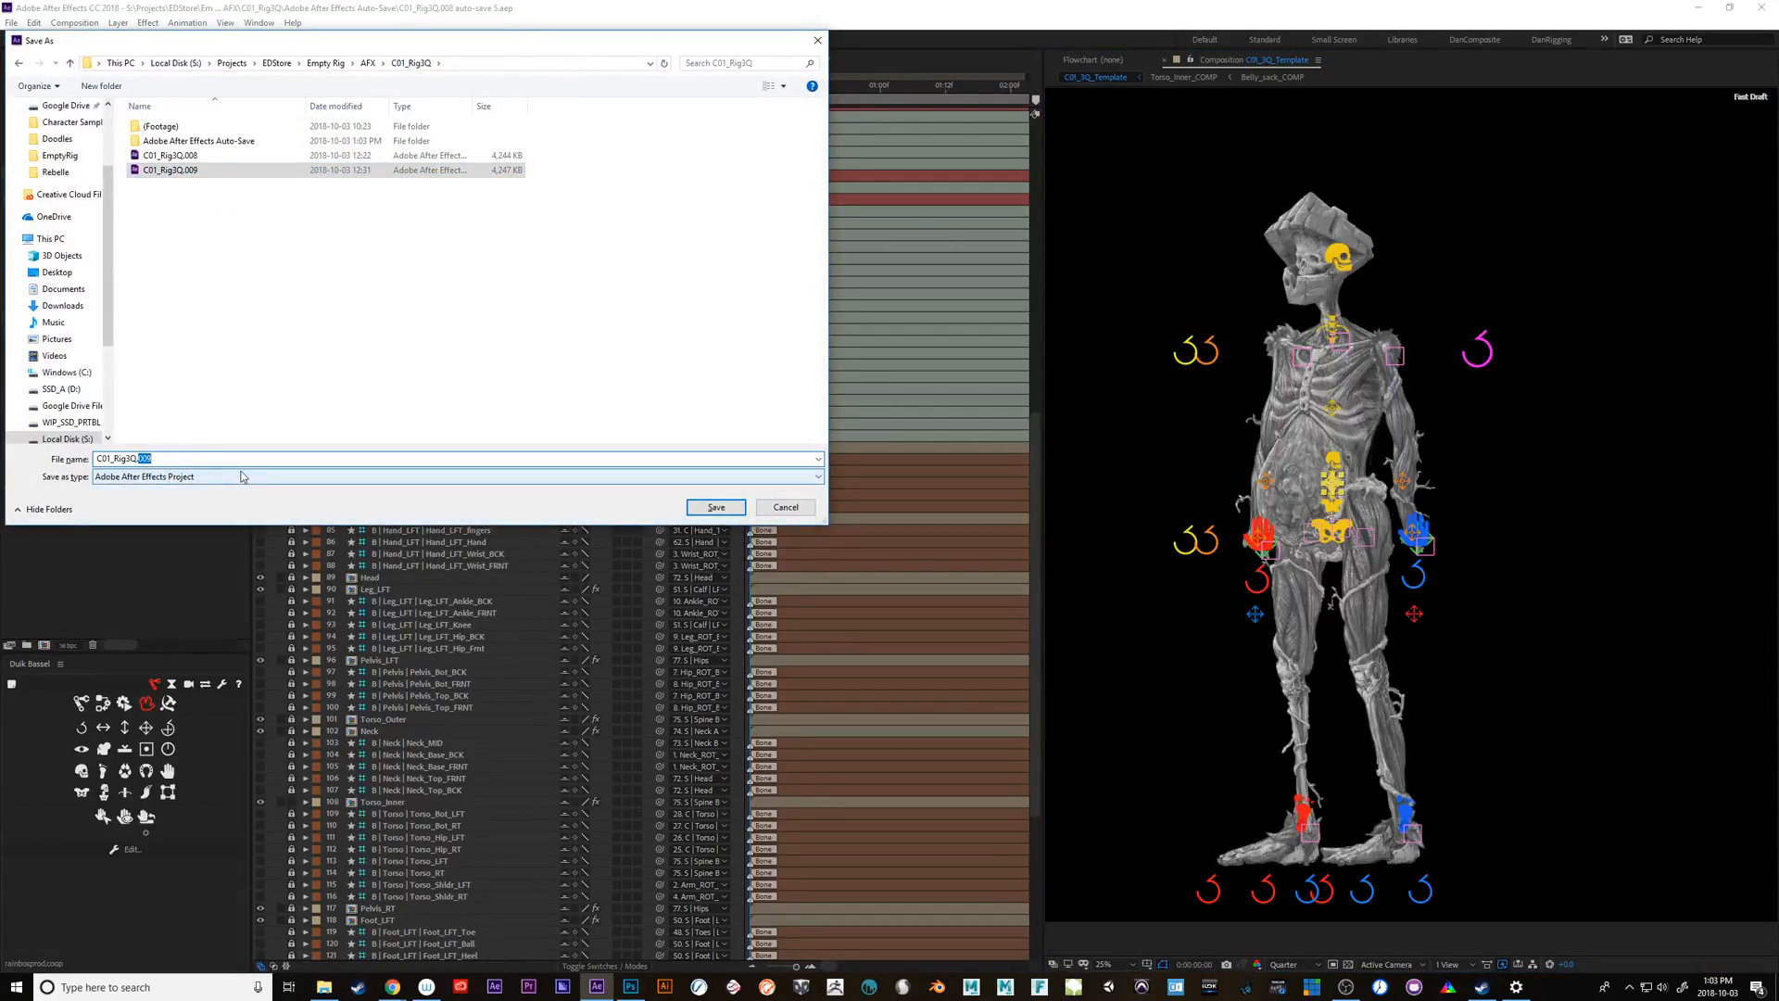
pyautogui.write('010')
pyautogui.press('Return')
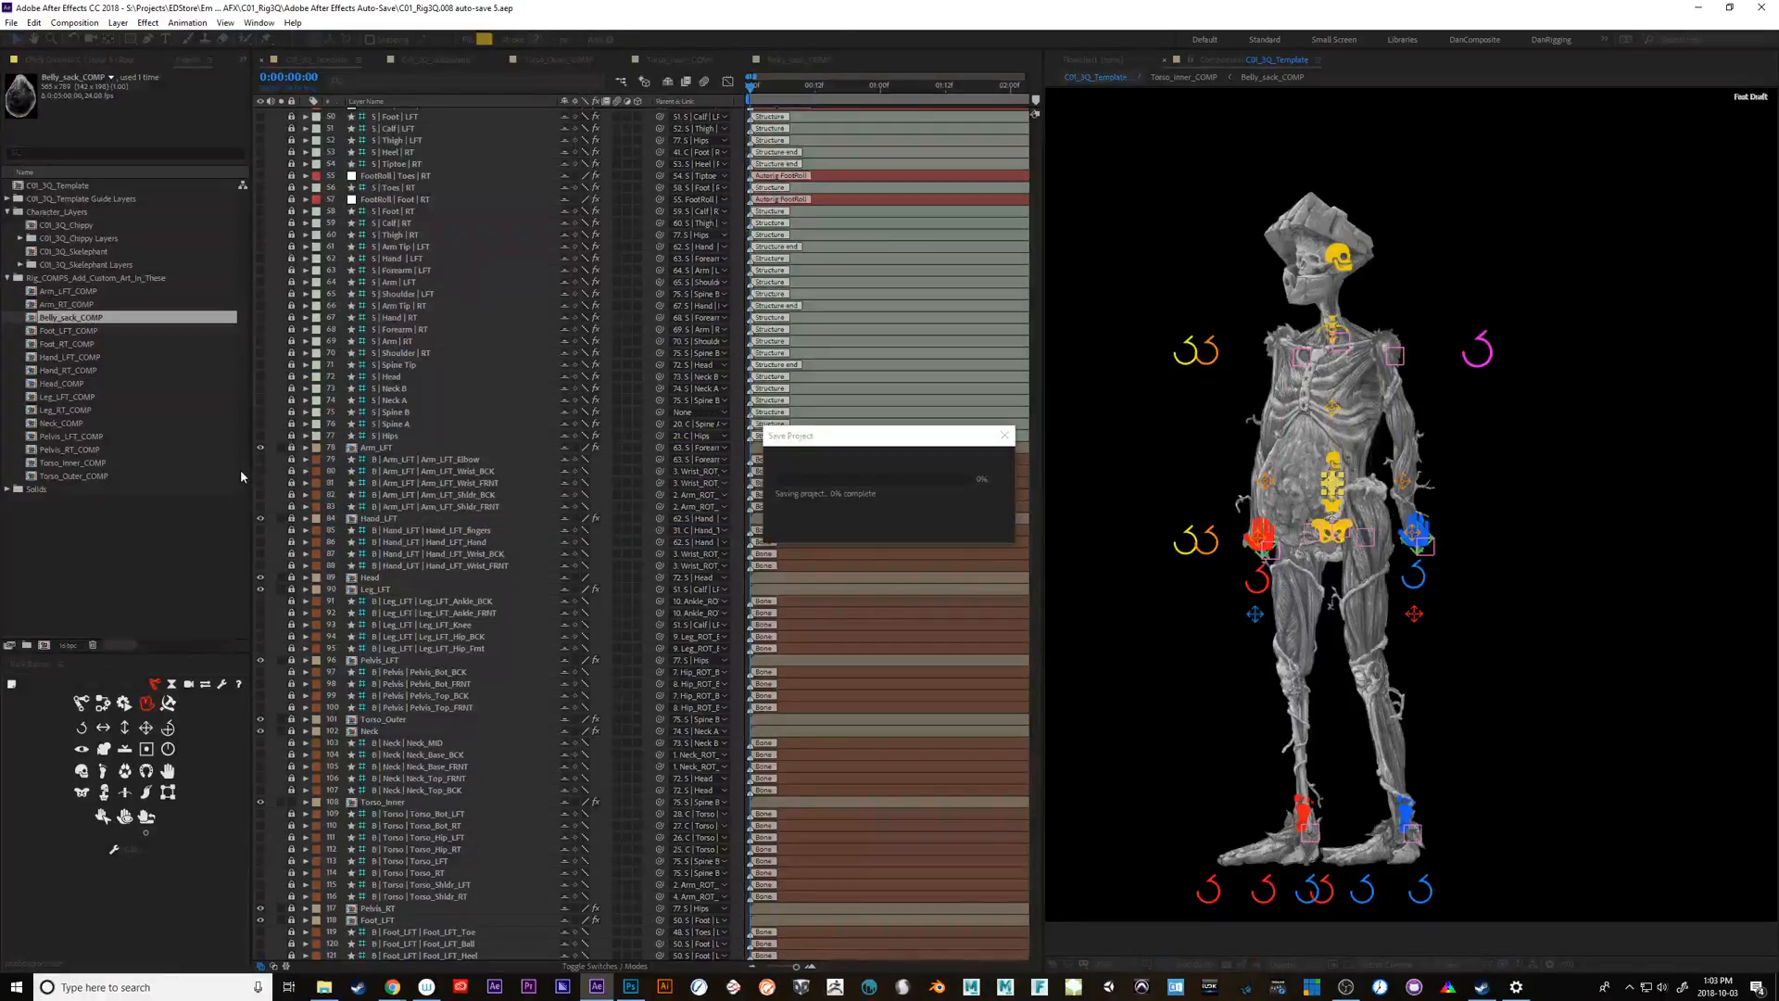
# Rotate the Body controller to lean the skeleton forward over its belly, and shift it back over the feet and slightly down
pyautogui.click(1343, 505)
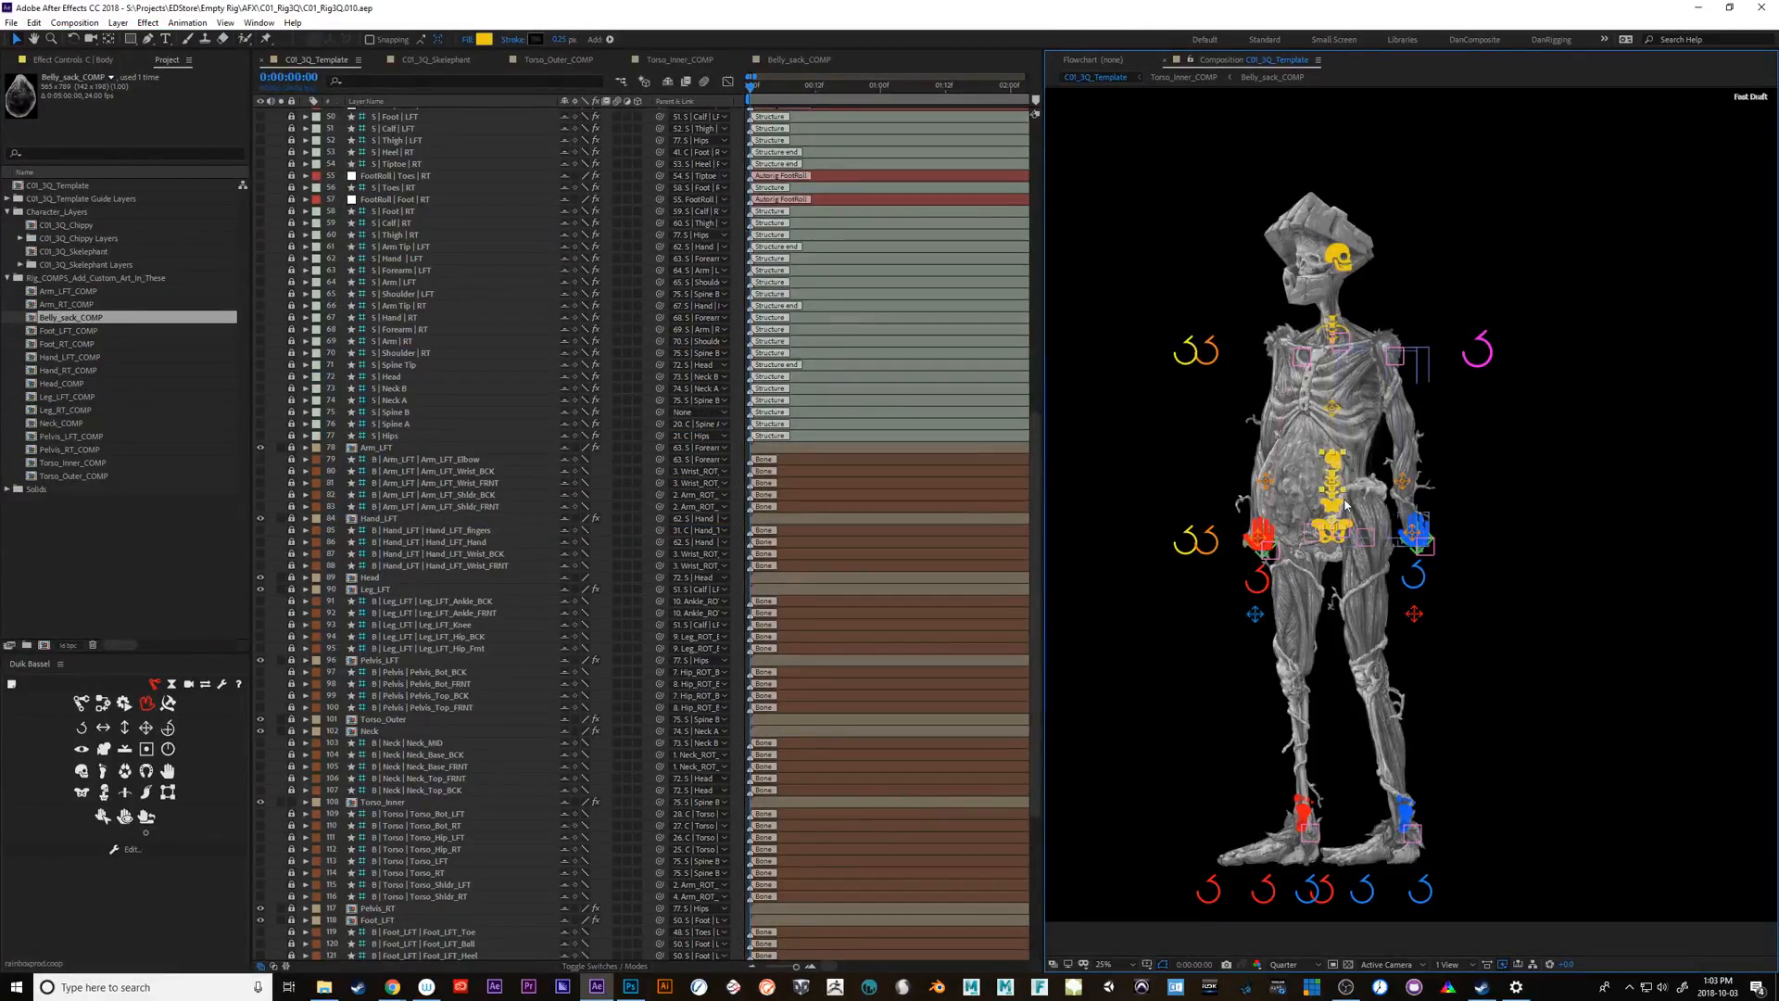
pyautogui.press('shift+KP_Subtract')
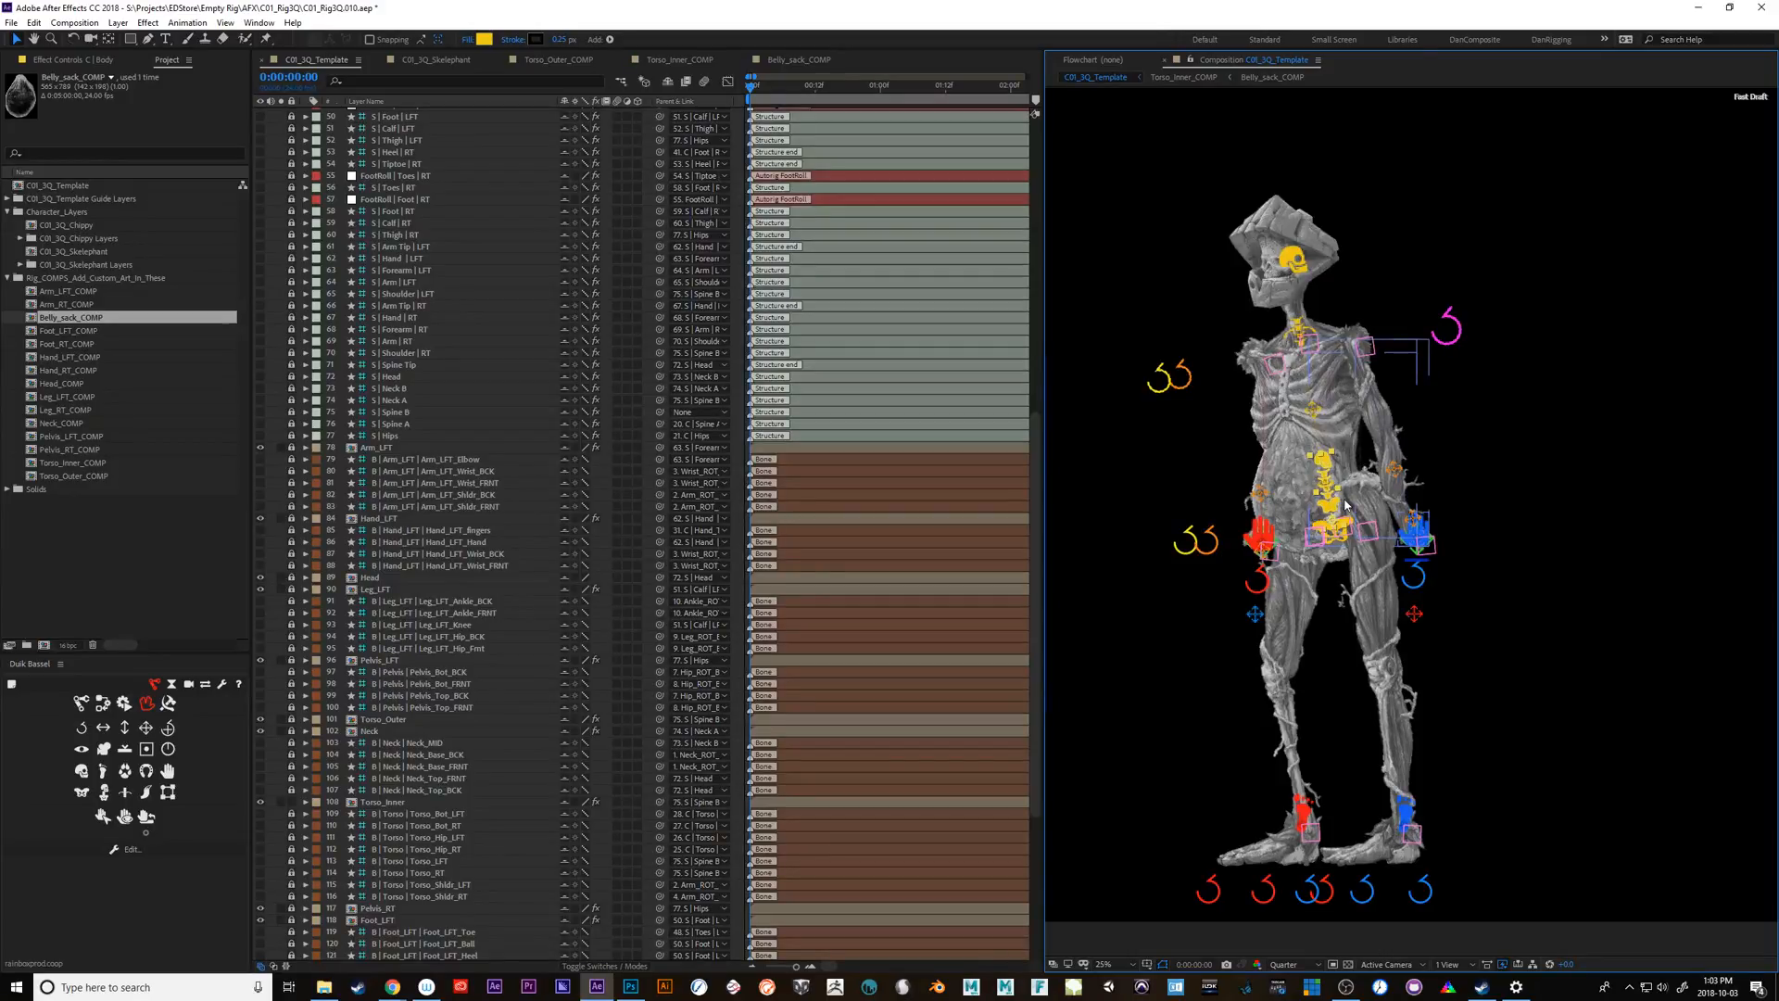
pyautogui.press('shift+KP_Subtract')
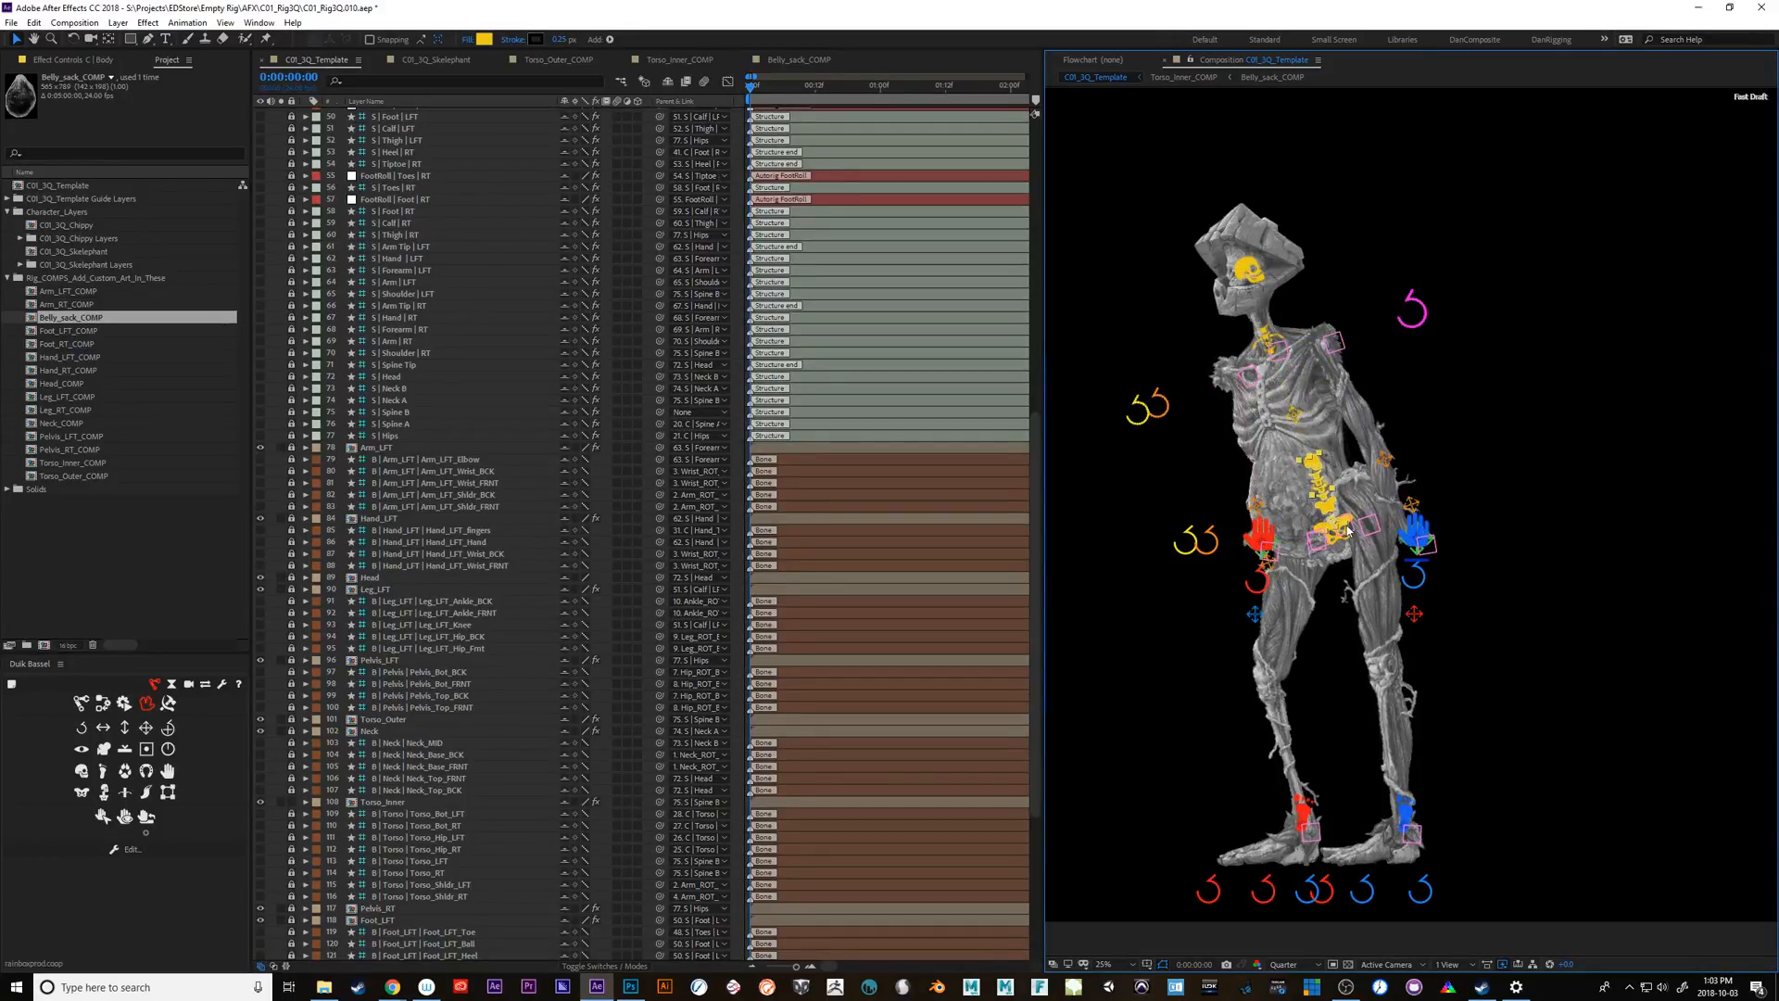
pyautogui.hotkey('shift', 'Right')
pyautogui.hotkey('shift', 'Right')
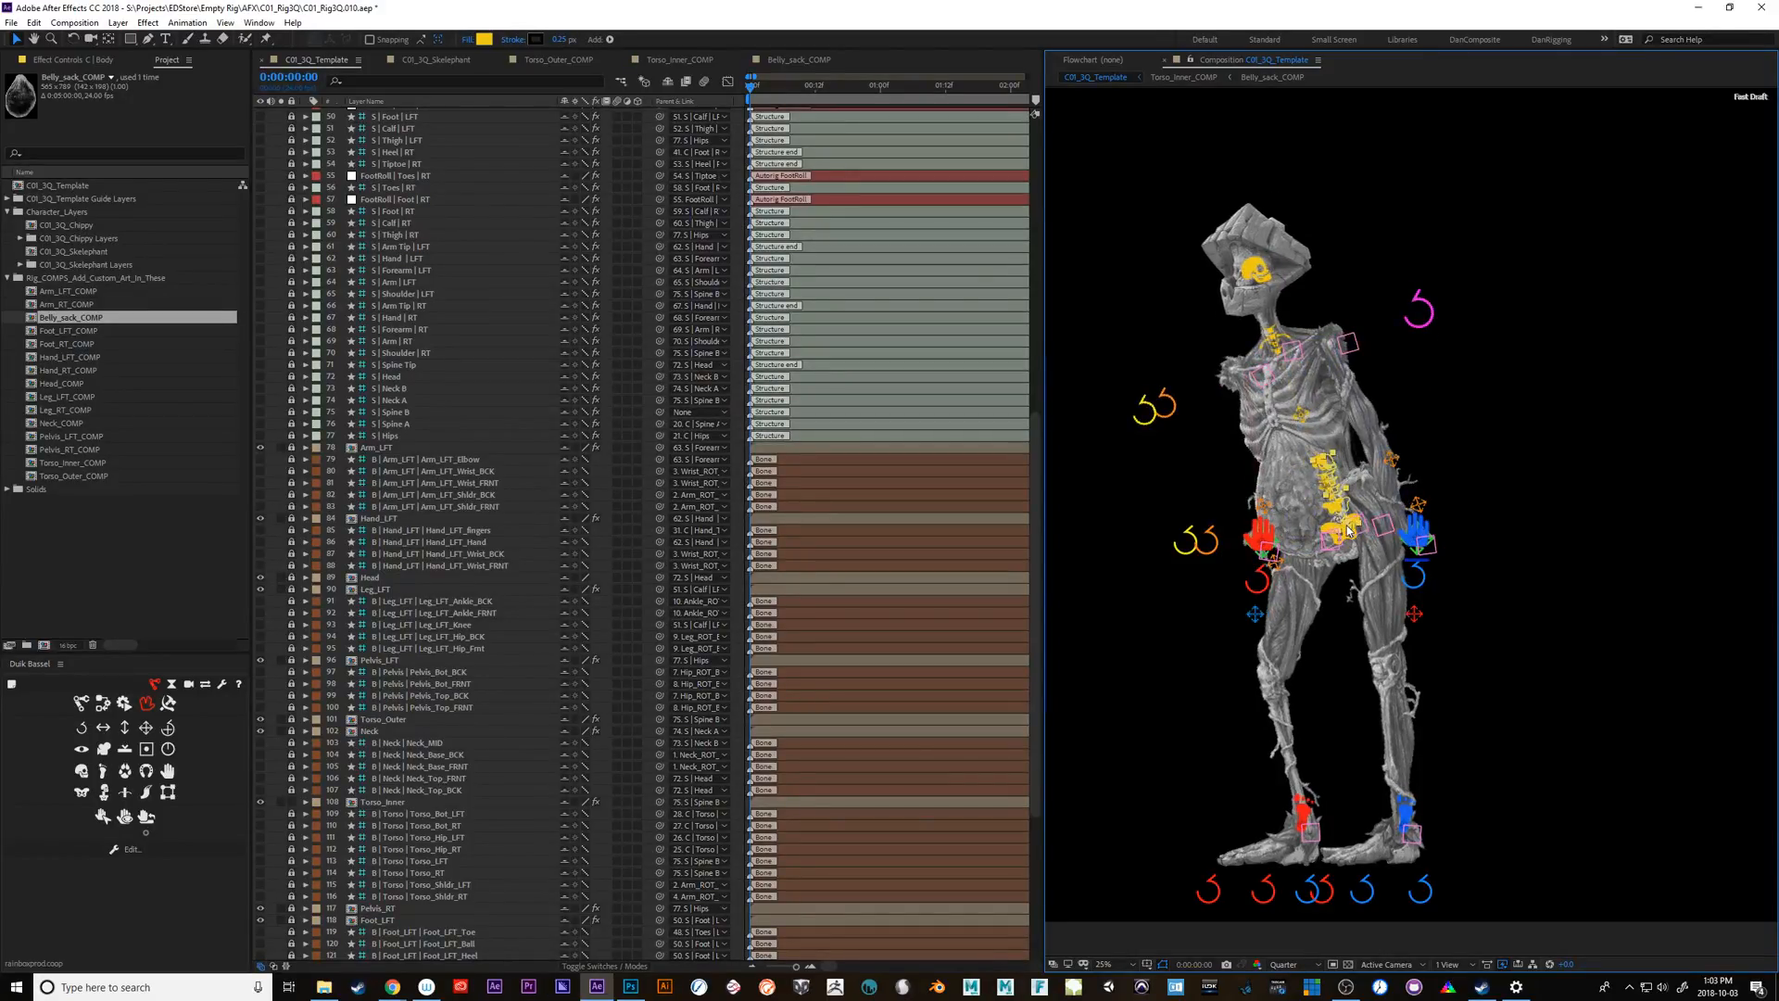
pyautogui.hotkey('shift', 'Right')
pyautogui.hotkey('shift', 'Right')
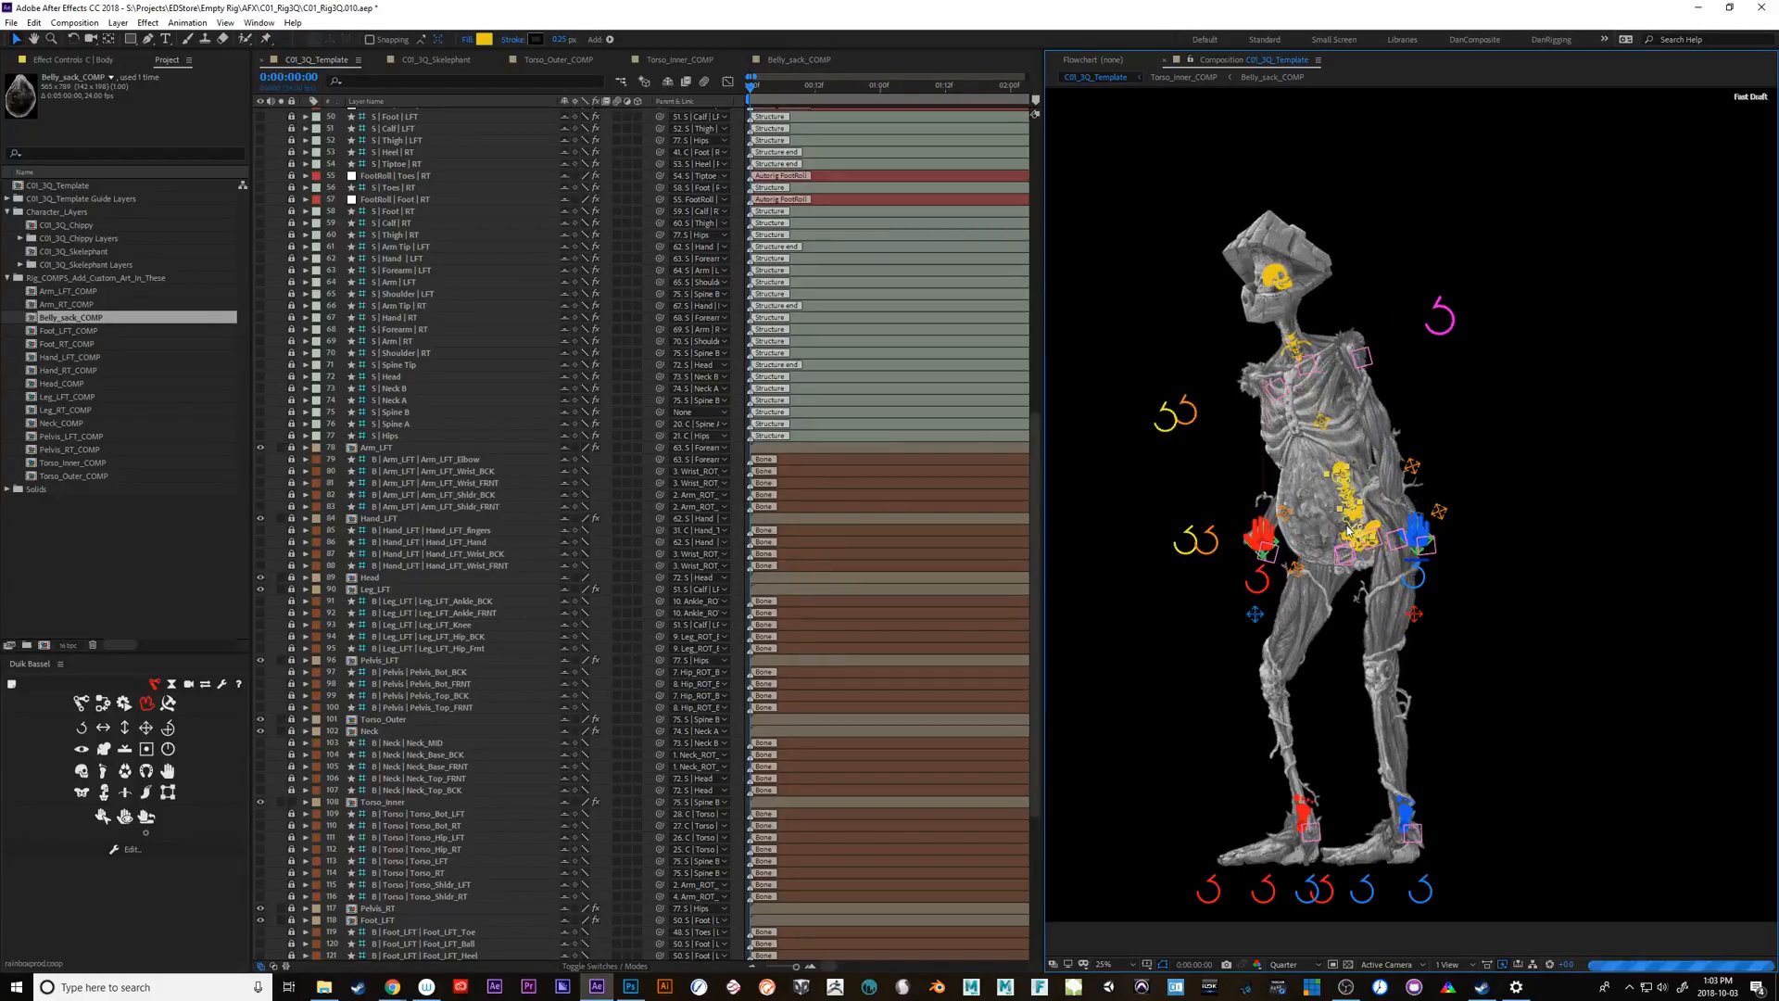
pyautogui.hotkey('shift', 'Right')
pyautogui.hotkey('shift', 'Down')
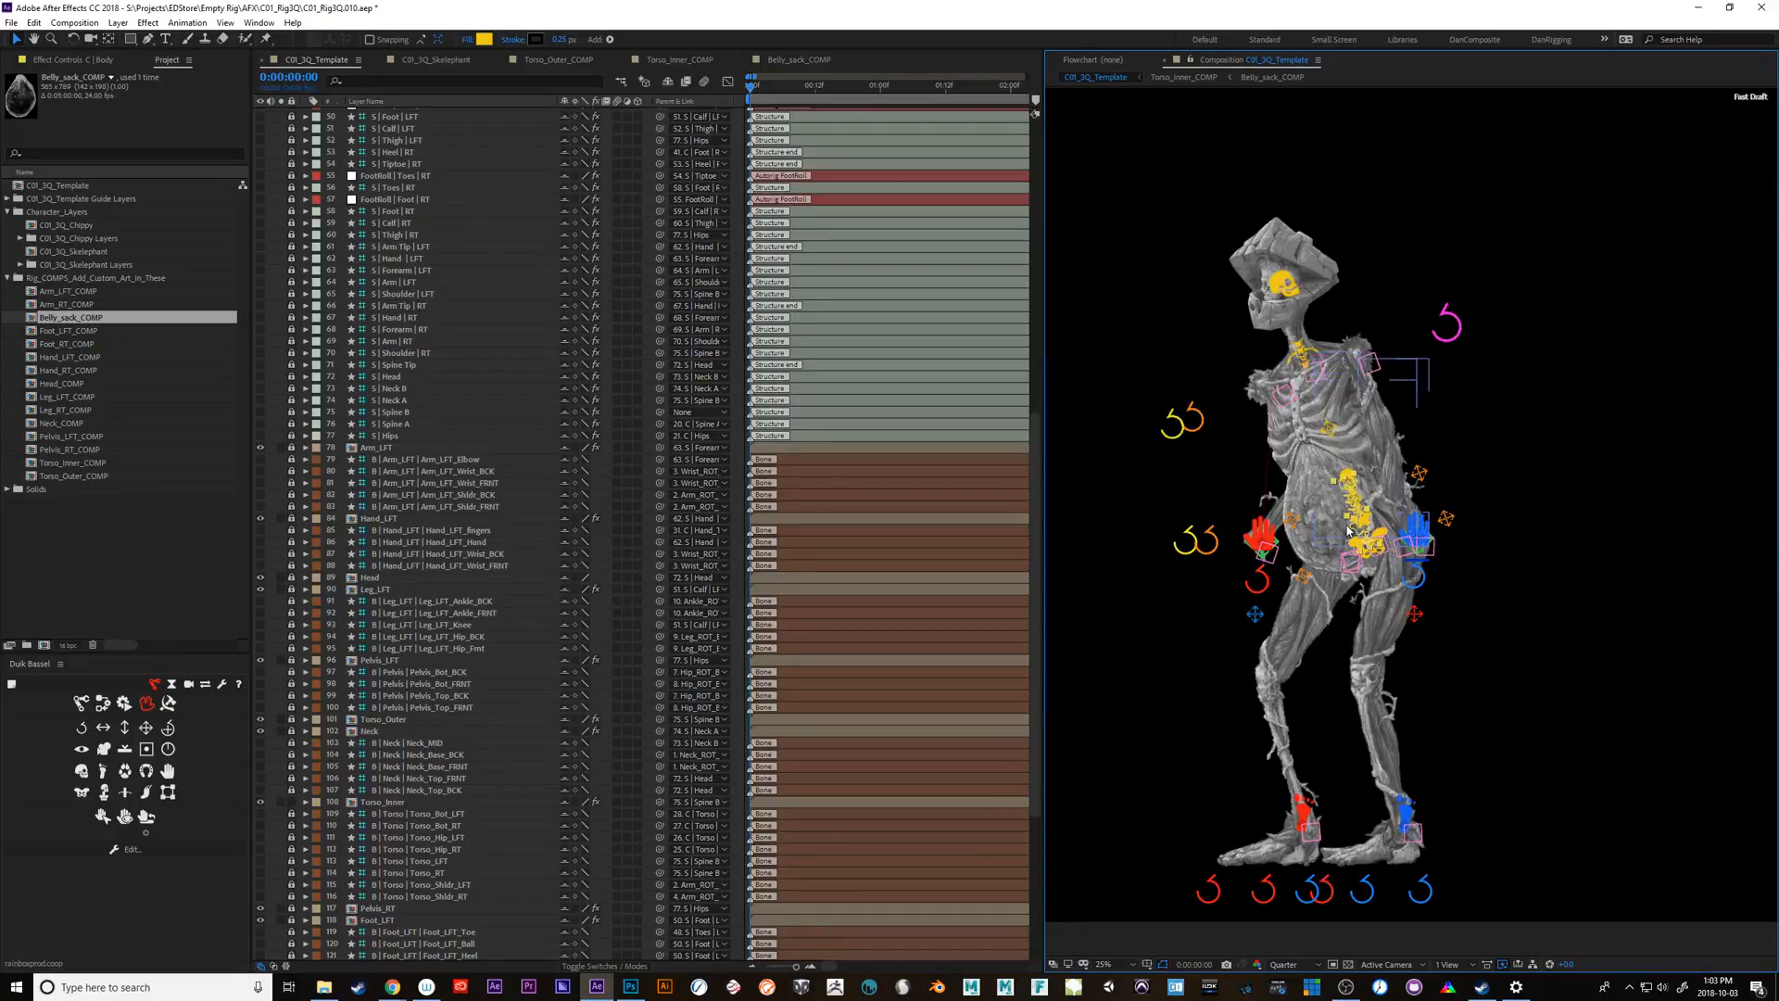
# Move the Spine A Curve and Spine A Root controllers toward the skeleton's back to hunch the leaning torso
pyautogui.hotkey('ctrl', 'a')
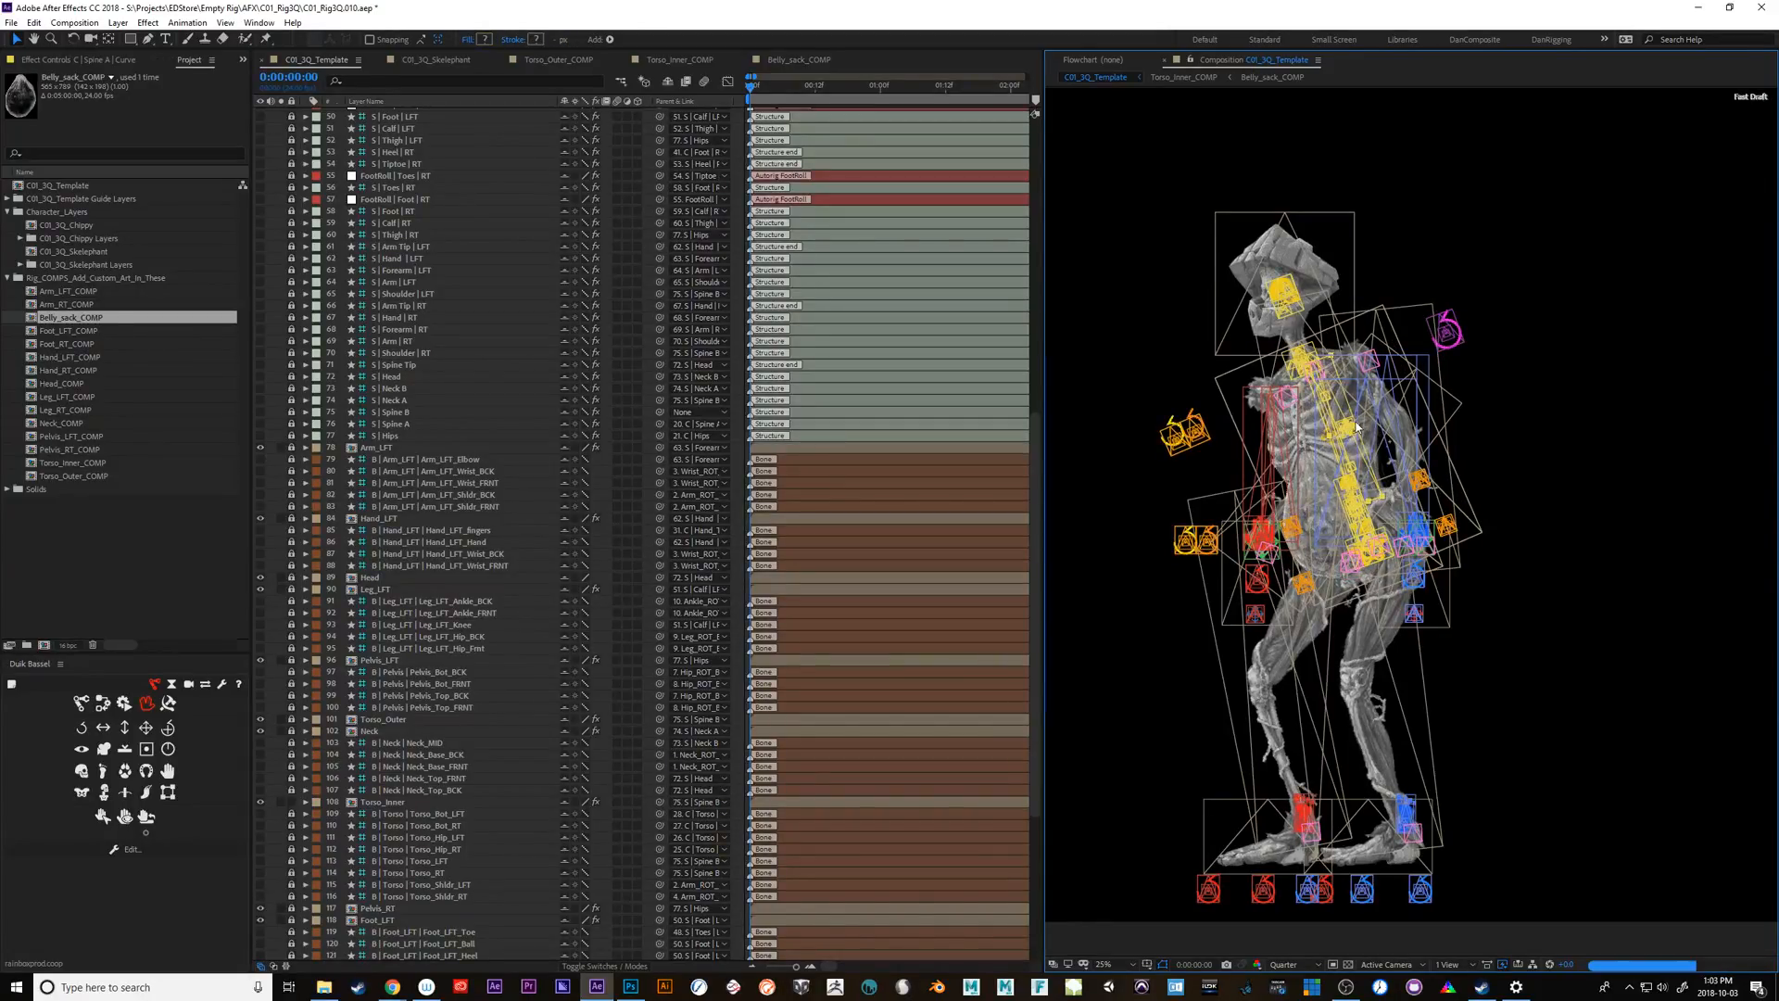
pyautogui.moveTo(1359, 505); pyautogui.dragTo(1388, 491)
pyautogui.click(1355, 508)
pyautogui.hotkey('ctrl', 'z')
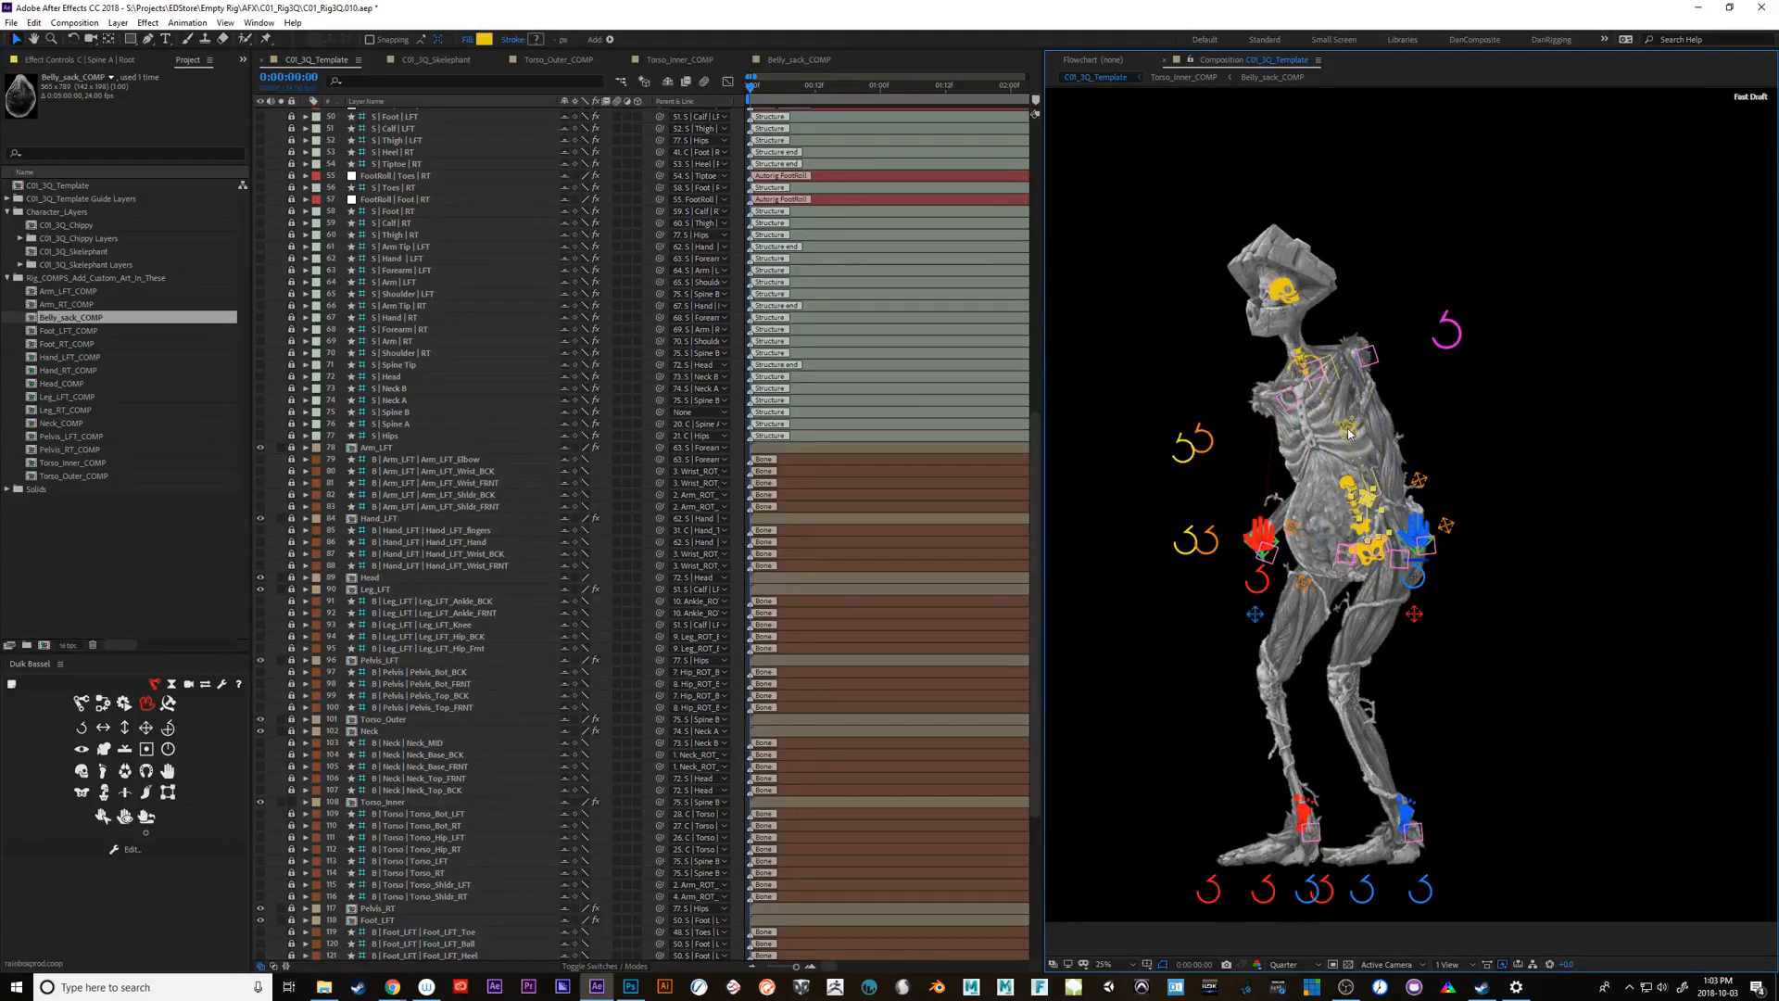
pyautogui.click(1349, 430)
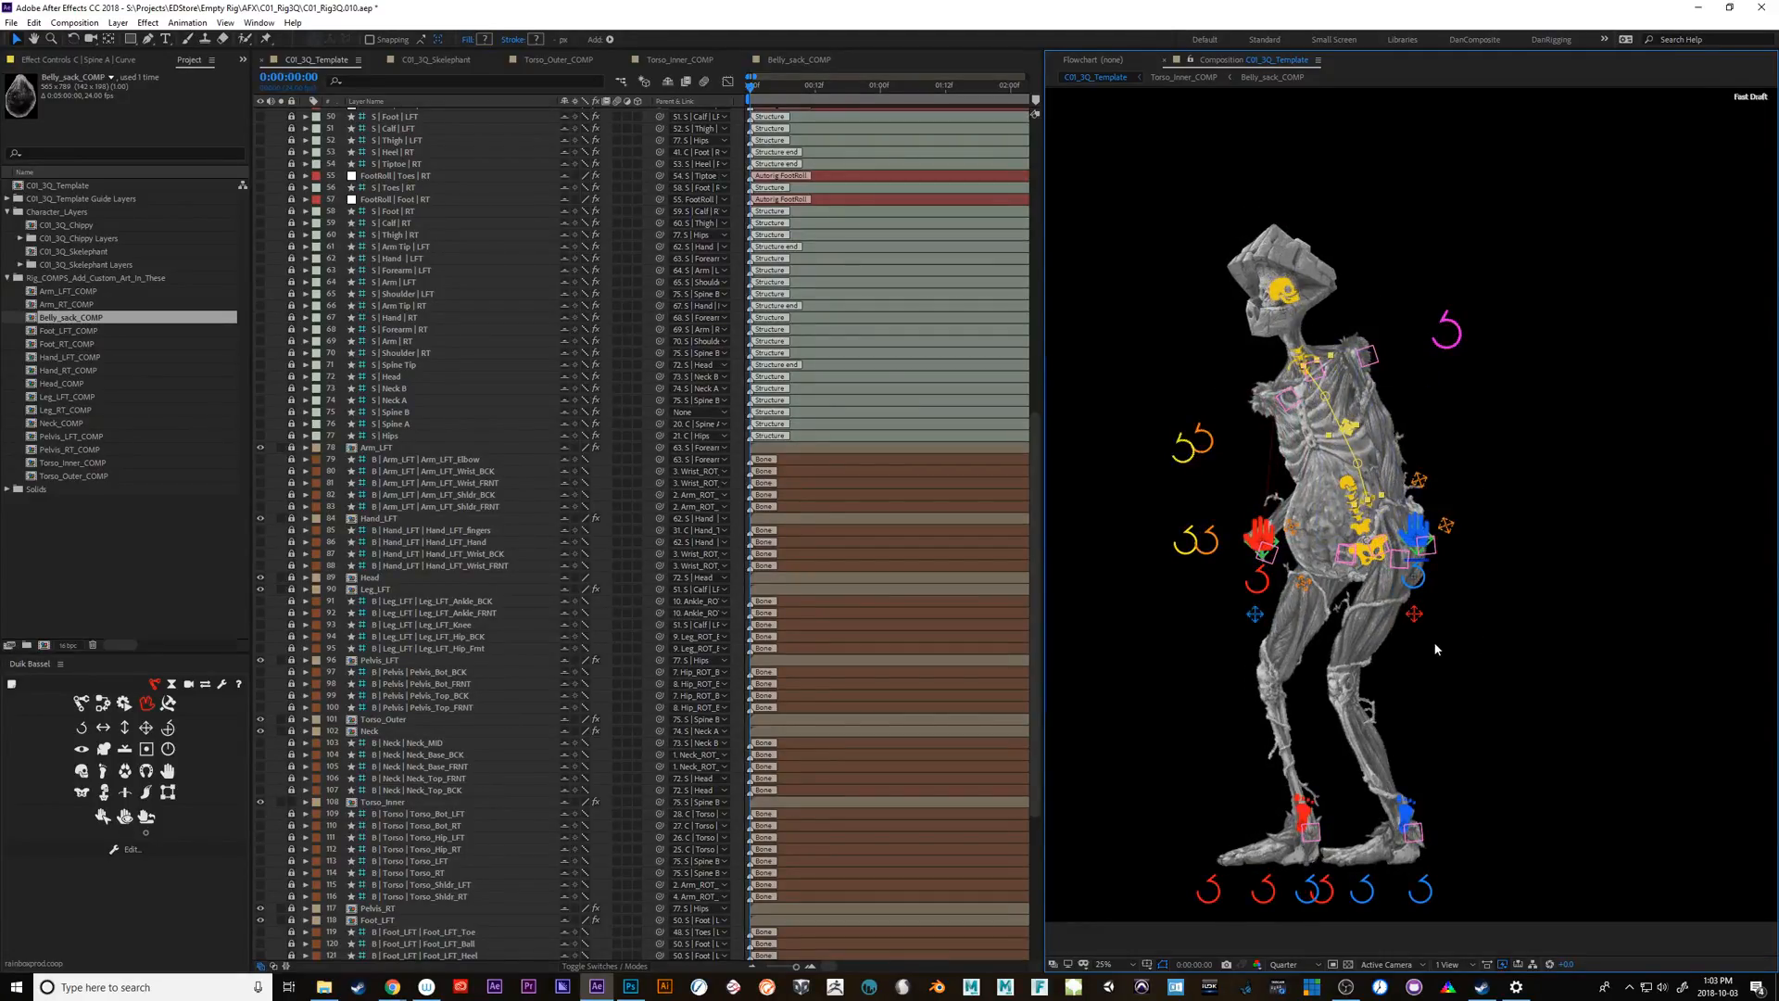
# Move the left foot controller behind the body, rotate its Foot Roll controller to lift the heel, and step the right foot forward
pyautogui.moveTo(1401, 820); pyautogui.dragTo(1457, 820)
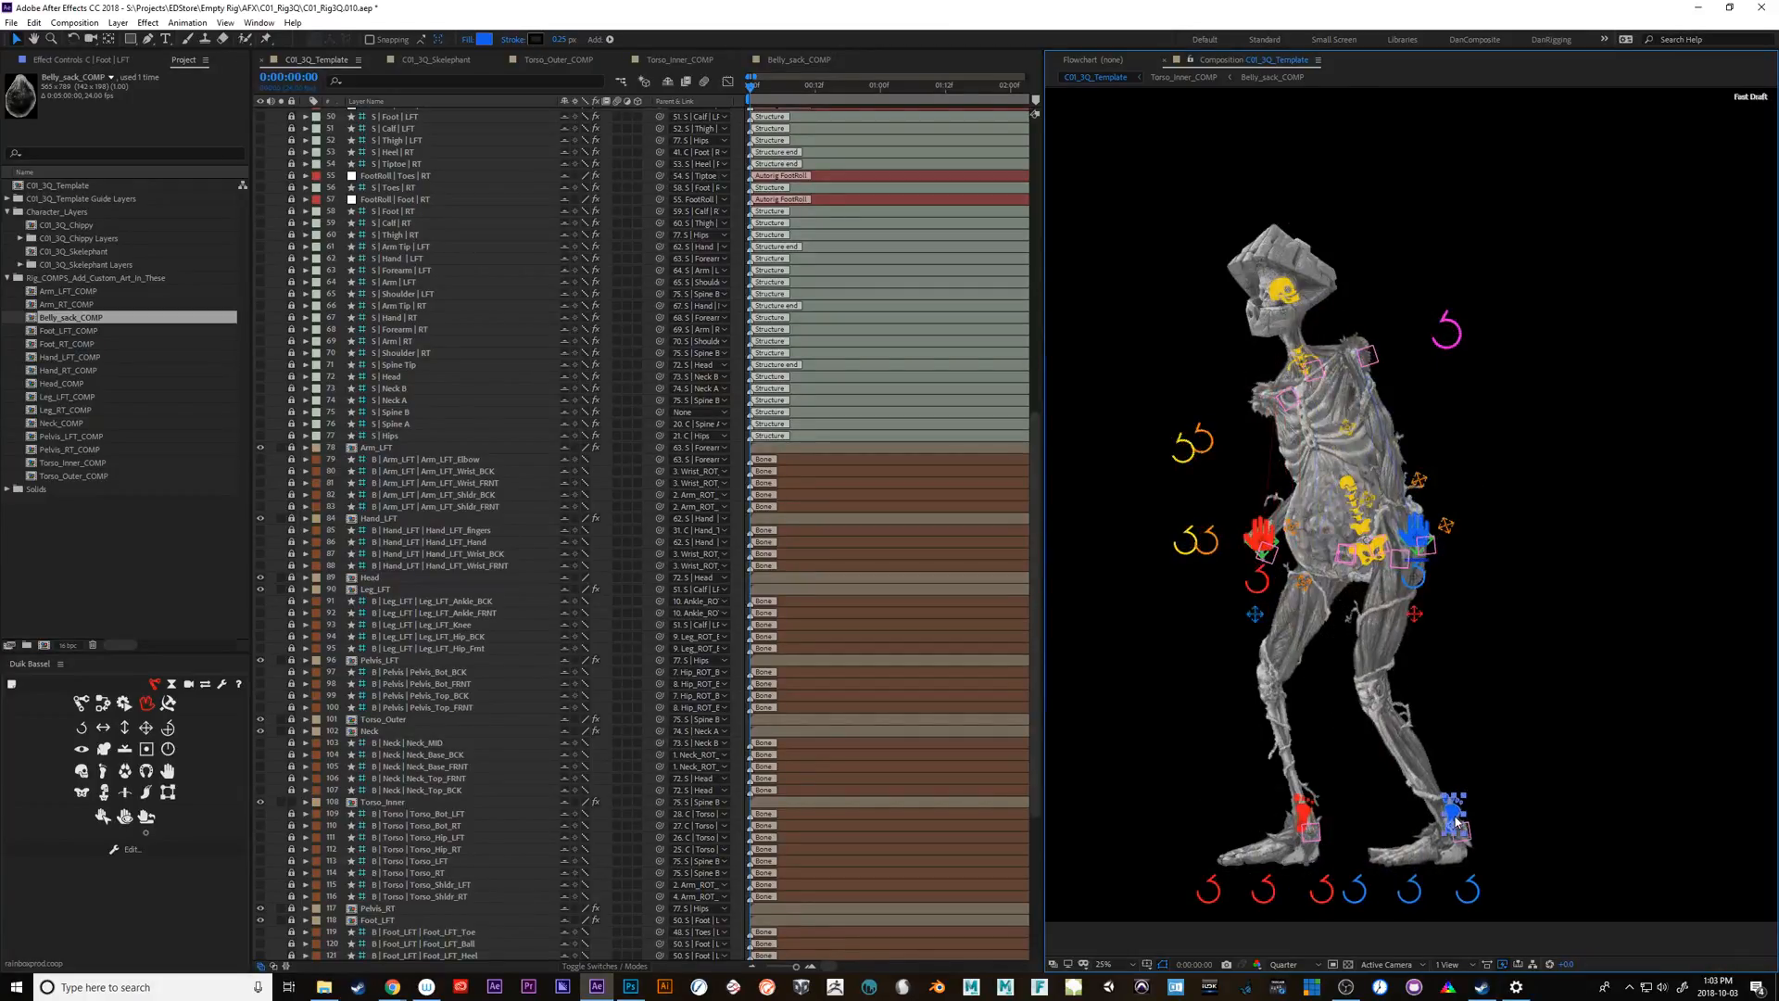
pyautogui.click(1412, 892)
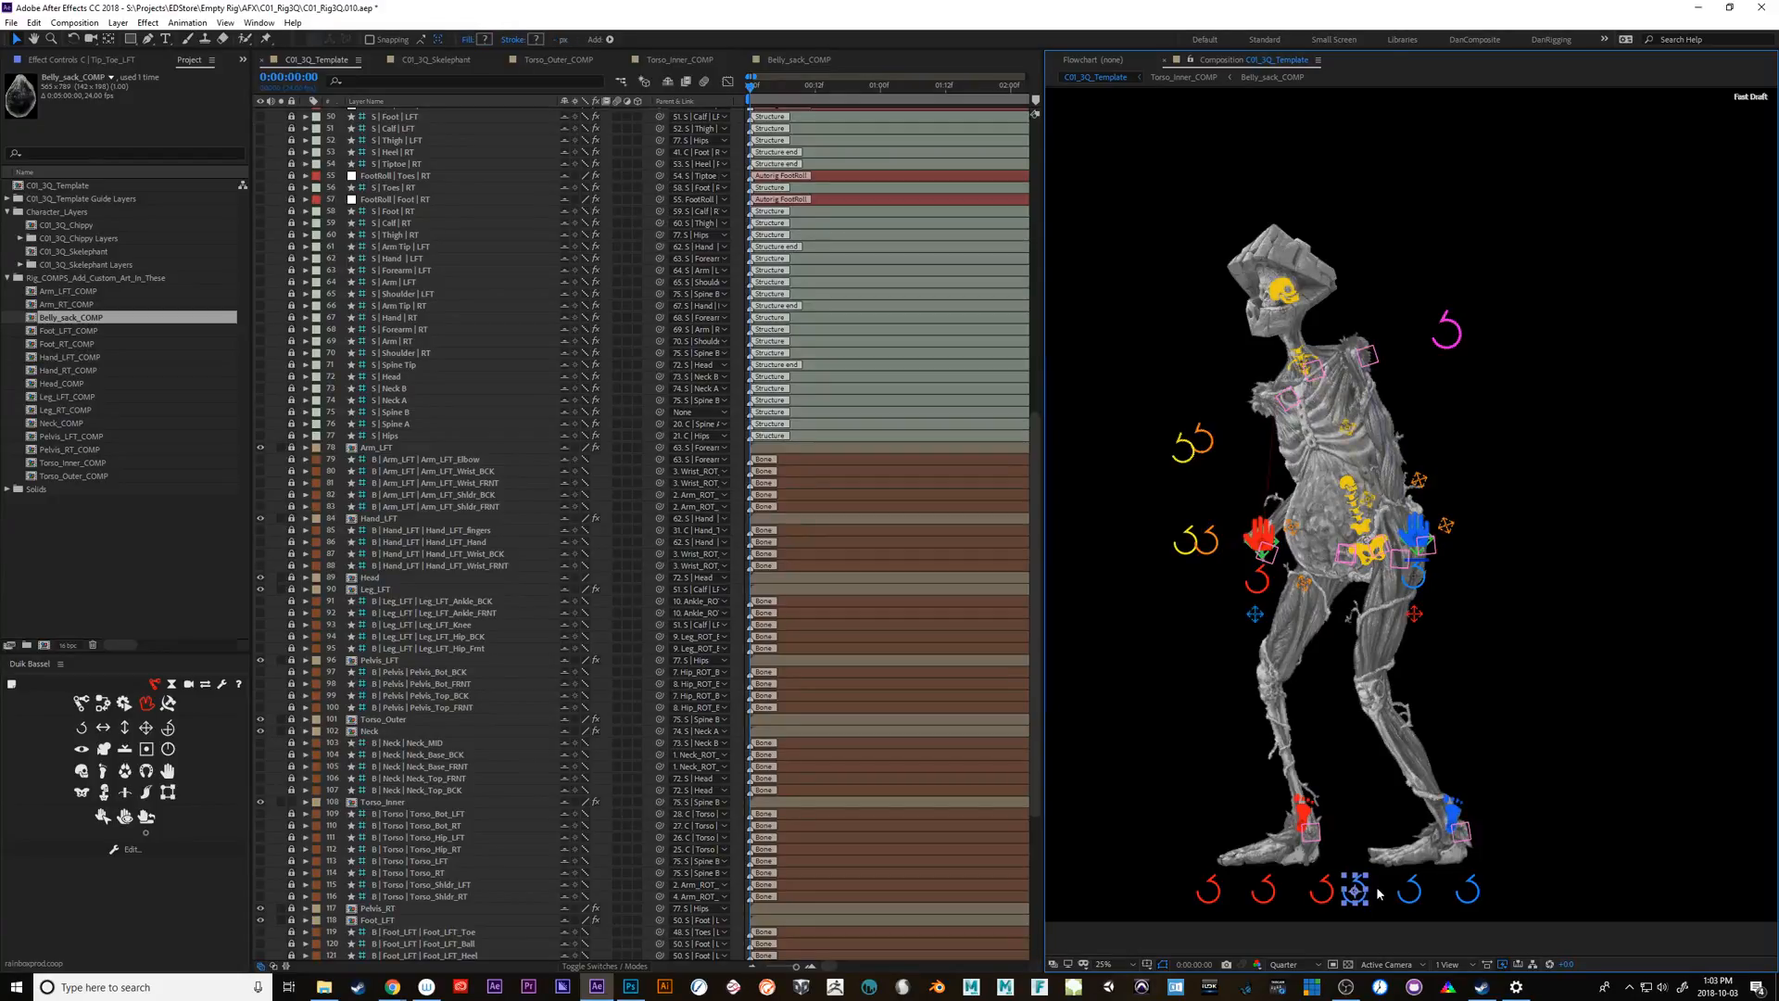
pyautogui.click(1412, 890)
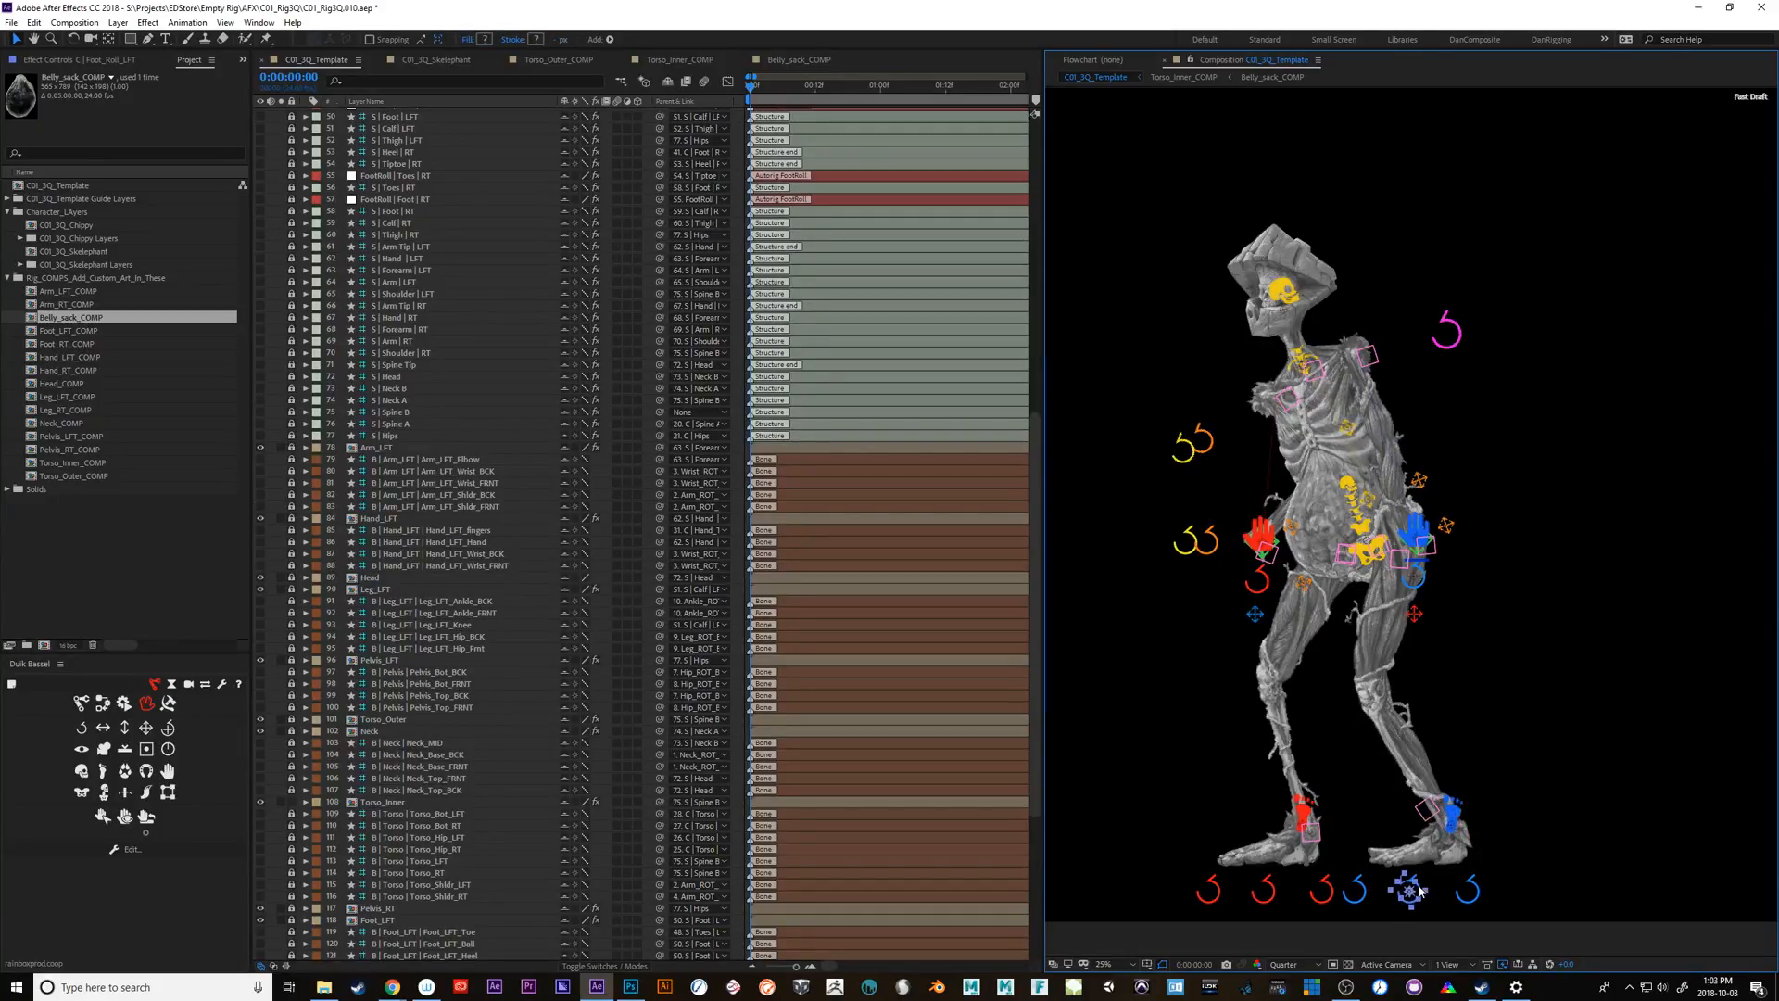
pyautogui.press('shift+KP_Add')
pyautogui.press('shift+KP_Add')
pyautogui.press('shift+KP_Add')
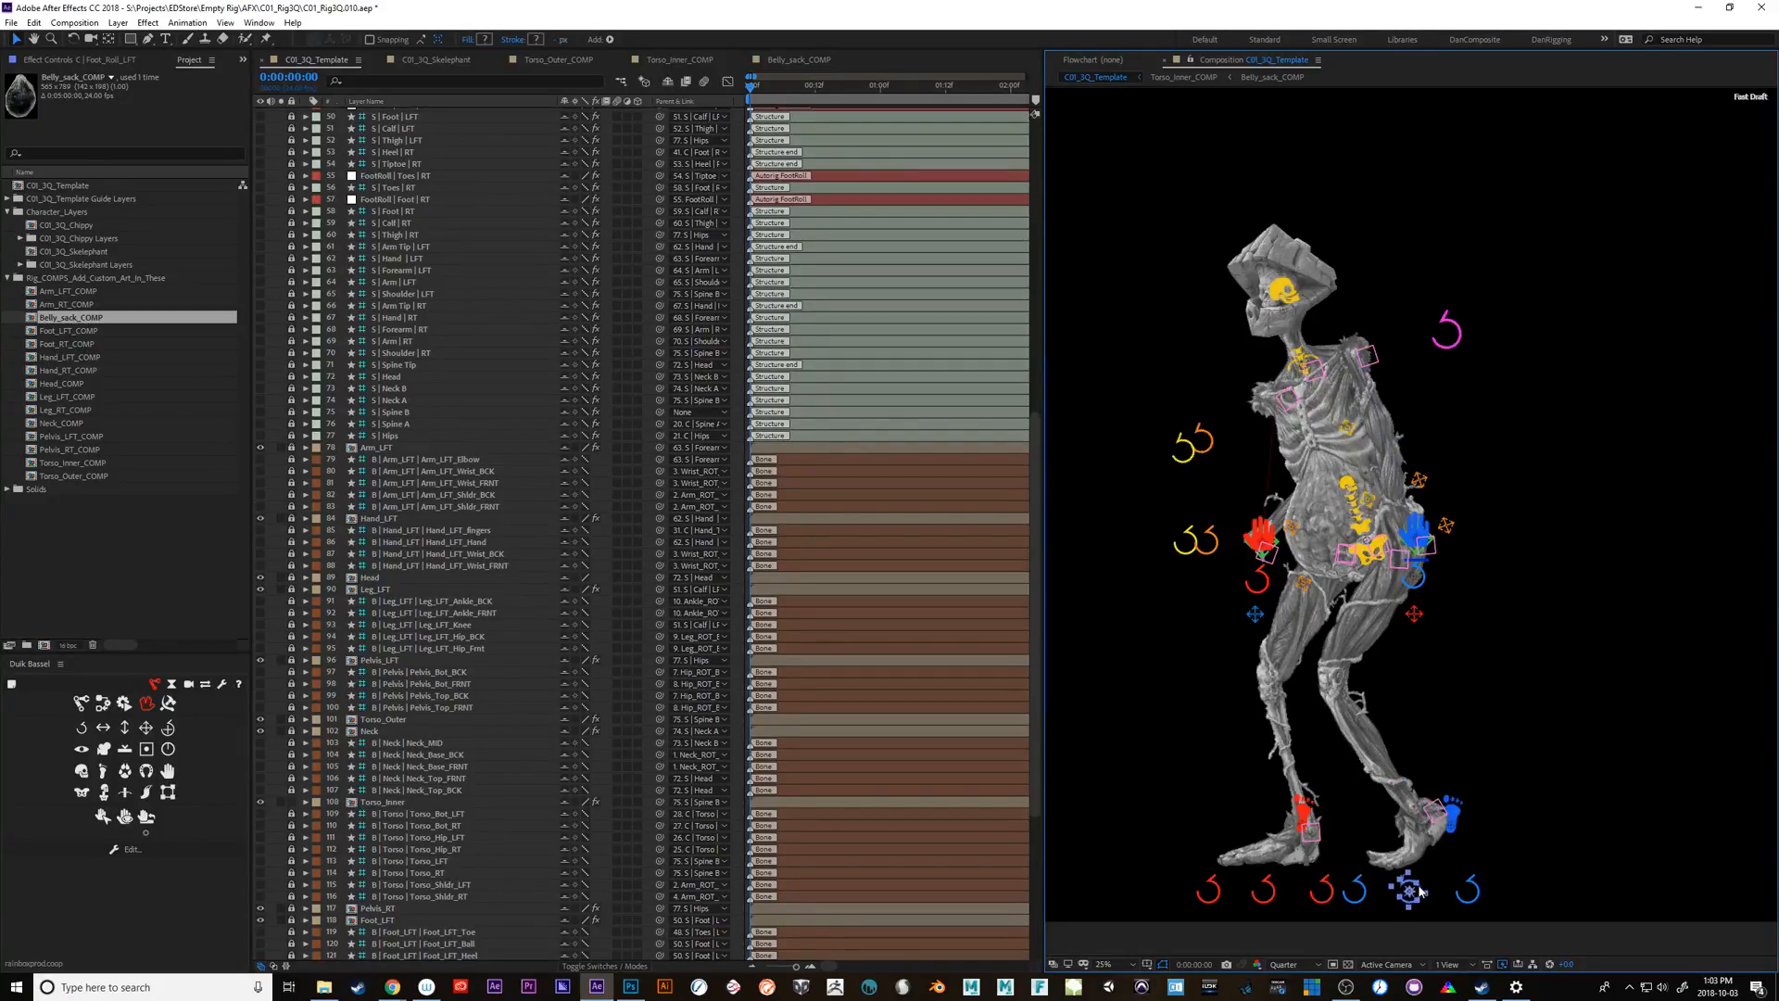
pyautogui.click(1302, 829)
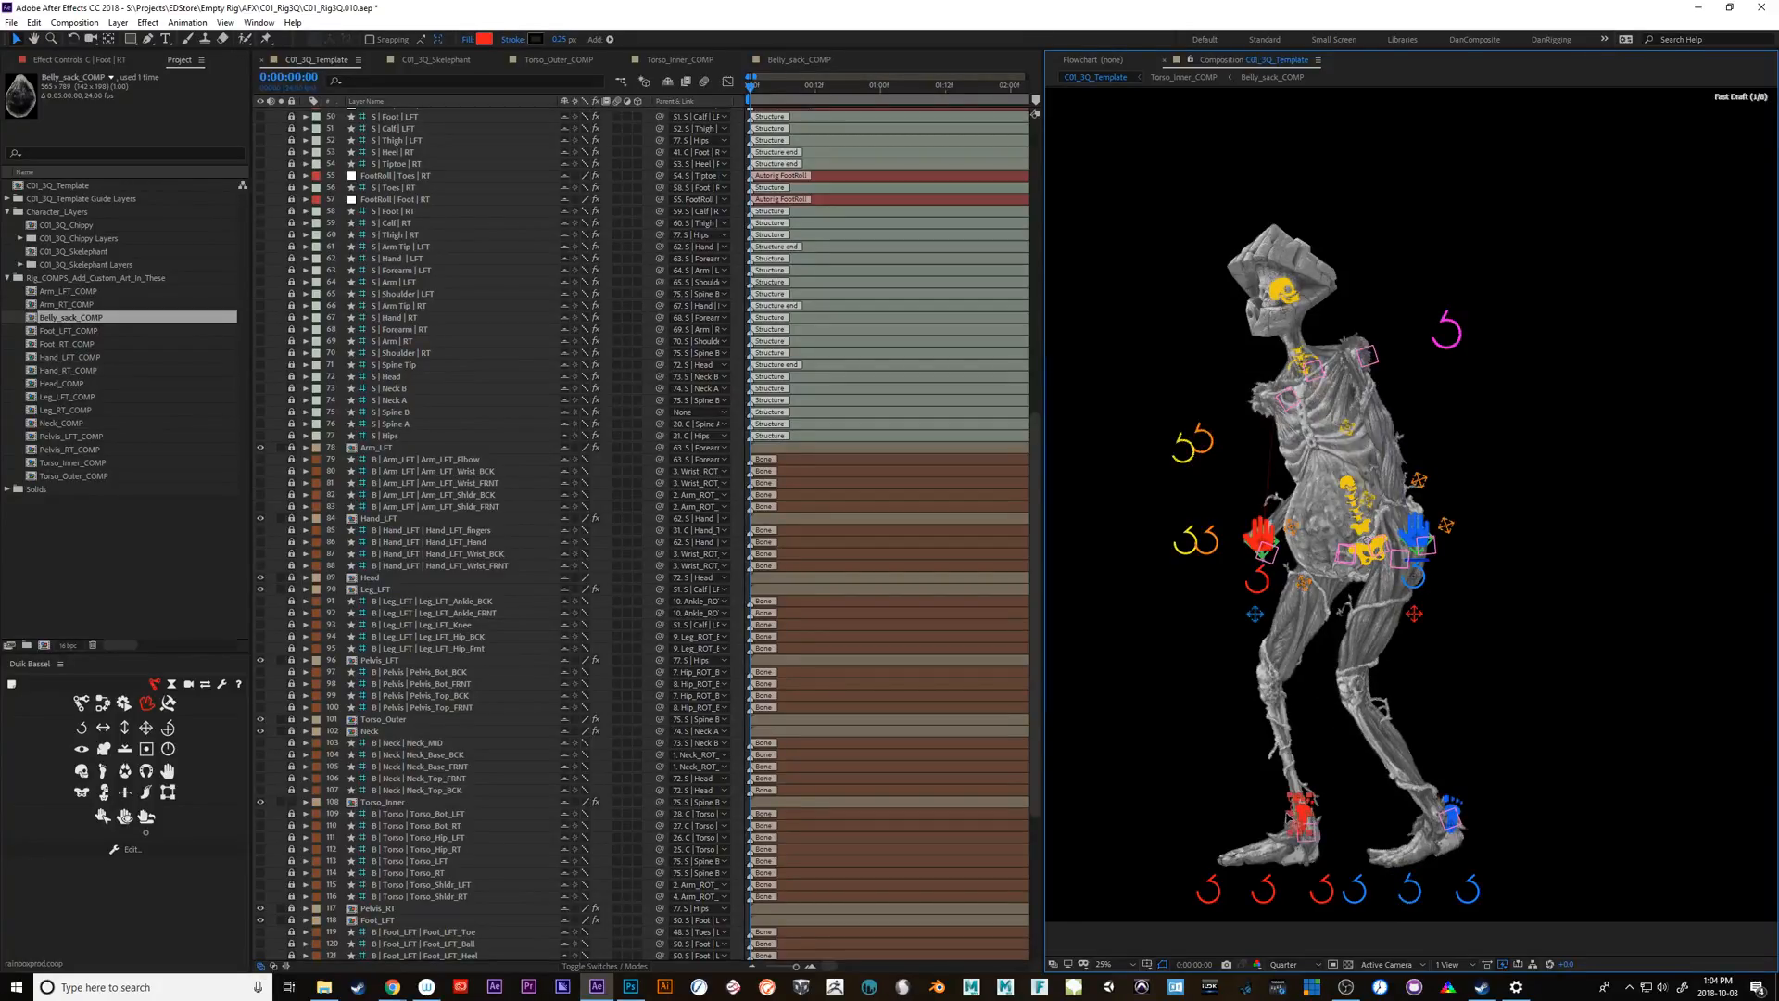
pyautogui.moveTo(1302, 825); pyautogui.dragTo(1277, 817)
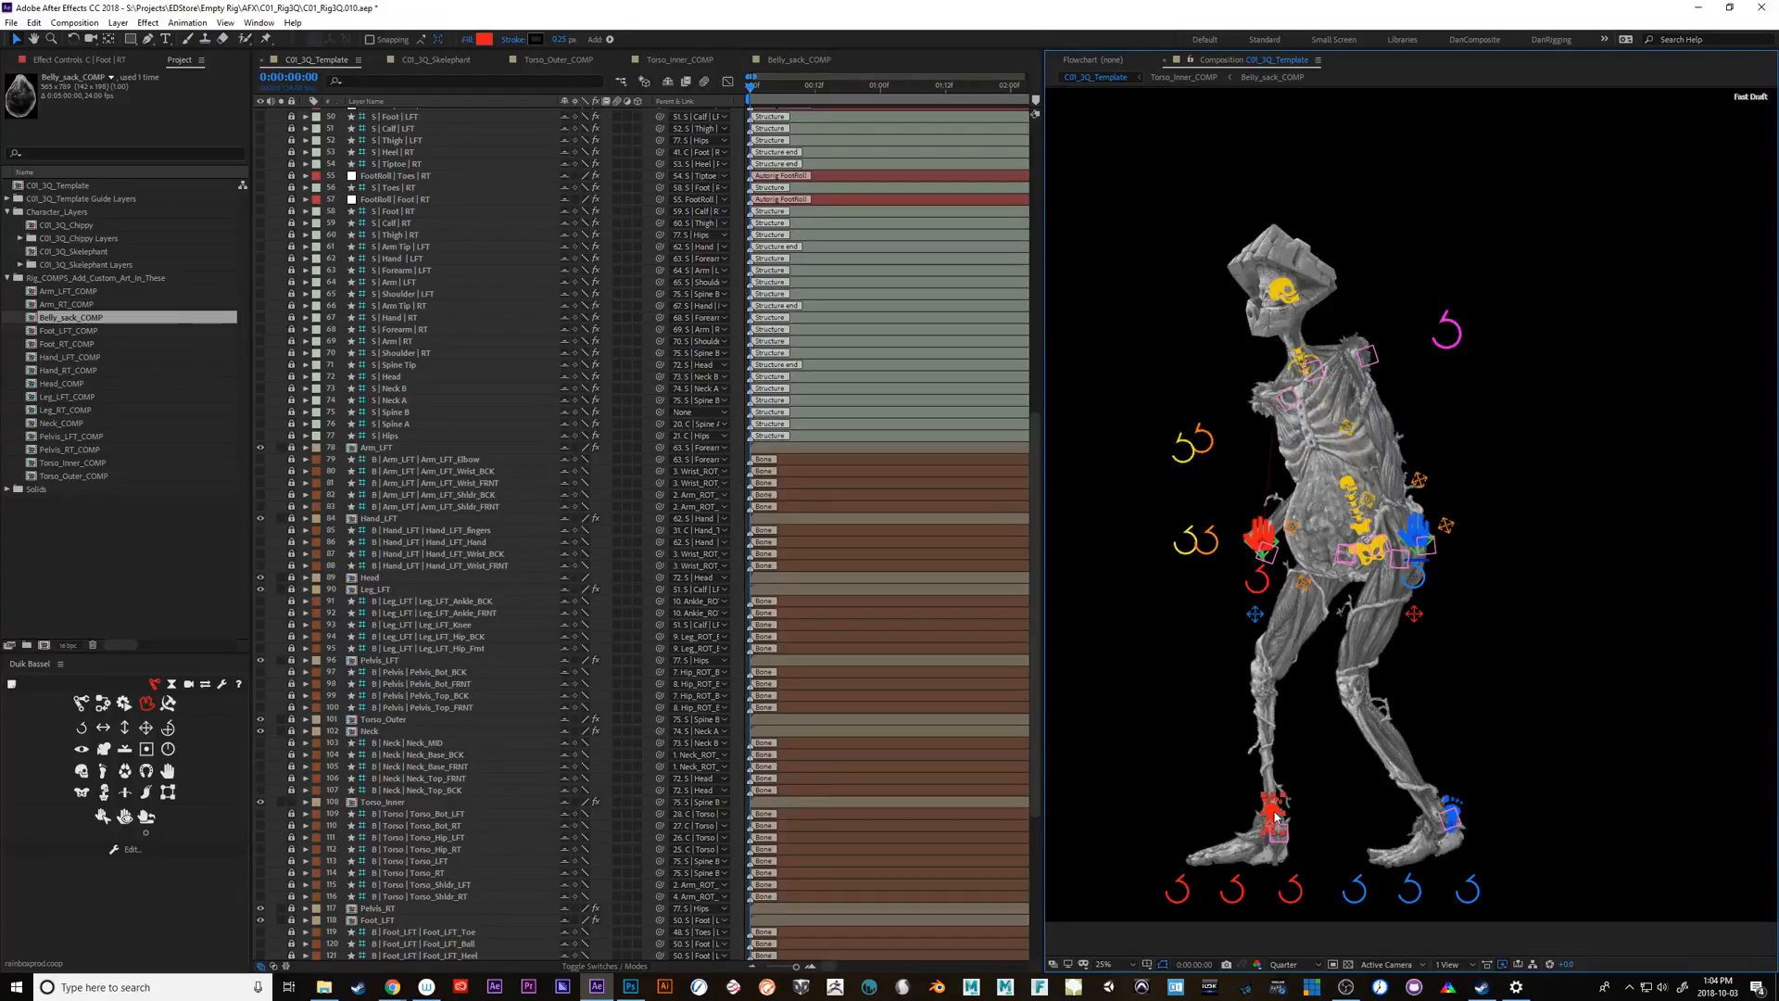
# Swing the left hand controller up and behind the back, and move the right hand controller slightly forward of the belly
pyautogui.click(1428, 533)
pyautogui.moveTo(1451, 484); pyautogui.dragTo(1446, 492)
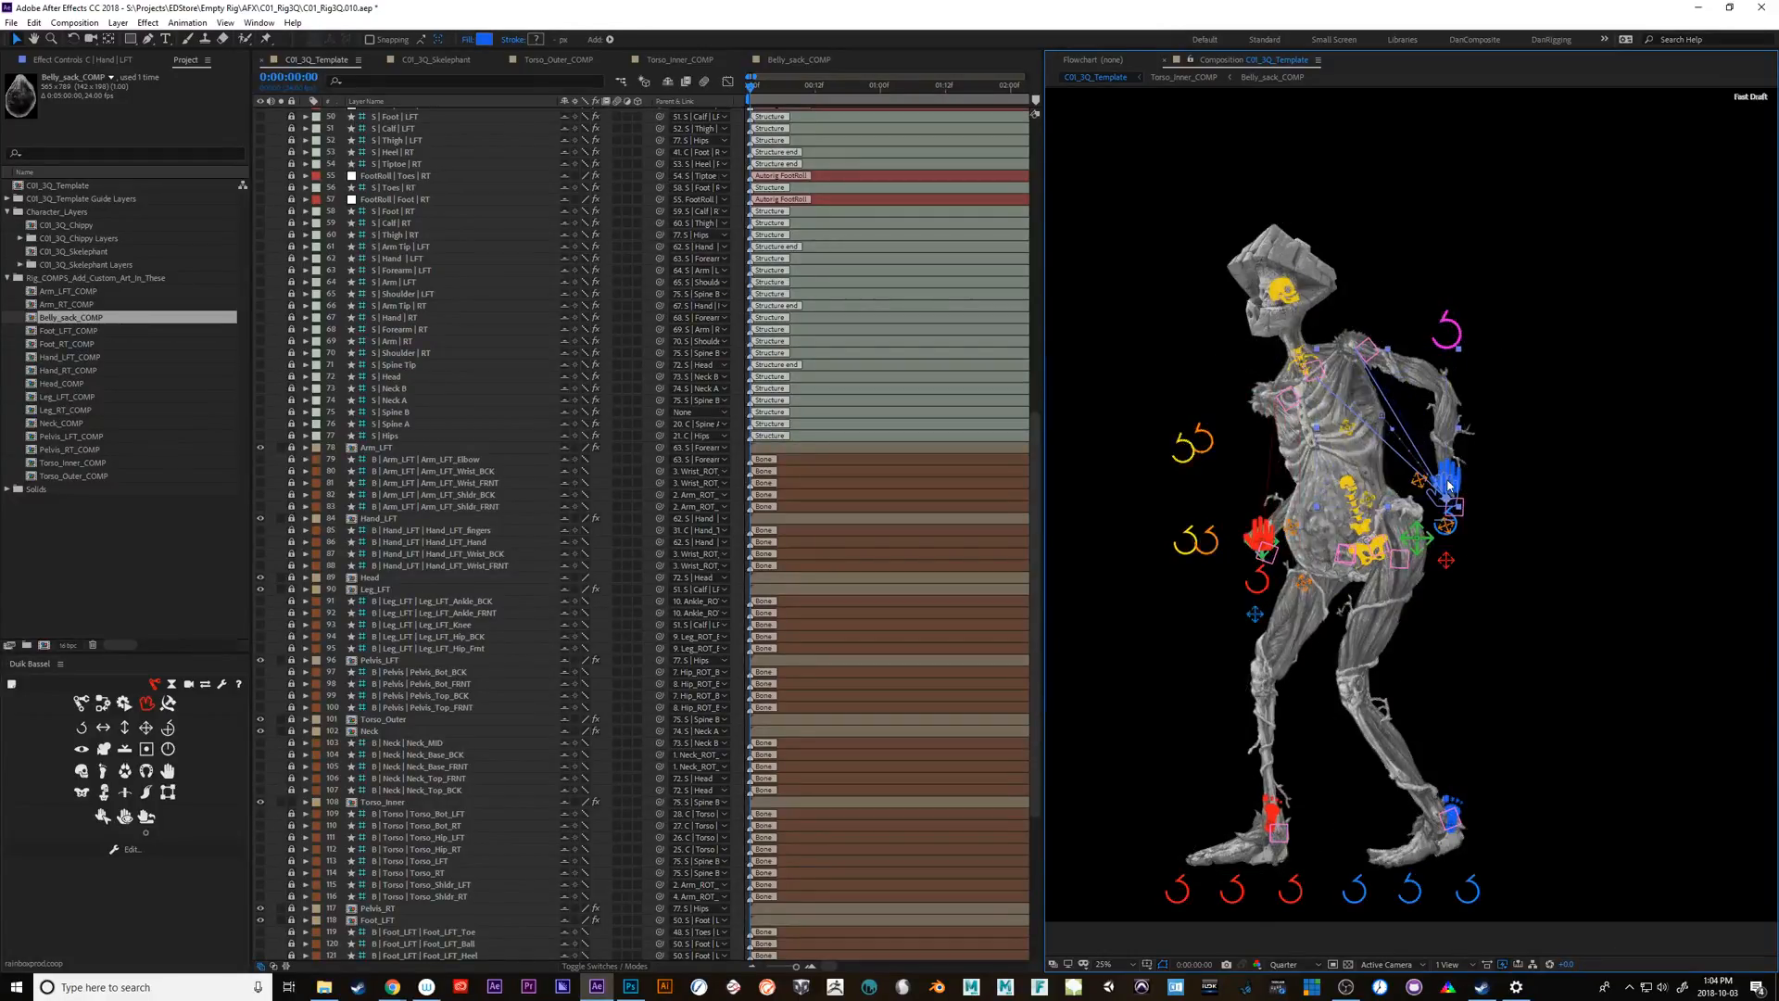
pyautogui.click(1265, 543)
pyautogui.moveTo(1265, 541); pyautogui.dragTo(1241, 535)
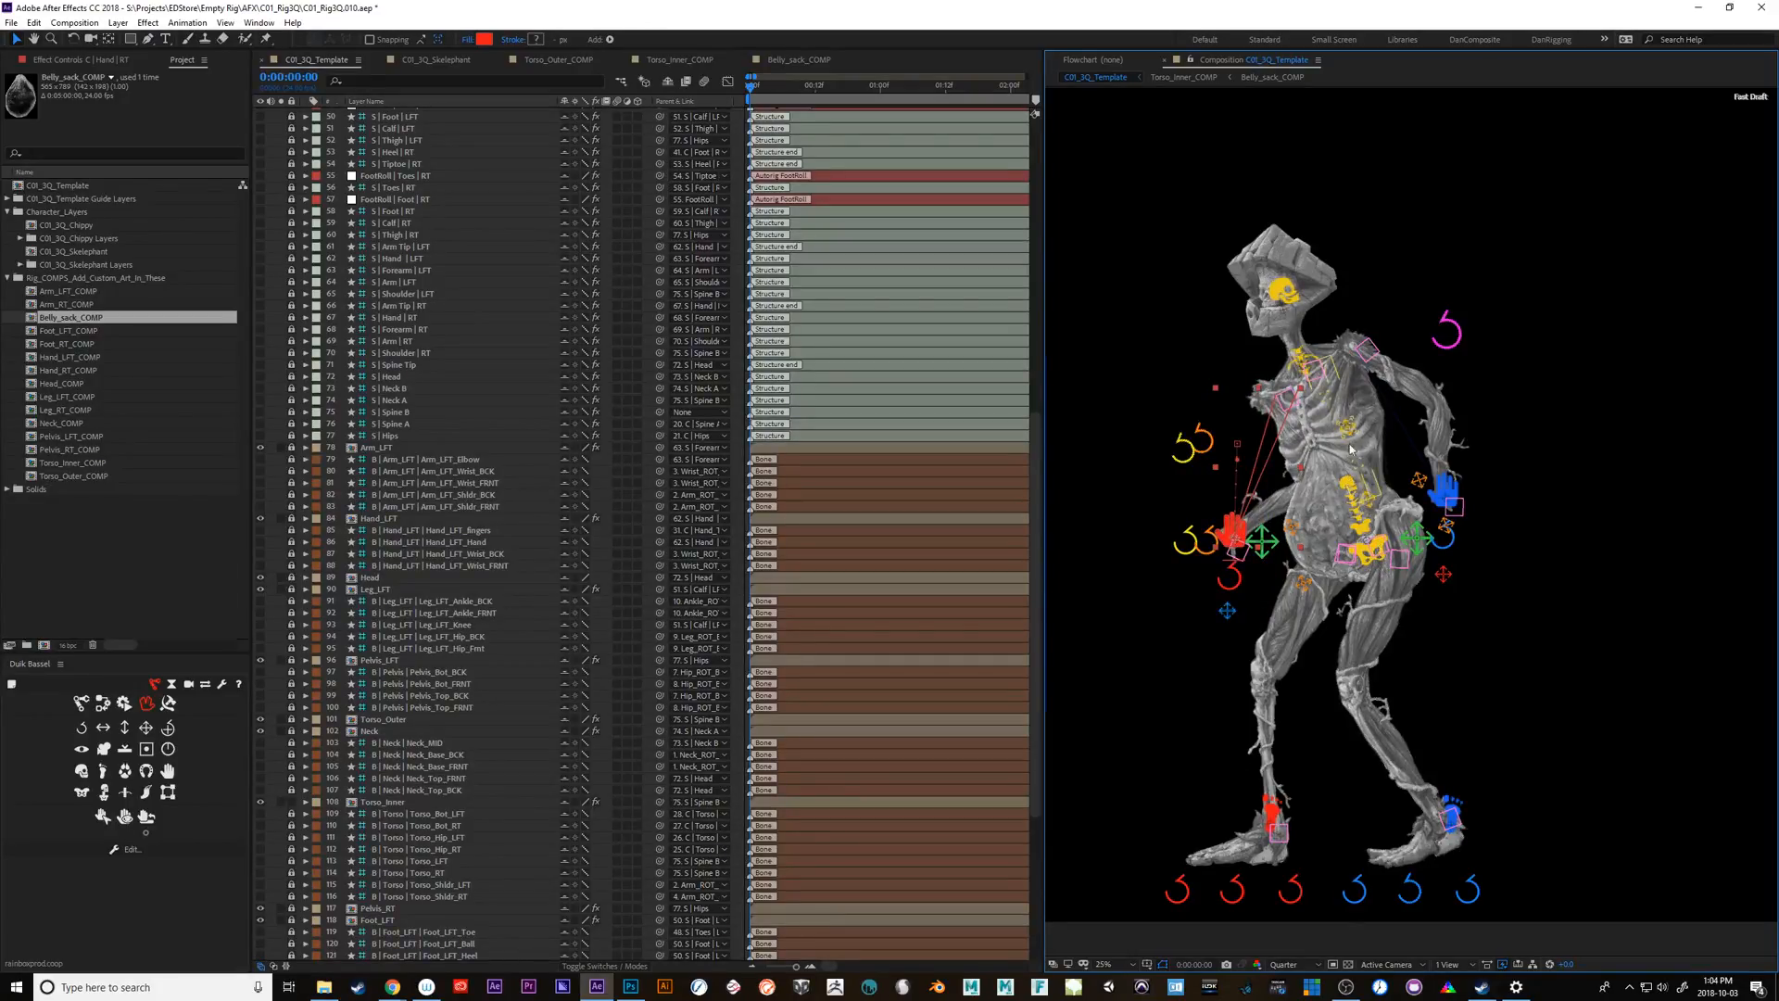
# Move the Shoulders controller at the base of the neck forward and down to deepen the hunch
pyautogui.click(1302, 363)
pyautogui.moveTo(1302, 363)
pyautogui.mouseDown()
pyautogui.moveTo(1269, 371)
pyautogui.moveTo(1284, 385)
pyautogui.mouseUp()
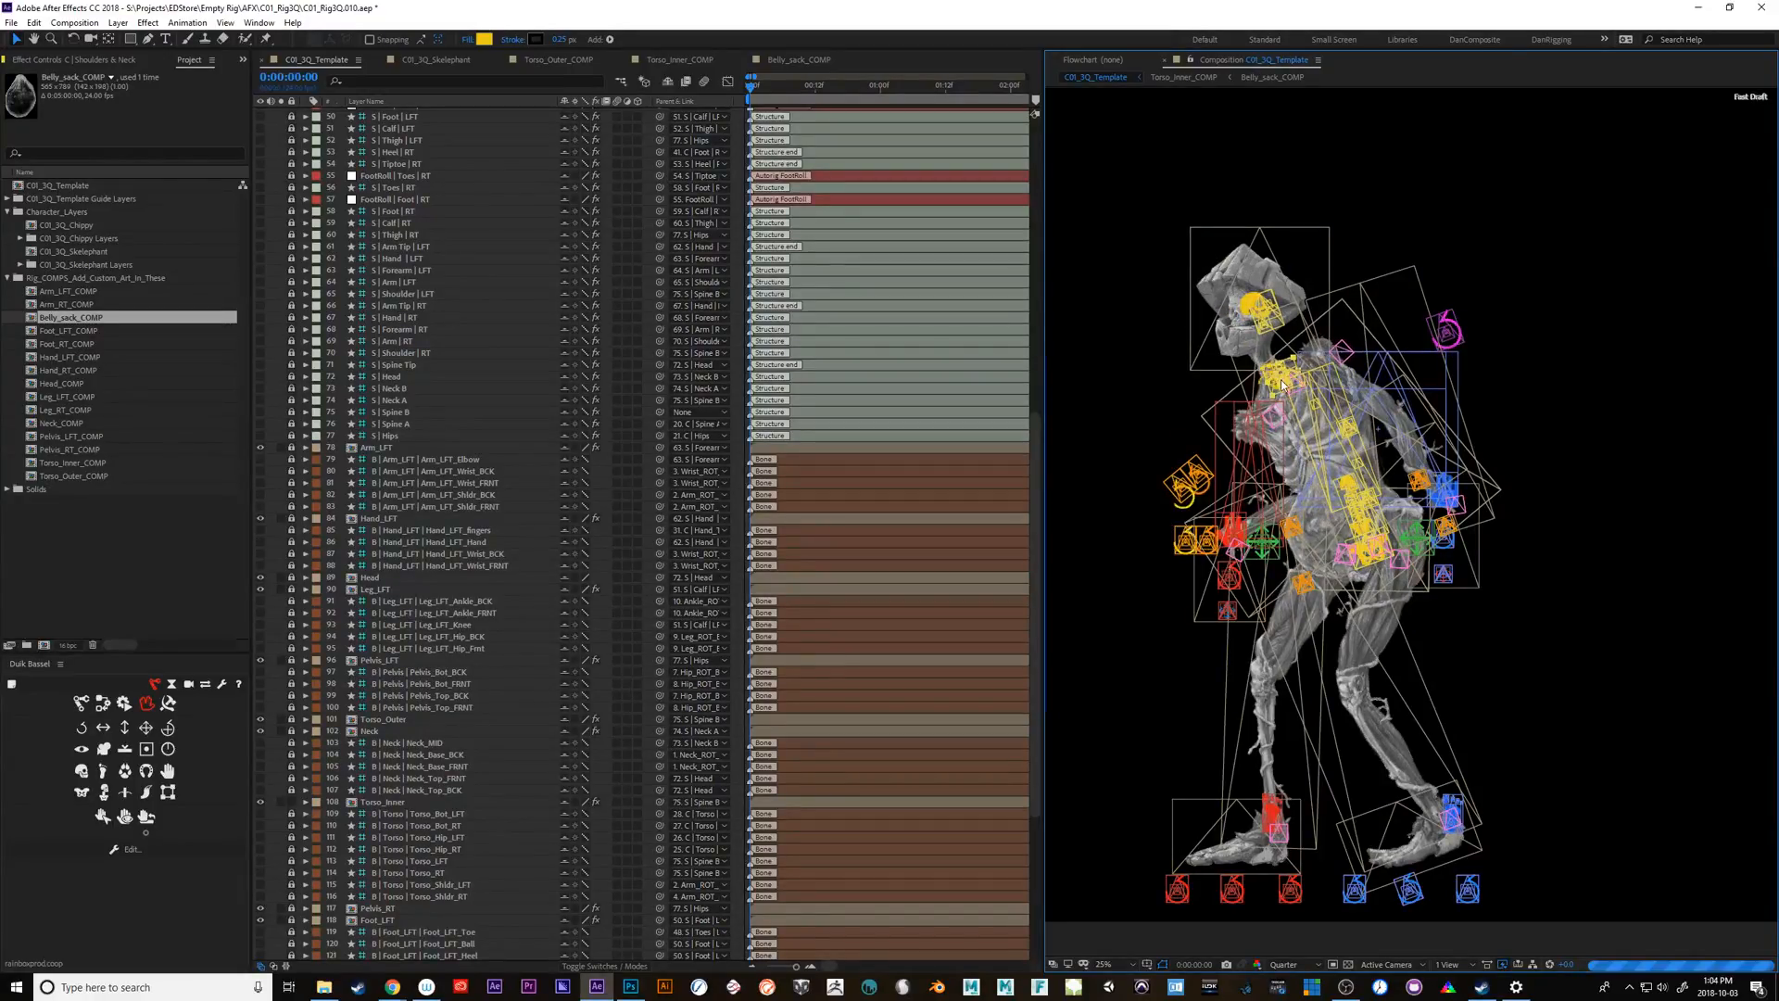
pyautogui.doubleClick(1376, 554)
pyautogui.click(1340, 63)
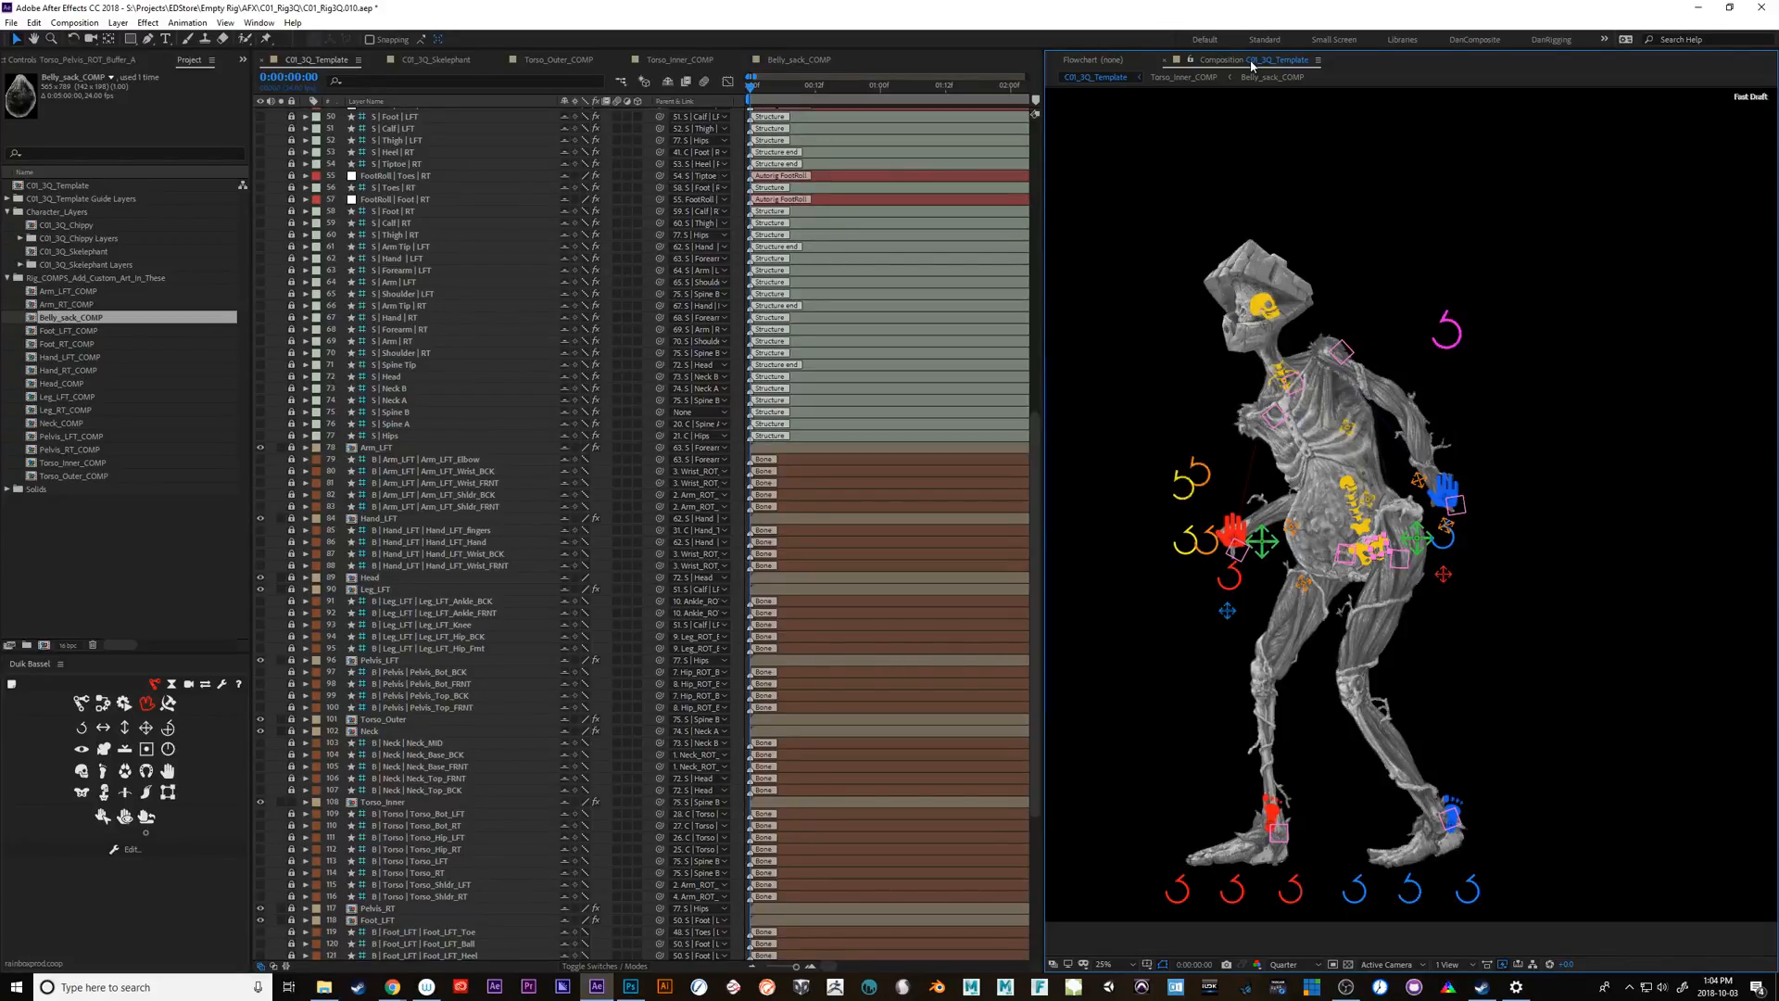
# Try nudging the Hips controller toward the back, and shift the Body controller slightly up and backward
pyautogui.click(1369, 555)
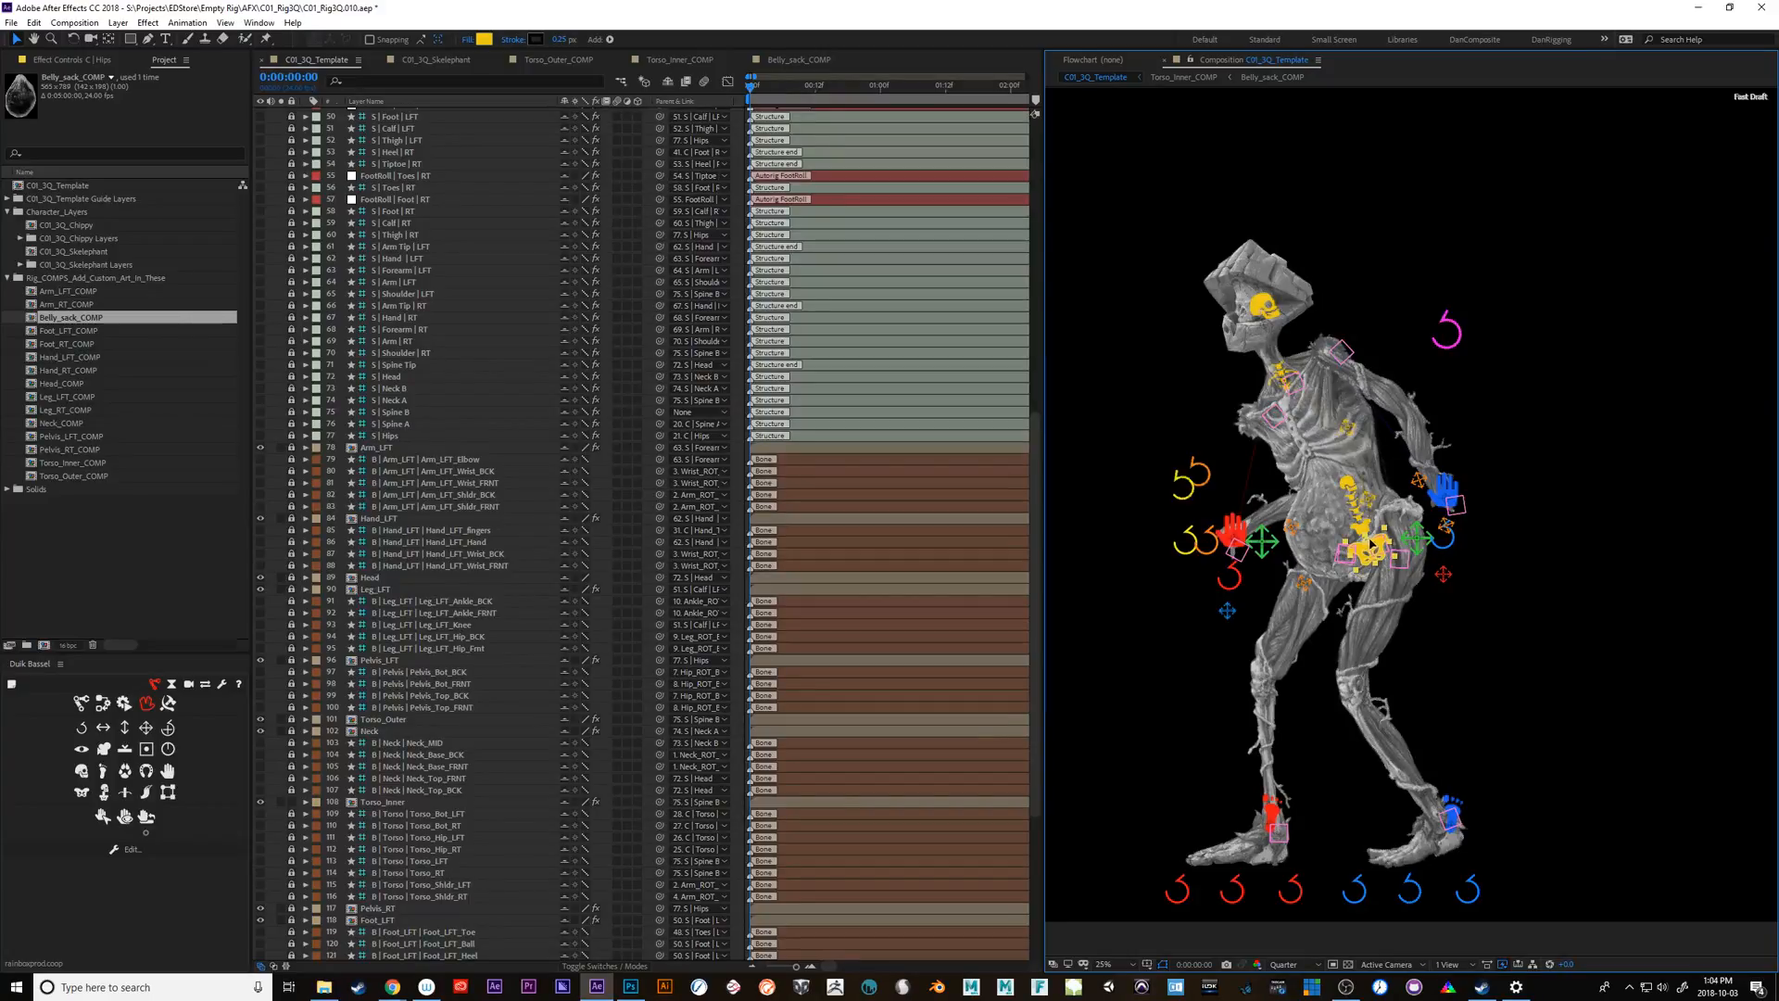
pyautogui.moveTo(1371, 547); pyautogui.dragTo(1383, 545)
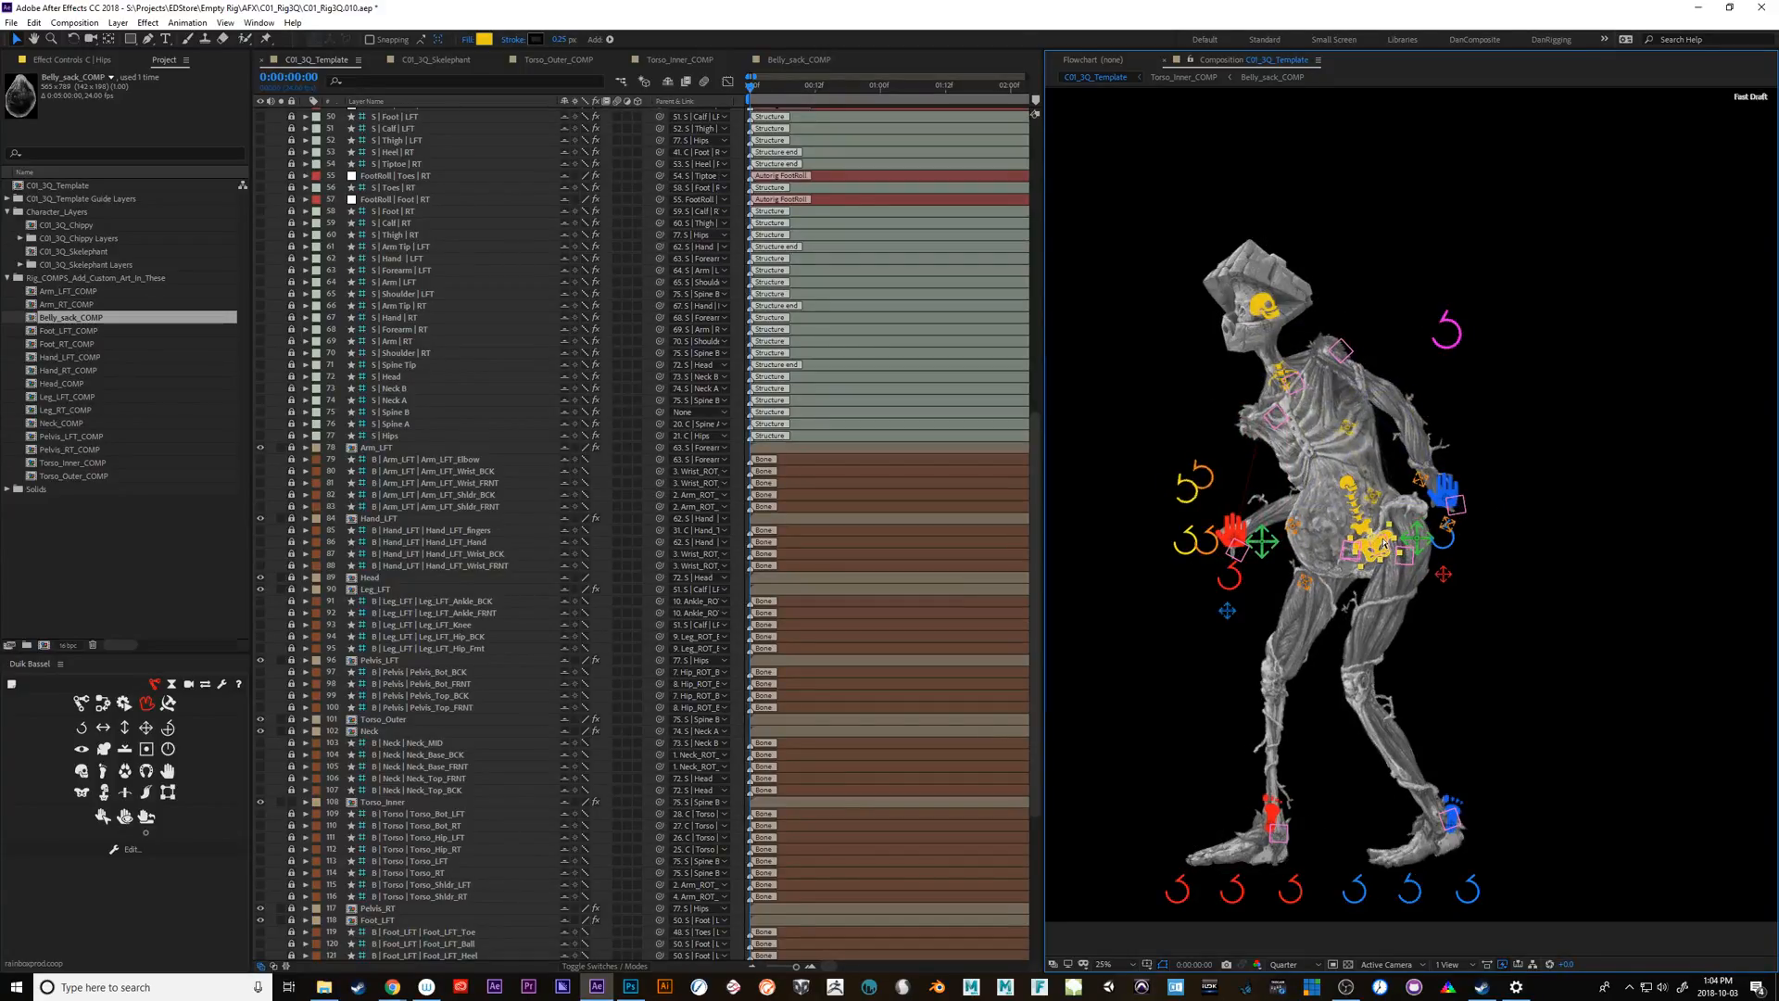
pyautogui.click(1367, 536)
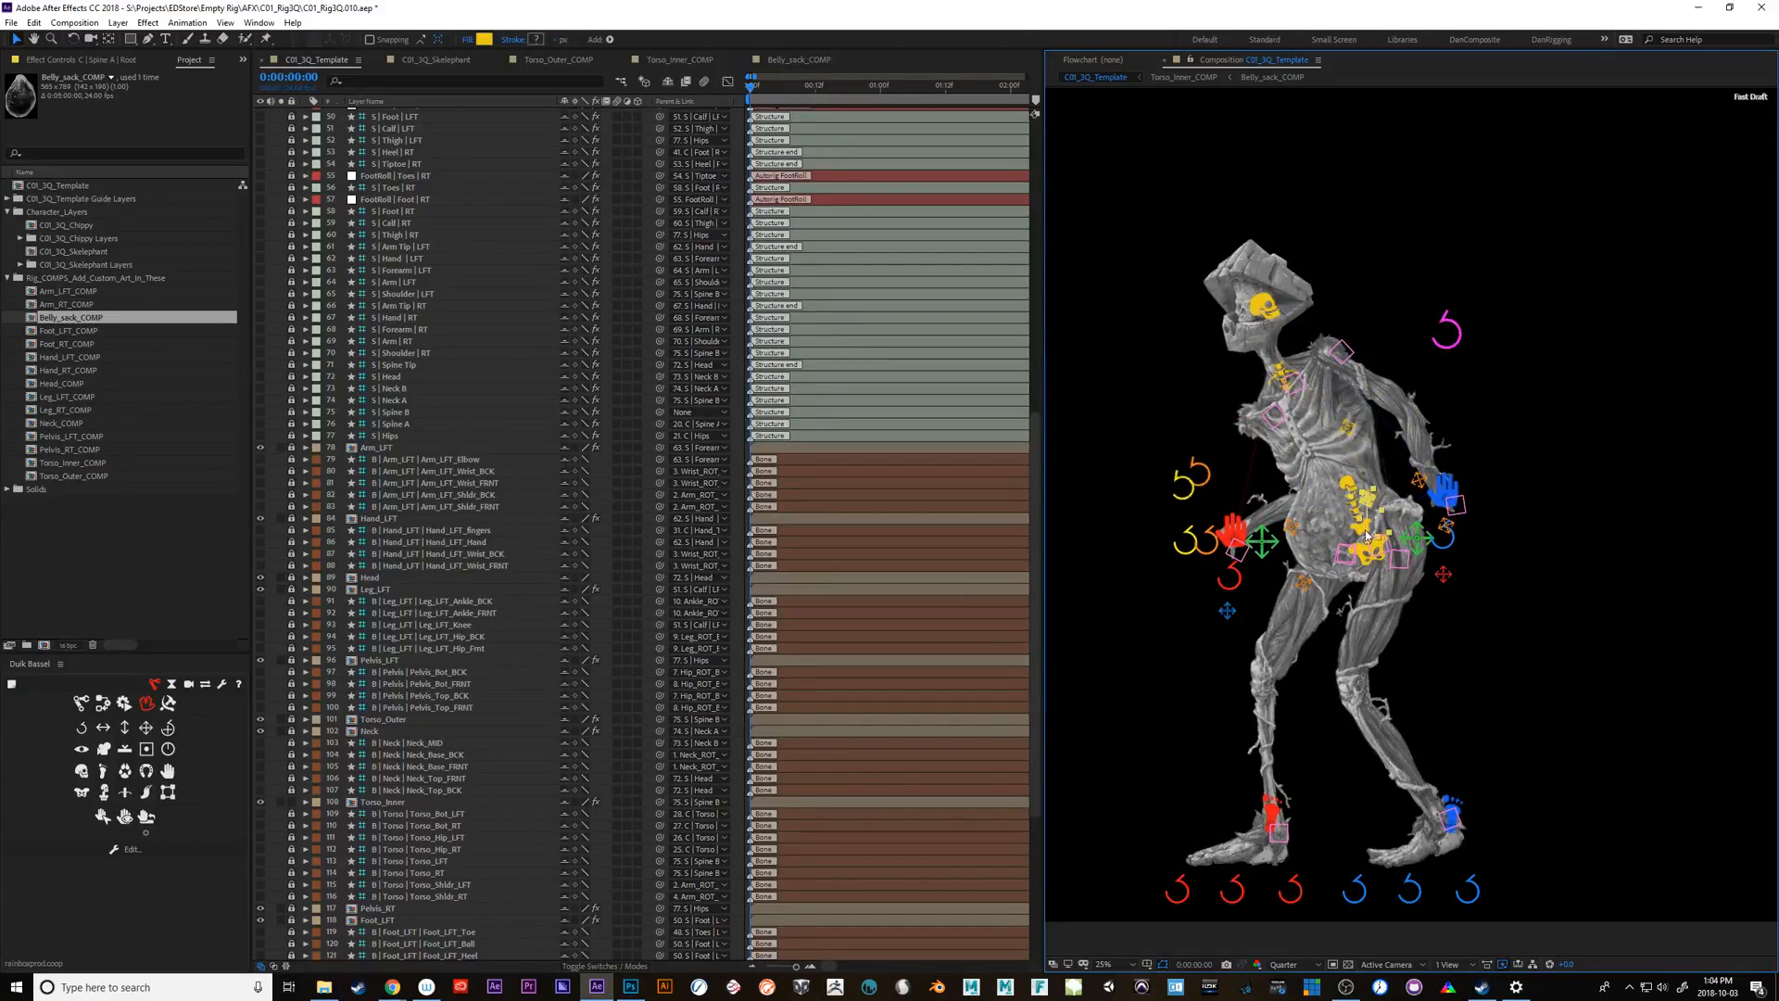
pyautogui.hotkey('ctrl', 'a')
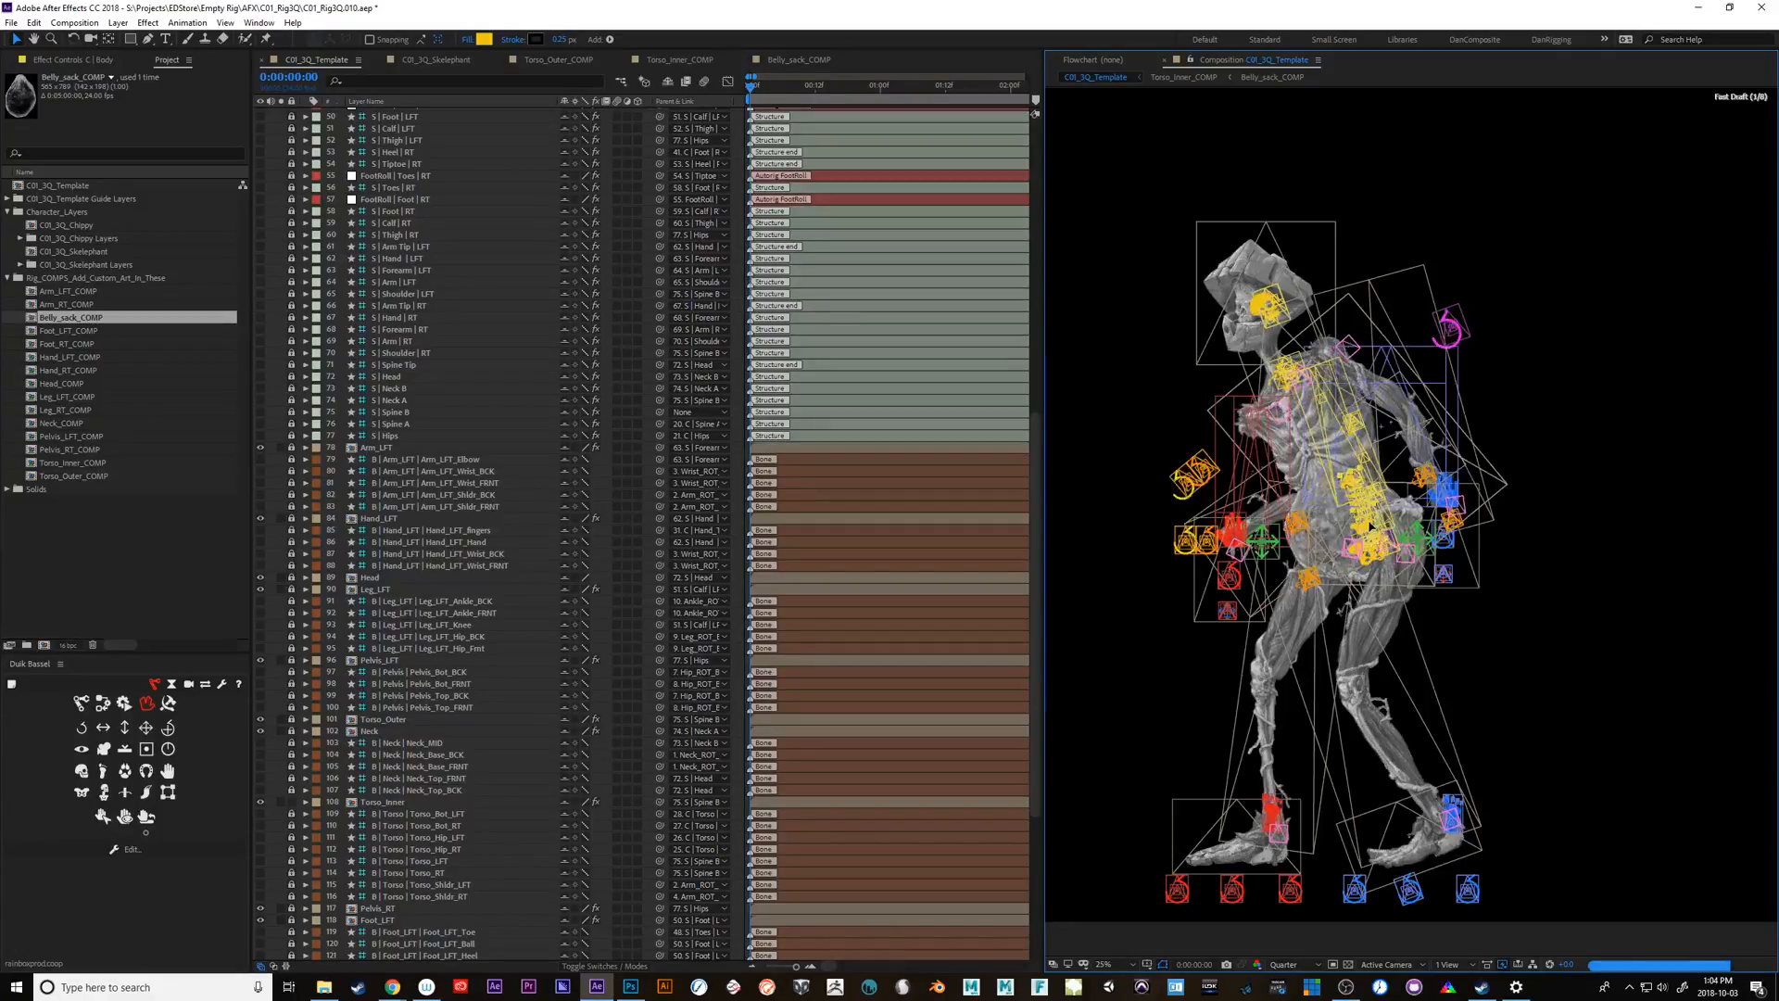
pyautogui.click(1170, 366)
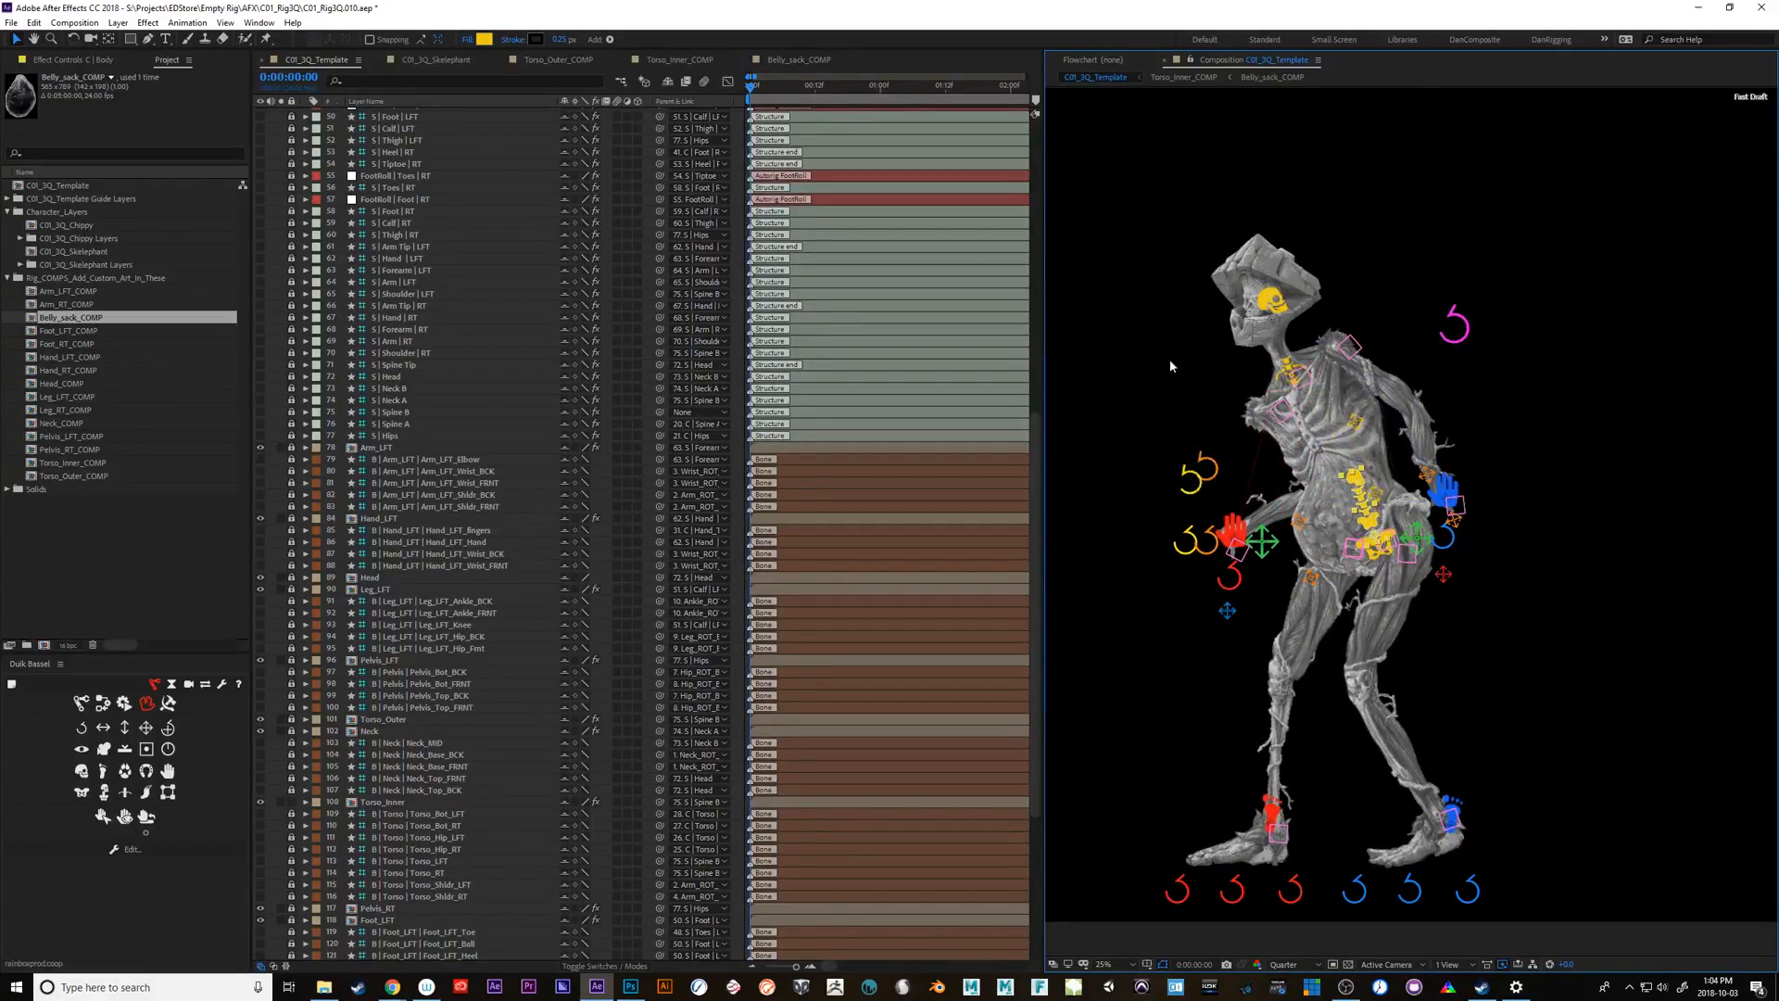
# Look up the C01_3Q_Skelephant PSD in the Character Samples folder in File Explorer, and return to After Effects
pyautogui.click(323, 986)
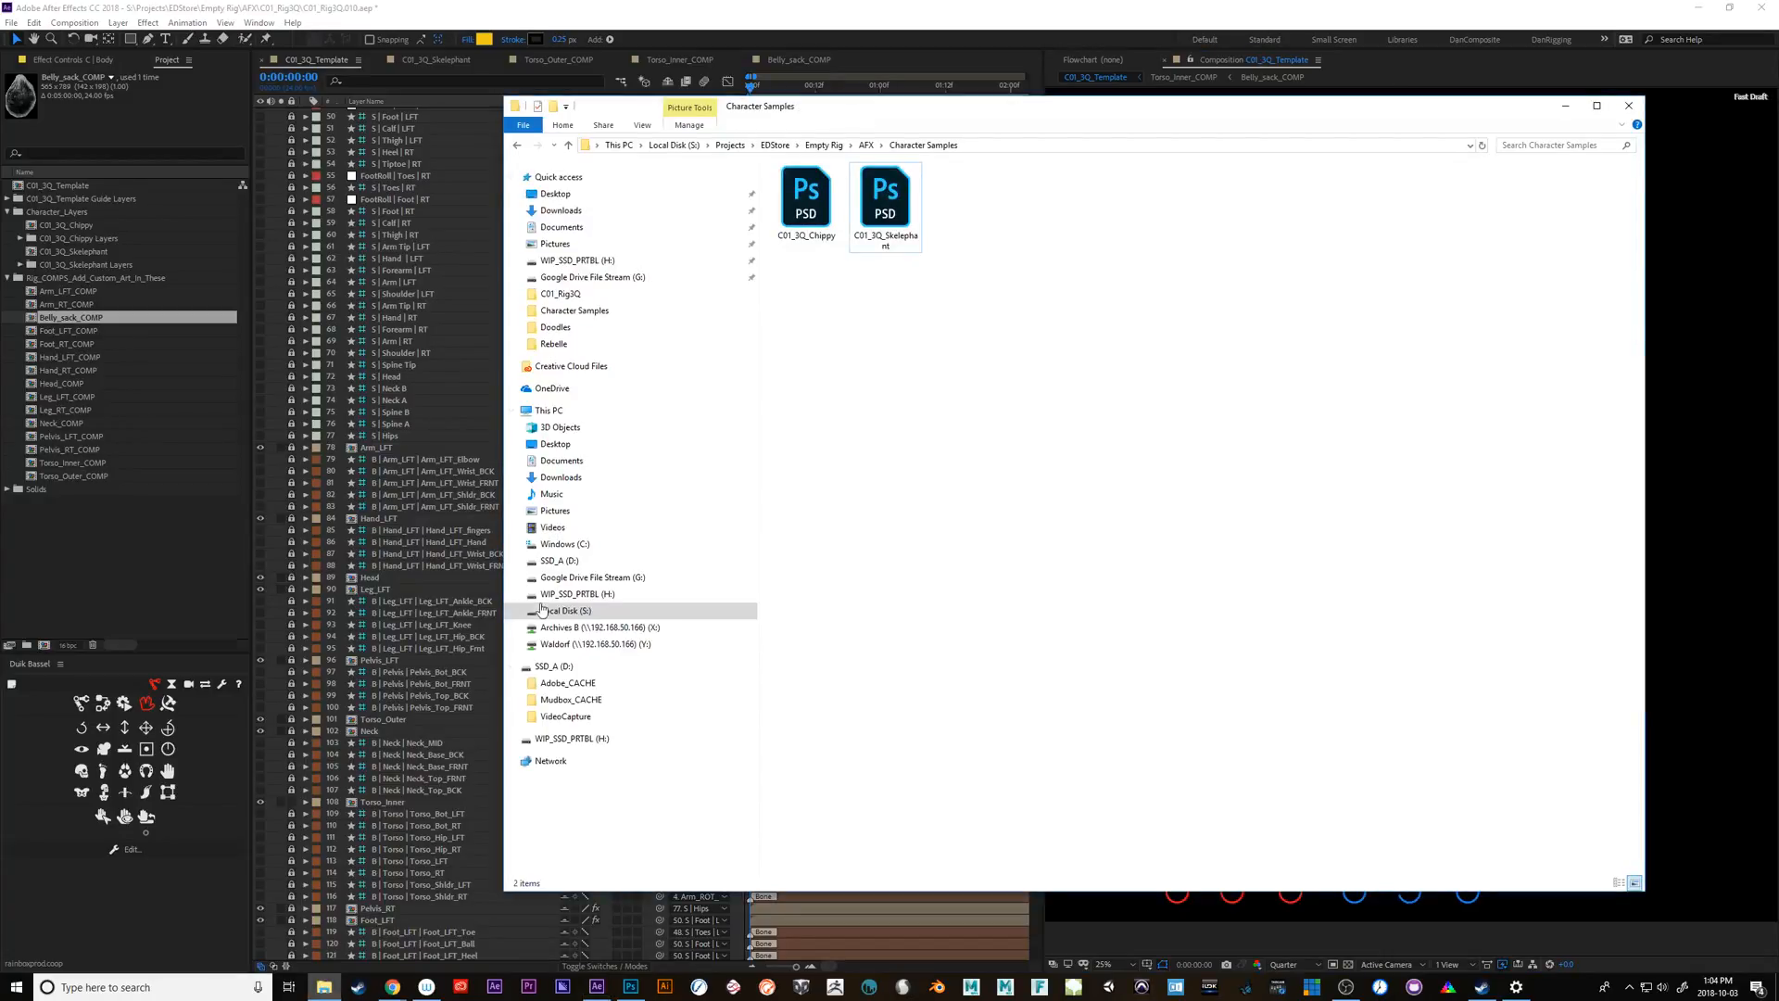
pyautogui.click(908, 231)
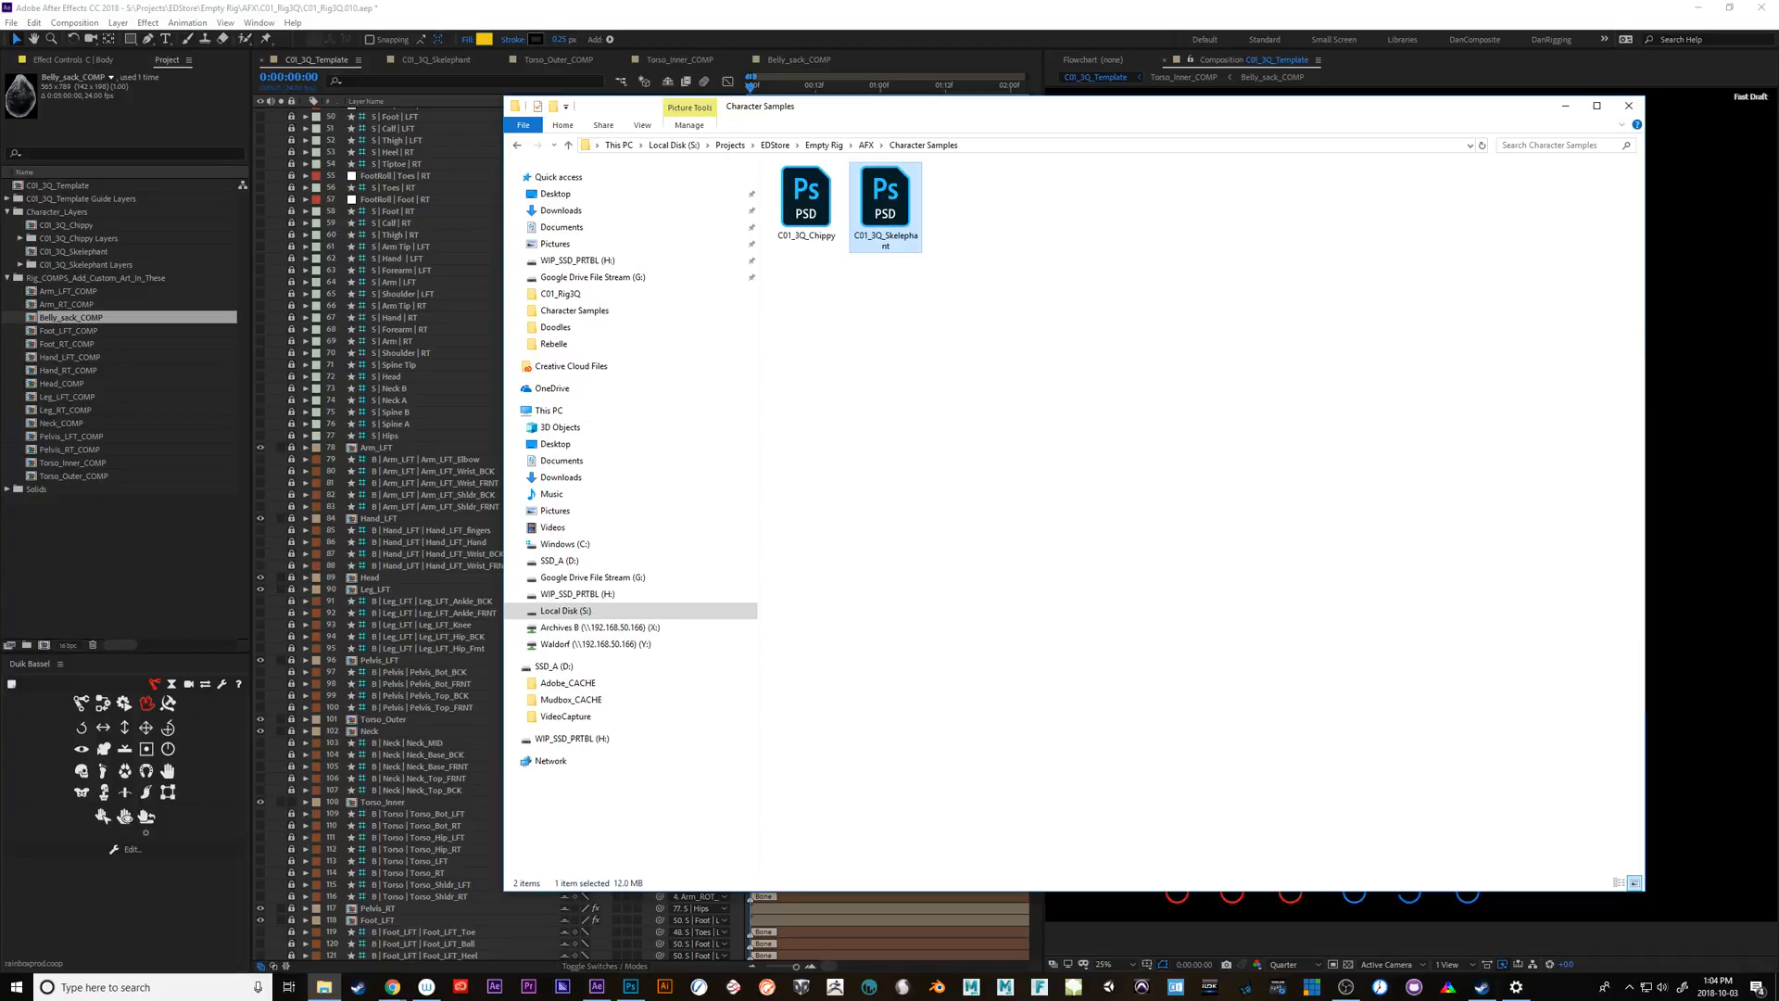
pyautogui.hotkey('alt', 'Tab')
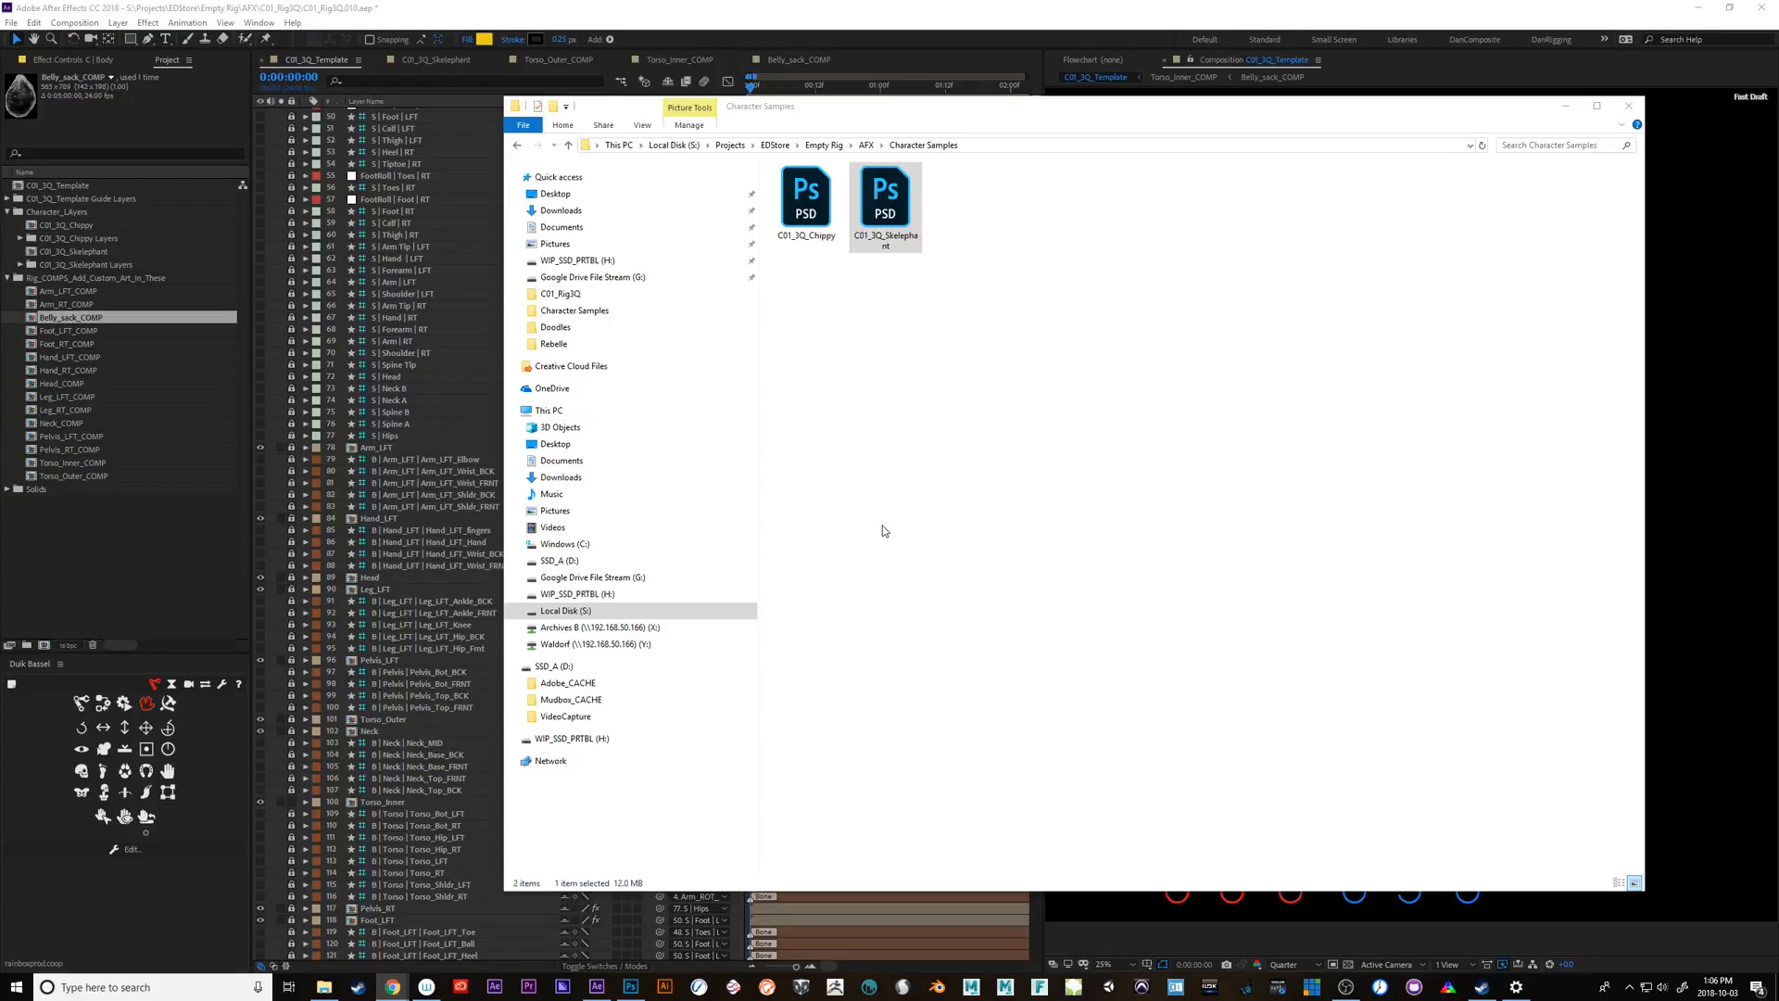
pyautogui.click(849, 25)
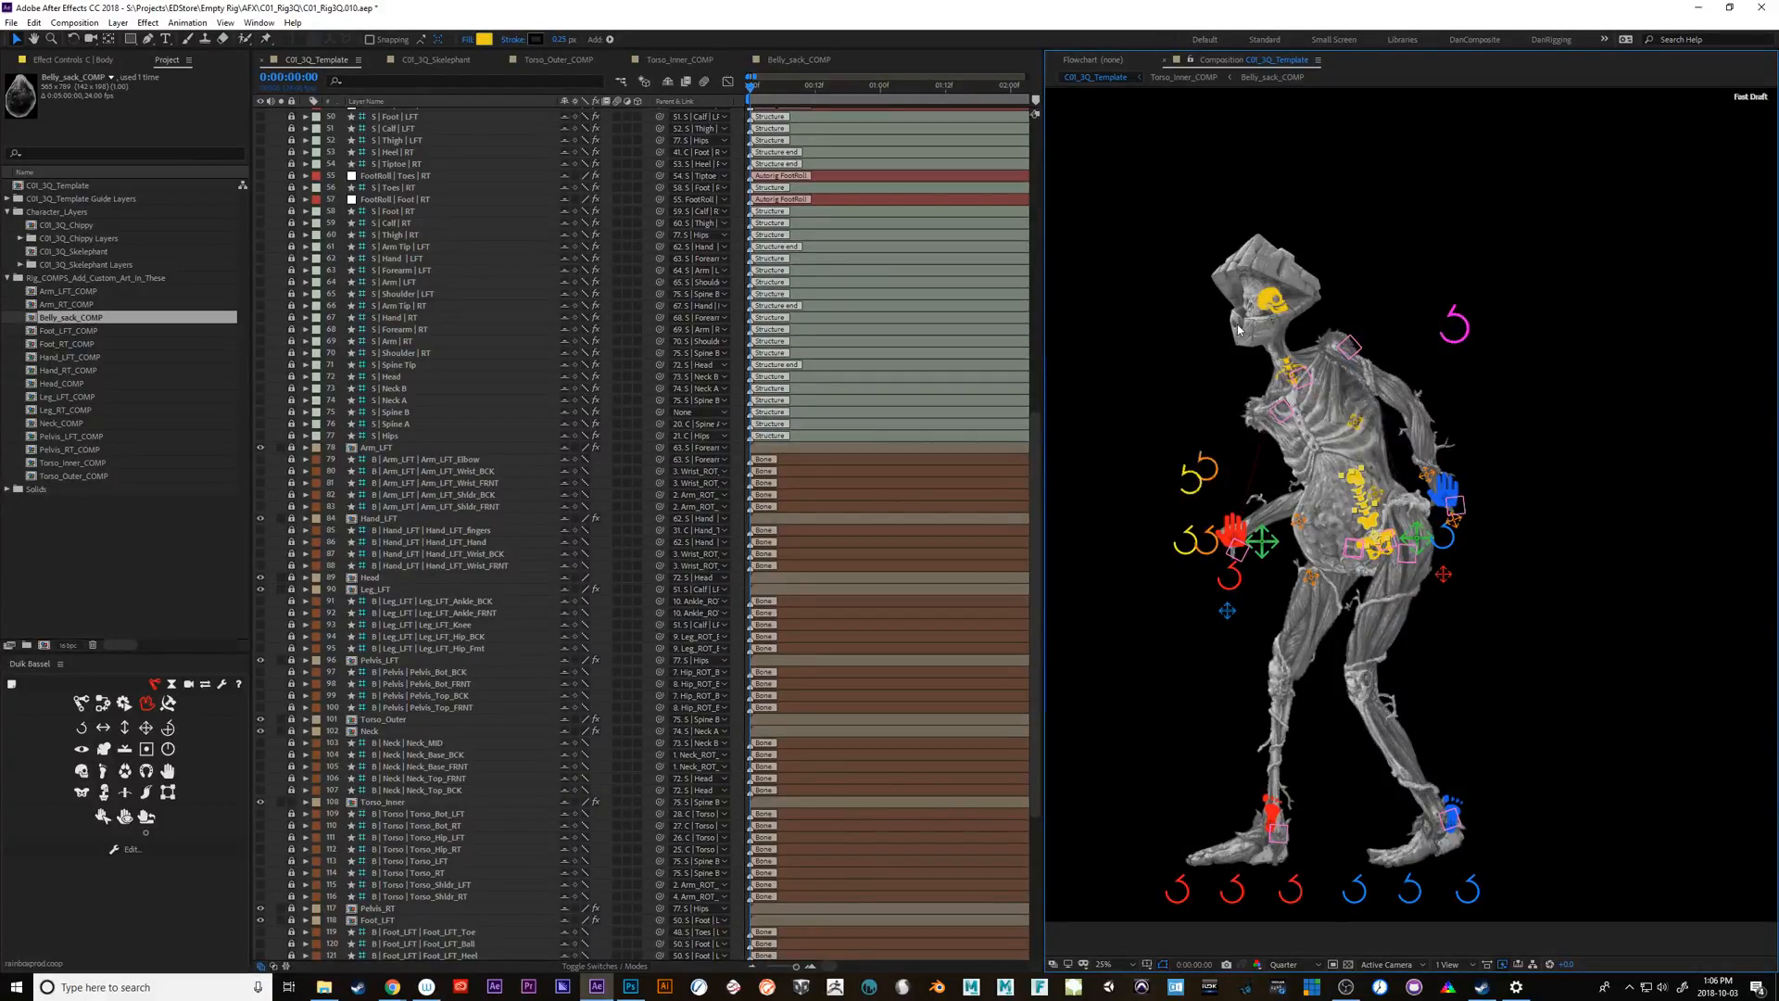
# Rotate the right foot's ball Foot Roll controller to lift the right heel off the ground
pyautogui.click(1461, 802)
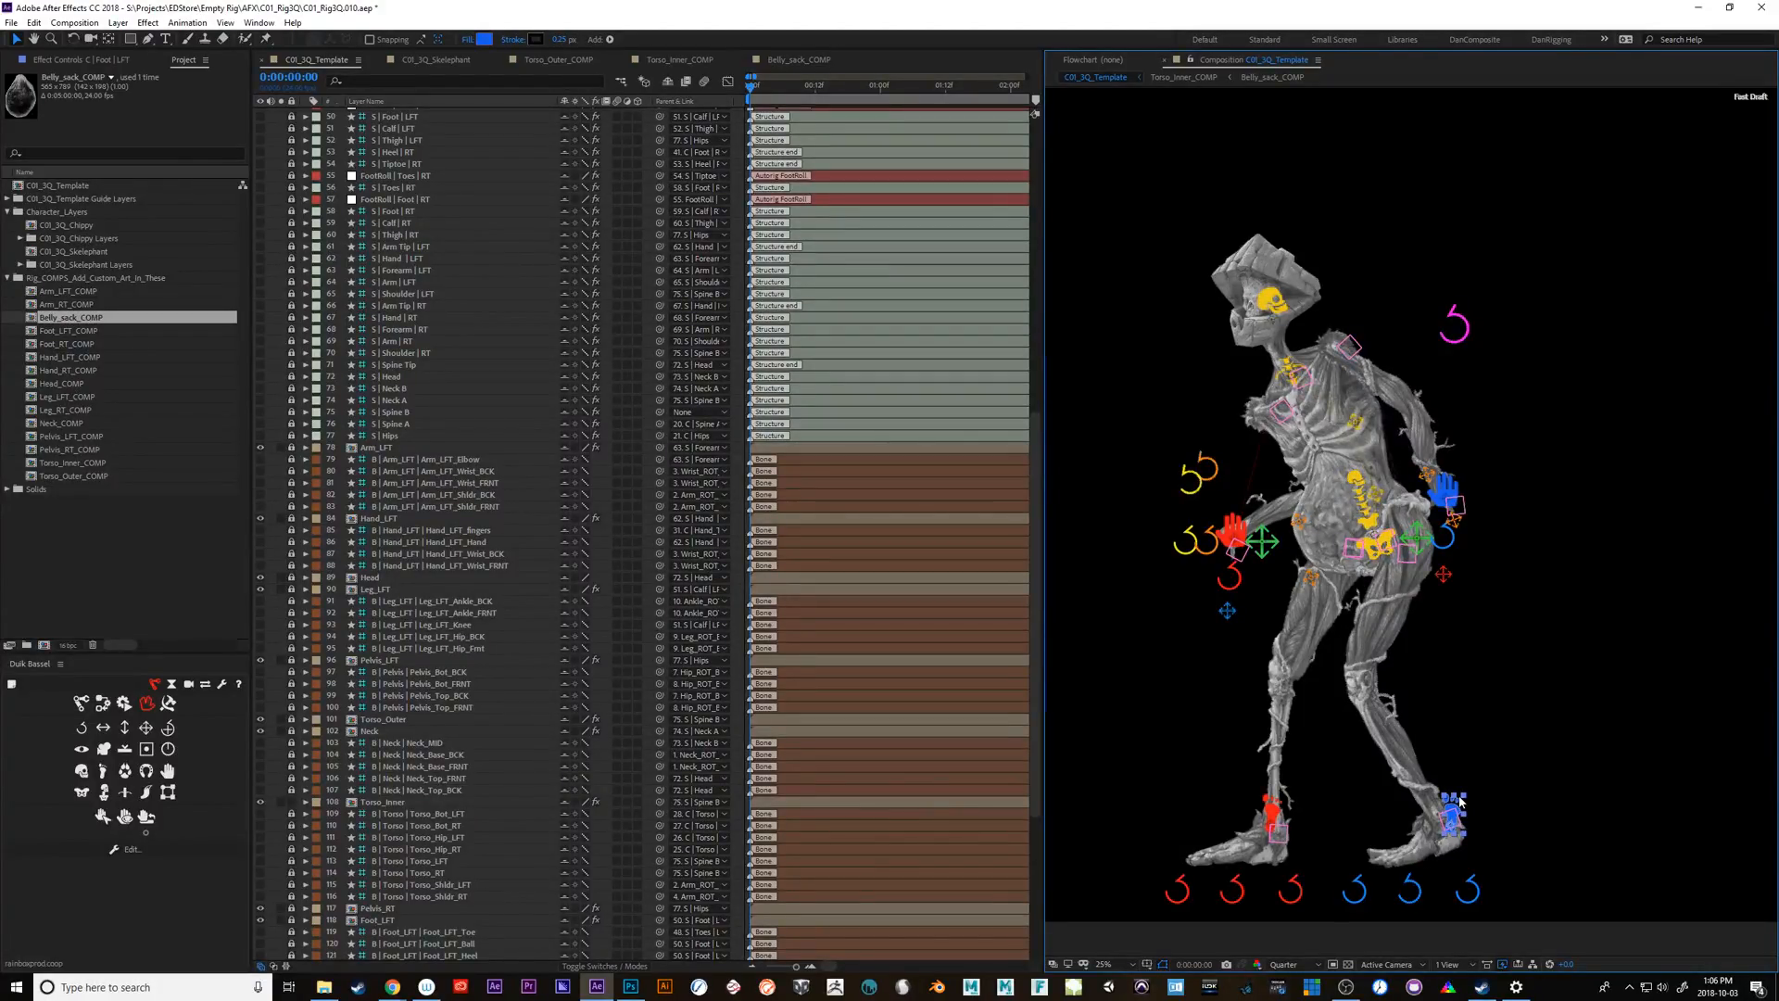
pyautogui.click(1236, 886)
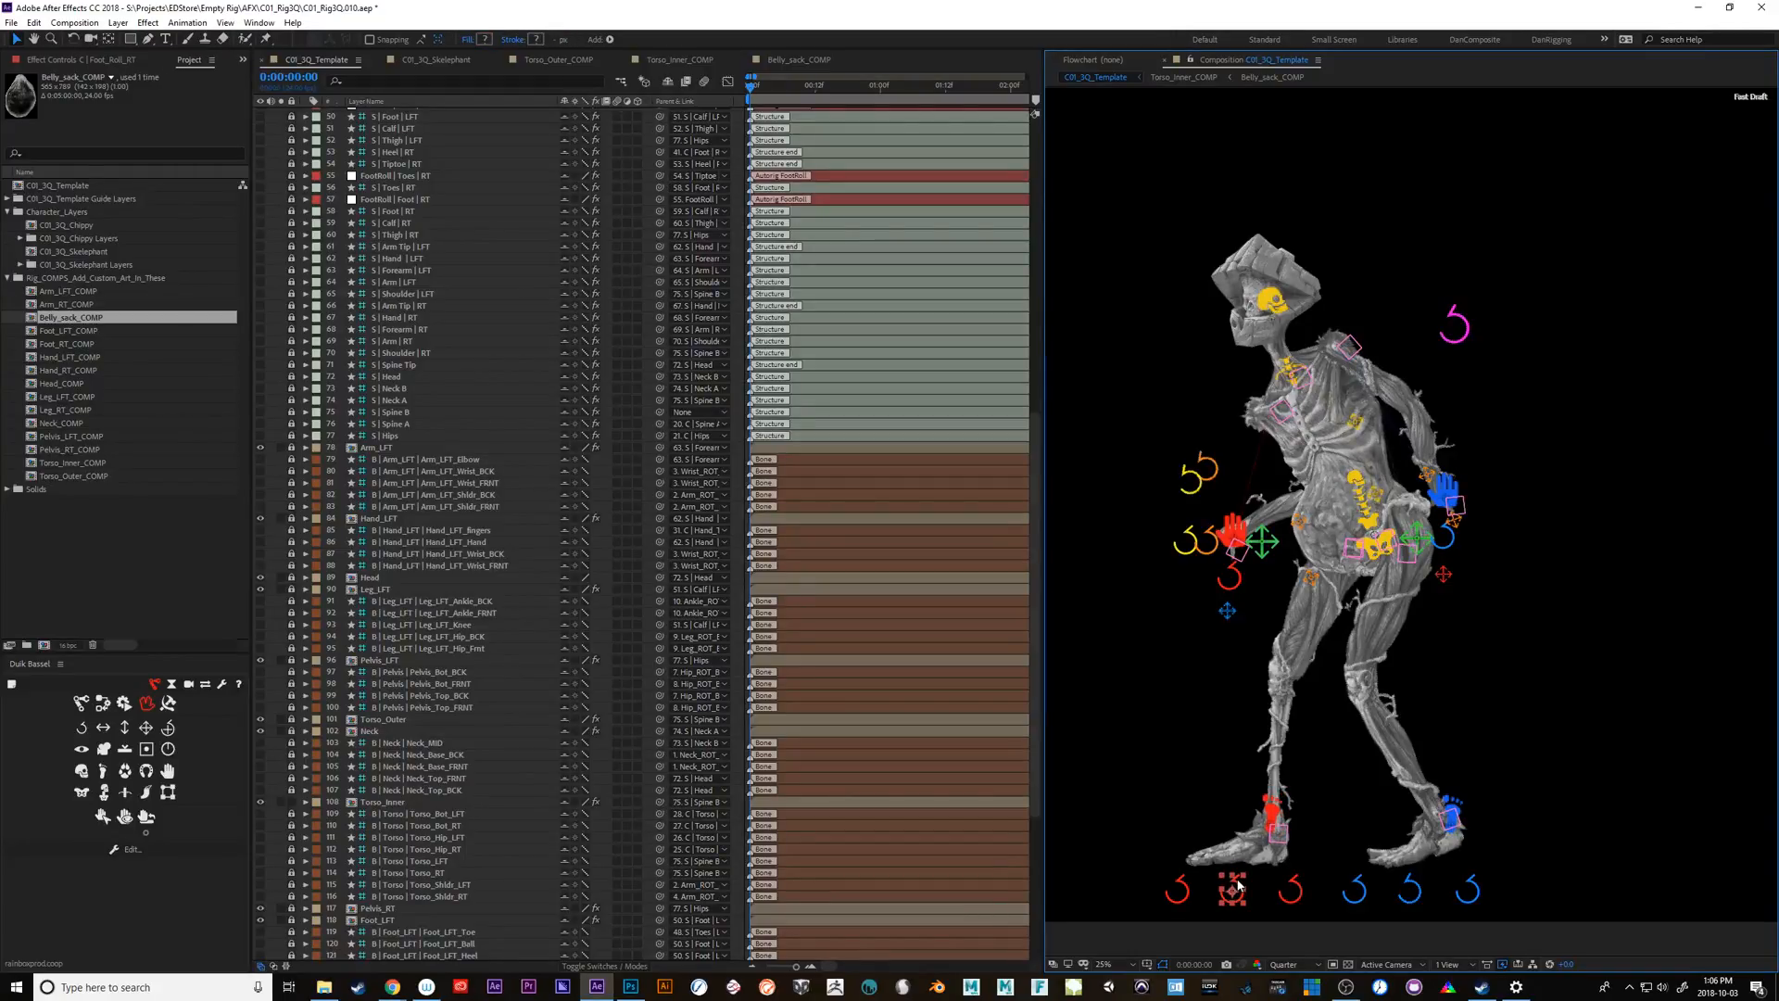
pyautogui.press('shift+KP_Subtract')
pyautogui.press('shift+KP_Subtract')
pyautogui.press('shift+KP_Subtract')
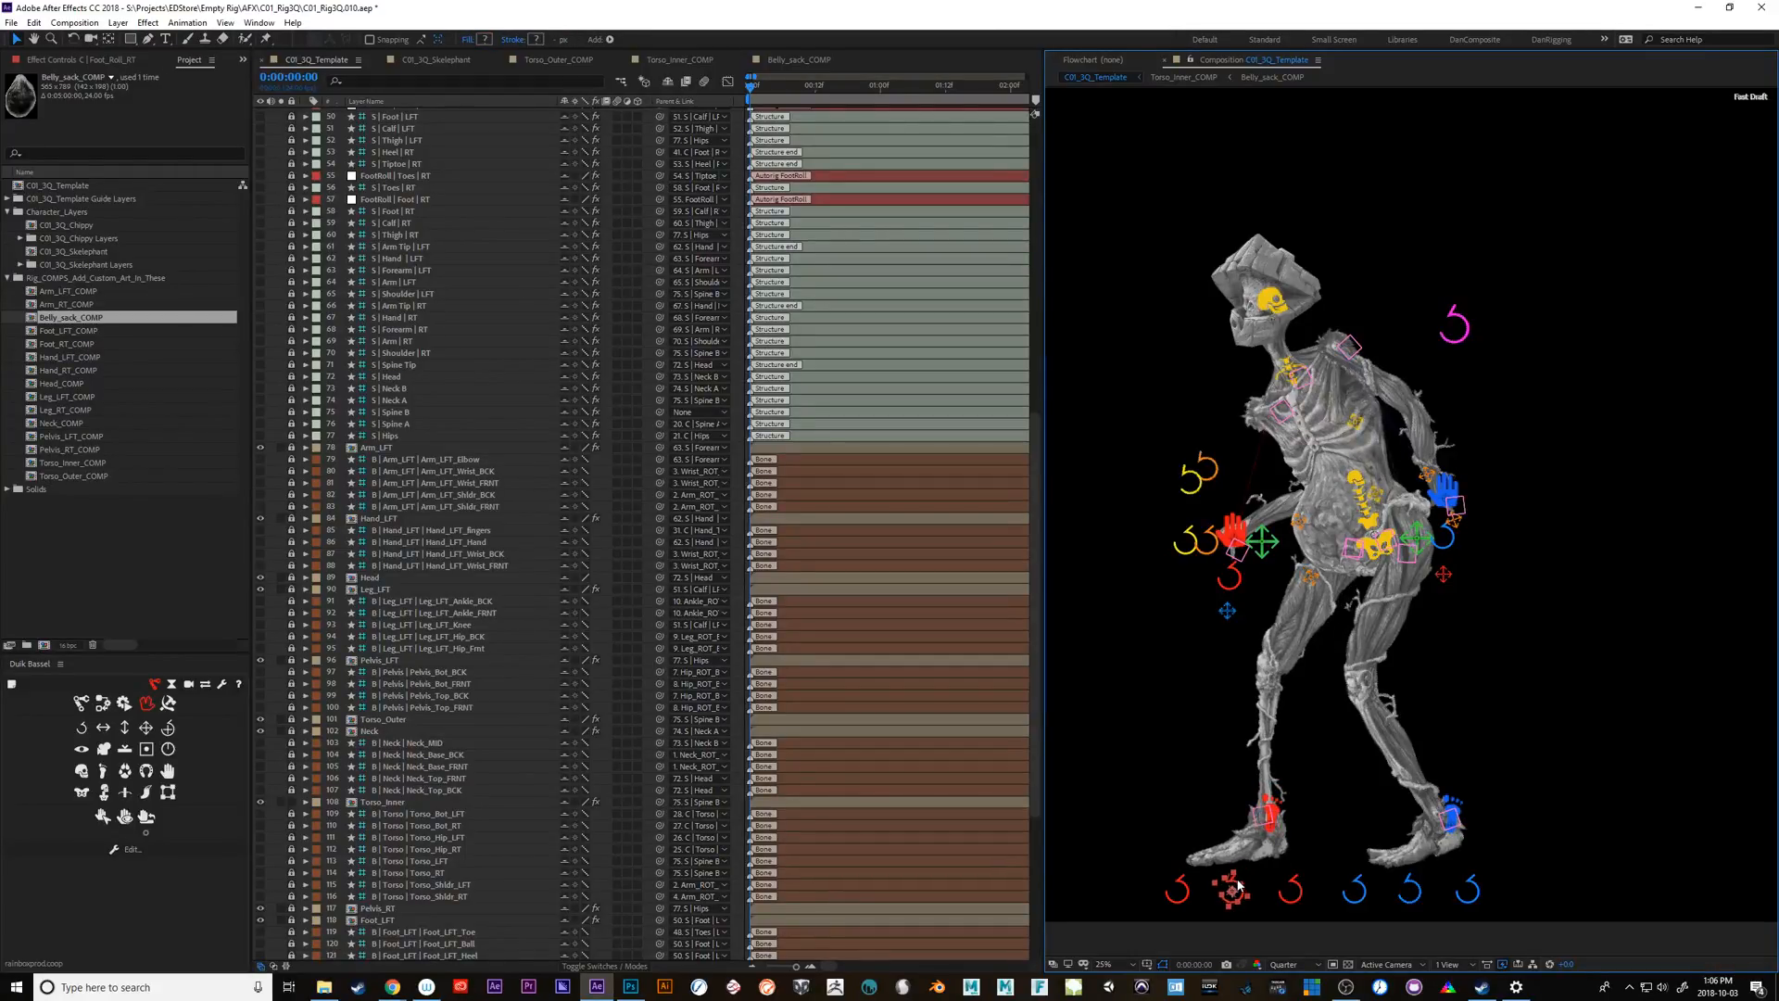
pyautogui.press('shift+KP_Subtract')
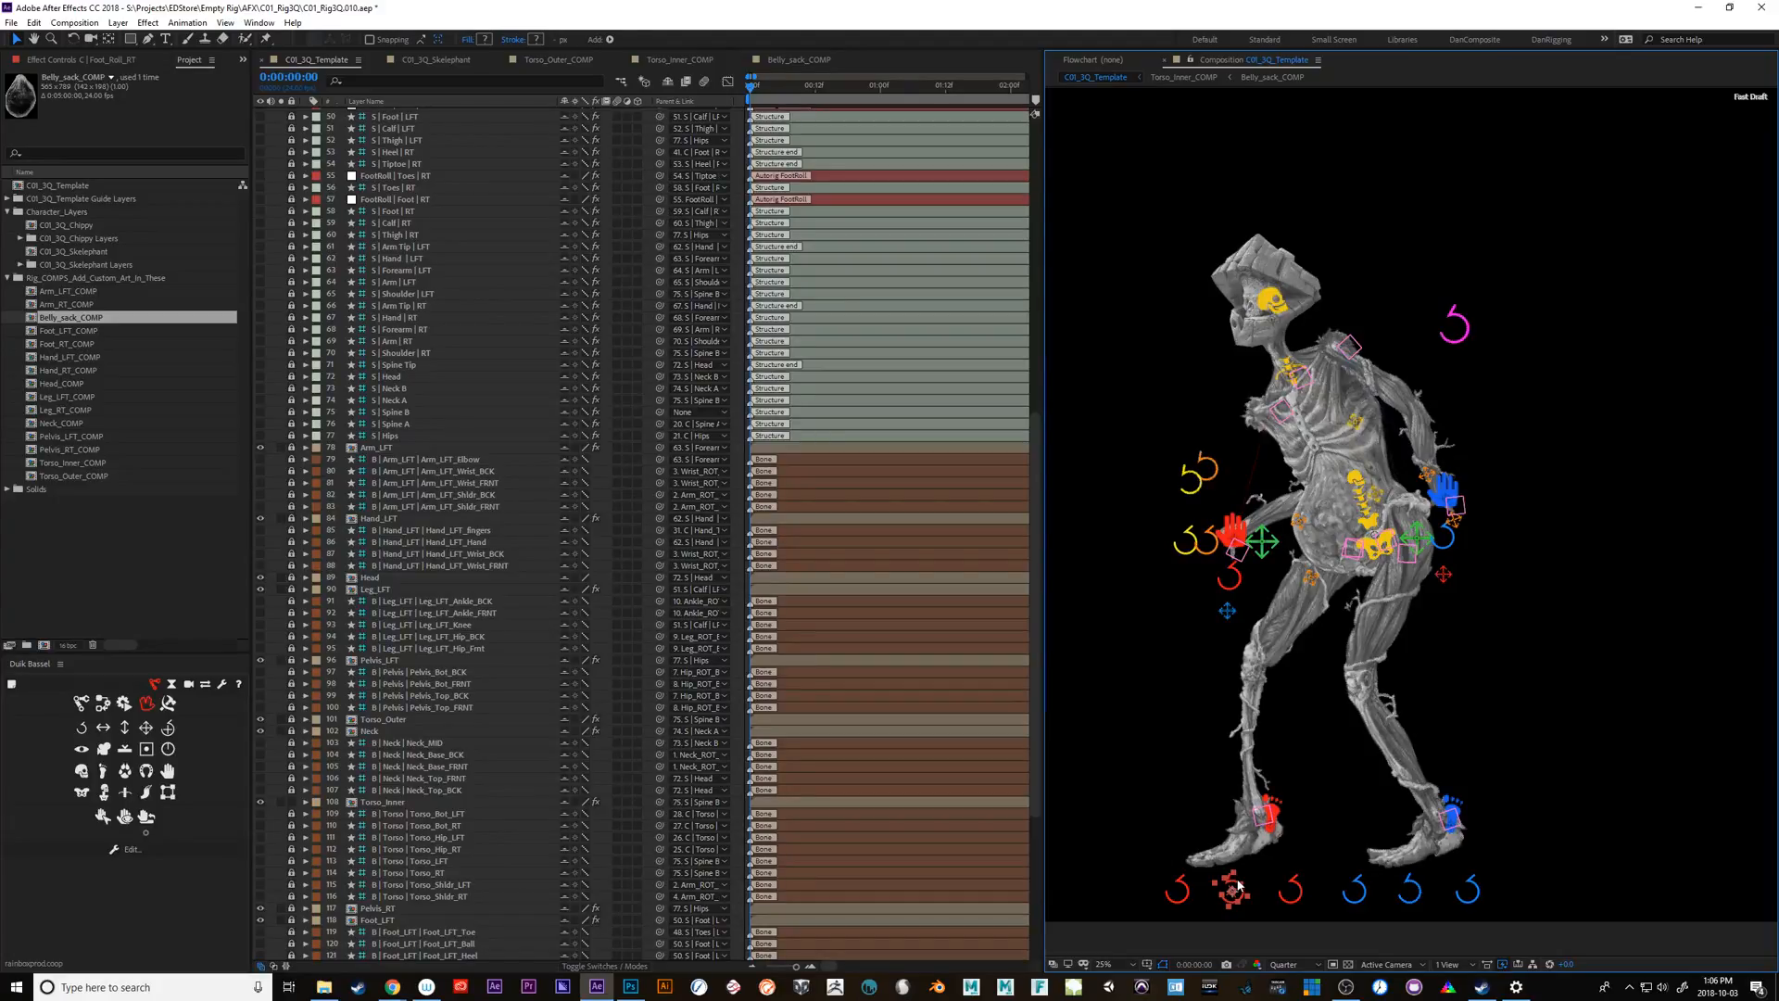
# Move the right foot controller horizontally backward until the foot sits under the hips
pyautogui.click(1277, 810)
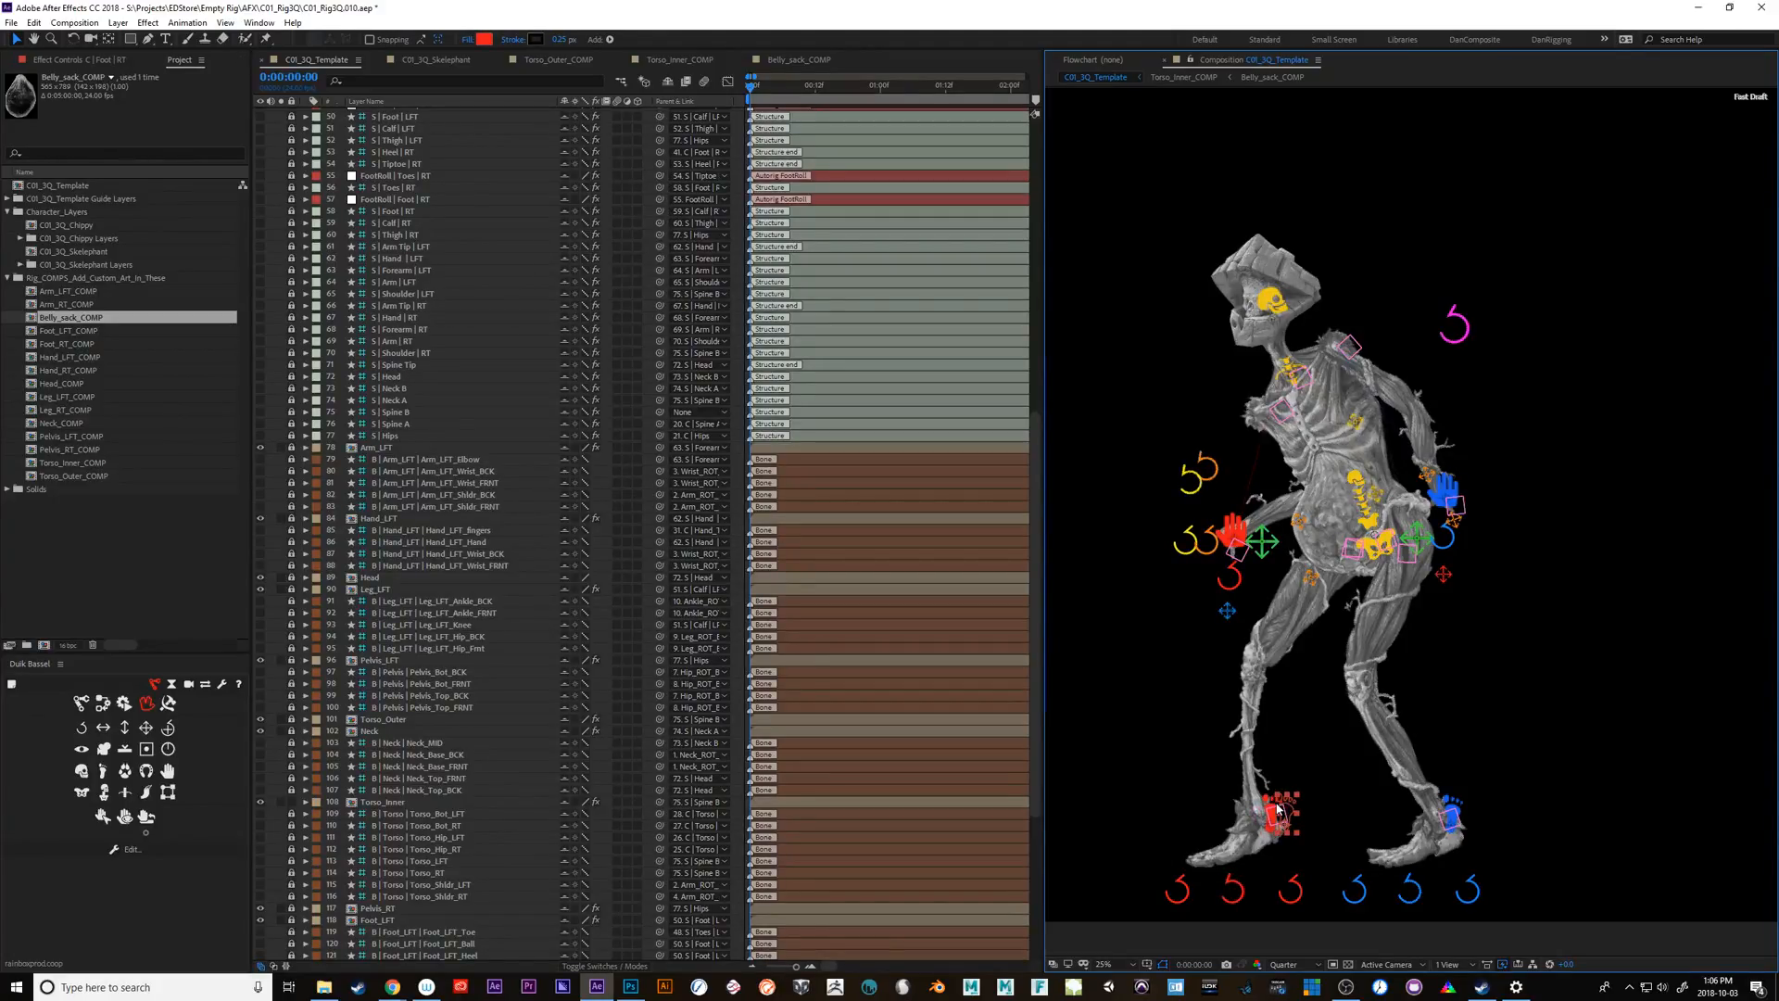
pyautogui.hotkey('shift', 'Right')
pyautogui.hotkey('shift', 'Right')
pyautogui.hotkey('shift', 'Right')
pyautogui.hotkey('shift', 'Right')
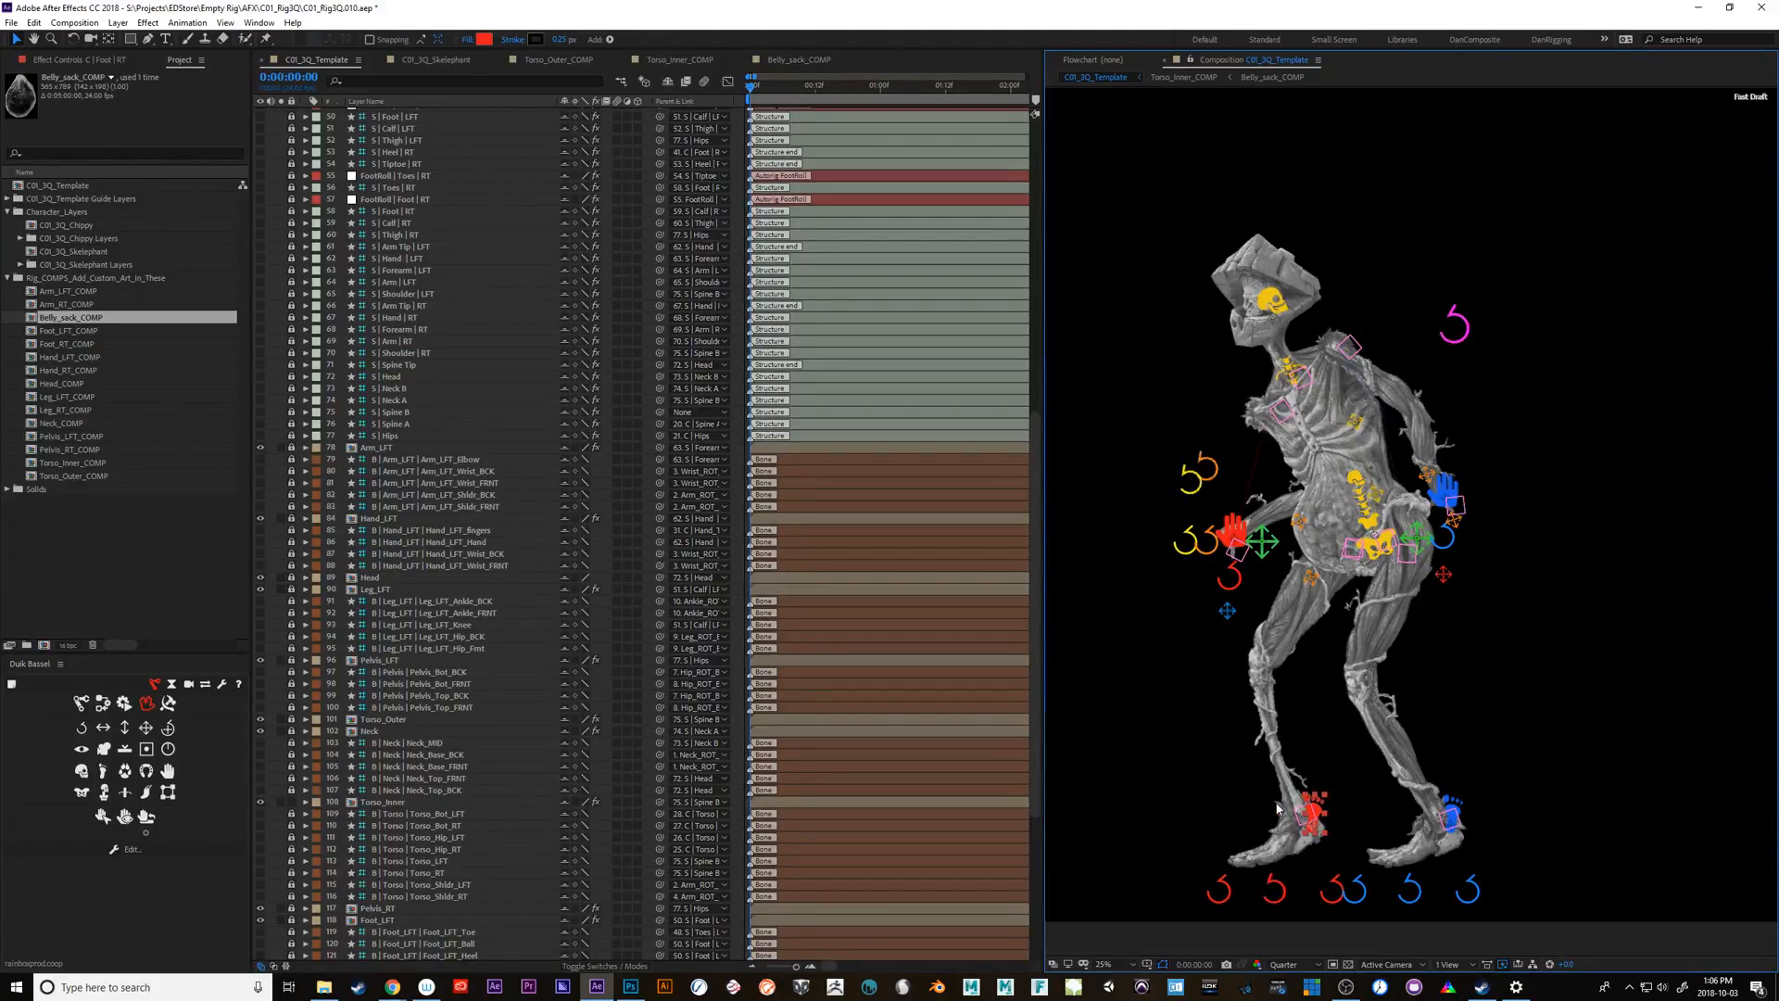
pyautogui.hotkey('shift', 'Right')
pyautogui.hotkey('shift', 'Right')
pyautogui.hotkey('shift', 'Right')
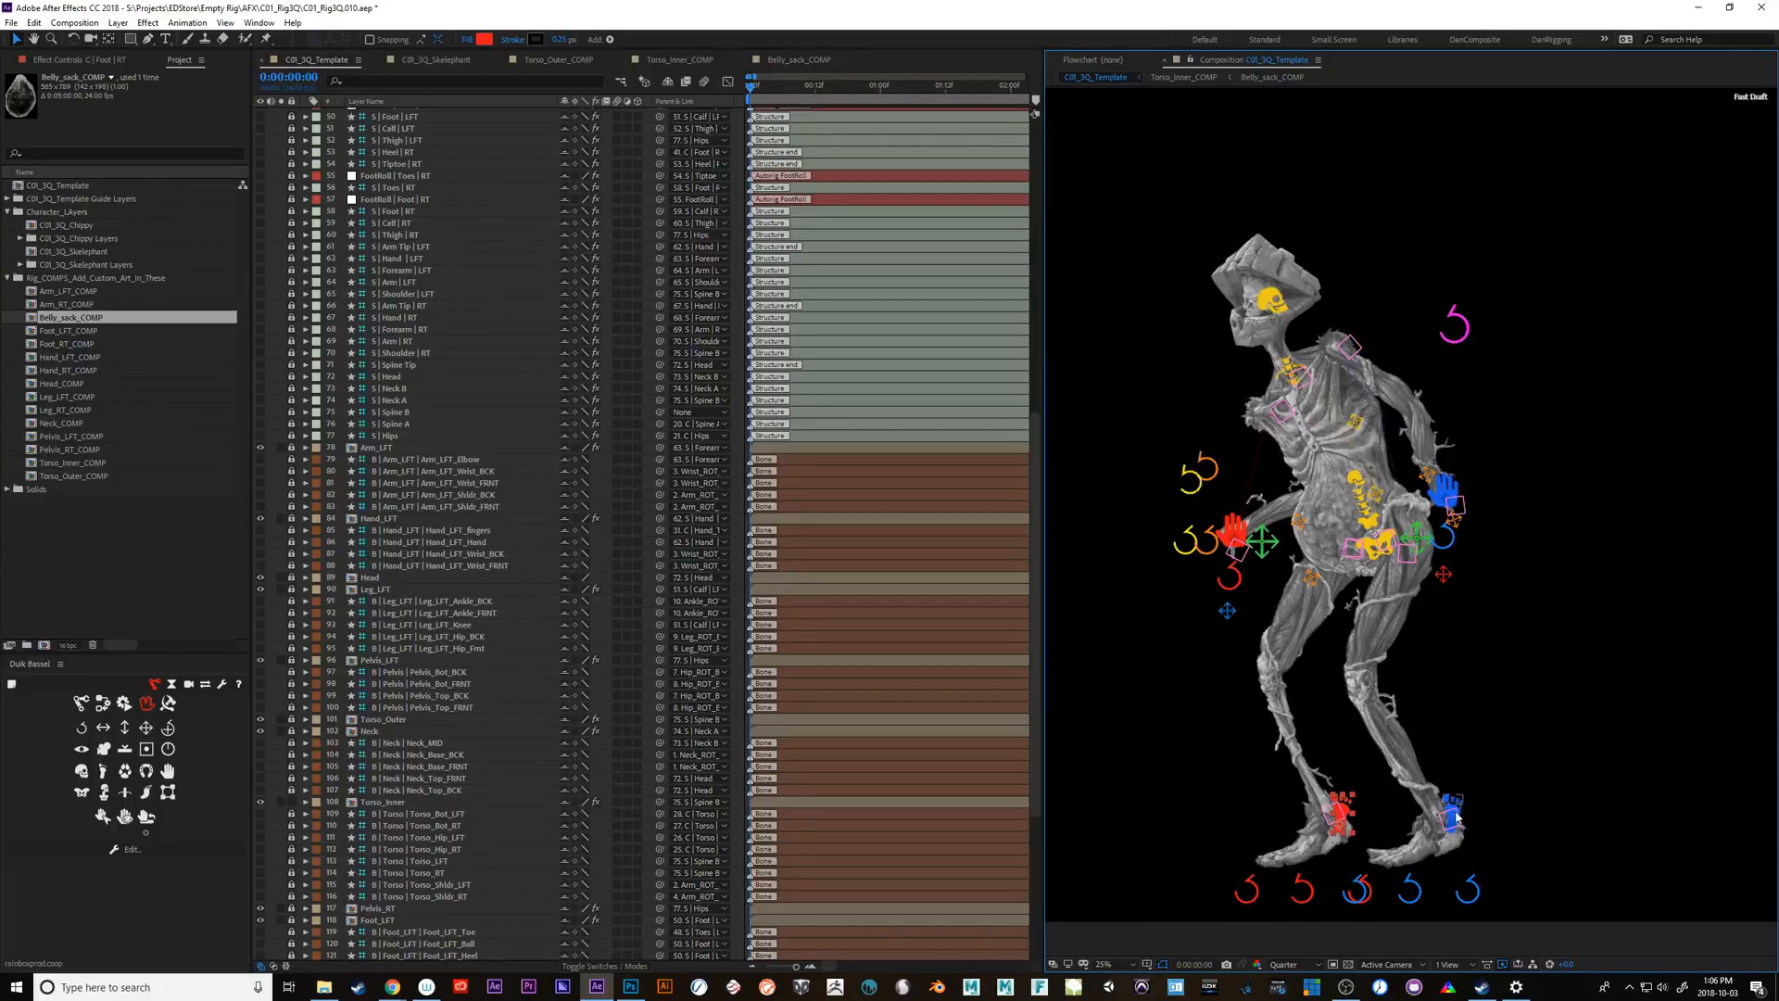
# Move the left foot controller horizontally farther behind the body to widen the stance again
pyautogui.click(1457, 803)
pyautogui.hotkey('shift', 'Right')
pyautogui.hotkey('shift', 'Right')
pyautogui.hotkey('shift', 'Right')
pyautogui.hotkey('shift', 'Right')
pyautogui.hotkey('shift', 'Right')
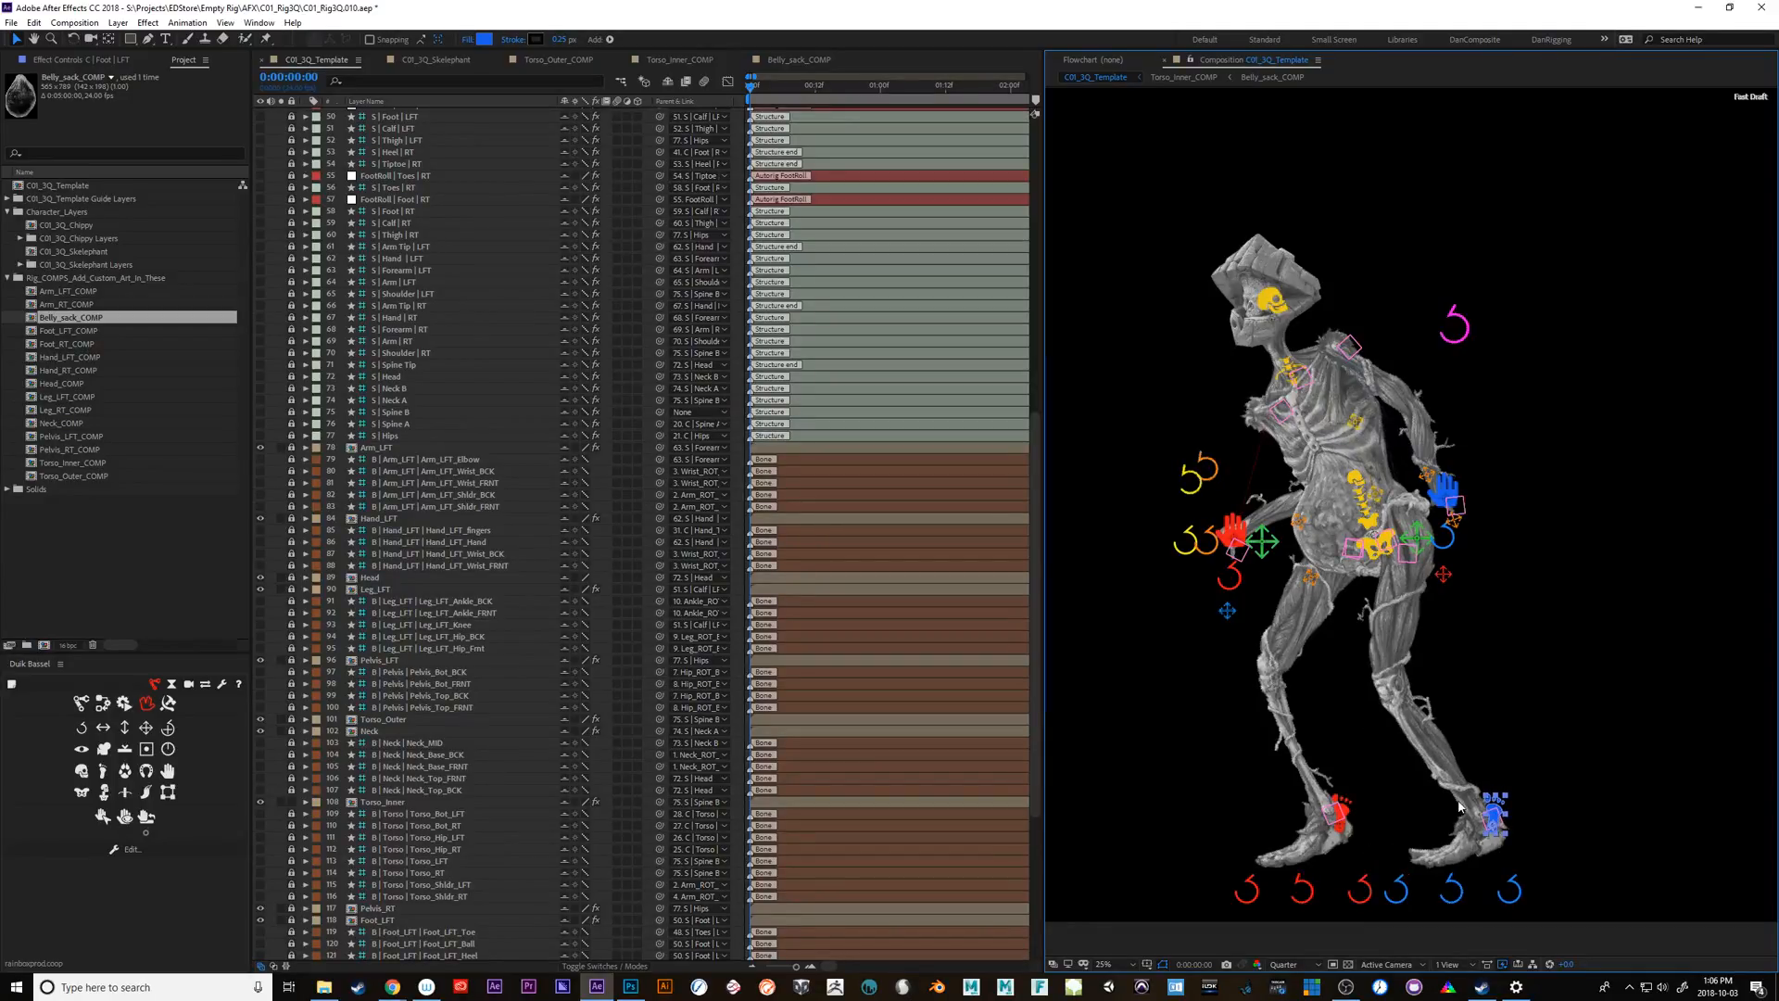
# Rotate the Shoulders Twist controller in both directions to twist the skeleton's shoulders
pyautogui.click(1206, 463)
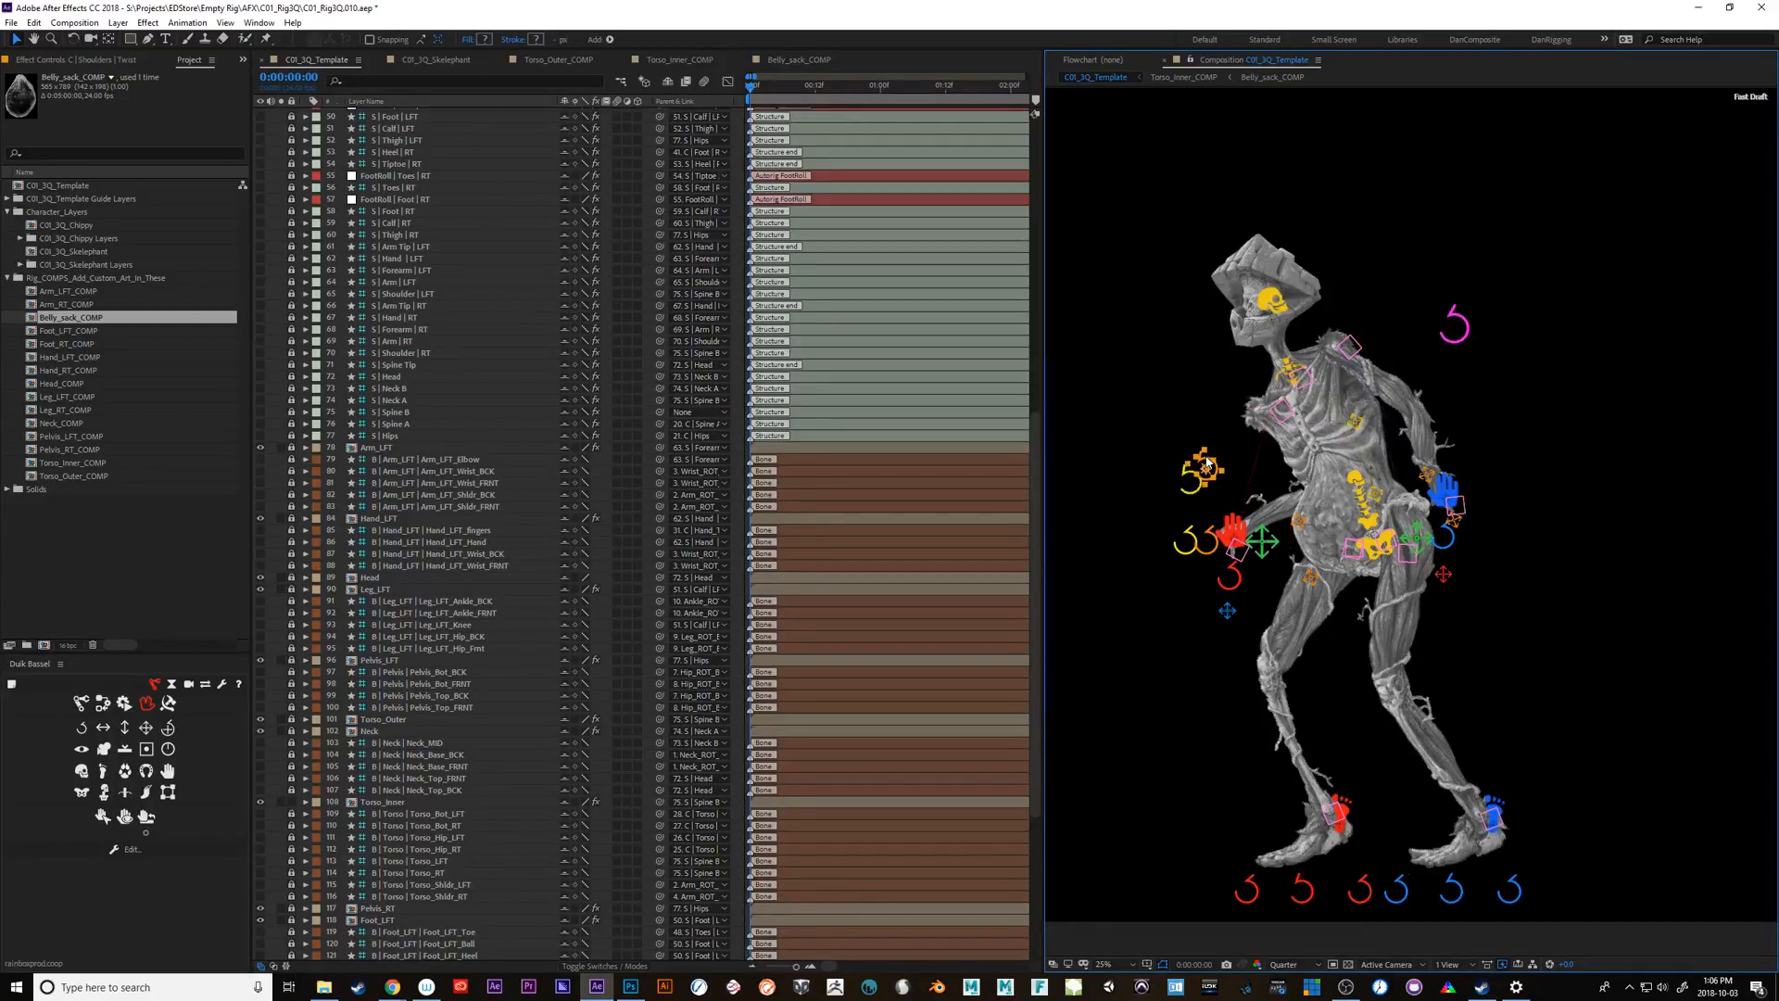
pyautogui.press('shift+KP_Add')
pyautogui.press('shift+KP_Add')
pyautogui.press('shift+KP_Add')
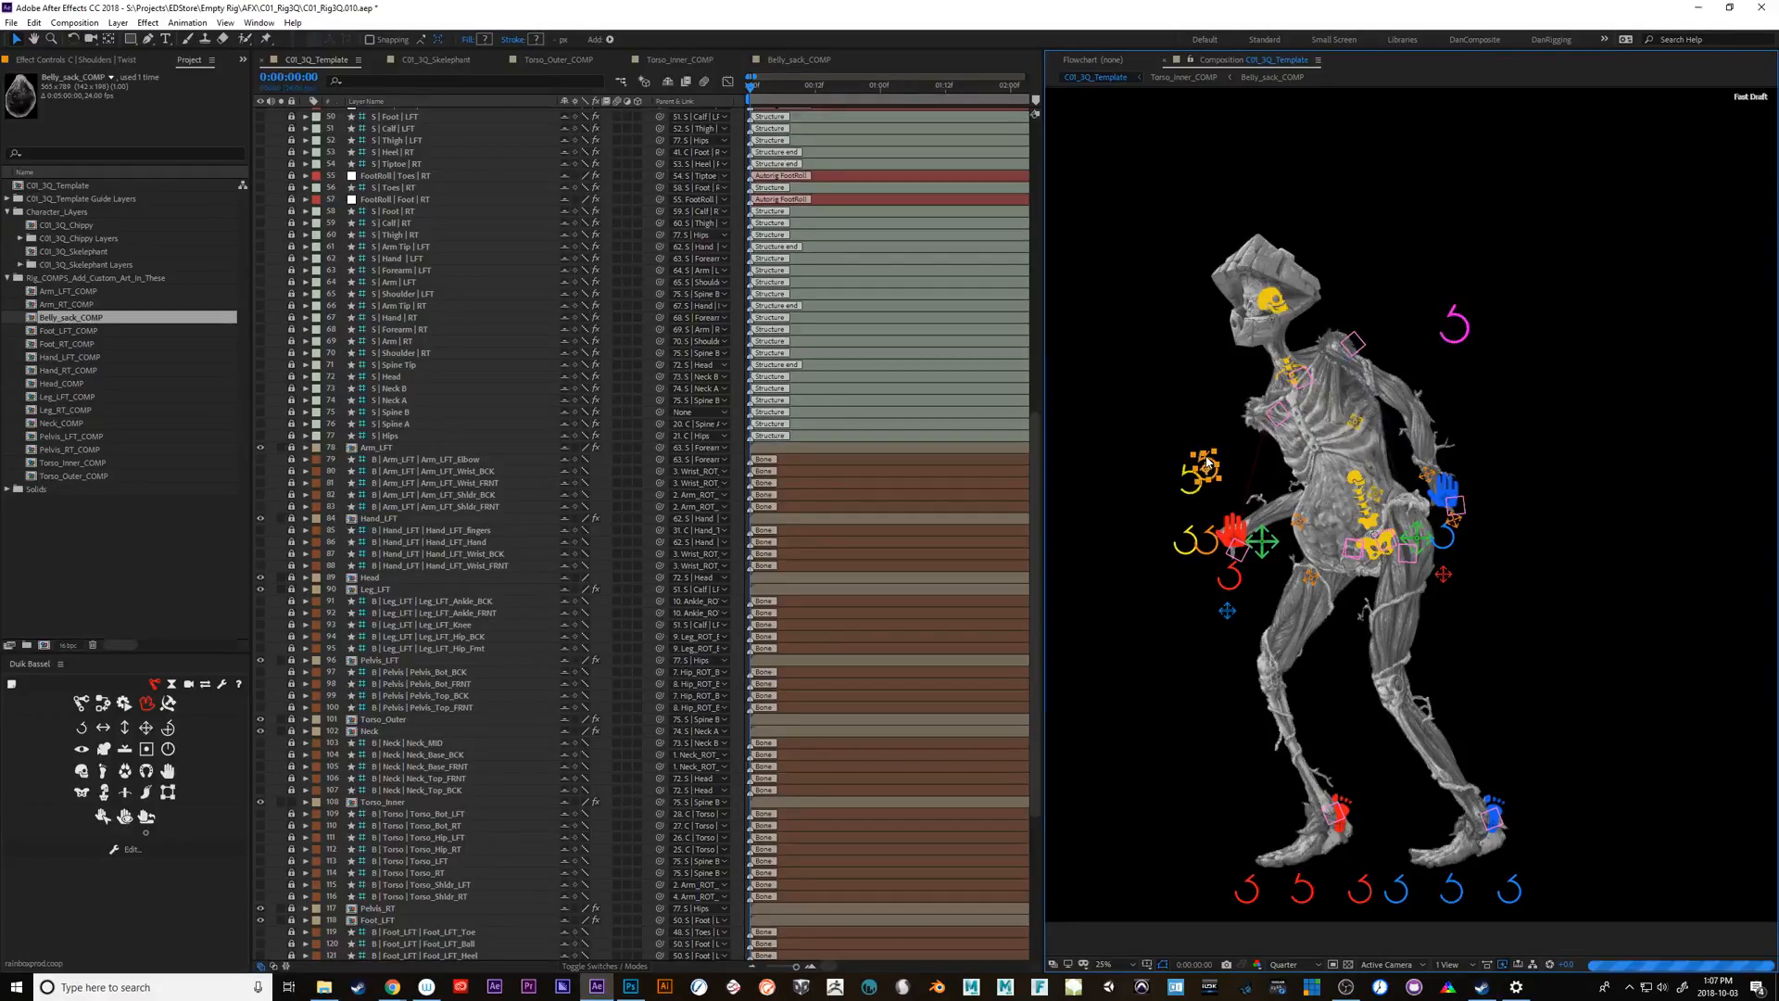
pyautogui.press('shift+KP_Subtract')
pyautogui.press('shift+KP_Subtract')
pyautogui.press('shift+KP_Subtract')
pyautogui.press('shift+KP_Subtract')
pyautogui.press('shift+KP_Subtract')
pyautogui.press('shift+KP_Subtract')
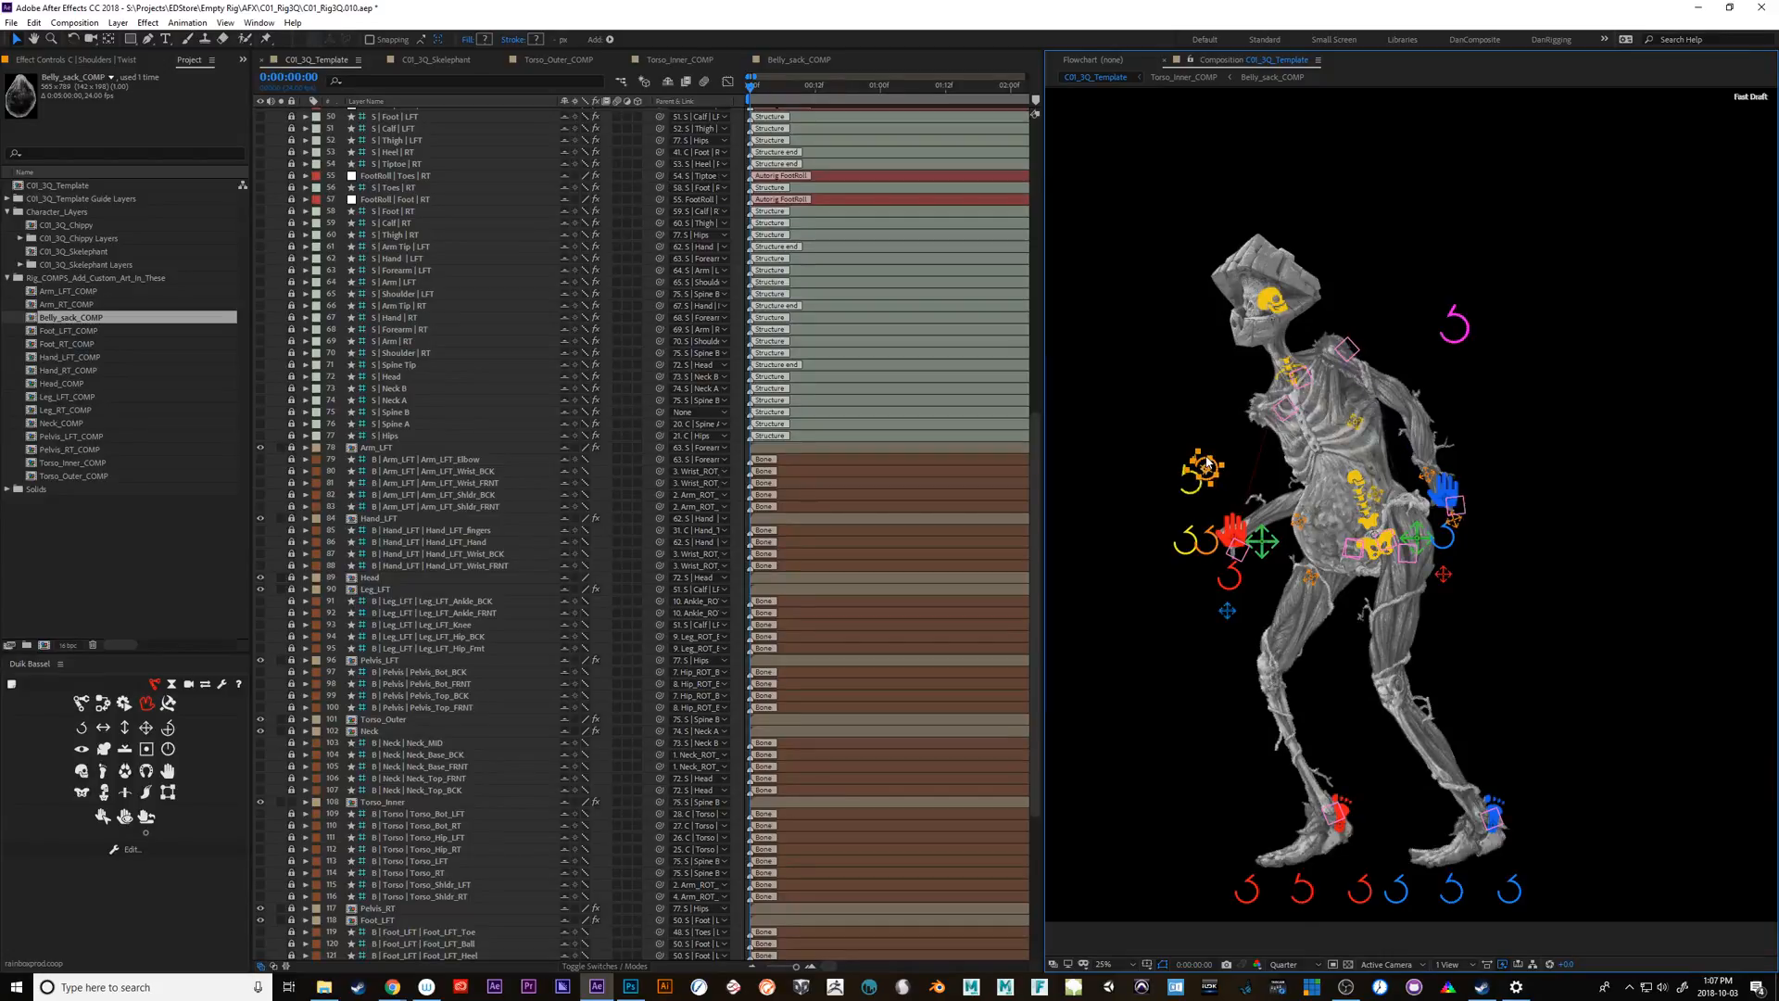
# Try rotating the Head controller back and forth to tilt the skull up and down
pyautogui.click(1278, 299)
pyautogui.press('shift+KP_Add')
pyautogui.press('shift+KP_Add')
pyautogui.press('shift+KP_Add')
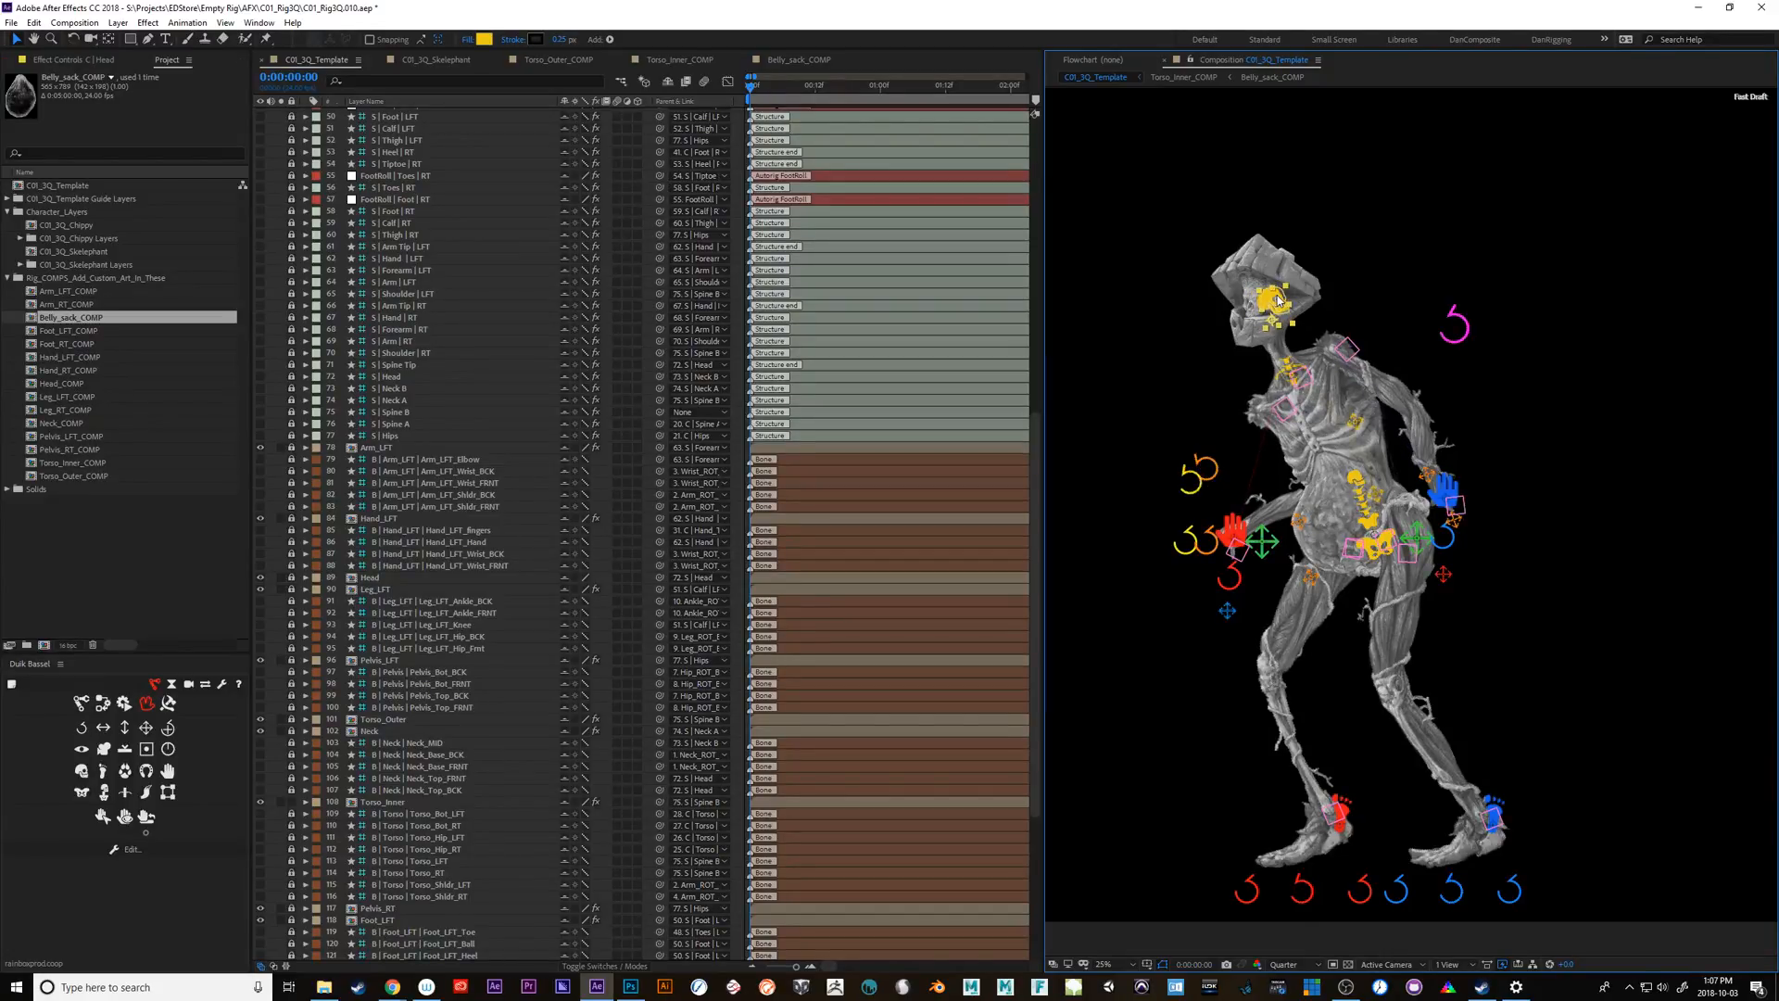
pyautogui.press('shift+KP_Subtract')
pyautogui.press('shift+KP_Subtract')
pyautogui.press('shift+KP_Subtract')
pyautogui.press('shift+KP_Subtract')
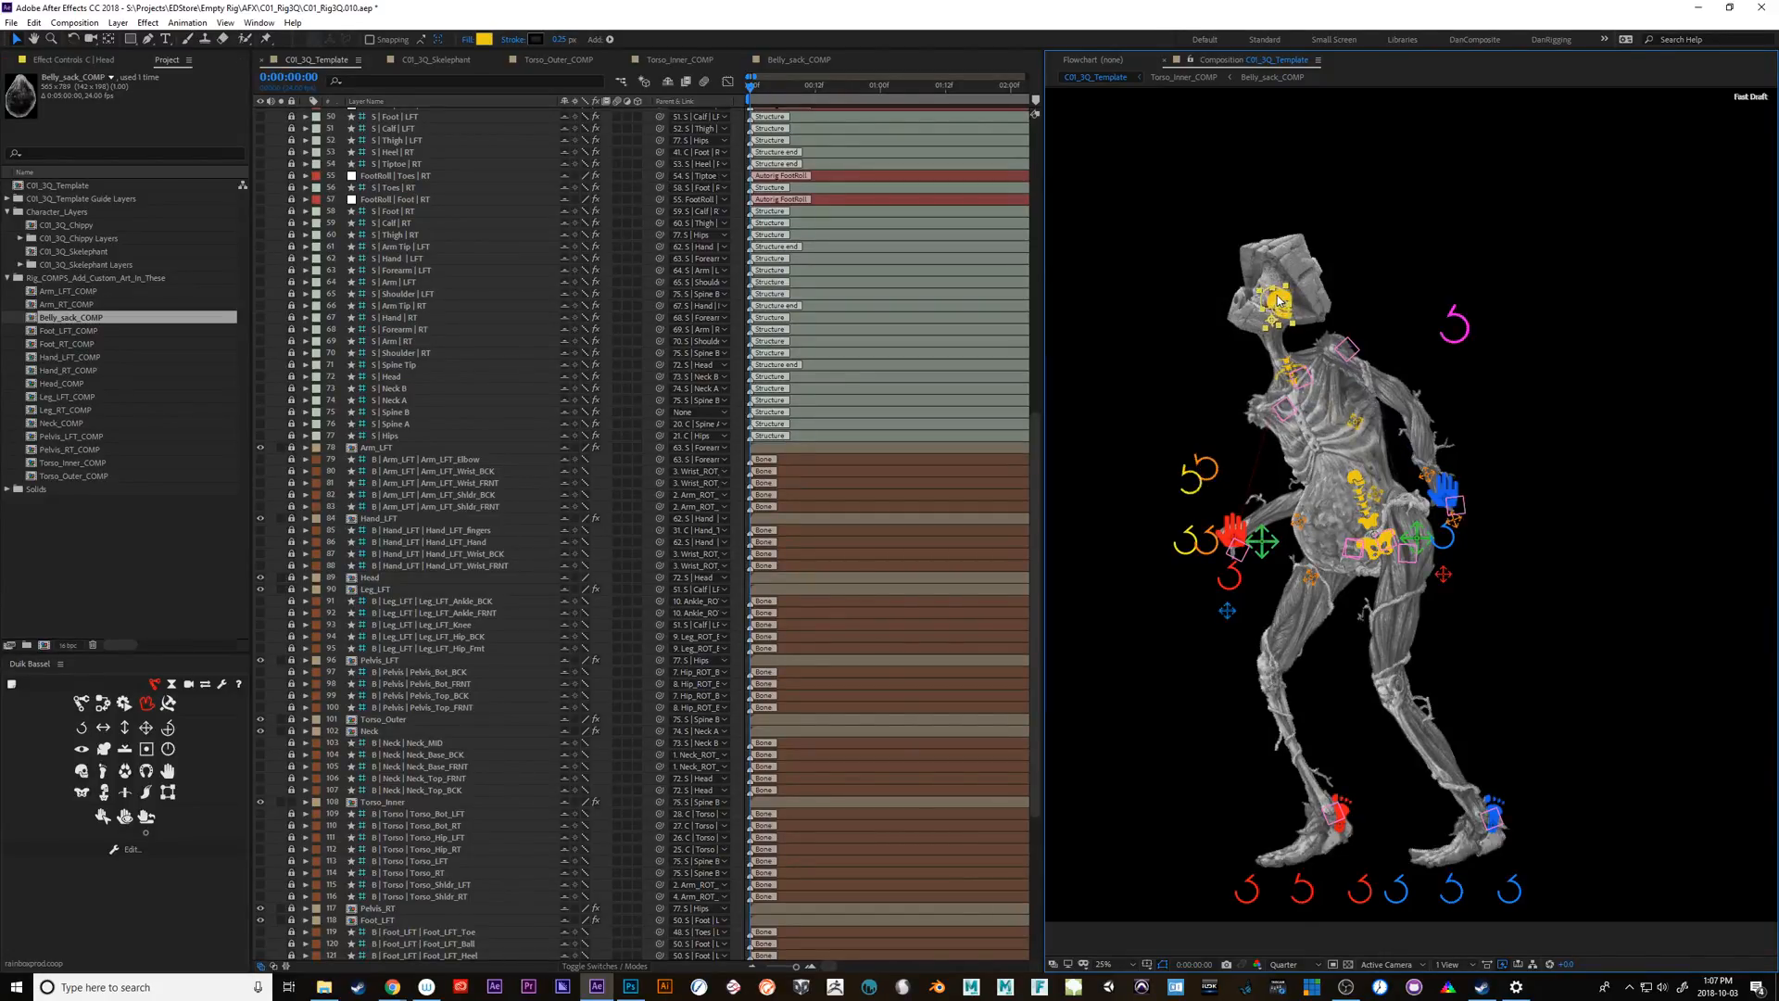
pyautogui.press('shift+KP_Add')
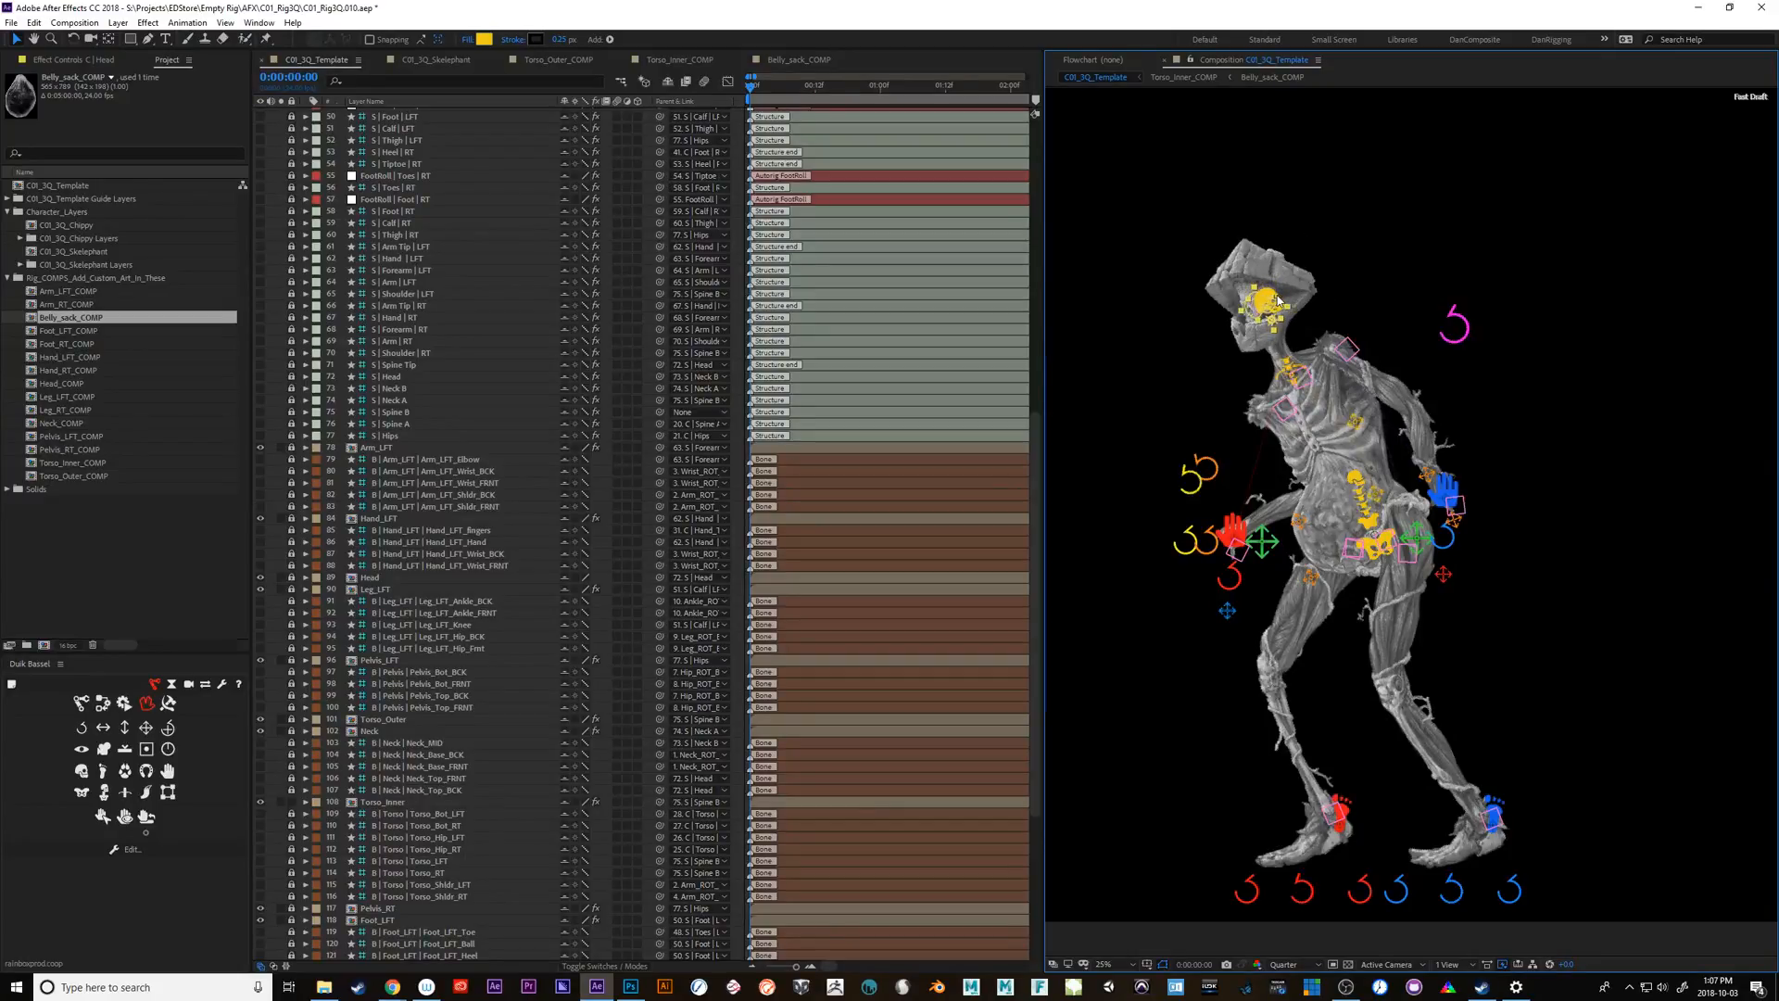
pyautogui.press('shift+KP_Add')
pyautogui.press('shift+KP_Add')
pyautogui.press('shift+KP_Add')
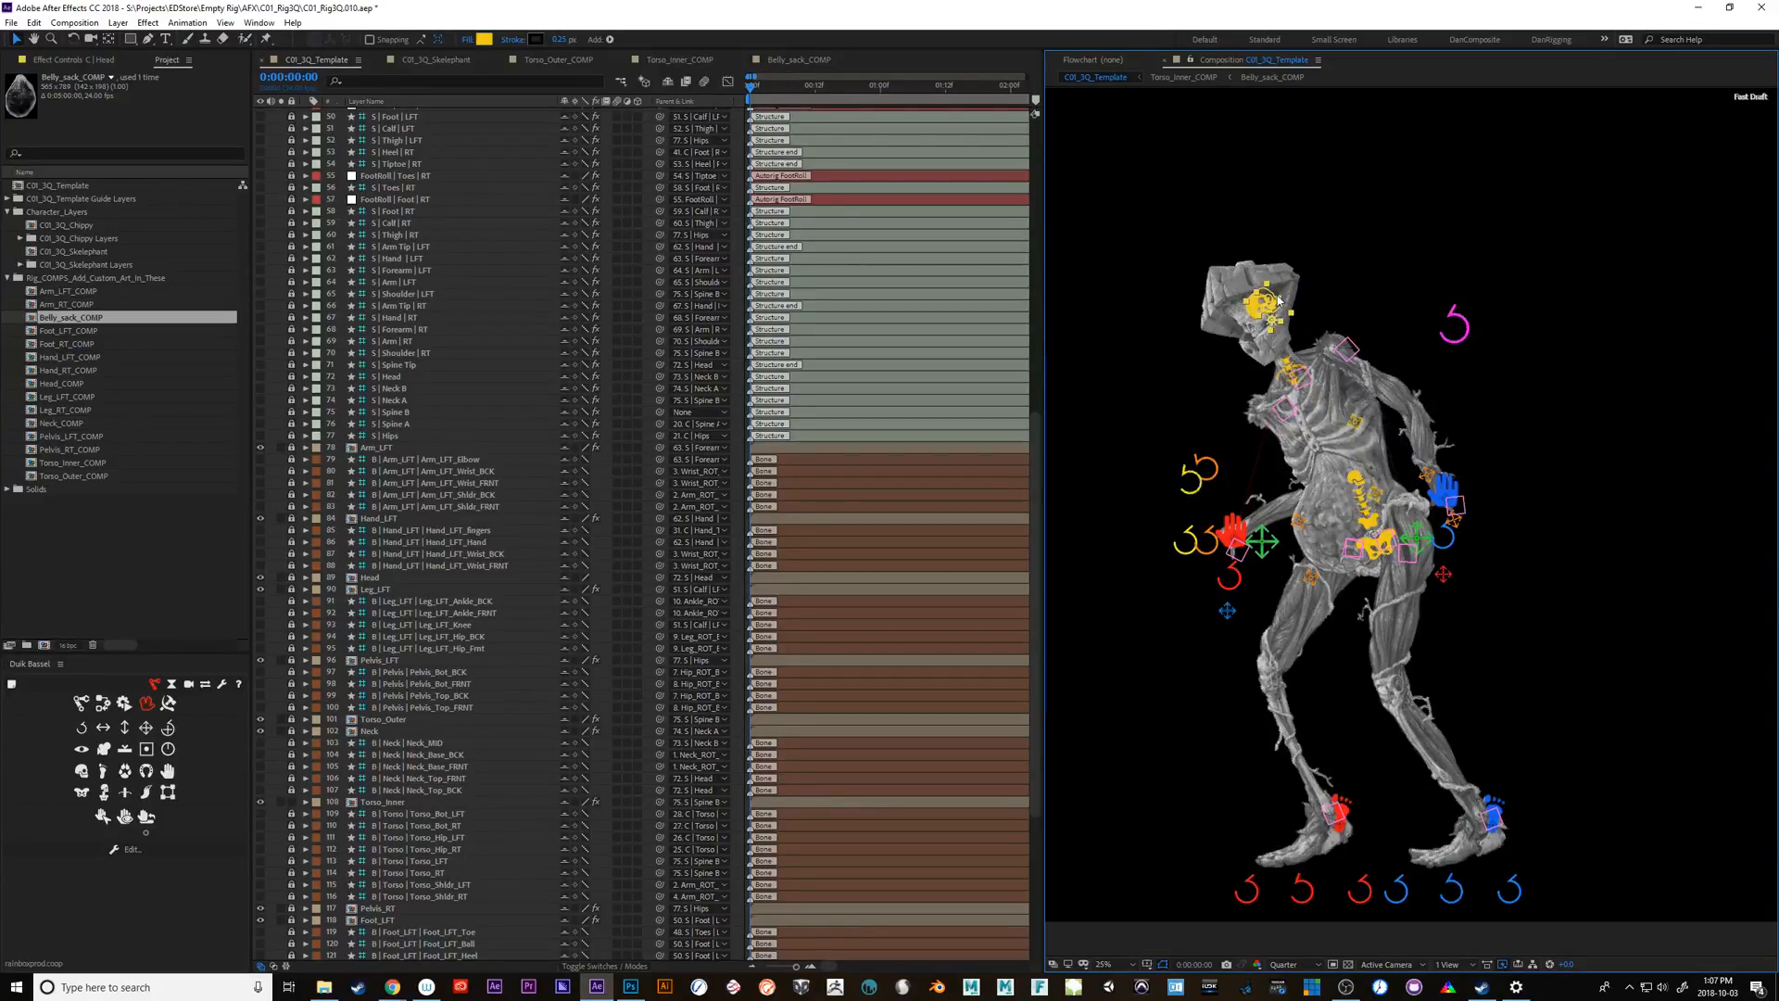
# Rotate the Shoulders & Neck controller back and forth, leaving the skeleton's neck and head leaning forward
pyautogui.click(1288, 366)
pyautogui.press('shift+KP_Subtract')
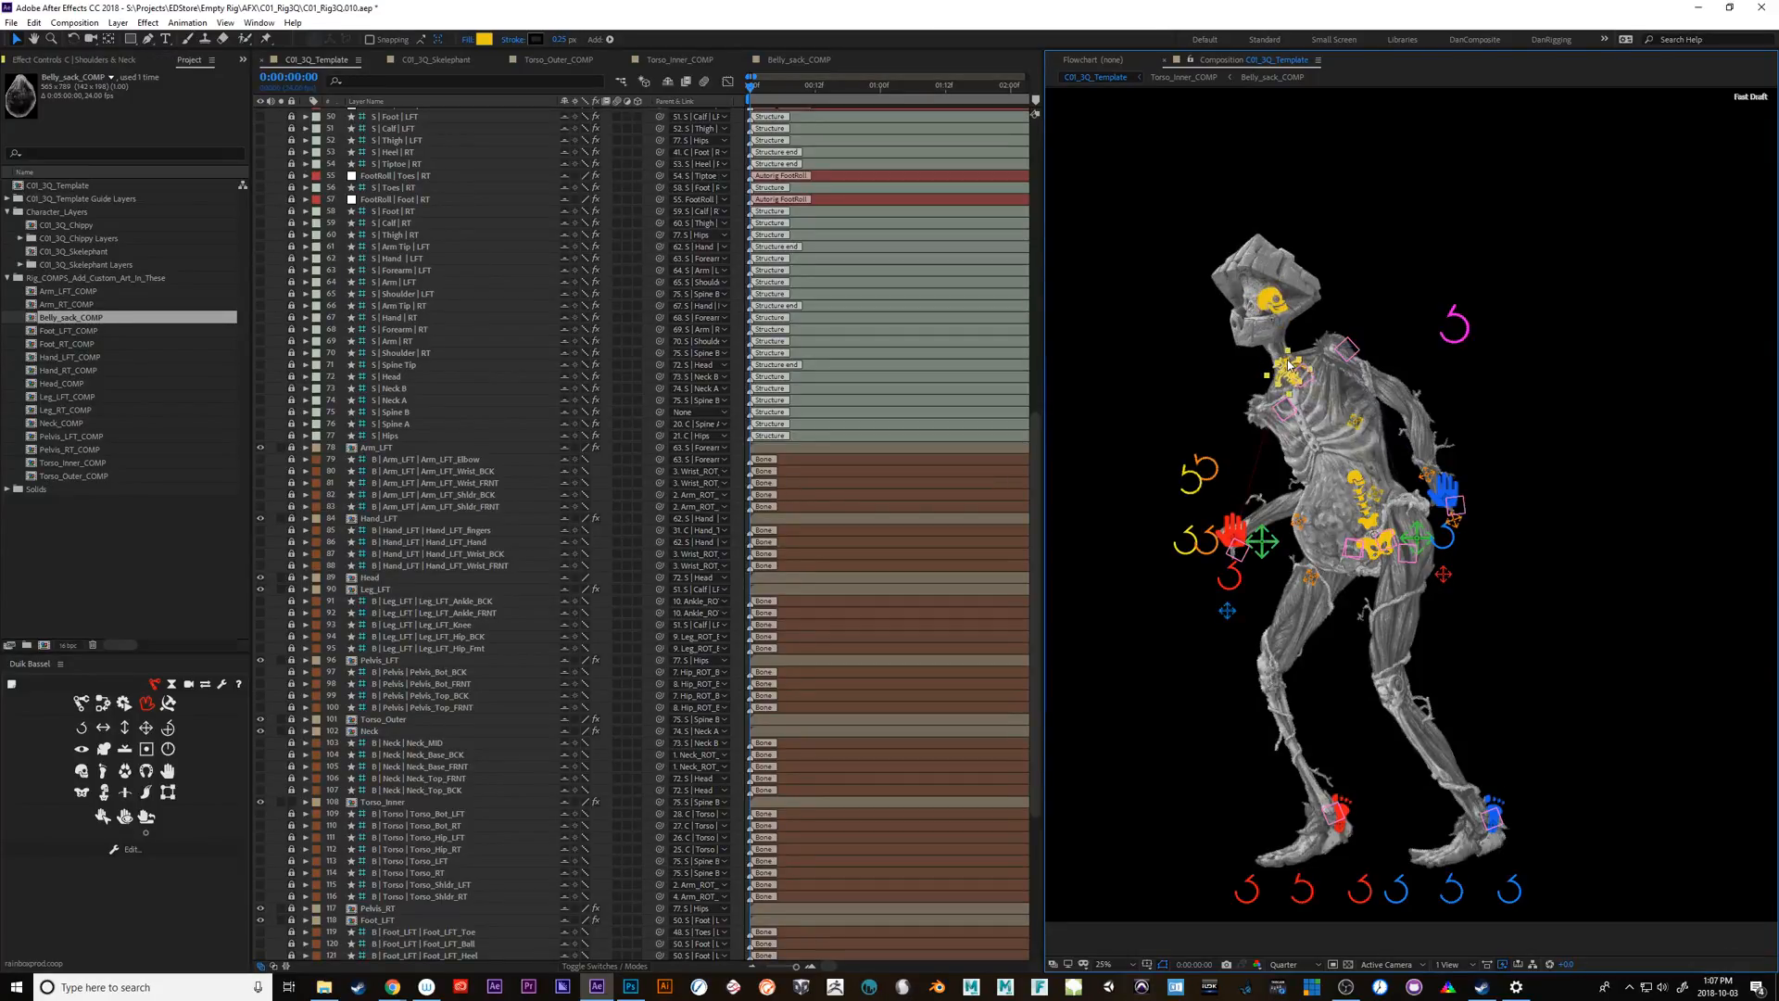
pyautogui.press('shift+KP_Add')
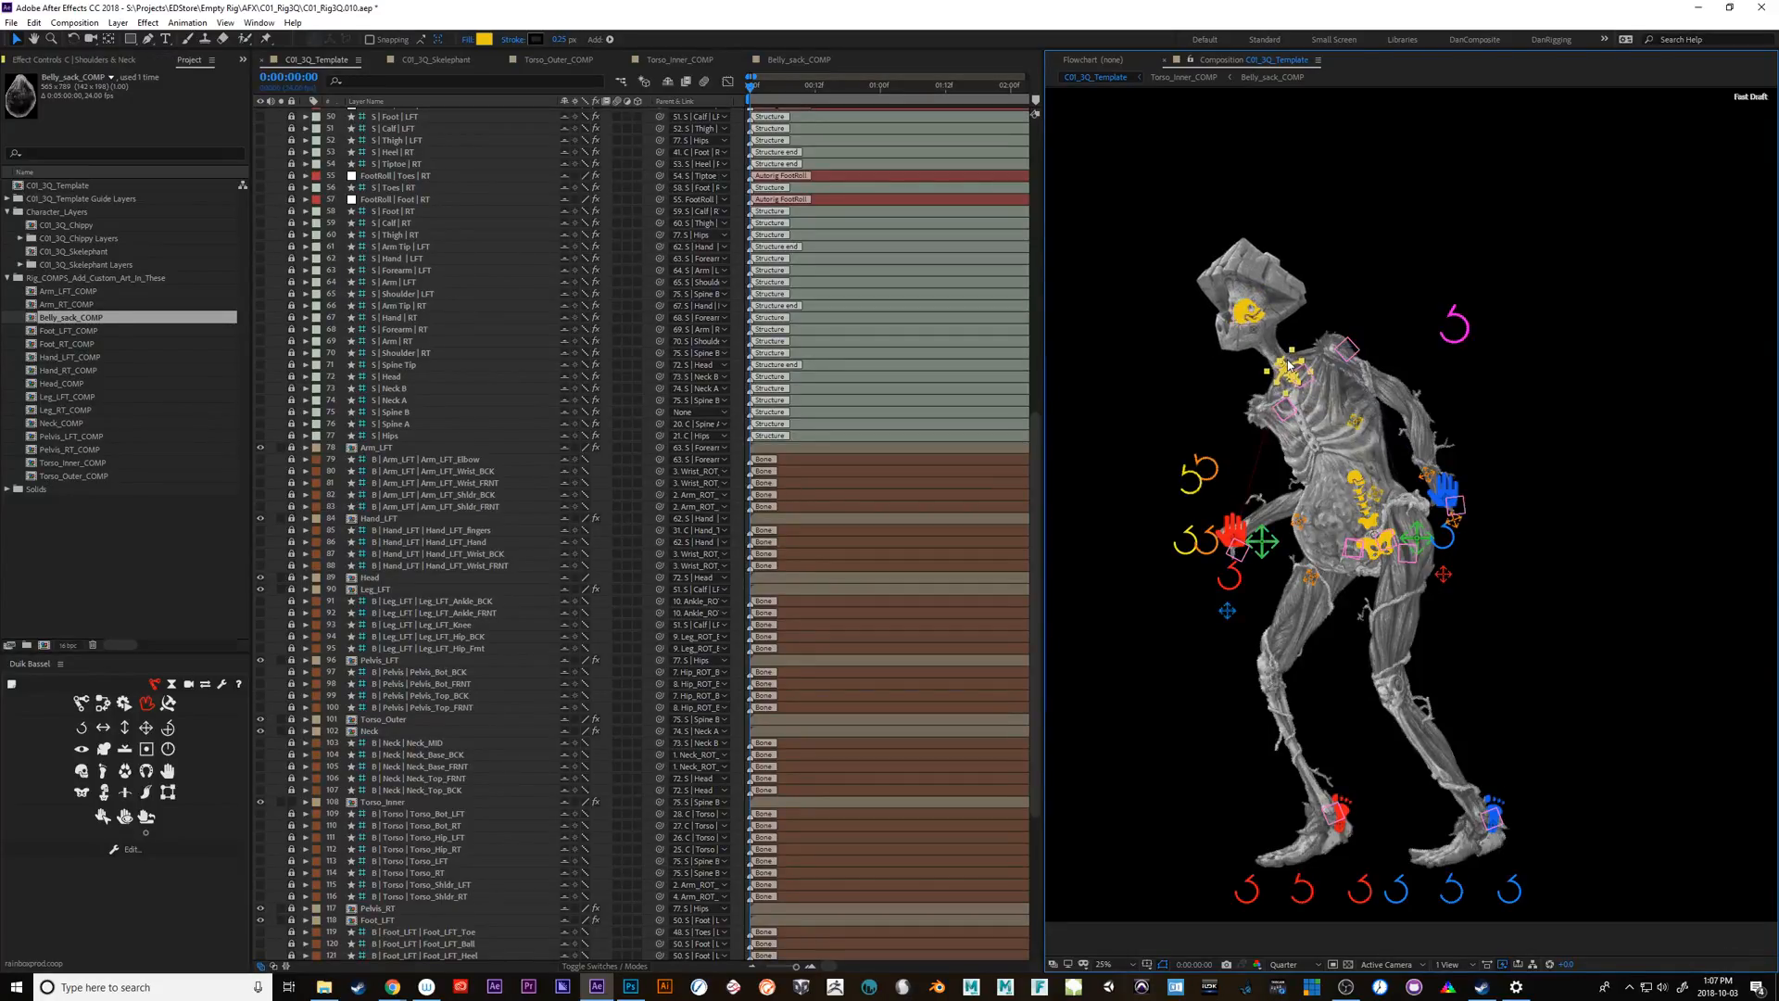
pyautogui.press('shift+KP_Subtract')
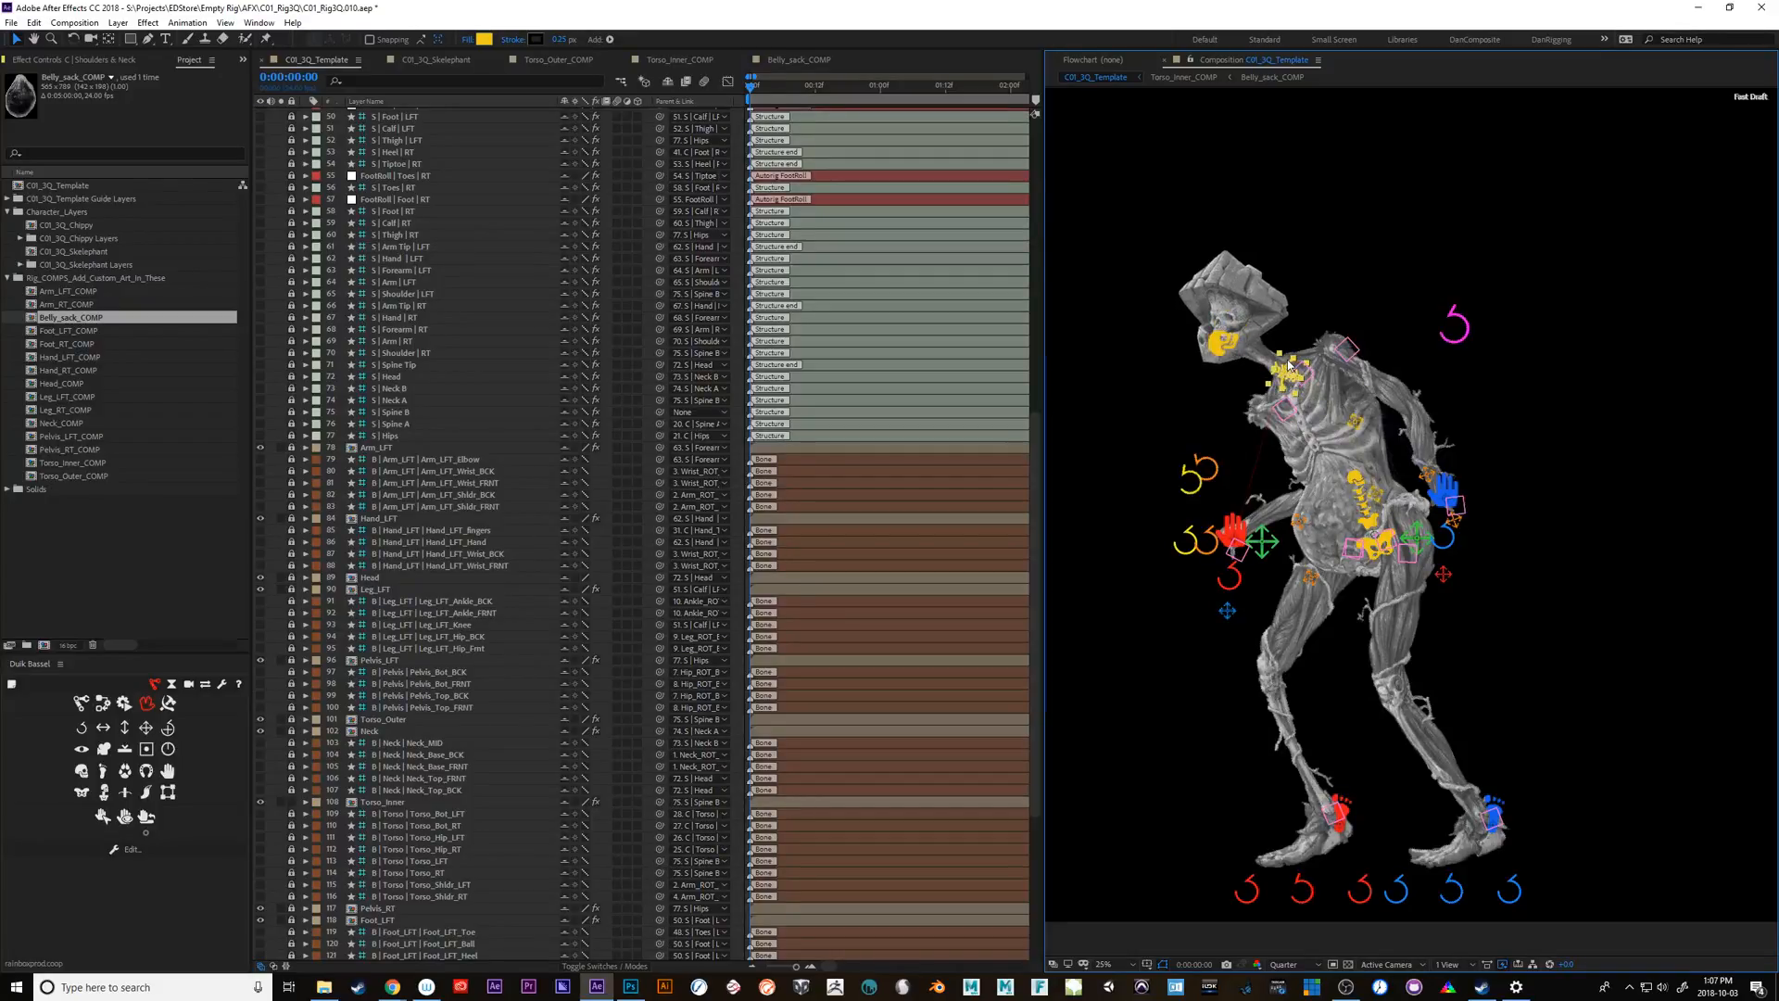
pyautogui.press('shift+KP_Add')
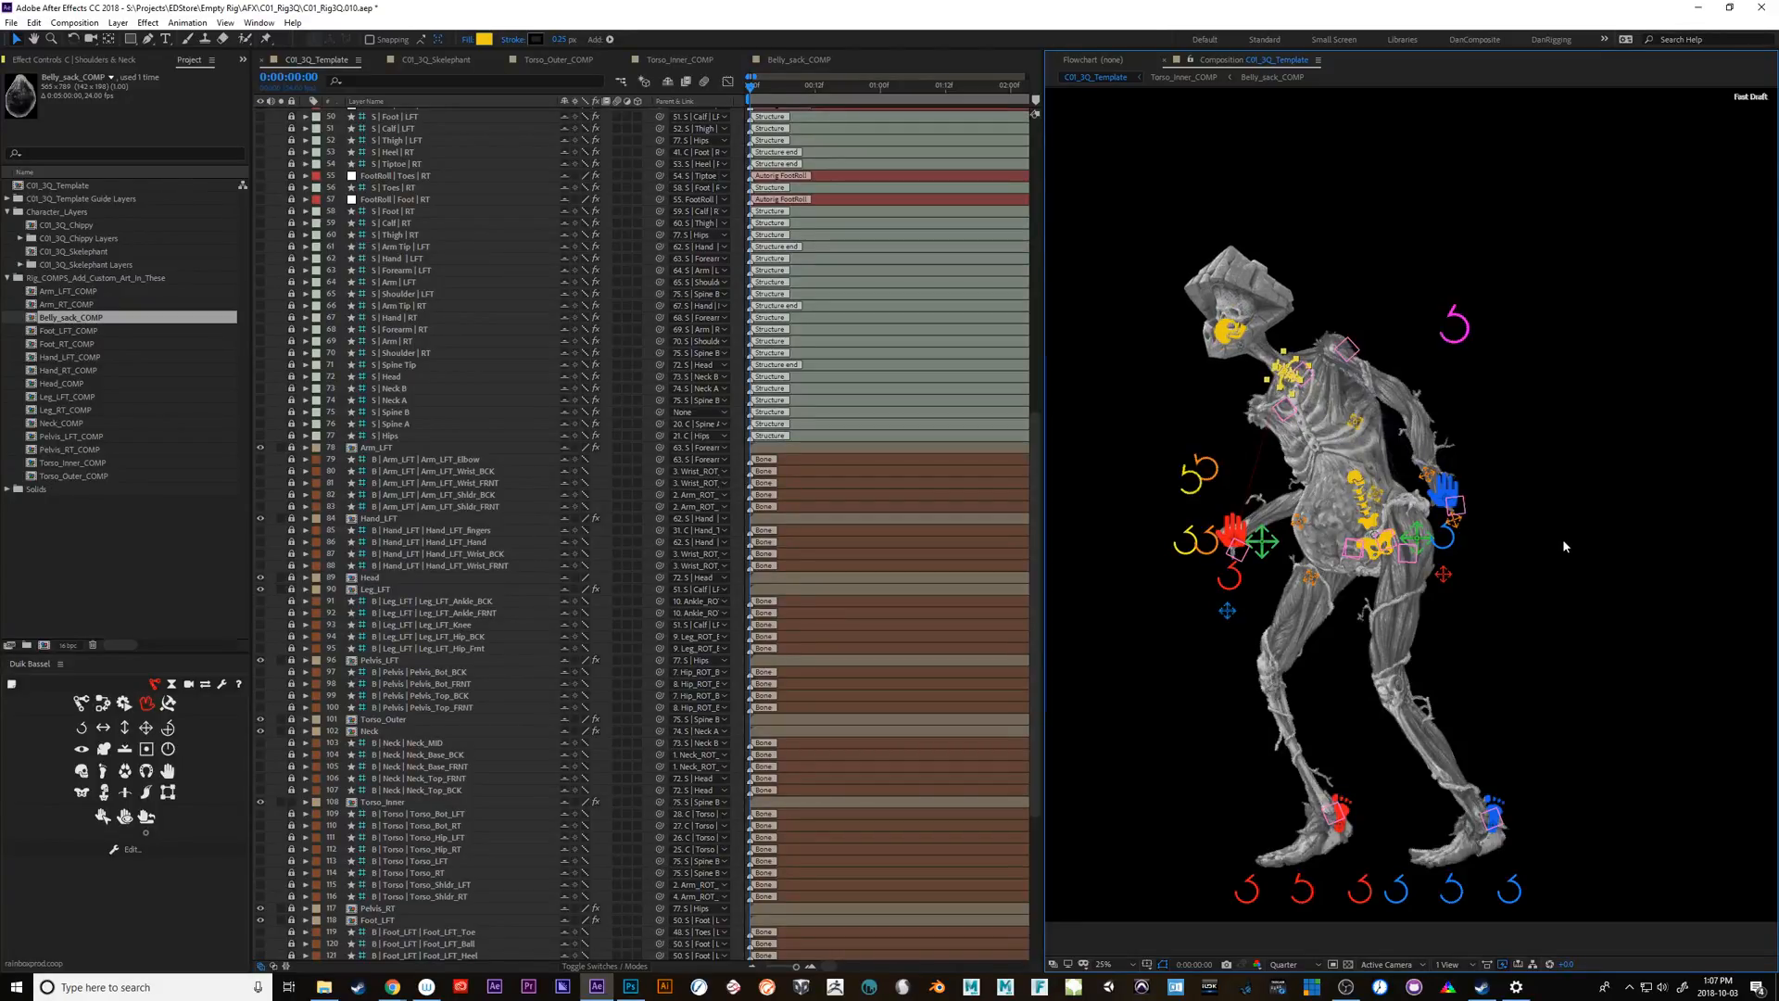
# Show the effect controls of the Neck_ROT_Buffer_A tweaker layer
pyautogui.click(1299, 394)
pyautogui.moveTo(1036, 469); pyautogui.dragTo(1049, 157)
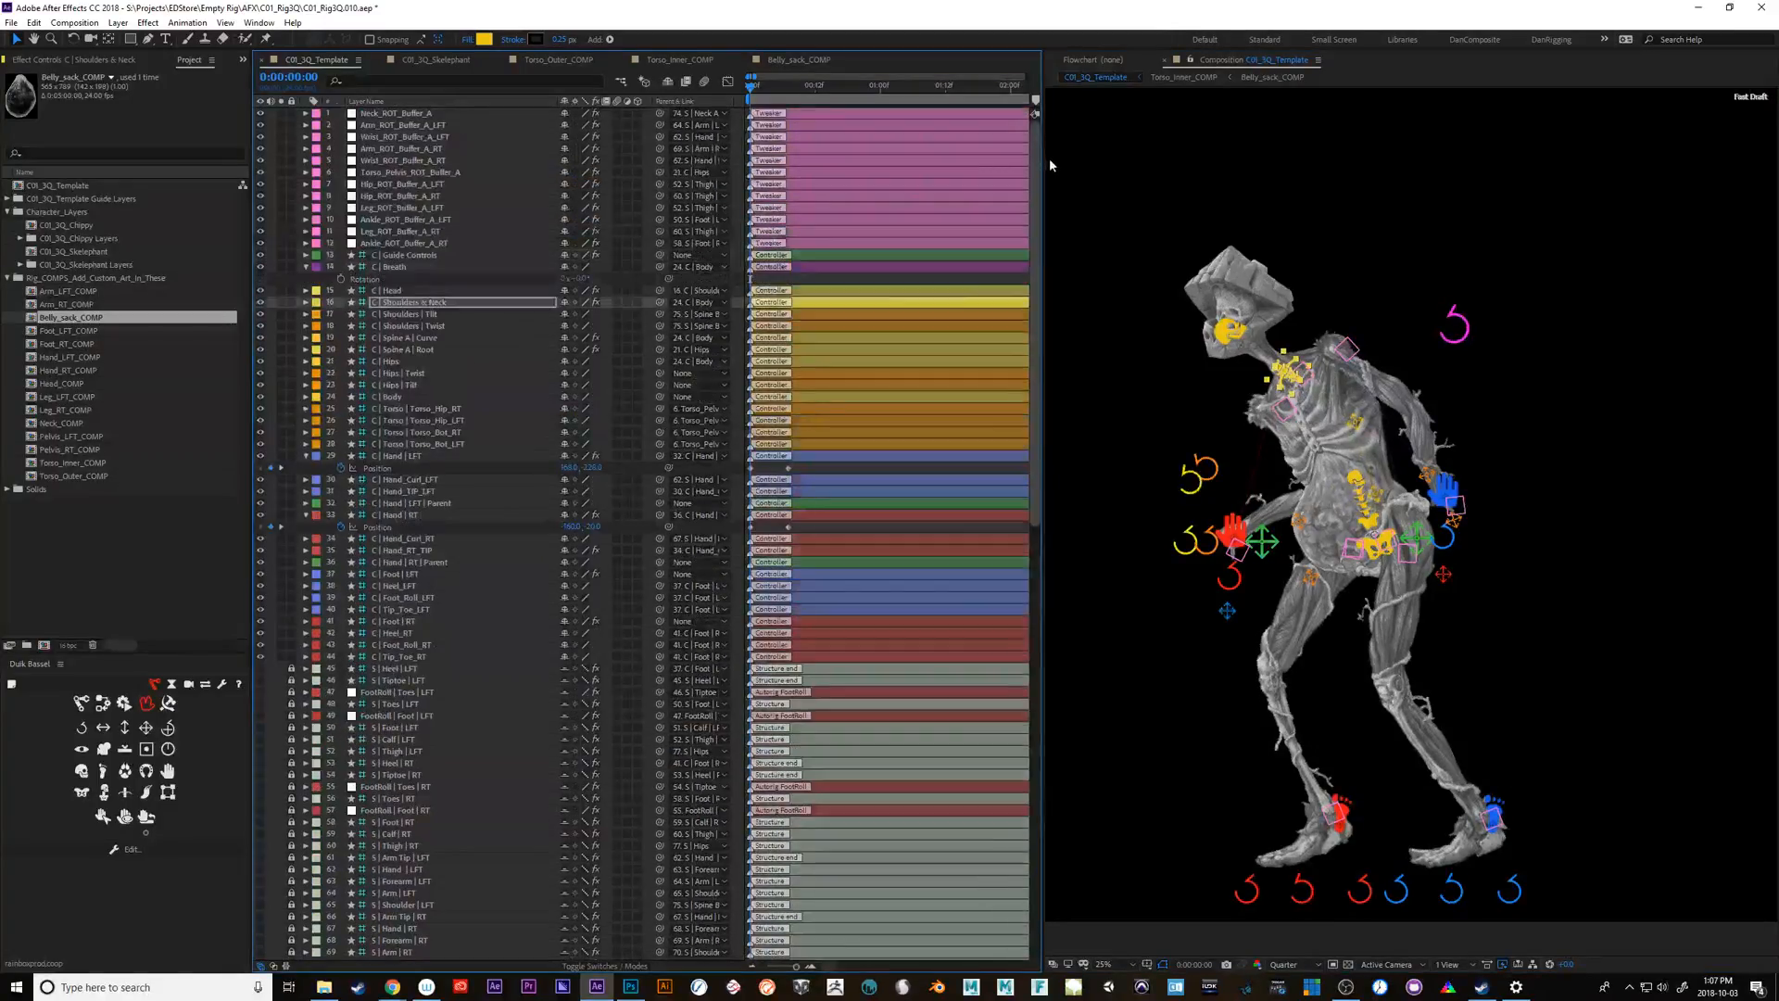
pyautogui.click(432, 114)
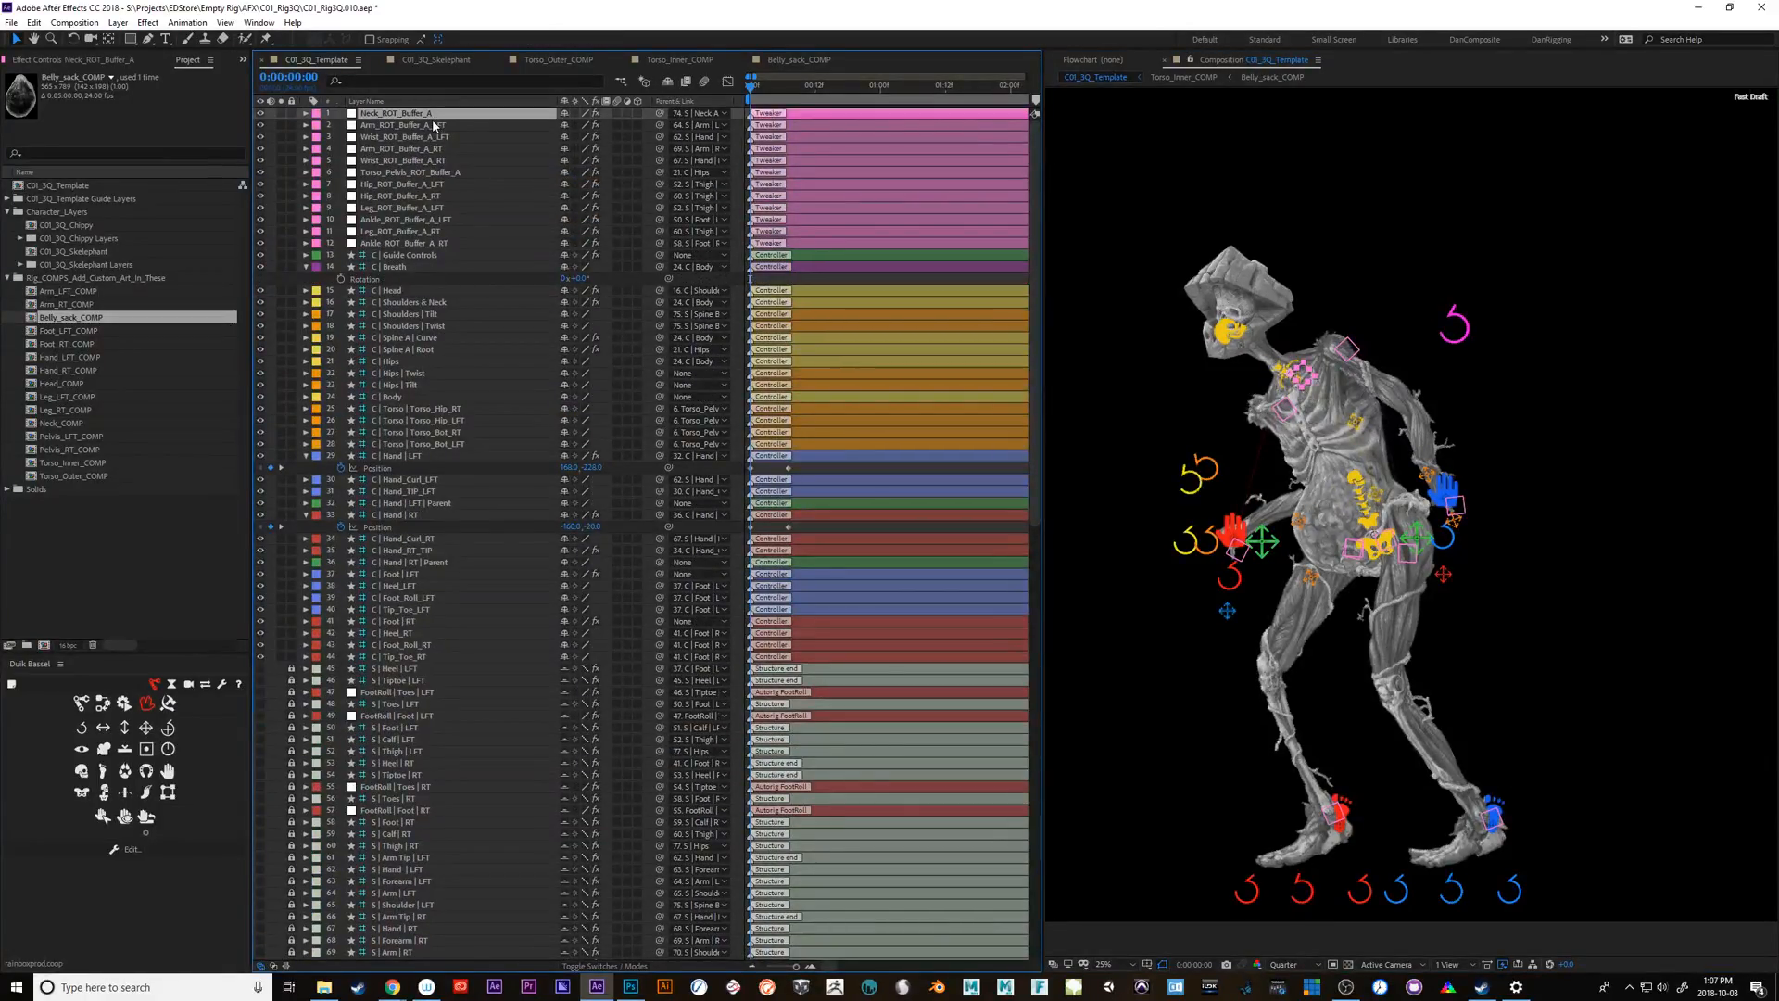
pyautogui.click(118, 61)
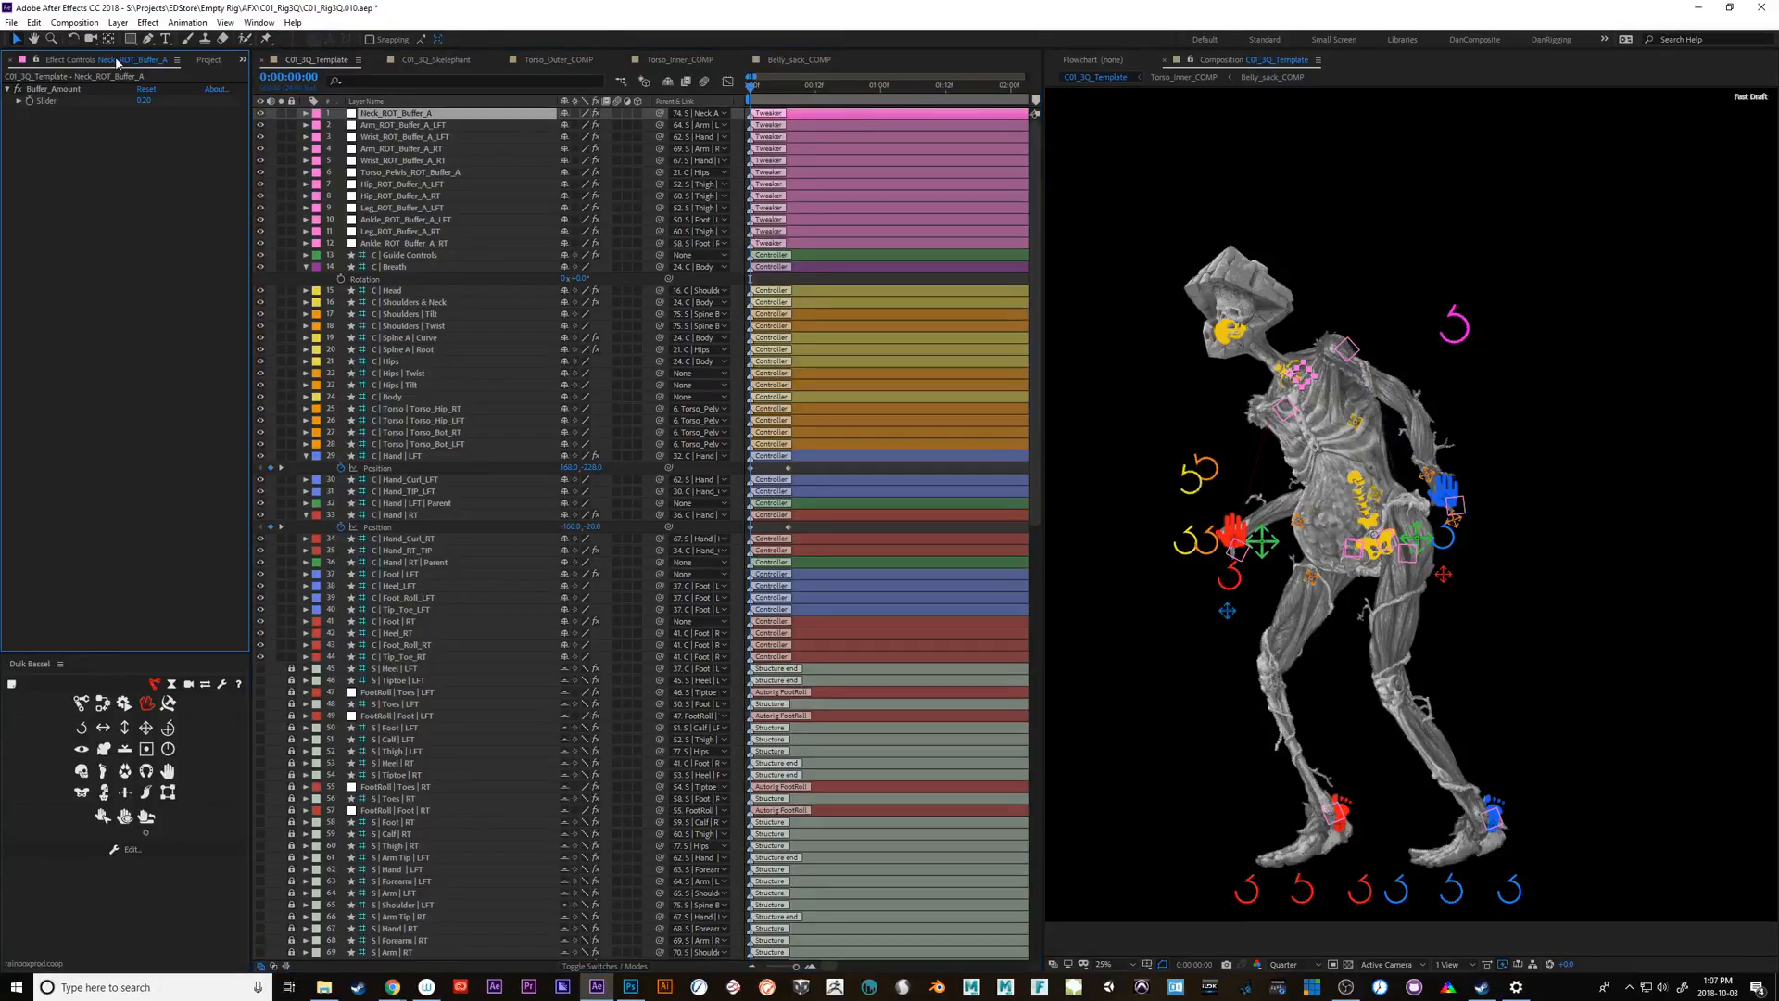
# Examine the neck bend up close by rotating the Shoulders & Neck controller backward and returning it to the forward lean
pyautogui.press('.')
pyautogui.press('space')
pyautogui.moveTo(1562, 432); pyautogui.dragTo(1688, 647)
pyautogui.click(1279, 427)
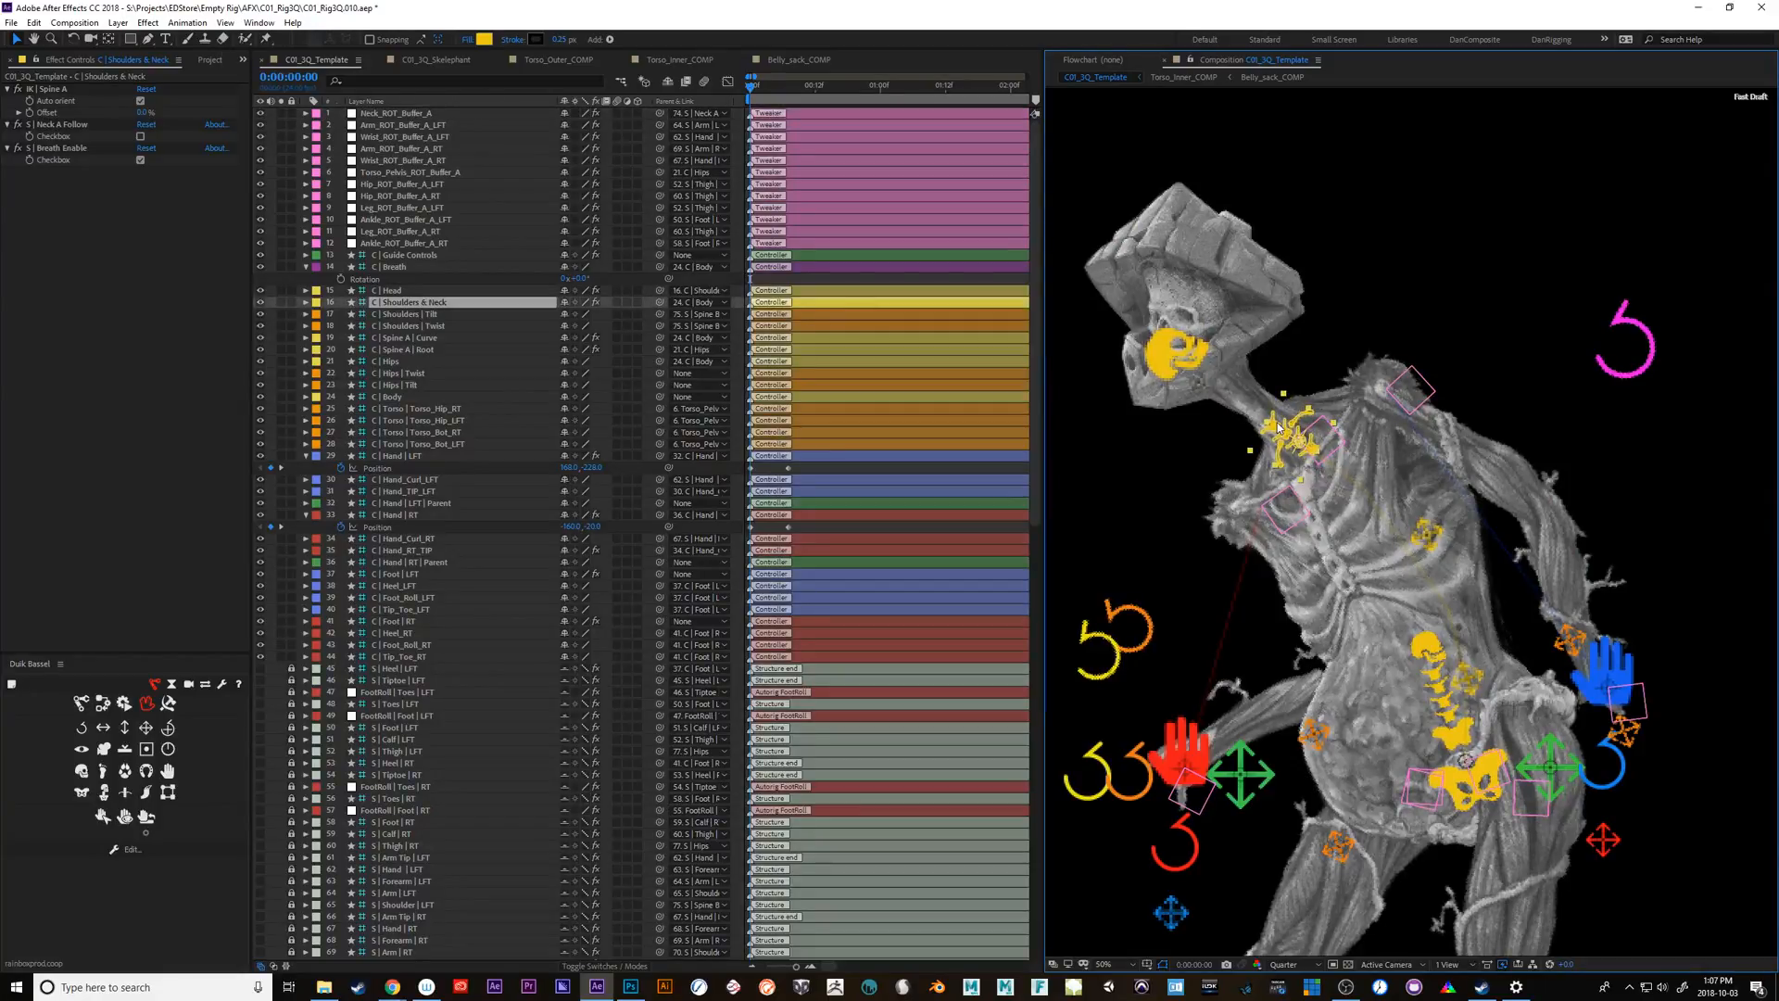
pyautogui.press('shift+KP_Add')
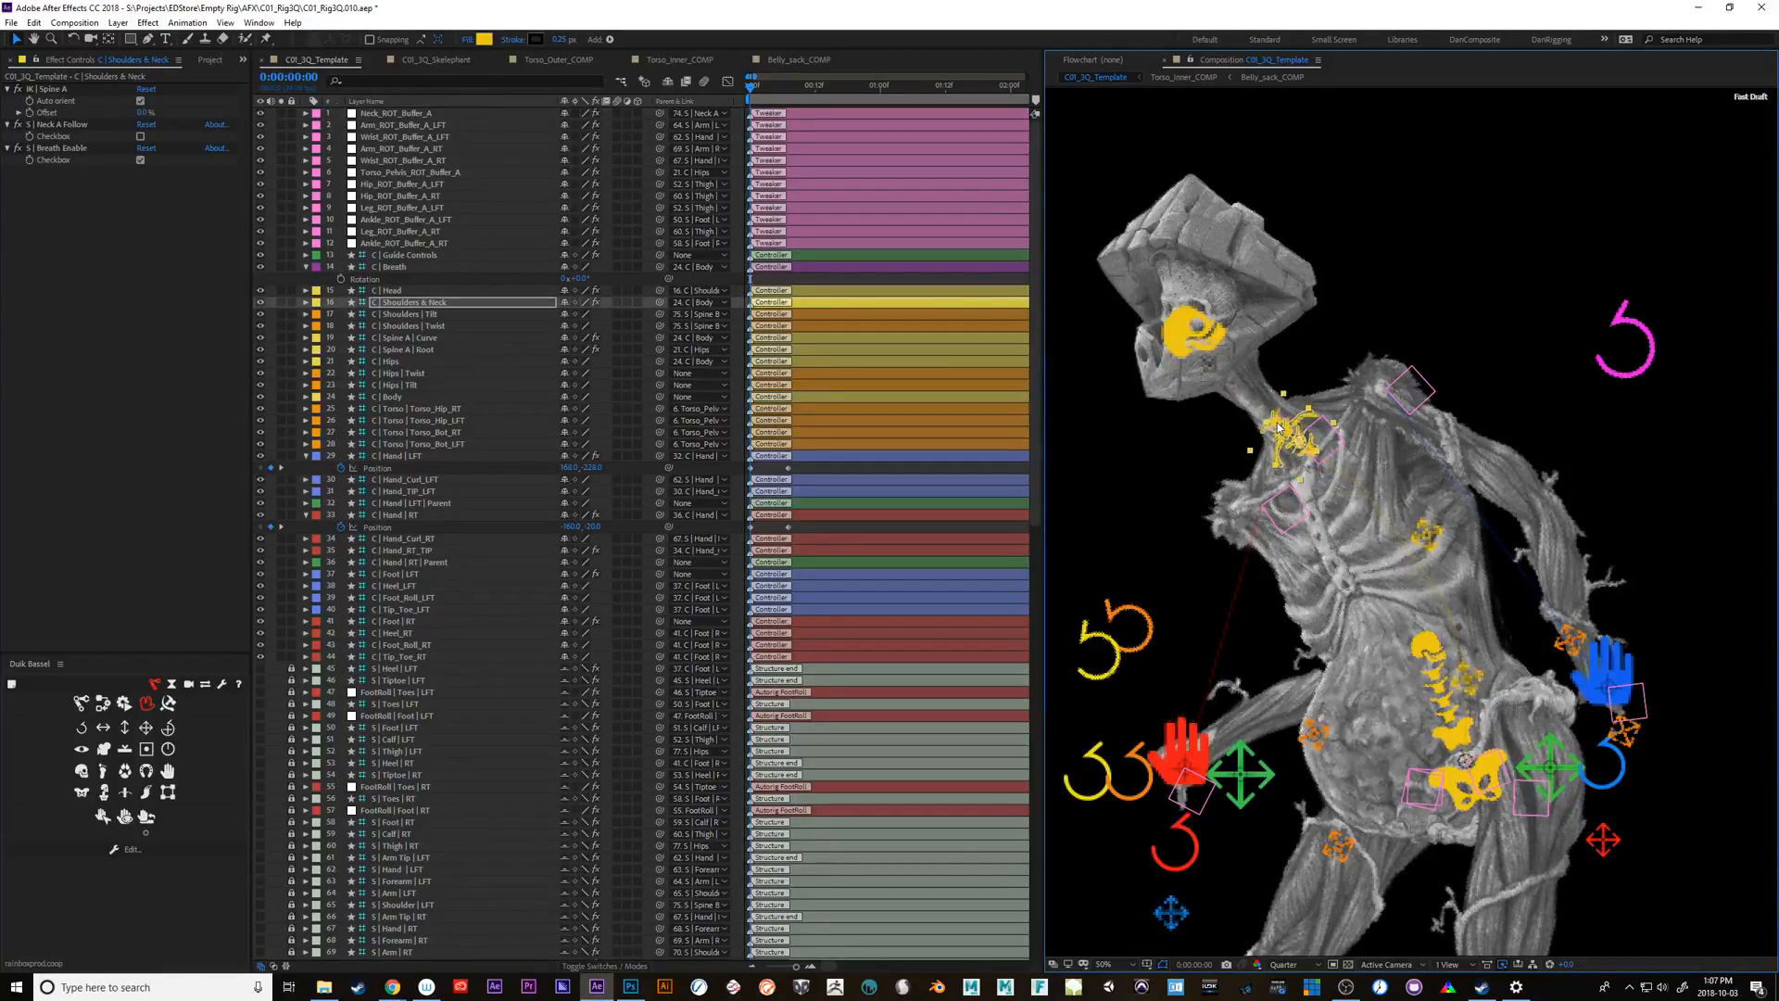
pyautogui.press('shift+KP_Subtract')
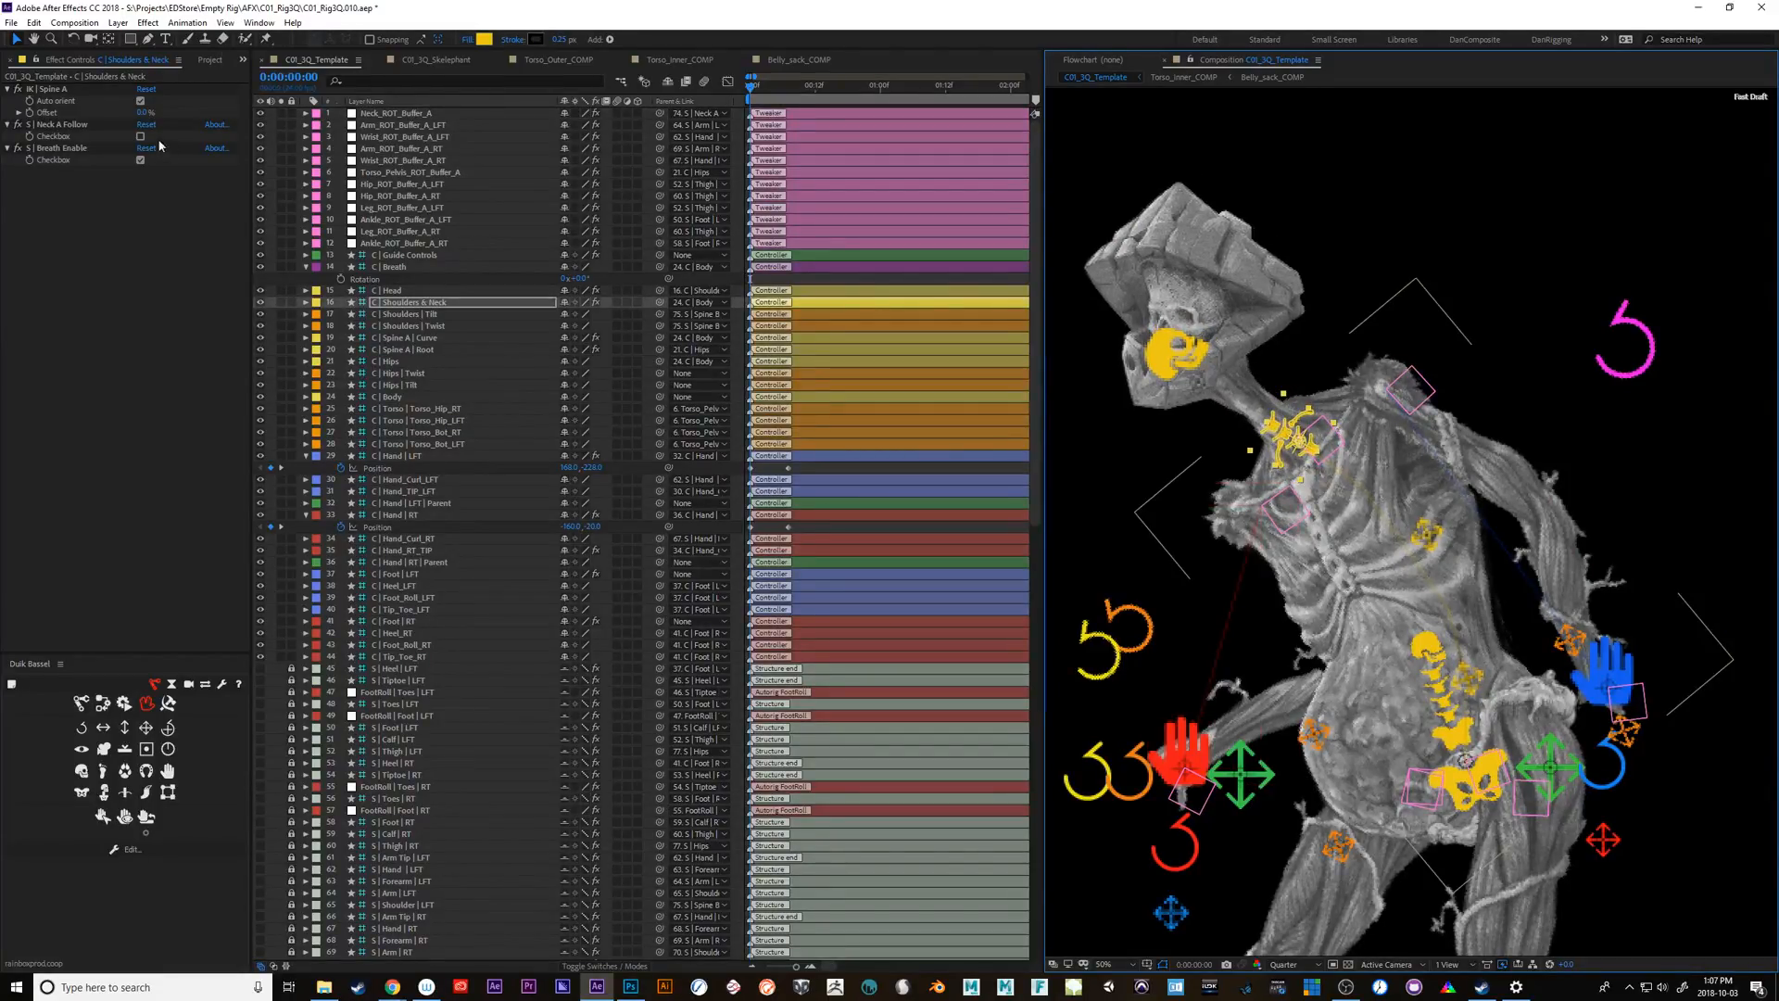
# Set the Buffer_Amount slider of Neck_ROT_Buffer_A to 0
pyautogui.click(402, 114)
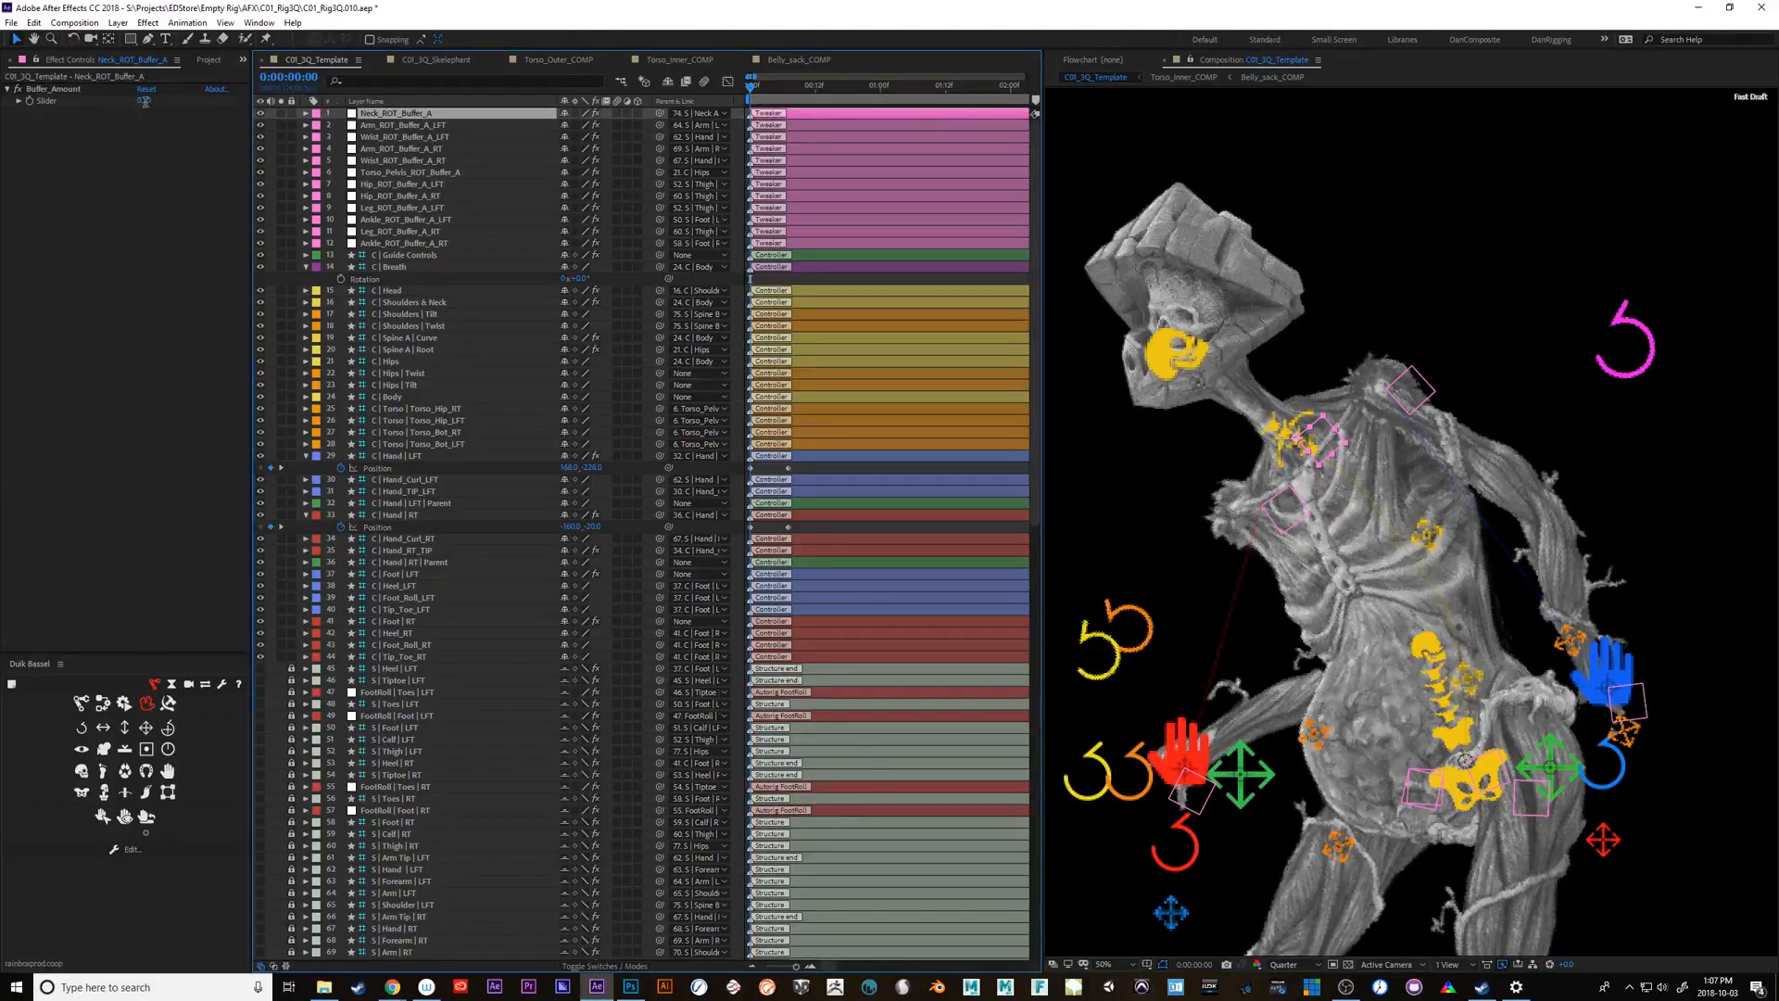
pyautogui.click(145, 101)
pyautogui.write('0')
pyautogui.press('Return')
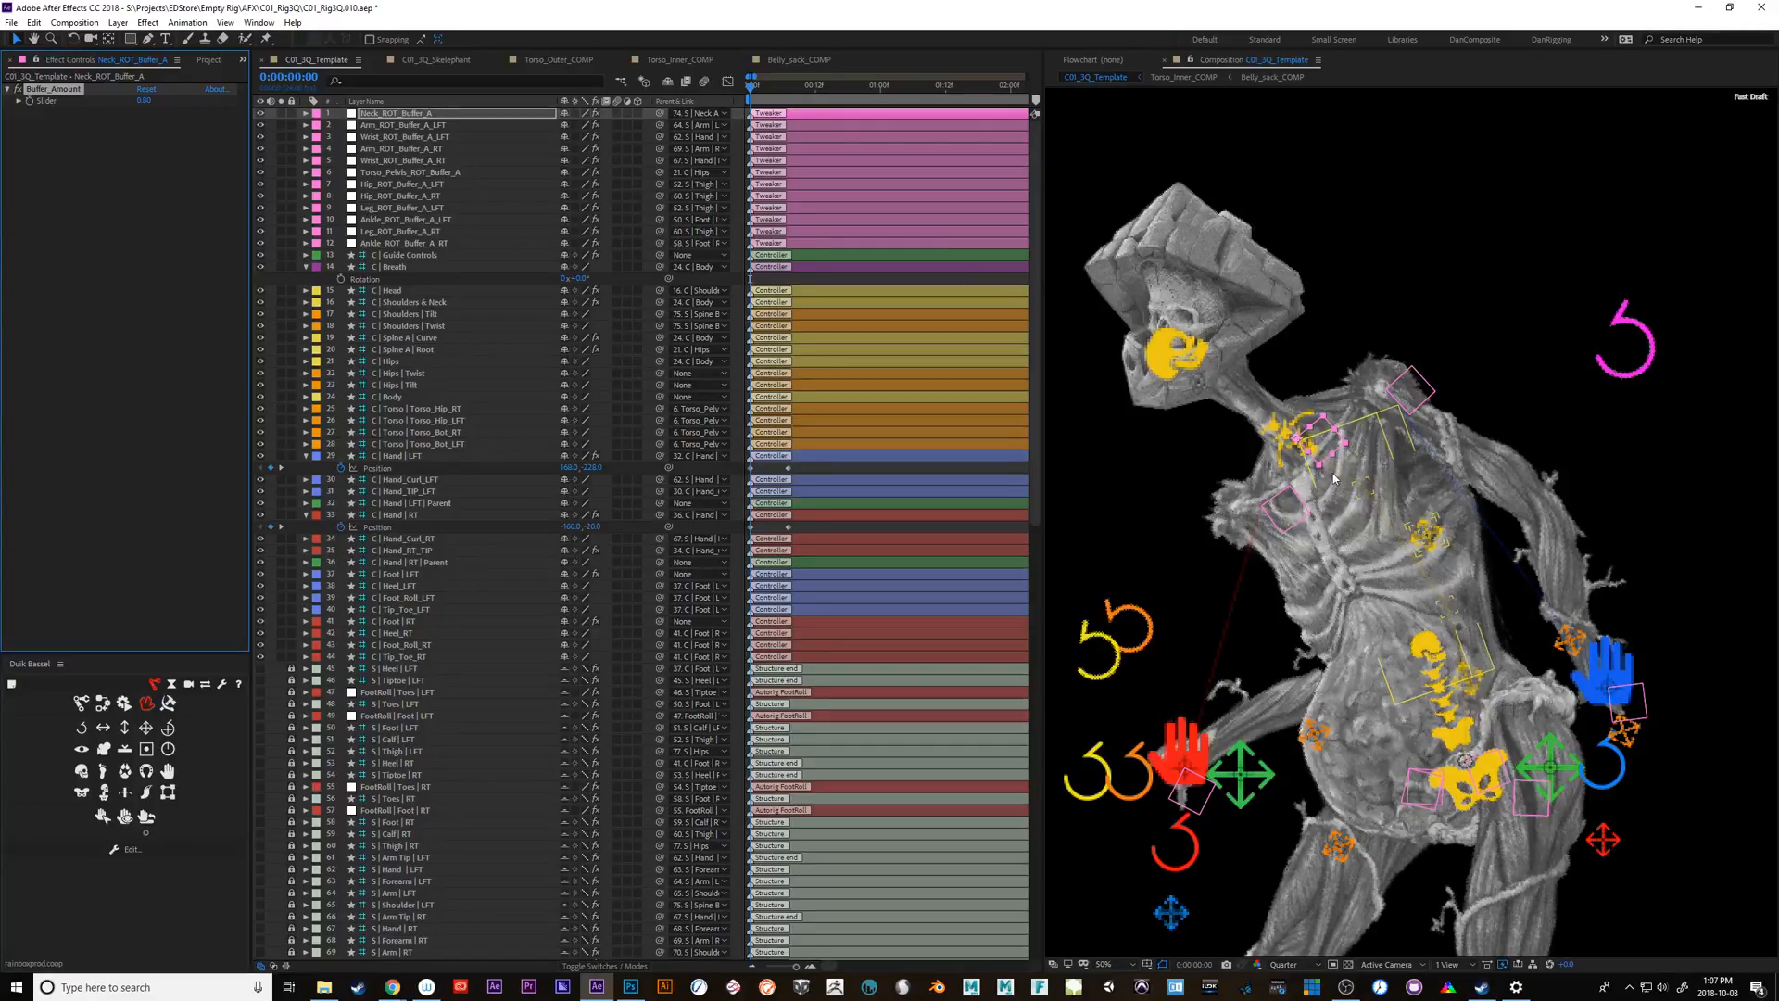
# Rotate the Shoulders & Neck controller repeatedly in both directions to test the neck, ending with the head raised well back
pyautogui.click(1303, 419)
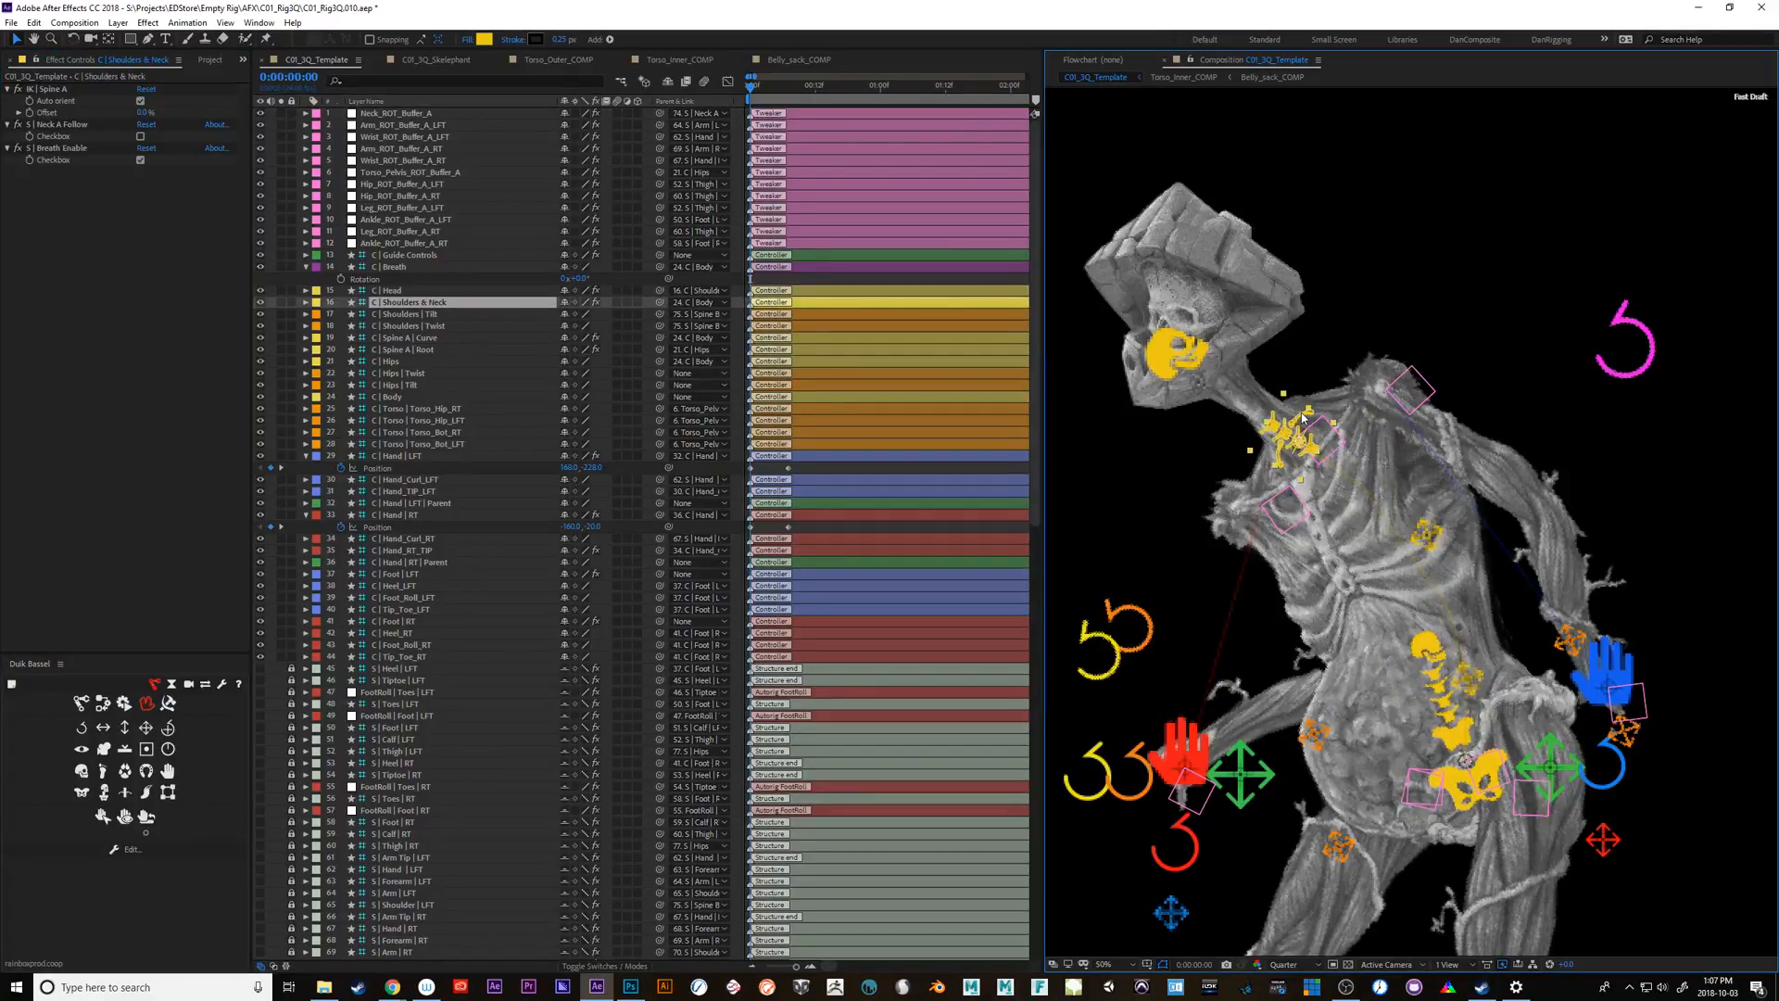
pyautogui.press('shift+KP_Add')
pyautogui.press('shift+KP_Subtract')
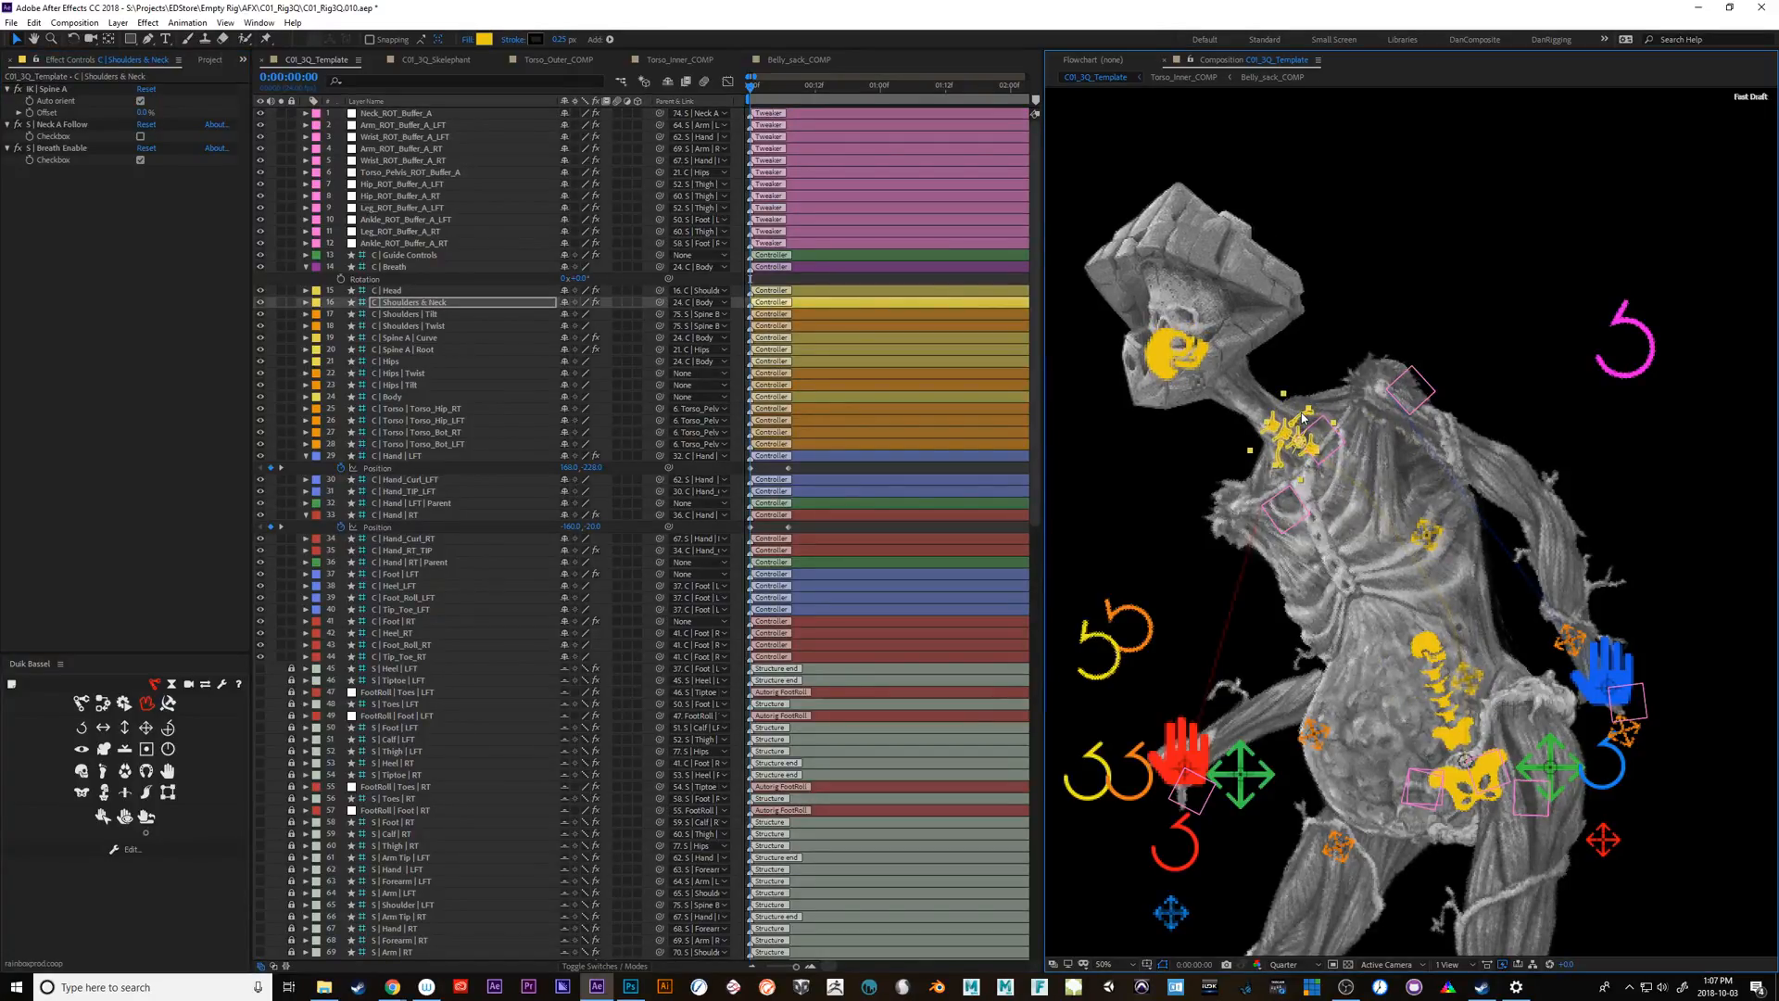
pyautogui.press('shift+KP_Add')
pyautogui.press('shift+KP_Subtract')
pyautogui.press('shift+KP_Subtract')
pyautogui.press('shift+KP_Add')
pyautogui.press('shift+KP_Subtract')
pyautogui.press('shift+KP_Add')
pyautogui.press('shift+KP_Add')
pyautogui.press('shift+KP_Add')
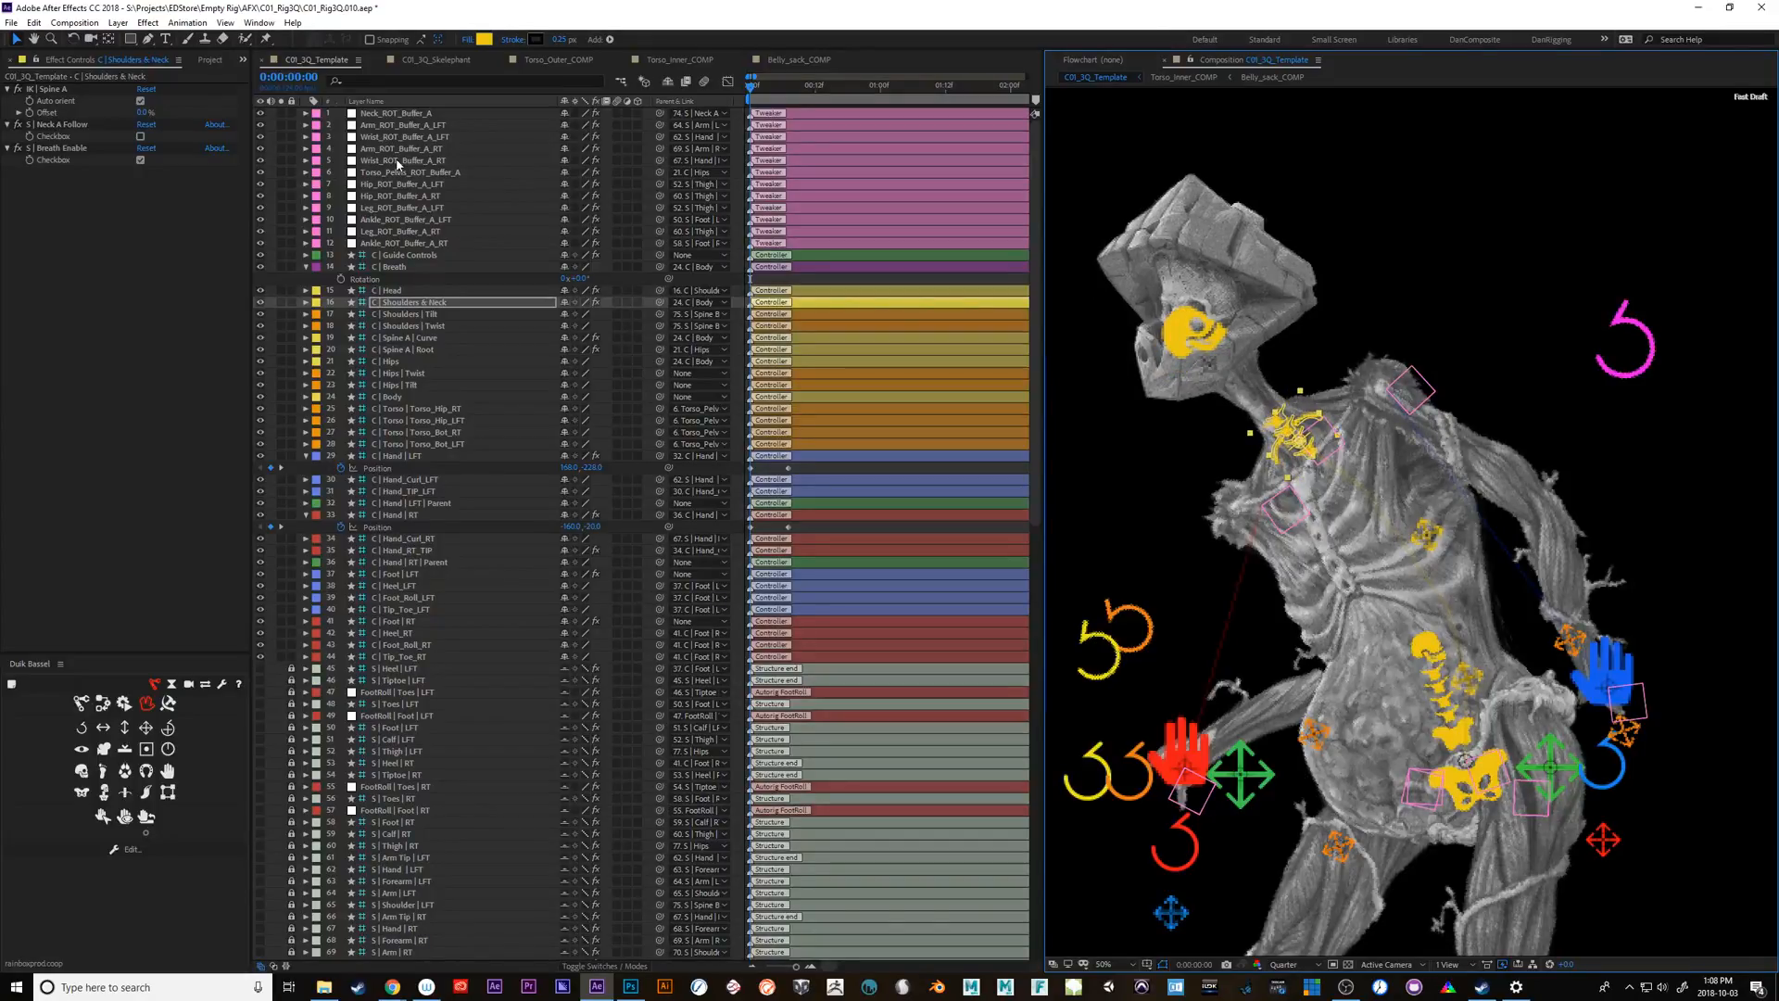
pyautogui.press('shift+KP_Add')
pyautogui.press('shift+KP_Add')
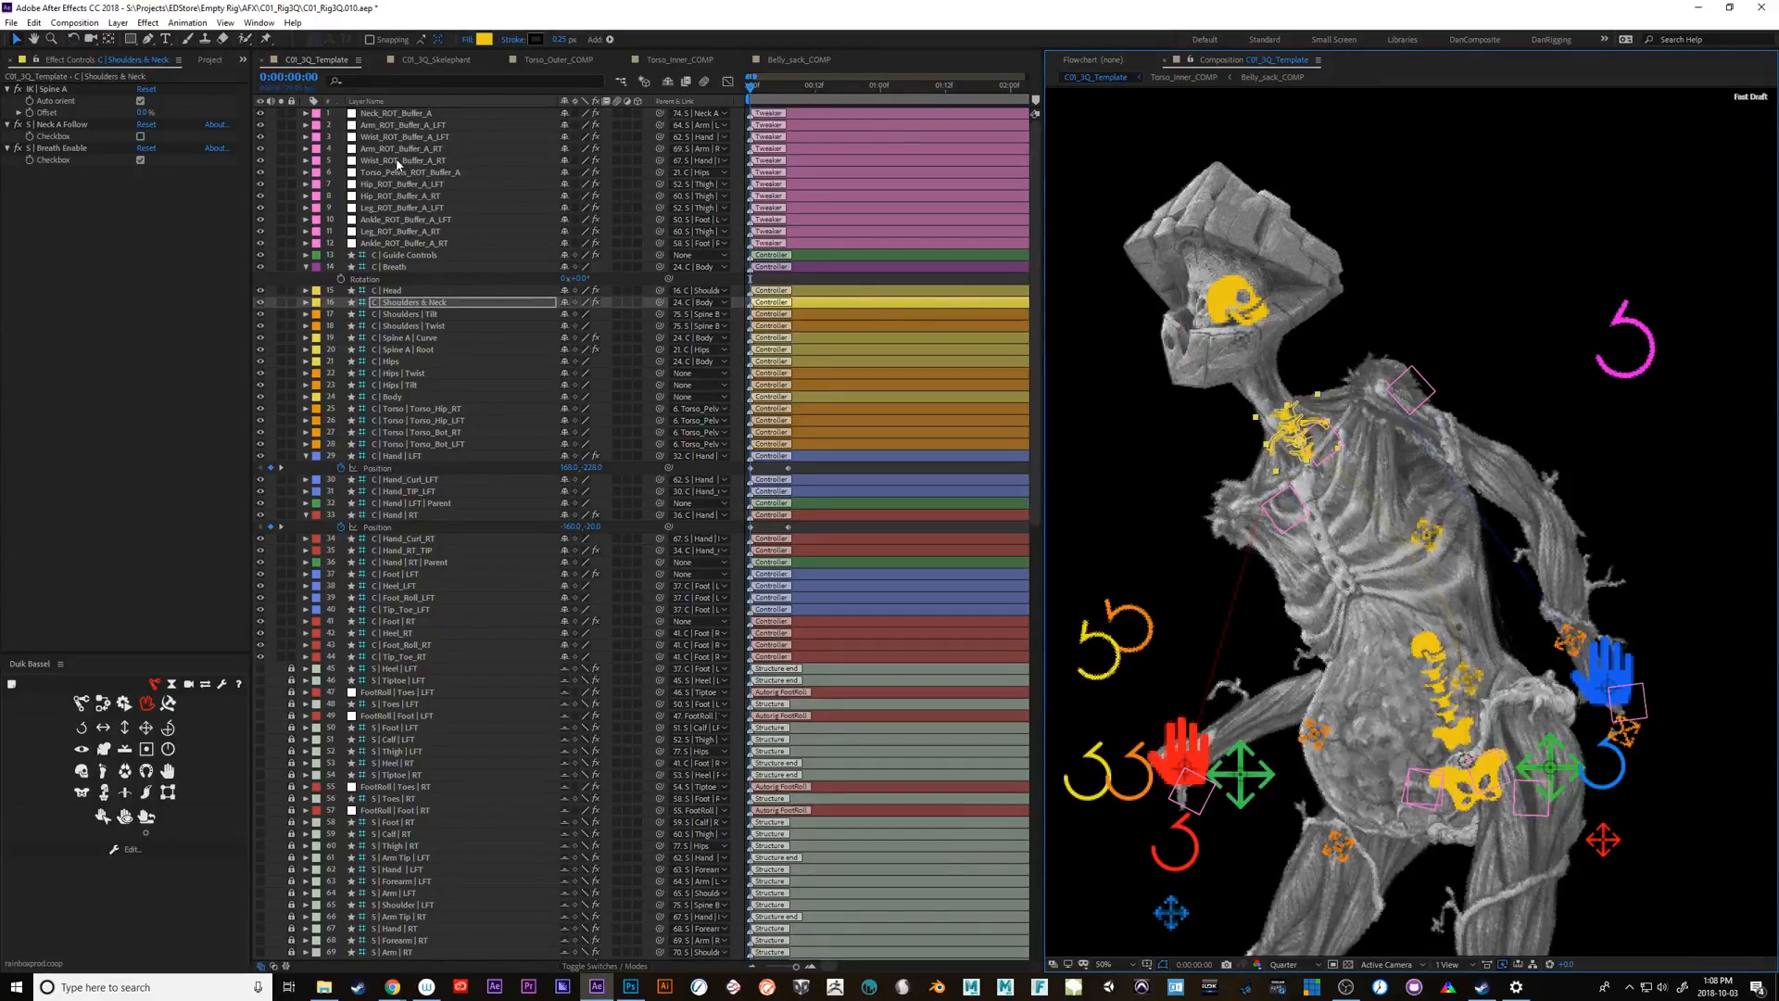
pyautogui.press('shift+KP_Add')
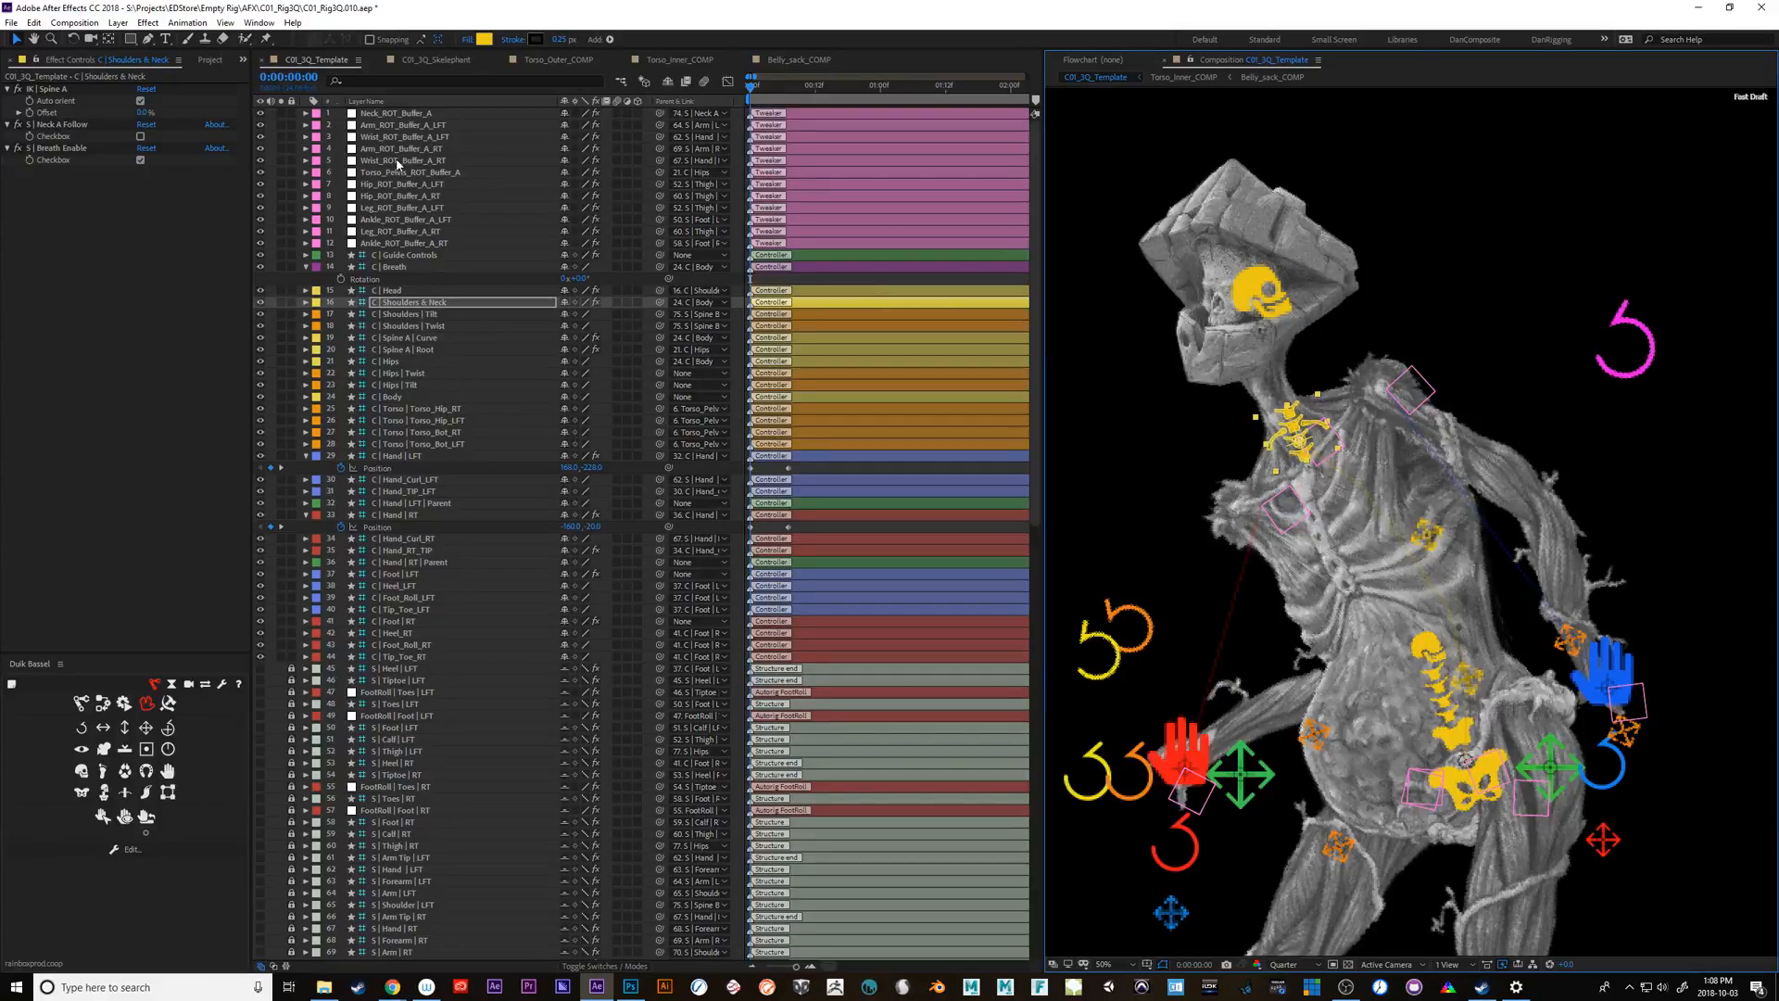
# Try a Buffer_Amount of 0 on Neck_ROT_Buffer_A and settle on a value of 1
pyautogui.click(405, 114)
pyautogui.click(146, 100)
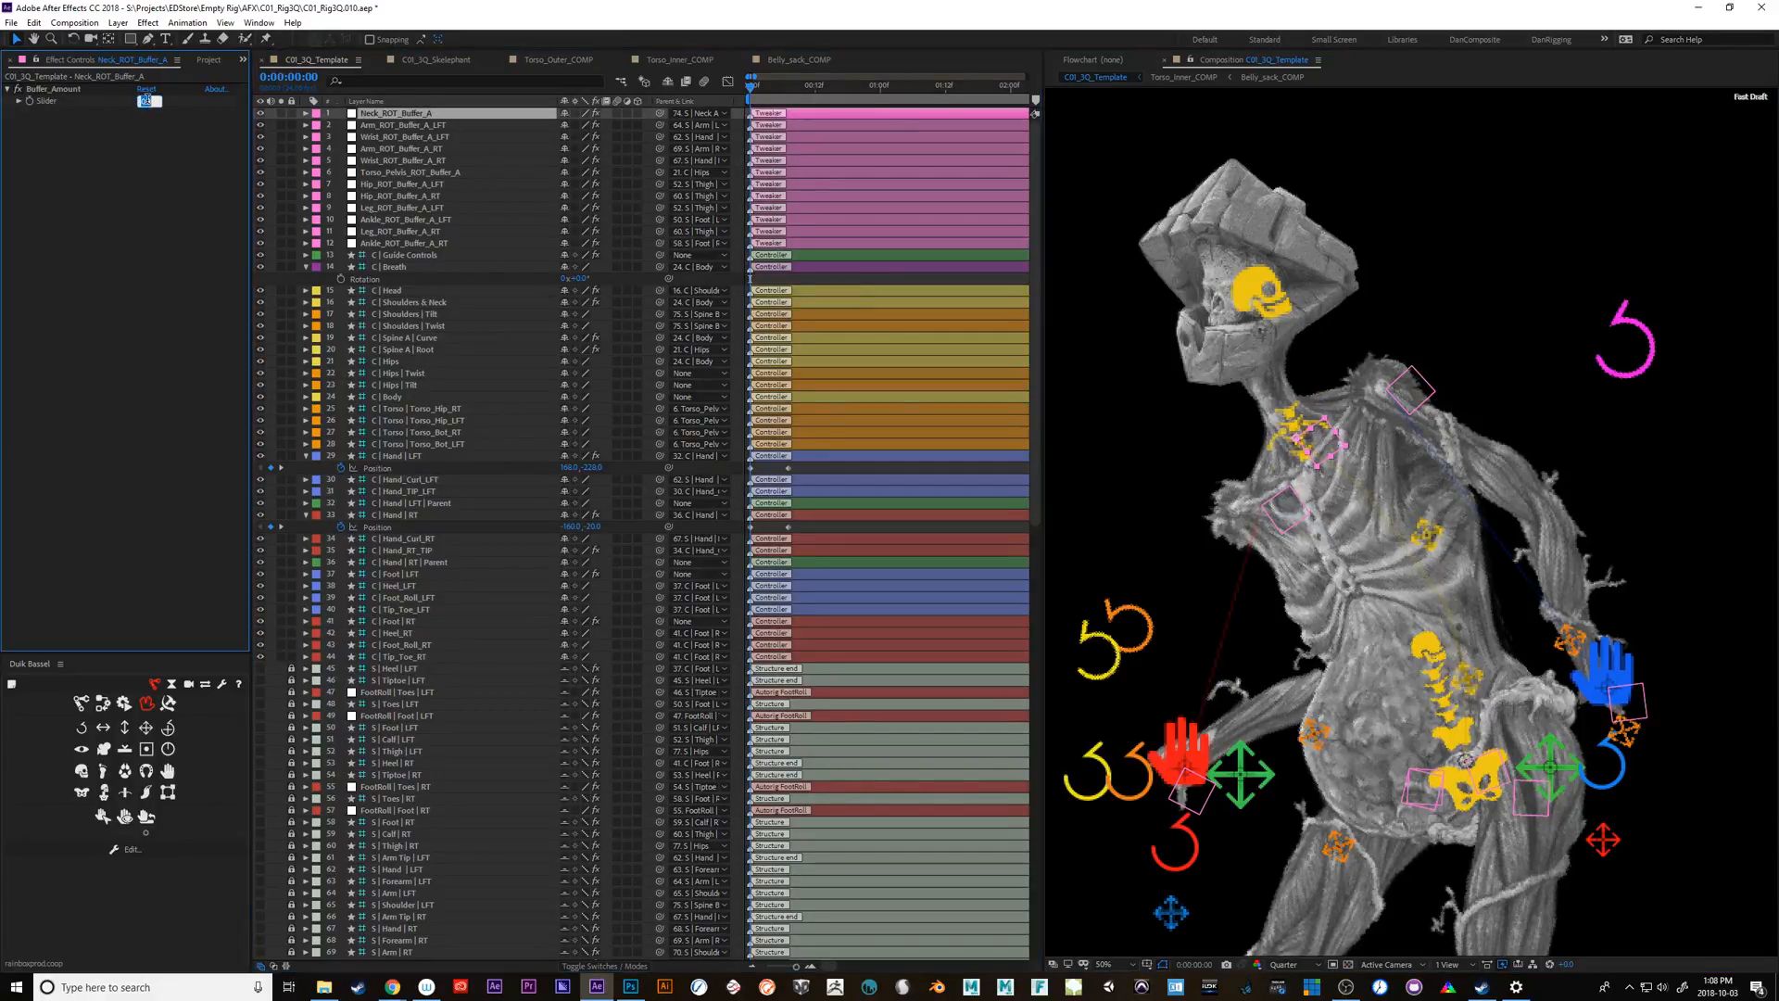
pyautogui.write('0')
pyautogui.press('Return')
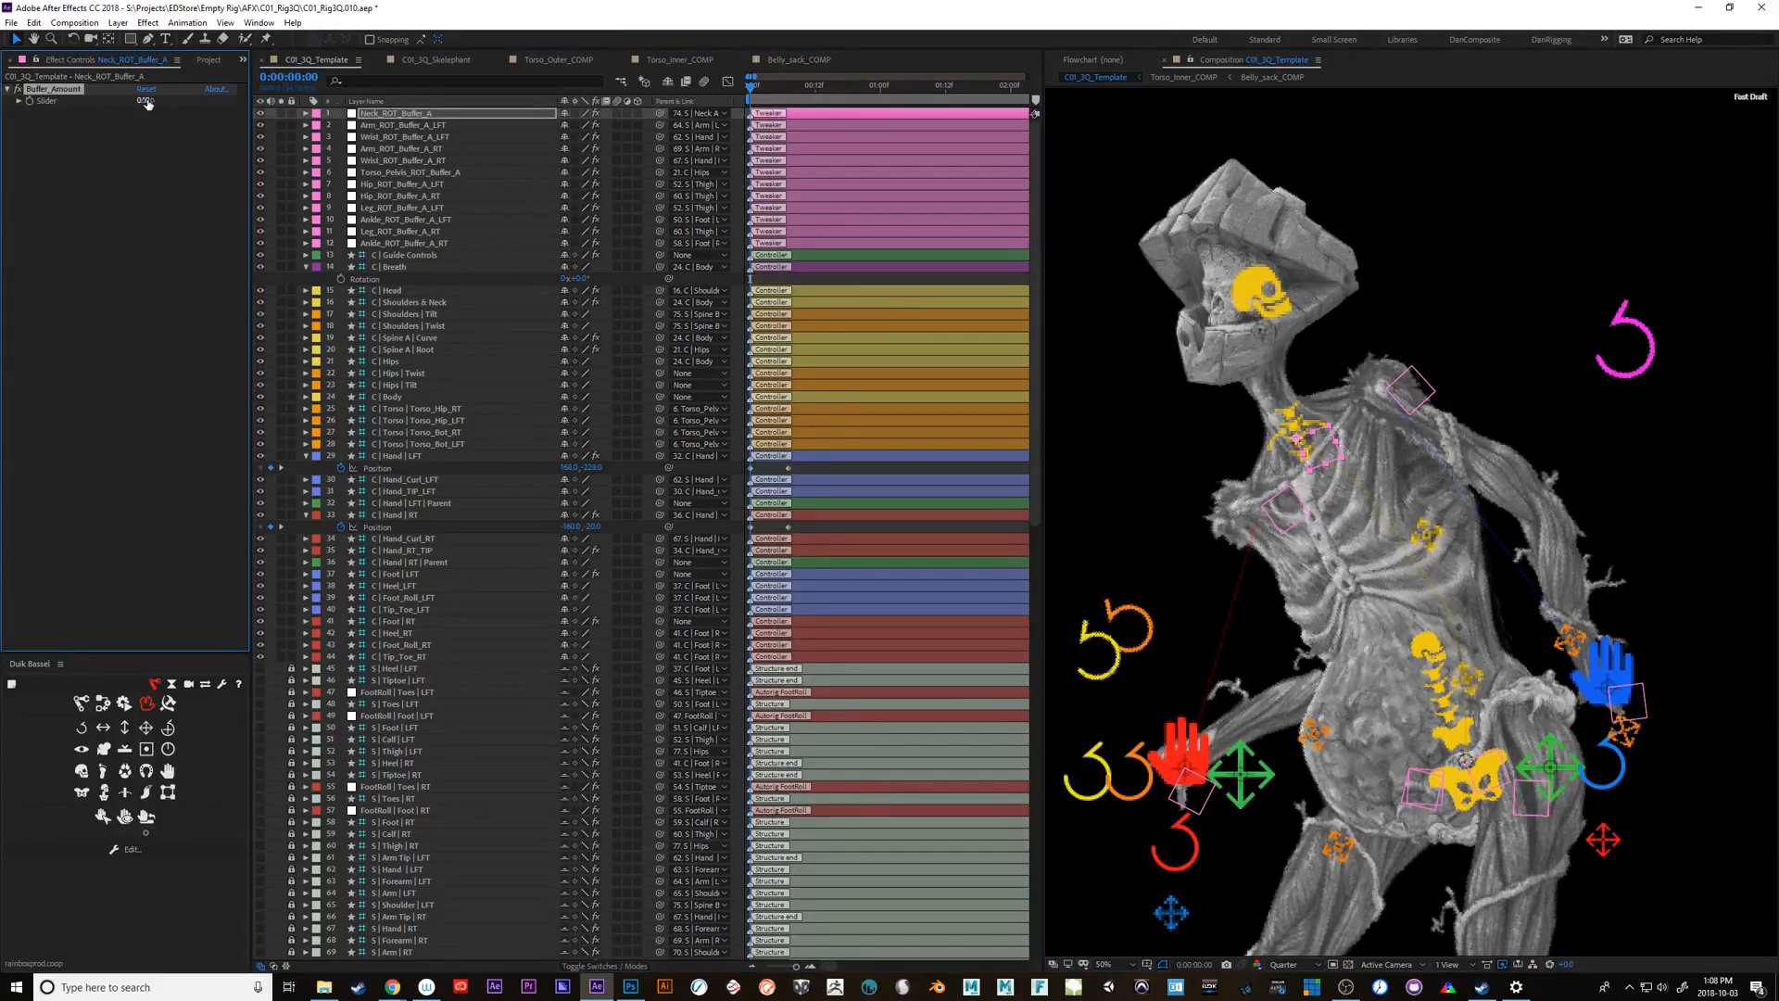
pyautogui.click(143, 100)
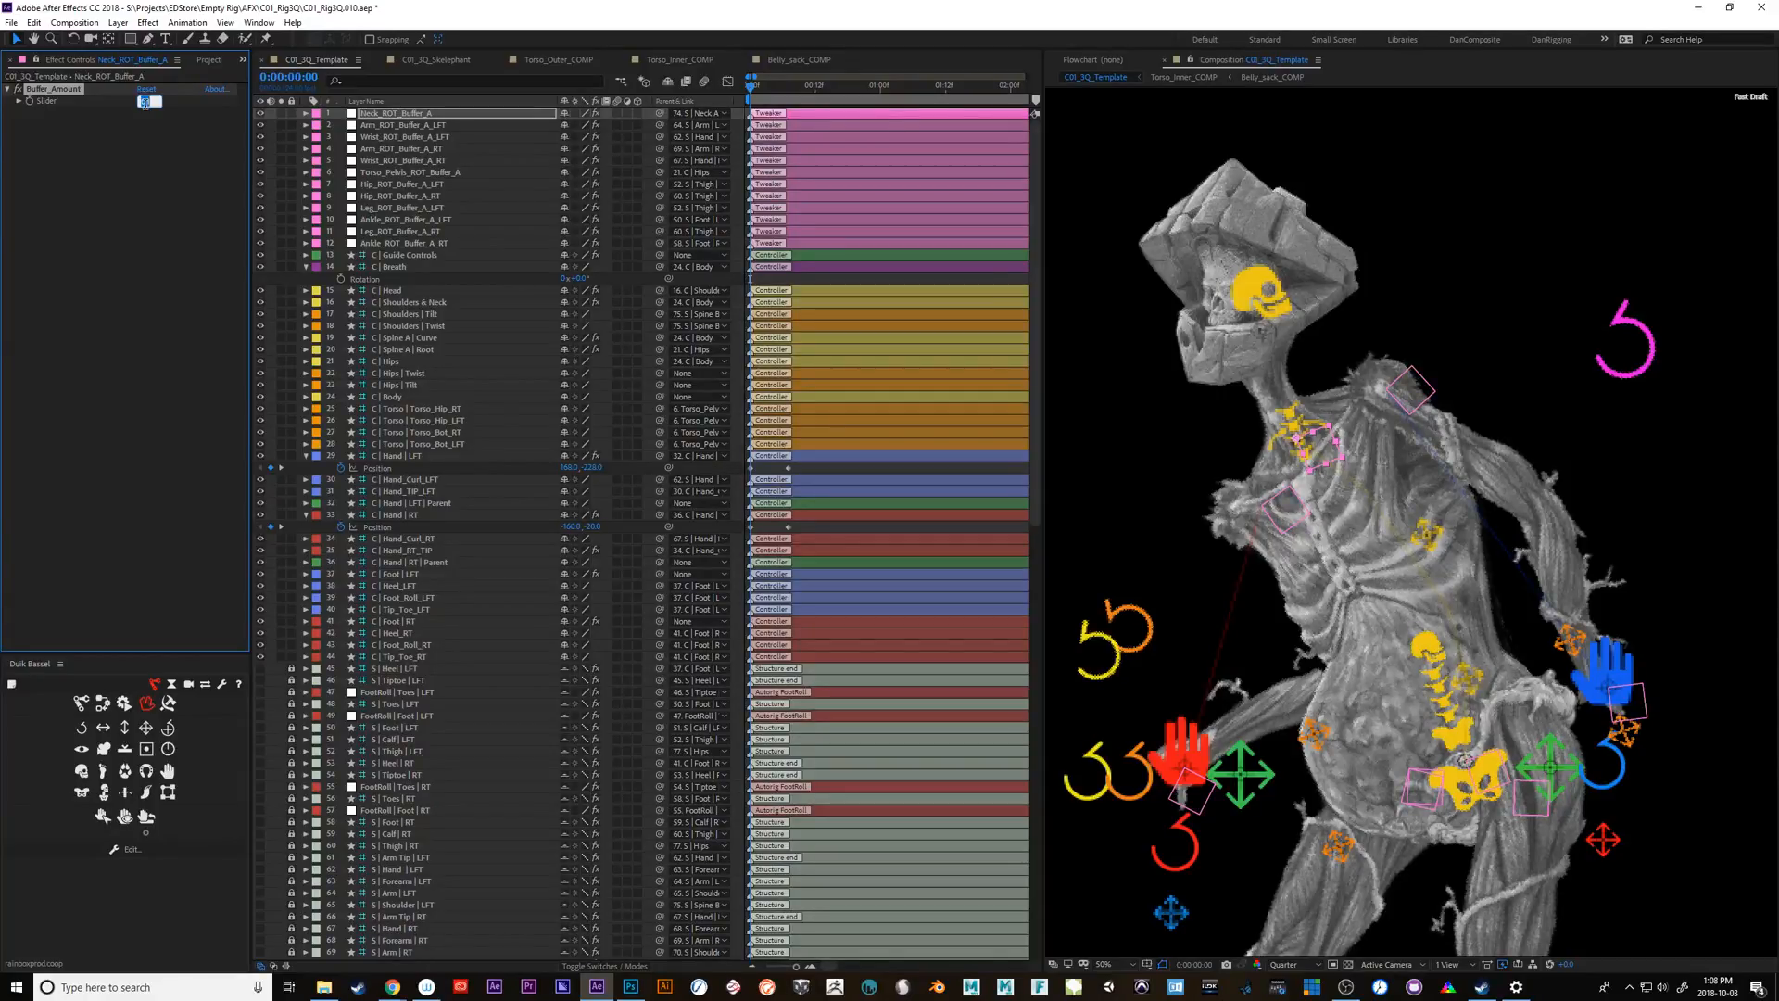
pyautogui.write('1')
pyautogui.press('Return')
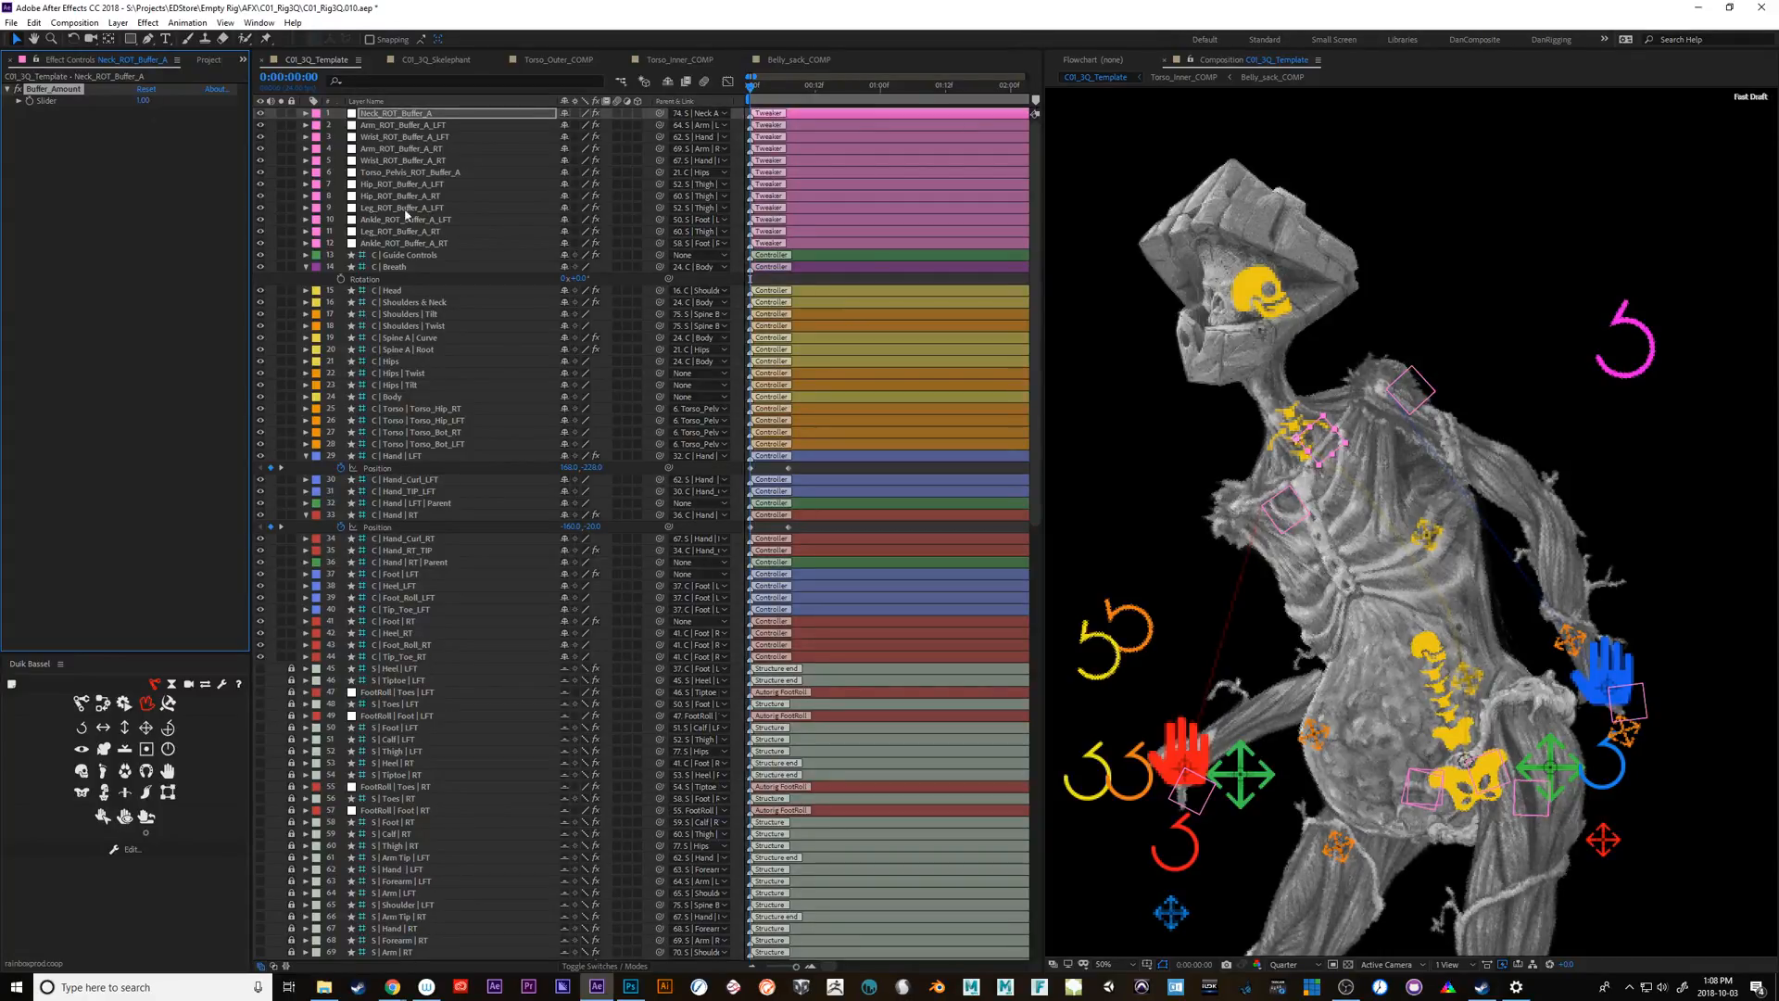
# Rotate the Shoulders & Neck controller counter-clockwise in increments until the neck and head stretch far forward and down
pyautogui.click(1296, 413)
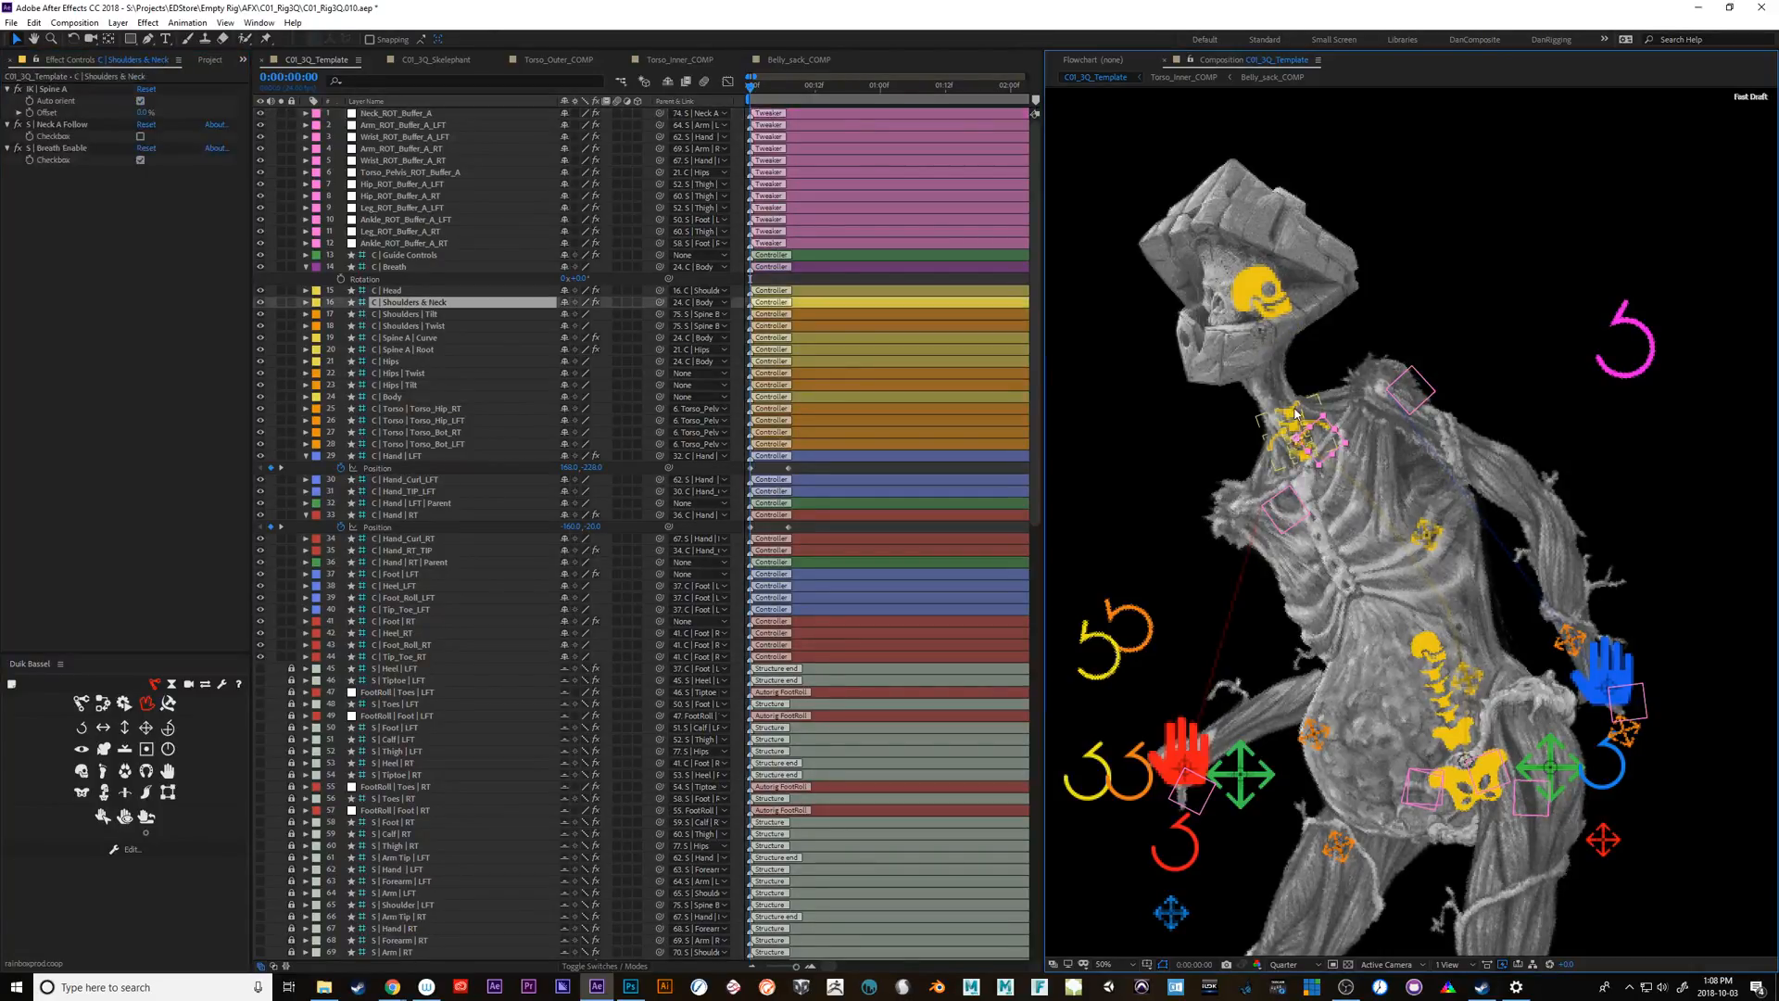
pyautogui.press('shift+KP_Subtract')
pyautogui.press('shift+KP_Subtract')
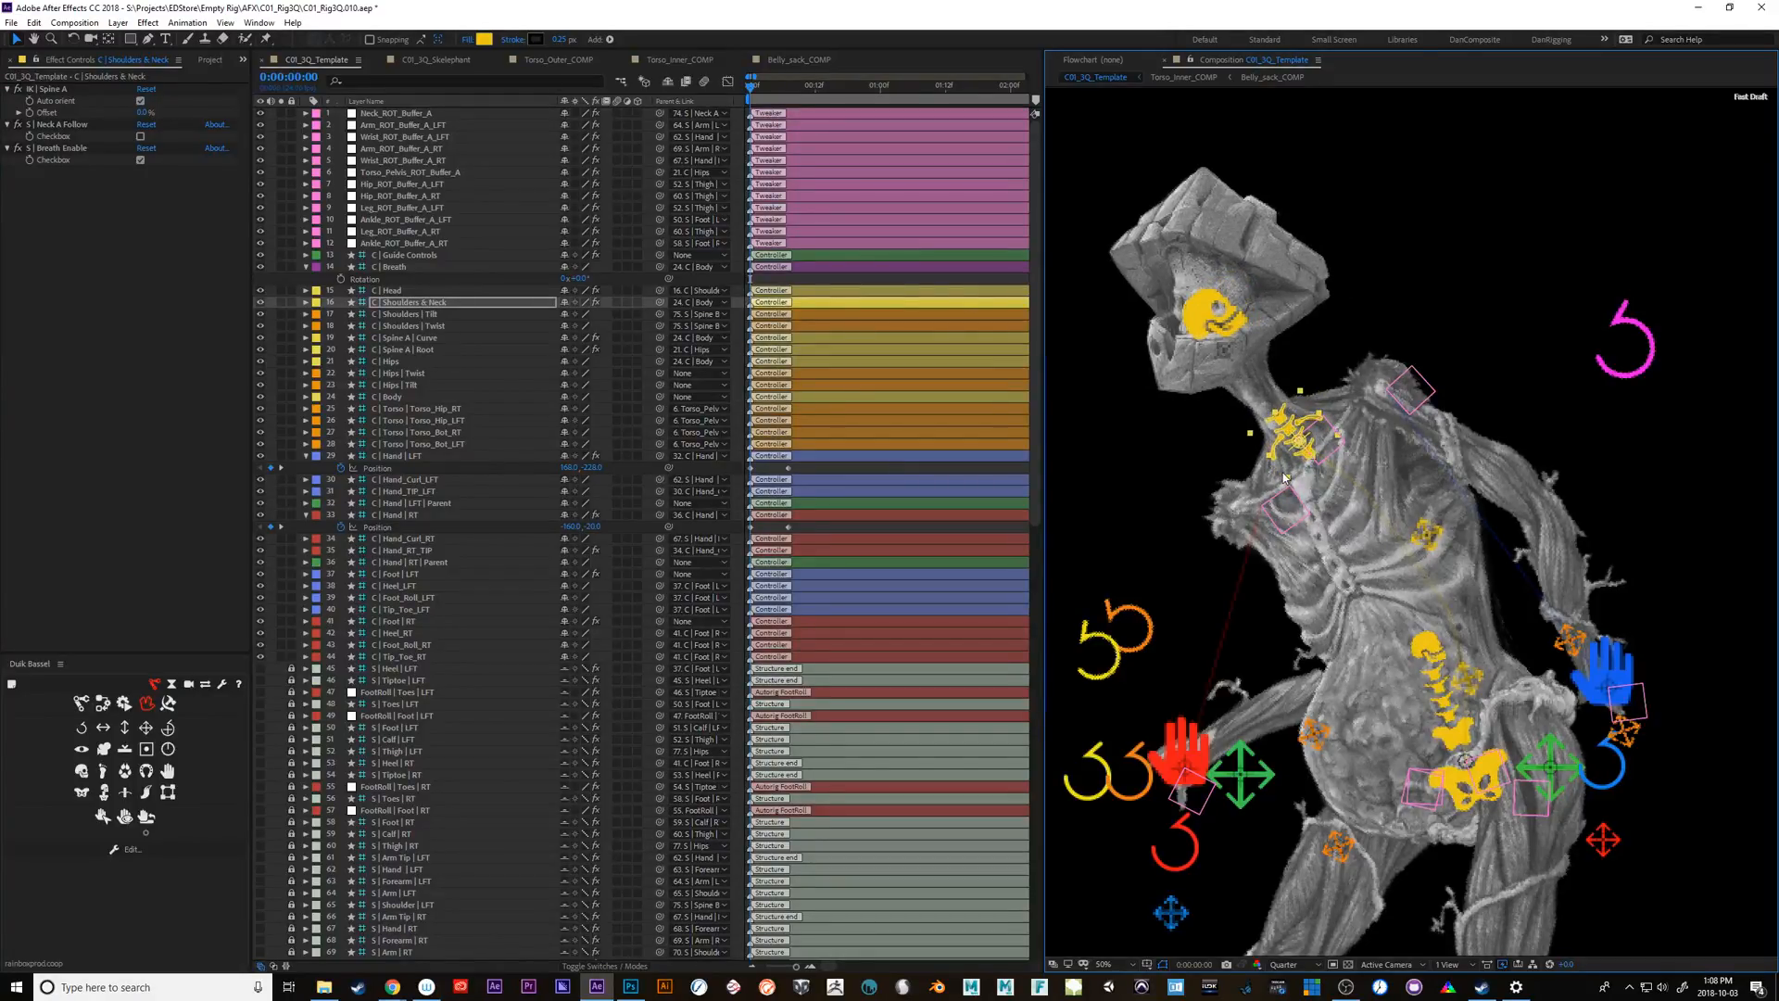
pyautogui.press('shift+KP_Subtract')
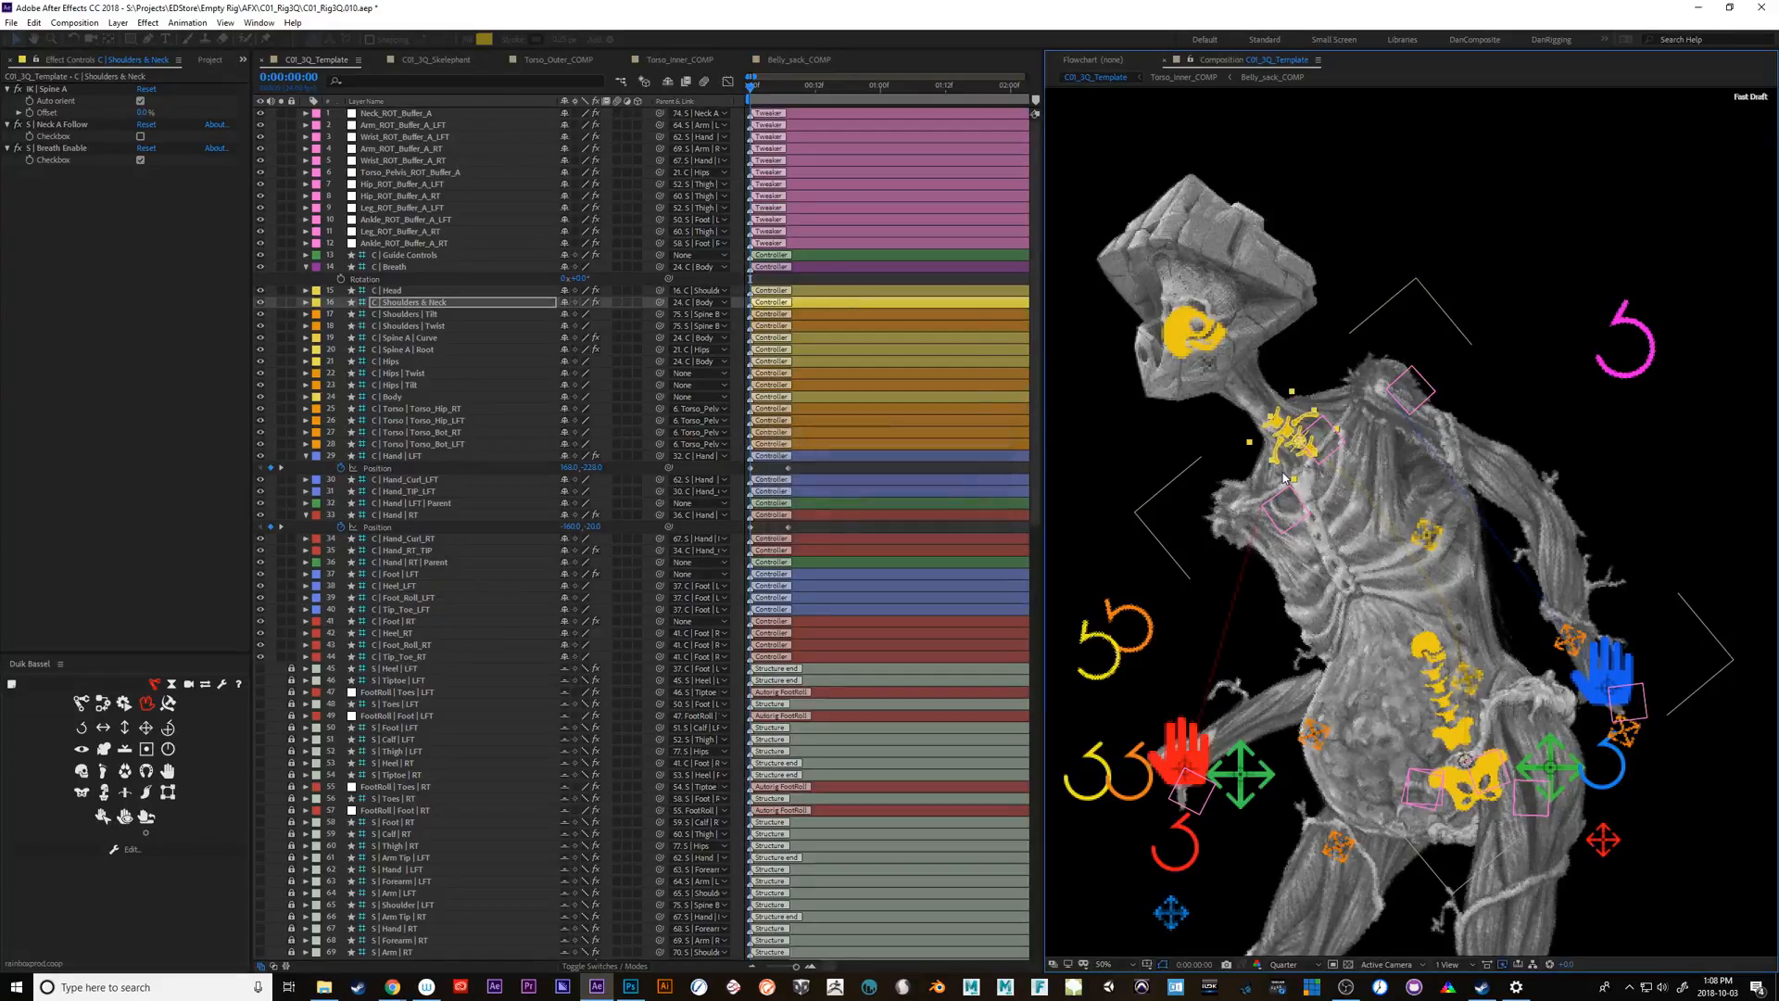
pyautogui.press('shift+KP_Subtract')
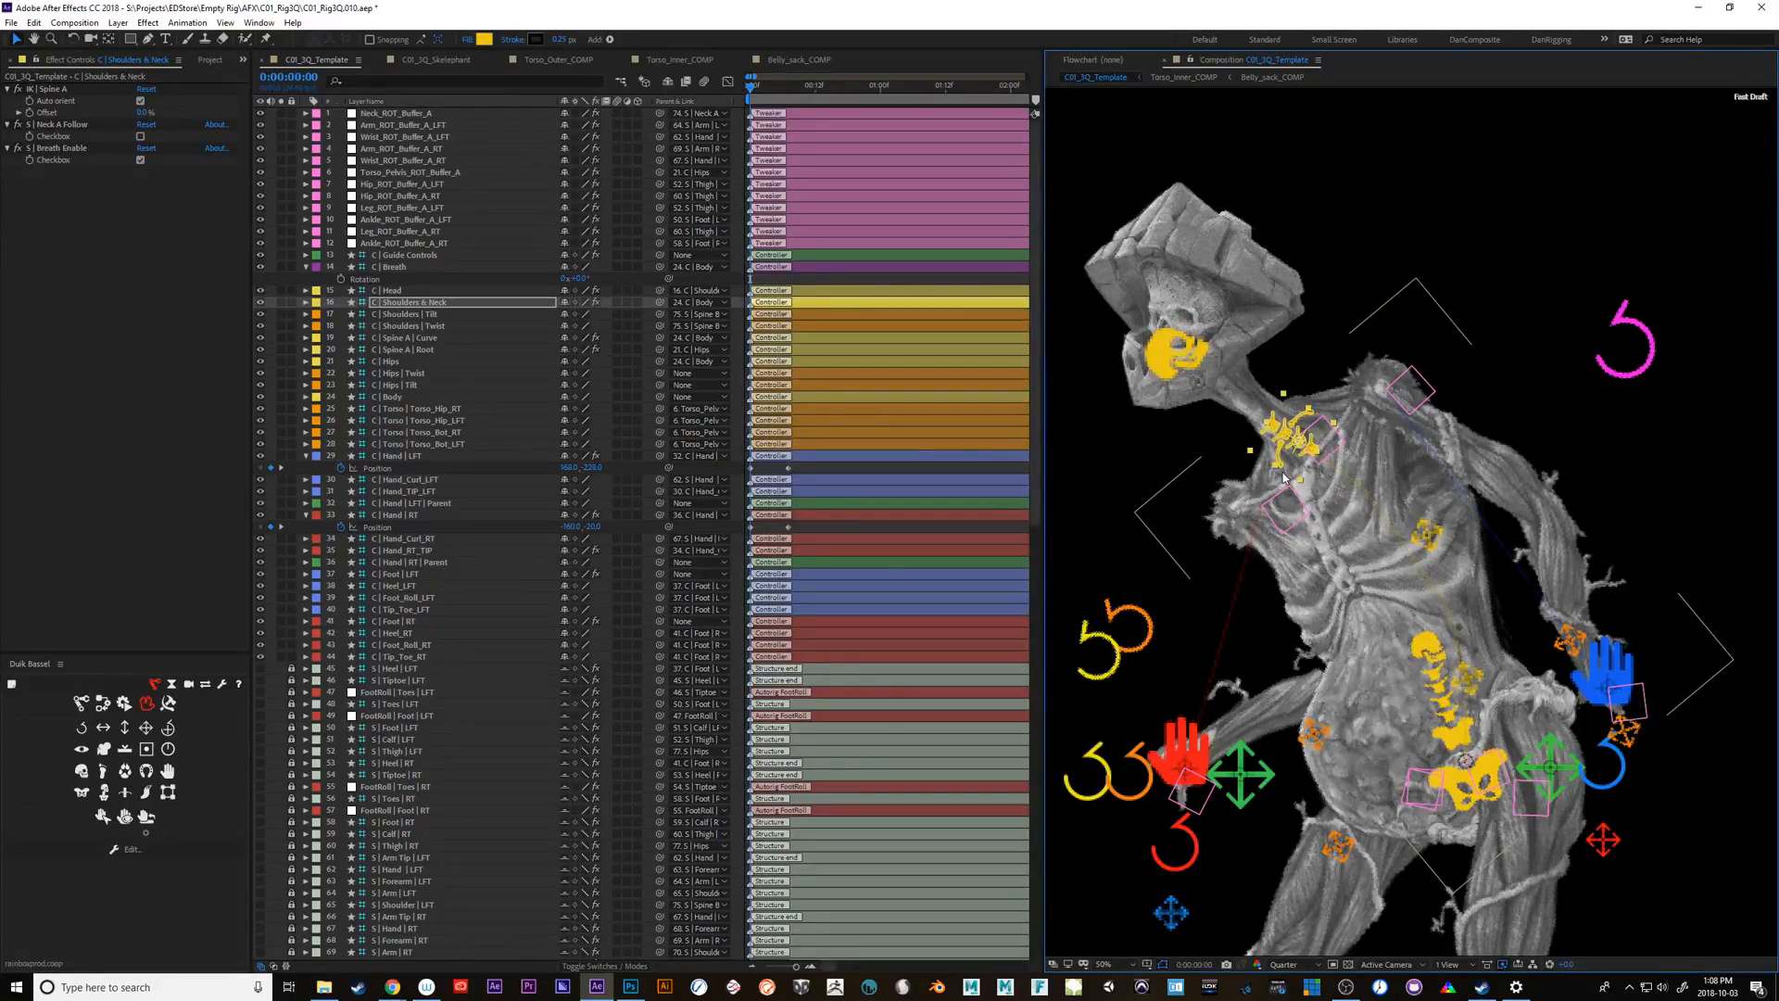
pyautogui.press('shift+KP_Subtract')
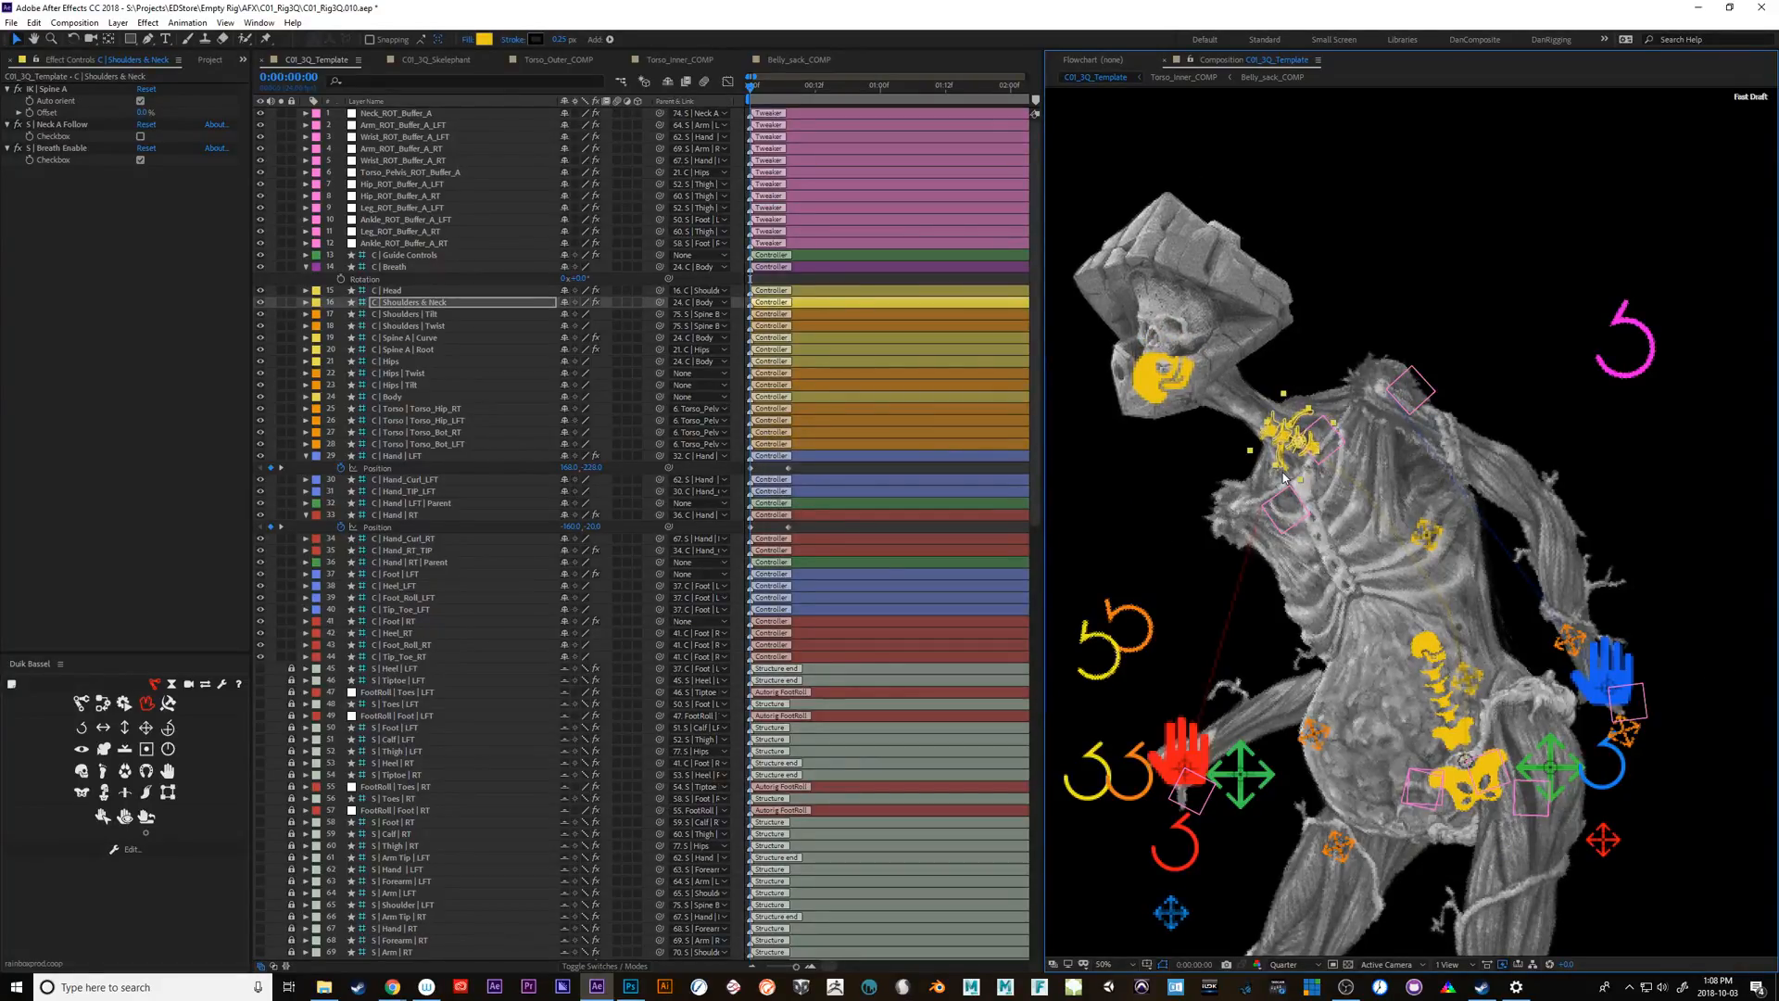
# Swing the Shoulders & Neck controller back and forth and leave the head raised upright above the shoulders
pyautogui.press('shift+KP_Add')
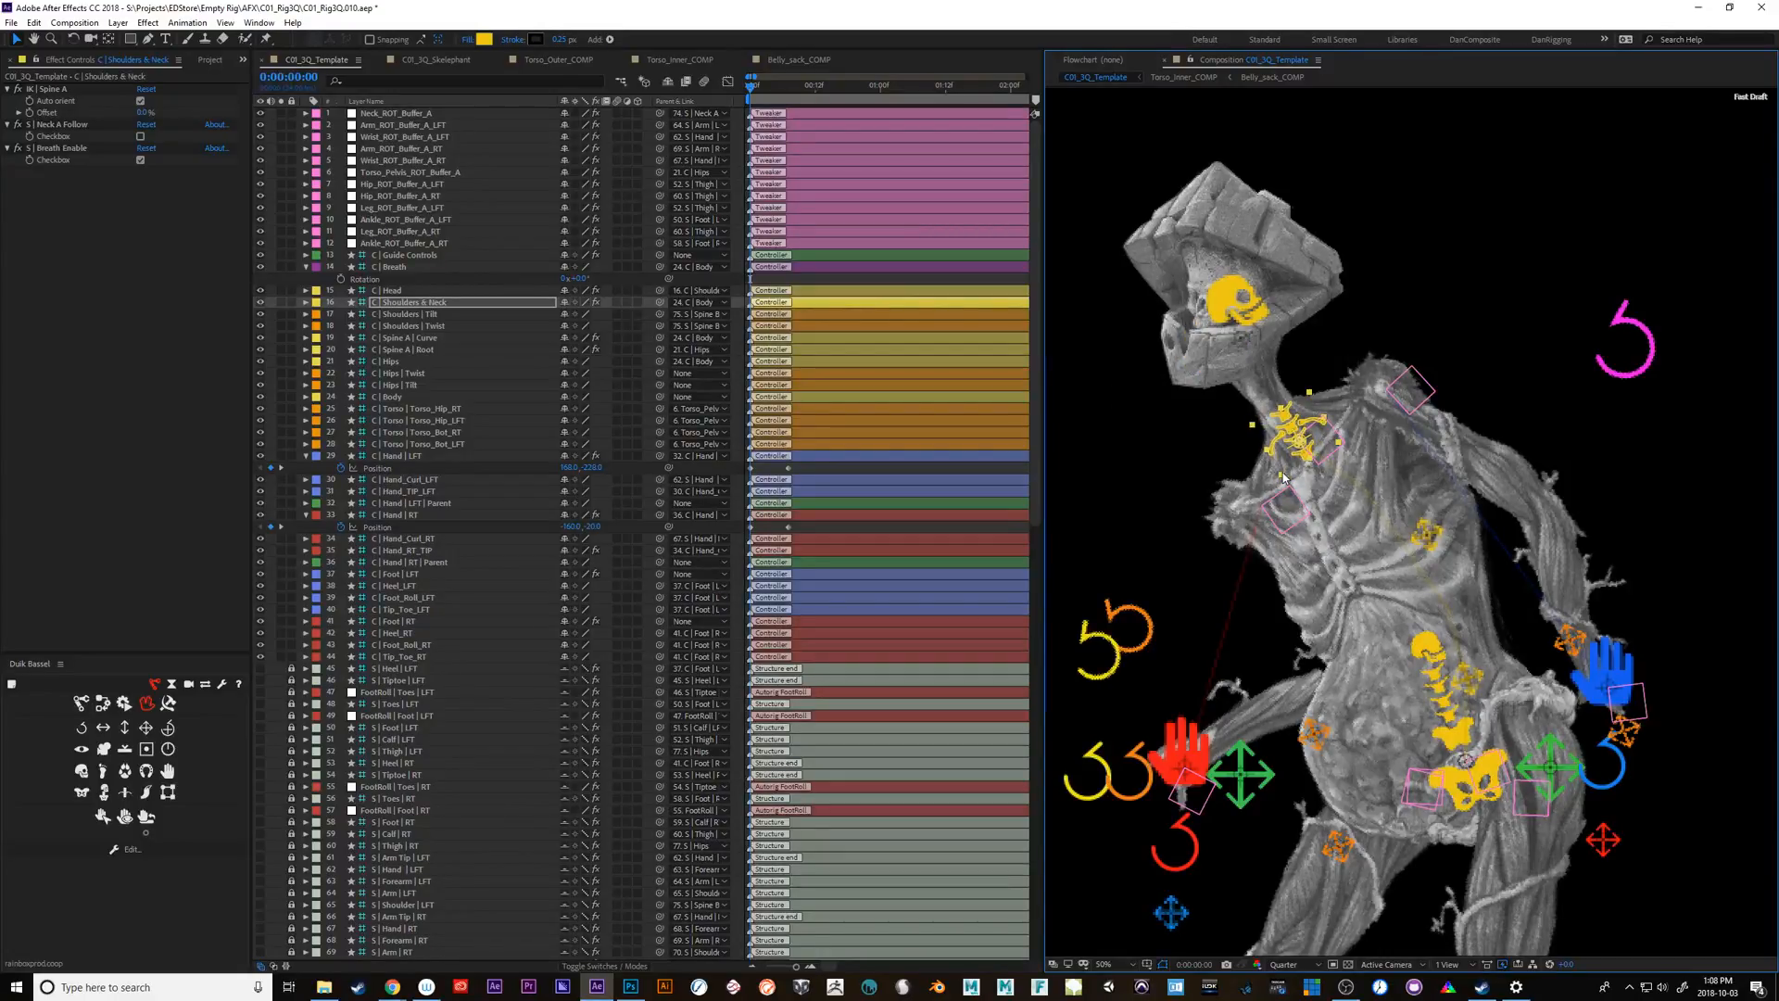
pyautogui.press('shift+KP_Subtract')
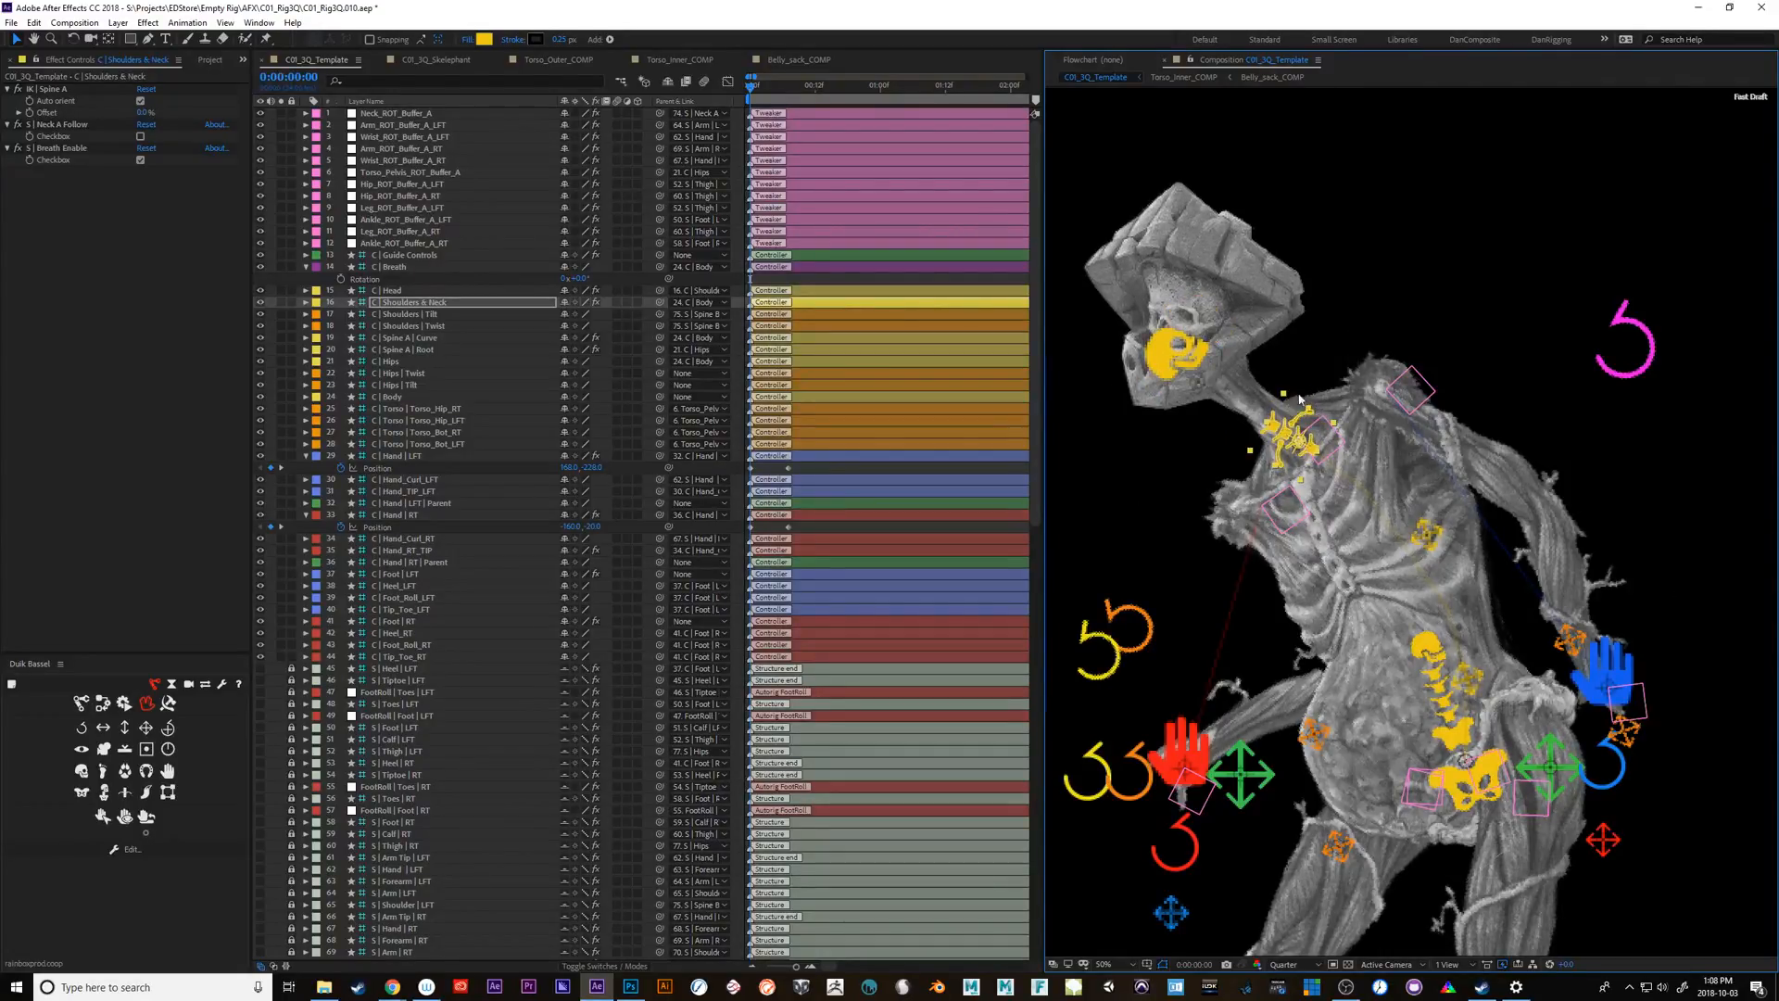
pyautogui.press('shift+KP_Subtract')
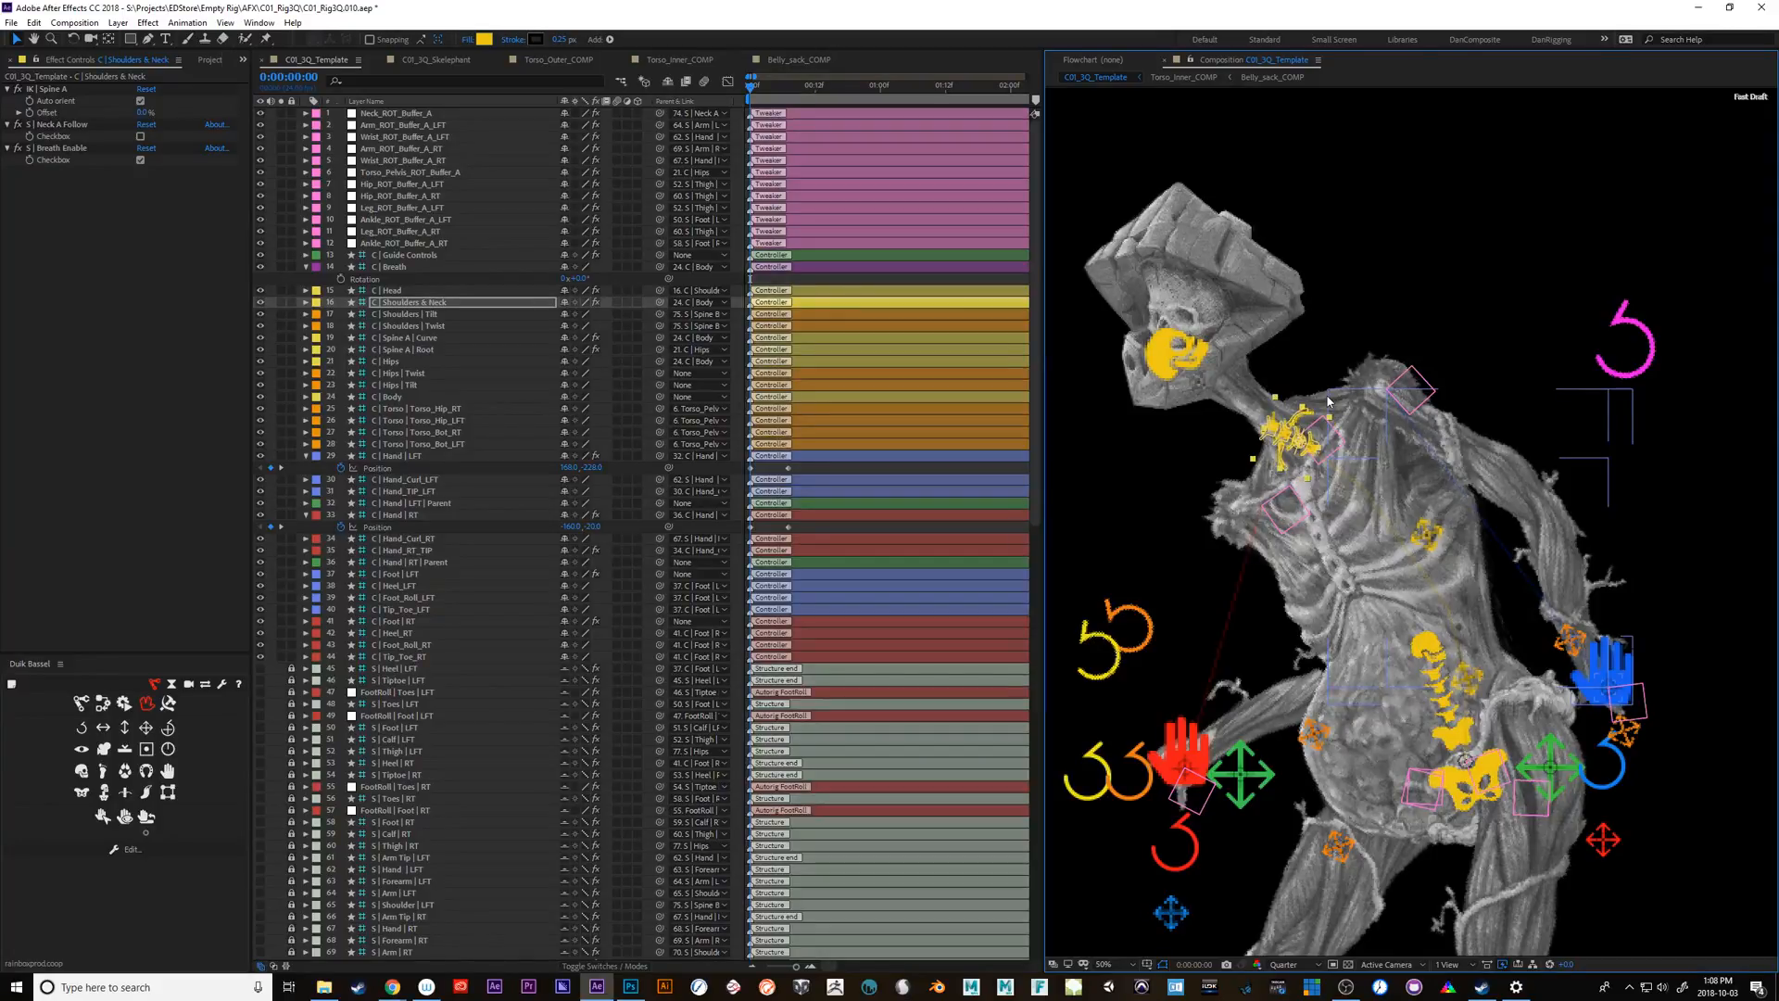
pyautogui.press('shift+KP_Add')
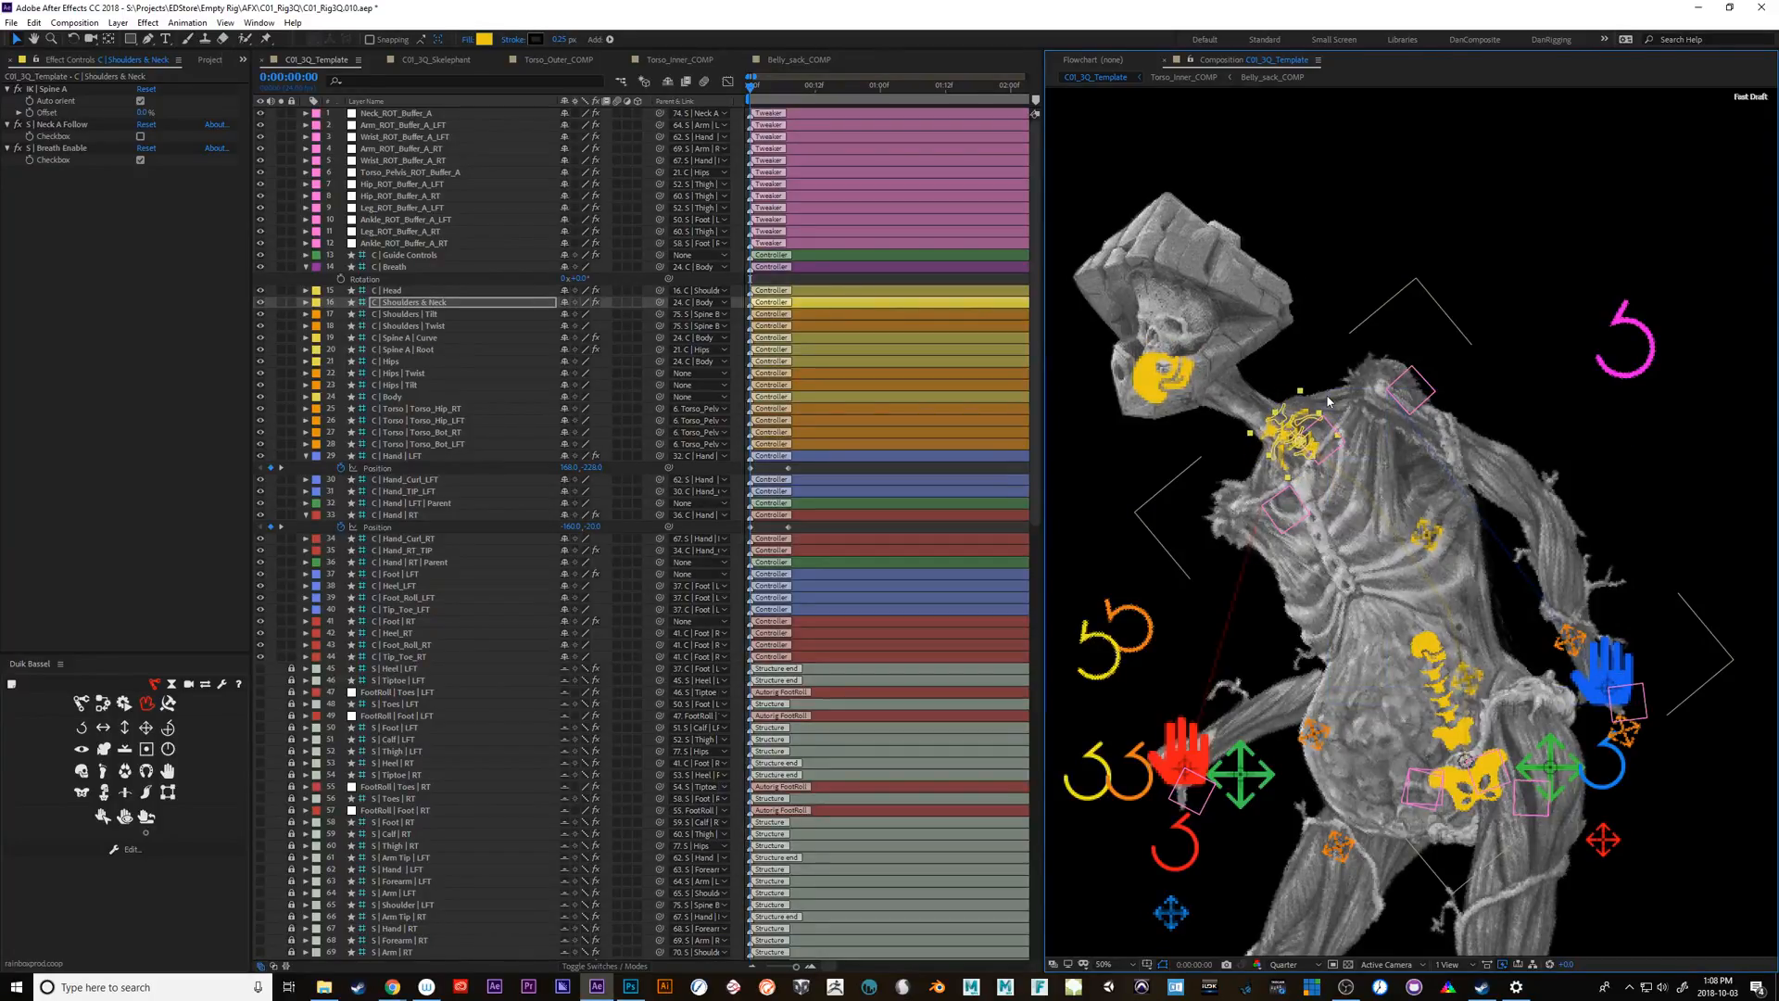
pyautogui.press('shift+KP_Add')
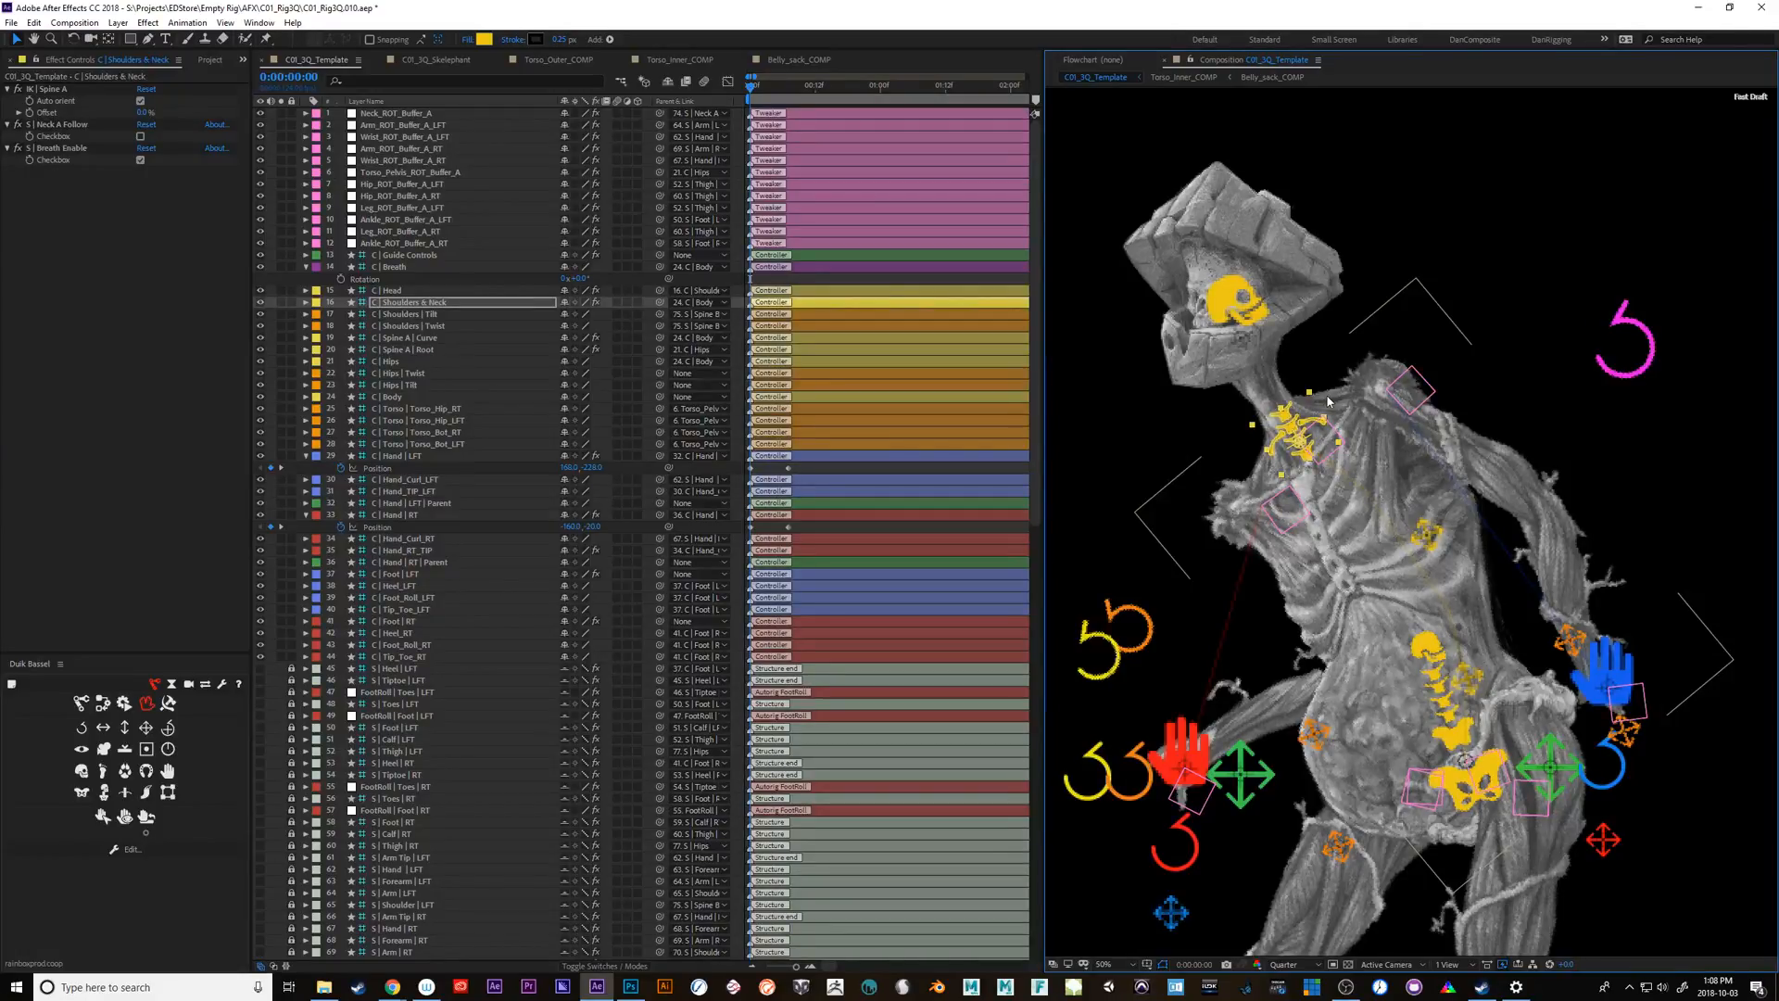
pyautogui.press('shift+KP_Add')
pyautogui.press('shift+KP_Add')
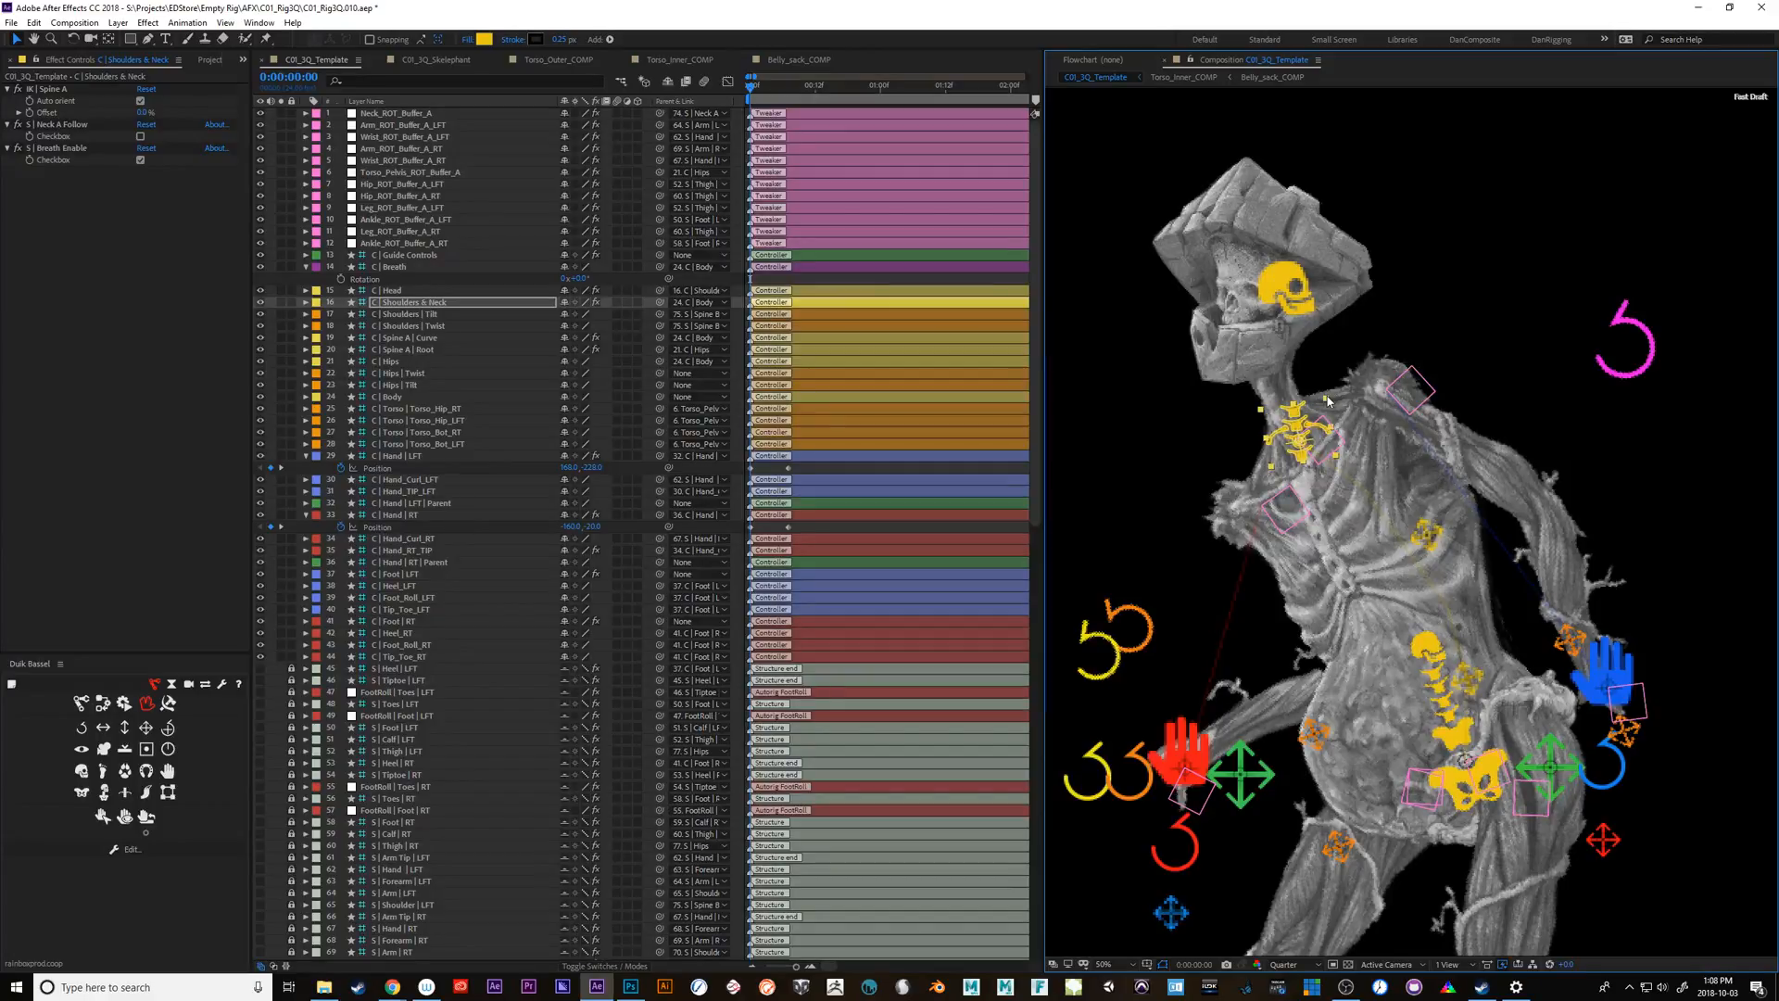
# Move the left hand controller up from beside the hip and inward over the belly, bending the left elbow
pyautogui.scroll(-2, 1327, 400)
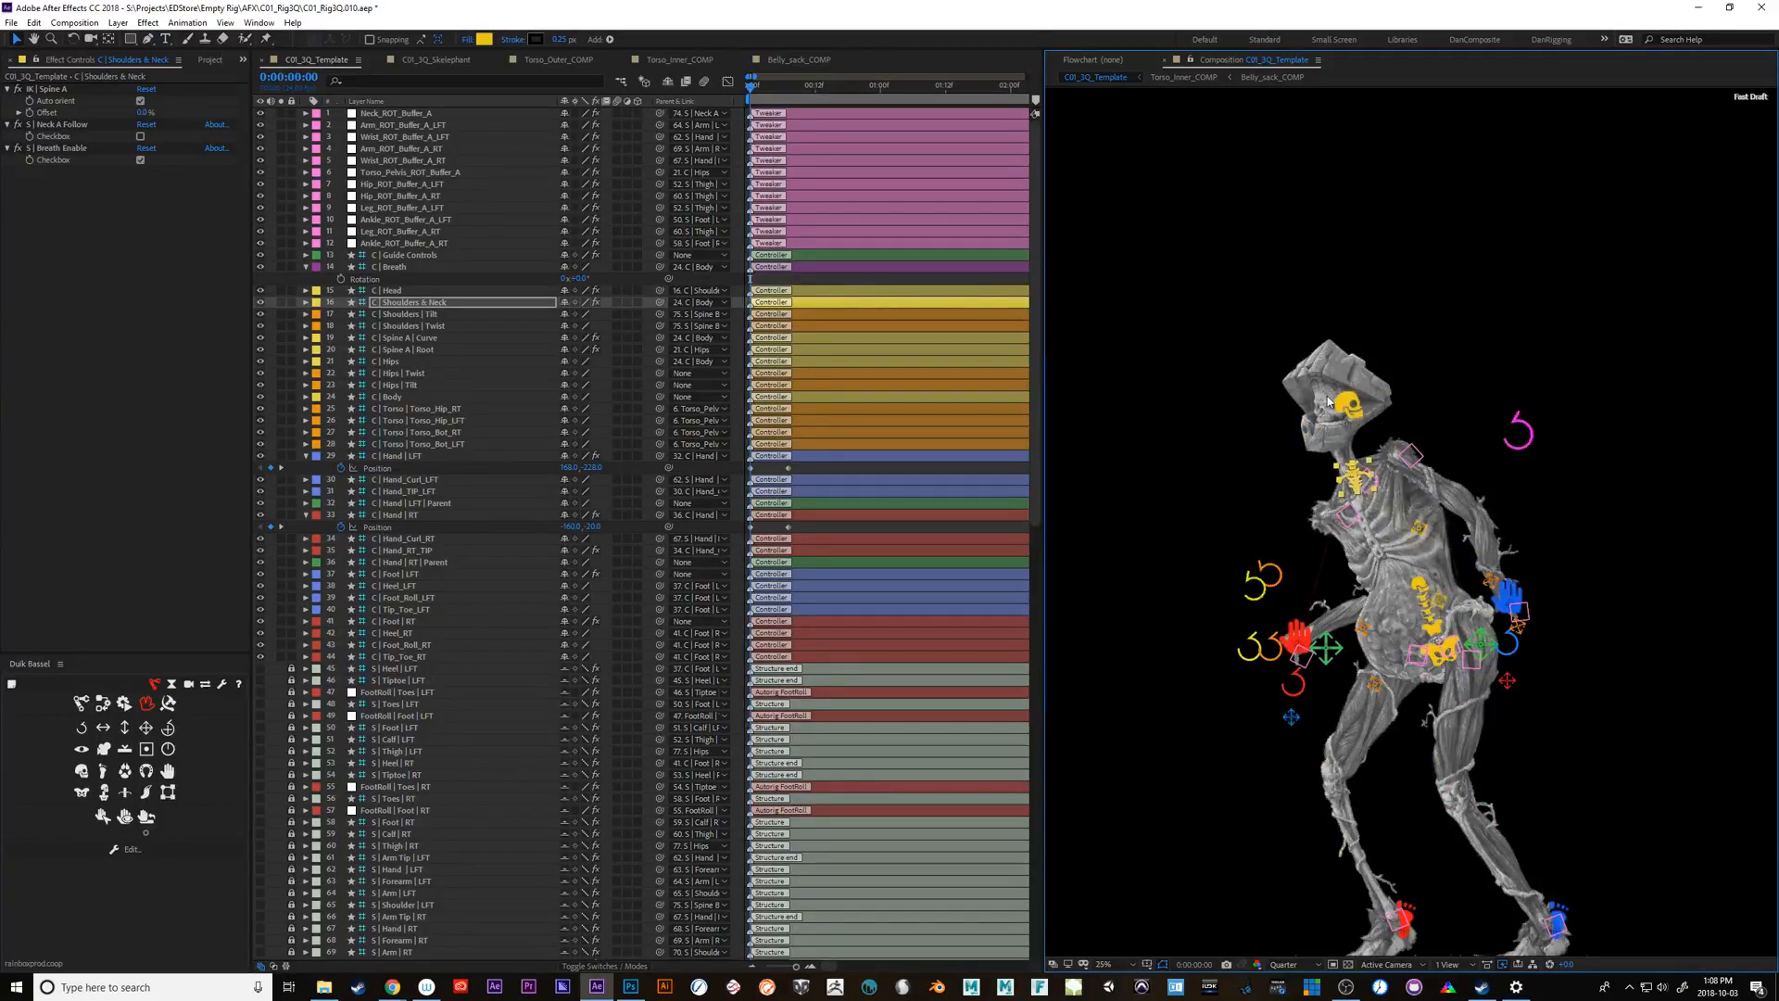
pyautogui.press('space')
pyautogui.moveTo(1586, 778); pyautogui.dragTo(1553, 713)
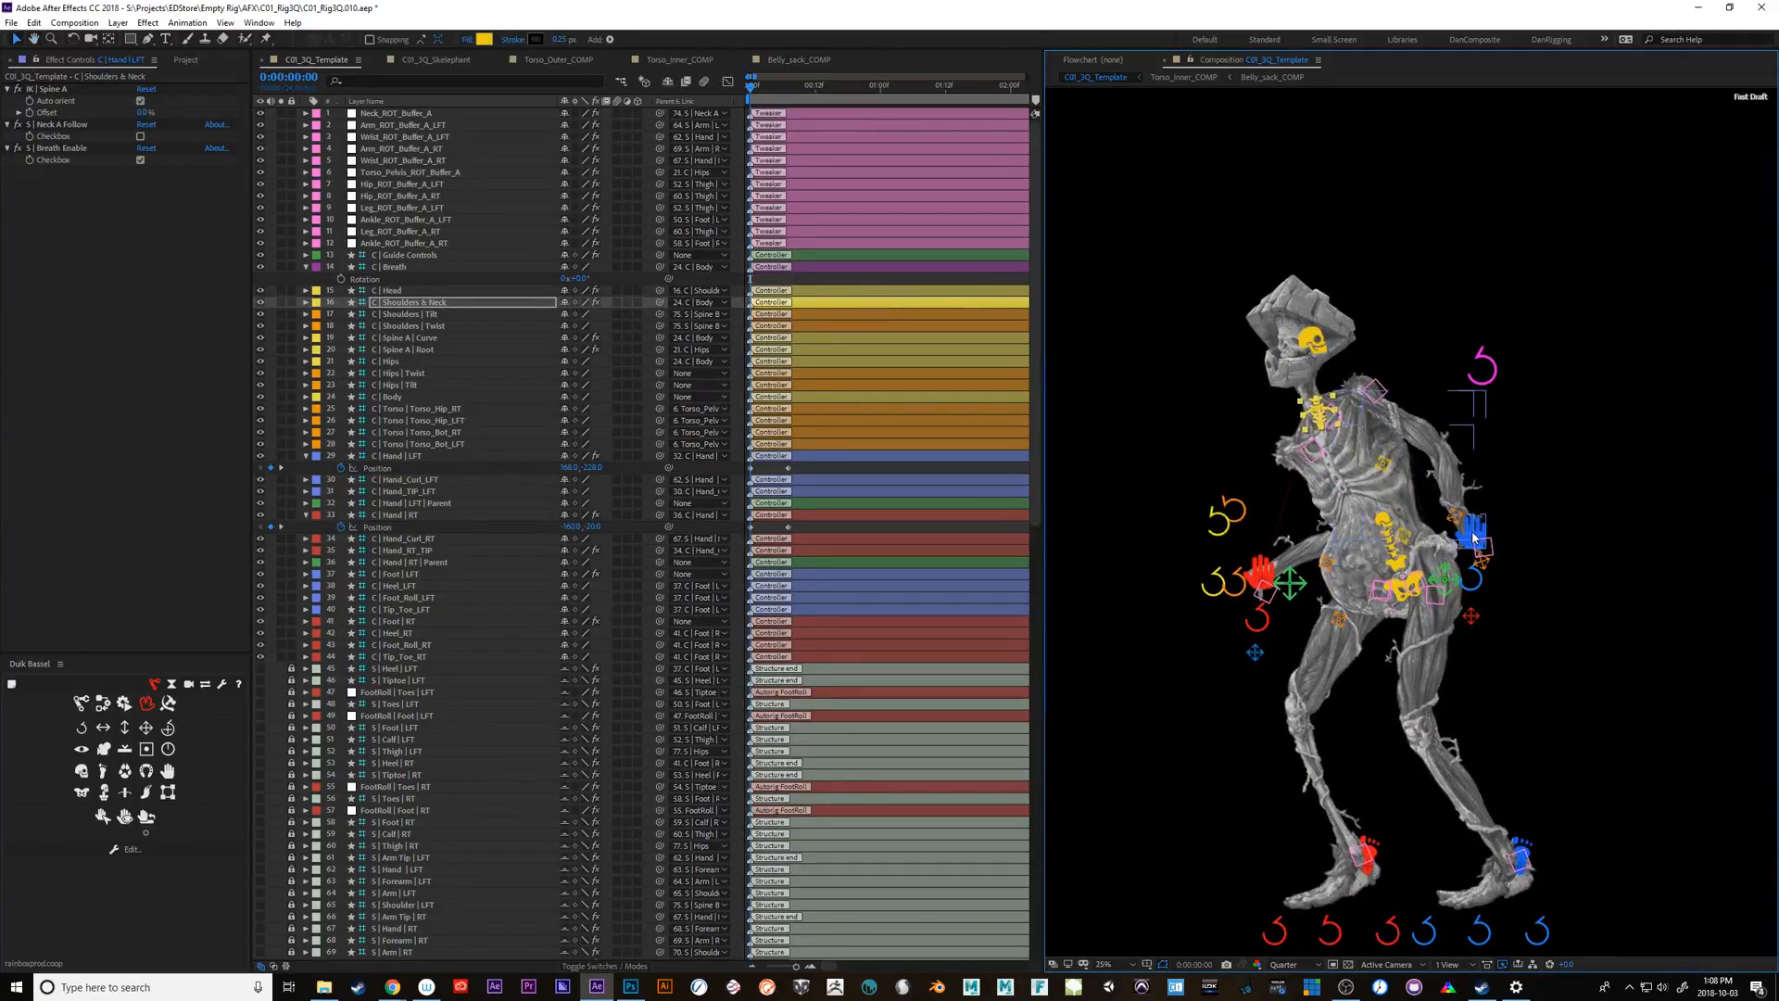
pyautogui.moveTo(1468, 537); pyautogui.dragTo(1405, 501)
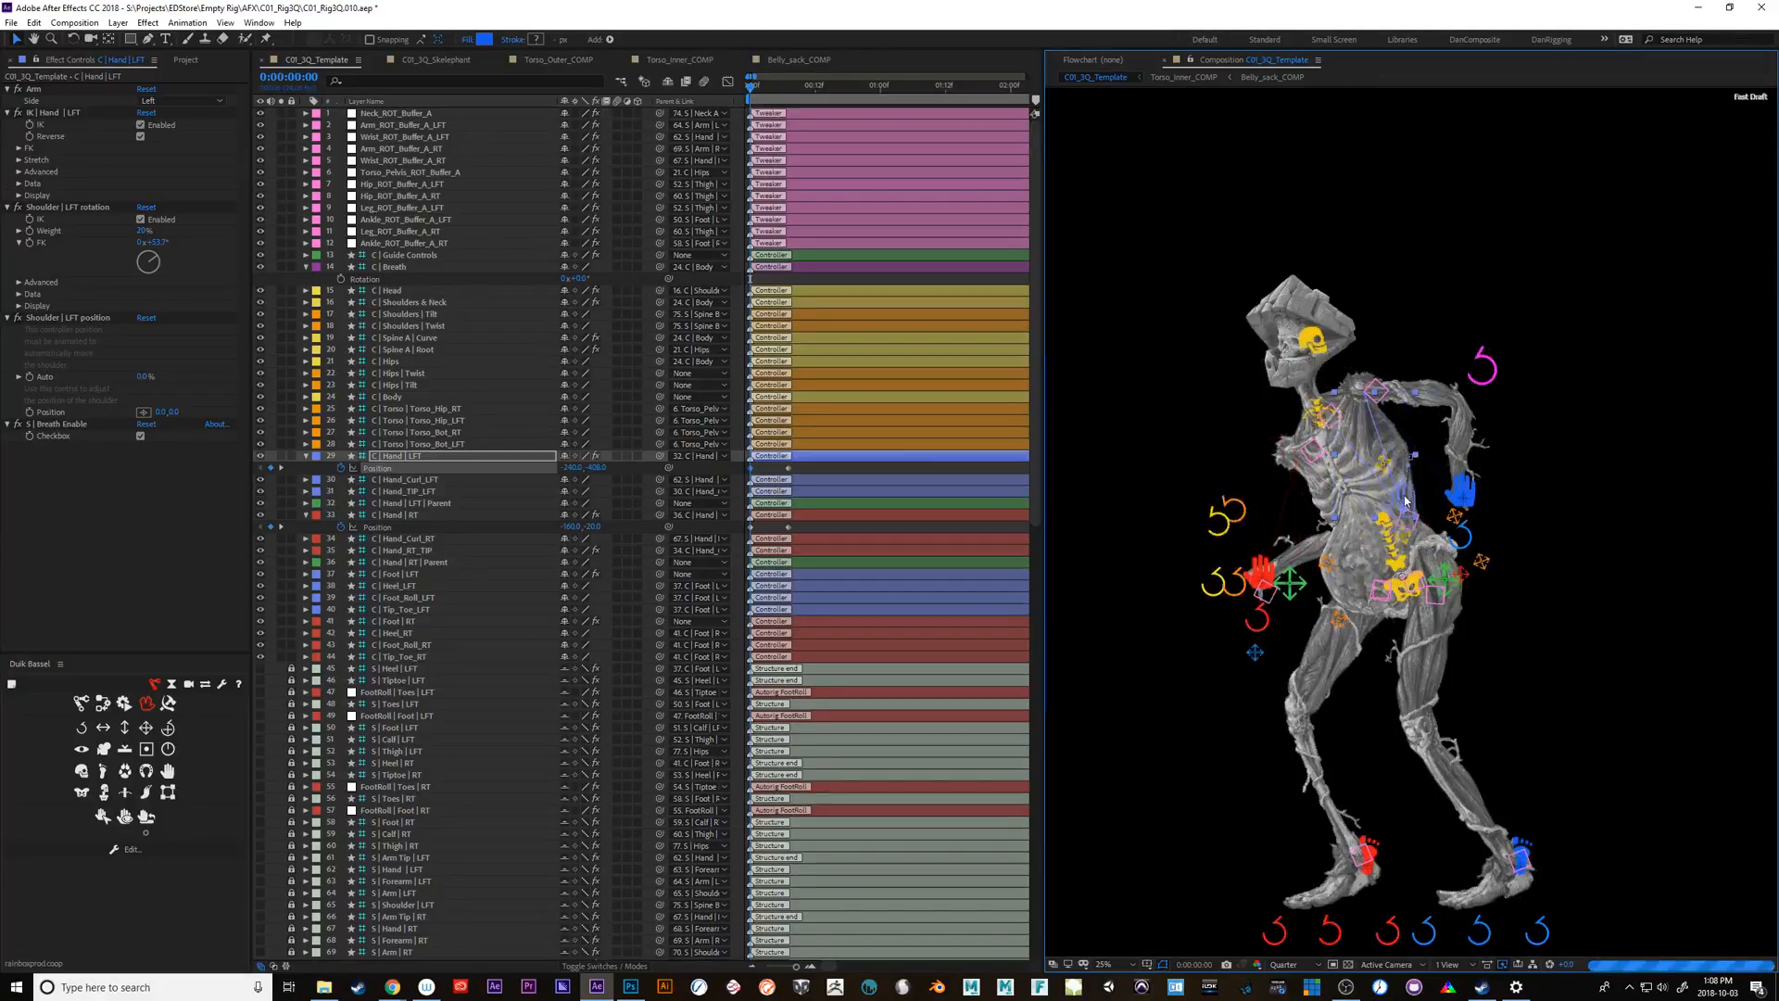
pyautogui.click(1588, 681)
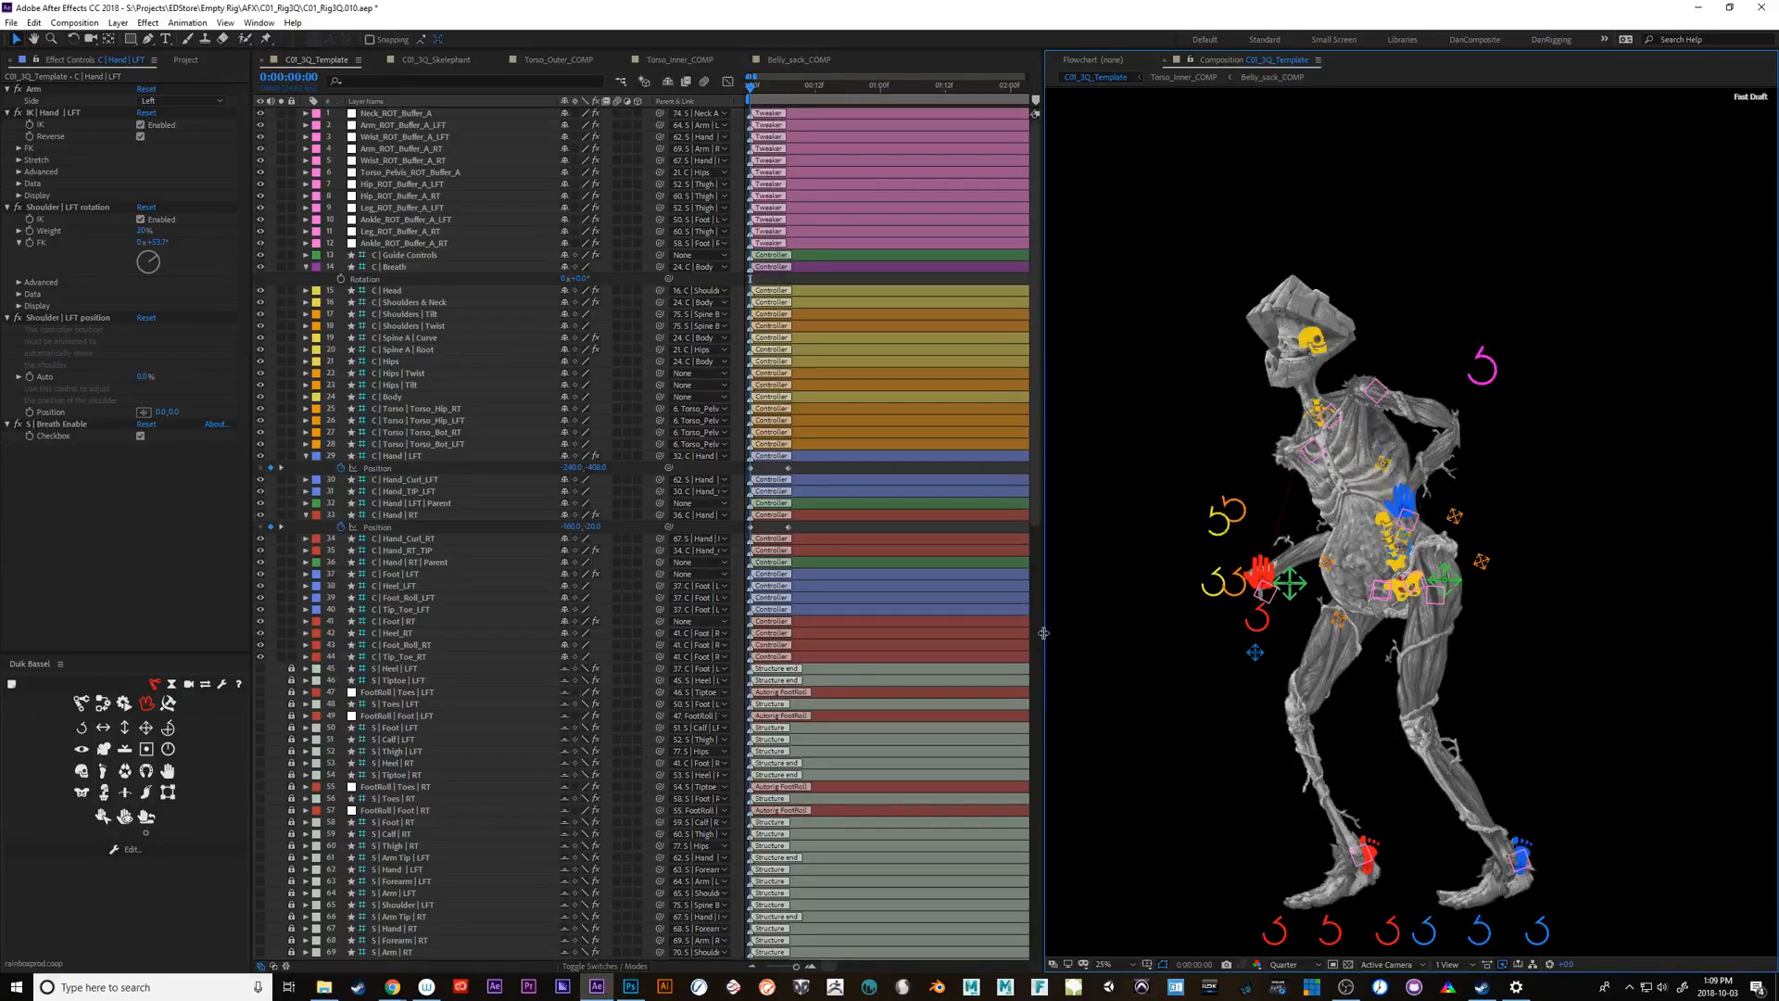
# Try hiding the controller layers from Head through Torso_Bot_LFT, and undo that along with the last left hand move
pyautogui.moveTo(260, 444); pyautogui.dragTo(258, 295)
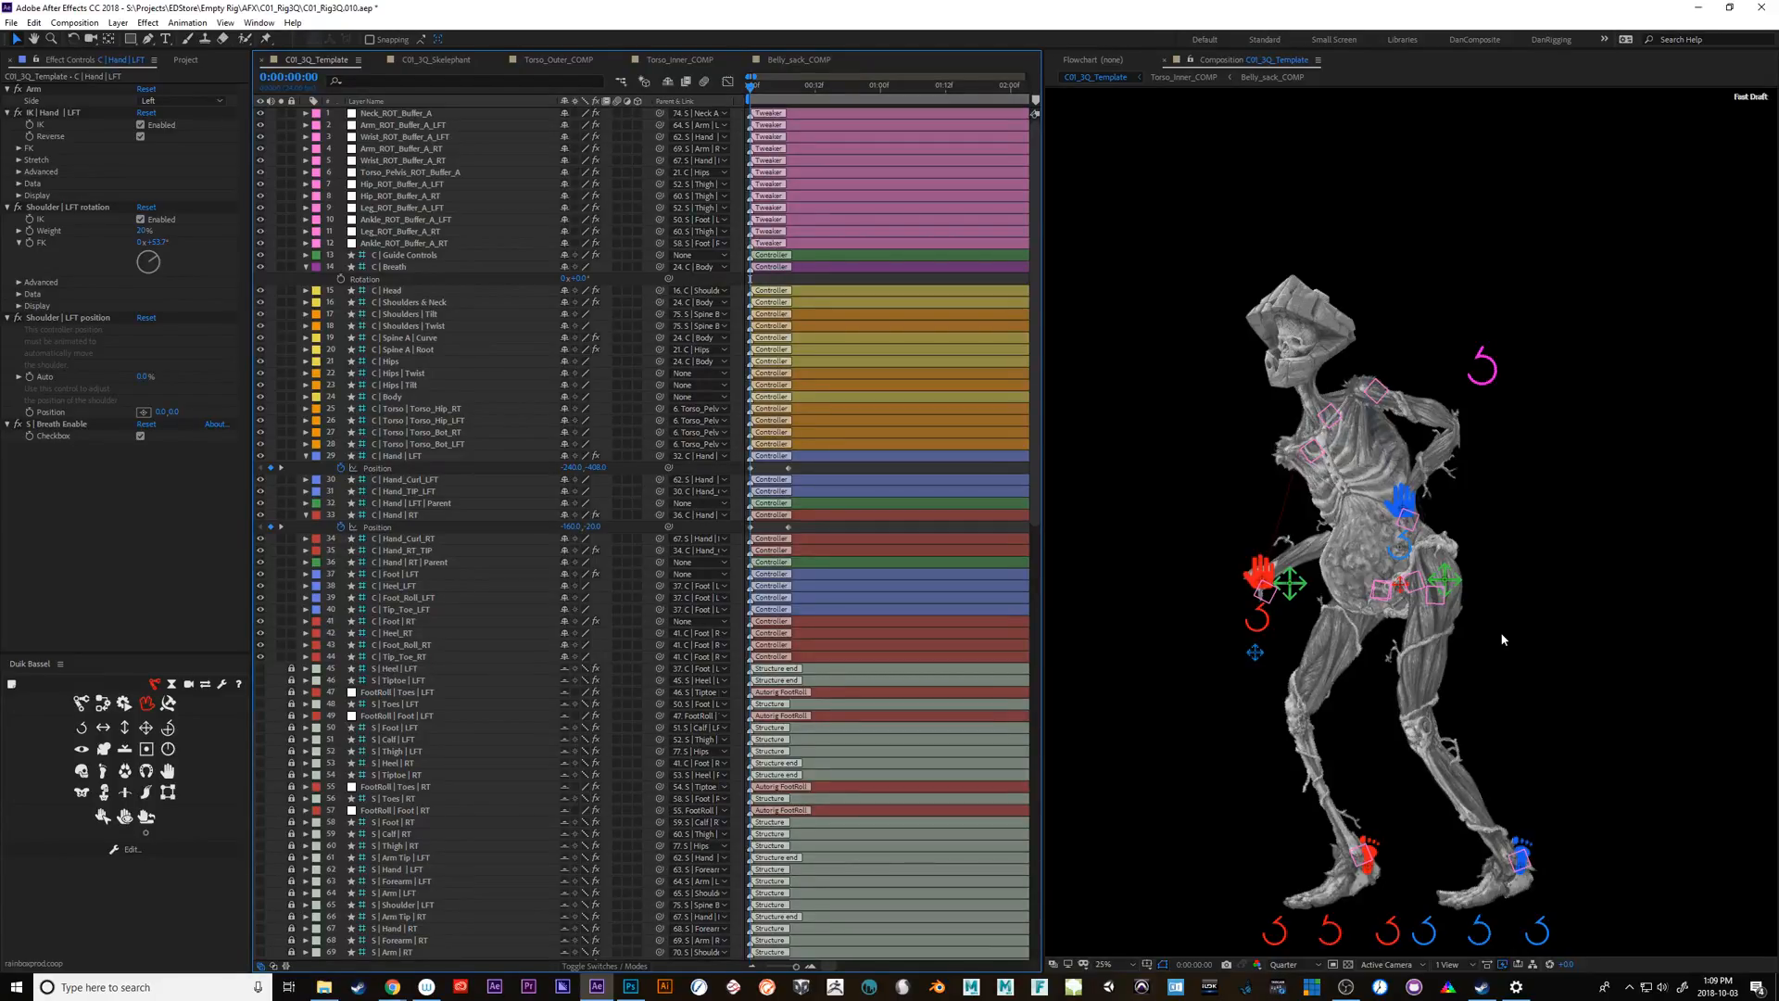
pyautogui.hotkey('ctrl', 'z')
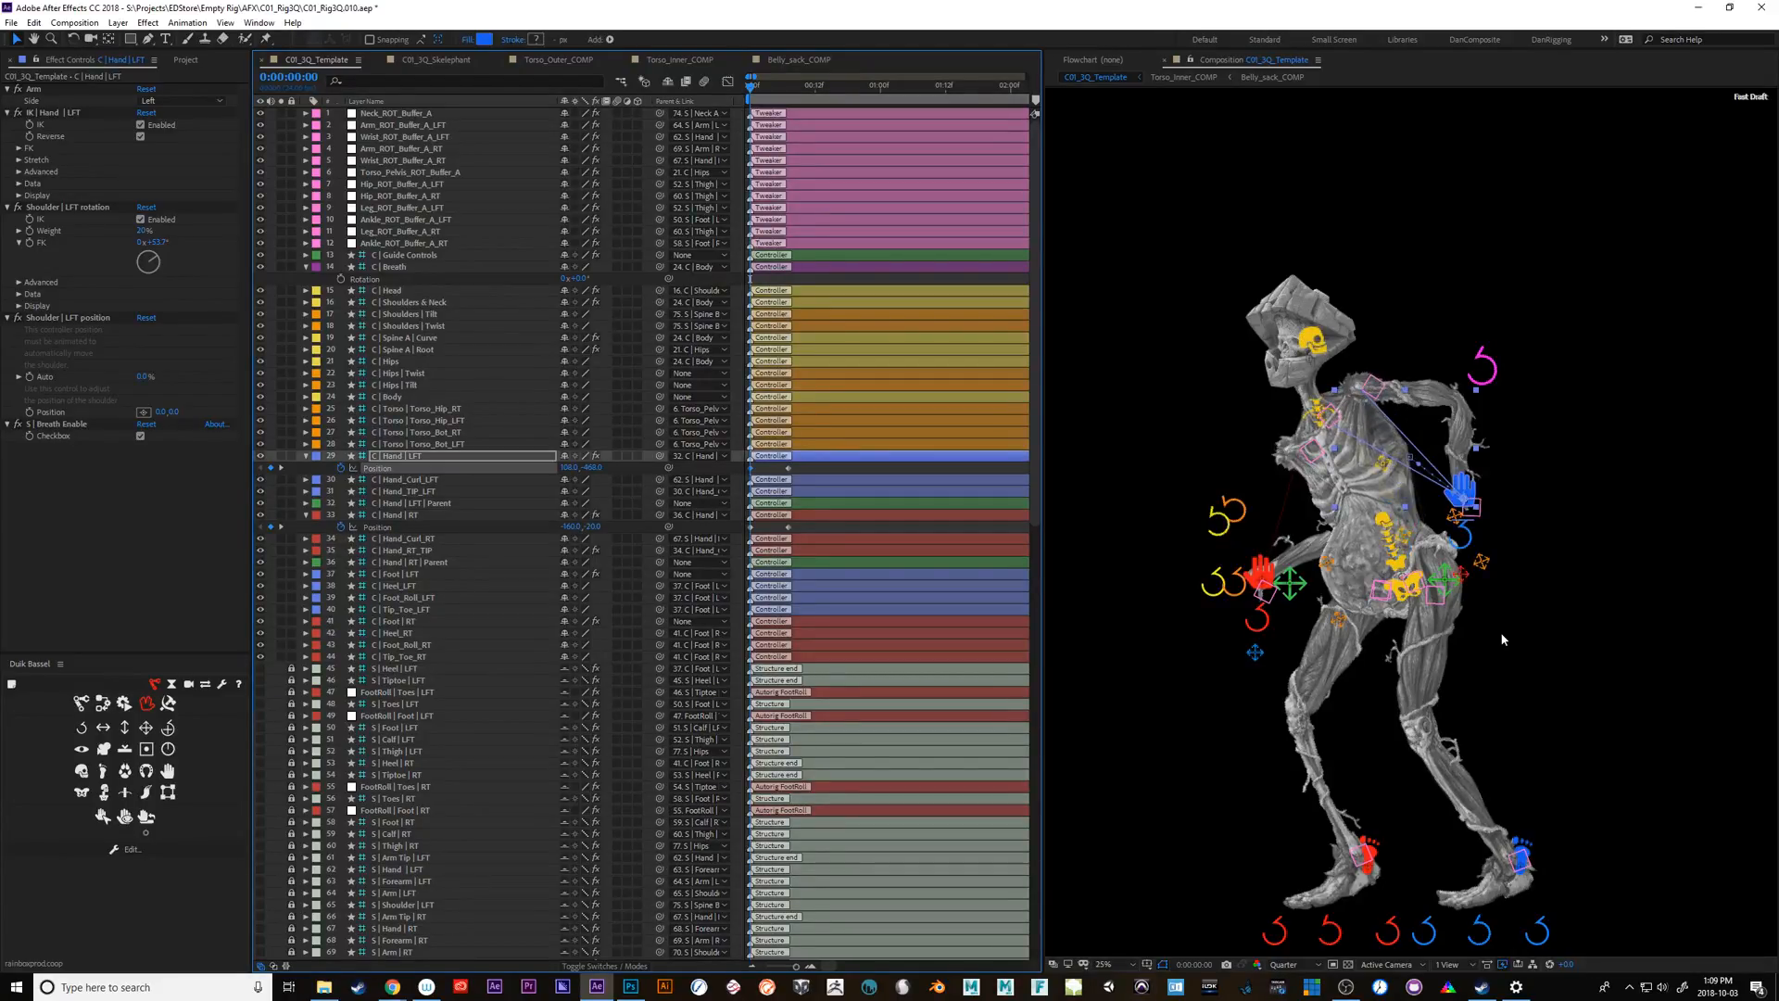